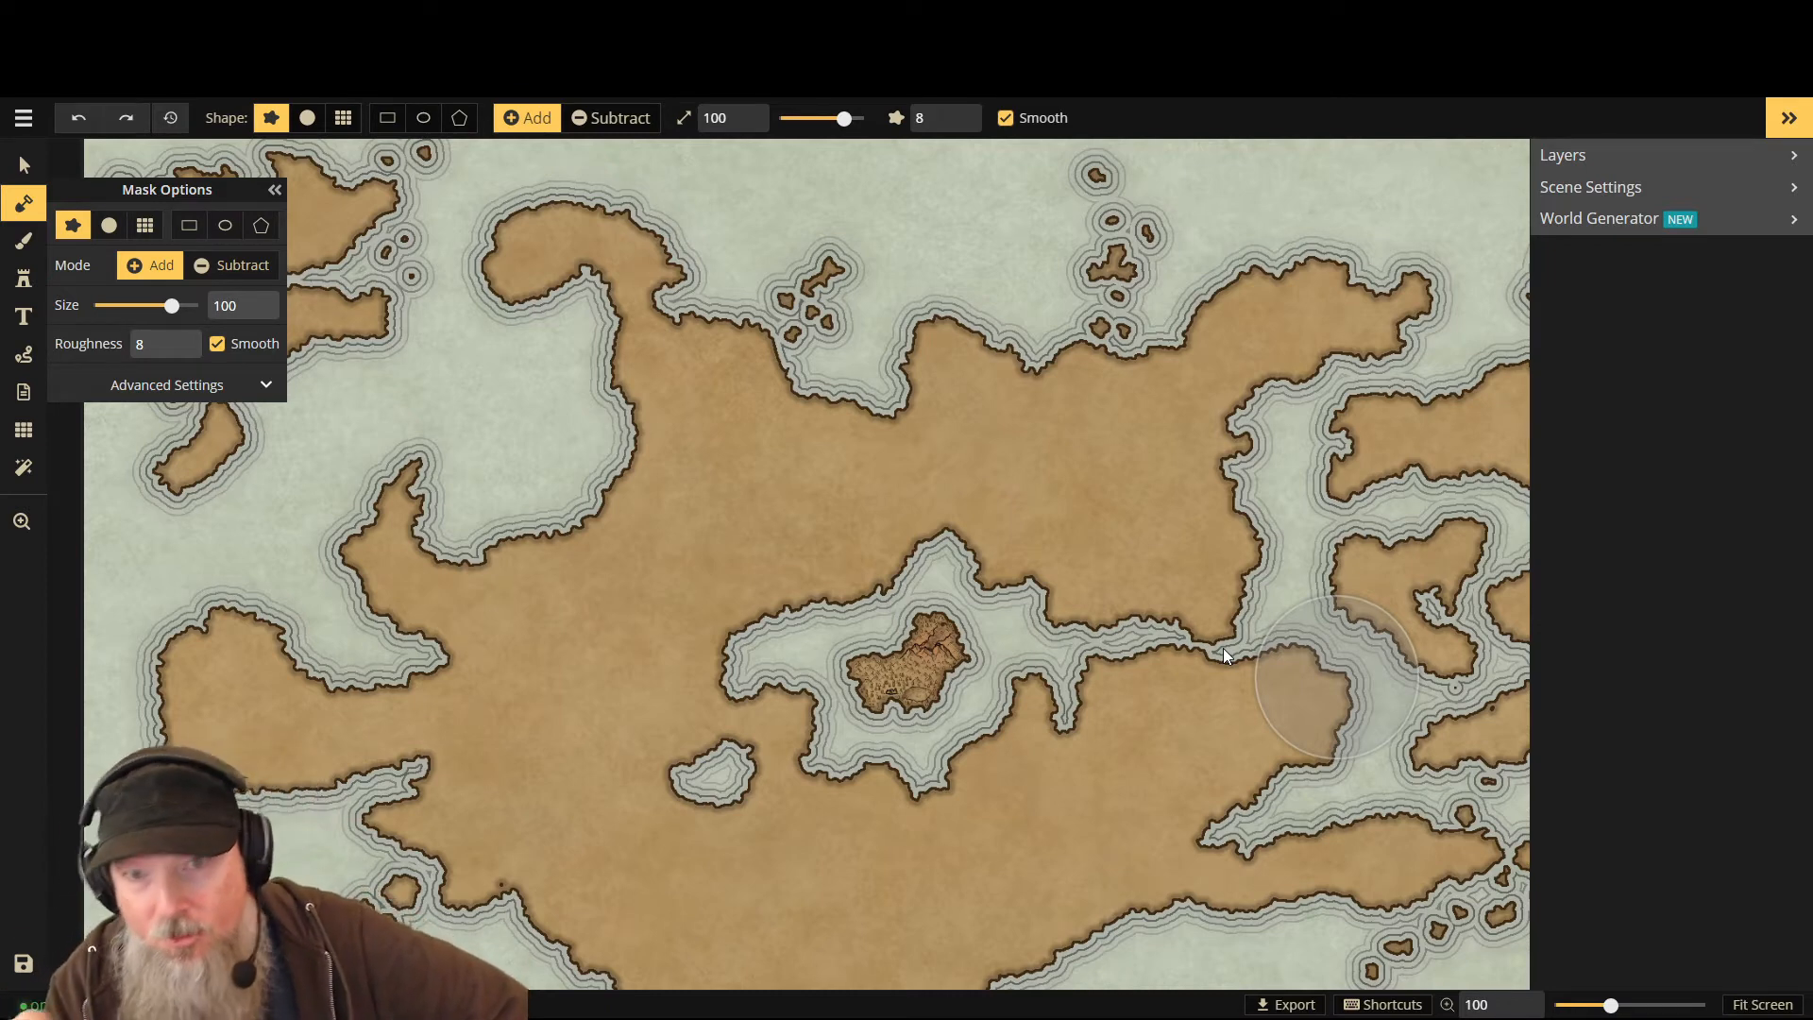
- Zoom in on the central island, then fit and zoom out to show the whole parchment map
scroll(904, 694, up, 4)
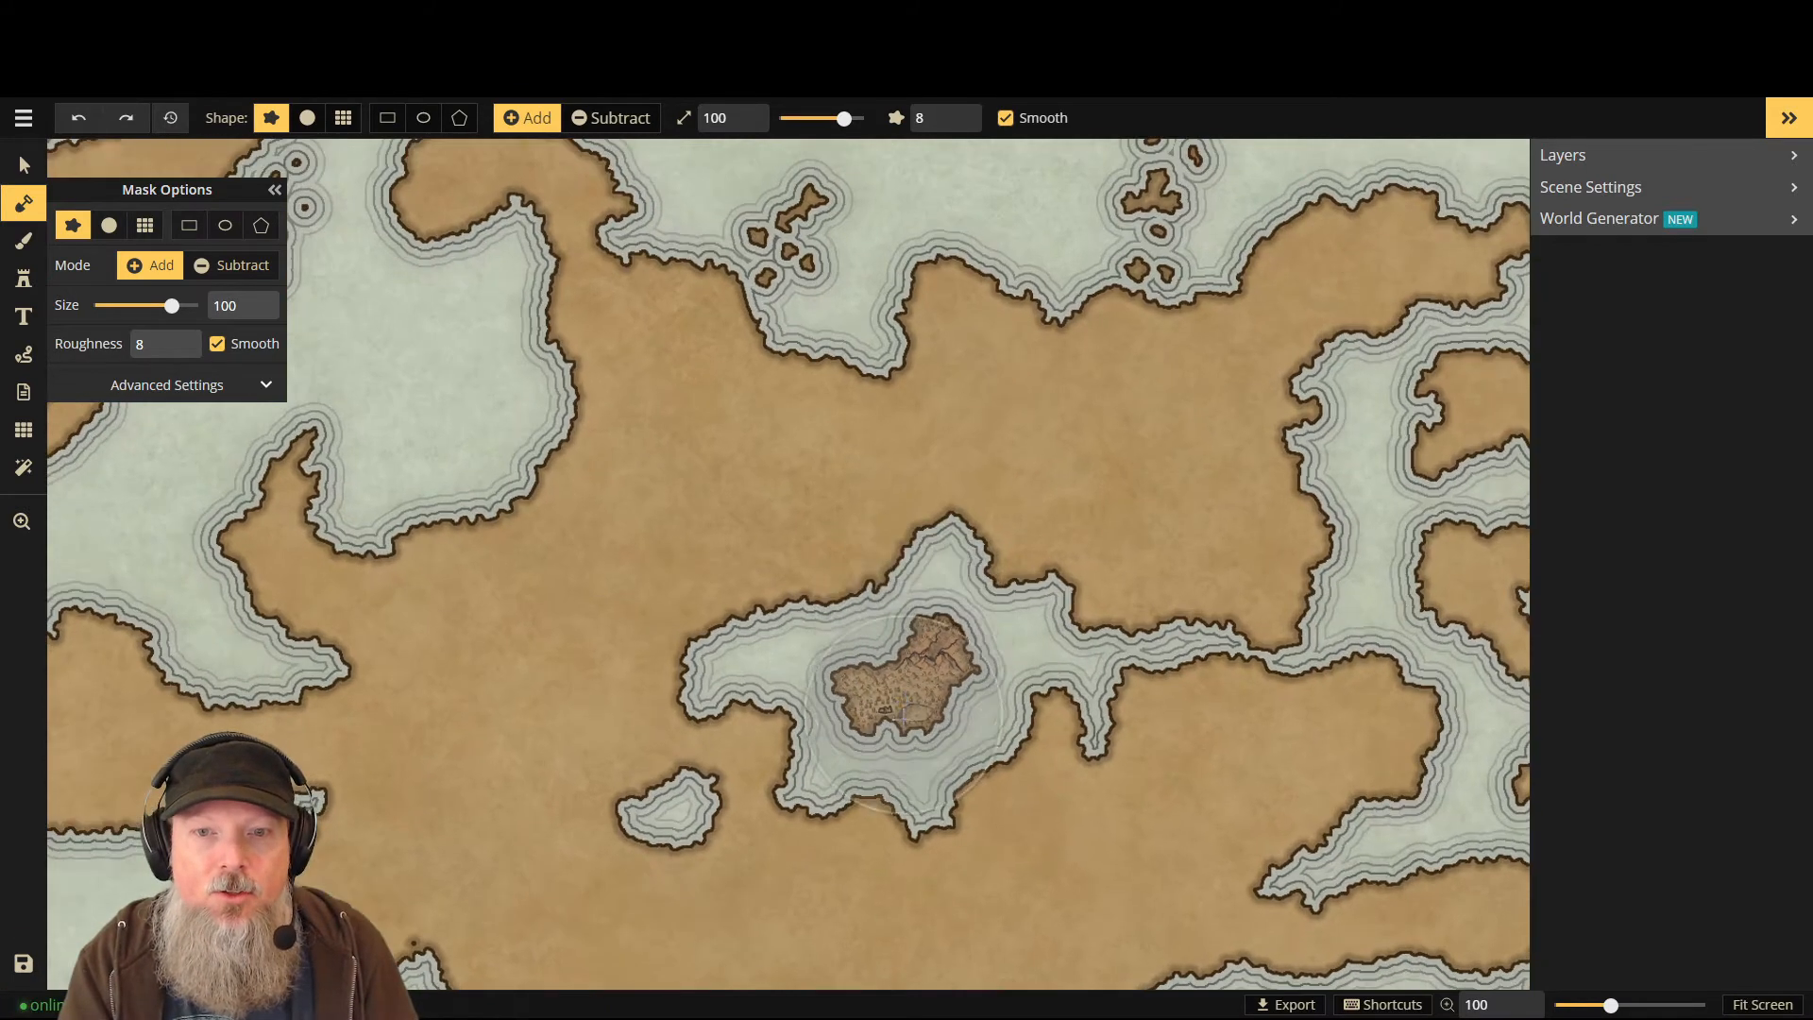
scroll(905, 694, up, 10)
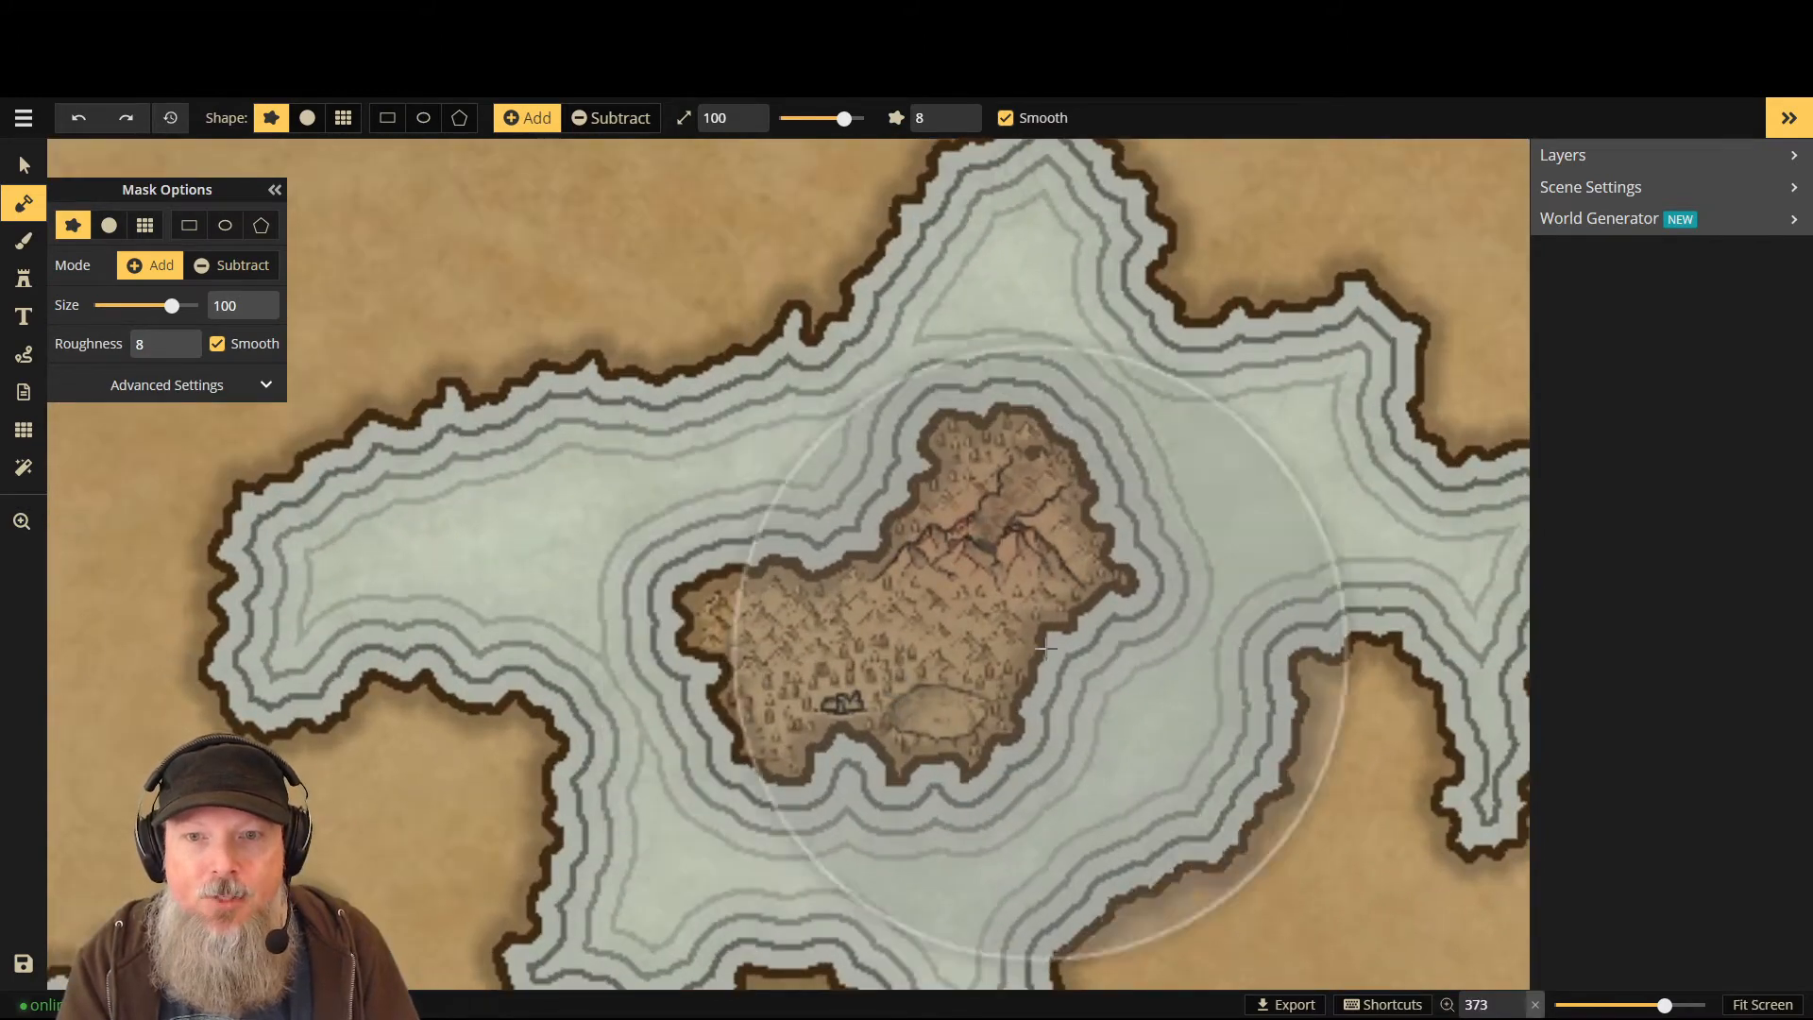
scroll(912, 572, down, 10)
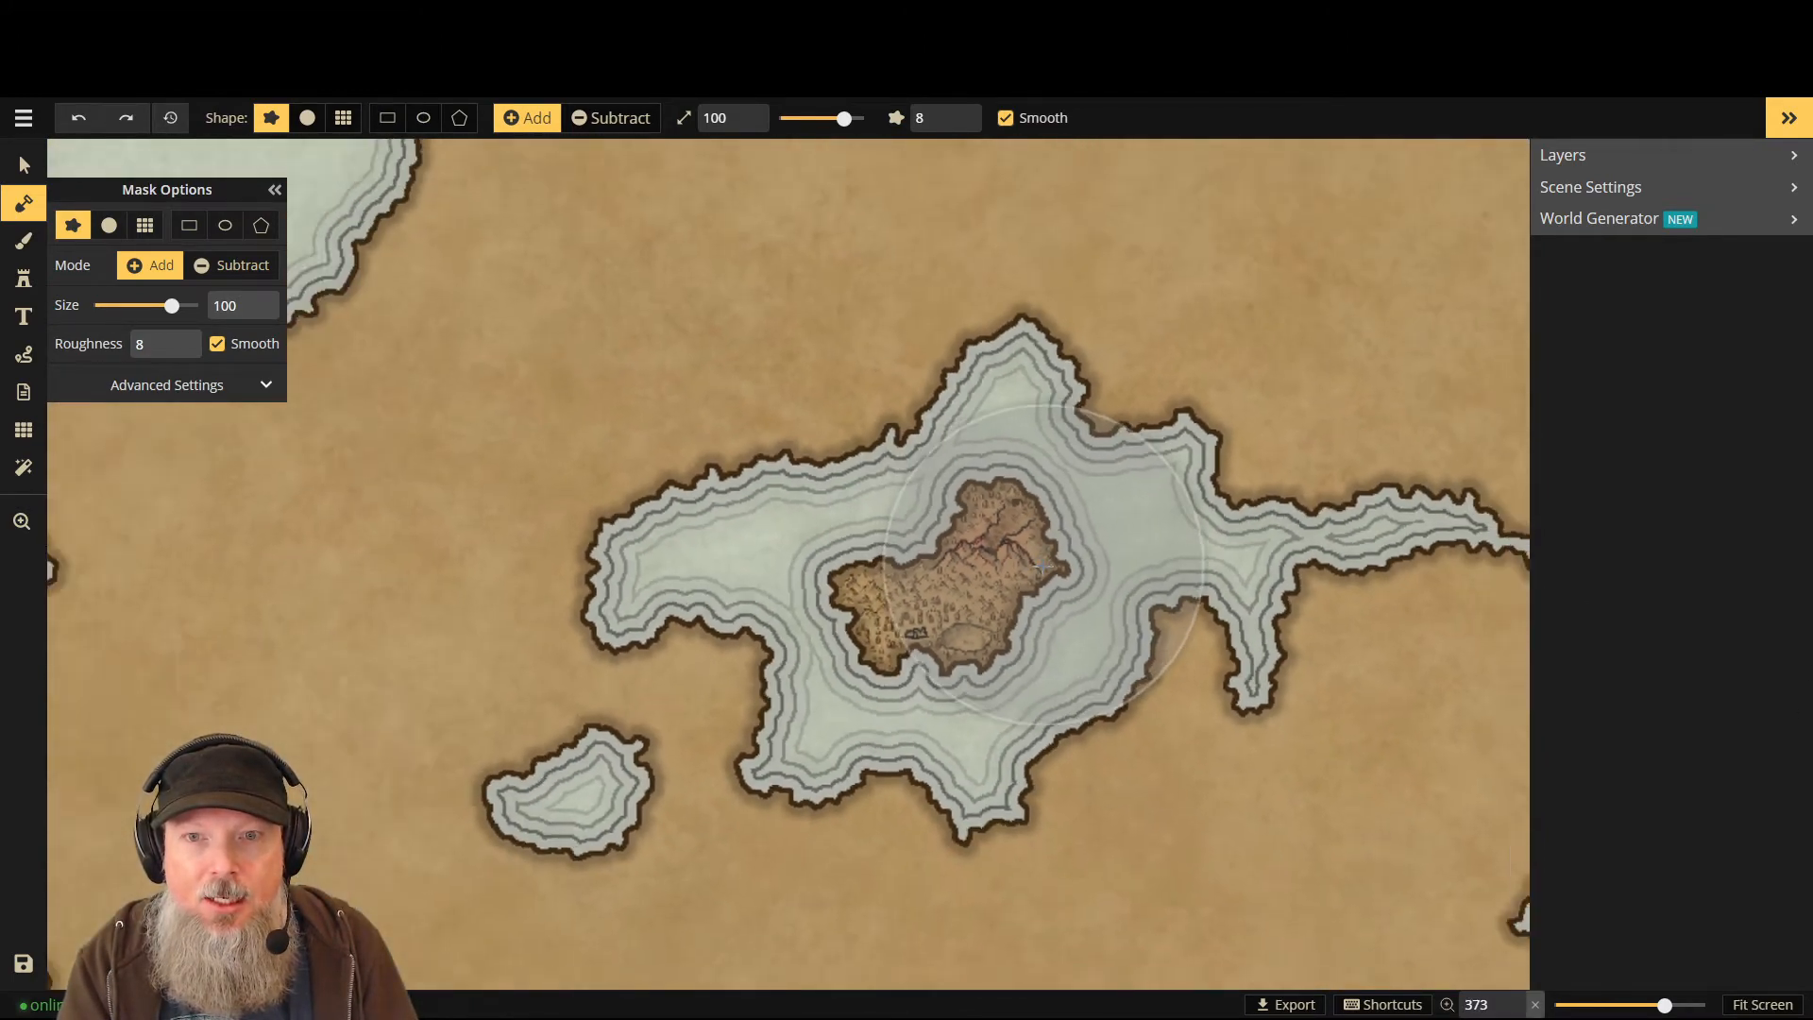
scroll(1306, 303, down, 5)
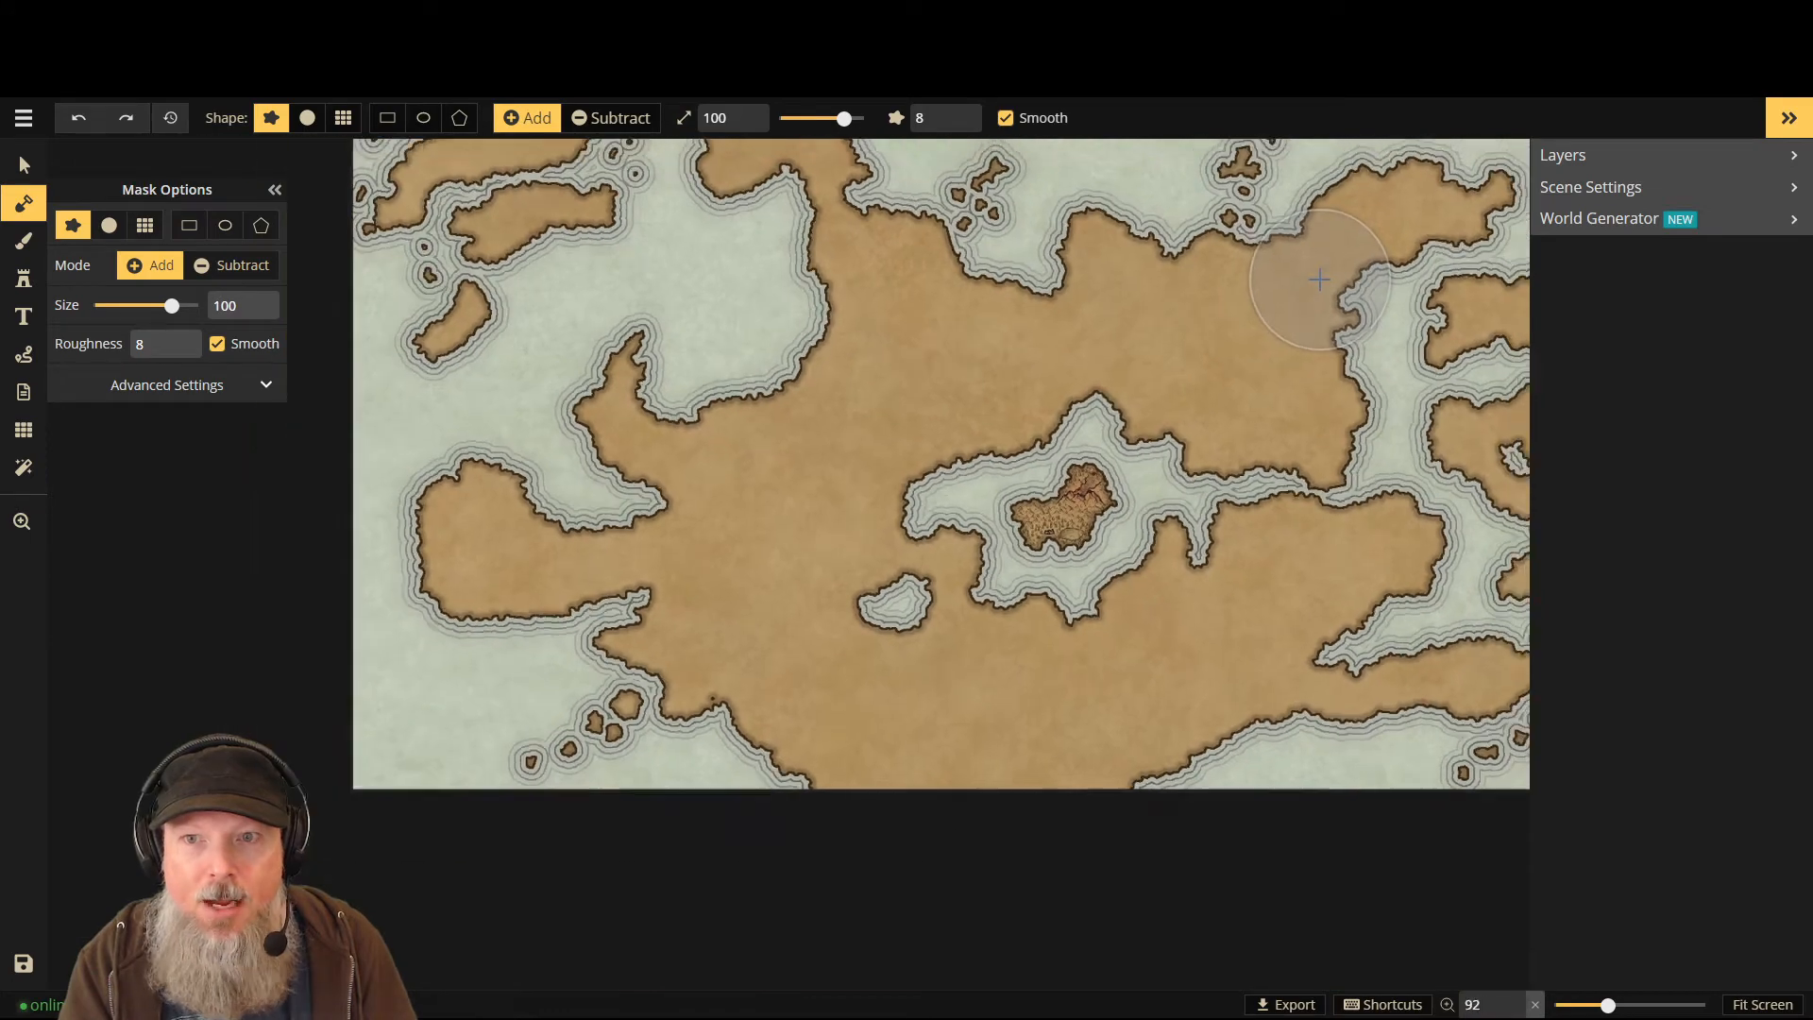
scroll(1306, 304, down, 2)
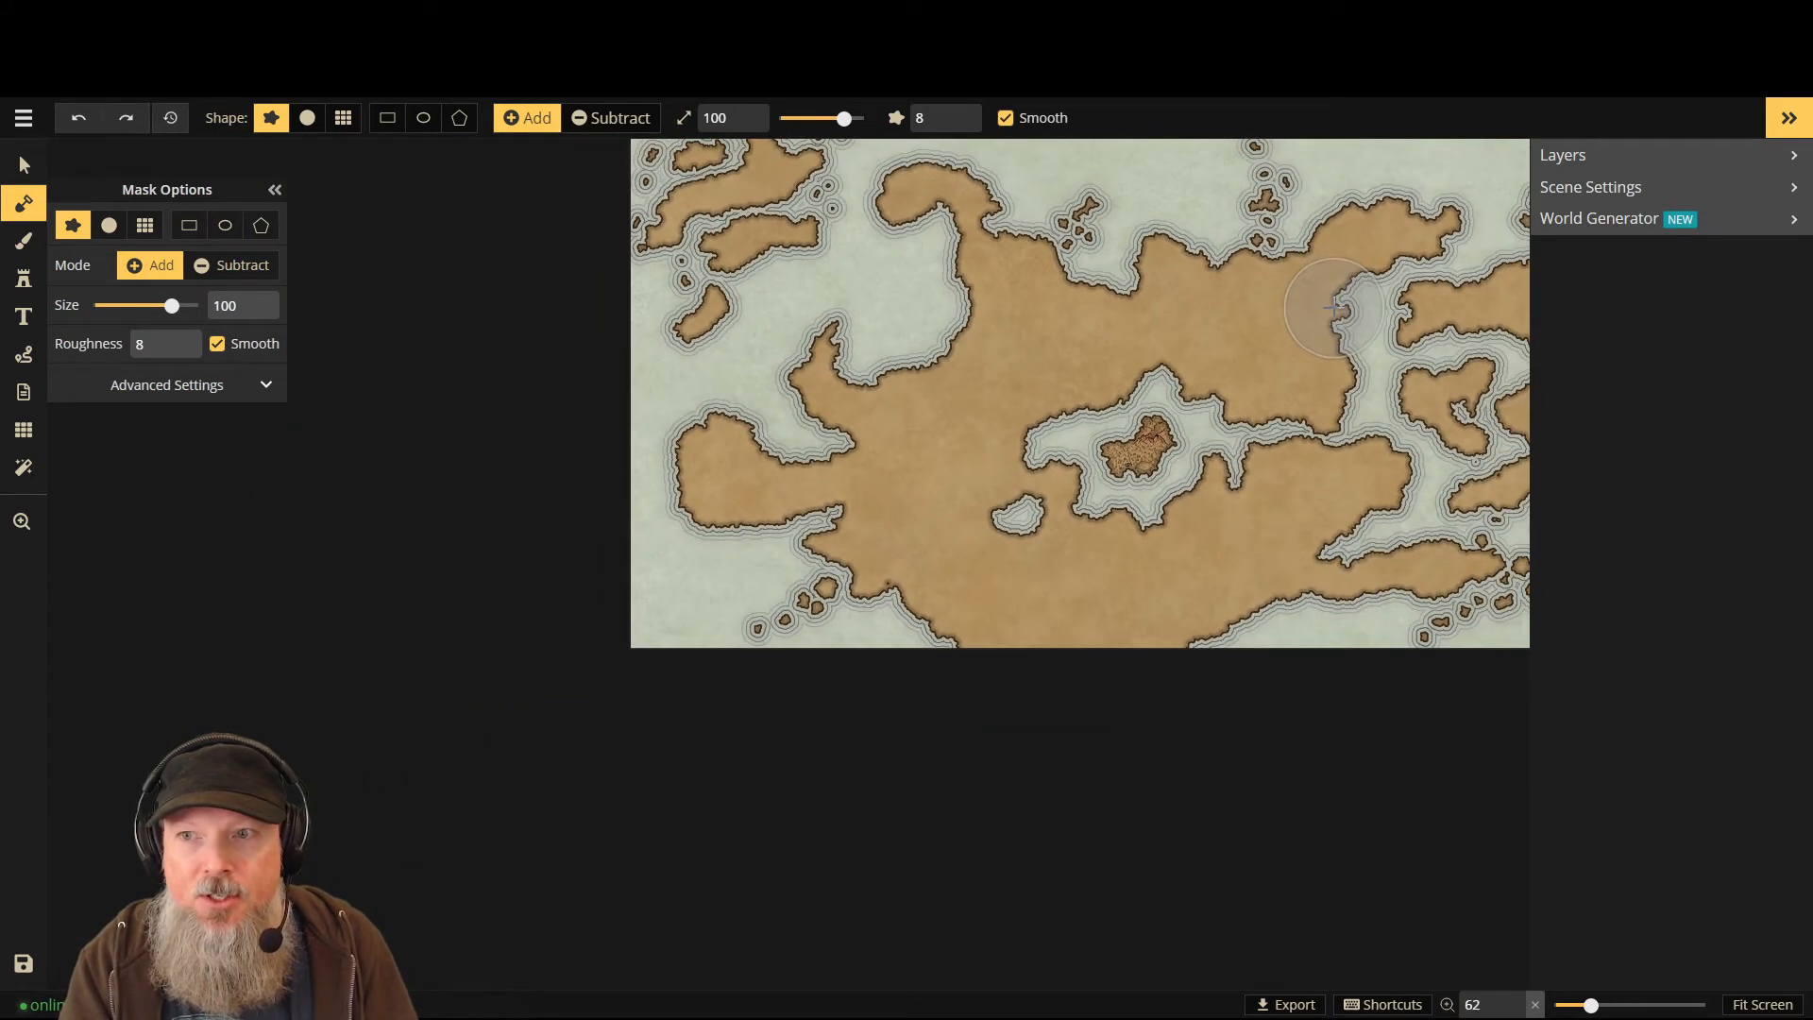
click(1785, 1009)
scroll(1135, 514, down, 3)
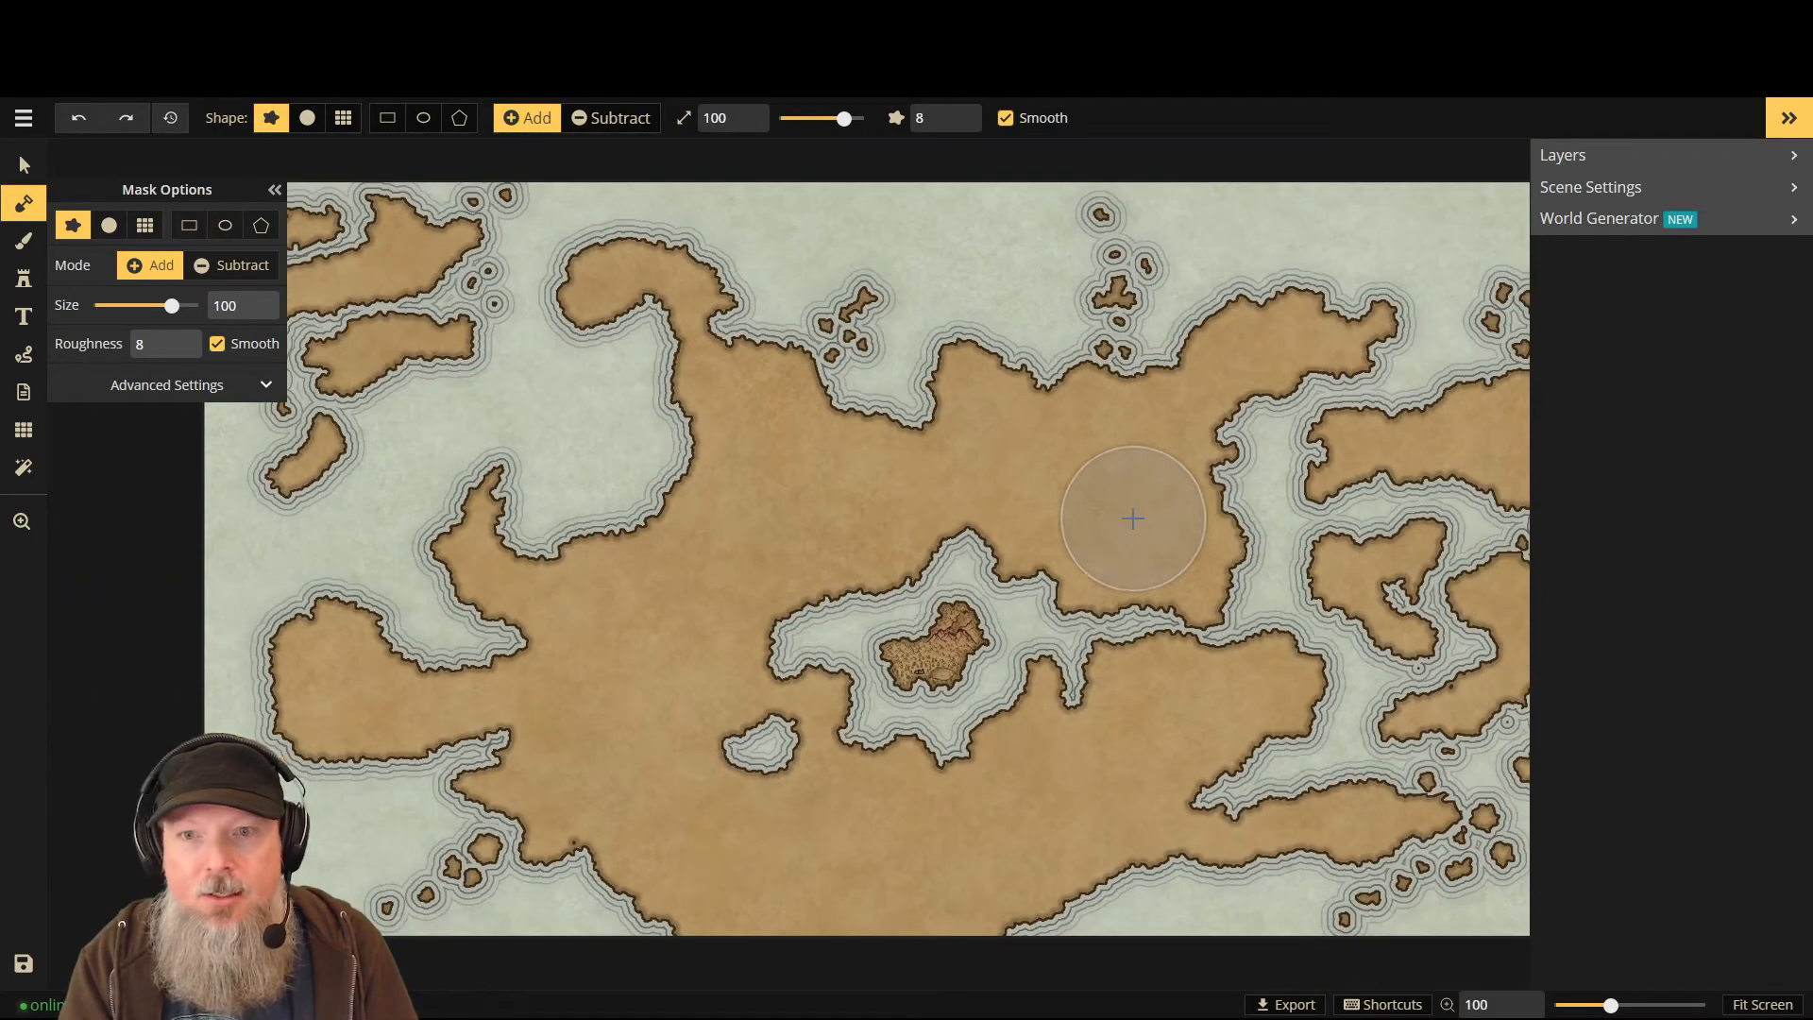
scroll(1167, 505, down, 1)
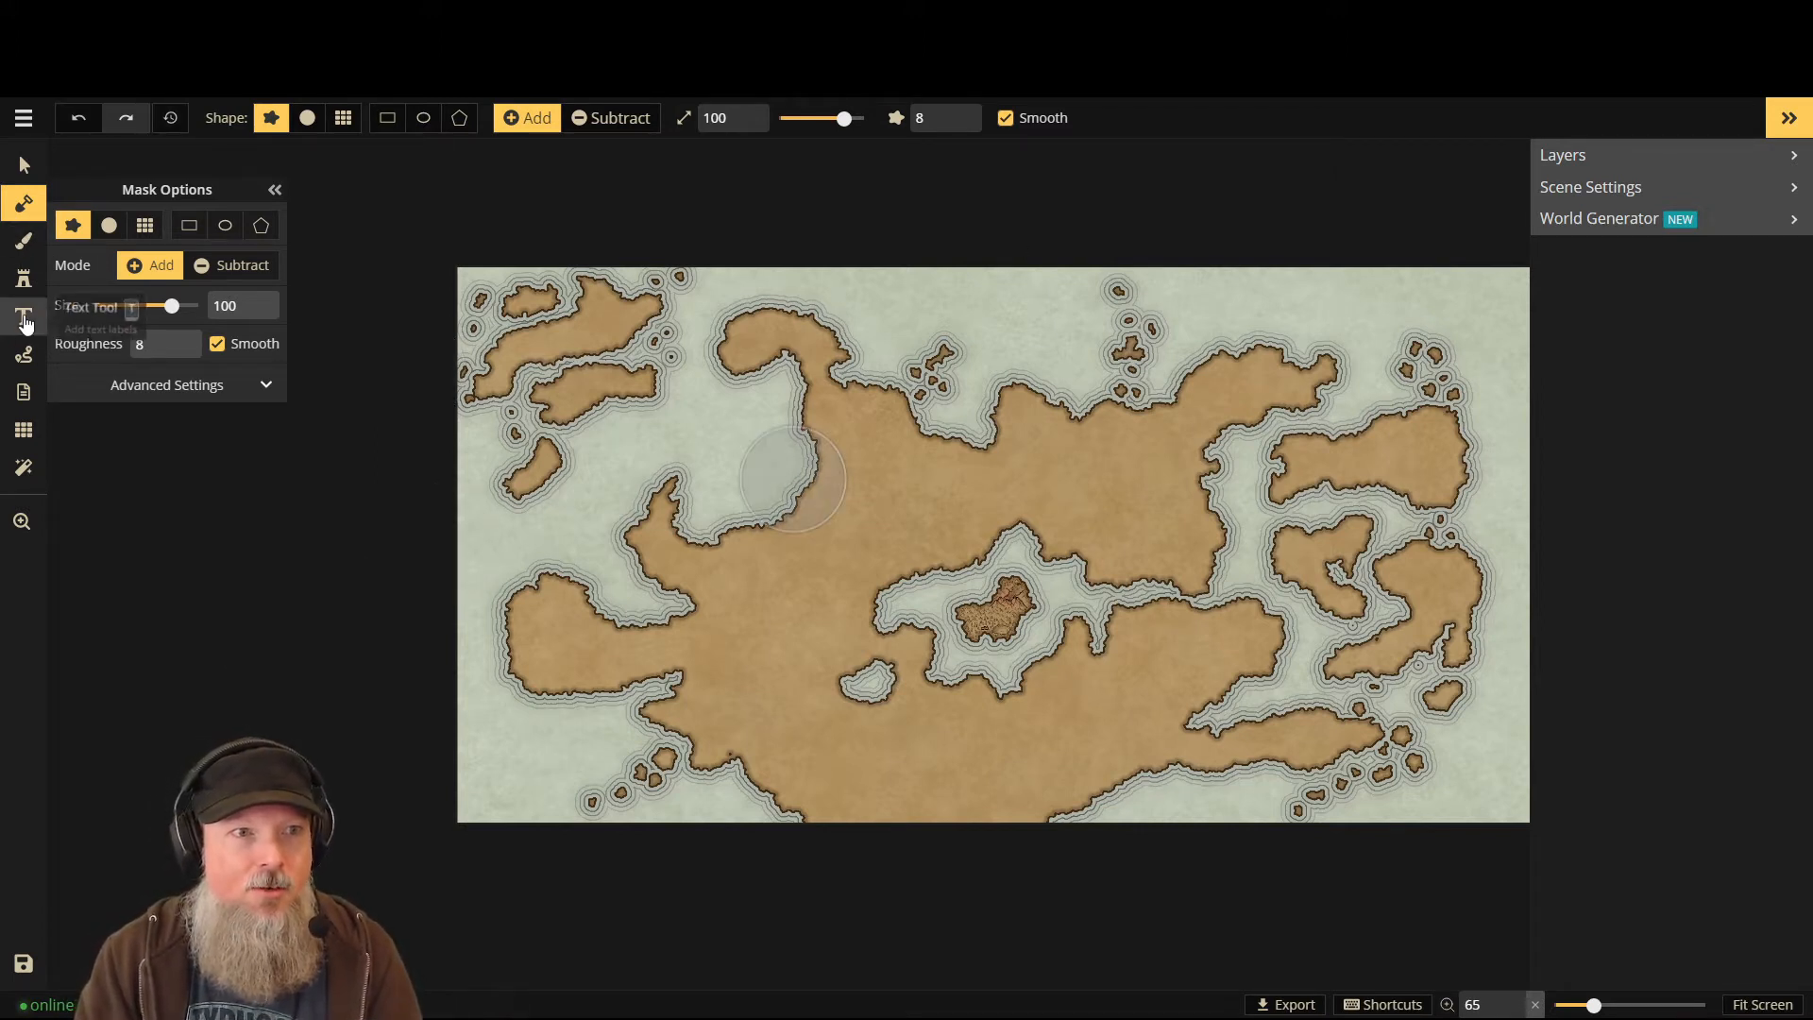
- Draw dashed white paths across the top-left island and down the eastern islands
click(23, 354)
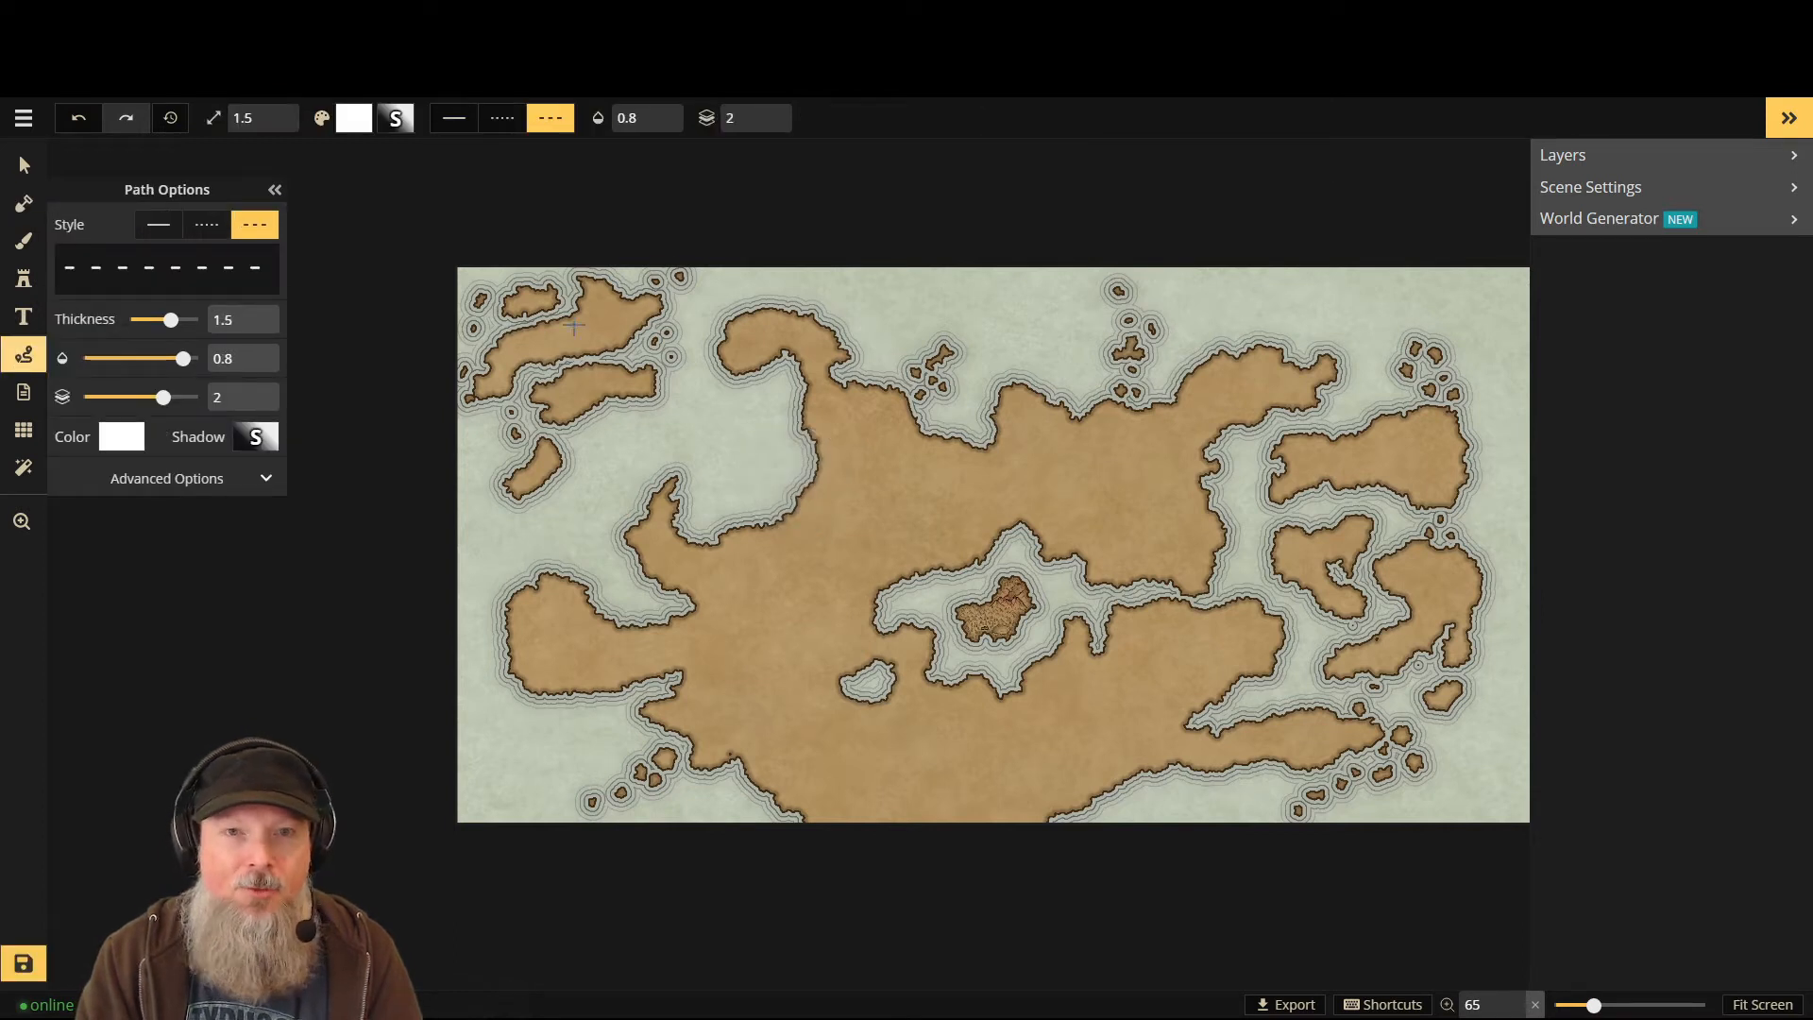
click(667, 279)
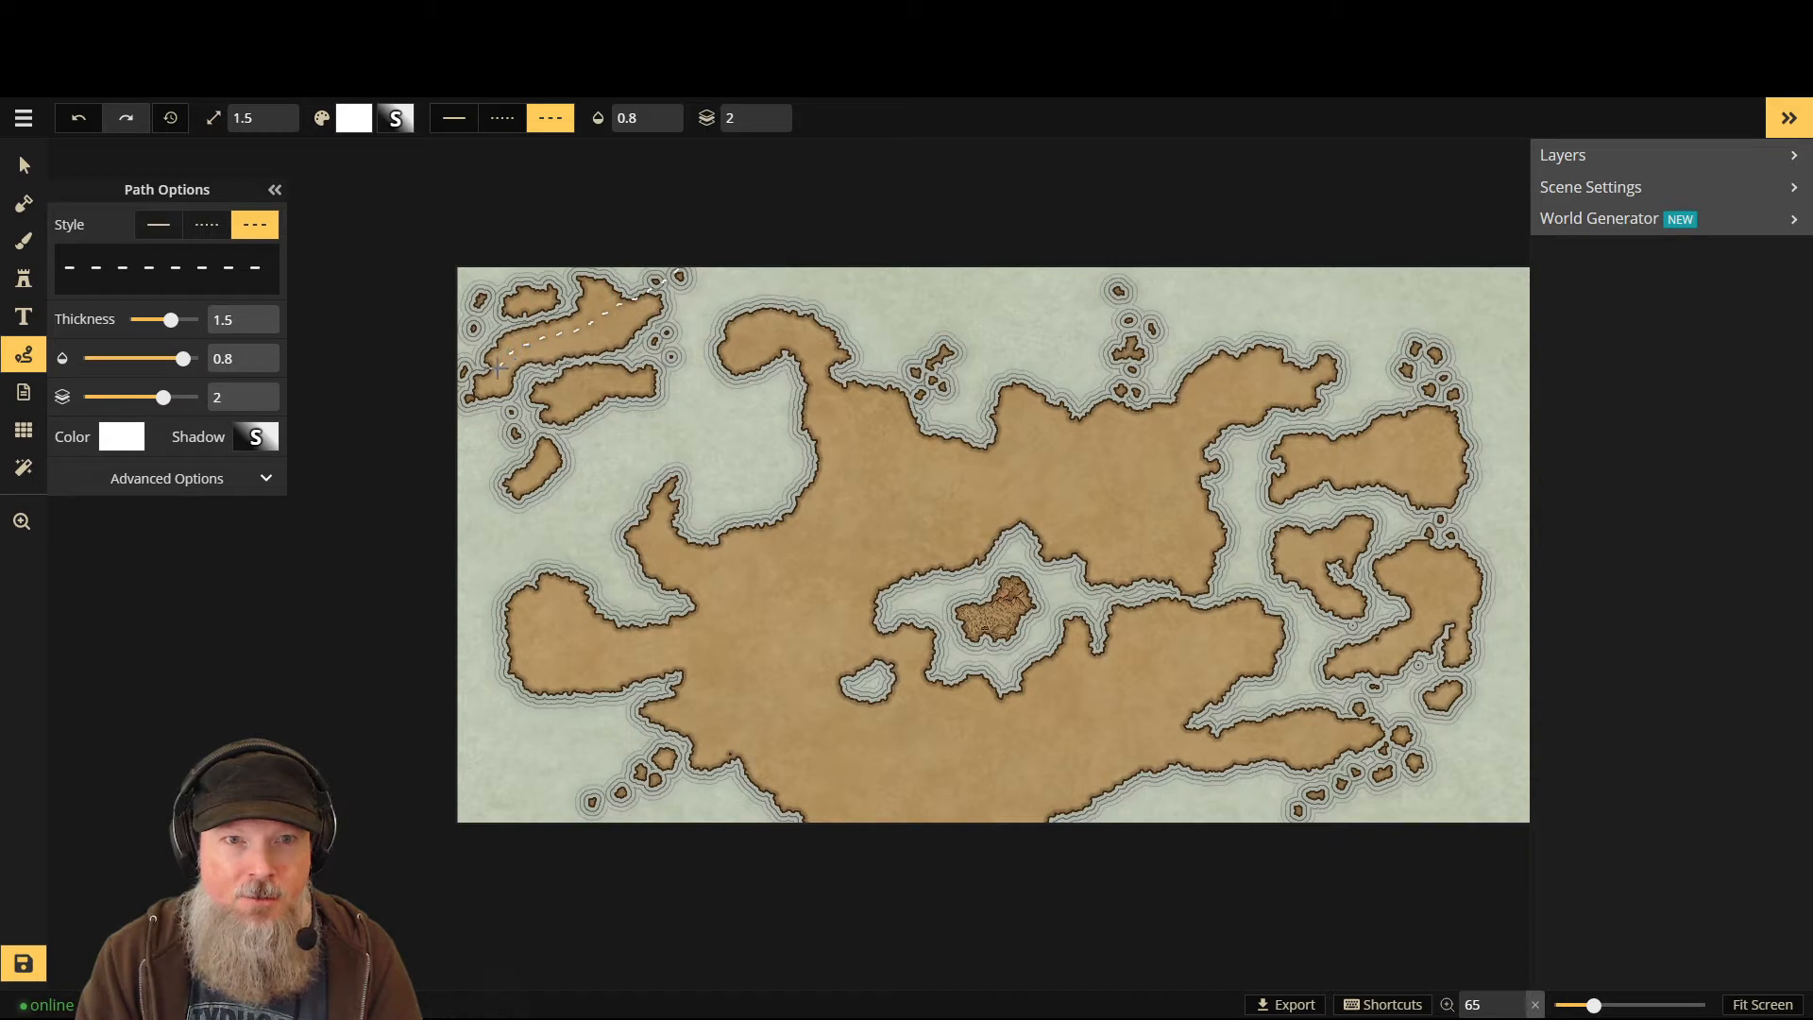
double_click(408, 419)
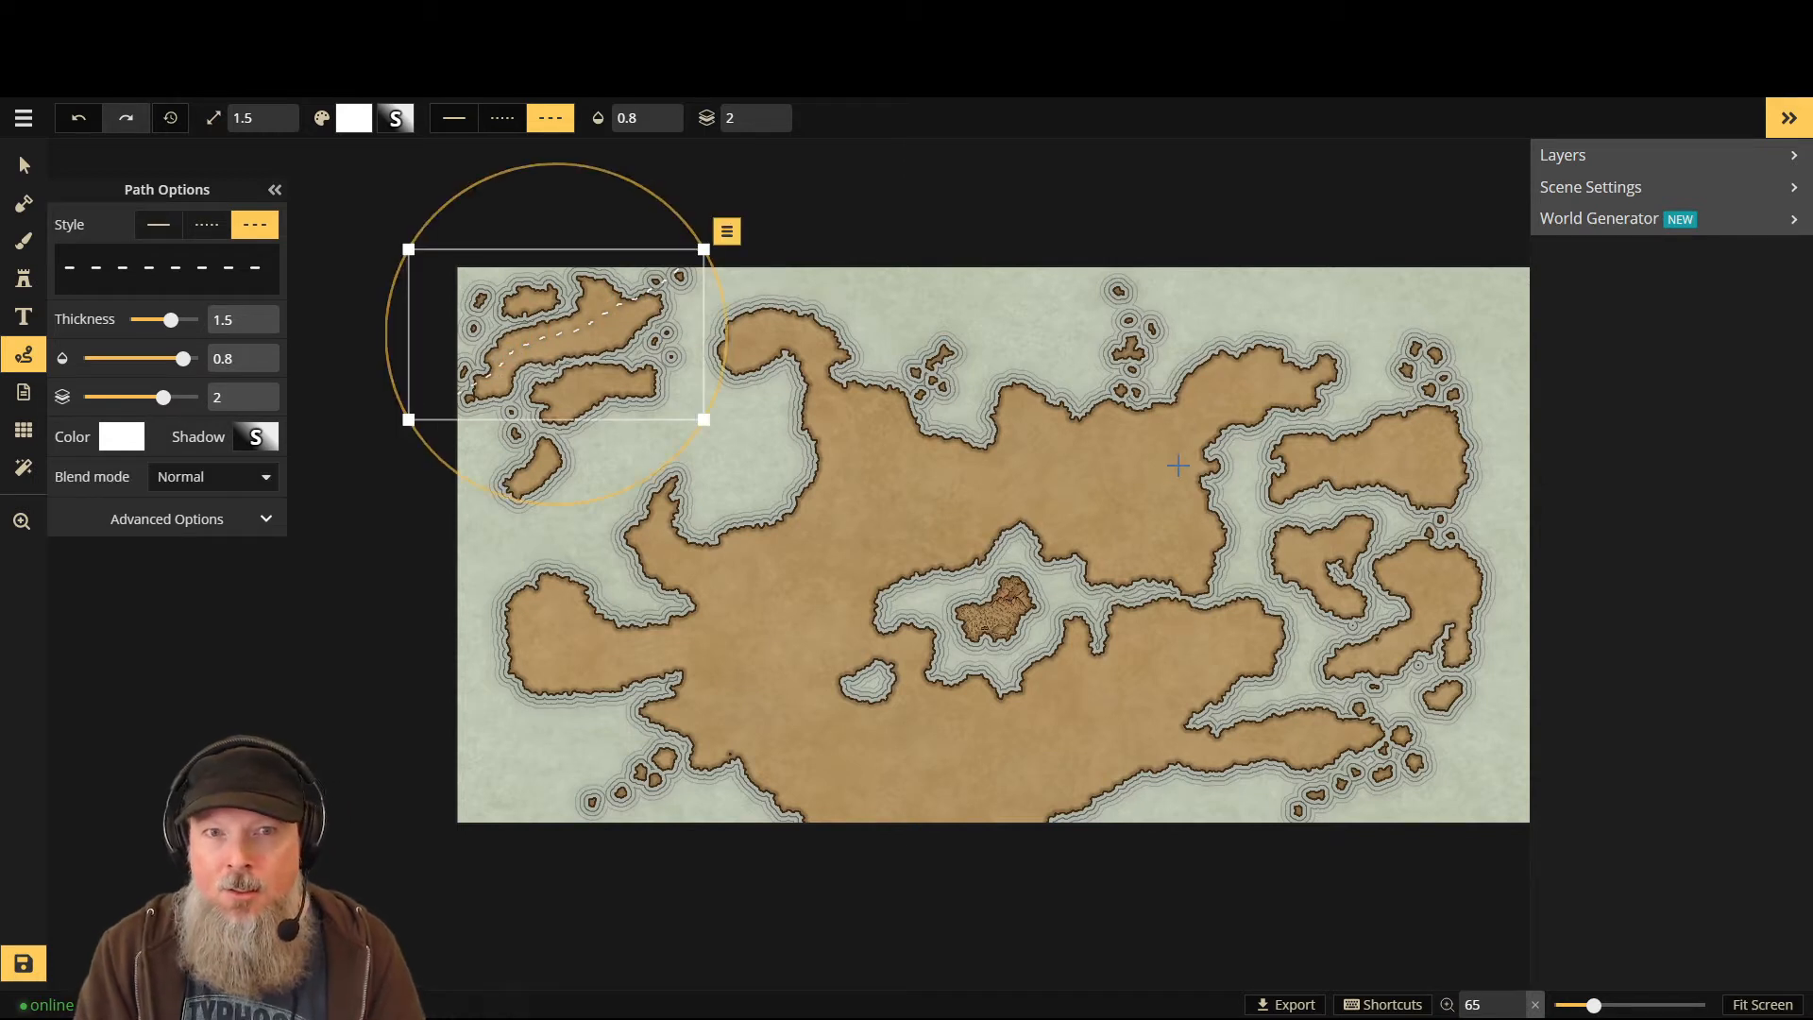
click(1388, 297)
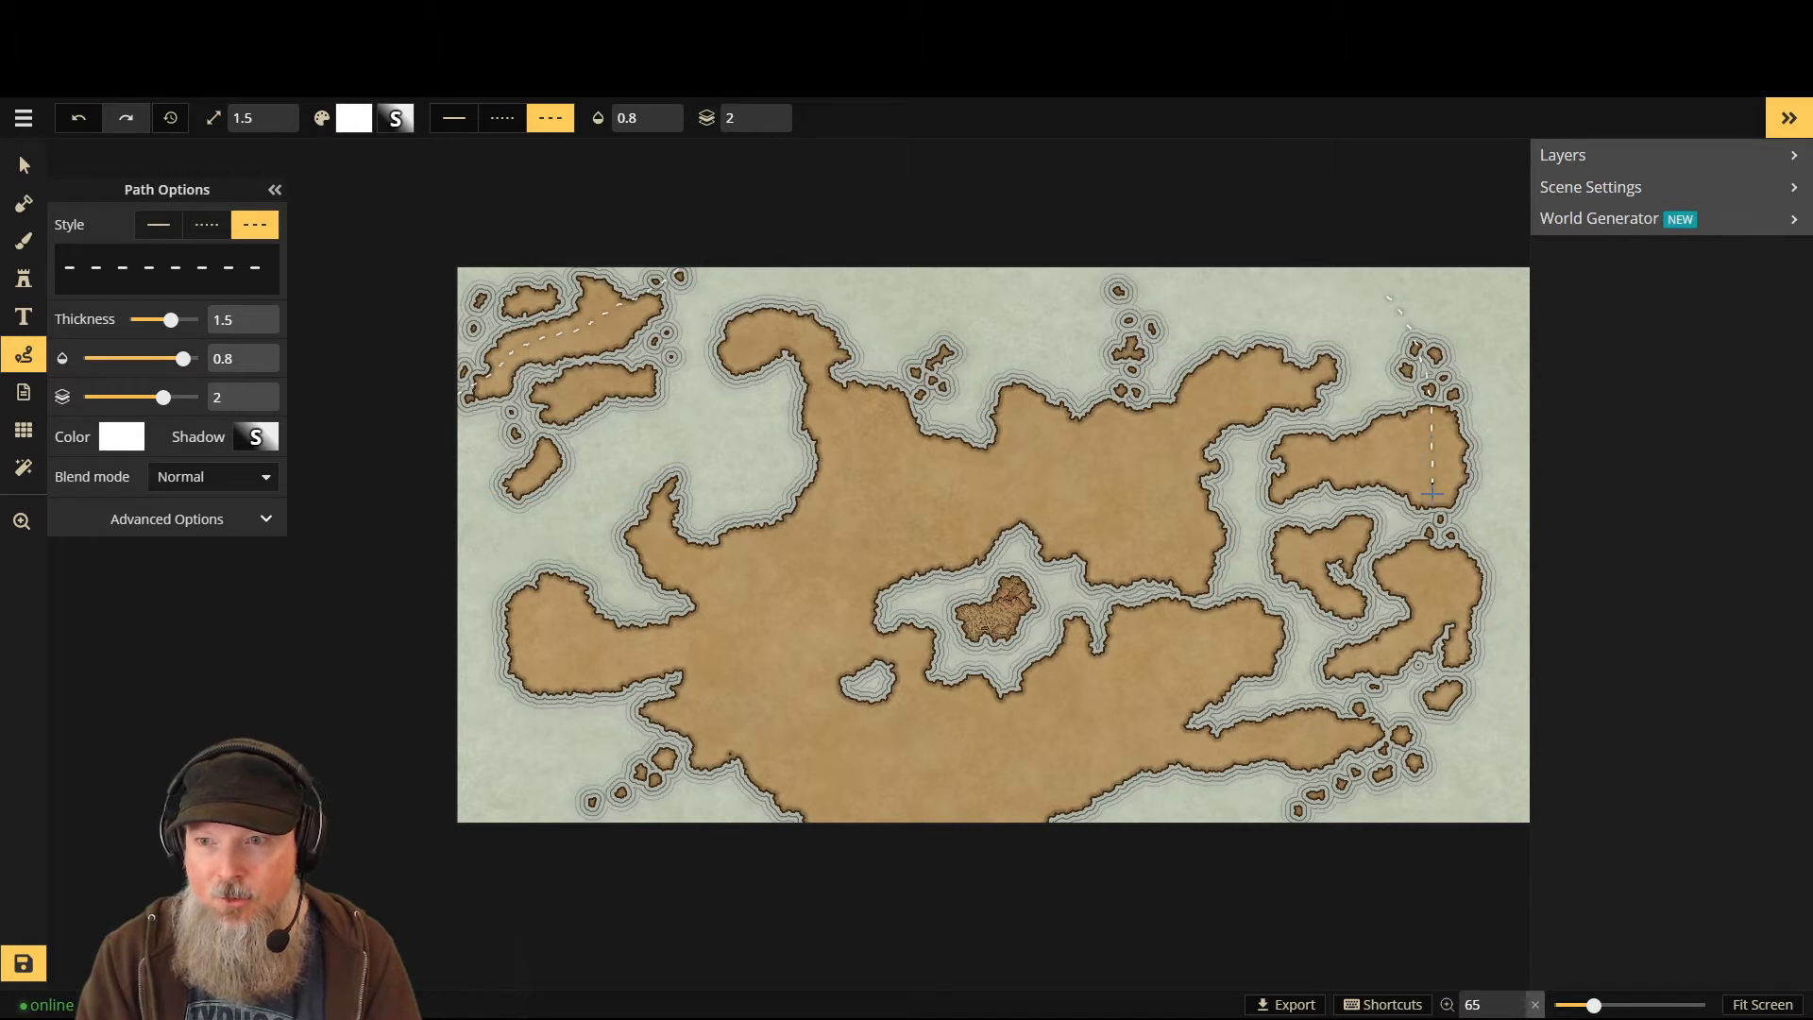
click(1431, 628)
click(1414, 708)
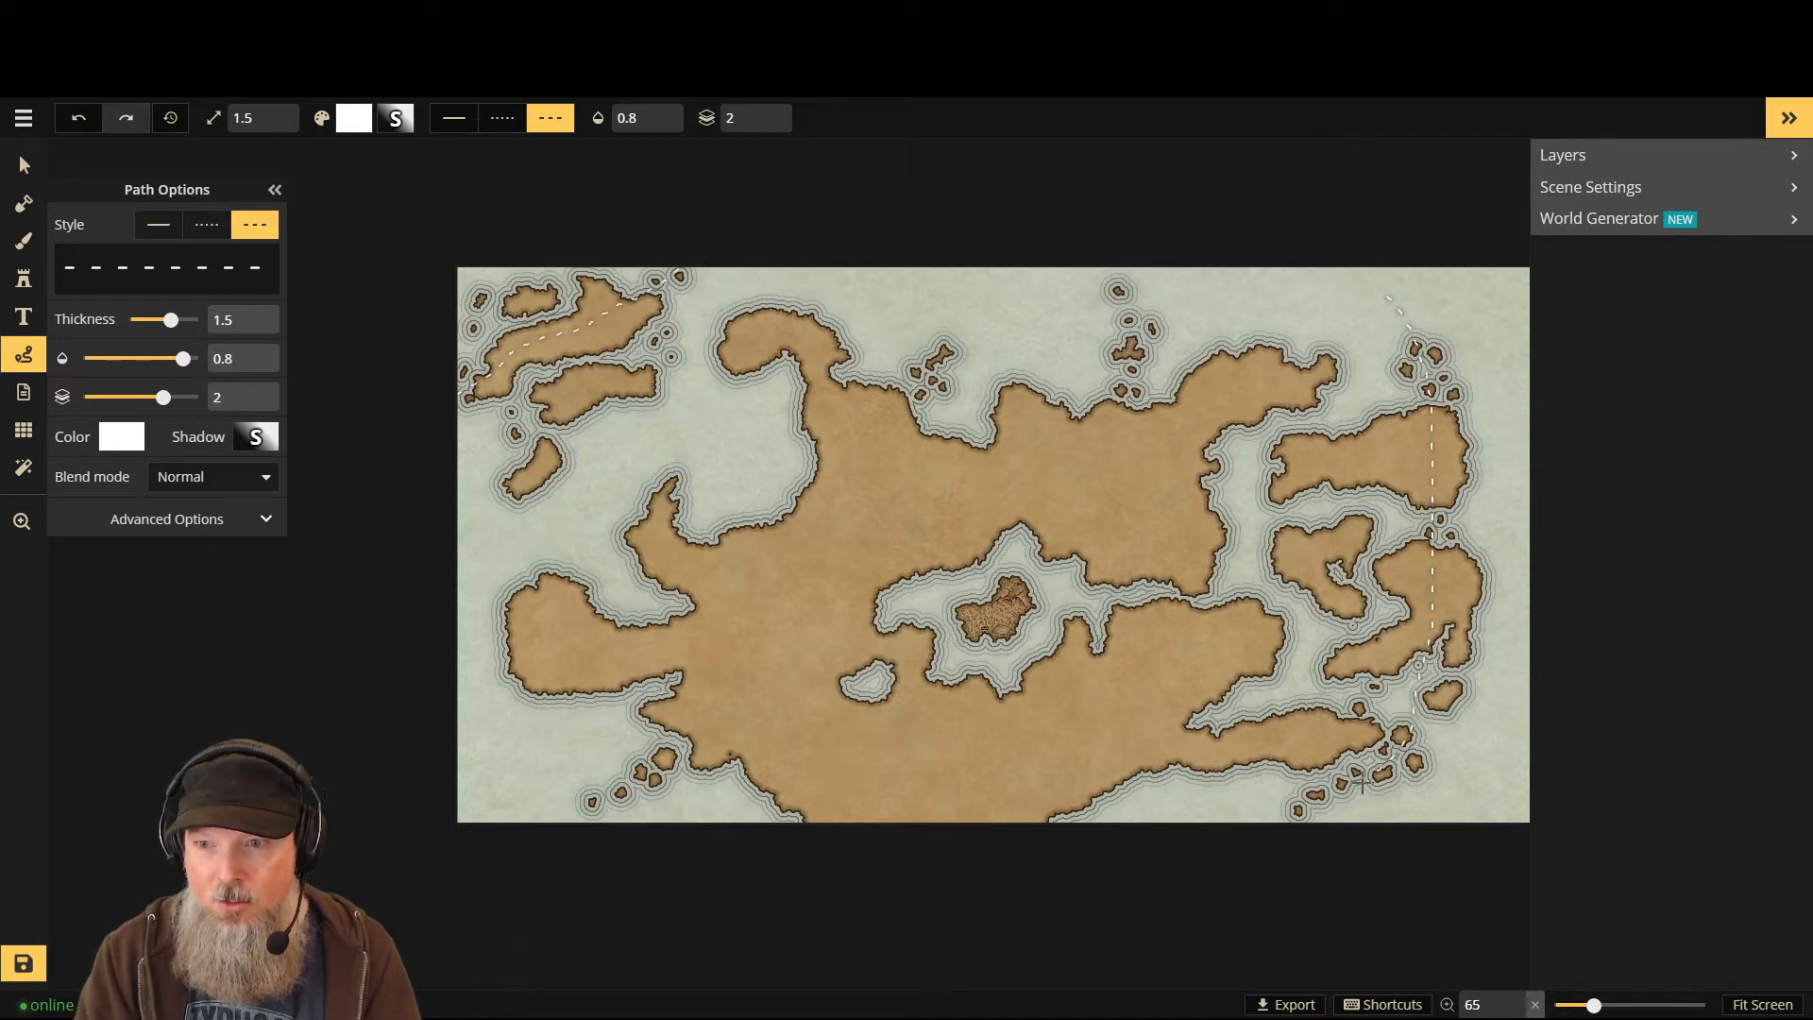
double_click(1290, 859)
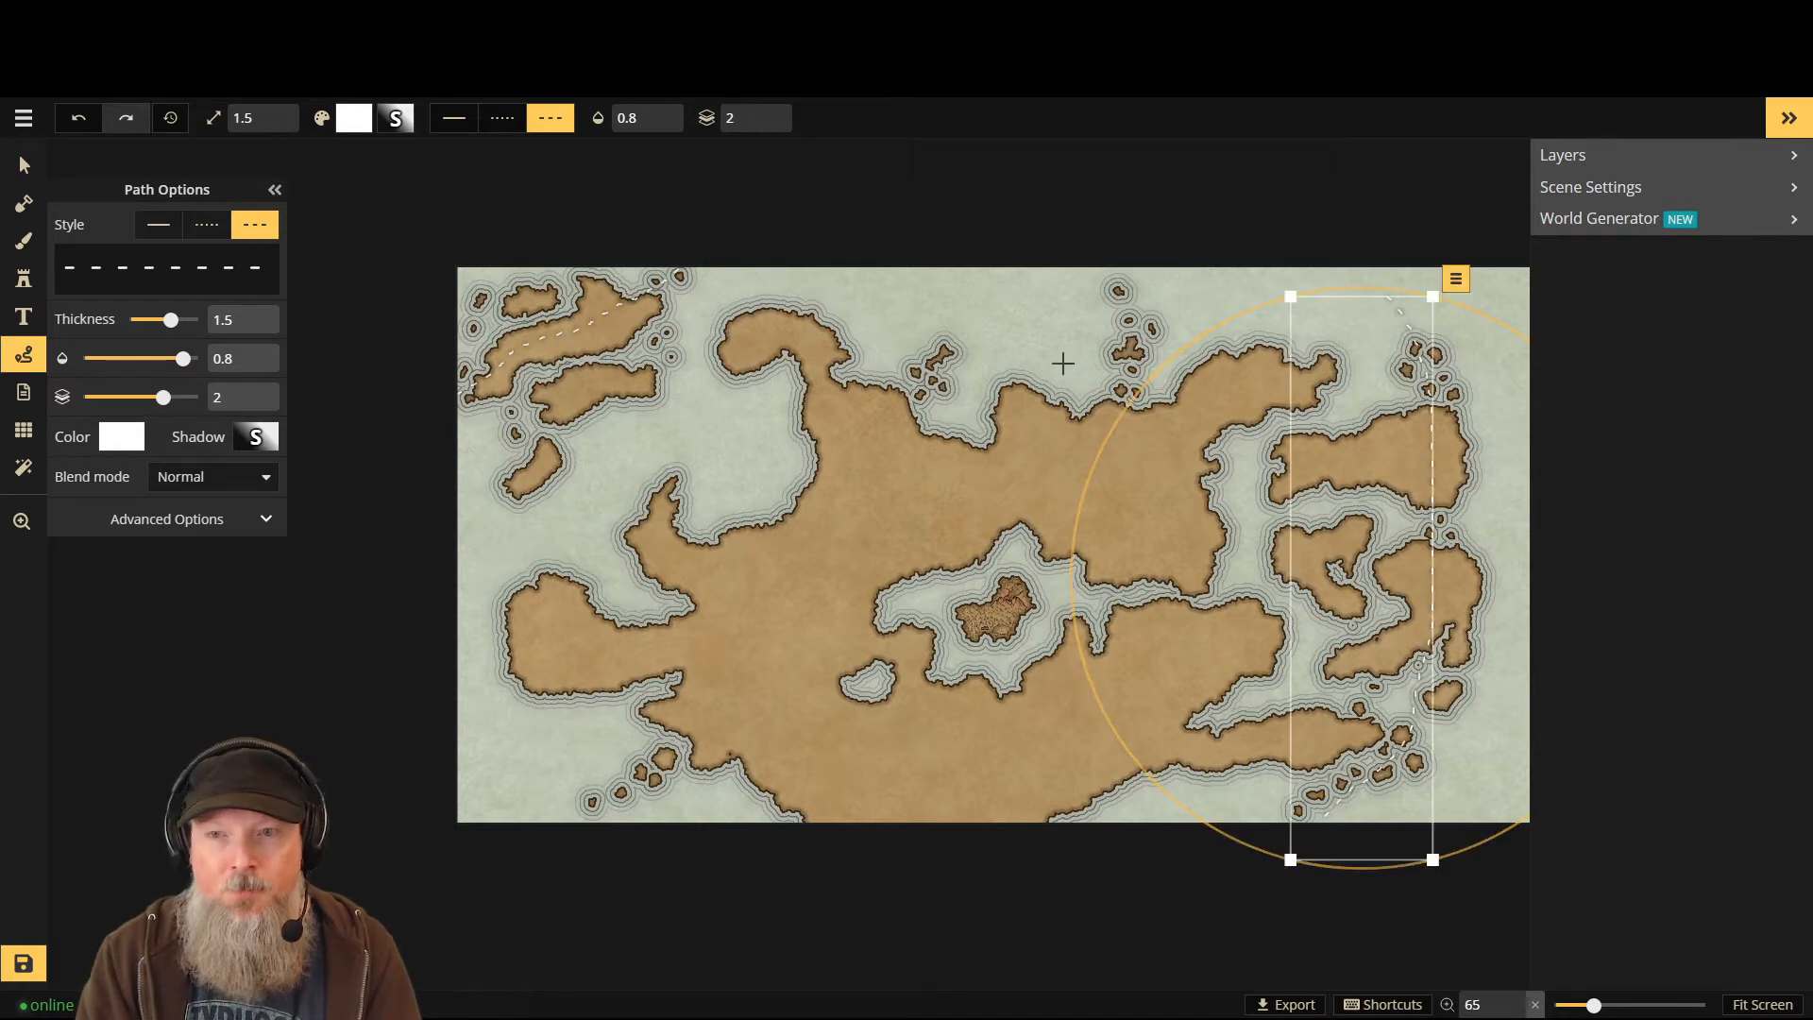
- Draw two dashed paths down across the main continent, one ending near the southern island
click(1119, 290)
mouse_move(1129, 447)
mouse_down()
mouse_move(1098, 533)
mouse_move(1042, 589)
mouse_move(848, 727)
mouse_up()
double_click(847, 727)
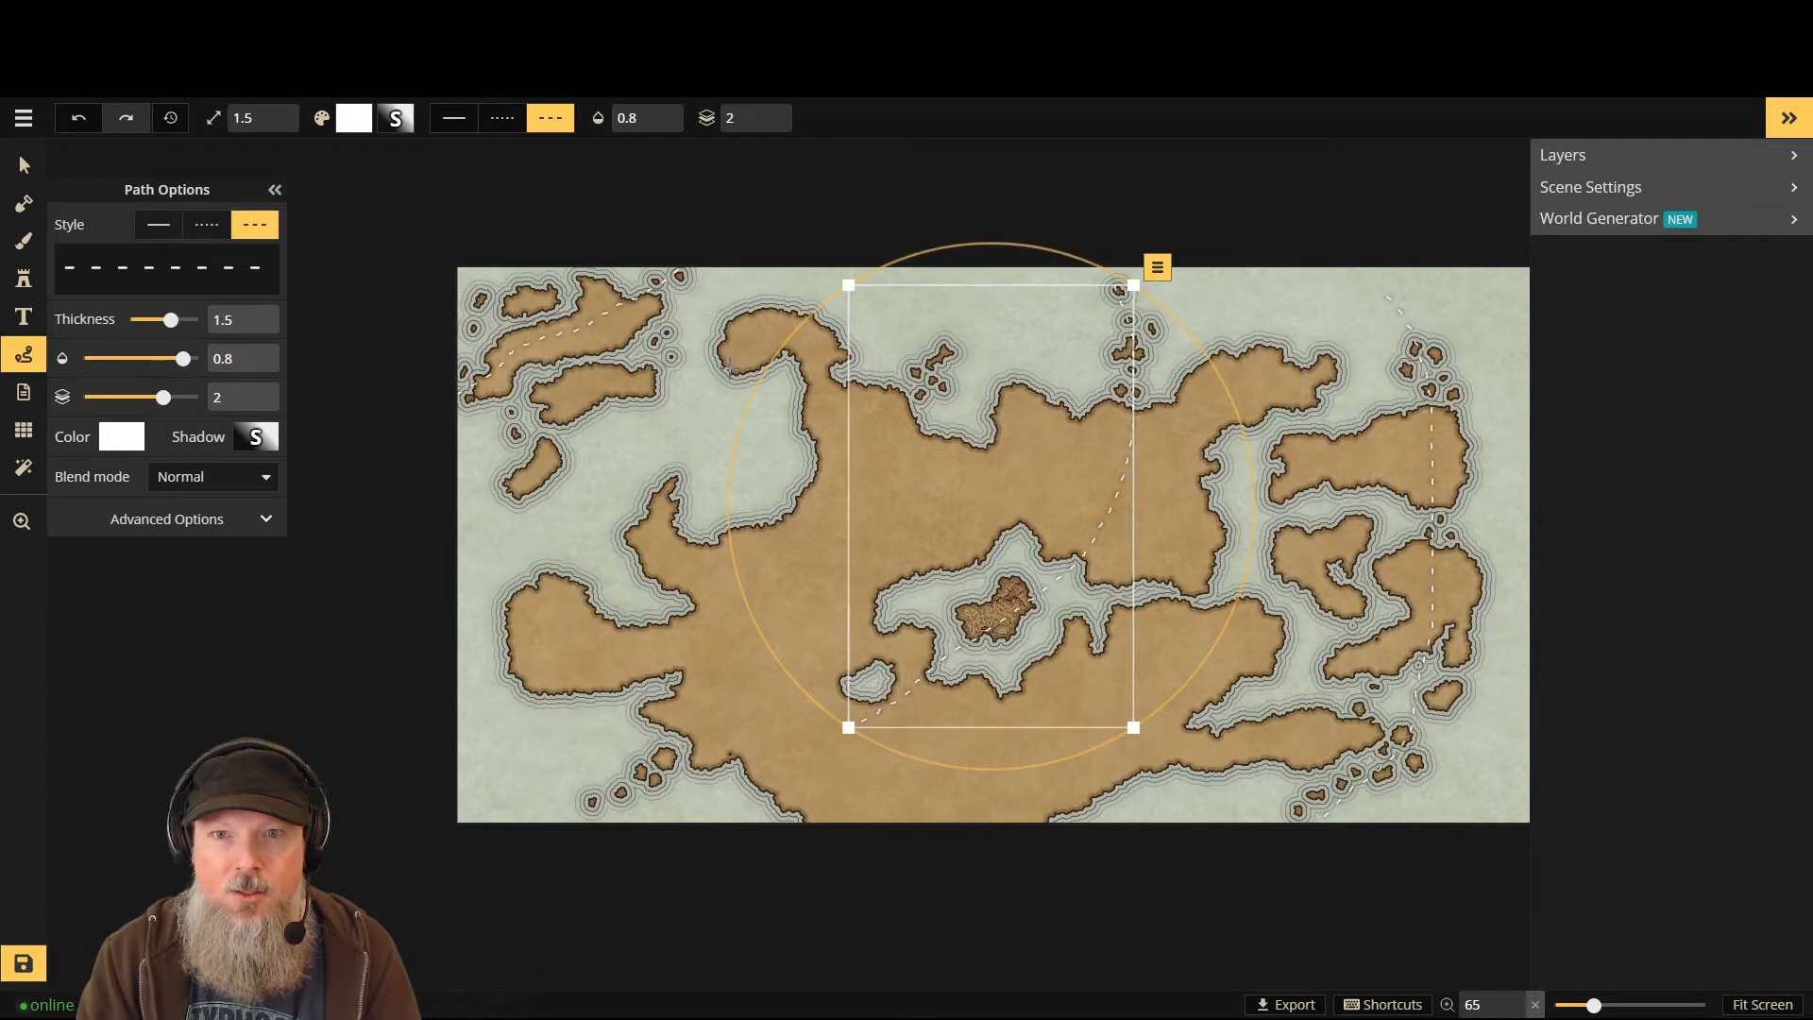
click(968, 295)
mouse_move(951, 322)
mouse_down()
mouse_move(727, 696)
mouse_move(675, 754)
mouse_move(553, 817)
mouse_up()
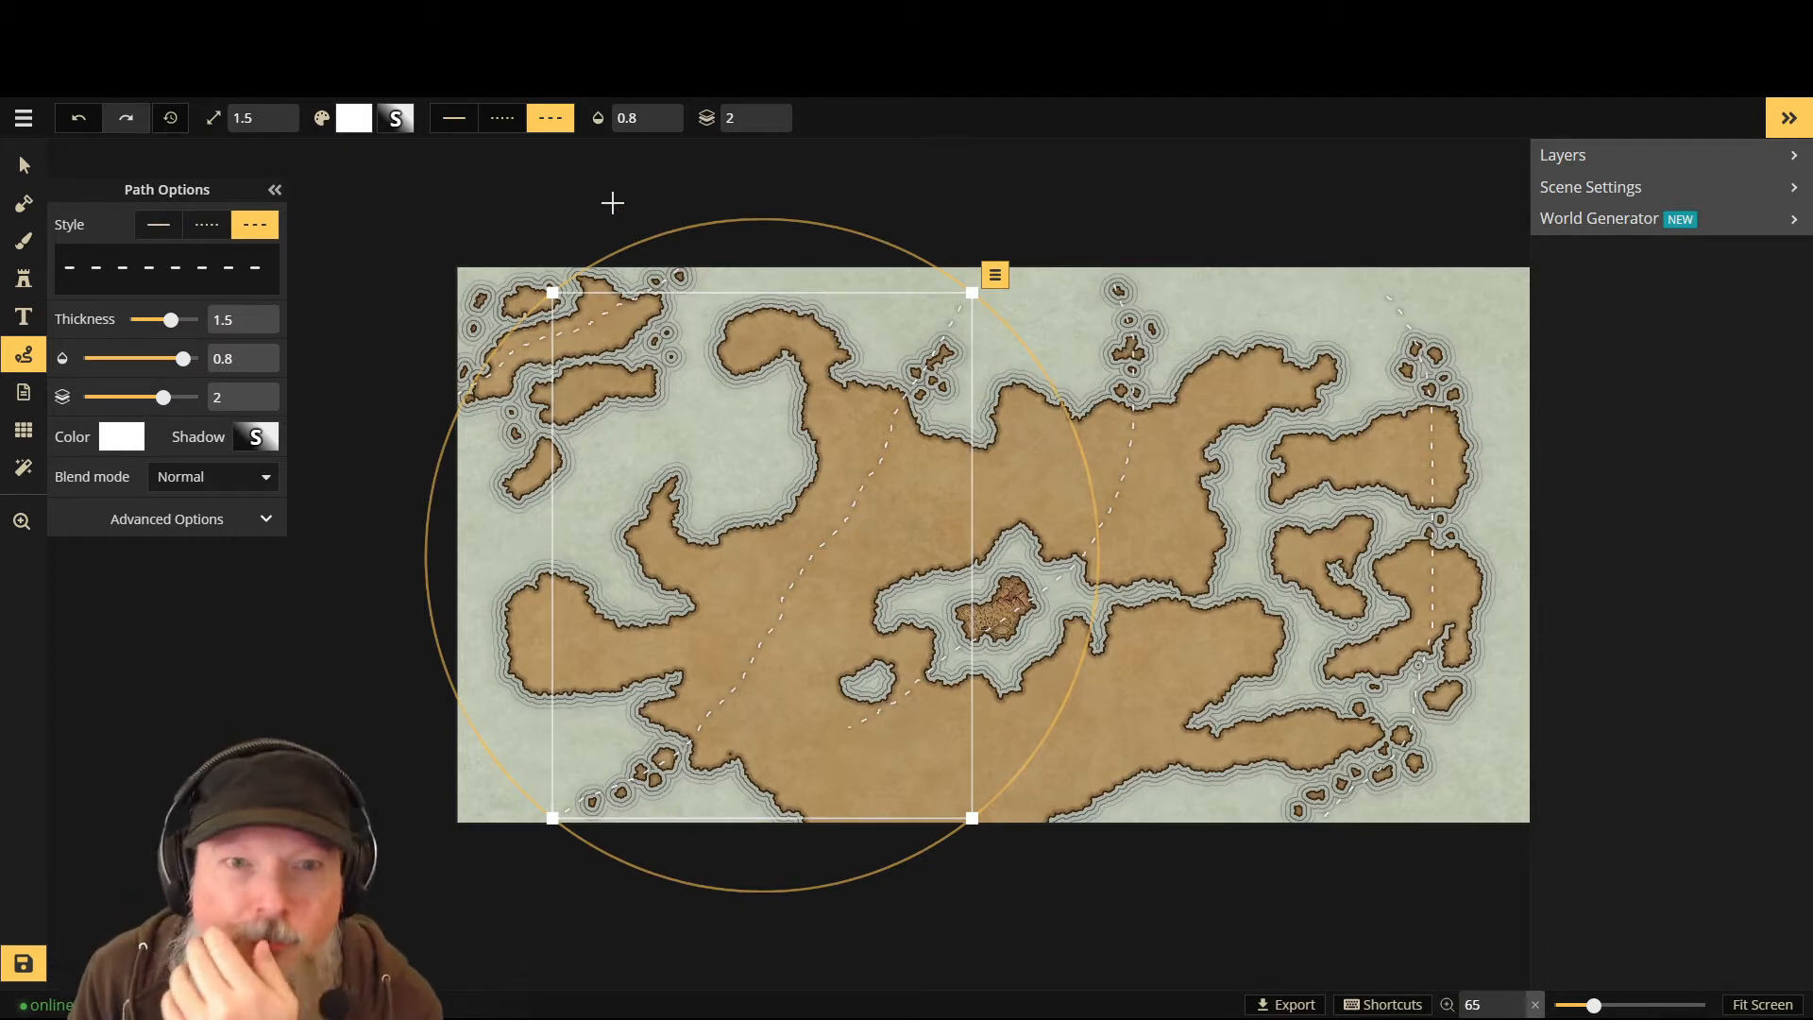
click(435, 332)
scroll(479, 308, up, 5)
scroll(479, 308, up, 5)
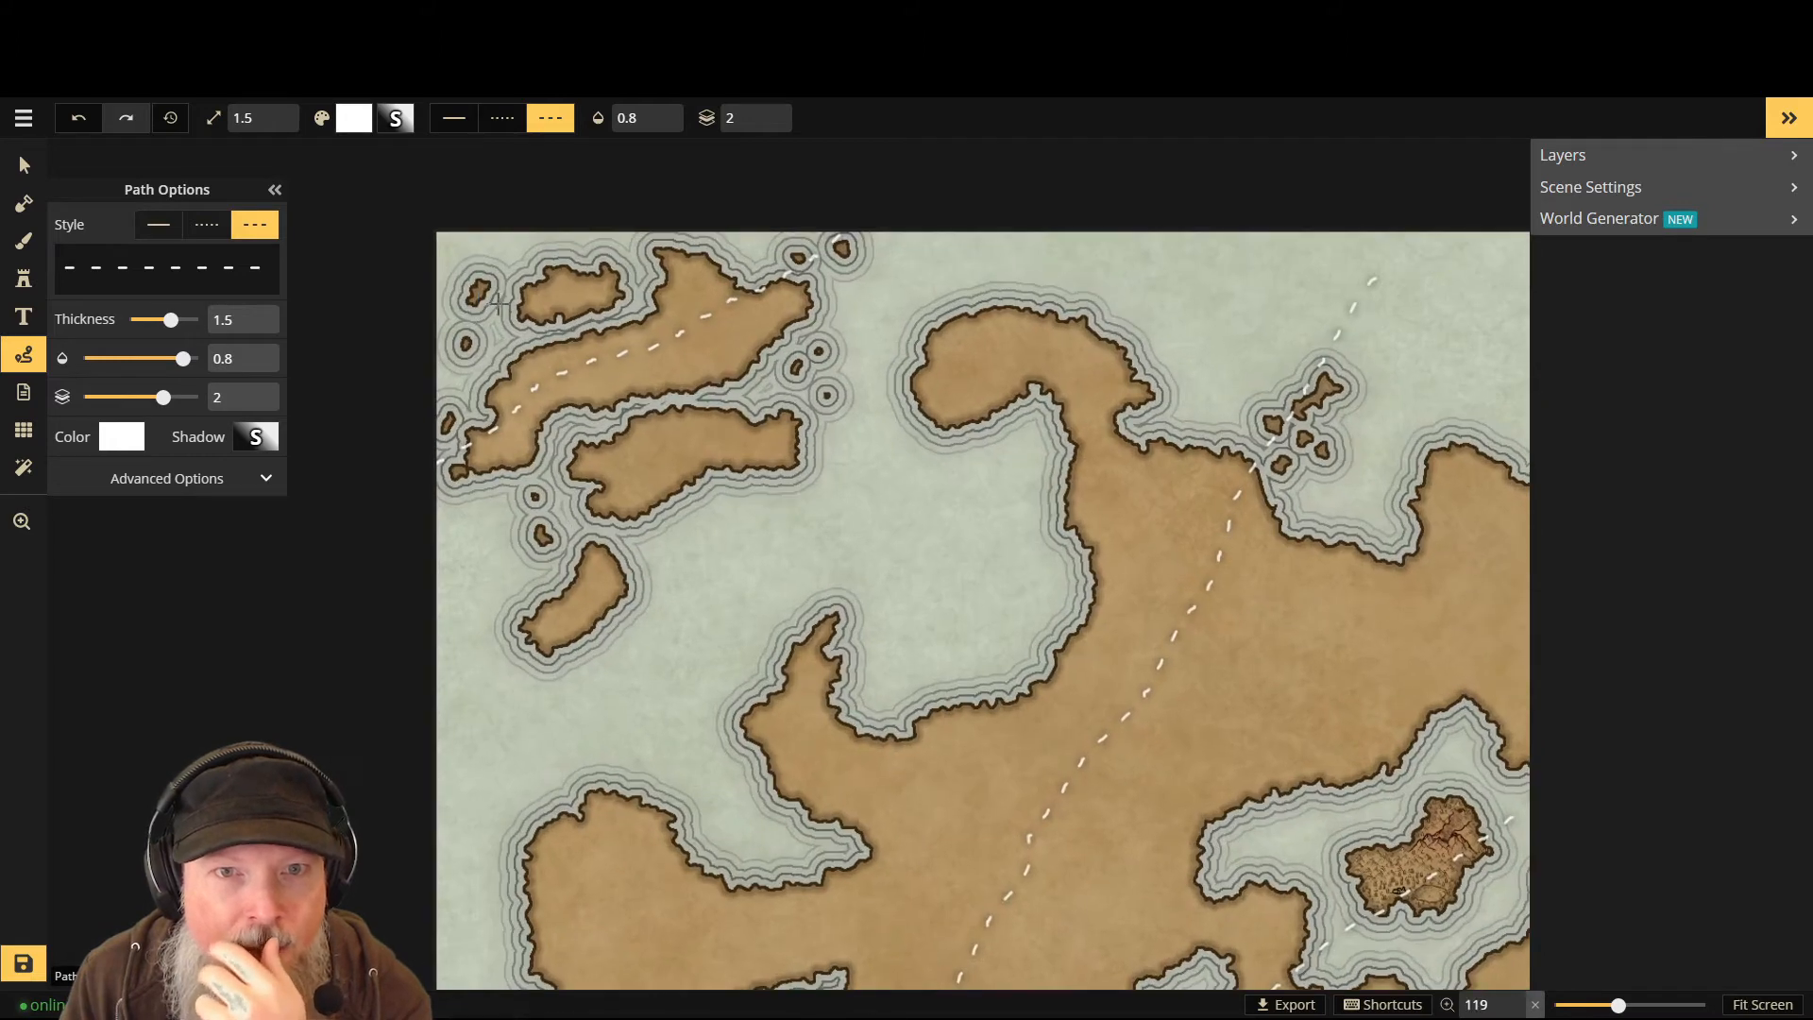
- Compare the Parchment World Mountains sets' variants in the catalog and choose one mountain stamp
click(21, 277)
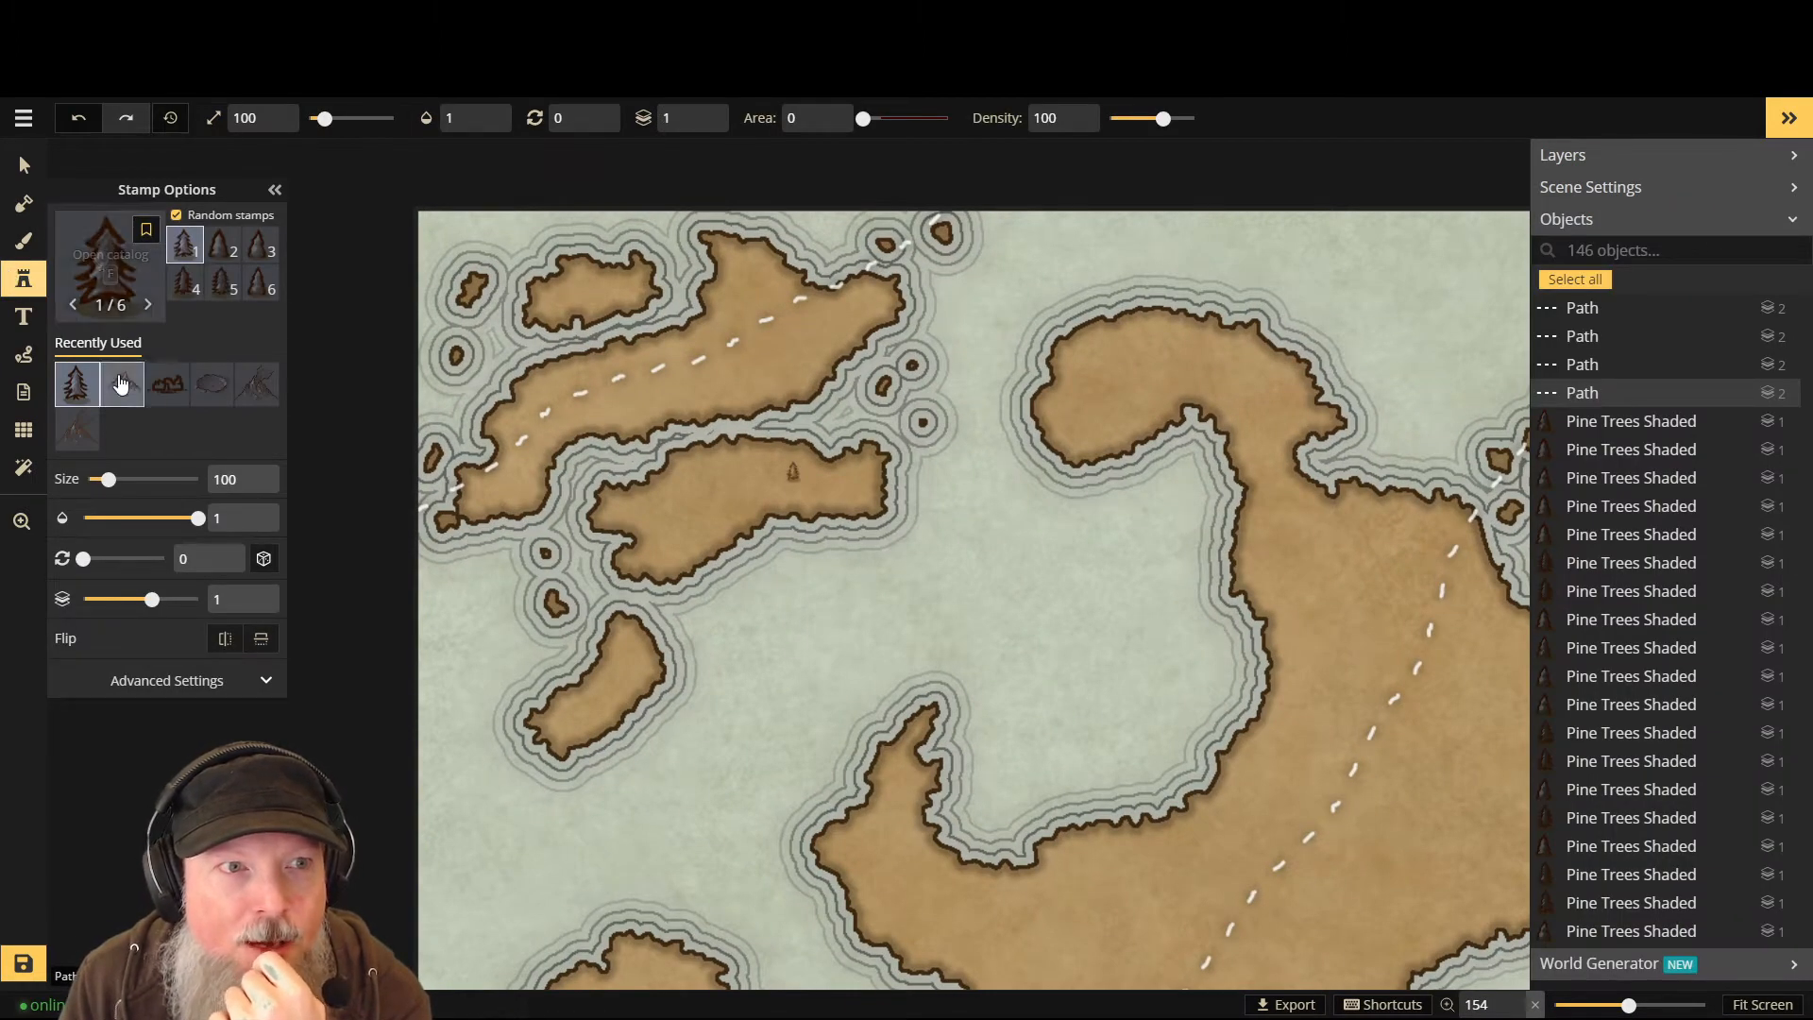
click(114, 277)
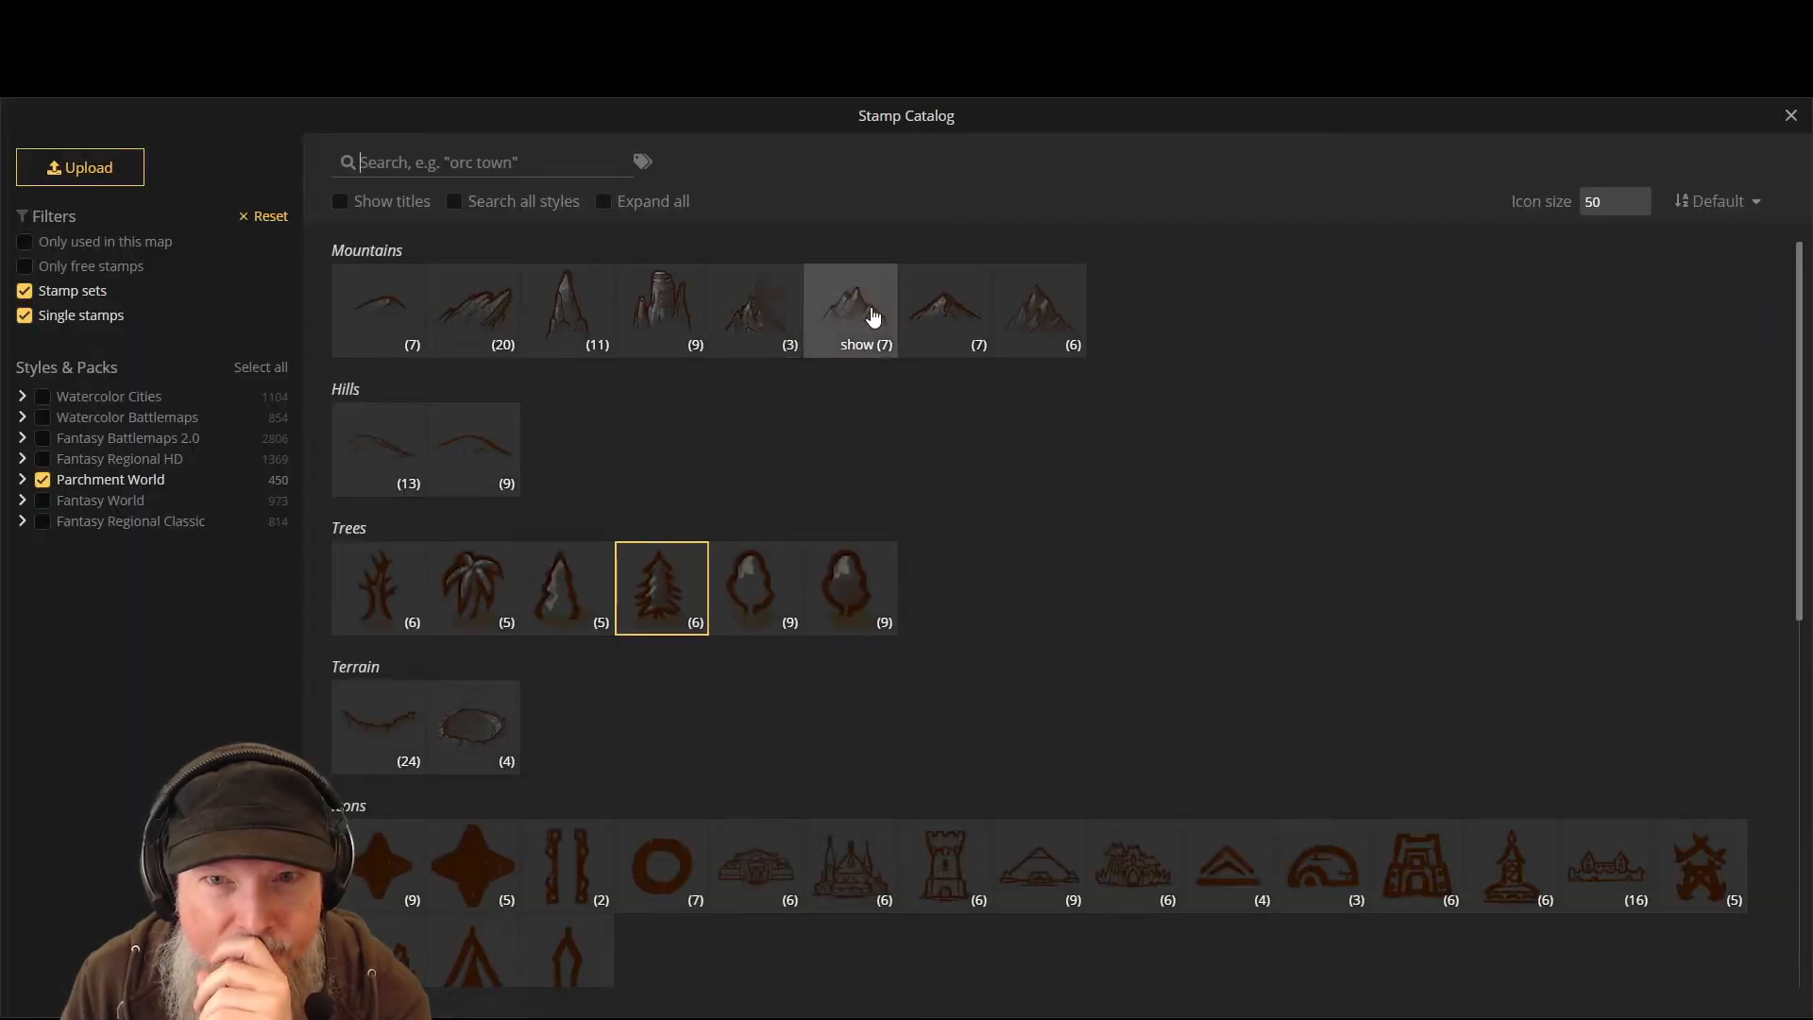
click(1043, 300)
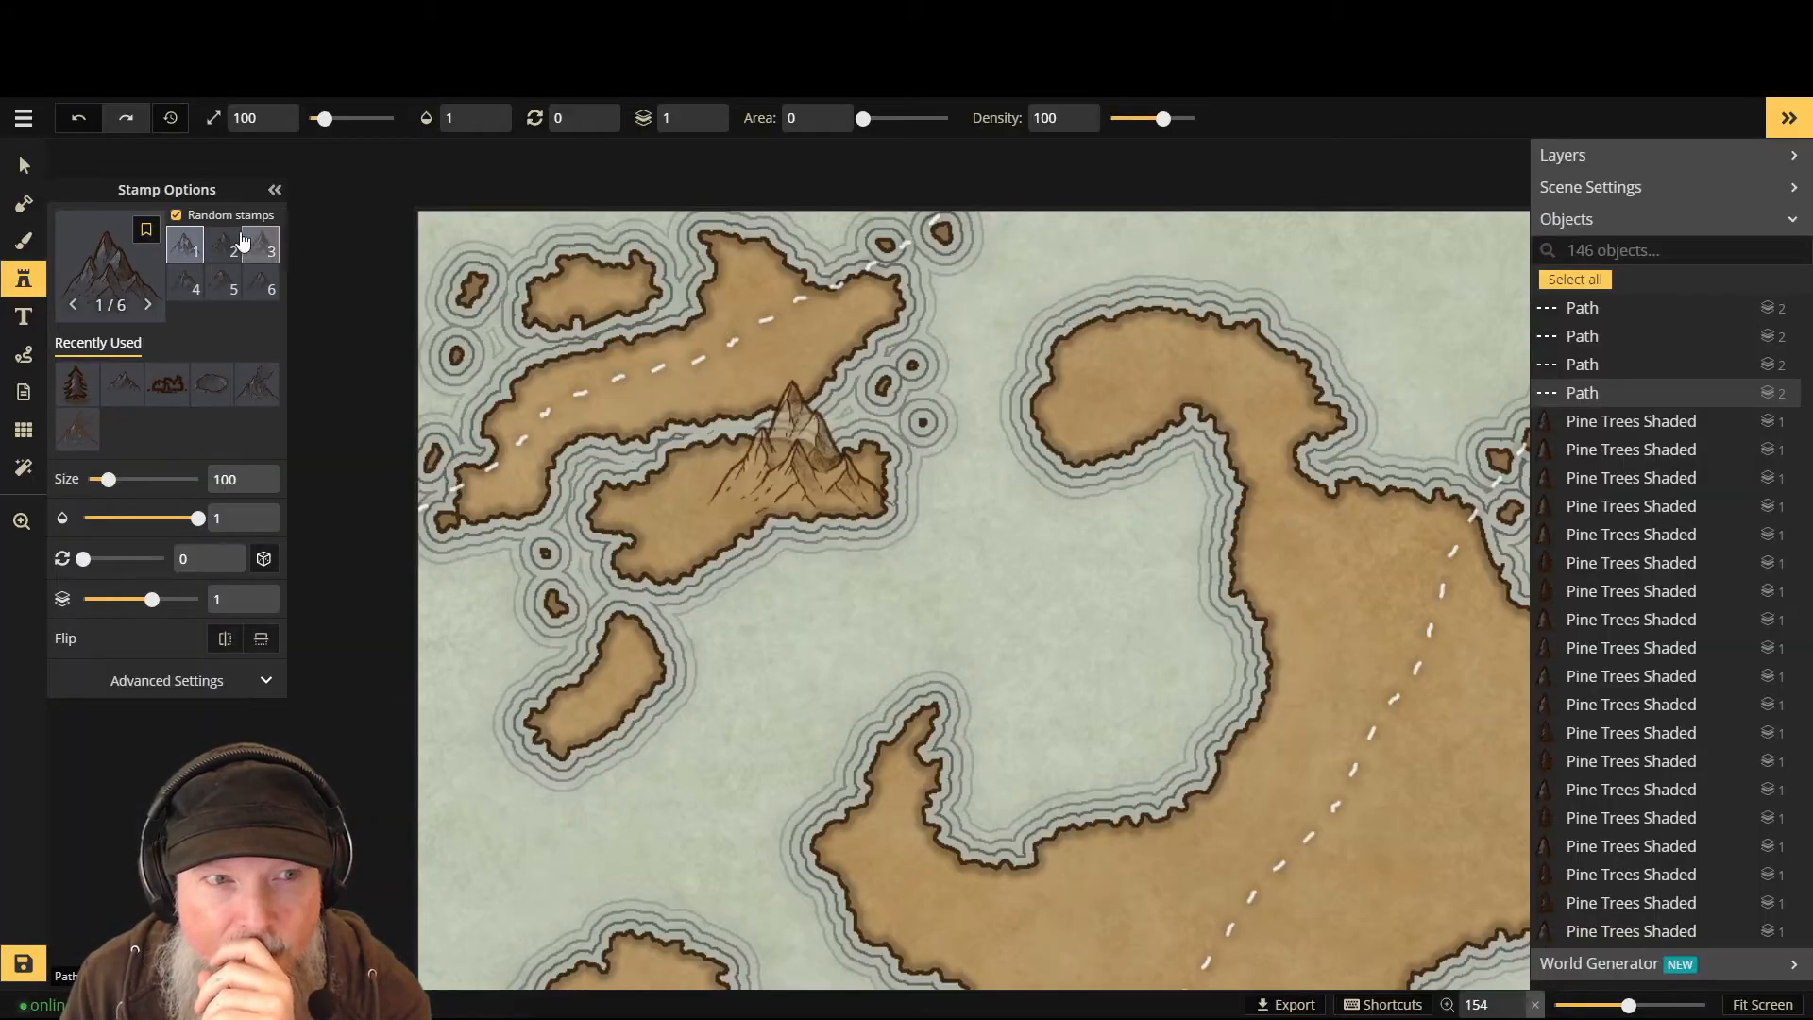
click(102, 280)
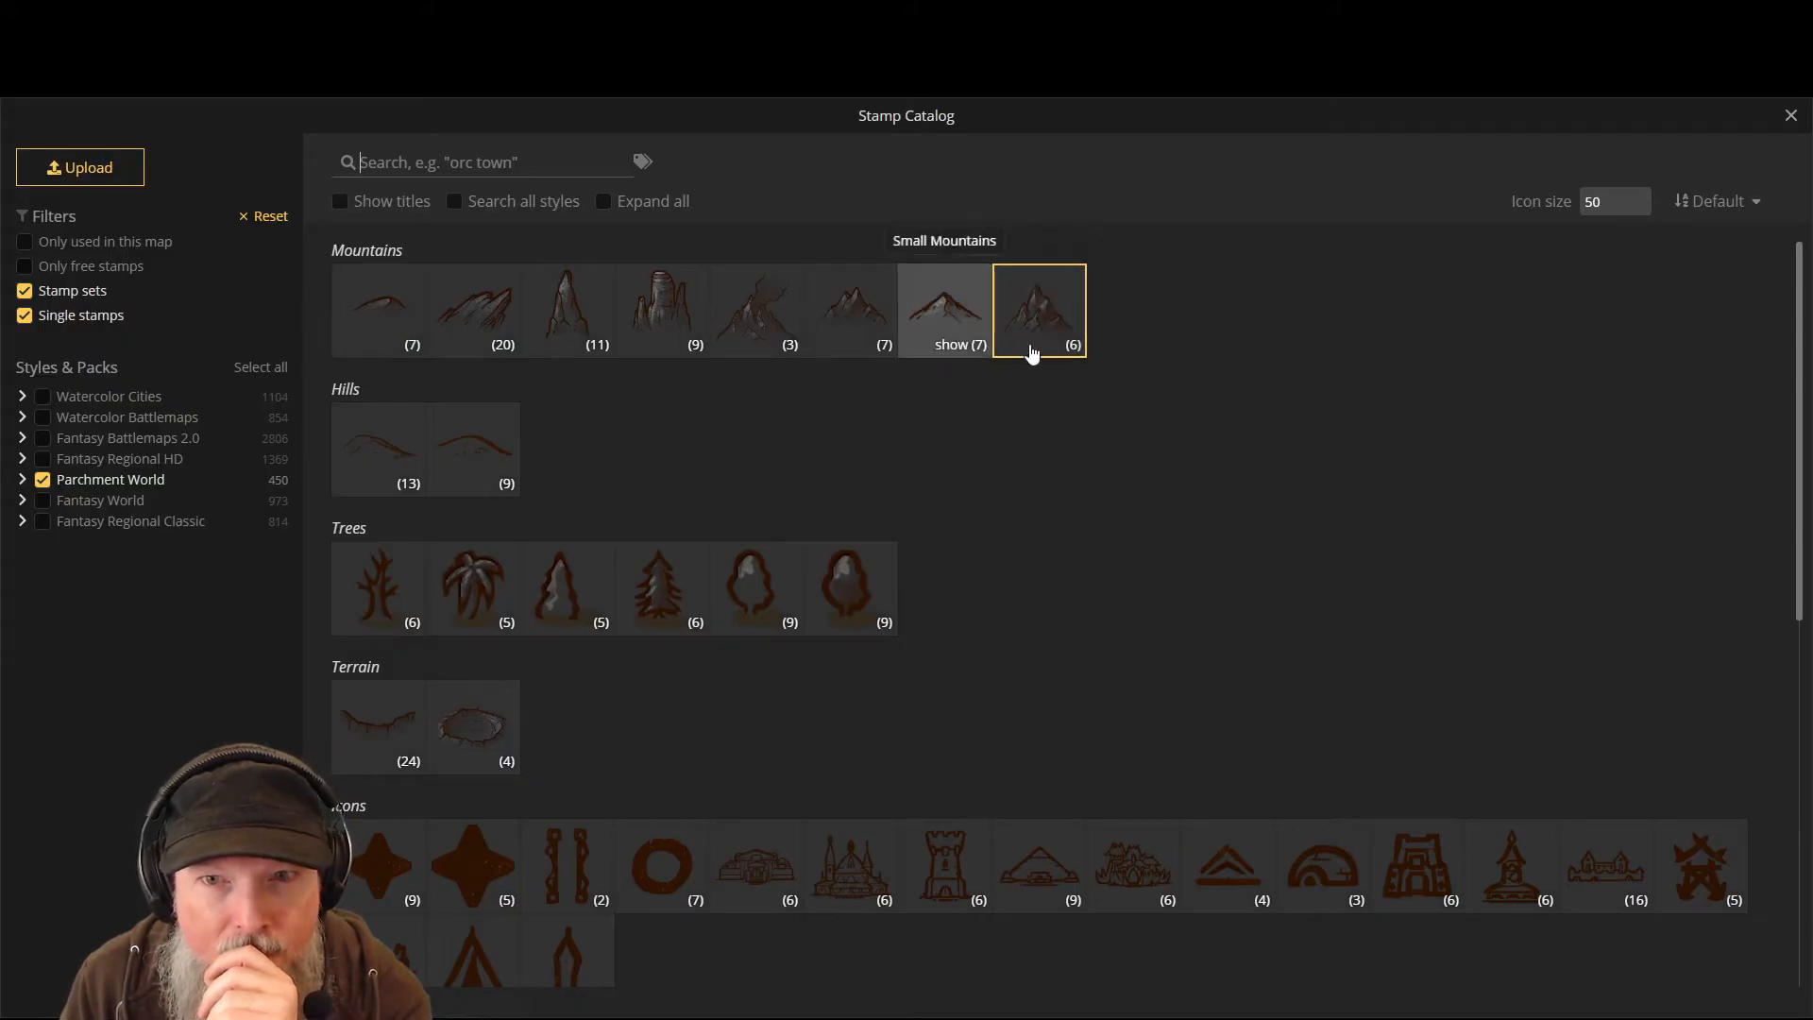
click(1050, 348)
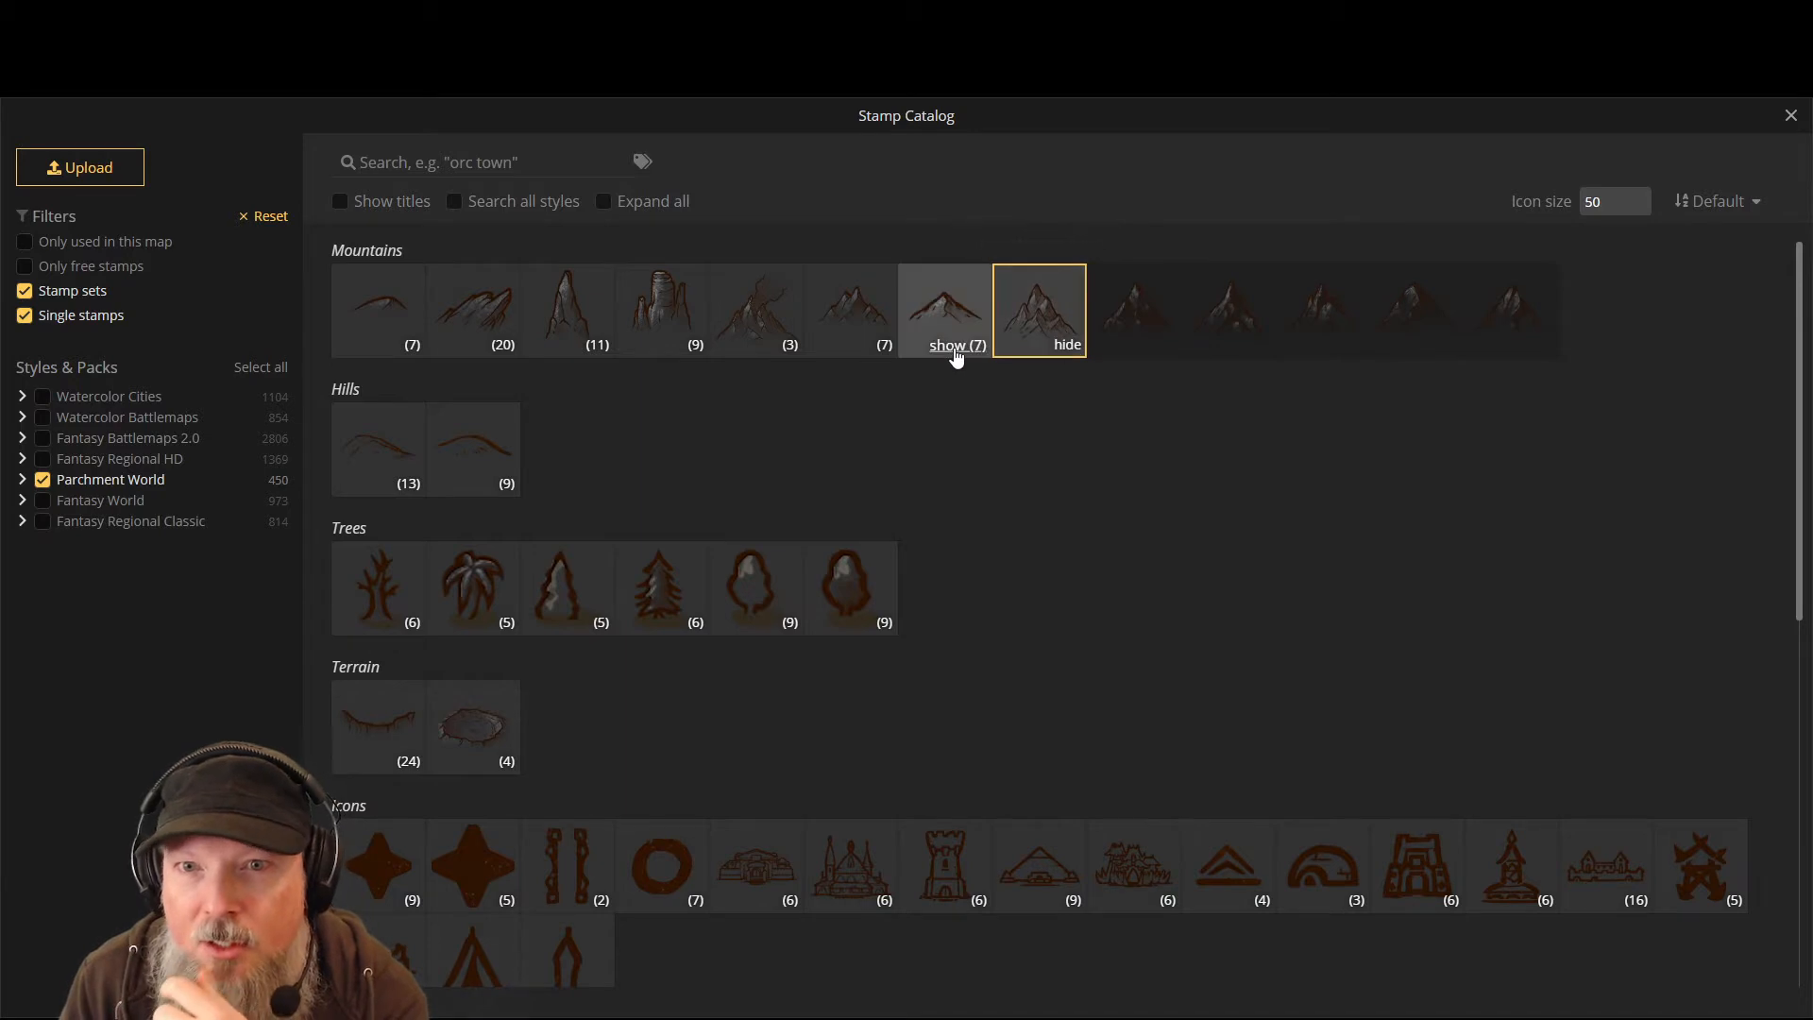
click(956, 355)
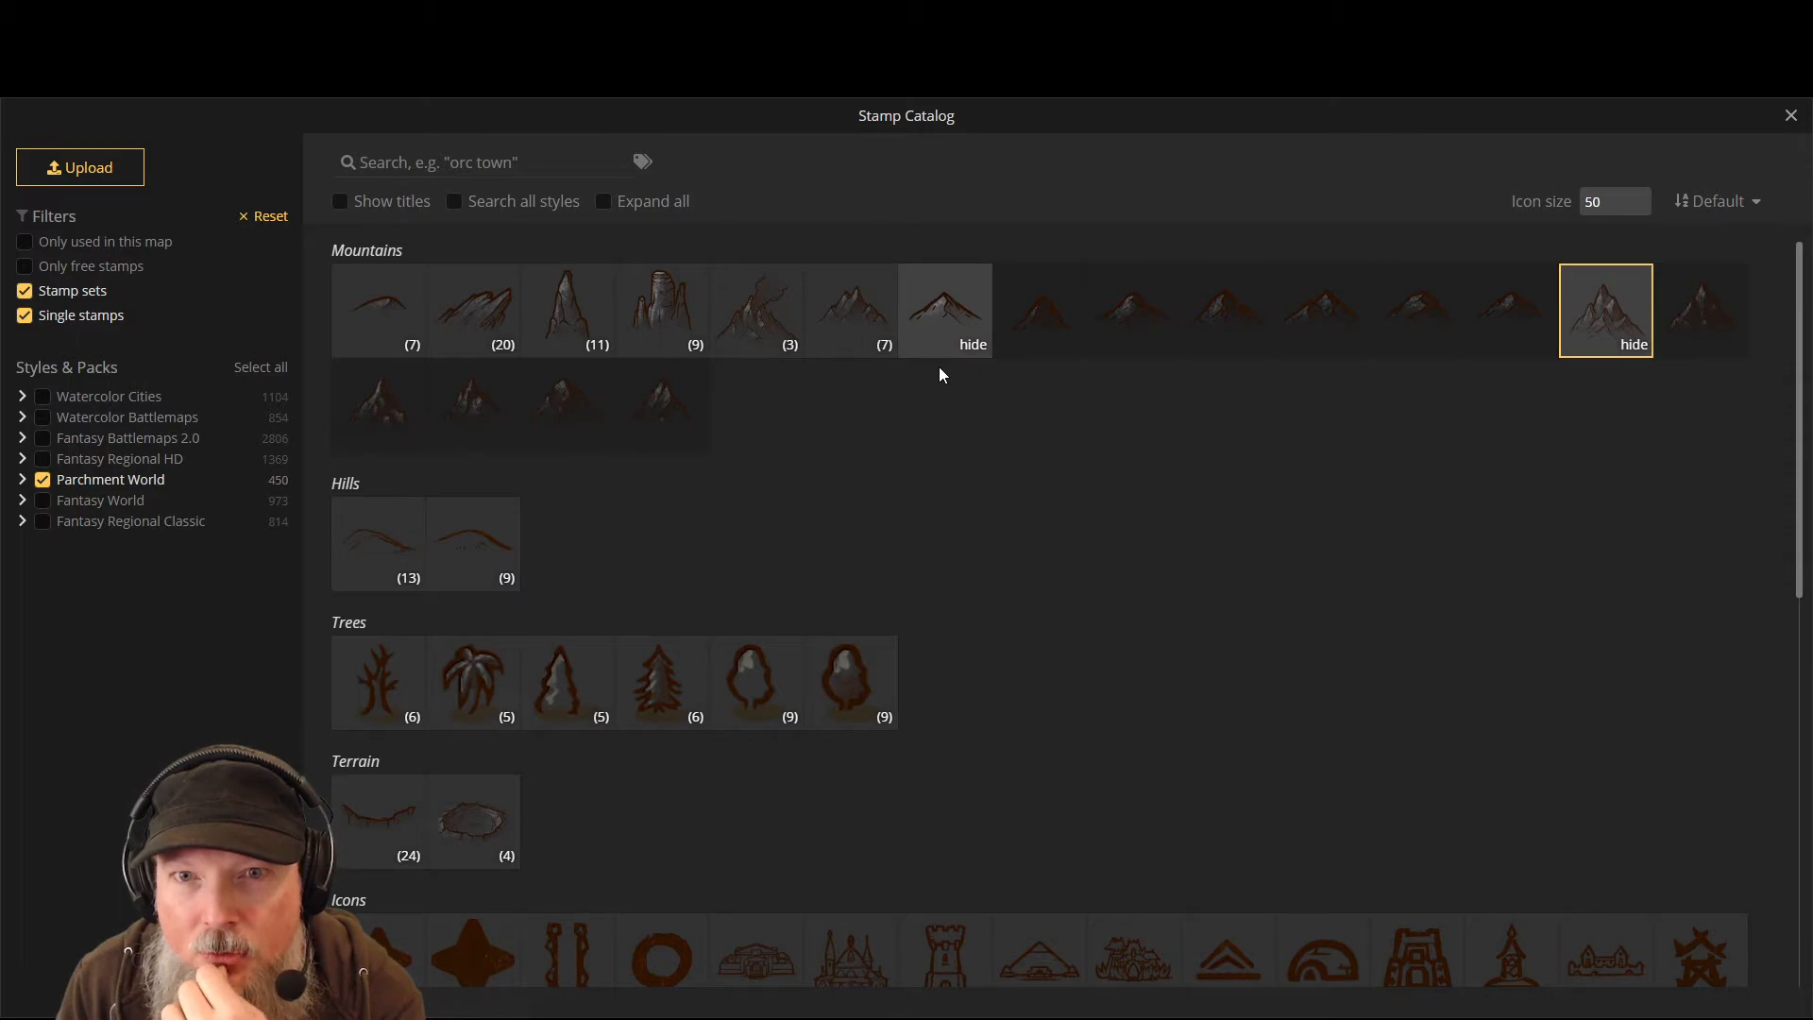
click(848, 350)
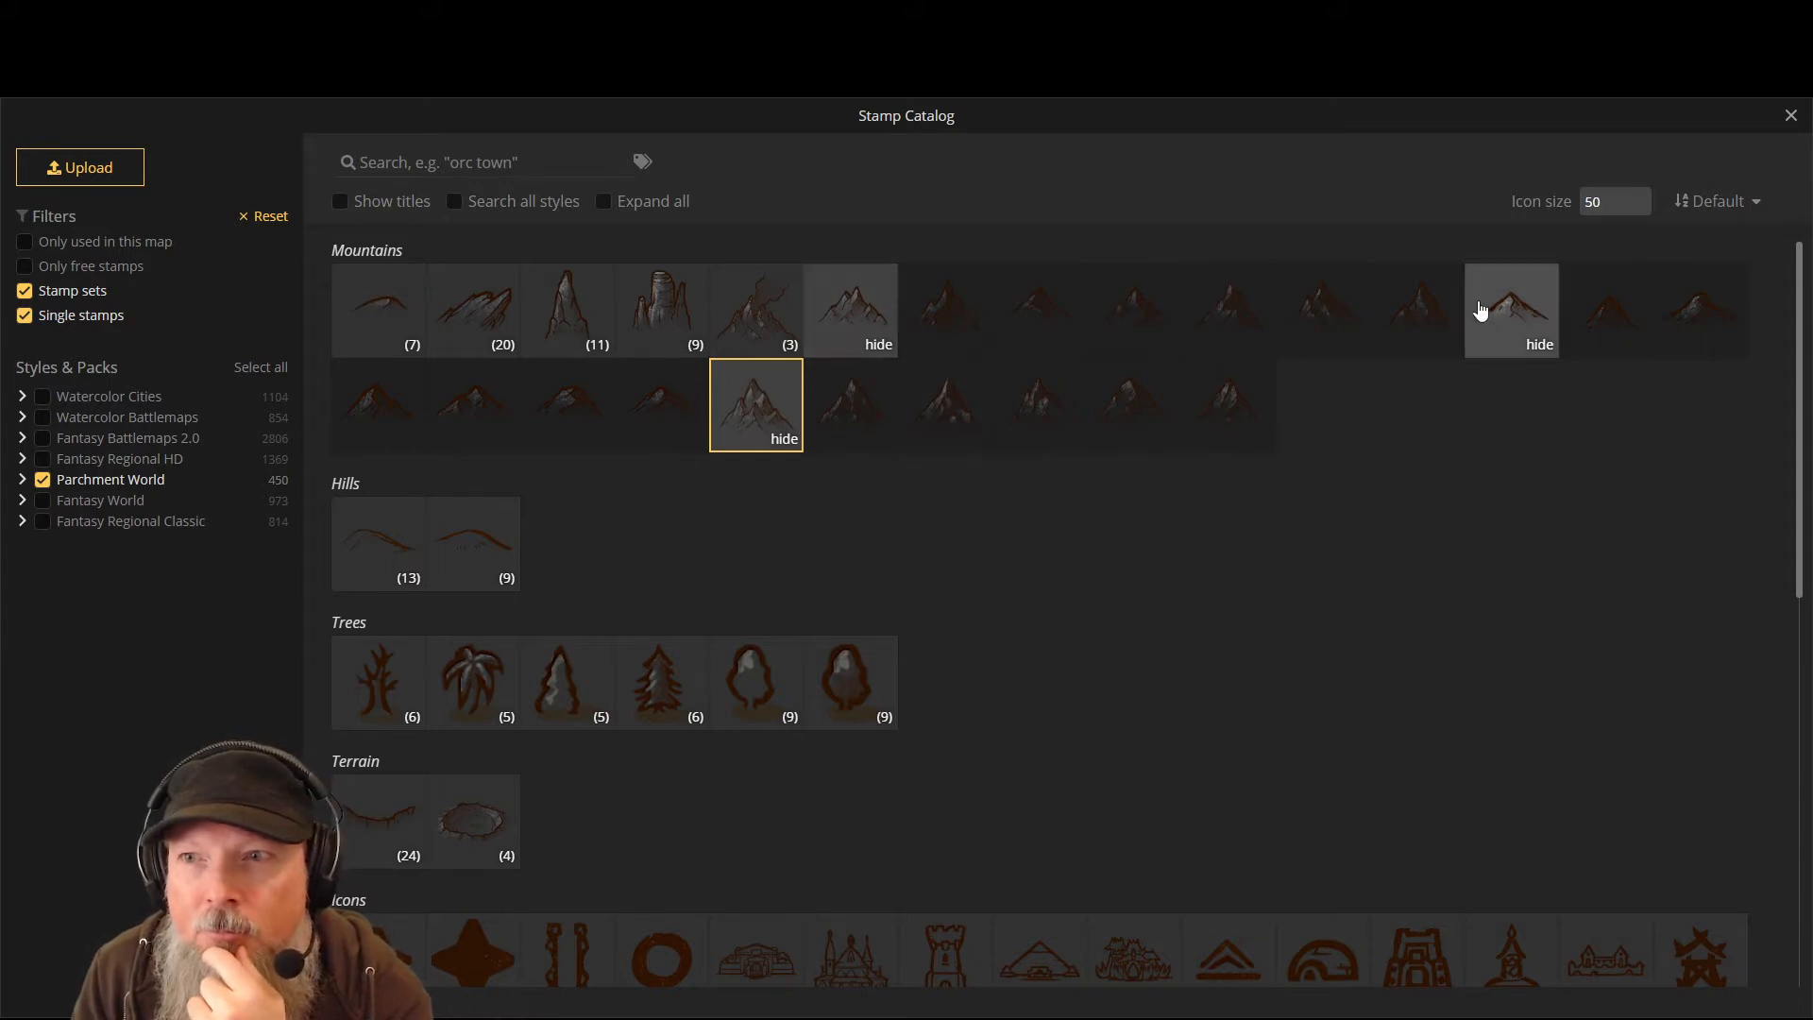
click(877, 303)
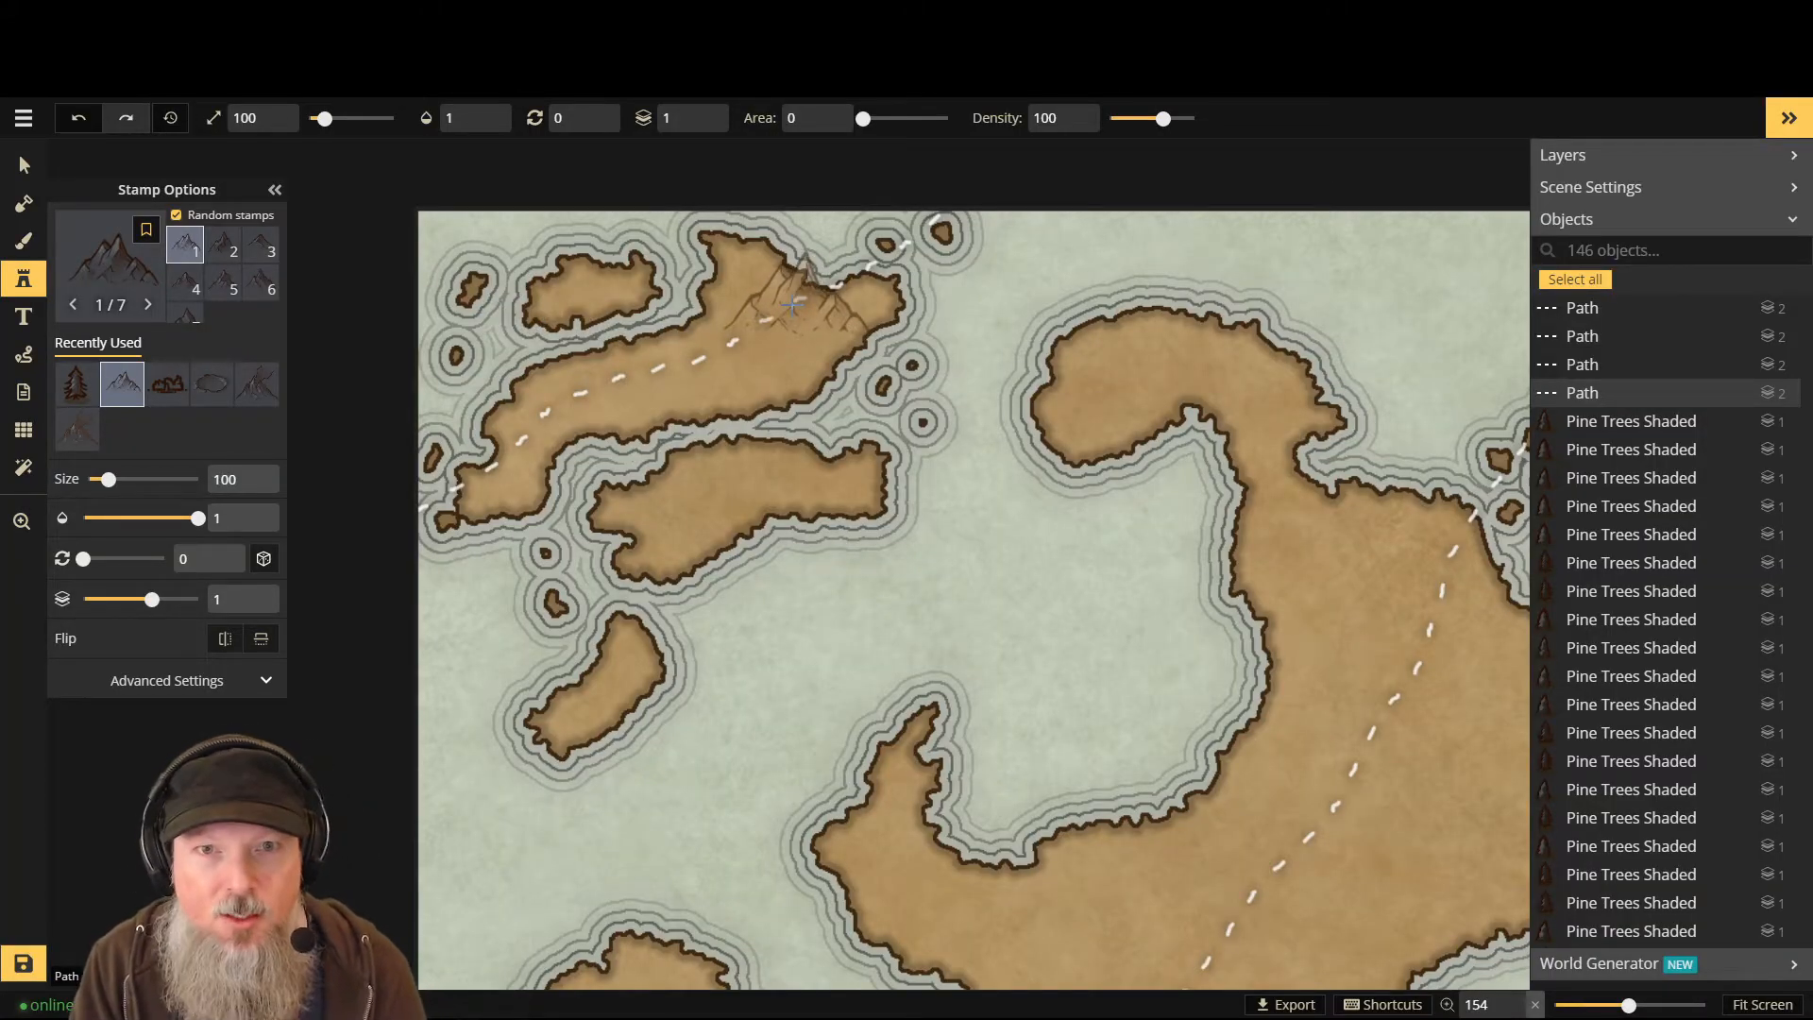
- At stamp size 30, place two small mountains at the top-left island's eastern end
scroll(791, 303, down, 9)
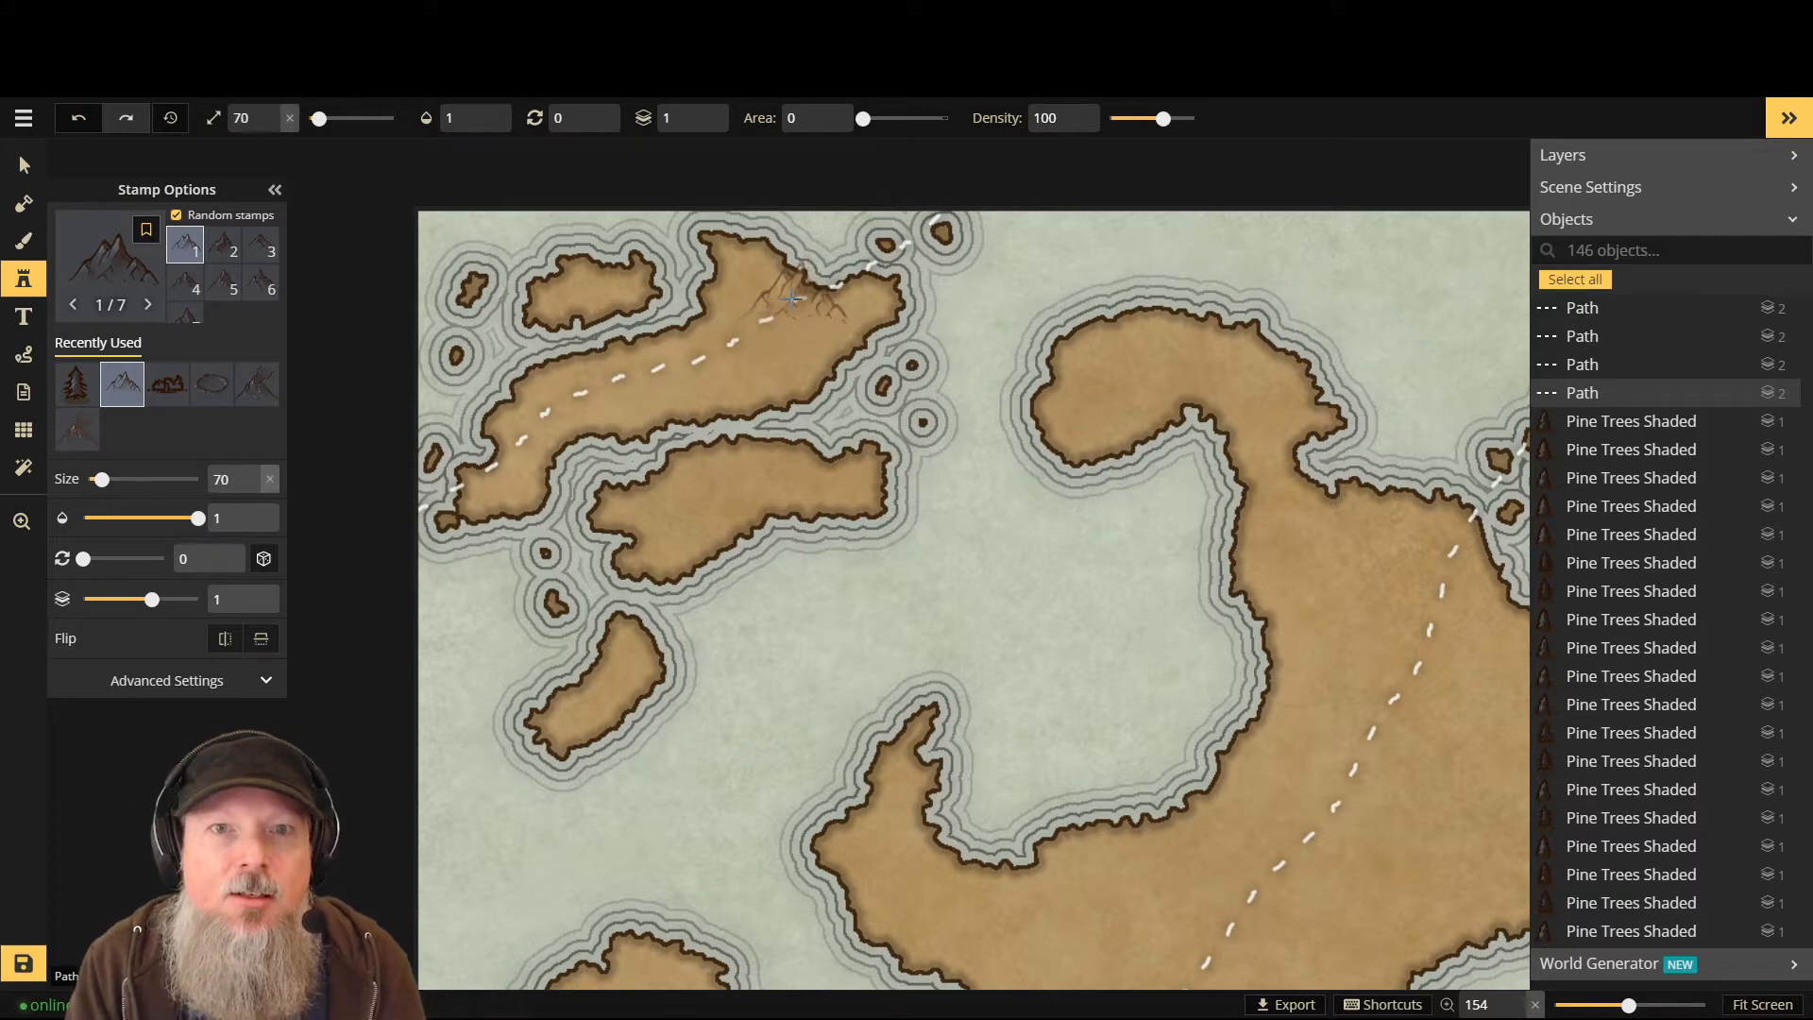
scroll(793, 302, down, 6)
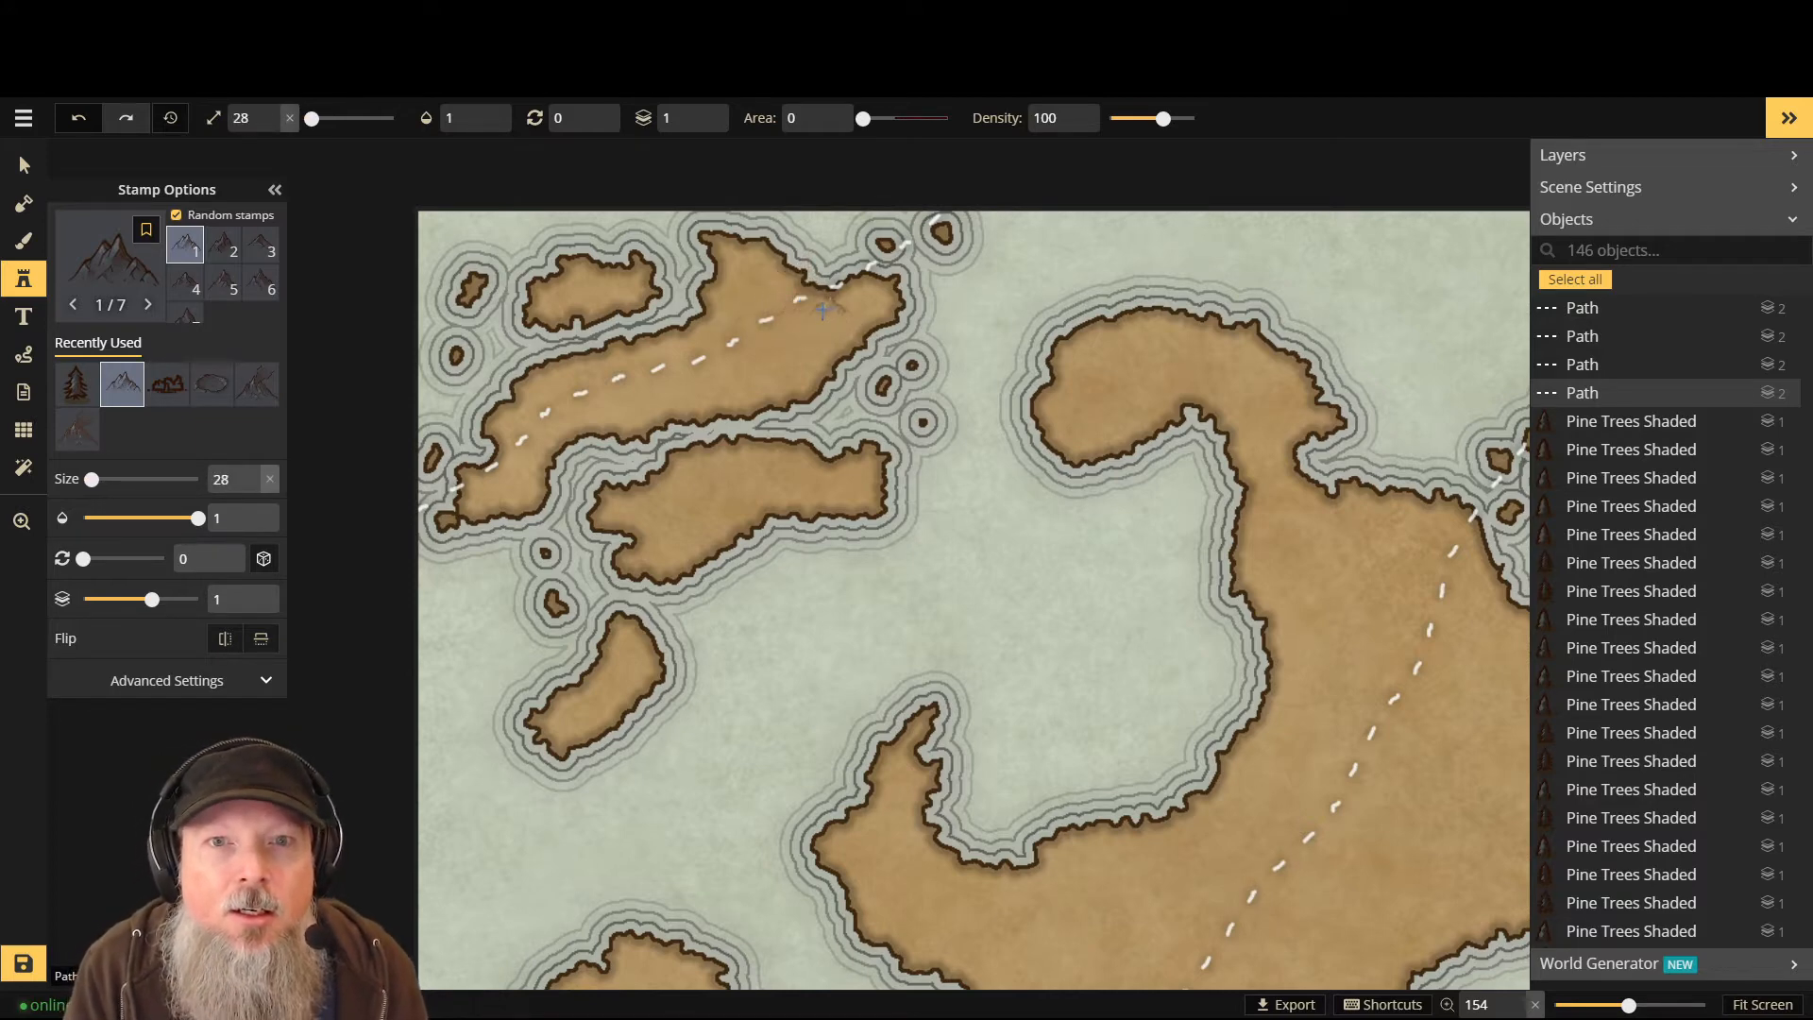
scroll(823, 310, up, 2)
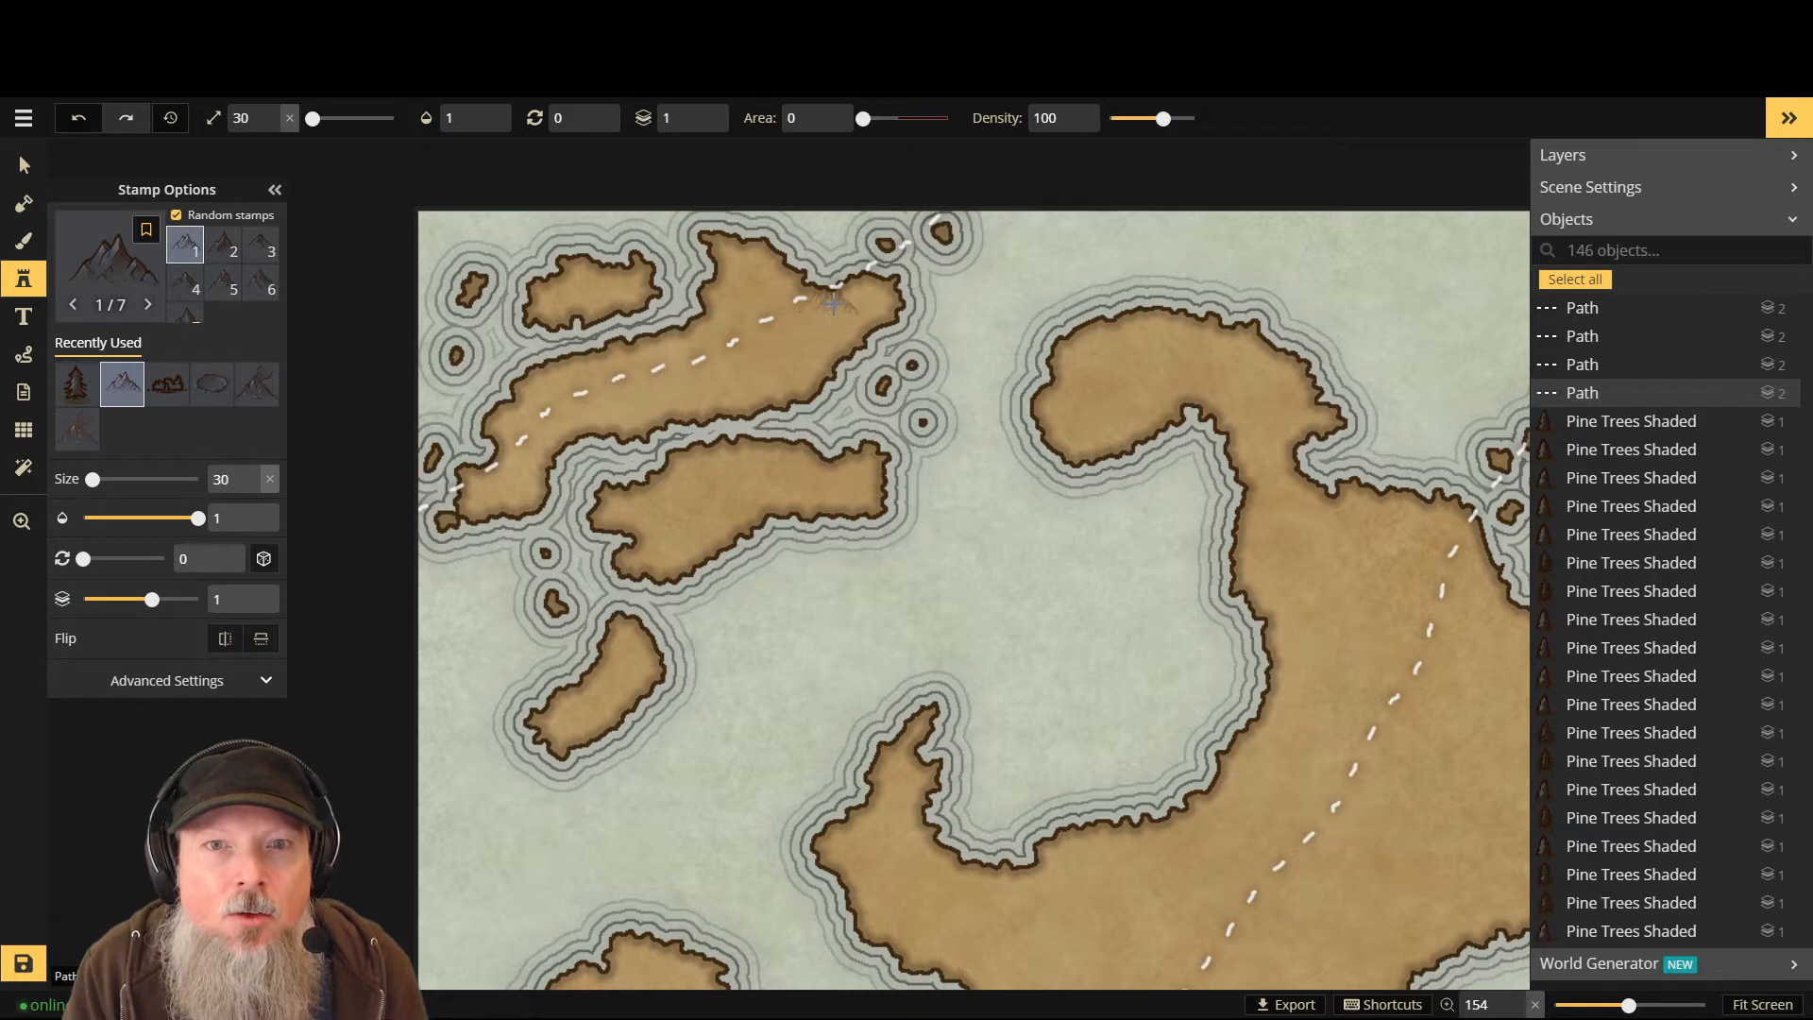
scroll(865, 296, up, 3)
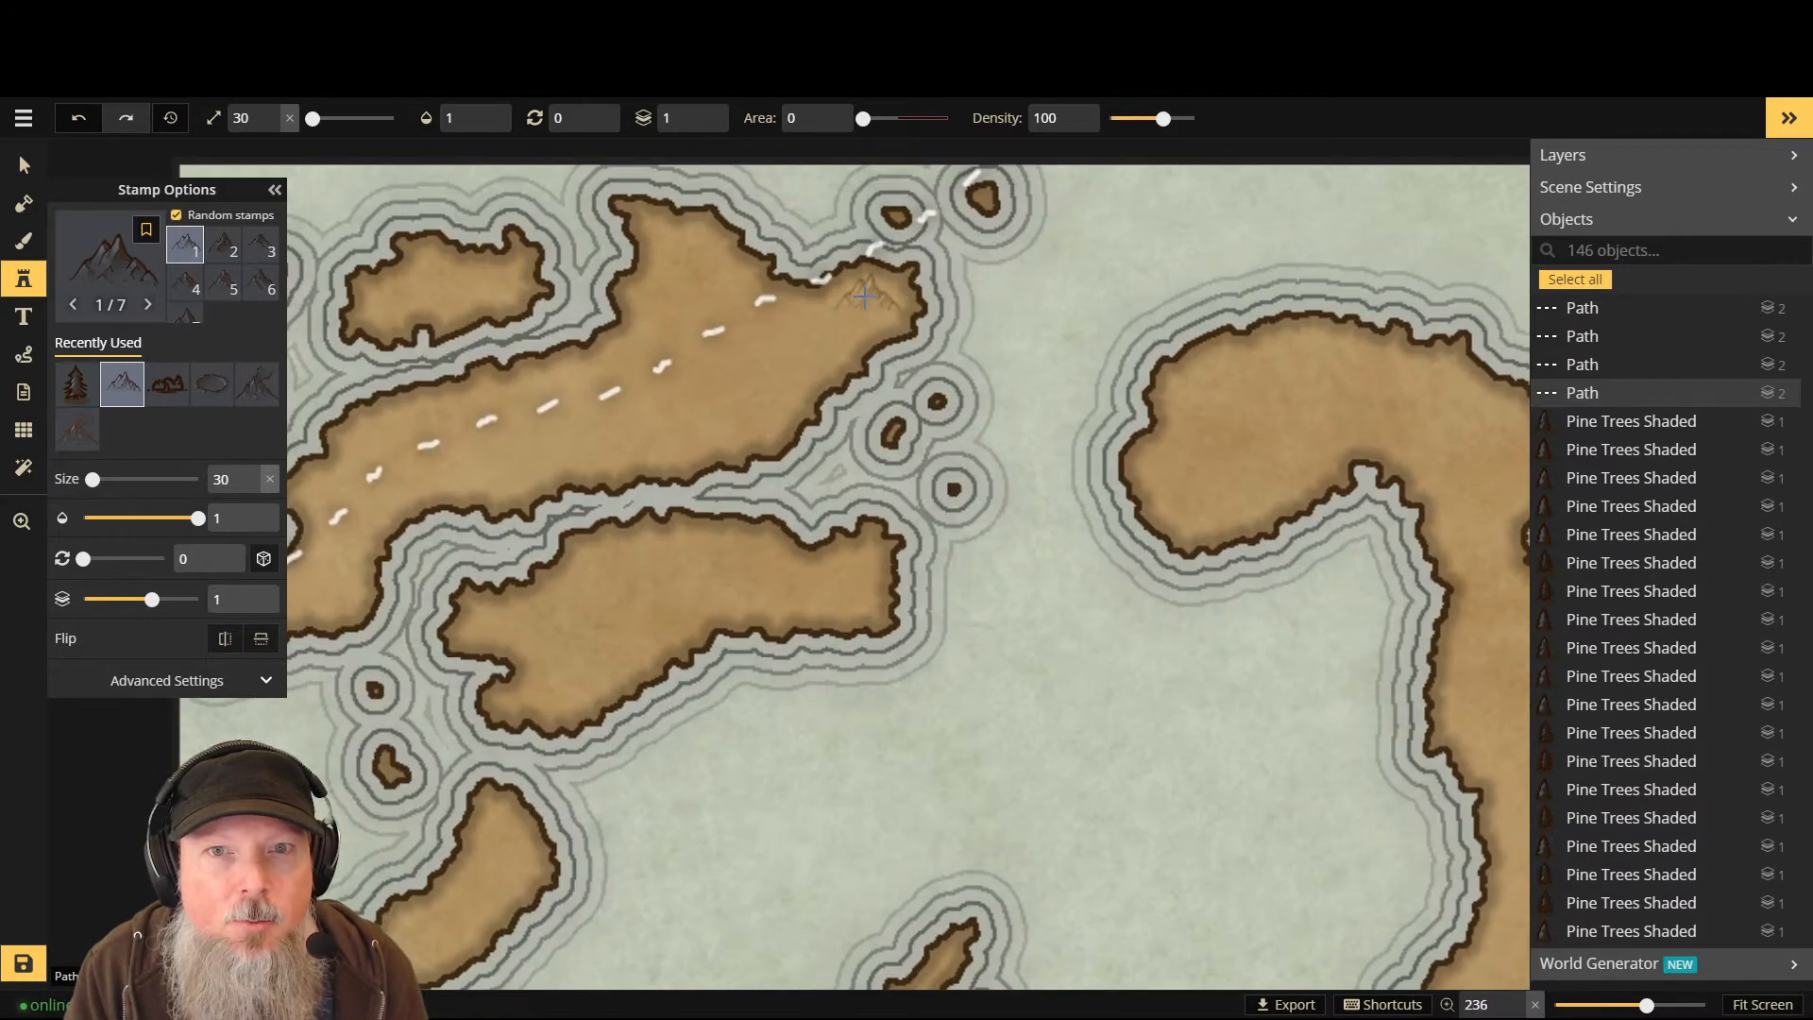
click(856, 291)
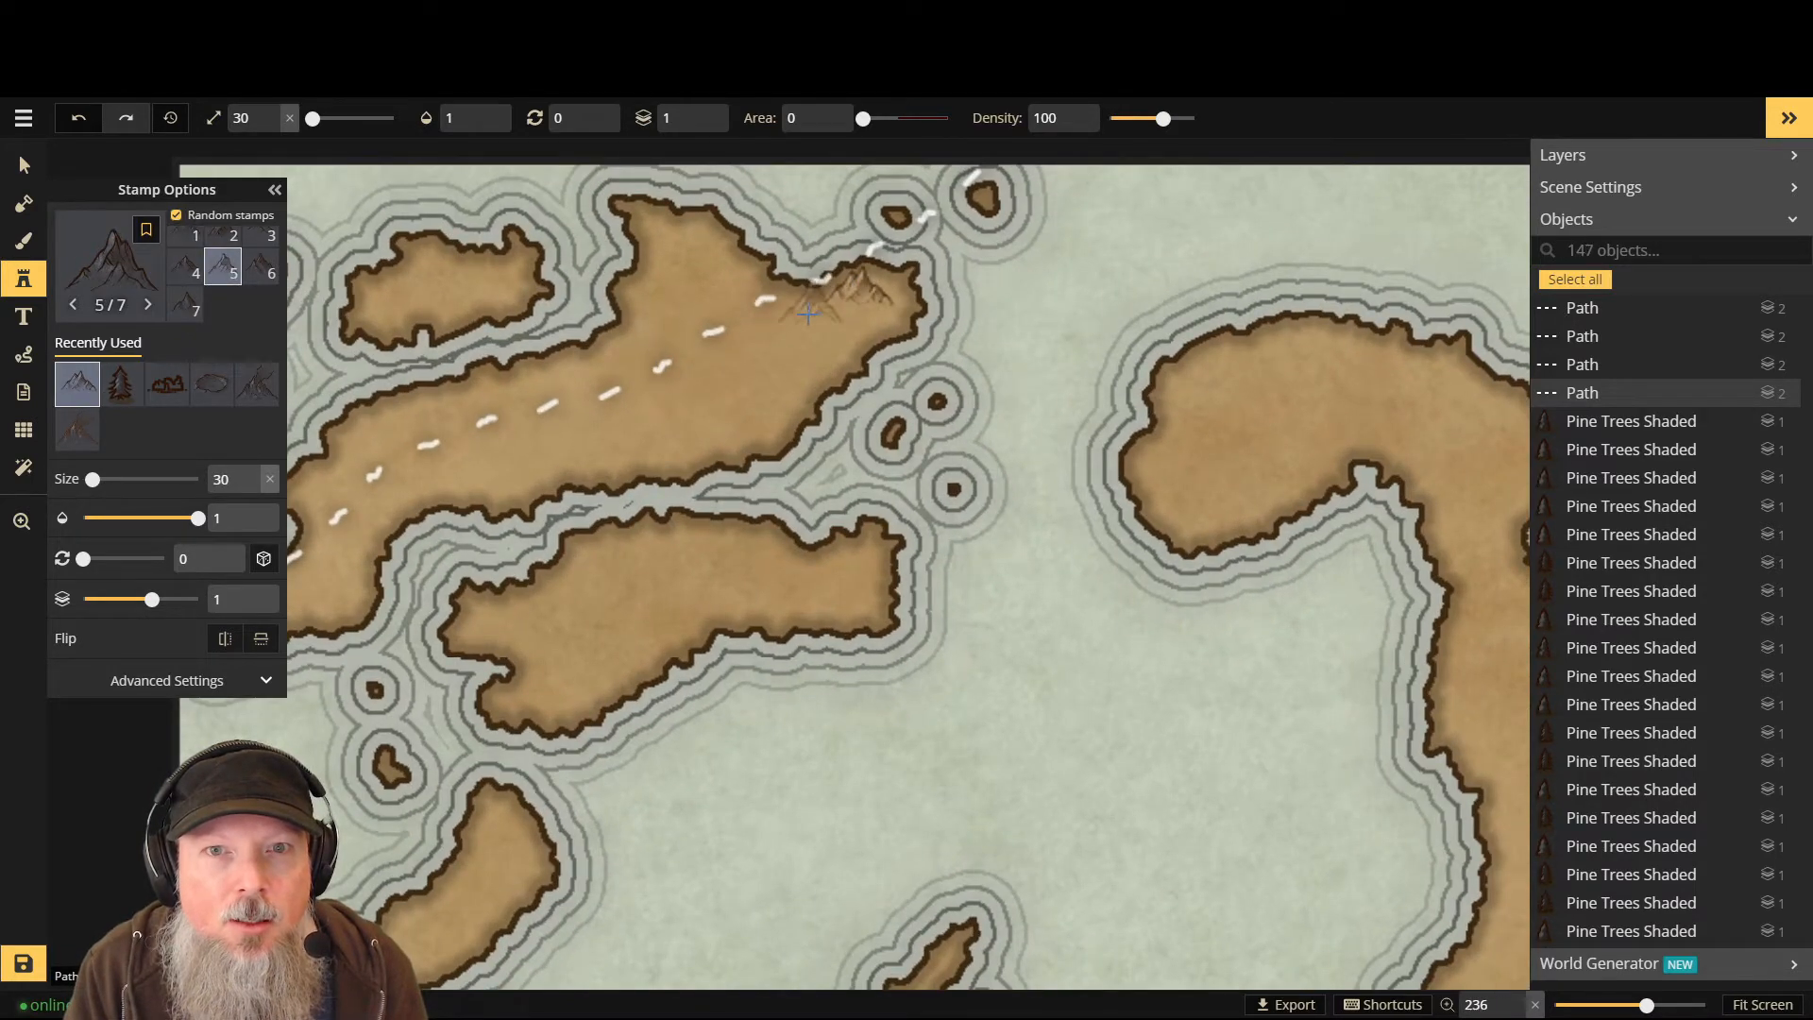
click(824, 318)
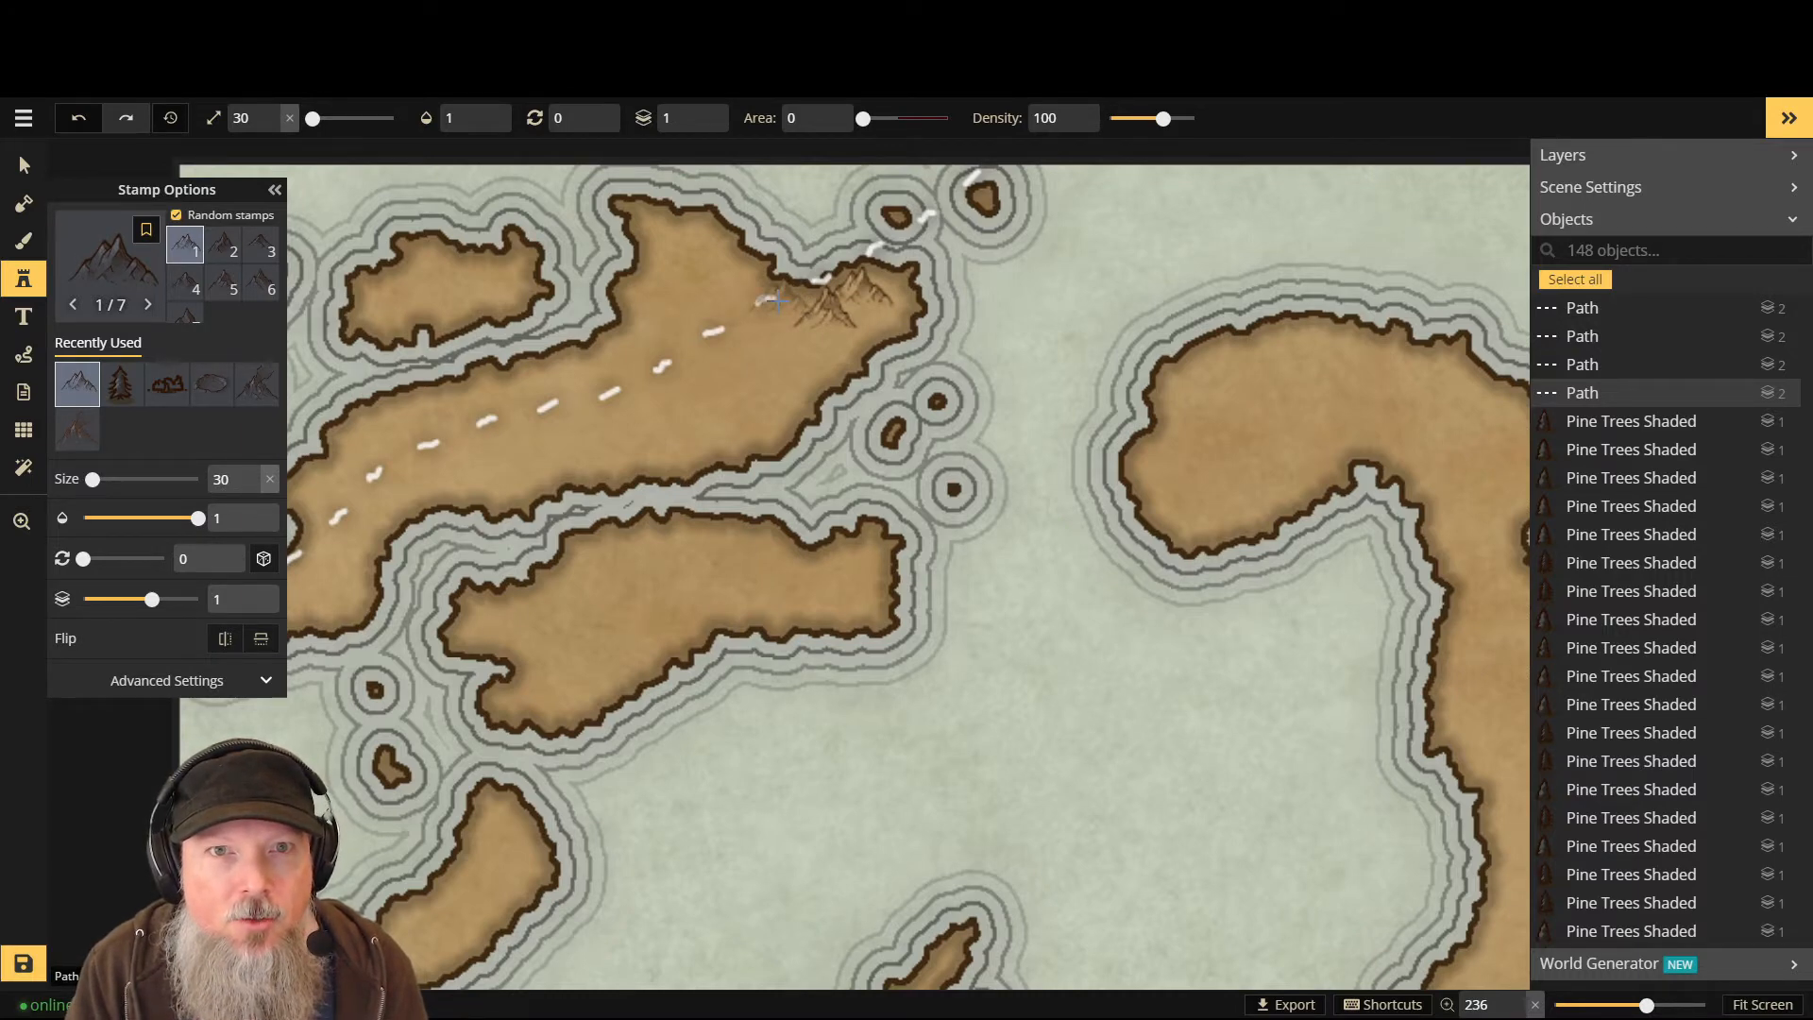
click(157, 684)
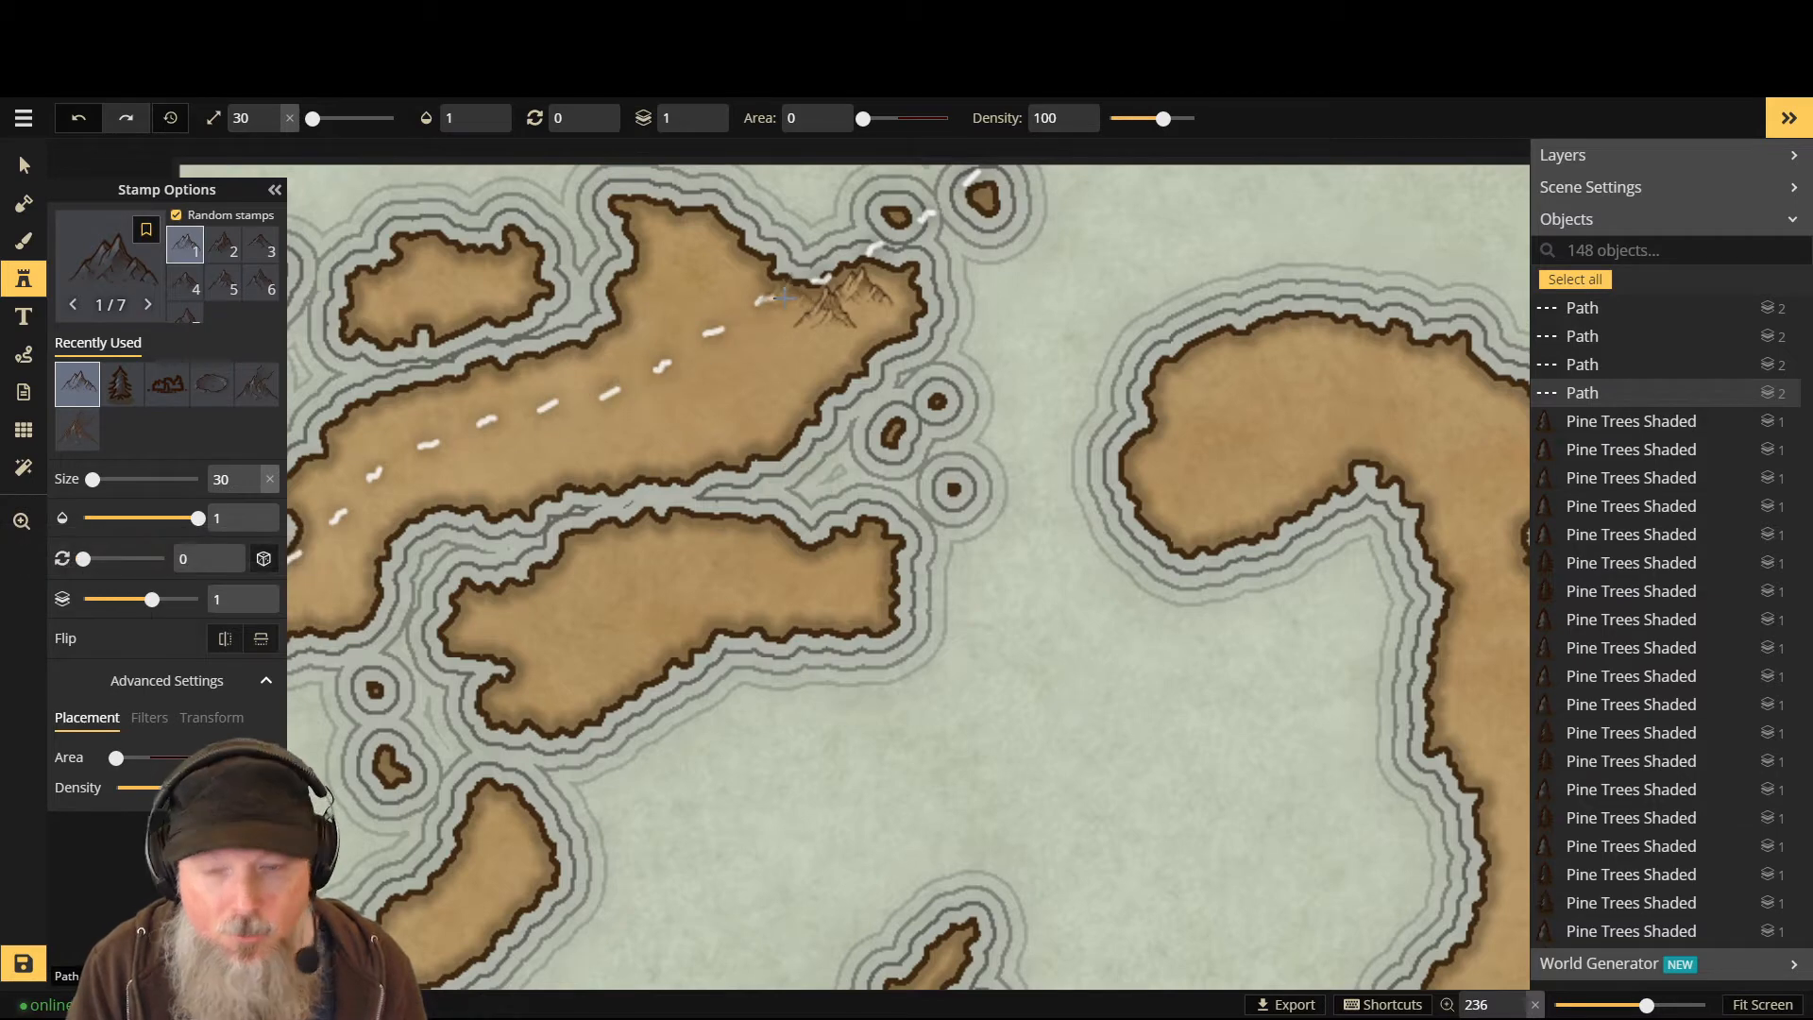
- Place mountain peaks from the path's eastern end westward along the northern landmass
scroll(777, 300, down, 1)
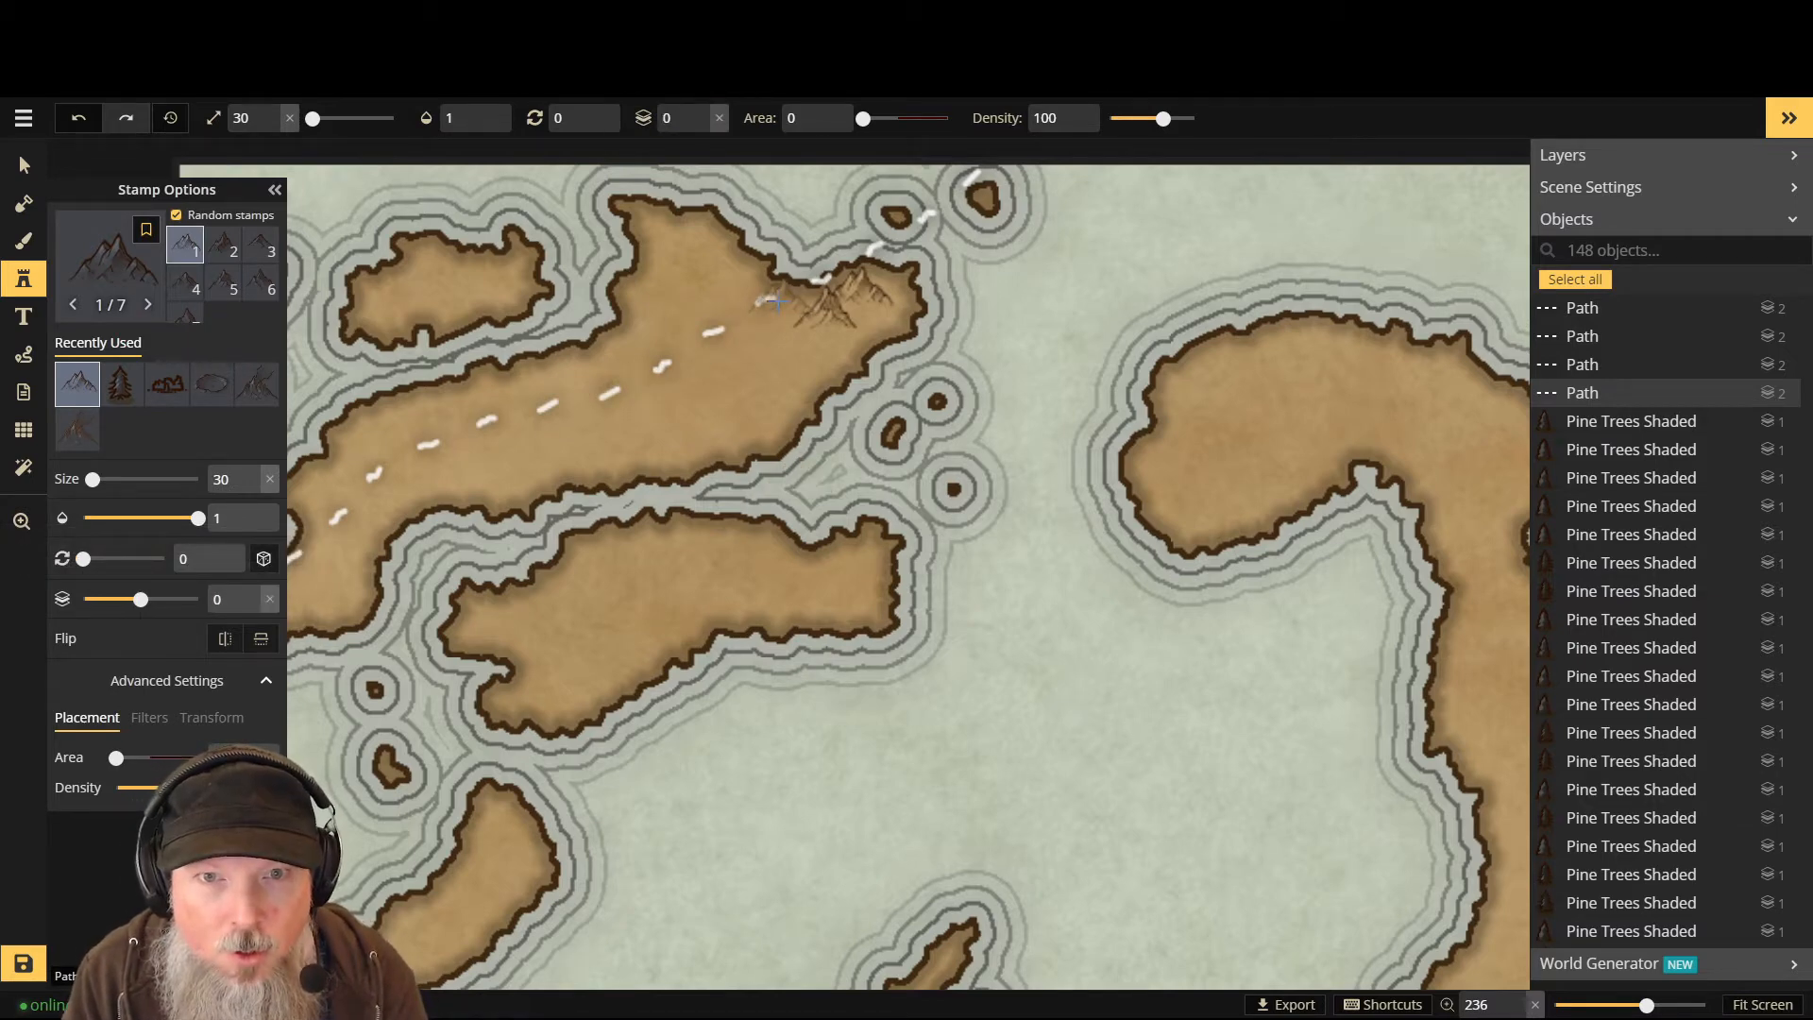
scroll(776, 301, down, 1)
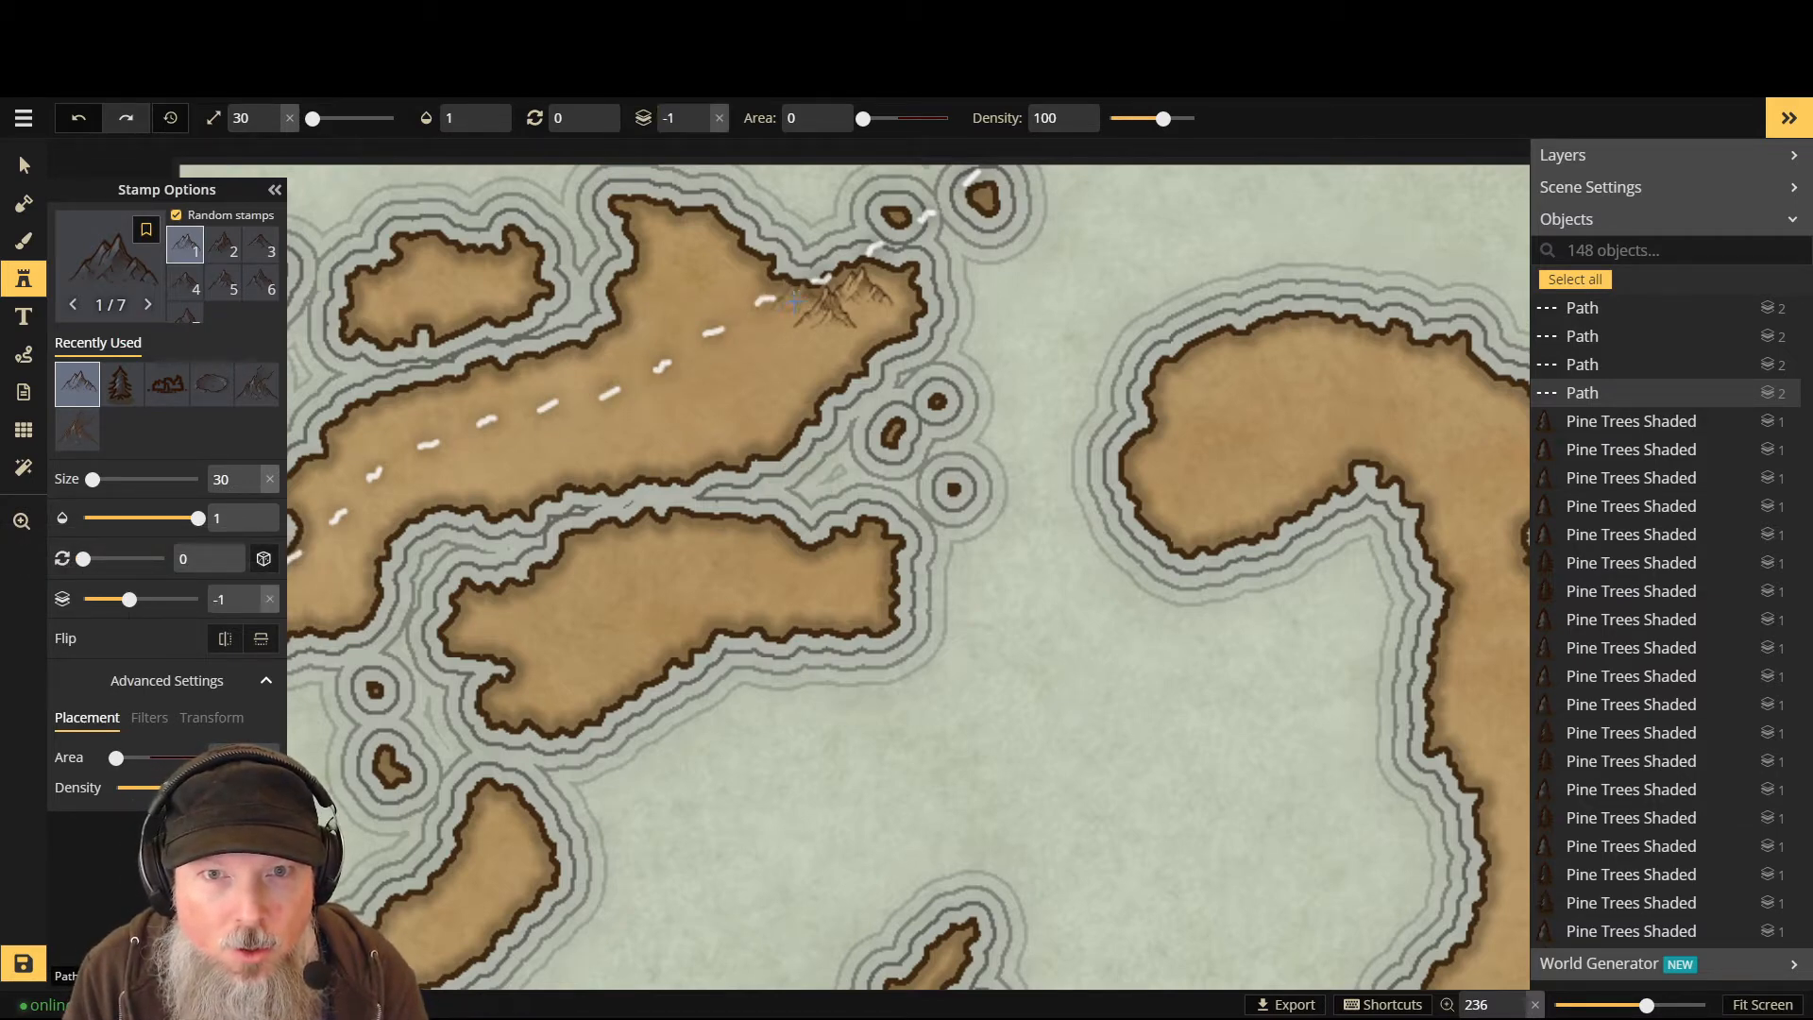
click(796, 302)
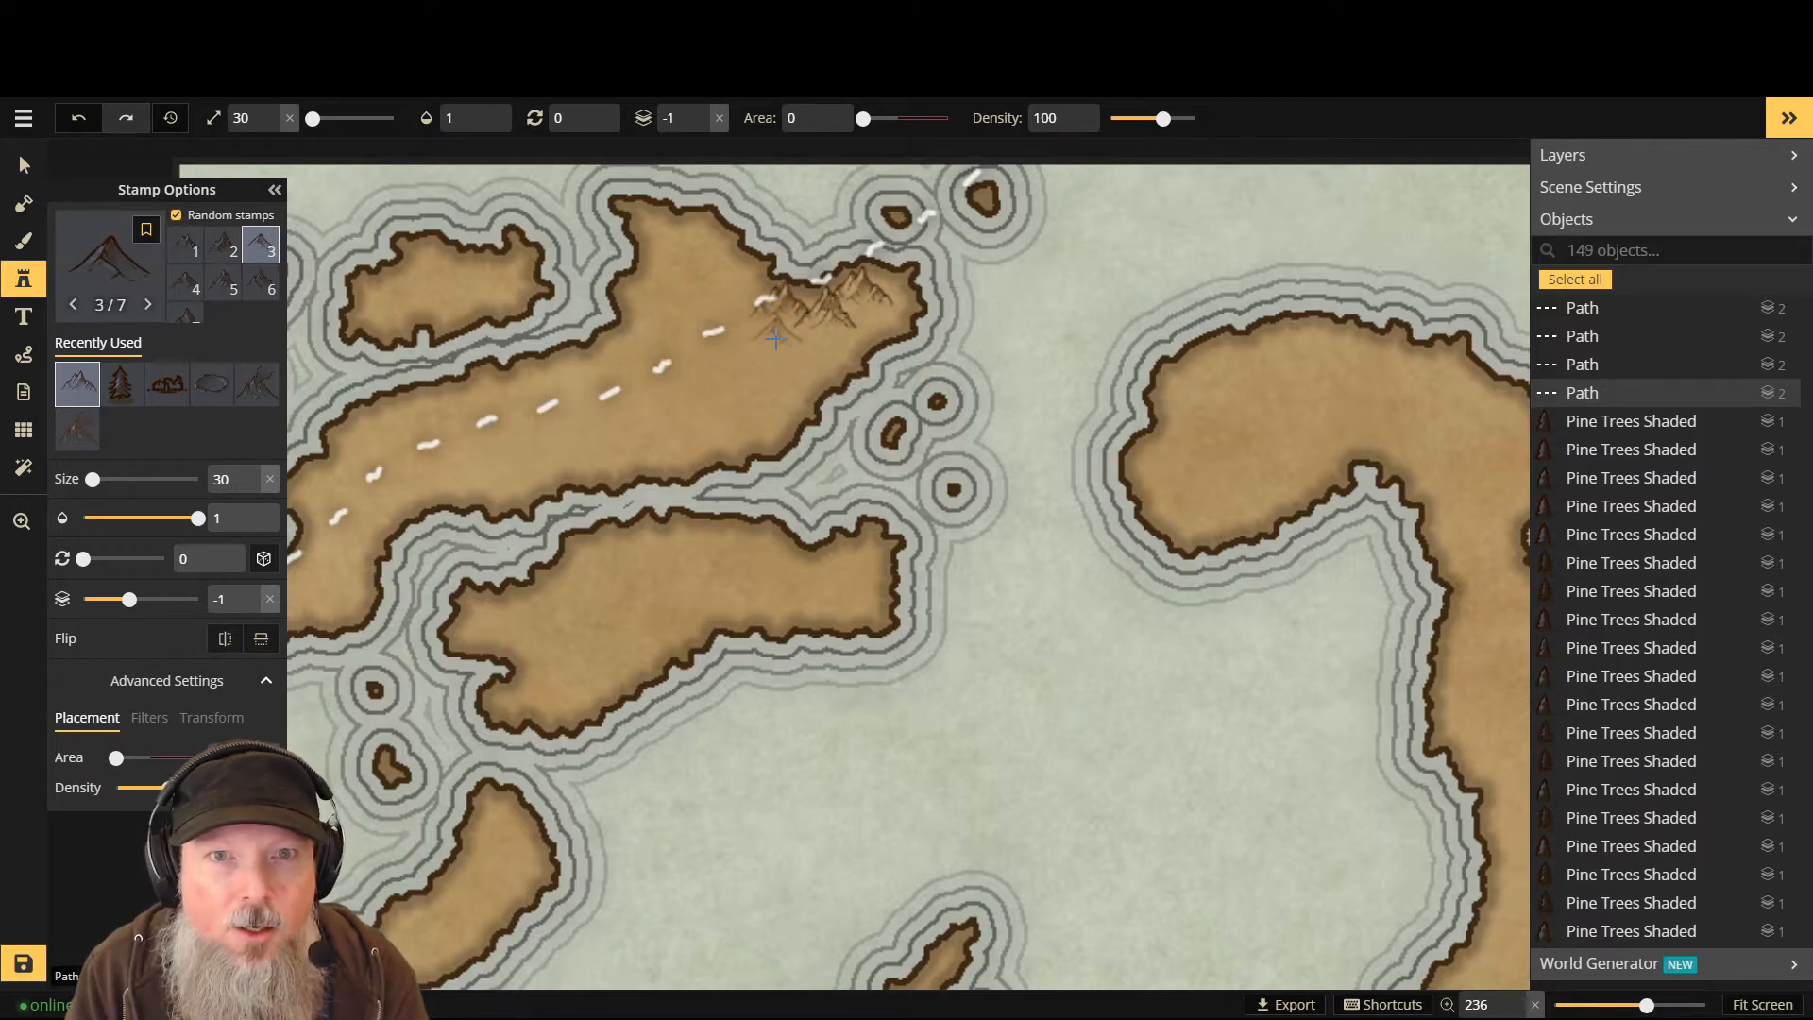
scroll(777, 338, up, 1)
scroll(802, 341, up, 1)
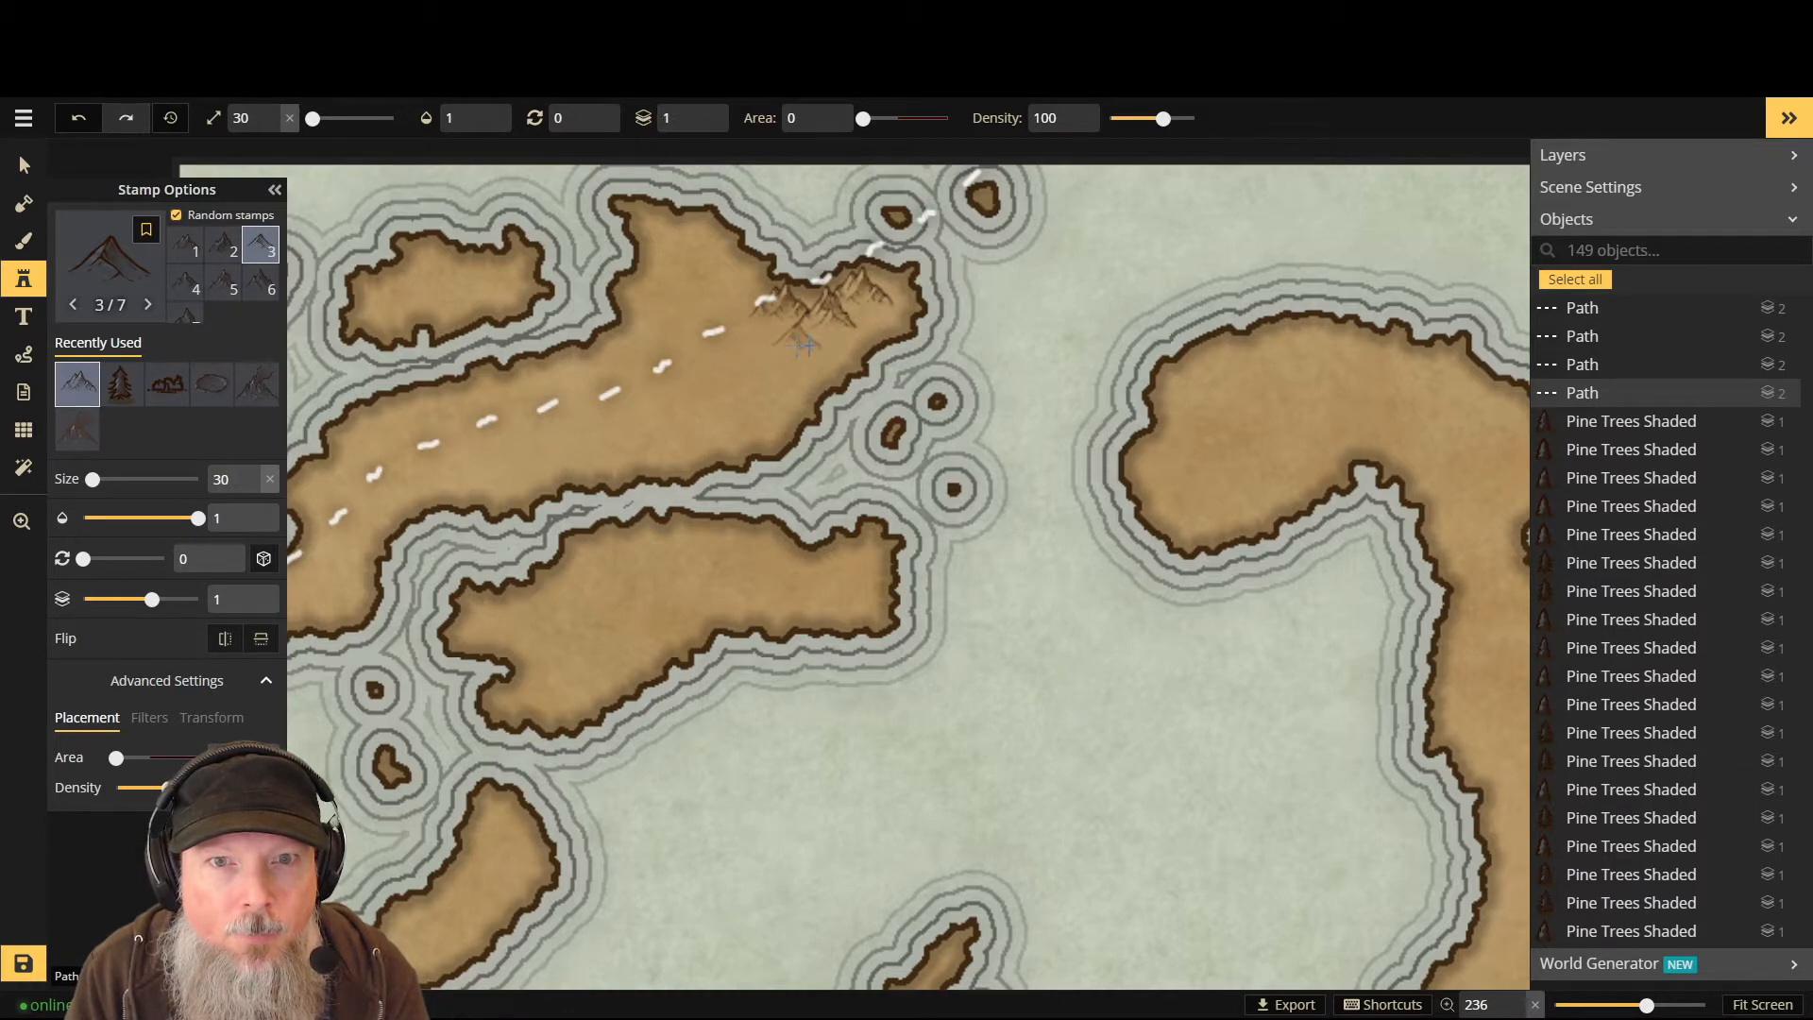
click(818, 343)
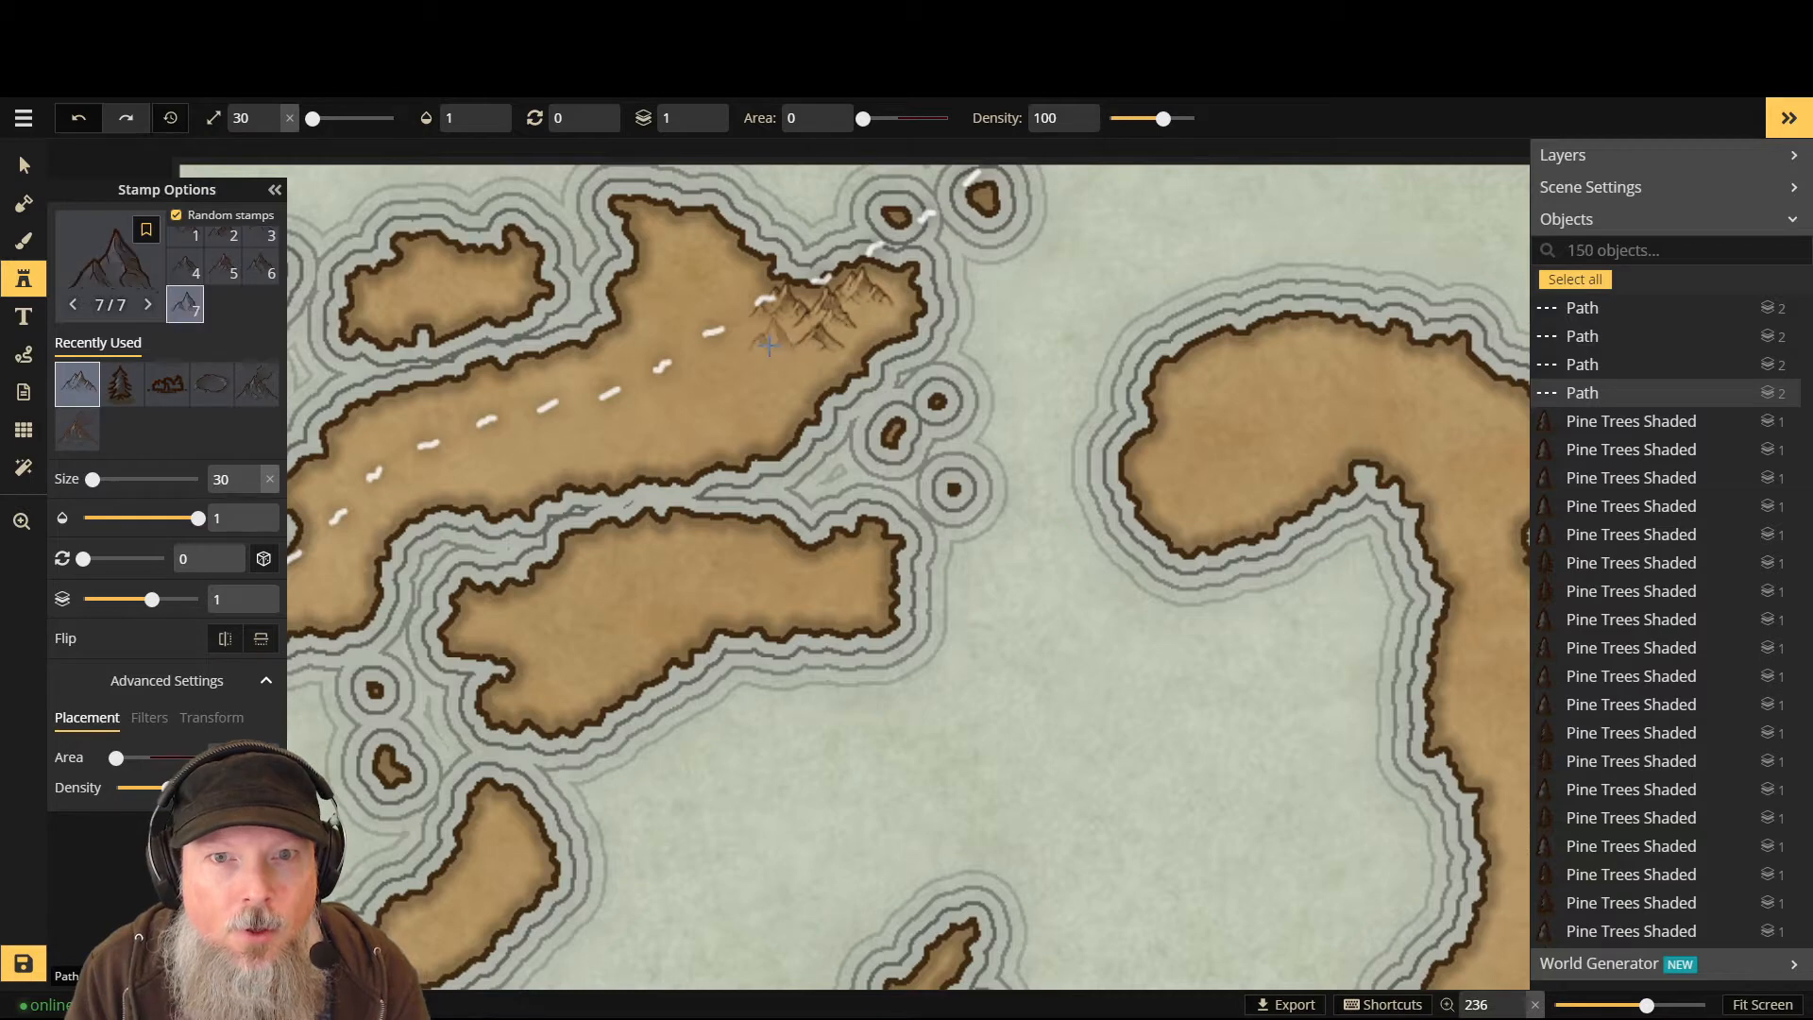
click(767, 342)
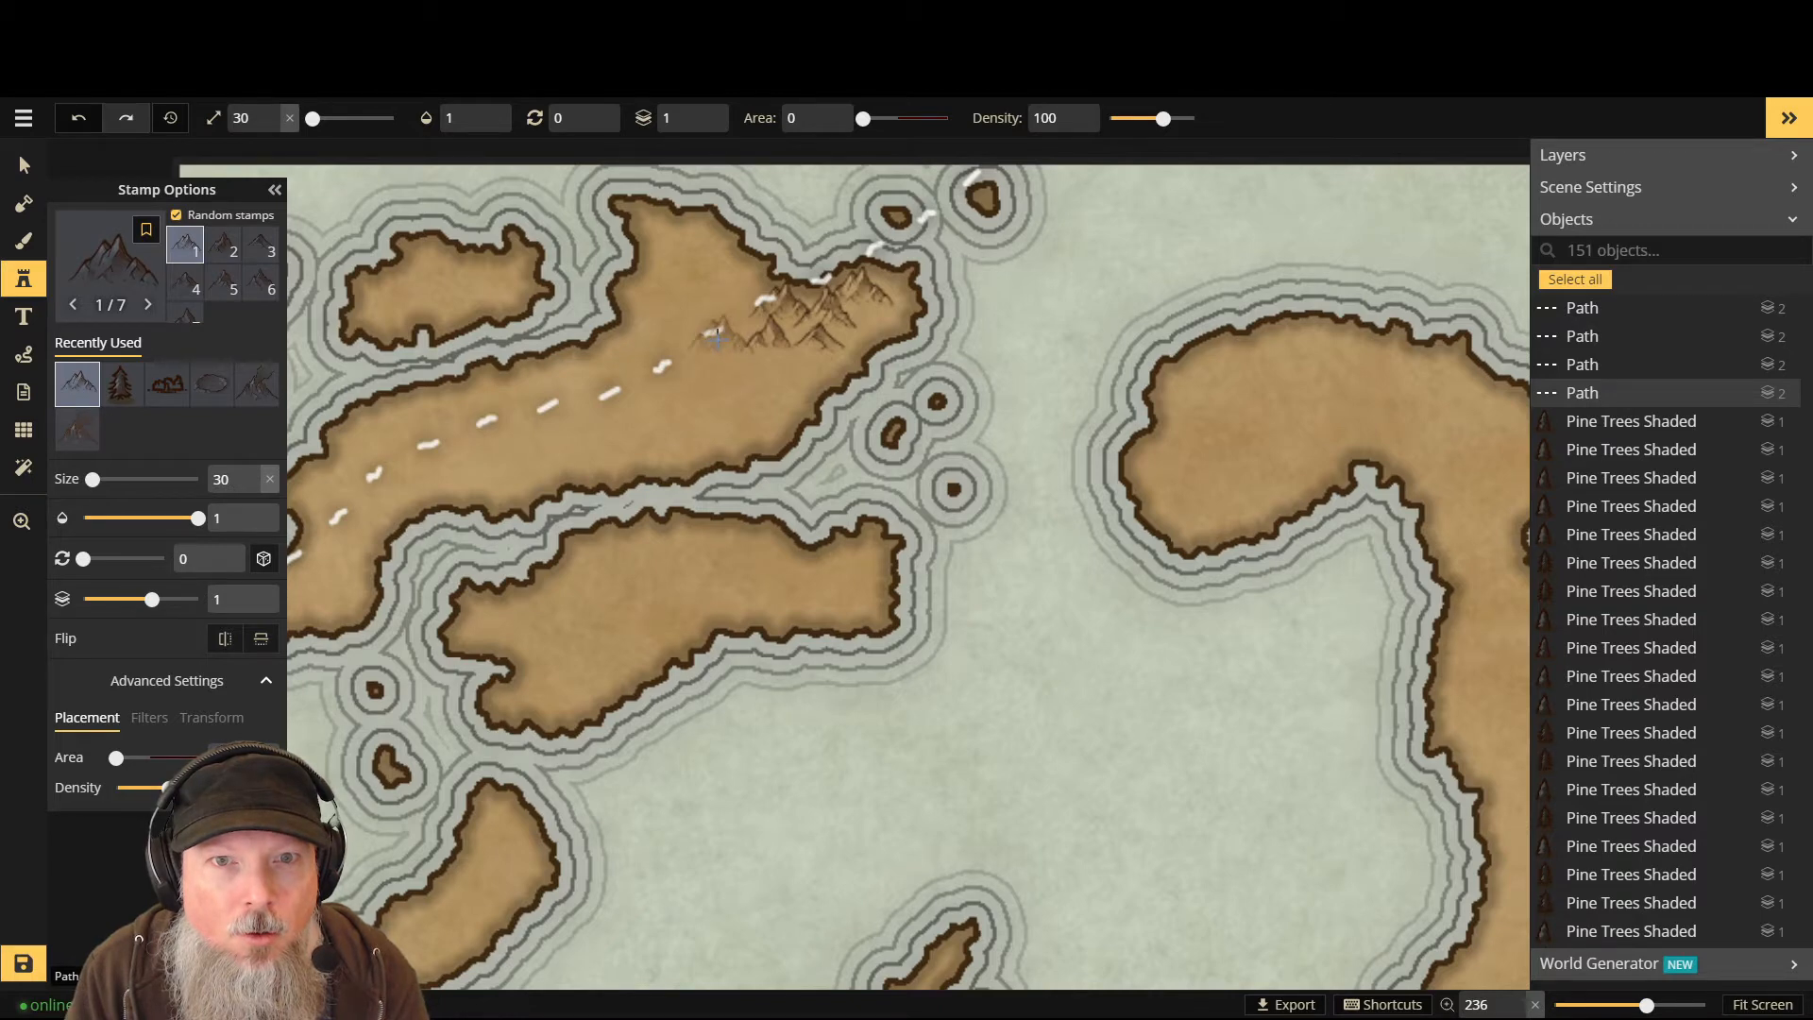
click(717, 336)
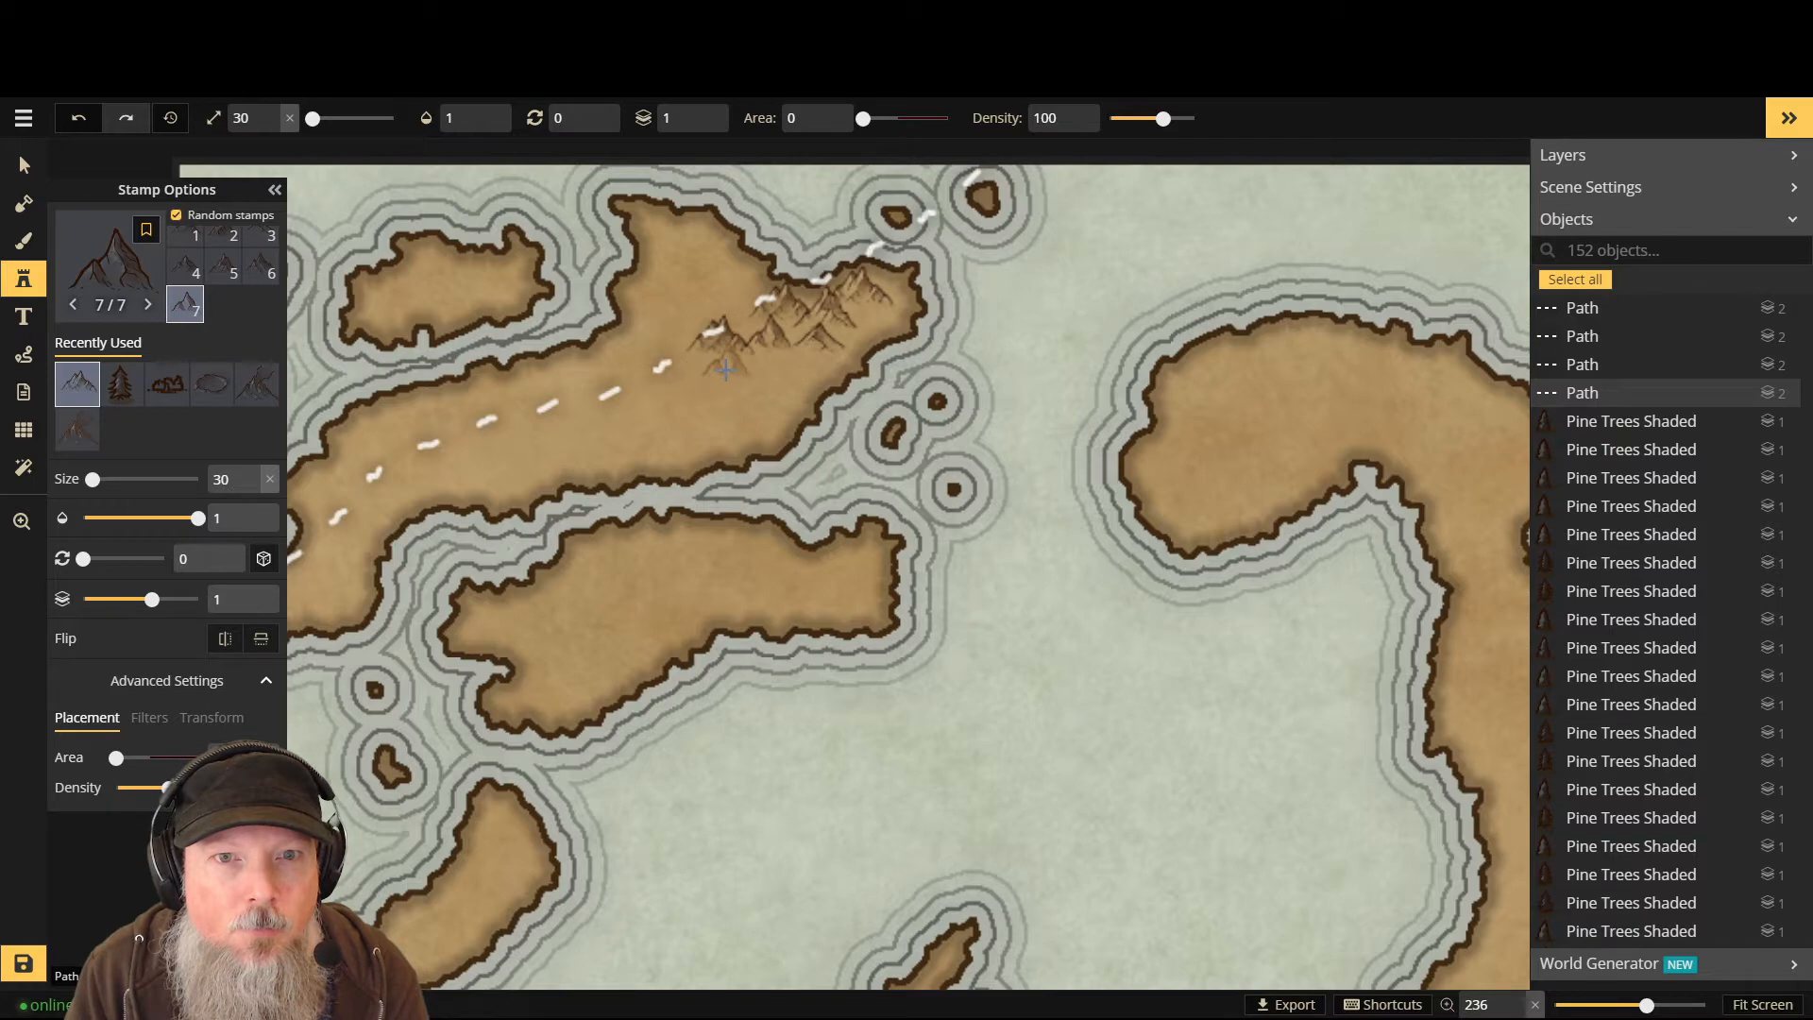
click(725, 368)
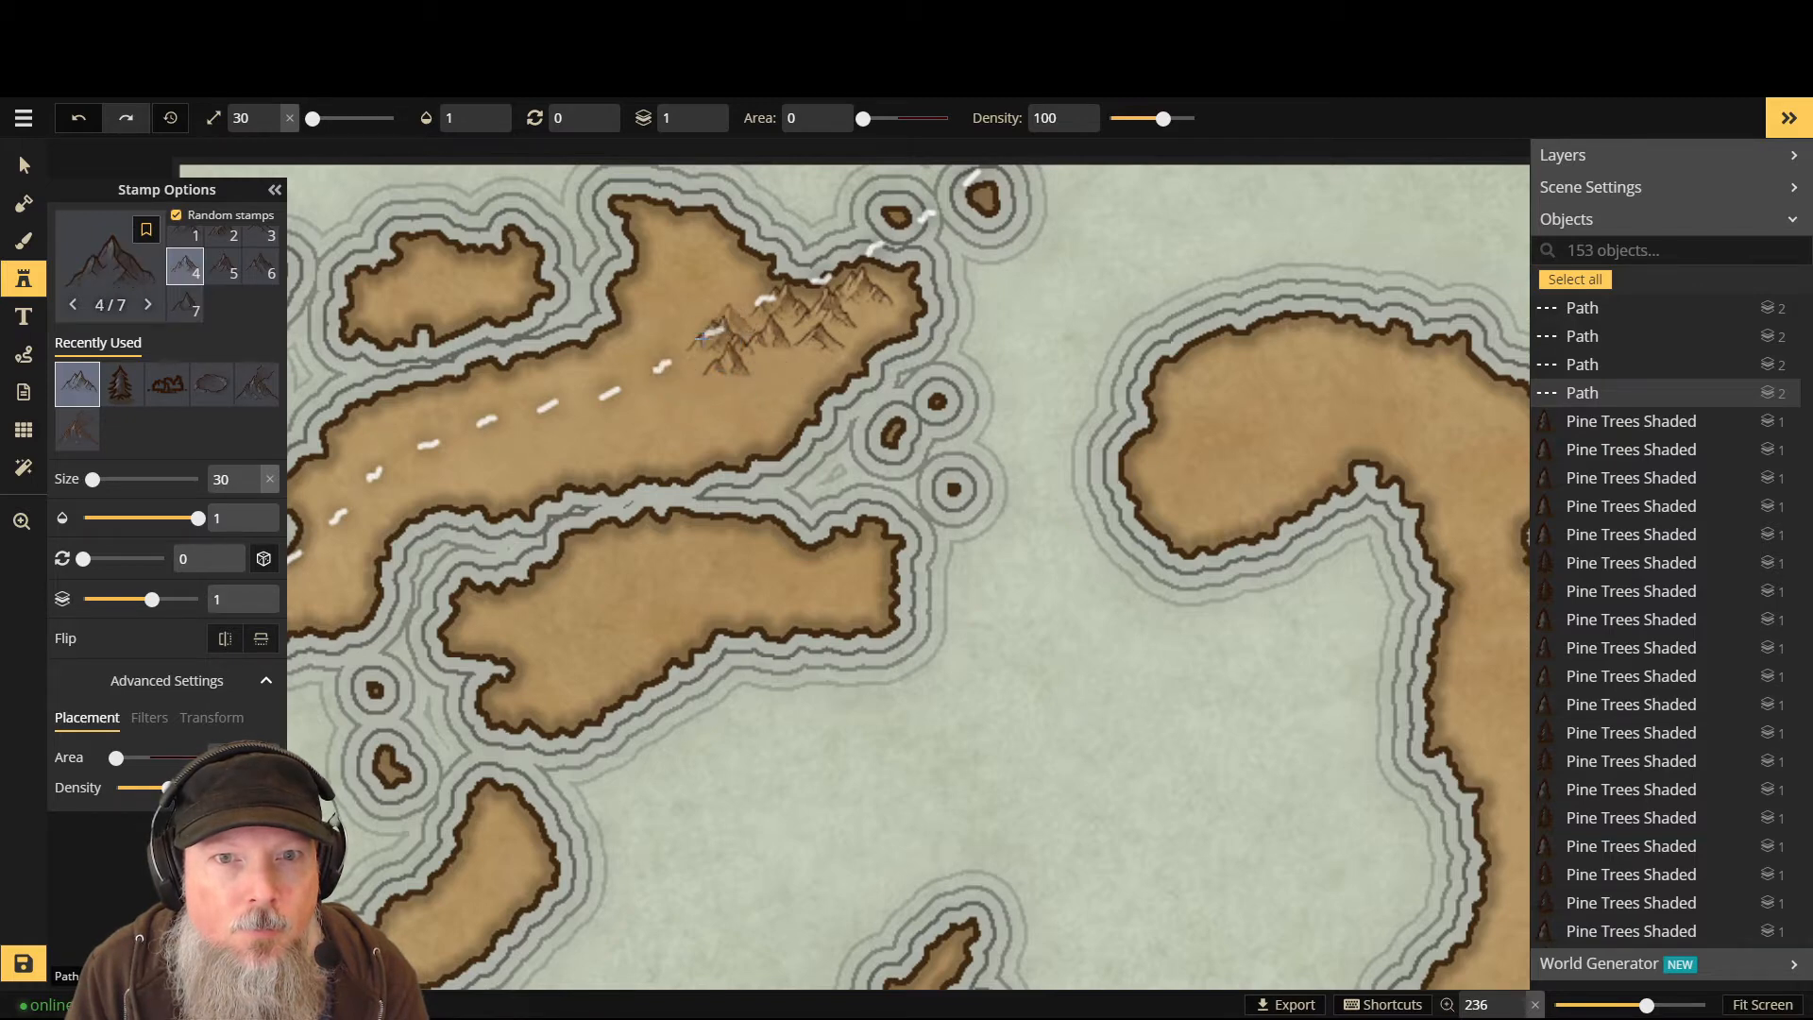
click(670, 366)
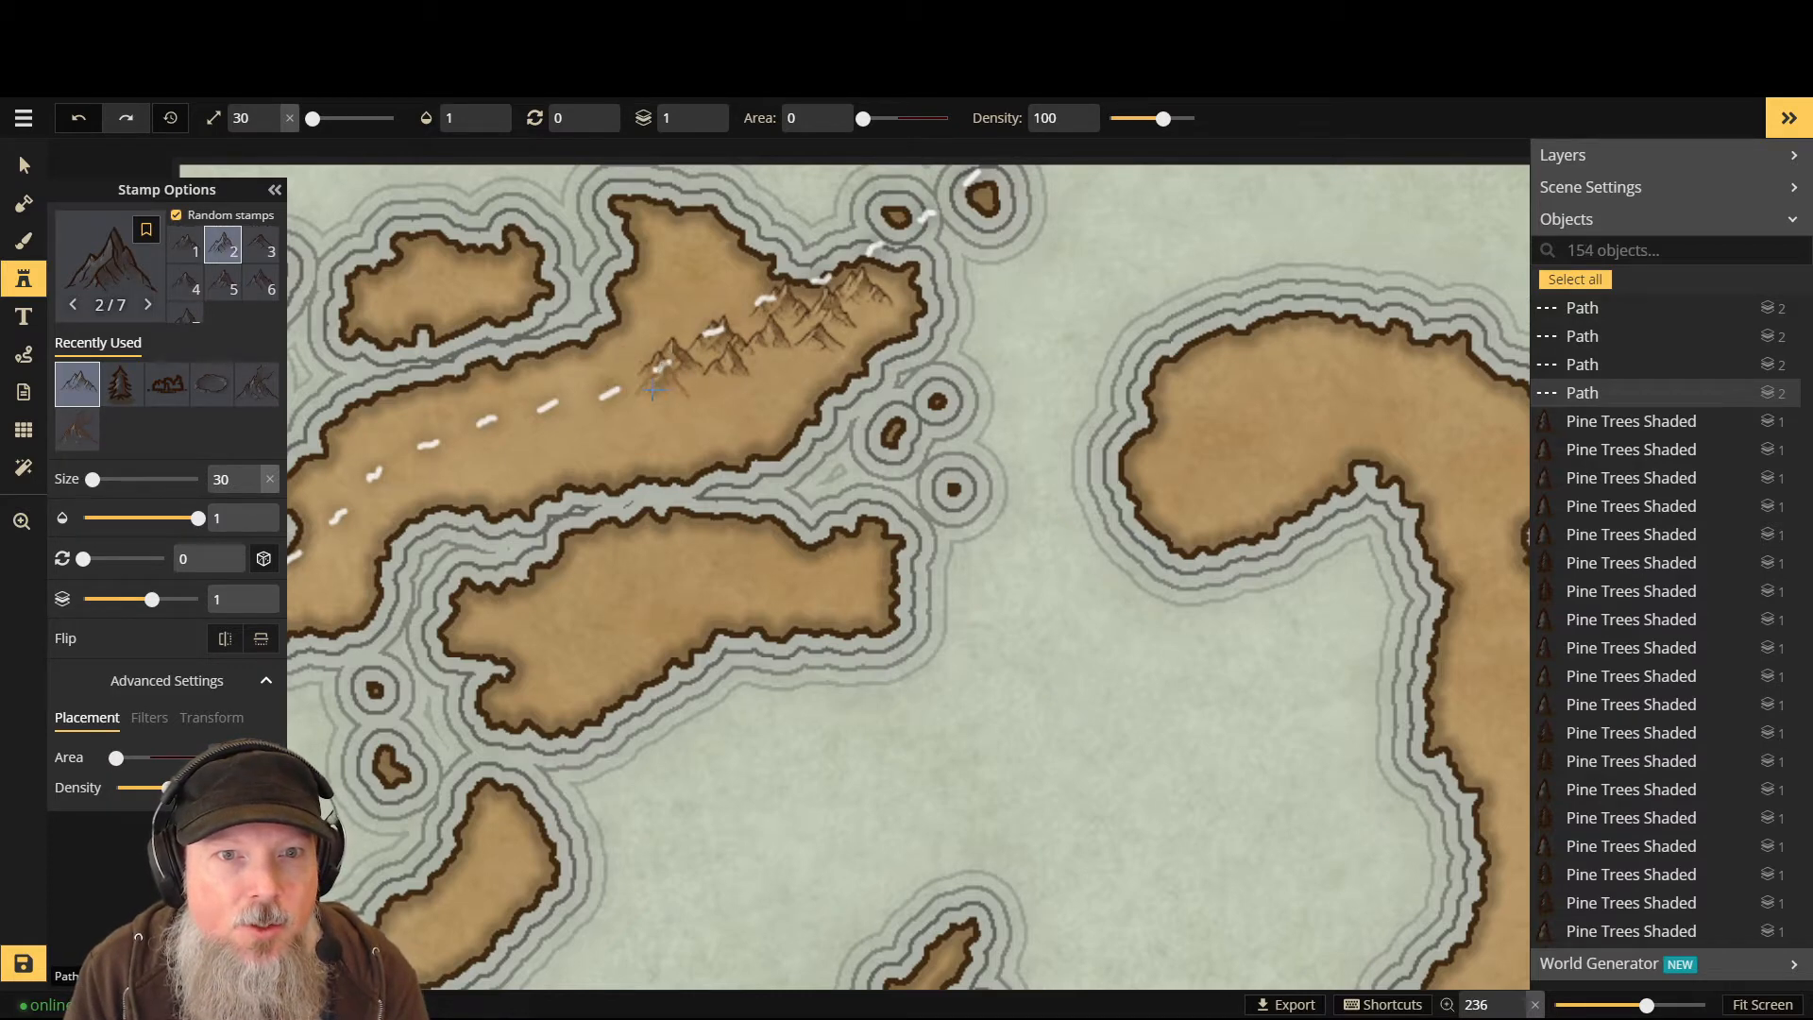
click(614, 366)
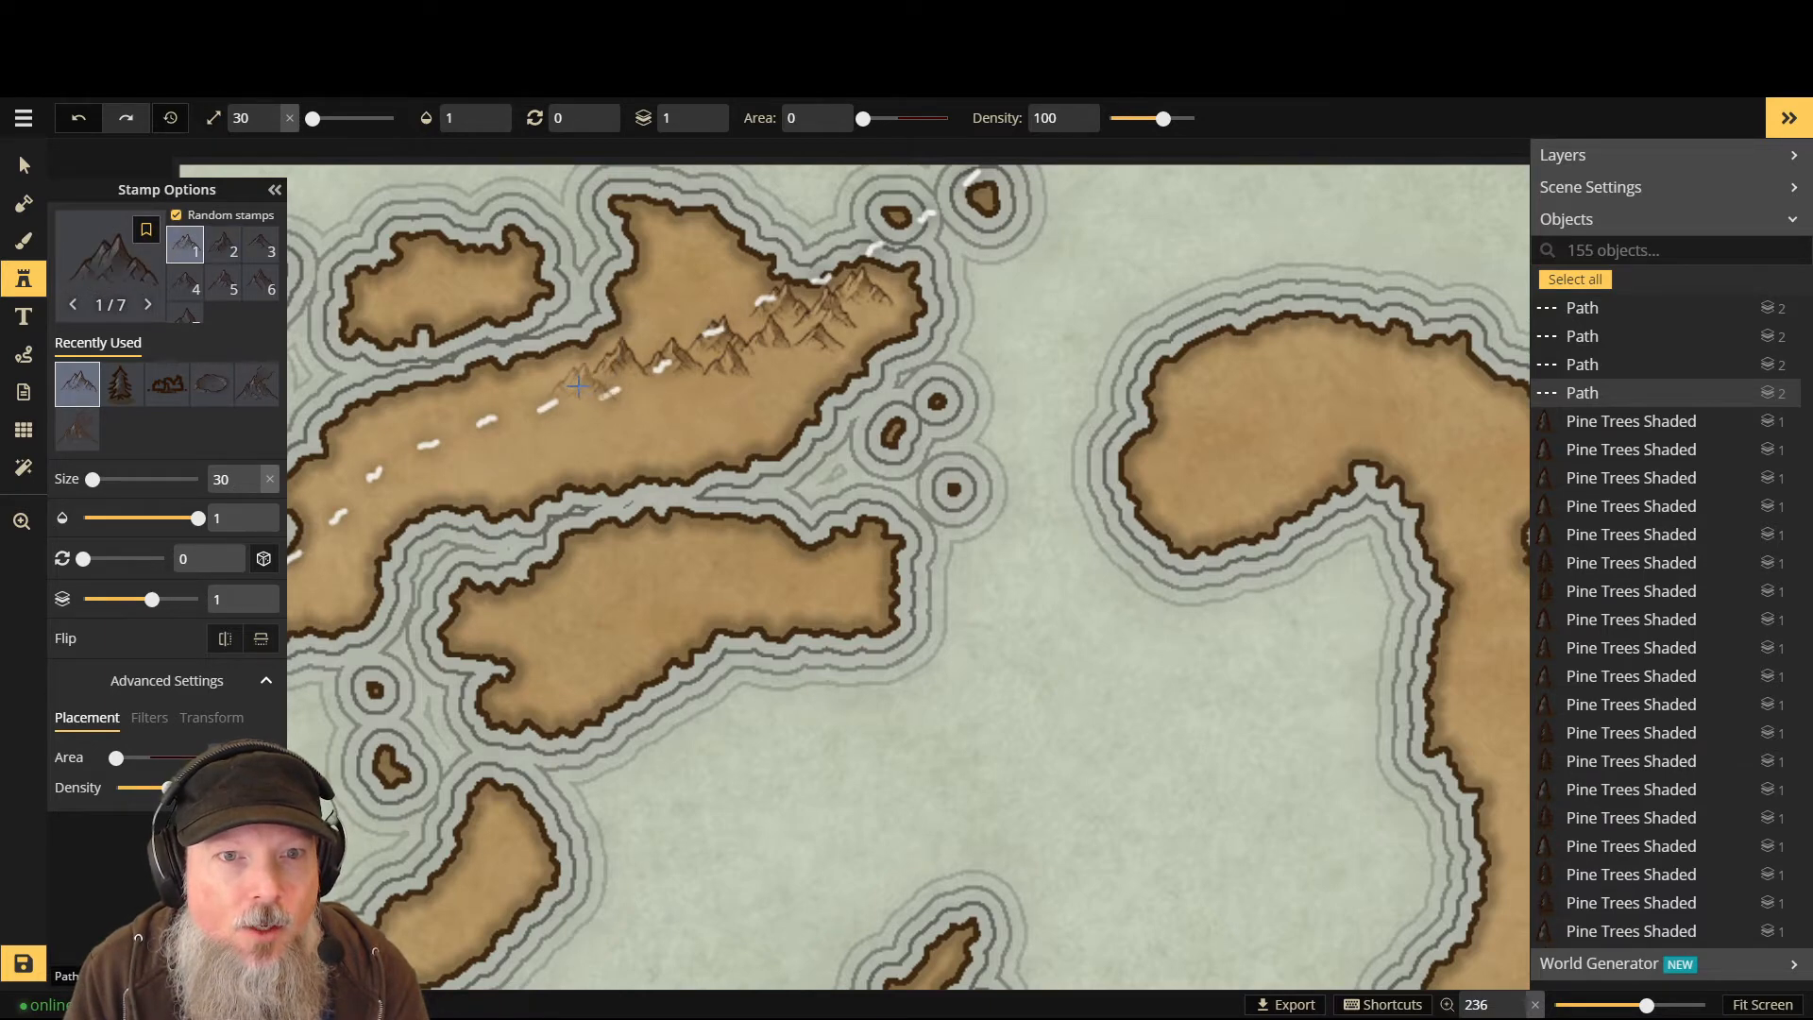
click(577, 384)
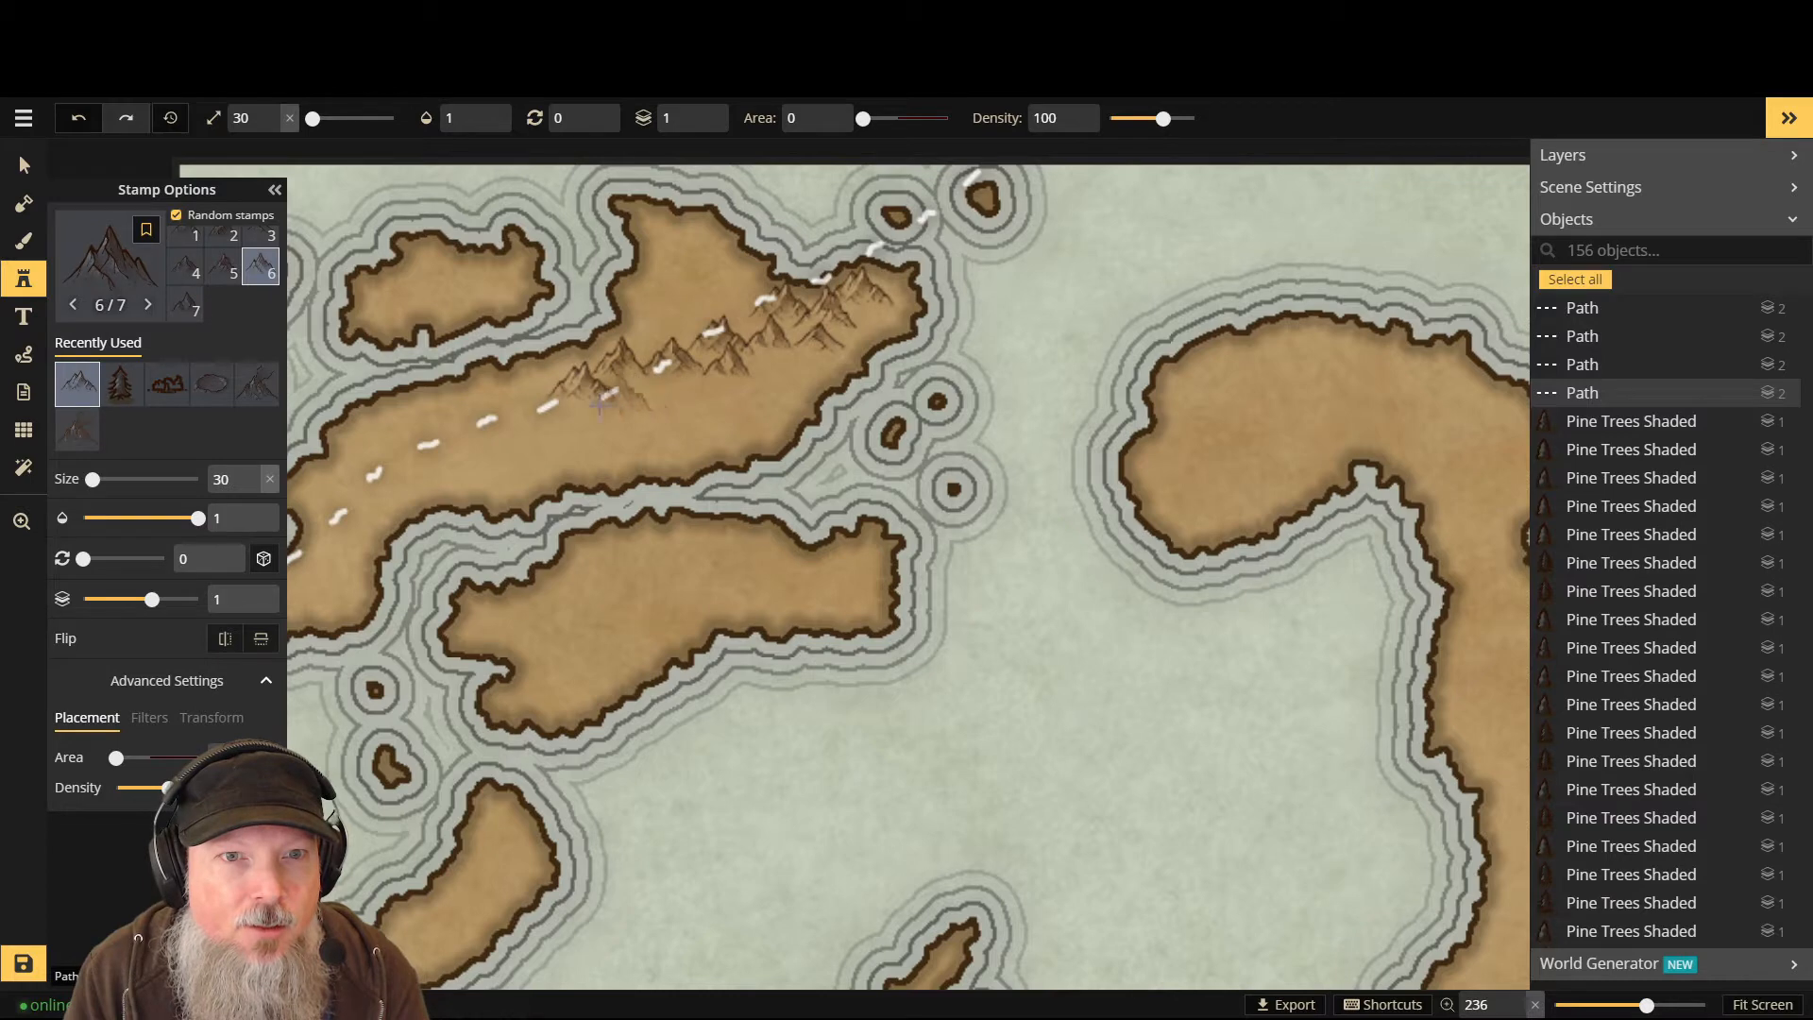
click(532, 417)
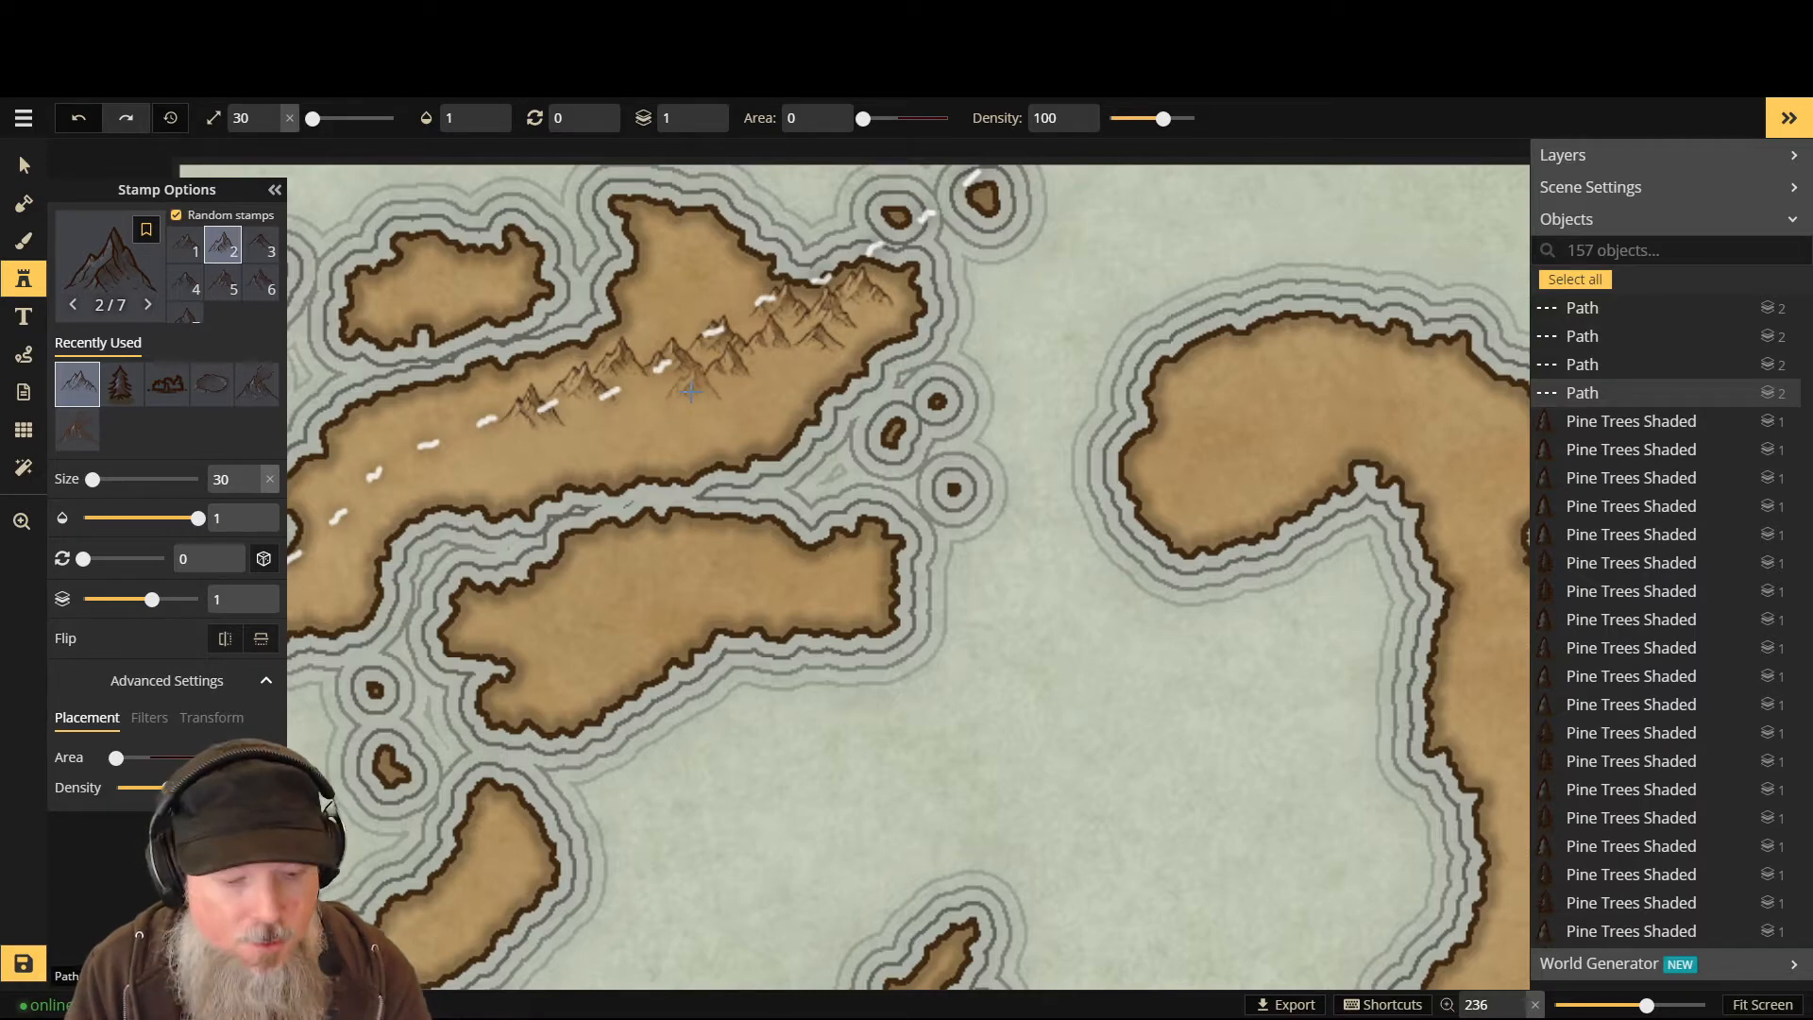
- Fill gaps in the range with smaller peaks and one larger peak, returning to layer 0
scroll(682, 383, down, 3)
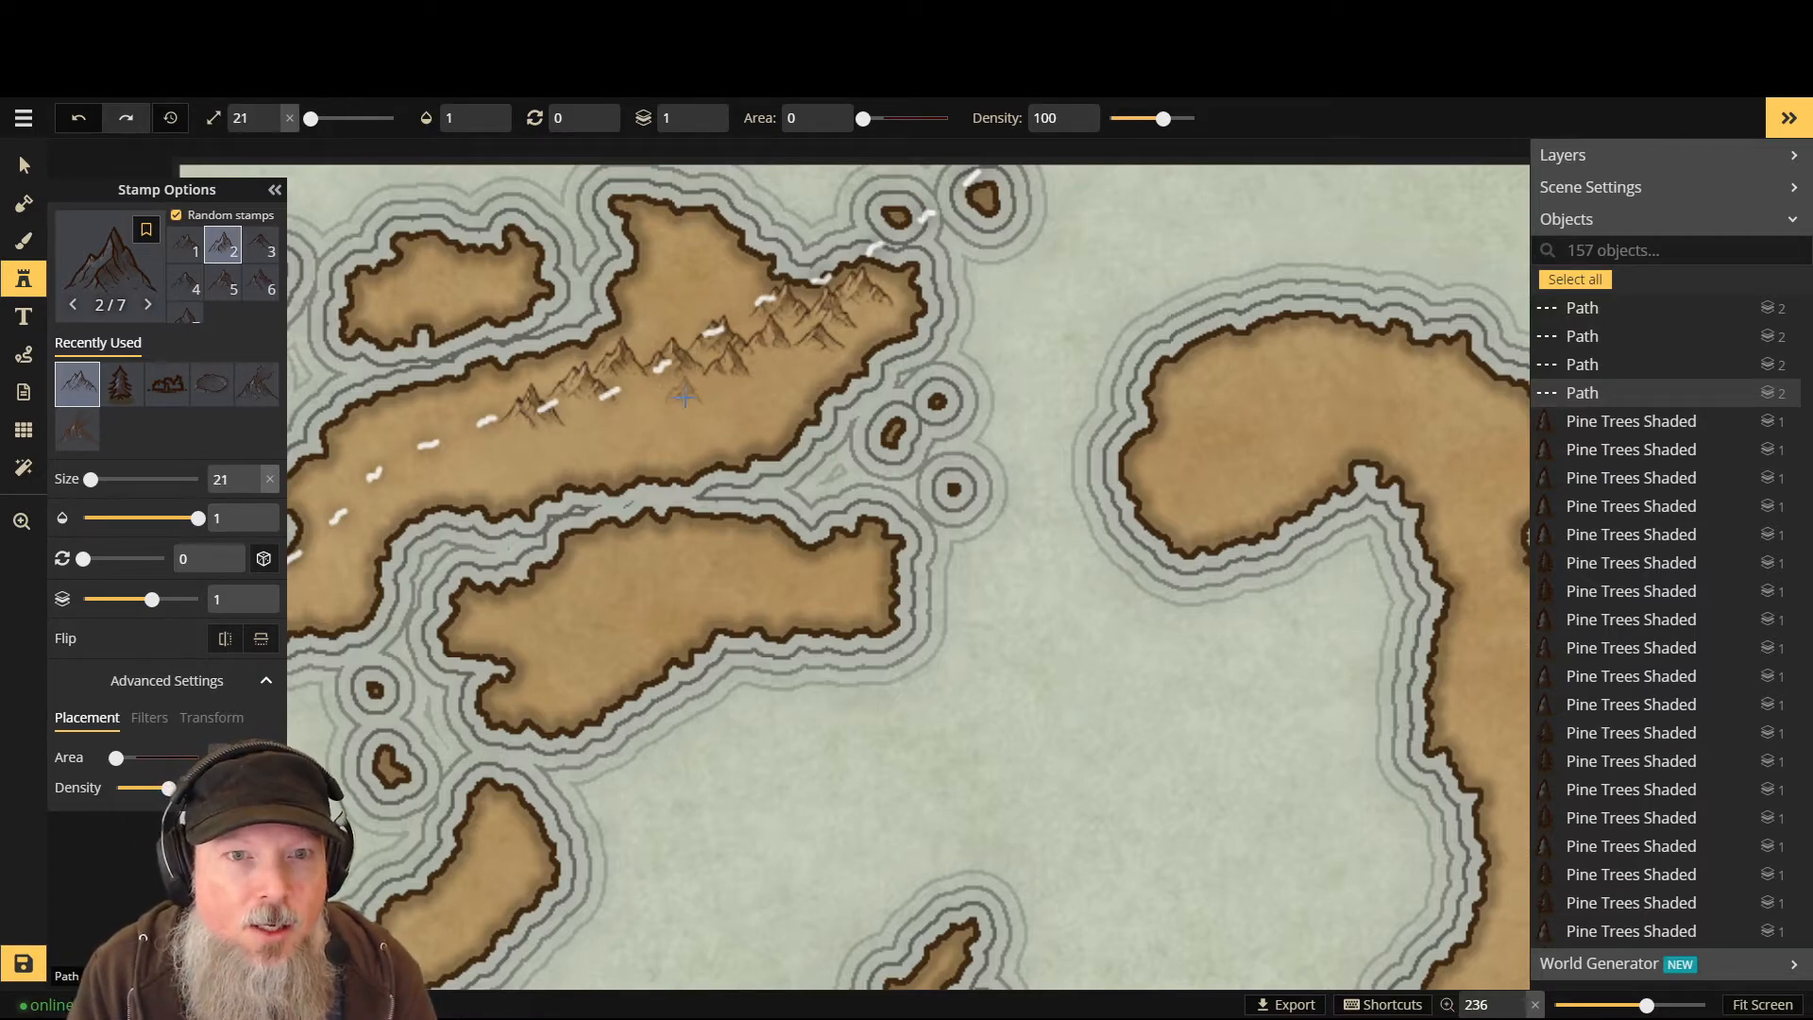
click(673, 389)
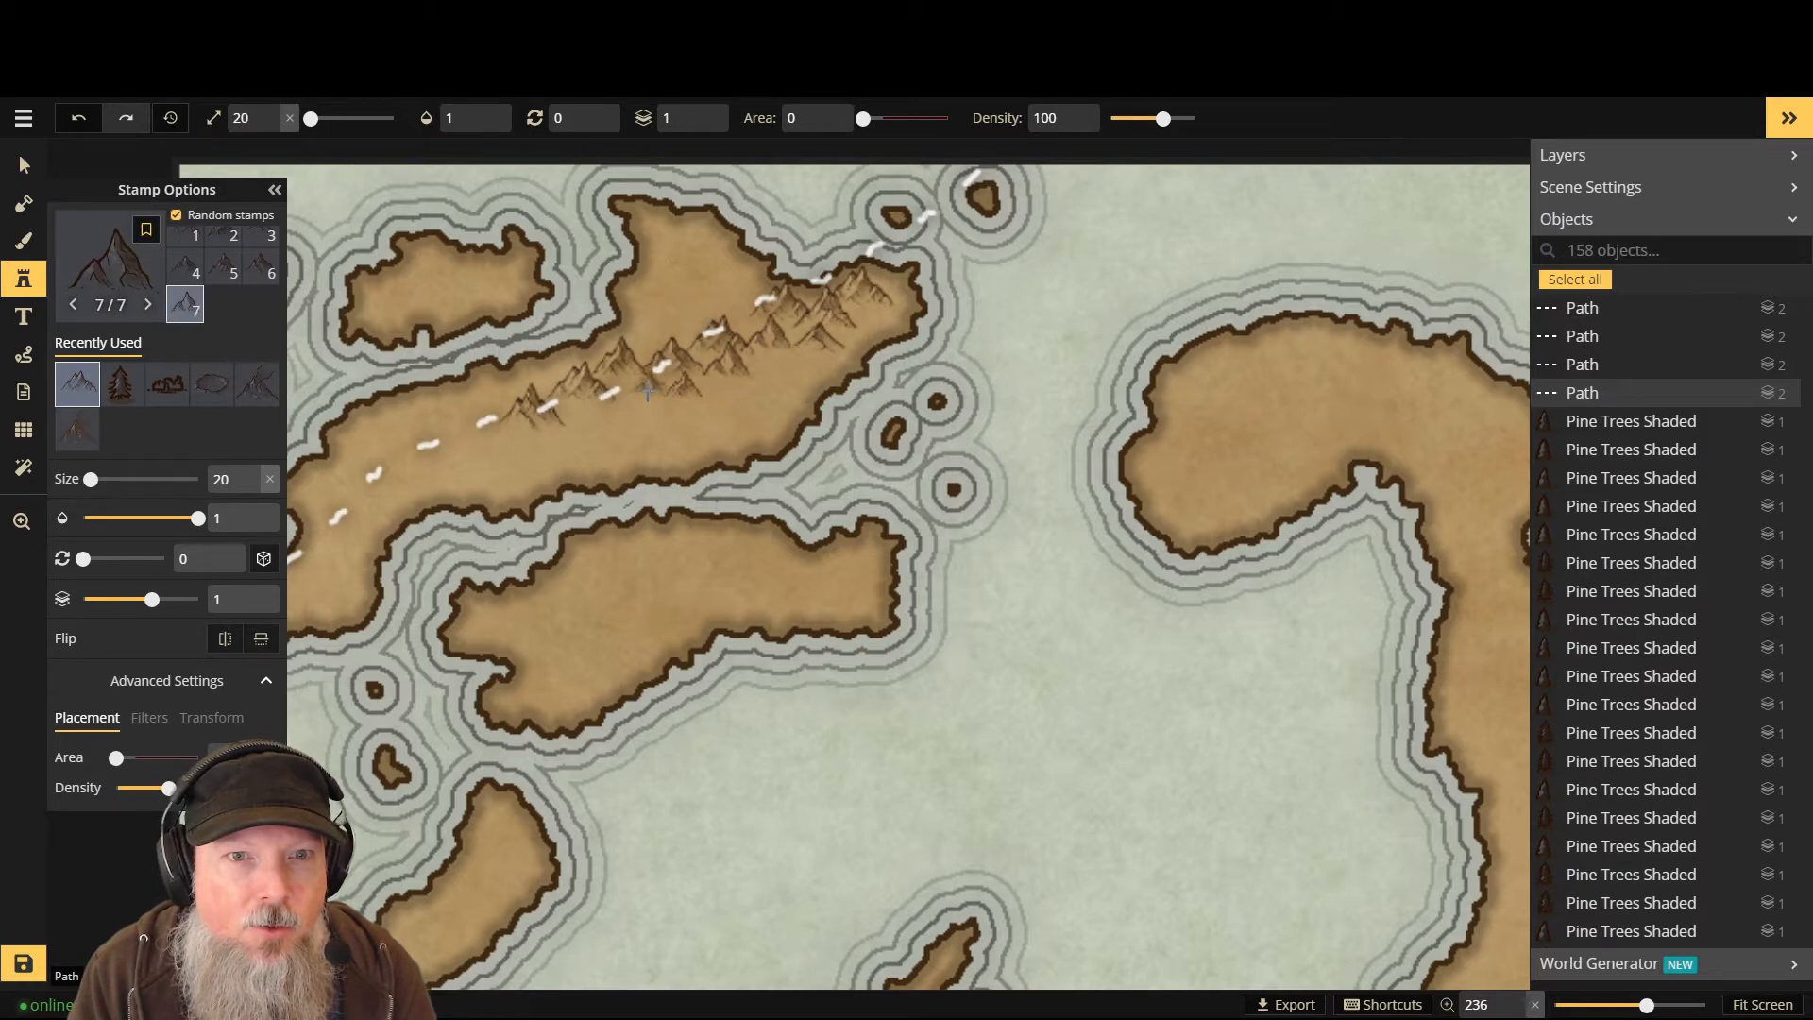
click(624, 404)
click(621, 408)
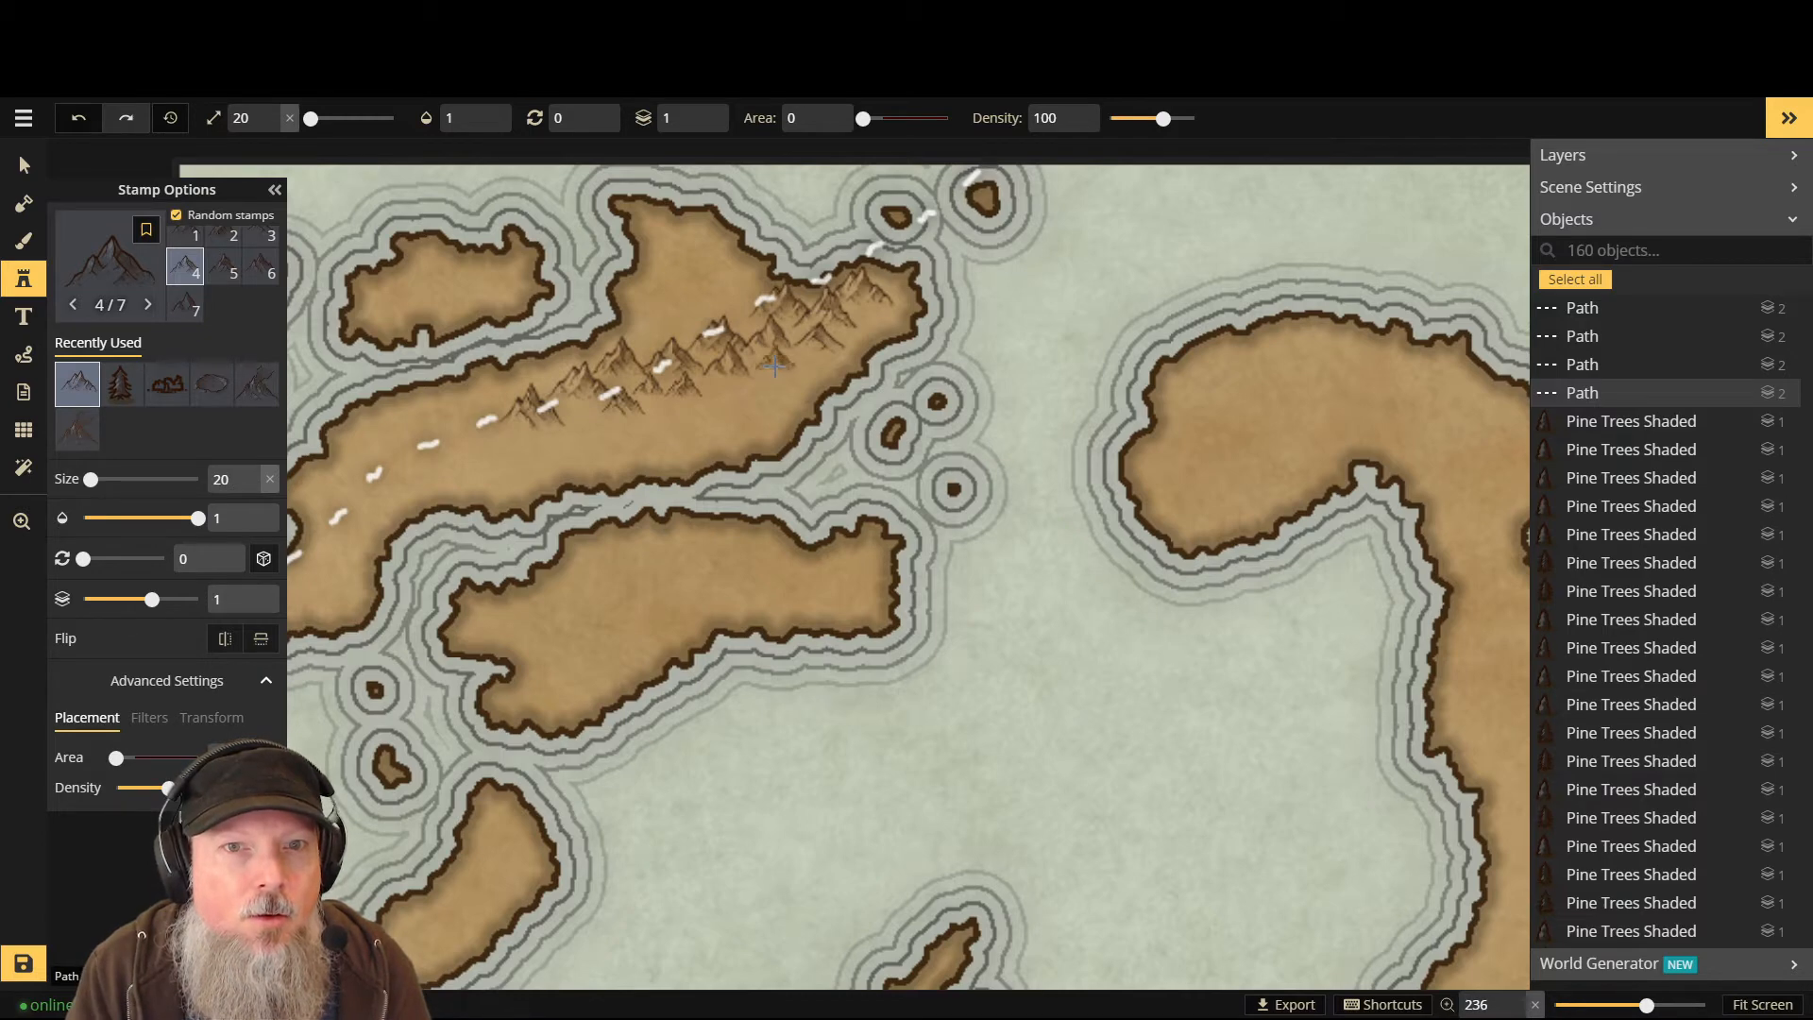
click(456, 425)
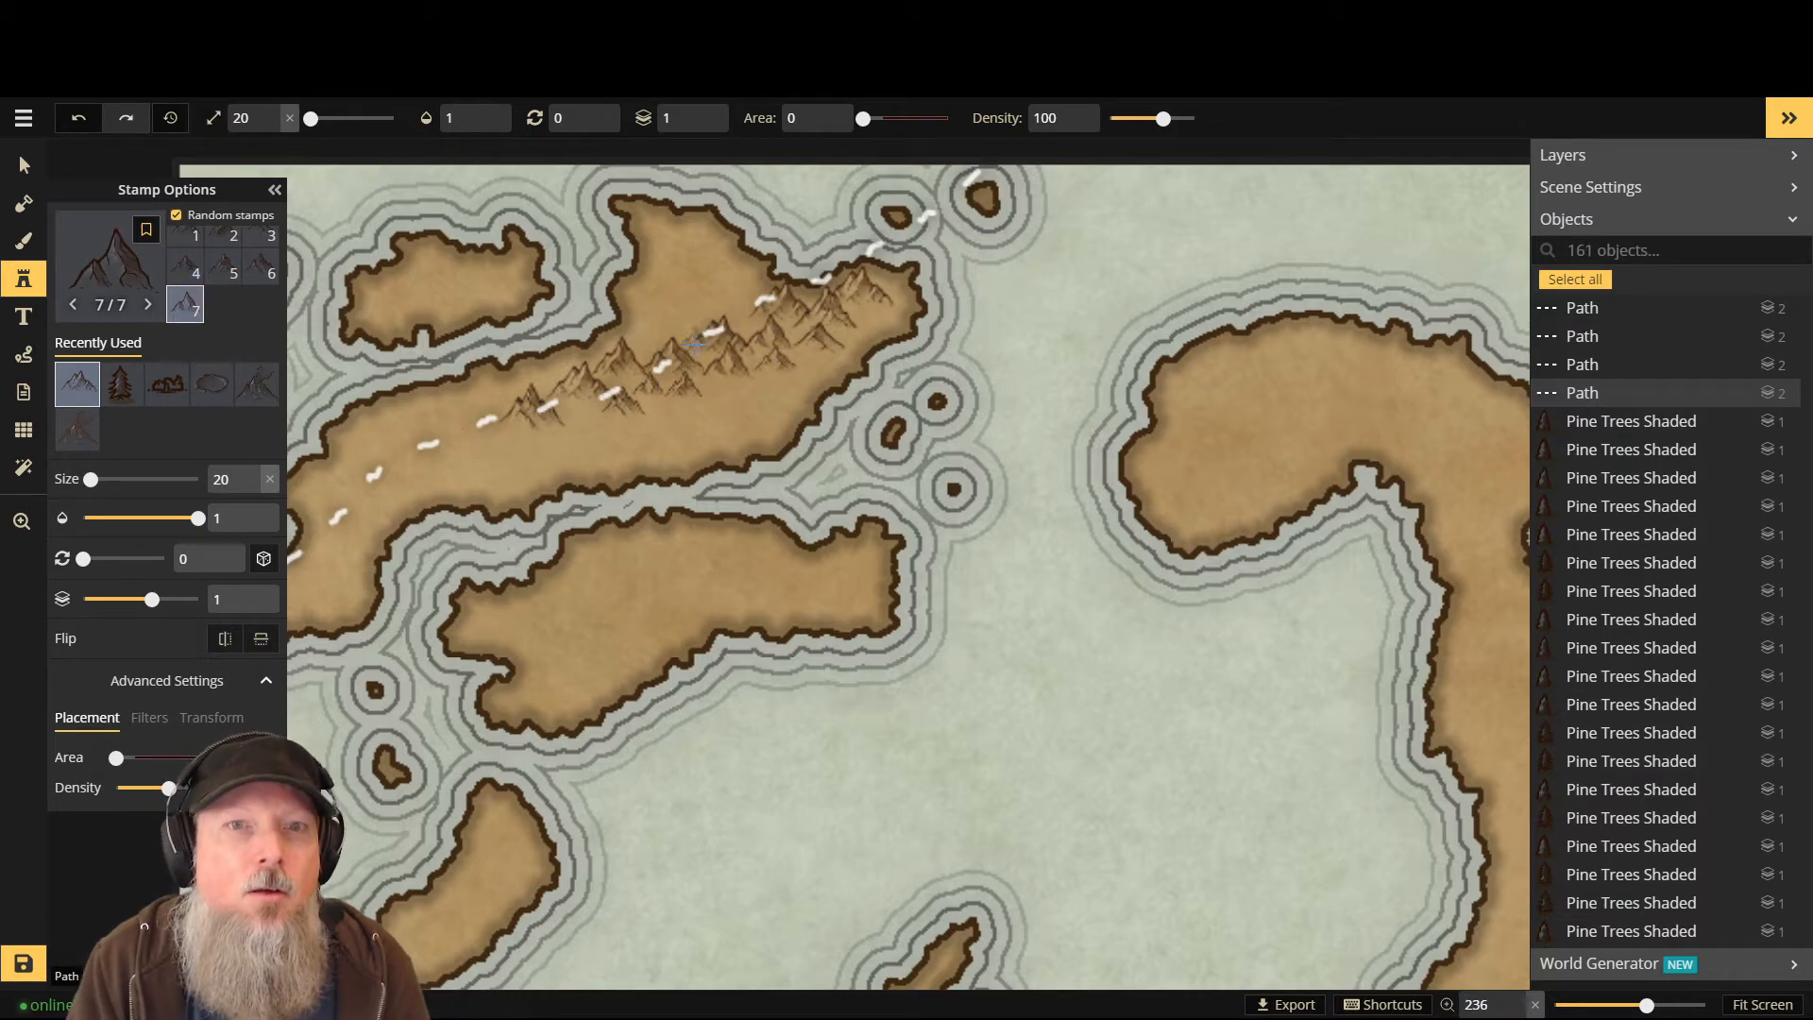
scroll(747, 319, down, 1)
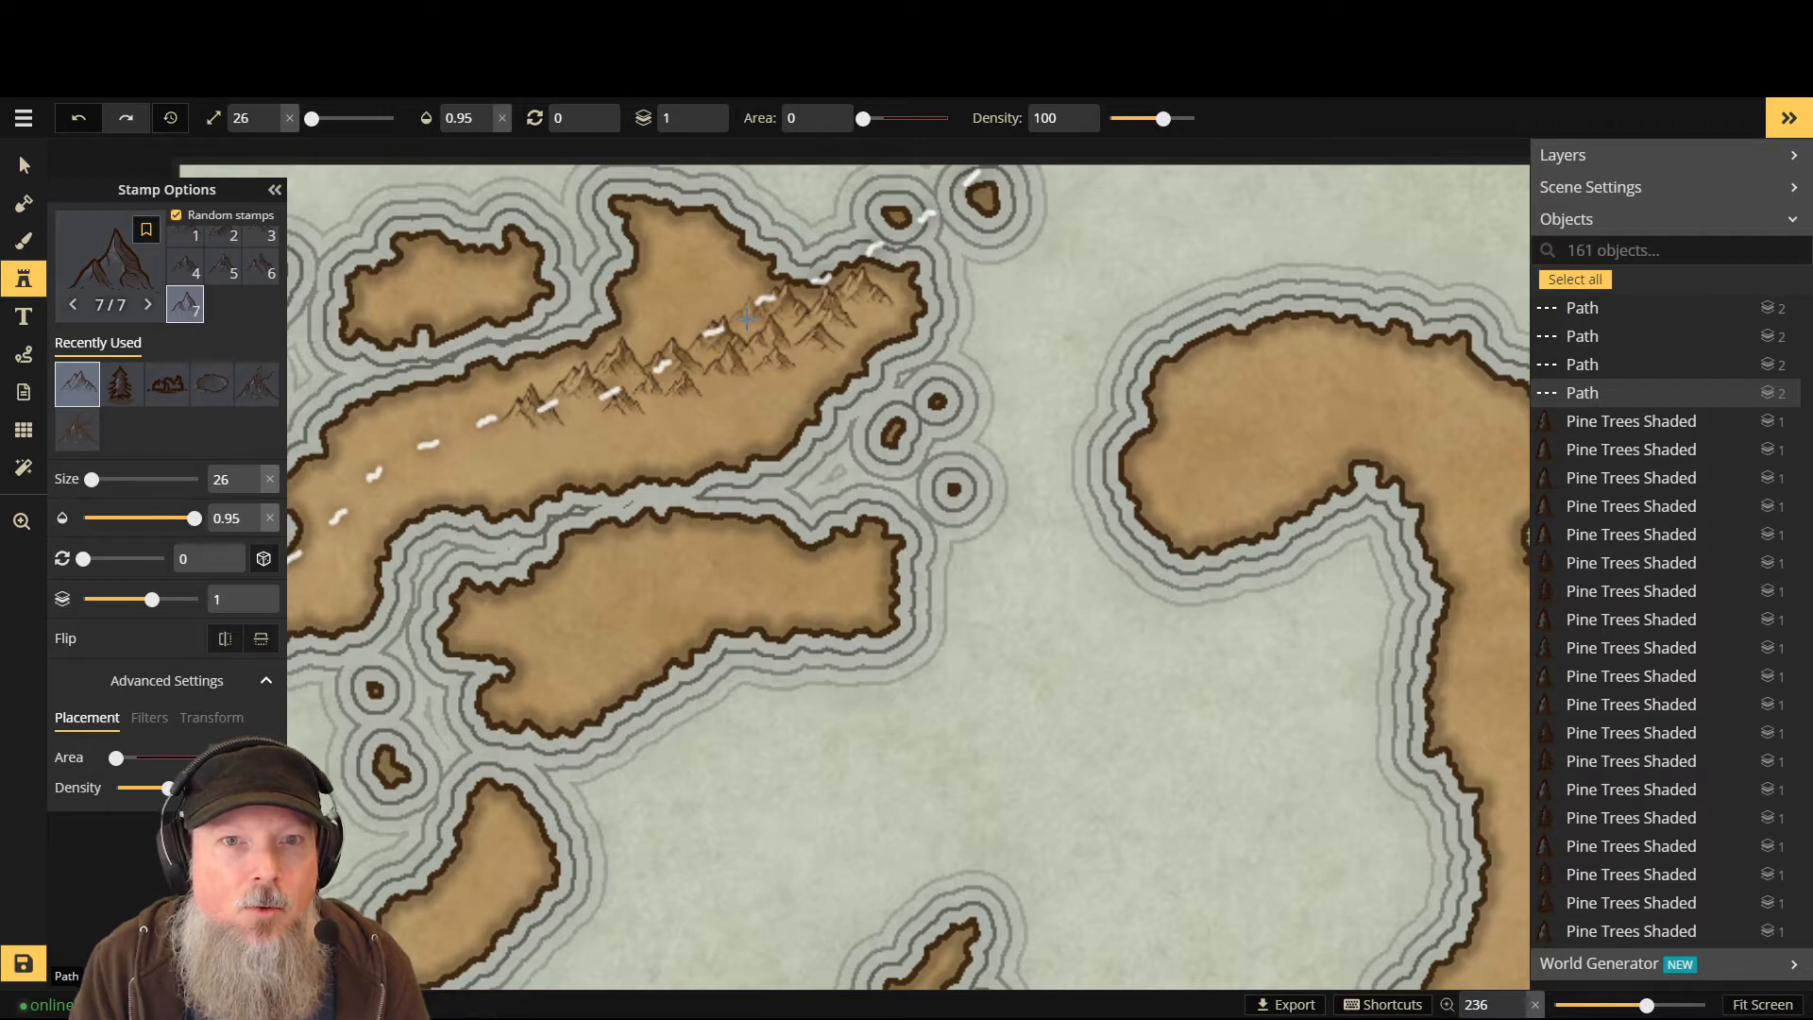
scroll(746, 319, up, 3)
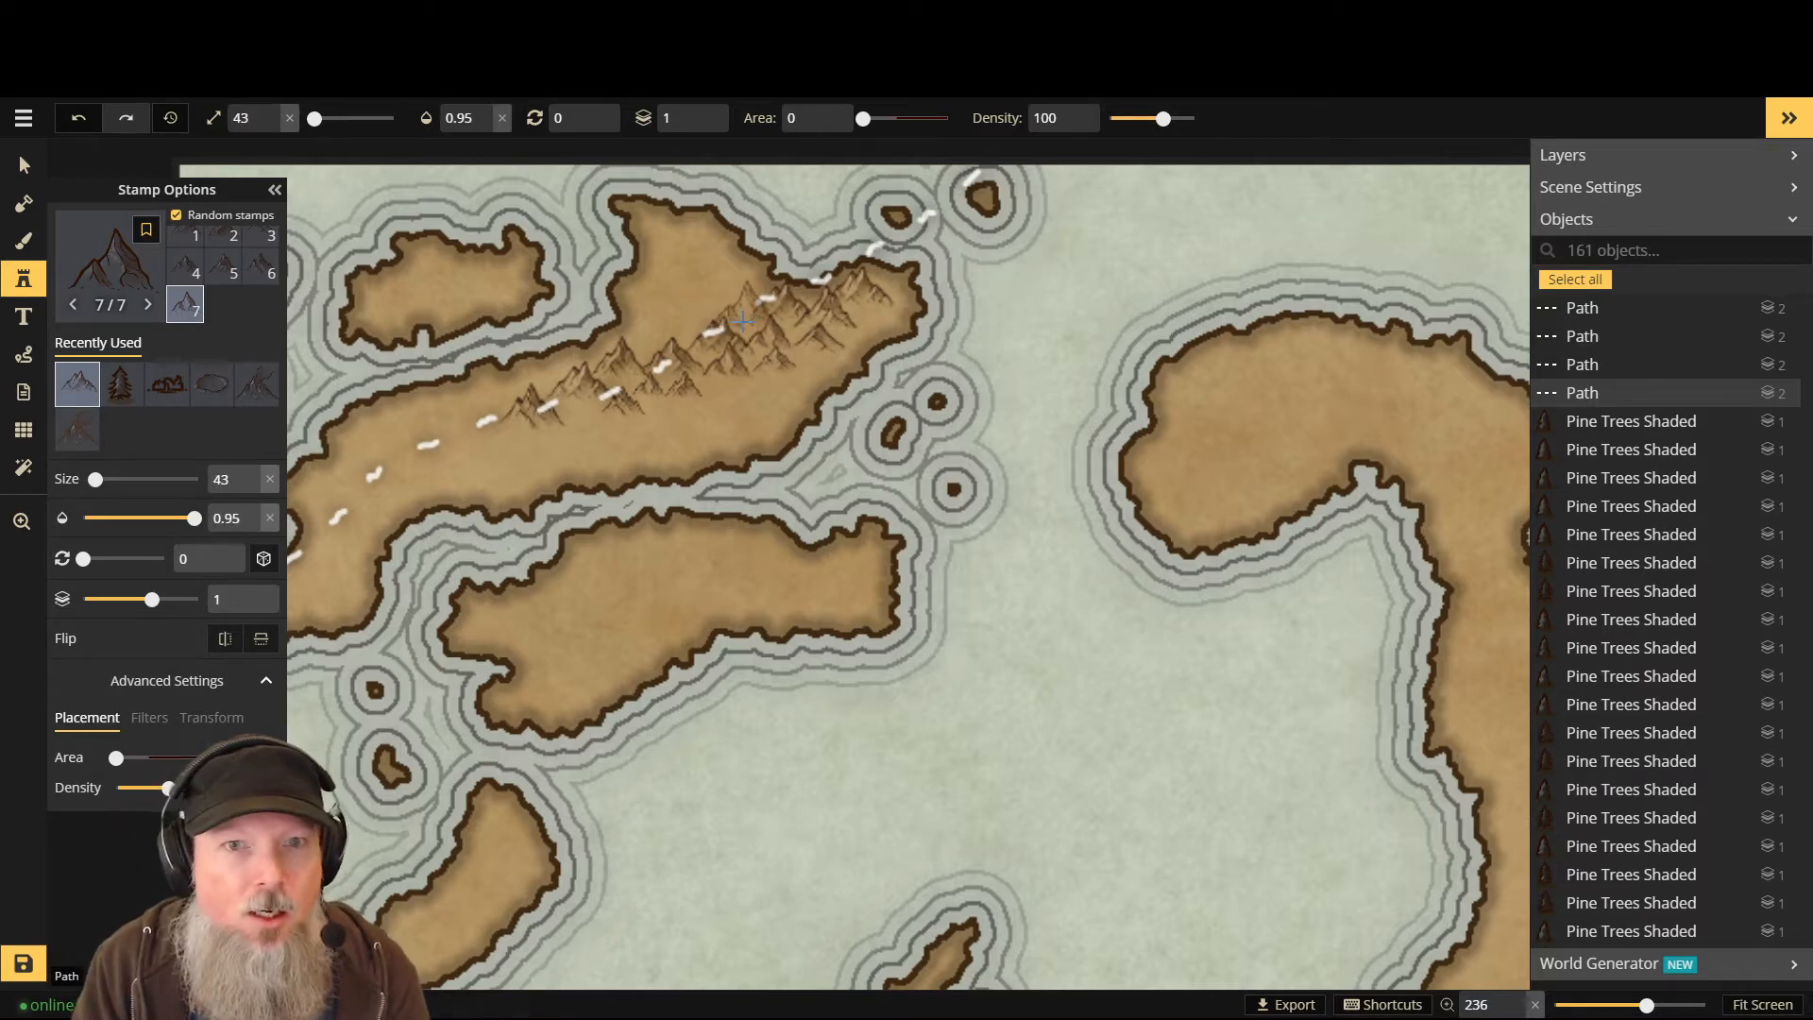
scroll(743, 321, down, 2)
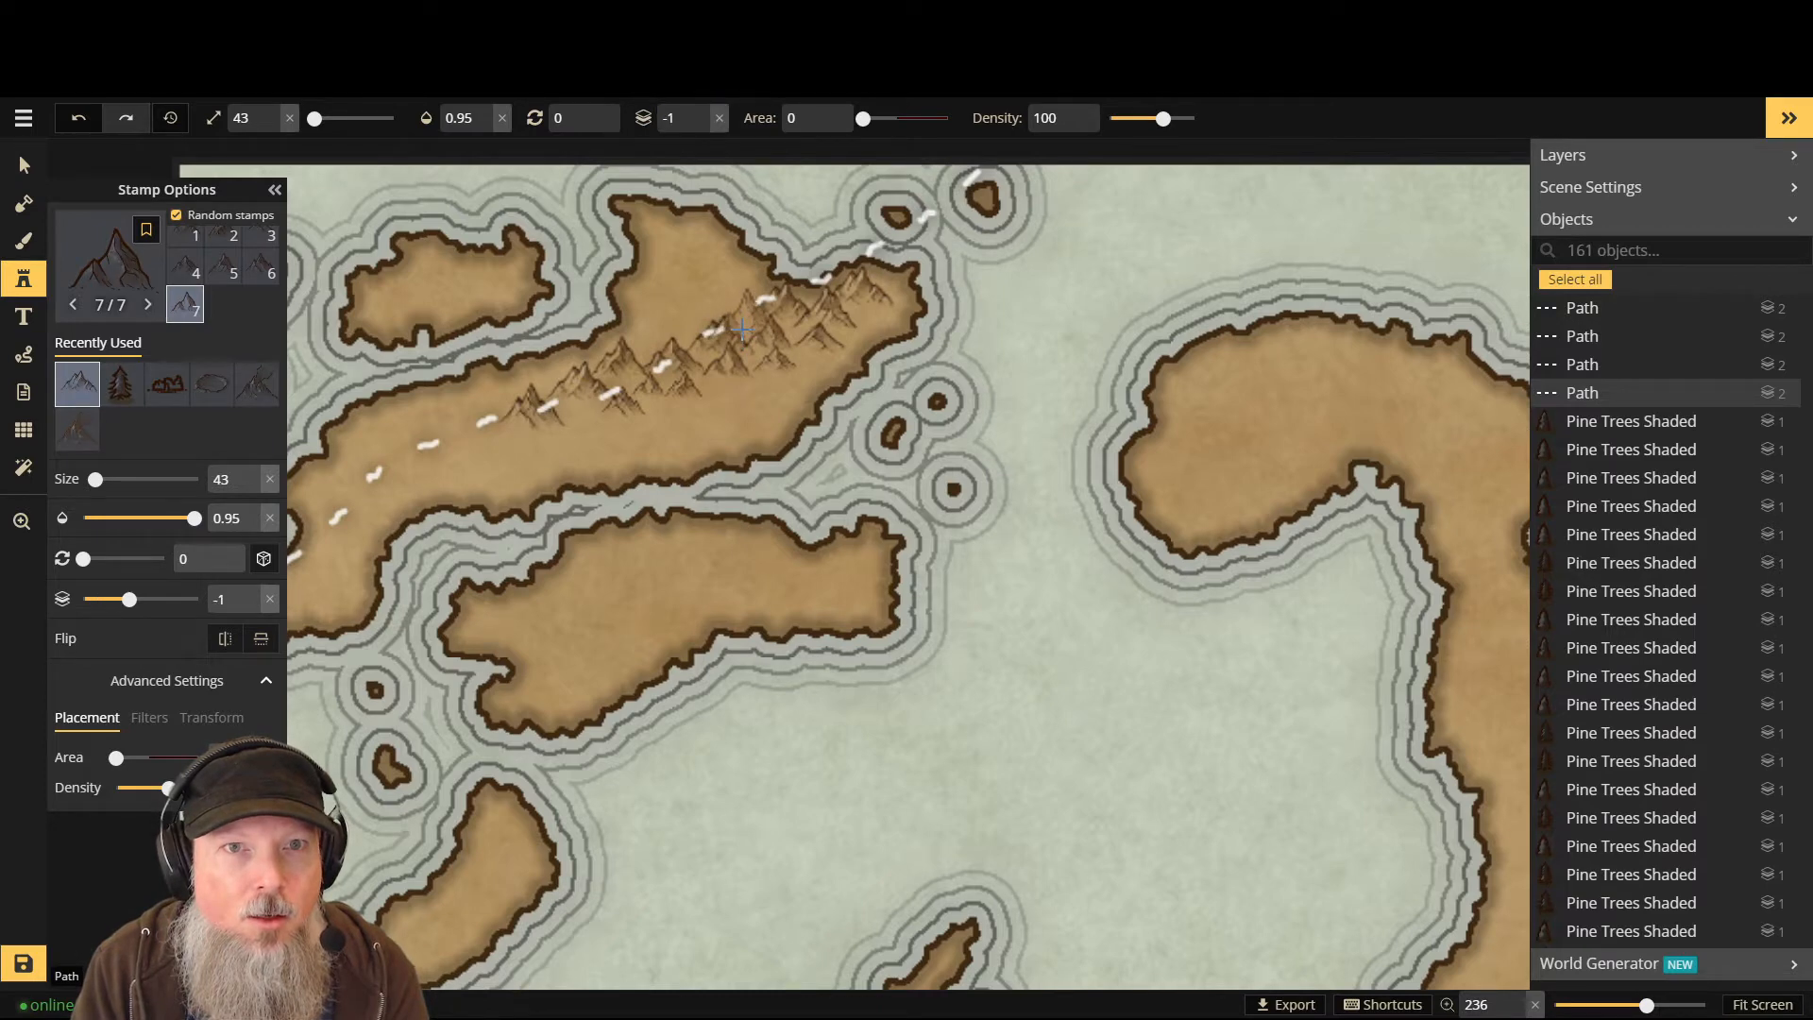
click(743, 327)
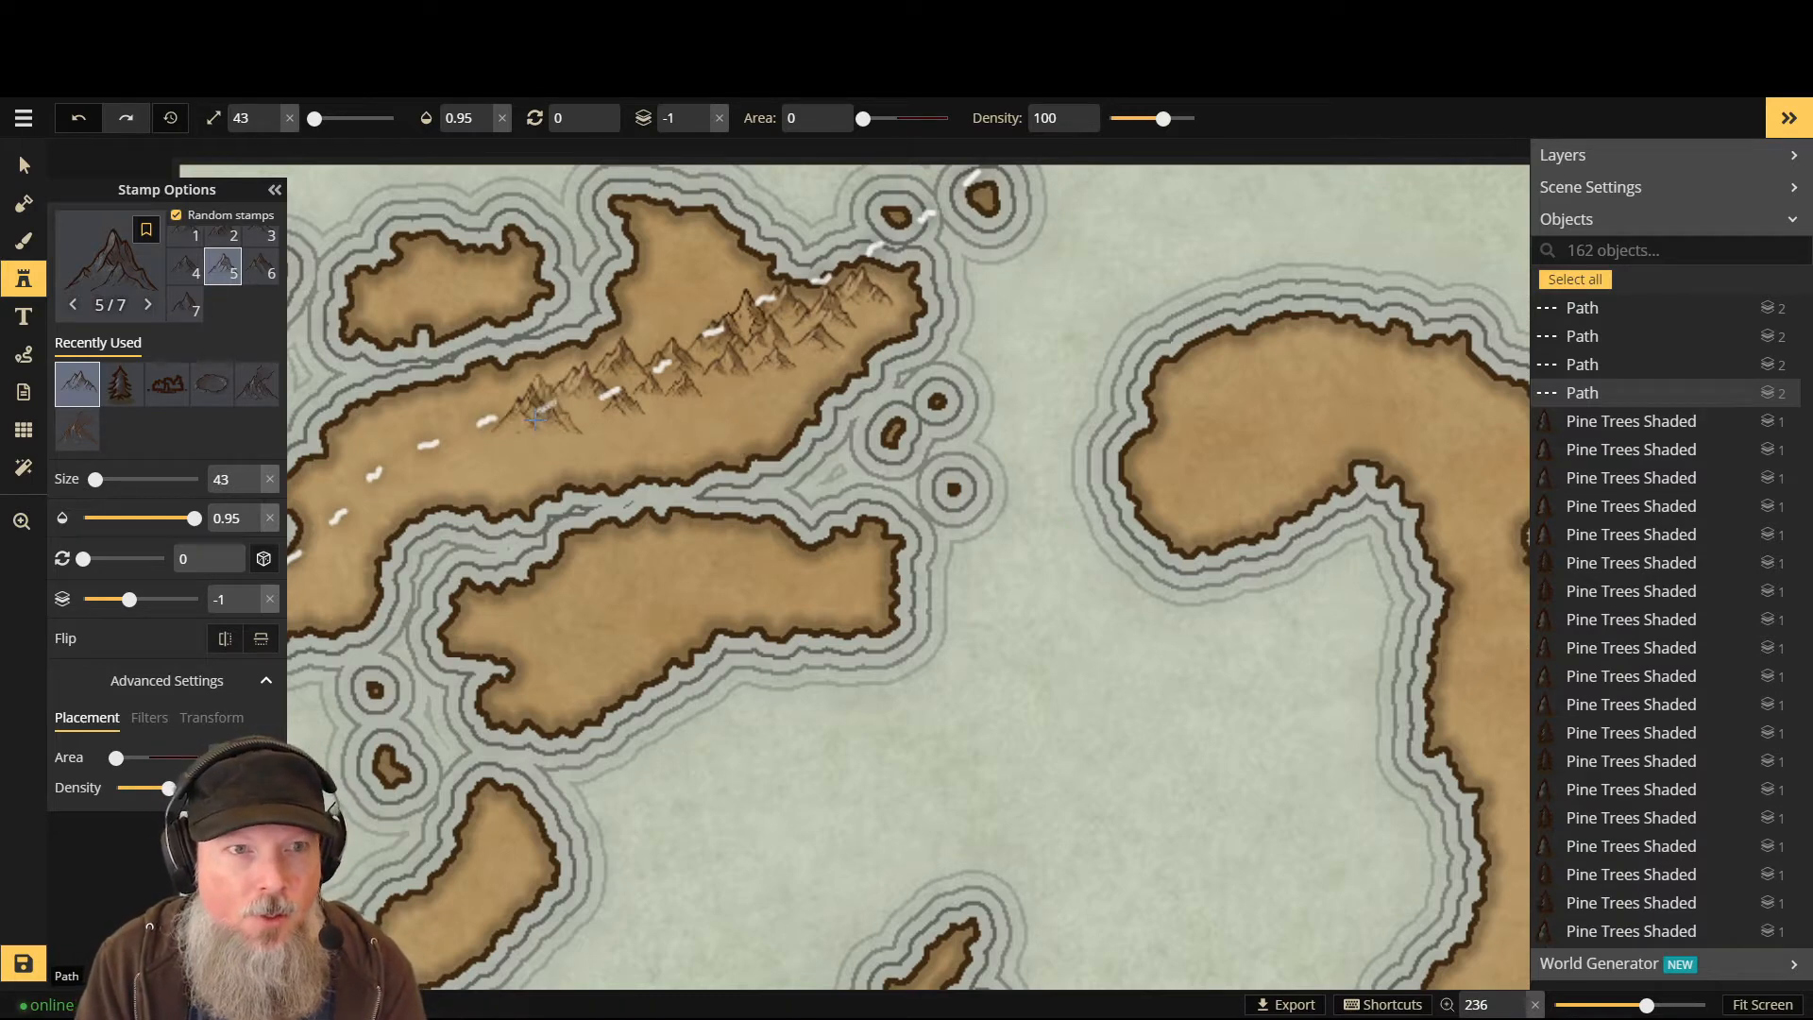
key(l)
scroll(543, 417, up, 1)
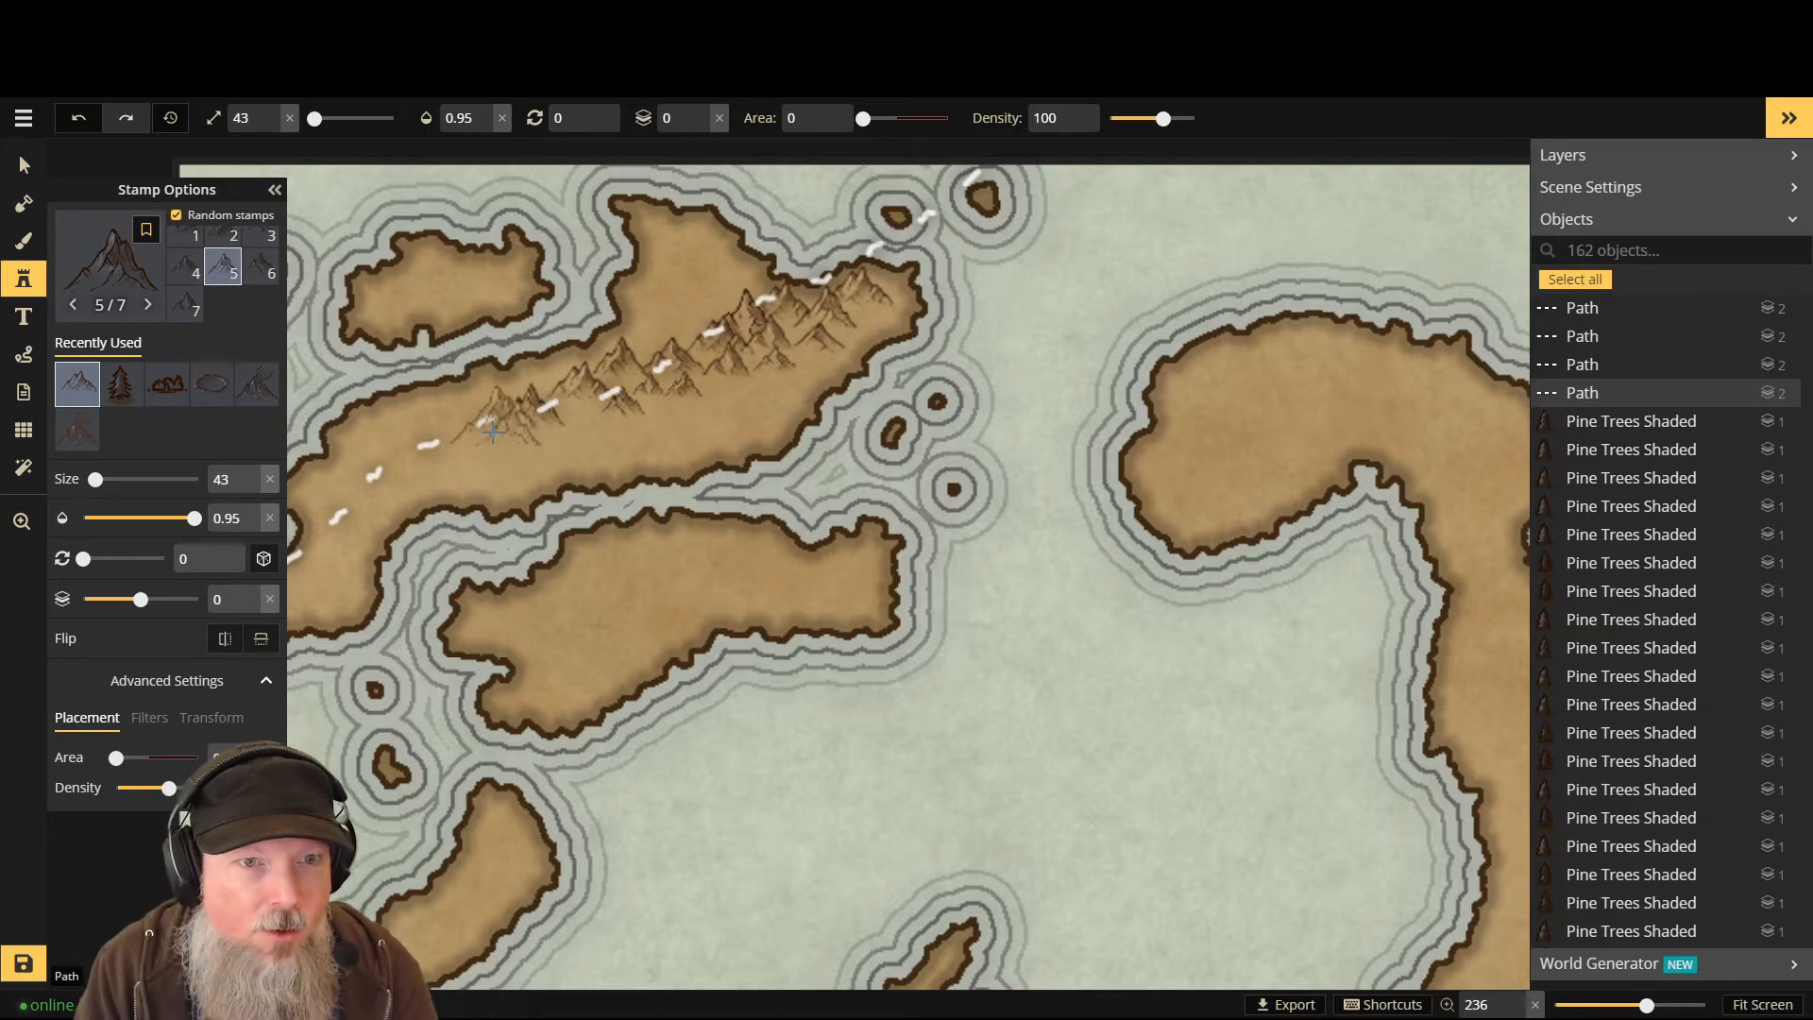
scroll(495, 434, down, 3)
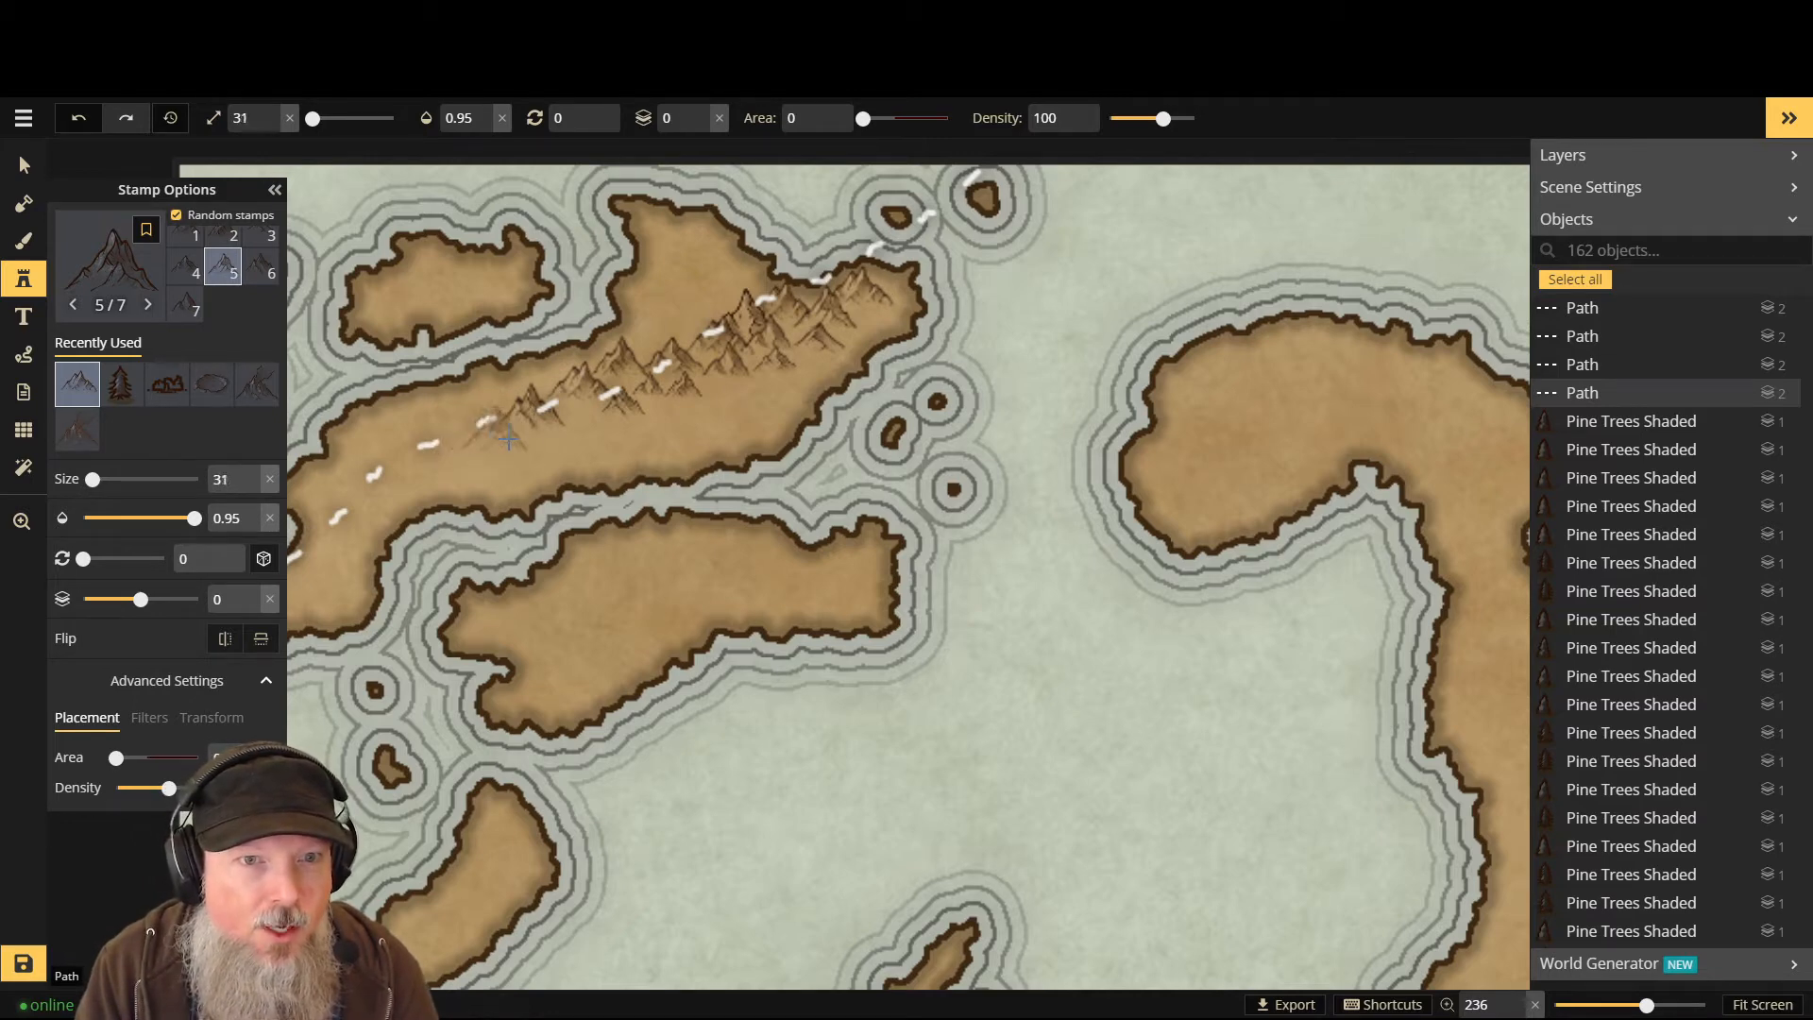
scroll(508, 437, down, 1)
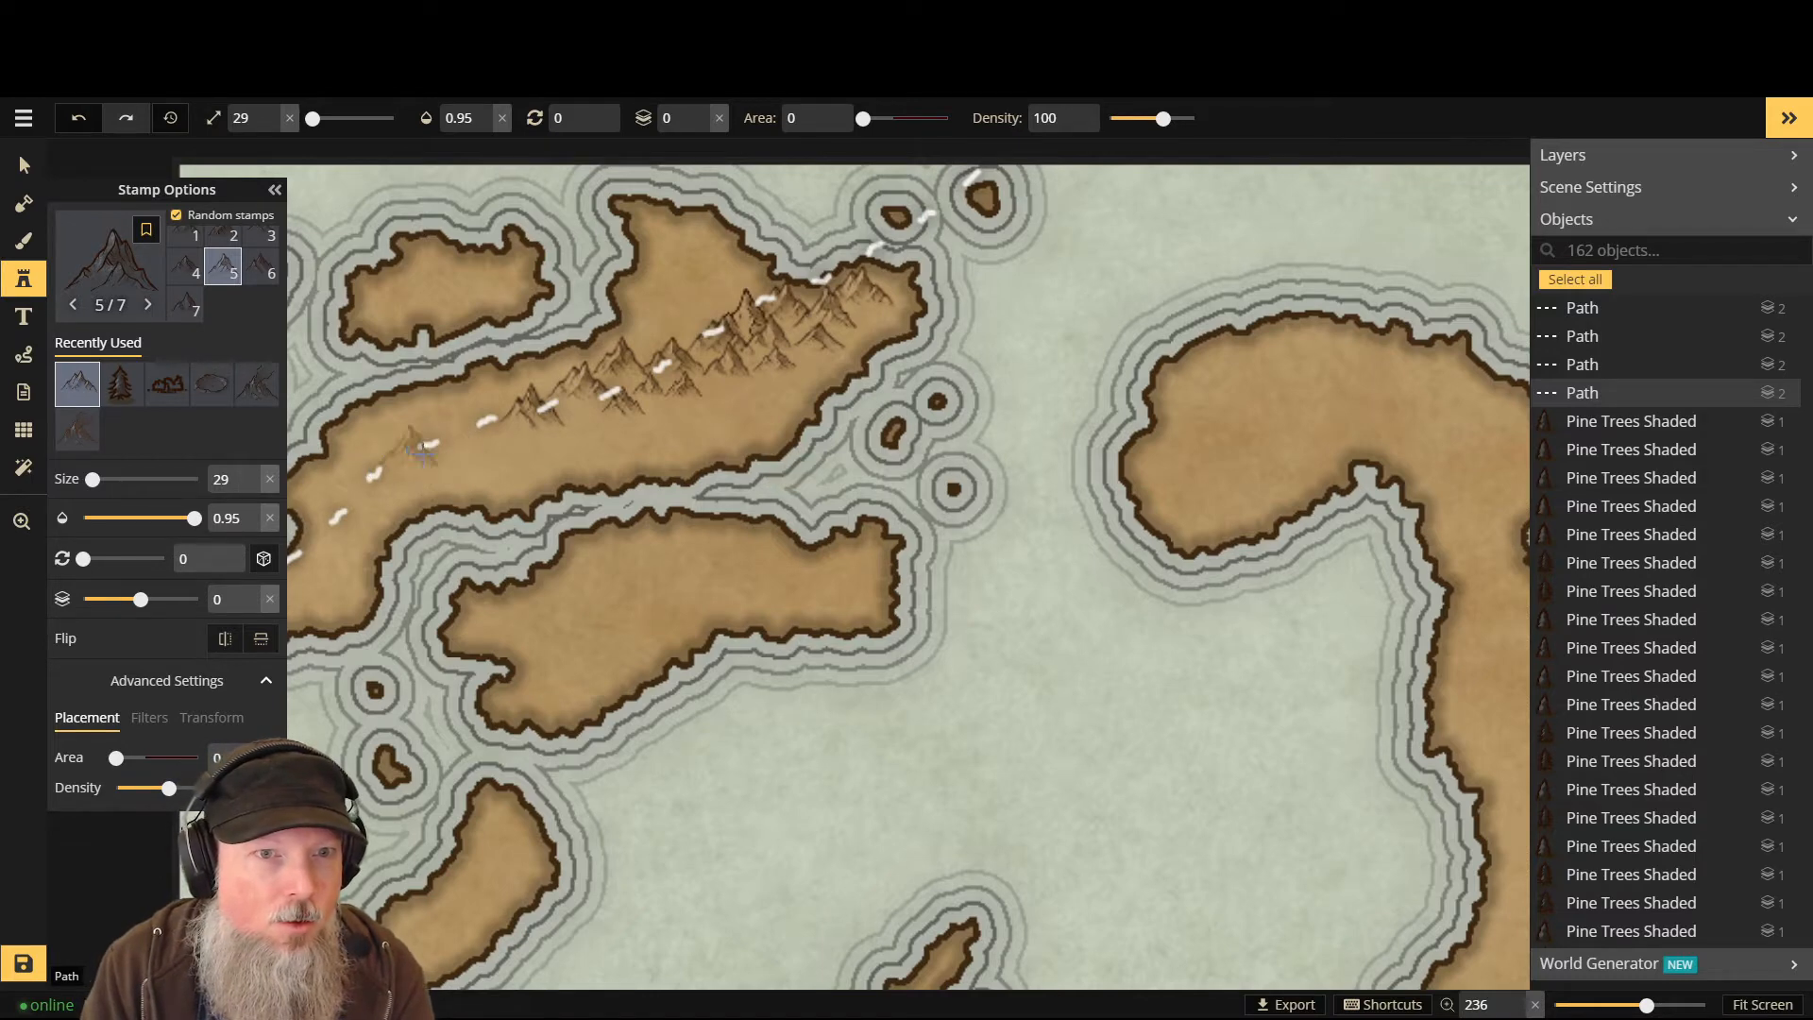
scroll(415, 445, down, 4)
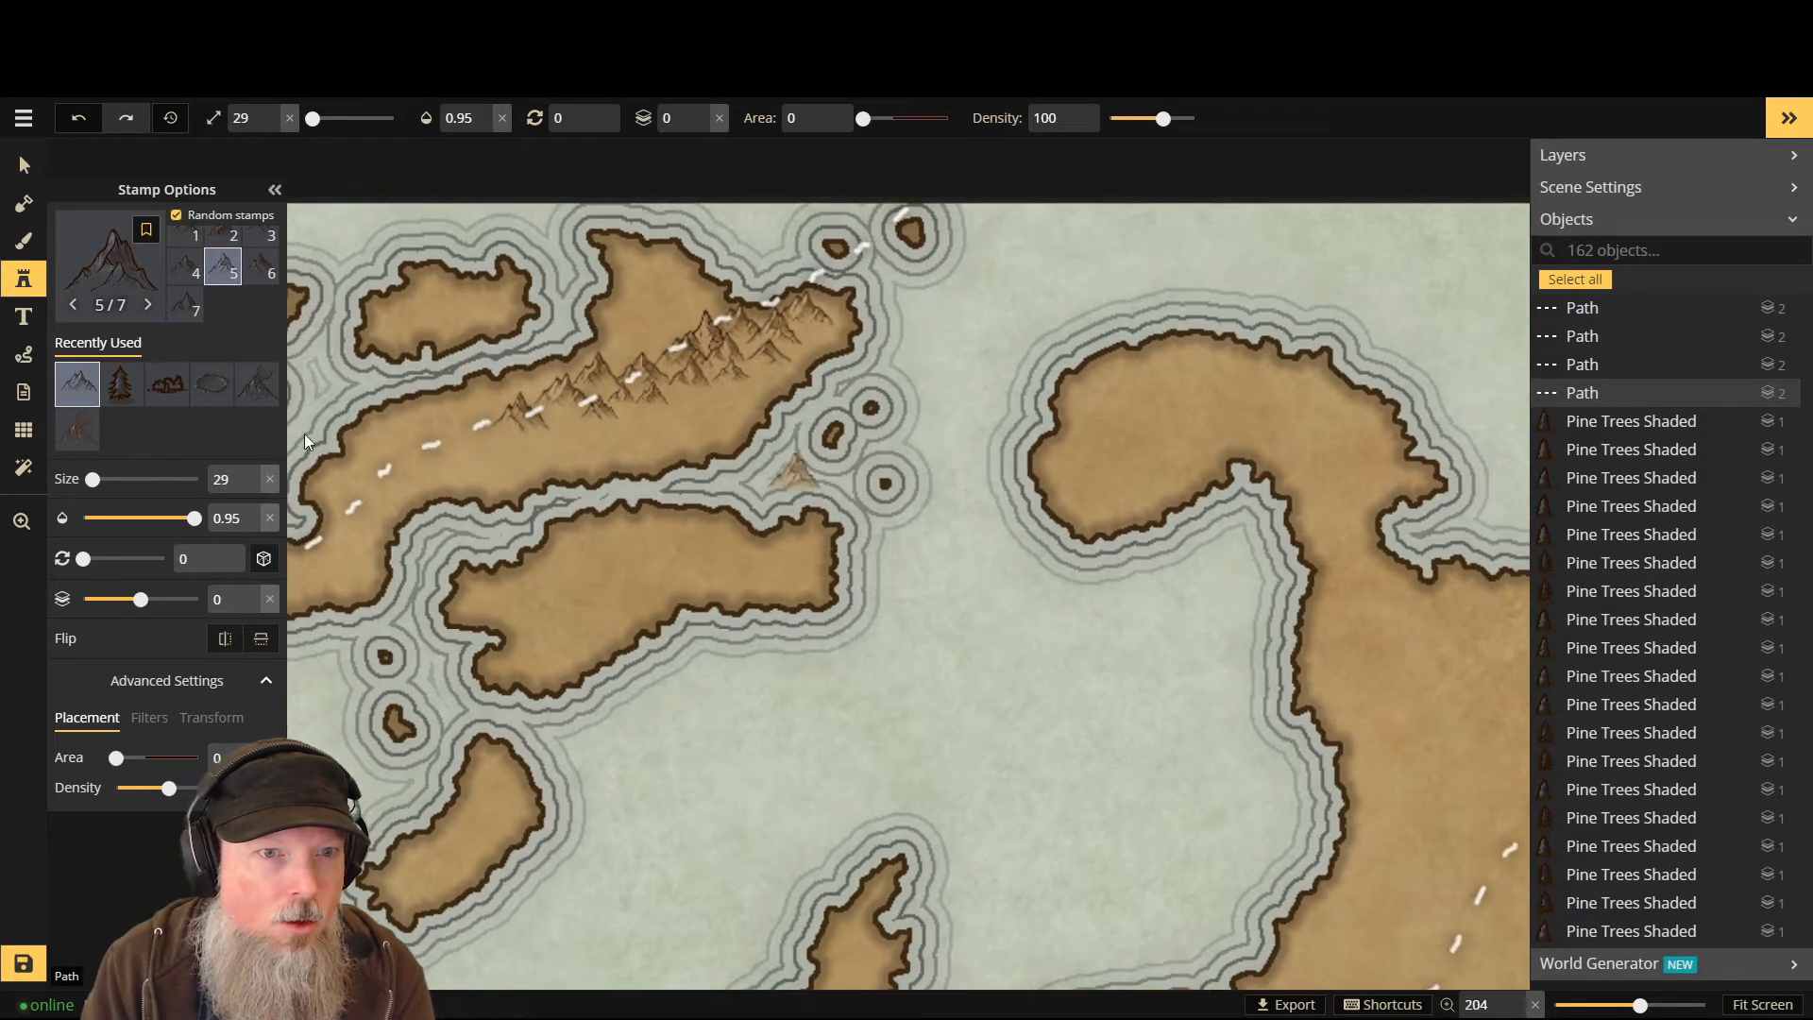
scroll(364, 429, up, 6)
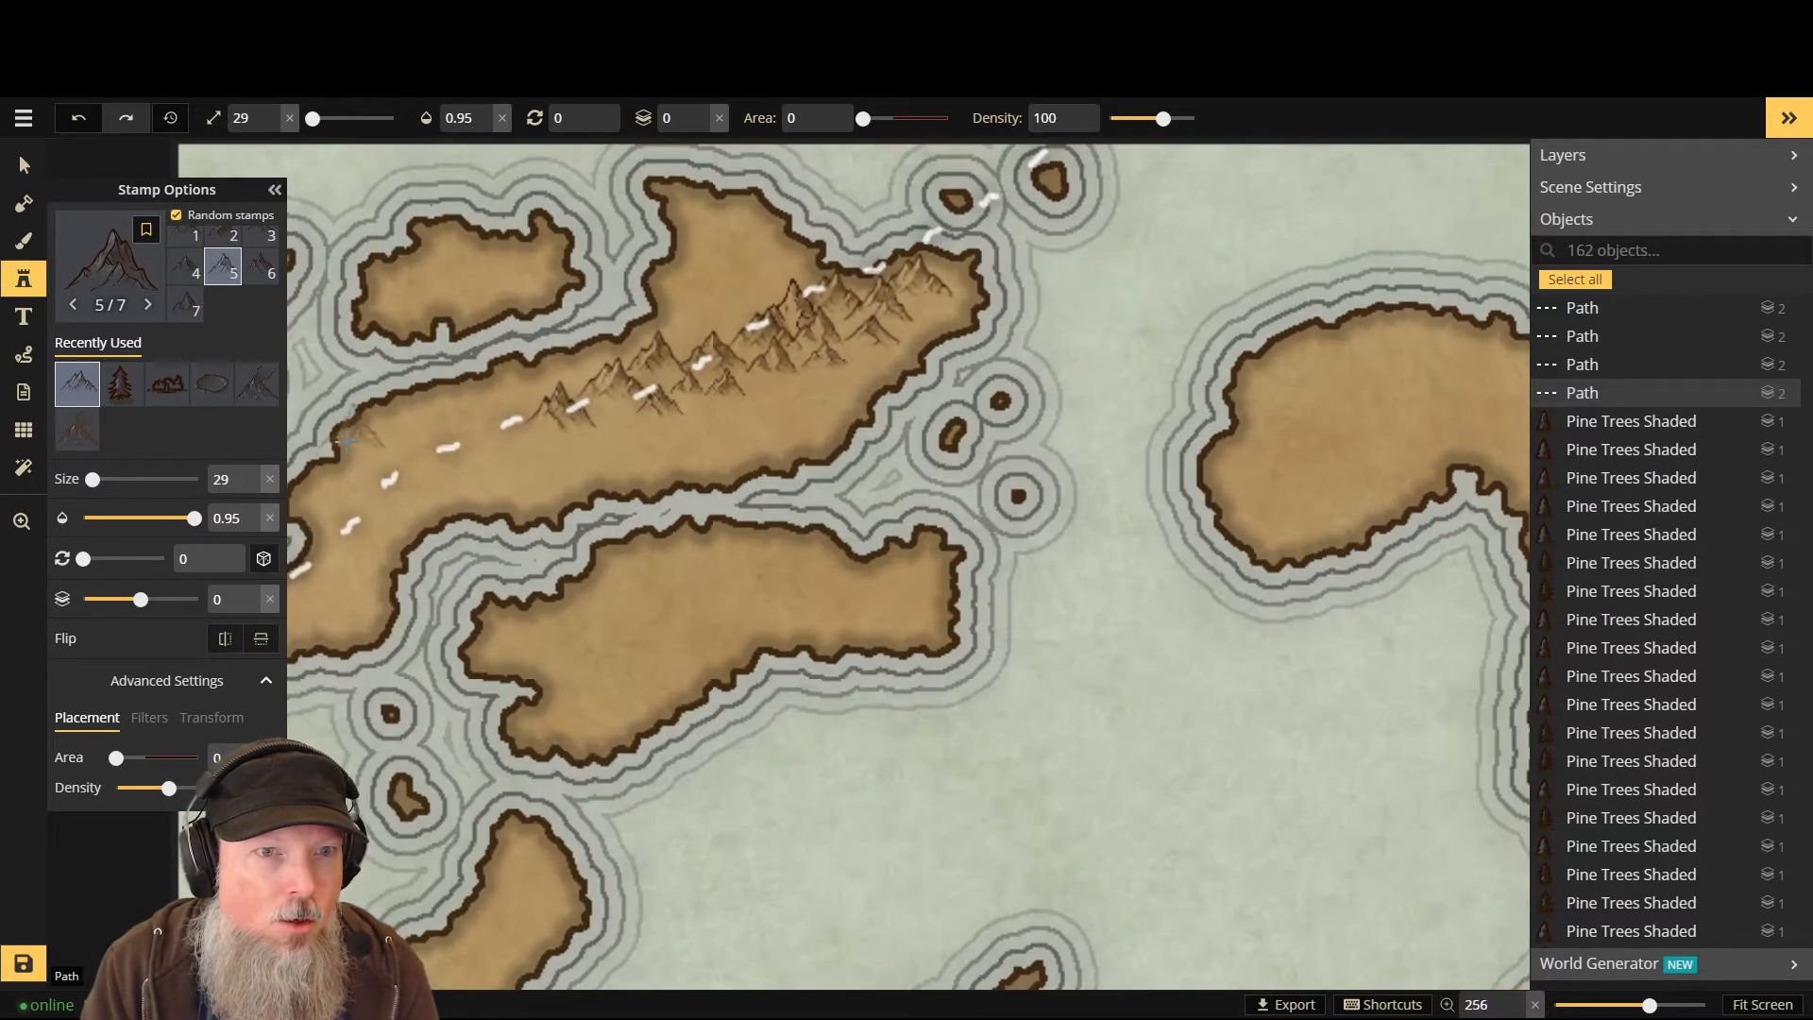
- Extend the mountain chain west along the path to the western coastline
click(498, 419)
click(514, 436)
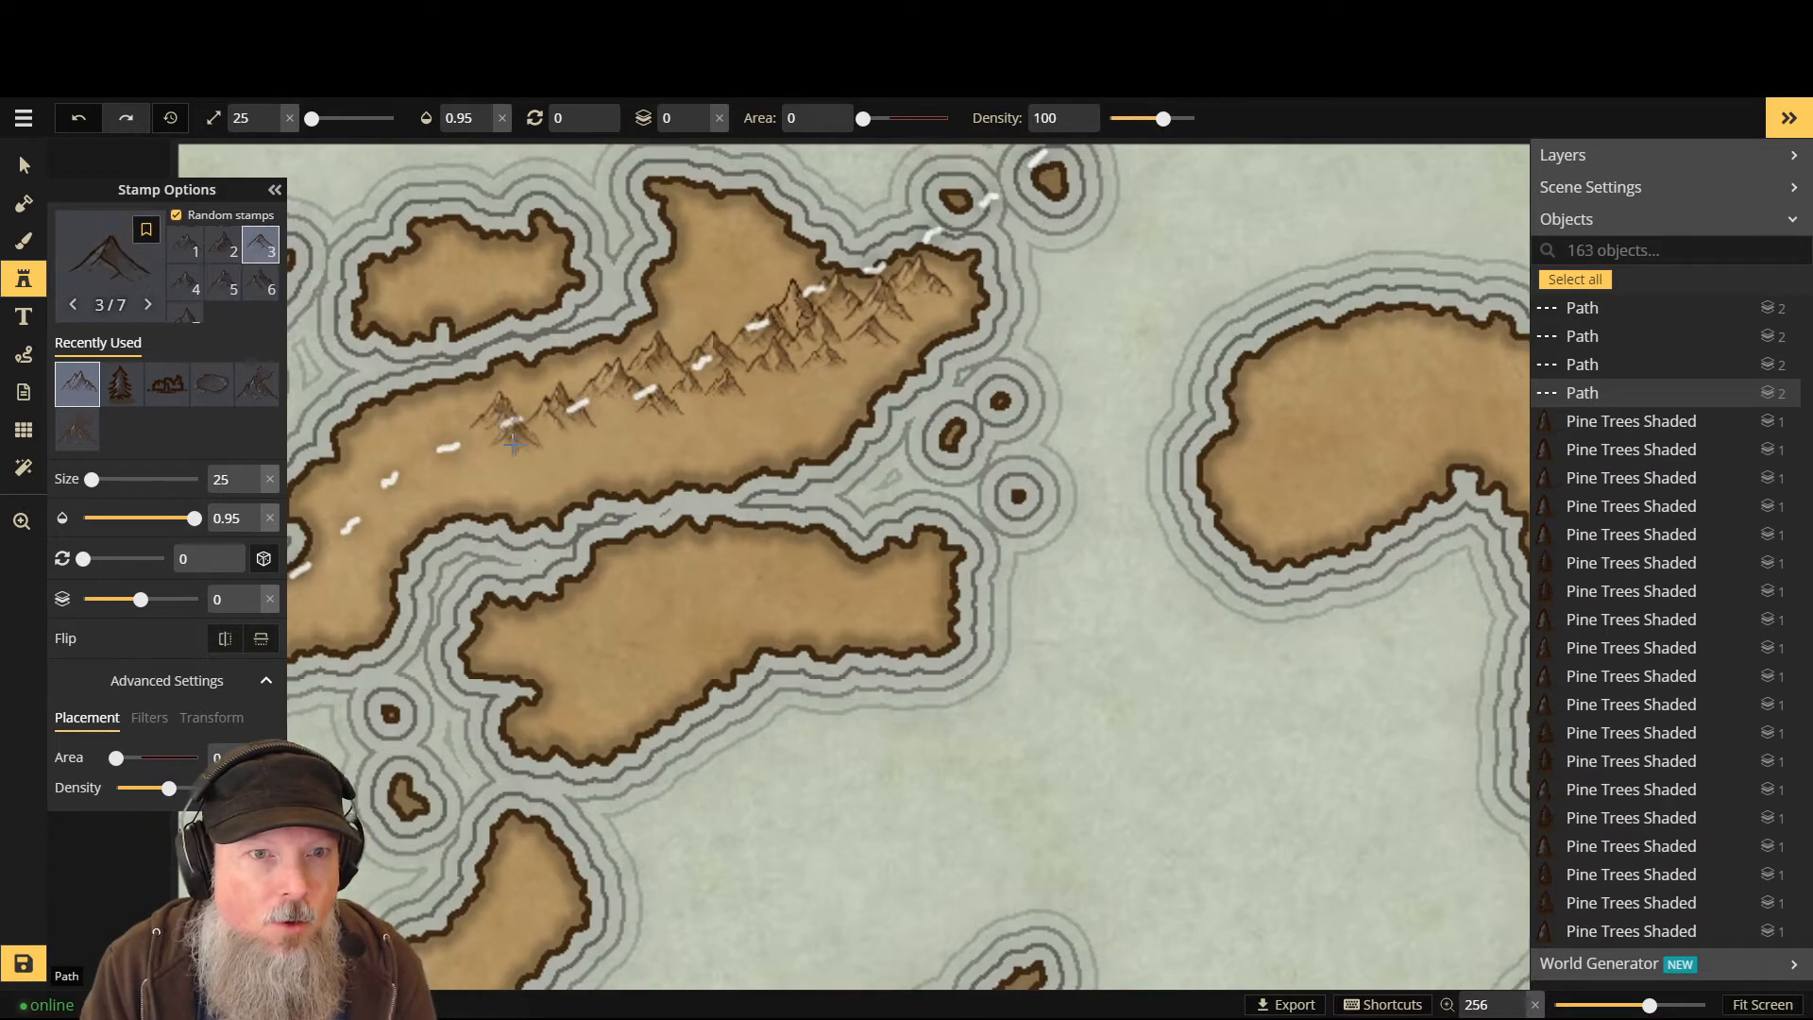
click(461, 447)
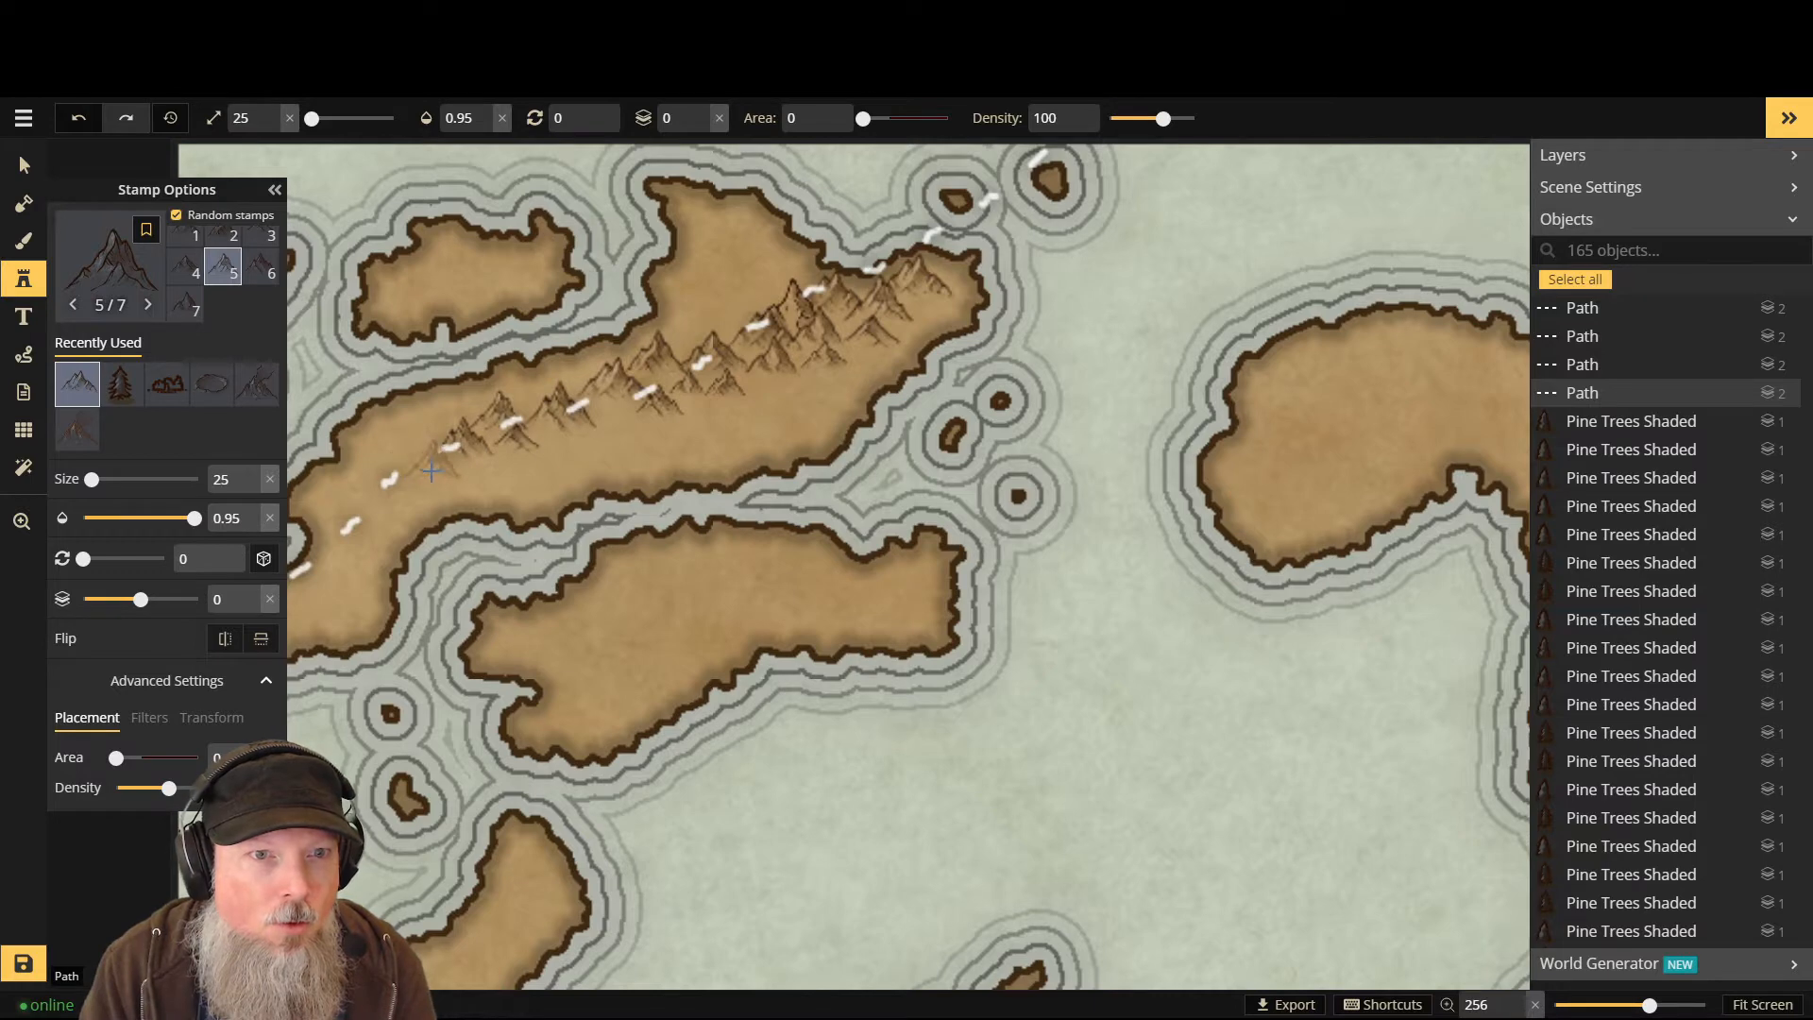
click(412, 480)
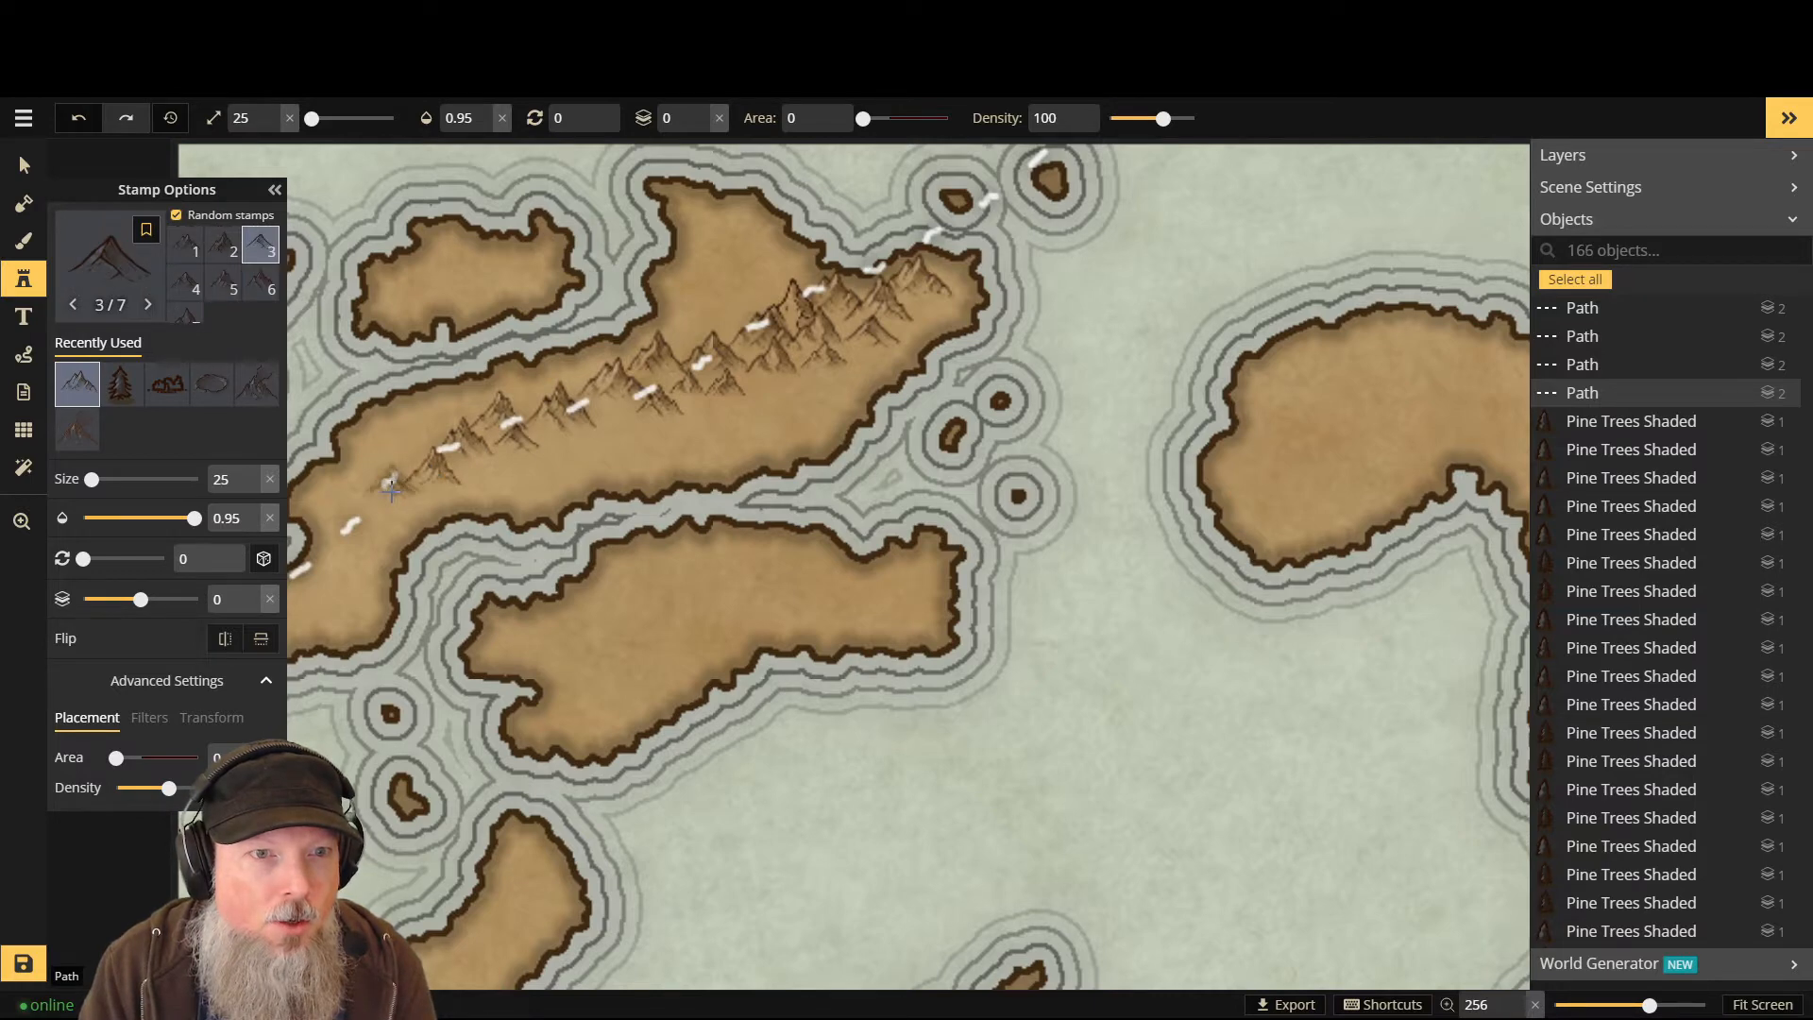
click(390, 487)
click(357, 518)
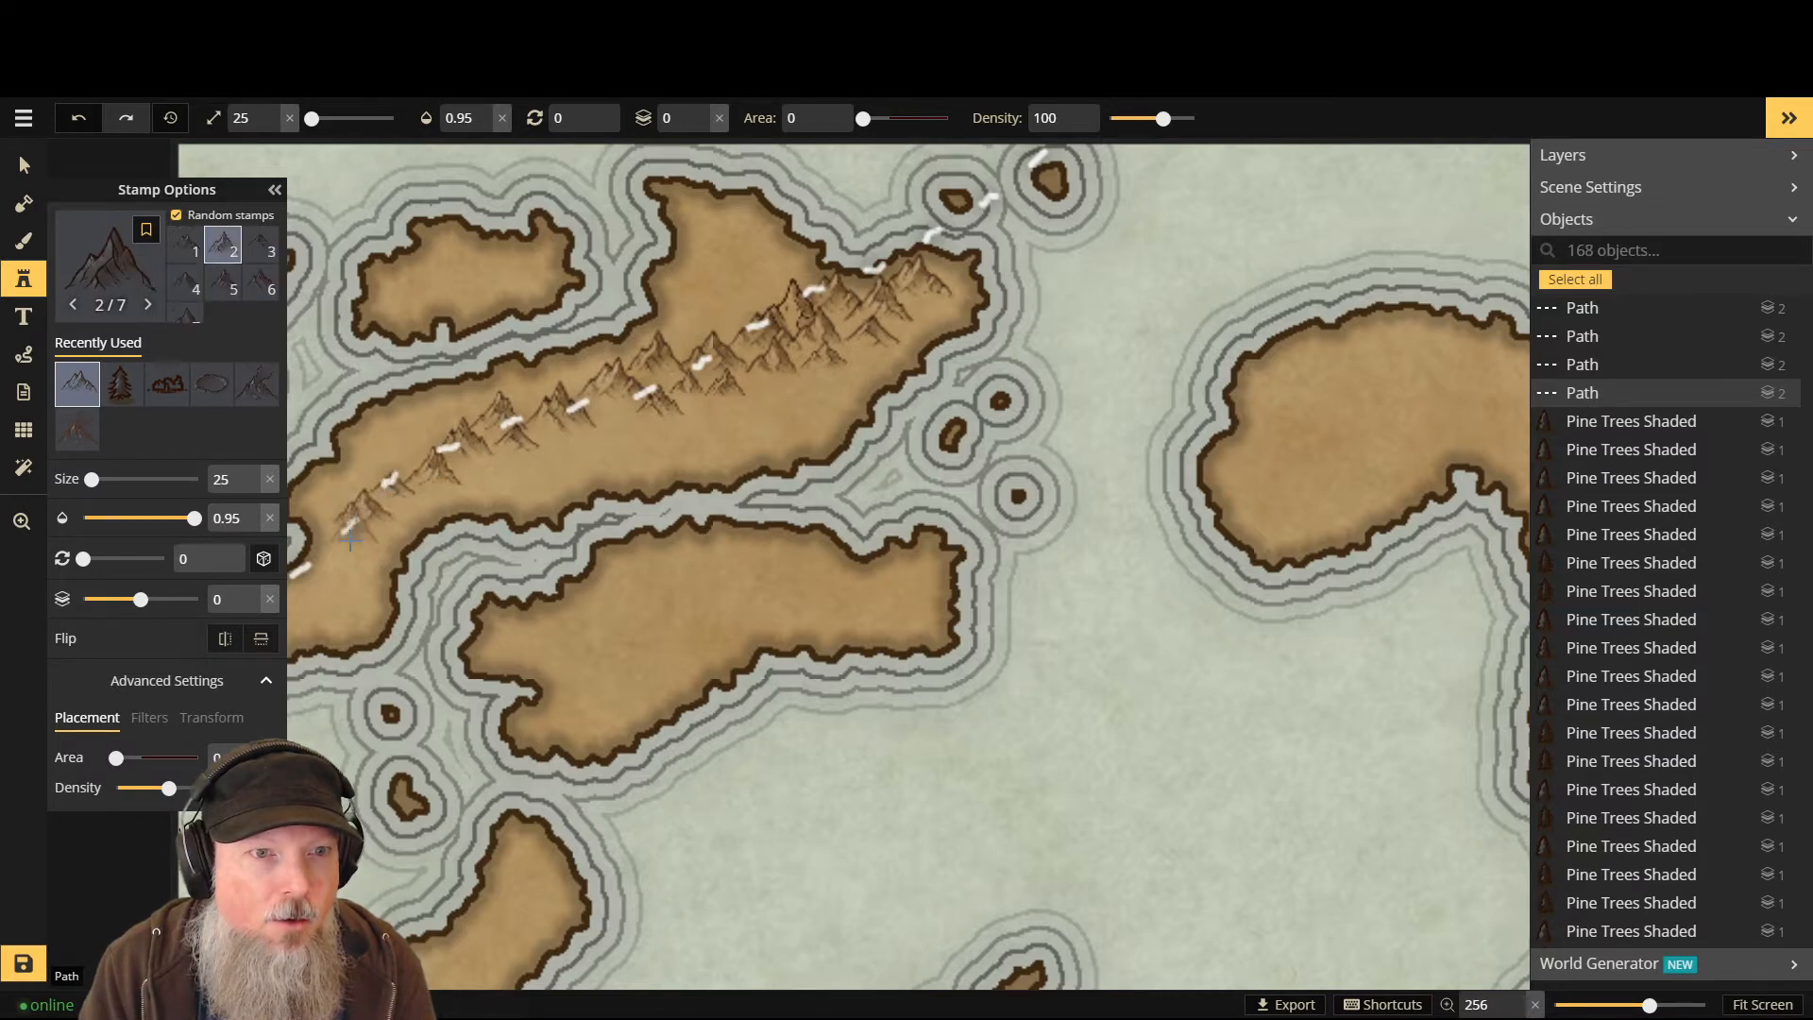
click(347, 542)
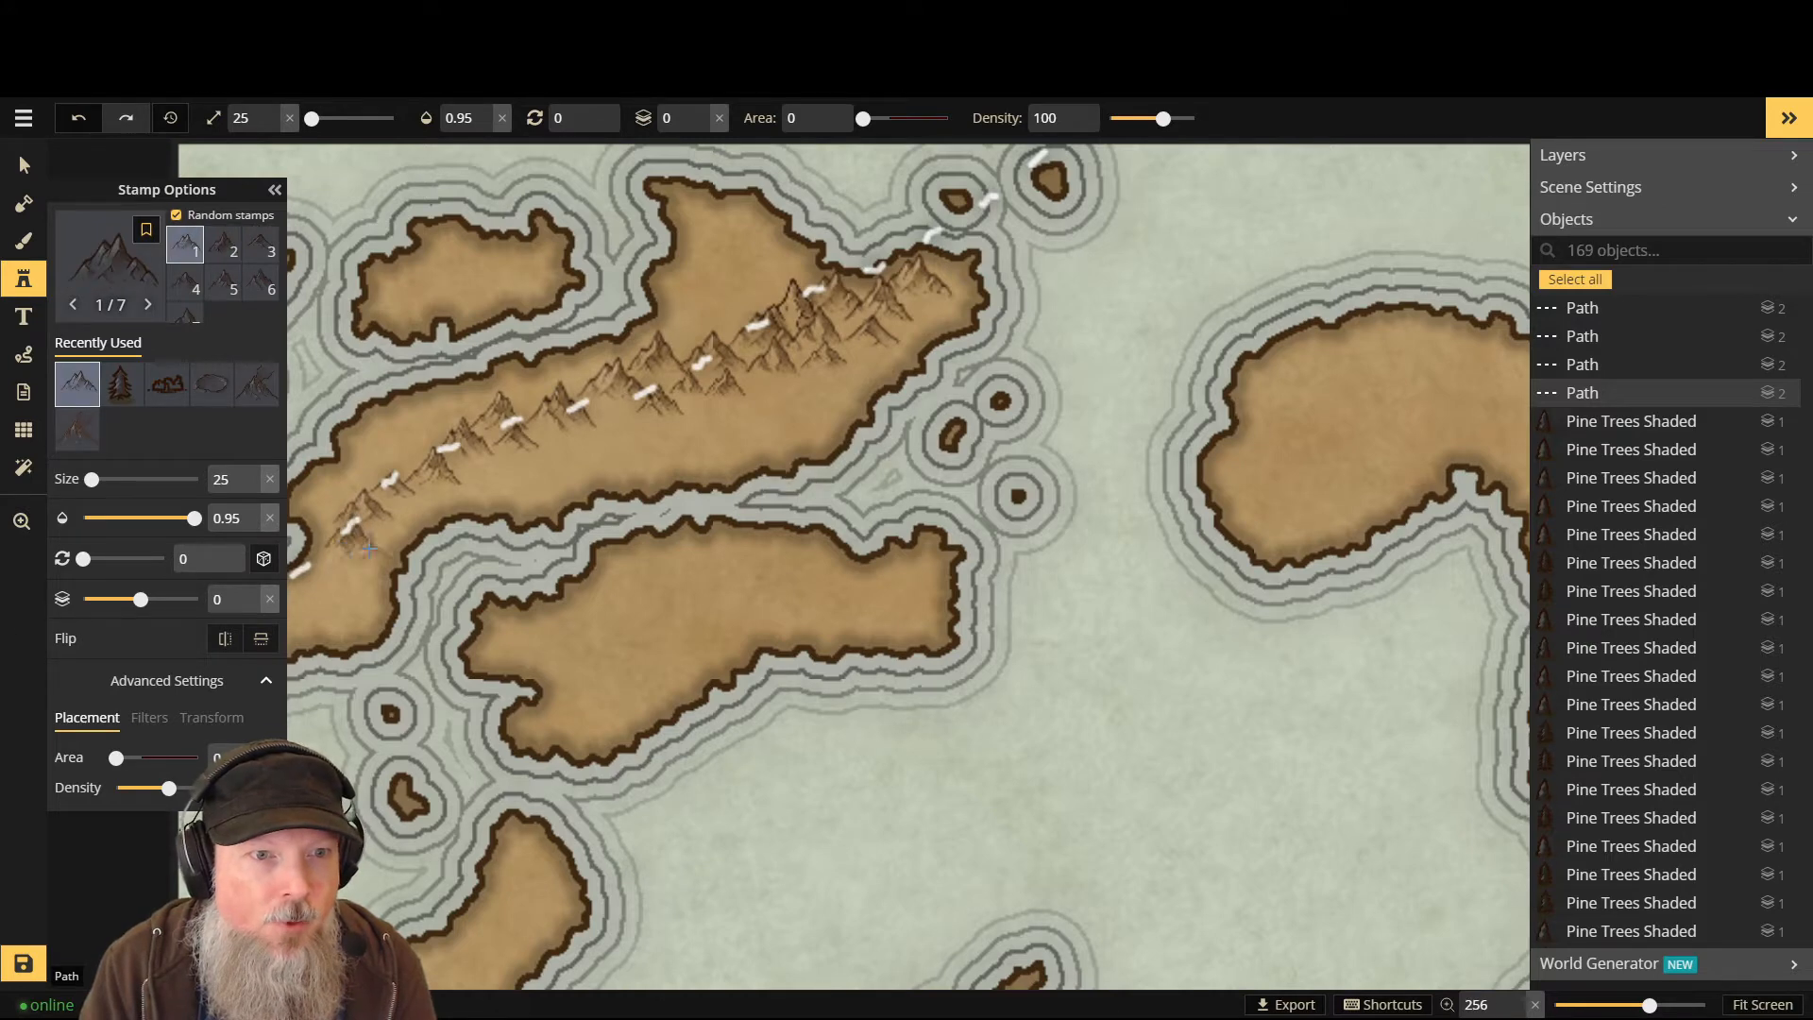
click(321, 568)
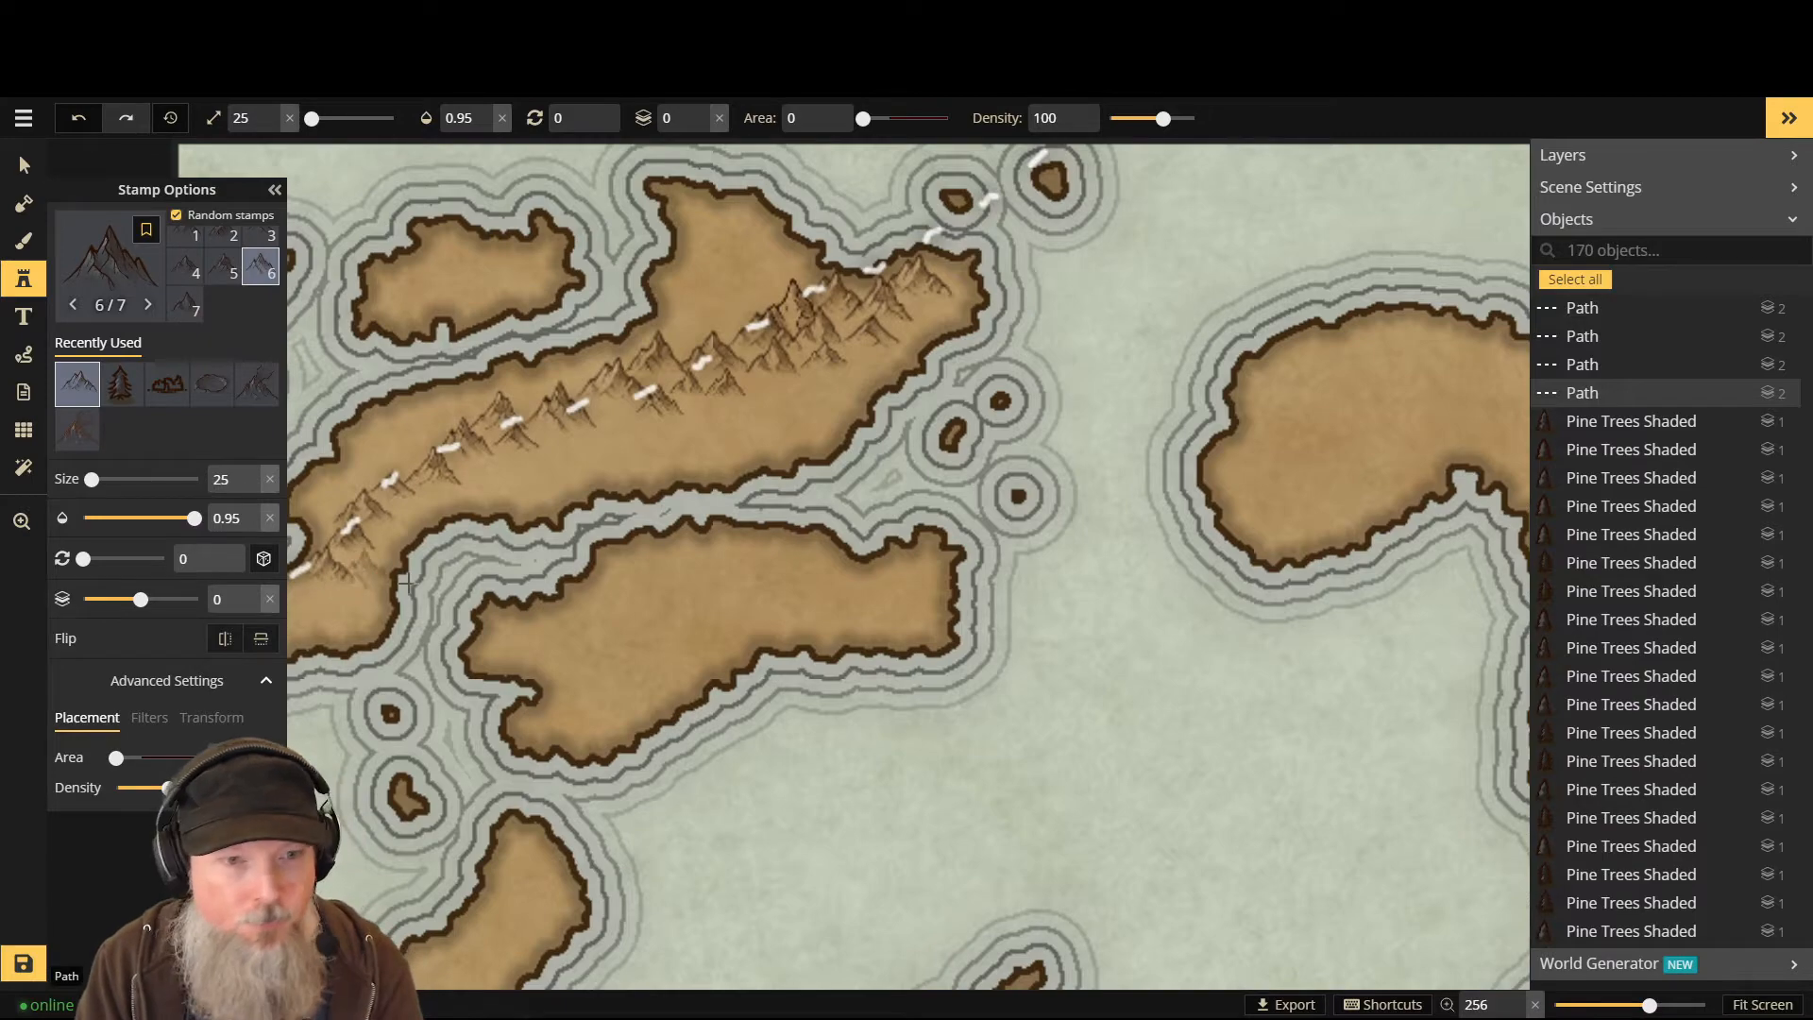
scroll(407, 595, down, 1)
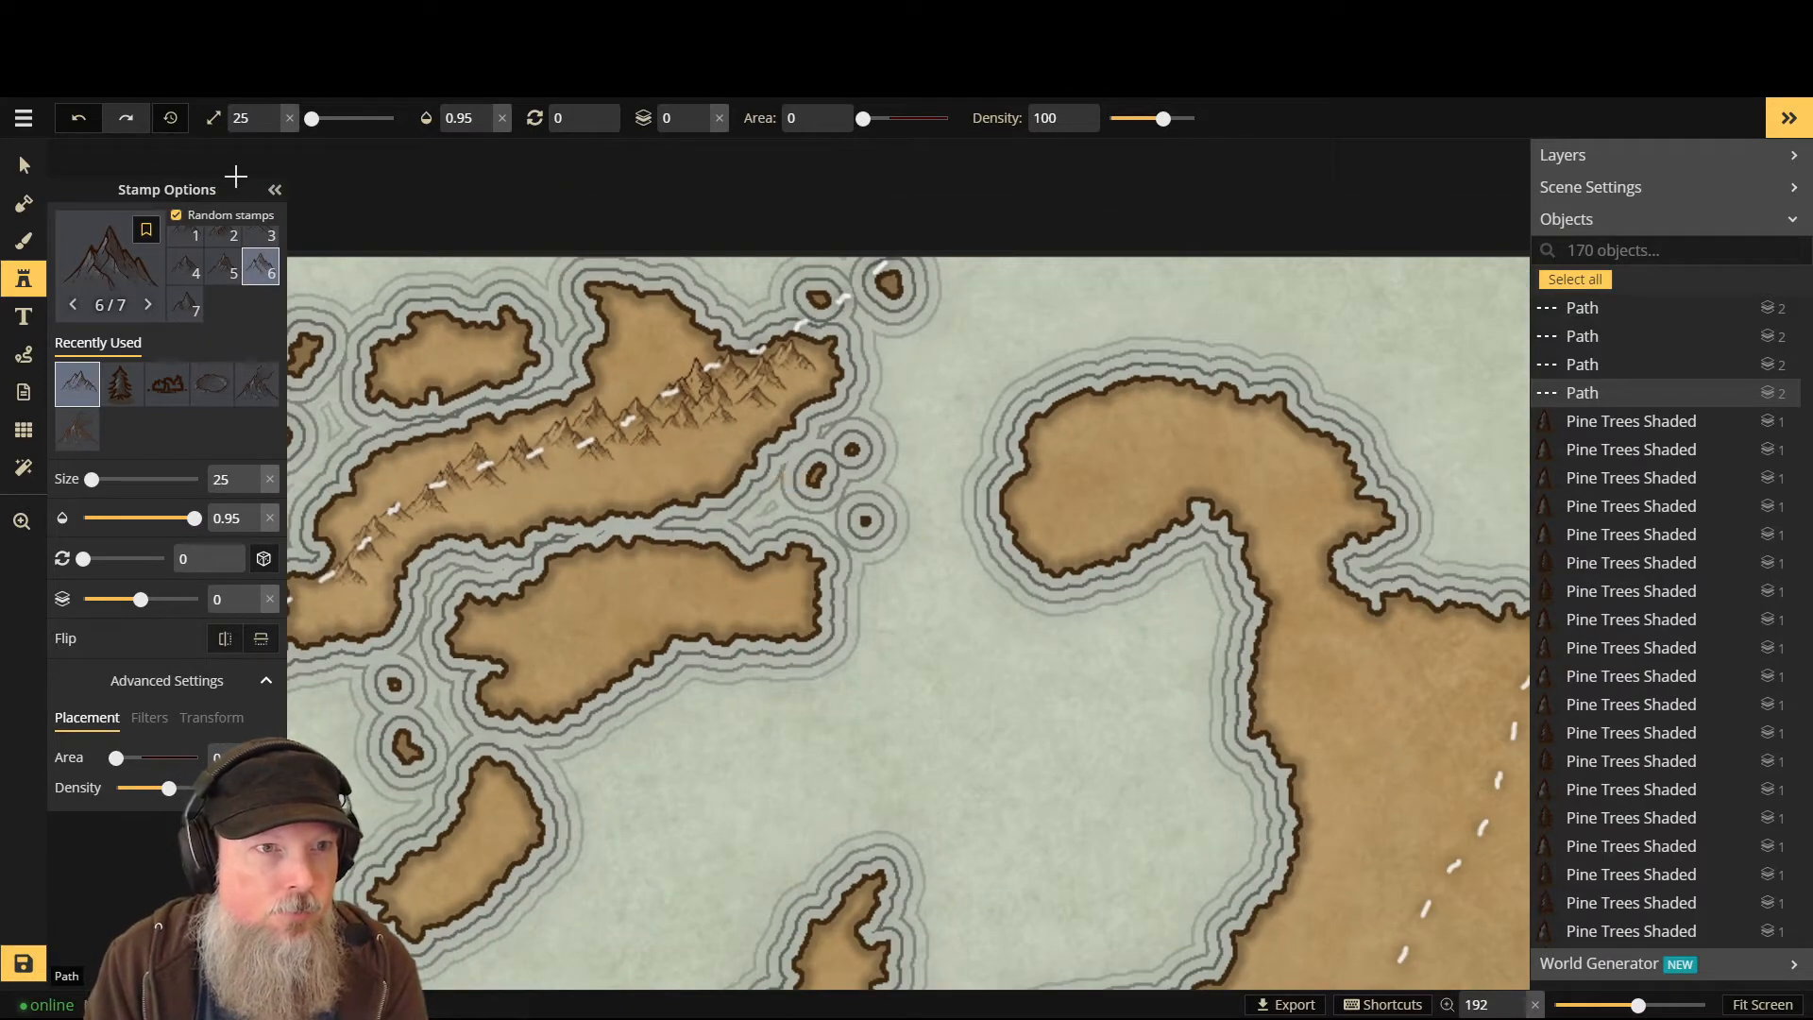
click(273, 191)
- Place four mountain peaks at the landmass's western tip, dropping the layer to -1 partway
scroll(333, 590, up, 3)
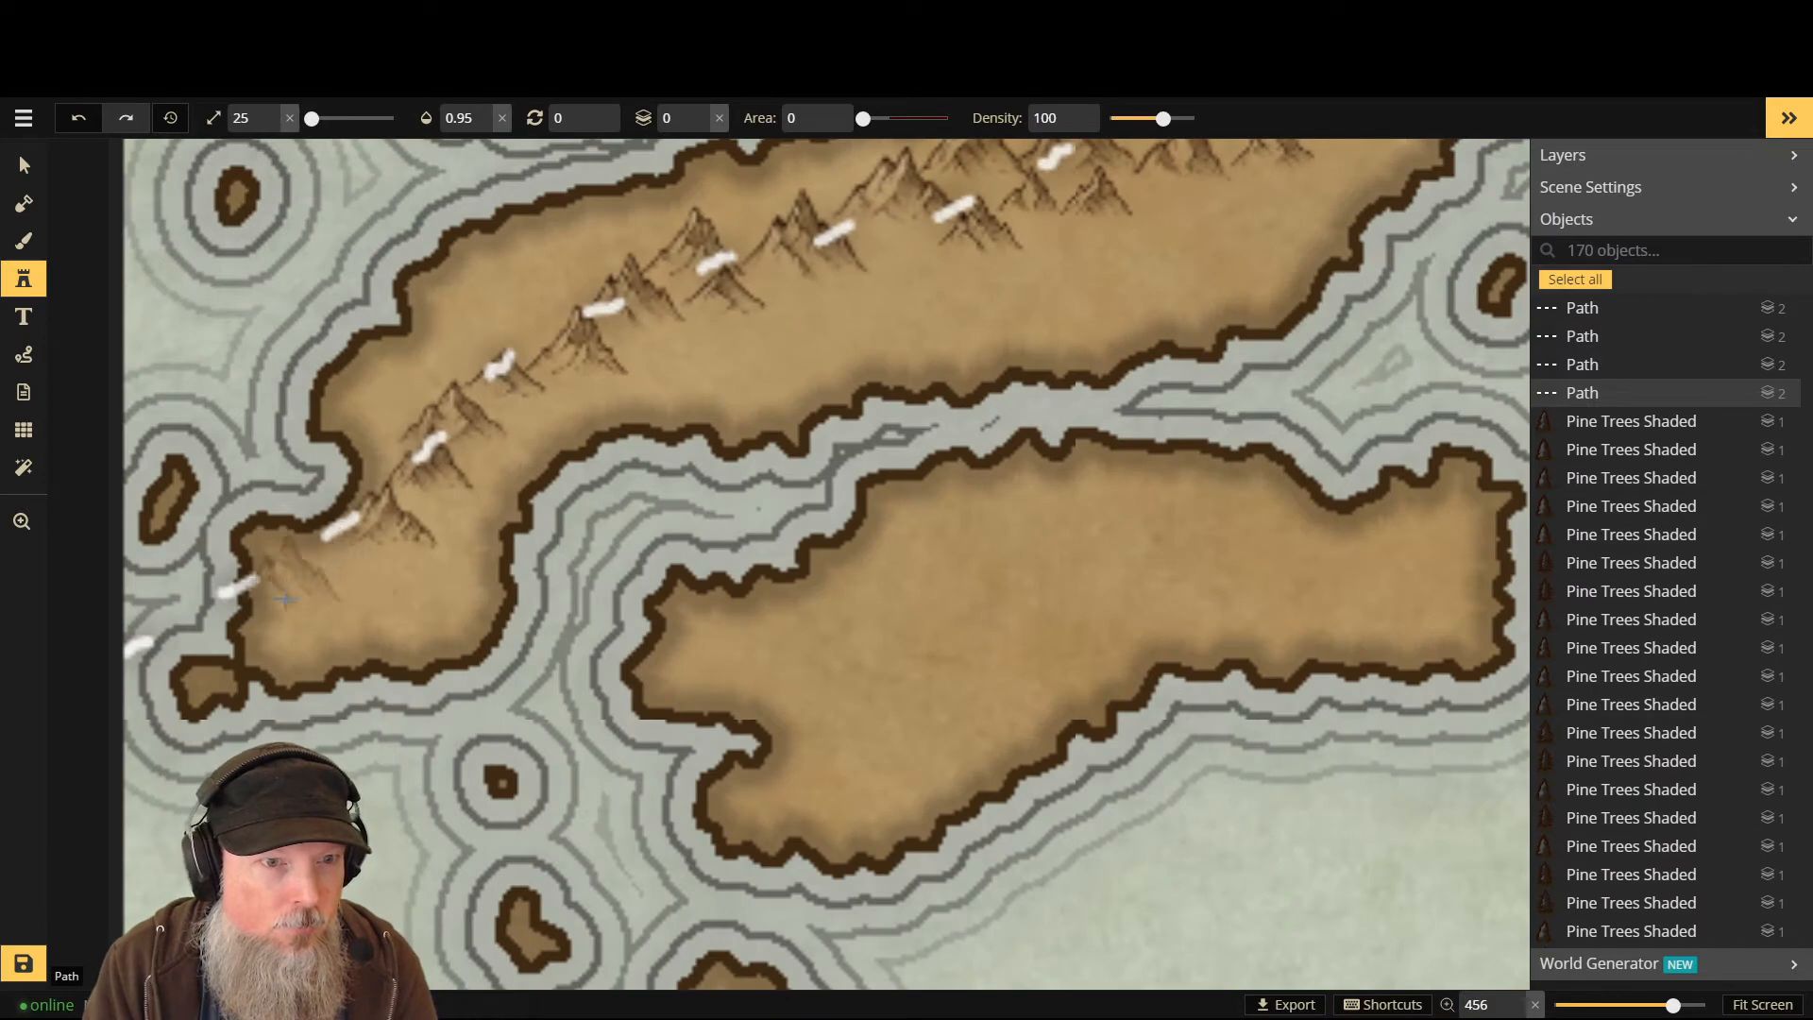
click(284, 653)
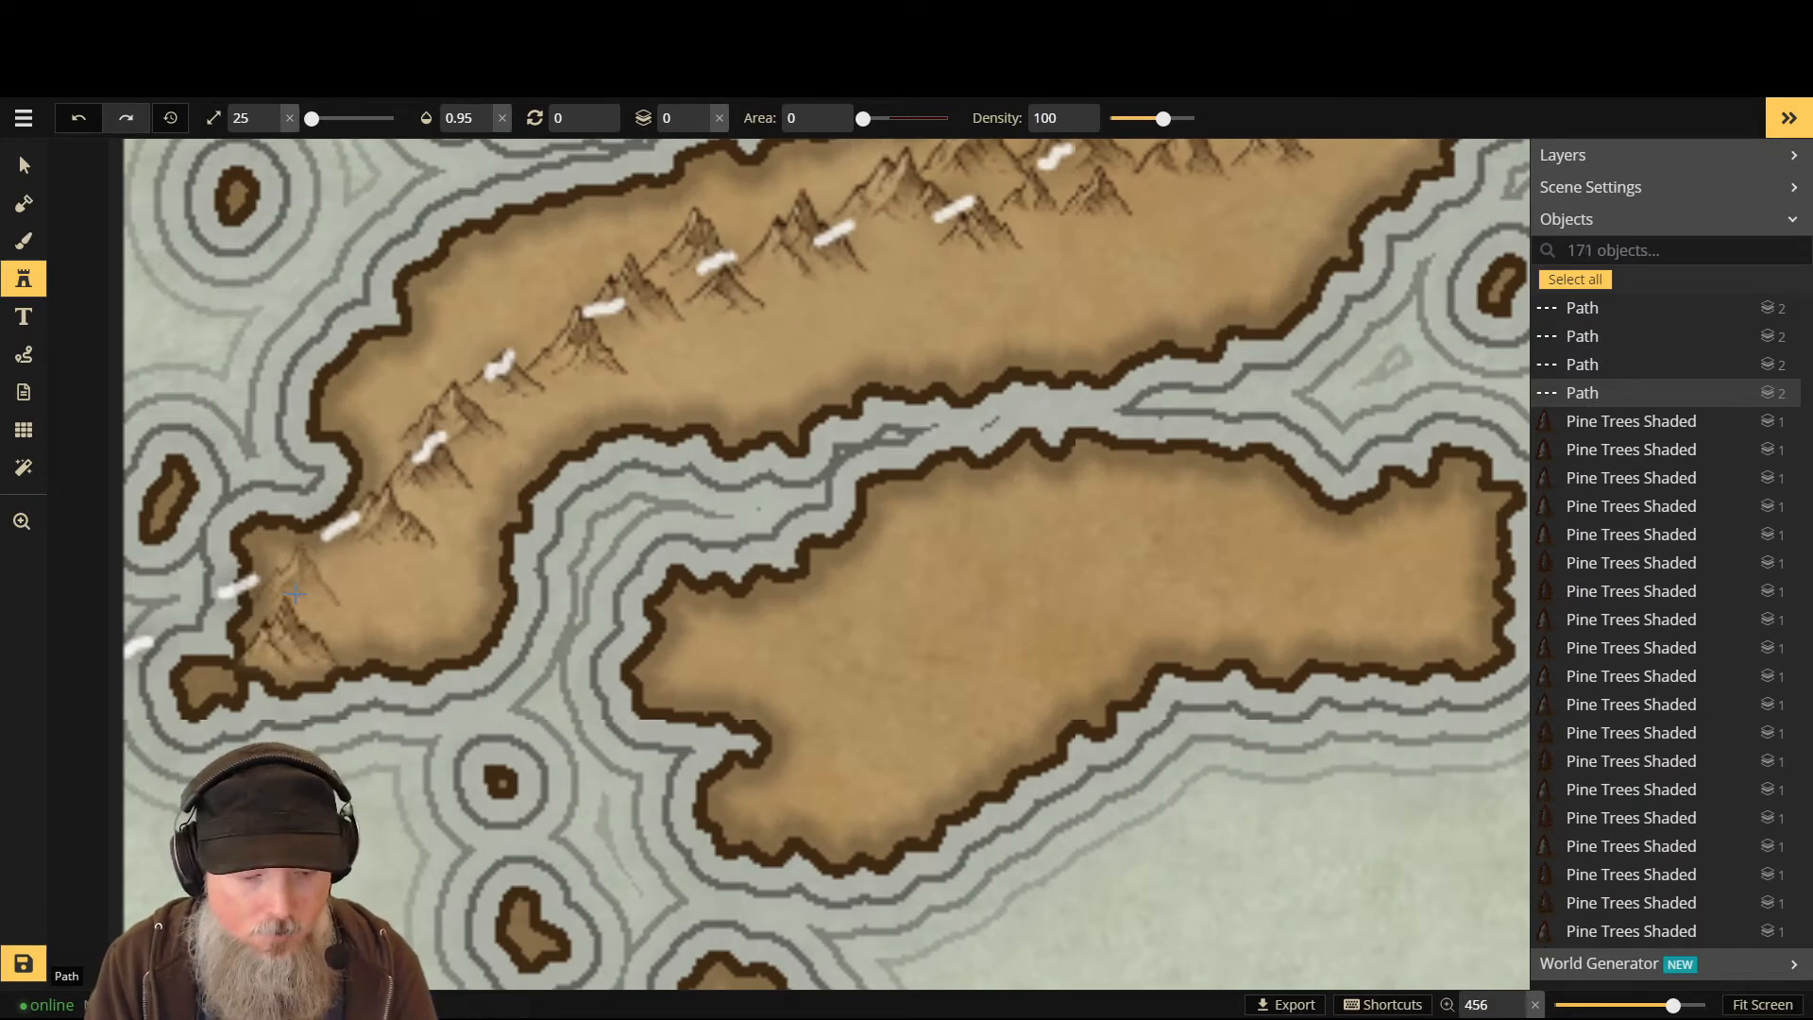
key(Page_Down)
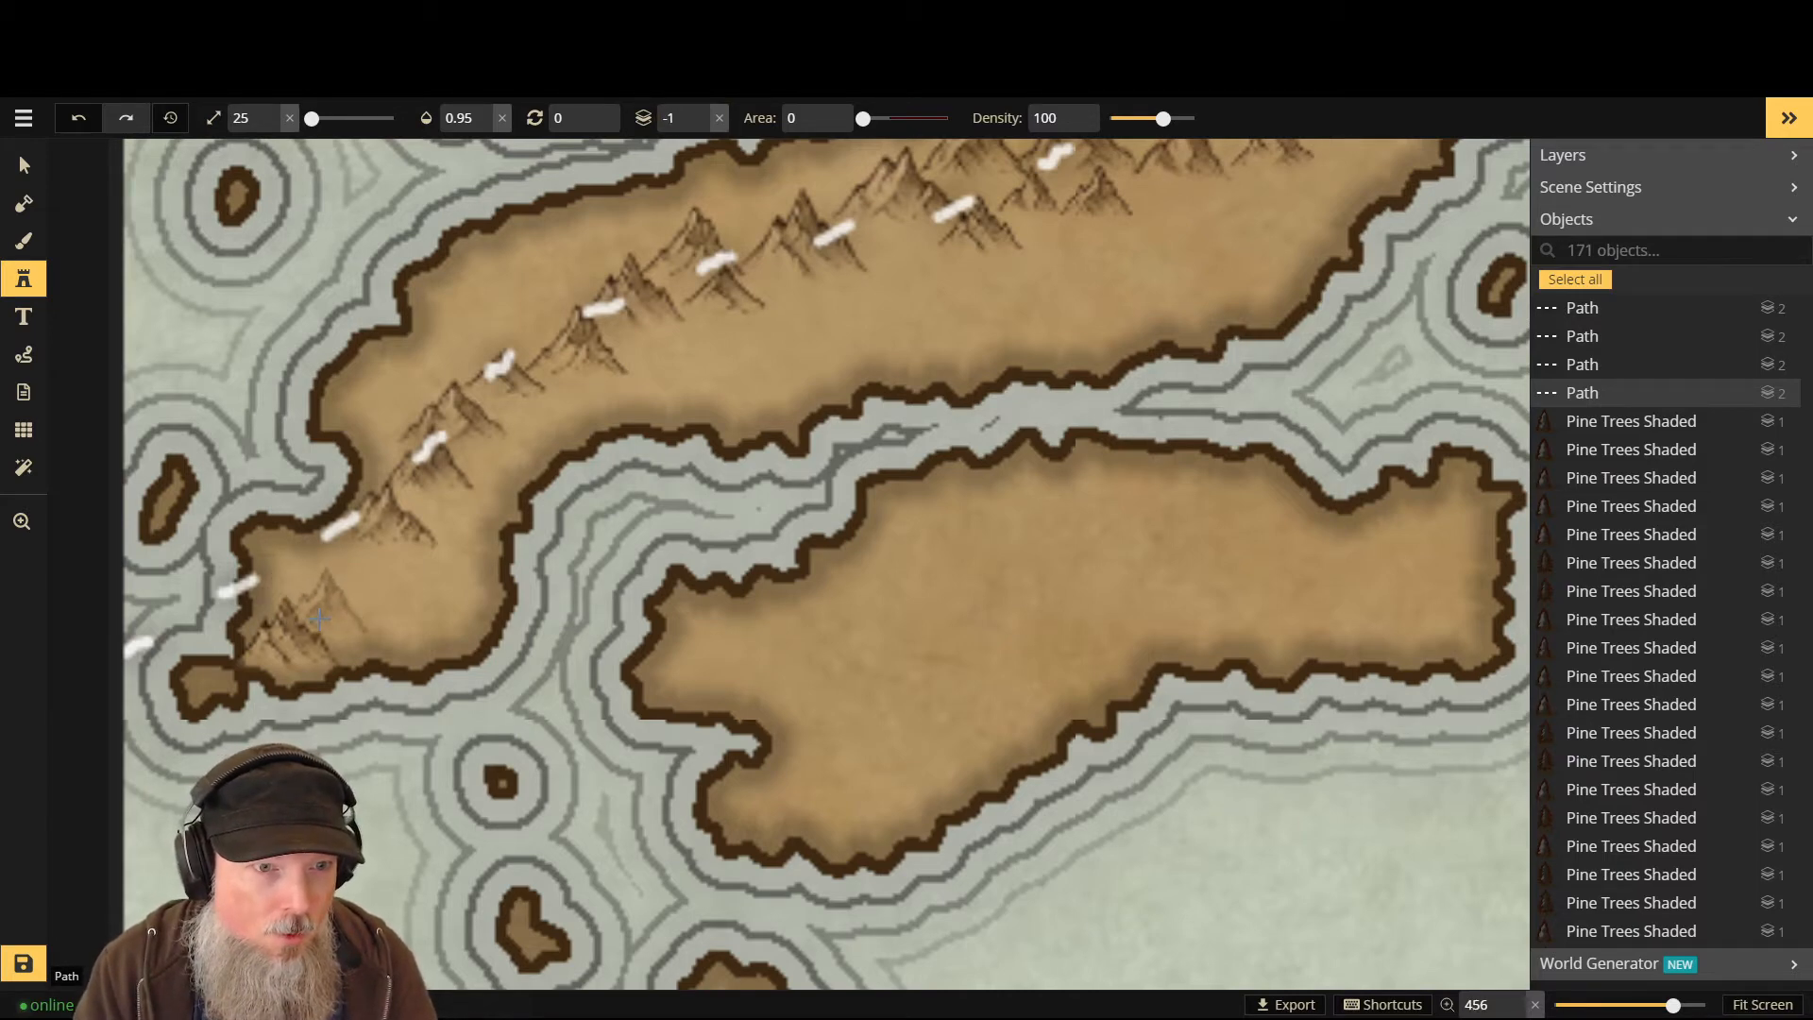
click(321, 604)
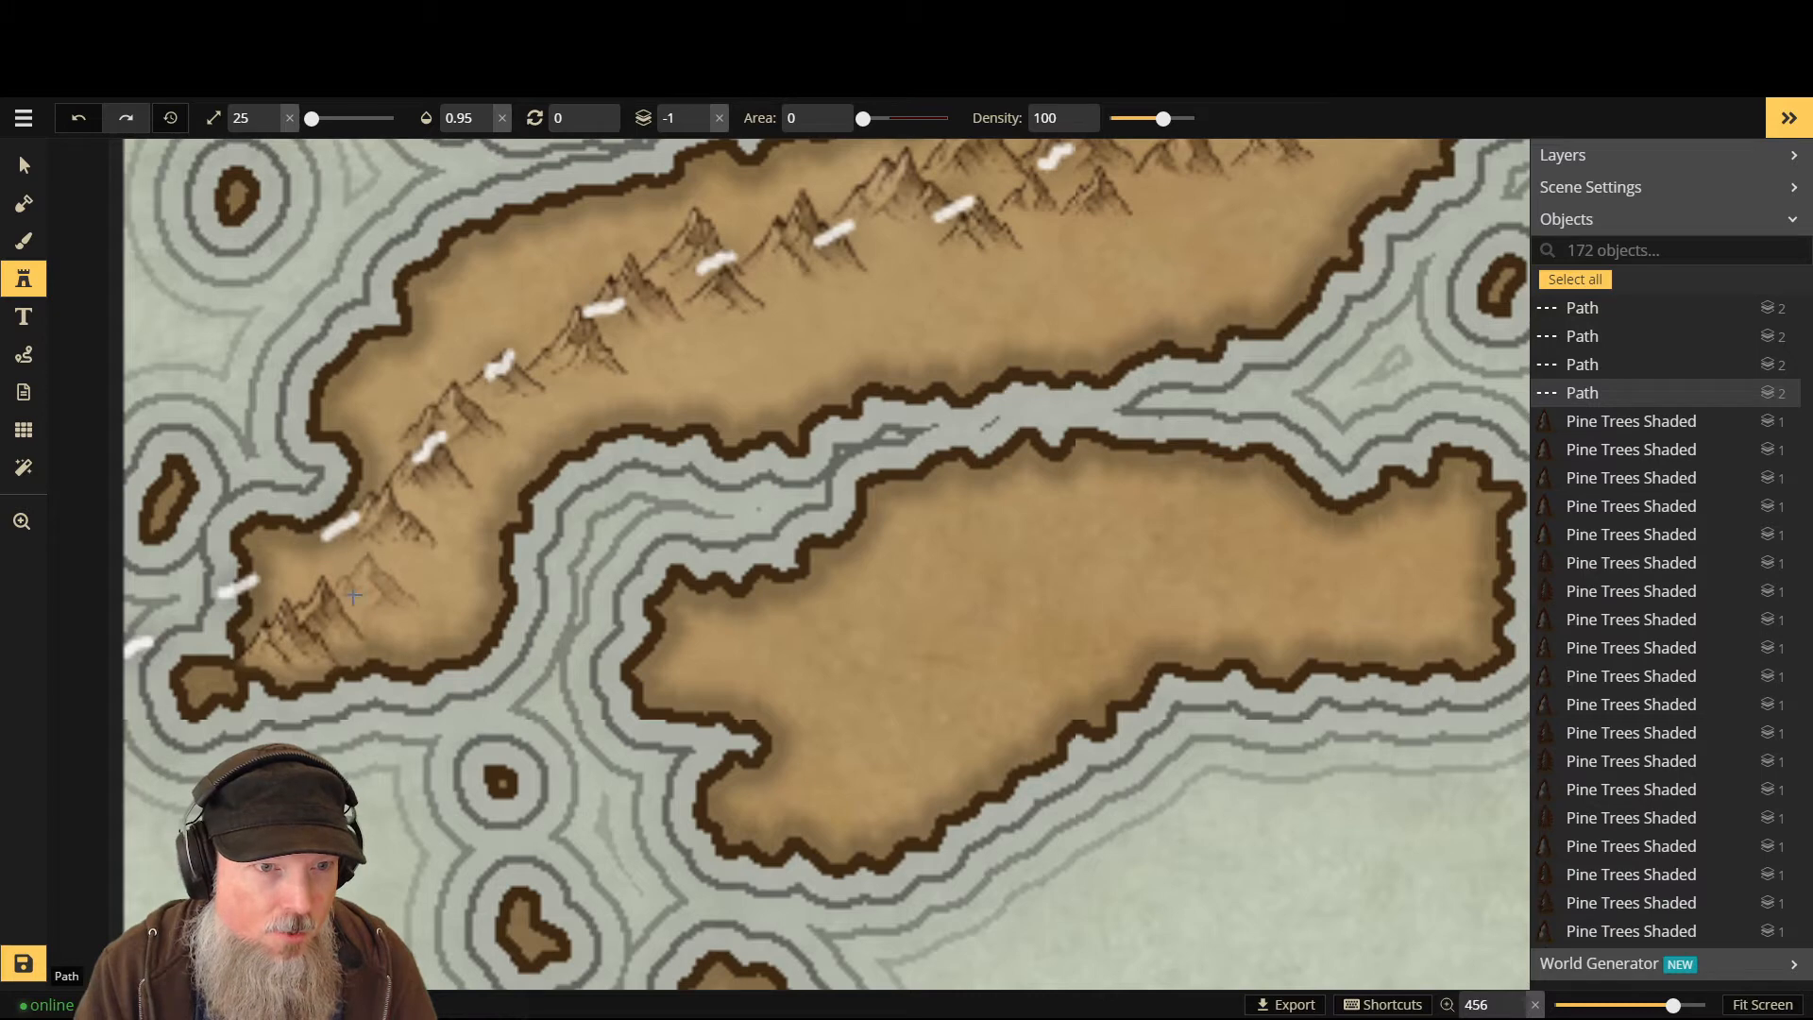
click(302, 595)
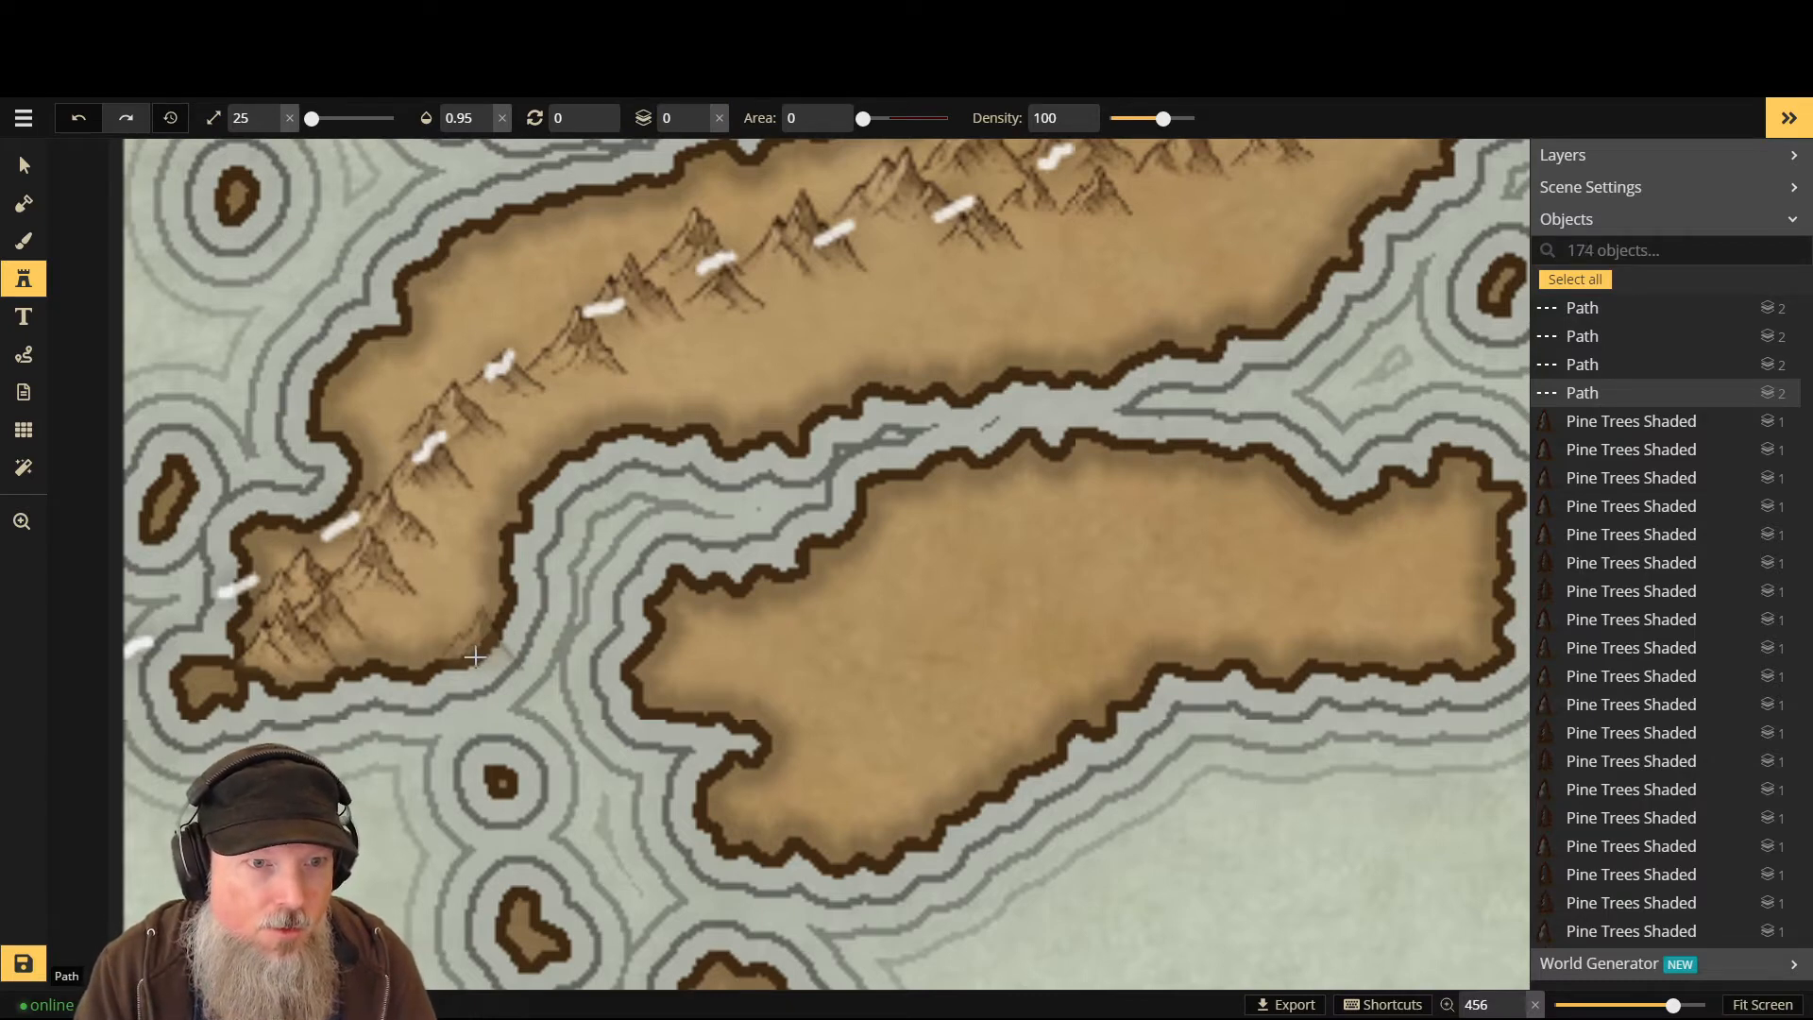
click(395, 628)
scroll(395, 628, up, 5)
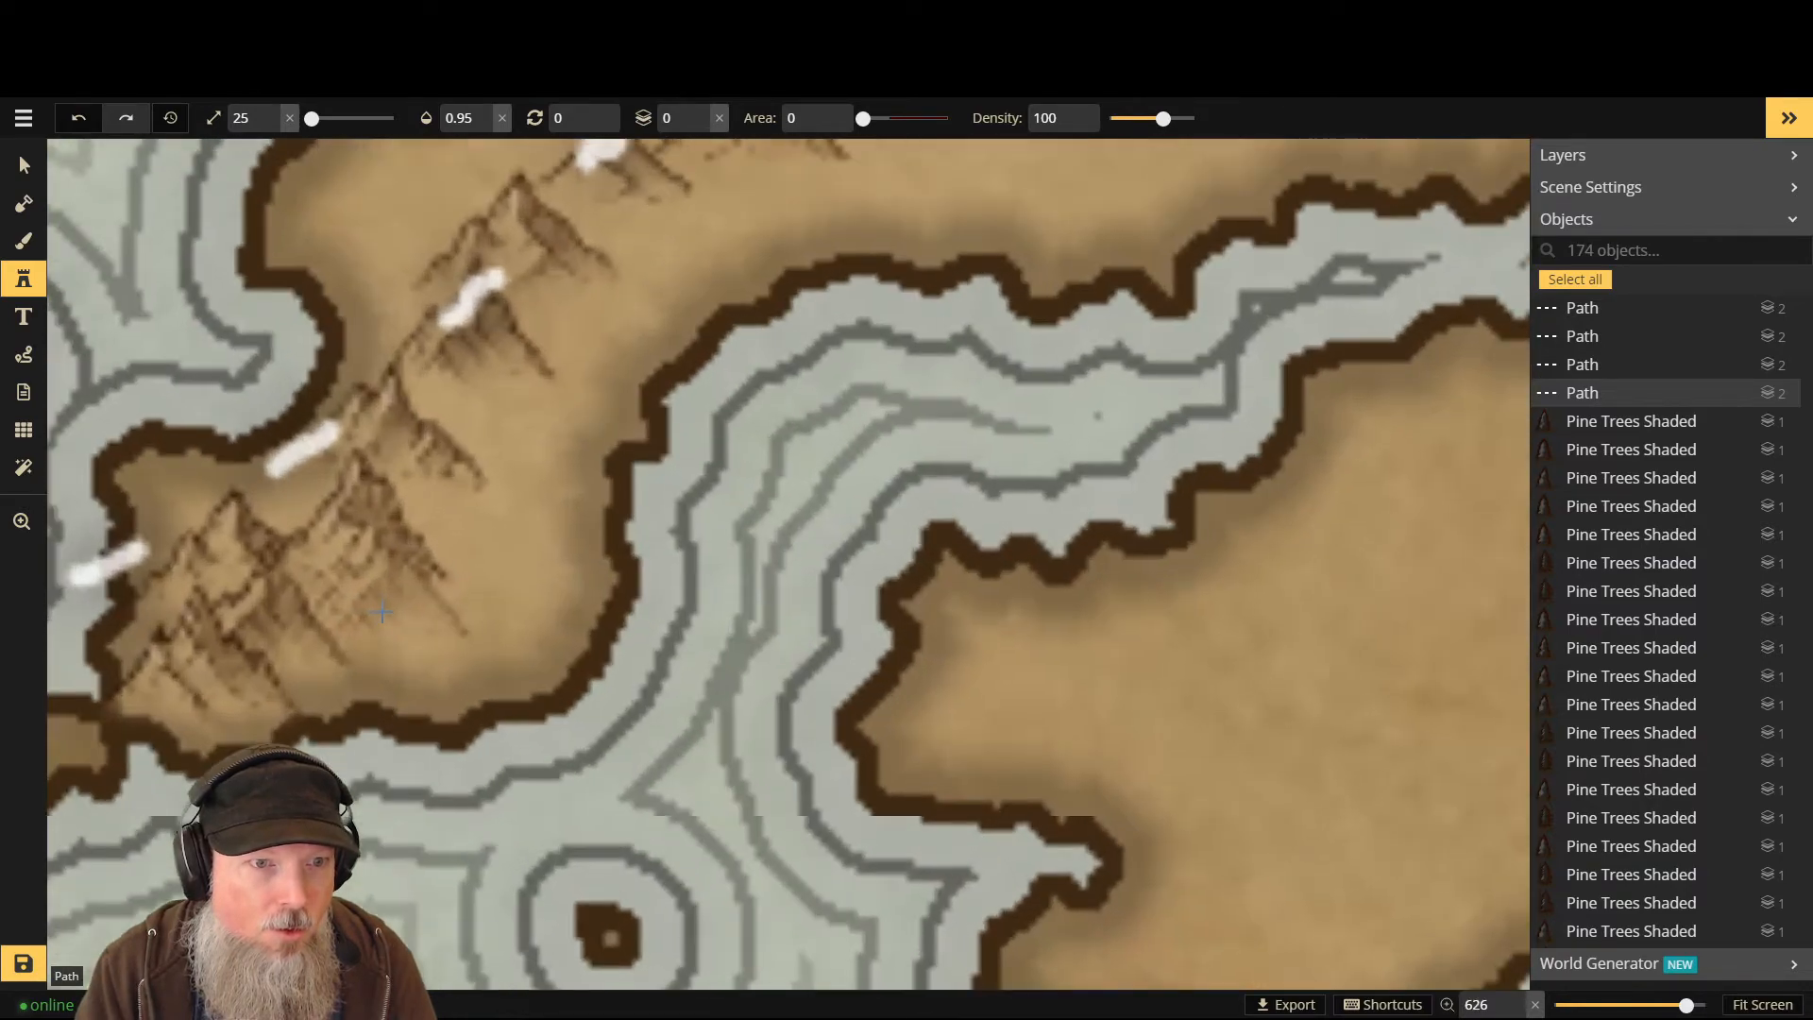
scroll(395, 626, down, 5)
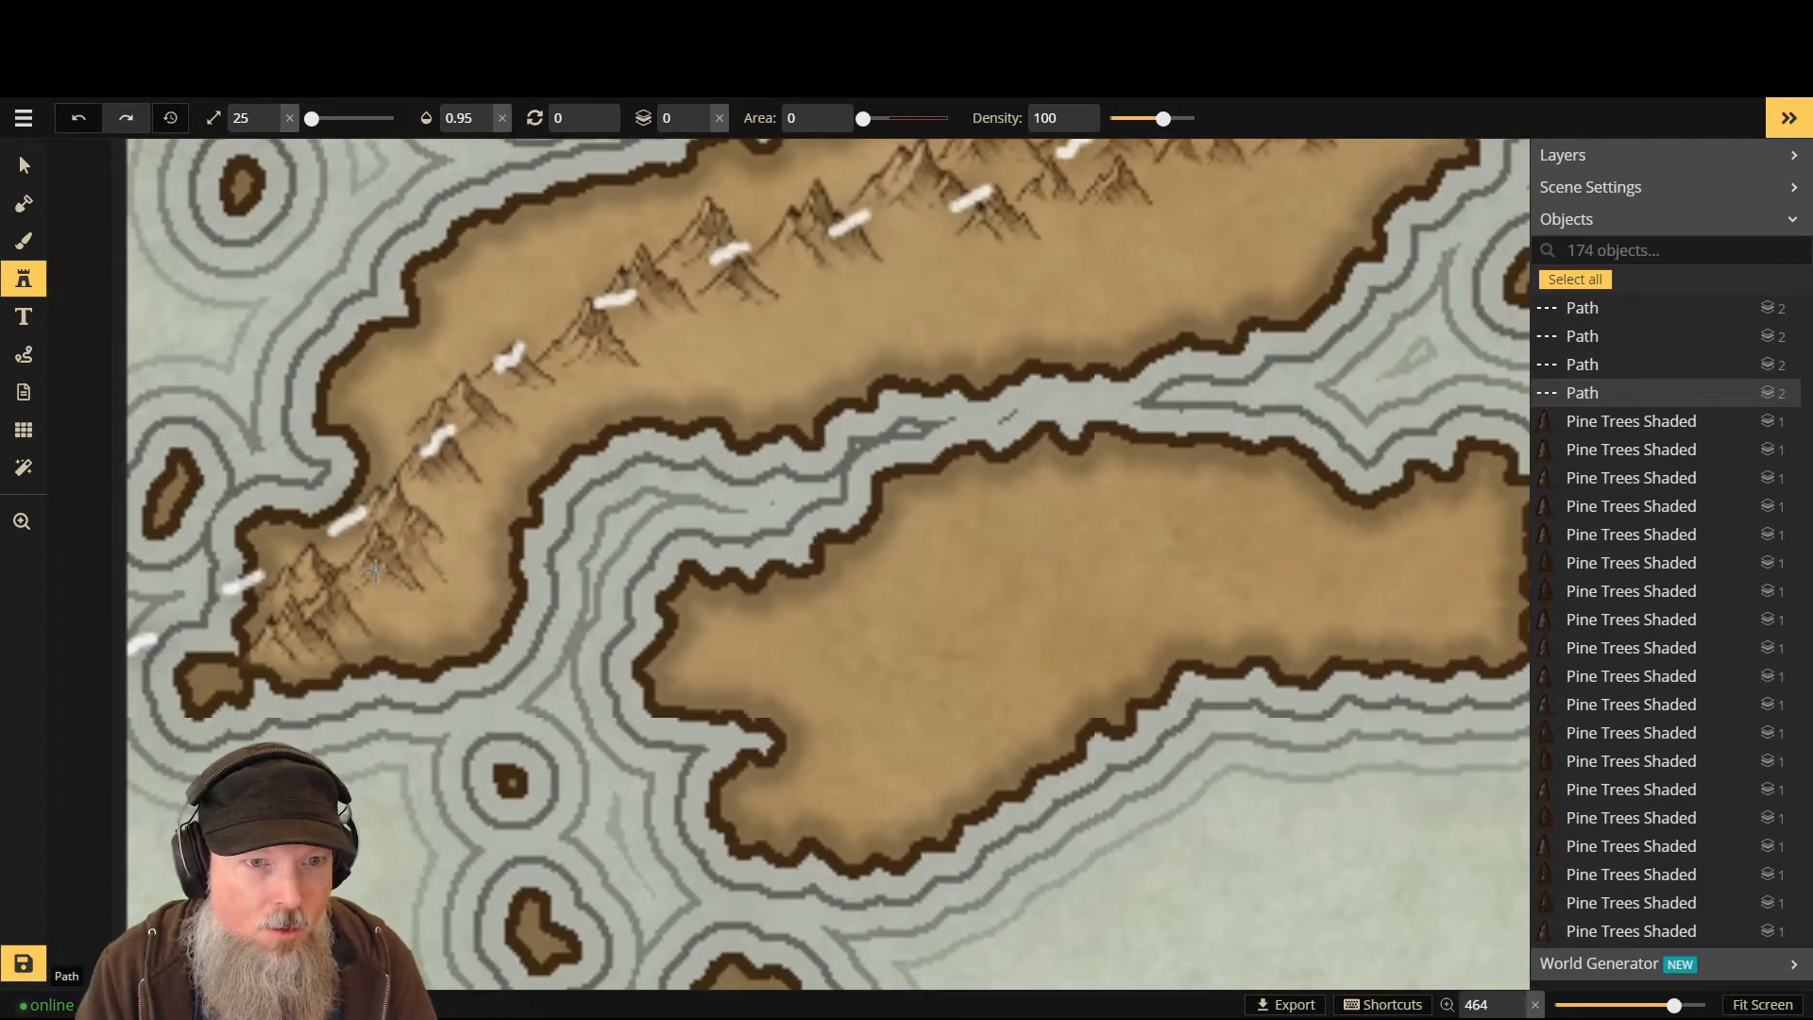
click(24, 166)
- Move one western-tip mountain down and right and shrink it to scale 24
drag(327, 566, 424, 595)
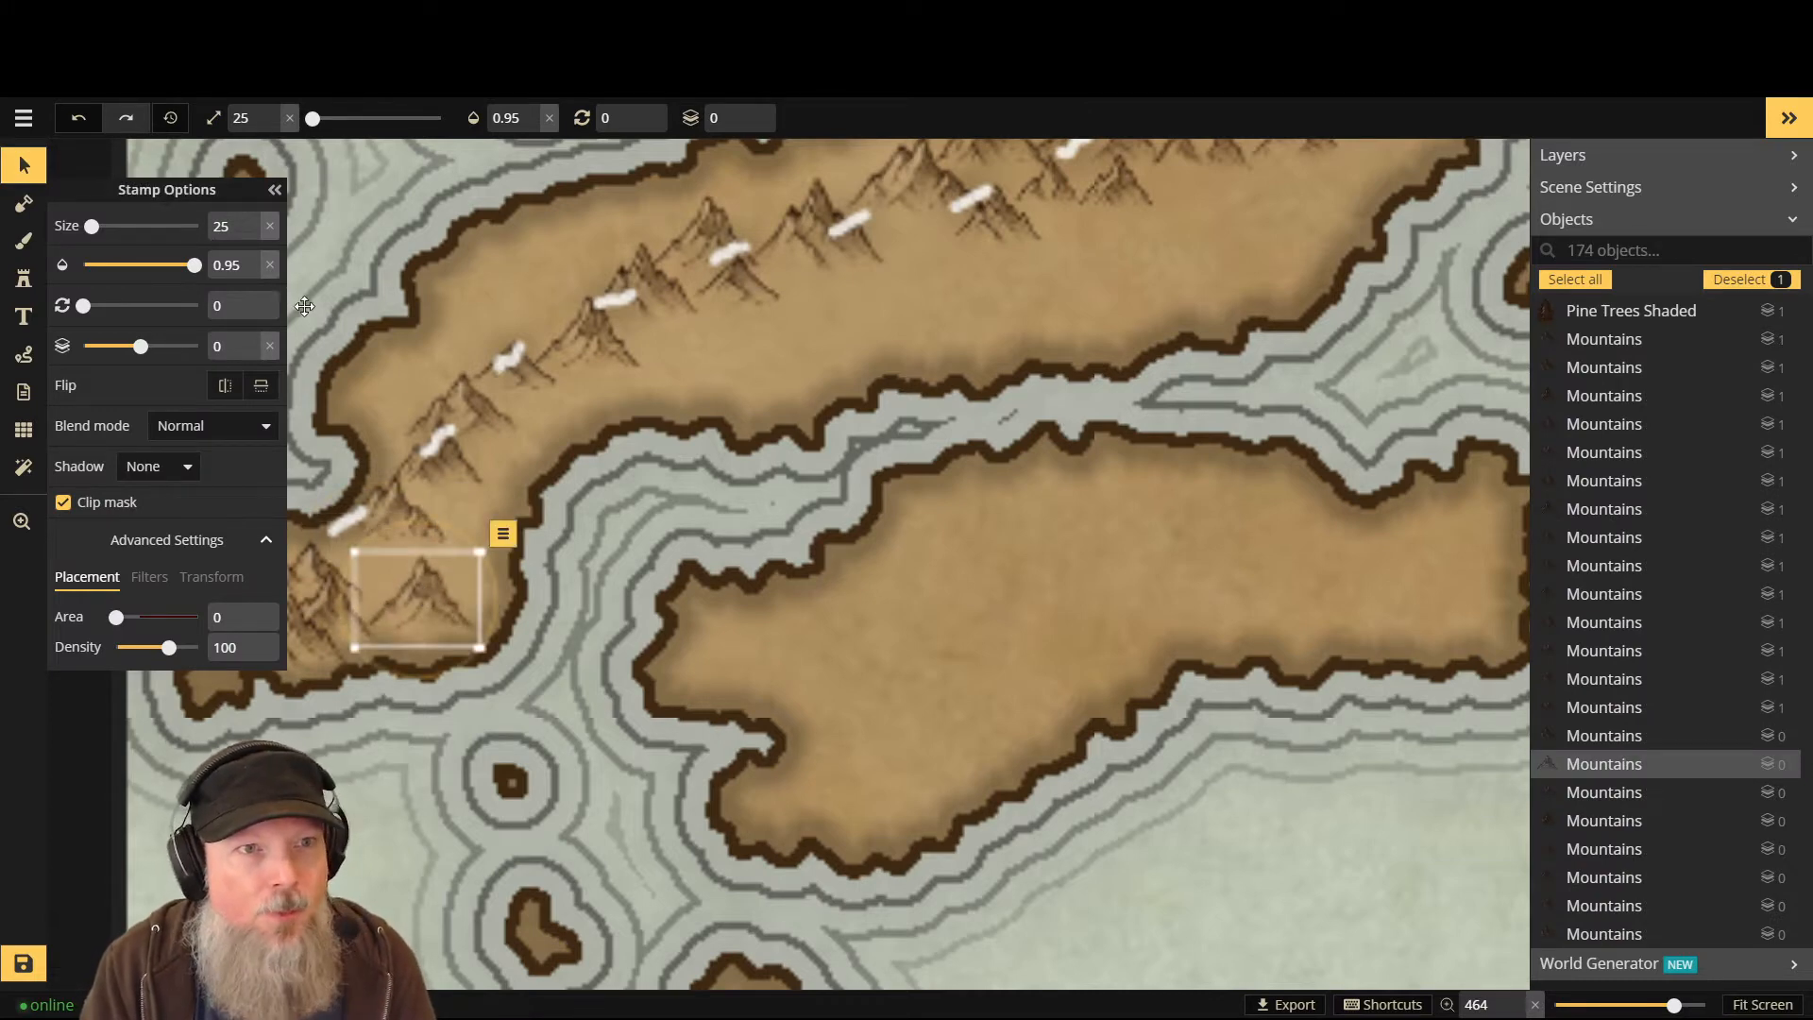
click(275, 189)
drag(357, 552, 368, 541)
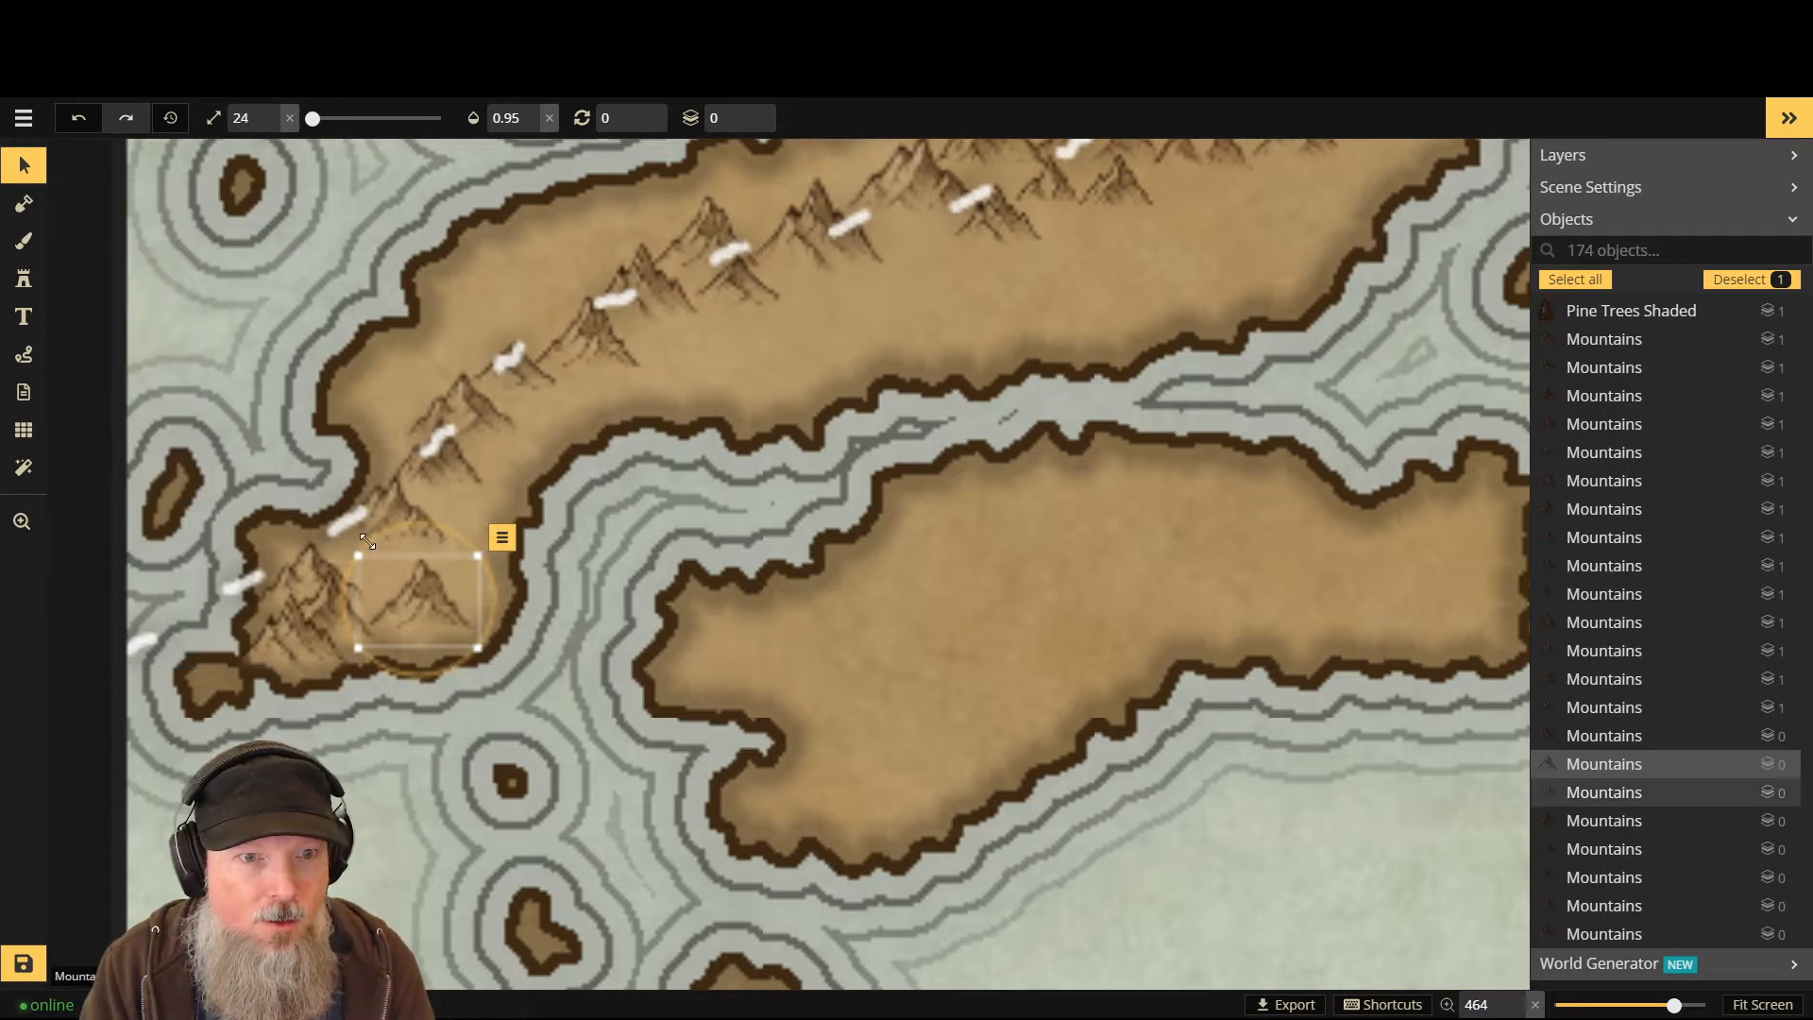
click(373, 554)
scroll(351, 546, down, 2)
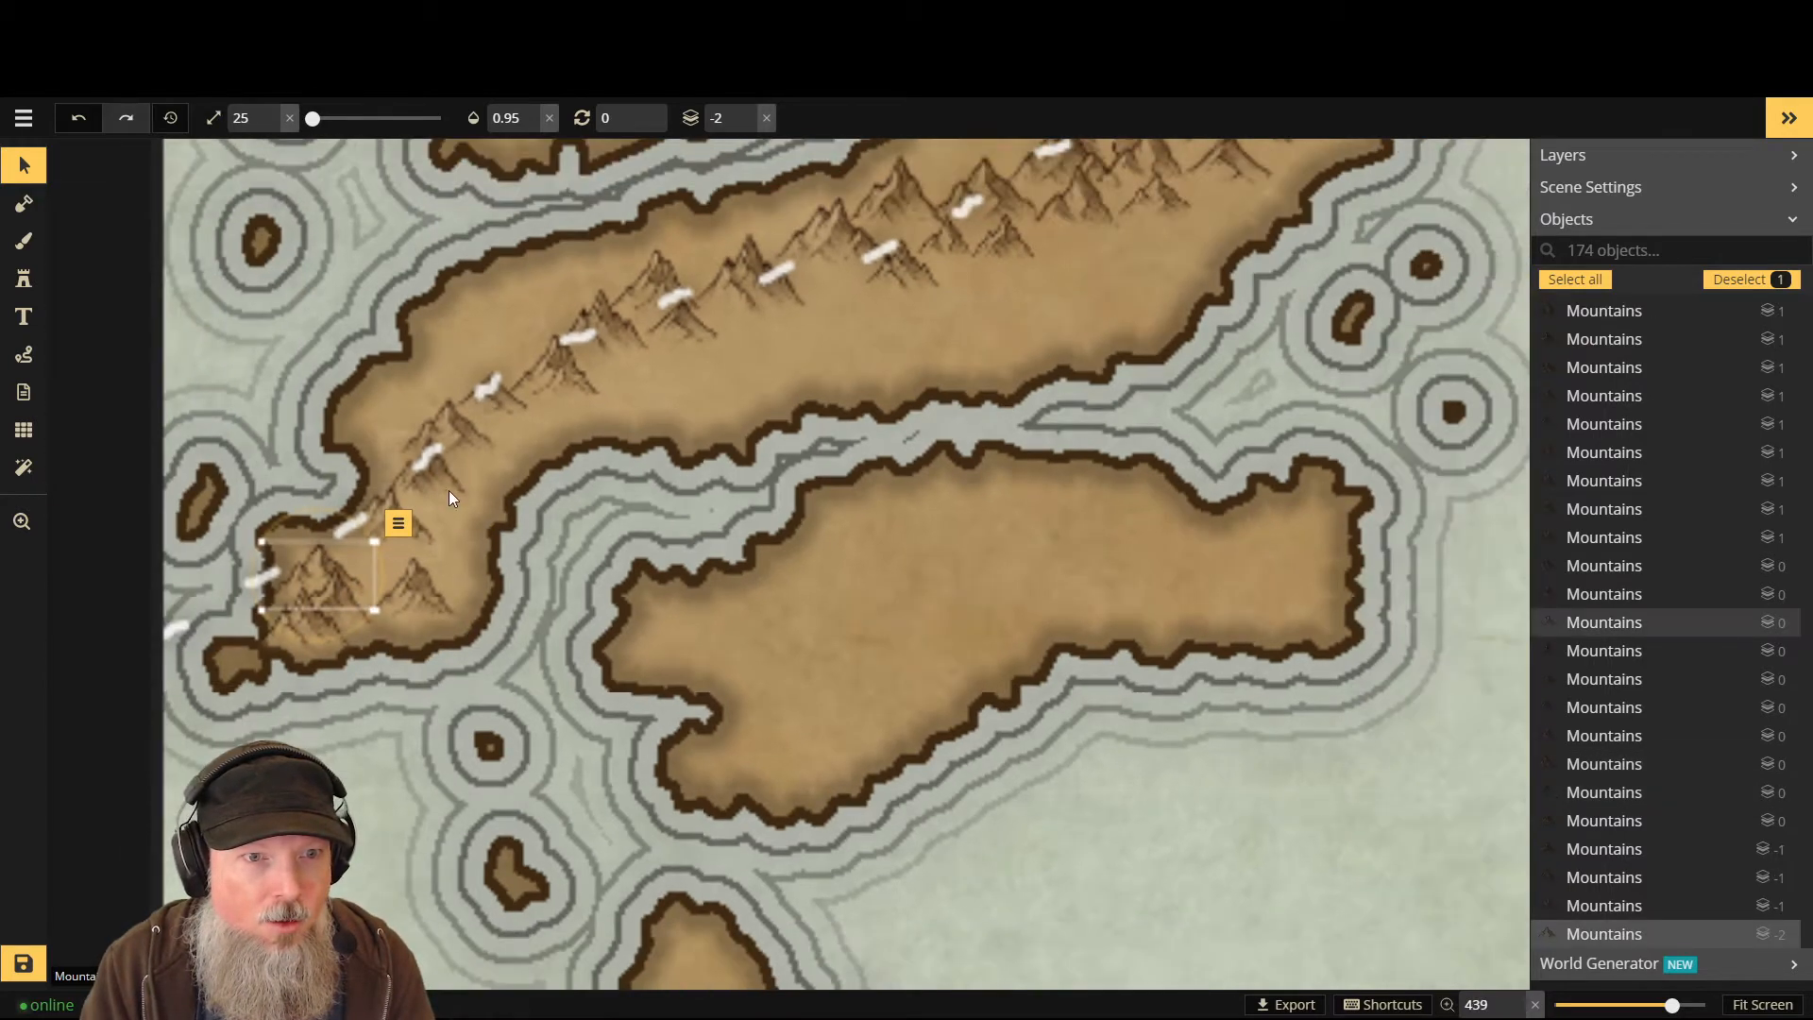
click(111, 275)
click(34, 242)
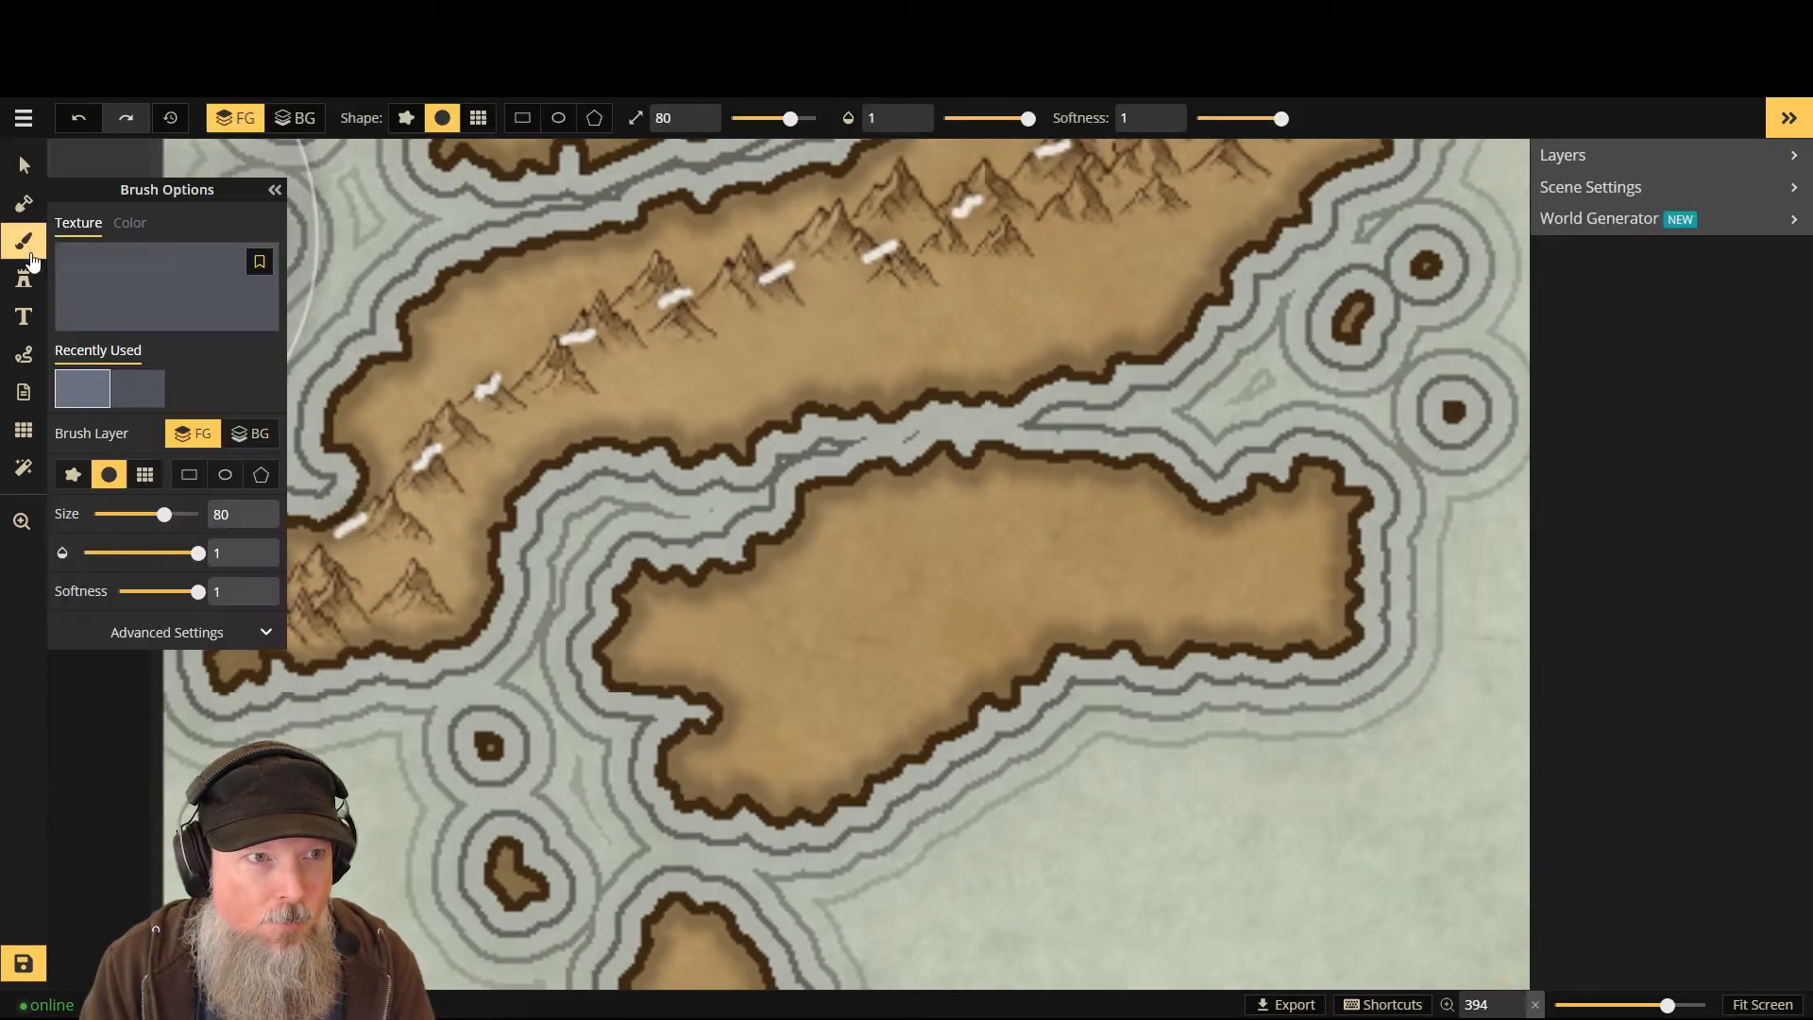
click(30, 278)
scroll(326, 482, up, 1)
click(274, 191)
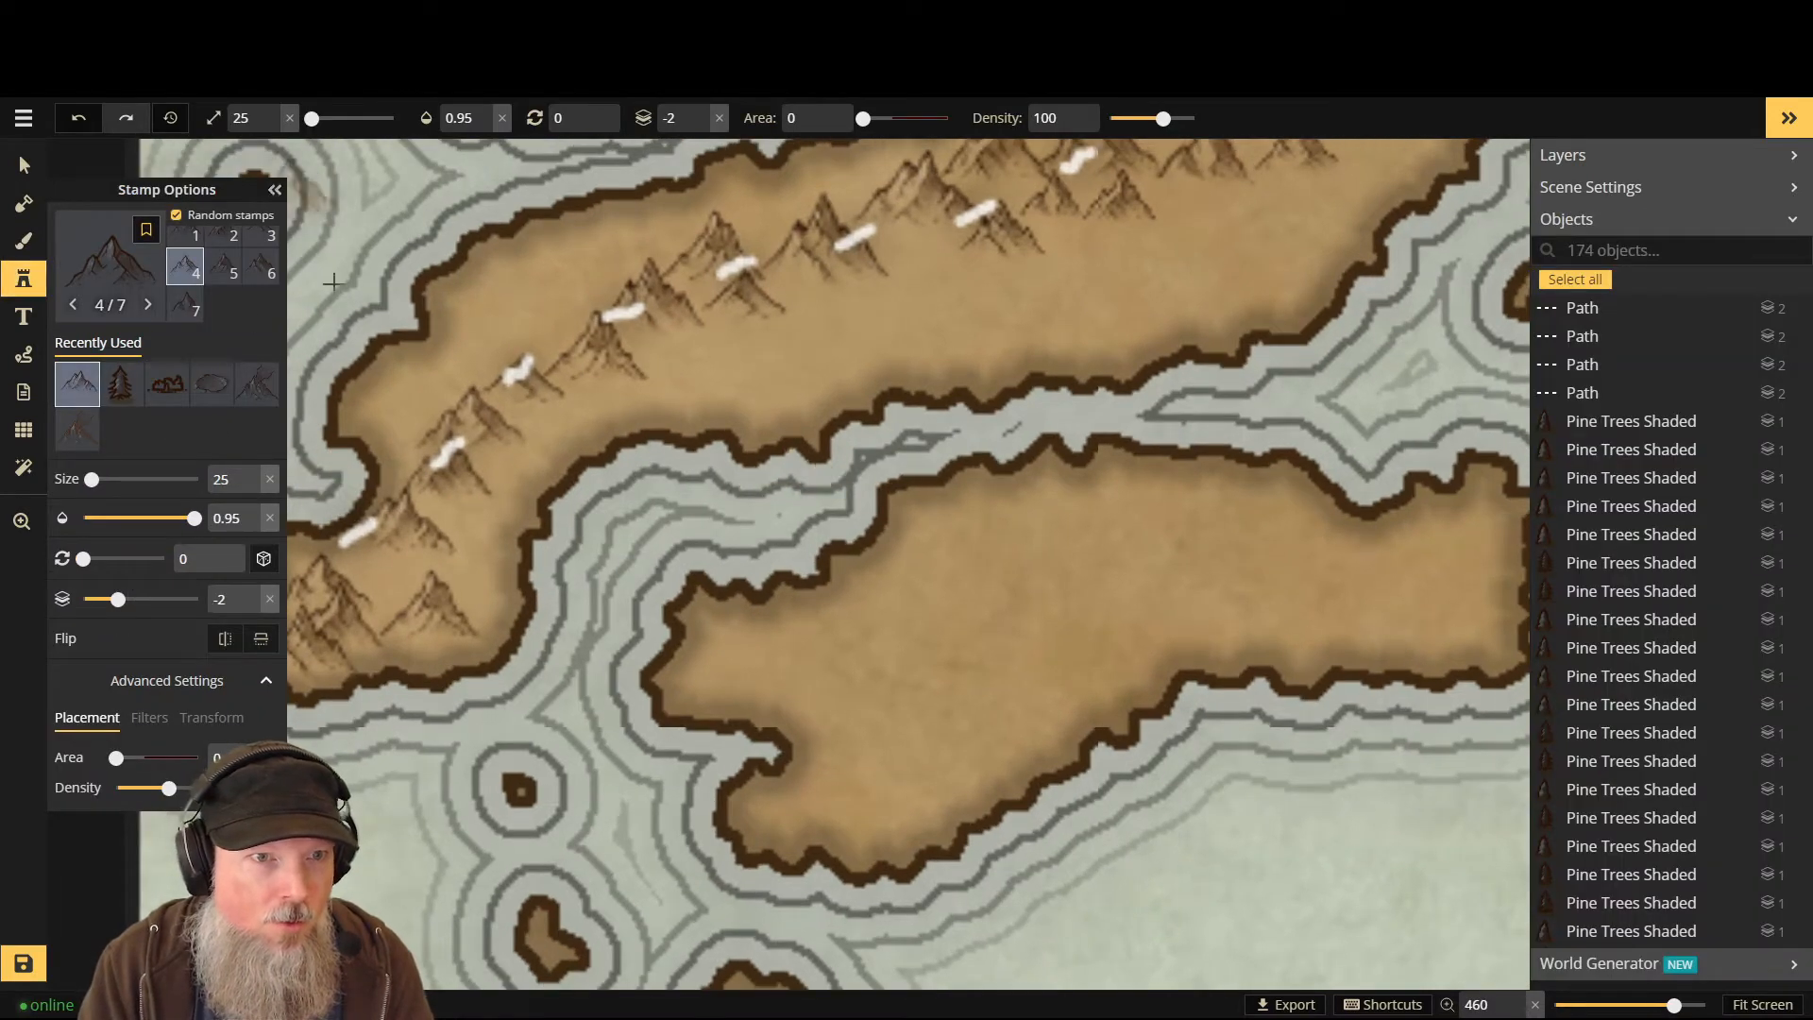
- At stamp size 16 on layer -1, add six small mountains at the western tip and along the range
scroll(362, 615, up, 2)
scroll(362, 616, up, 2)
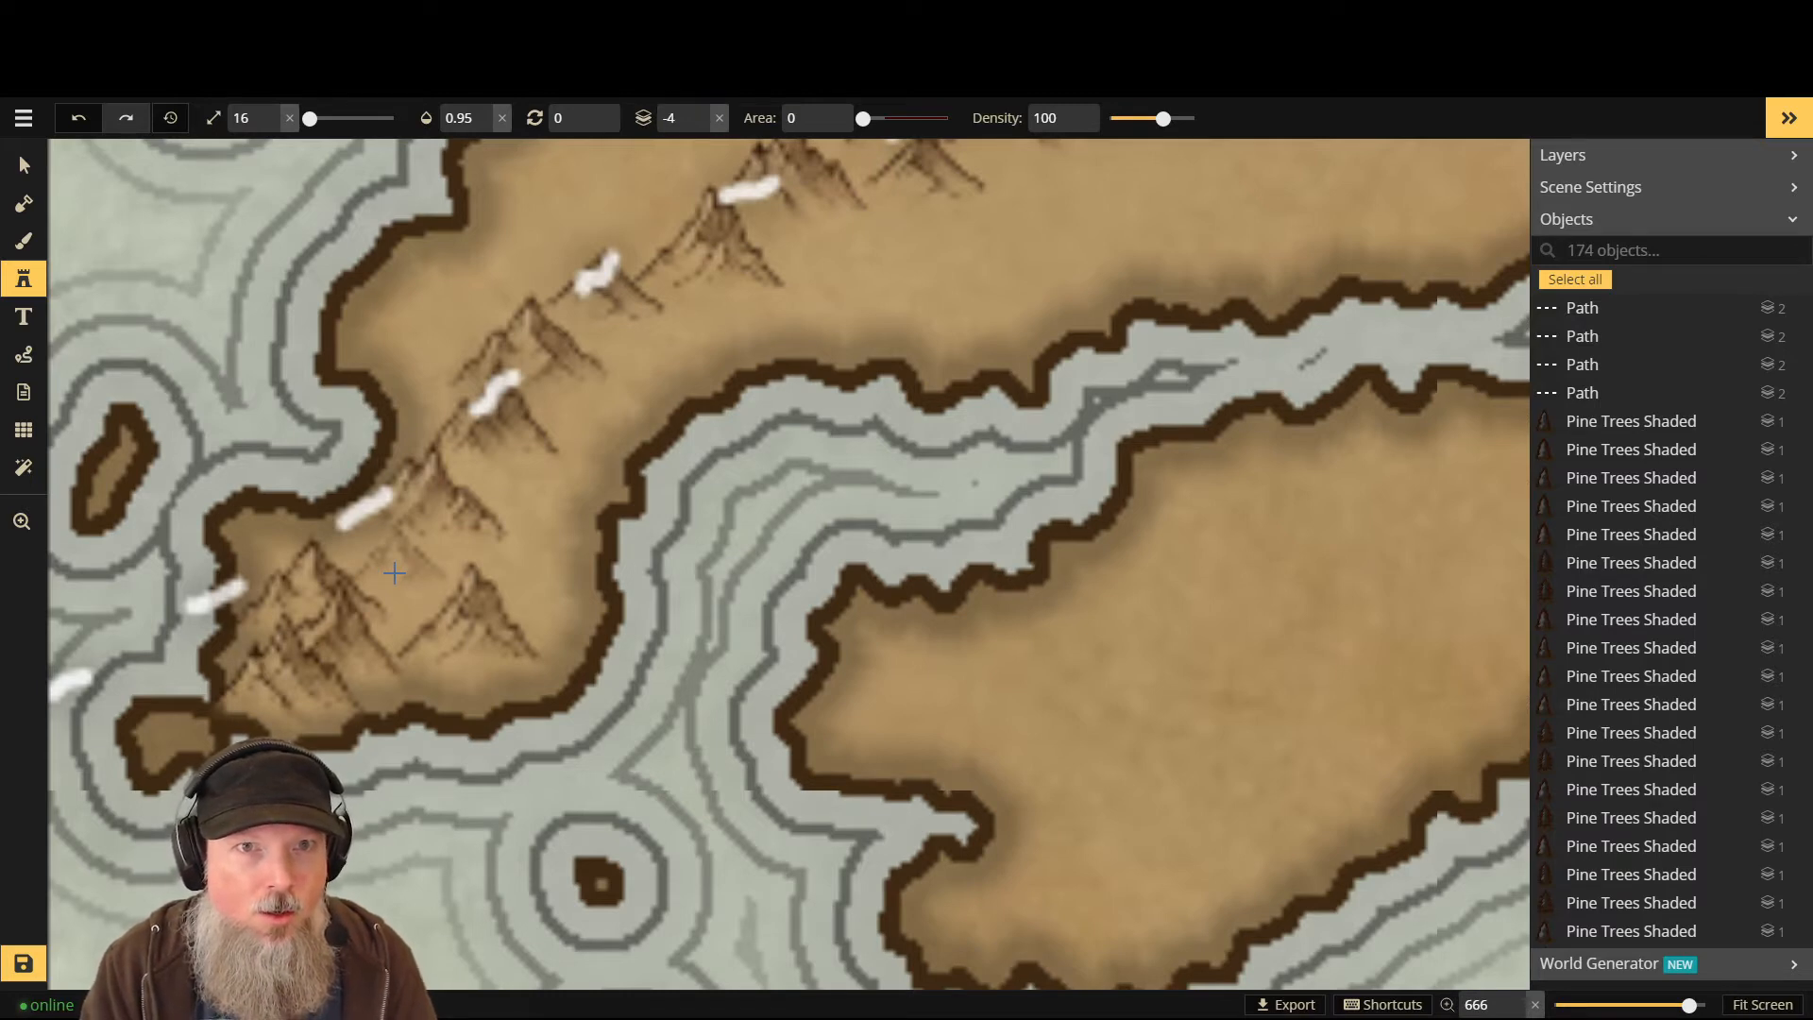
key(Up)
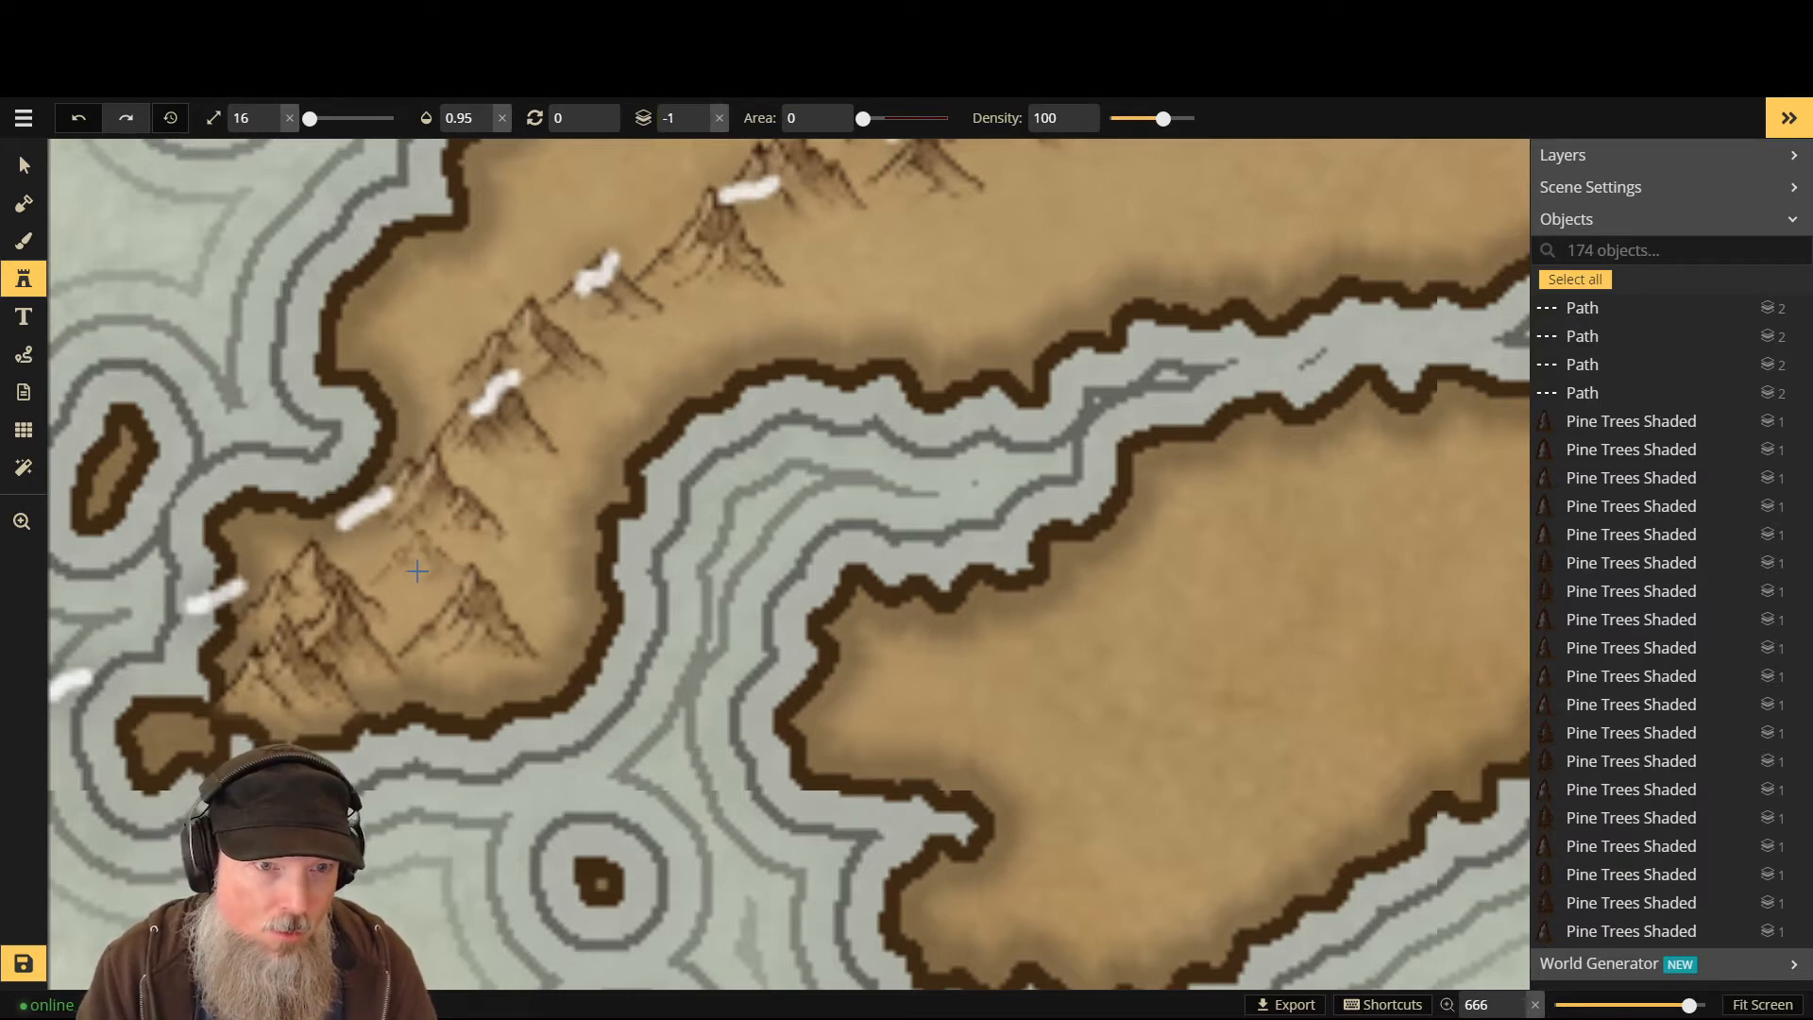
click(411, 567)
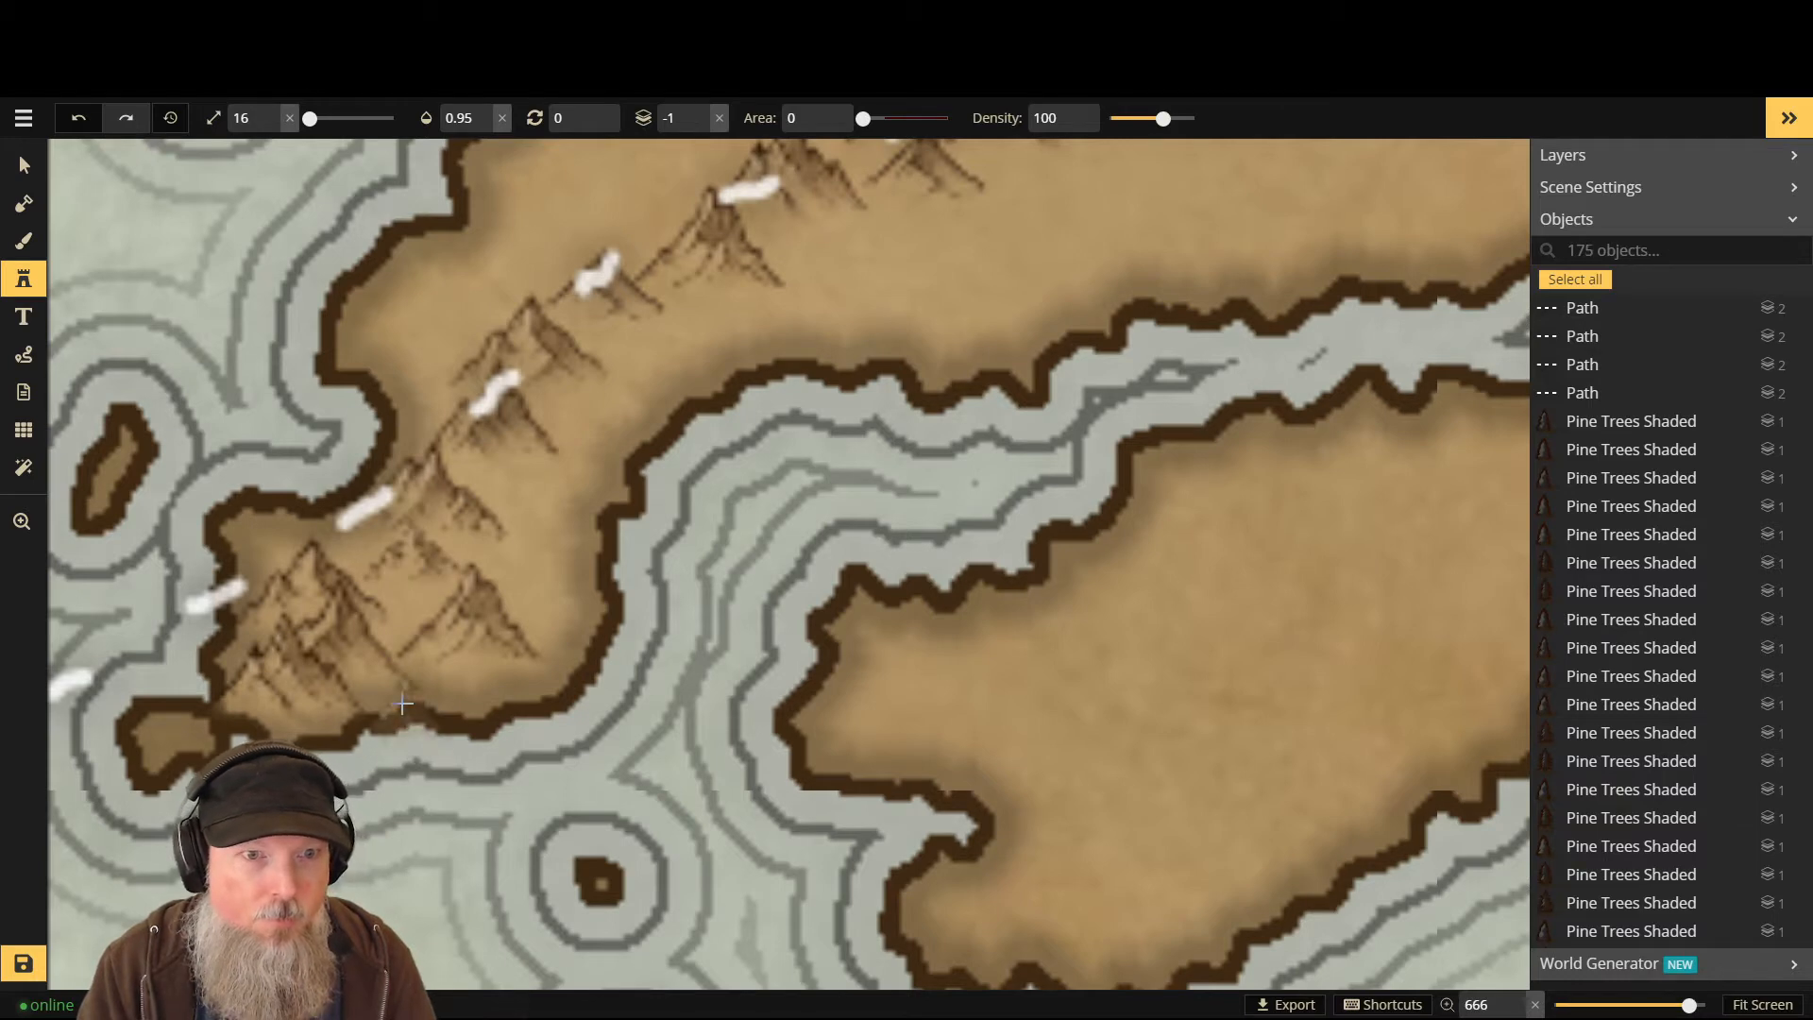
scroll(477, 594, down, 5)
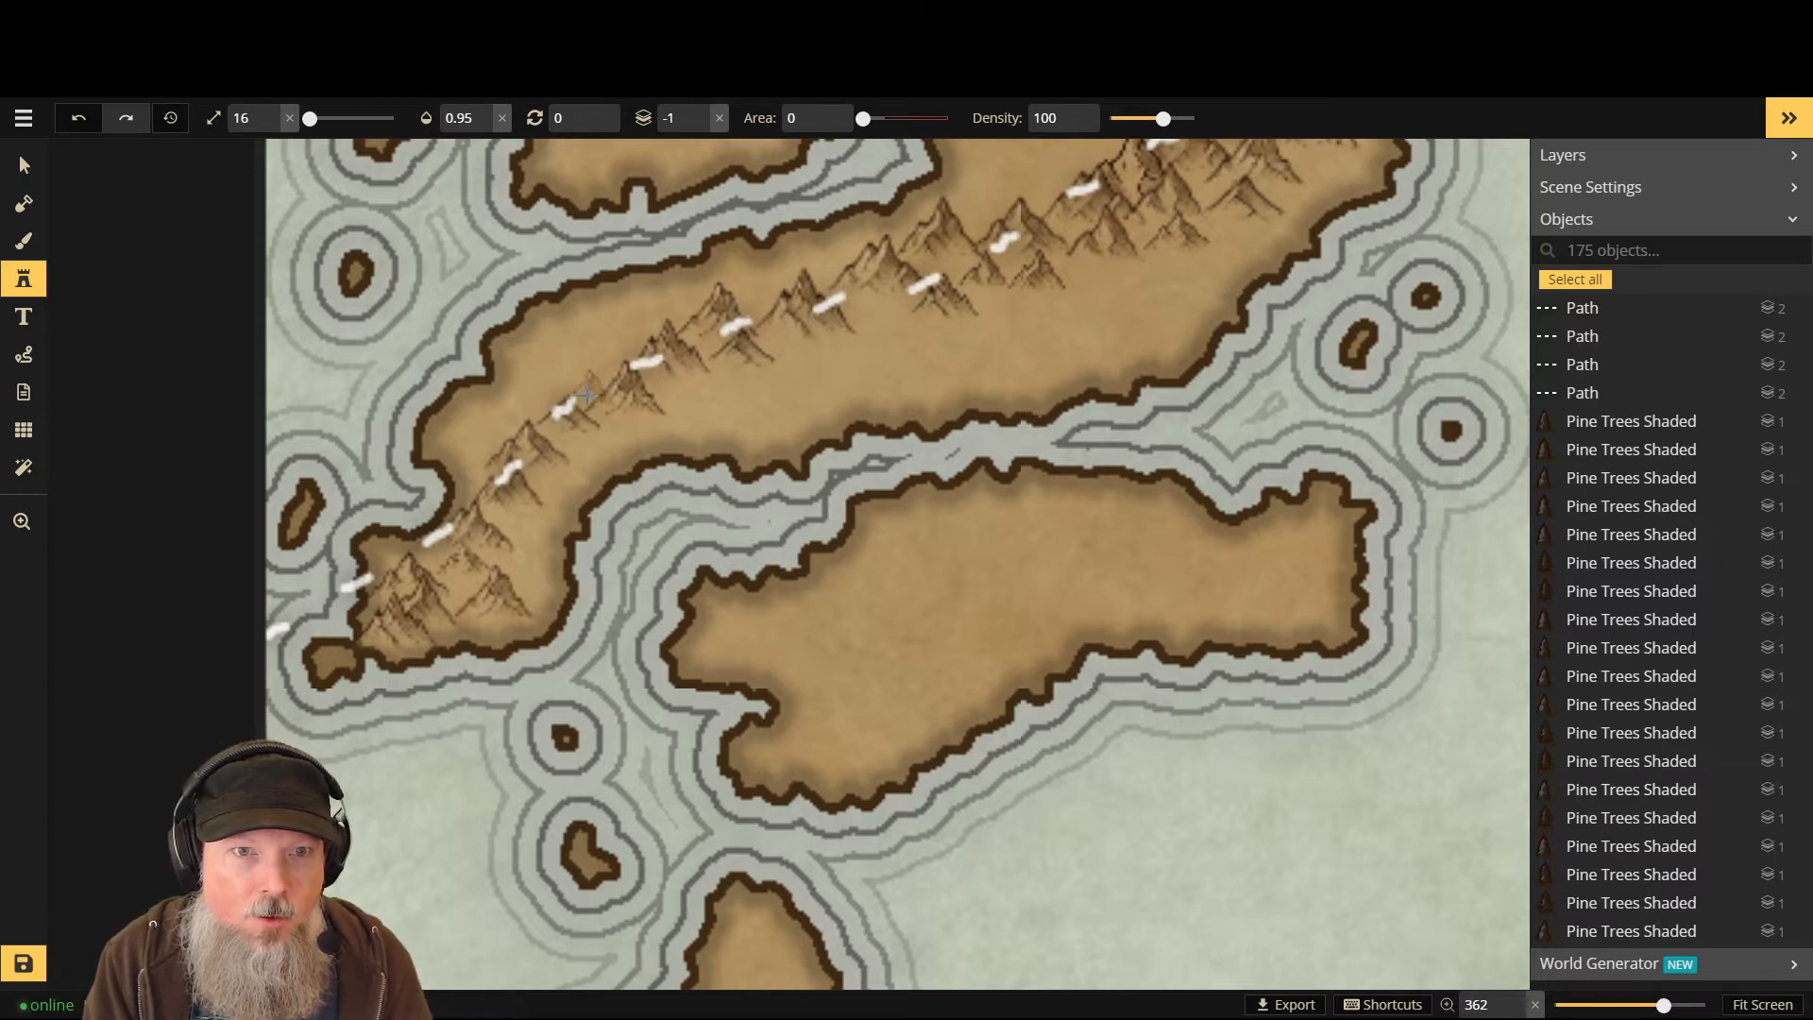
click(545, 539)
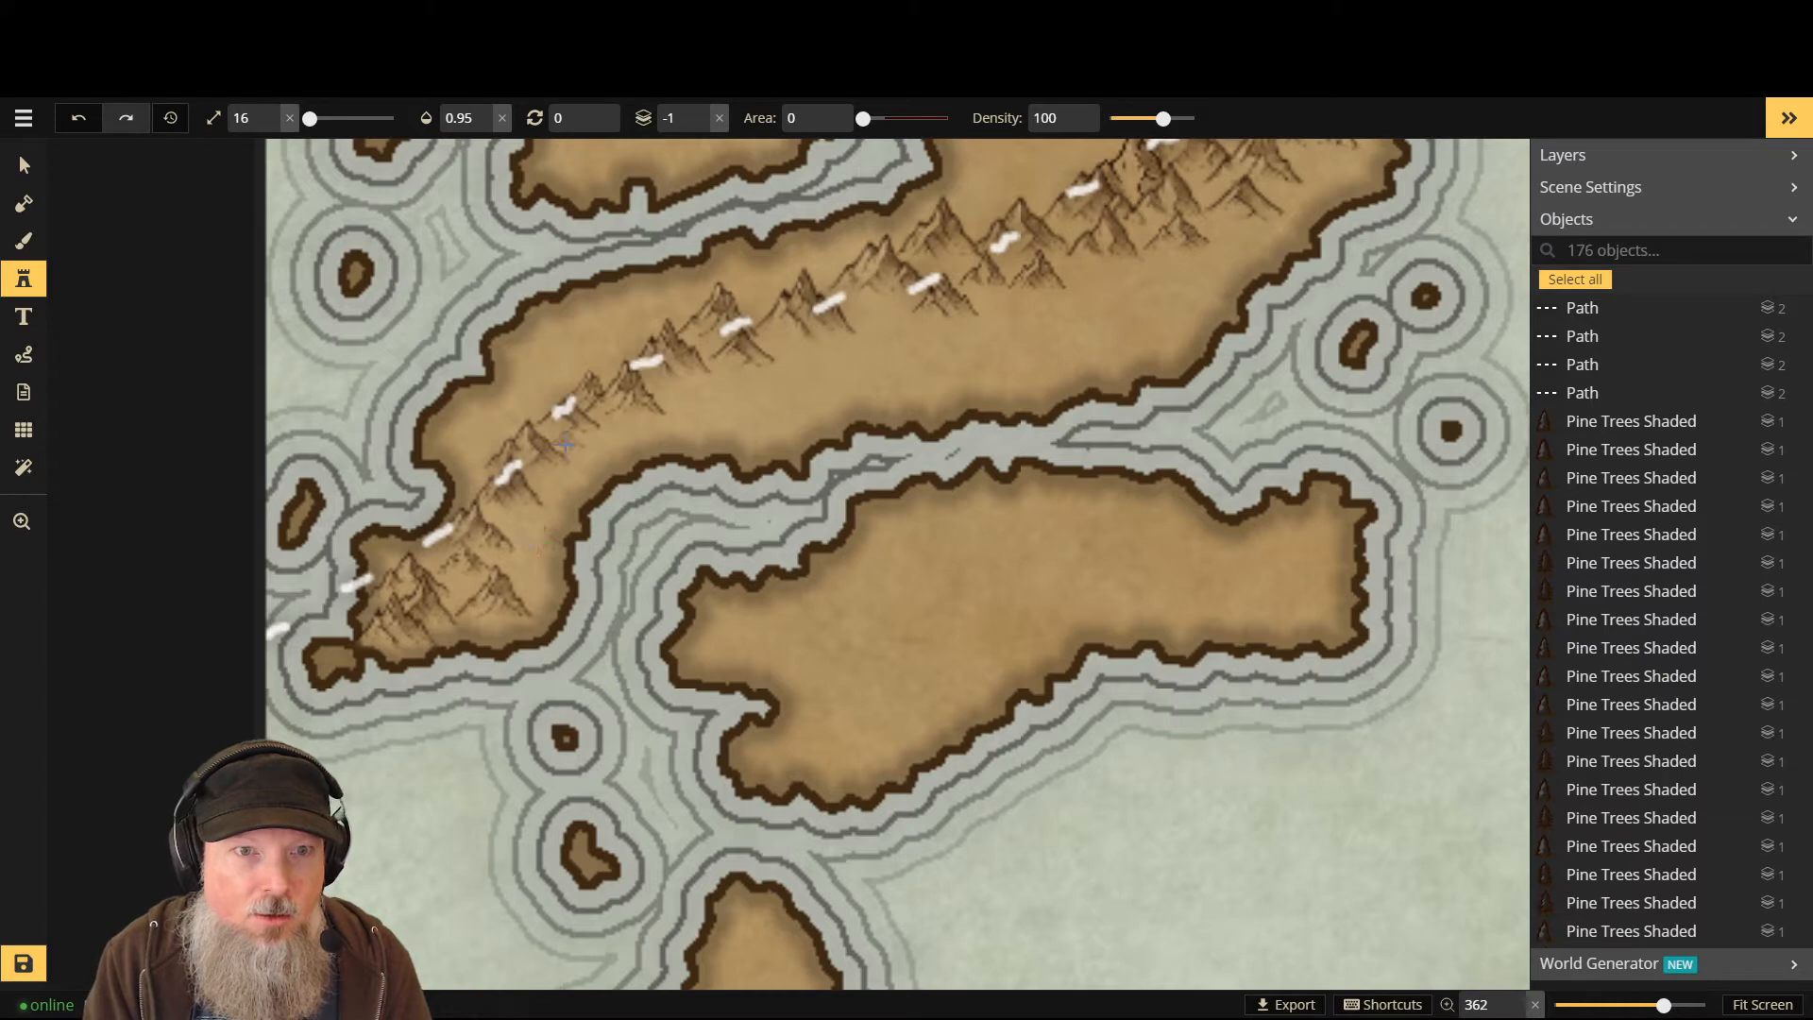
click(546, 559)
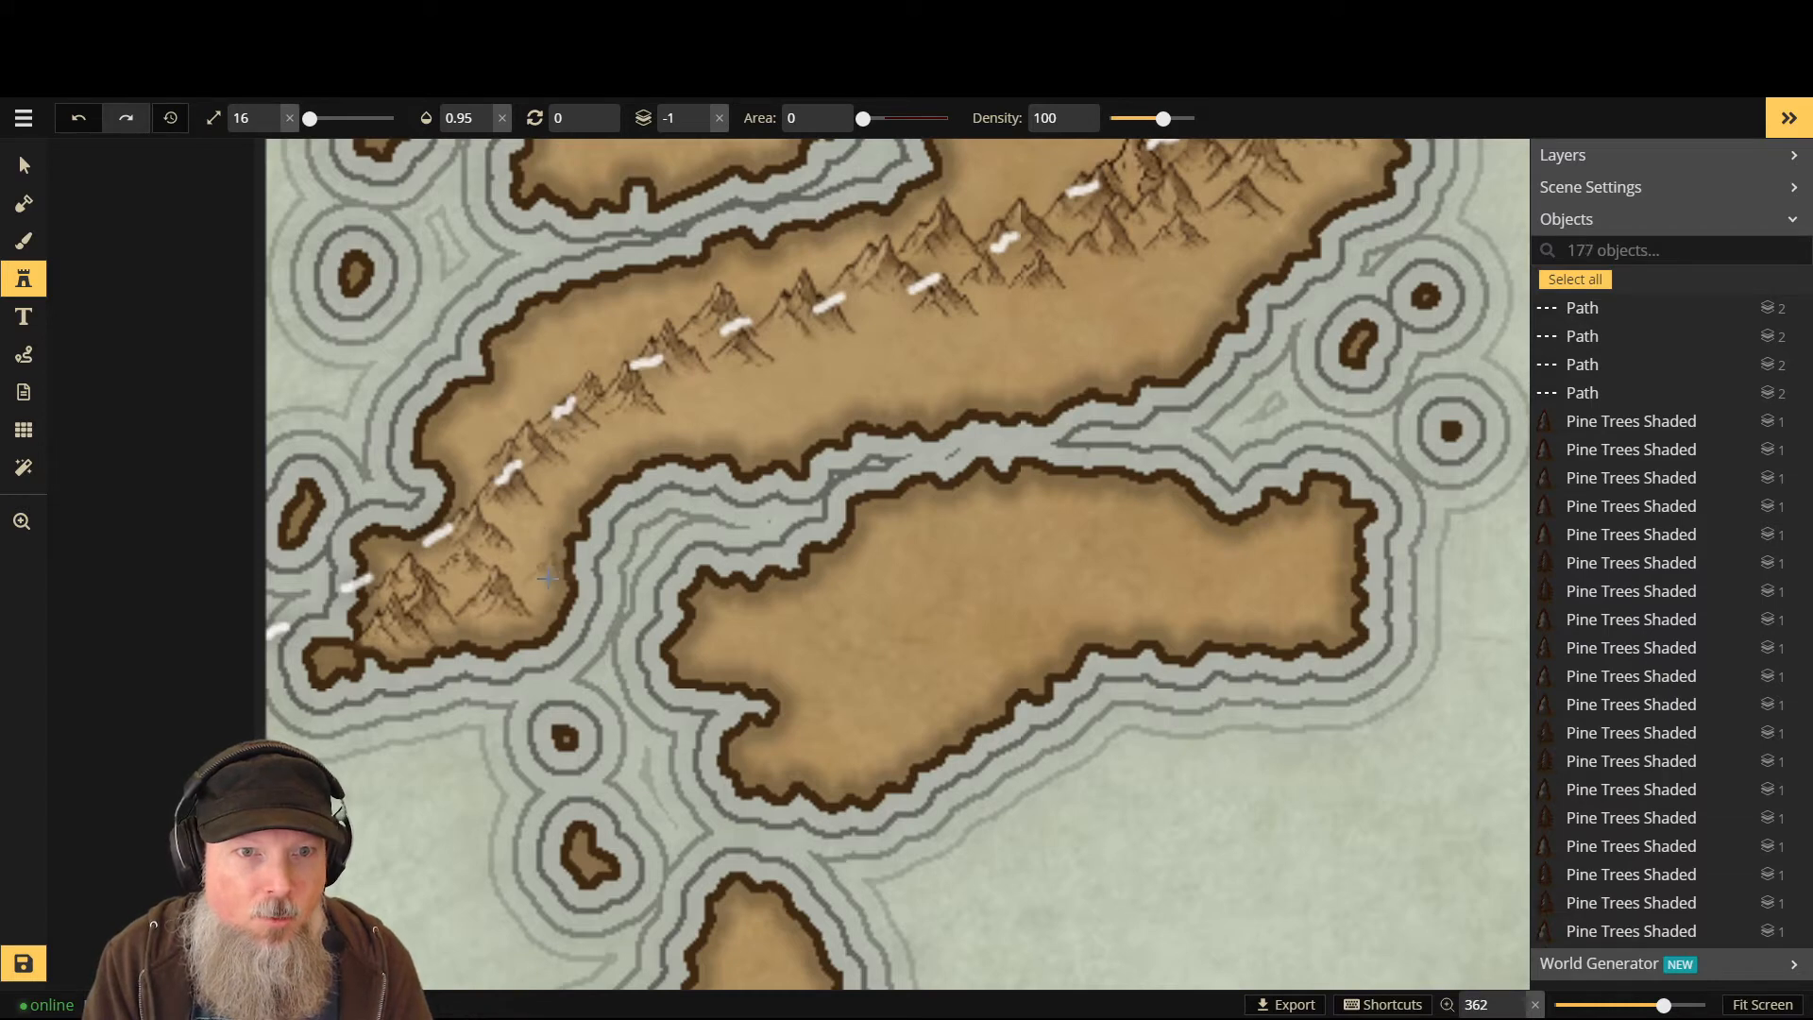
click(509, 543)
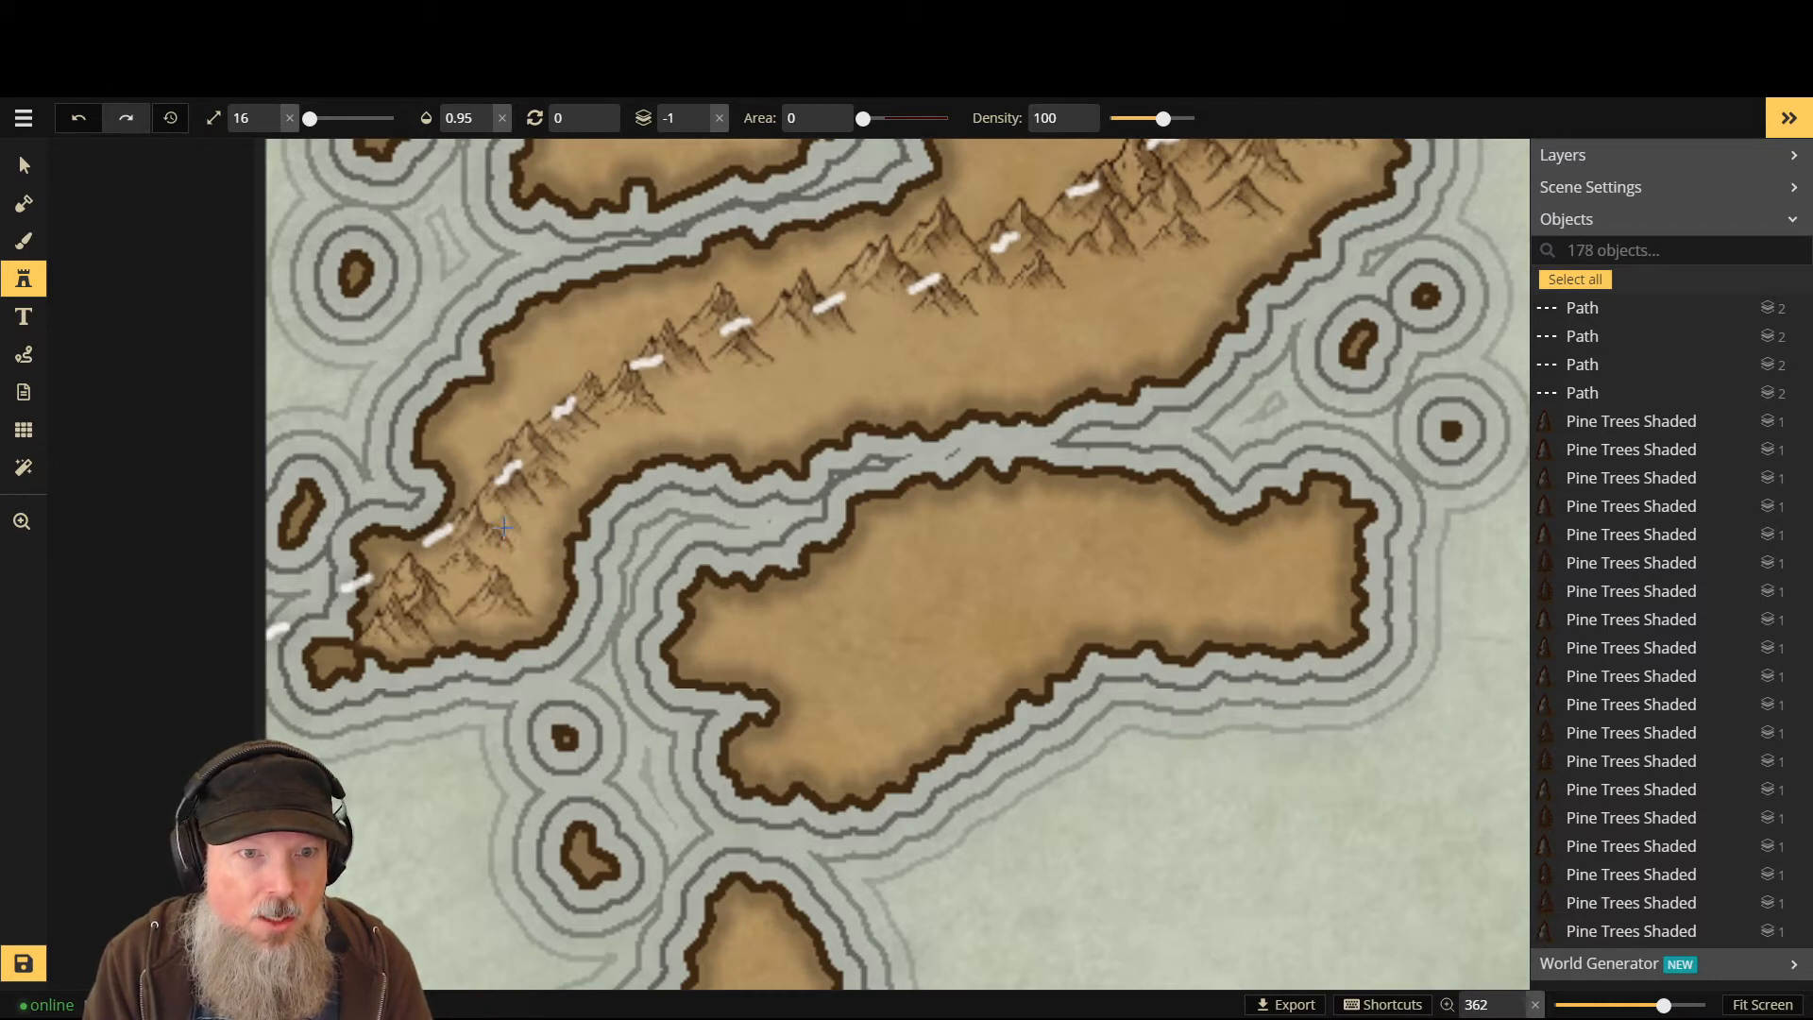
click(507, 527)
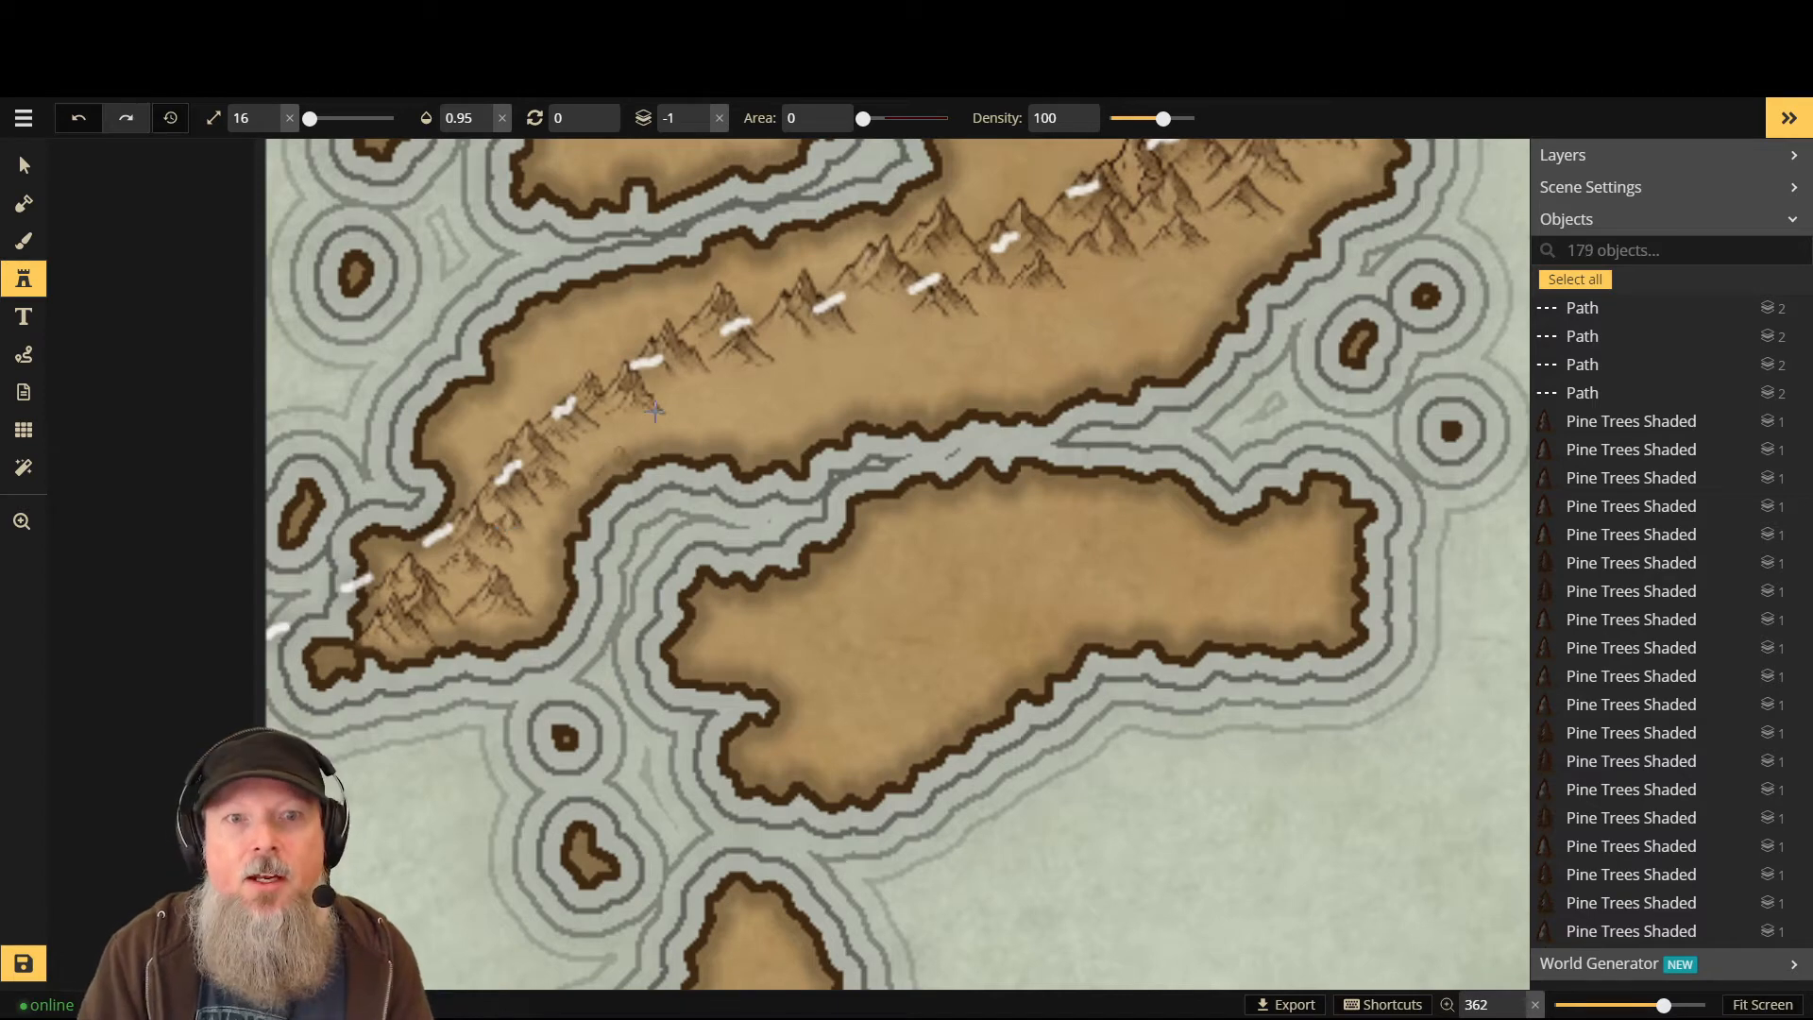
click(855, 315)
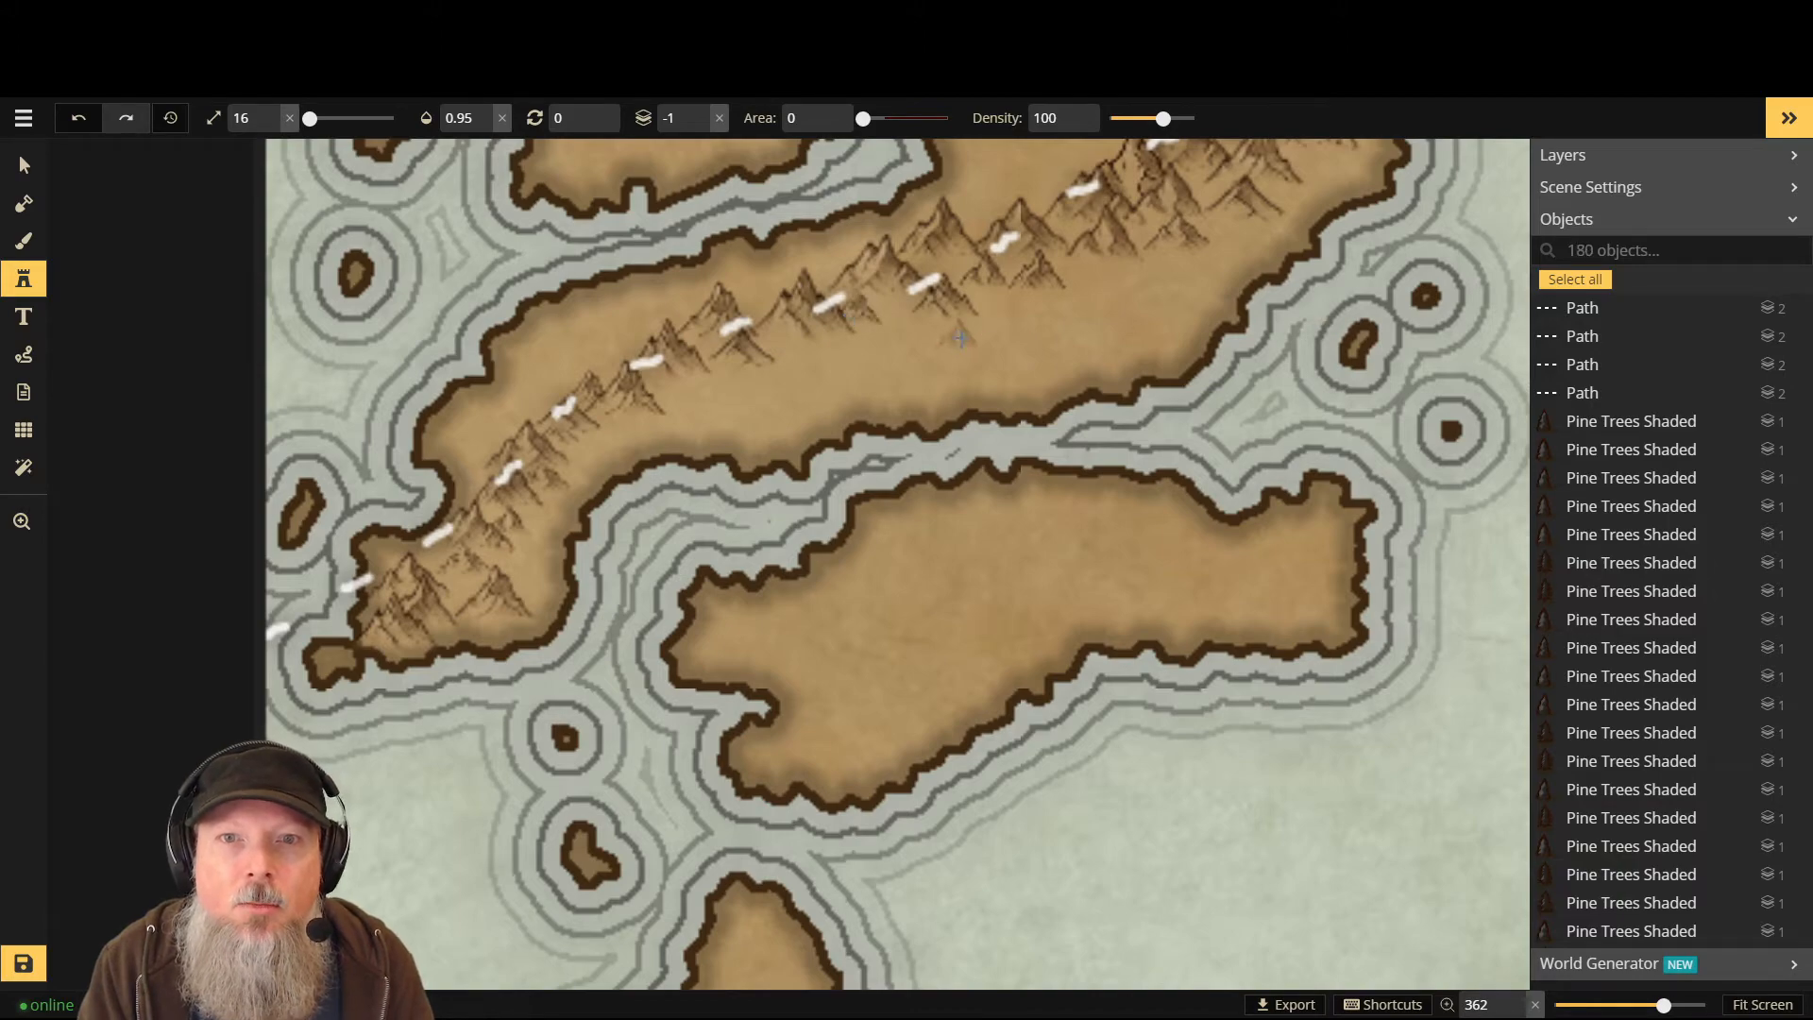
scroll(1105, 187, down, 4)
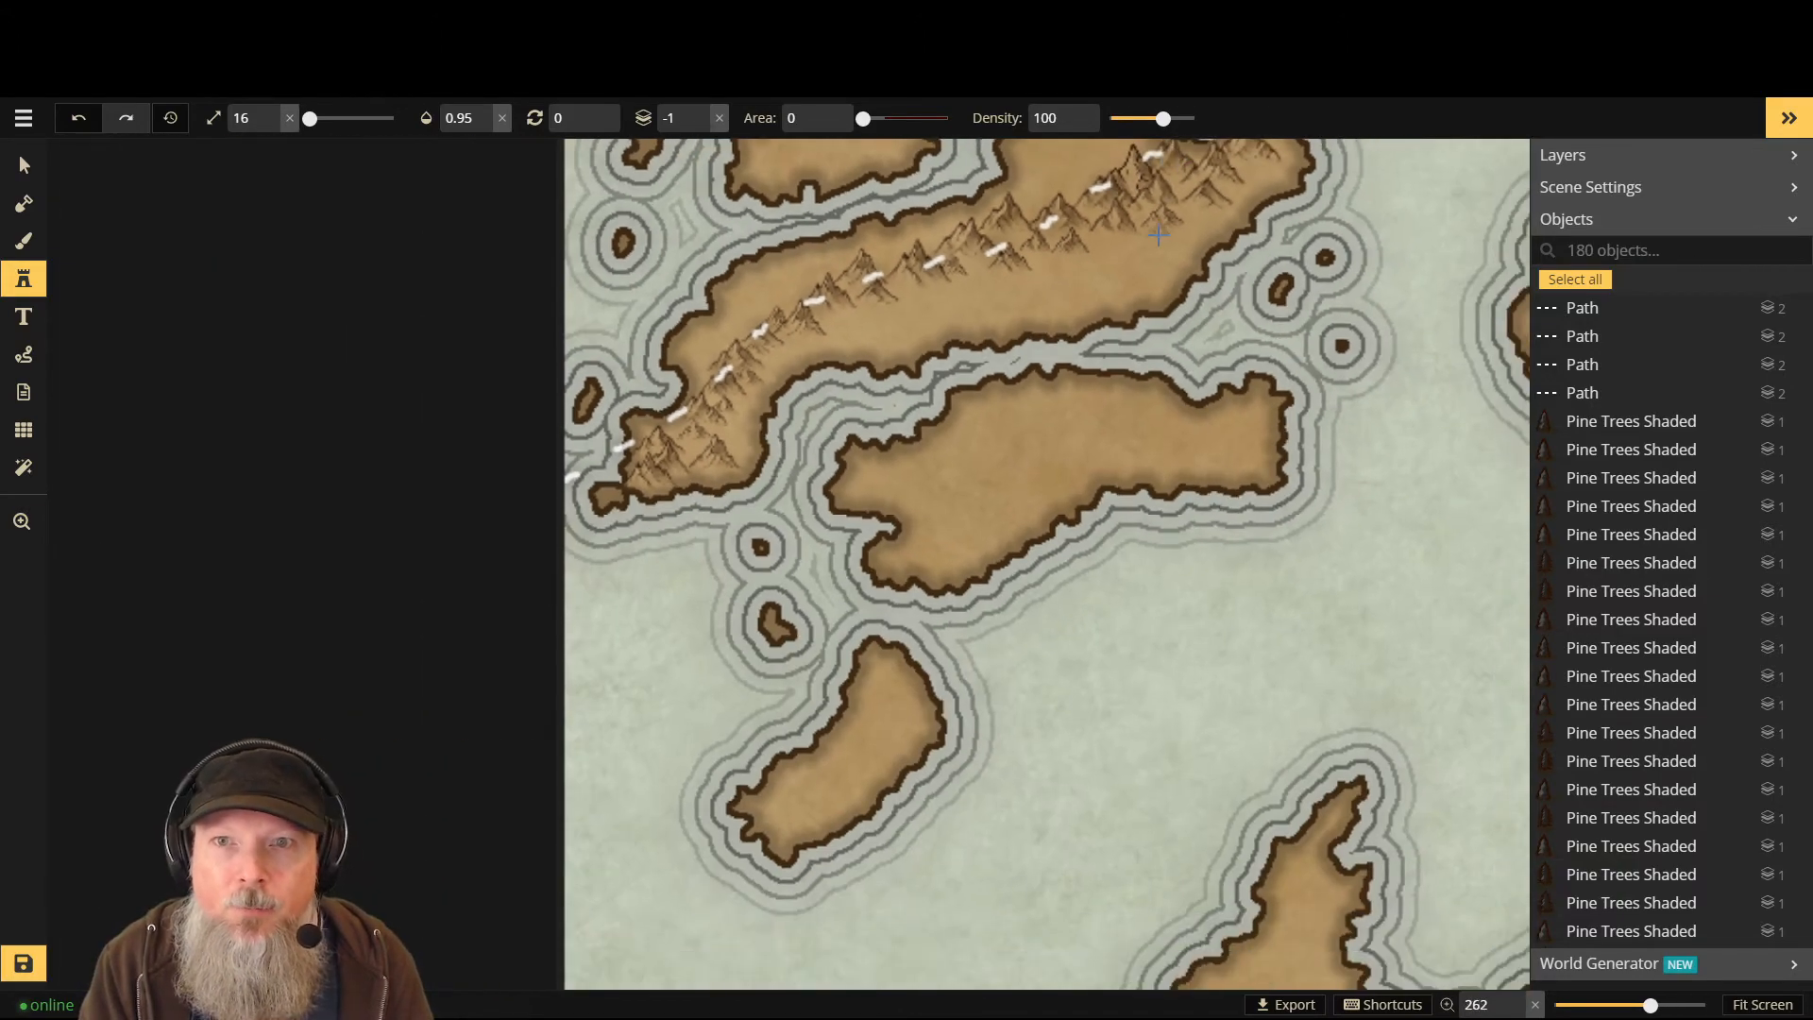
- Zoom to the range's east end and place two size-23 mountains on layer 0
scroll(1237, 251, down, 3)
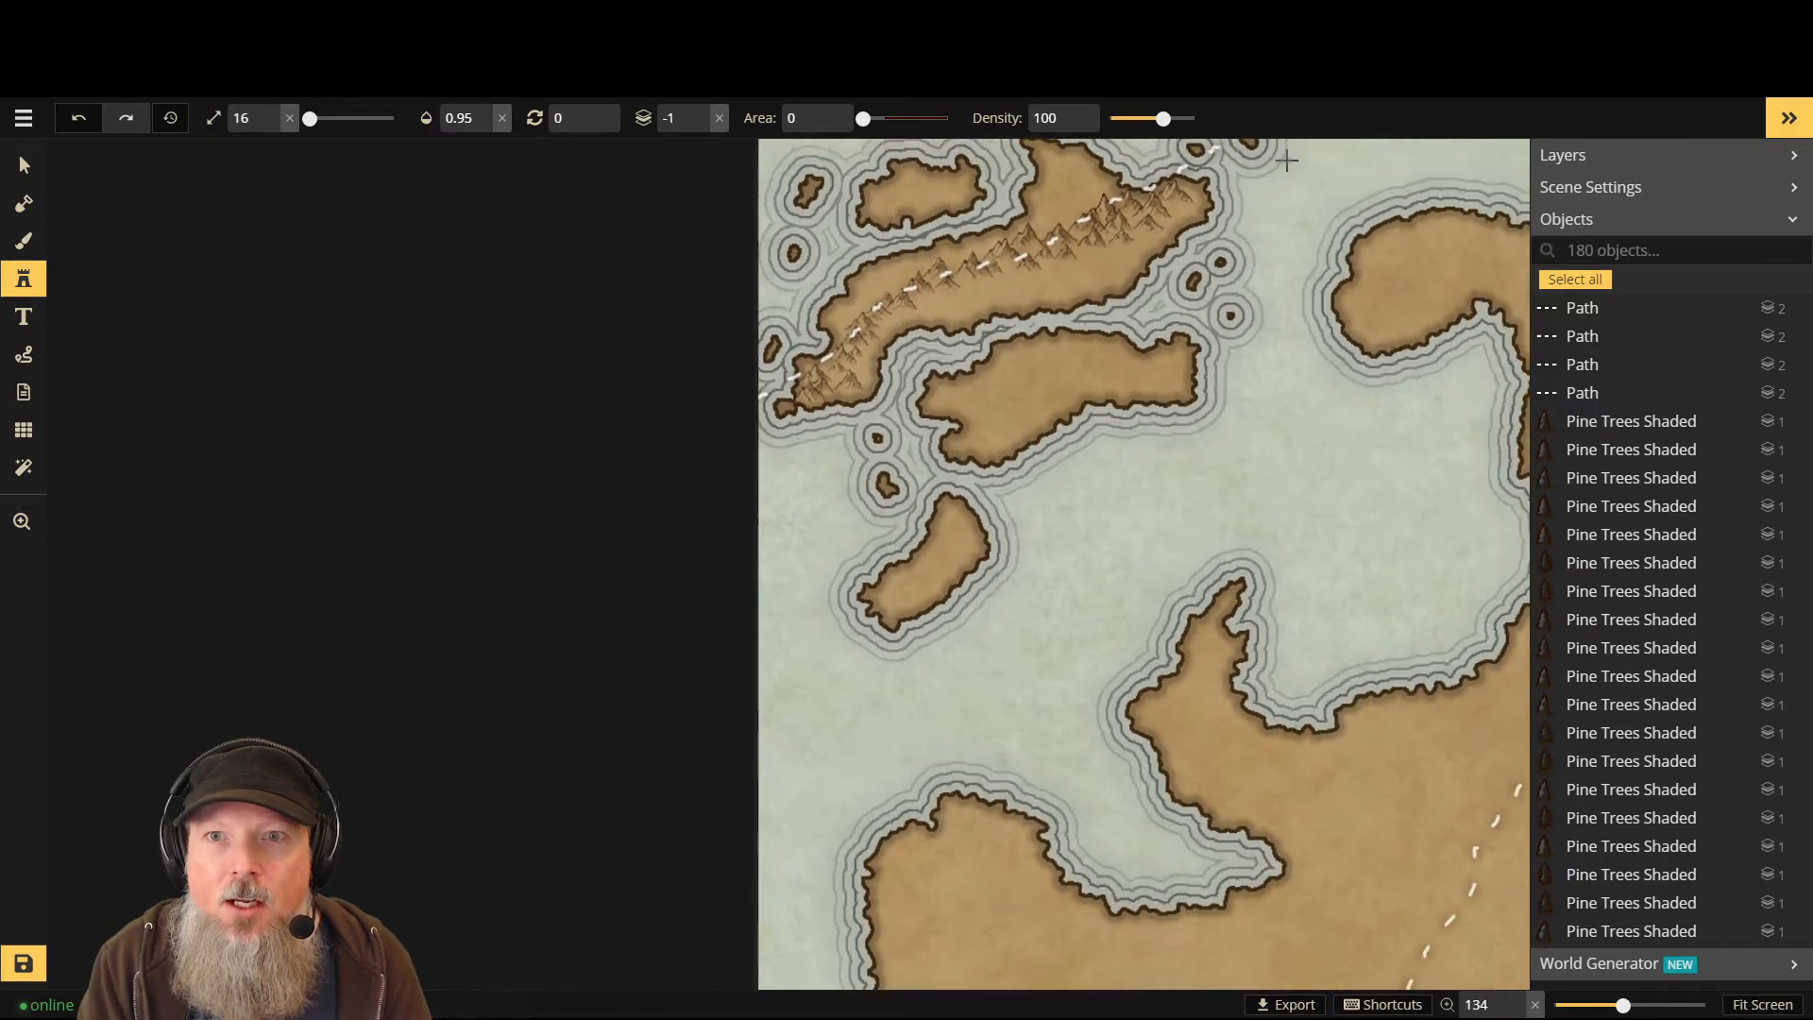
scroll(1265, 210, down, 2)
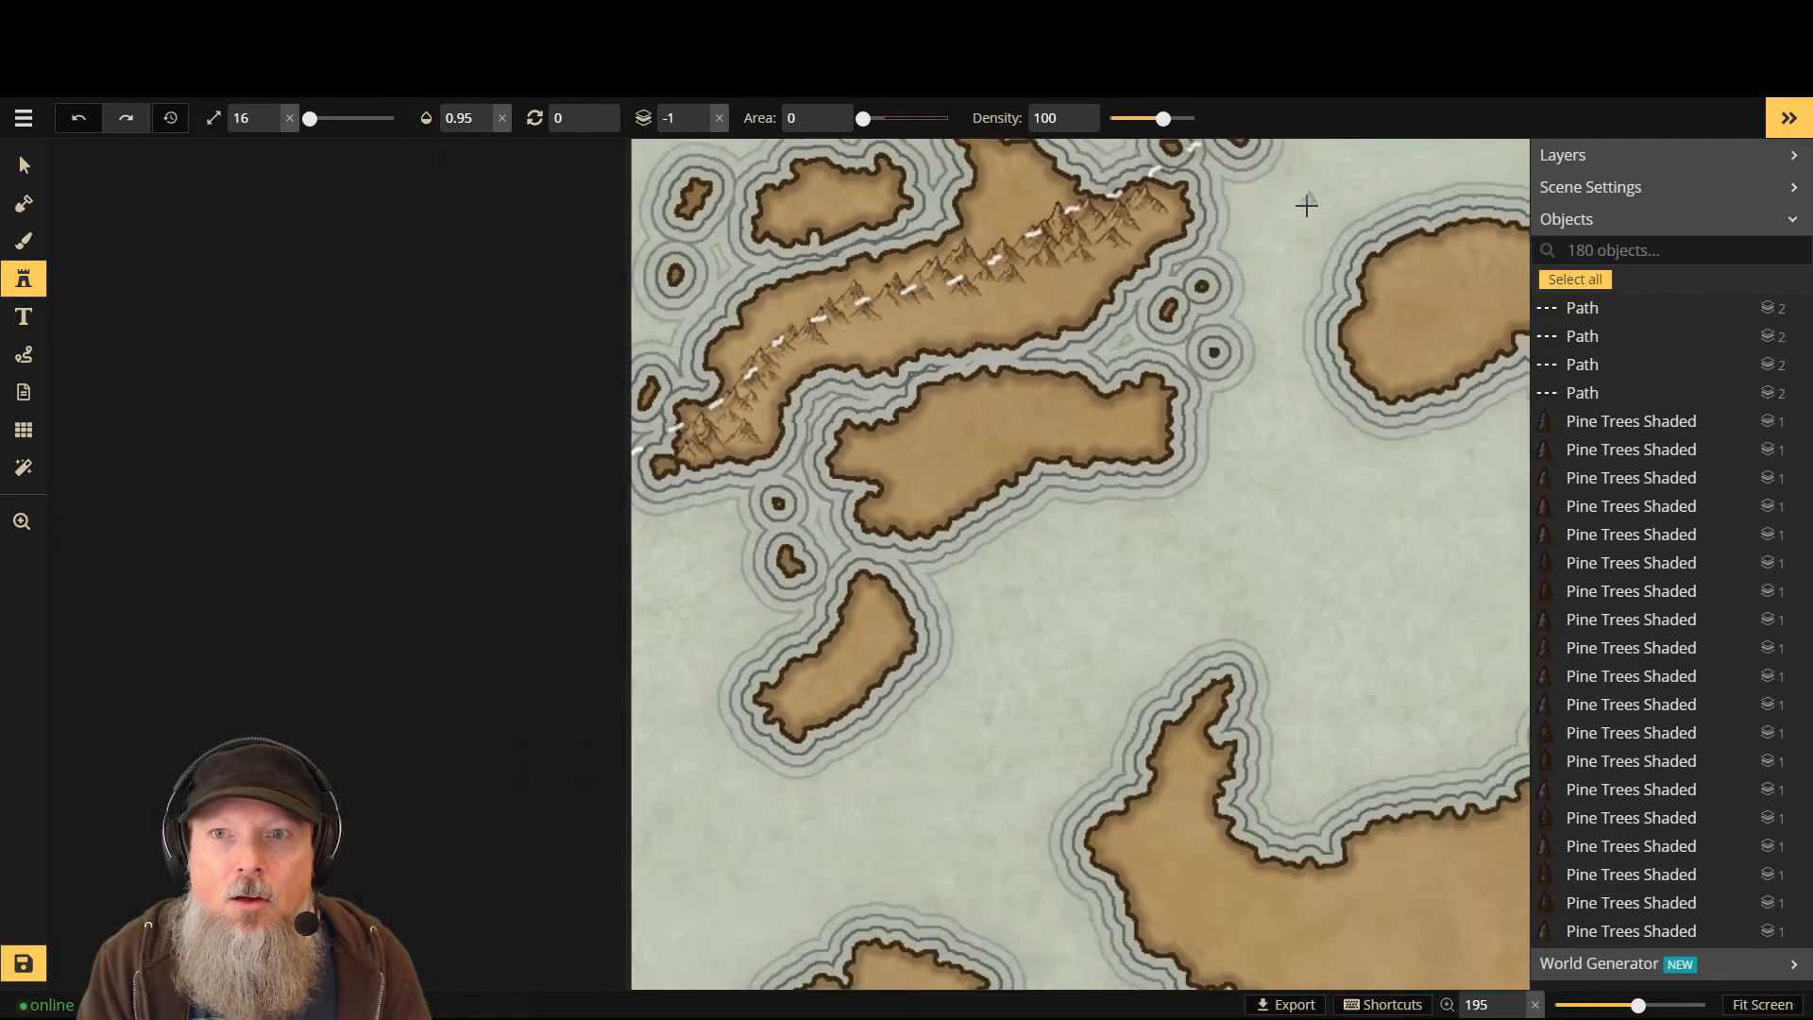
scroll(1330, 210, down, 4)
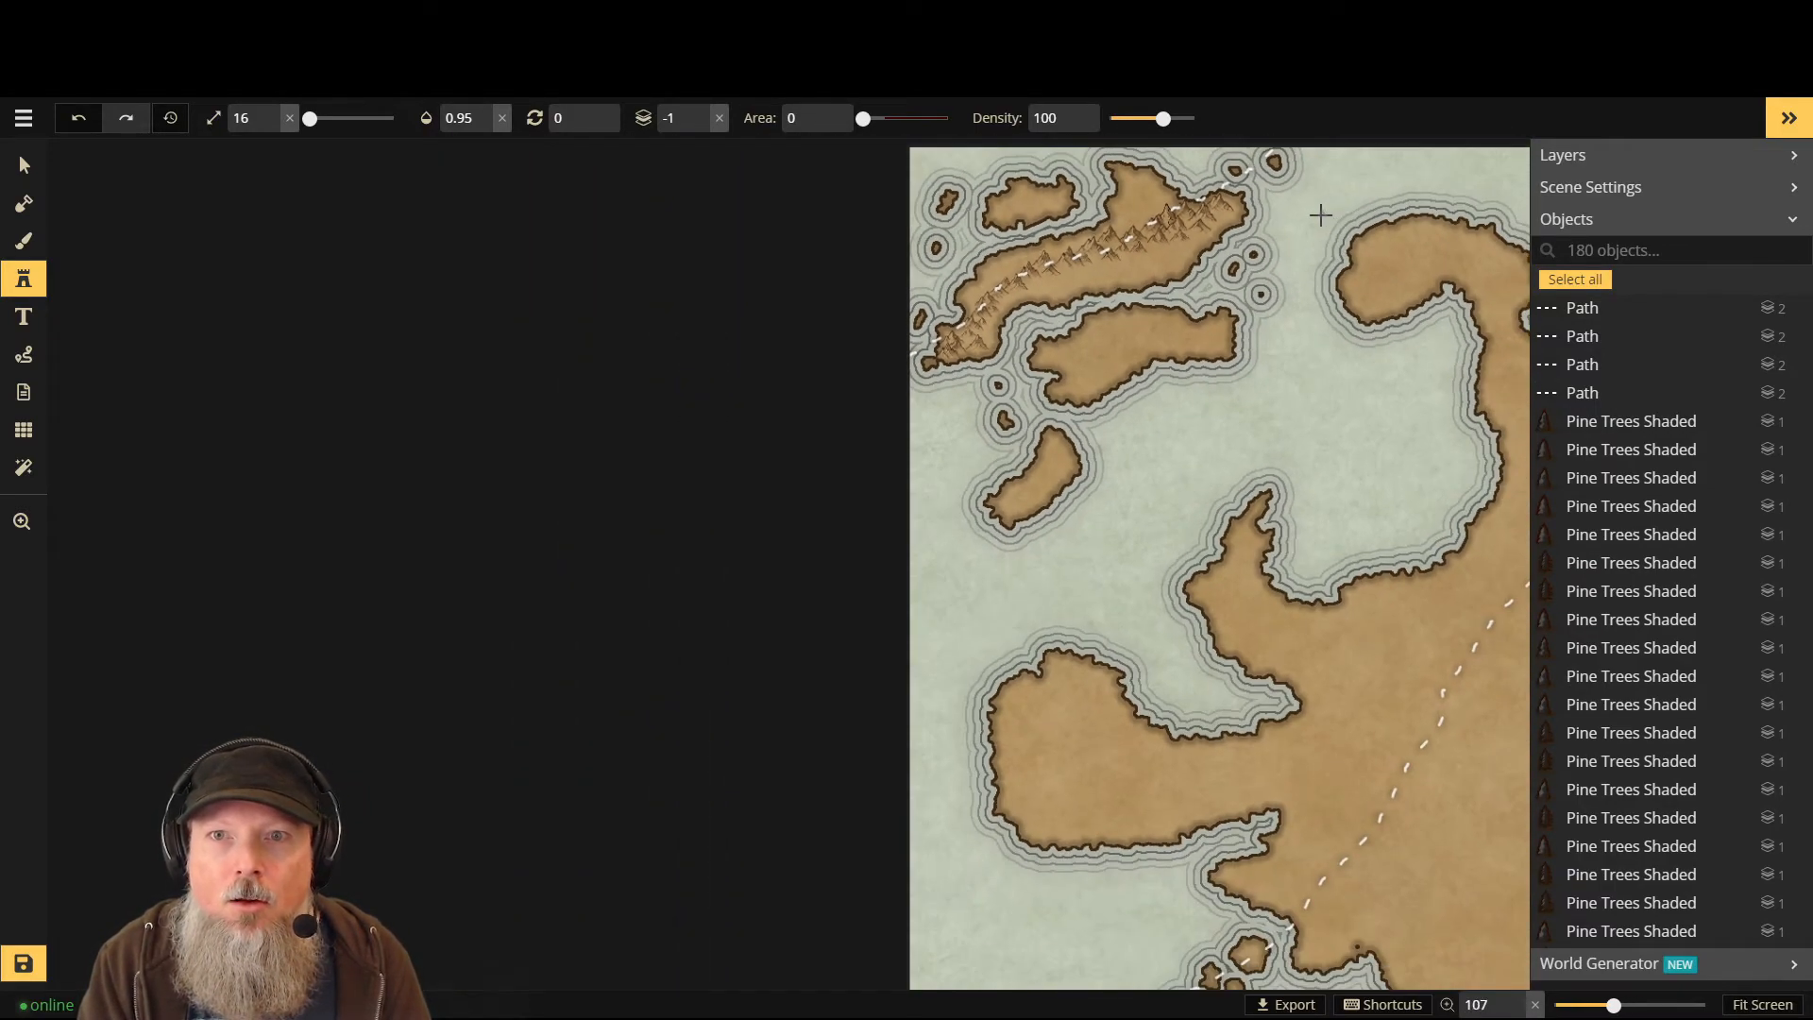
scroll(1167, 189, up, 6)
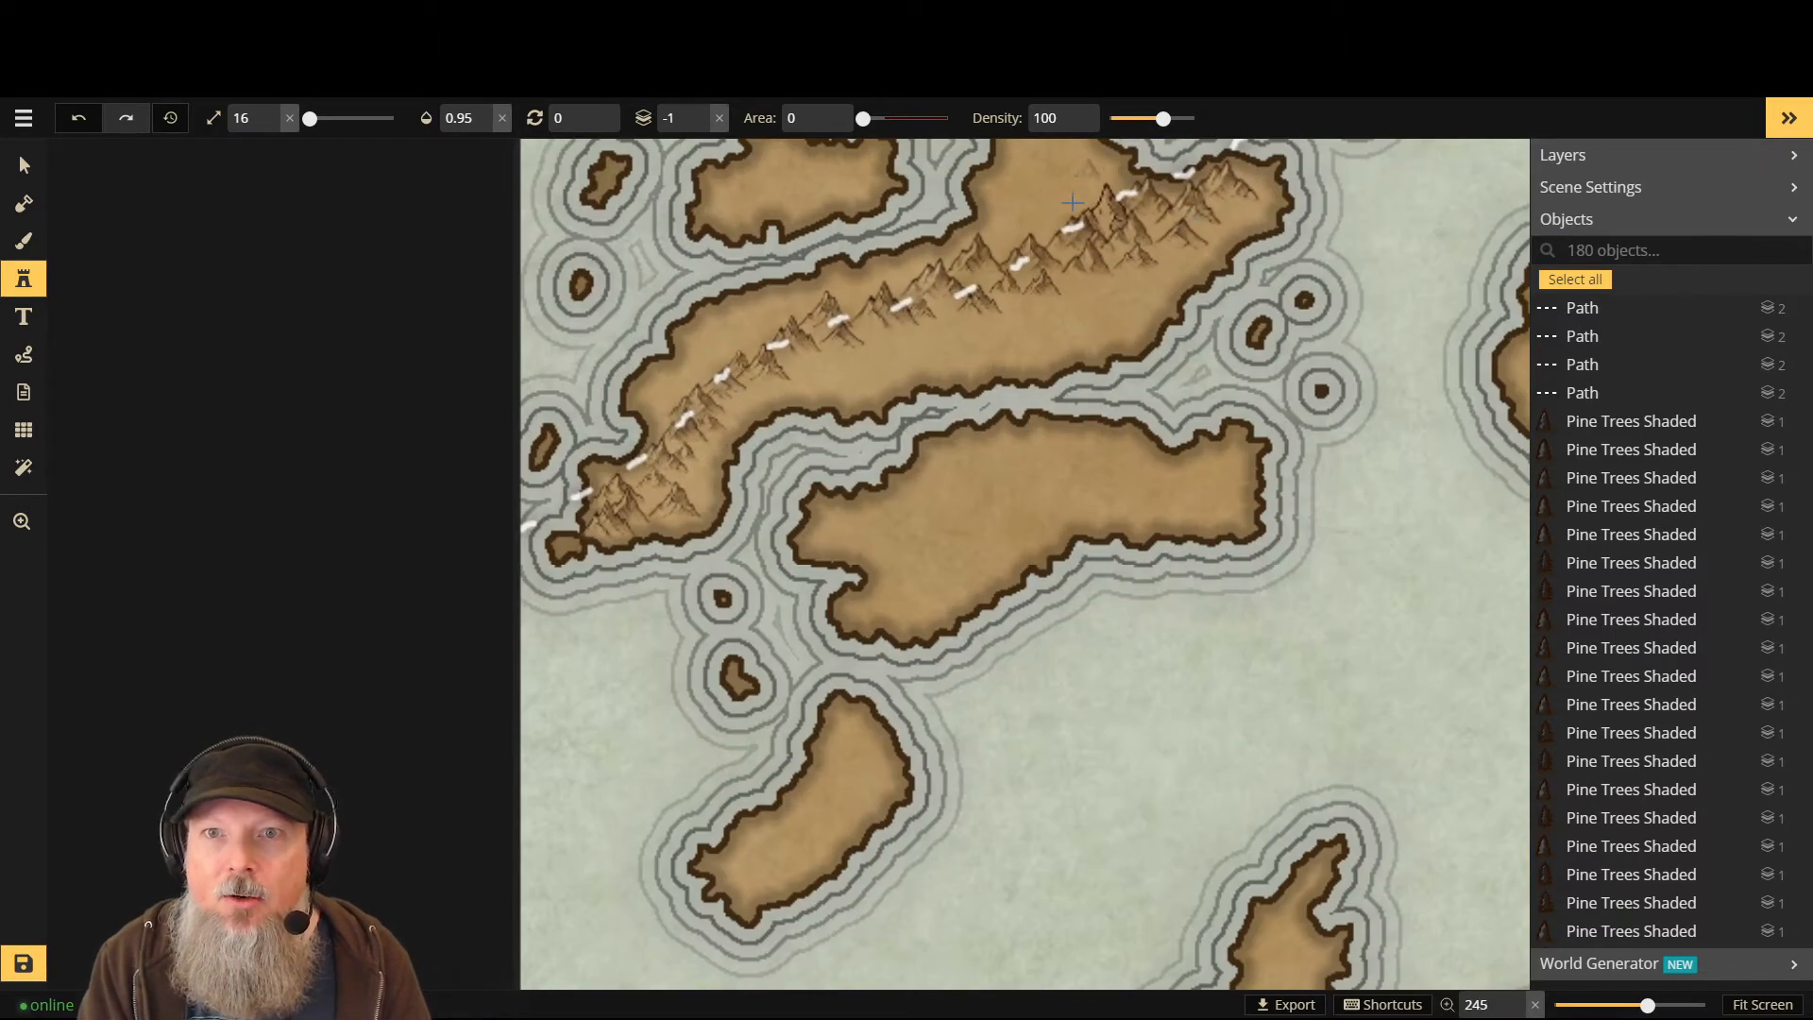
scroll(1189, 210, down, 4)
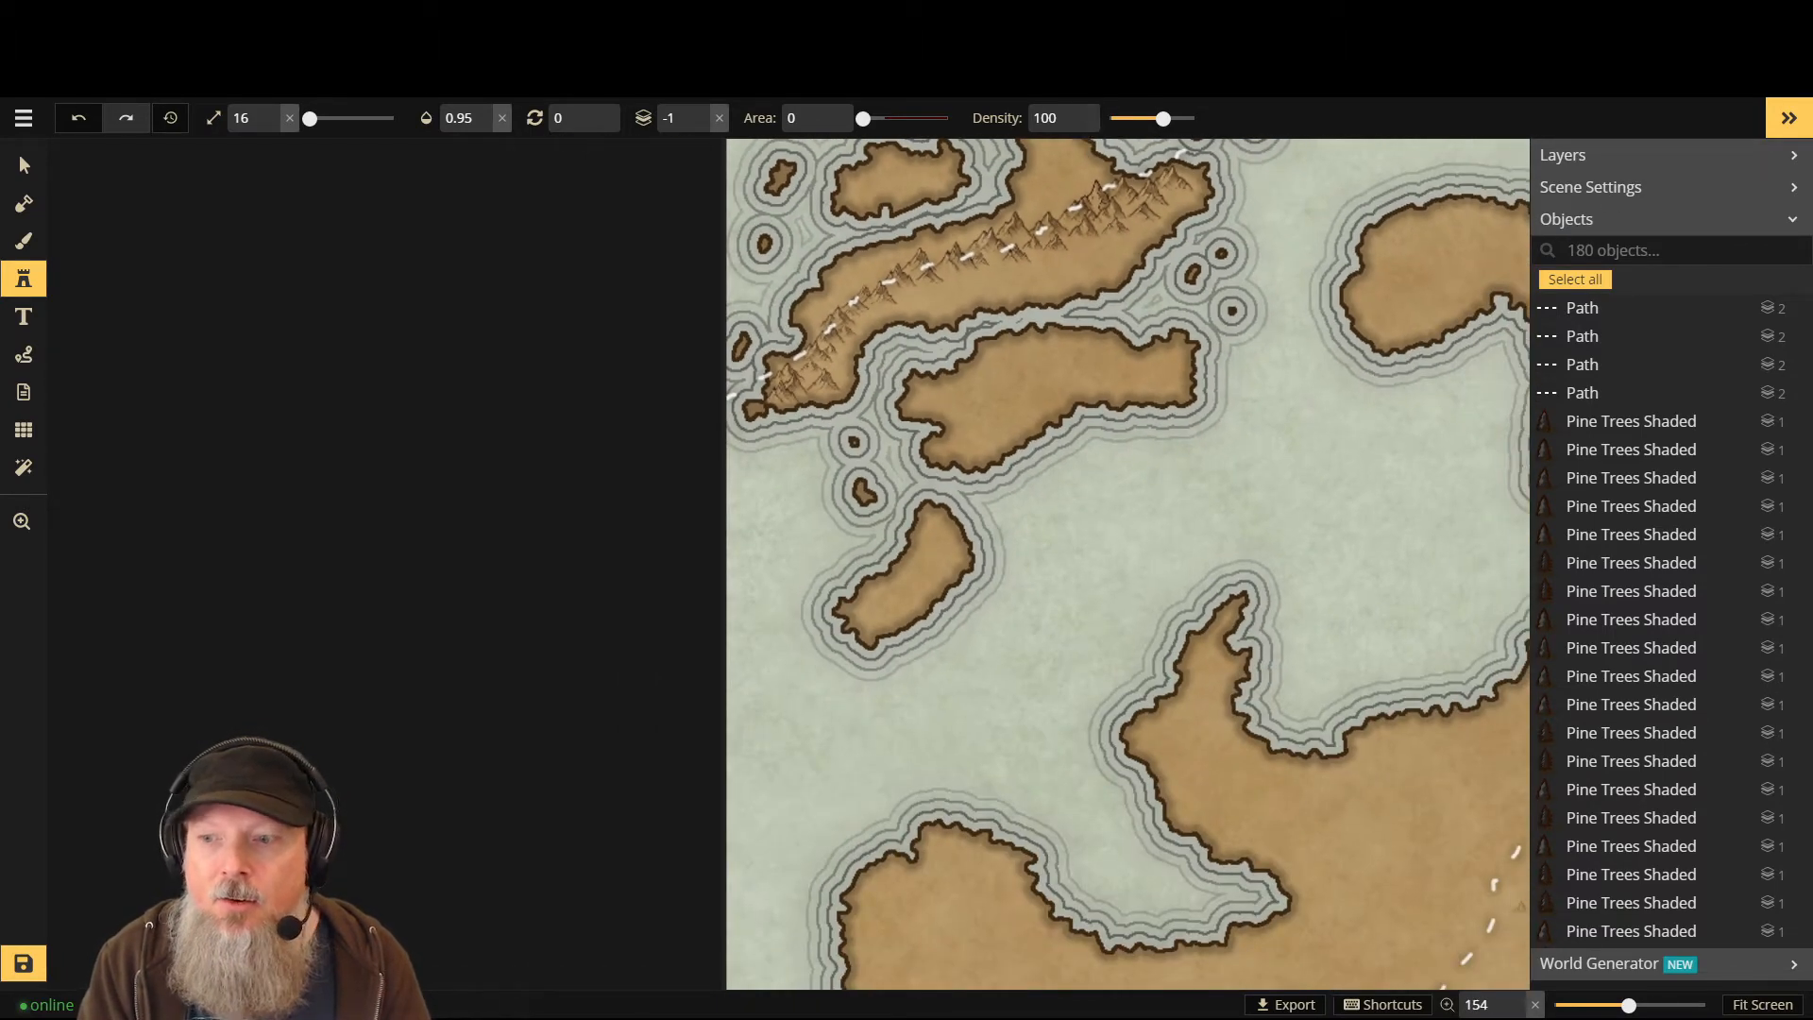
click(1762, 1004)
scroll(254, 185, up, 8)
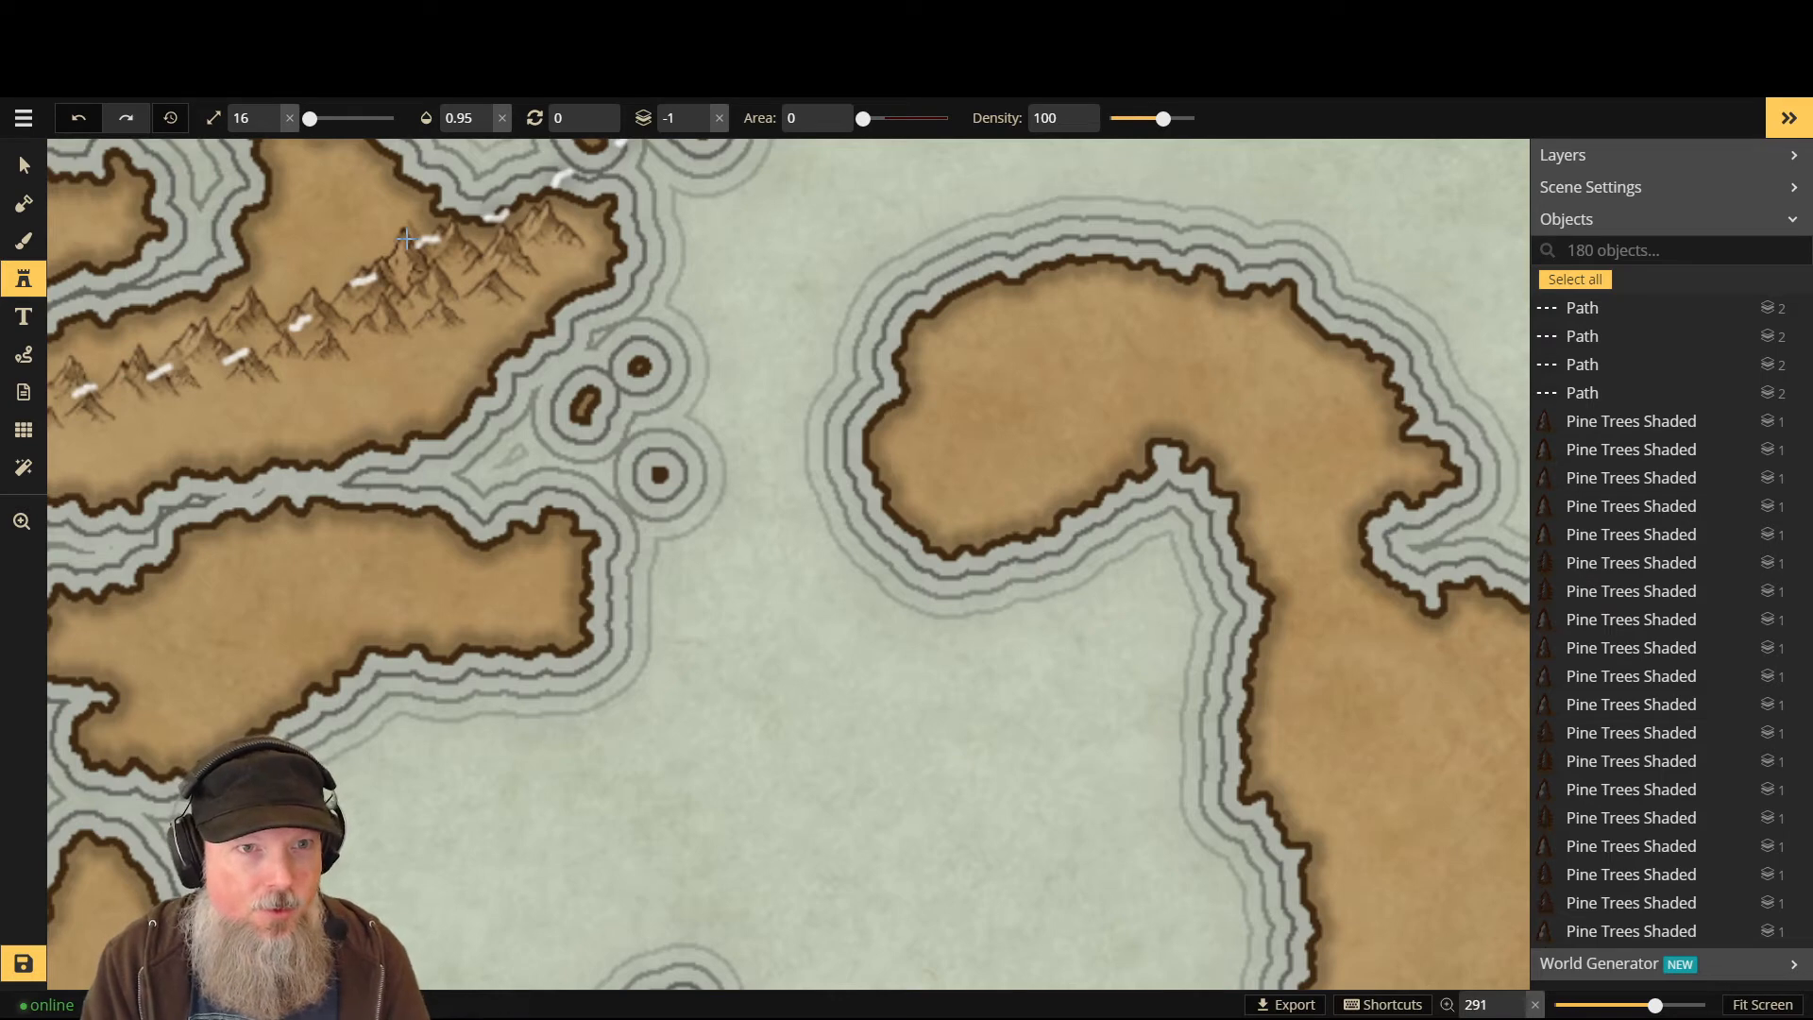
scroll(309, 192, down, 2)
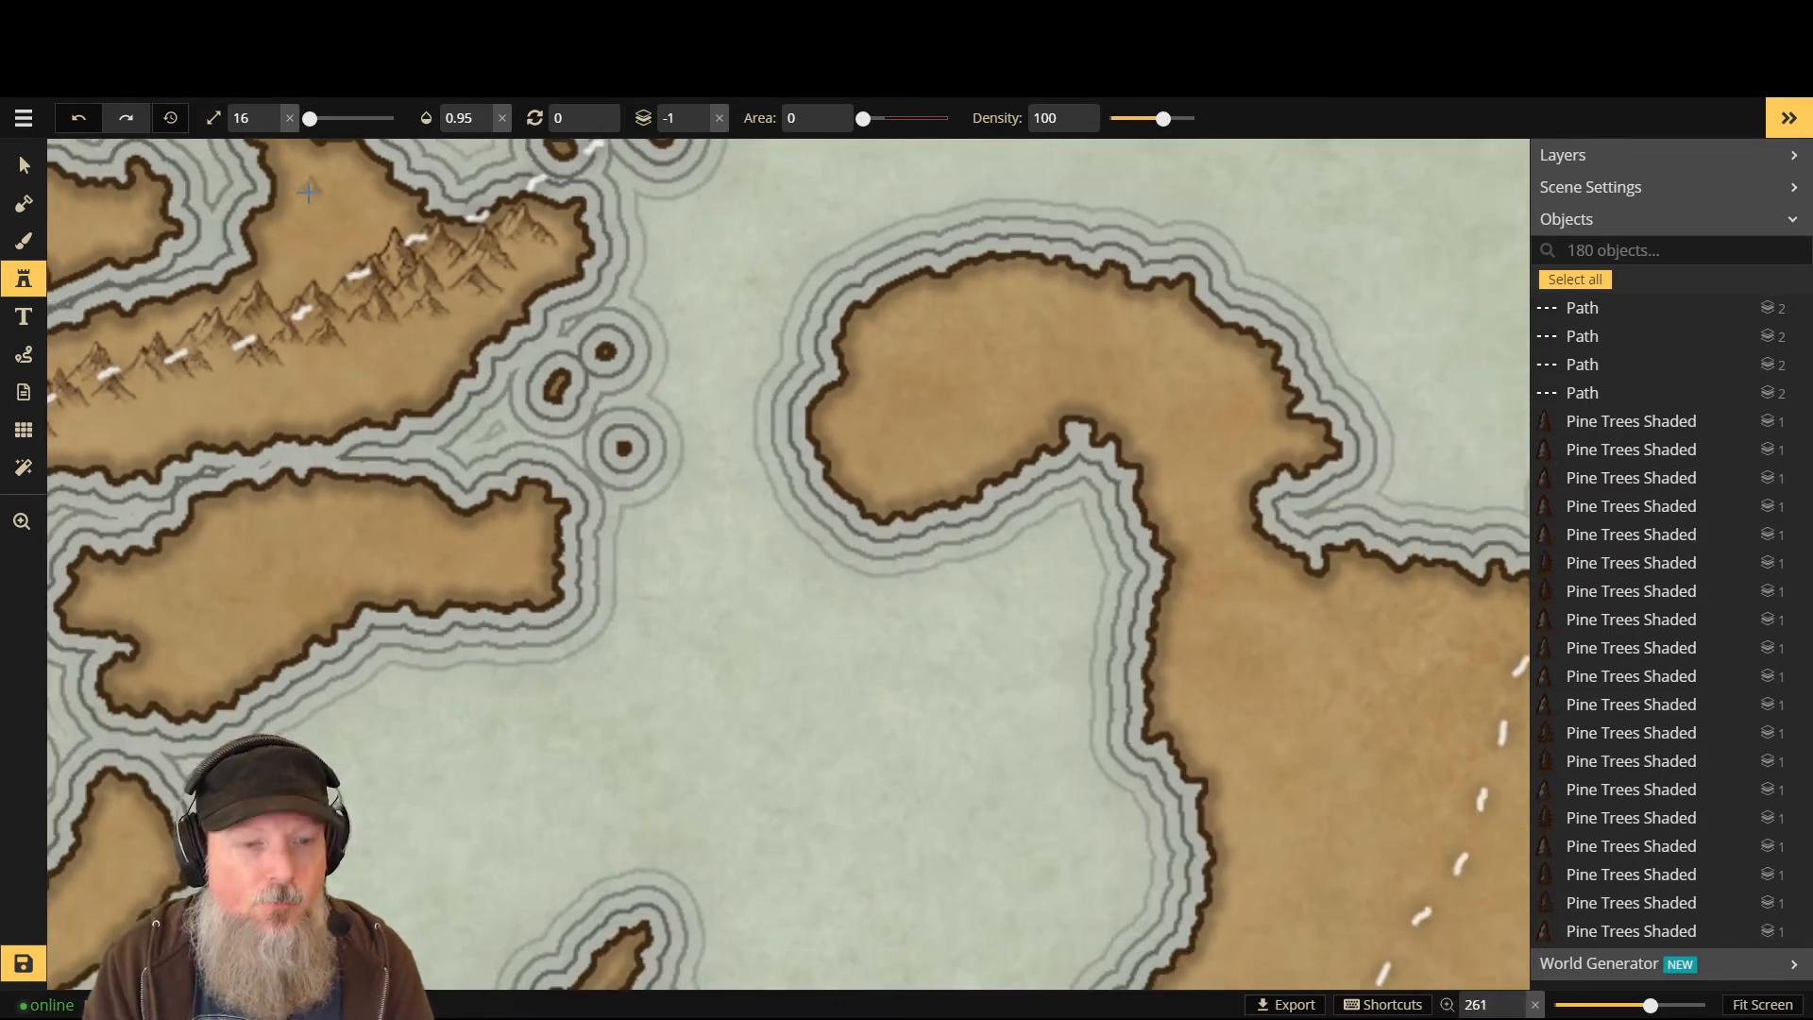
key(Up)
key(Up)
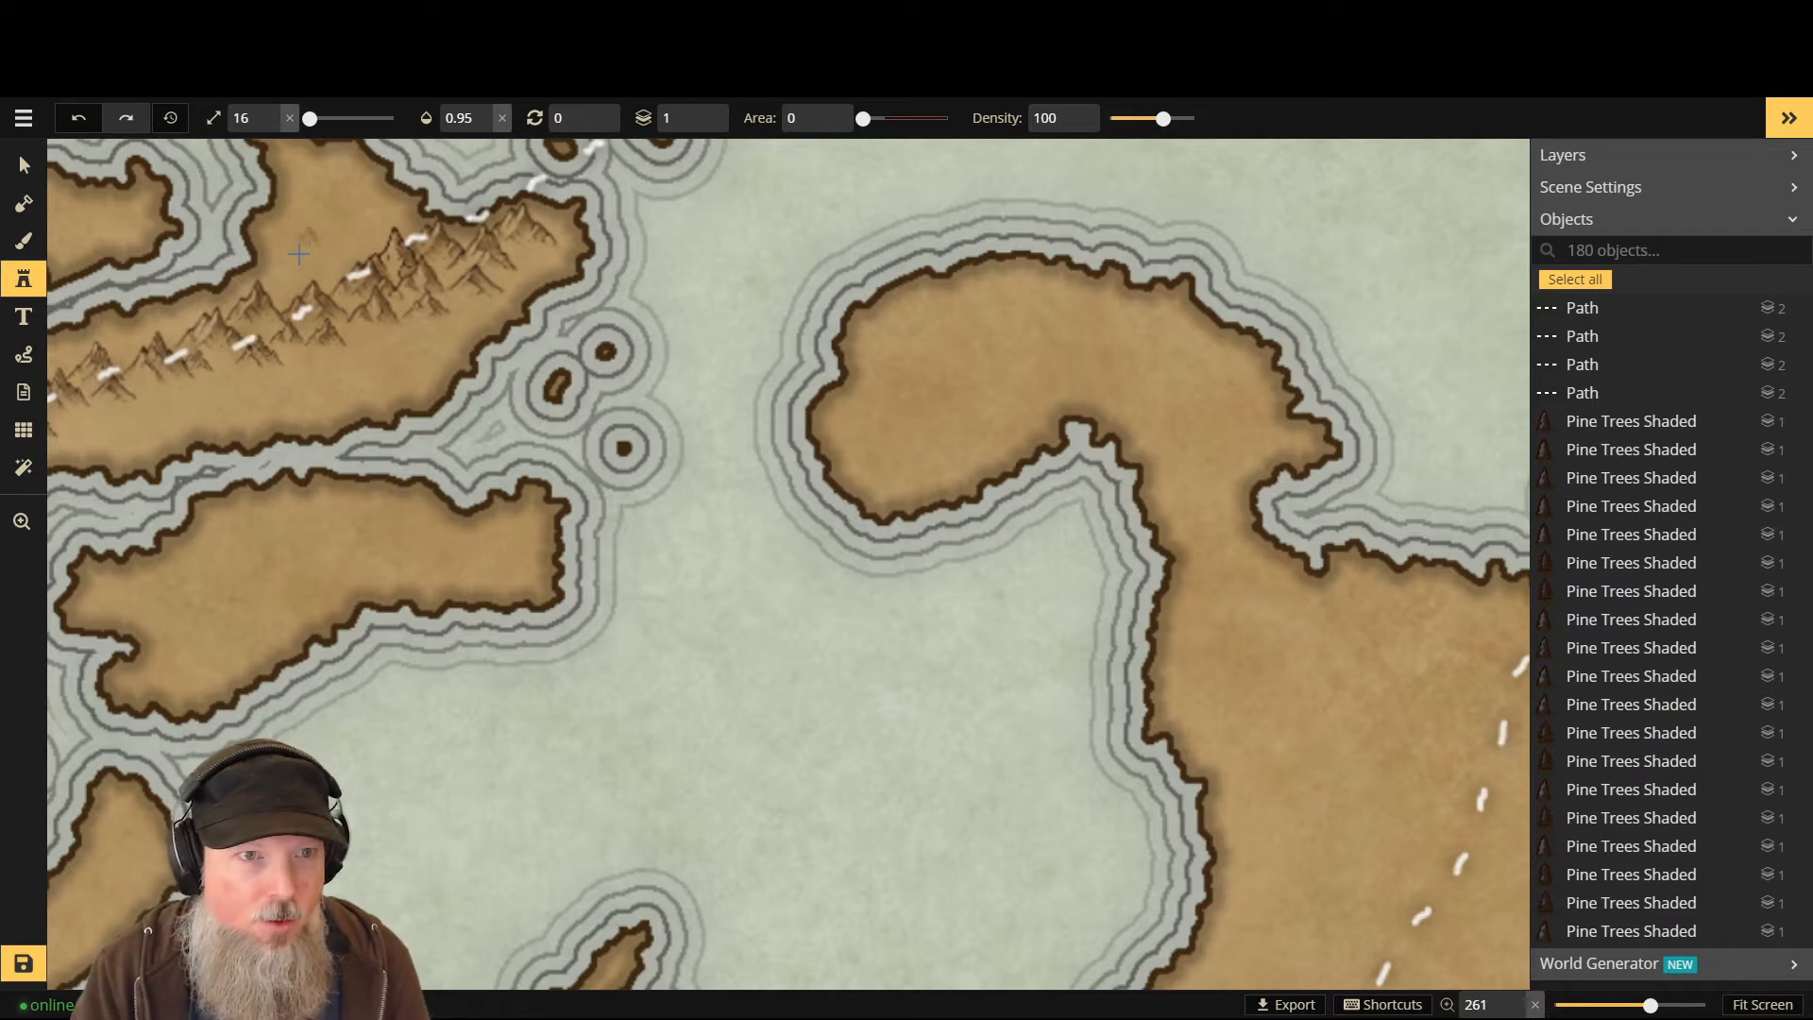
key(Down)
scroll(304, 268, up, 2)
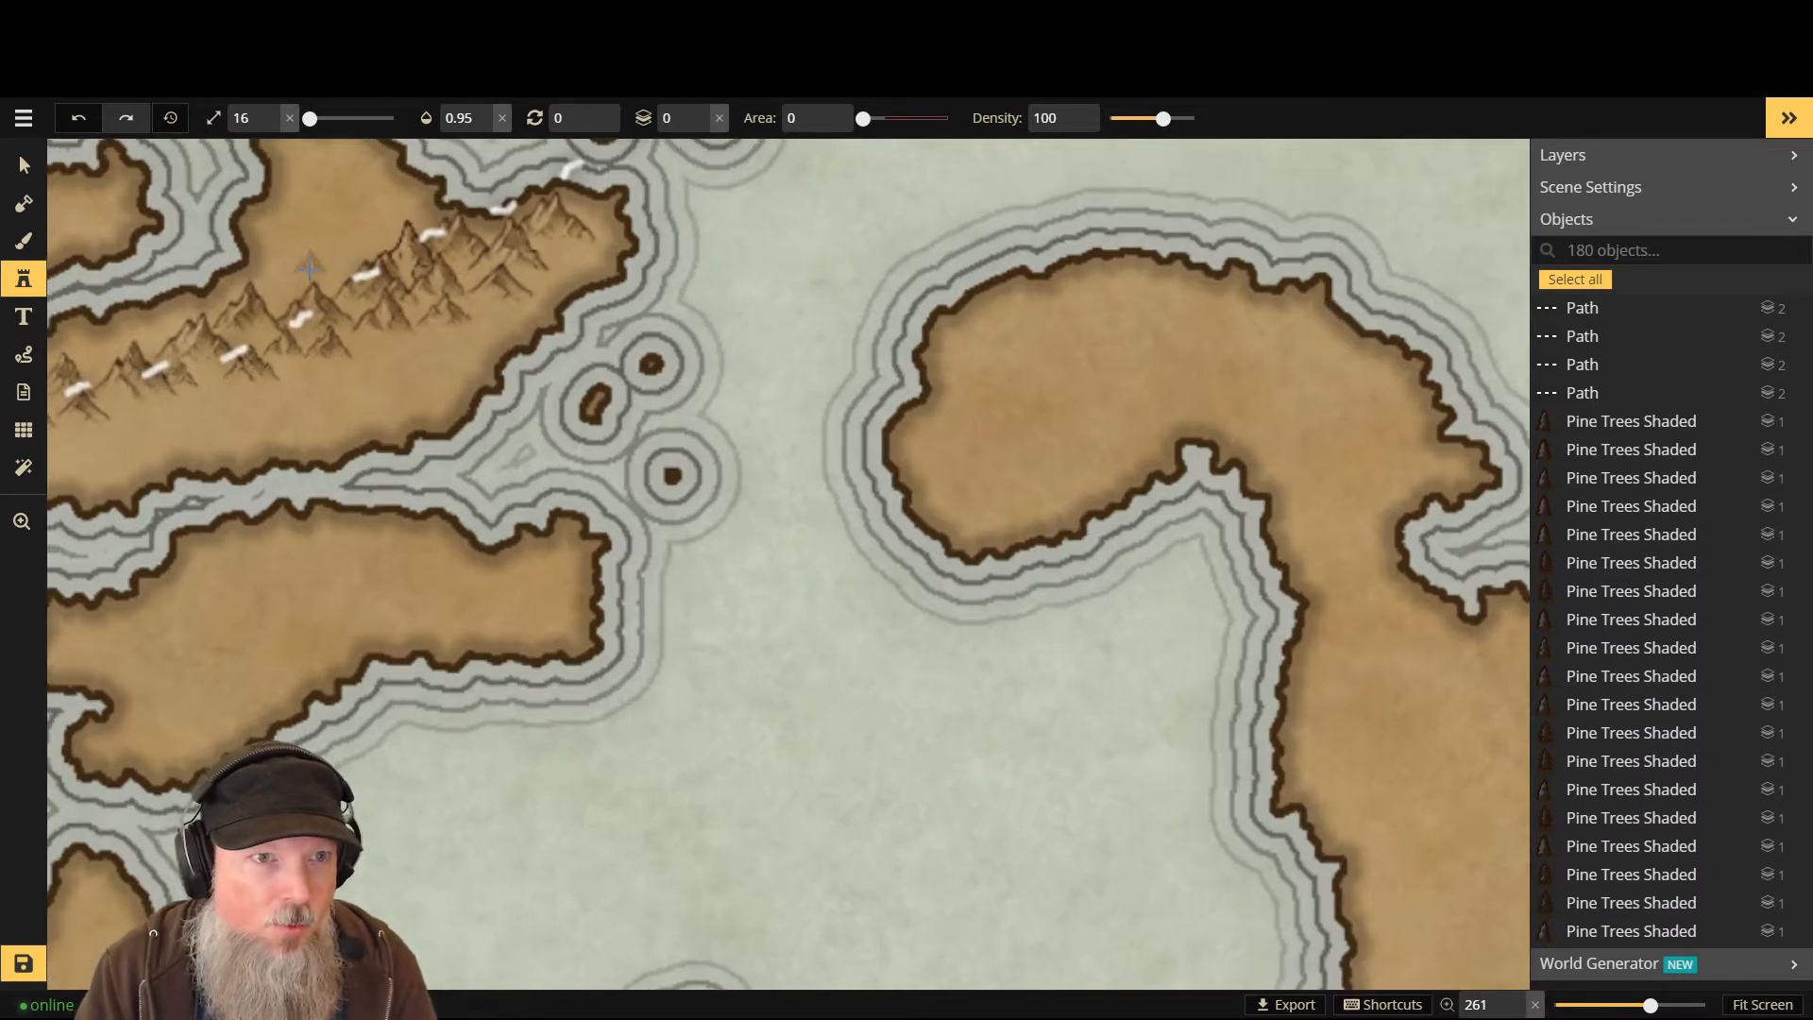
key(bracketright)
key(bracketright)
key(bracketright)
key(bracketright)
key(bracketright)
click(288, 276)
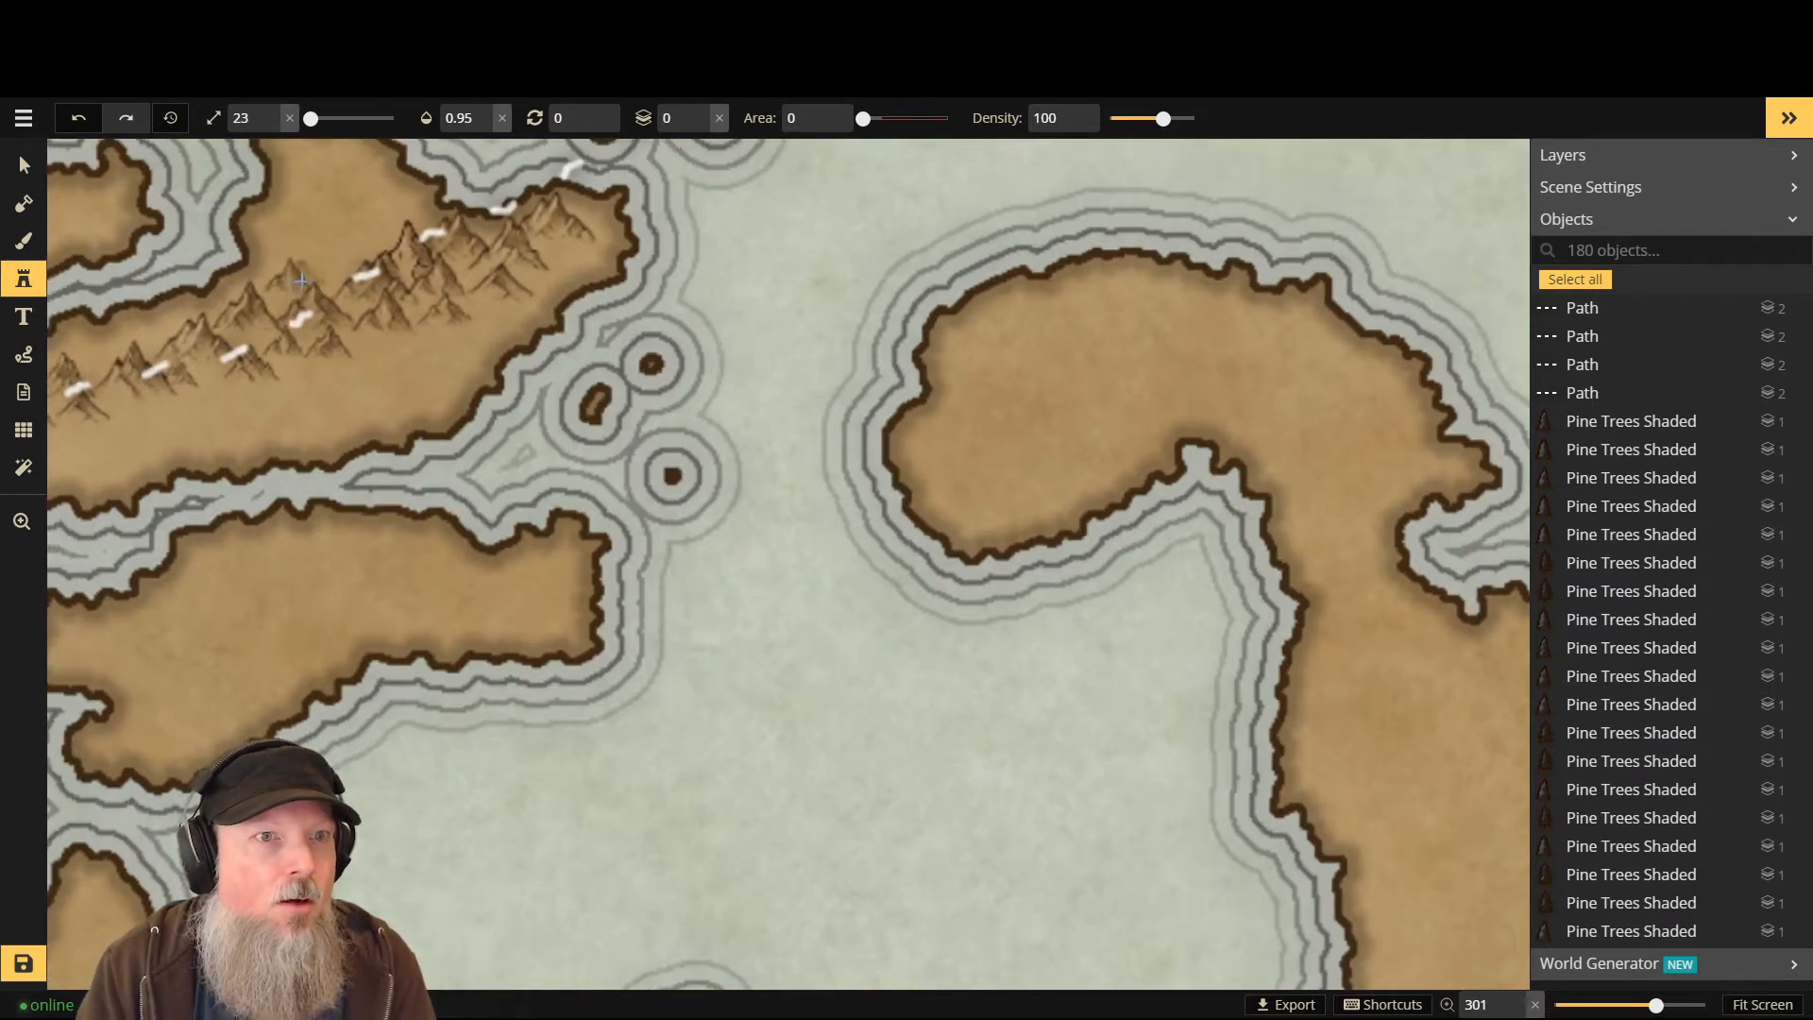
click(328, 261)
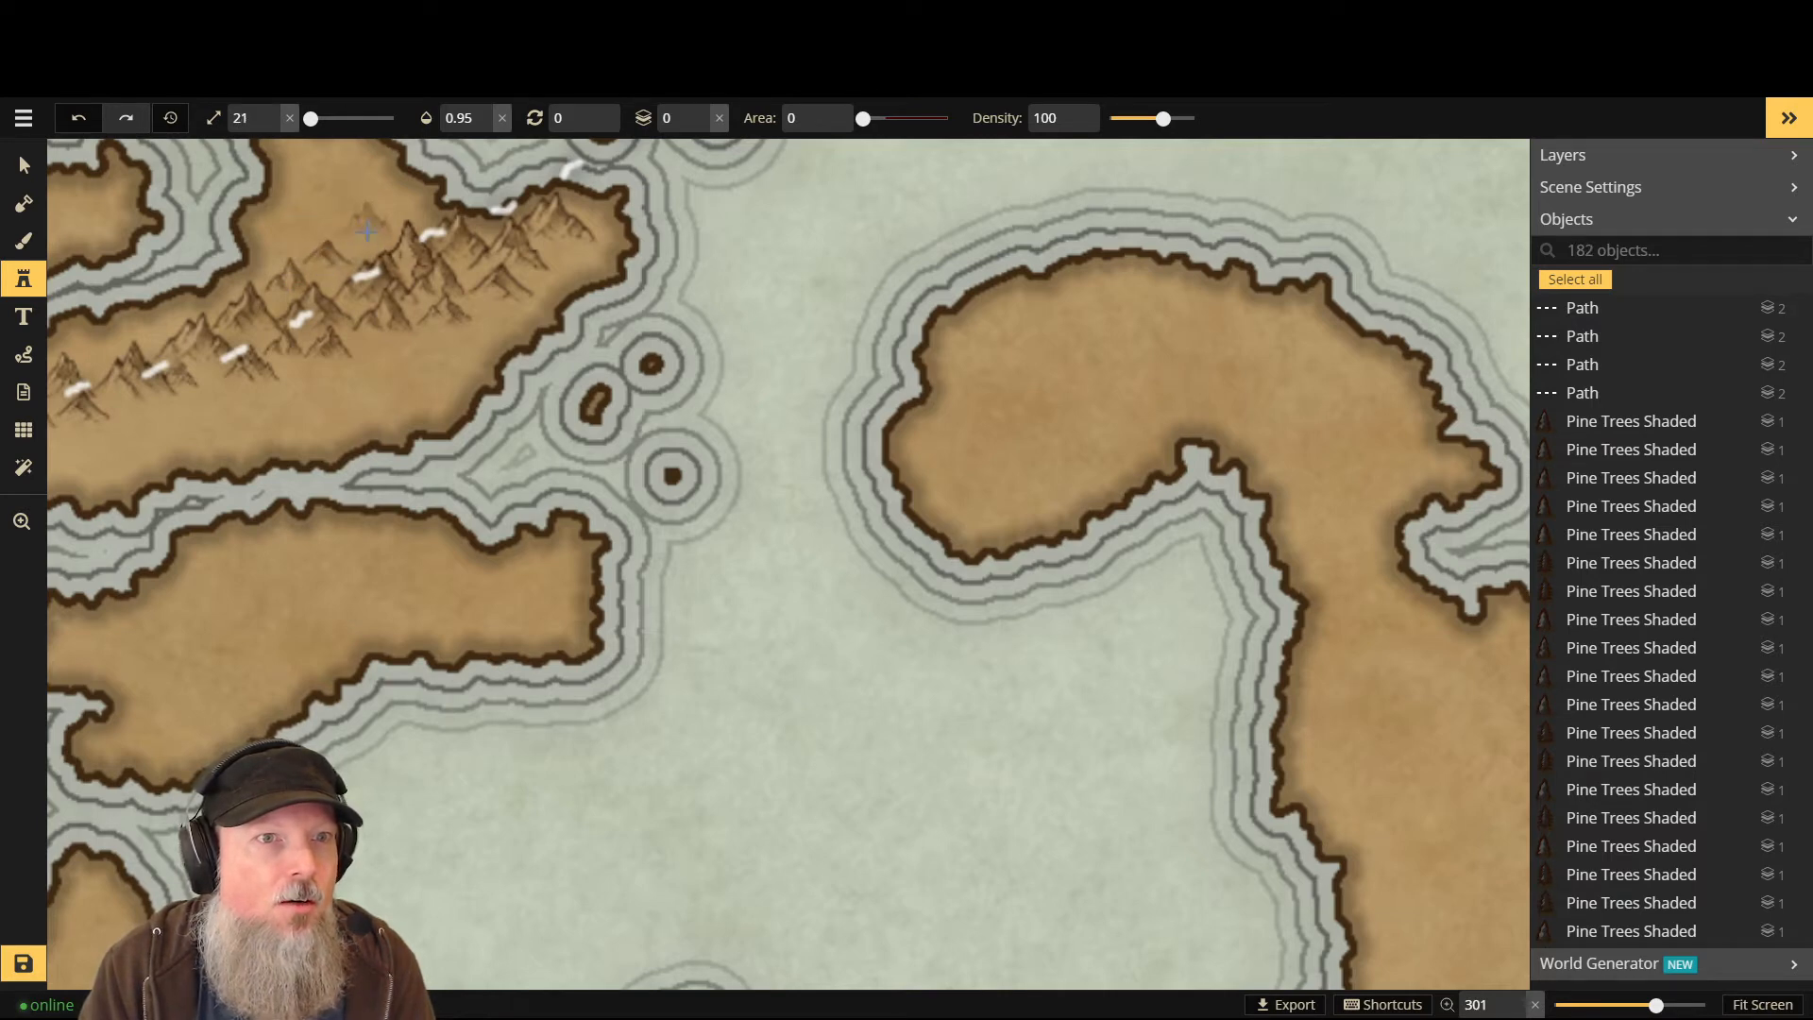
- Reduce the stamp to size 21 and place six mountain peaks along the range
key(bracketleft)
key(bracketleft)
click(284, 232)
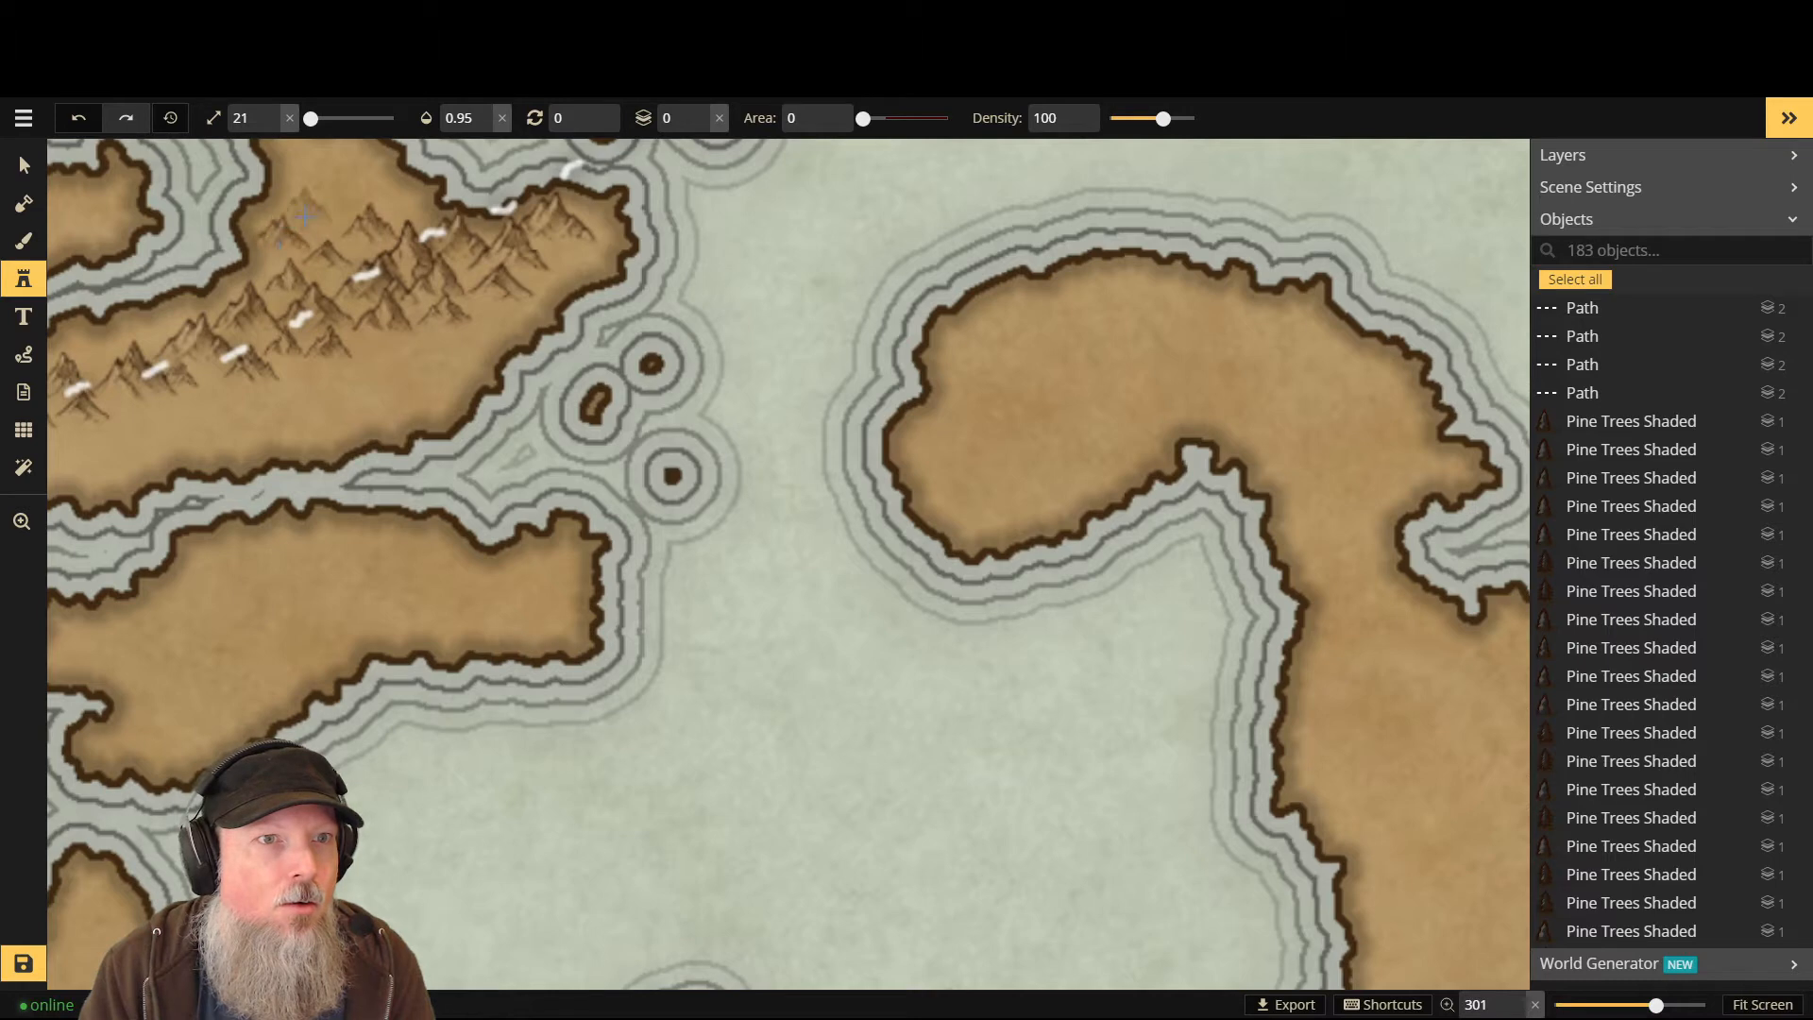
click(322, 212)
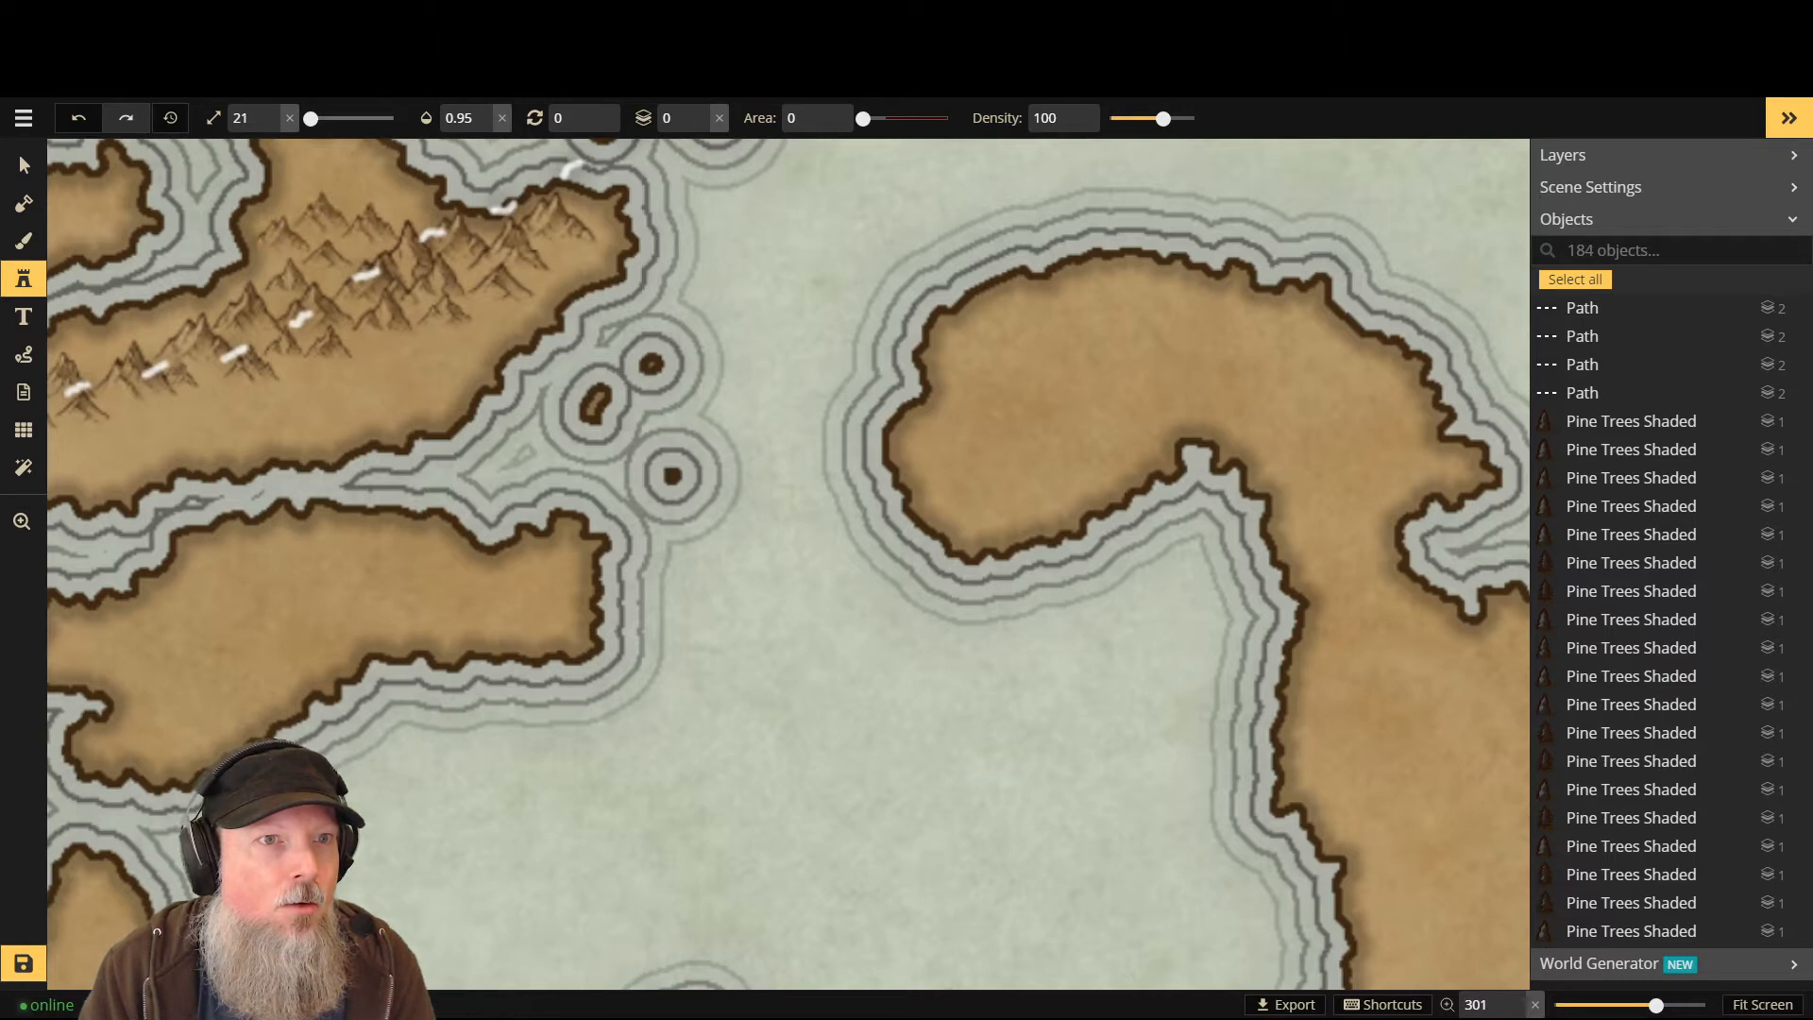
click(405, 204)
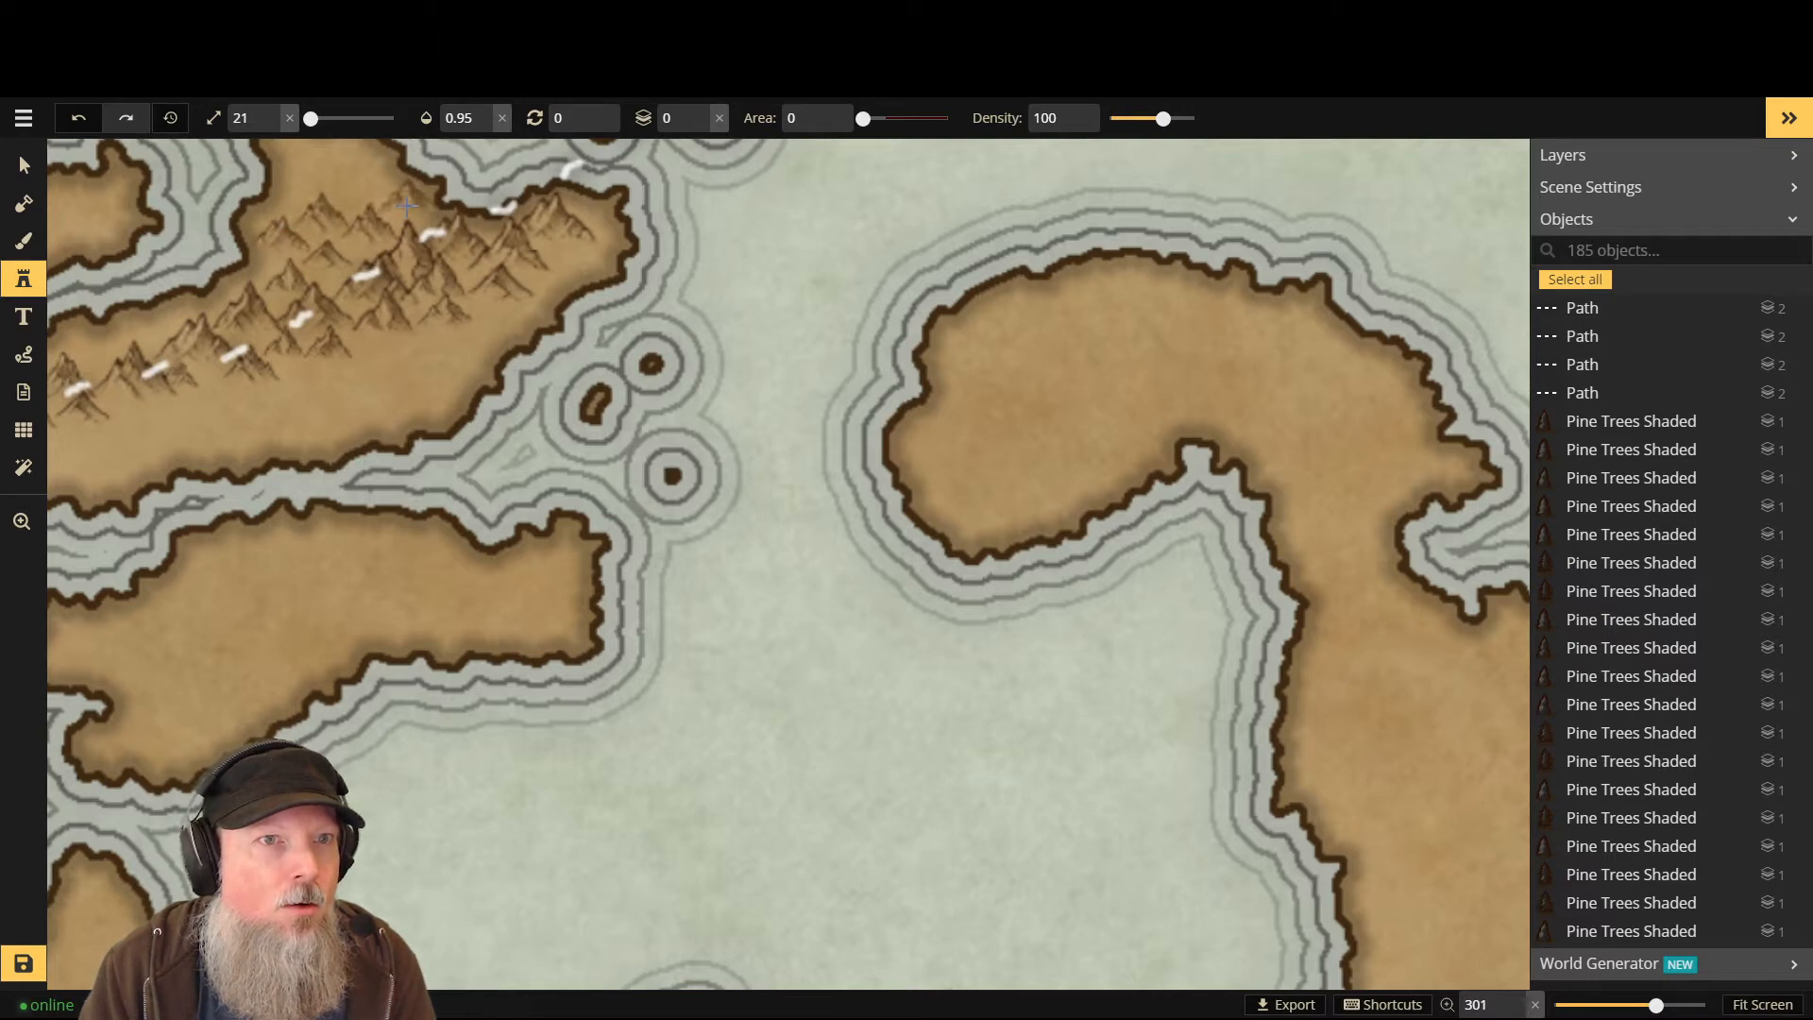
click(361, 193)
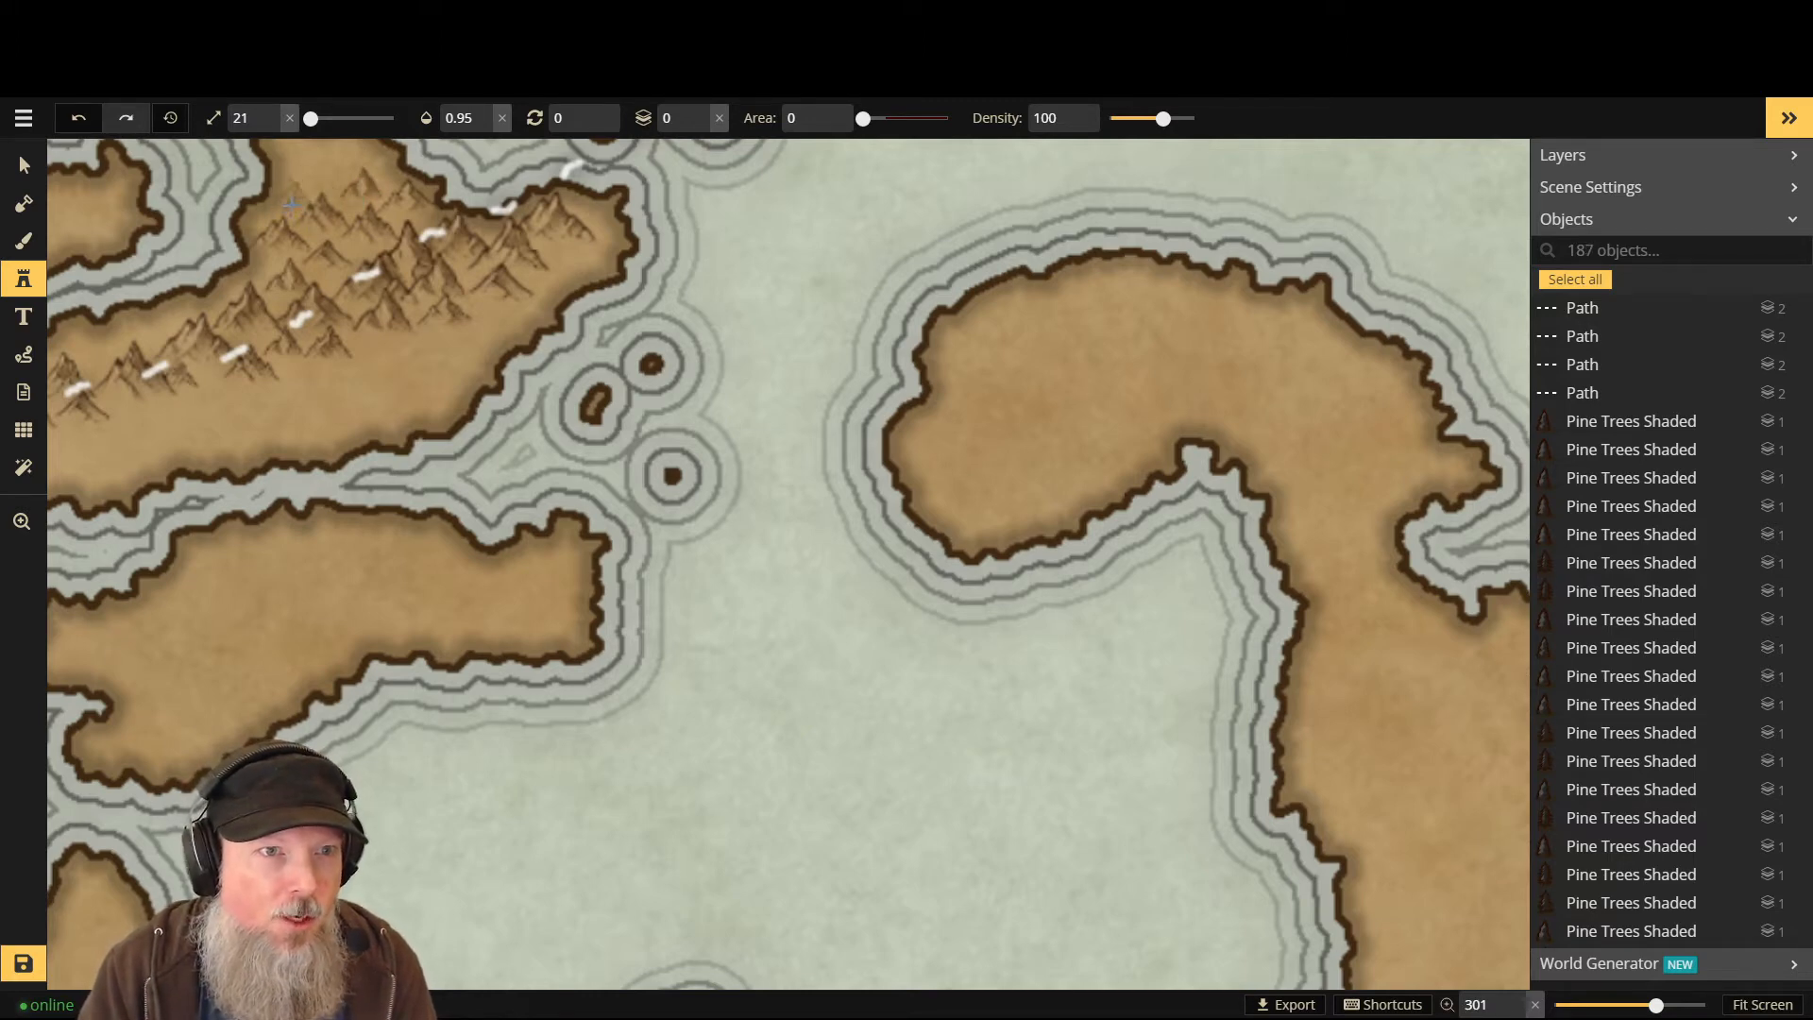
click(292, 203)
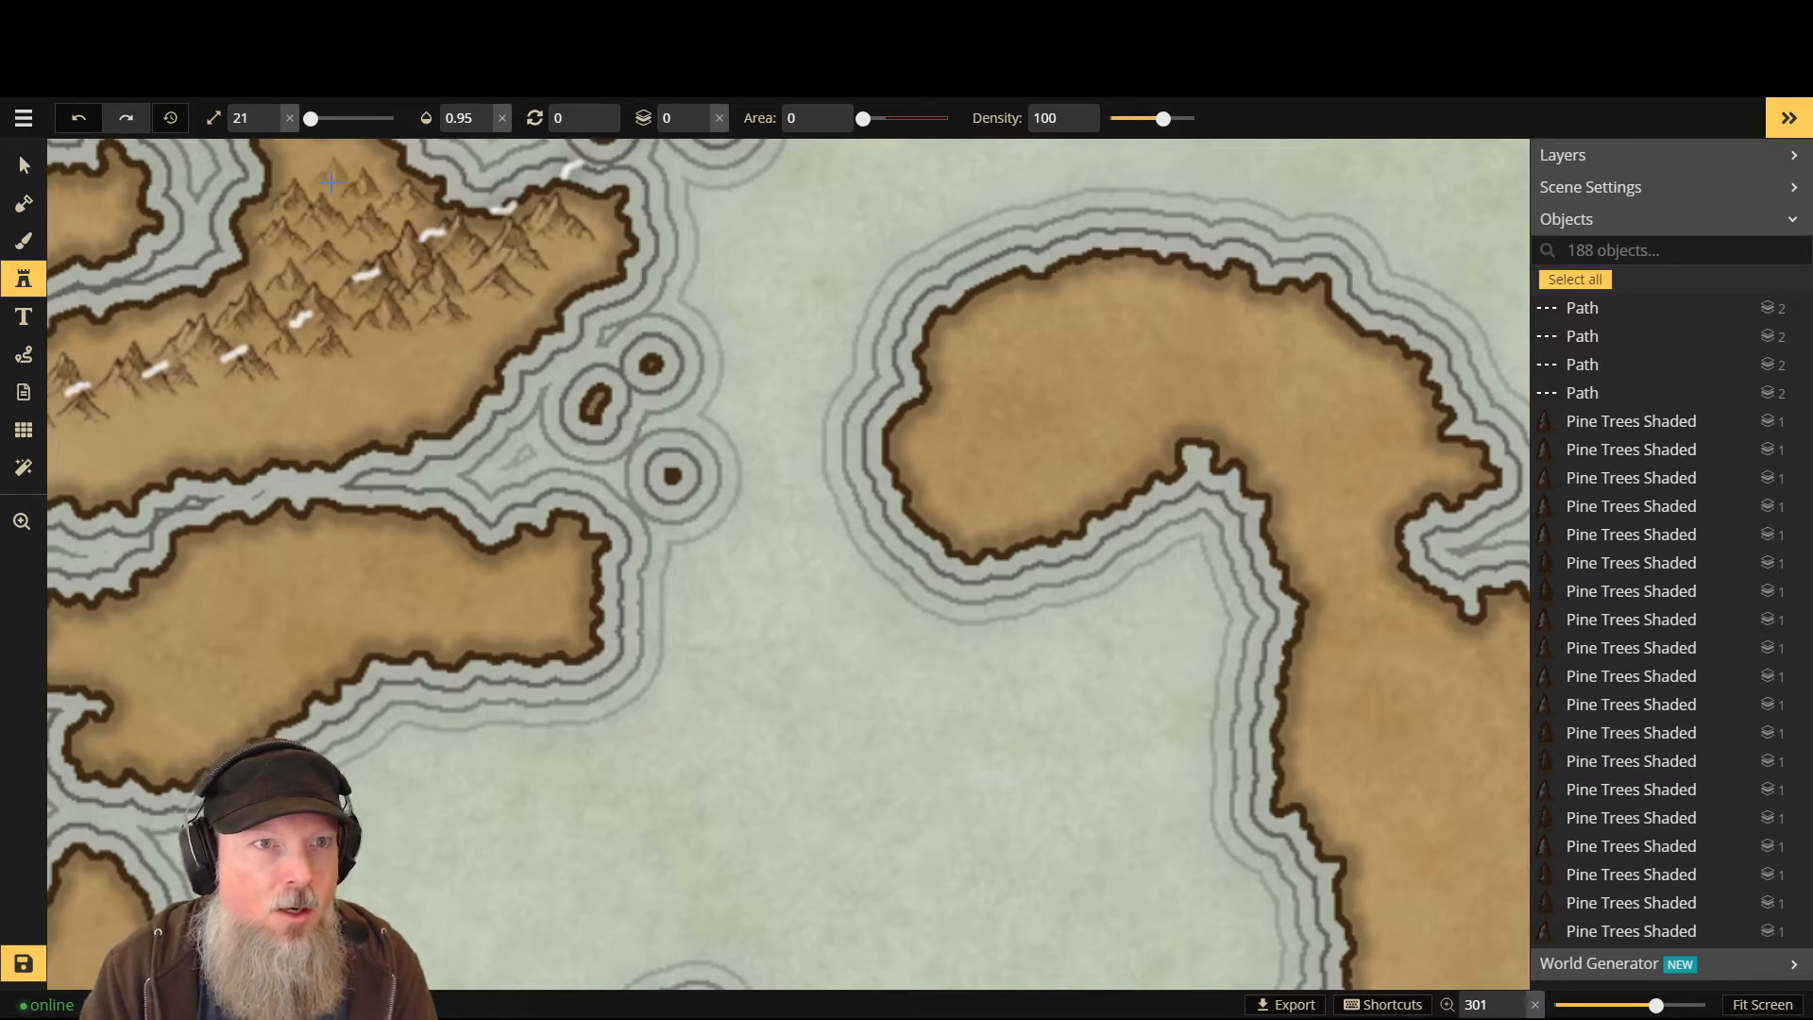
click(323, 181)
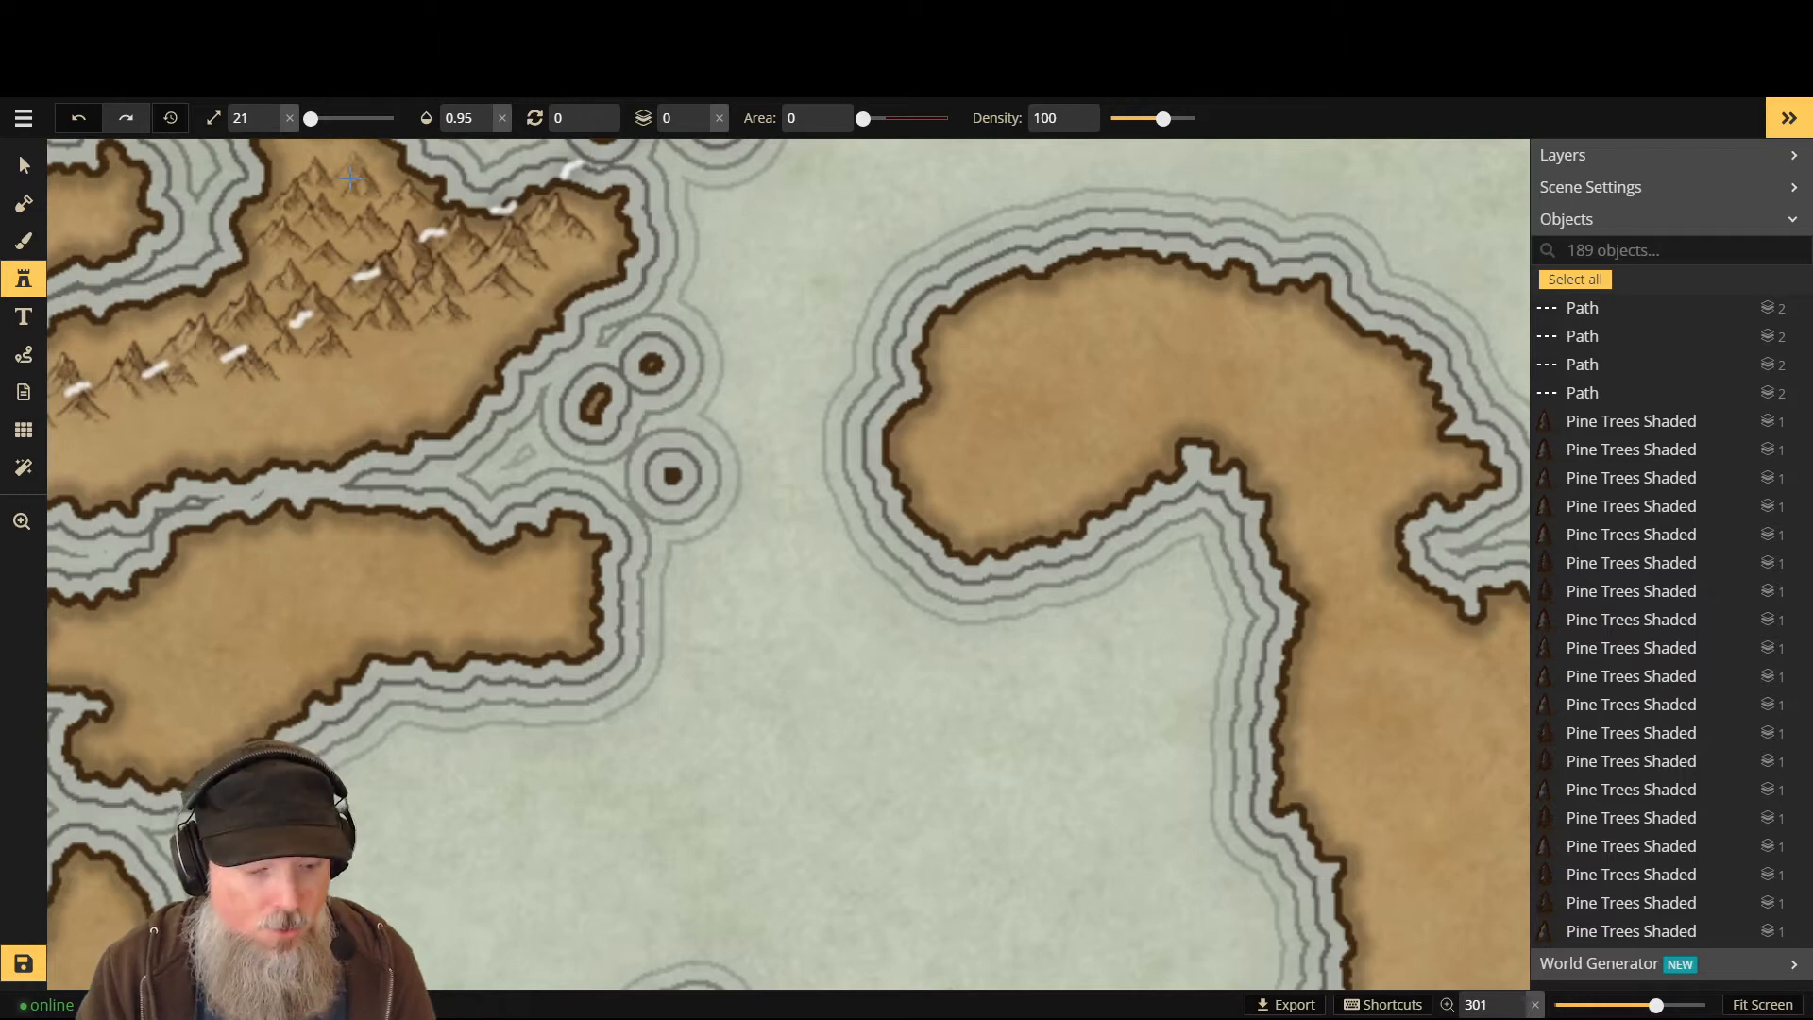
- Undo and redo the topmost peak a few times, leaving it removed
key(ctrl+z)
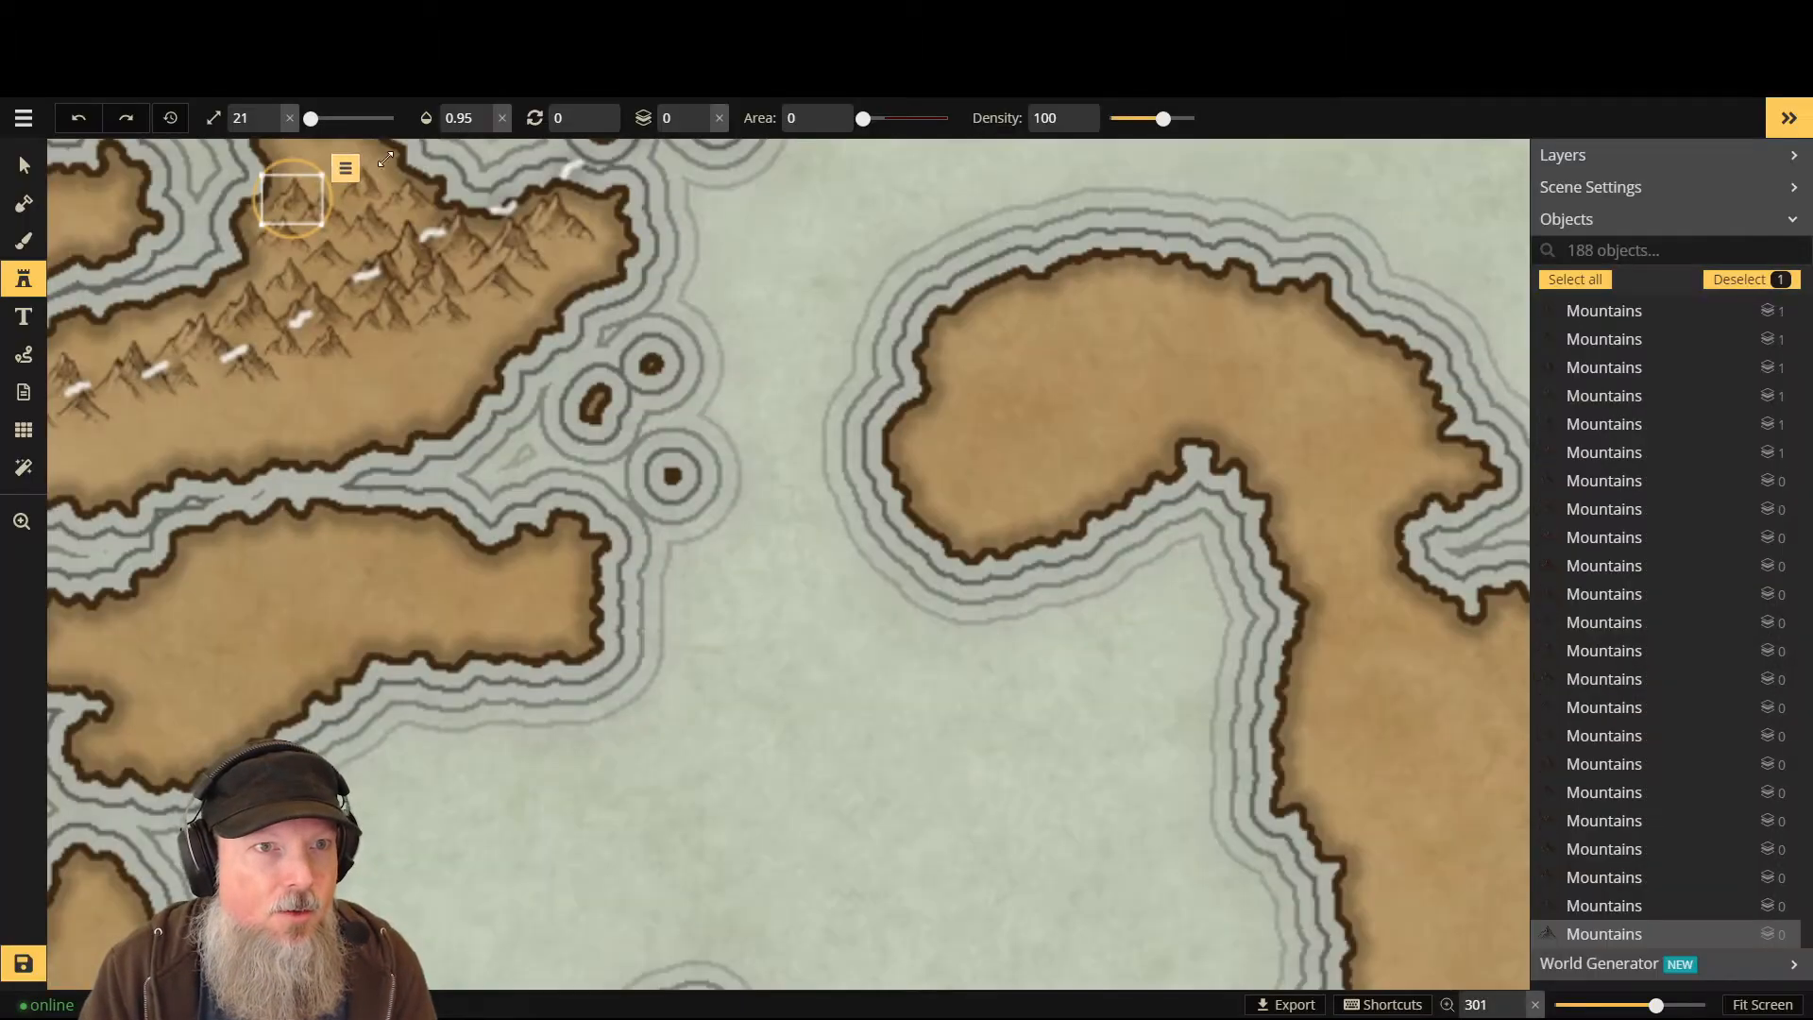
key(ctrl+y)
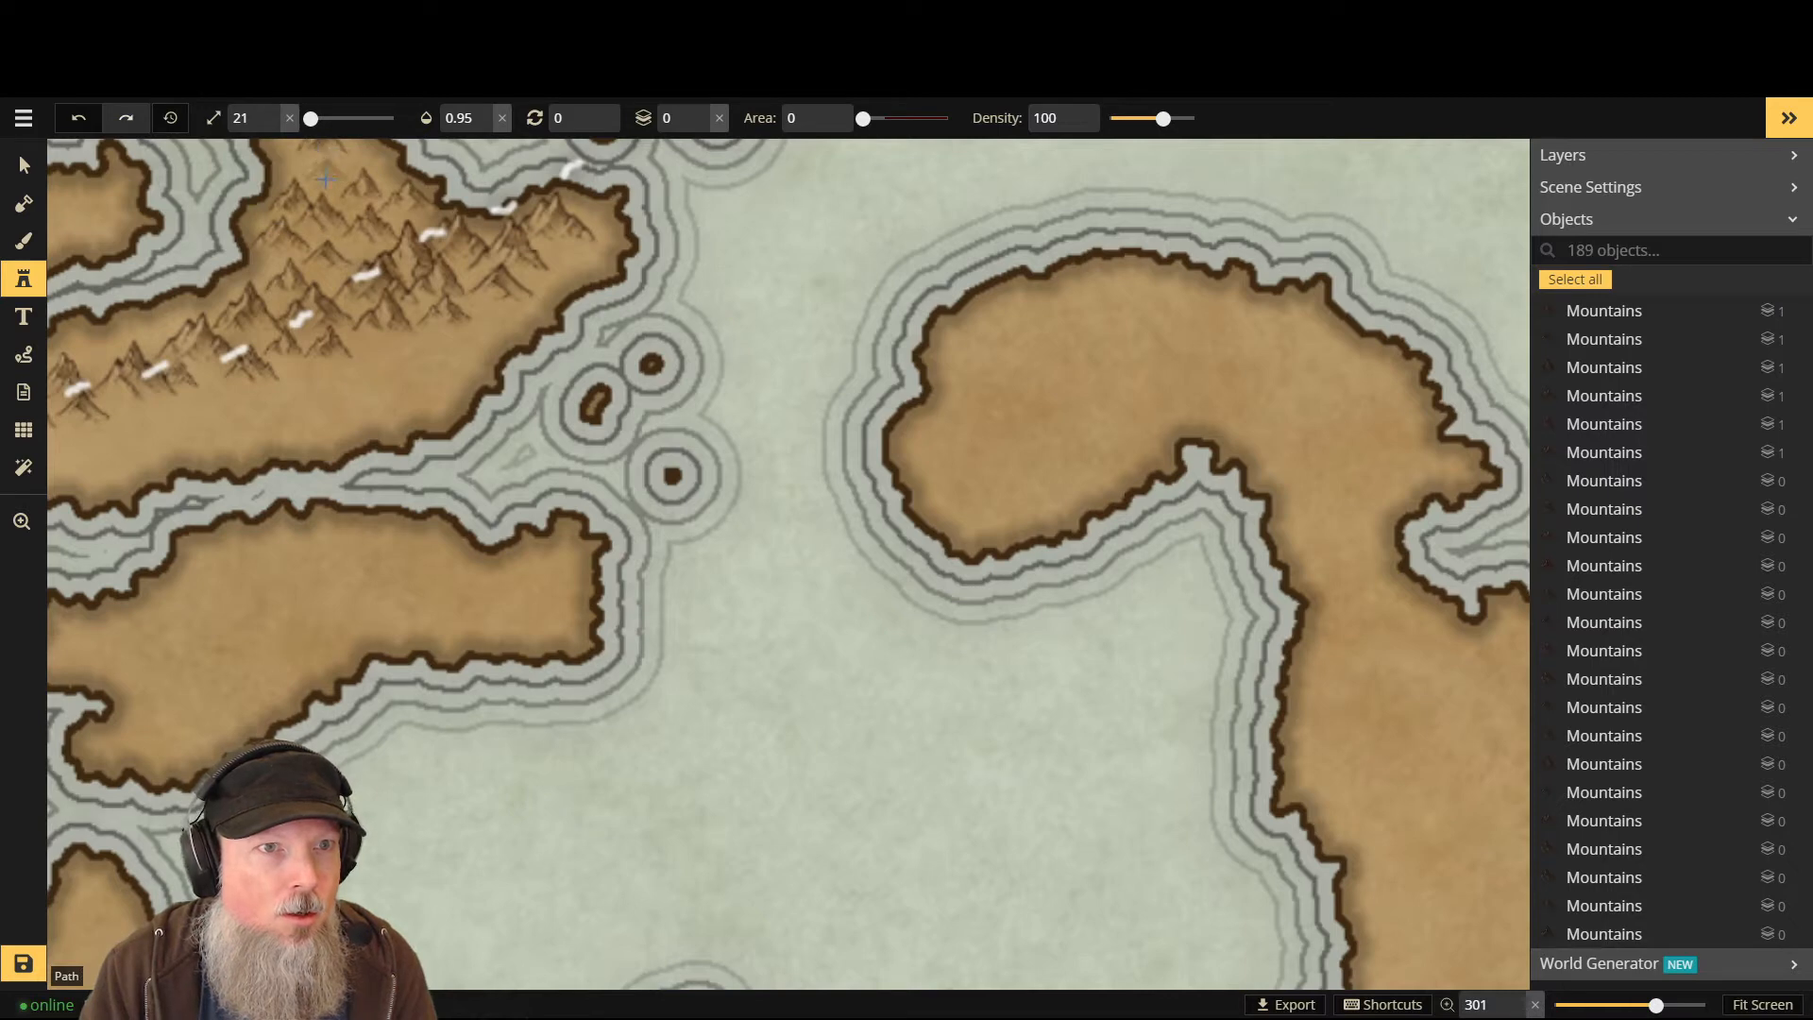
key(ctrl+z)
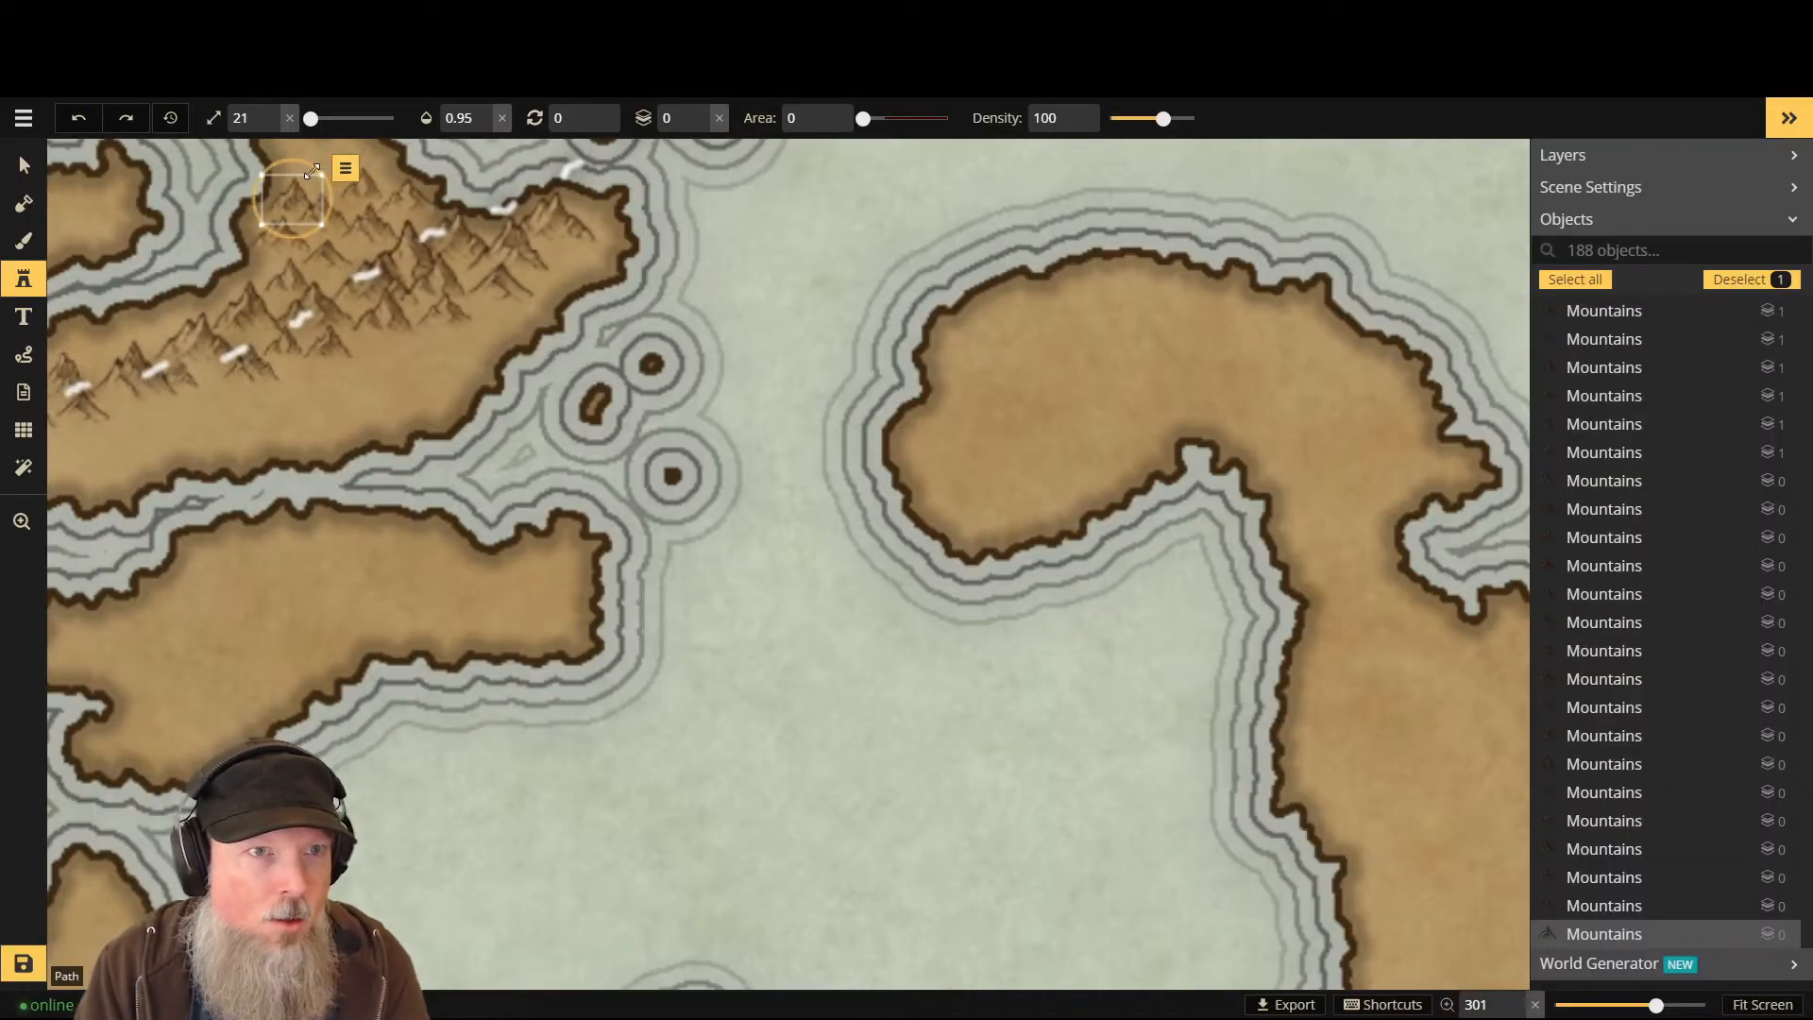
click(347, 171)
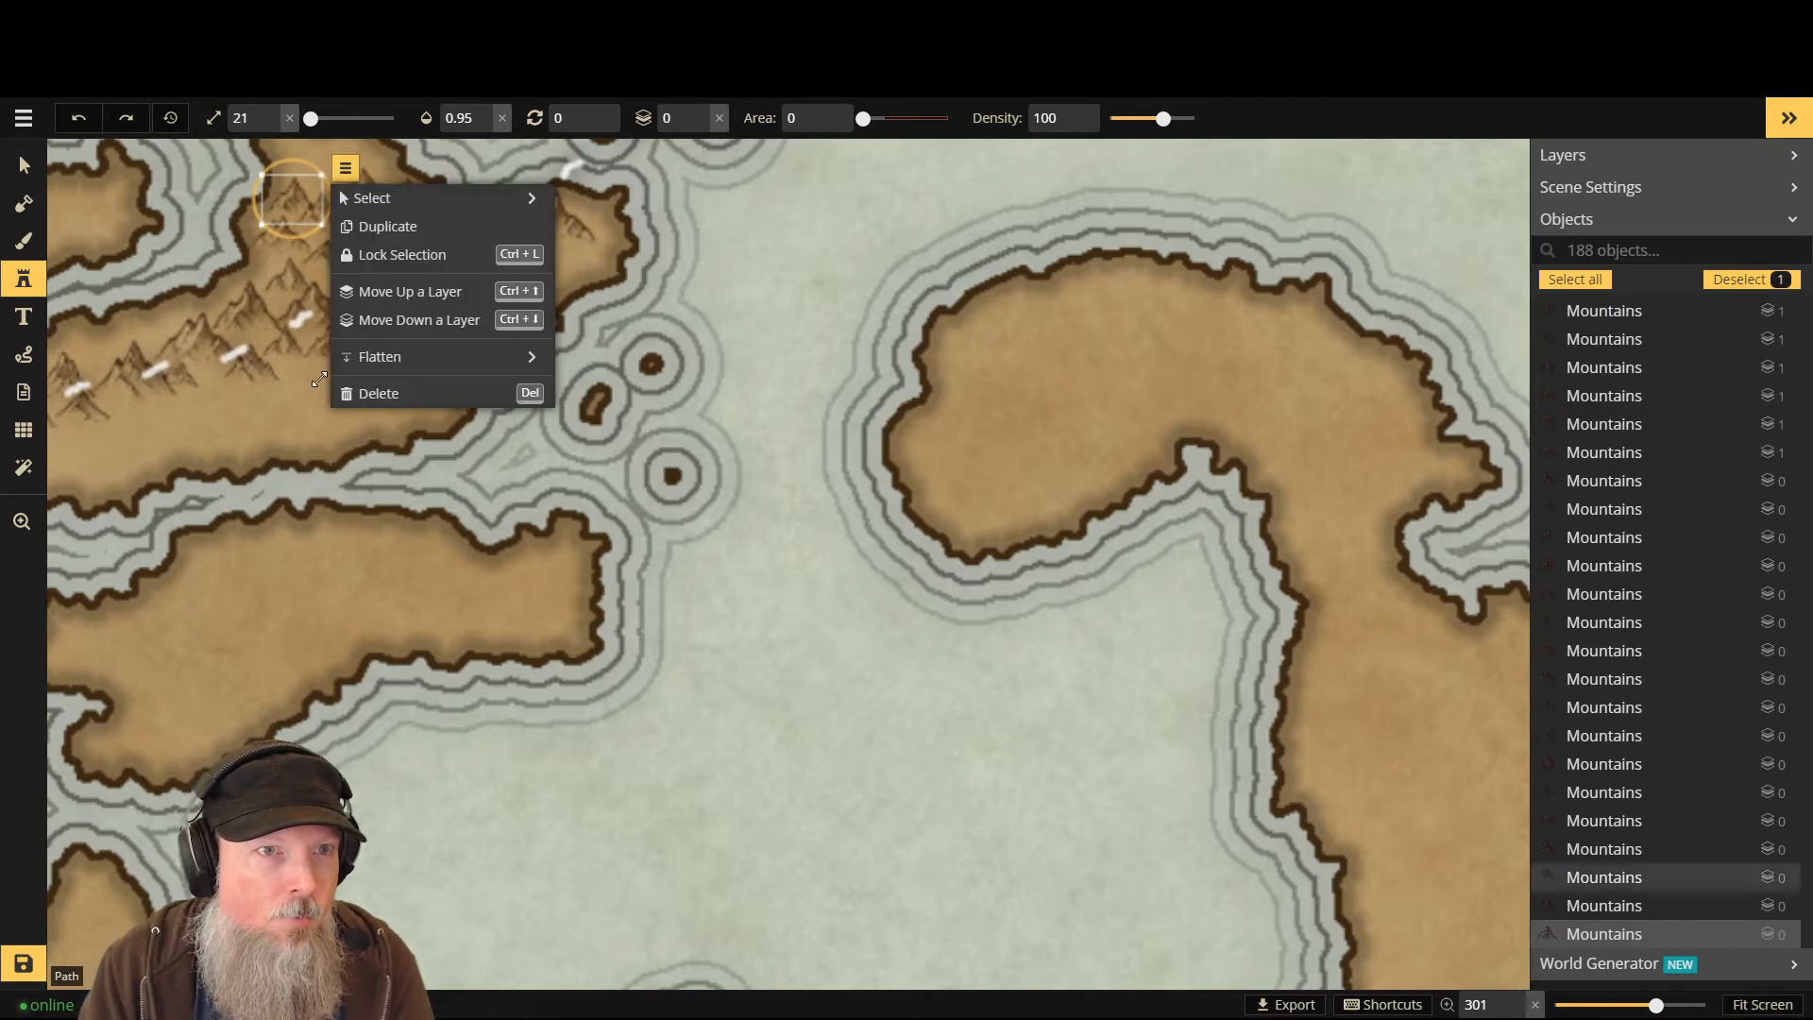
key(ctrl+y)
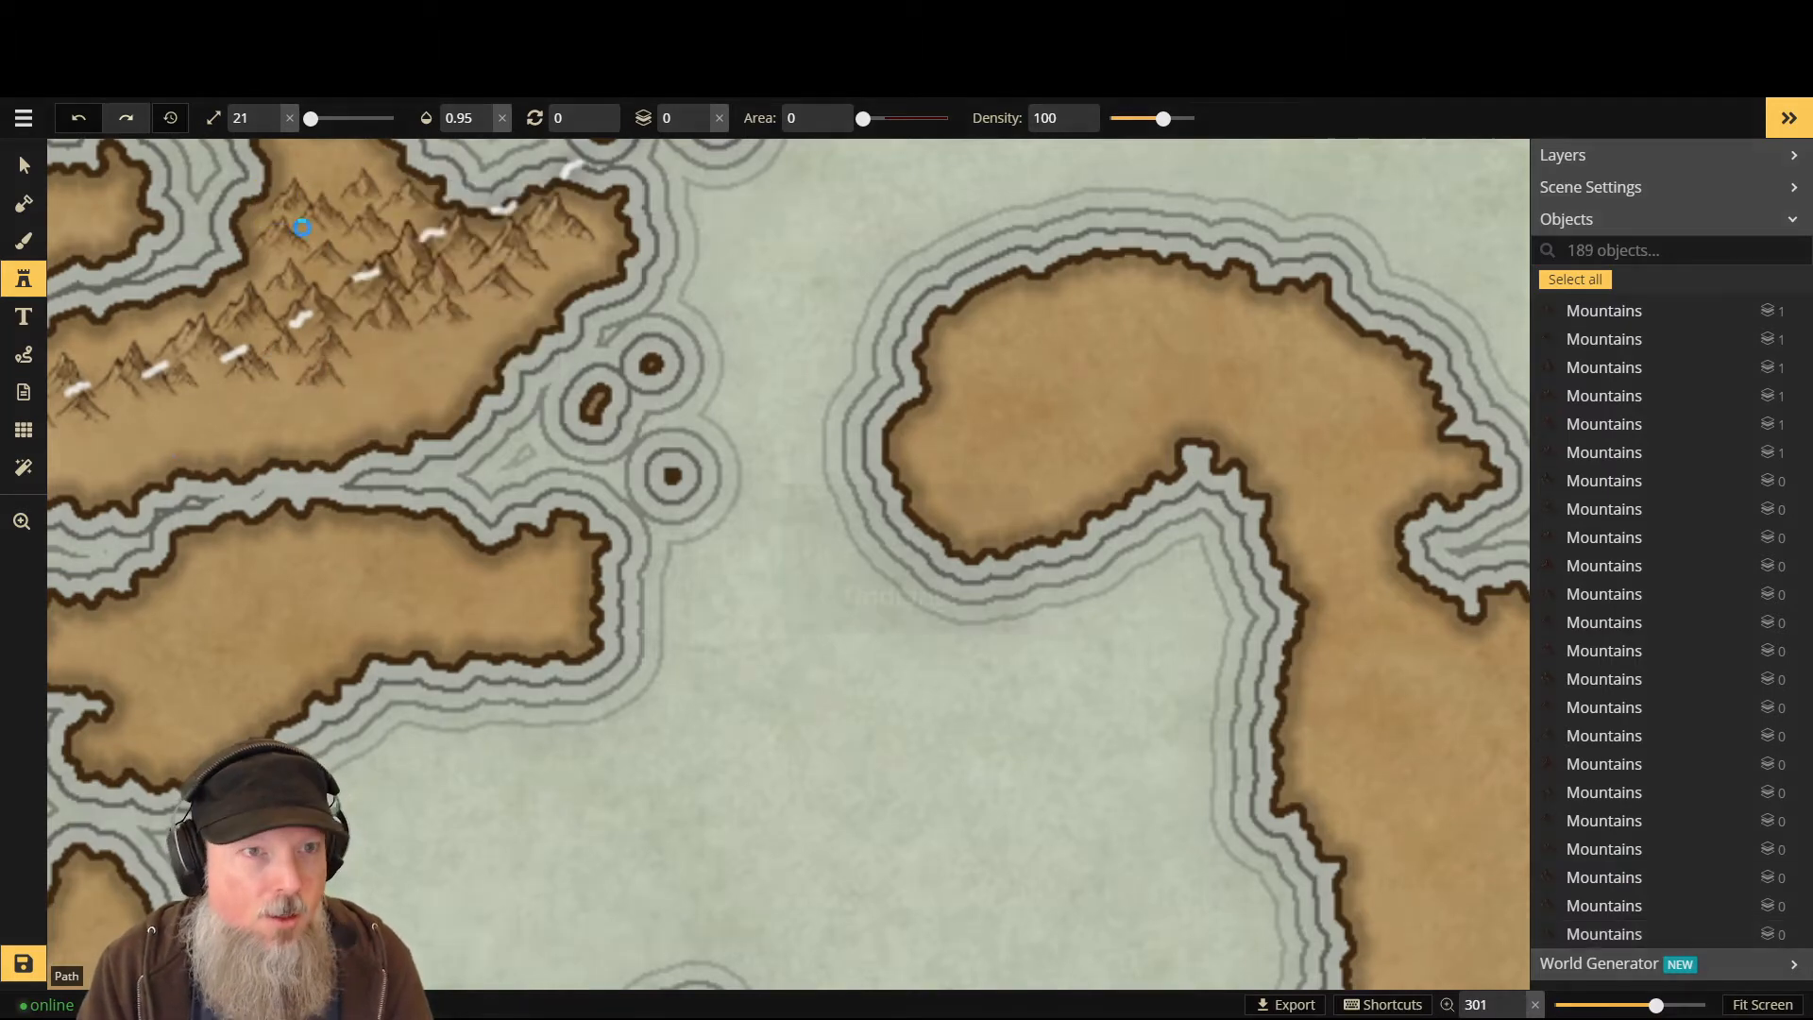
key(ctrl+z)
click(21, 280)
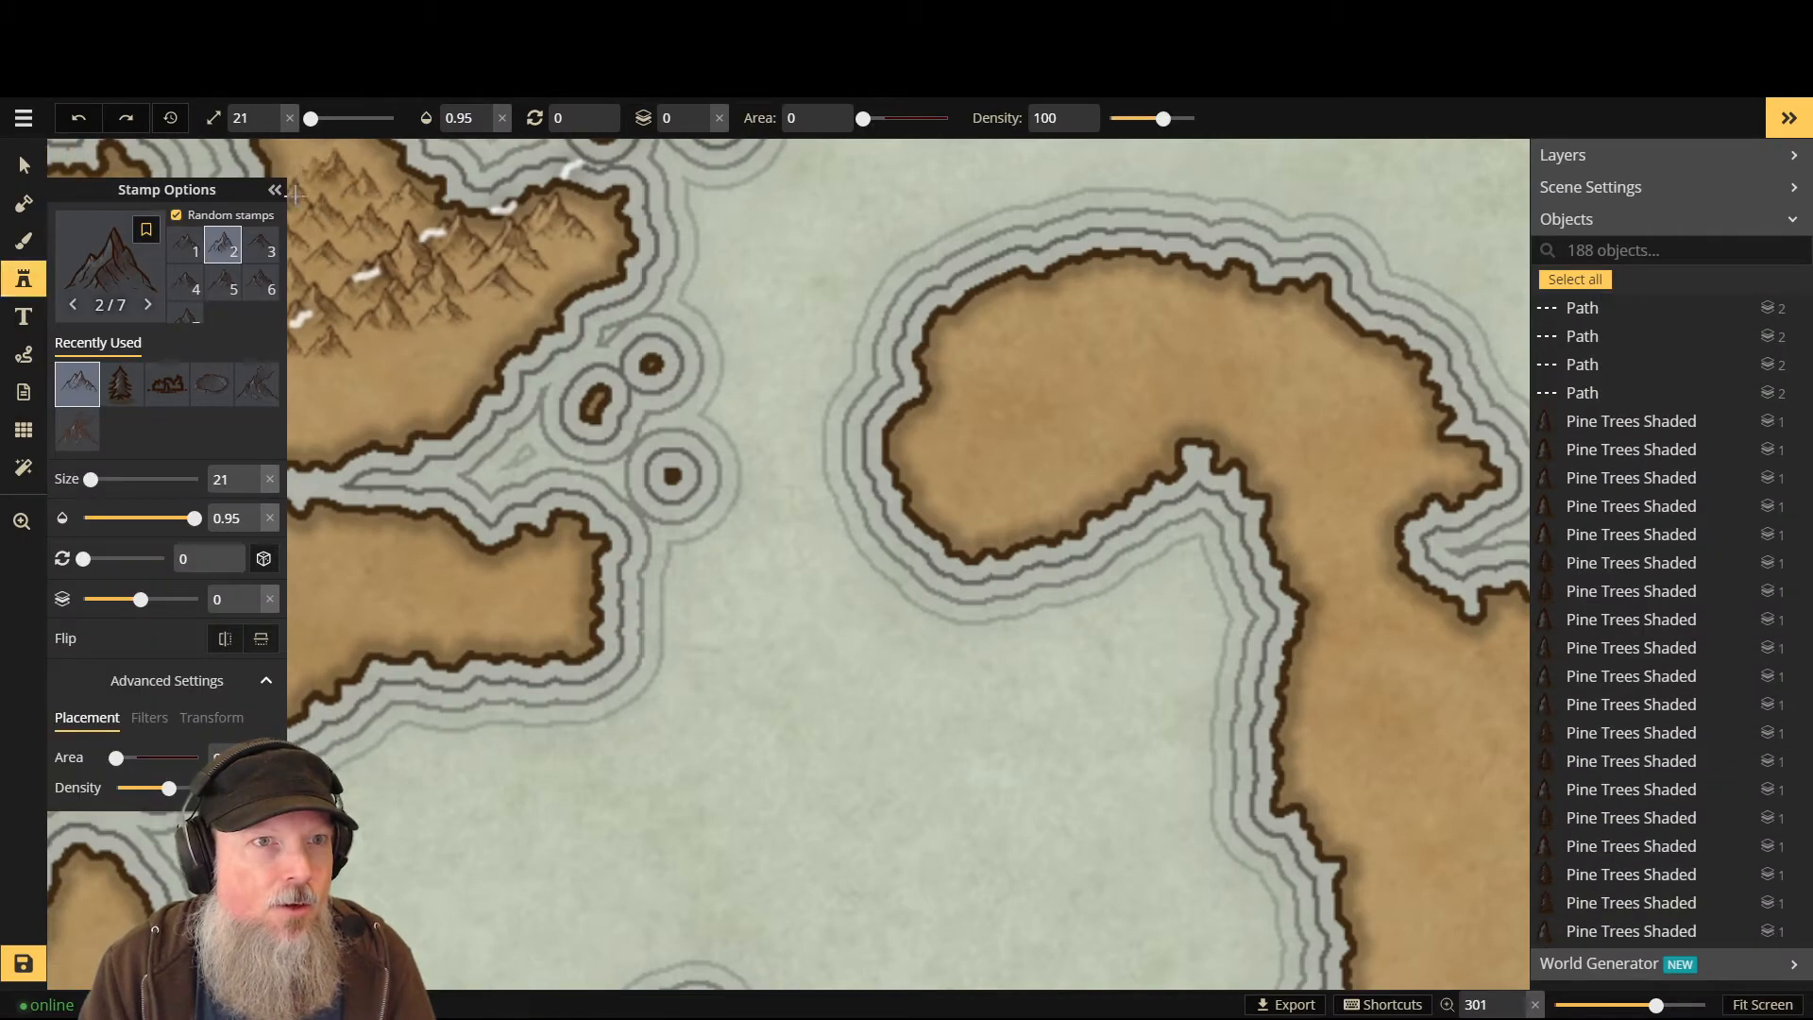
- Stamp three mountain peaks along the top of the upper-left range, then undo the last one
click(327, 171)
click(275, 191)
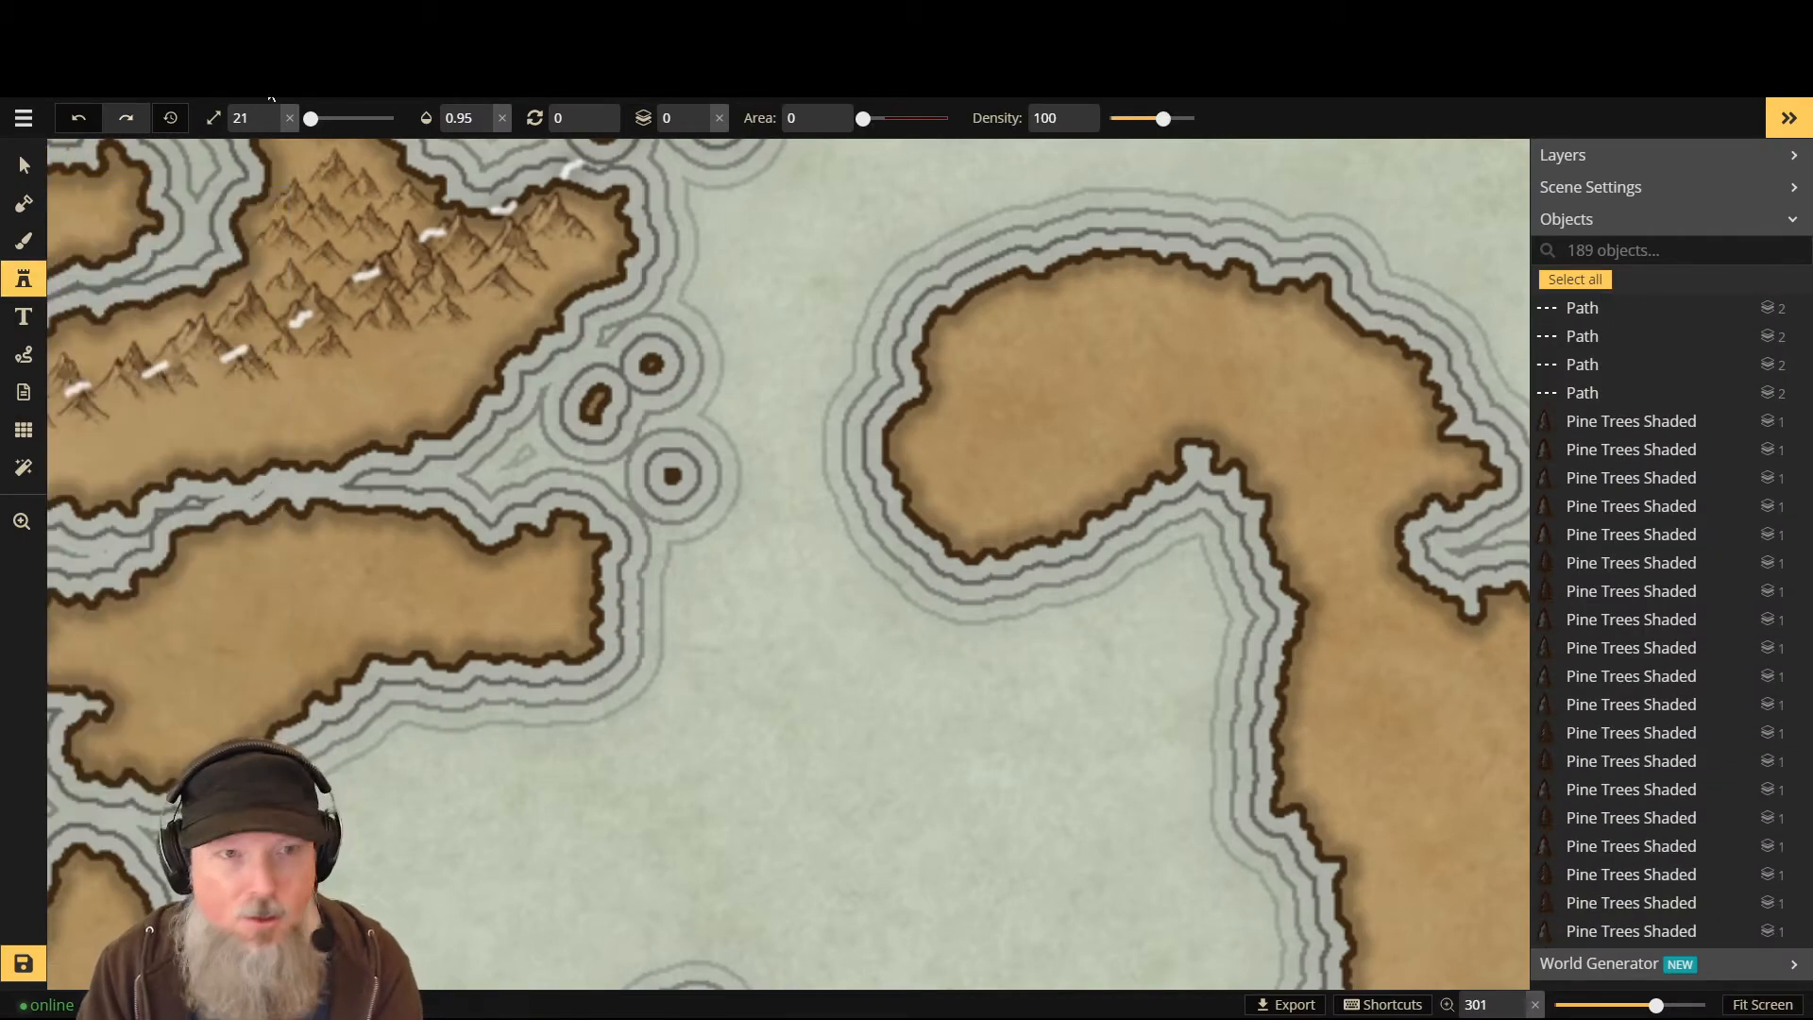
click(303, 157)
scroll(303, 158, down, 5)
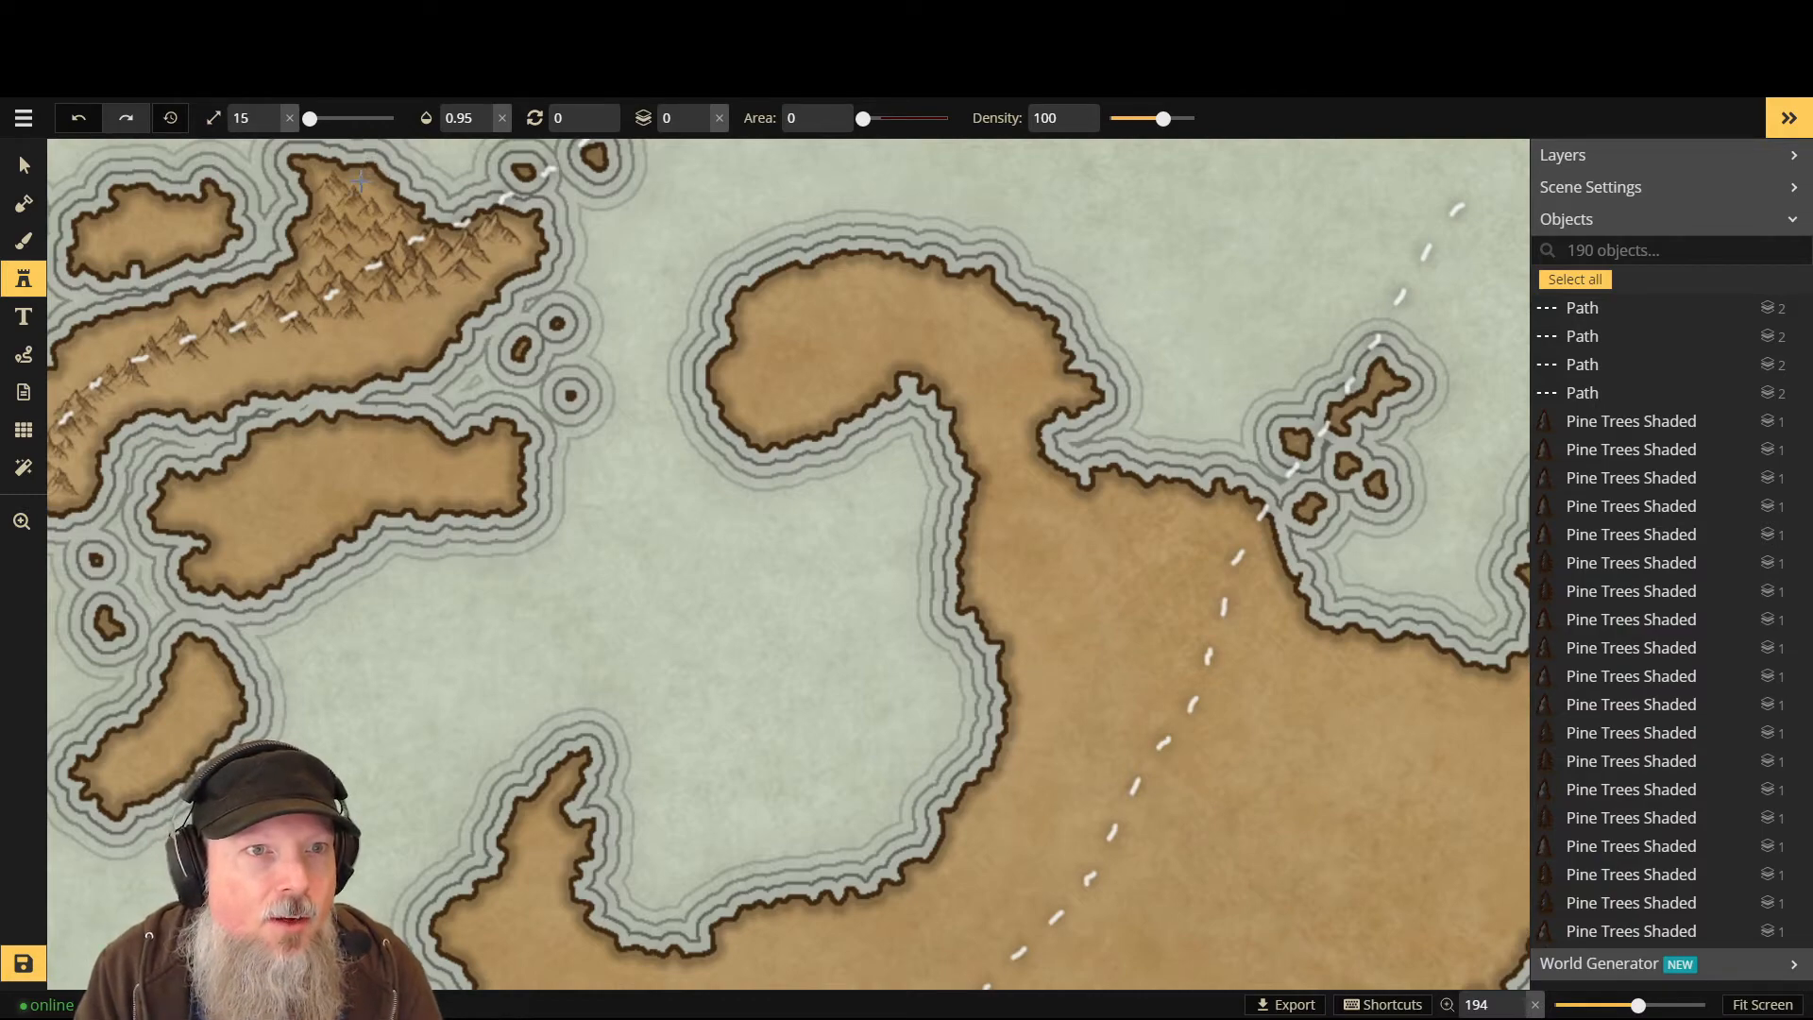
scroll(374, 177, up, 7)
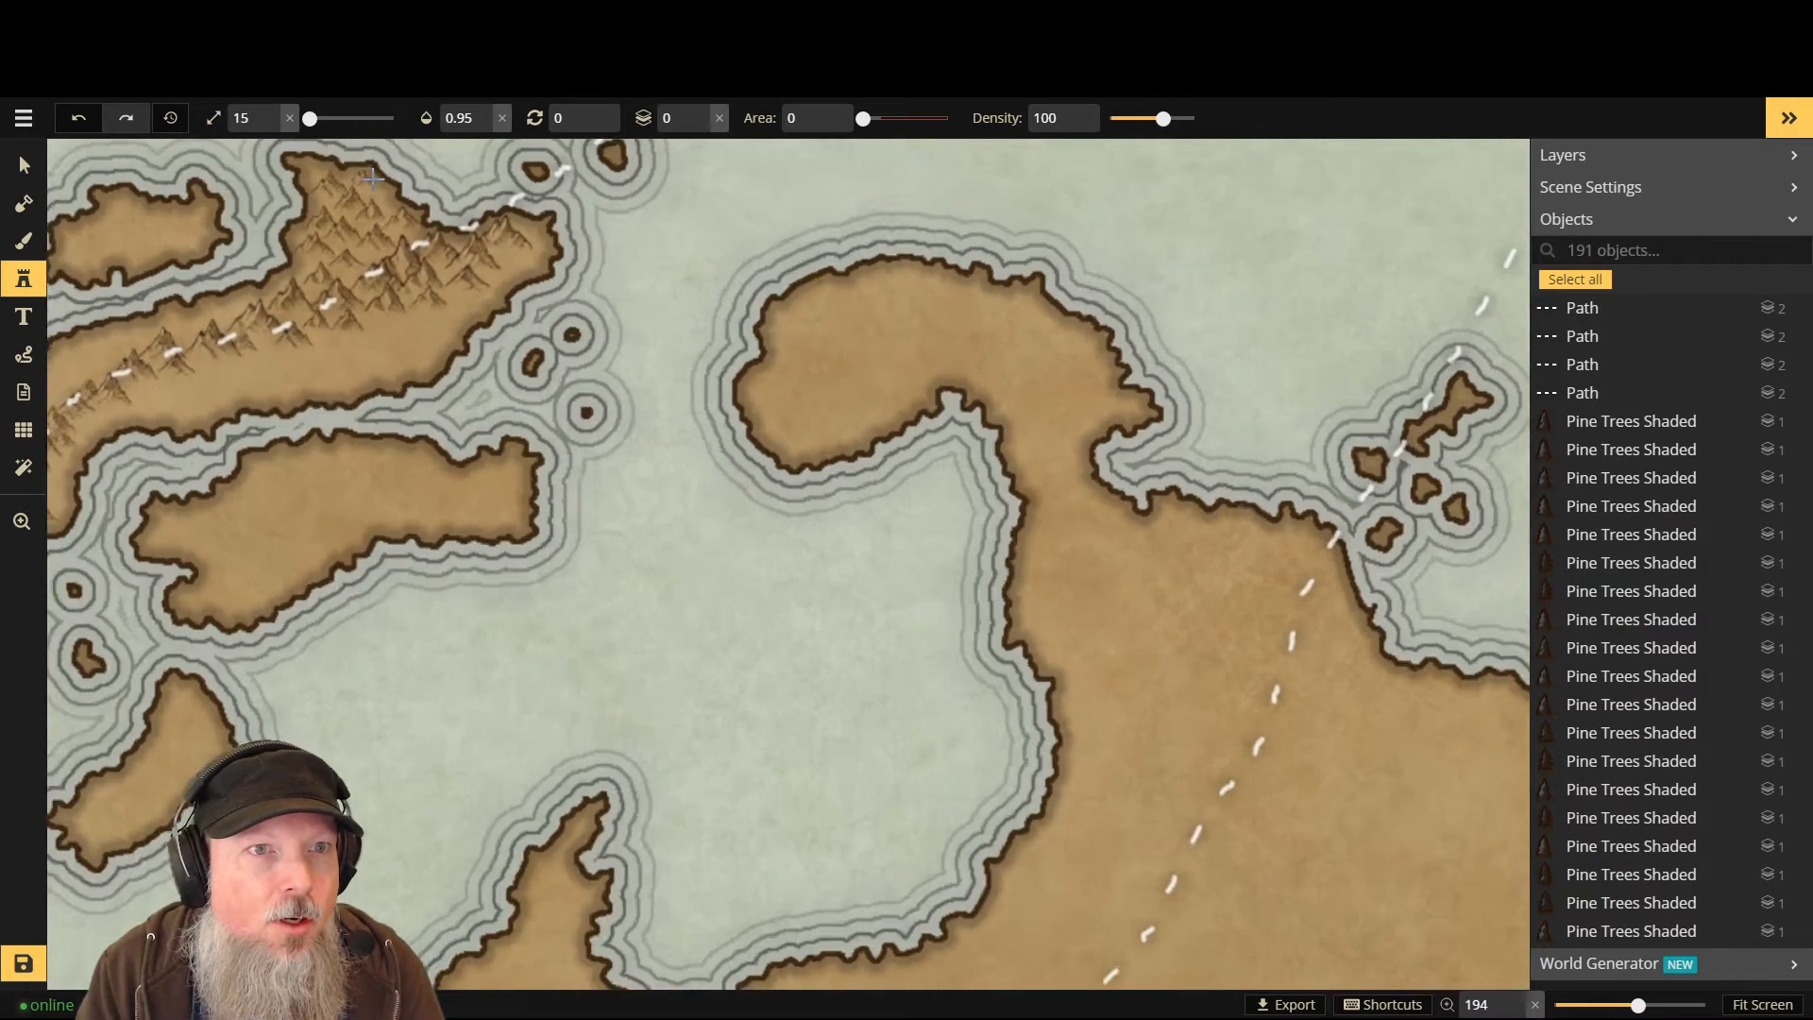
scroll(368, 192, down, 1)
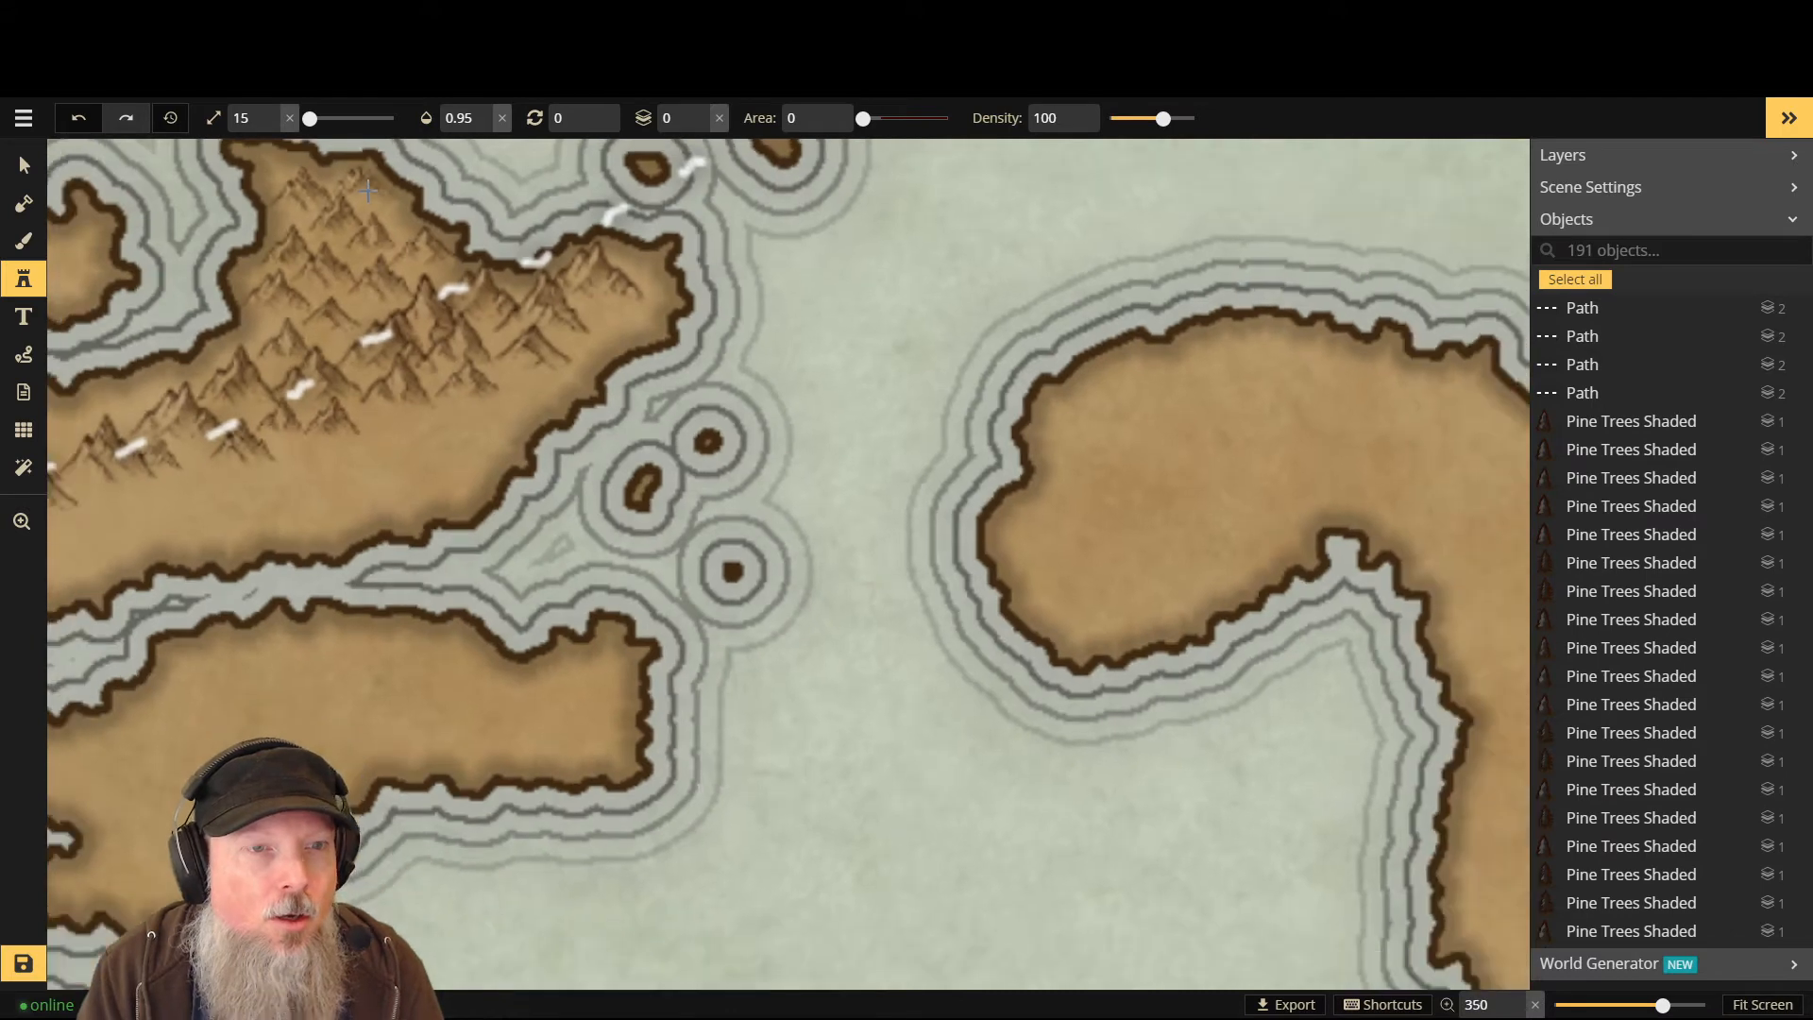
key(ctrl+z)
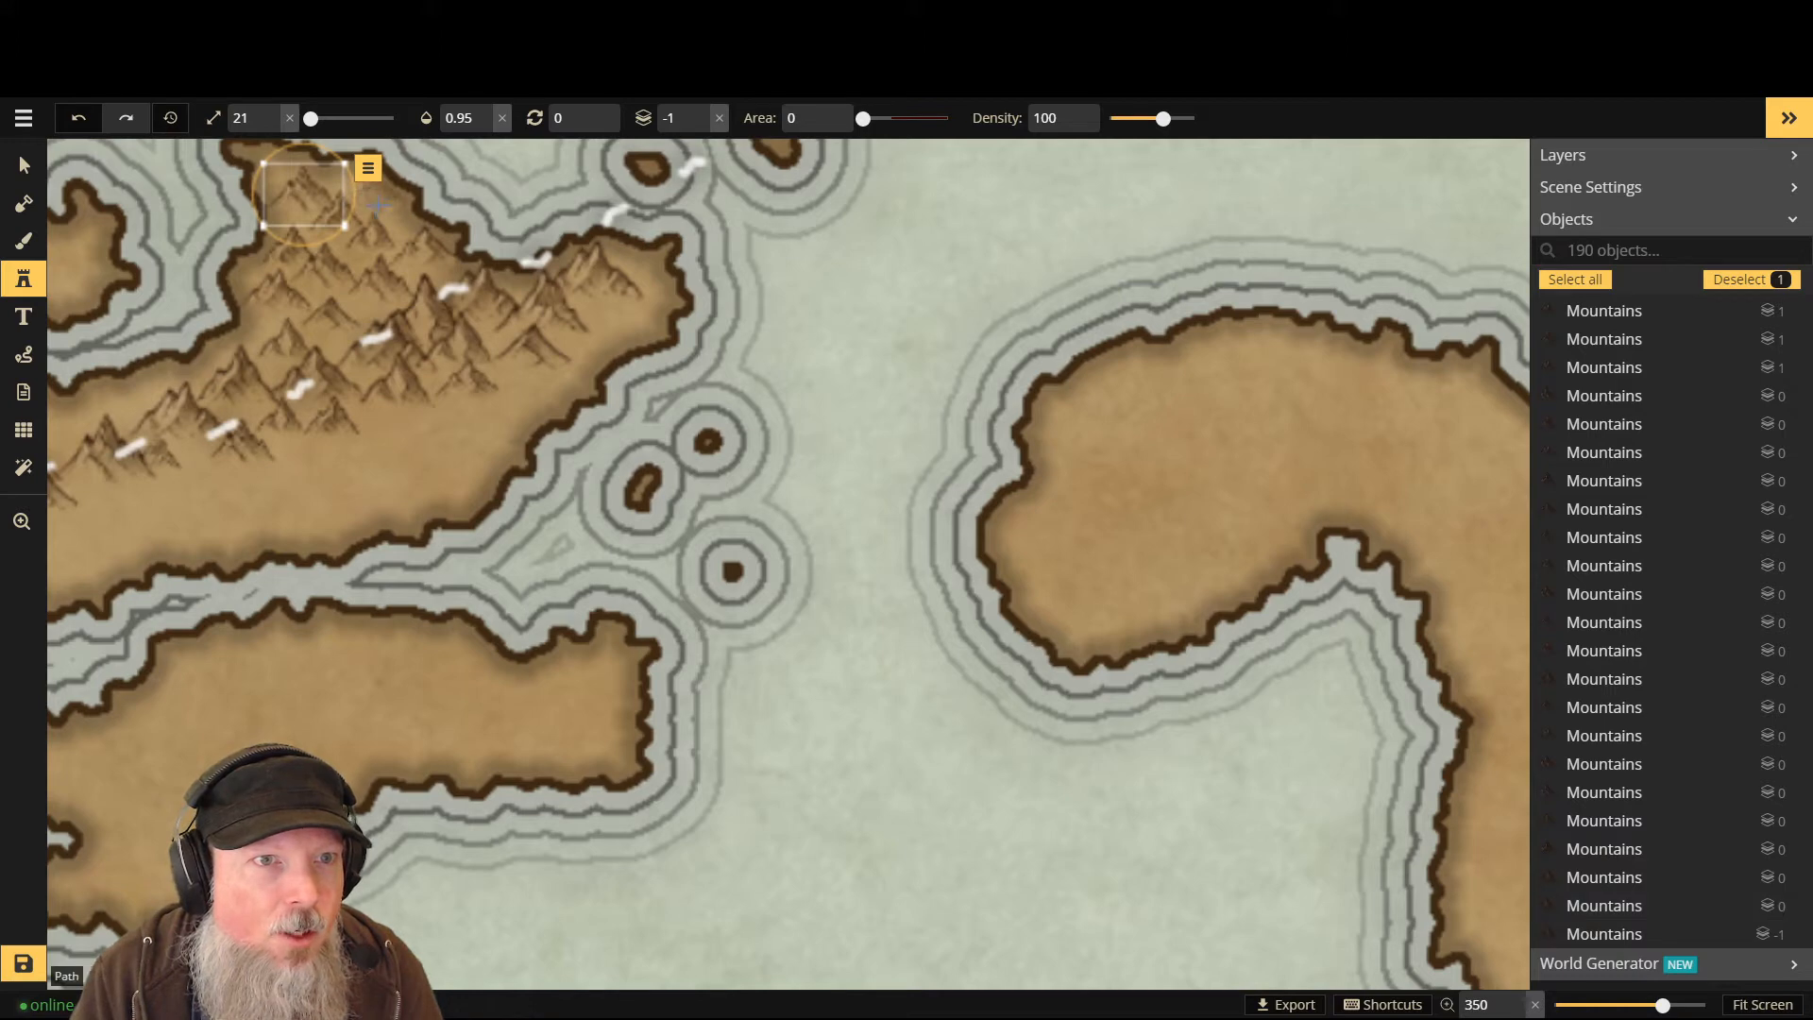
- Deselect the mountain and stamp three more peaks along the upper-left range
scroll(378, 205, down, 4)
scroll(378, 205, up, 2)
click(727, 209)
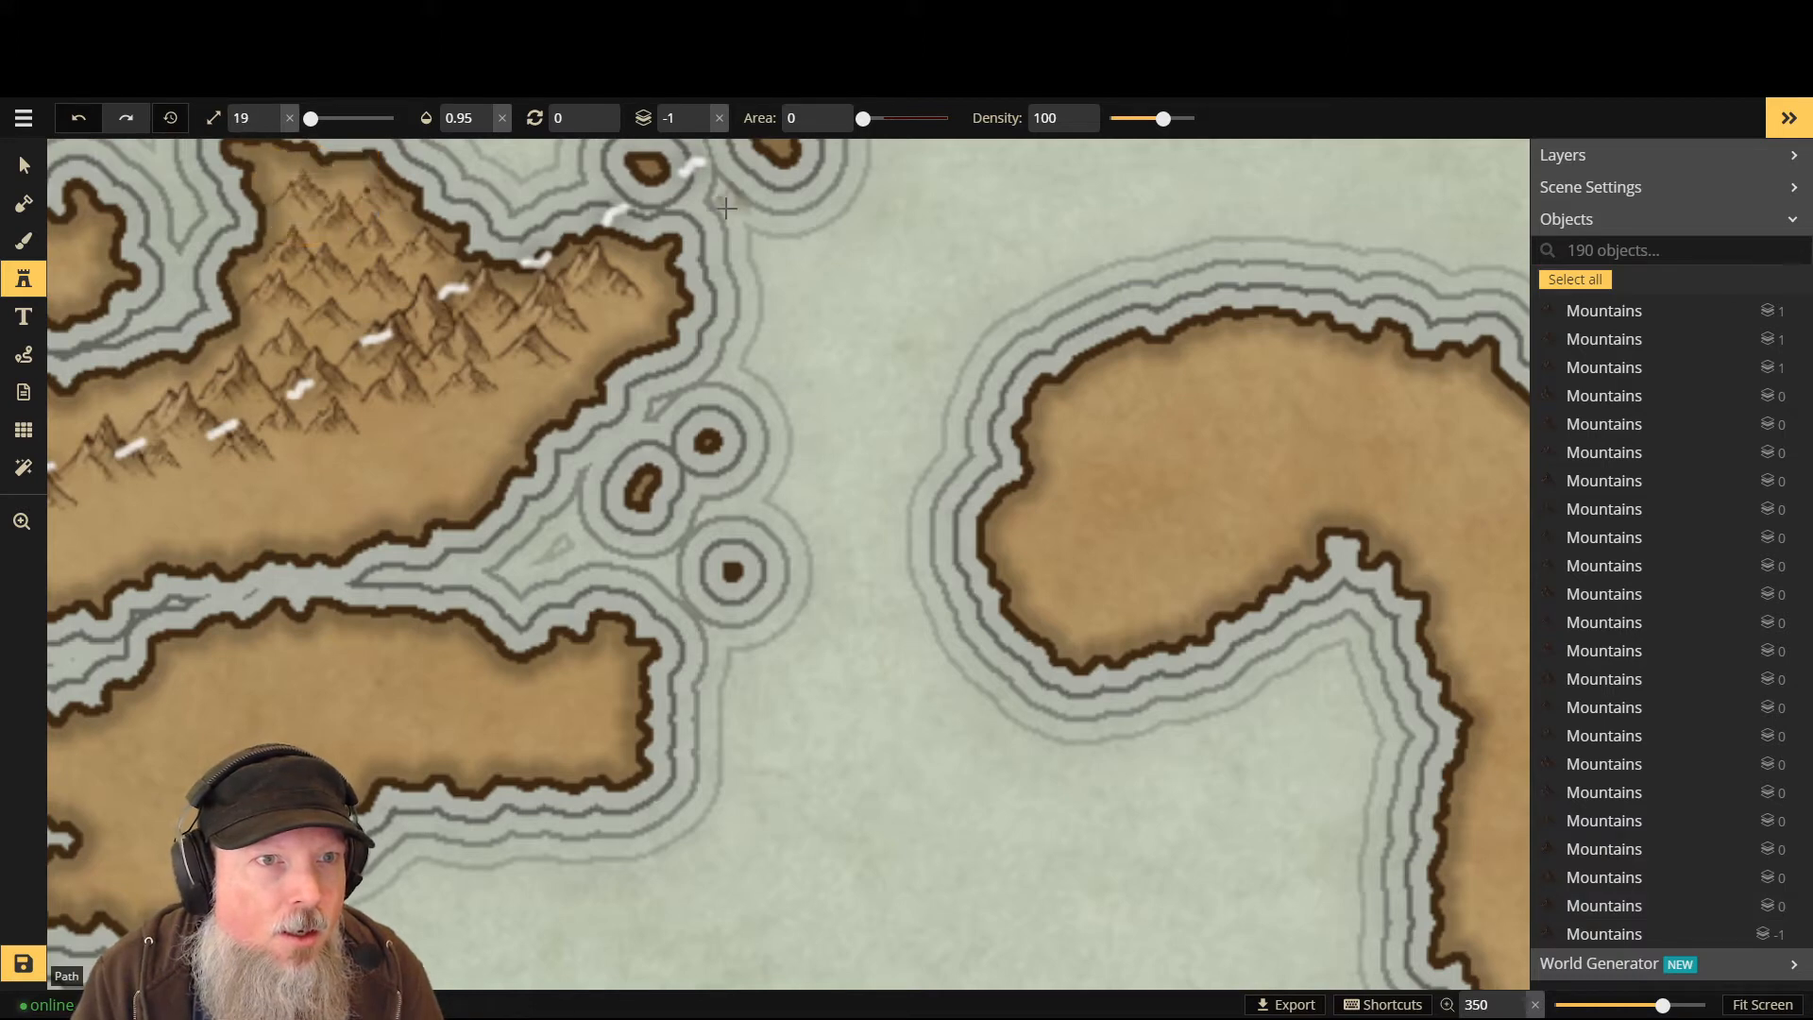
click(357, 181)
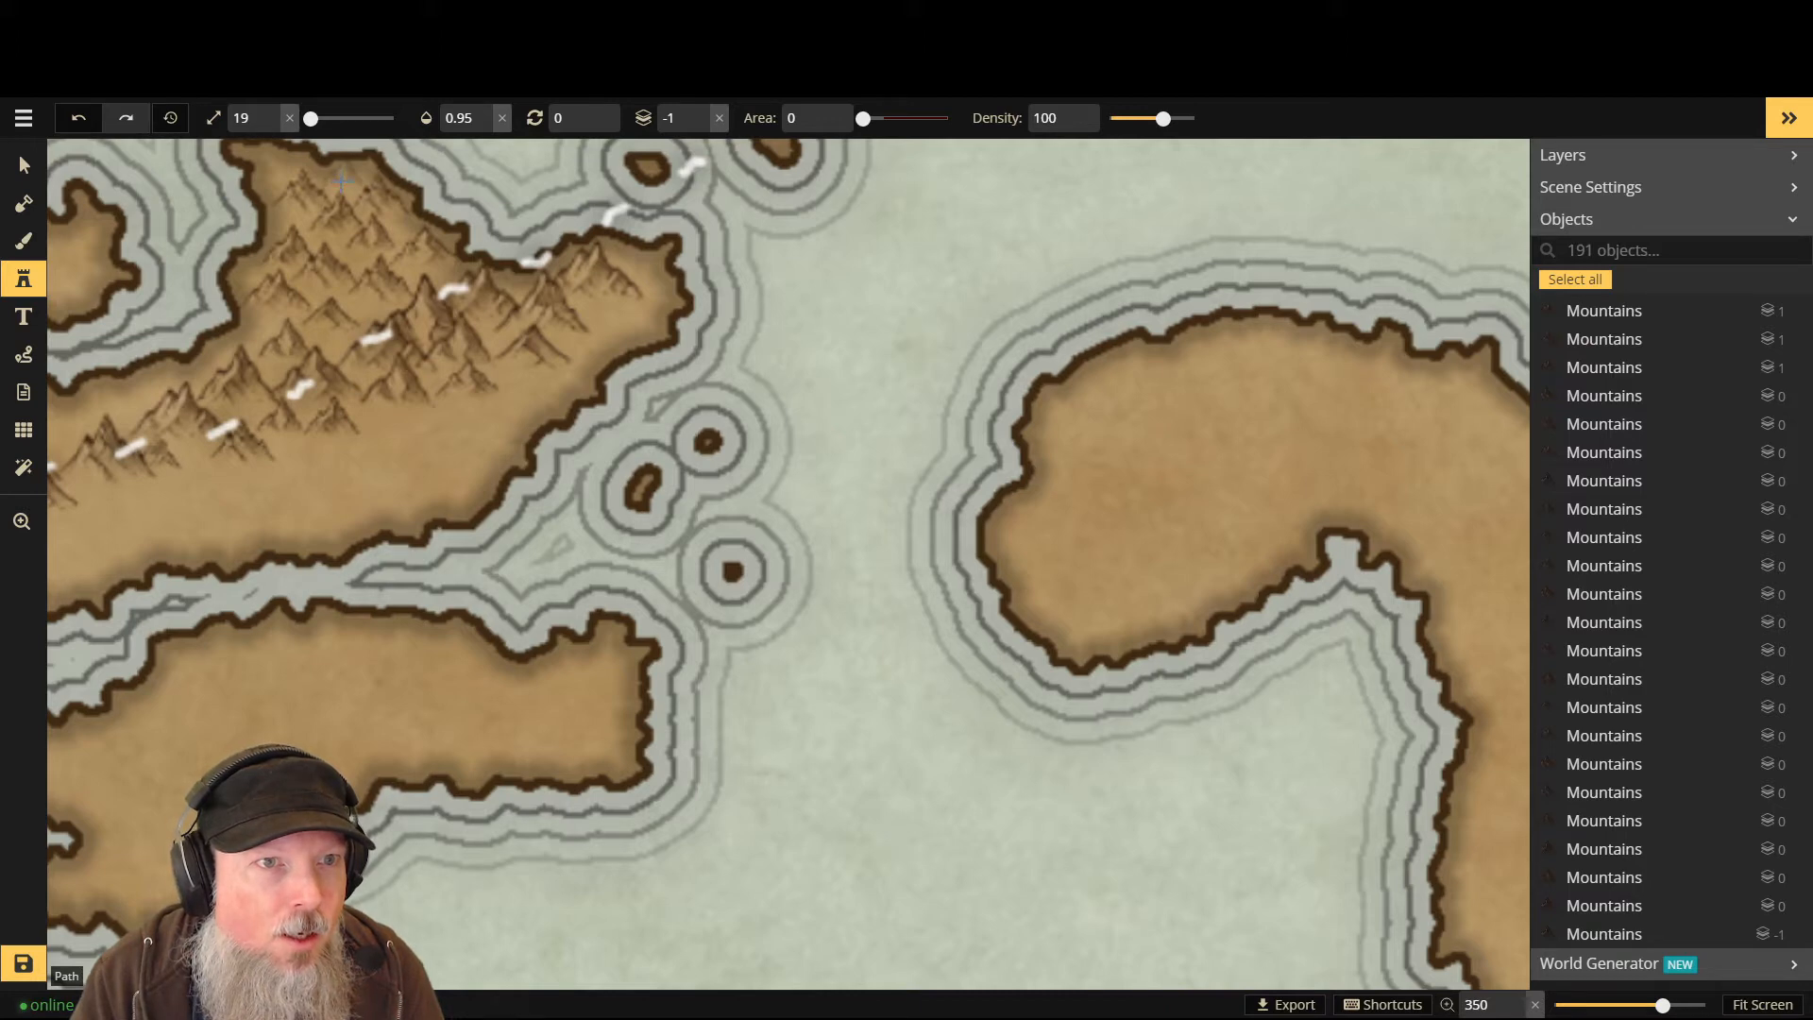
click(345, 176)
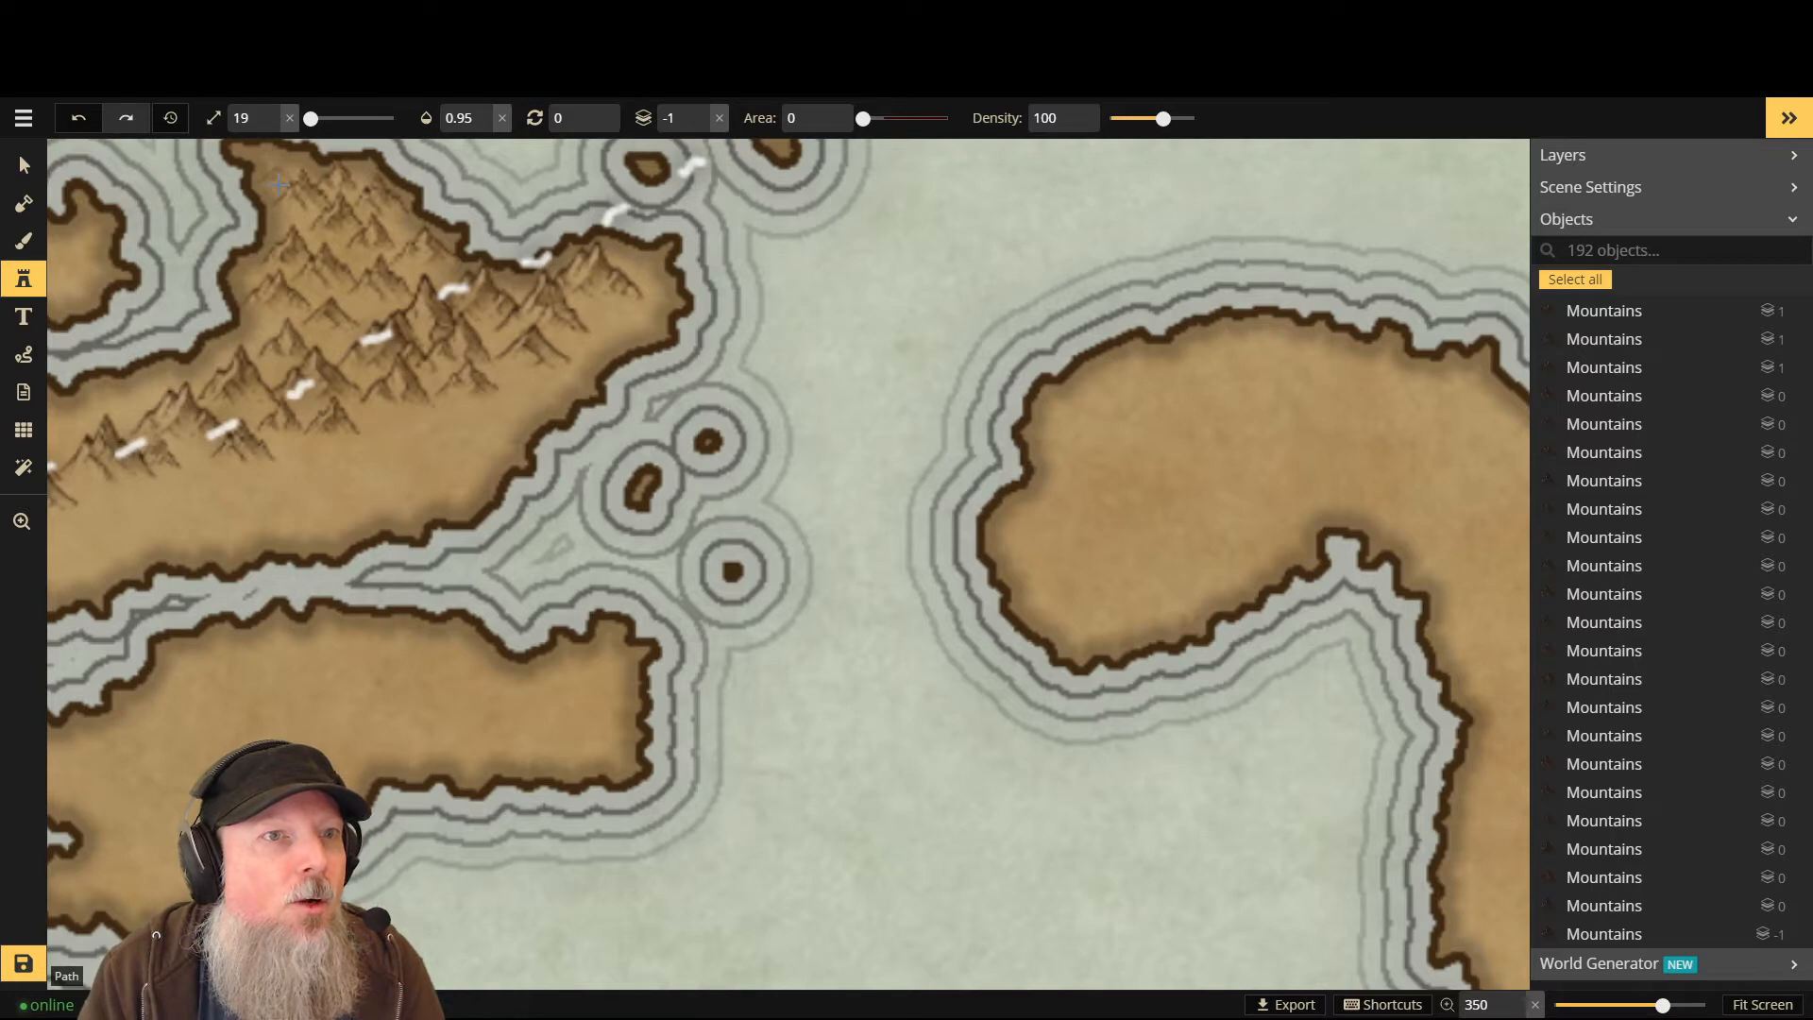
click(279, 185)
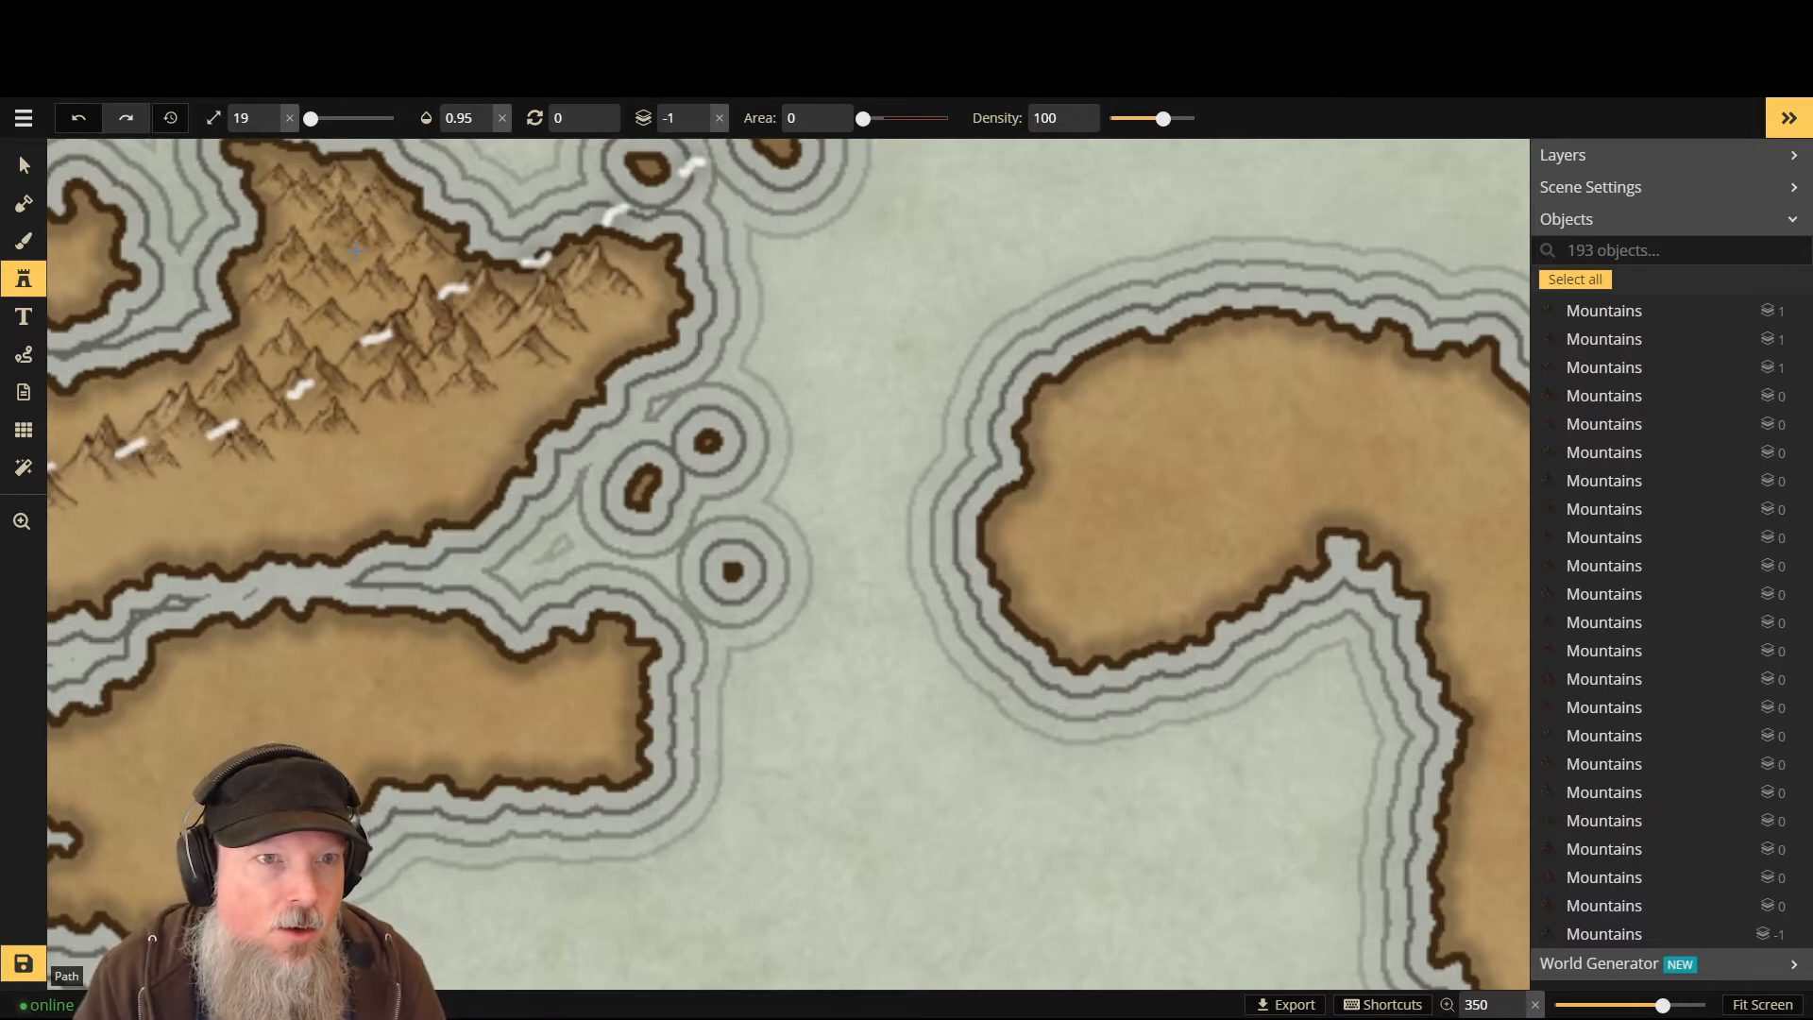
- Switch the stamp layer to -2 and back to -1, then stamp four more peaks
key(Page_Down)
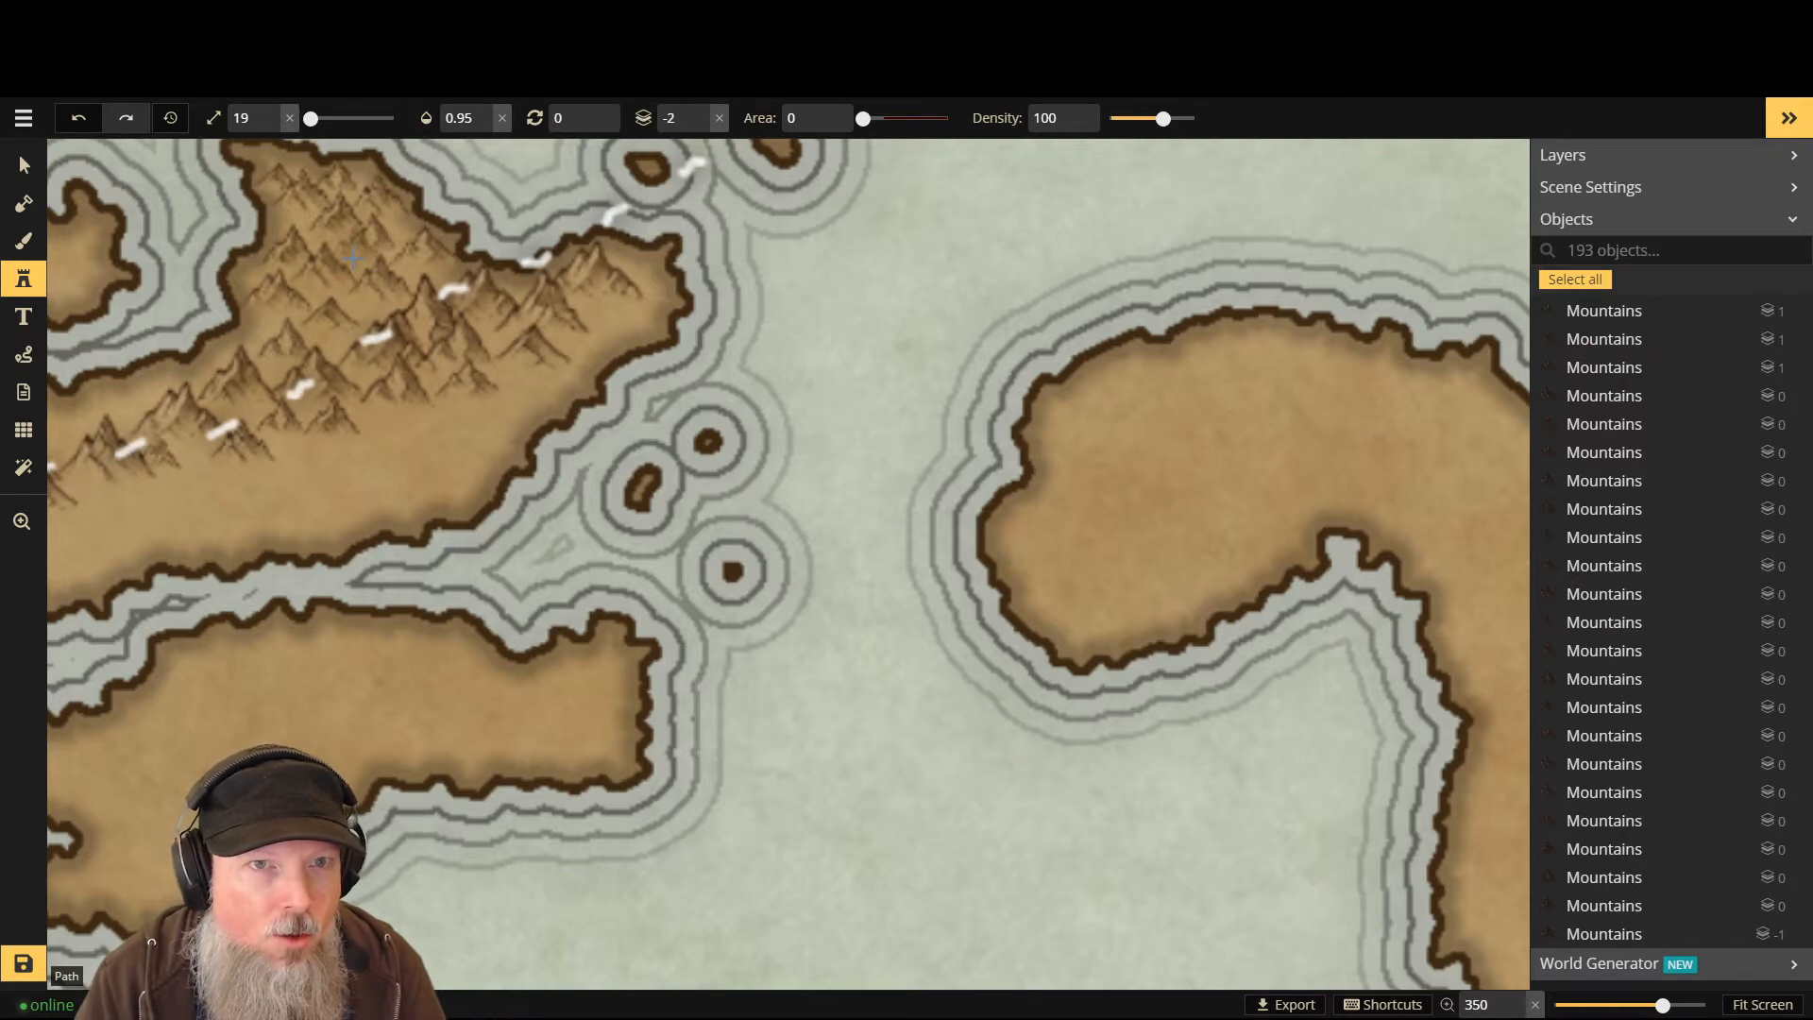
key(Page_Up)
click(302, 387)
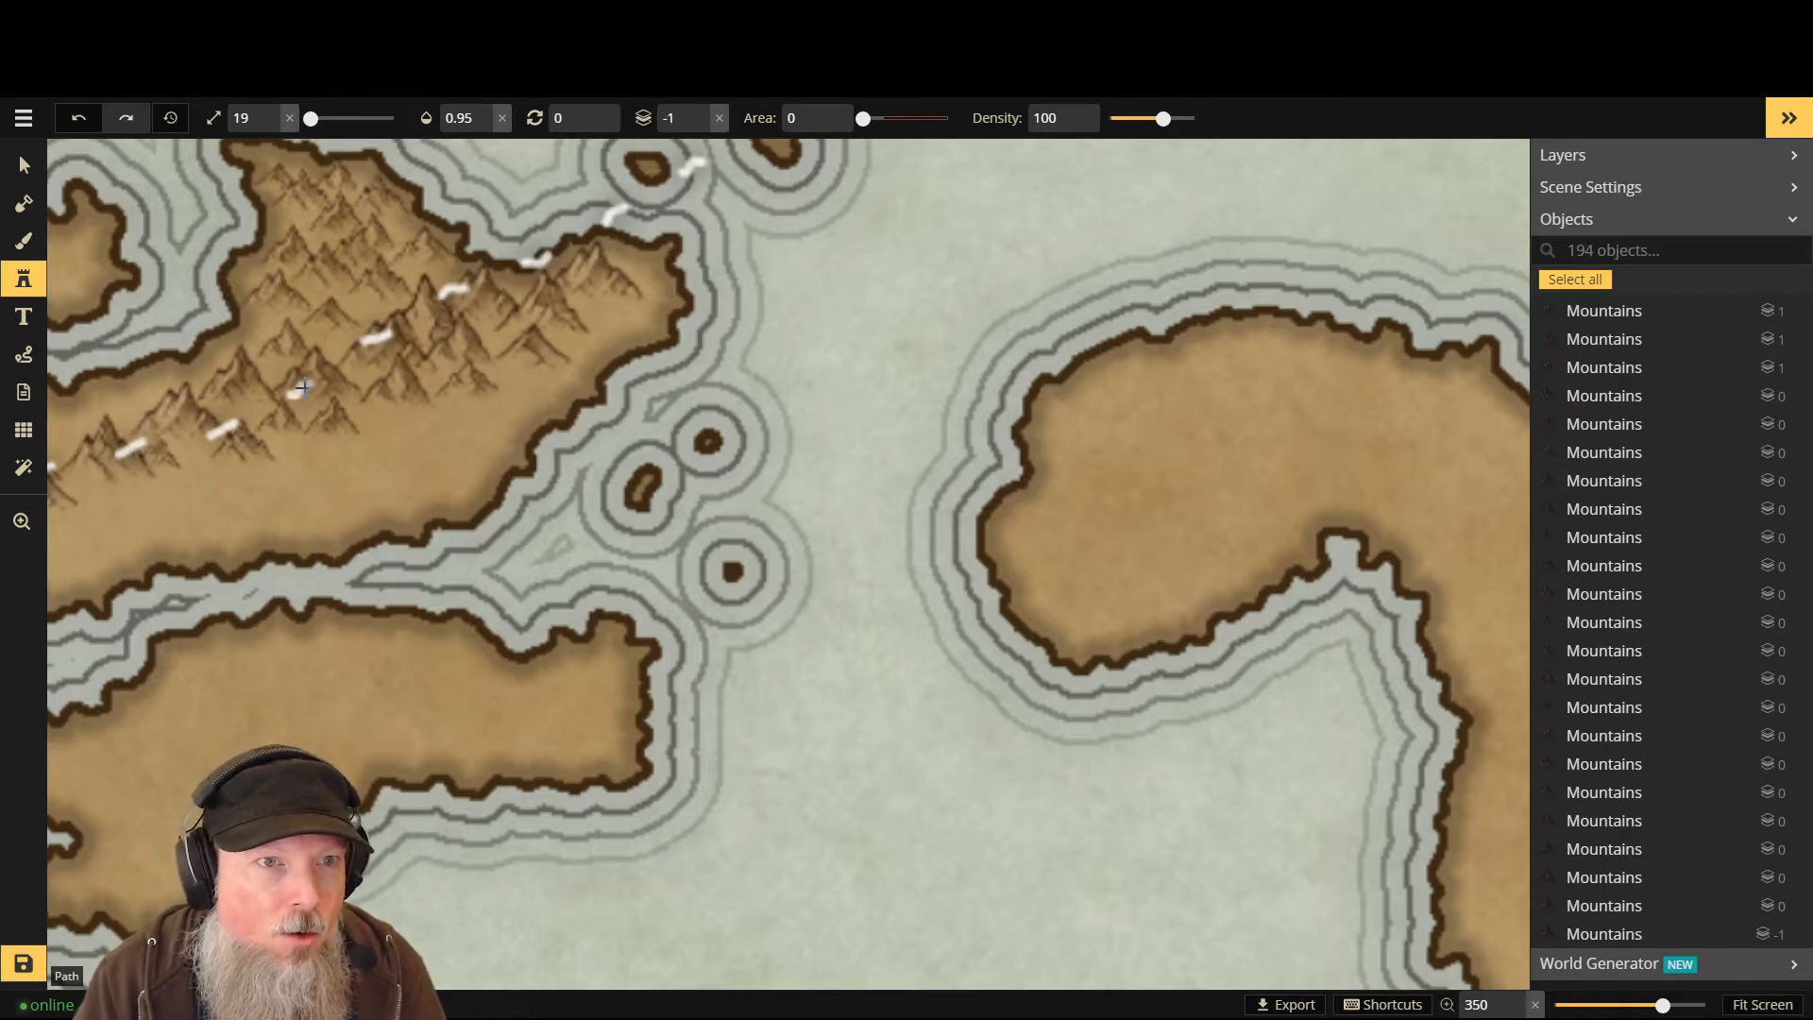
click(303, 387)
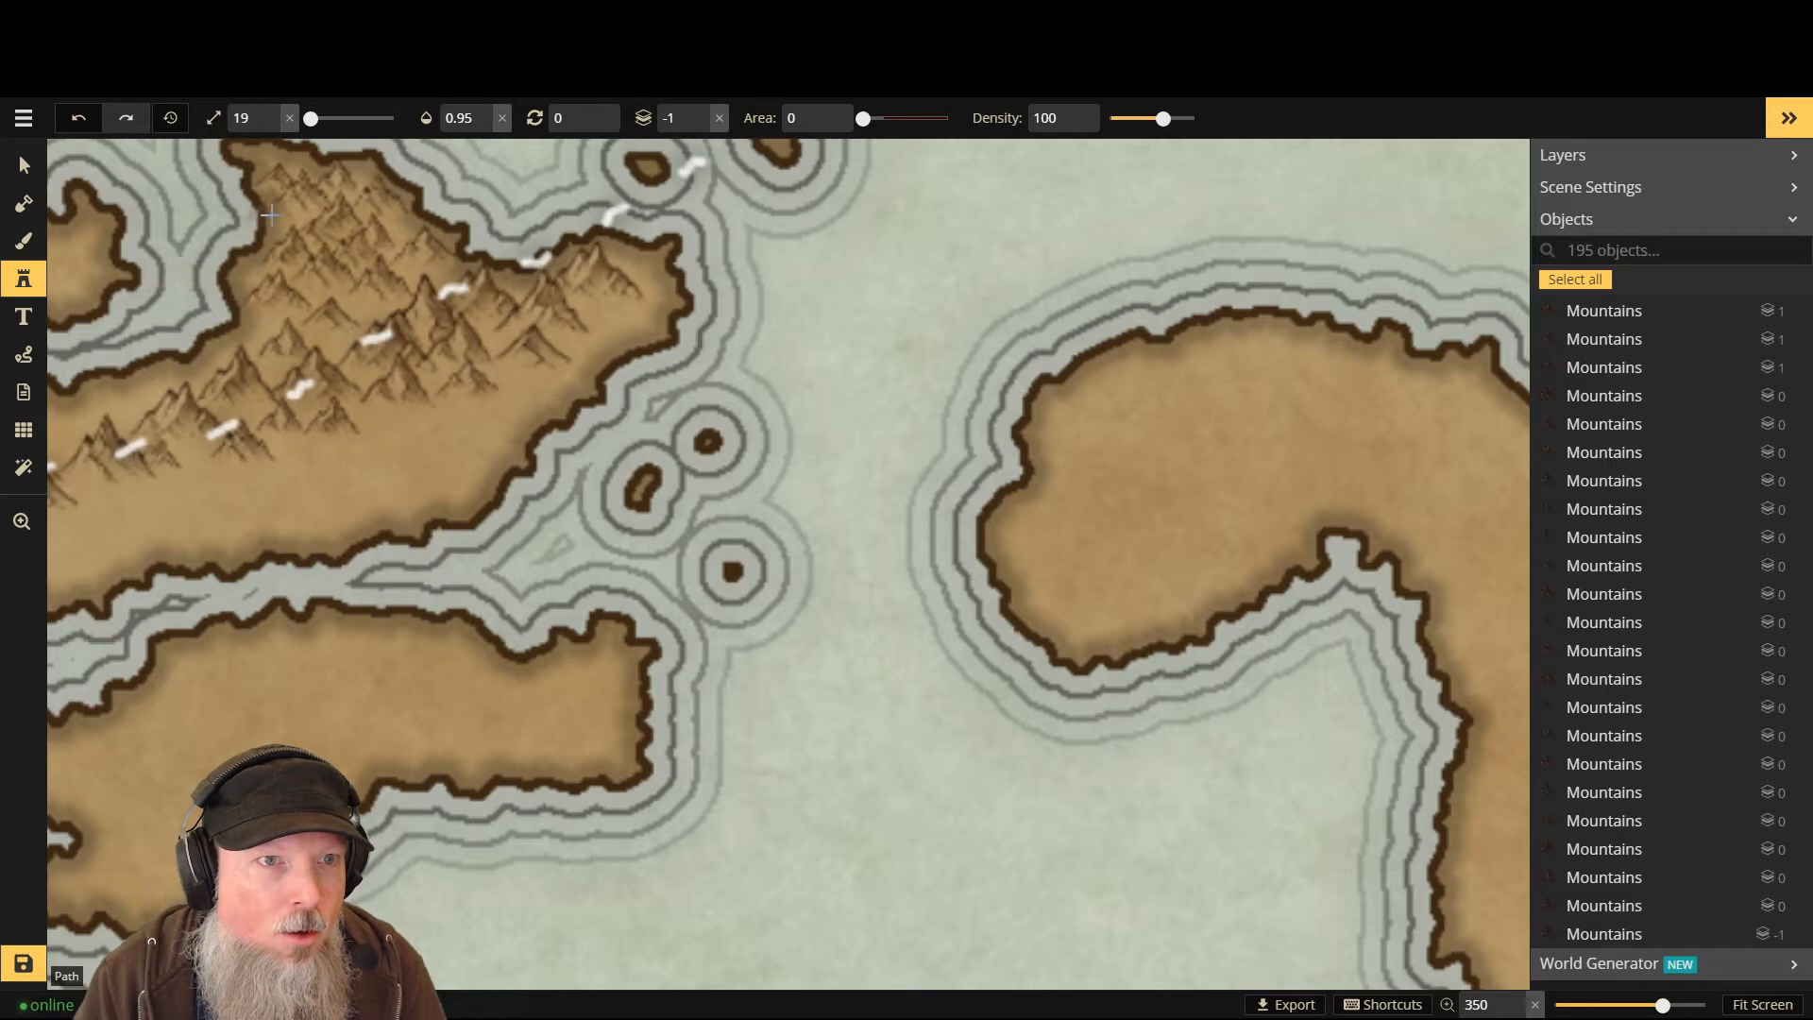
click(284, 460)
click(481, 414)
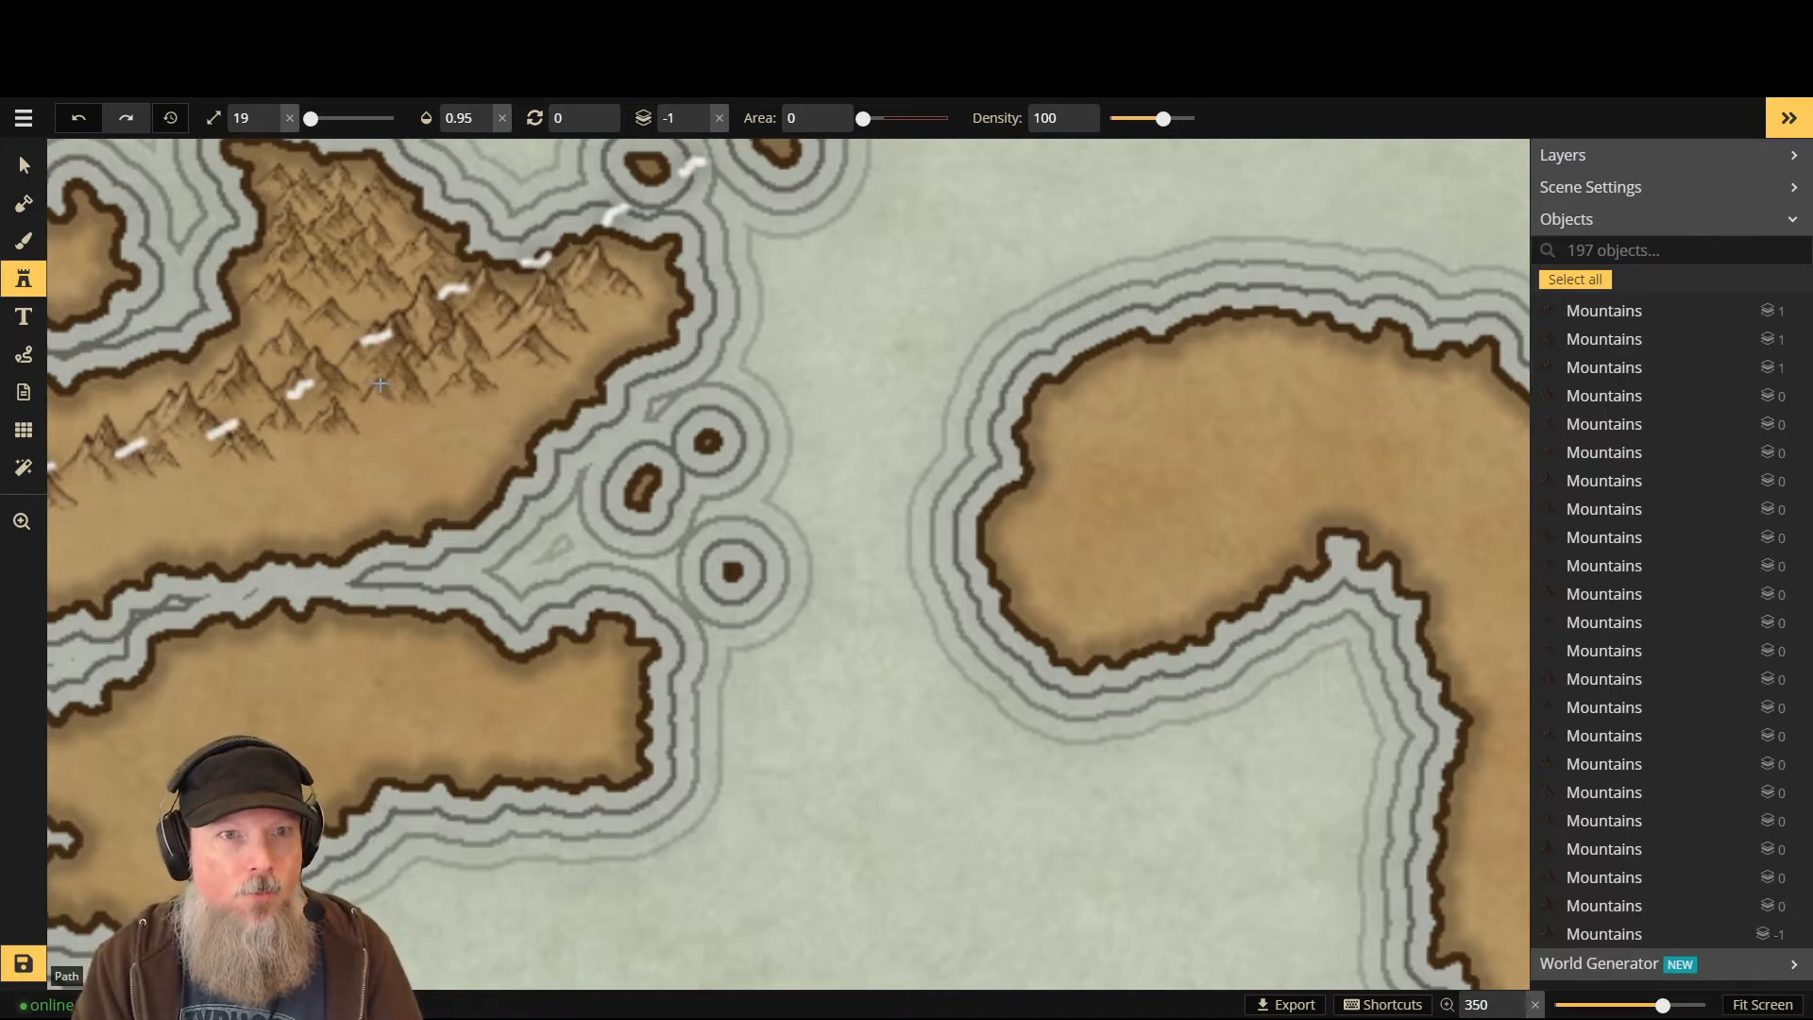
- Undo the last four mountain peaks, then restore one of them
key(ctrl+z)
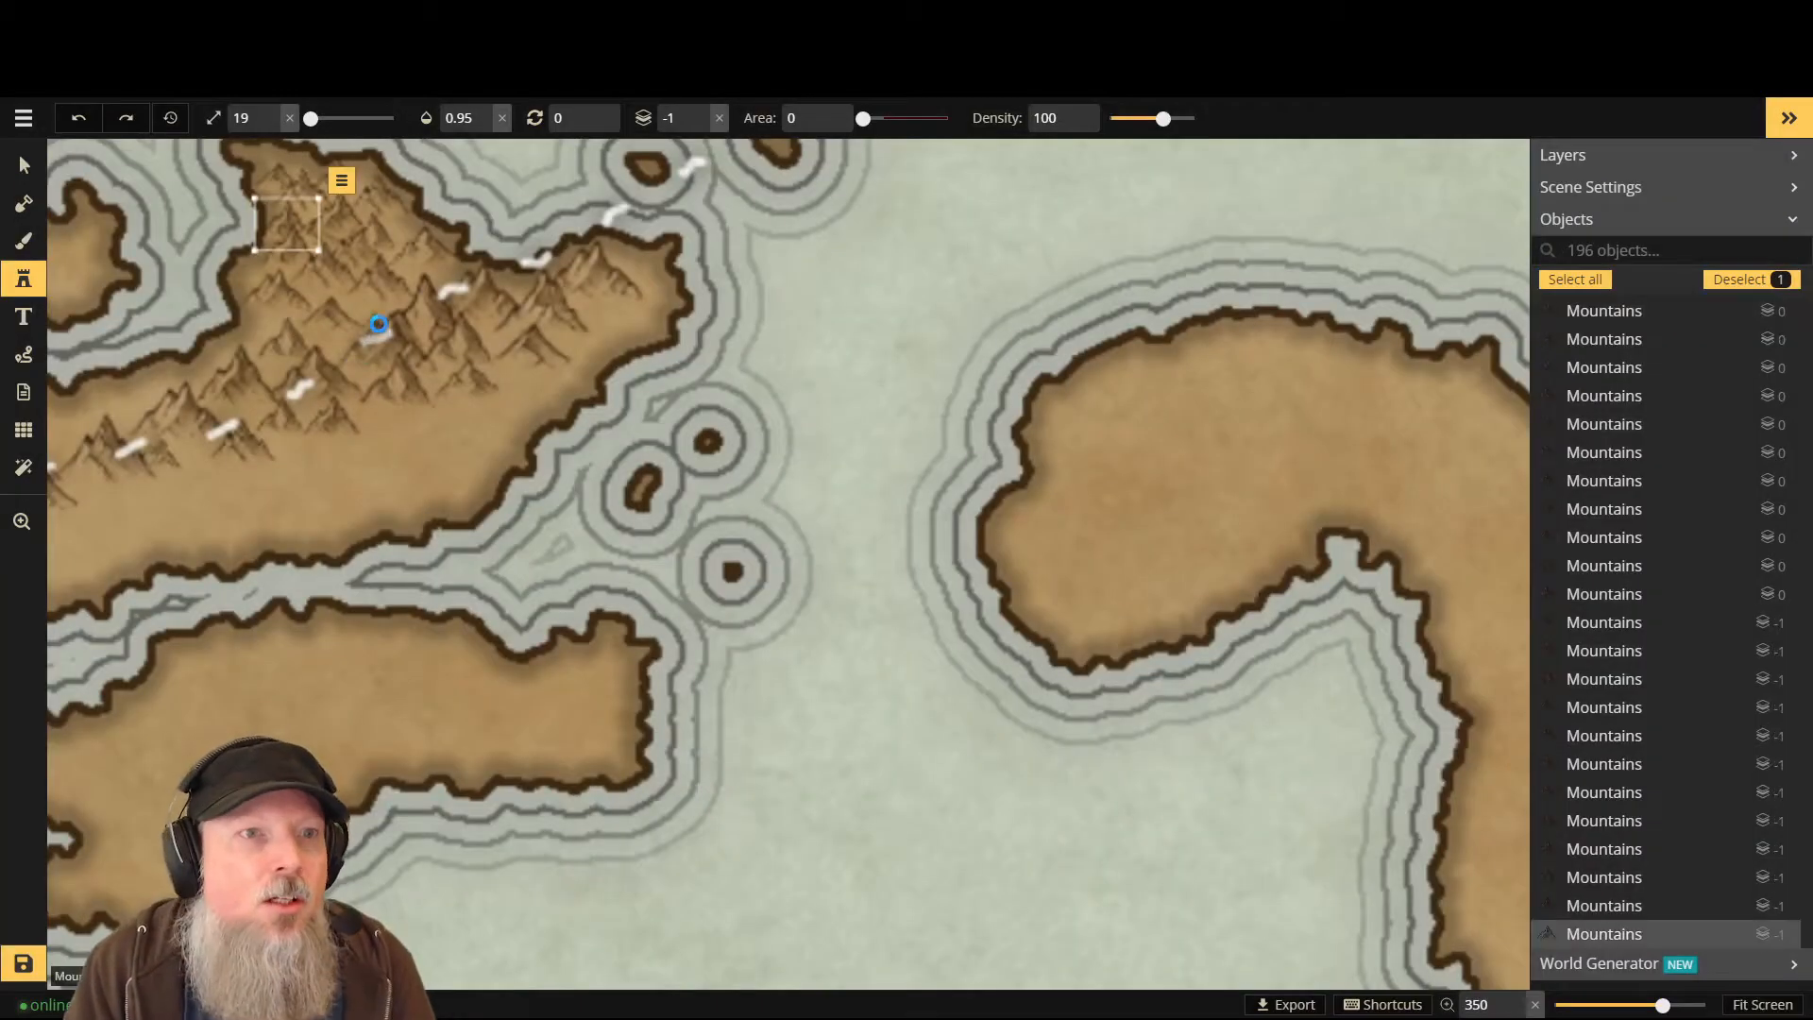
key(ctrl+z)
key(ctrl+z)
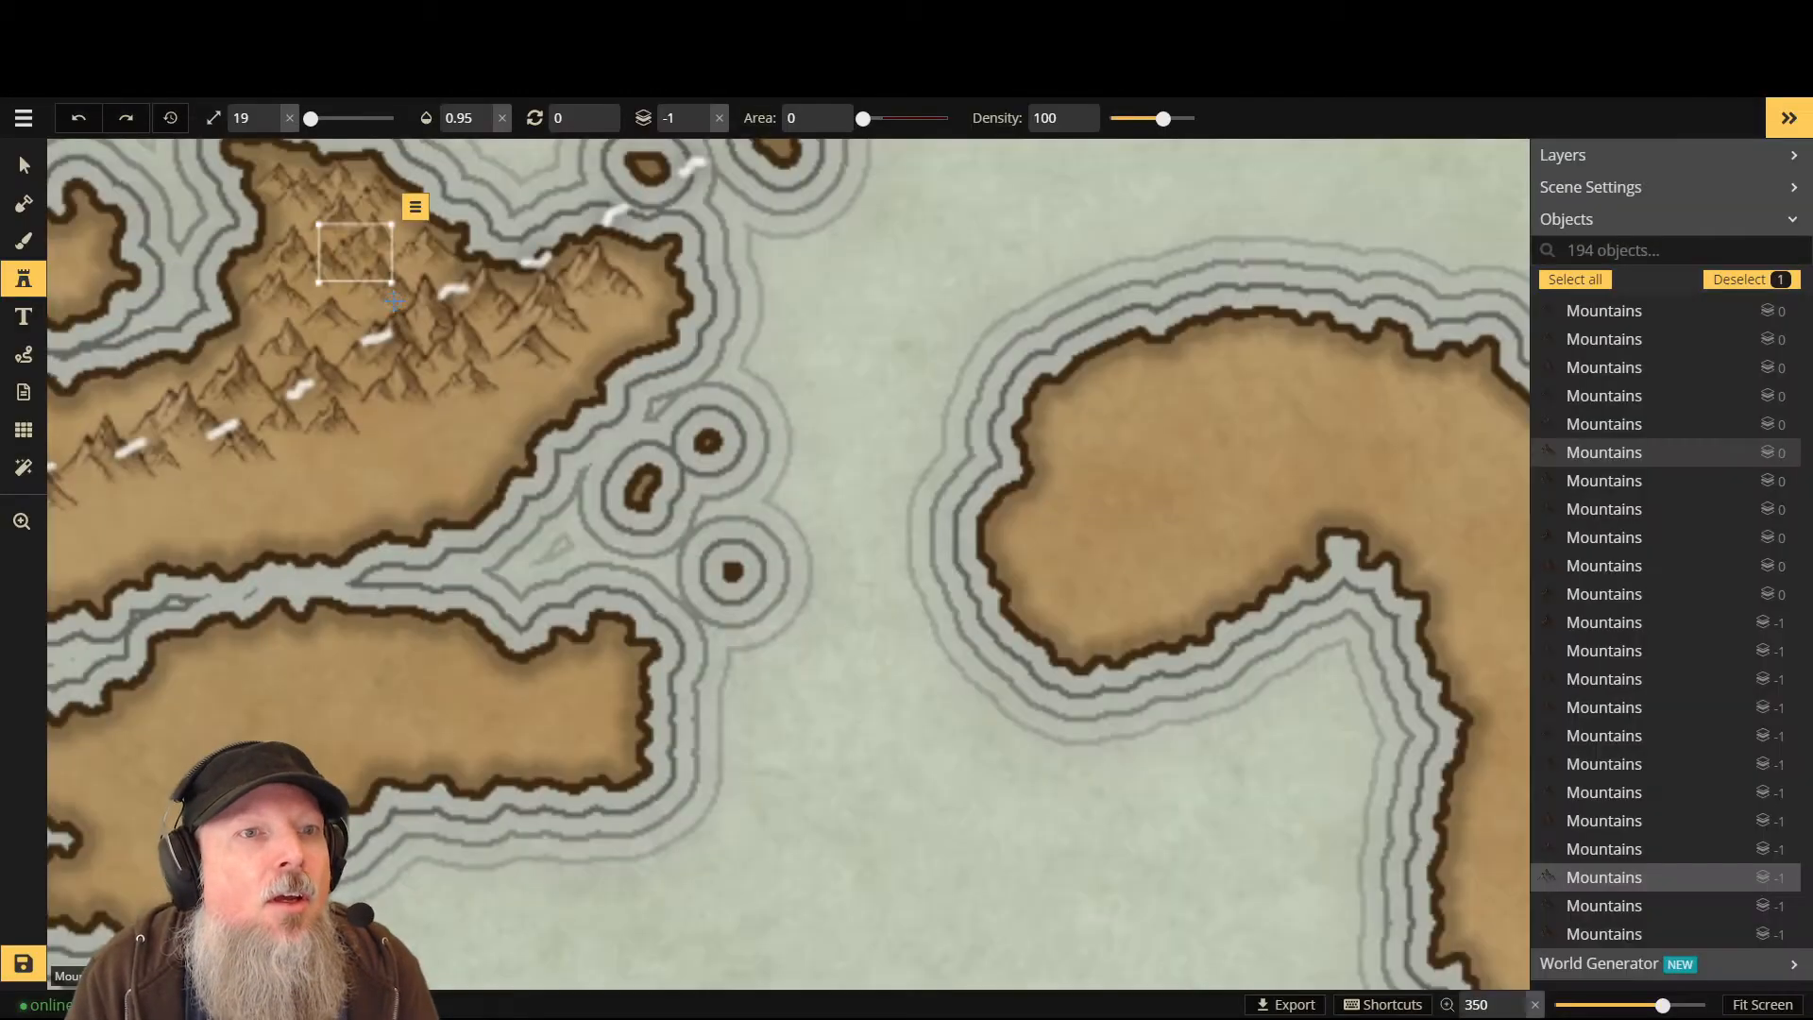
key(ctrl+z)
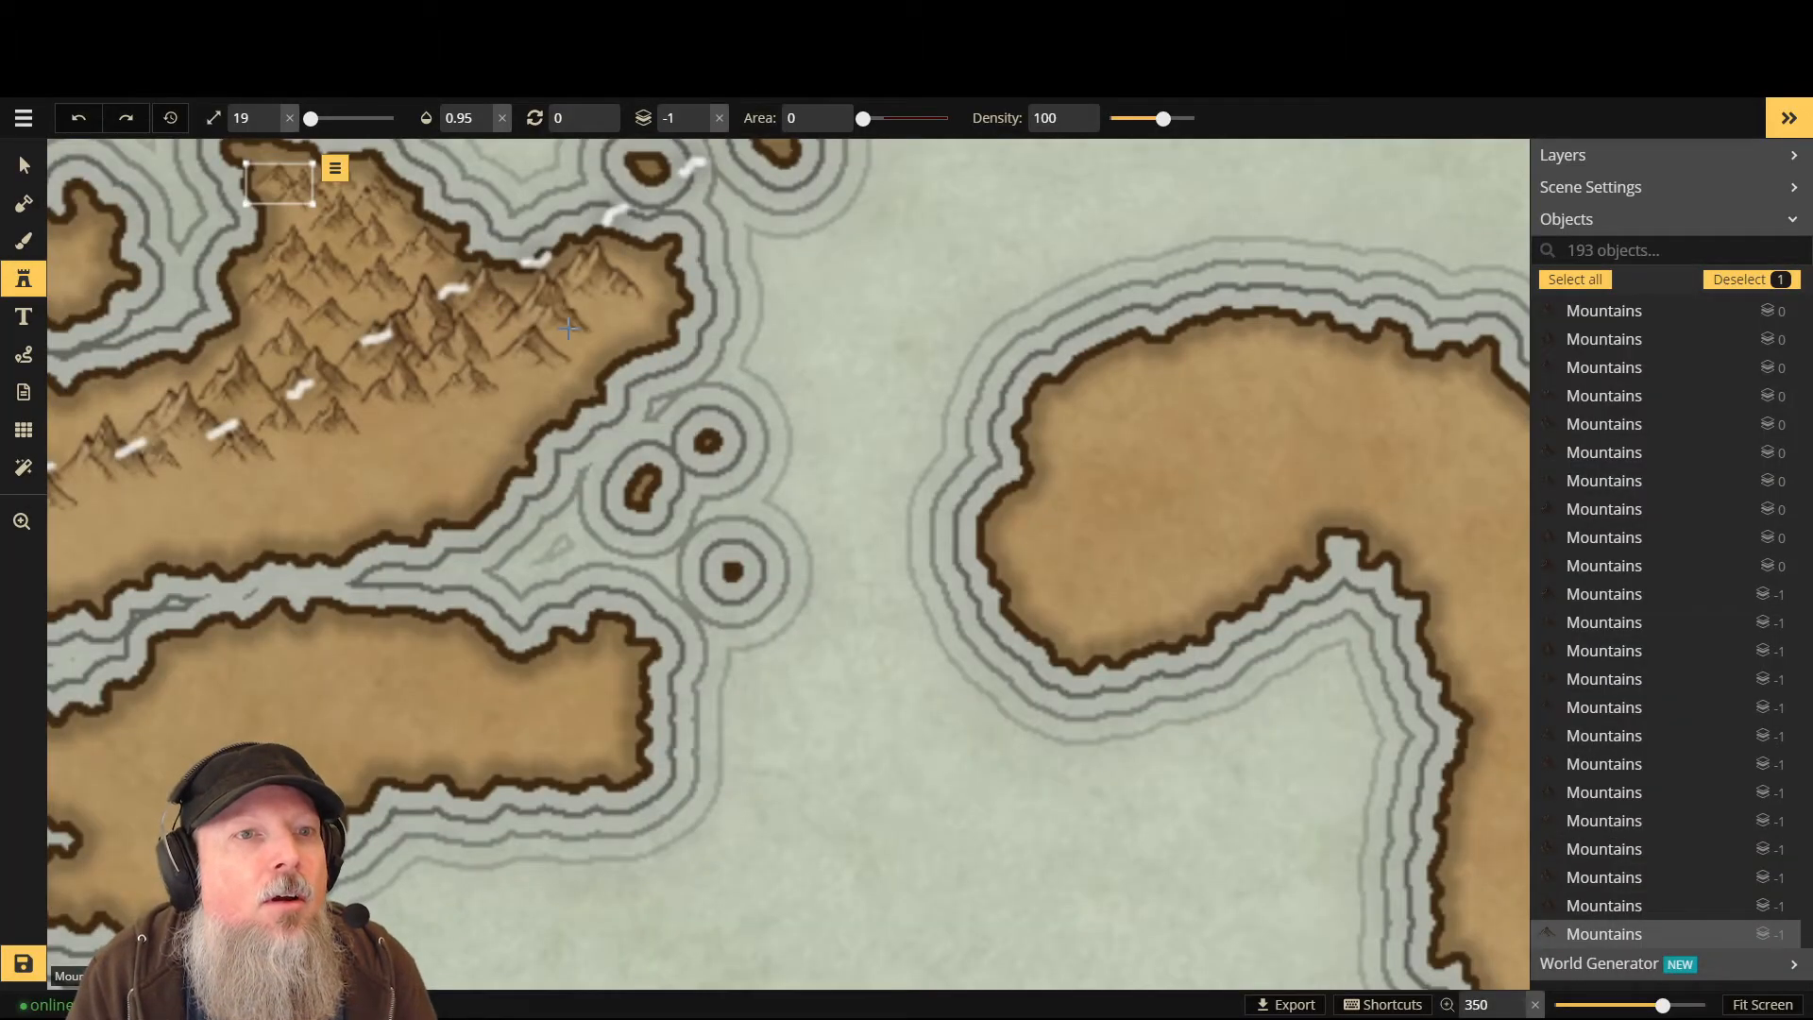
key(ctrl+z)
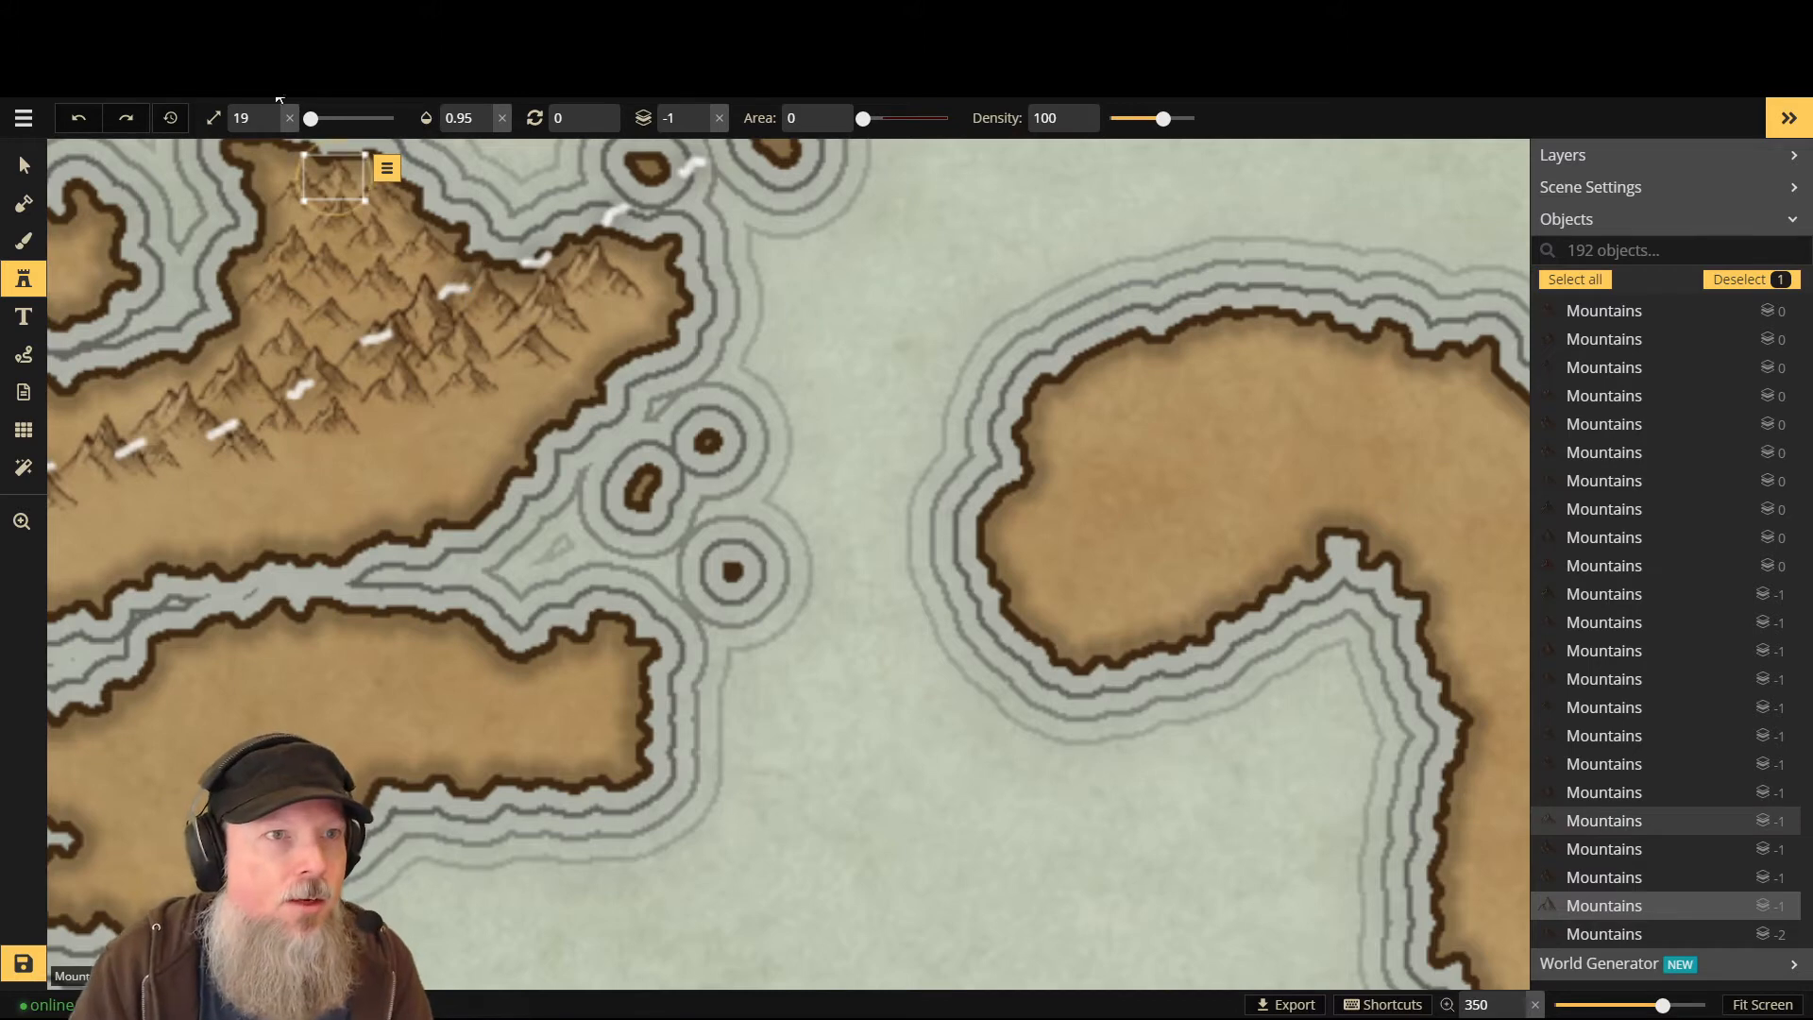
click(125, 117)
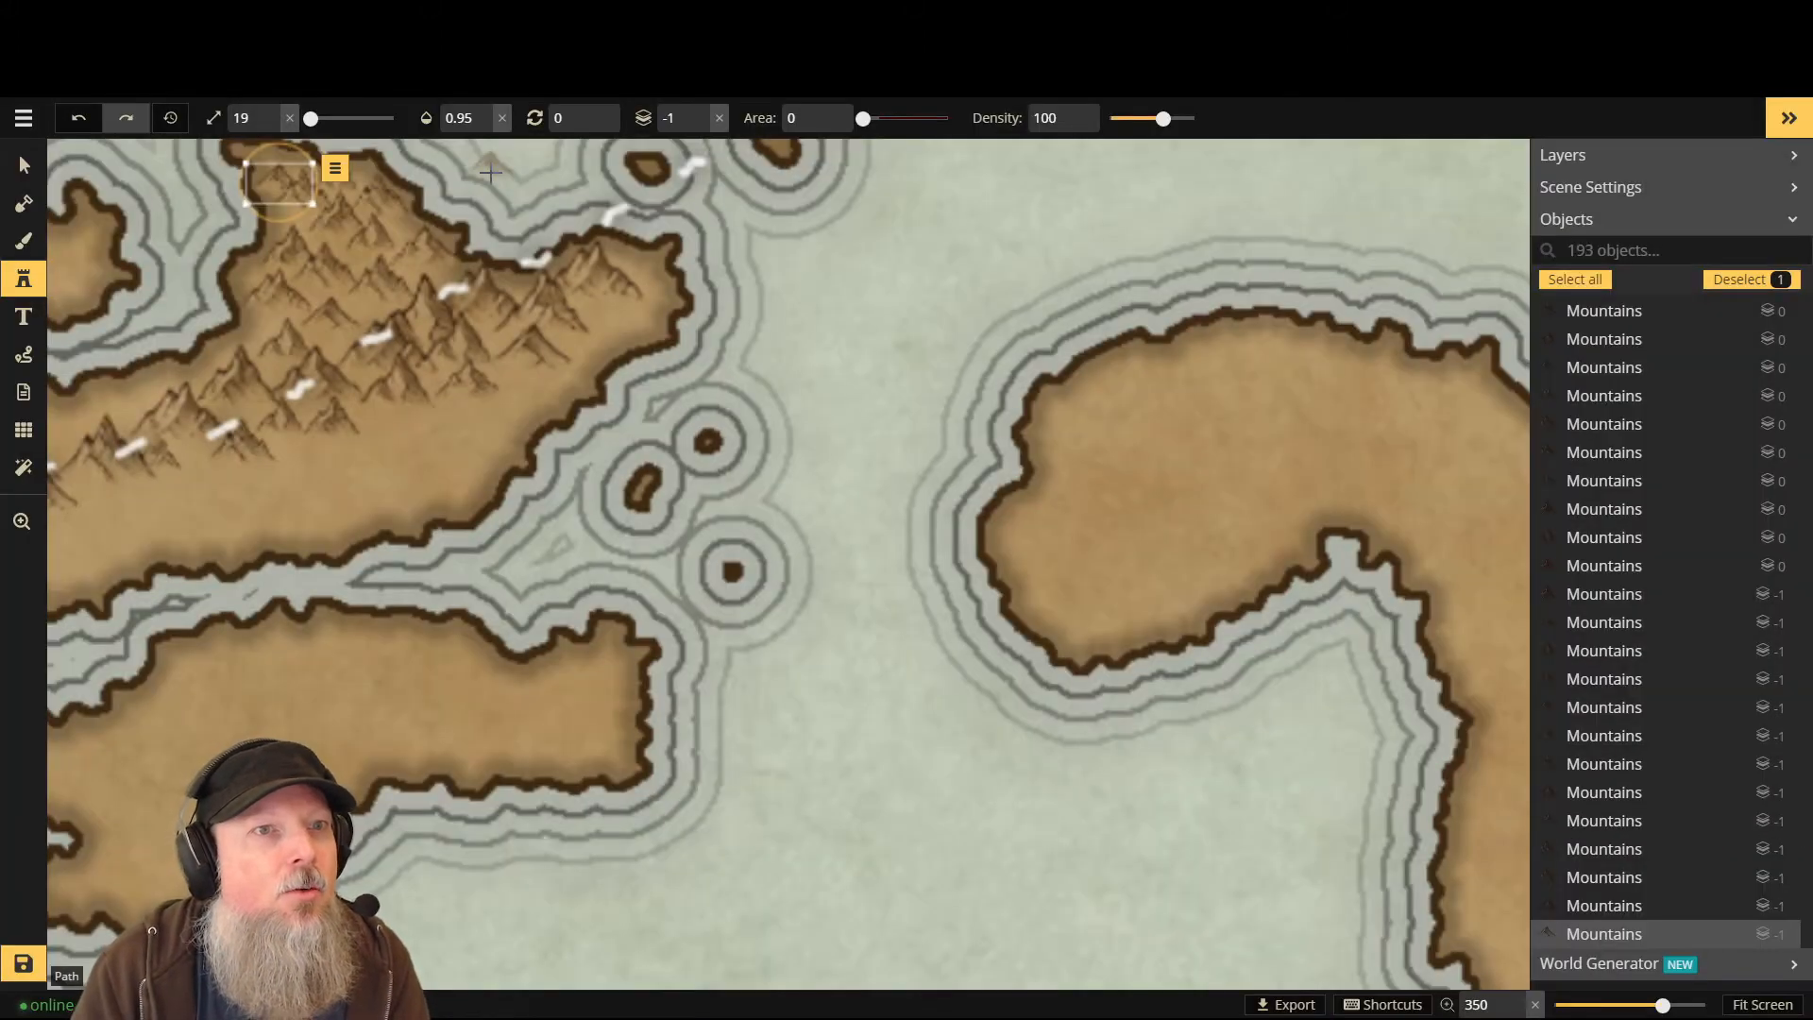
- Select the dashed white travel path with the Select tool to show its Path Options
click(19, 161)
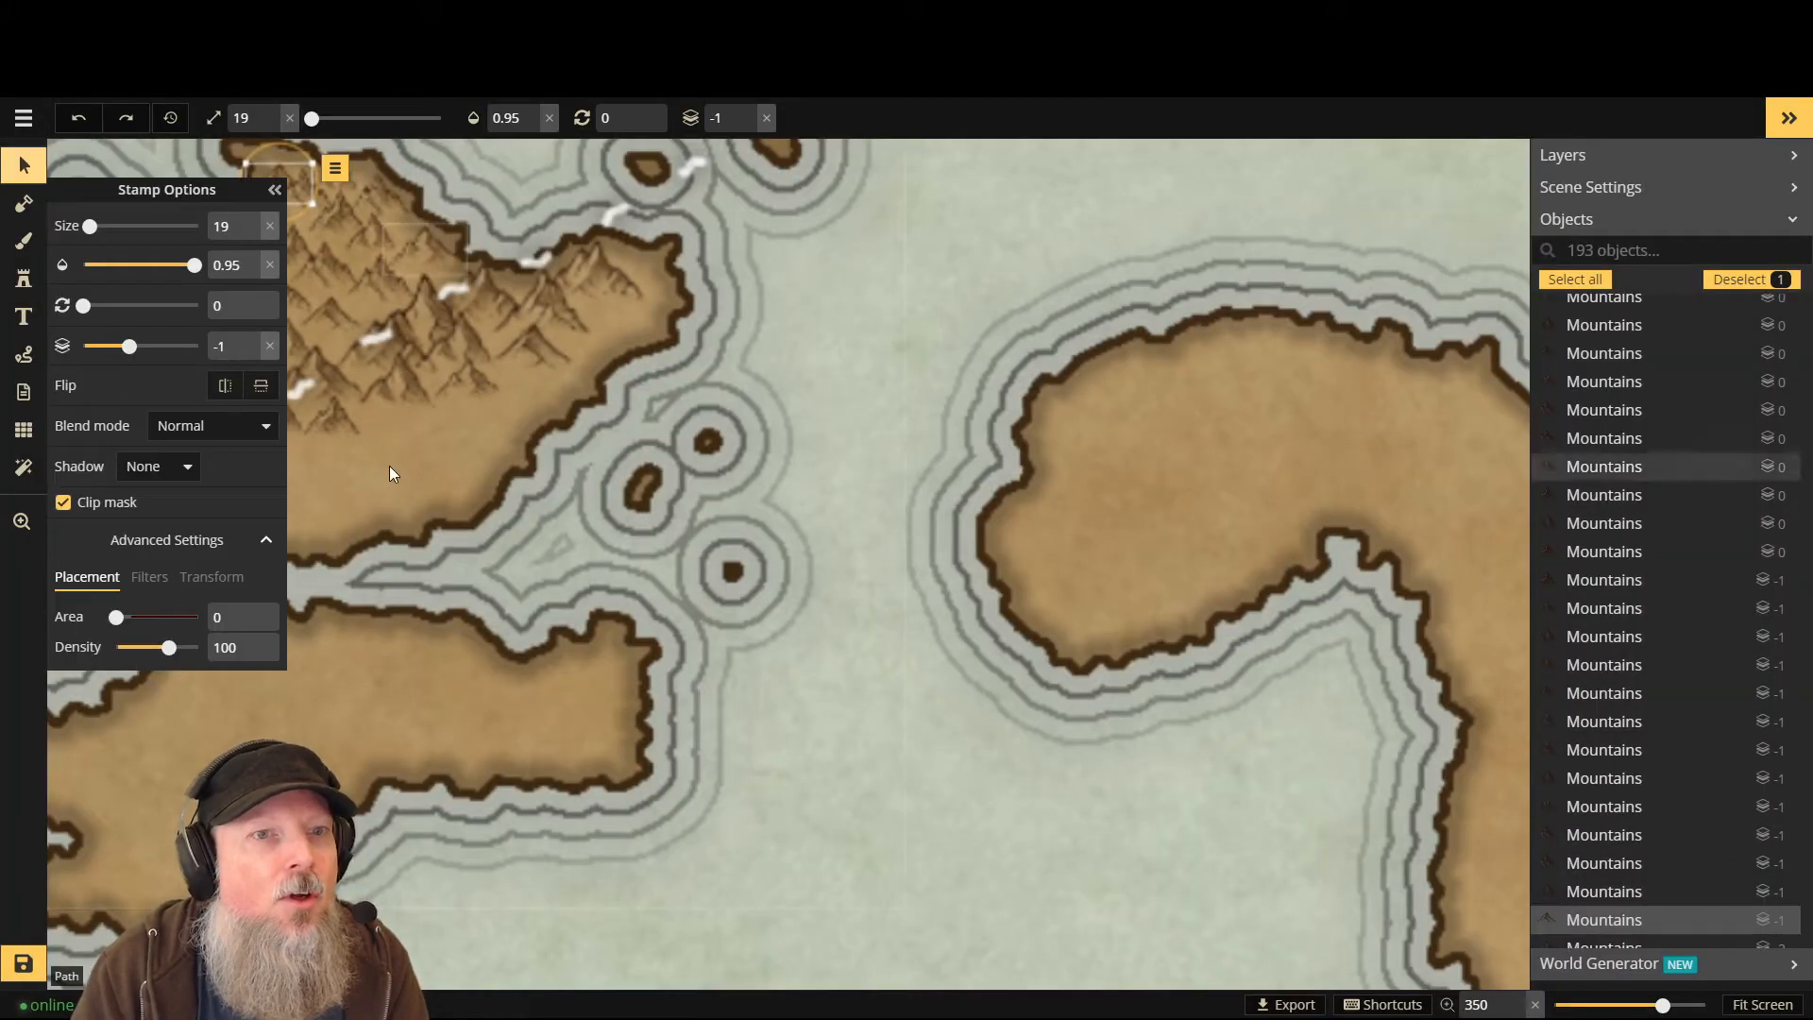
click(398, 464)
click(273, 190)
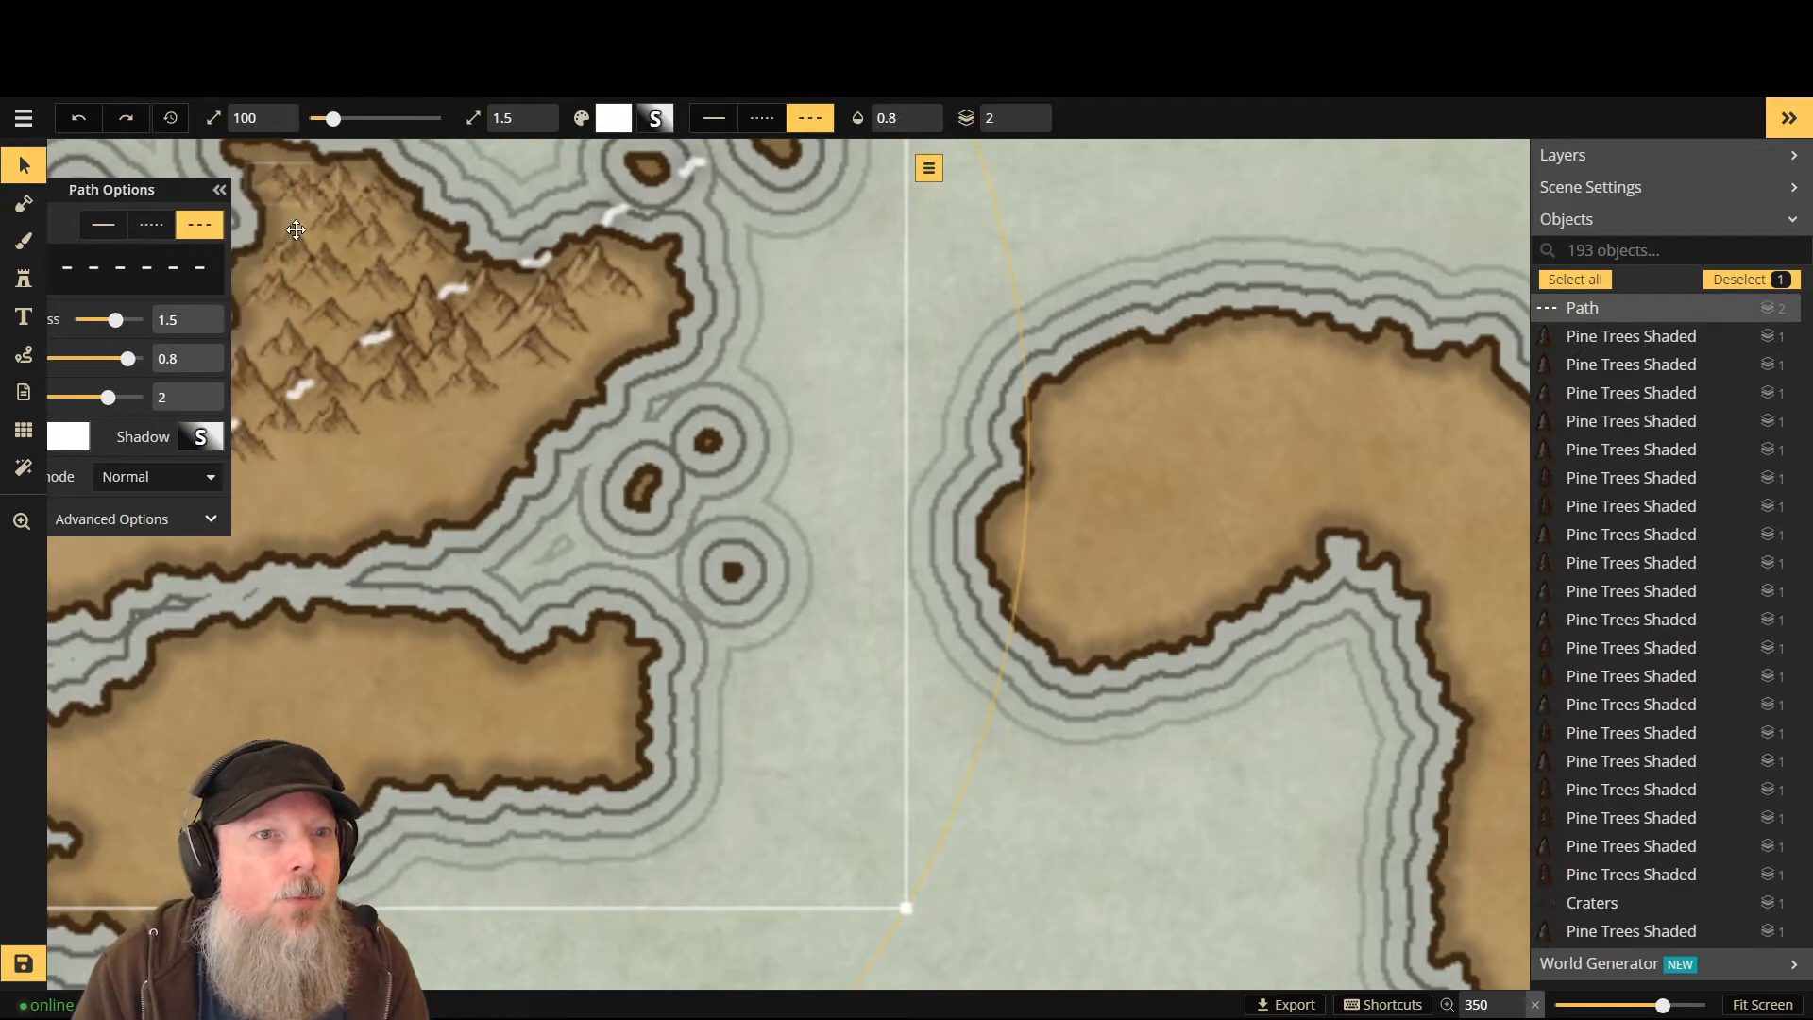
- Zoom to the mountain island and reactivate the mountain Stamp tool at size 19, layer -1
scroll(449, 262, down, 3)
scroll(449, 263, down, 4)
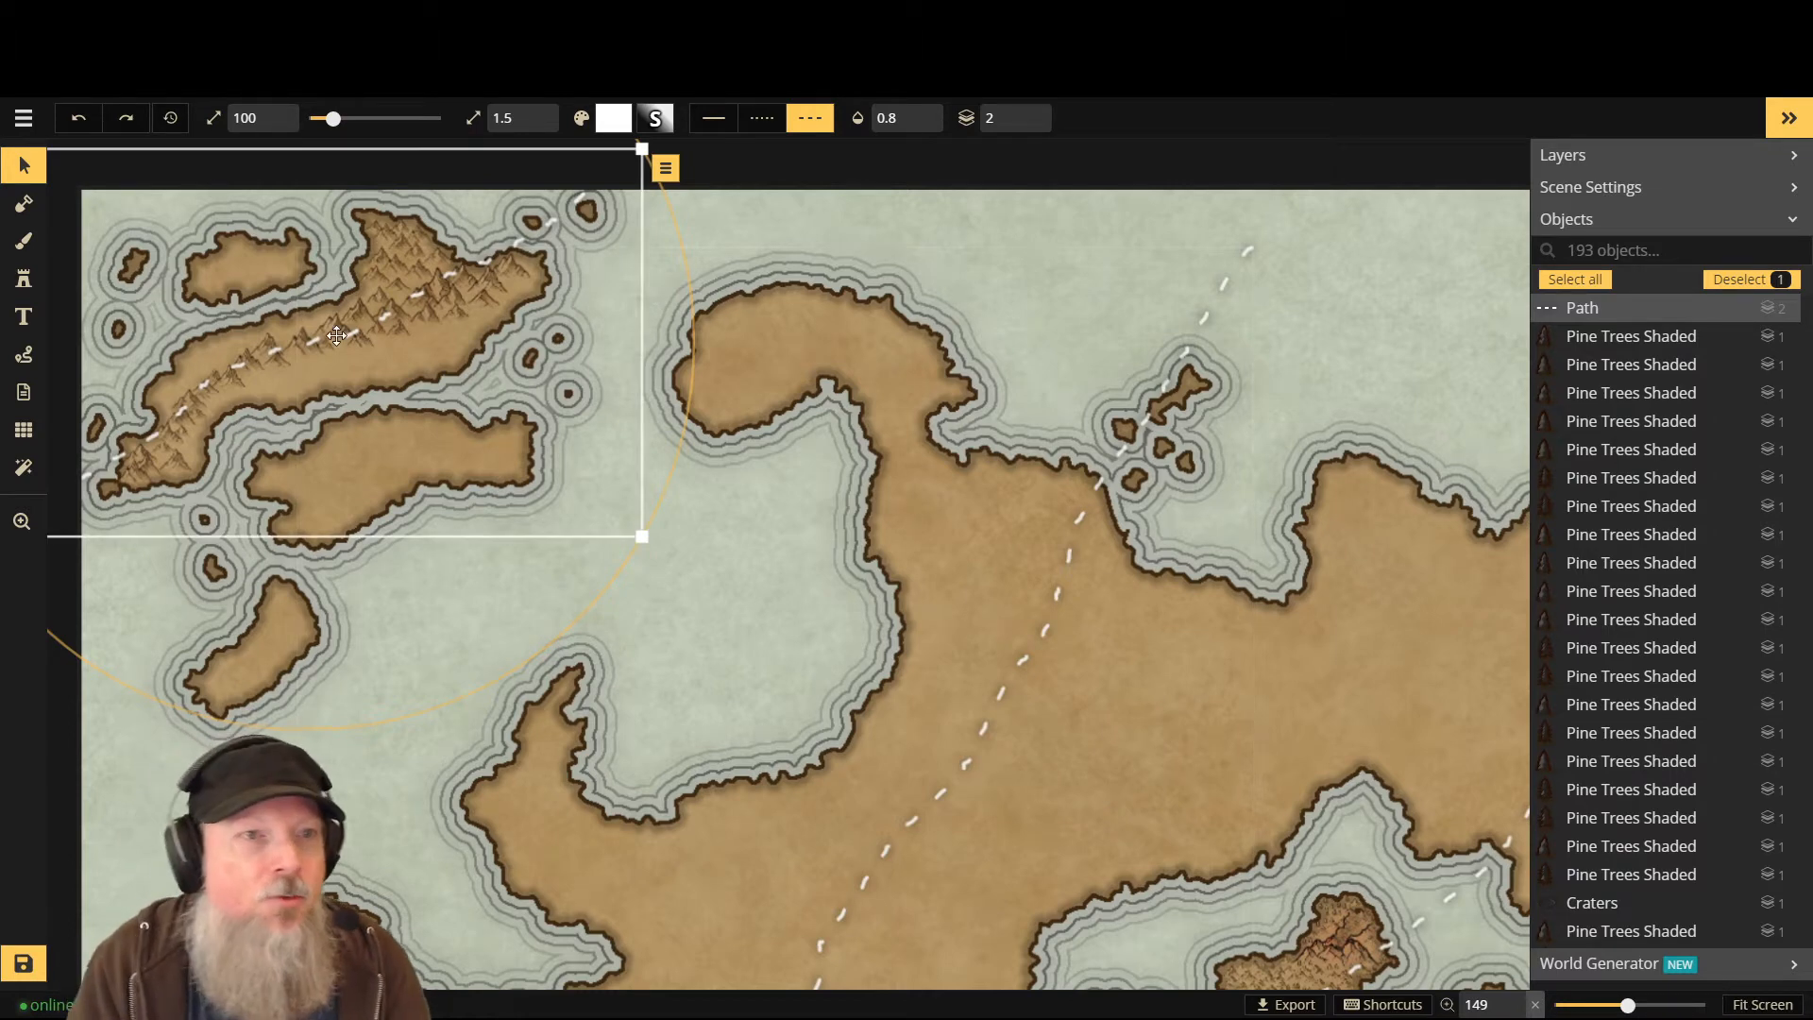
scroll(211, 353, up, 3)
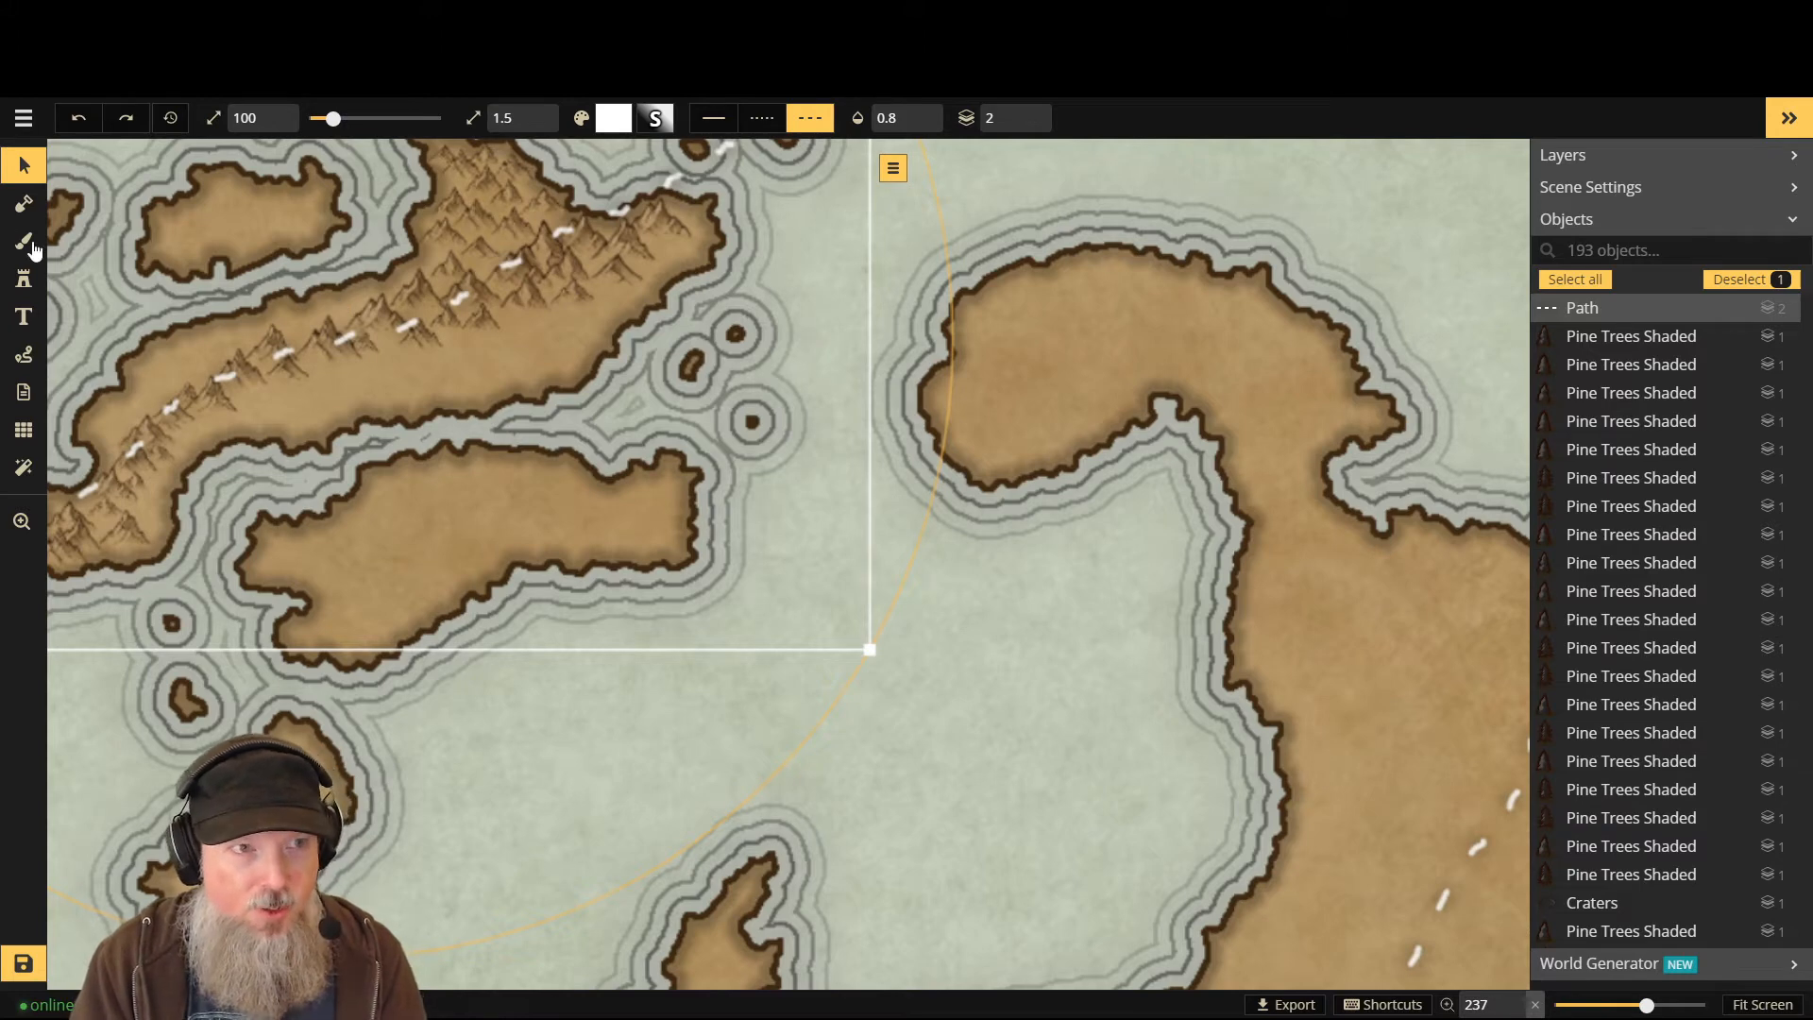
click(24, 278)
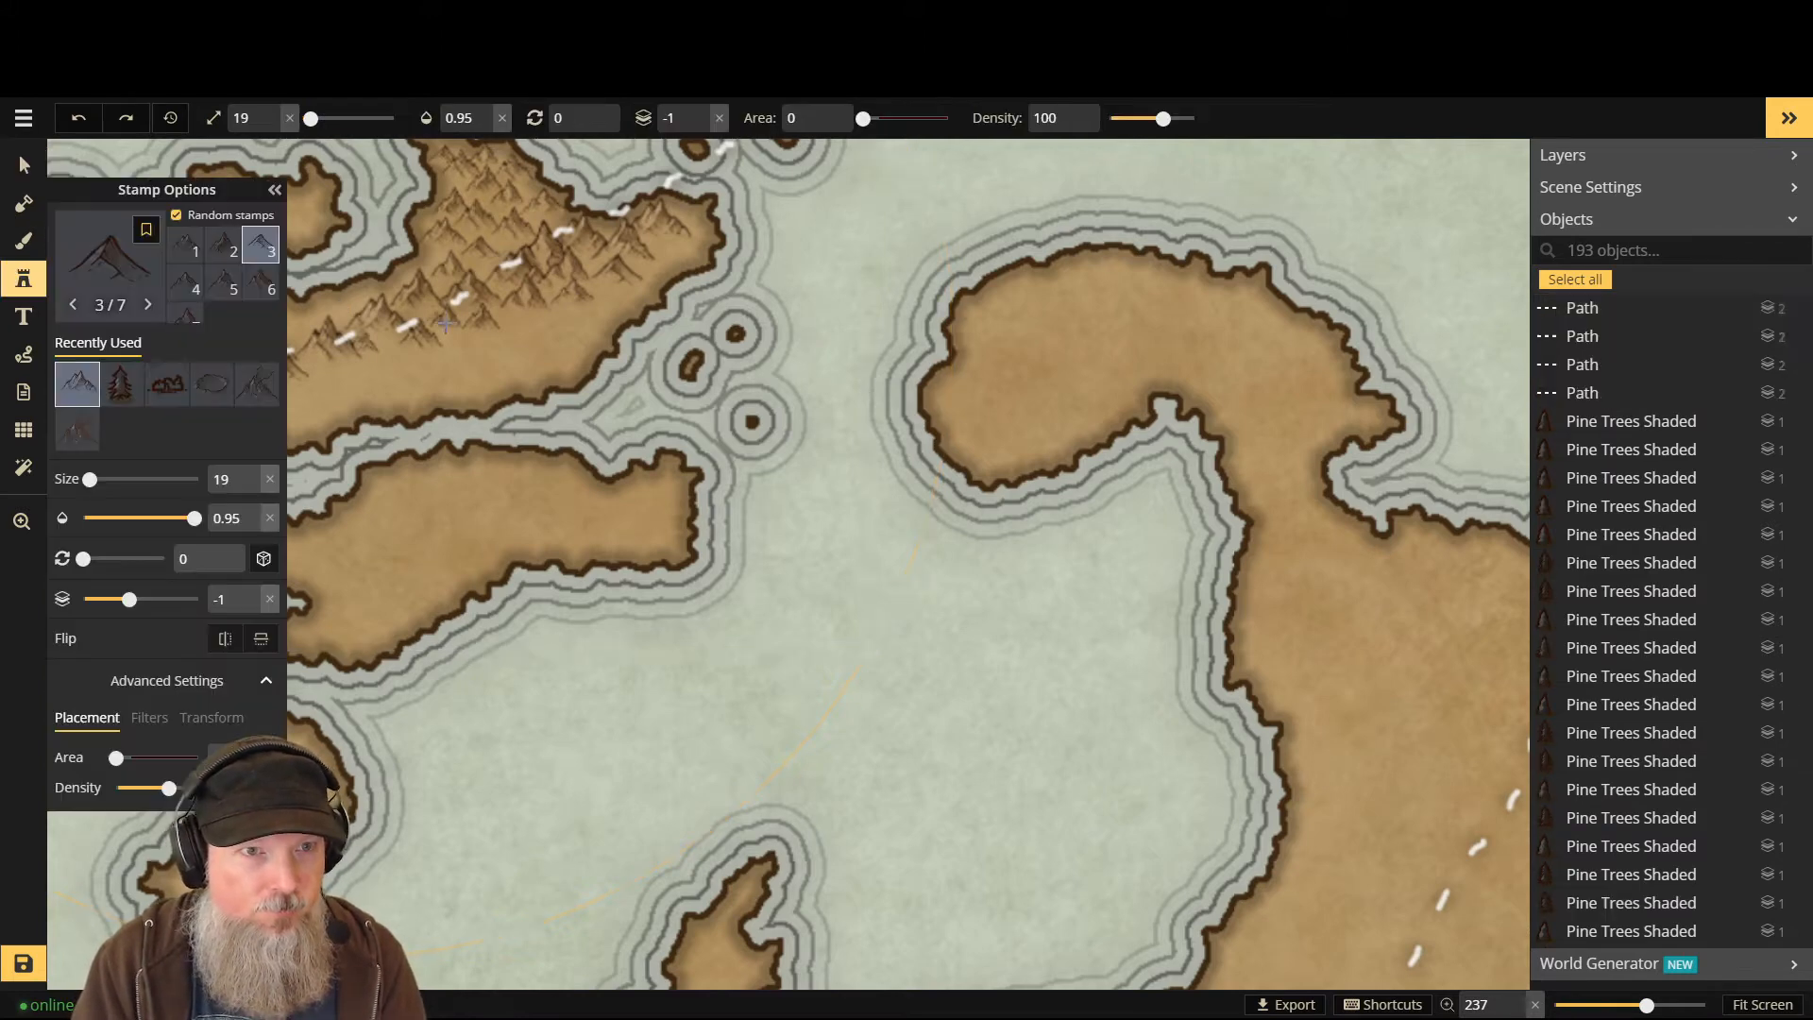
- Set the stamp layer to -1 and stamp mountain peaks westward and down along the ridge
click(275, 192)
key(Up)
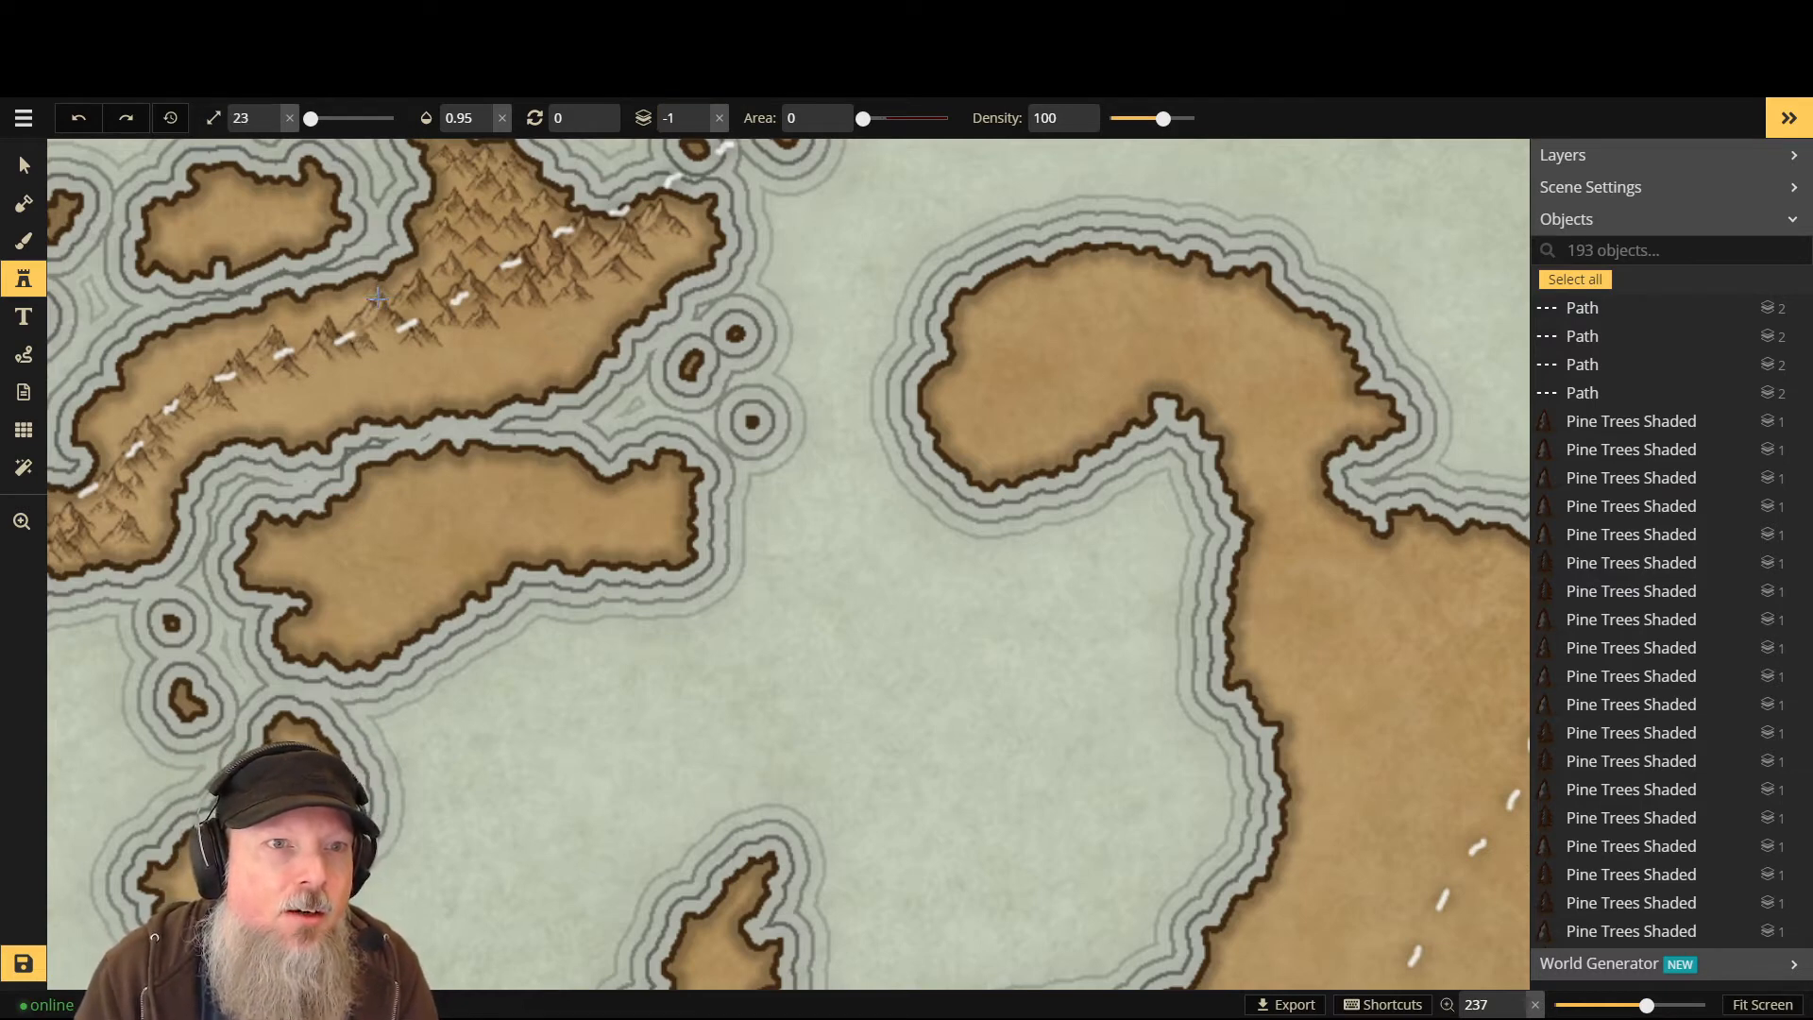
click(344, 312)
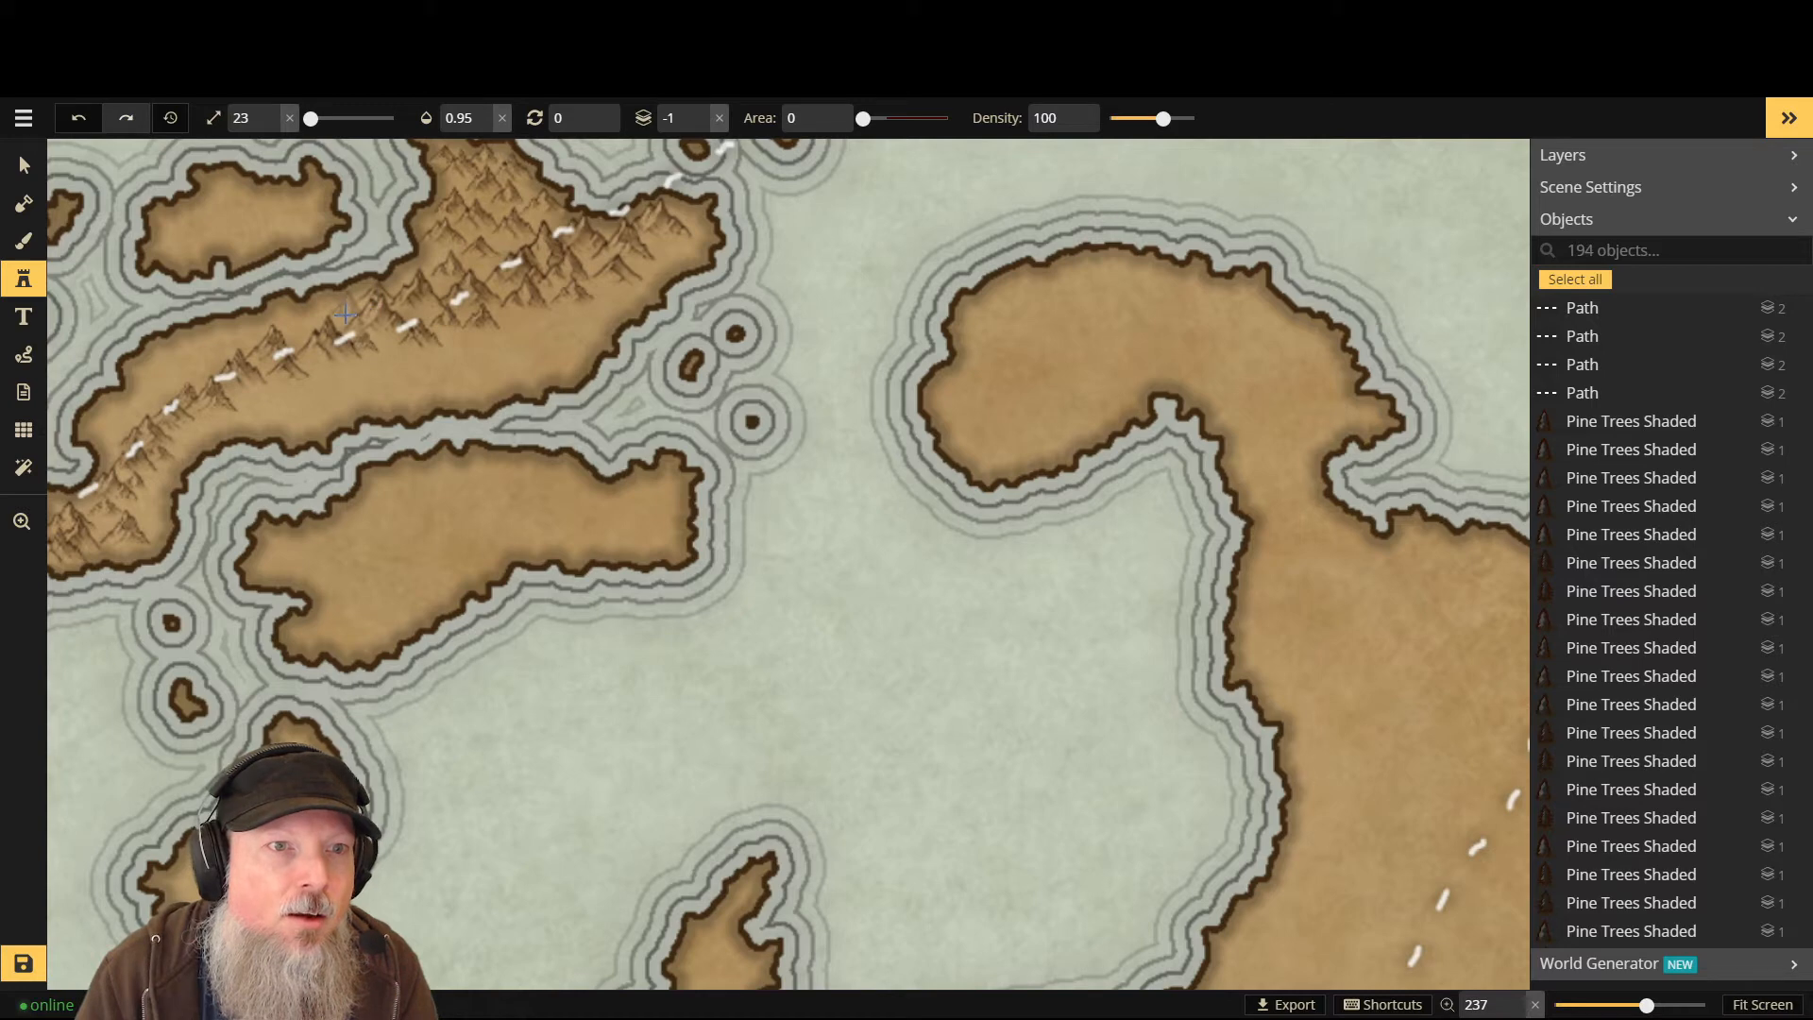
click(312, 326)
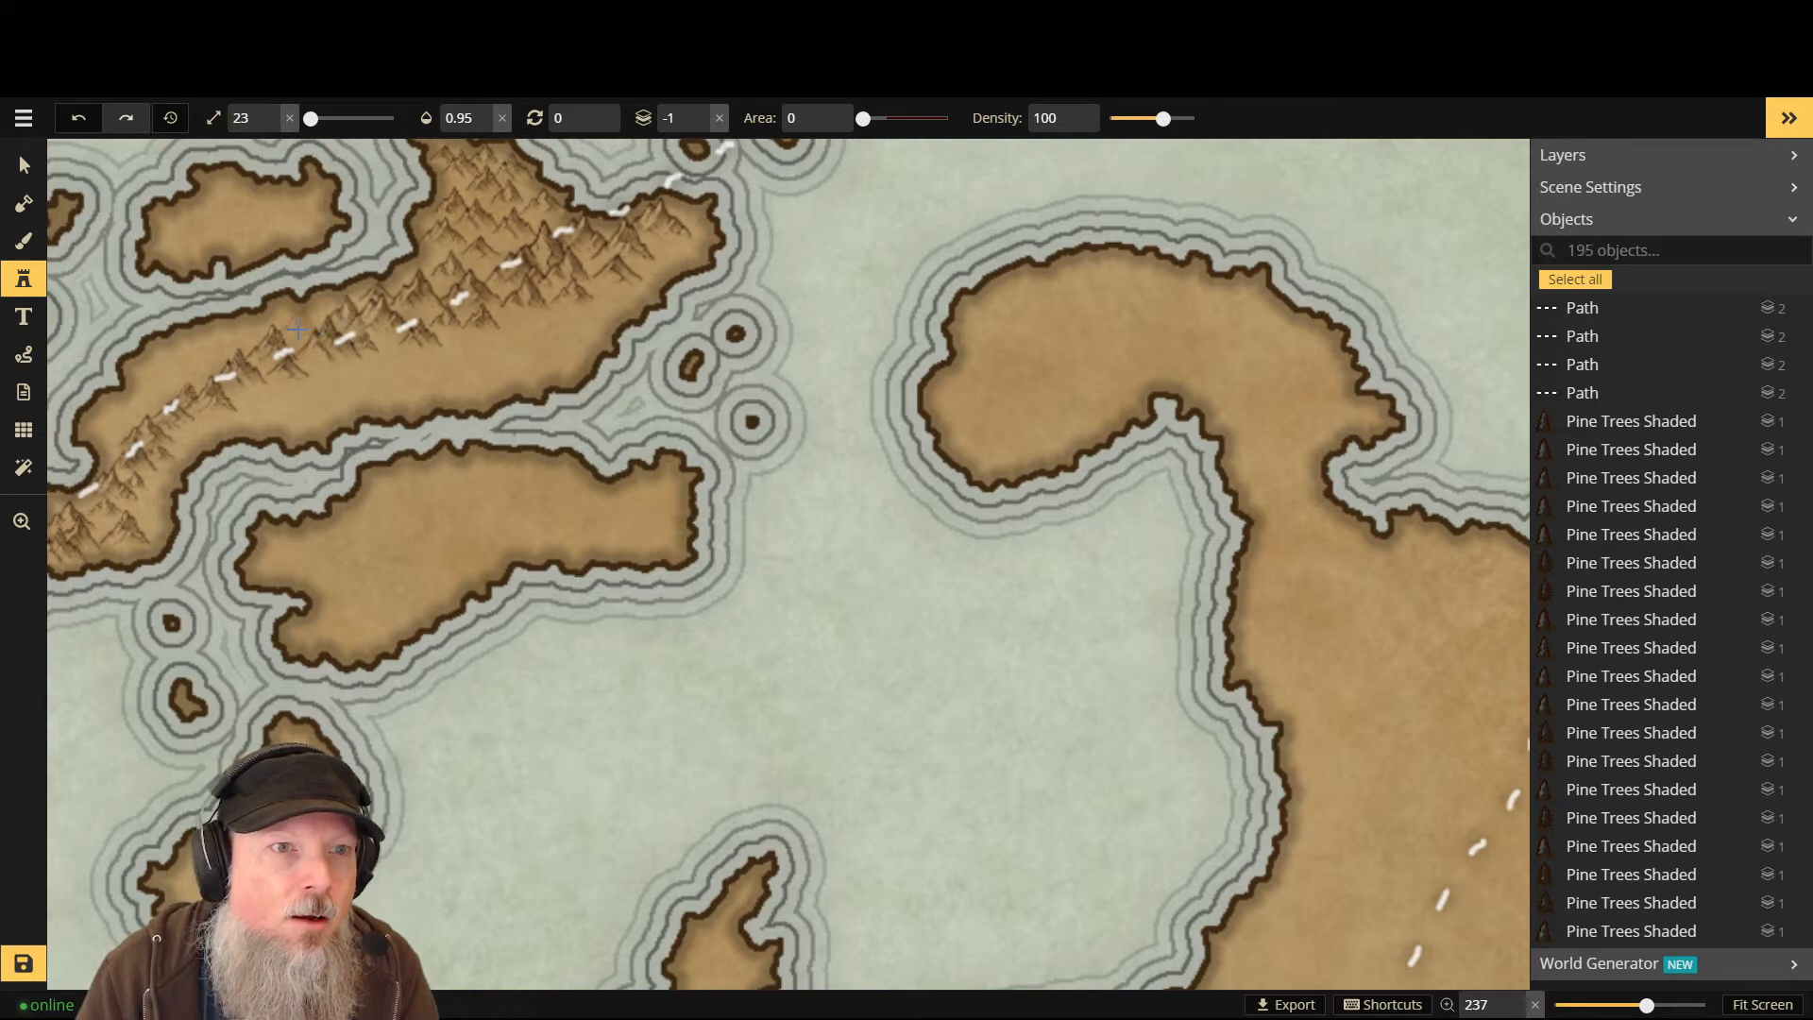
click(297, 327)
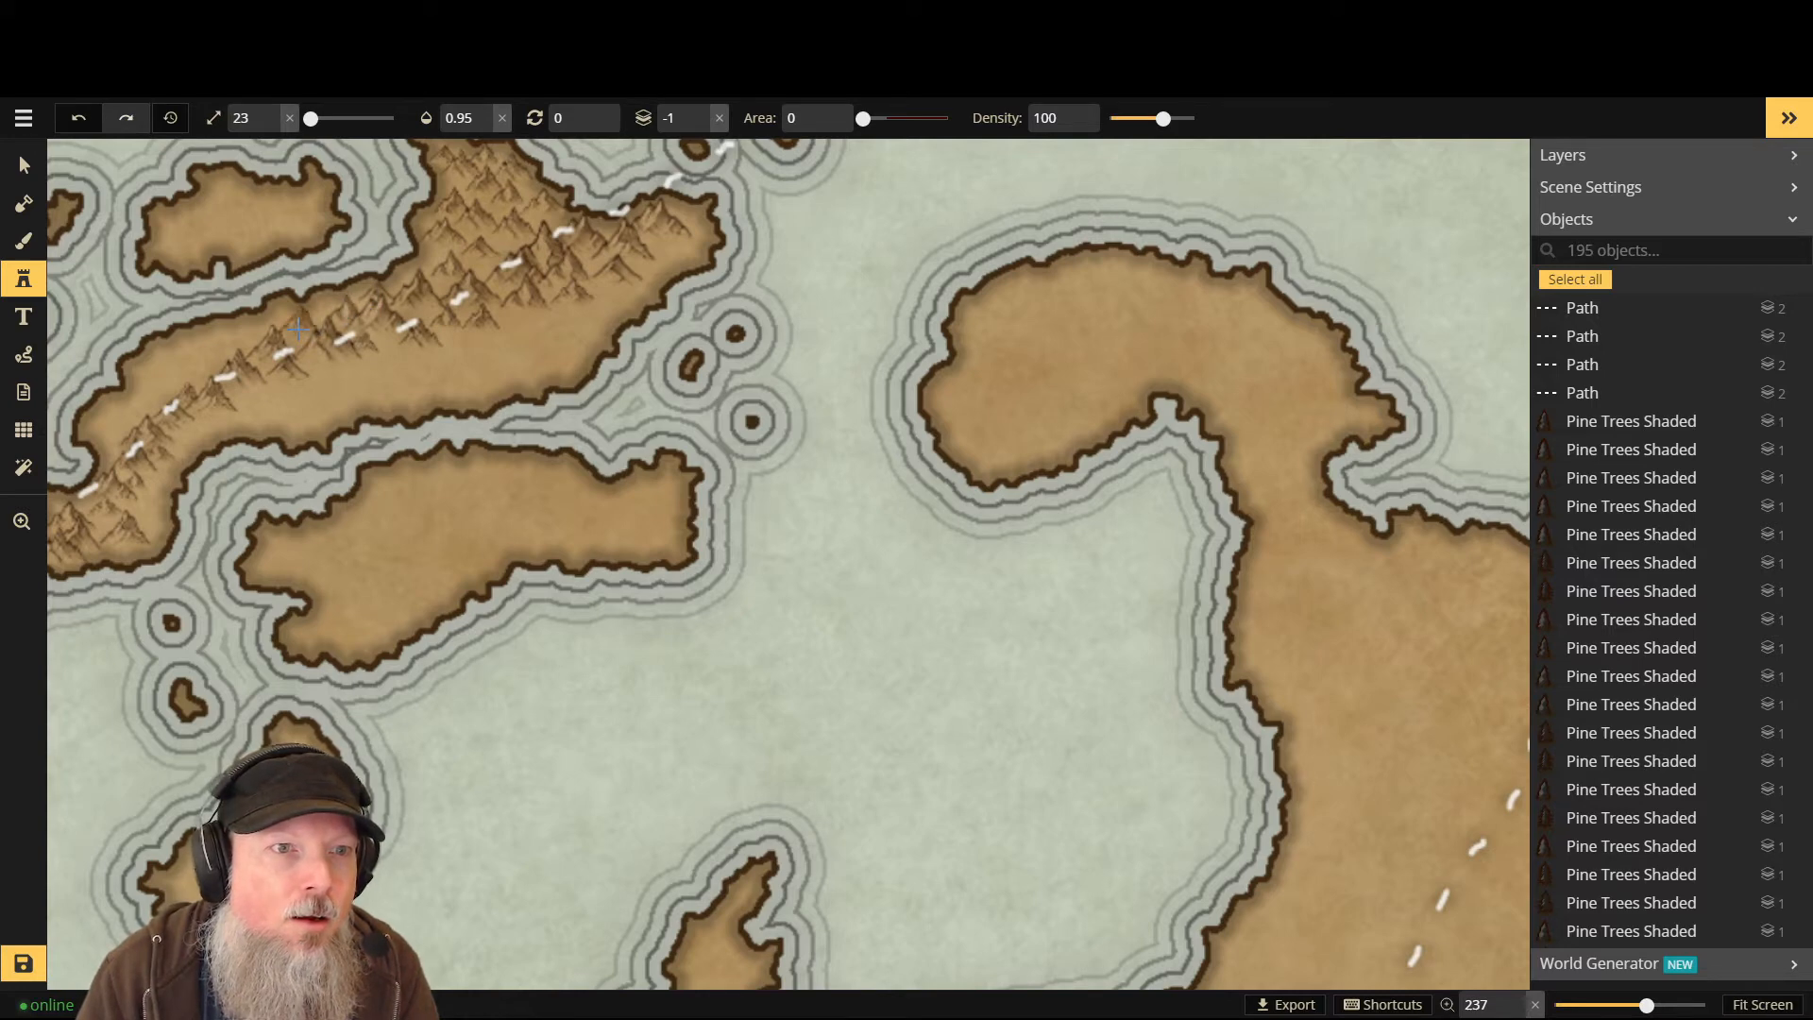
click(231, 338)
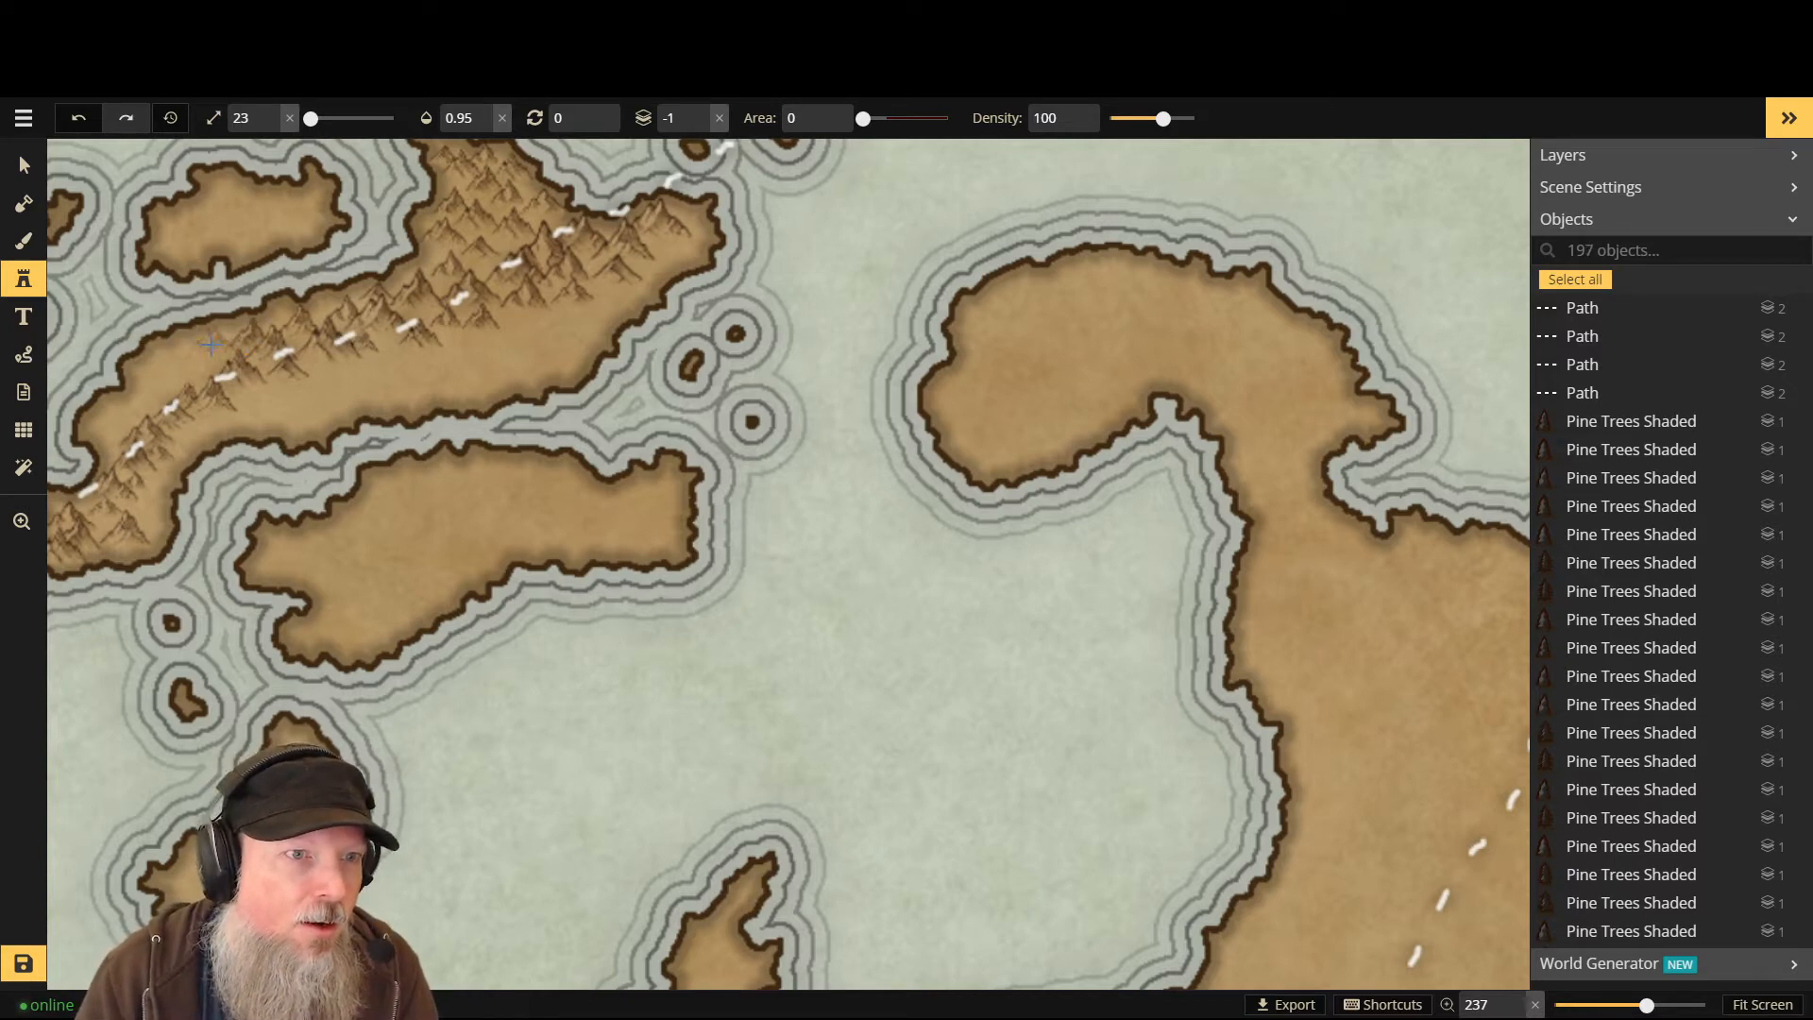
drag(210, 343, 171, 381)
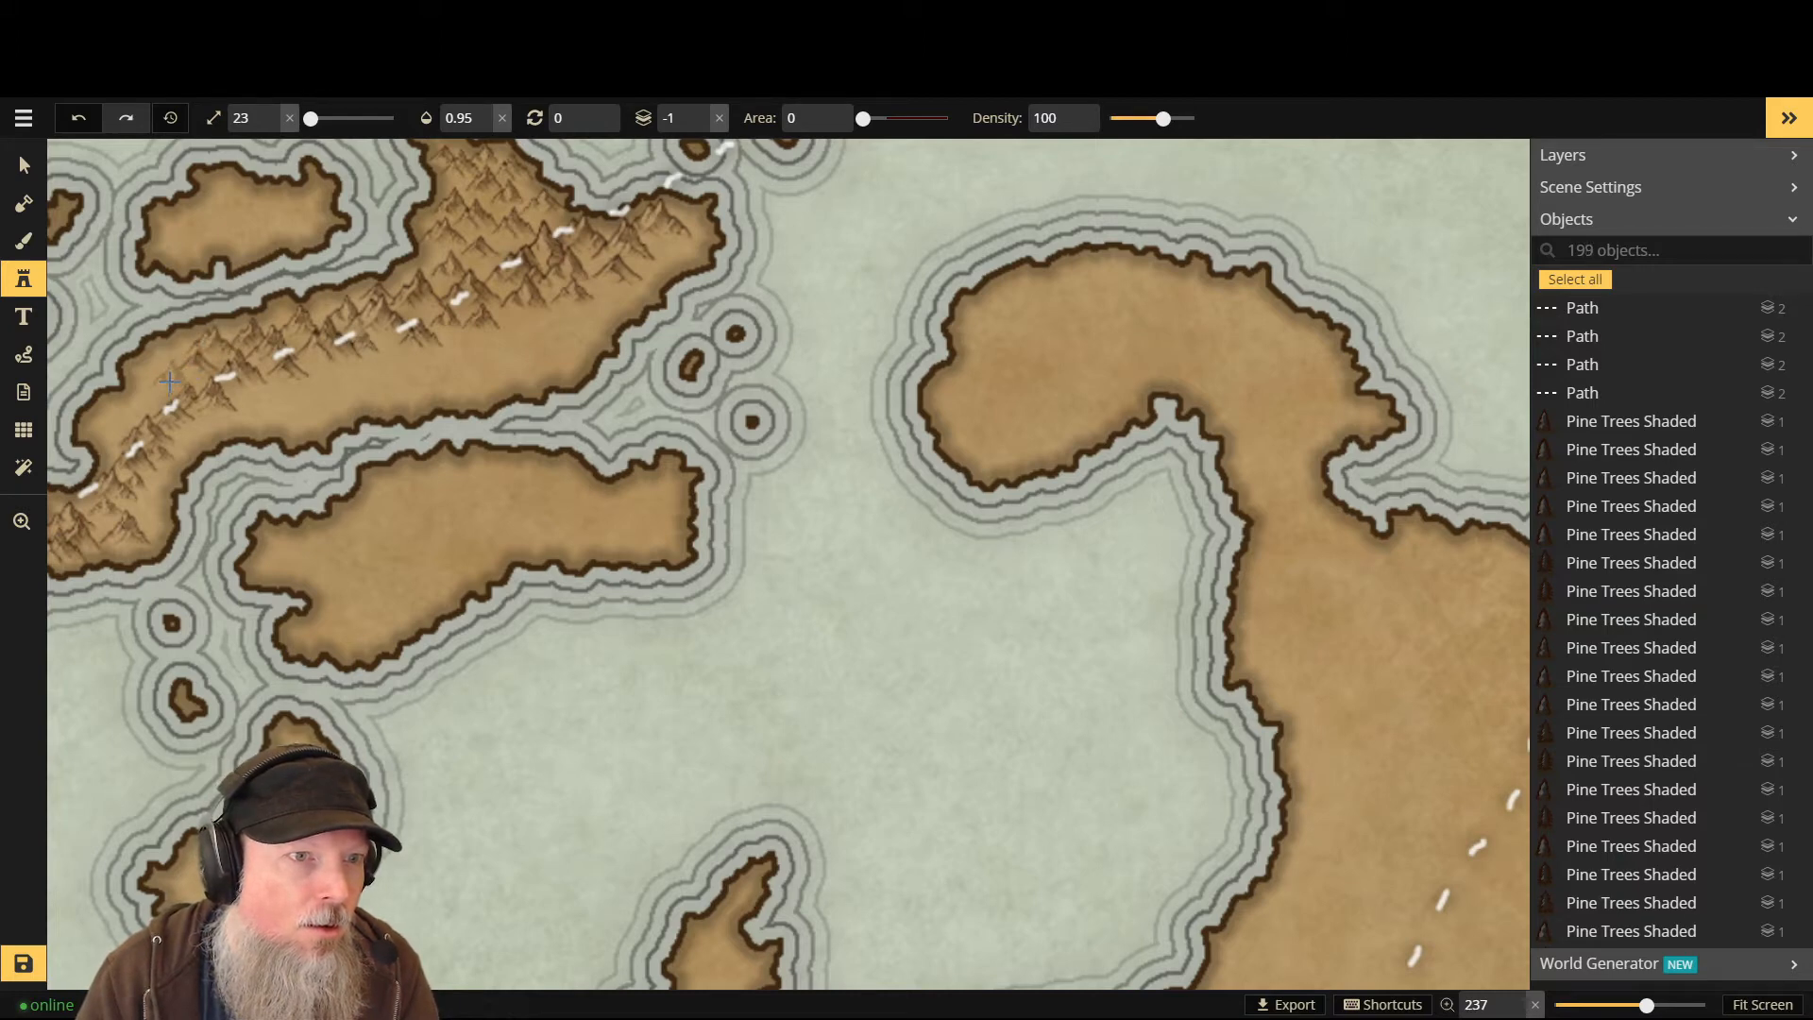
click(156, 387)
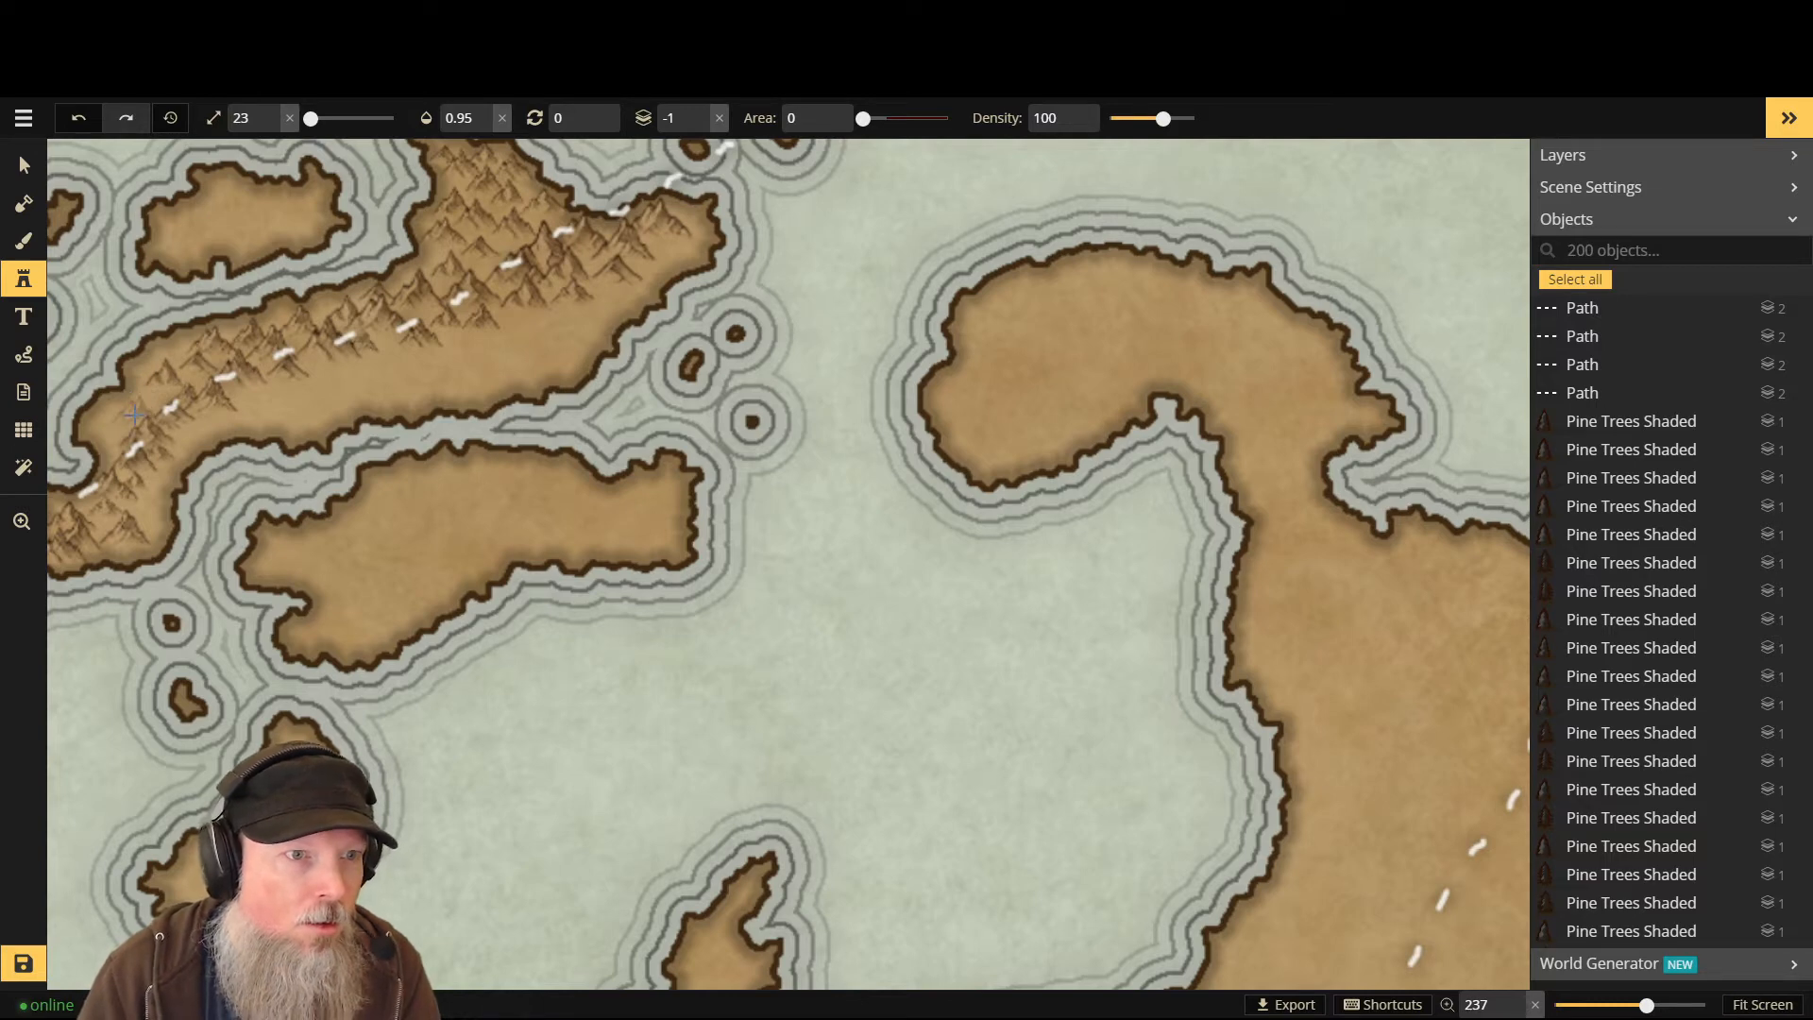
- Shrink the stamp to size 17 and fill the ridge's west end and gaps with smaller peaks
key([)
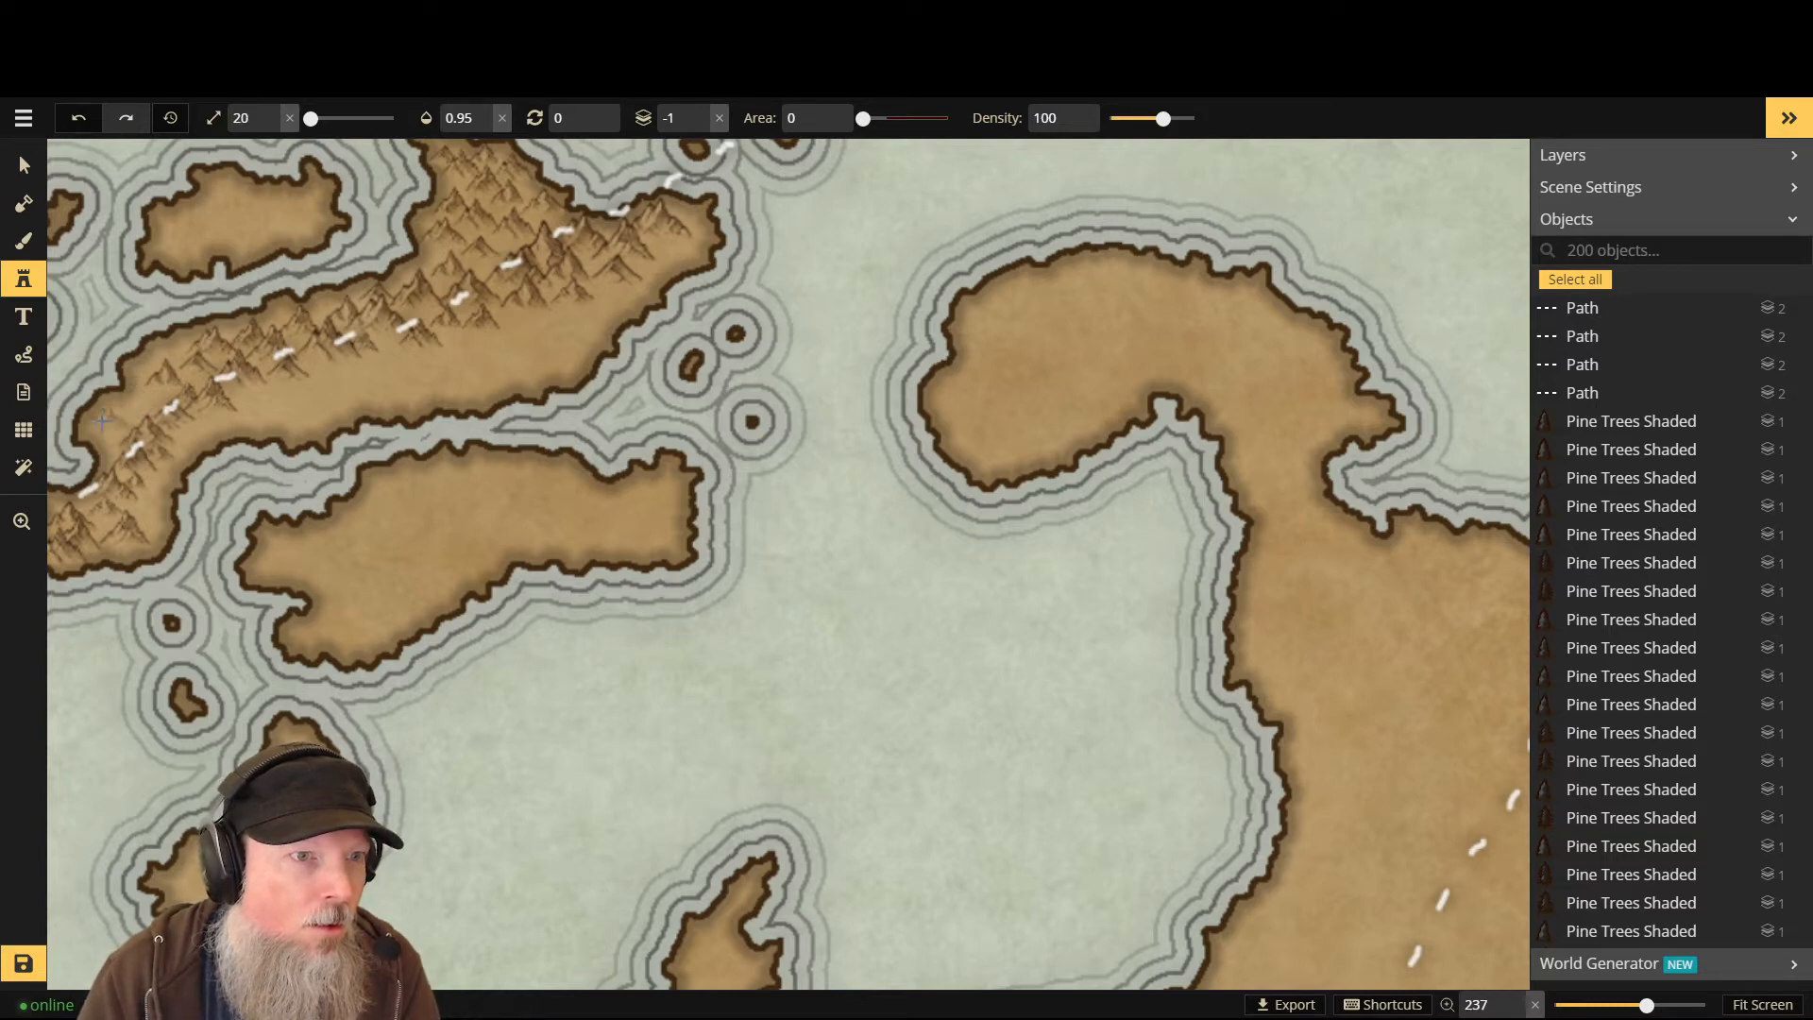
key([)
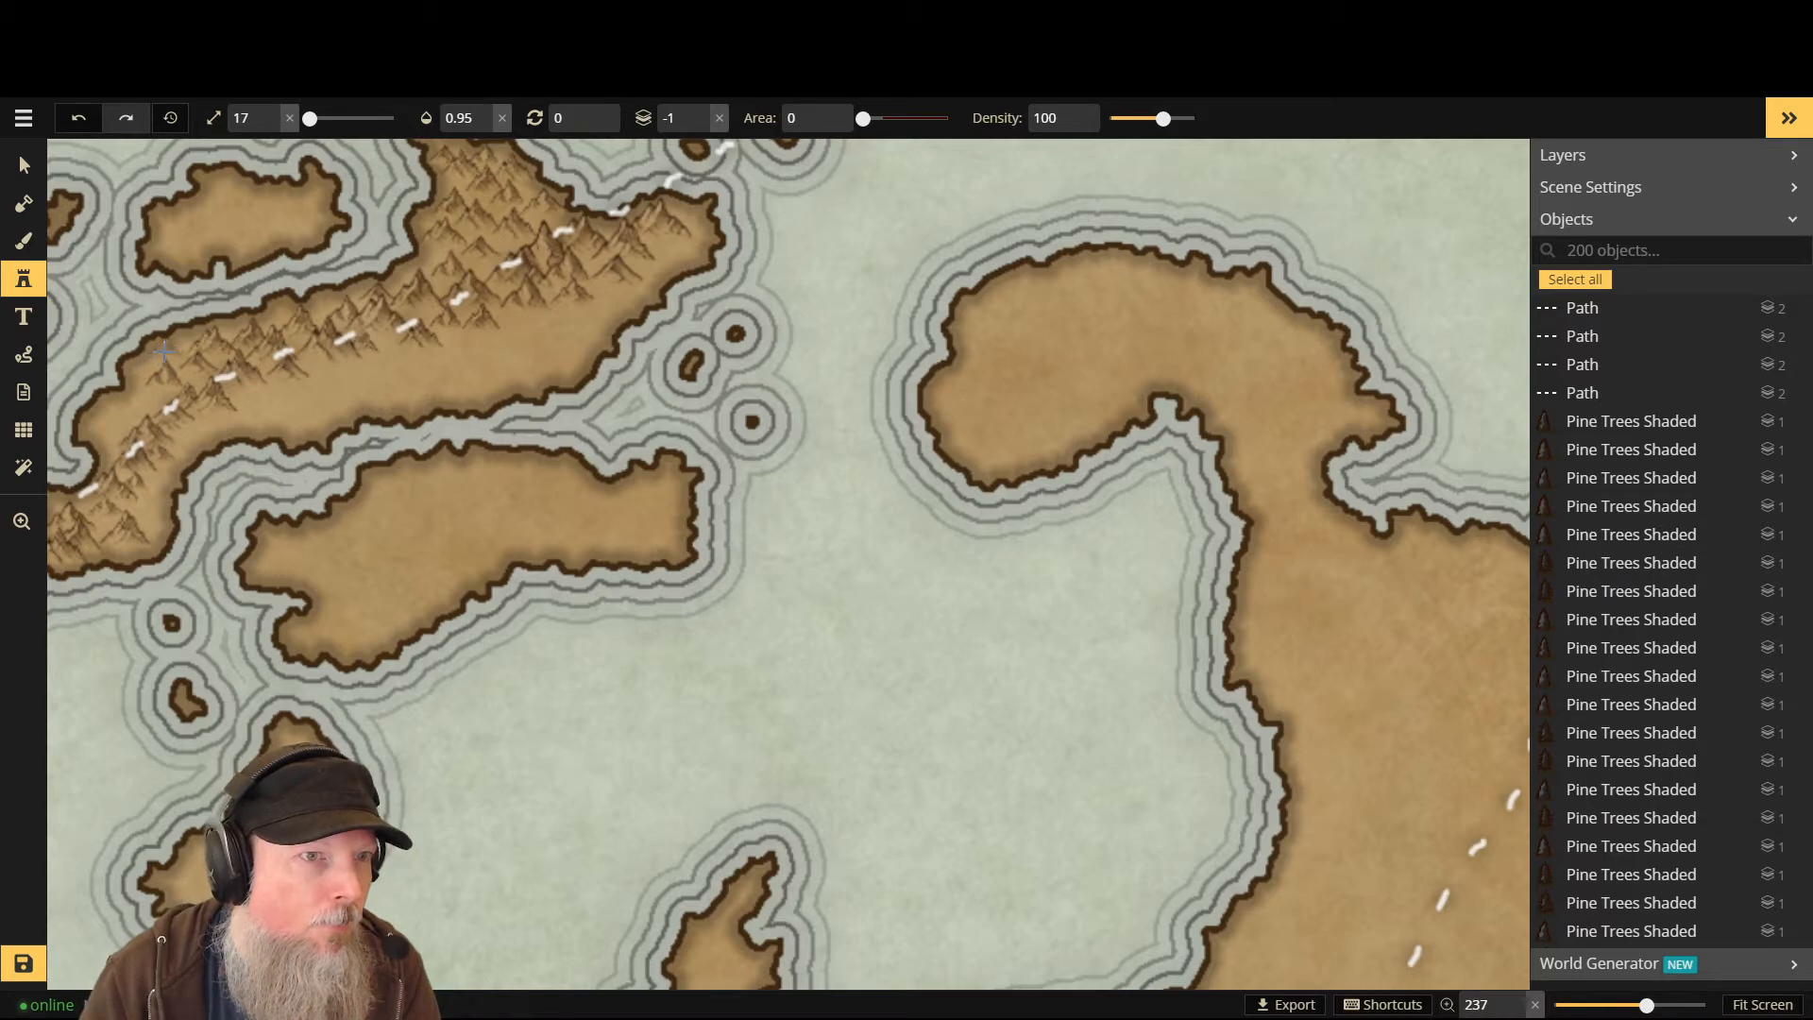
click(110, 384)
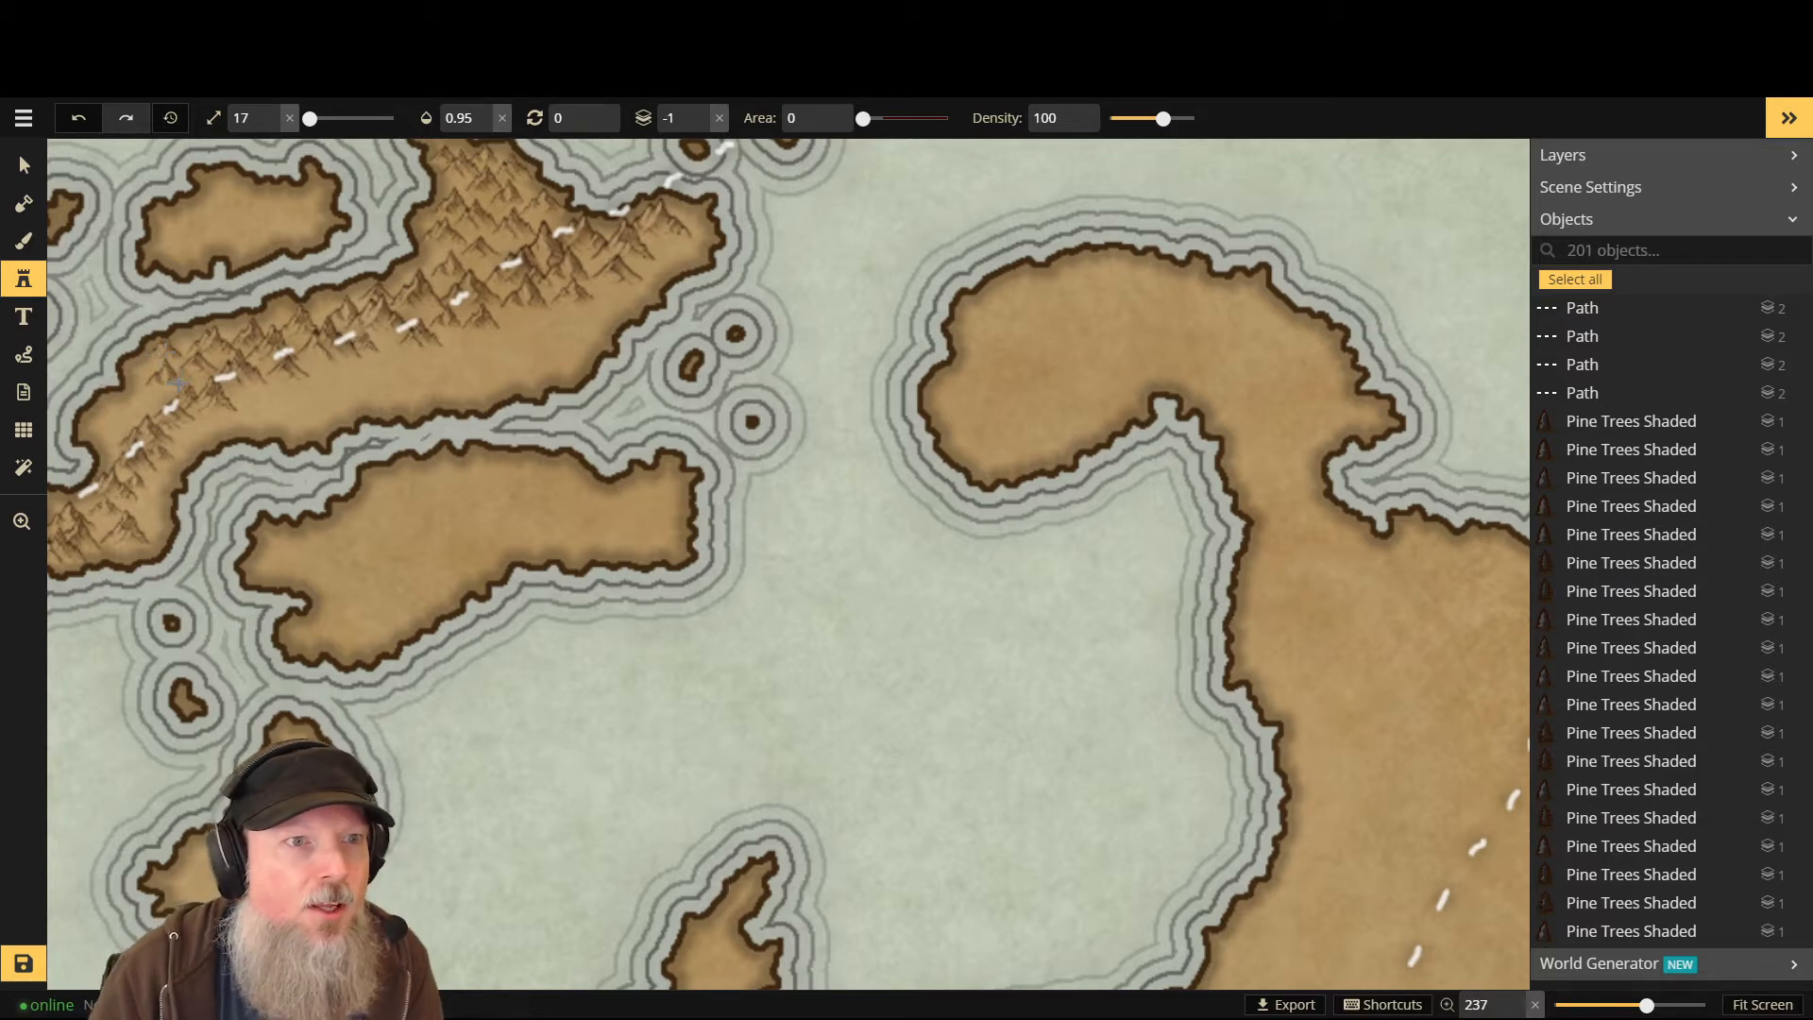
click(118, 419)
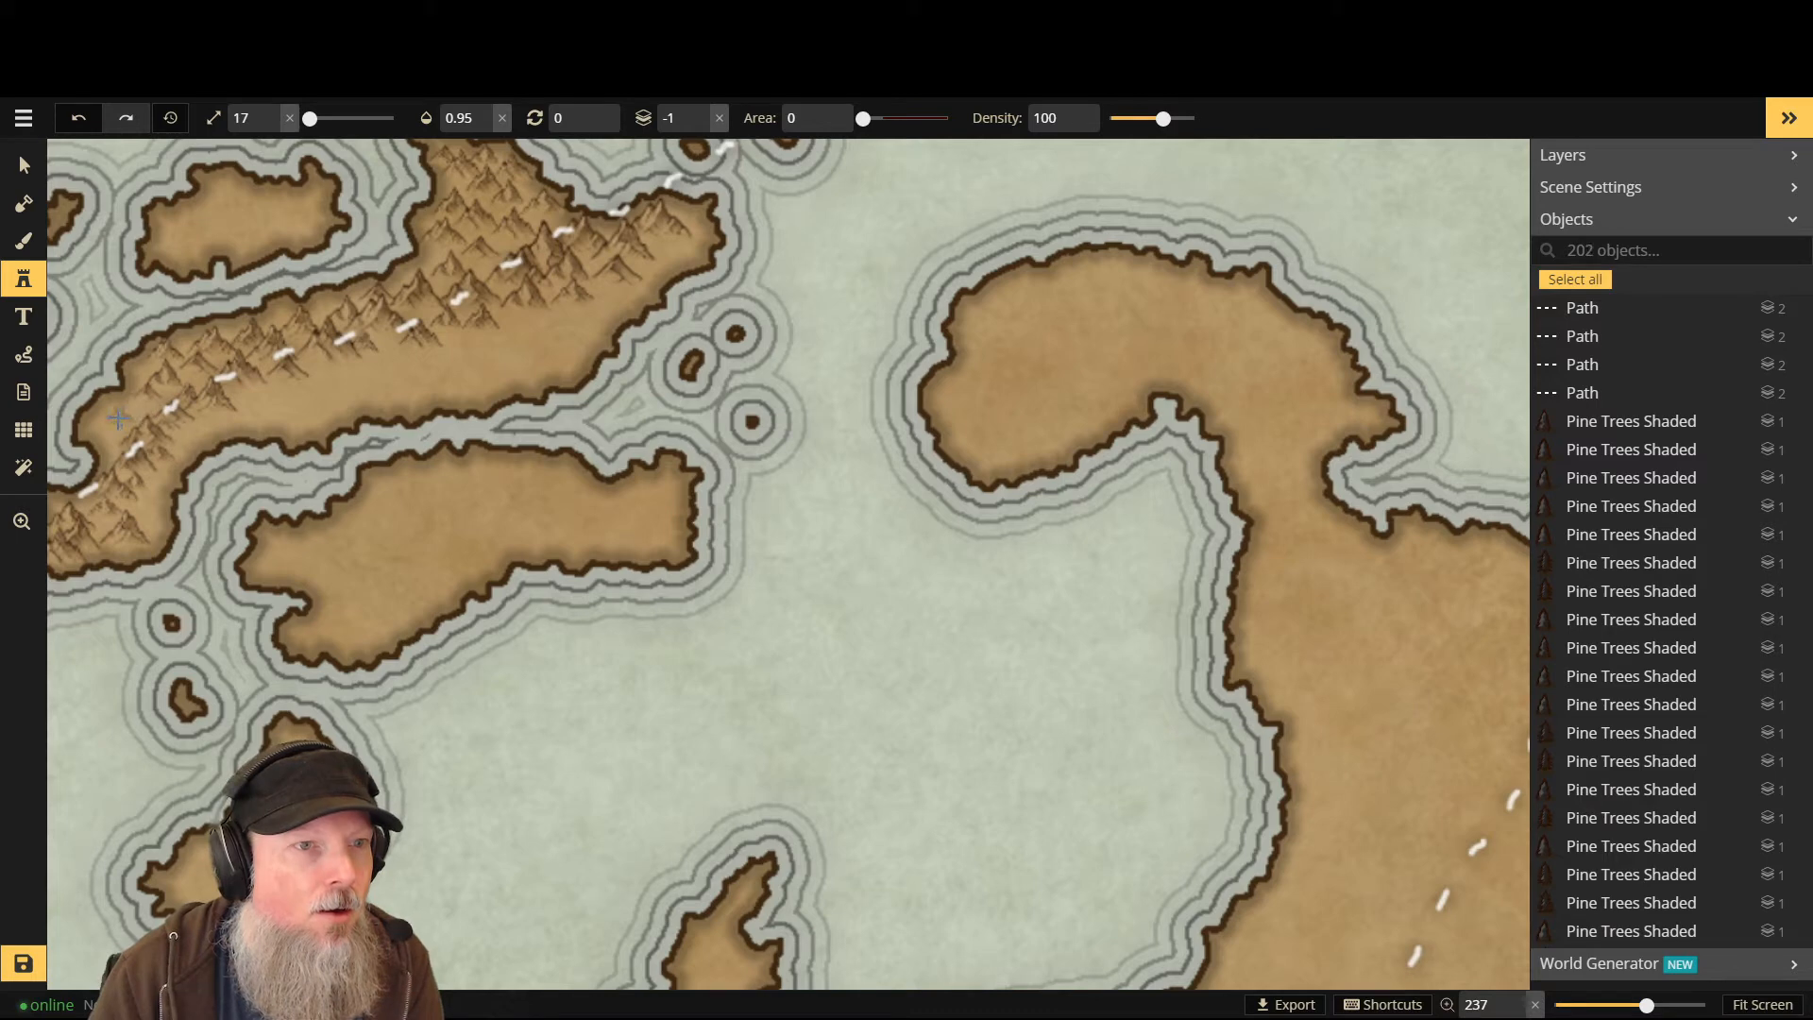
click(104, 431)
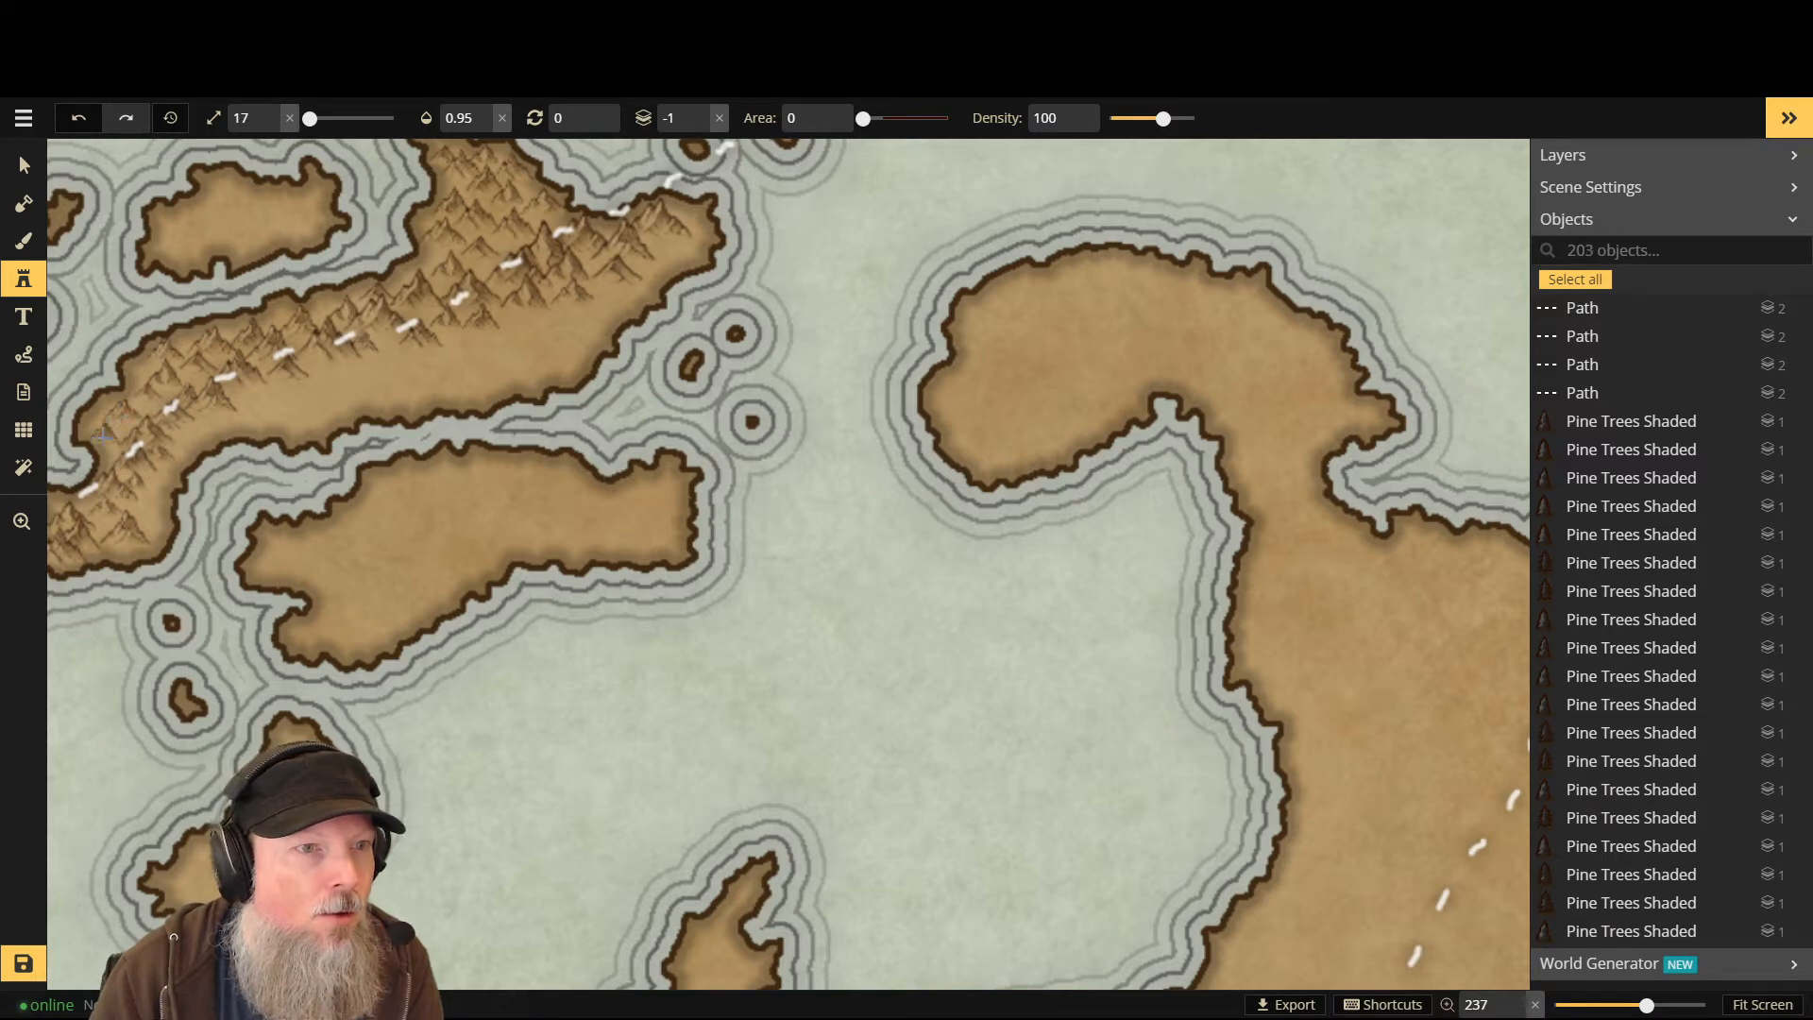
click(103, 435)
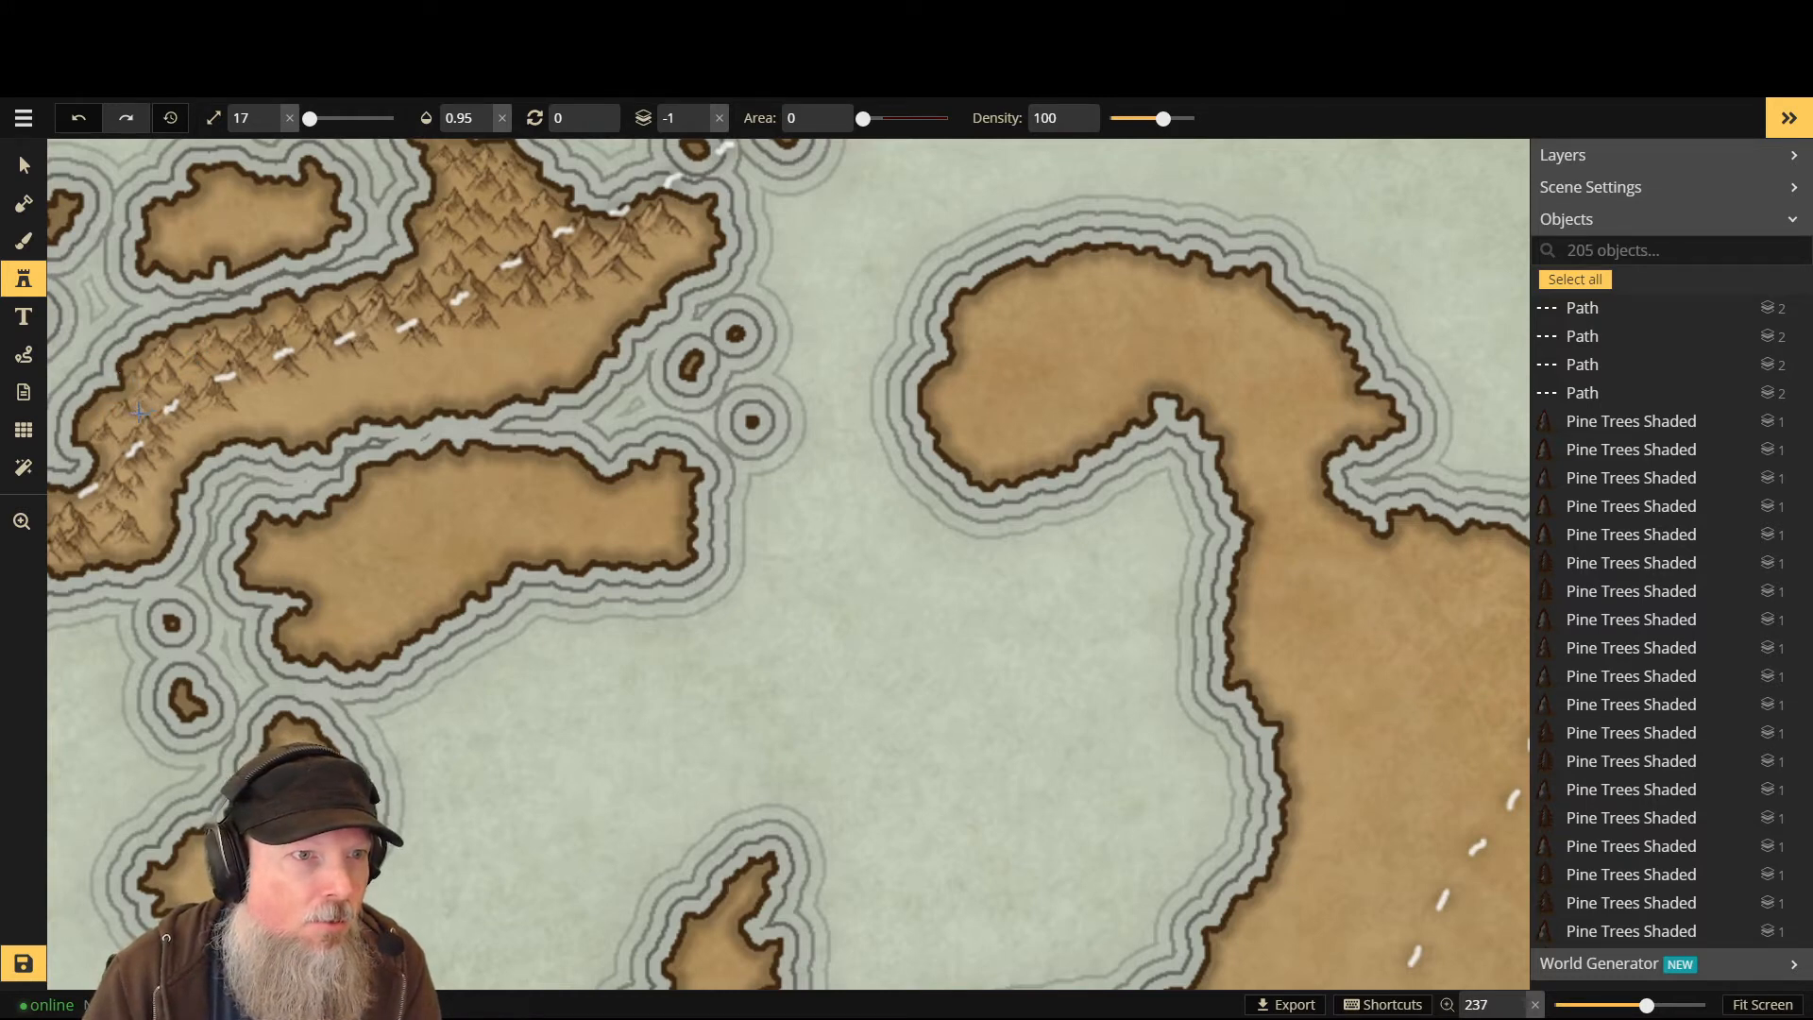
click(135, 416)
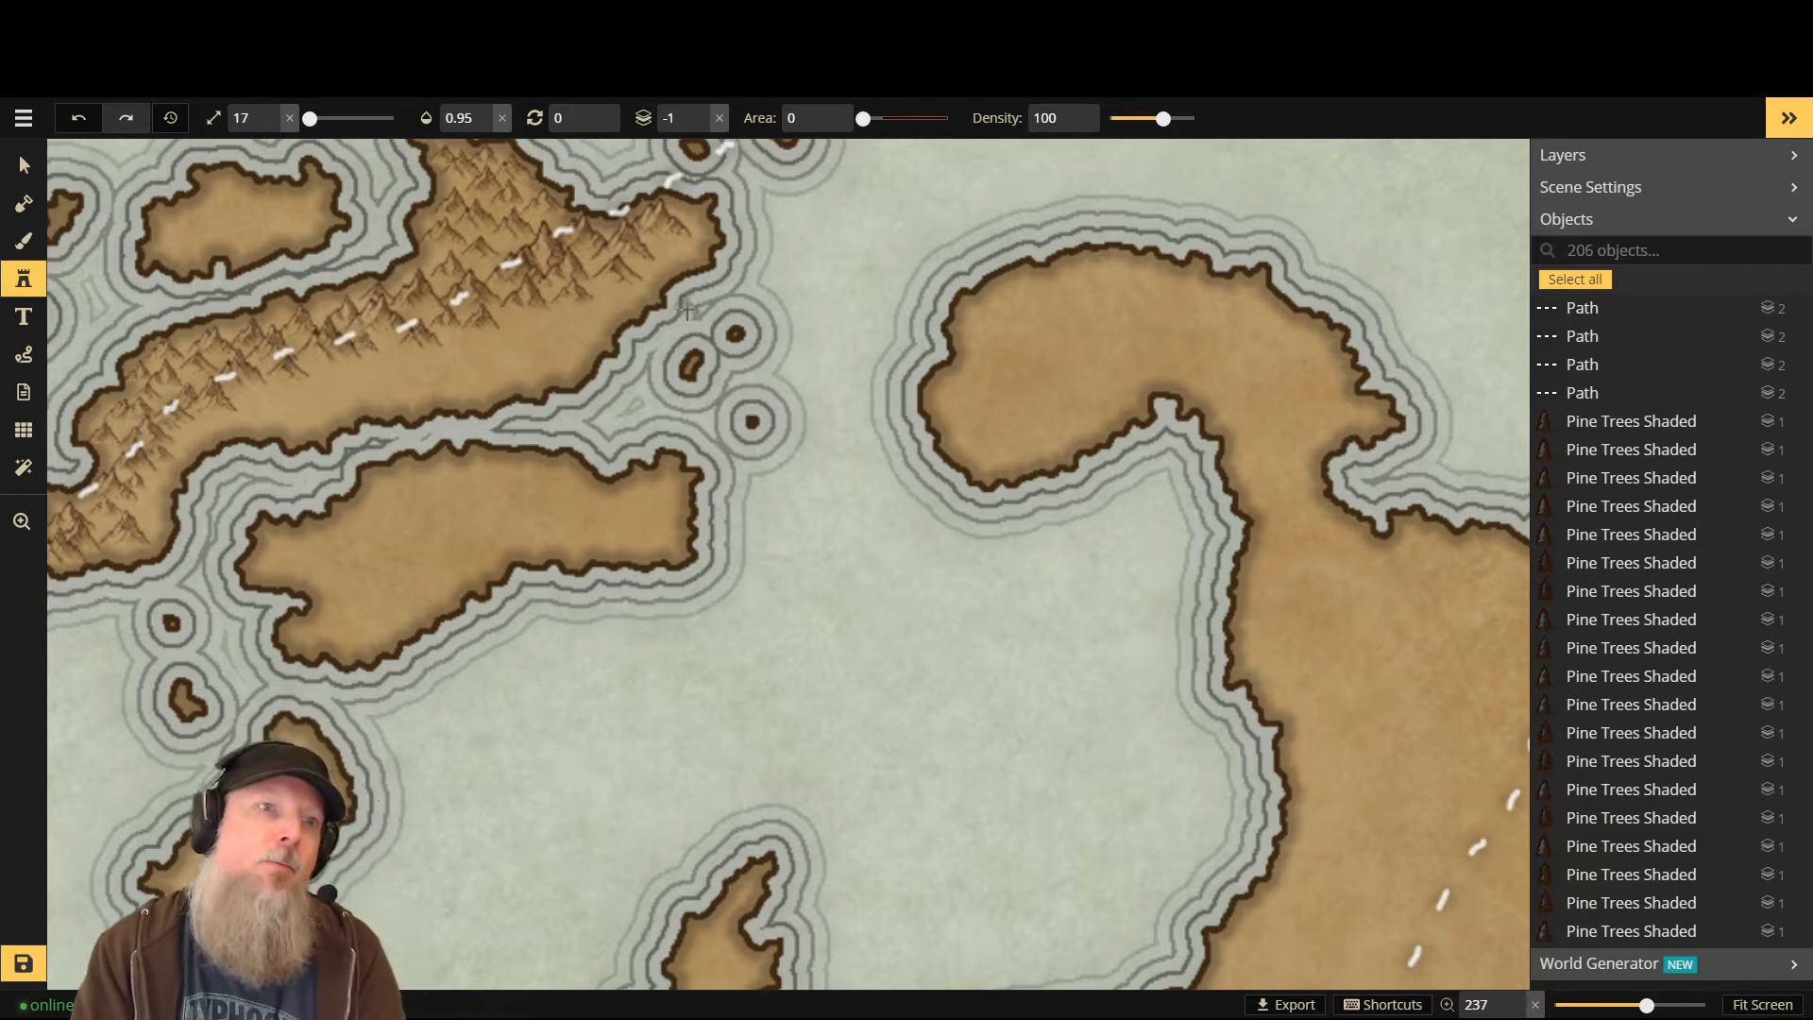
click(322, 315)
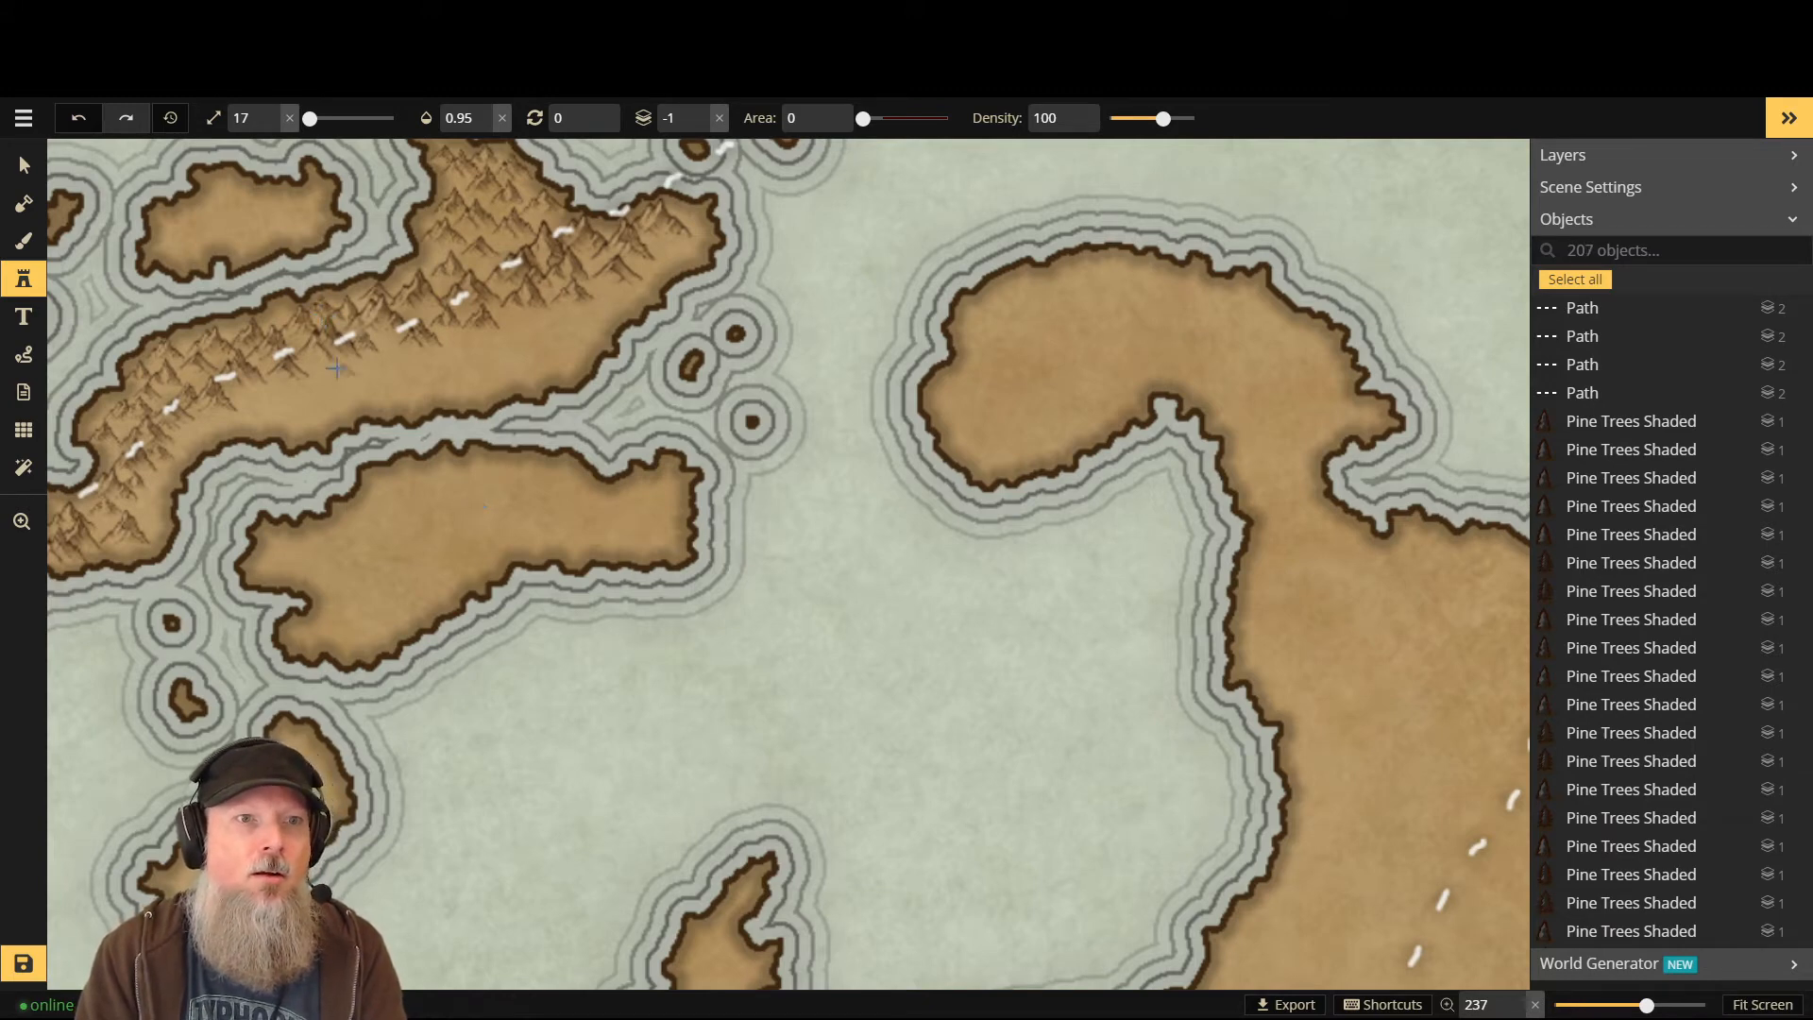
click(269, 318)
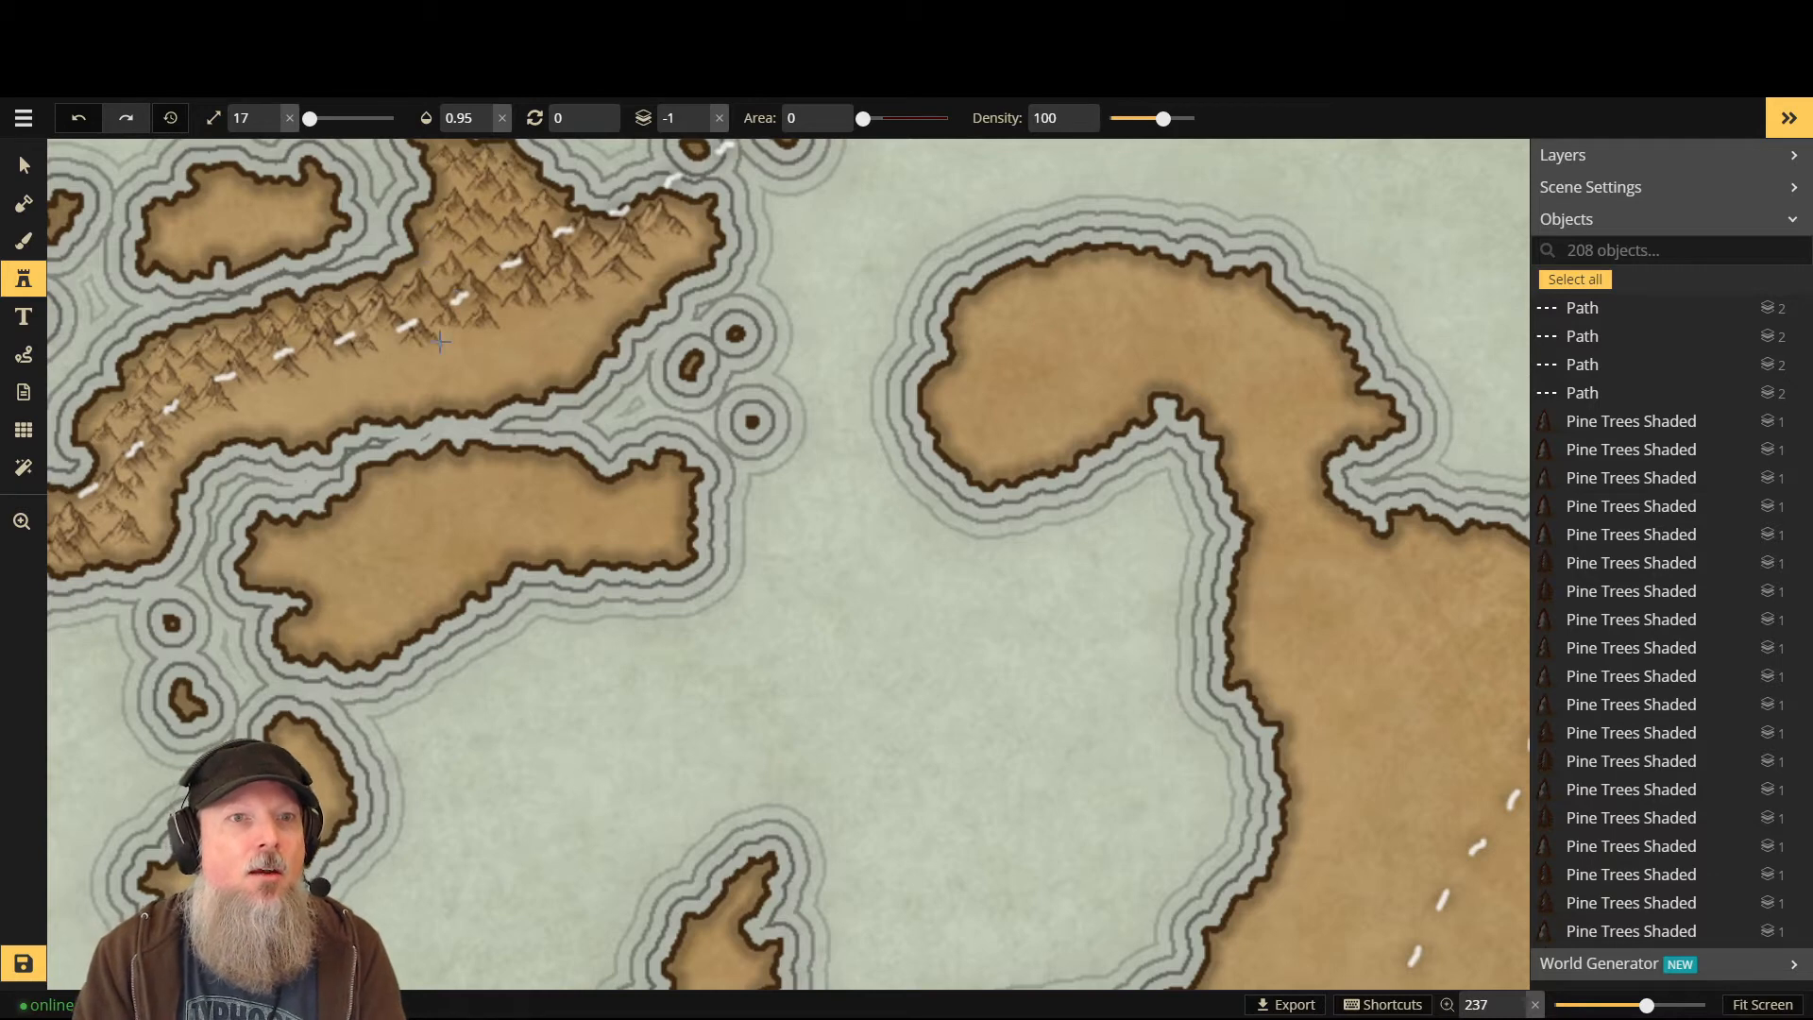
click(429, 265)
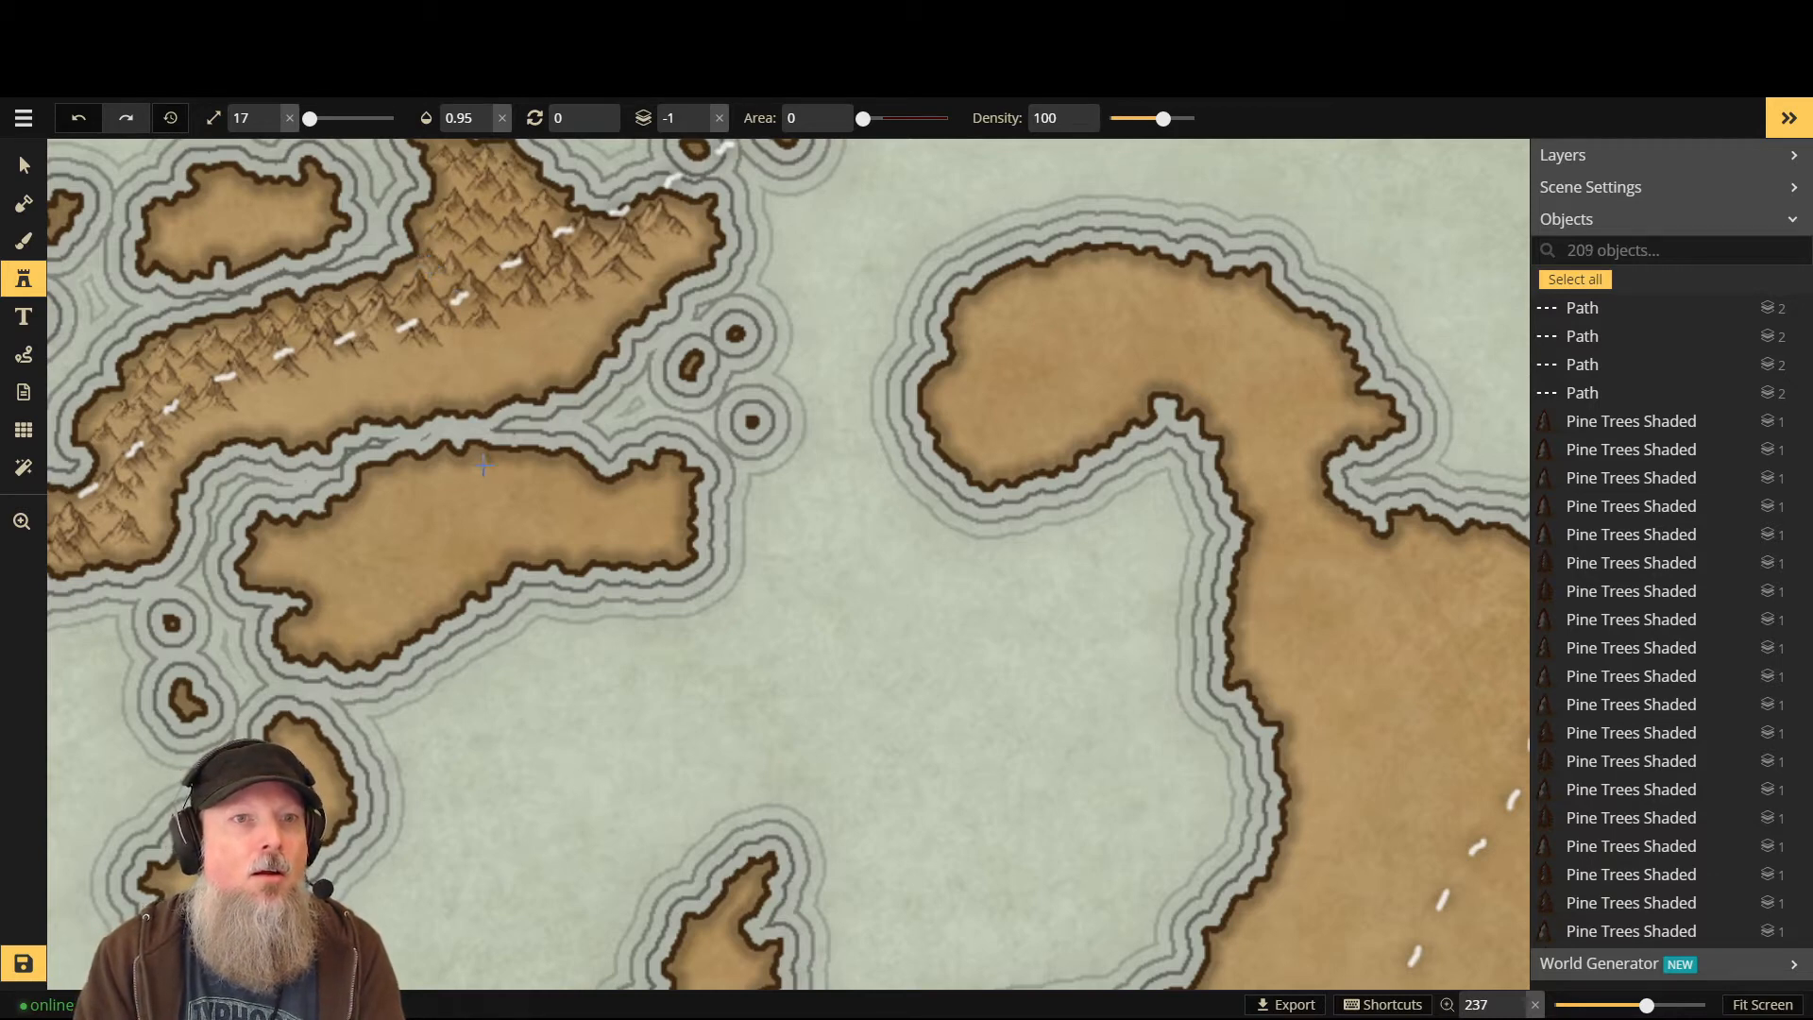
scroll(583, 278, down, 3)
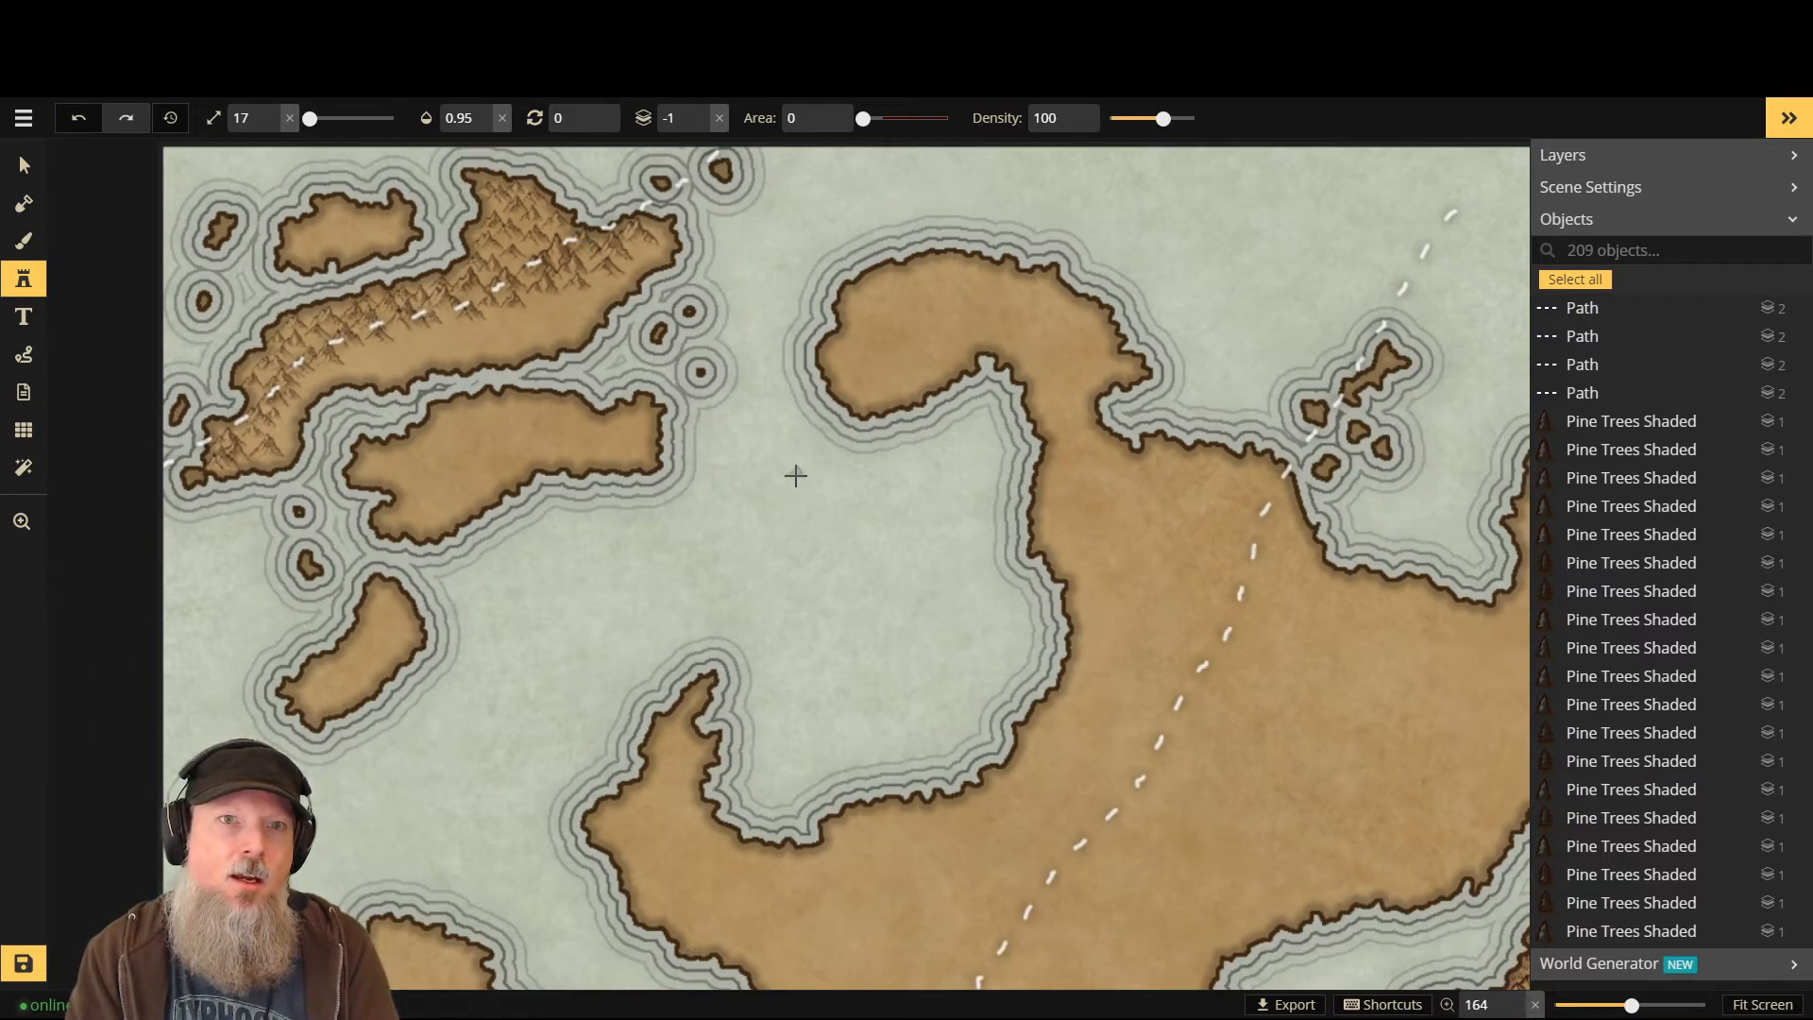
- Zoom out to review the 209-object map, then save it
scroll(796, 475, down, 1)
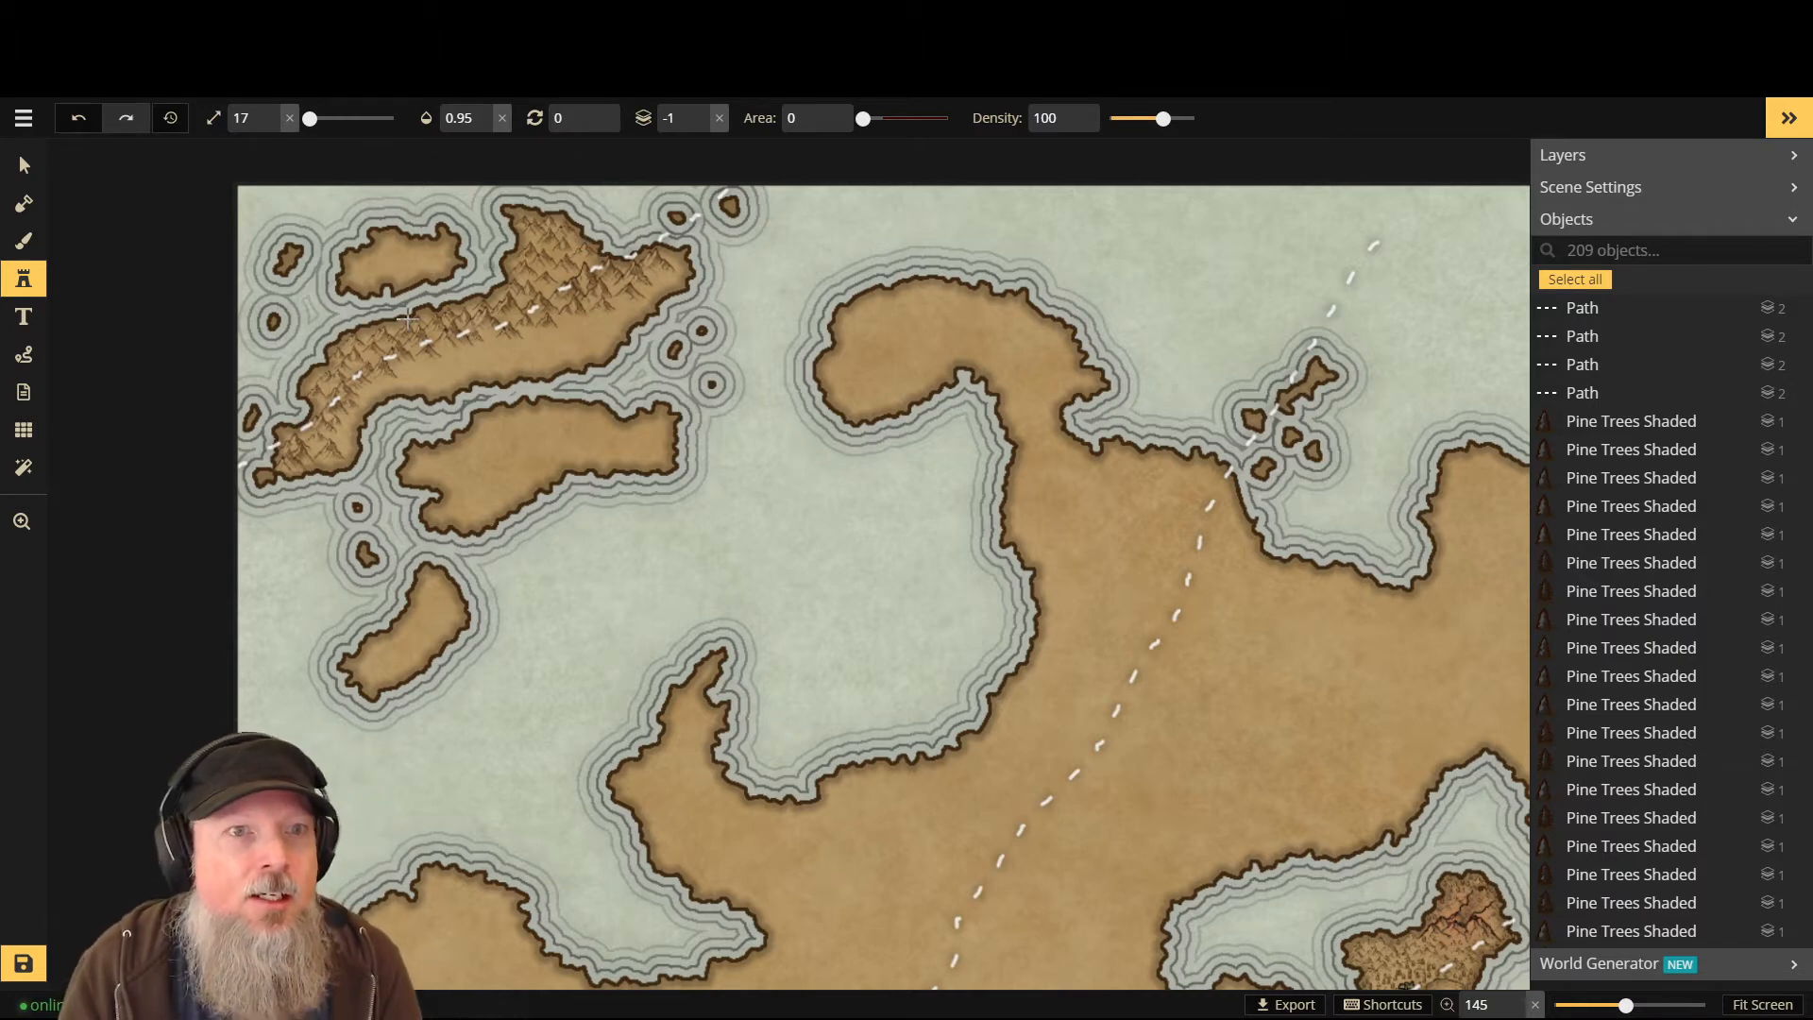
scroll(817, 282, down, 1)
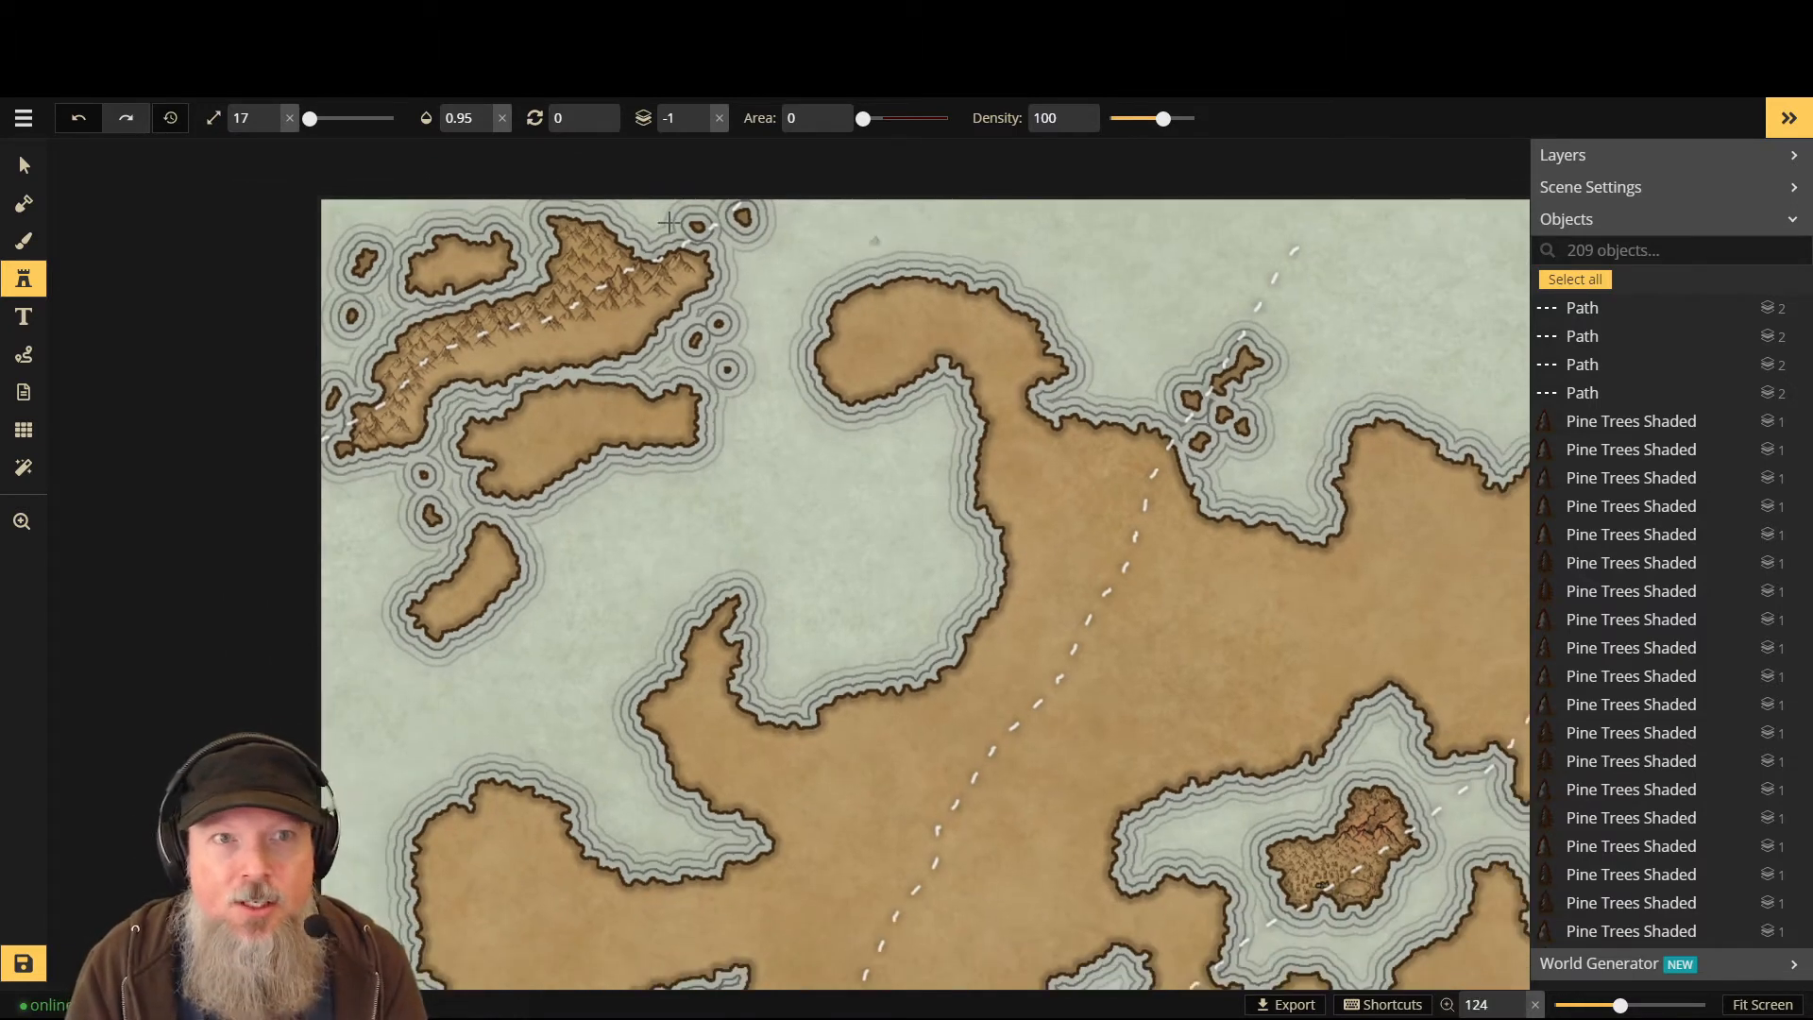
click(24, 964)
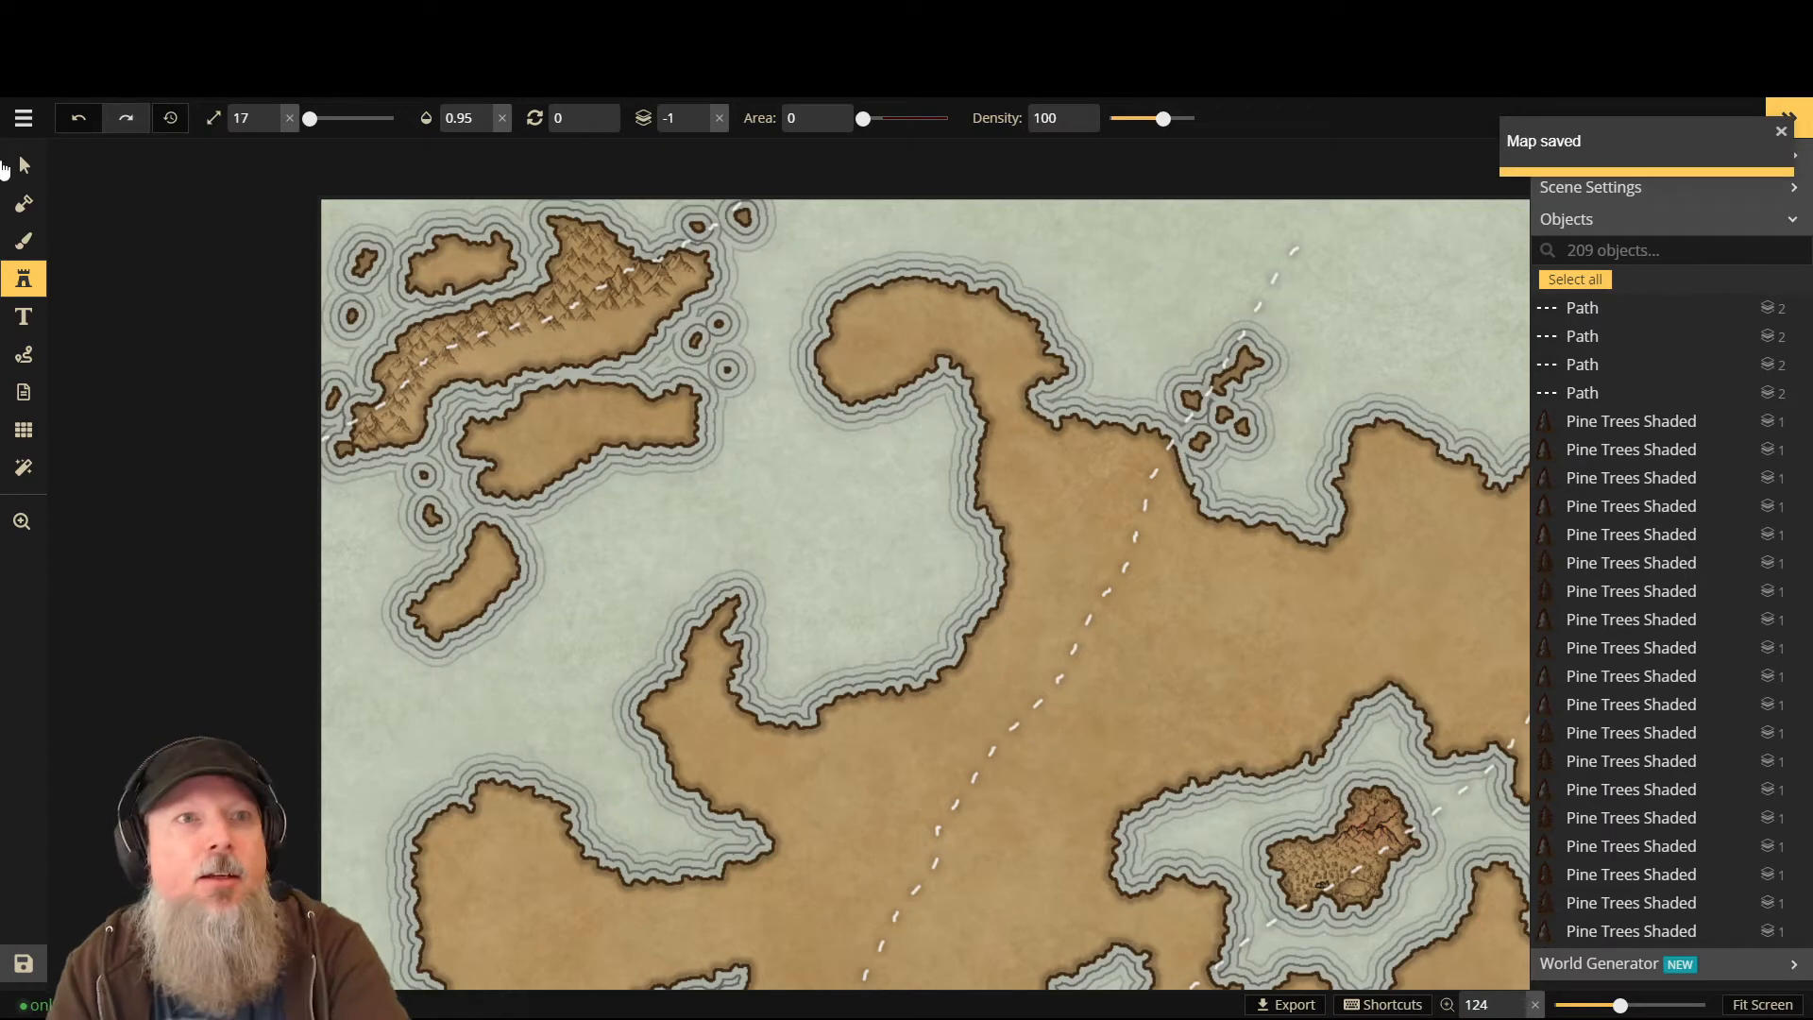
- Zoom in close on the eastern island crossed by the dashed path
scroll(1086, 501, down, 4)
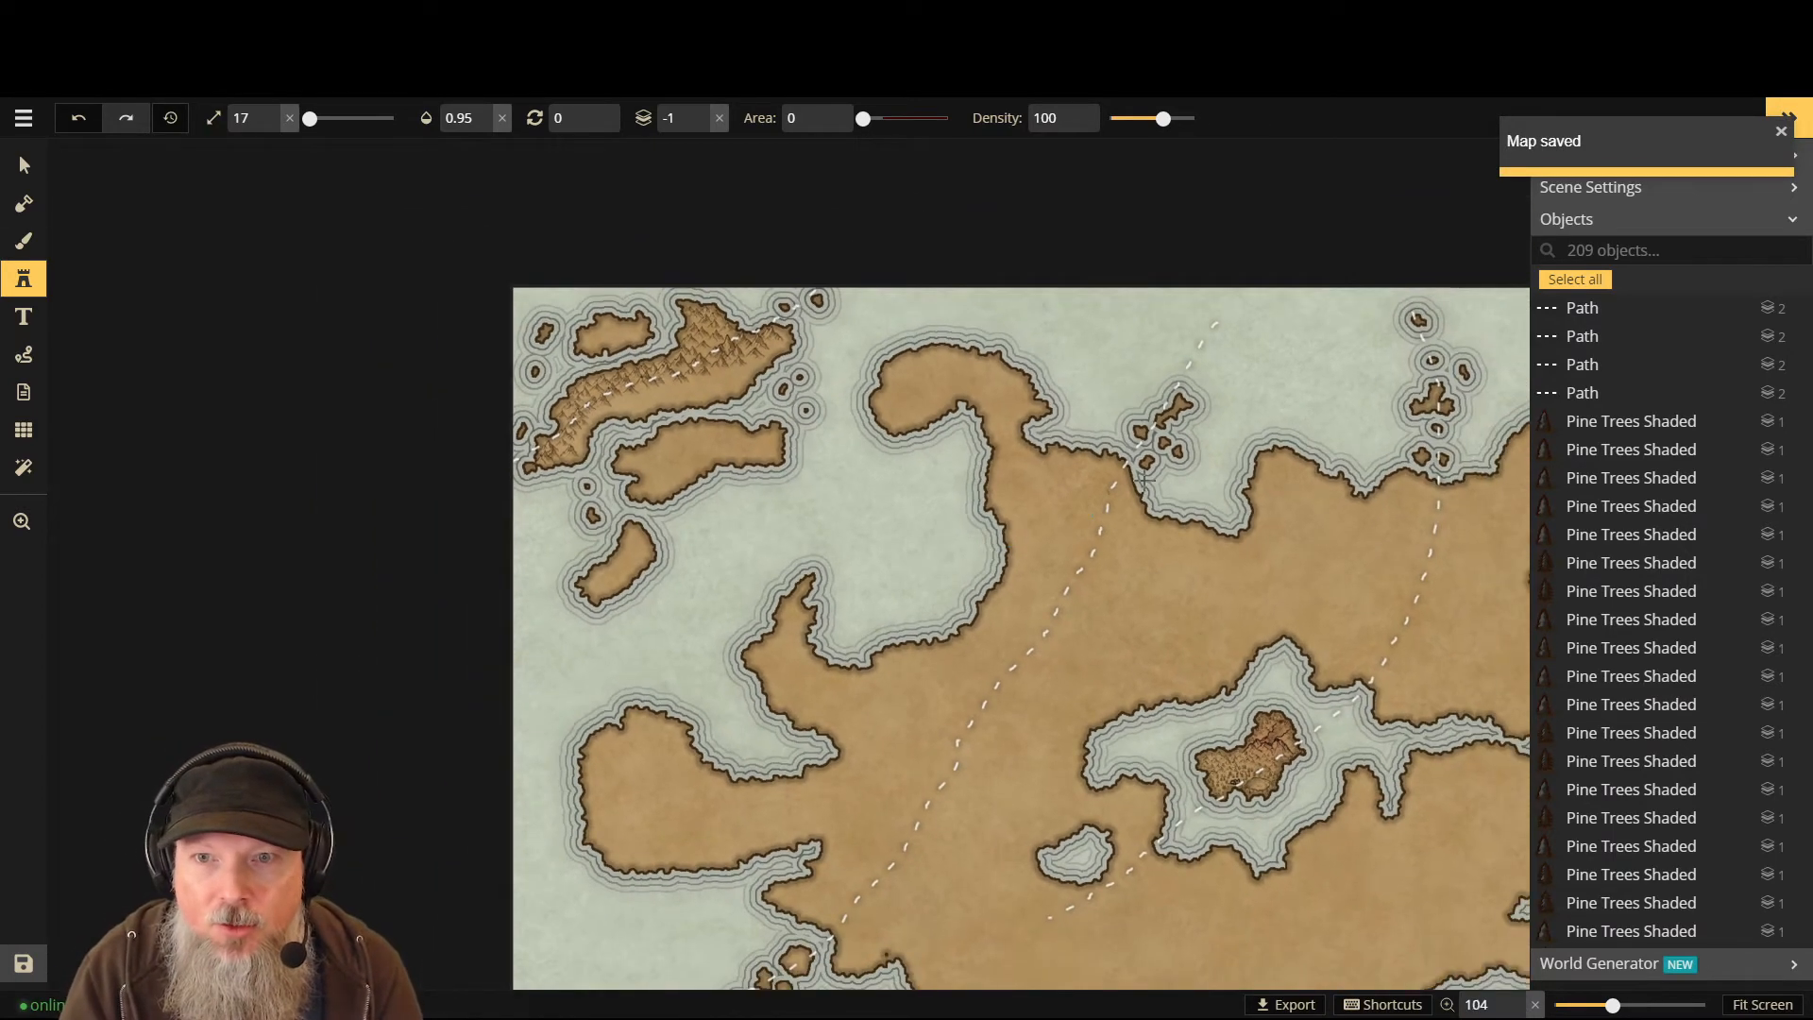
scroll(1492, 567, down, 2)
scroll(1522, 554, up, 2)
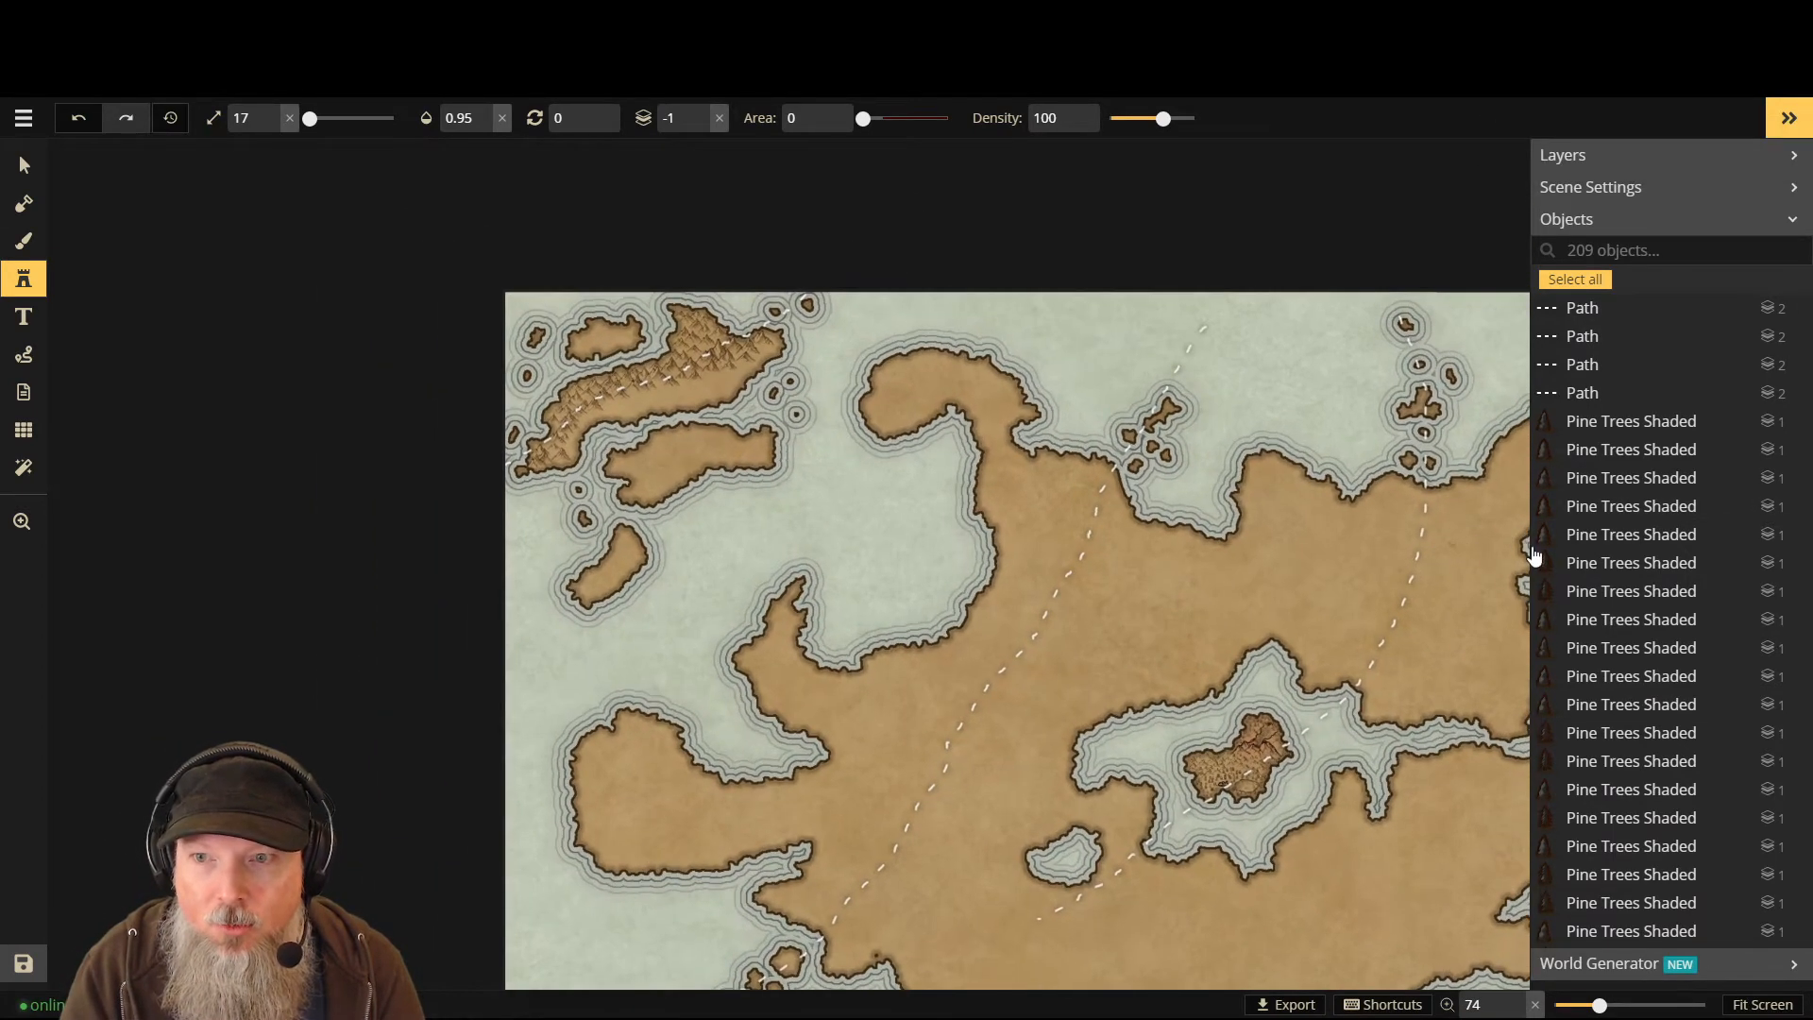
scroll(1527, 520, down, 1)
scroll(1444, 520, up, 1)
scroll(1097, 495, down, 3)
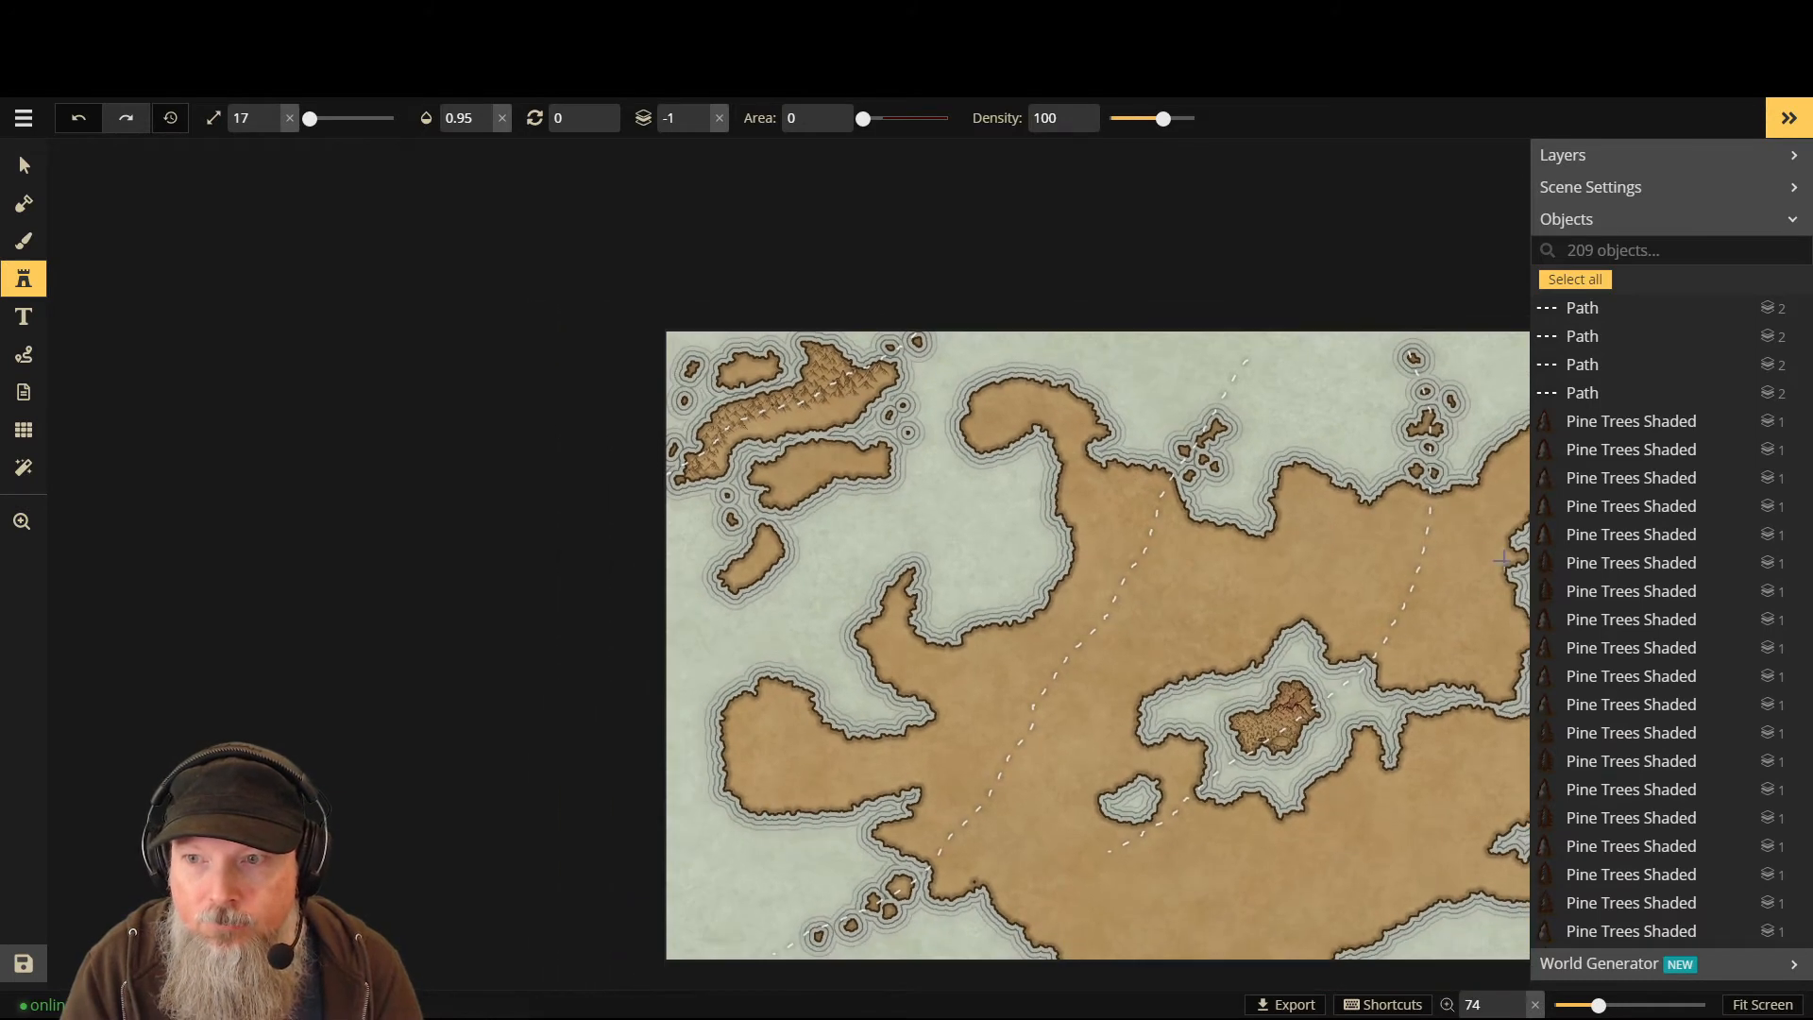
scroll(1086, 498, down, 1)
scroll(1653, 542, down, 8)
scroll(1445, 555, down, 2)
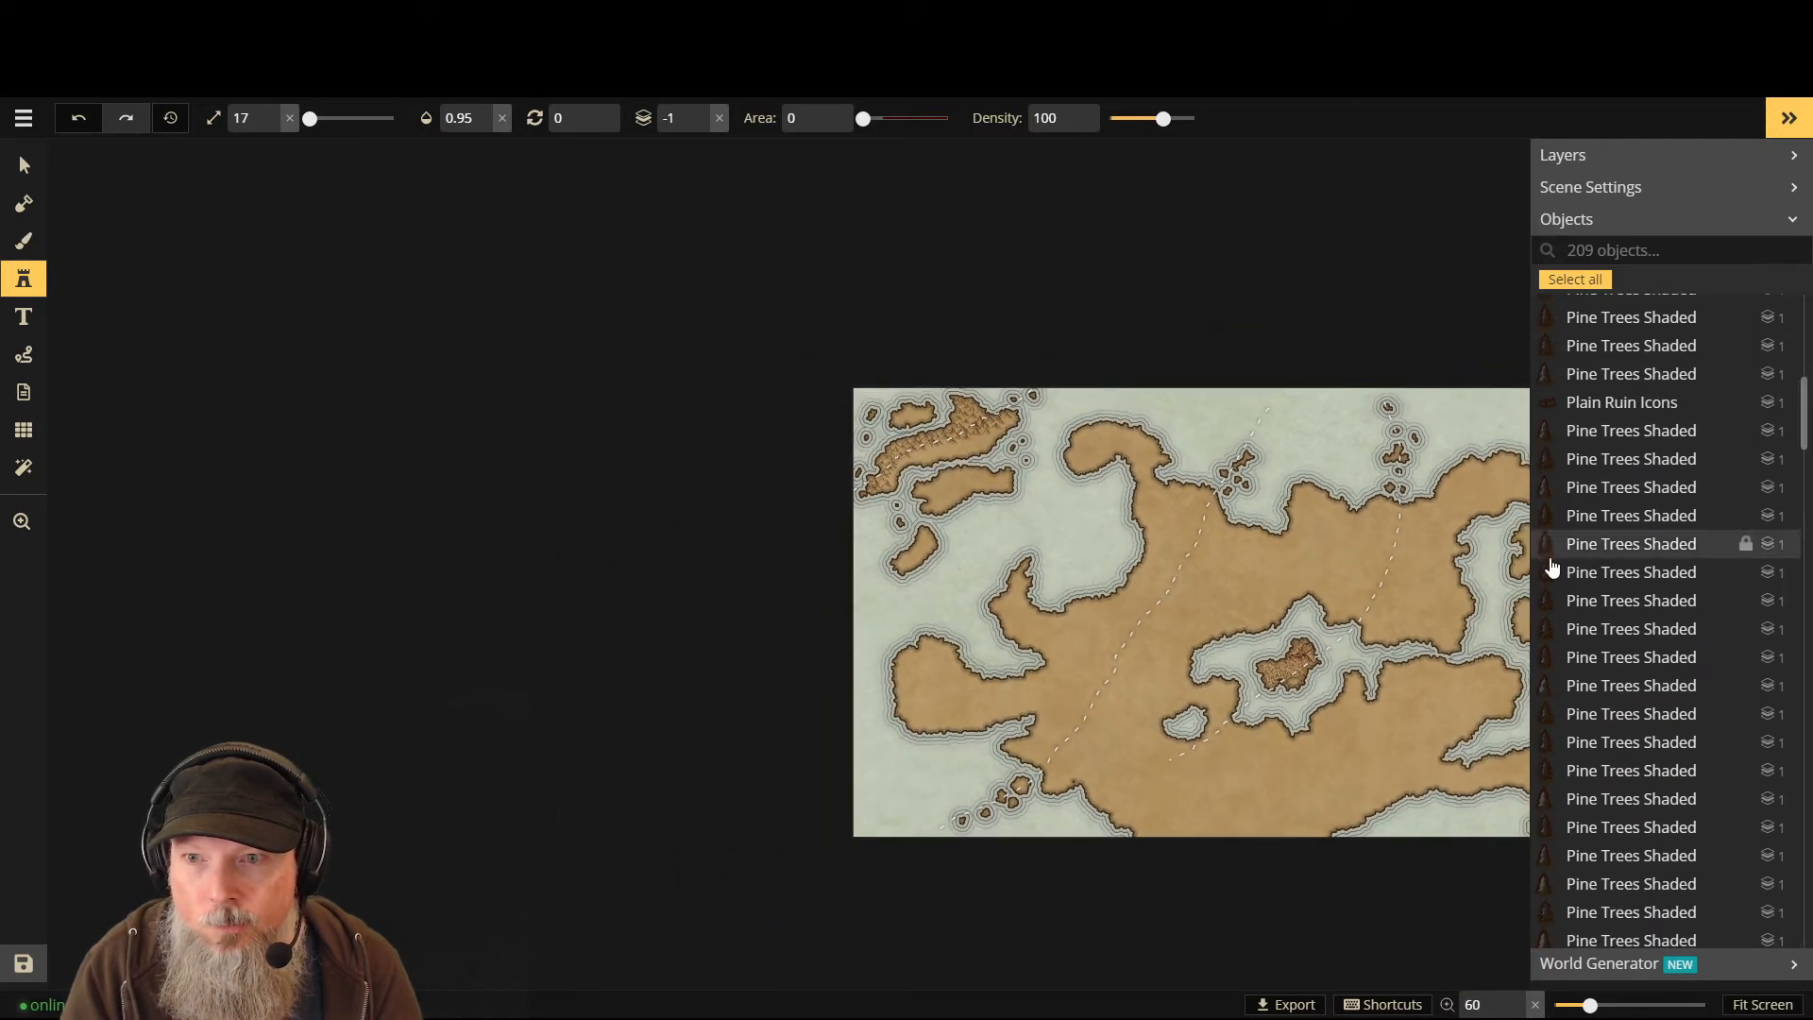
scroll(1559, 564, down, 6)
scroll(1015, 547, up, 1)
scroll(364, 502, down, 1)
scroll(352, 501, down, 2)
scroll(356, 507, up, 1)
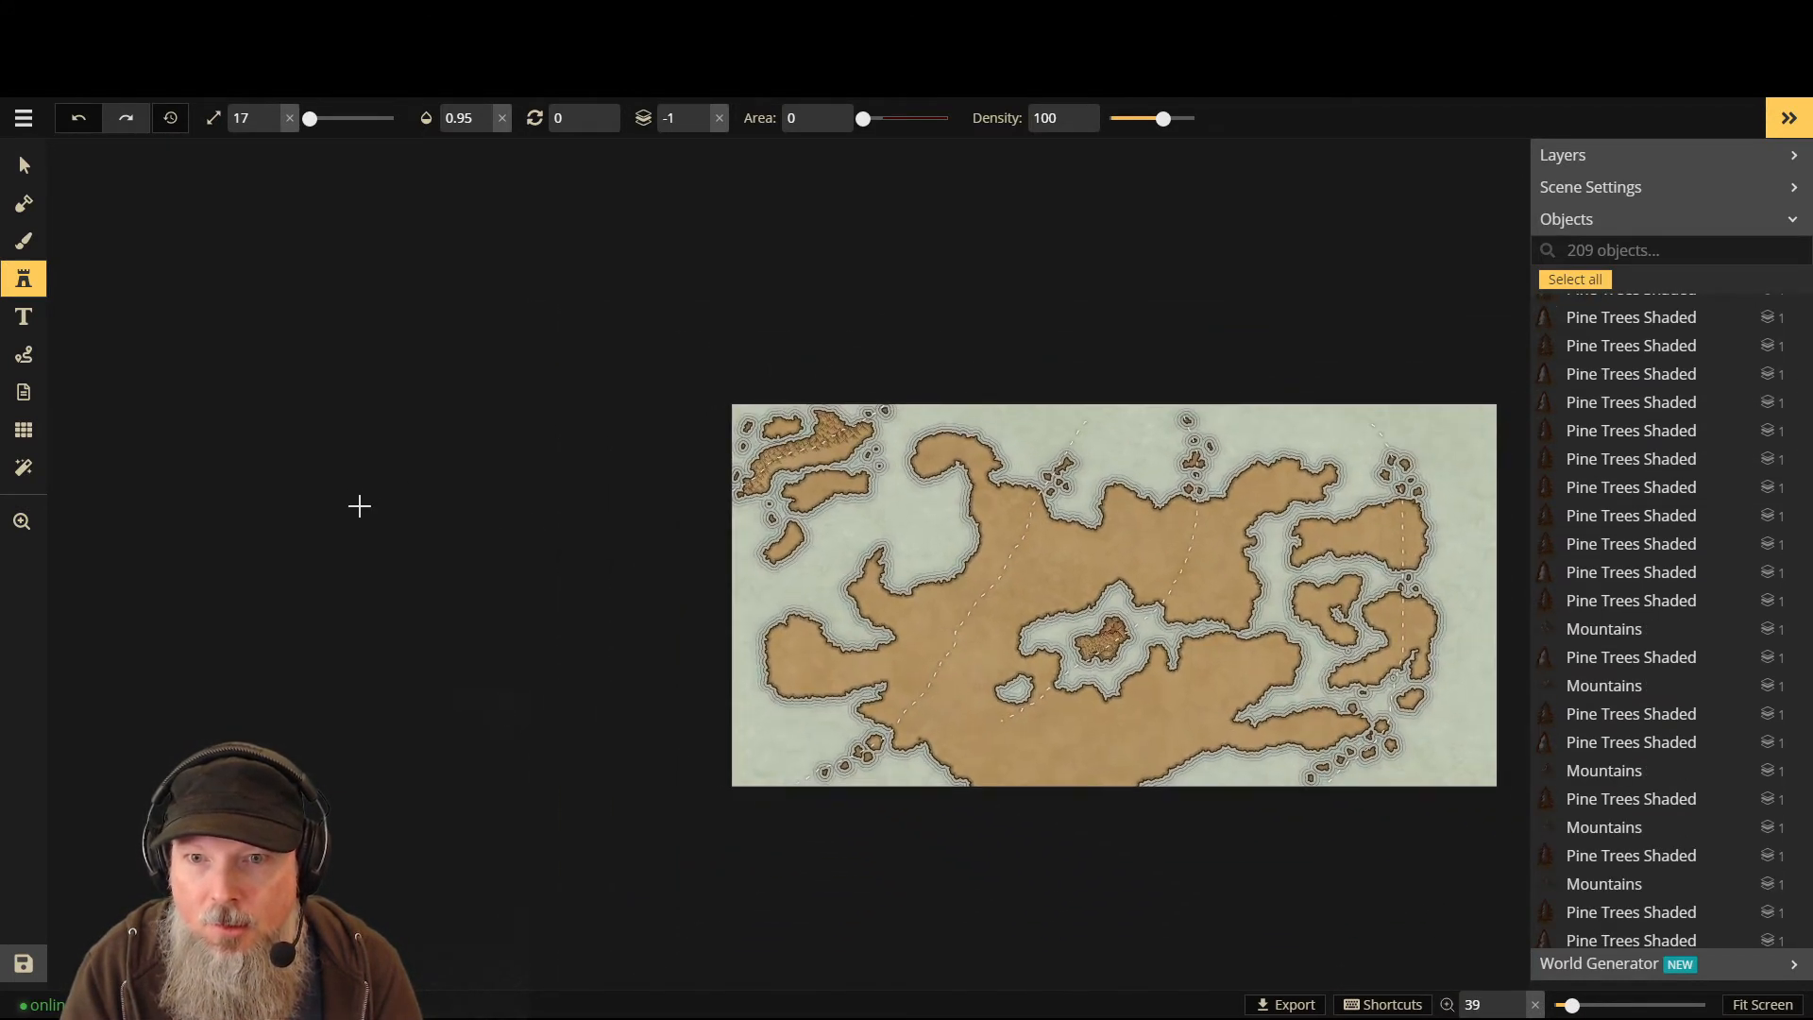
scroll(416, 526, down, 2)
scroll(1356, 551, up, 2)
scroll(219, 465, up, 1)
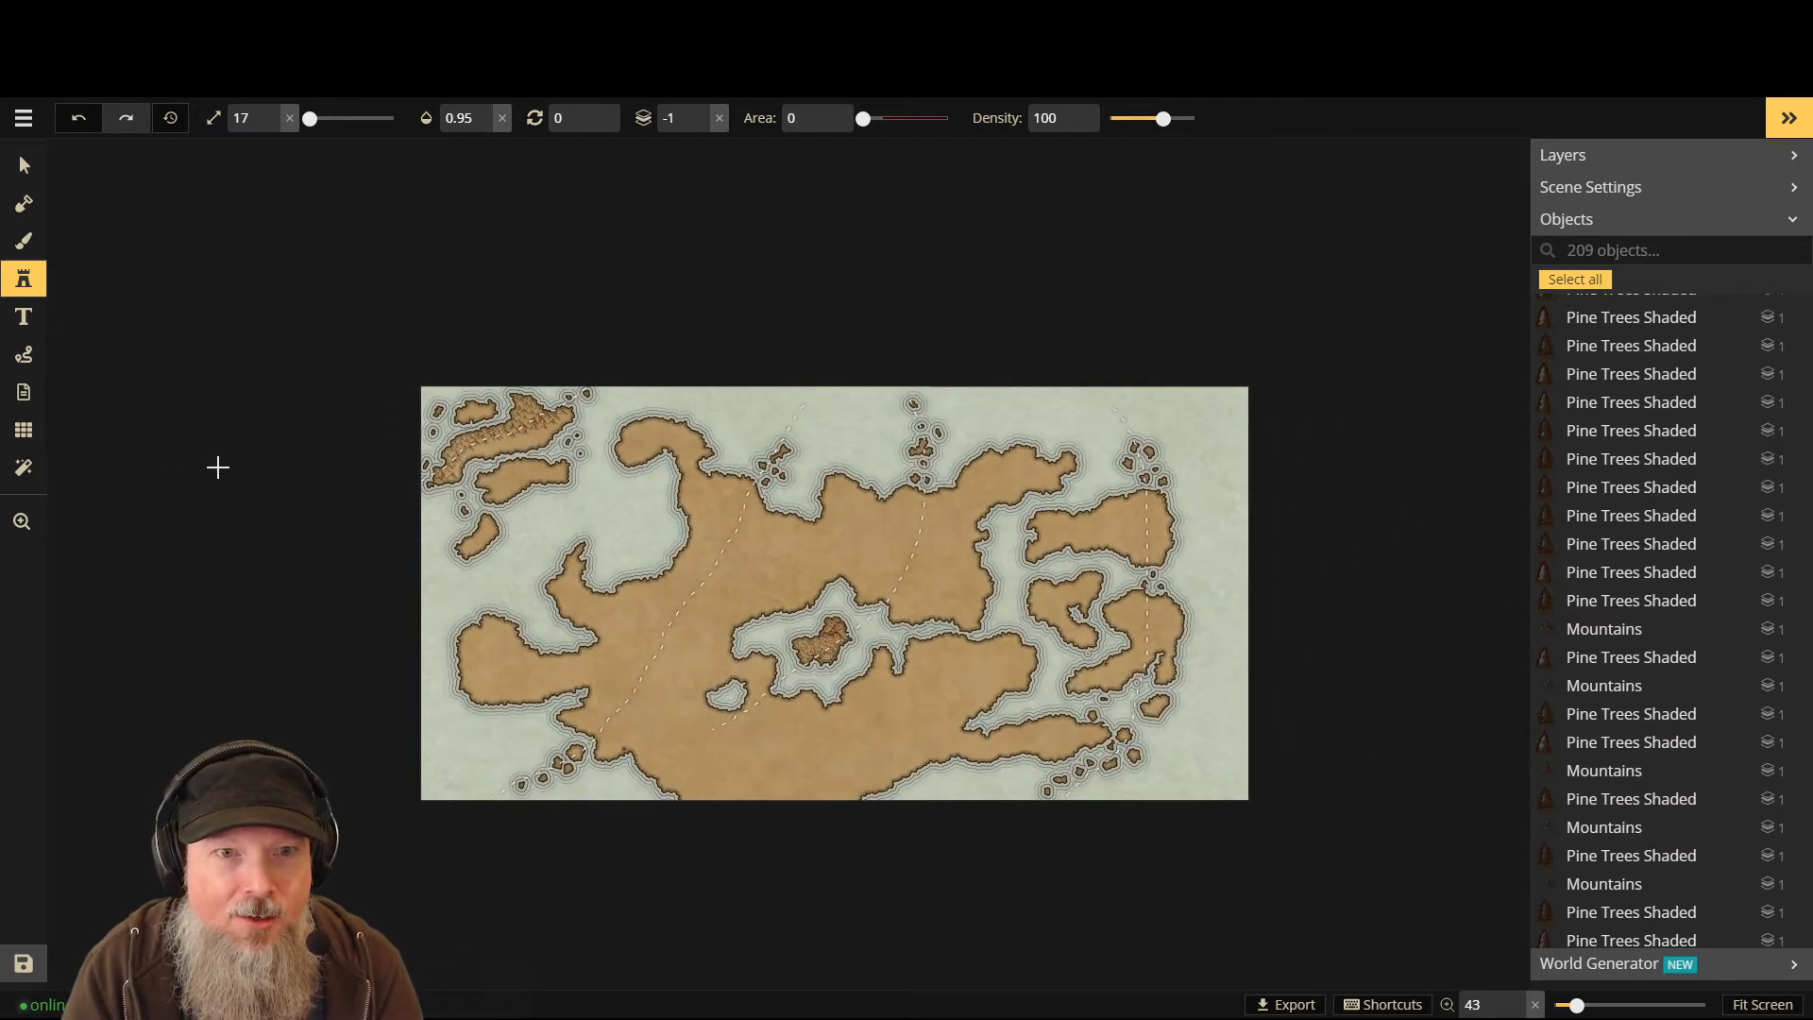
scroll(1055, 310, up, 1)
scroll(938, 931, up, 2)
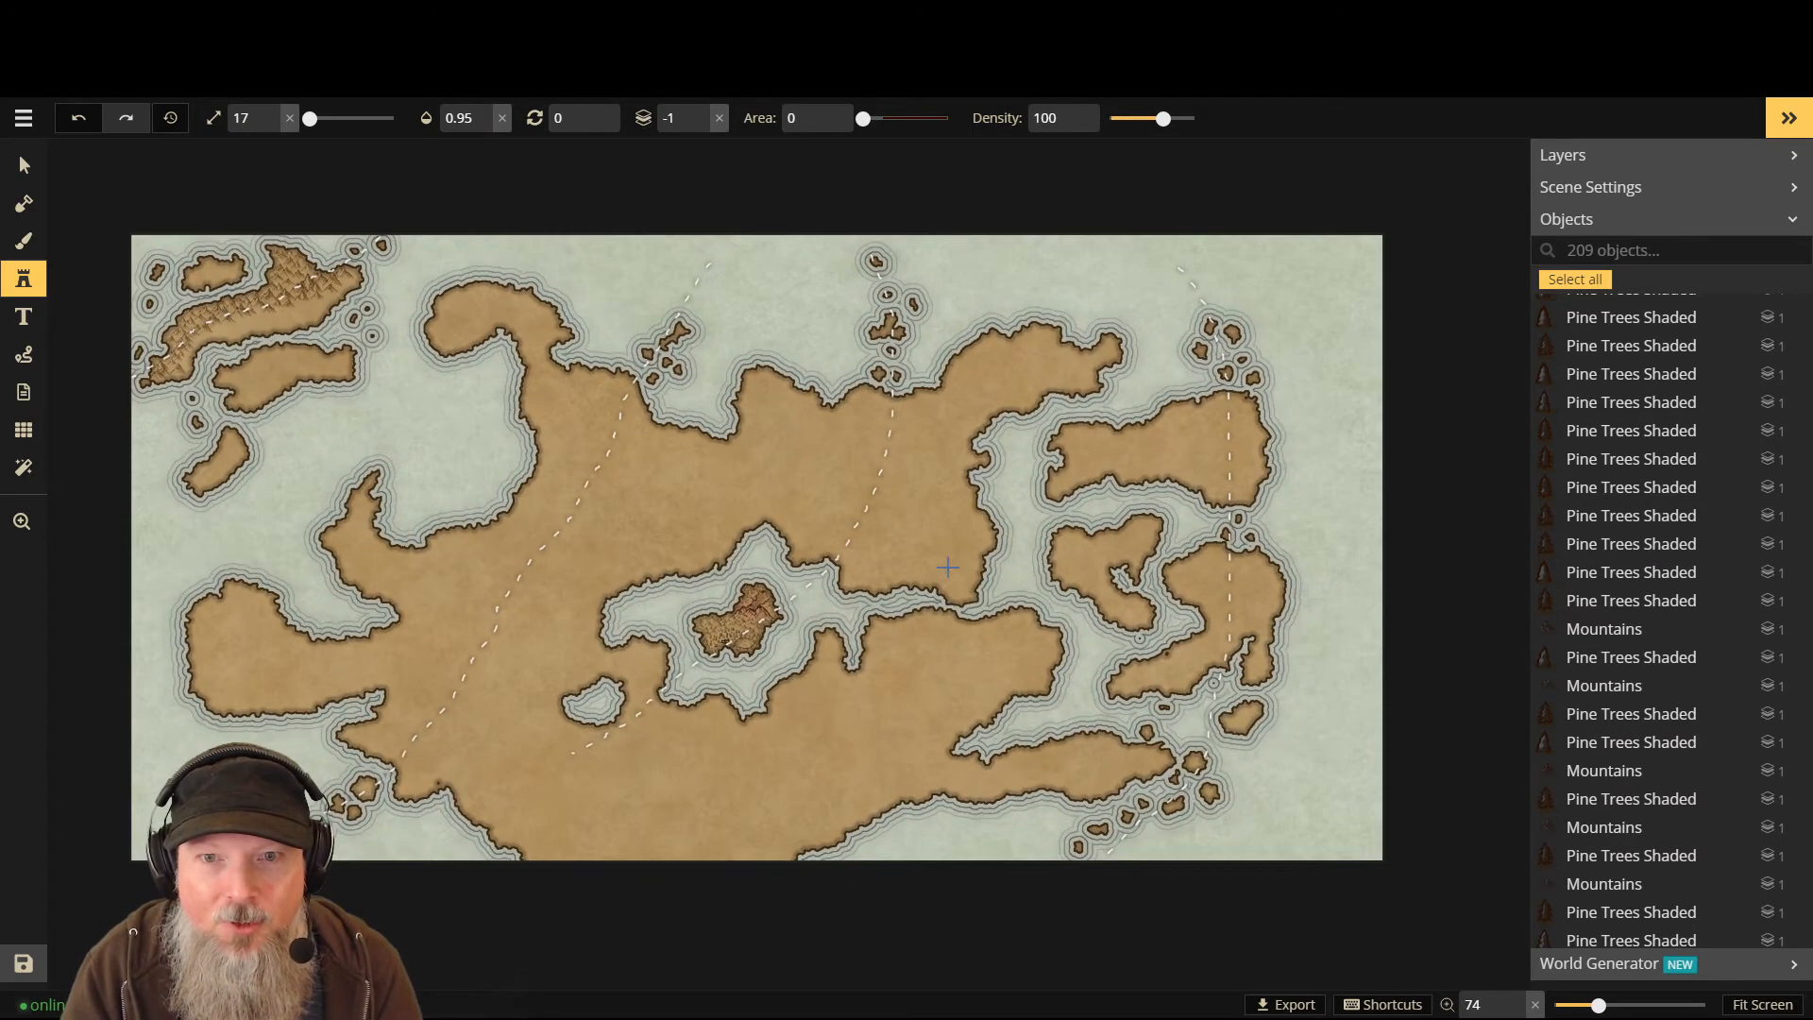
scroll(1133, 397, up, 1)
scroll(1348, 238, up, 3)
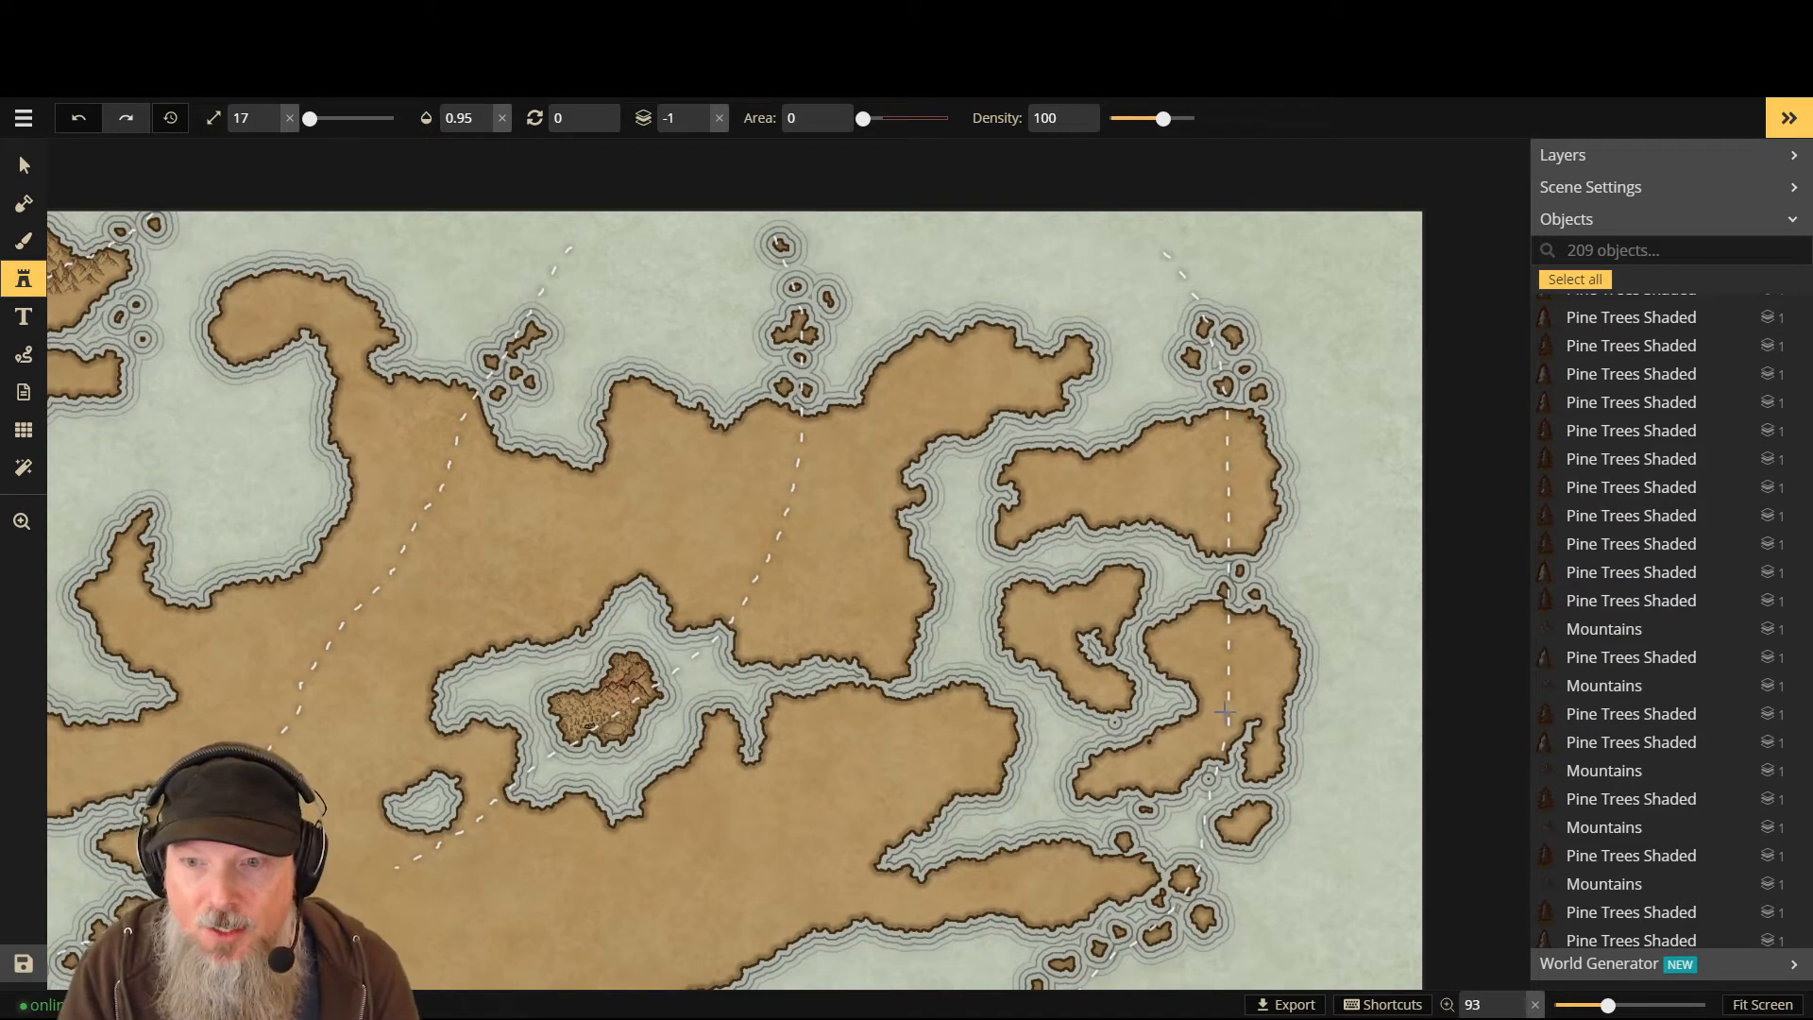
scroll(1224, 404, up, 2)
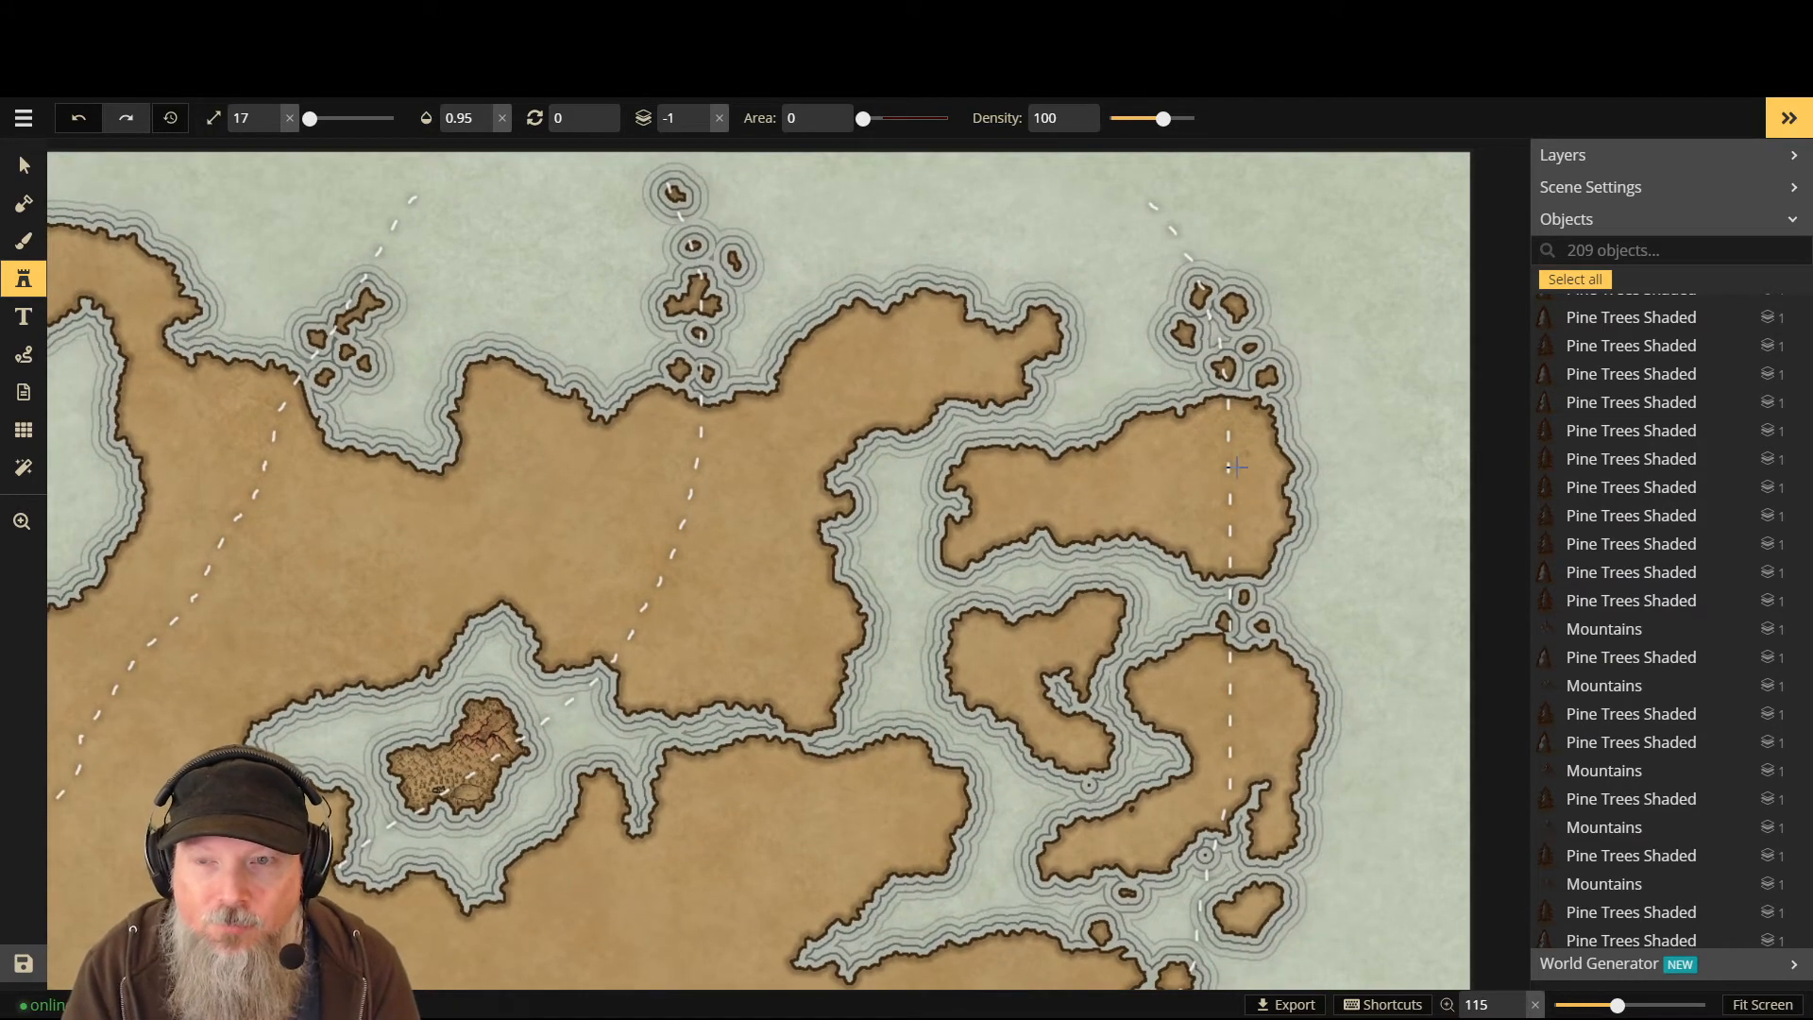
scroll(1225, 397, up, 2)
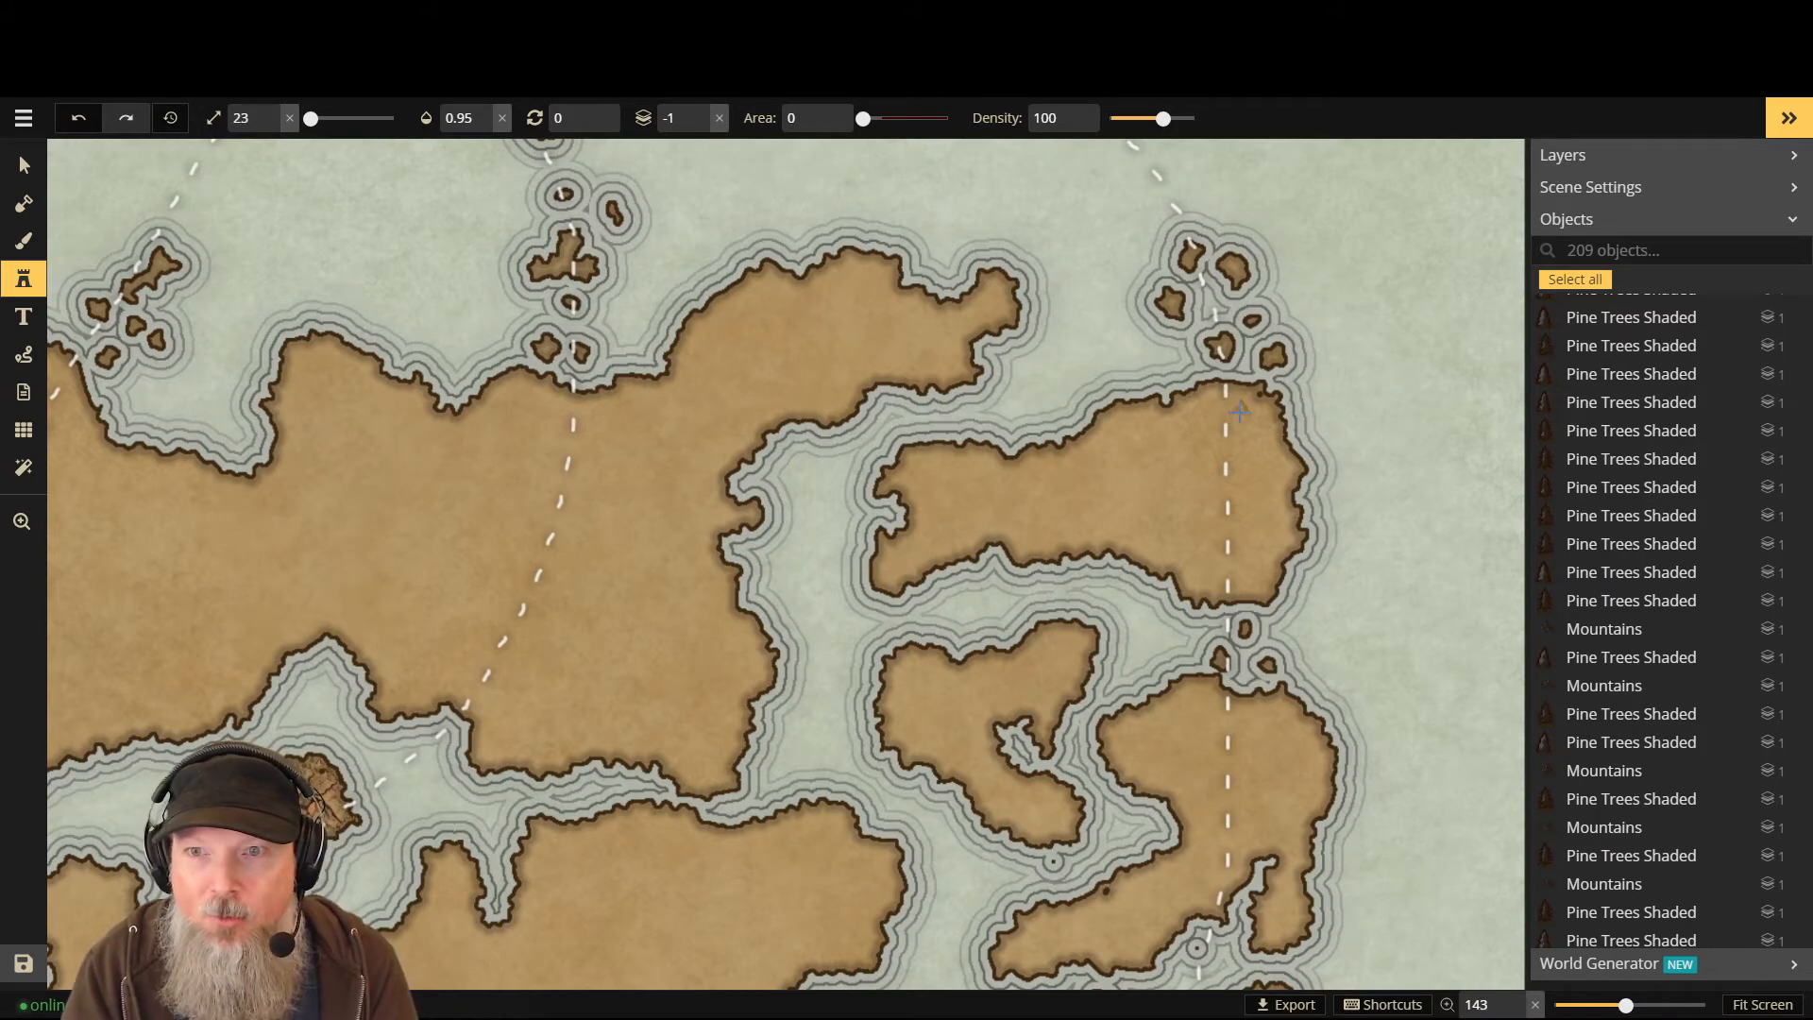
scroll(1240, 411, up, 2)
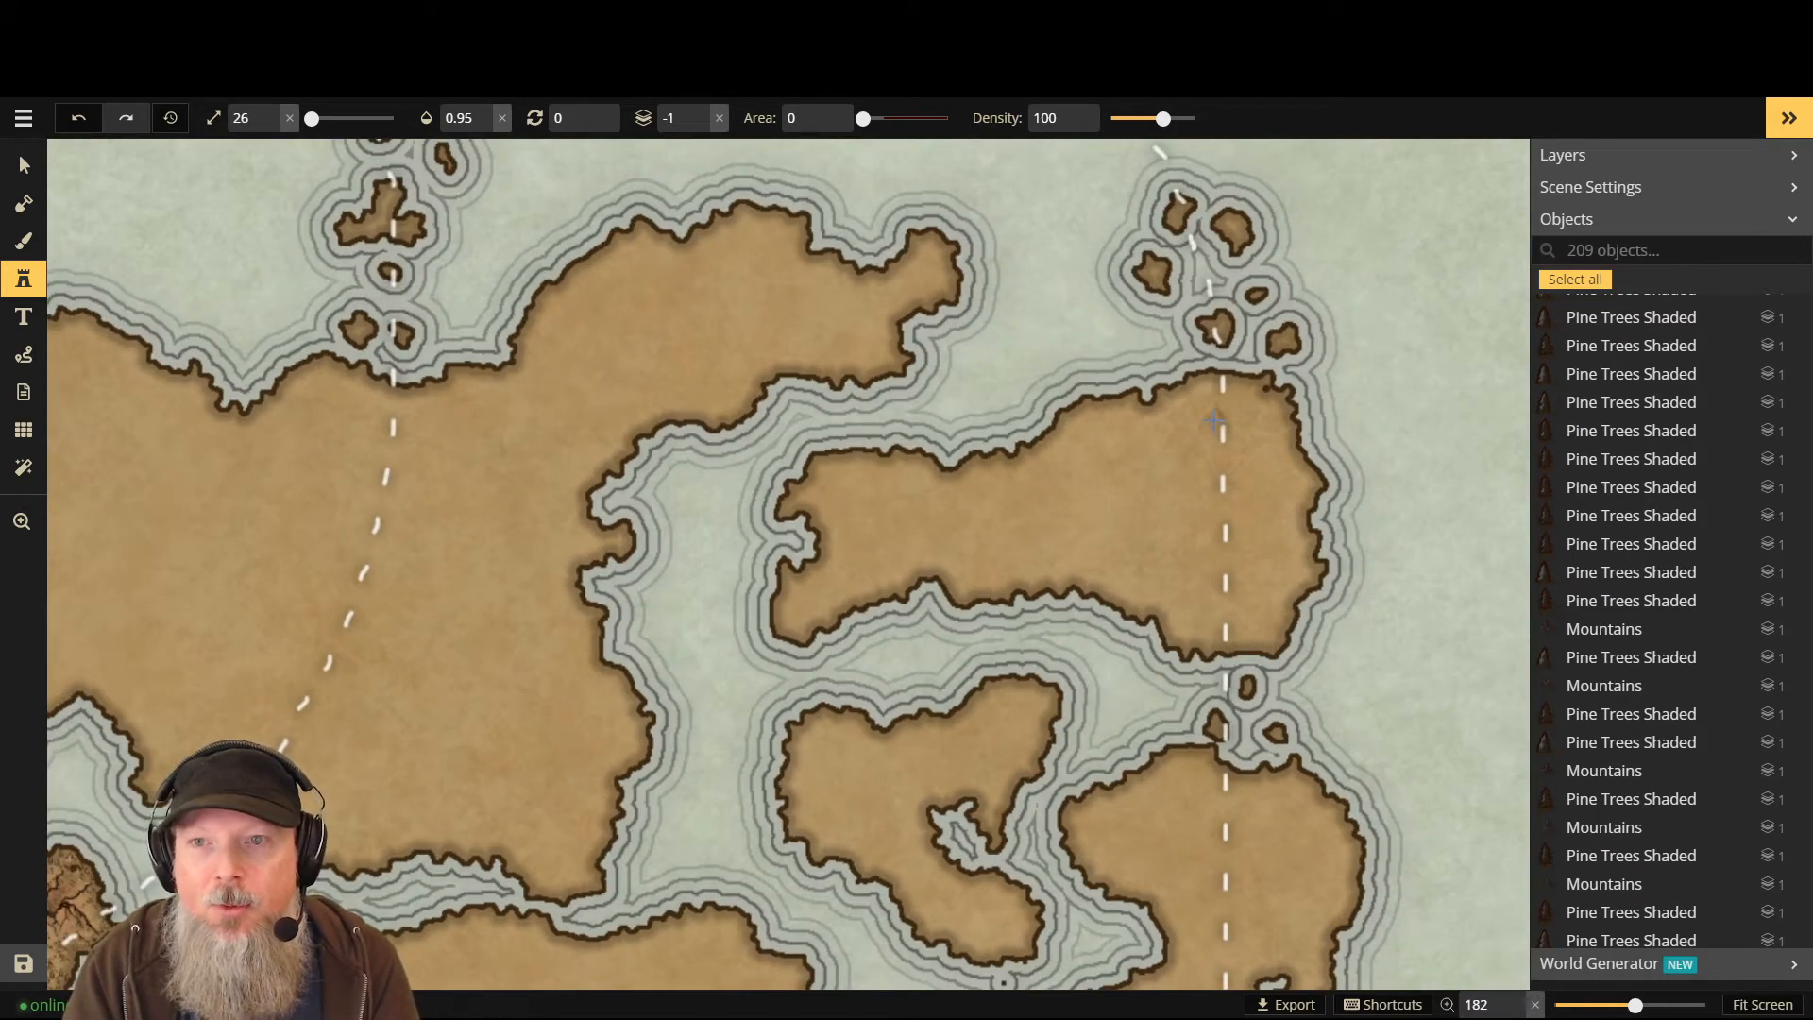
- Enlarge the mountain stamp from size 17 to 26
key(])
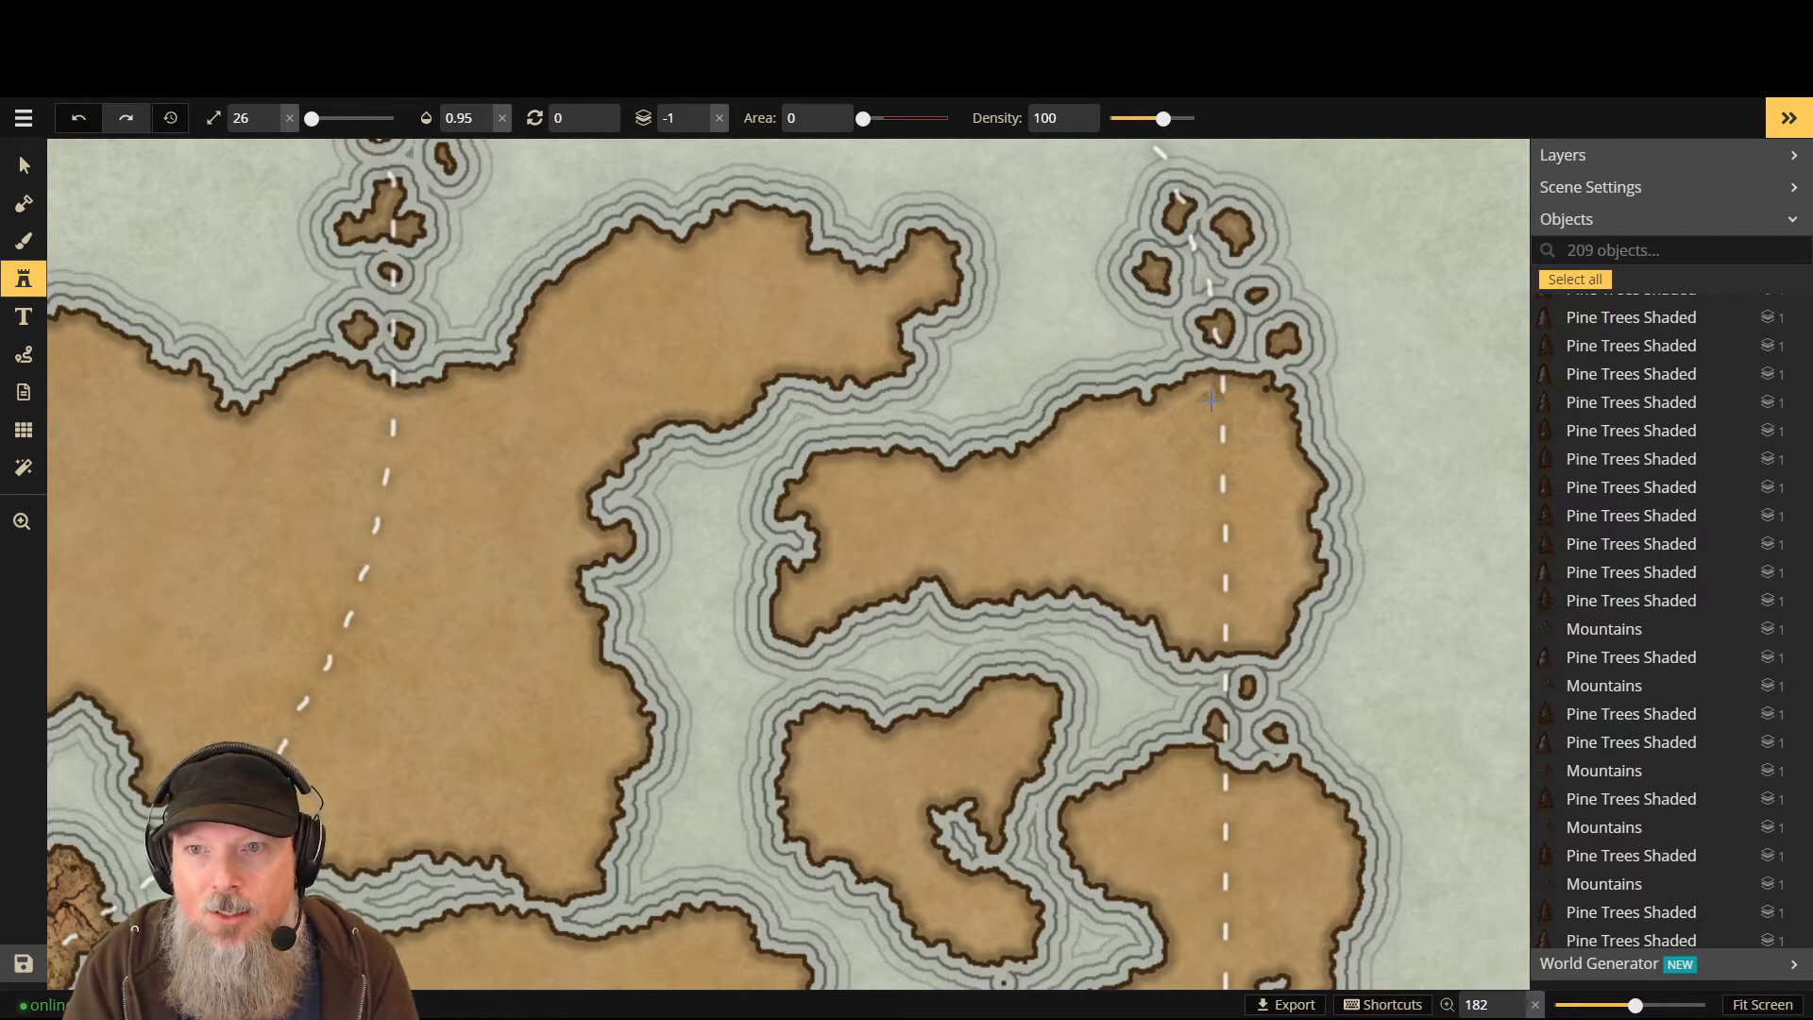
scroll(1211, 399, down, 2)
key(])
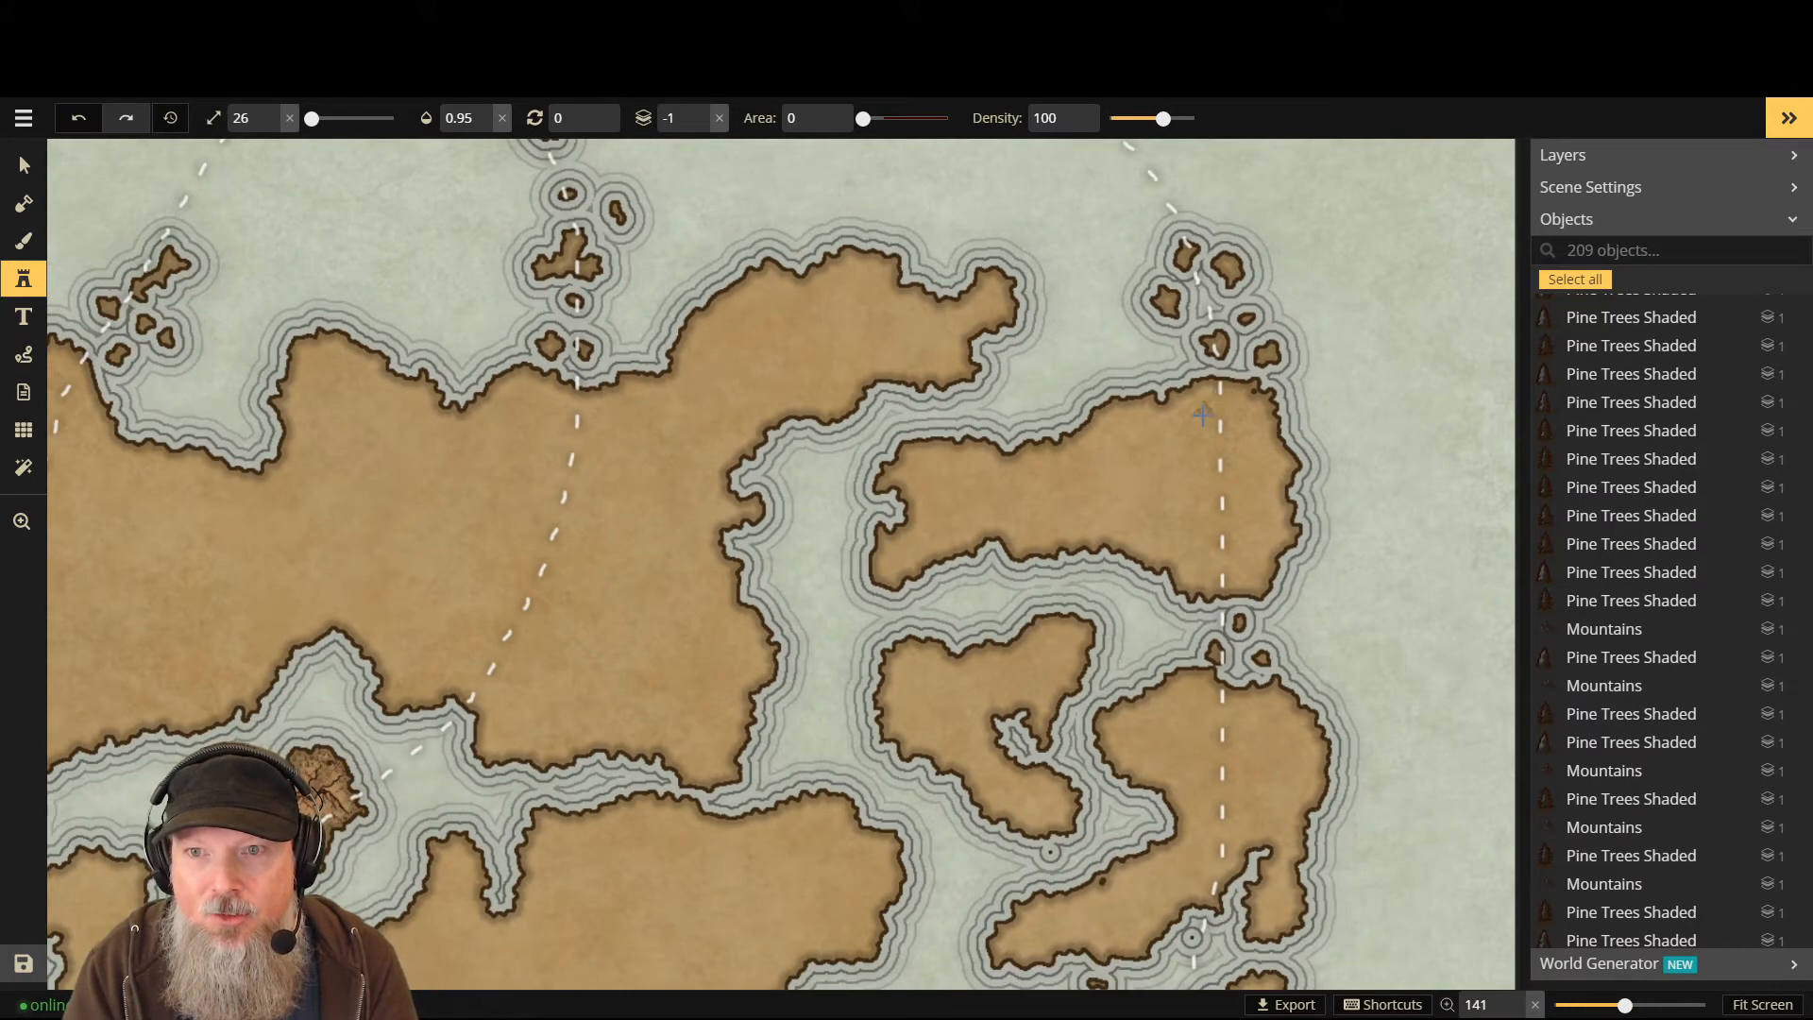
scroll(1215, 400, up, 2)
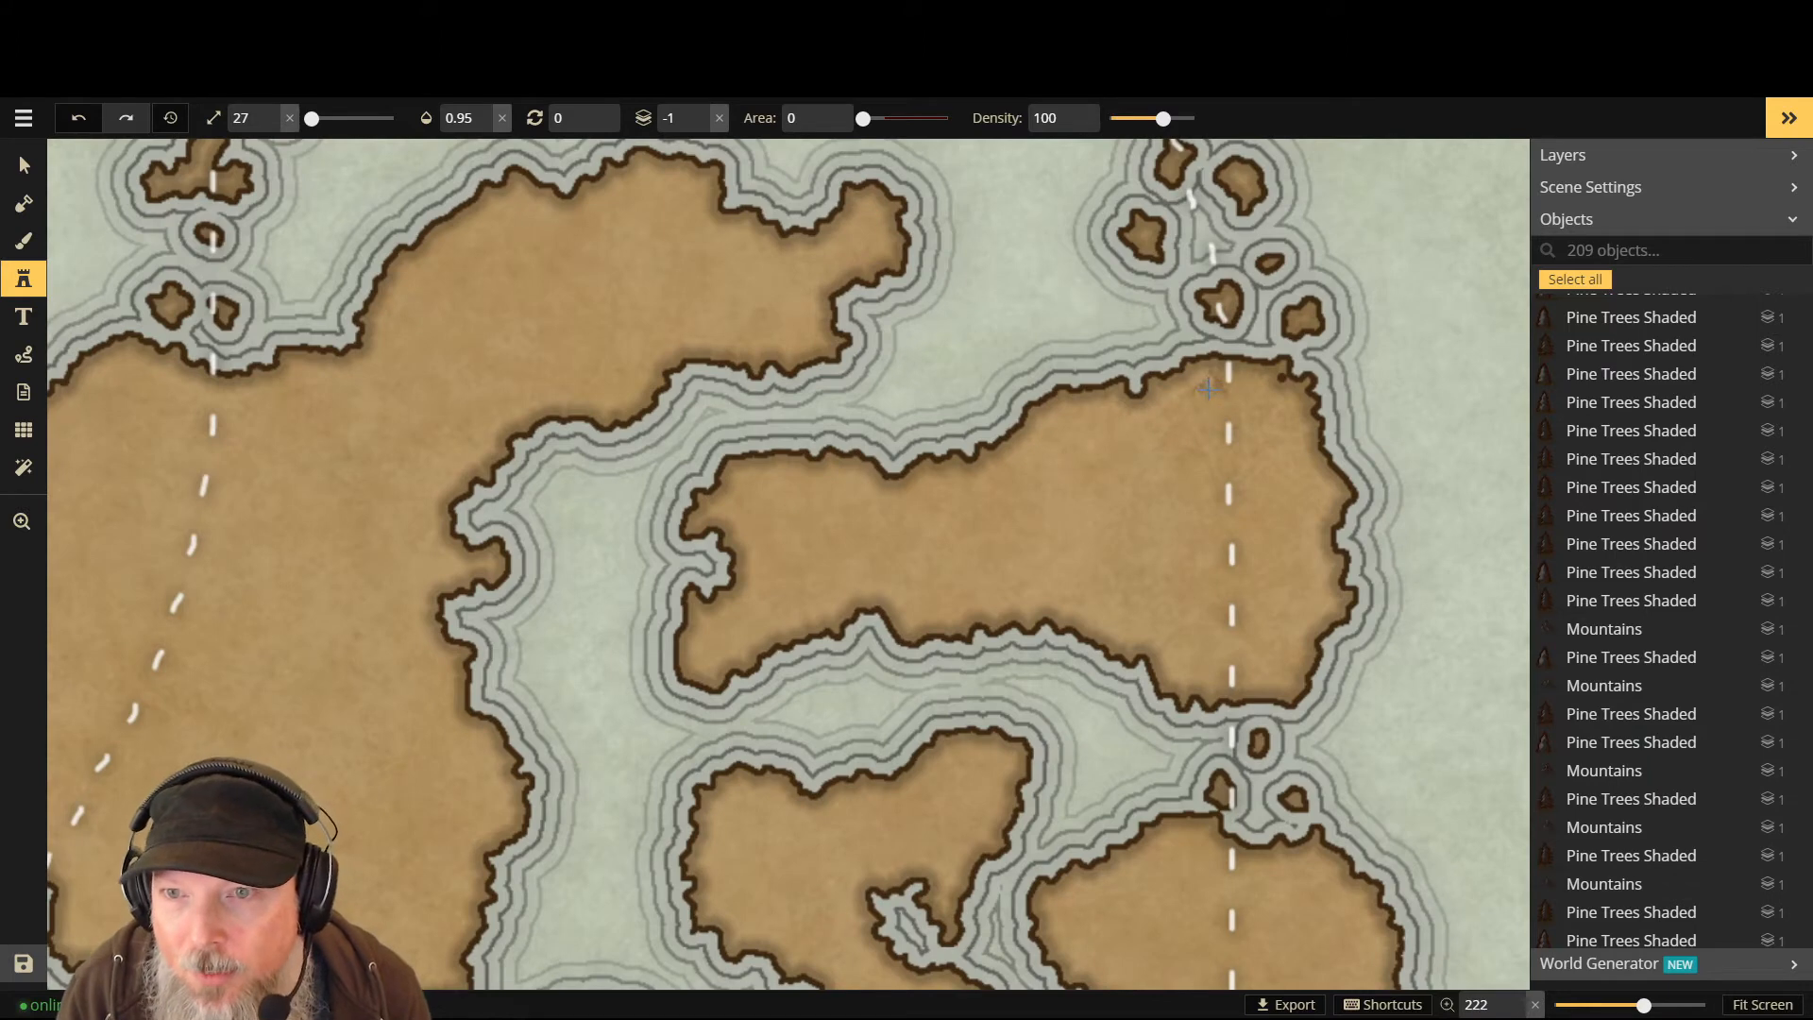
- Stamp twelve mountain peaks down the island's east side along the dashed path, north to south coast
click(1208, 387)
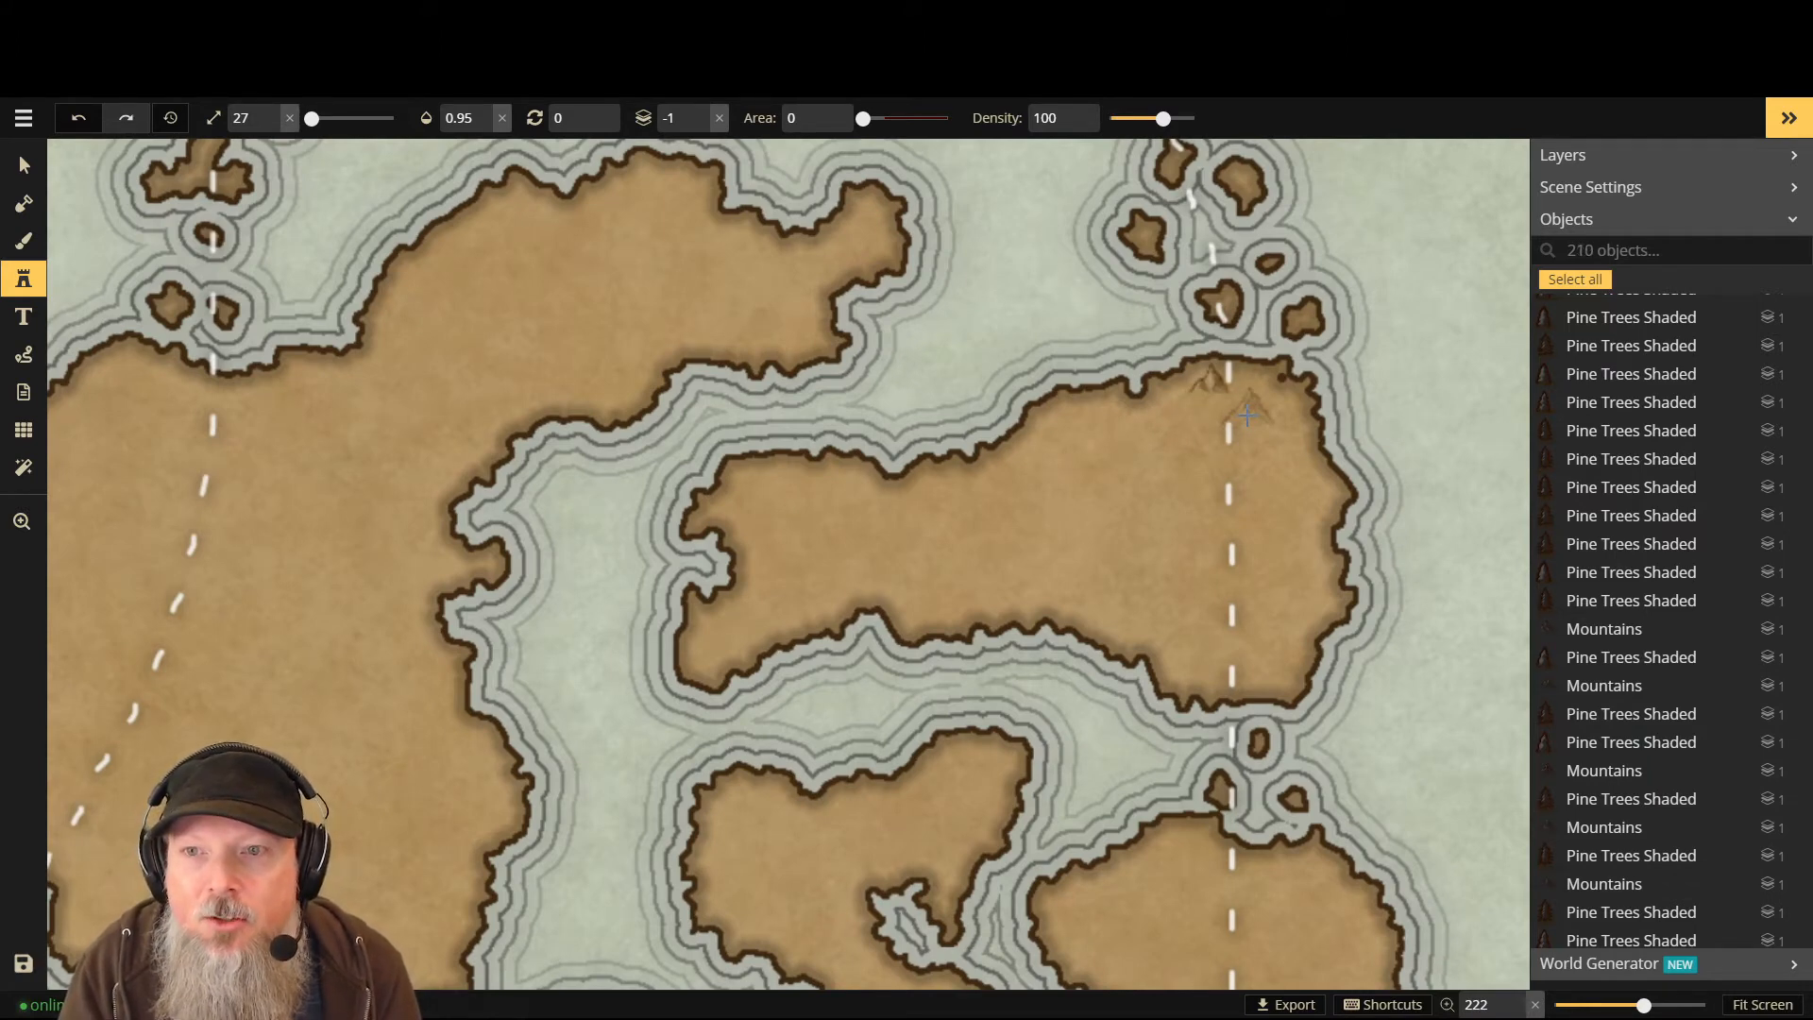
click(1246, 415)
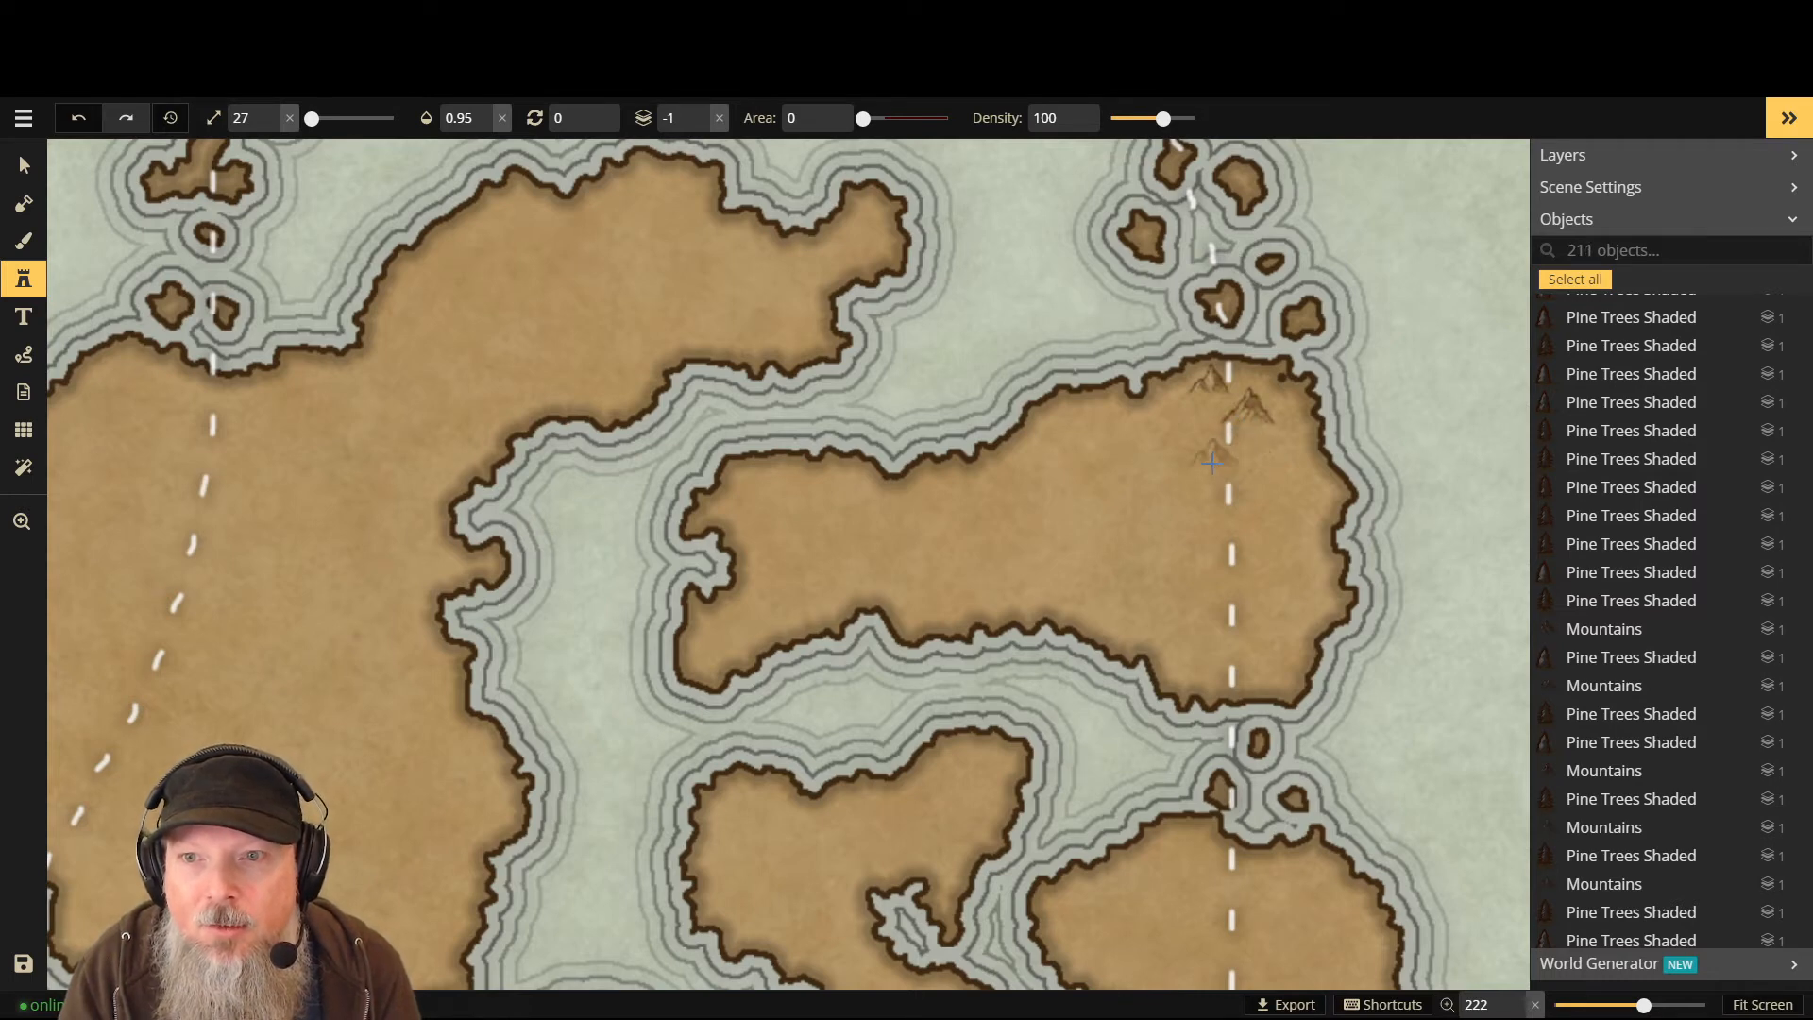
click(1206, 454)
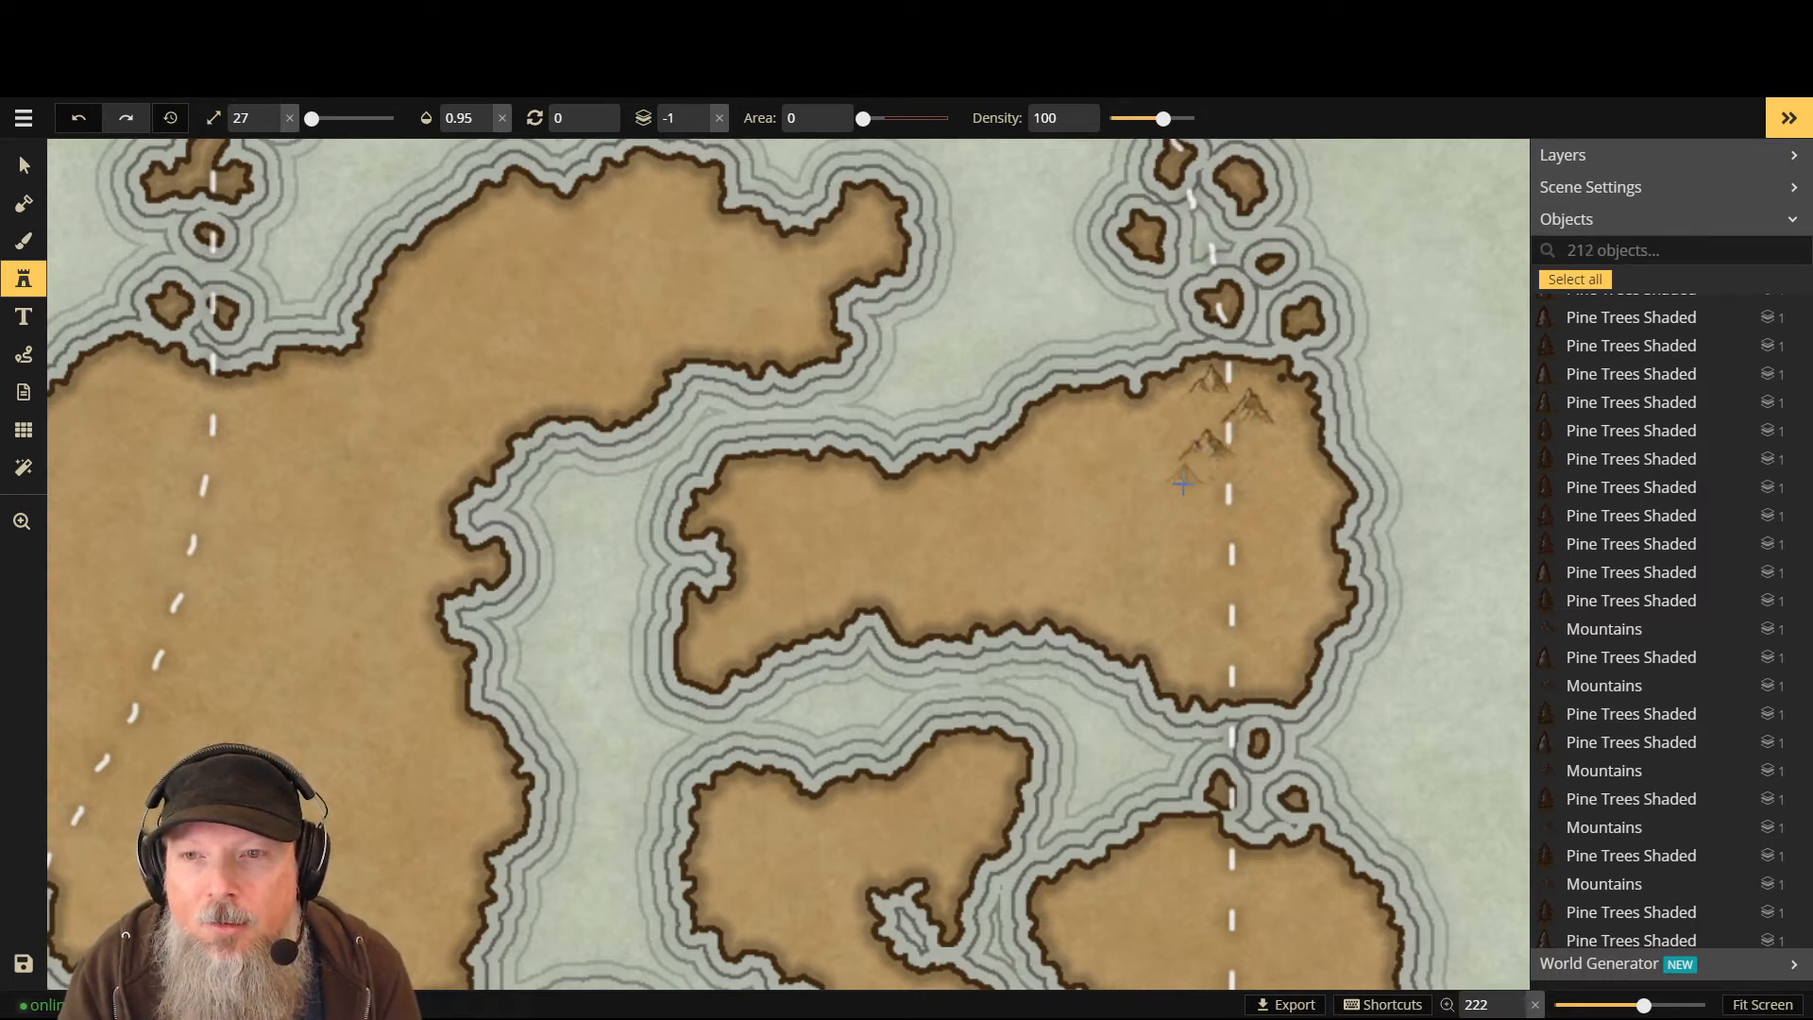
click(1254, 483)
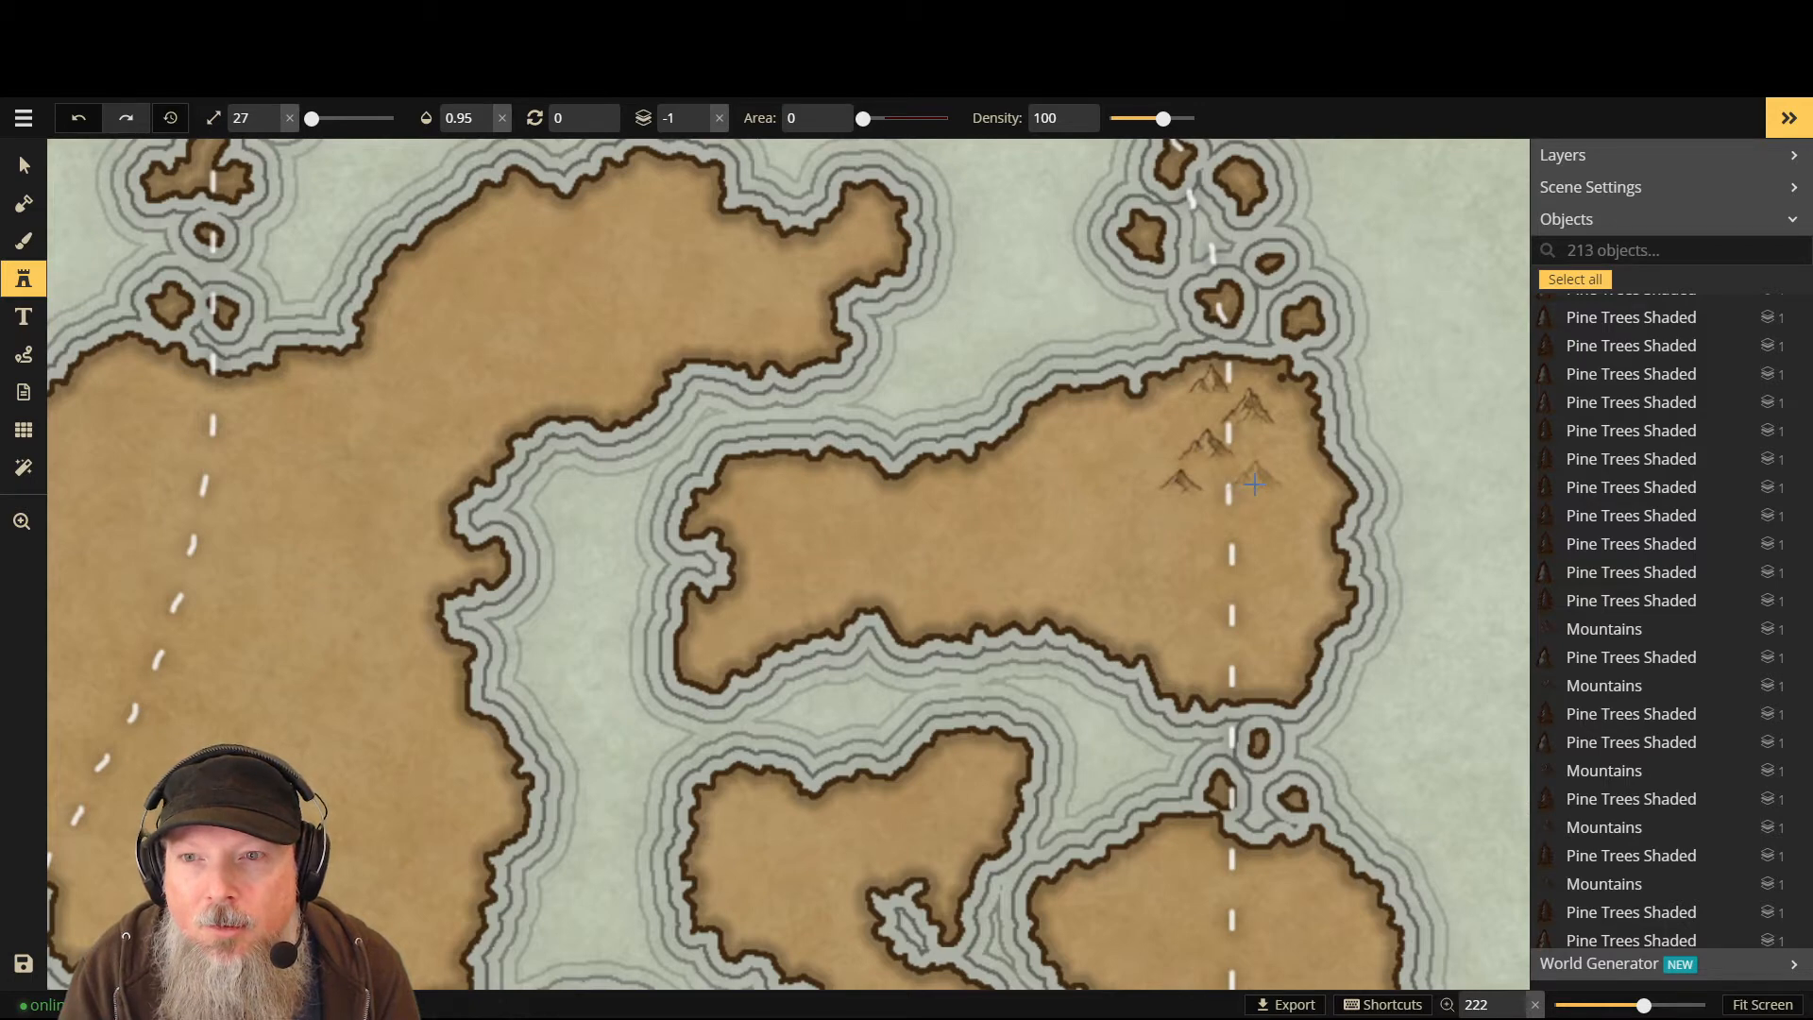
click(1247, 531)
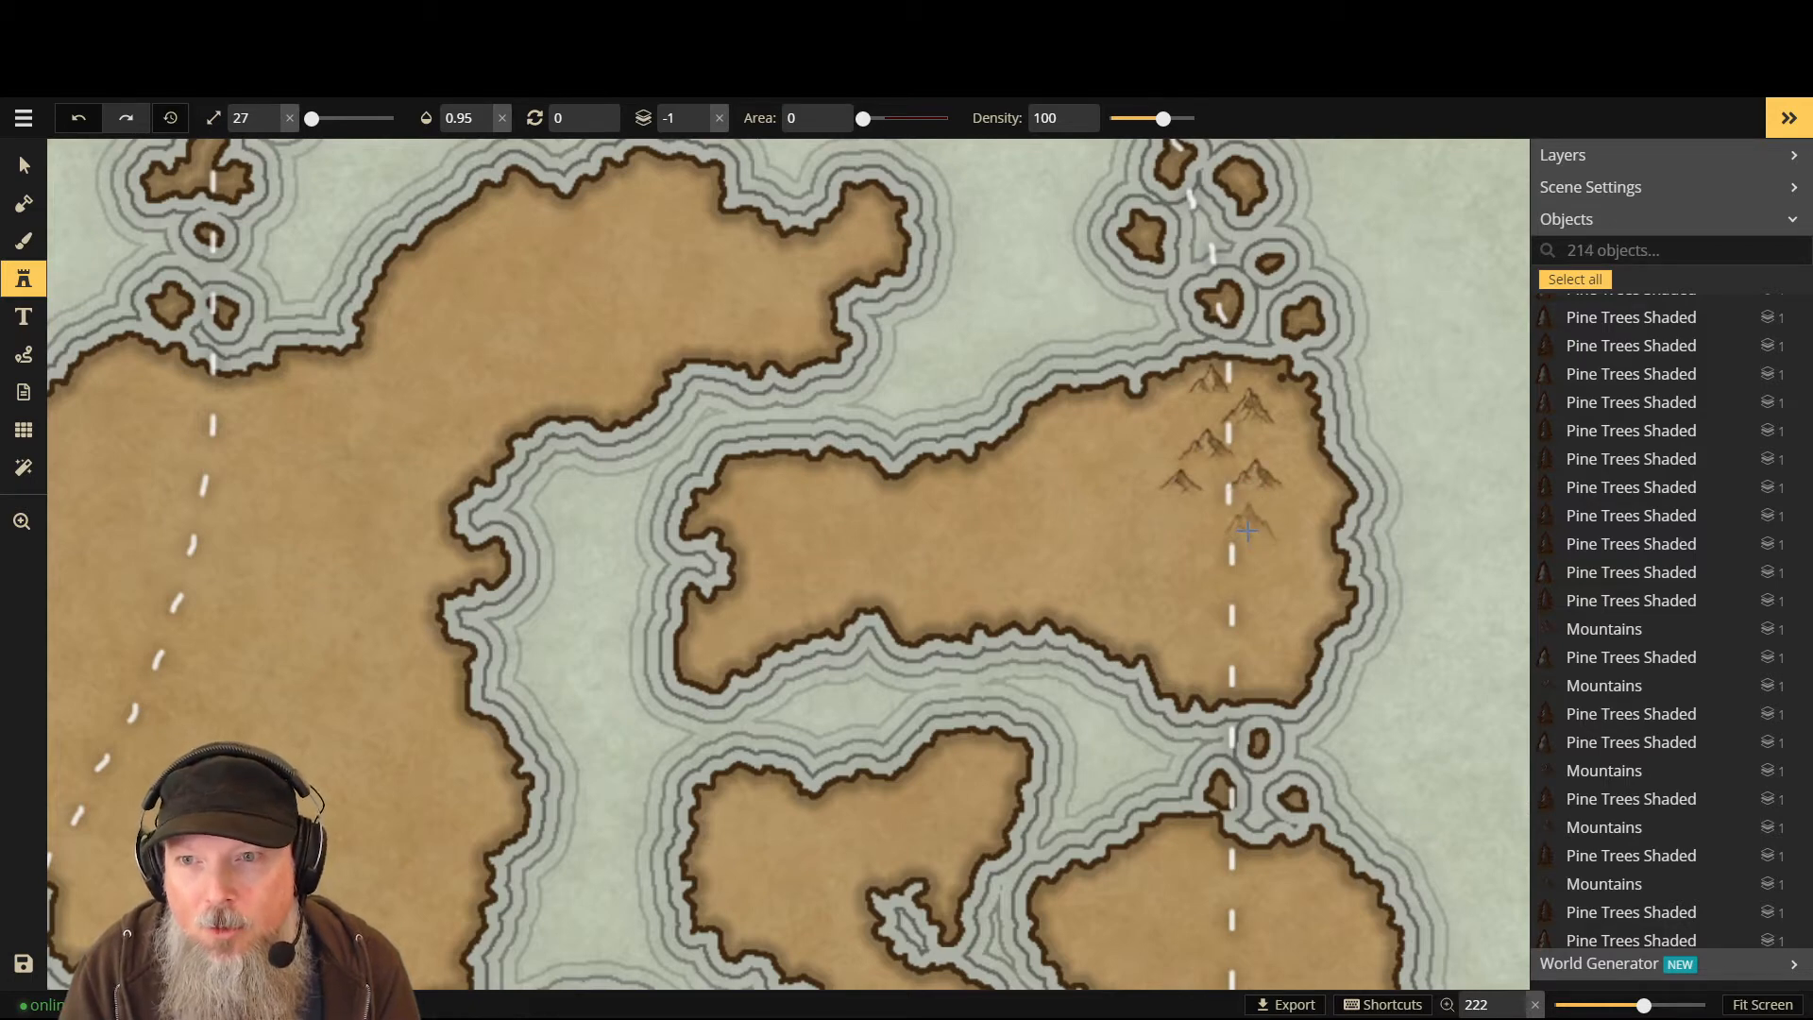
click(1197, 530)
click(1208, 587)
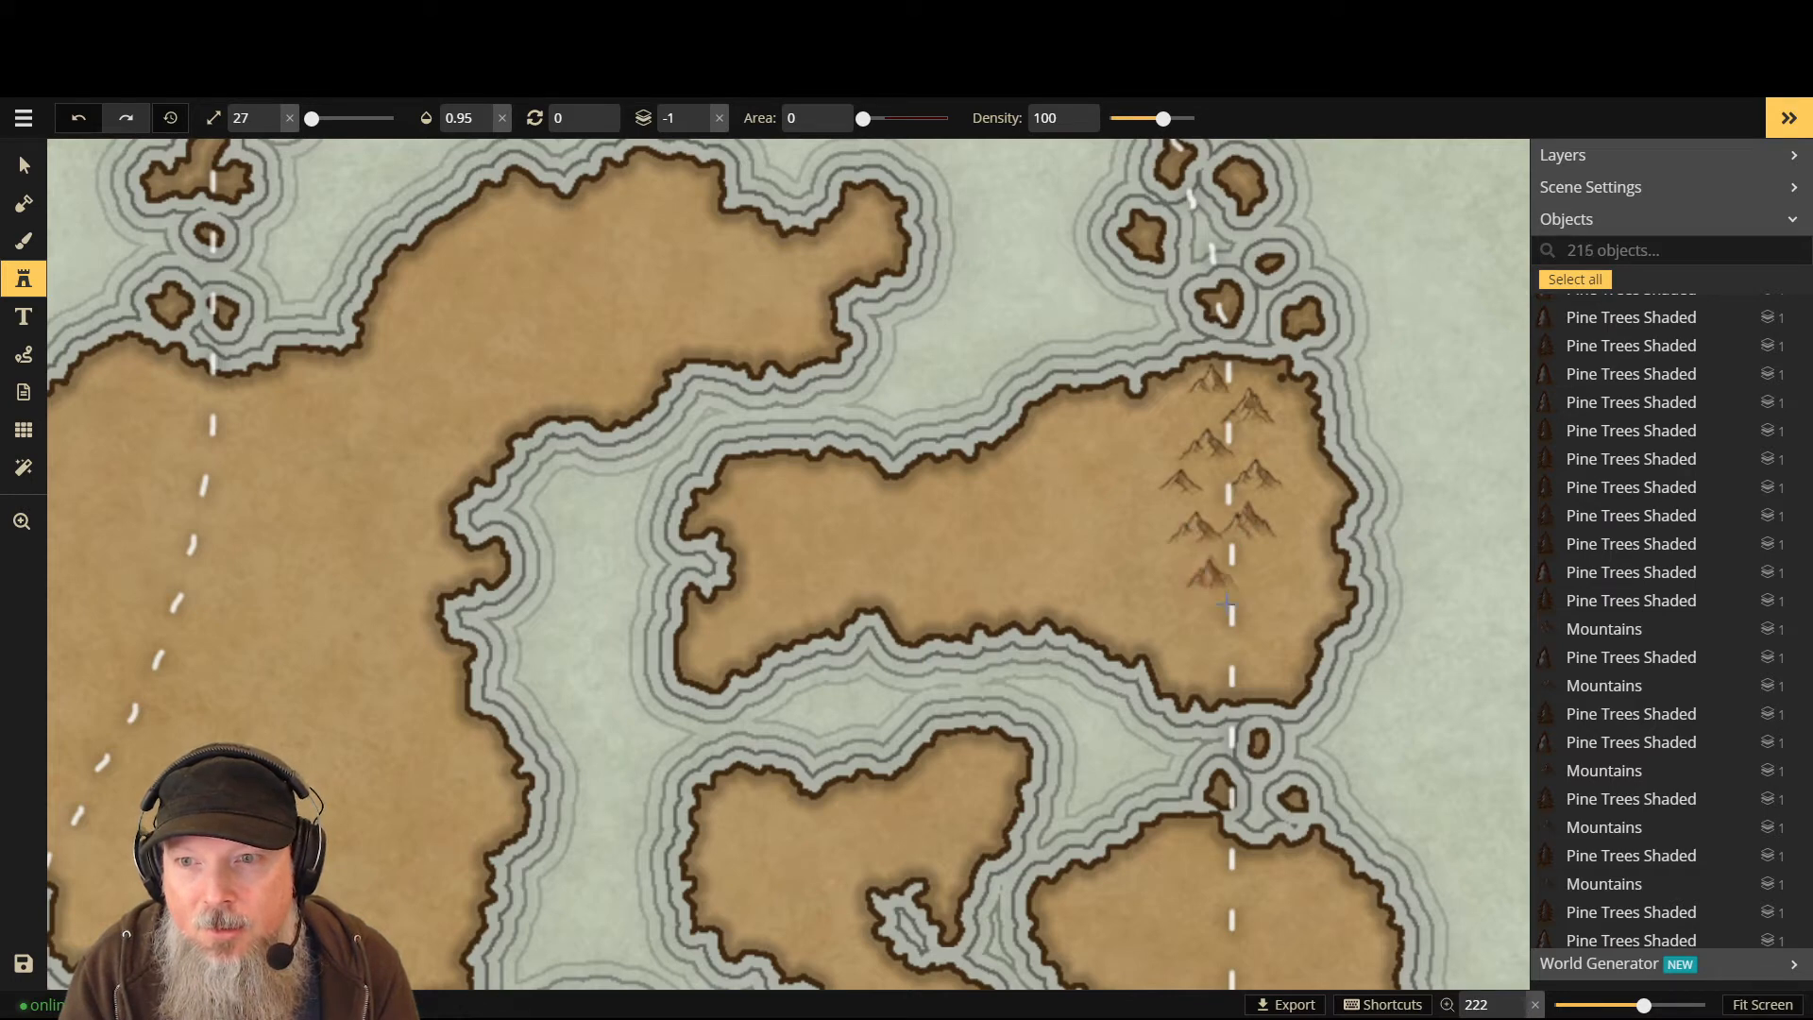
click(1260, 610)
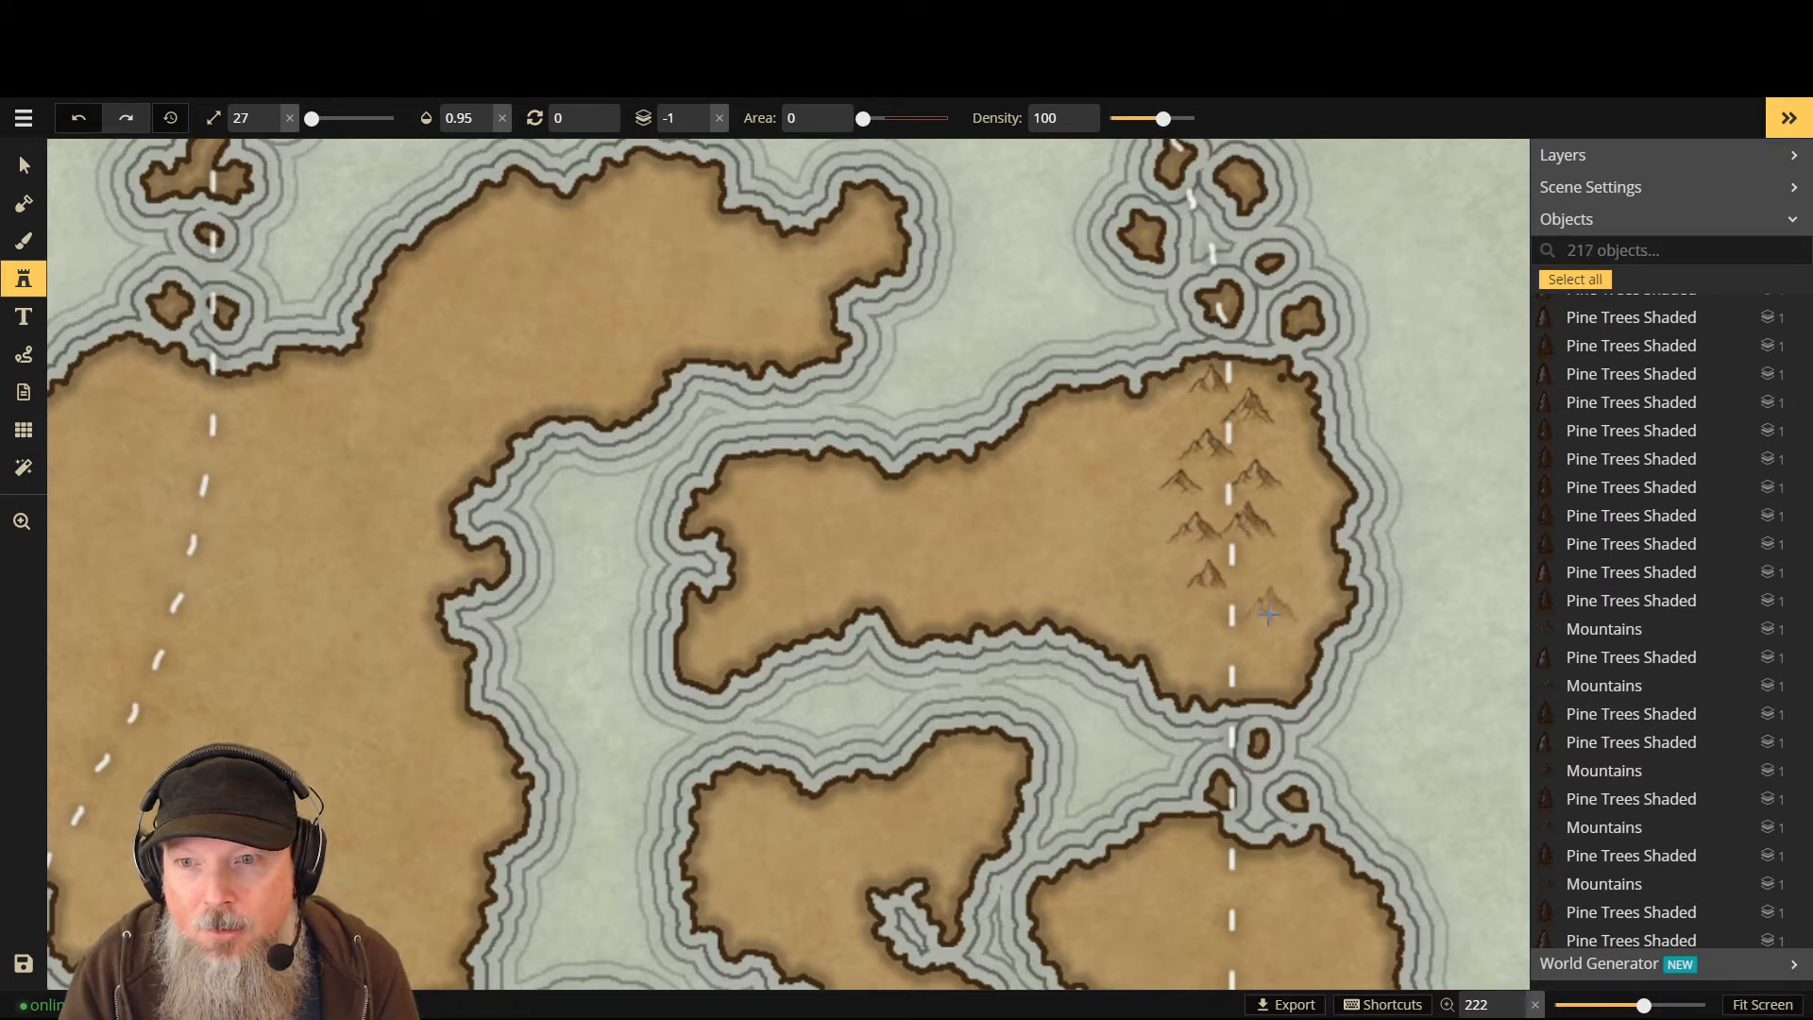
click(1212, 644)
click(1260, 682)
click(1192, 678)
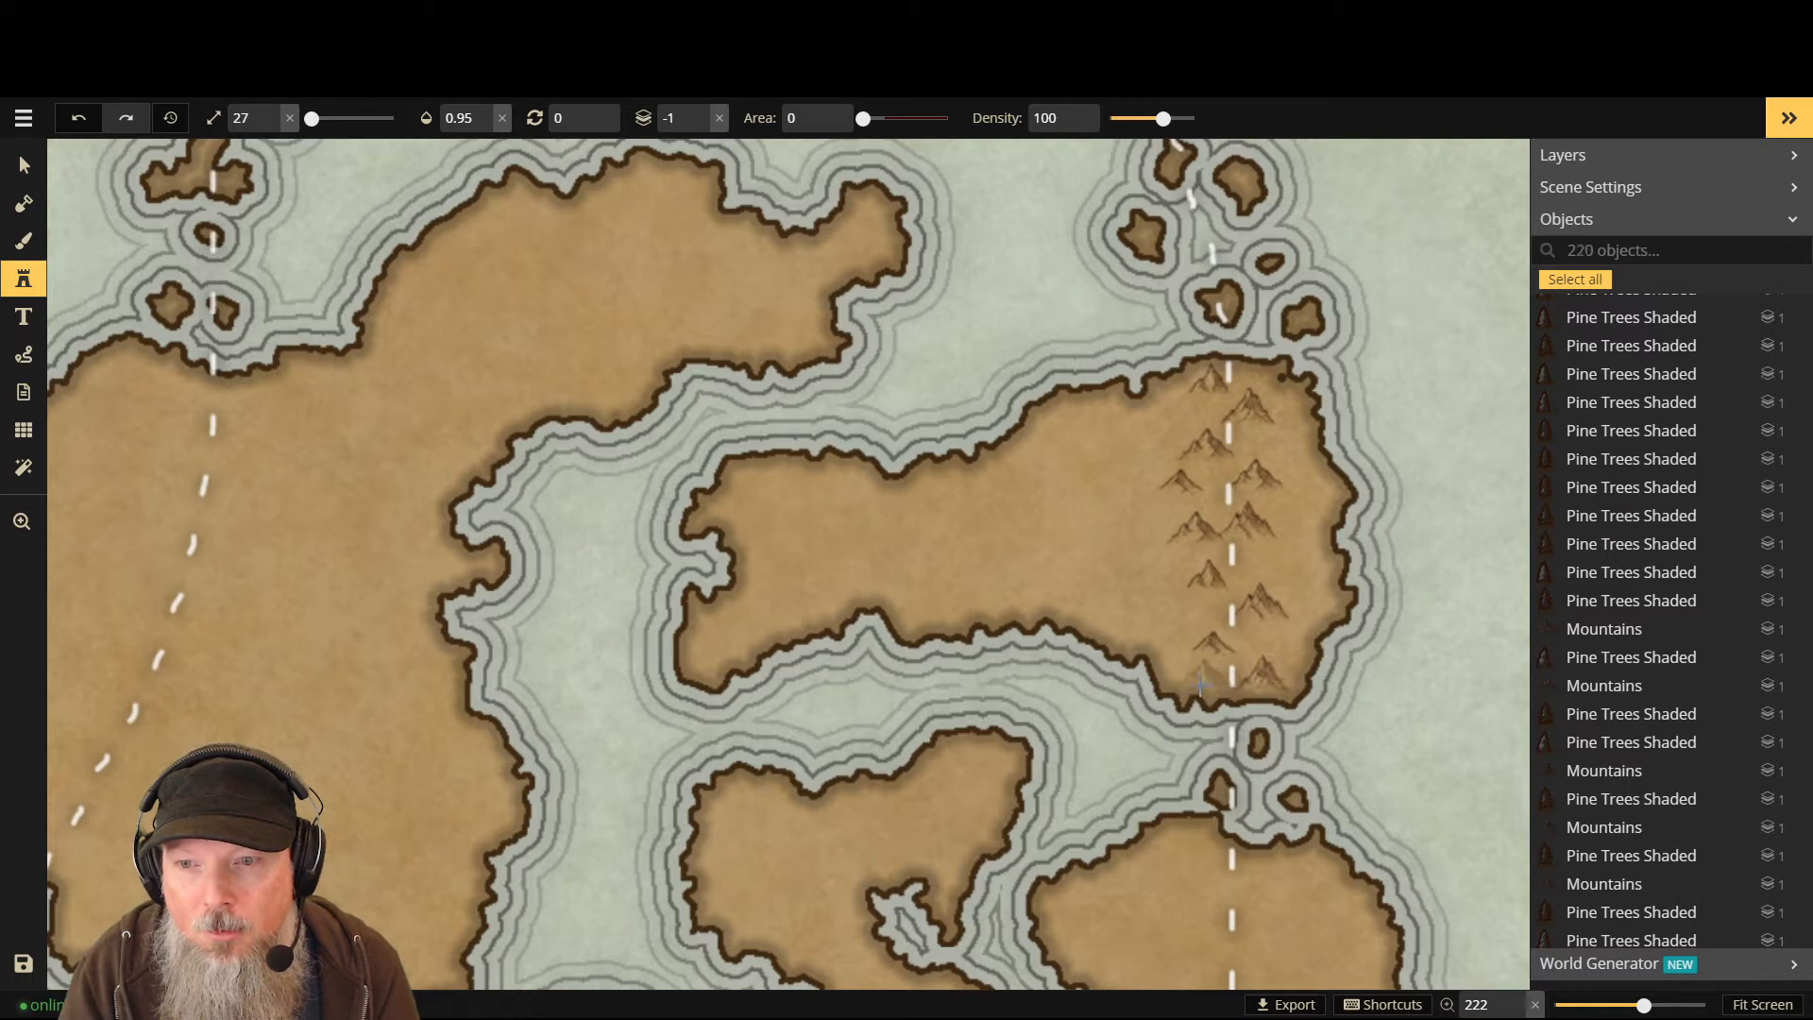
click(1221, 679)
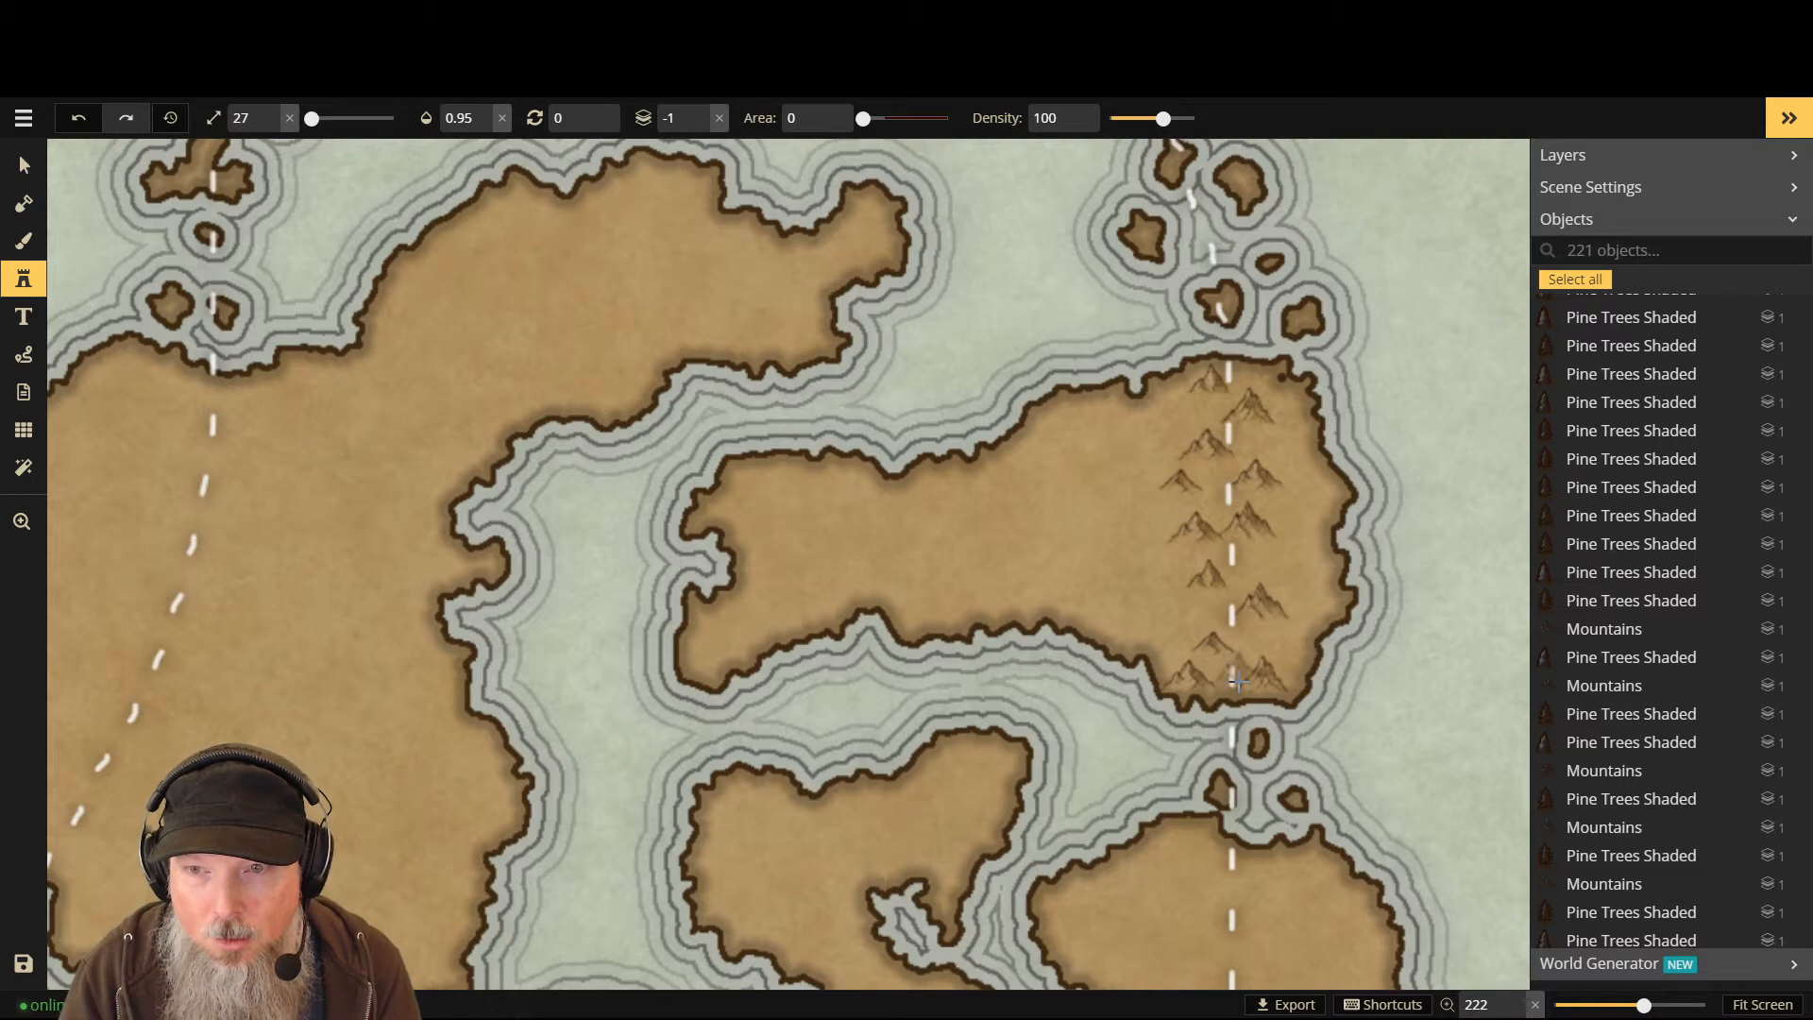
- Drop the stamp layer one level and back, then add two peaks to the southern cluster
key(Down)
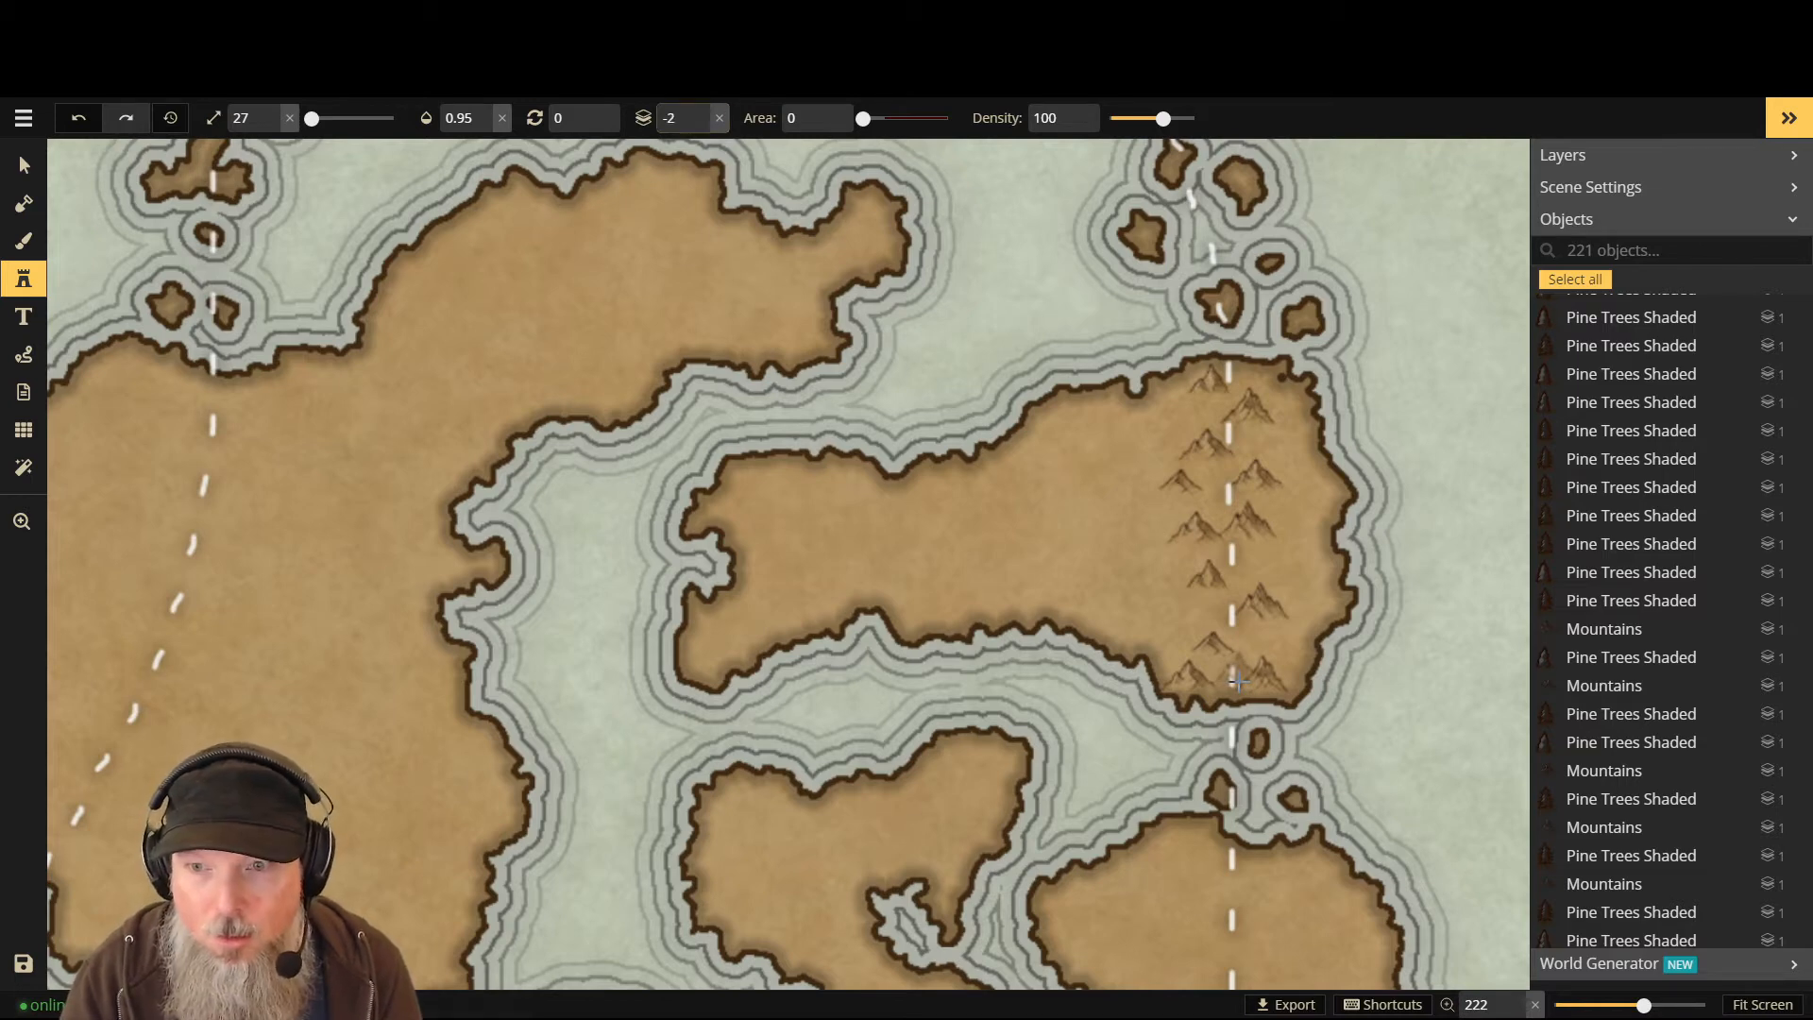
key(Up)
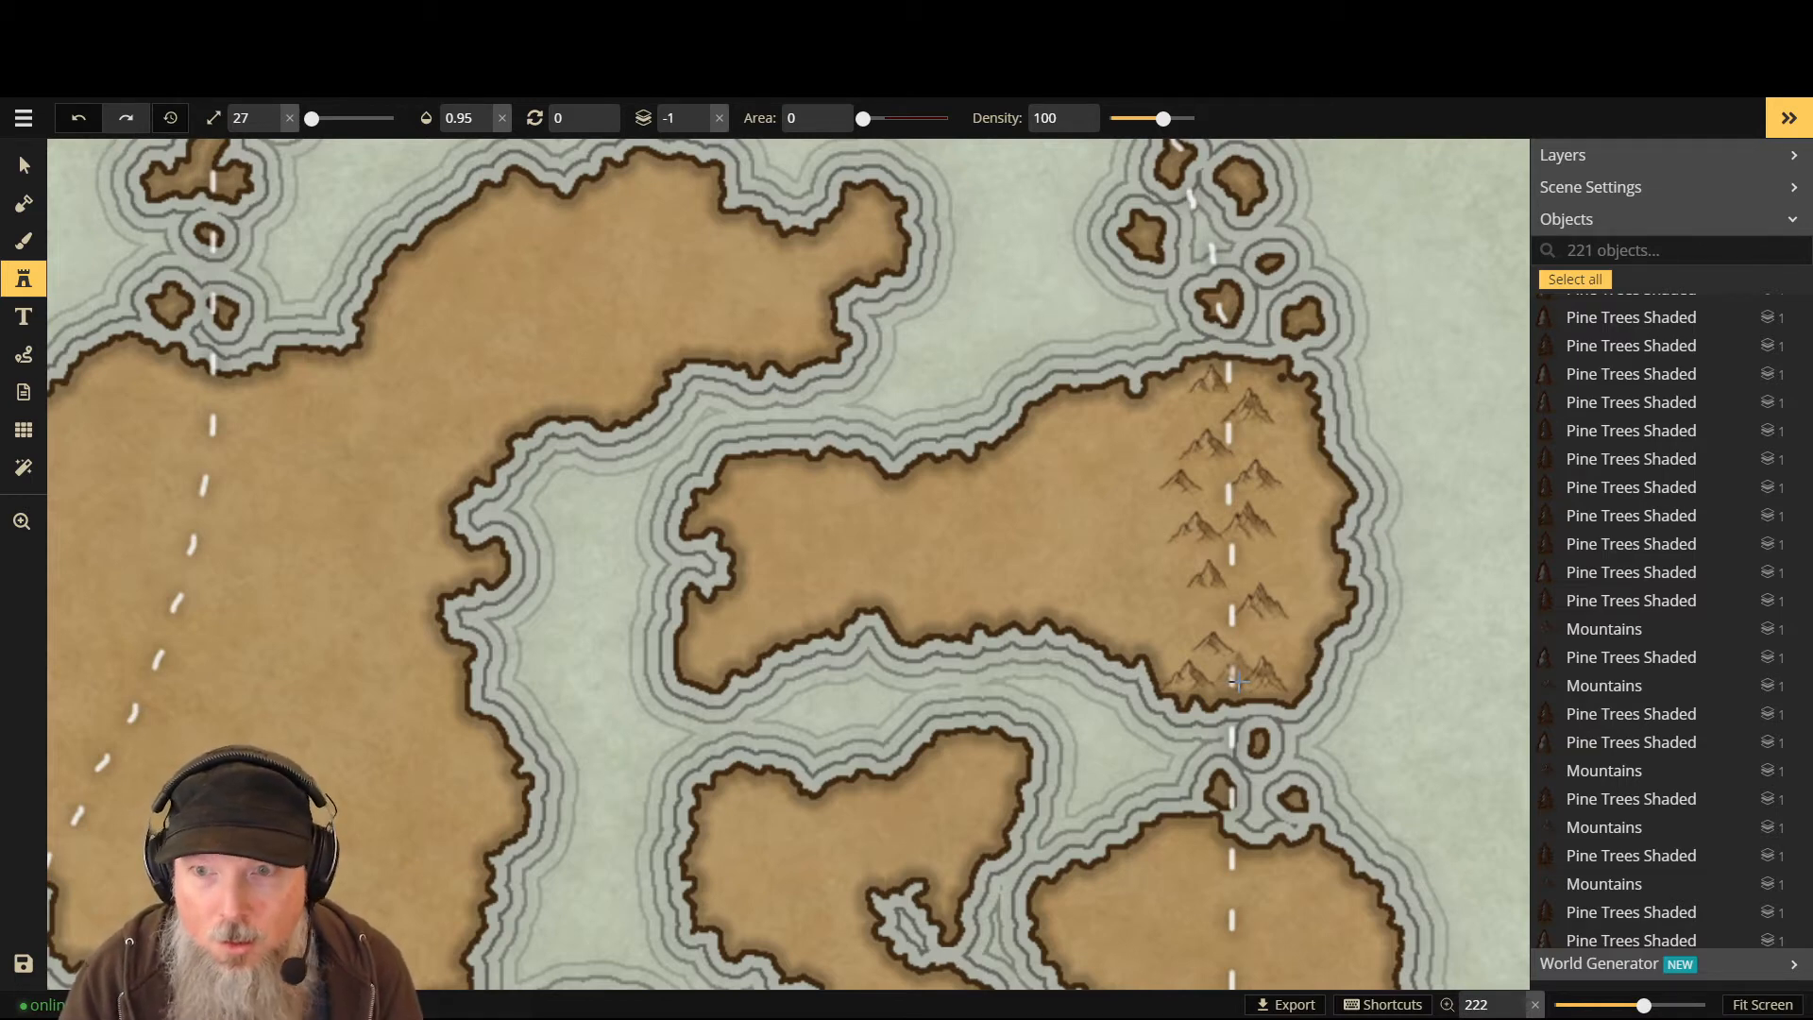
click(1238, 681)
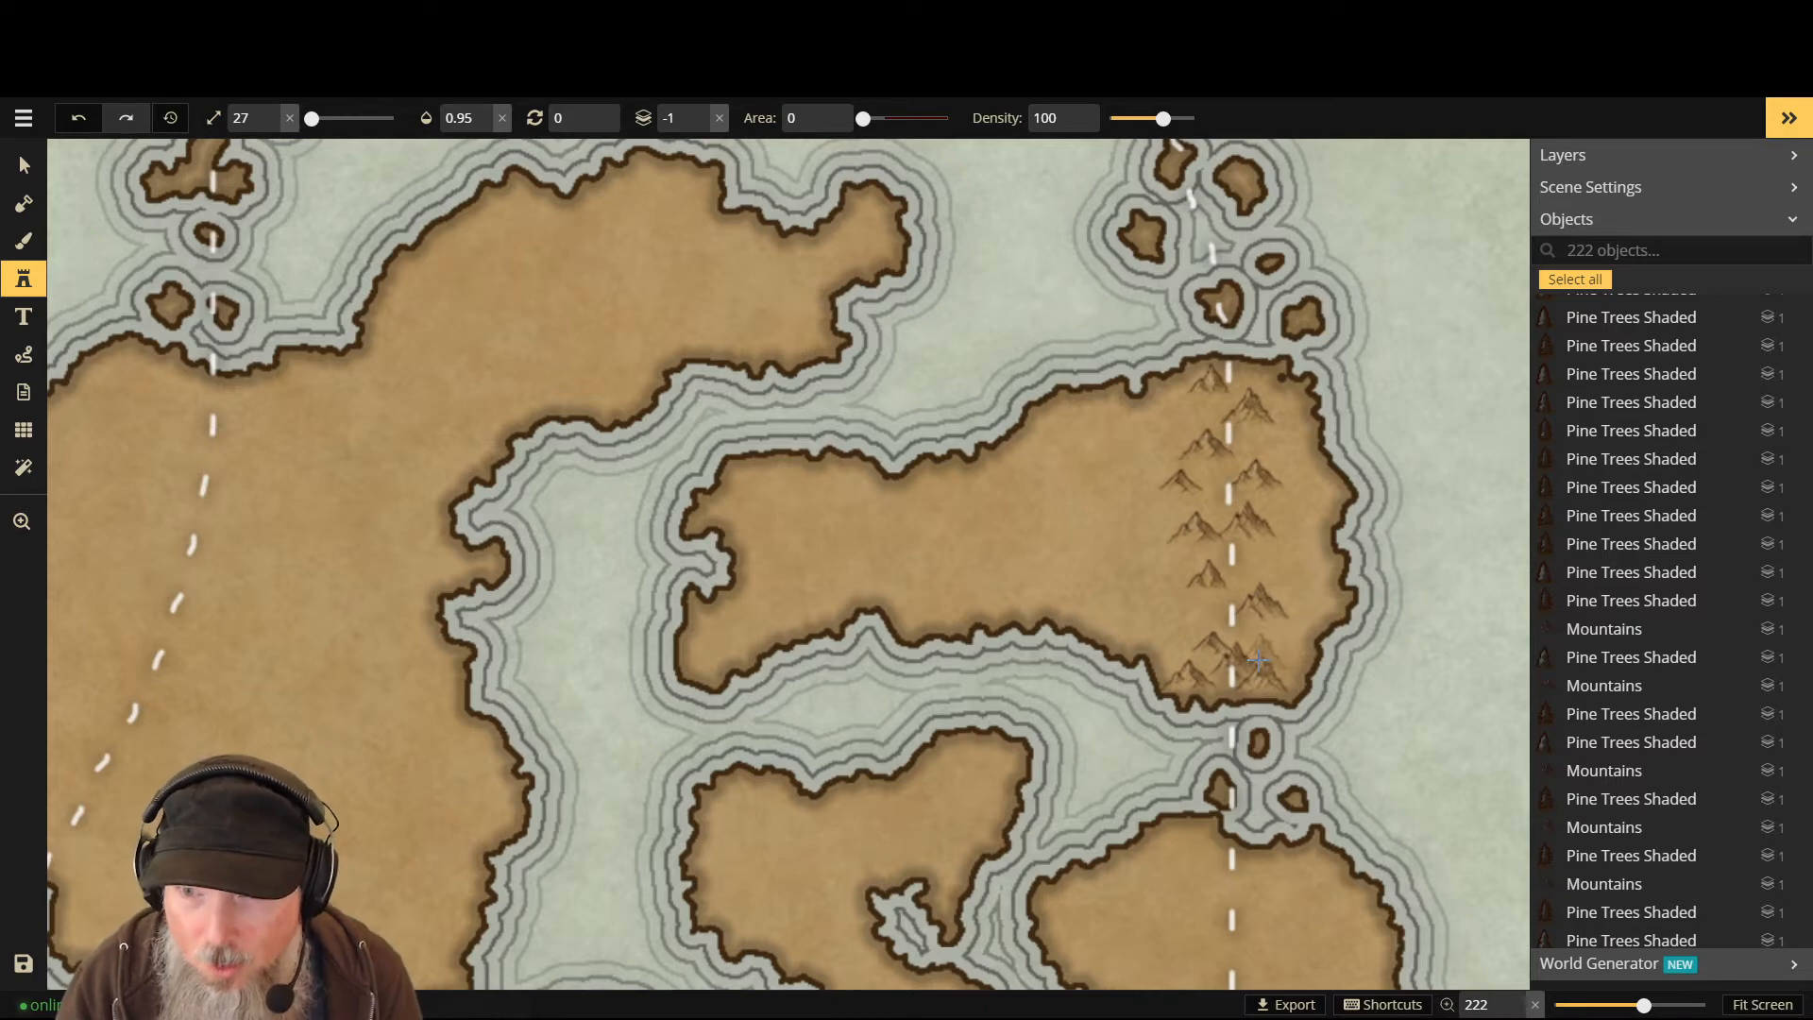
click(1262, 655)
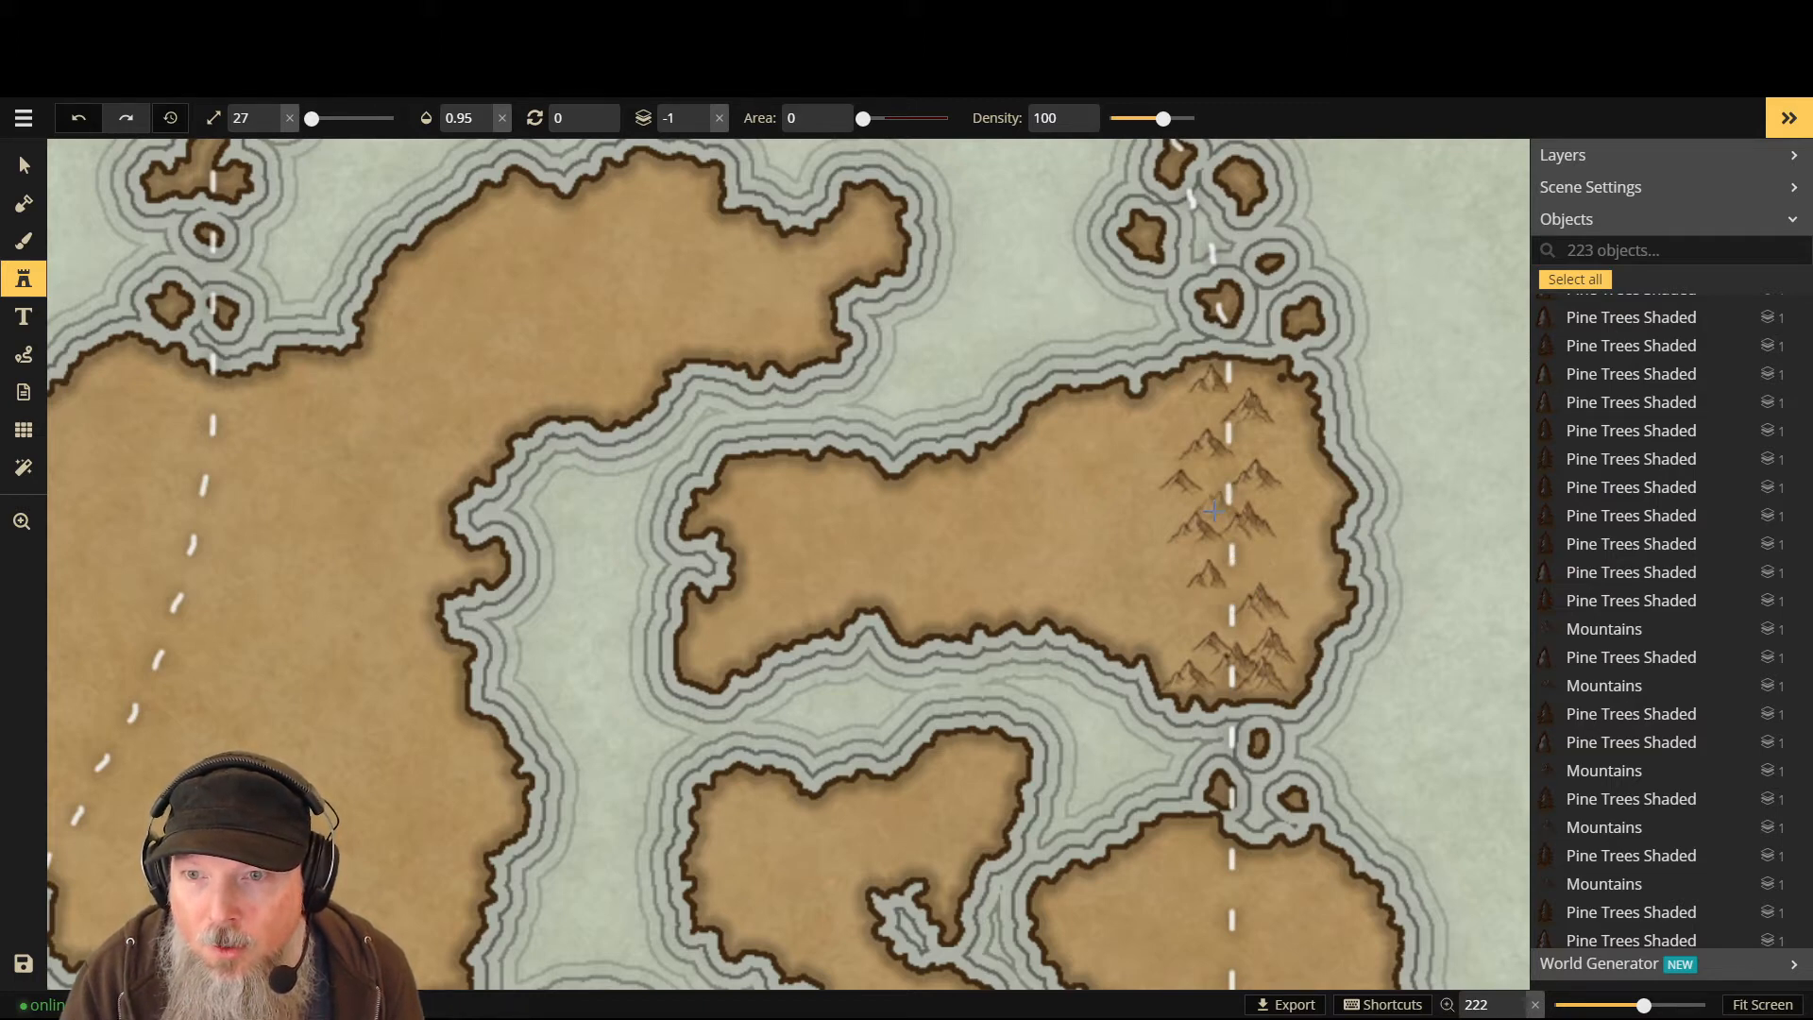
- Add two larger mountains in the middle of the eastern island's range
scroll(1218, 515, up, 2)
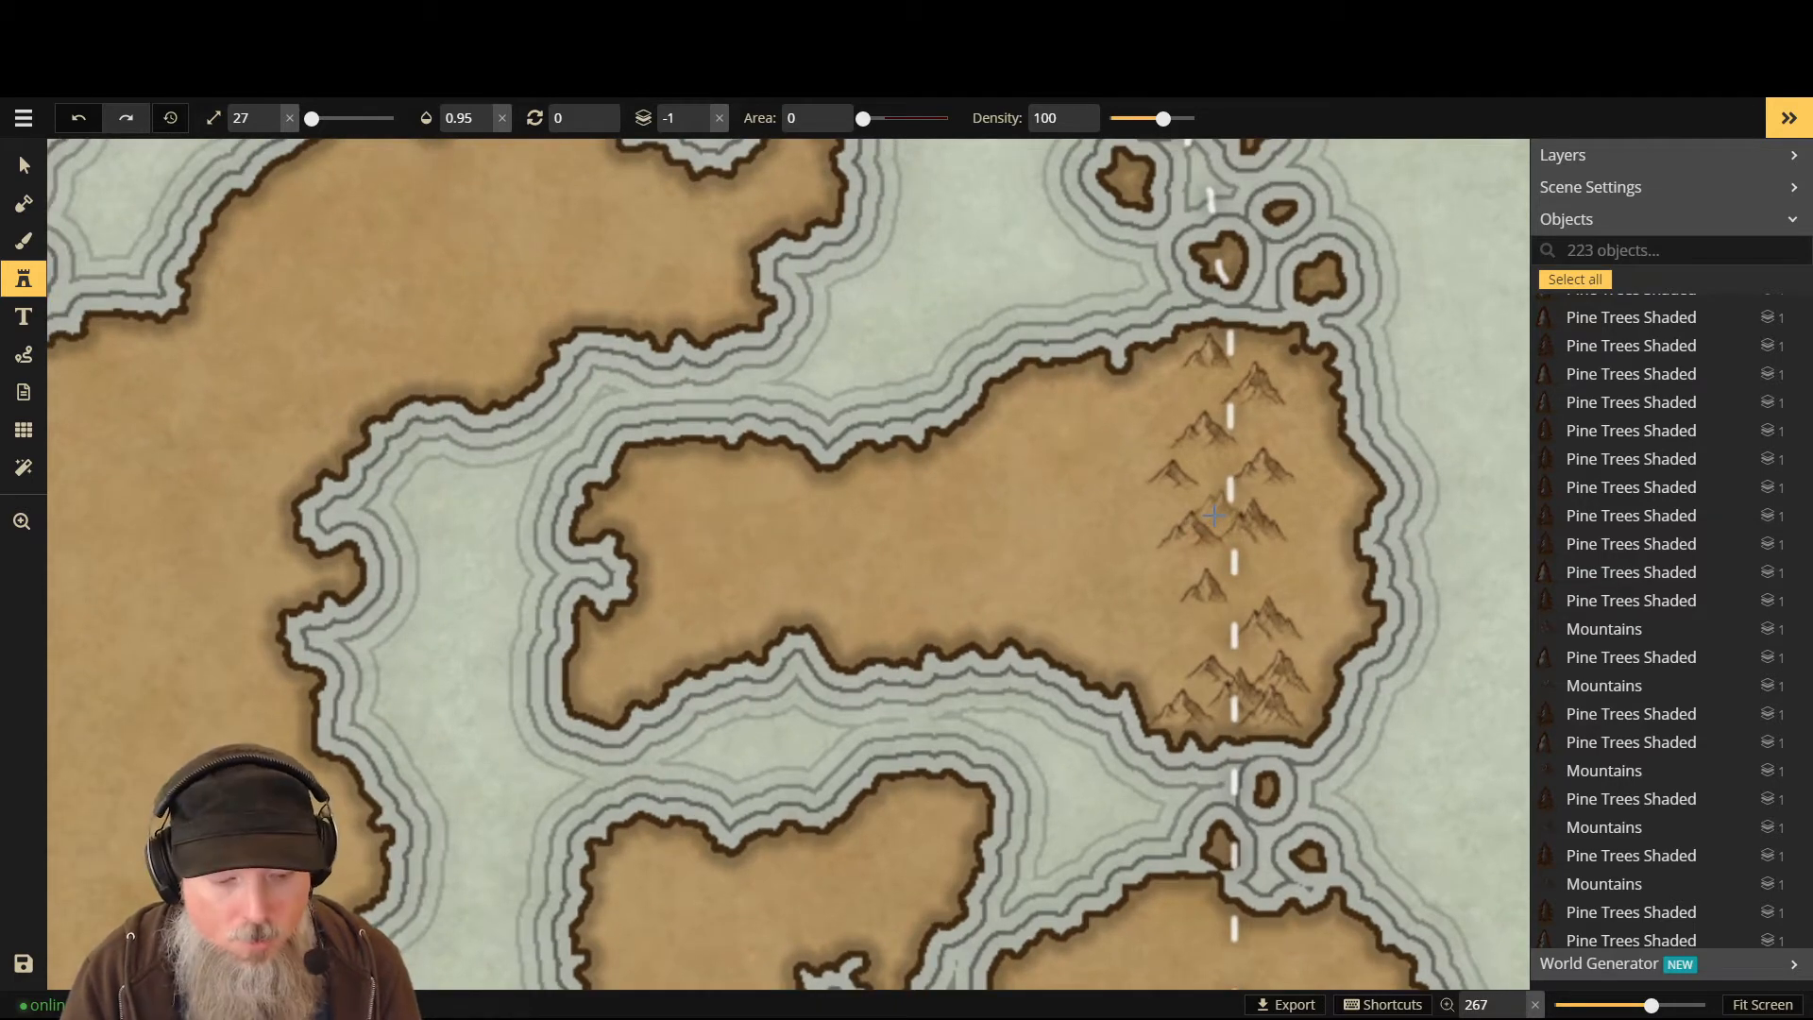
click(1215, 514)
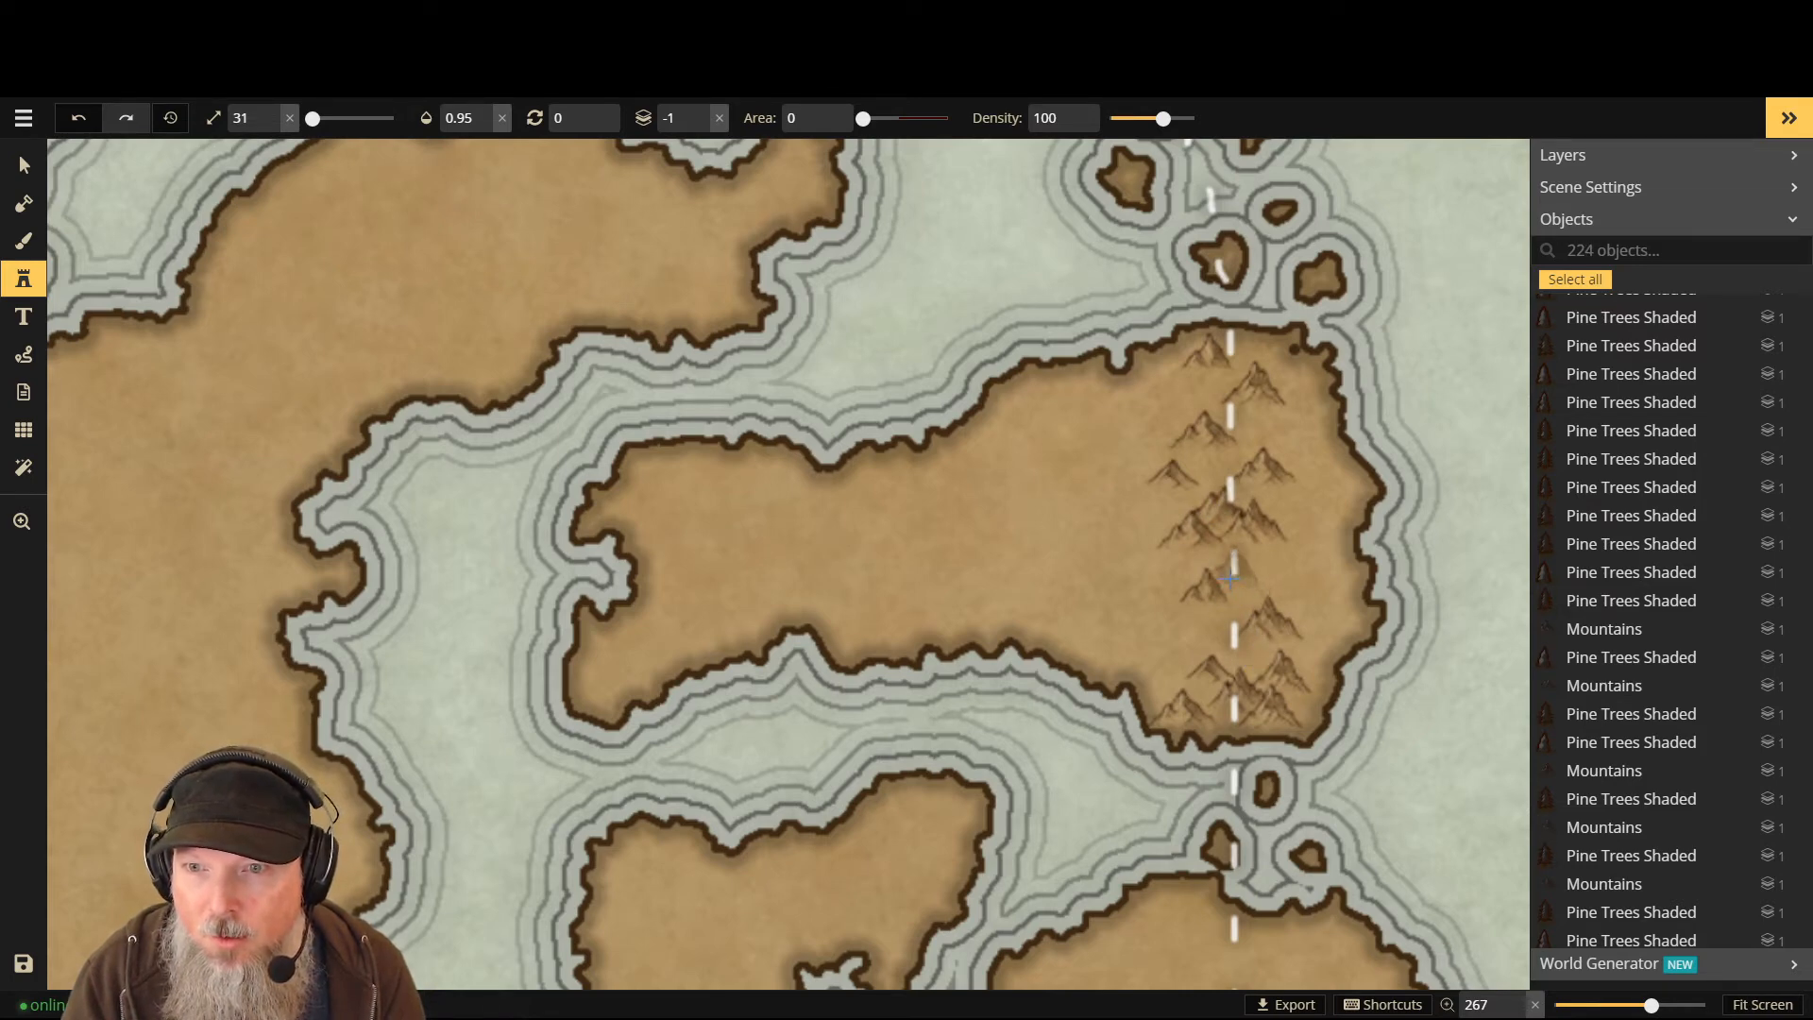
scroll(1223, 578, up, 2)
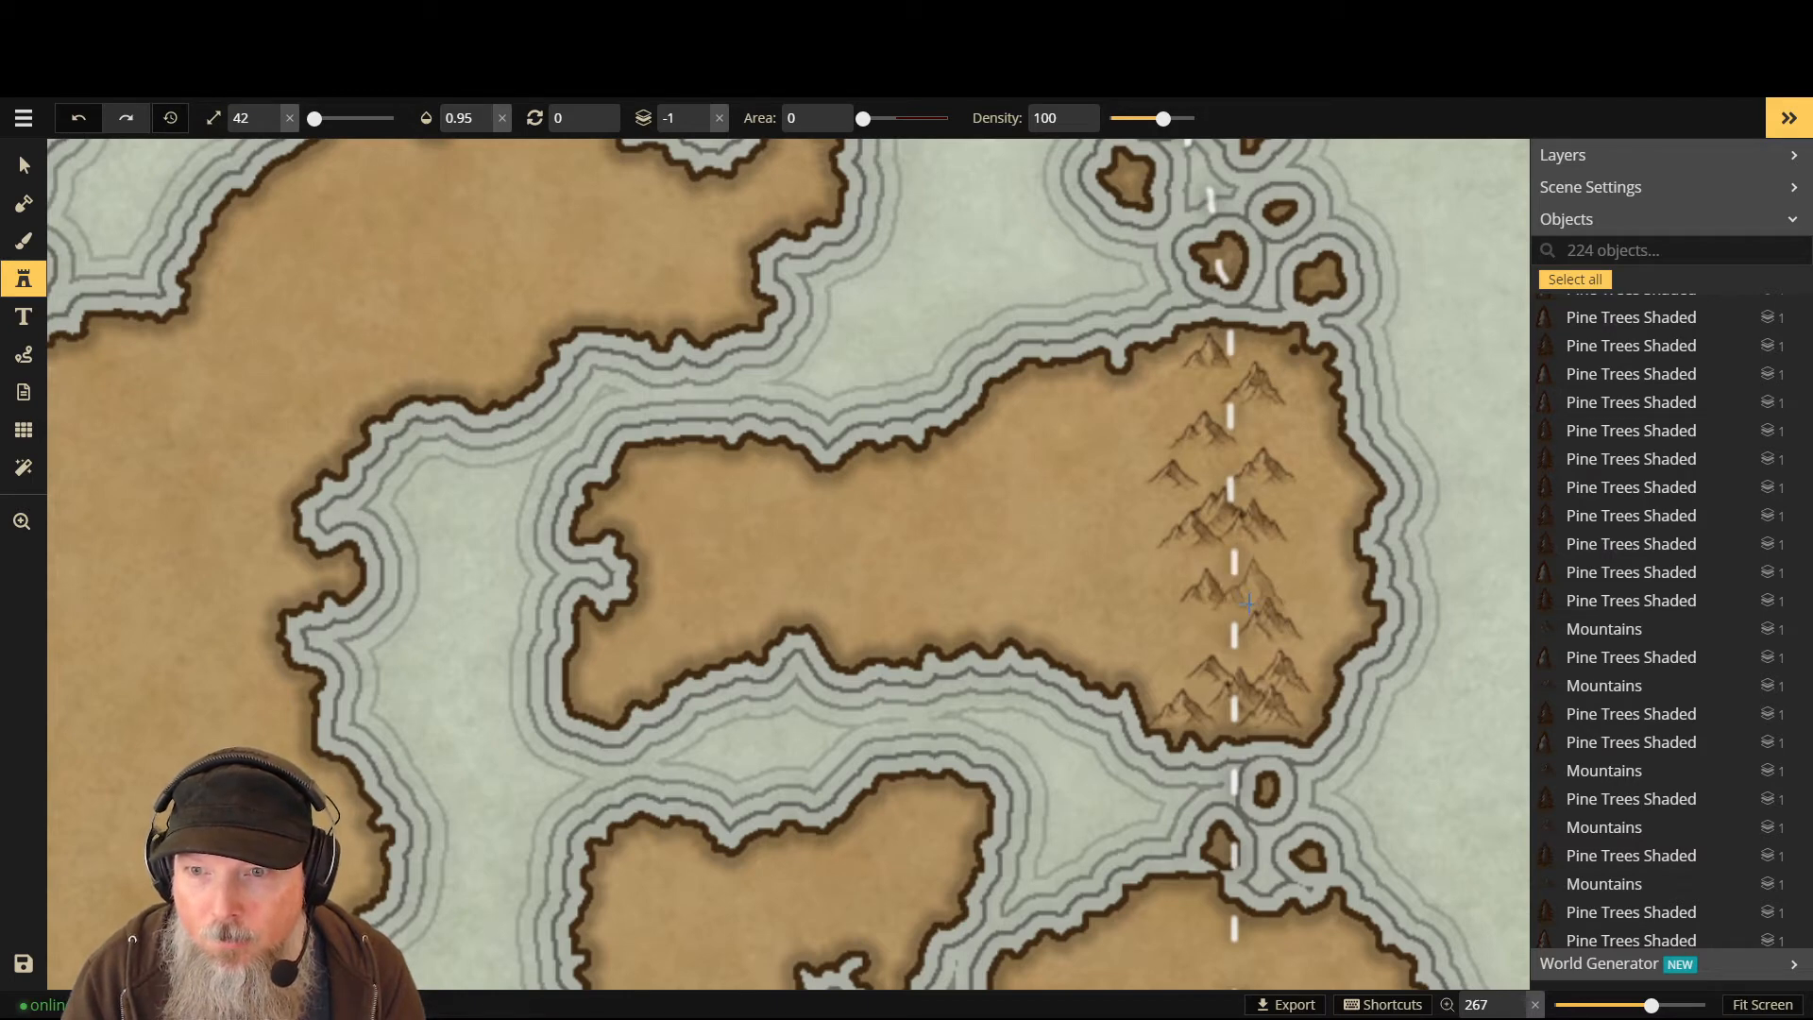
click(1251, 597)
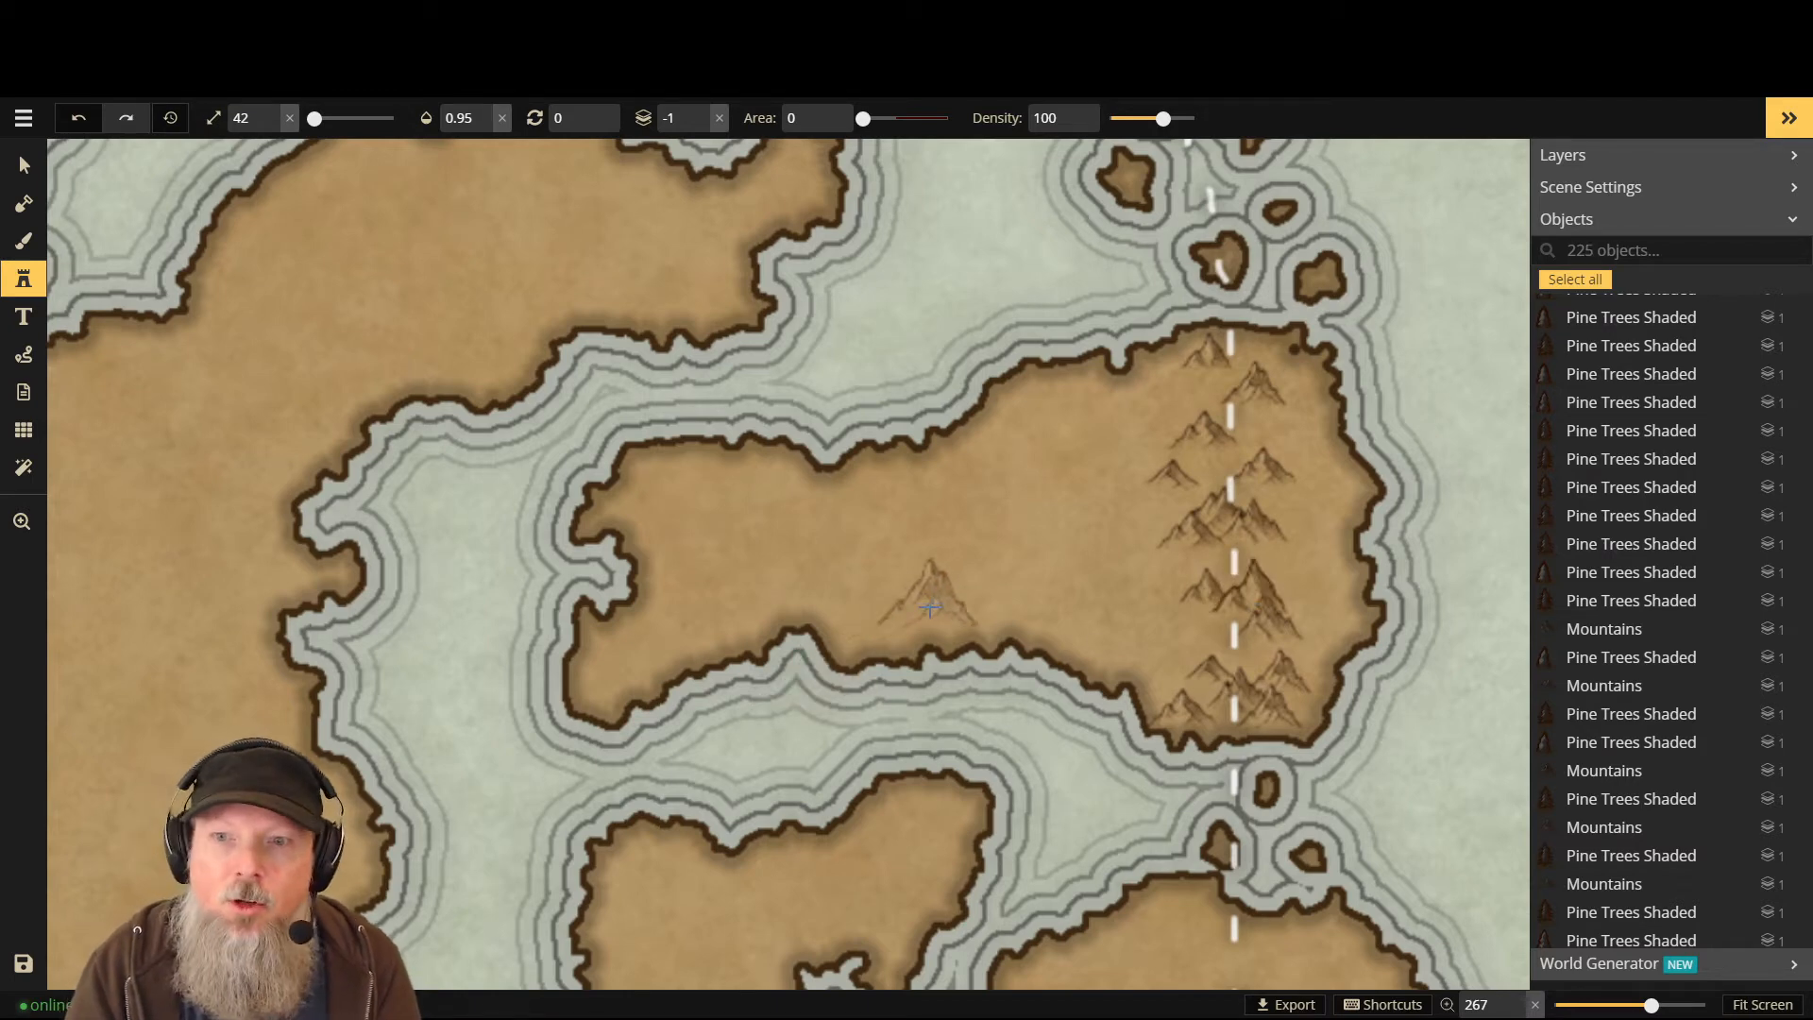
scroll(1227, 642, down, 2)
scroll(1227, 642, down, 15)
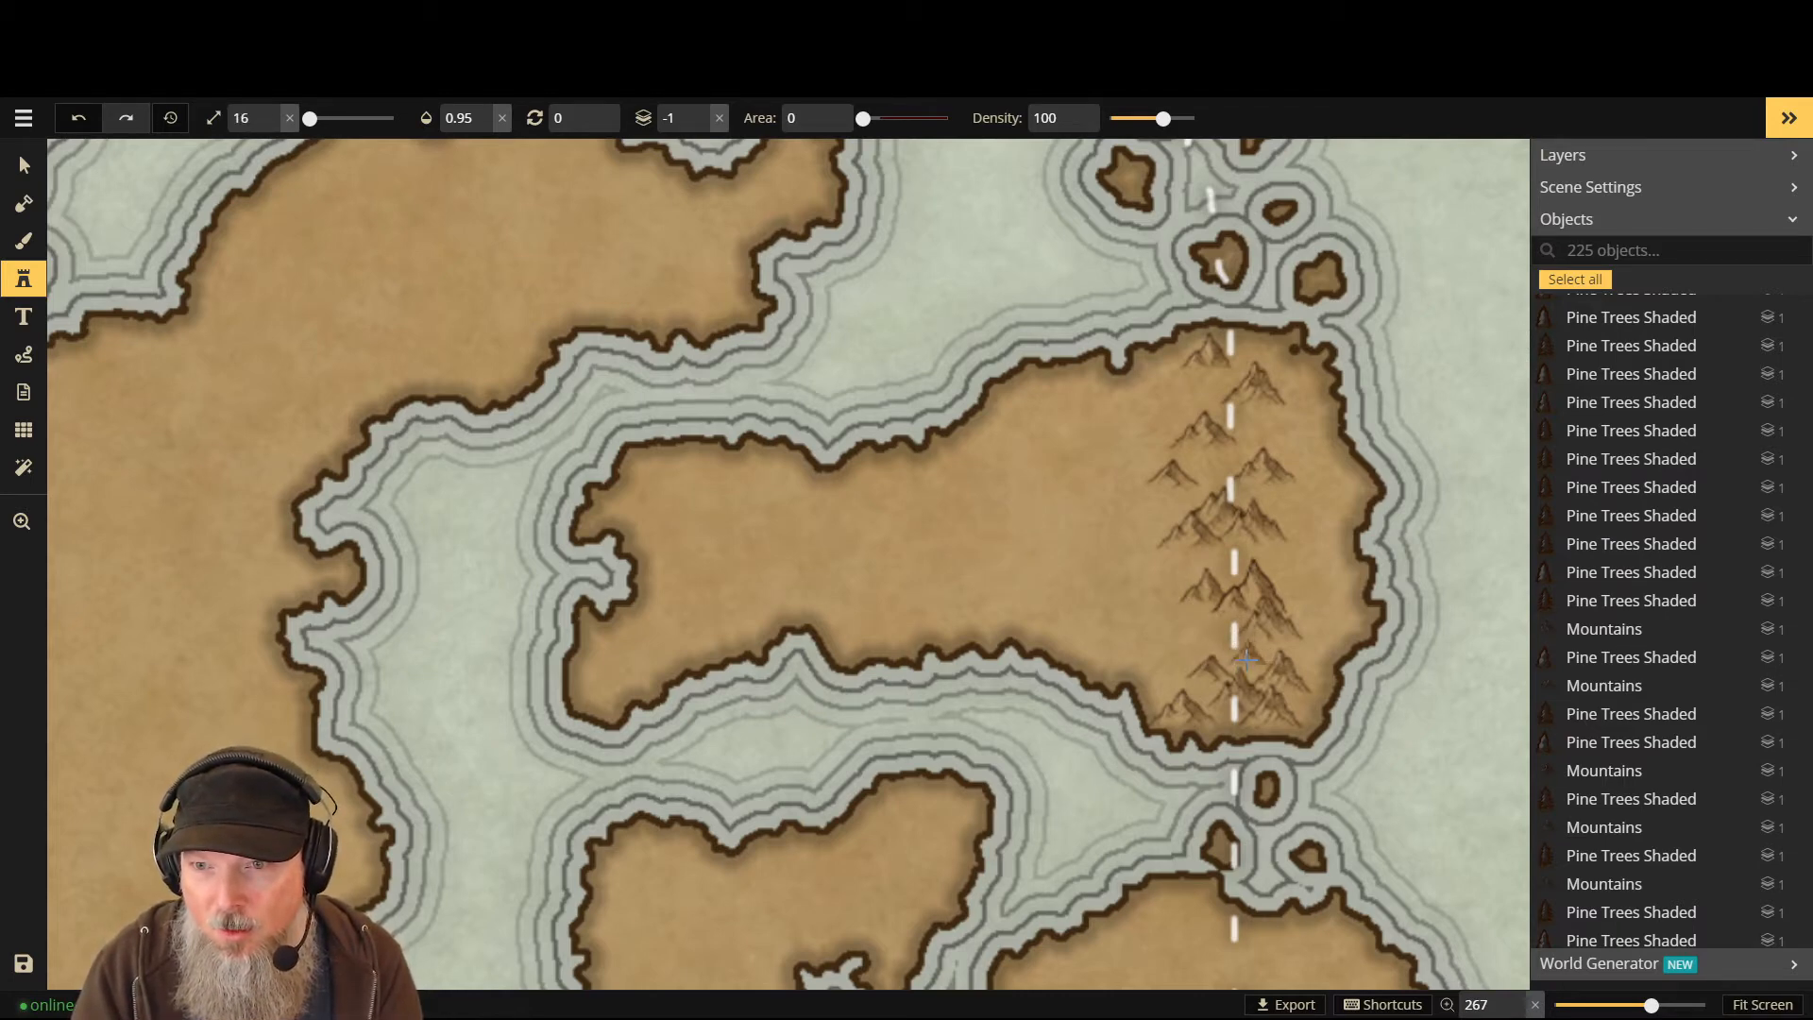
- Fill gaps with small peaks from the southern cluster up to the range's northern end
click(1246, 659)
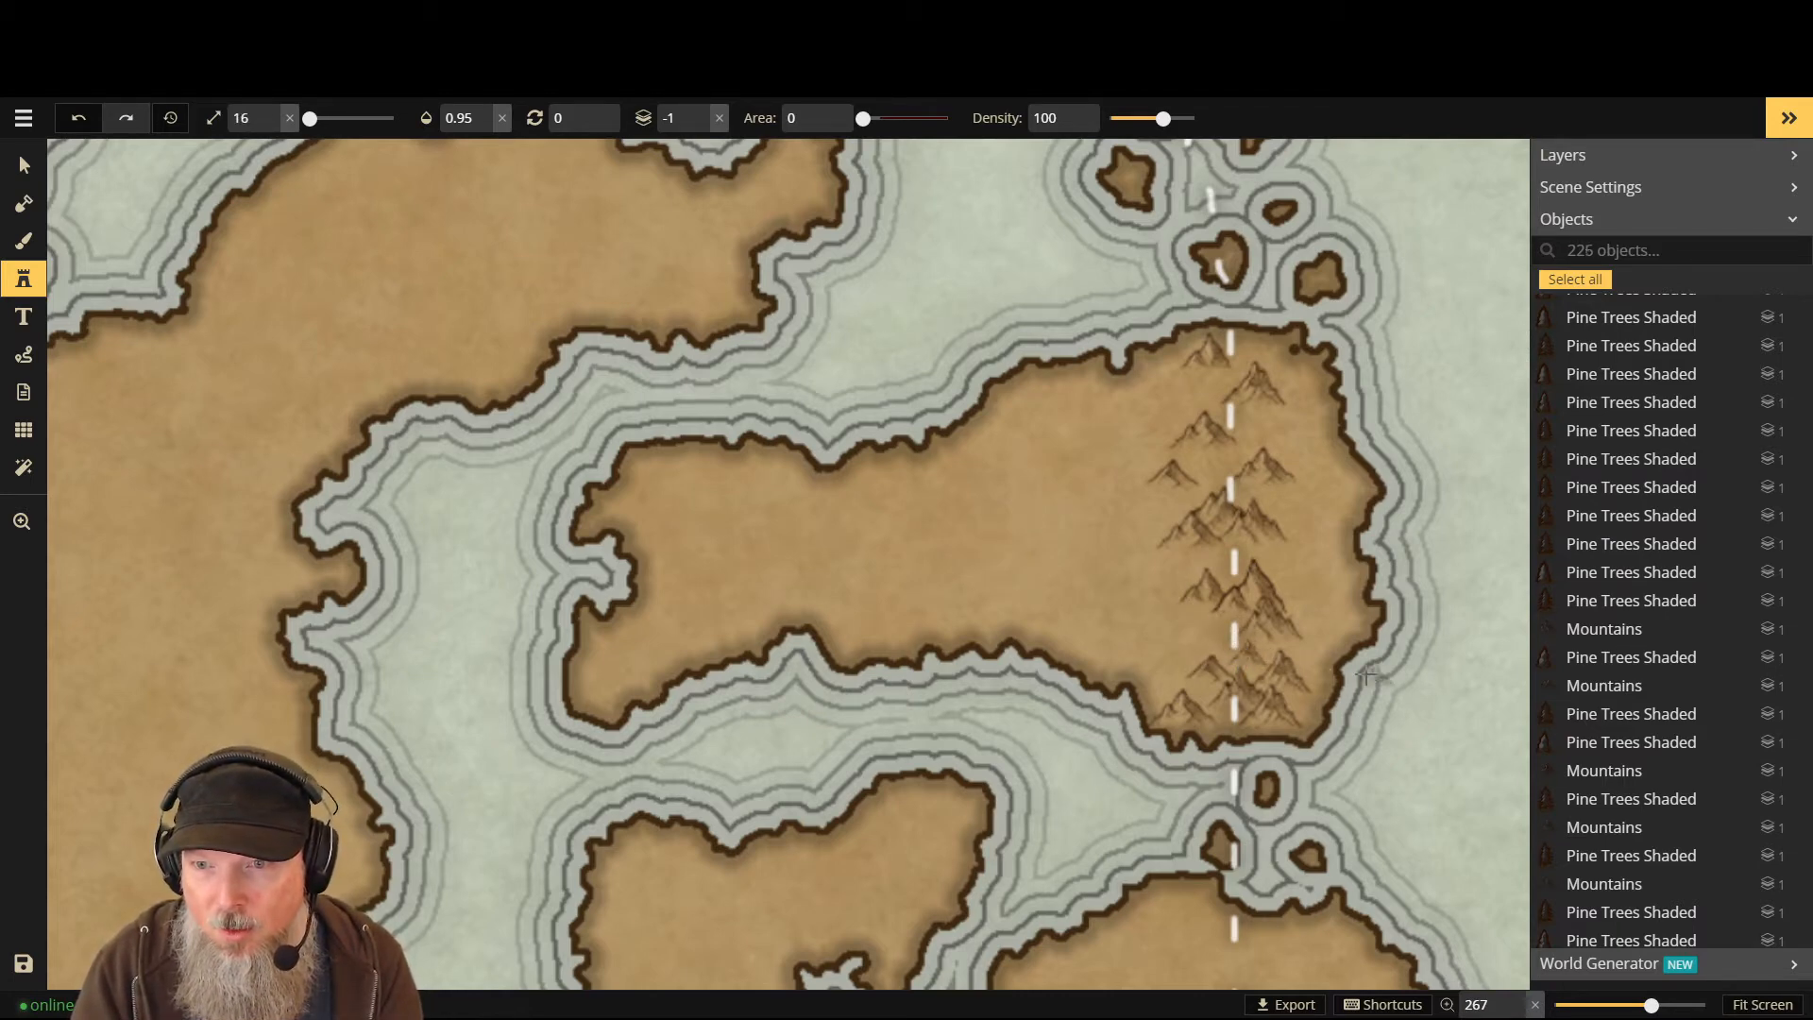
click(1217, 642)
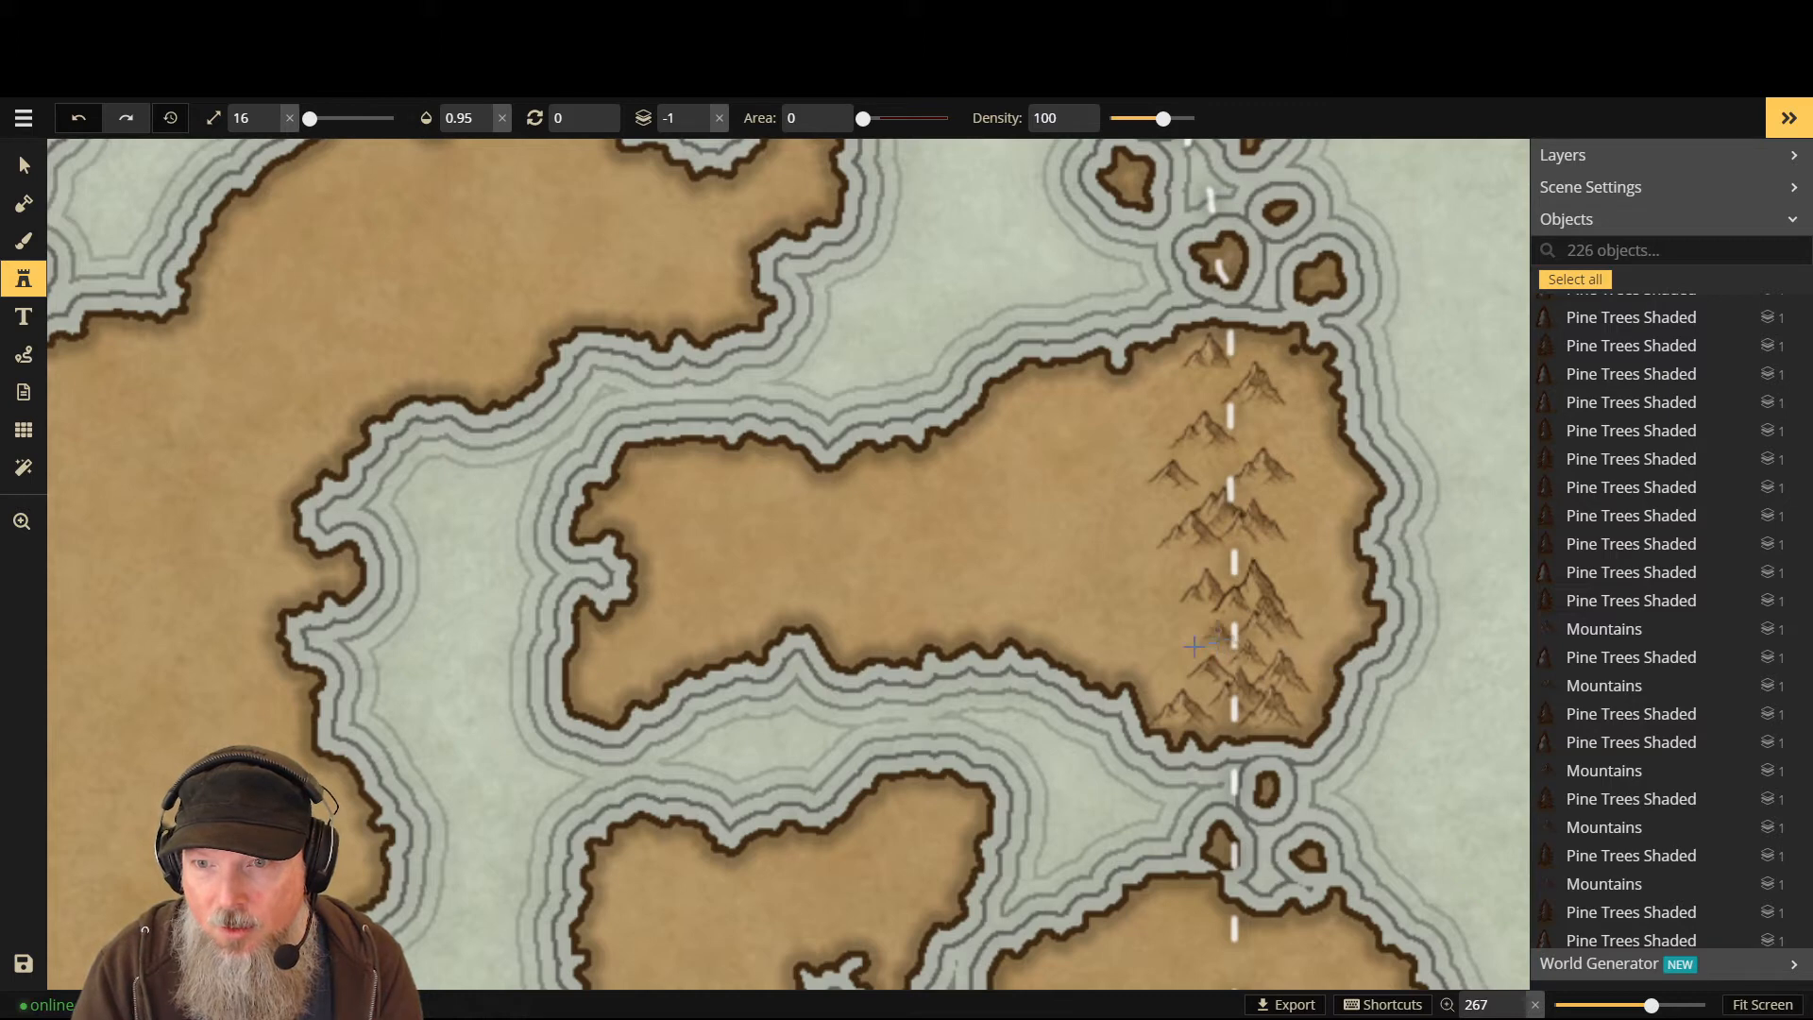
click(1232, 562)
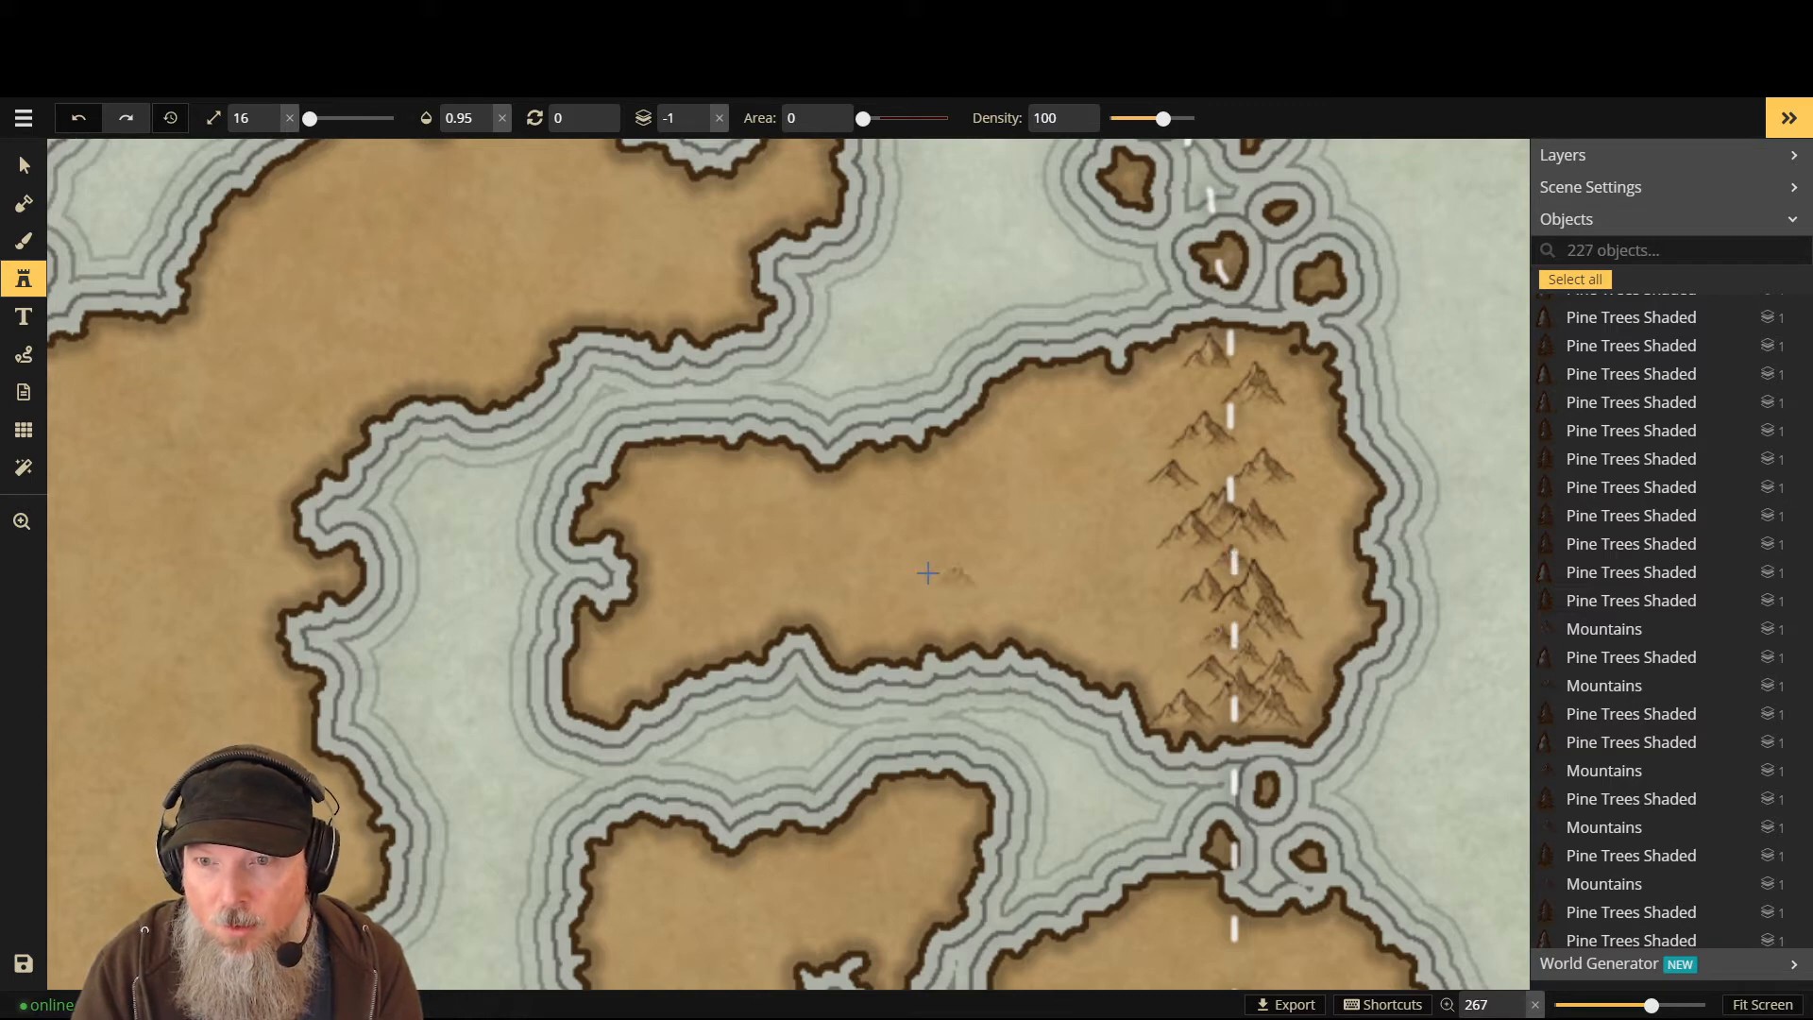
click(1188, 574)
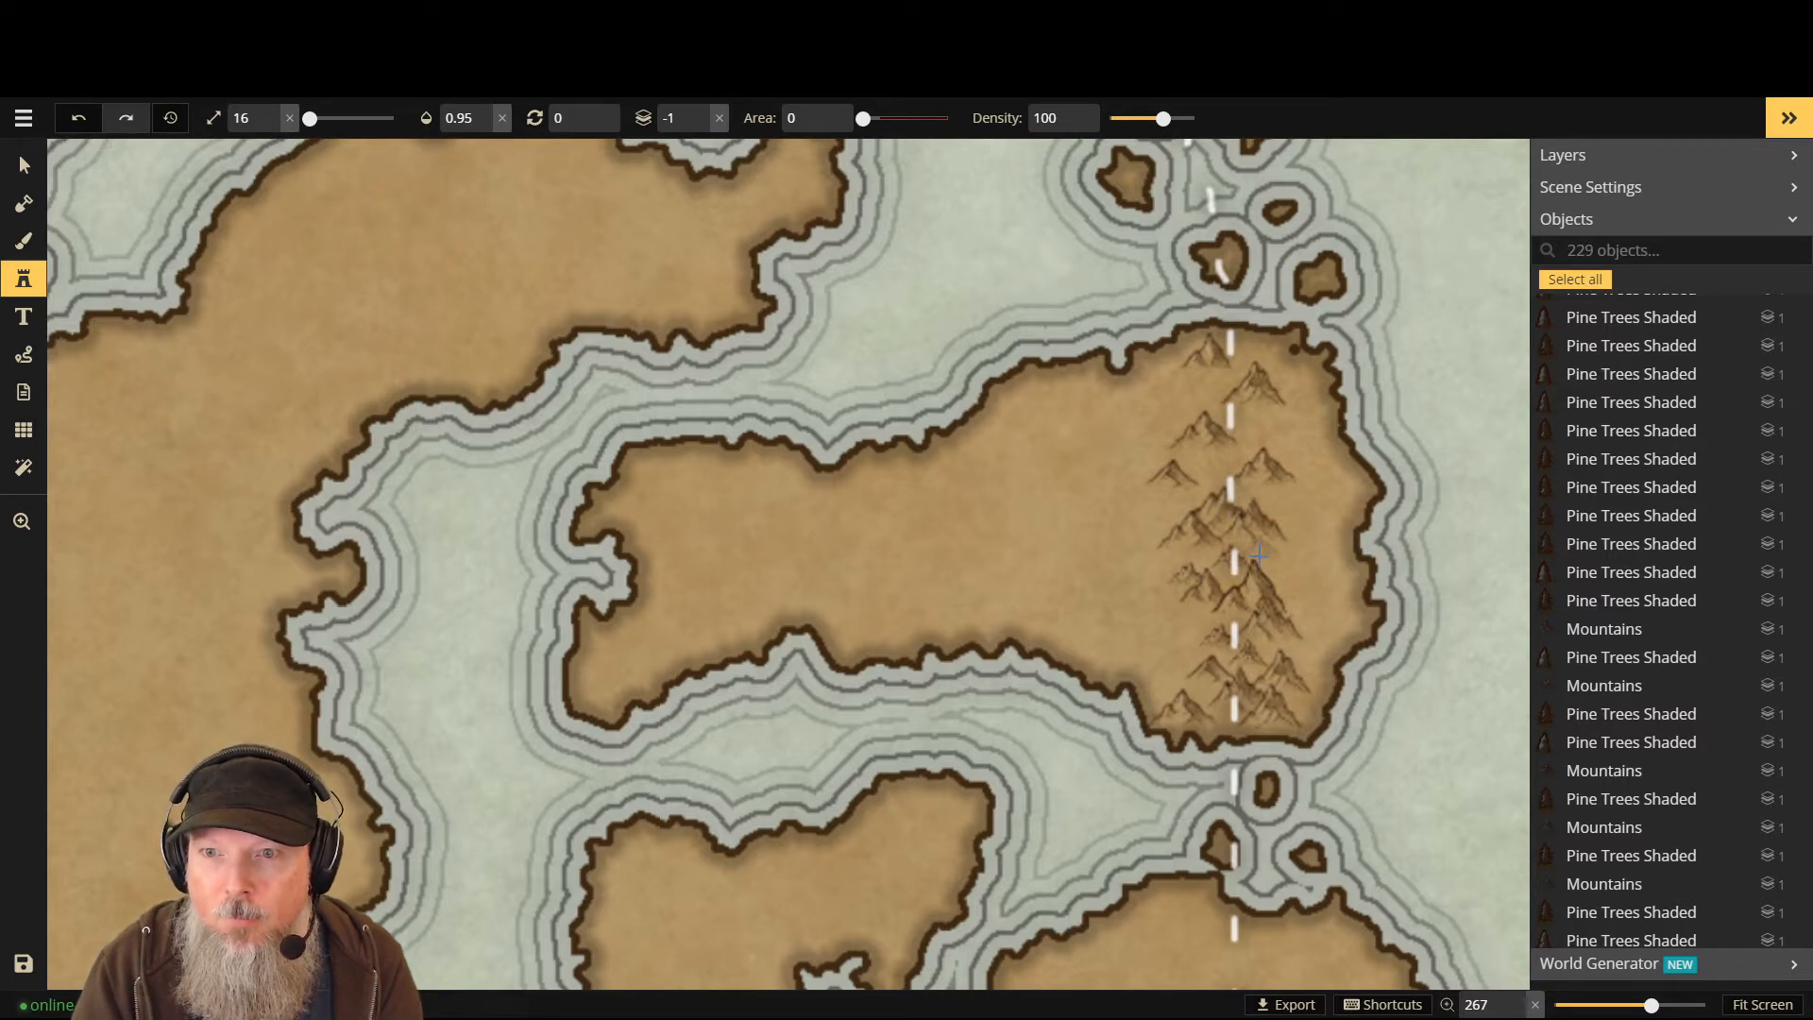
click(1258, 555)
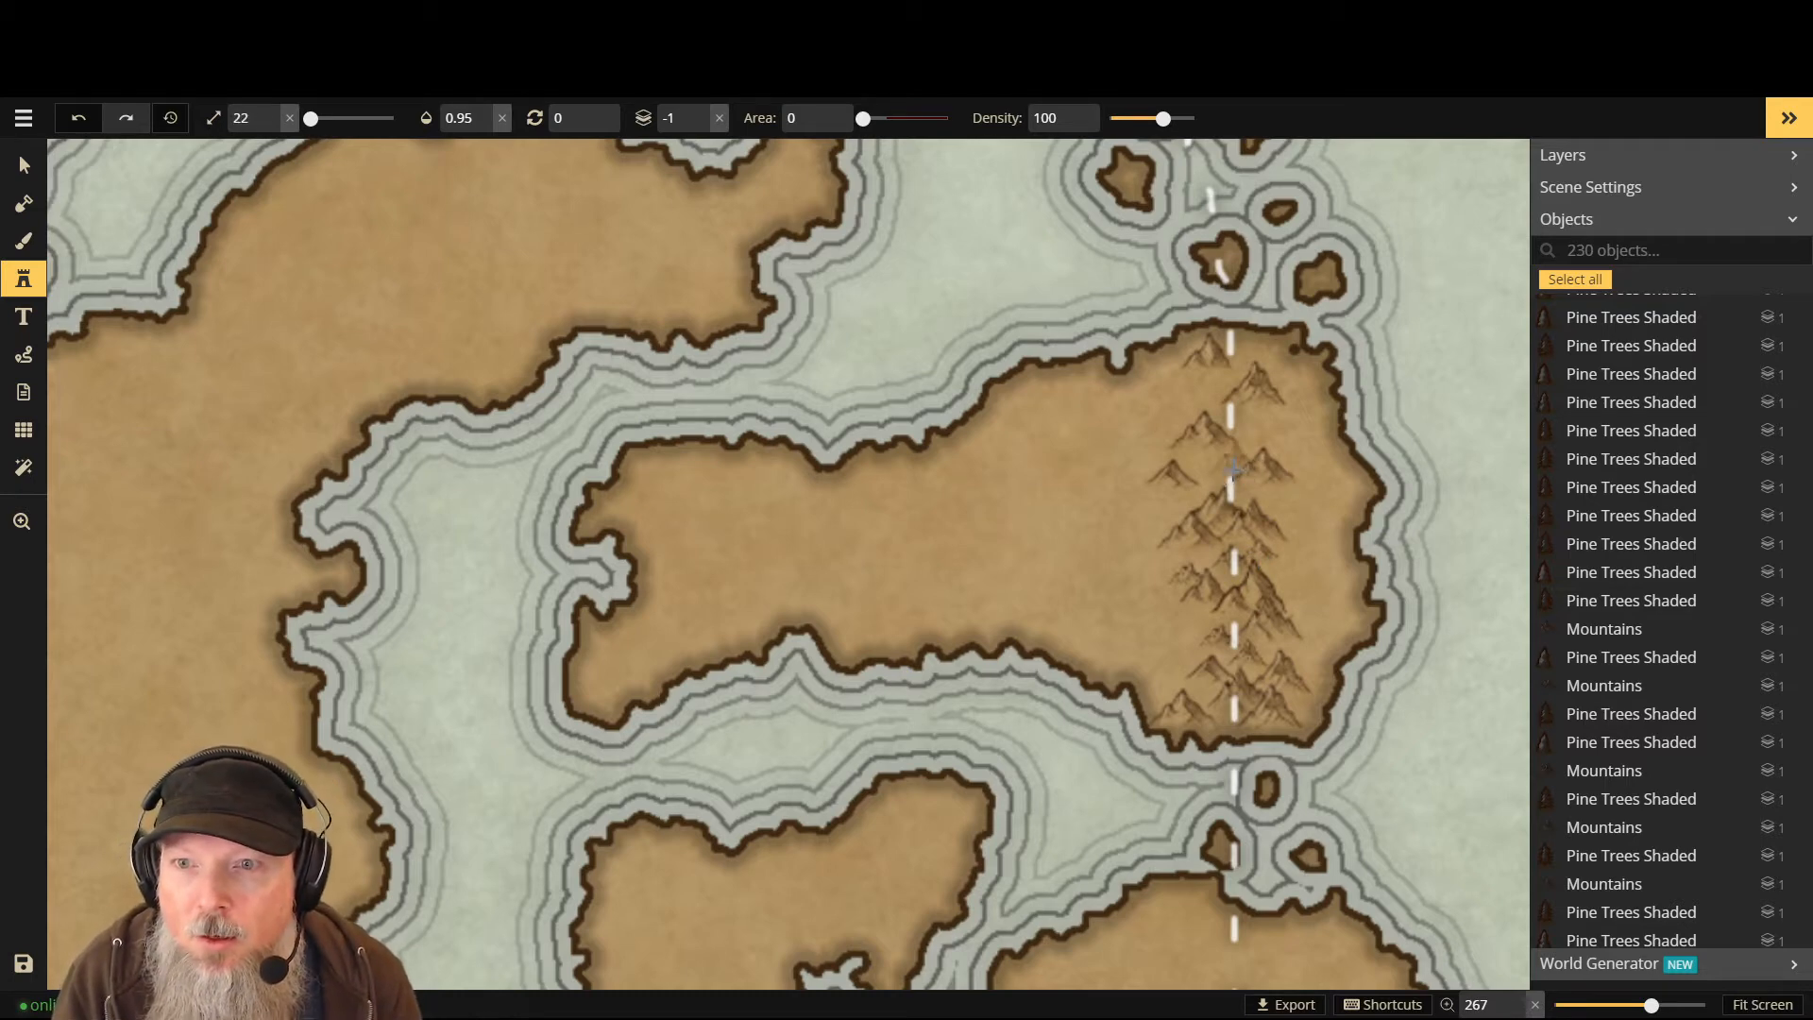
click(1230, 461)
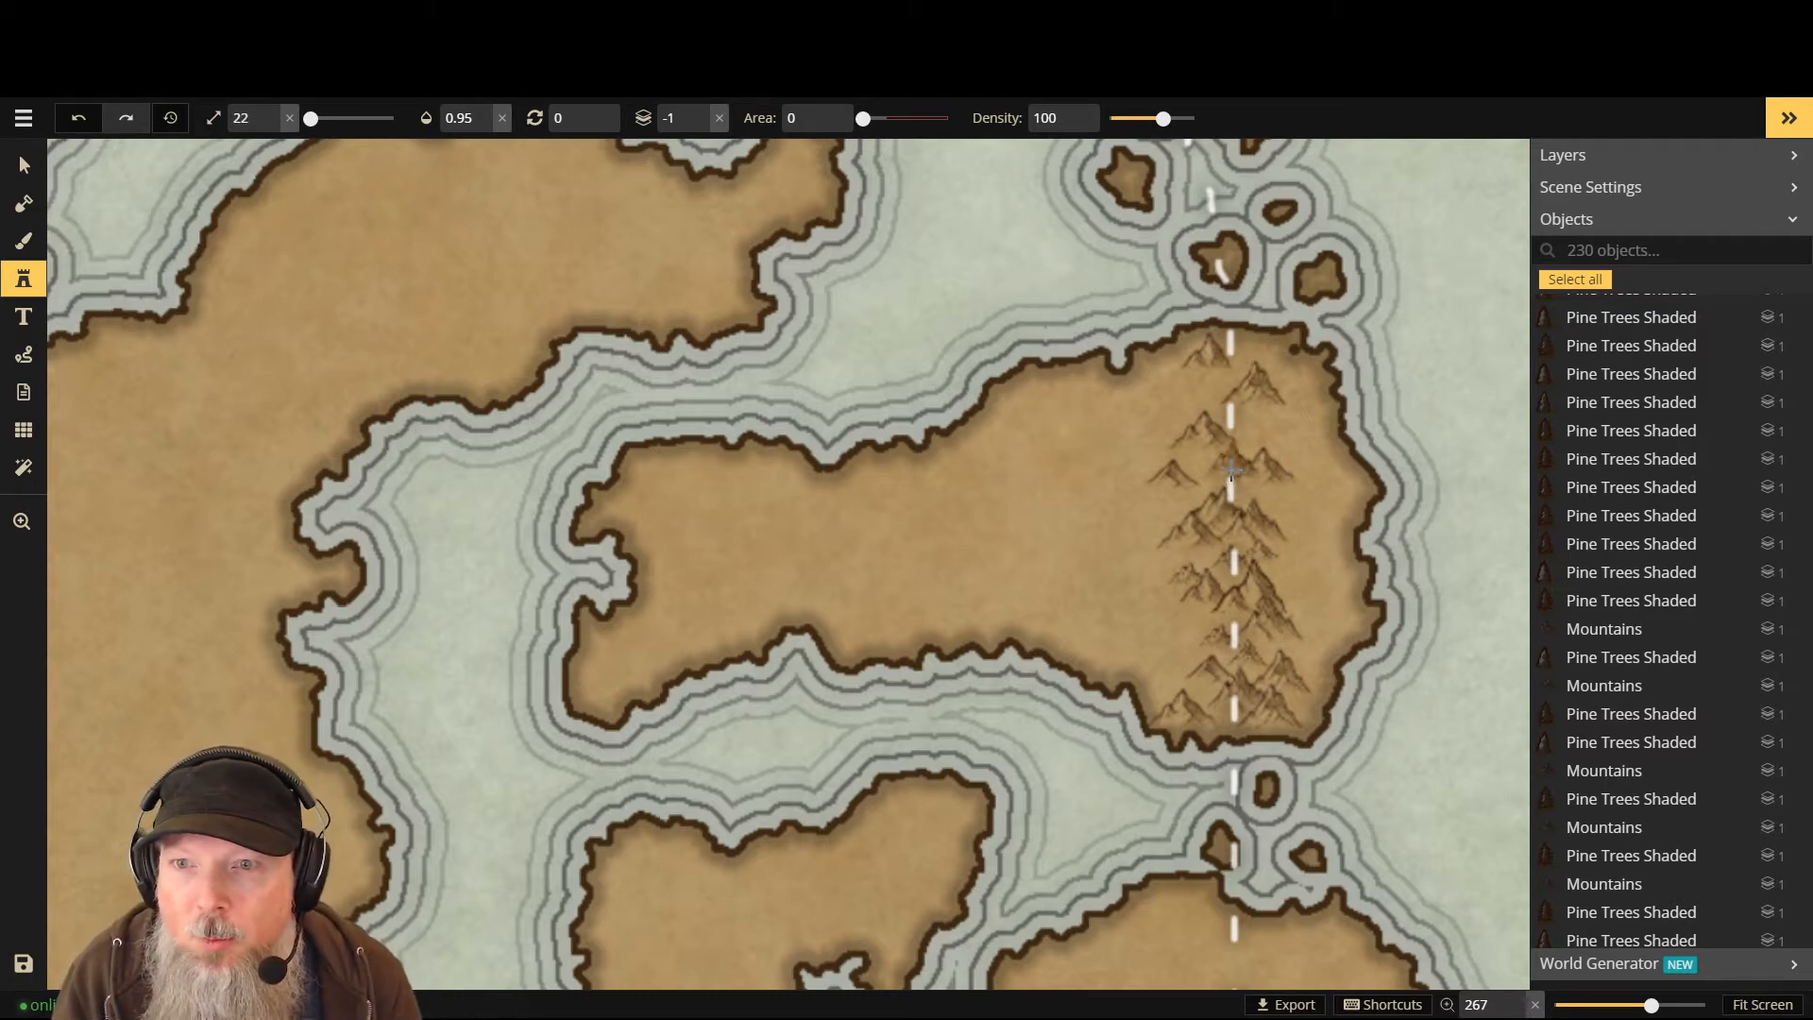
click(1245, 422)
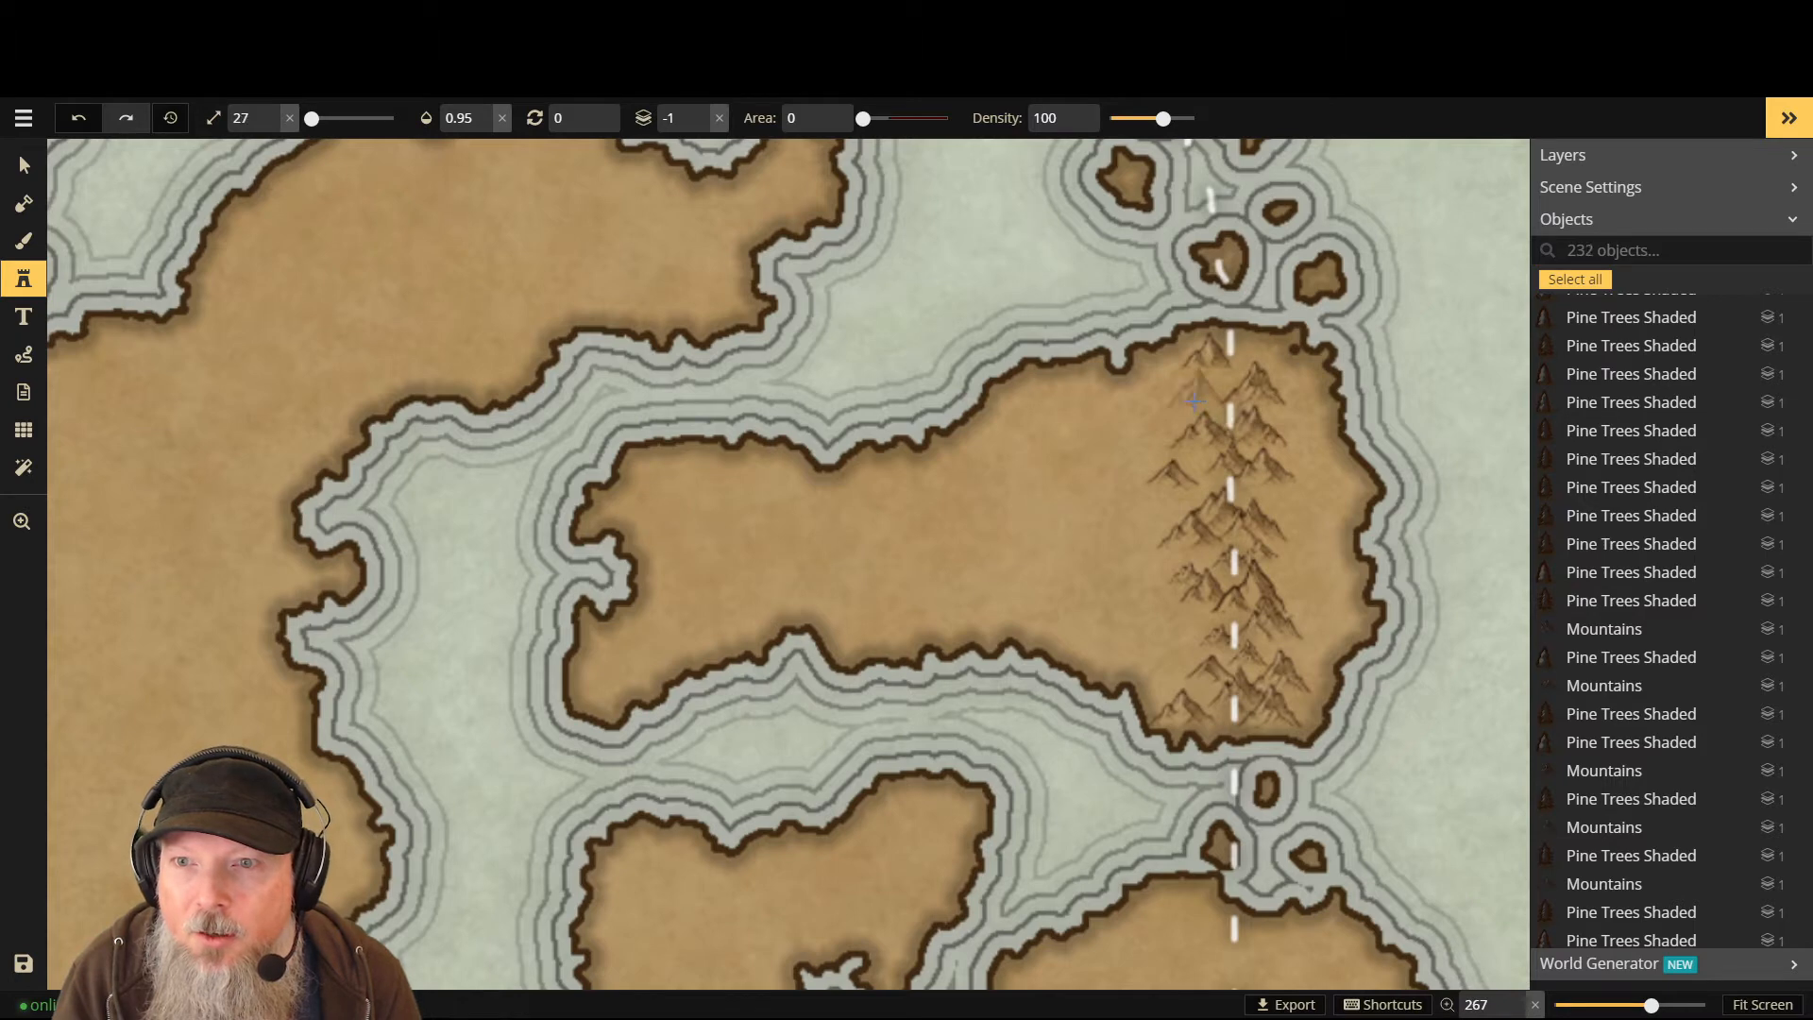
- Cycle mountain variants, add more peaks at the top of the range, and set the layer to 2
right_click(1209, 393)
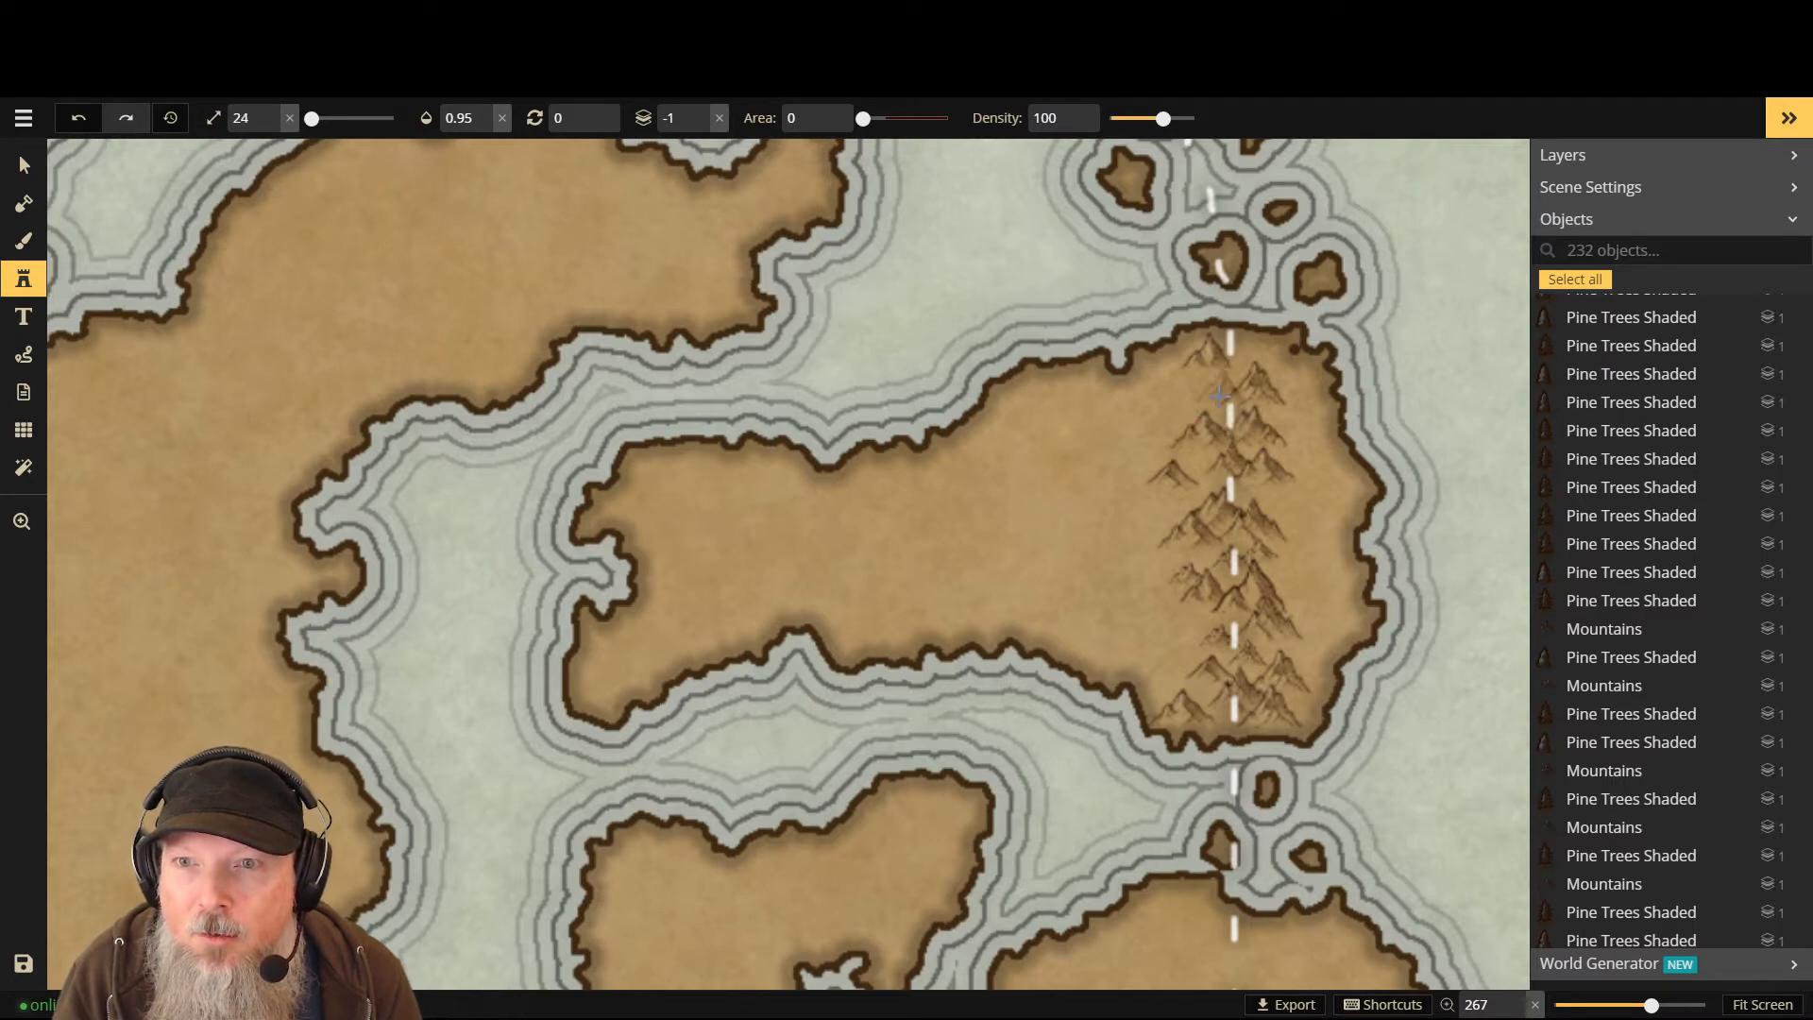
click(1219, 395)
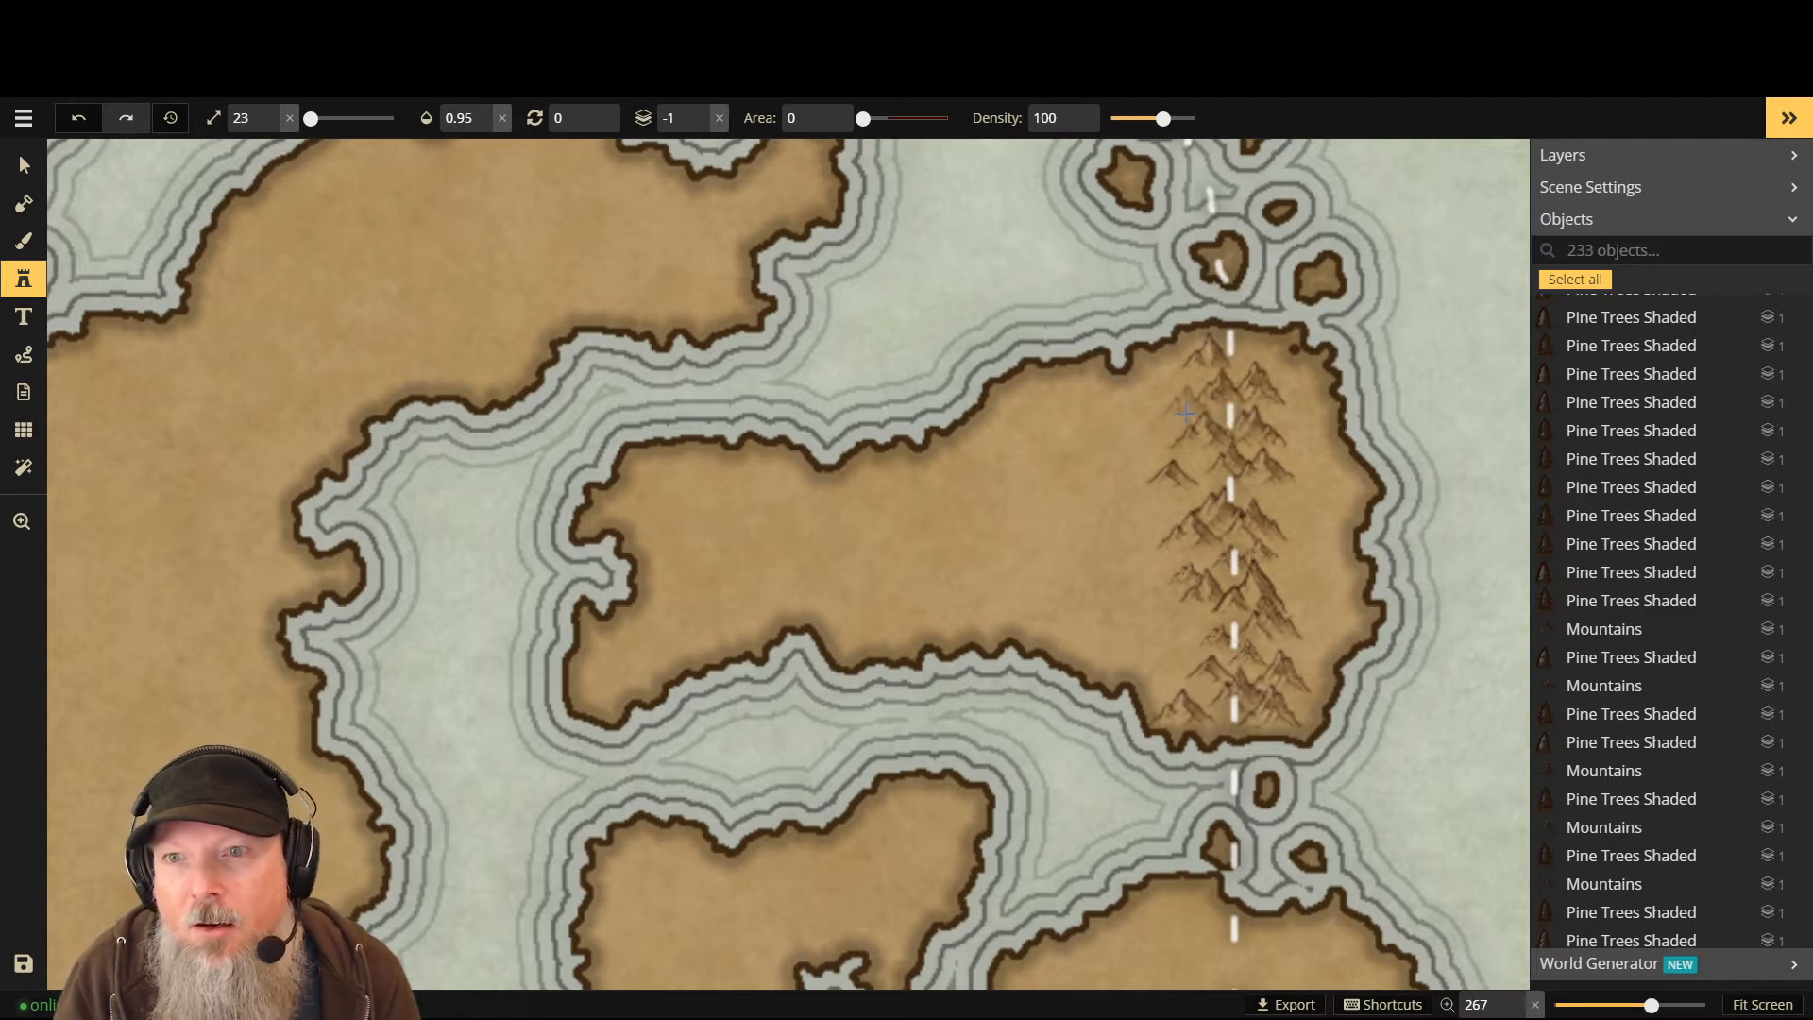
right_click(1186, 412)
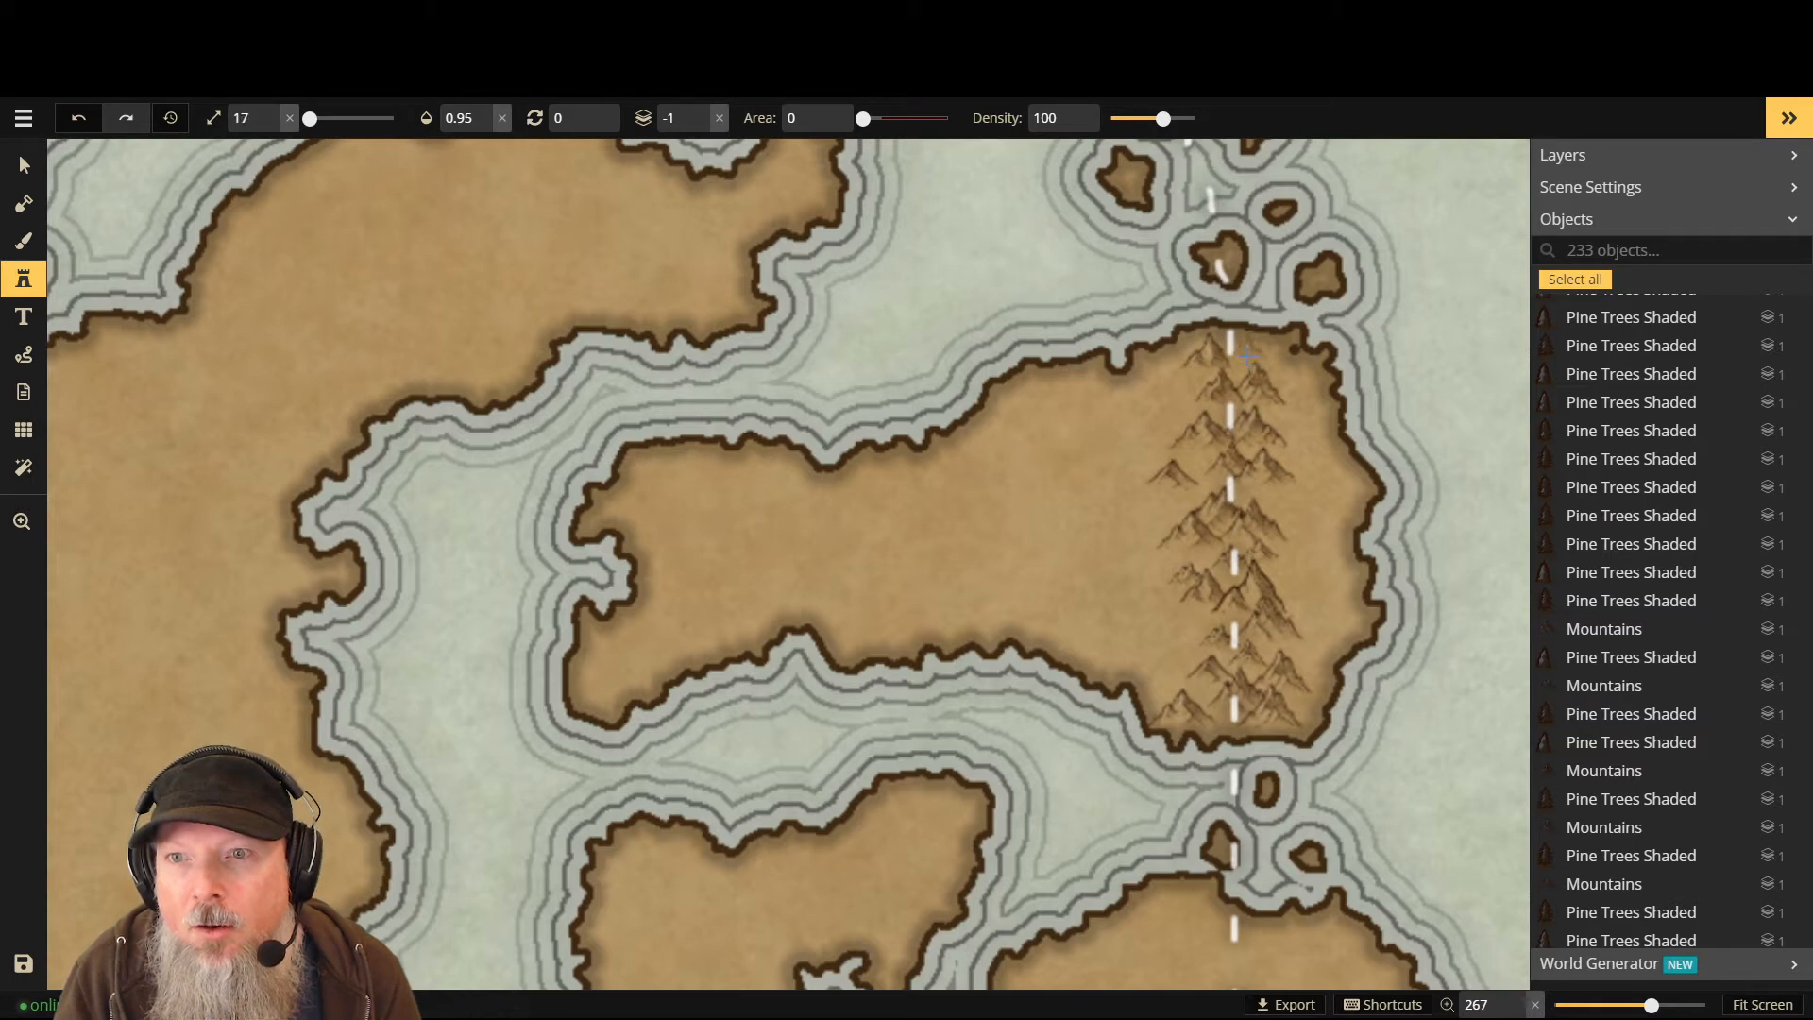
right_click(1247, 355)
right_click(1252, 355)
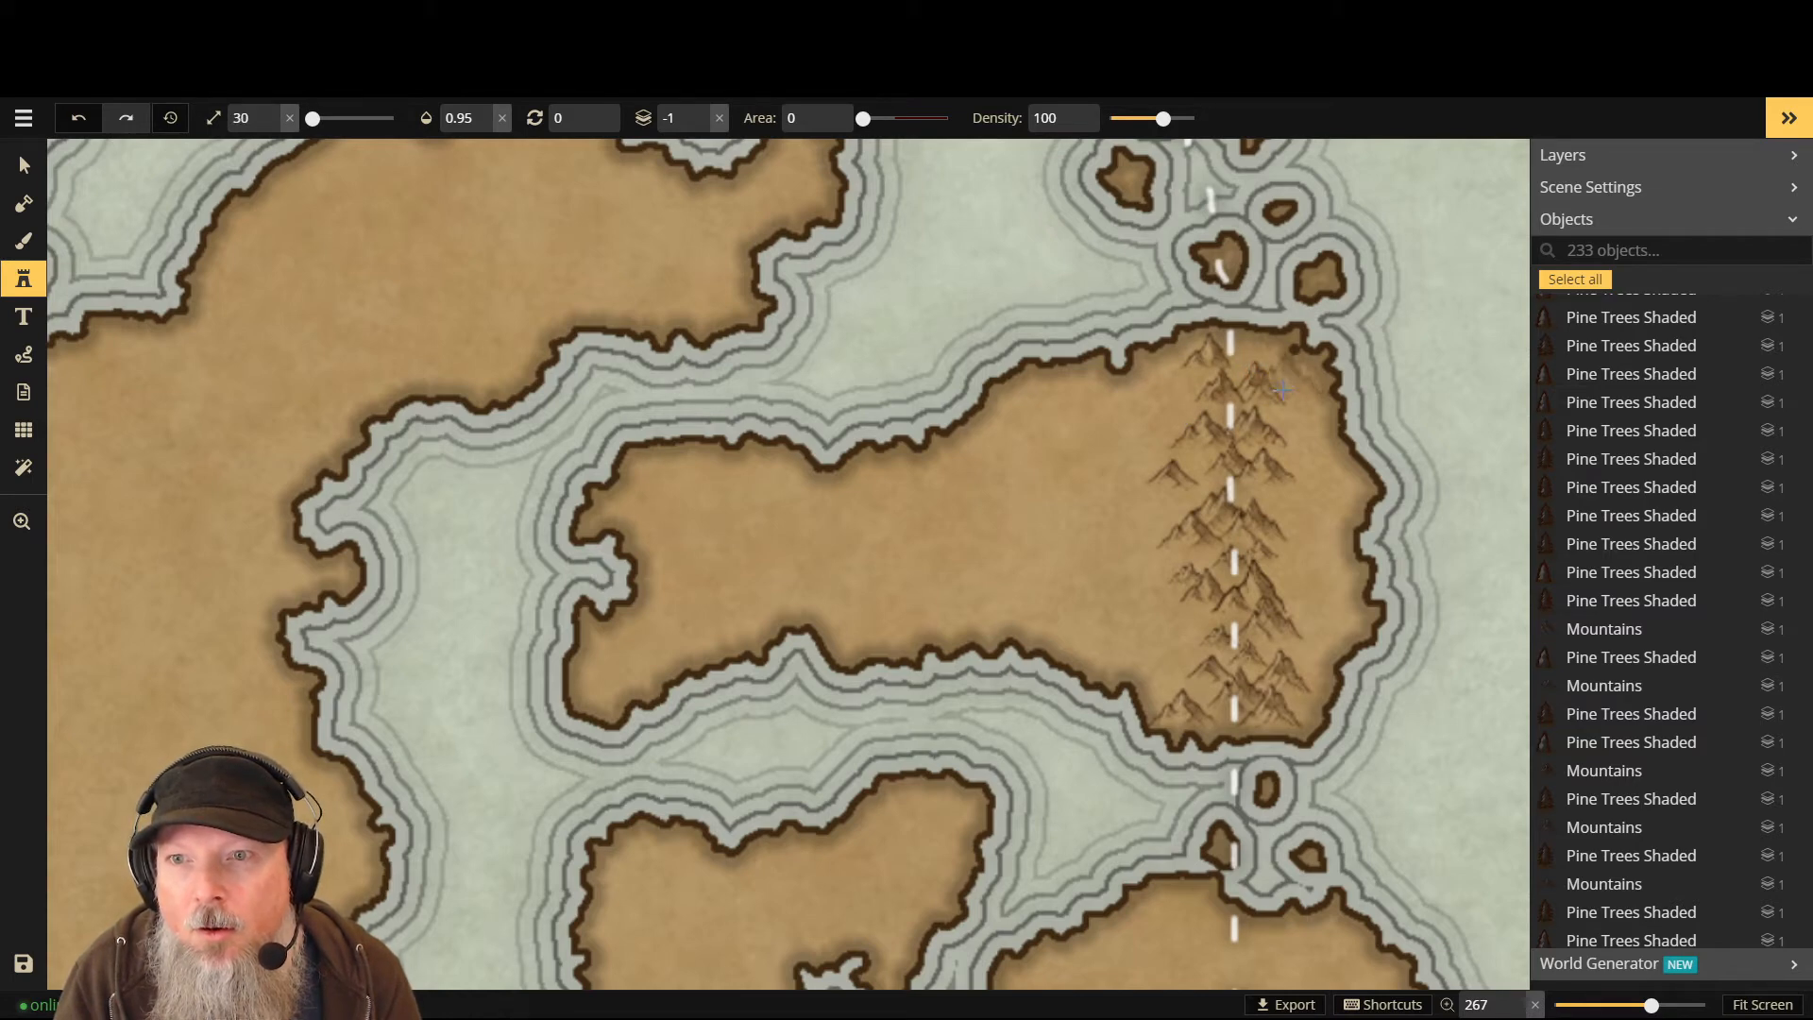
click(1293, 370)
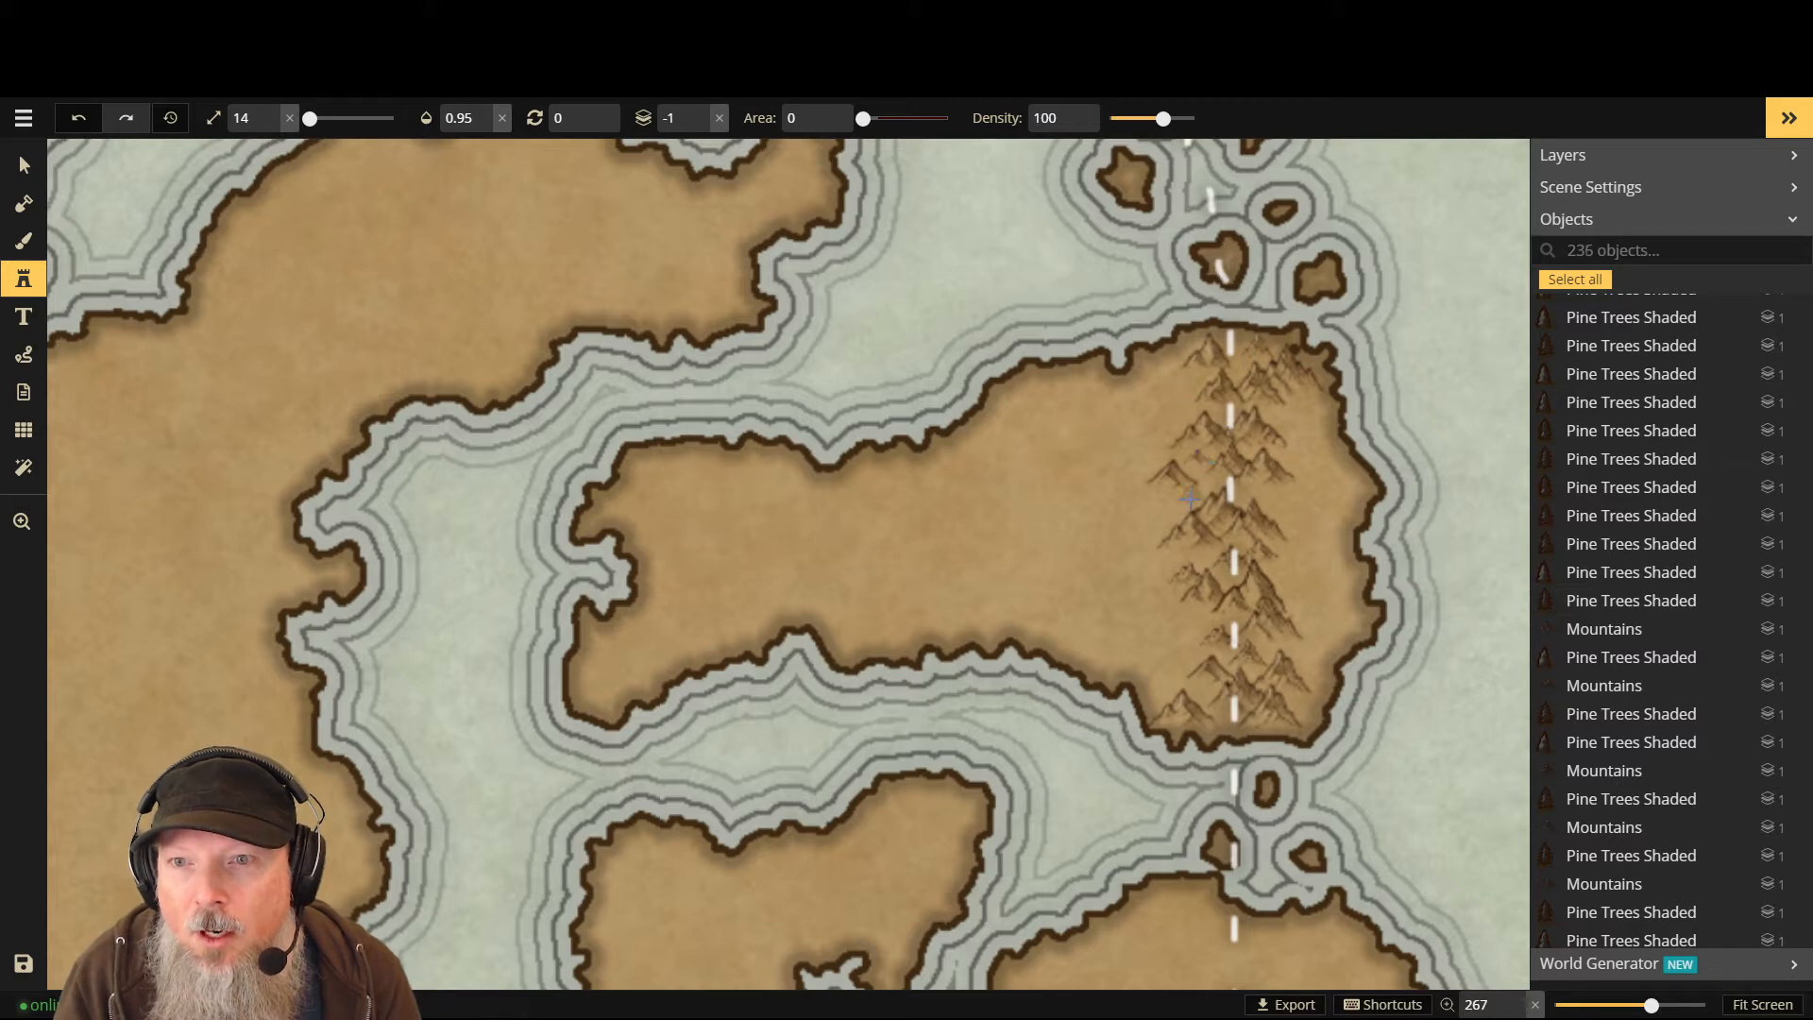
click(1242, 496)
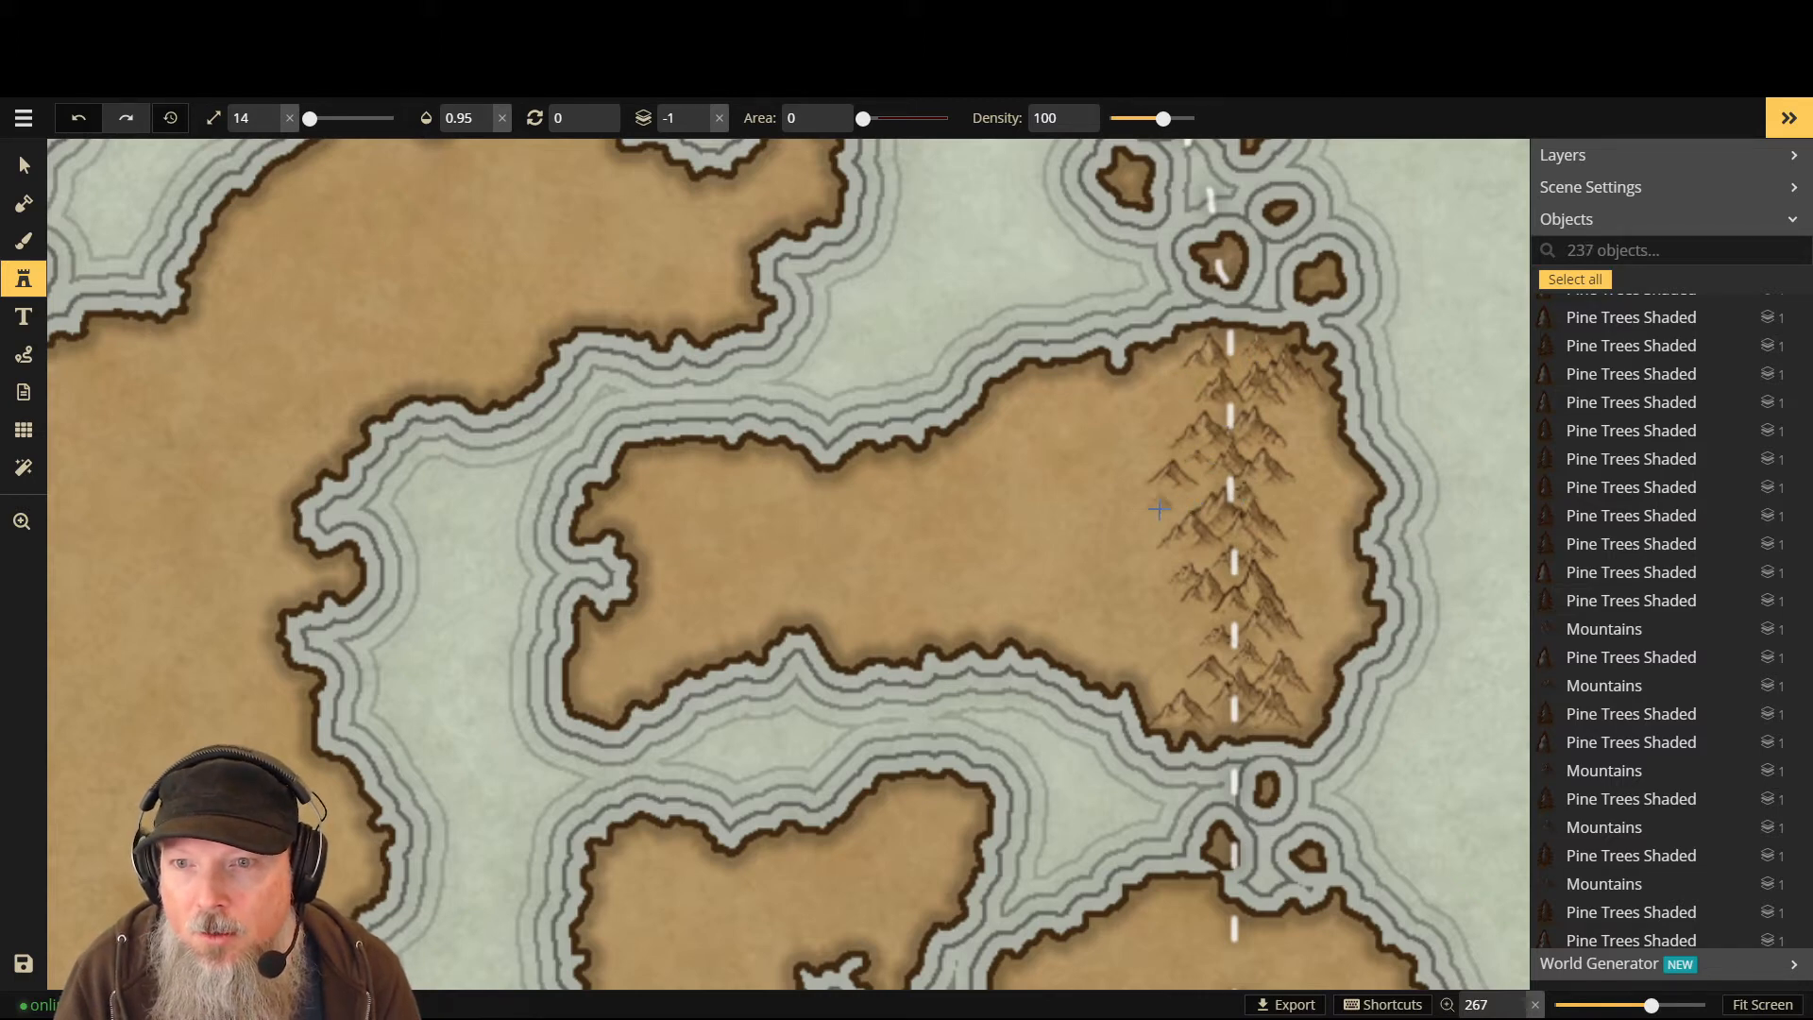
click(1185, 495)
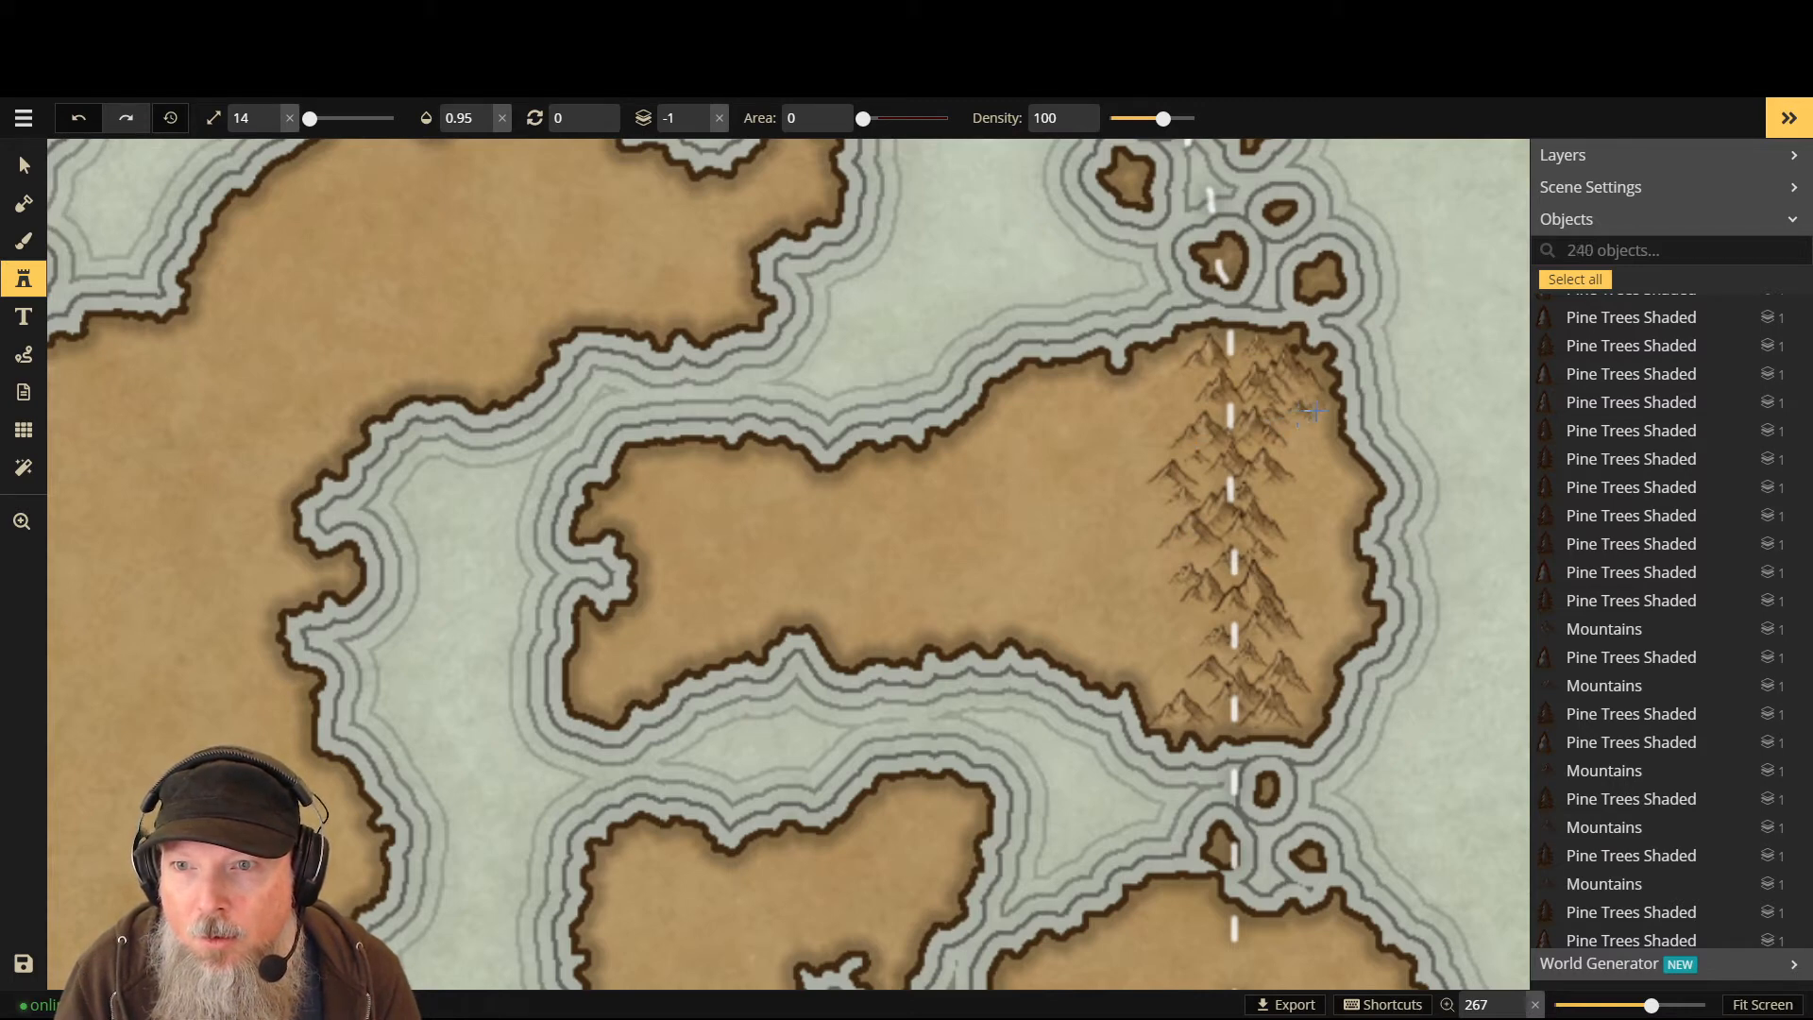
click(1249, 374)
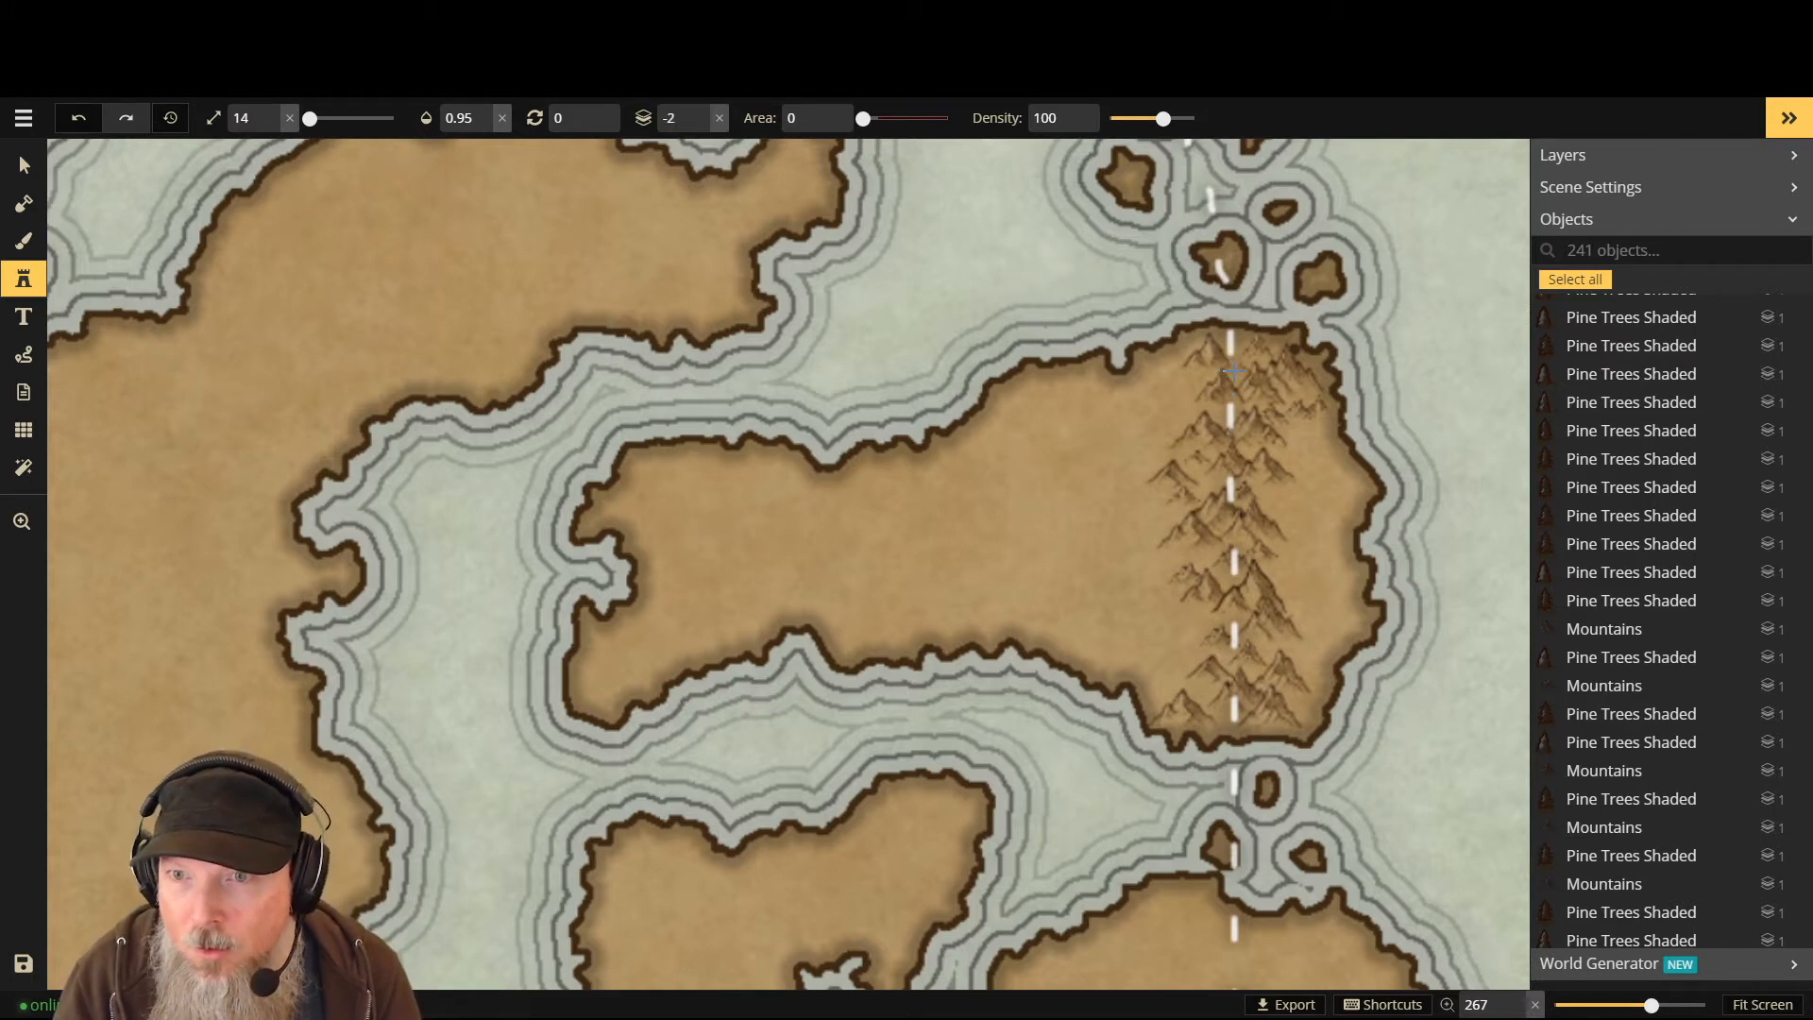
click(1233, 373)
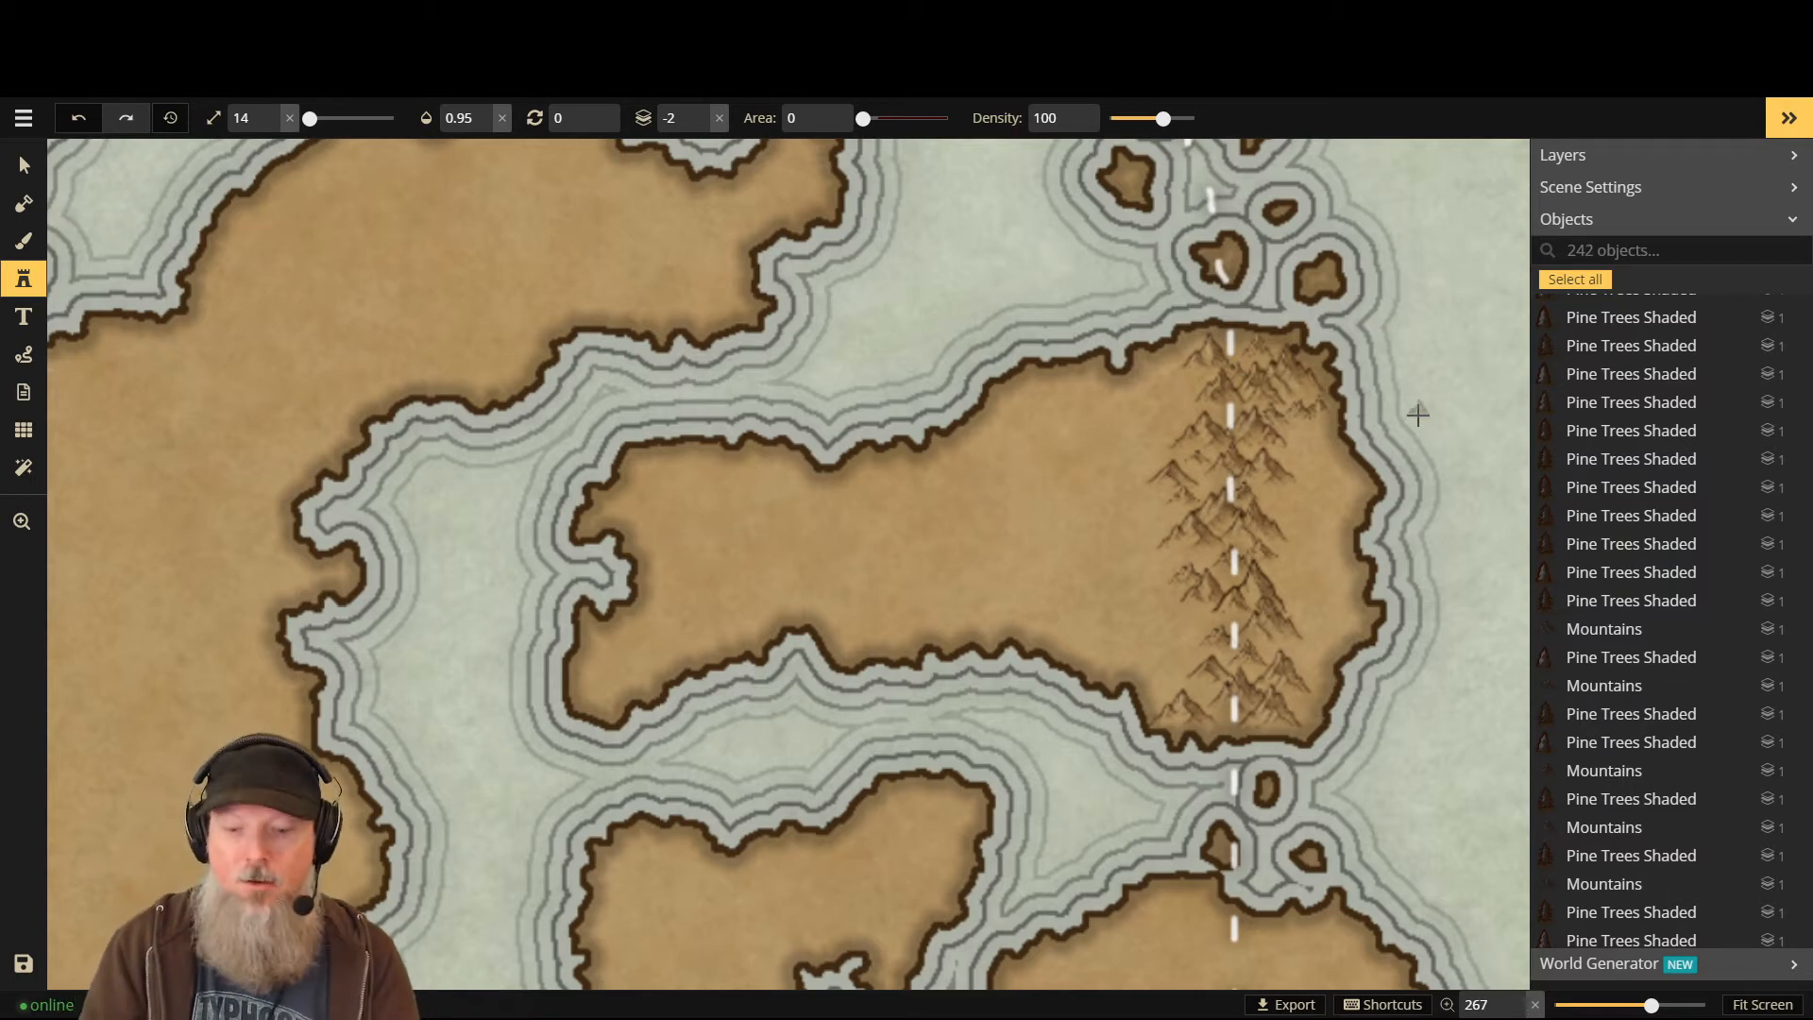
text(l2)
key(Return)
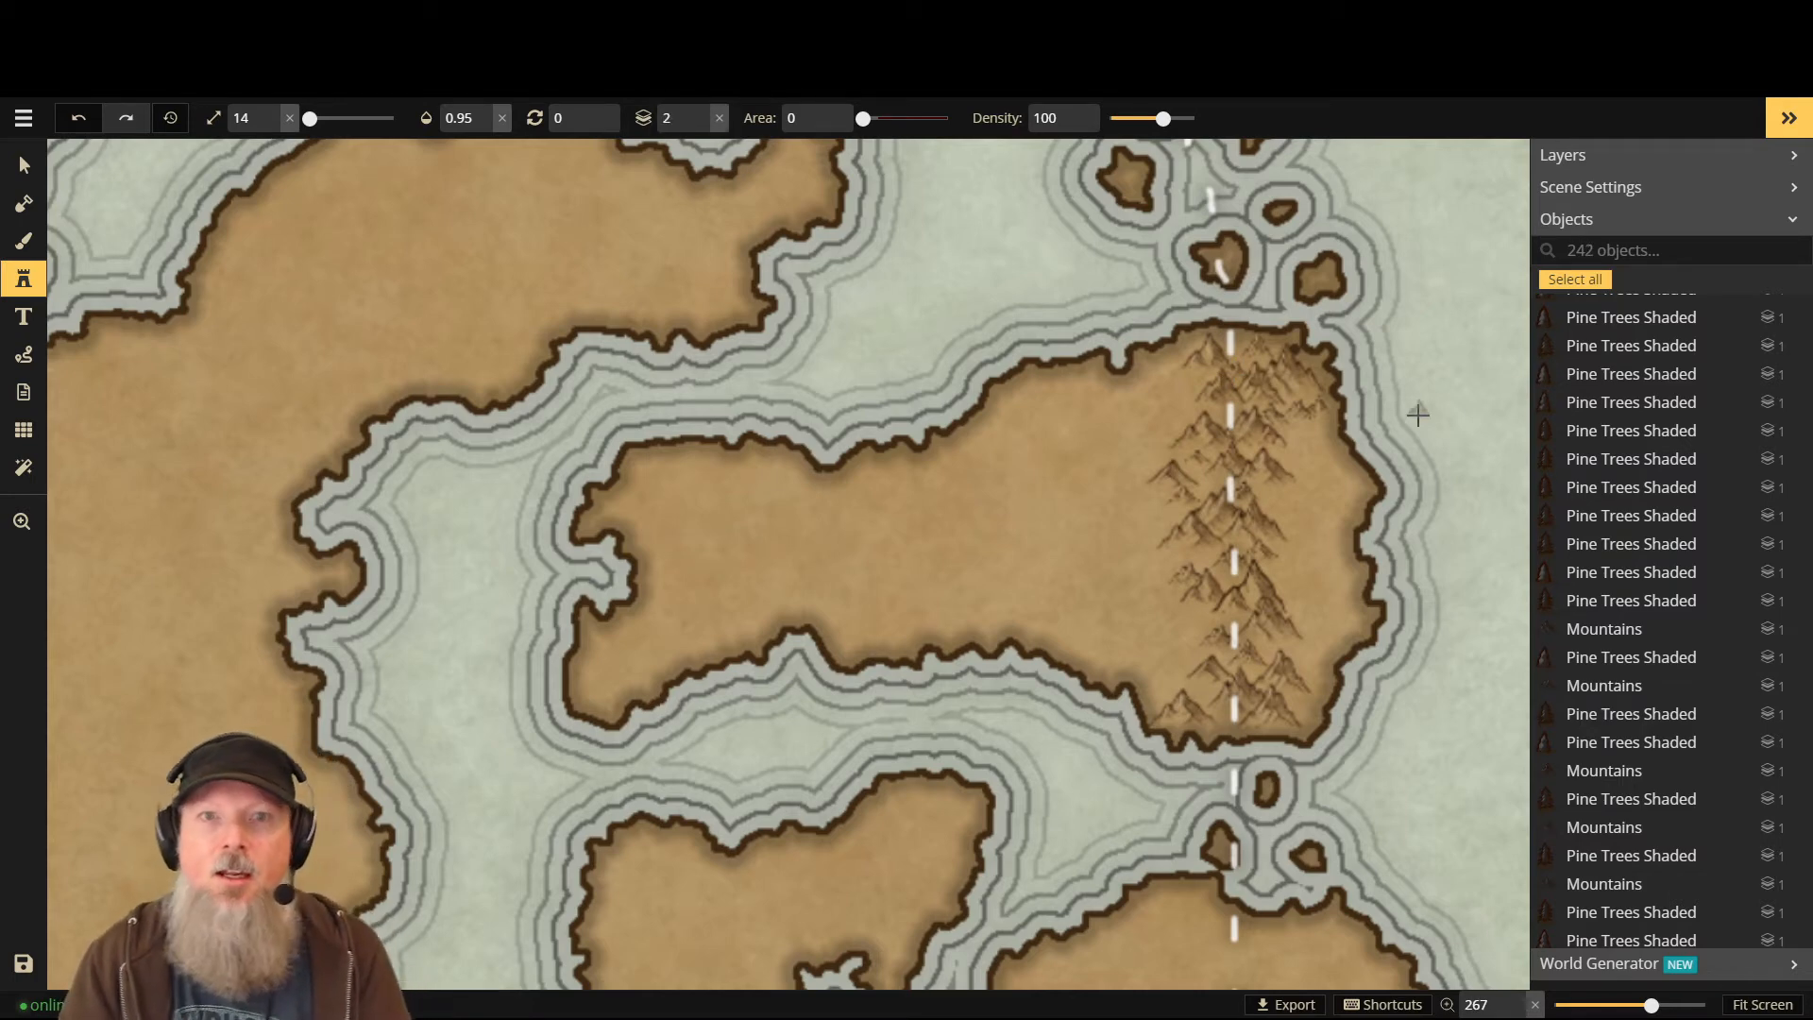
- Zoom out over the map, then zoom in on the small islands south of the mountain island
scroll(1209, 571, down, 3)
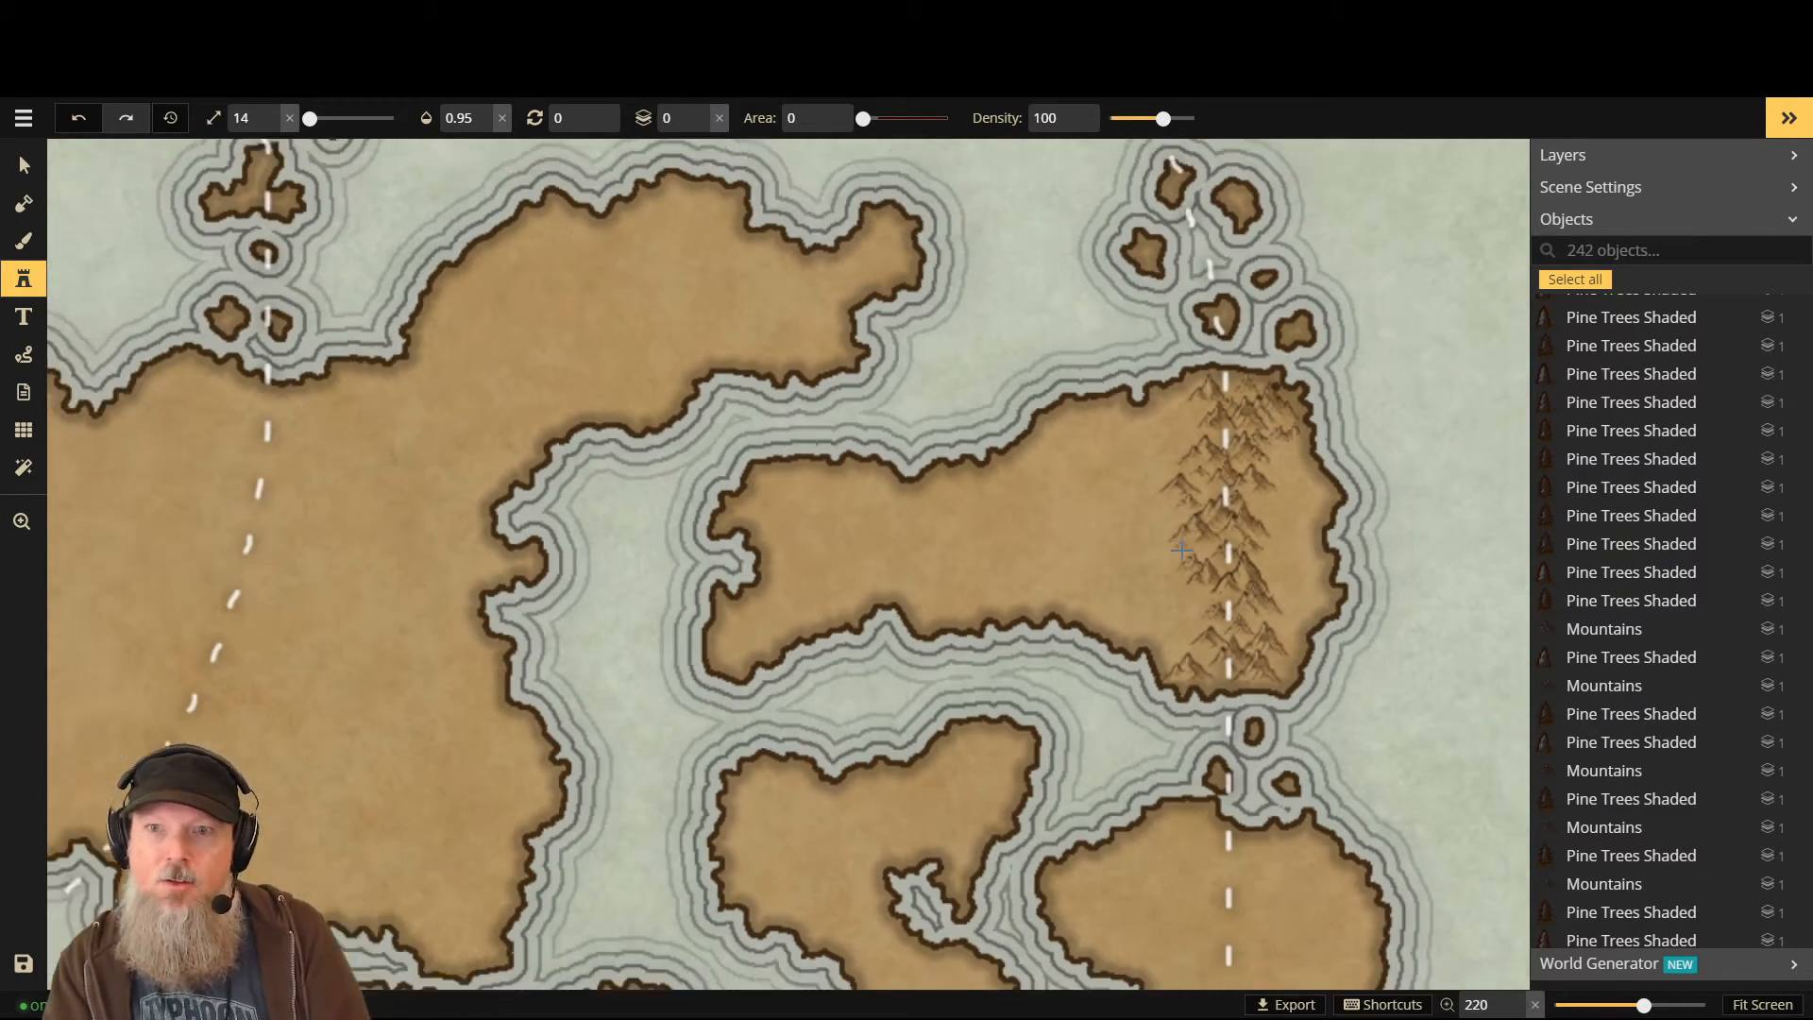
scroll(1197, 585, down, 1)
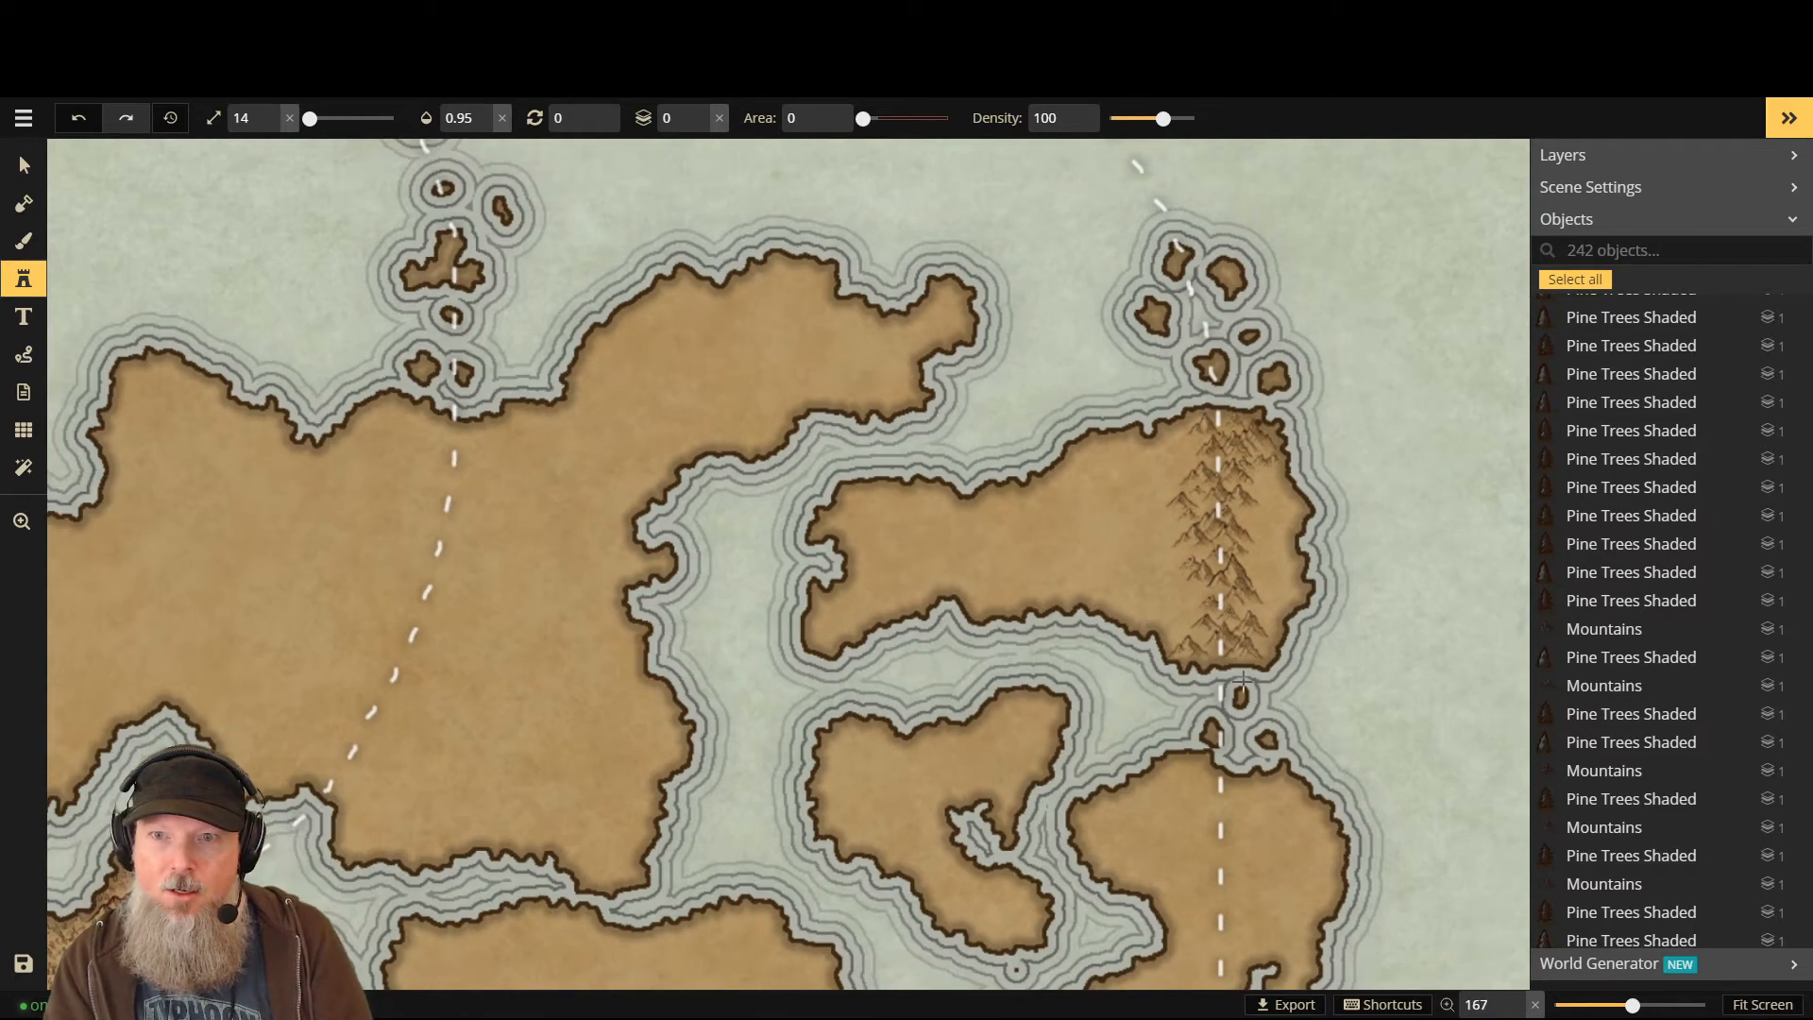
scroll(1271, 742, down, 2)
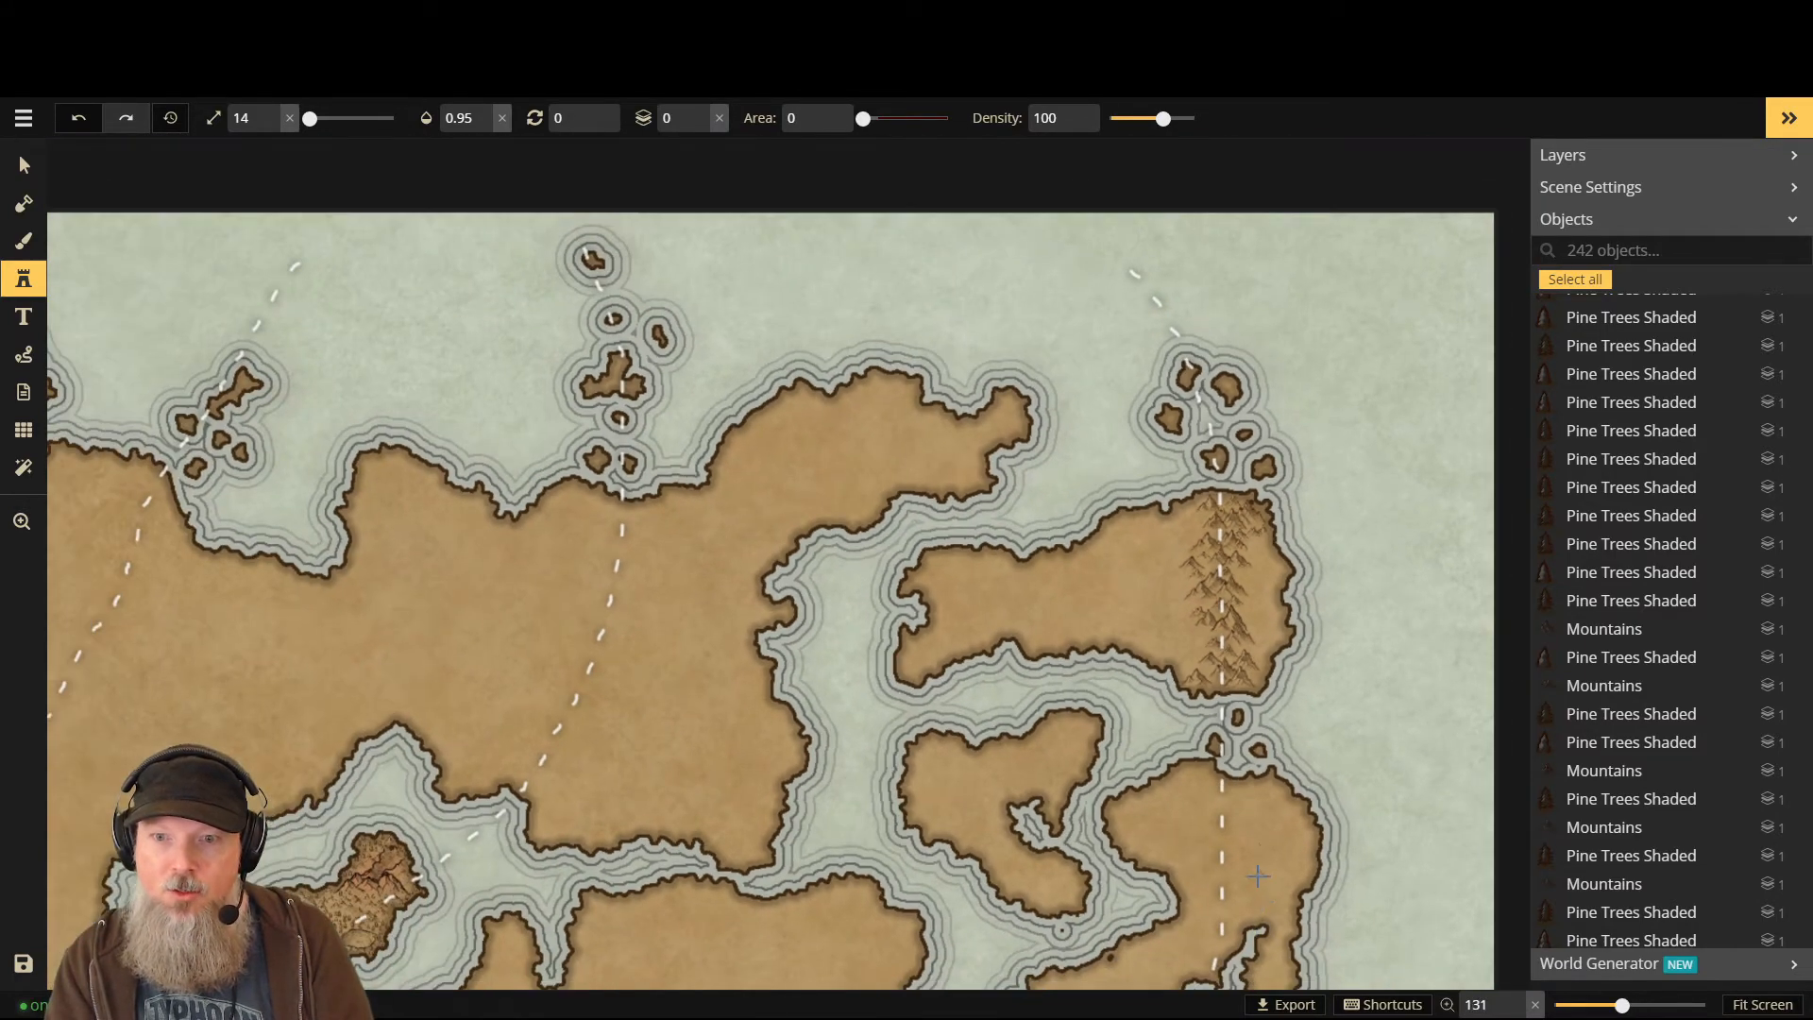
scroll(1119, 947, down, 1)
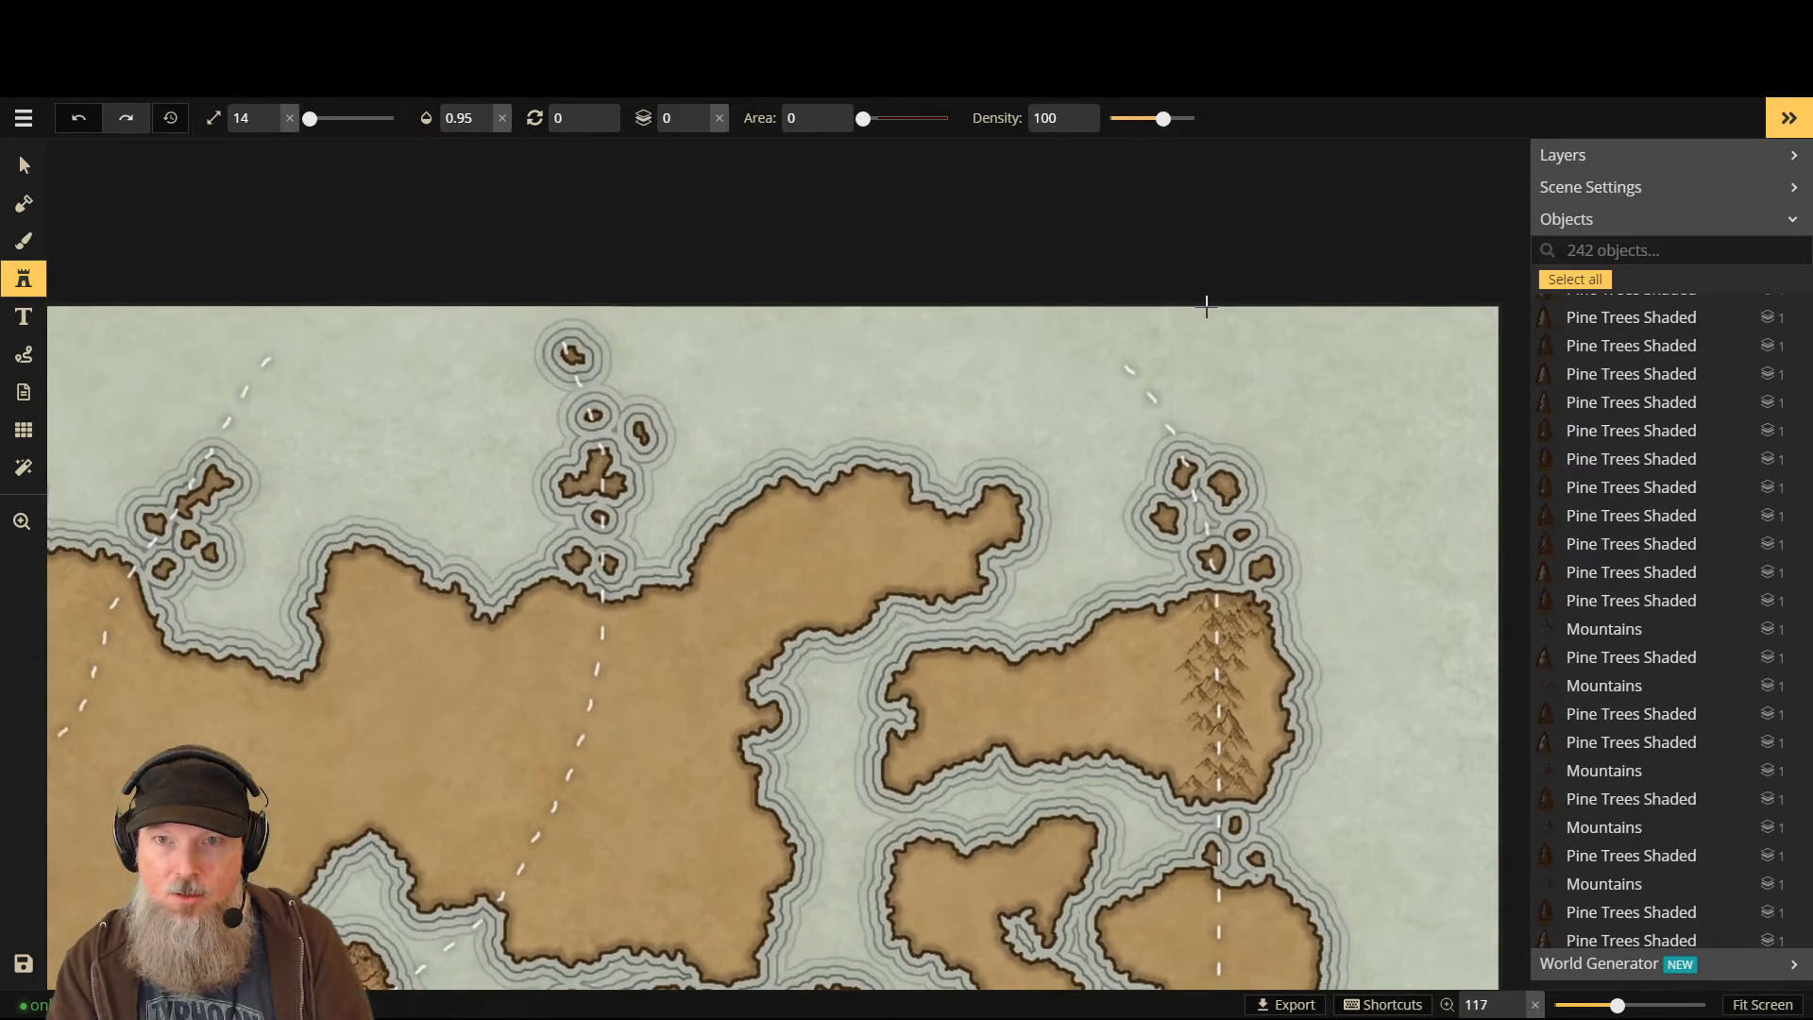
scroll(1264, 635, up, 2)
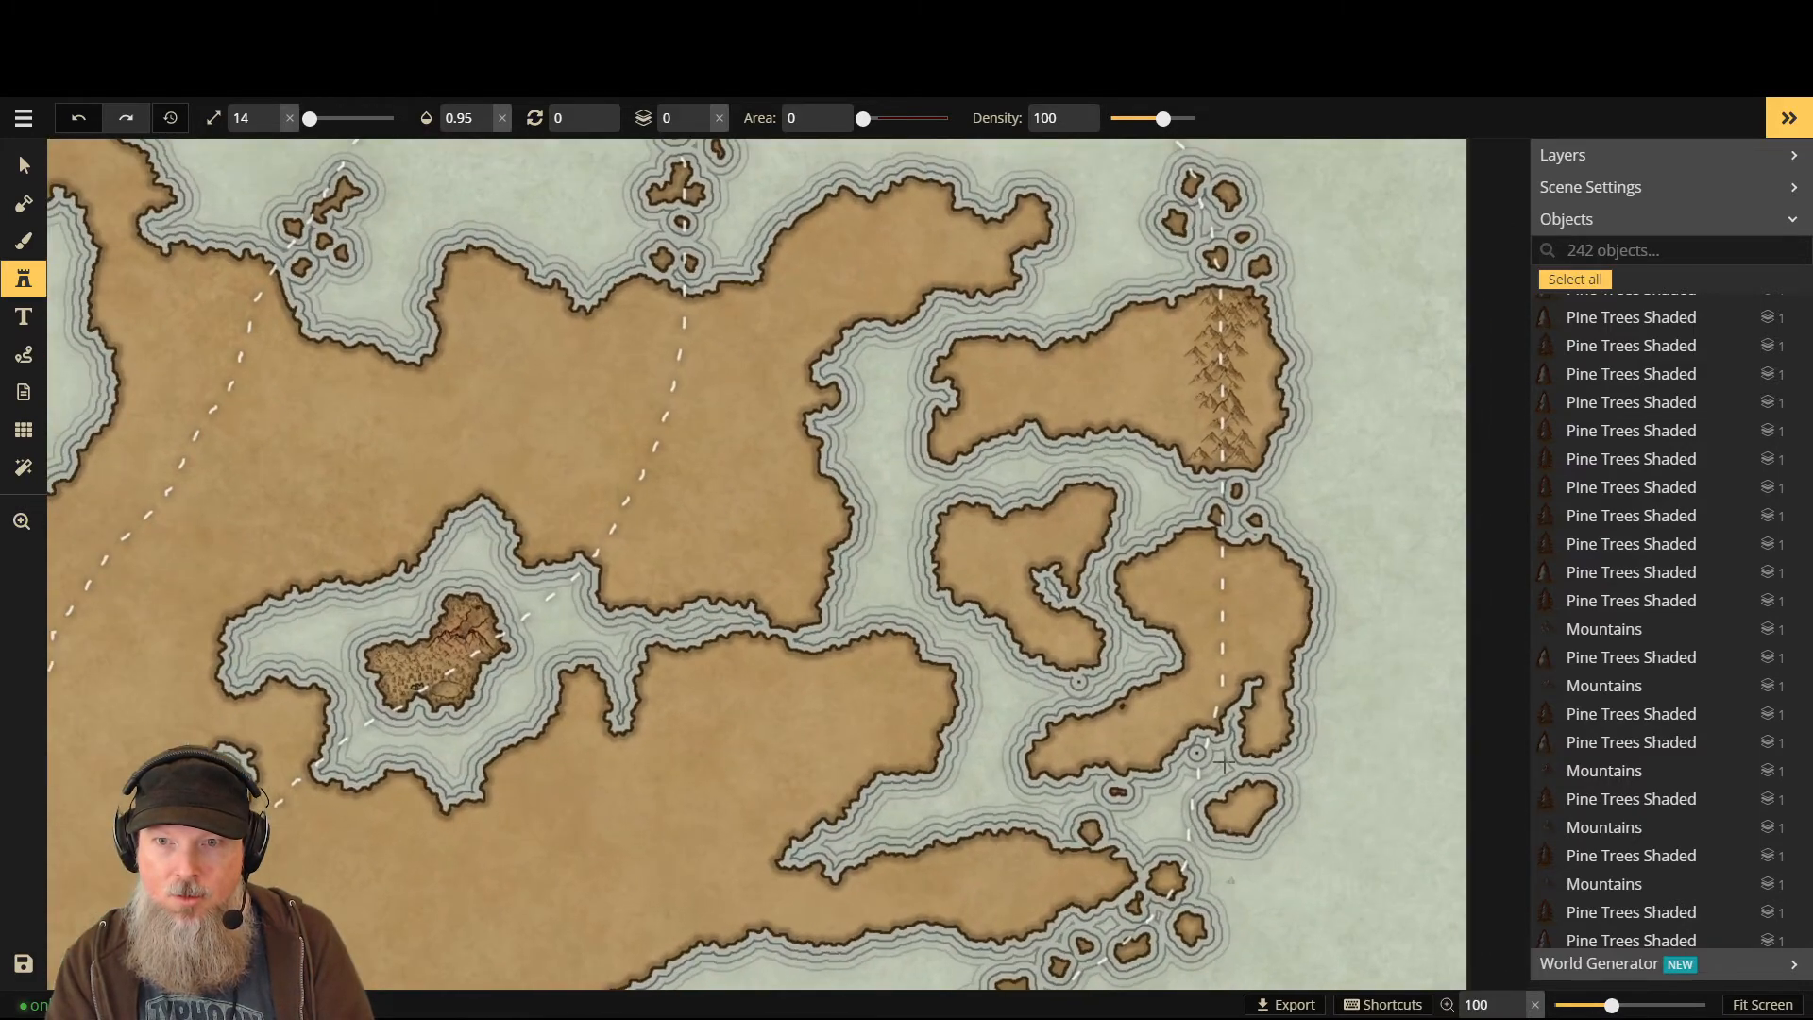
scroll(1263, 635, up, 3)
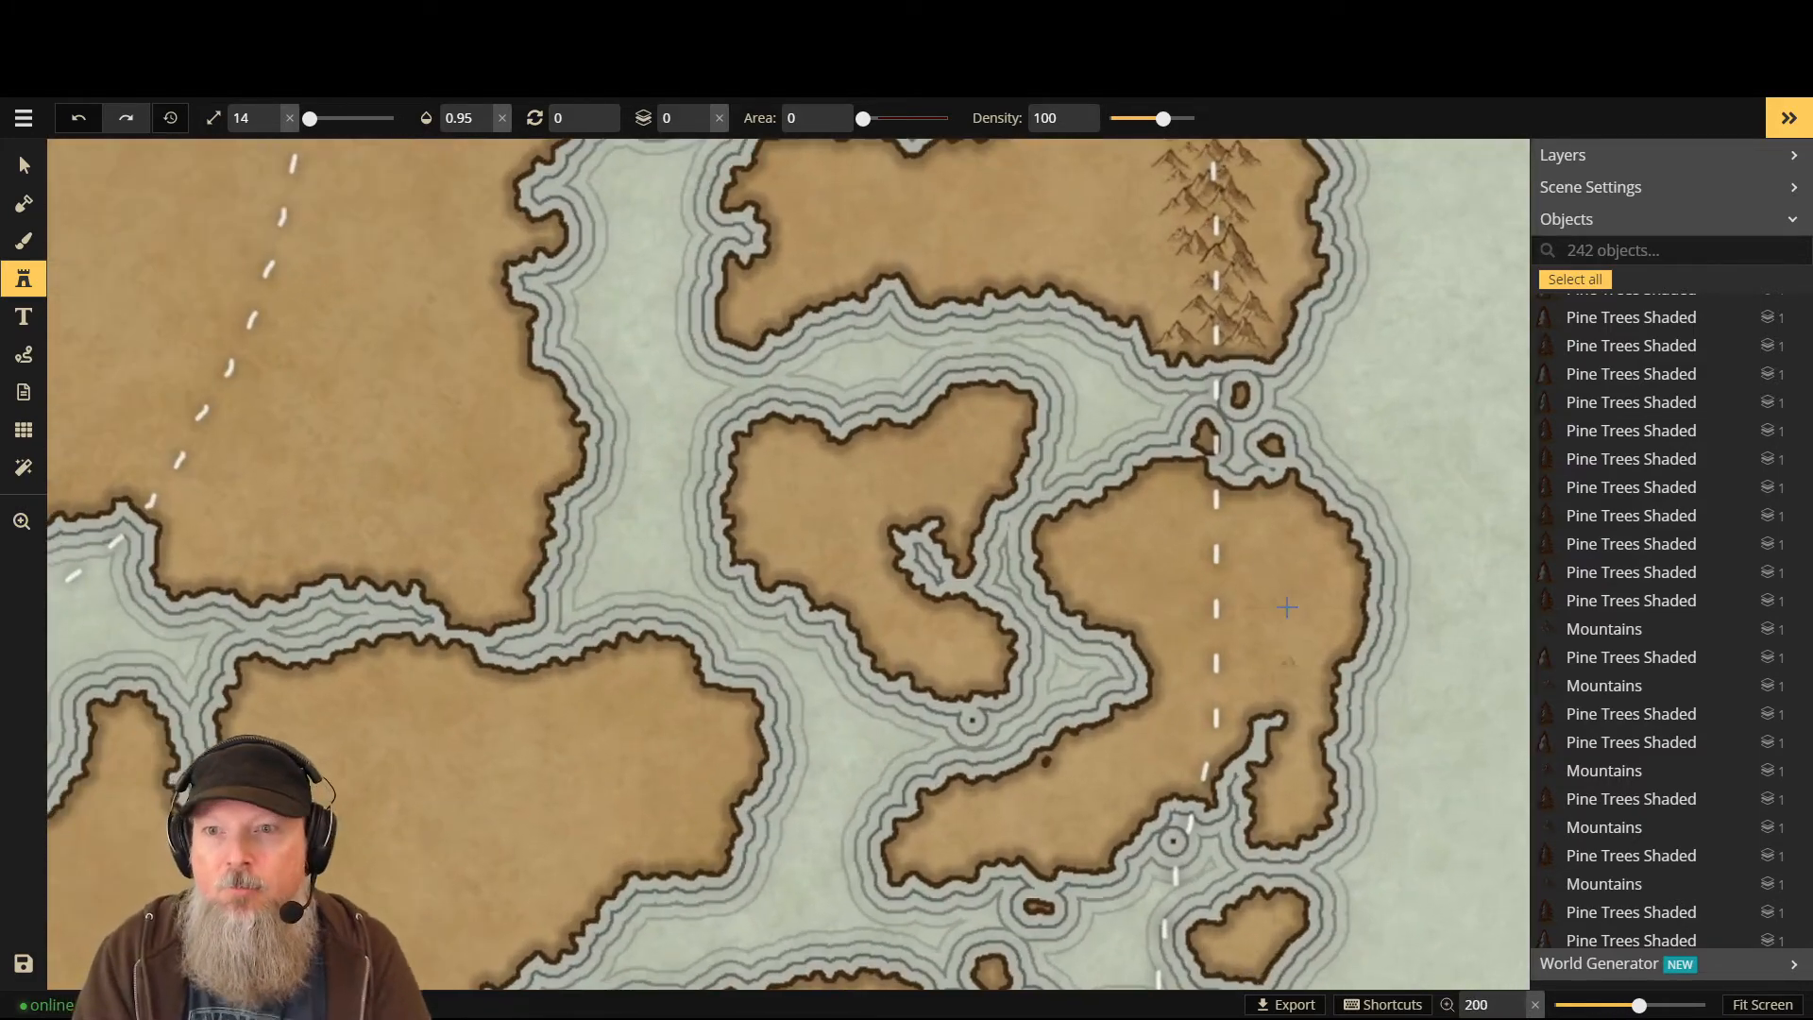
scroll(1199, 756, down, 2)
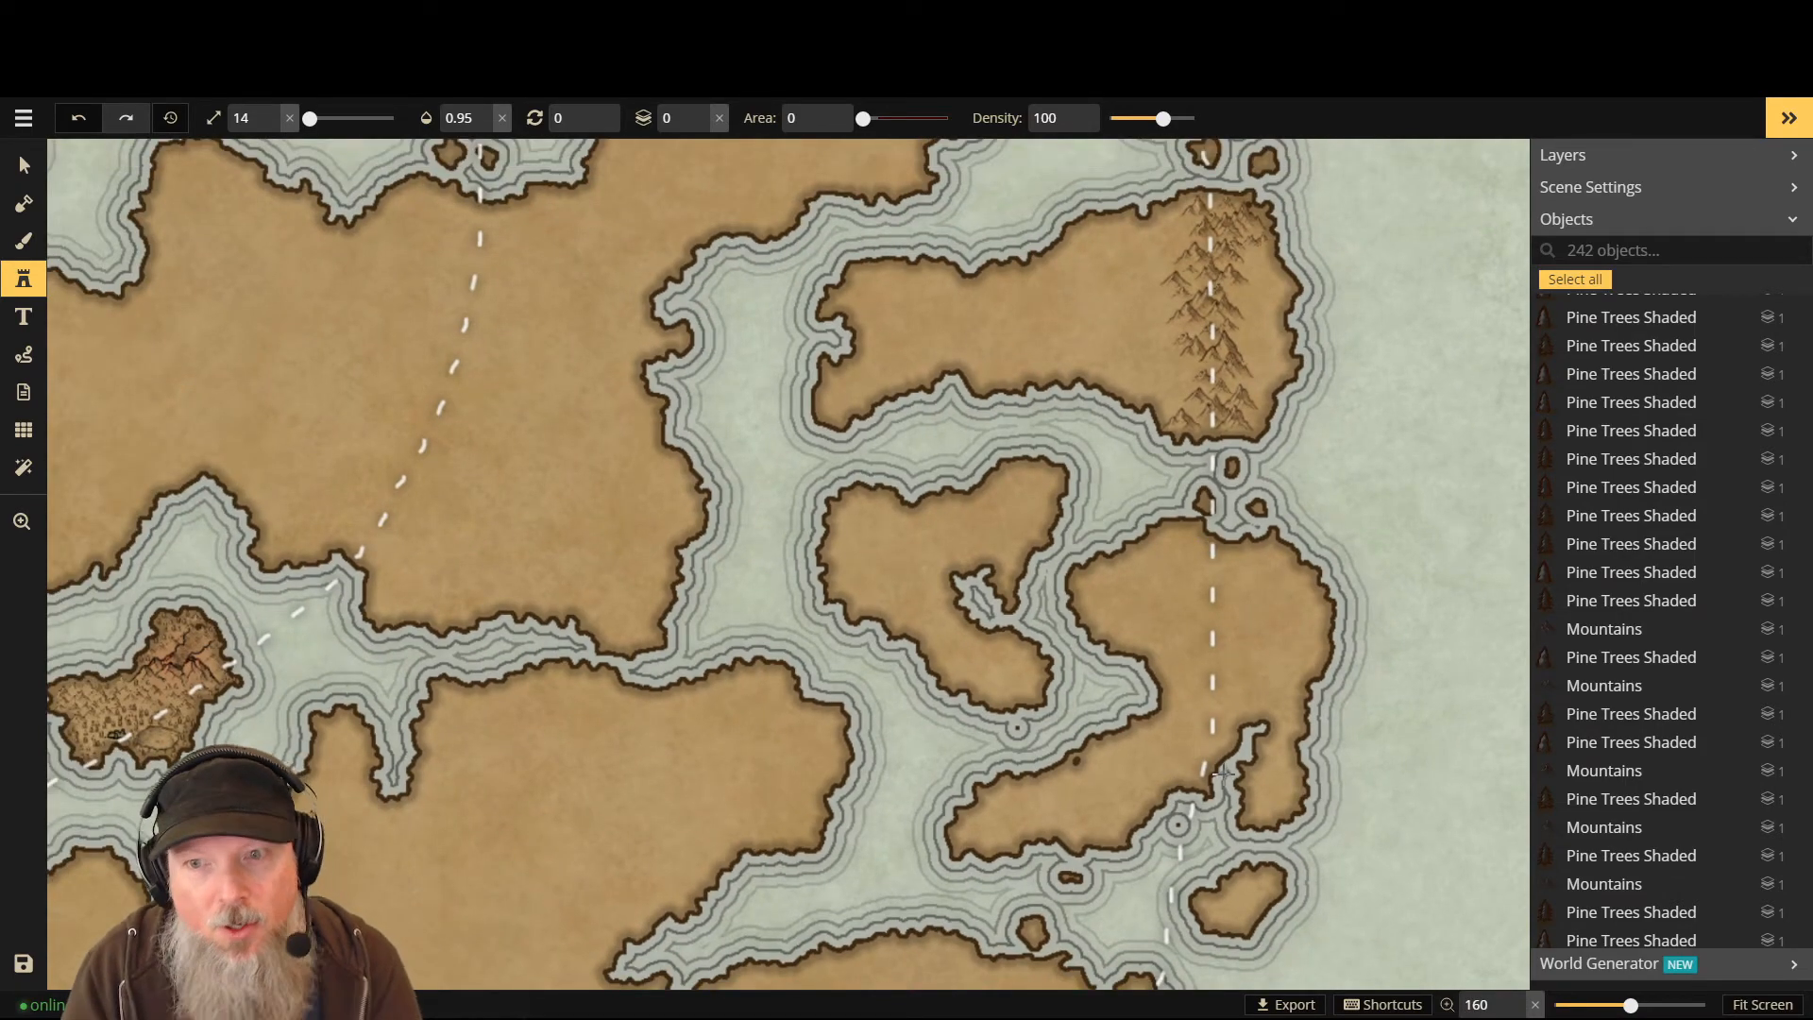
scroll(1223, 774, down, 3)
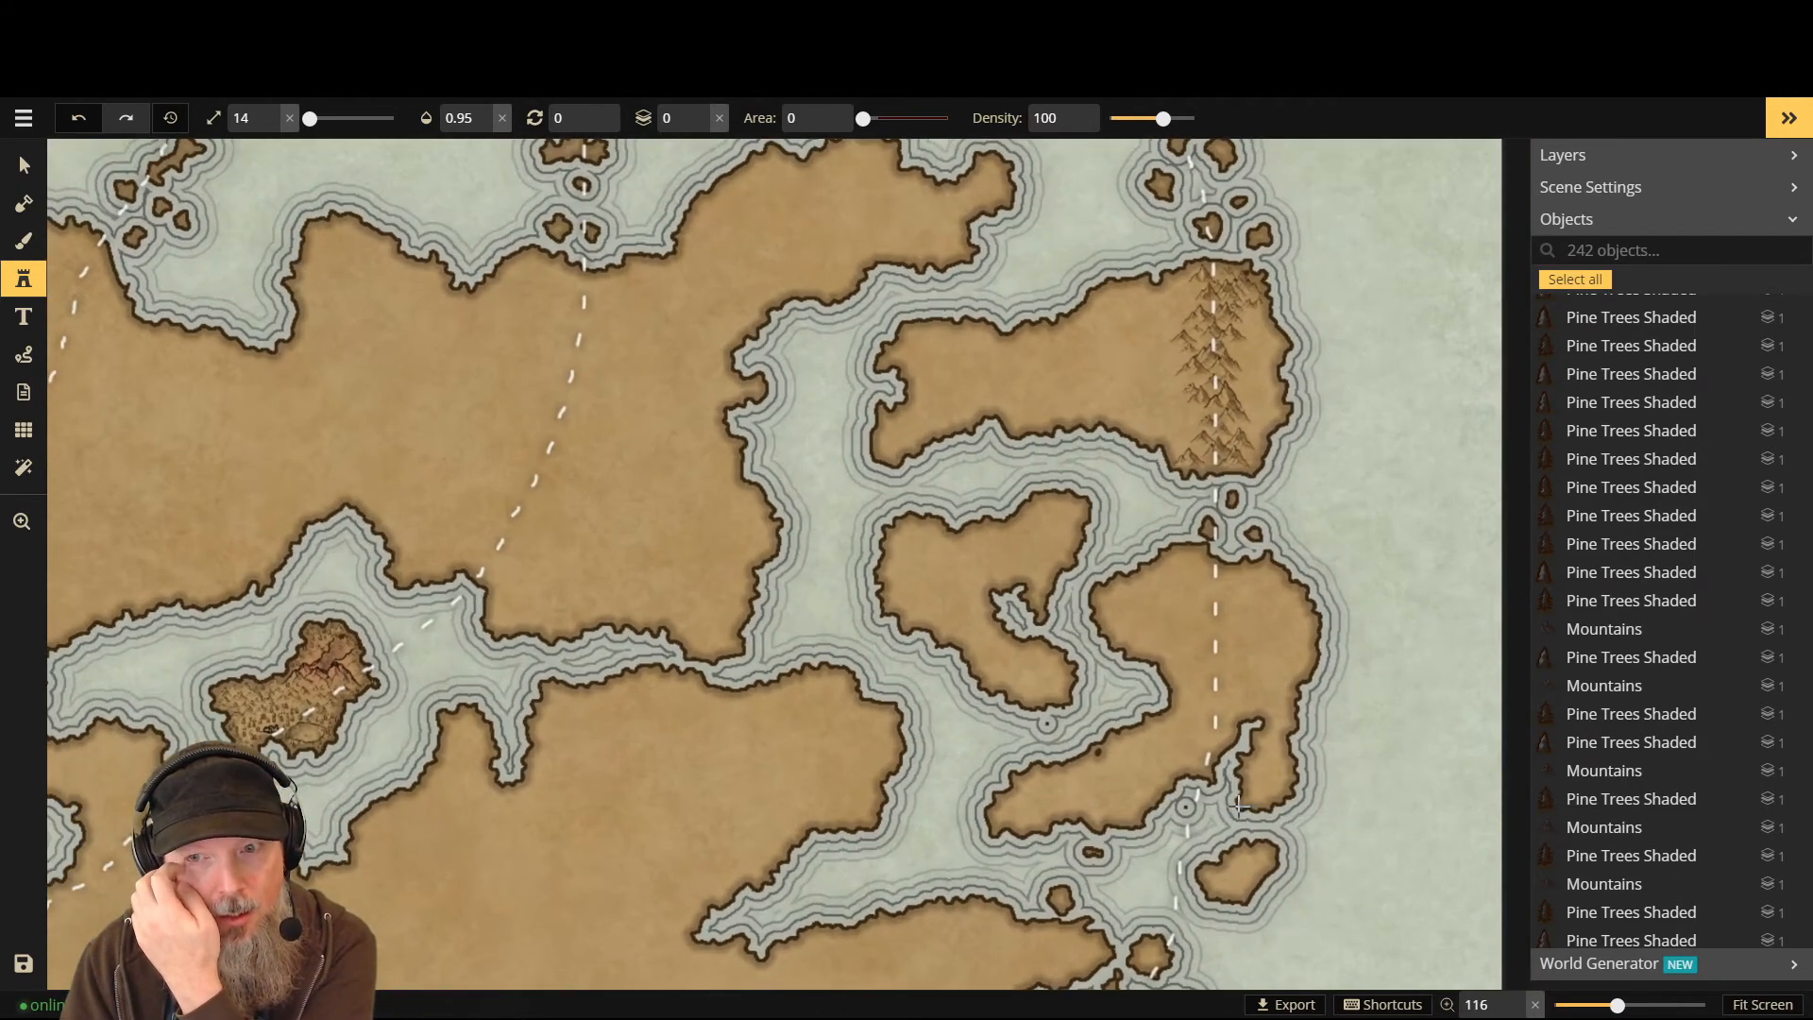
scroll(1240, 805, up, 1)
scroll(1230, 878, up, 3)
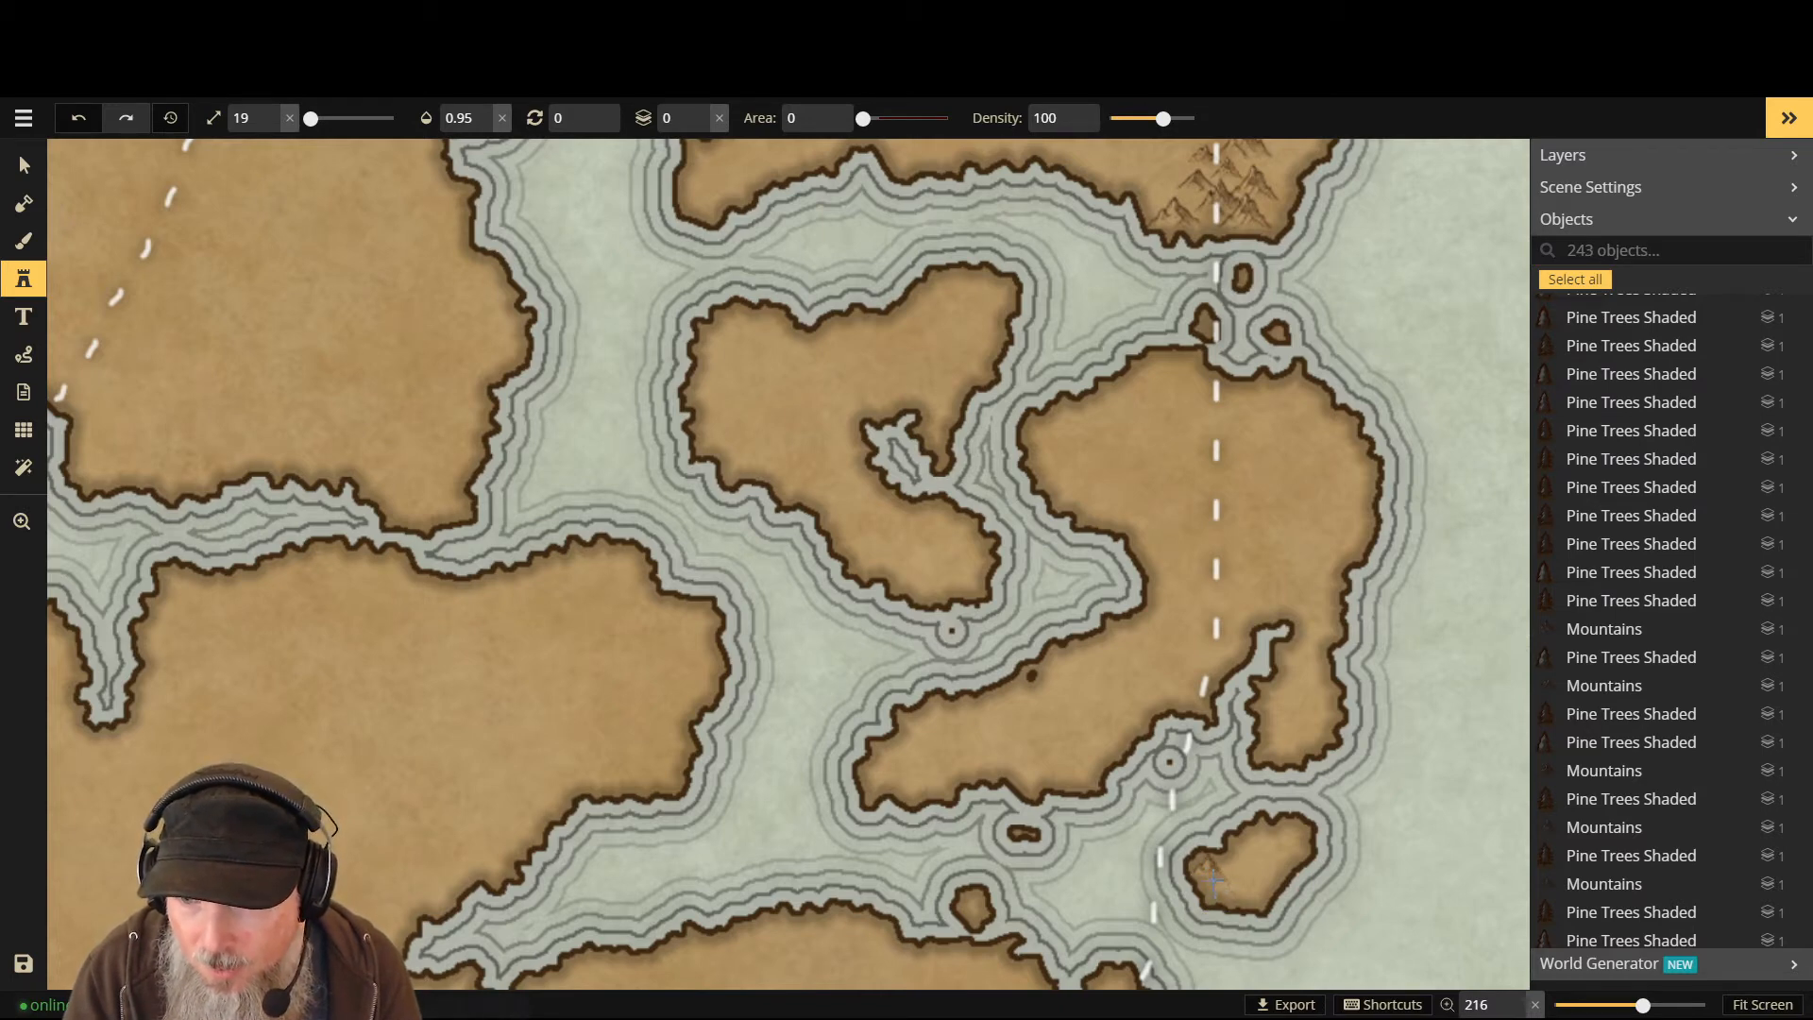
- Stamp a mountain on the small island by the path, redoing a misplaced one, then add one to the larger island
click(1219, 880)
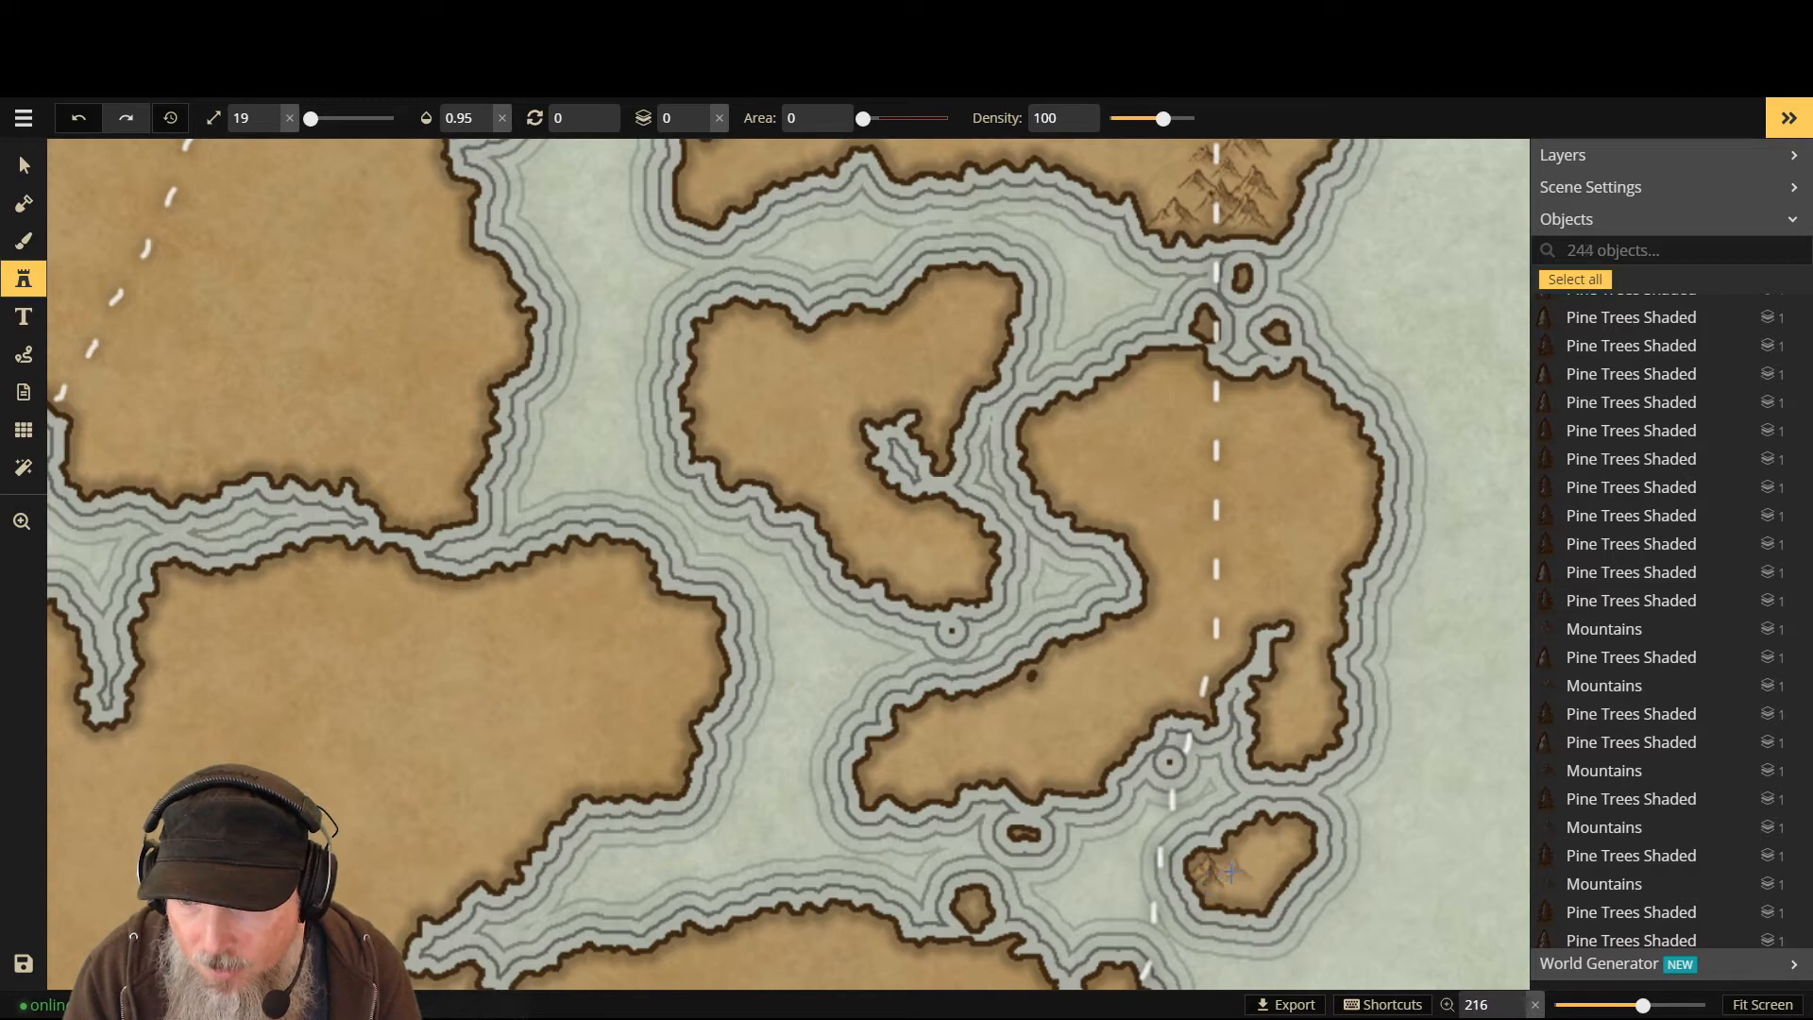
click(1222, 898)
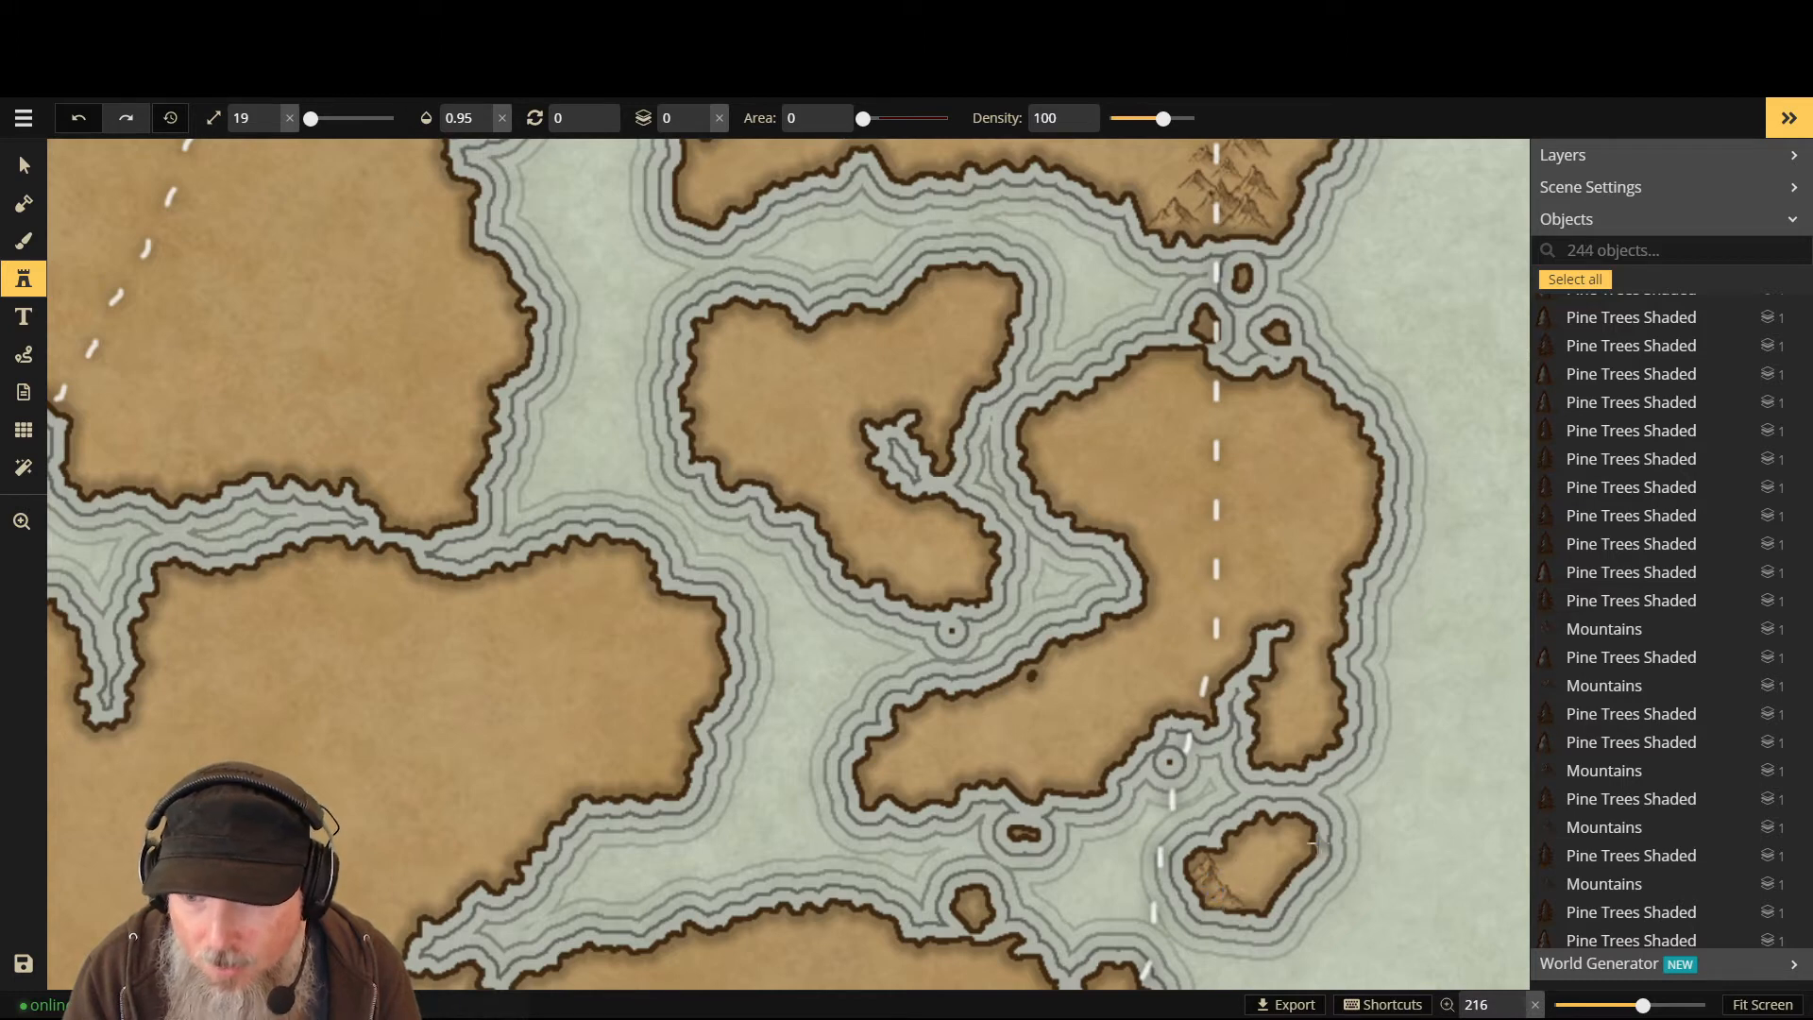
key(ctrl+z)
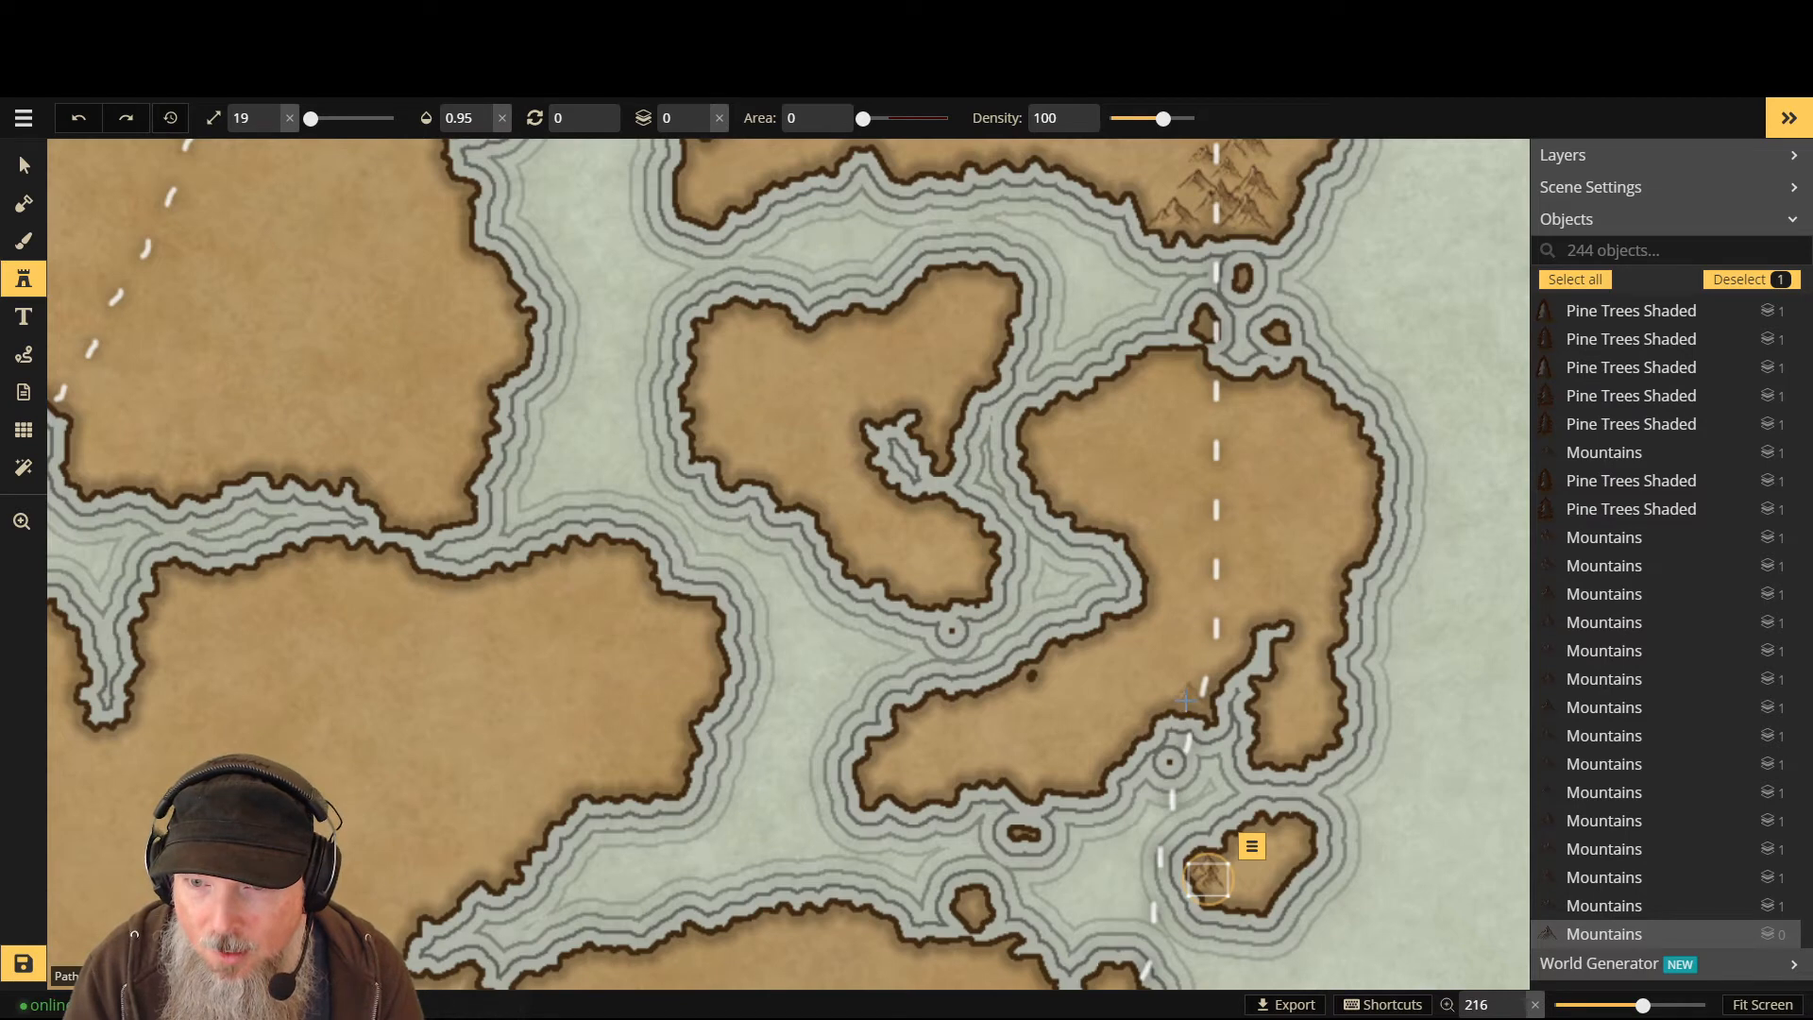
click(1186, 700)
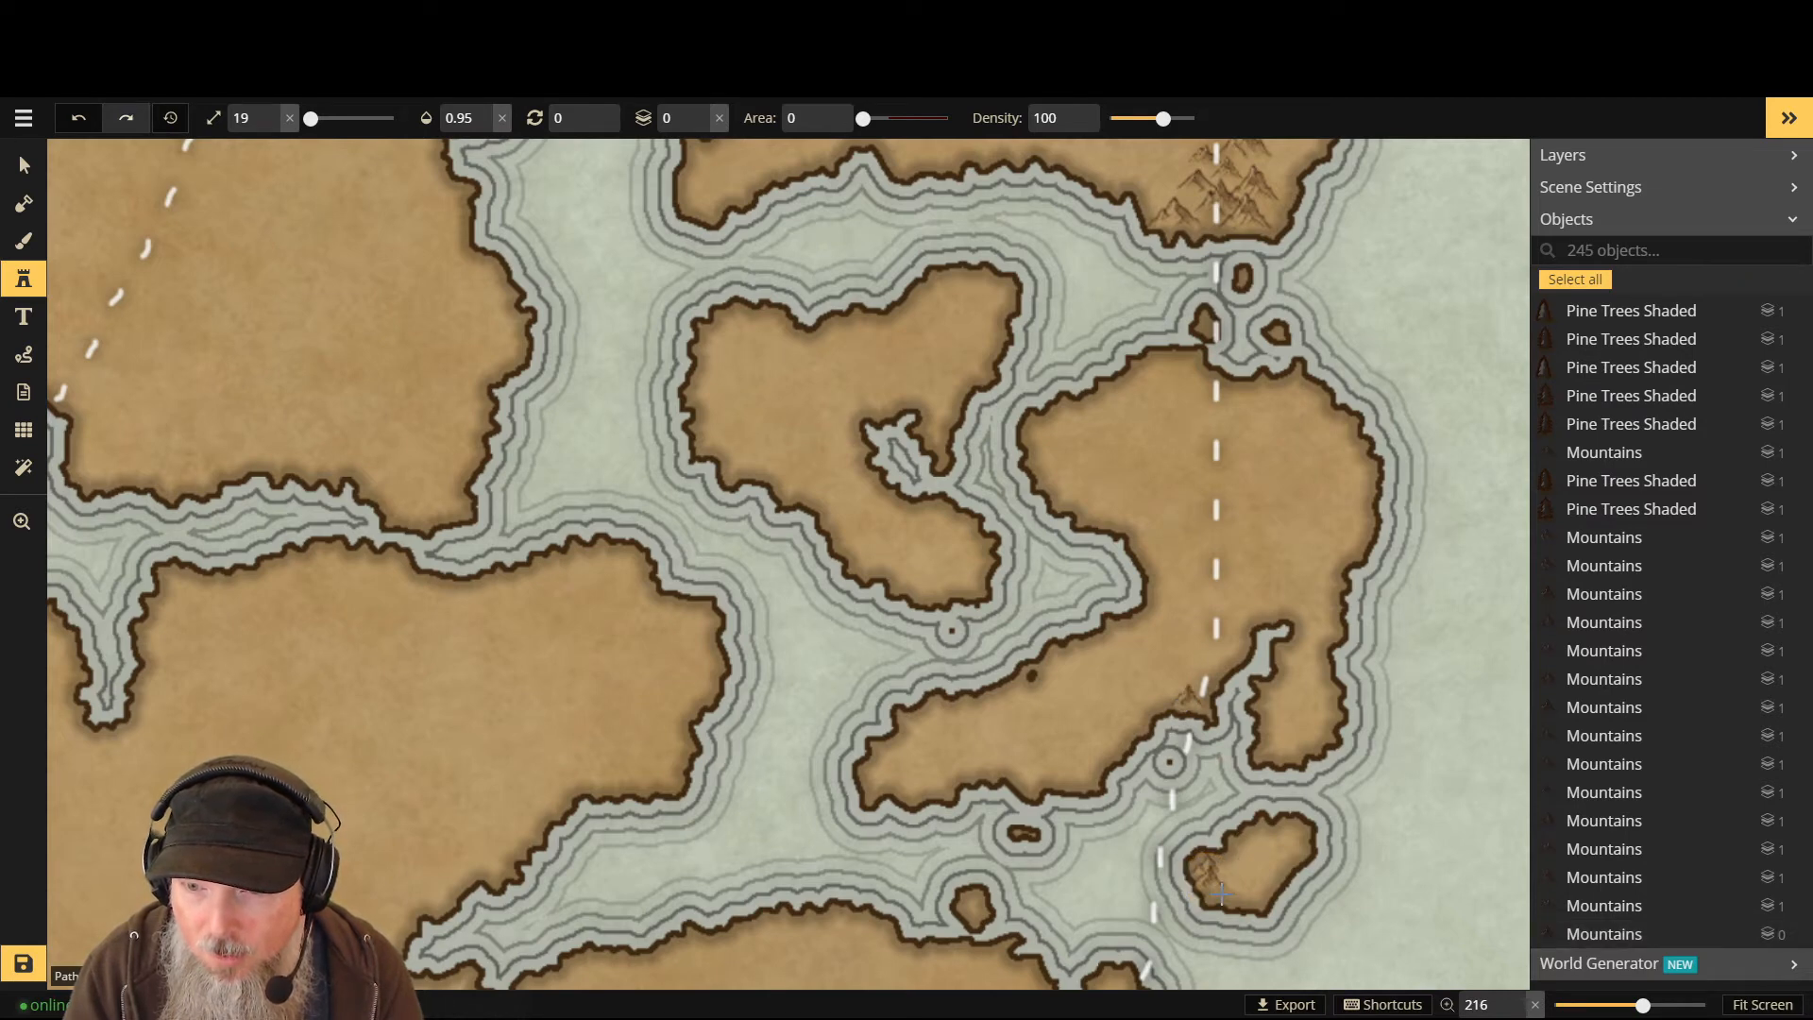
click(1214, 570)
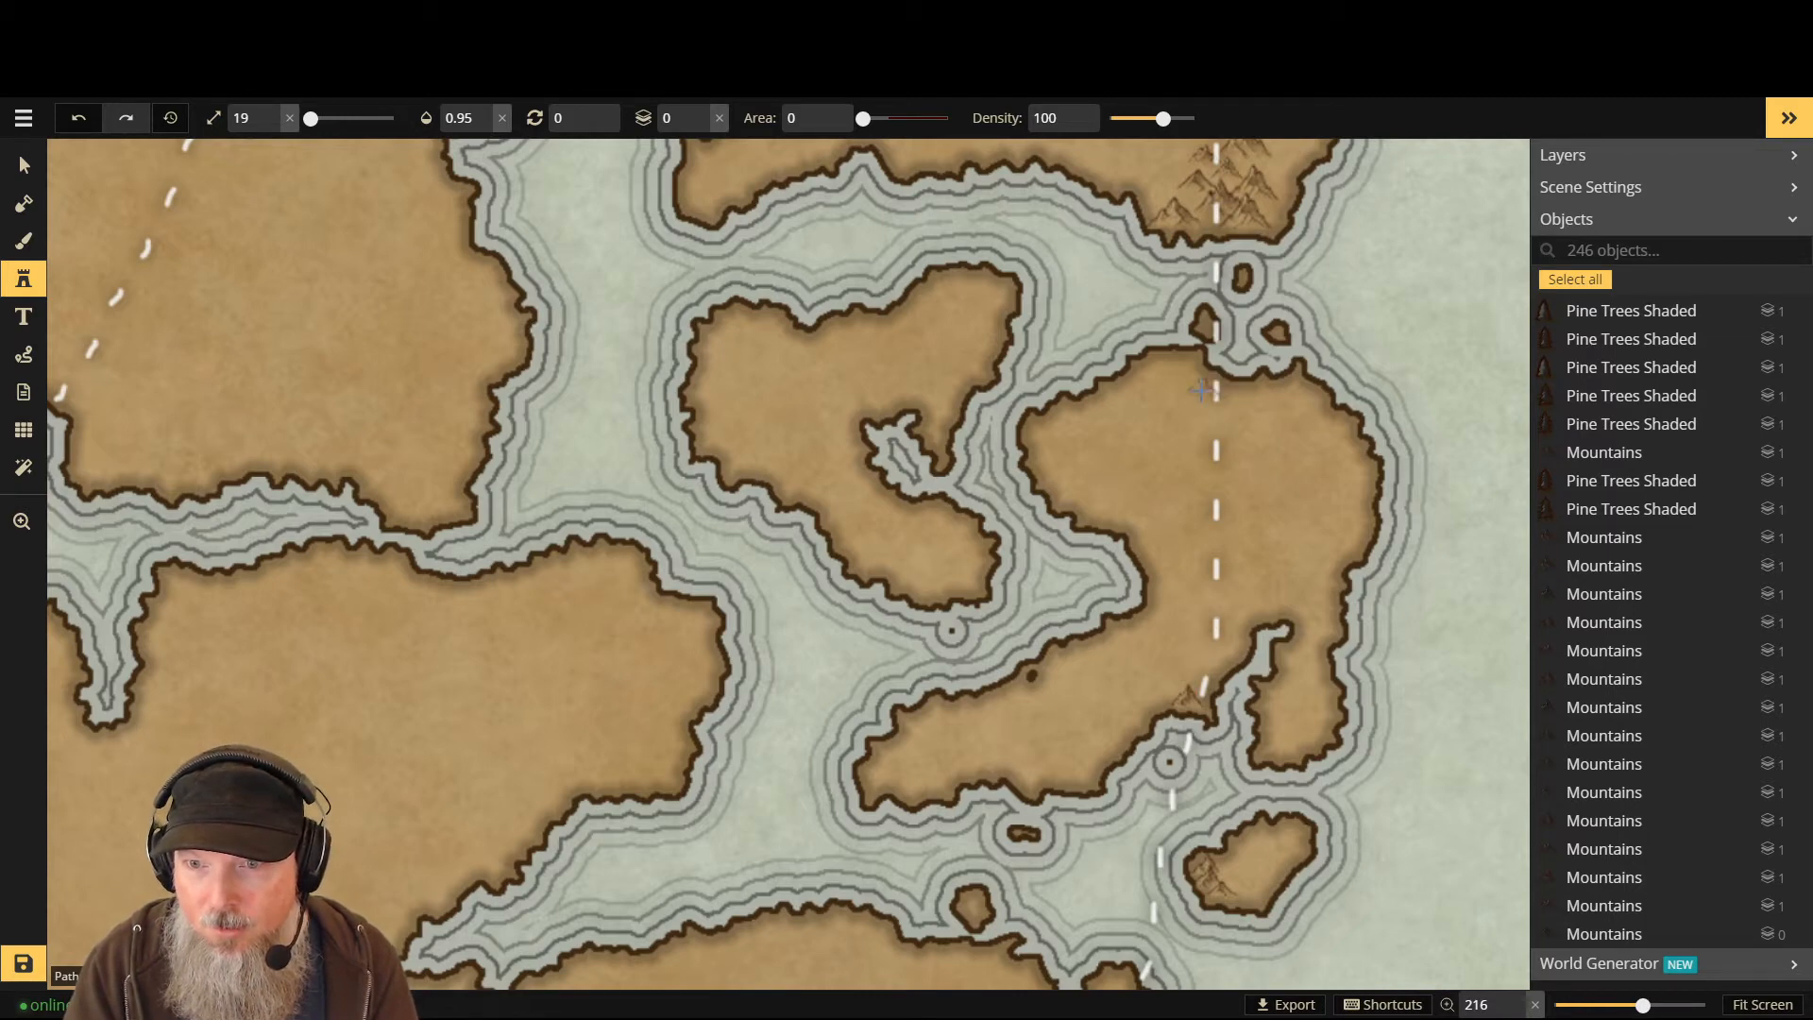
- Enlarge the mountain stamp to 37 and stamp three peaks down the larger island
key(bracketright)
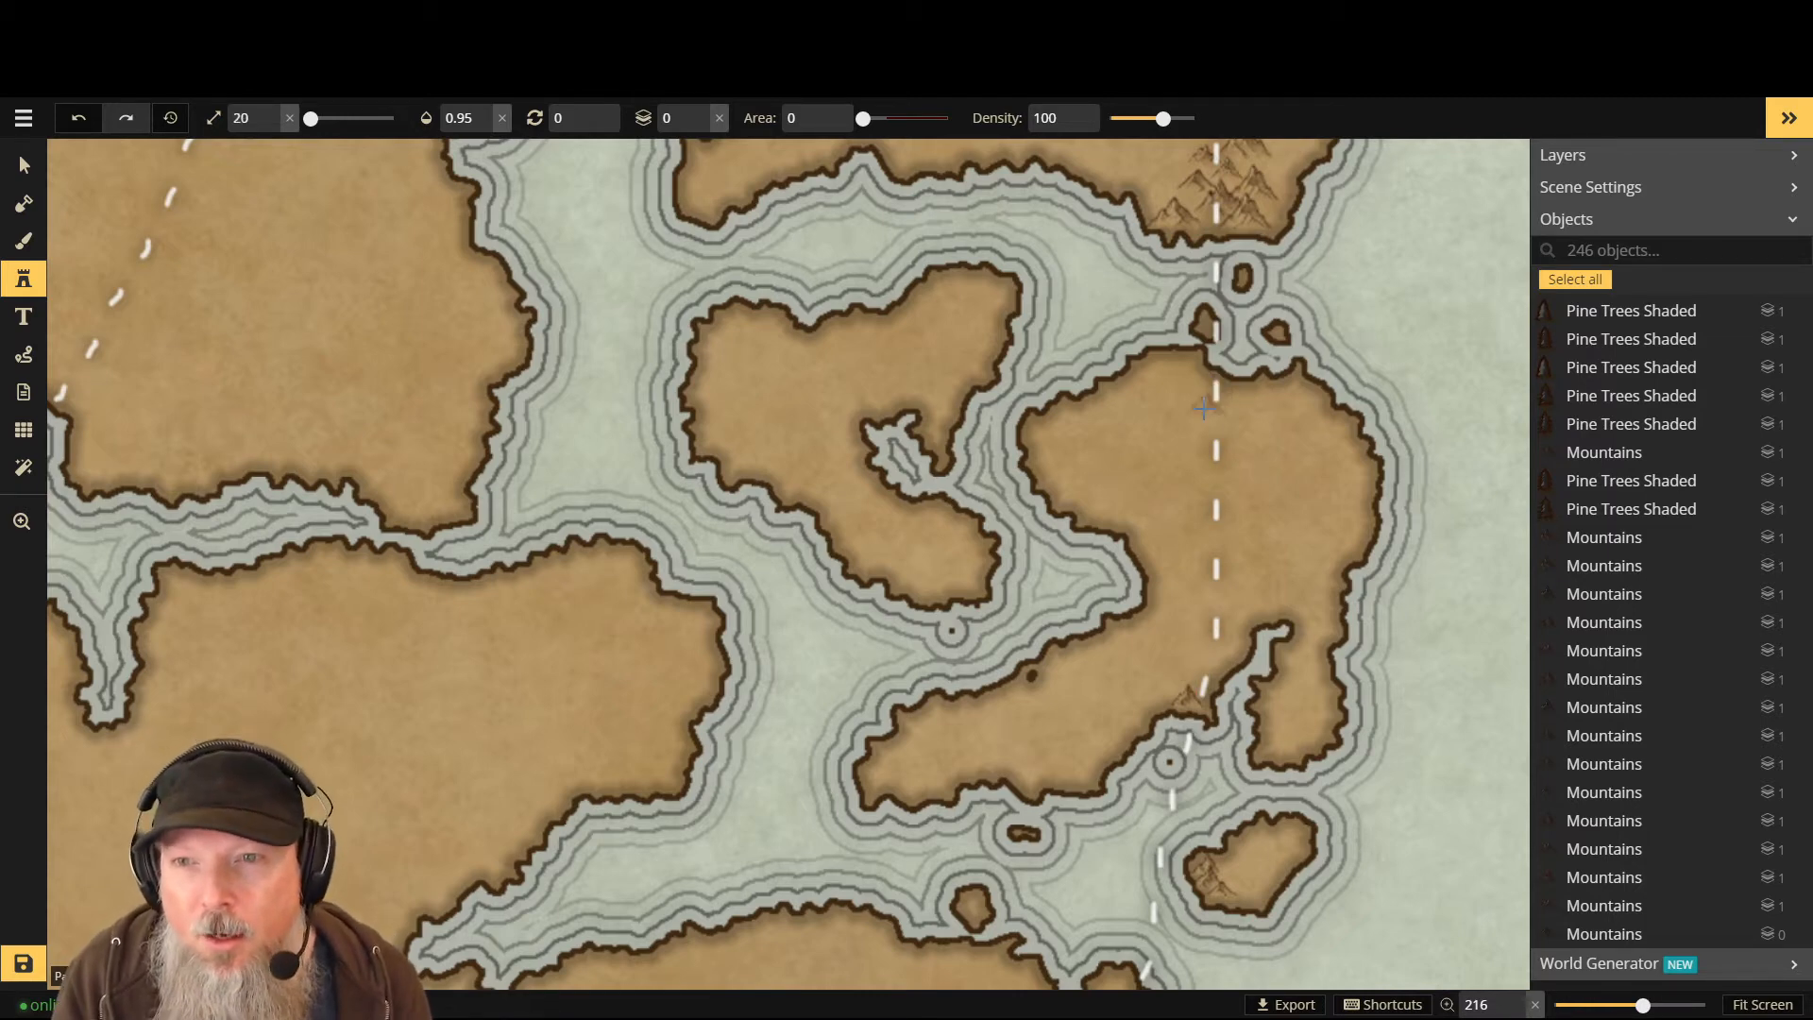
key(bracketright)
key(bracketright)
key(bracketright)
key(bracketright)
key(bracketright)
key(bracketright)
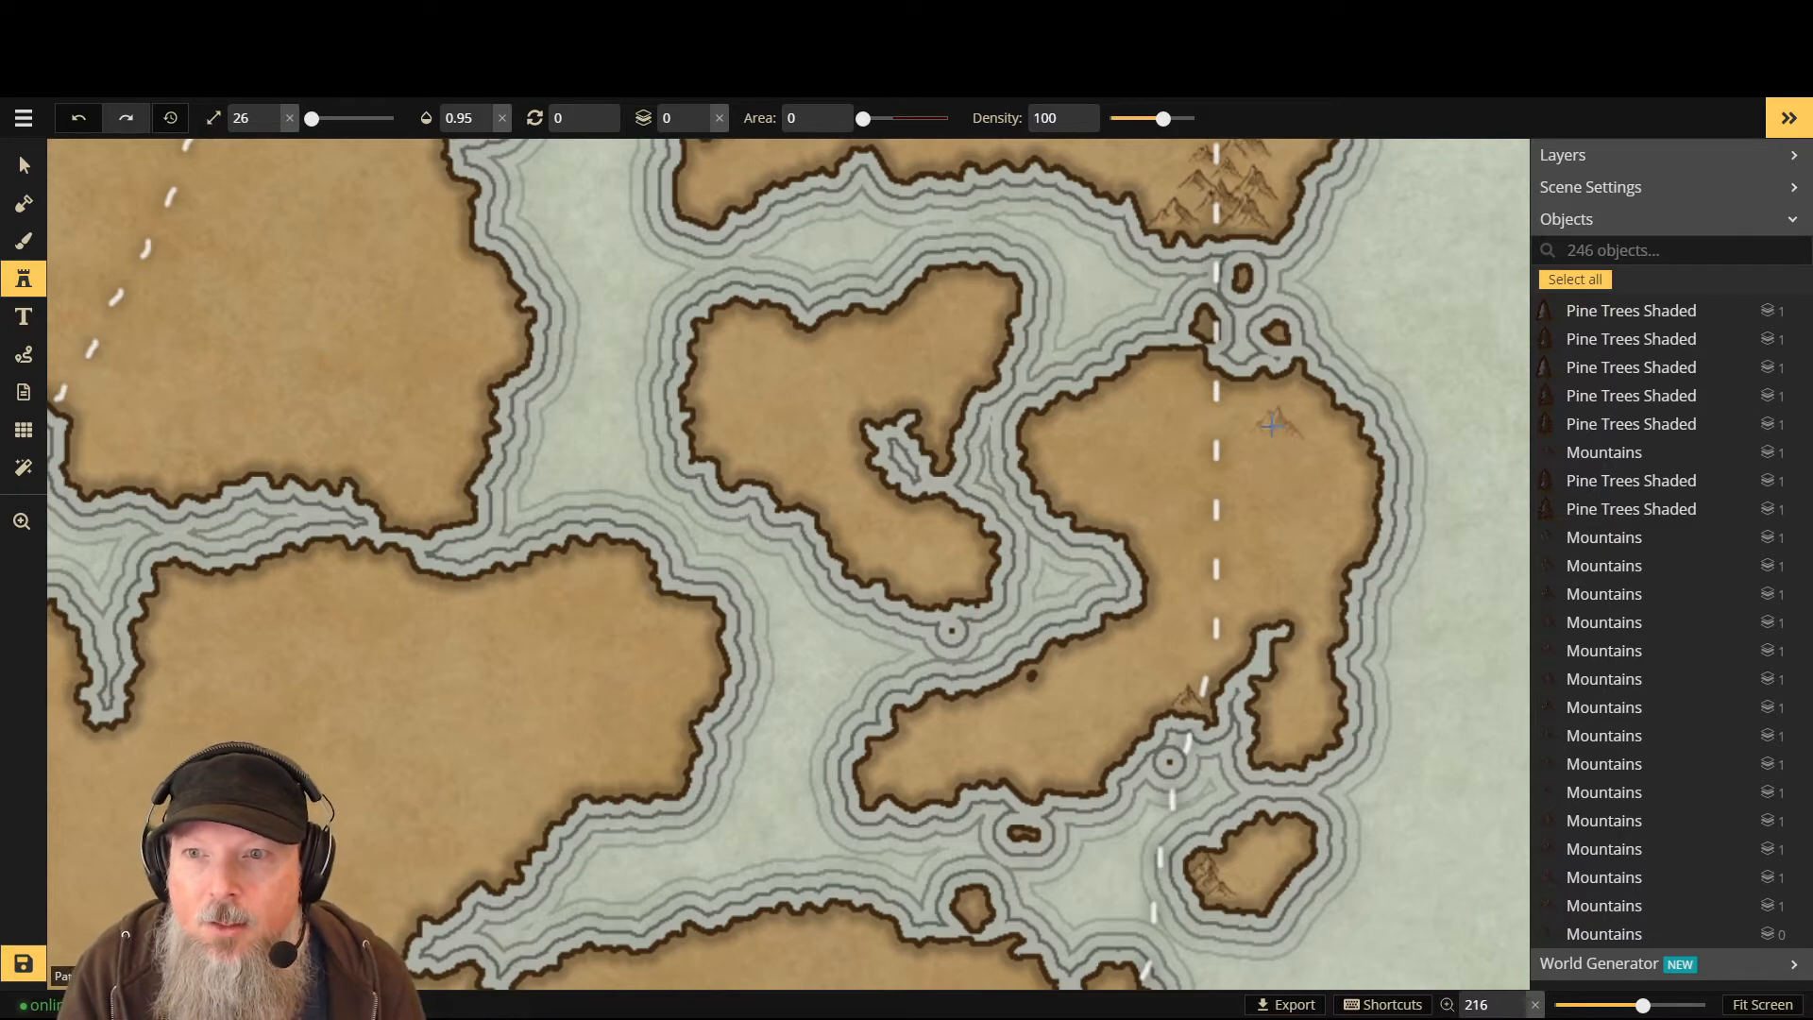
key(bracketright)
key(bracketright)
key(bracketright)
key(bracketright)
key(bracketright)
key(bracketright)
key(bracketright)
key(bracketright)
key(bracketright)
key(bracketright)
key(bracketright)
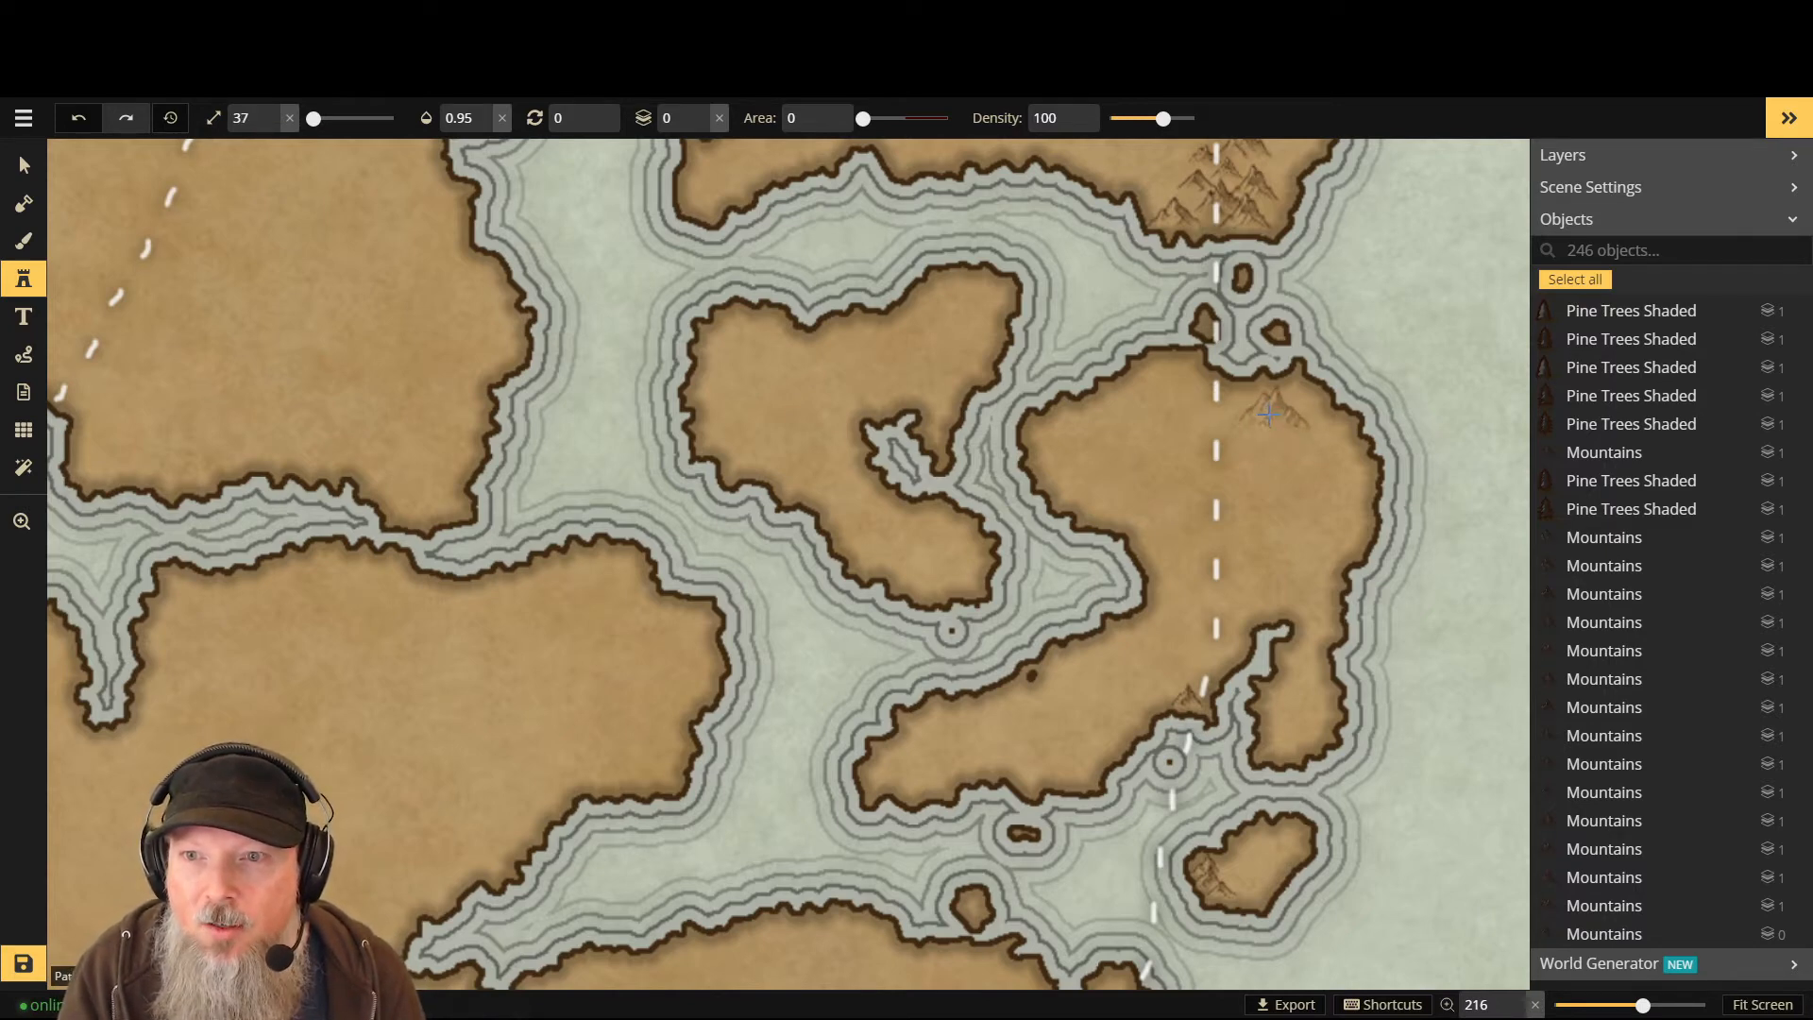
click(1268, 414)
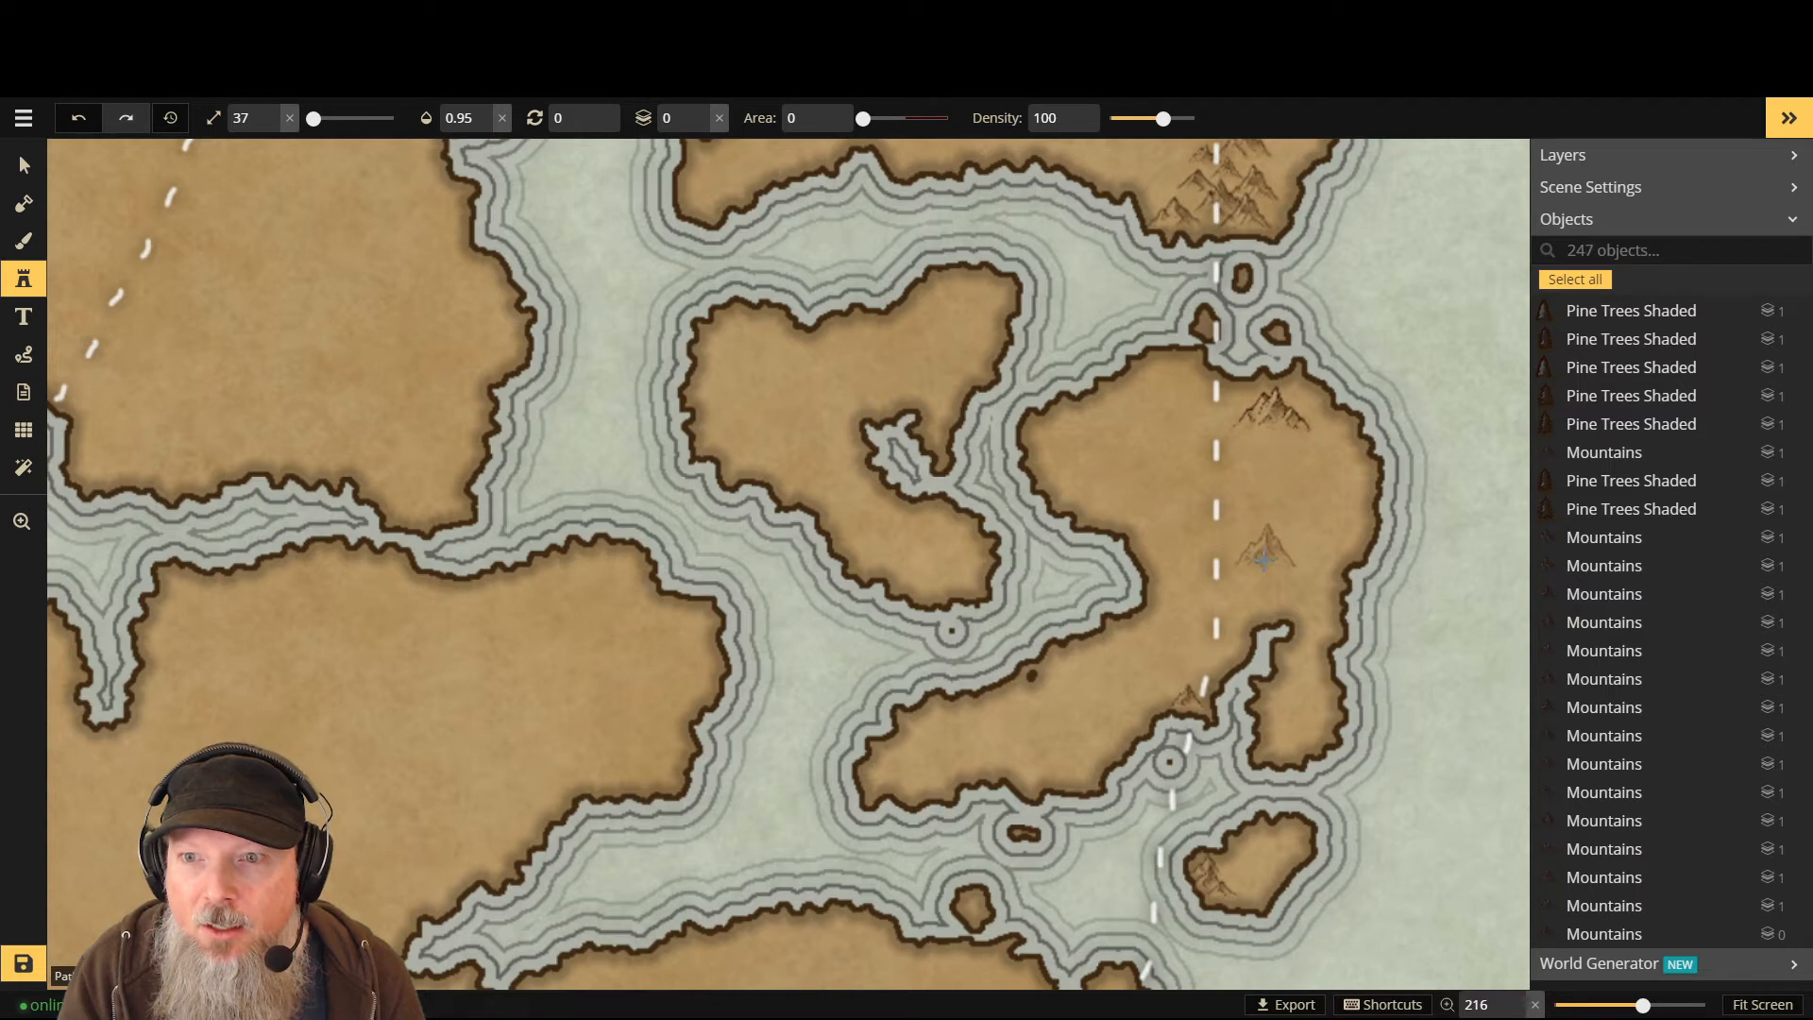
click(1249, 460)
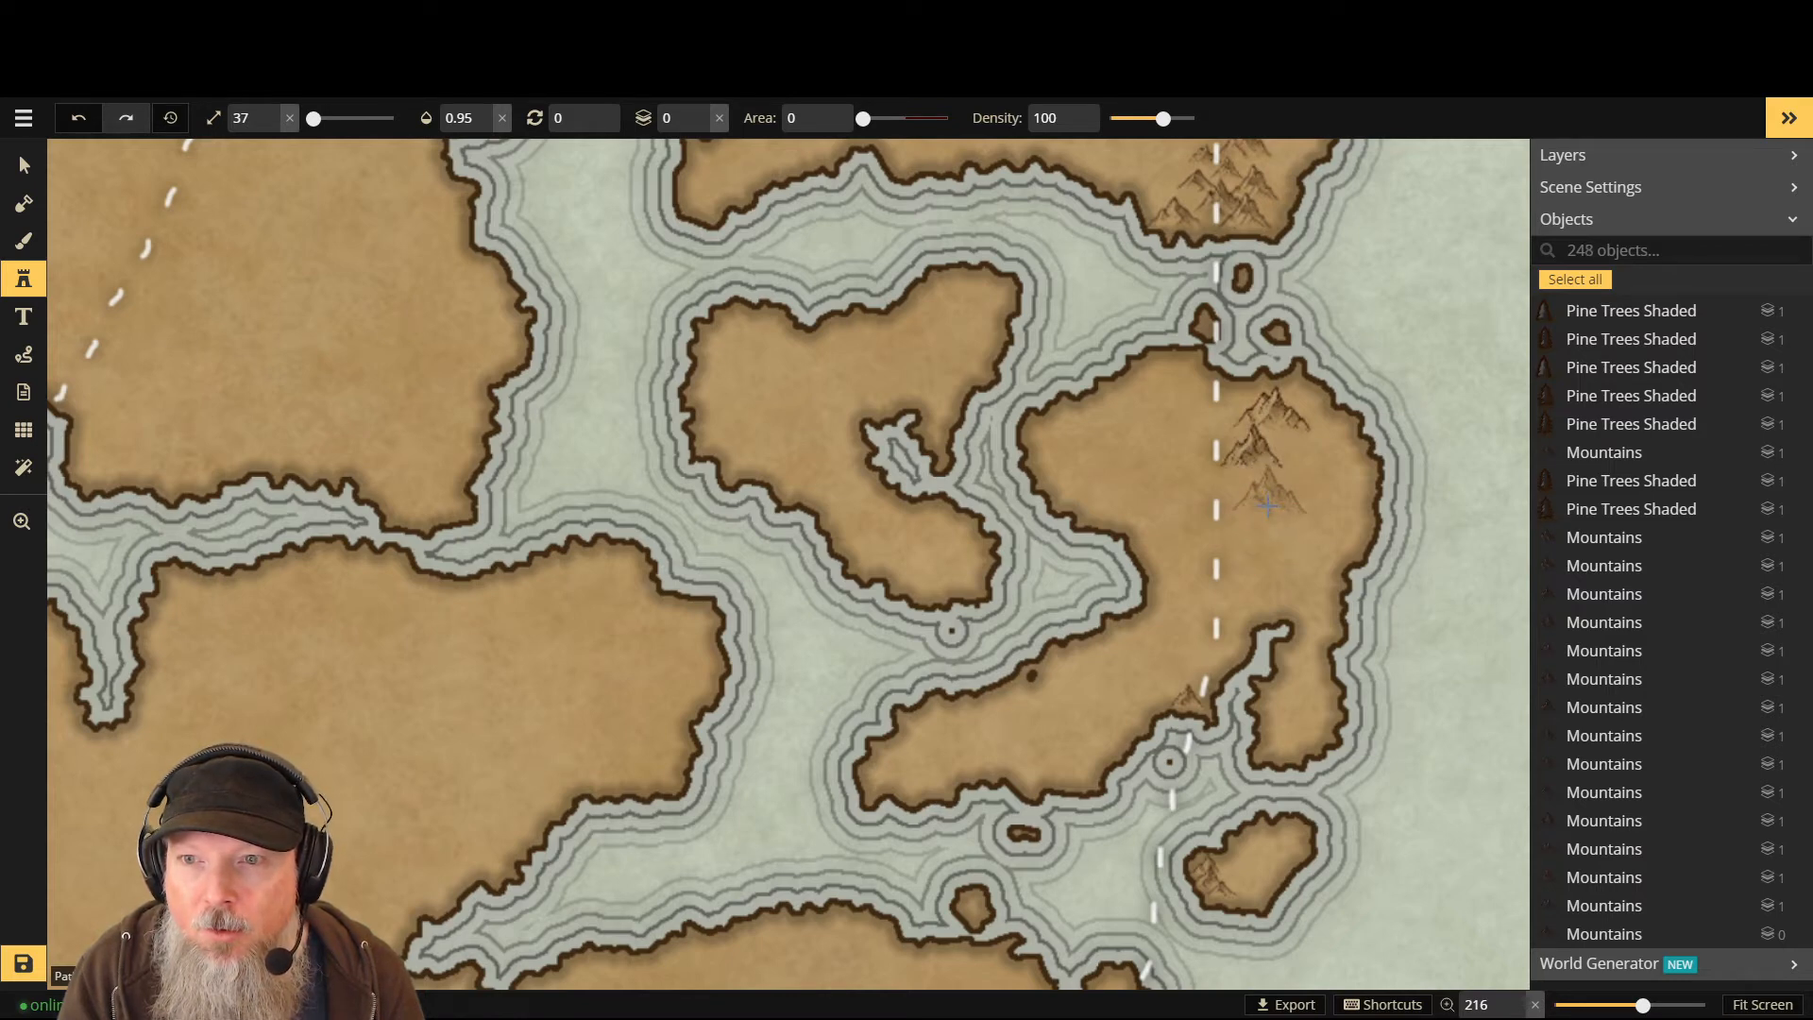
click(1269, 506)
- Raise the stamp size to 57 and place two large peaks lower on the eastern island
key(bracketright)
key(bracketright)
key(bracketright)
key(bracketright)
key(bracketright)
key(bracketright)
key(bracketright)
key(bracketright)
key(bracketright)
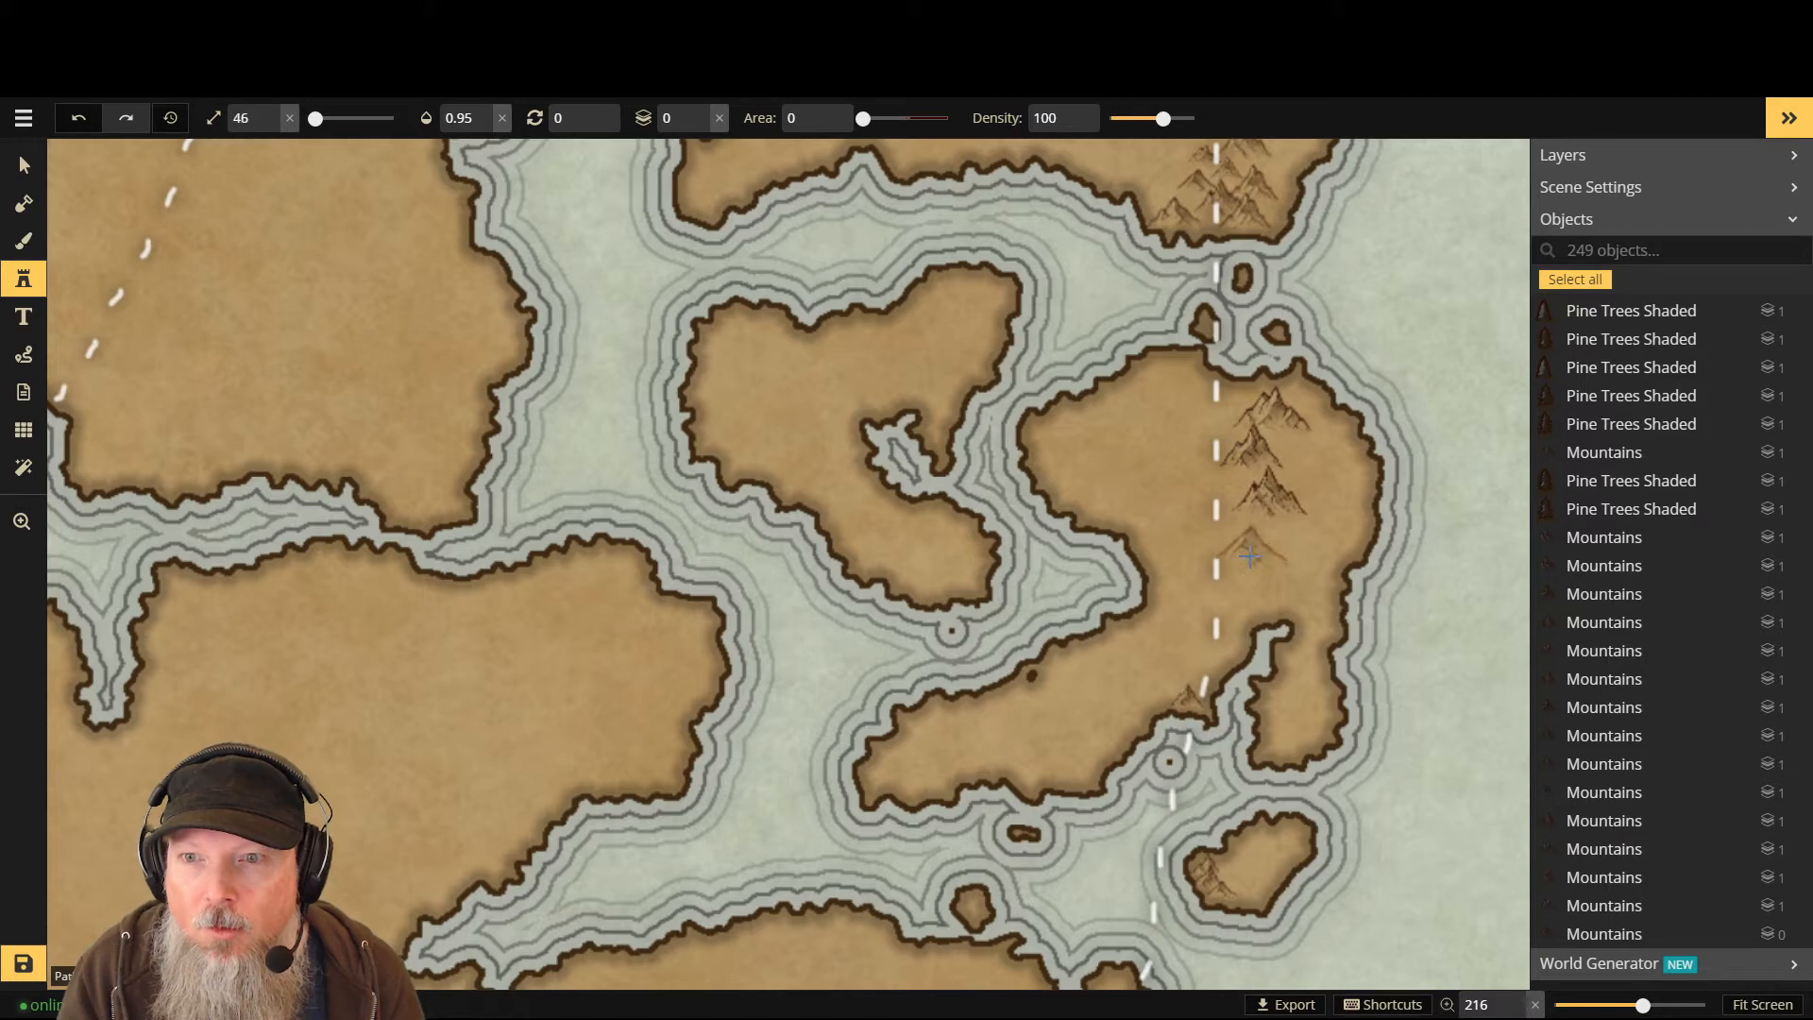
key(bracketright)
key(bracketright)
key(bracketright)
key(bracketright)
key(bracketright)
key(bracketright)
key(bracketright)
key(bracketright)
key(bracketright)
key(bracketright)
key(bracketright)
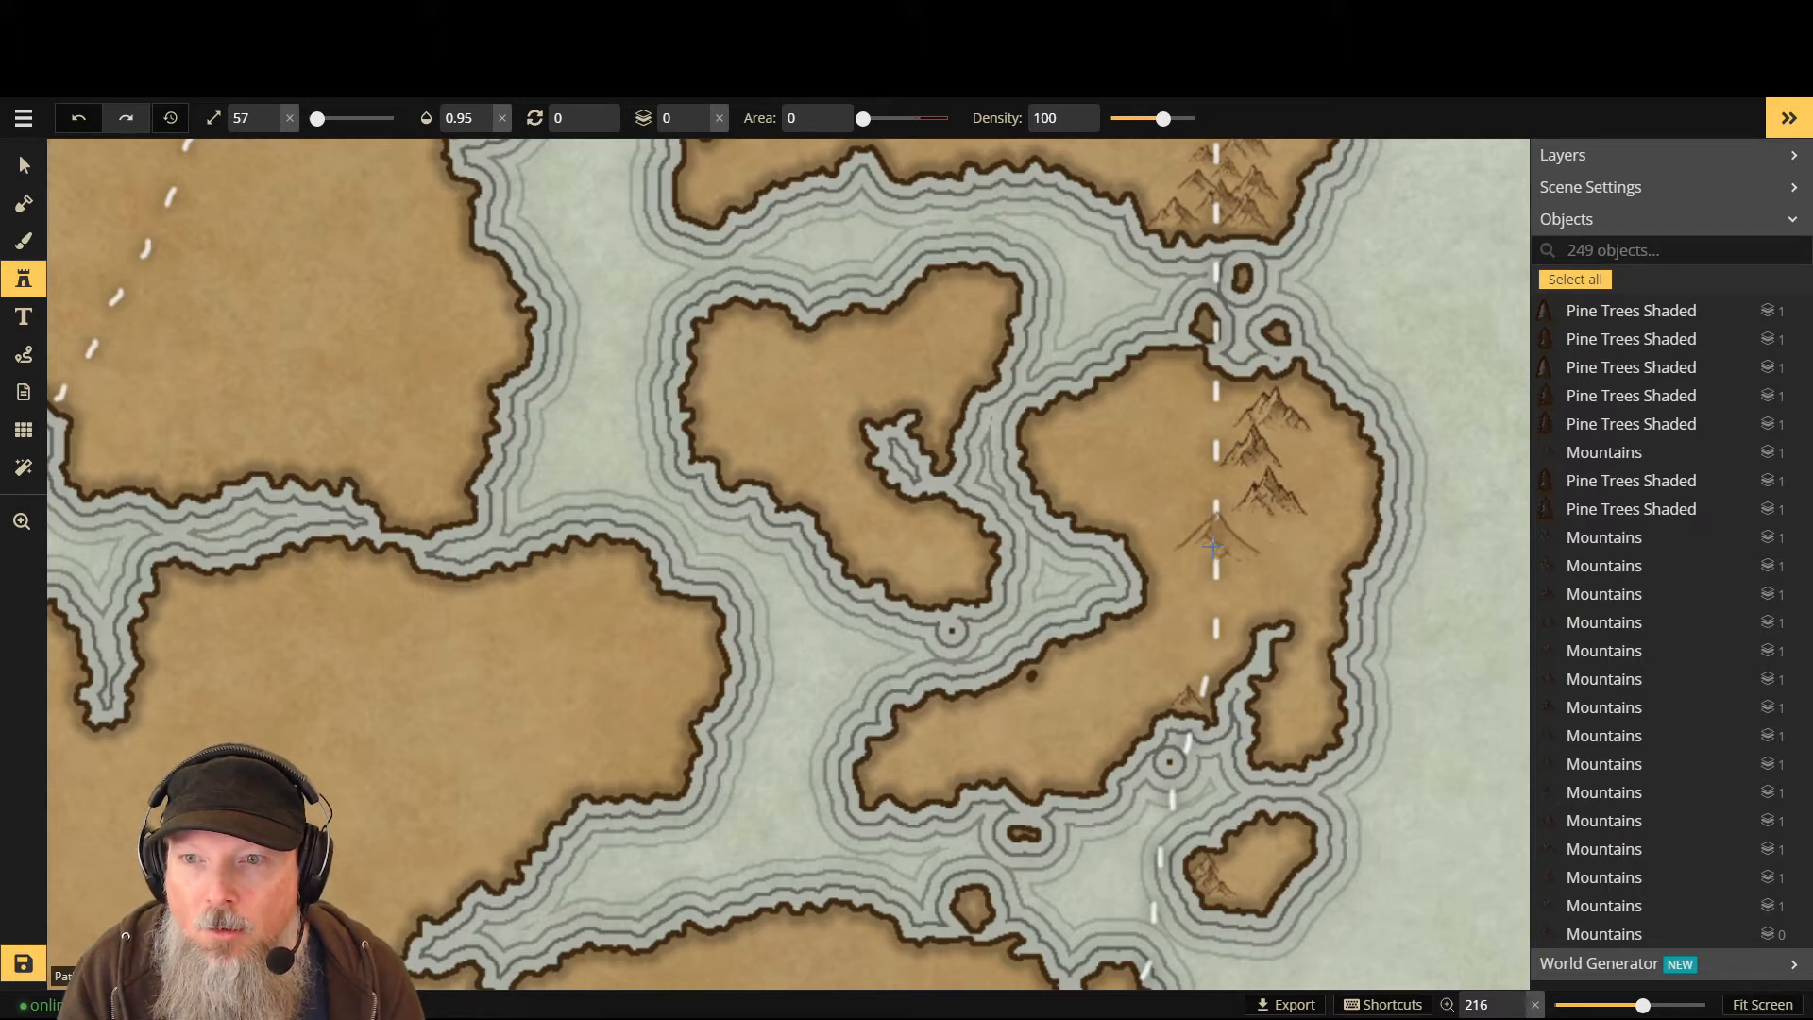
click(1215, 548)
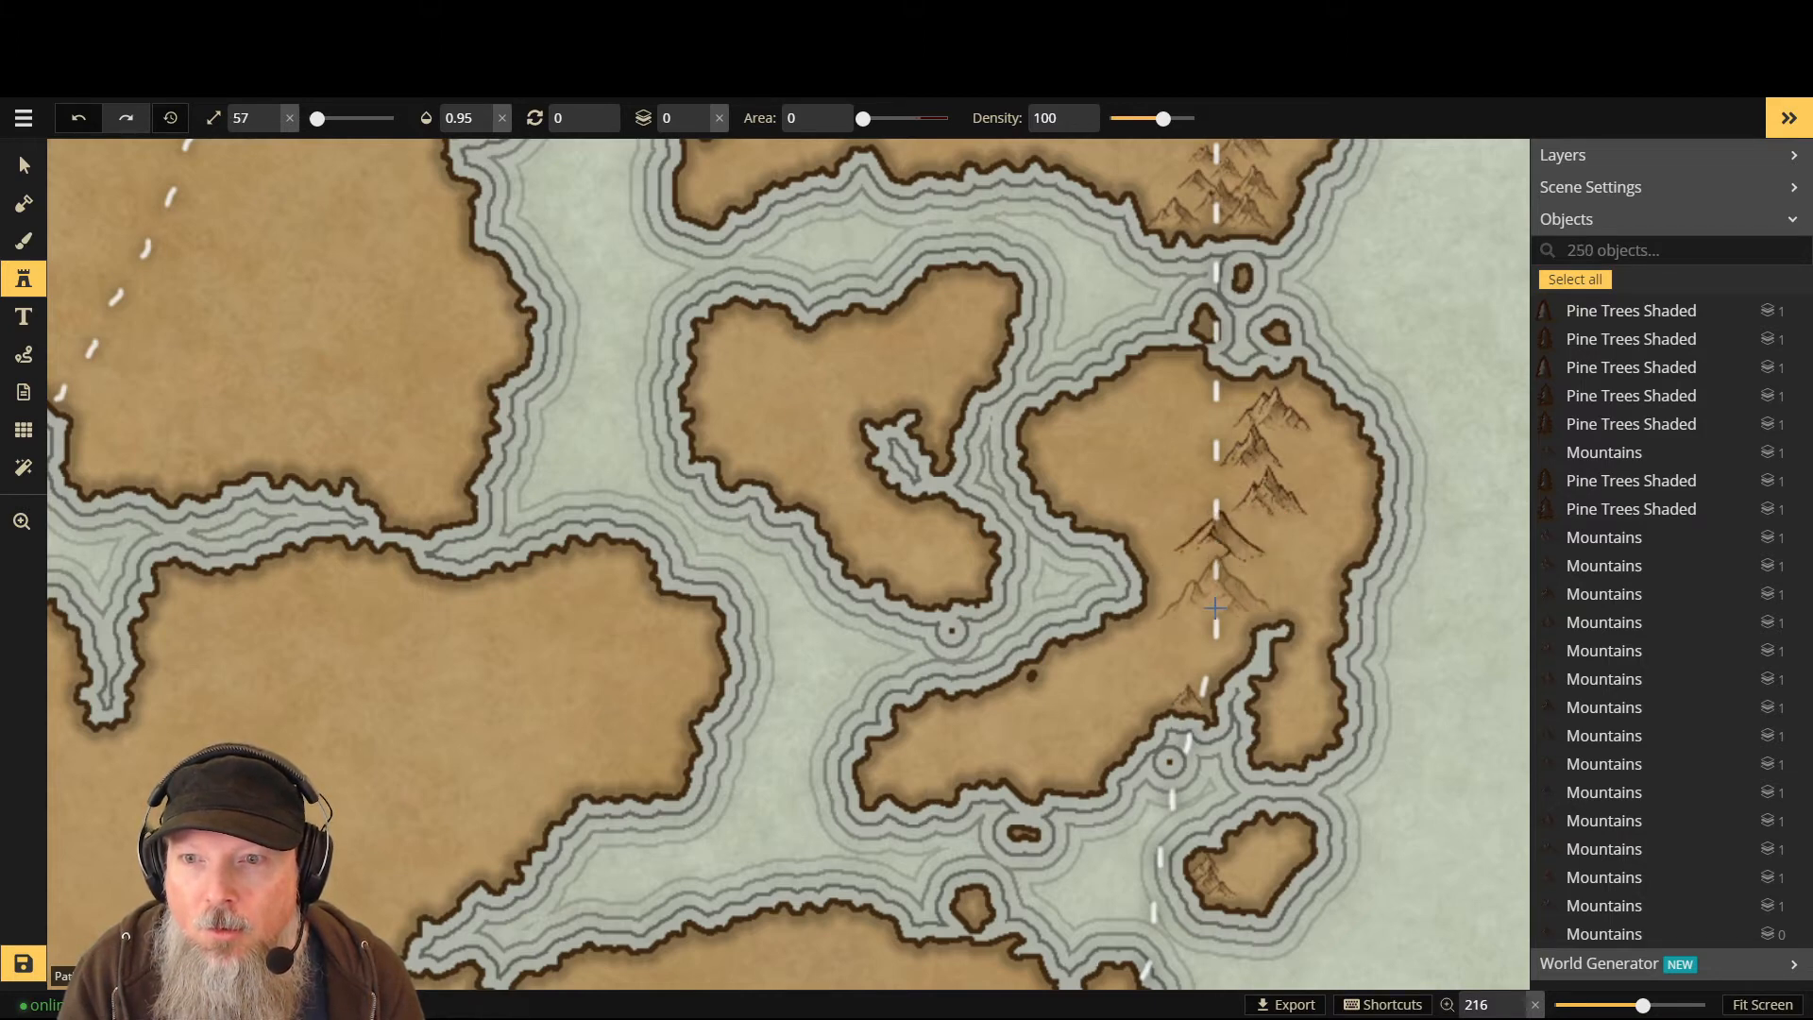
click(1239, 605)
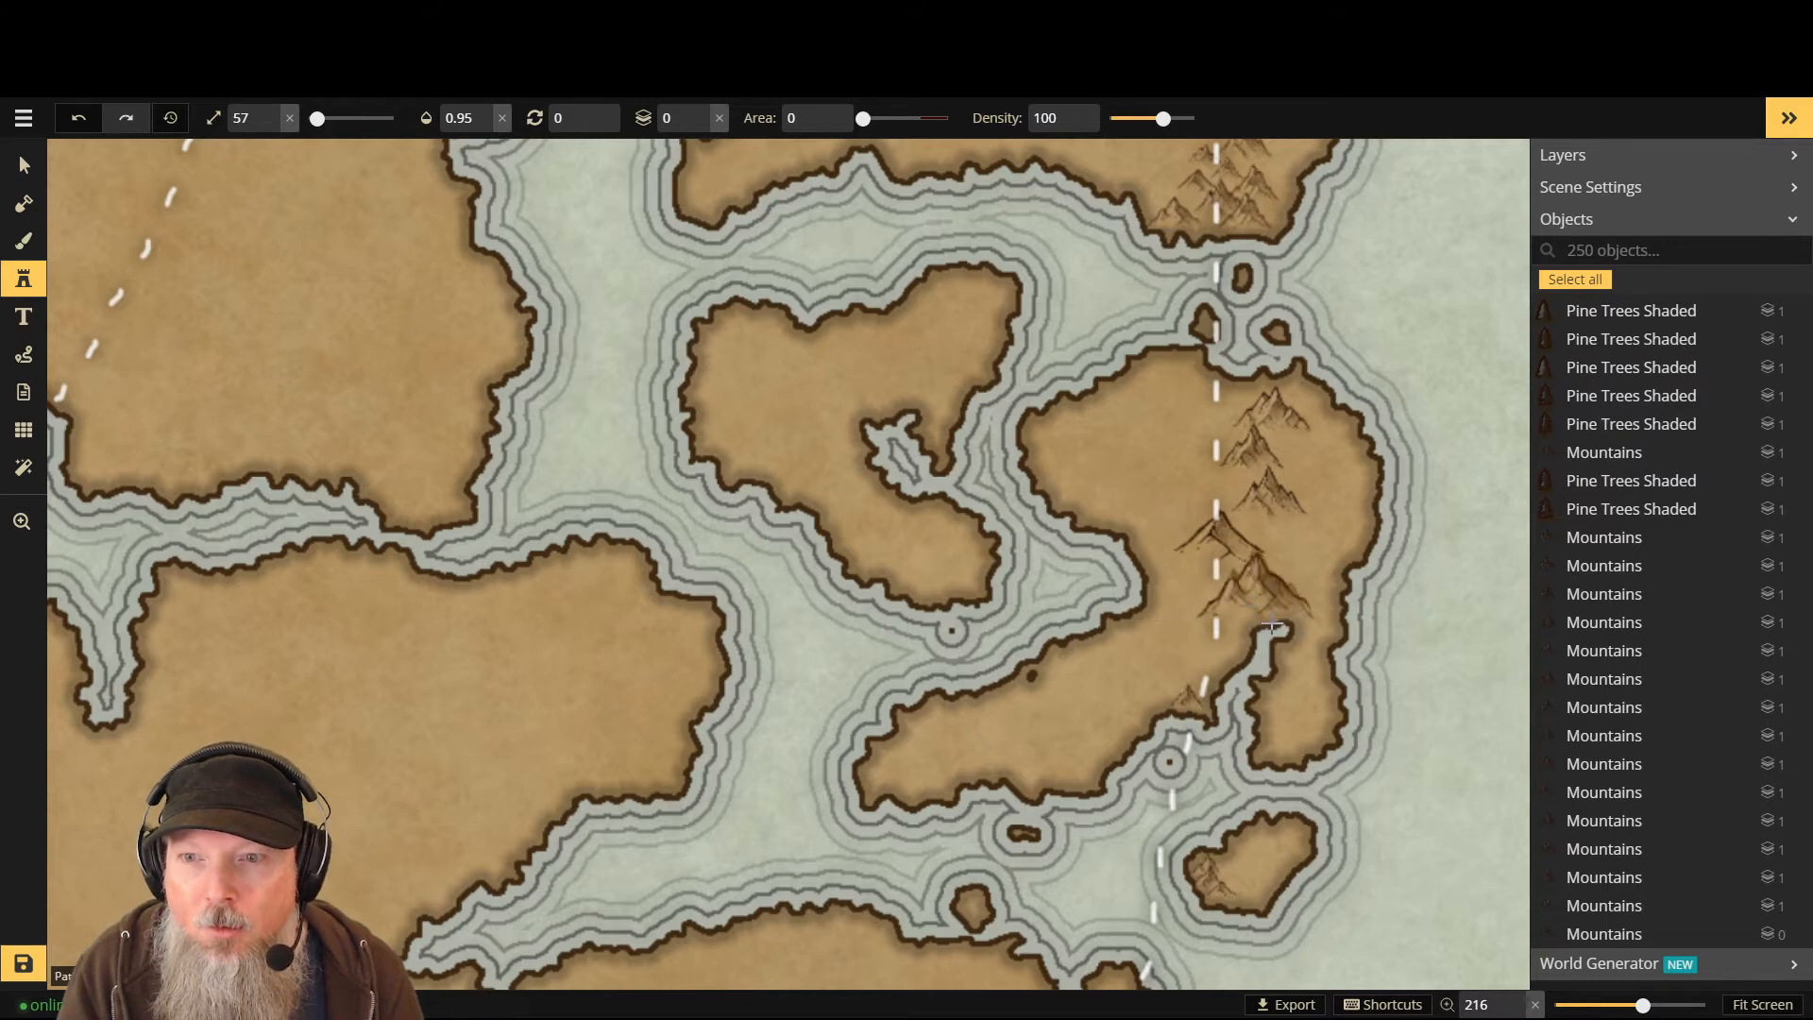
- Shrink the stamp to 34 and add two small mountains near the island's southern tip
key(bracketleft)
key(bracketleft)
key(bracketleft)
key(bracketleft)
key(bracketleft)
key(bracketleft)
key(bracketleft)
key(bracketleft)
key(bracketleft)
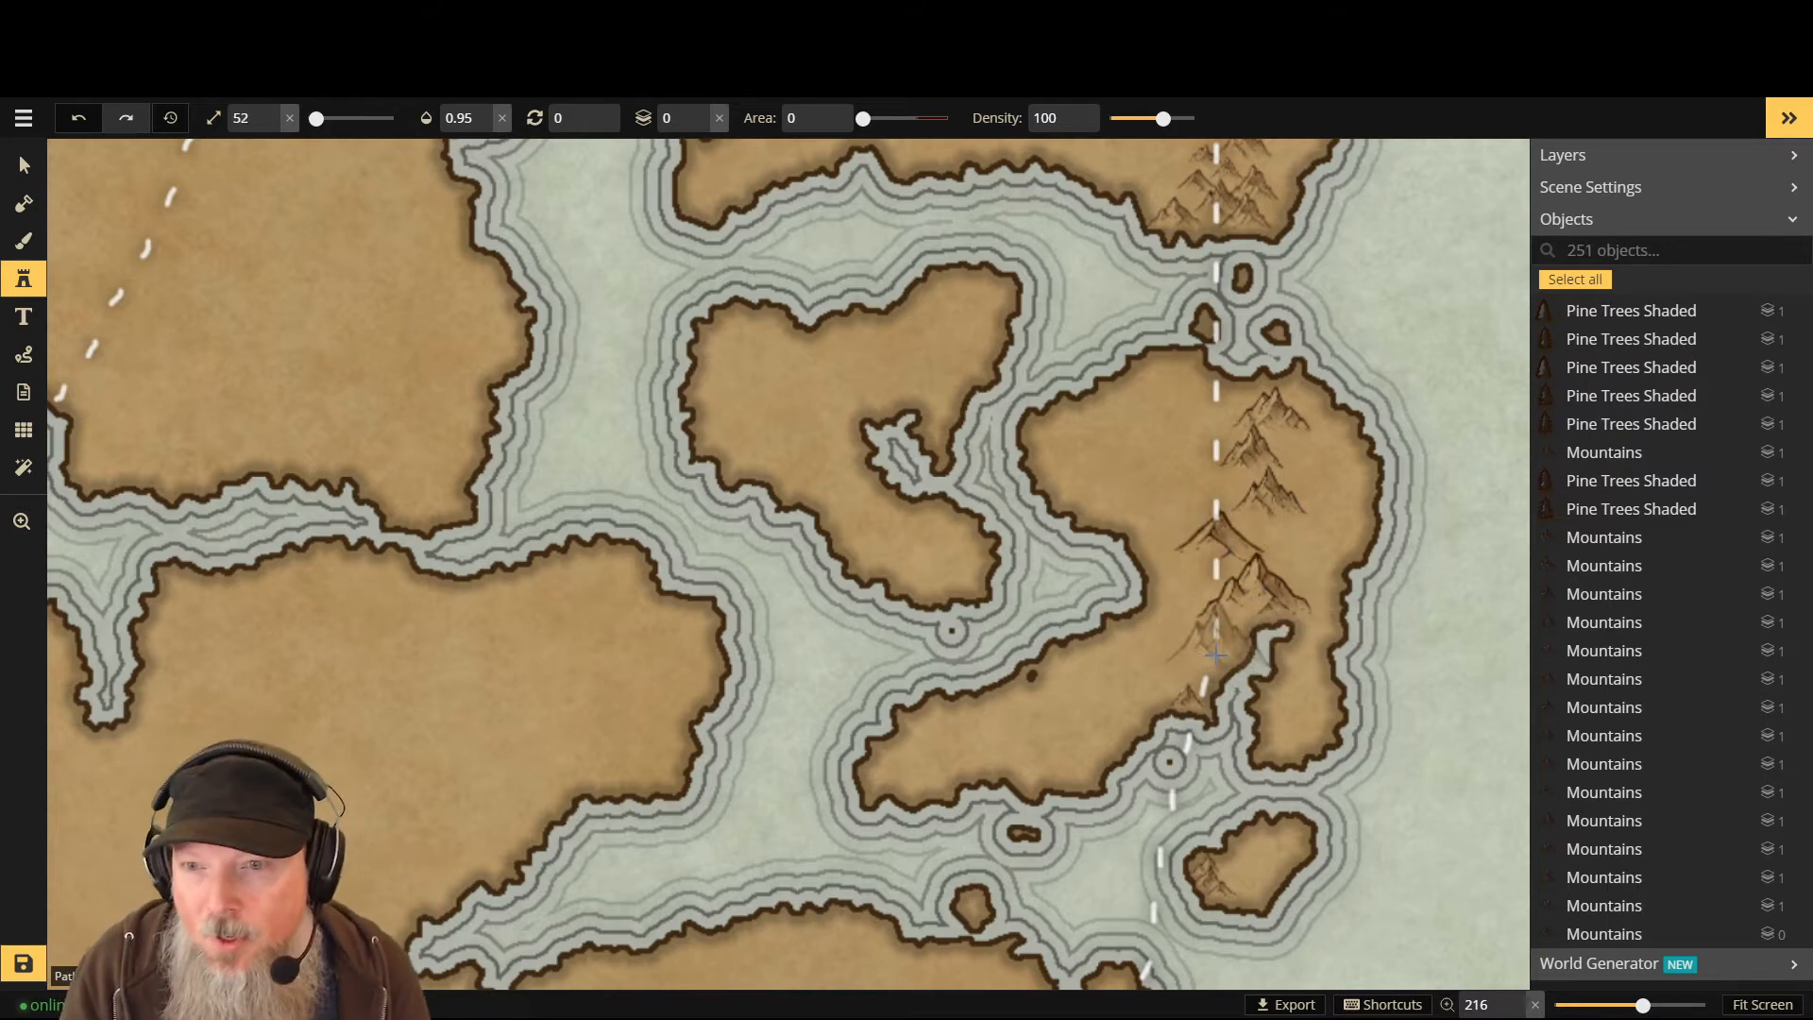
key(bracketleft)
key(bracketleft)
key(bracketleft)
key(bracketleft)
key(bracketleft)
key(bracketleft)
key(bracketleft)
key(bracketleft)
key(bracketleft)
key(bracketleft)
key(bracketleft)
key(bracketleft)
key(bracketleft)
key(bracketleft)
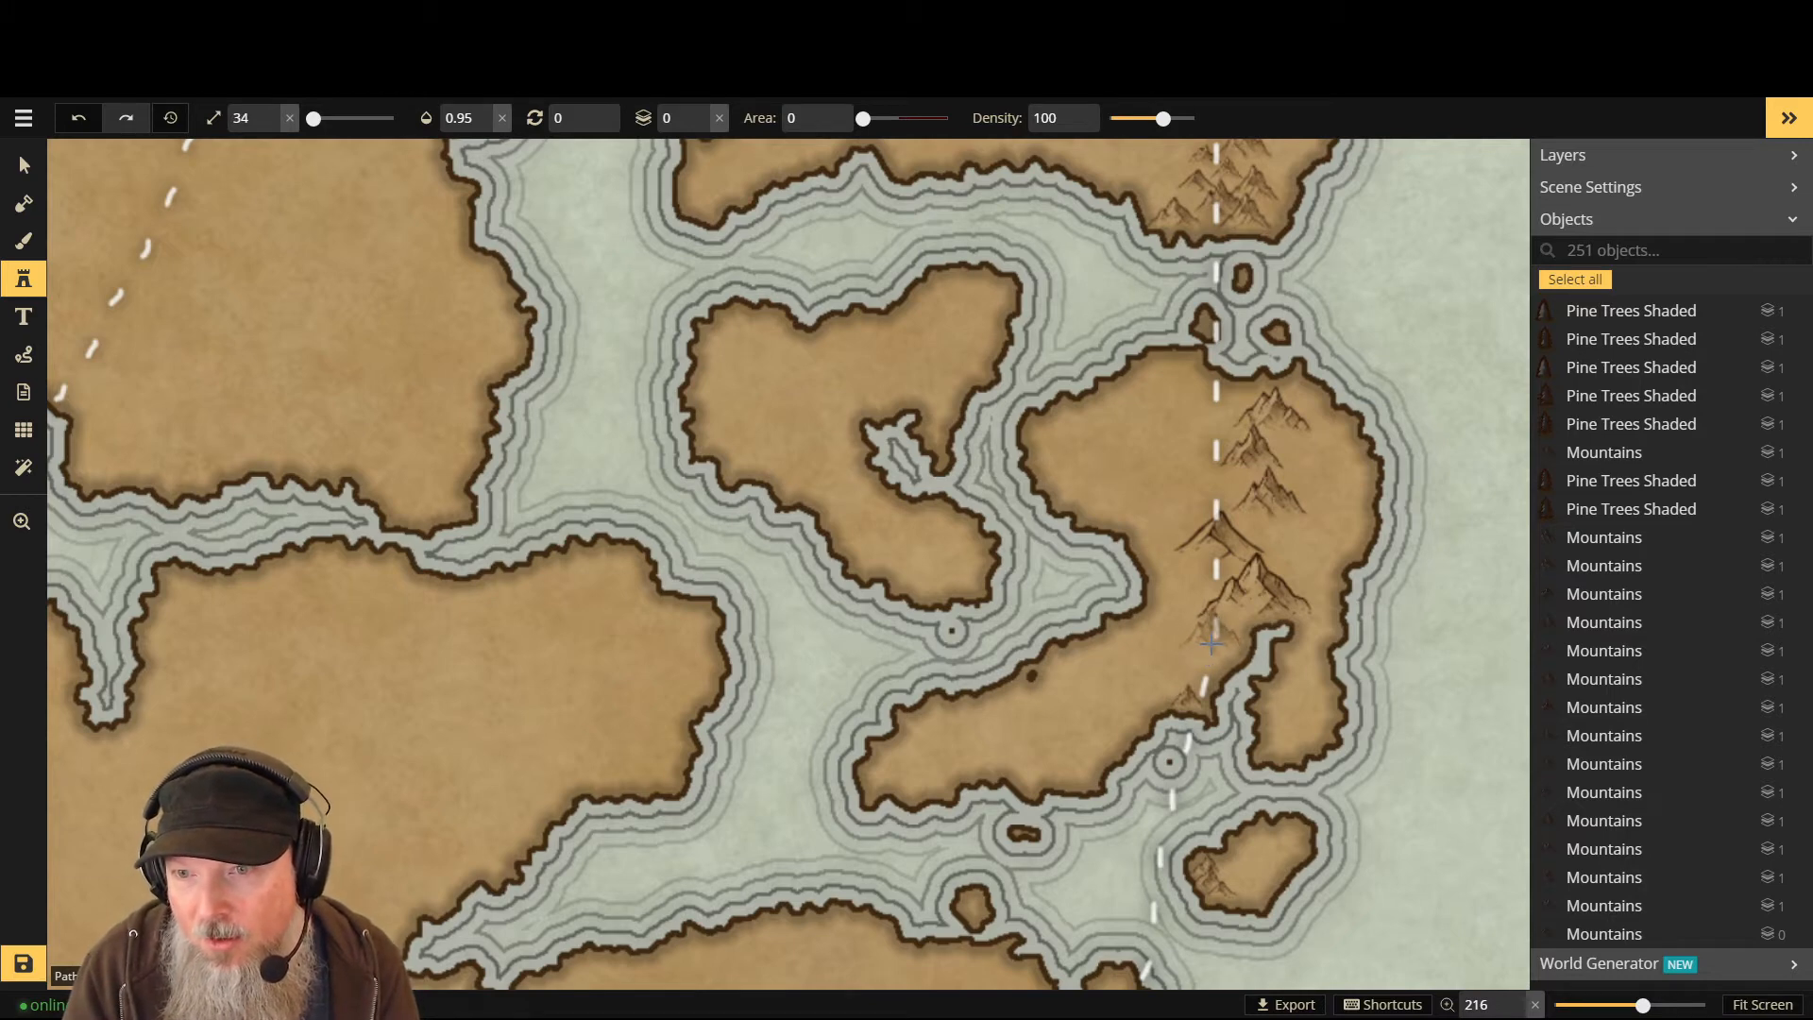
click(1180, 676)
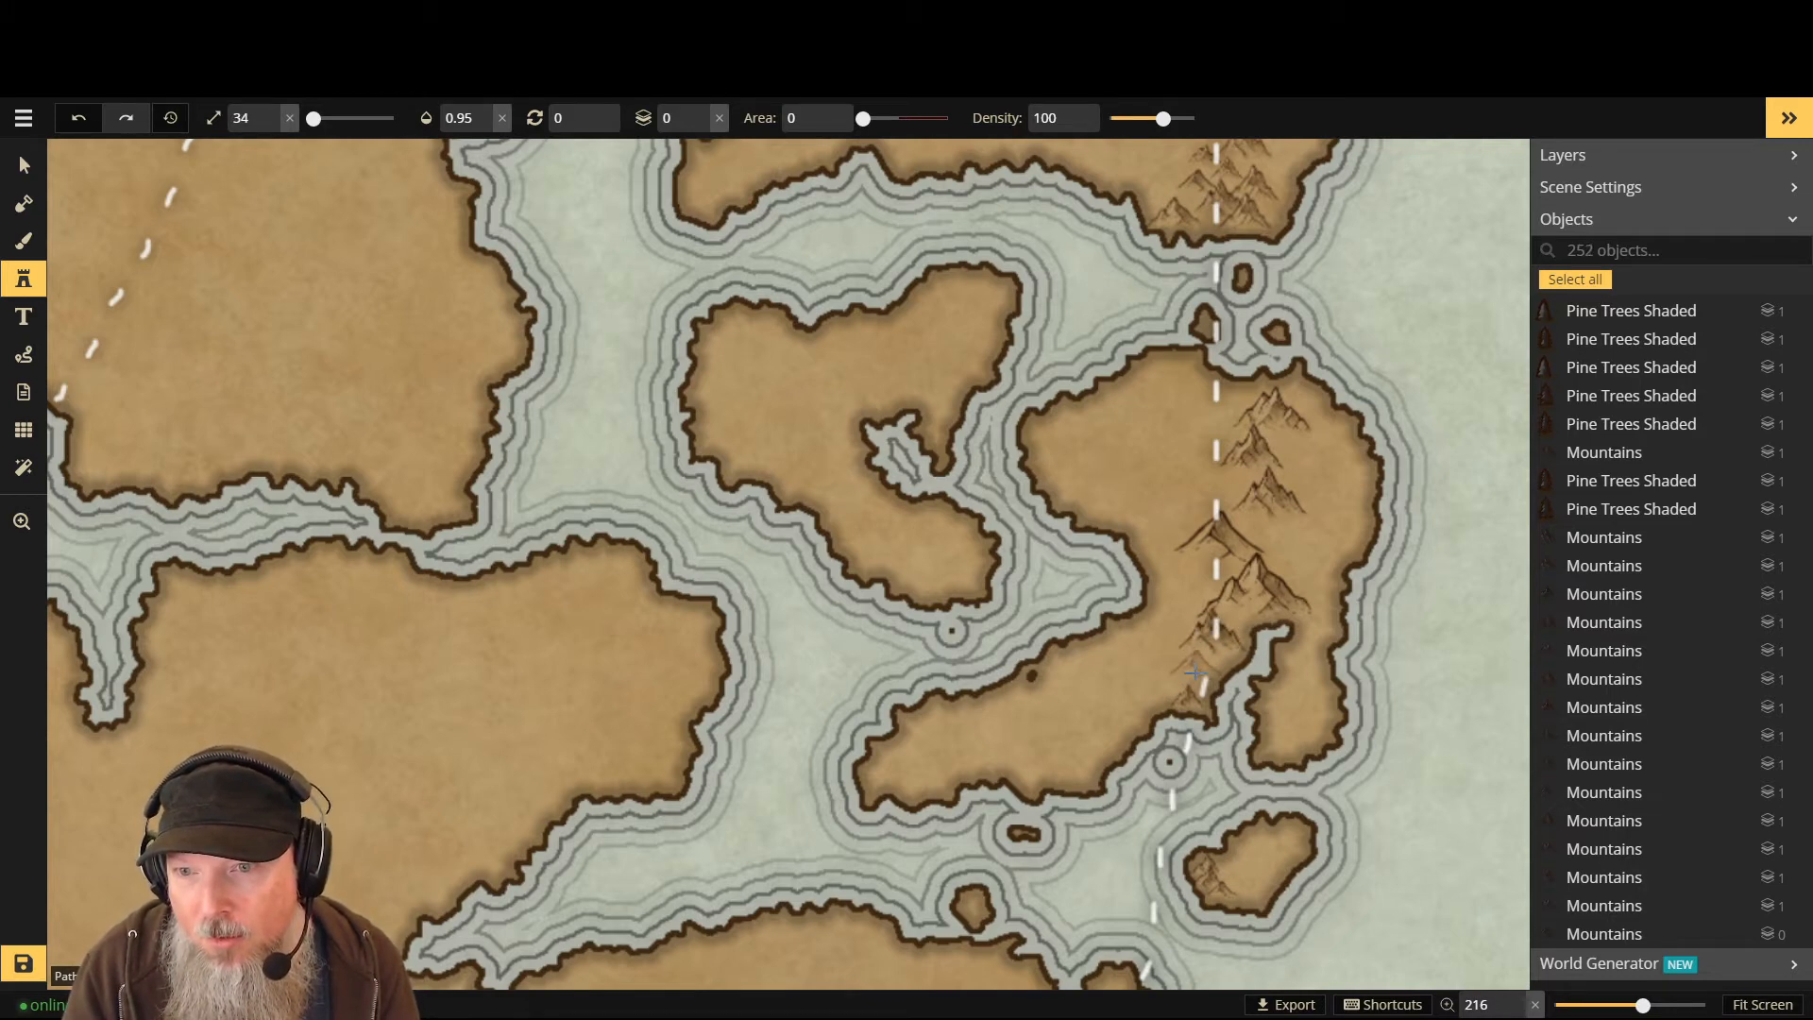
click(1199, 668)
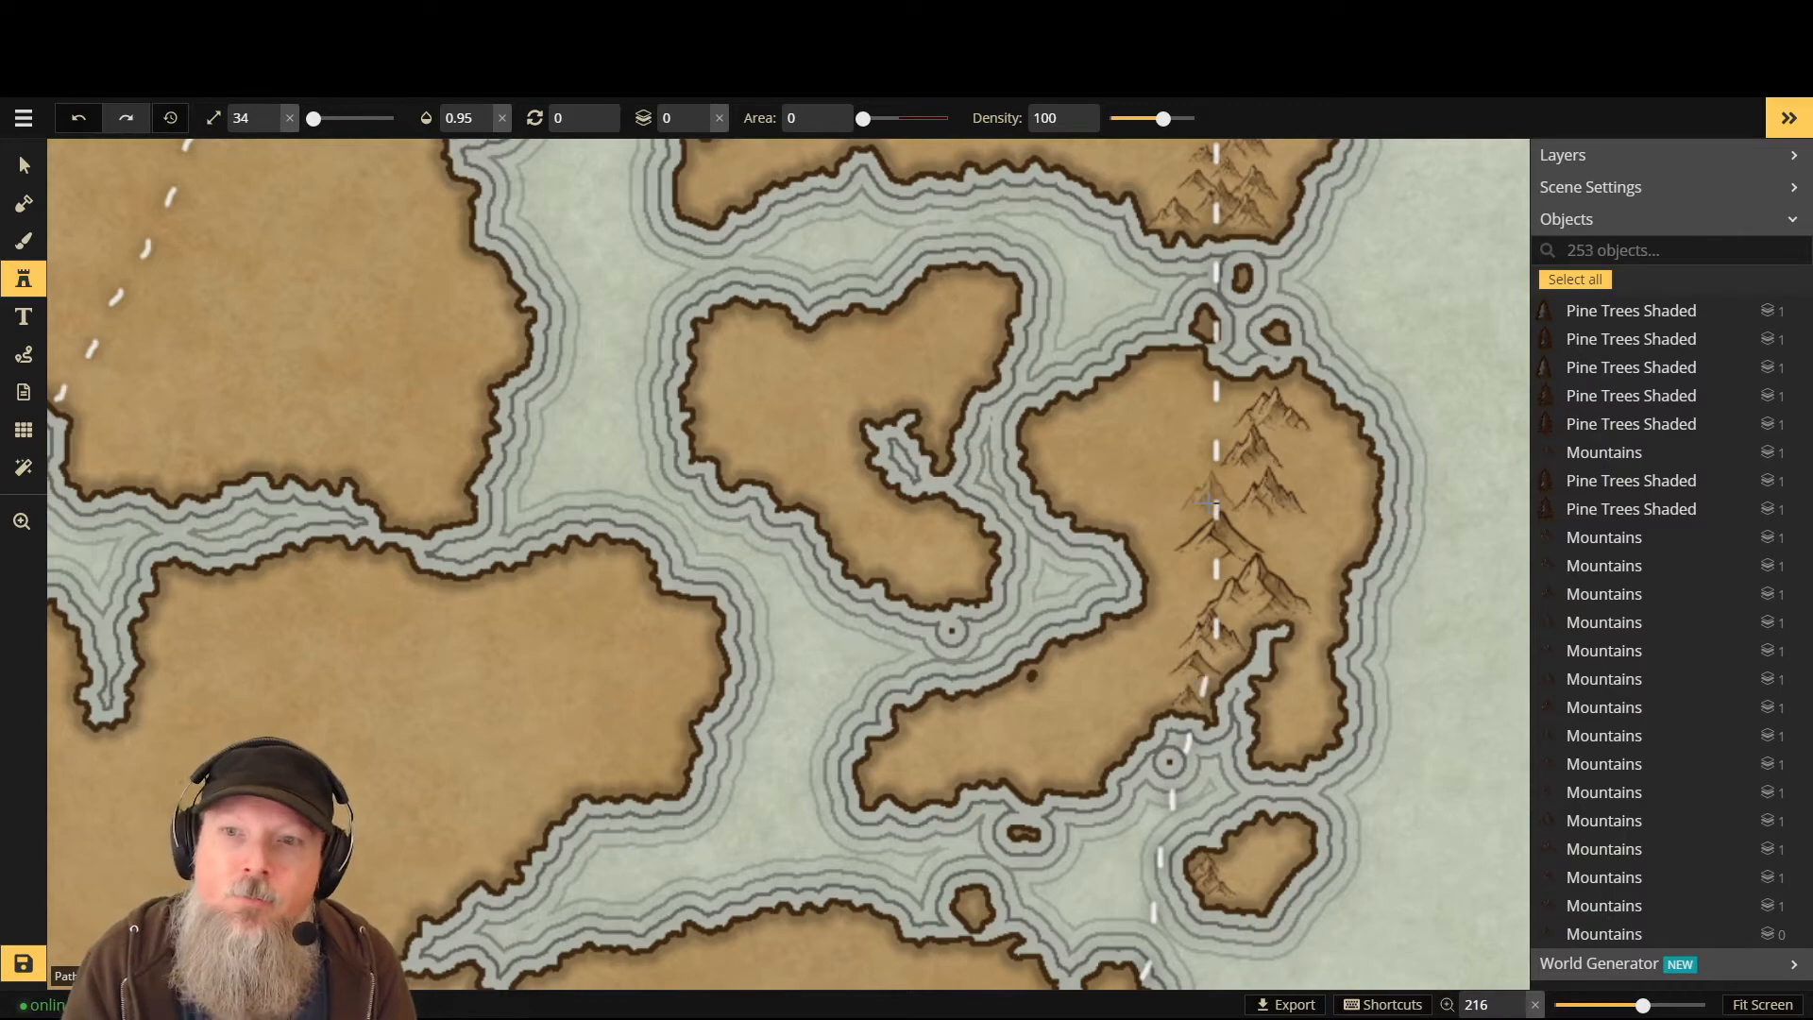
- Set the stamp size to 31 and Layer to -1, then tuck three peaks behind the range
scroll(1278, 335, down, 1)
scroll(1277, 336, down, 1)
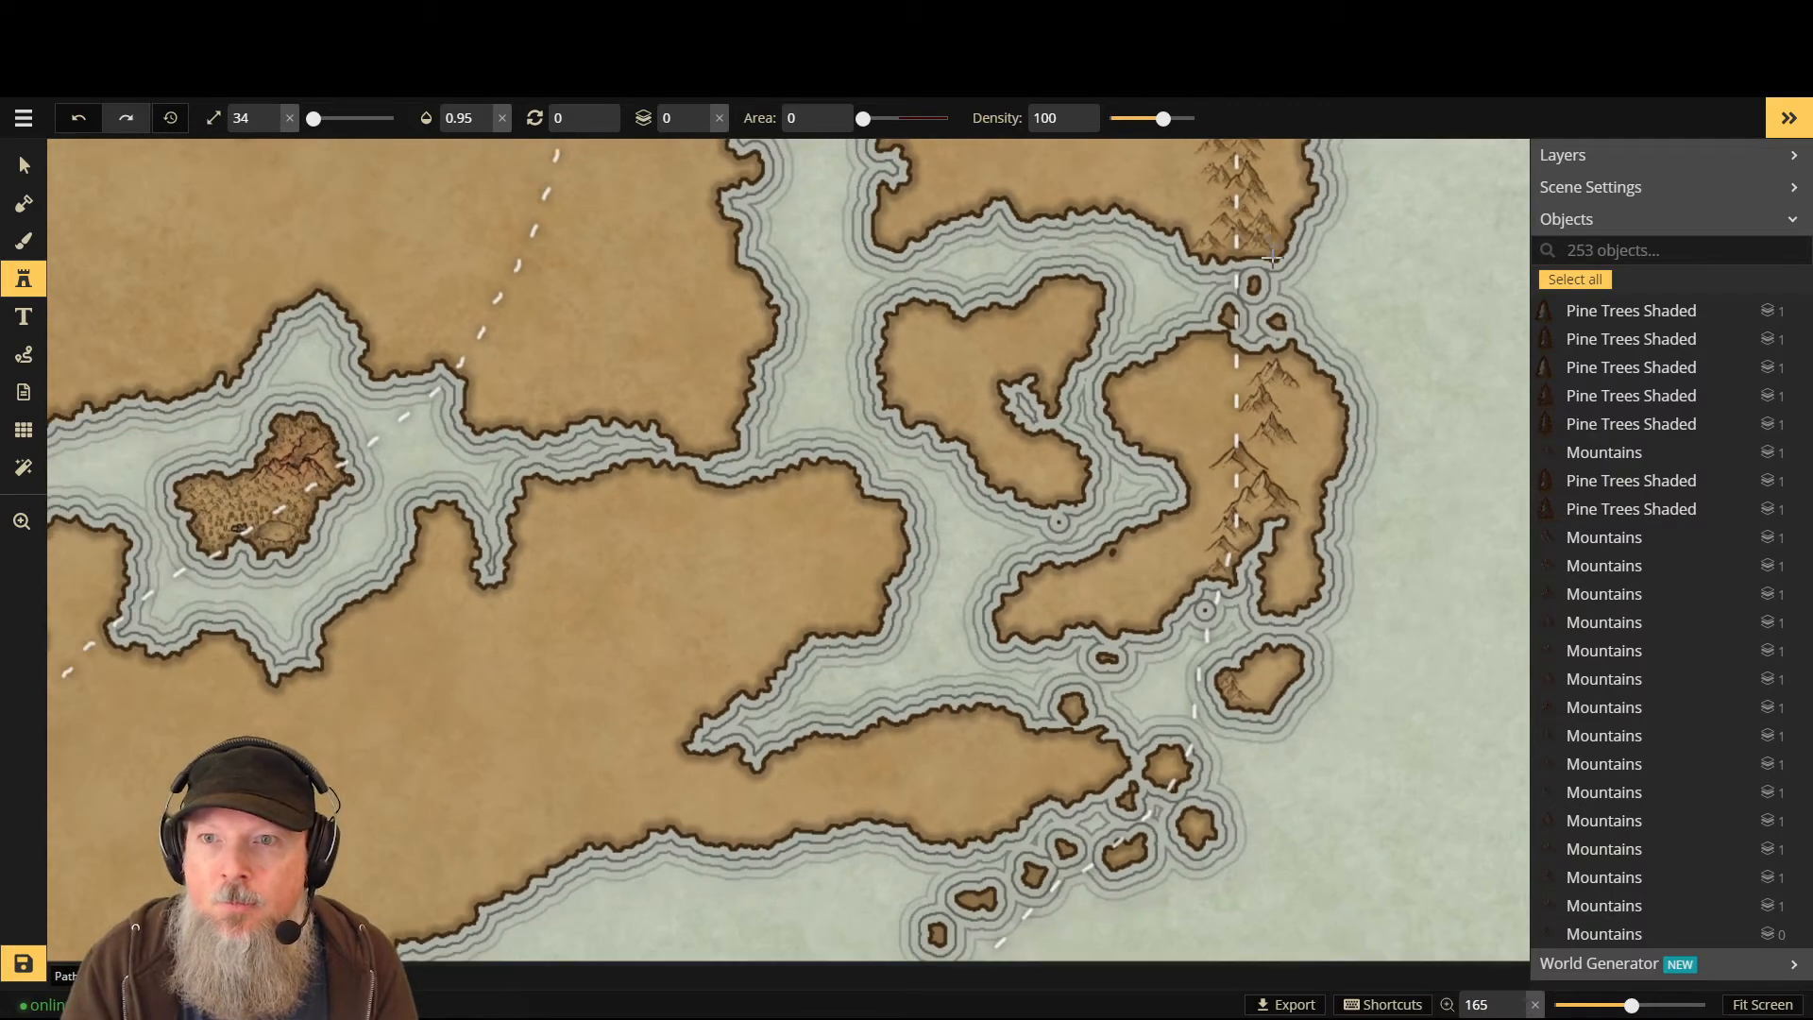
scroll(1272, 326, down, 1)
scroll(1272, 325, up, 1)
scroll(1272, 326, up, 1)
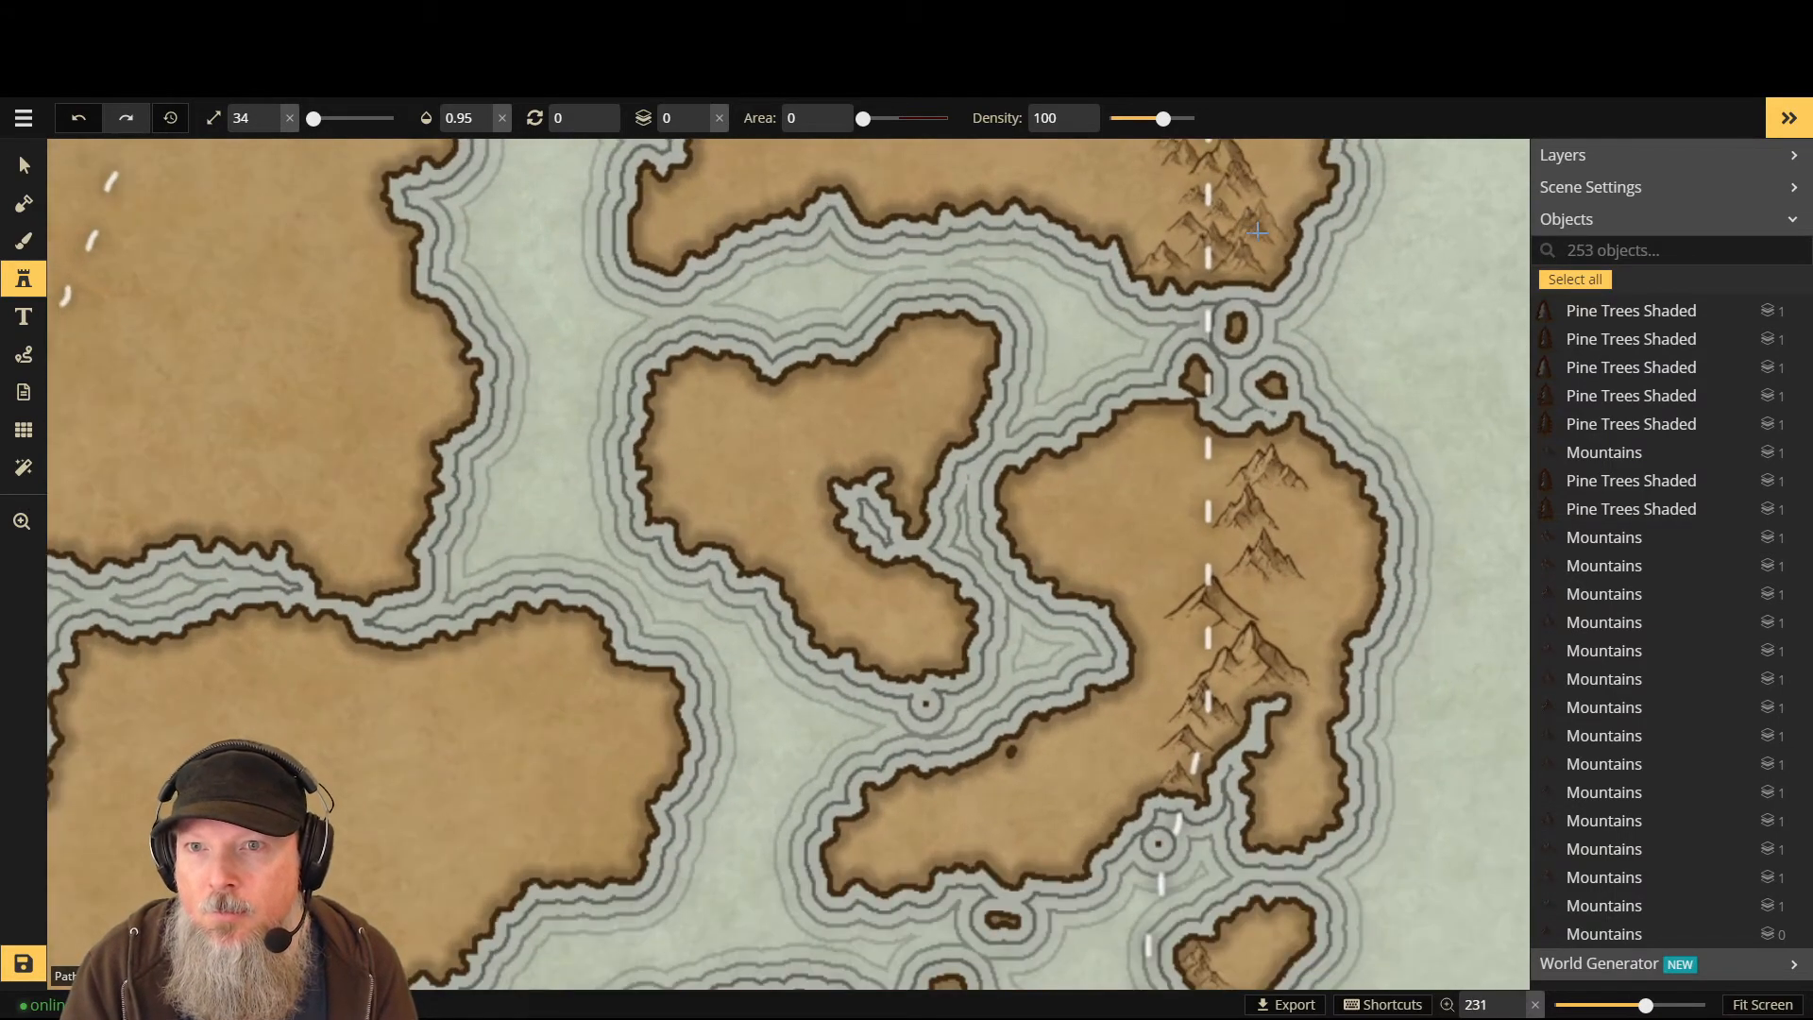
key(bracketleft)
key(bracketleft)
key(bracketleft)
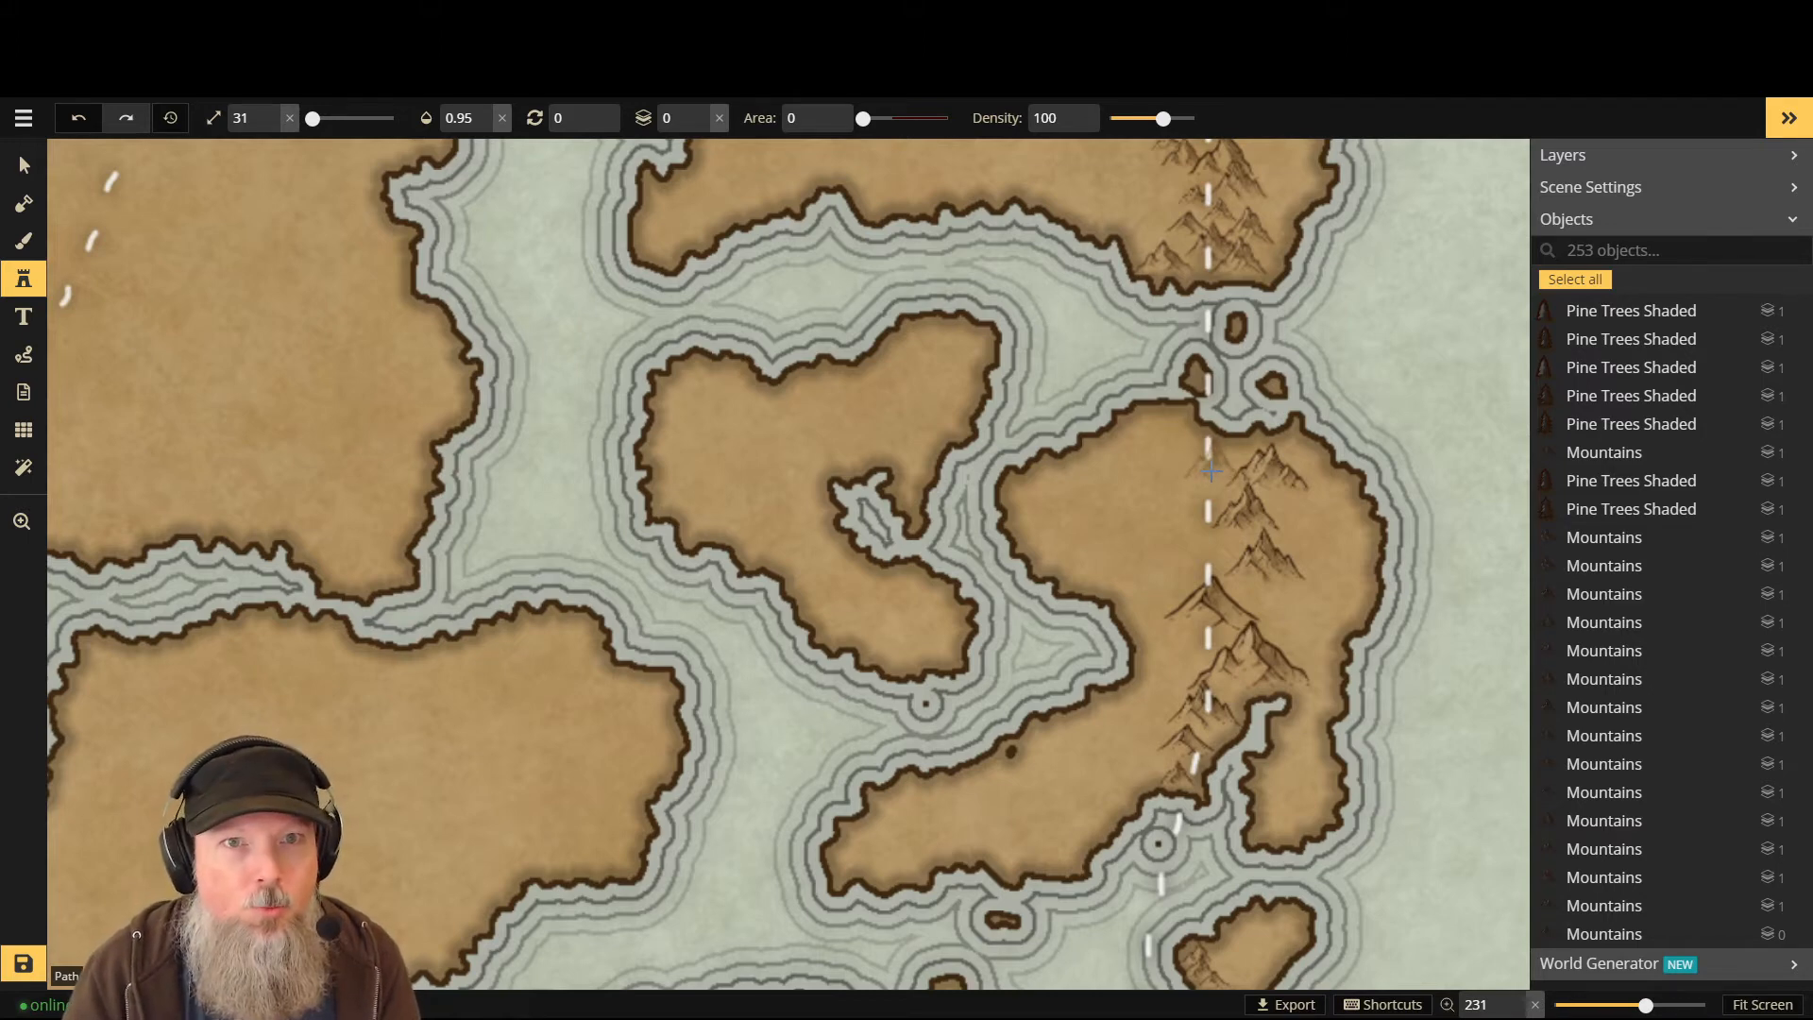
key(Page_Down)
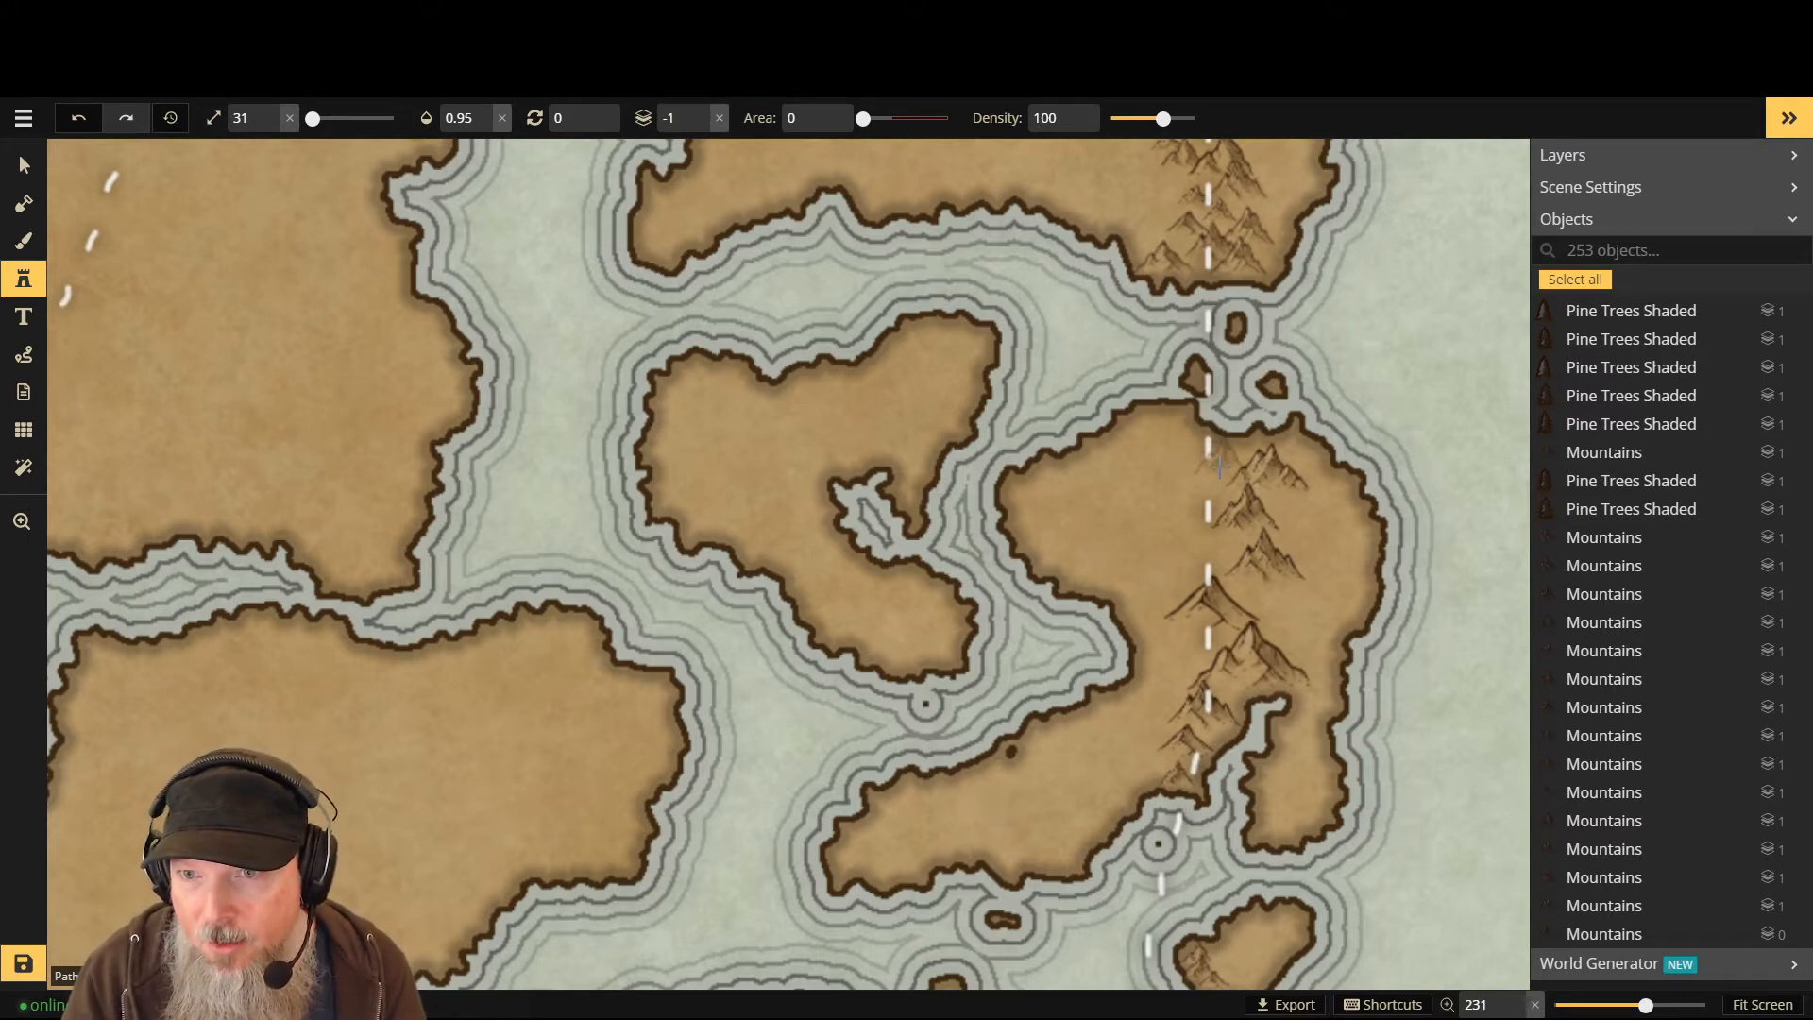
click(1219, 473)
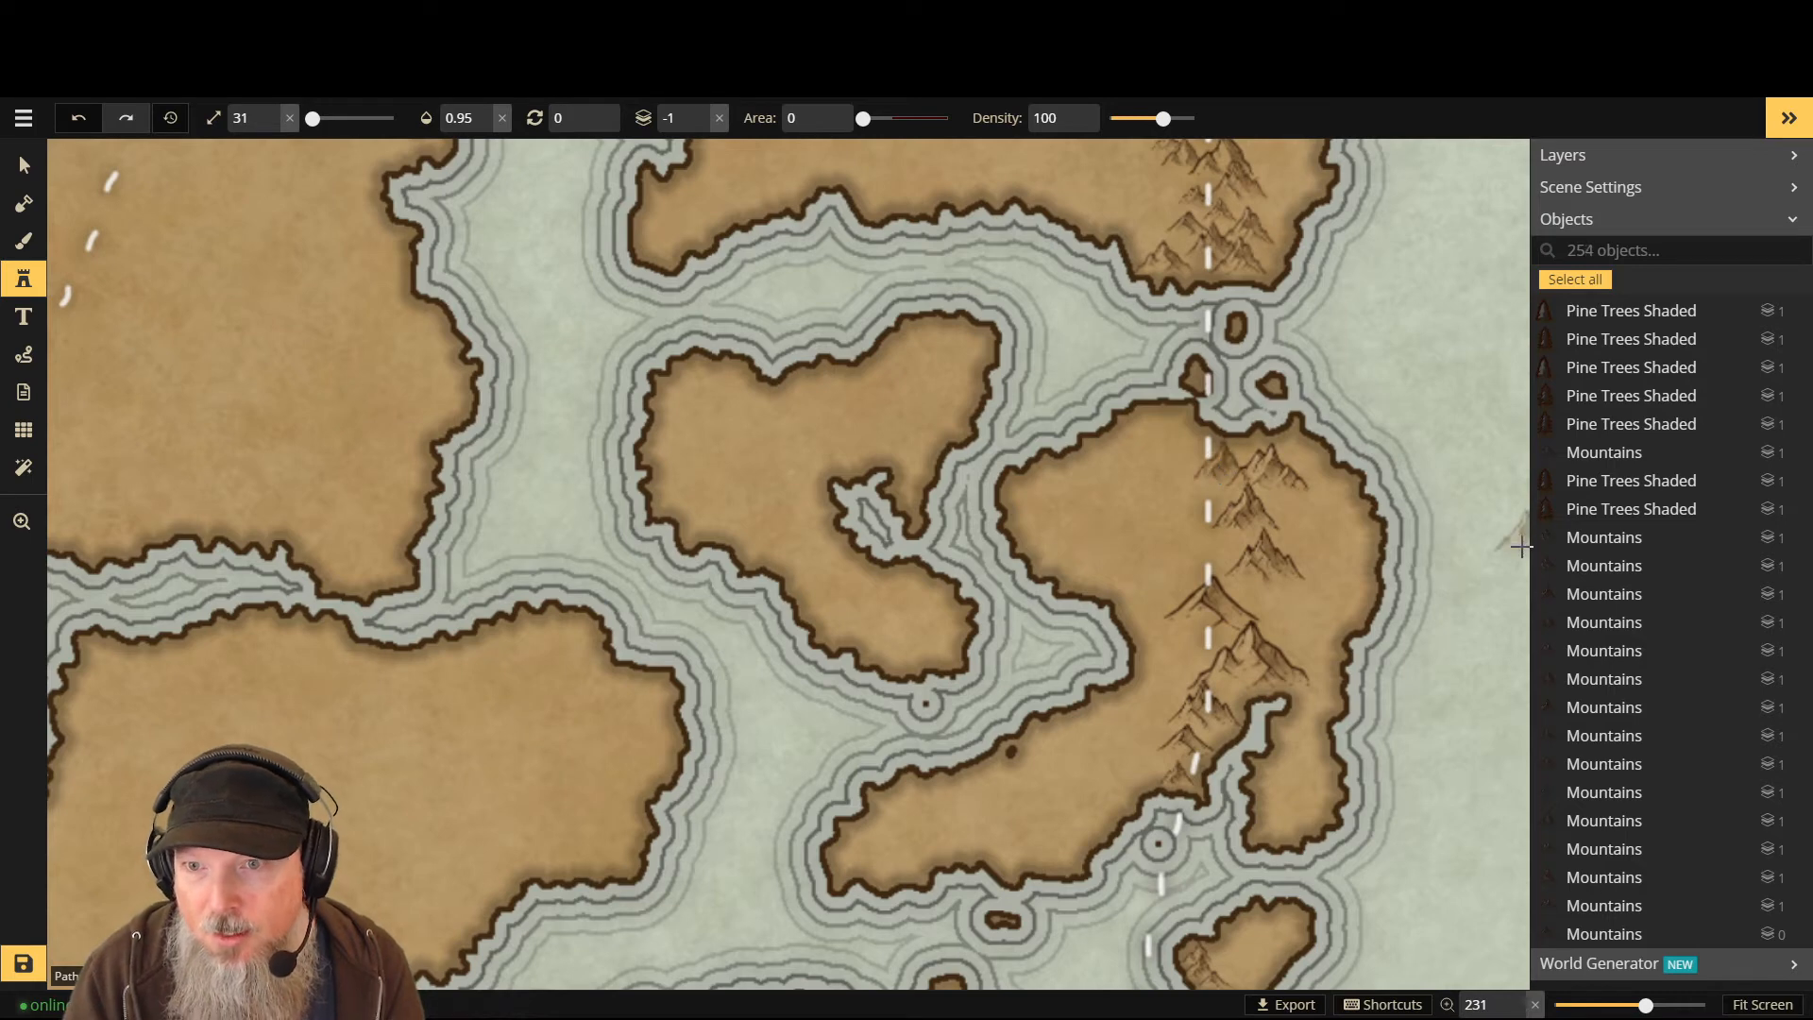
click(1223, 556)
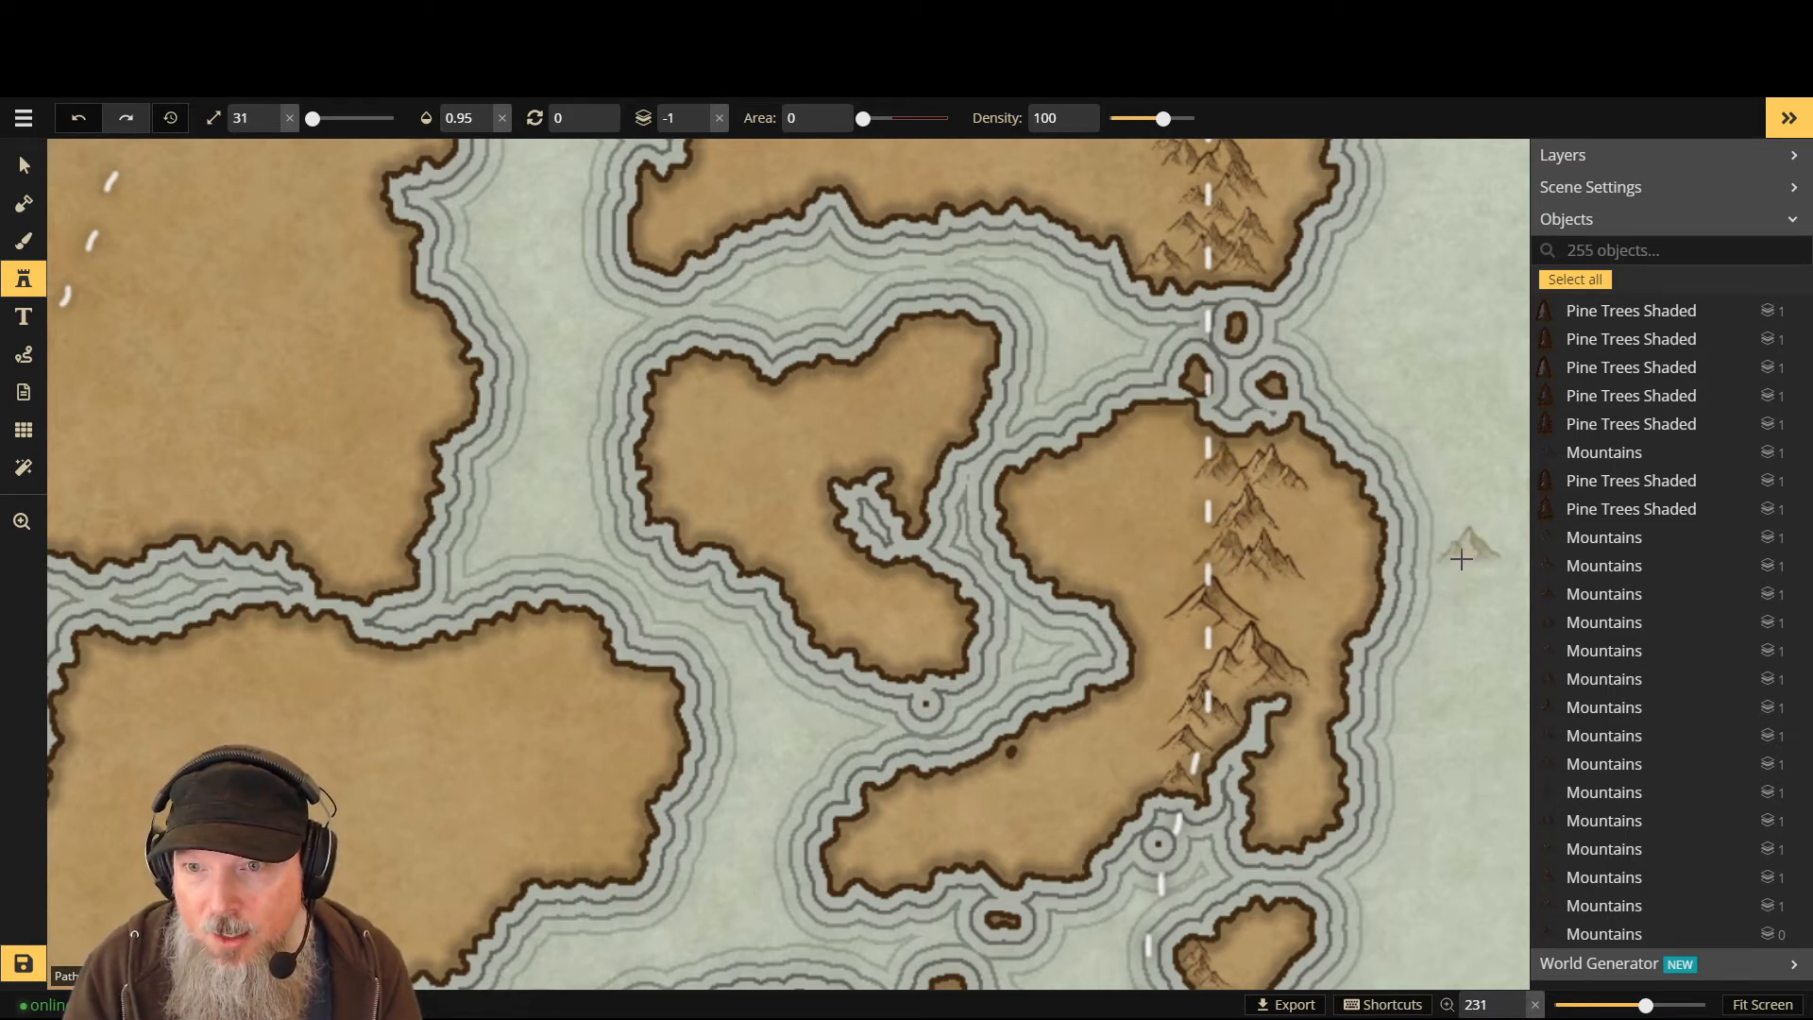
click(1271, 514)
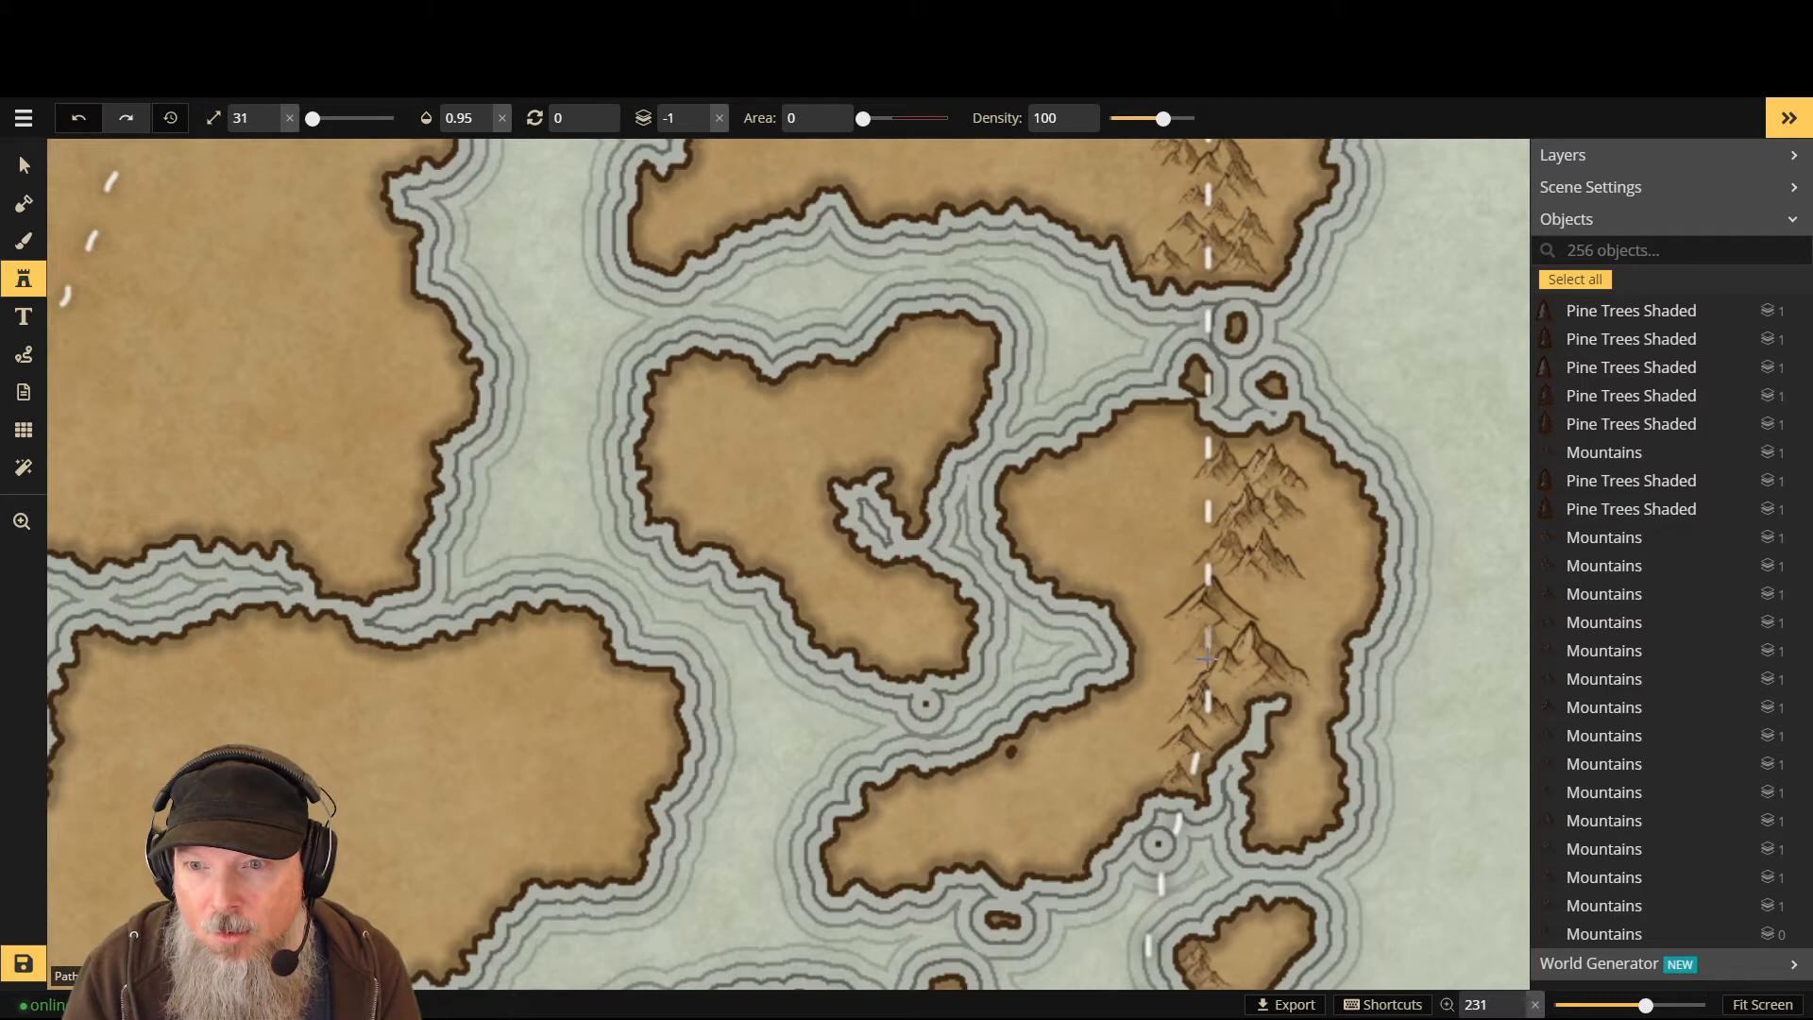
- Add three more back peaks in the south, then two front peaks on the eastern side at Layer 0
click(1293, 655)
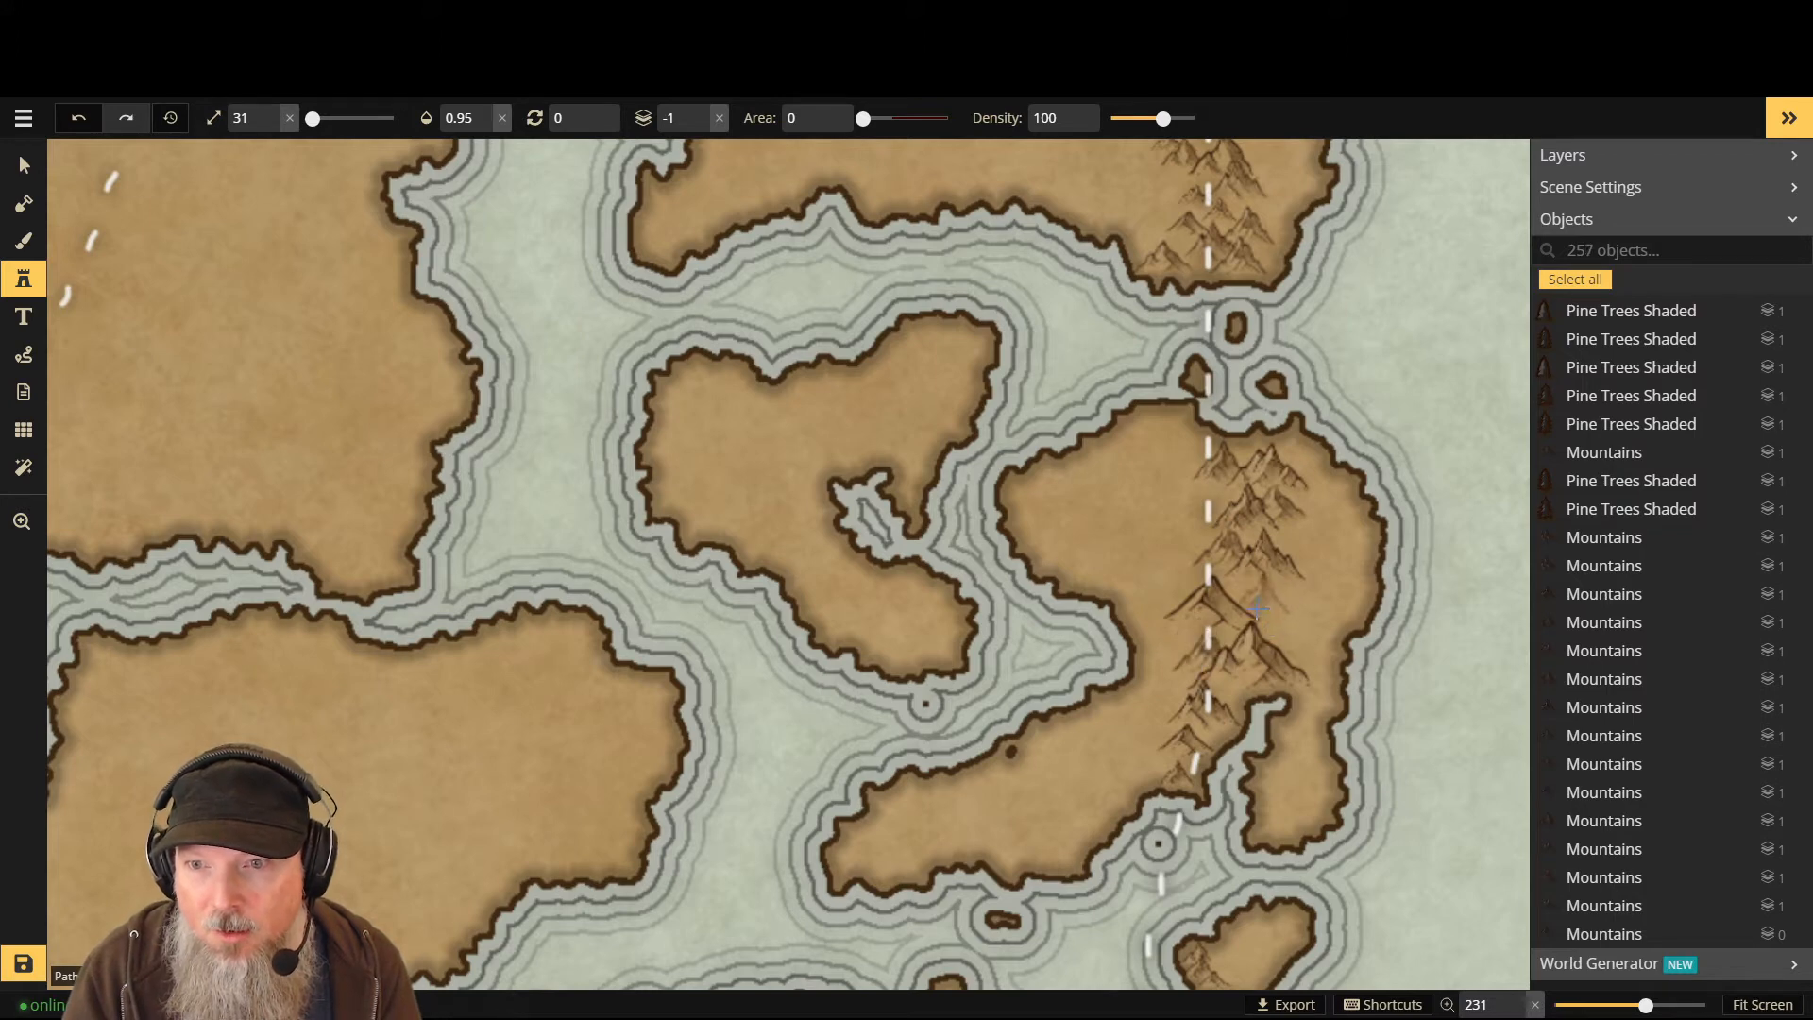
click(1286, 650)
click(1288, 650)
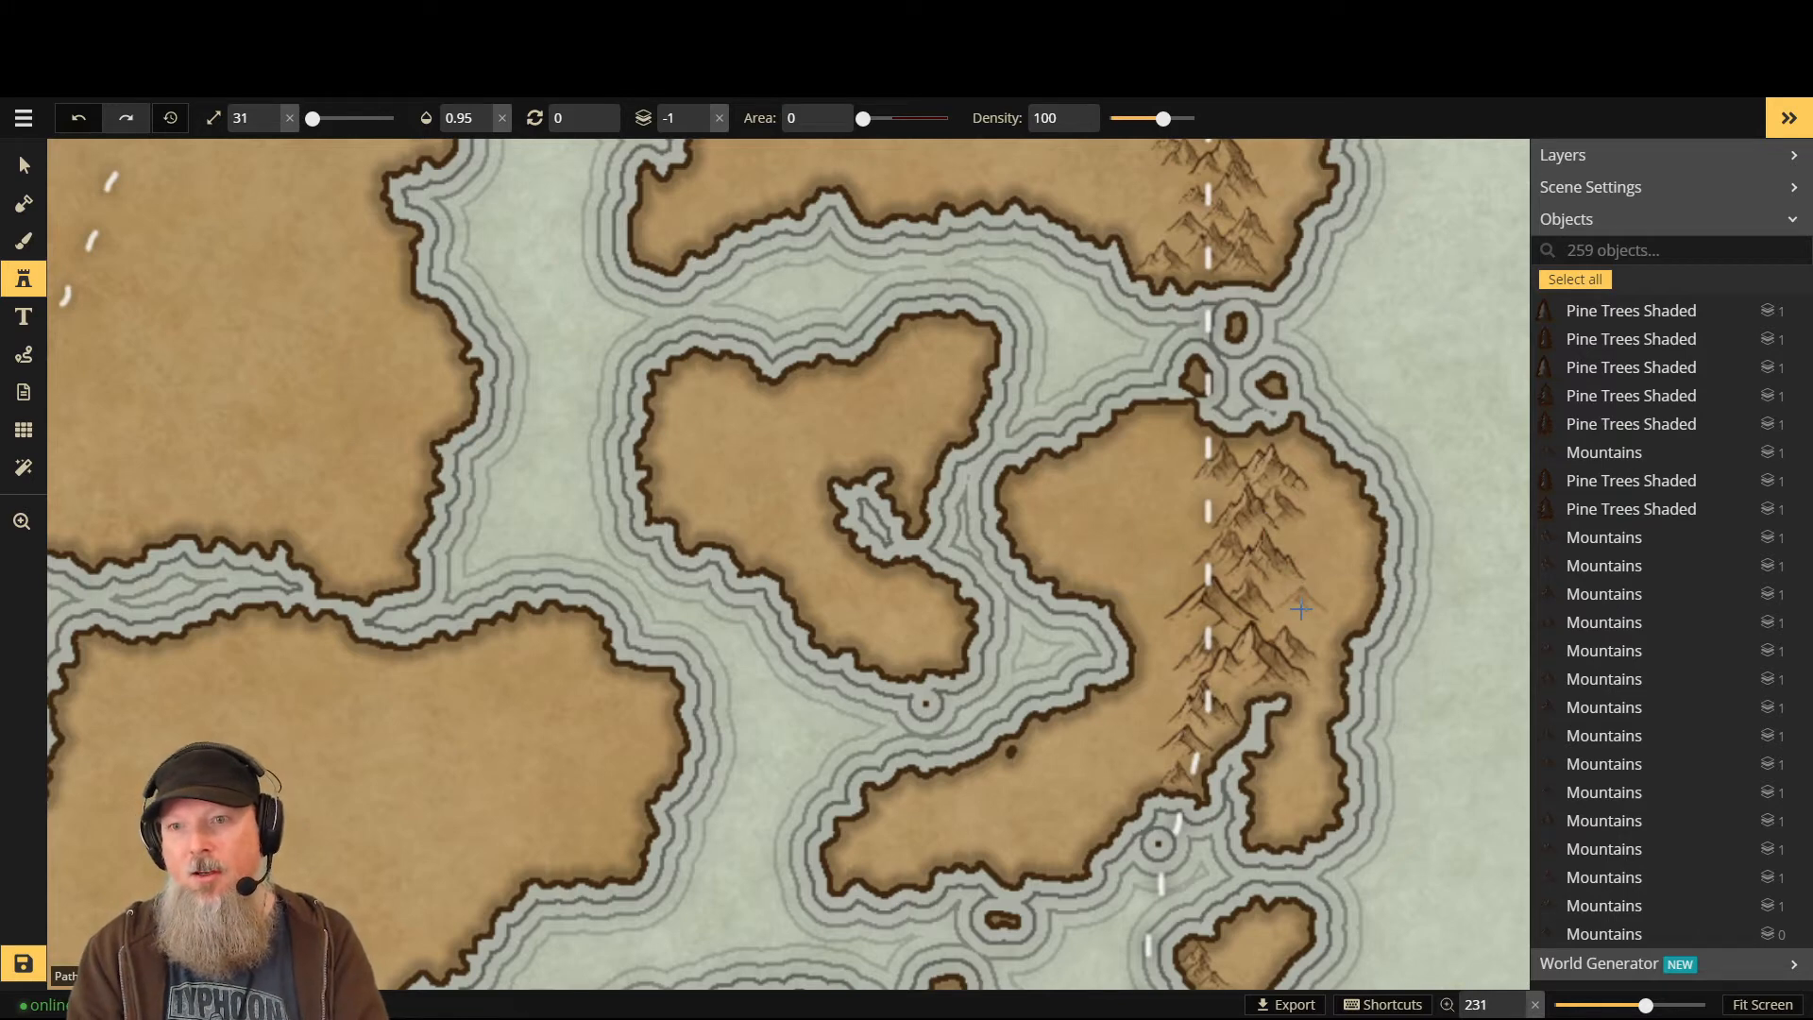
key(Up)
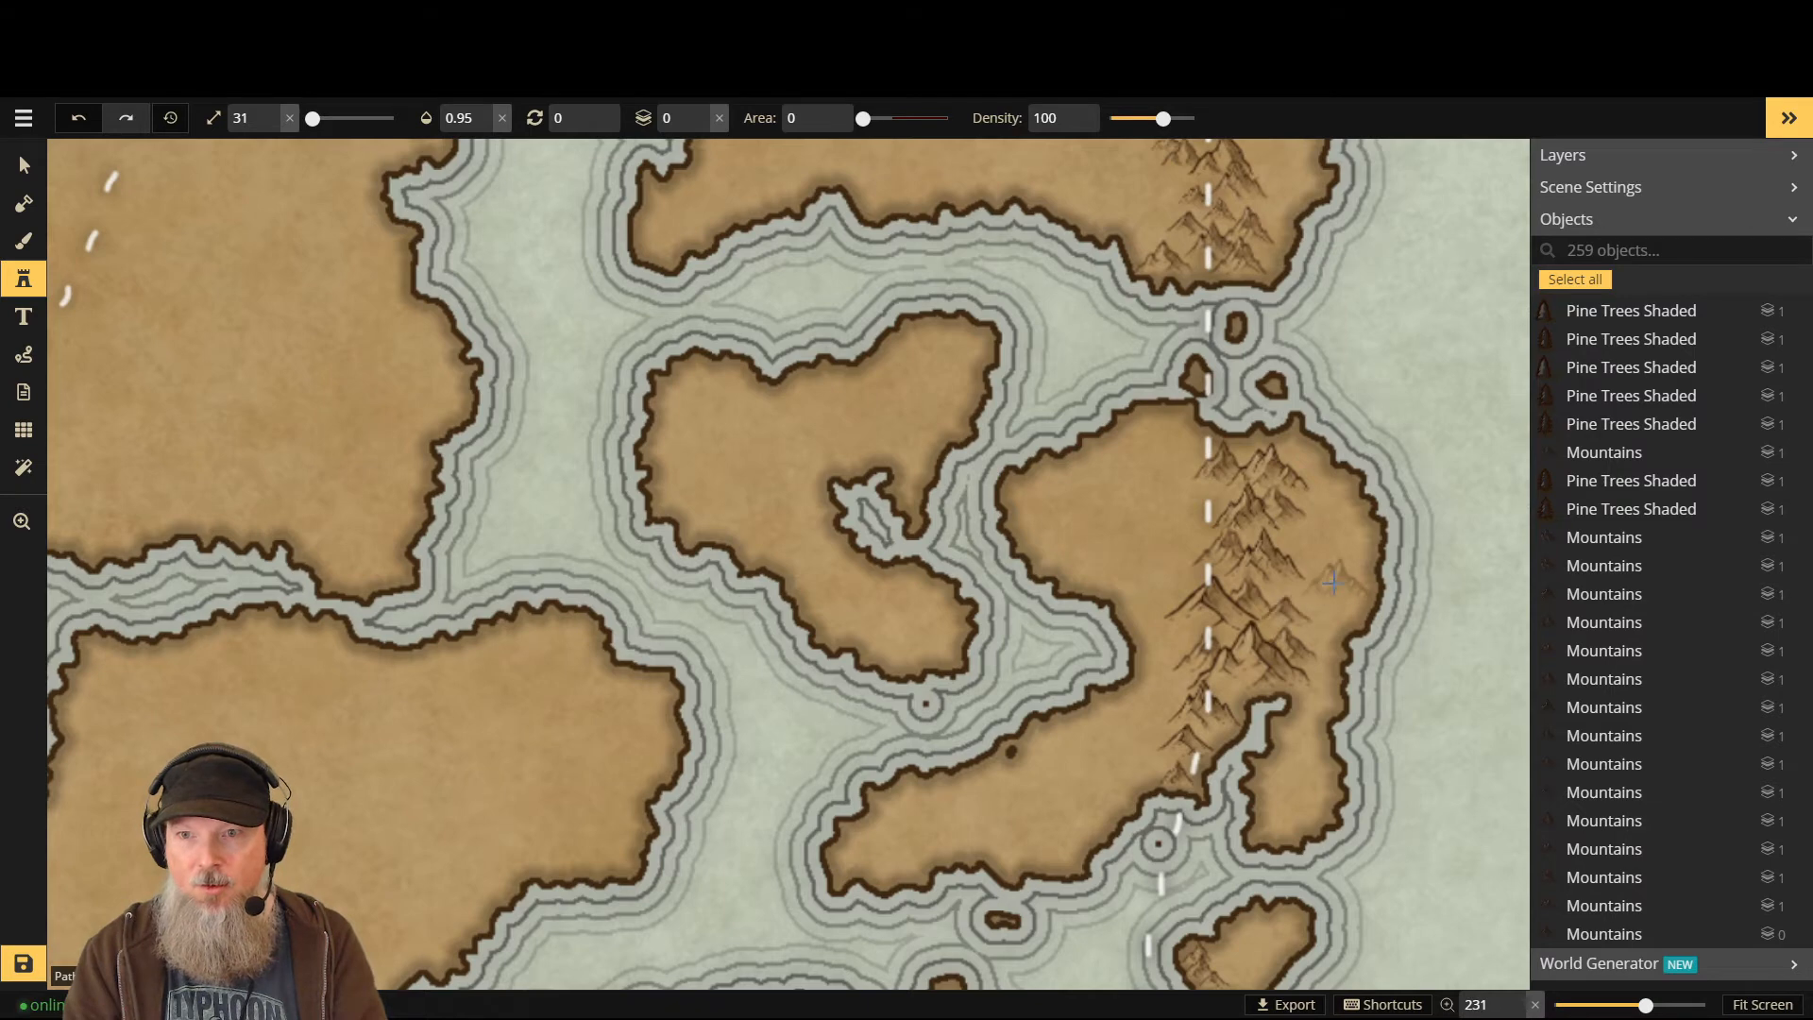
click(1307, 585)
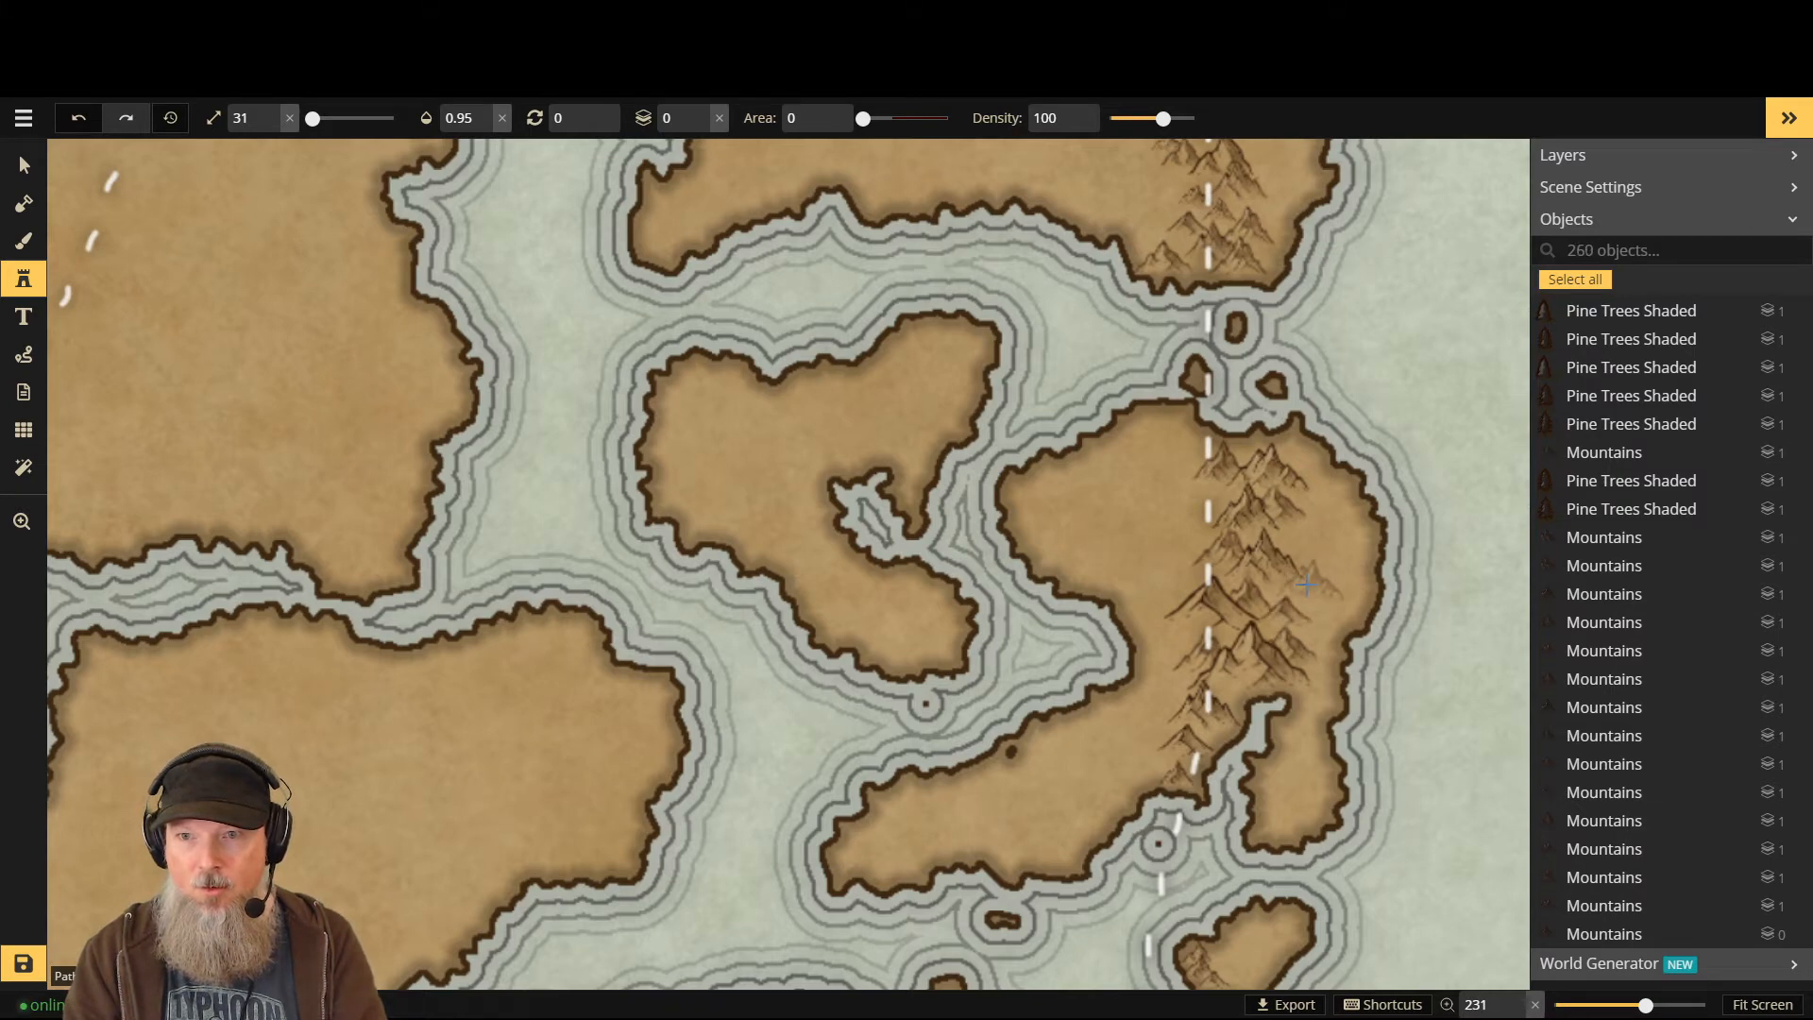
click(1307, 585)
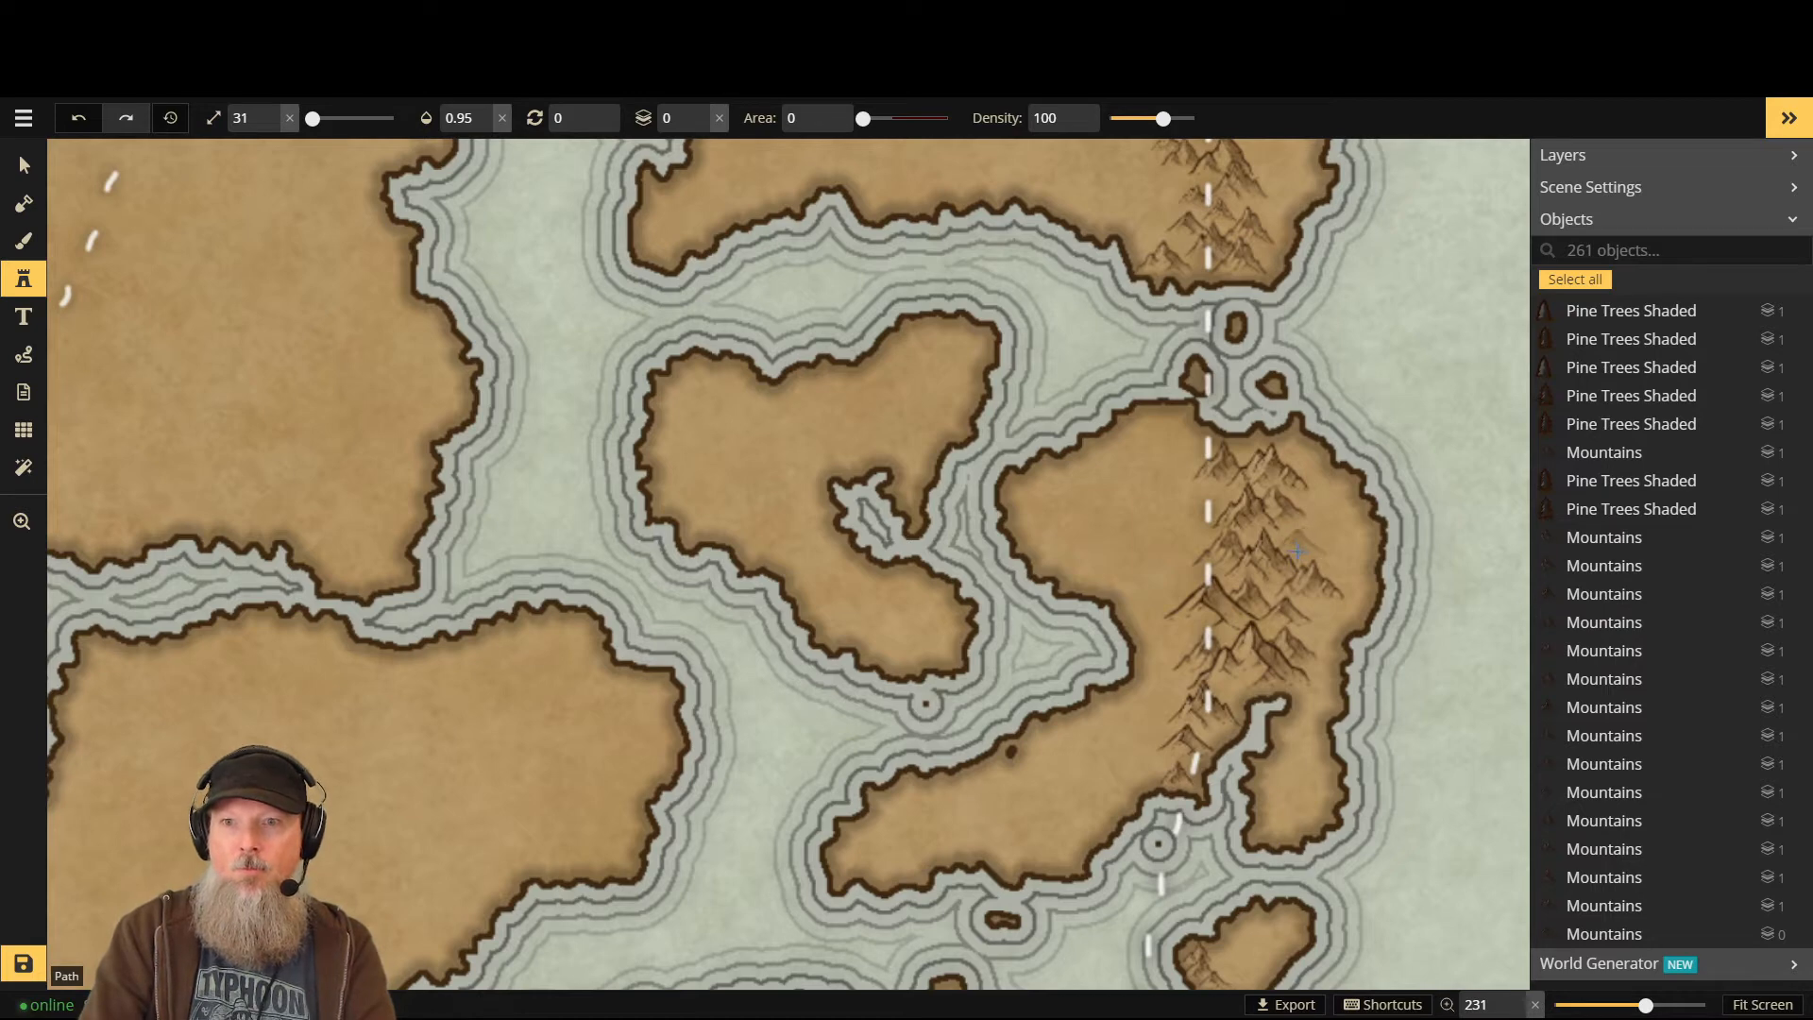
- Switch back to Layer -1 and place a larger mountain behind the existing peaks
key(Page_Down)
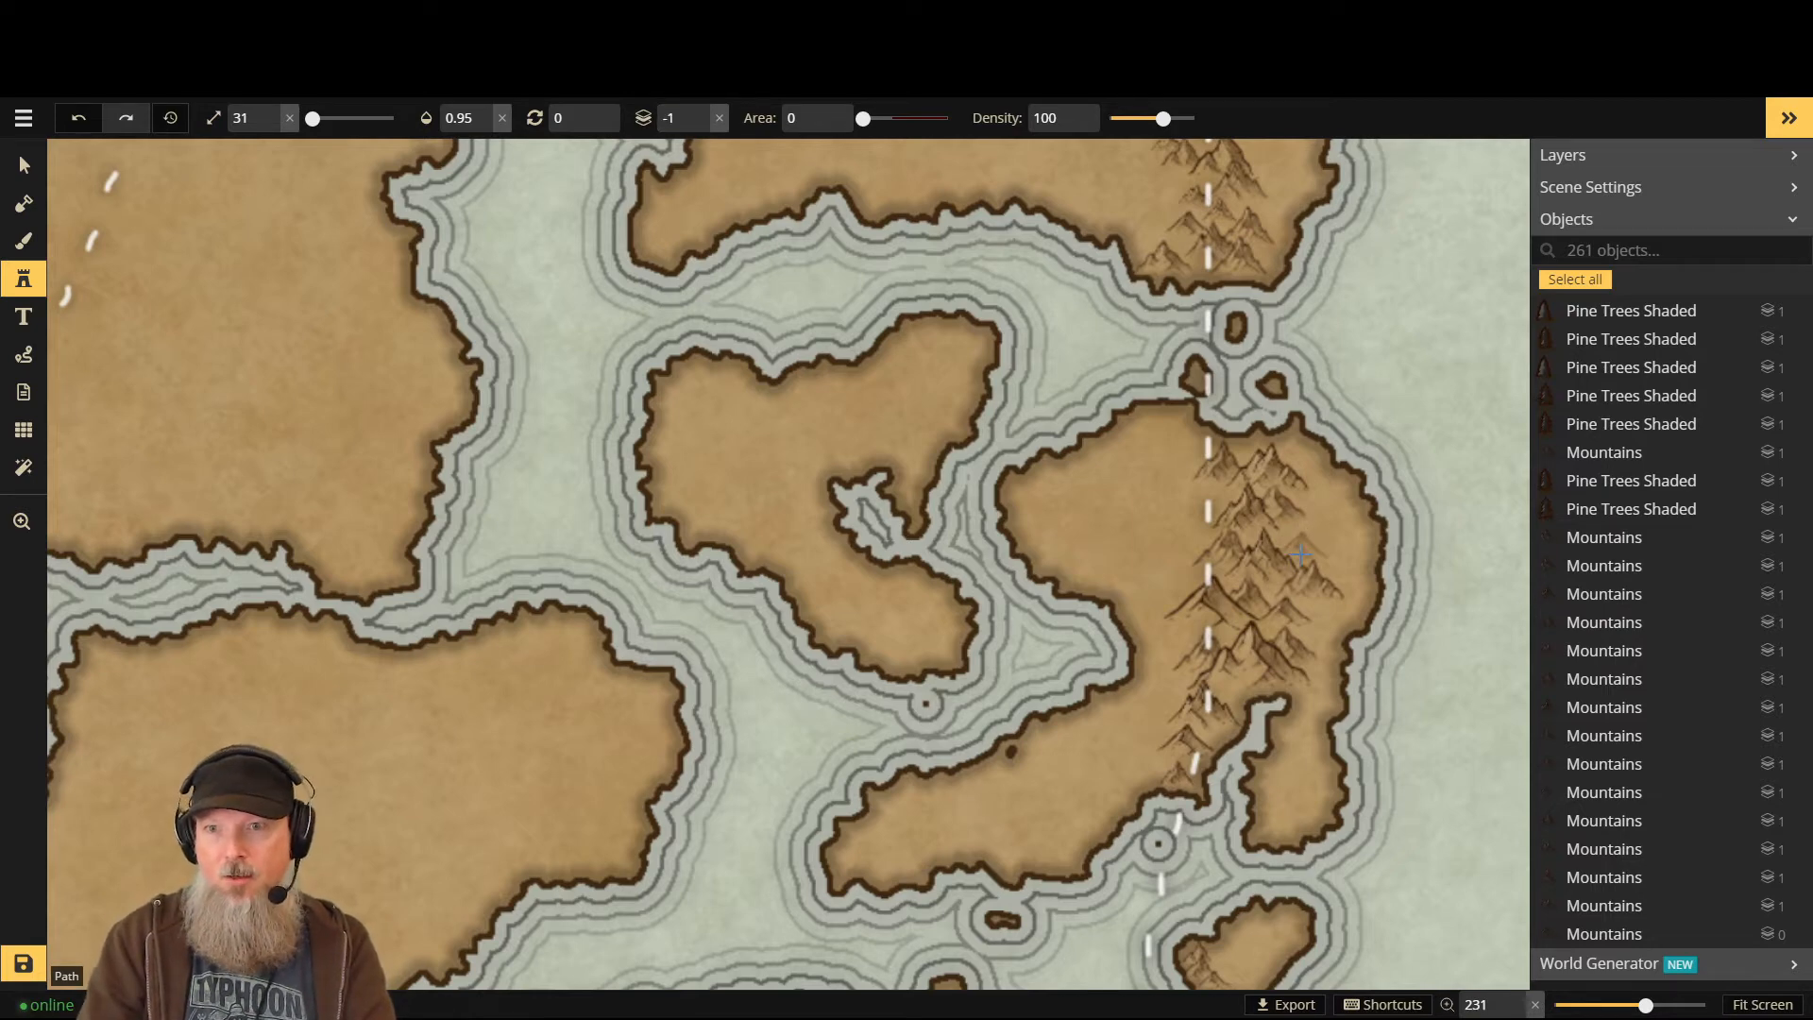
scroll(1291, 553, up, 1)
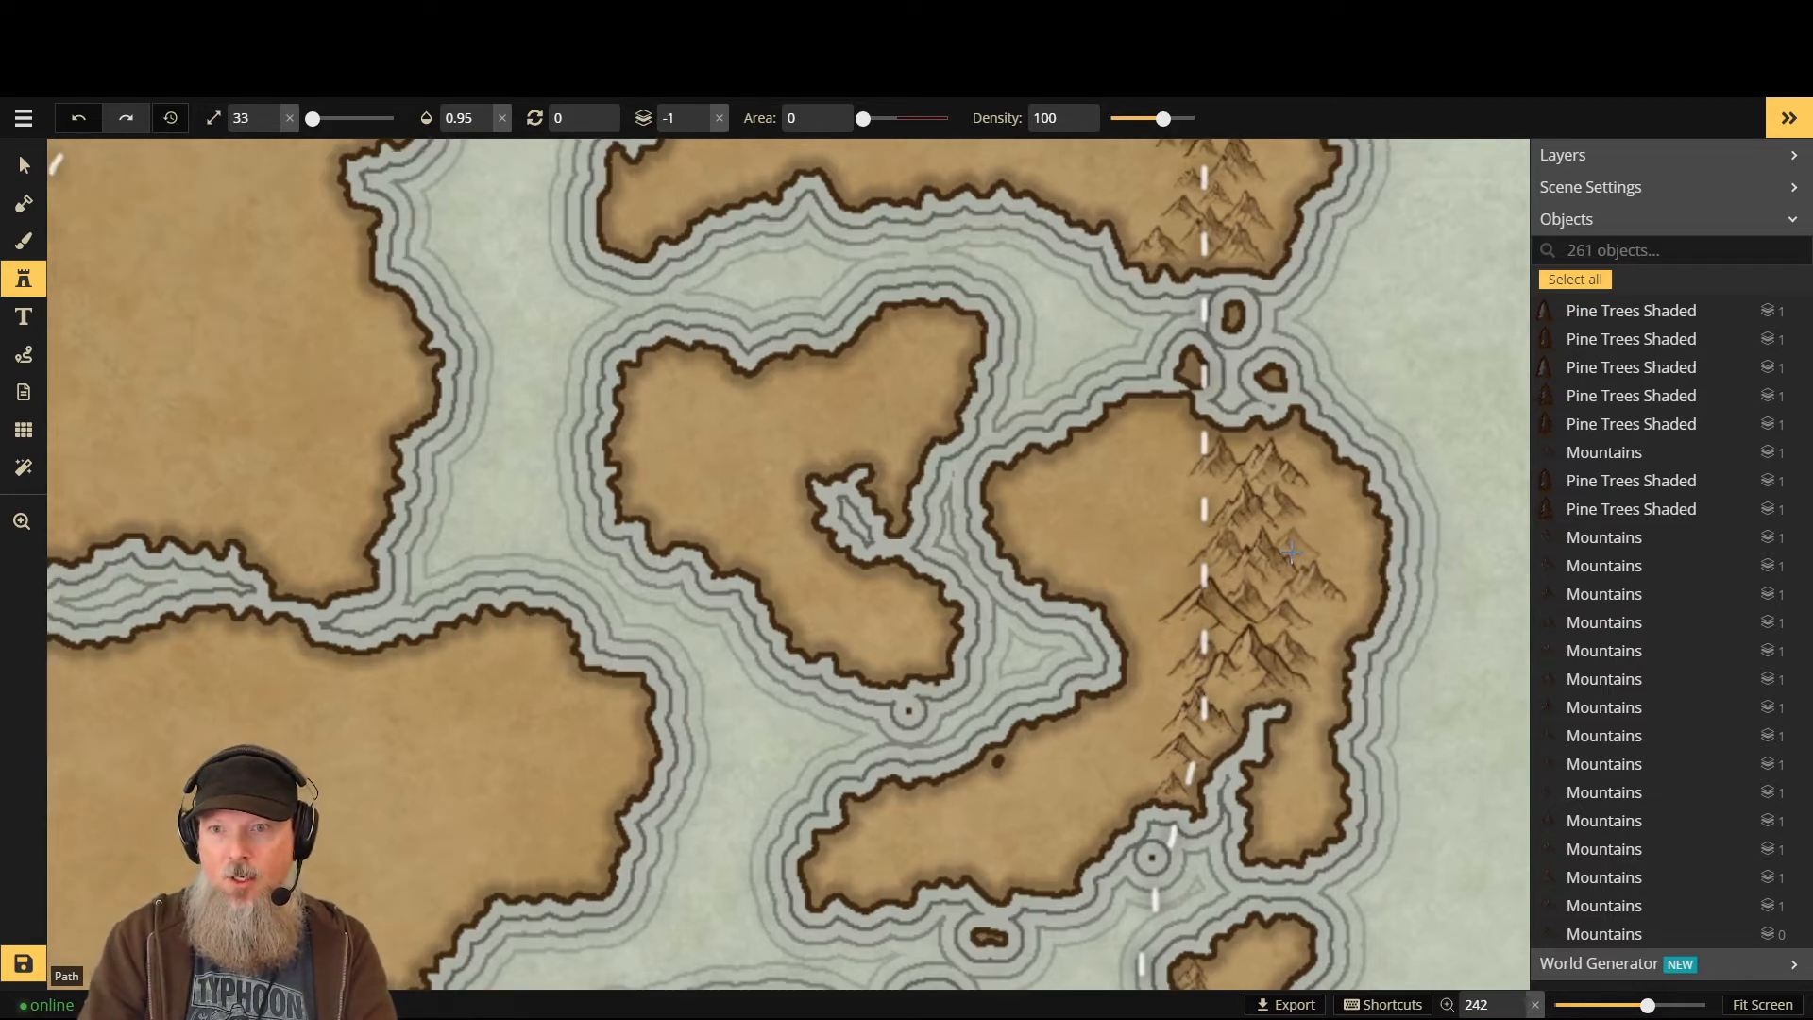
scroll(1295, 552, up, 4)
click(1299, 551)
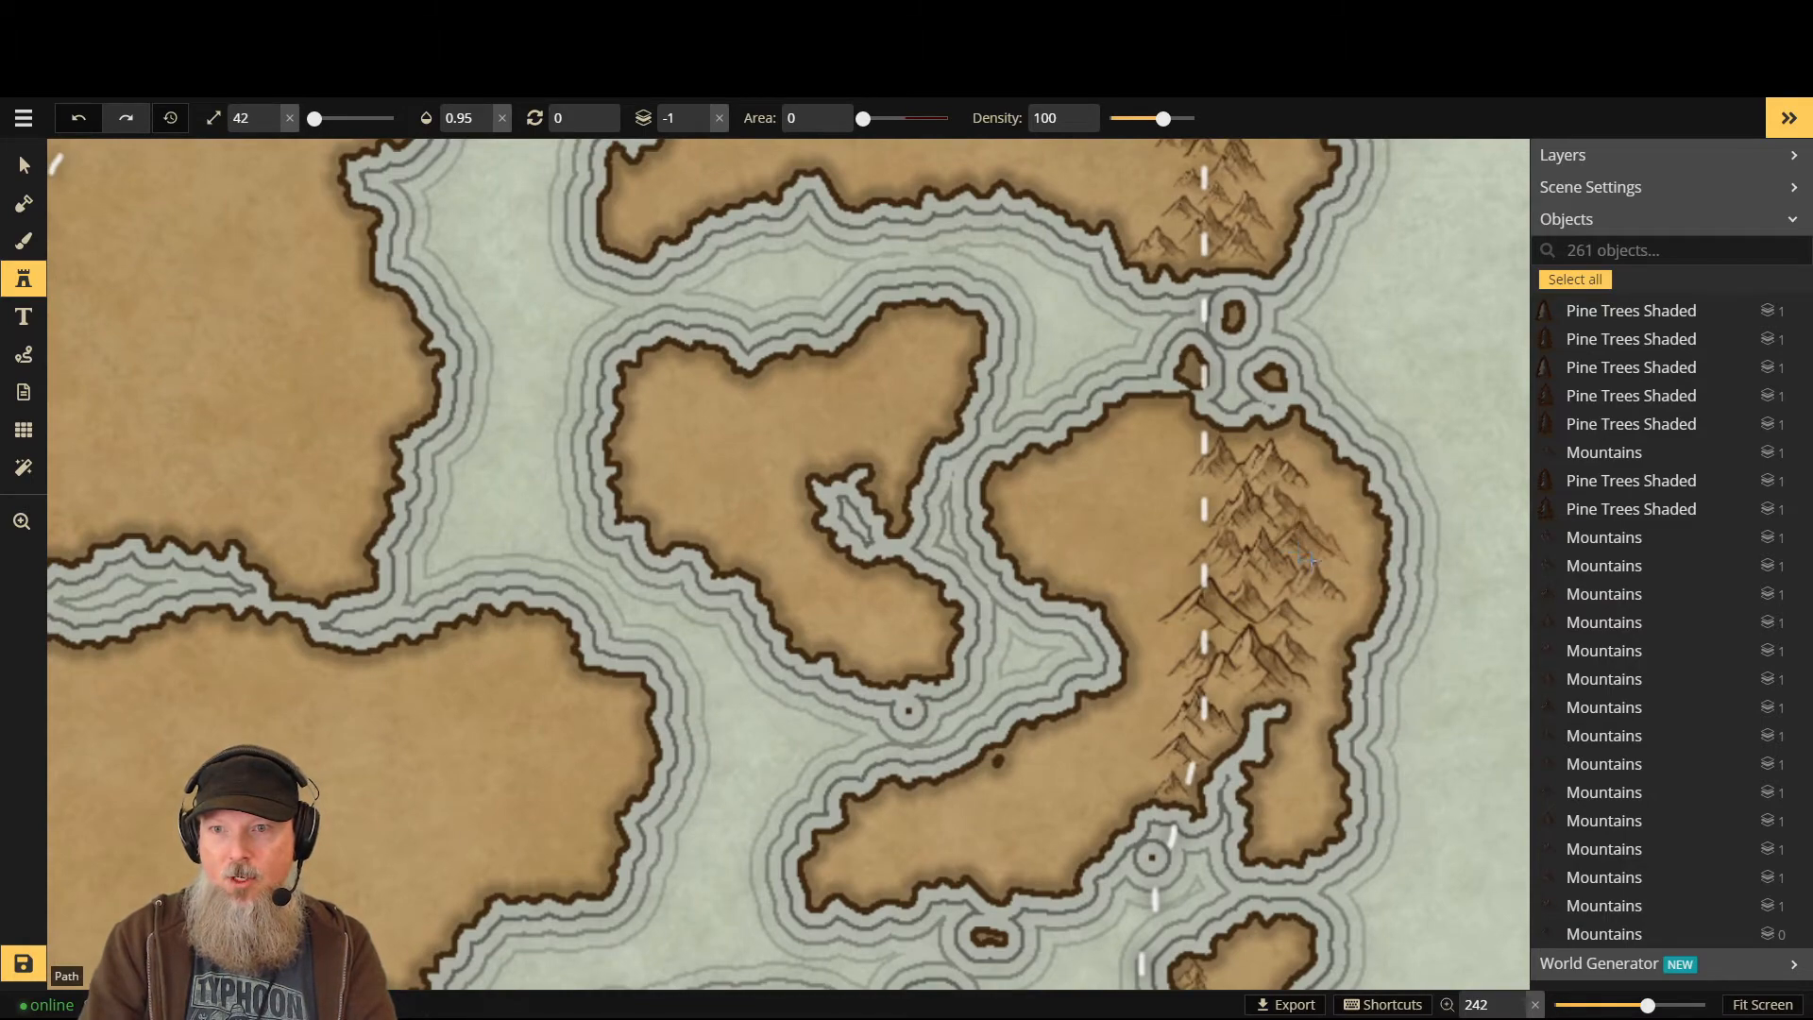
scroll(1228, 529, down, 2)
scroll(1203, 532, down, 3)
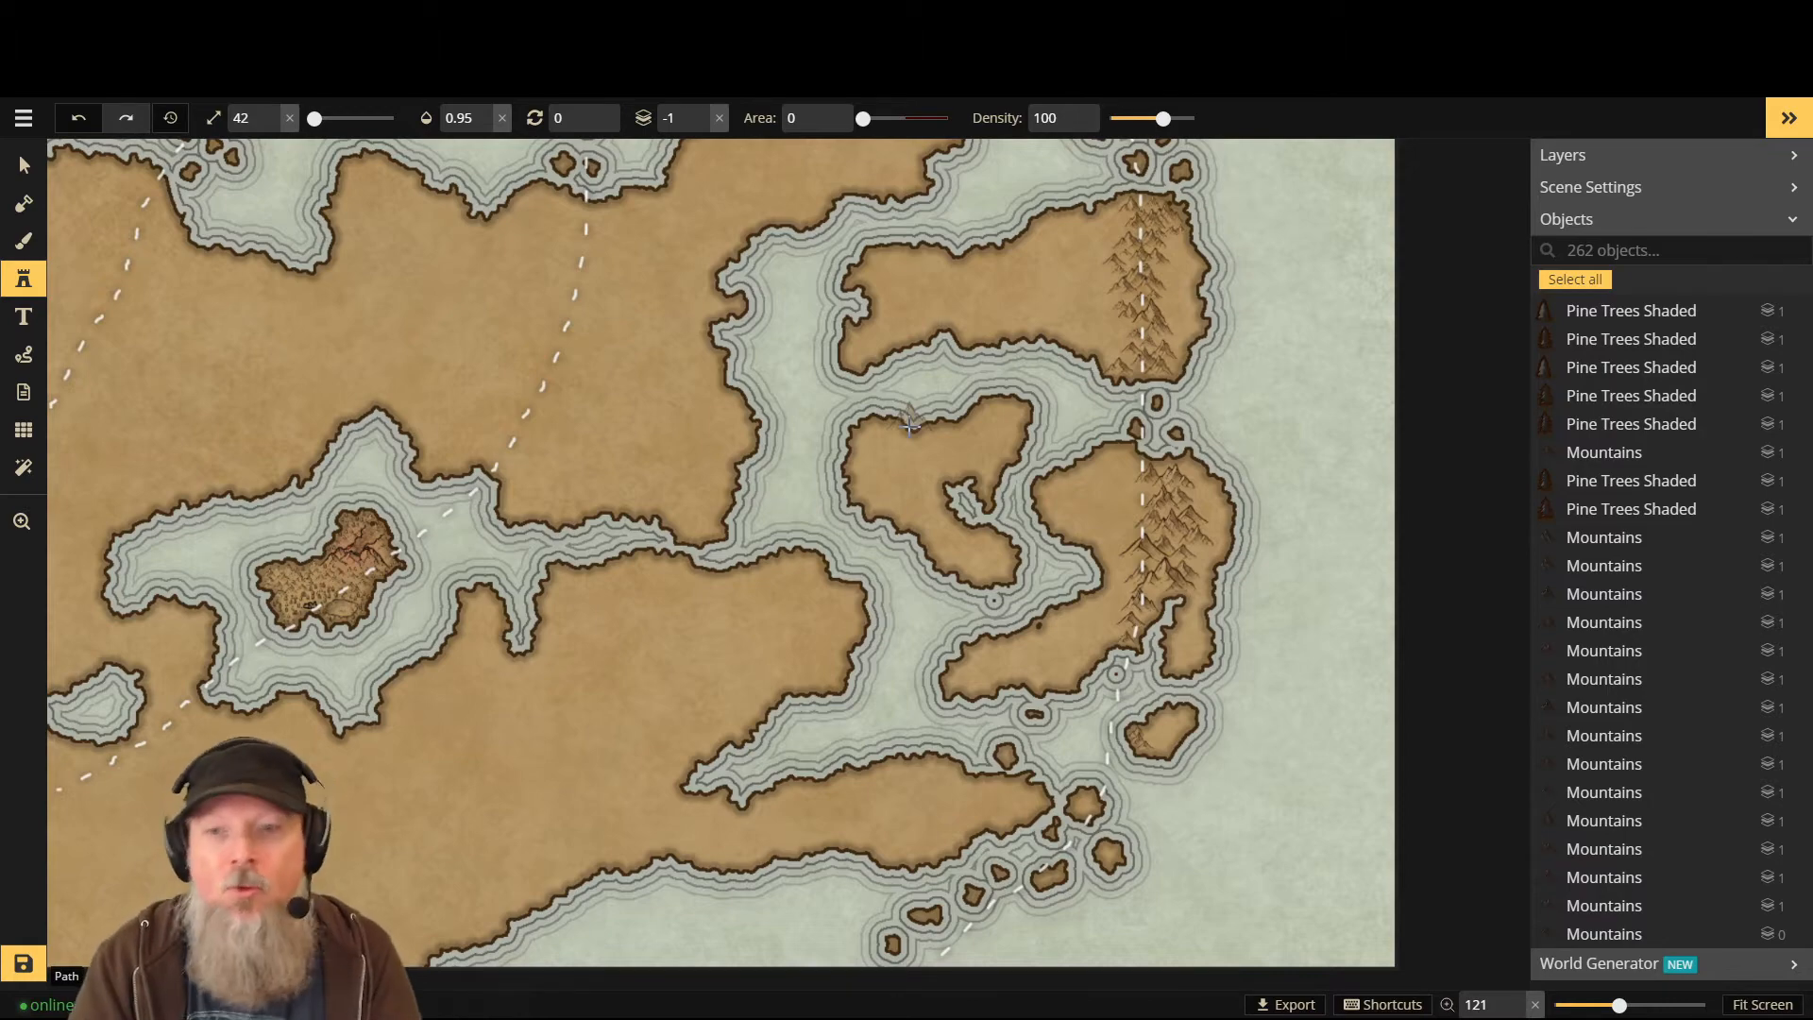
- Shrink the stamp to 13 and stamp three tiny mountains on the small island
scroll(1039, 827, up, 5)
scroll(1029, 819, up, 2)
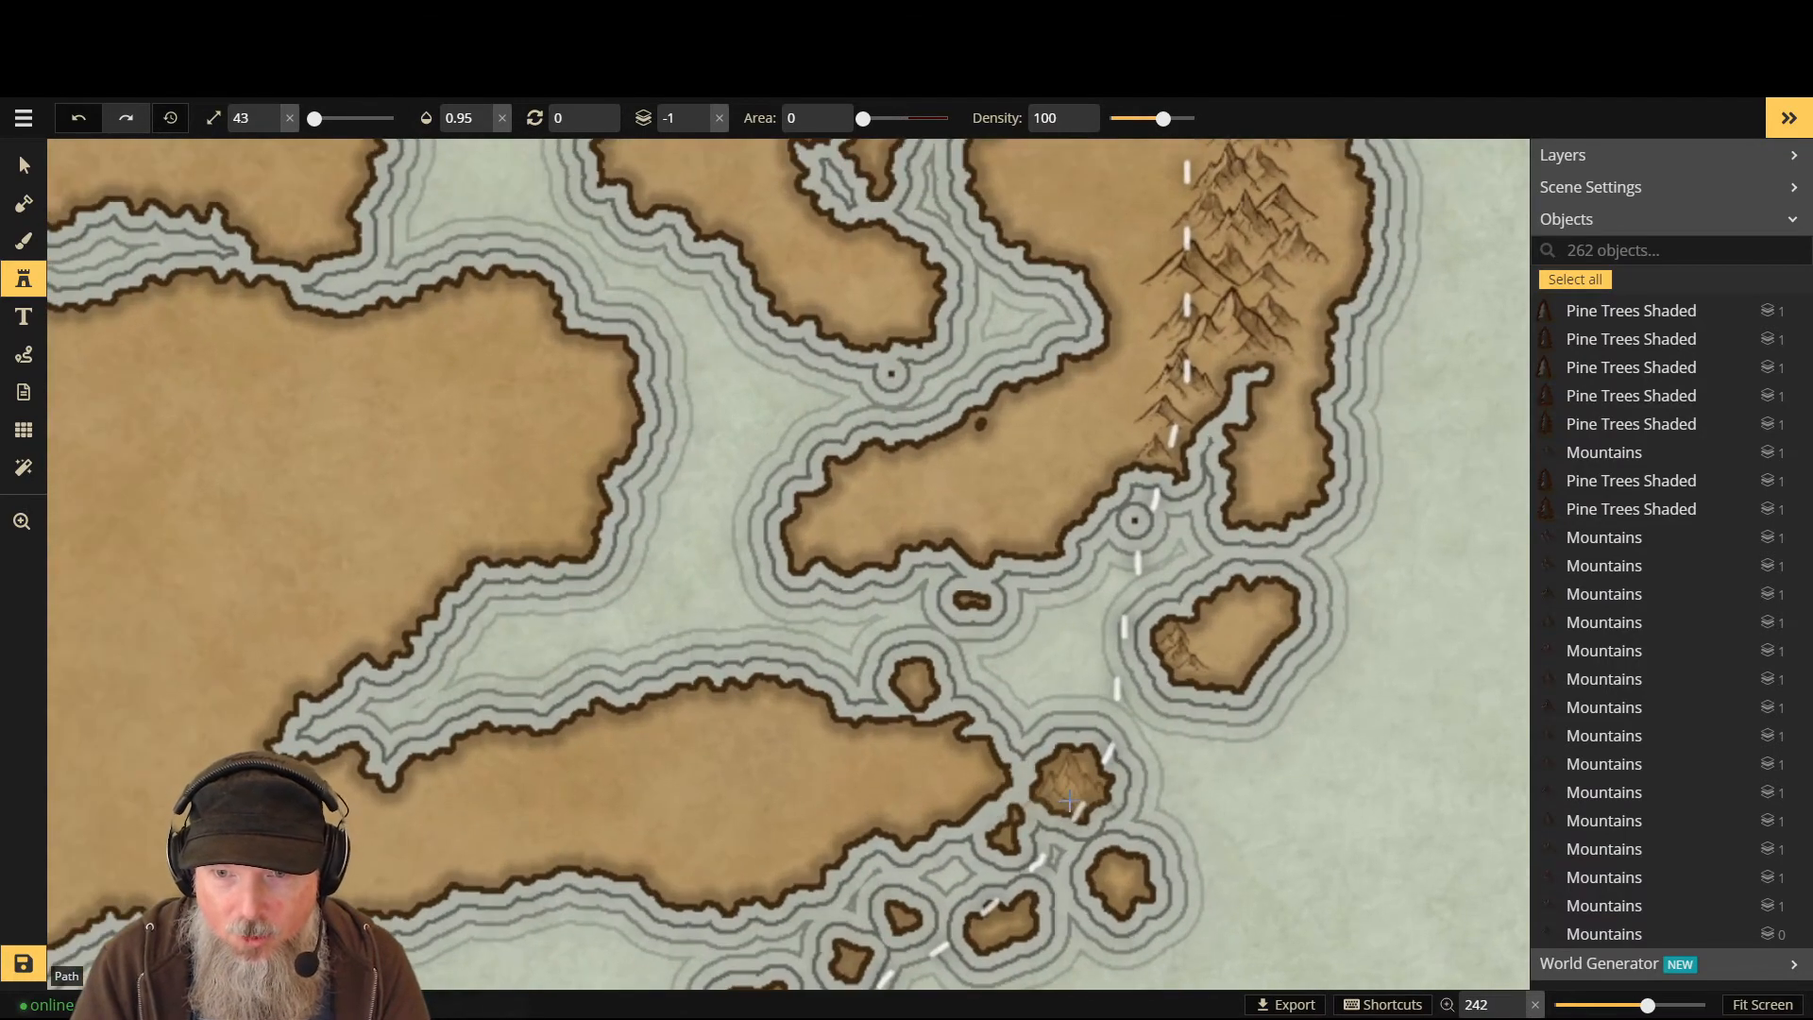
key(bracketleft)
key(bracketleft)
key(bracketleft)
key(bracketleft)
key(bracketleft)
key(bracketleft)
key(bracketleft)
key(bracketleft)
key(bracketleft)
key(bracketleft)
key(bracketleft)
key(bracketleft)
key(bracketleft)
key(bracketleft)
key(bracketleft)
key(bracketleft)
key(bracketleft)
key(bracketleft)
key(bracketleft)
key(bracketleft)
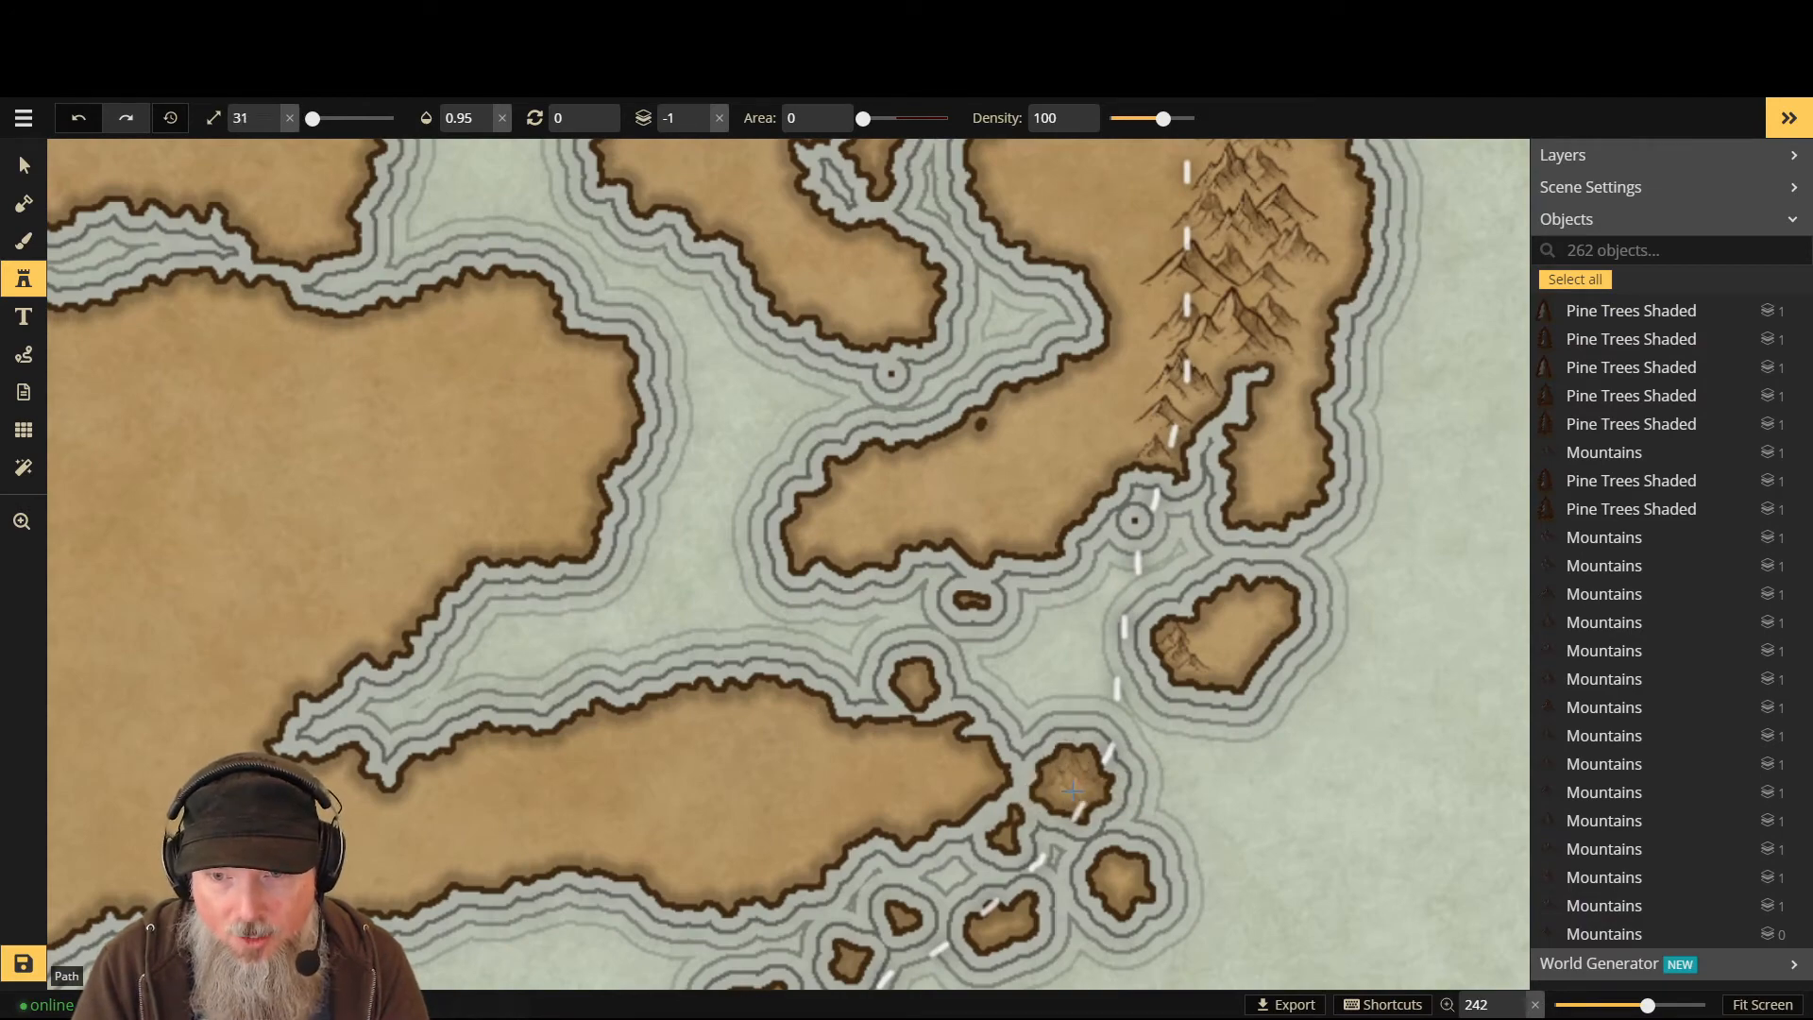
scroll(1086, 779, up, 3)
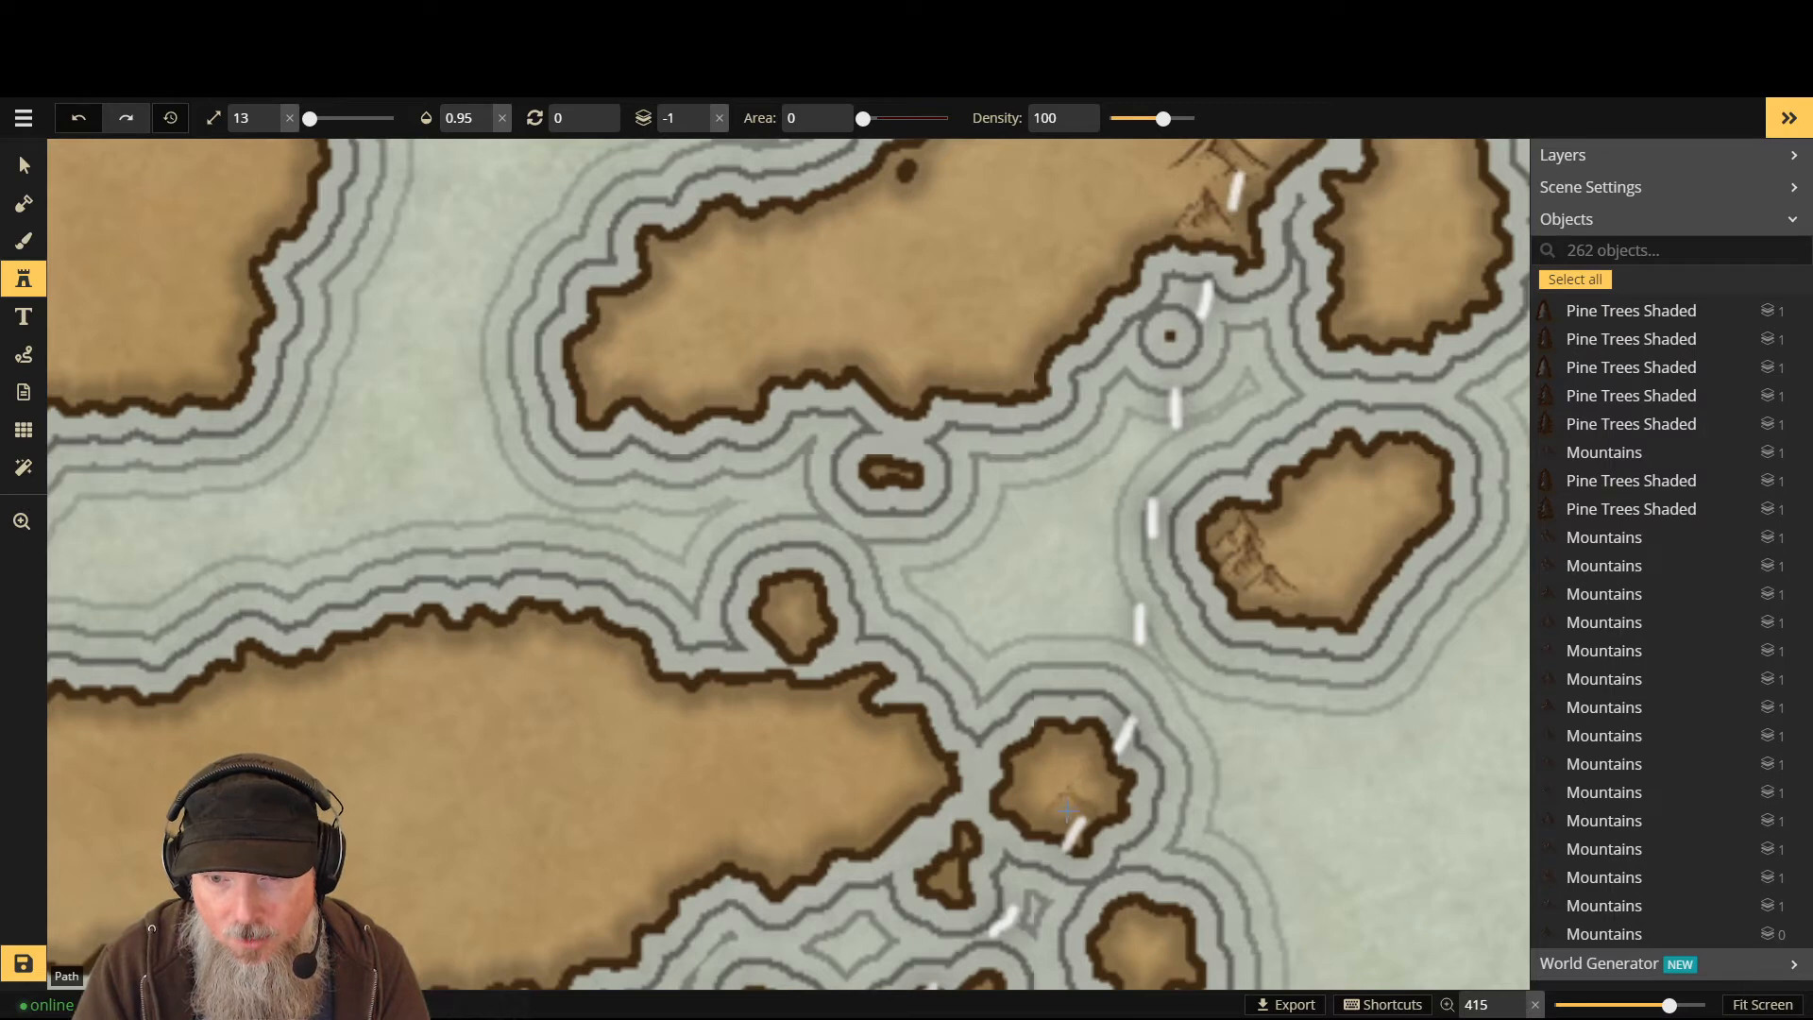
click(1058, 816)
click(1081, 789)
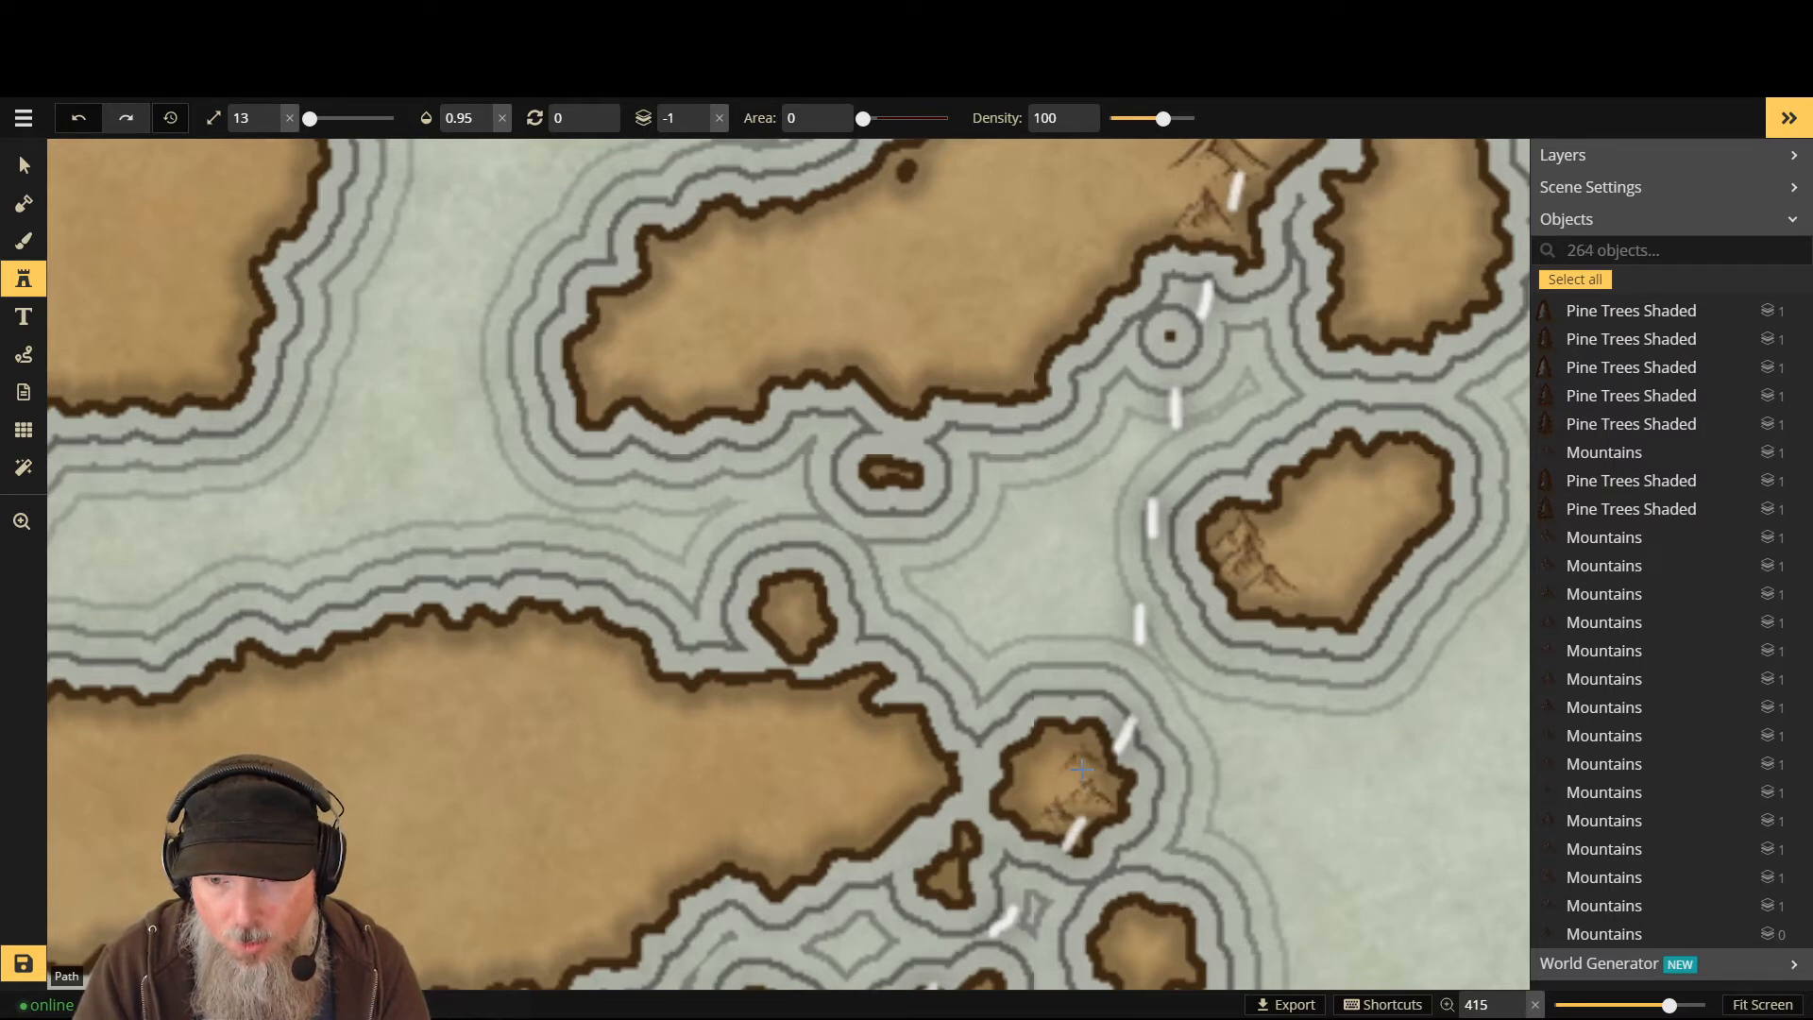
click(1058, 760)
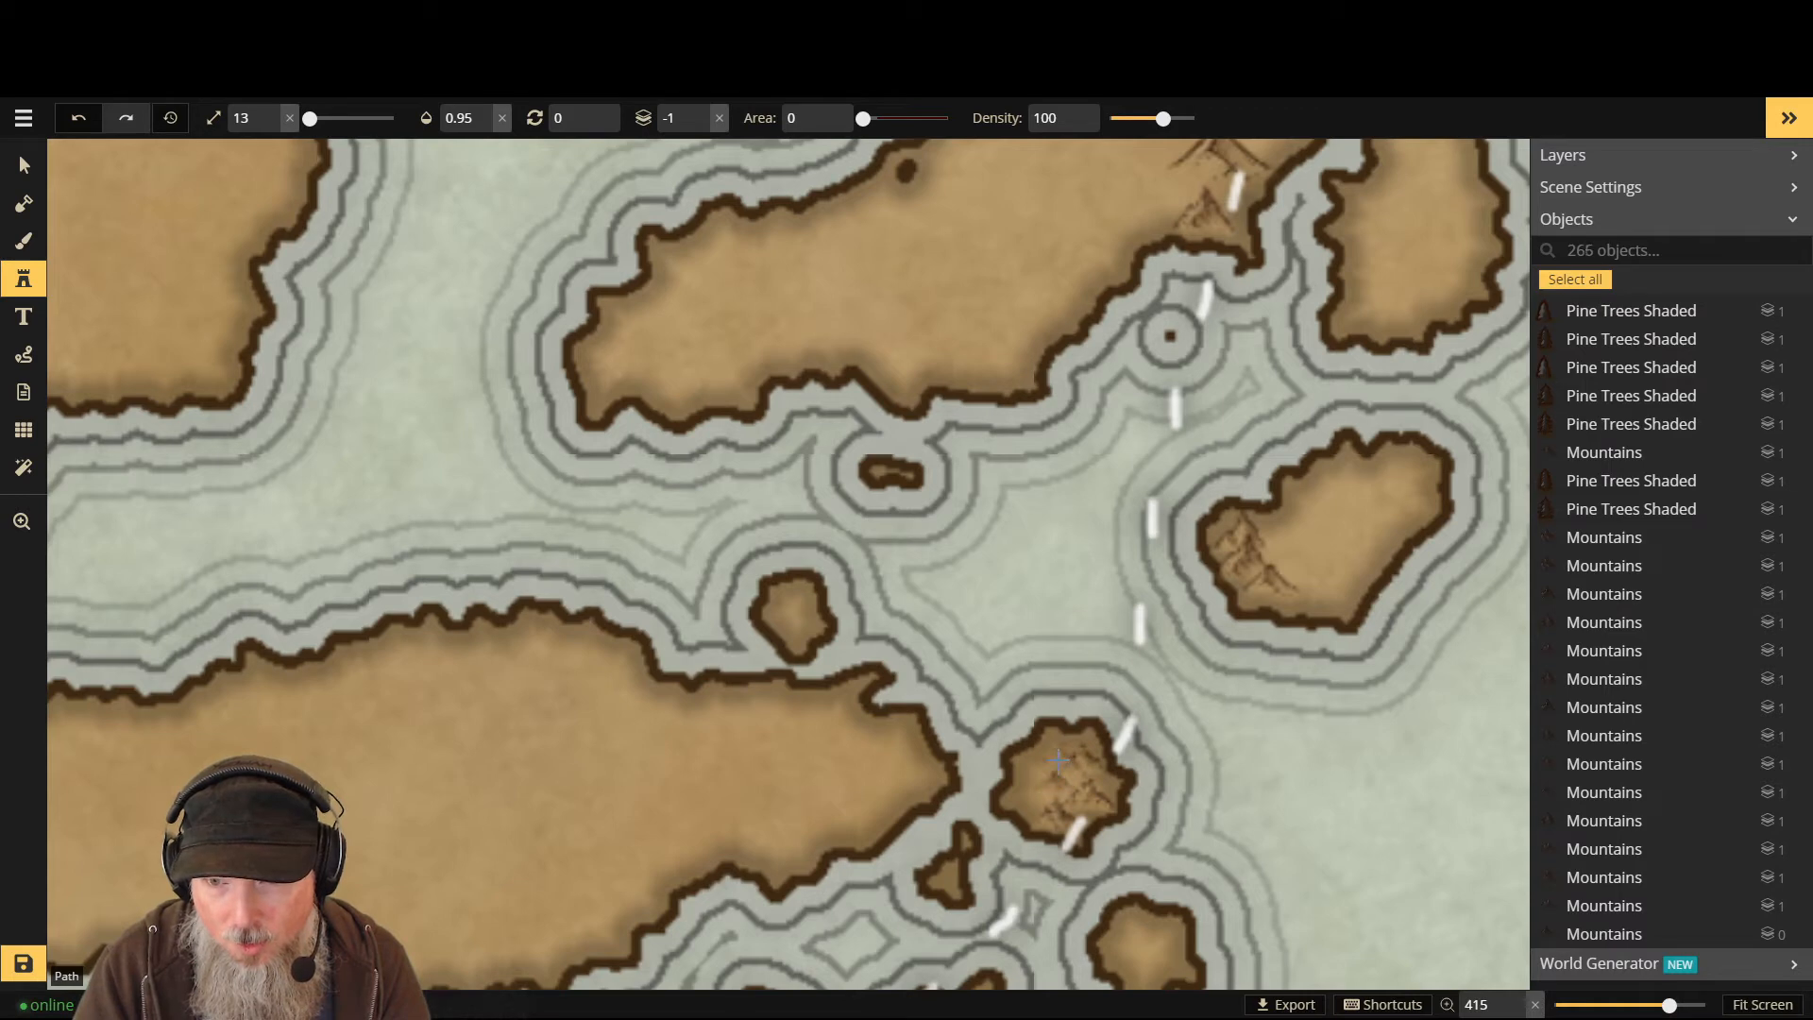
- Add one tiny peak on a lower layer, then stamp the next island south at Layer 0 and undo it
key(Page_Down)
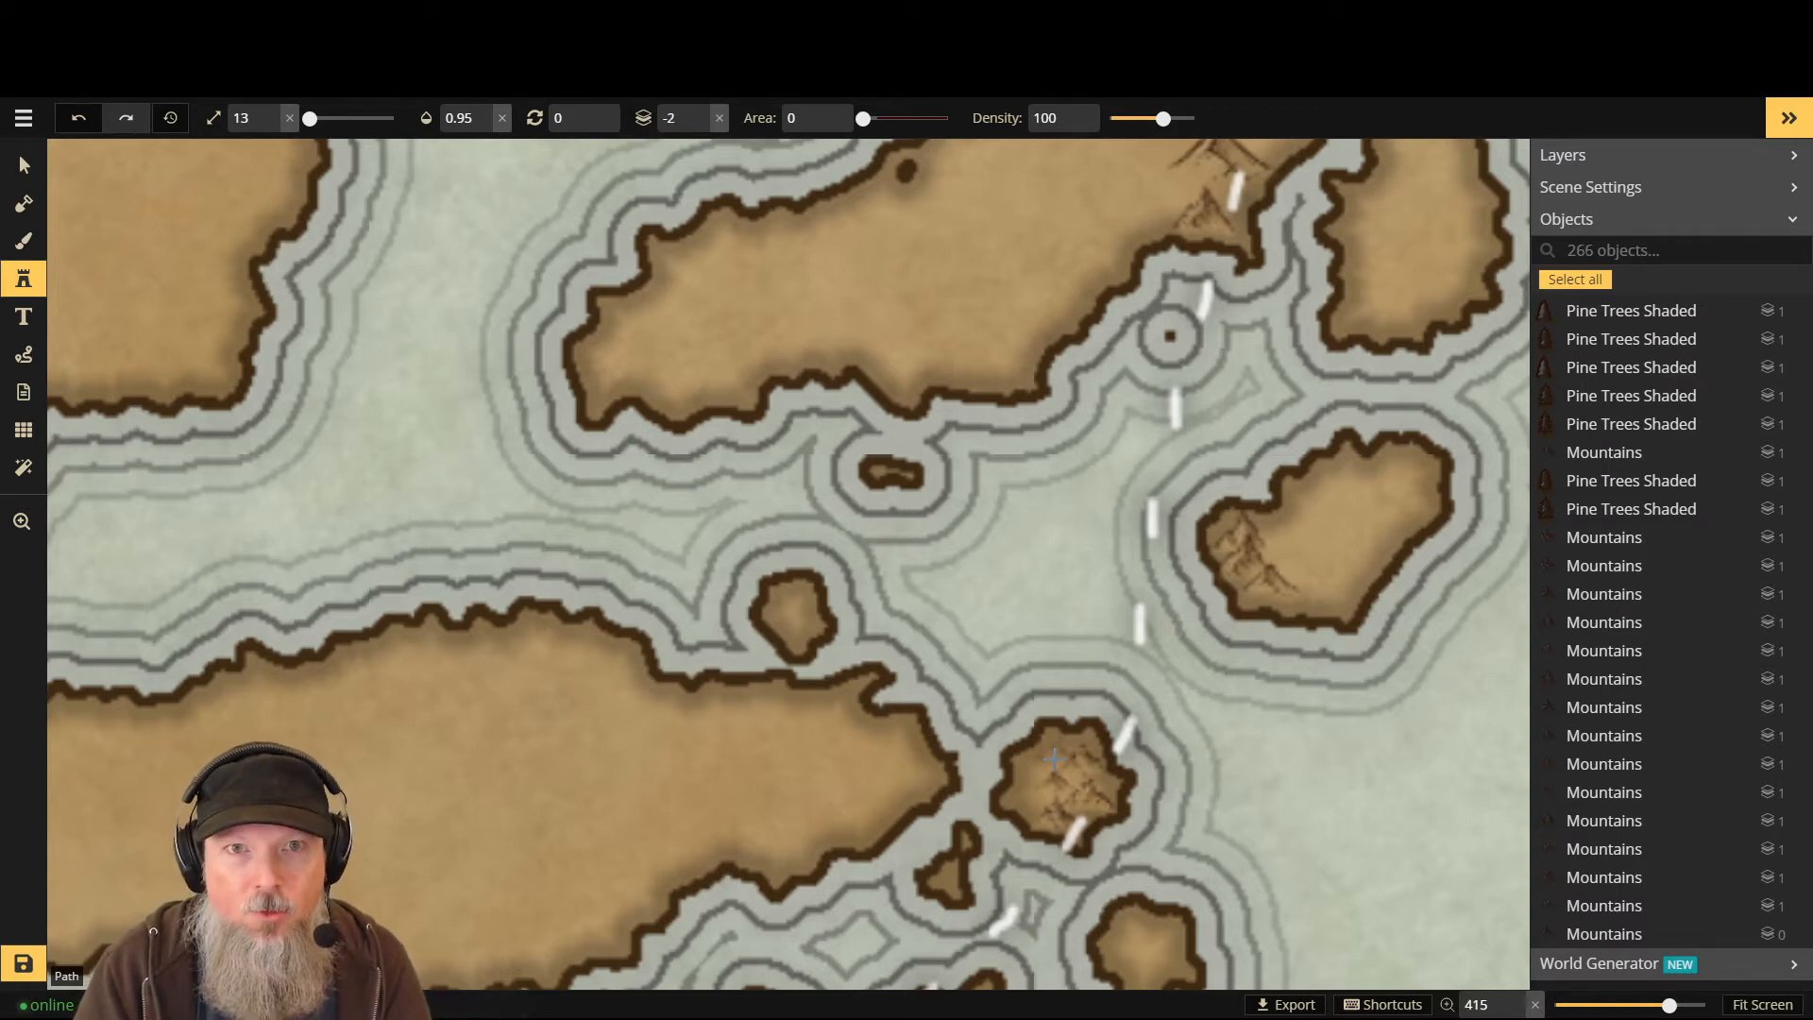
click(1054, 759)
scroll(1232, 802, down, 2)
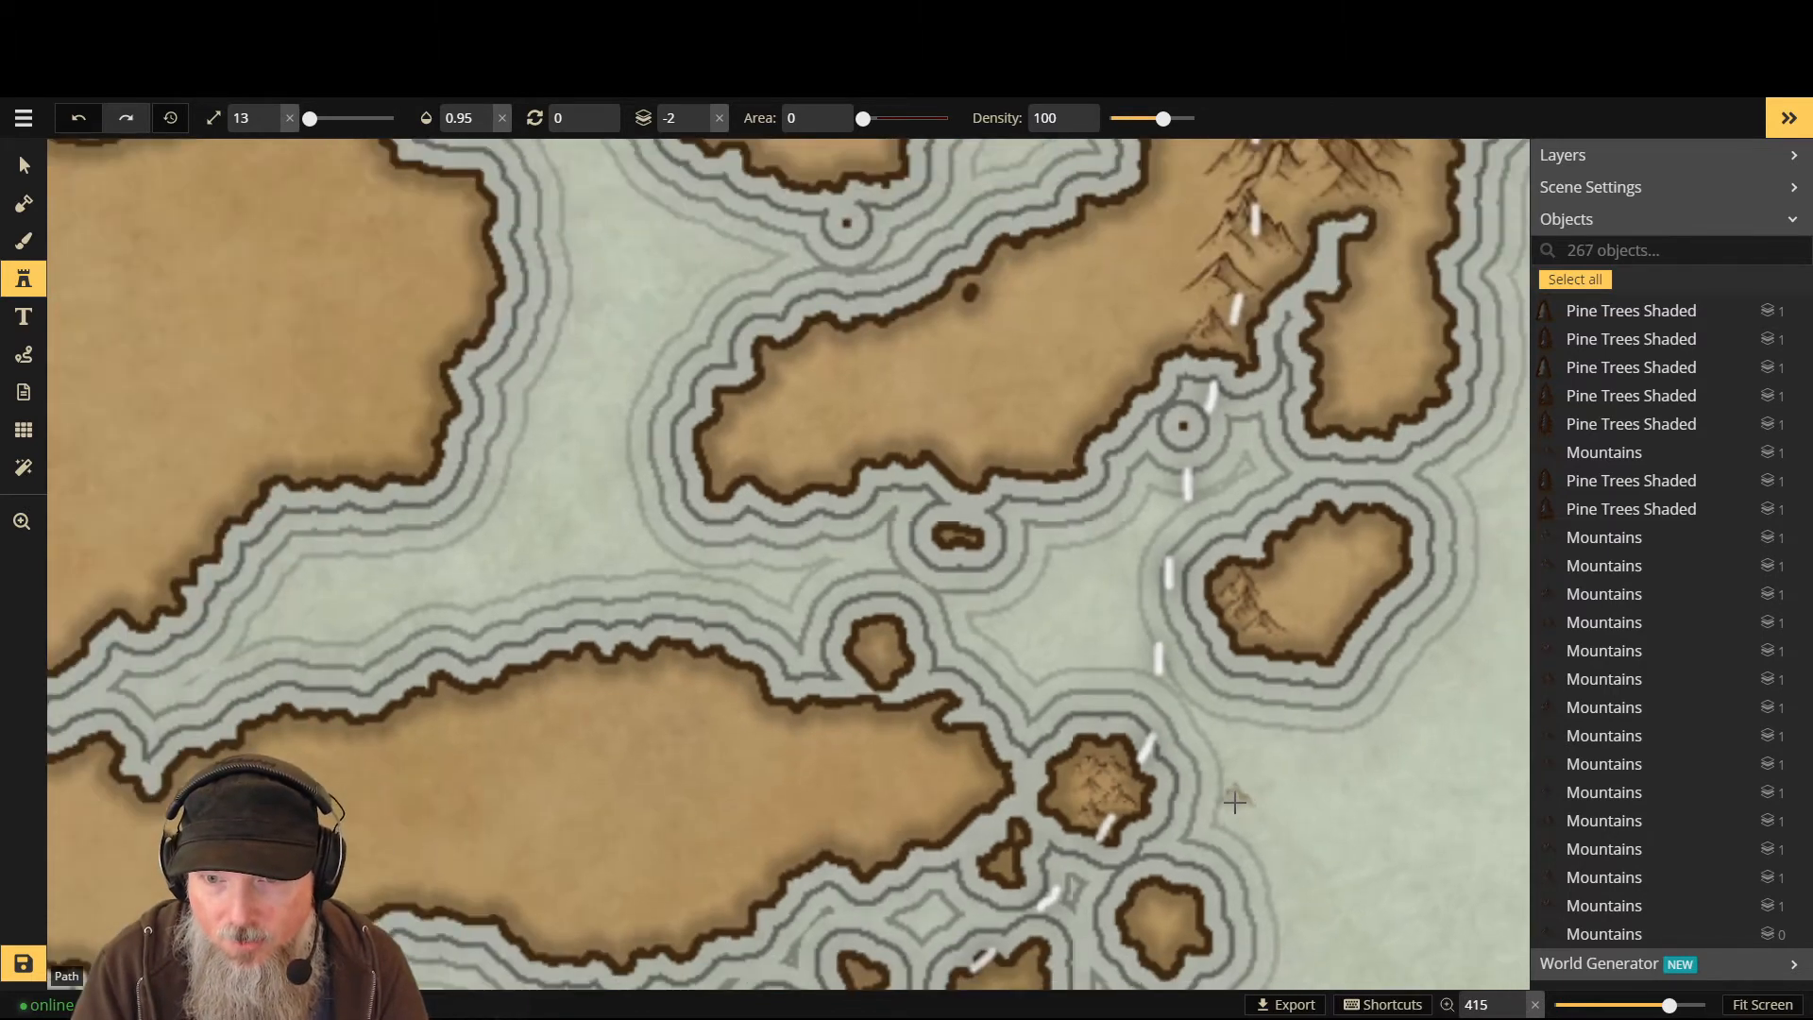
scroll(1151, 923, down, 1)
key(Page_Up)
key(Page_Up)
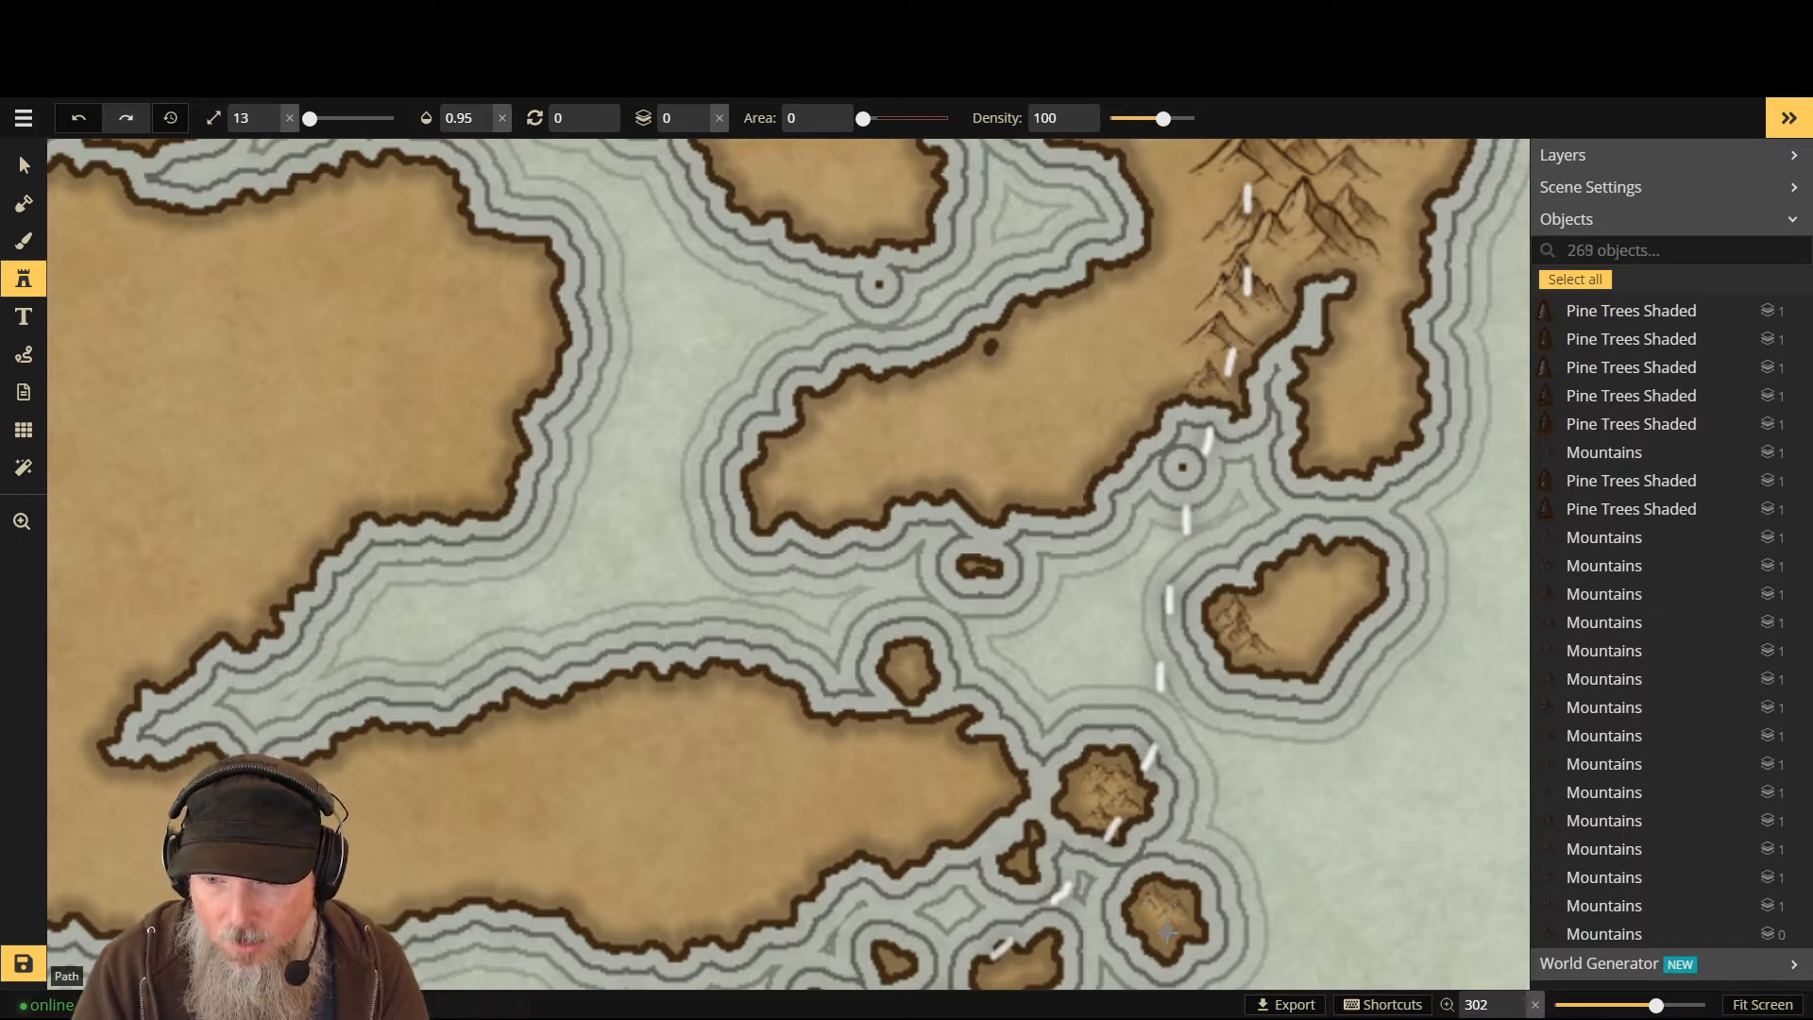
click(1157, 923)
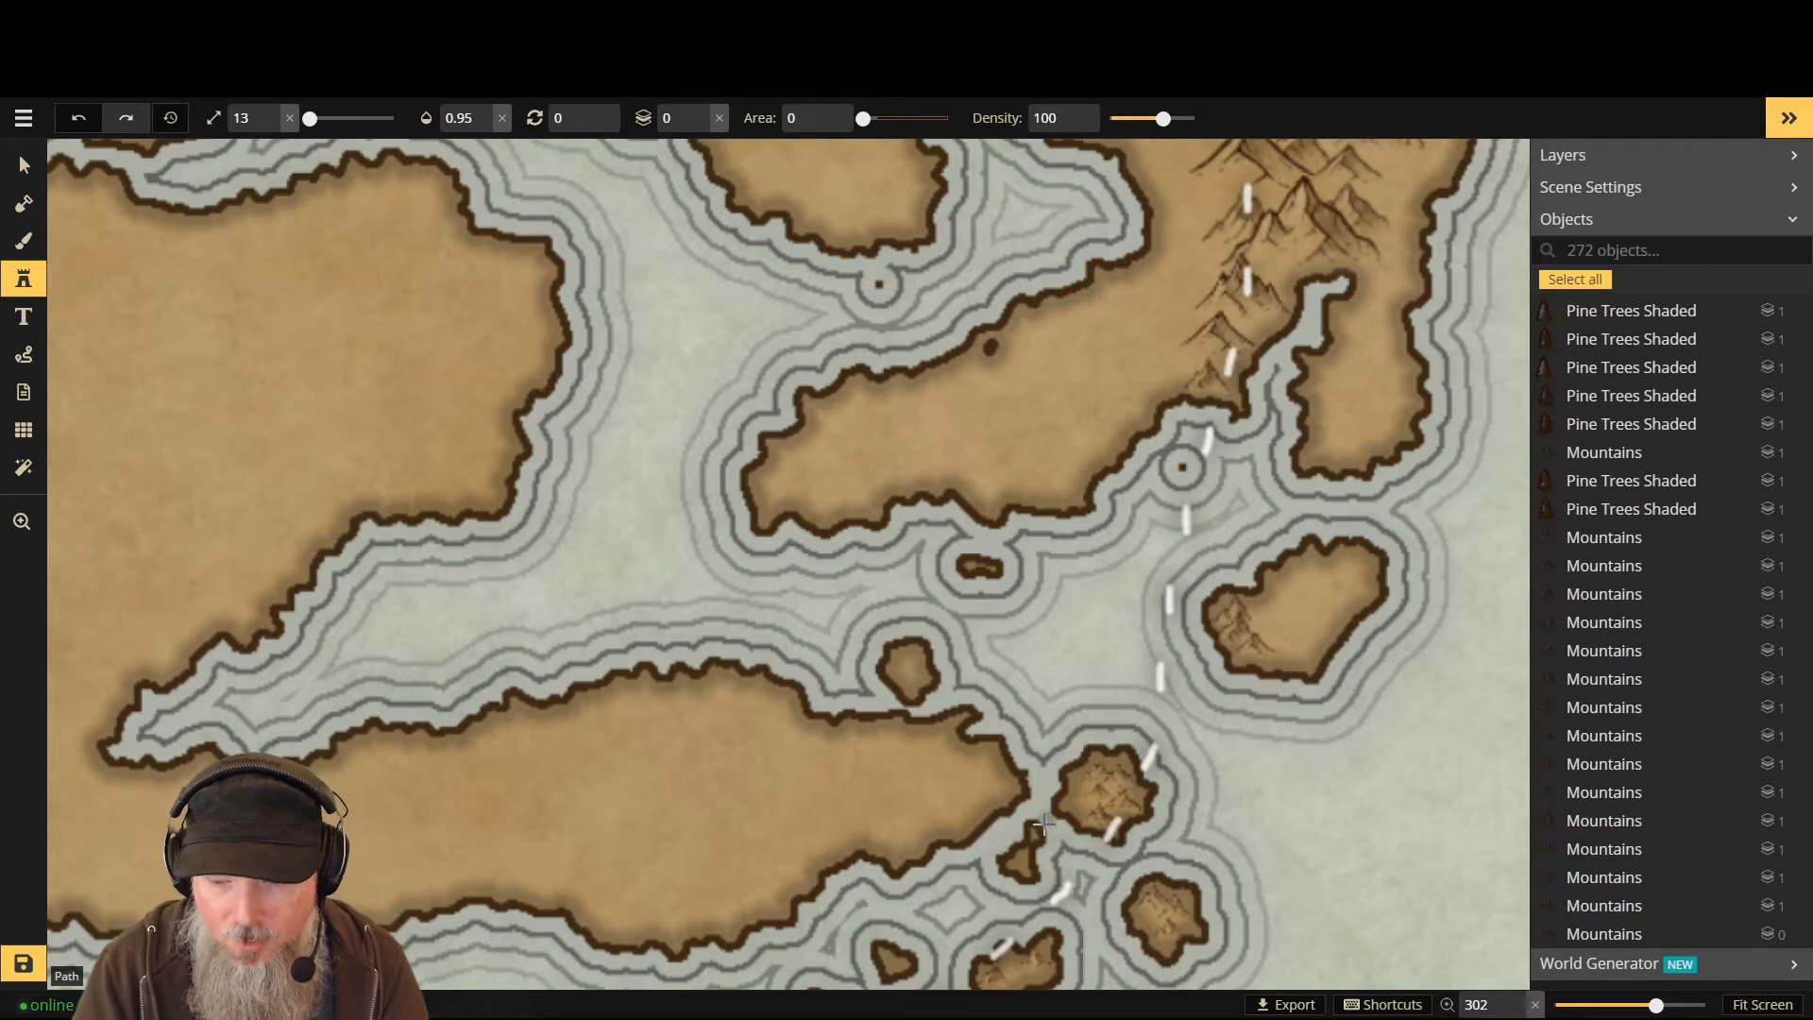
key(ctrl+z)
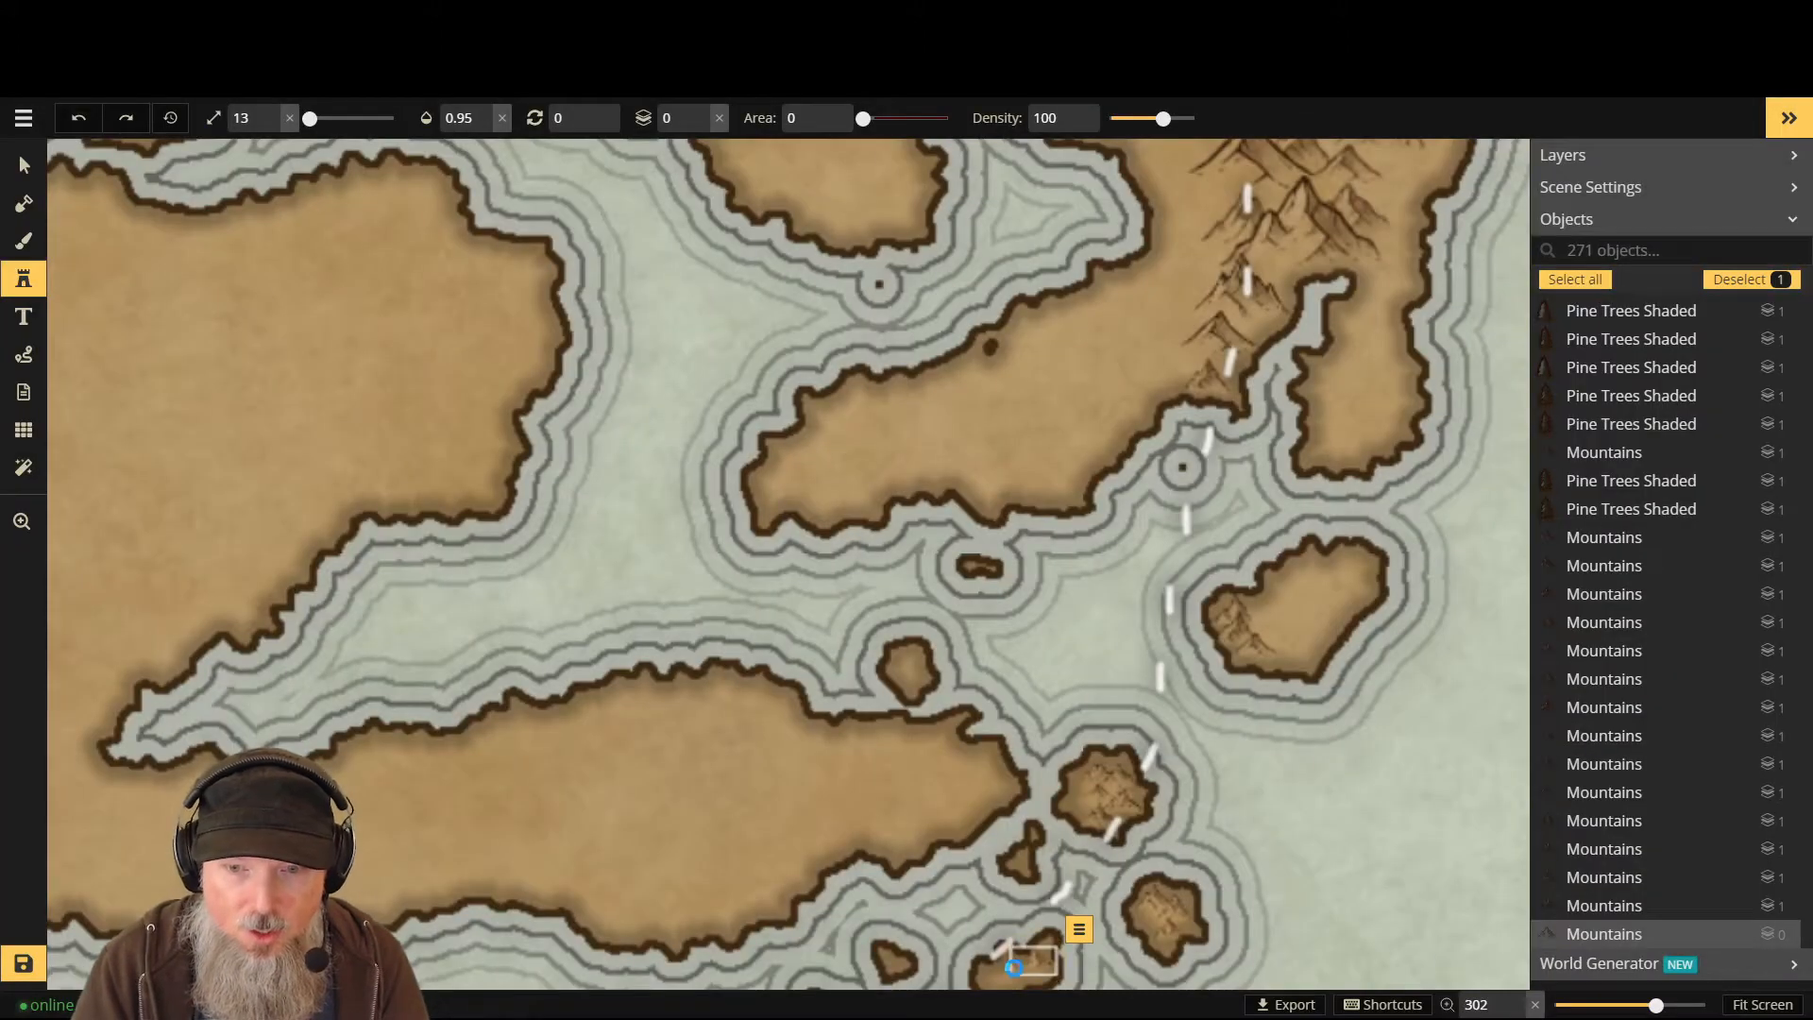
- Undo and restore the last mountain stamp, then undo it again
key(ctrl+z)
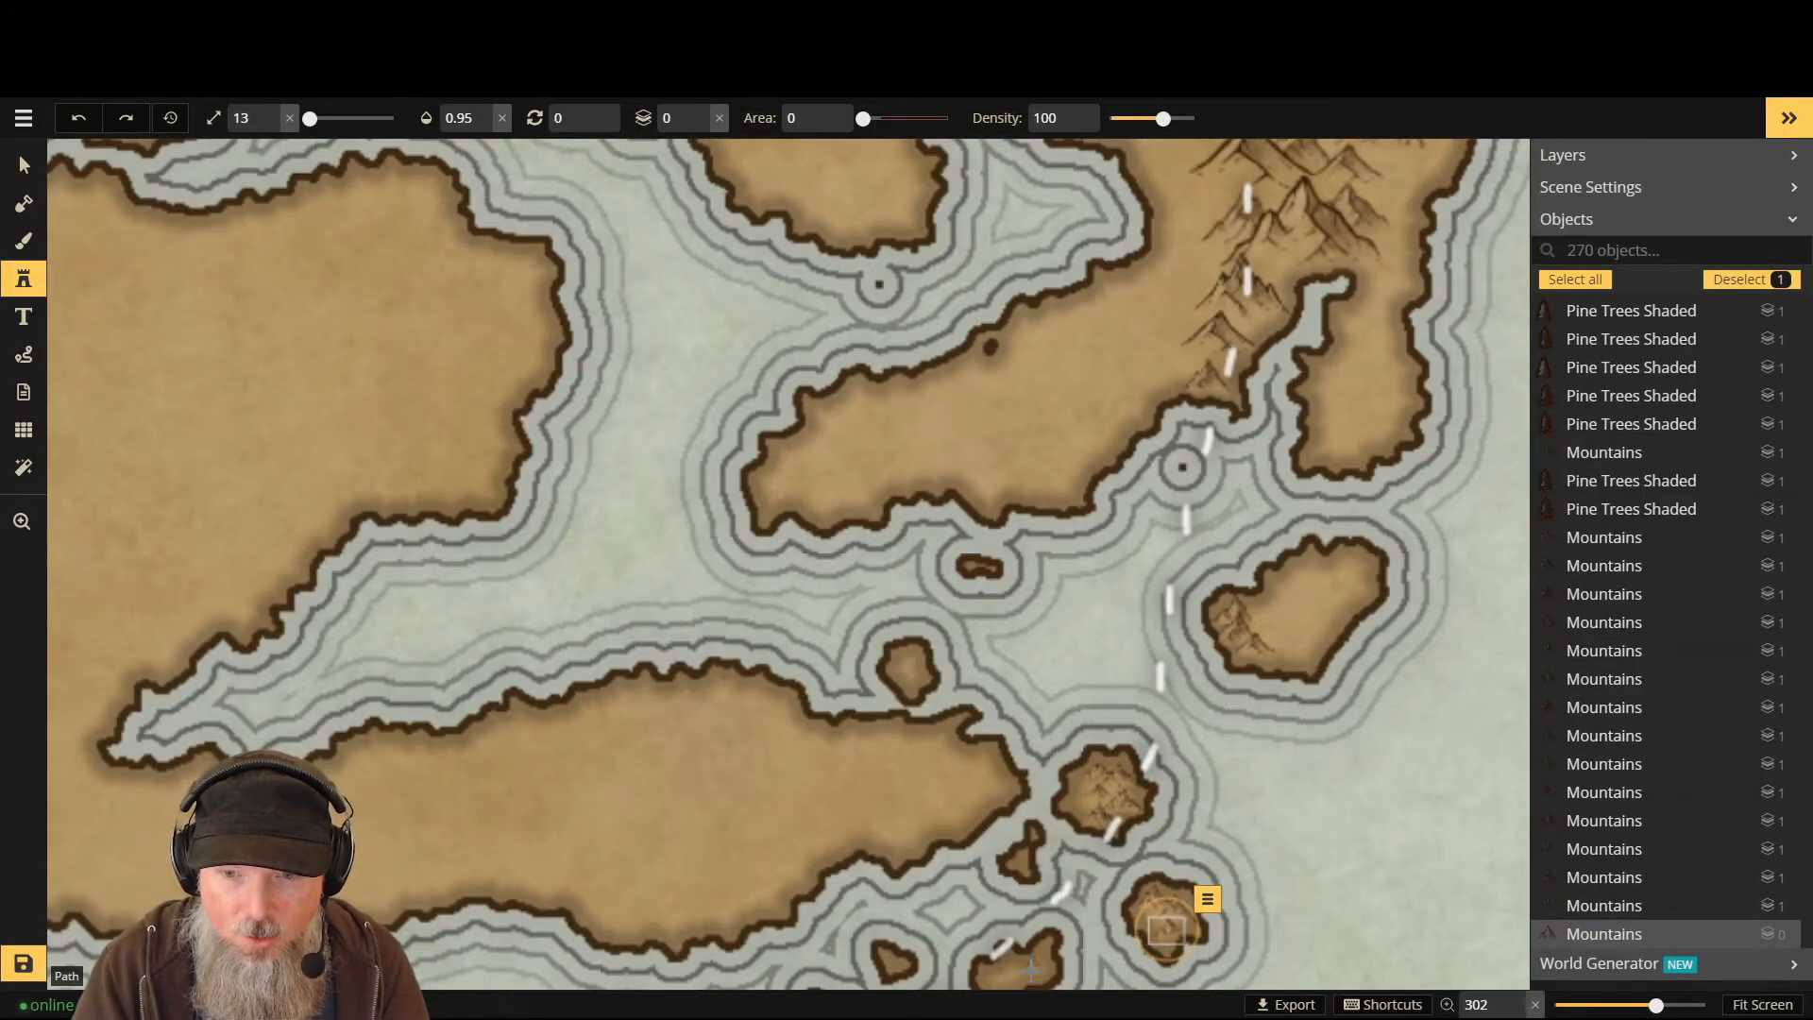
key(ctrl+y)
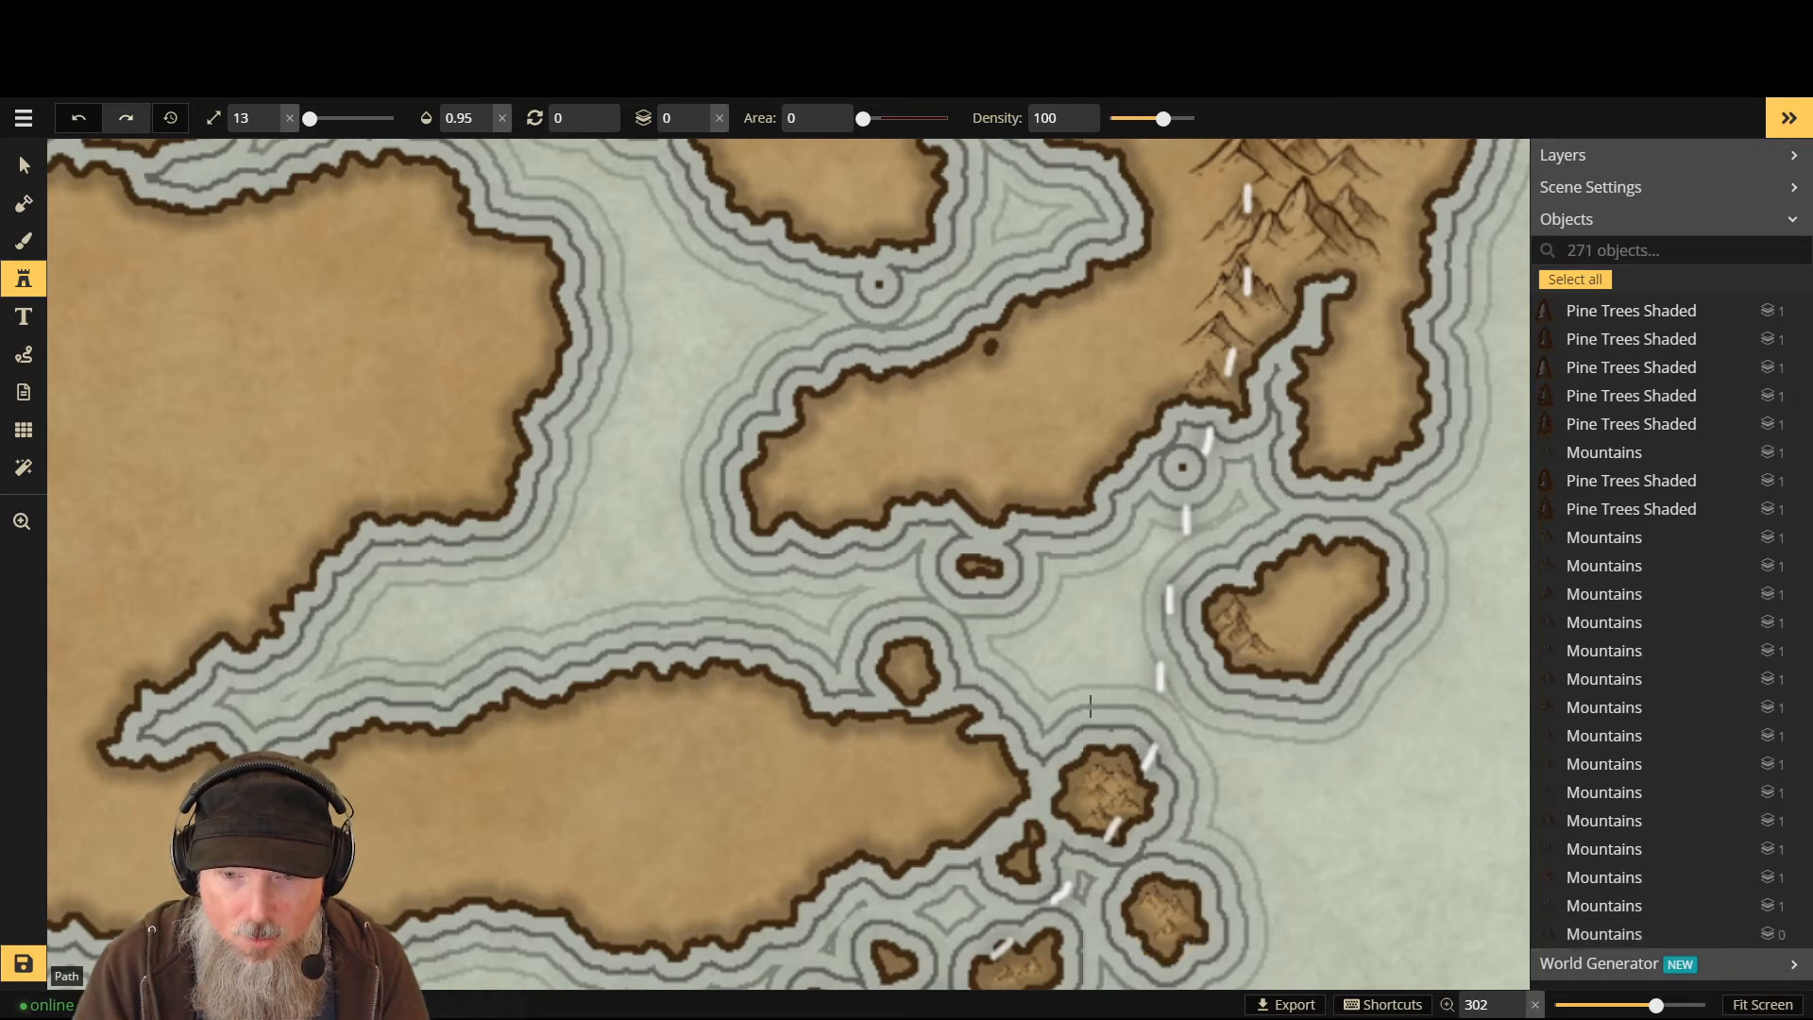
scroll(1127, 644, down, 4)
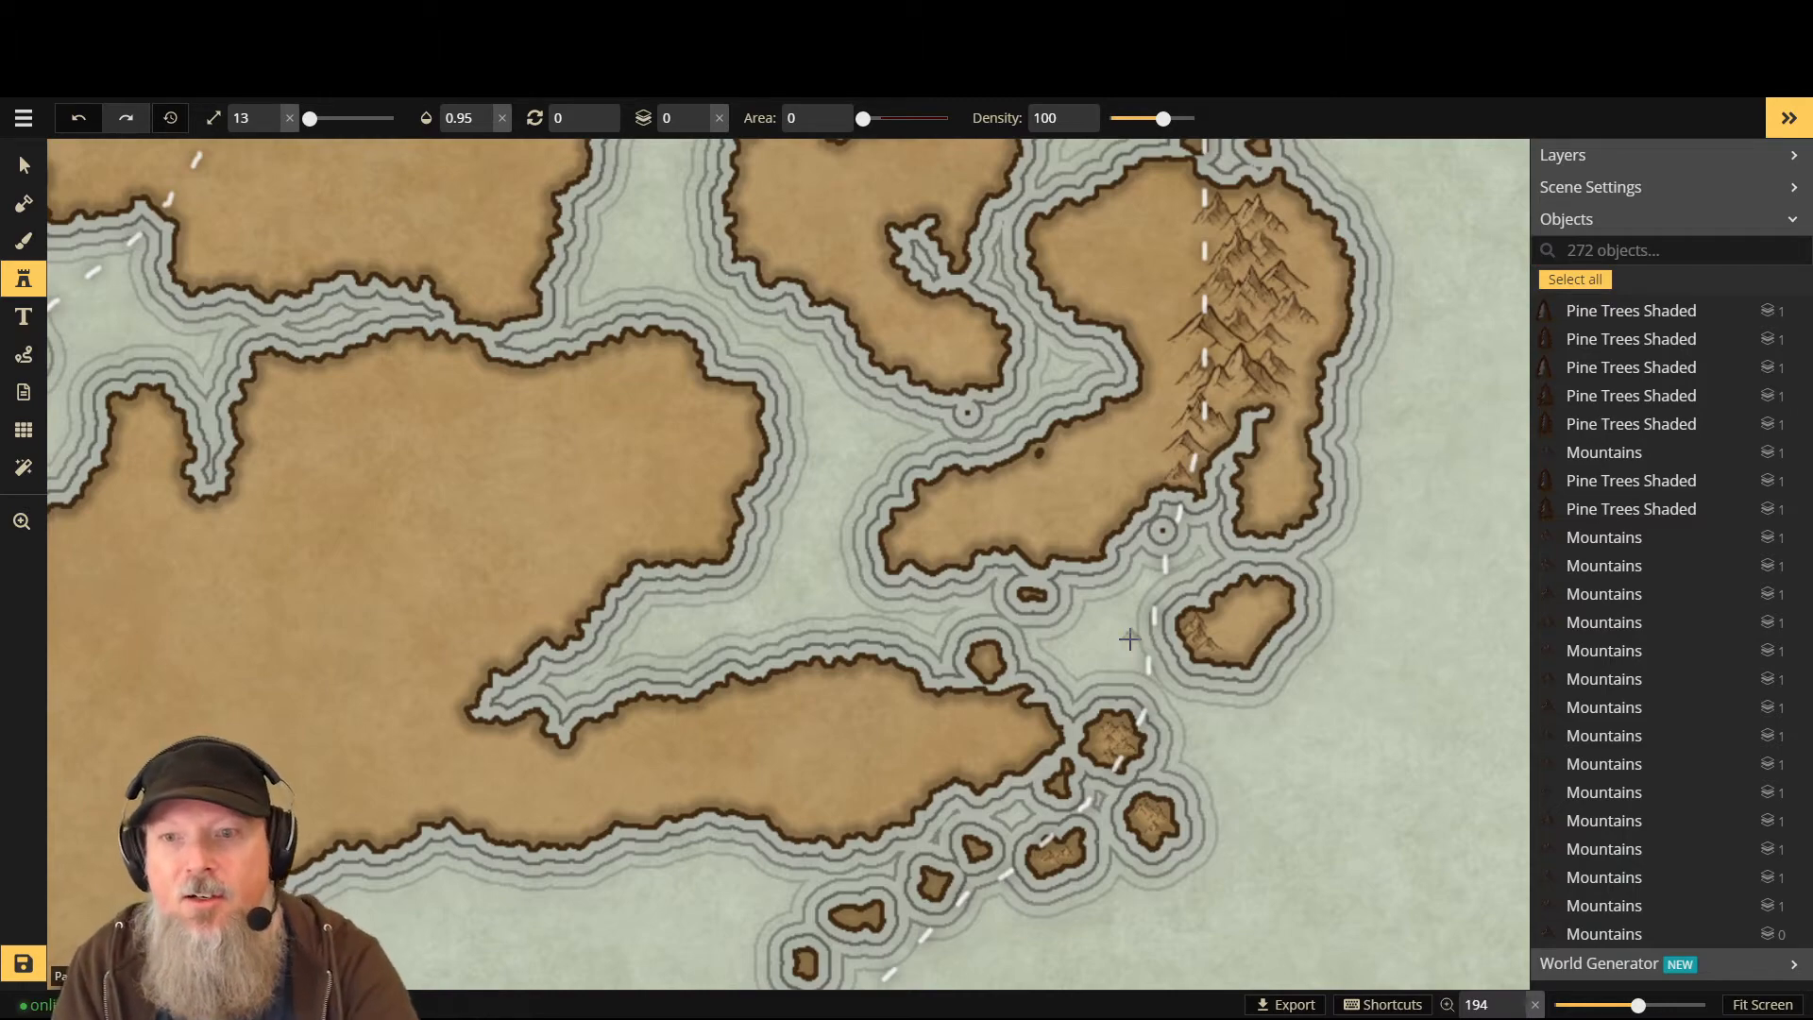
scroll(1044, 743, up, 5)
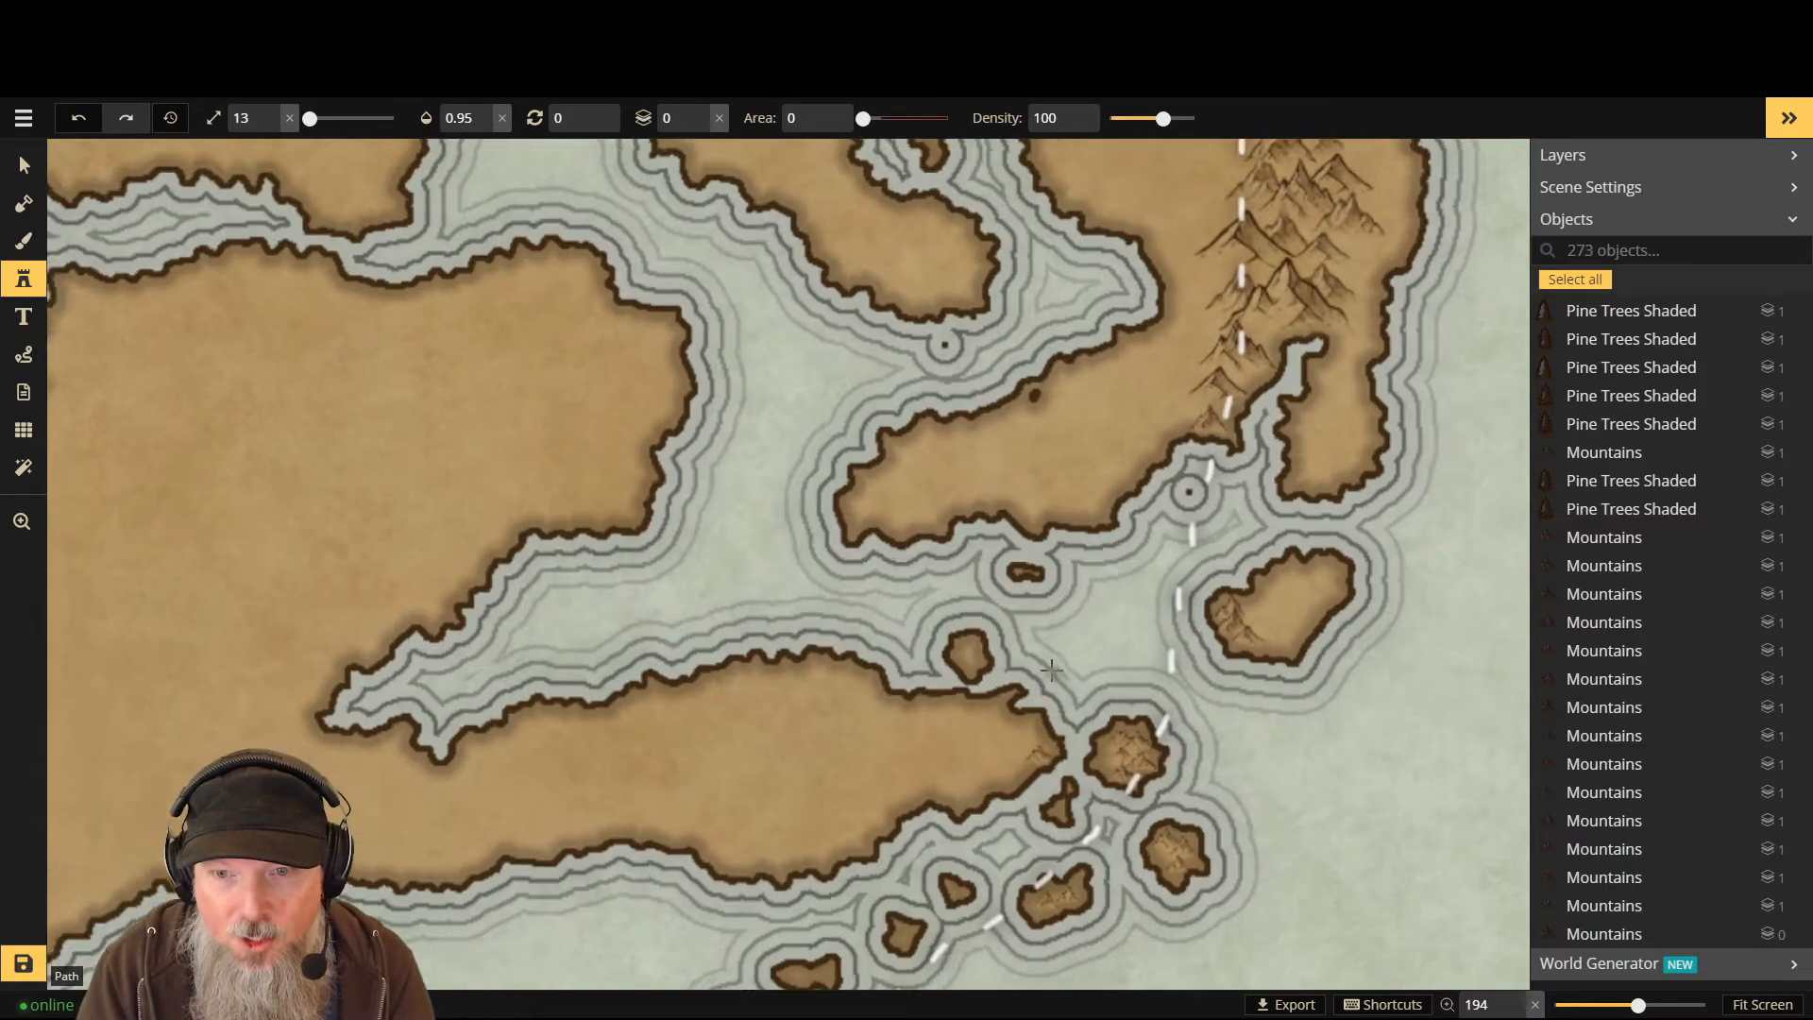
key(ctrl+z)
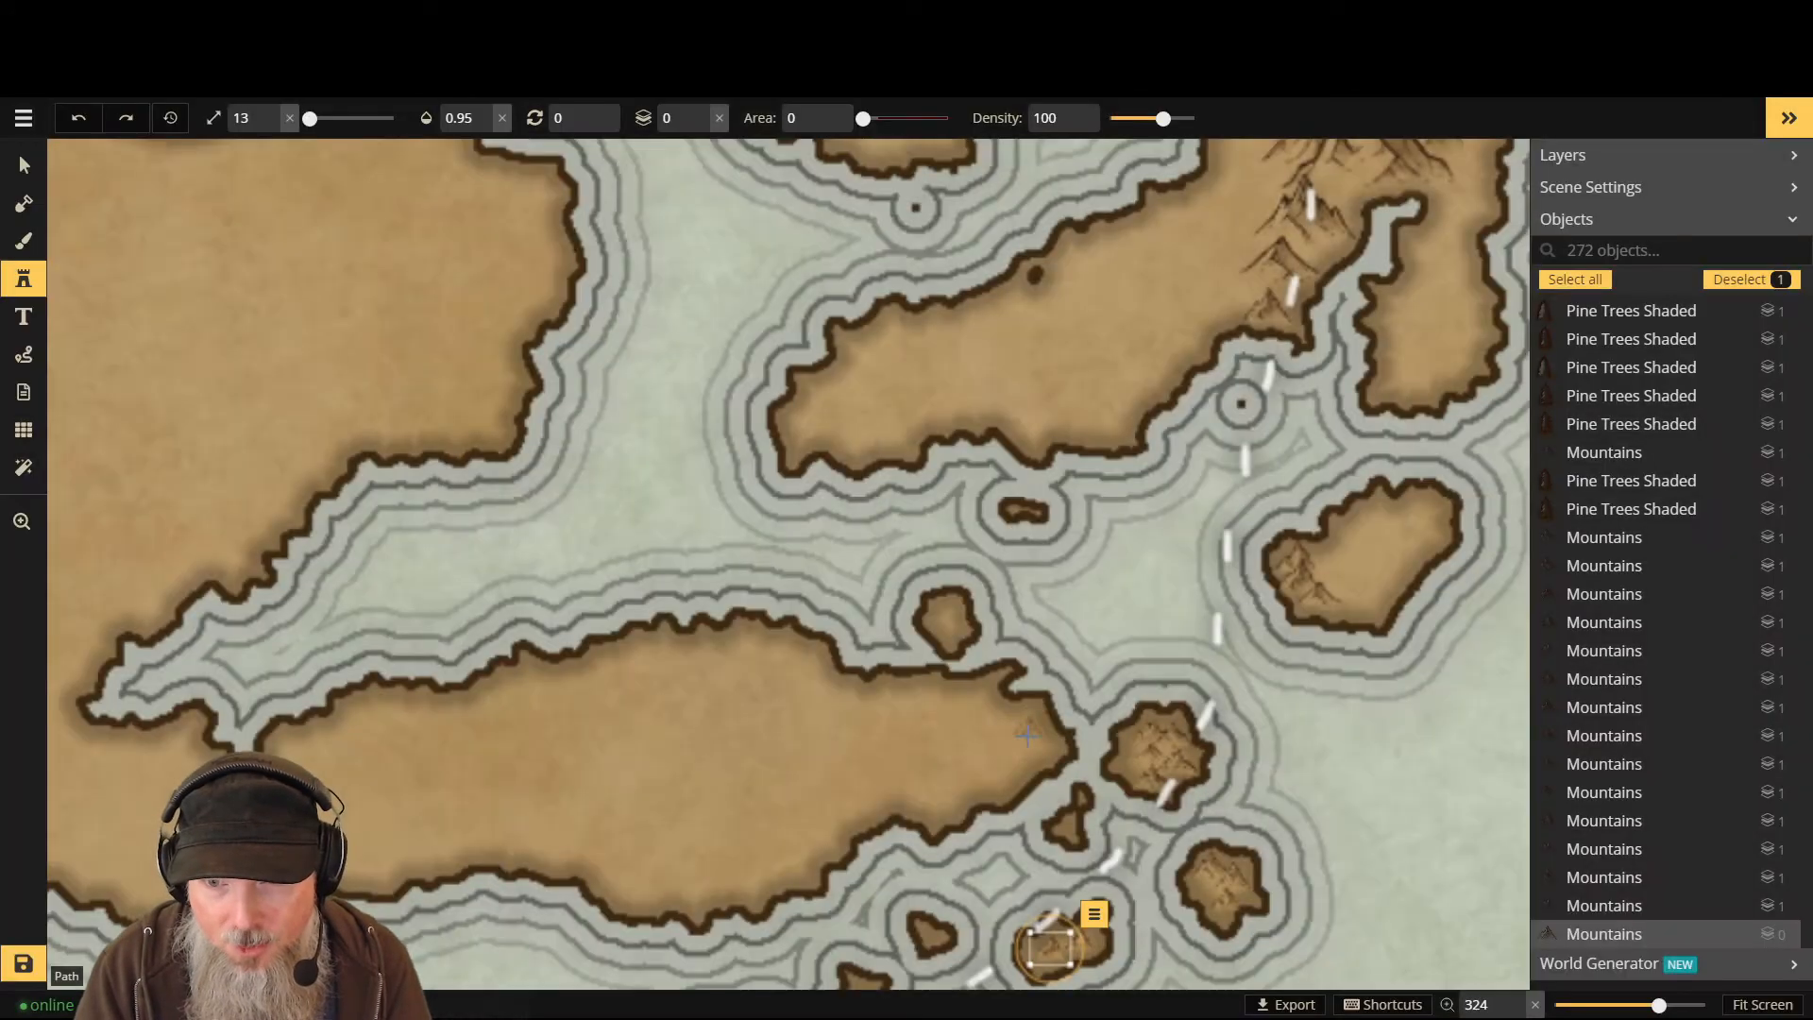
- Try peaks on a small island and the long island's eastern tip, undo them, and save the map
click(1029, 718)
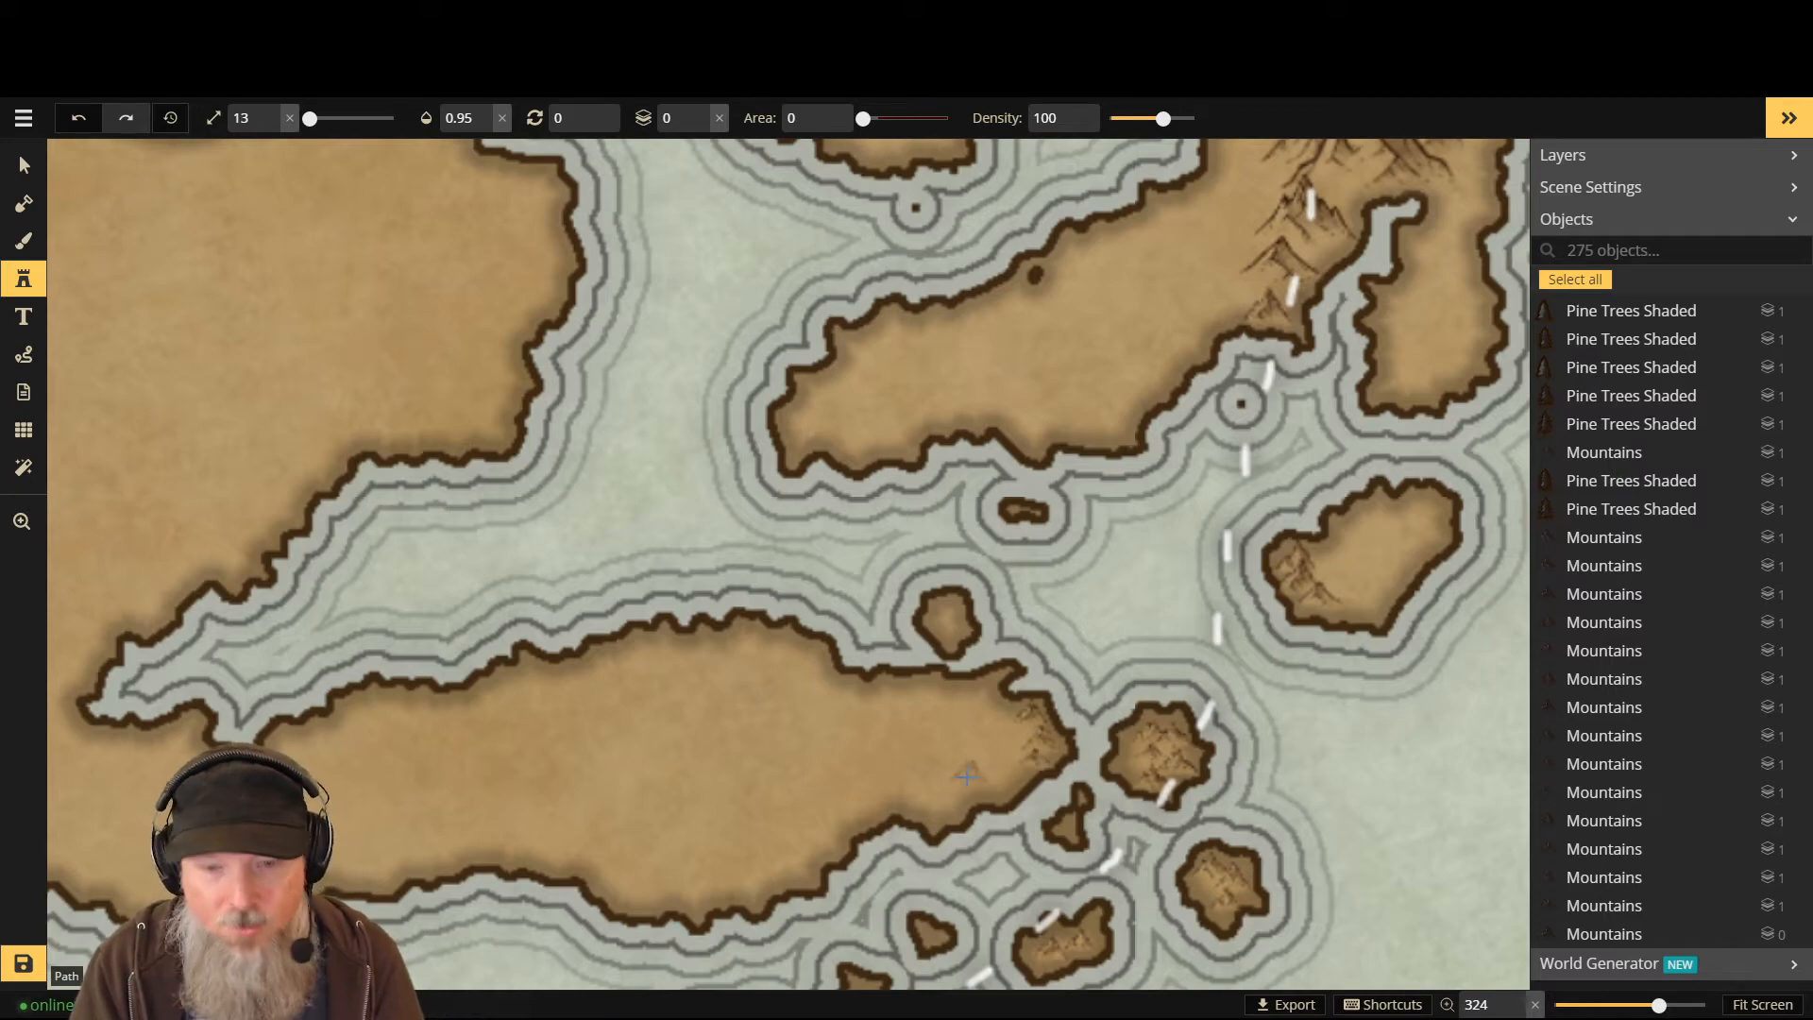
key(ctrl+z)
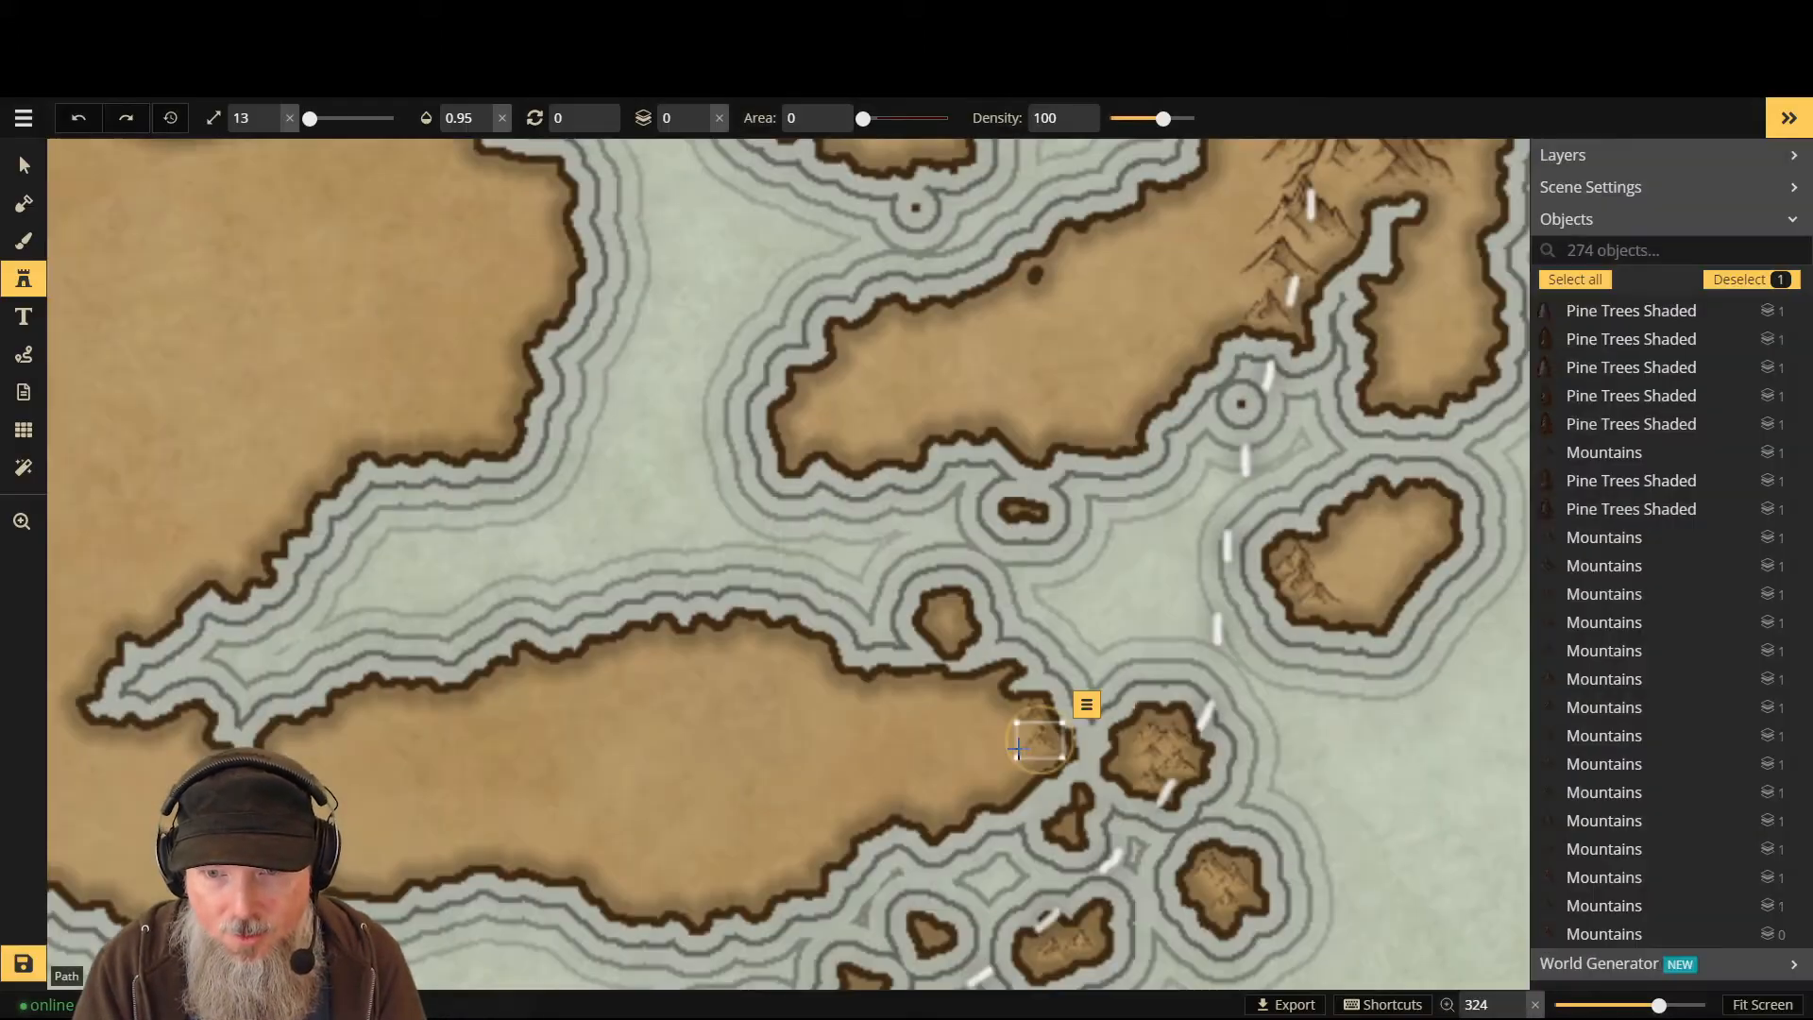
click(1030, 761)
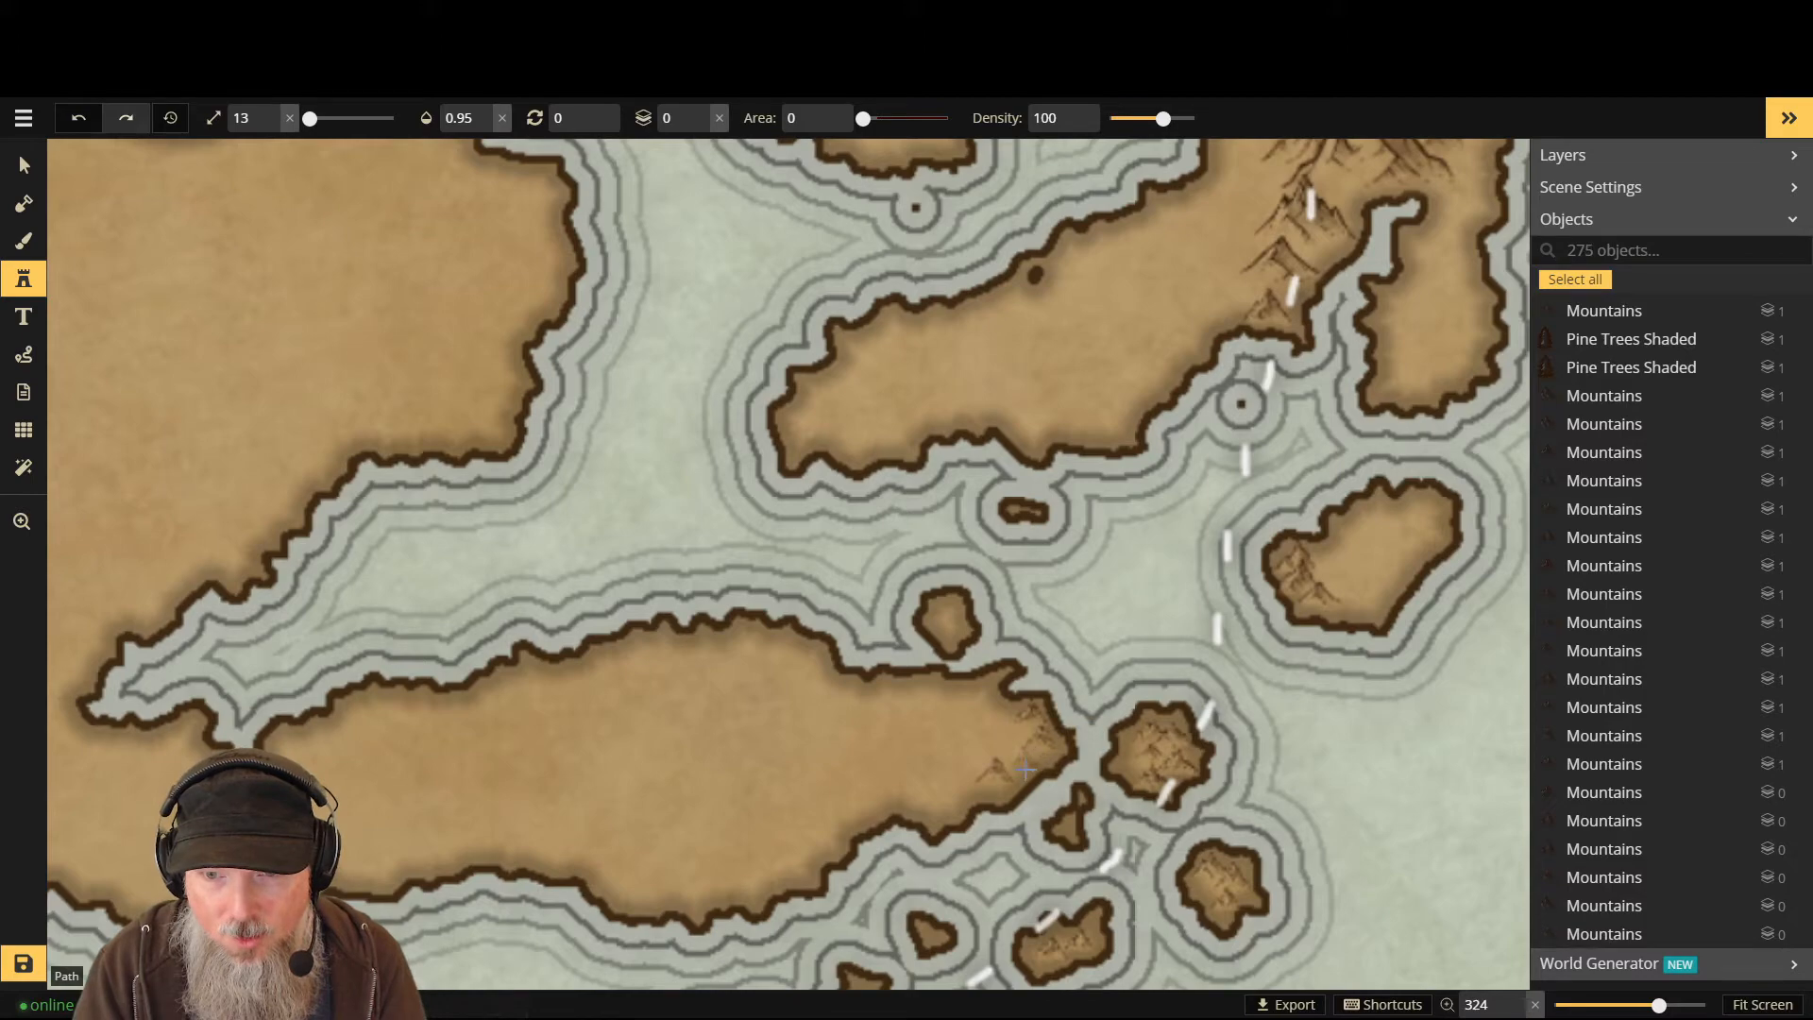
key(ctrl+z)
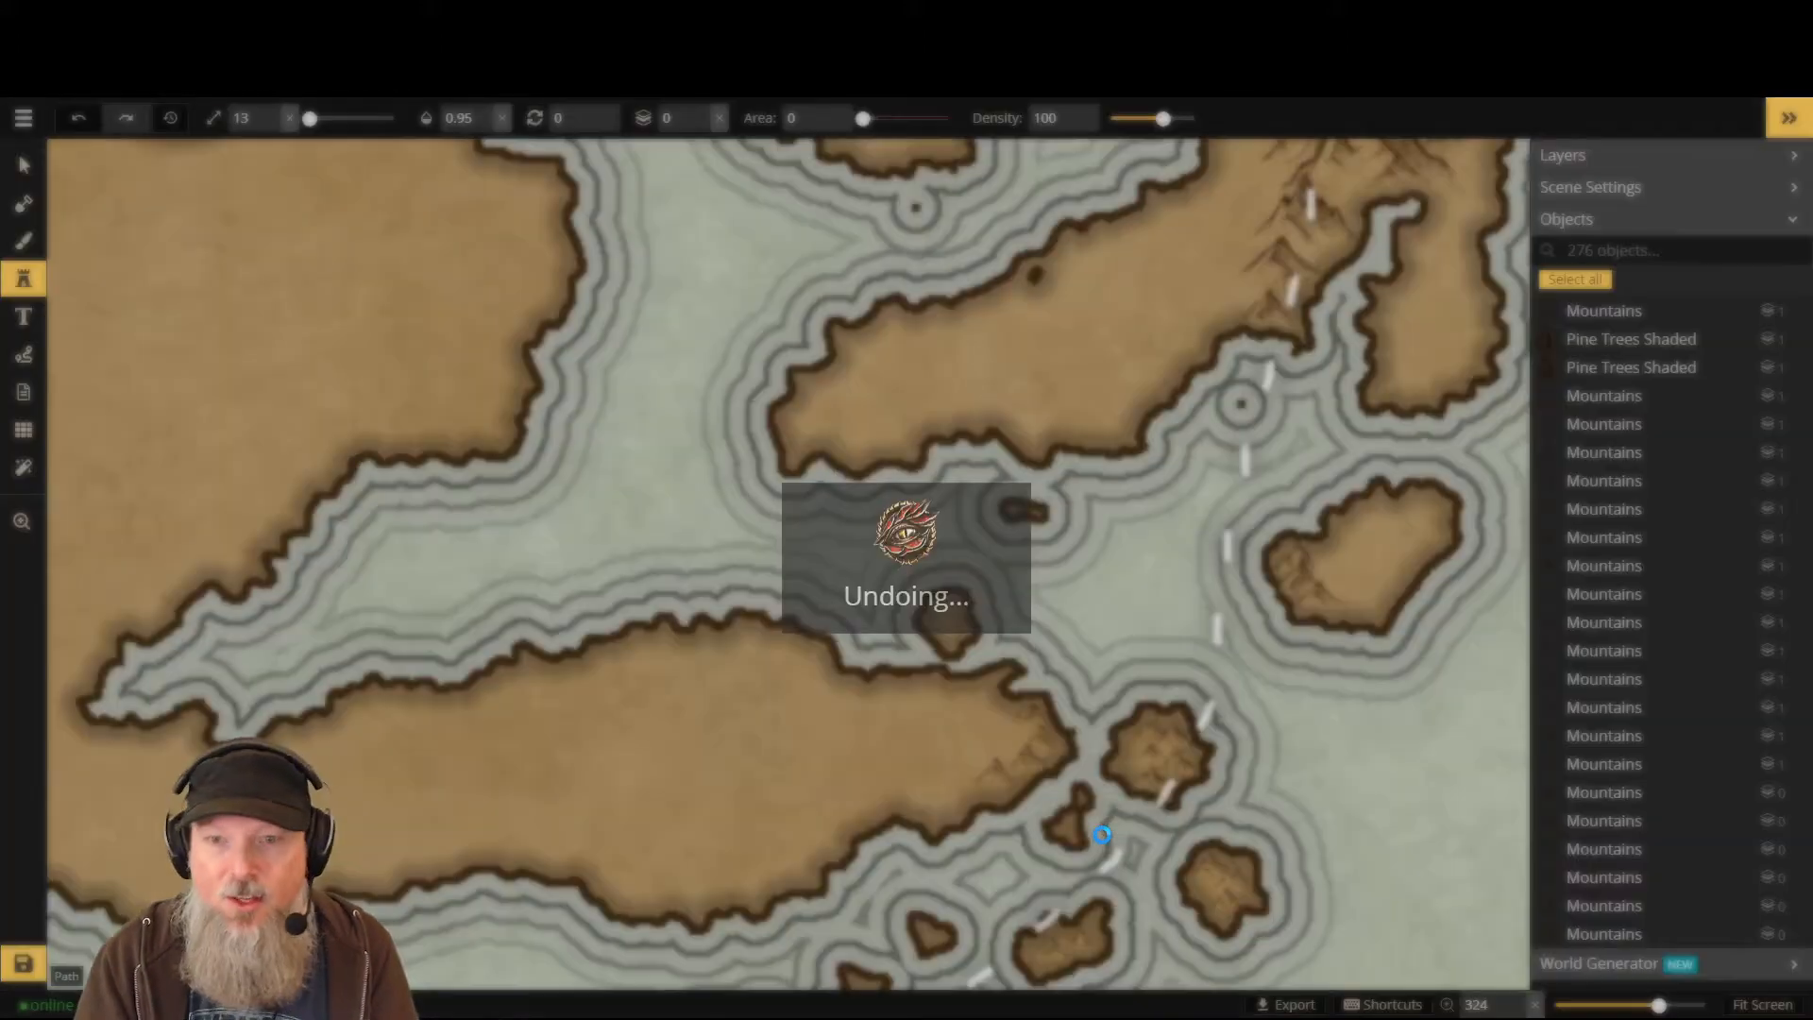
key(ctrl+z)
key(ctrl+z)
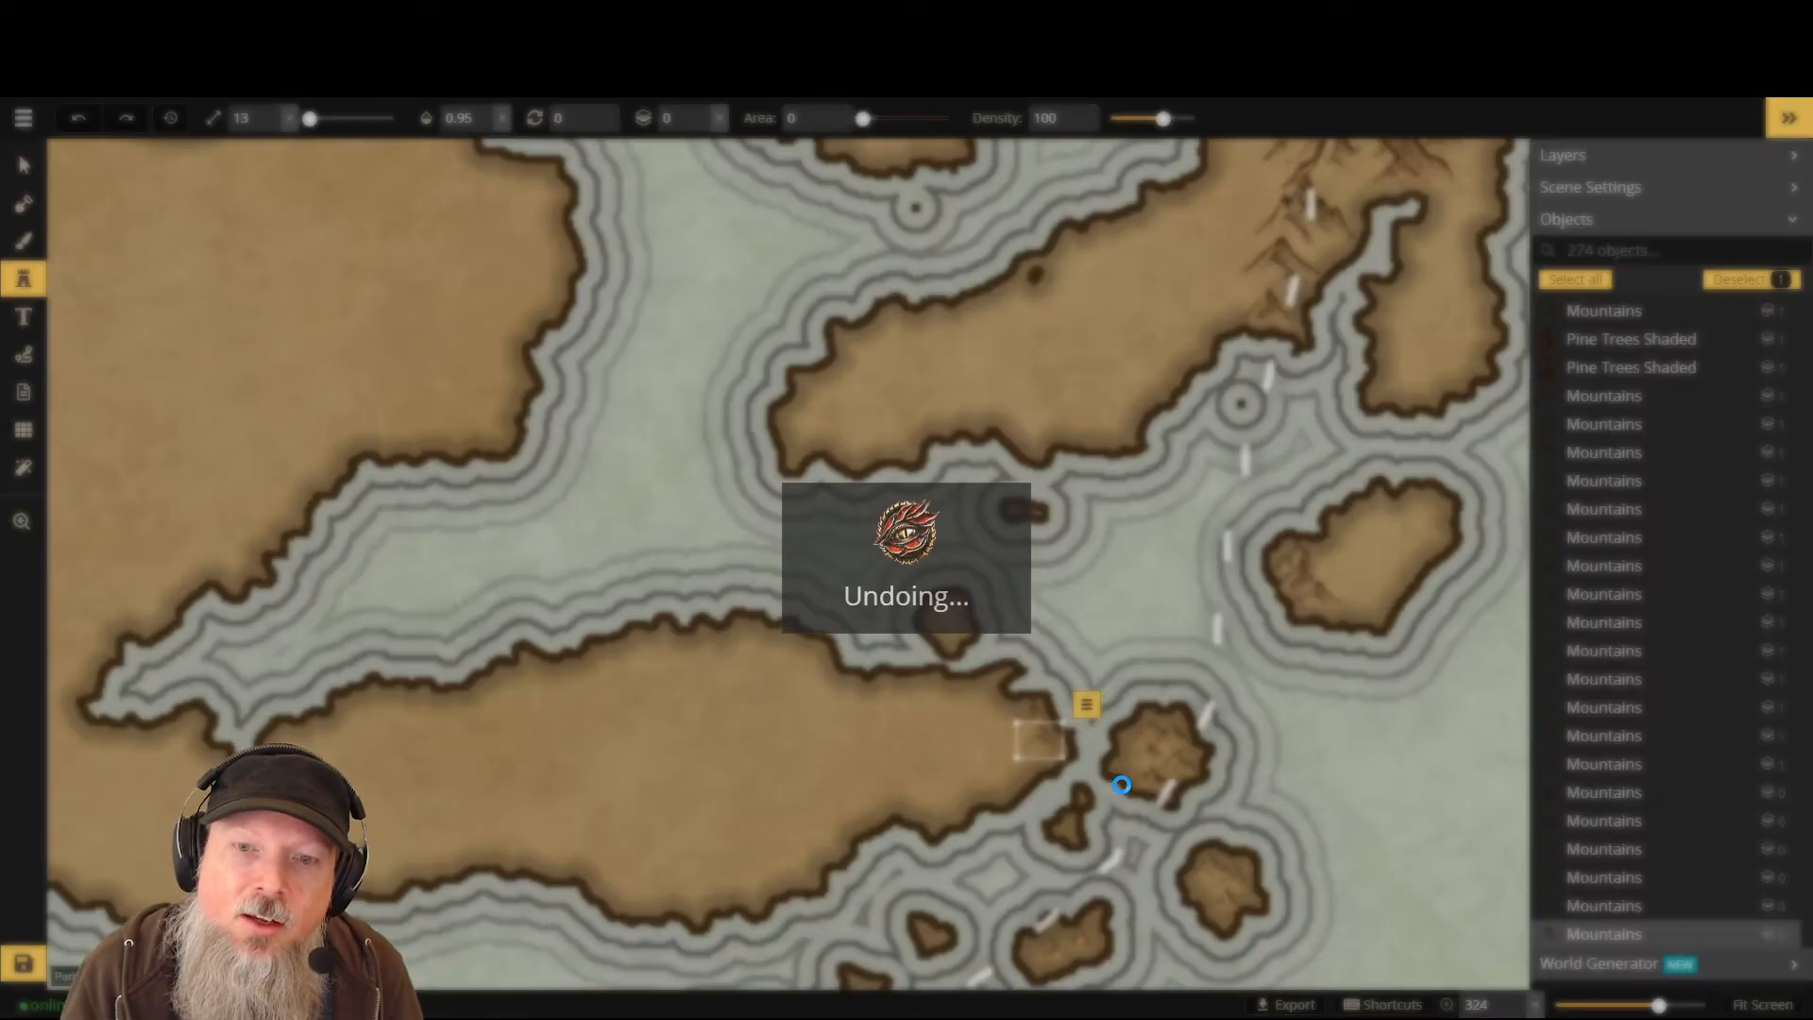
key(ctrl+z)
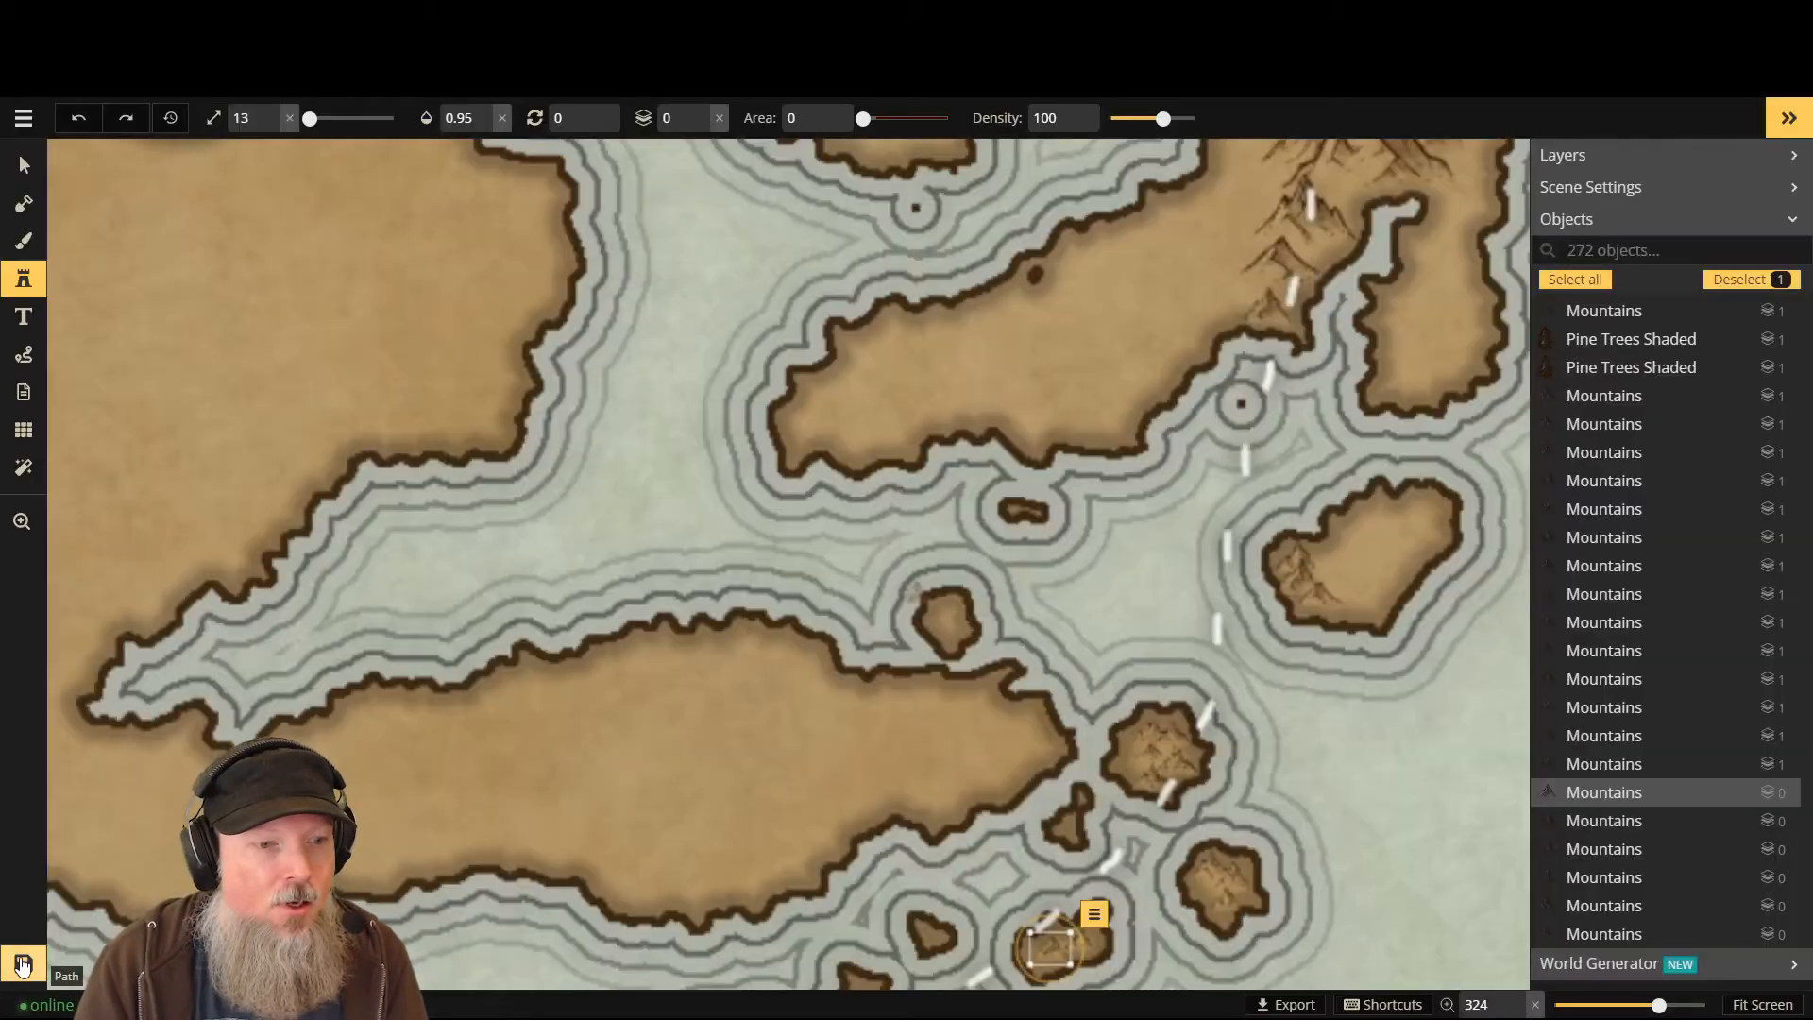
key(ctrl+s)
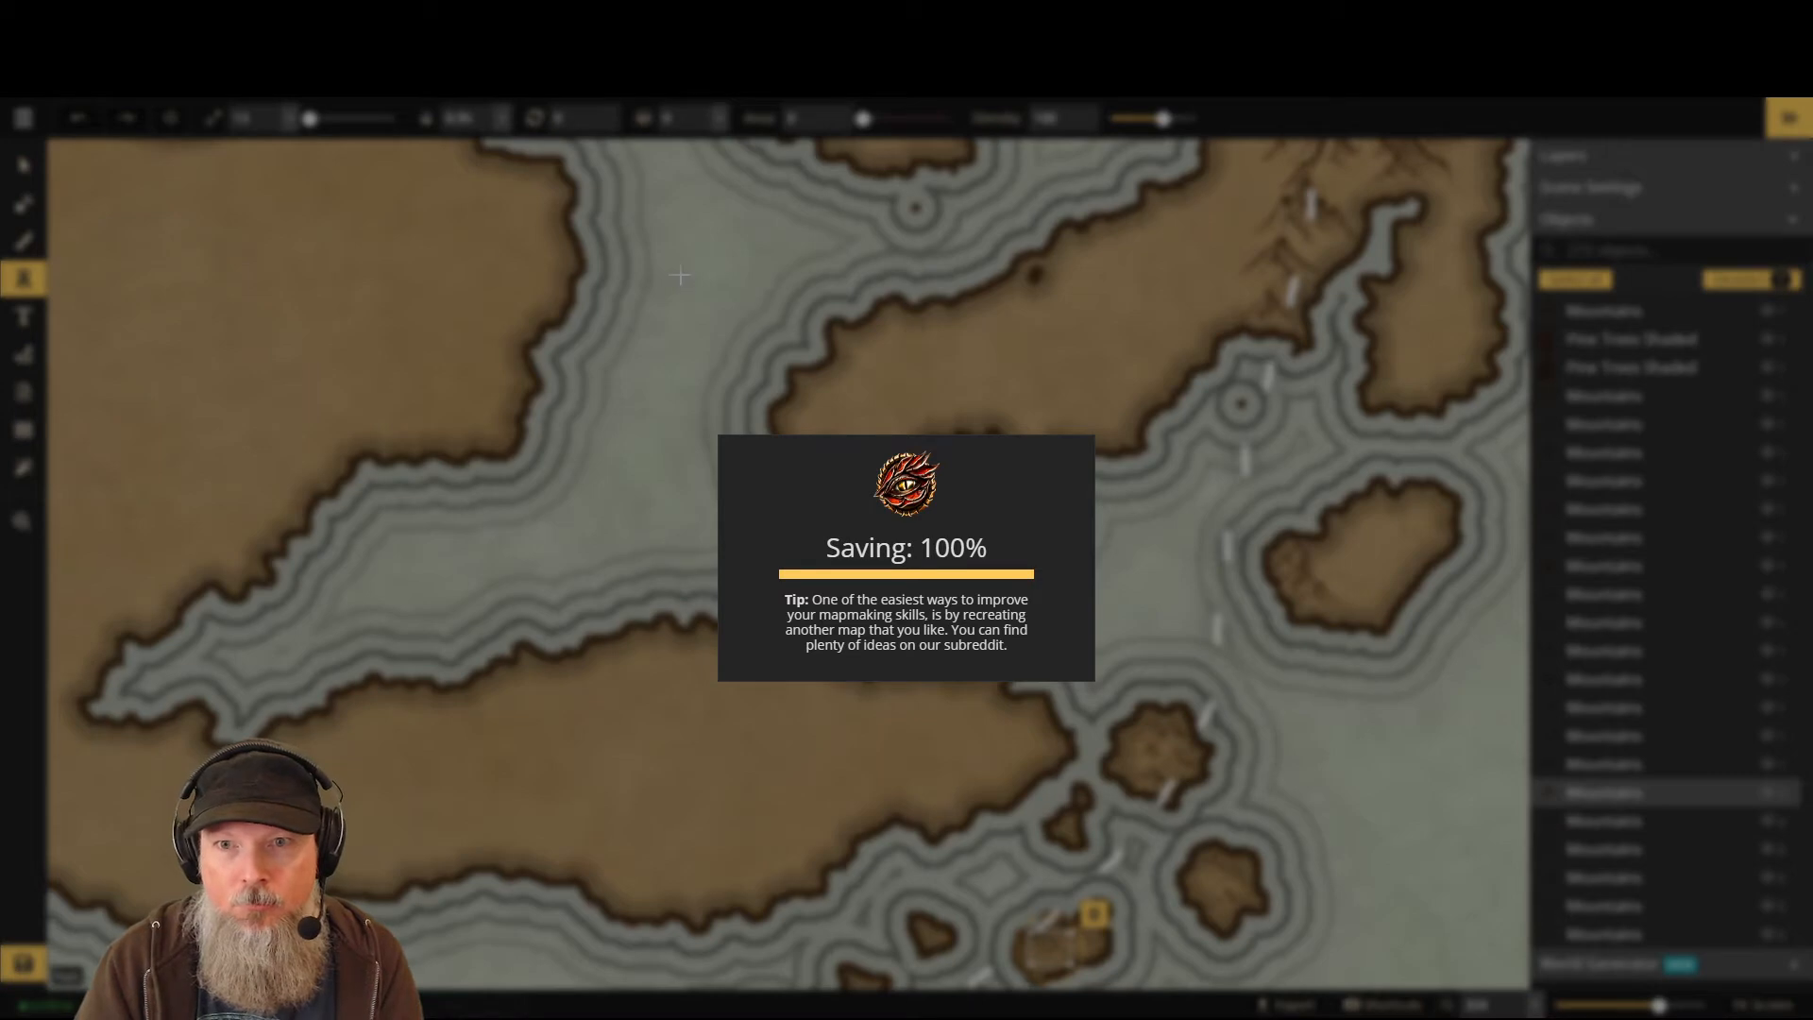
- Zoom out over the whole map, then zoom in on the northern islands where the dashed path crosses
scroll(682, 275, down, 1)
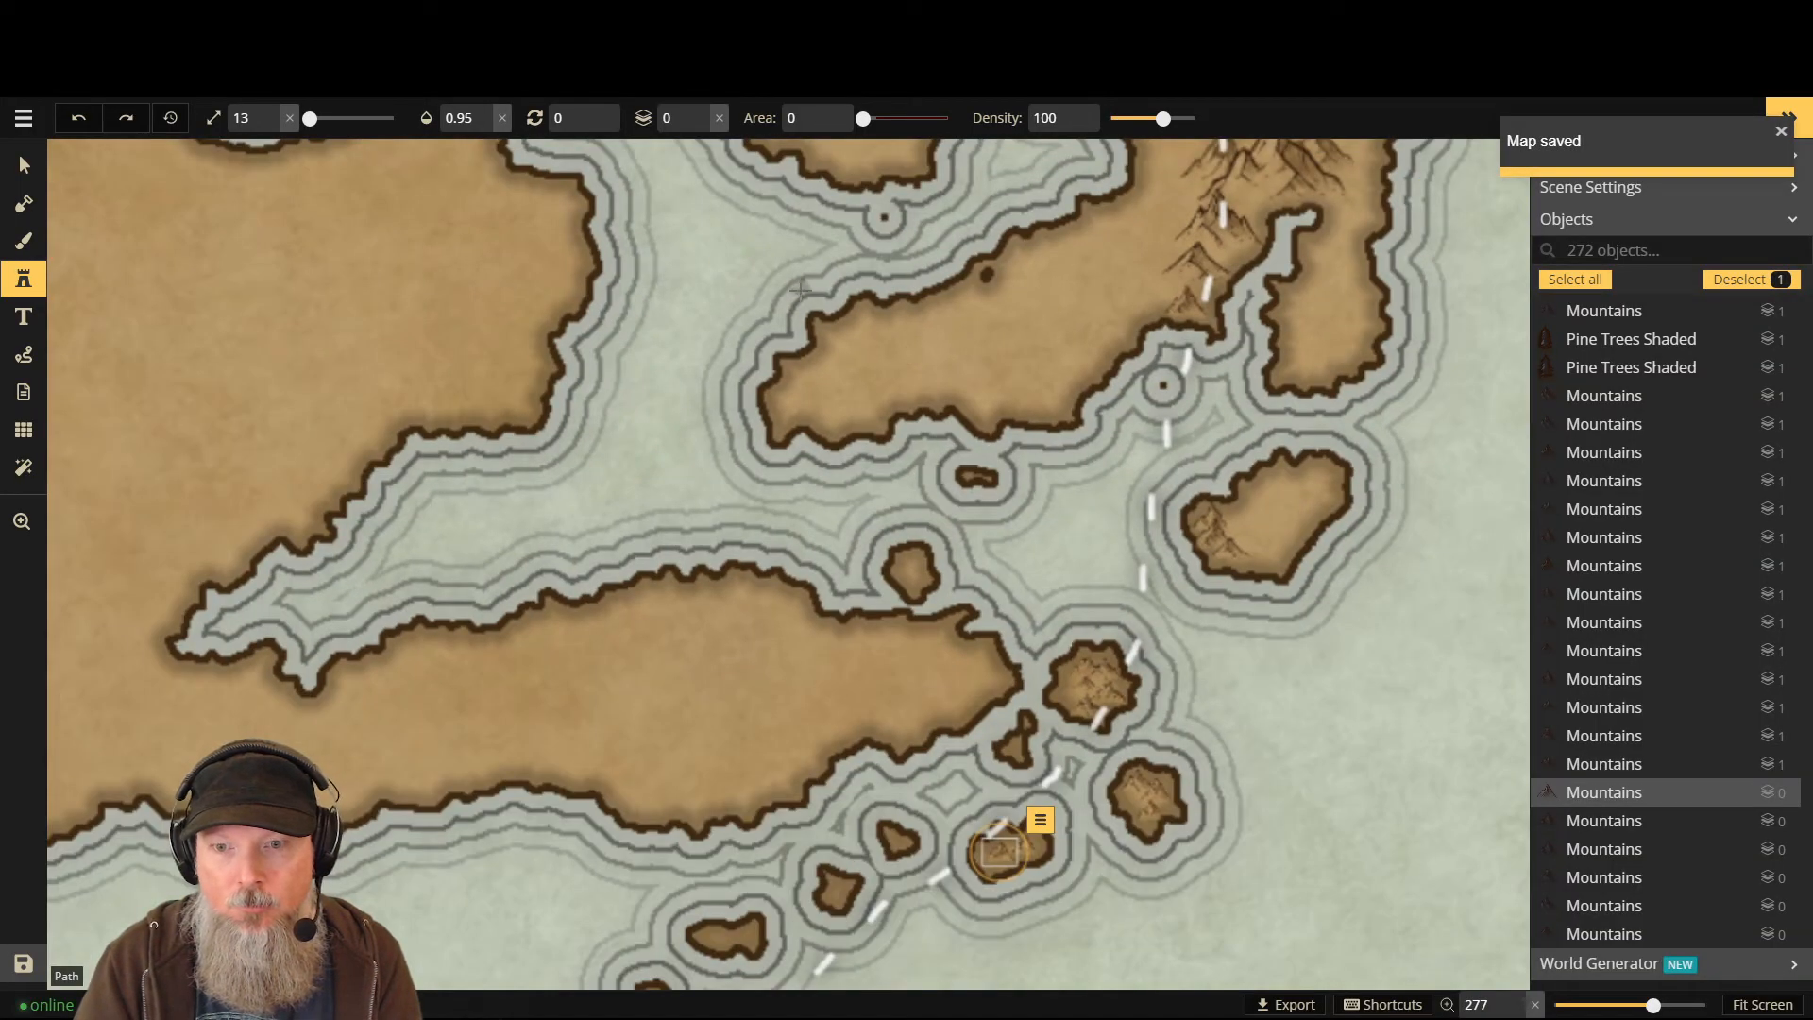
scroll(801, 288, down, 1)
scroll(796, 276, down, 1)
scroll(728, 836, down, 3)
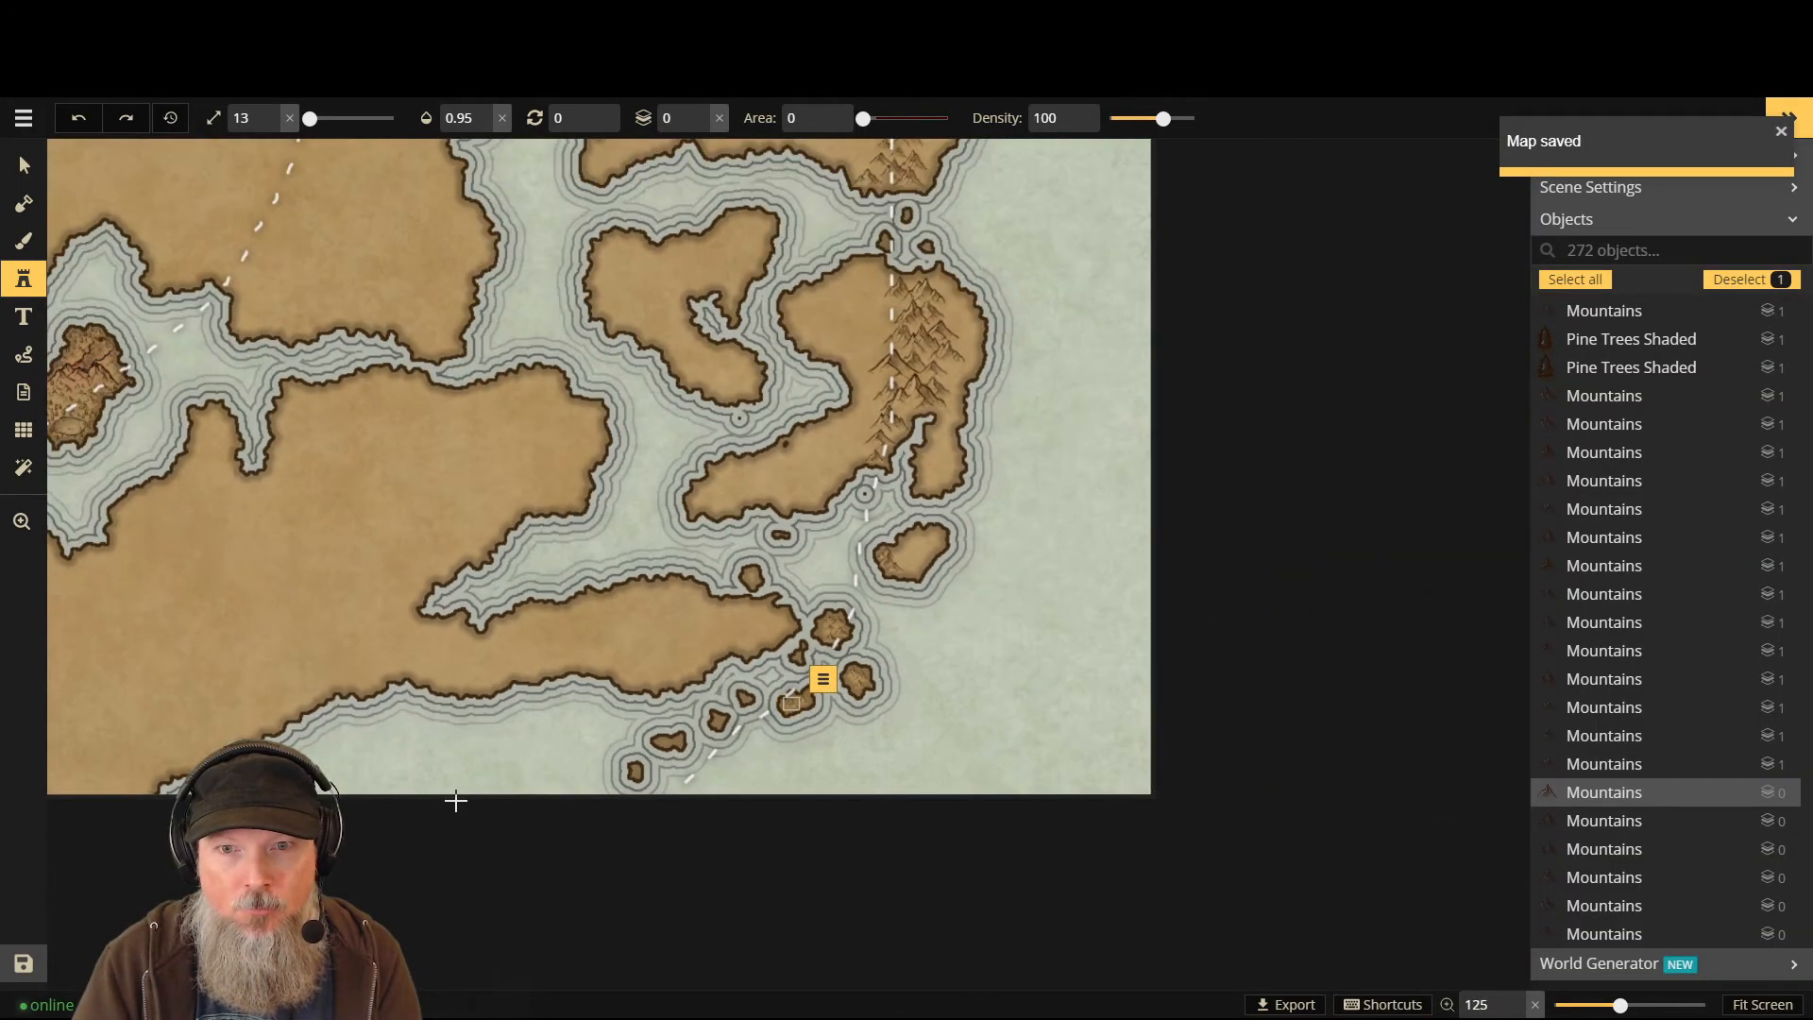
scroll(1416, 512, down, 1)
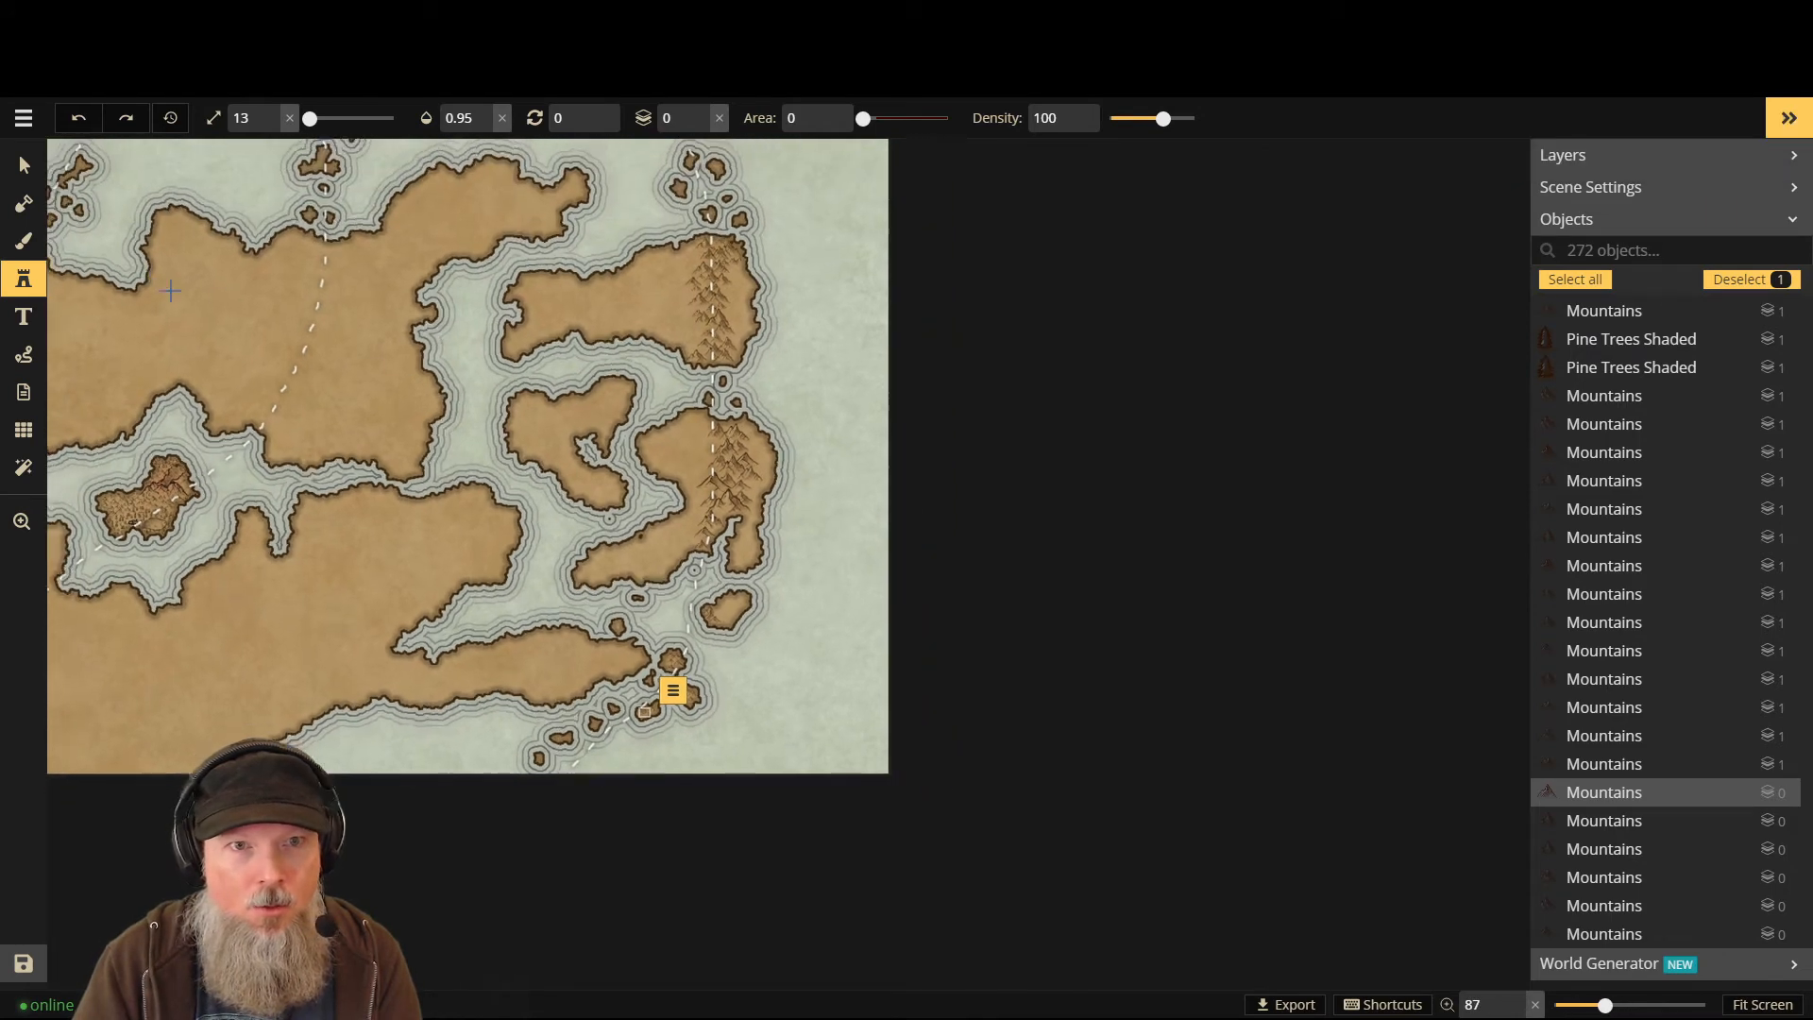
scroll(994, 345, down, 1)
scroll(993, 345, down, 2)
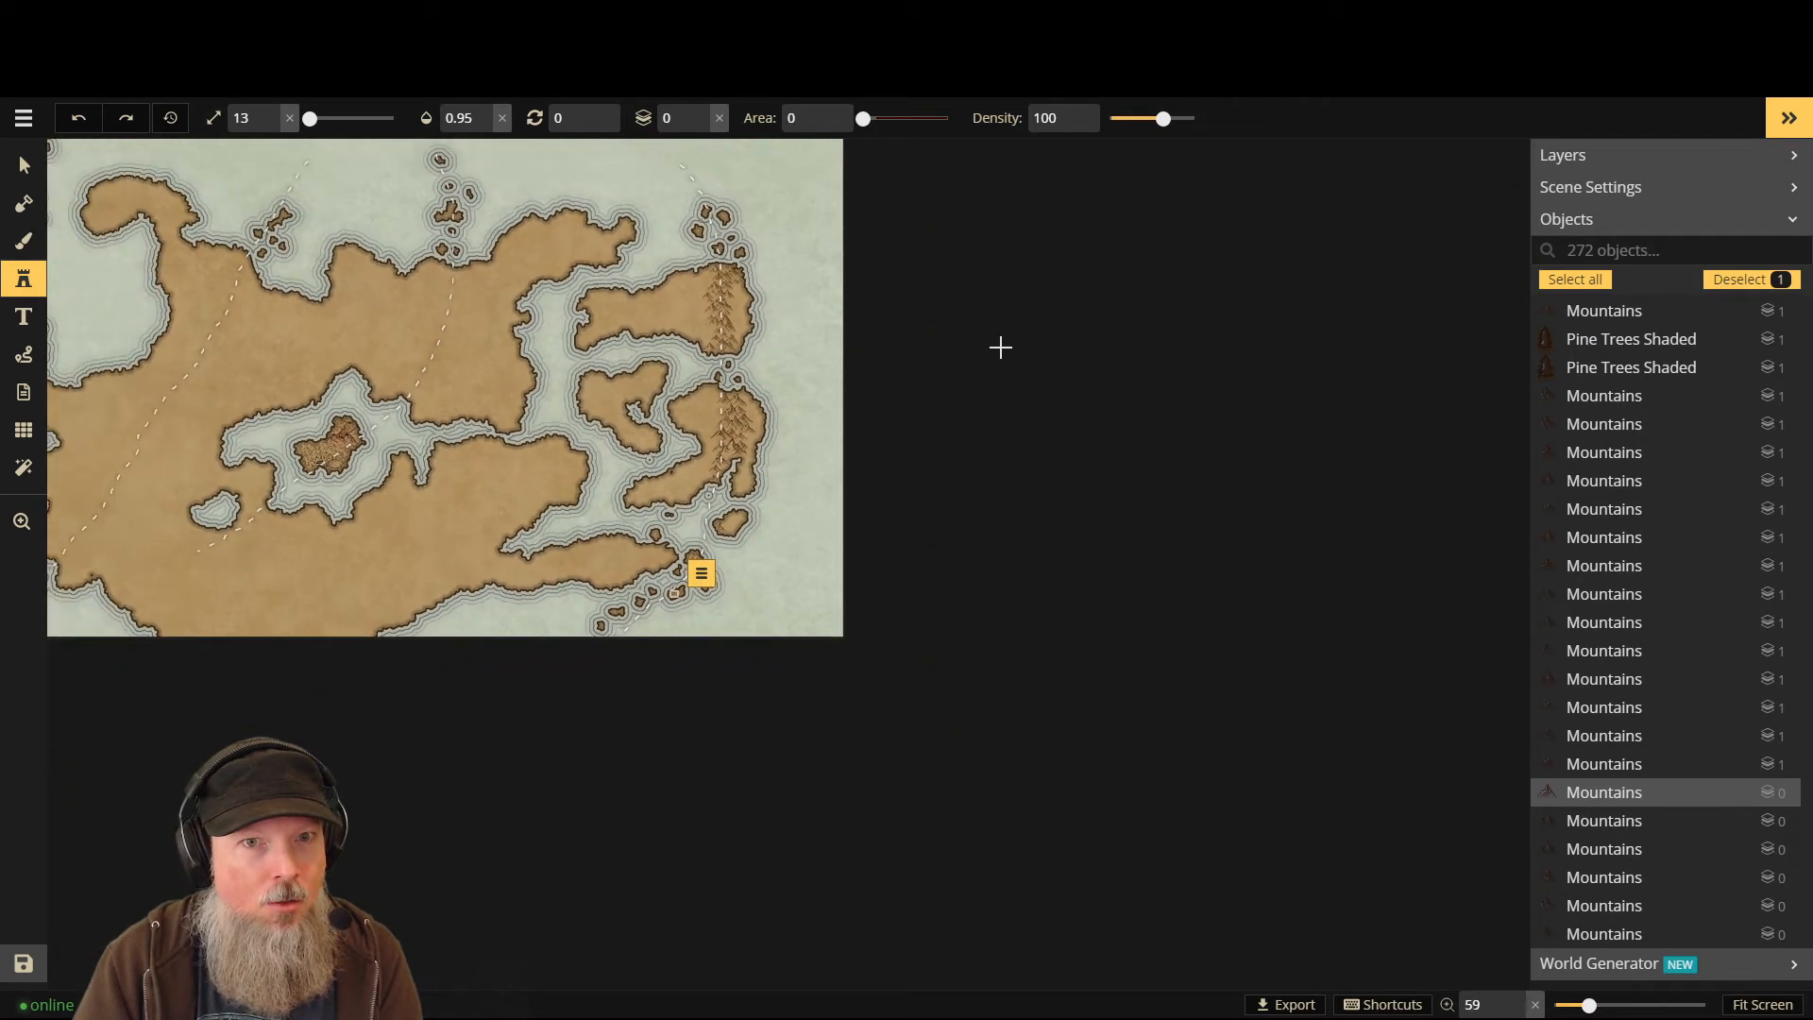
scroll(160, 189, up, 2)
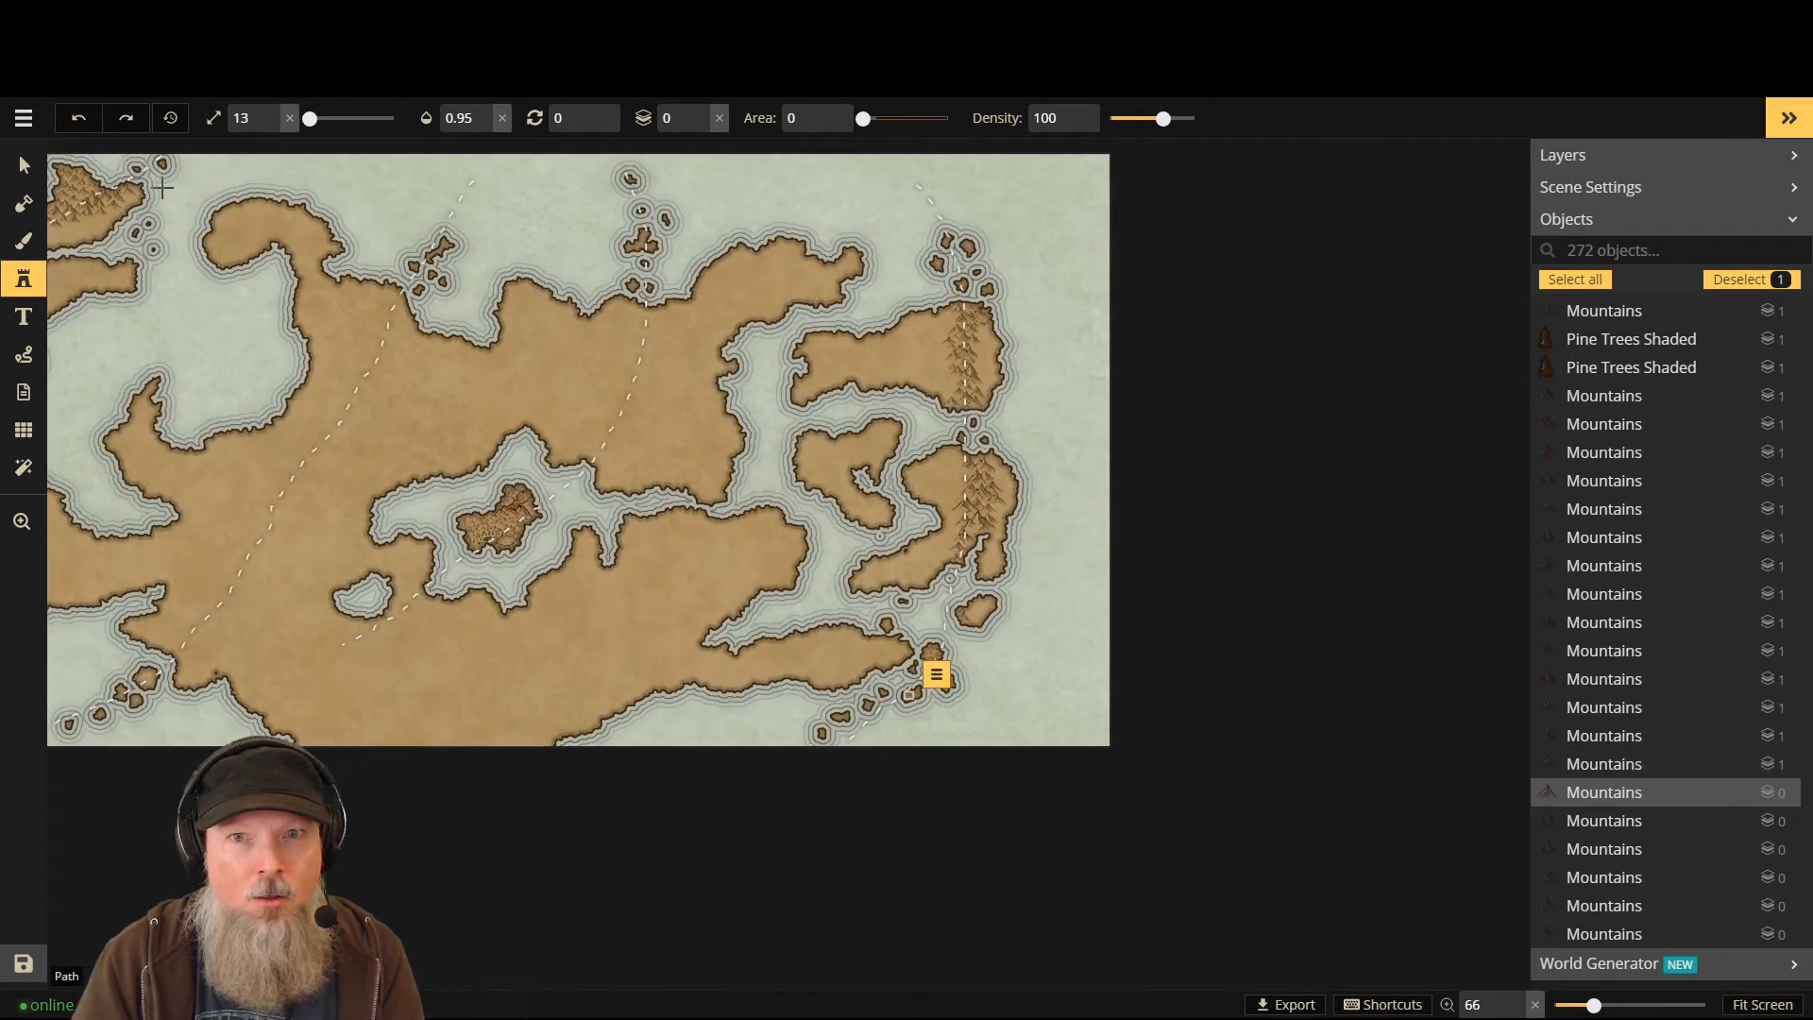
scroll(384, 372, up, 1)
scroll(384, 372, up, 1)
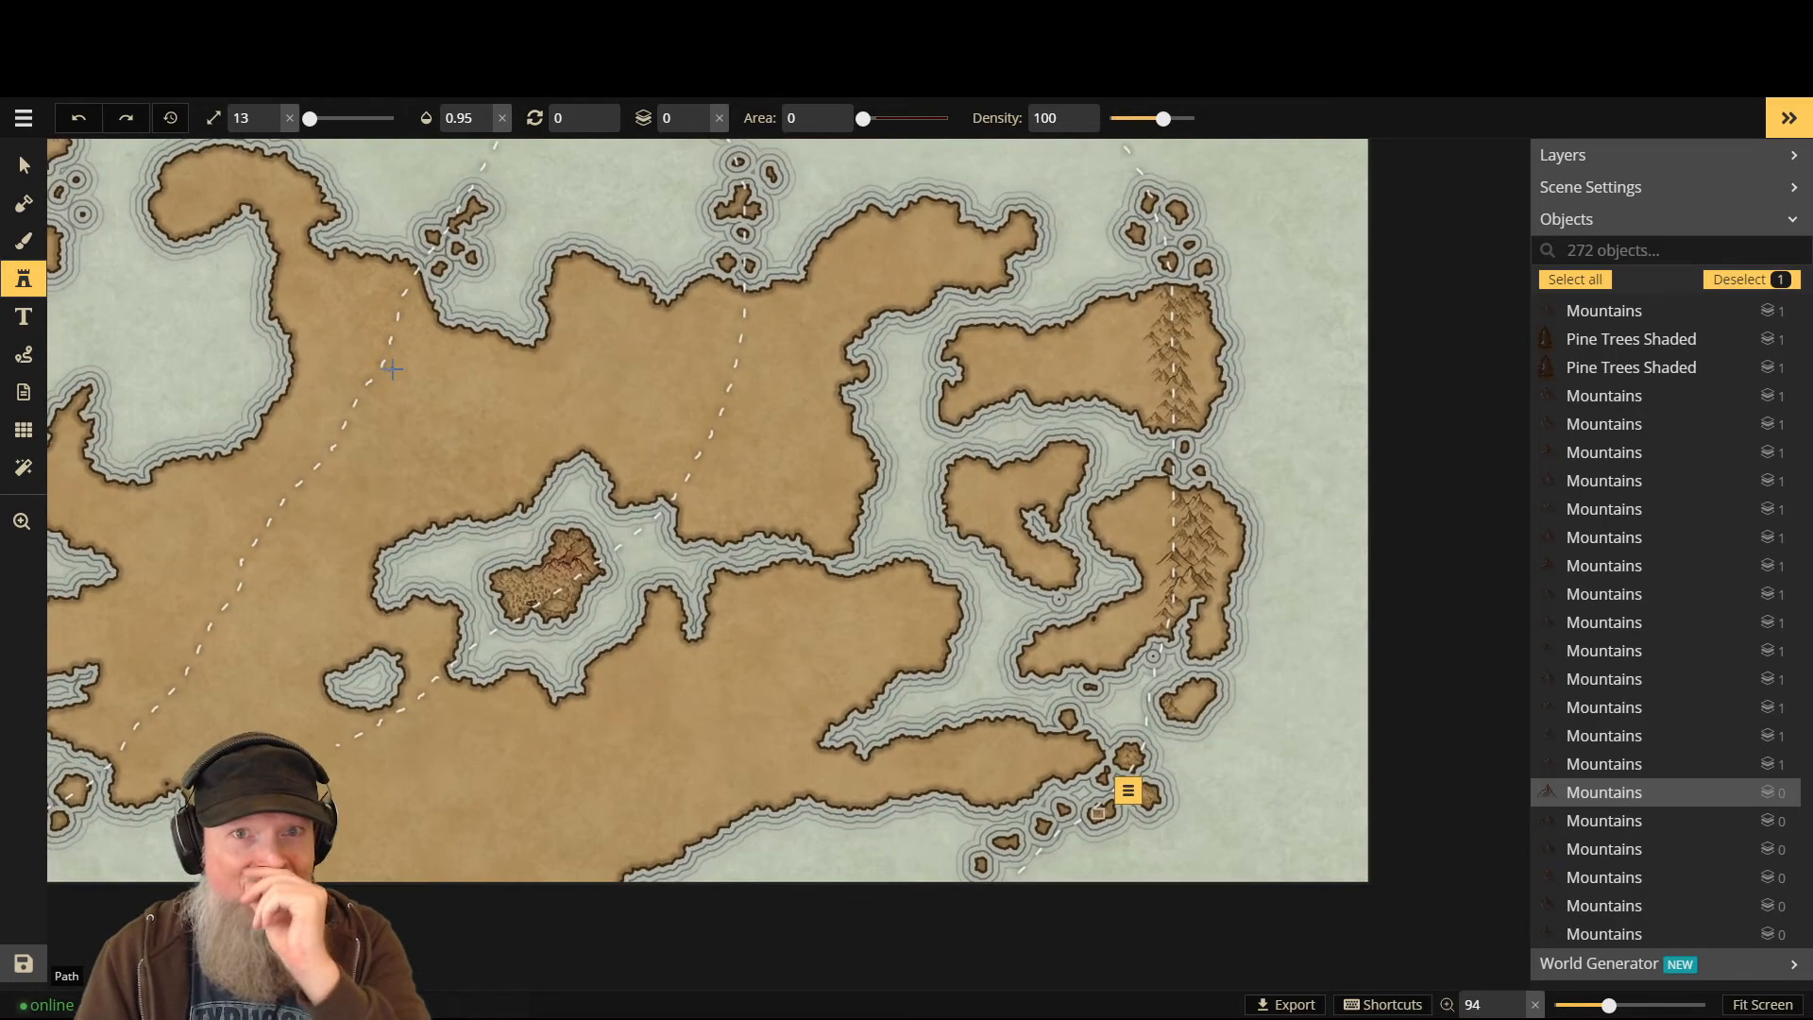
scroll(695, 260, up, 3)
scroll(704, 247, up, 1)
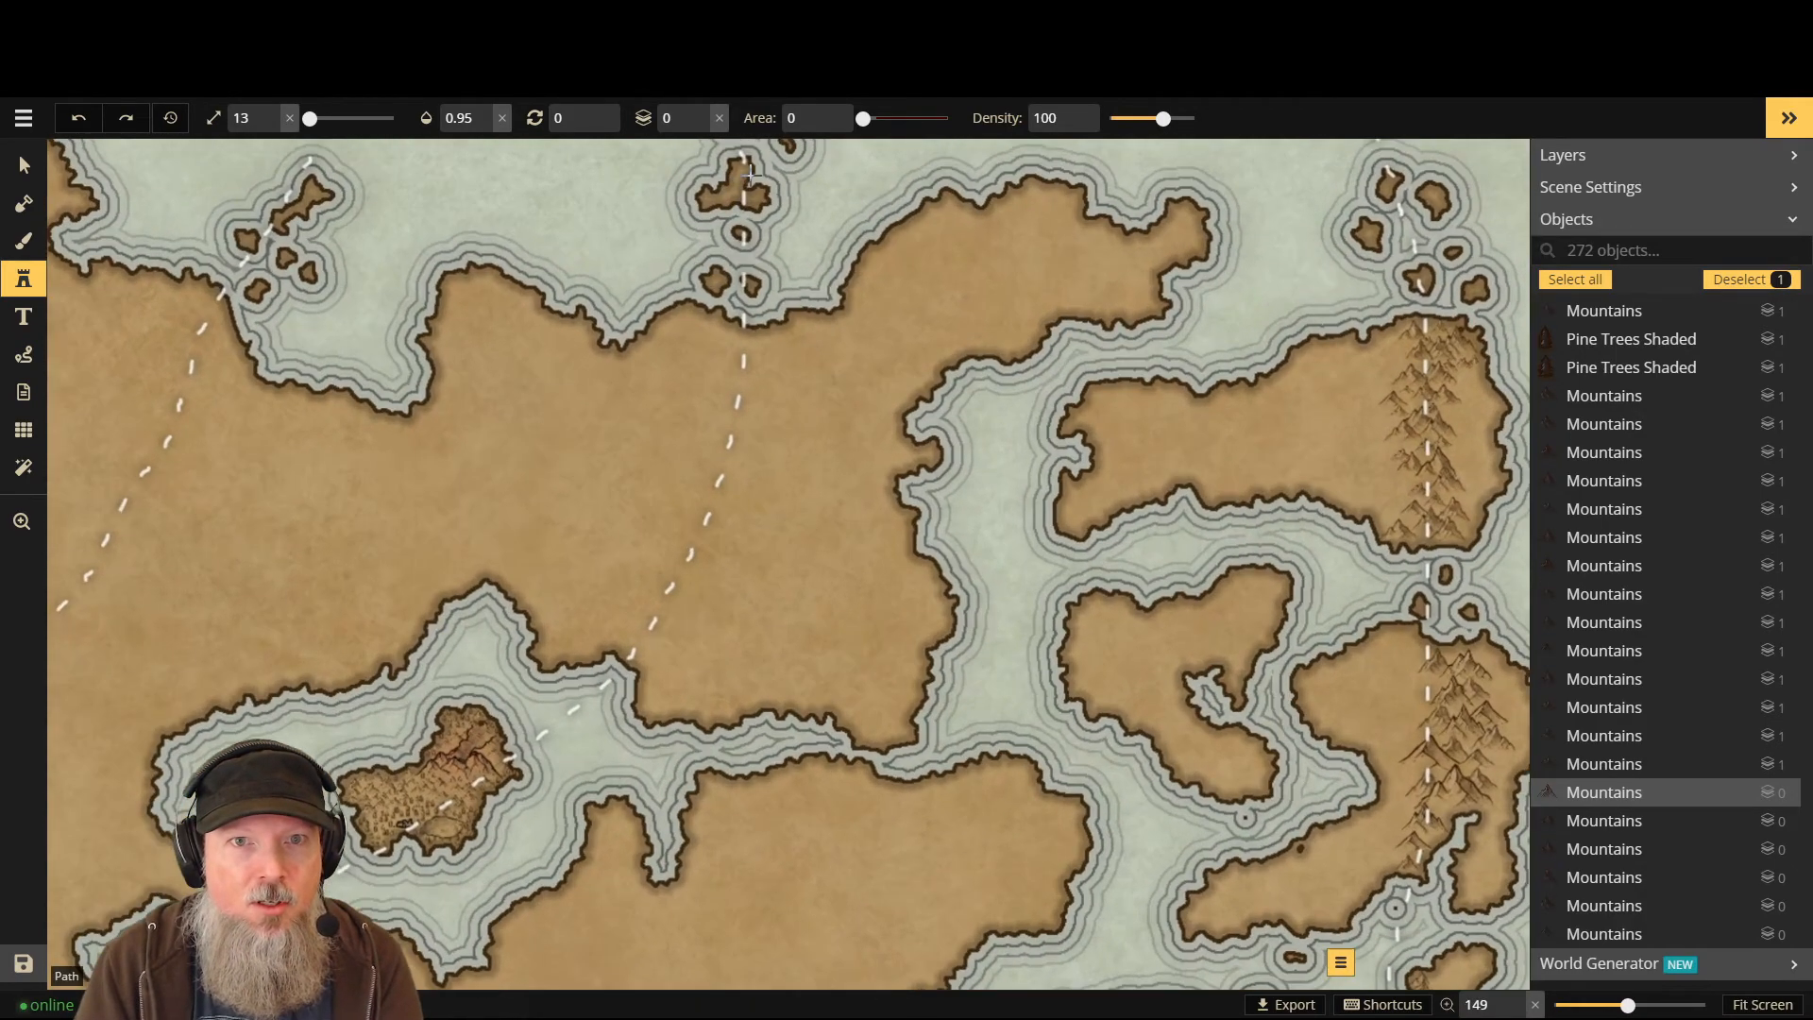
scroll(741, 200, up, 1)
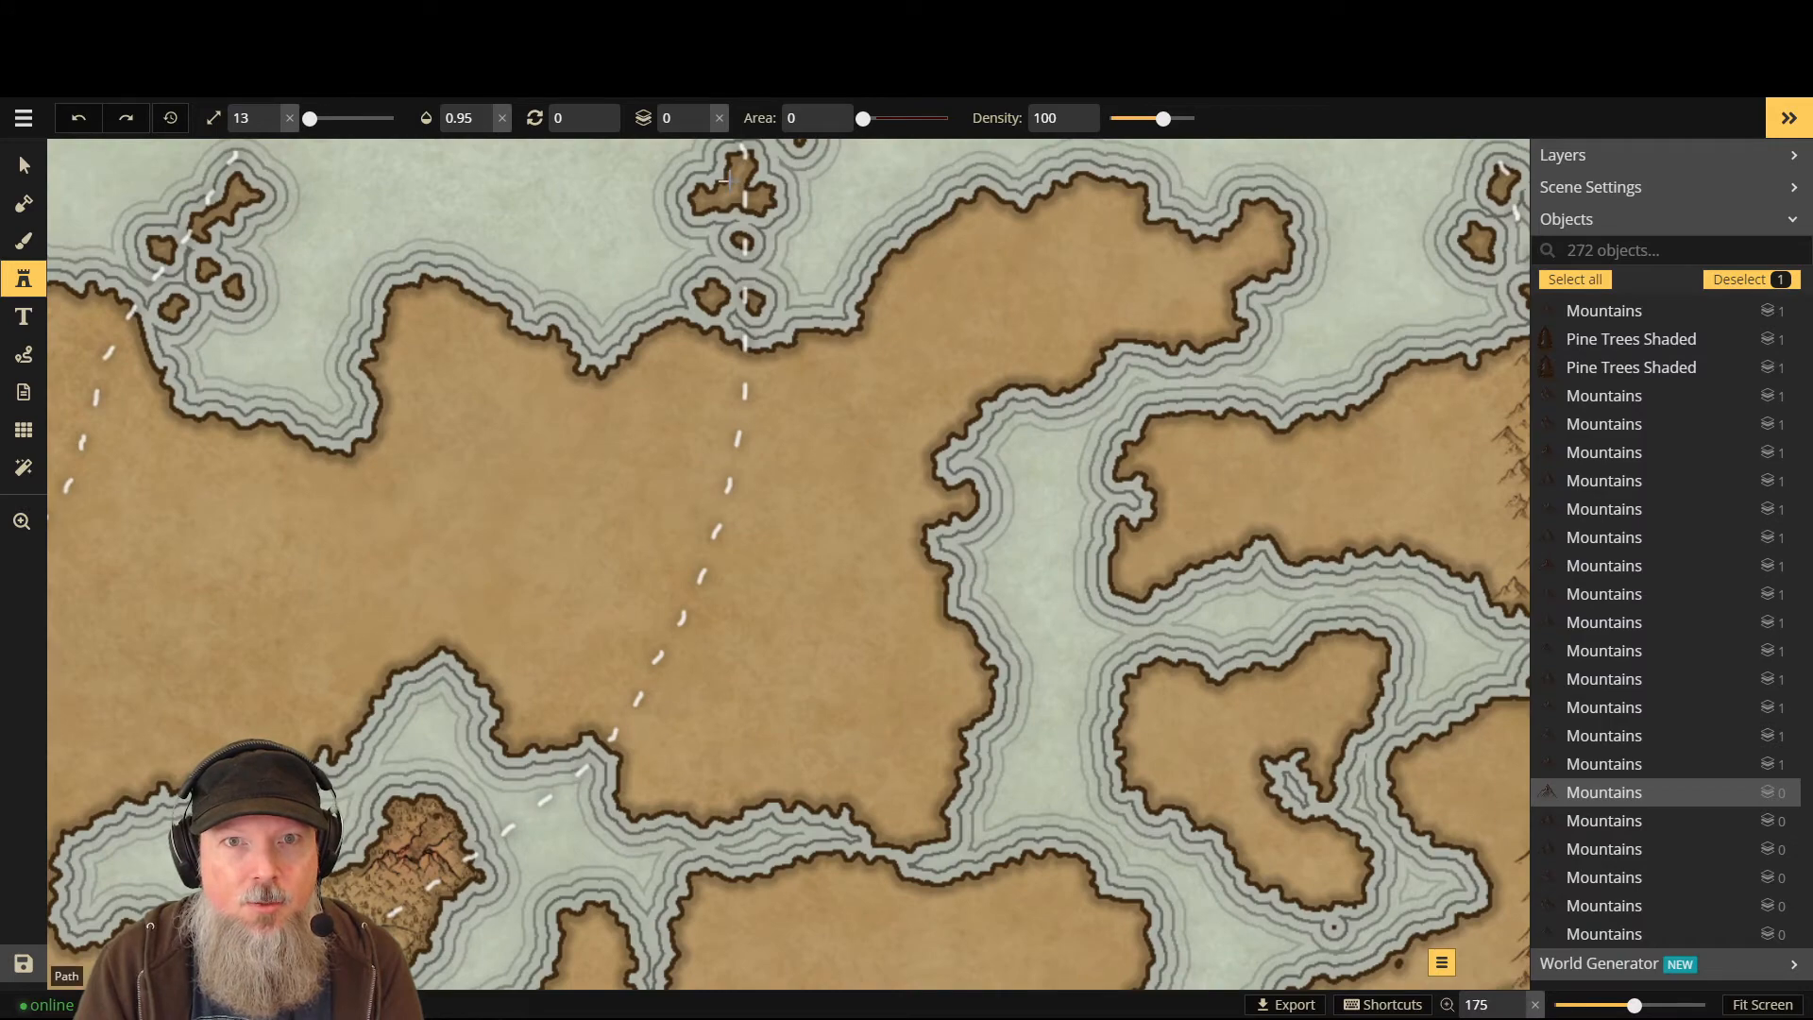
scroll(728, 180, up, 1)
scroll(744, 179, up, 1)
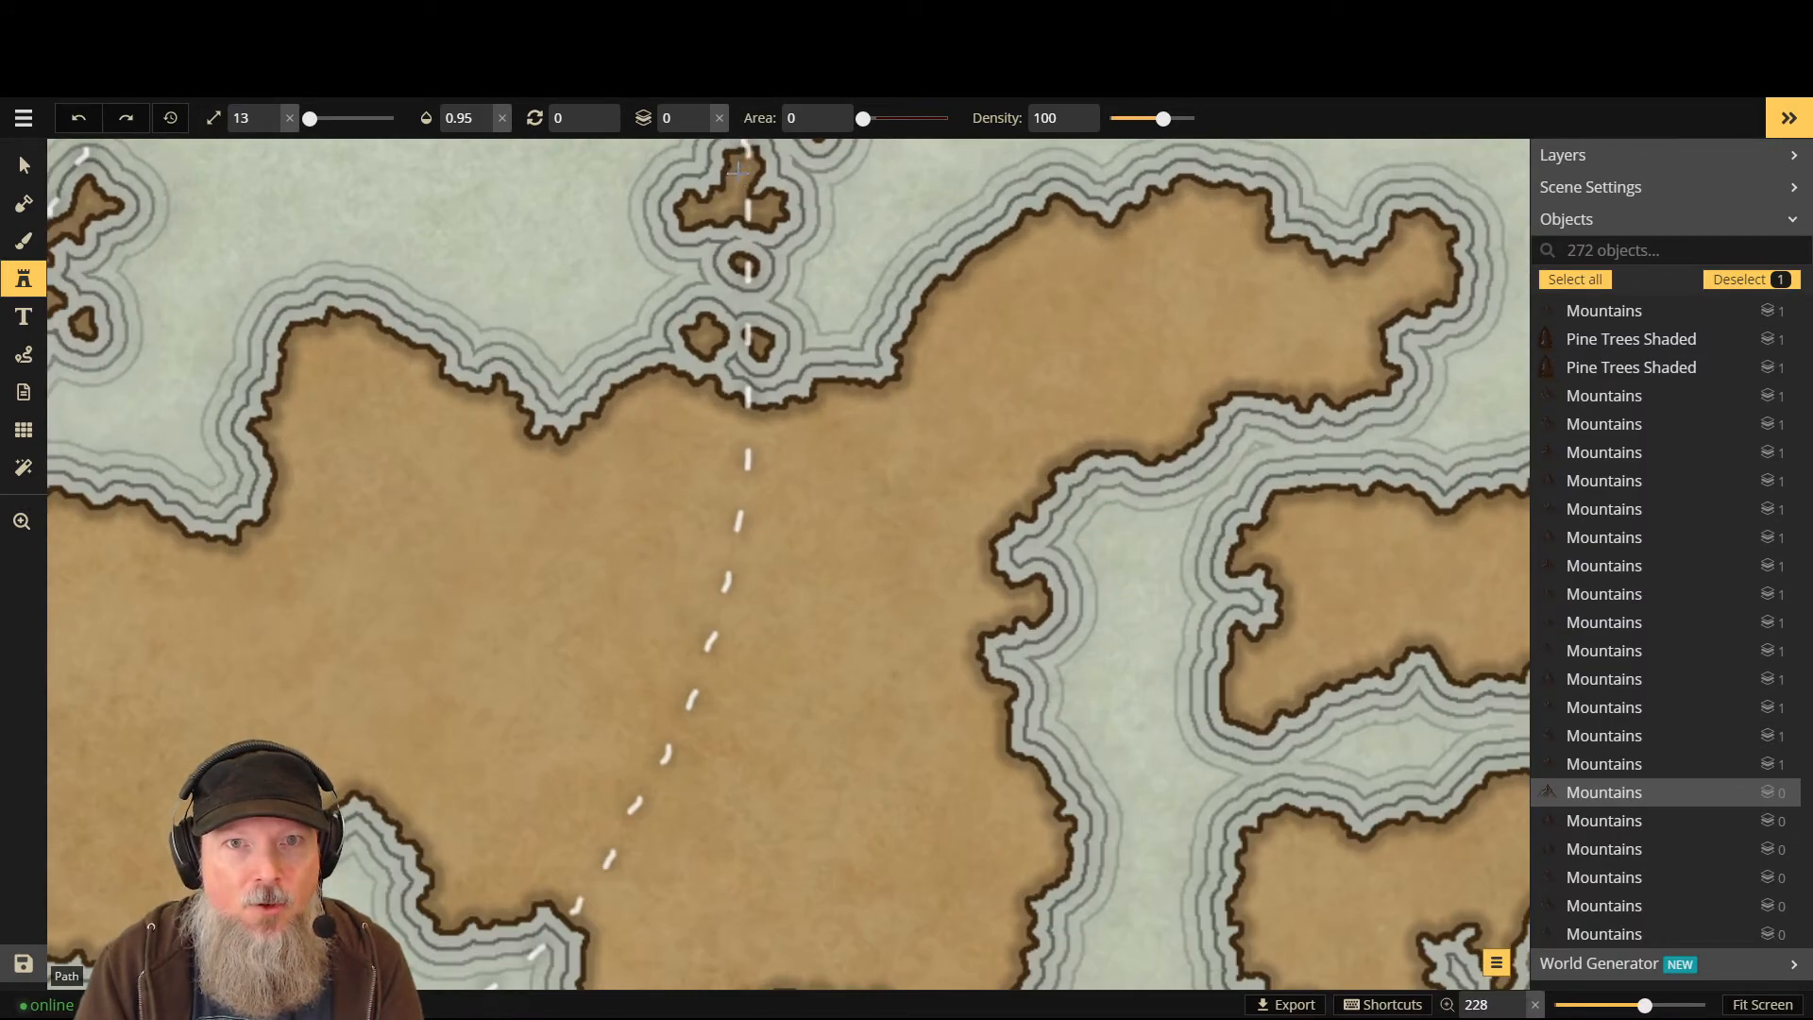
- Stamp three tiny peaks on the small northern island, the last at Layer -1
click(739, 175)
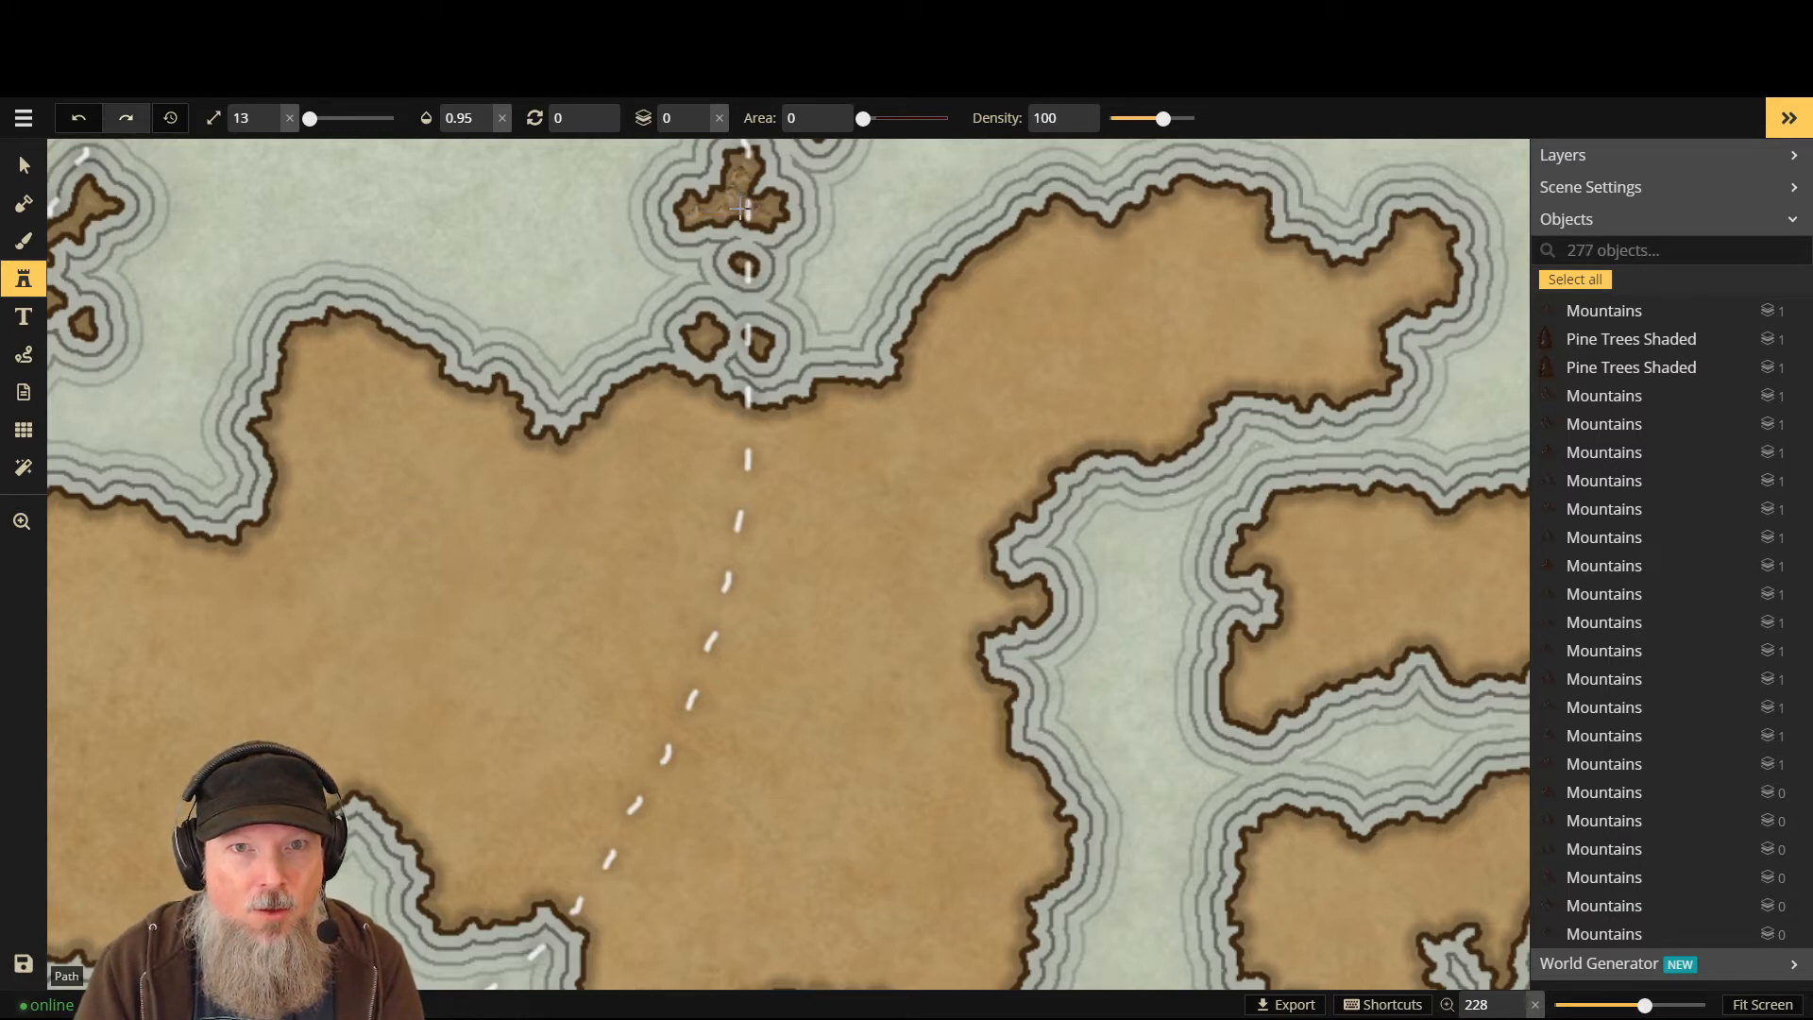
click(743, 210)
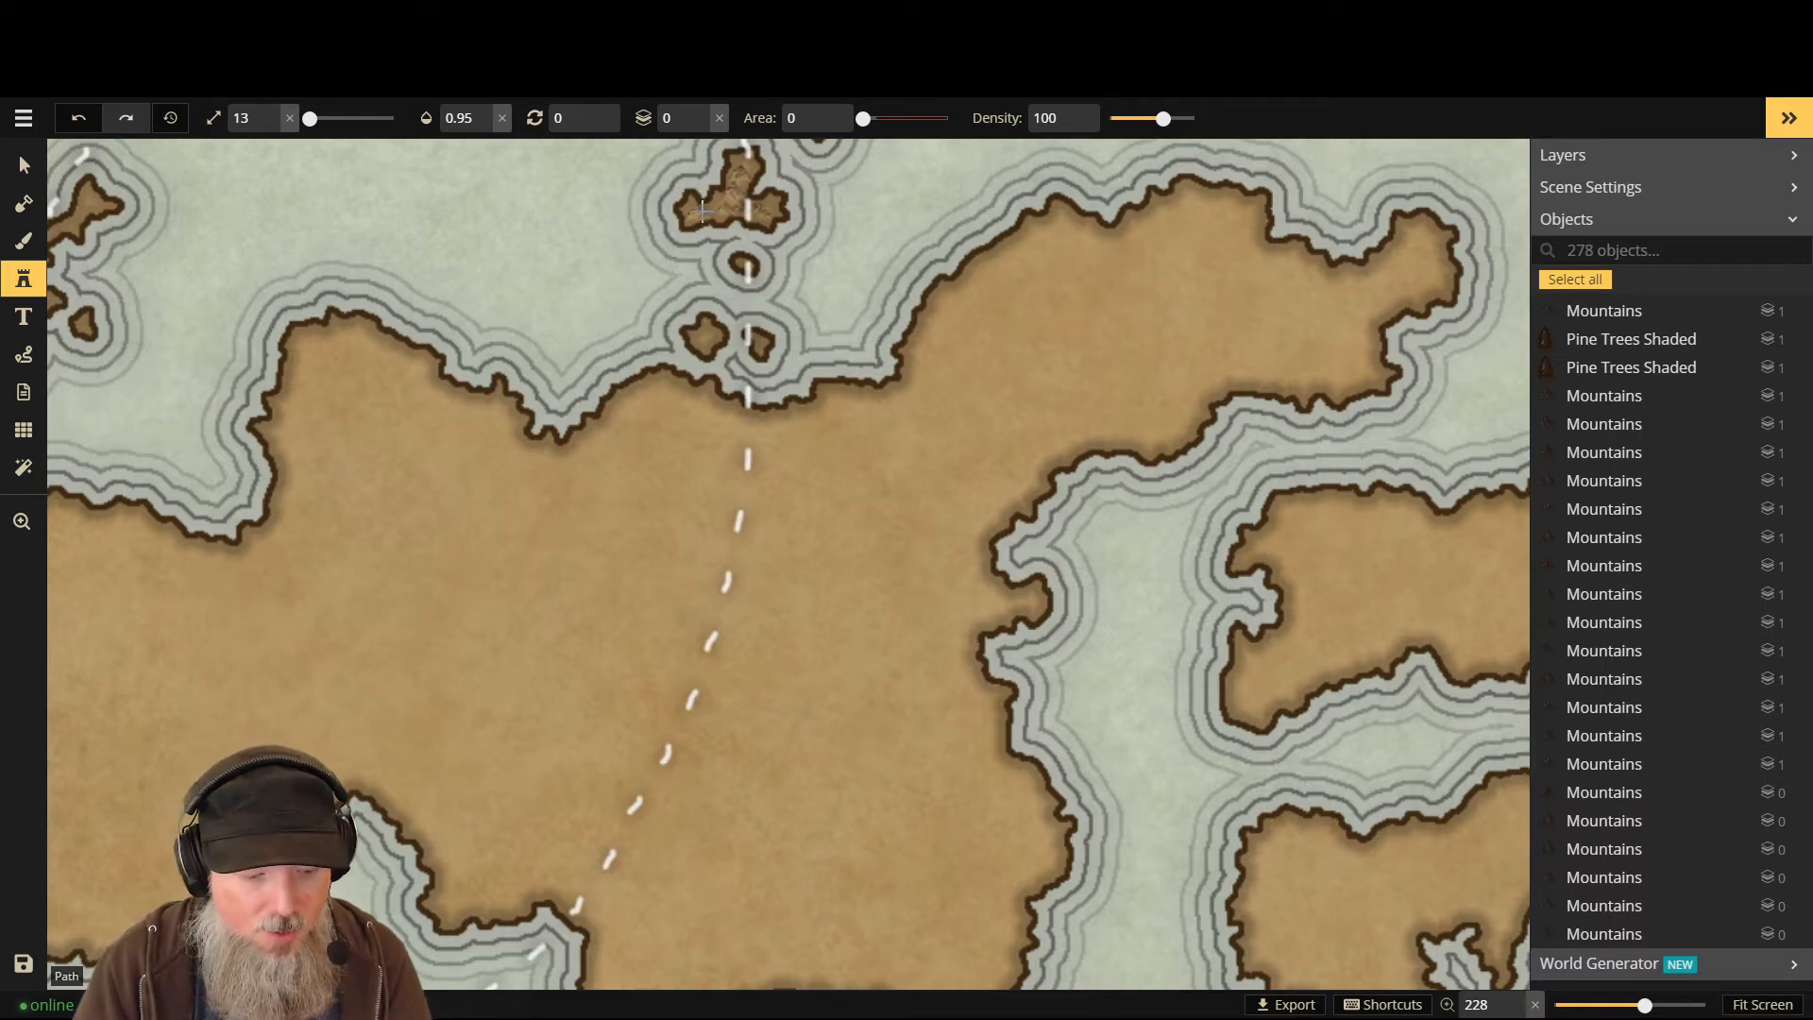
key(Down)
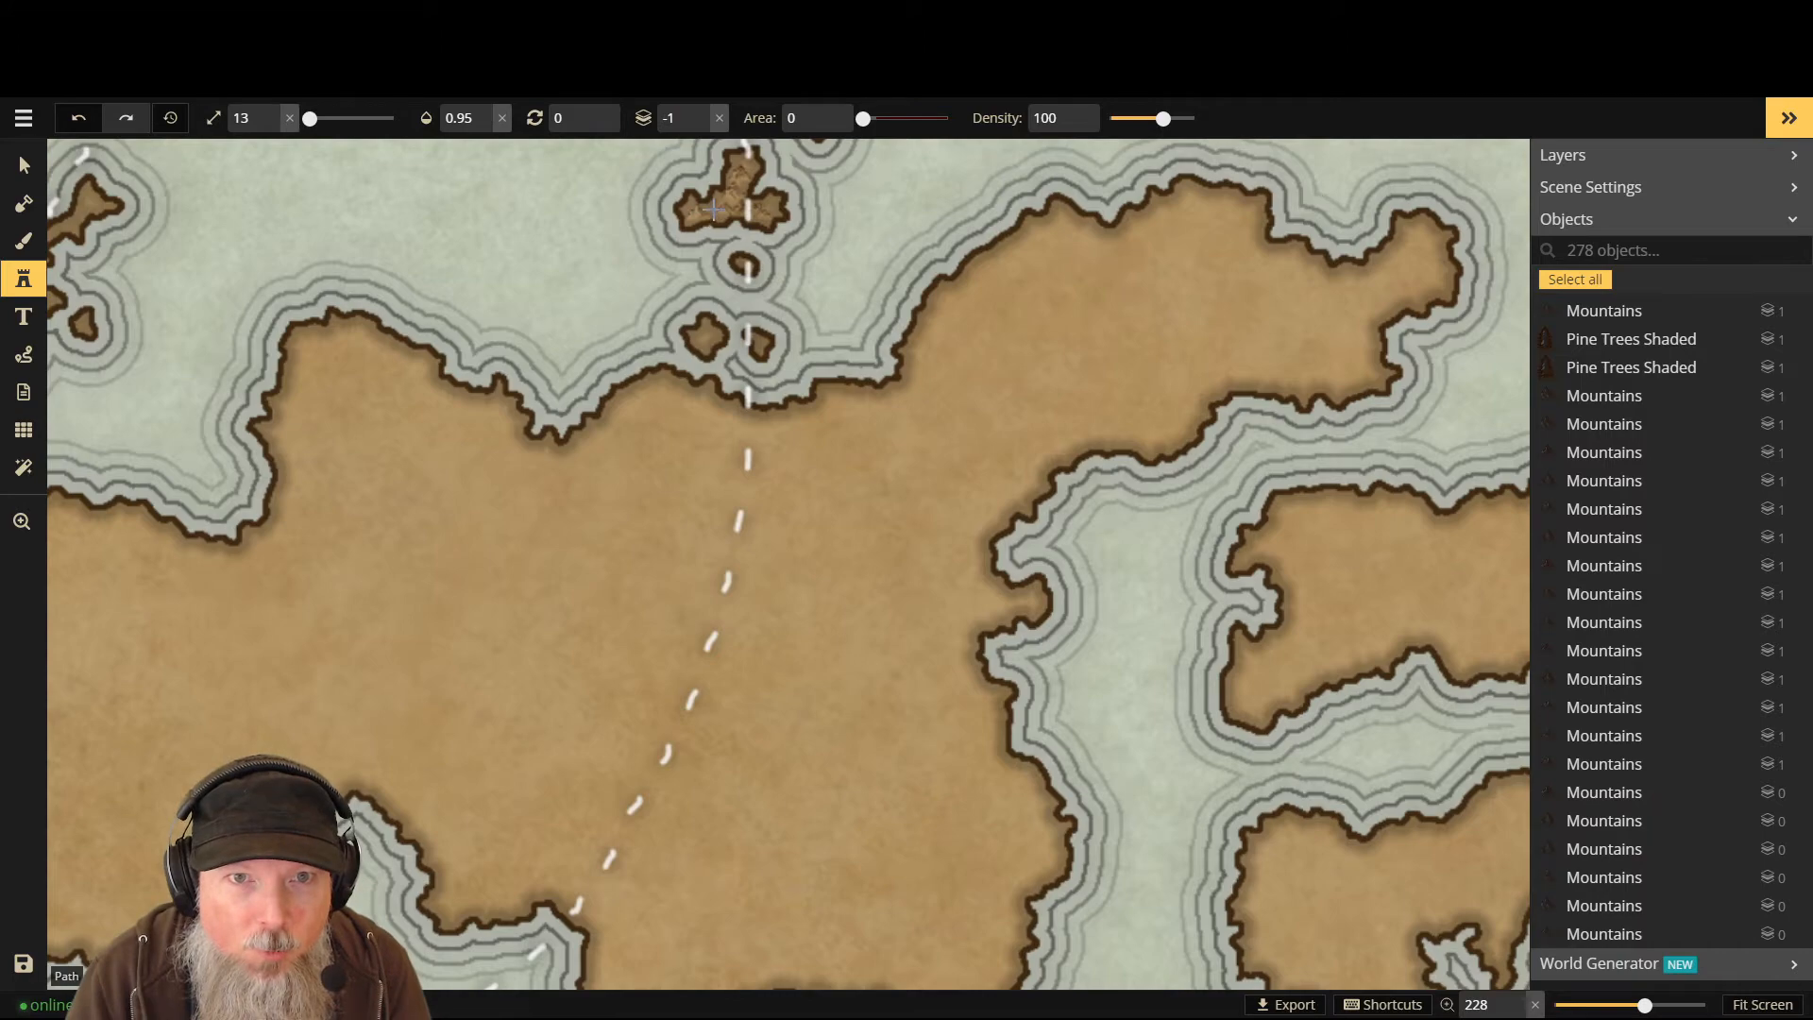
click(713, 210)
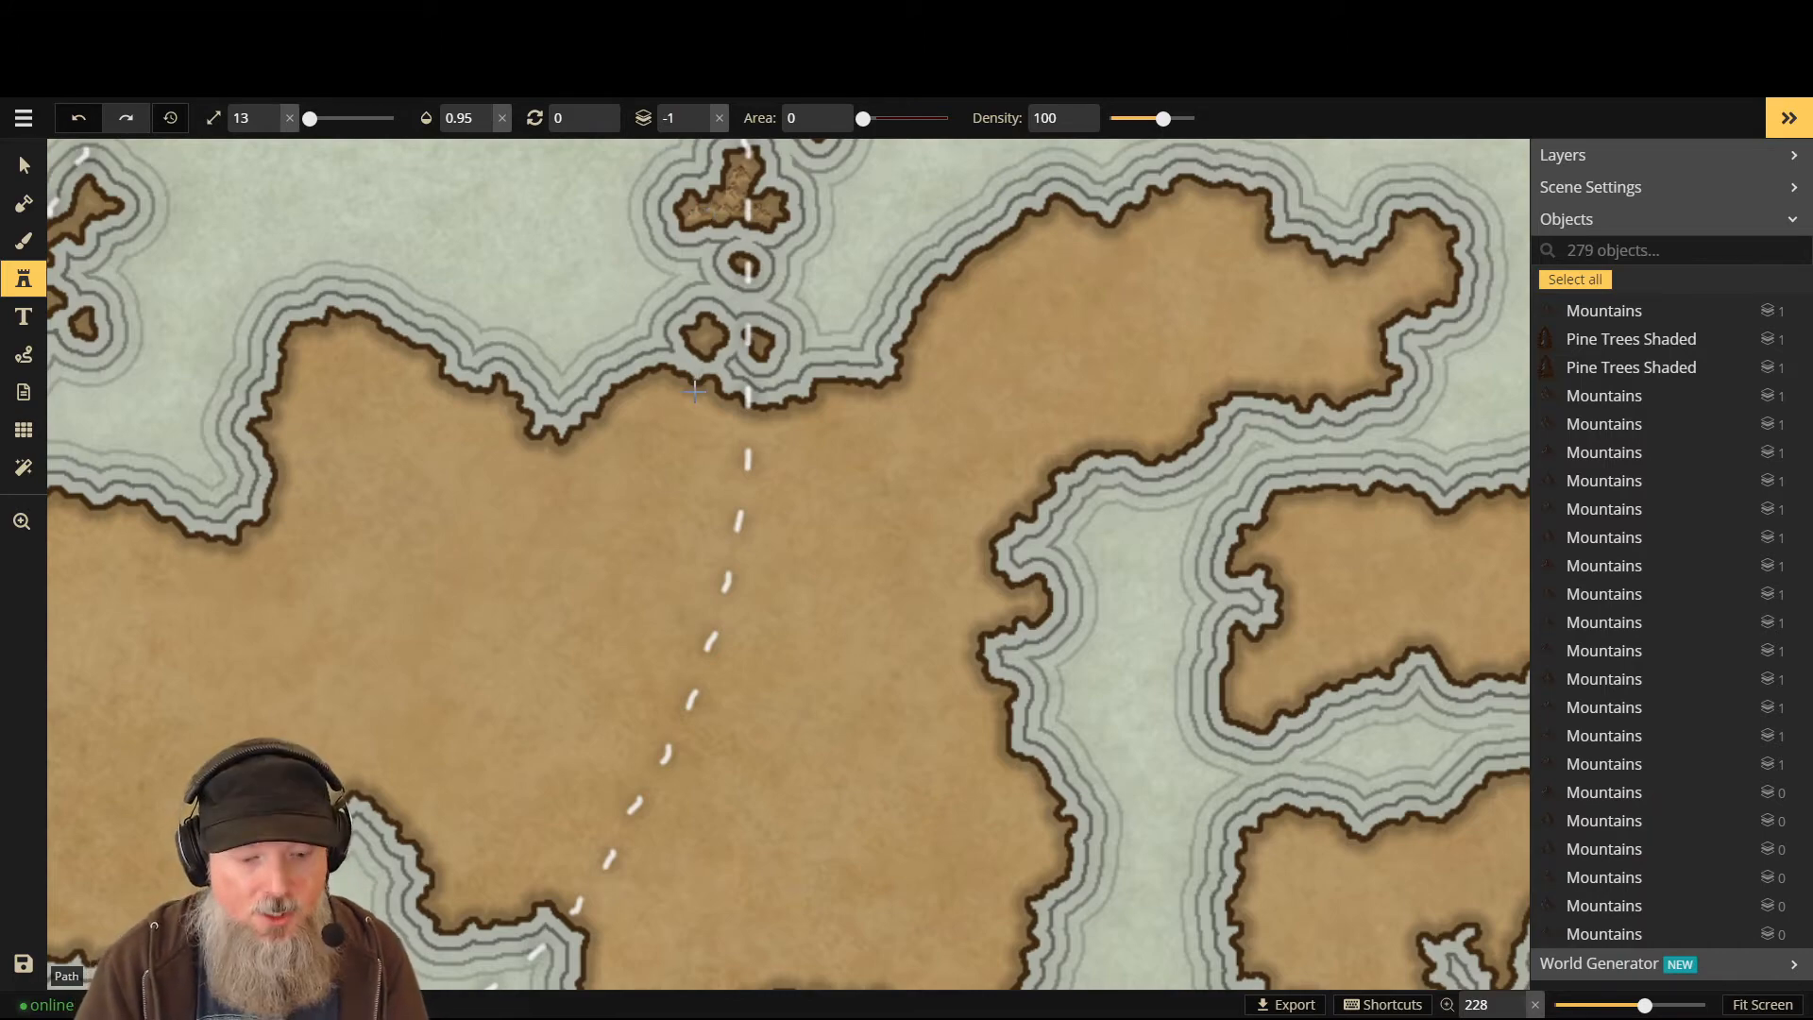
- Raise the stamp size to 30 and place a large mountain where the path meets the coast
scroll(772, 460, up, 2)
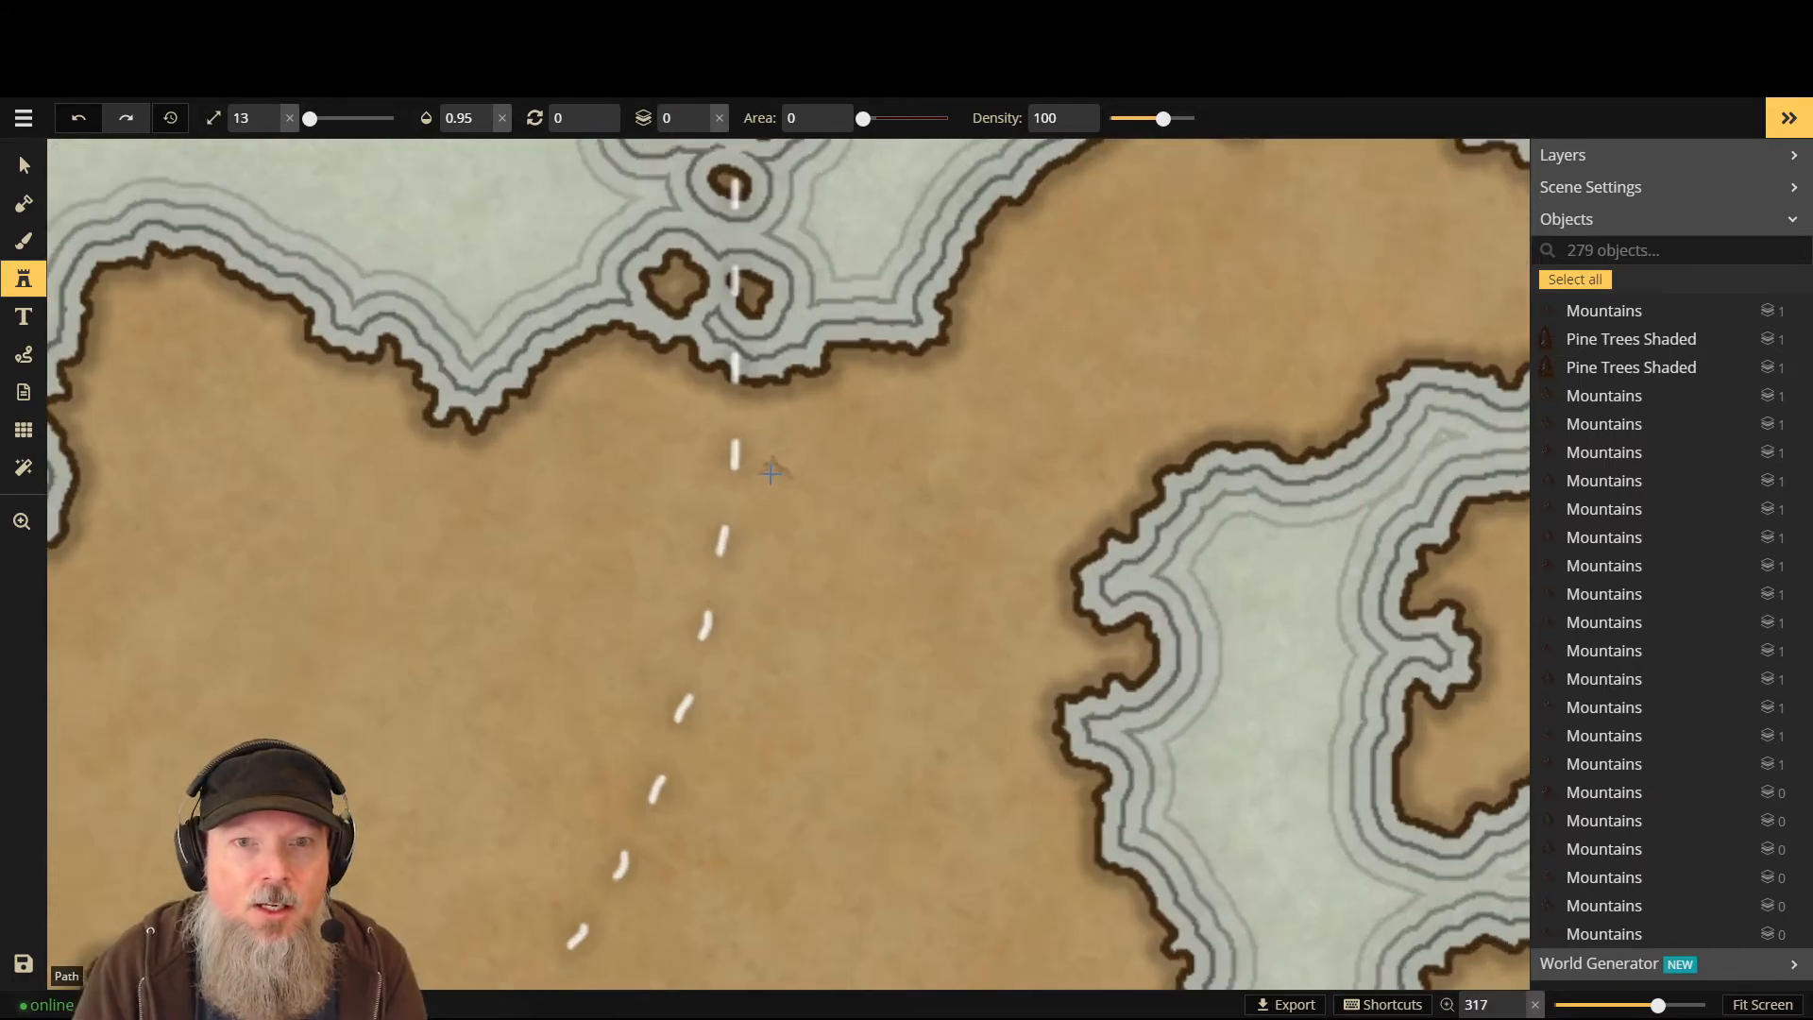
scroll(773, 460, down, 2)
key(])
key(])
key(])
key(])
key(])
key(])
key(])
key(])
key(])
key(])
key(])
key(])
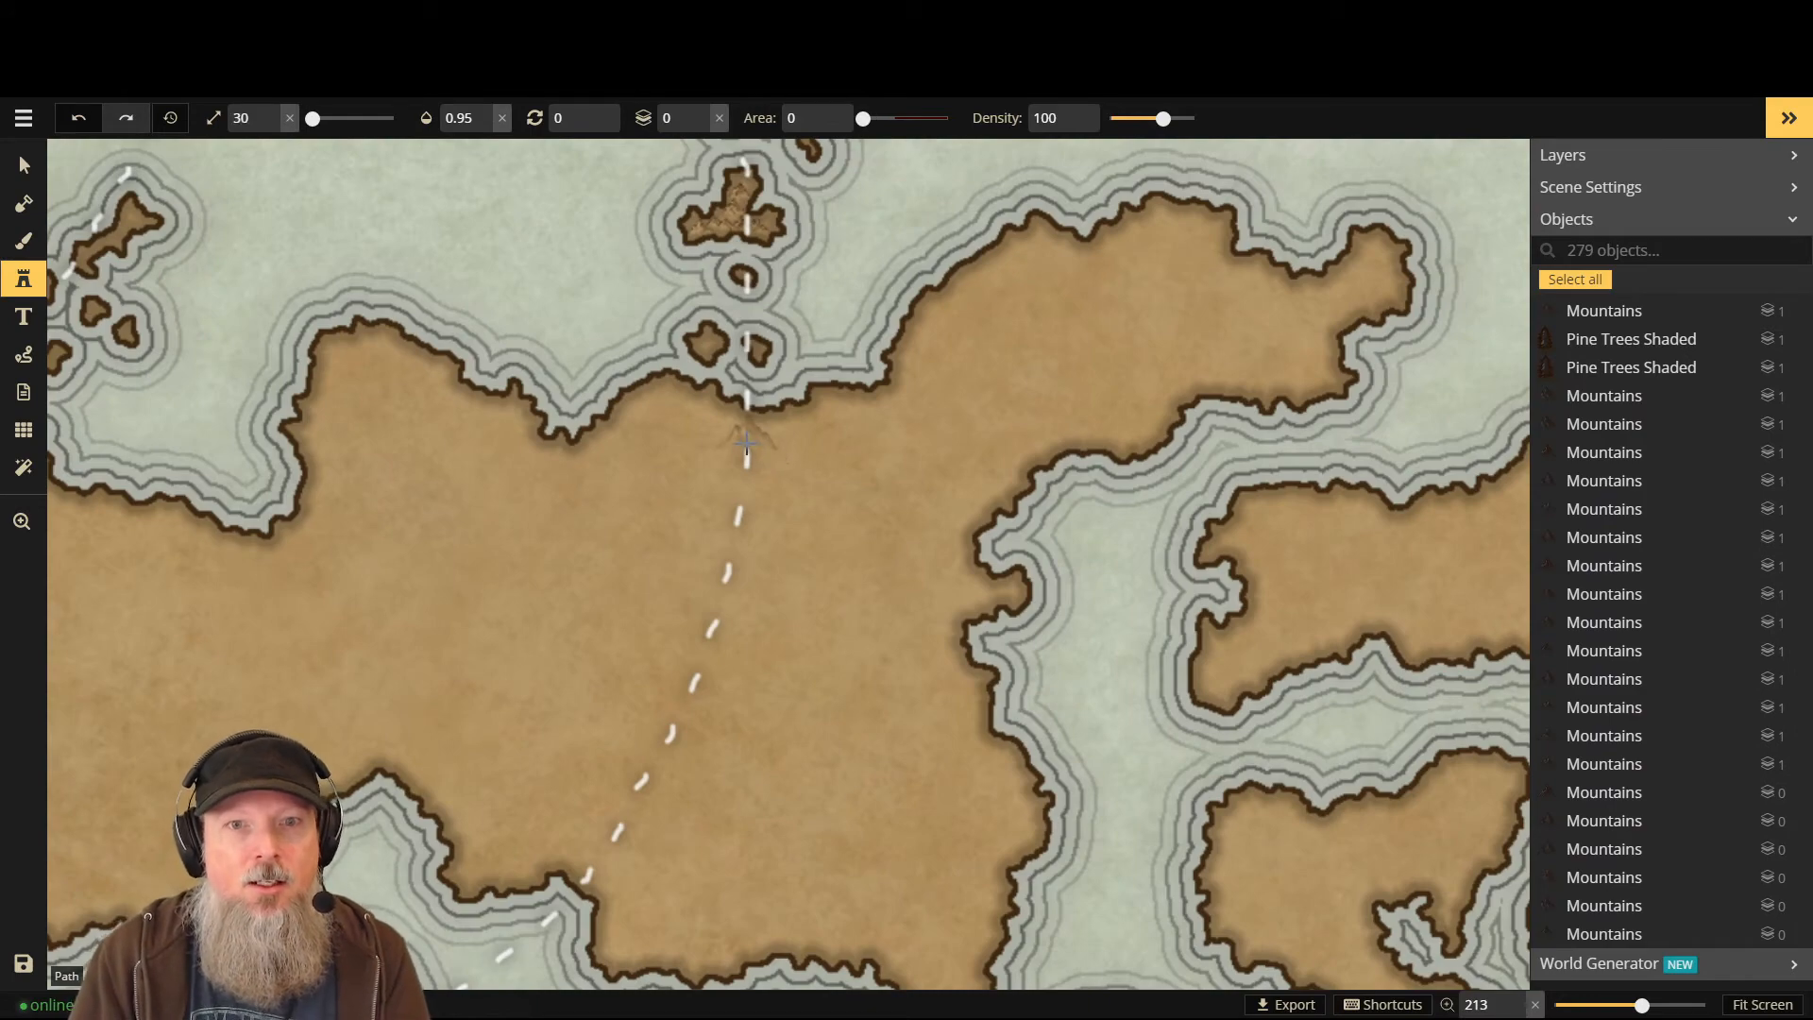
click(724, 439)
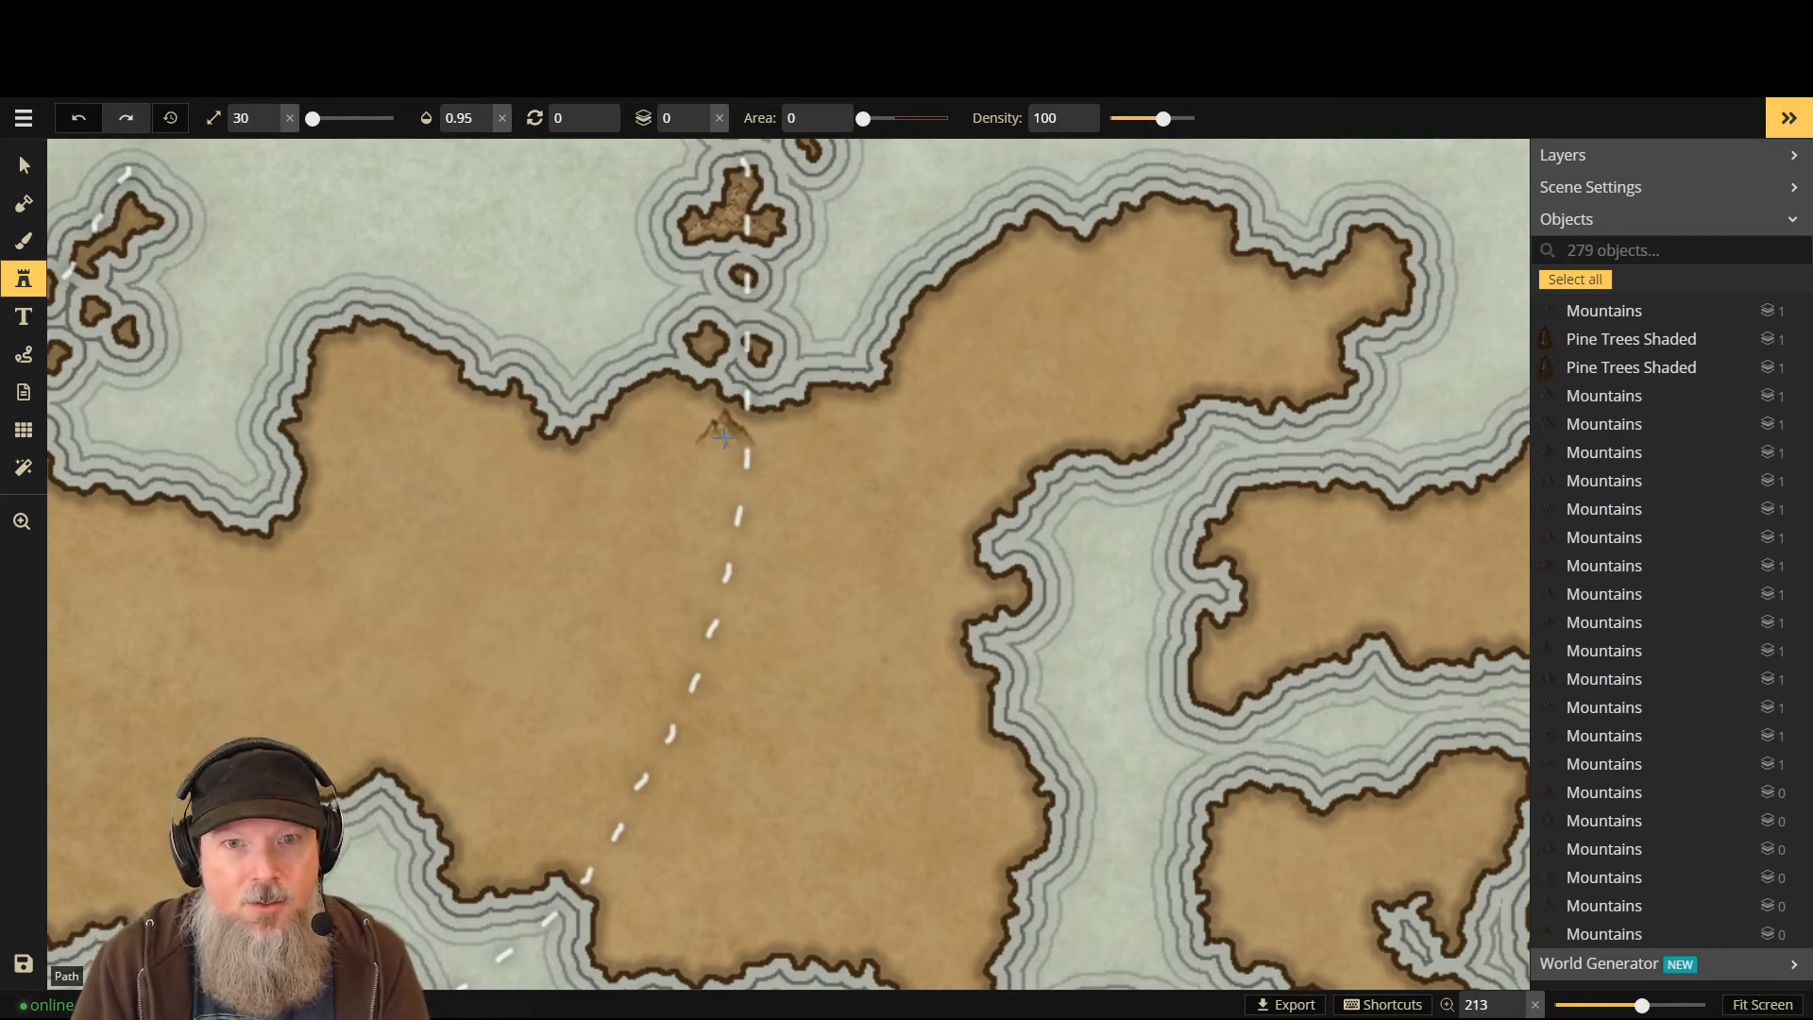
scroll(807, 472, down, 1)
scroll(733, 670, down, 2)
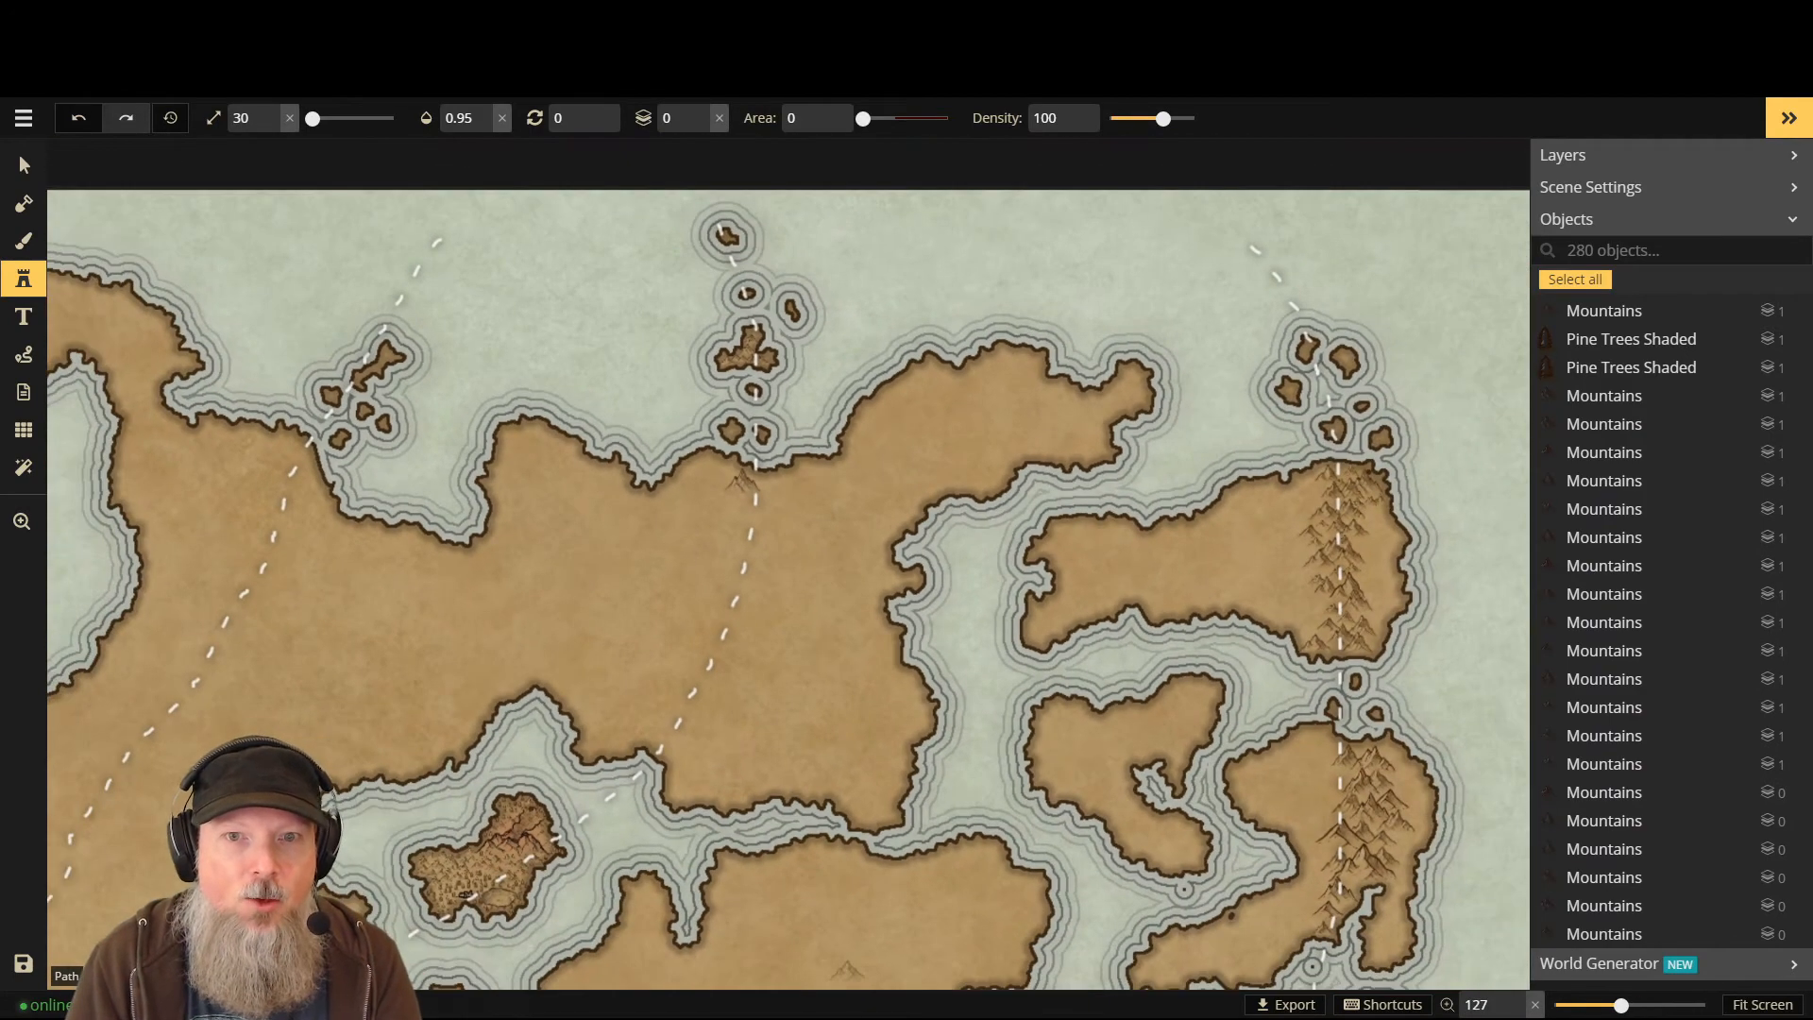
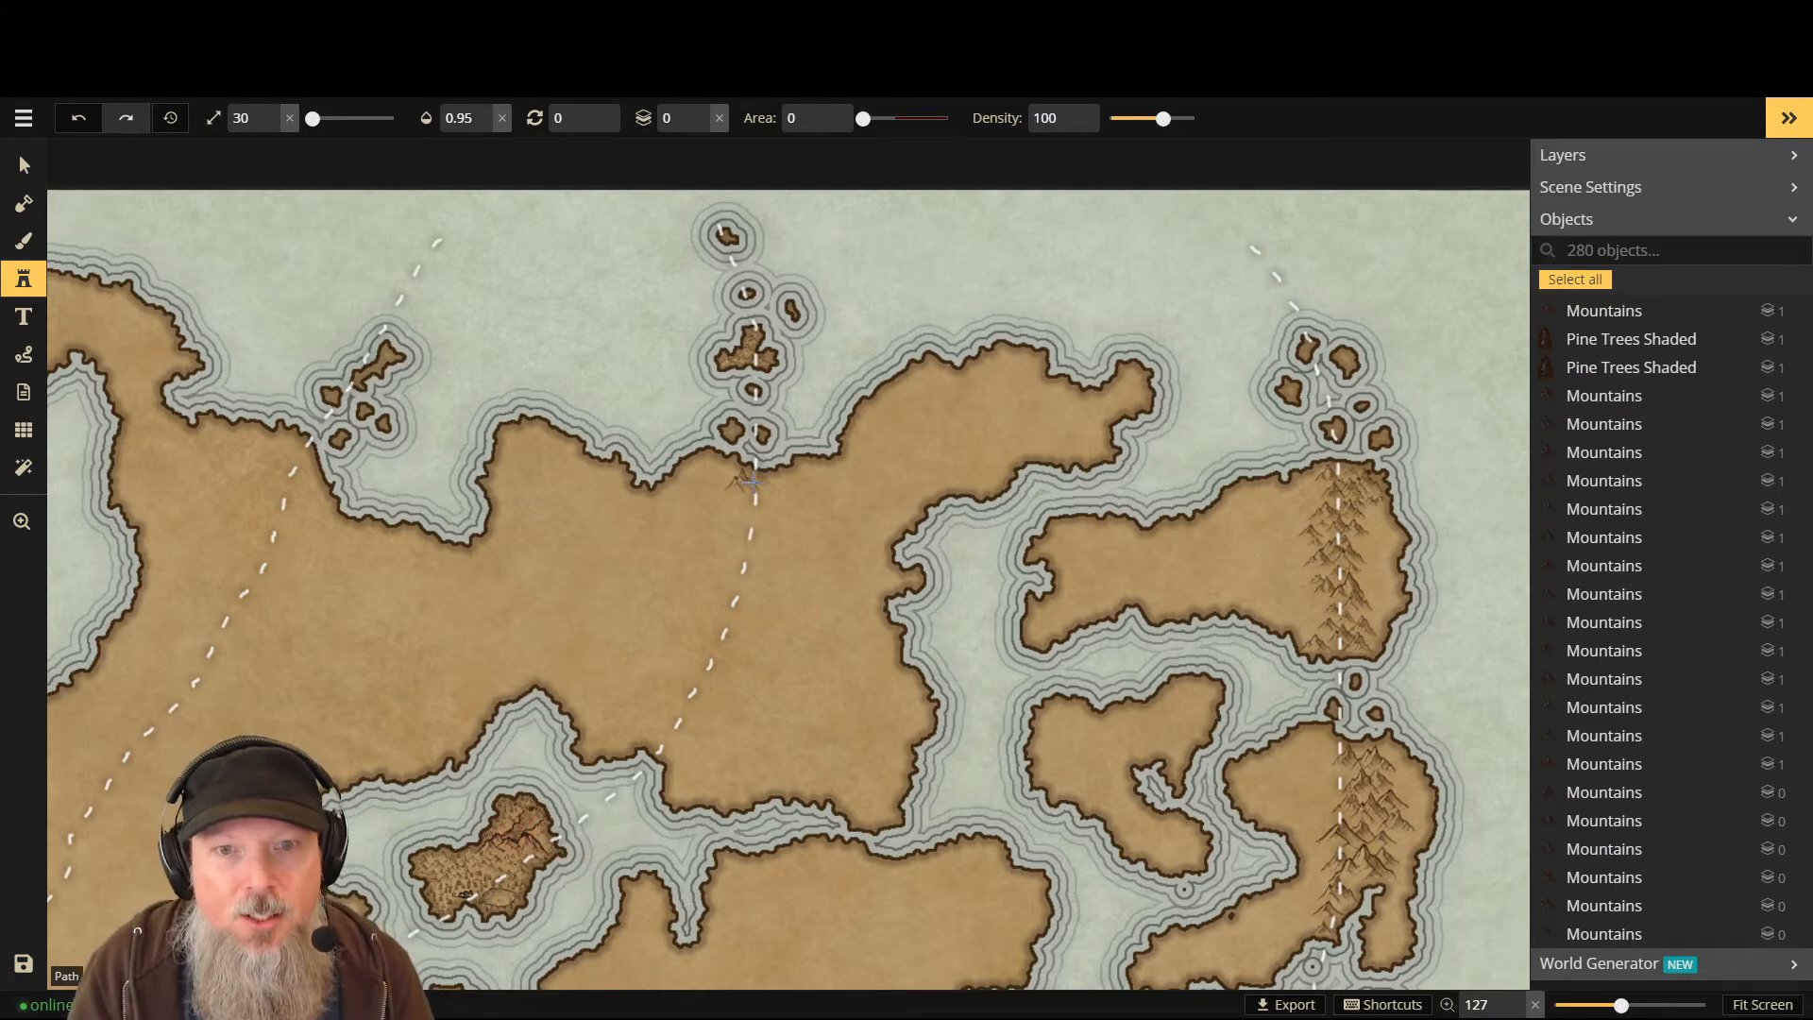
- Undo the last few stray mountain stamps around the little island, leaving the map at 278 objects
scroll(738, 500, up, 4)
key(ctrl+z)
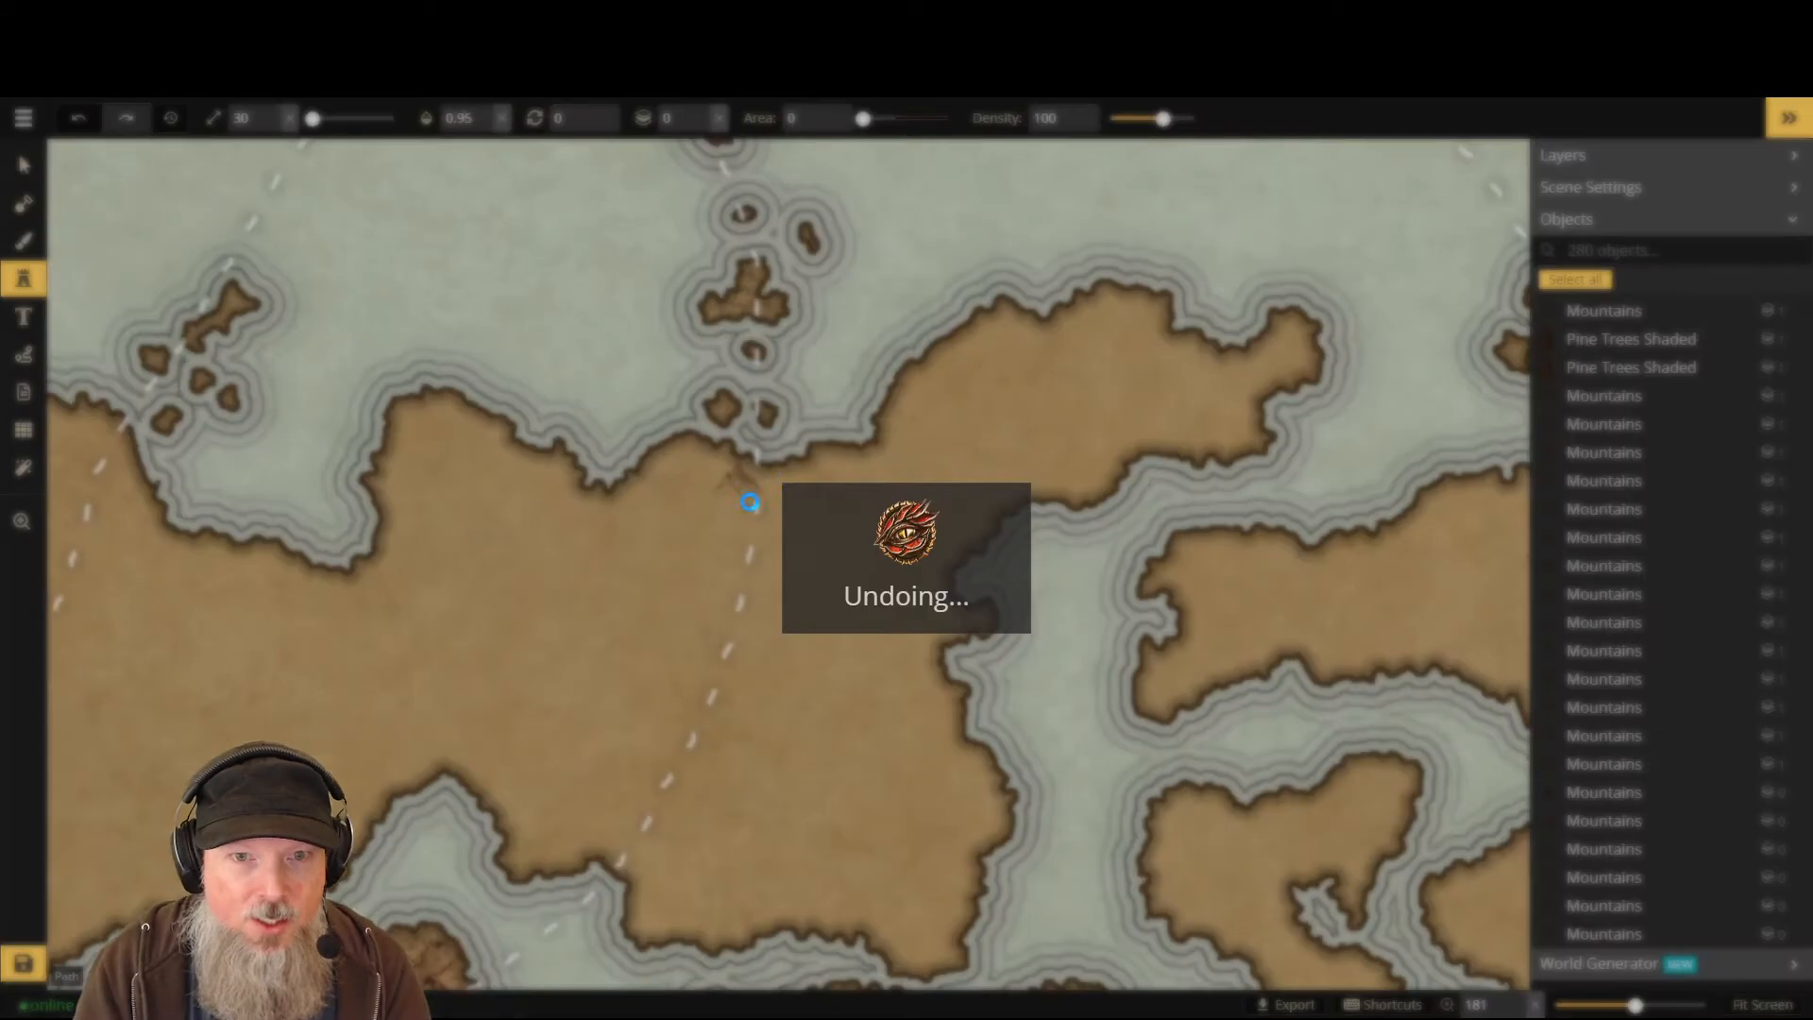
scroll(732, 513, up, 3)
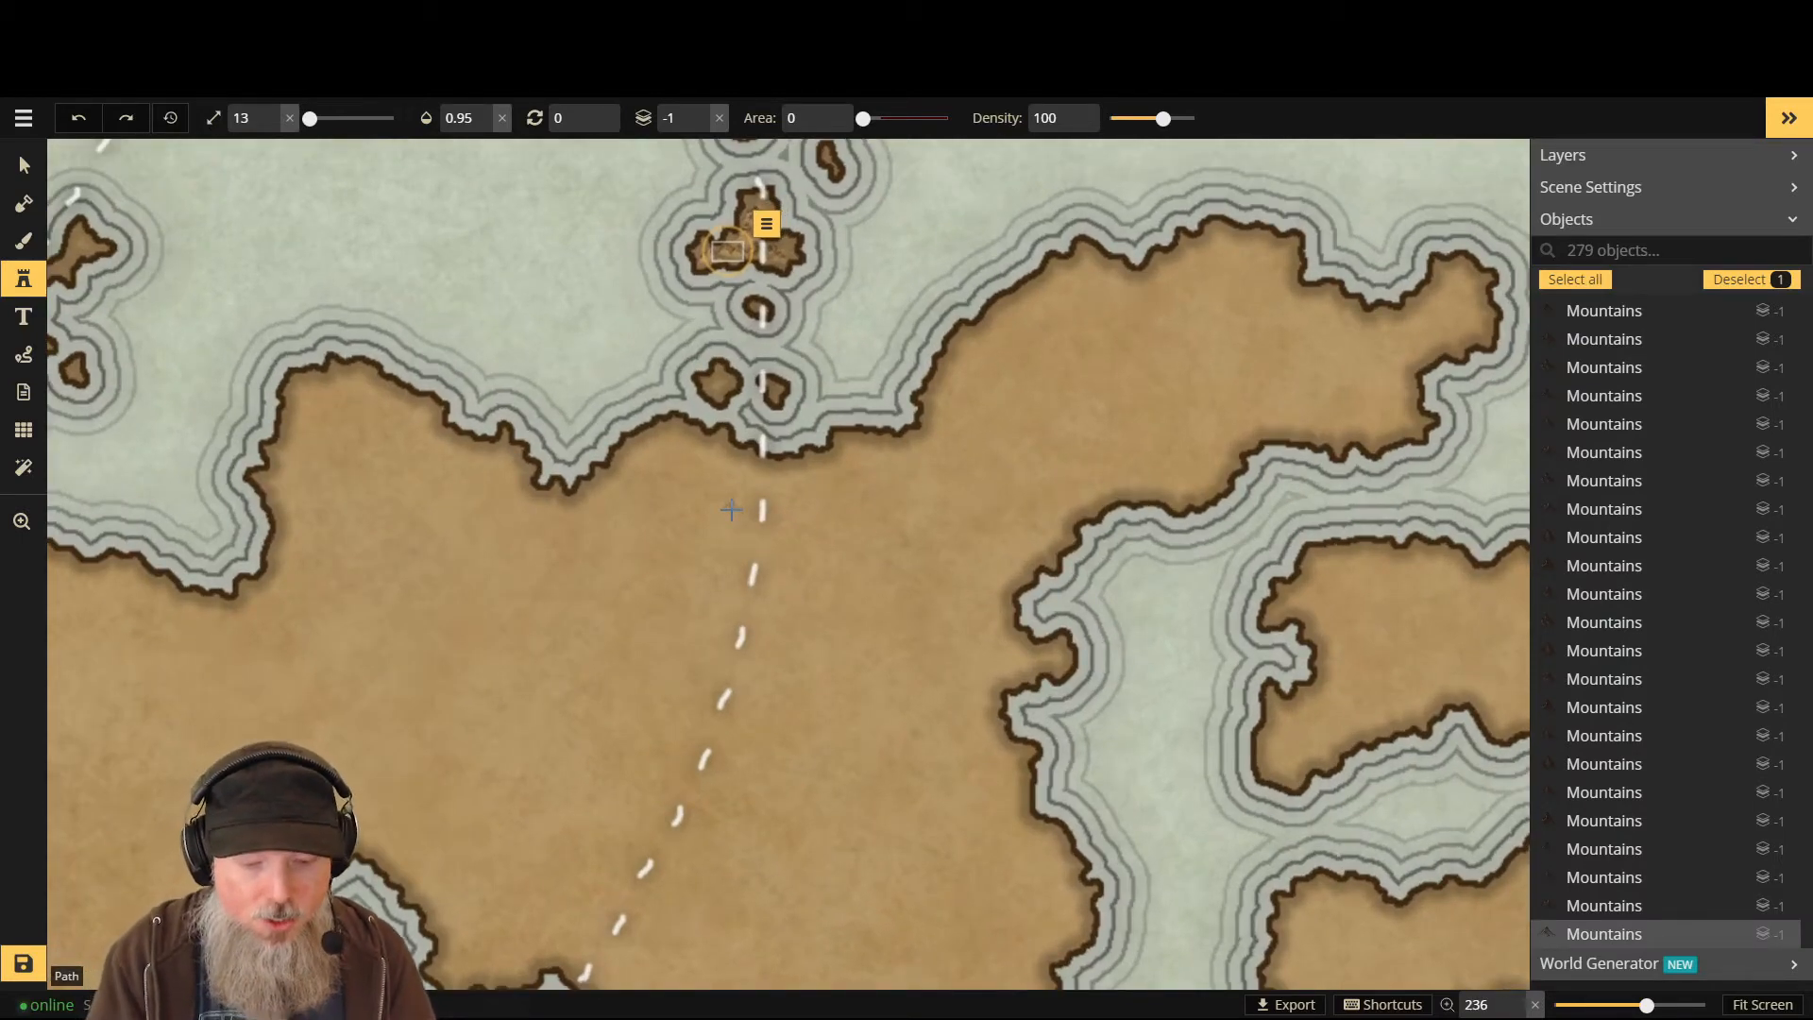
scroll(756, 520, down, 3)
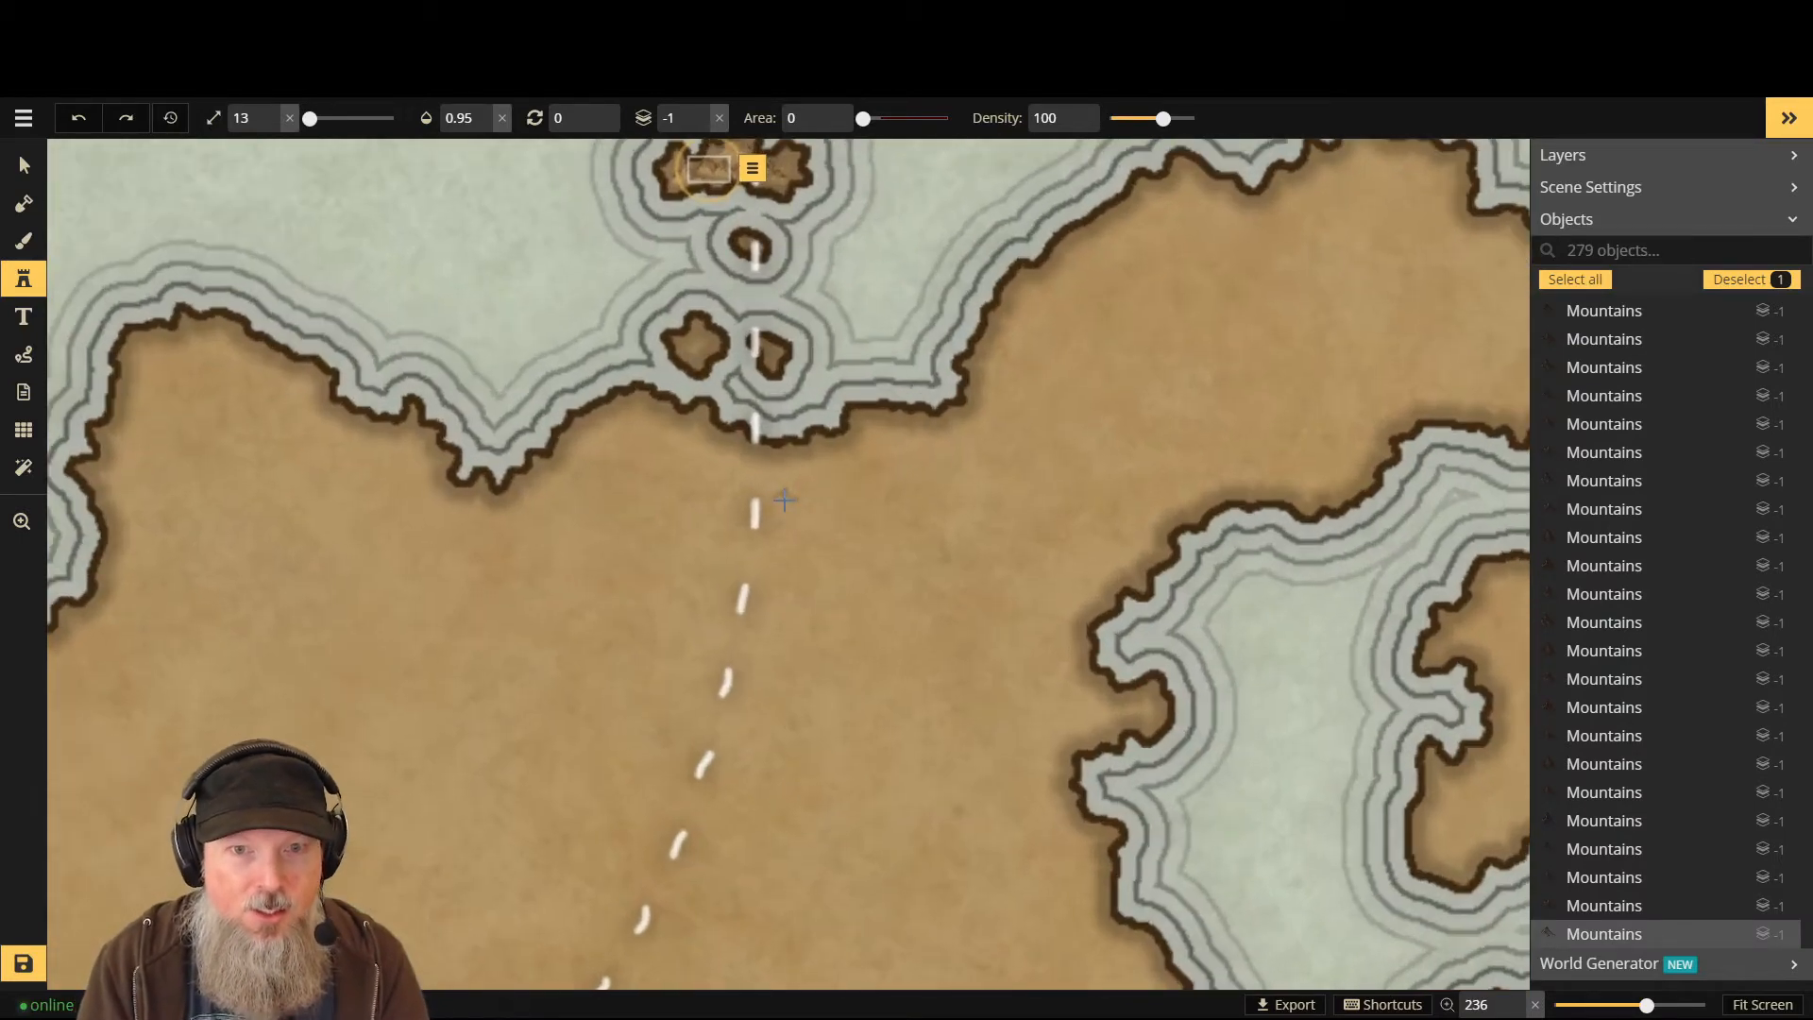
scroll(783, 523, up, 6)
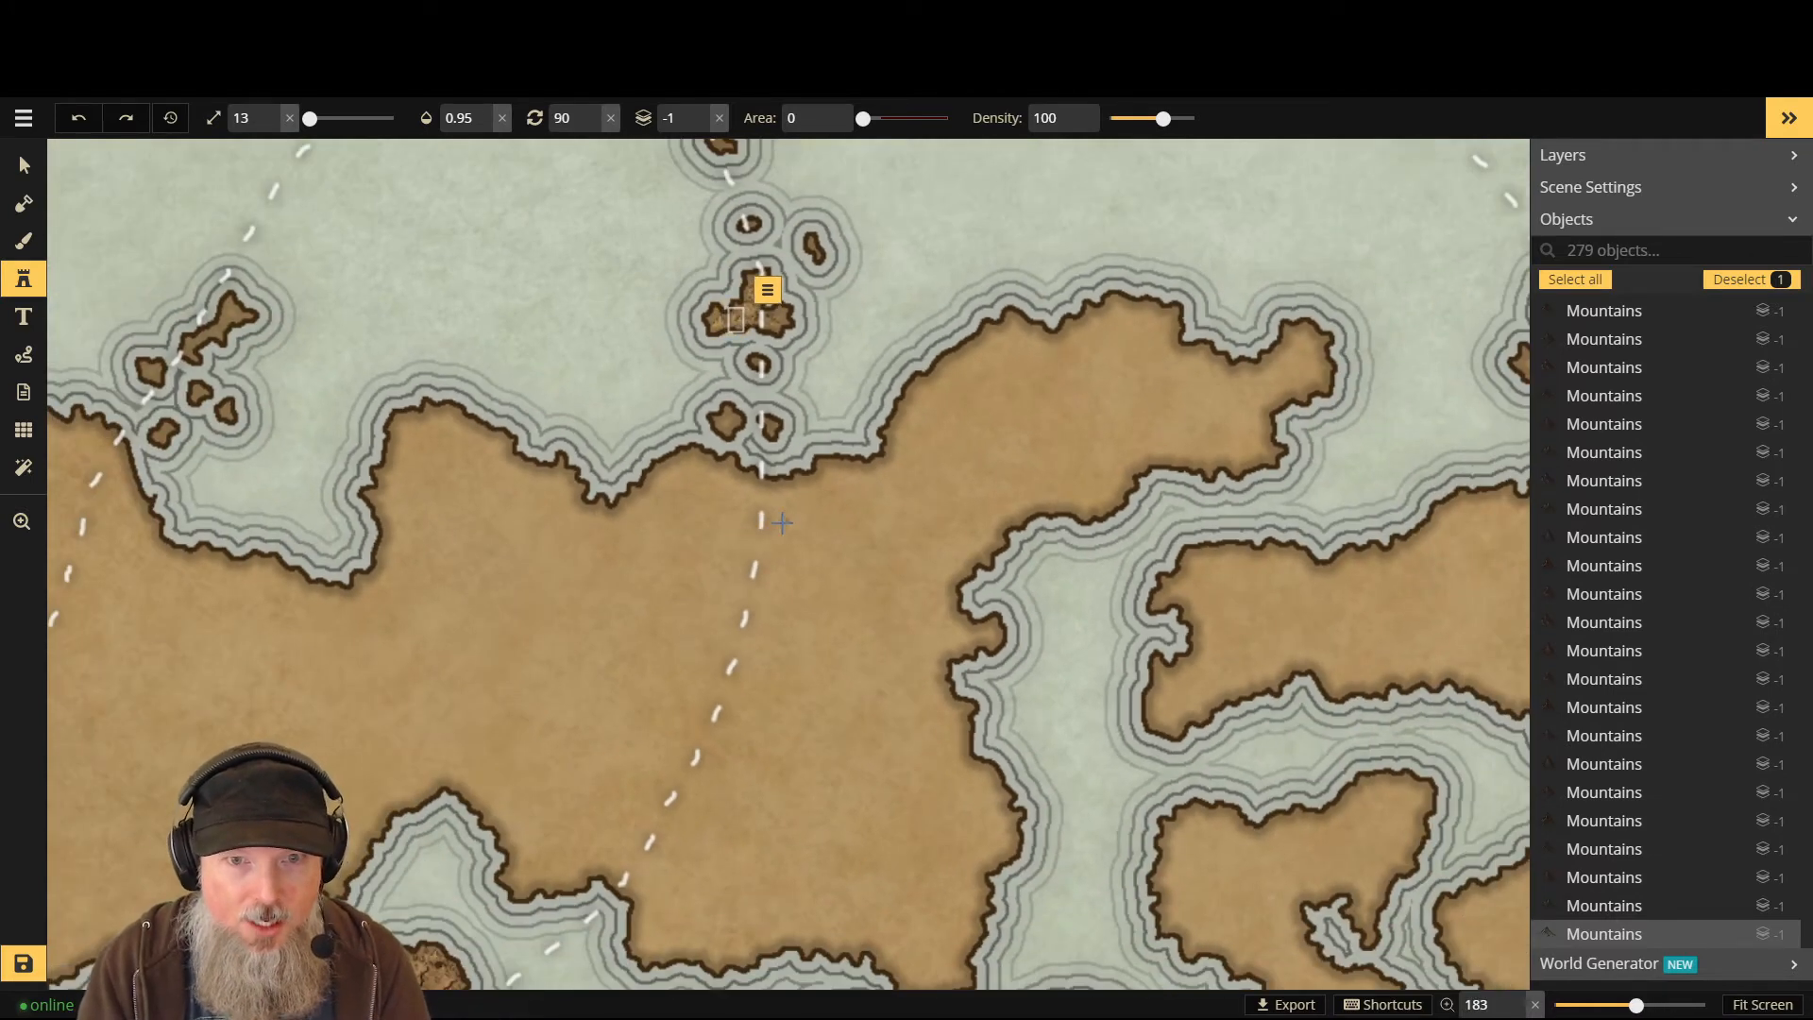
scroll(753, 525, down, 2)
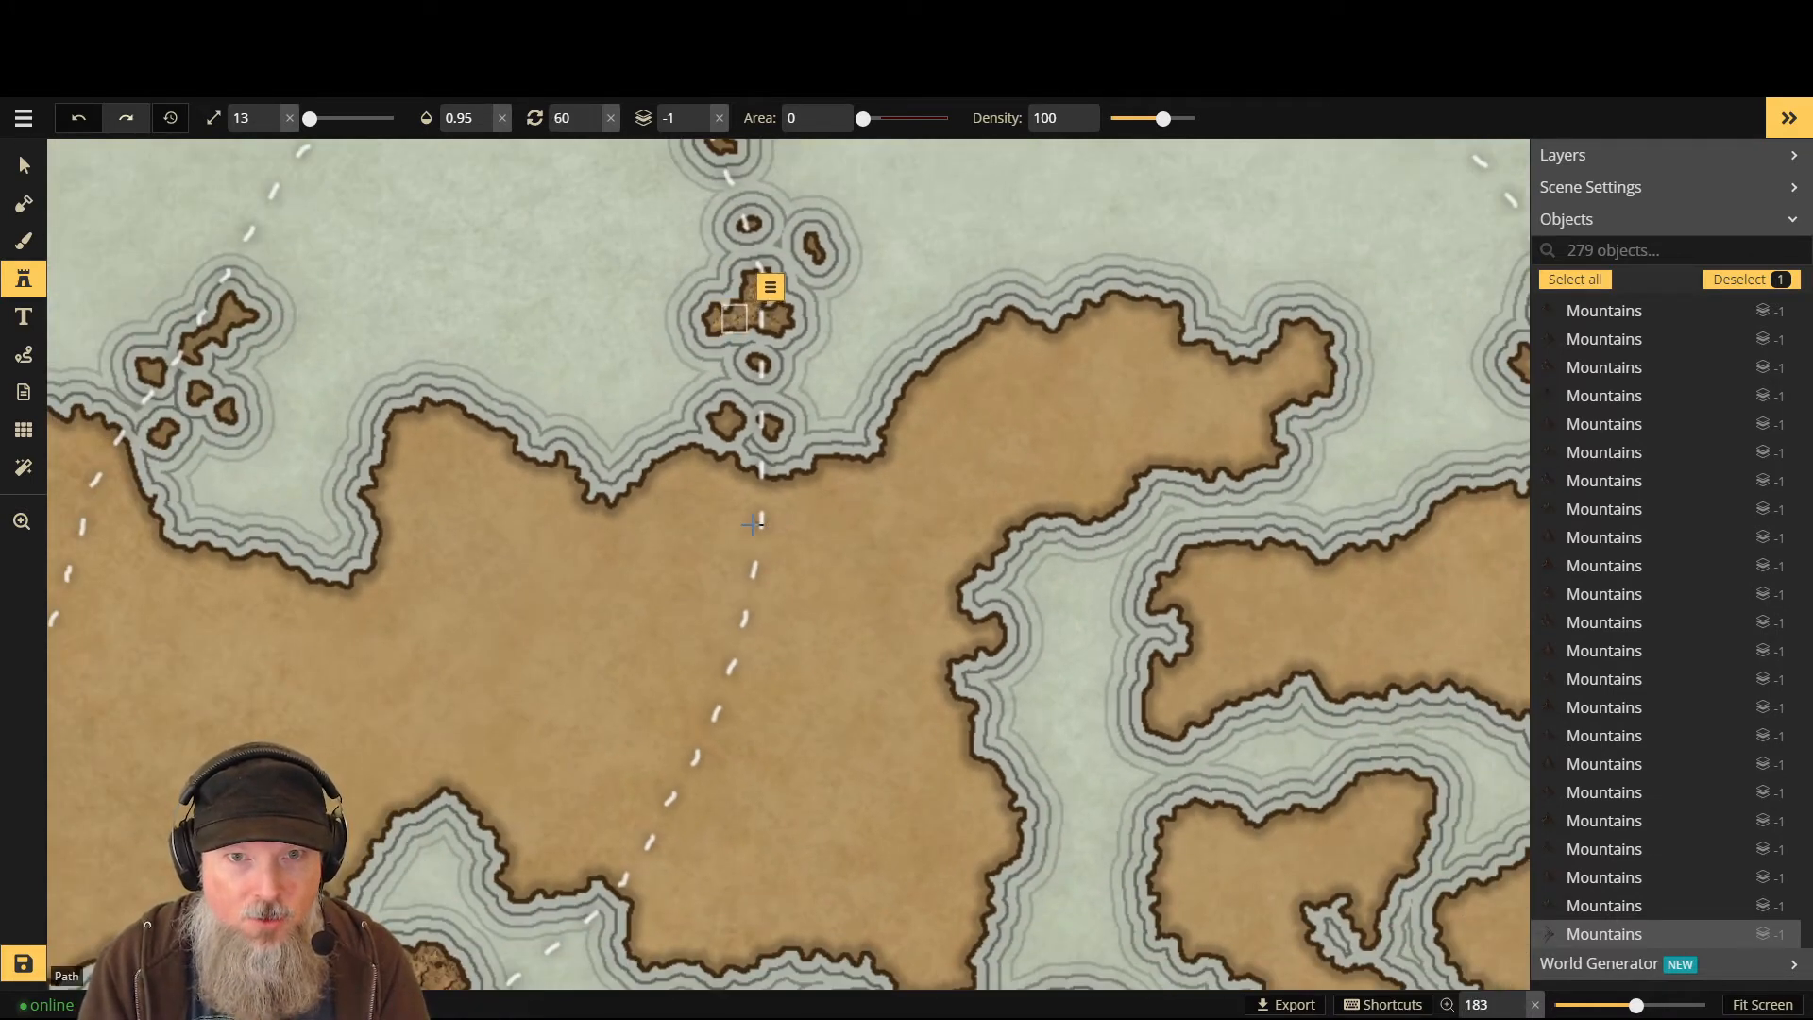
scroll(752, 524, down, 1)
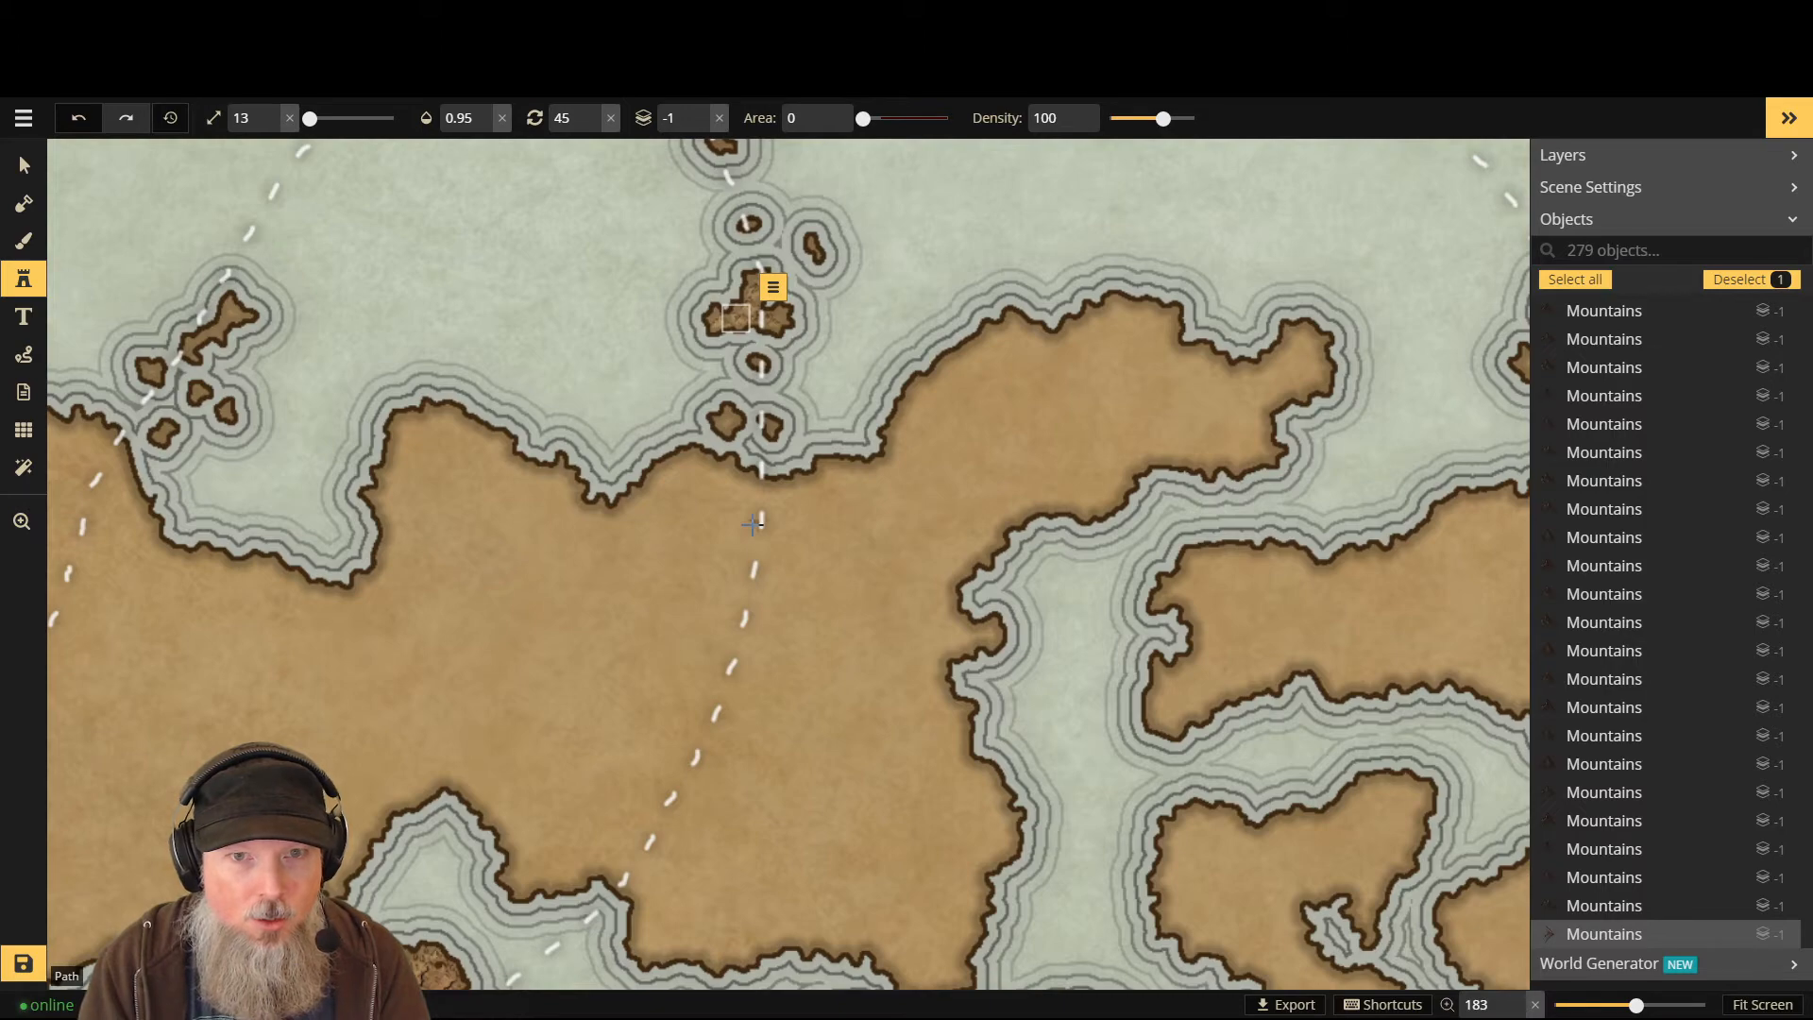
key(ctrl+z)
scroll(739, 302, up, 2)
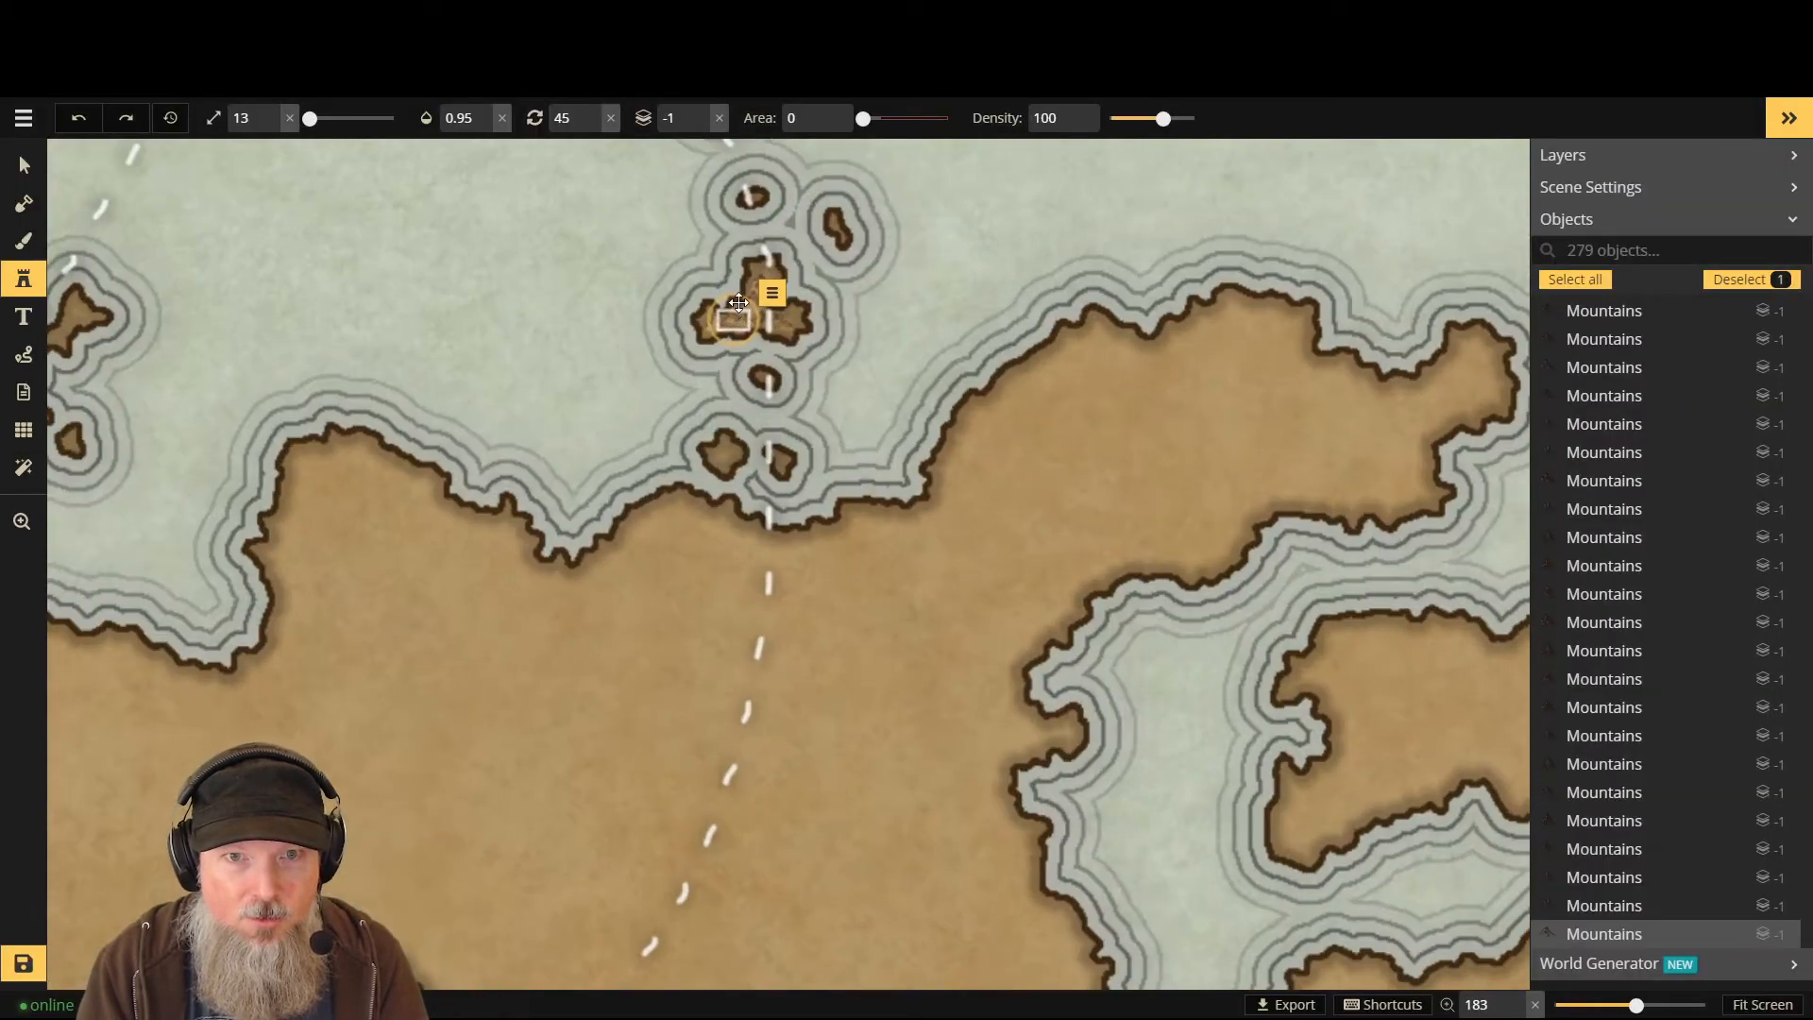
scroll(792, 318, up, 1)
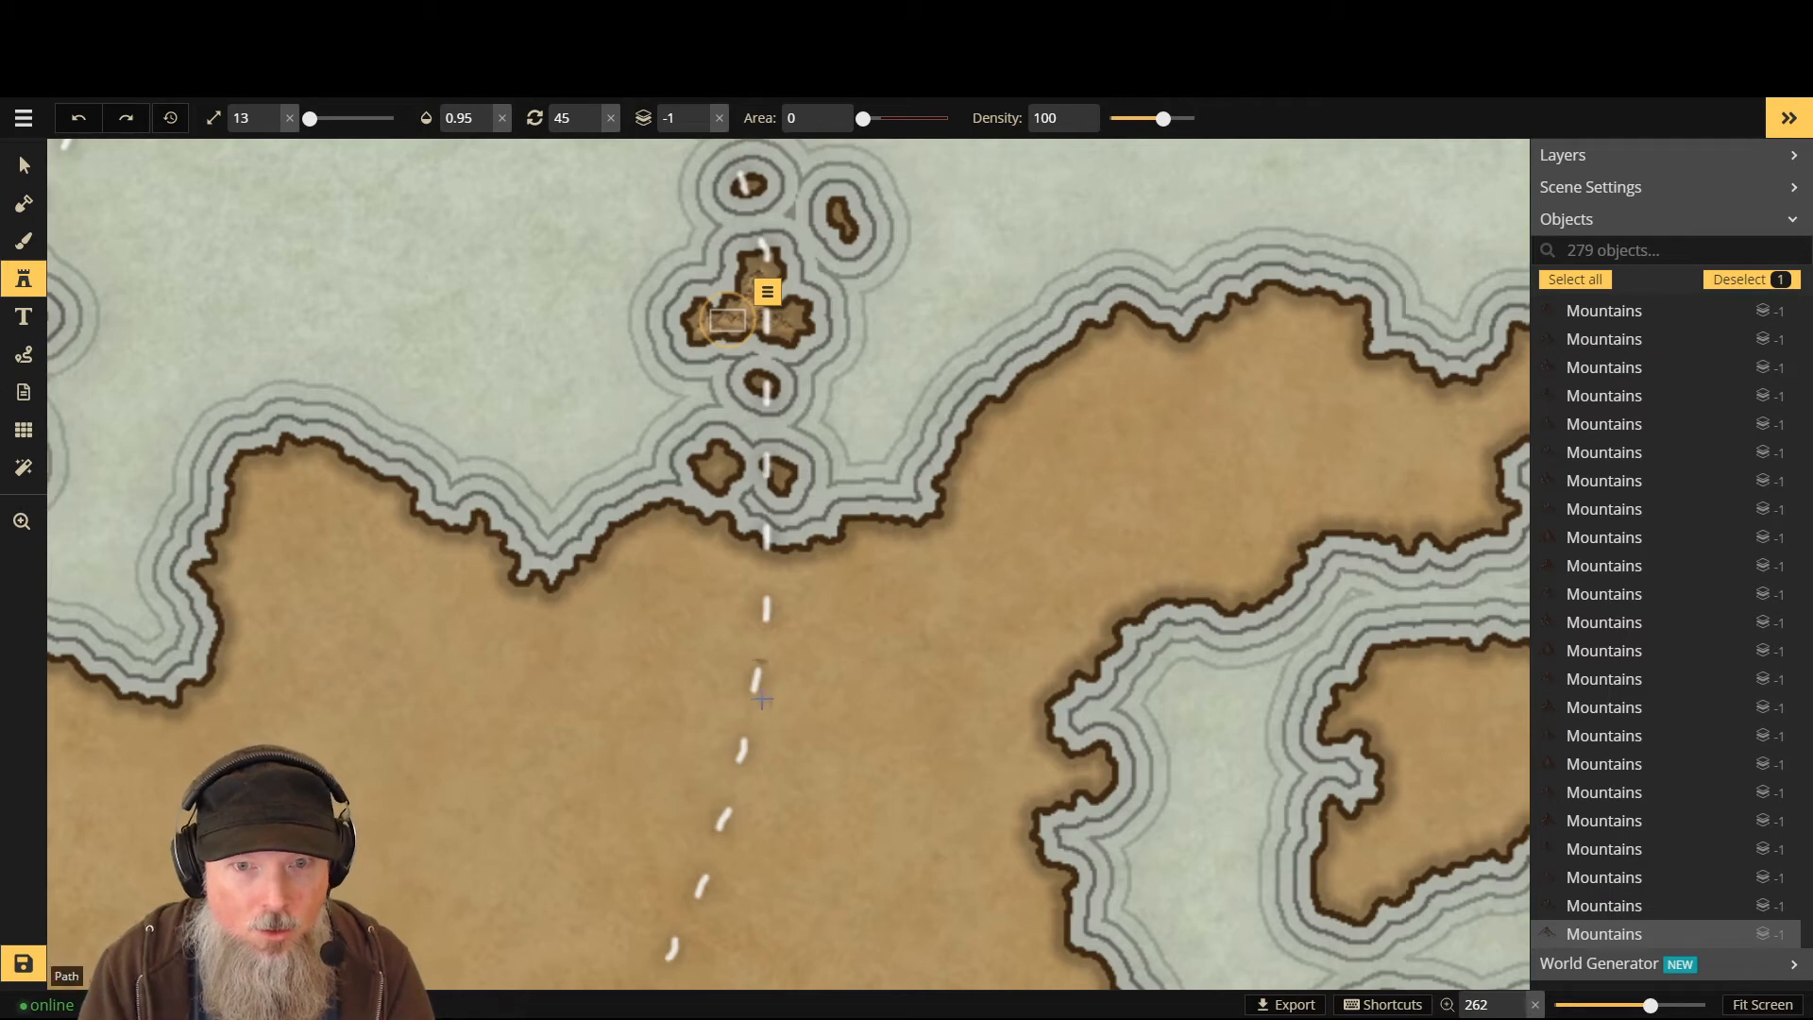
key(Left)
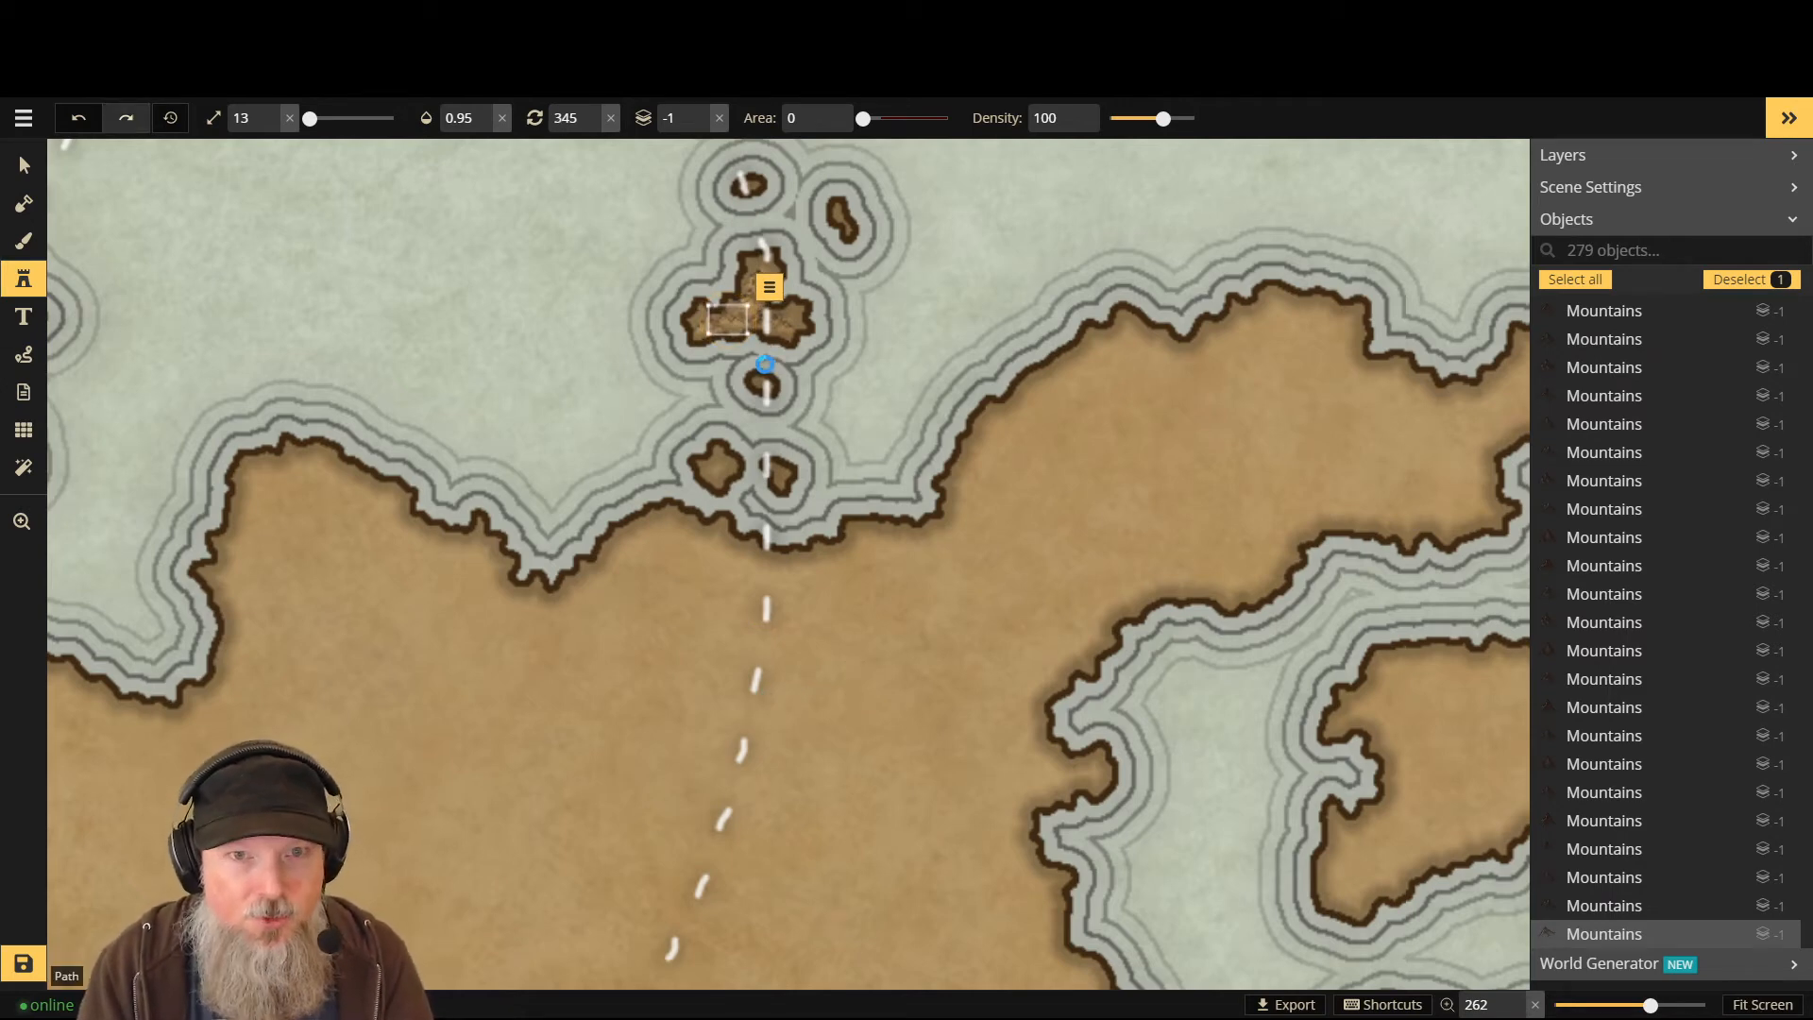
key(ctrl+z)
key(ctrl+z)
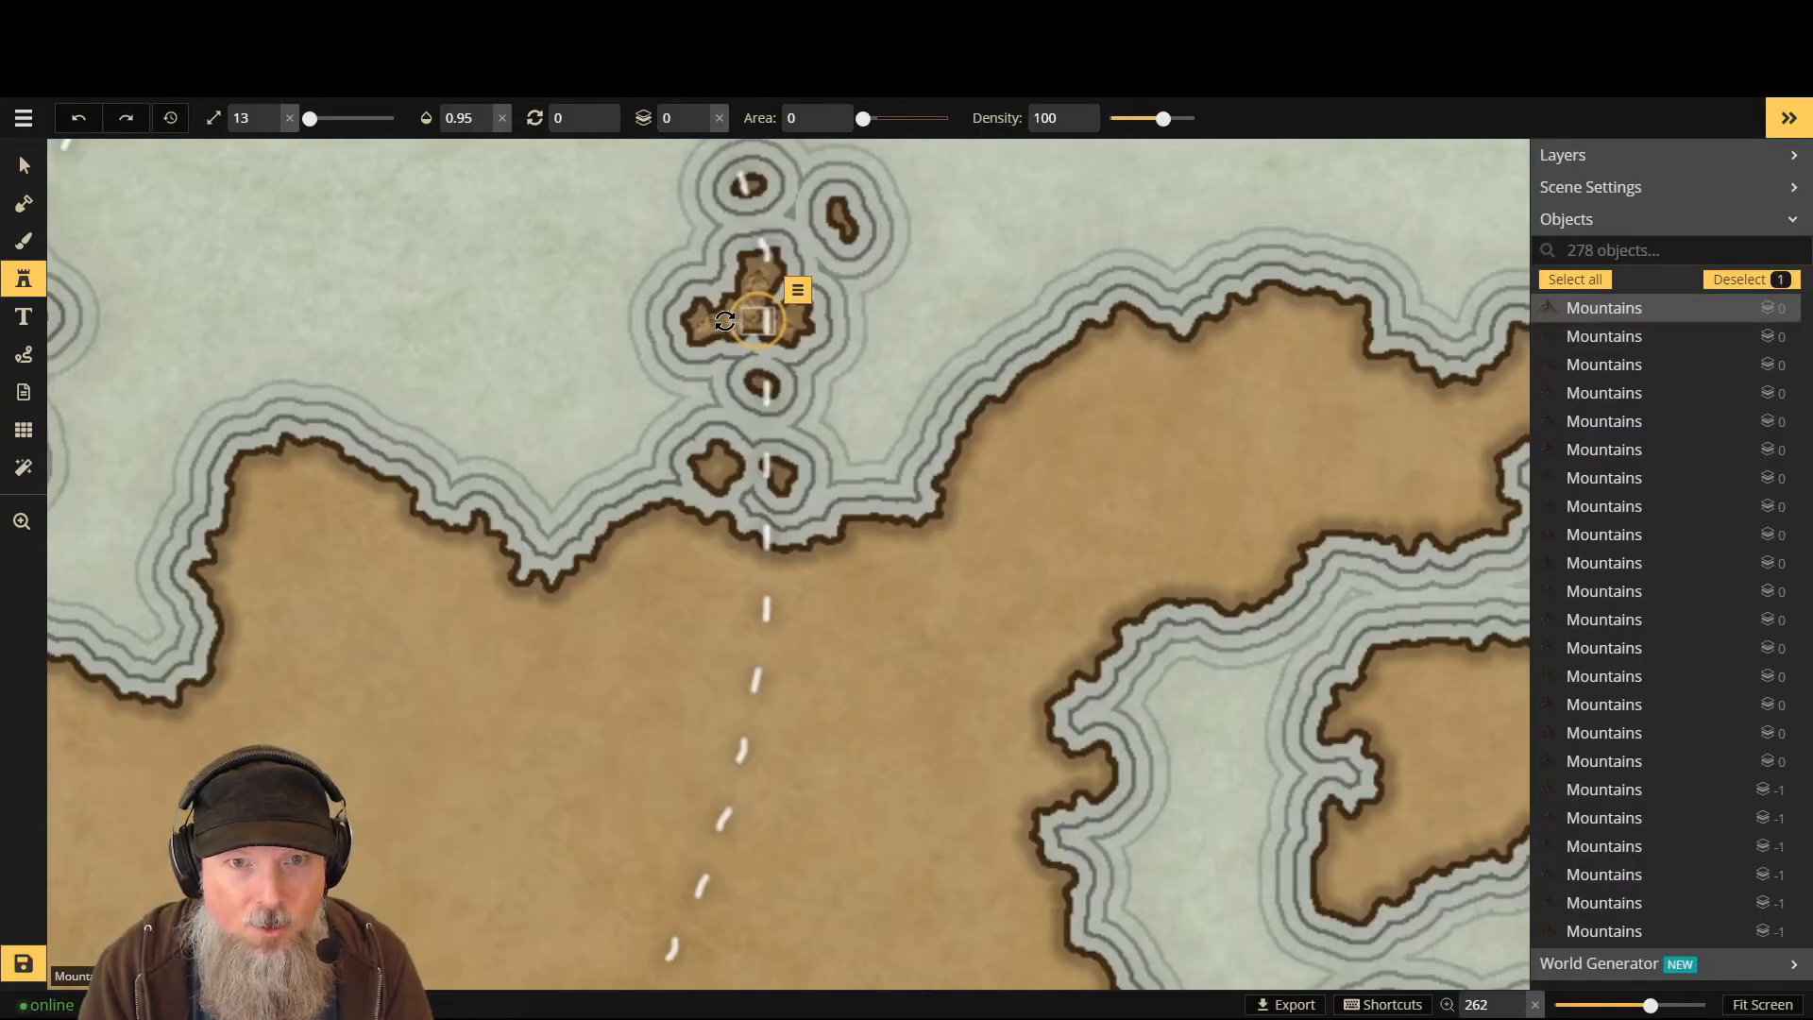
click(23, 166)
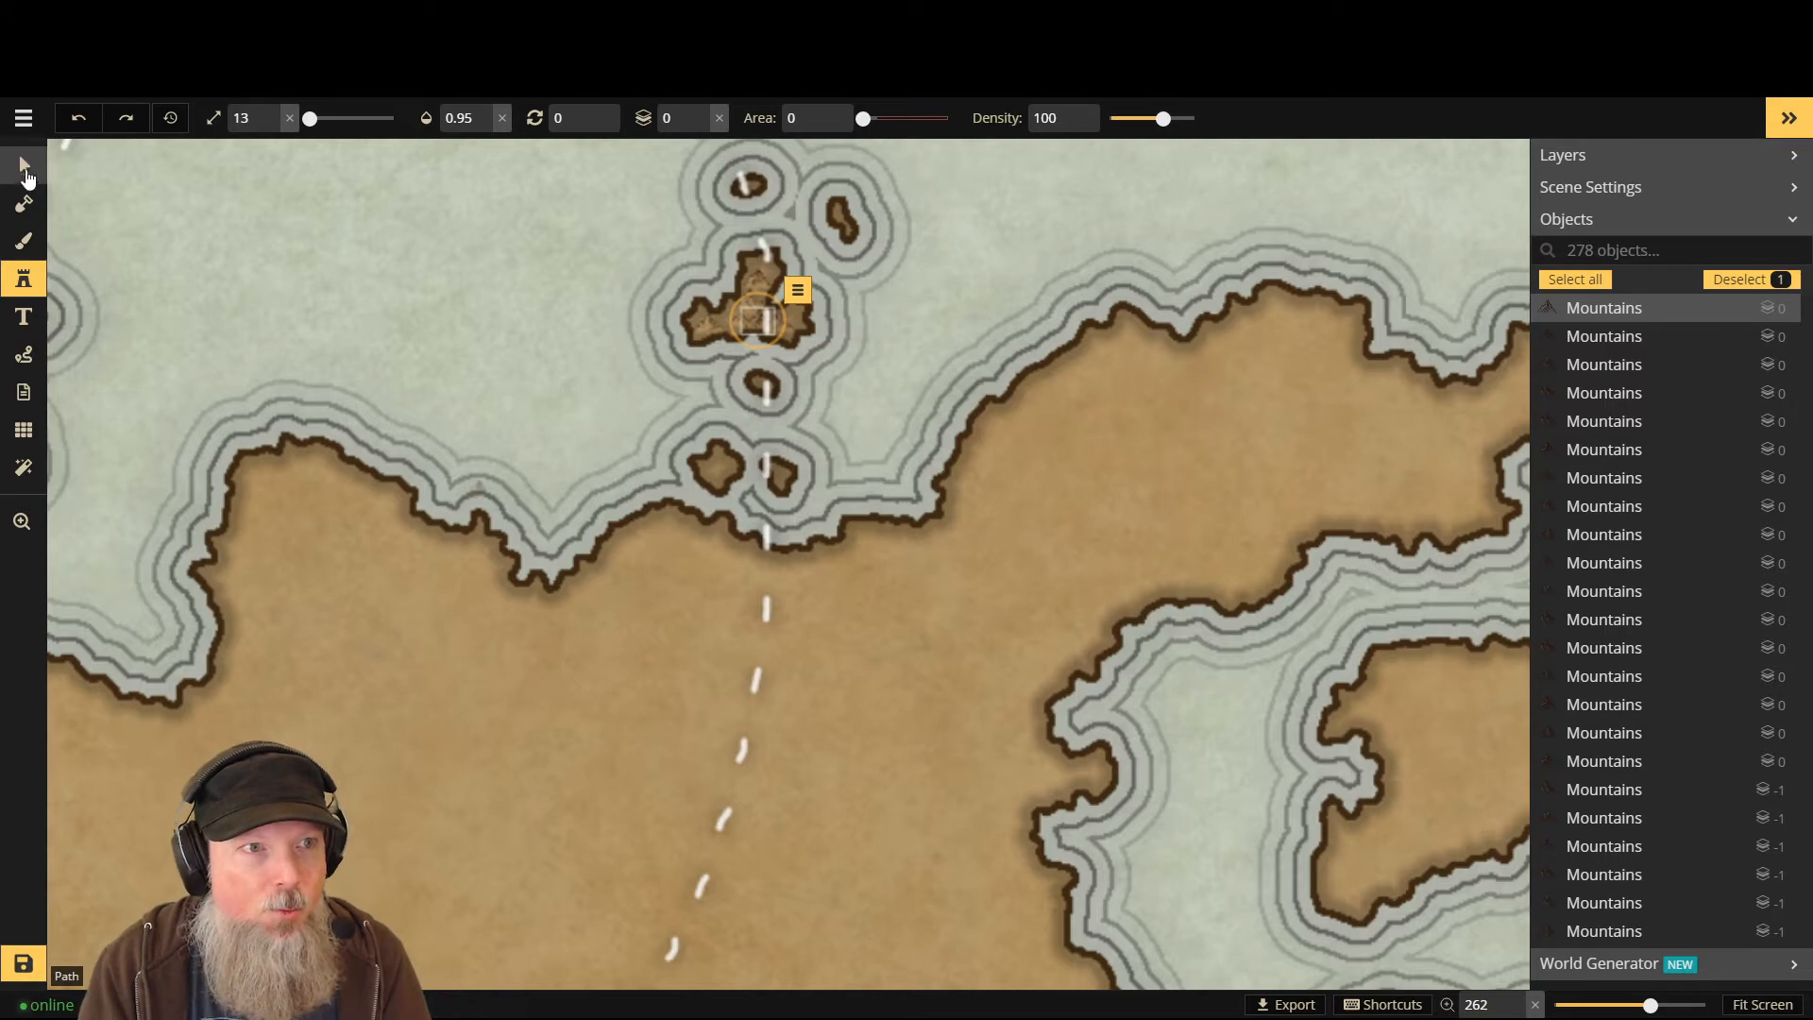
- Inspect the dashed path, stamp a small mountain at layer -1 on the island, and browse the Parchment World catalog
click(763, 332)
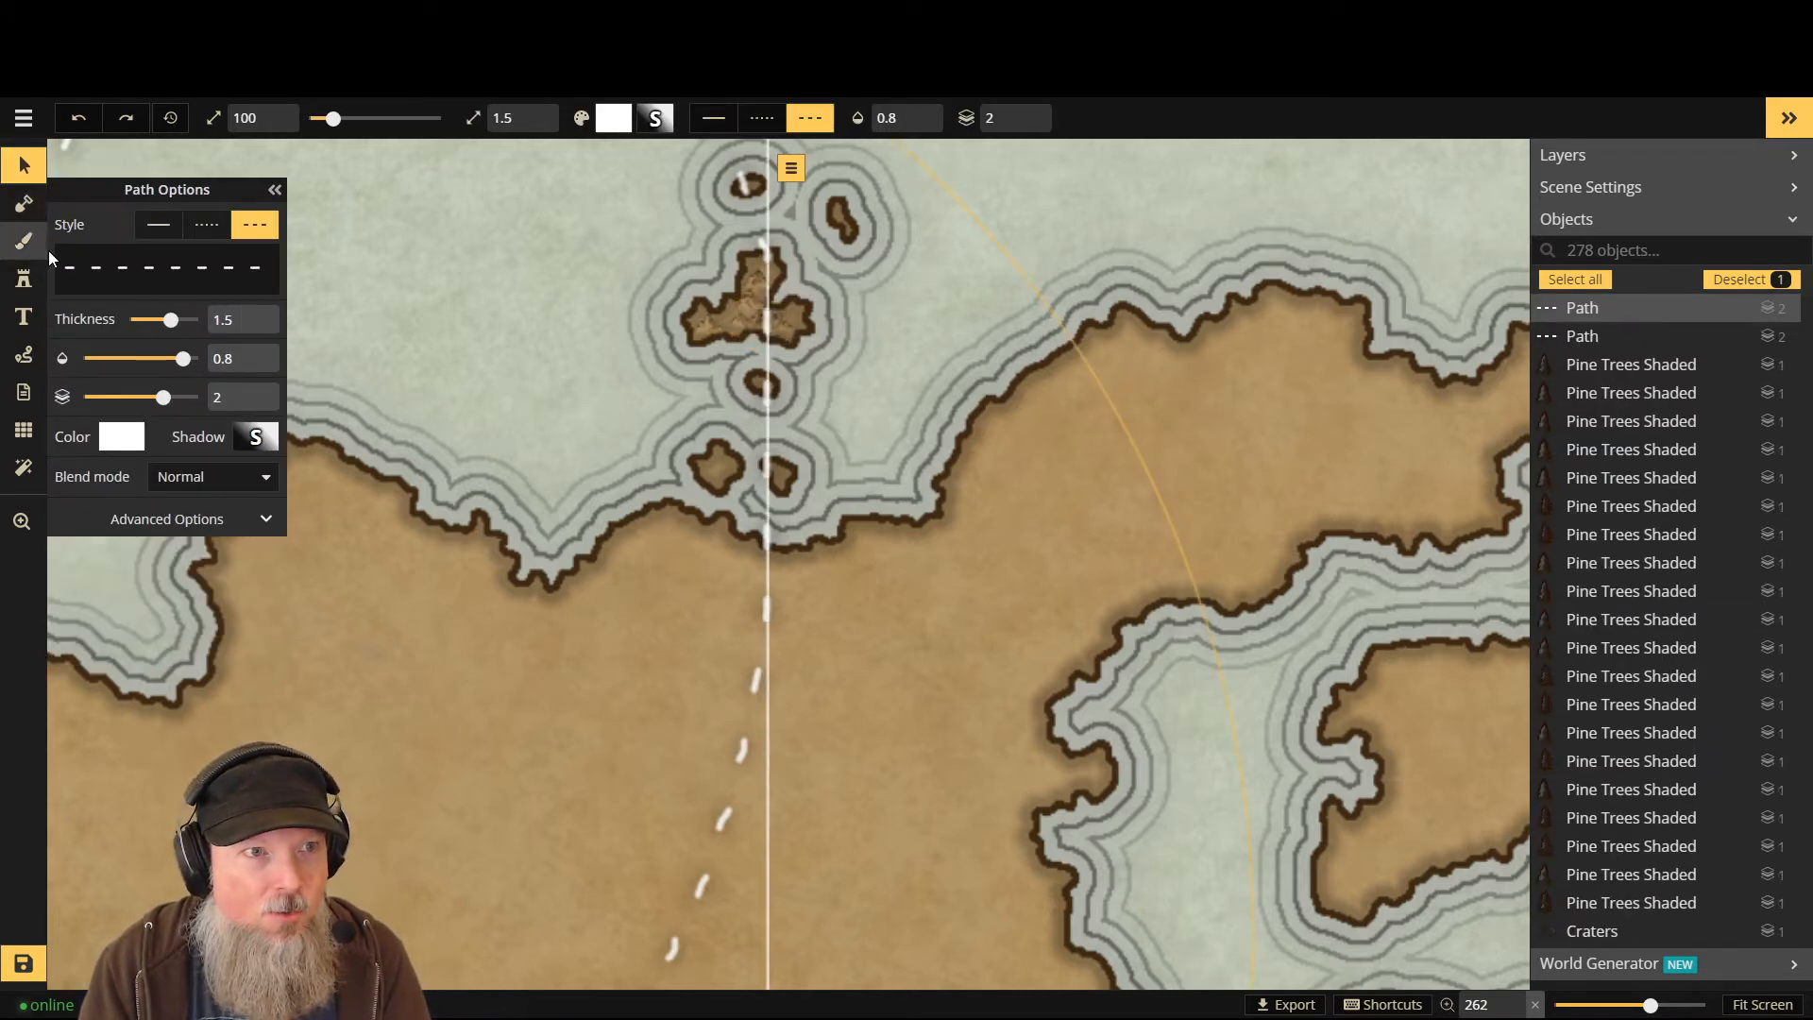
click(24, 279)
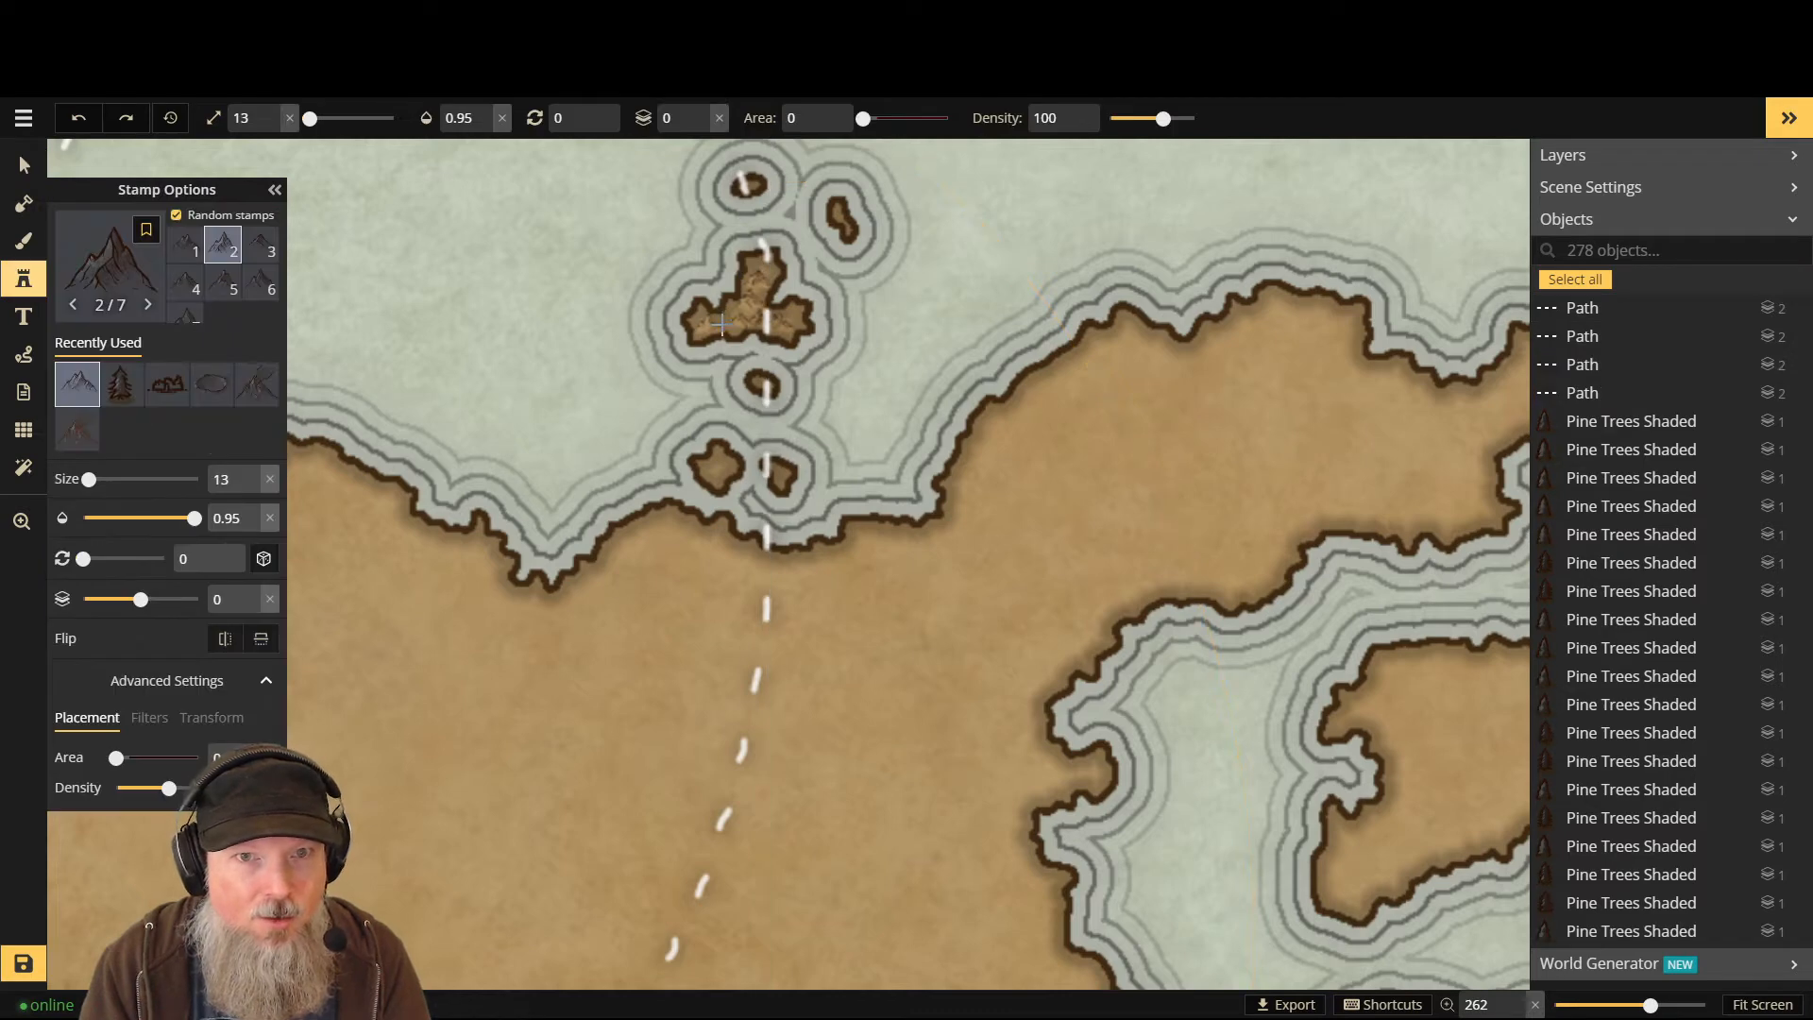
scroll(722, 325, down, 1)
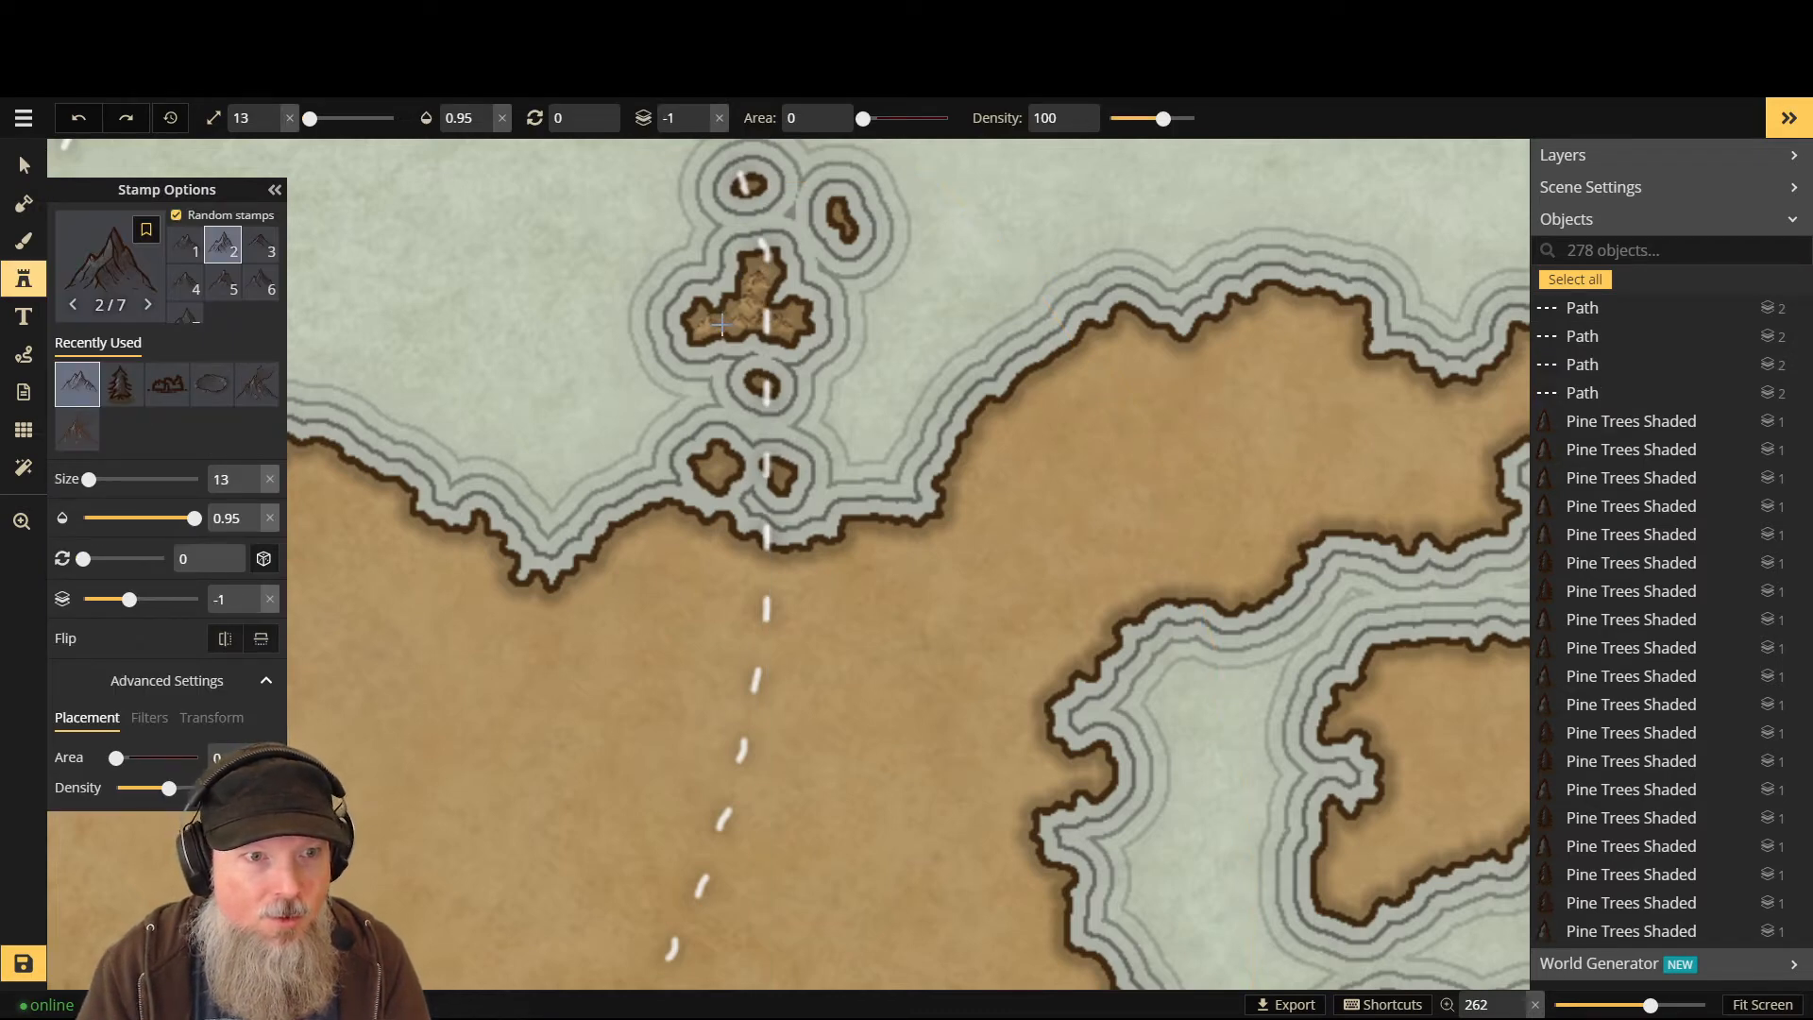
click(721, 325)
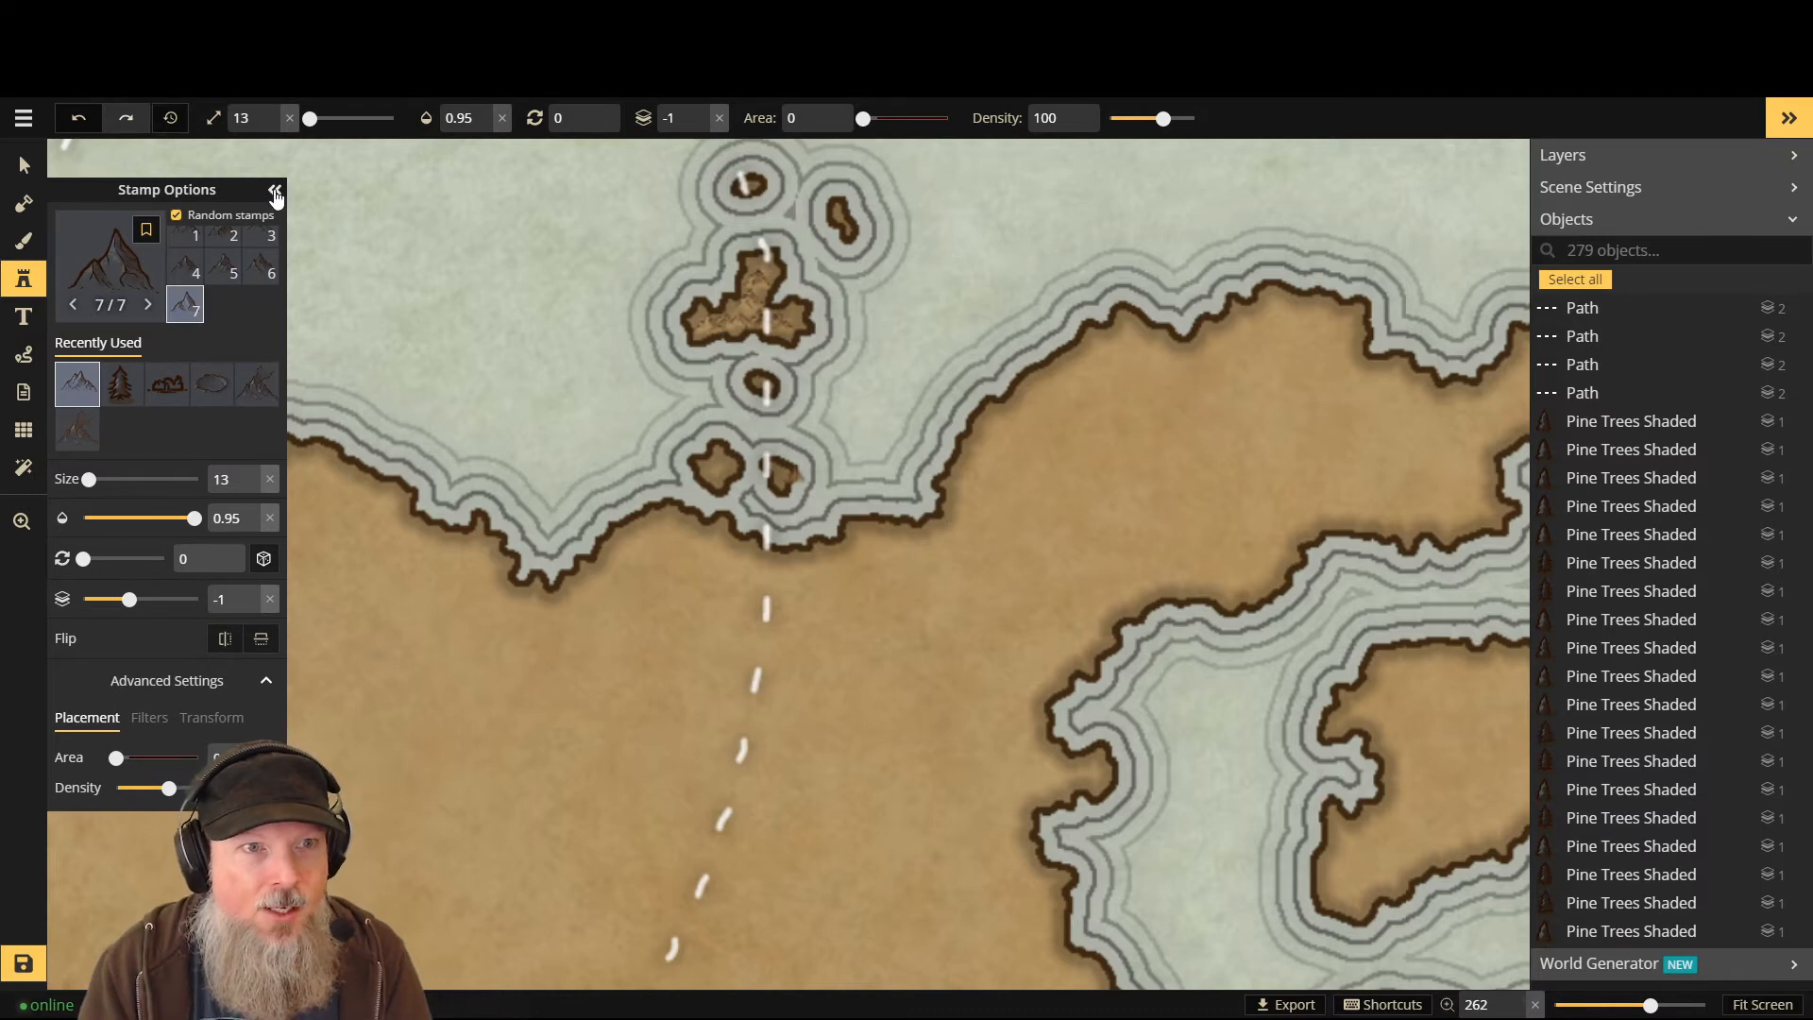
click(111, 286)
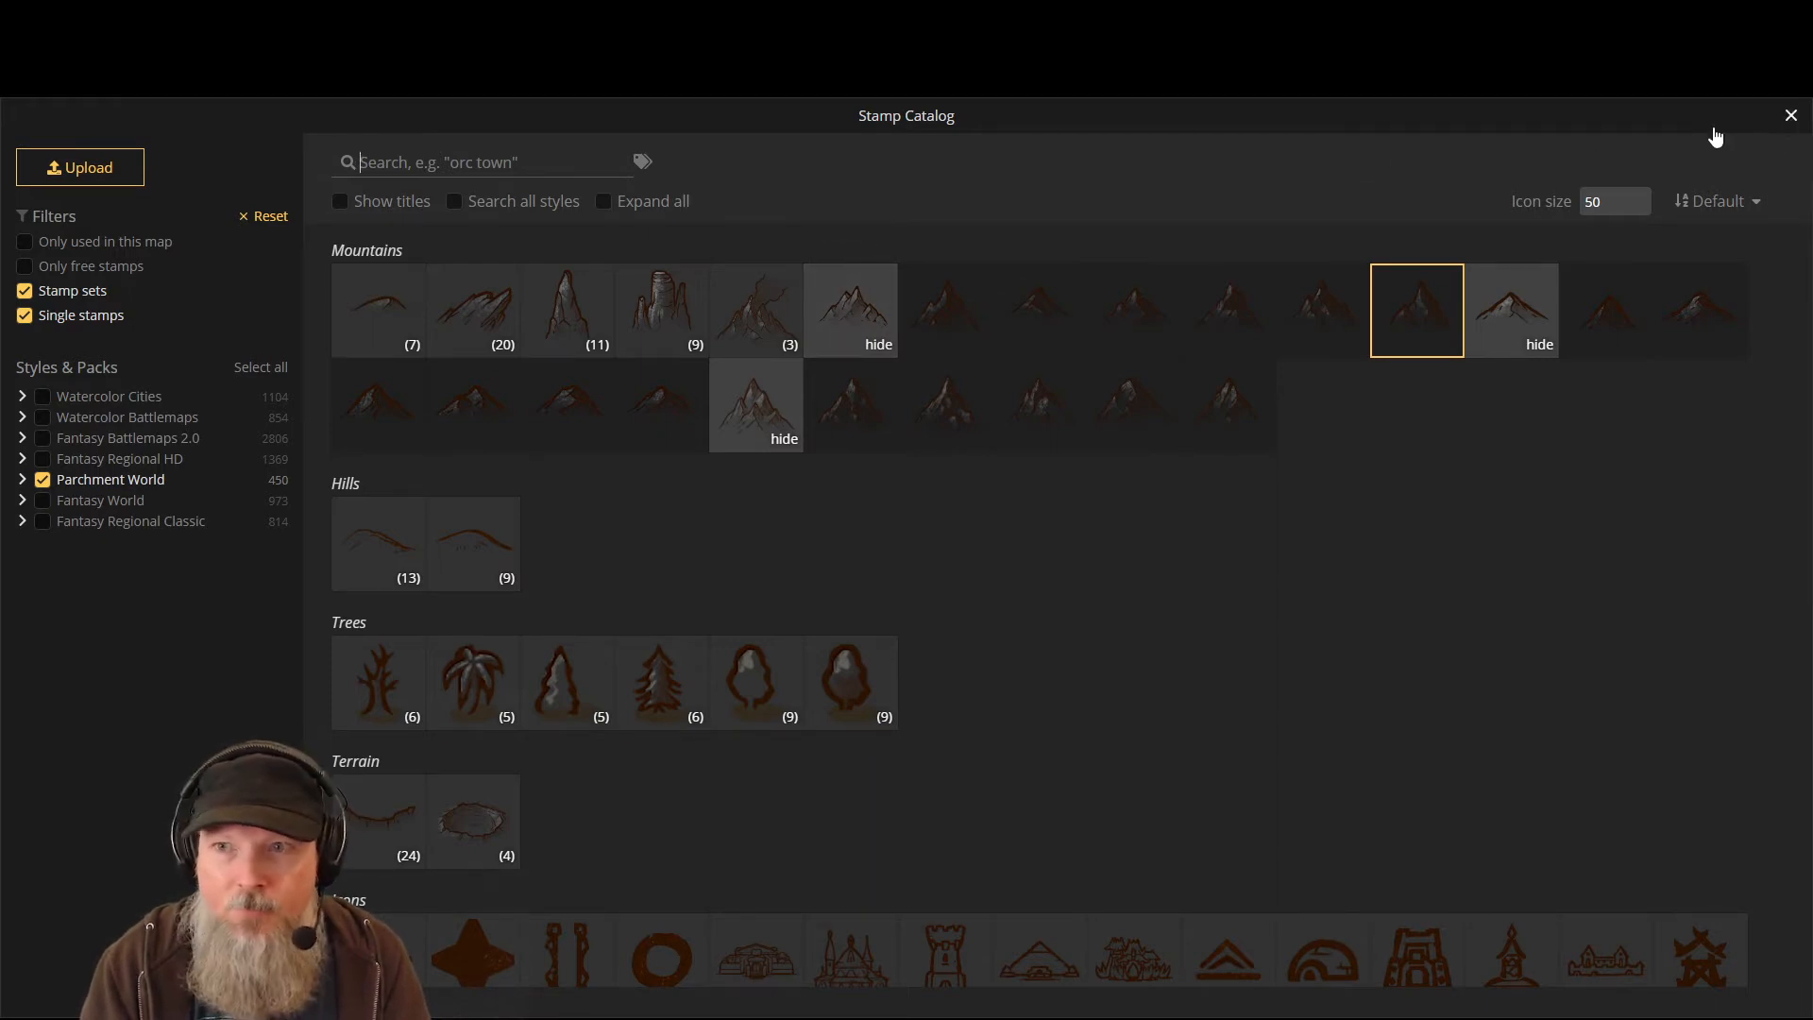
key(Escape)
- Reset stamp rotation to 0 and place a large mountain where the path meets the coast
scroll(779, 600, up, 20)
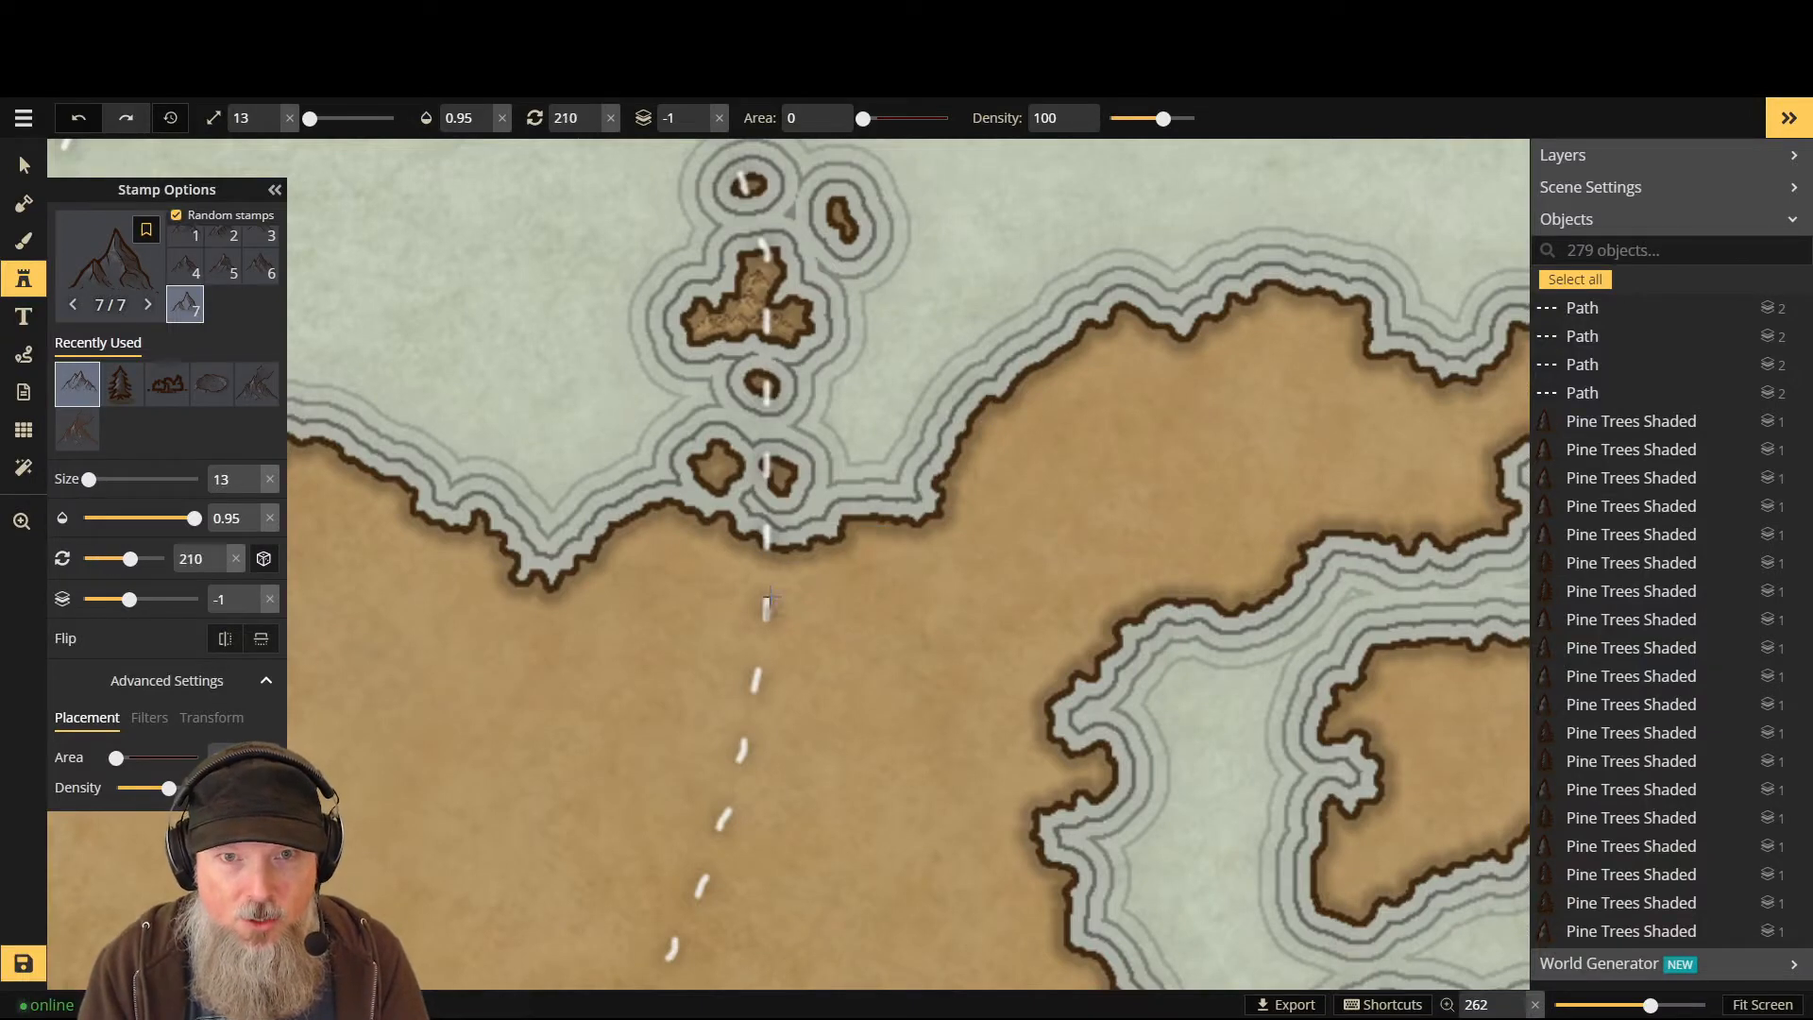
scroll(772, 587, down, 20)
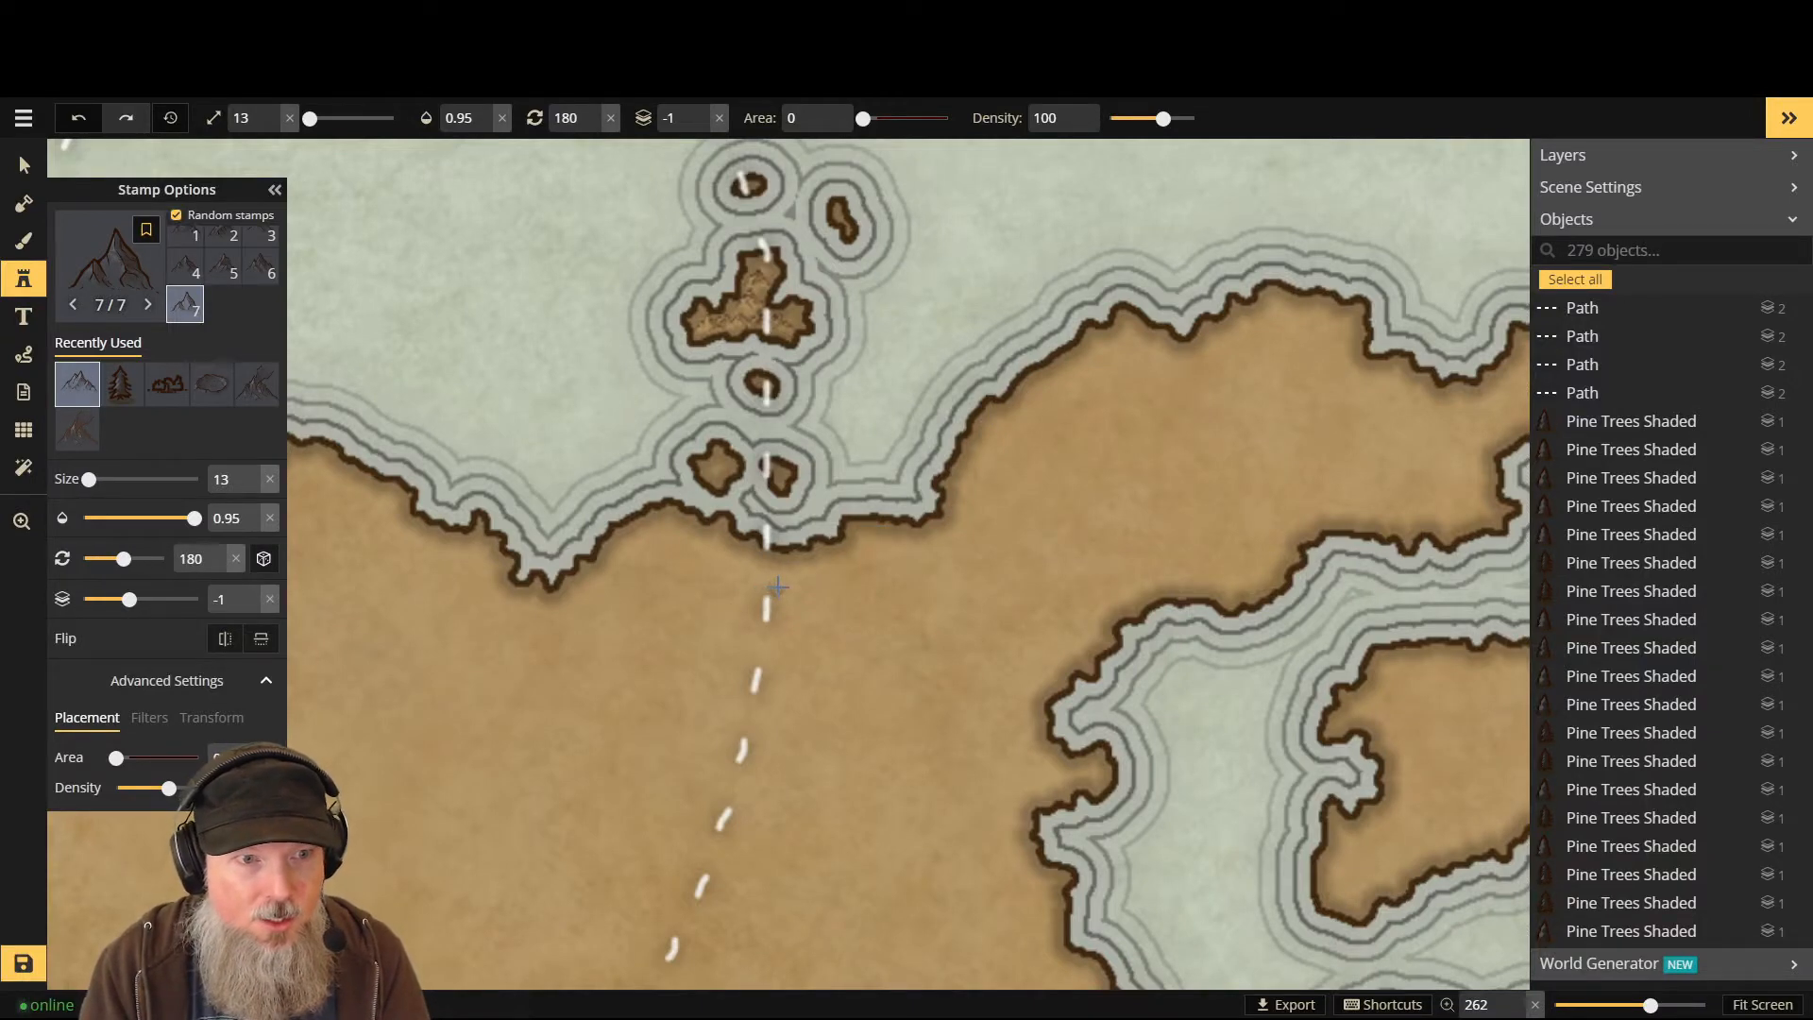
scroll(780, 601, down, 1)
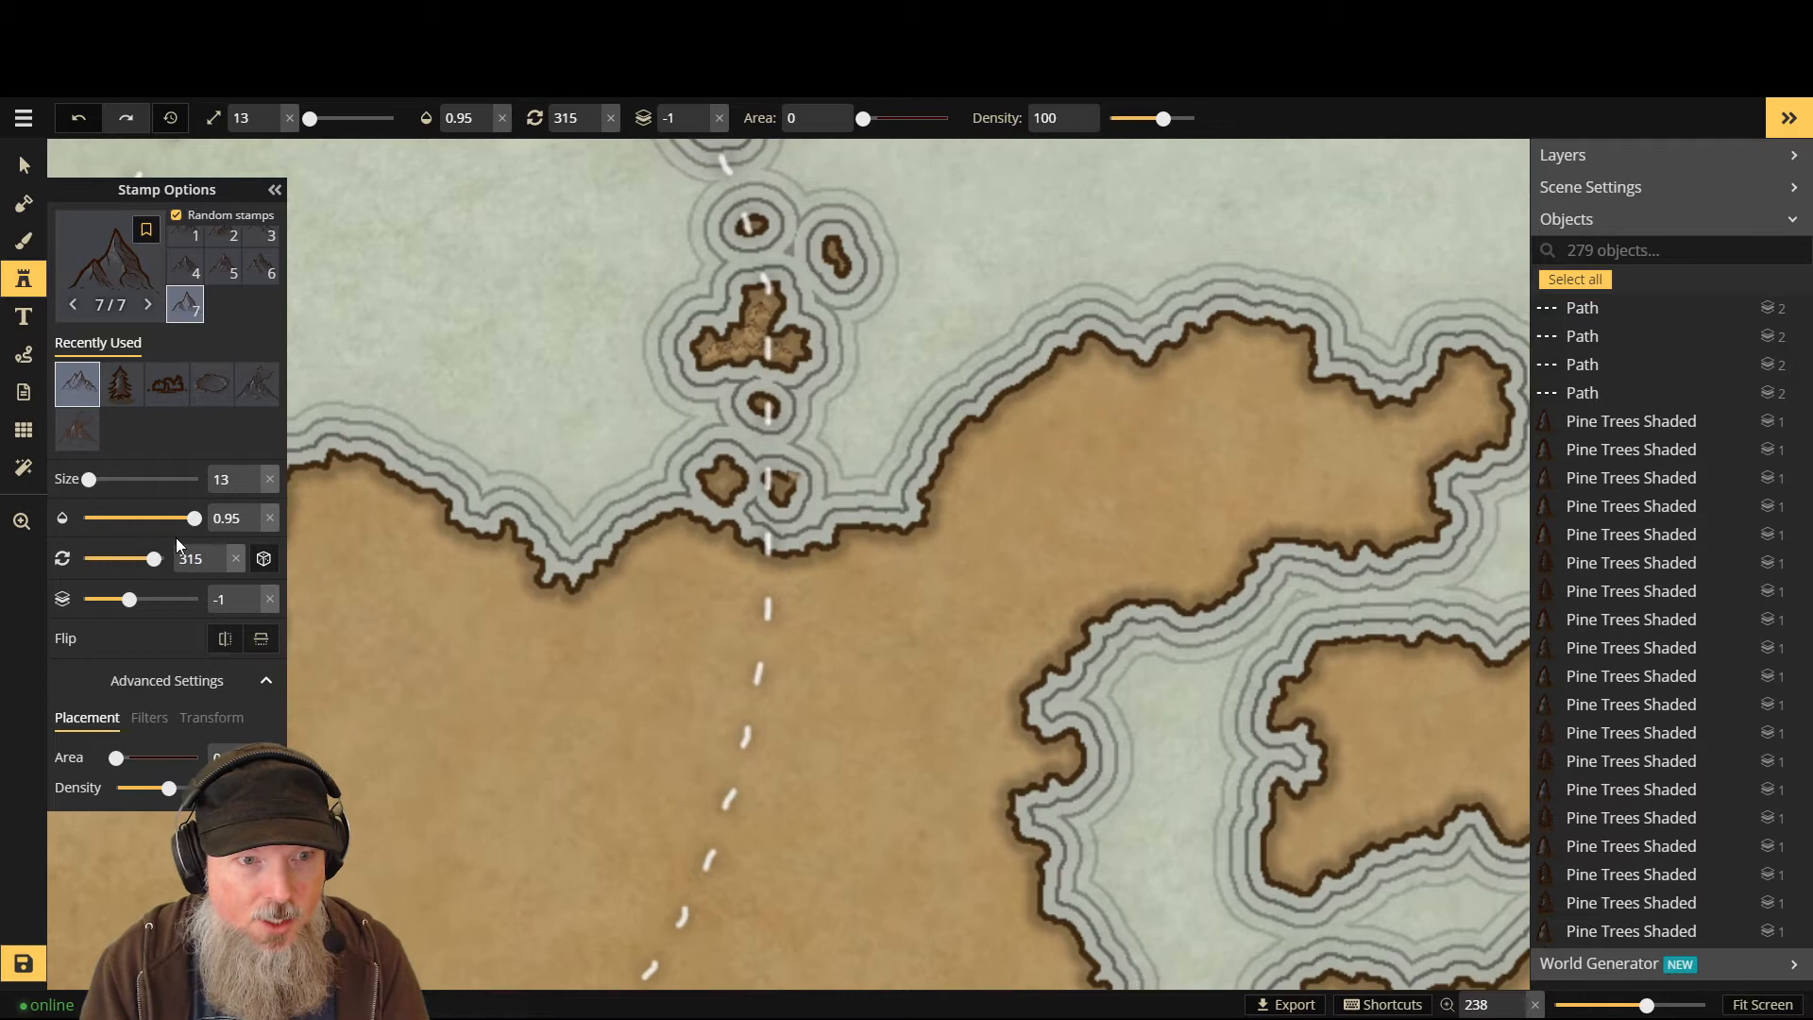
click(235, 558)
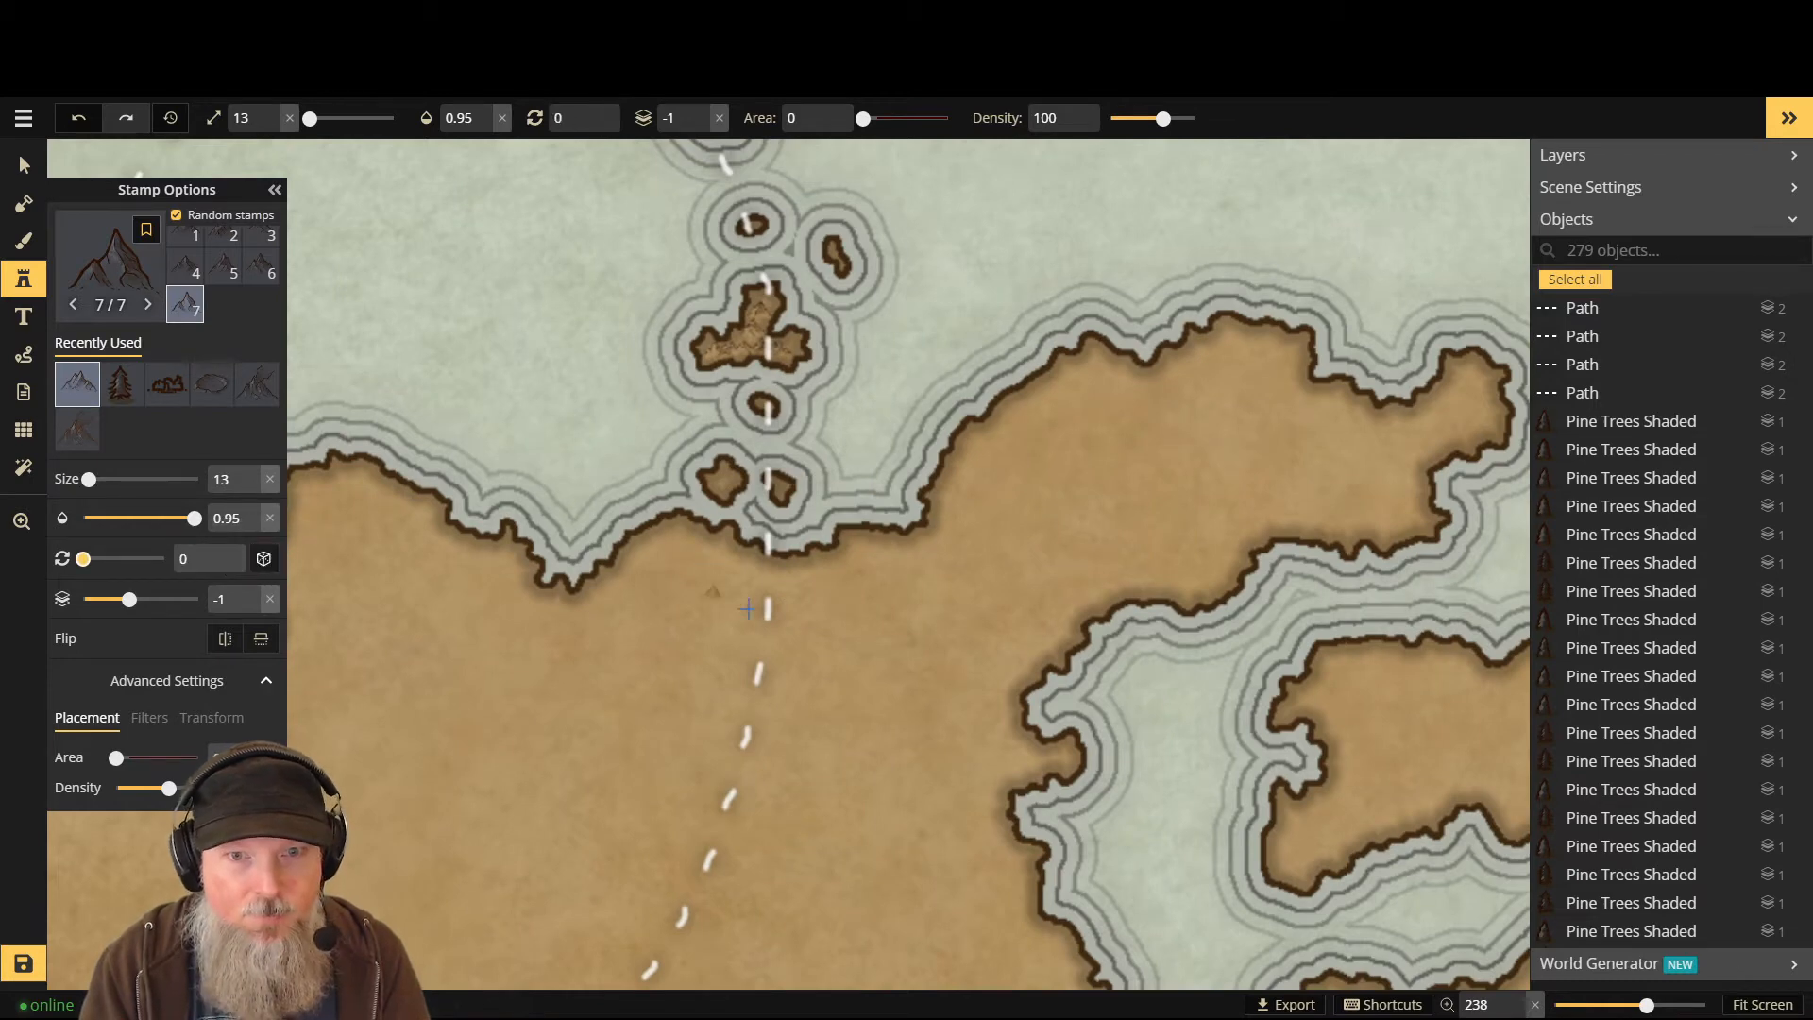
scroll(756, 600, up, 12)
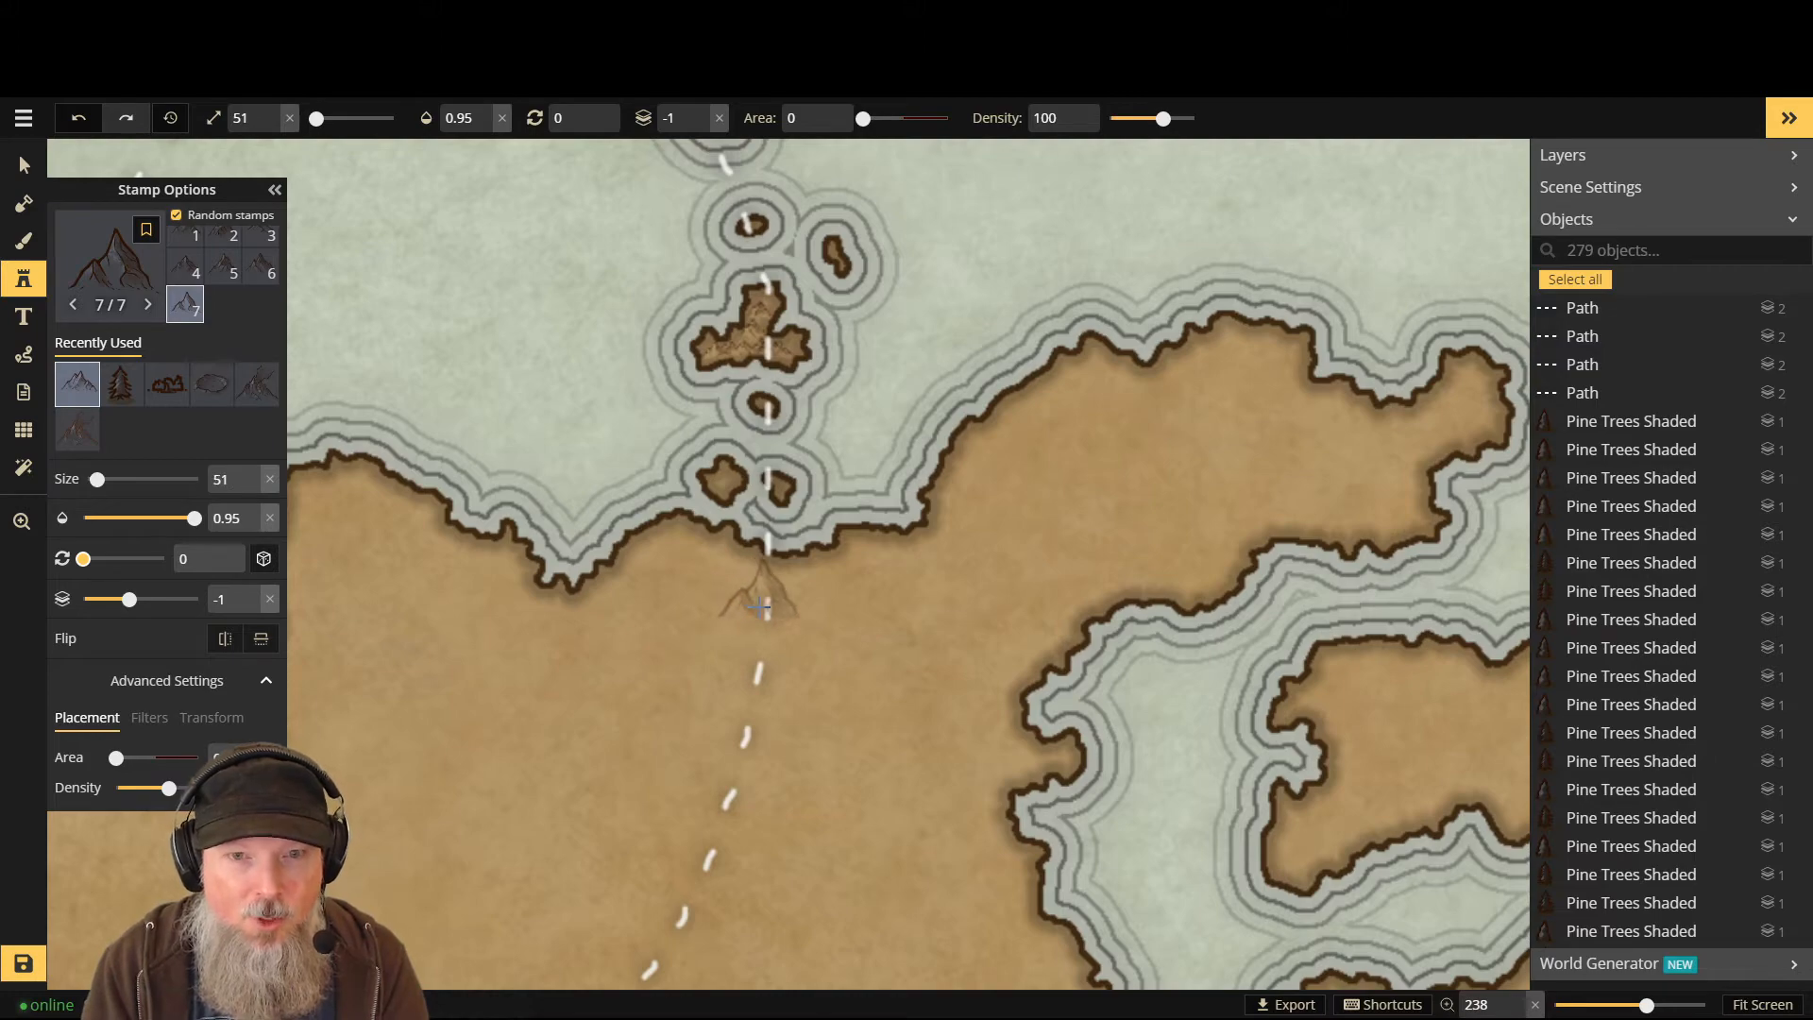
click(761, 608)
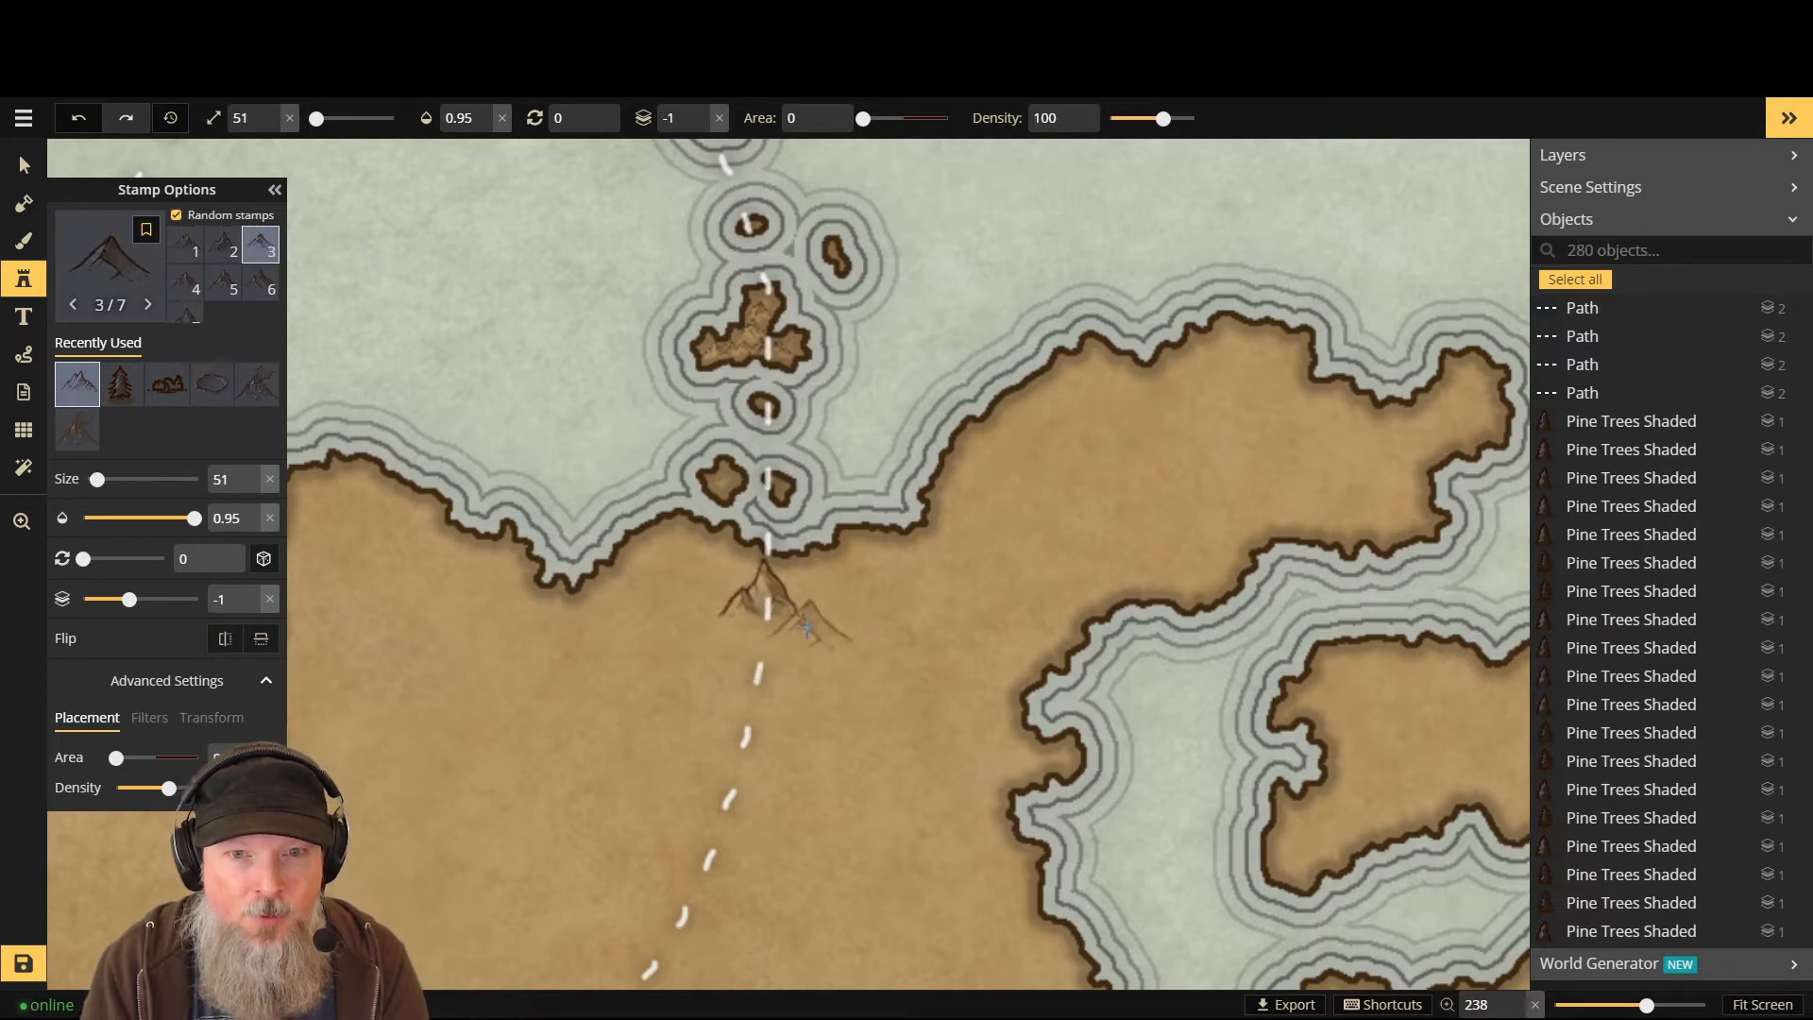
- Add six more mountains down the dashed path, flanking it on both sides
scroll(737, 741, down, 4)
scroll(661, 821, up, 3)
scroll(652, 845, down, 3)
scroll(659, 874, up, 2)
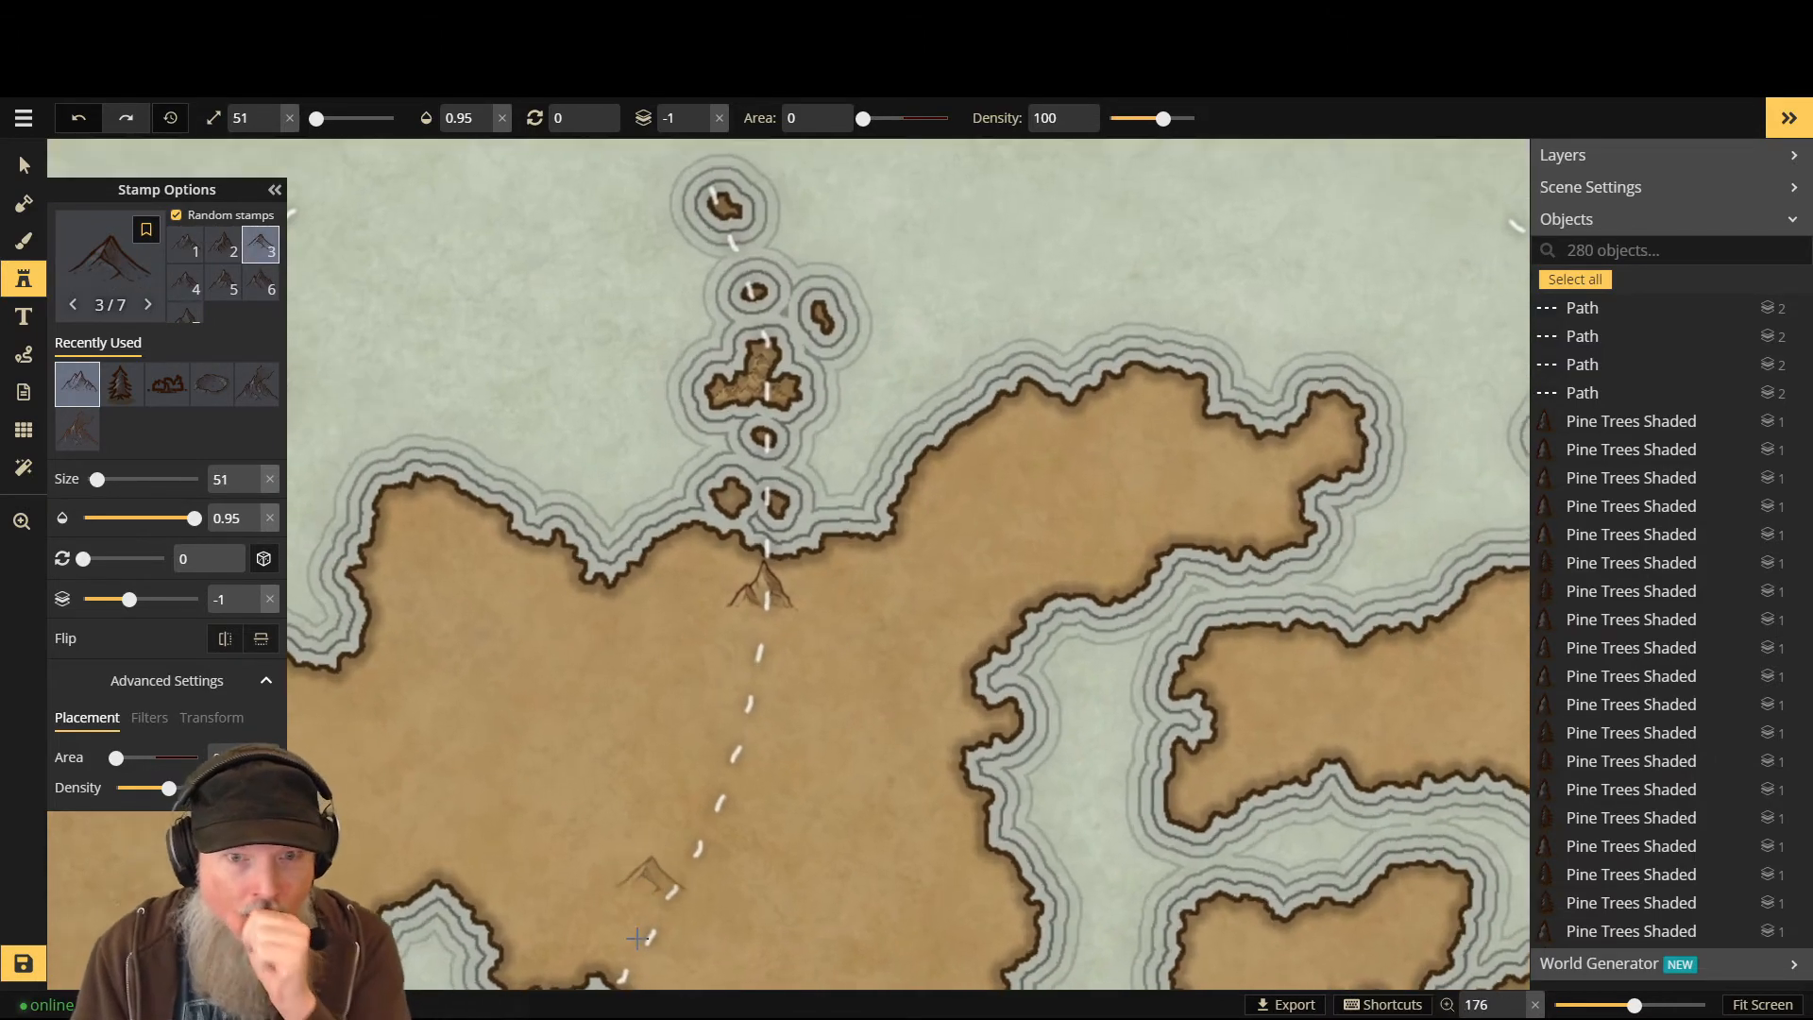
scroll(647, 944, down, 2)
scroll(648, 947, up, 2)
scroll(699, 888, up, 2)
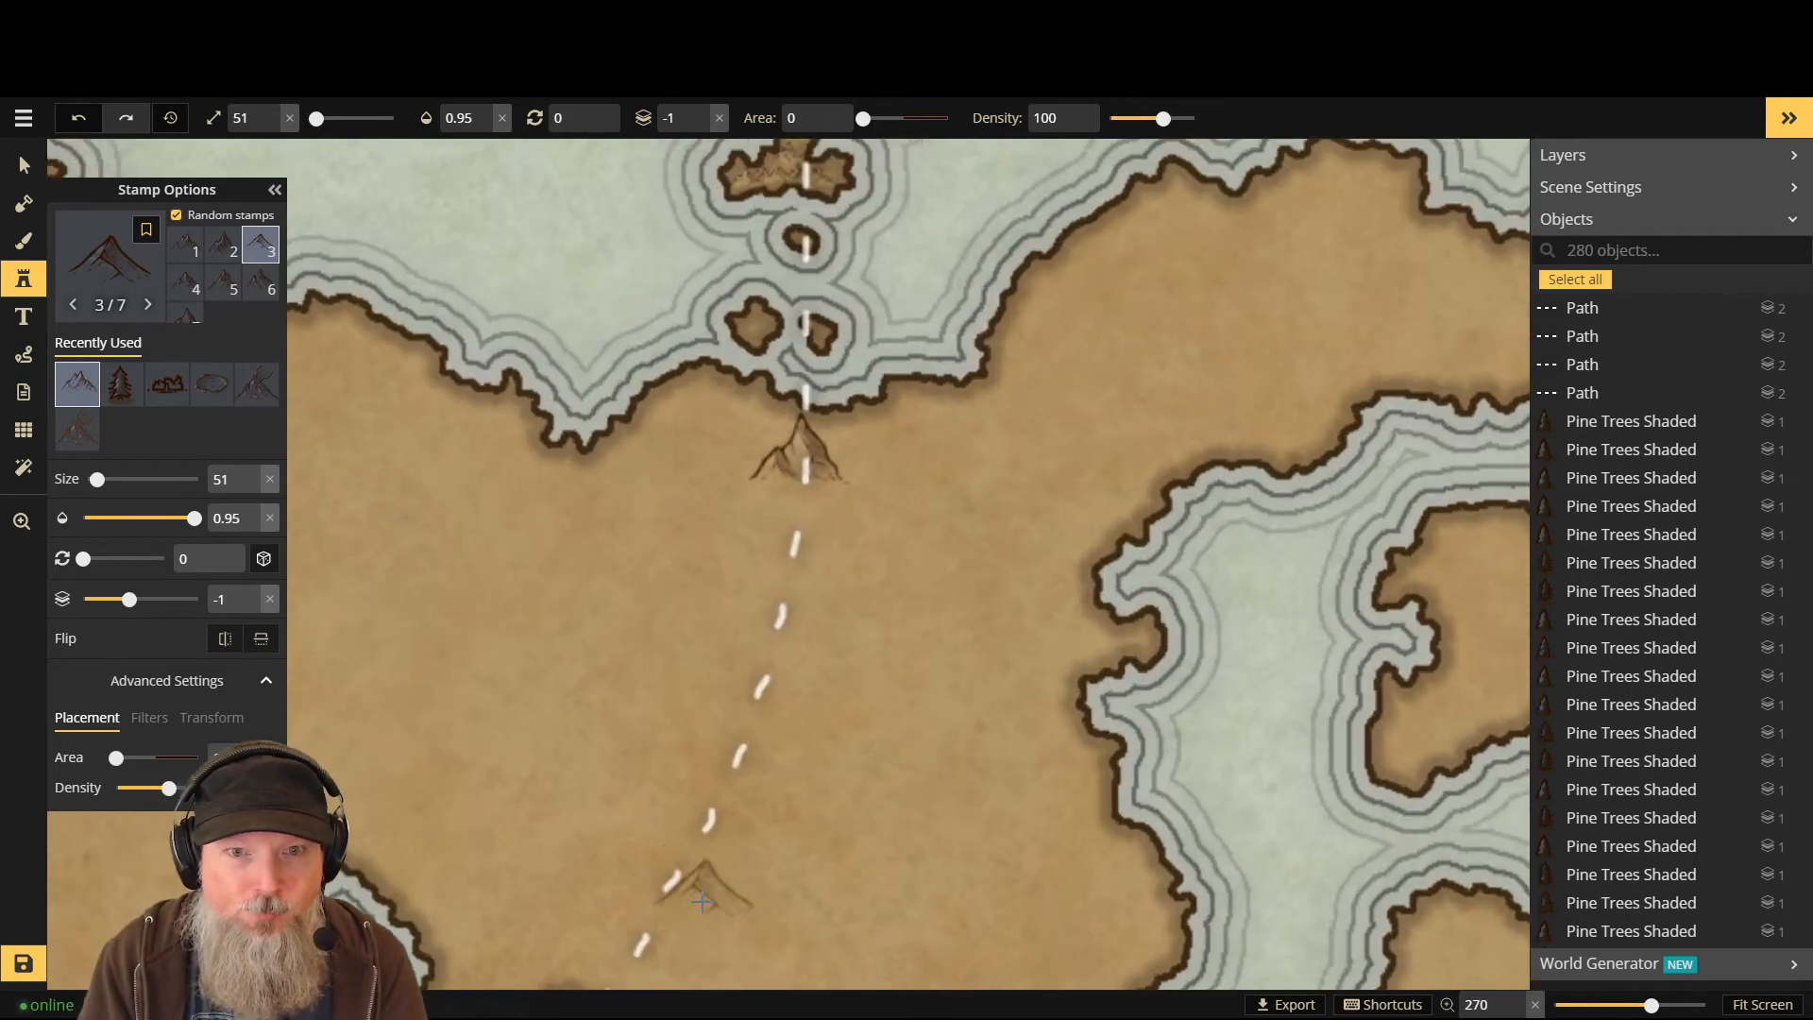
scroll(705, 906, down, 1)
scroll(704, 909, down, 3)
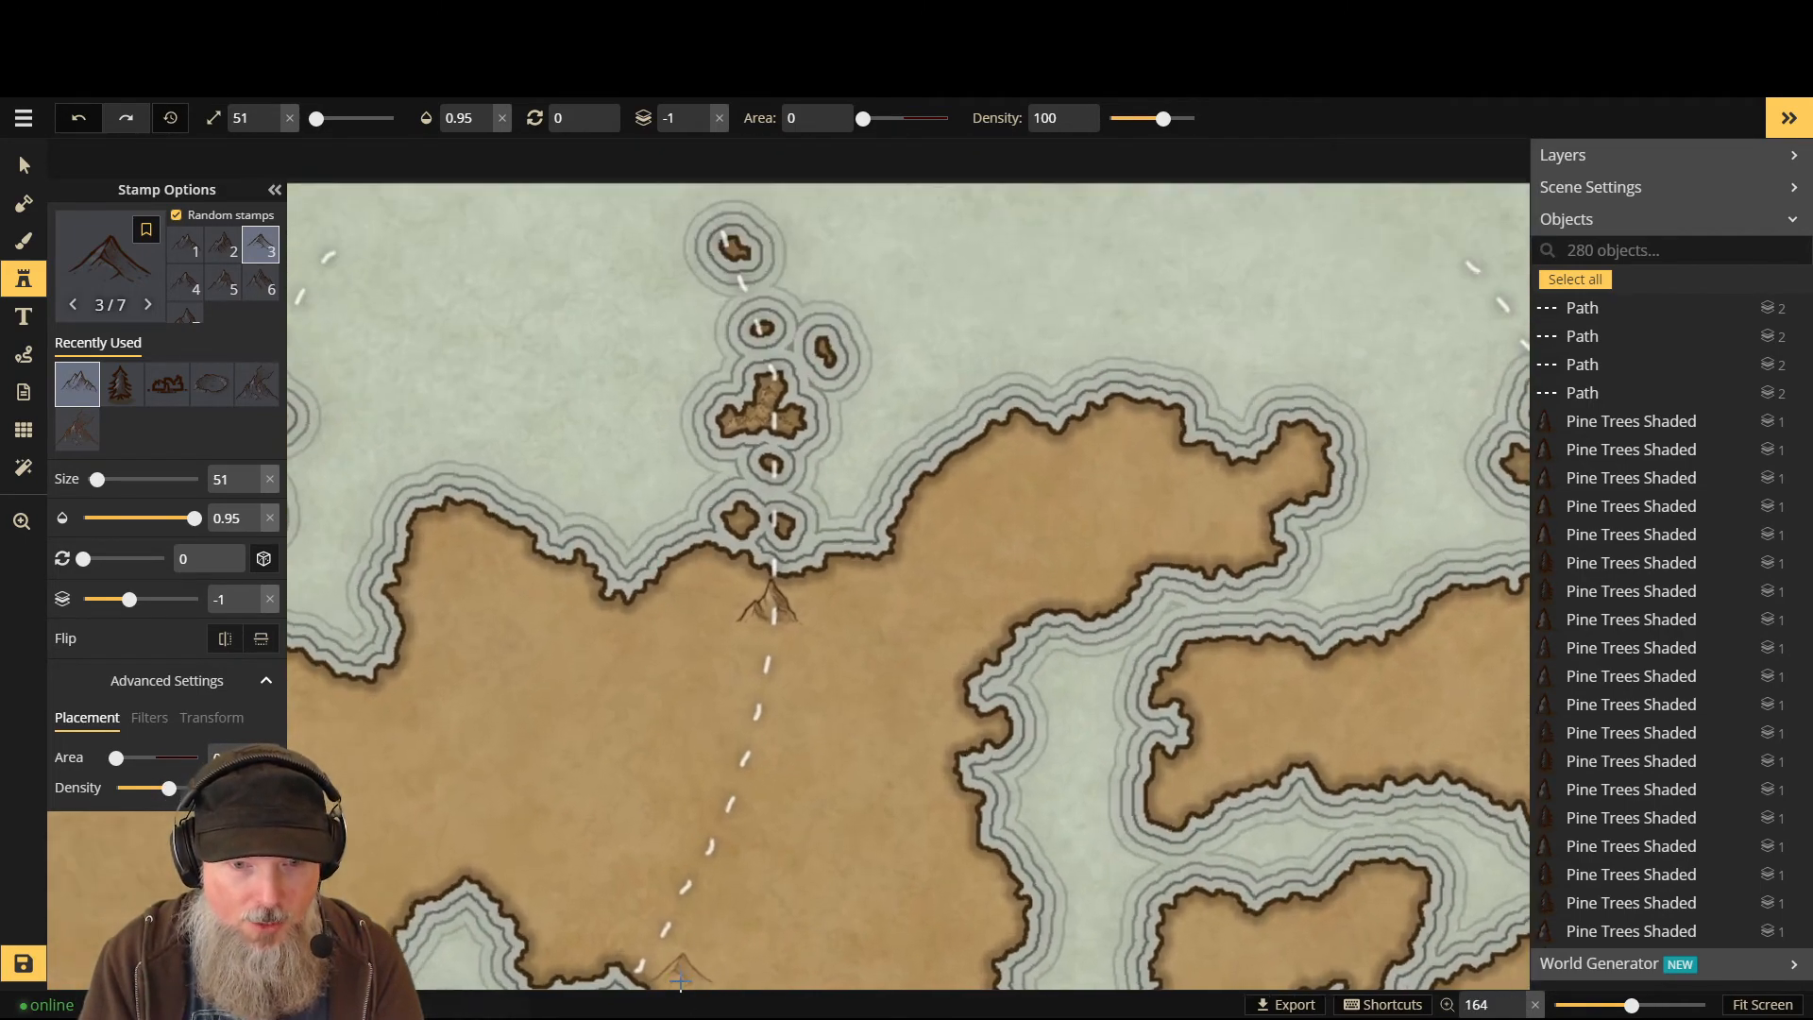
scroll(666, 954, down, 2)
scroll(642, 973, up, 3)
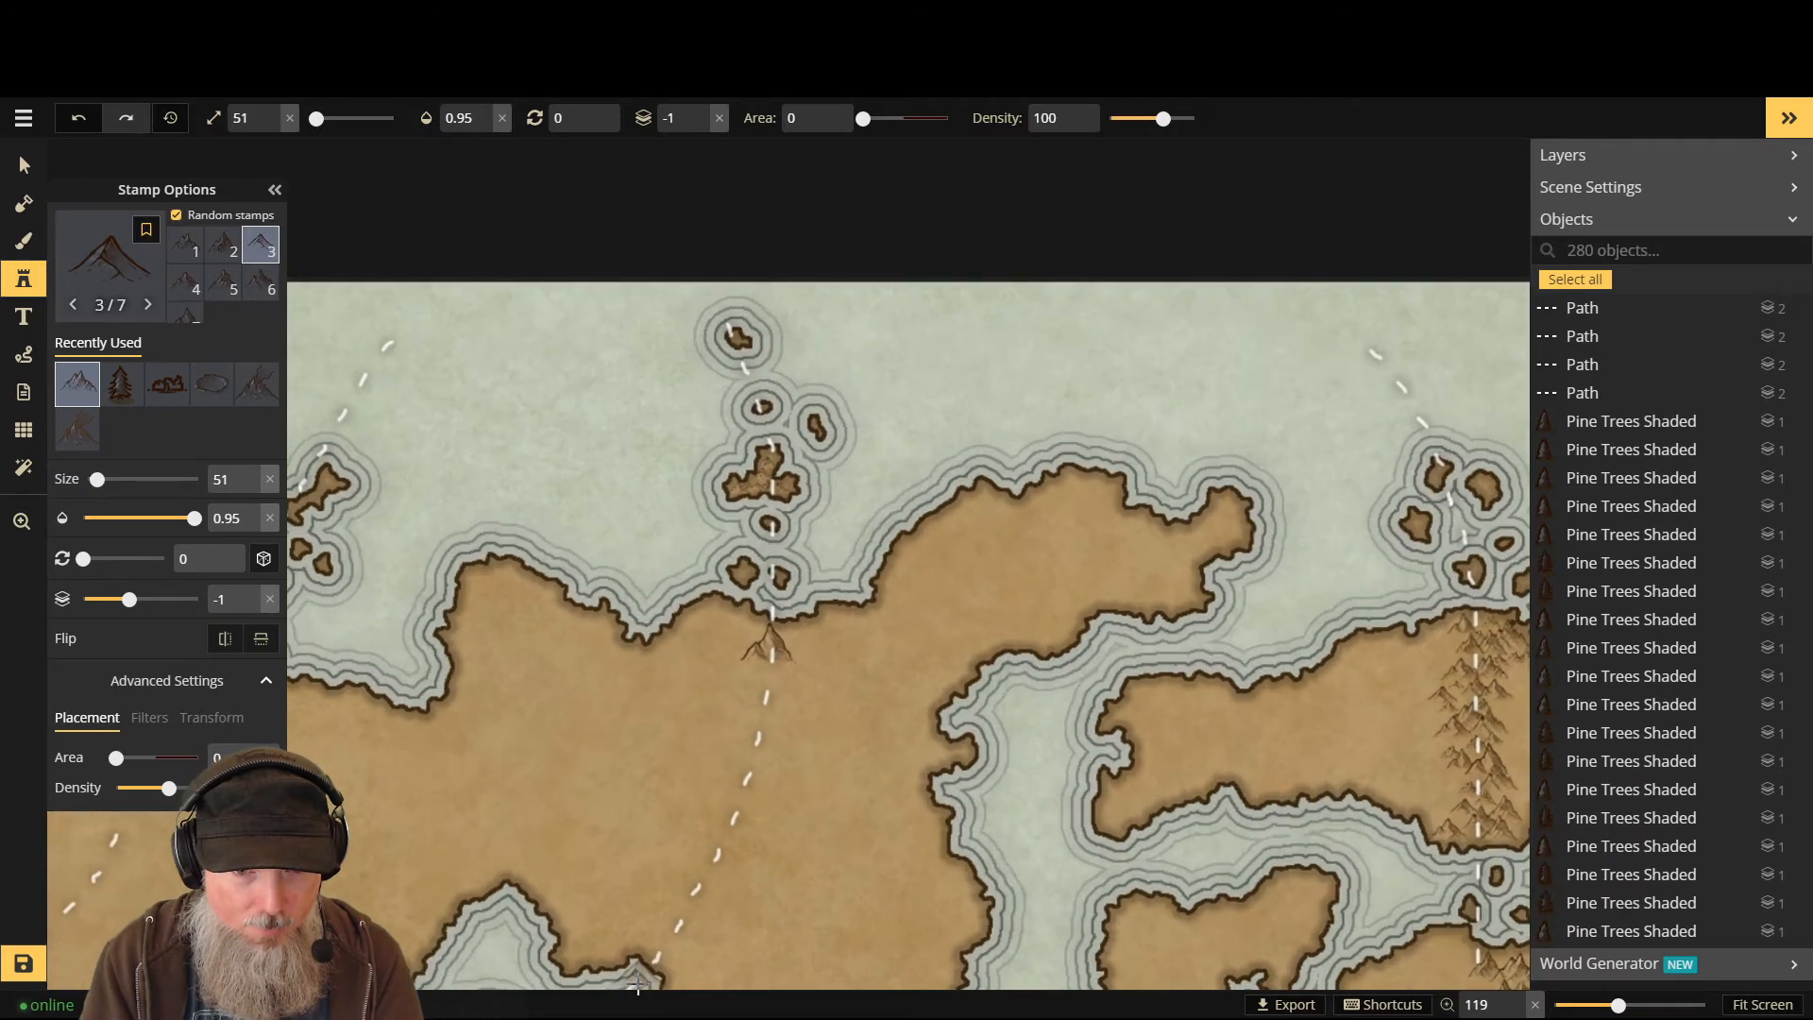
scroll(765, 680, up, 2)
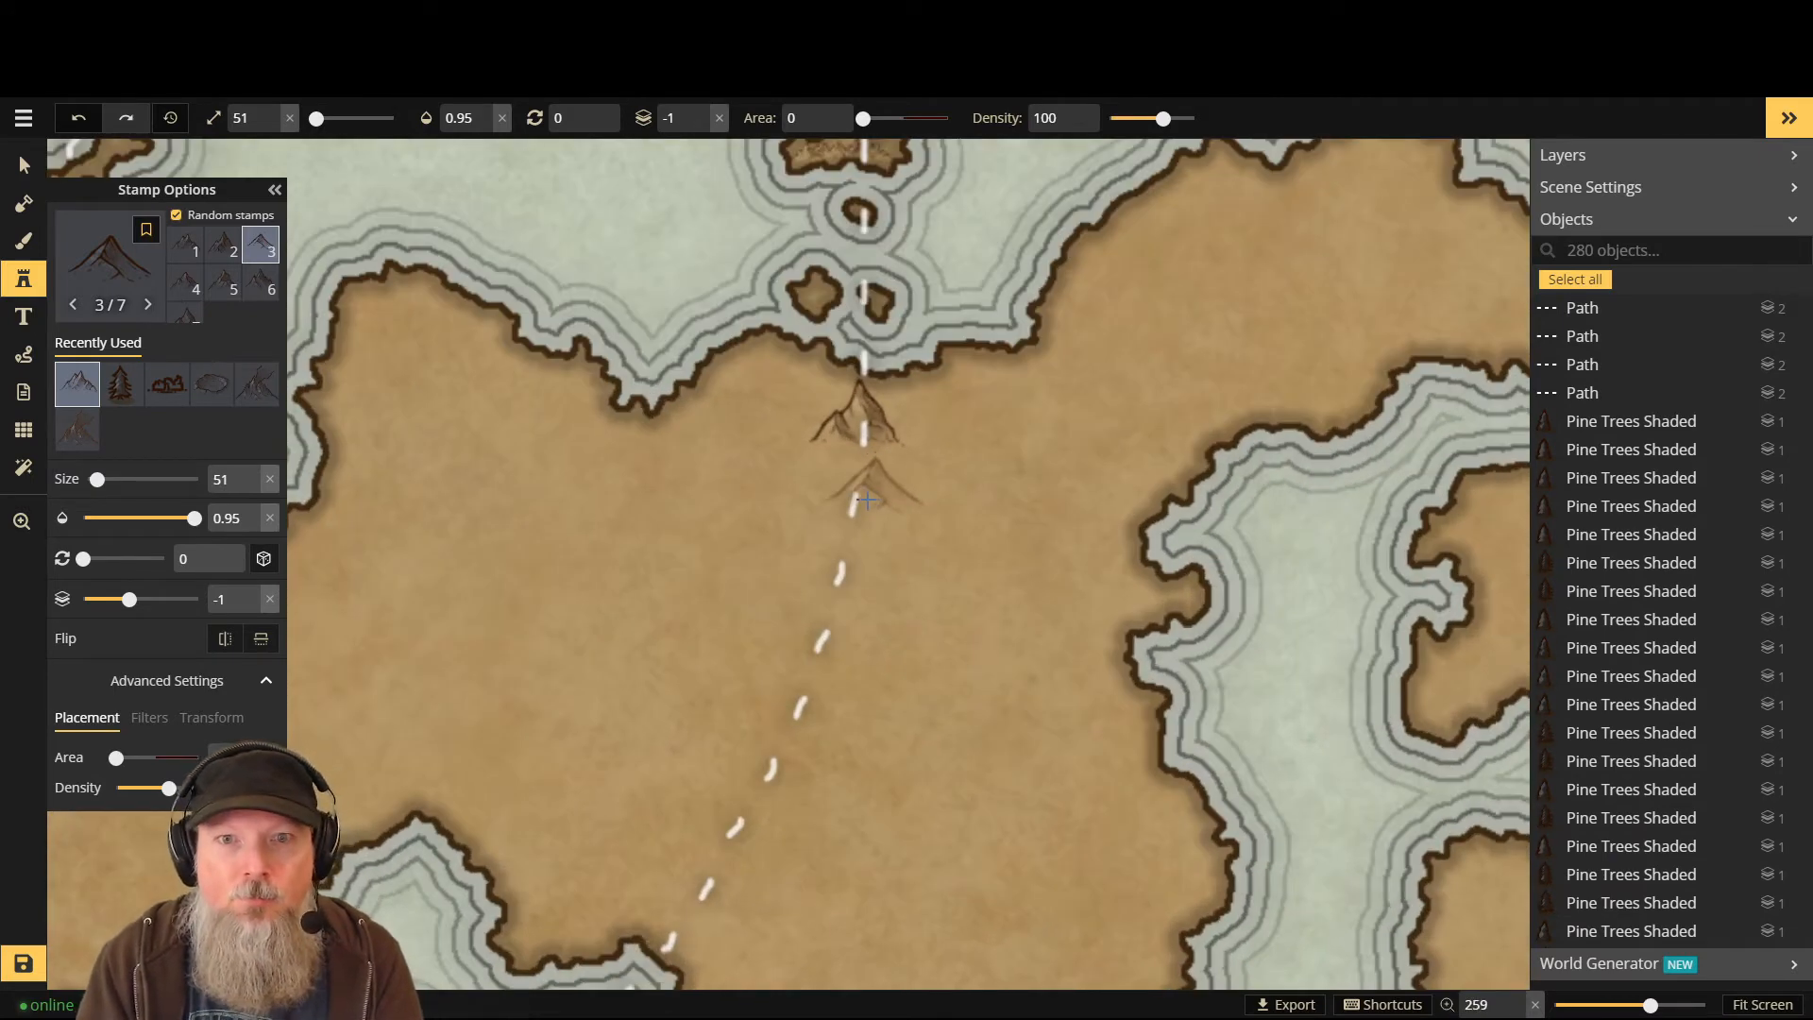
scroll(866, 501, up, 1)
scroll(867, 499, up, 1)
shift+scroll(867, 499, up, 9)
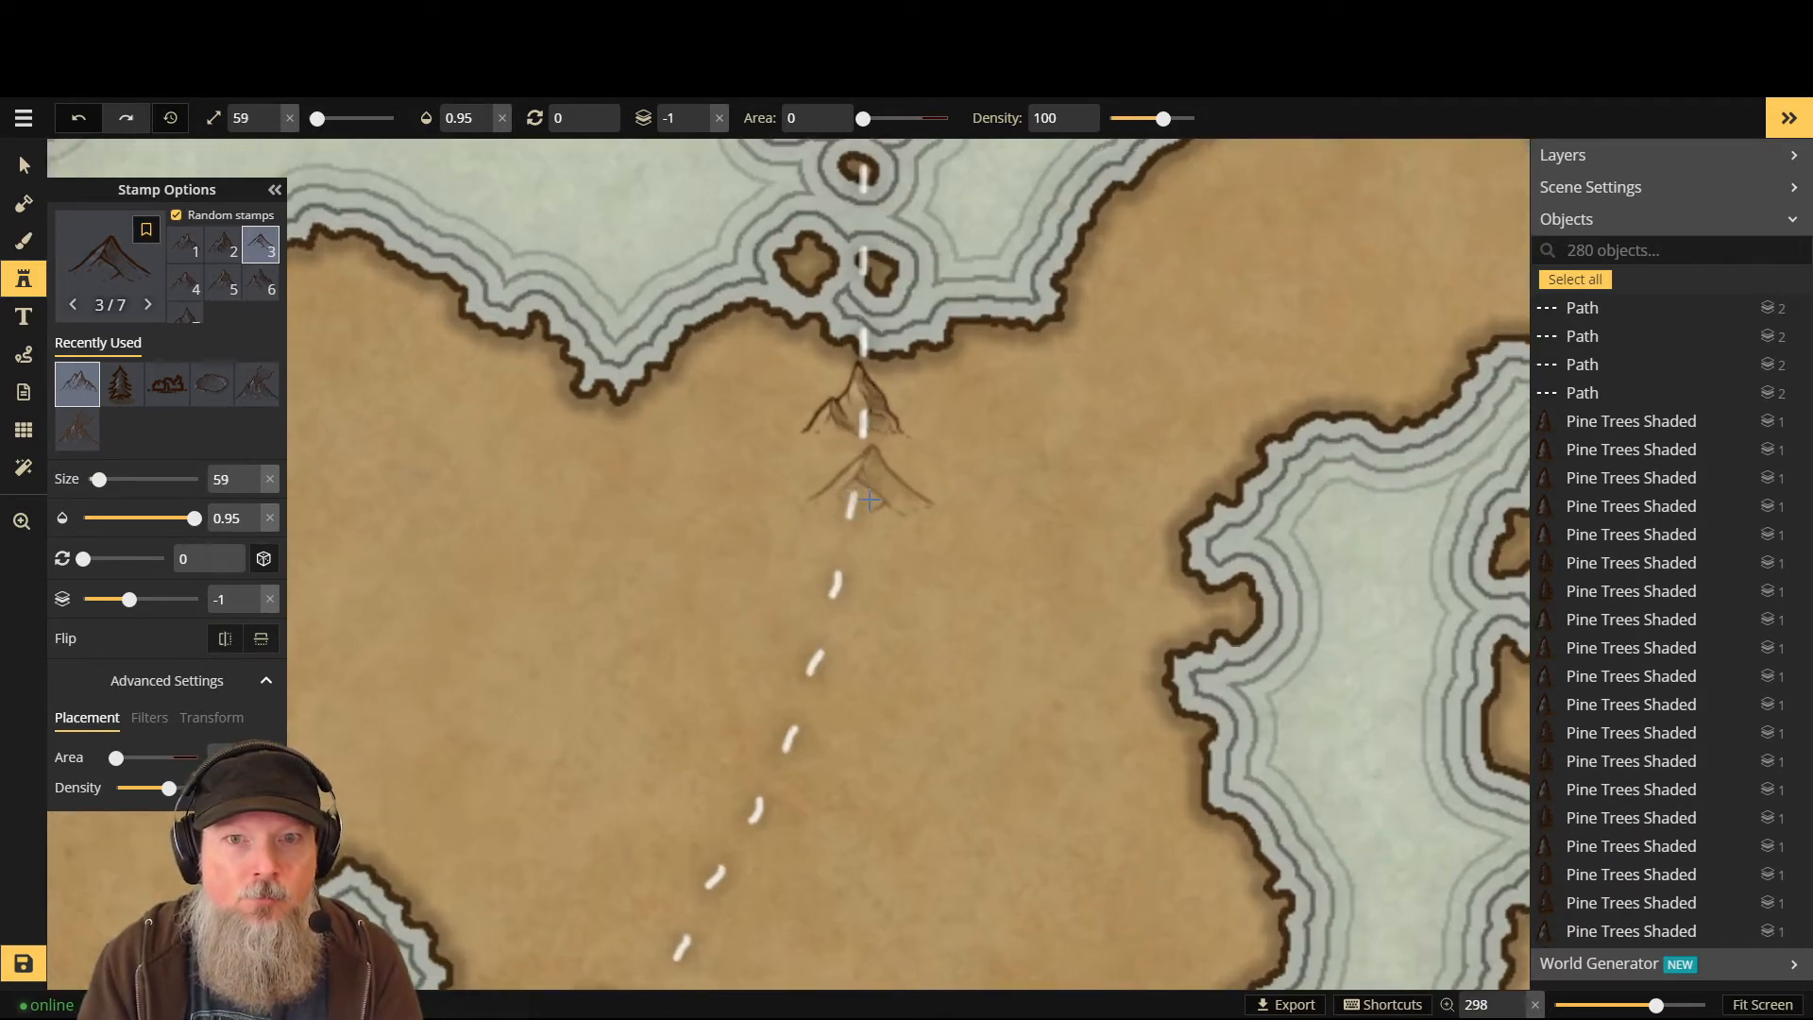
click(867, 500)
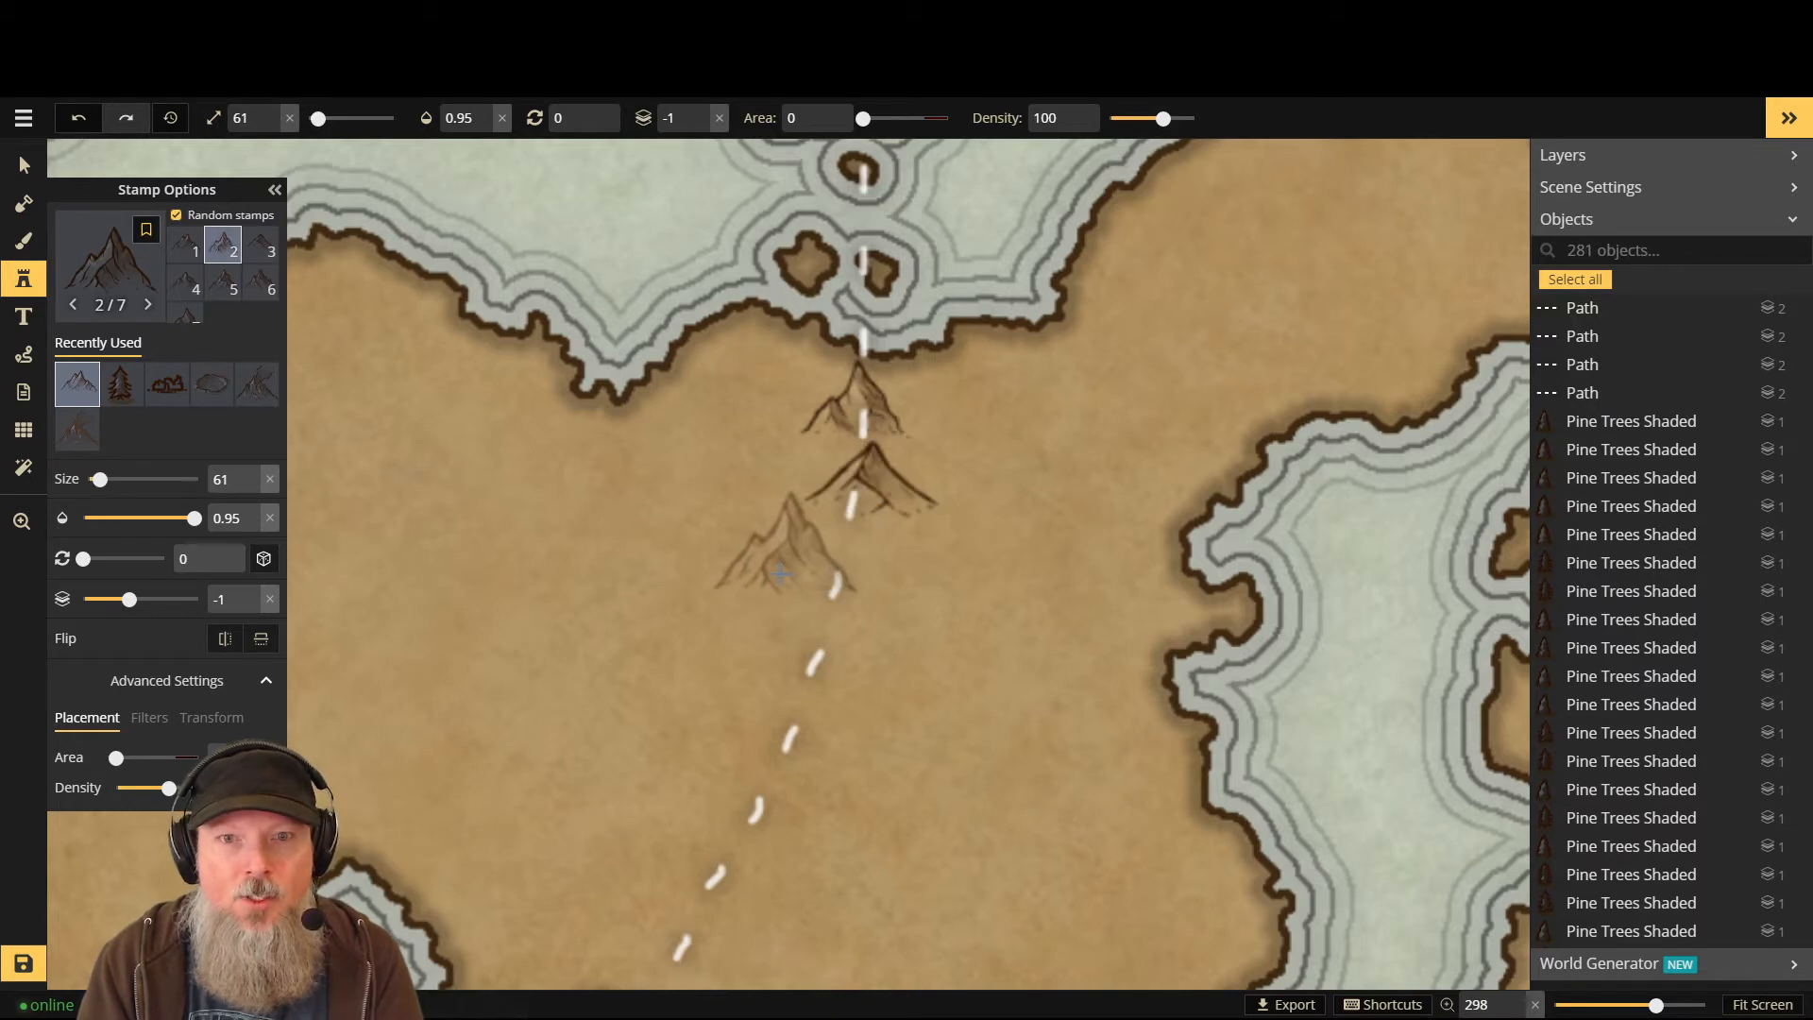
click(791, 557)
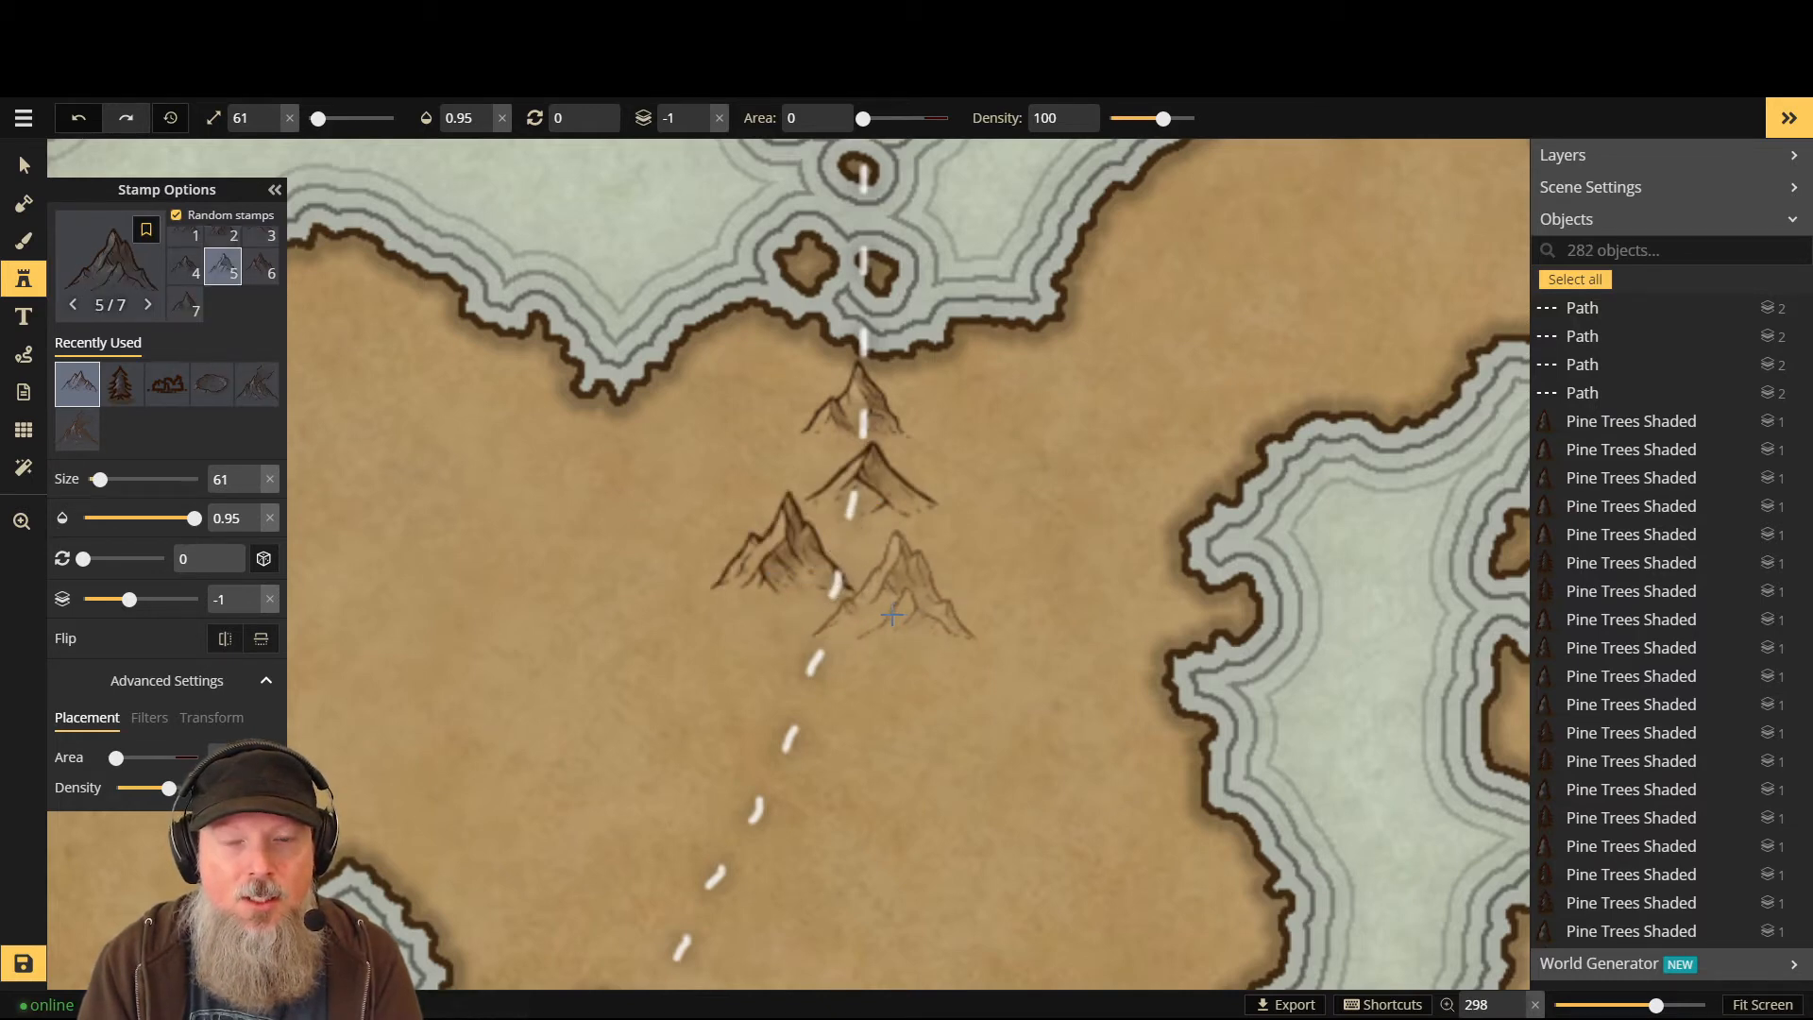
click(891, 615)
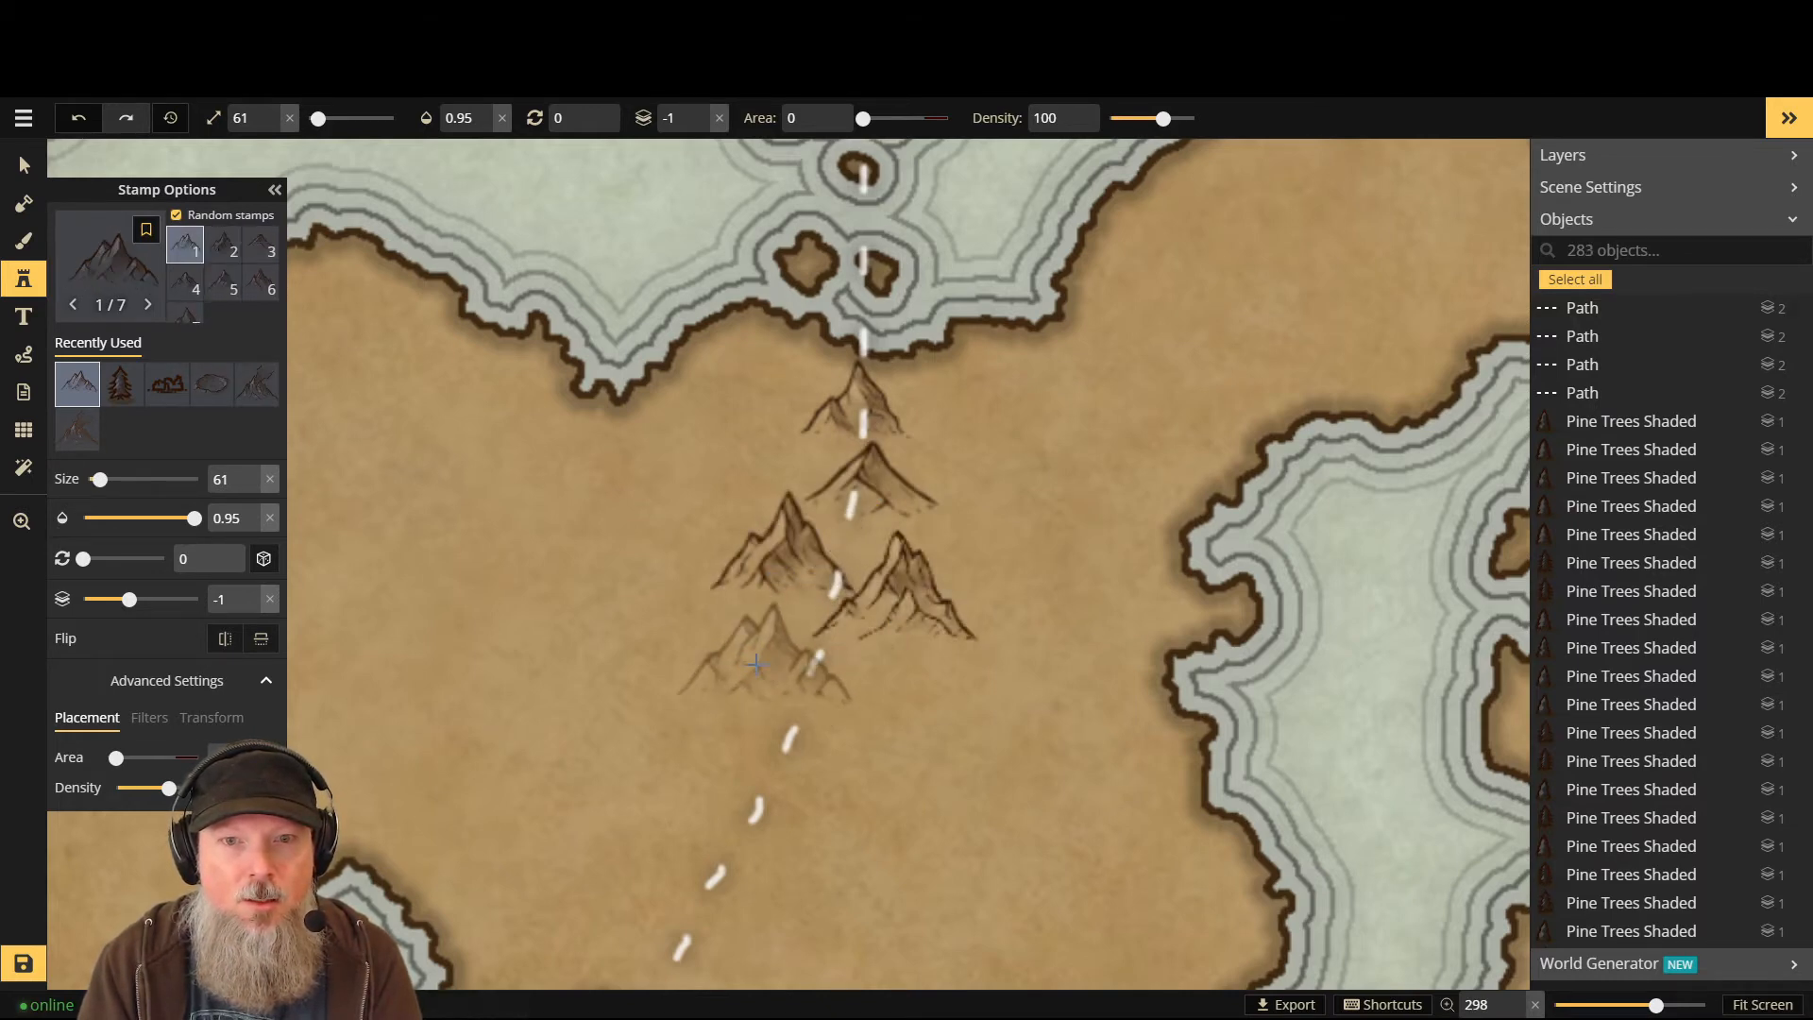
click(763, 664)
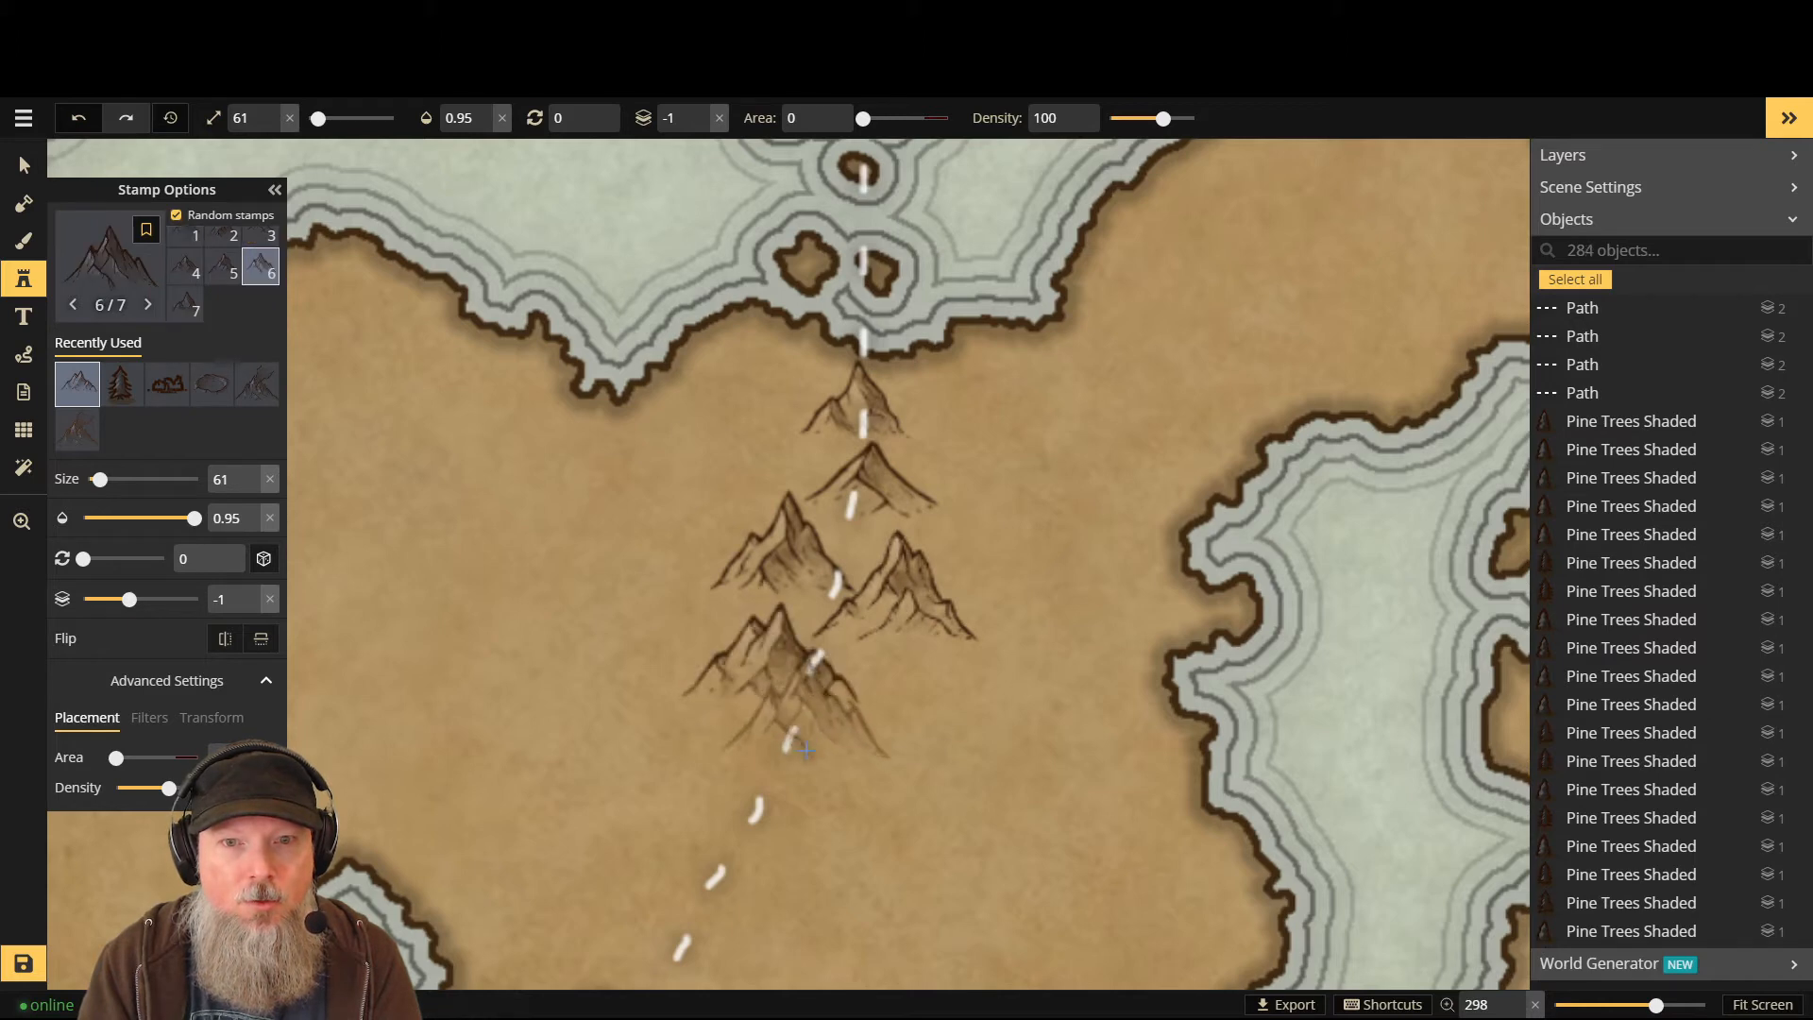
click(836, 800)
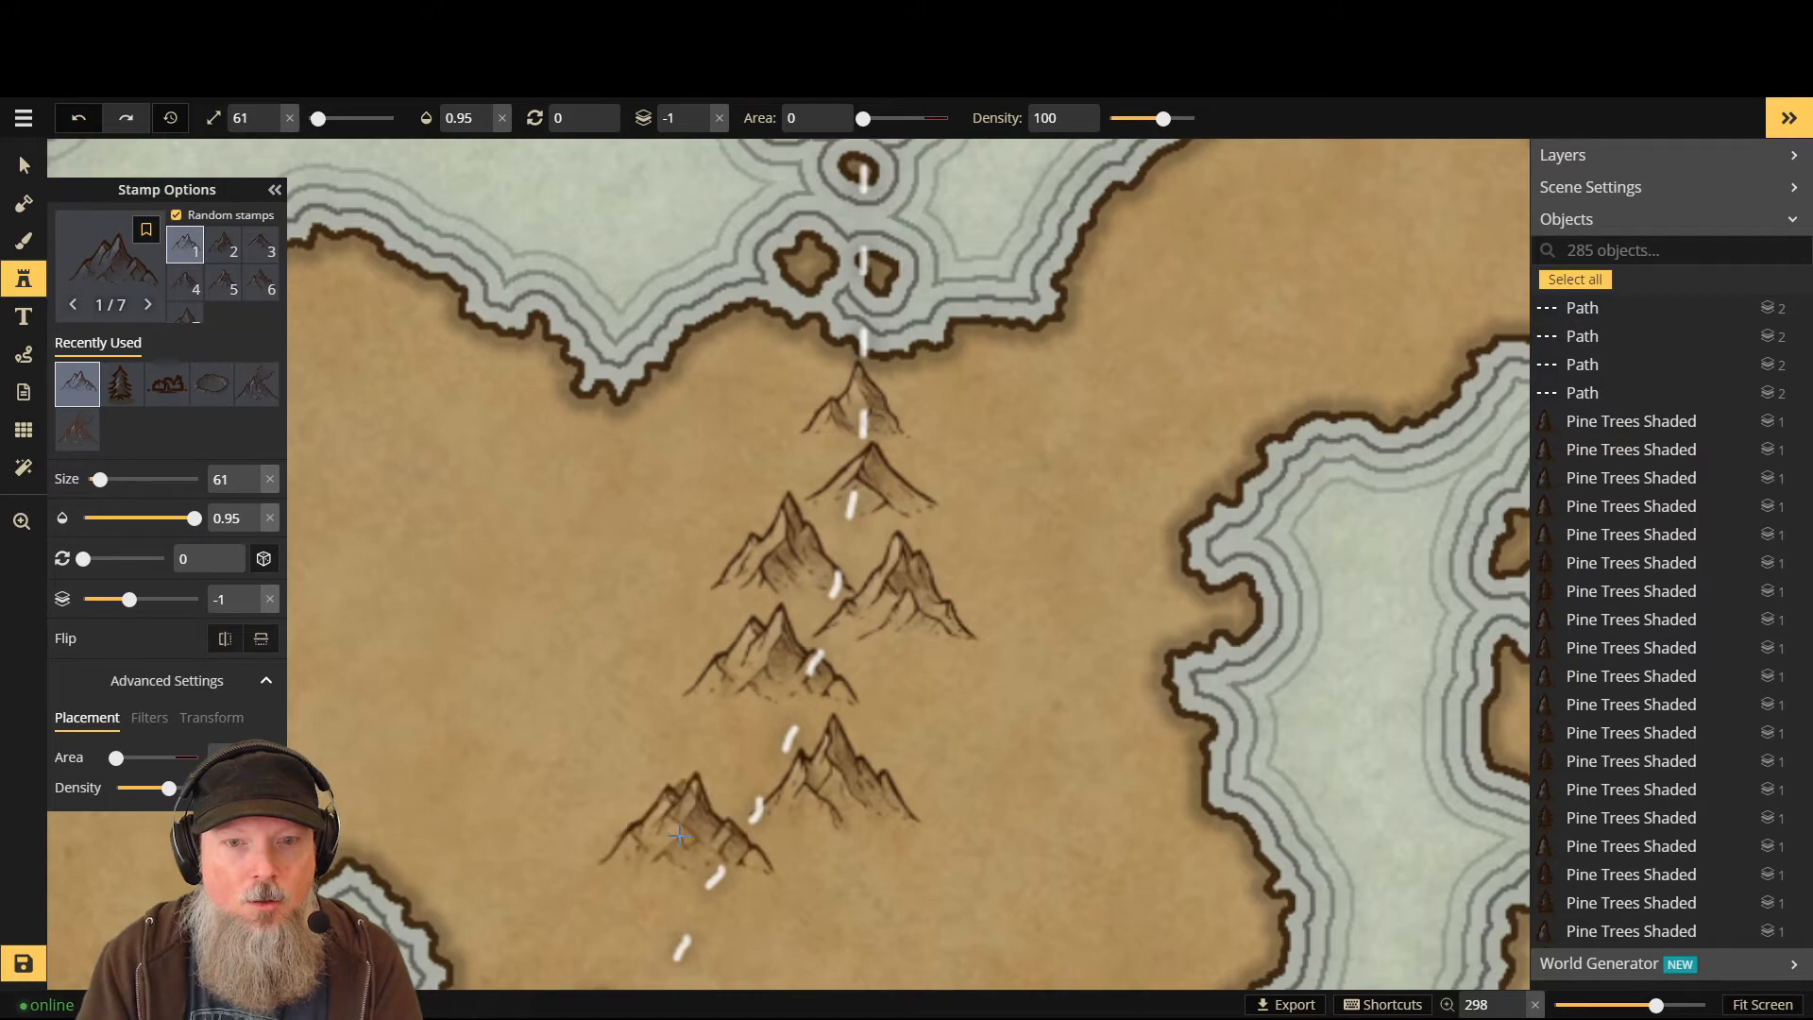
click(688, 904)
- Fit the map to screen and add two mountains near the southern coast, undoing a third
scroll(760, 935, down, 4)
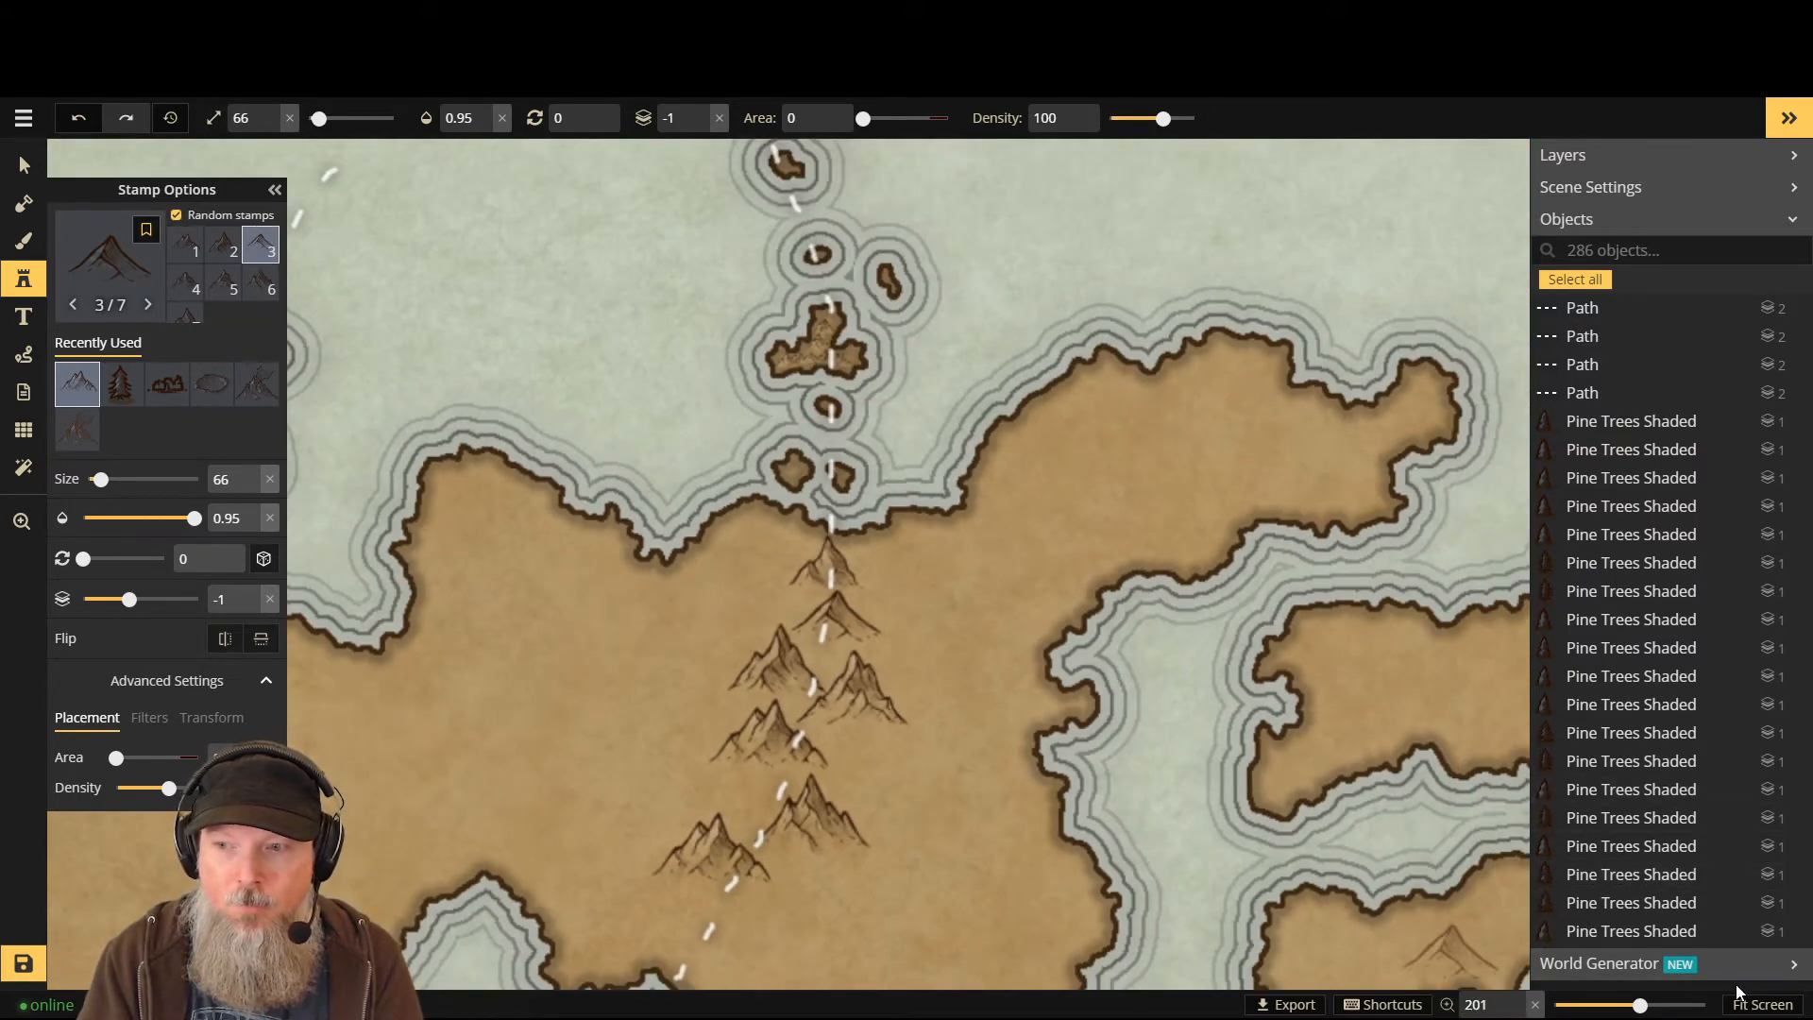
click(1758, 1004)
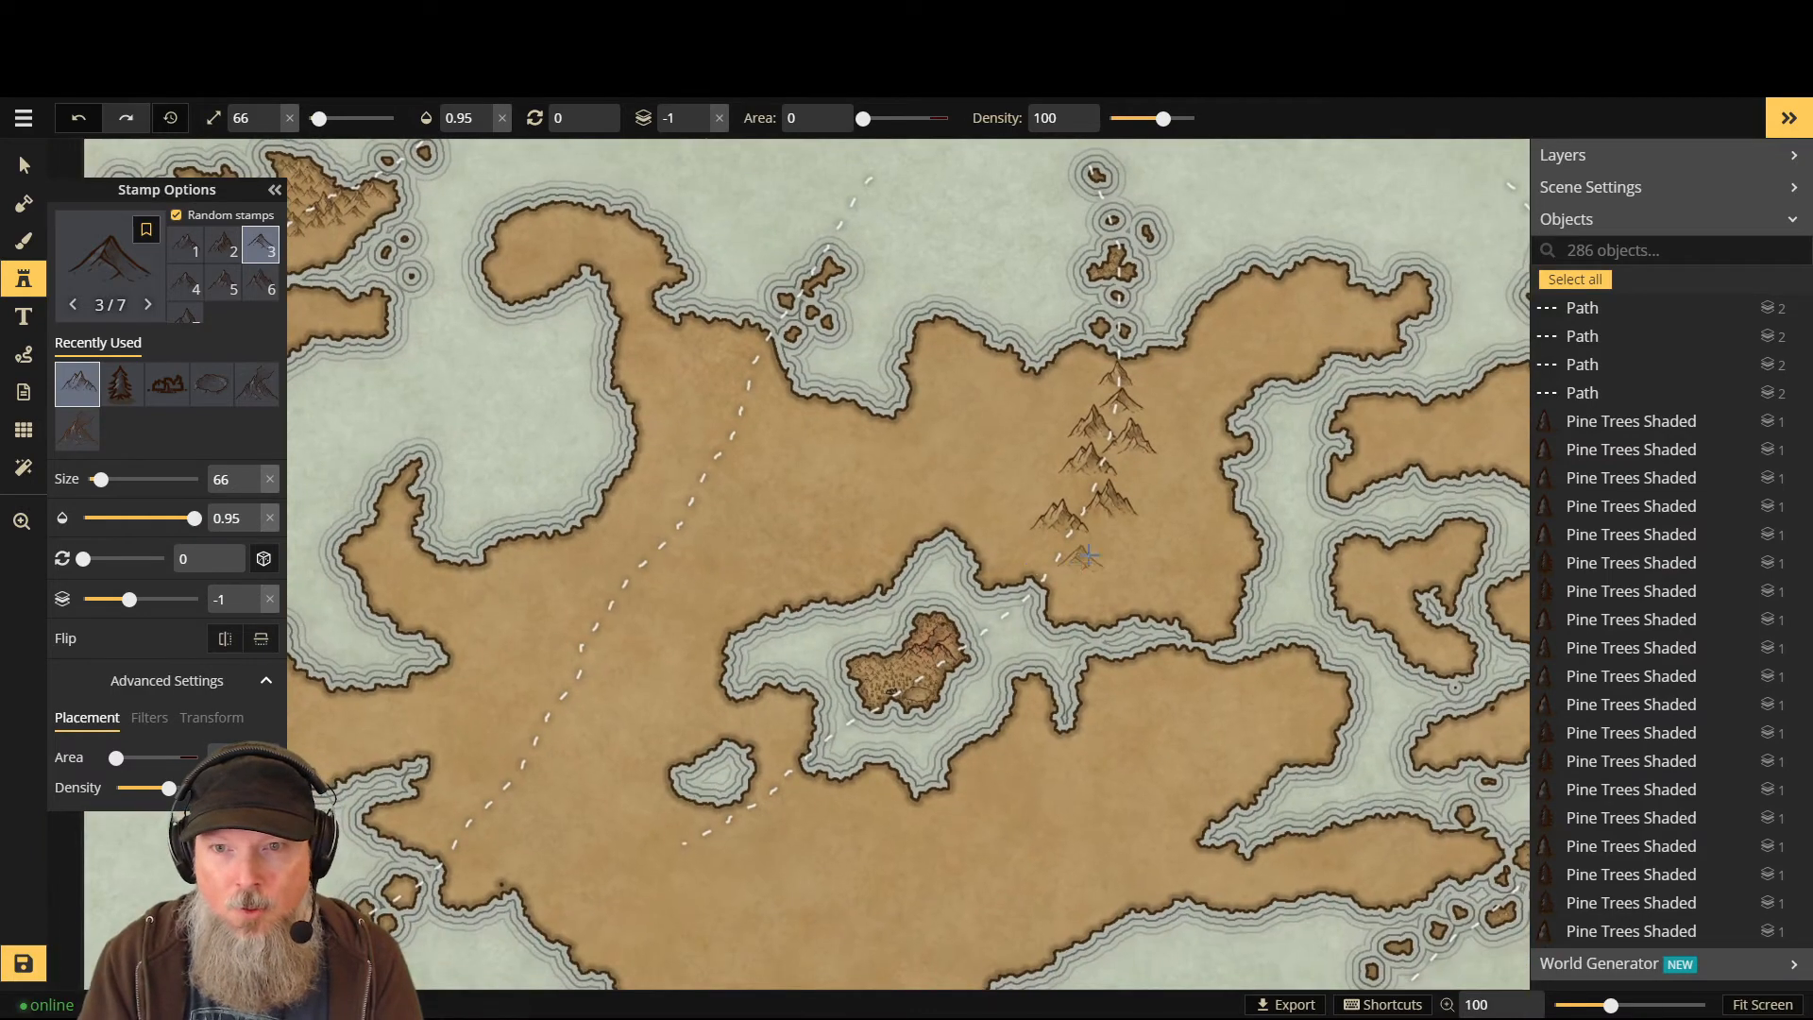
scroll(1082, 557, up, 4)
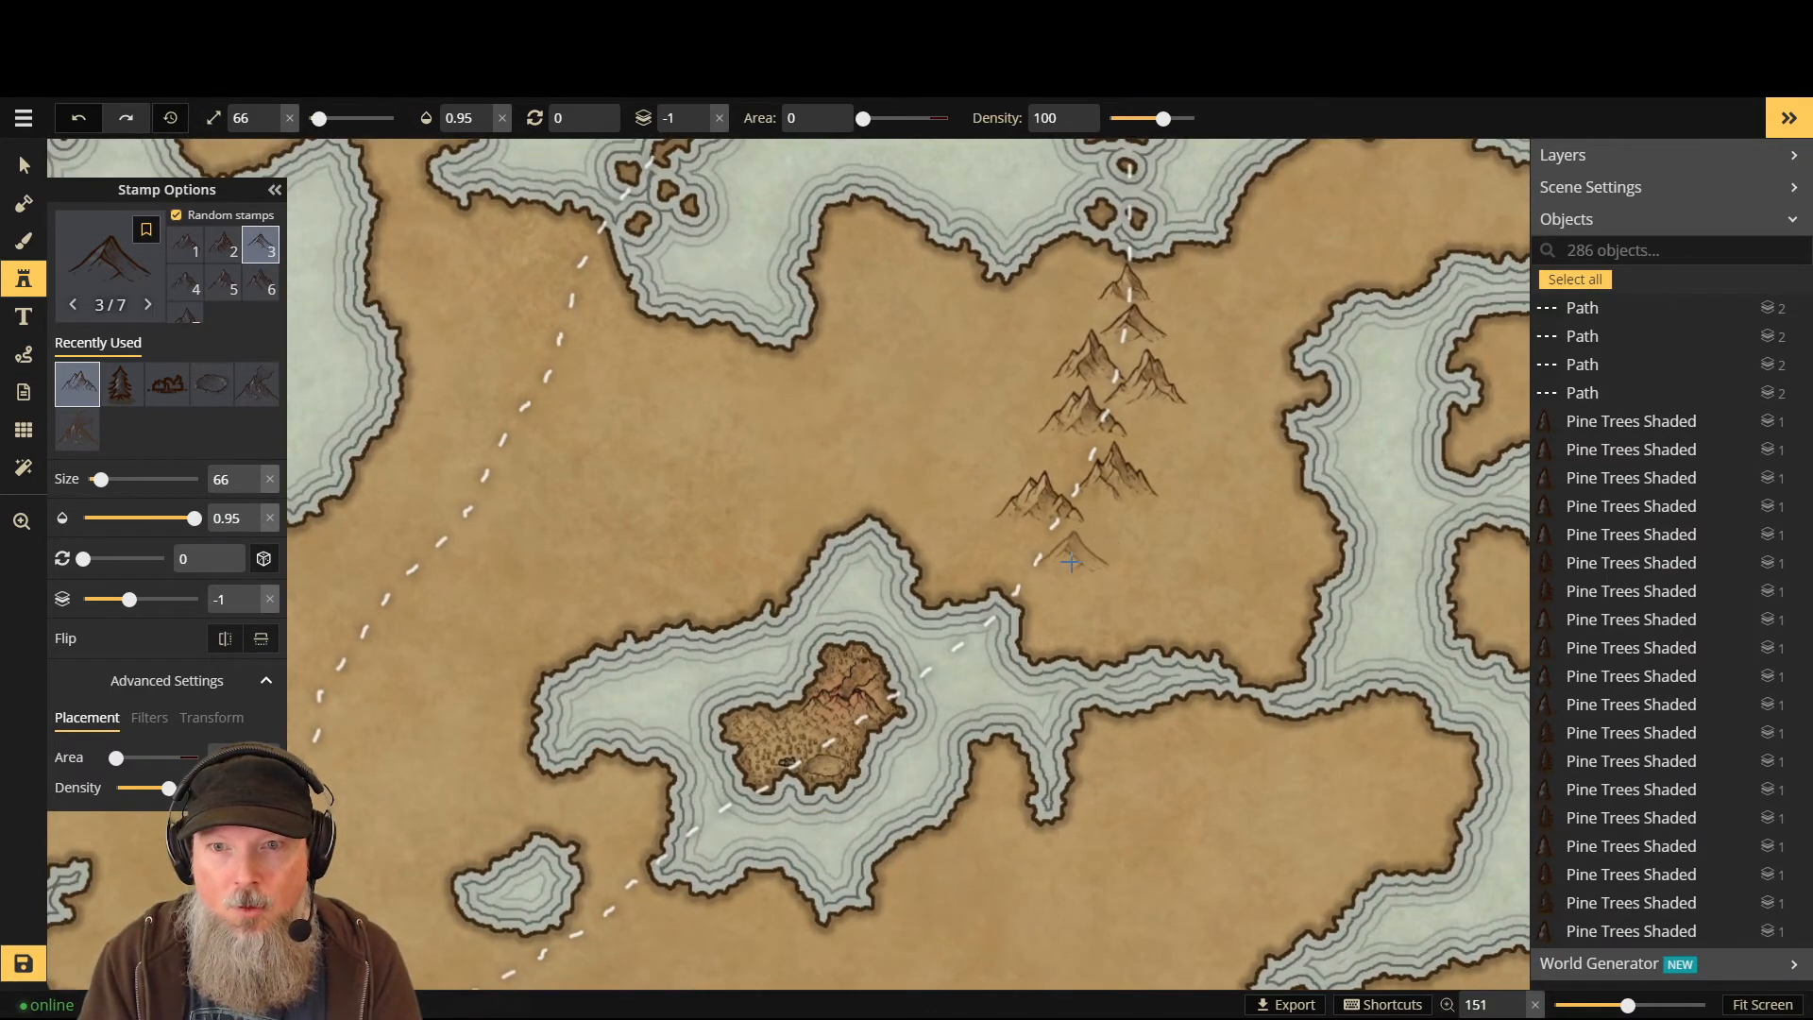
scroll(1097, 555, up, 2)
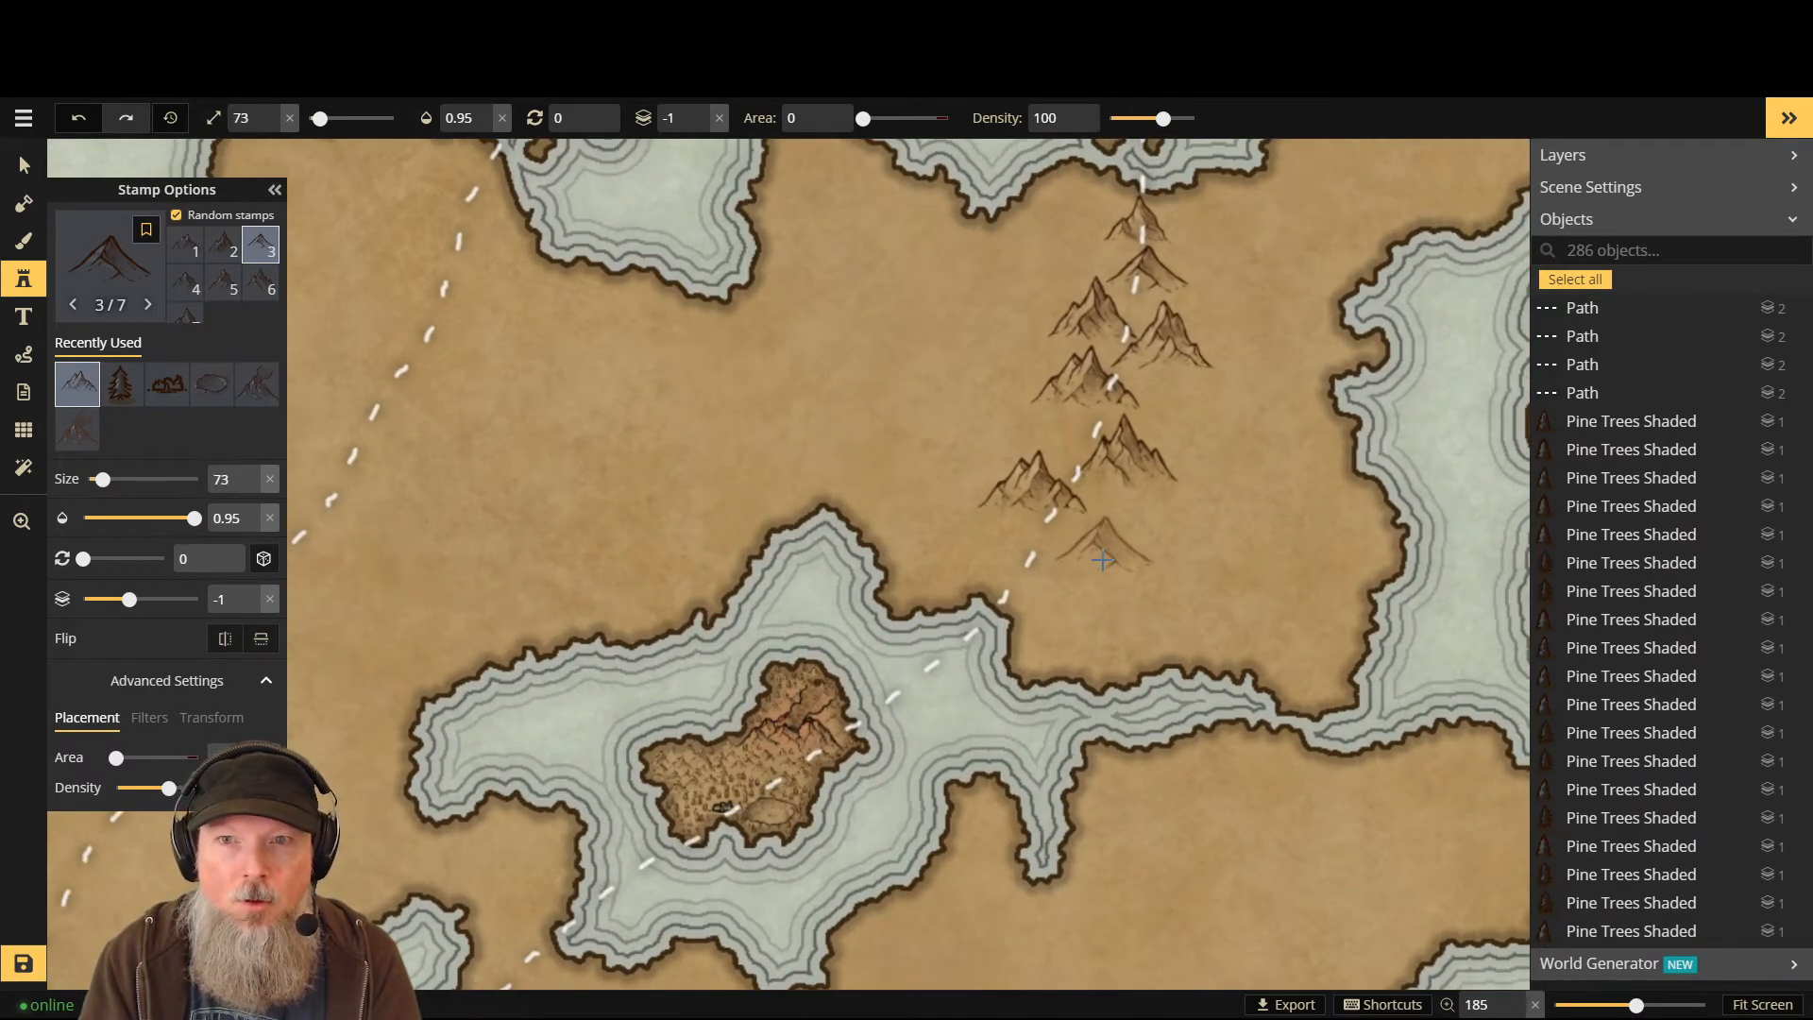
click(1103, 559)
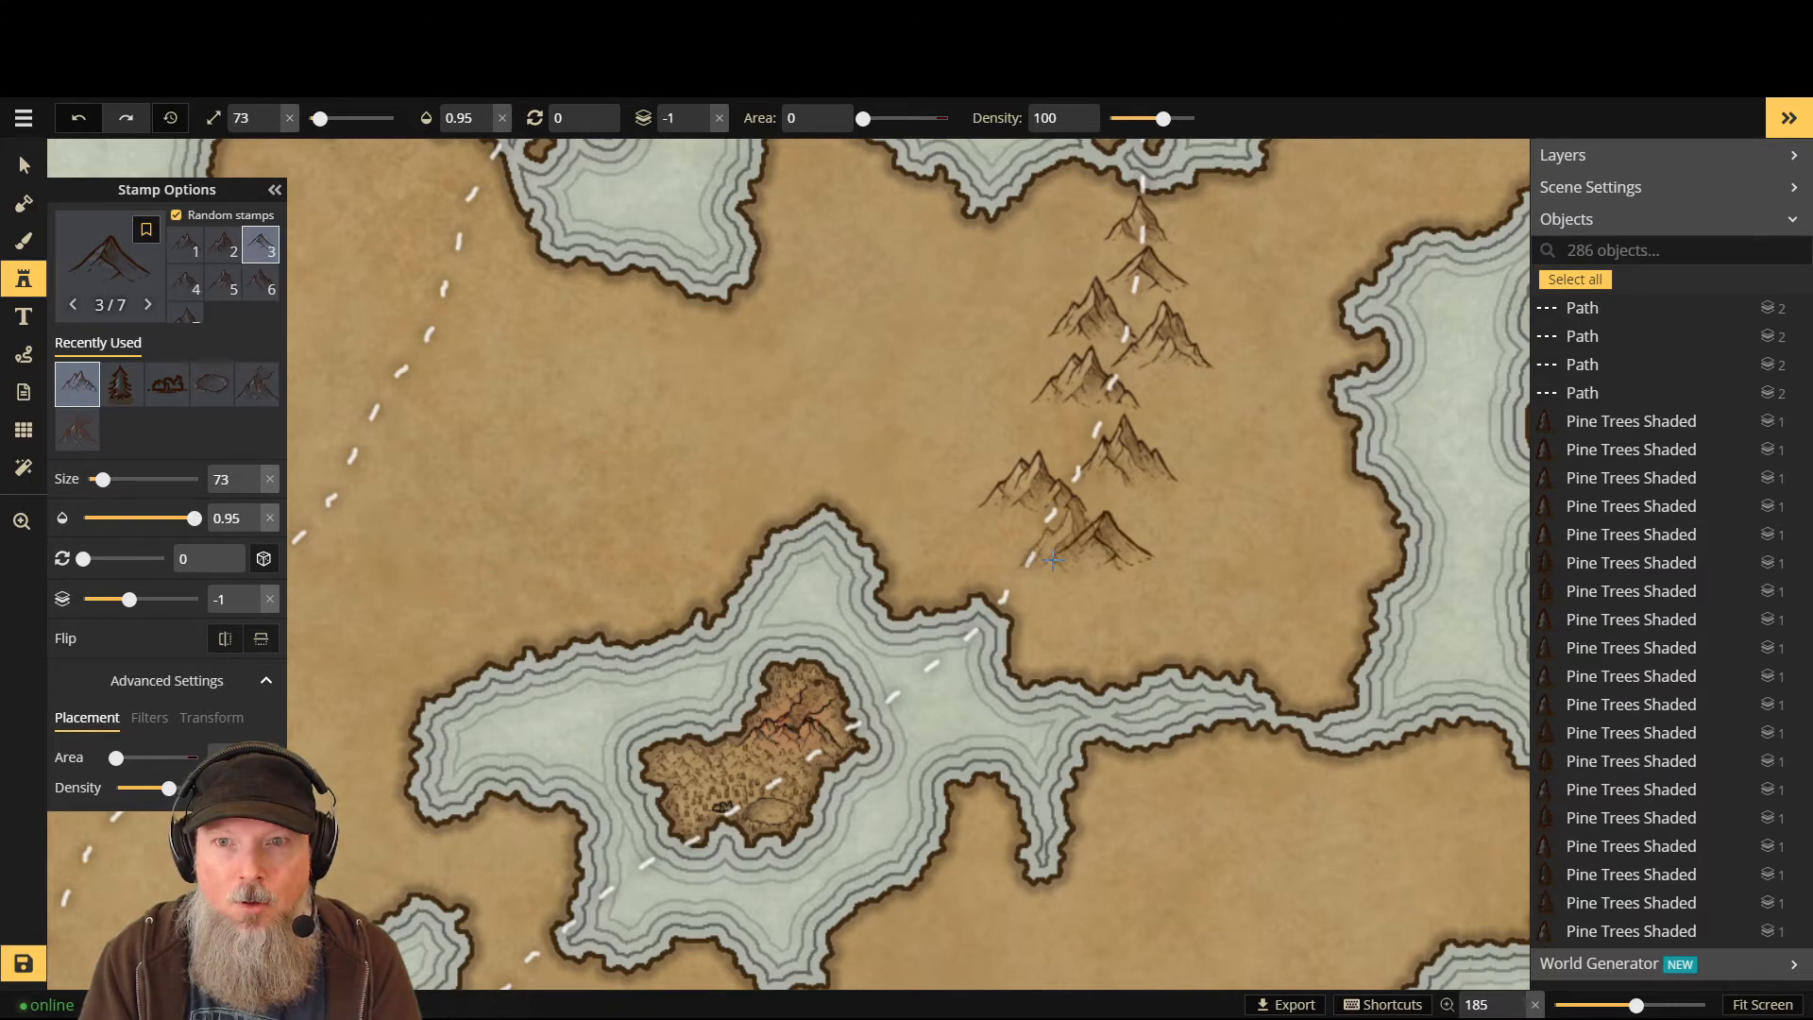
click(999, 583)
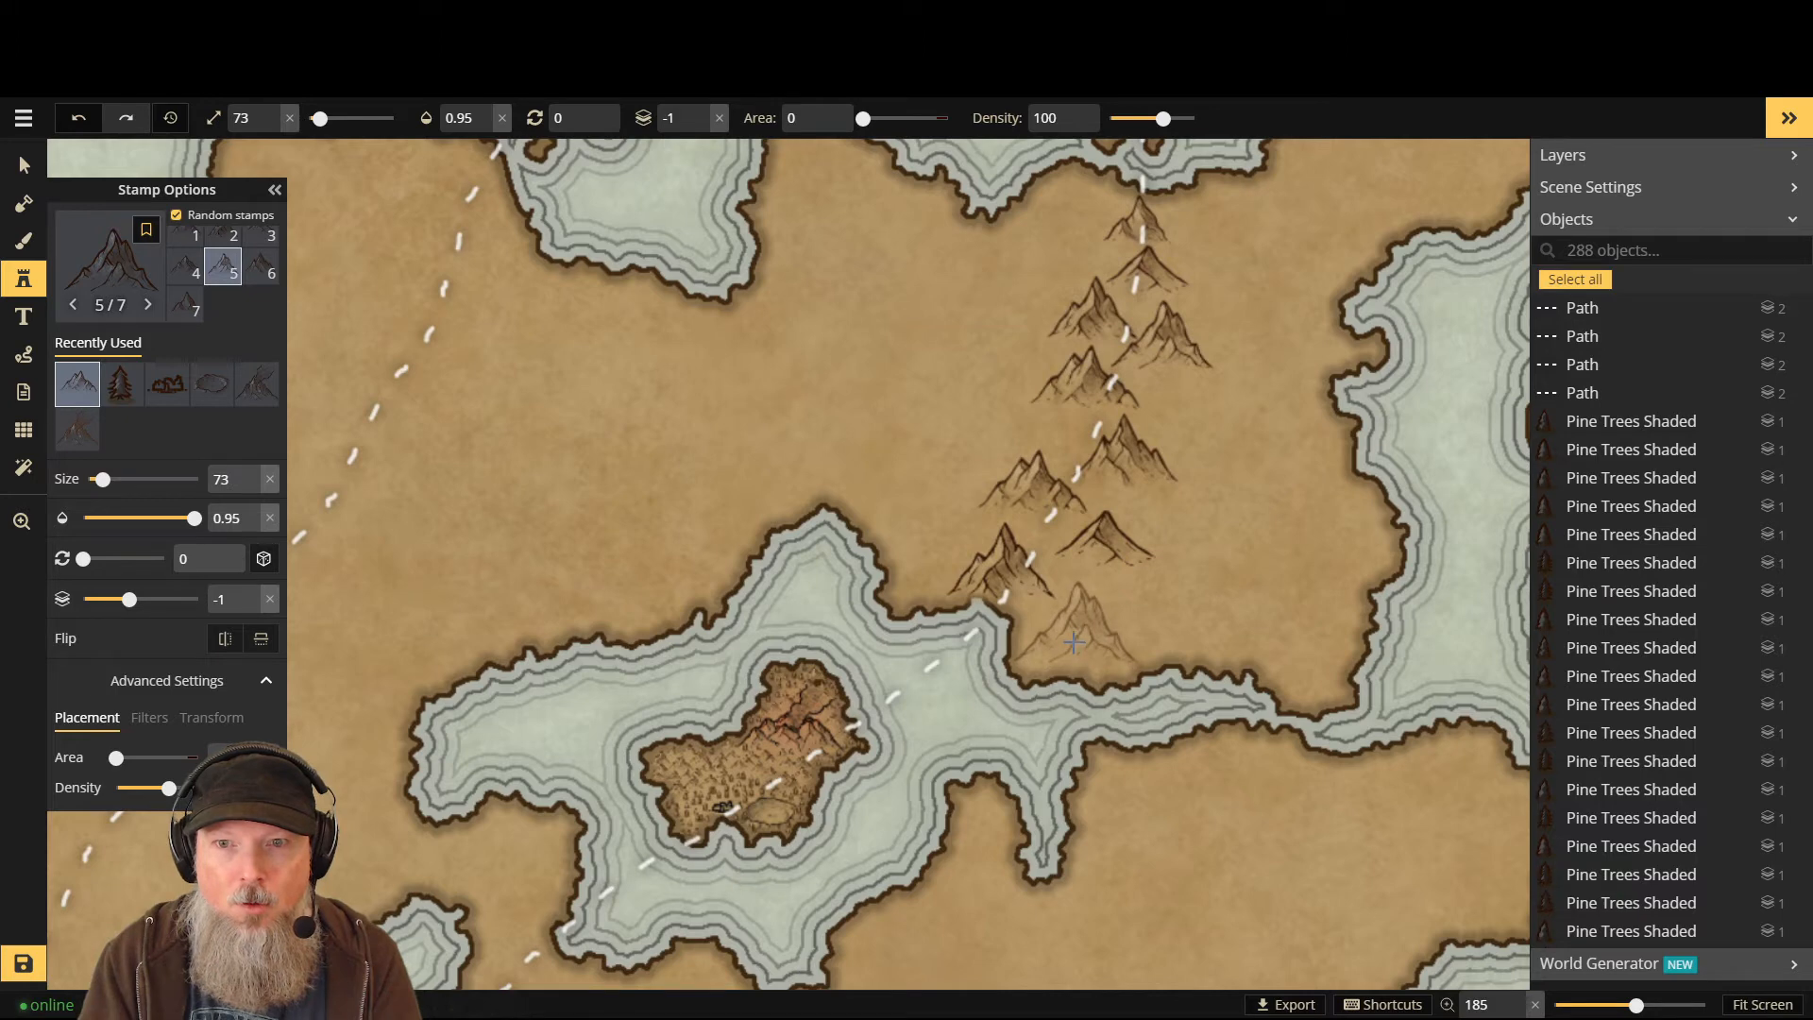
click(1074, 642)
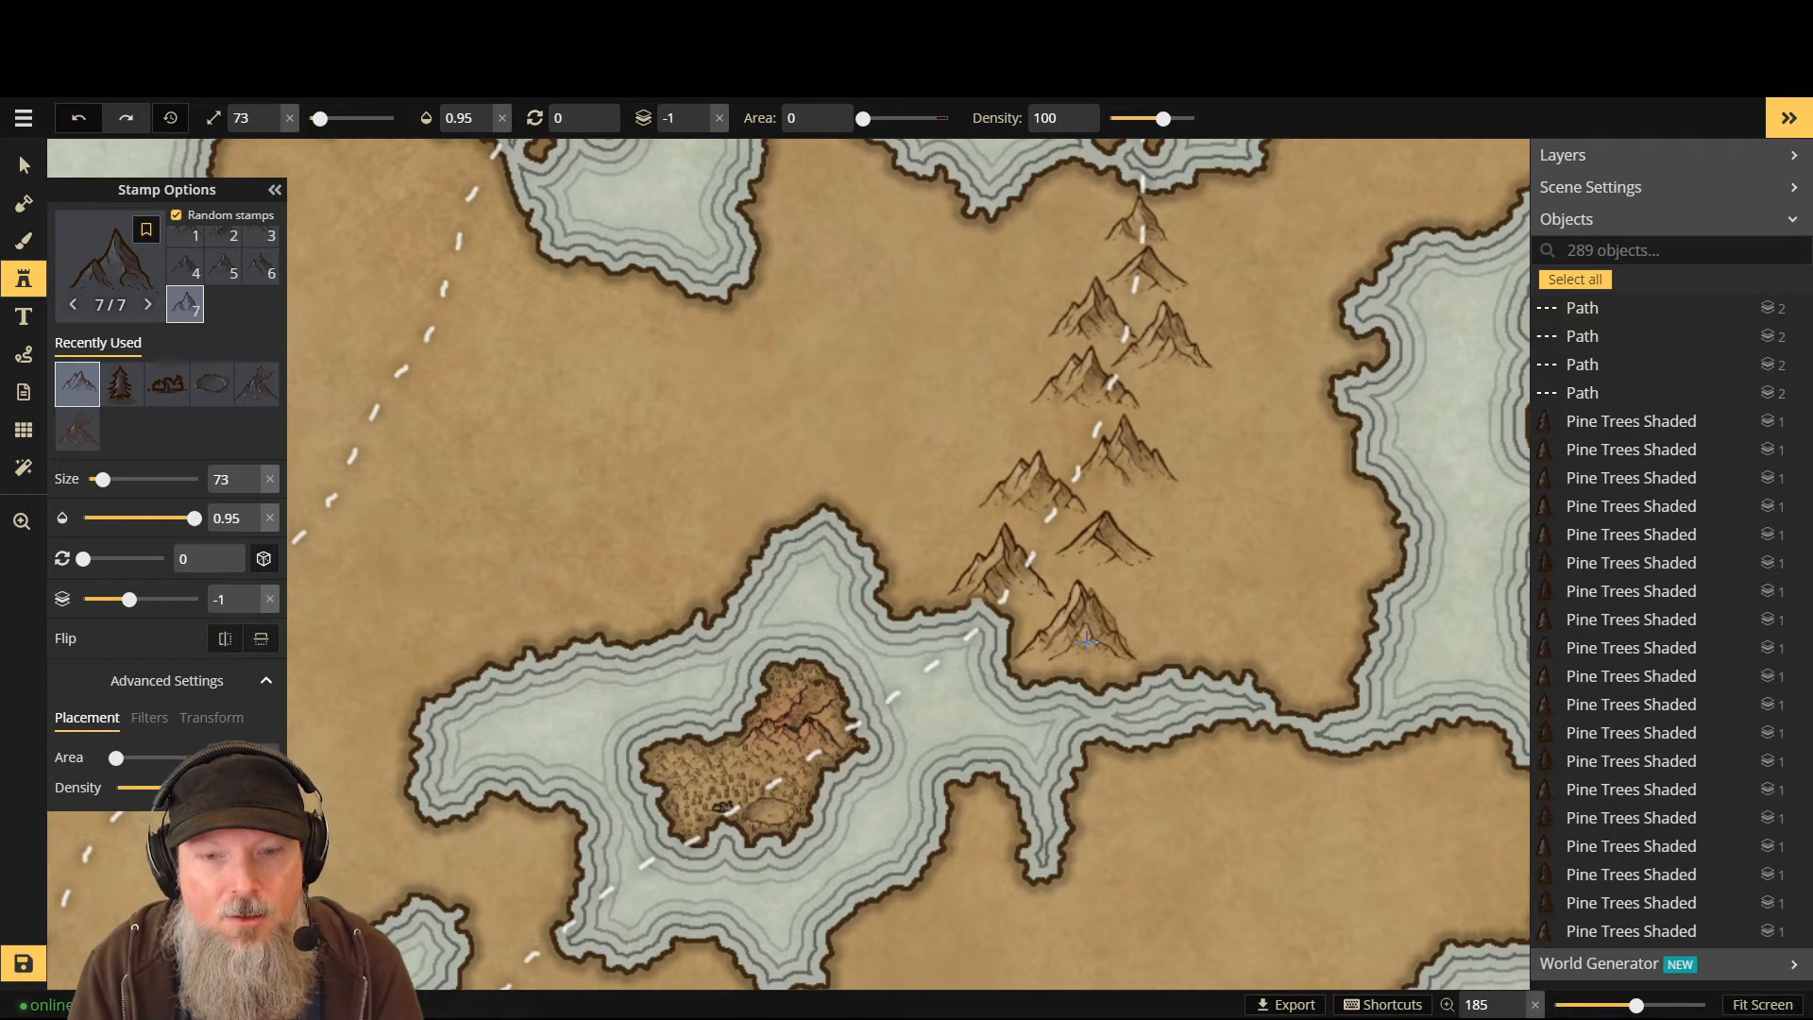
key(ctrl+z)
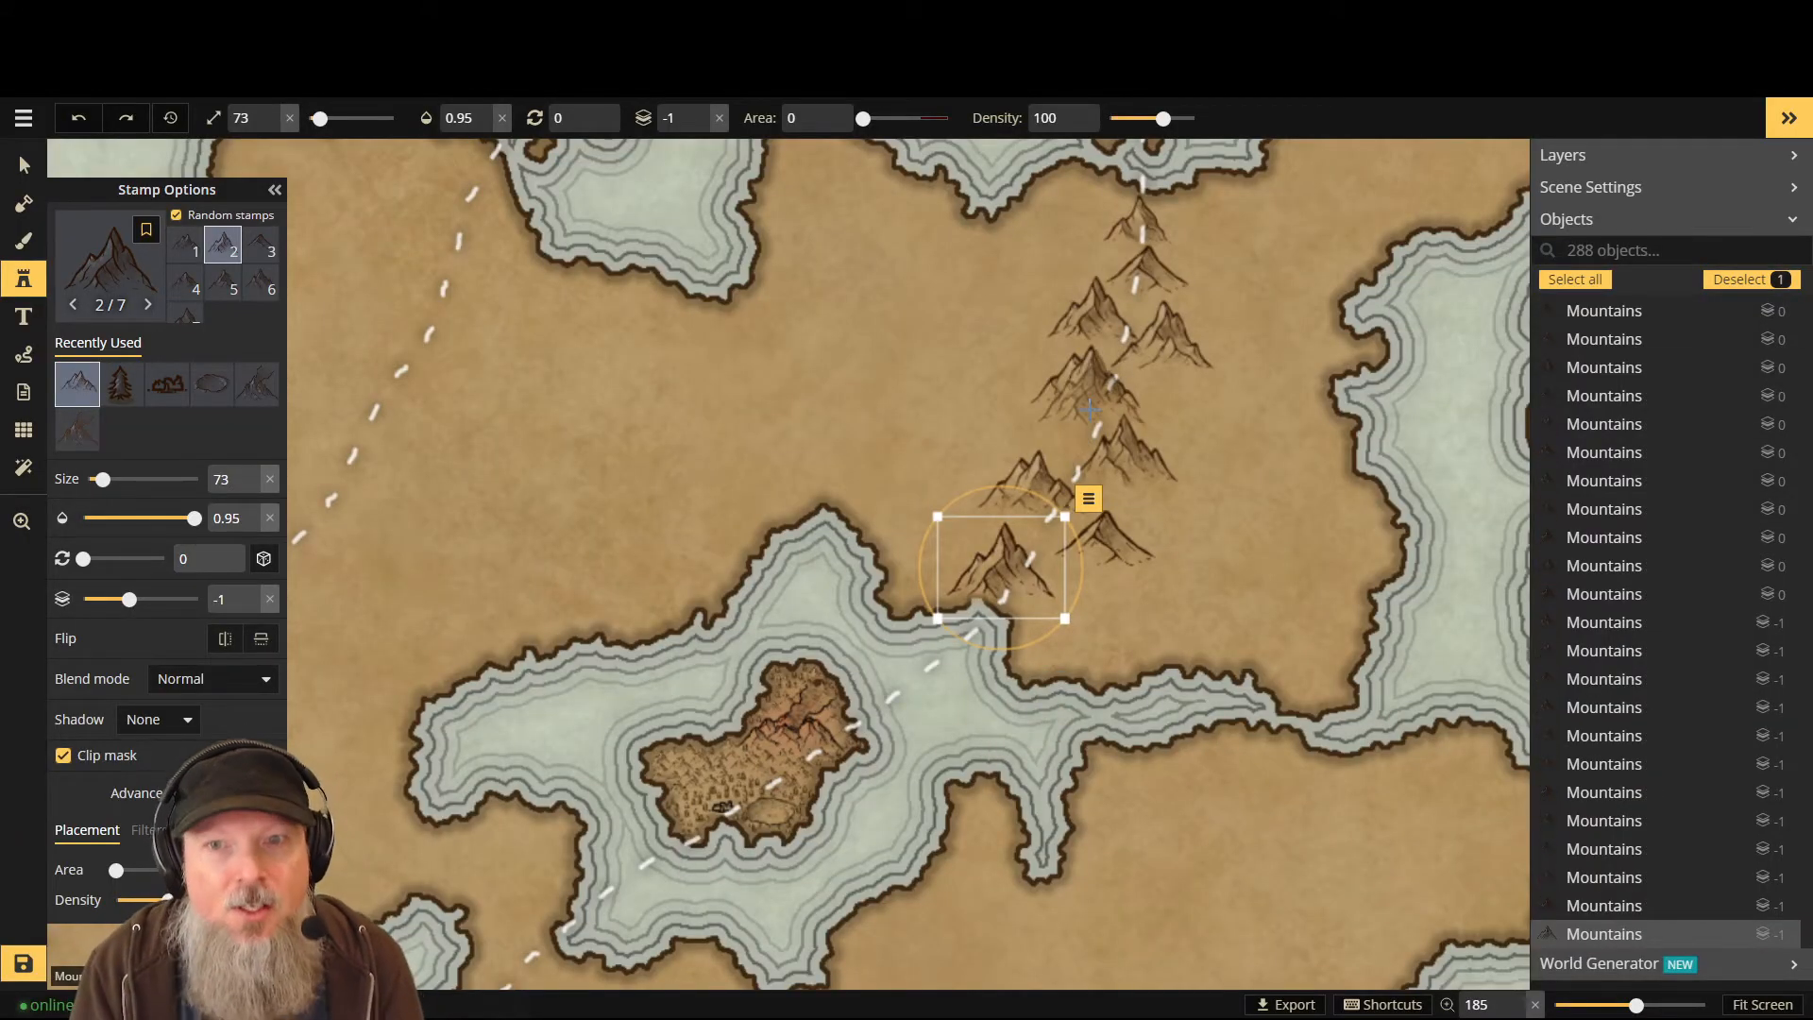
click(110, 274)
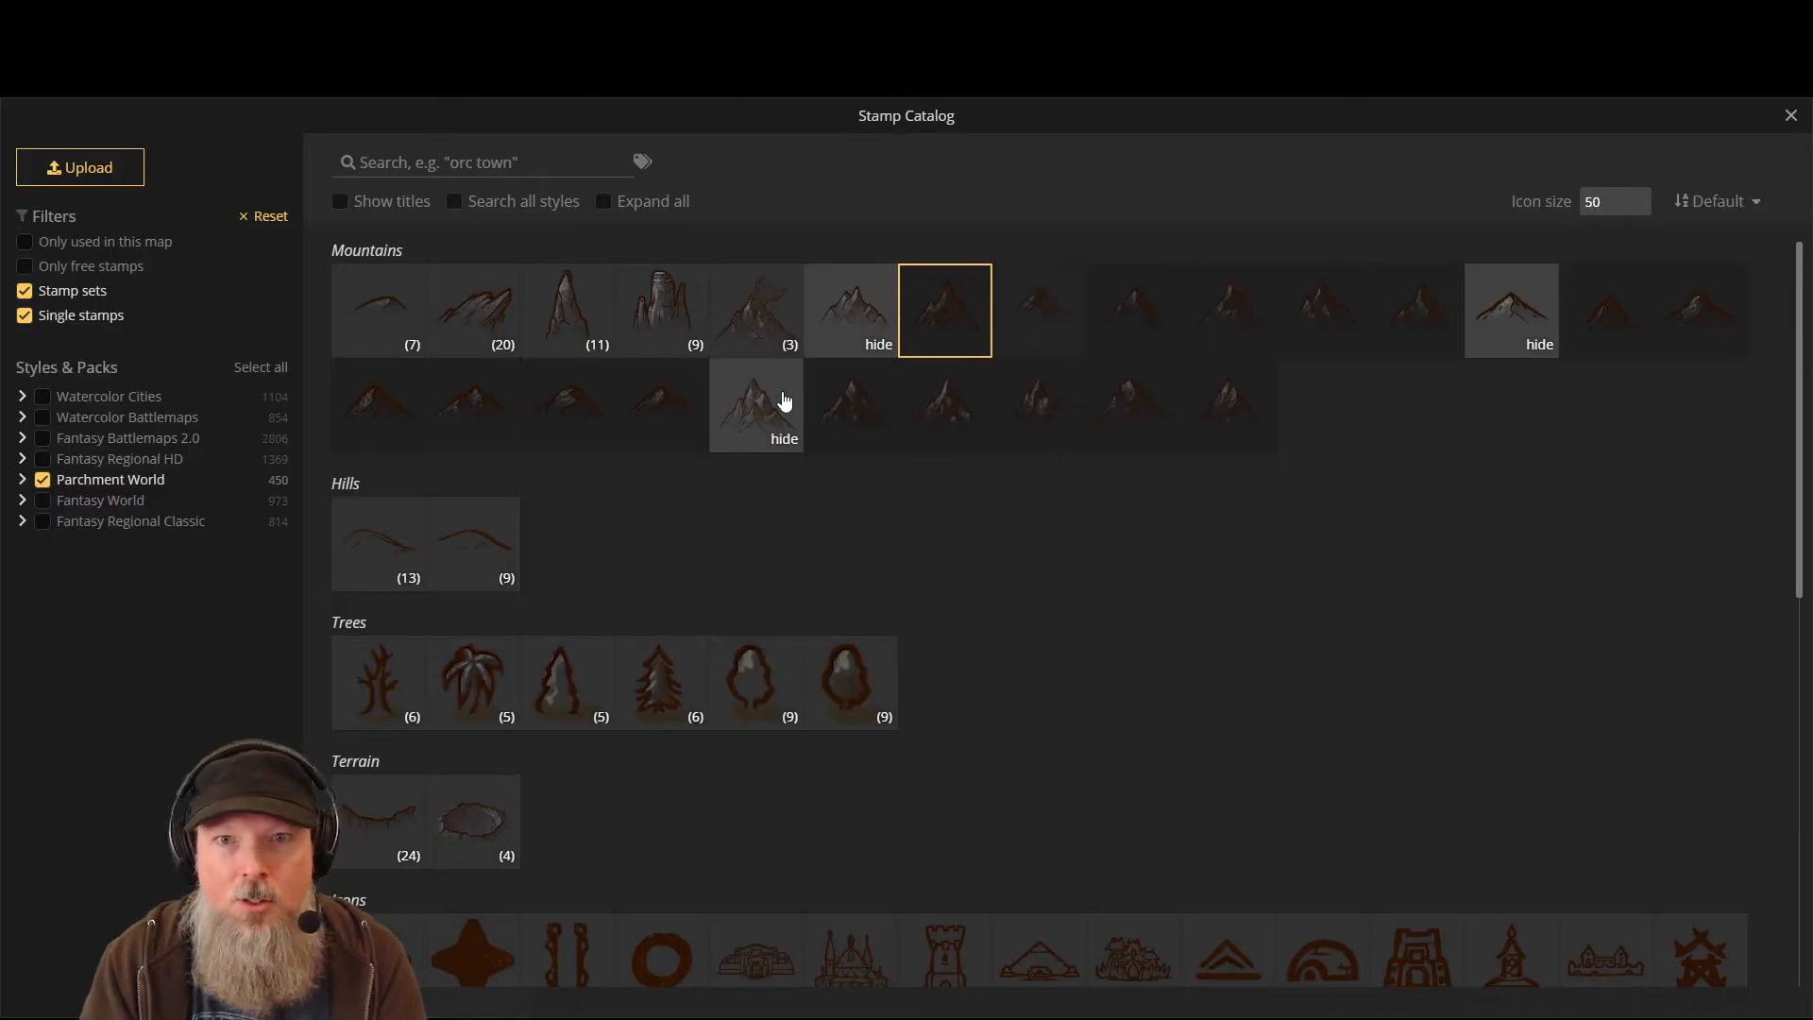
- Try several mountain sets, collapse the expanded ones, and settle on the seven-variant Mountains set
click(758, 403)
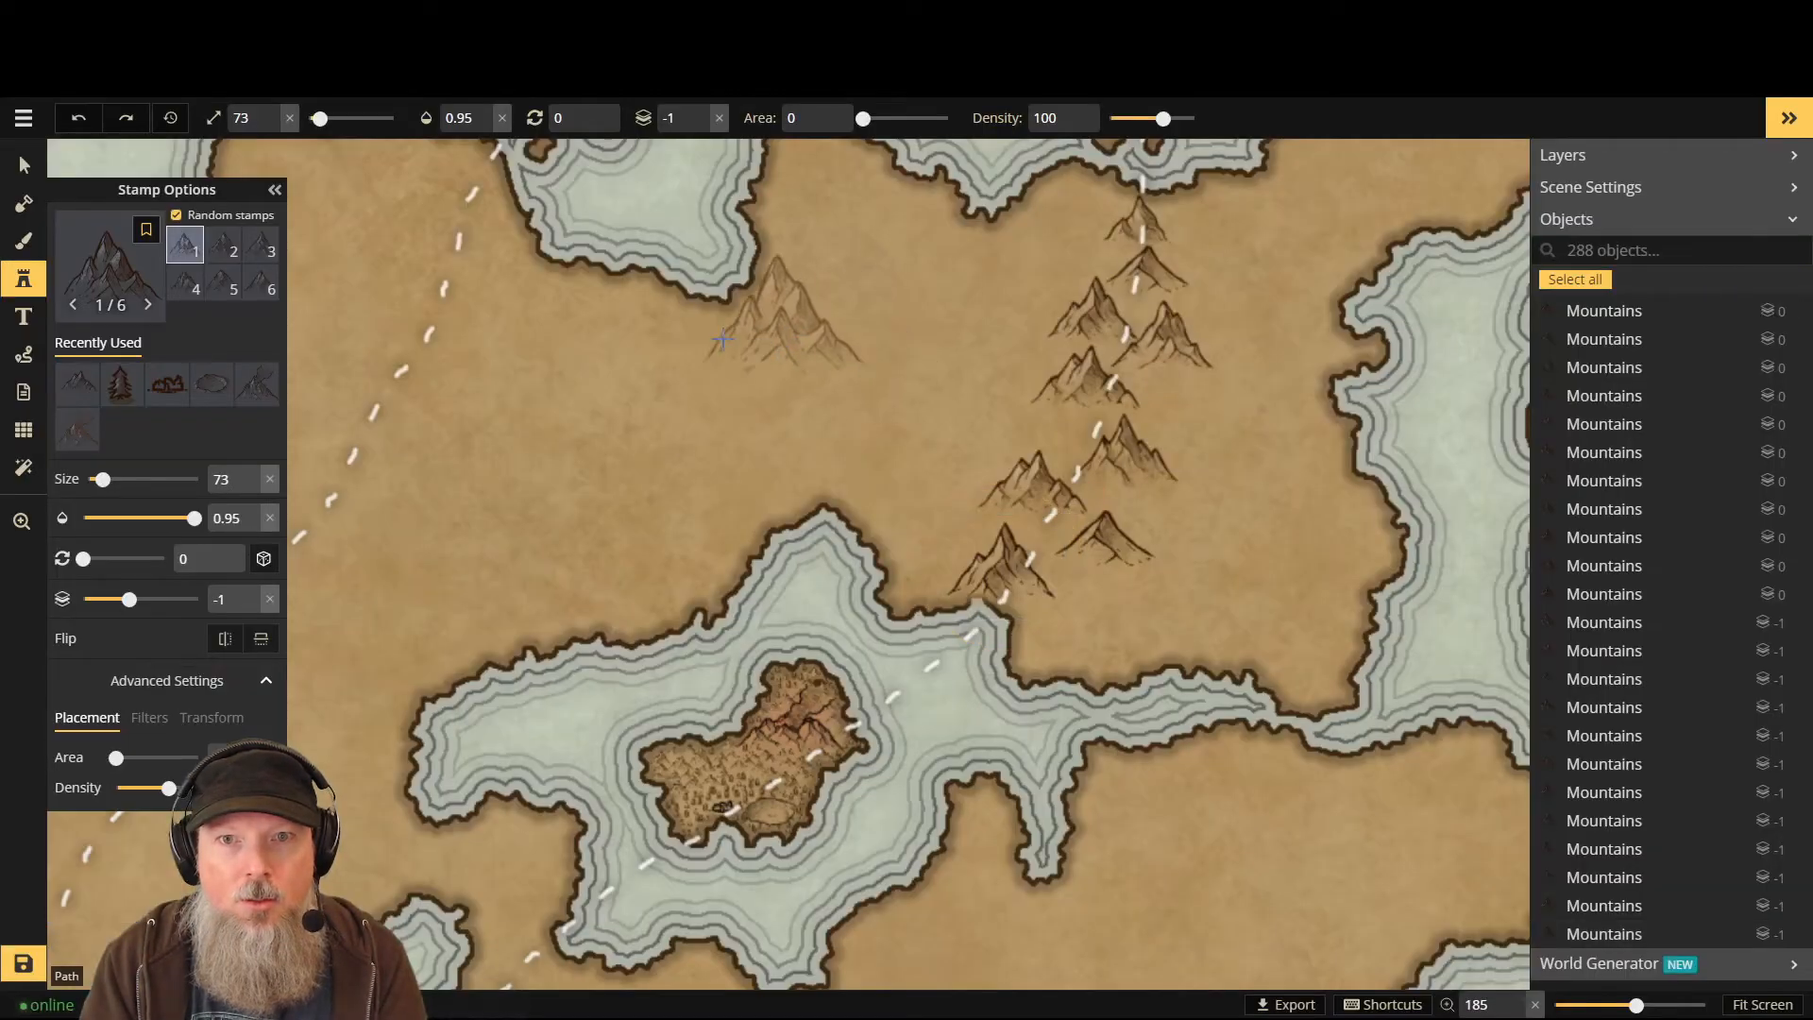
click(121, 265)
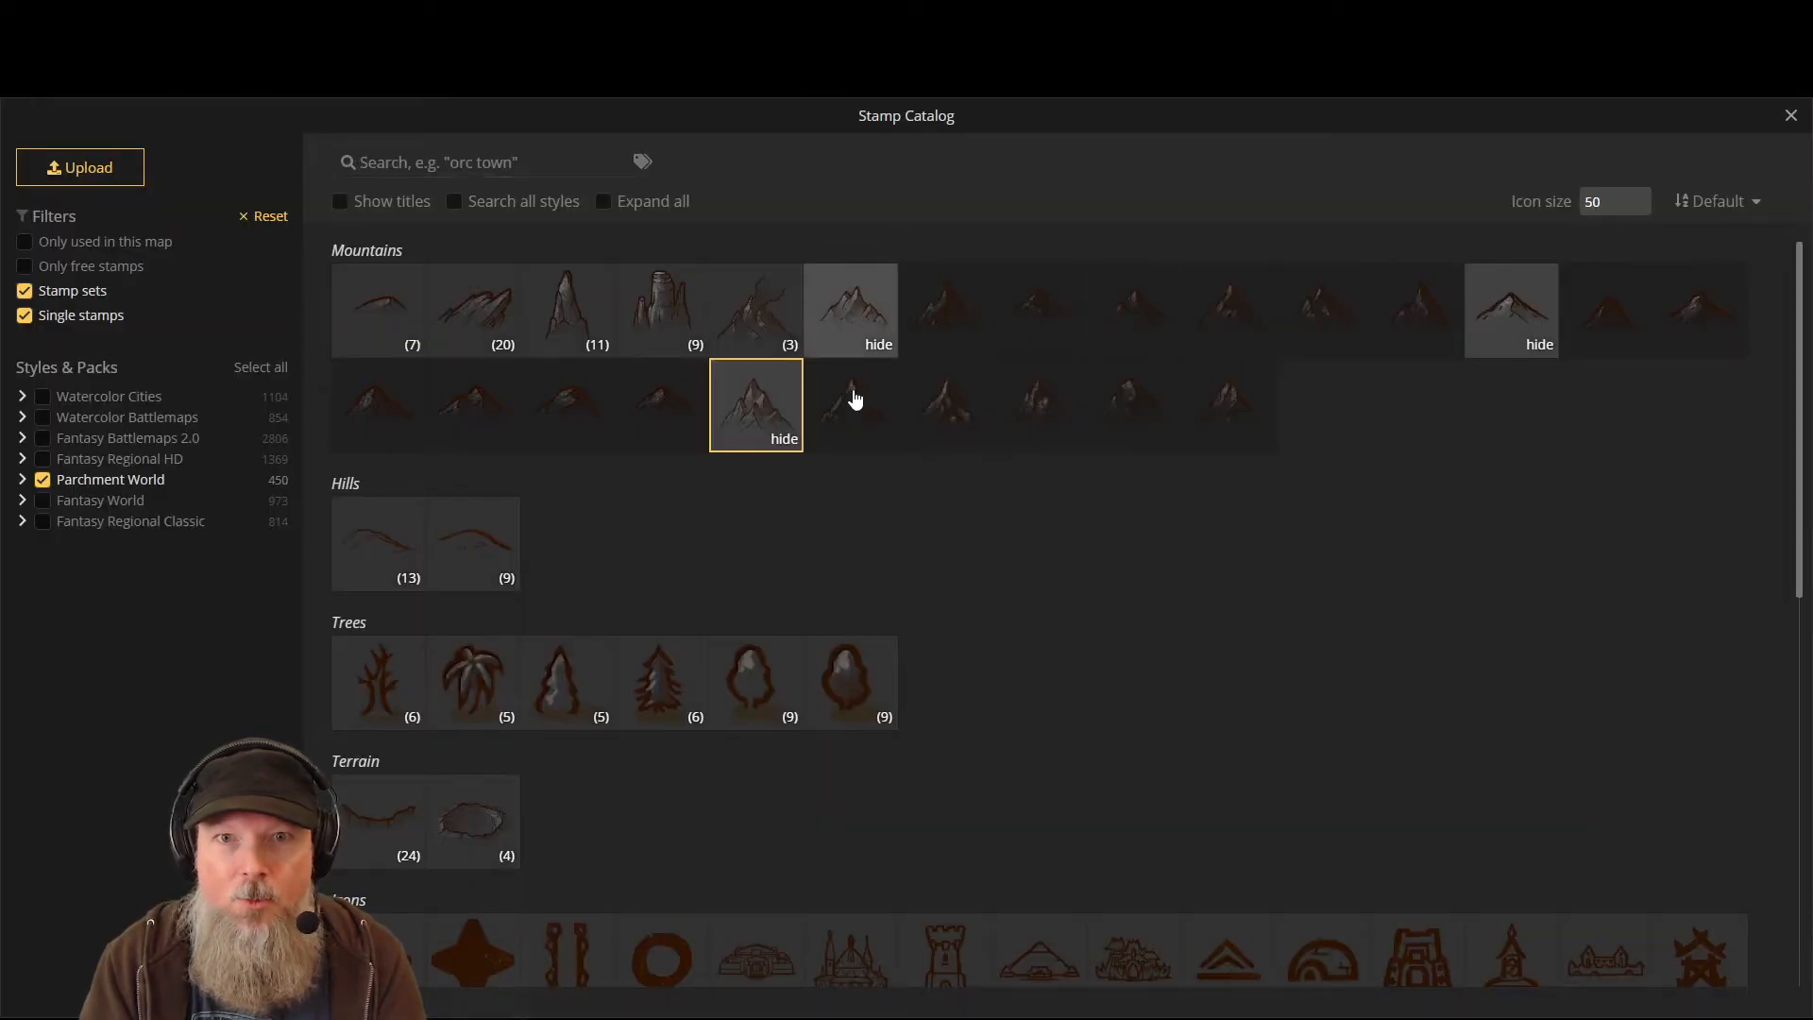
click(836, 309)
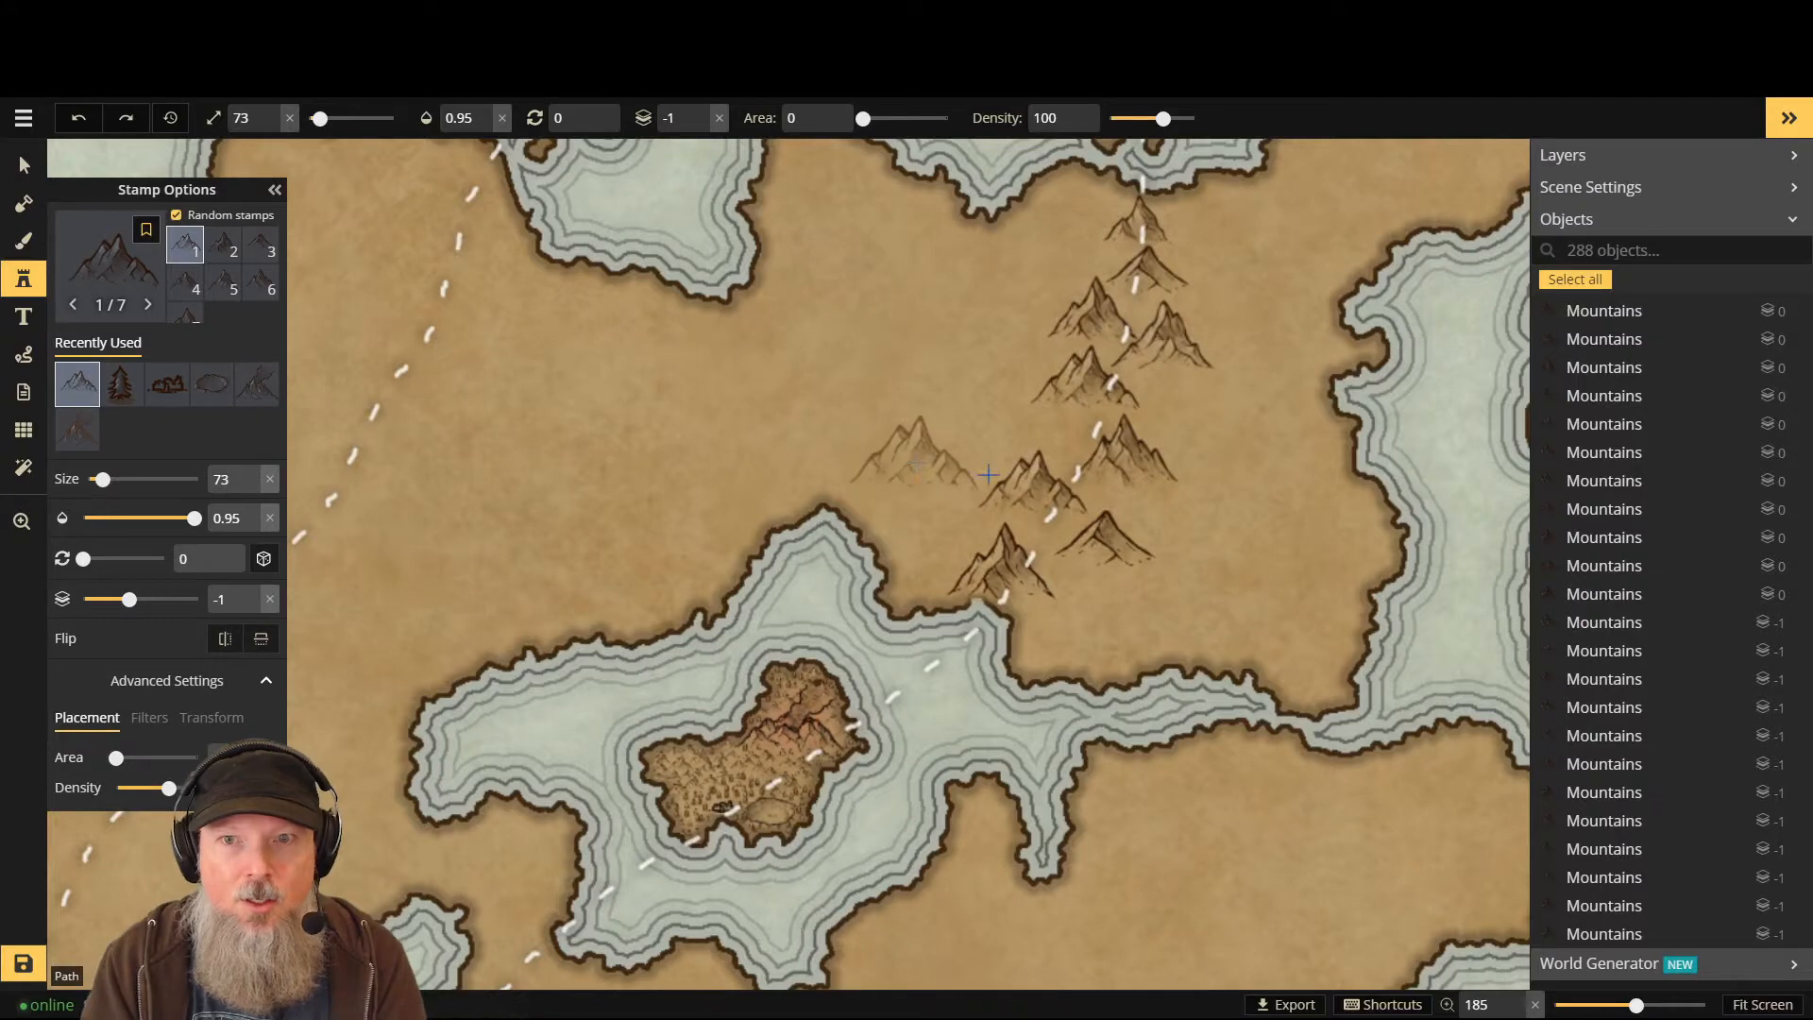
click(798, 468)
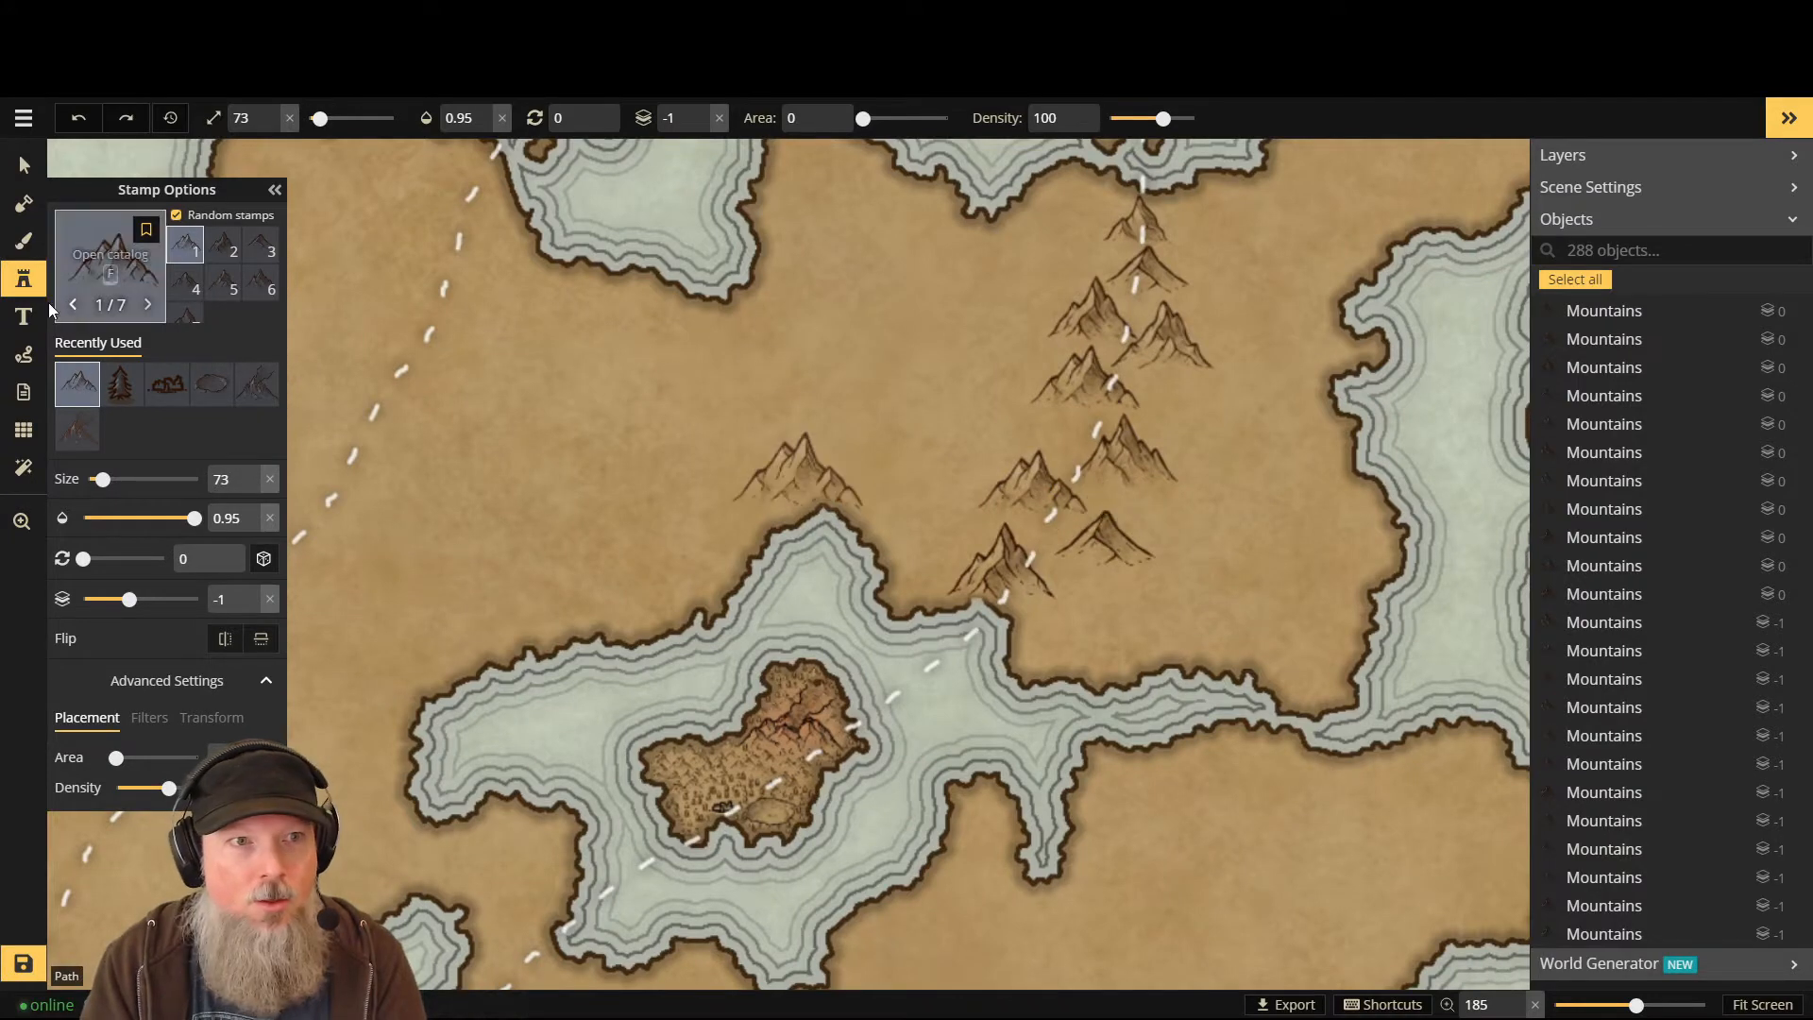
click(115, 275)
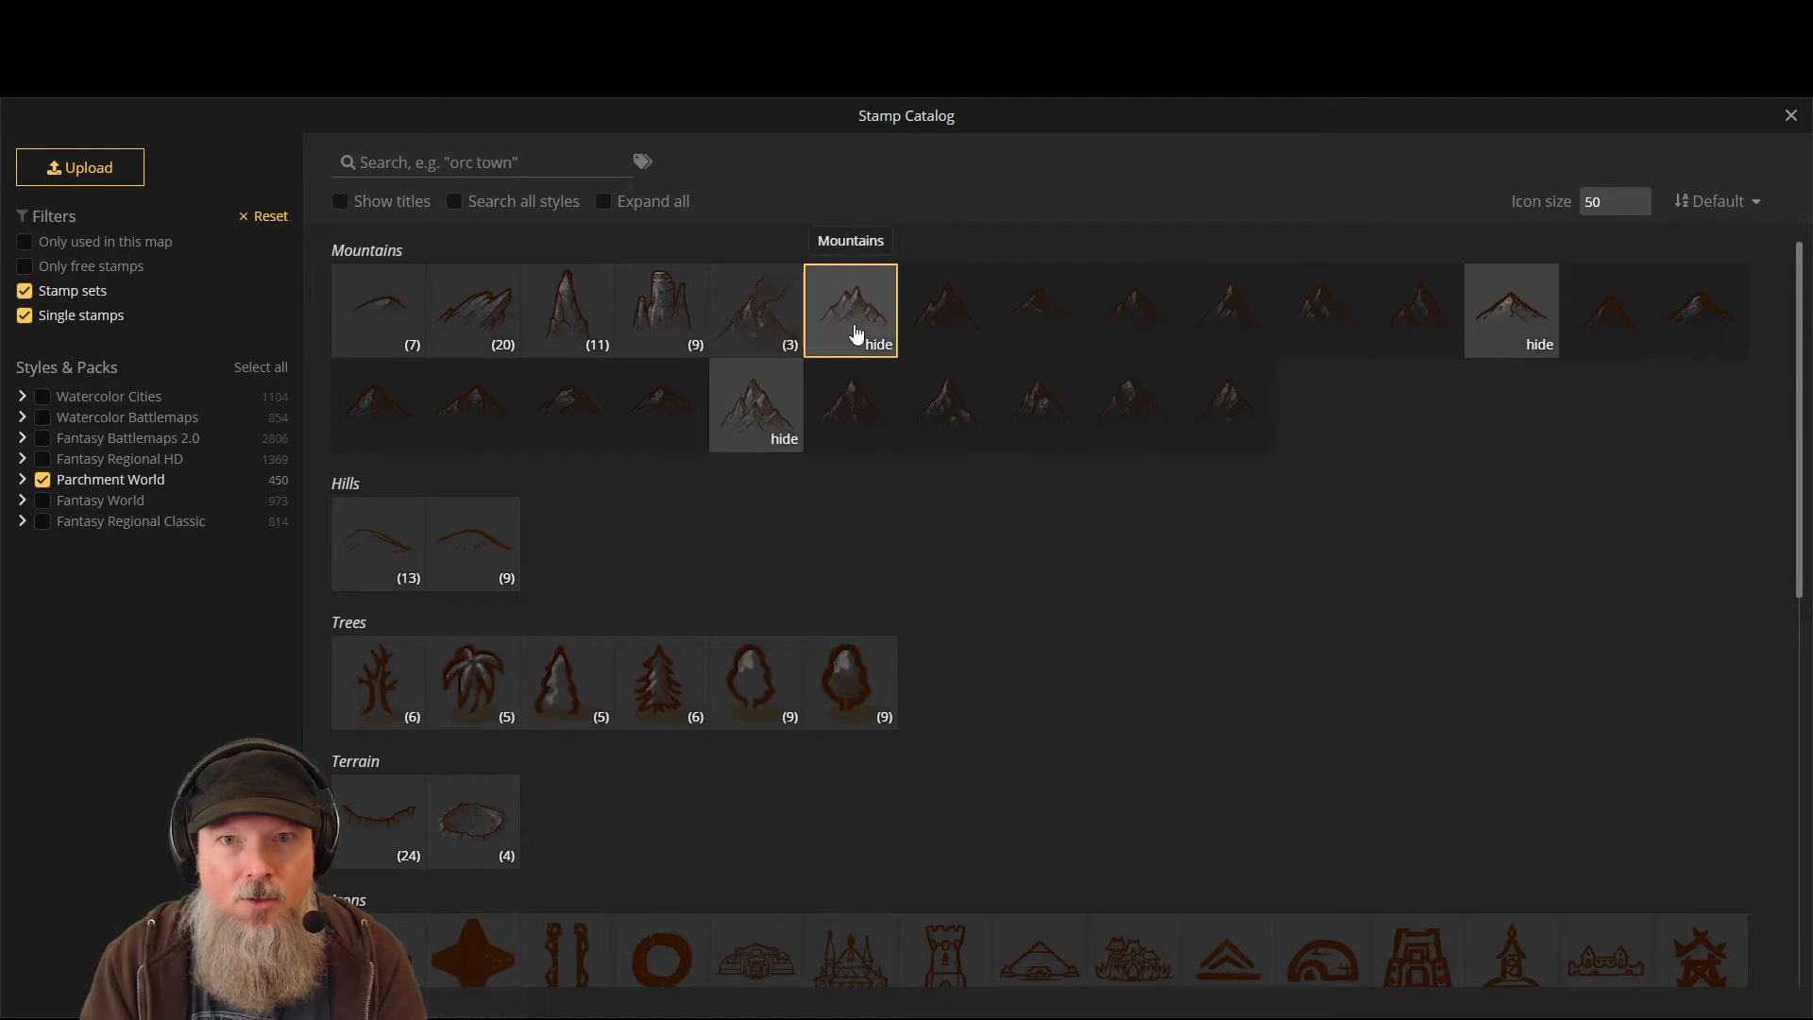
click(854, 332)
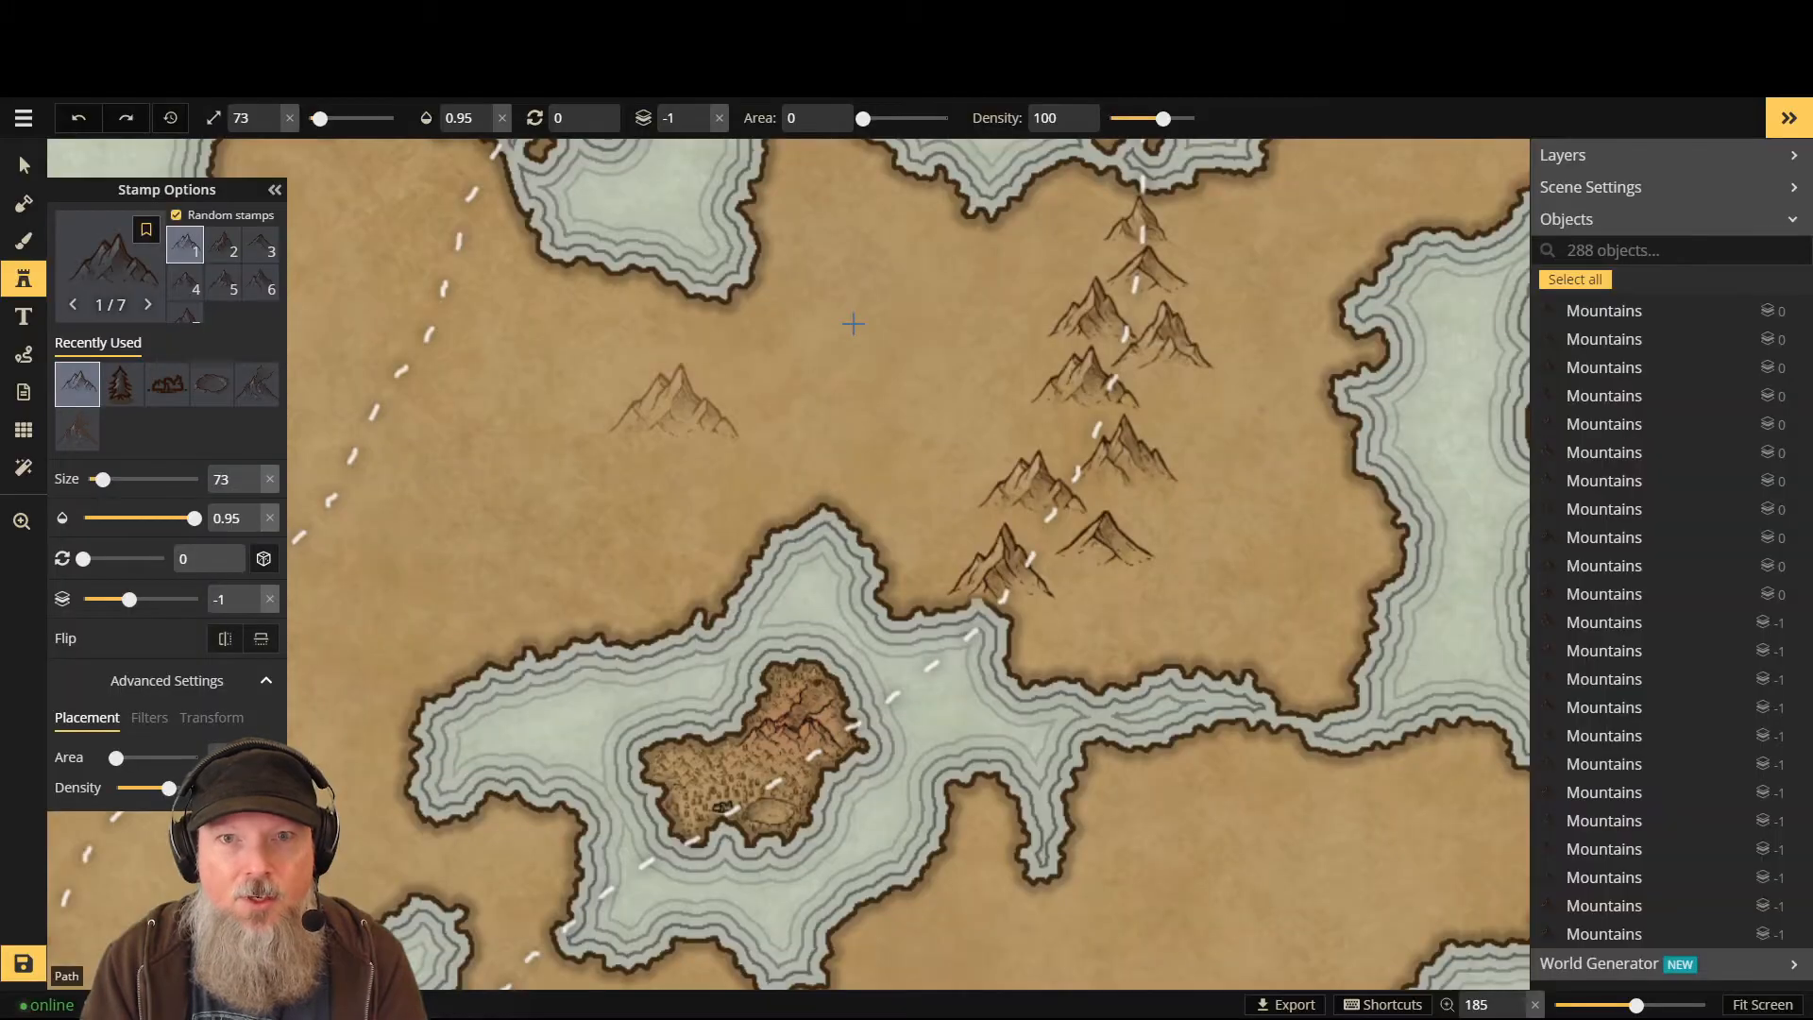
click(108, 271)
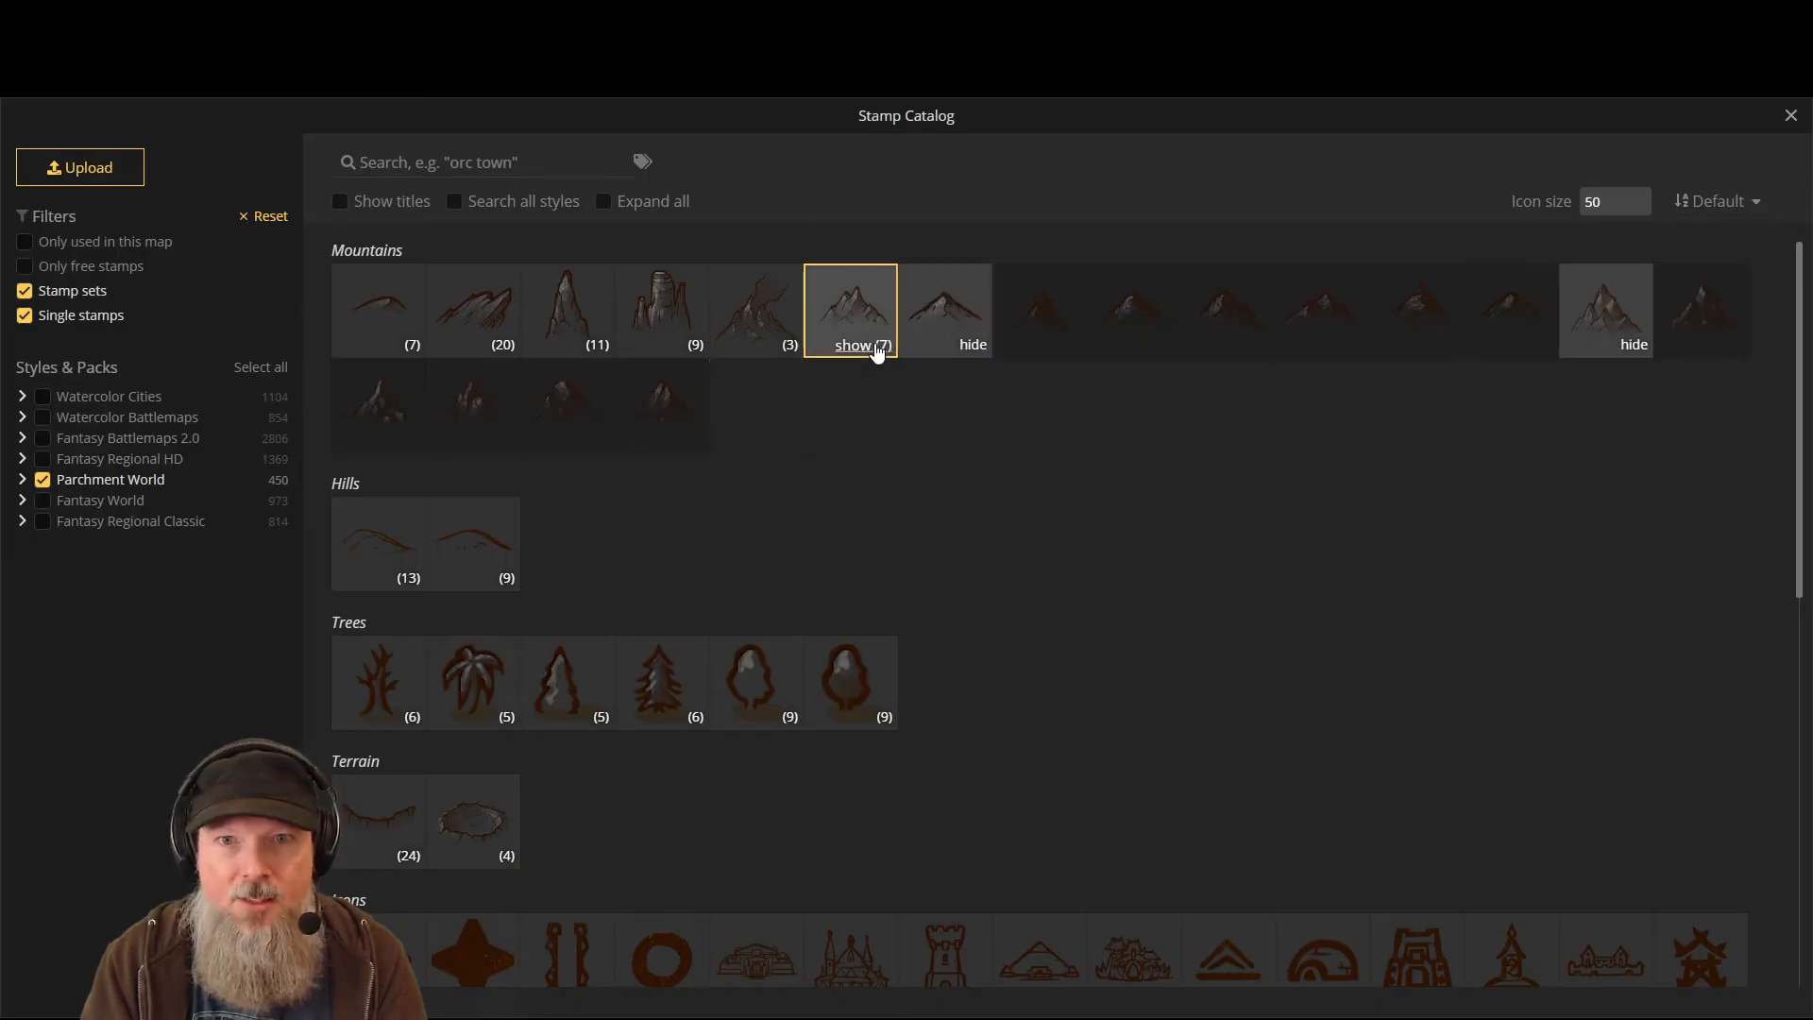
click(971, 345)
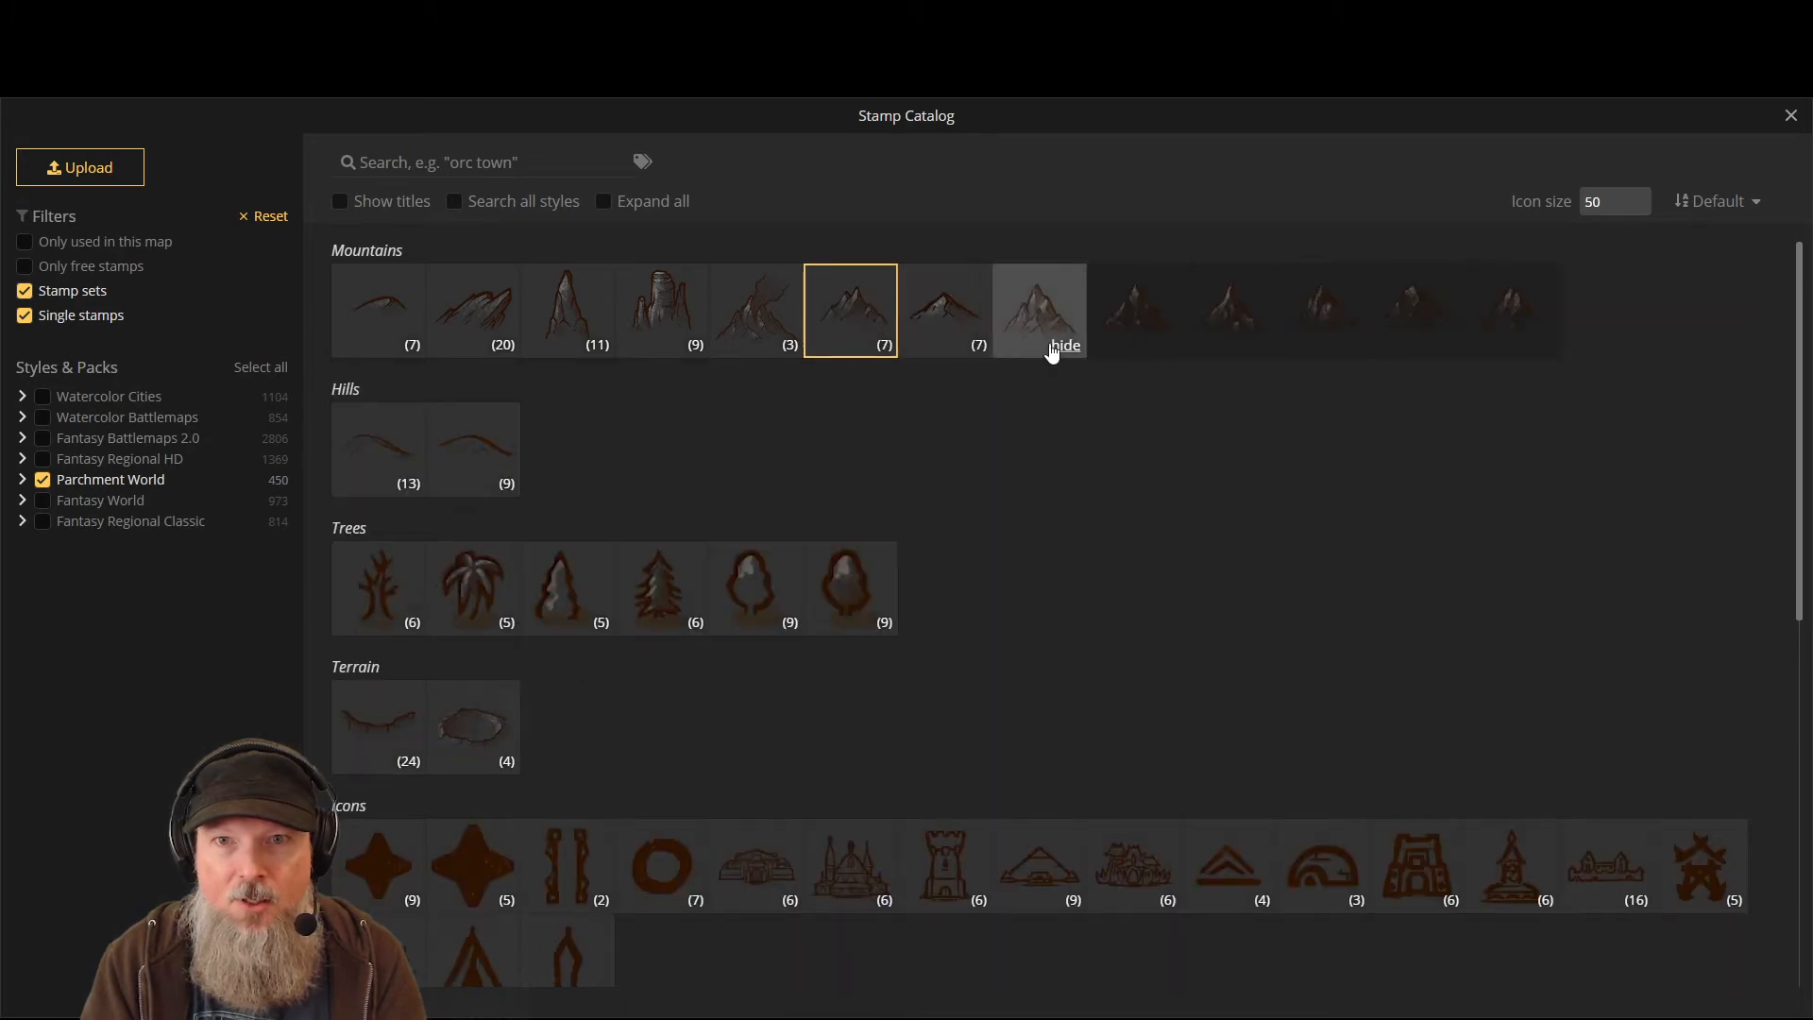
click(1065, 346)
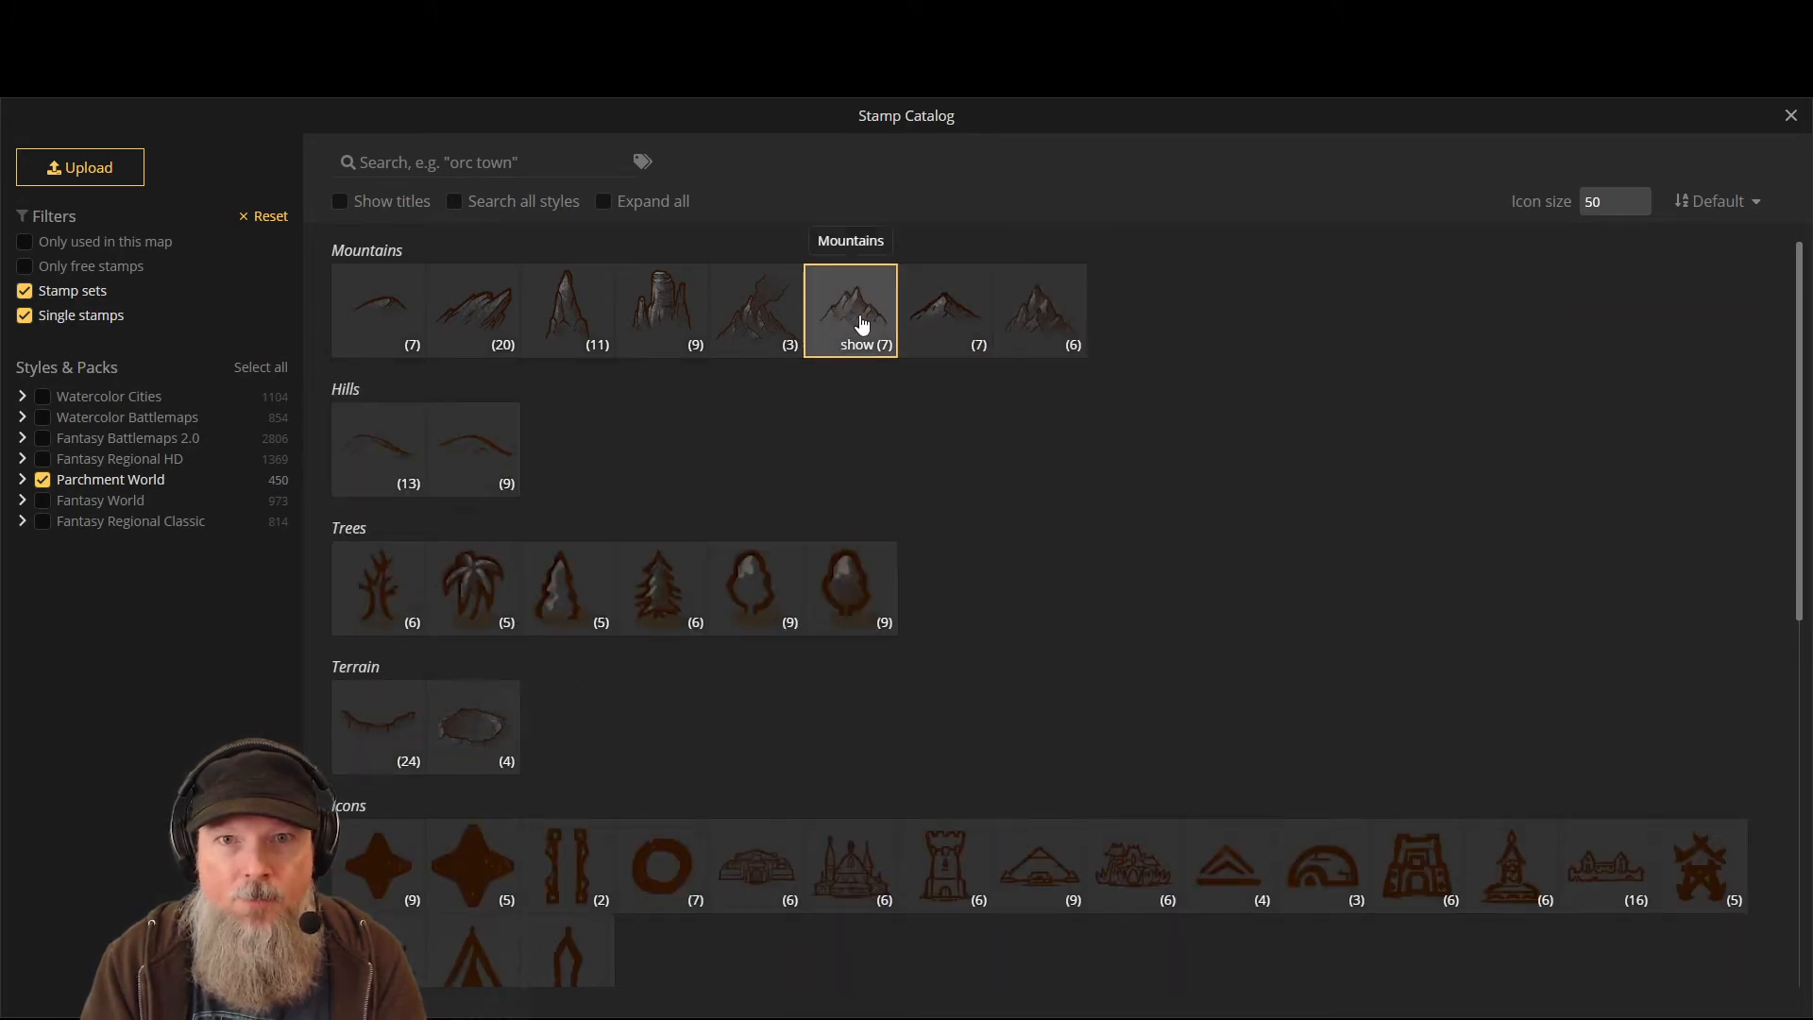
click(861, 324)
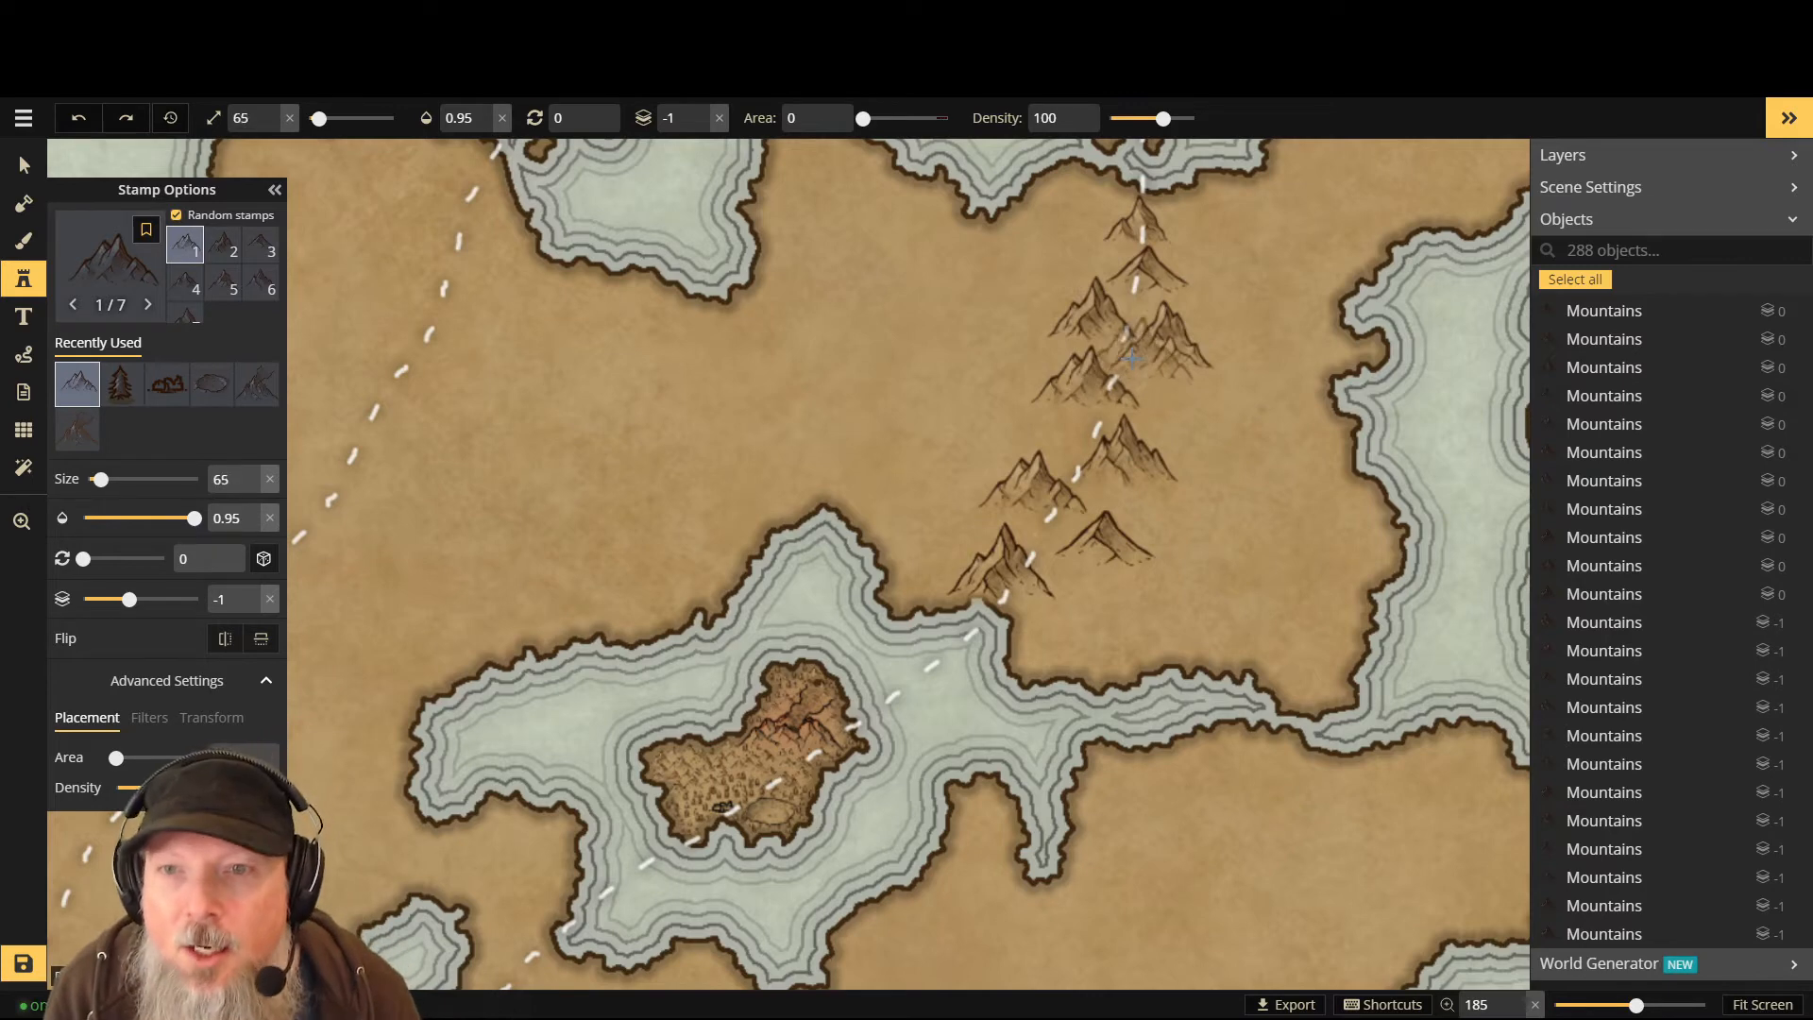
- Stamp small mountains down the top and middle of the range along the dashed path
scroll(1133, 356, down, 5)
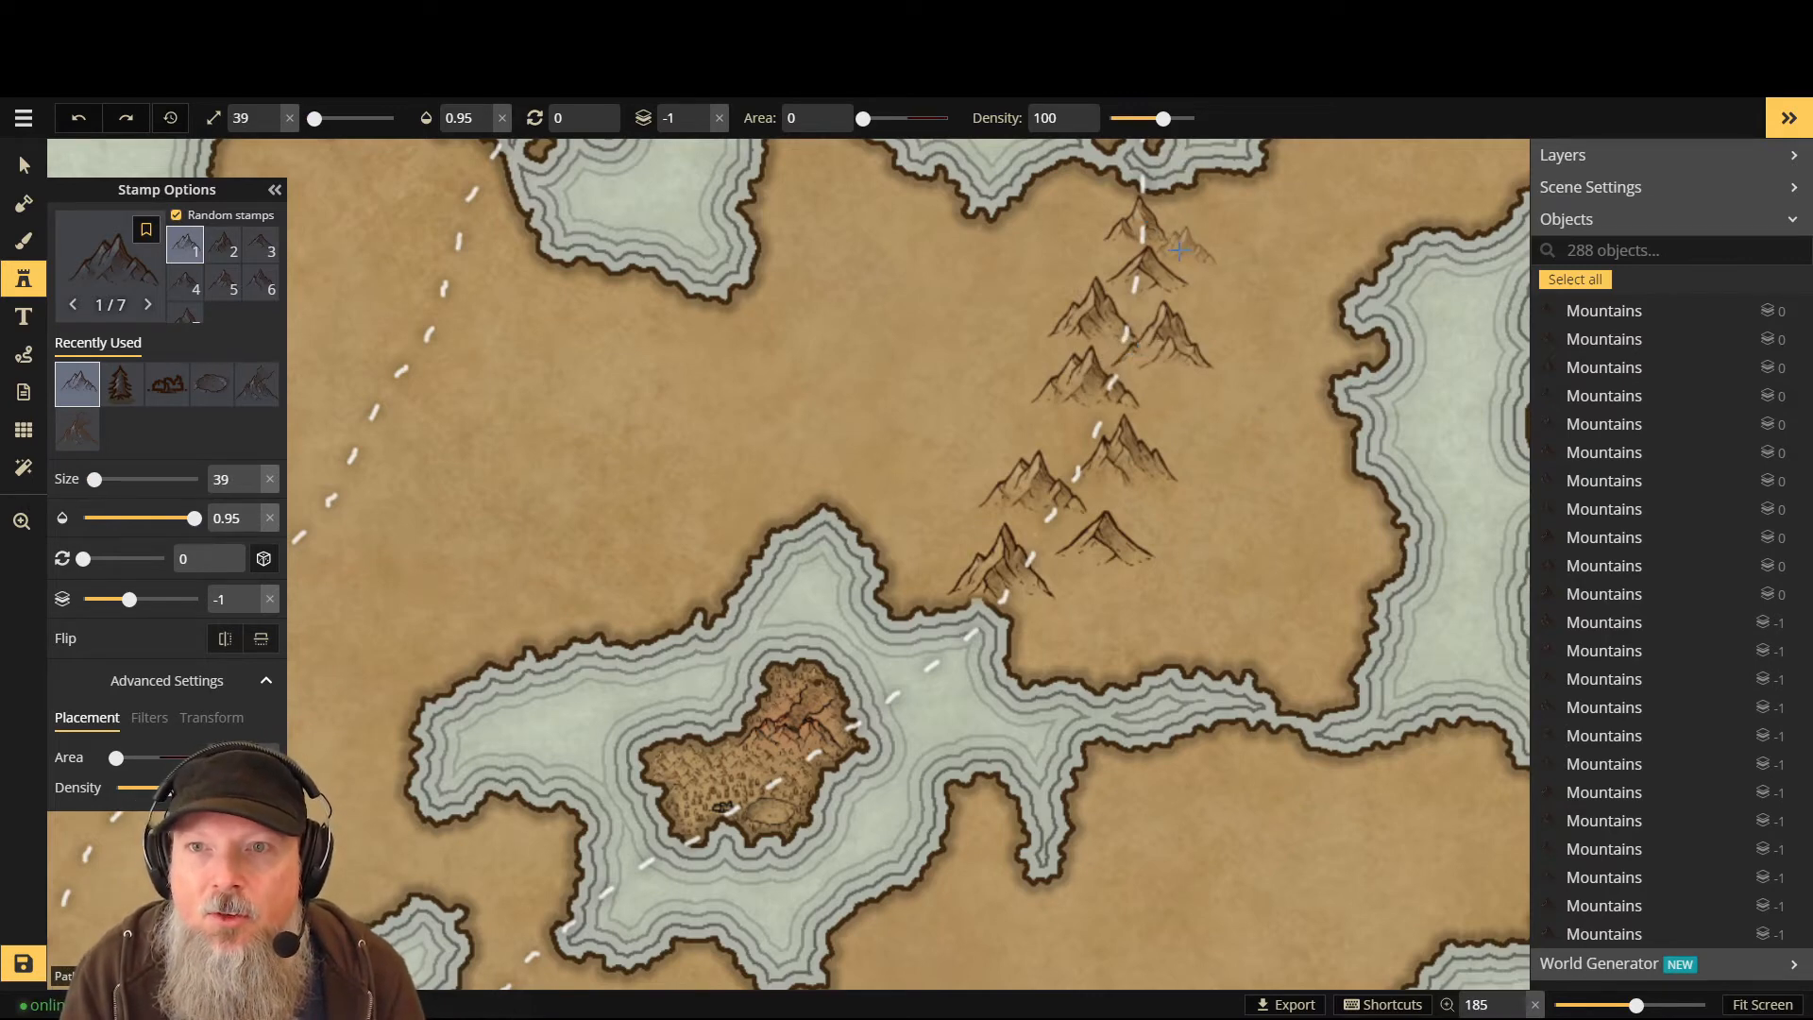
scroll(1178, 249, down, 2)
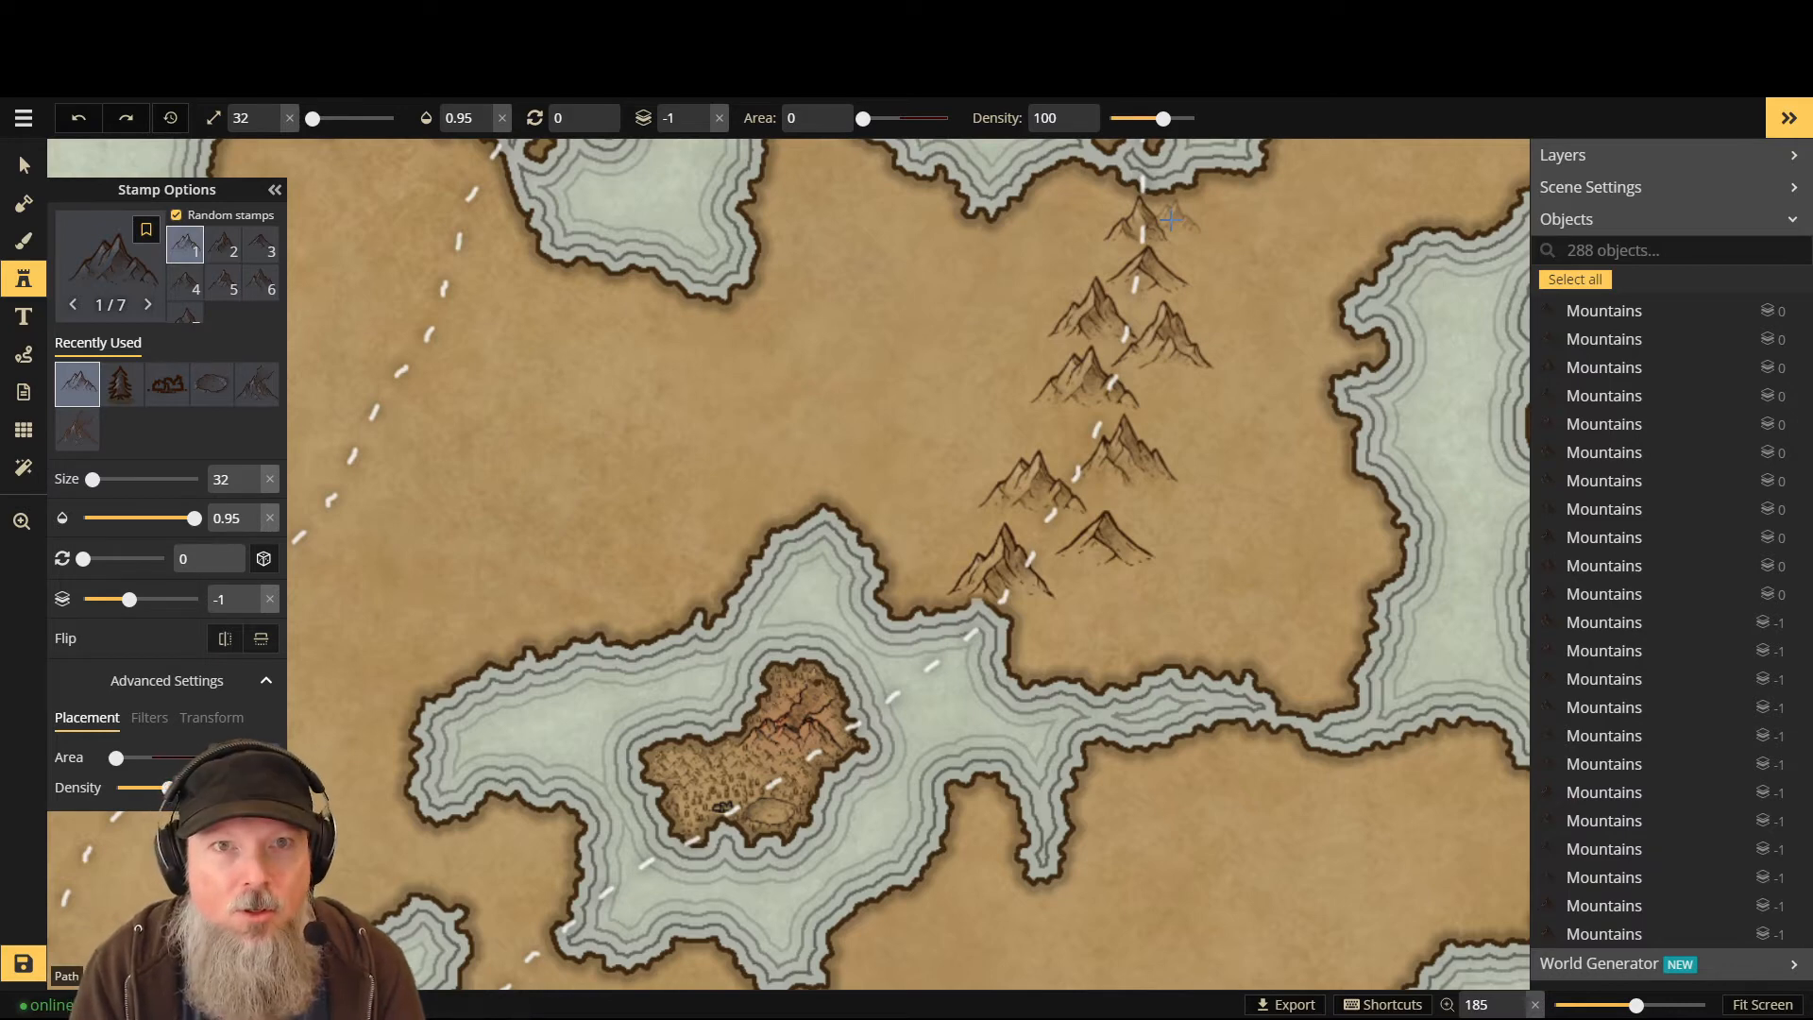
click(1170, 219)
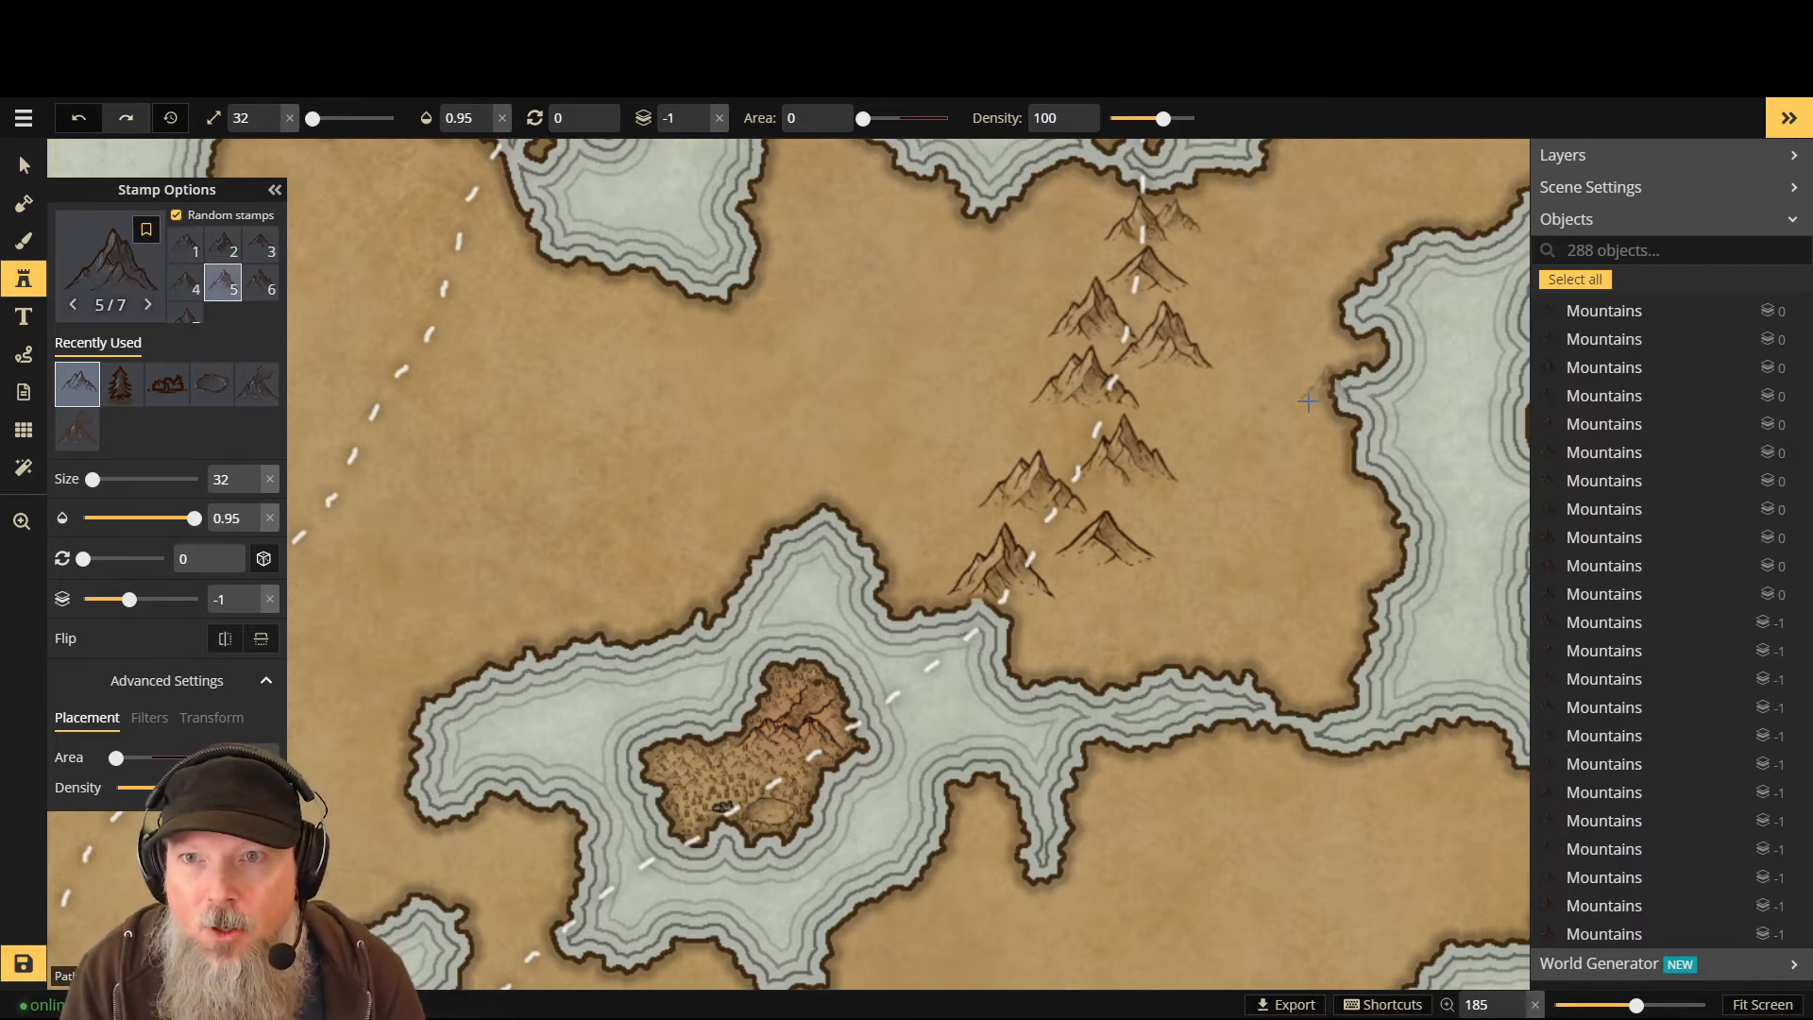
click(1103, 267)
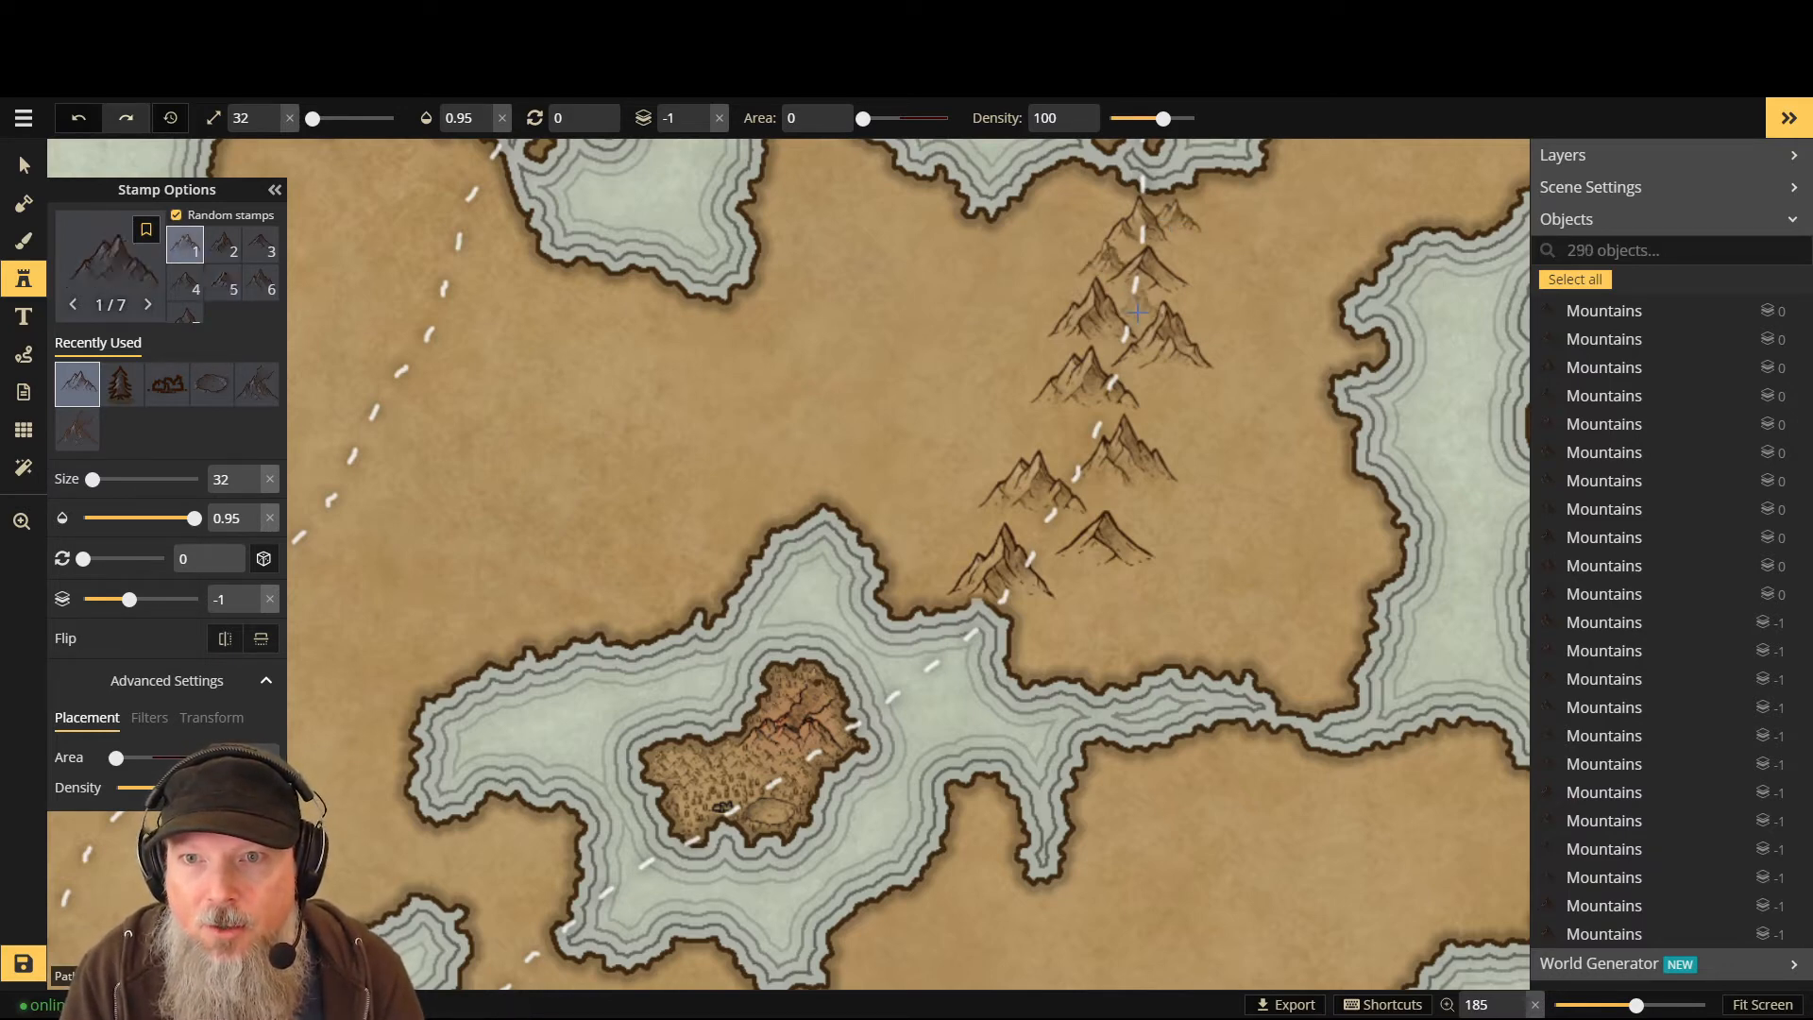
click(1130, 309)
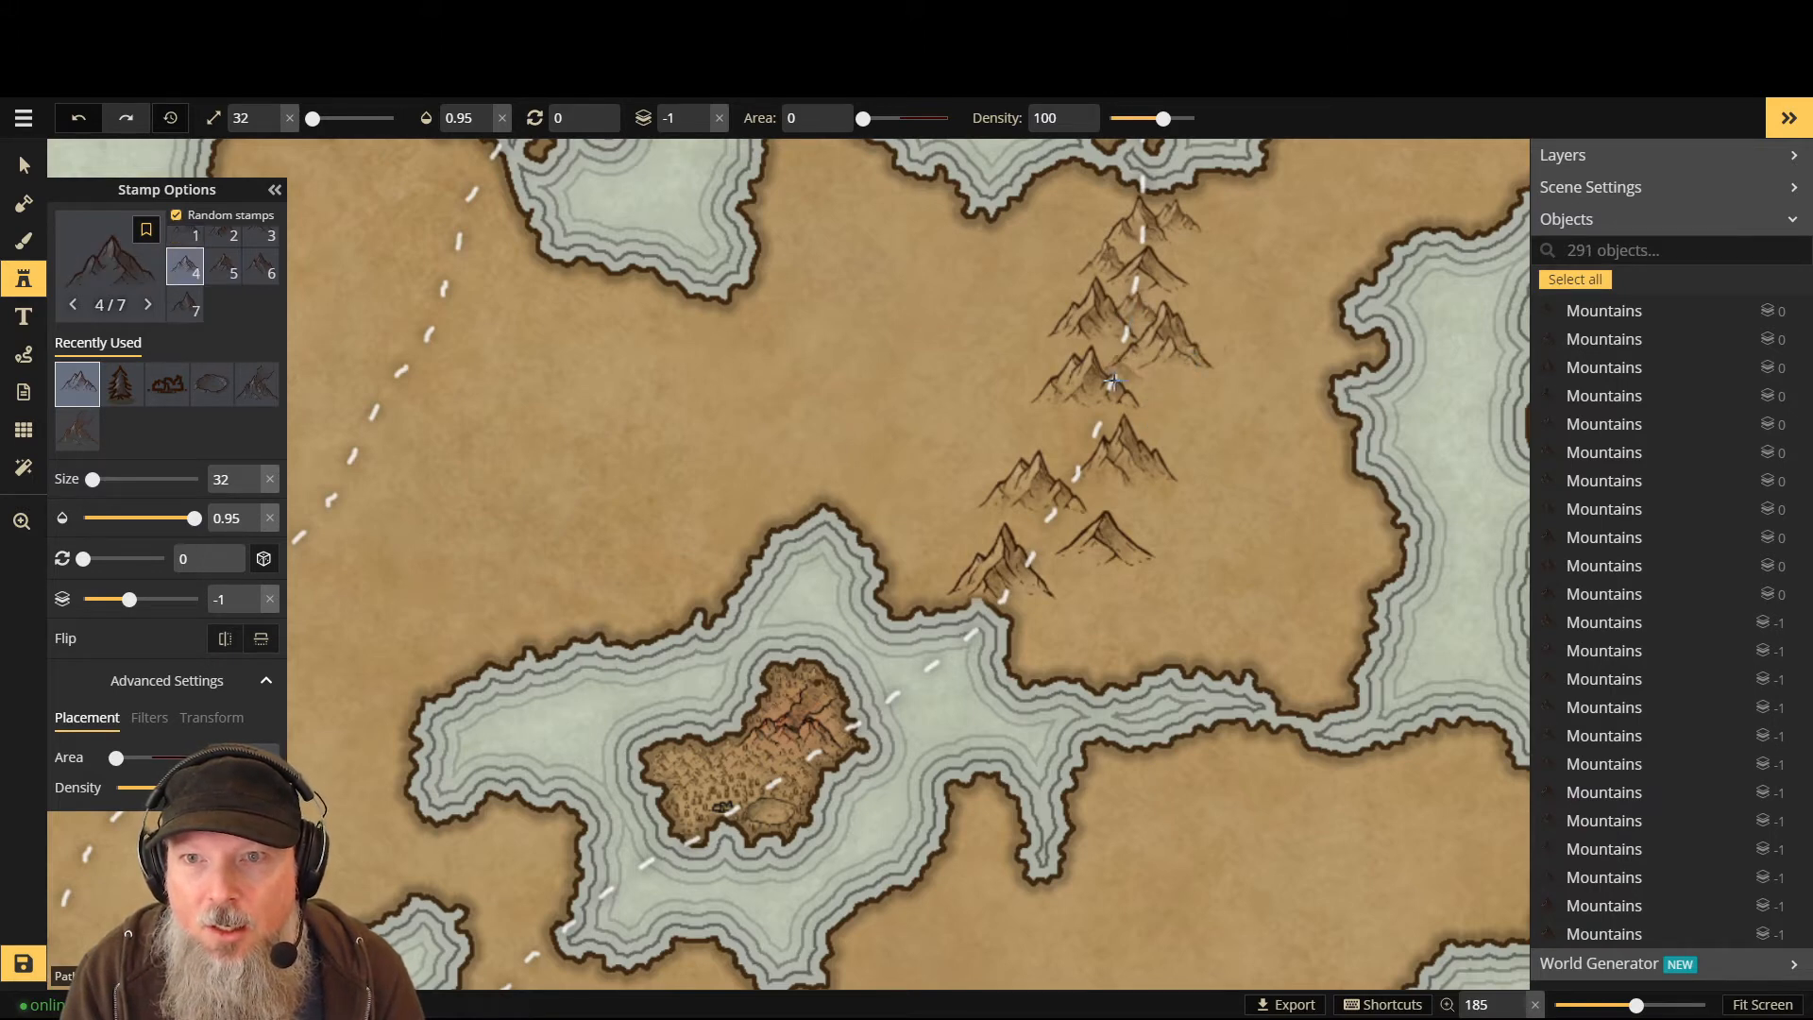
click(1061, 358)
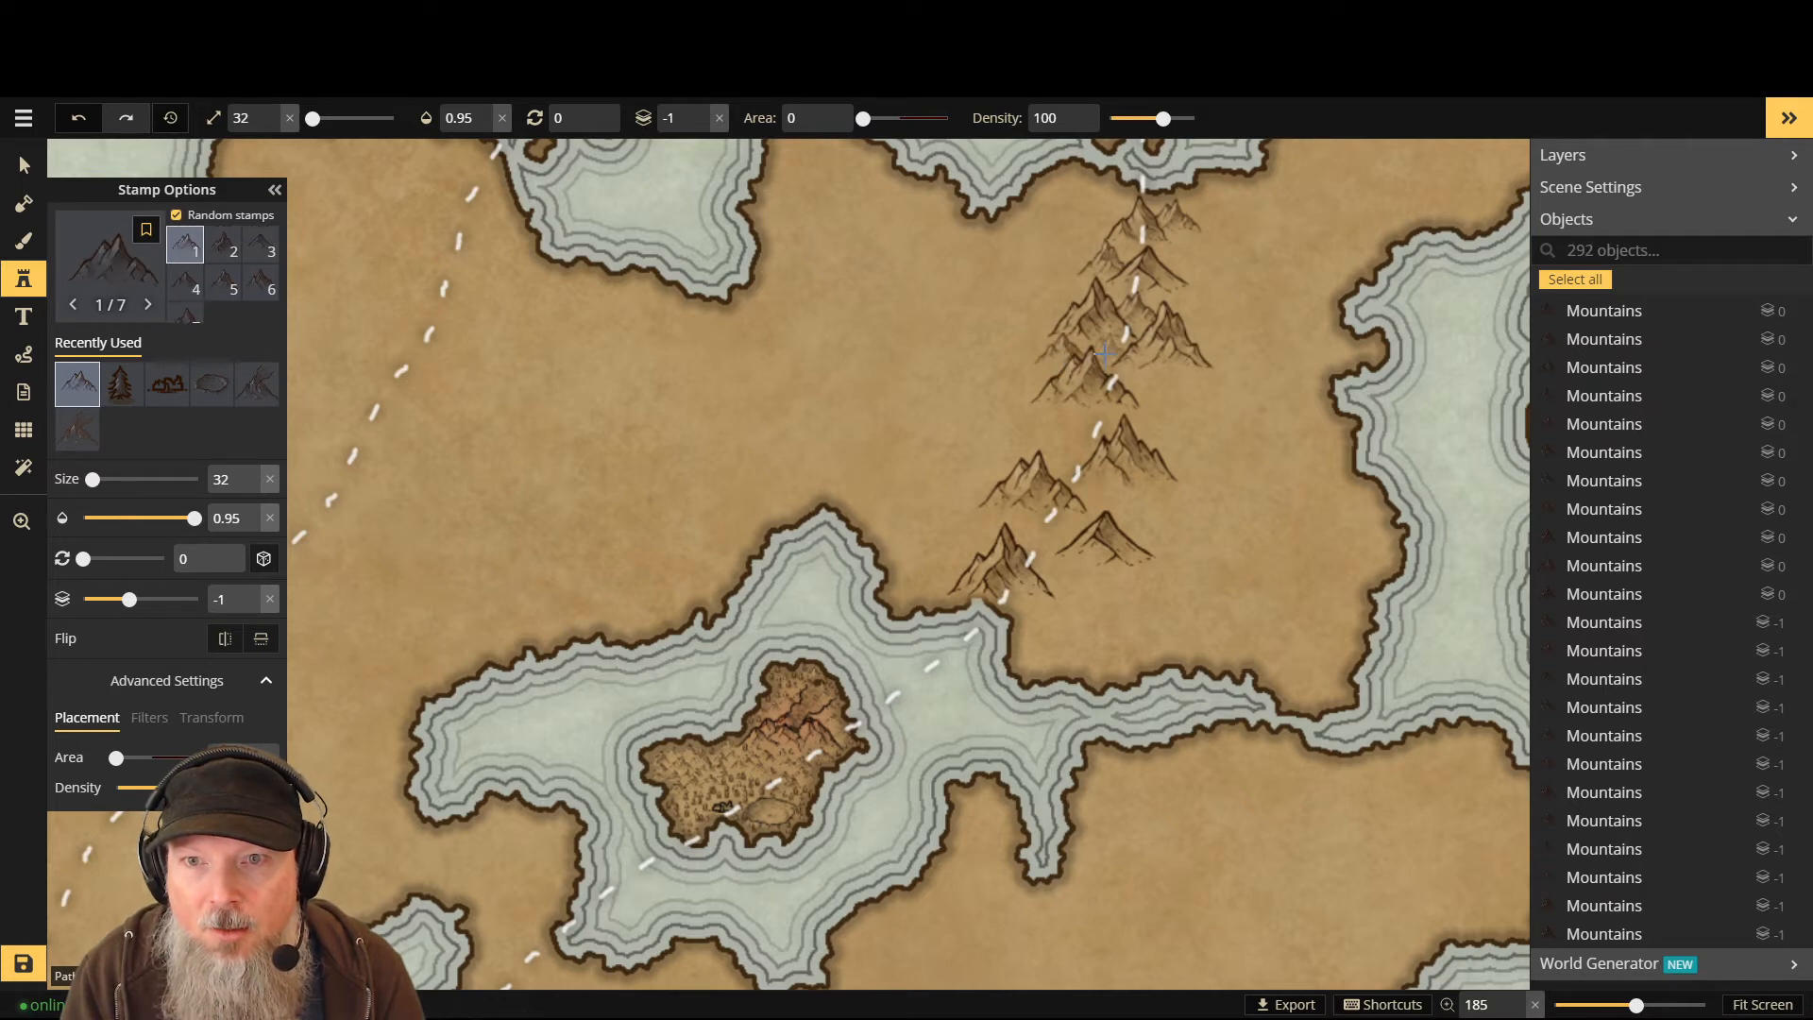
click(1114, 352)
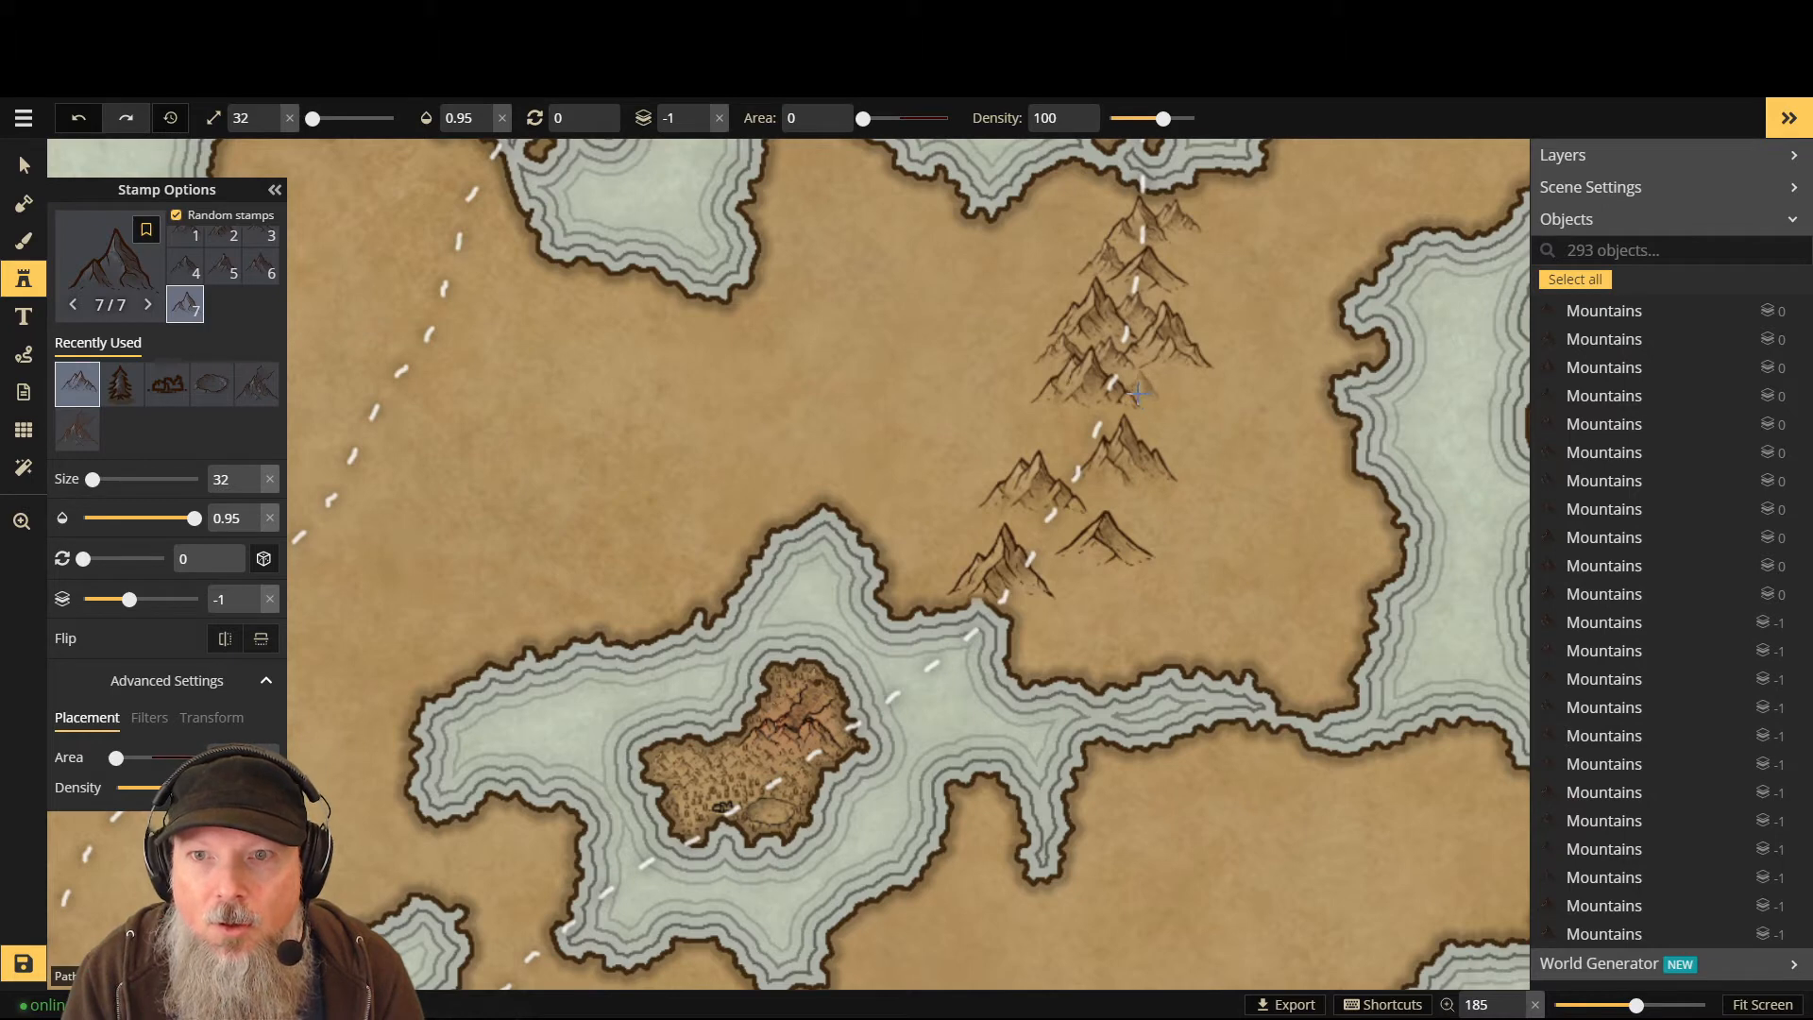
click(1137, 393)
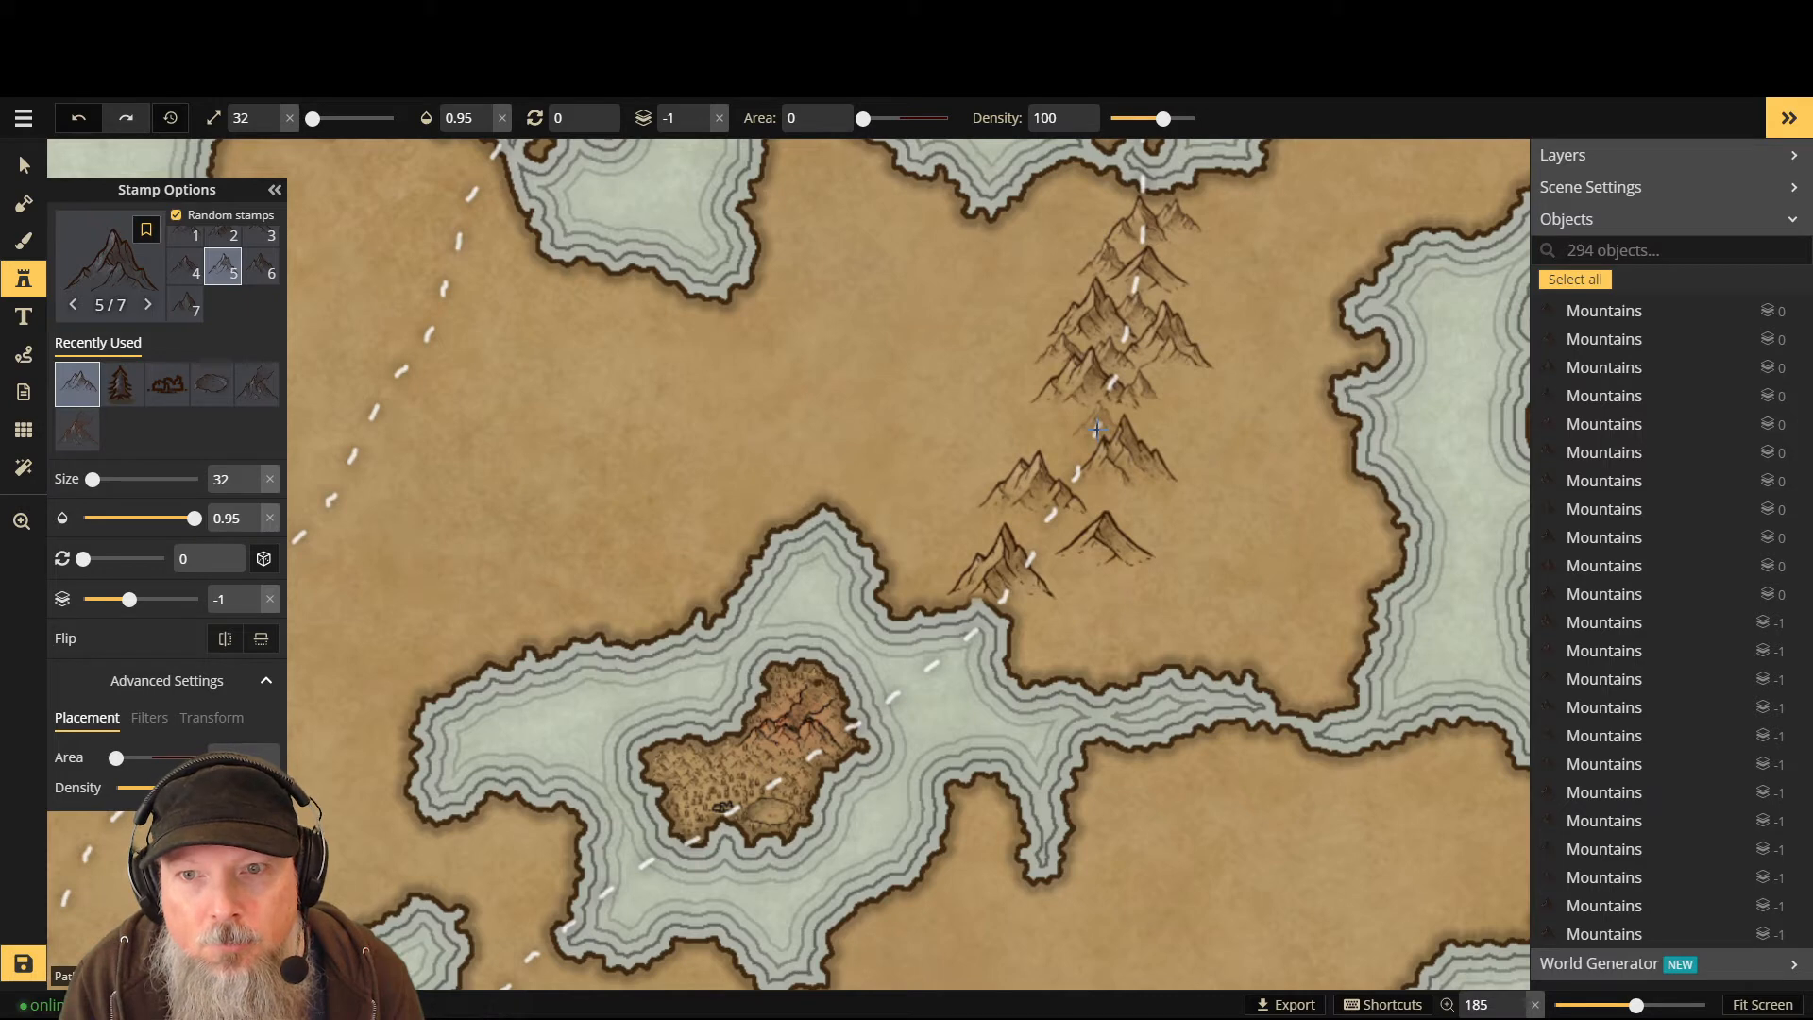
click(1099, 430)
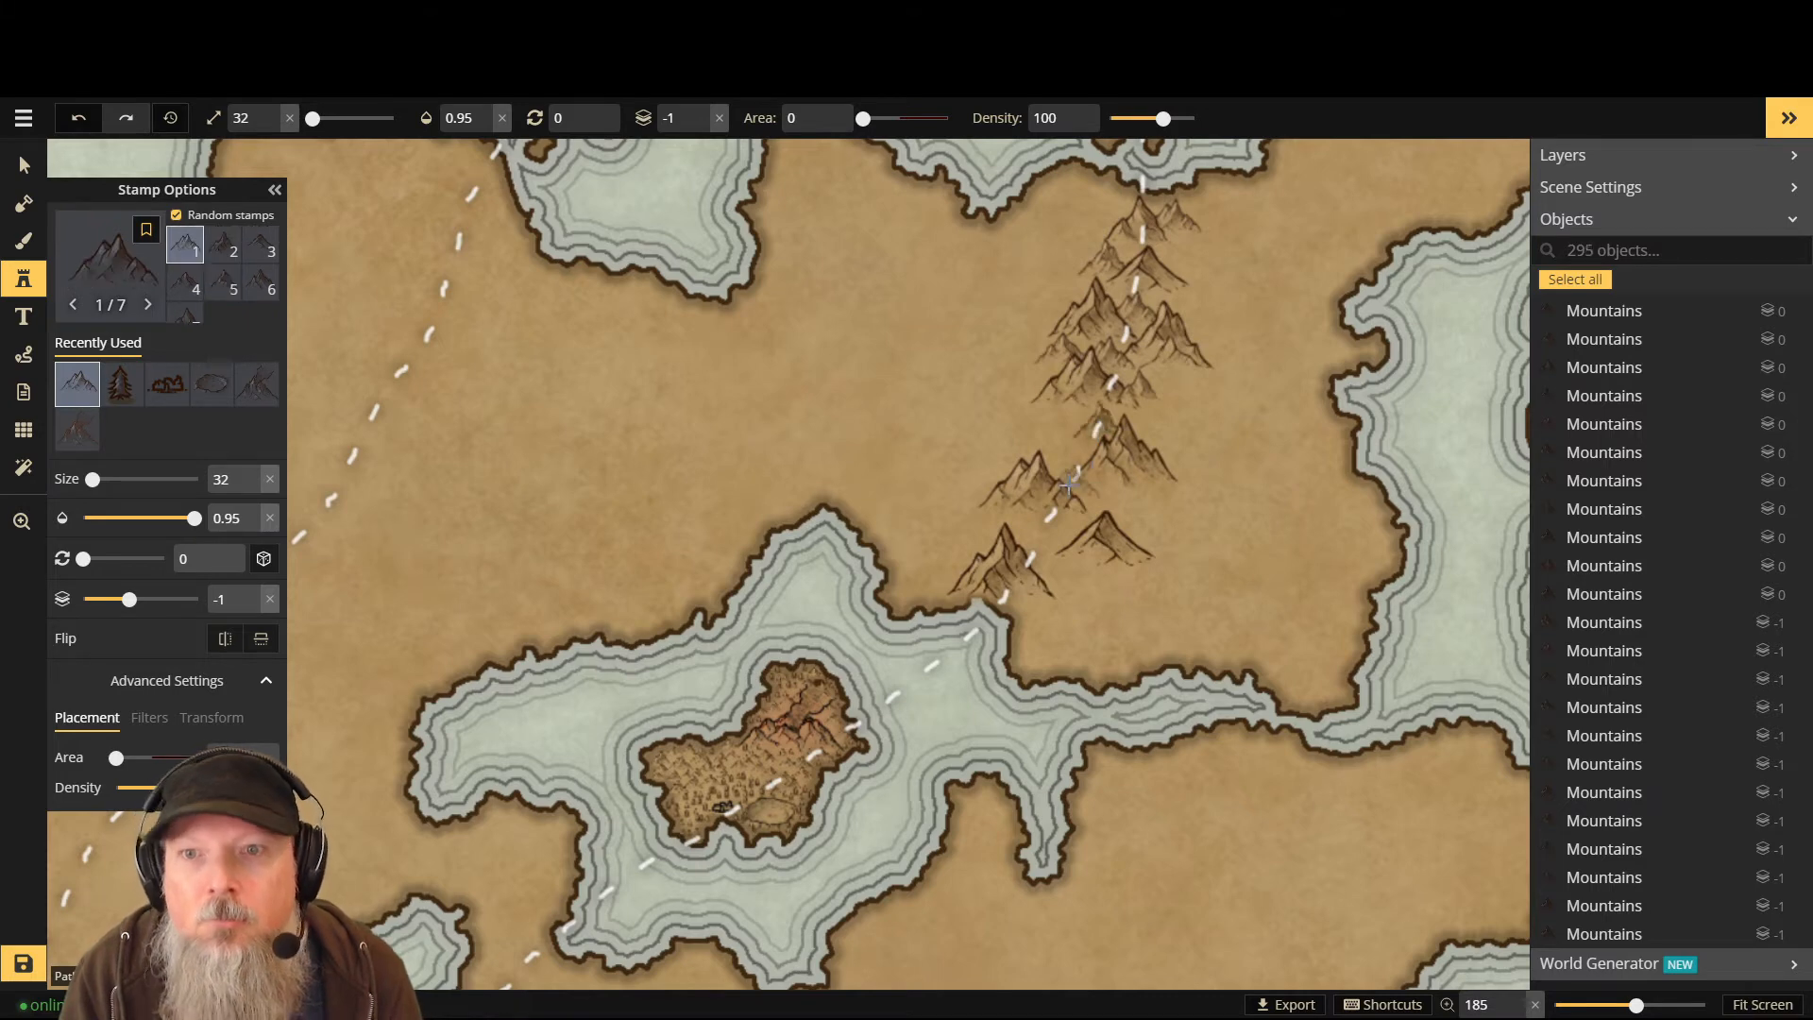
click(1068, 457)
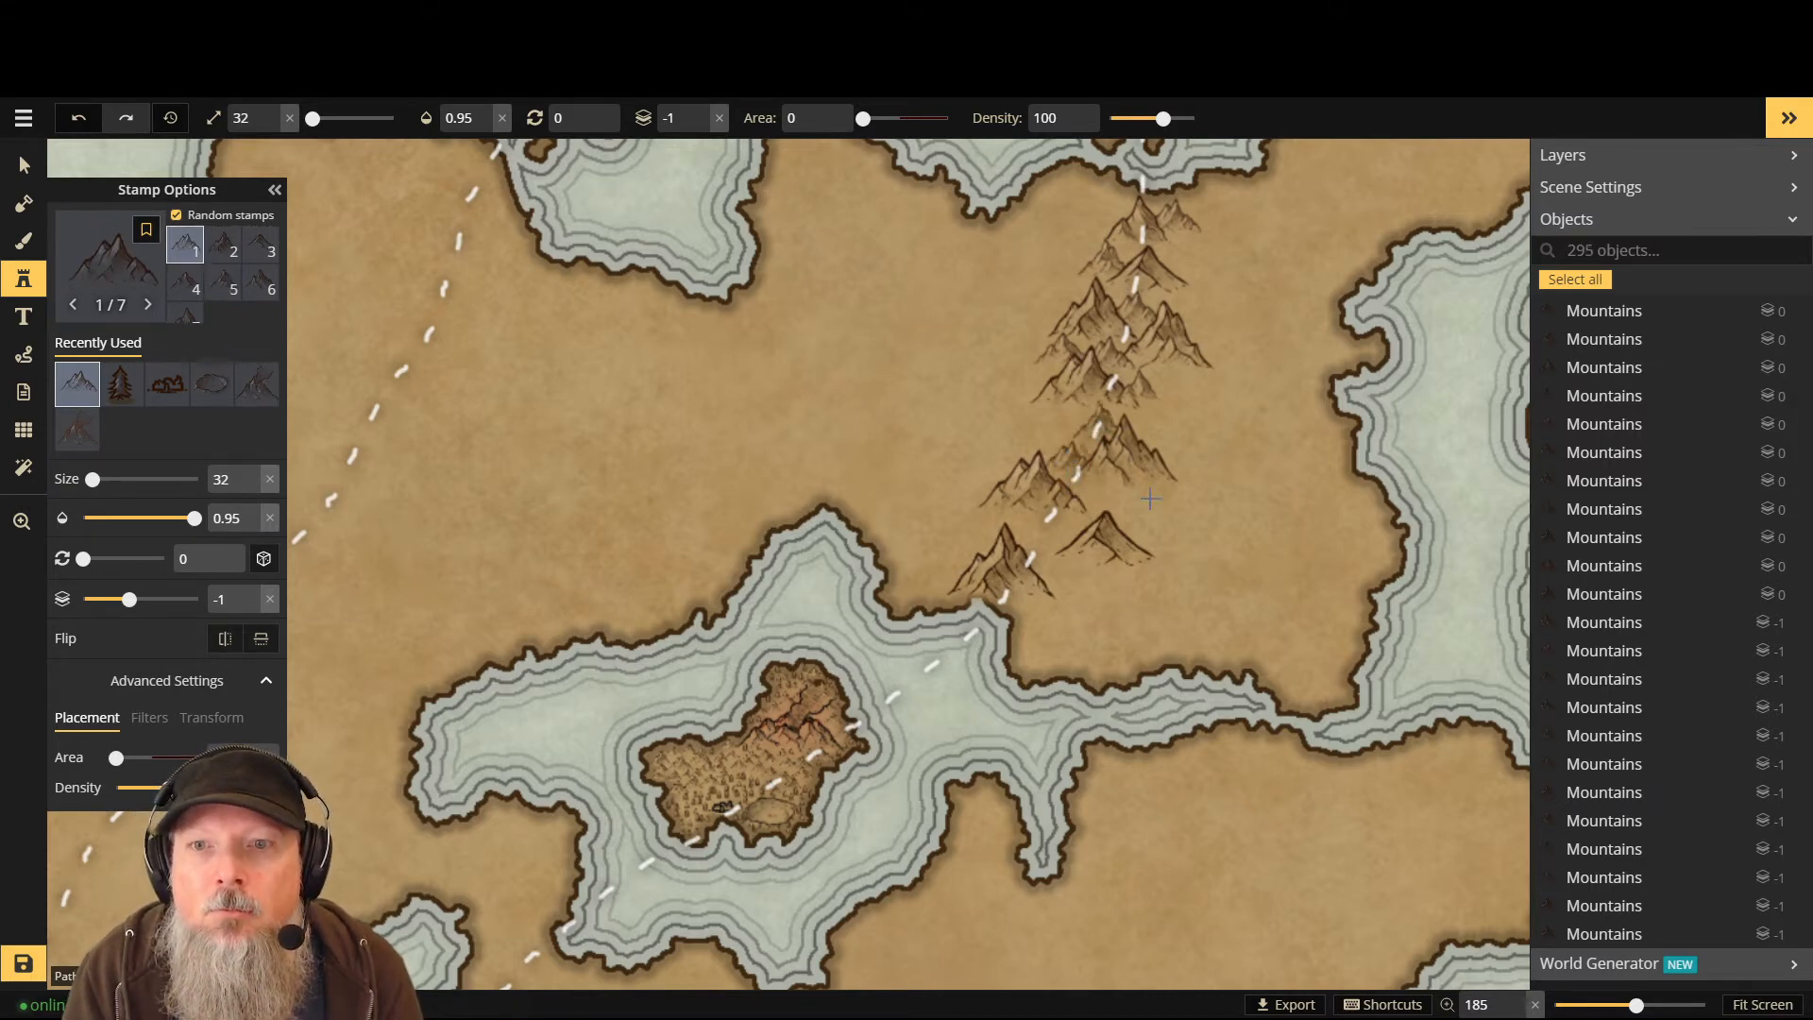
click(1085, 494)
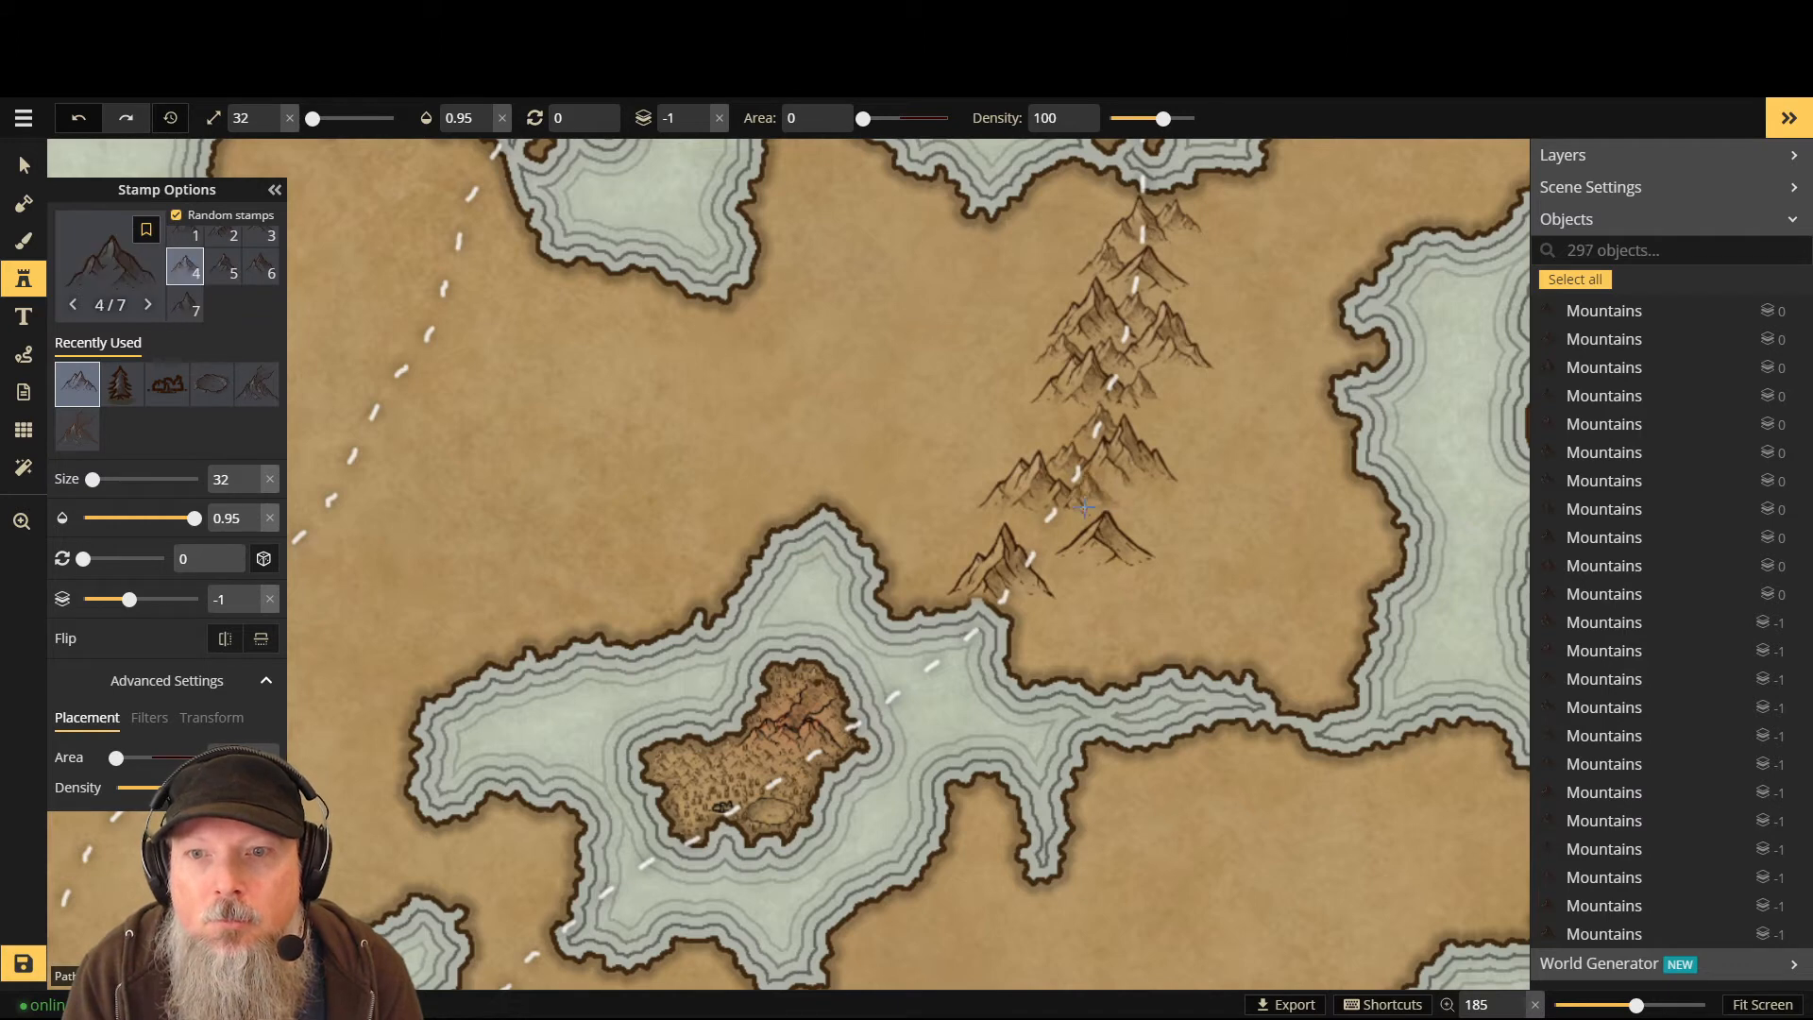
- Add peaks at the range's lower-left end and fill gaps near the top, reaching 307 objects
click(1079, 531)
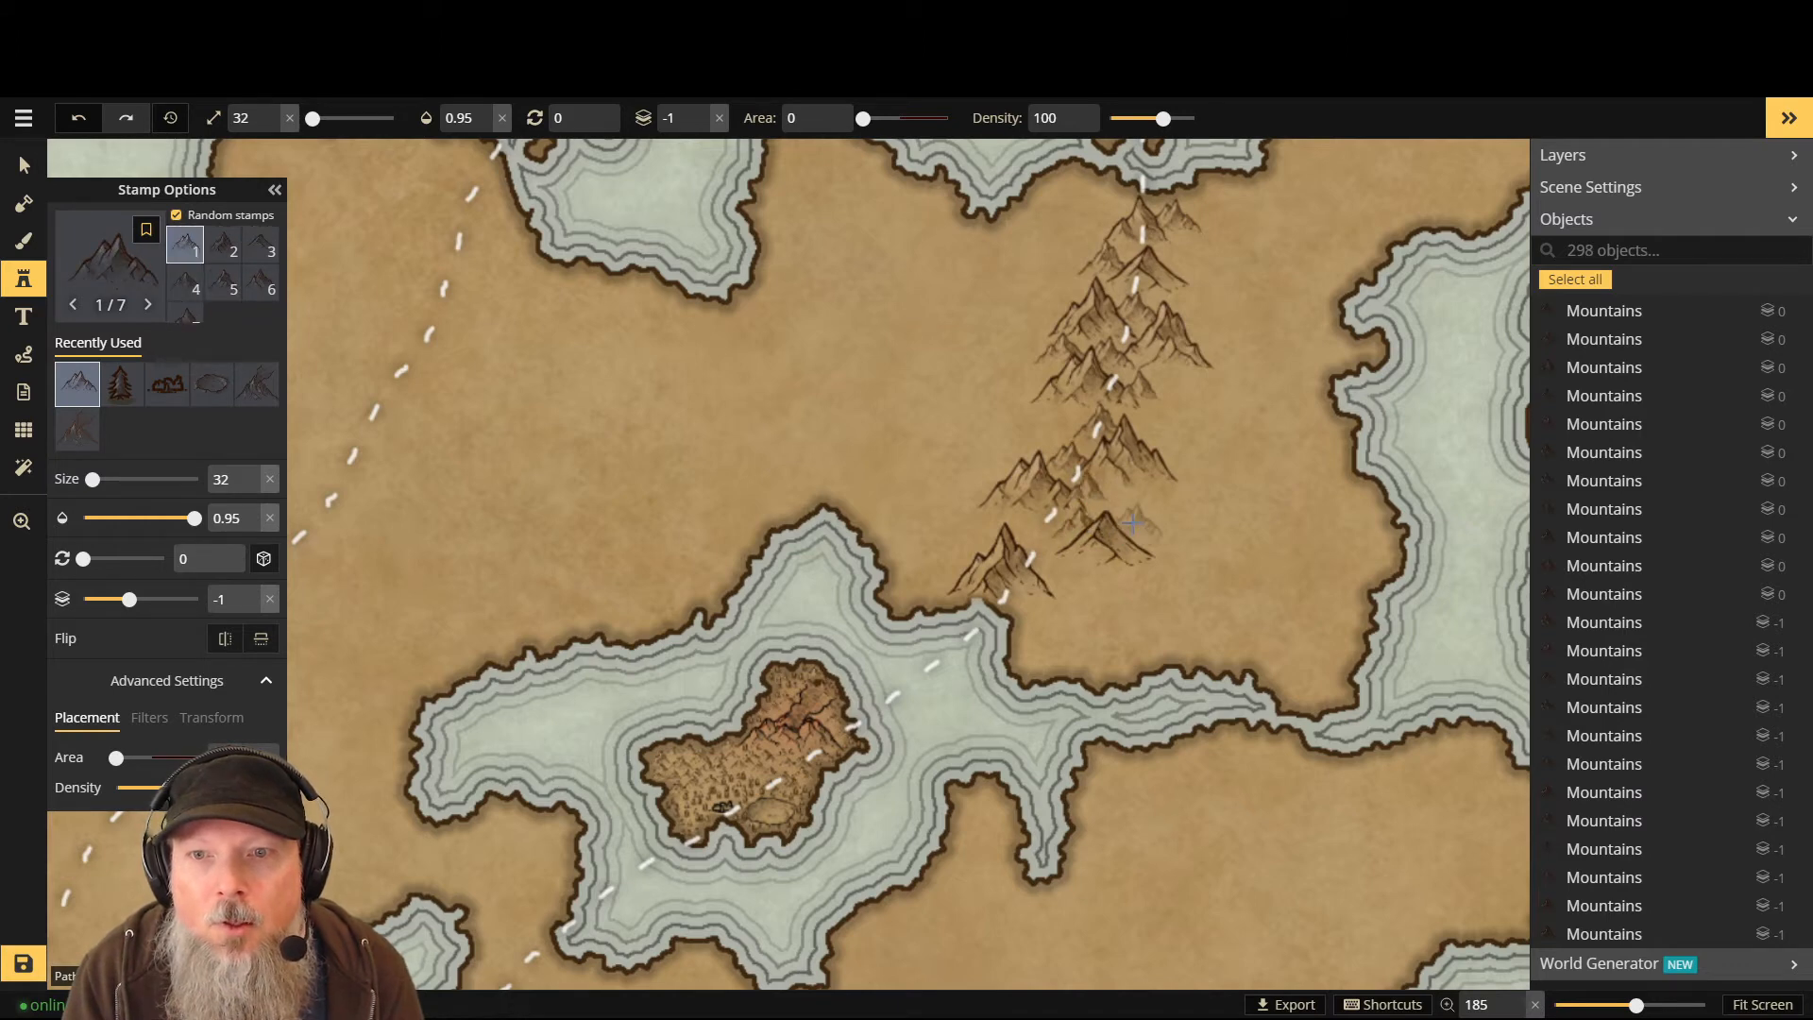
click(1129, 528)
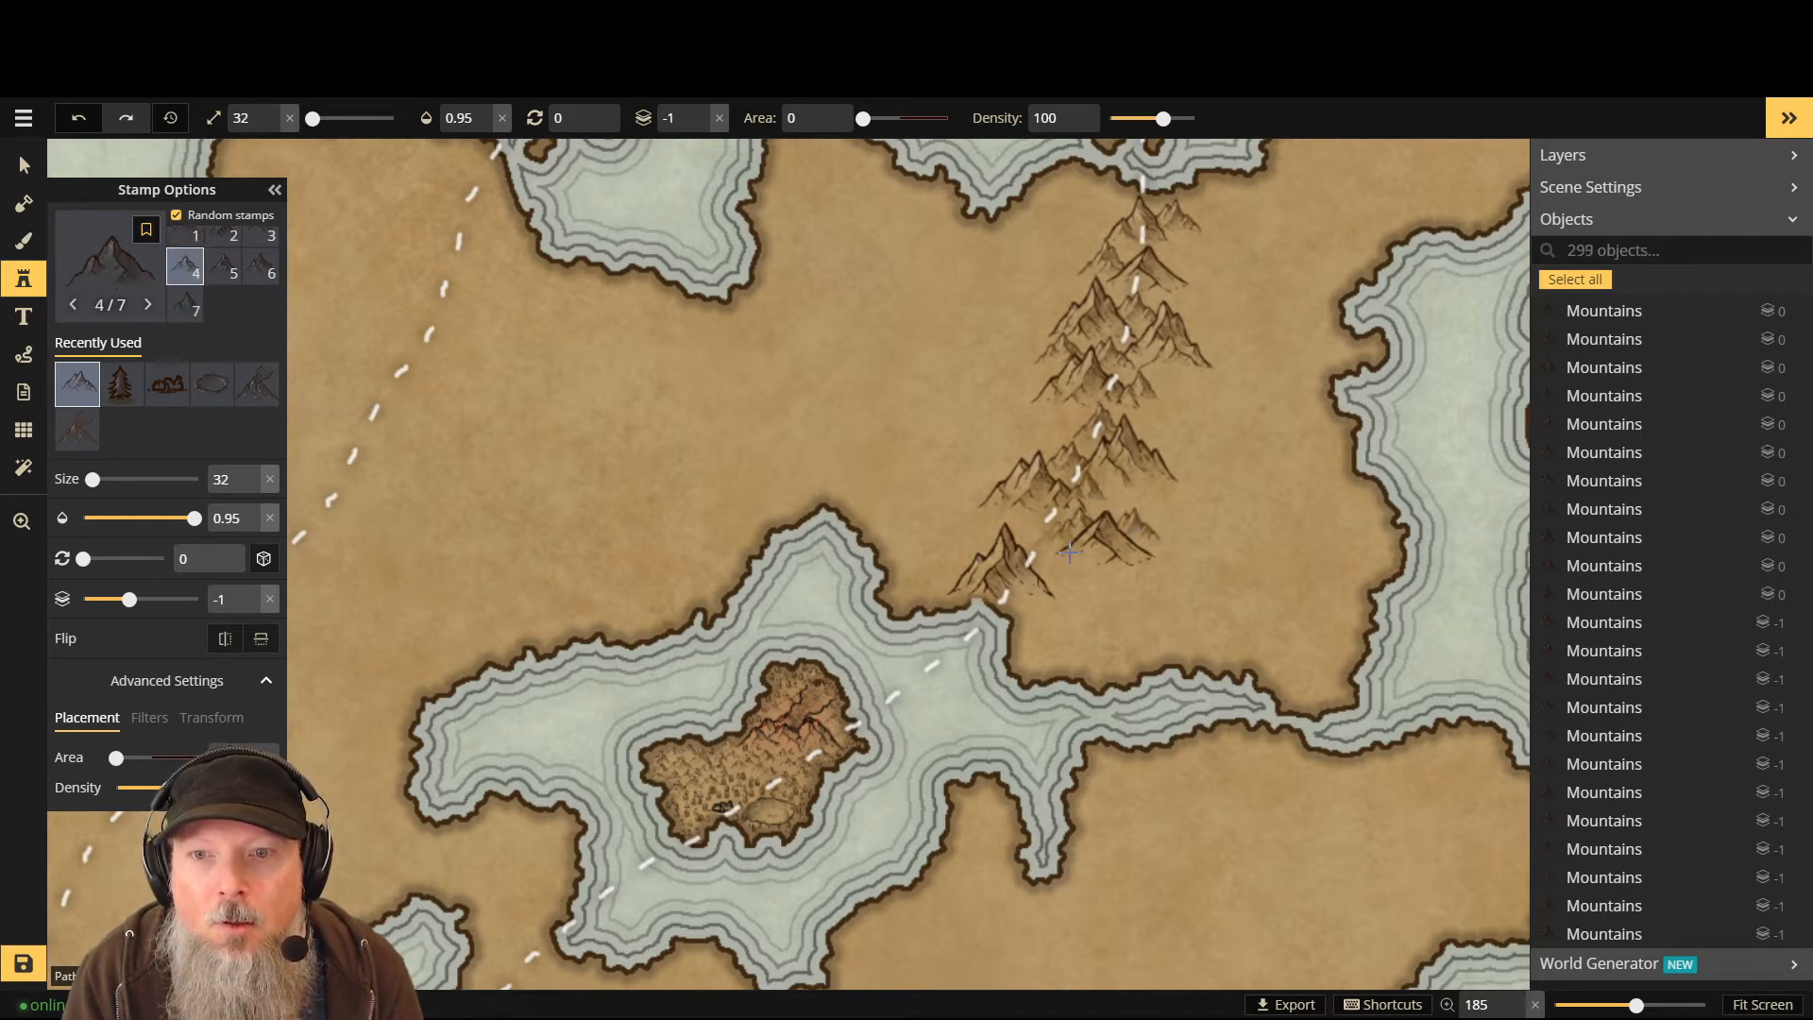
click(1047, 573)
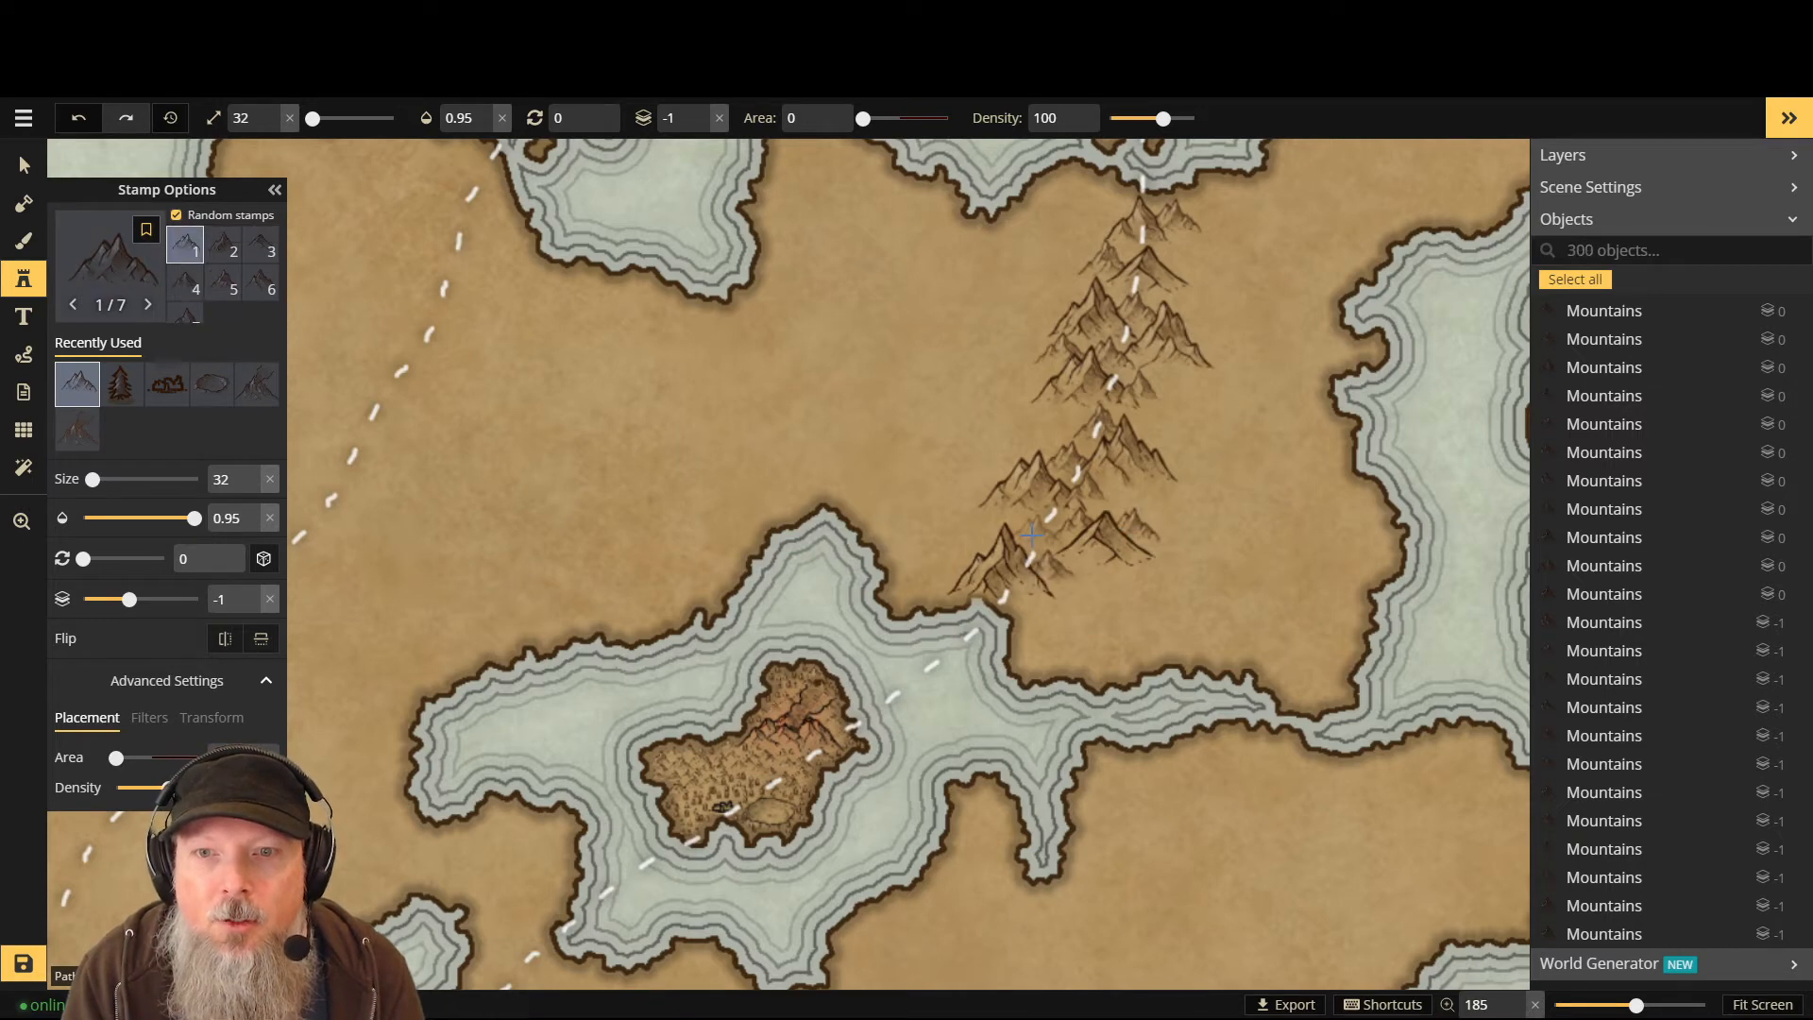
click(1033, 534)
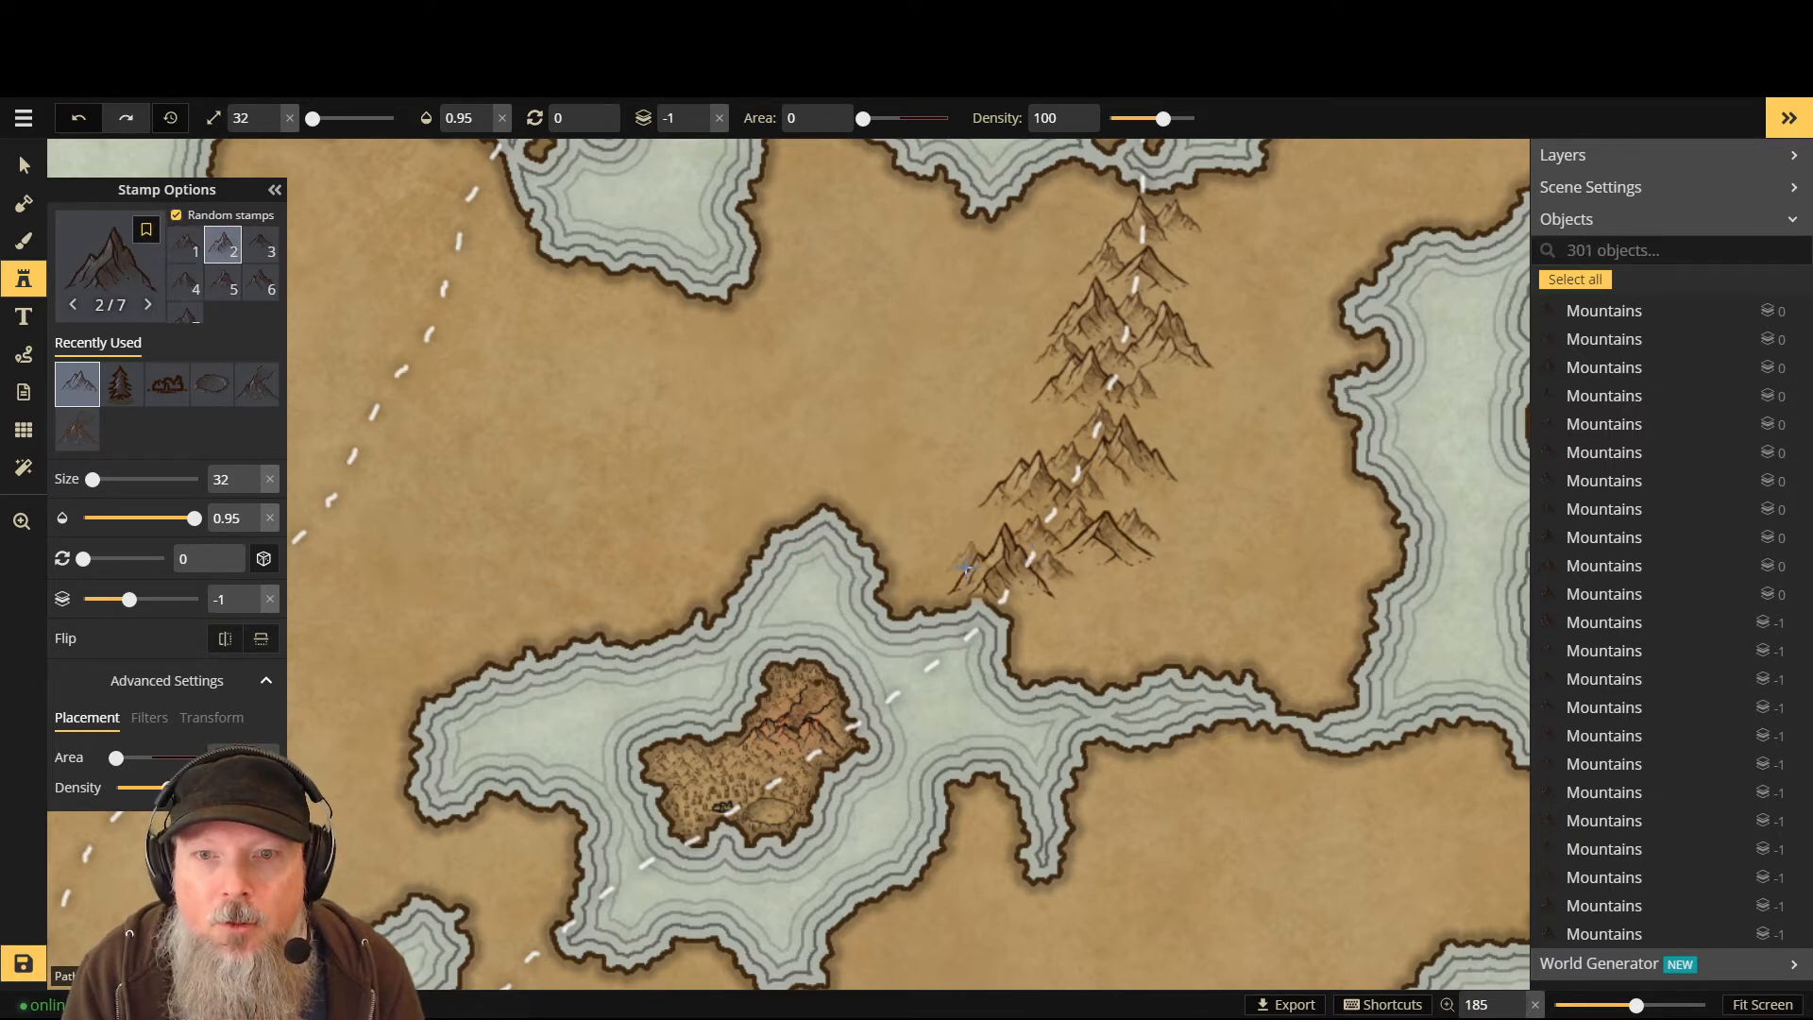
click(964, 567)
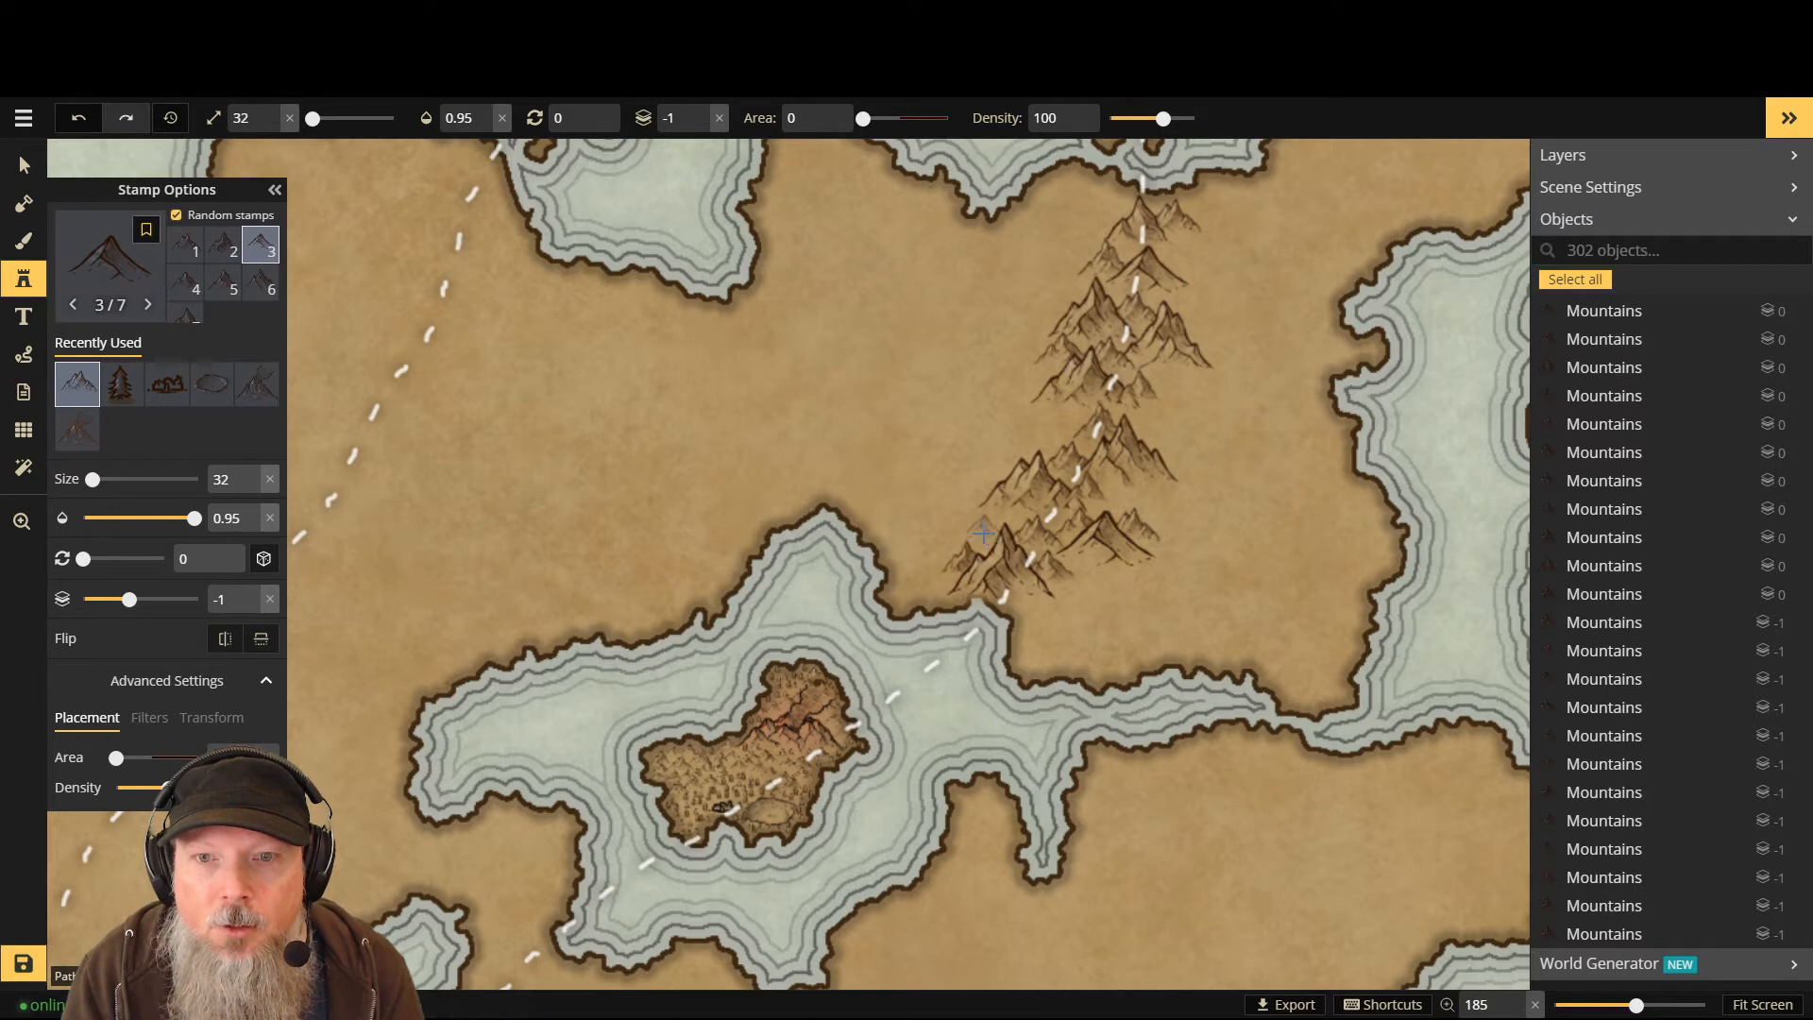
click(985, 540)
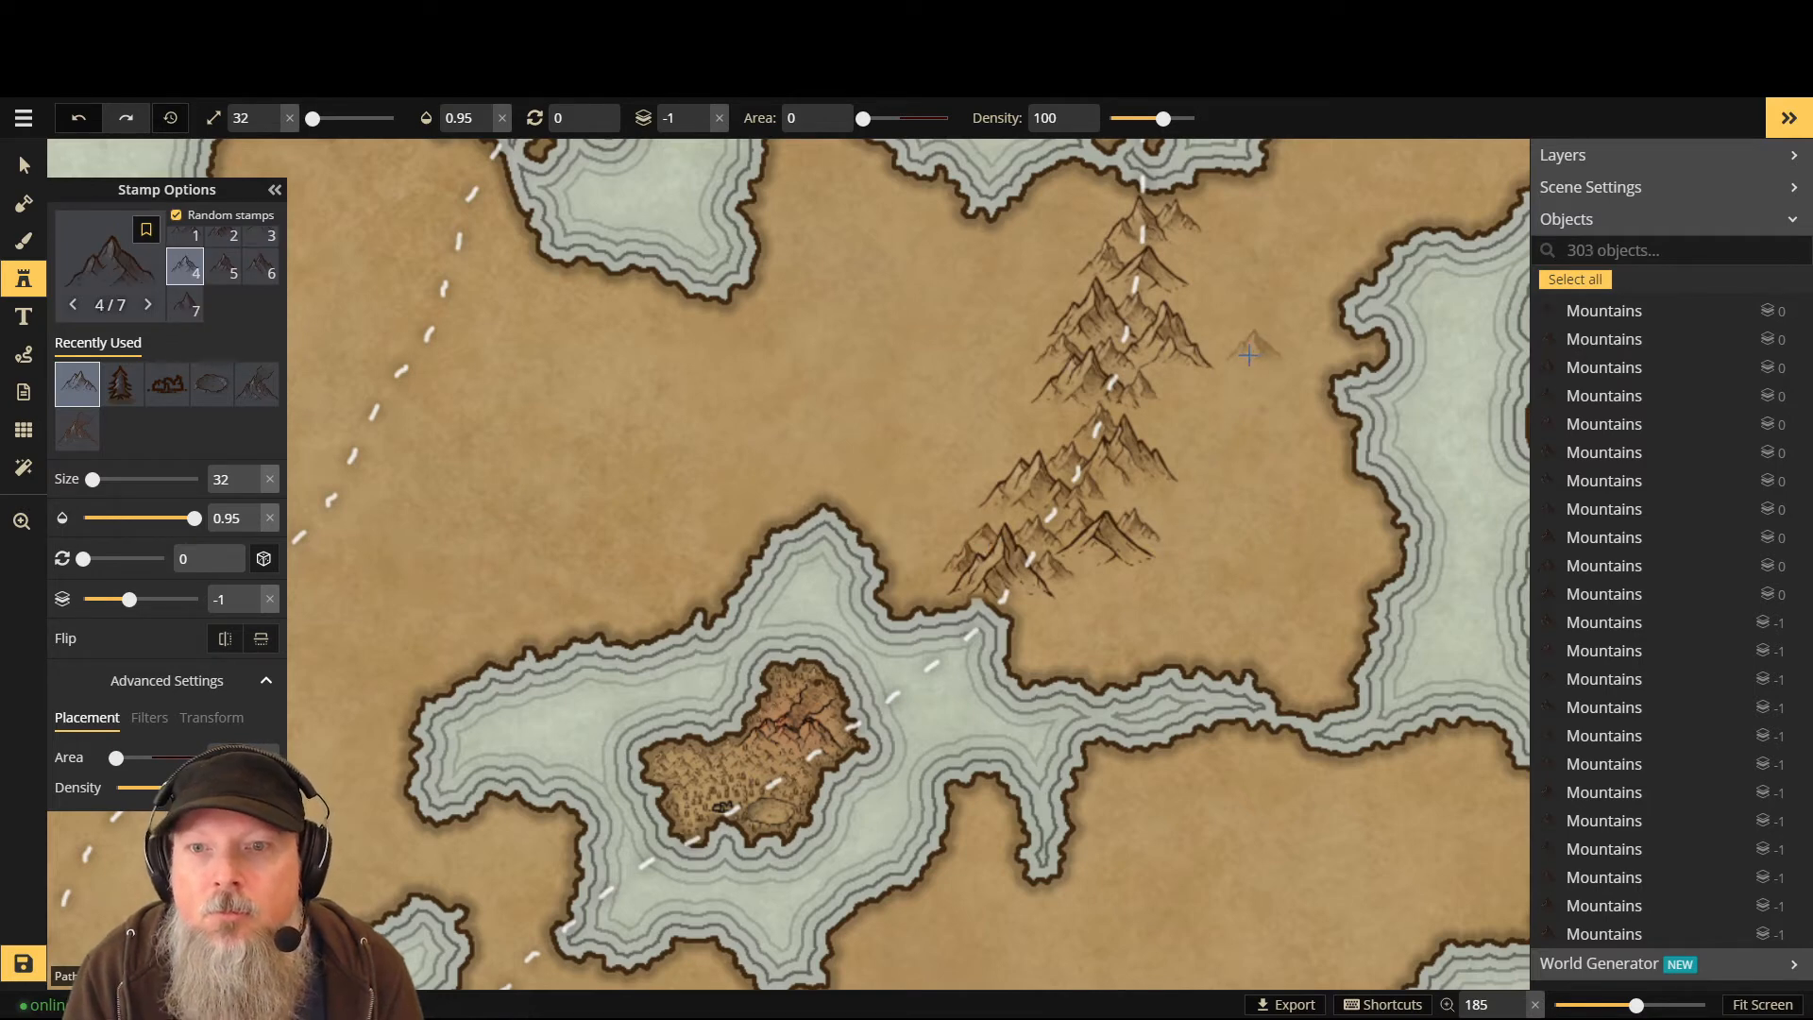
click(1074, 426)
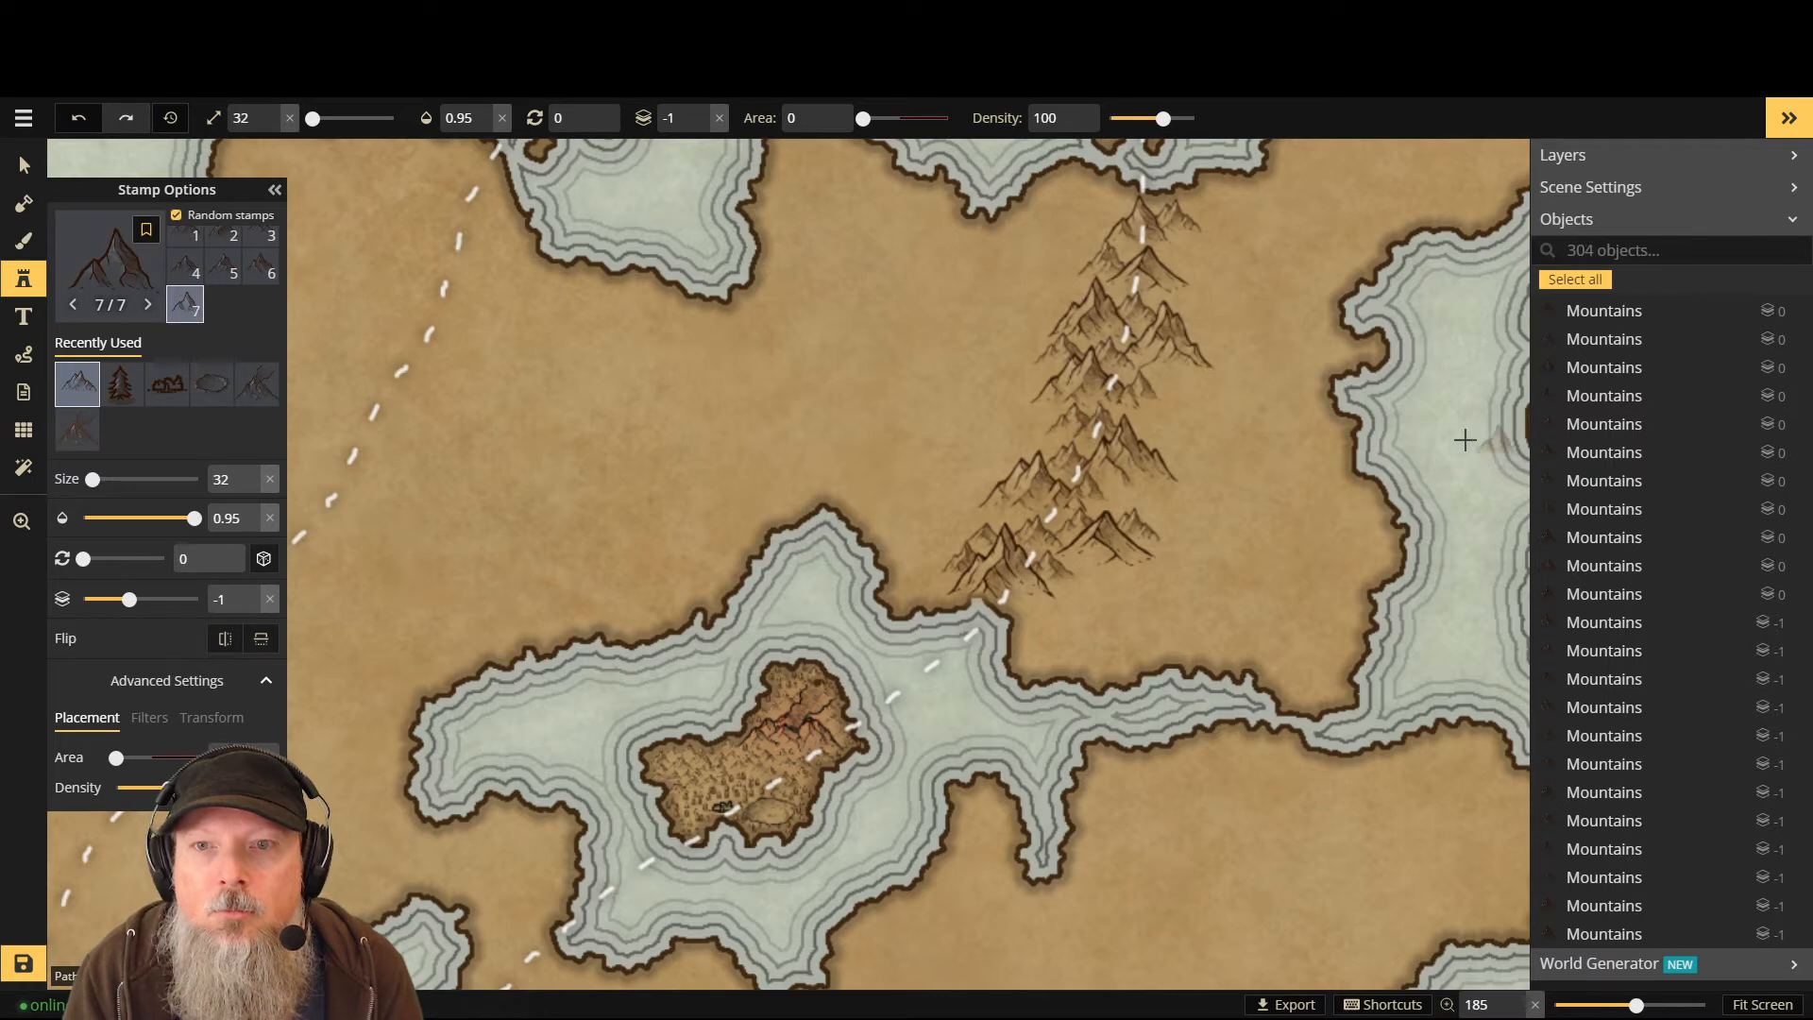
click(1156, 251)
click(1164, 263)
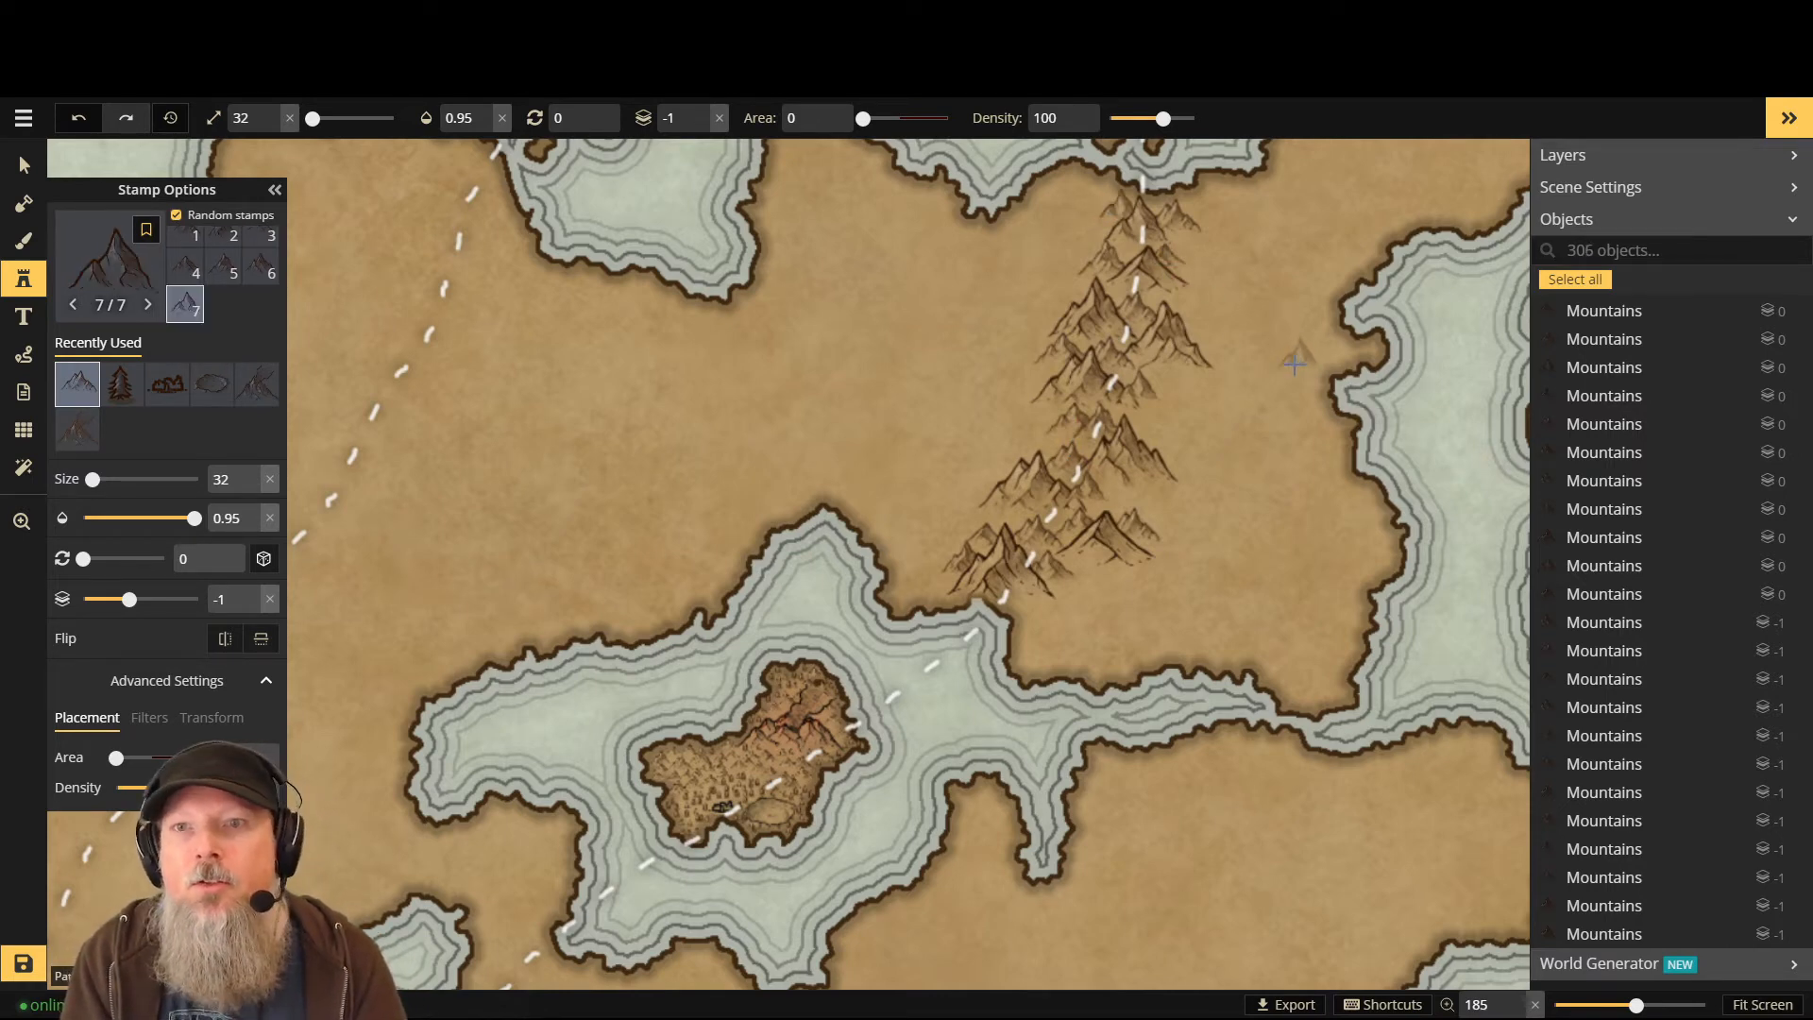
click(1180, 317)
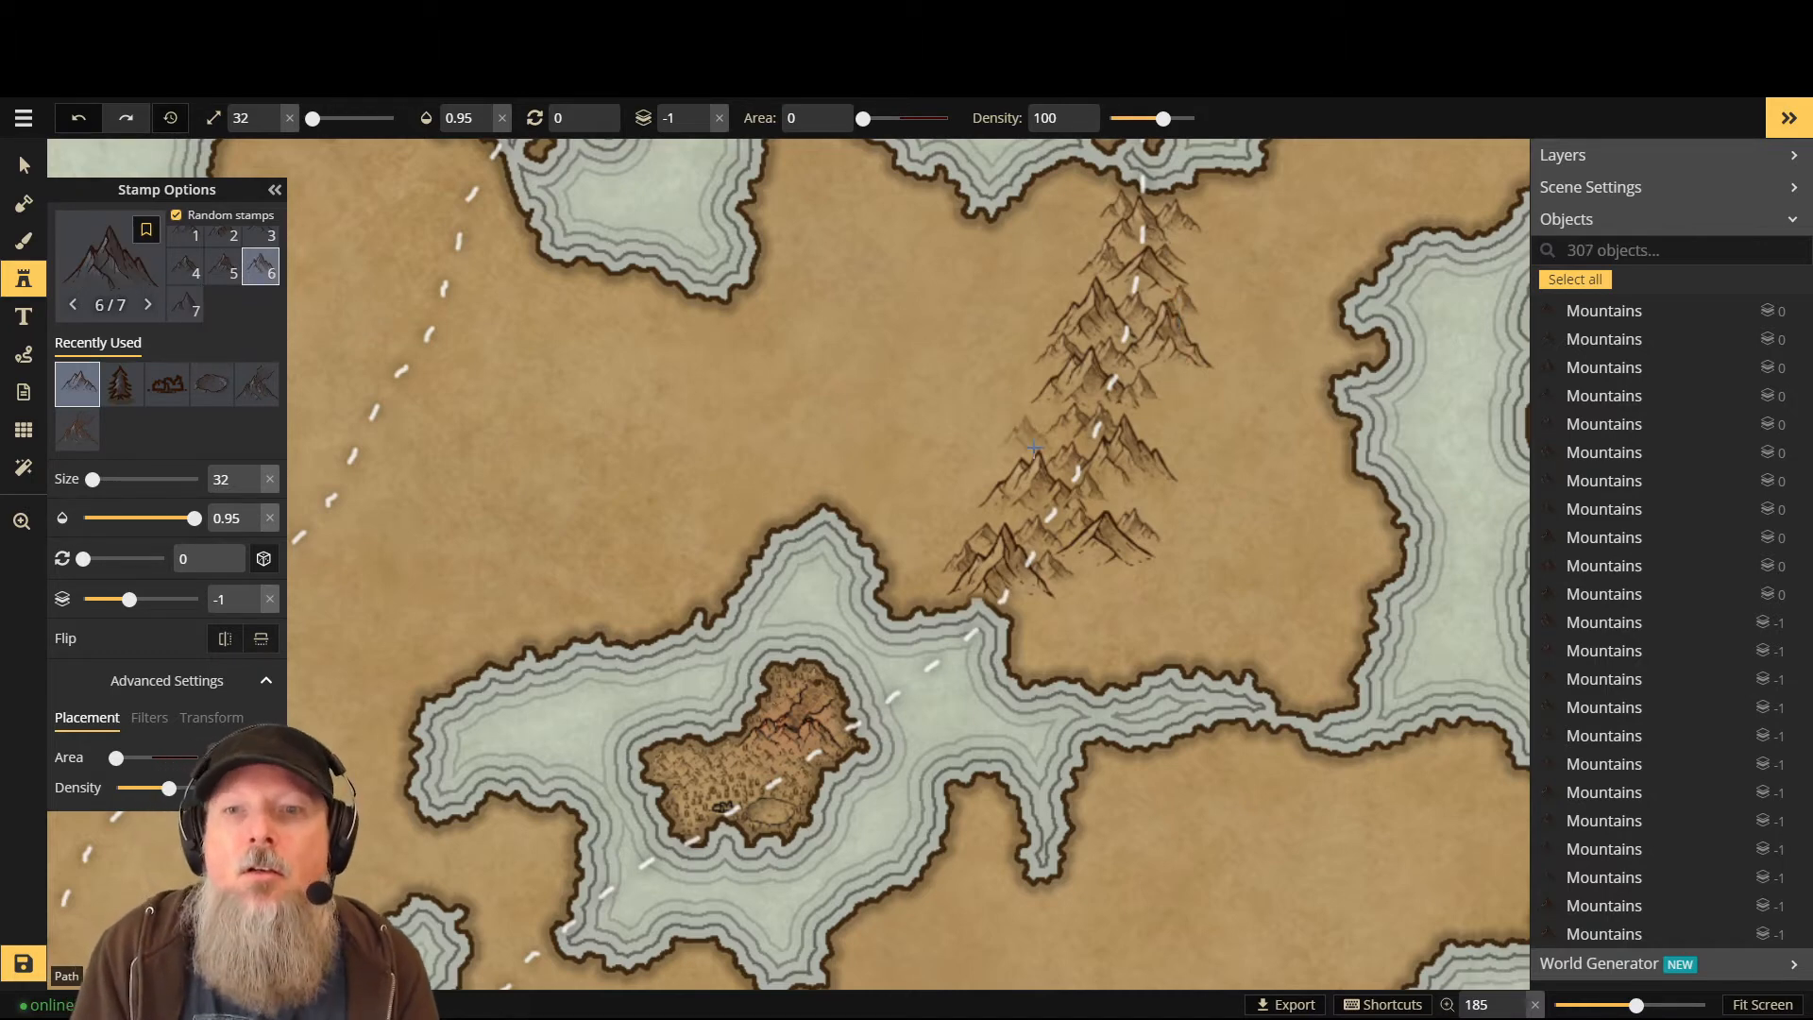
click(119, 282)
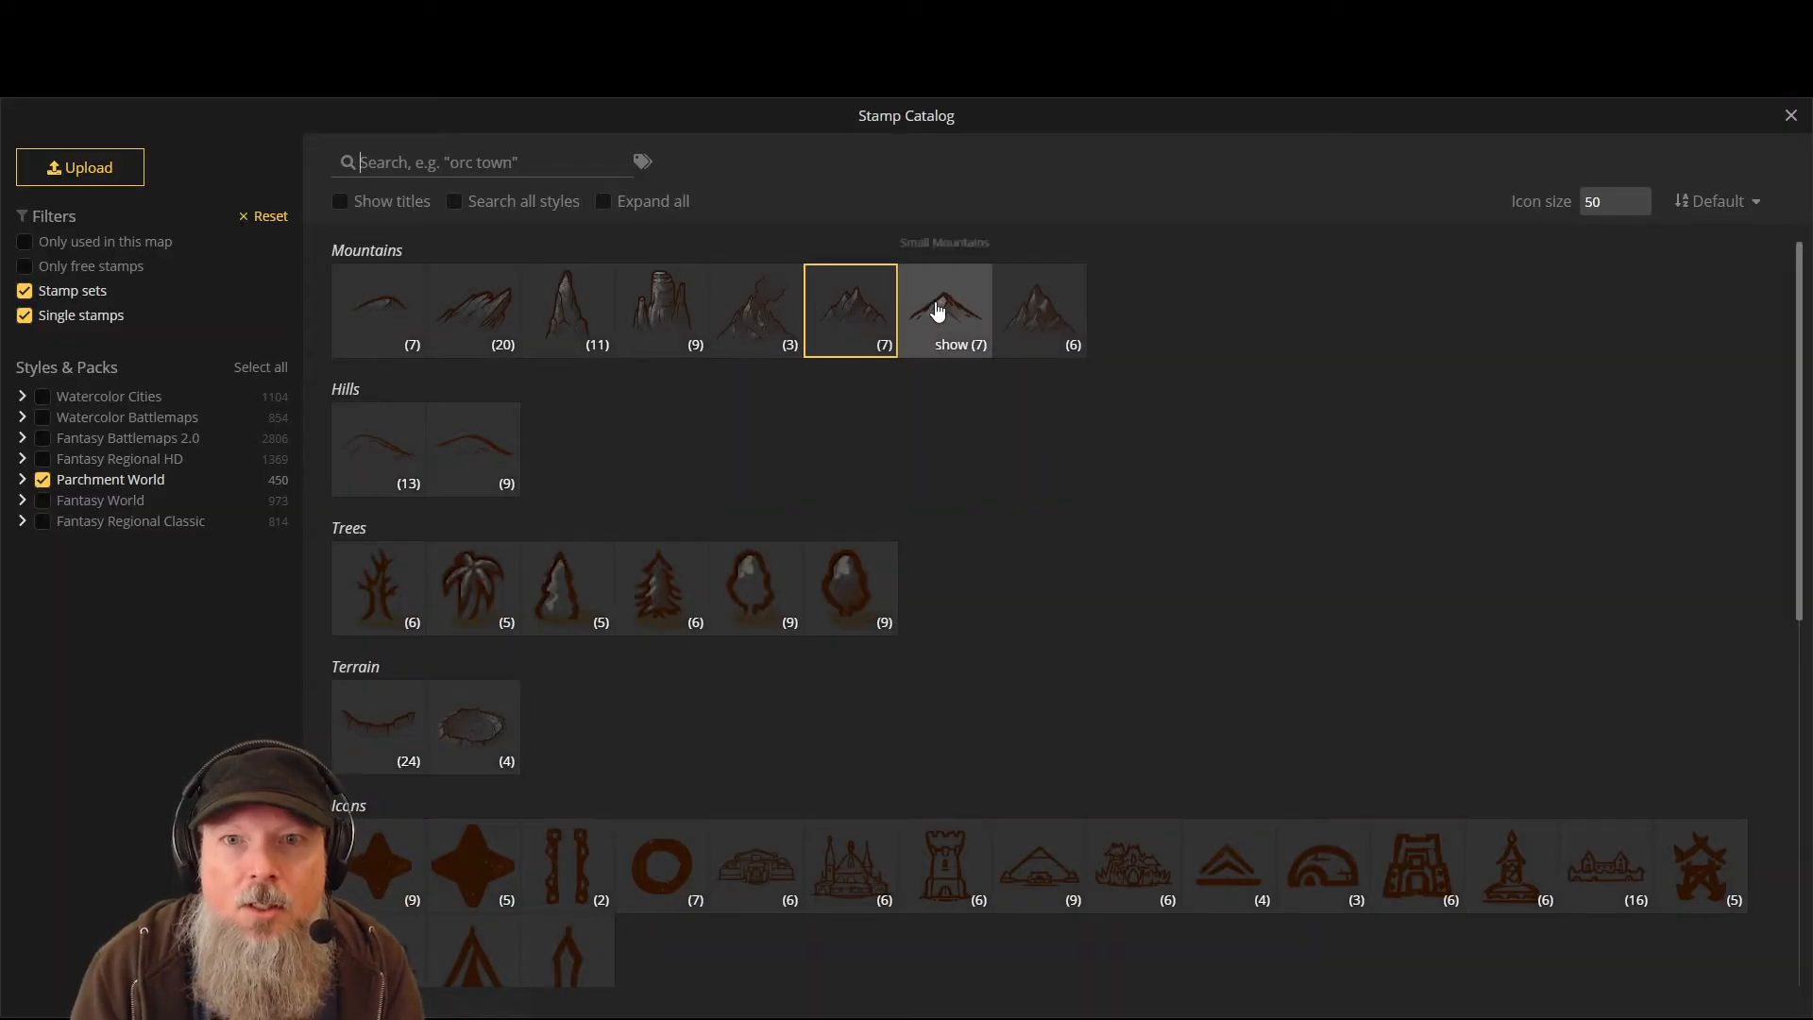
- Choose the Small Mountains set at layer -1 and stamp peaks across the range
click(937, 310)
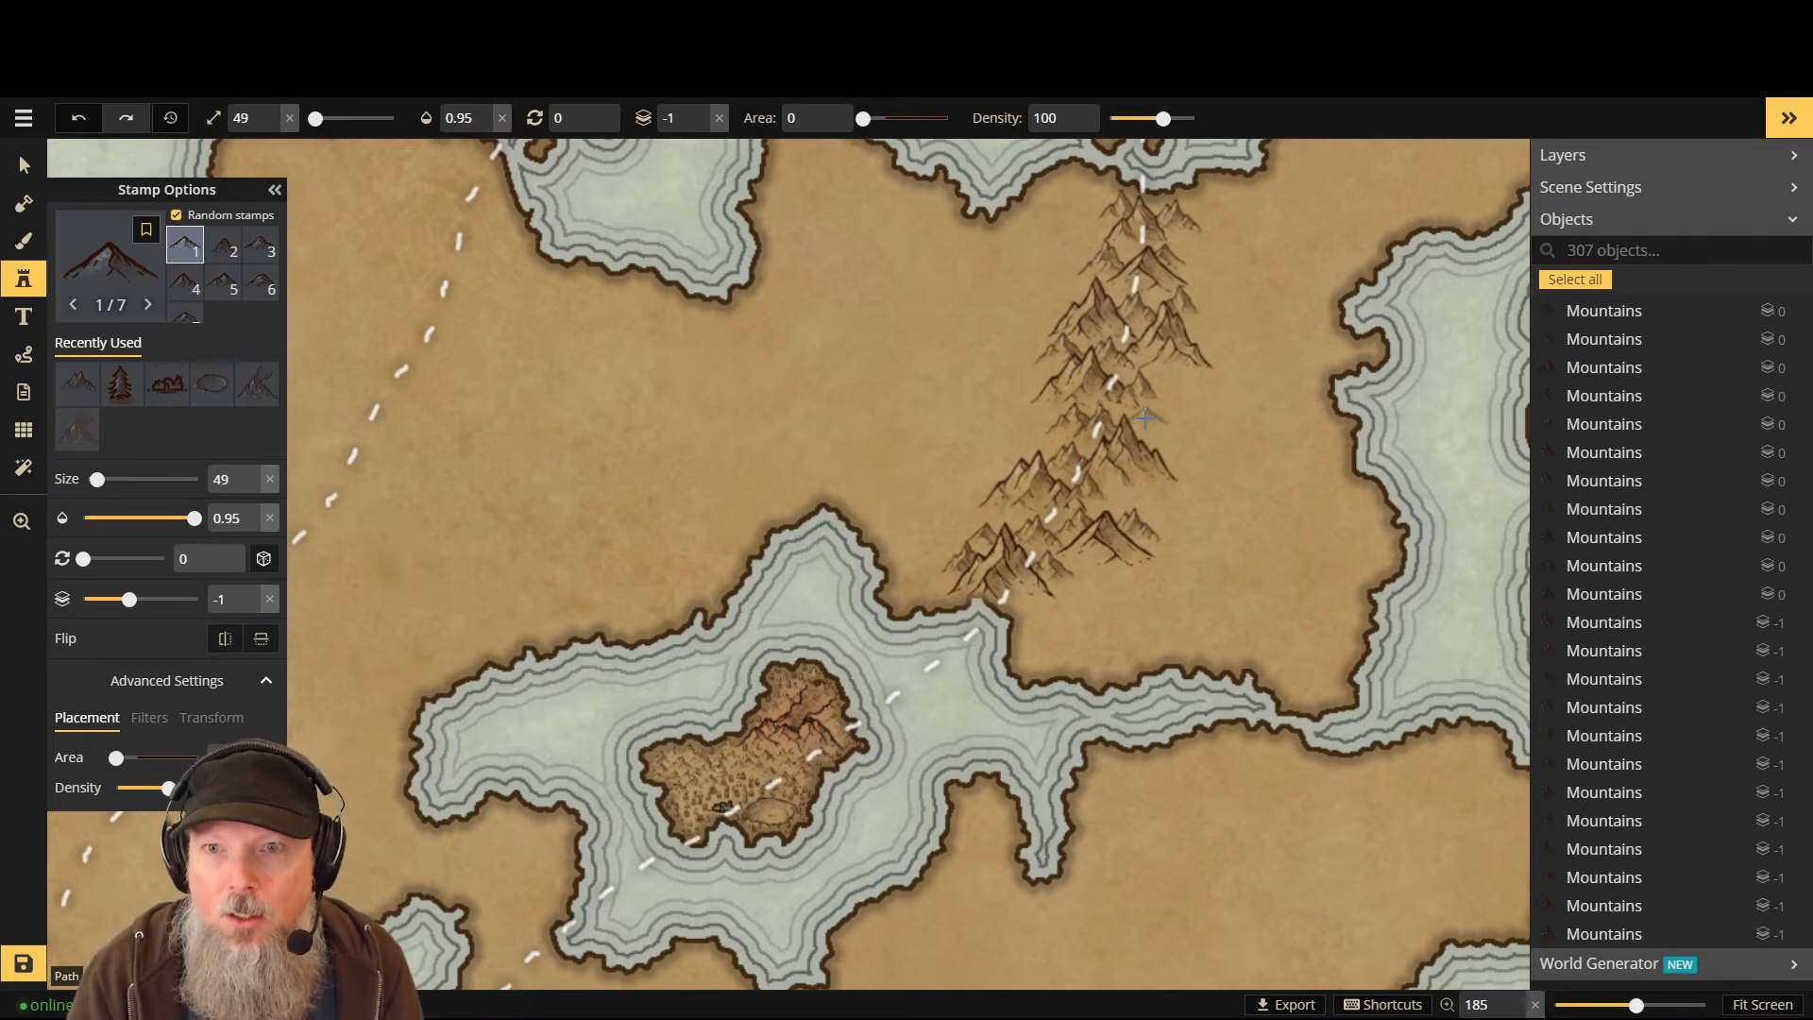
key(minus)
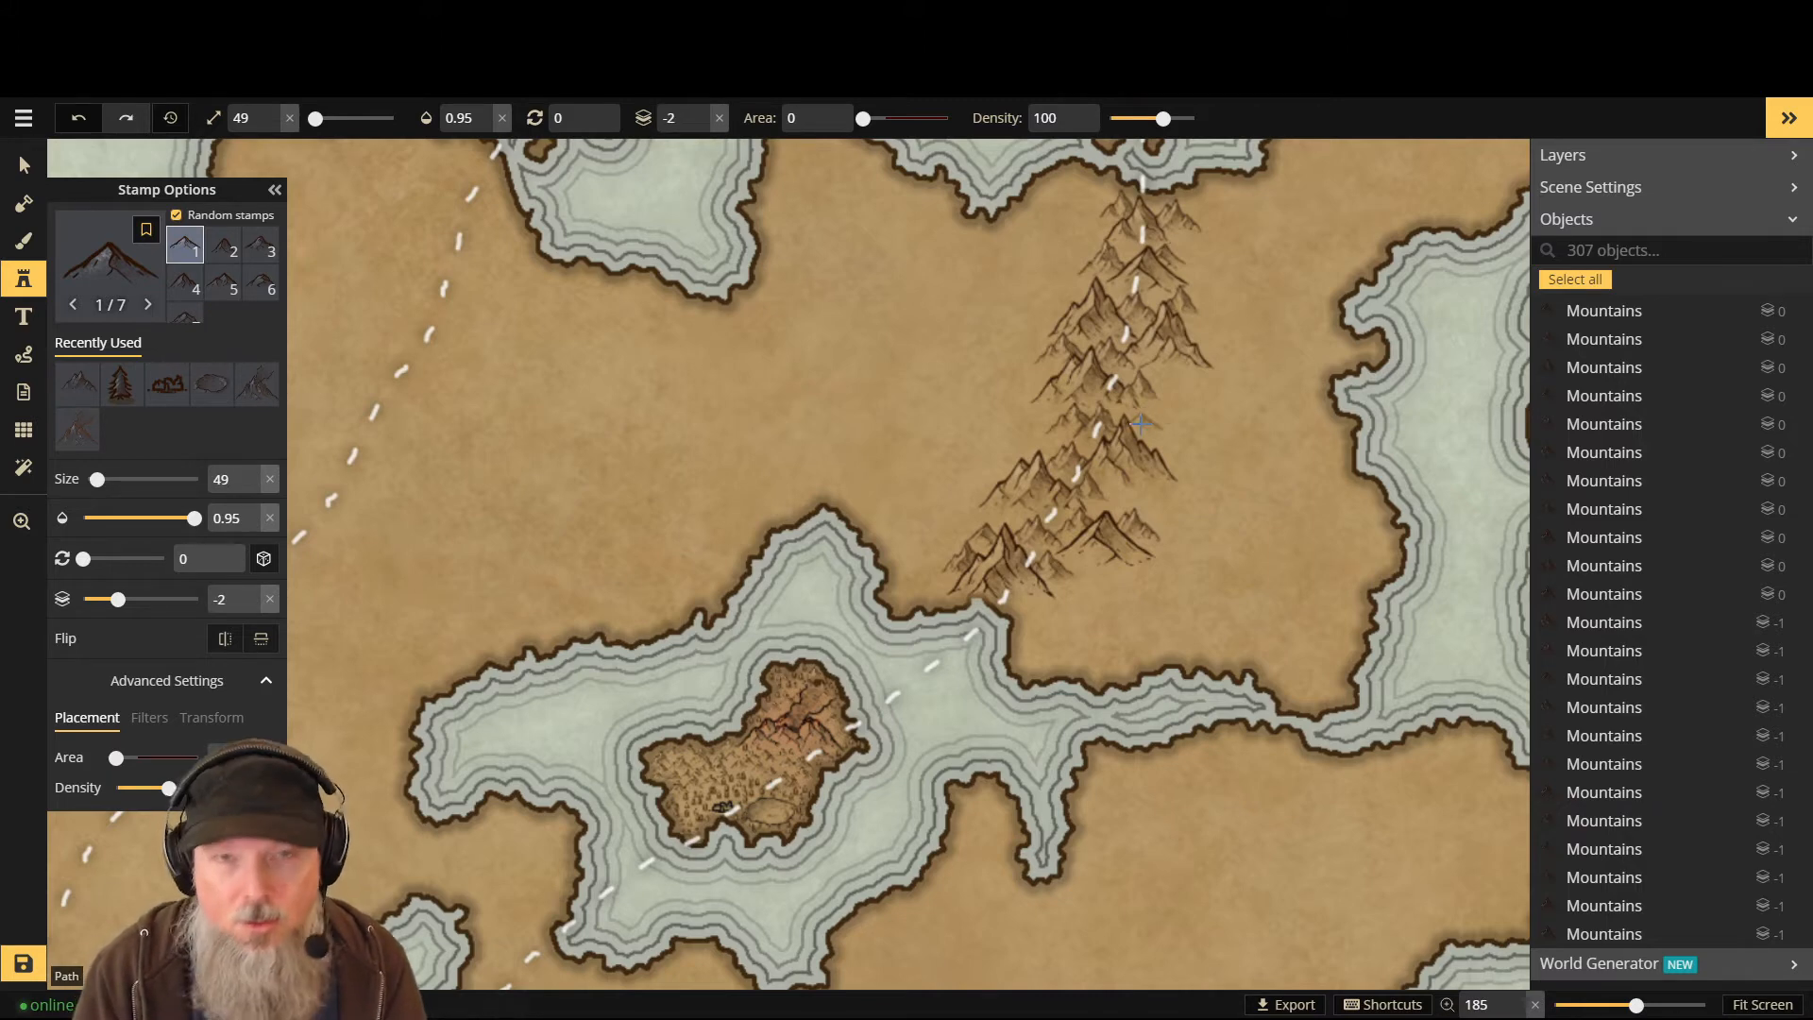
key(plus)
click(1181, 459)
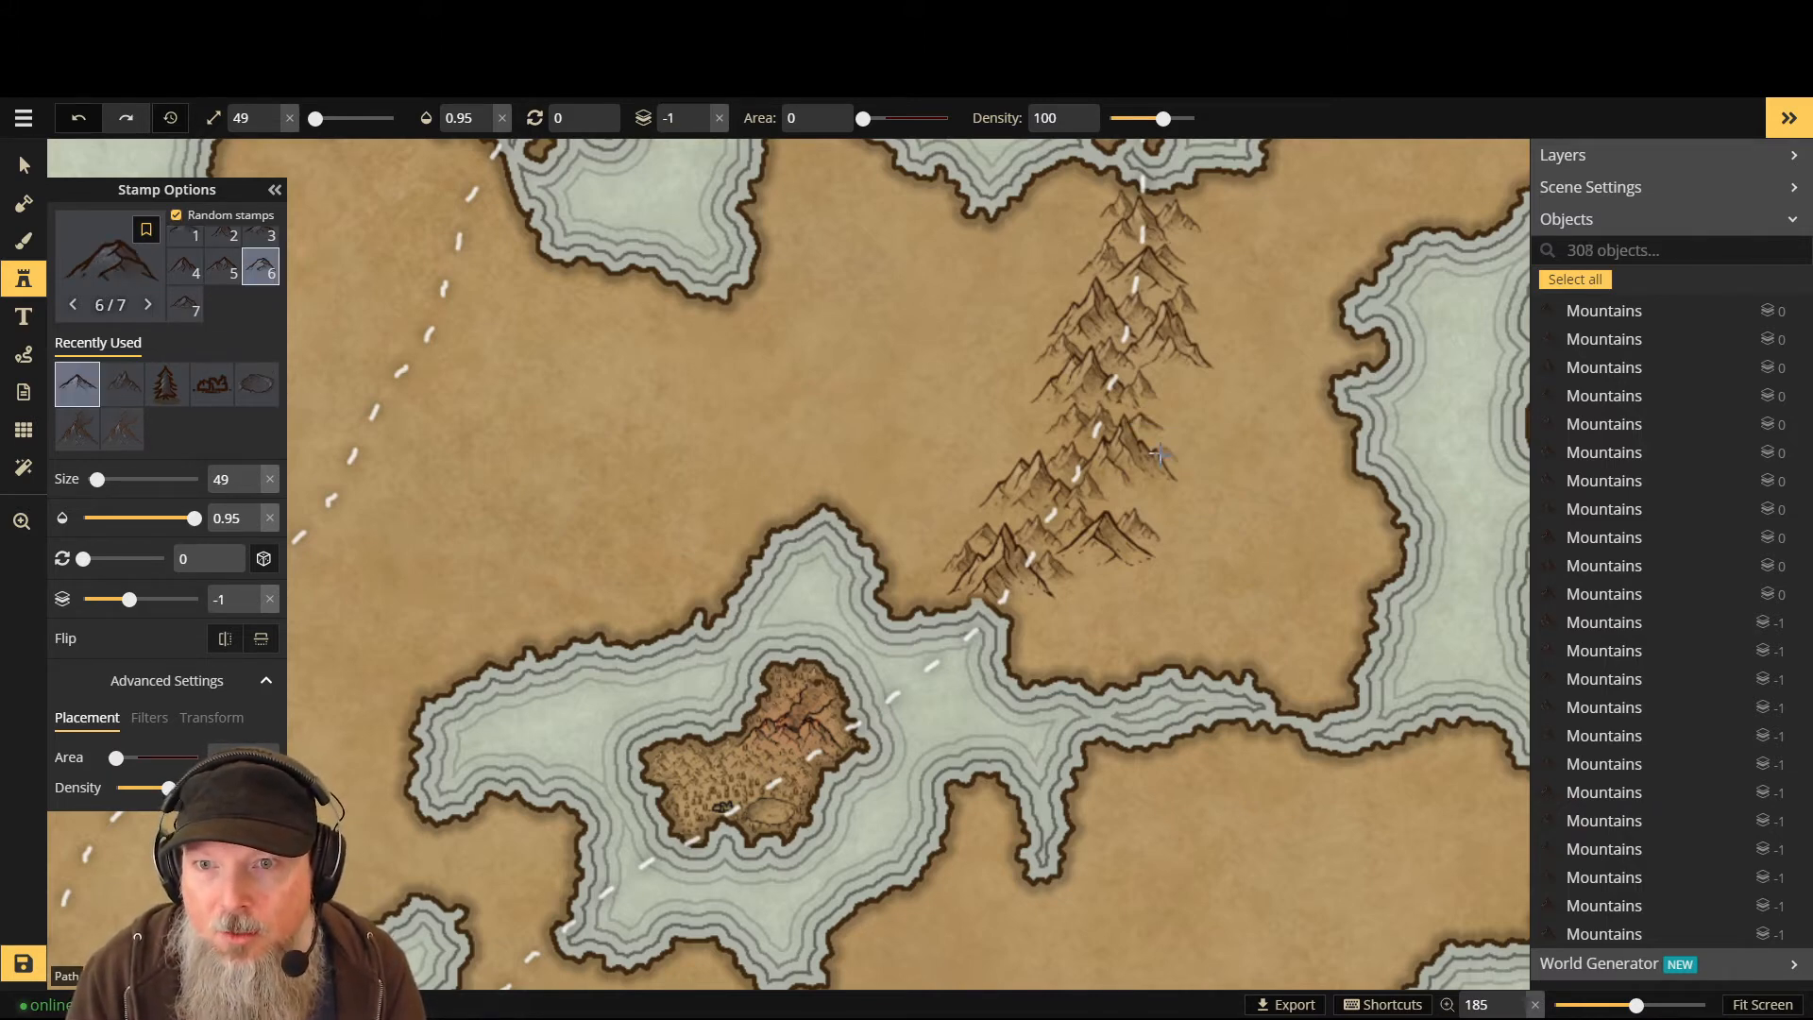
click(1160, 449)
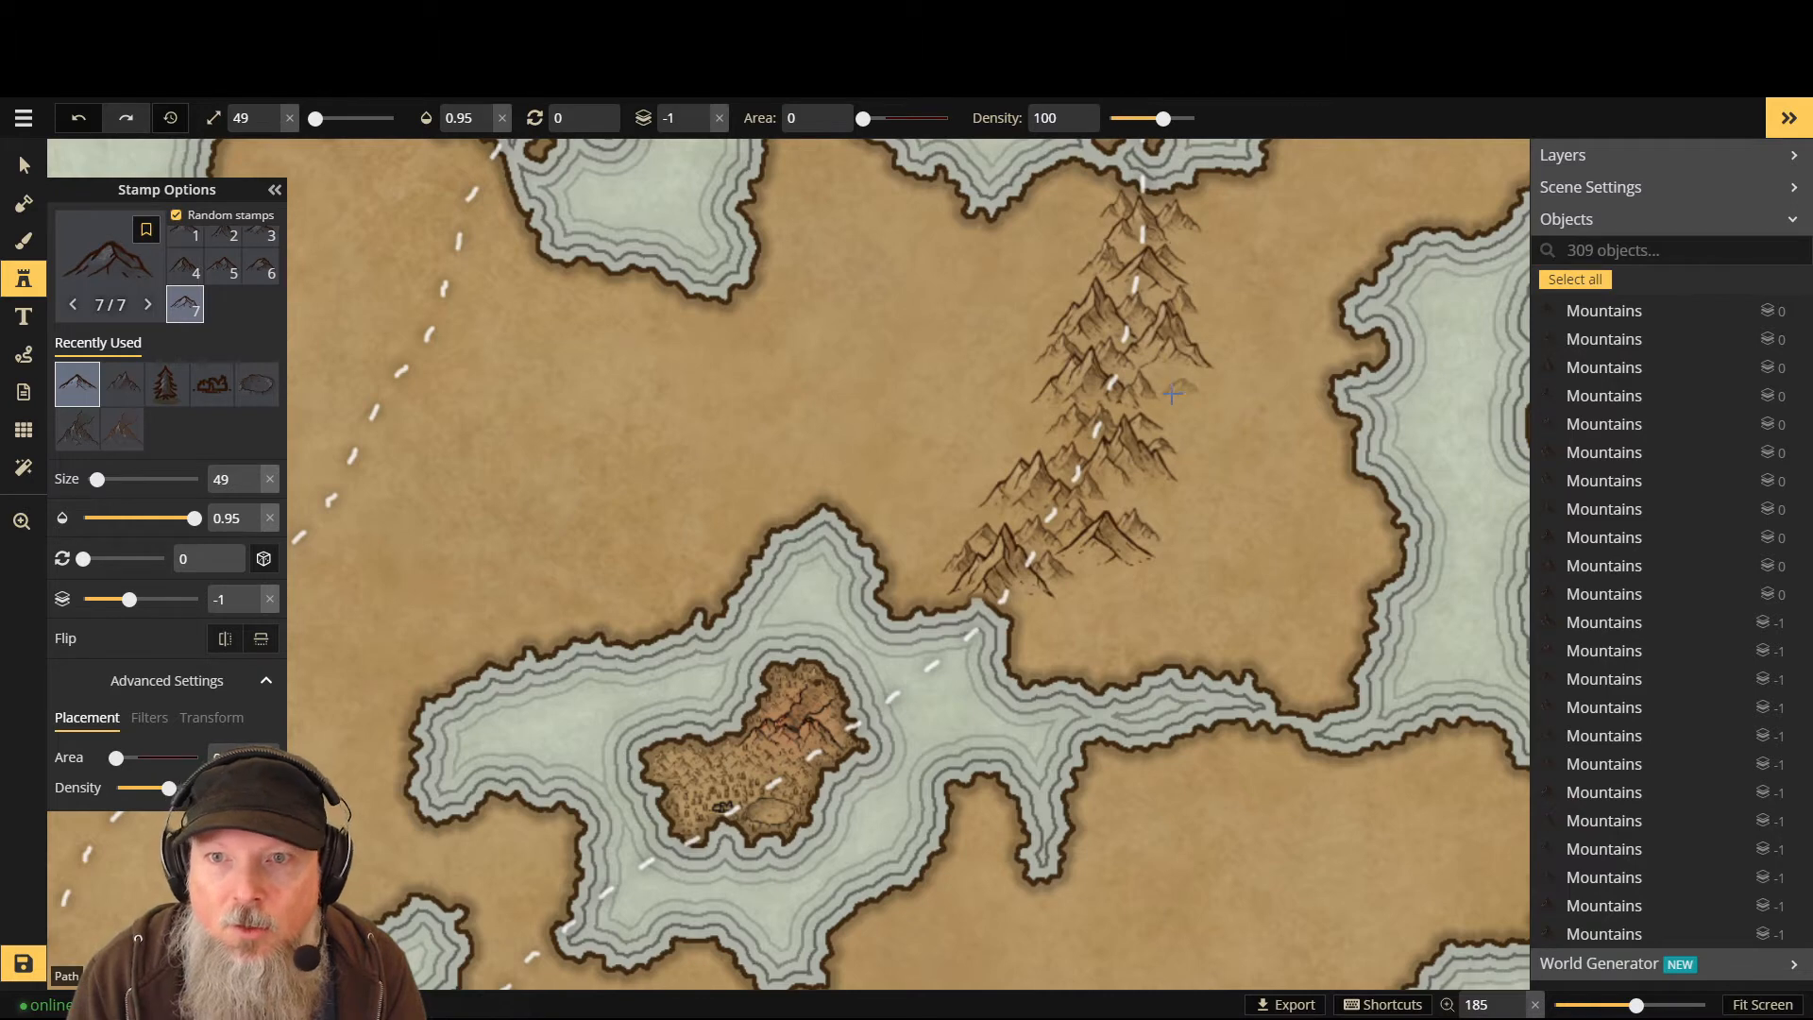
click(1188, 252)
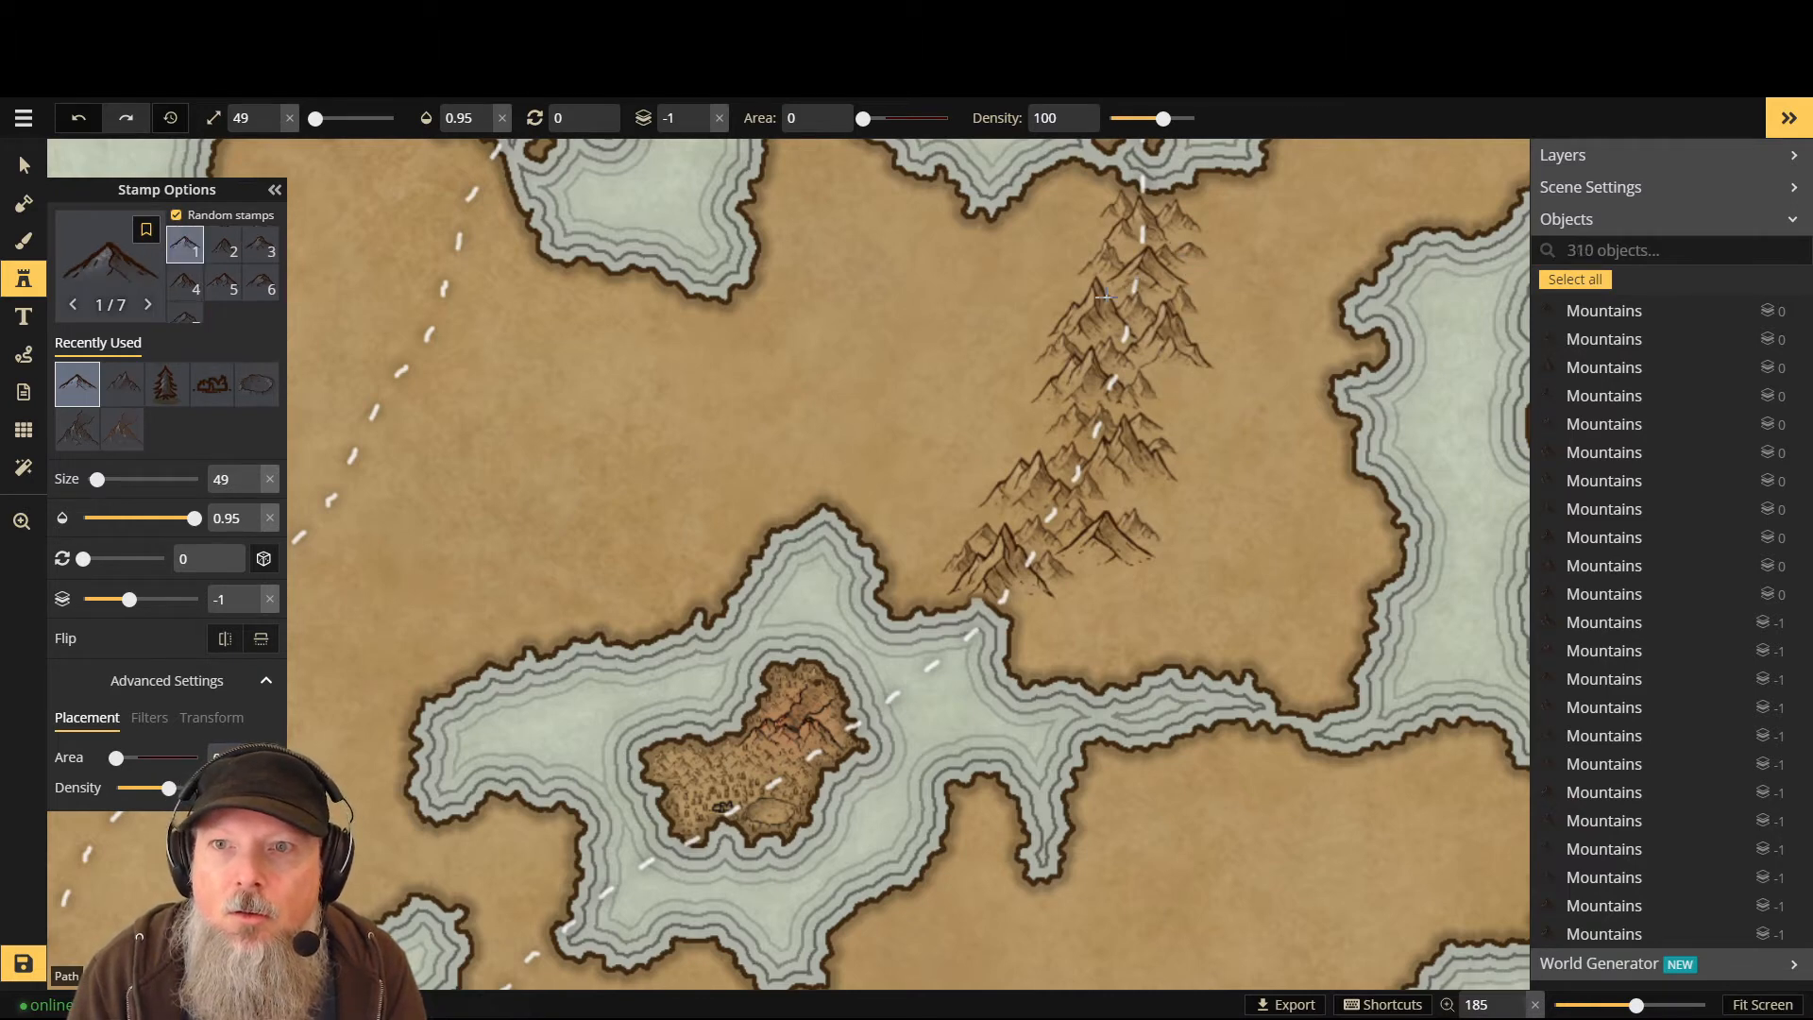
click(1077, 295)
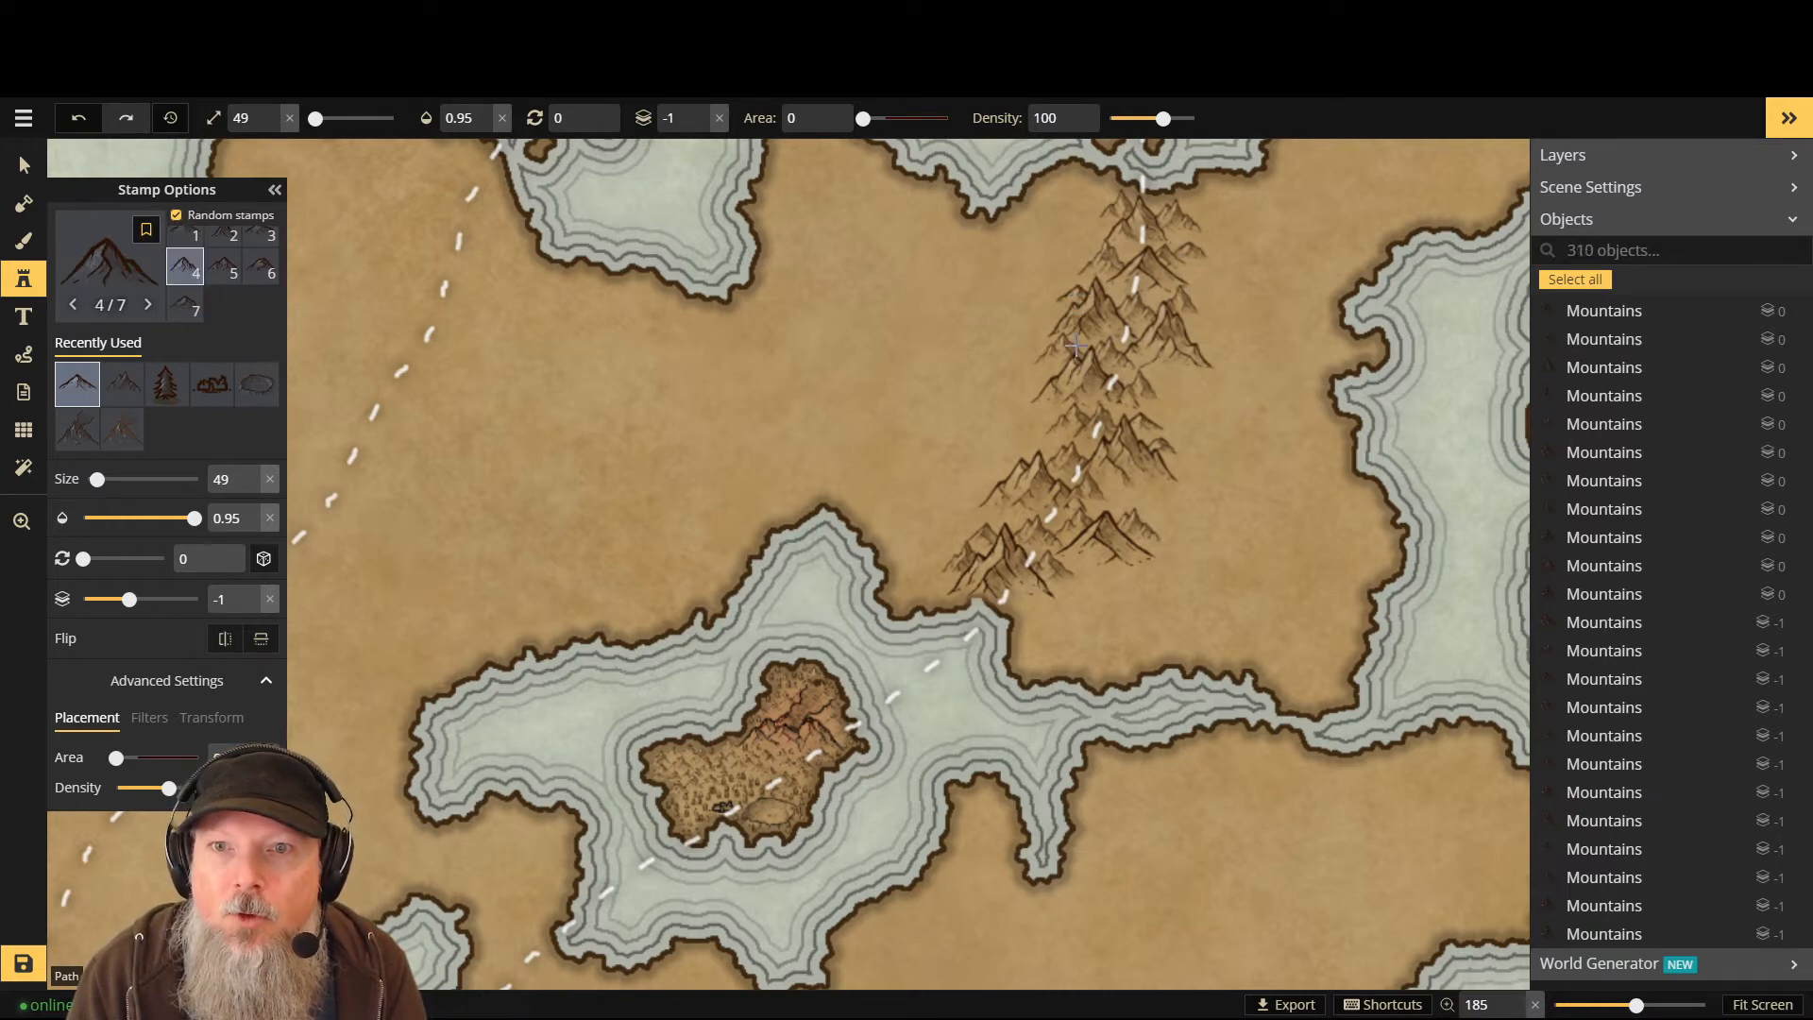
click(939, 586)
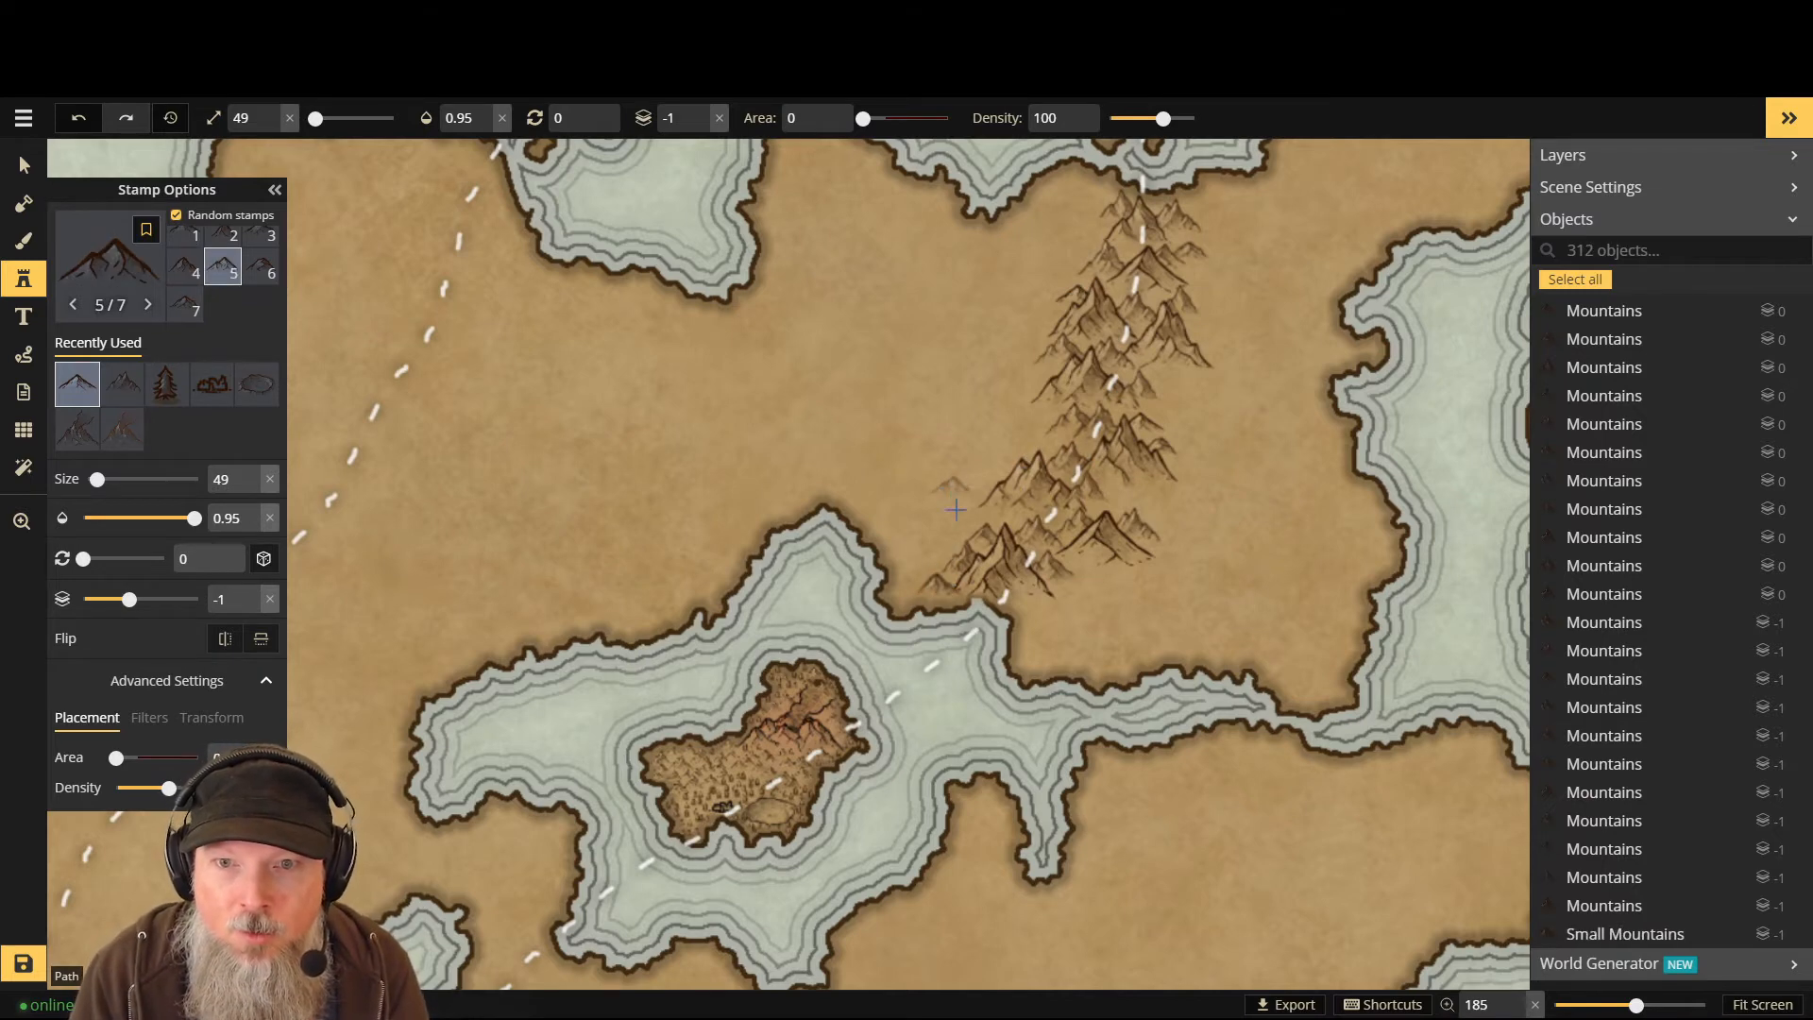
click(1126, 518)
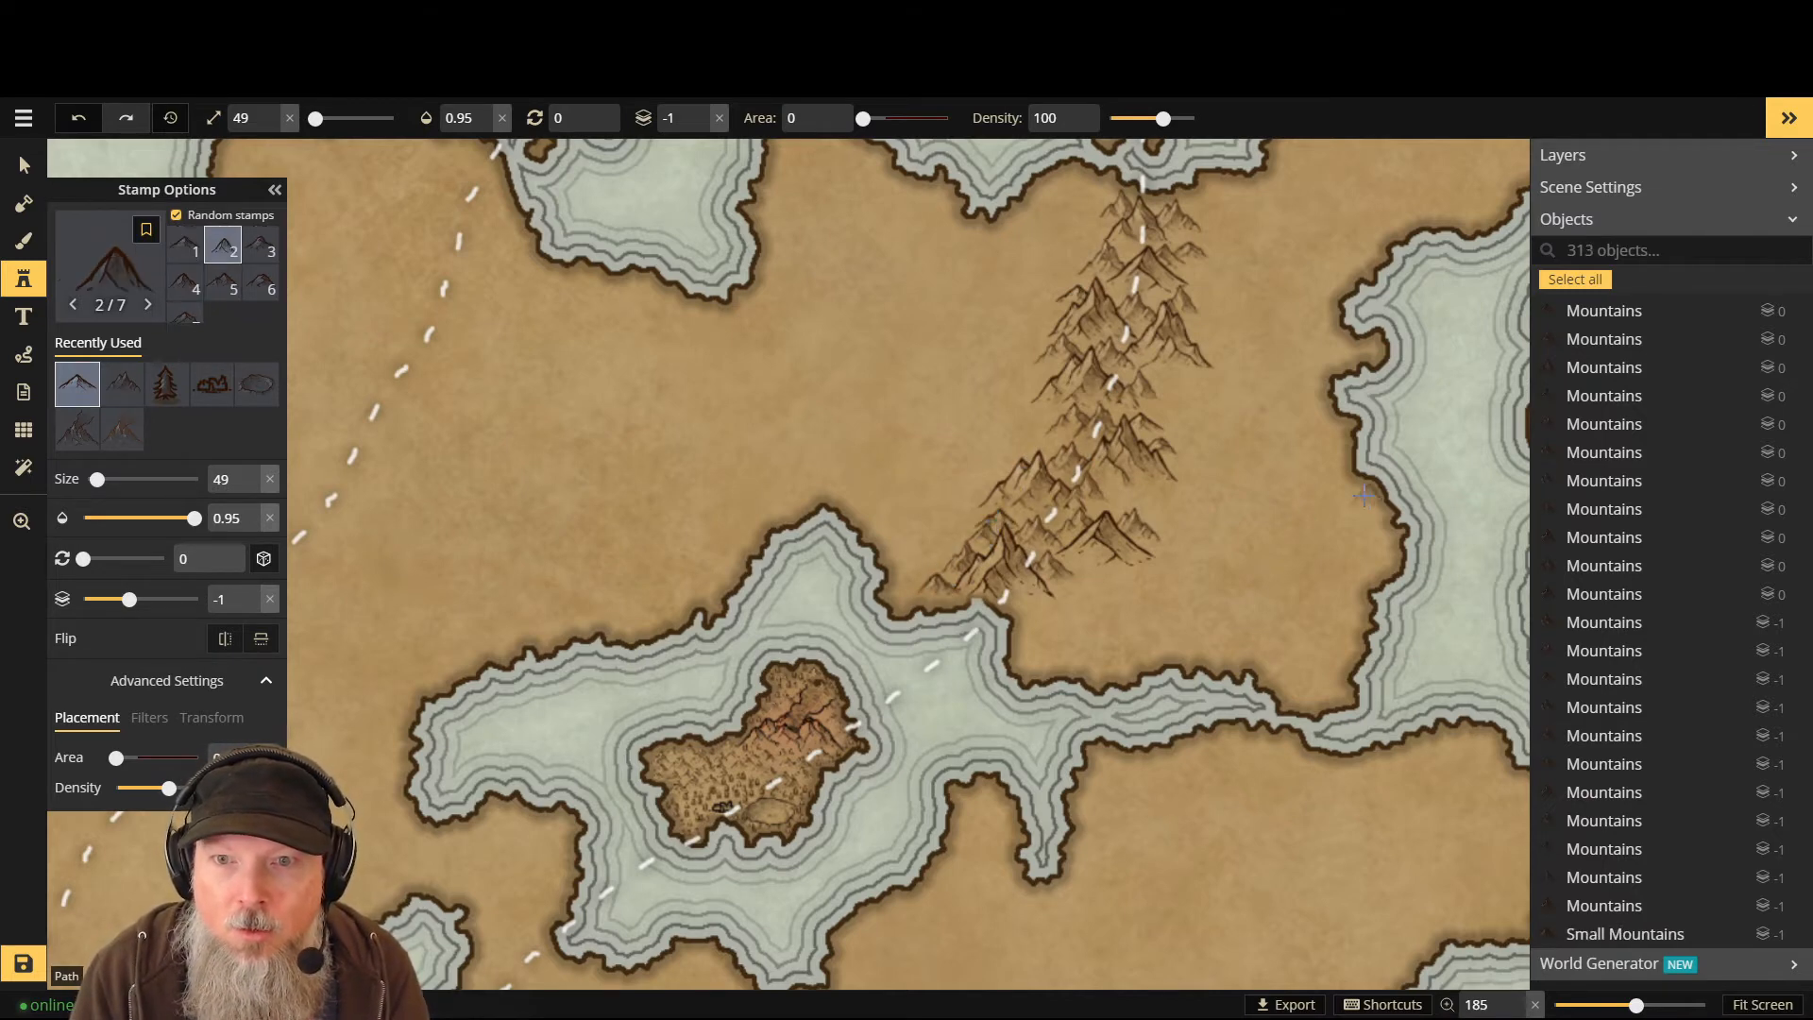
click(1139, 508)
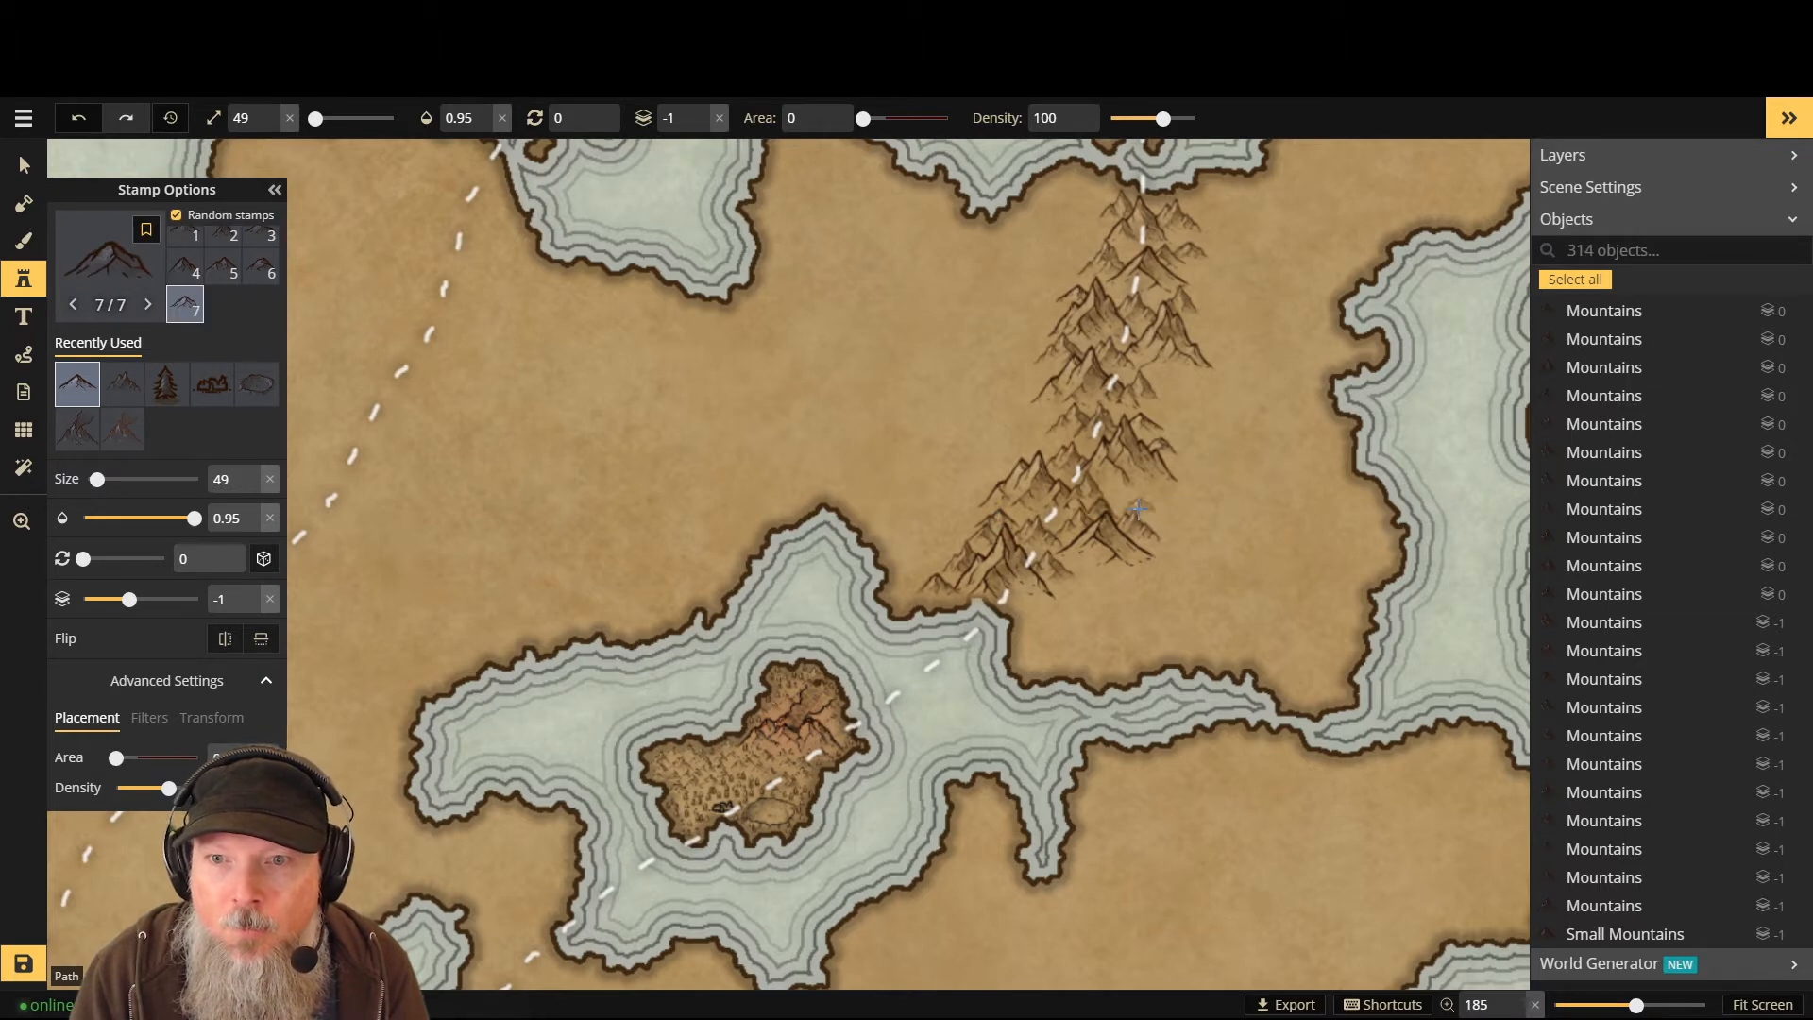
click(1138, 505)
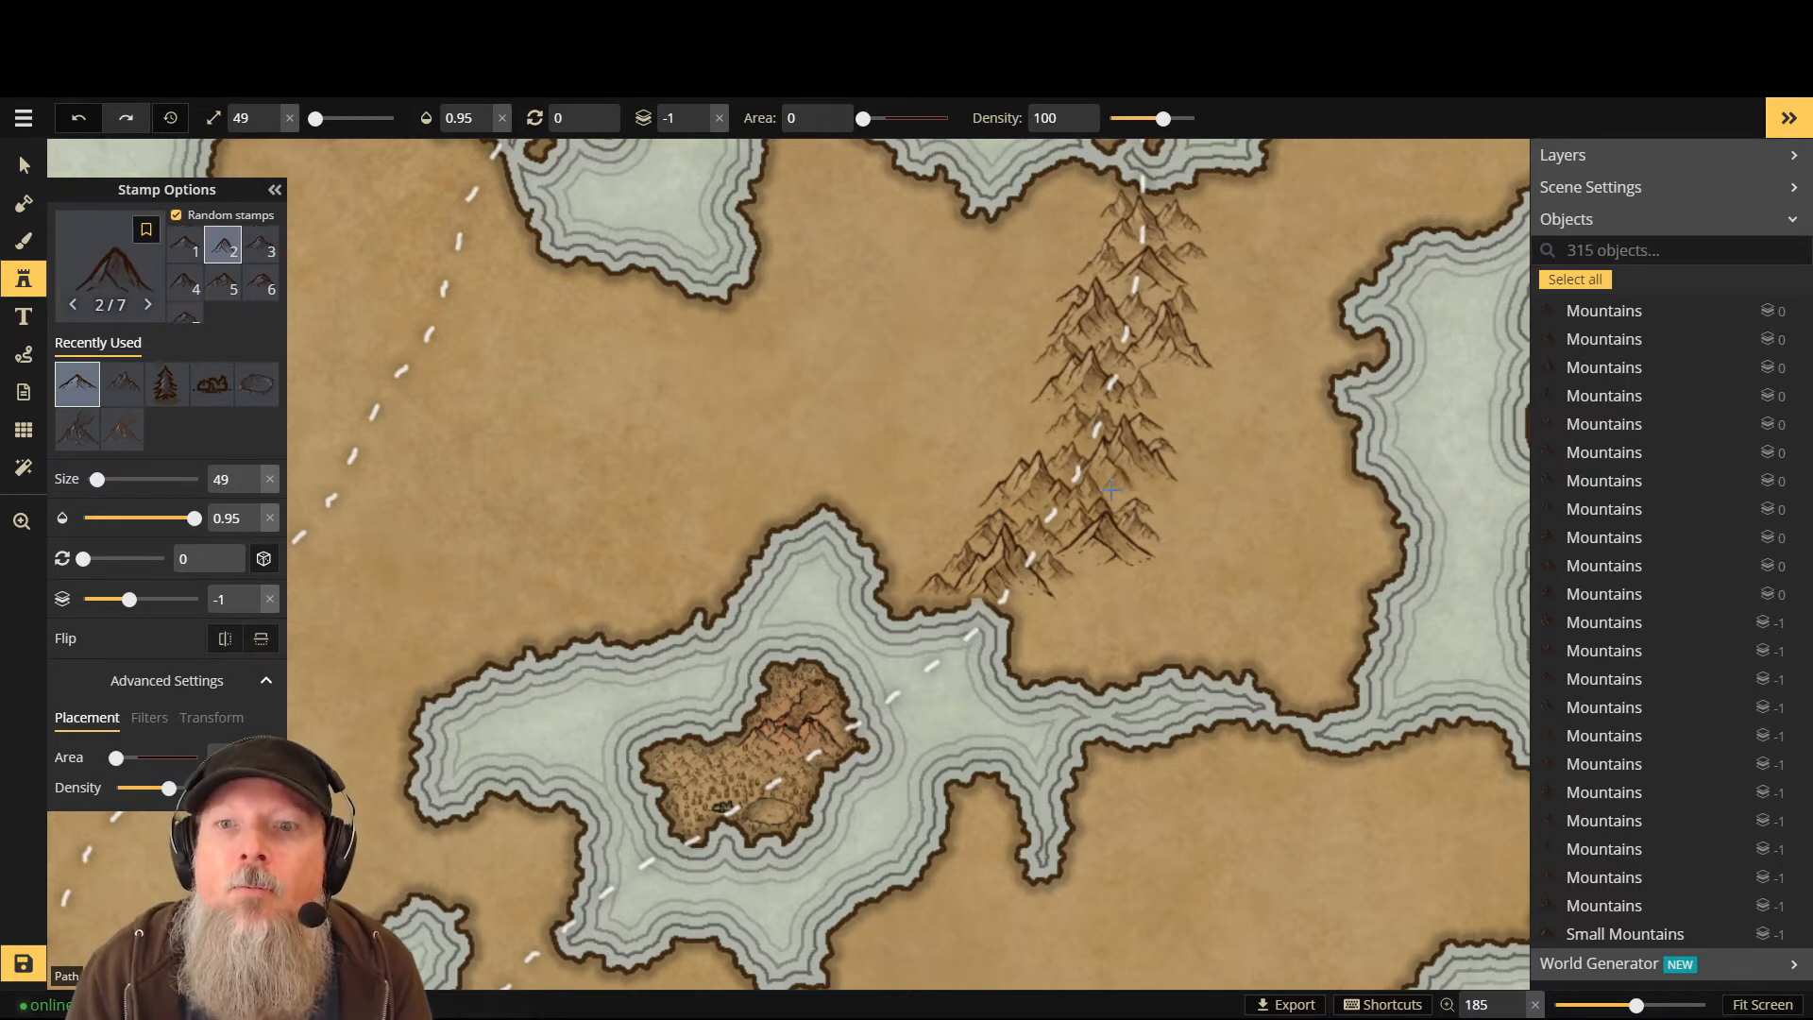
click(1217, 513)
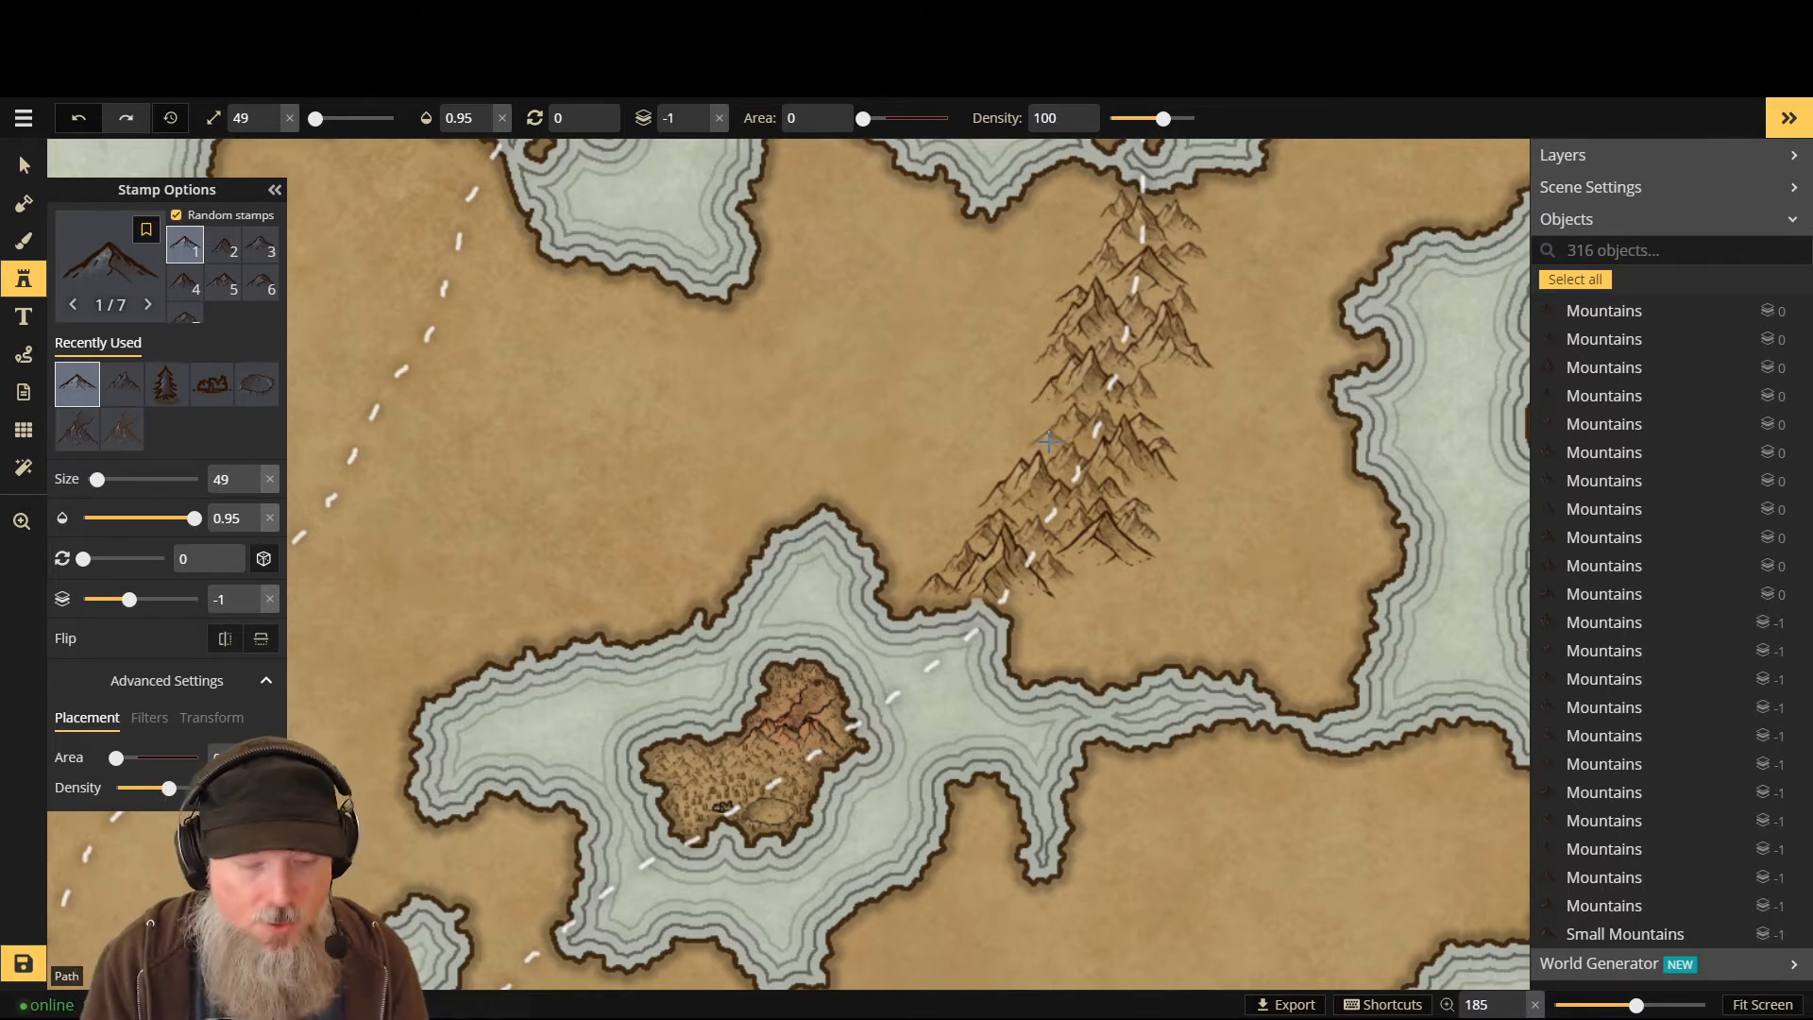
- At layer 0, stamp small mountains in front of the range's right edge
key(Up)
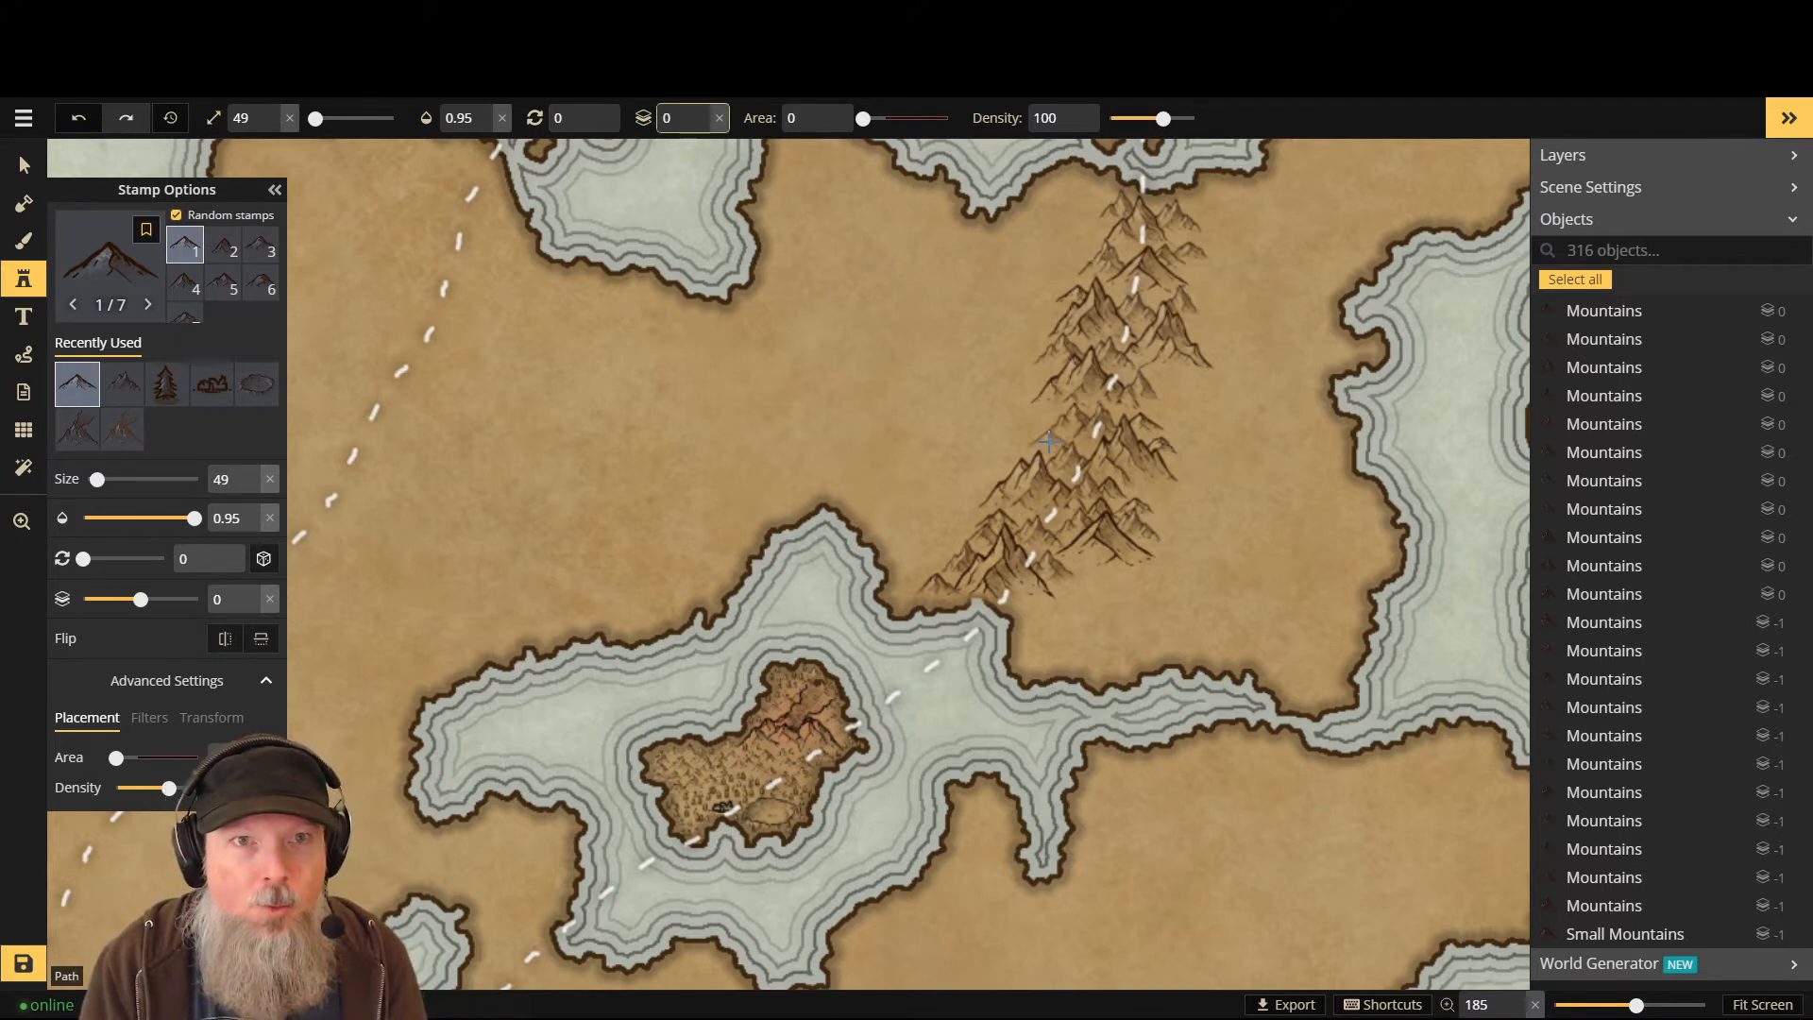
click(1154, 491)
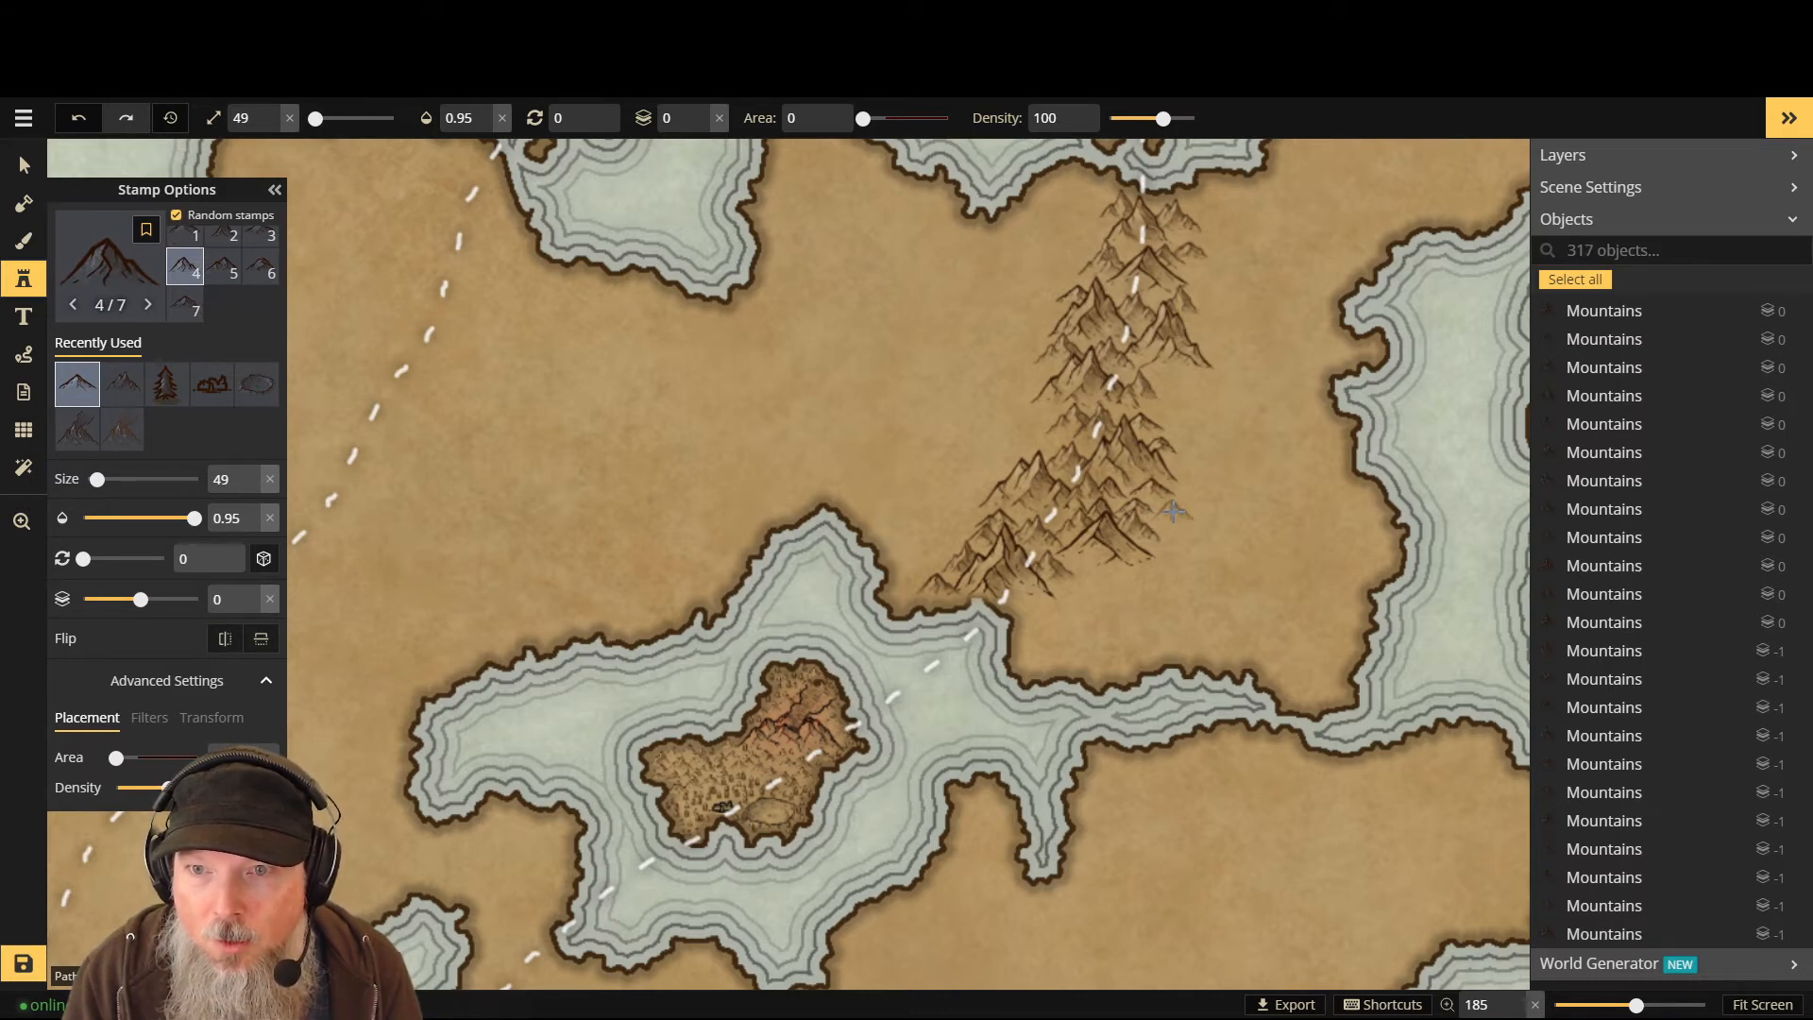
click(1166, 406)
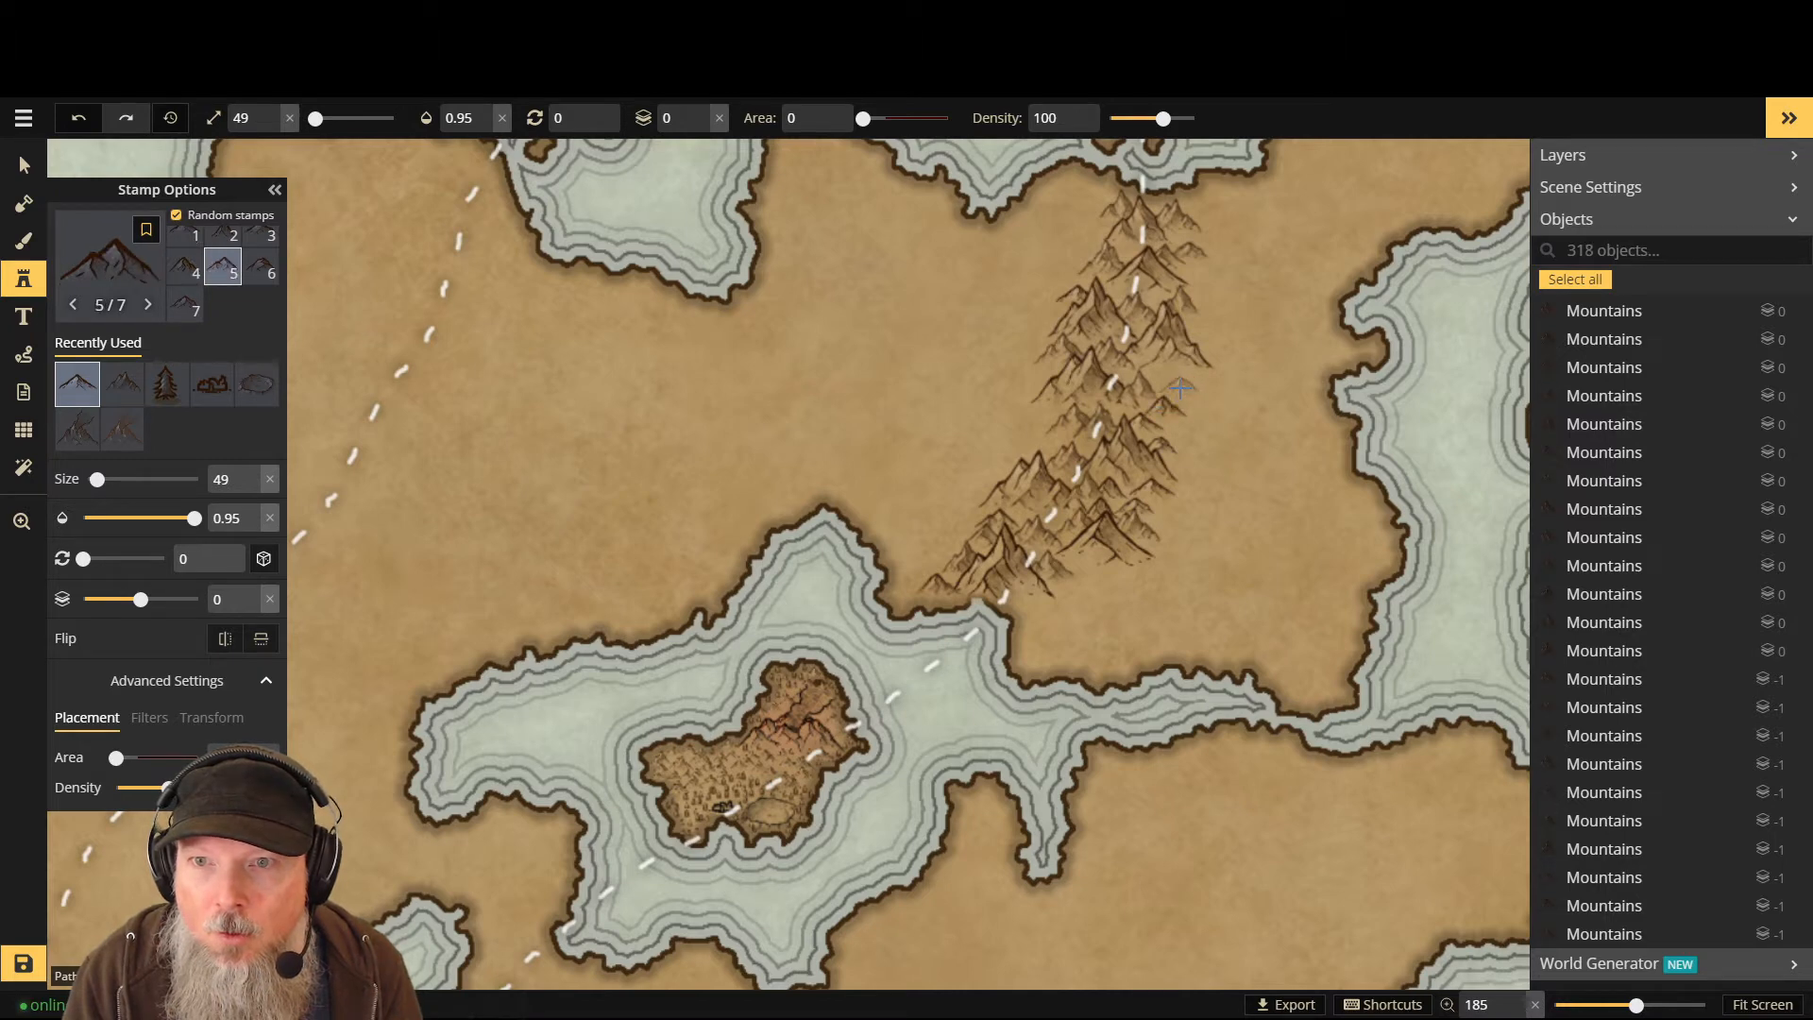
click(1181, 387)
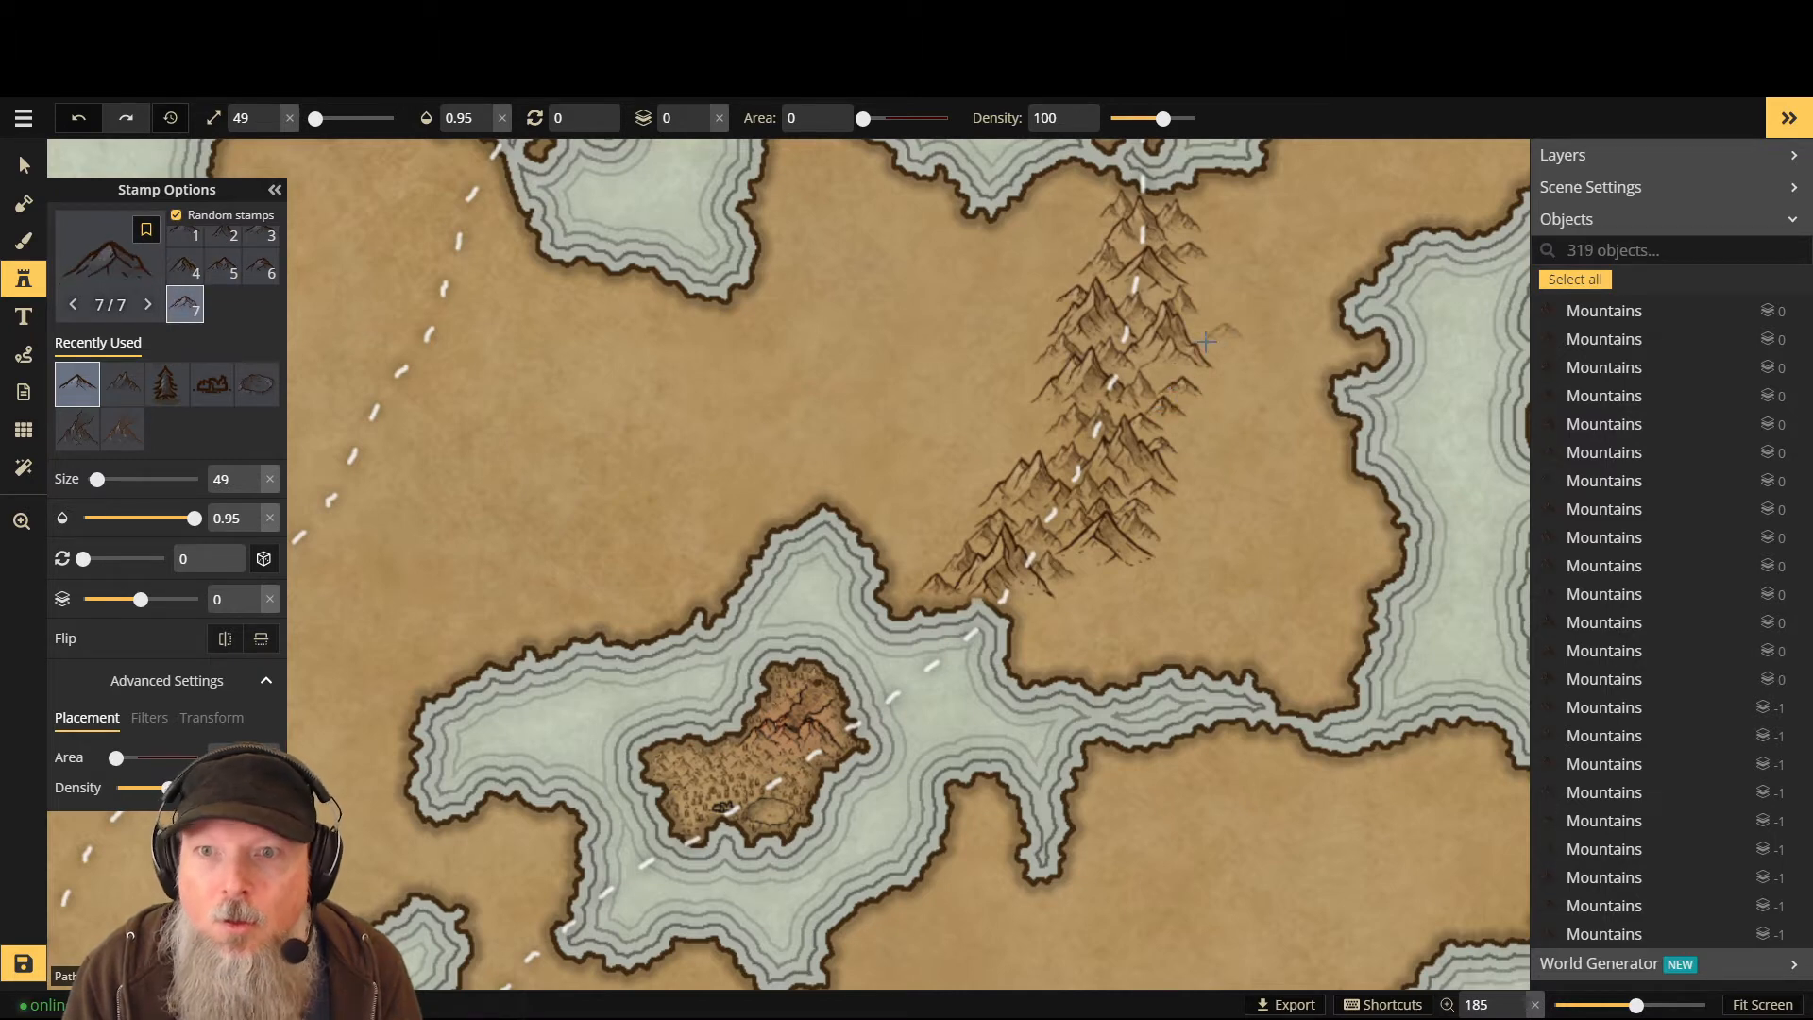
click(1182, 428)
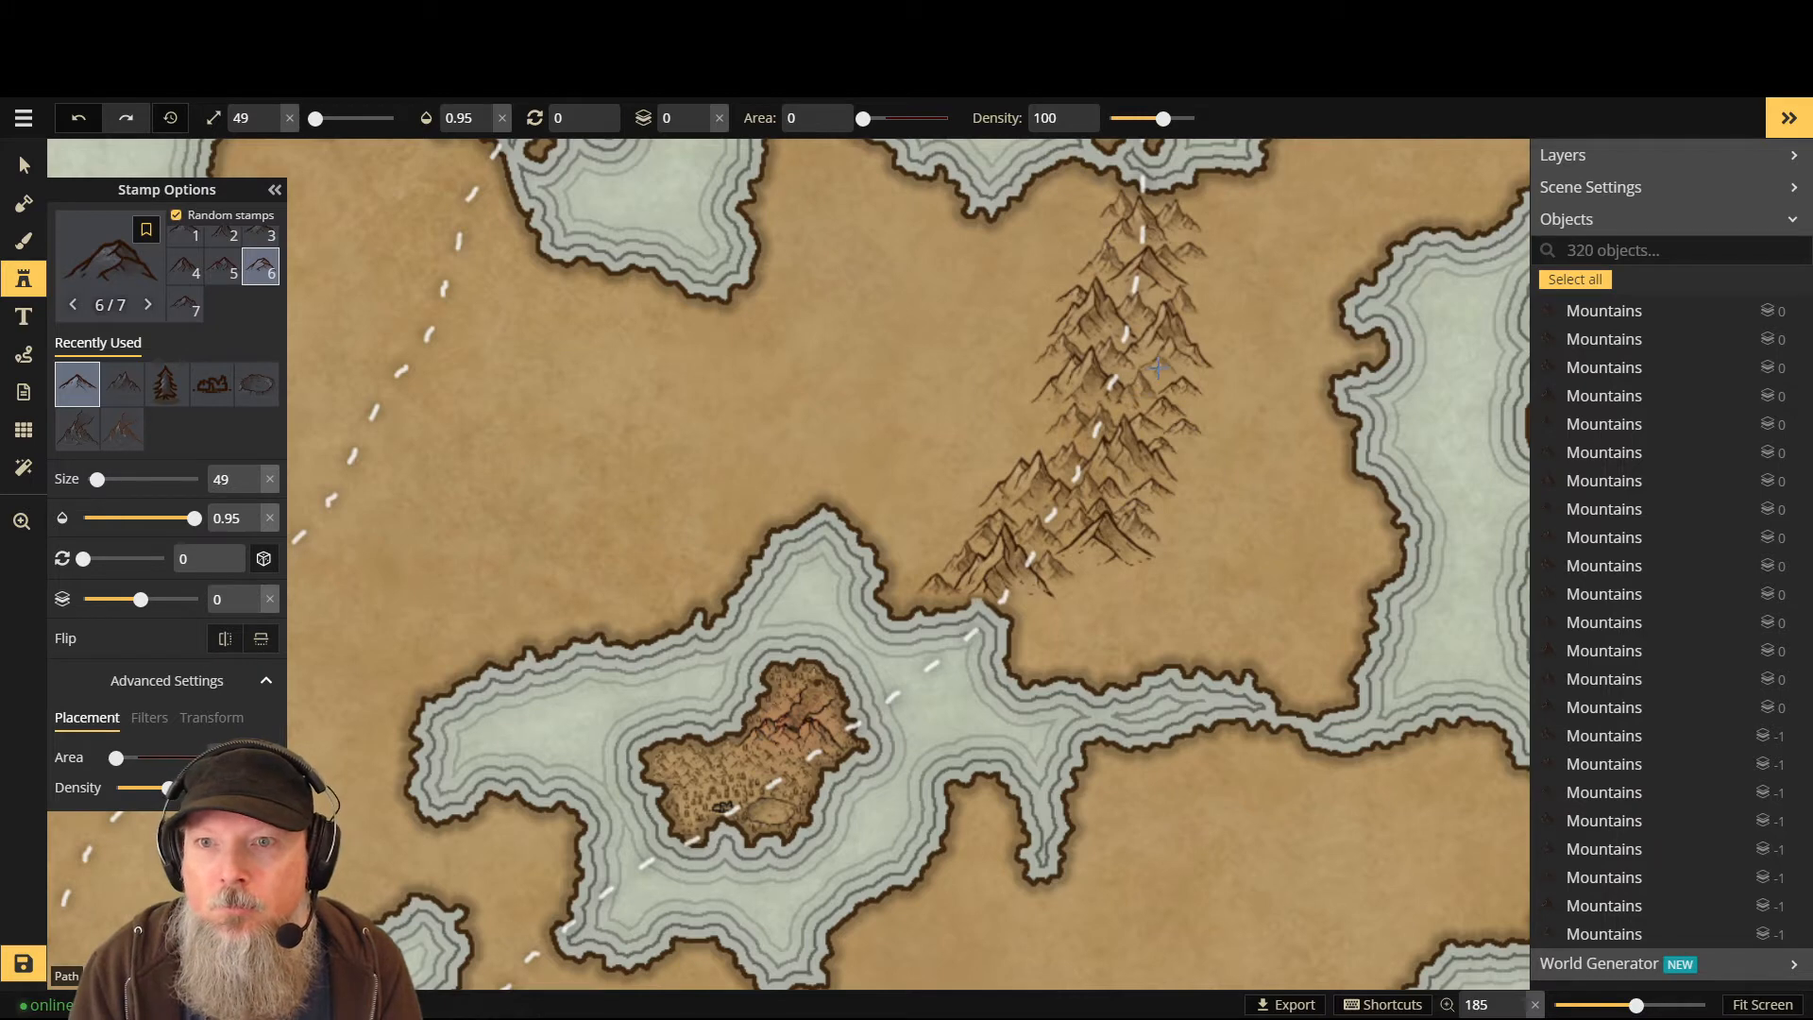
- Back at layer -1, line the range's left and lower-left edge with small mountains
key(Page_Down)
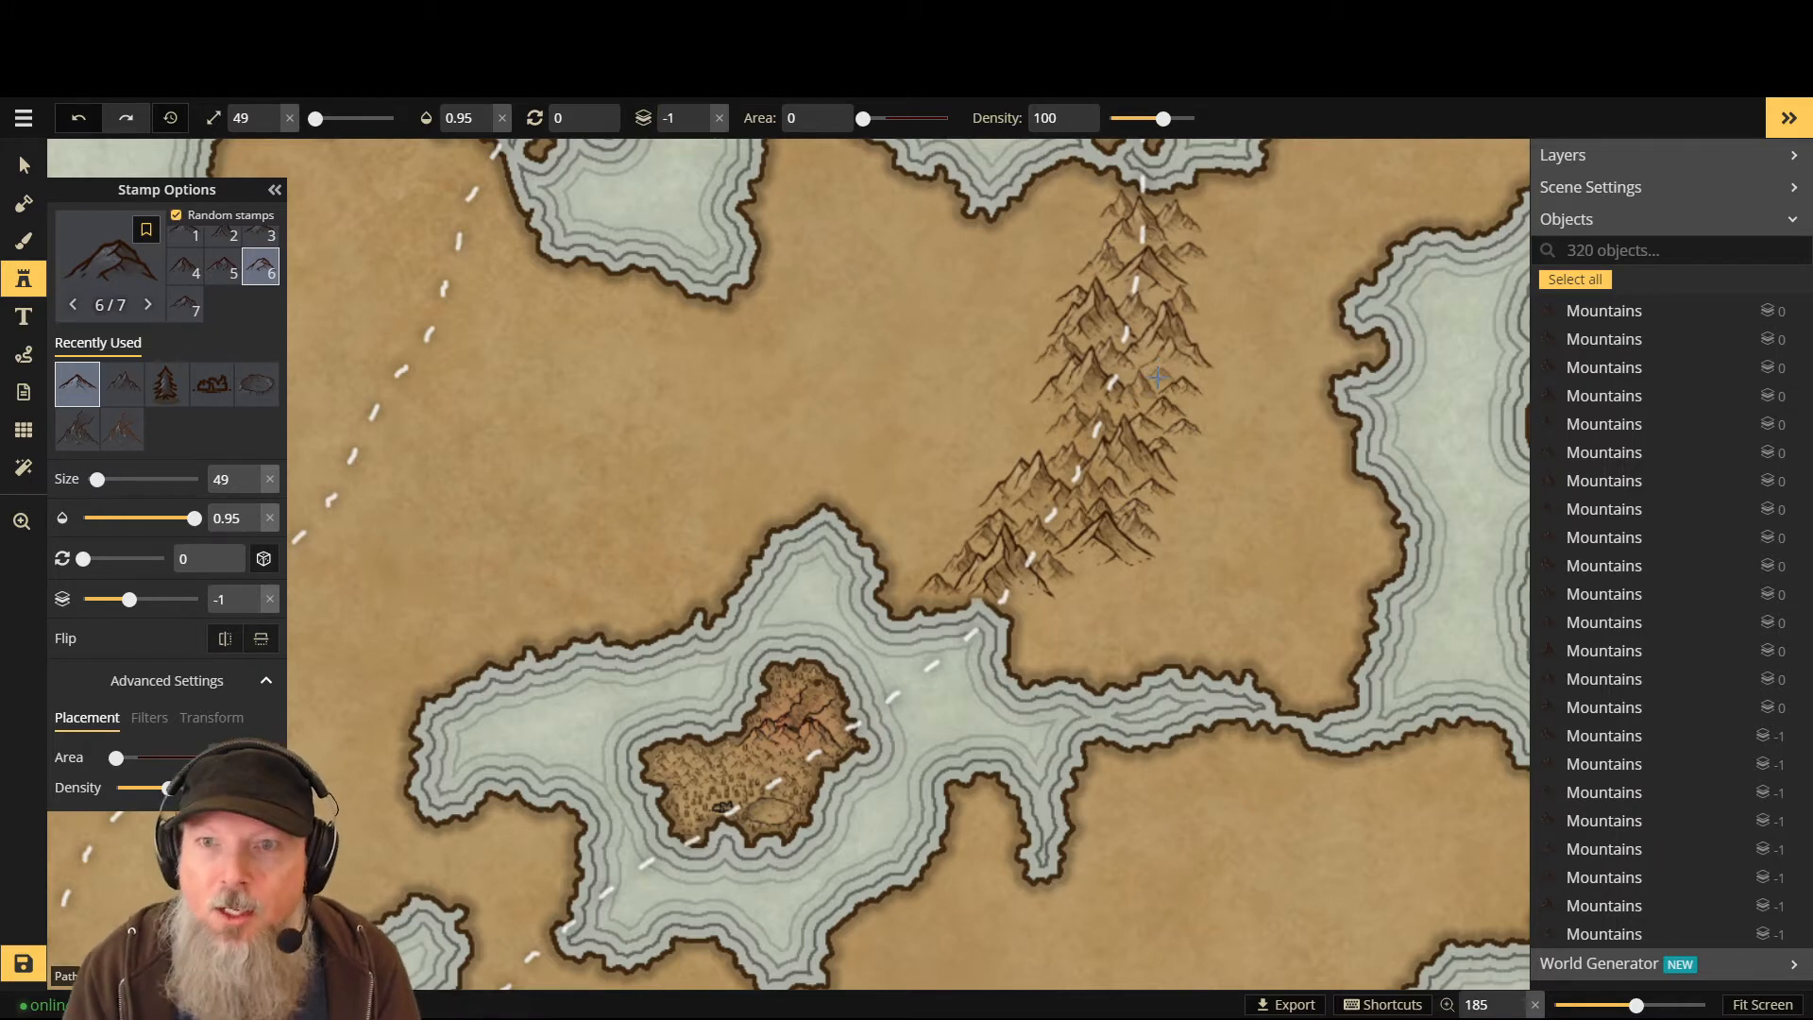
click(1662, 388)
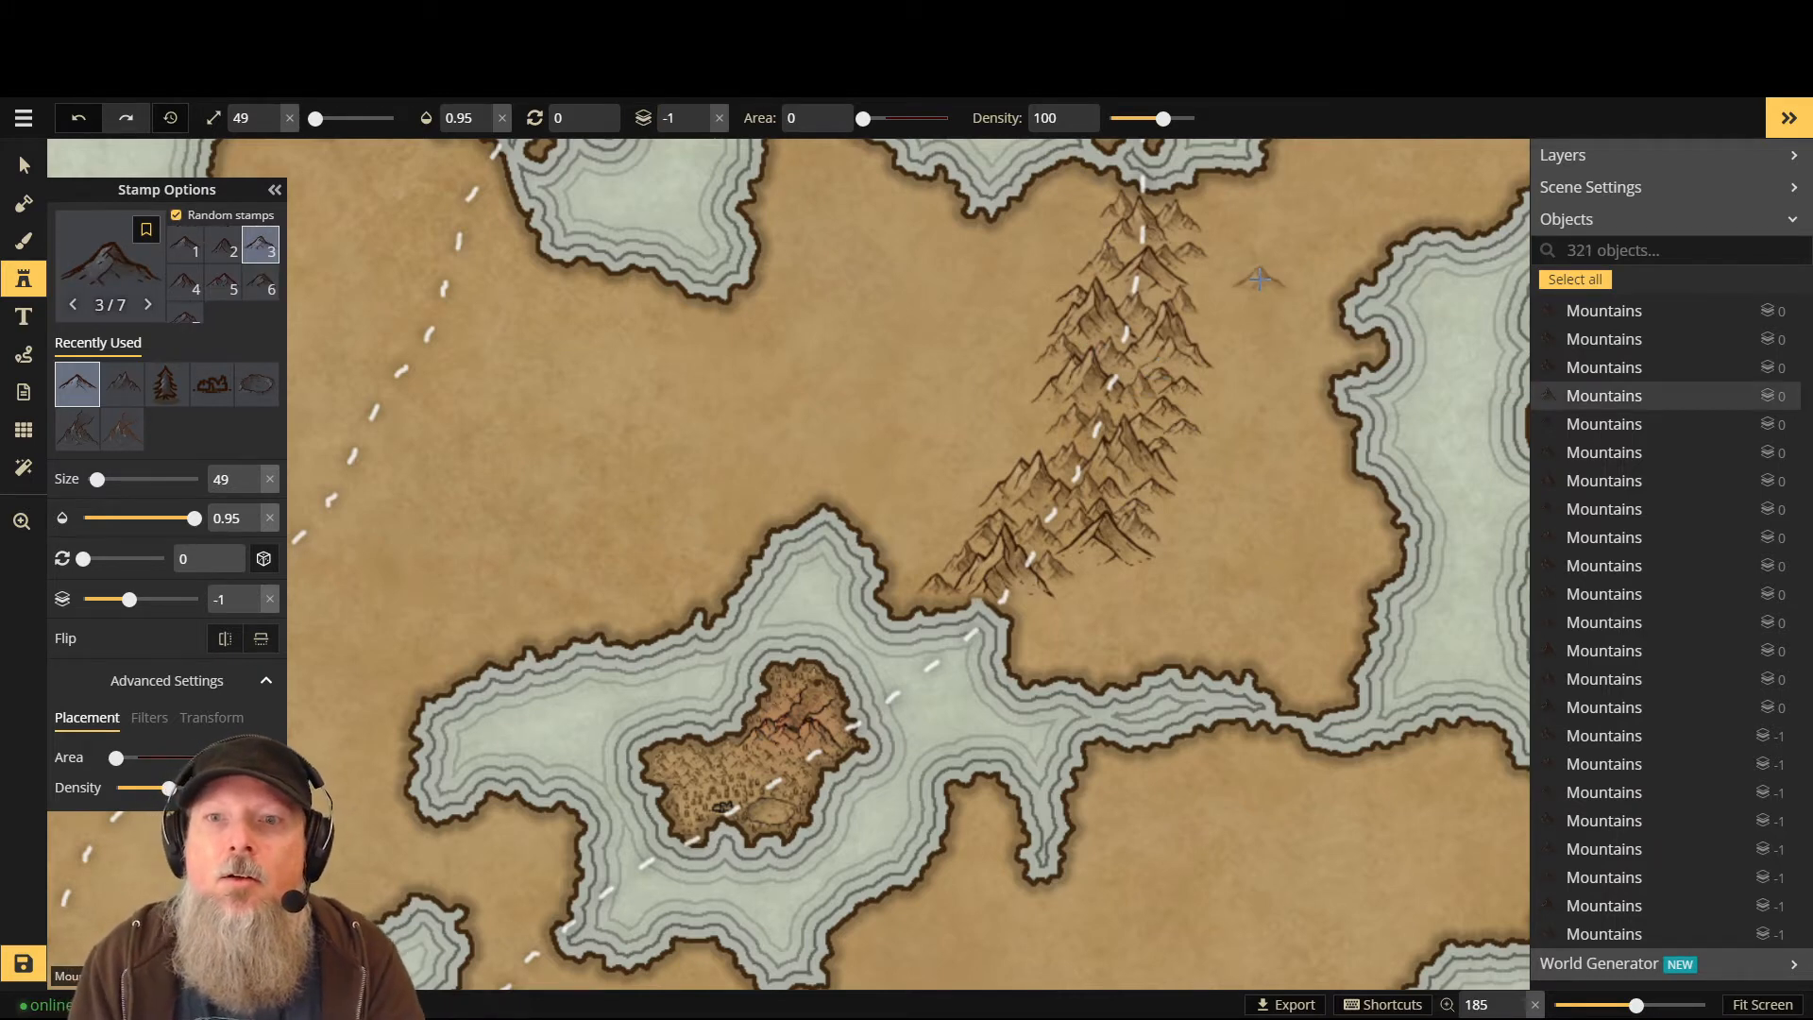
click(1029, 441)
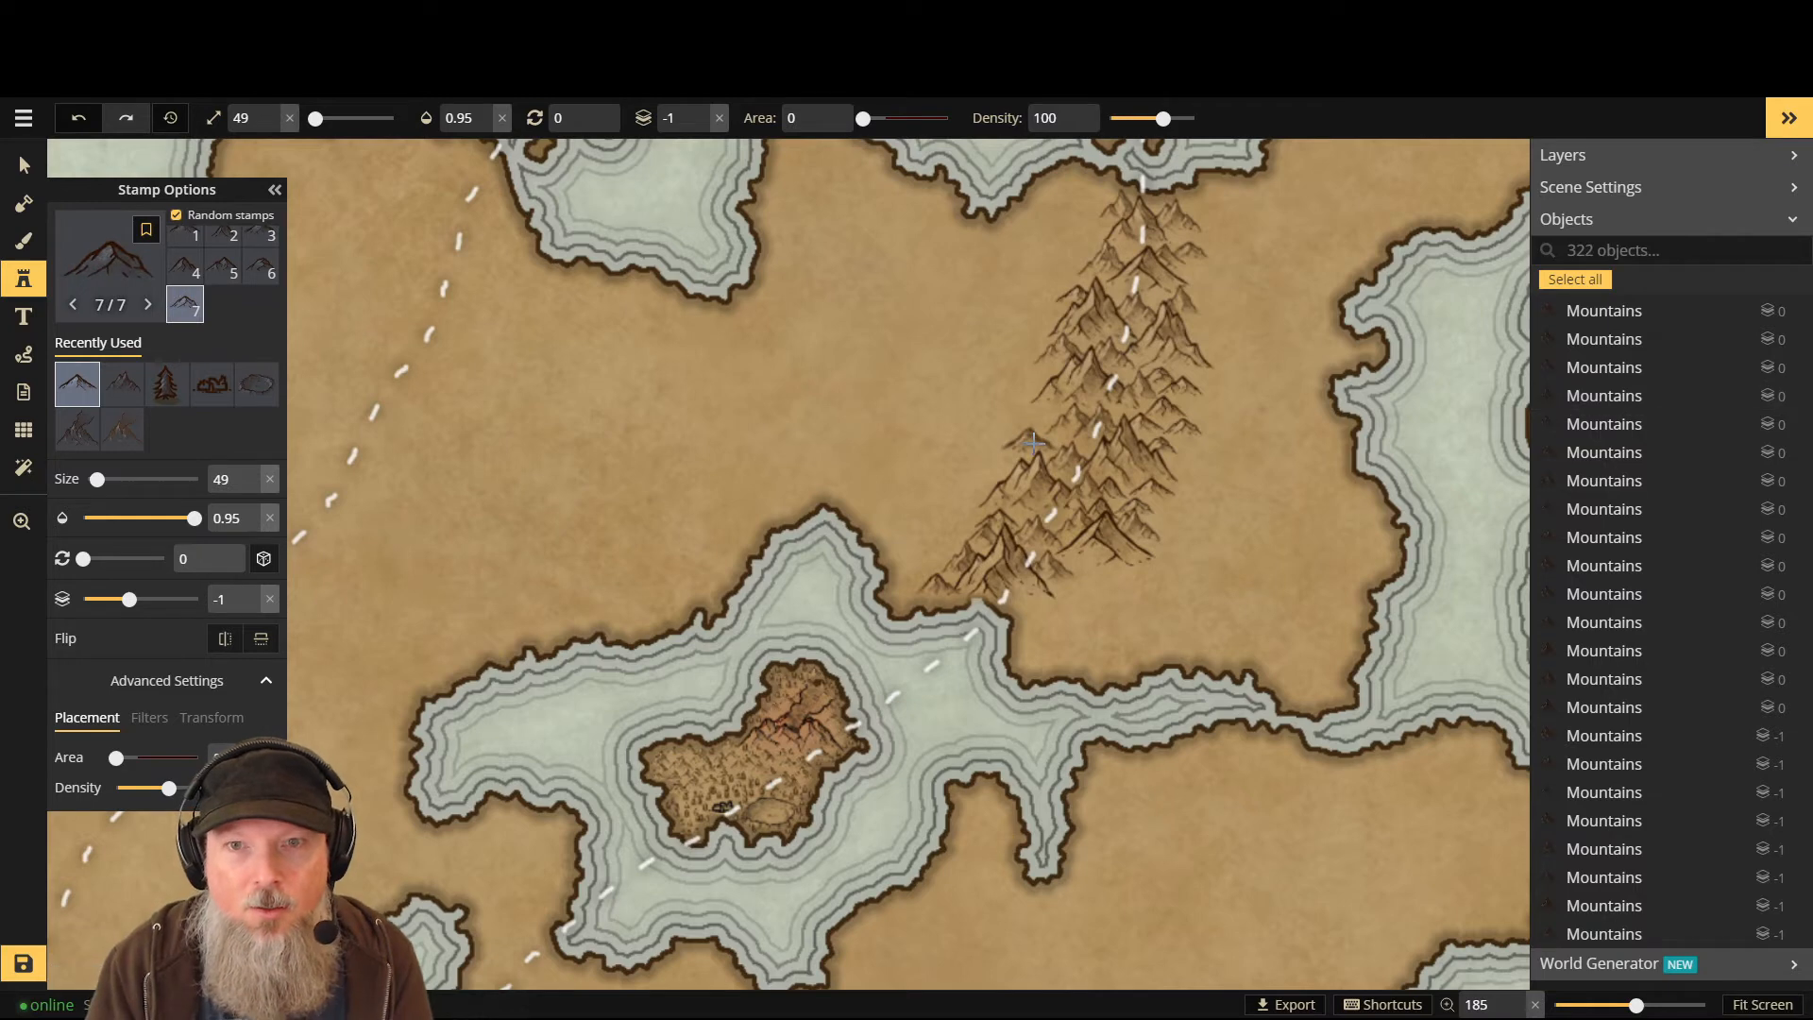
click(984, 468)
click(963, 491)
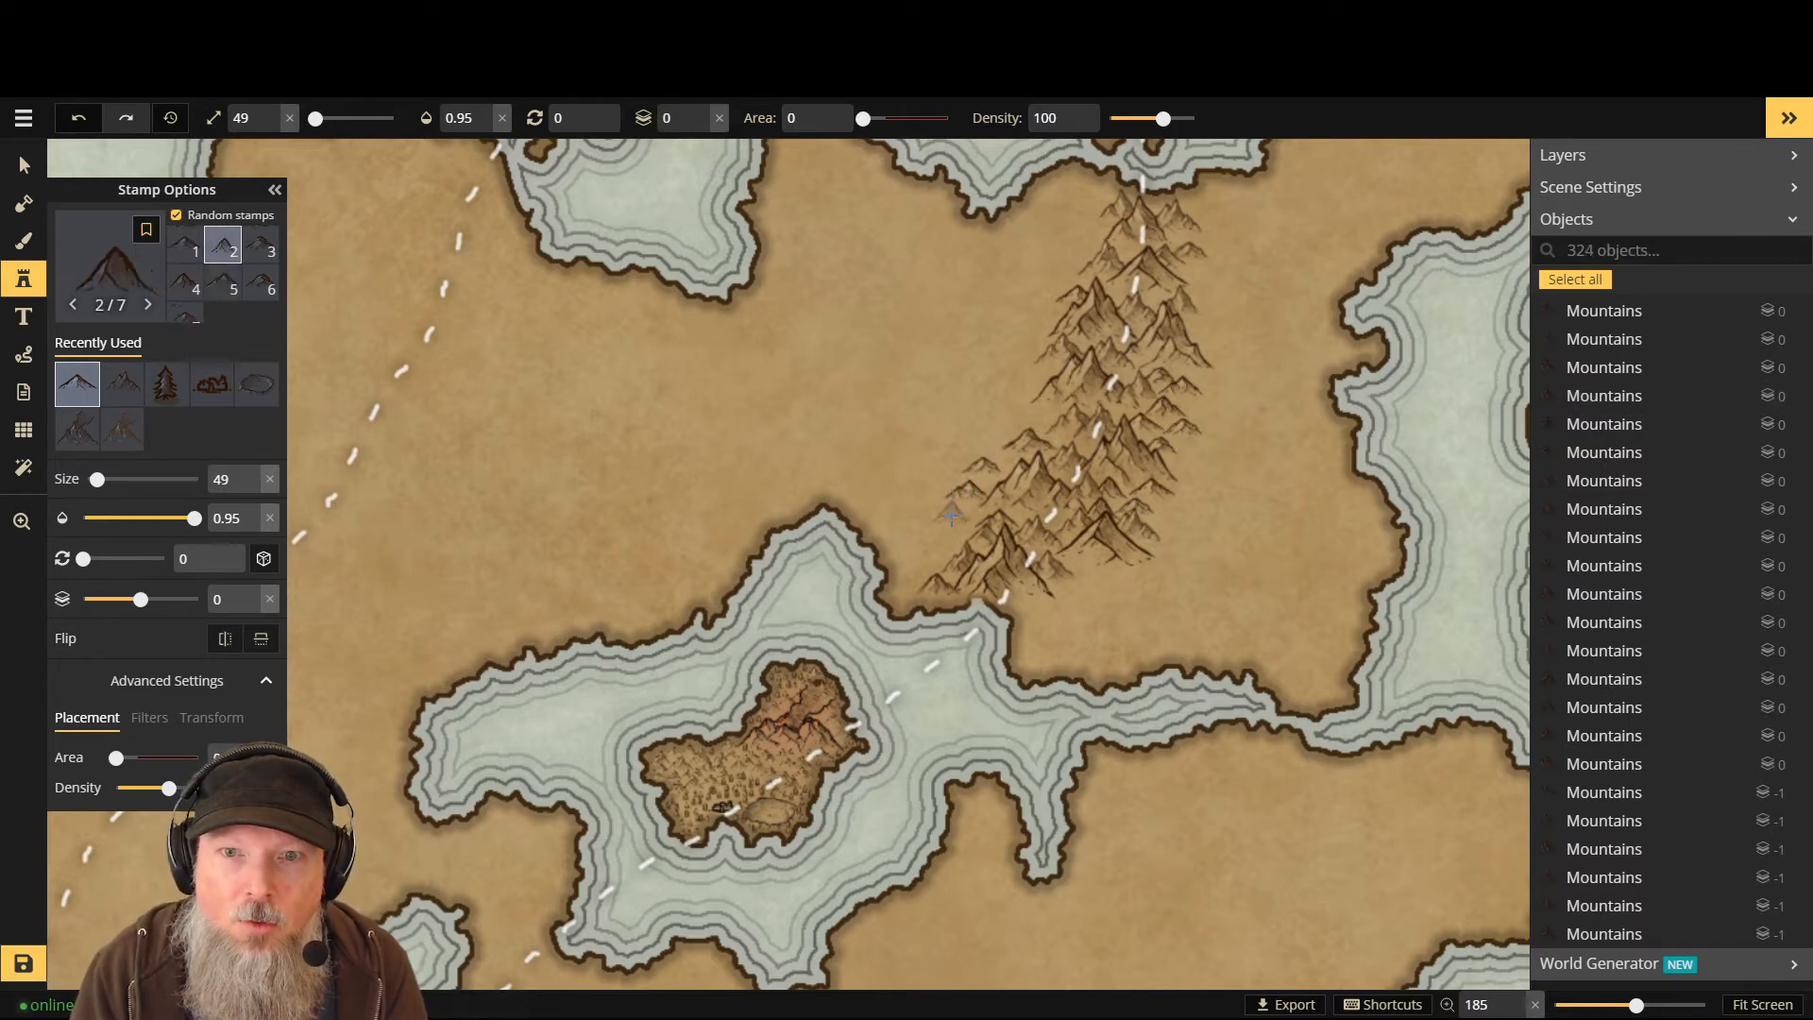
click(958, 521)
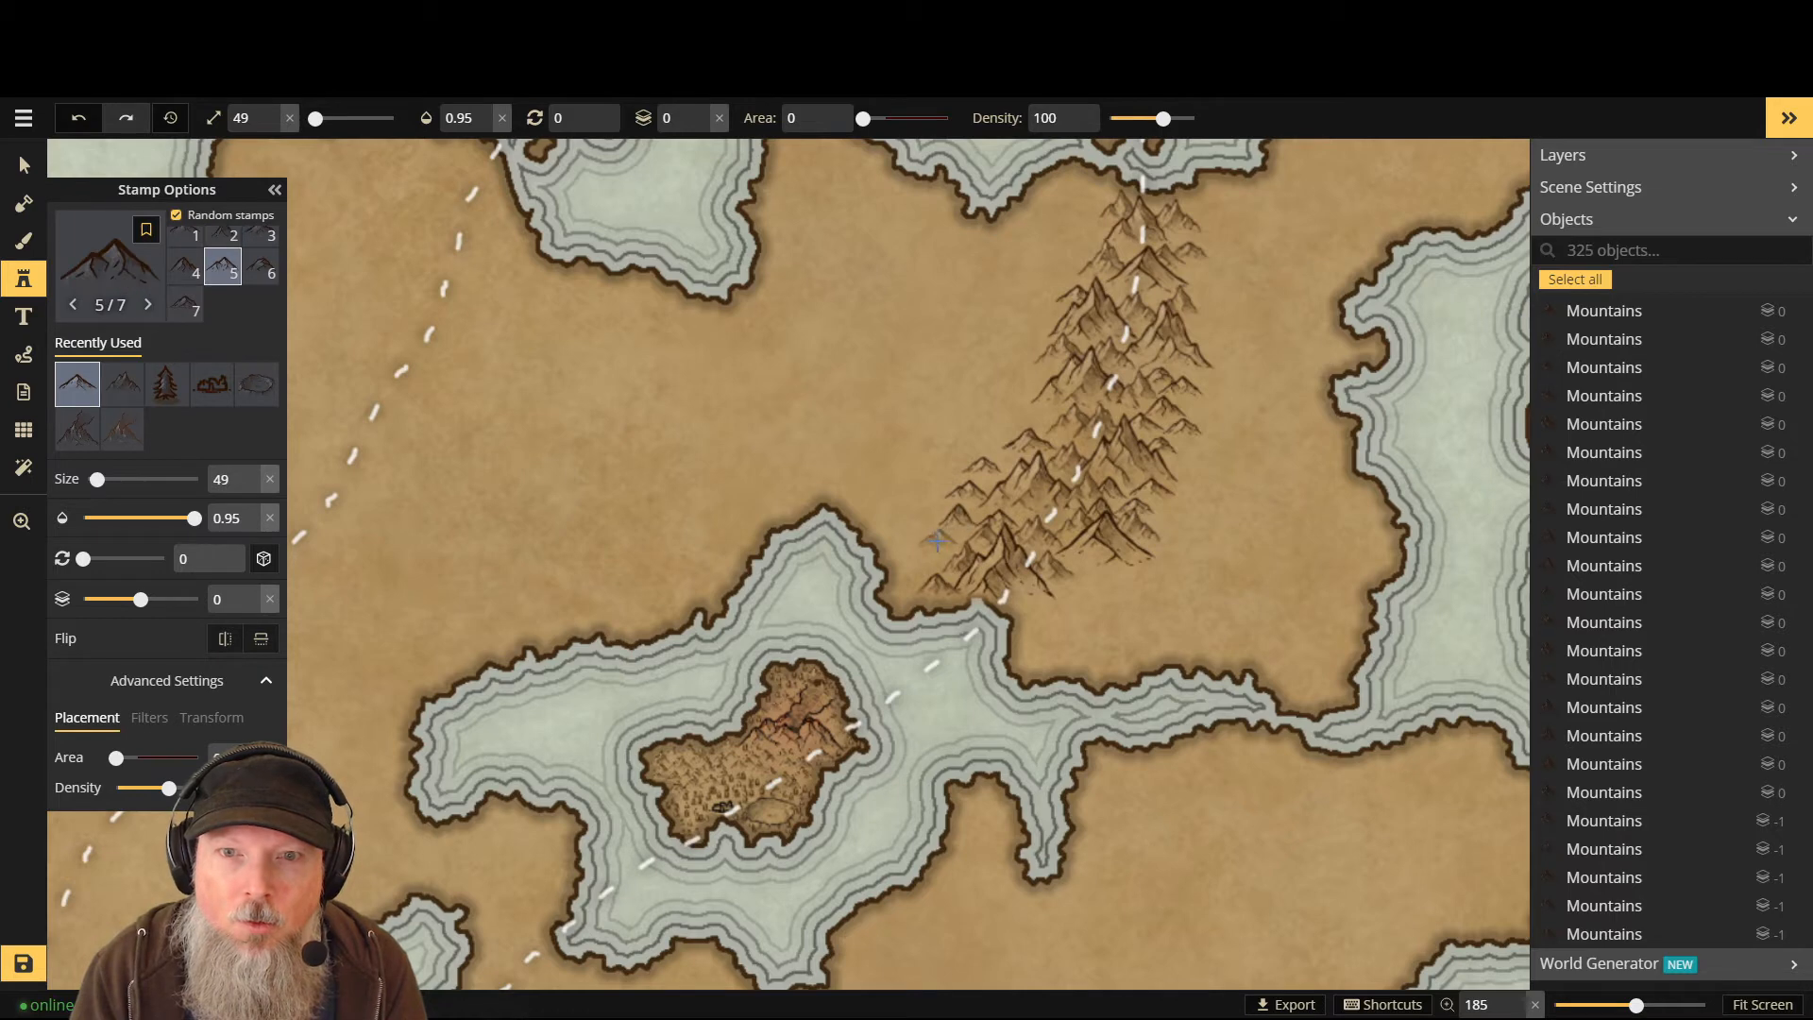
click(938, 540)
click(916, 559)
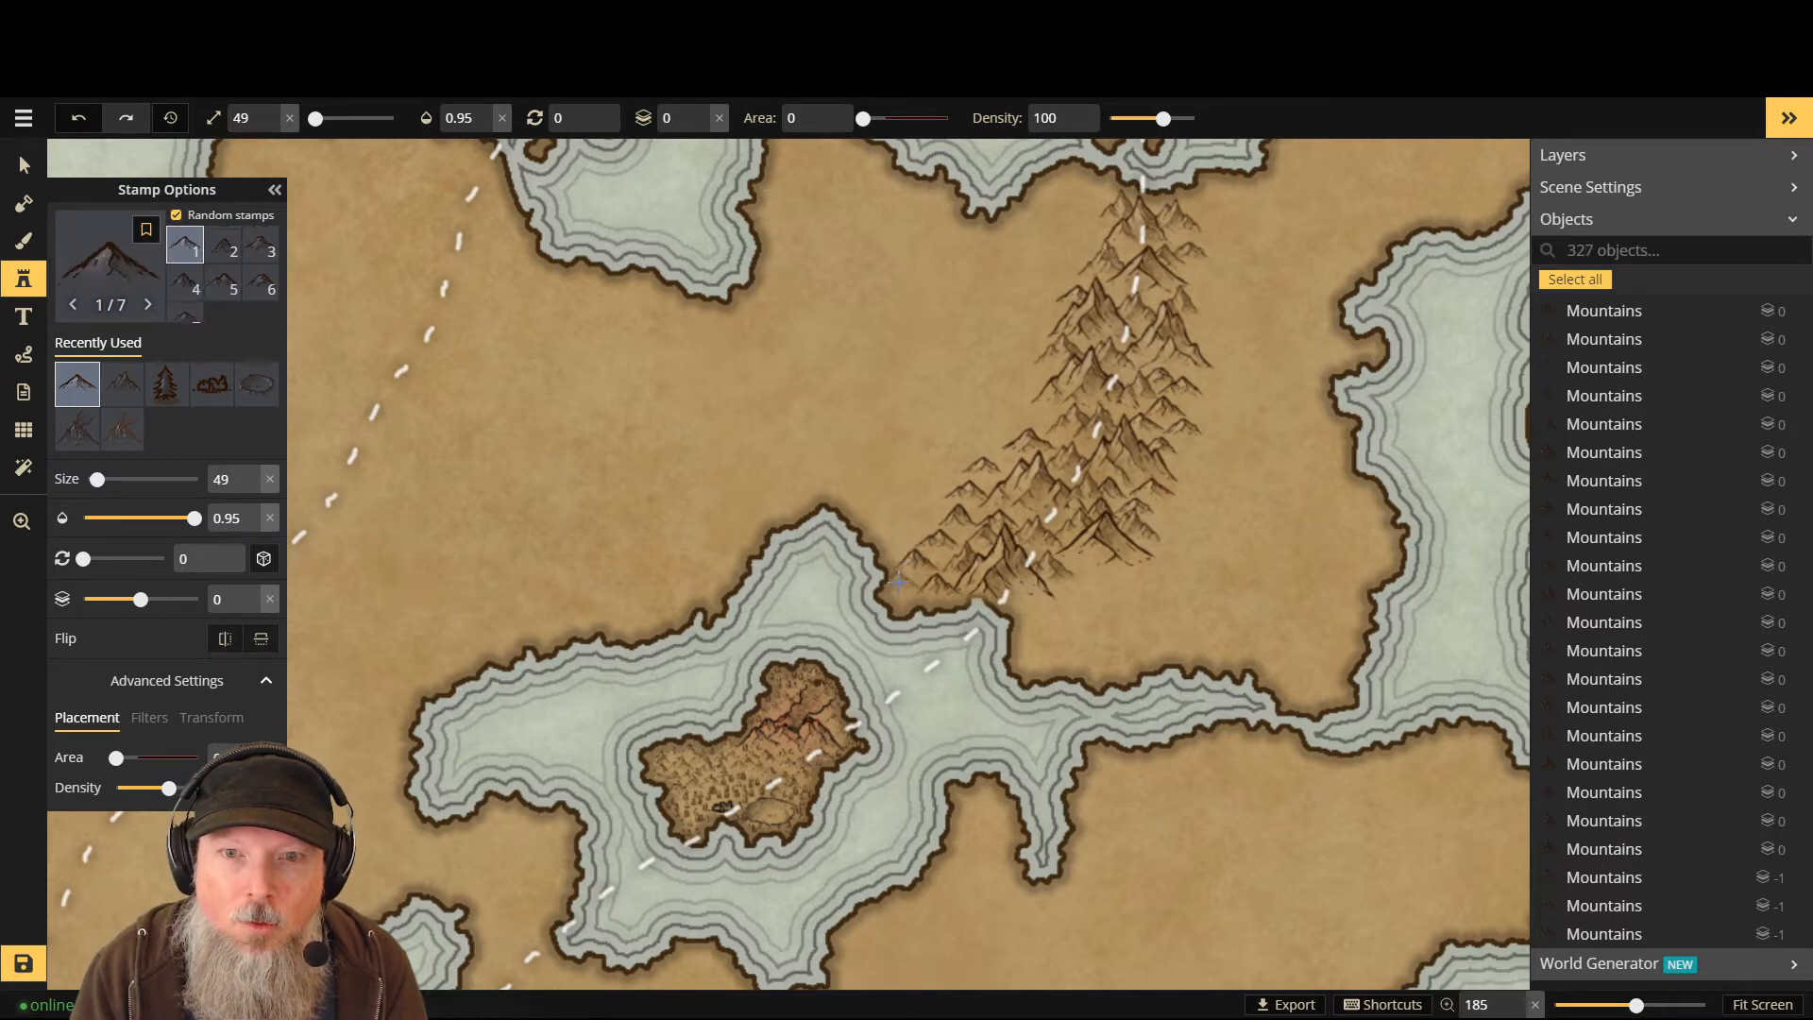
- Fill the range's southern tip and remaining gaps, bringing the map to 333 objects
scroll(909, 589, down, 1)
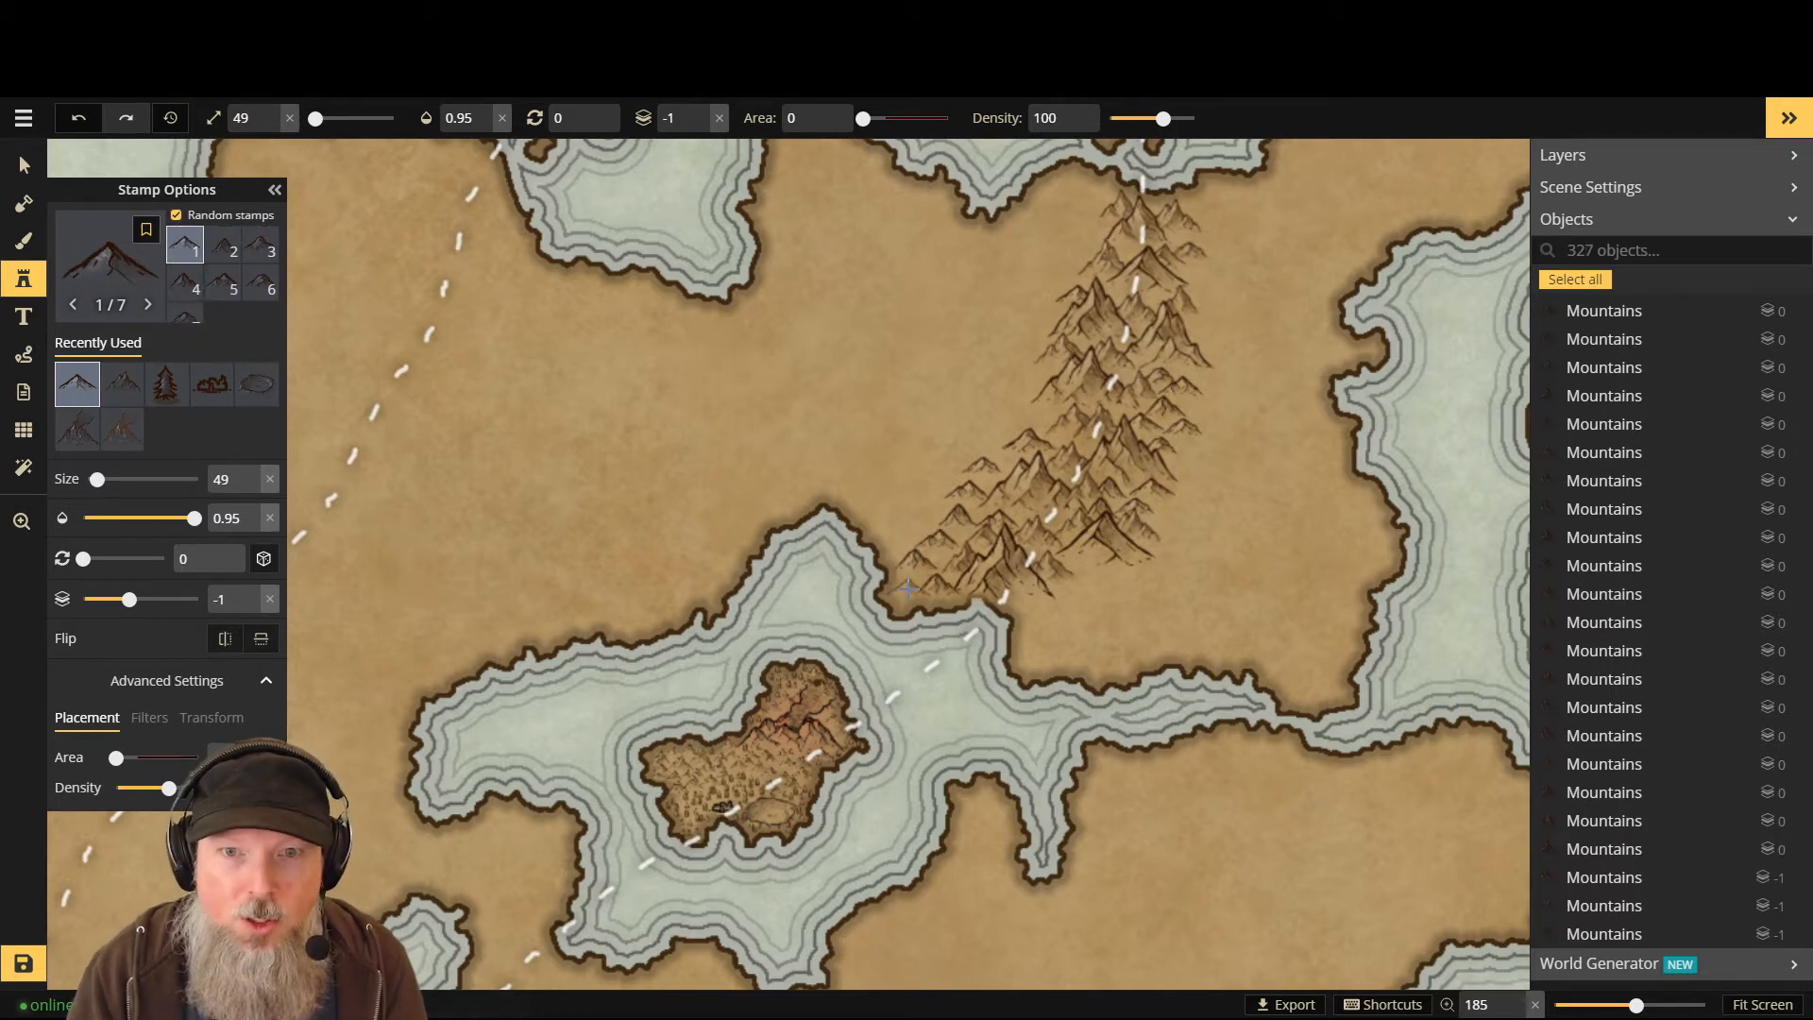
click(906, 588)
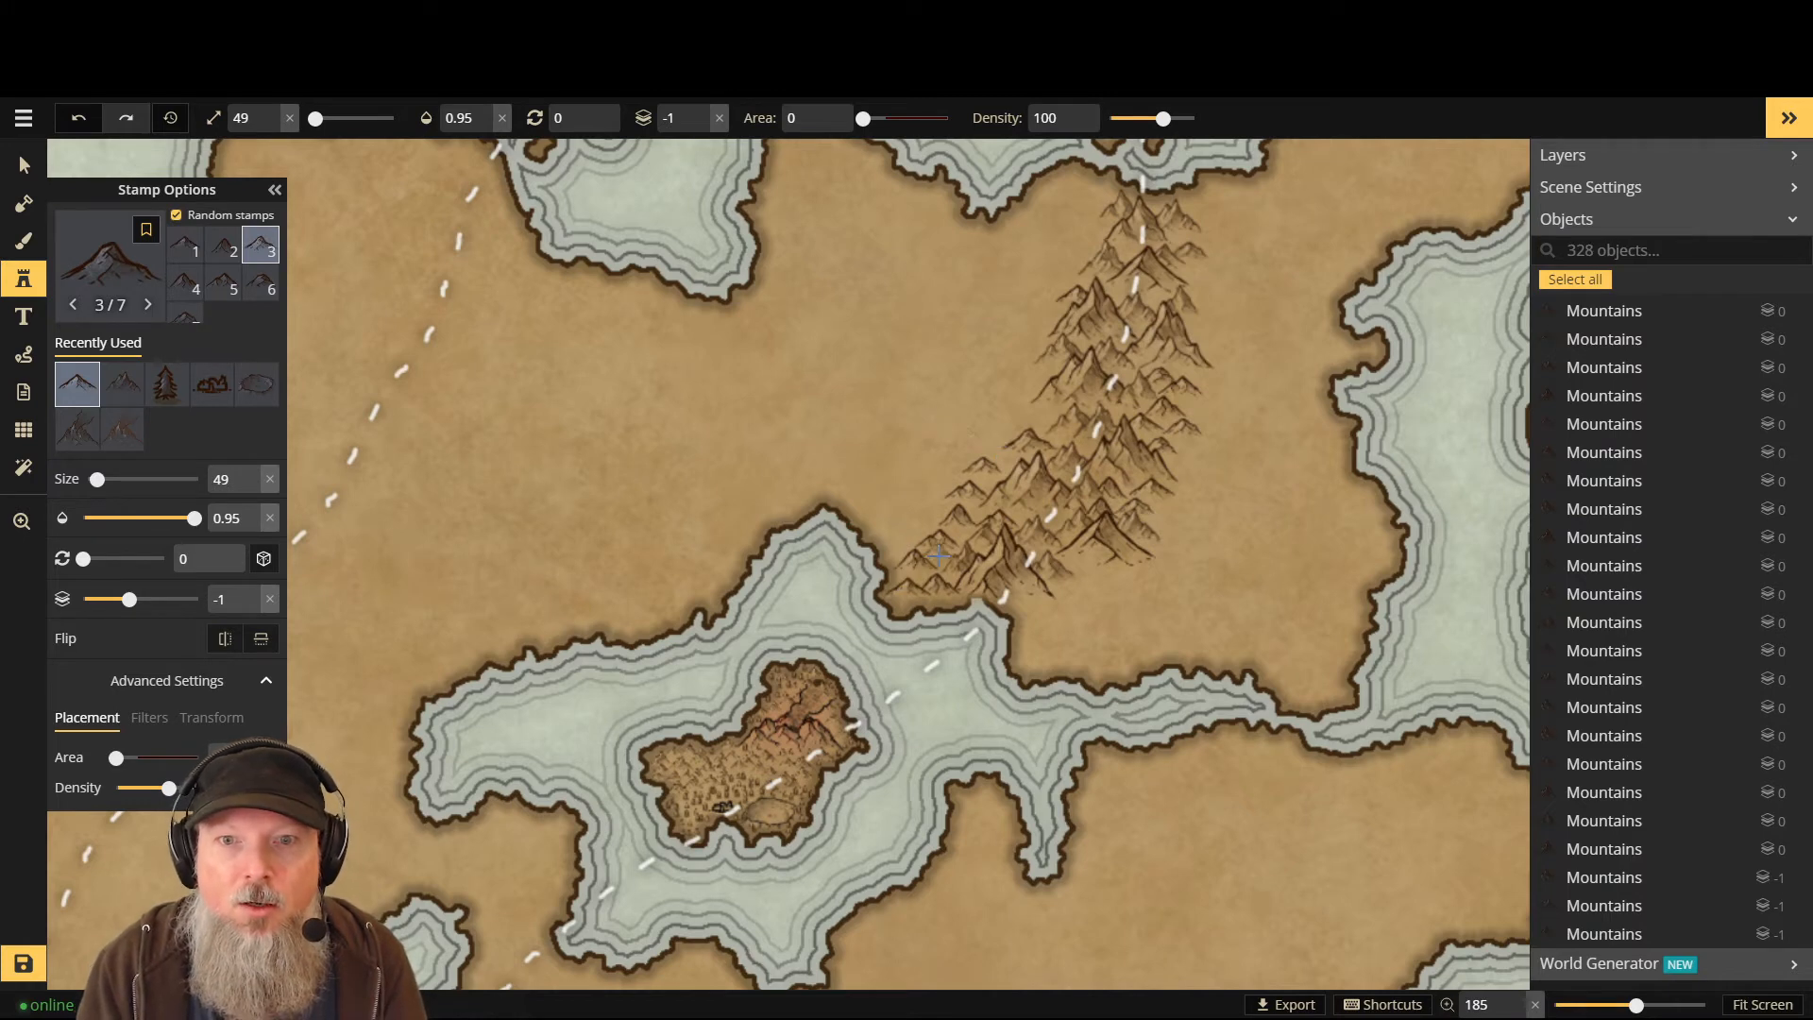
click(938, 564)
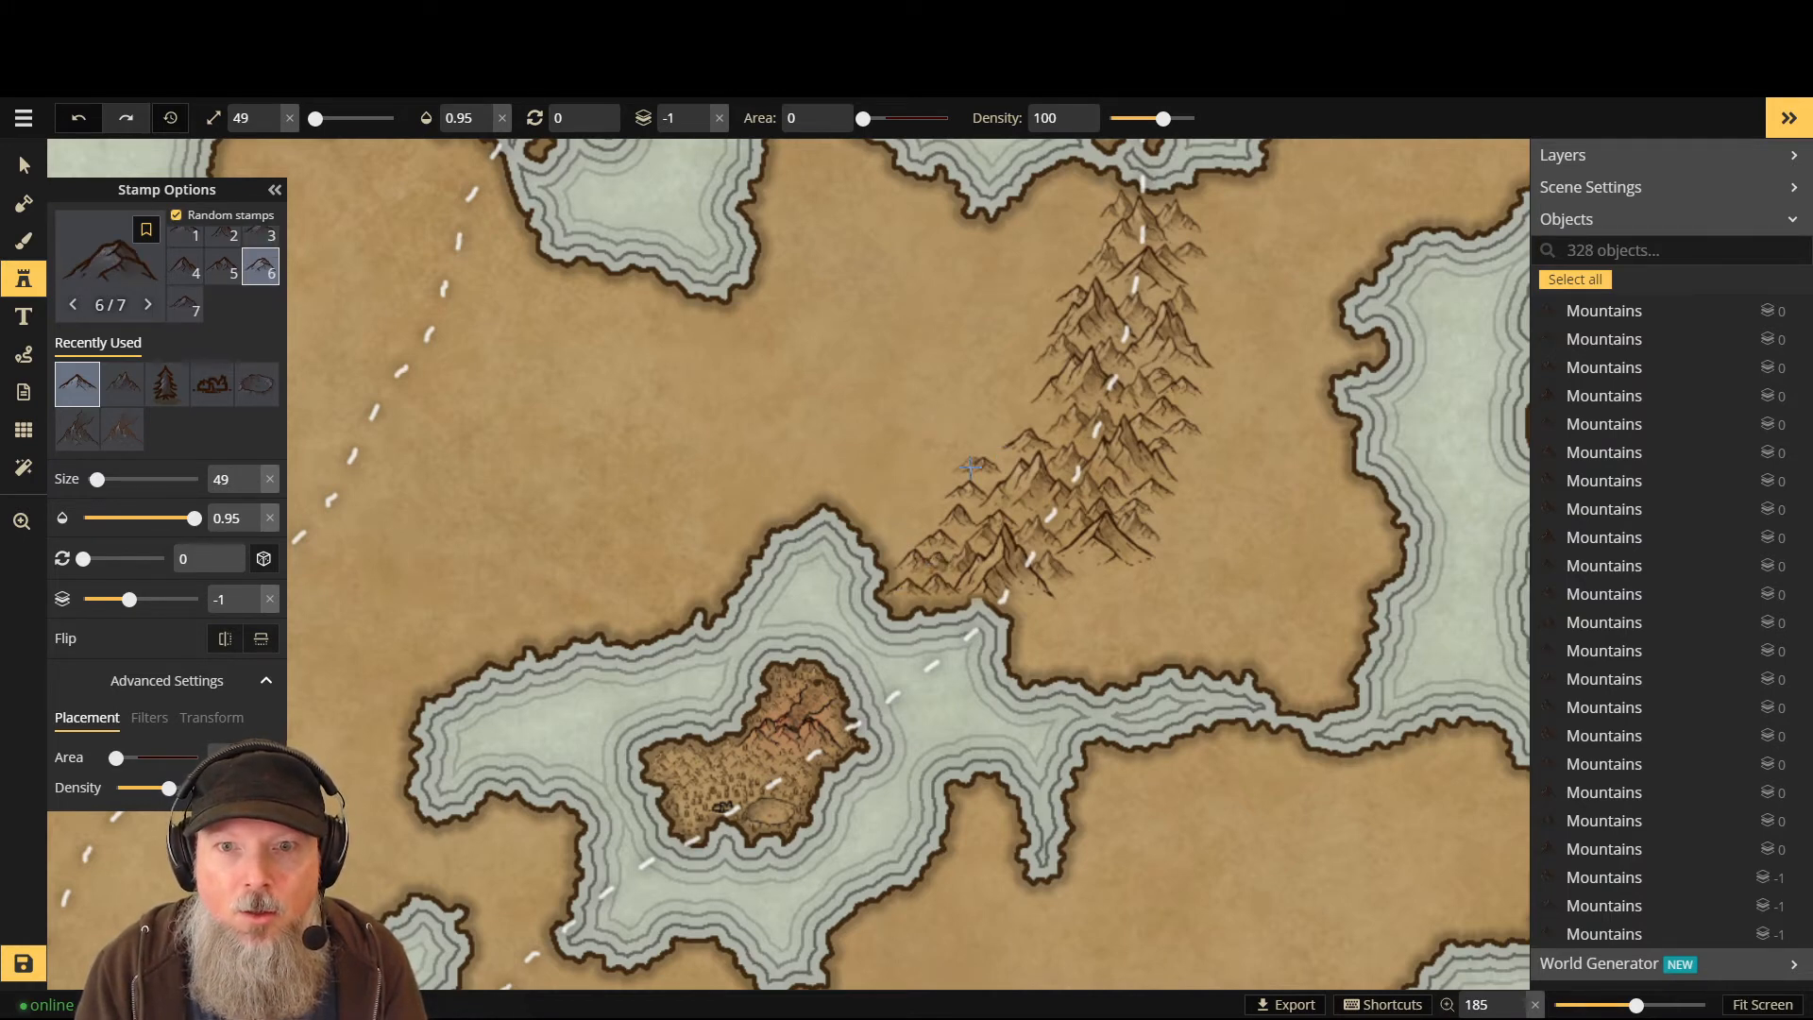
click(959, 536)
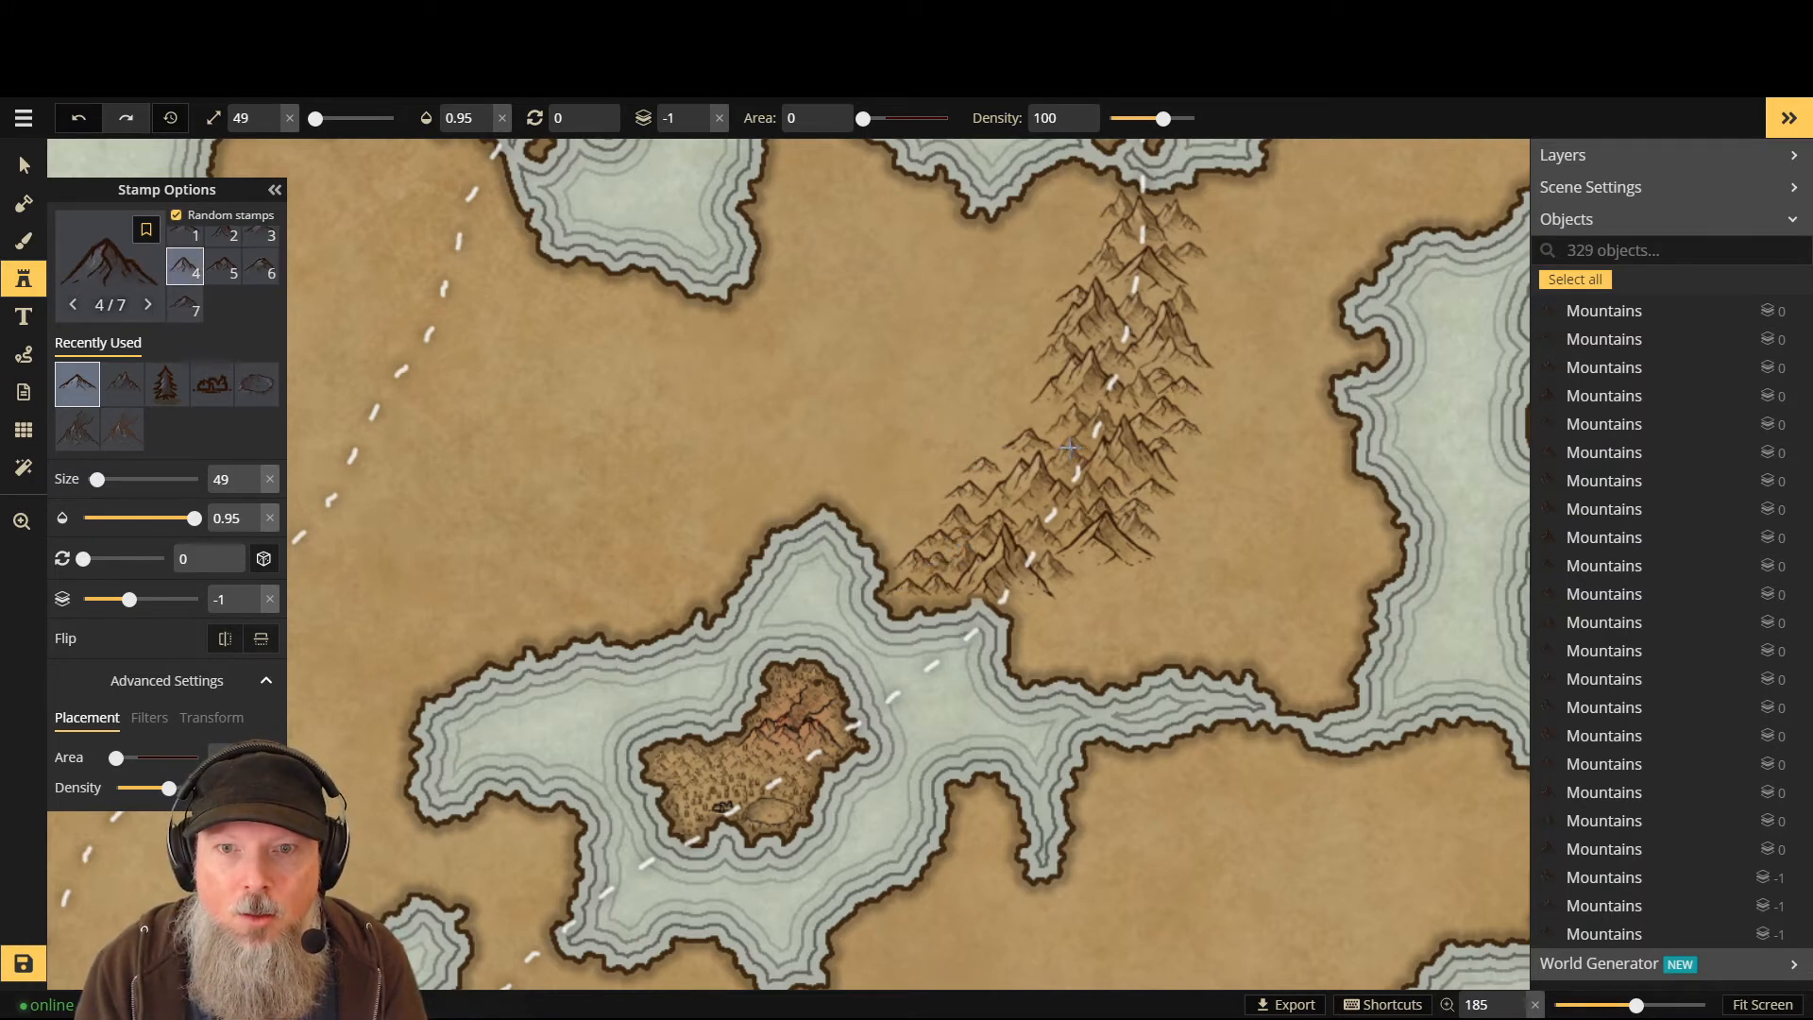
click(1001, 463)
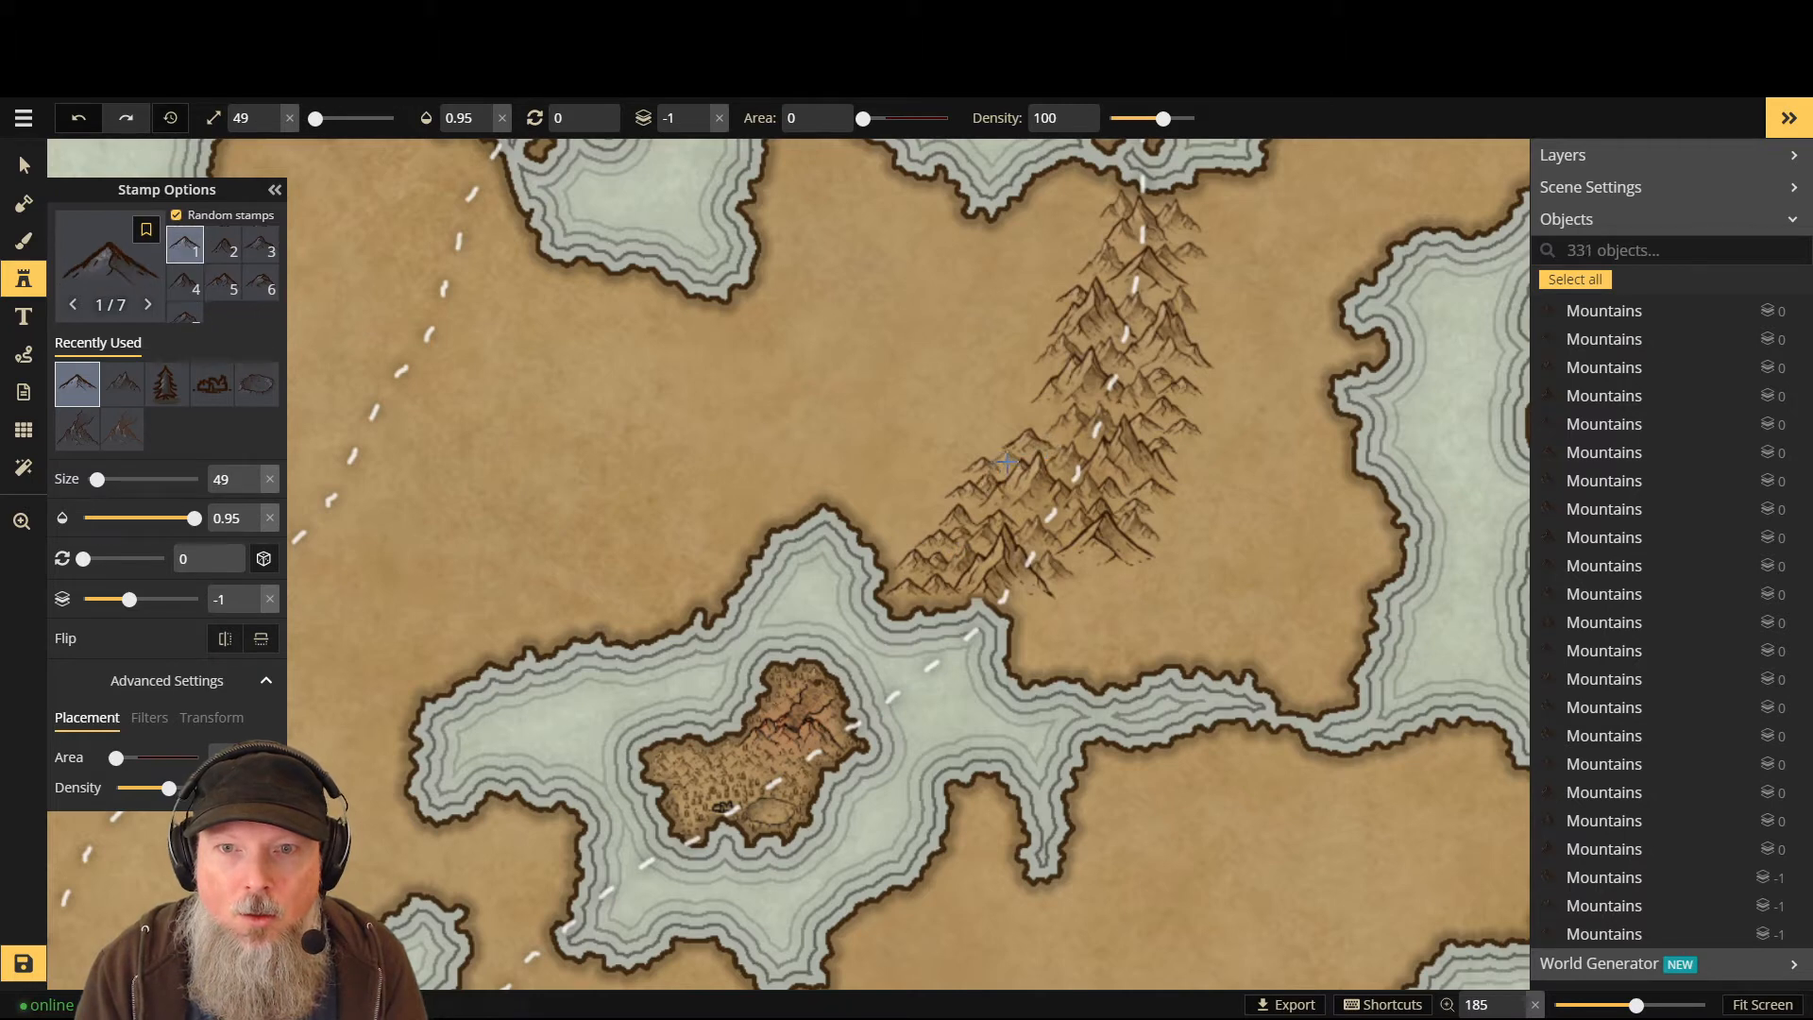
click(1003, 456)
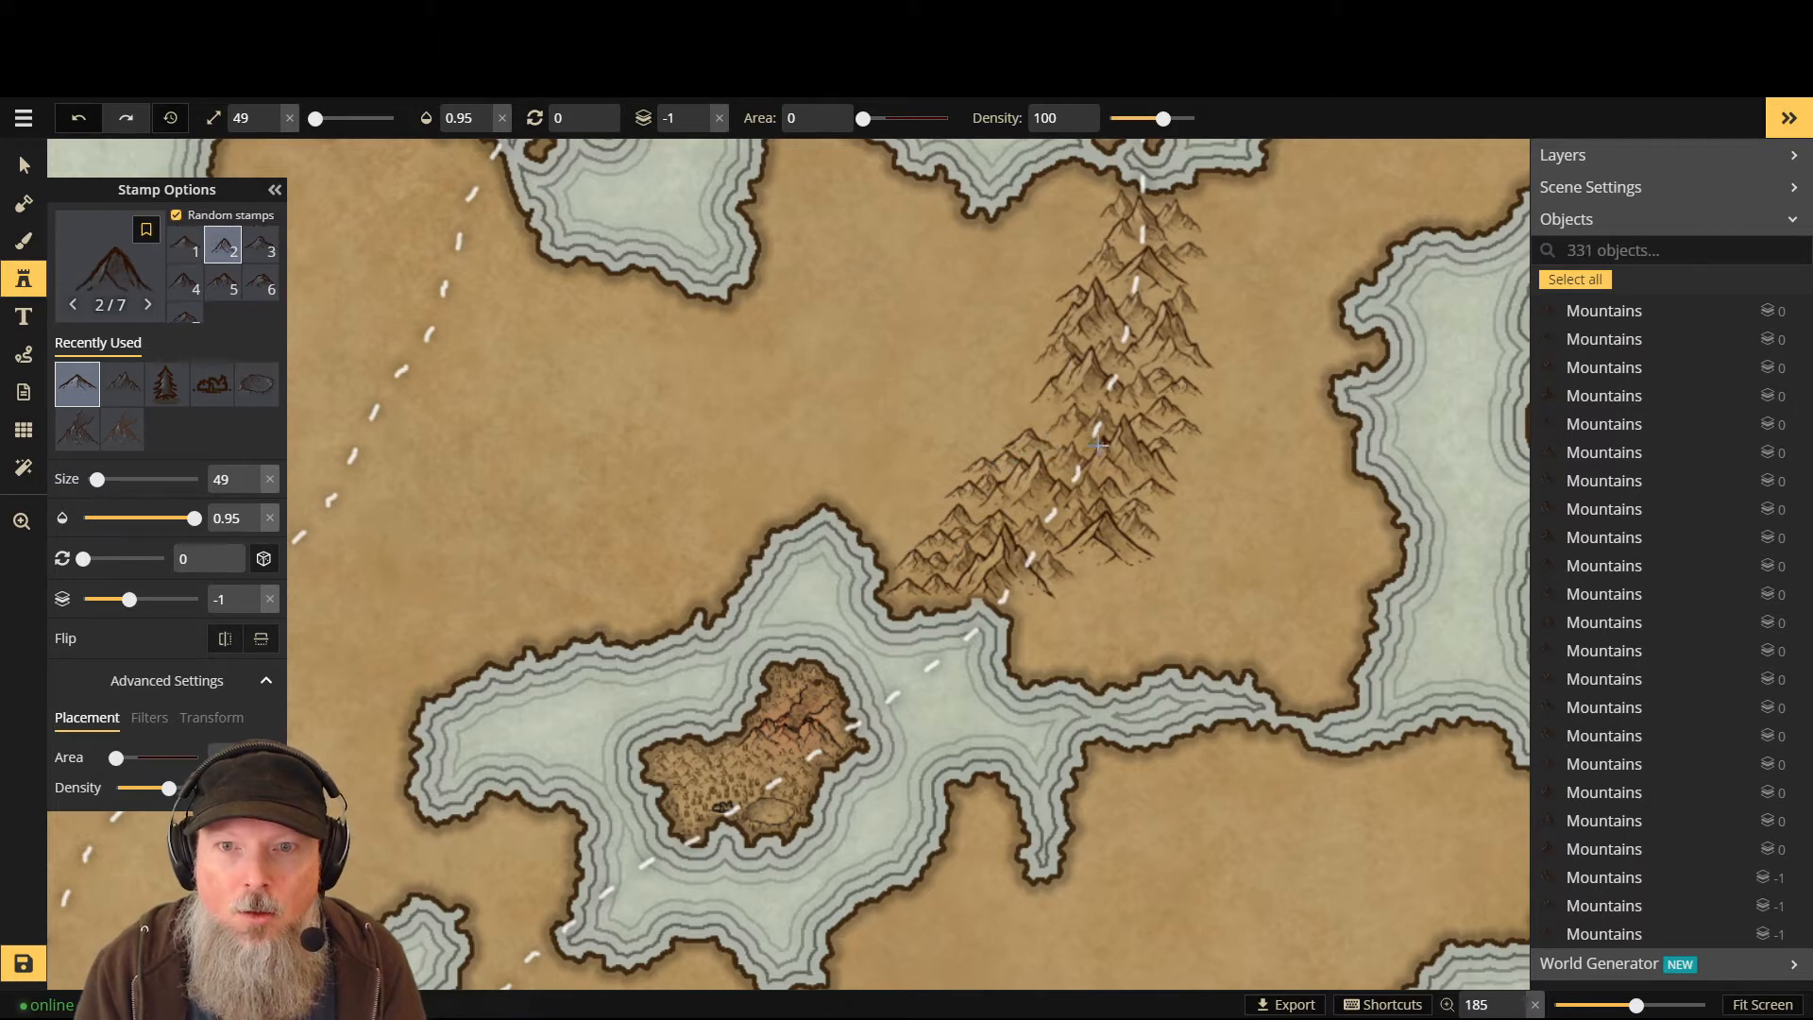
click(1044, 424)
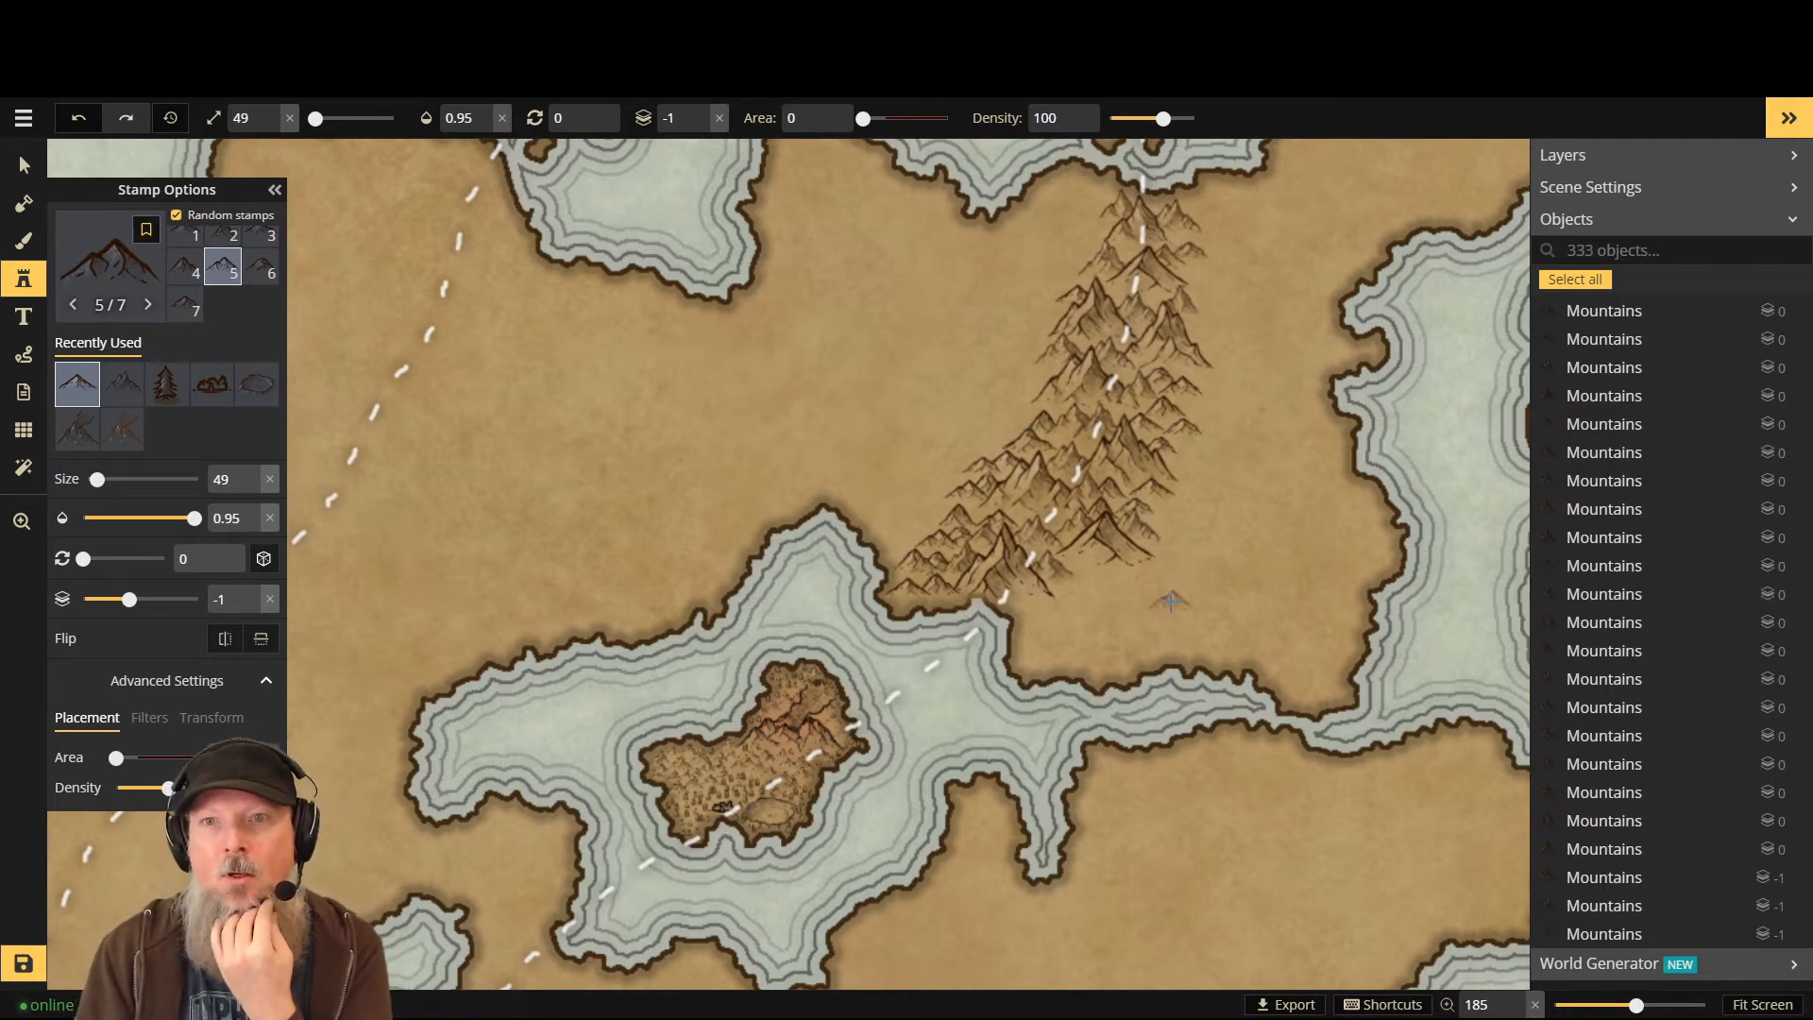
scroll(1199, 501, down, 4)
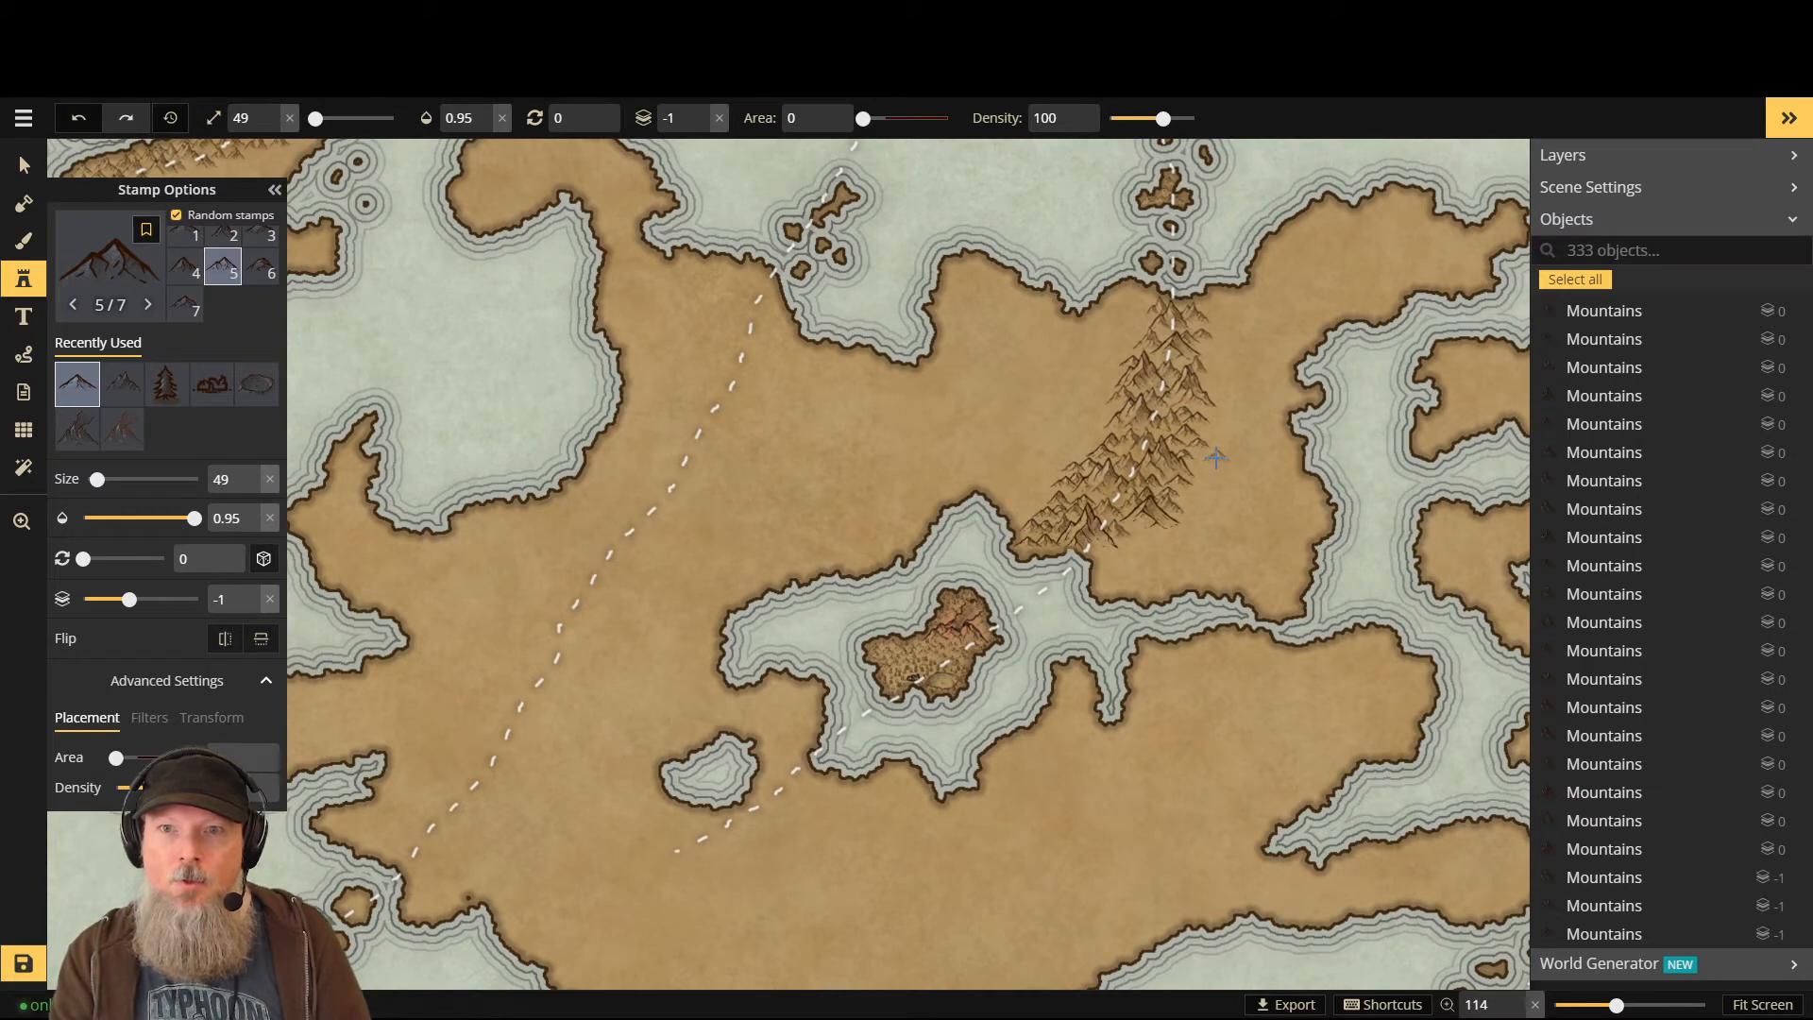
- Swap the stamp from Dunes to the 13-variant Small Hills set at size 40, layer 0
scroll(1216, 458, up, 2)
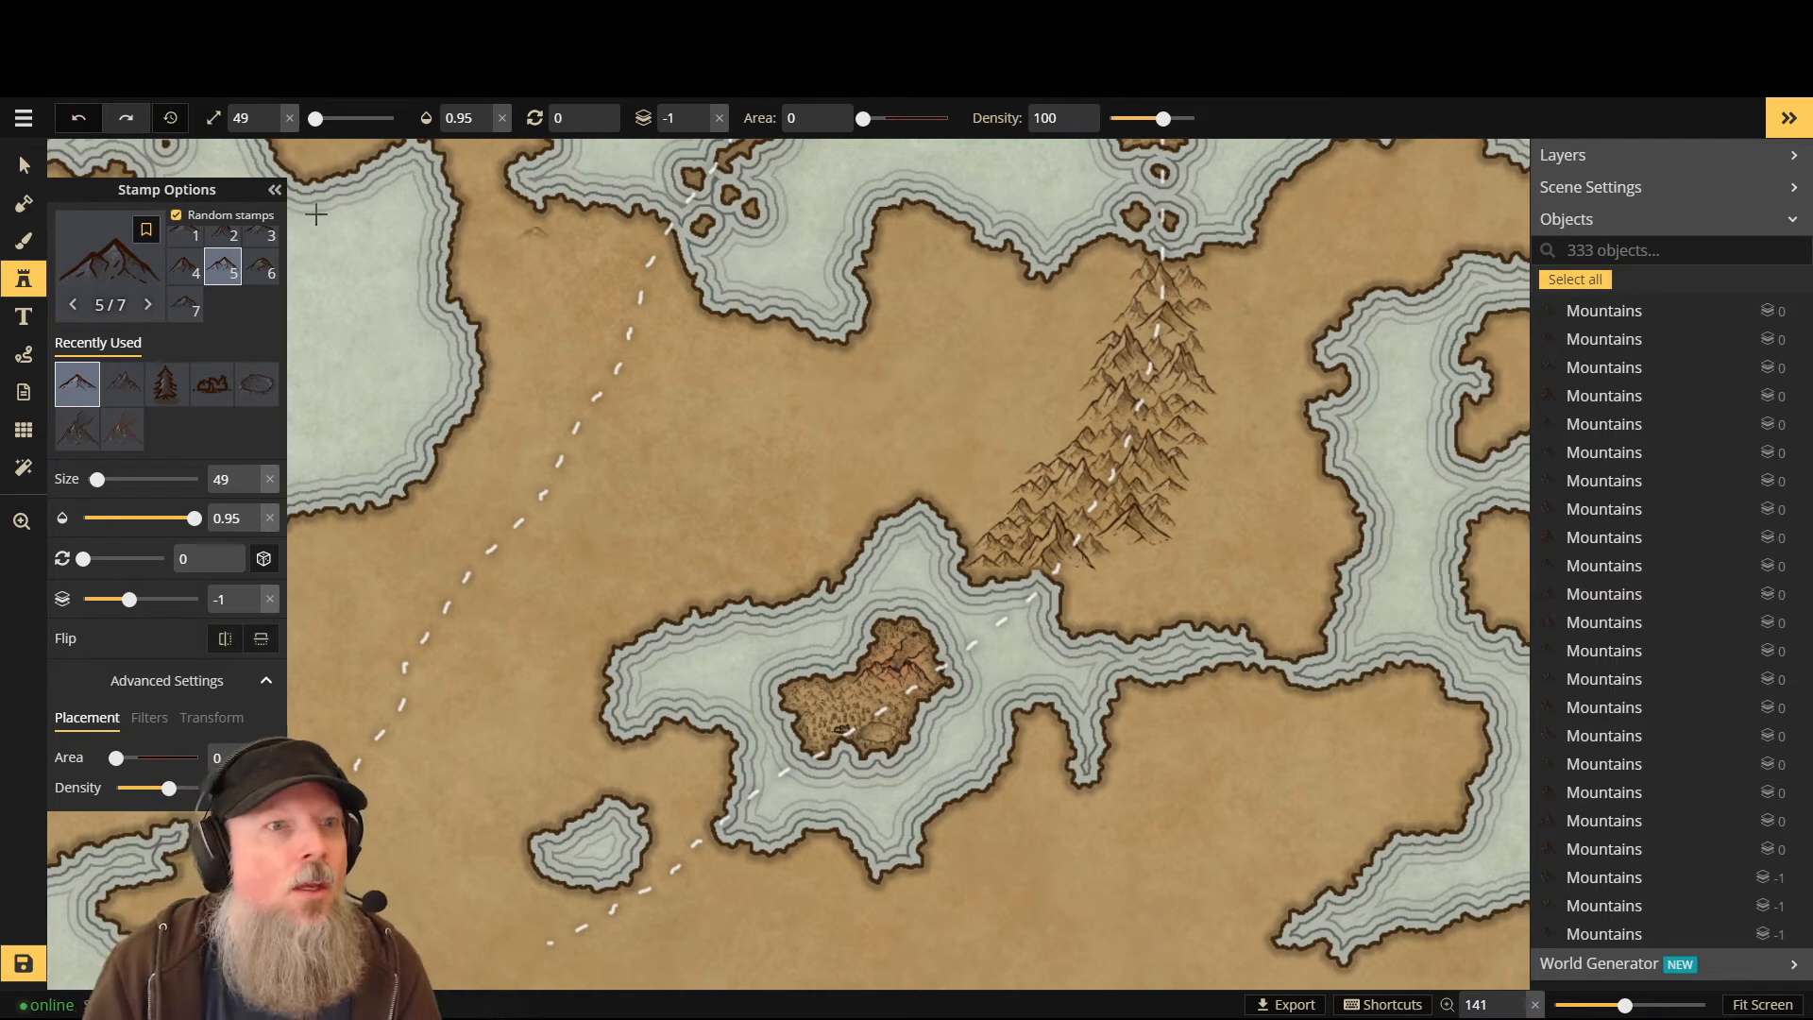
click(106, 280)
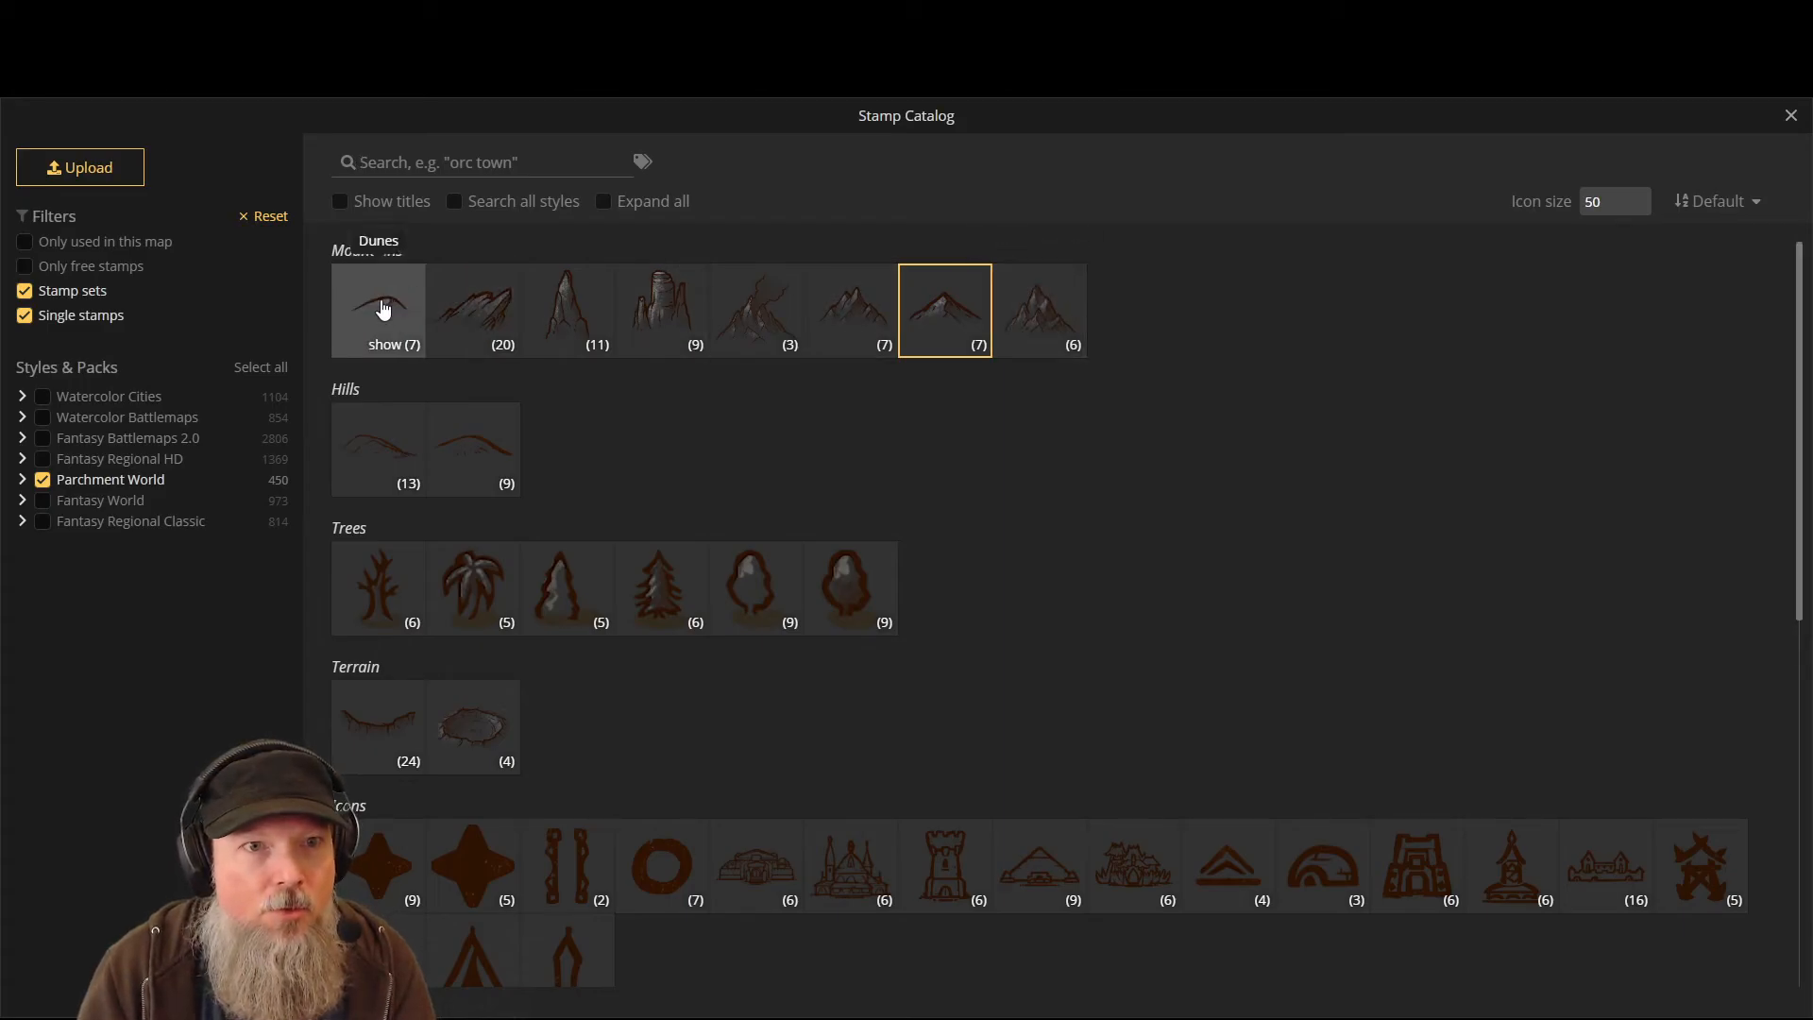
click(382, 309)
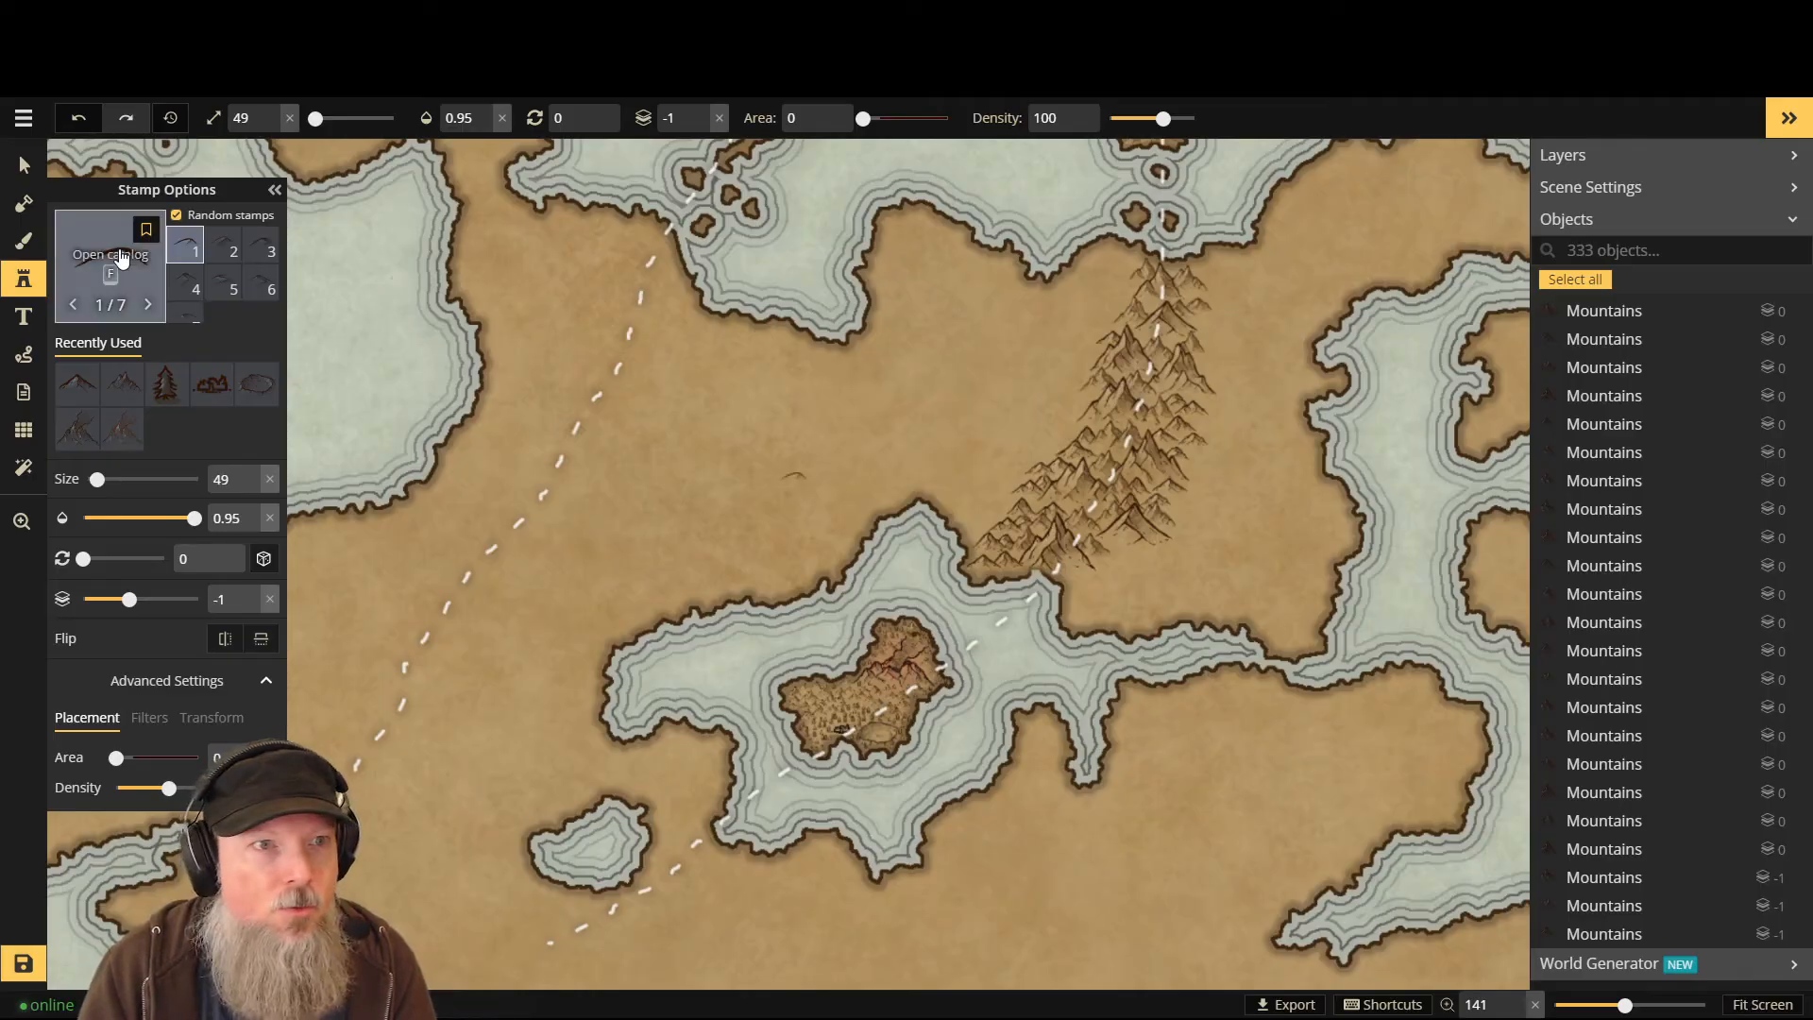
click(108, 253)
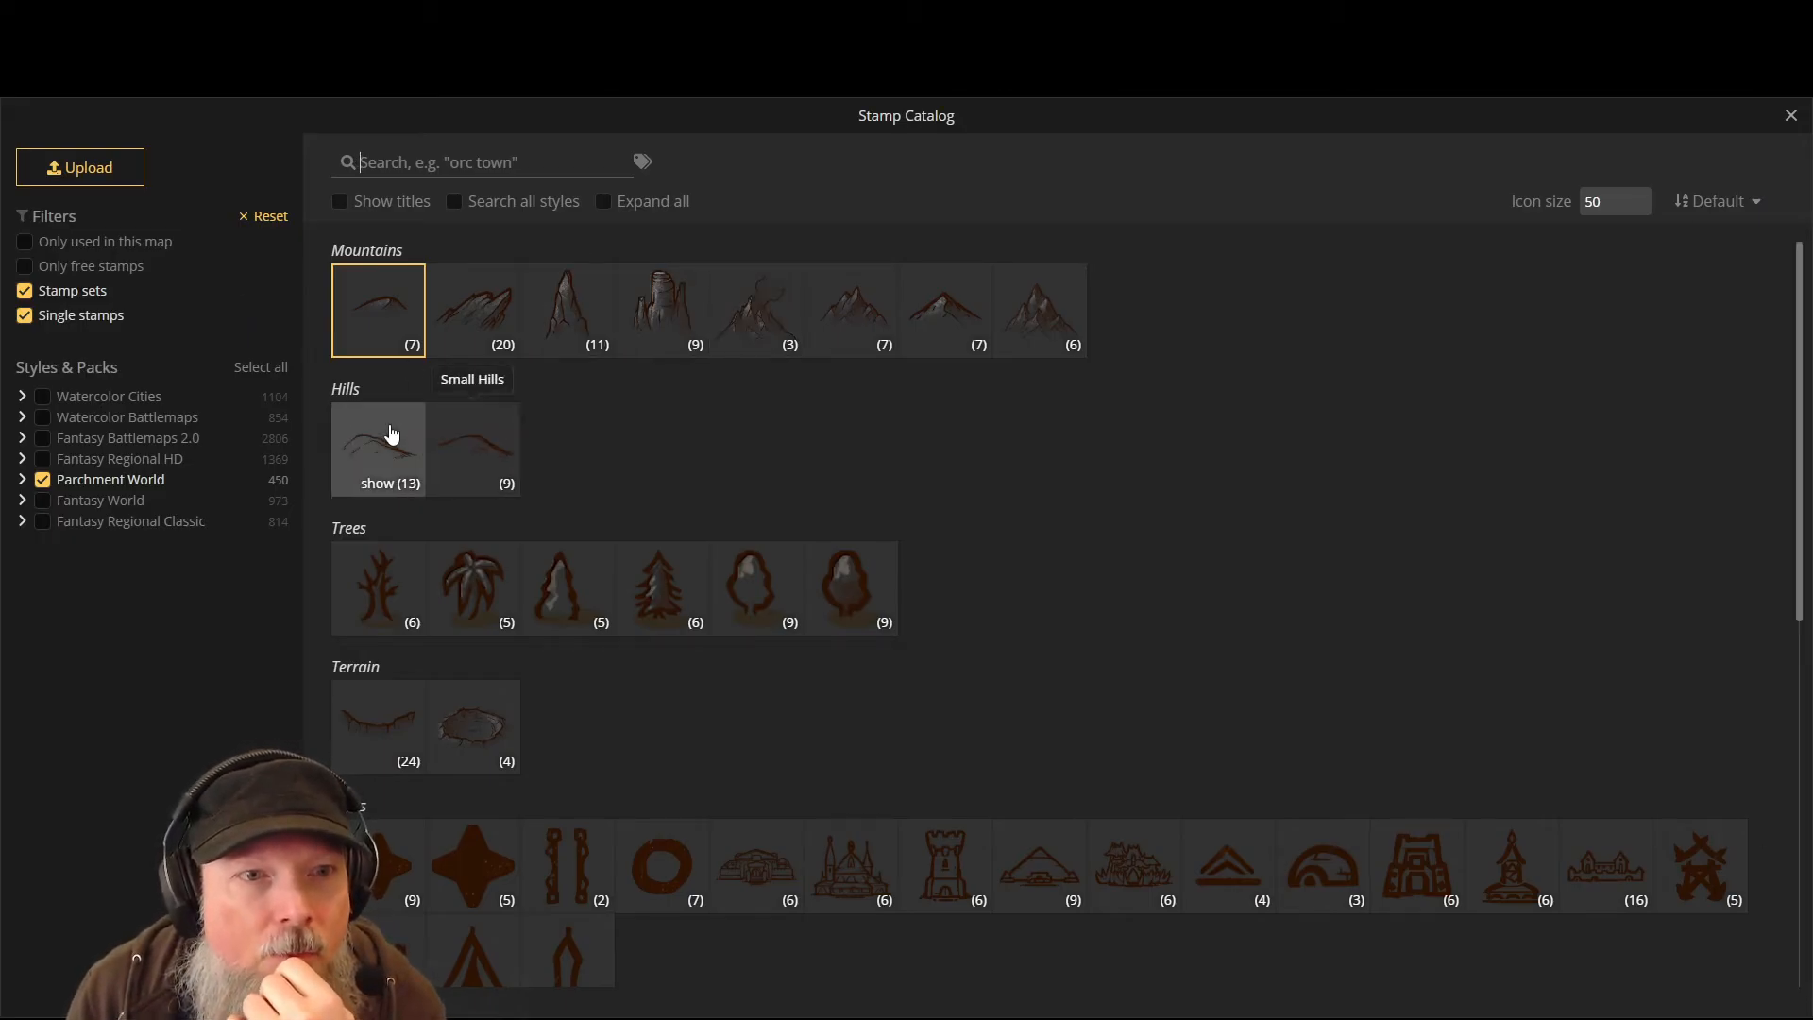
click(391, 432)
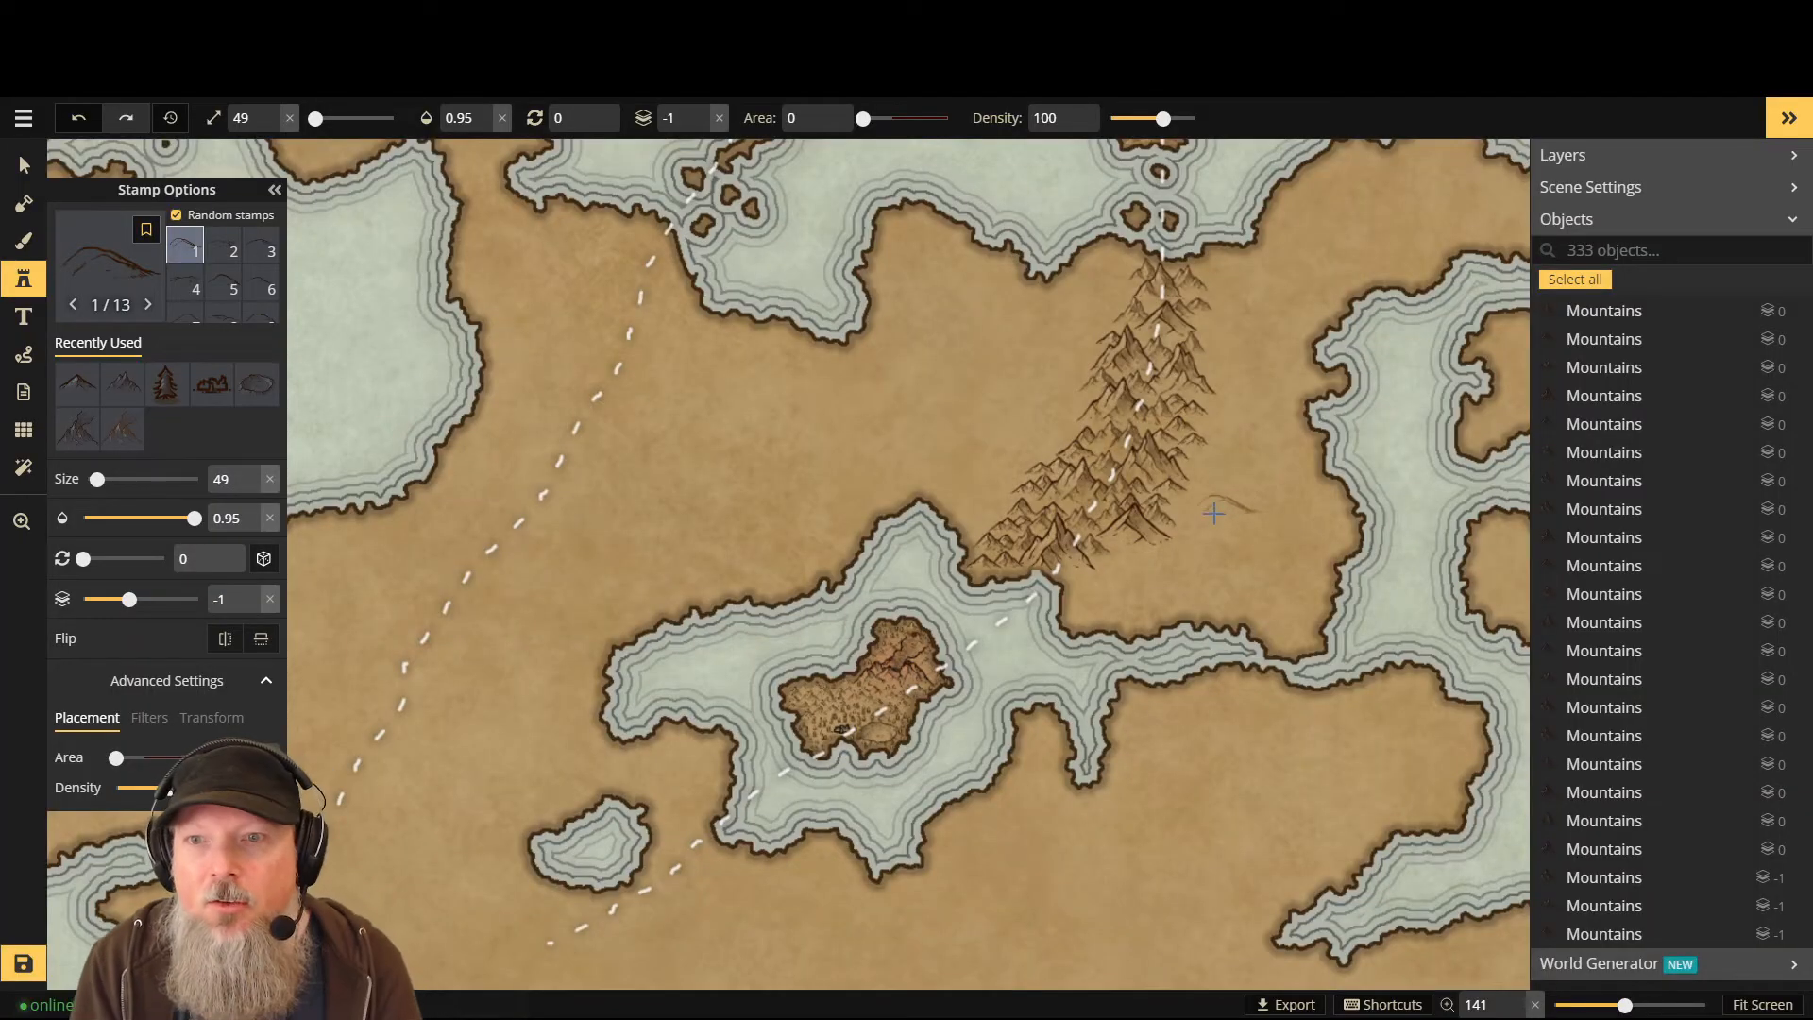
scroll(1148, 559, down, 1)
scroll(1109, 583, down, 8)
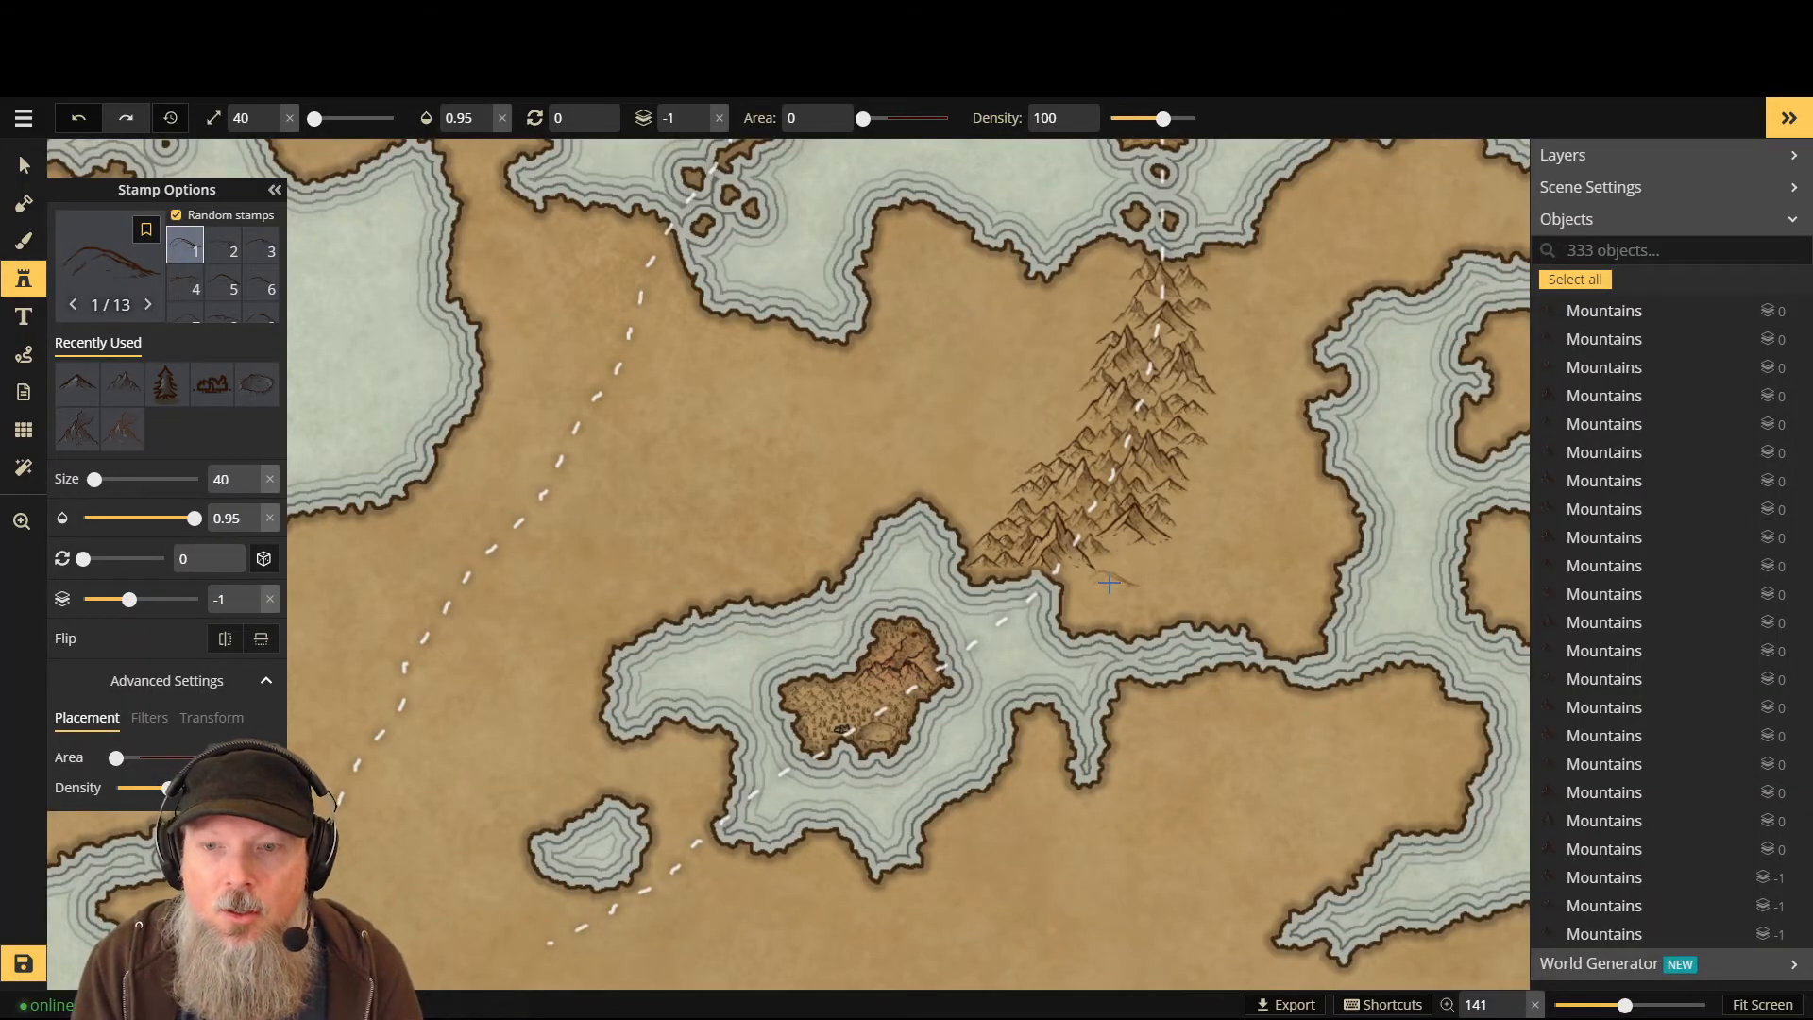
key(Up)
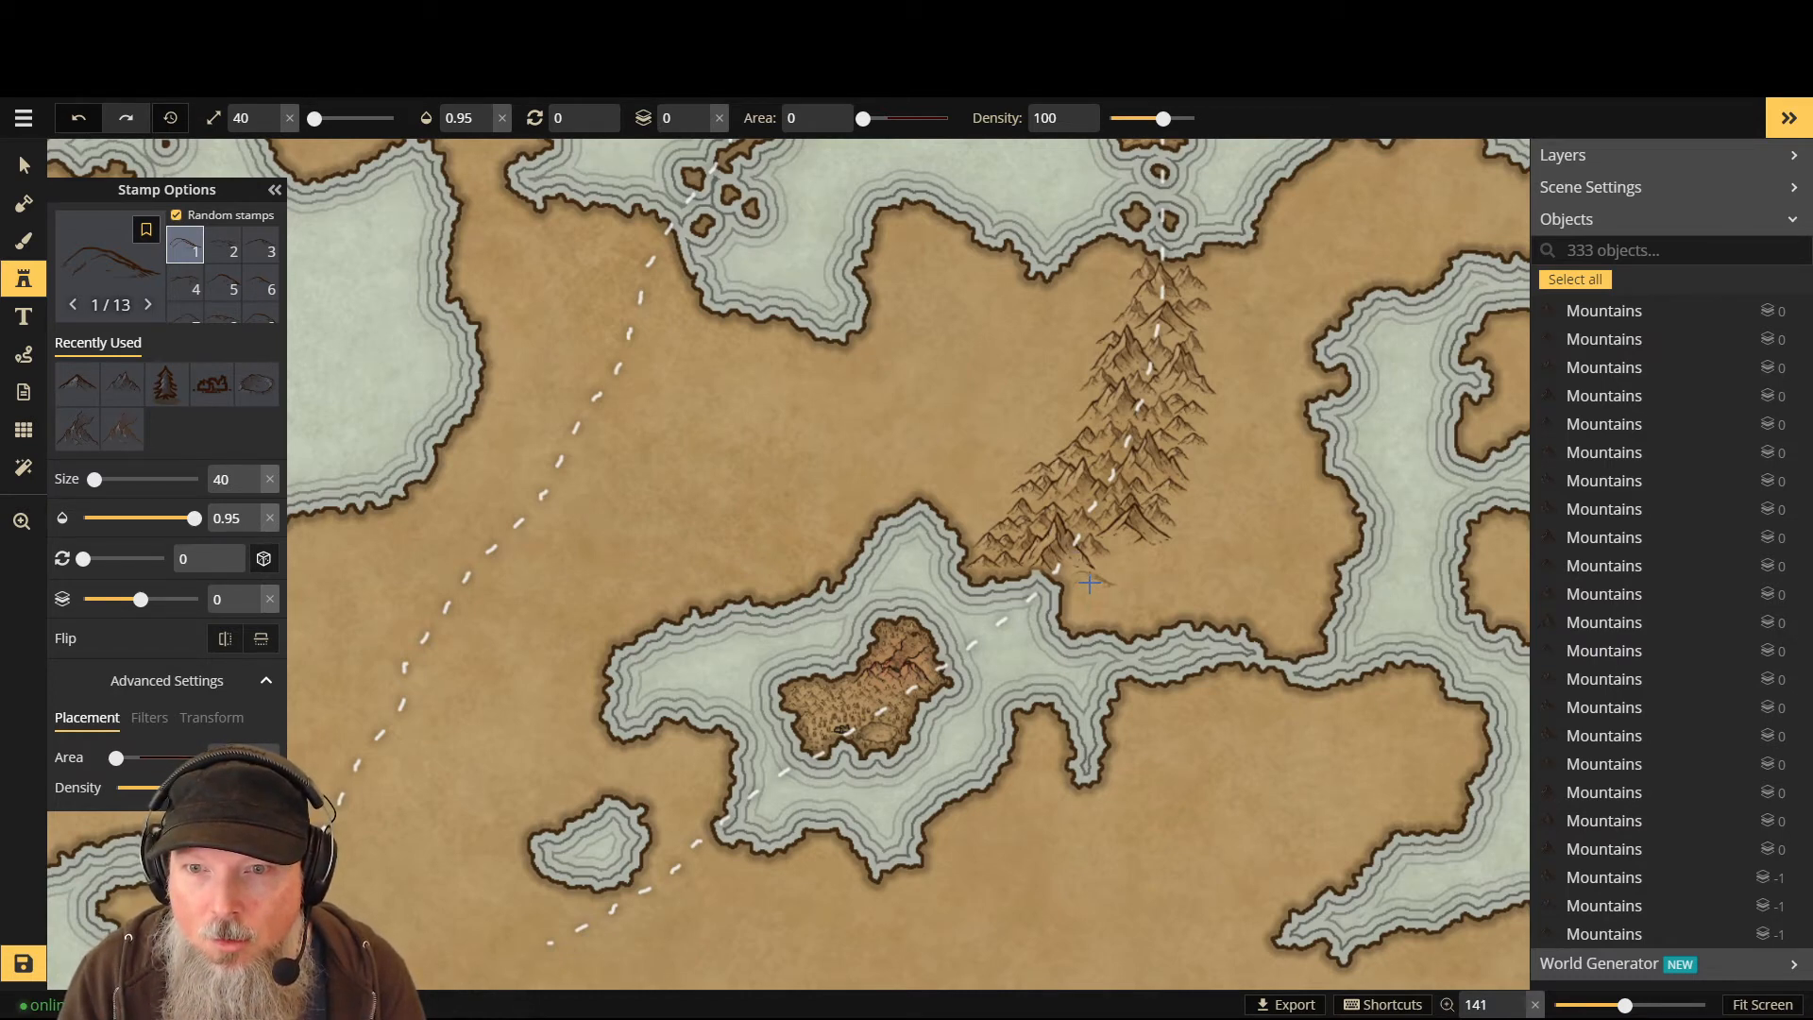
- Stamp six hills below the range's southern tip and along the coast, reaching 339 objects
click(1090, 582)
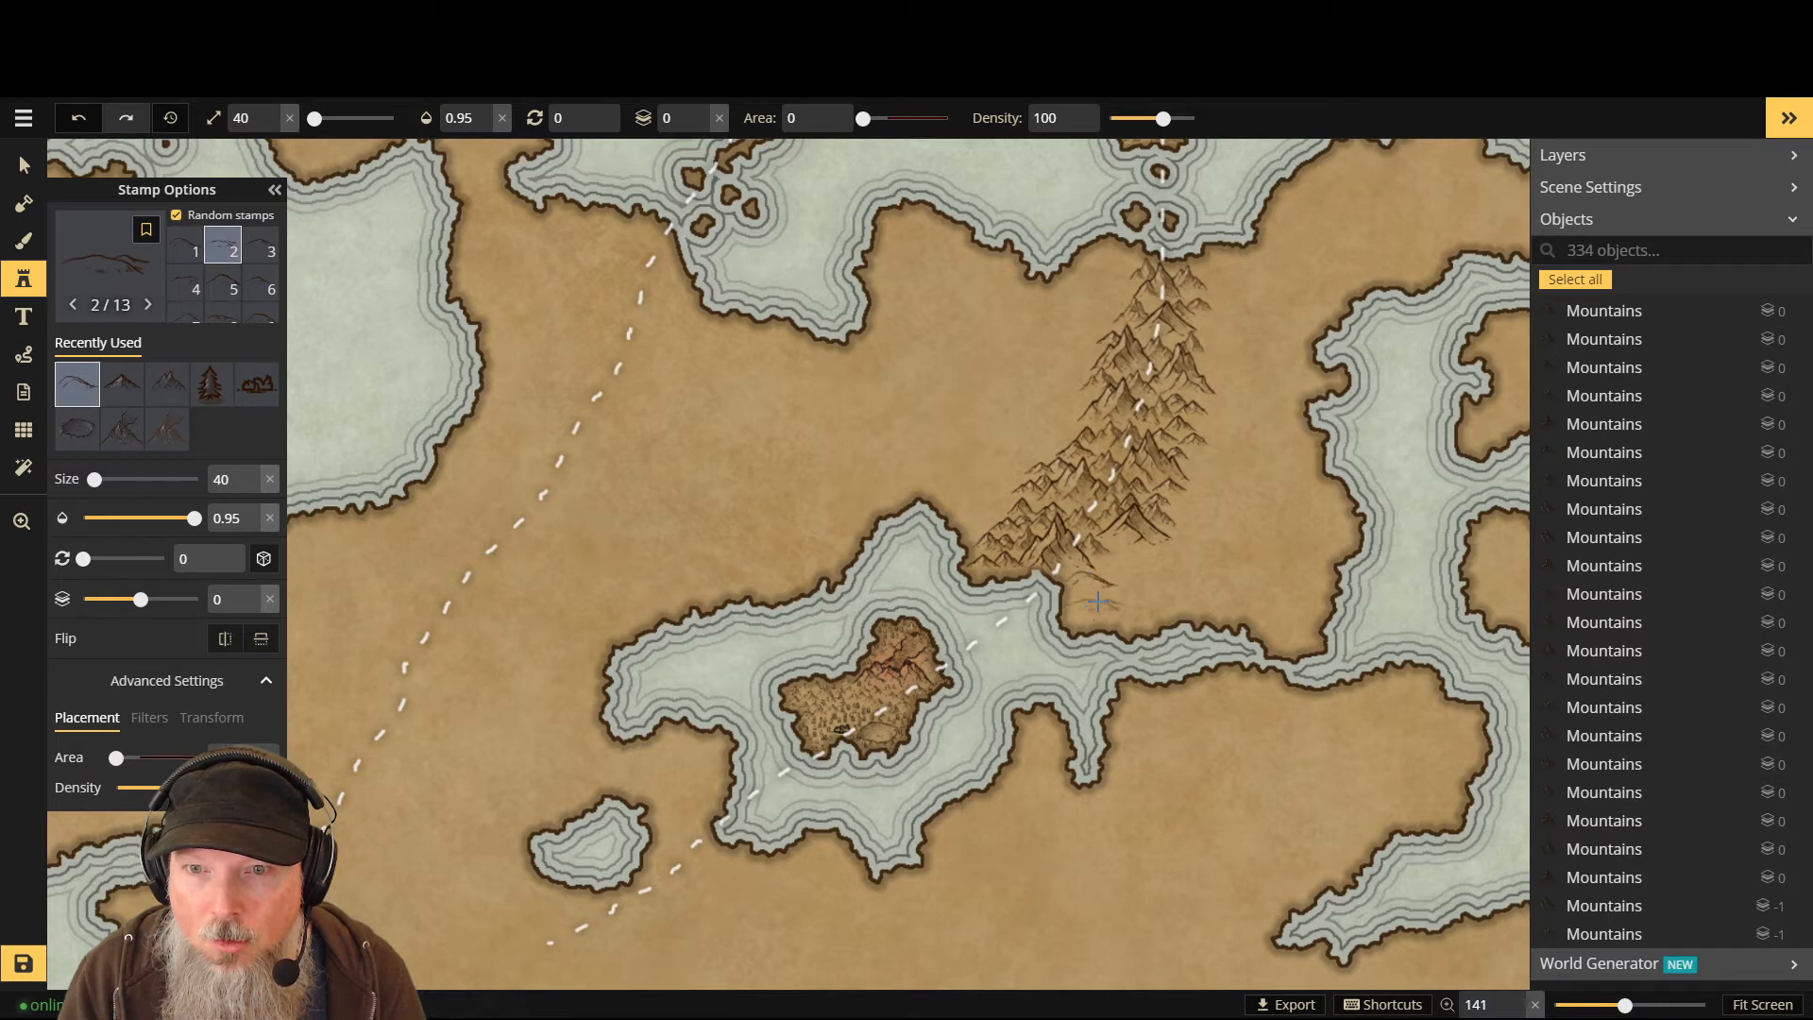
click(1124, 572)
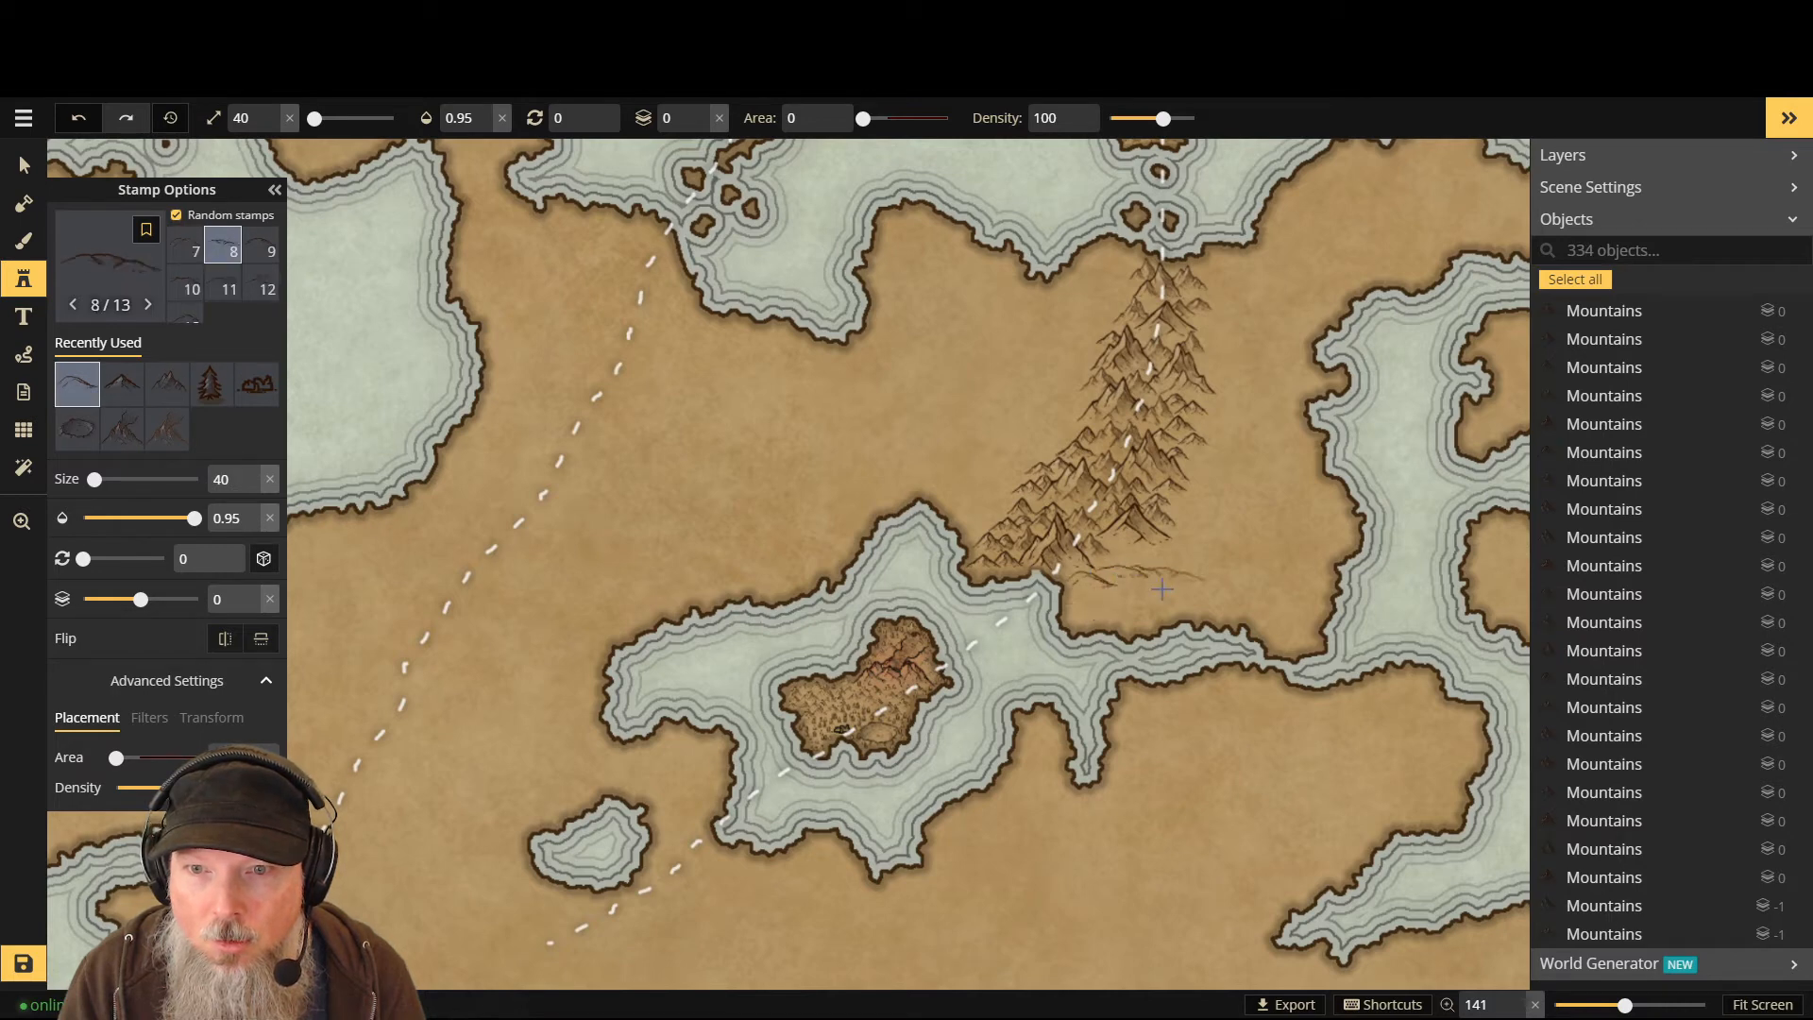
click(1101, 608)
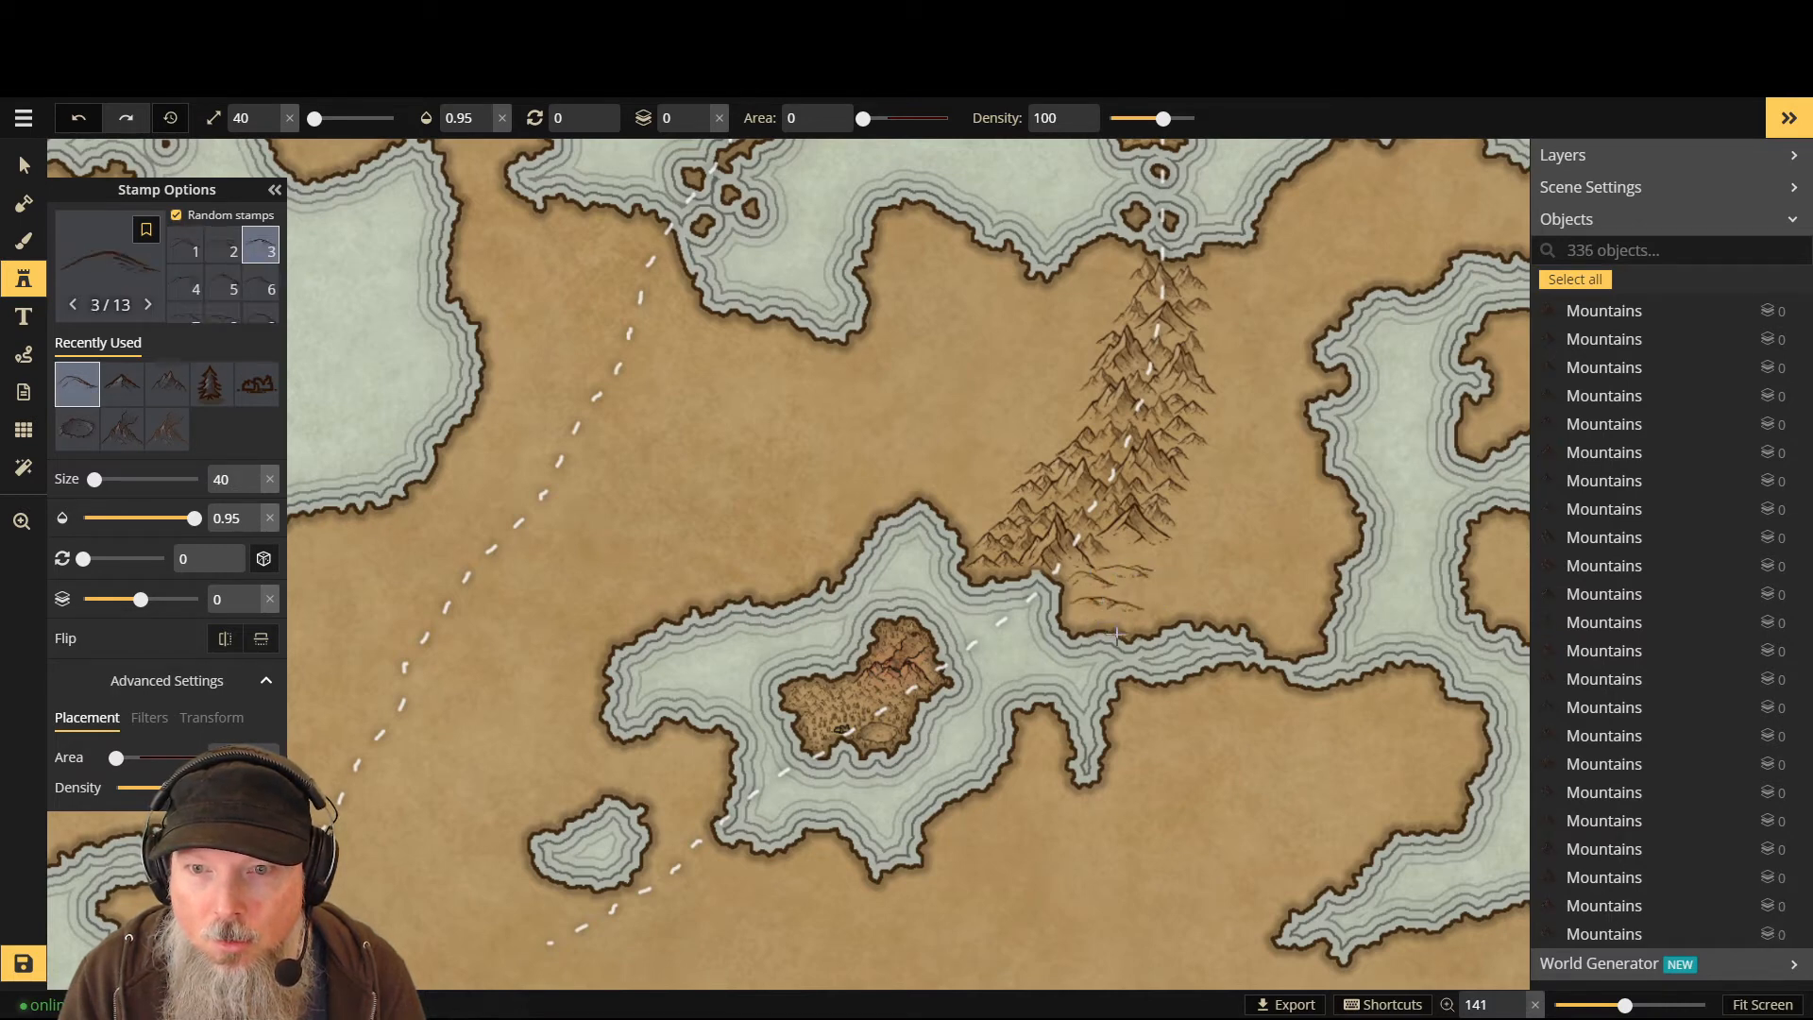
click(1143, 593)
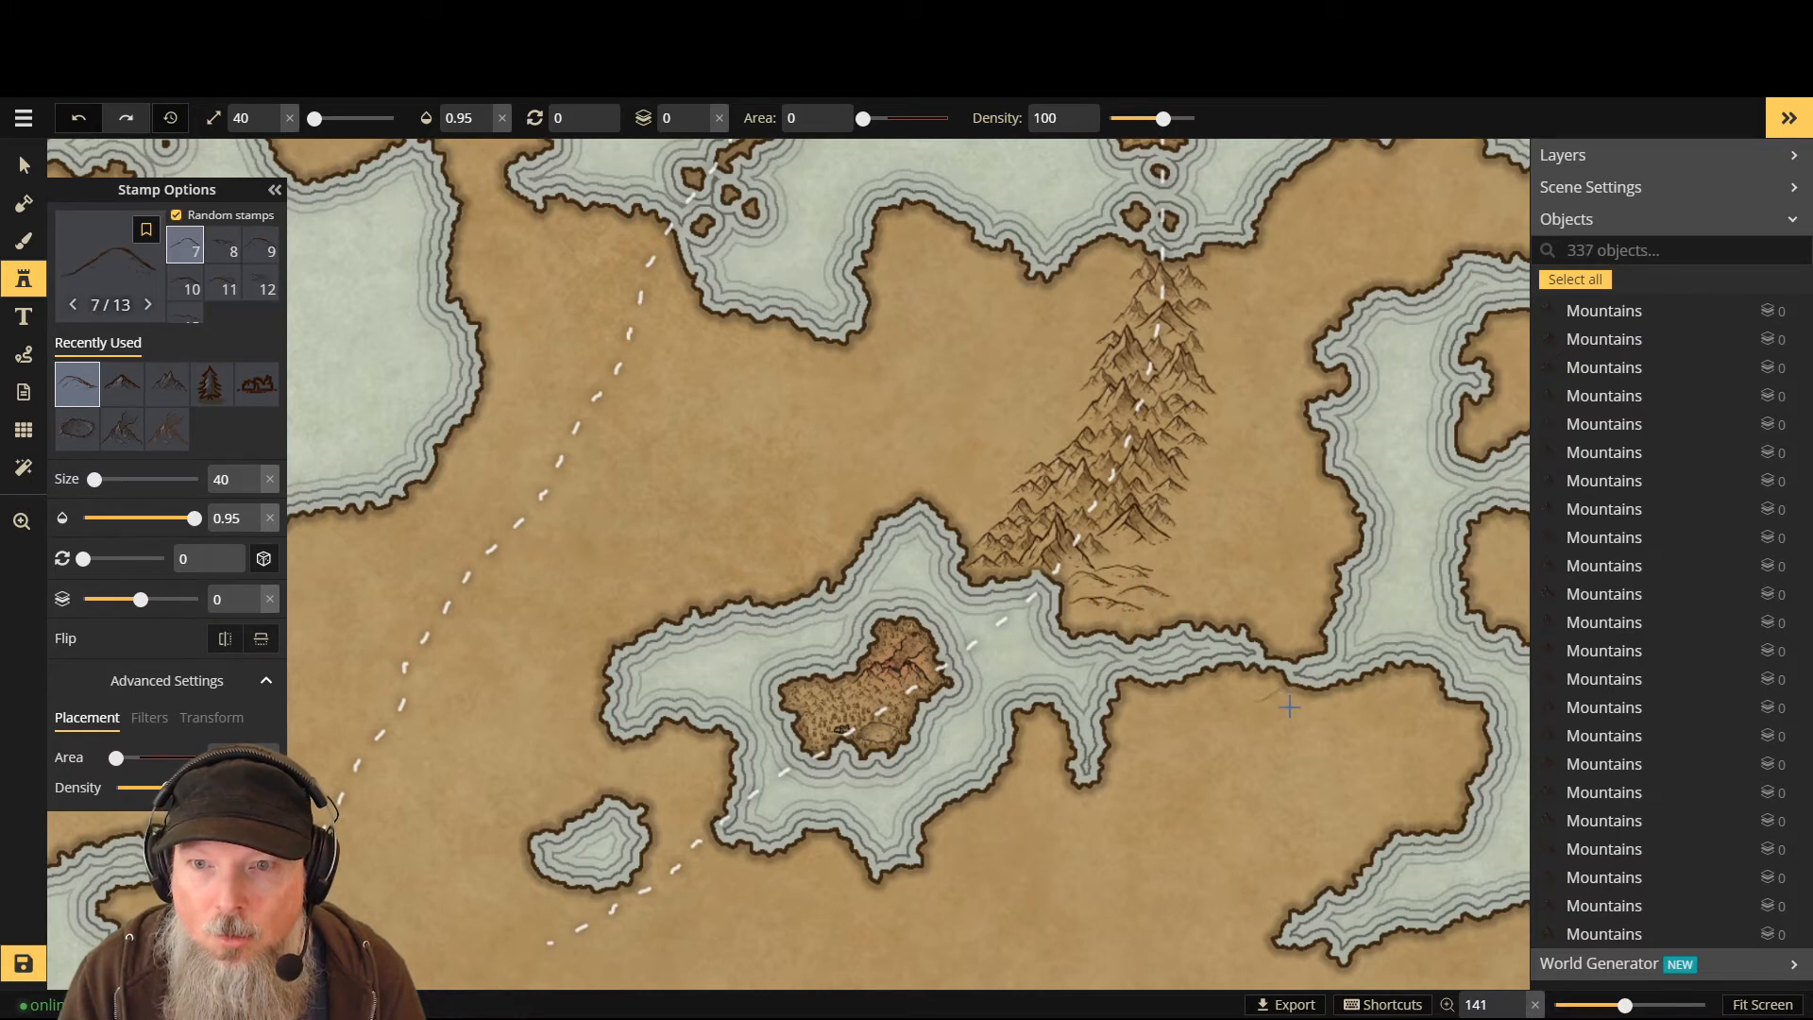
click(1109, 622)
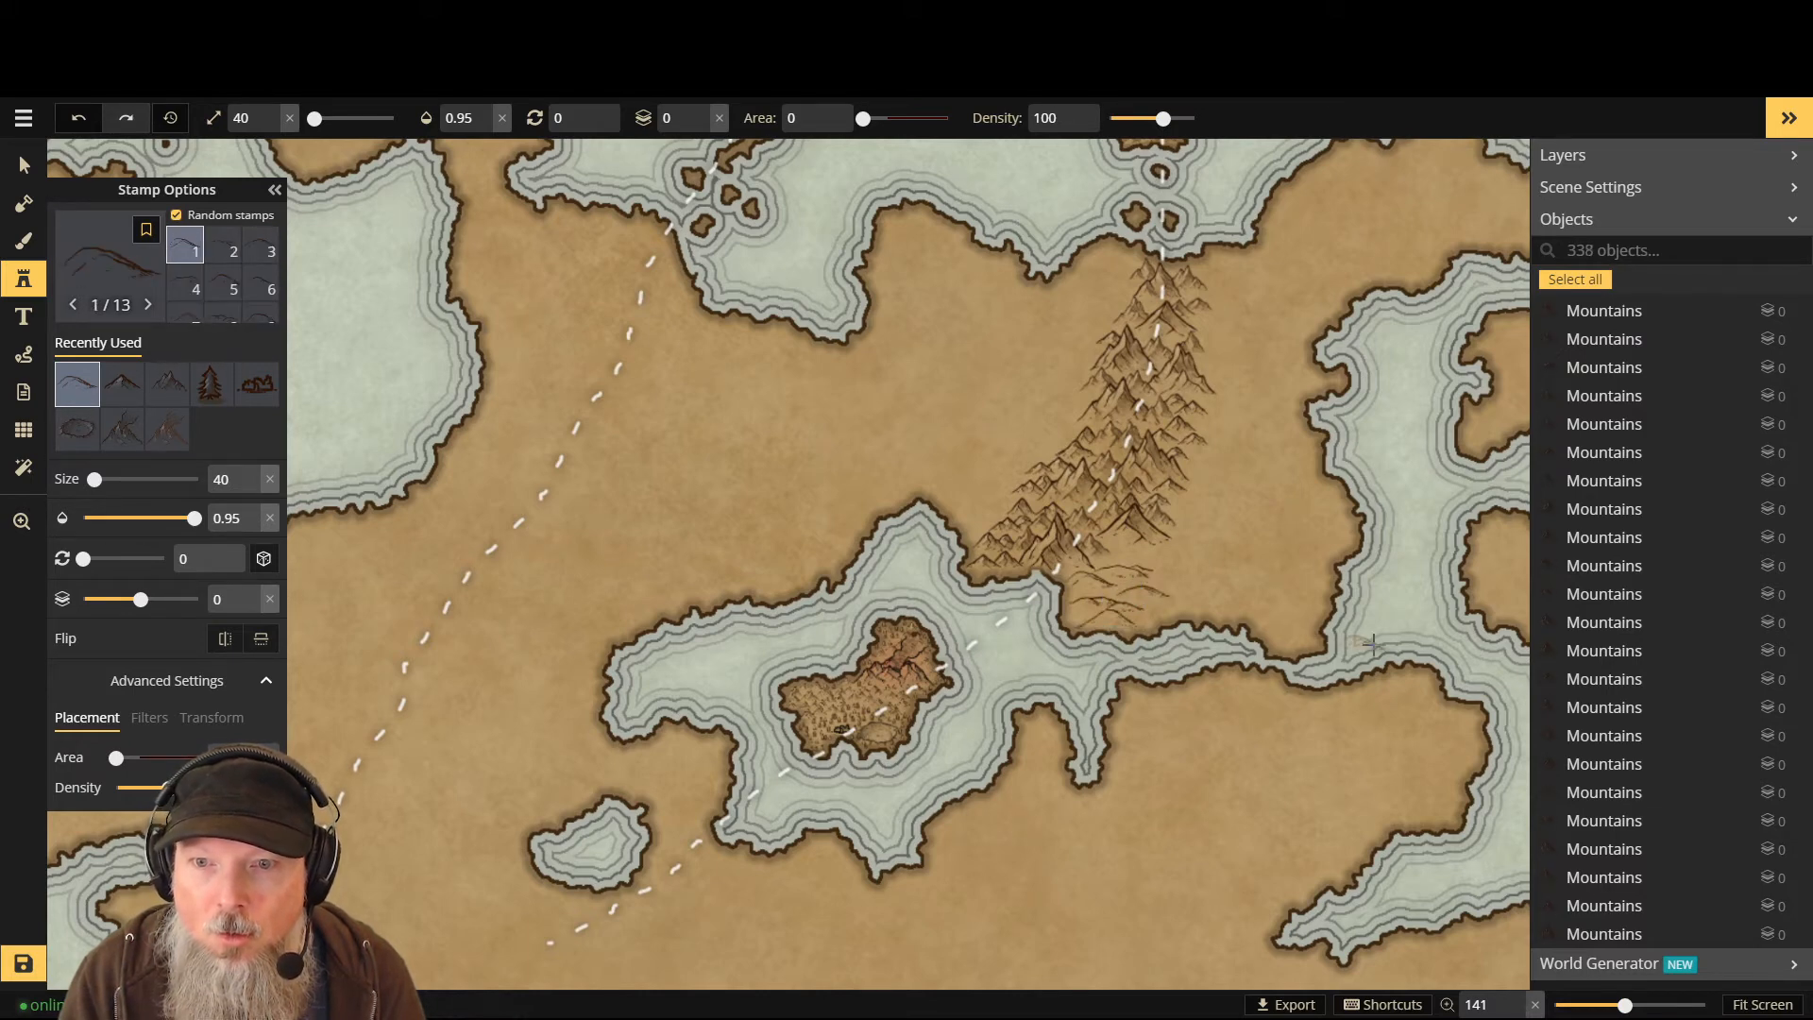
click(1280, 555)
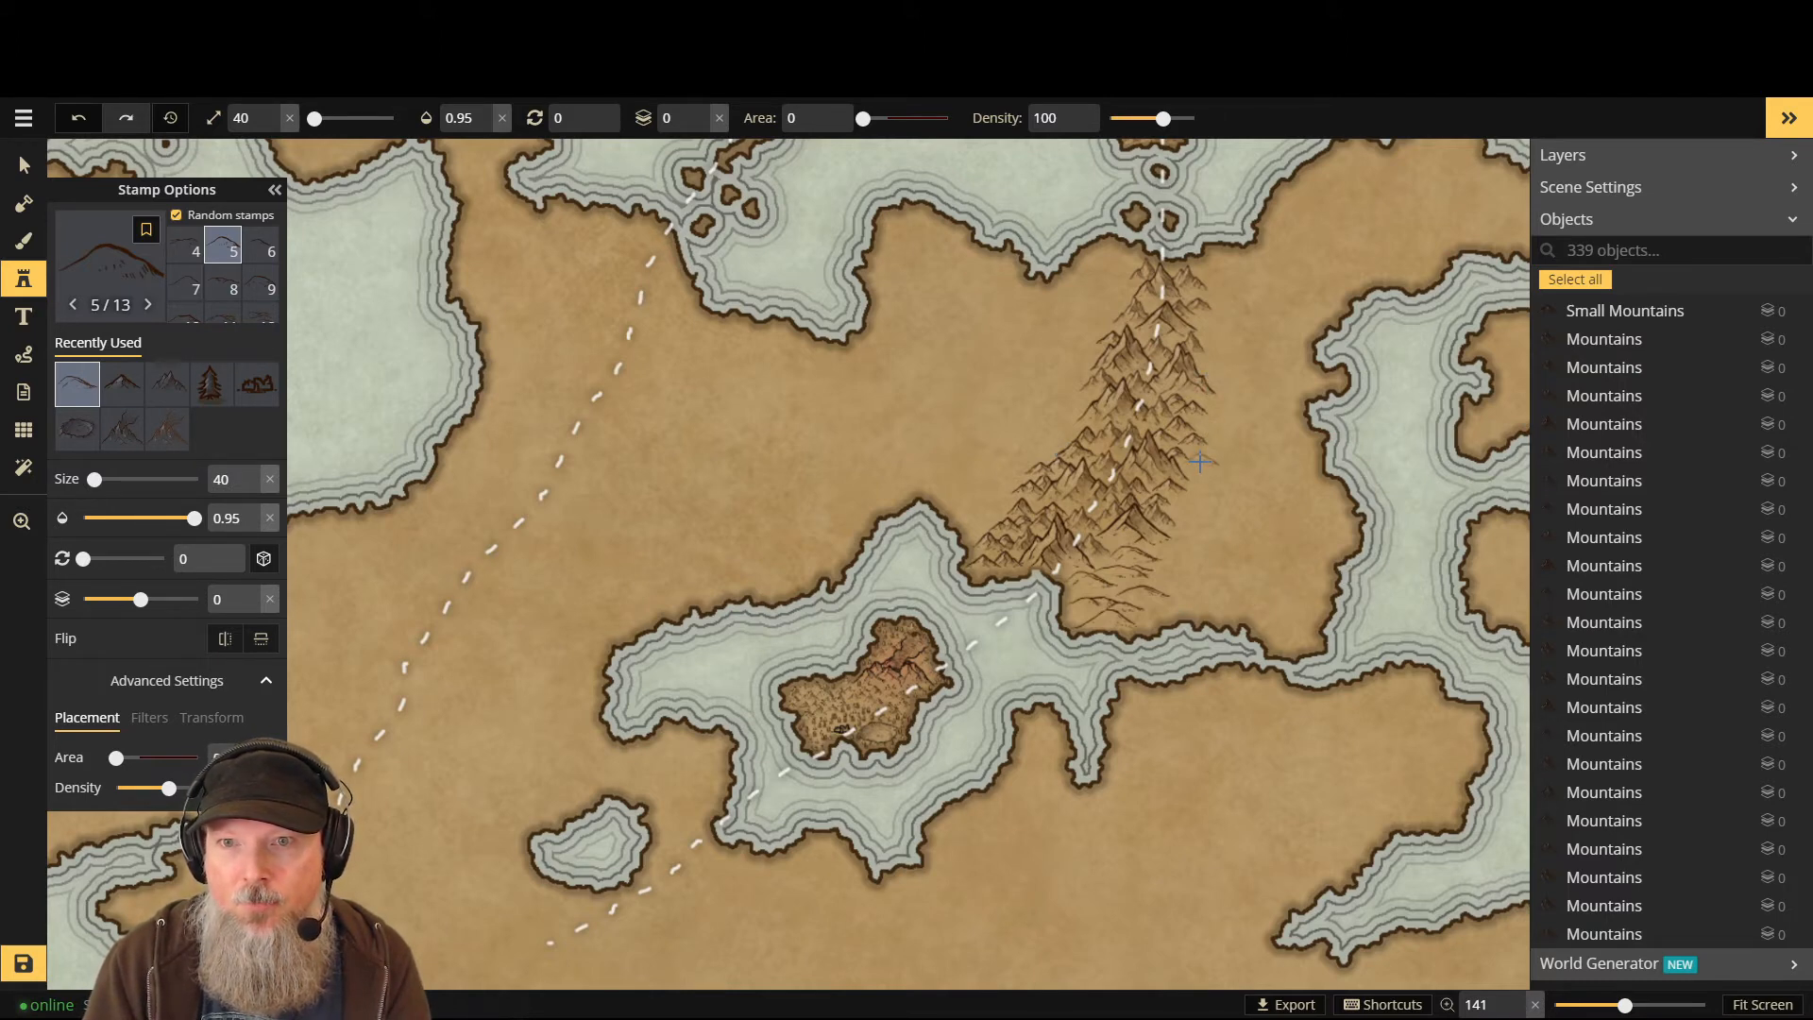
click(109, 265)
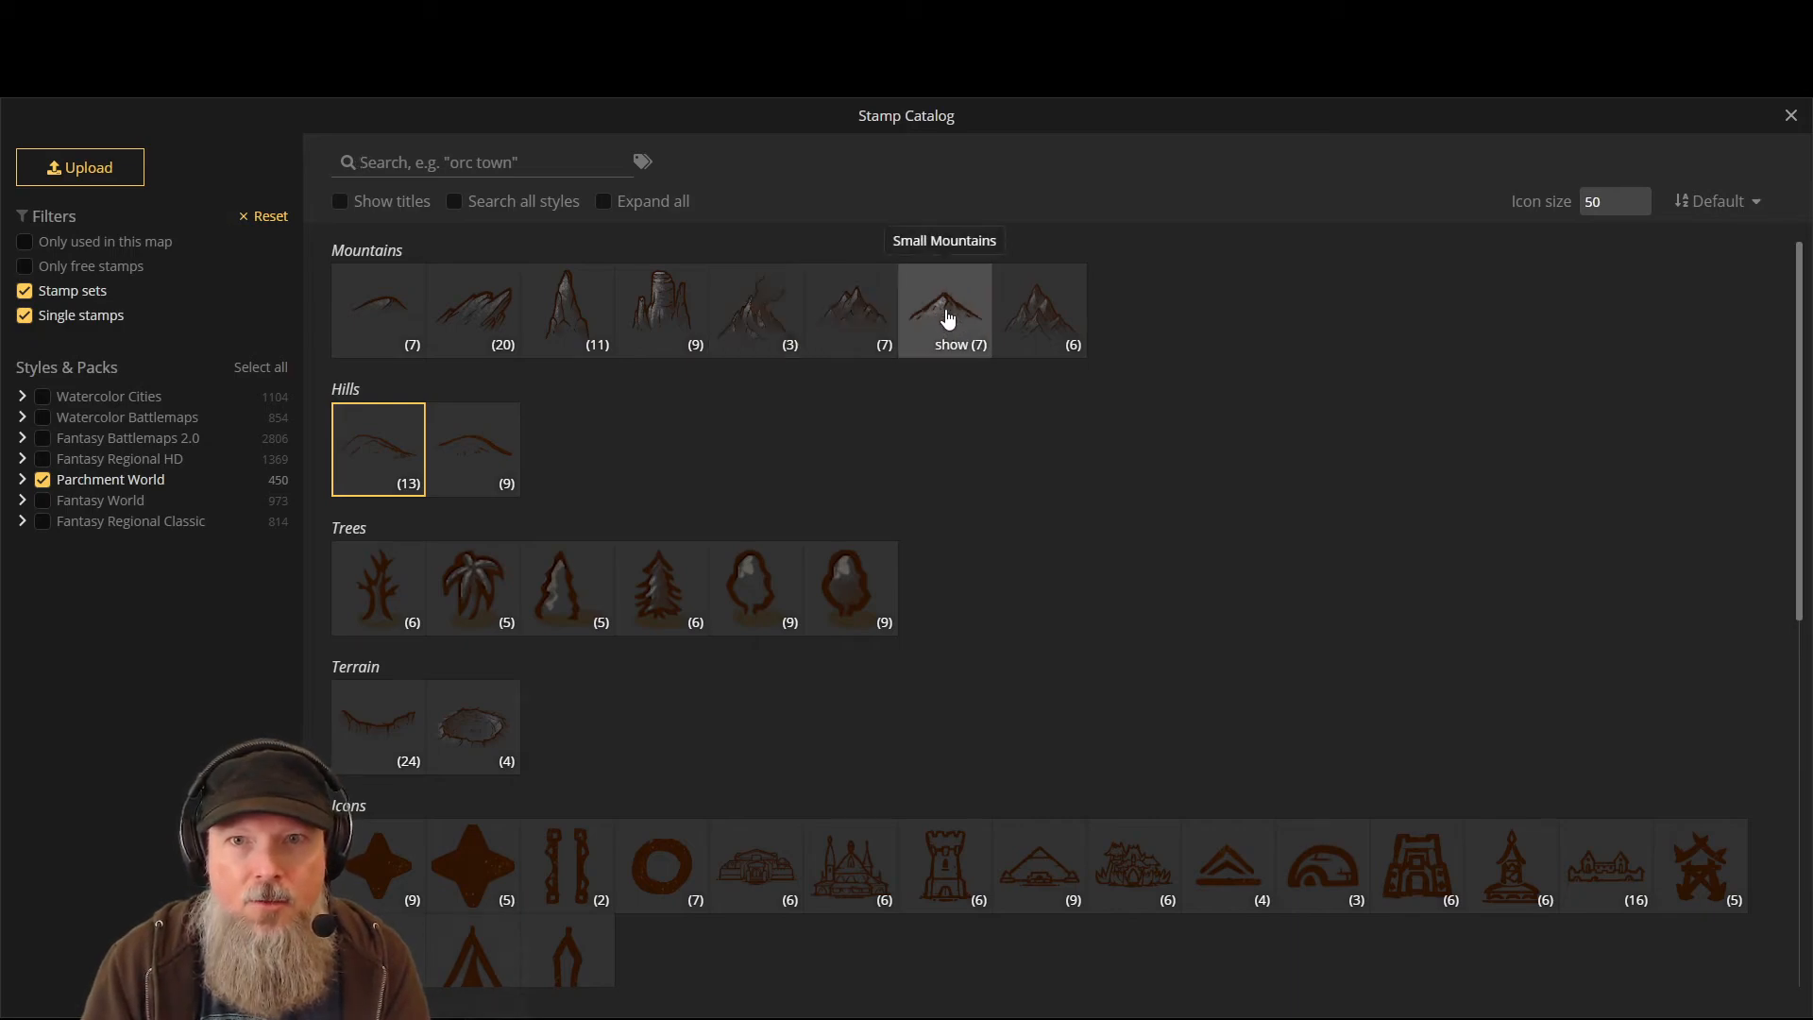
- Stamp Small Mountains along the range's east edge, partly on layer -1, undoing one stray
click(948, 319)
scroll(1224, 336, down, 2)
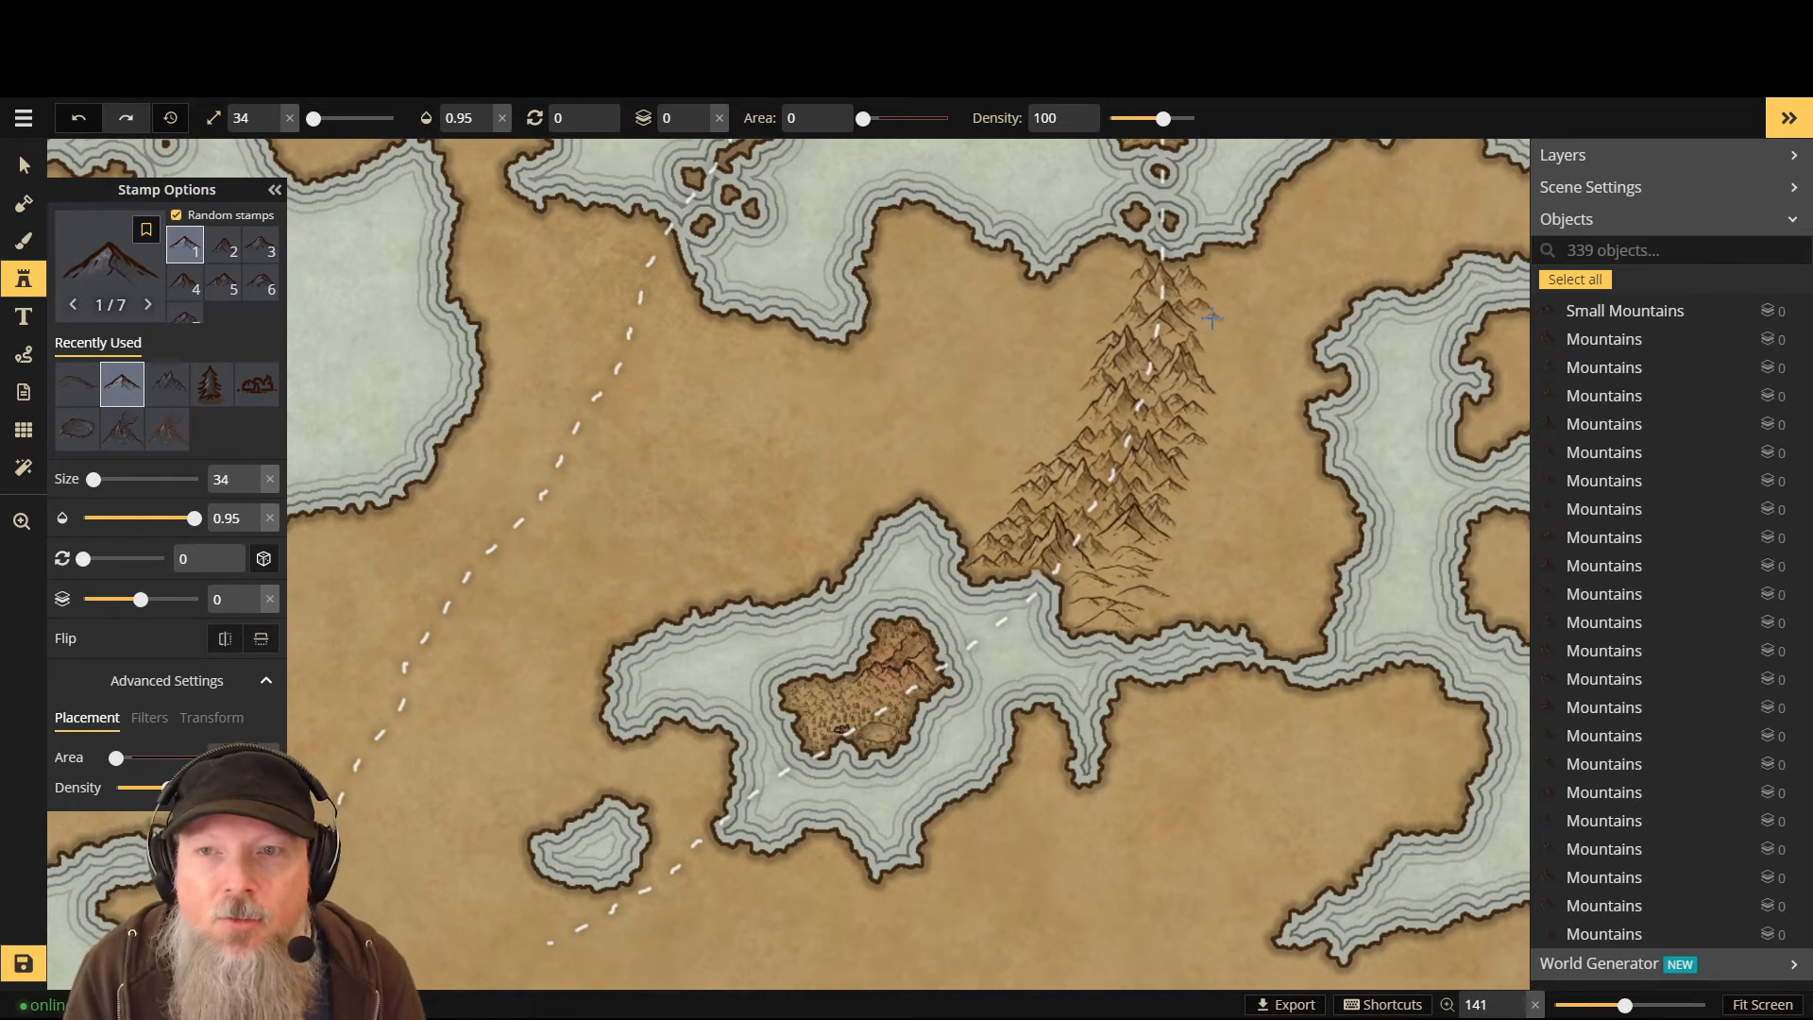
click(1212, 319)
click(1207, 340)
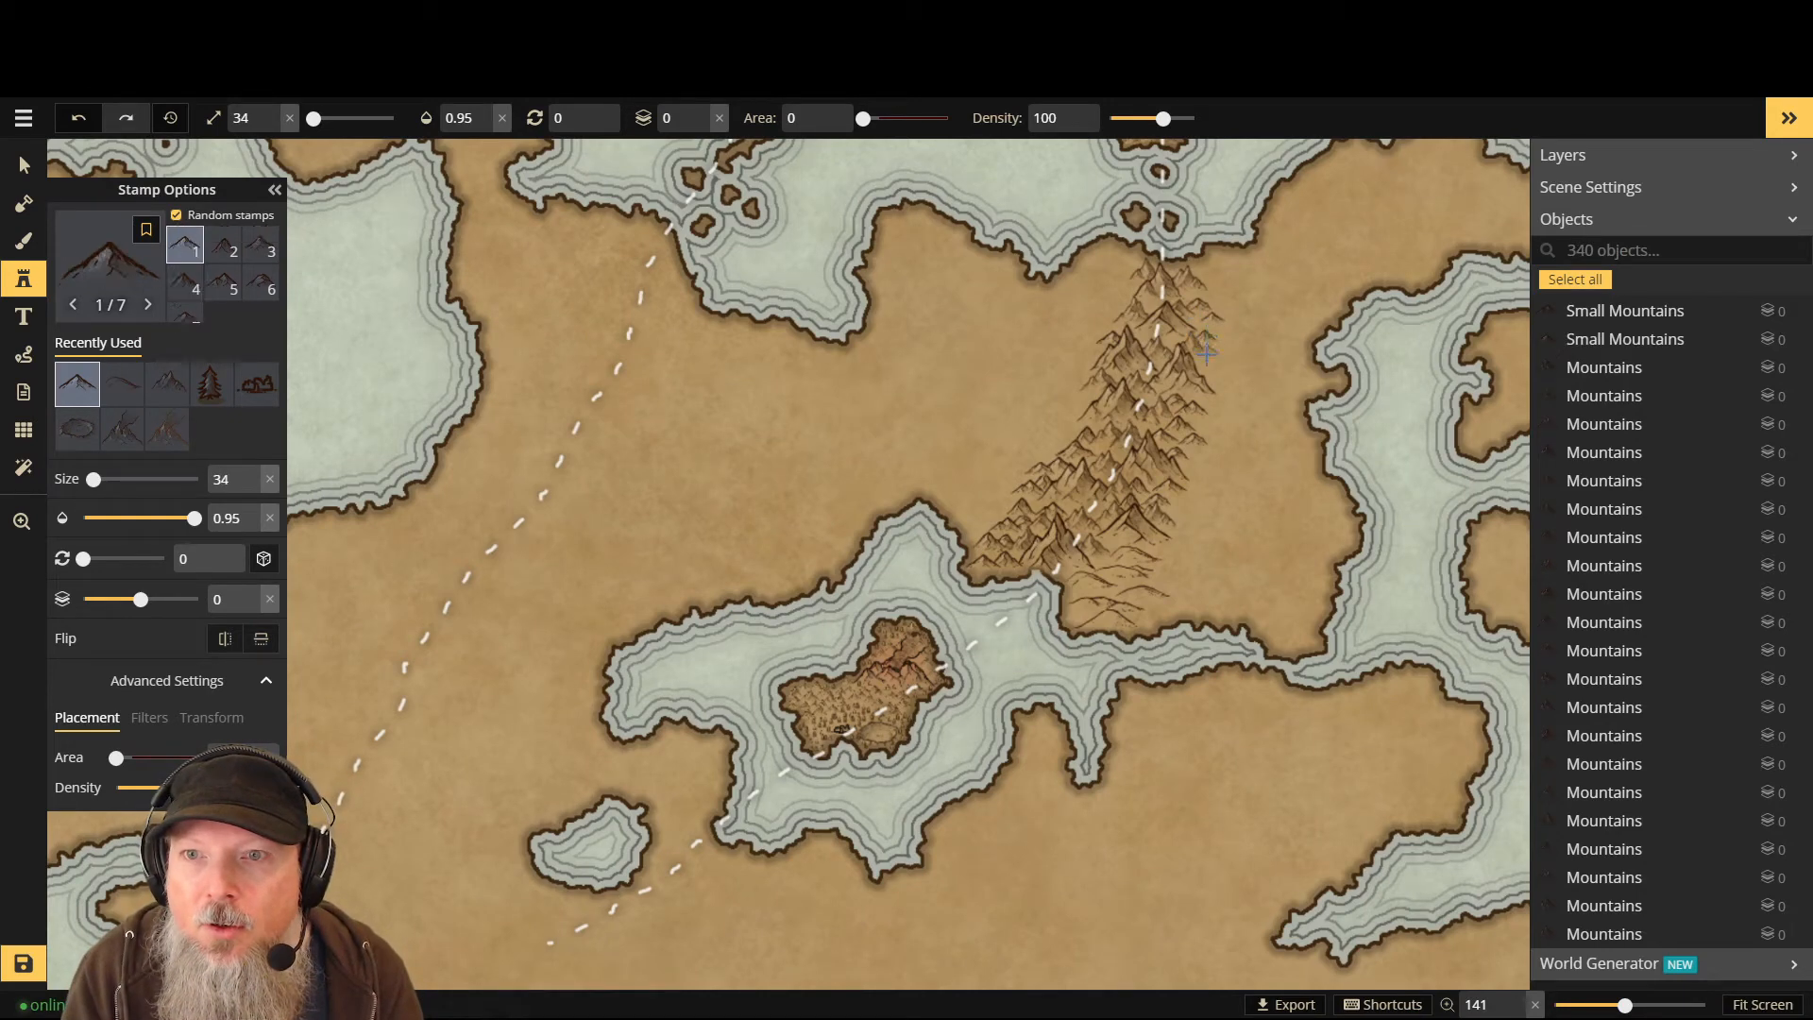
key(ctrl+z)
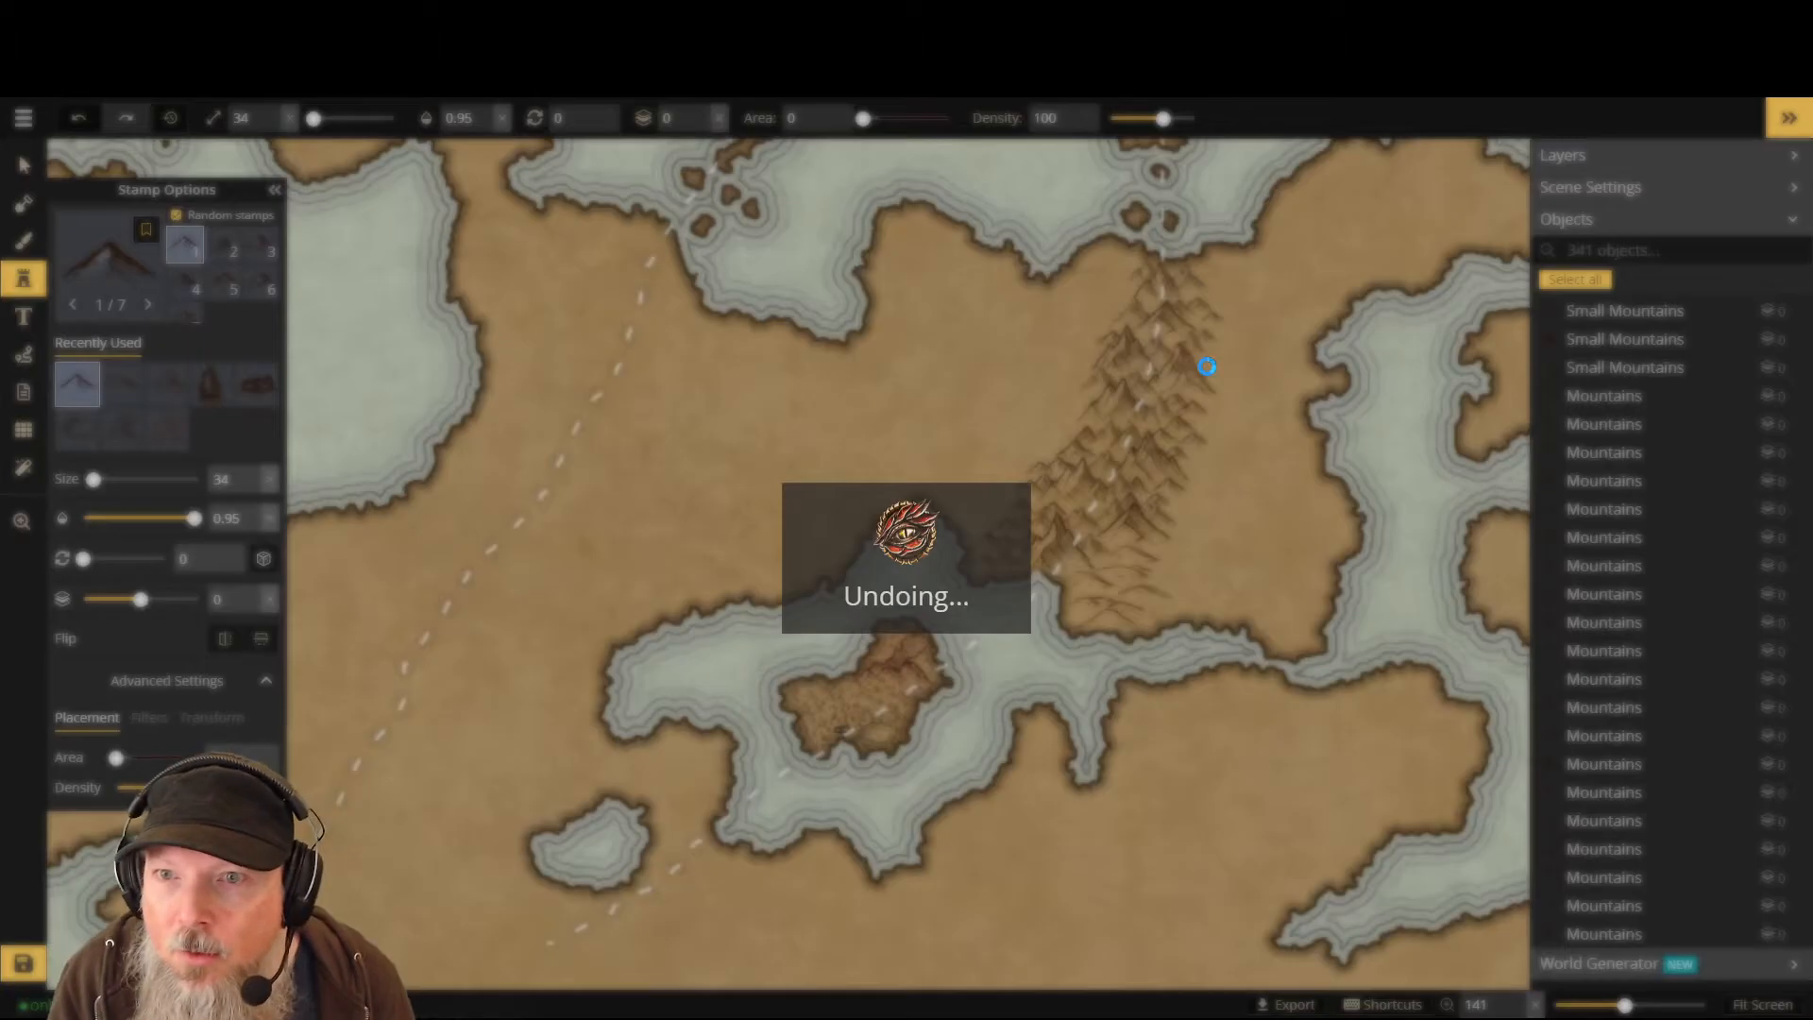
scroll(1194, 333, up, 5)
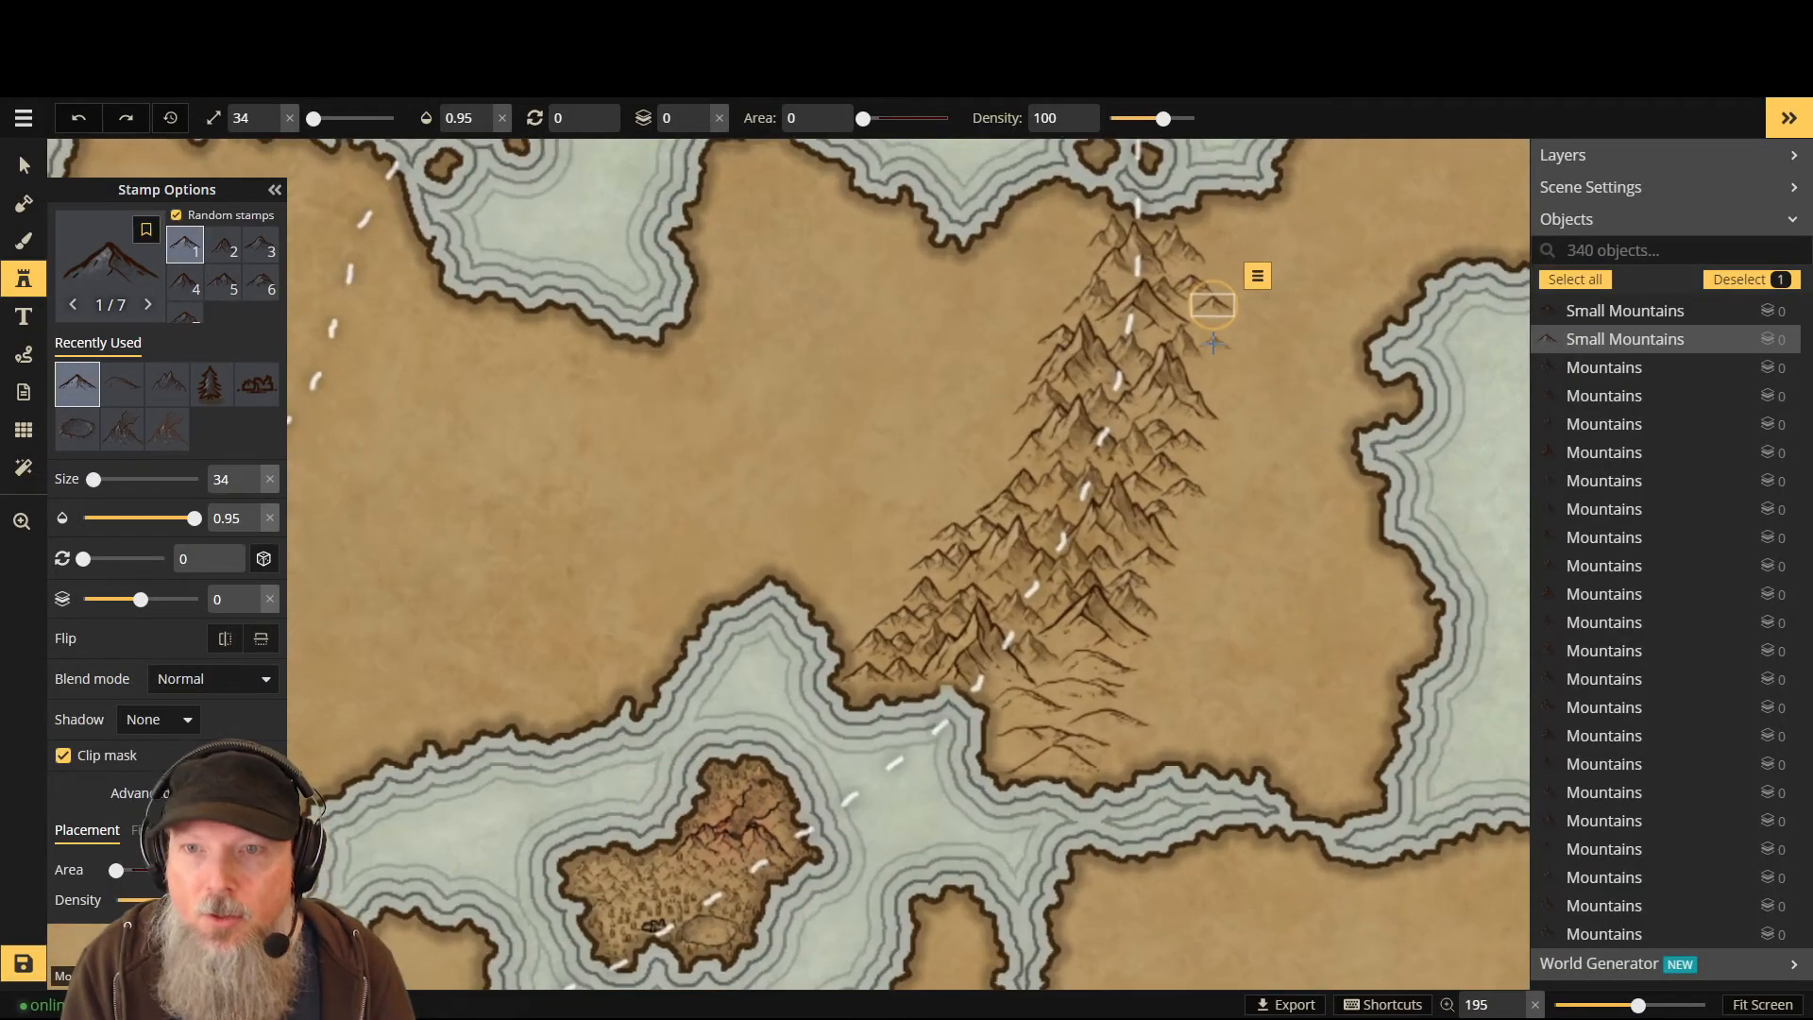
key(Page_Down)
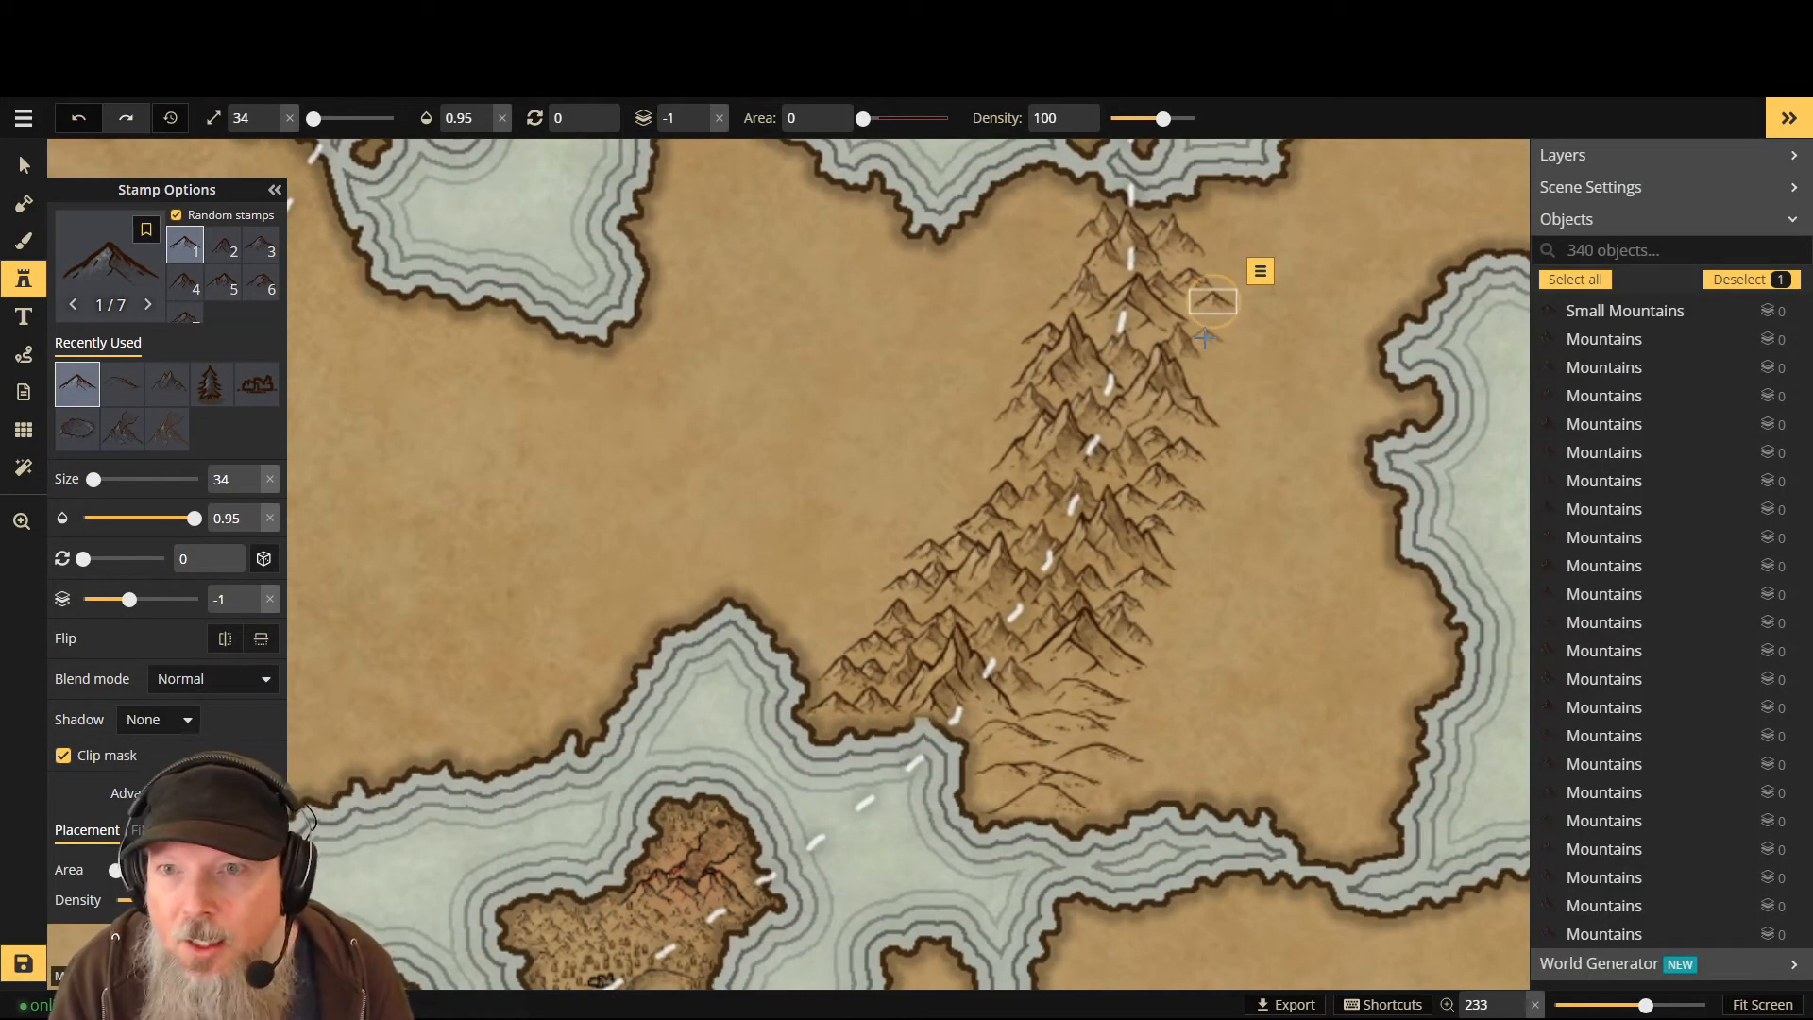
click(1198, 334)
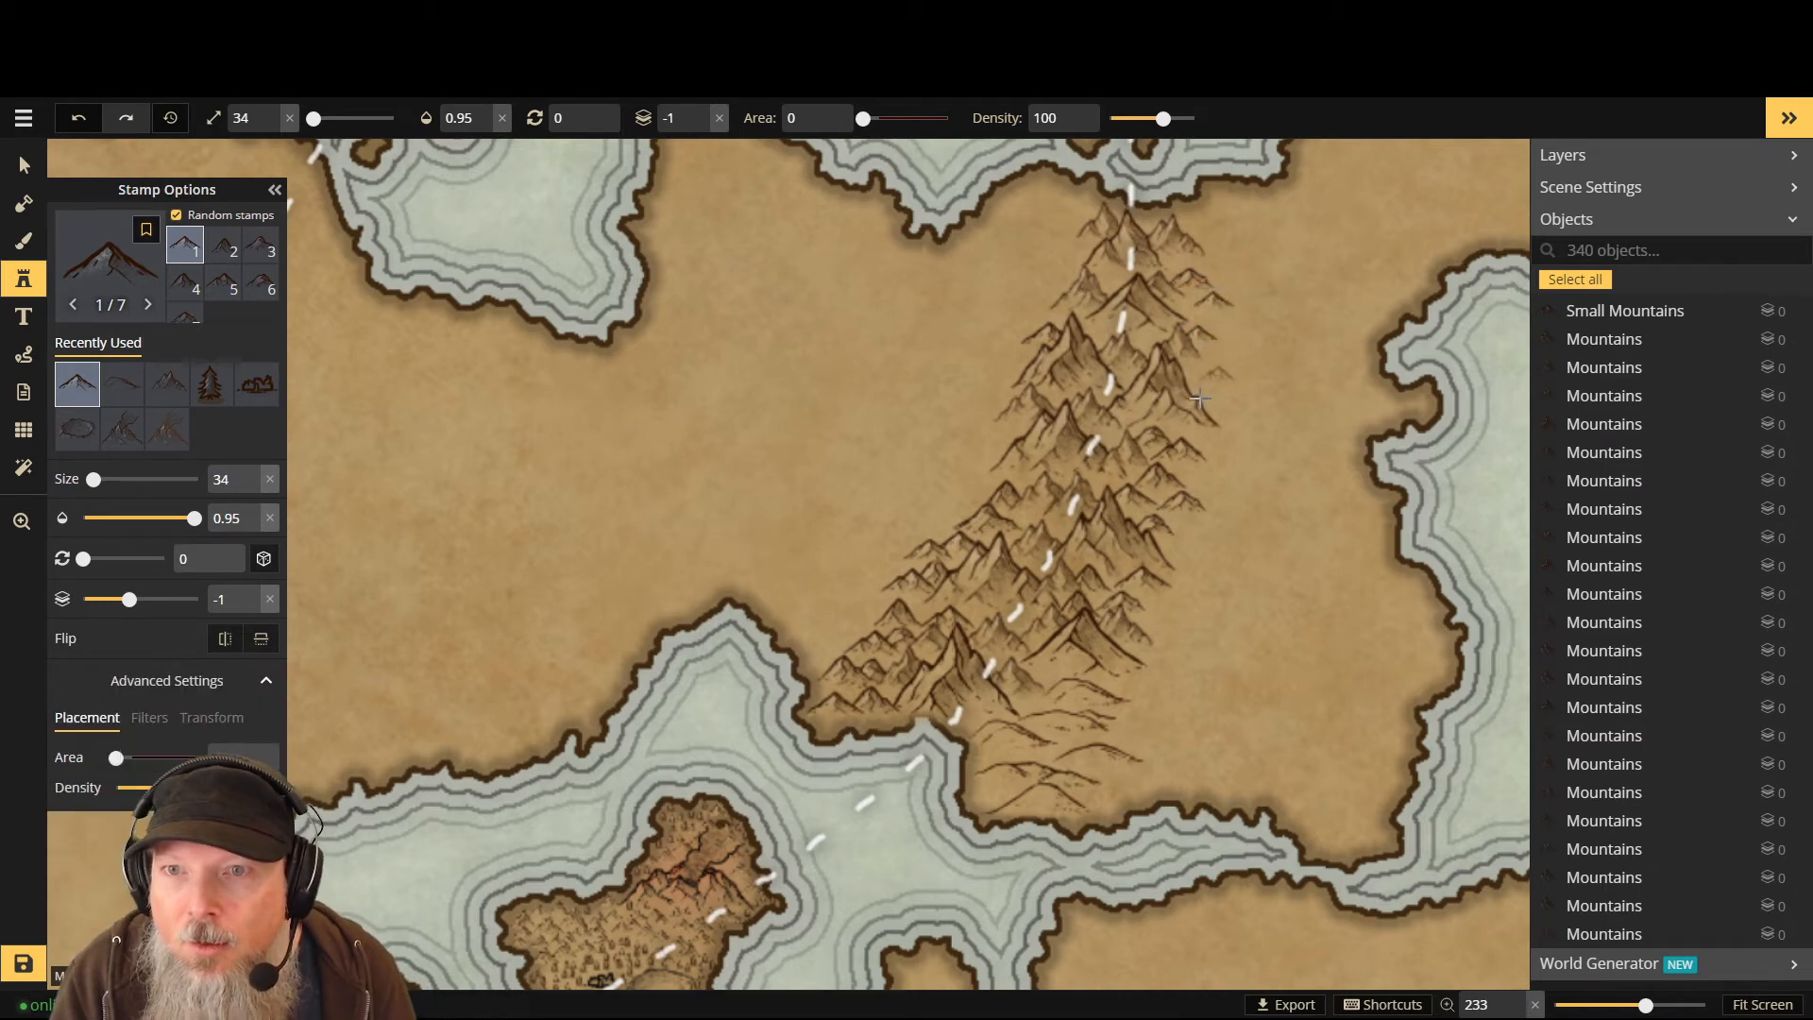
click(1210, 319)
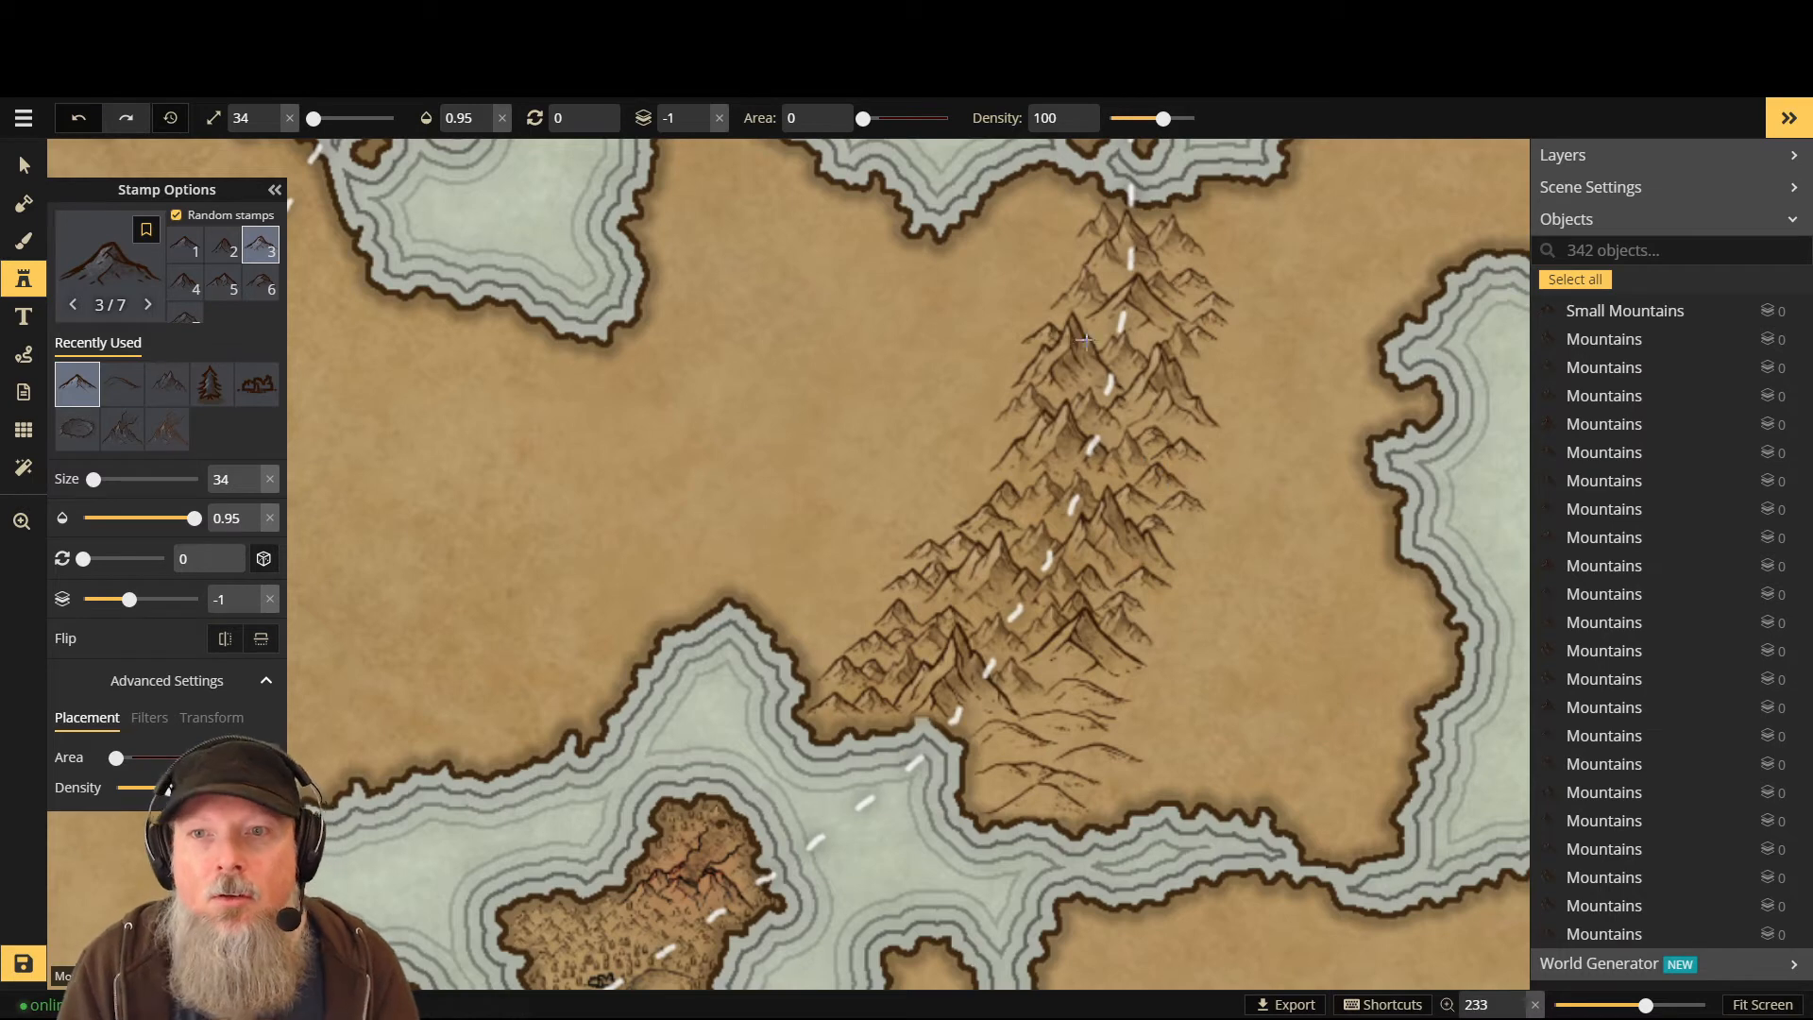
click(1196, 378)
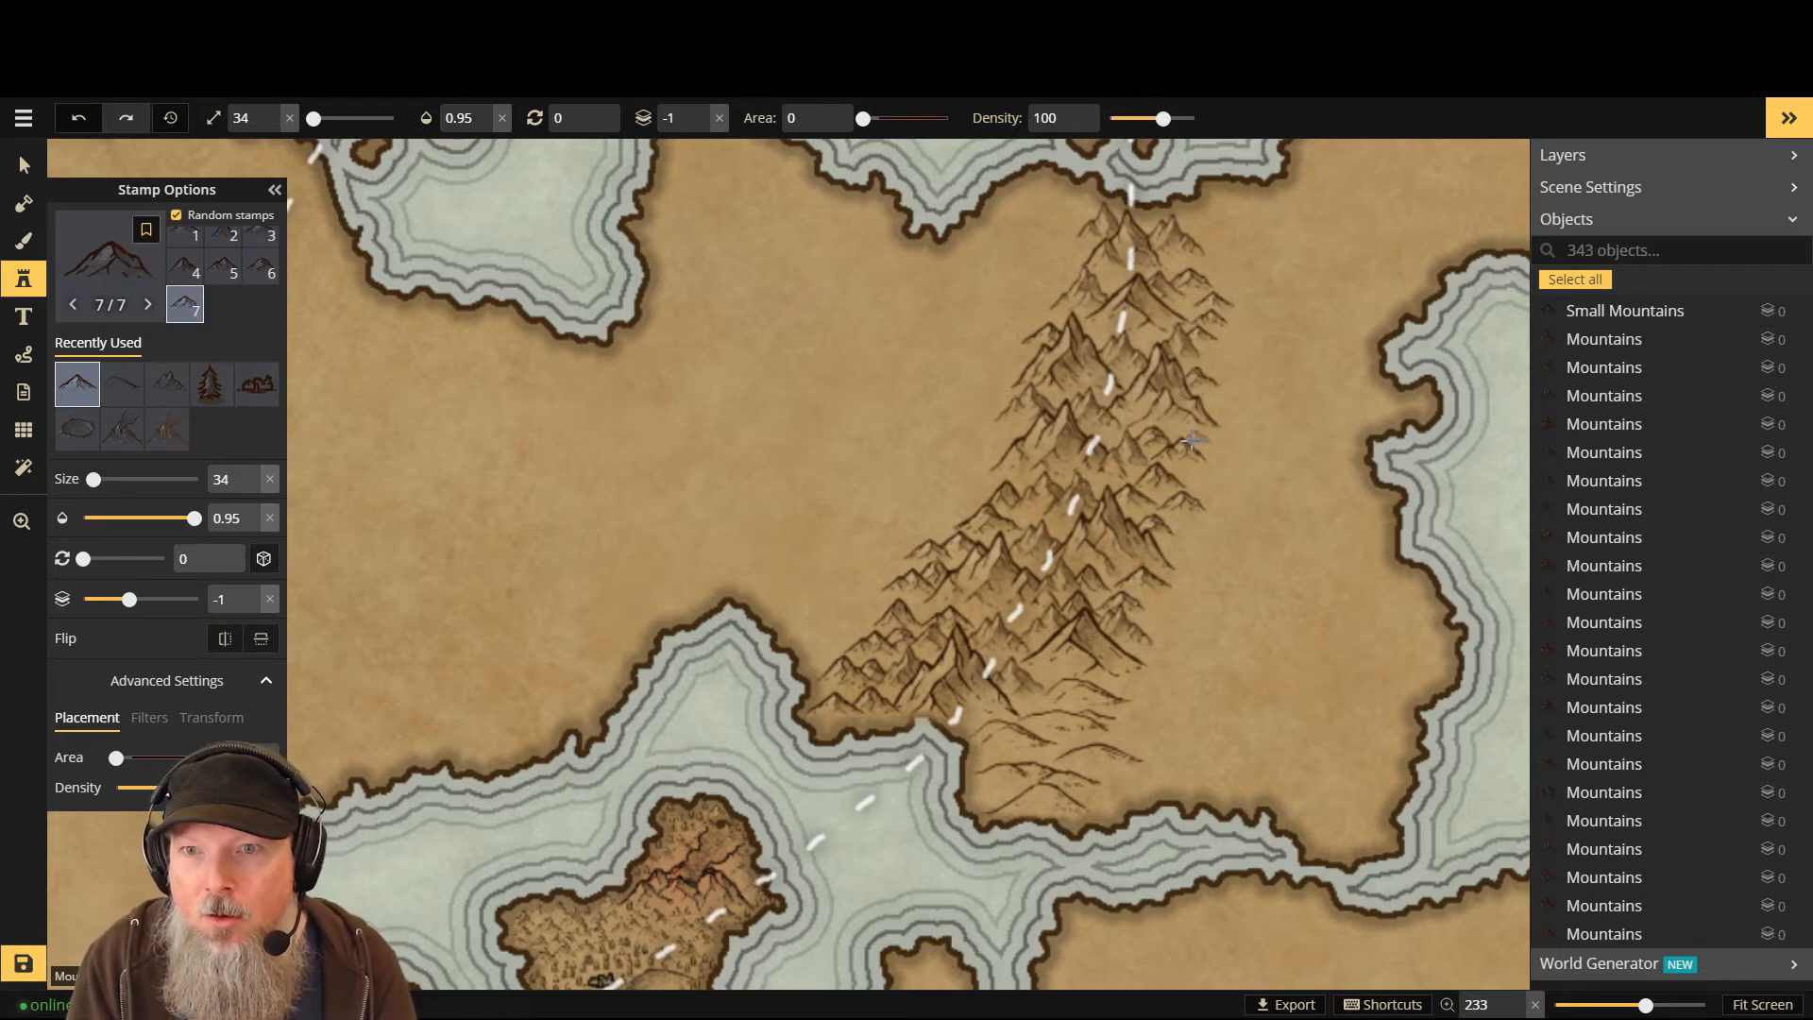
click(1194, 481)
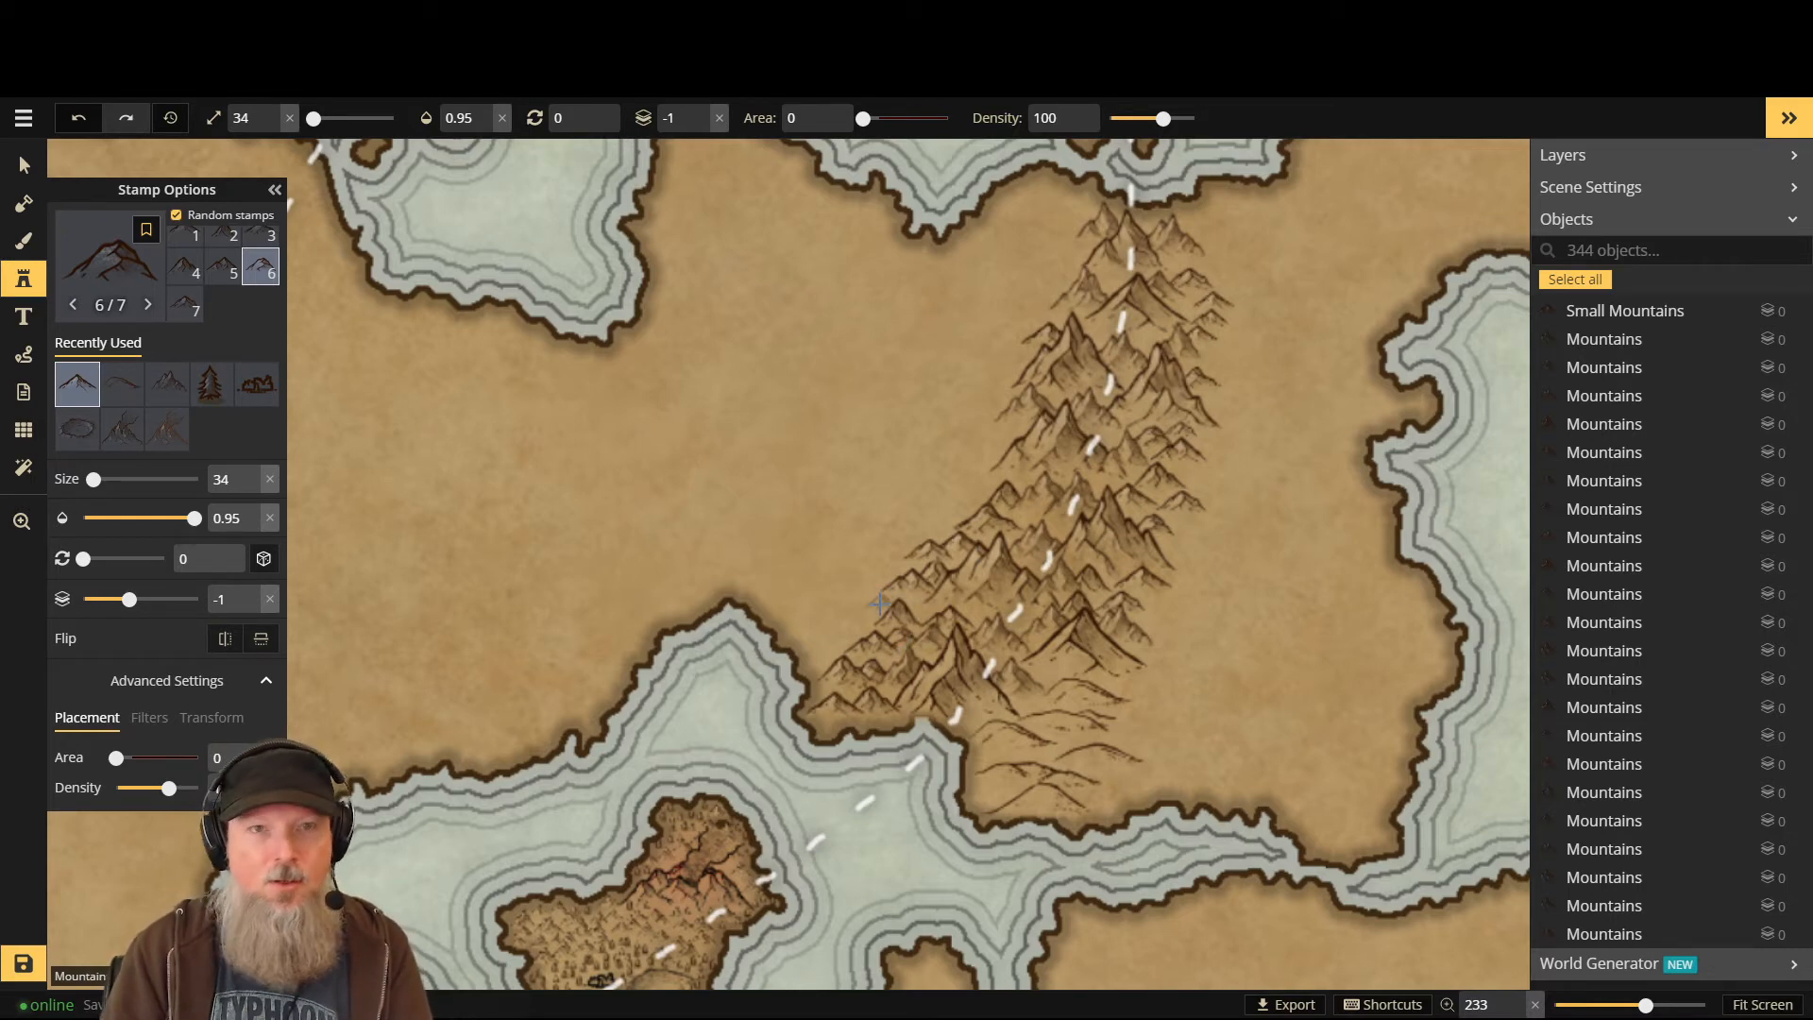
- Try two layer-0 mountains on the range's west edge, then undo them
key(Up)
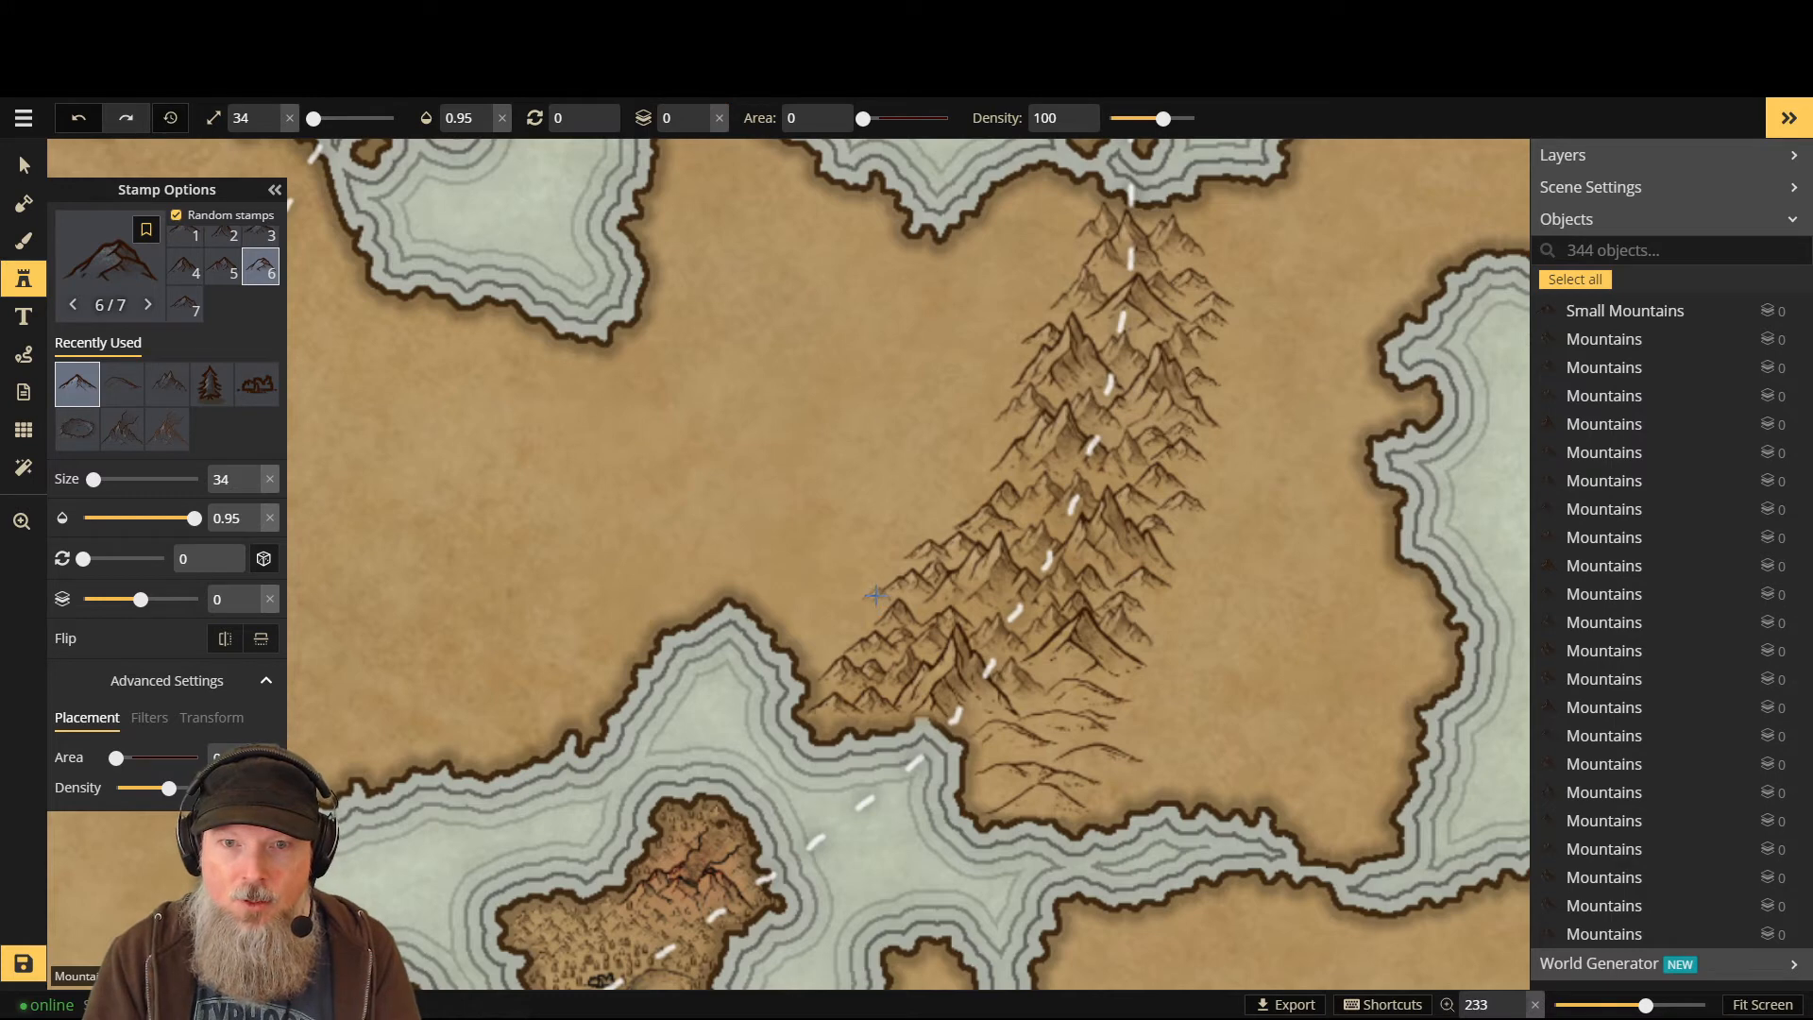
click(850, 614)
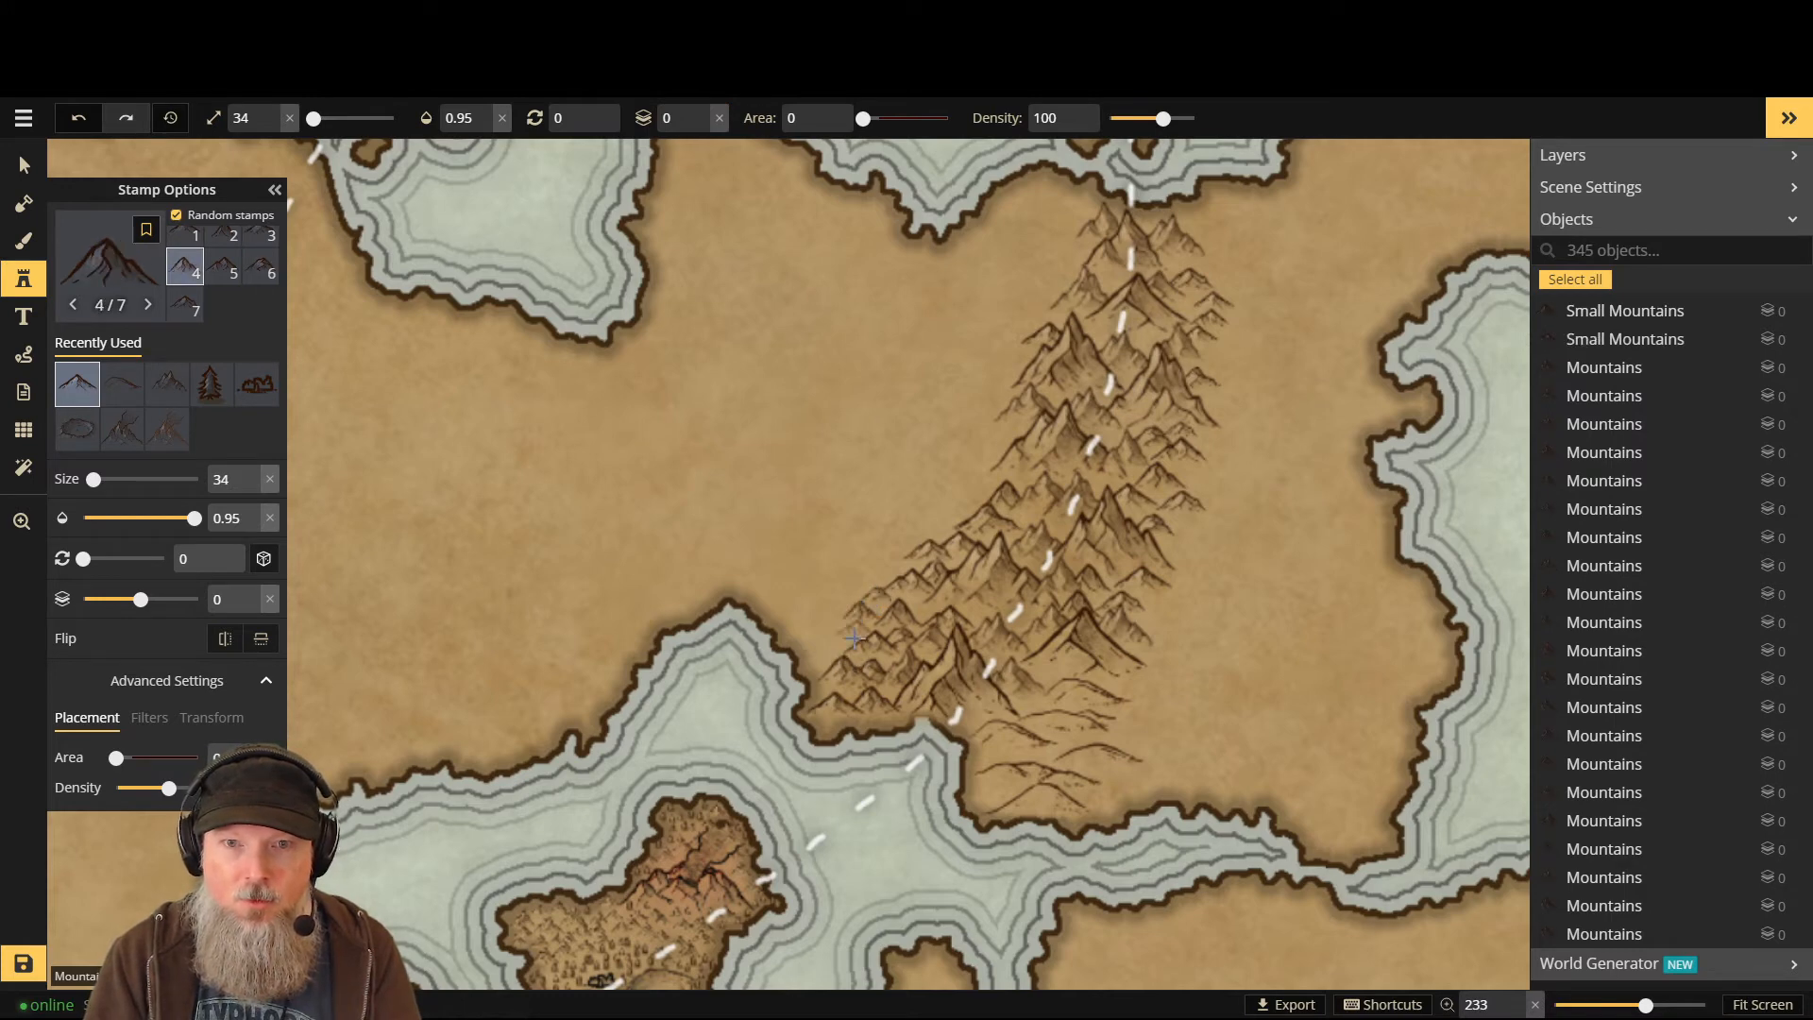
click(852, 637)
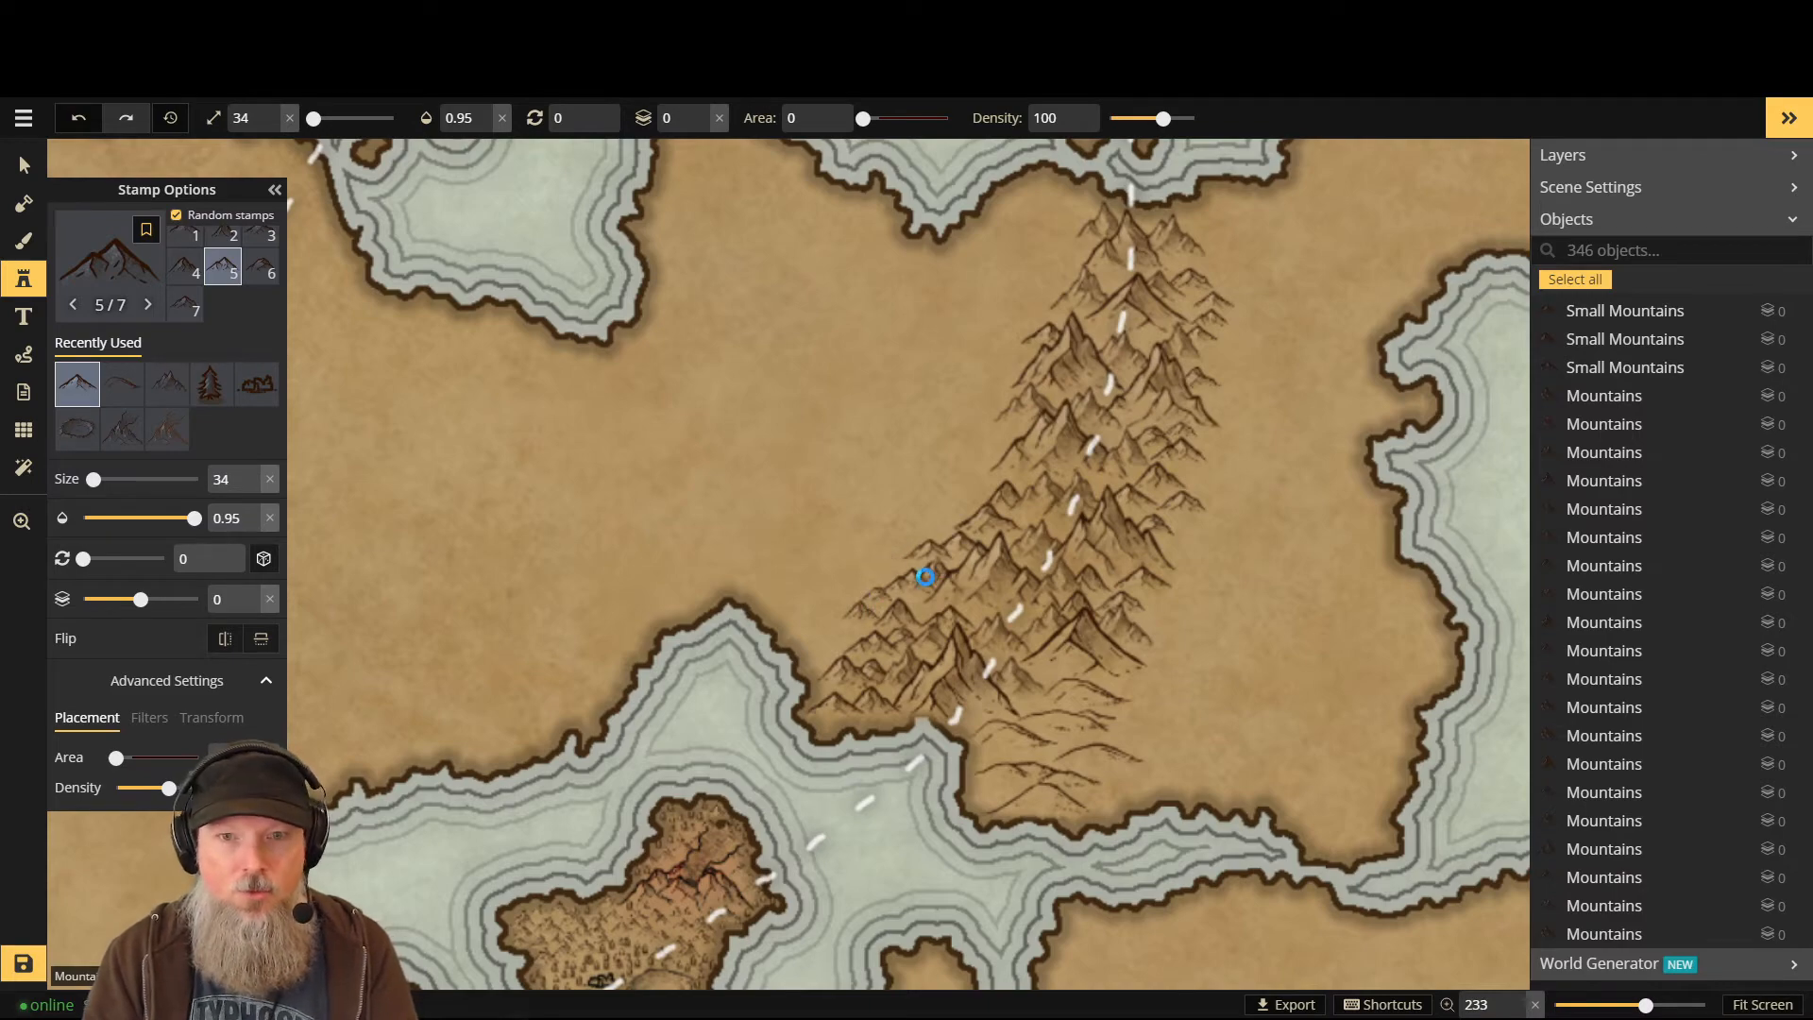
key(ctrl+z)
key(ctrl+z)
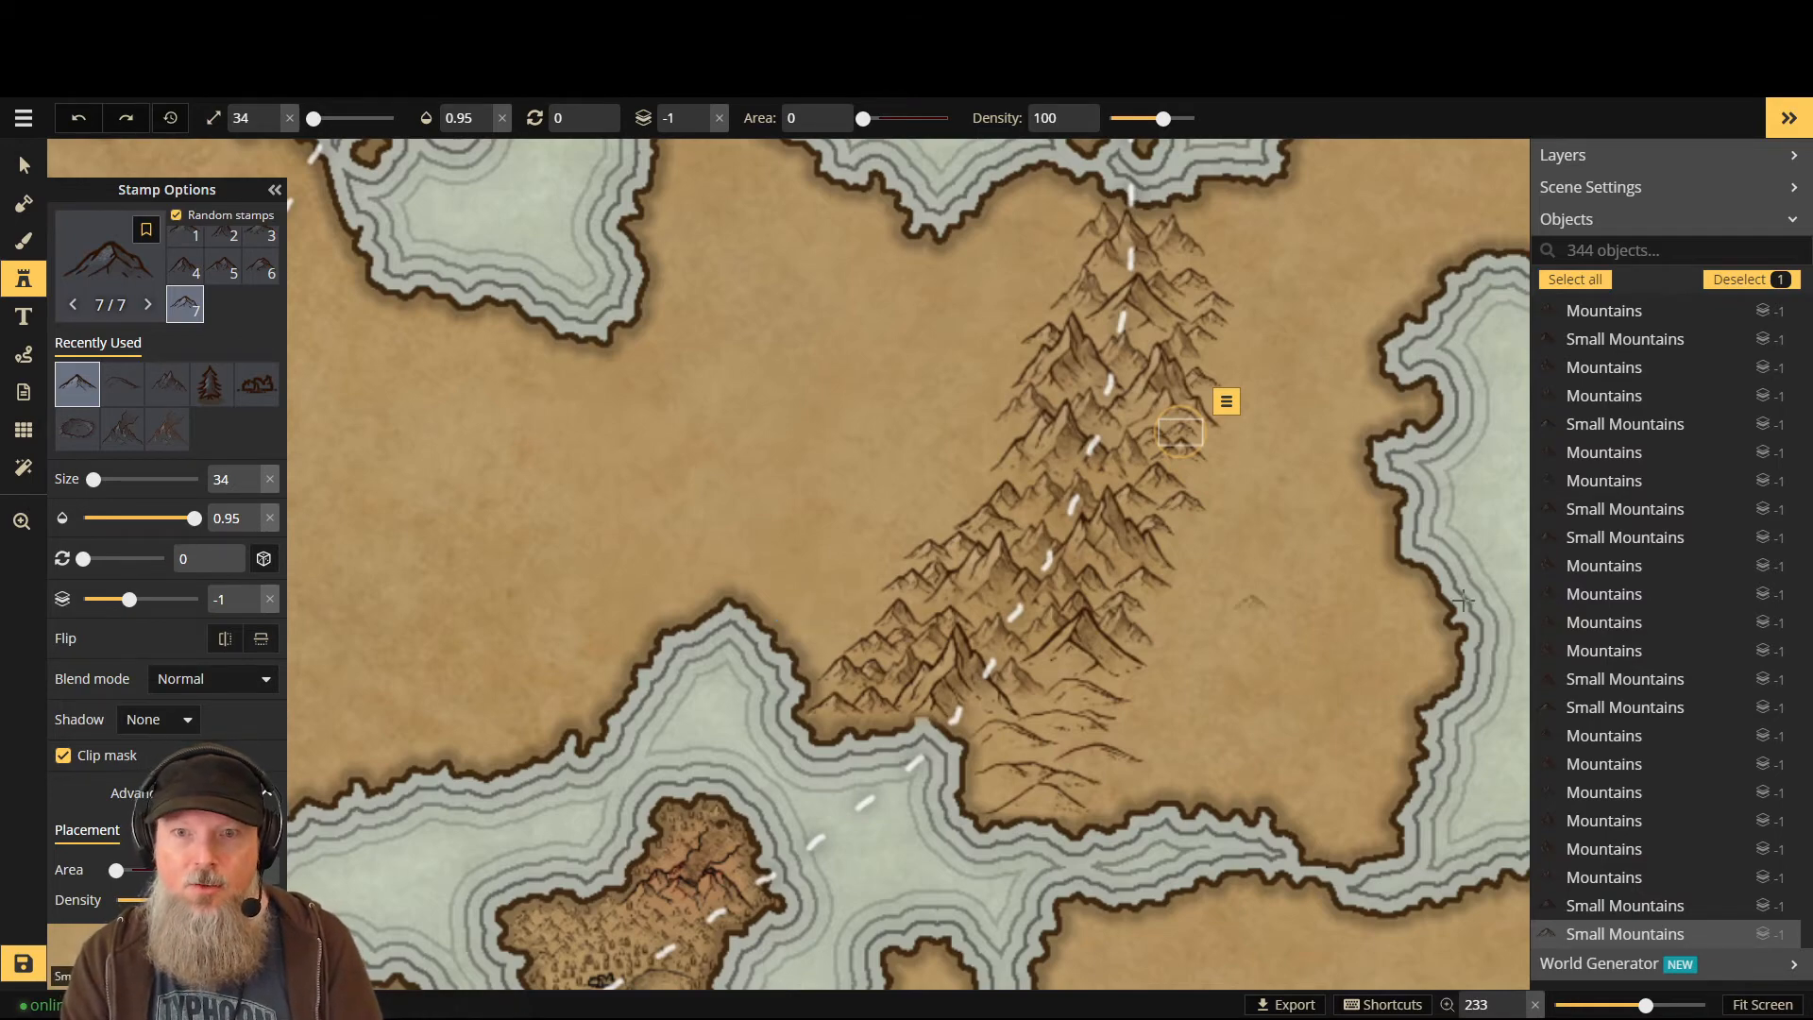
- Save the map at 344 objects
scroll(1256, 604, down, 5)
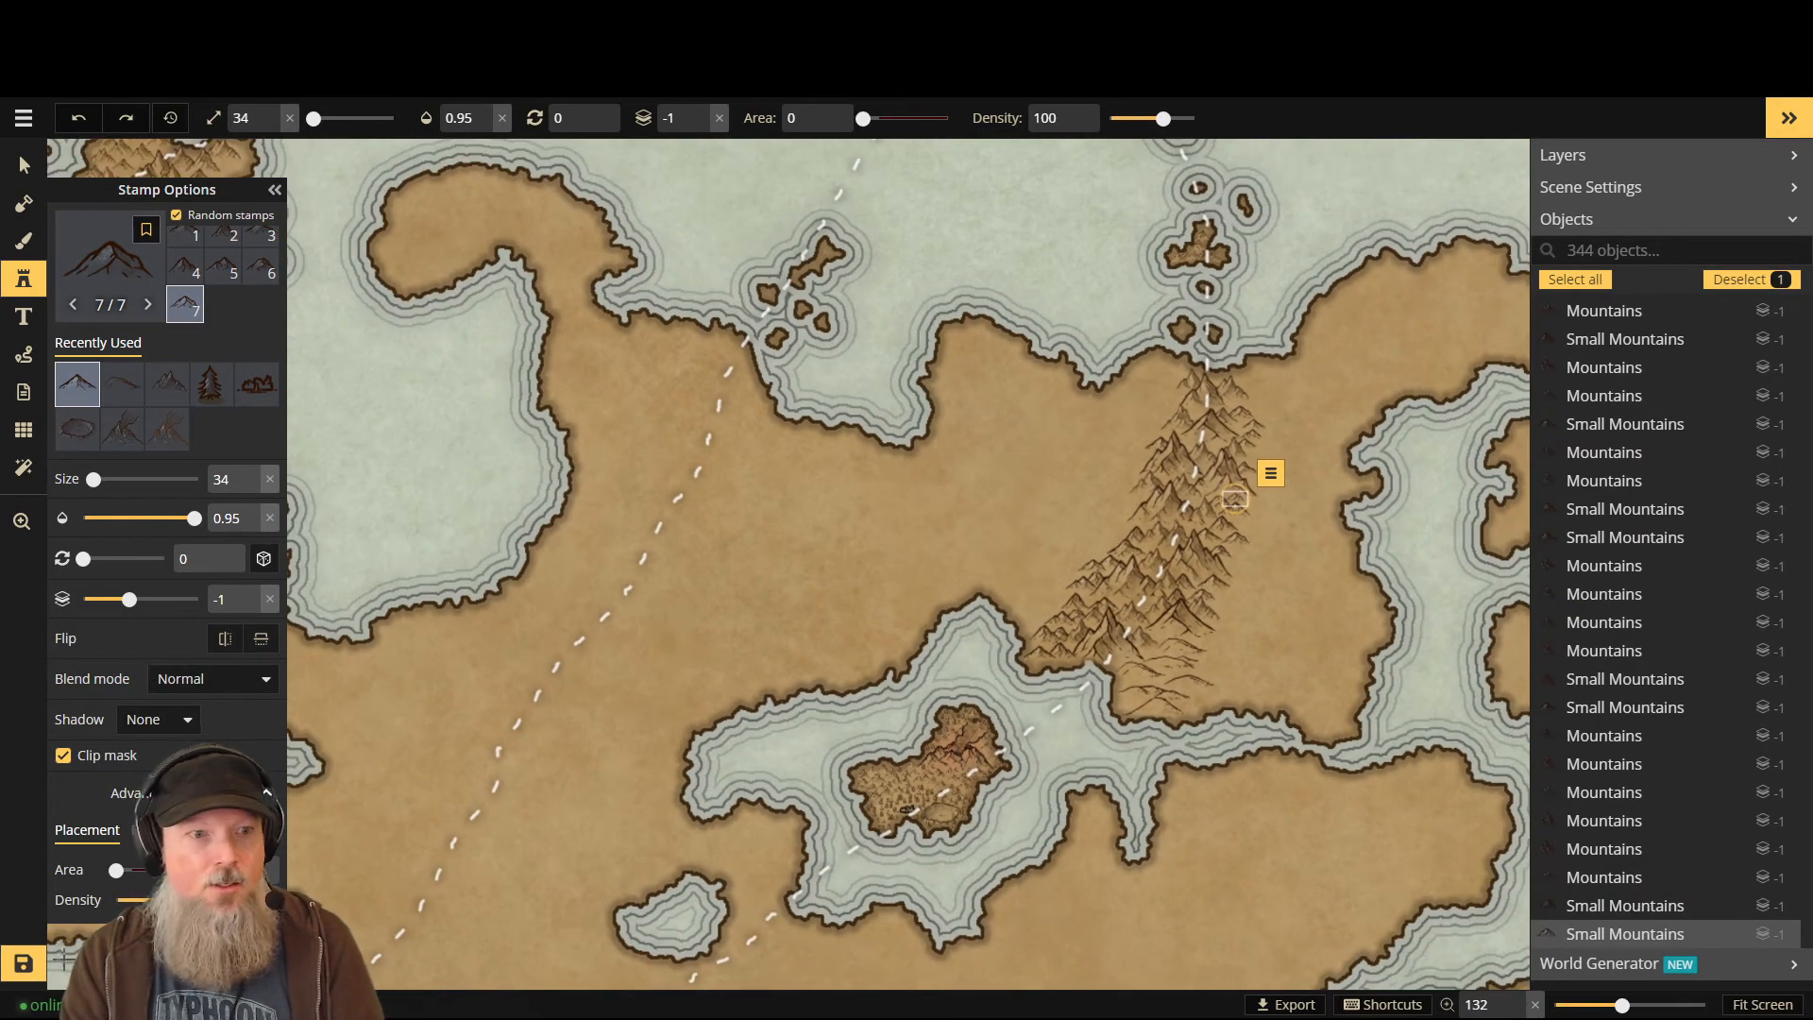
click(31, 959)
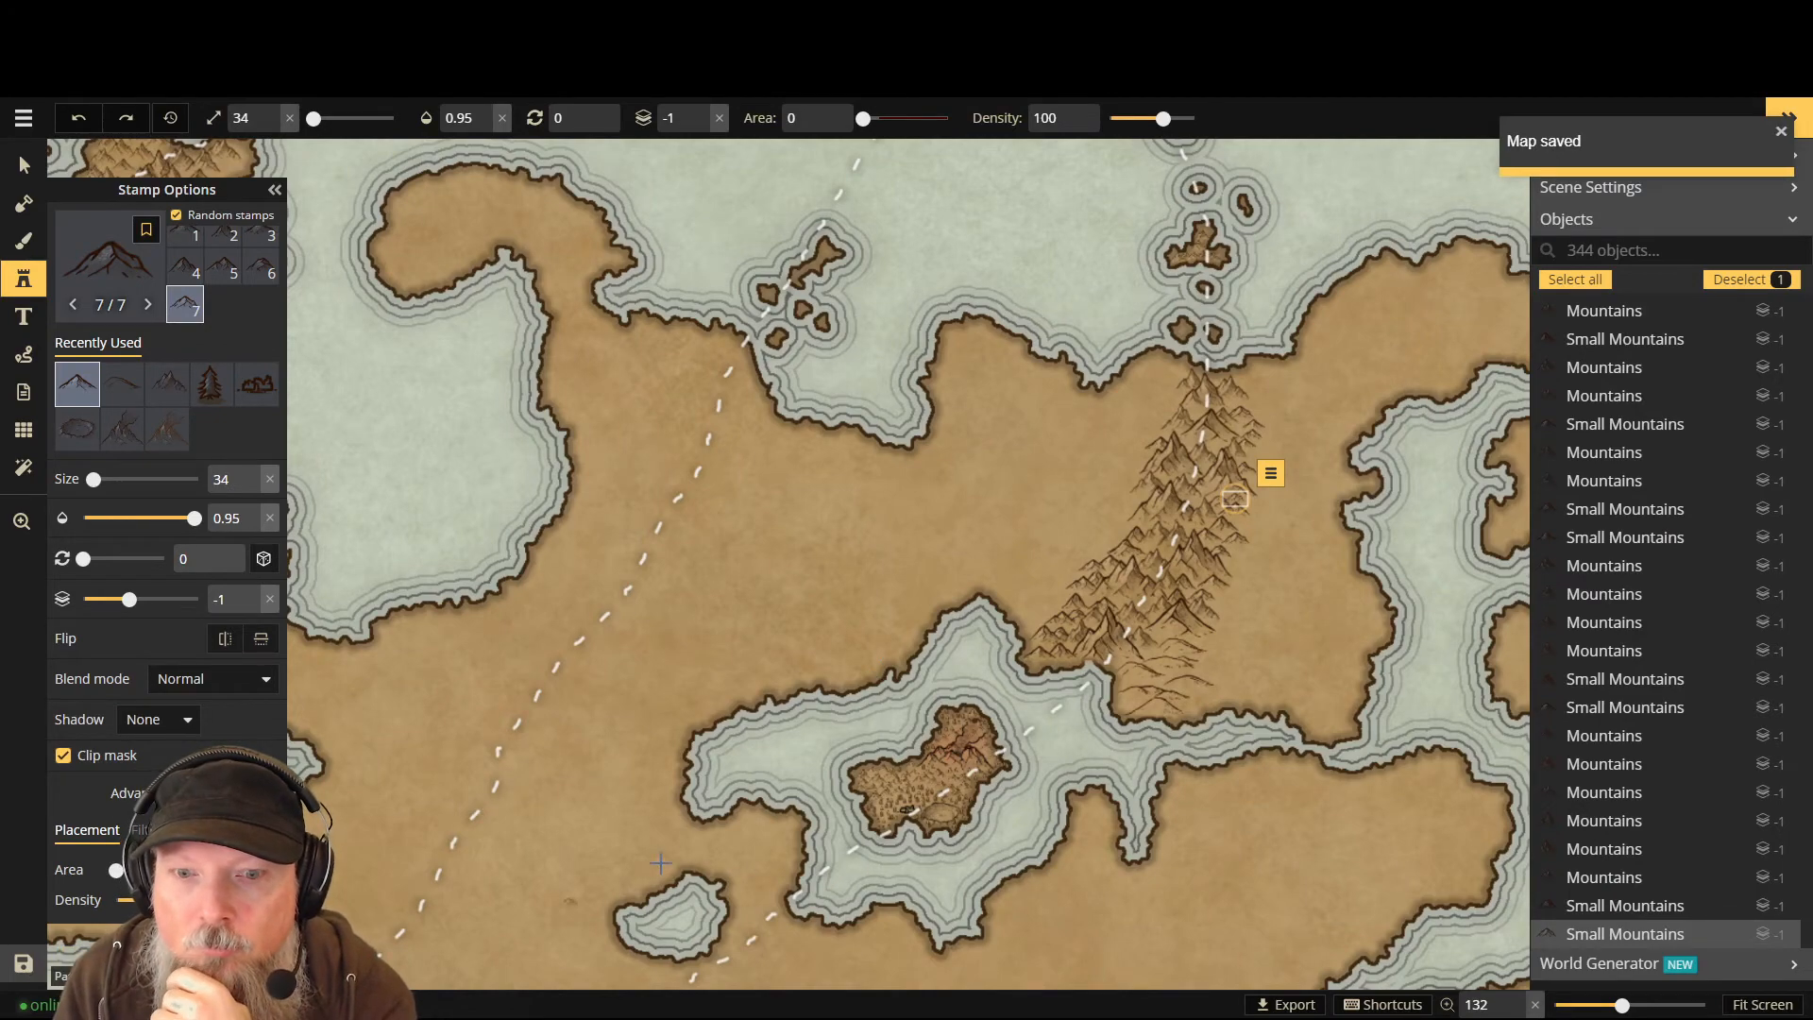
scroll(661, 863, down, 5)
scroll(558, 942, up, 3)
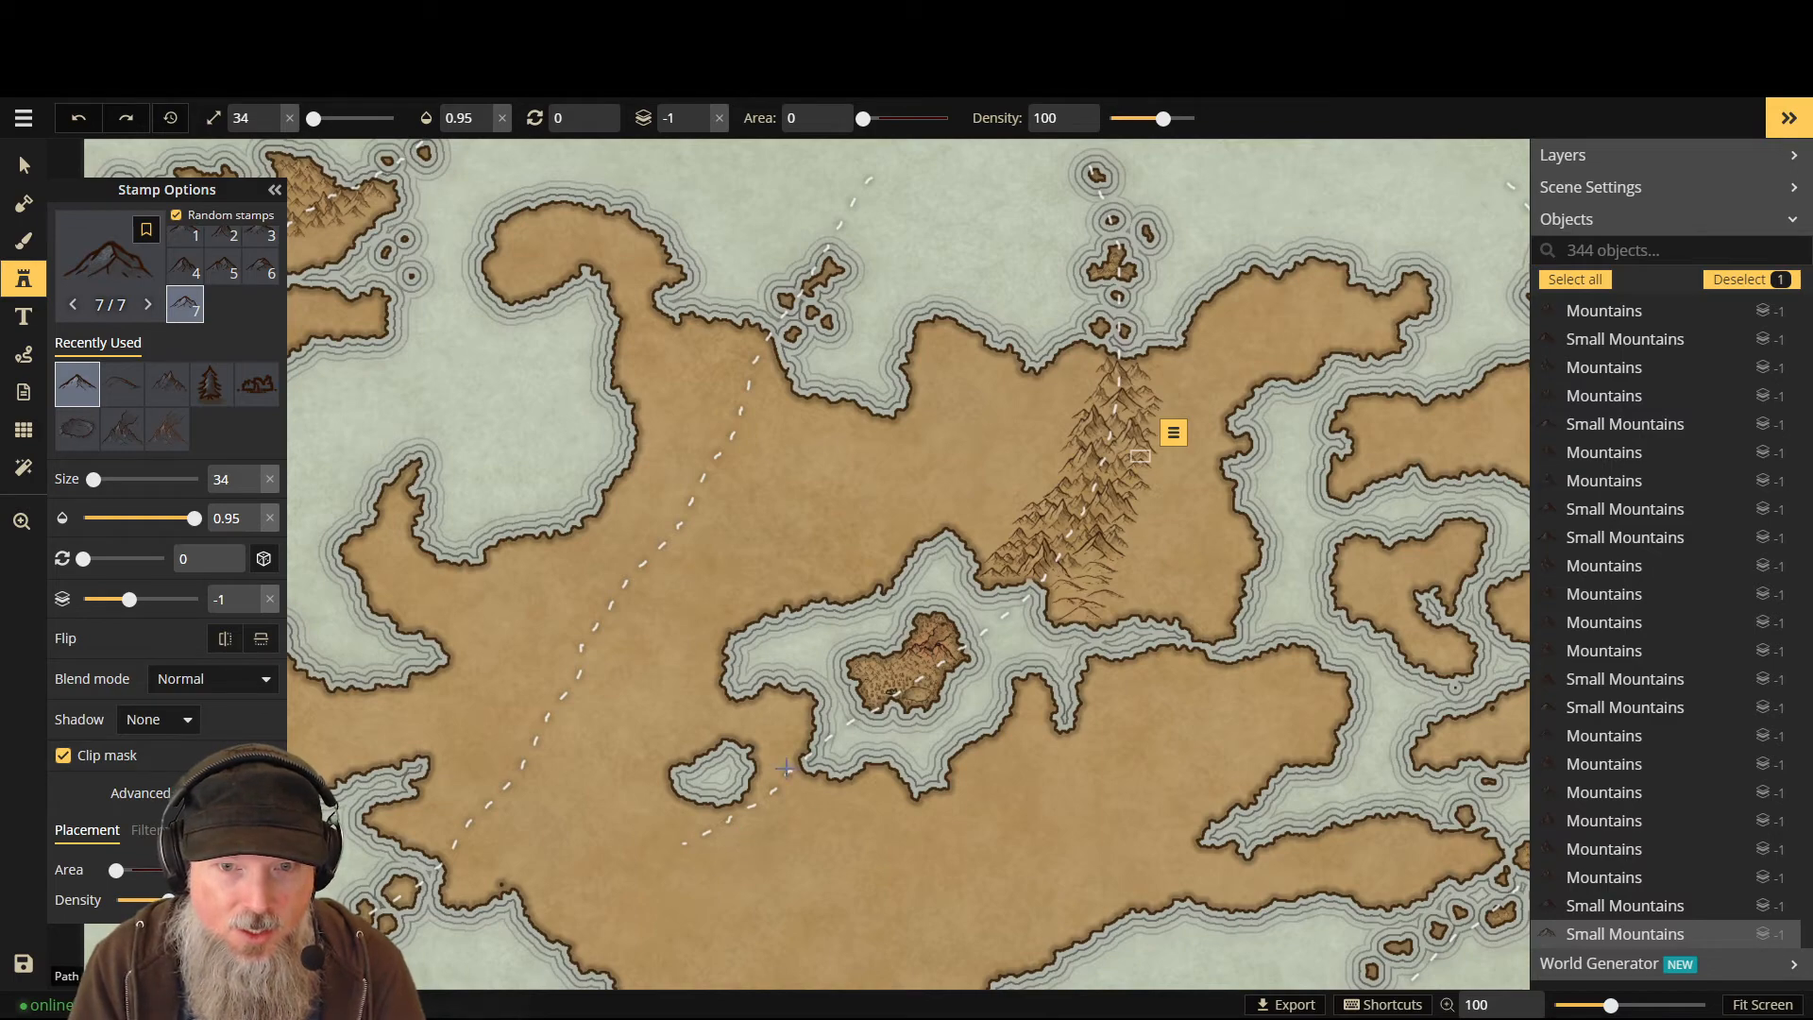
scroll(771, 809, up, 5)
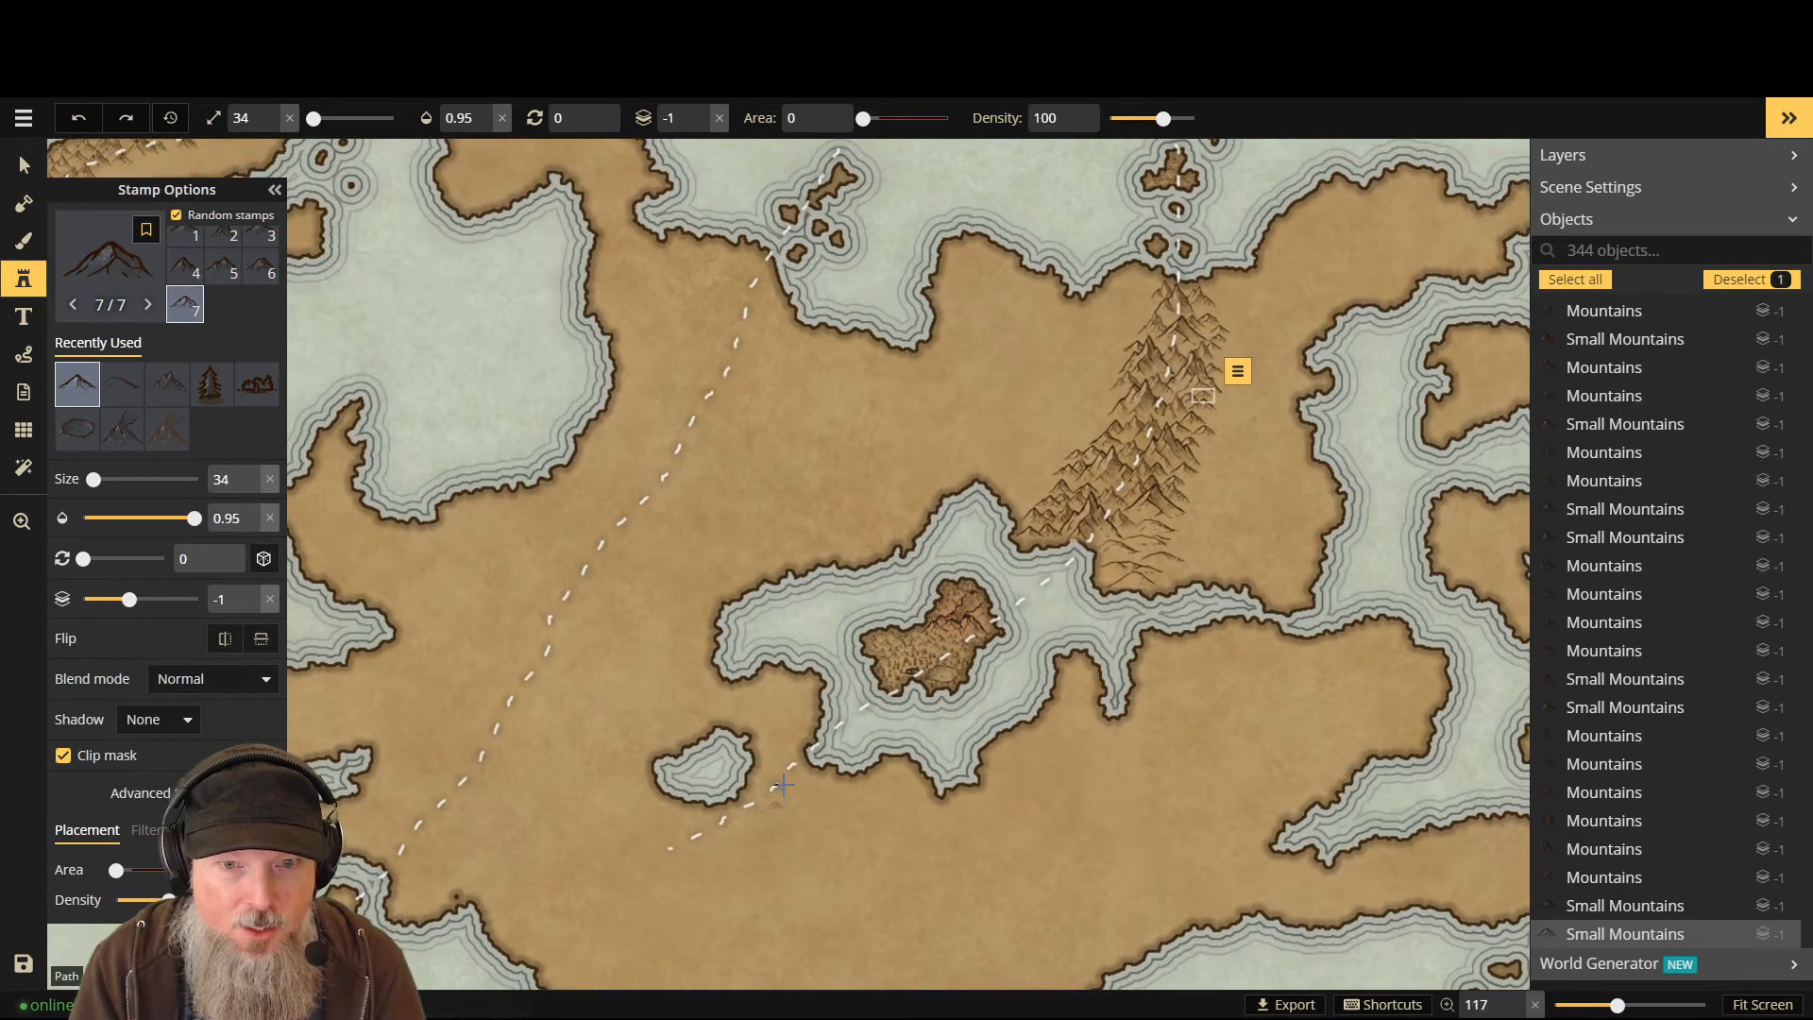
- Load the 7-stamp mountain set and undo a trial stamp near the small island
click(126, 272)
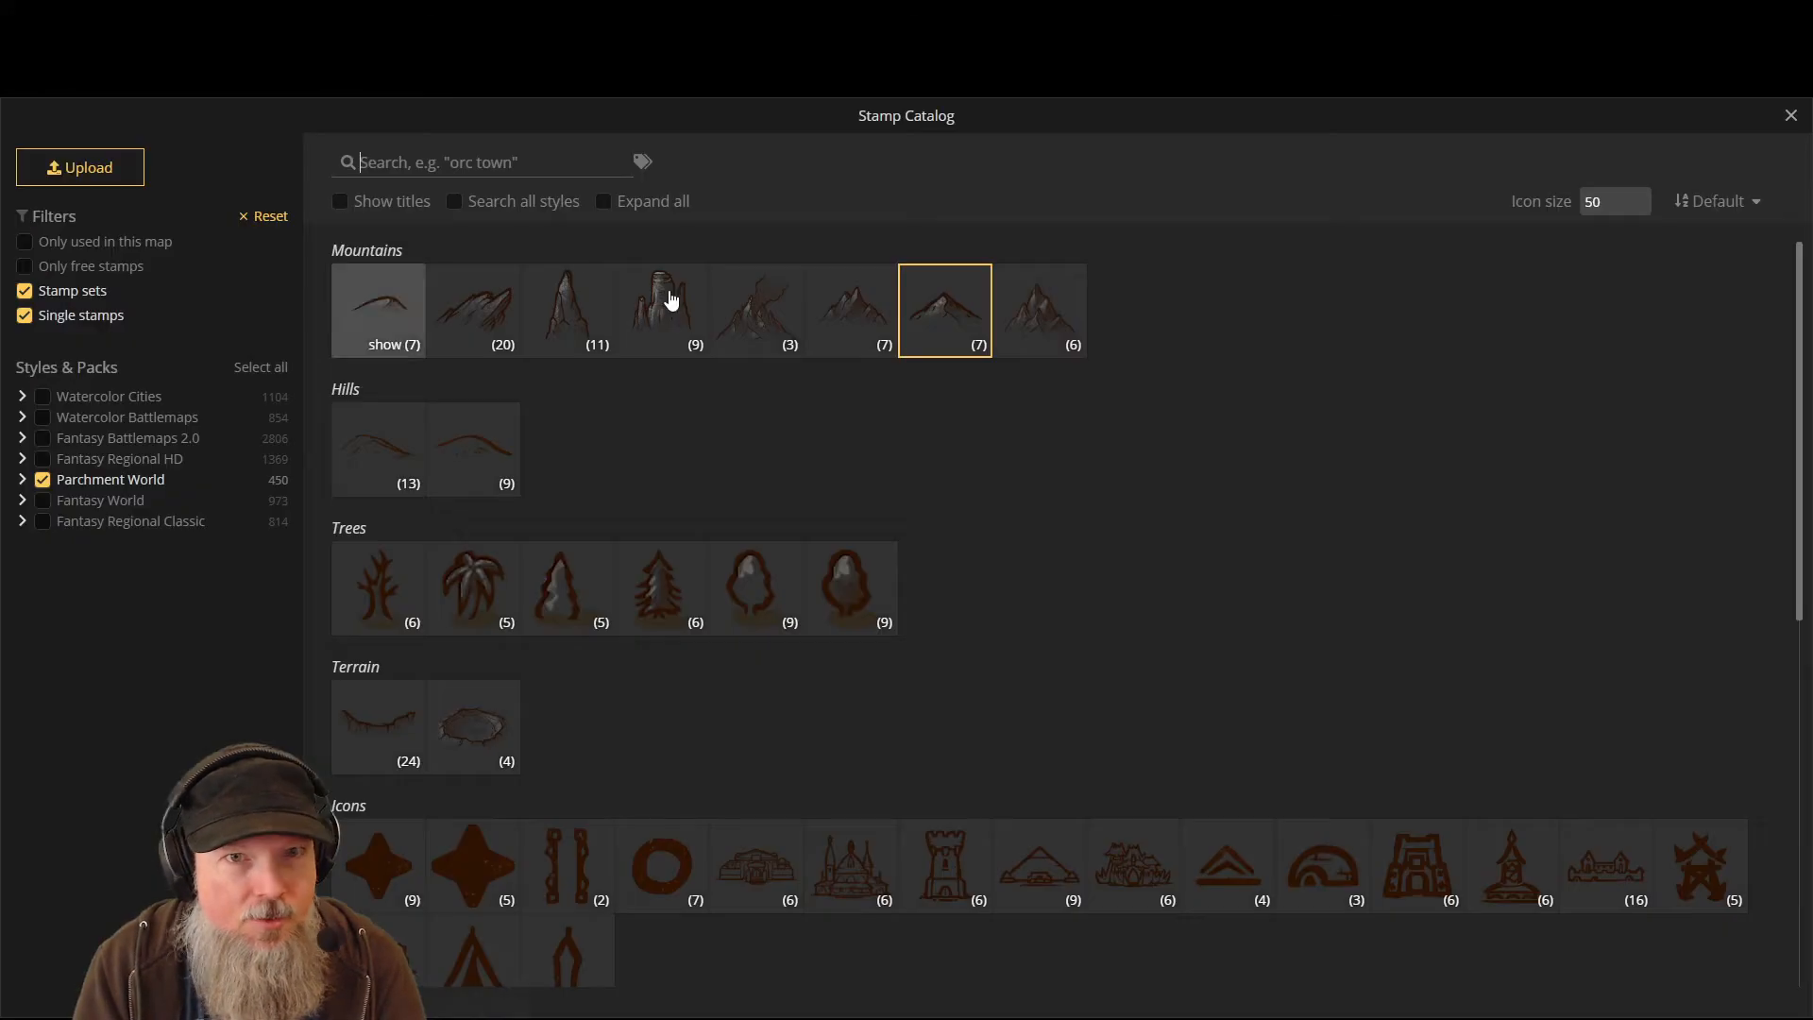
key(Escape)
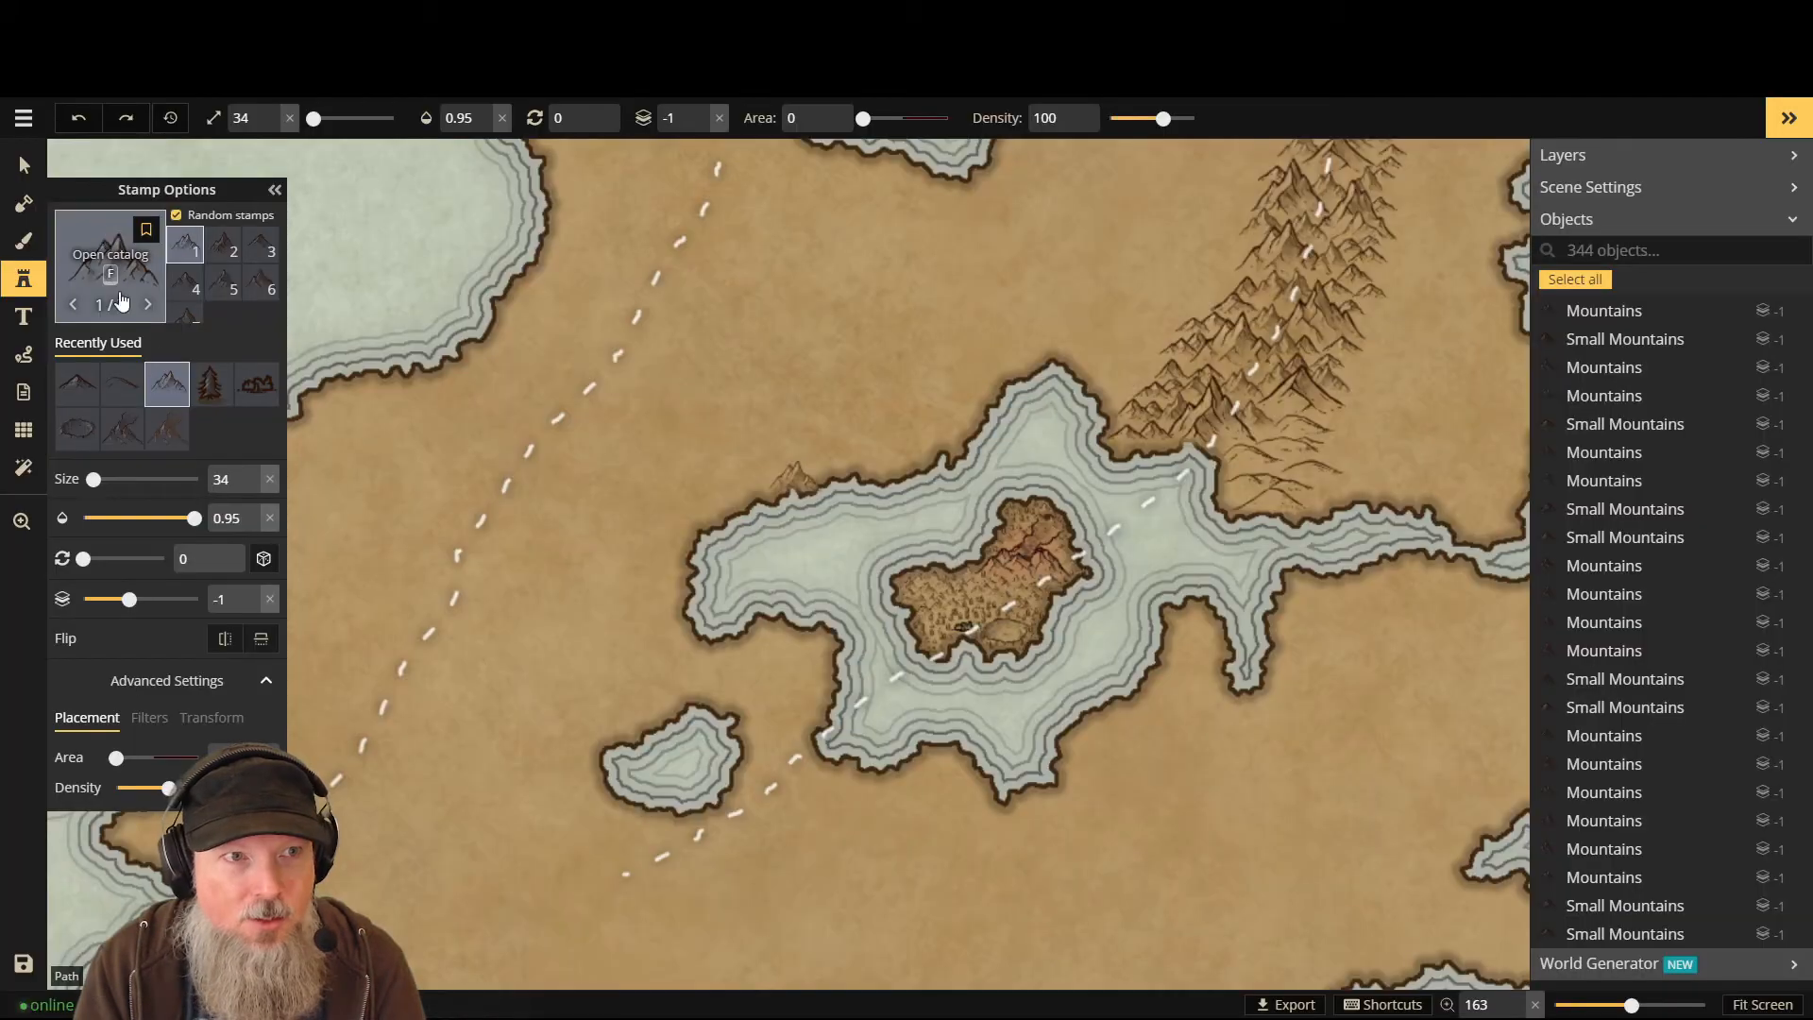
click(803, 764)
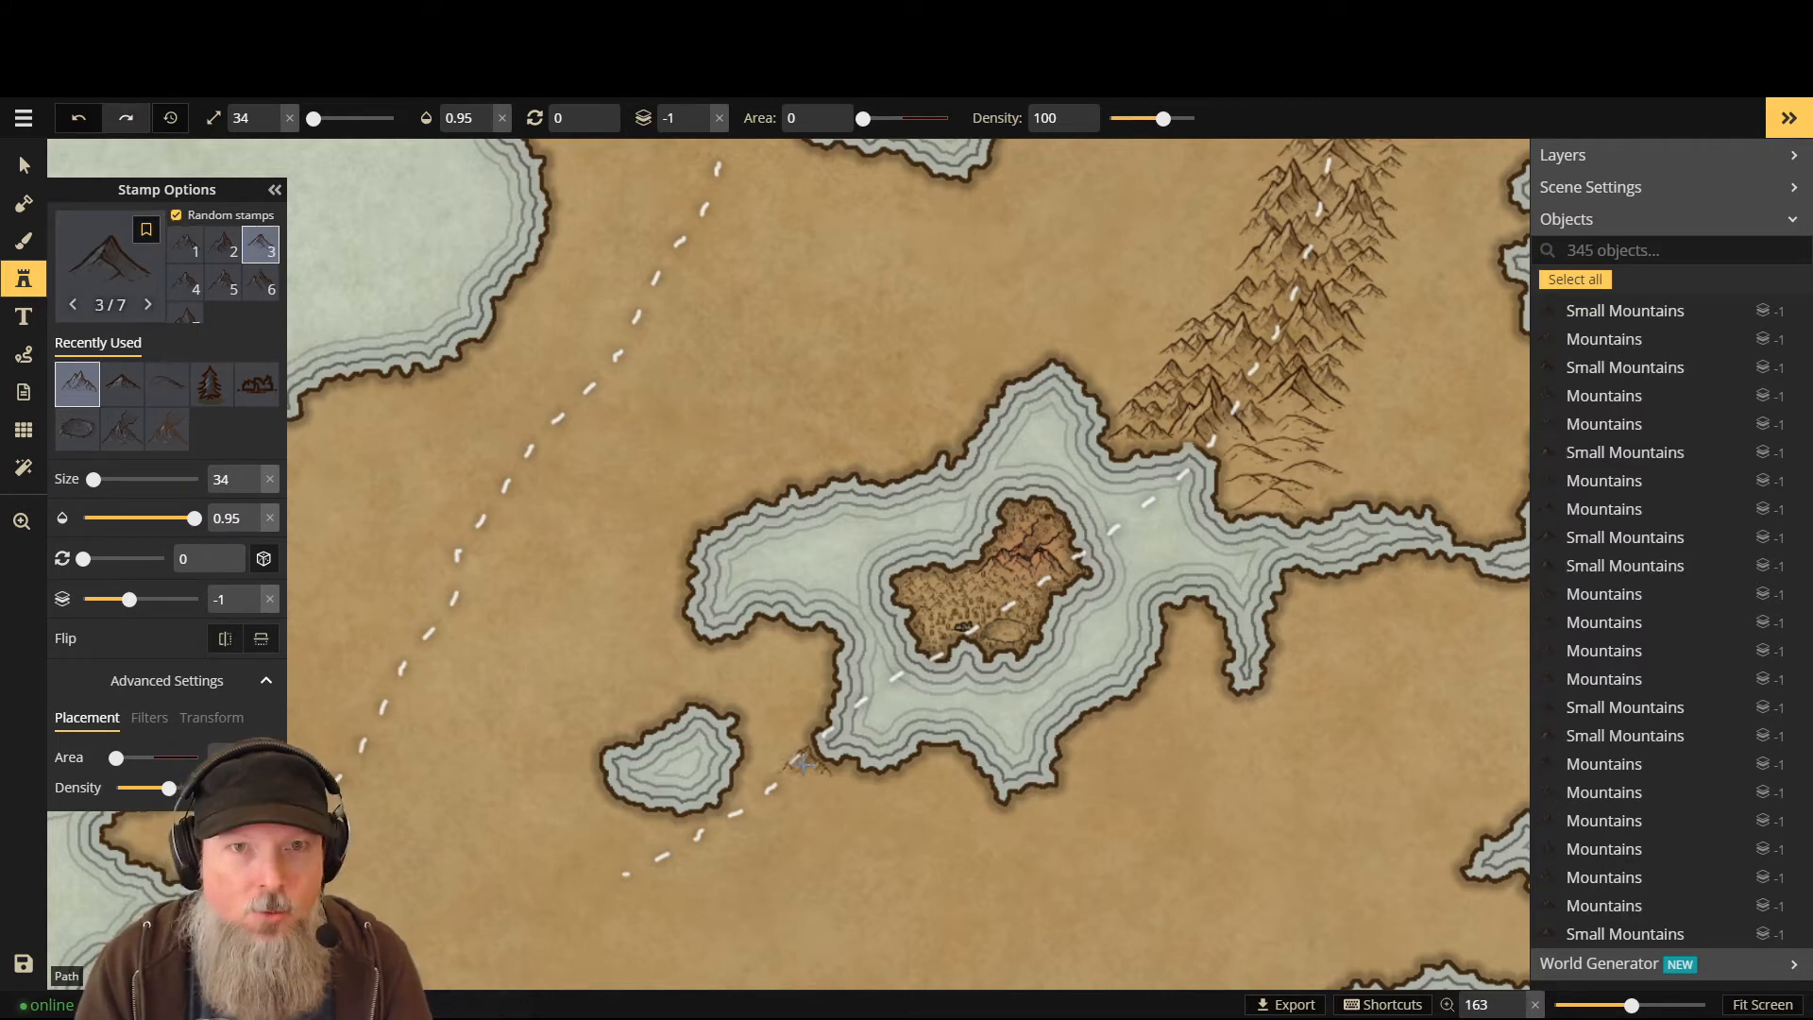
key(ctrl+z)
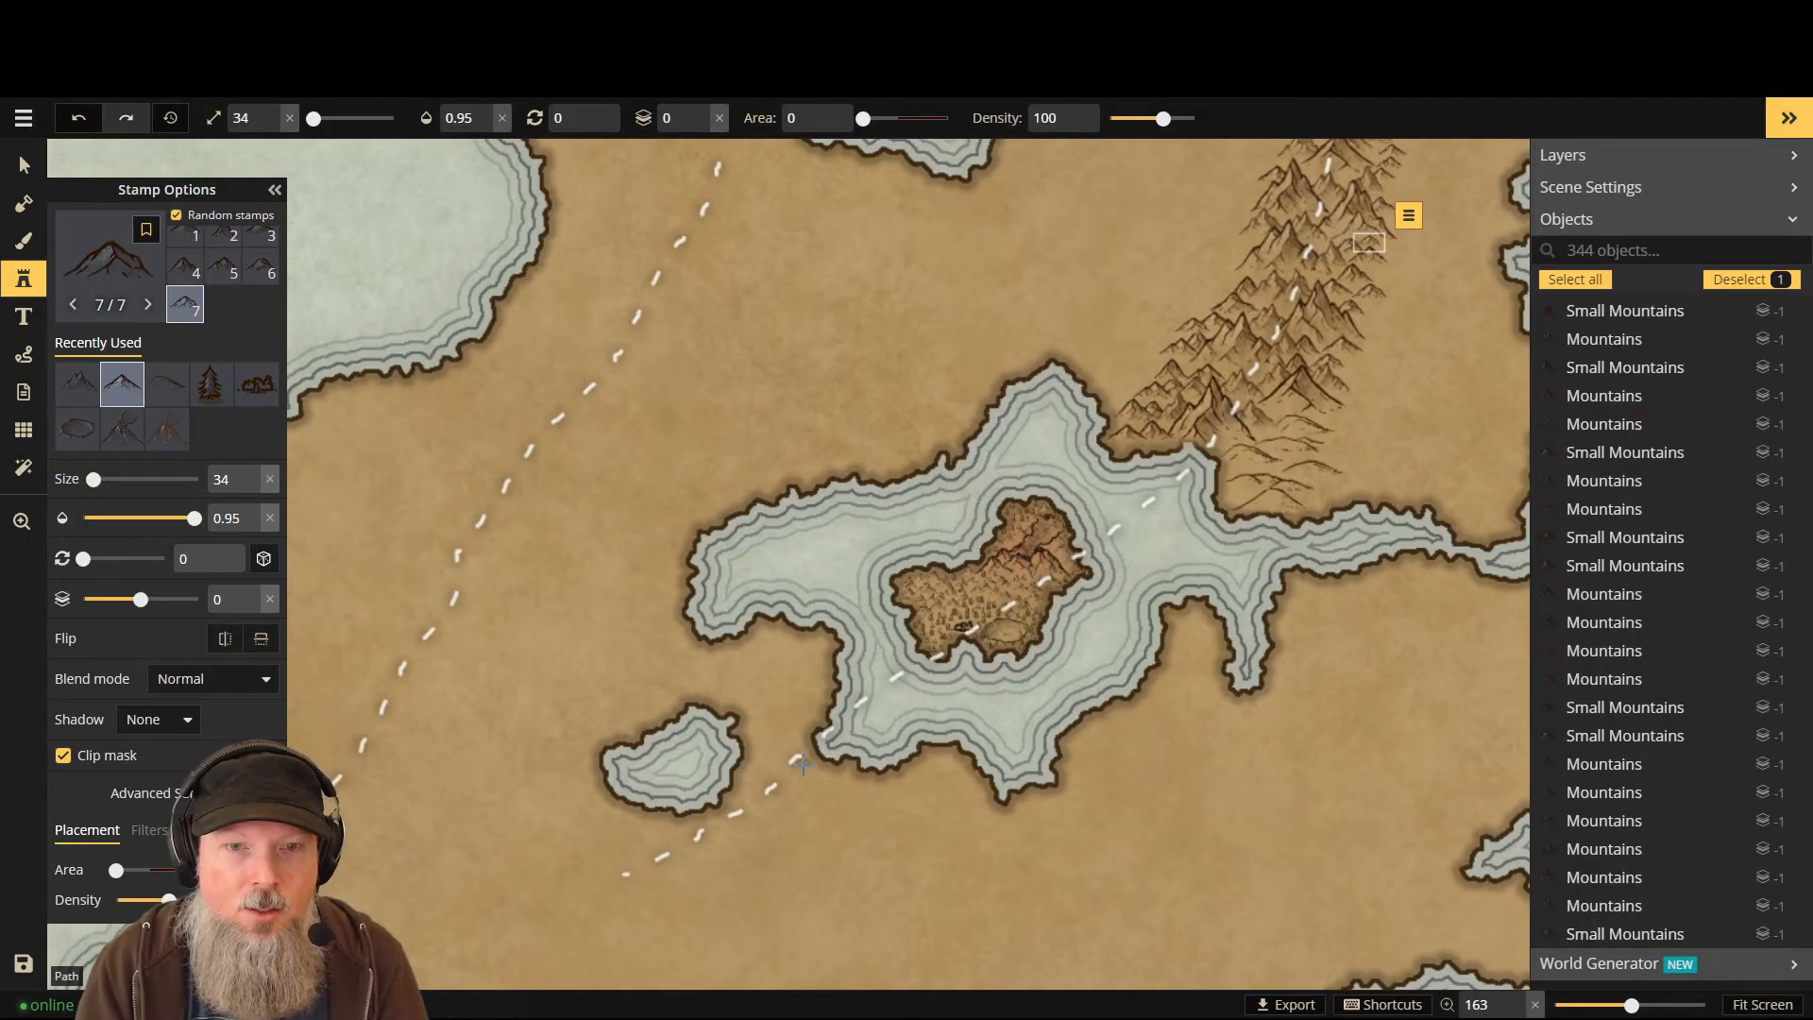
- Raise the stamp size to 55, then undo the larger trial mountain and one more placement
scroll(804, 764, up, 3)
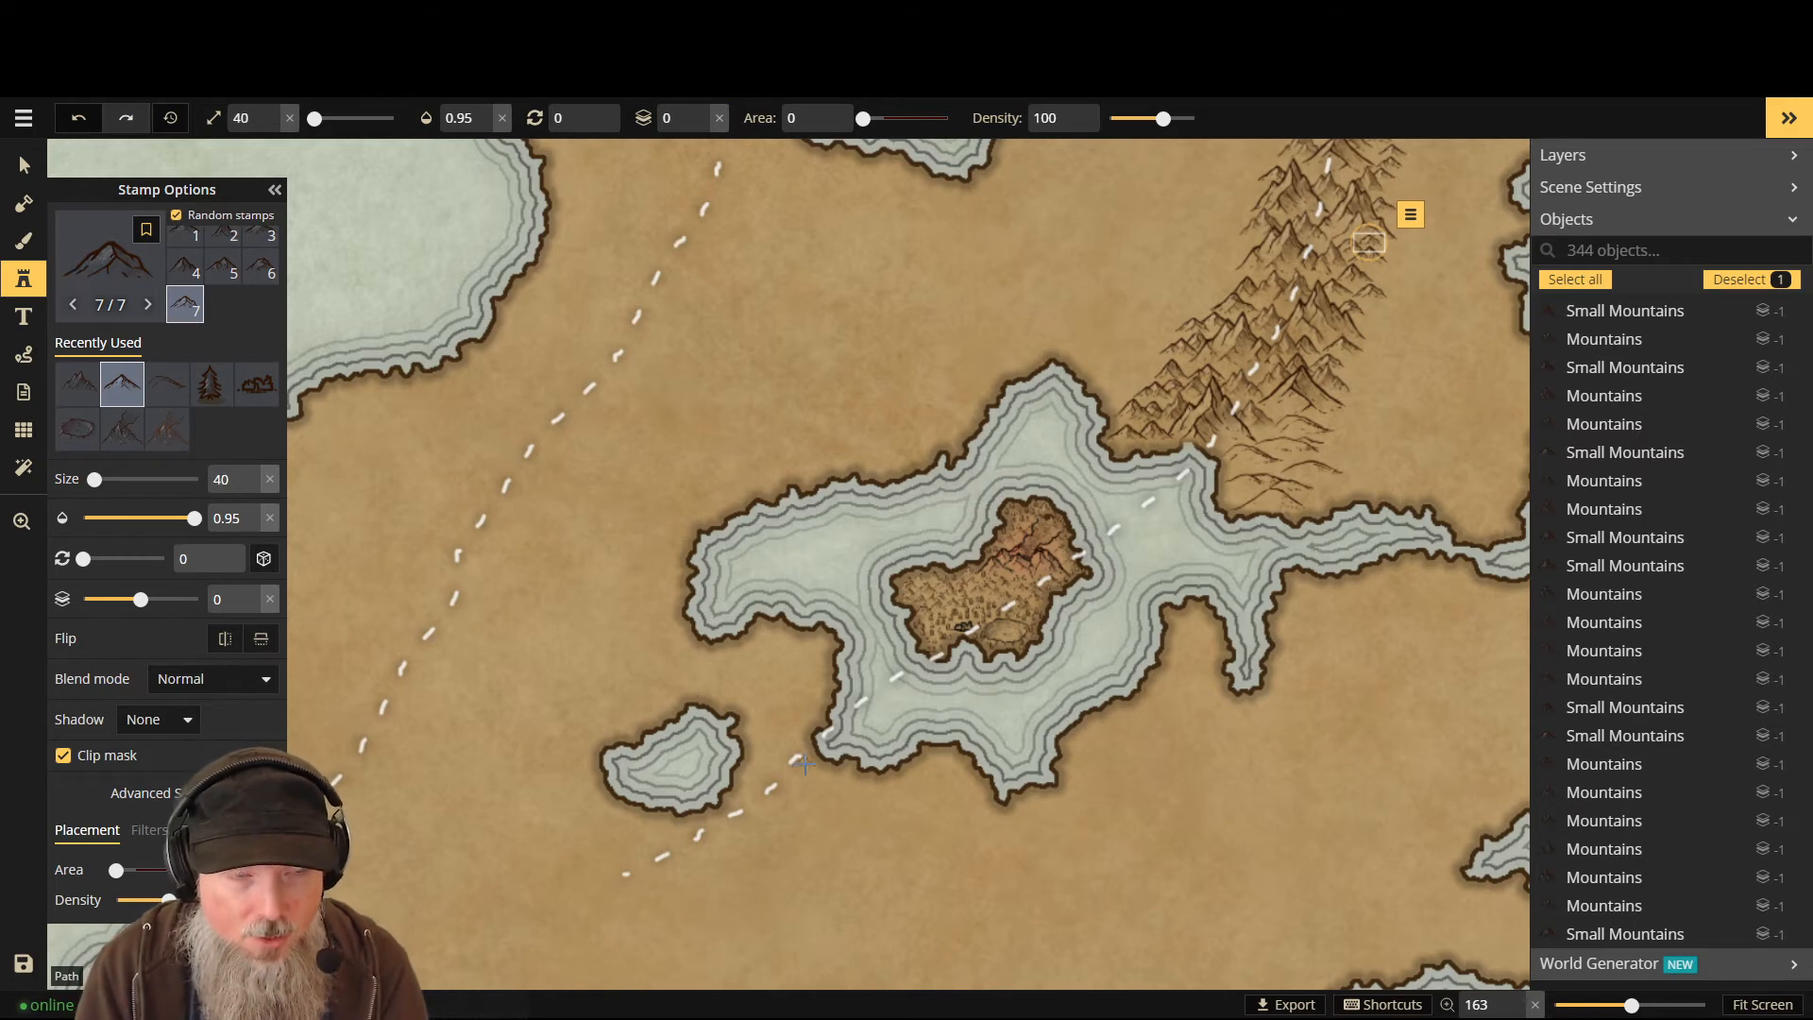
scroll(804, 764, up, 5)
scroll(805, 772, up, 10)
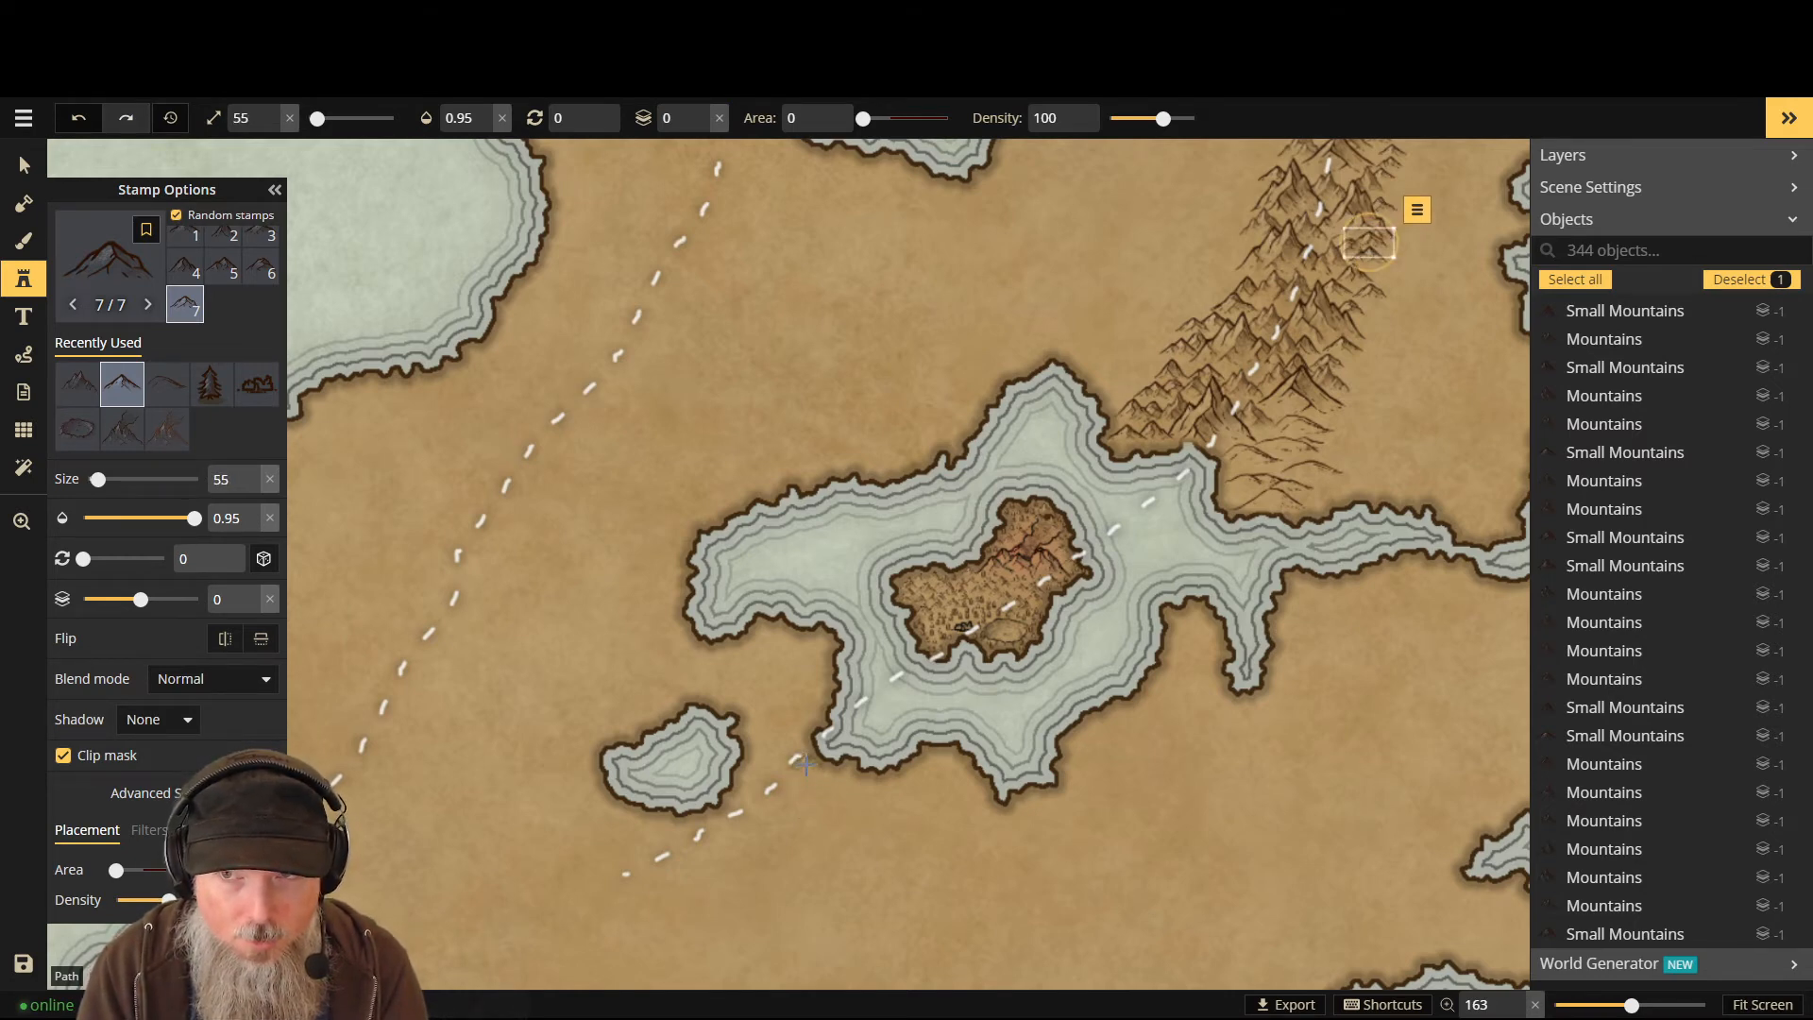
click(805, 764)
key(ctrl+z)
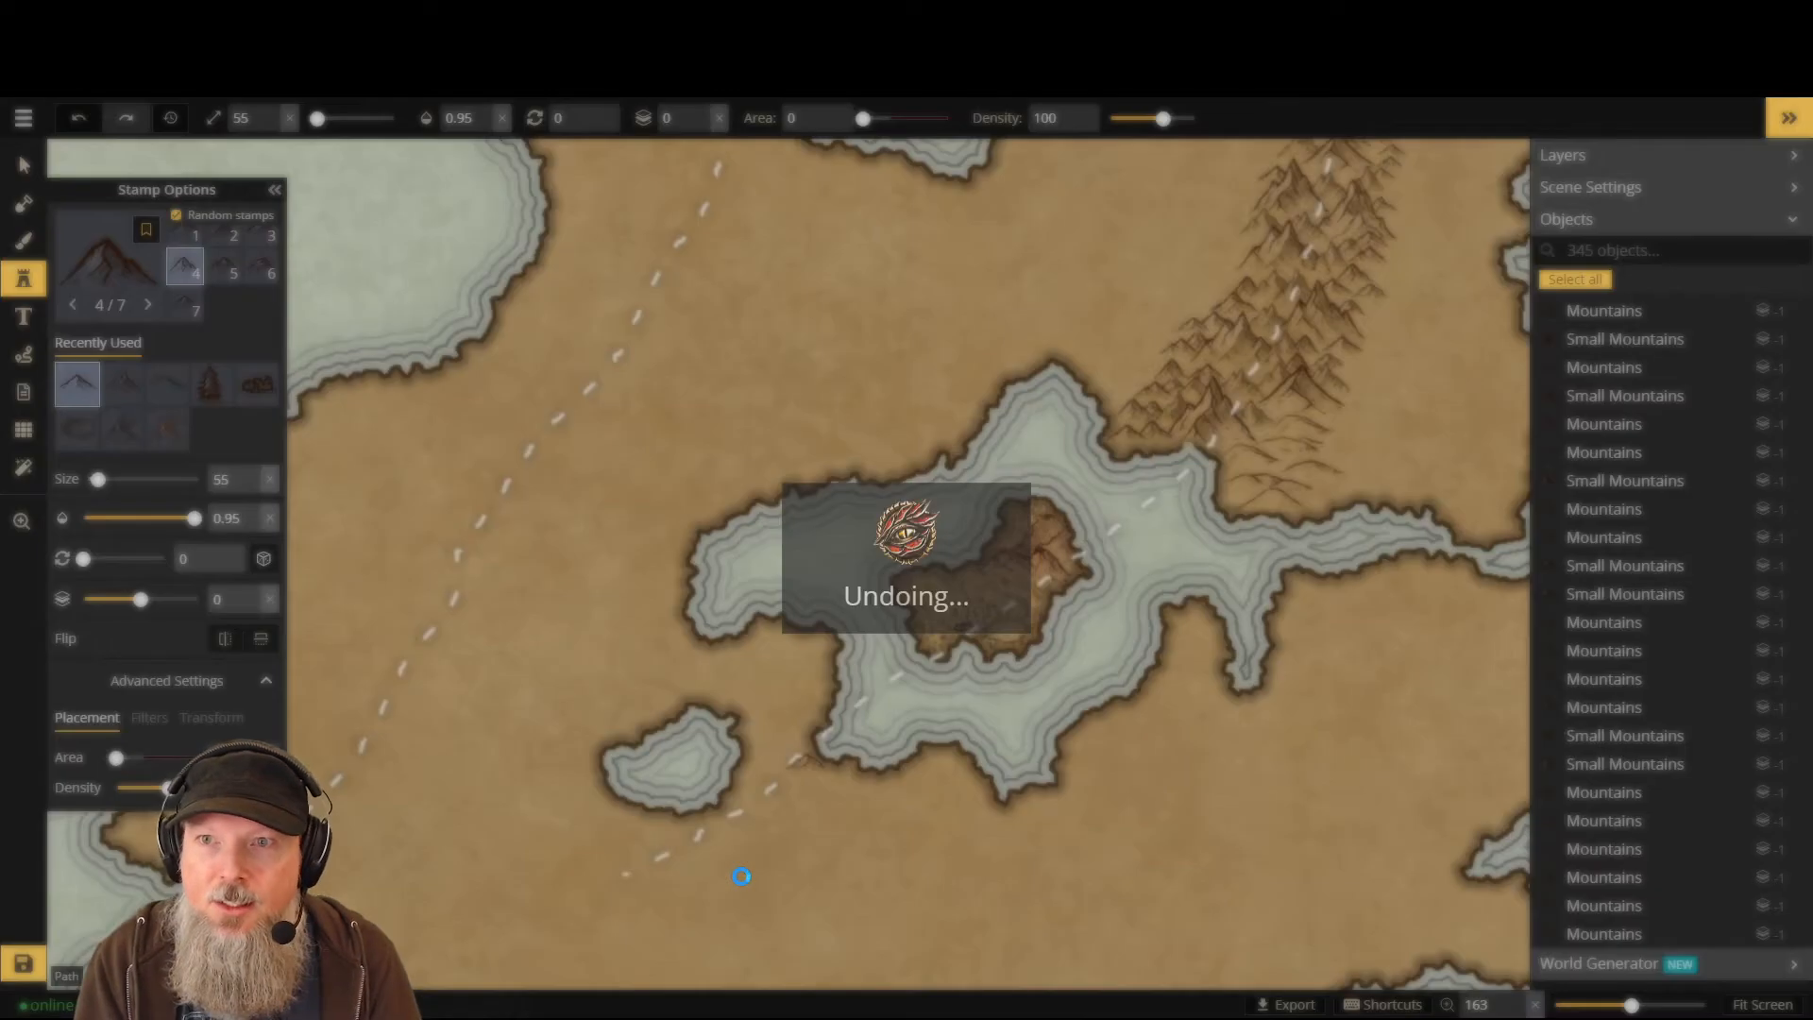
key(ctrl+z)
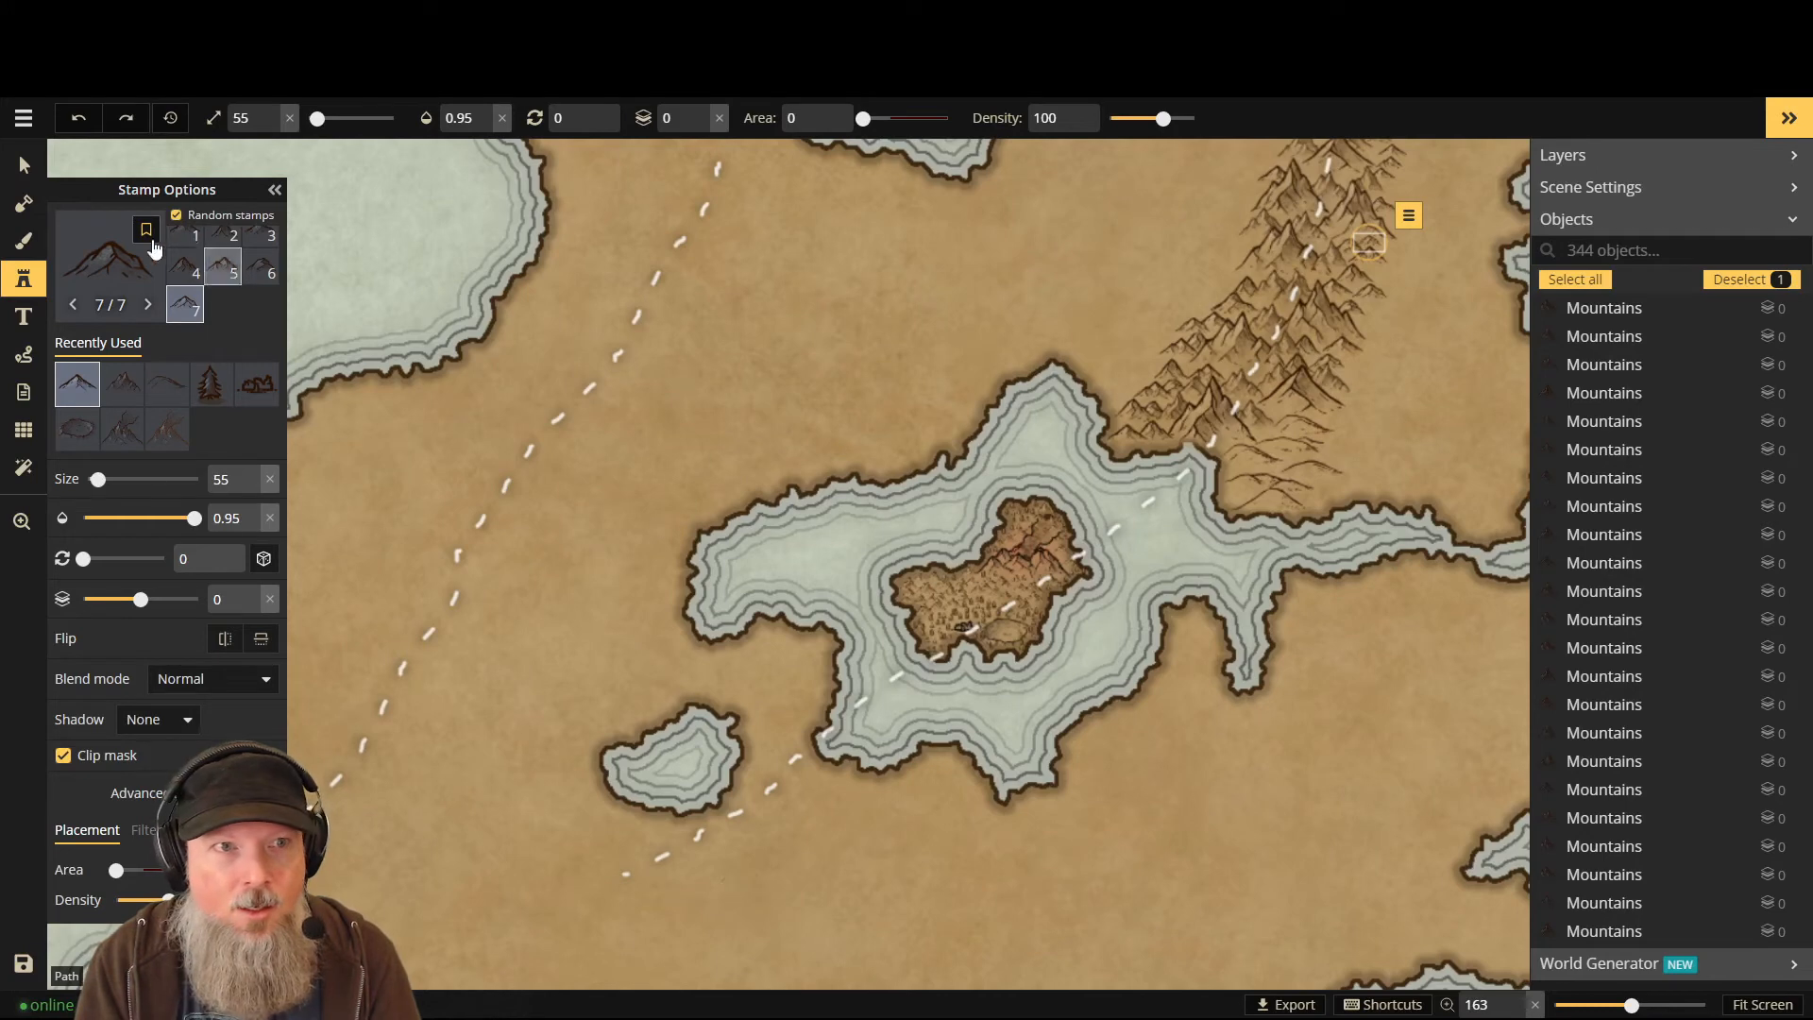
- Pick another mountain set and stamp eight small mountains along the coast beside the dashed path
key(f)
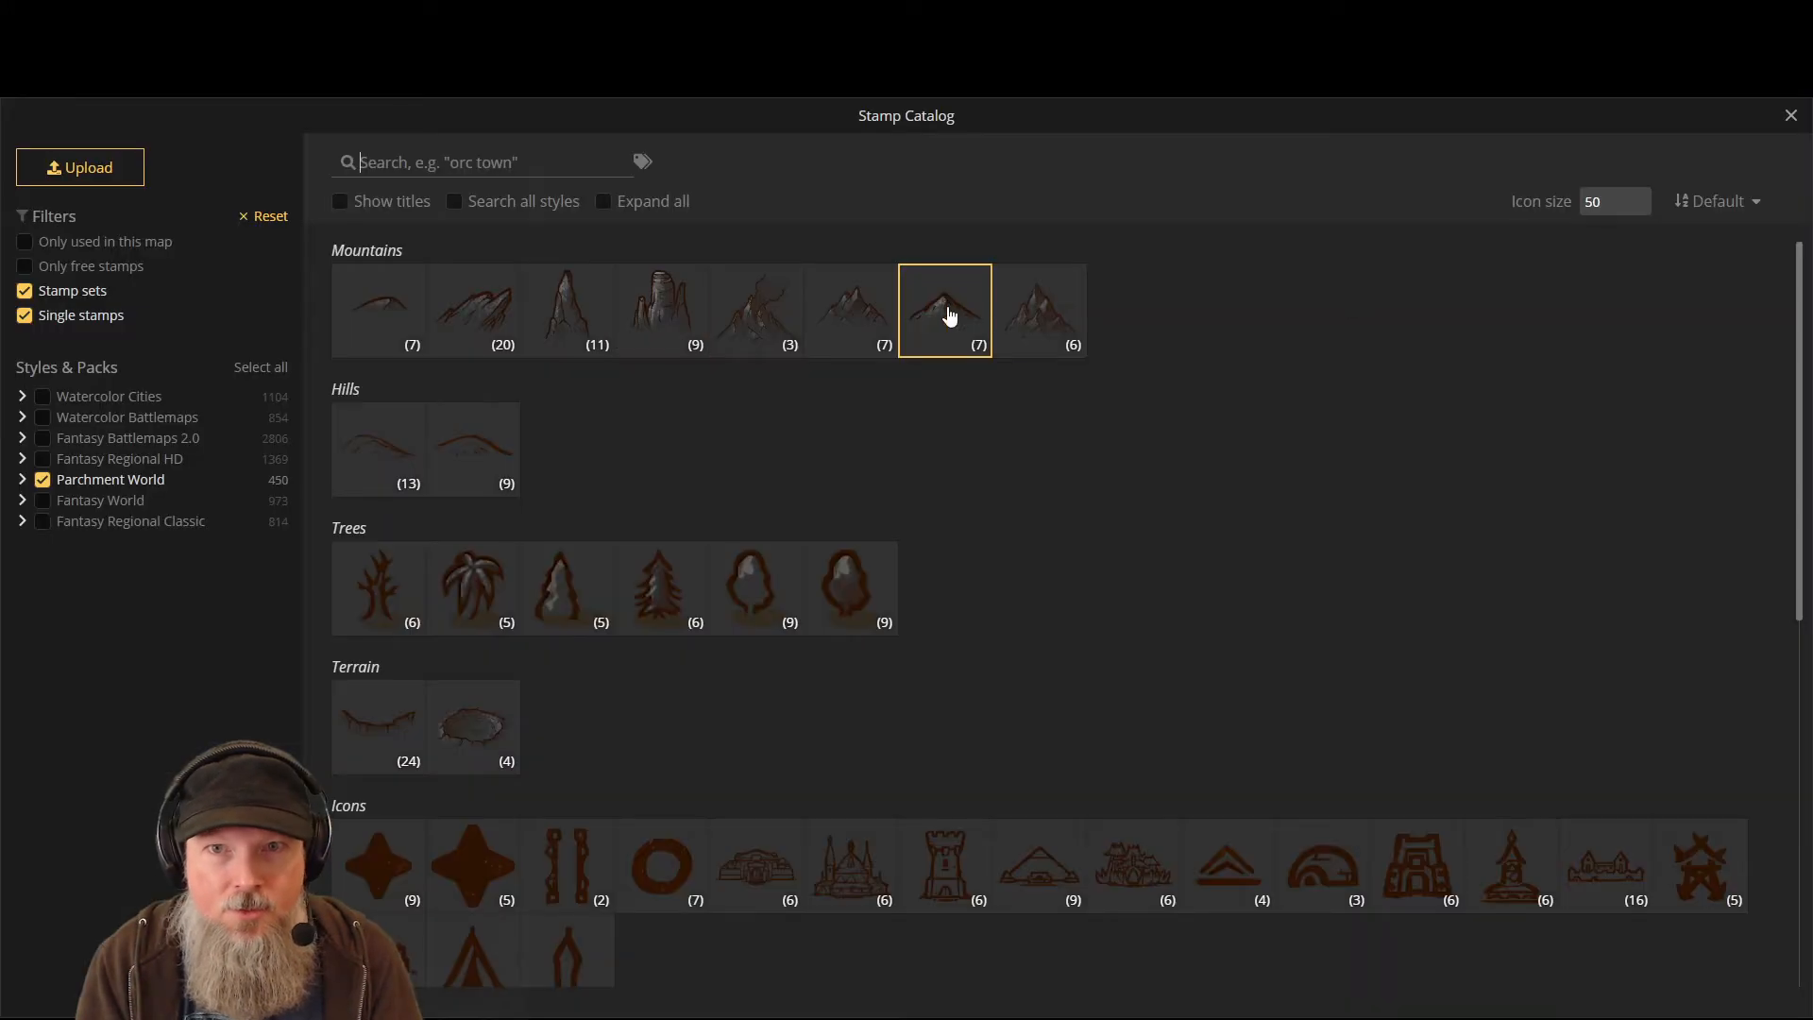
click(944, 312)
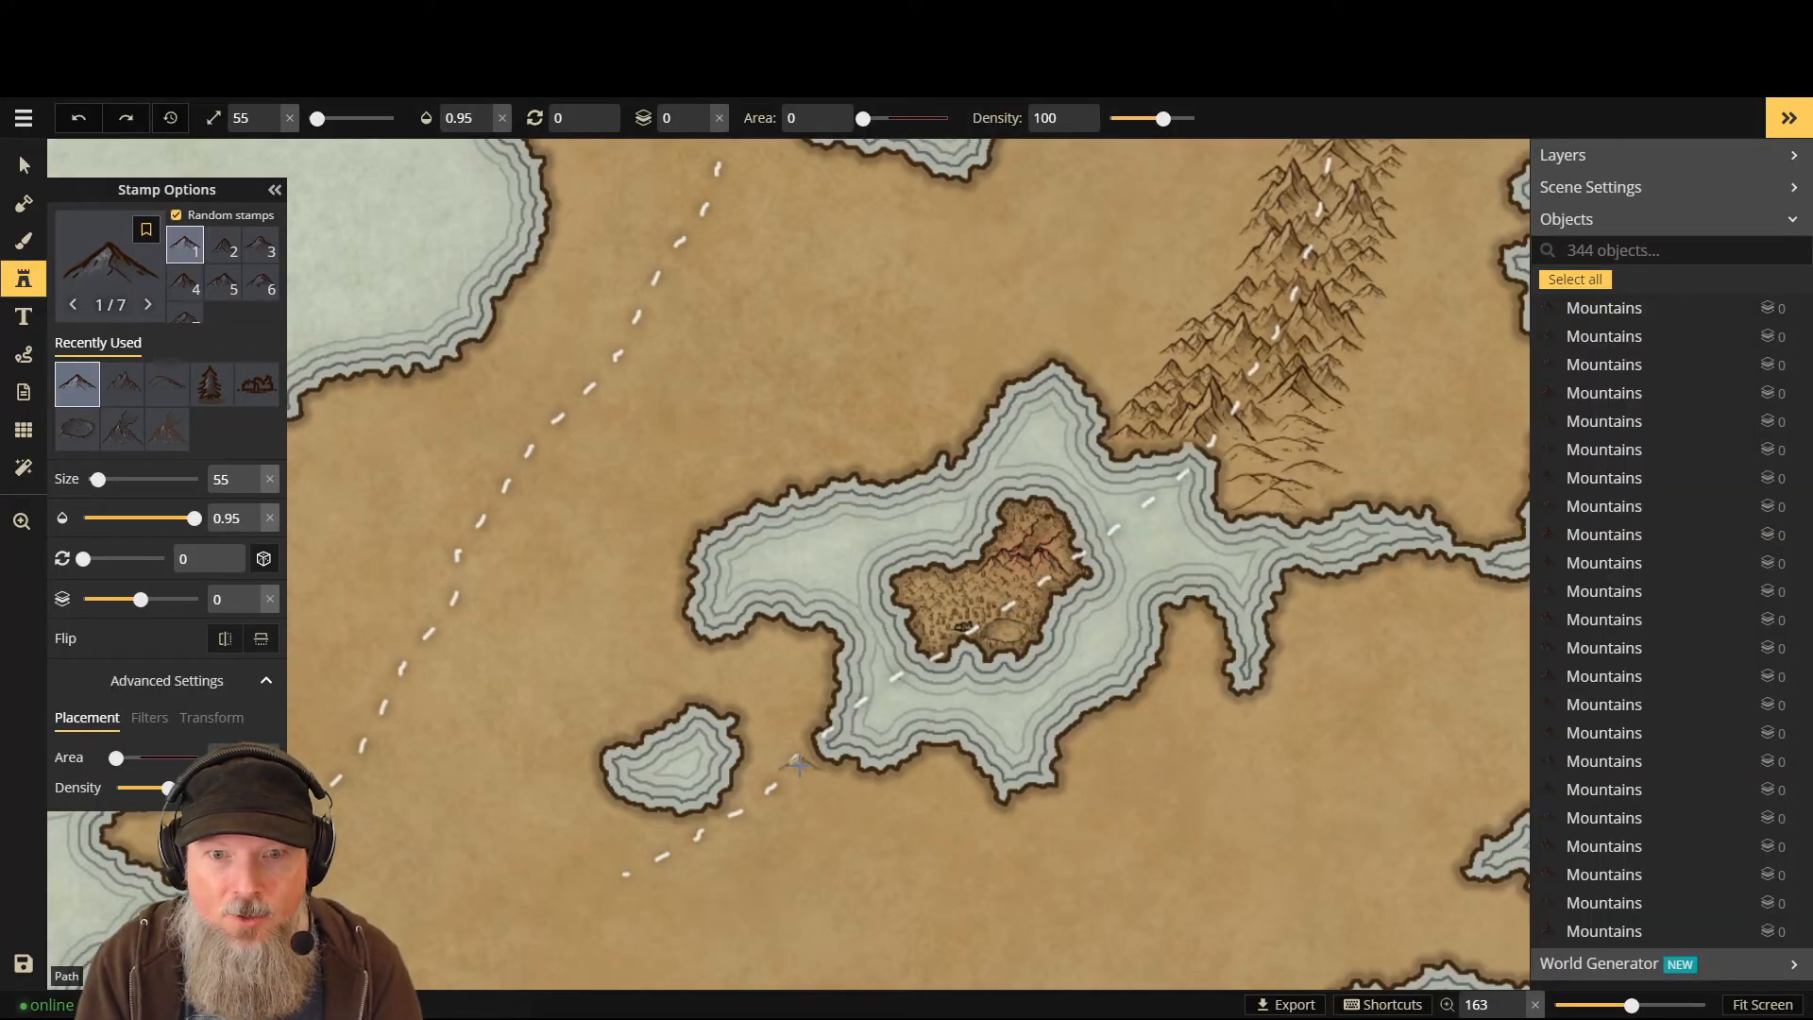
scroll(803, 761, up, 3)
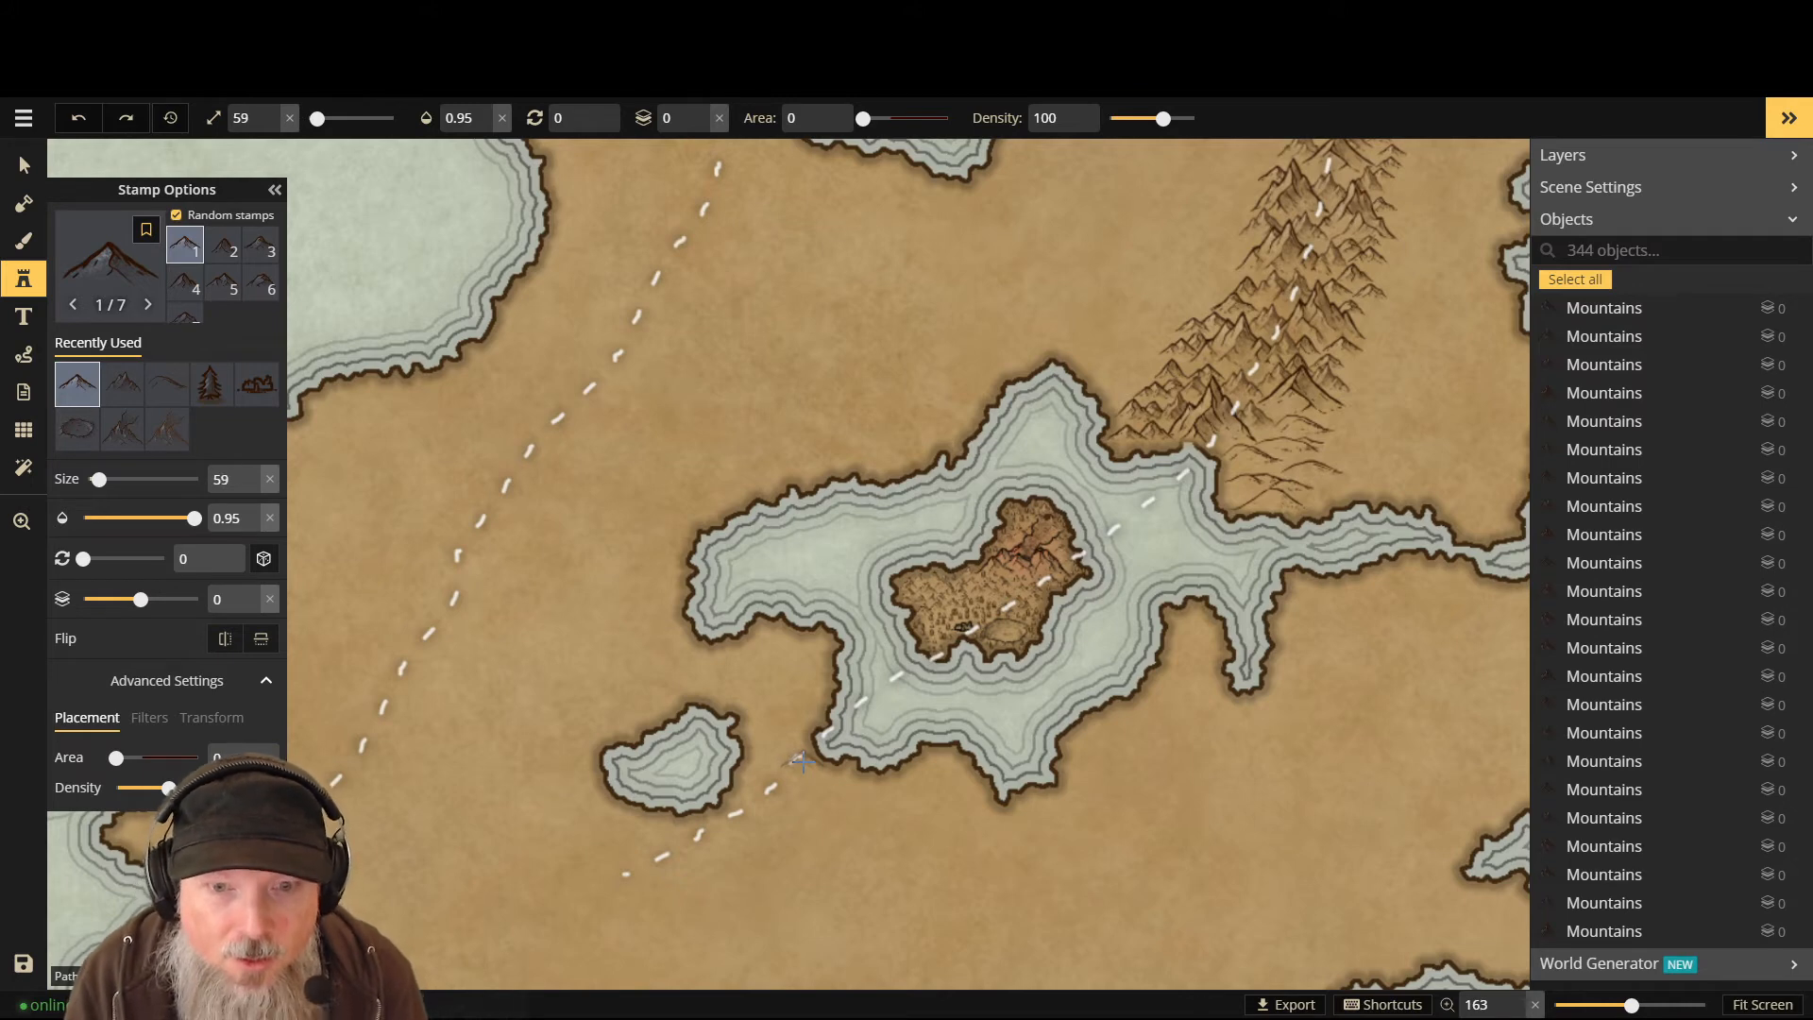
click(801, 761)
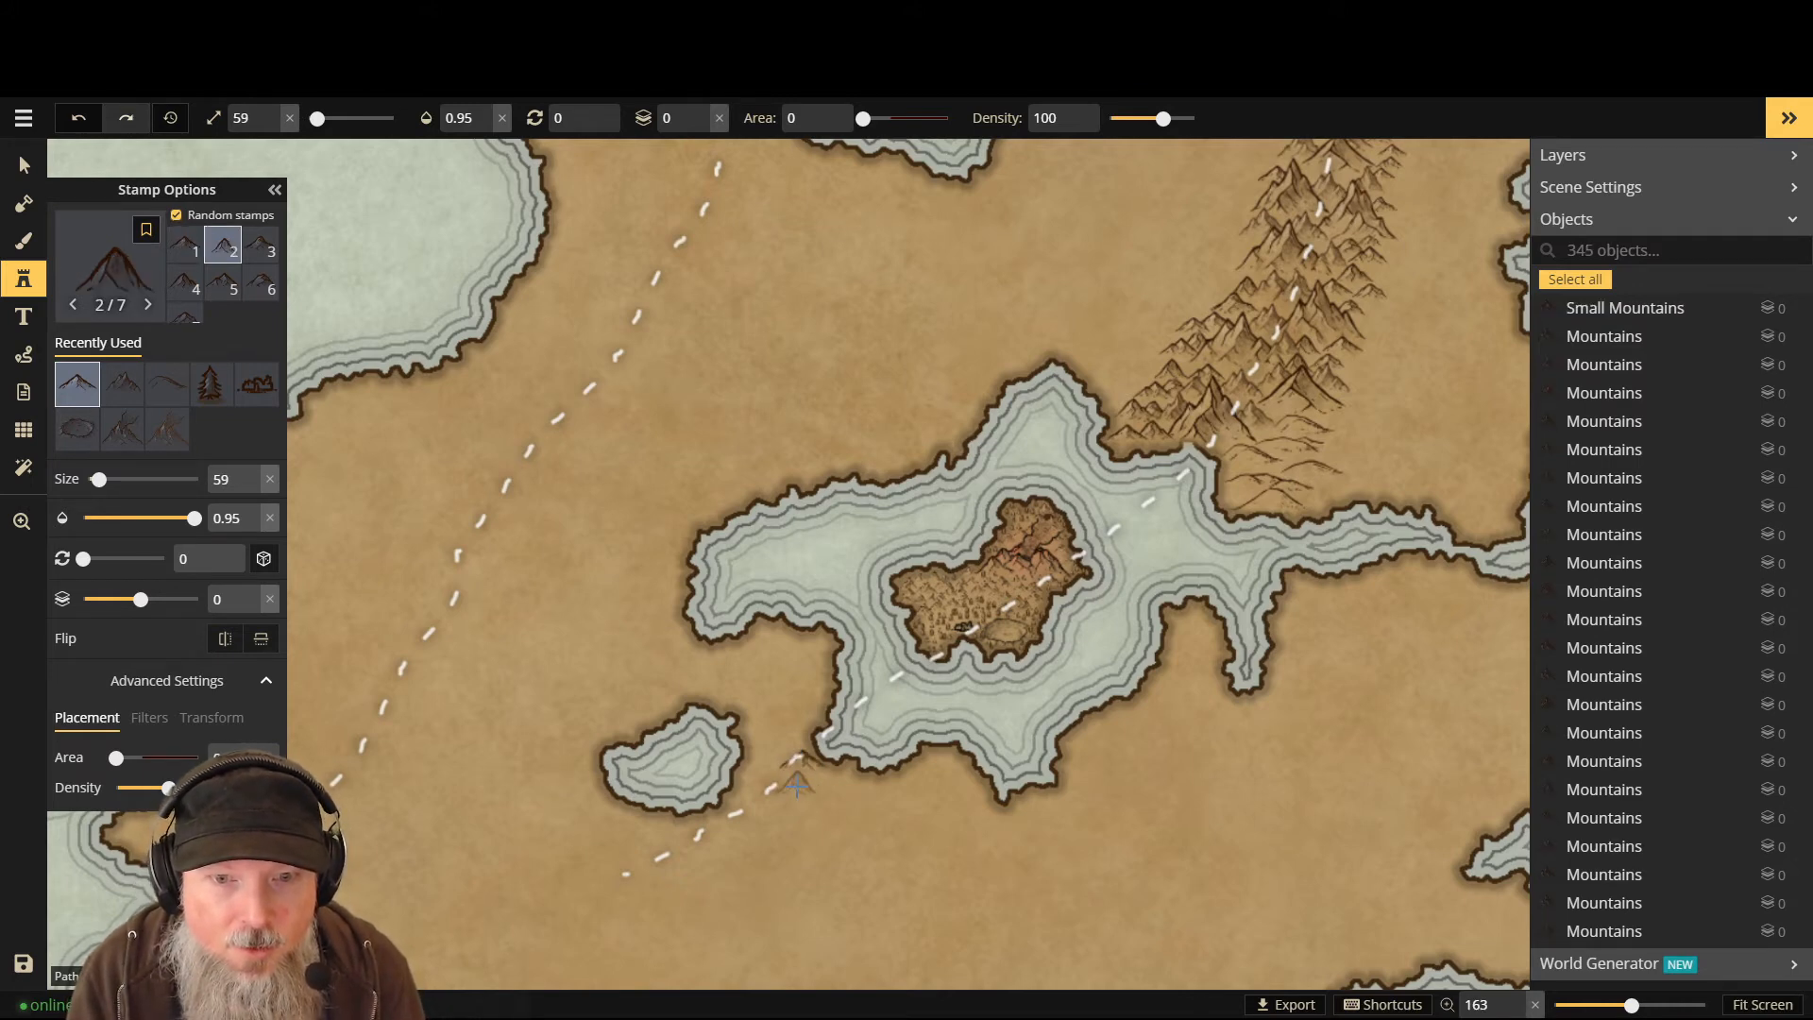
click(801, 784)
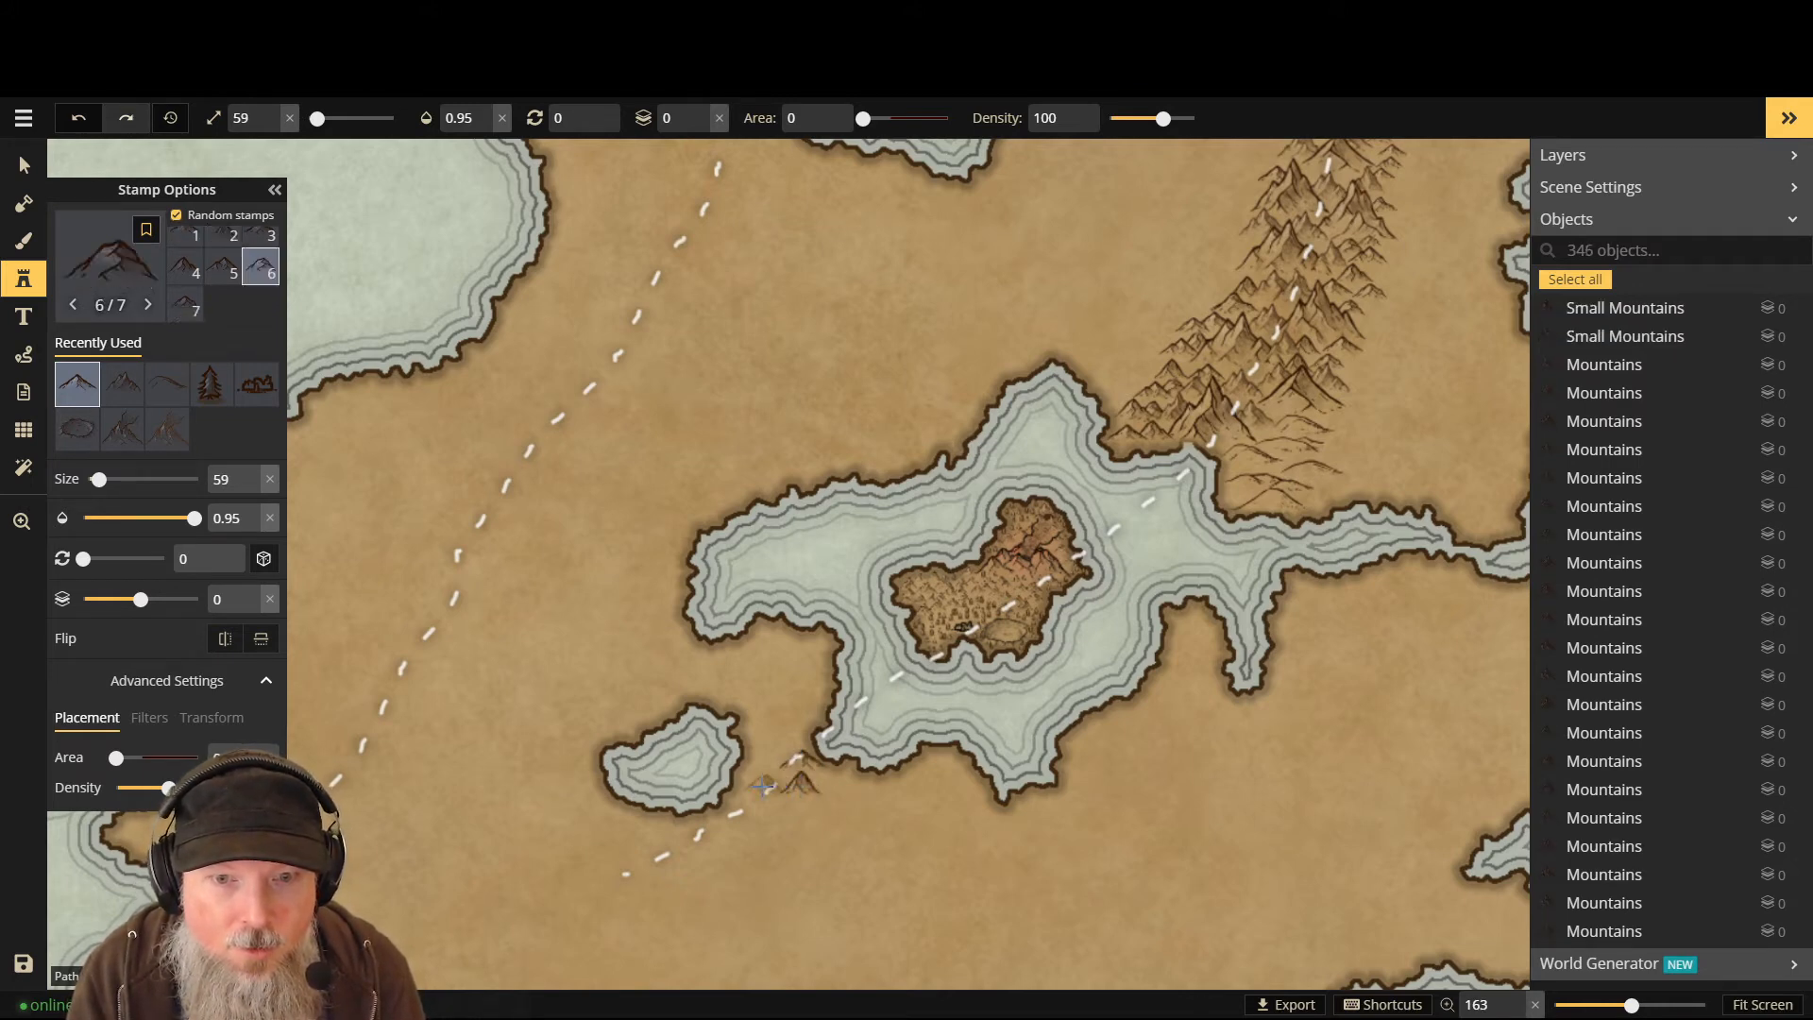
click(759, 791)
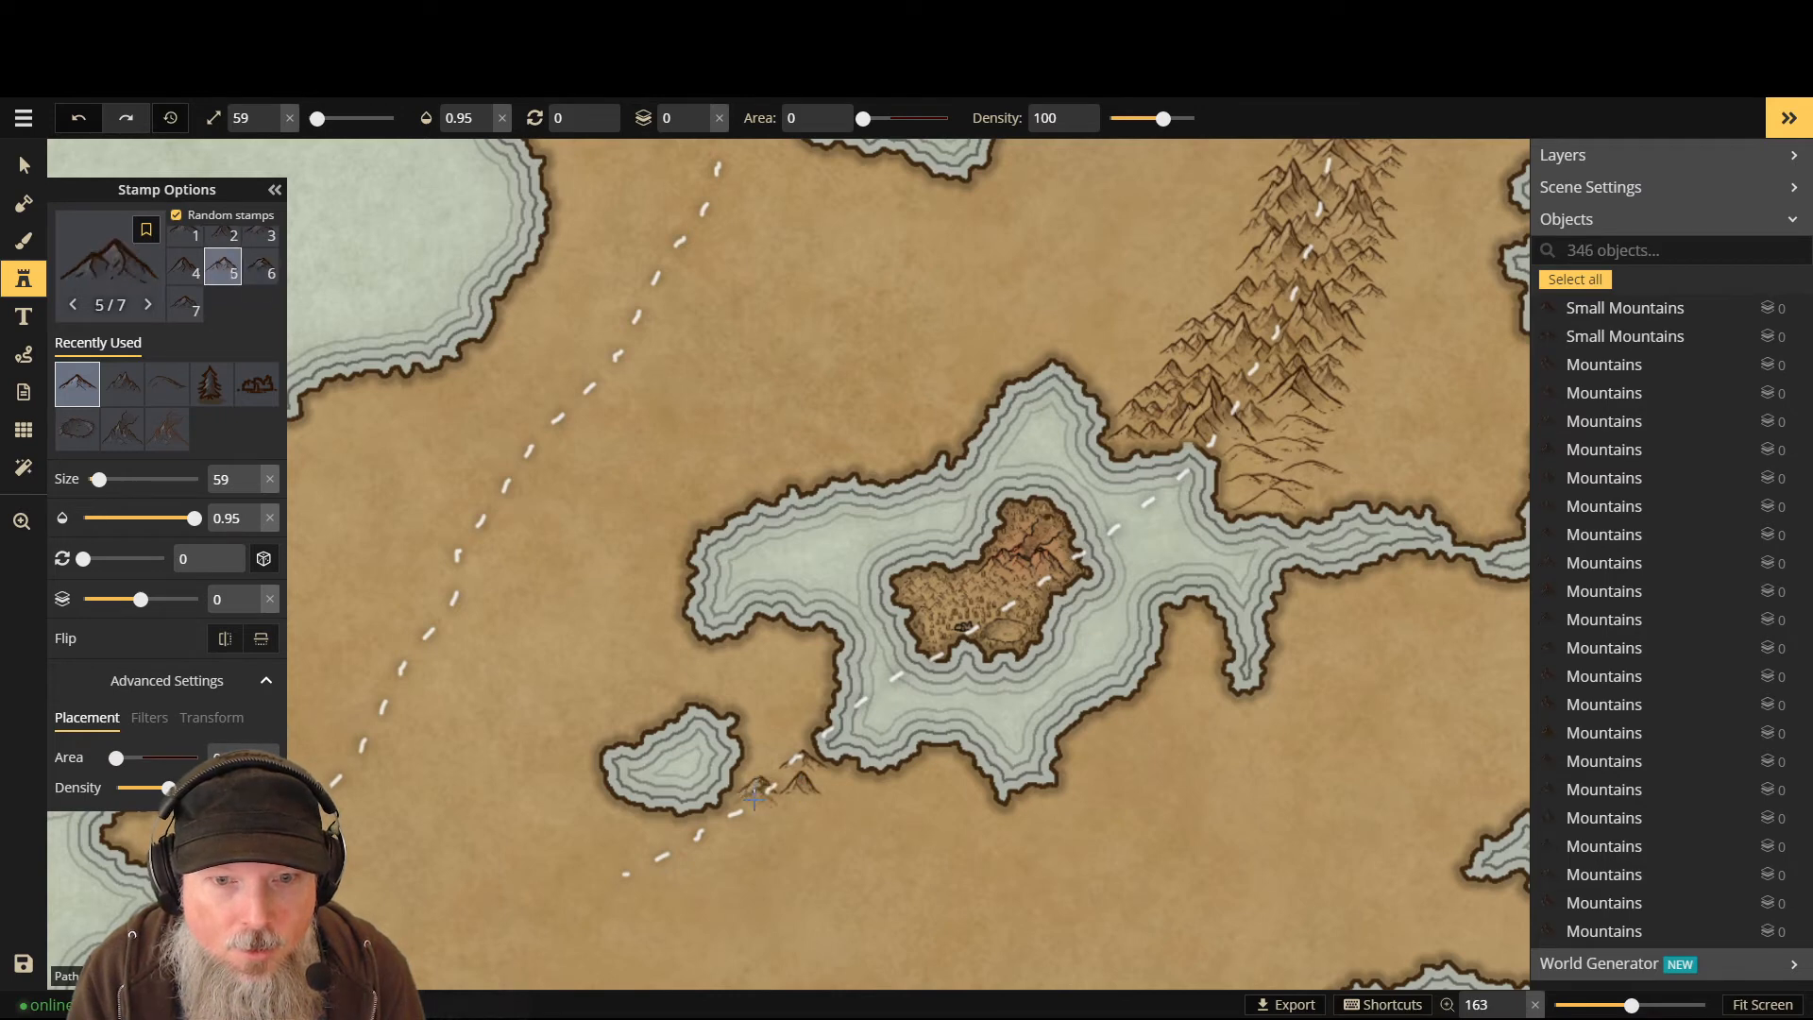
click(771, 809)
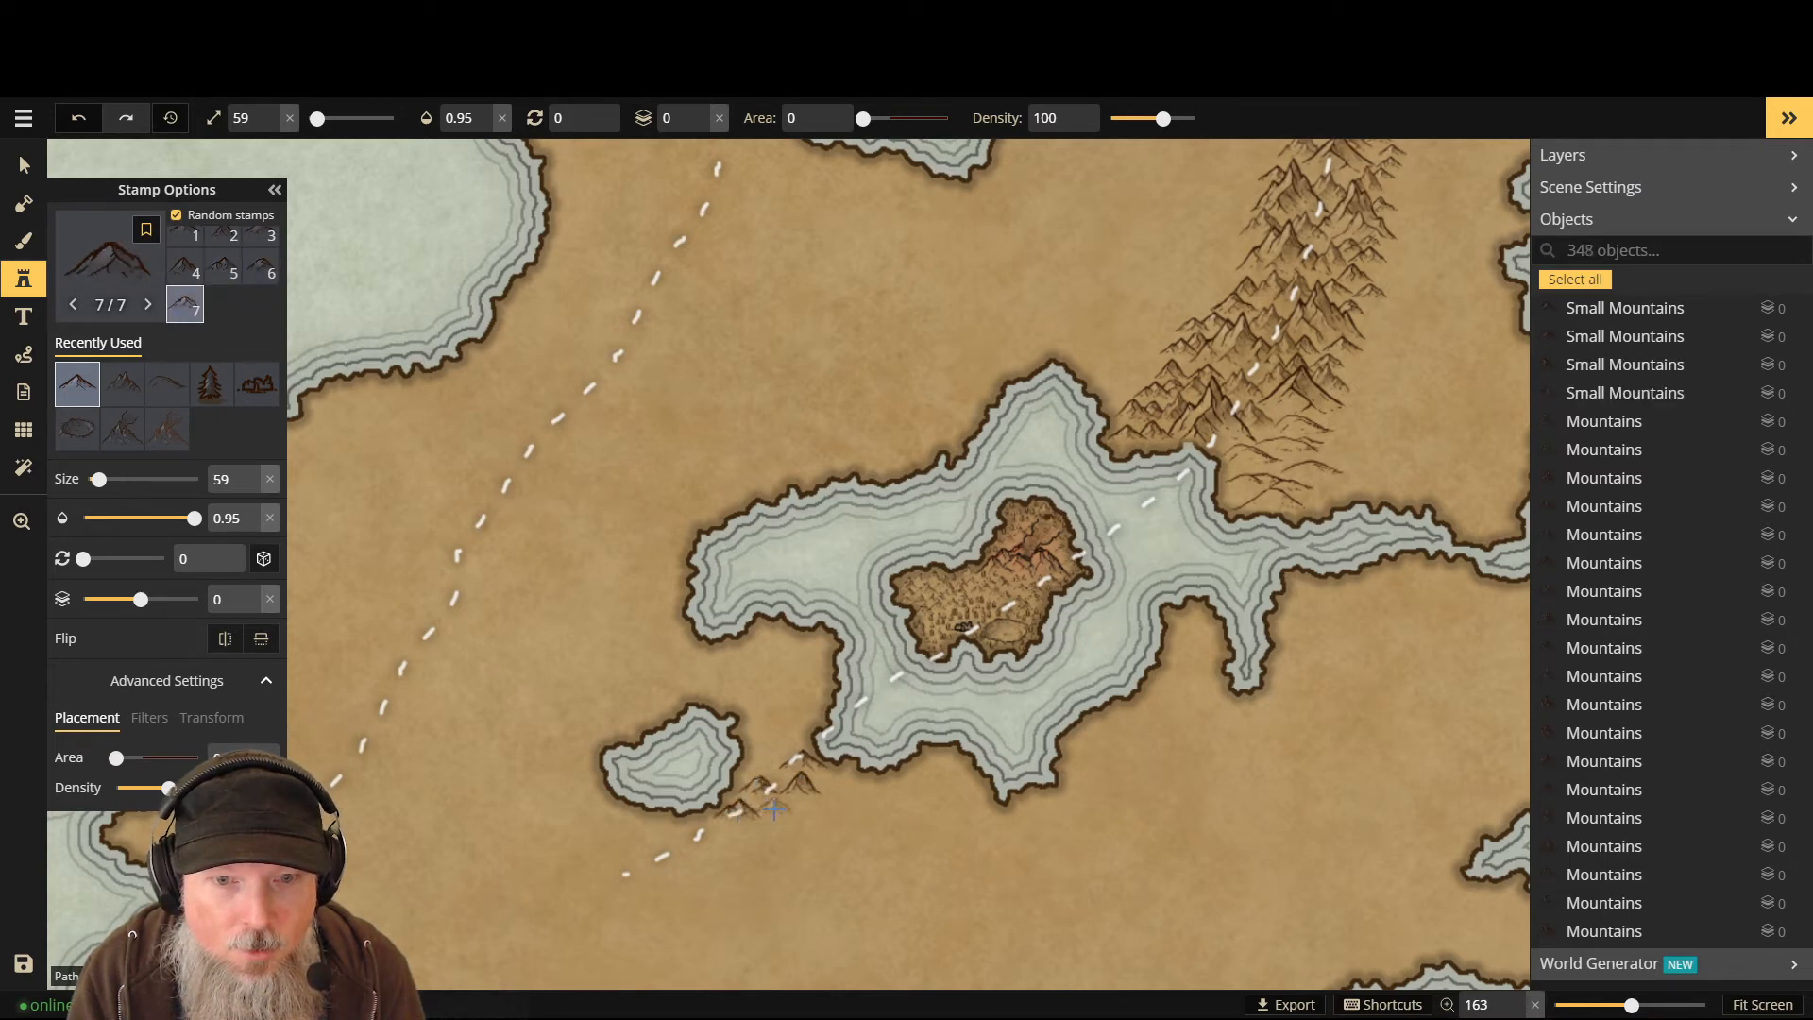
click(780, 809)
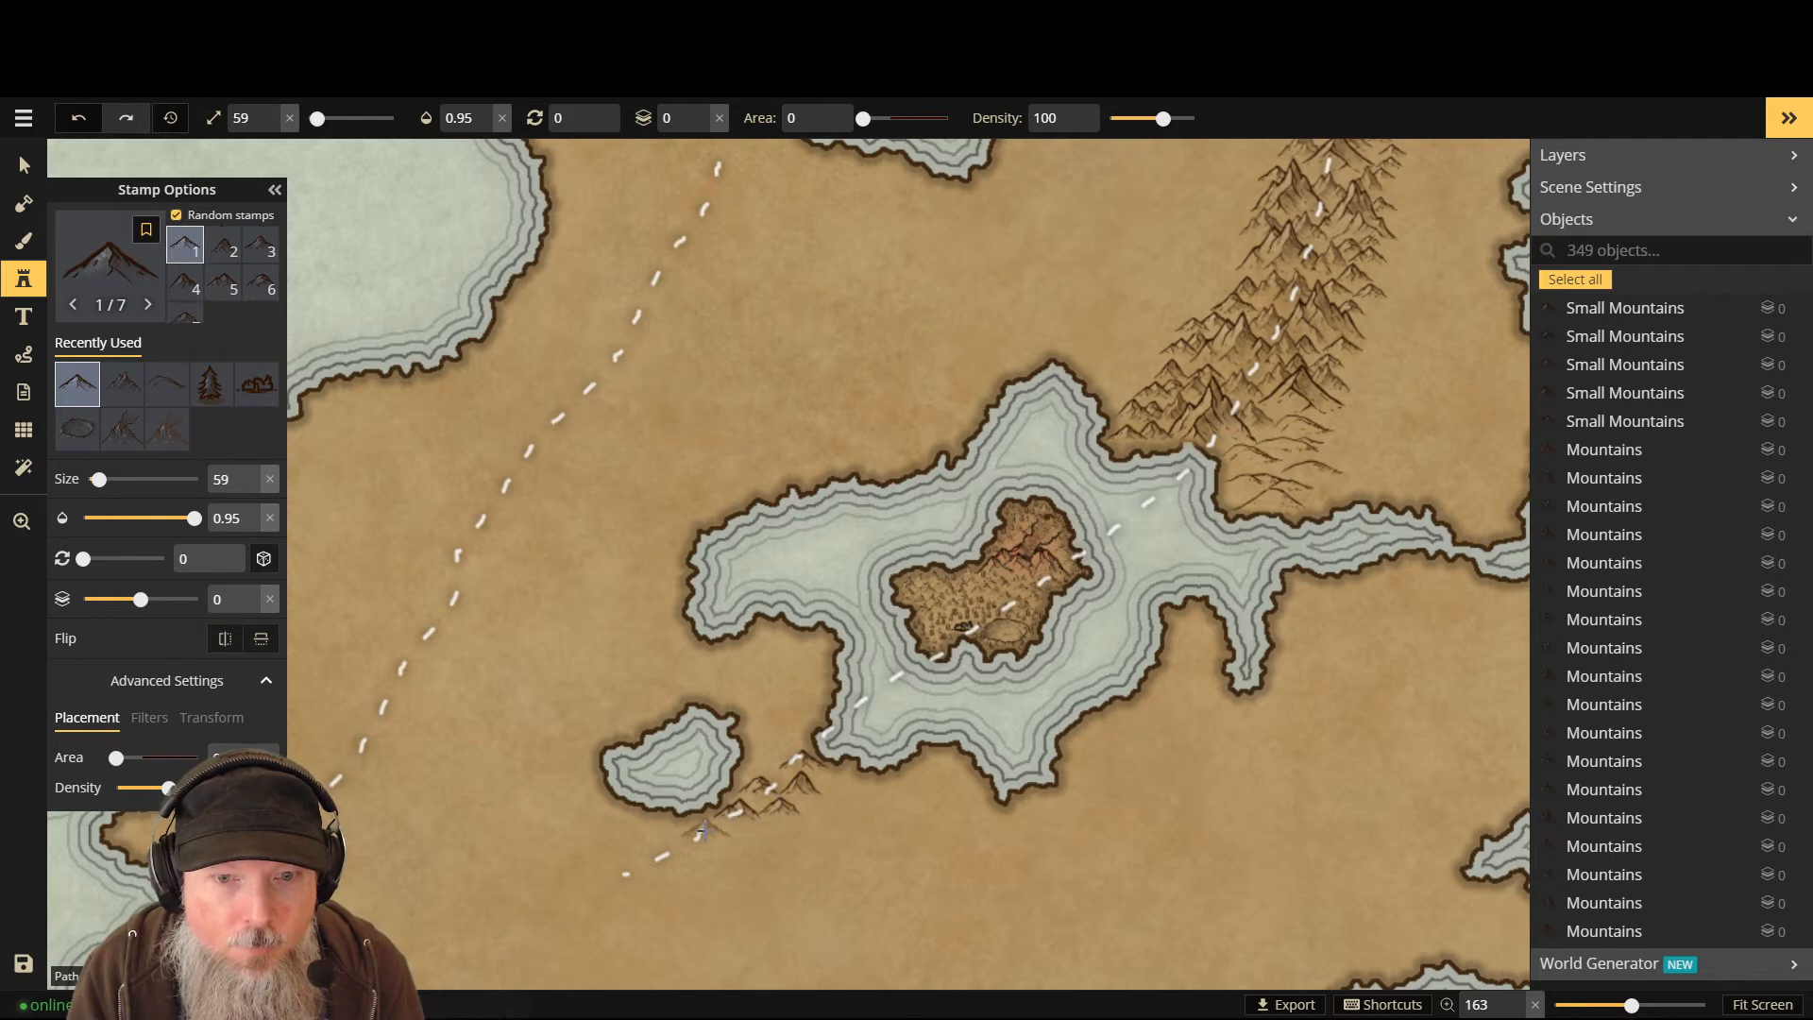
click(710, 830)
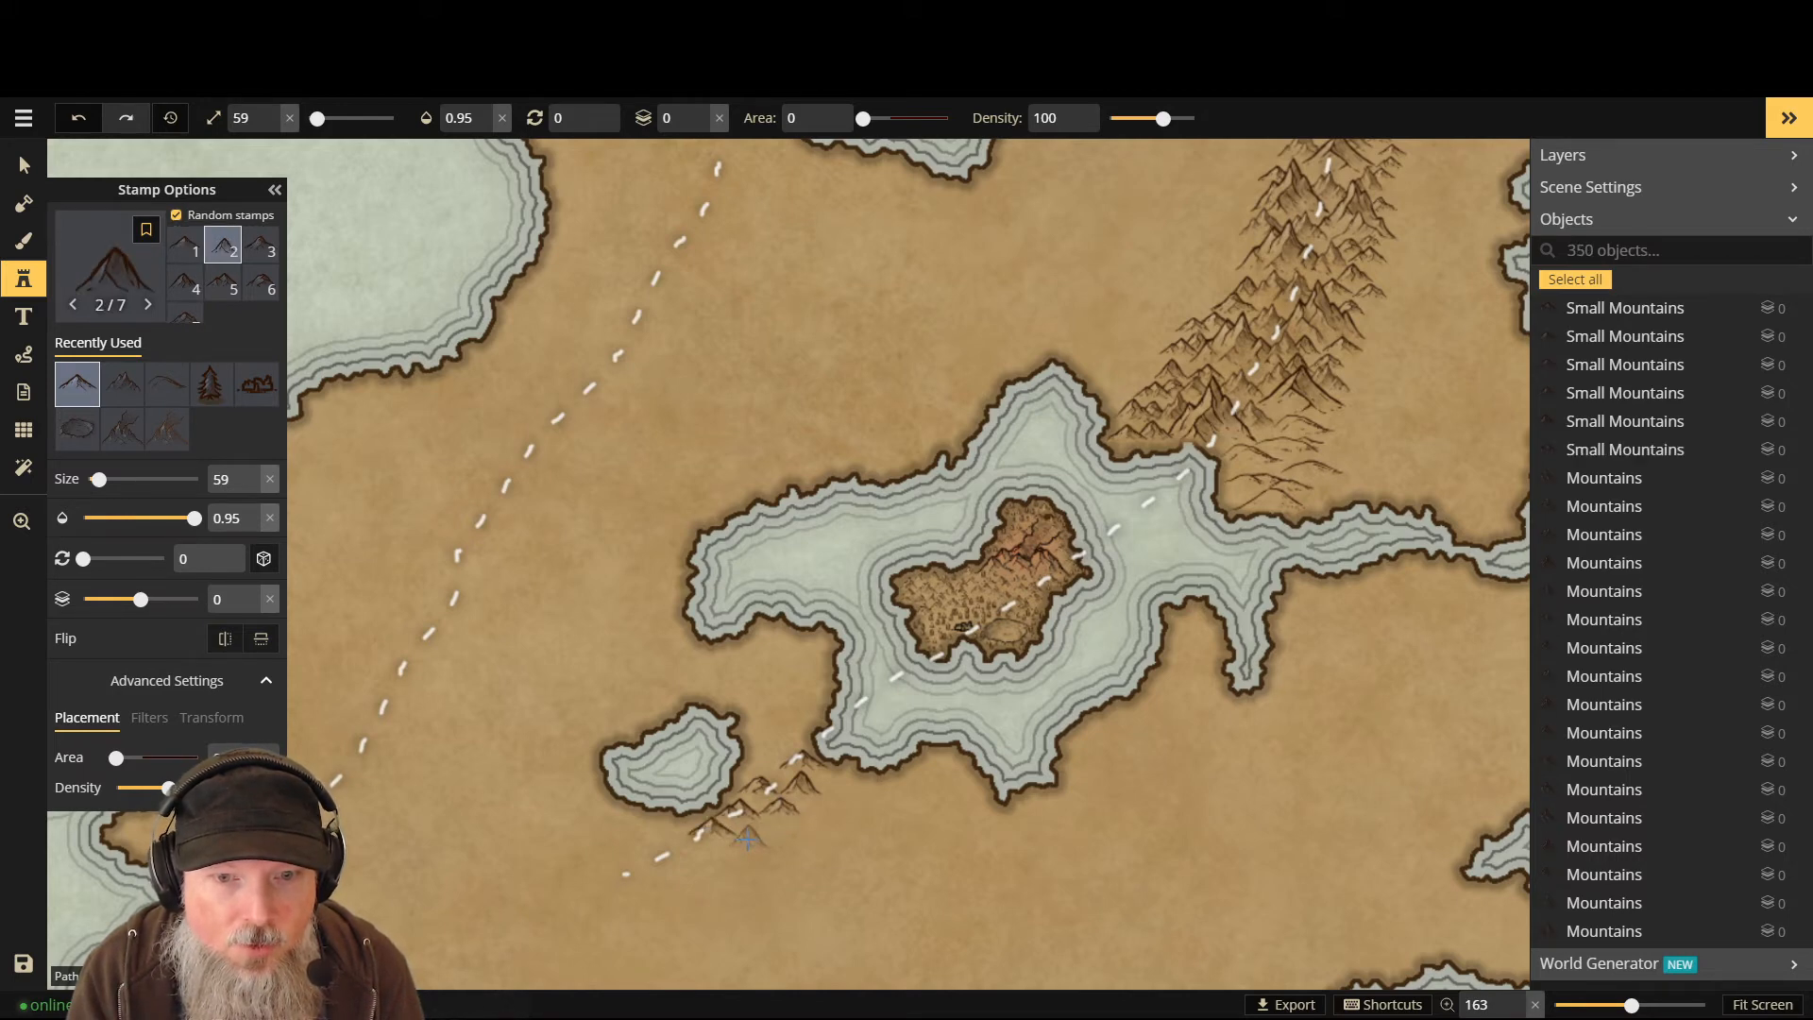
click(732, 844)
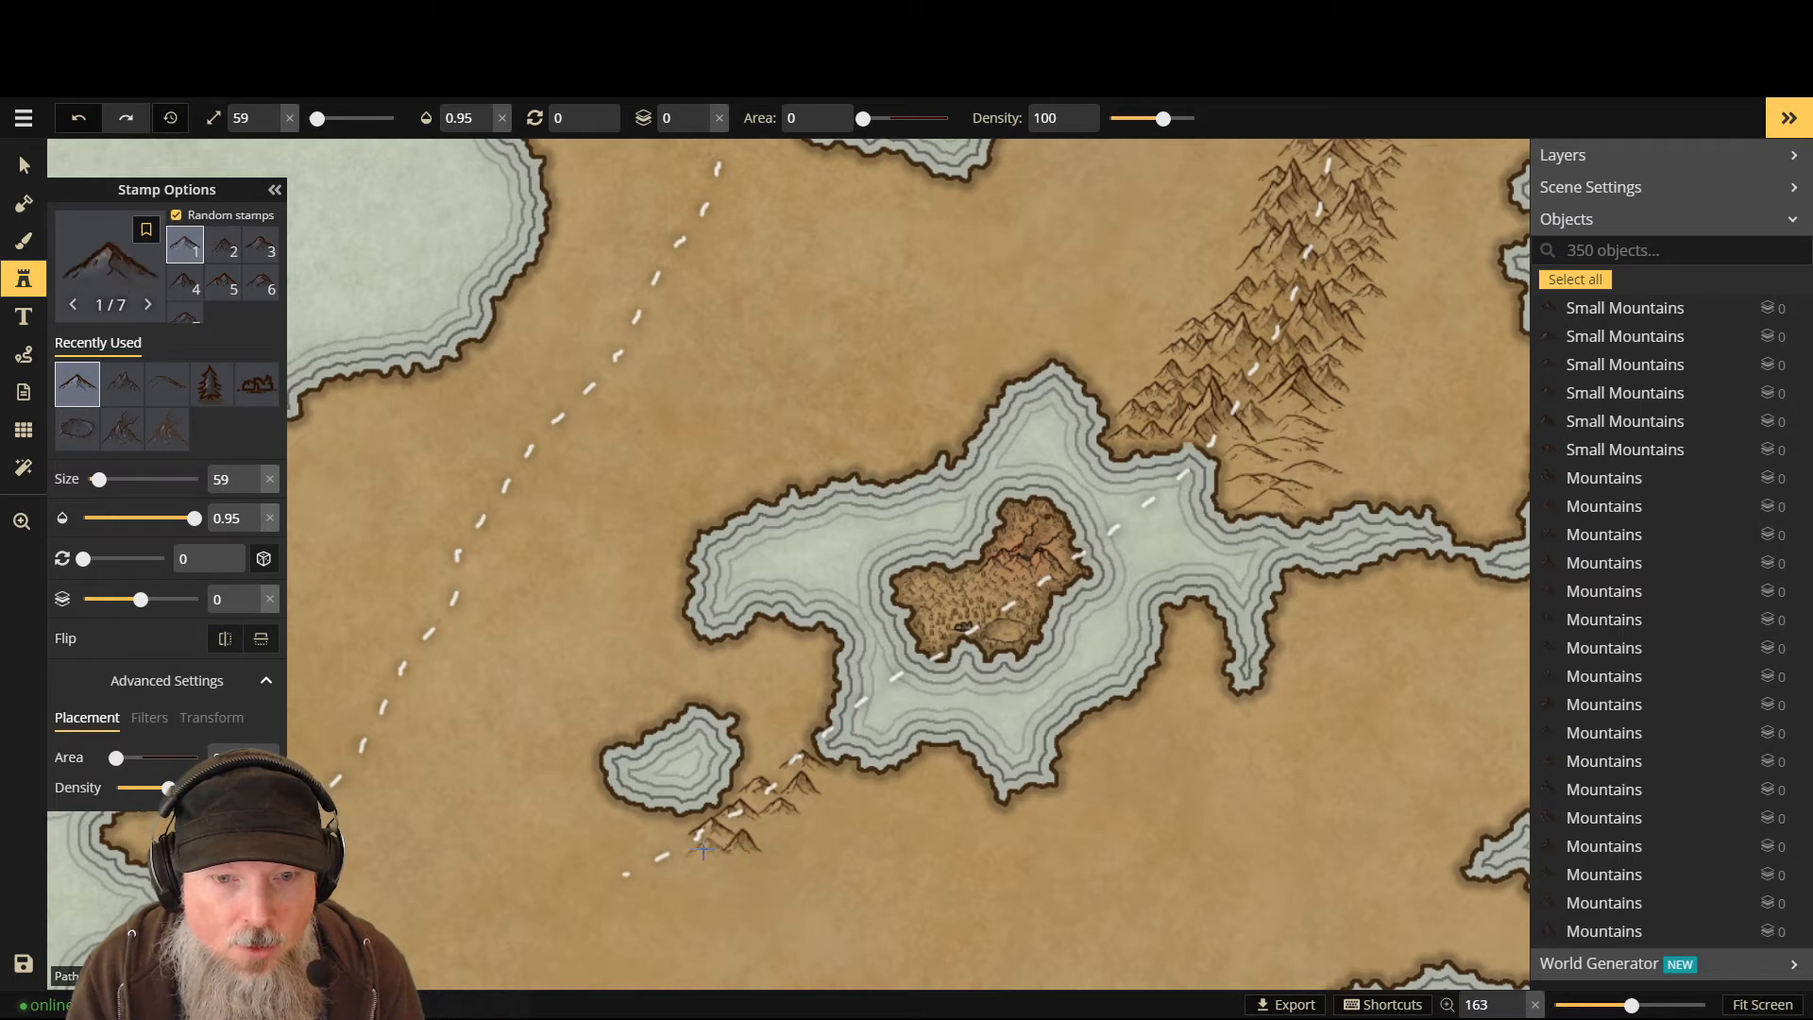
click(699, 847)
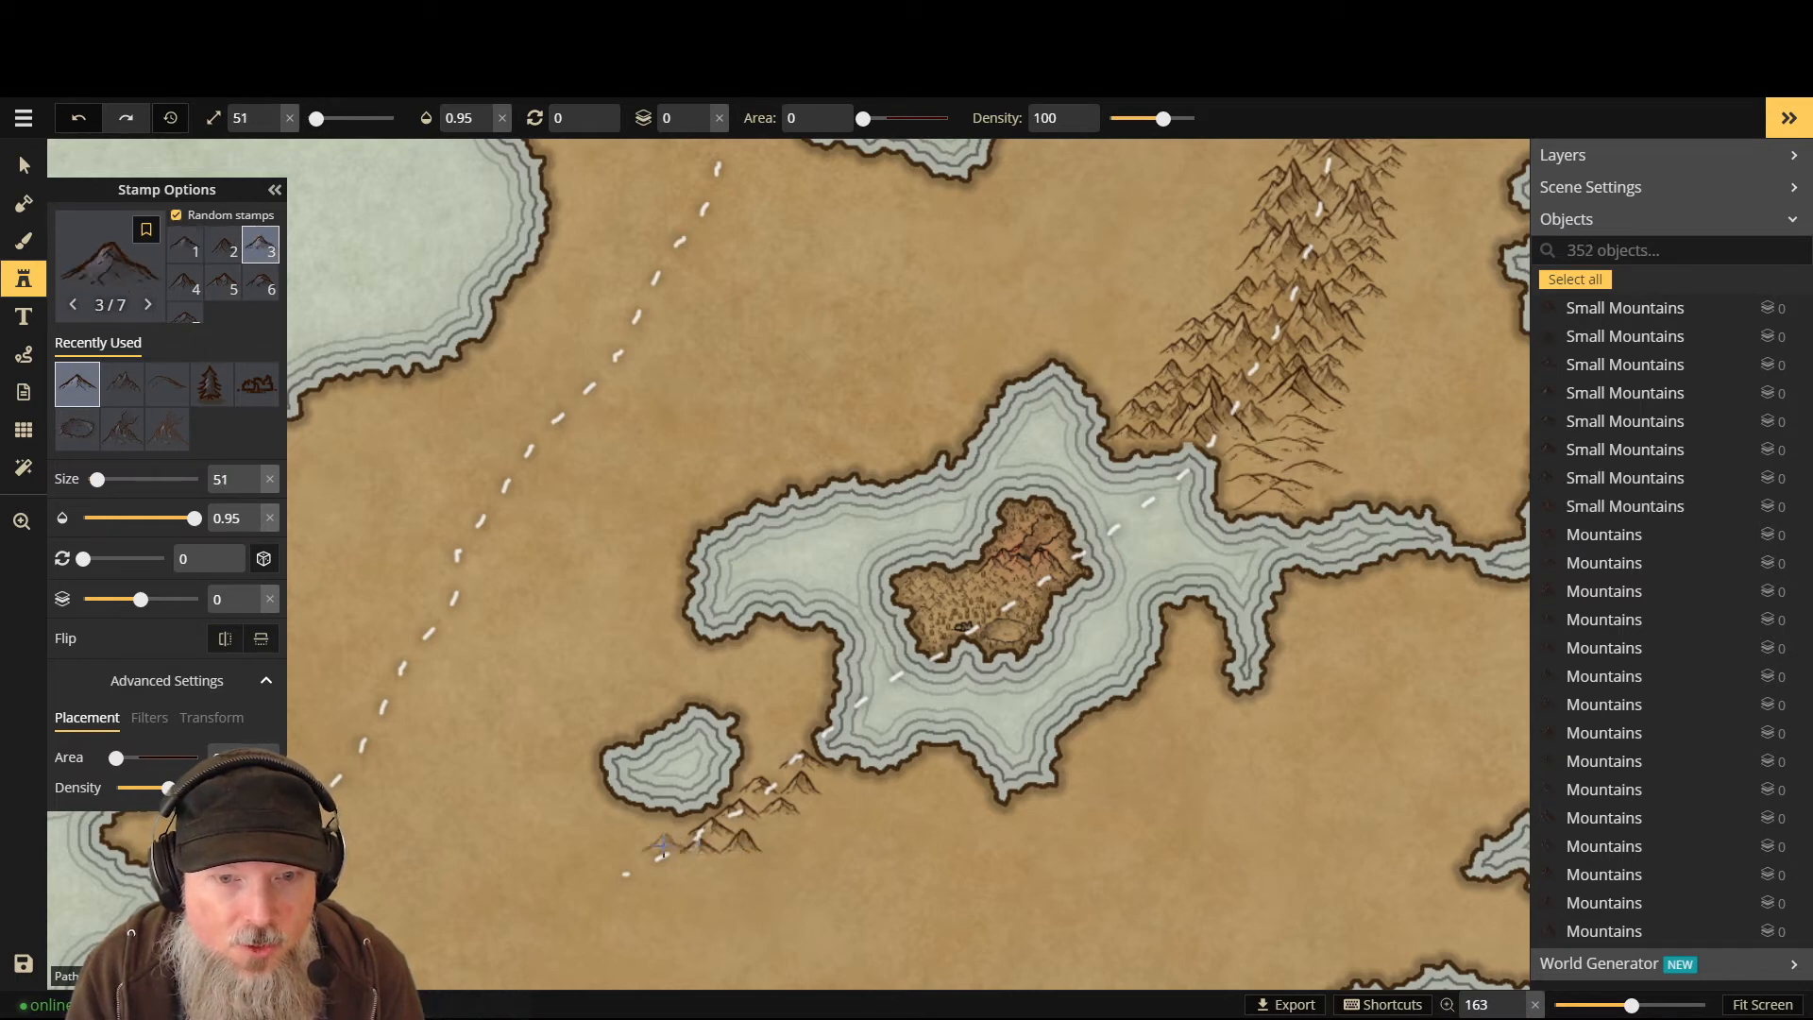
- Add a smaller mountain and three big hills near the path's end by the coast
scroll(667, 837, down, 2)
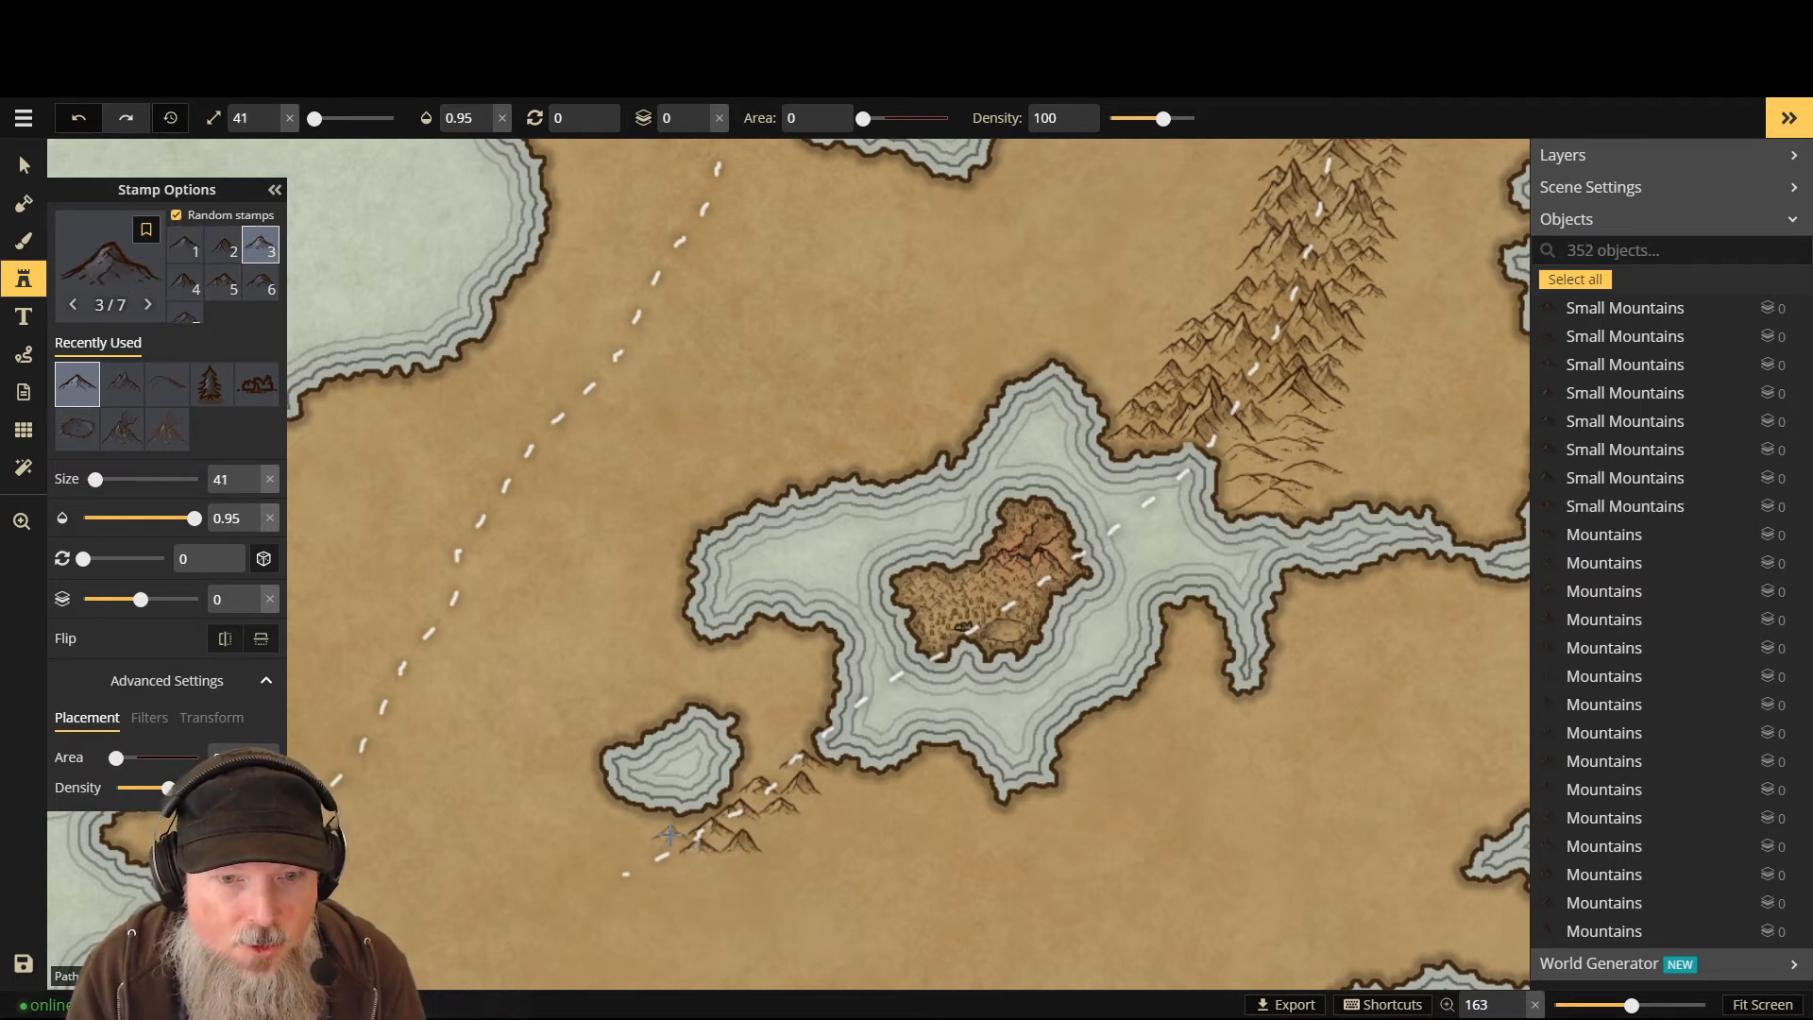
click(654, 846)
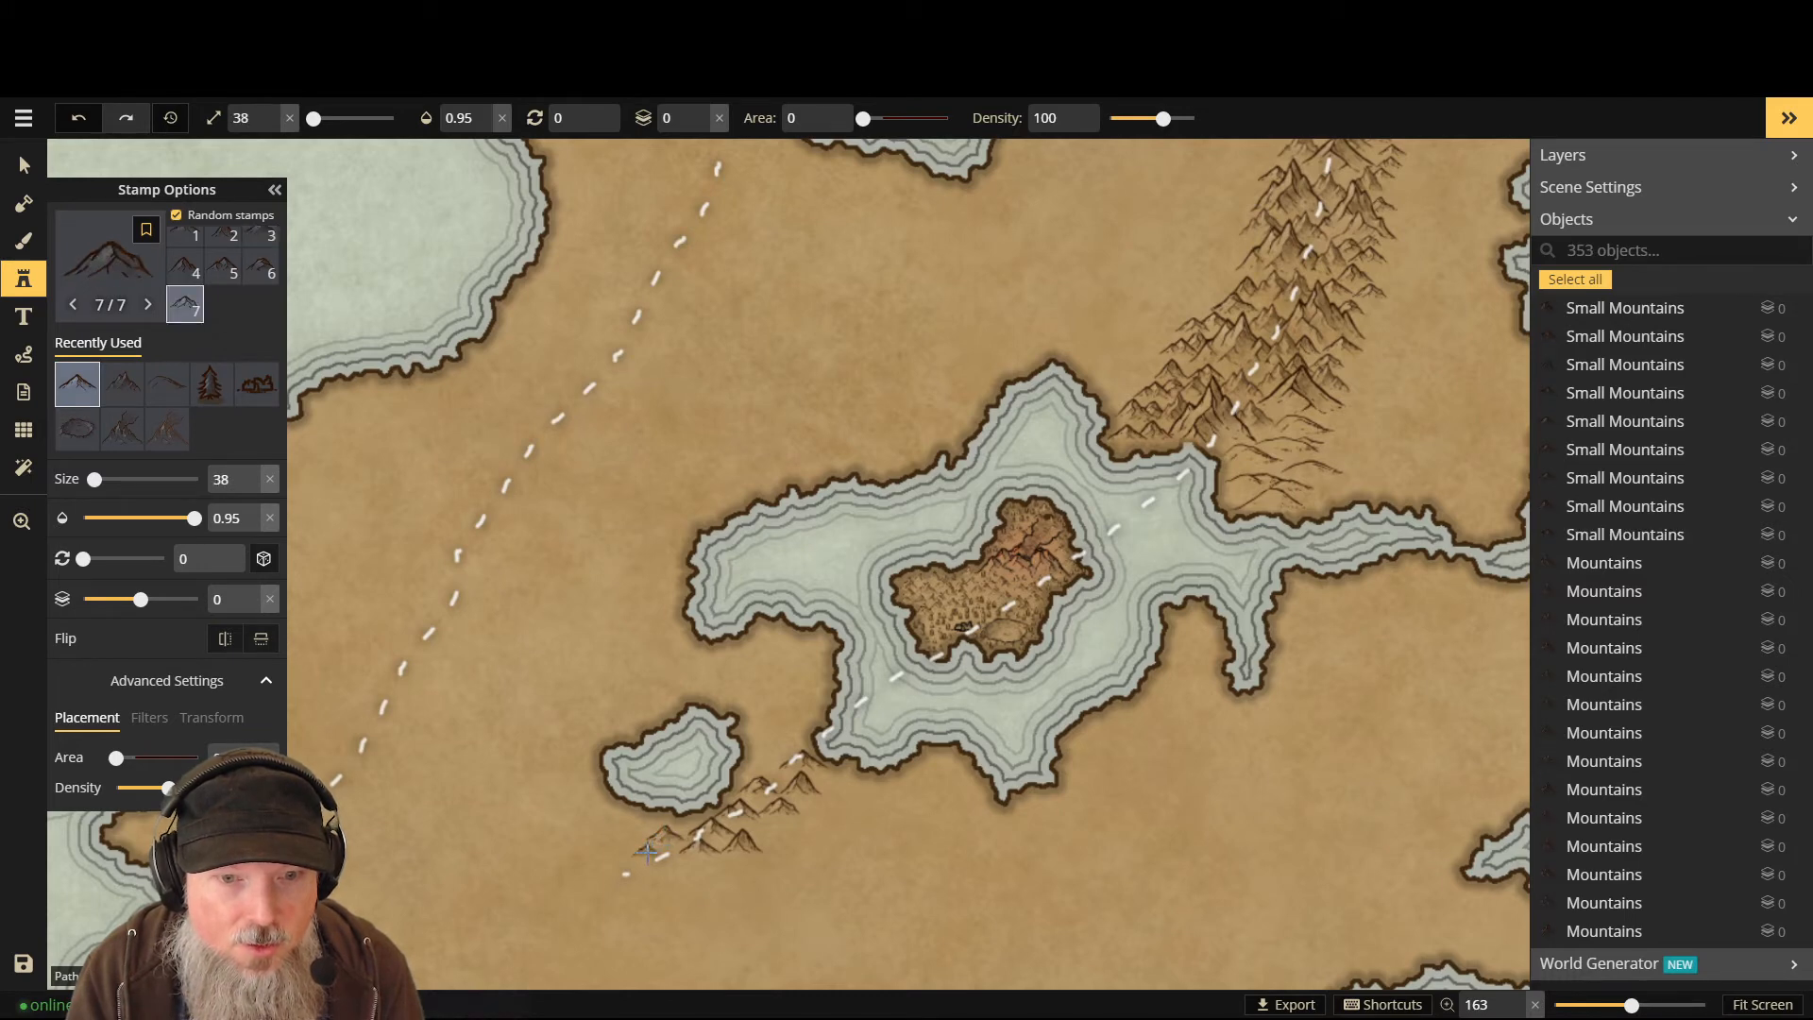
click(647, 853)
click(682, 869)
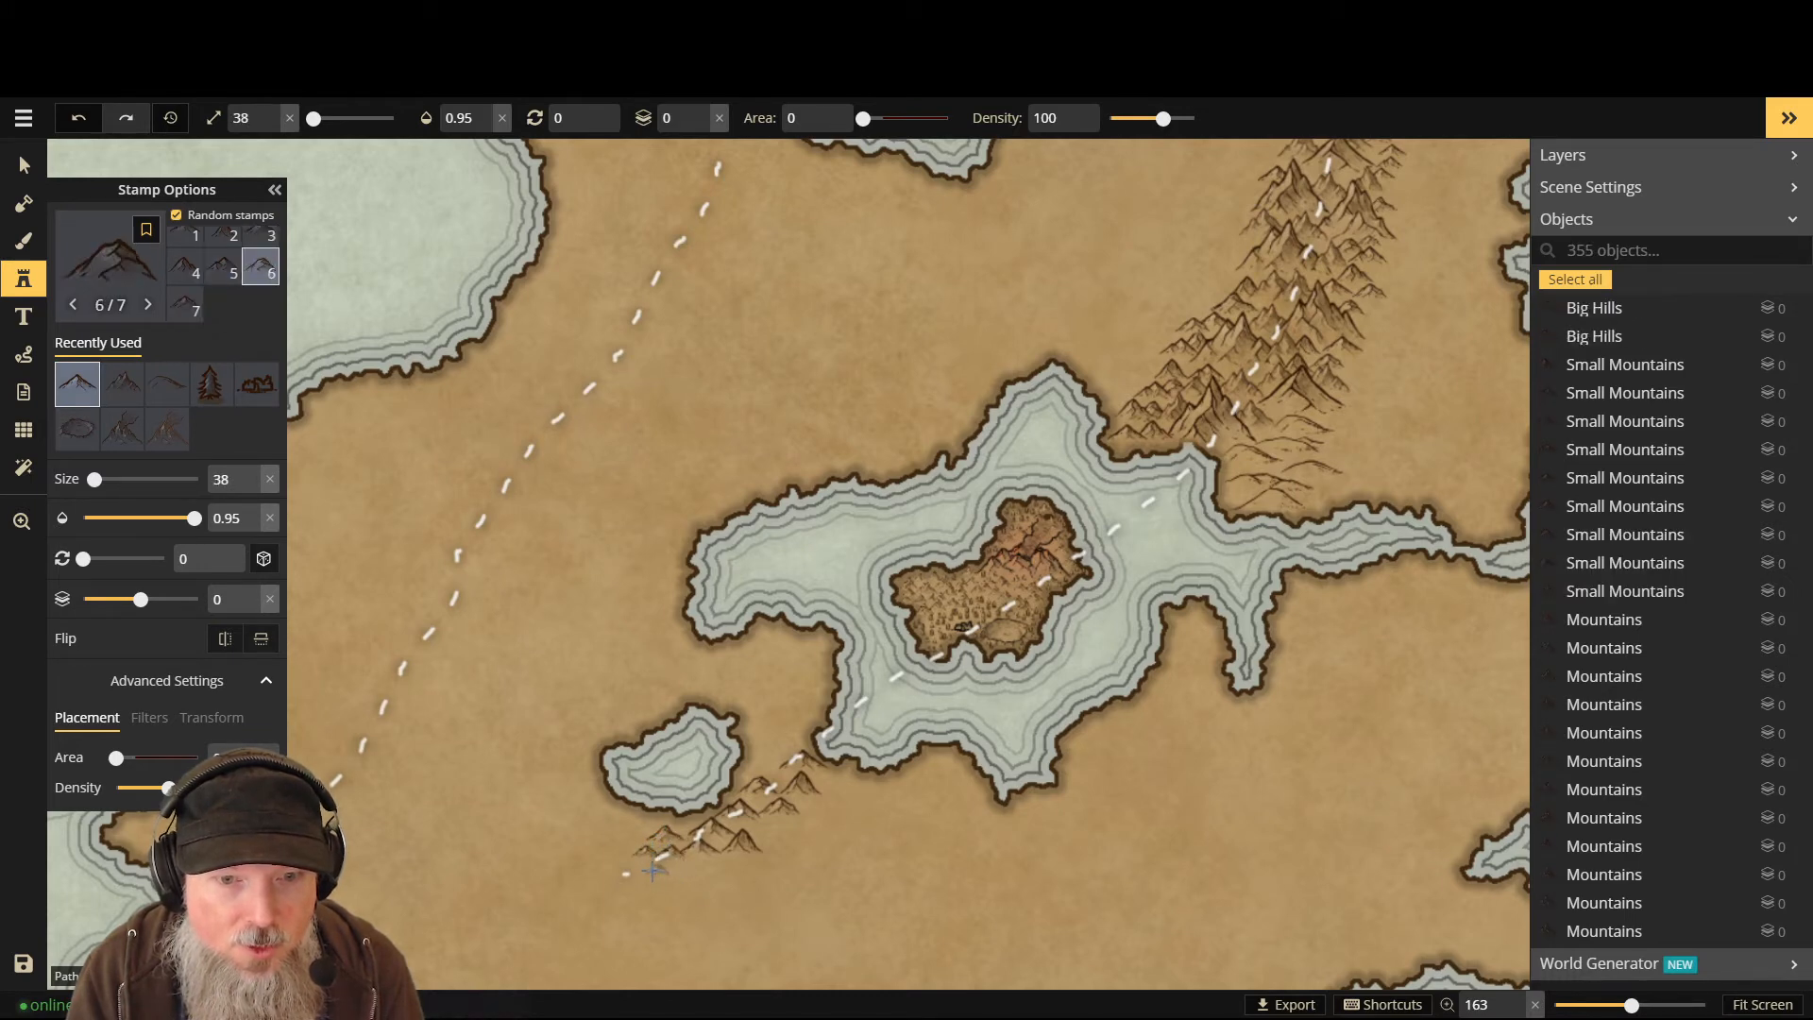
click(641, 863)
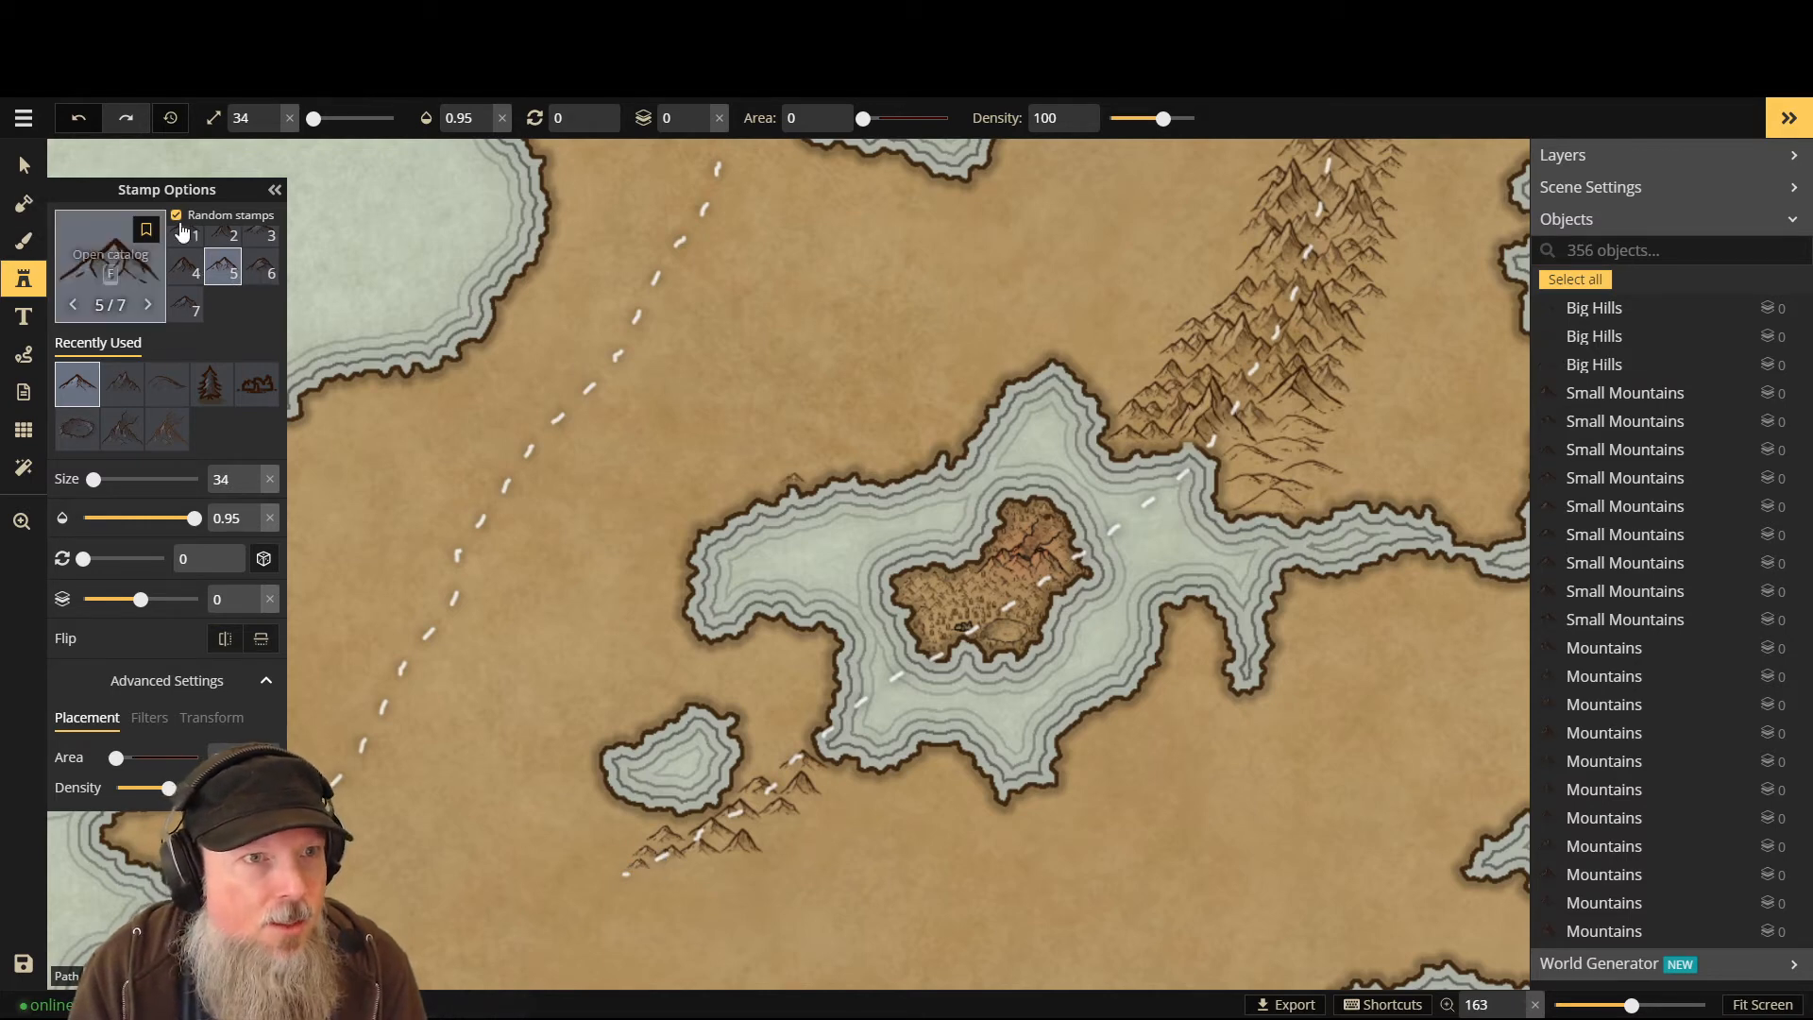
- Reopen the stamp catalog to browse mountain sets
click(28, 288)
click(27, 288)
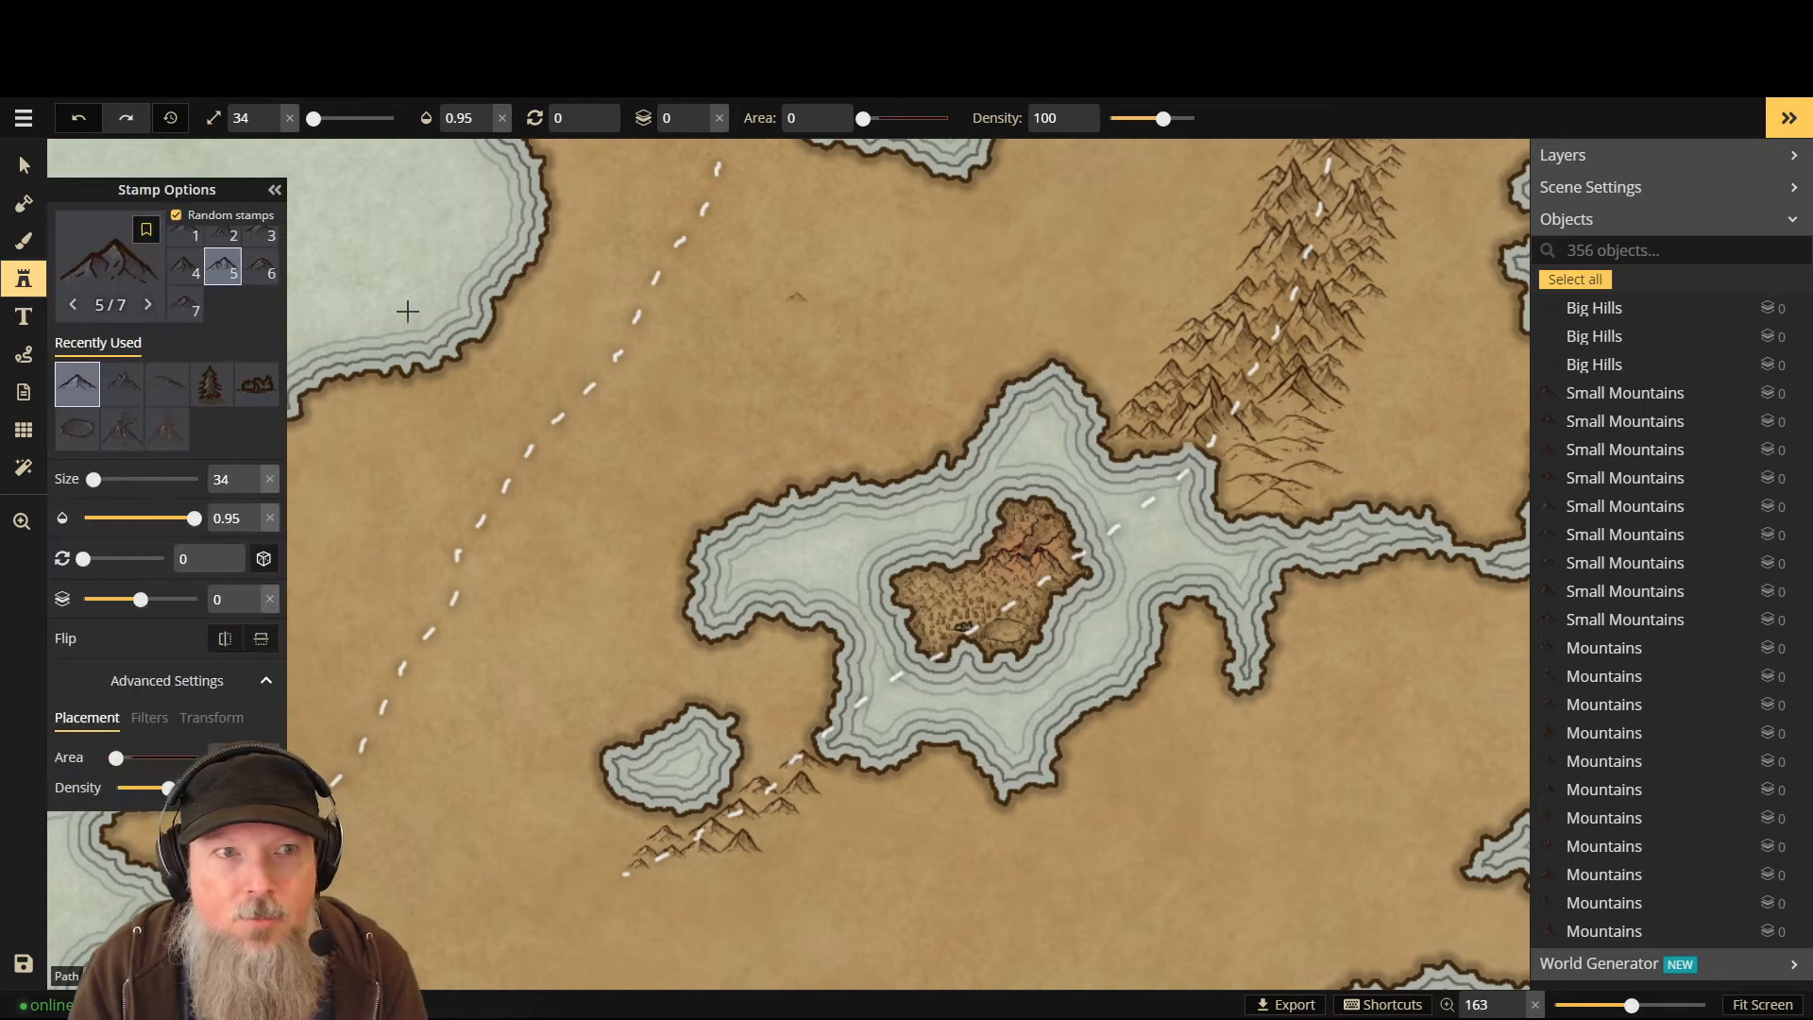
click(90, 302)
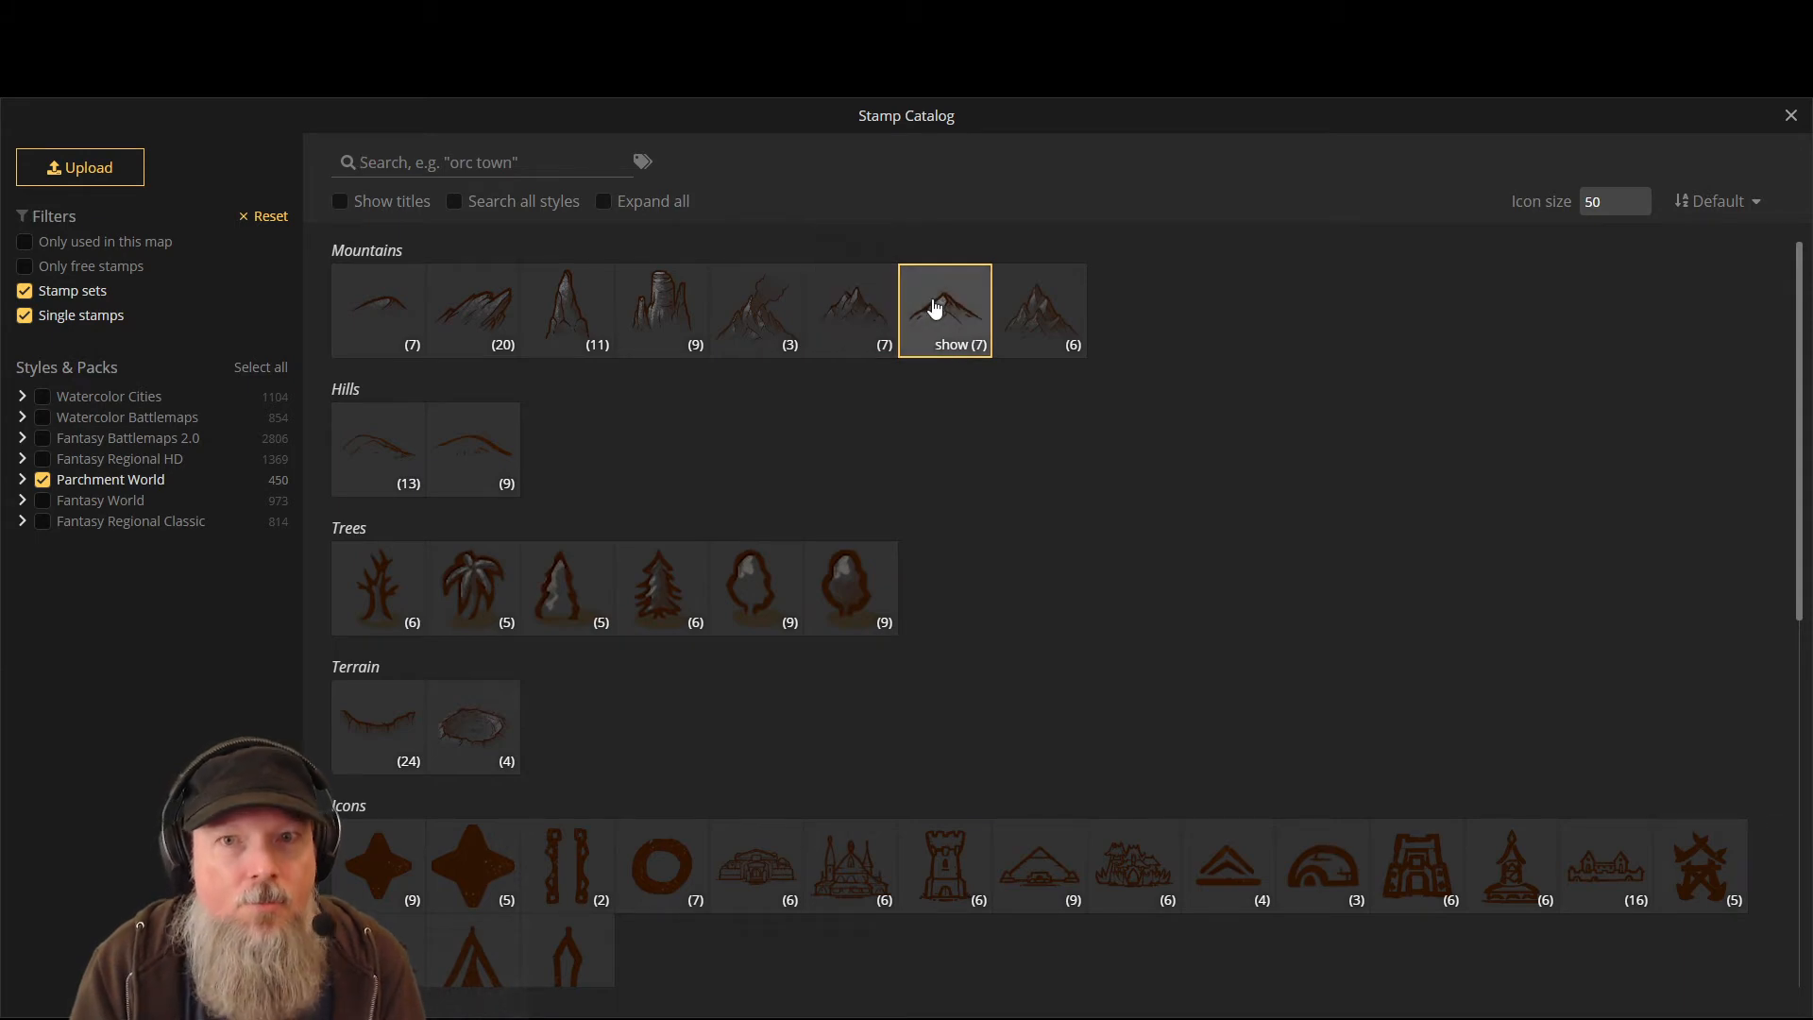
- Choose the seventh Mountains stamp set and undo five stray mountain stamps
click(430, 165)
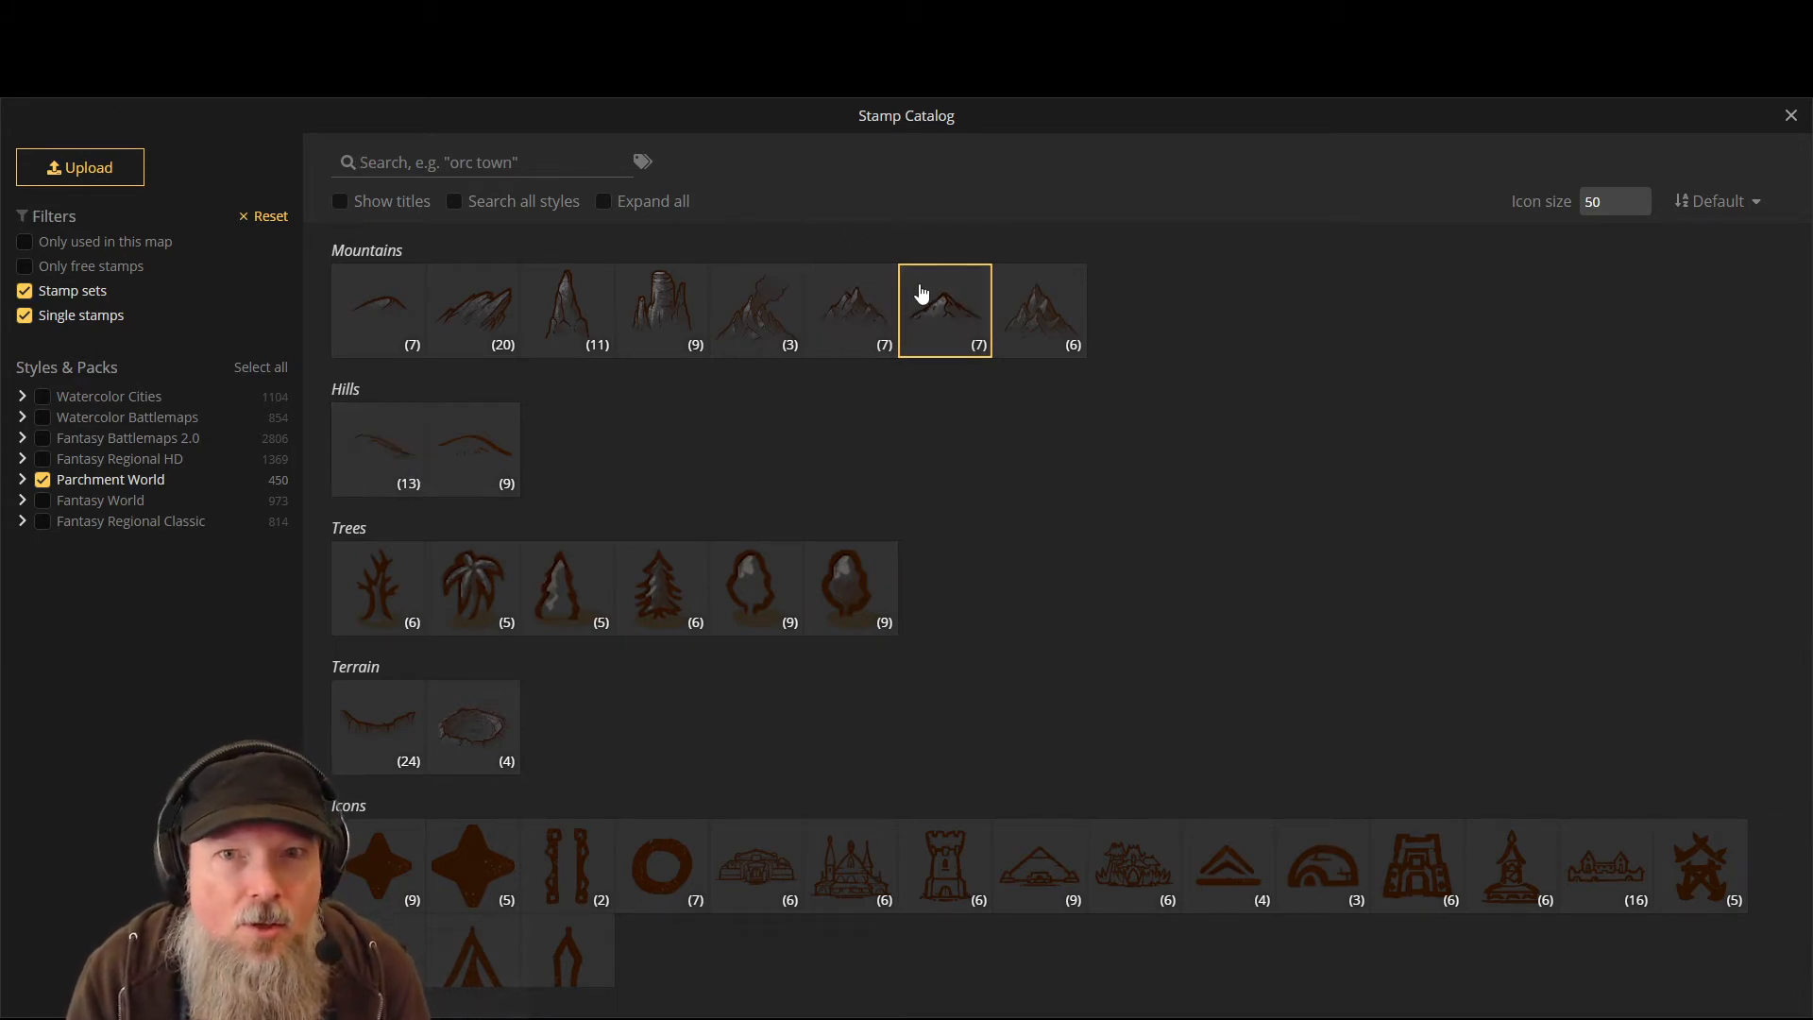
click(920, 294)
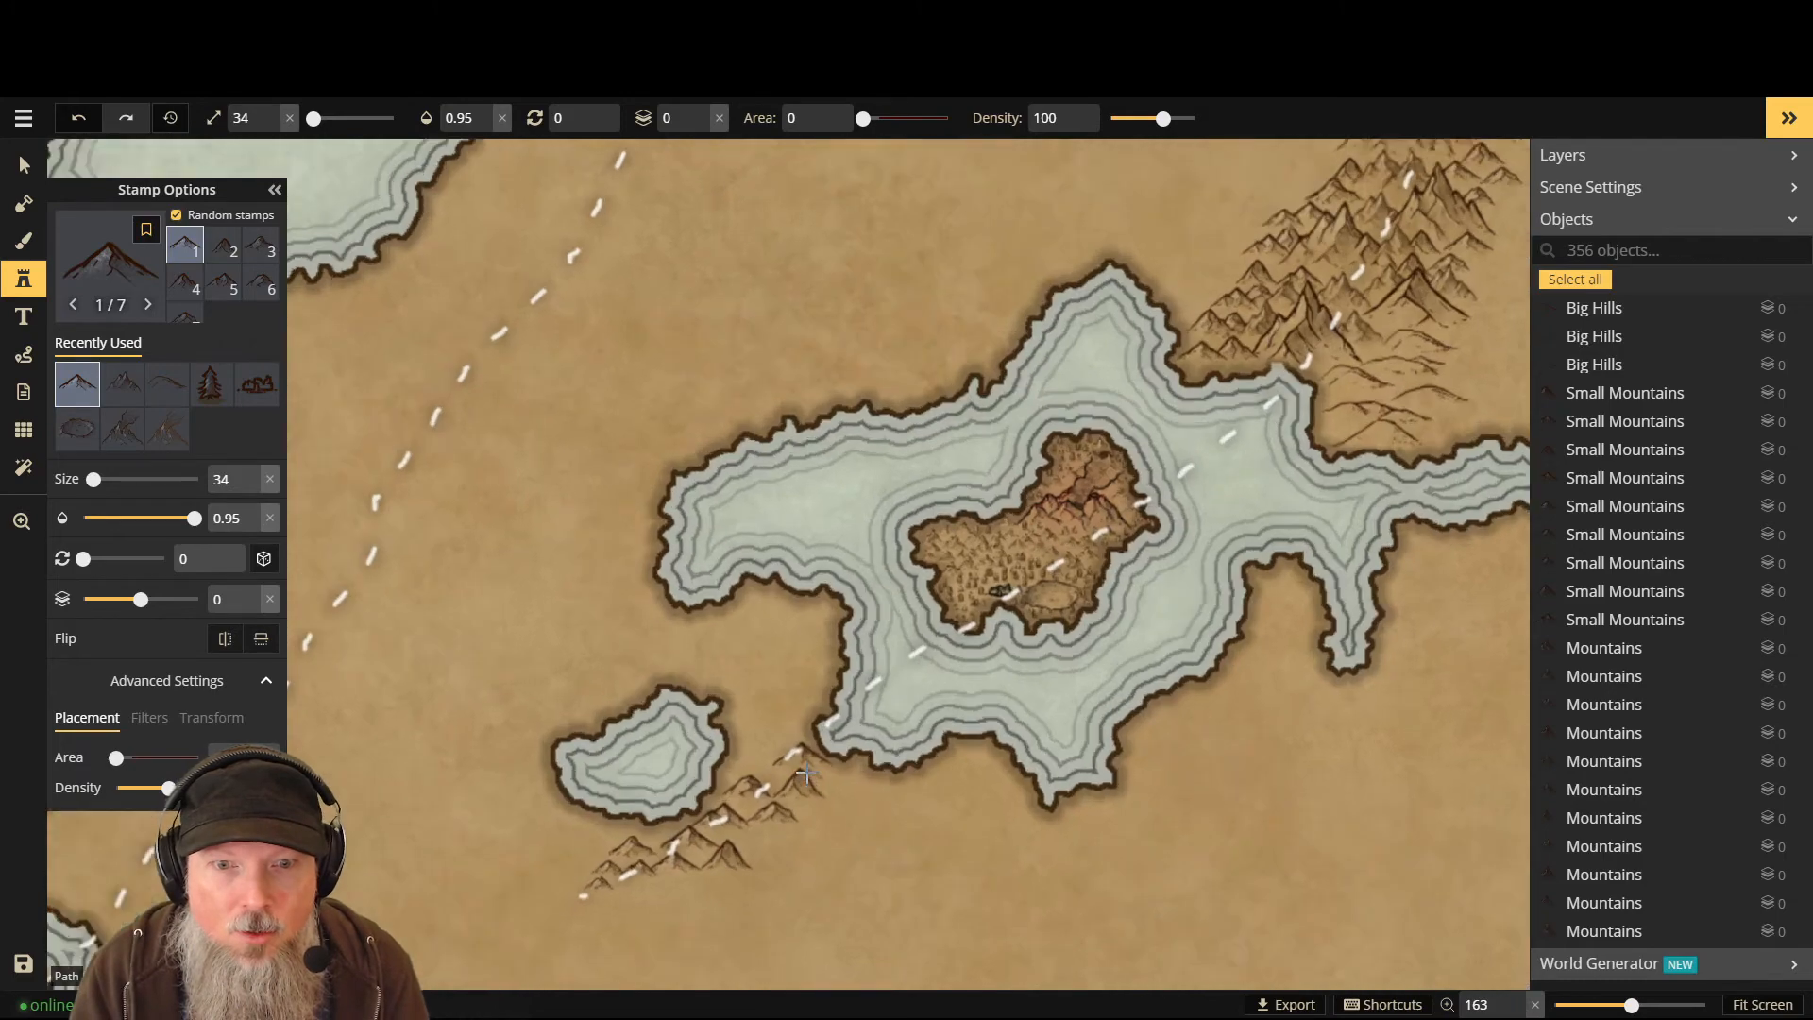
scroll(805, 772, up, 5)
scroll(772, 775, down, 4)
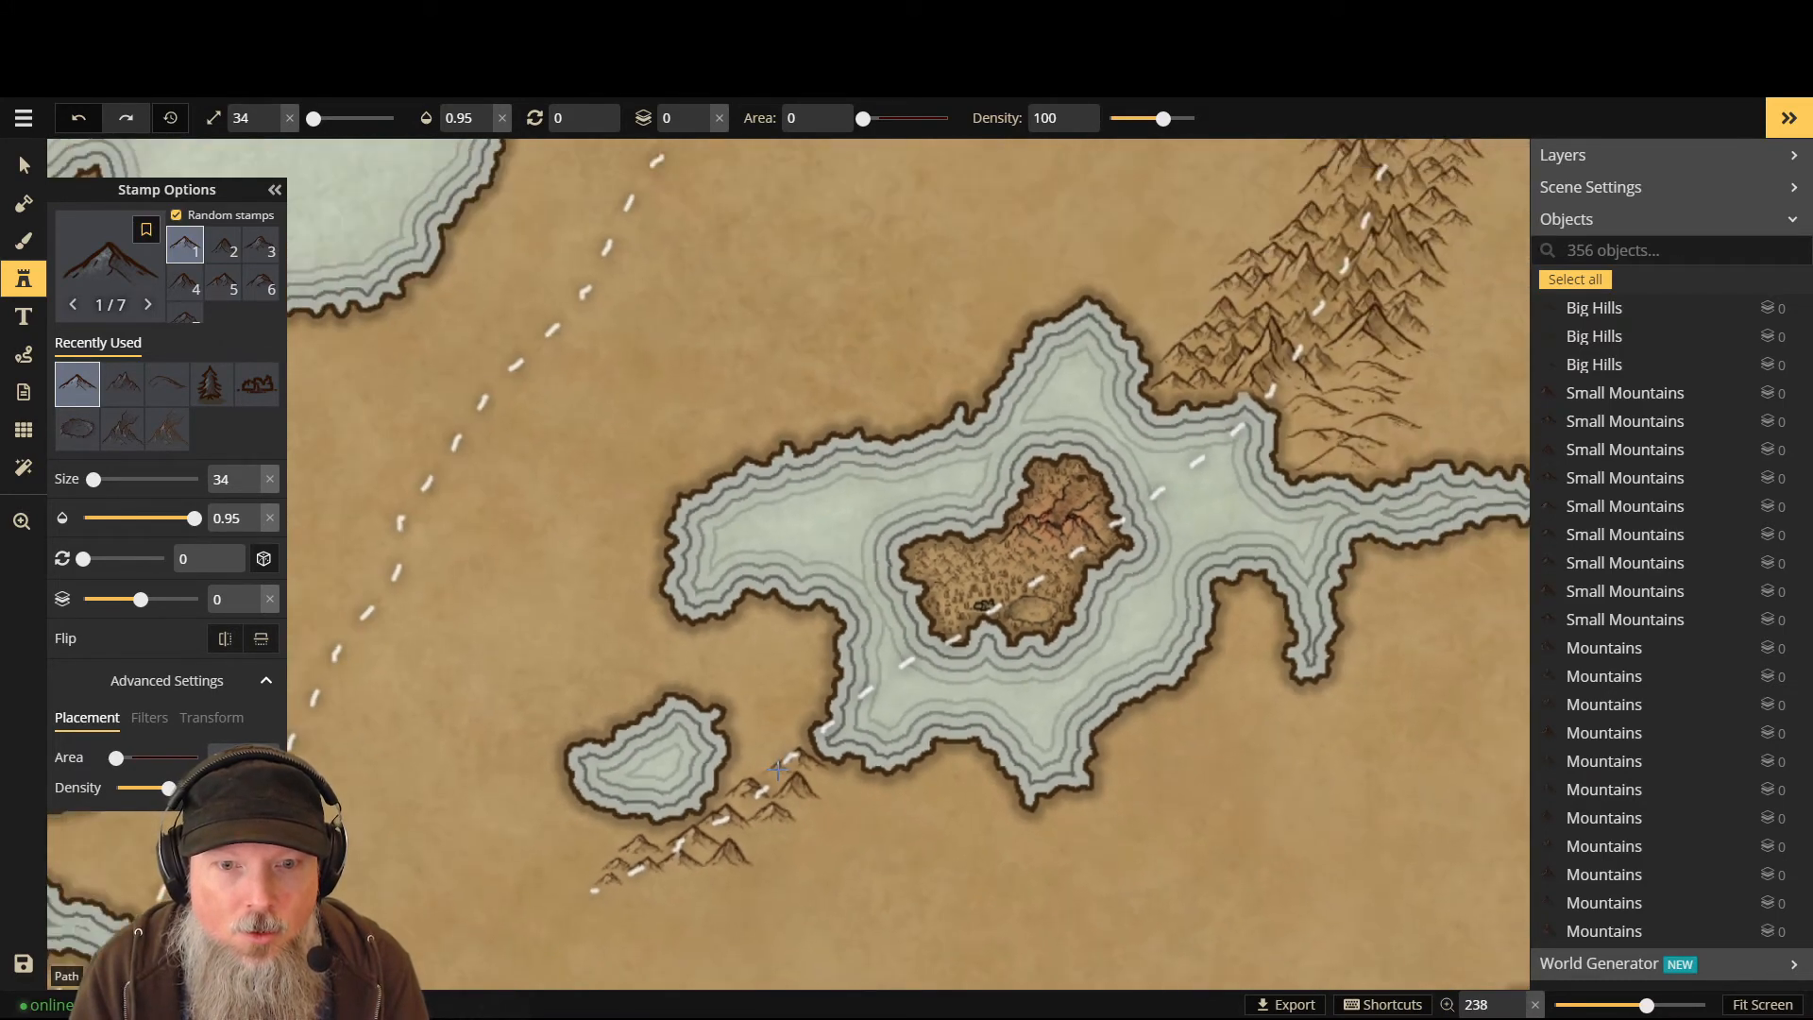
key(ctrl+z)
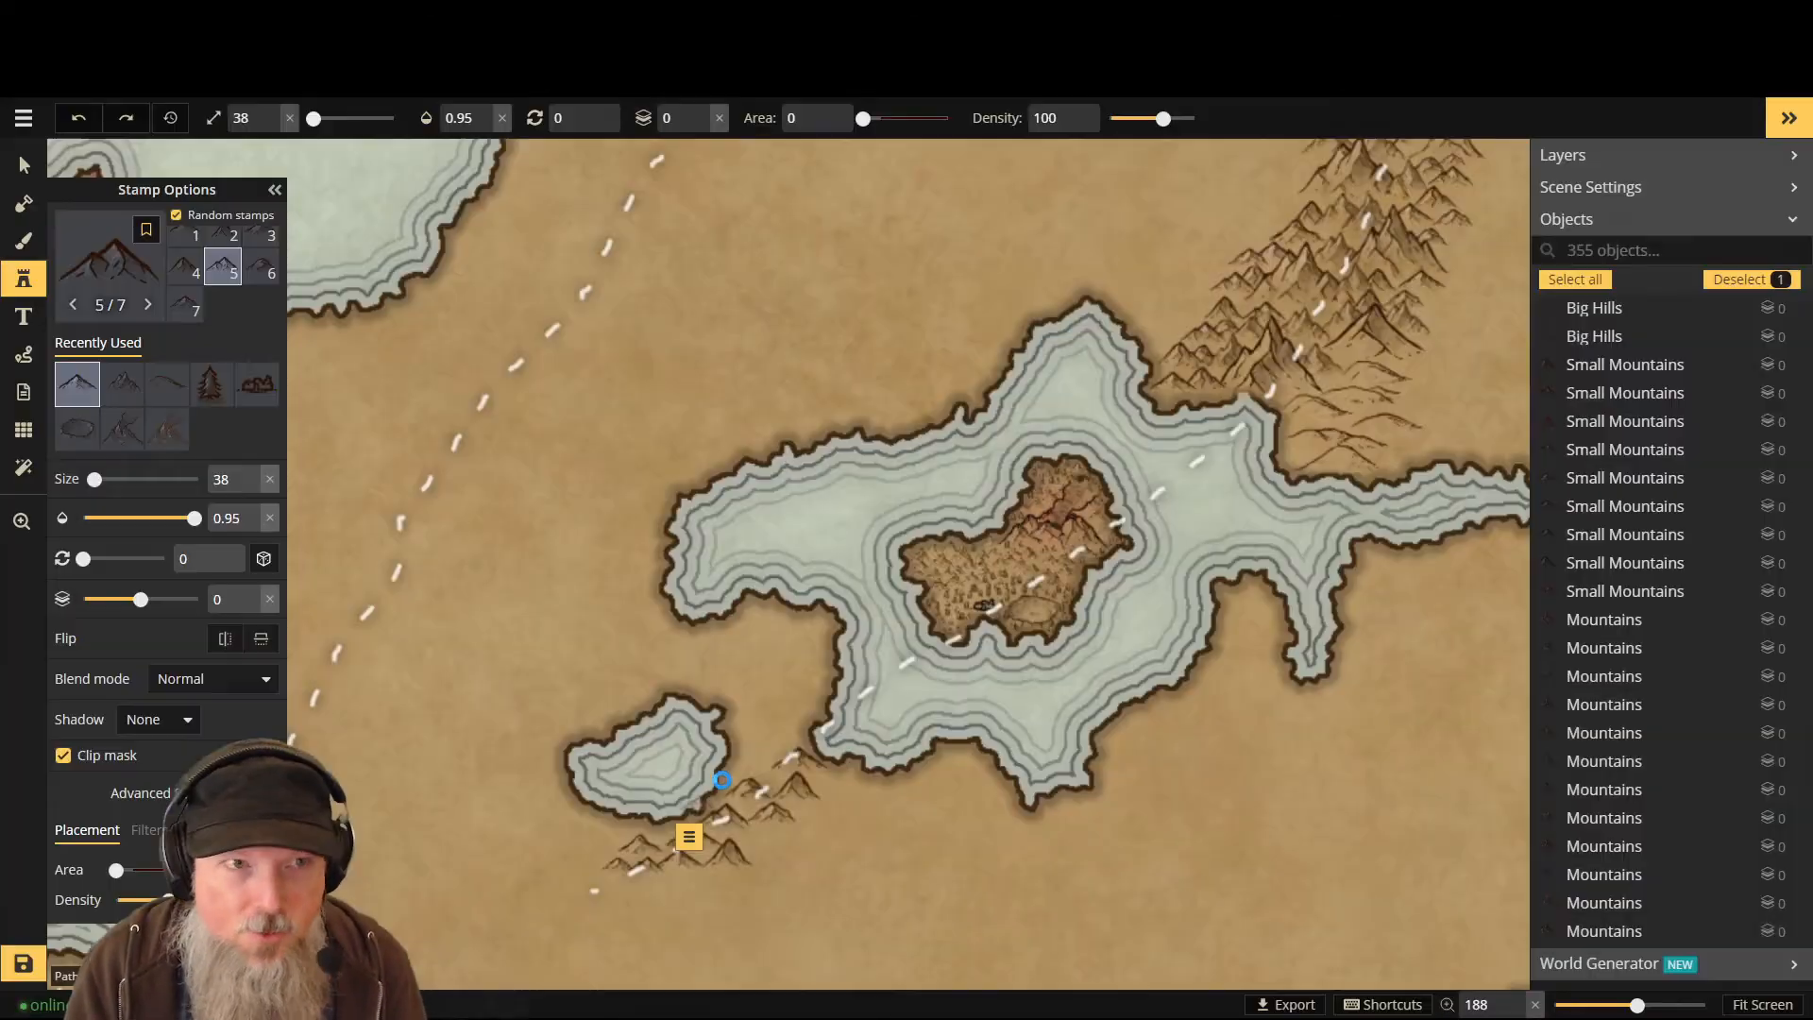
key(ctrl+z)
key(ctrl+z)
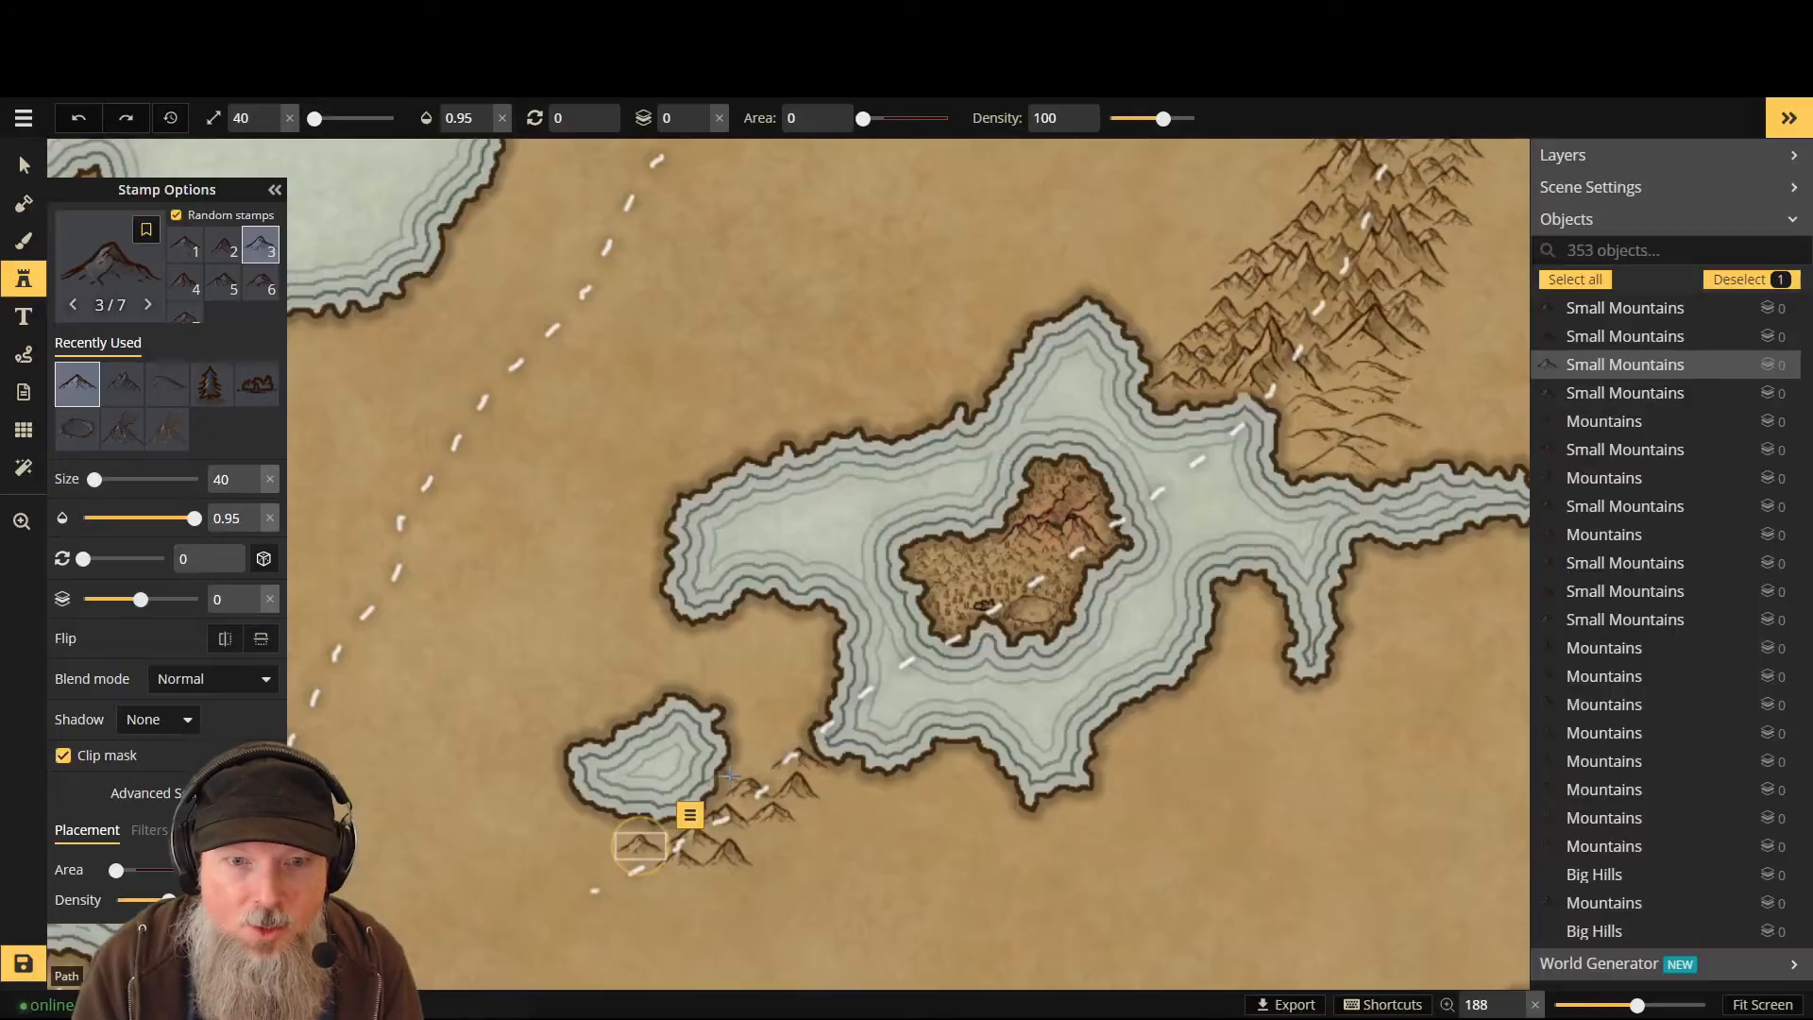
key(ctrl+z)
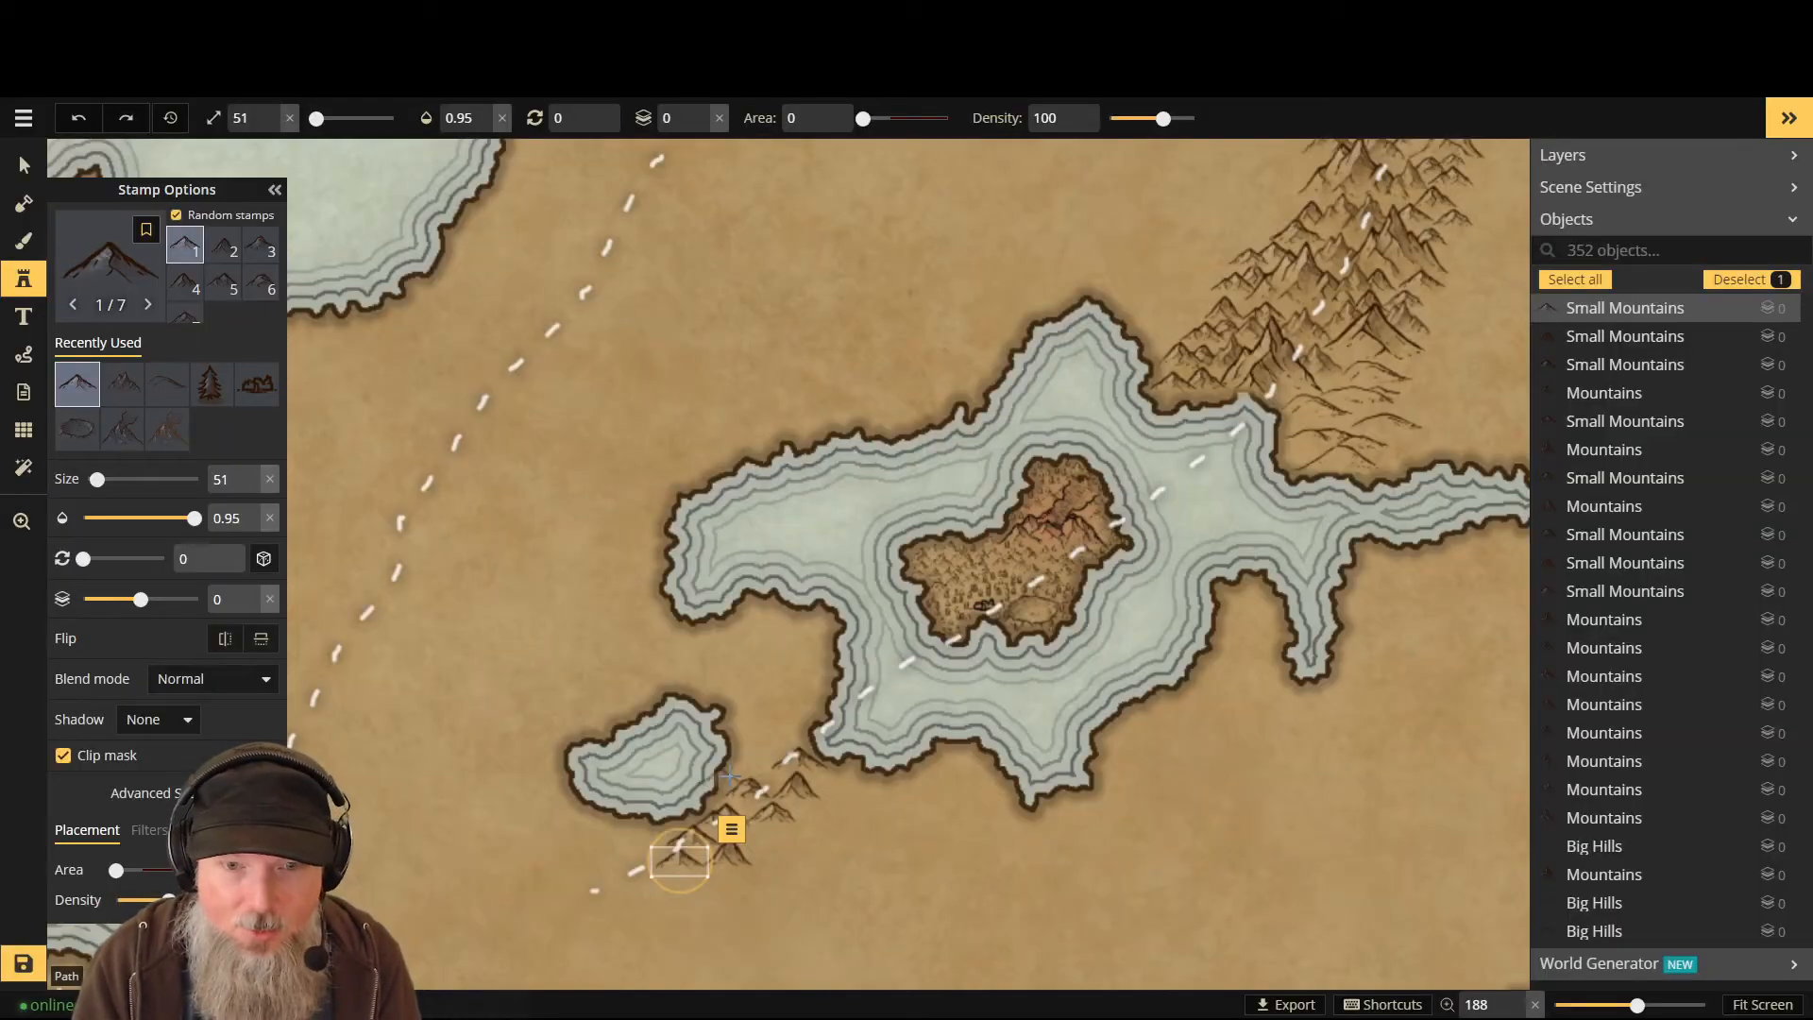
key(ctrl+z)
key(ctrl+z)
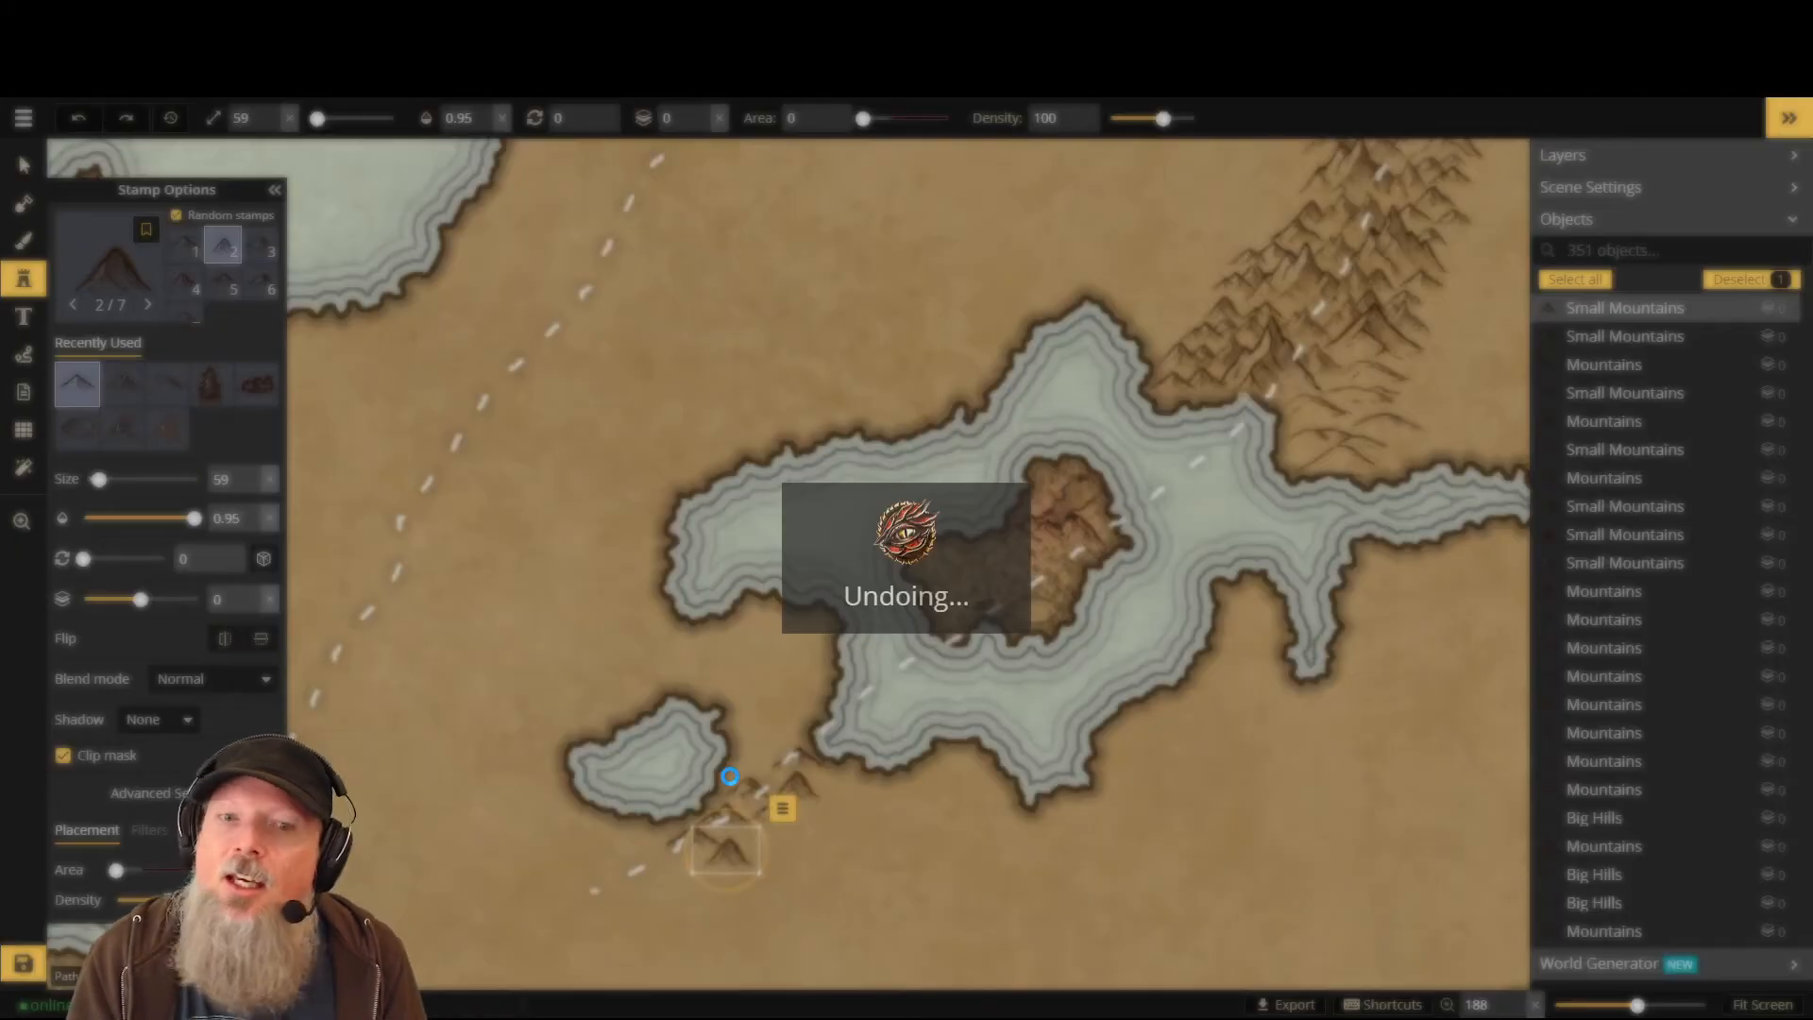
key(ctrl+z)
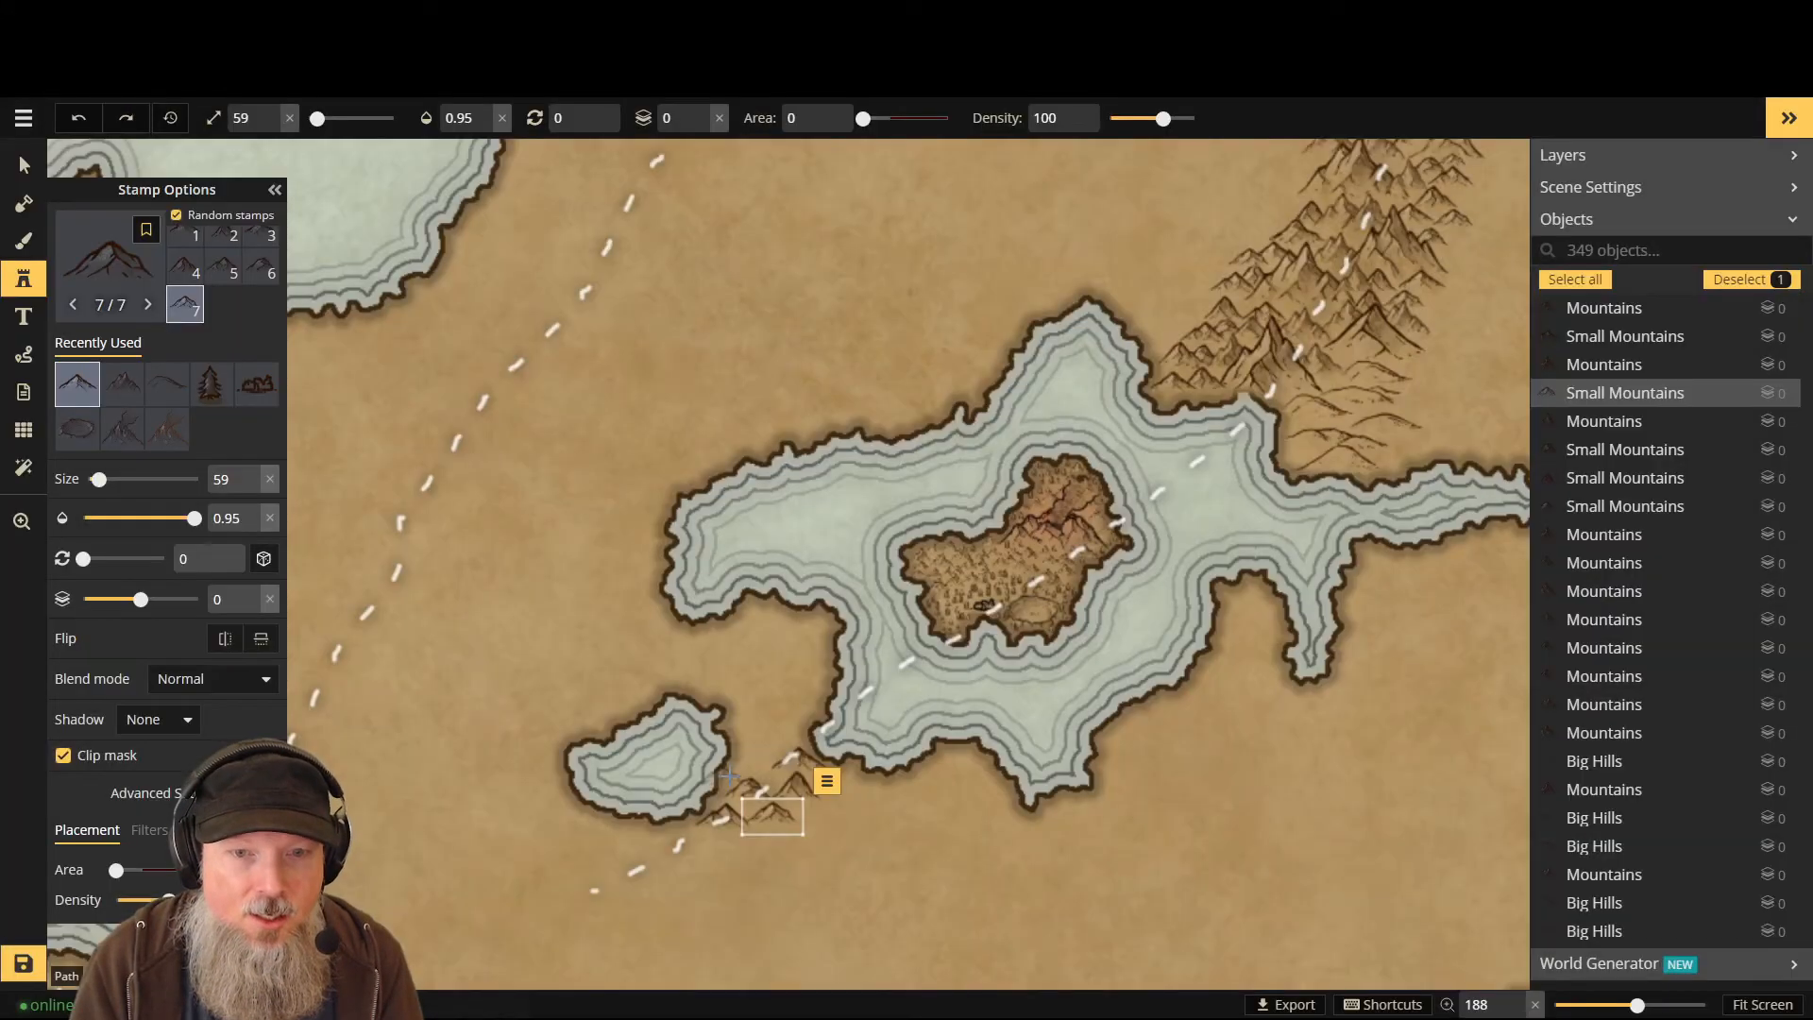
- Place two mountains near the small island, then select and delete the old mountains and dashed path
click(888, 823)
click(904, 837)
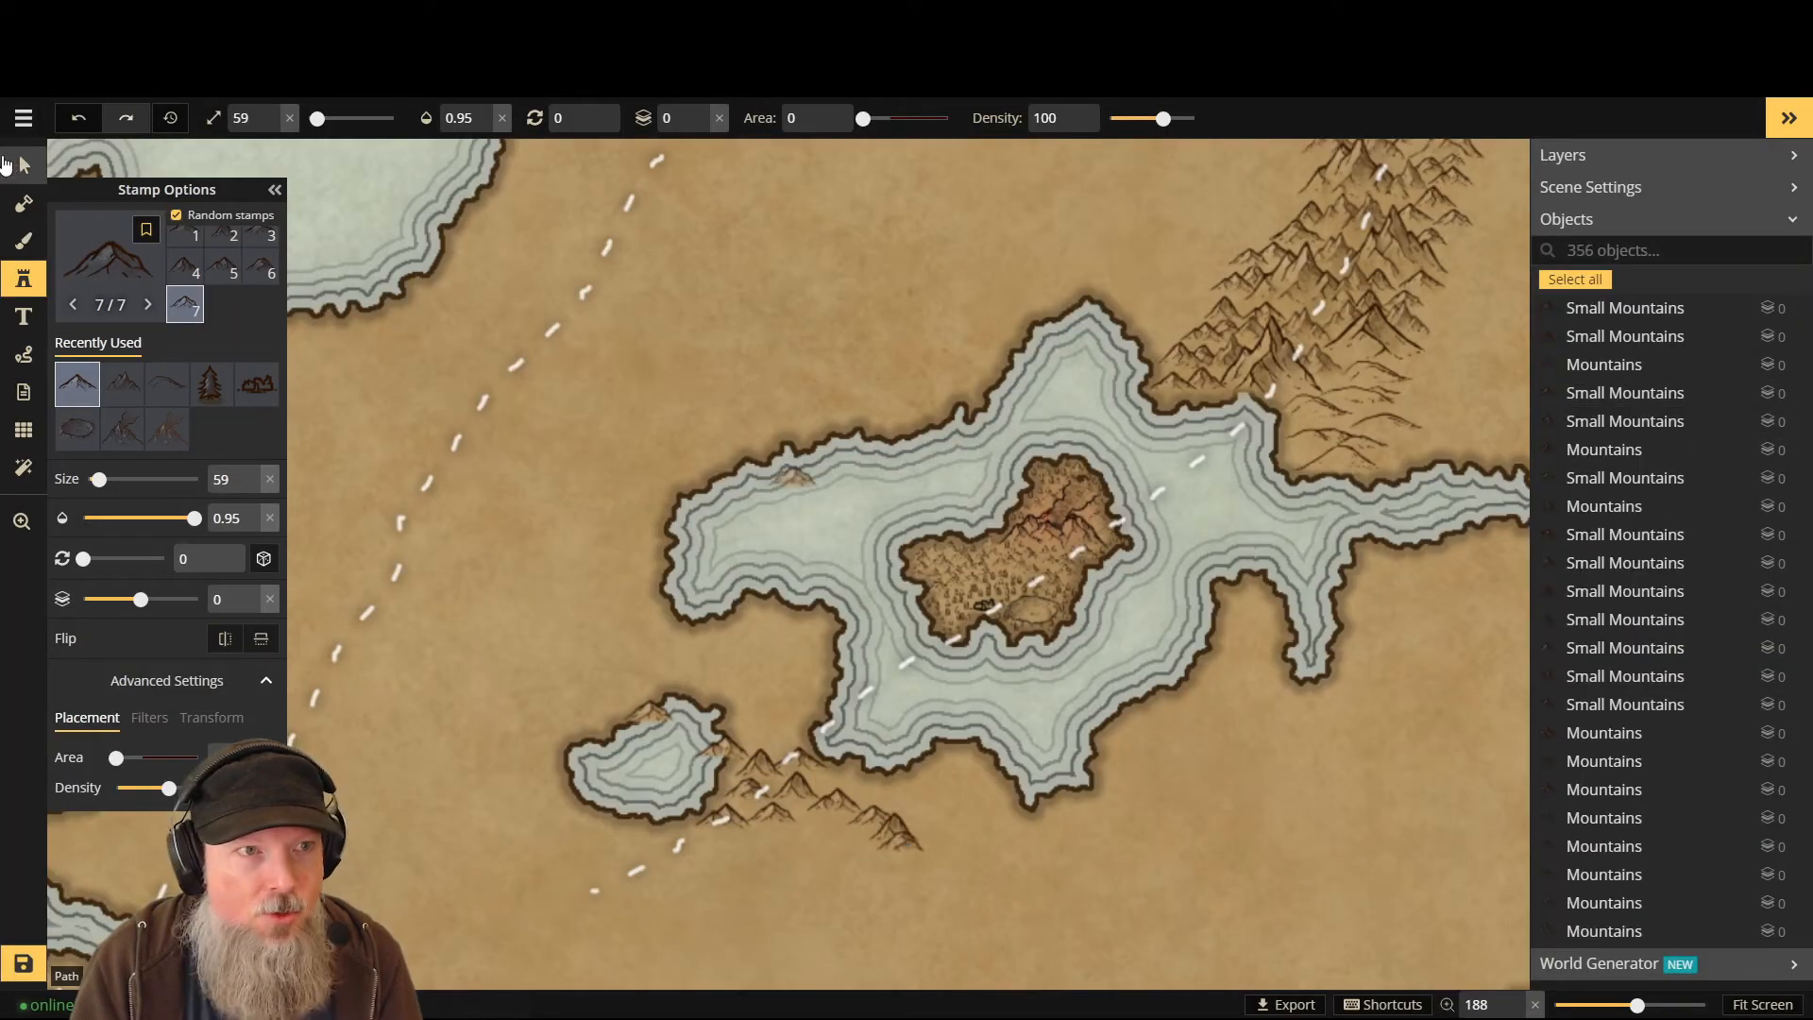
click(25, 166)
drag(1011, 874, 960, 897)
key(Delete)
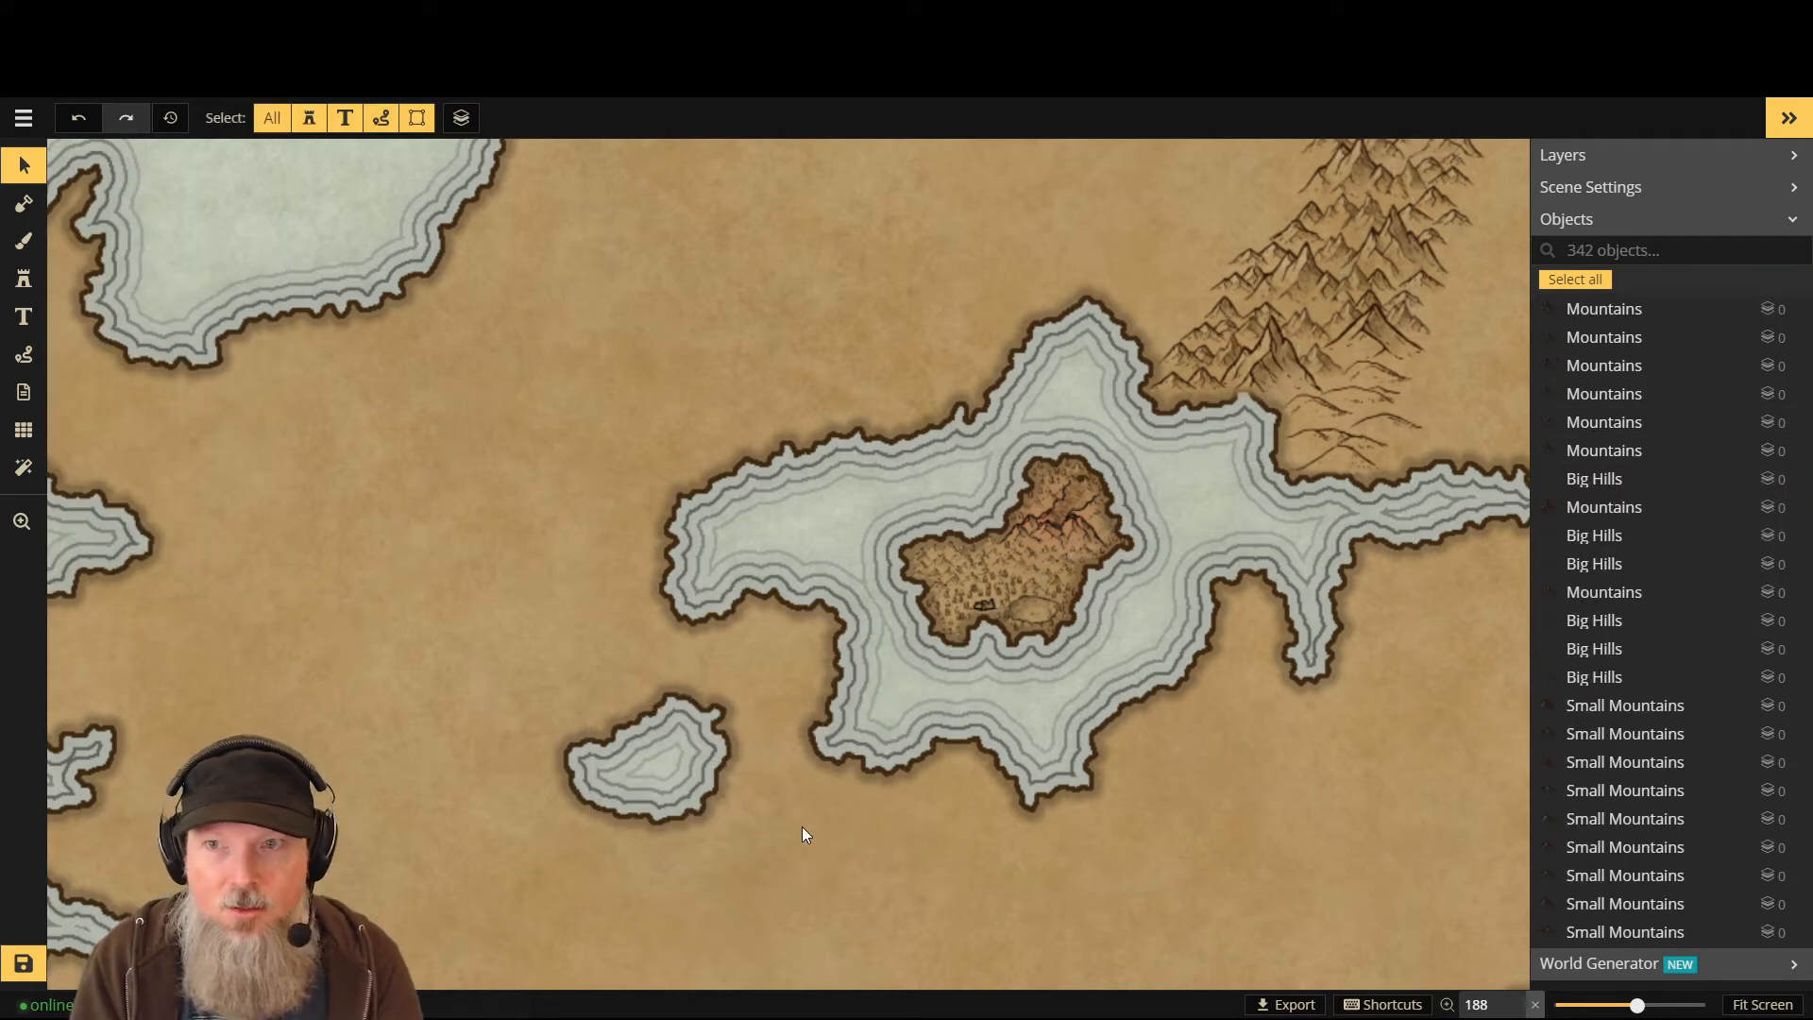
- Switch back to stamping and pick a different Mountains stamp set from the catalog
click(24, 278)
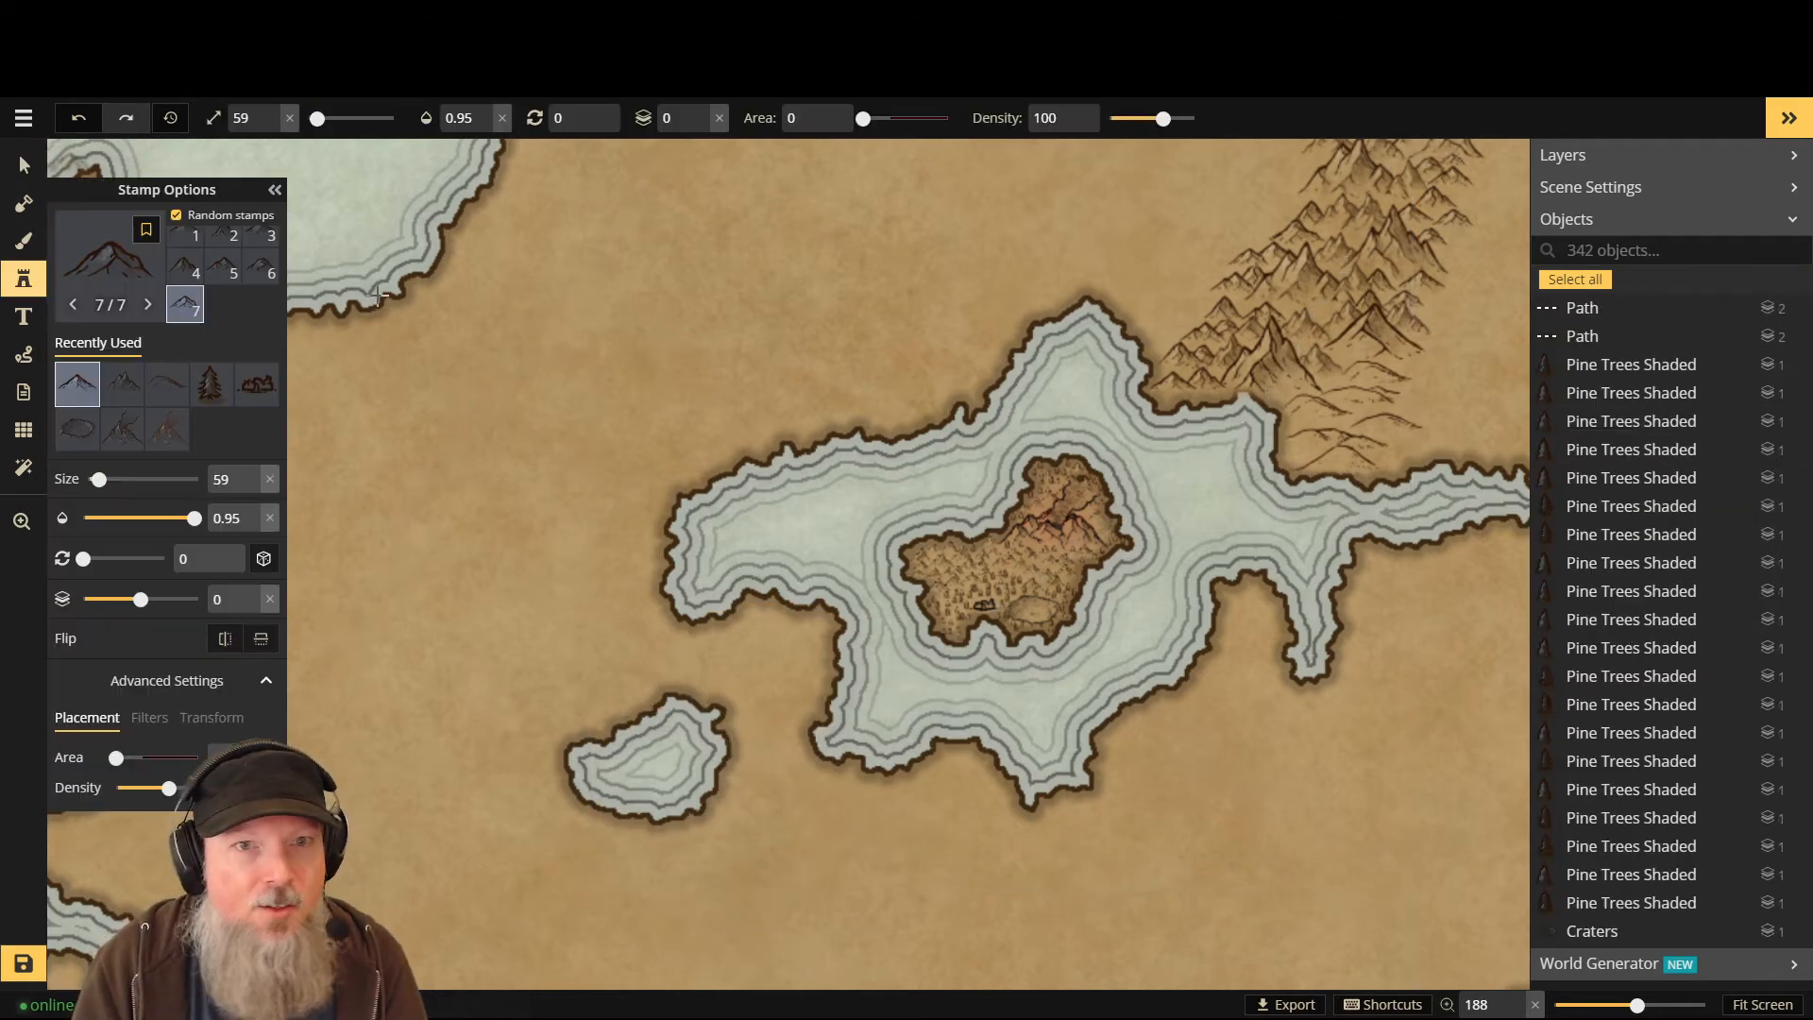
click(108, 264)
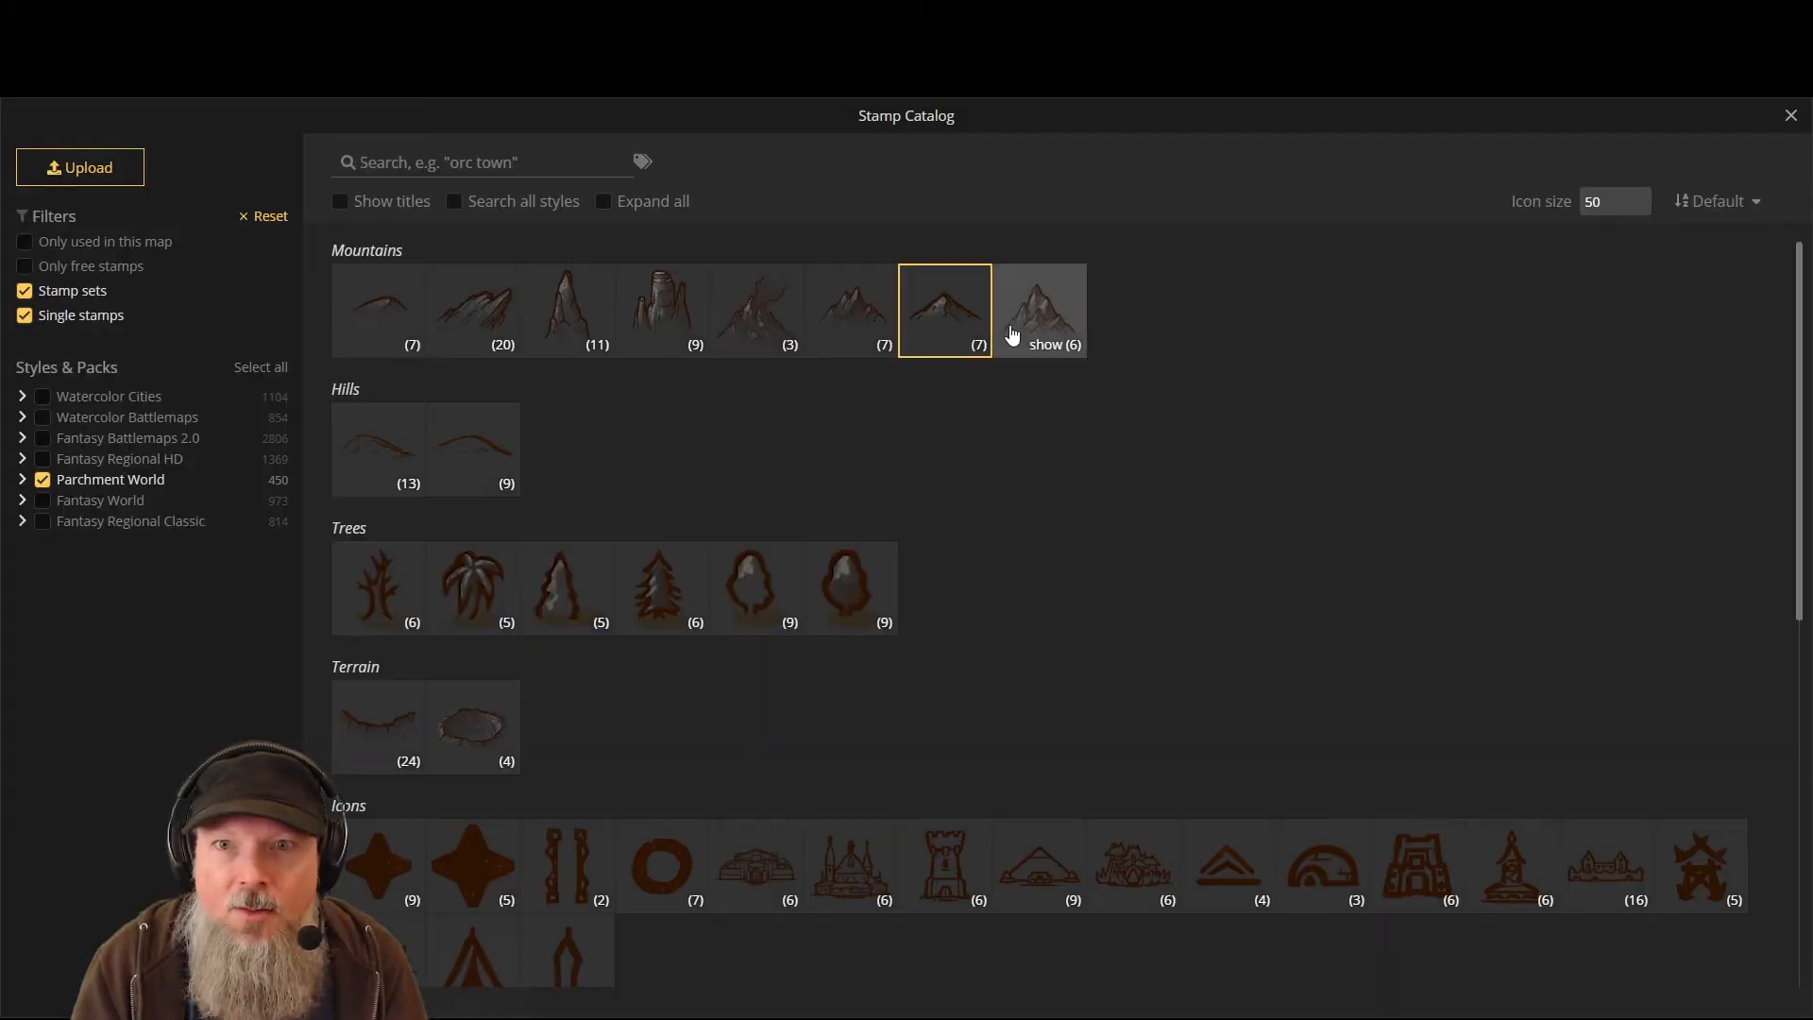
click(828, 322)
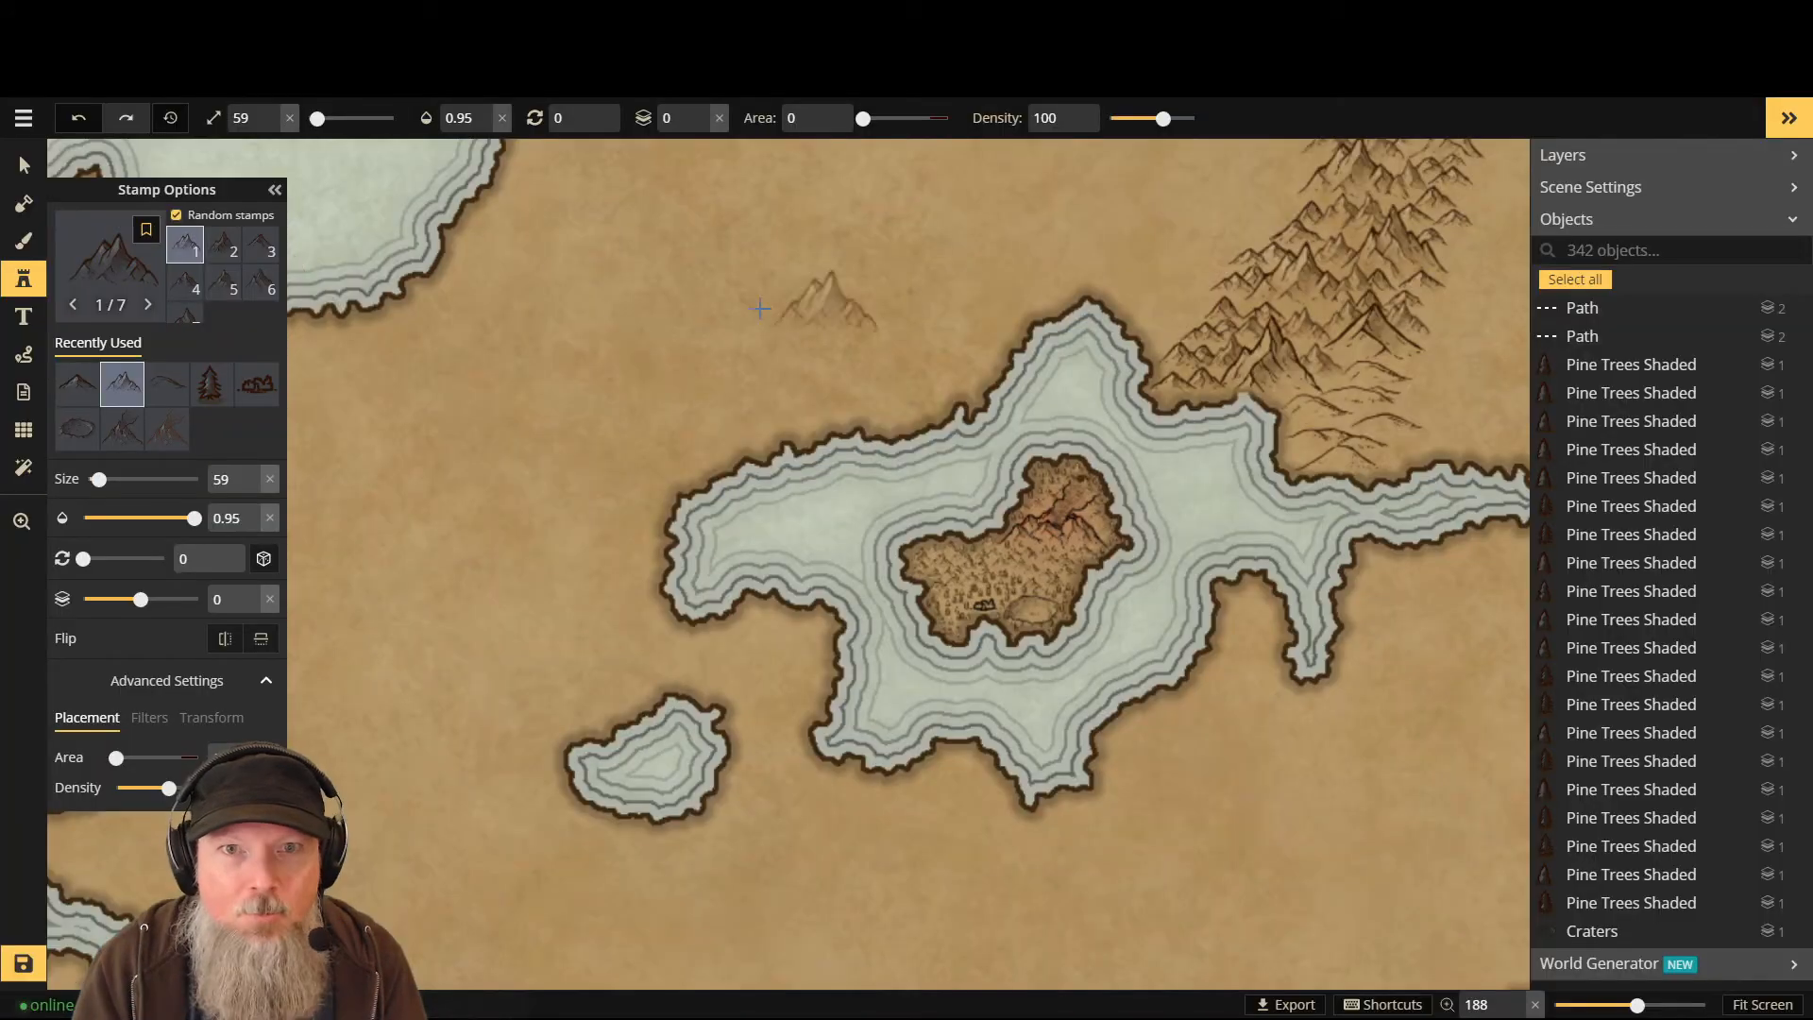
scroll(789, 779, down, 4)
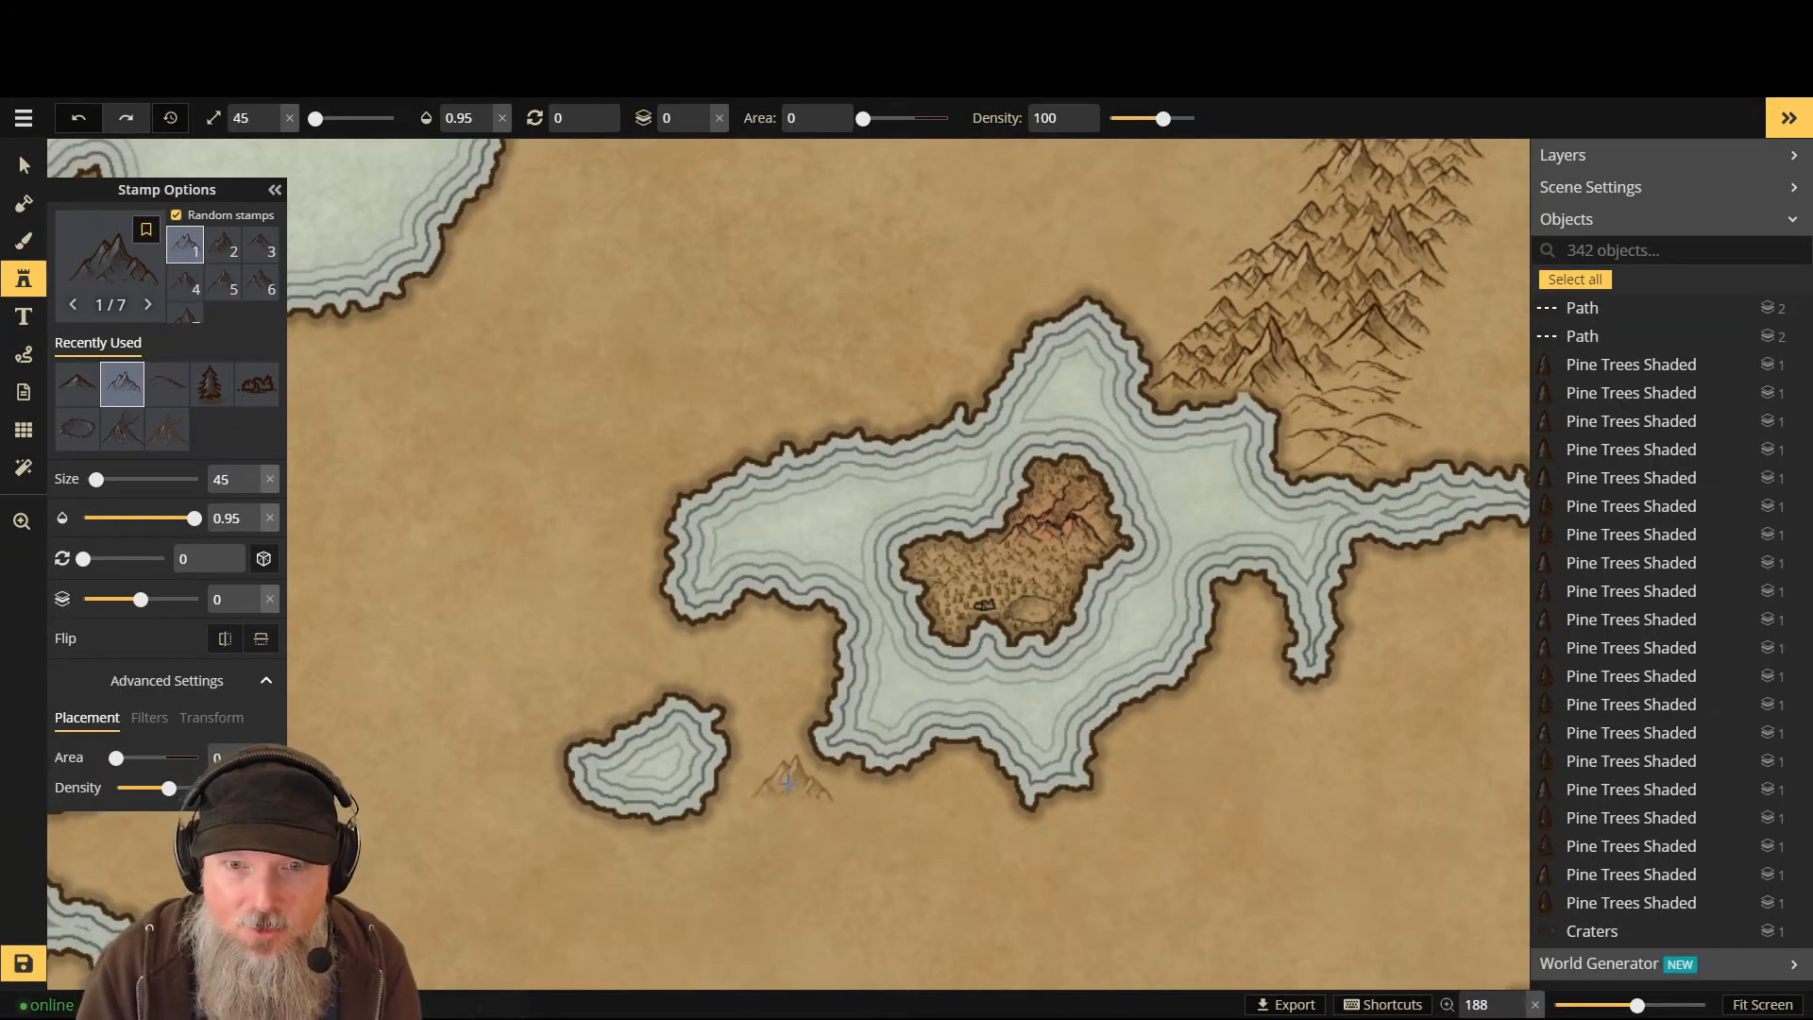
scroll(789, 782, down, 1)
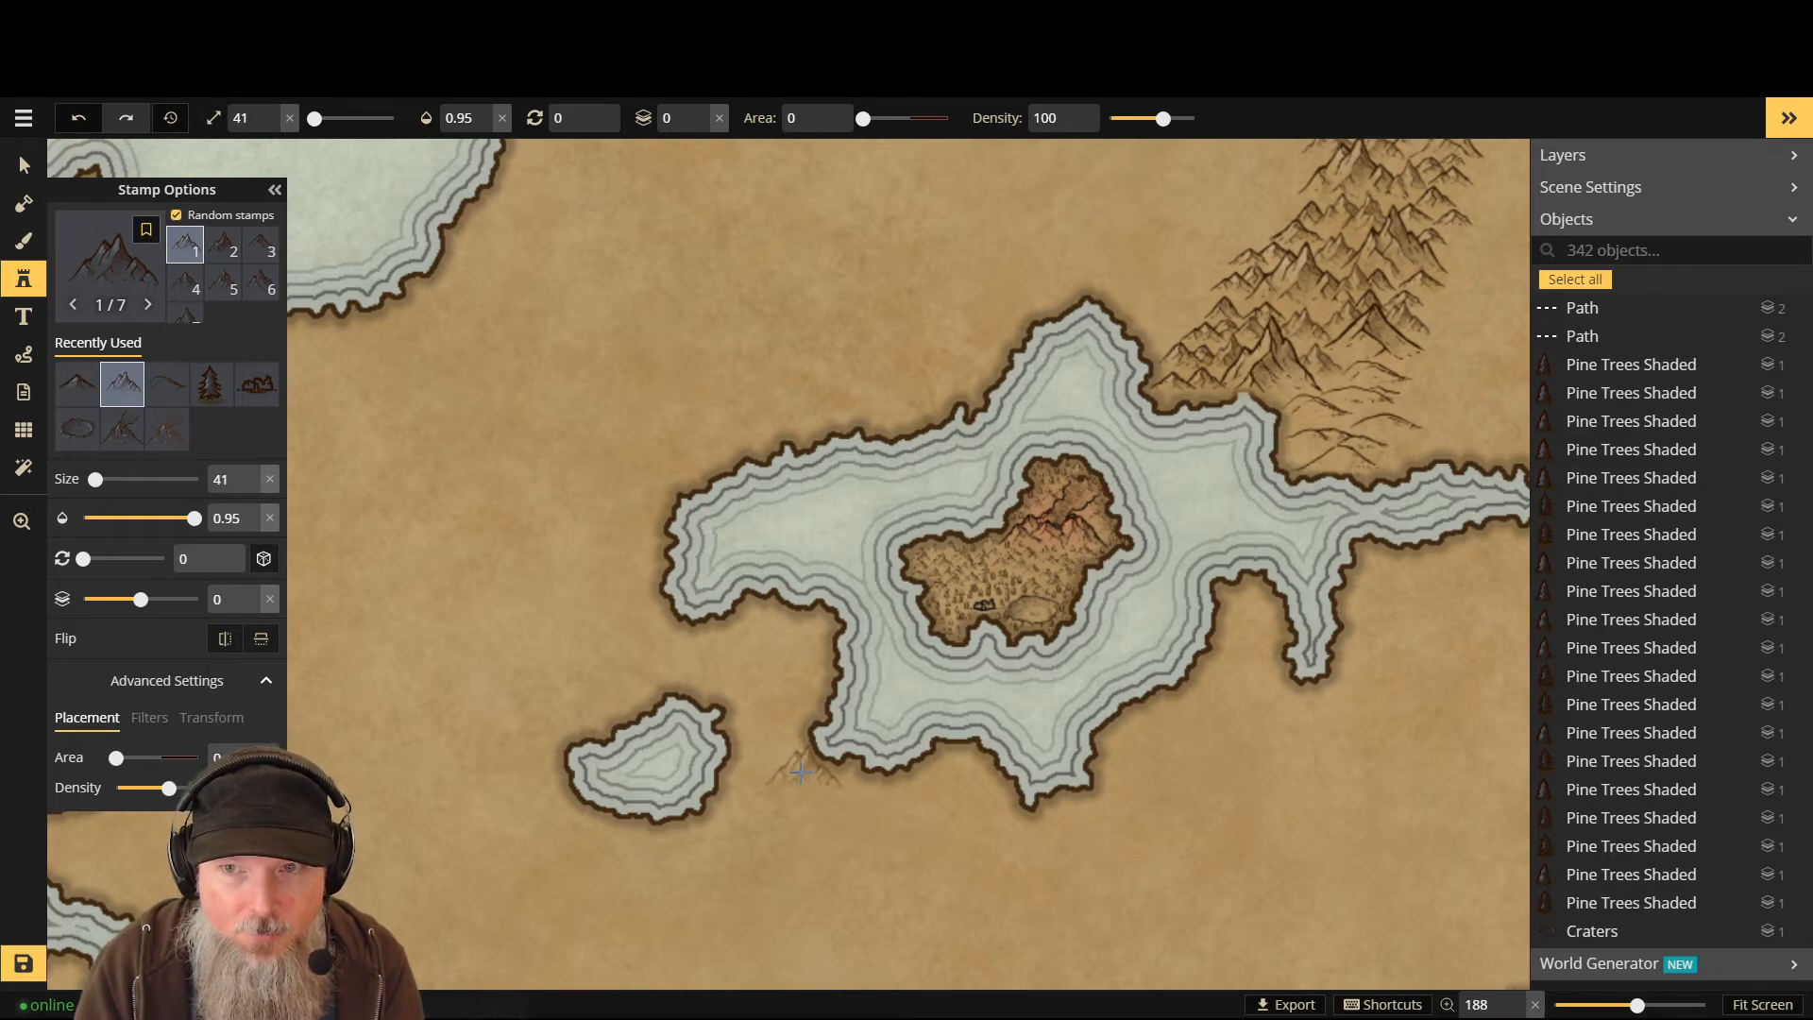
scroll(801, 773, down, 2)
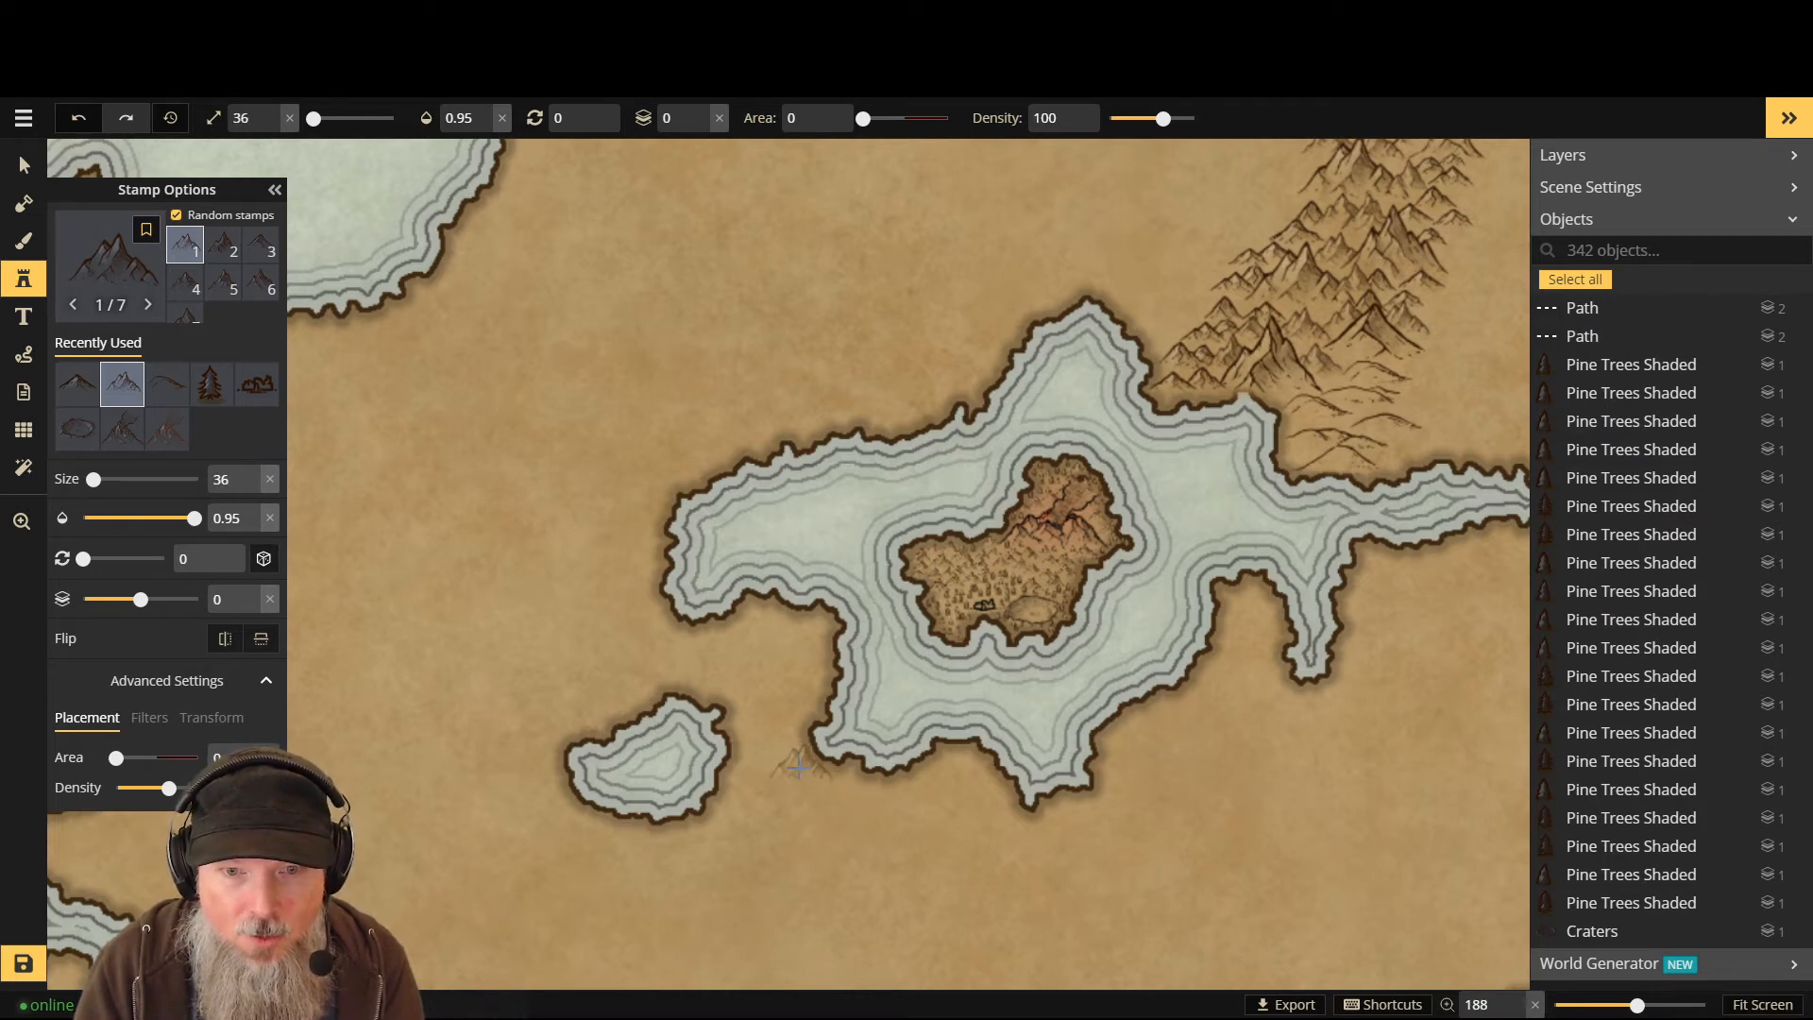
- Stamp four mountains from beside the small island down to the cluster's end
click(798, 766)
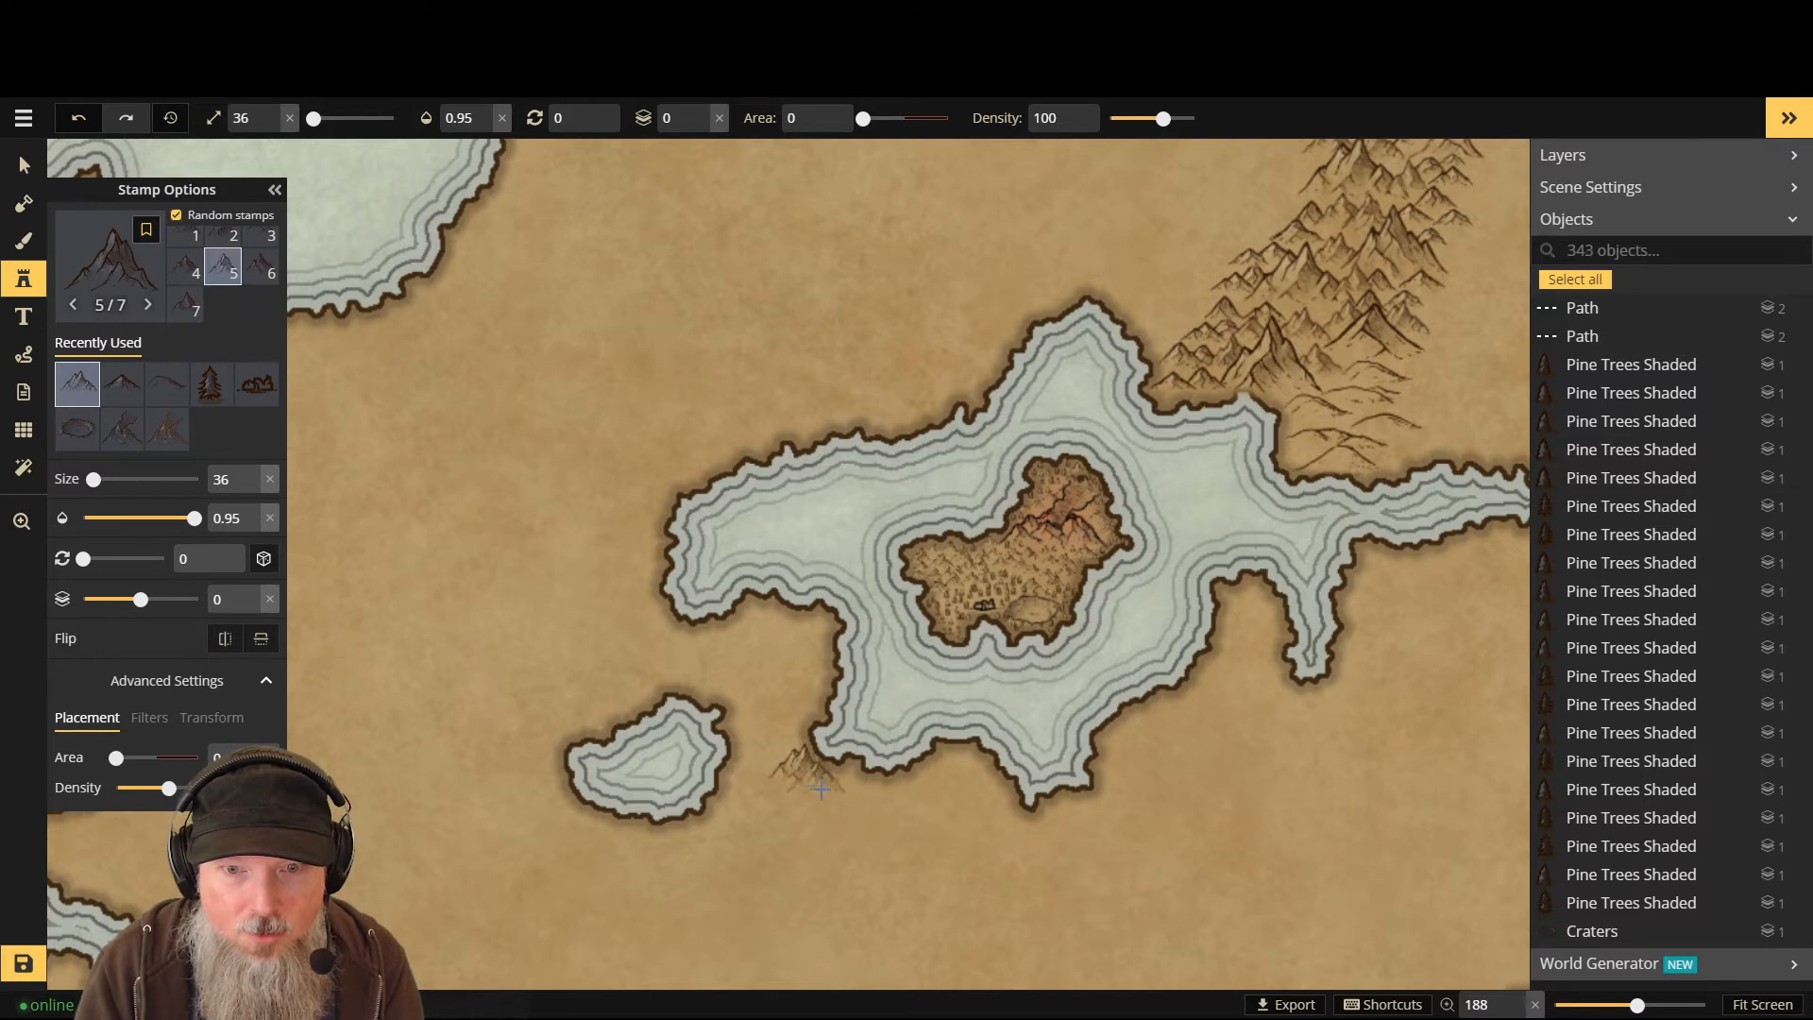
click(751, 787)
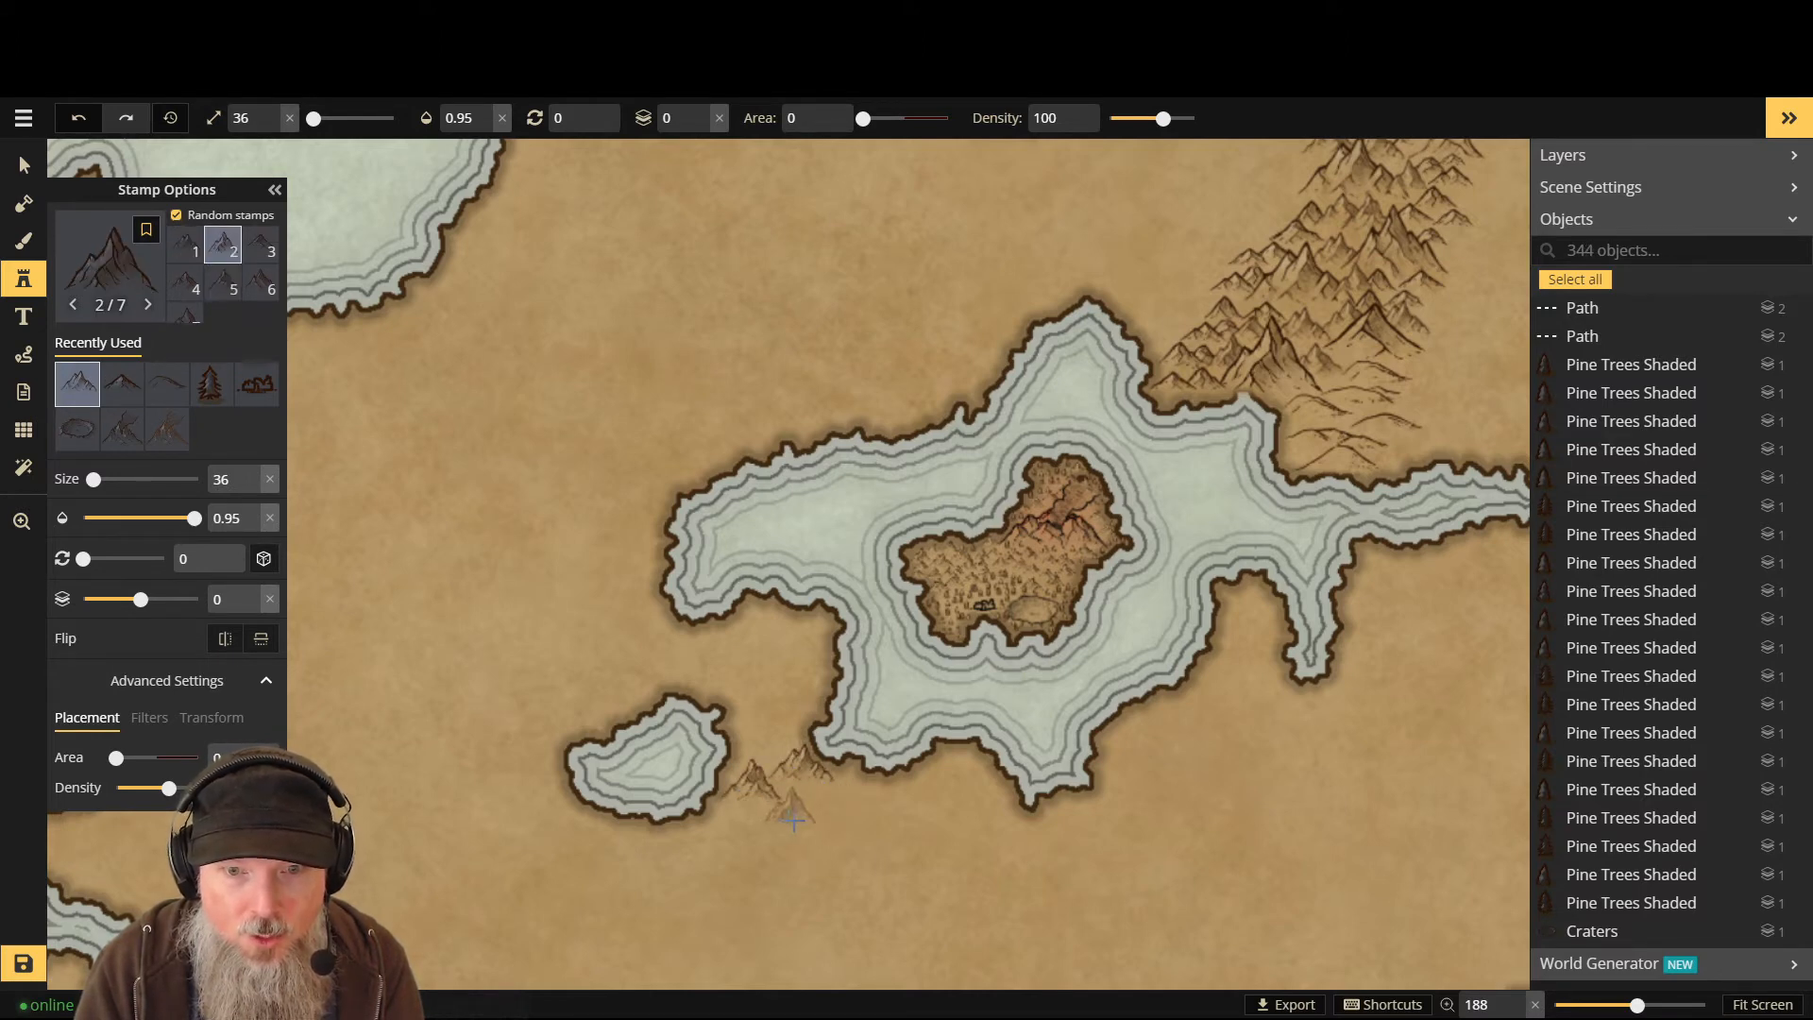
click(719, 831)
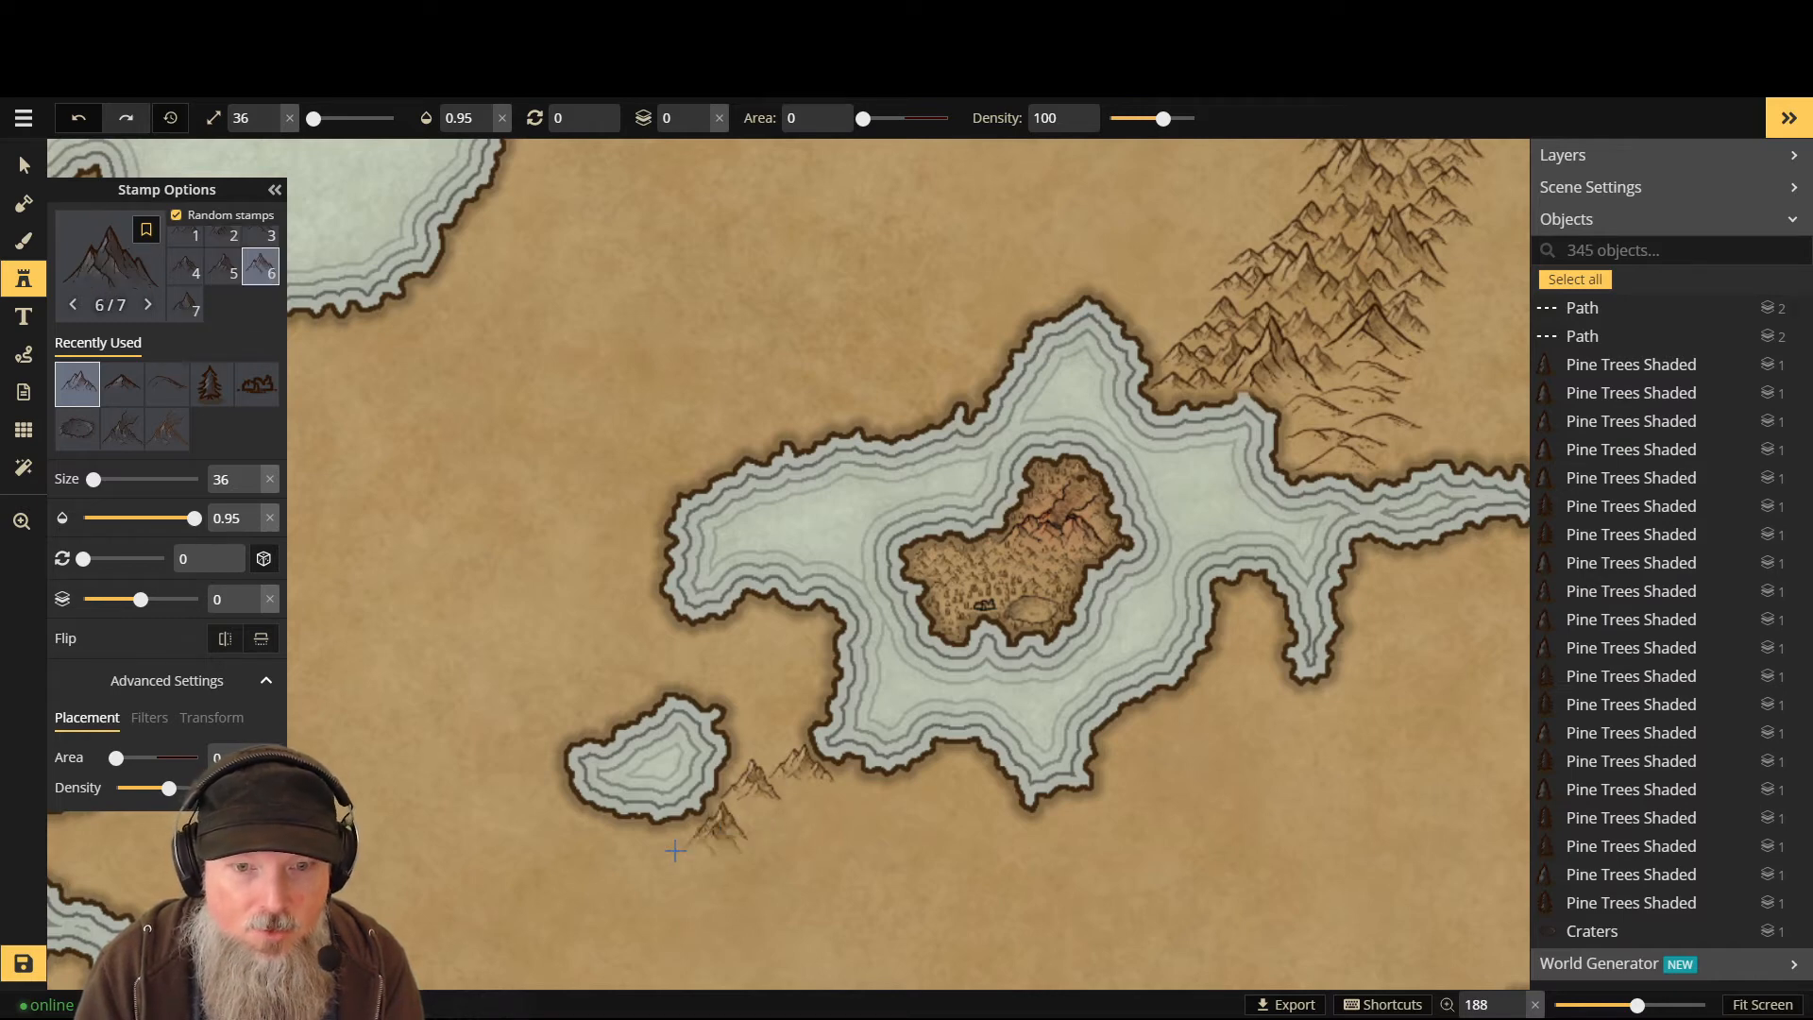
scroll(675, 842, down, 10)
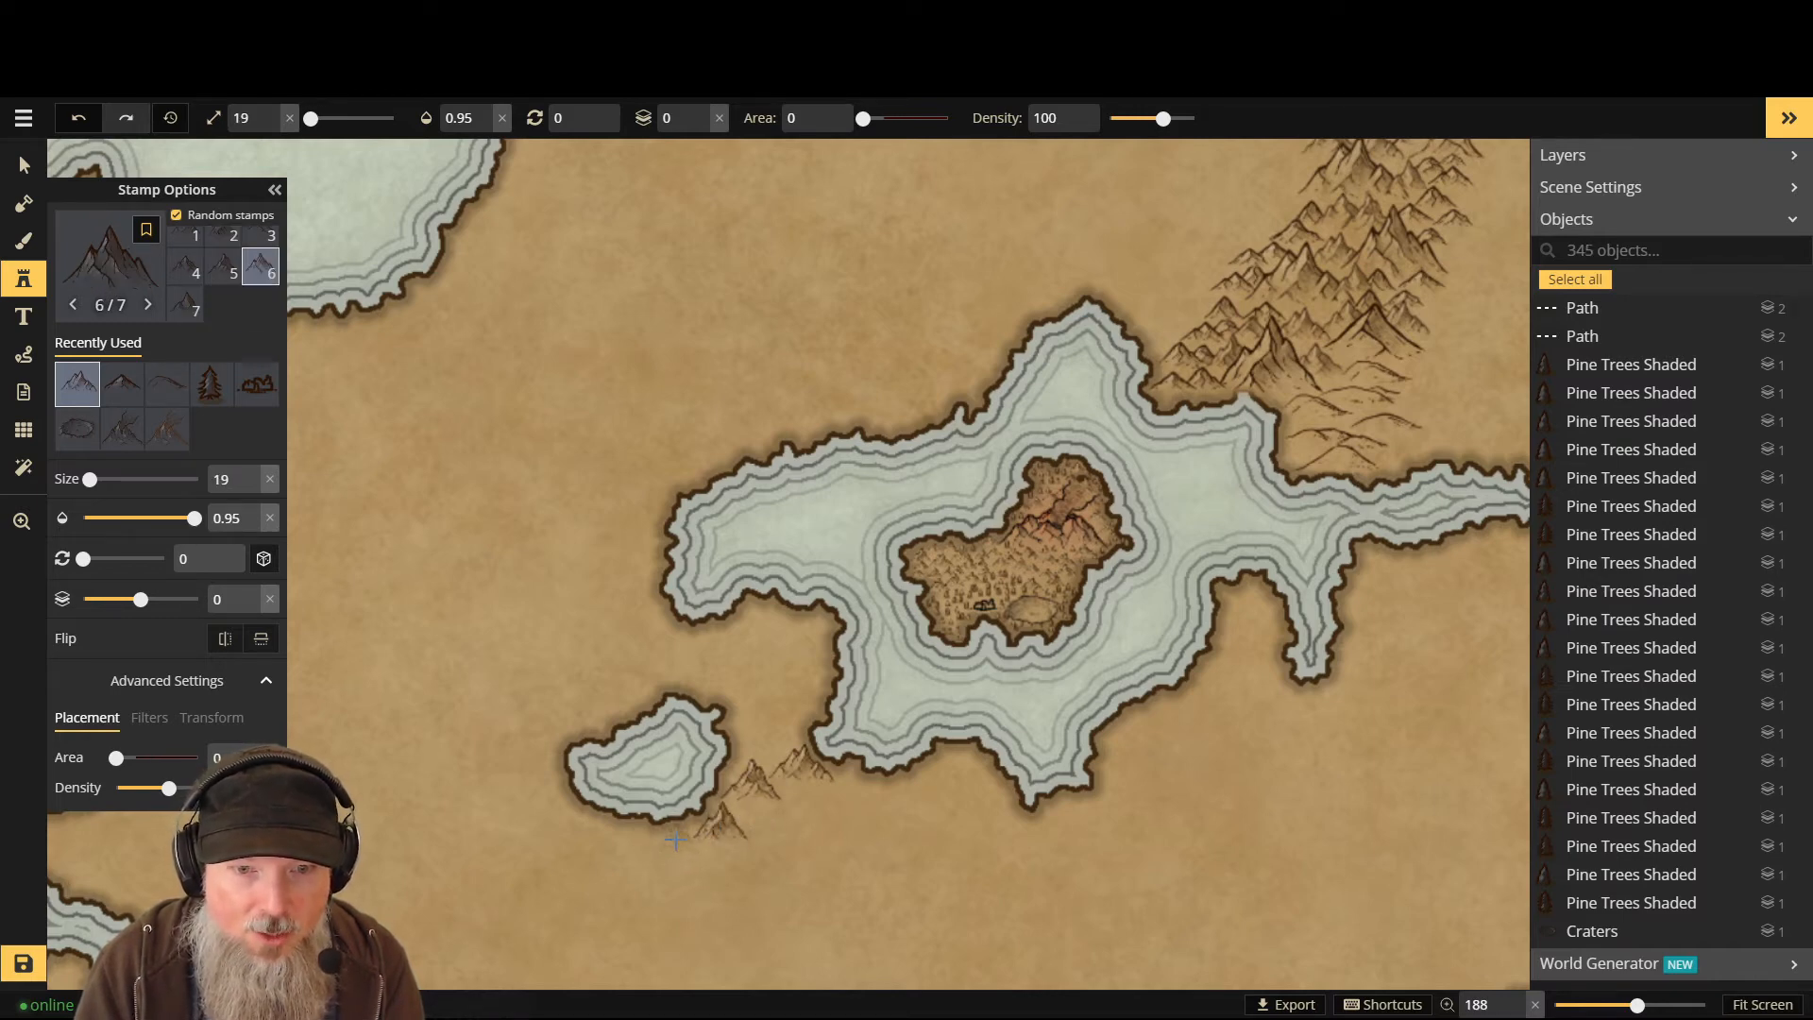
click(676, 841)
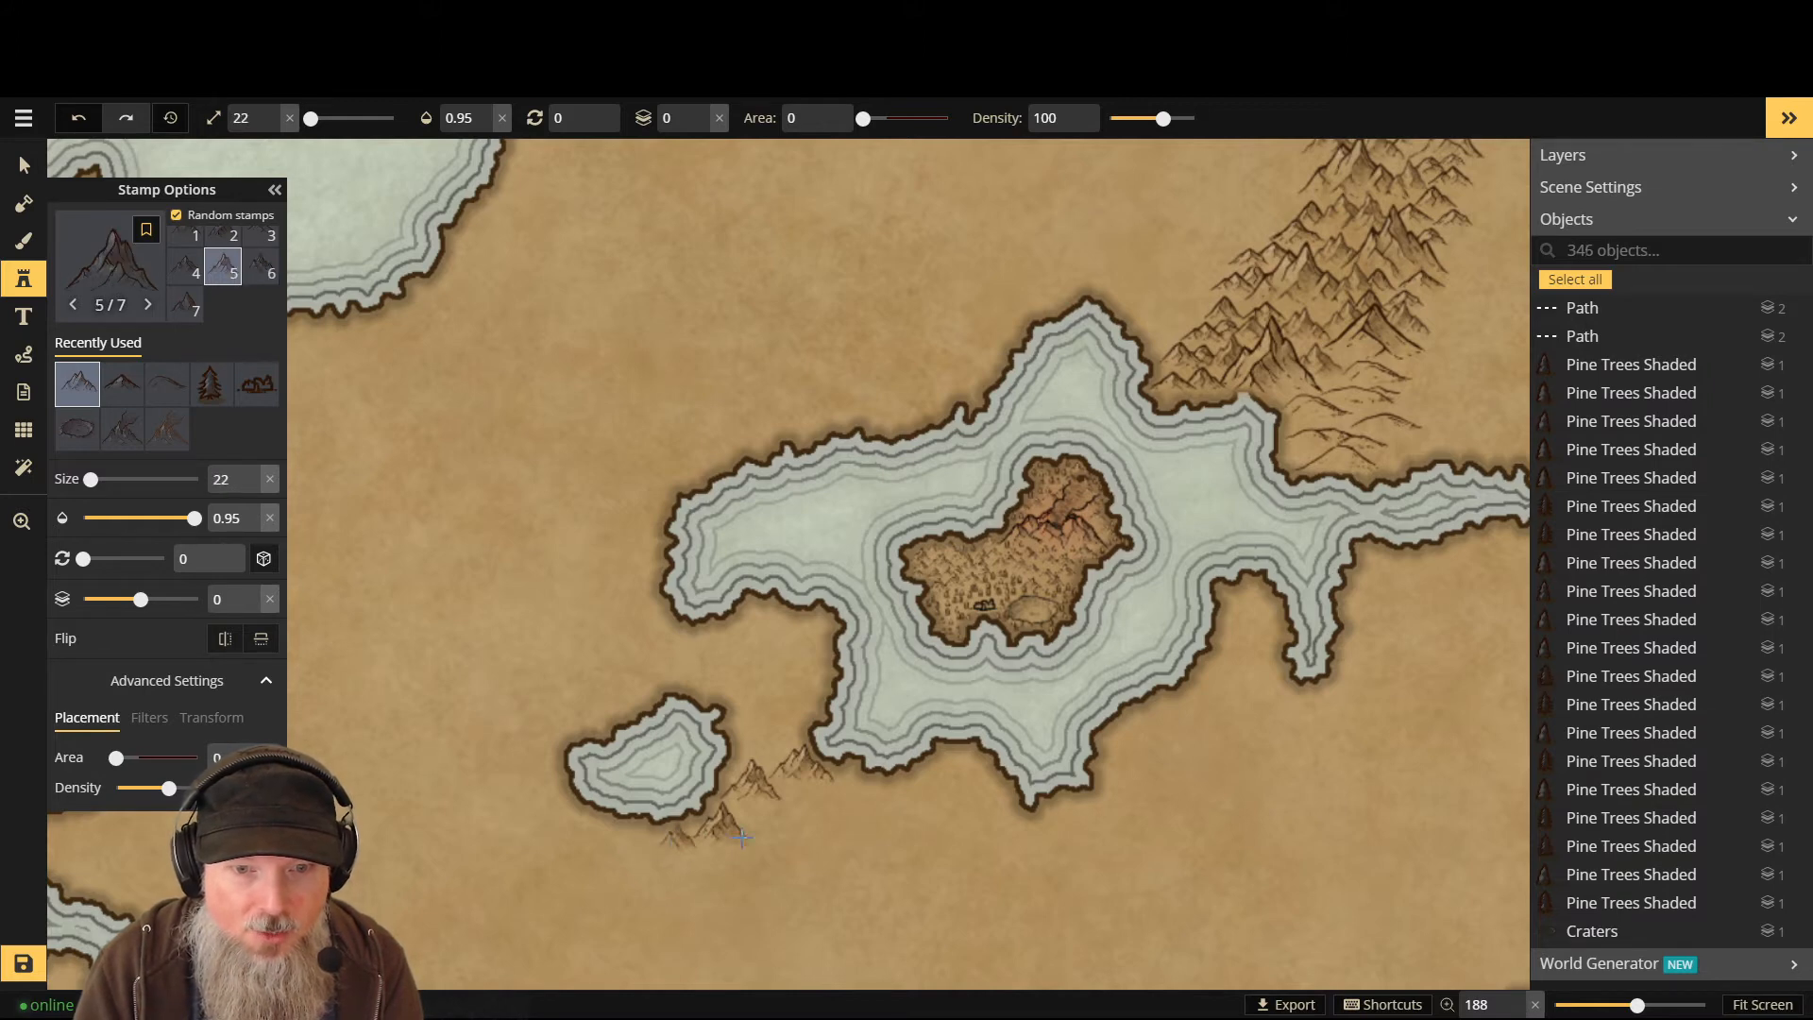
- Tuck three mountains one layer lower behind the cluster, then add one more at layer 0
key(Down)
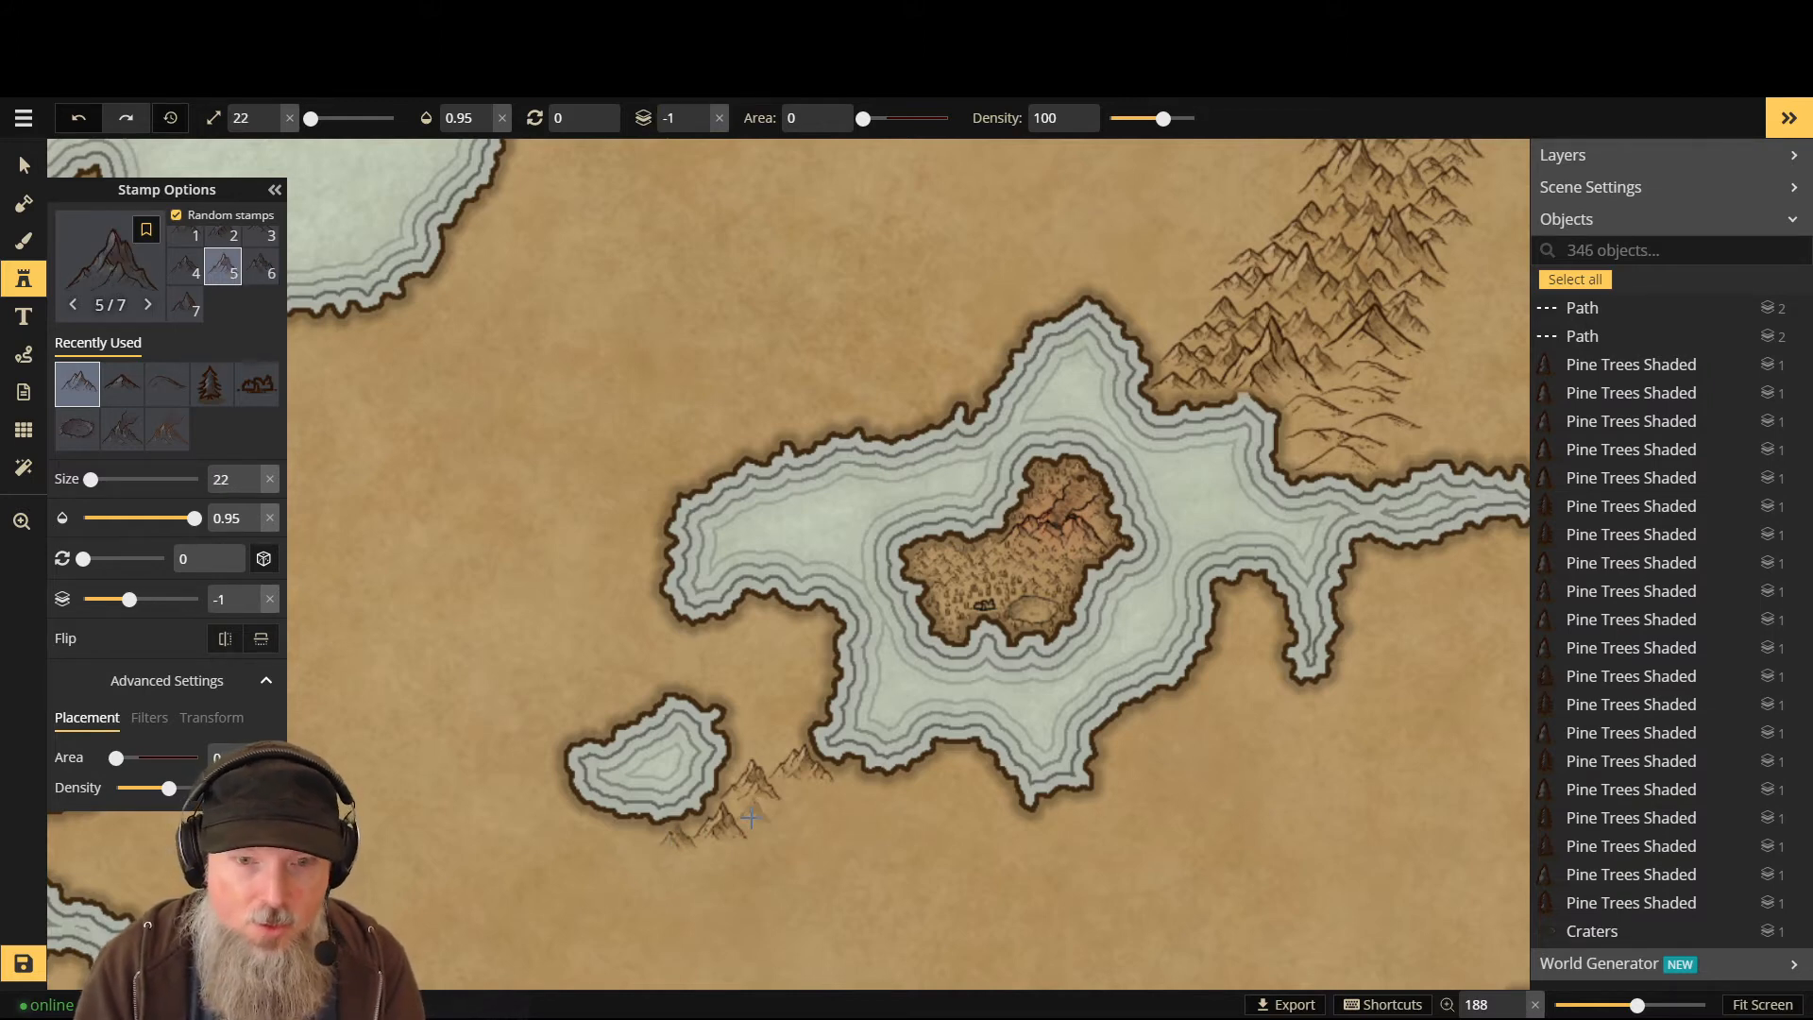
click(768, 790)
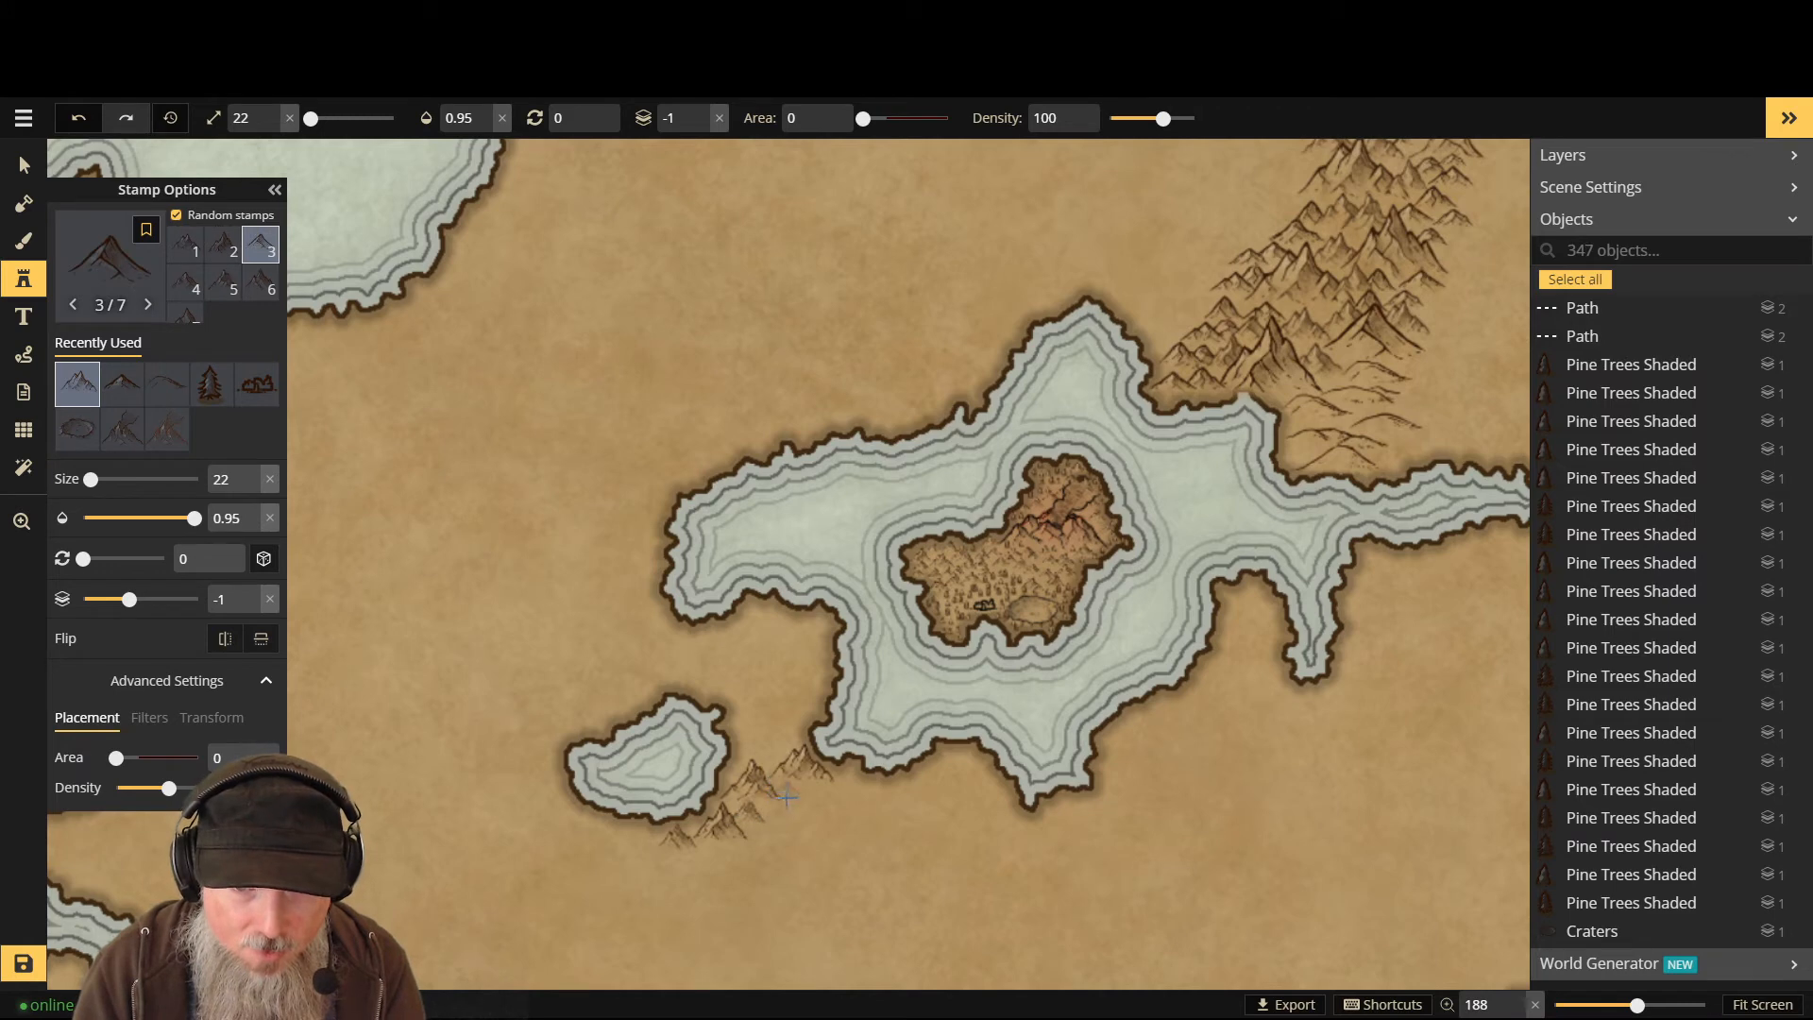
click(783, 798)
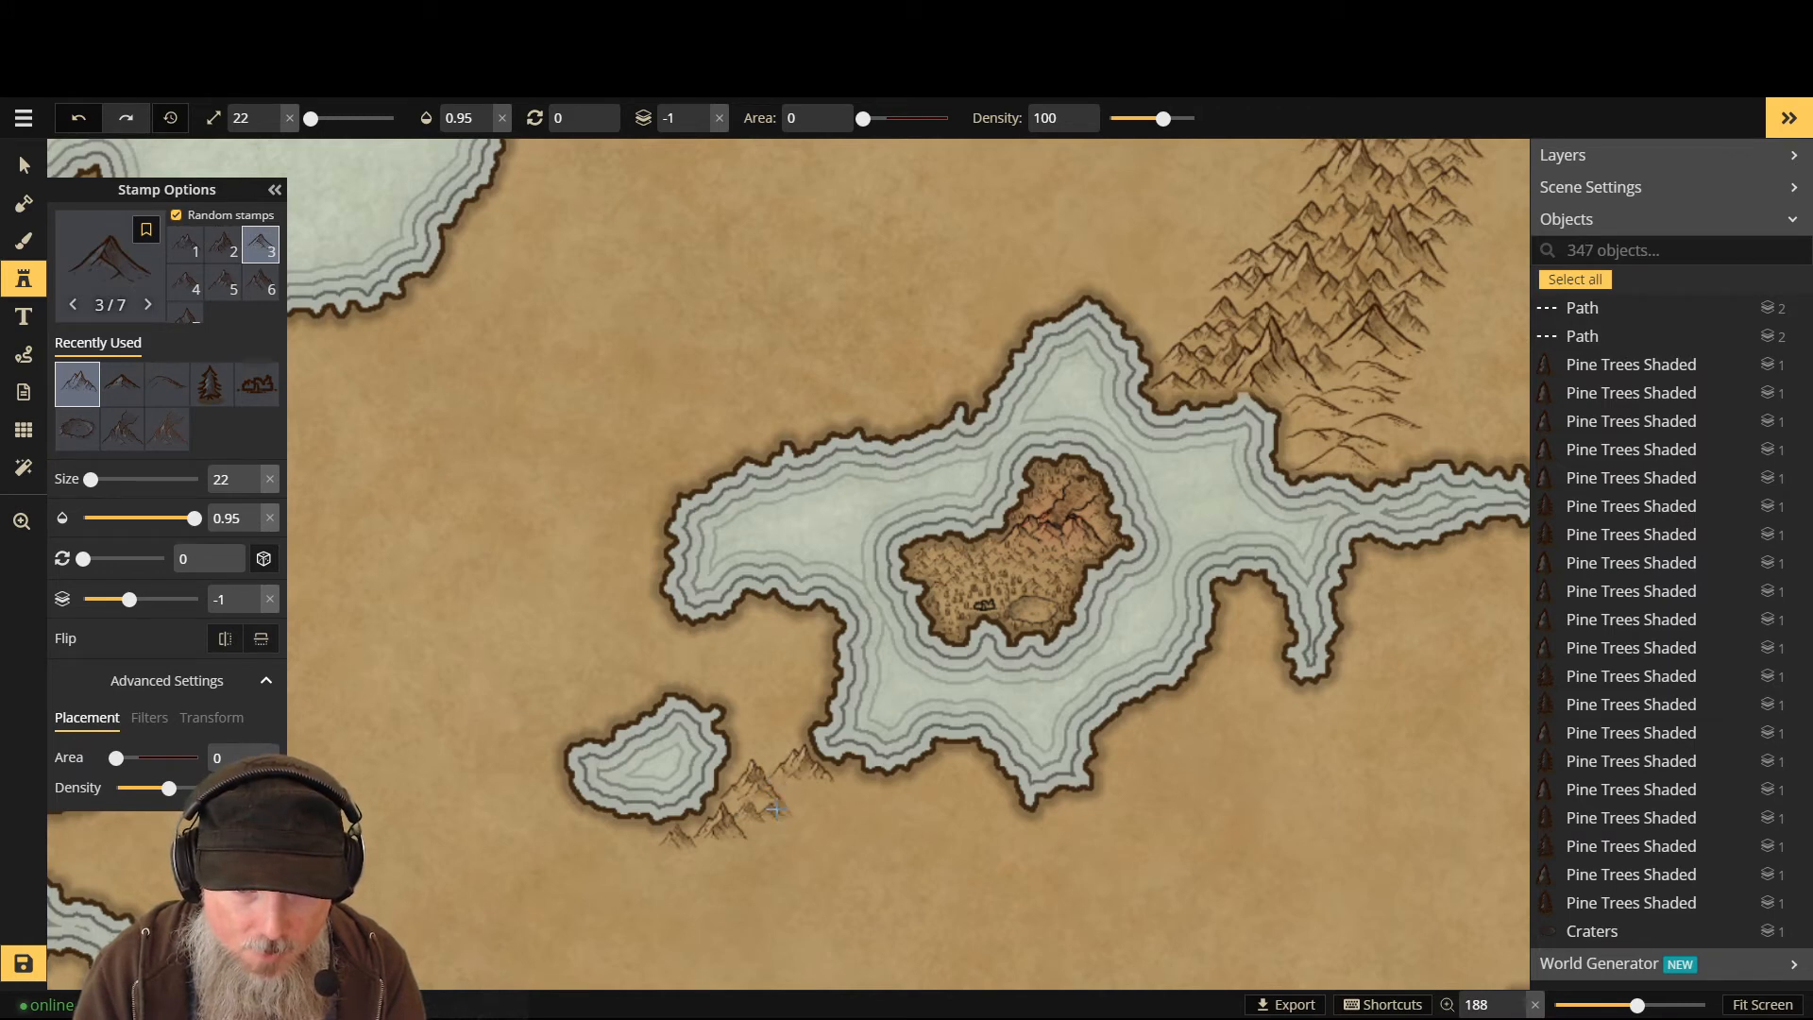
click(784, 797)
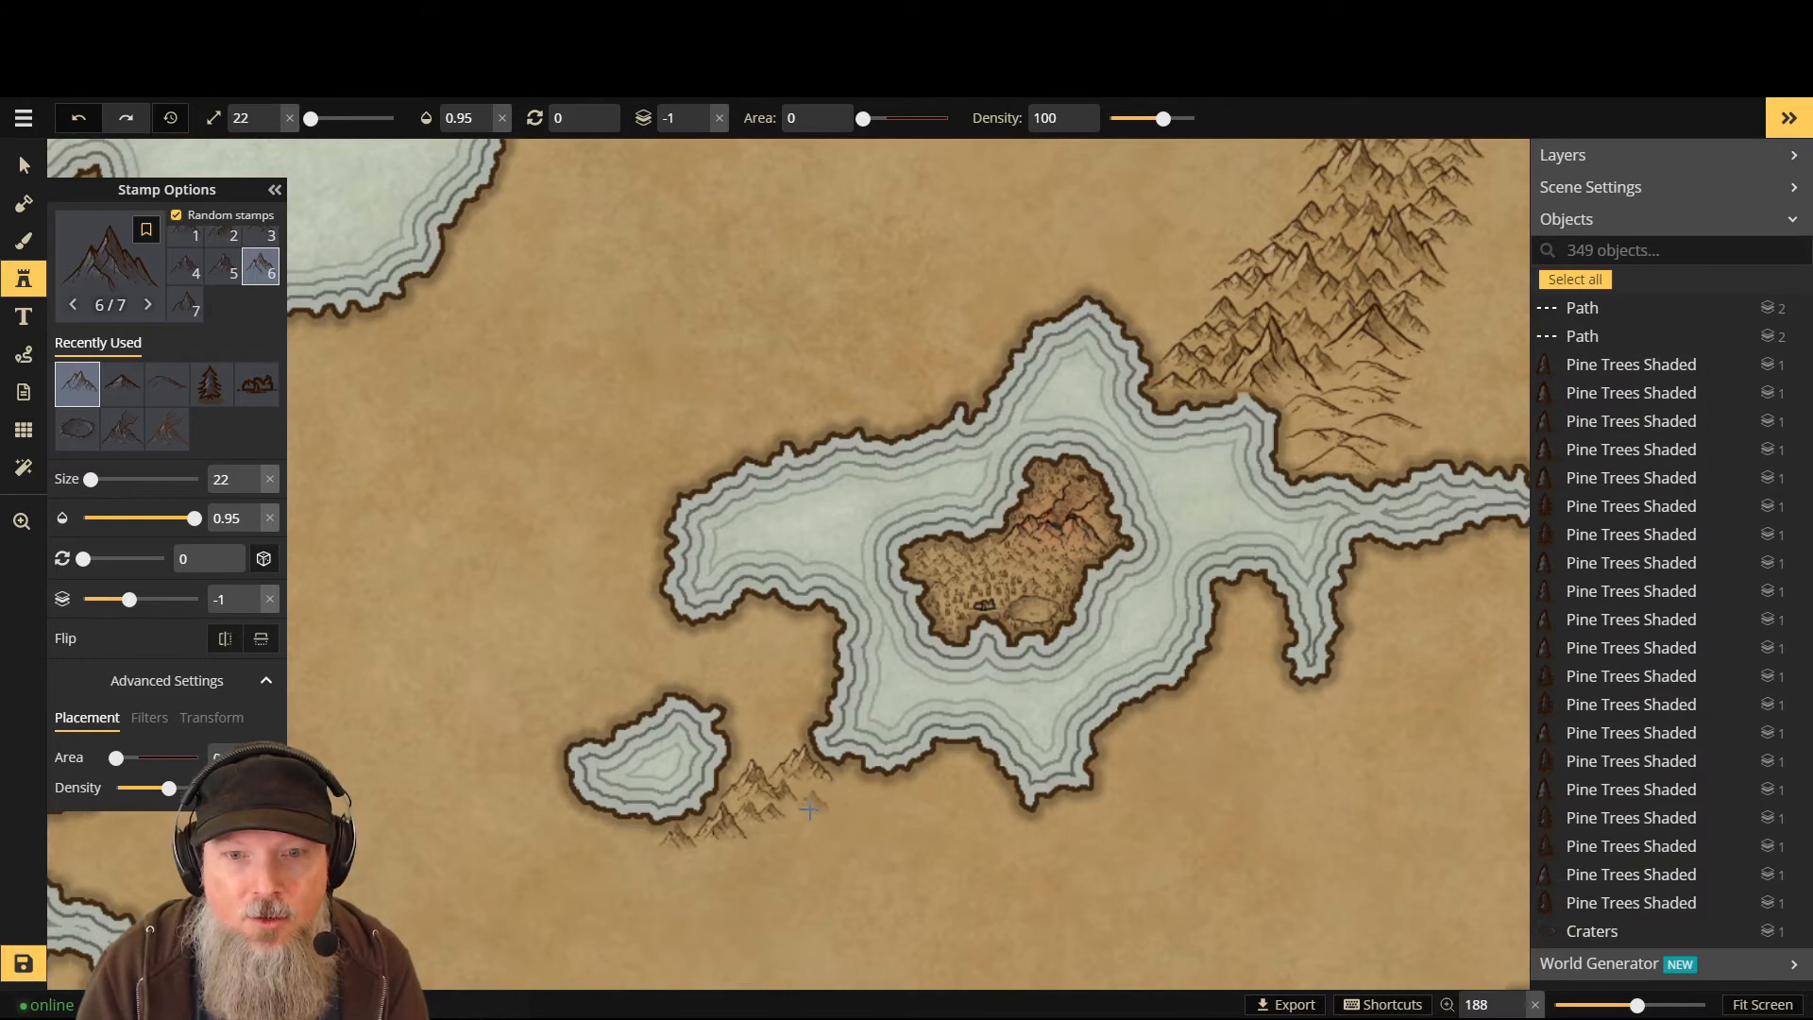
key(Up)
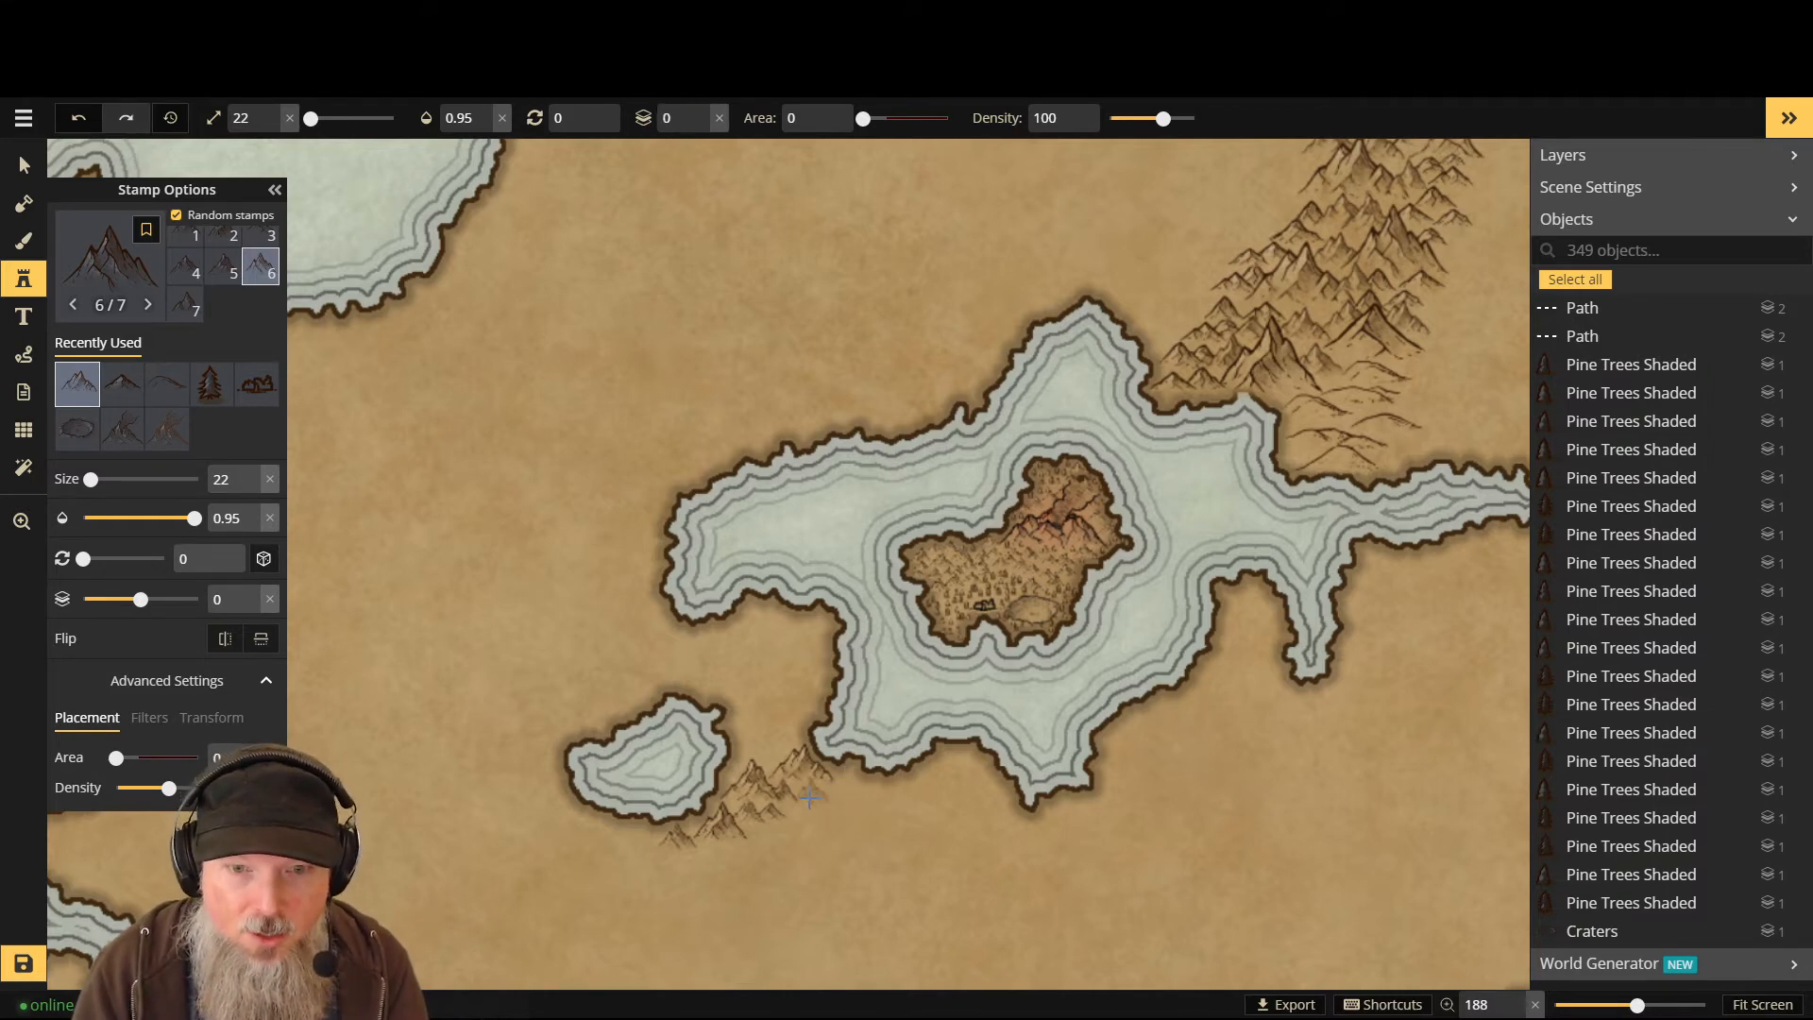
click(808, 798)
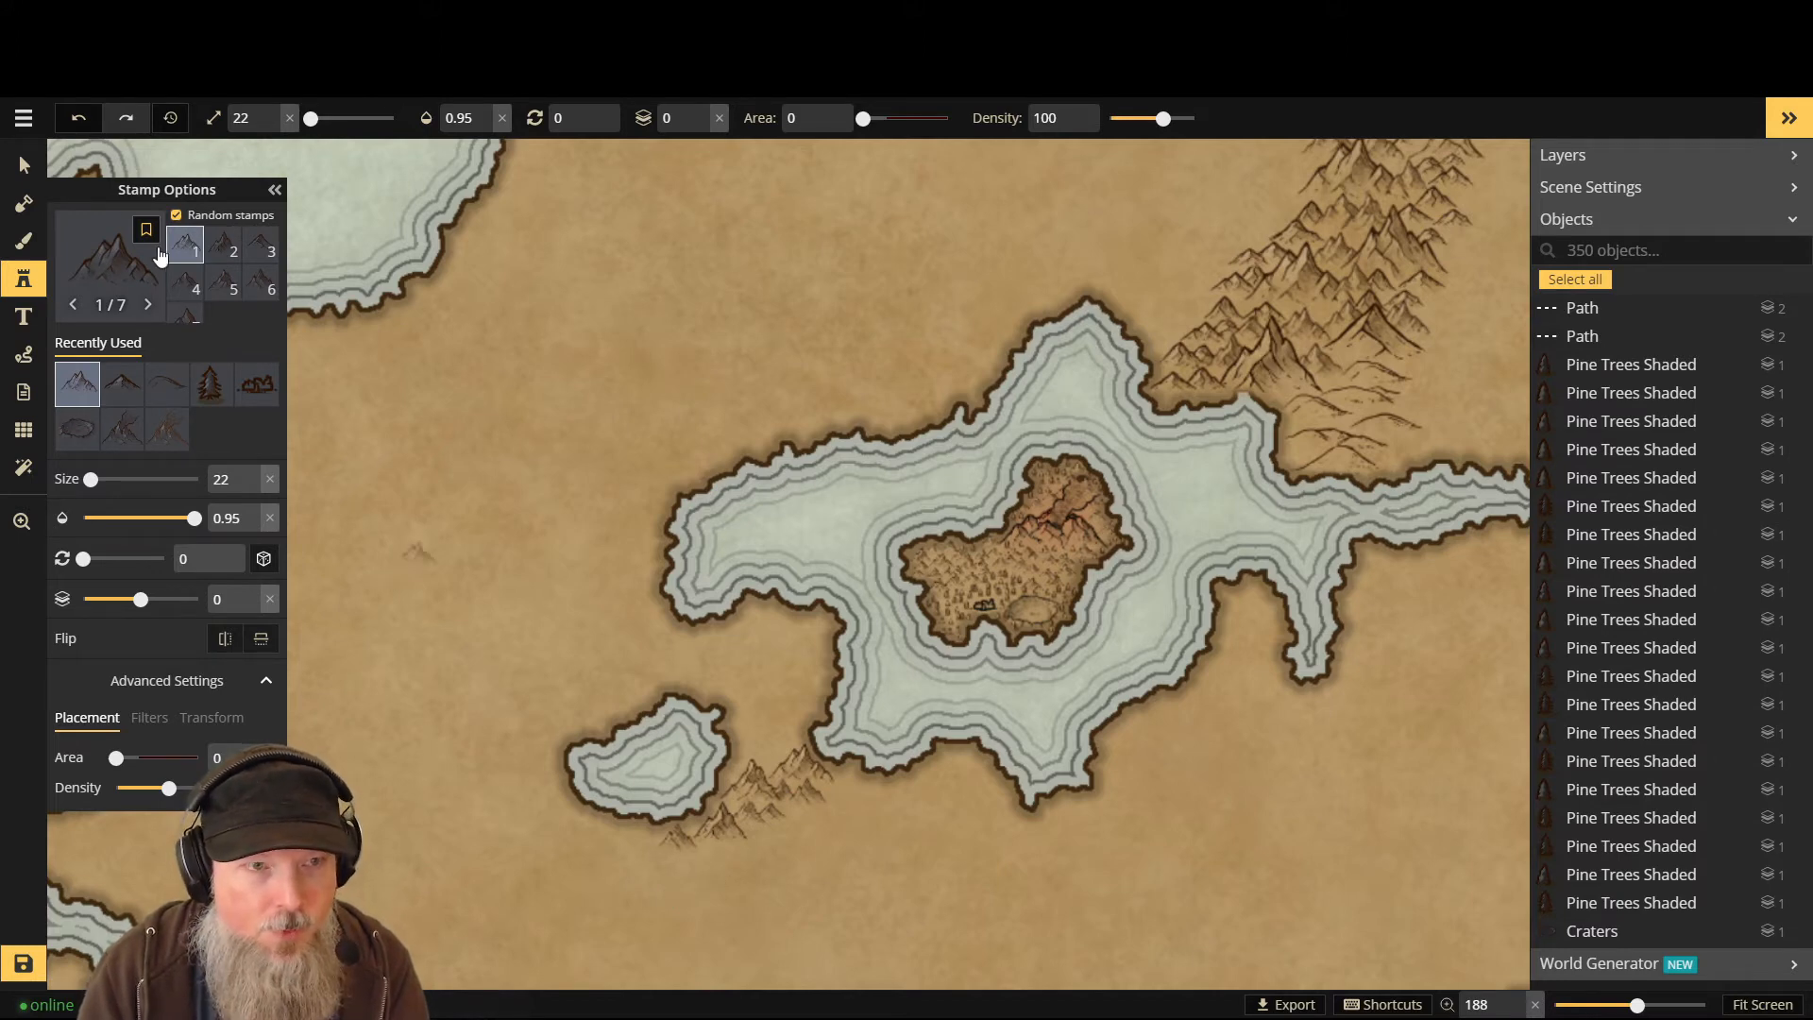
- Pick the next Mountains set and add two mountains at the cluster's southwest end
click(106, 253)
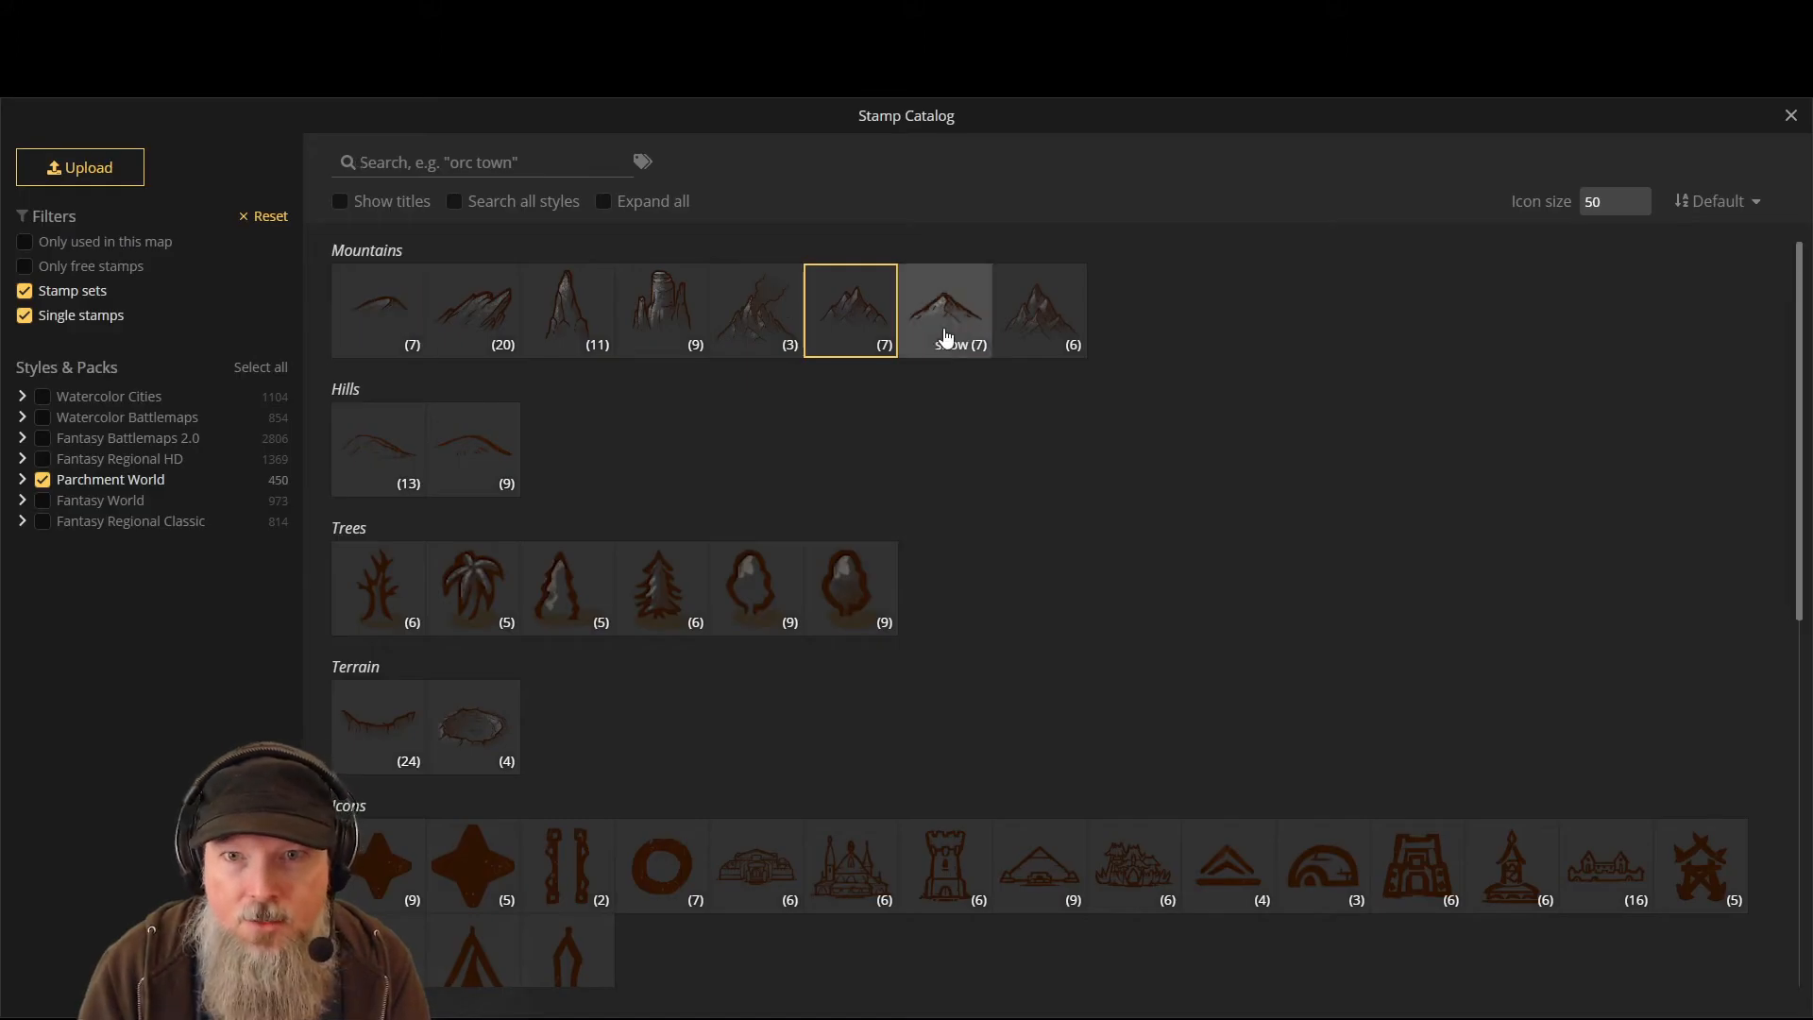
click(942, 326)
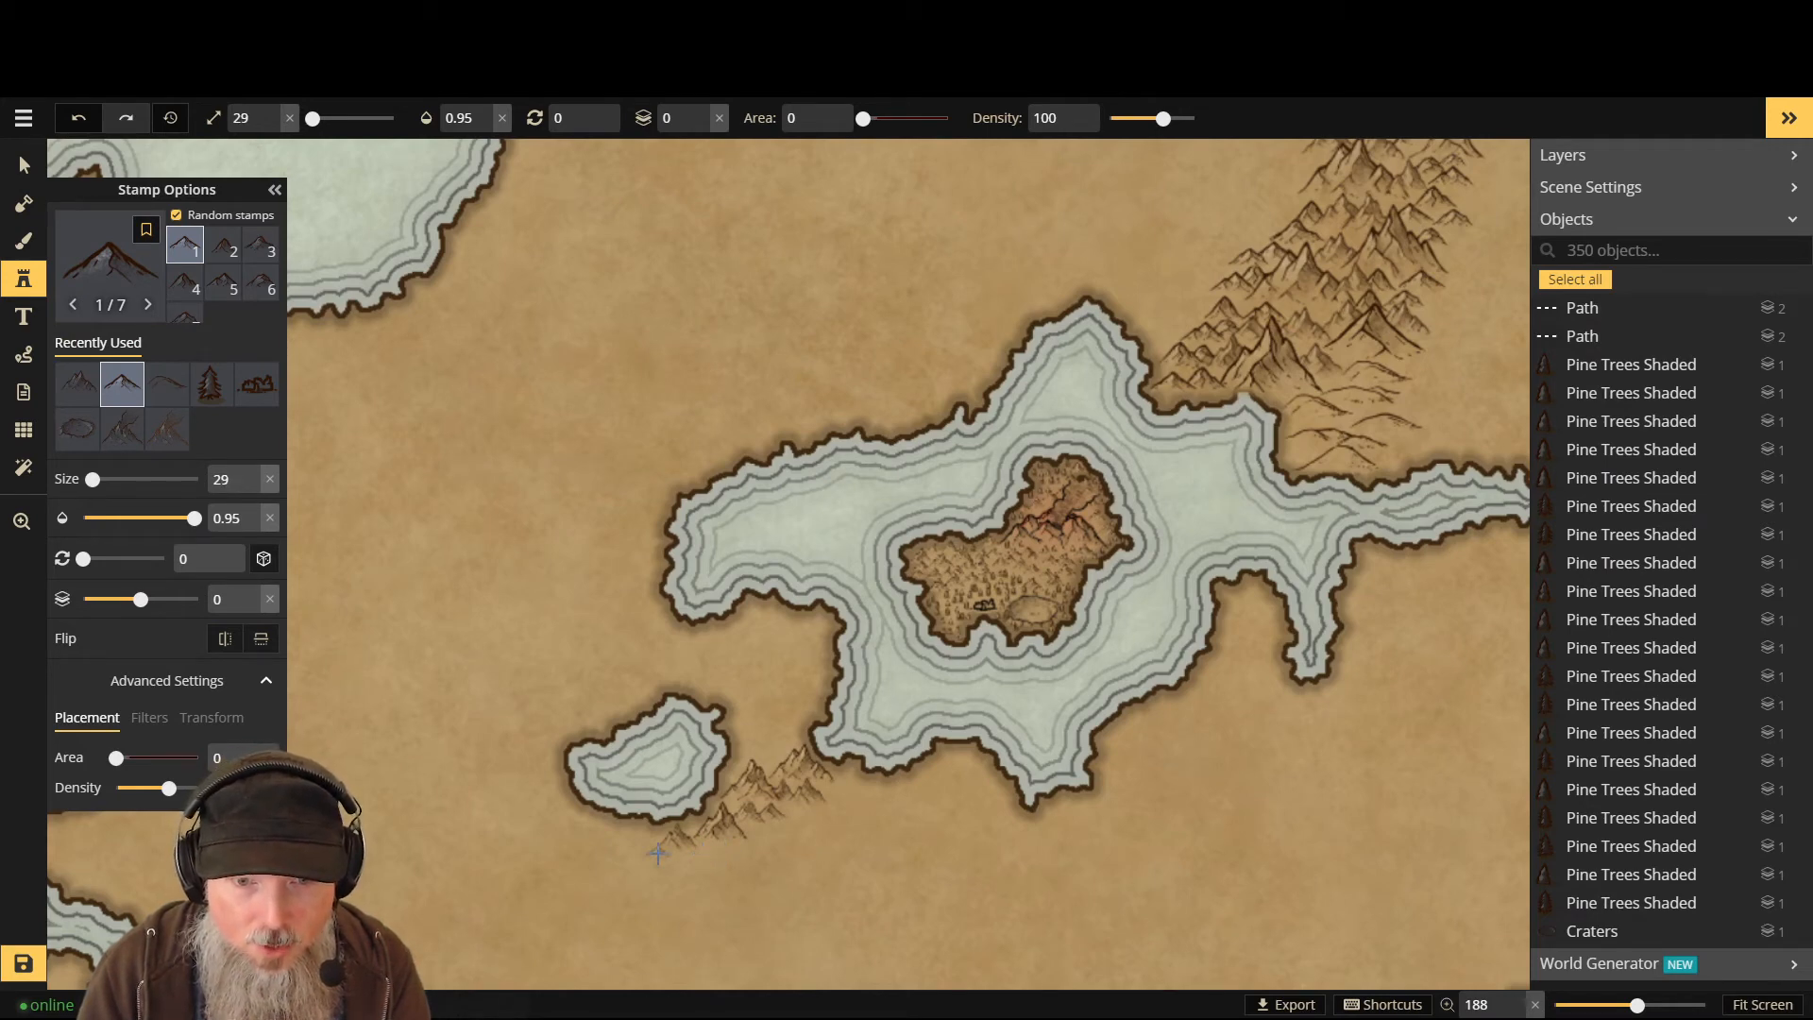
scroll(657, 854, up, 1)
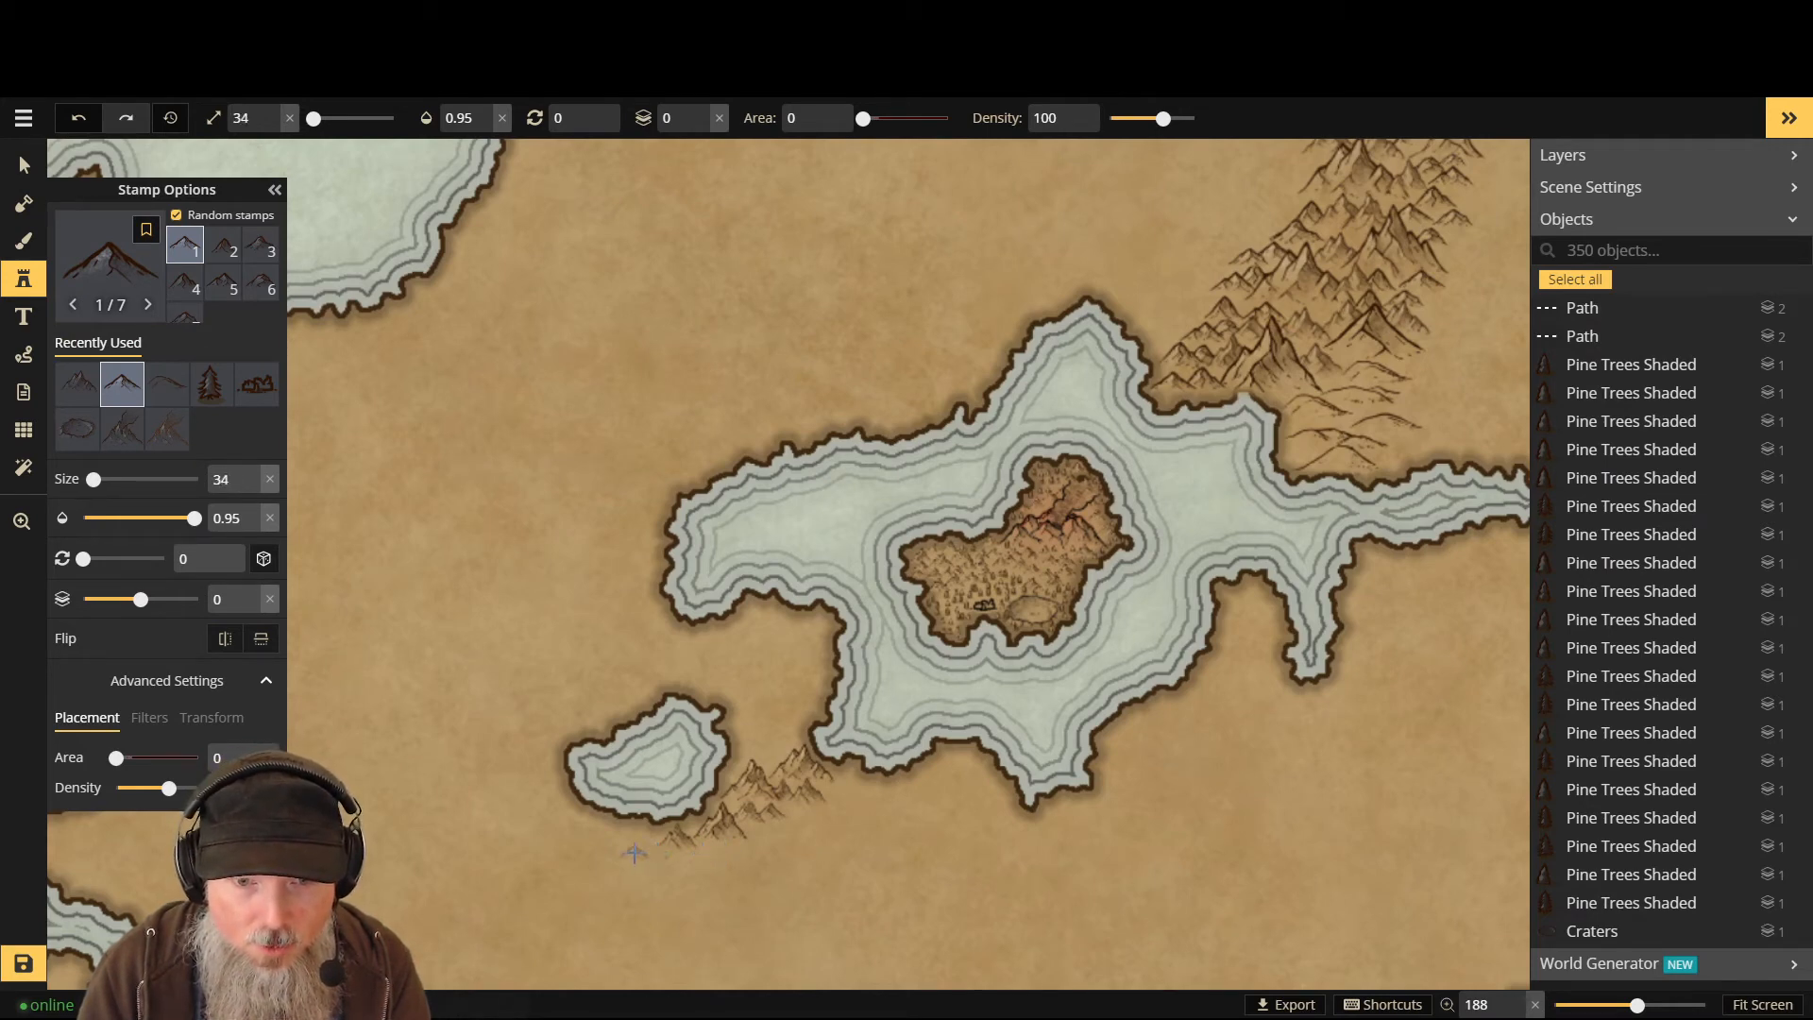
click(706, 853)
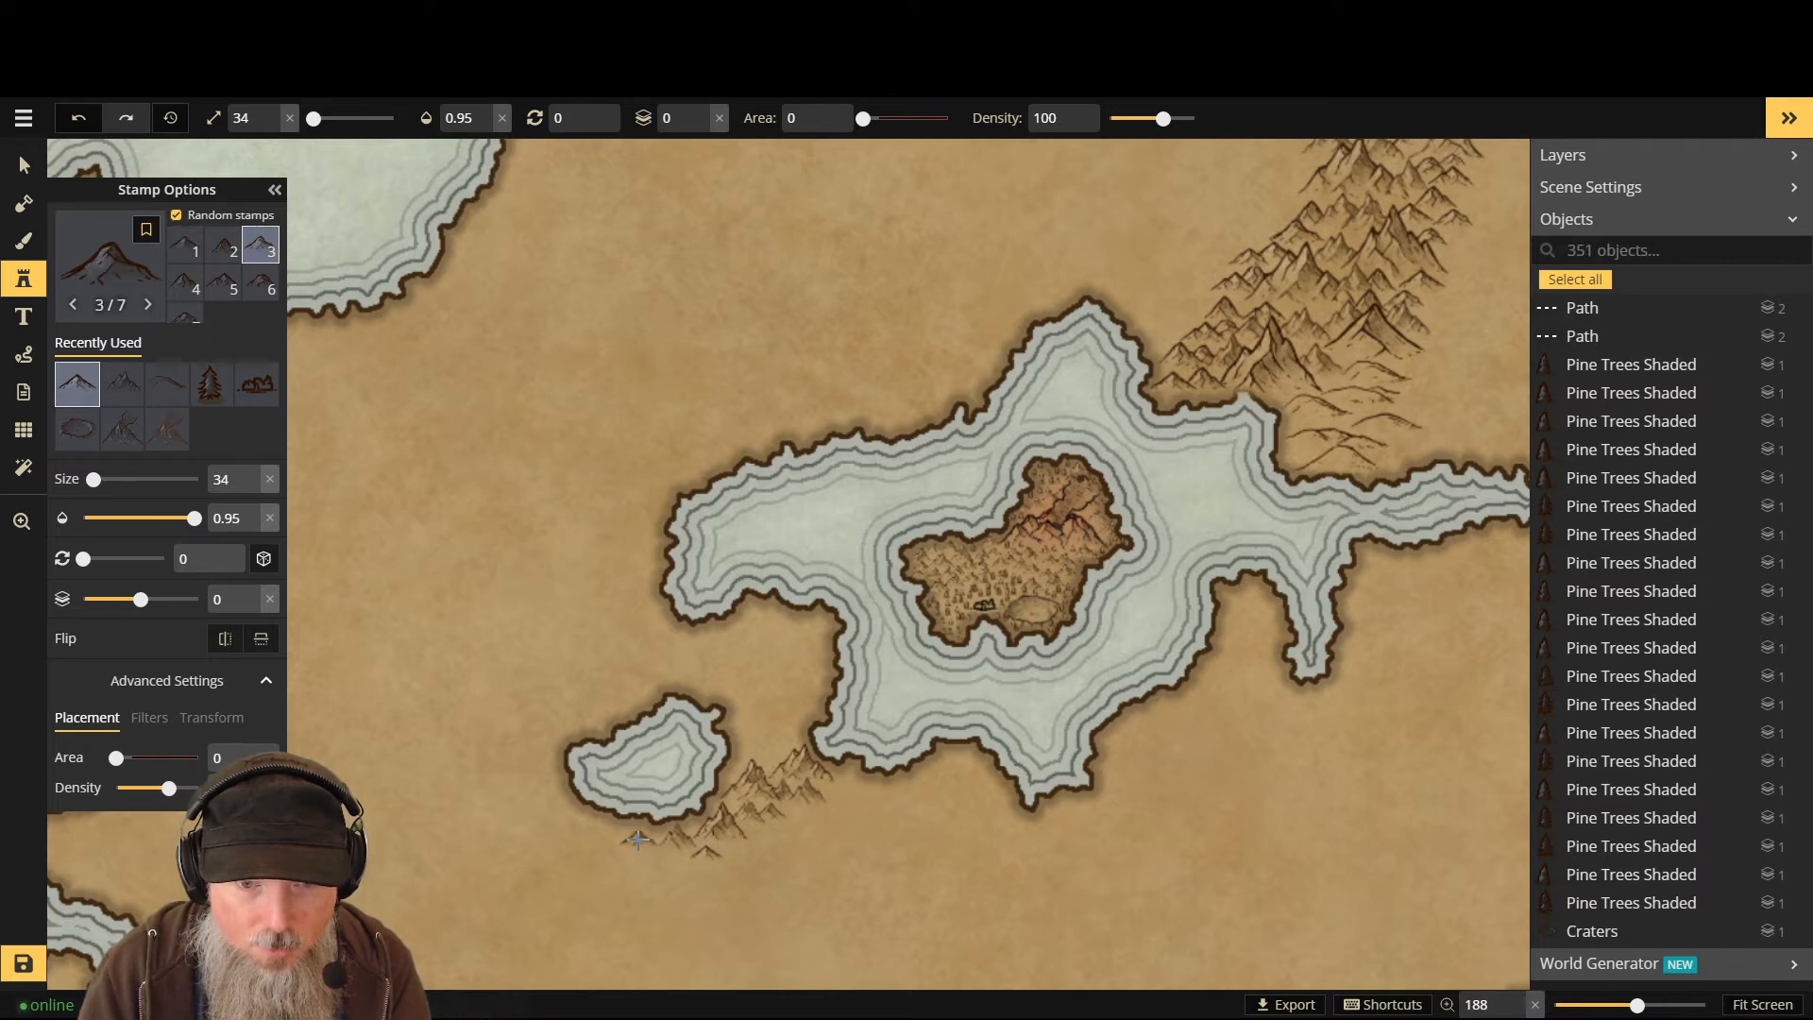
click(639, 840)
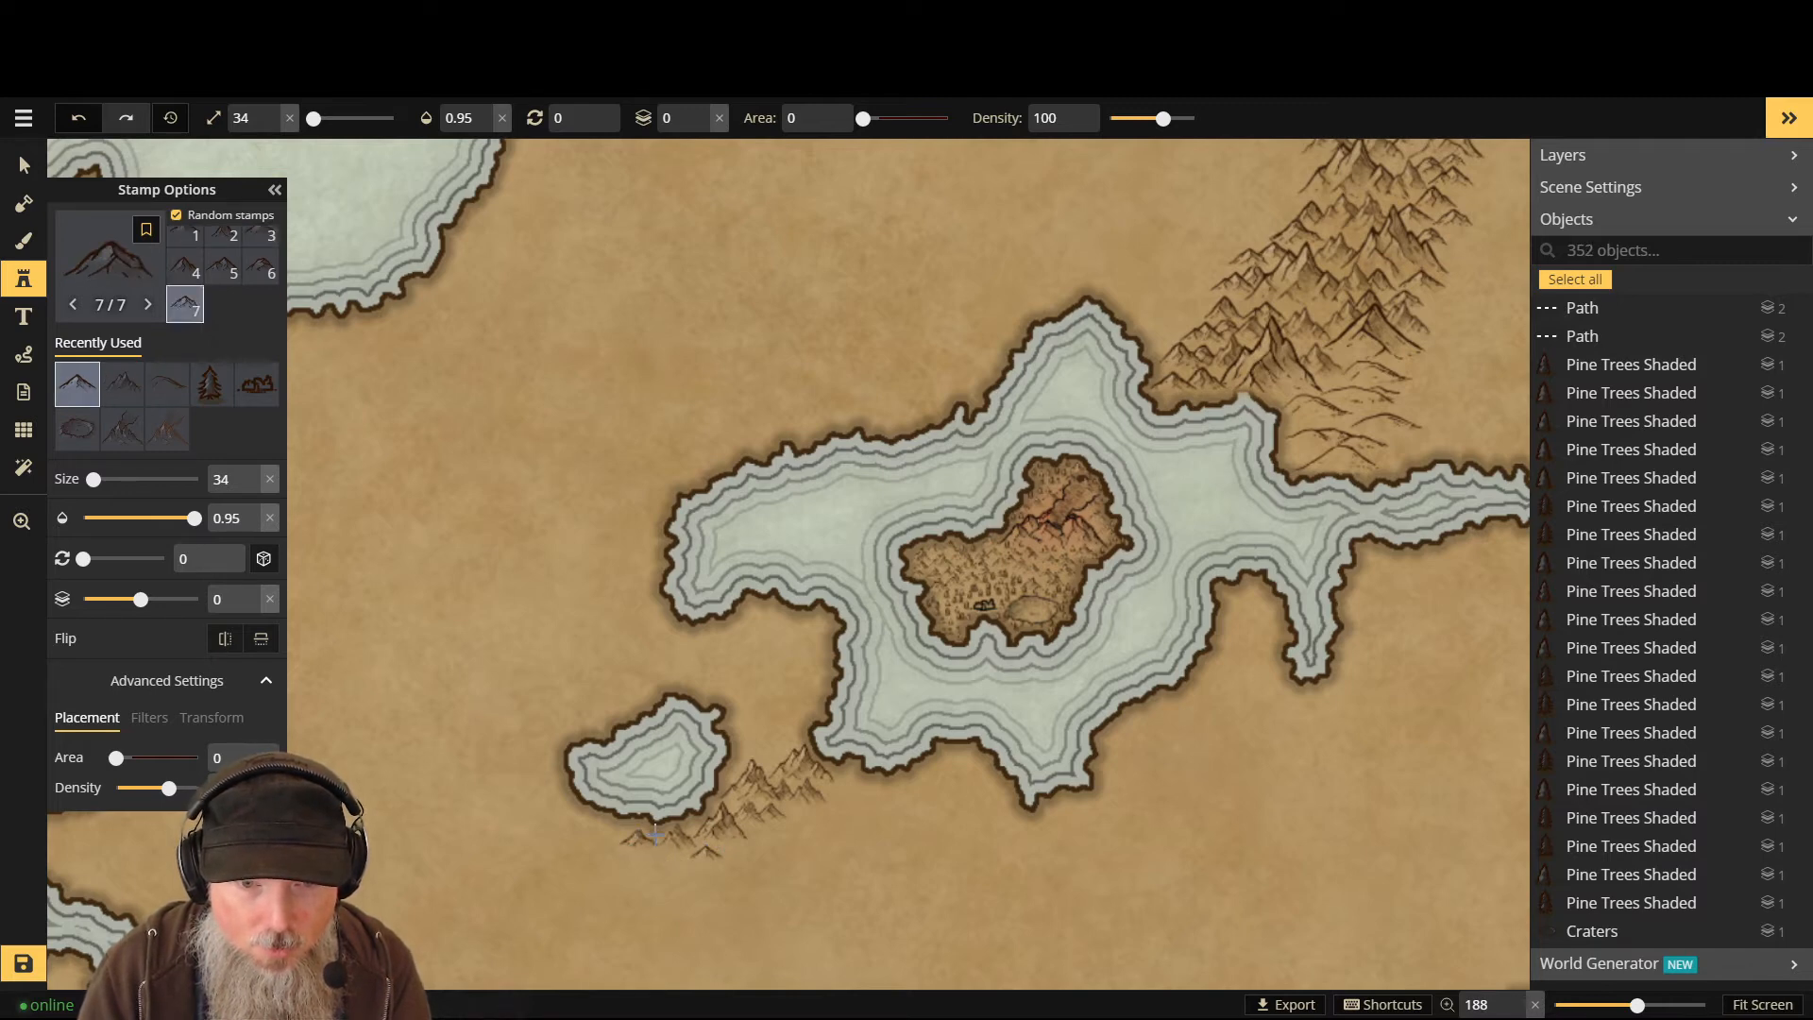
- Add one mountain on layer -1 and two more on layer 0 below the small island
key(Down)
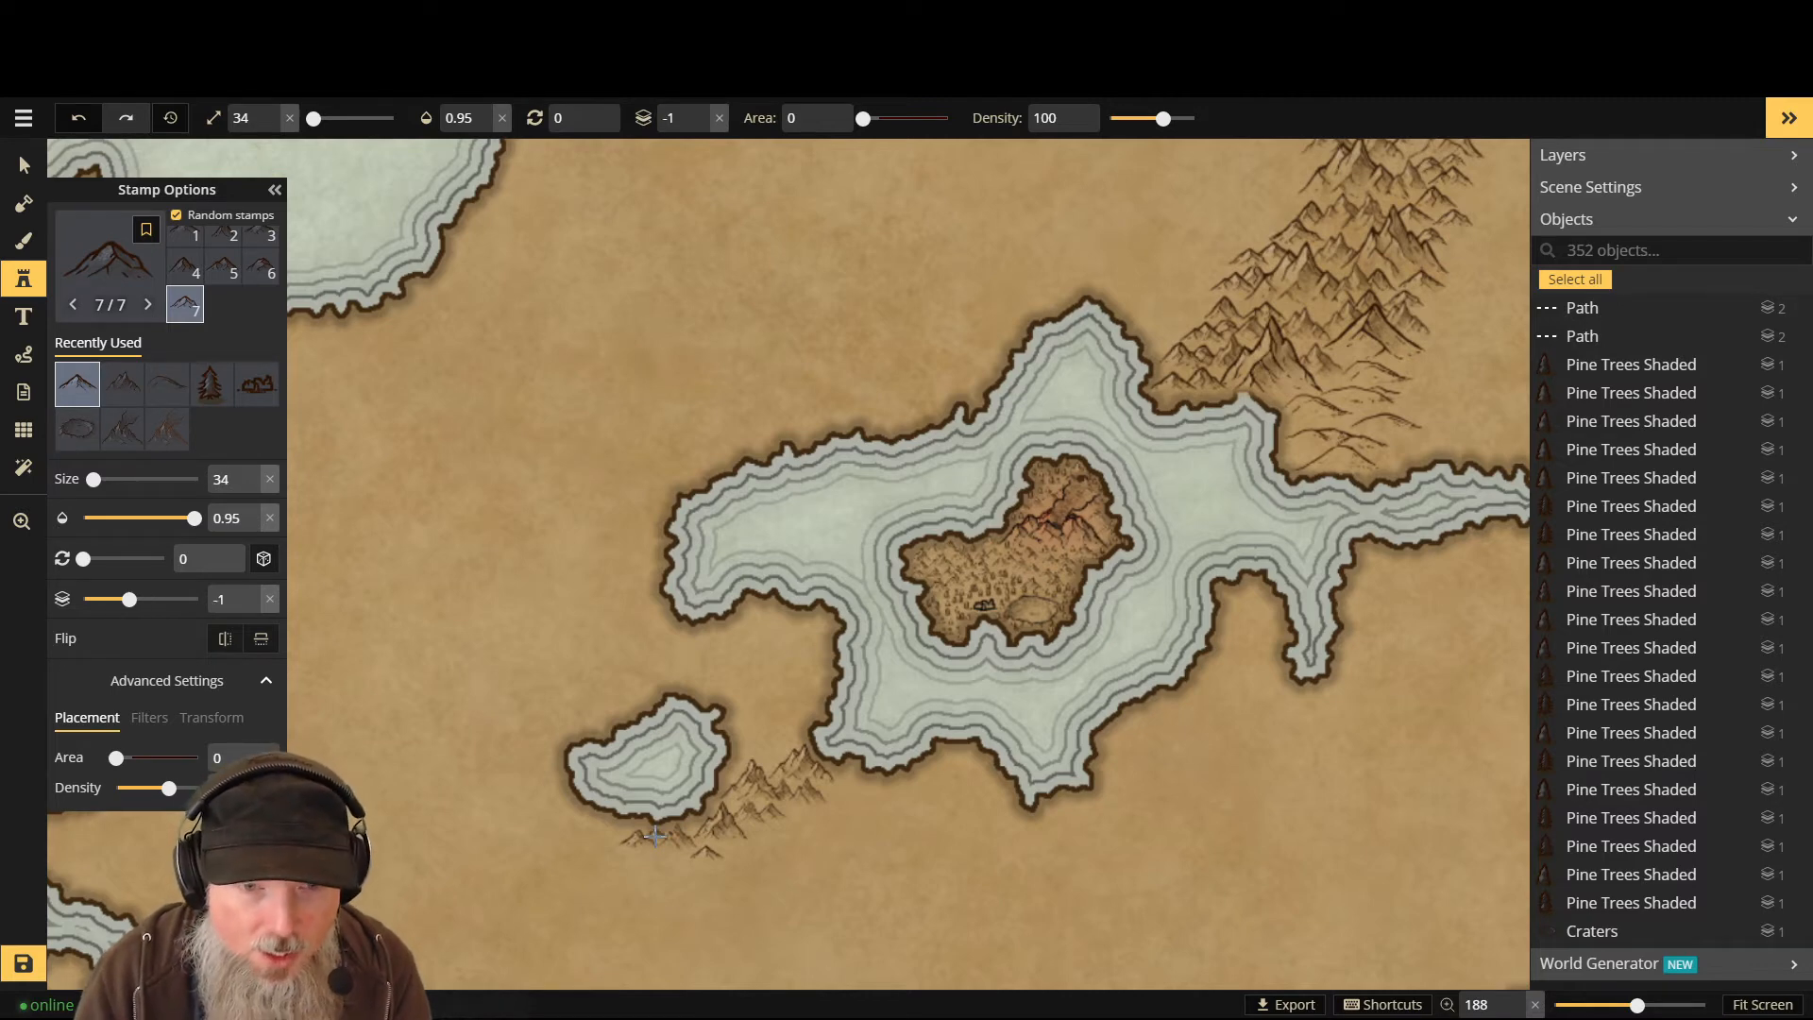
click(655, 835)
key(Up)
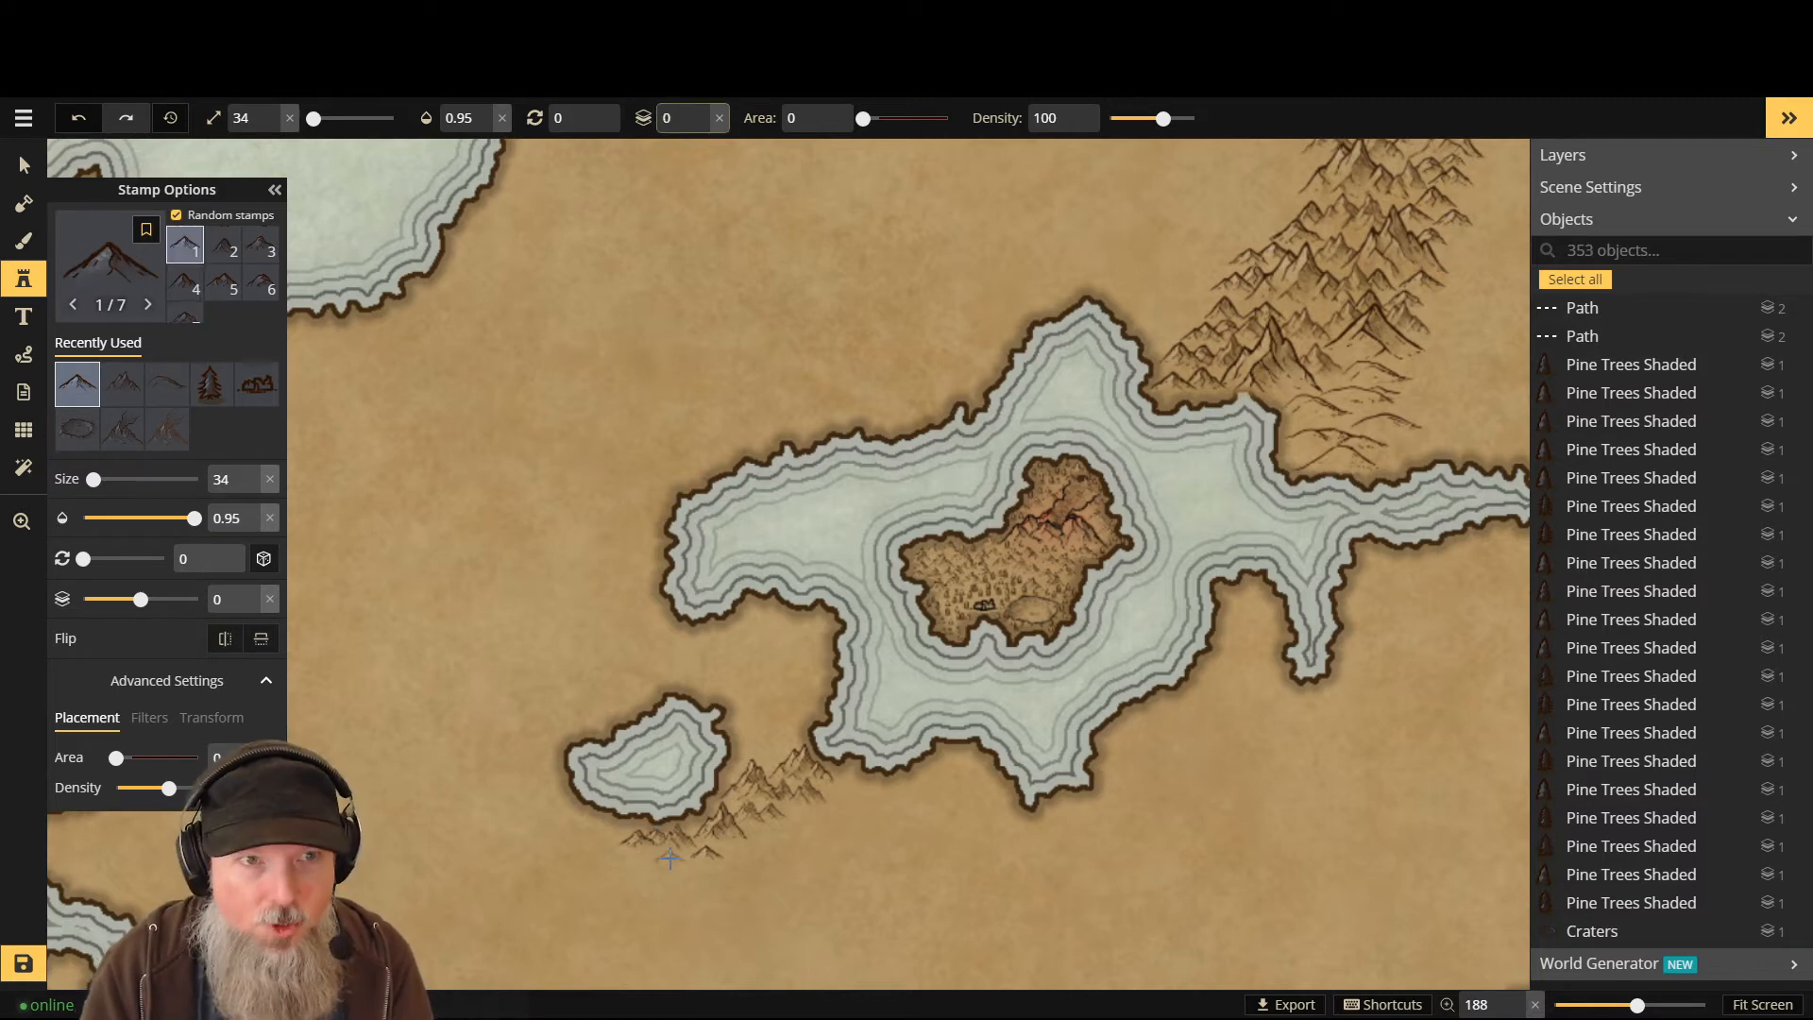
click(661, 859)
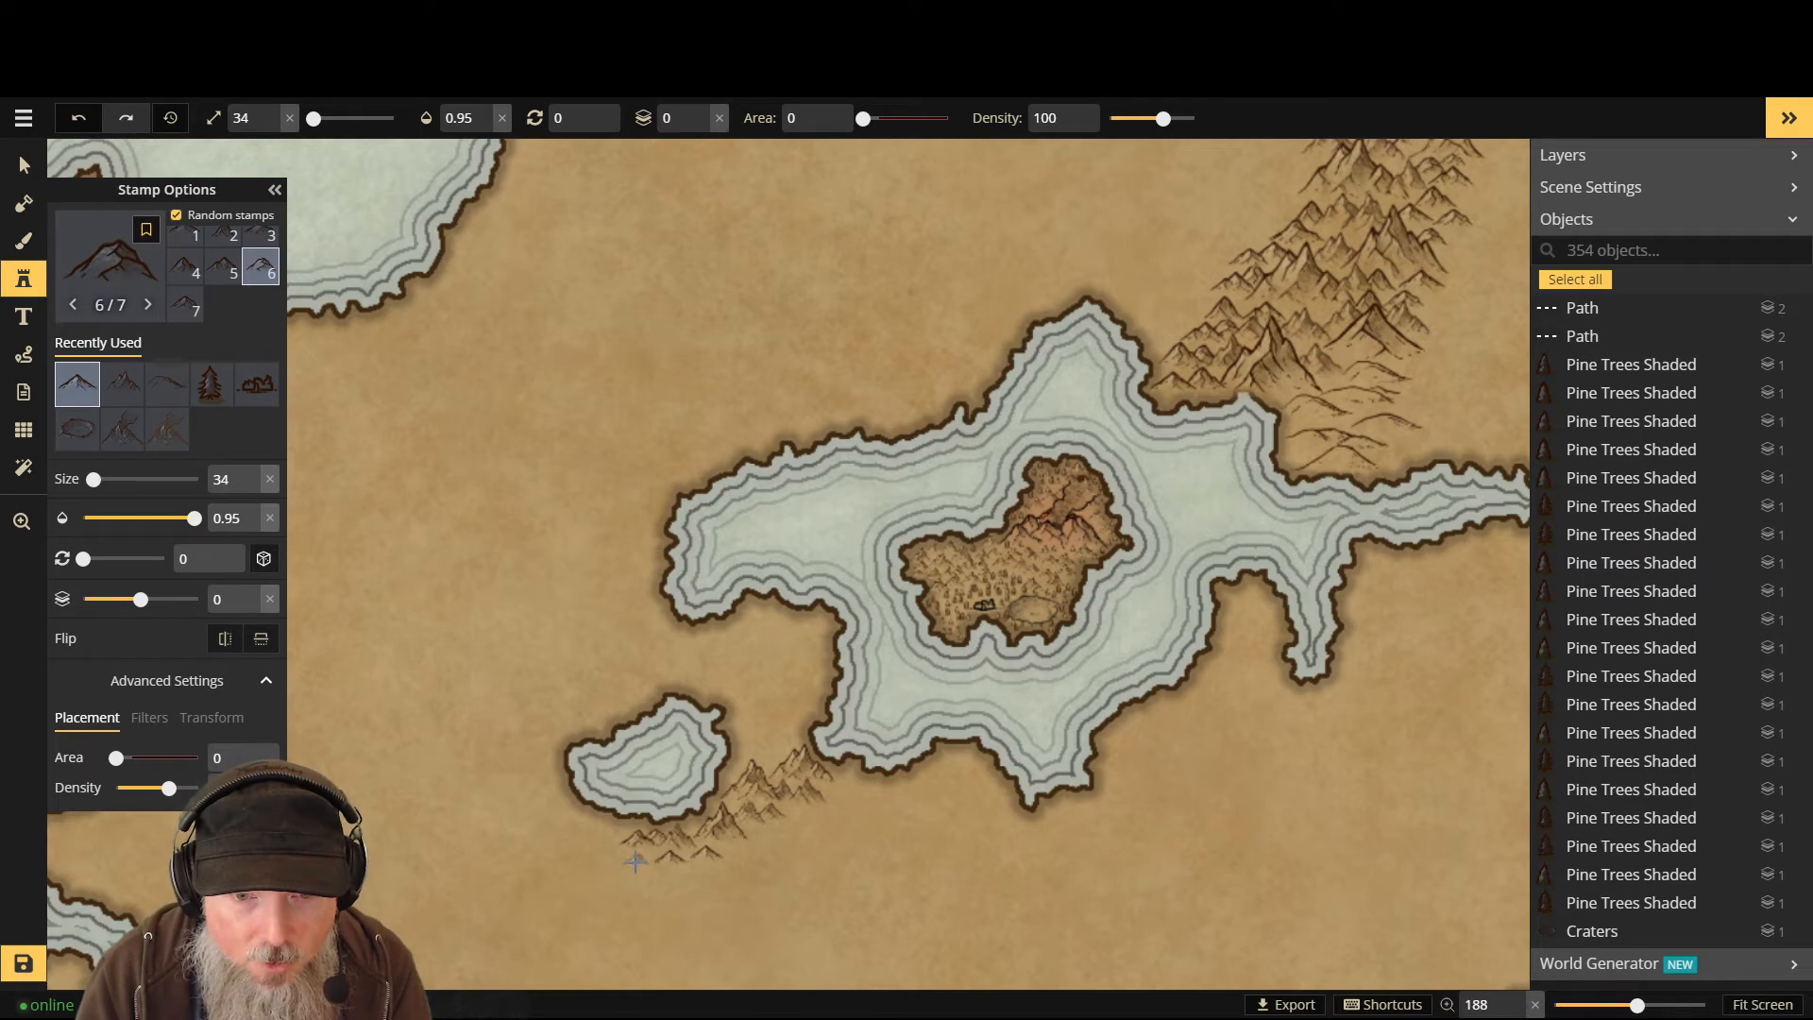
click(636, 866)
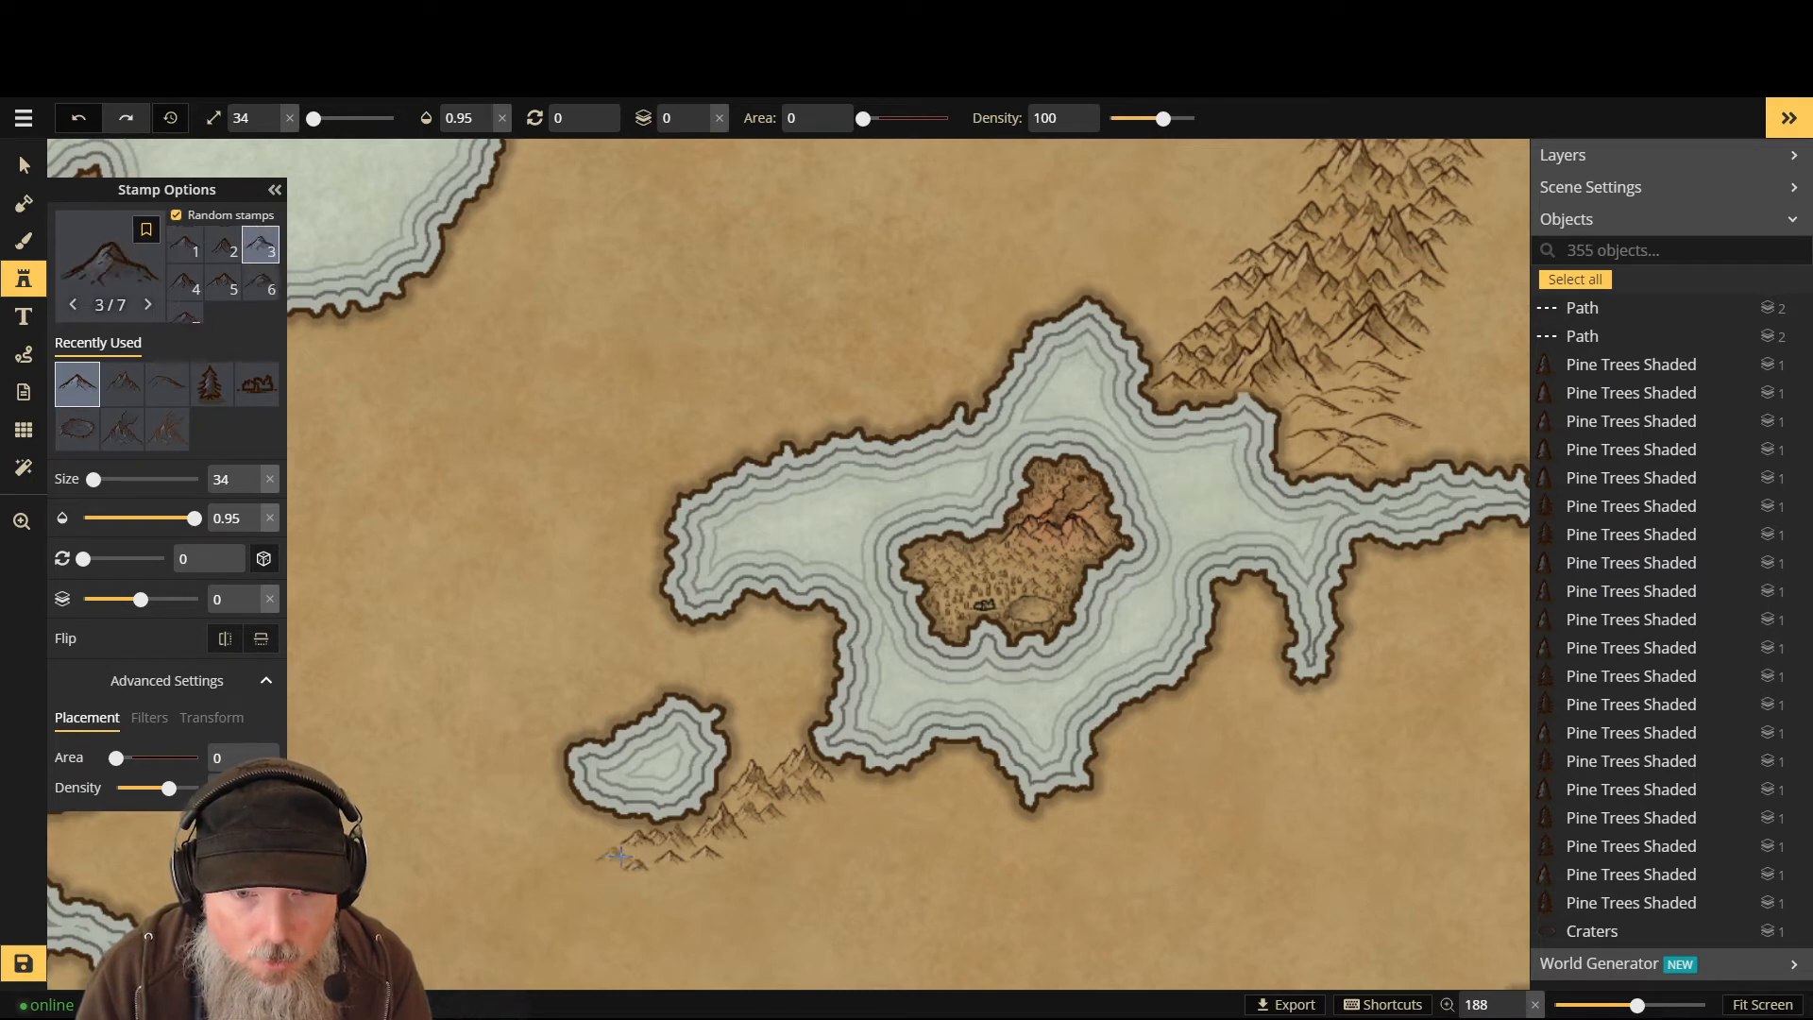
- On layer -1, stamp five mountains along the coast southwest, filling gaps in the range
scroll(717, 836, down, 2)
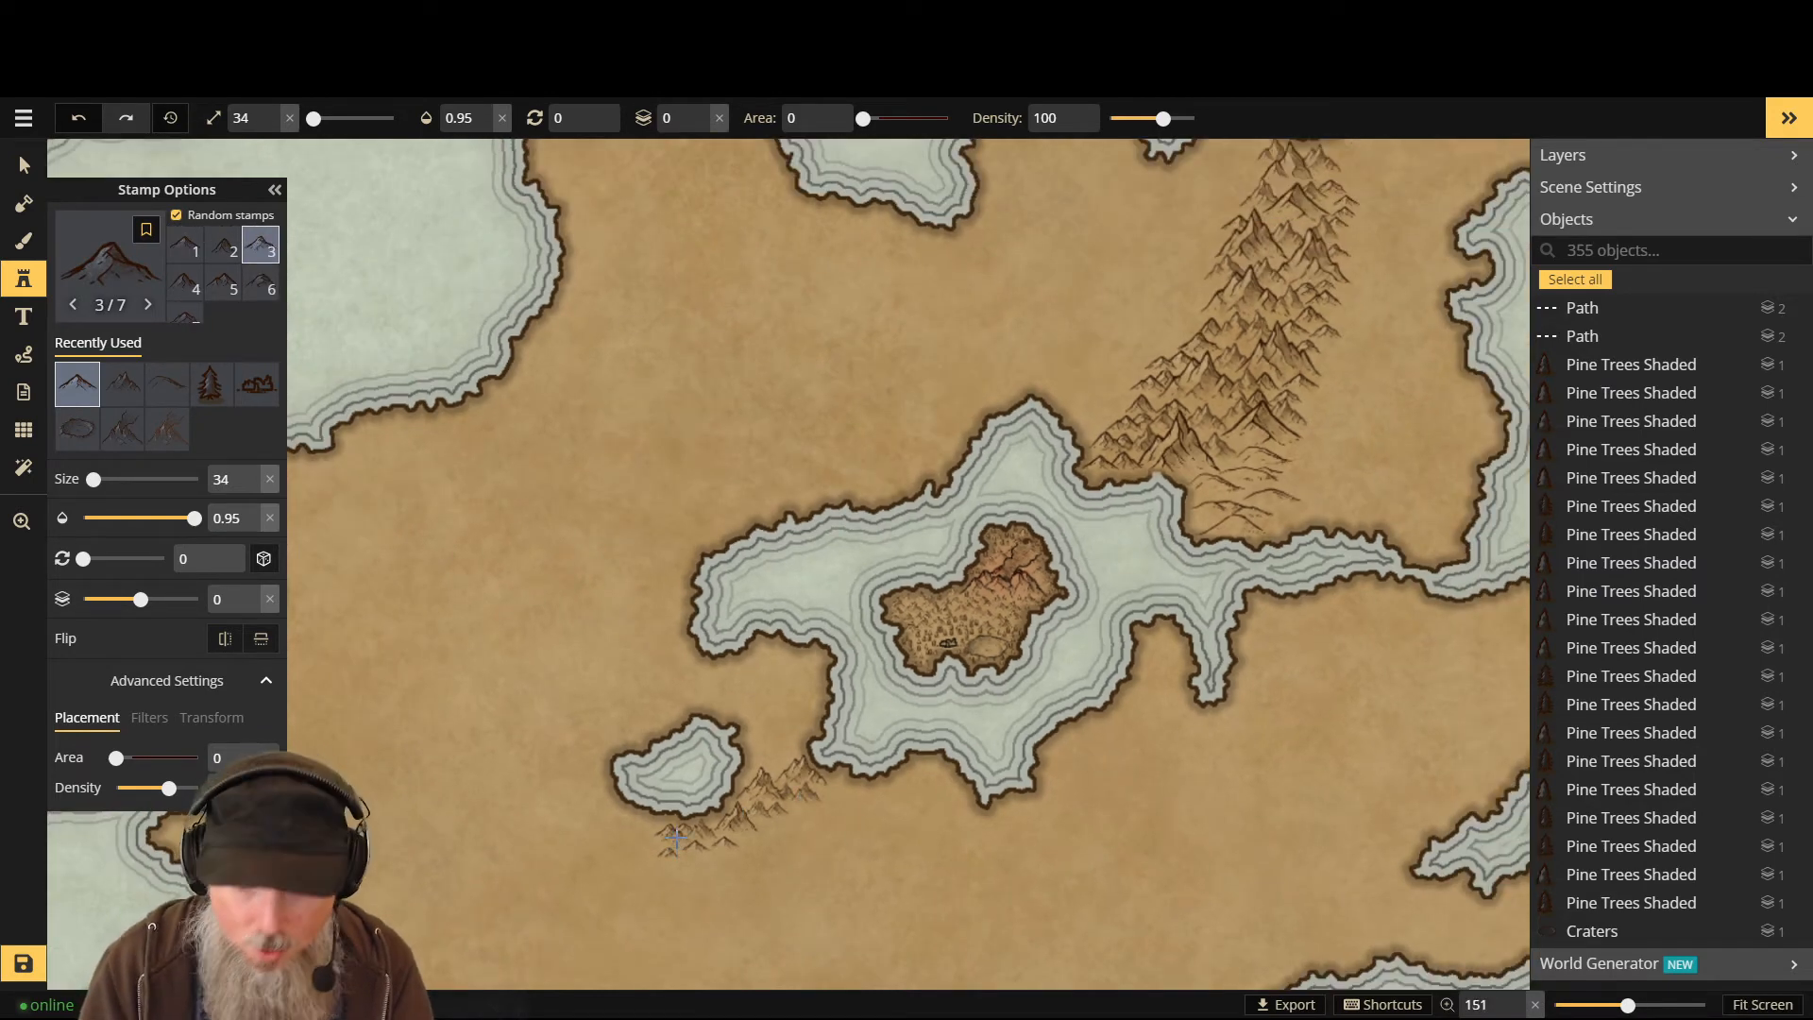
key(Down)
scroll(671, 845, up, 2)
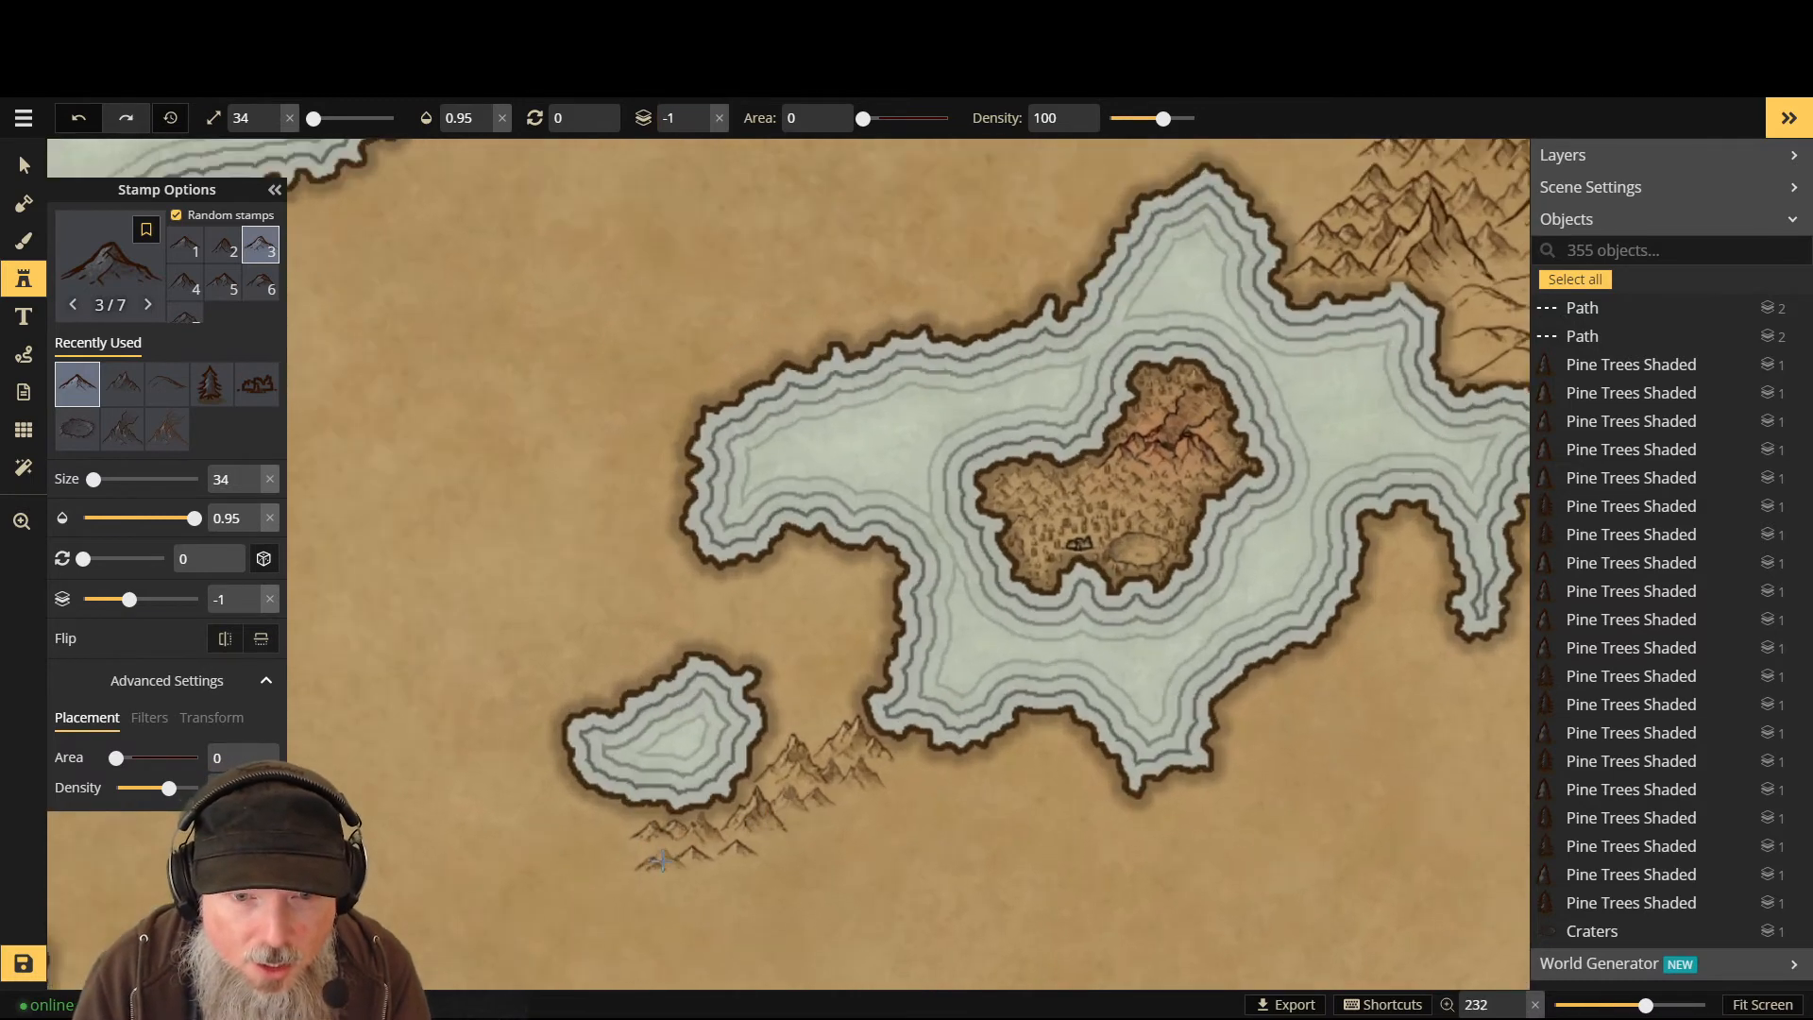
click(656, 855)
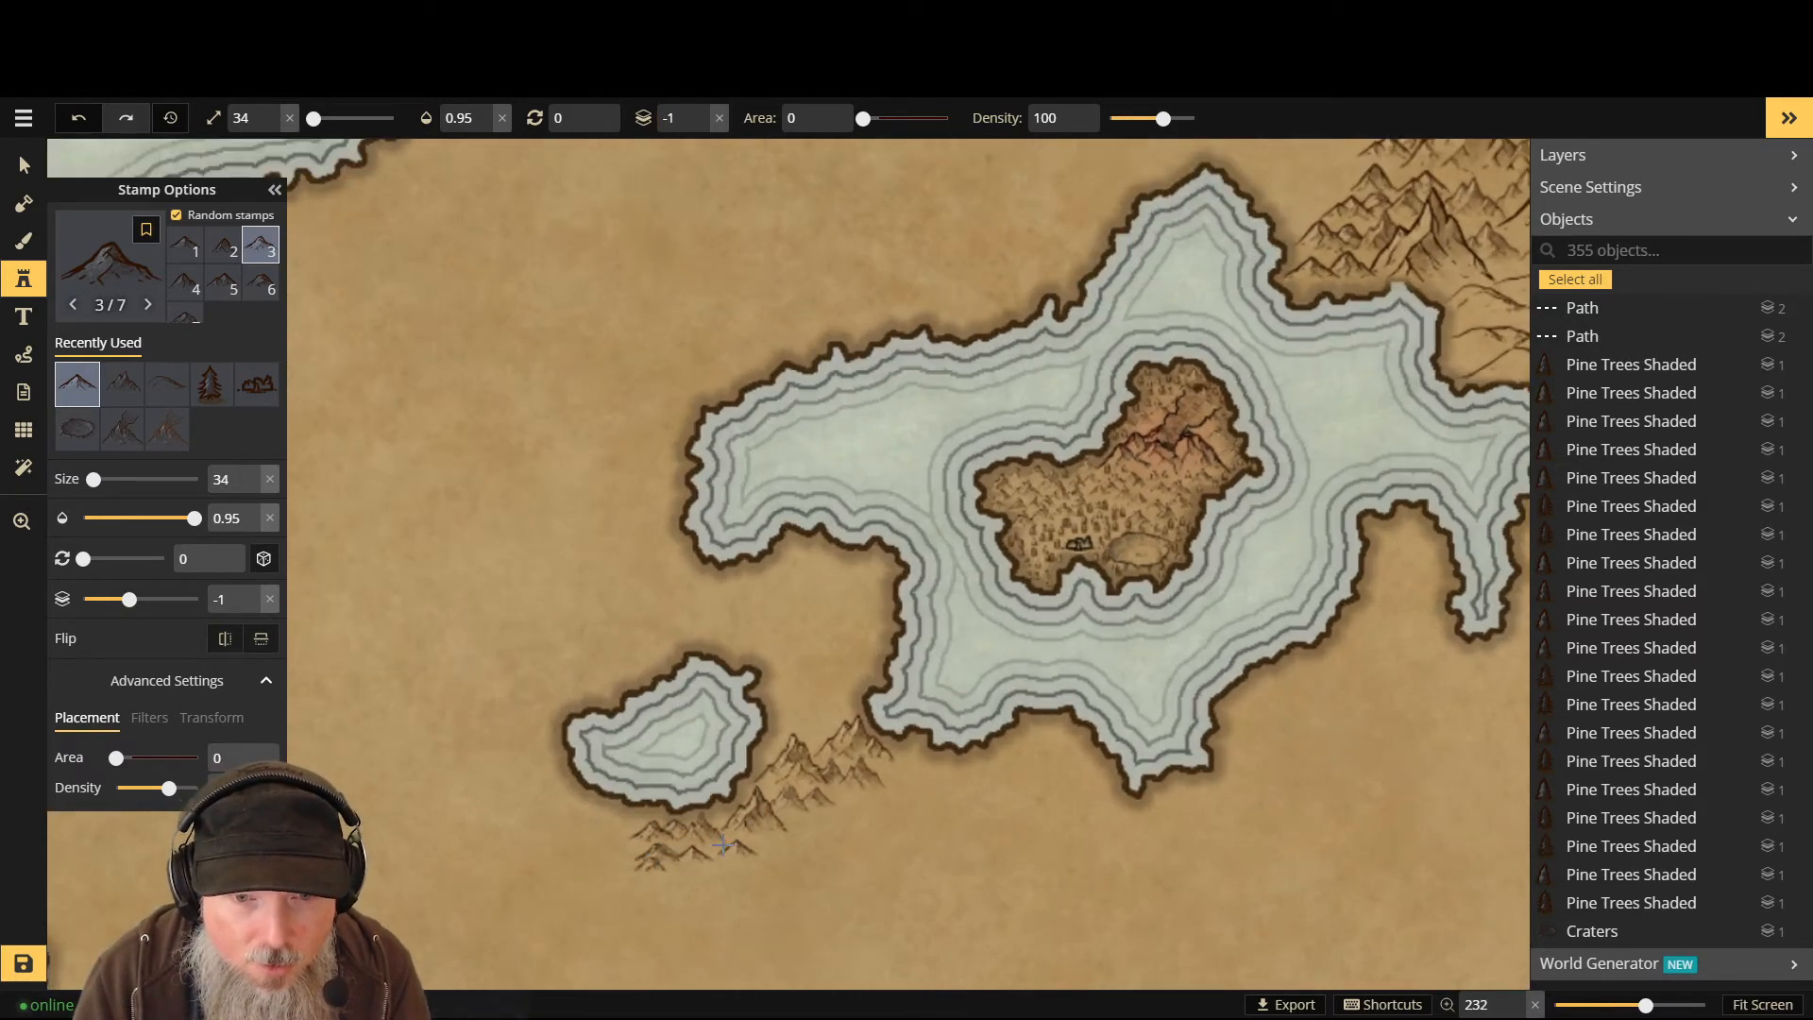
click(713, 853)
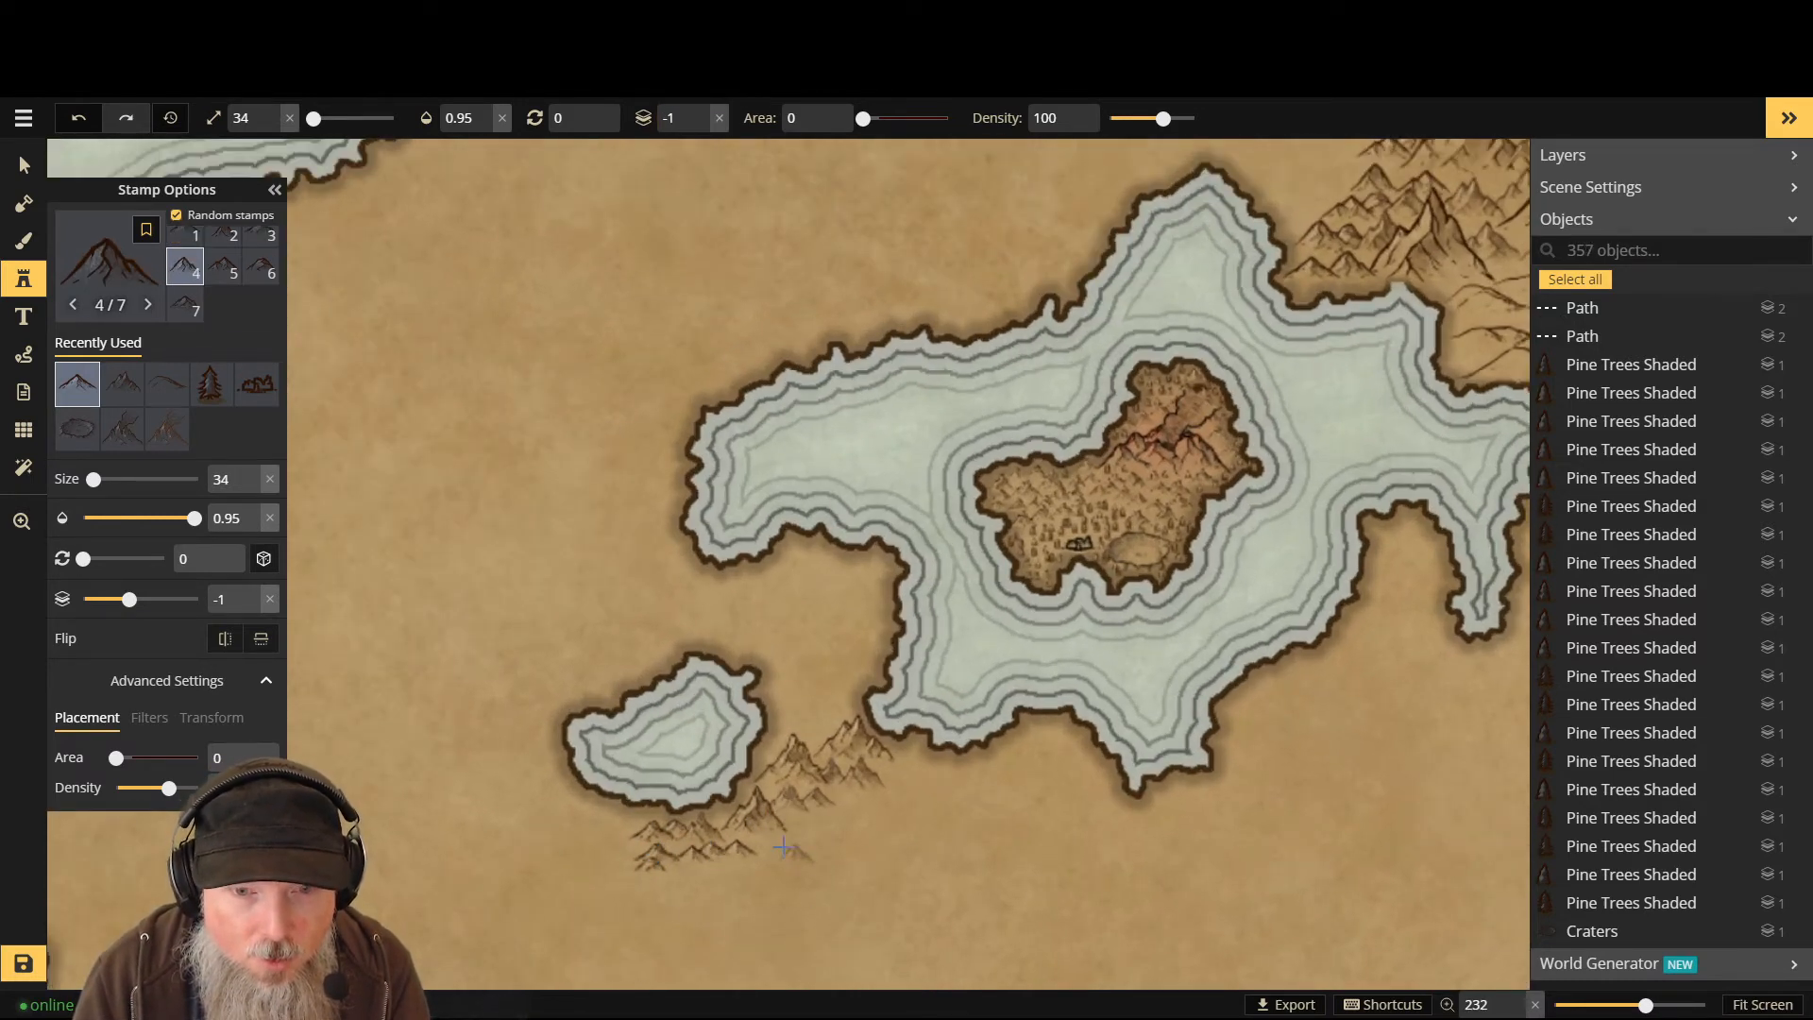
click(765, 838)
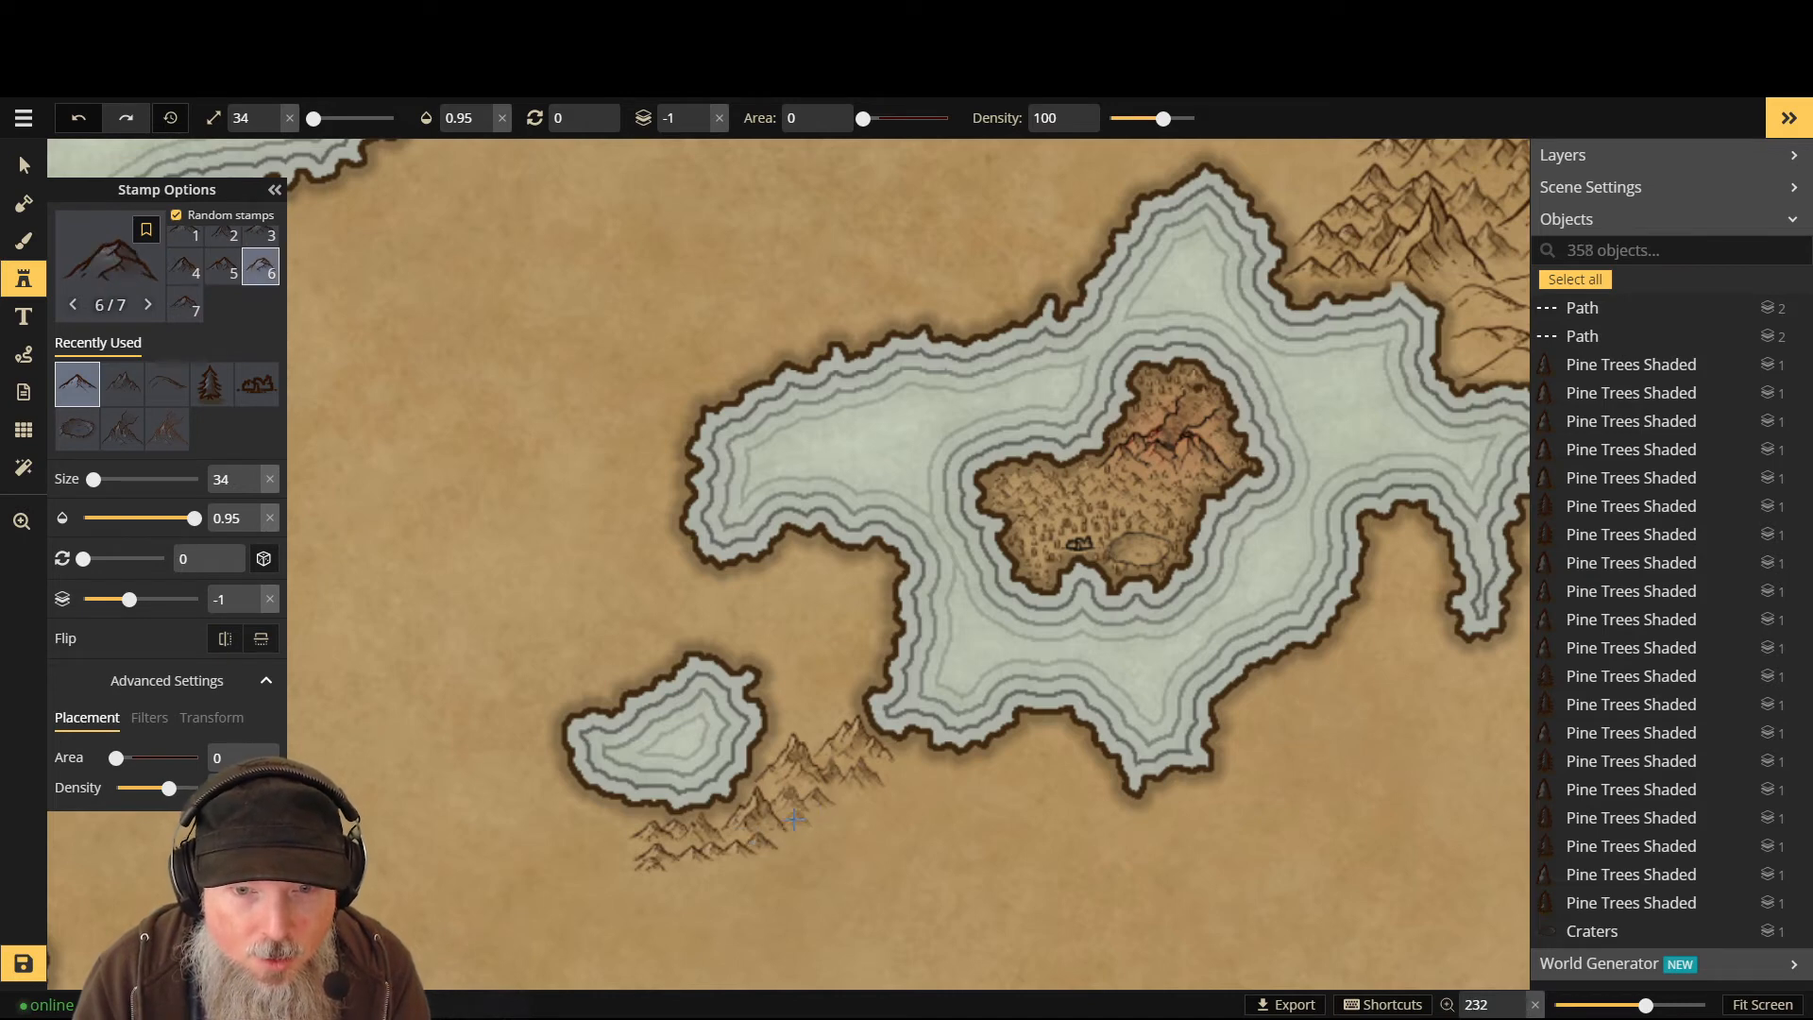
click(793, 831)
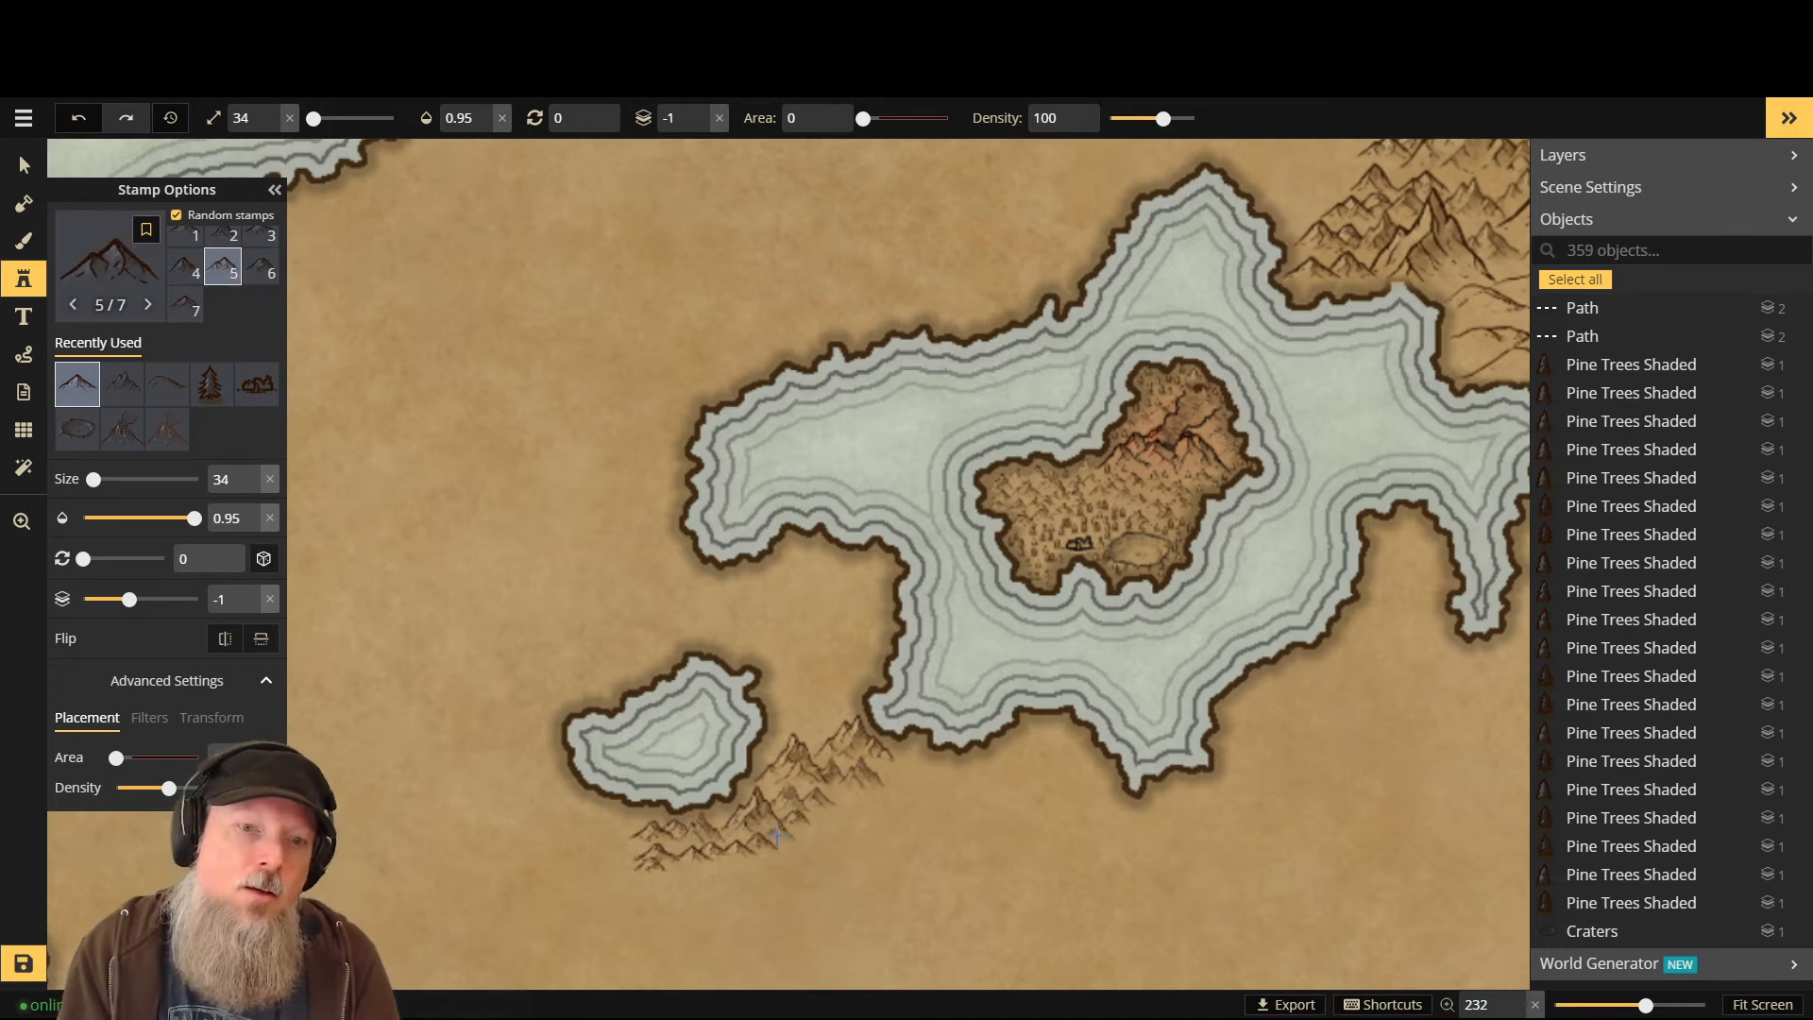
click(786, 838)
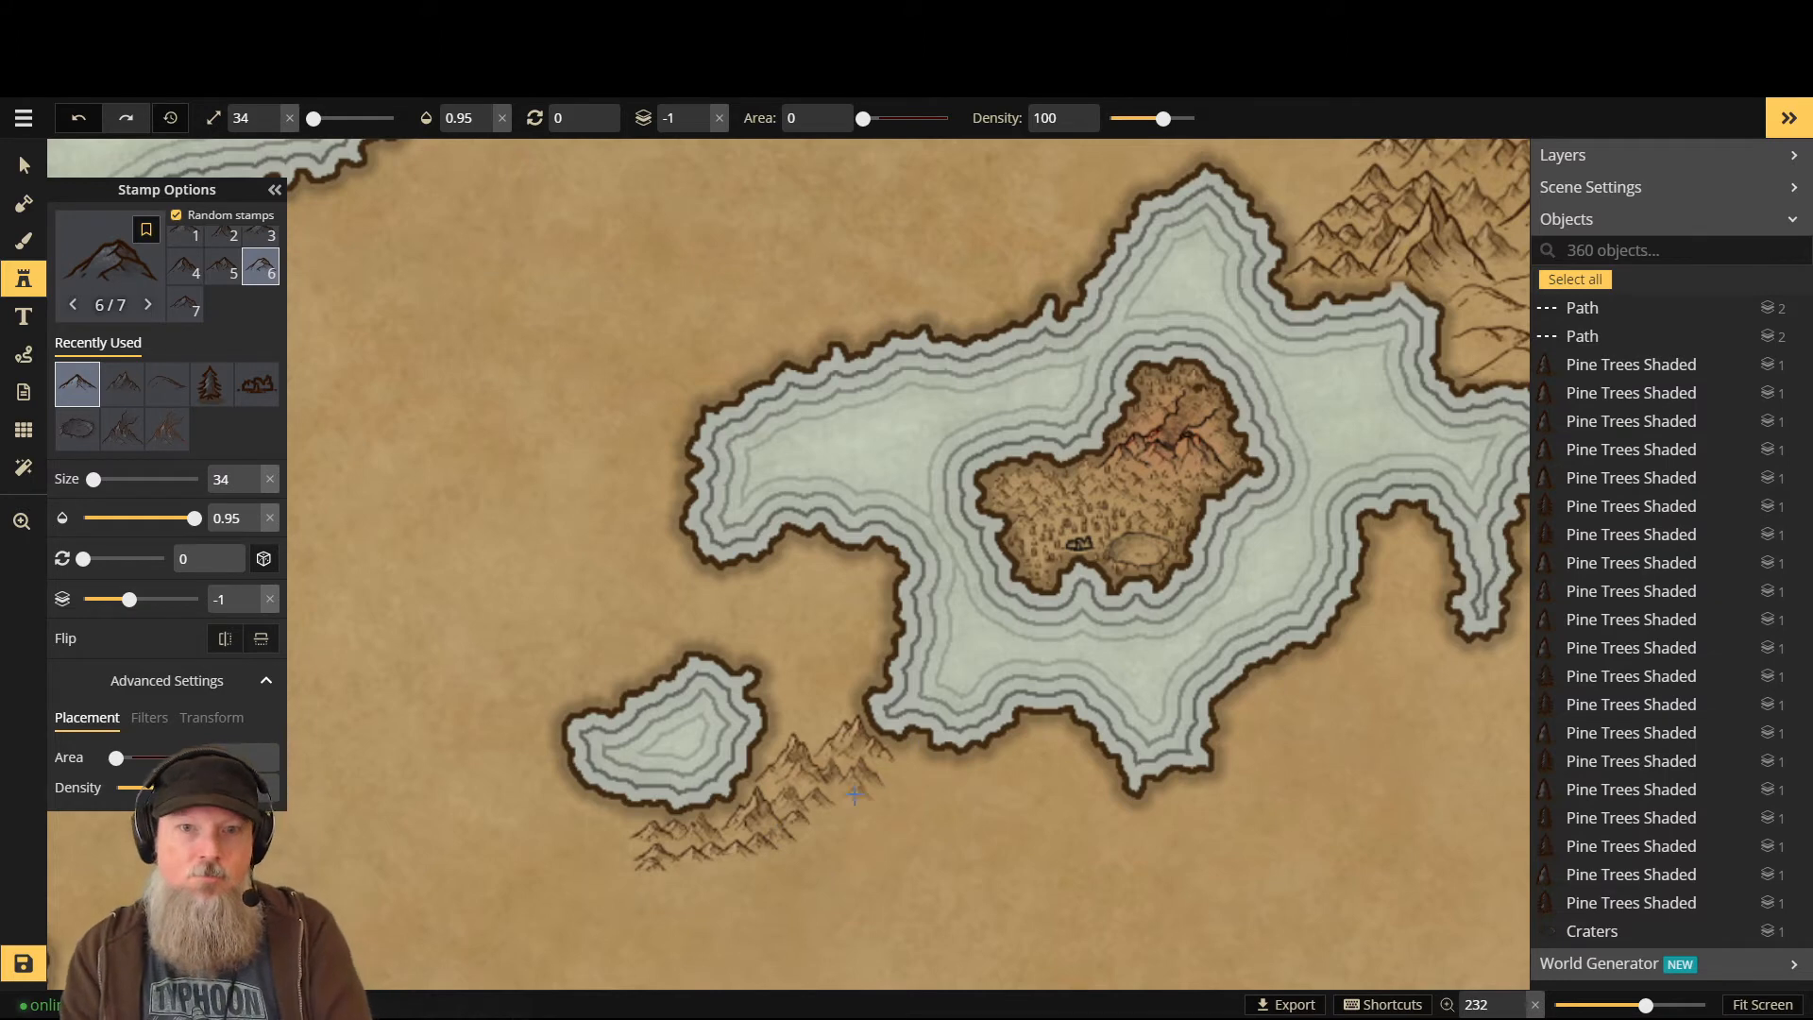
- Add four final mountains around the small island's shore to finish the range
click(954, 885)
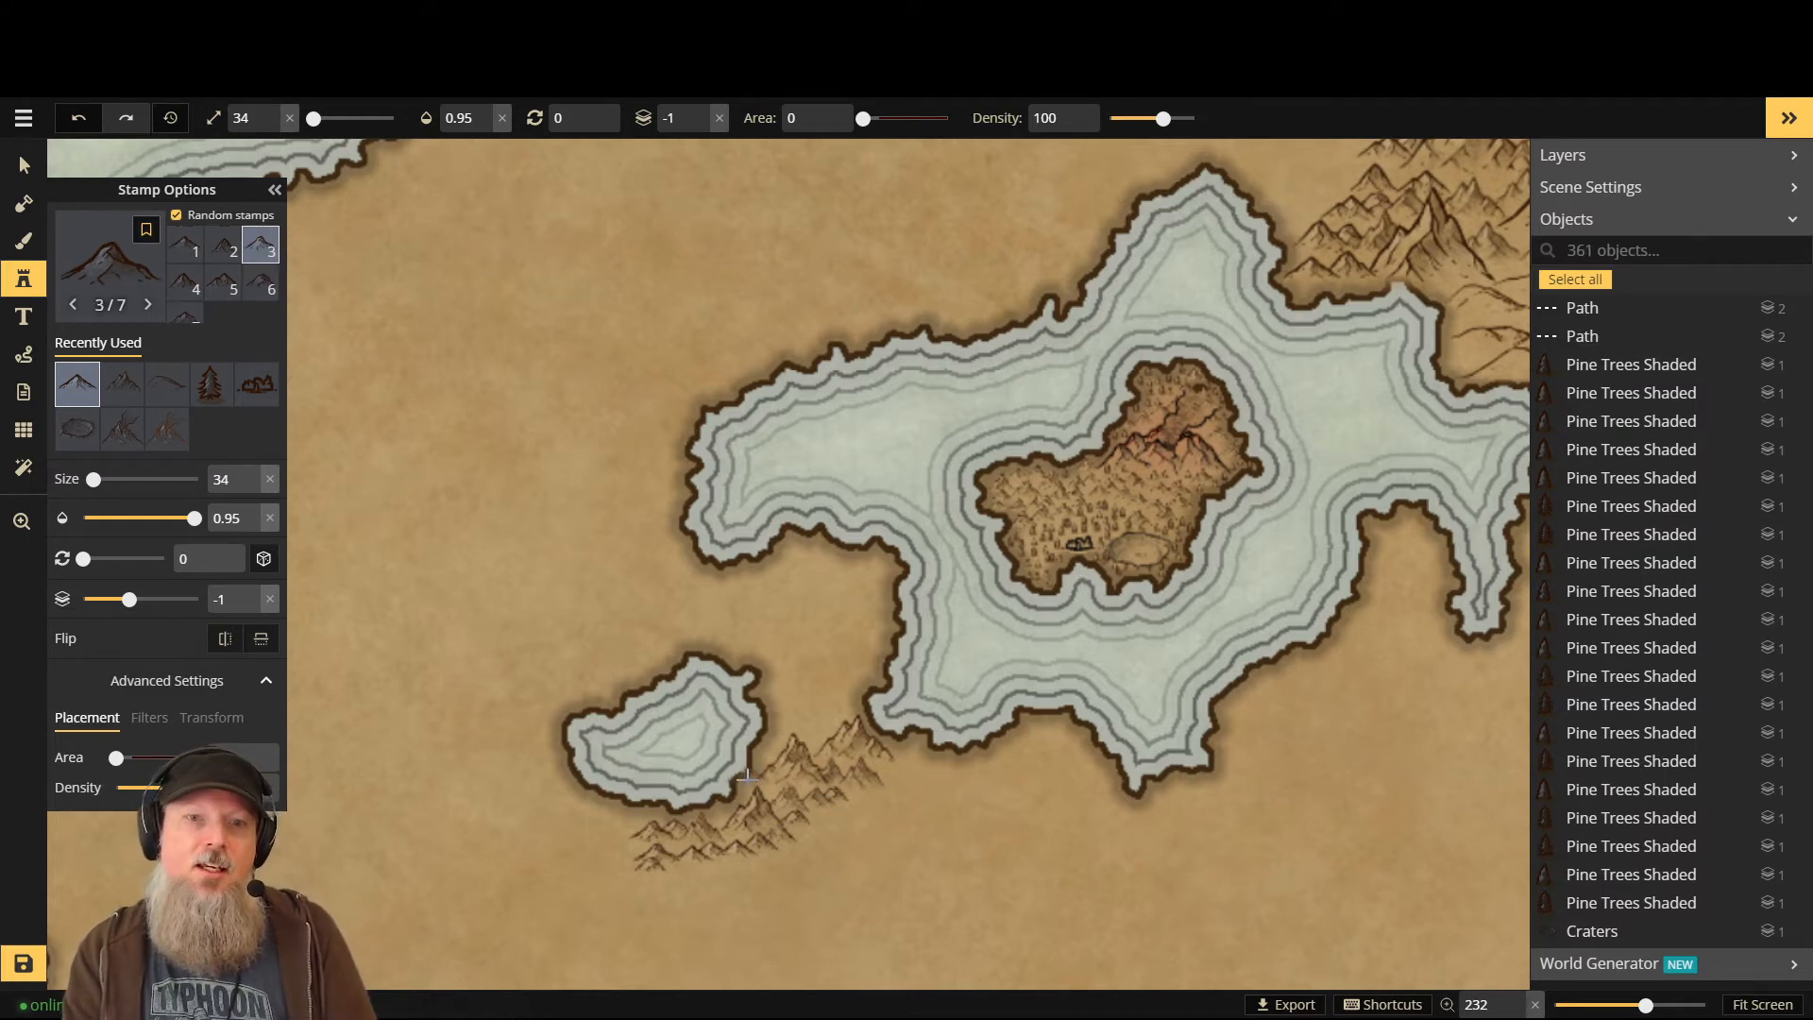
click(811, 753)
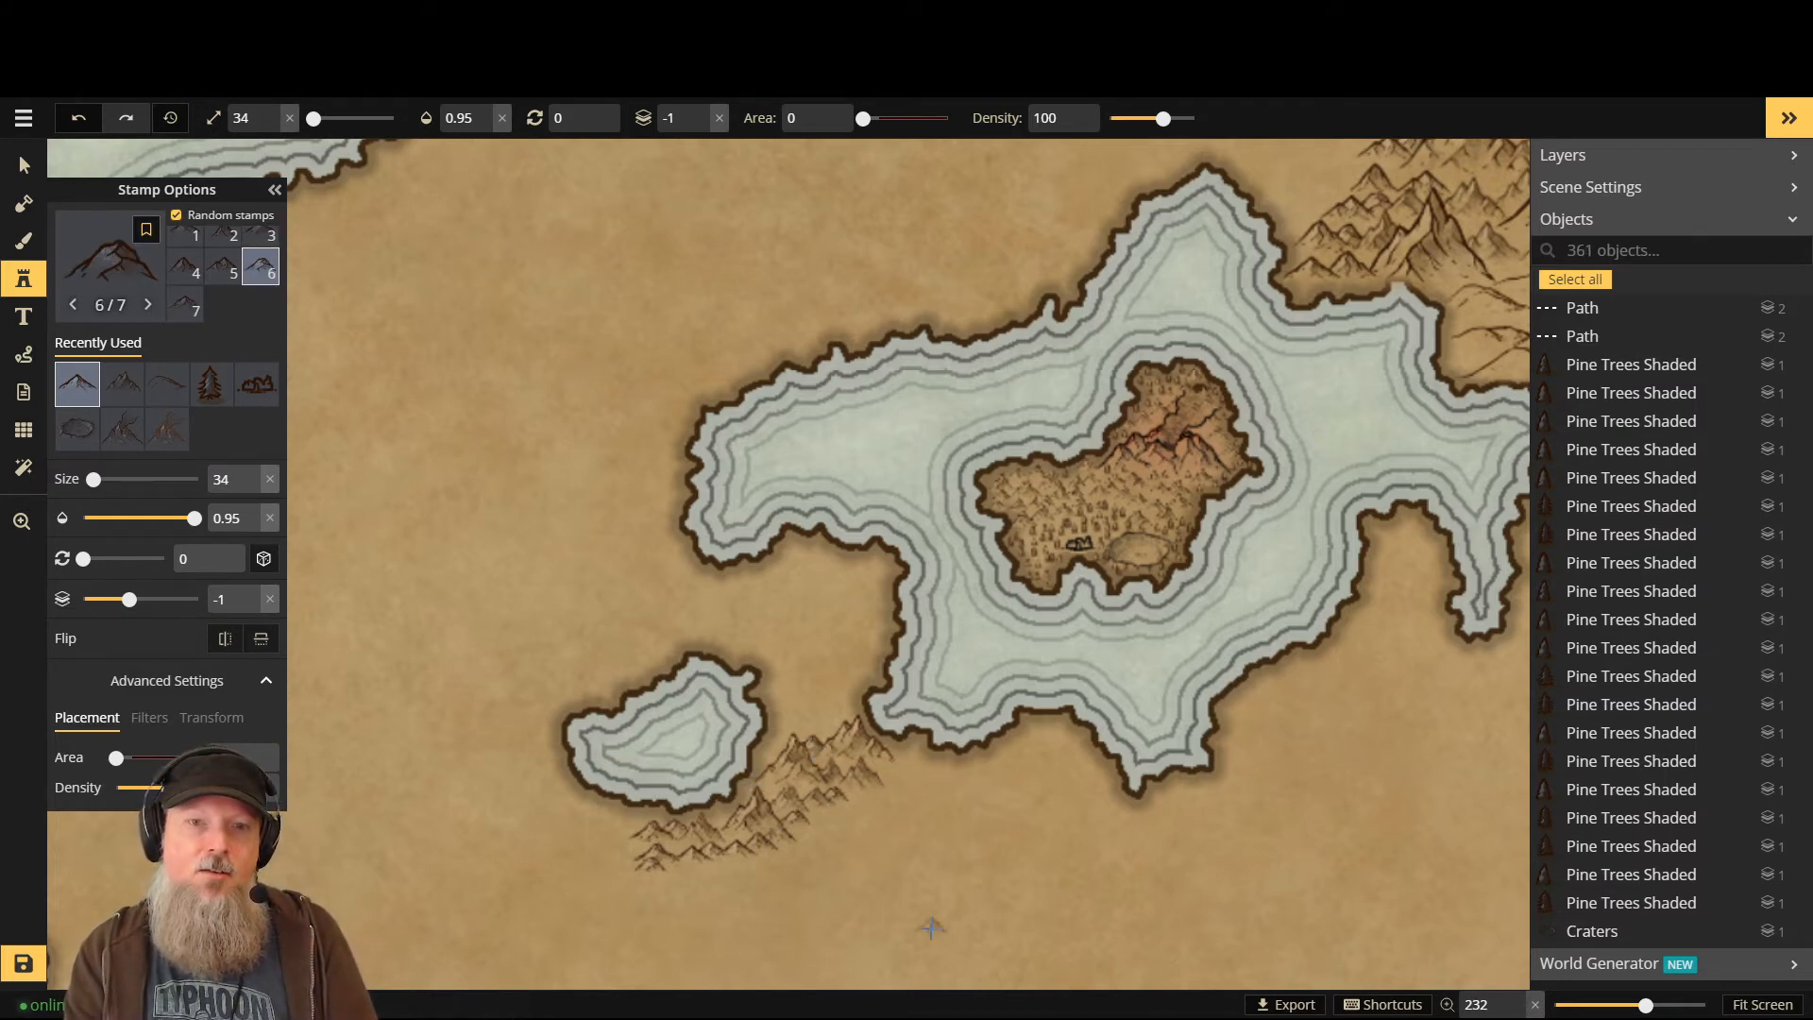
click(885, 771)
click(899, 753)
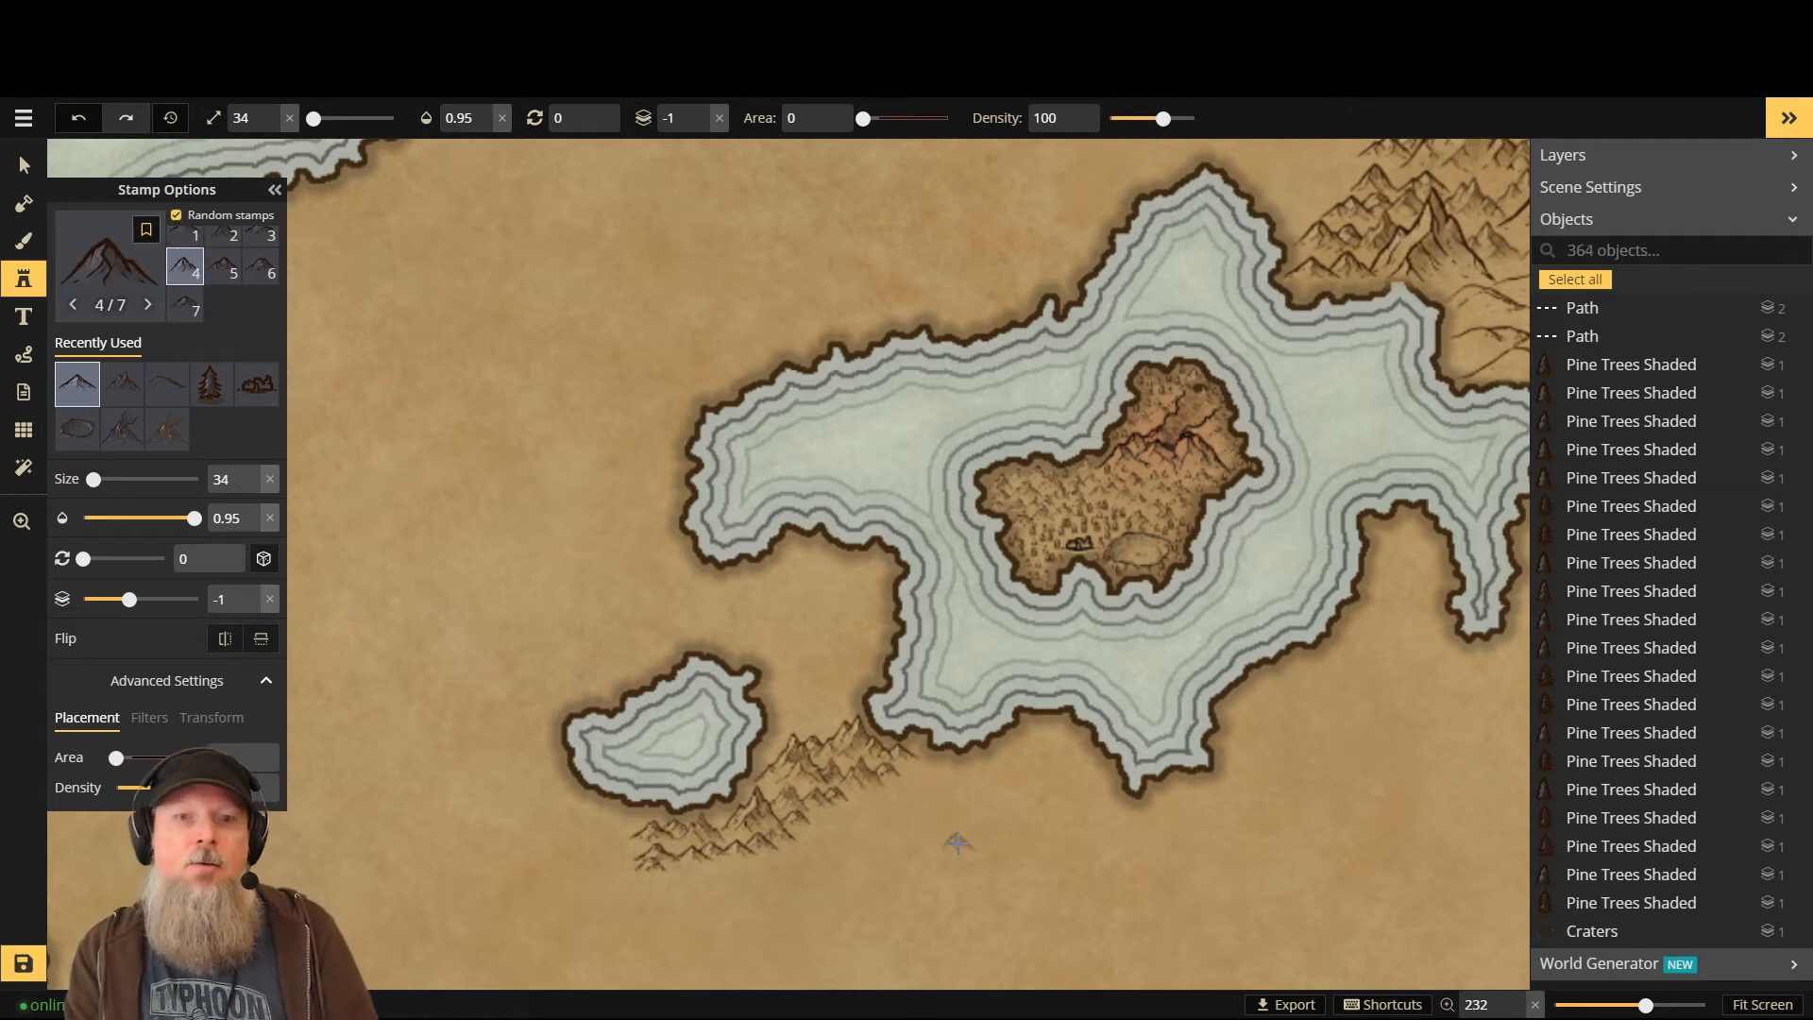
click(93, 263)
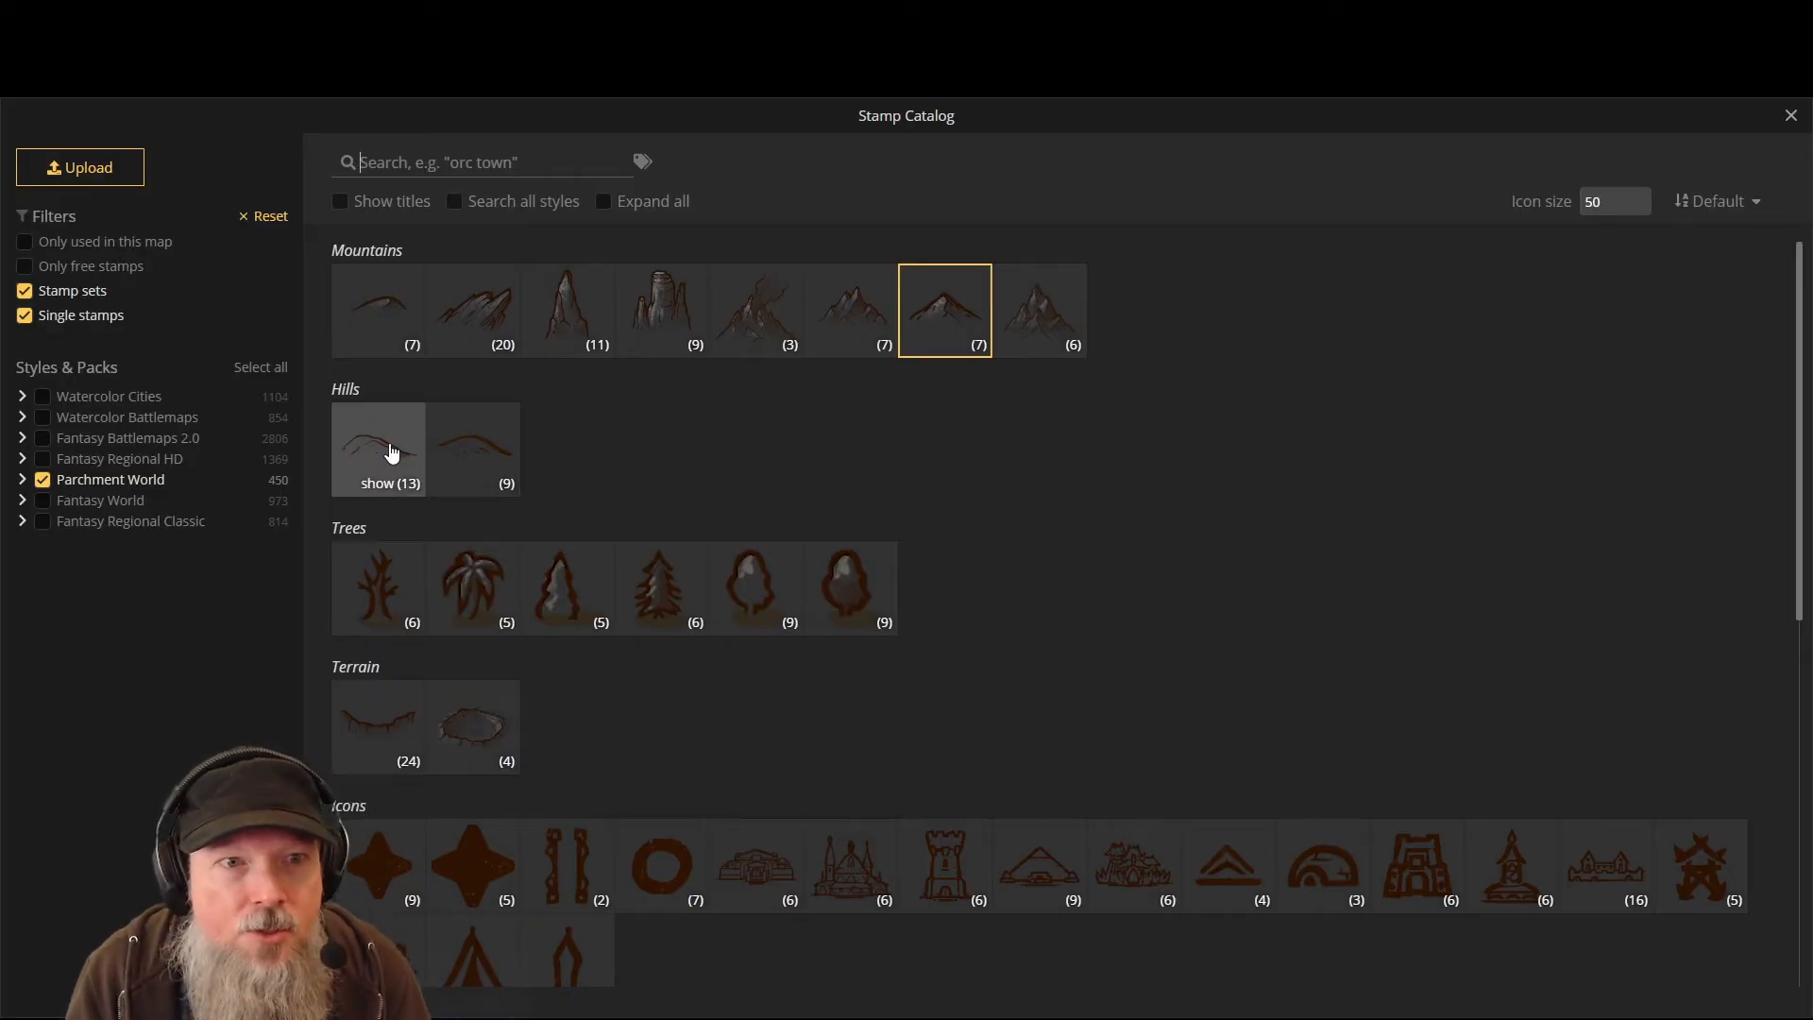
- Switch to the Hills set on layer 0 and stamp three hills below the mountain range
click(390, 472)
scroll(584, 859, down, 2)
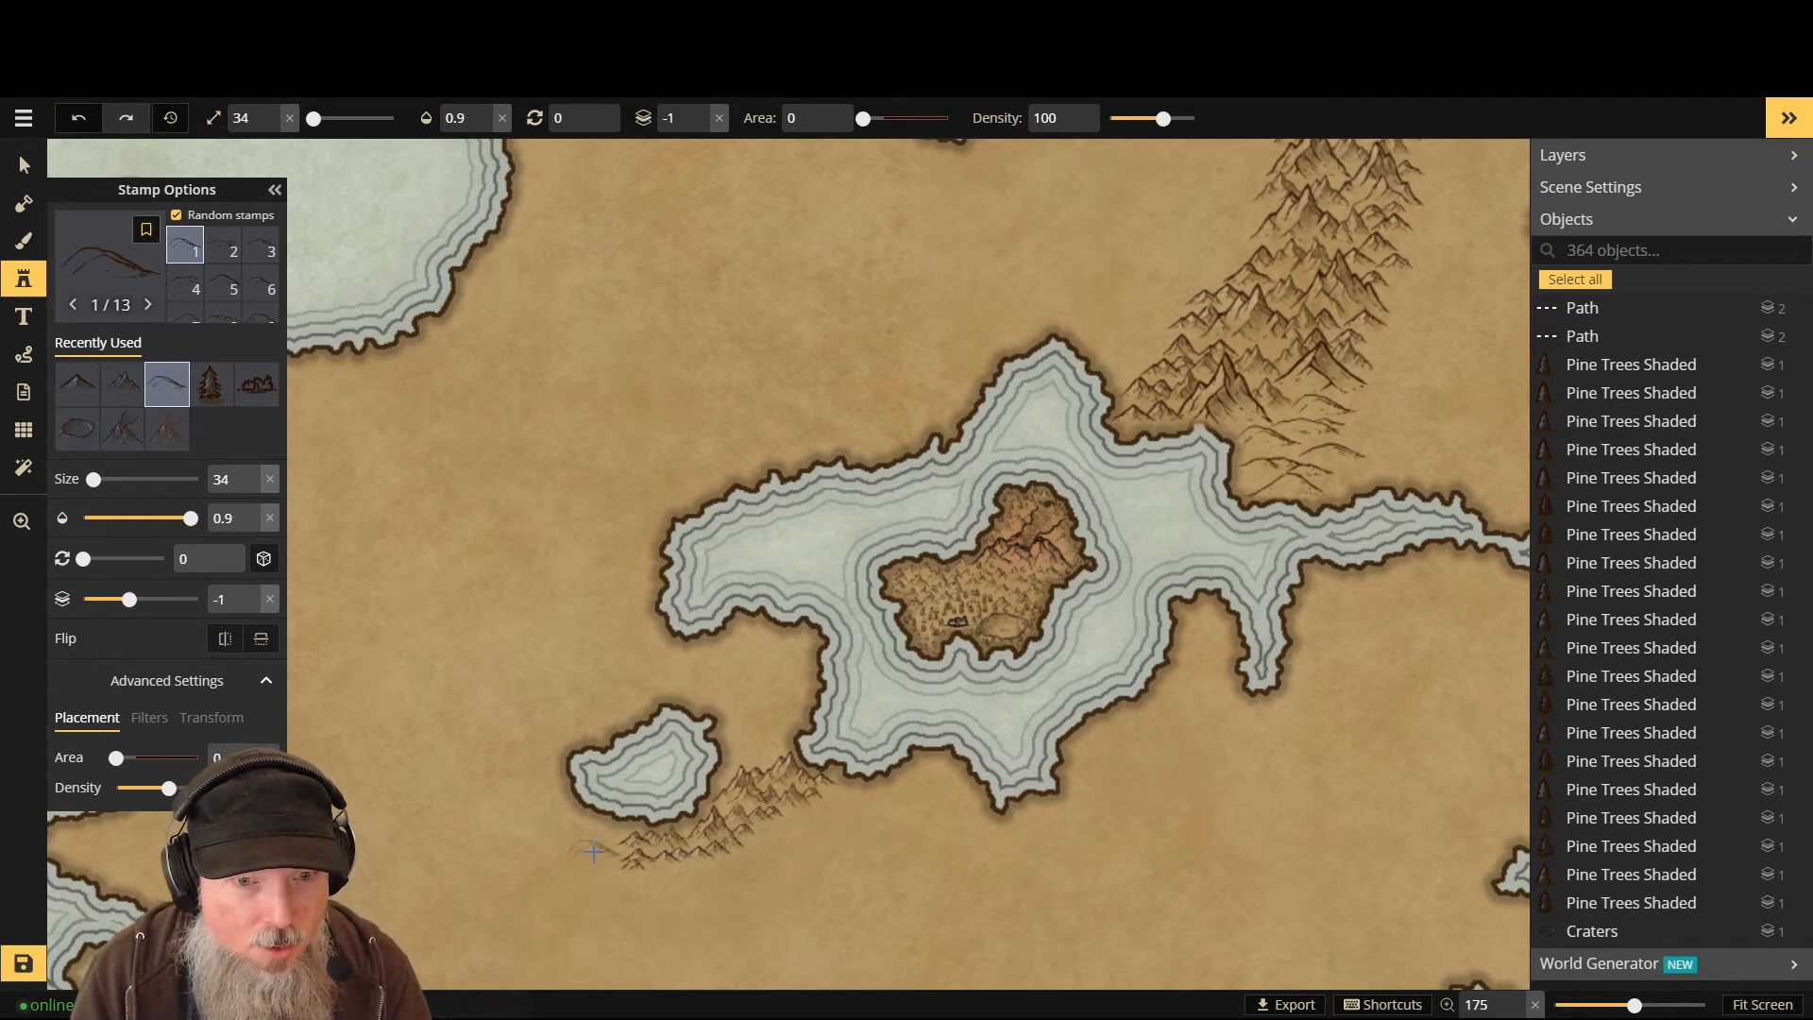
scroll(605, 844, down, 1)
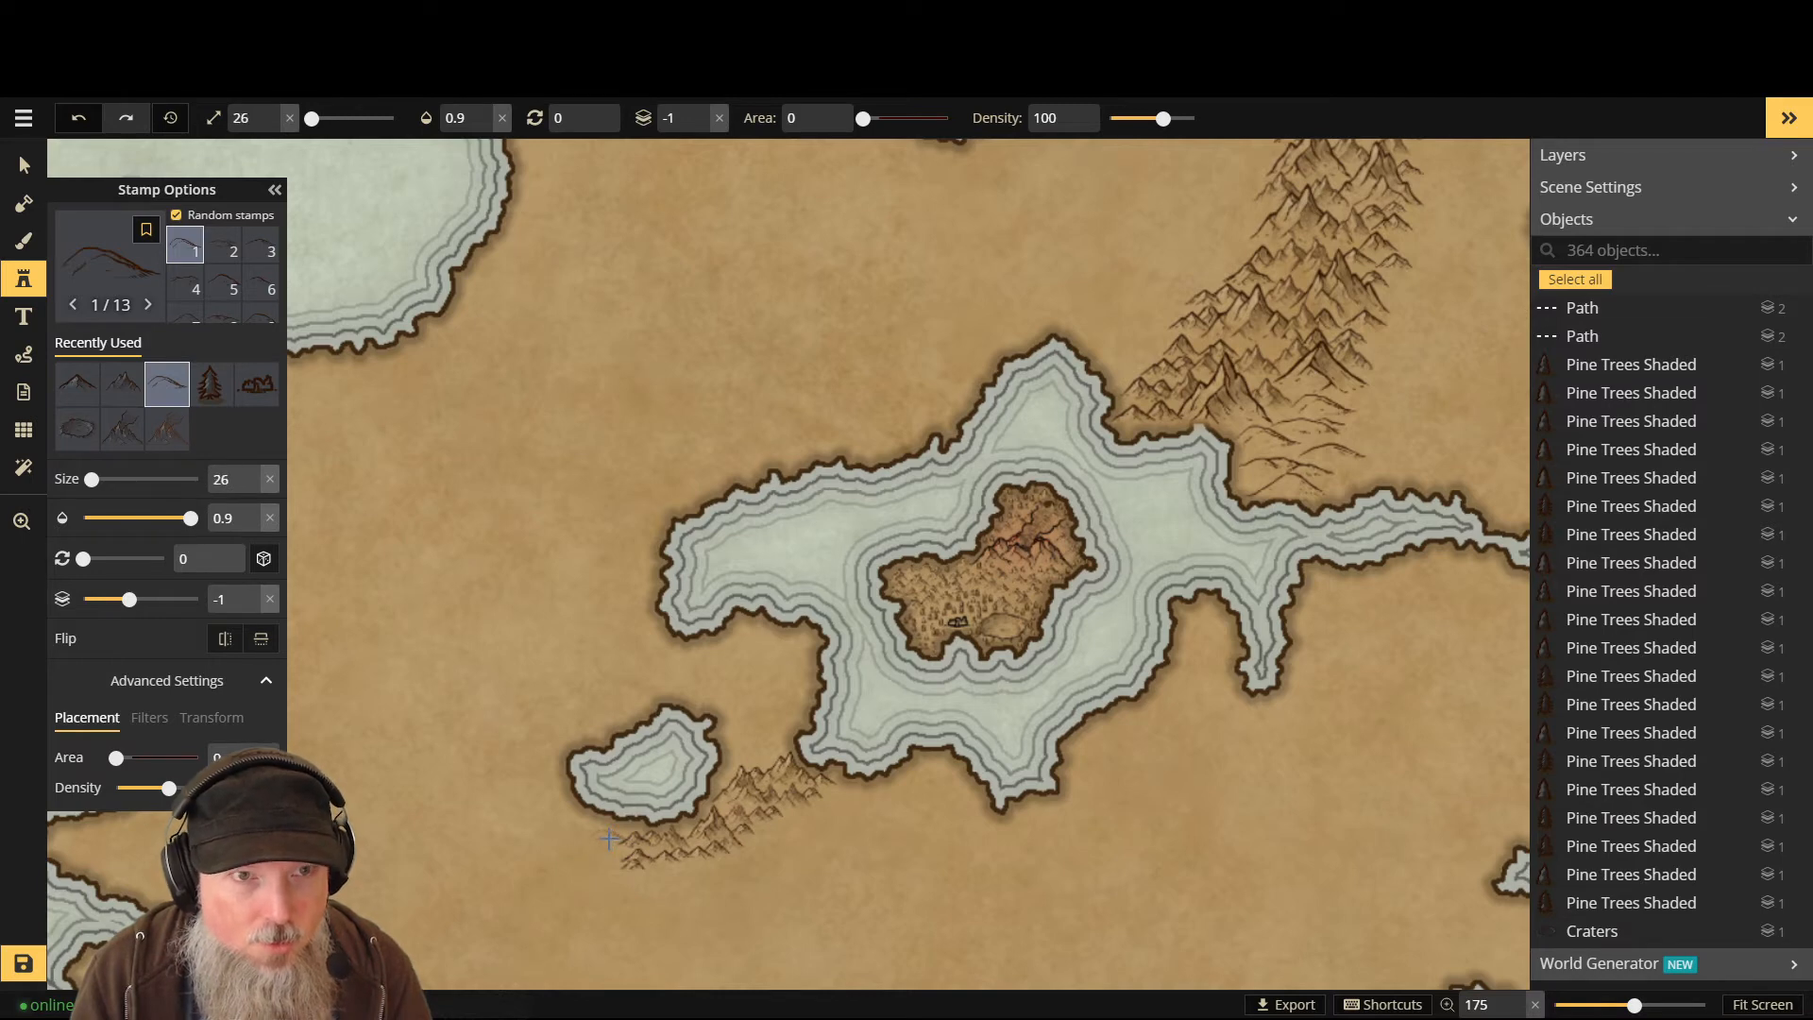
key(Page_Up)
key(Up)
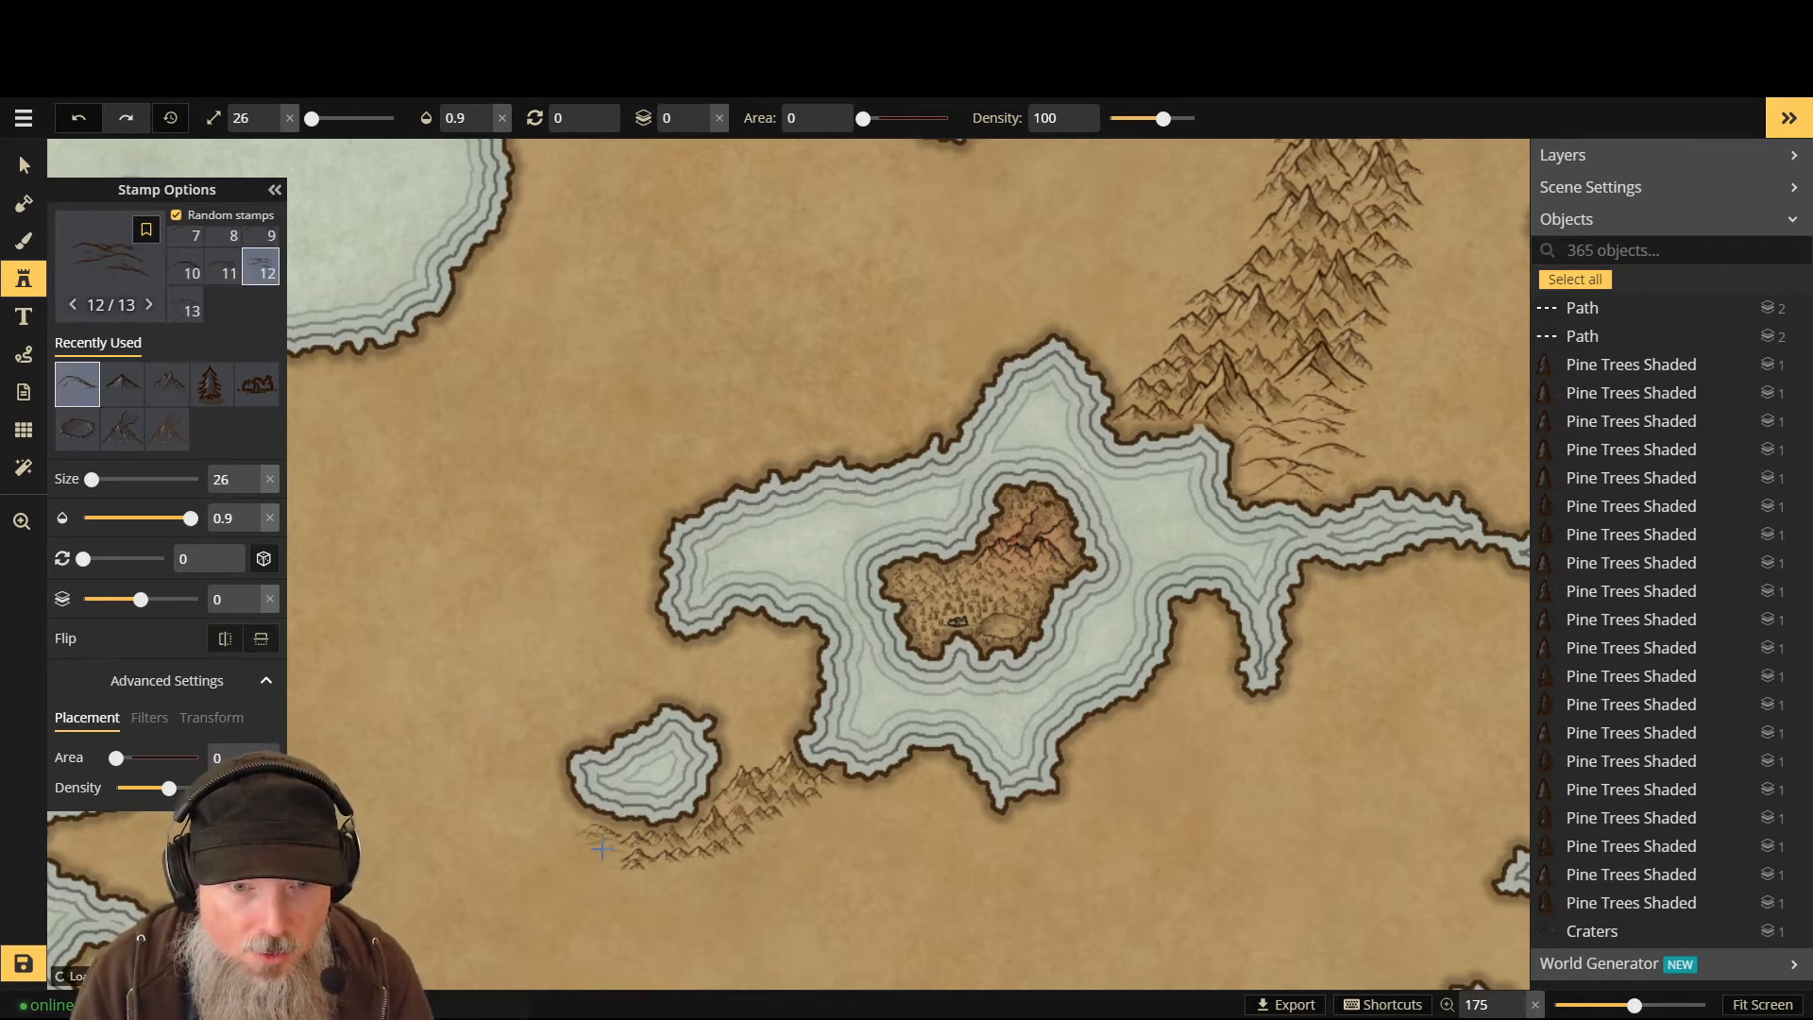
click(588, 856)
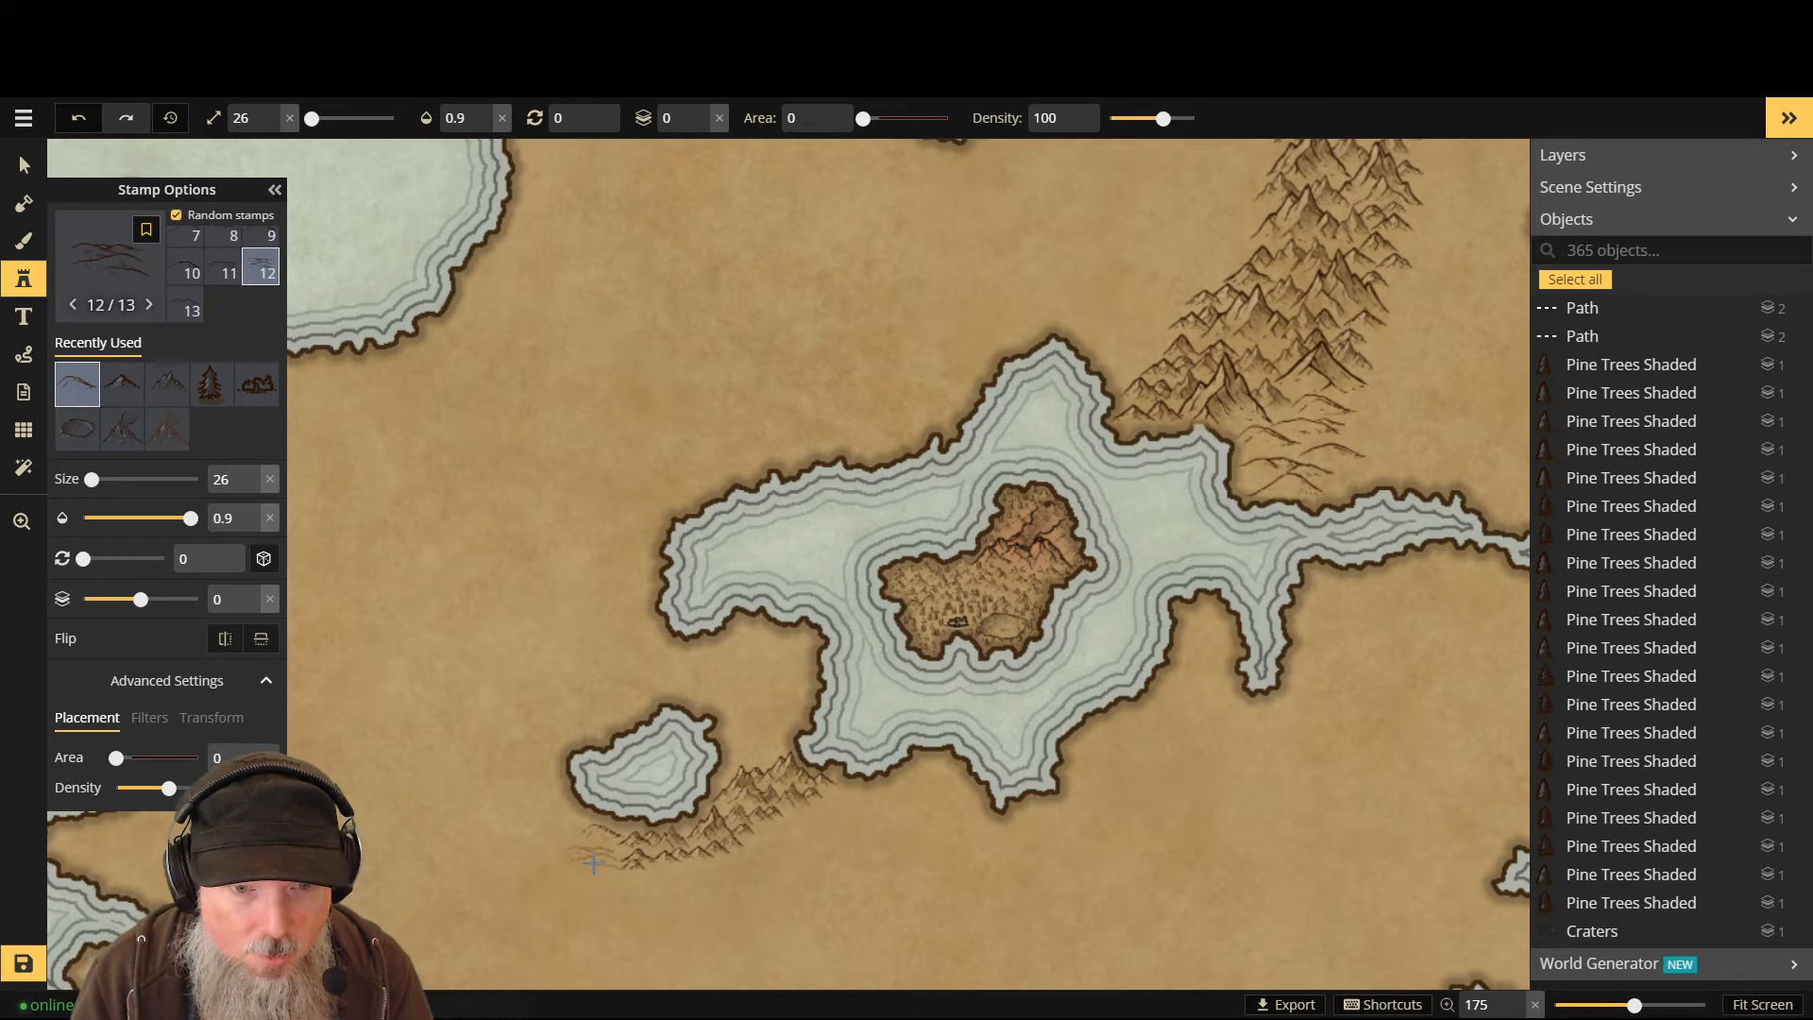
click(593, 862)
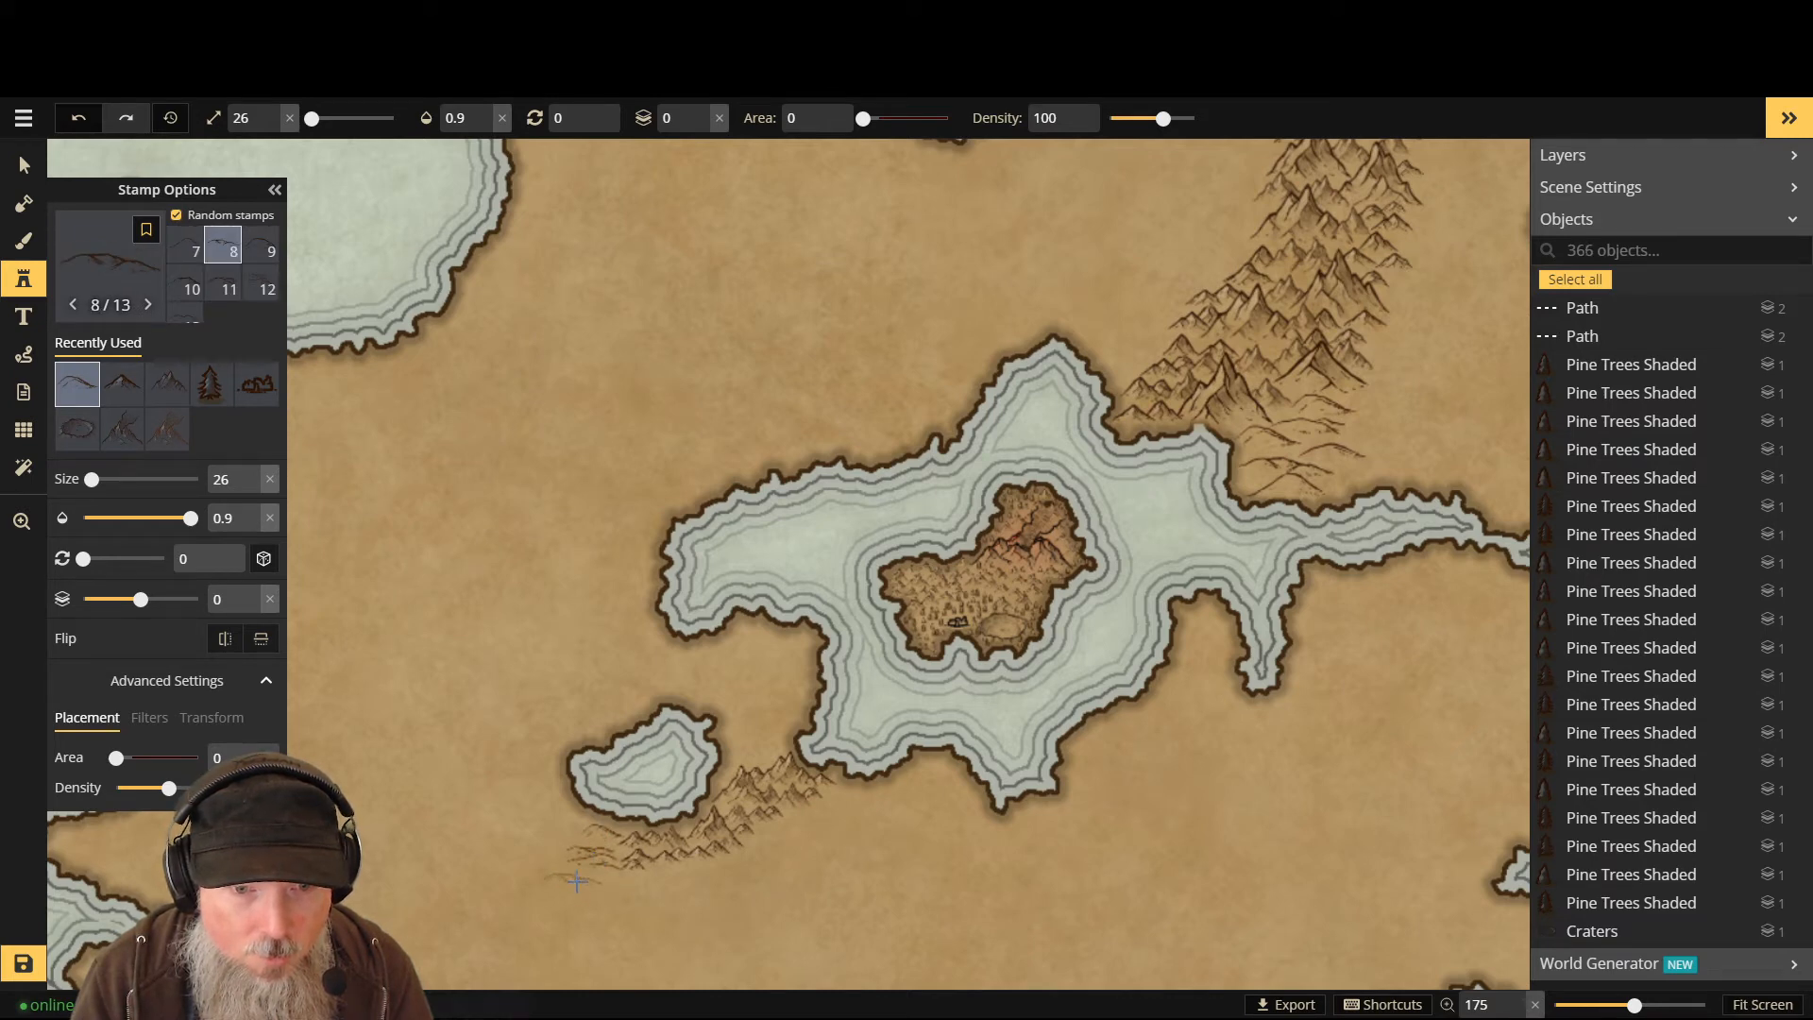
click(576, 885)
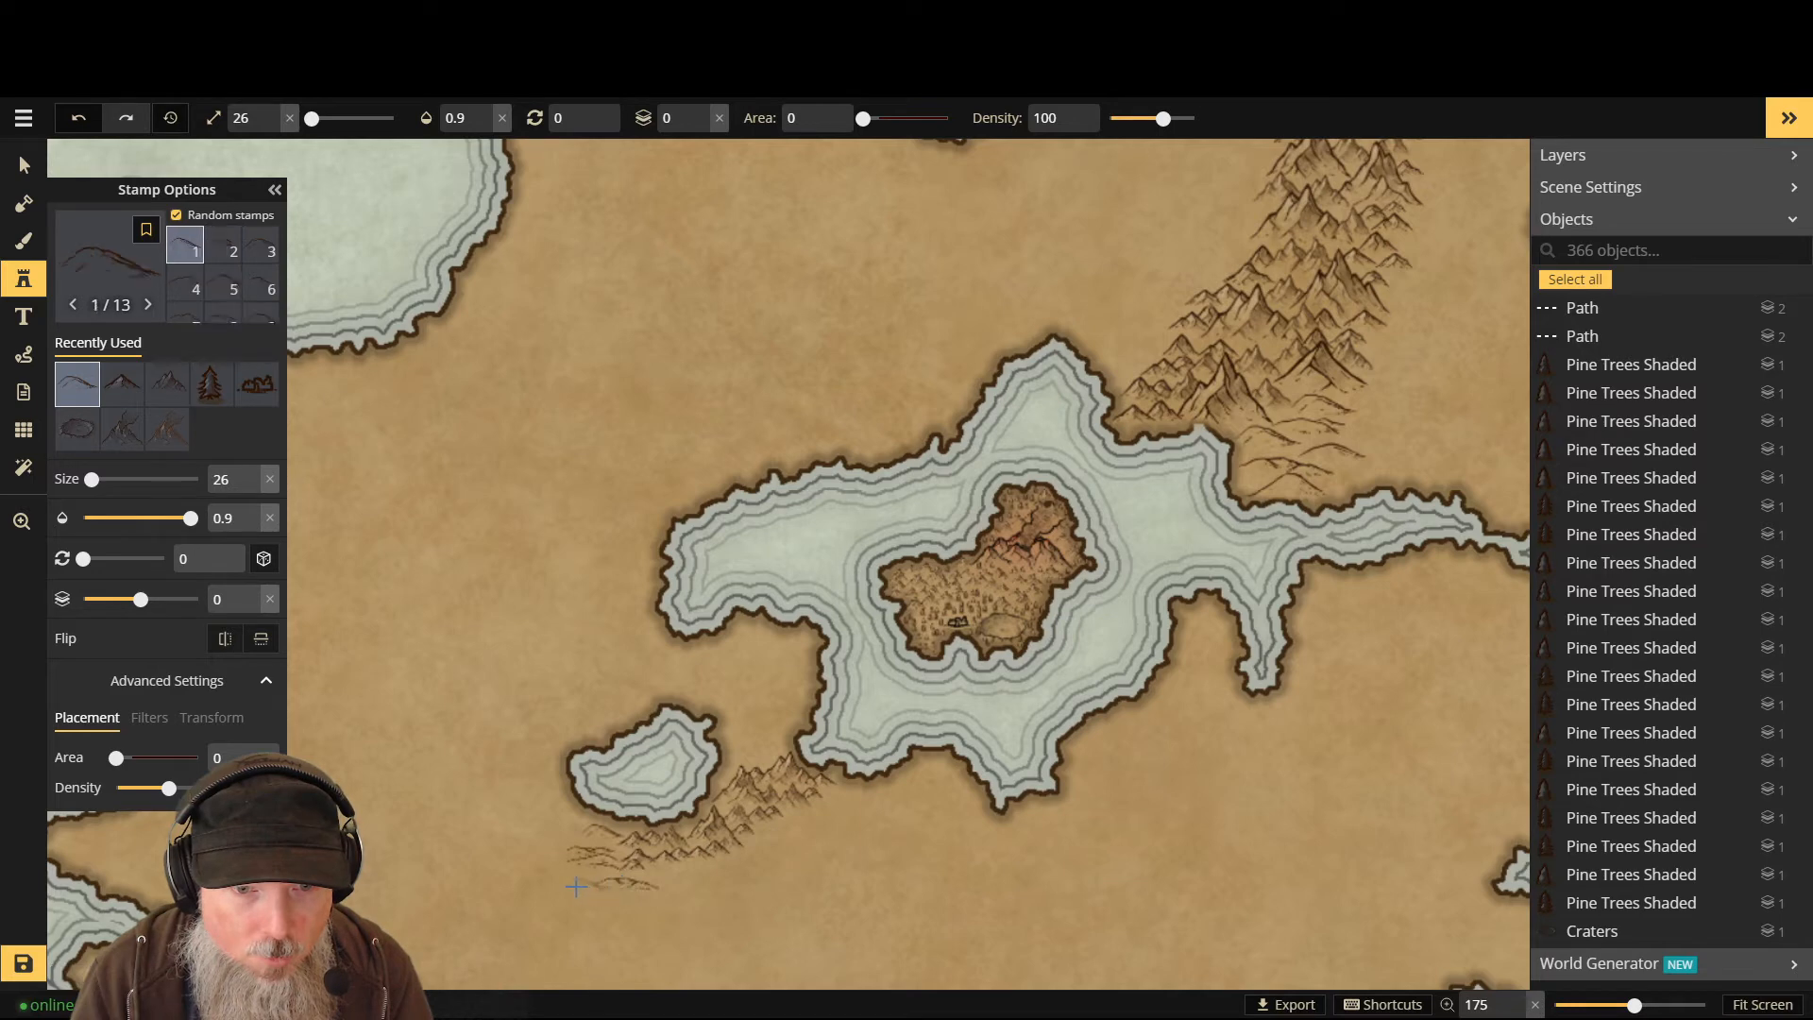
- Pick a particular hill shape and add one more hill below the range
scroll(572, 881, down, 5)
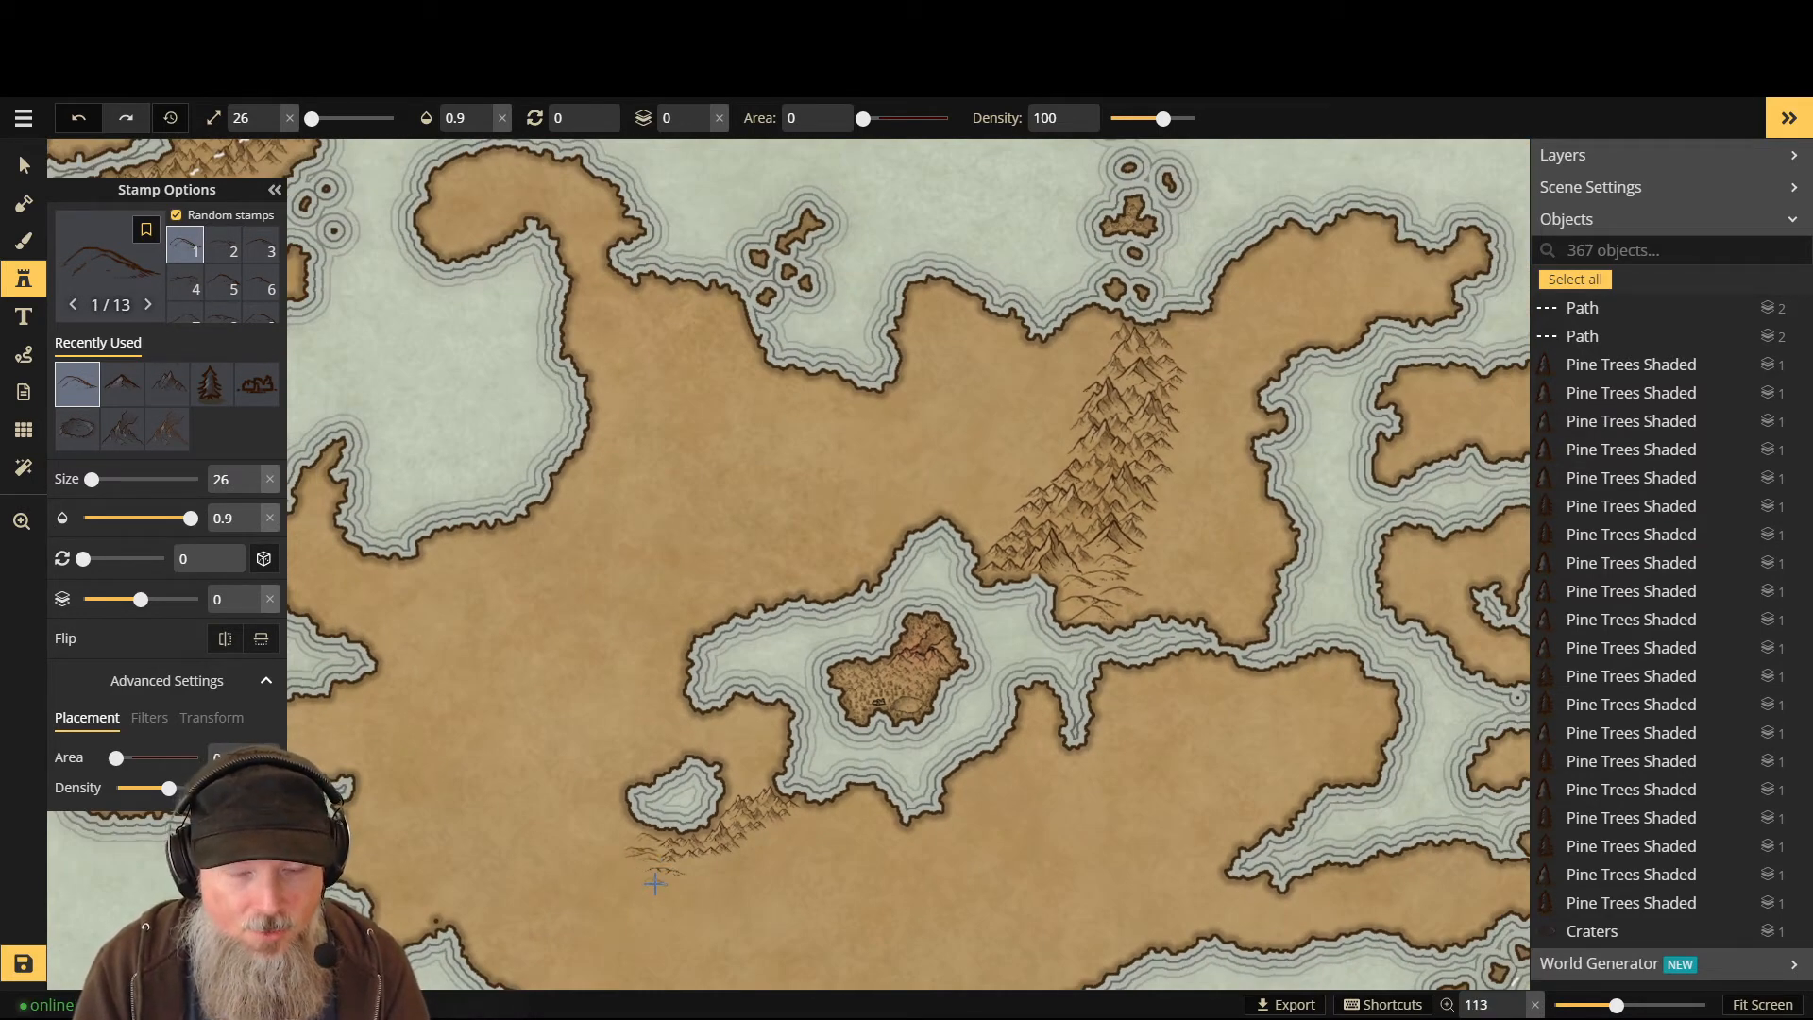
scroll(649, 881, up, 4)
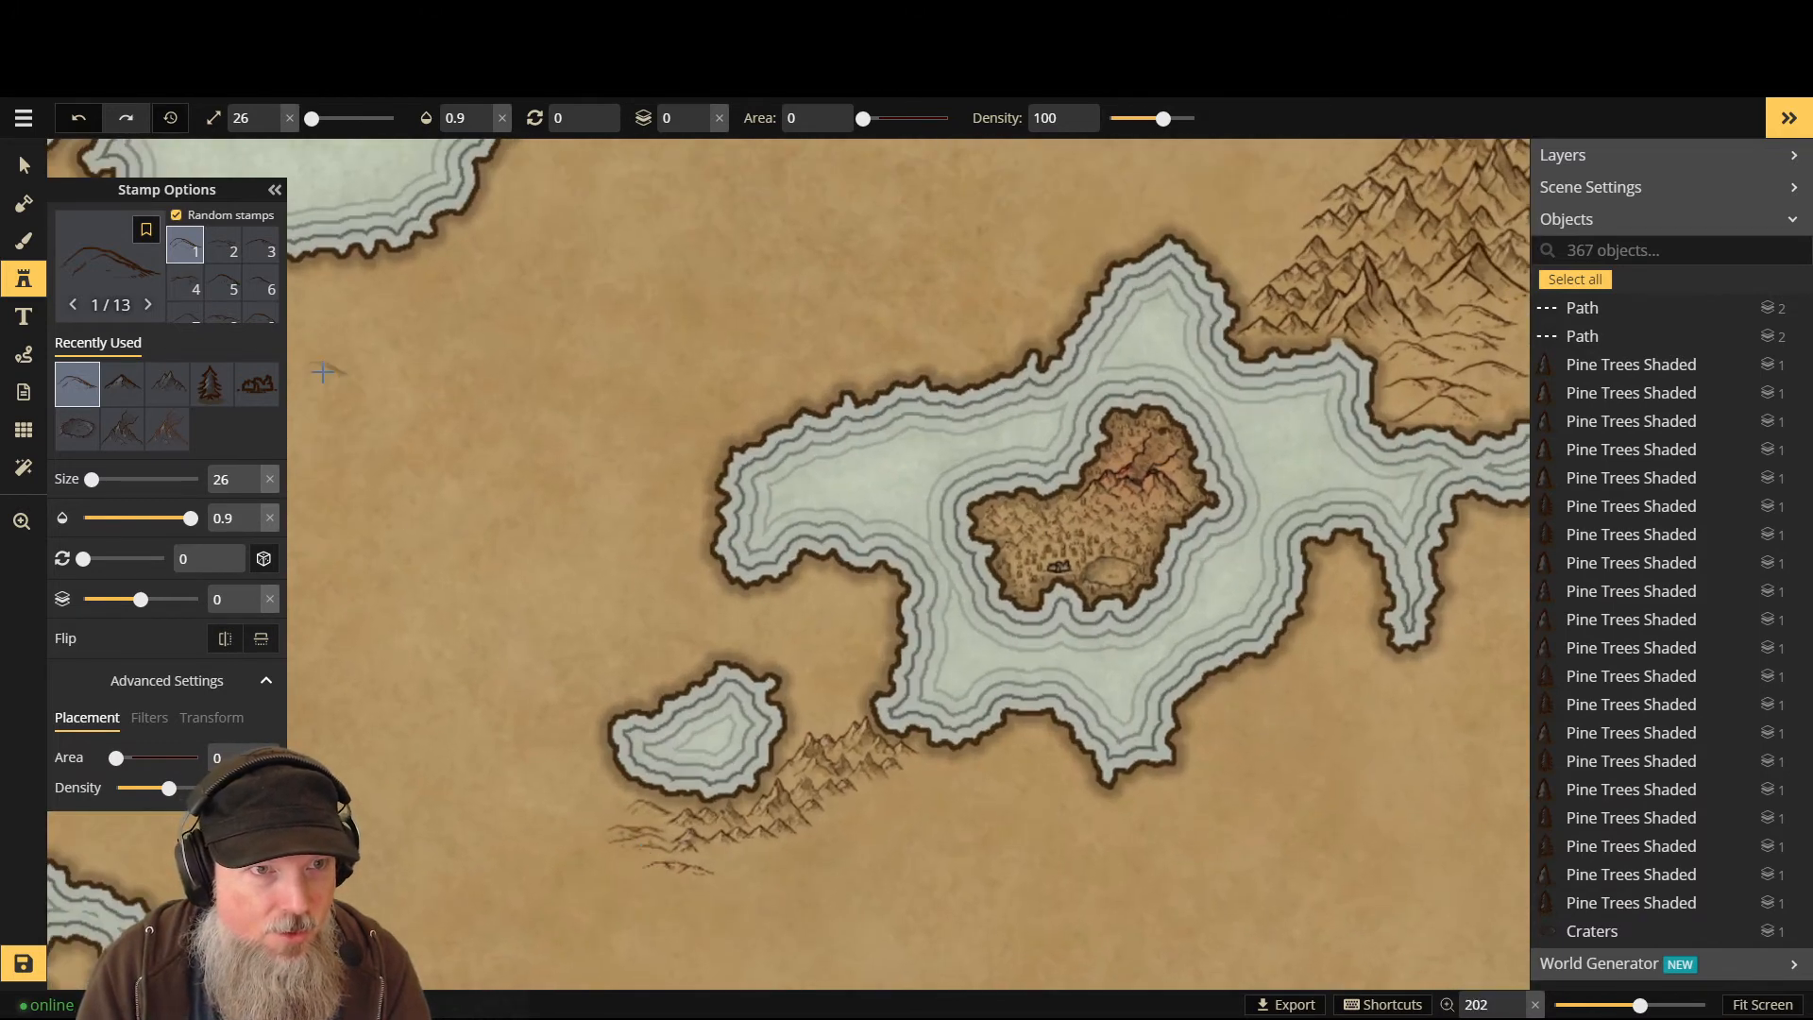
scroll(224, 284, down, 2)
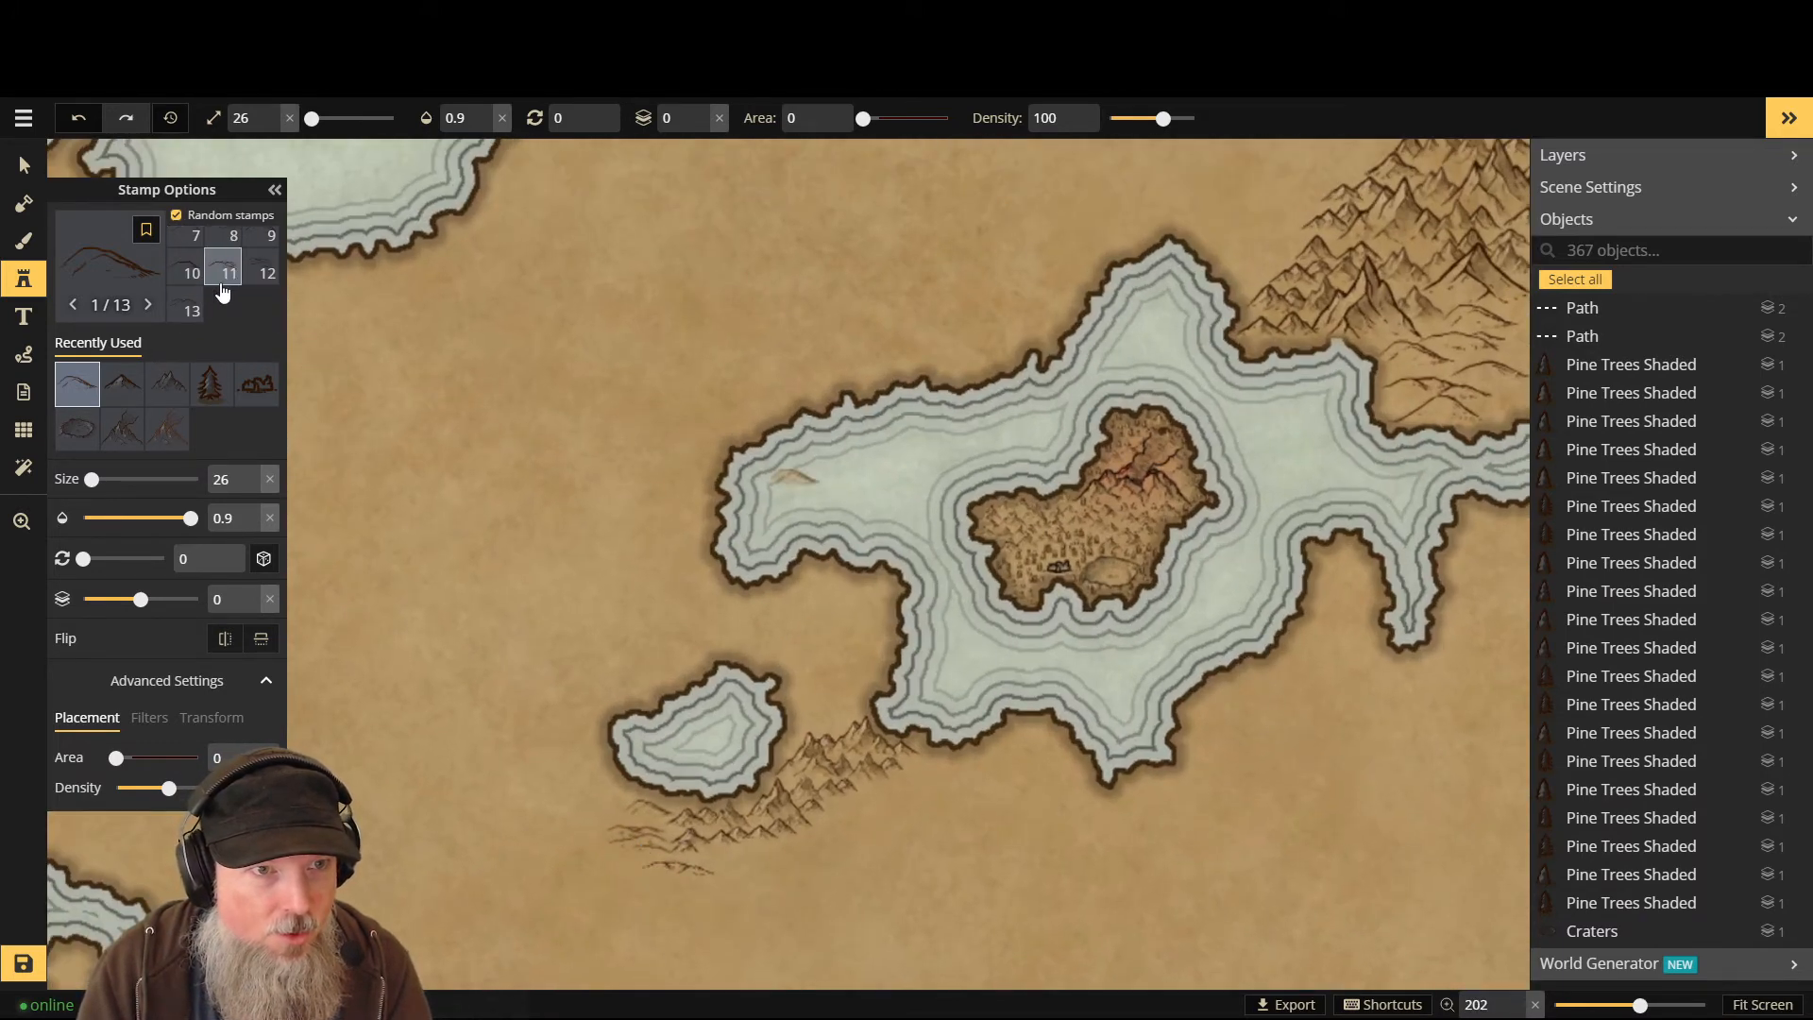
click(185, 267)
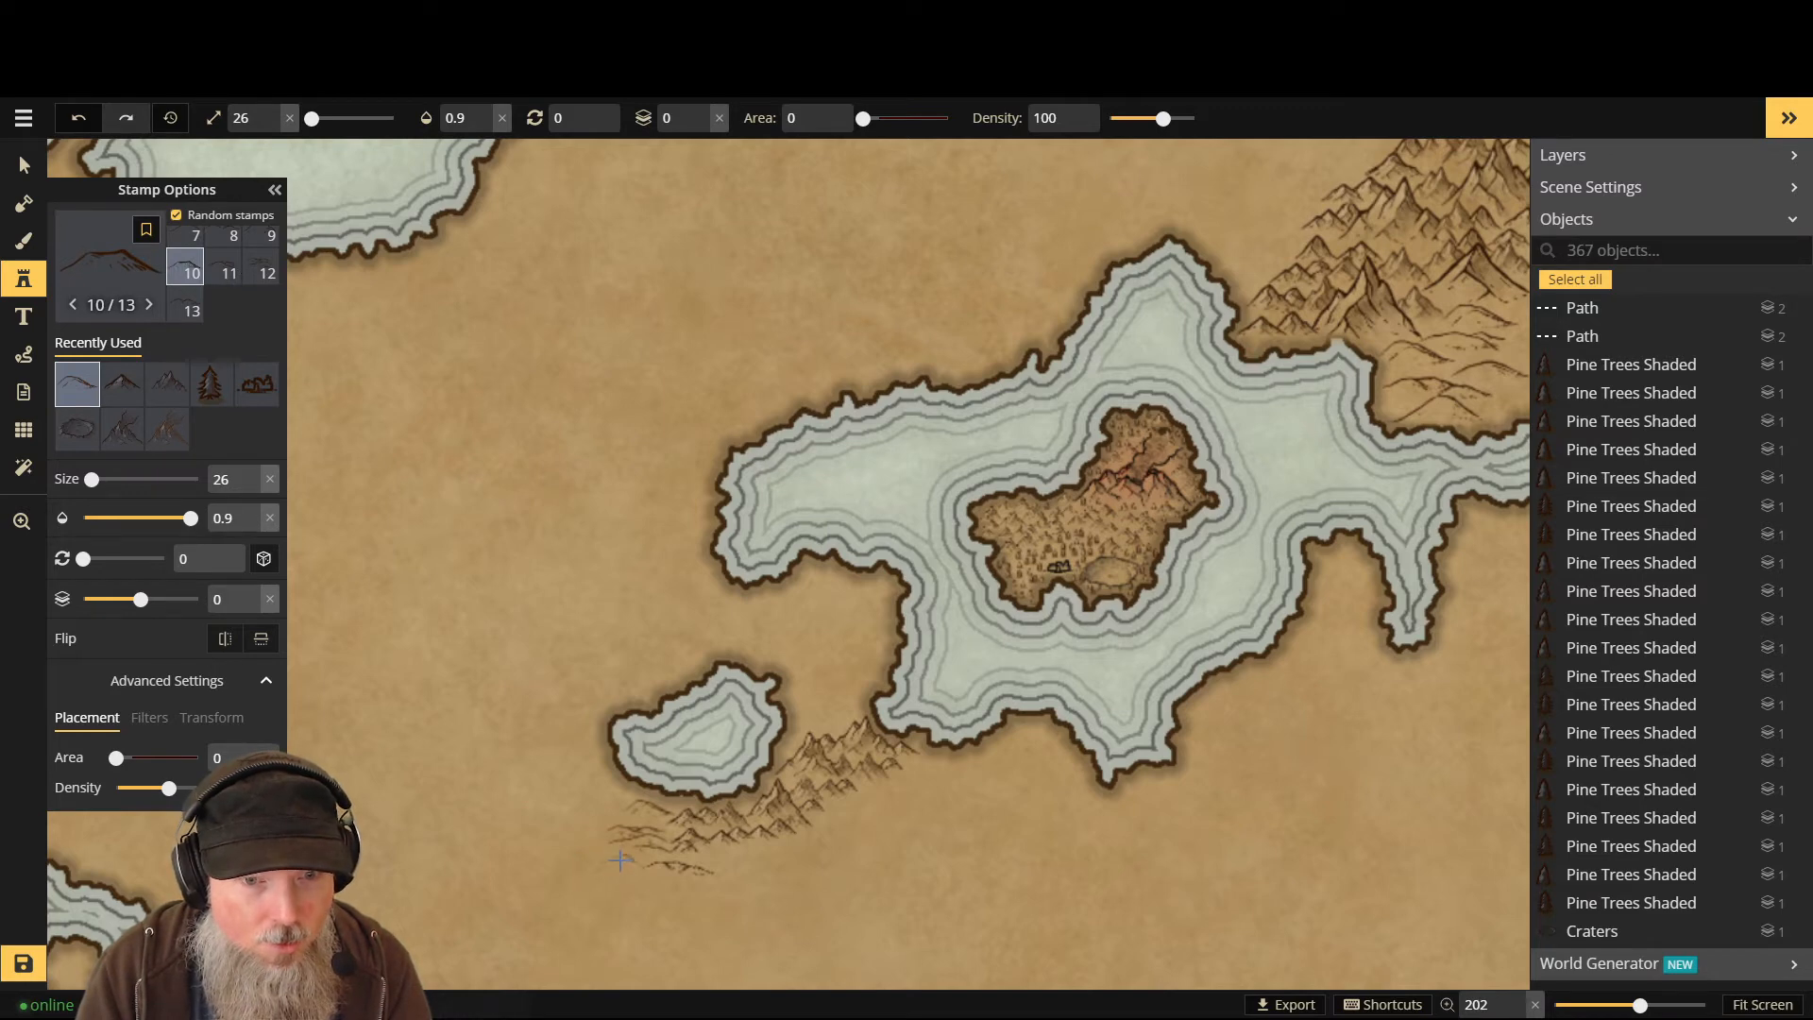
click(620, 860)
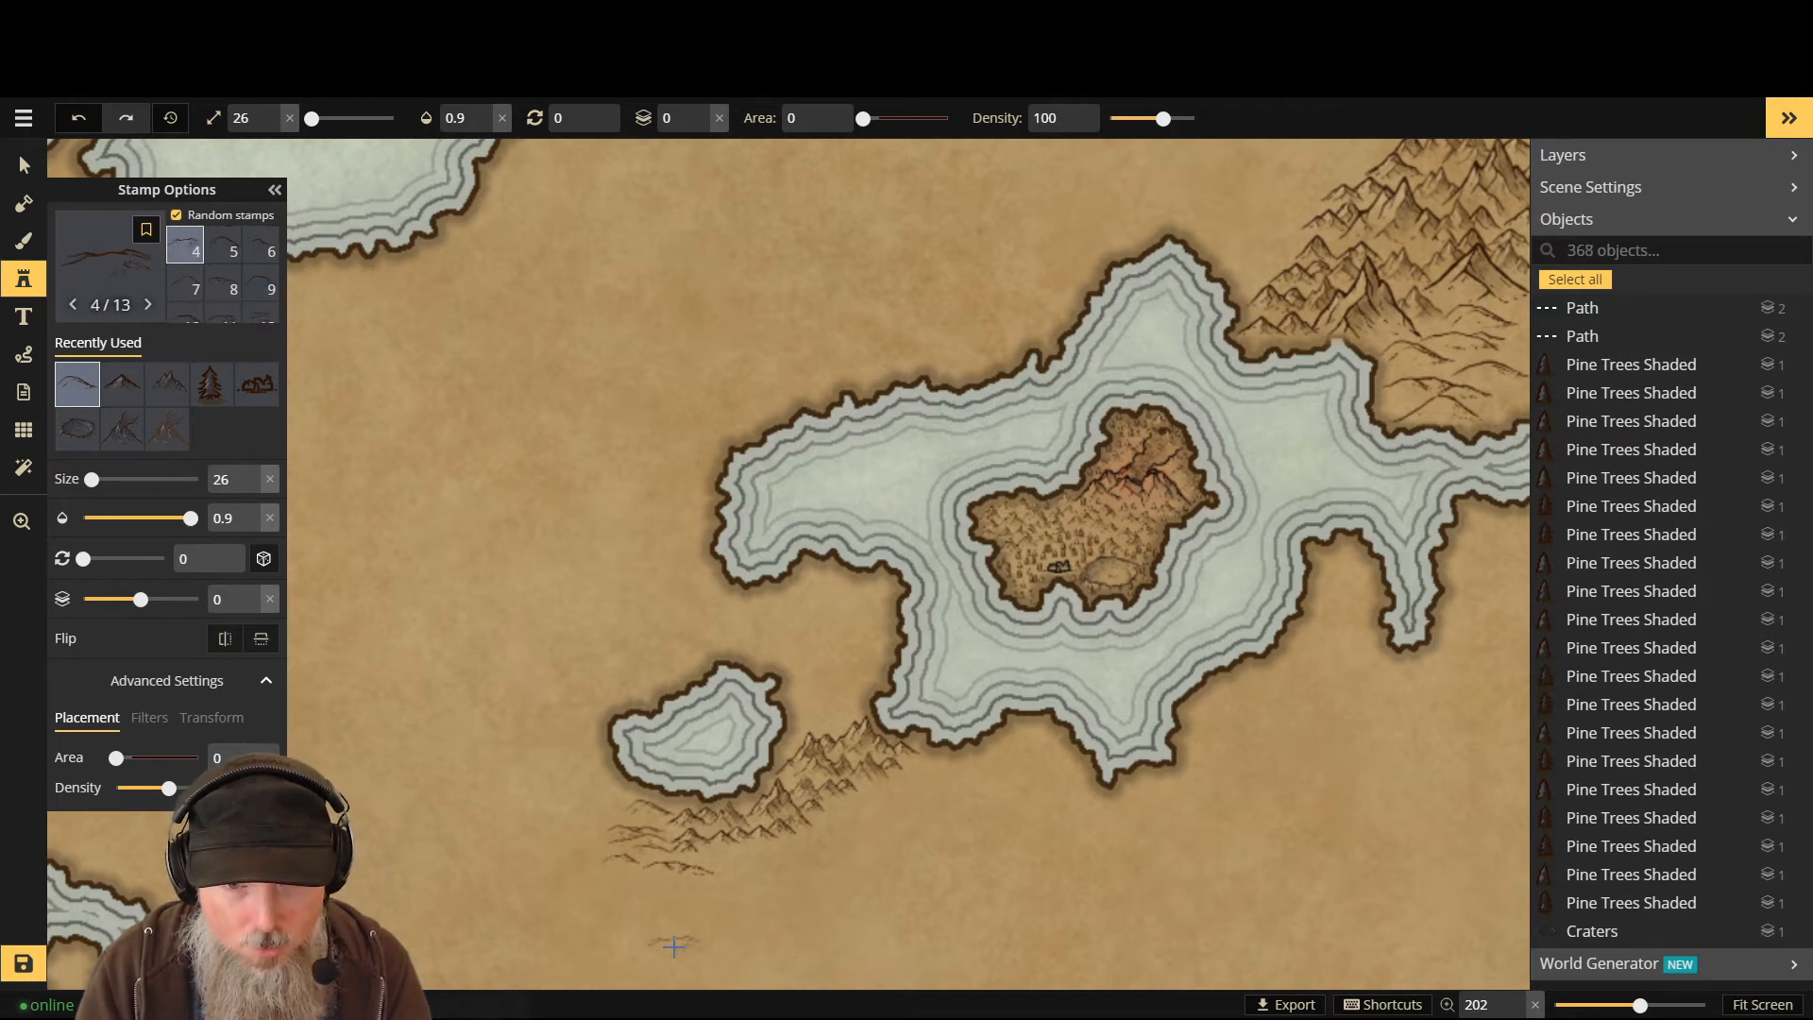
- Undo all the trial hill stamps, zoom out, and switch to the Select tool
key(ctrl+z)
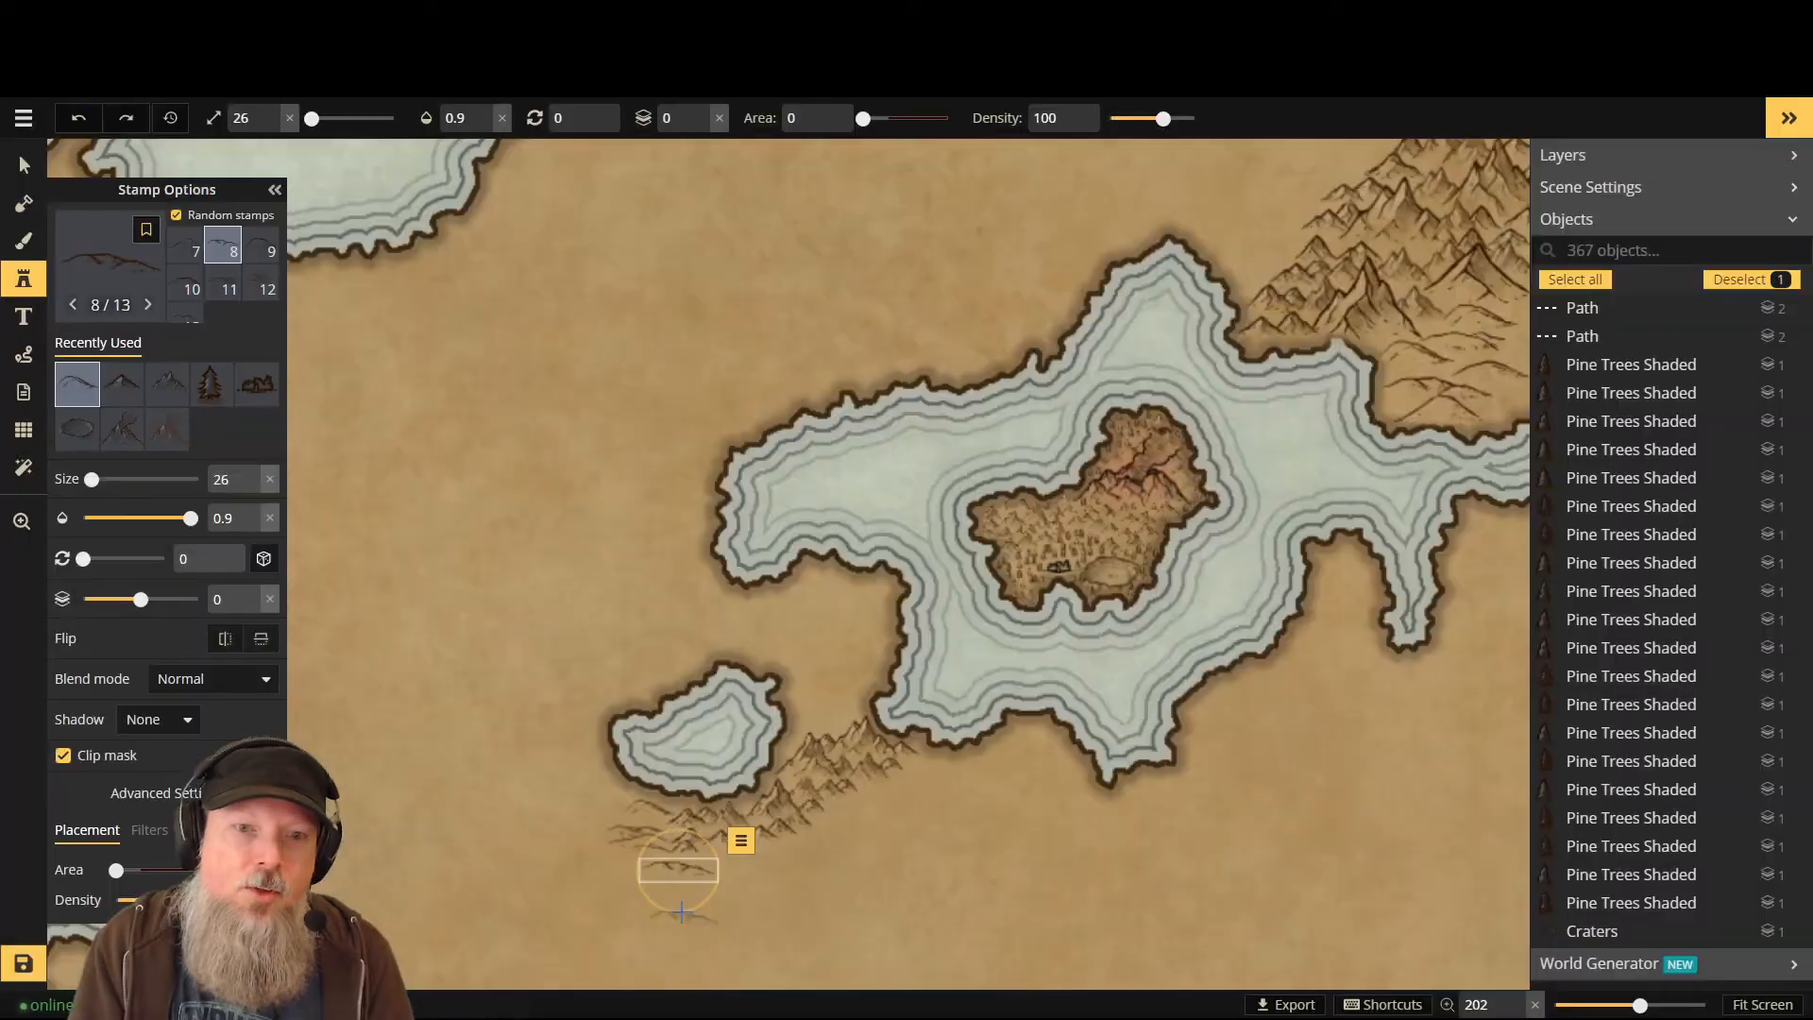
key(ctrl+z)
key(ctrl+z)
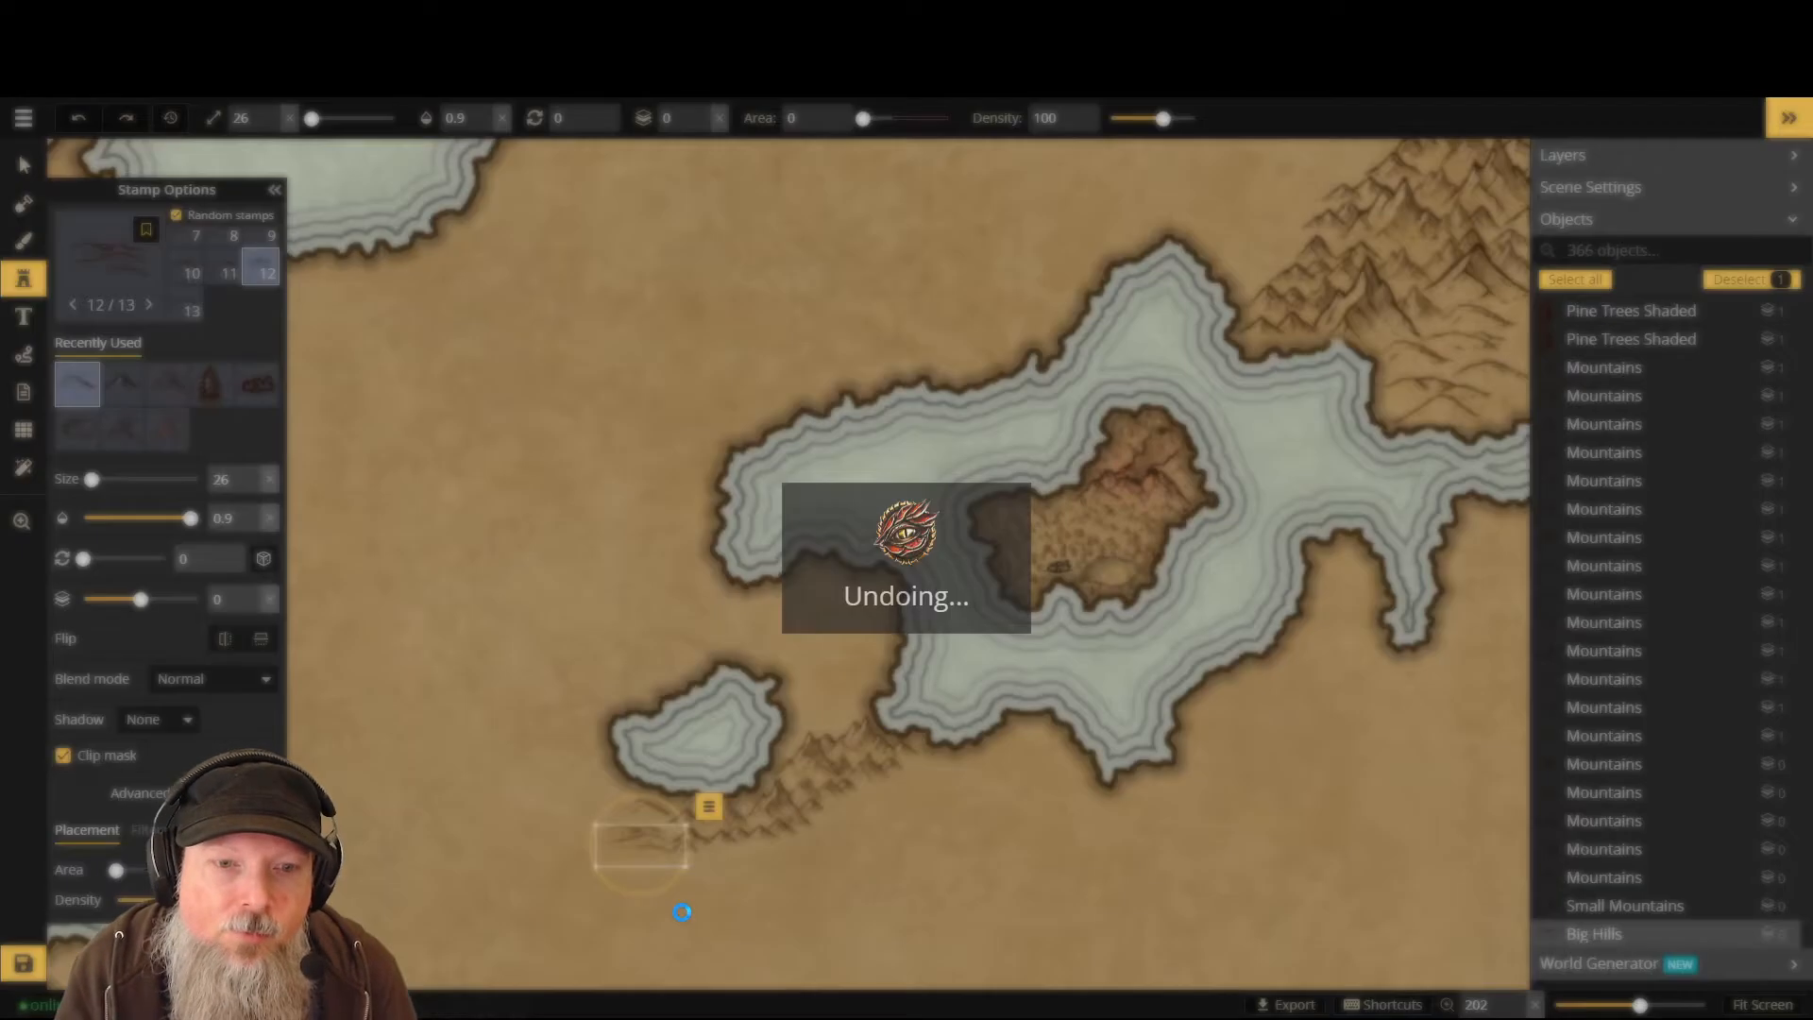
key(ctrl+z)
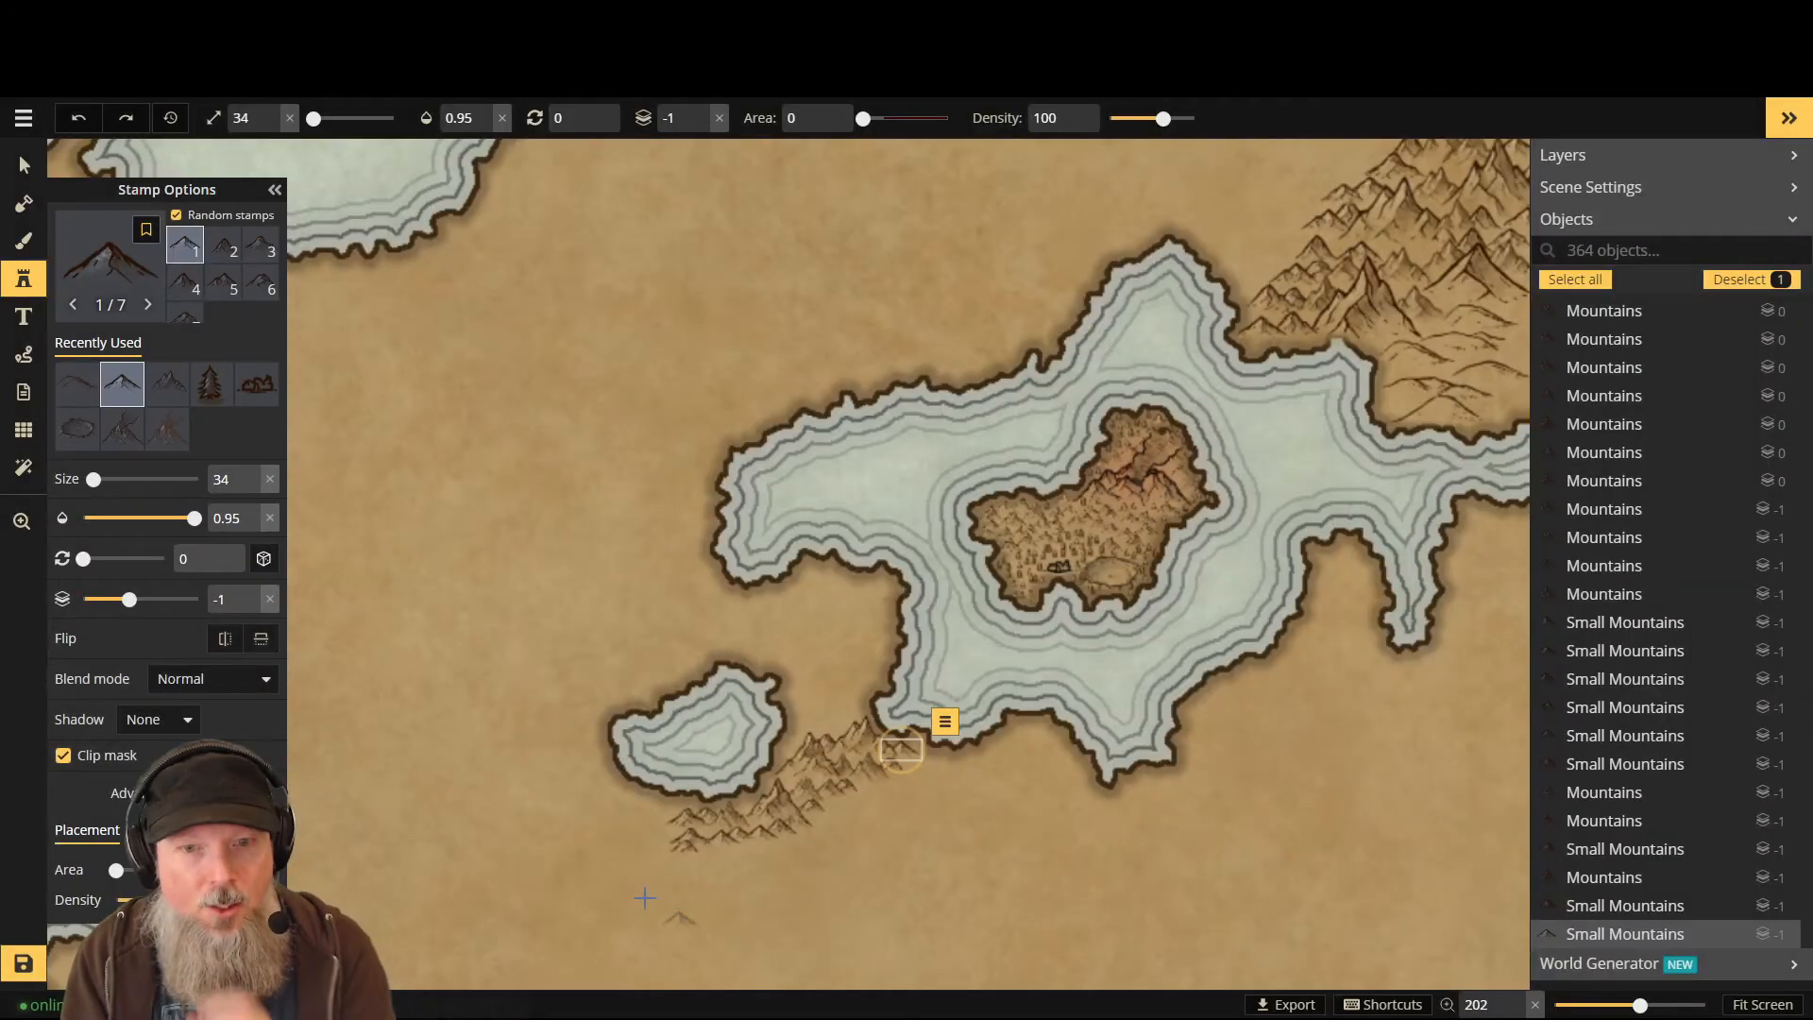
scroll(1008, 661, down, 8)
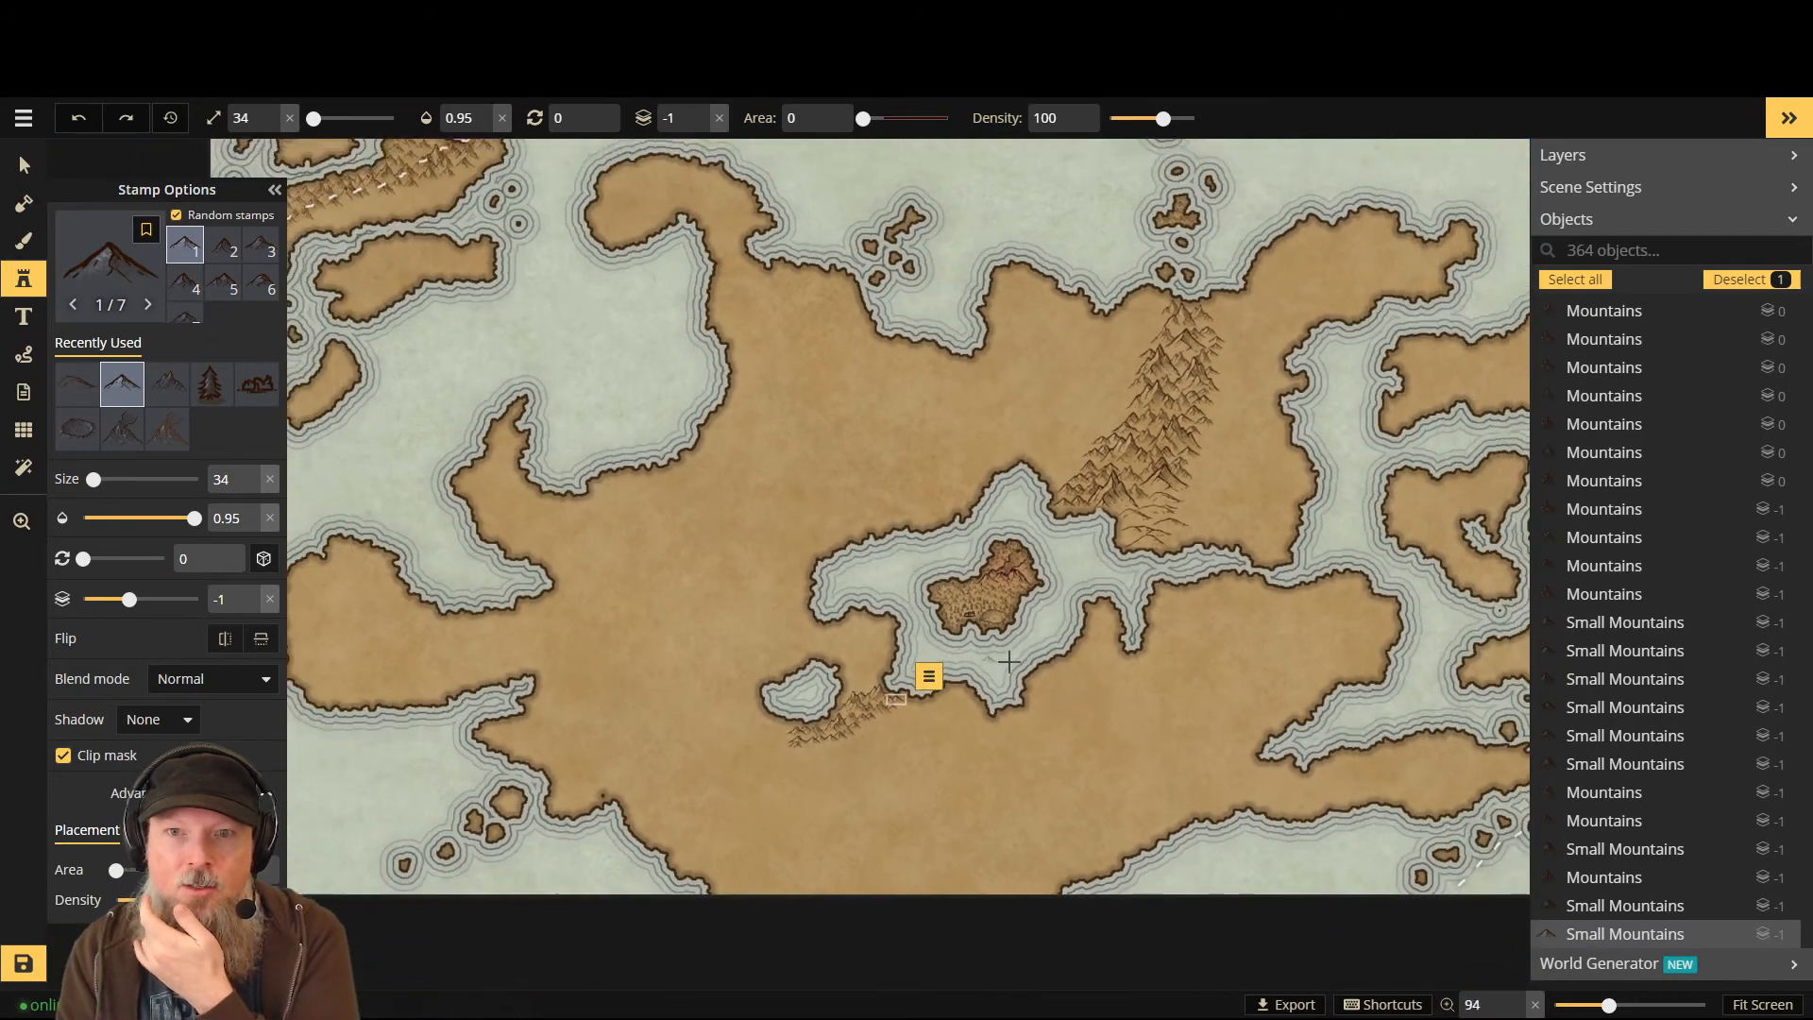
scroll(1009, 661, down, 4)
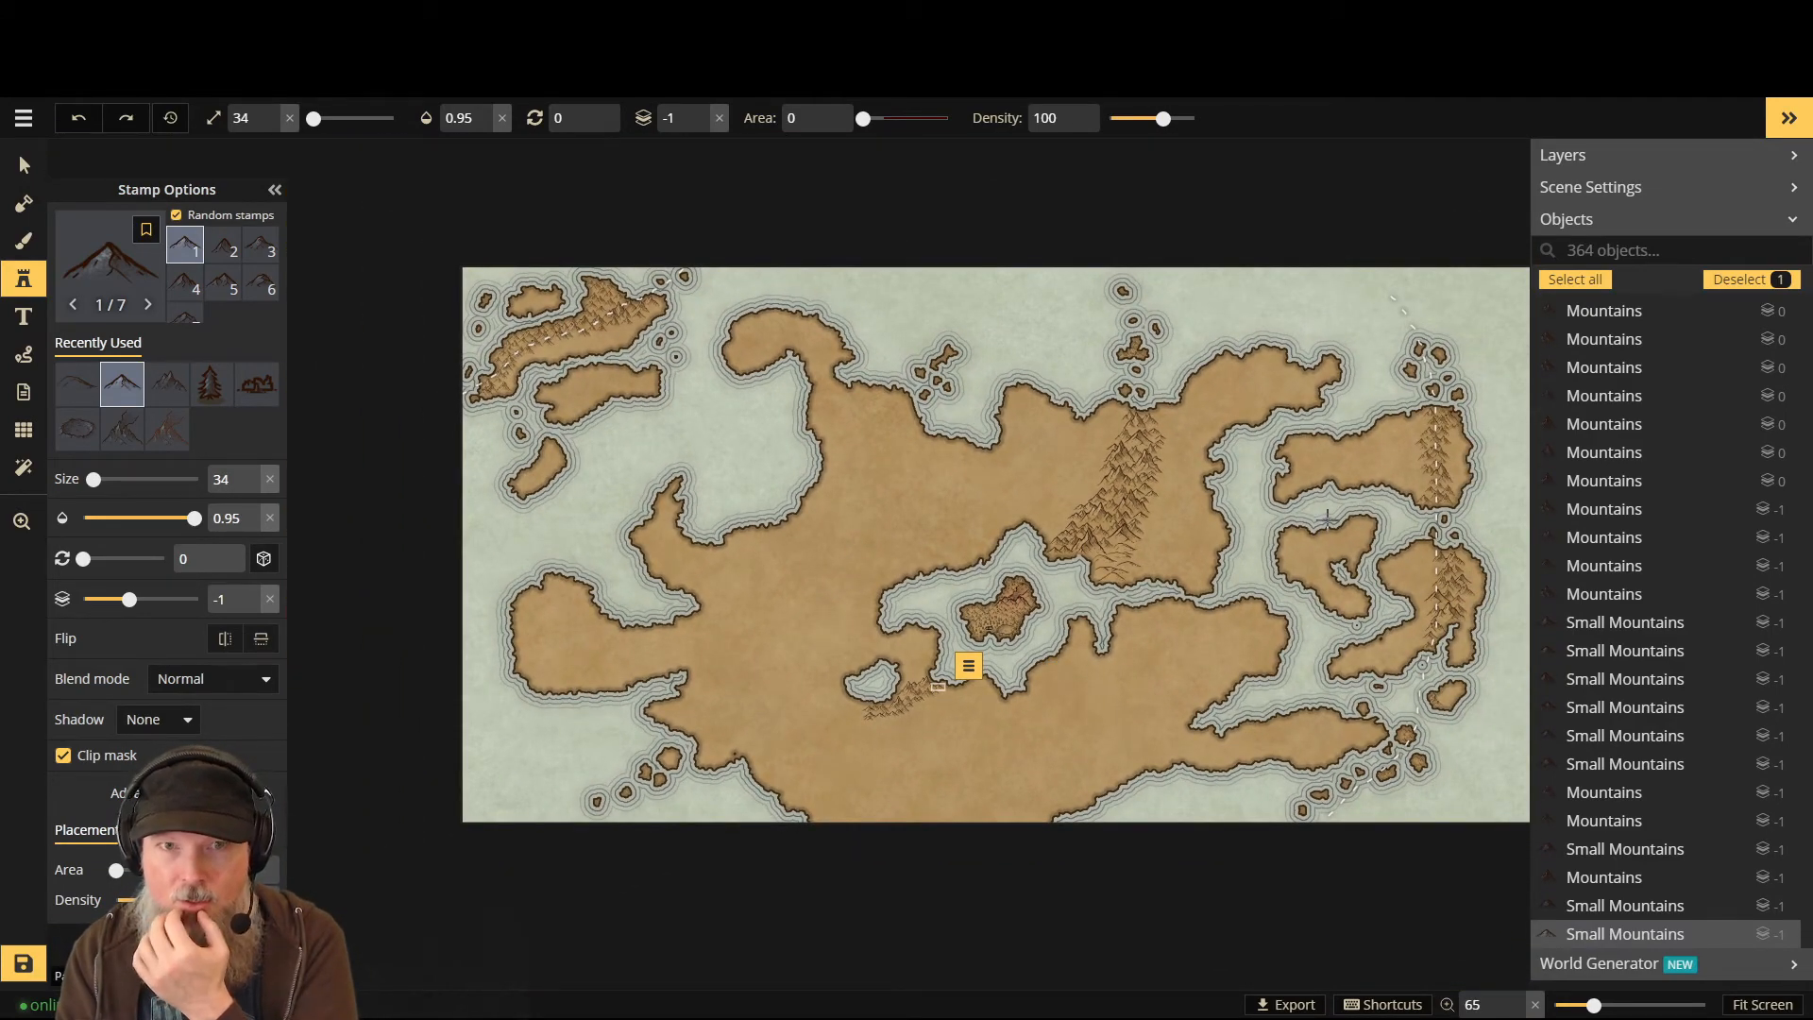
click(23, 169)
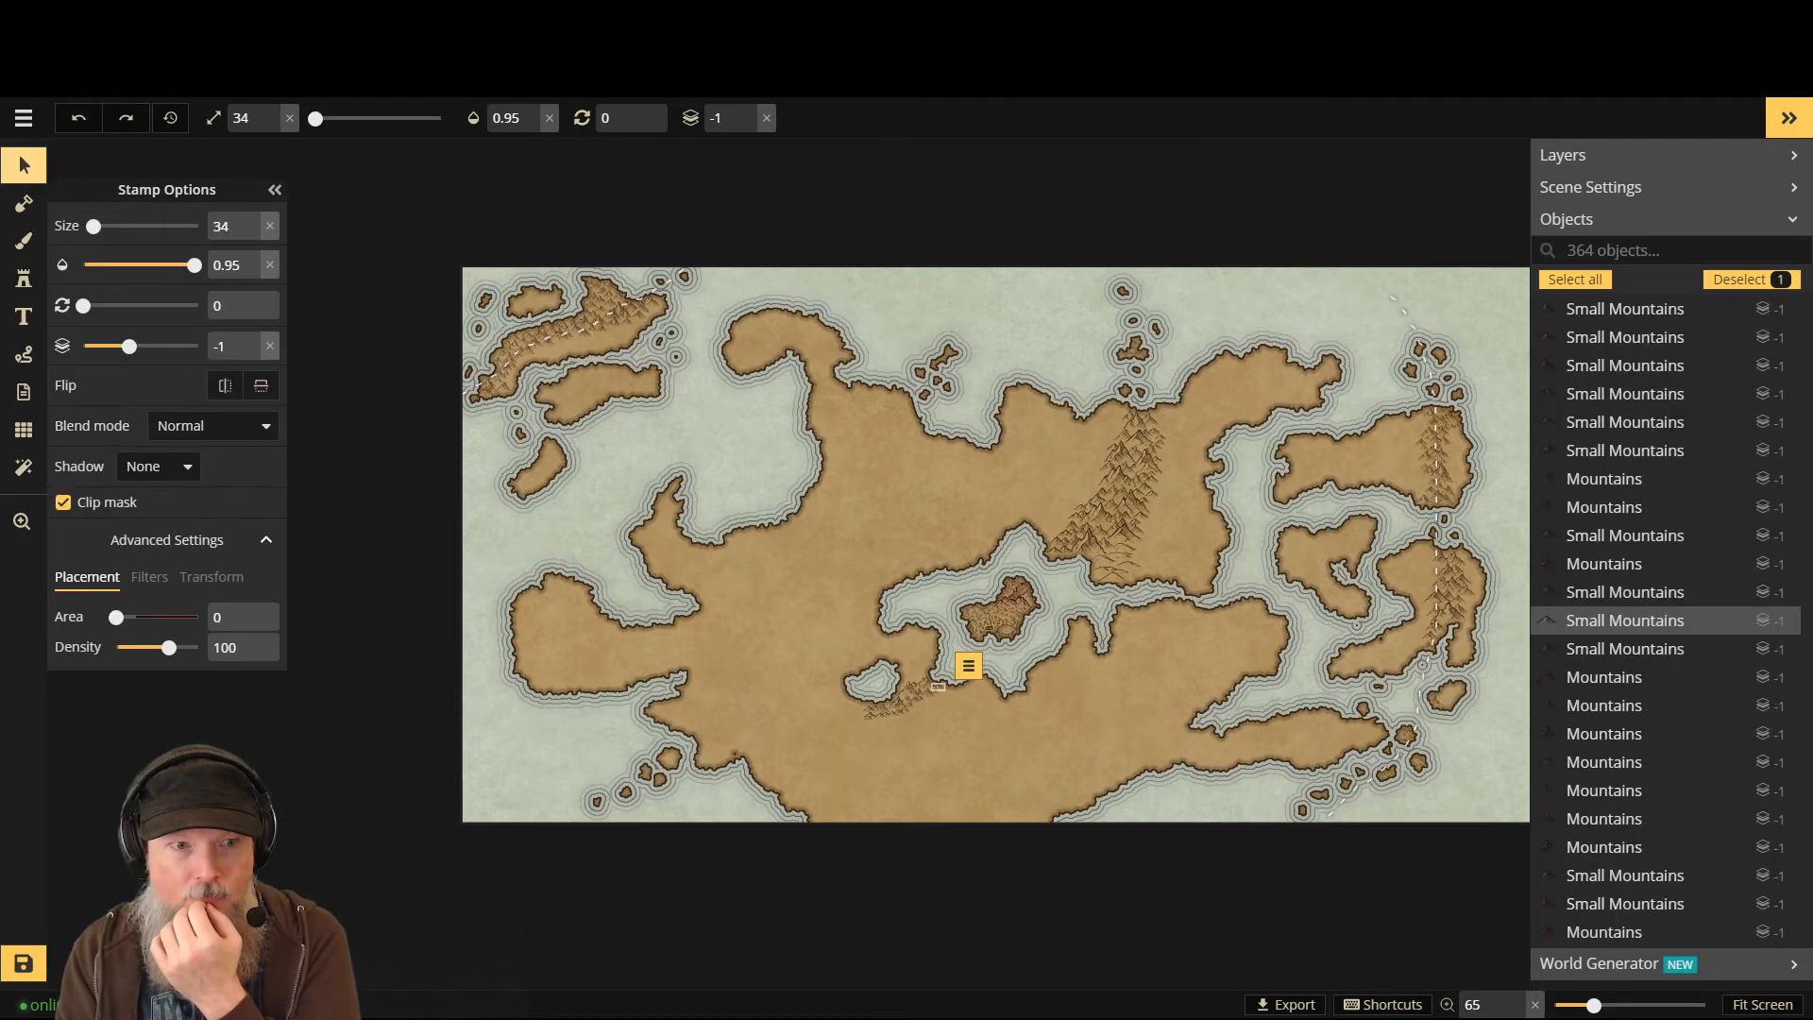
- Save the map with its 364 objects
click(24, 963)
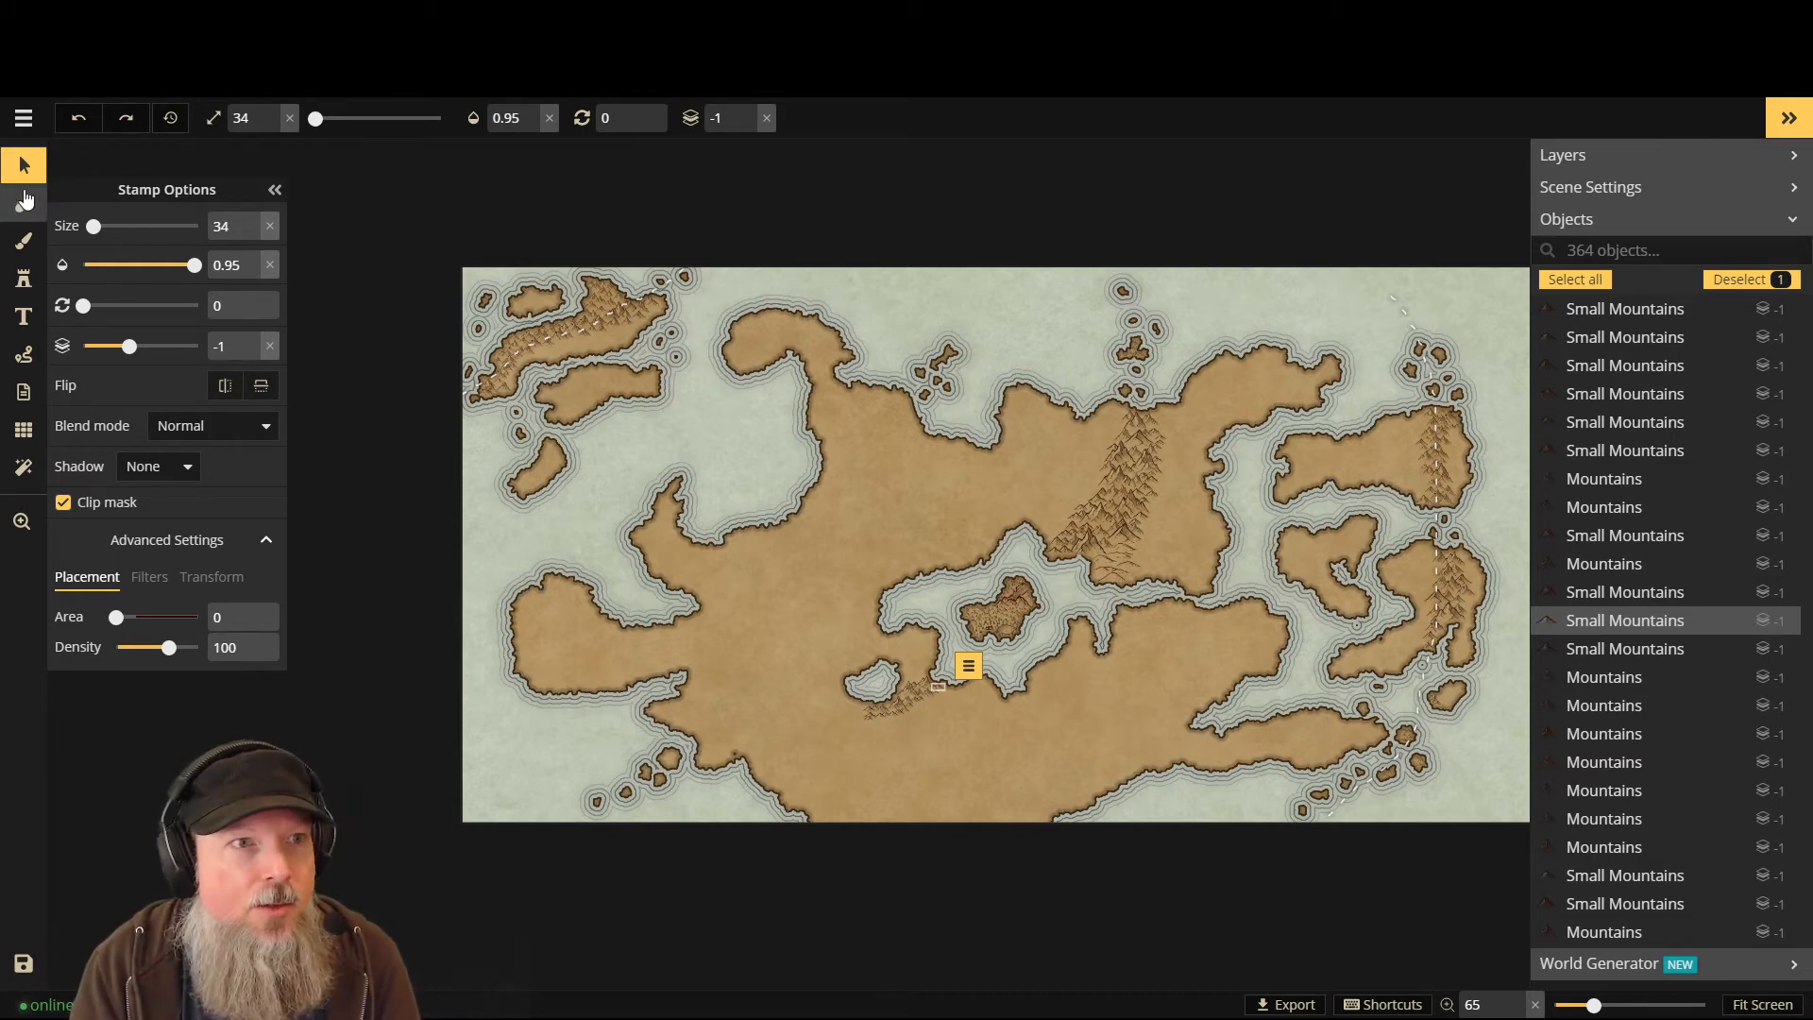
- Load the Large Mountains stamp set and zoom in on the northern plains
click(23, 278)
click(128, 273)
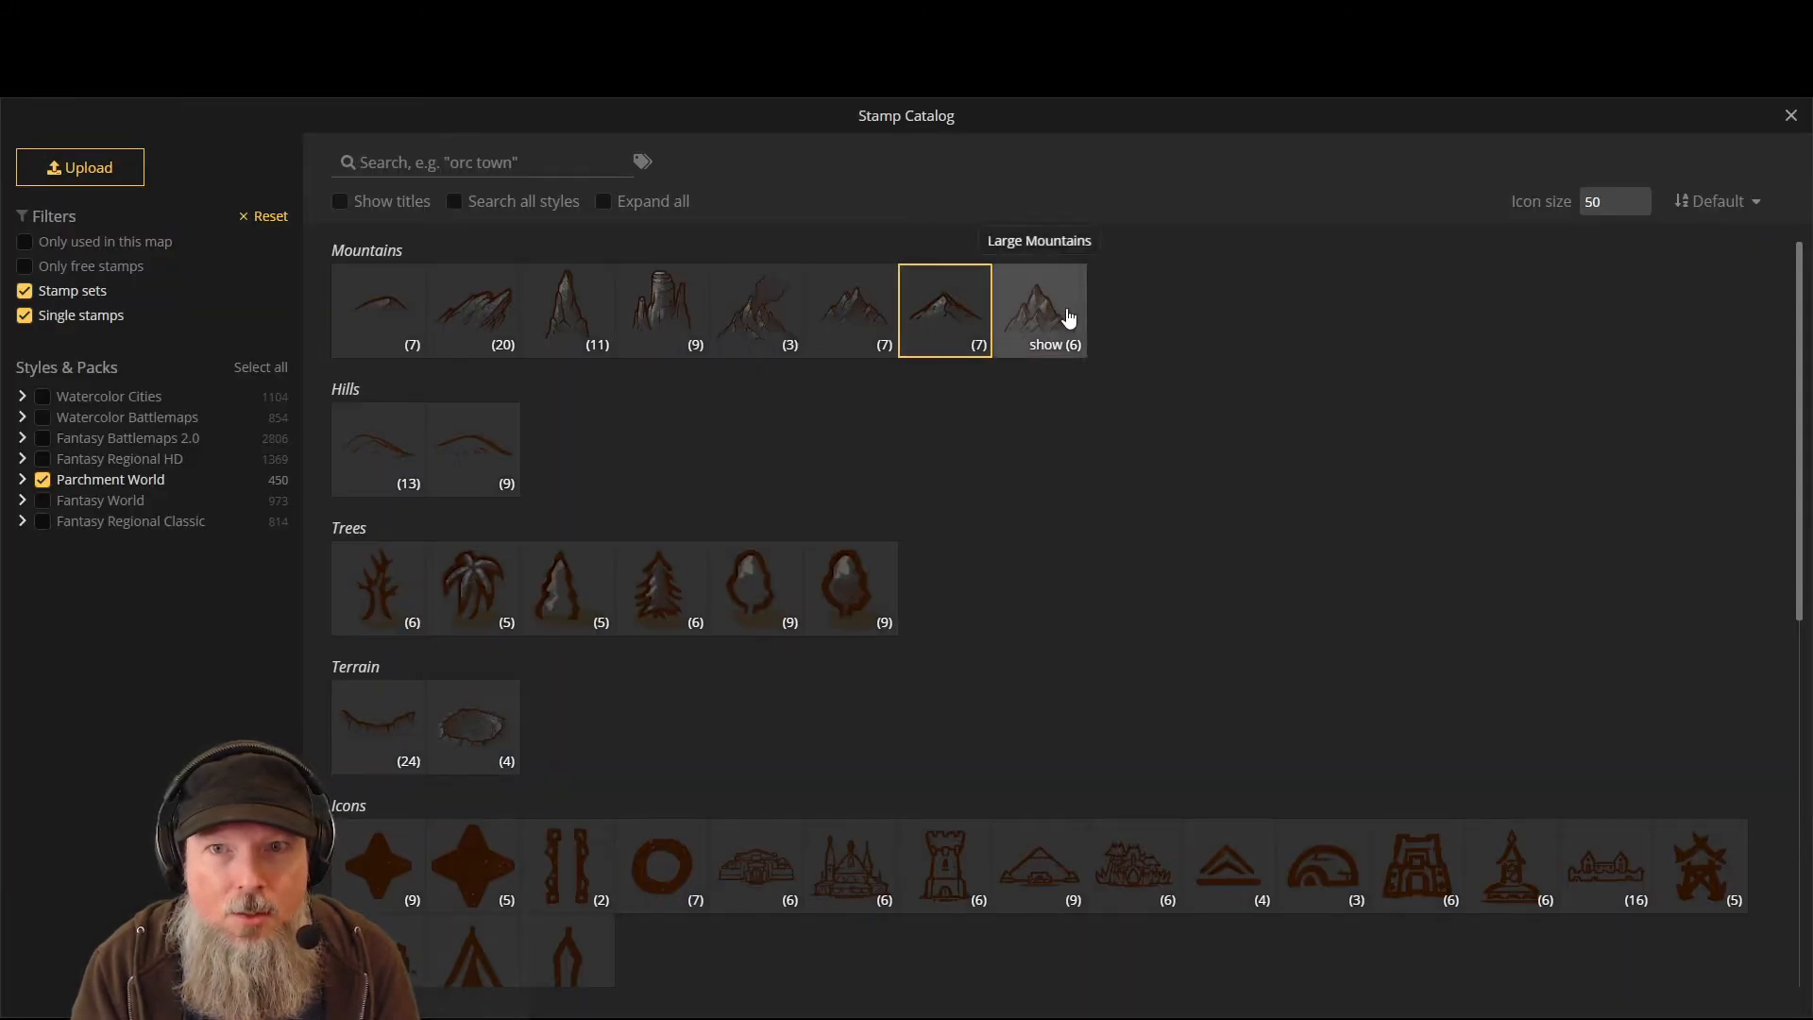
click(1071, 317)
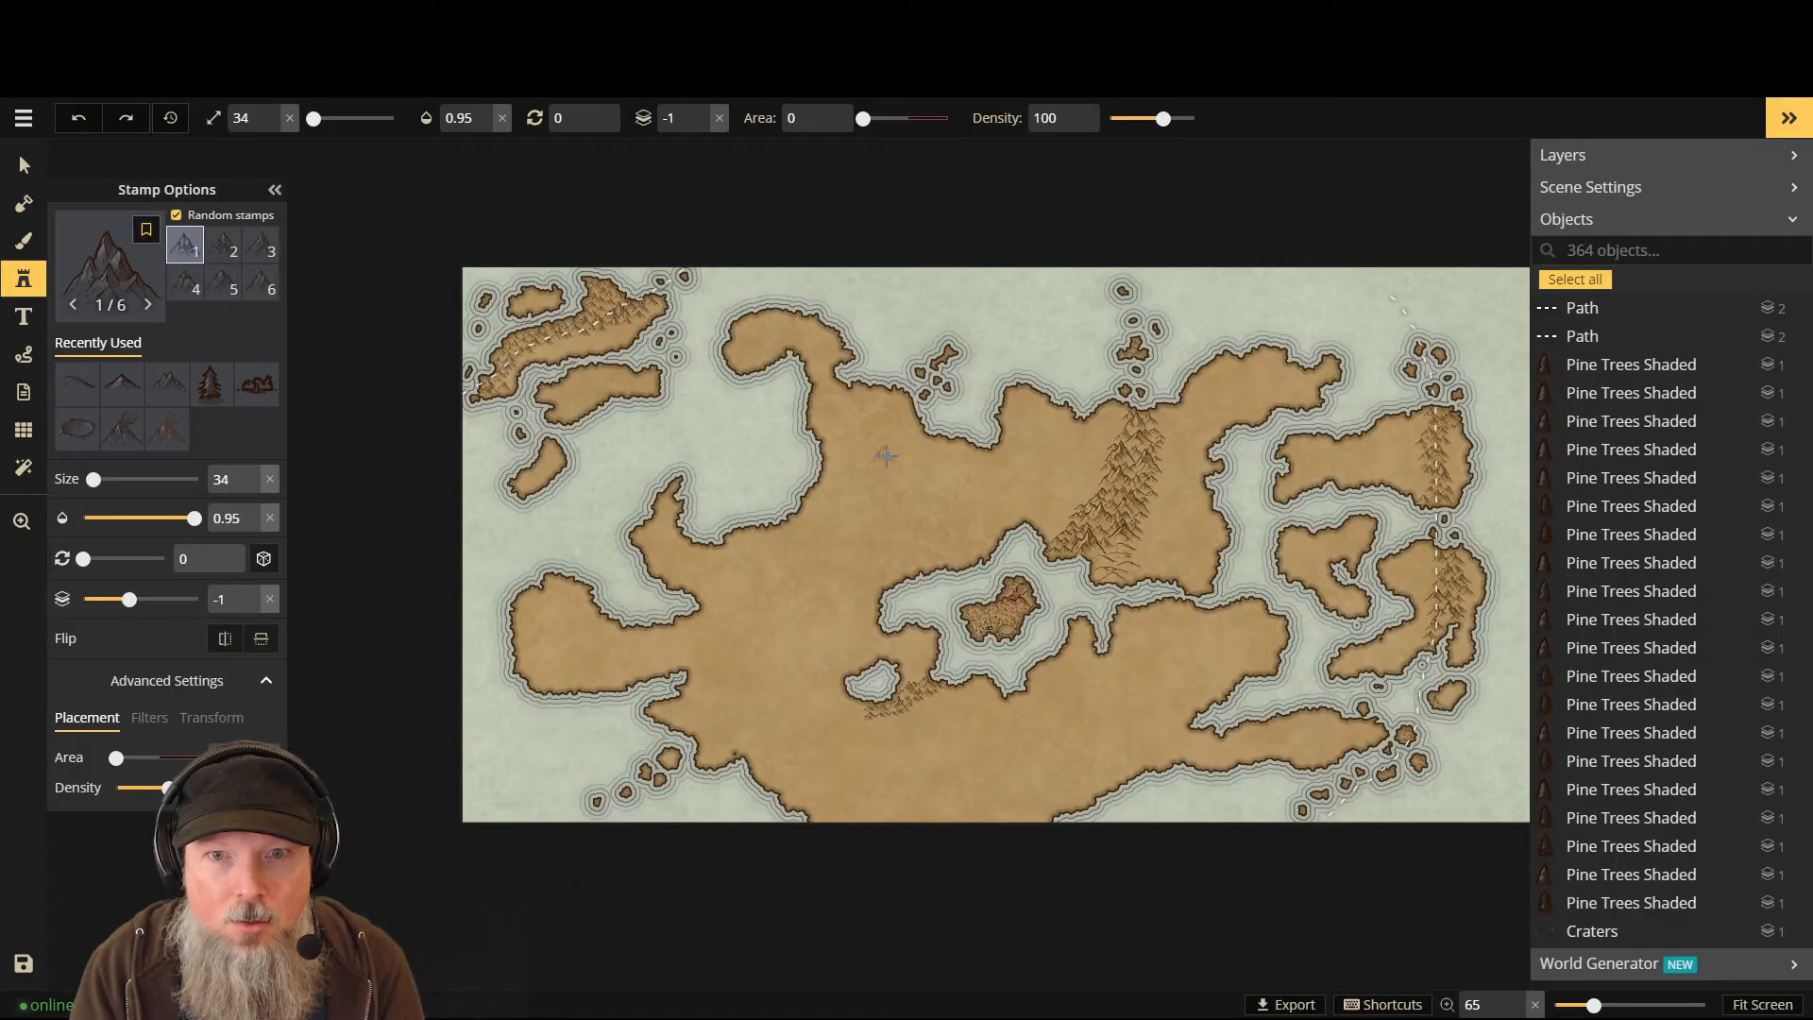
scroll(902, 449, up, 1)
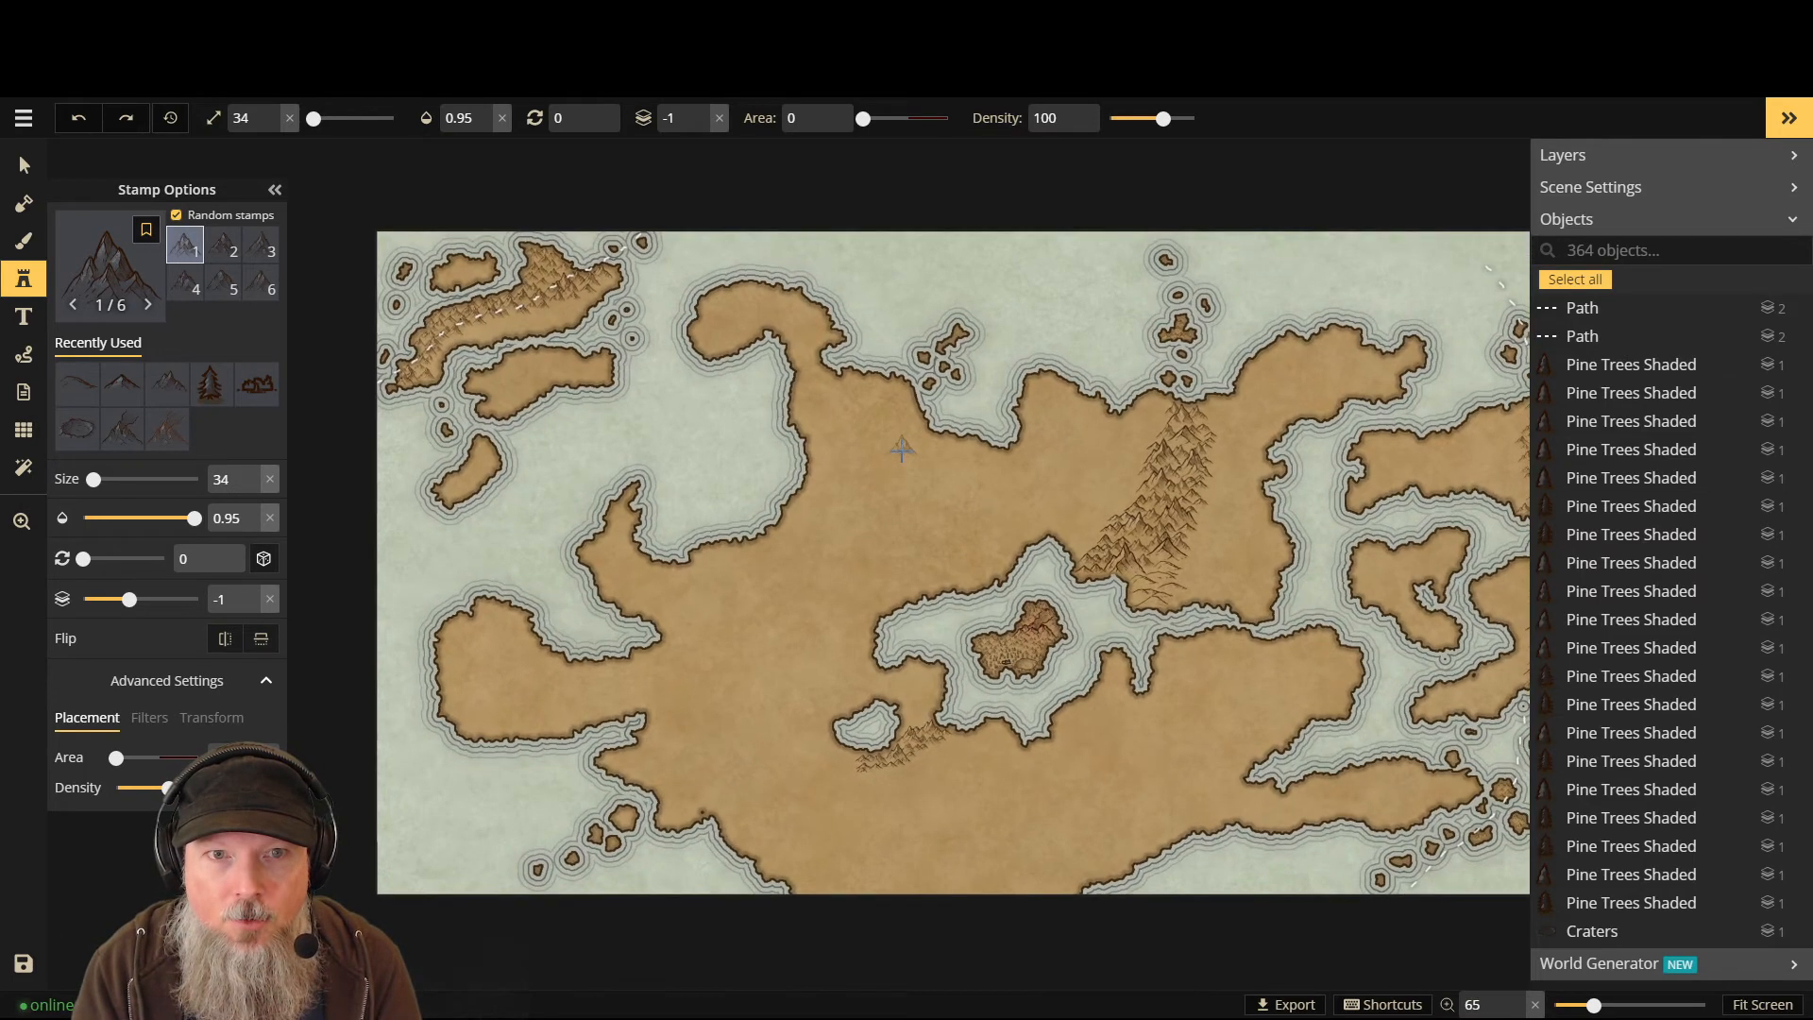
scroll(888, 421, up, 1)
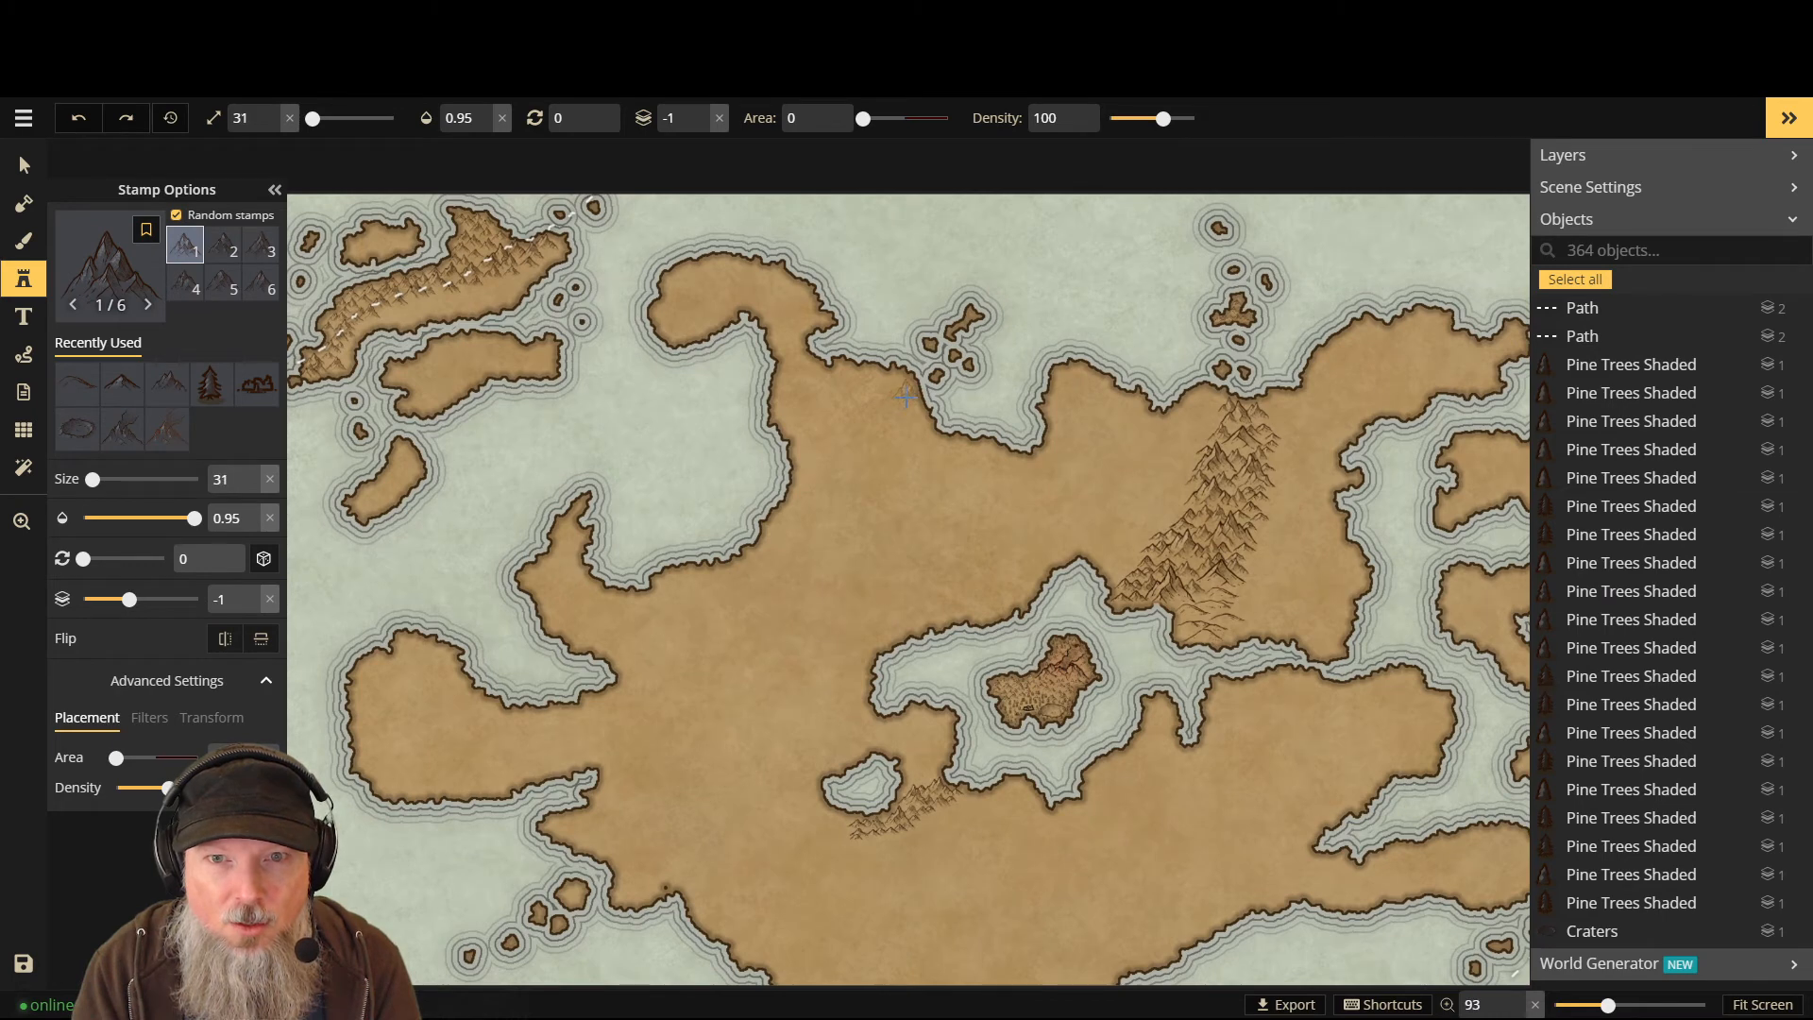
- Stamp five large mountains on layer 0 in a short chain running south across the northern plains
click(905, 395)
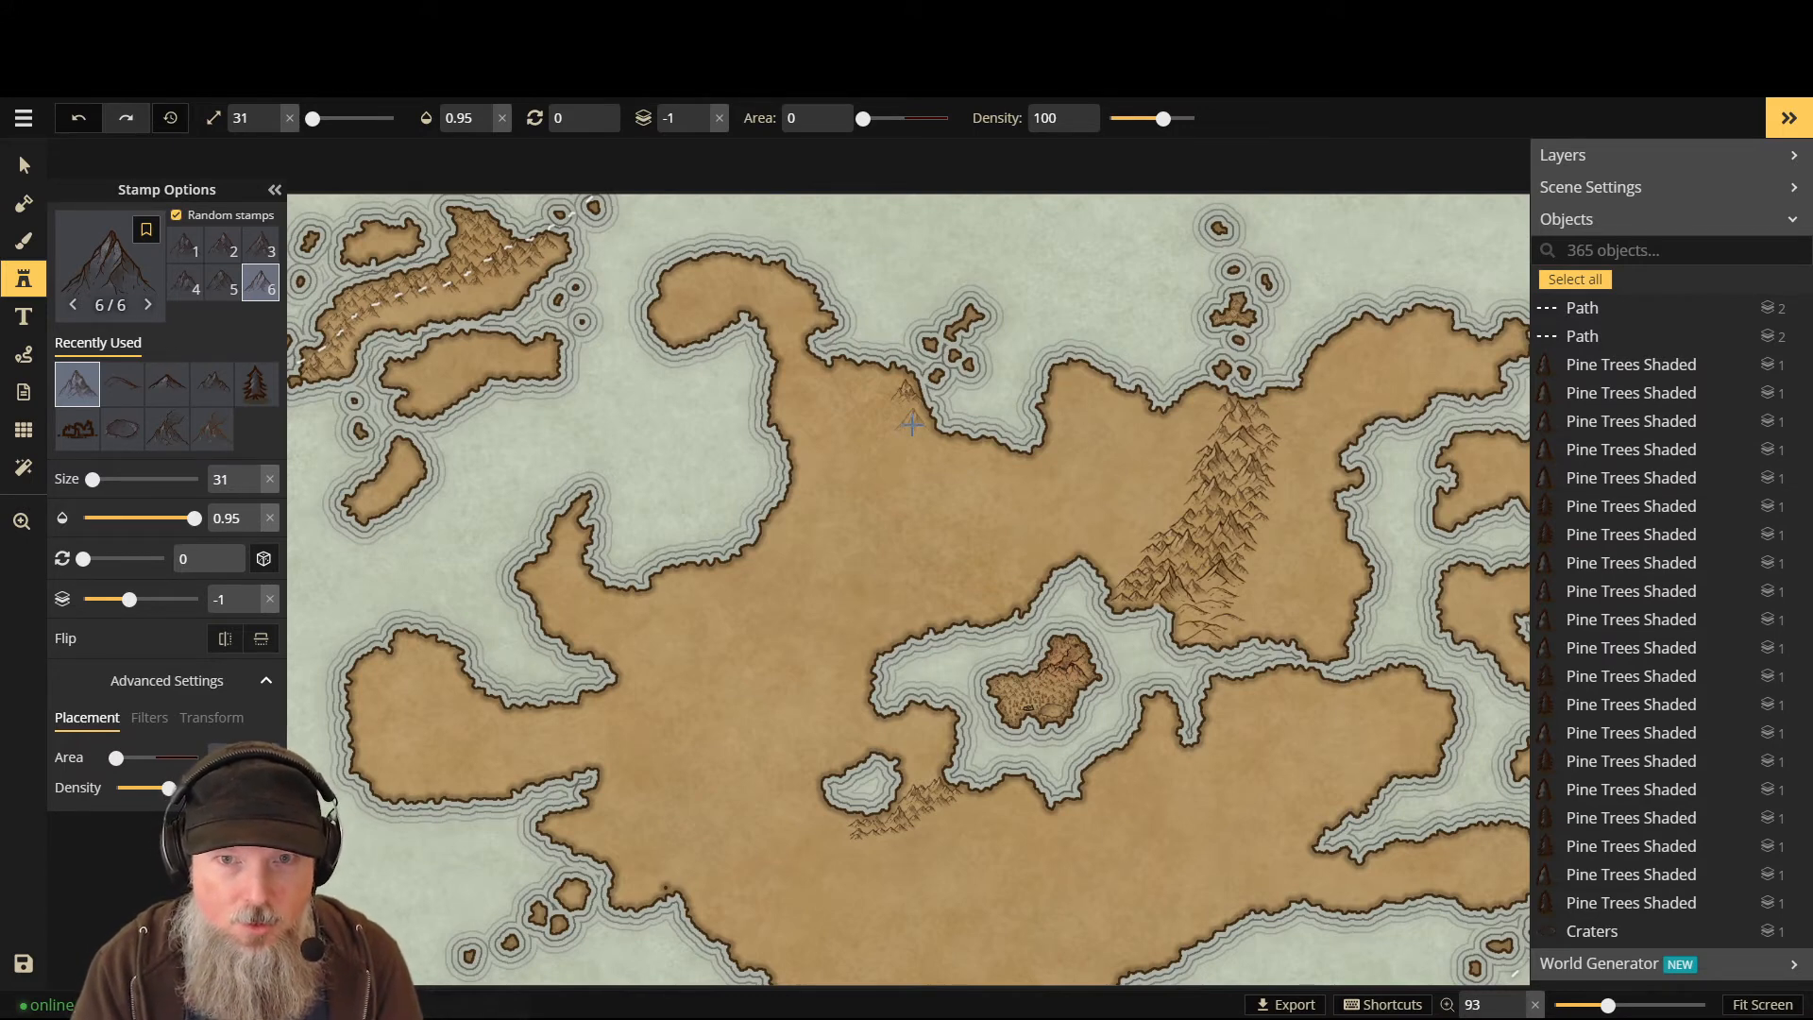
key(Up)
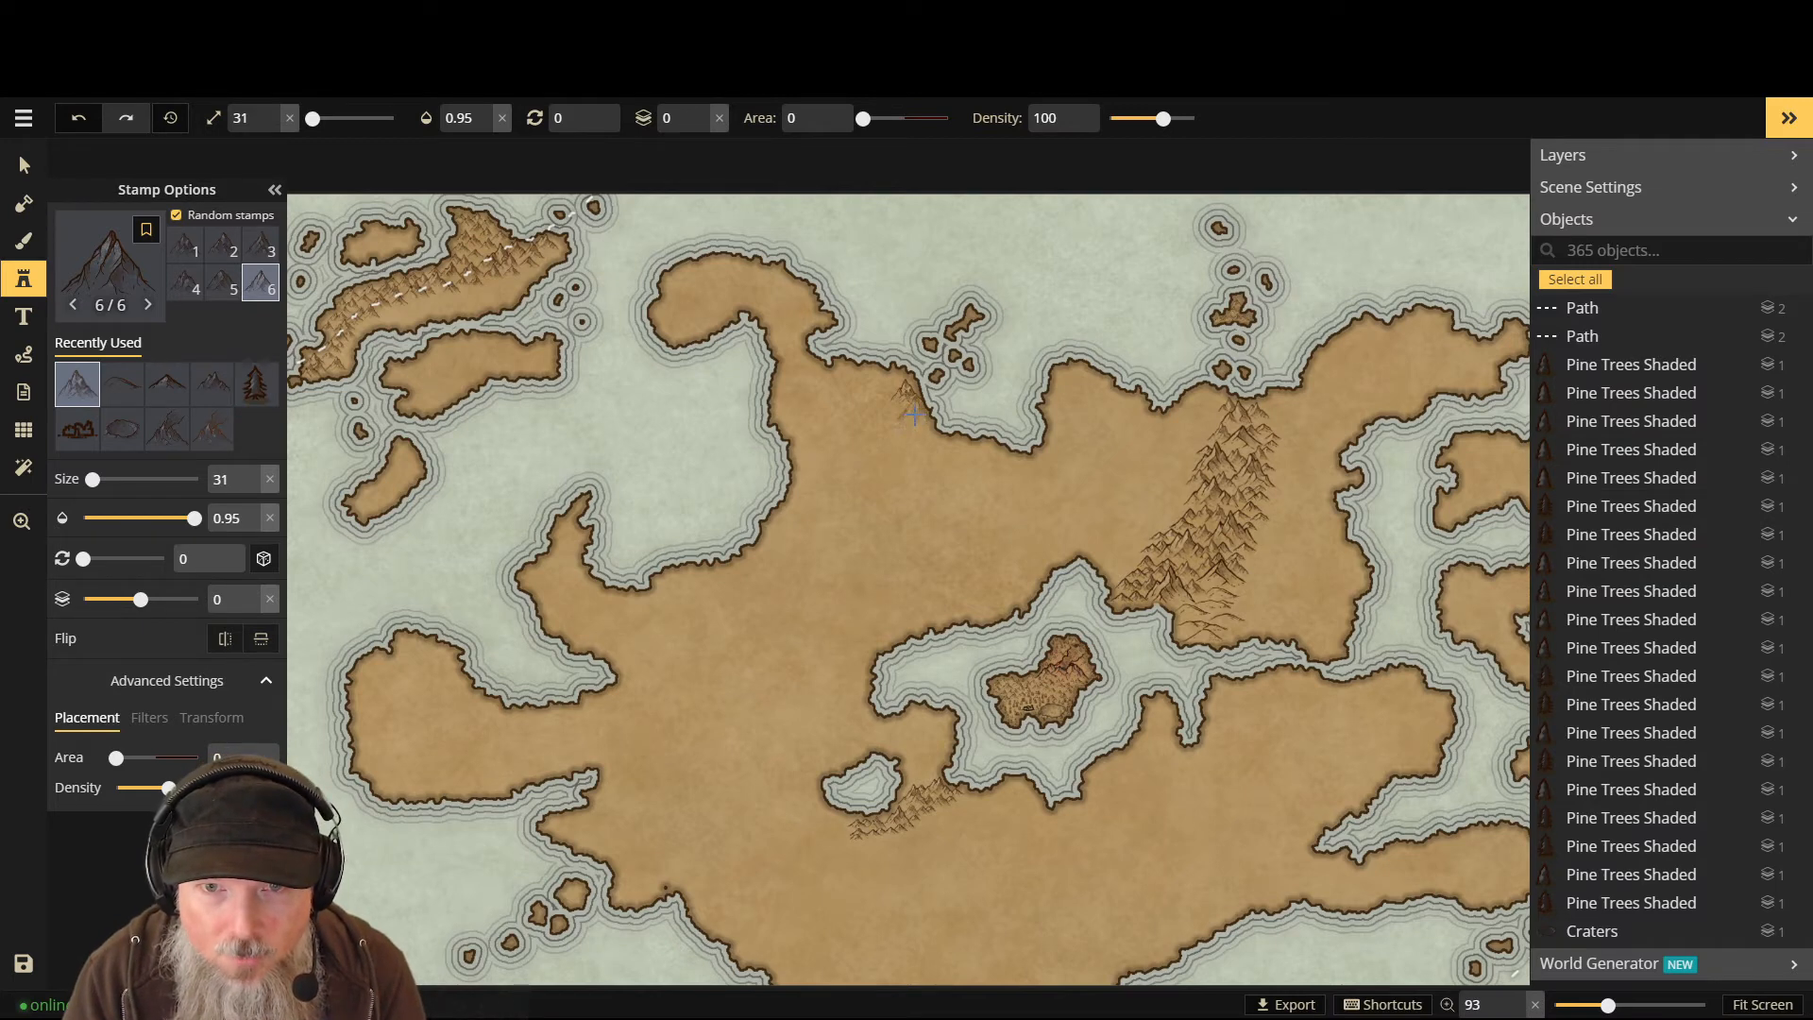
click(914, 414)
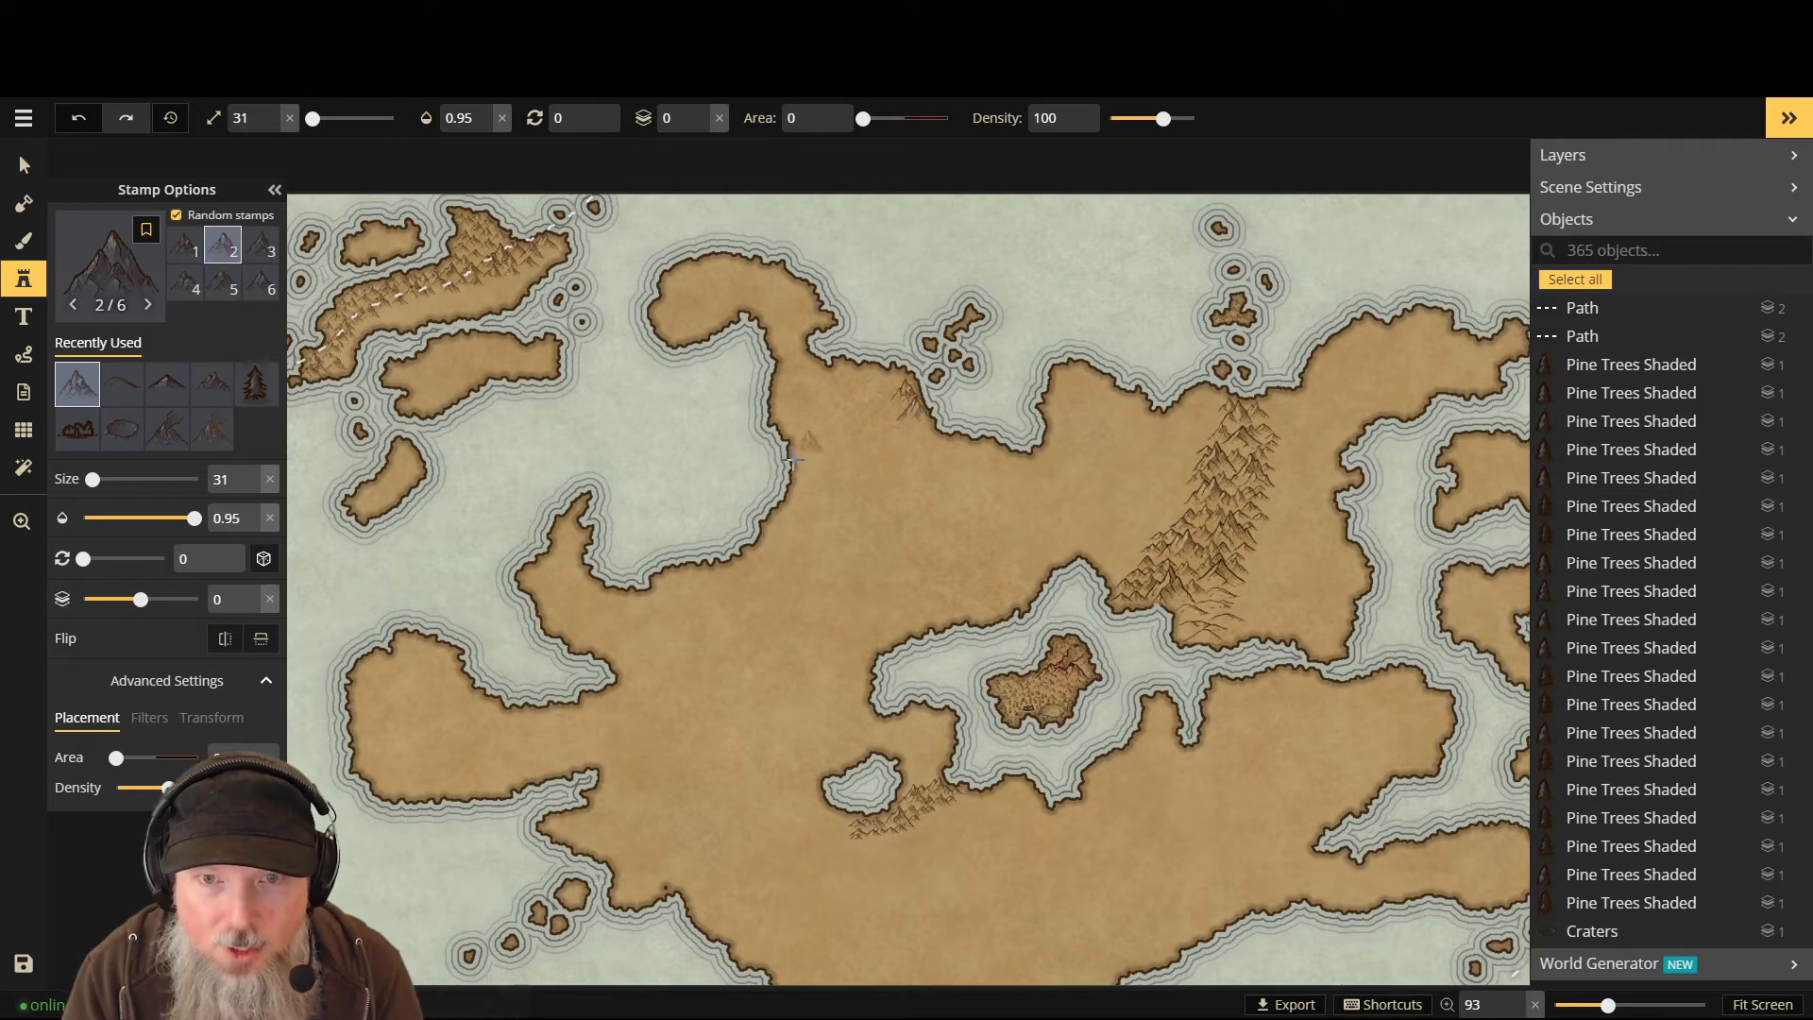
click(902, 441)
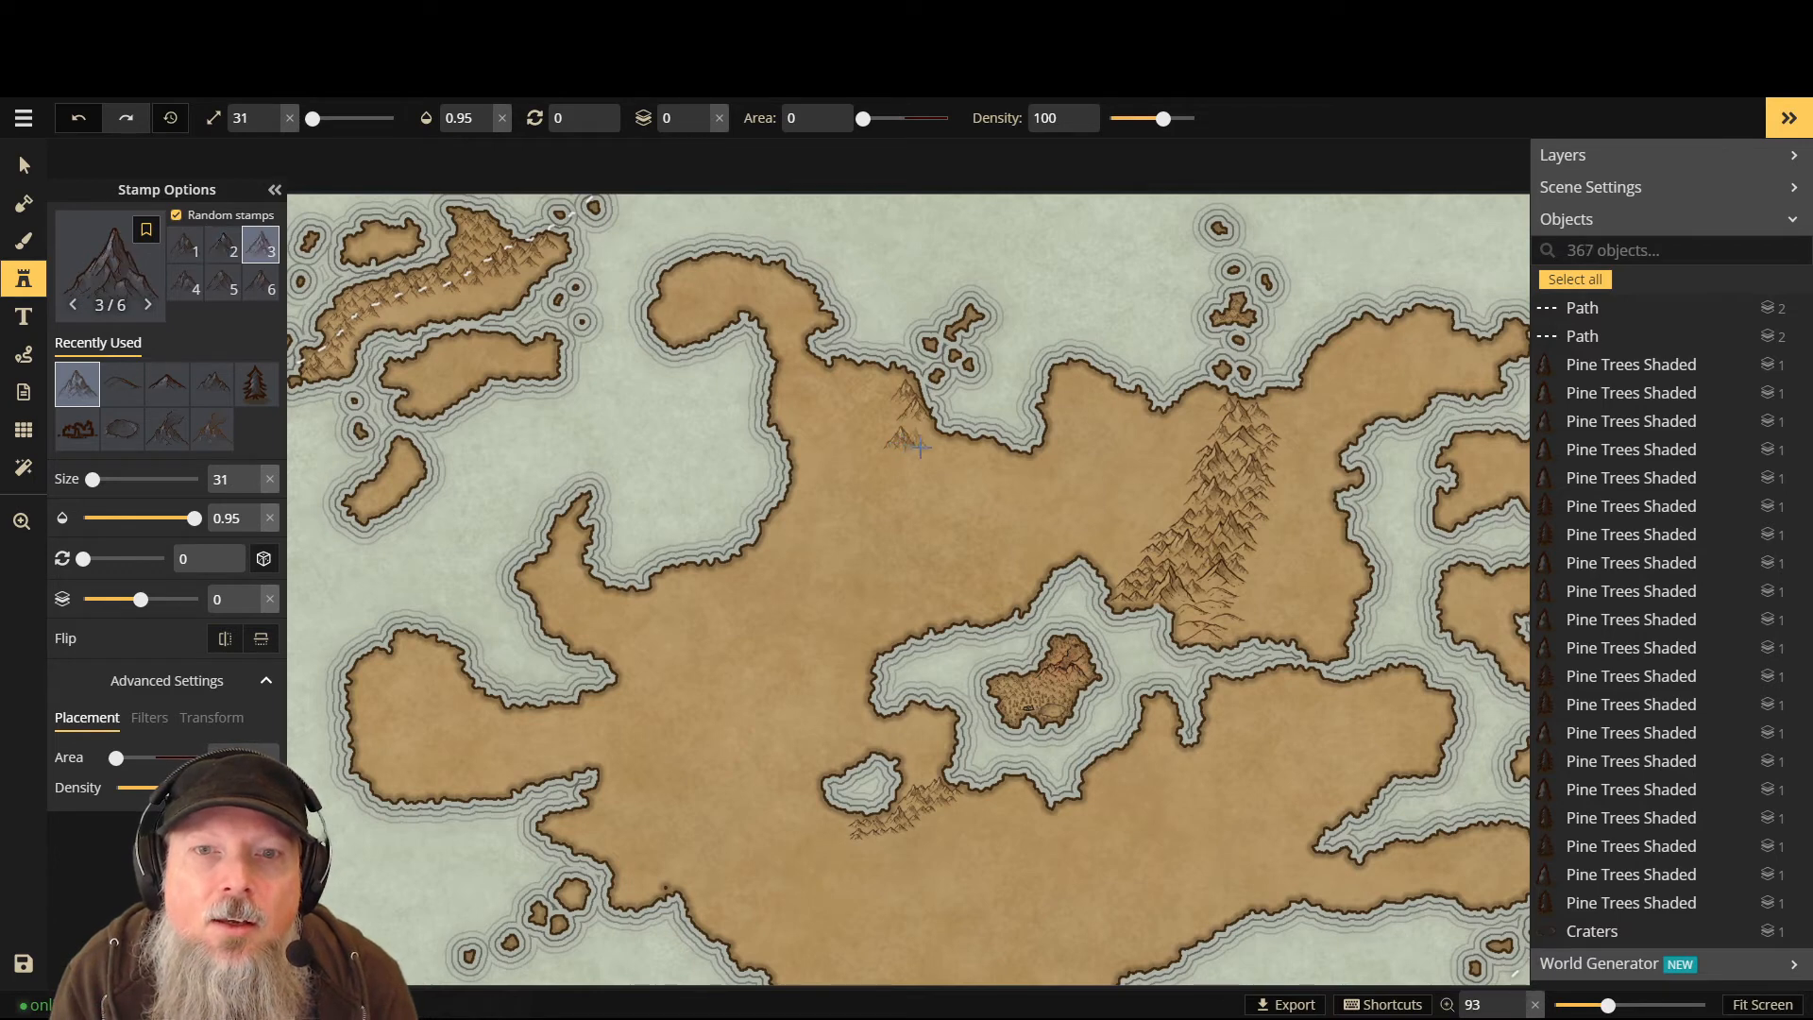
click(926, 450)
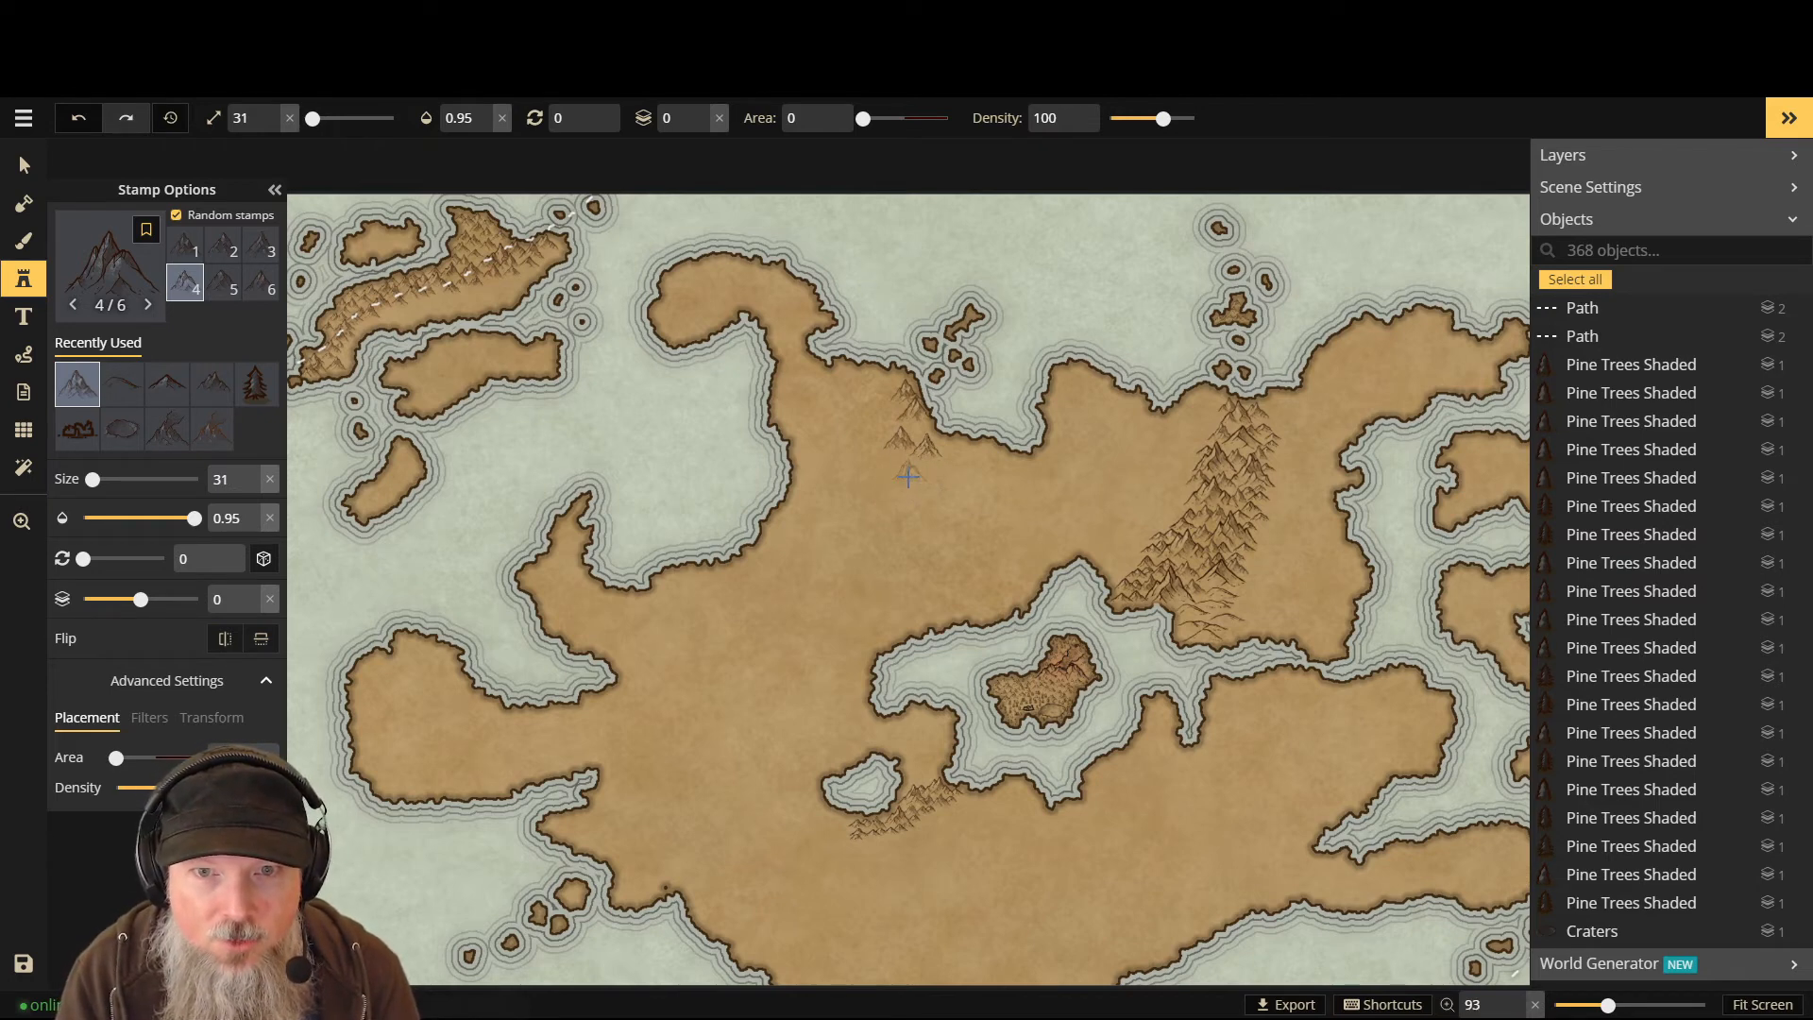
click(914, 477)
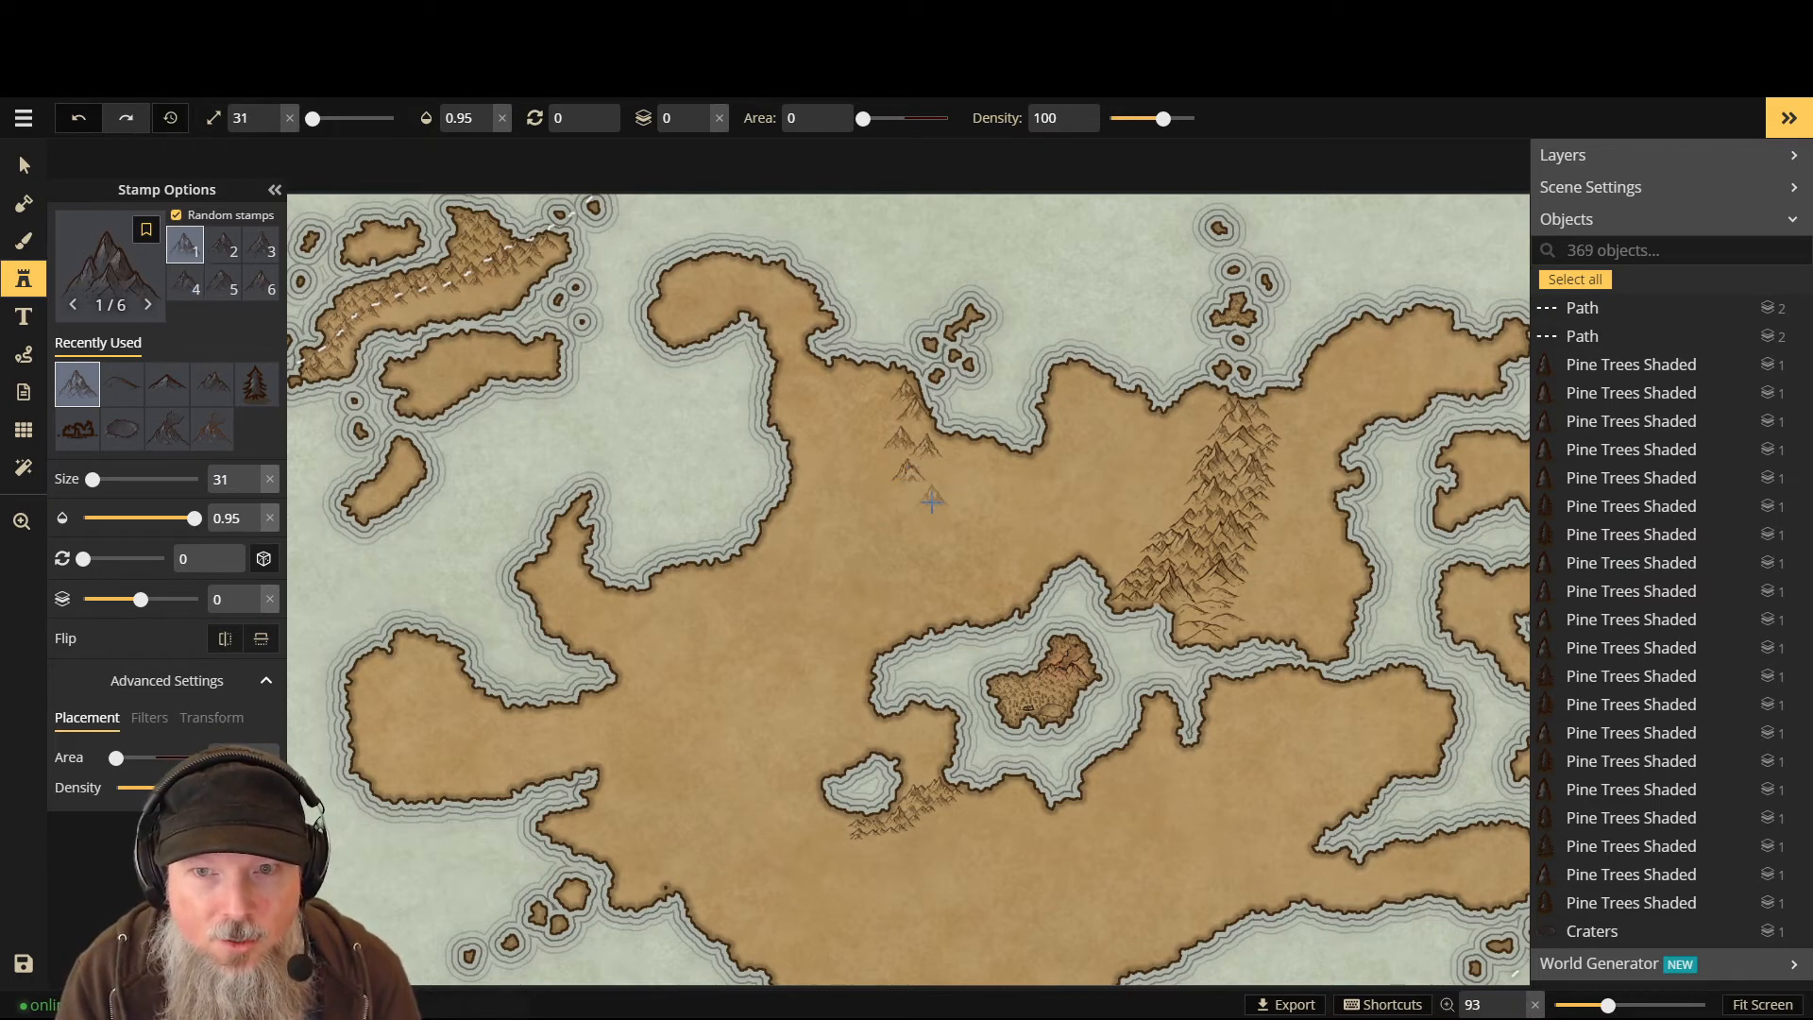
- Extend the mountain chain further south with three more size-31 Large Mountains stamps
scroll(932, 501, up, 2)
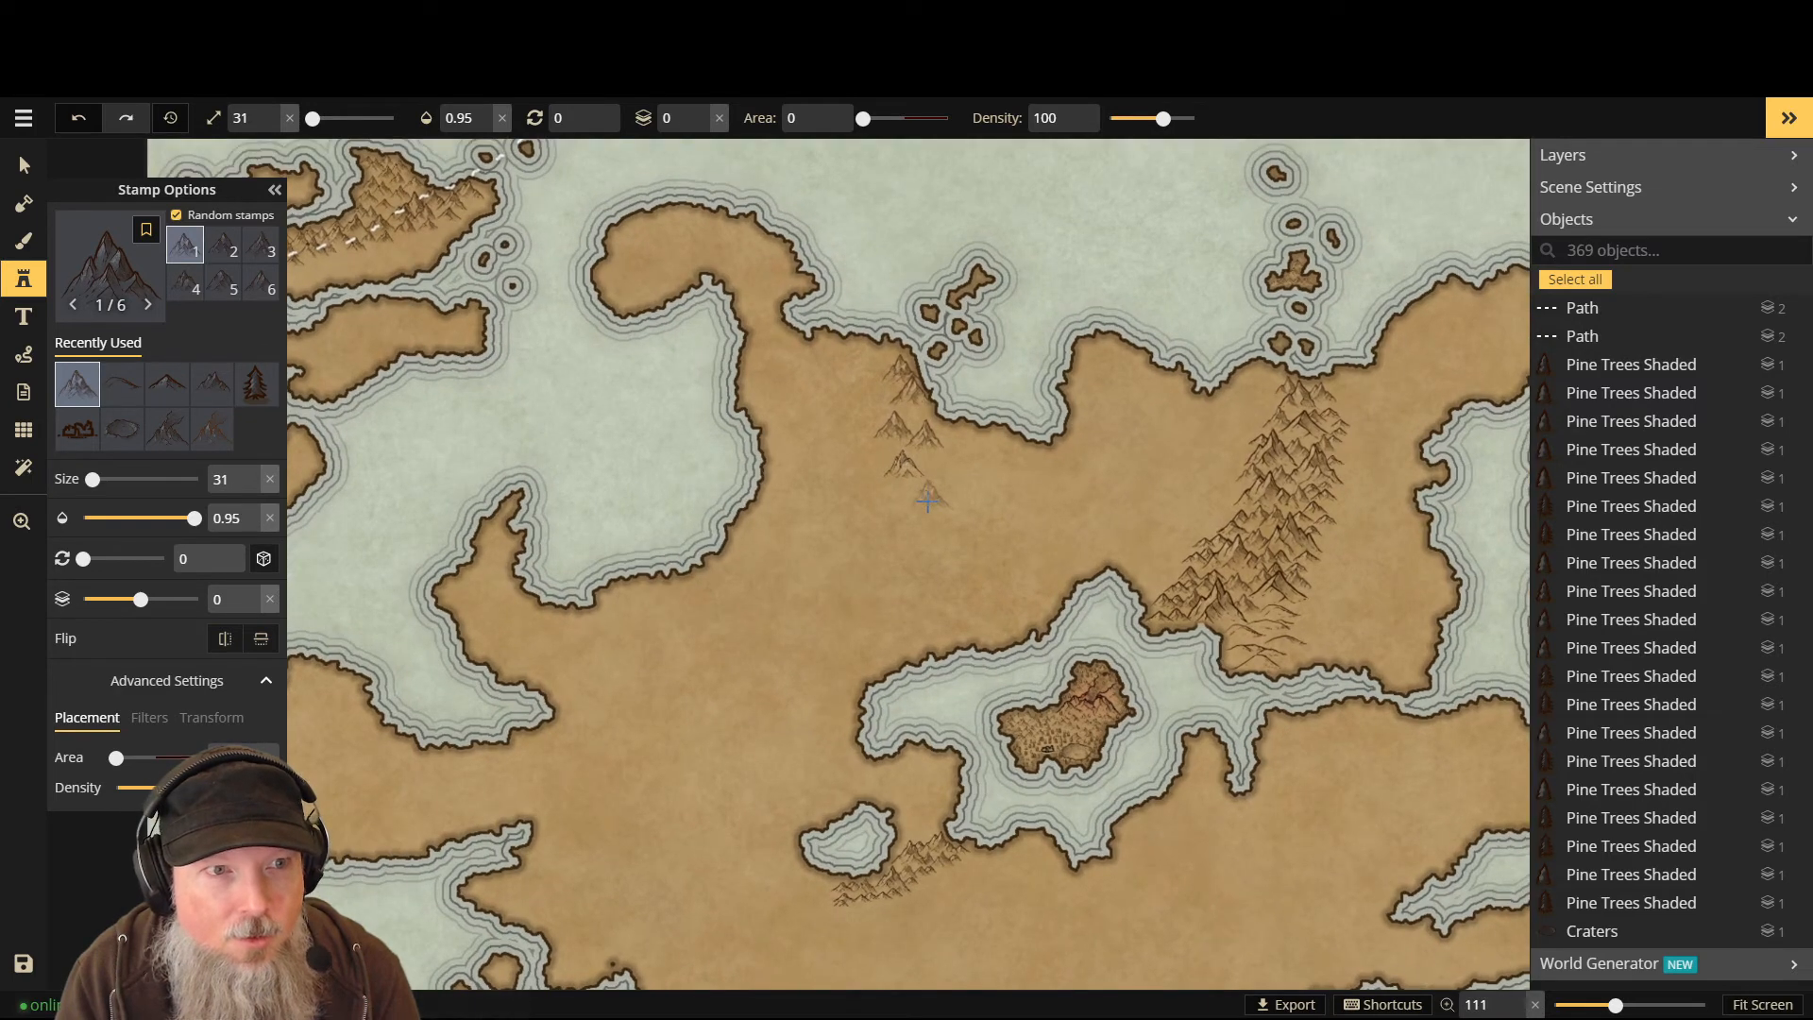
click(919, 501)
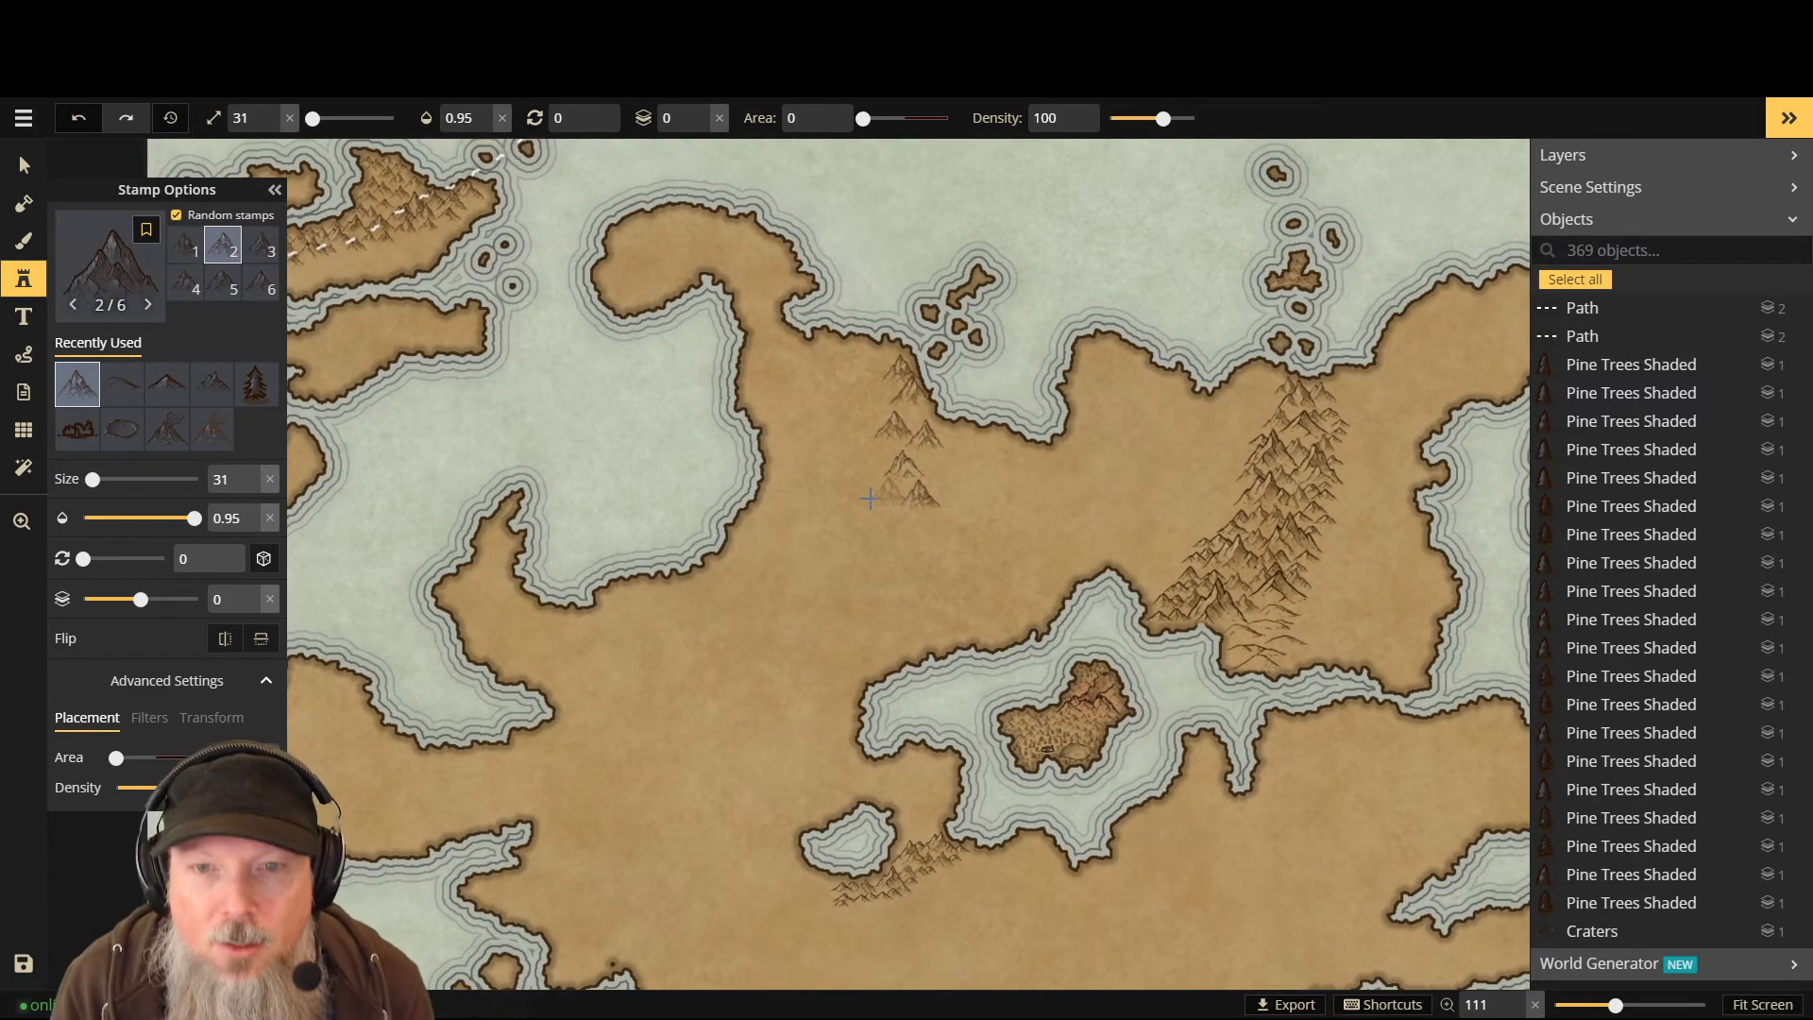
click(867, 514)
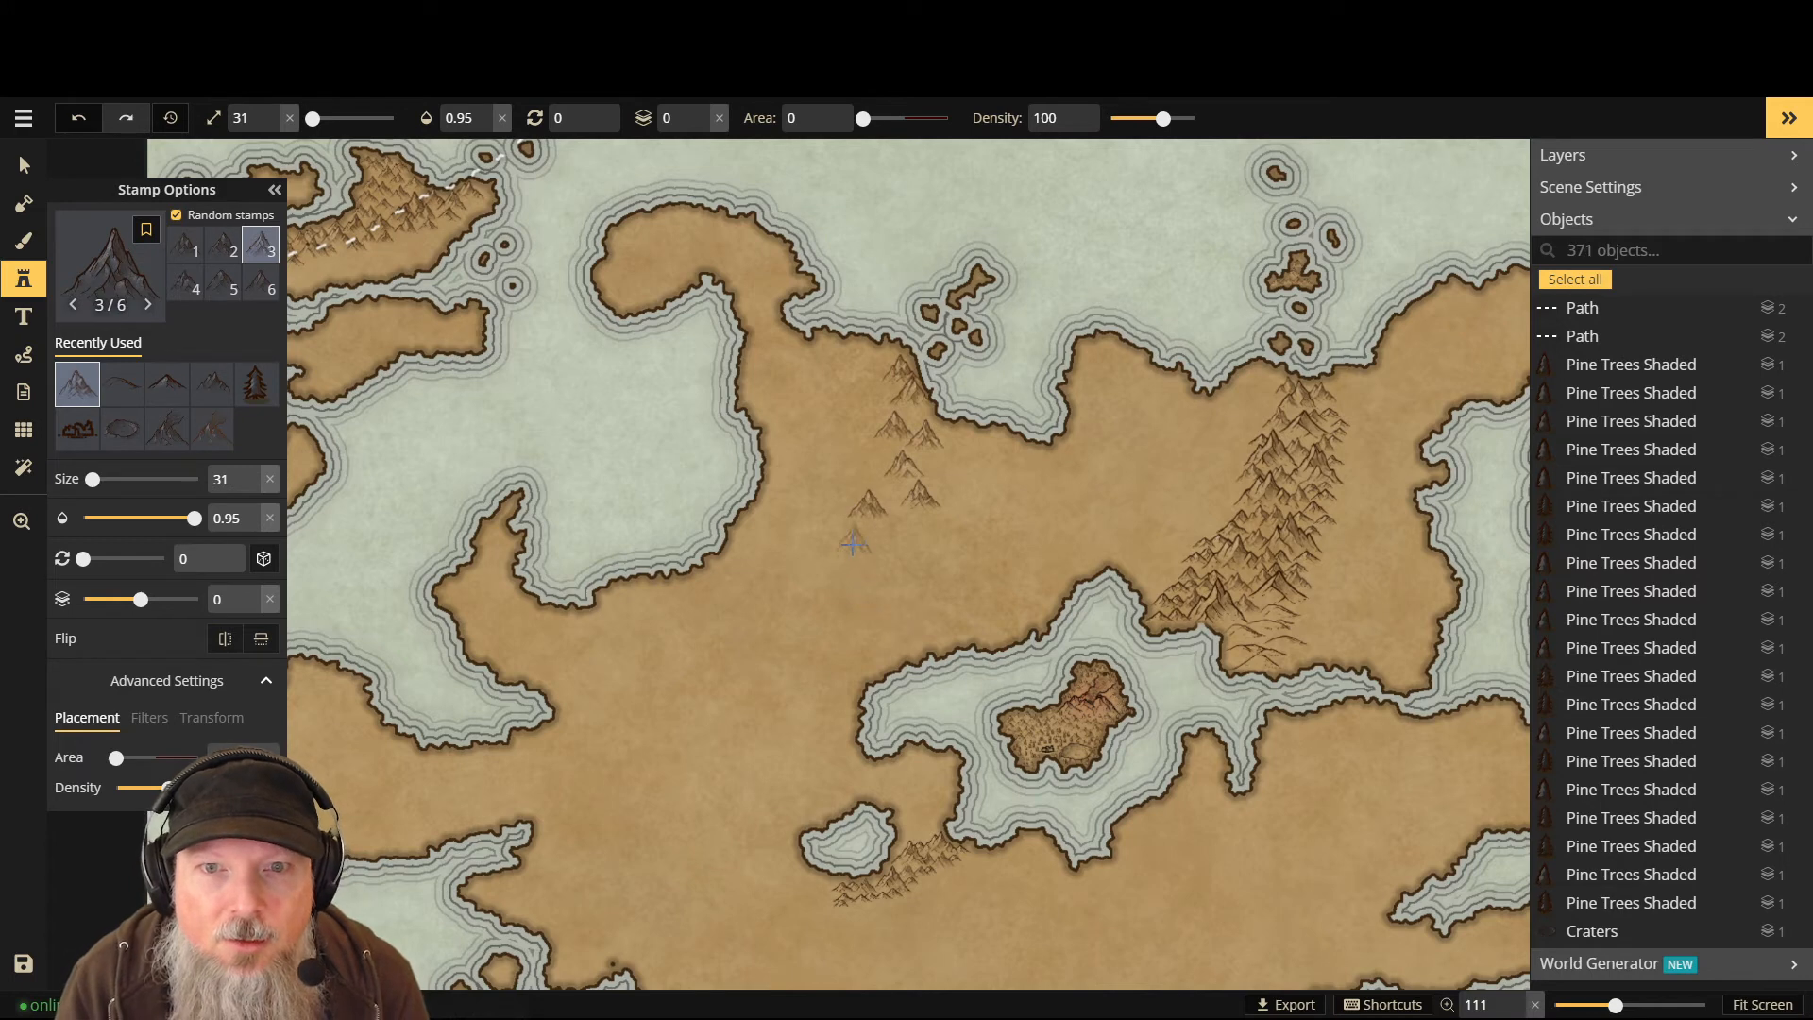
click(890, 540)
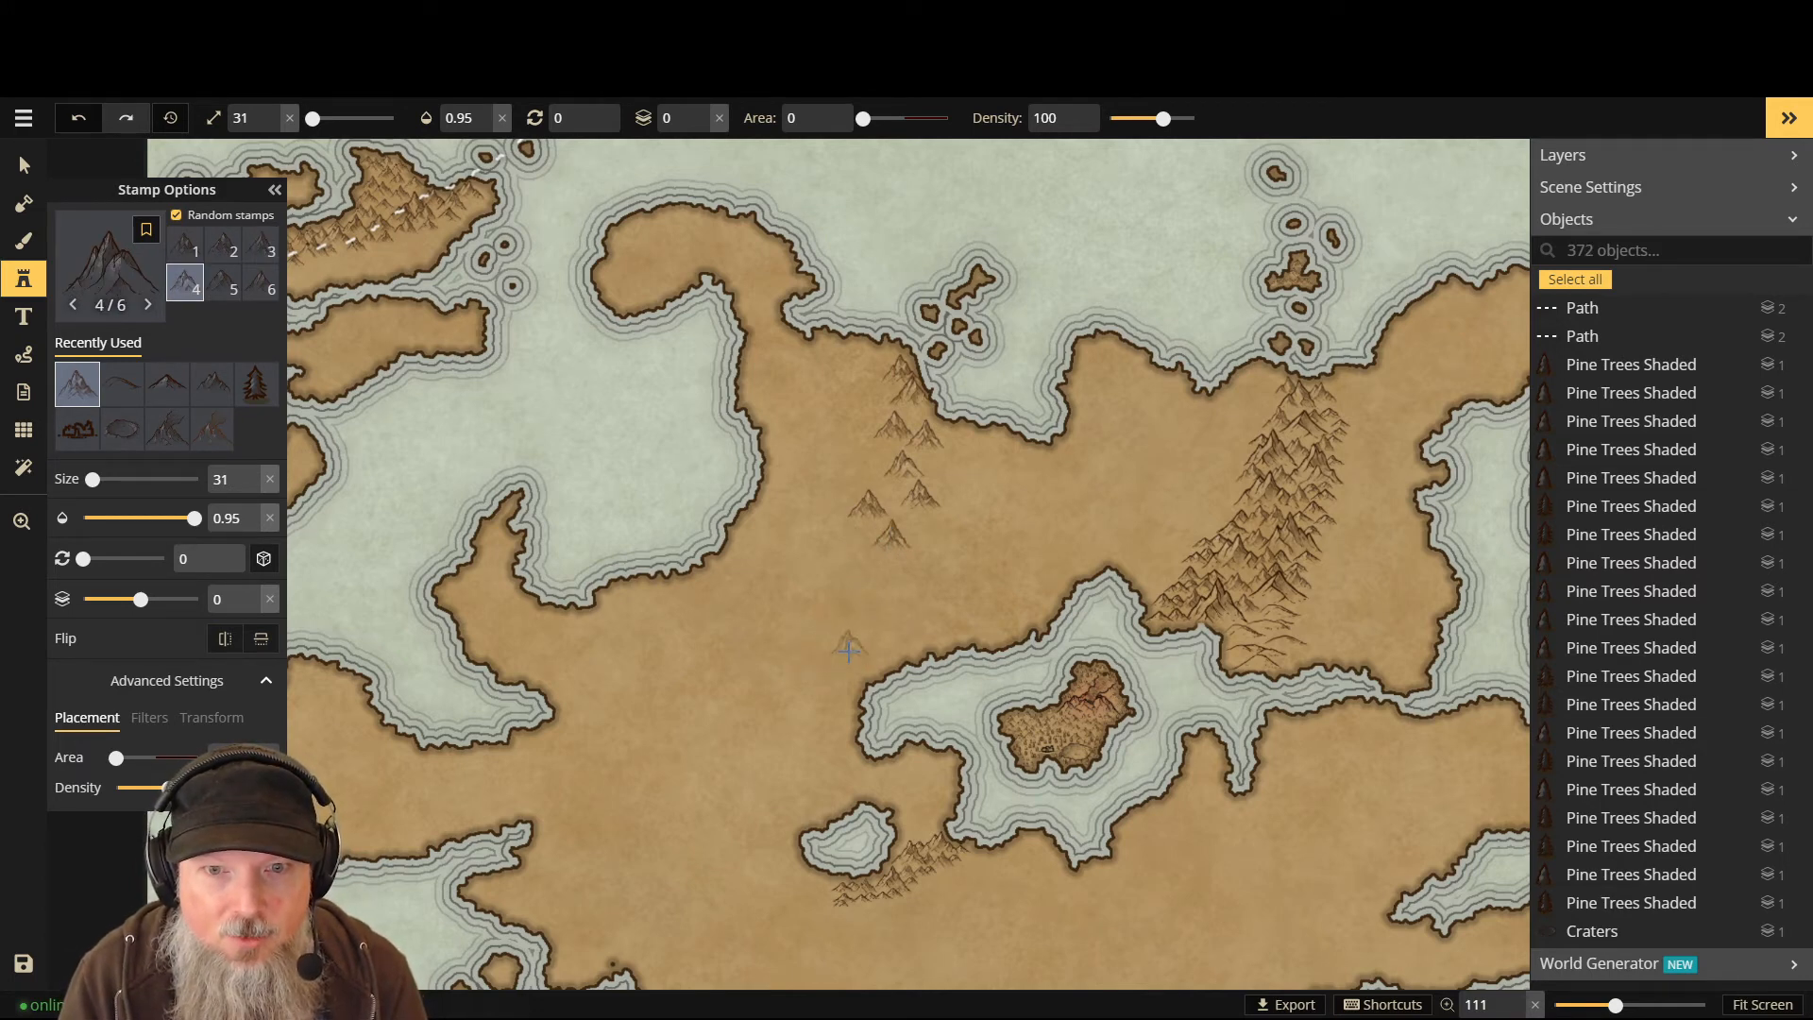
- Place a small group of five large mountains beside the inland sea
click(849, 650)
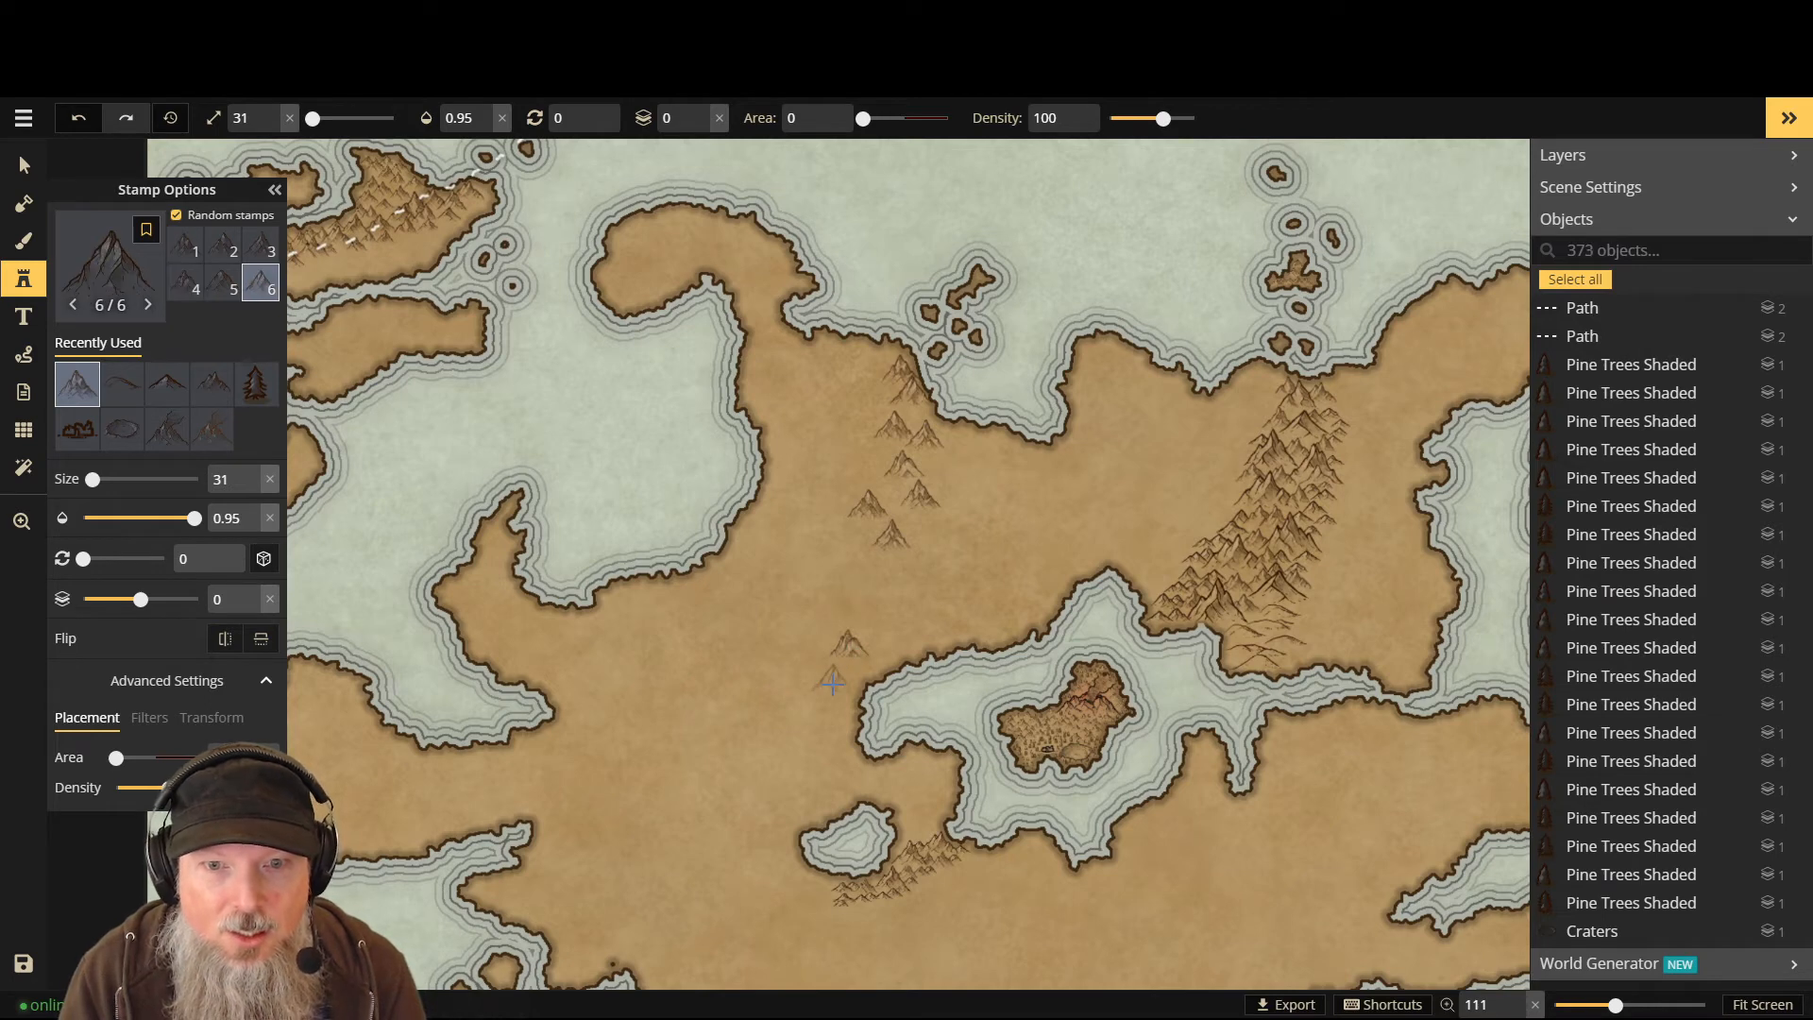
click(833, 686)
click(791, 695)
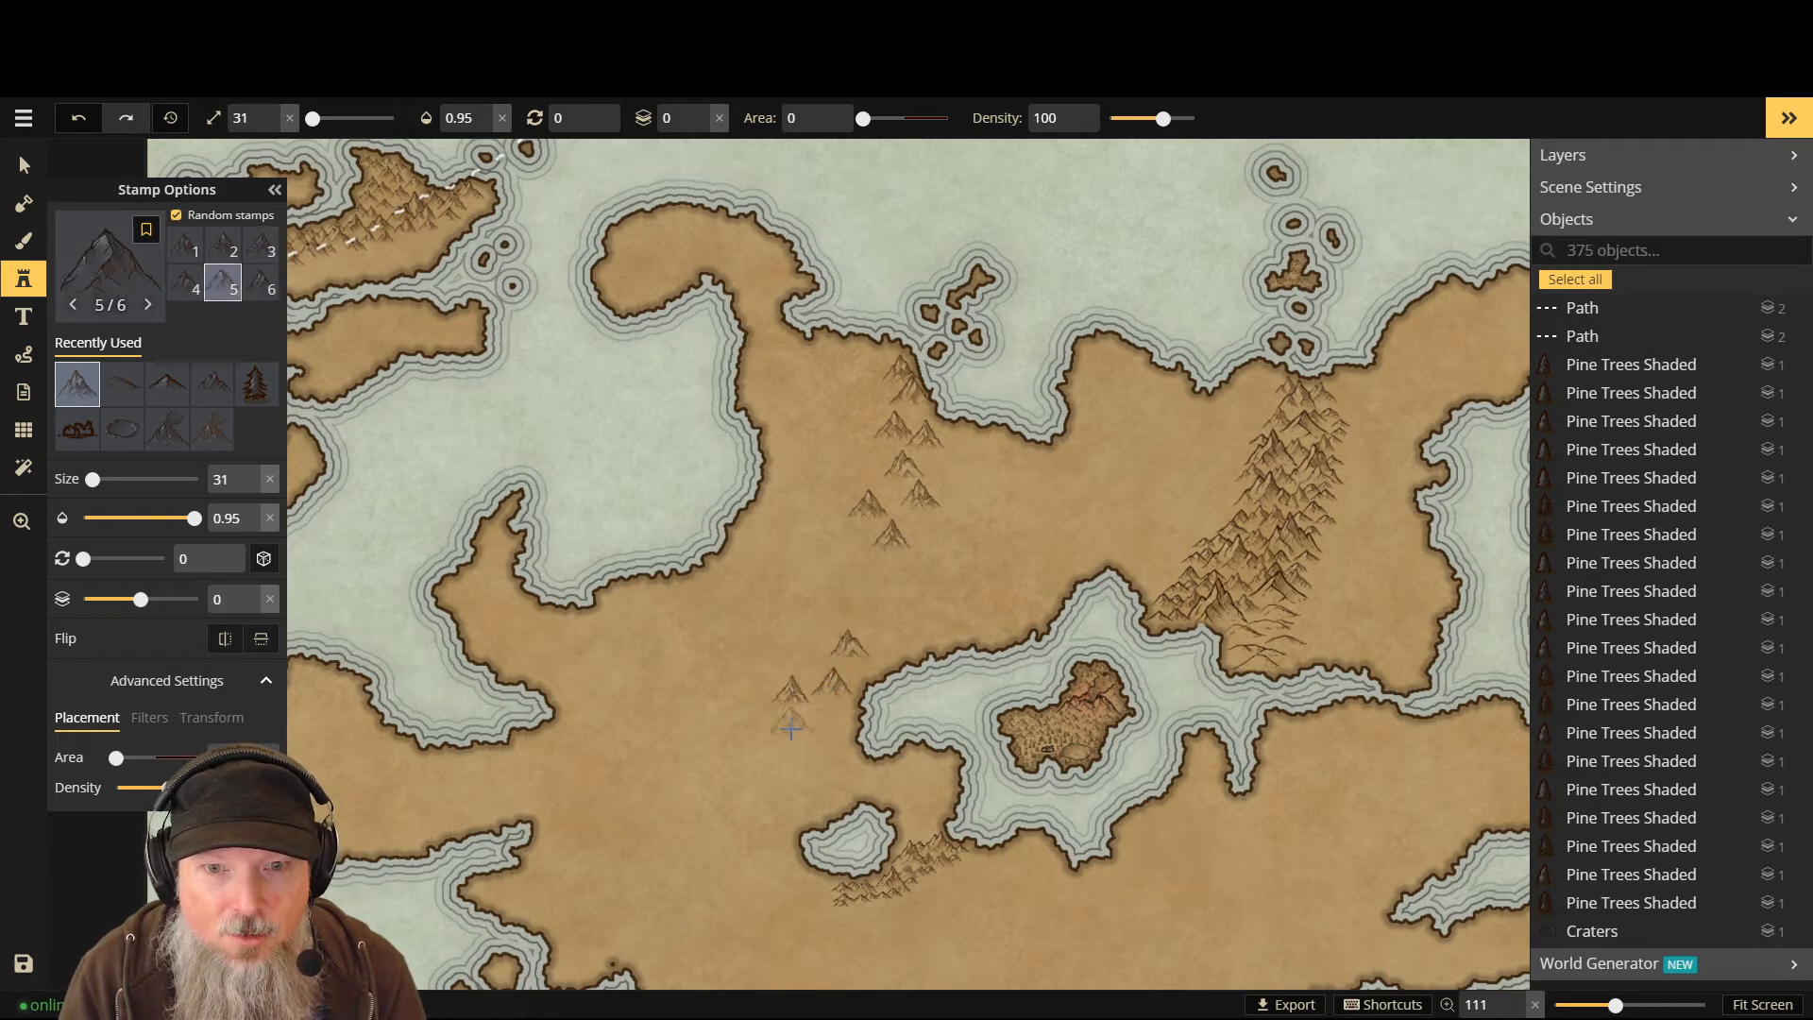
click(791, 727)
click(835, 723)
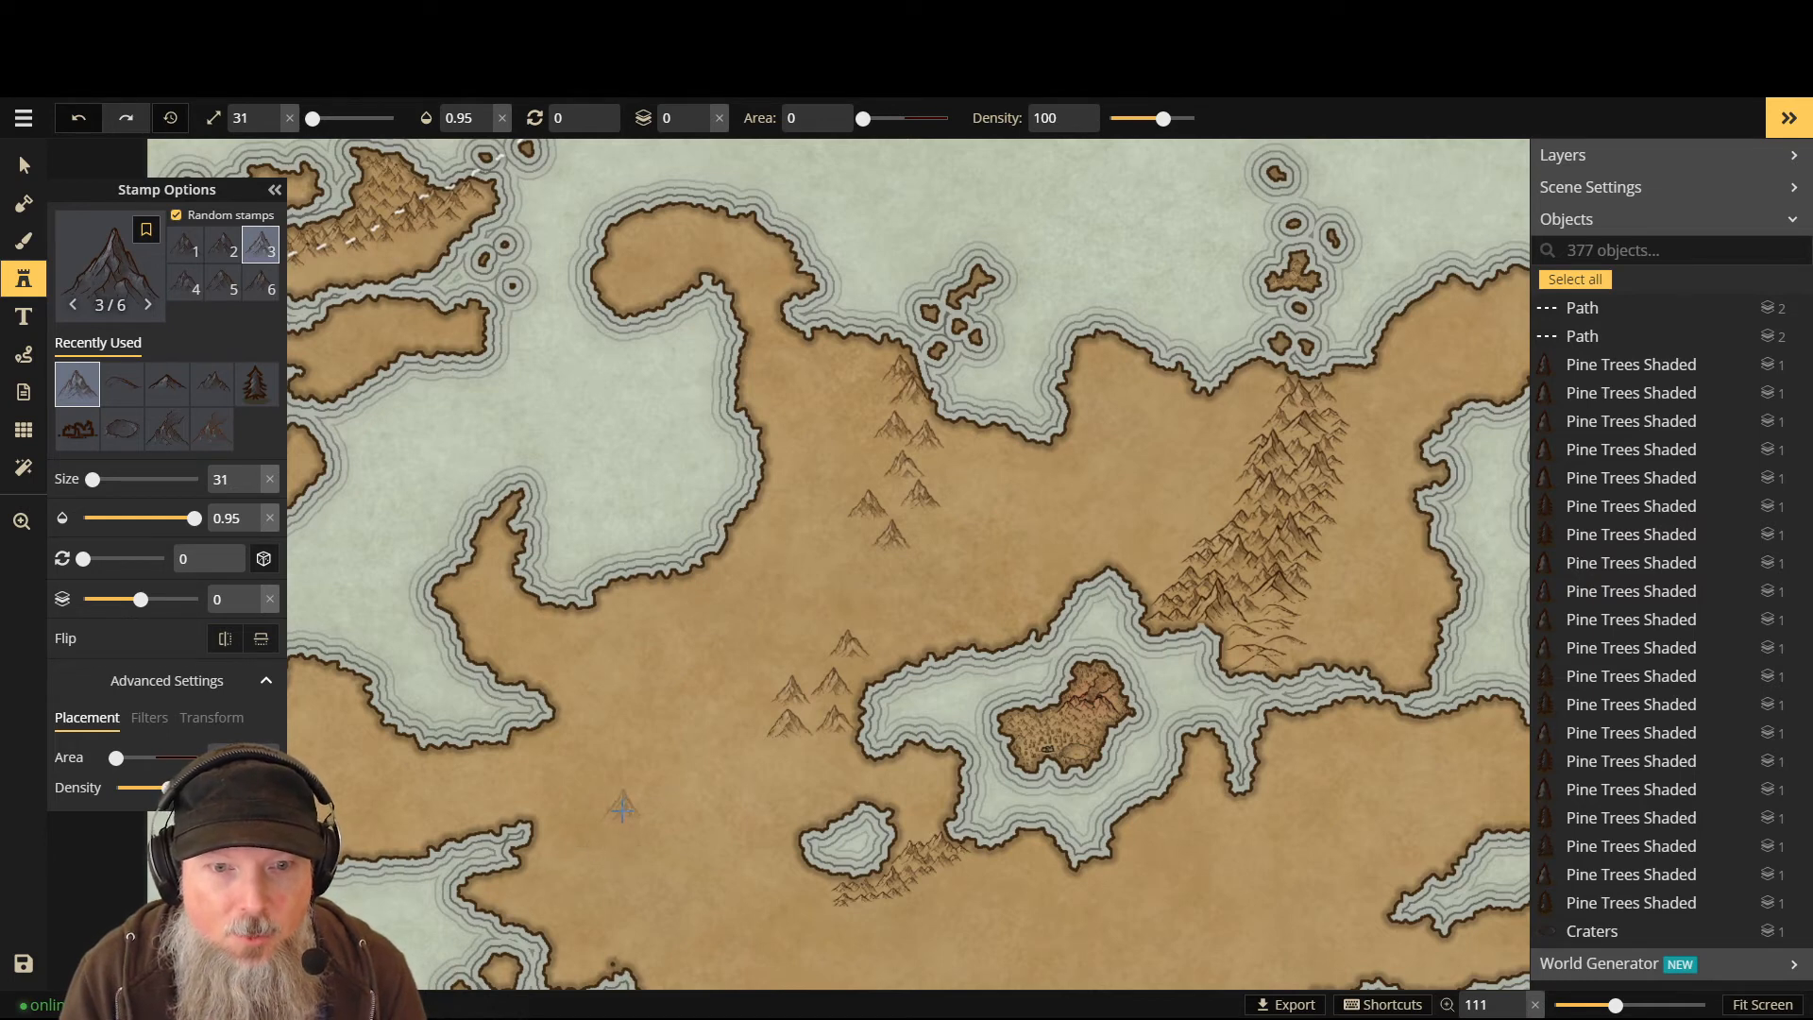
- Start a large-mountain cluster in the continent's southwest lowlands, viewing the whole map
click(620, 808)
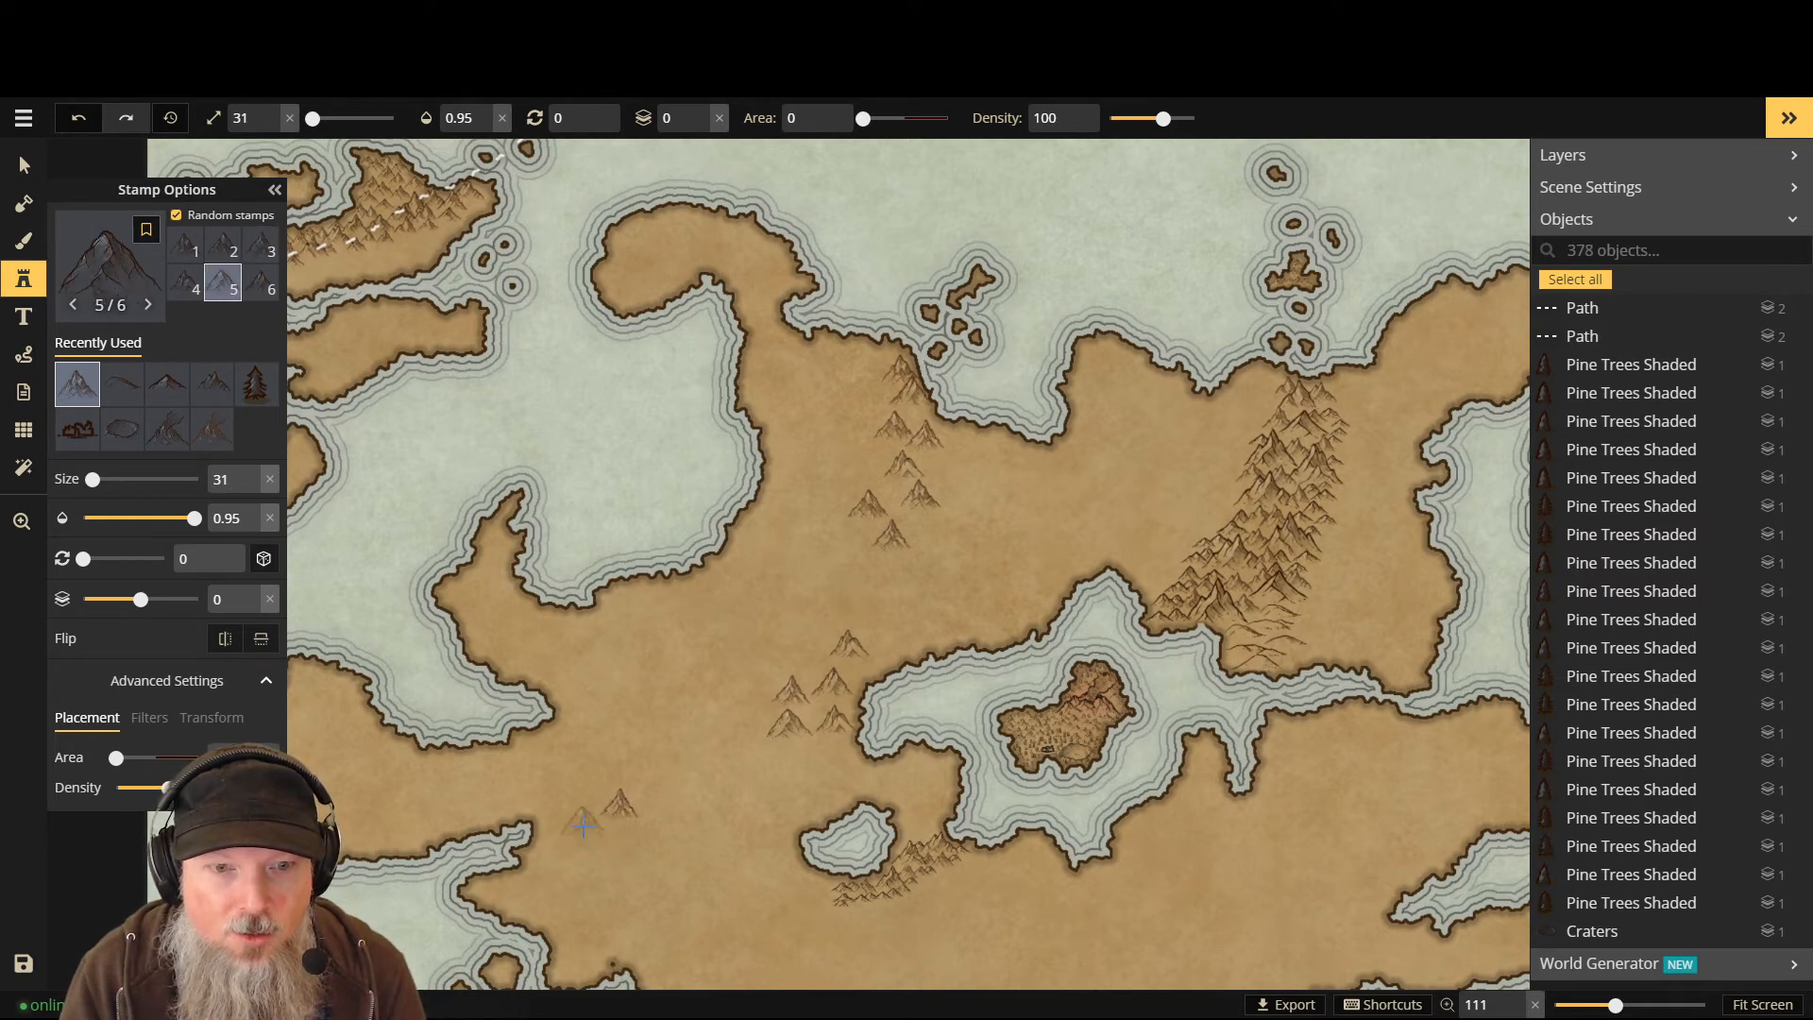
click(583, 823)
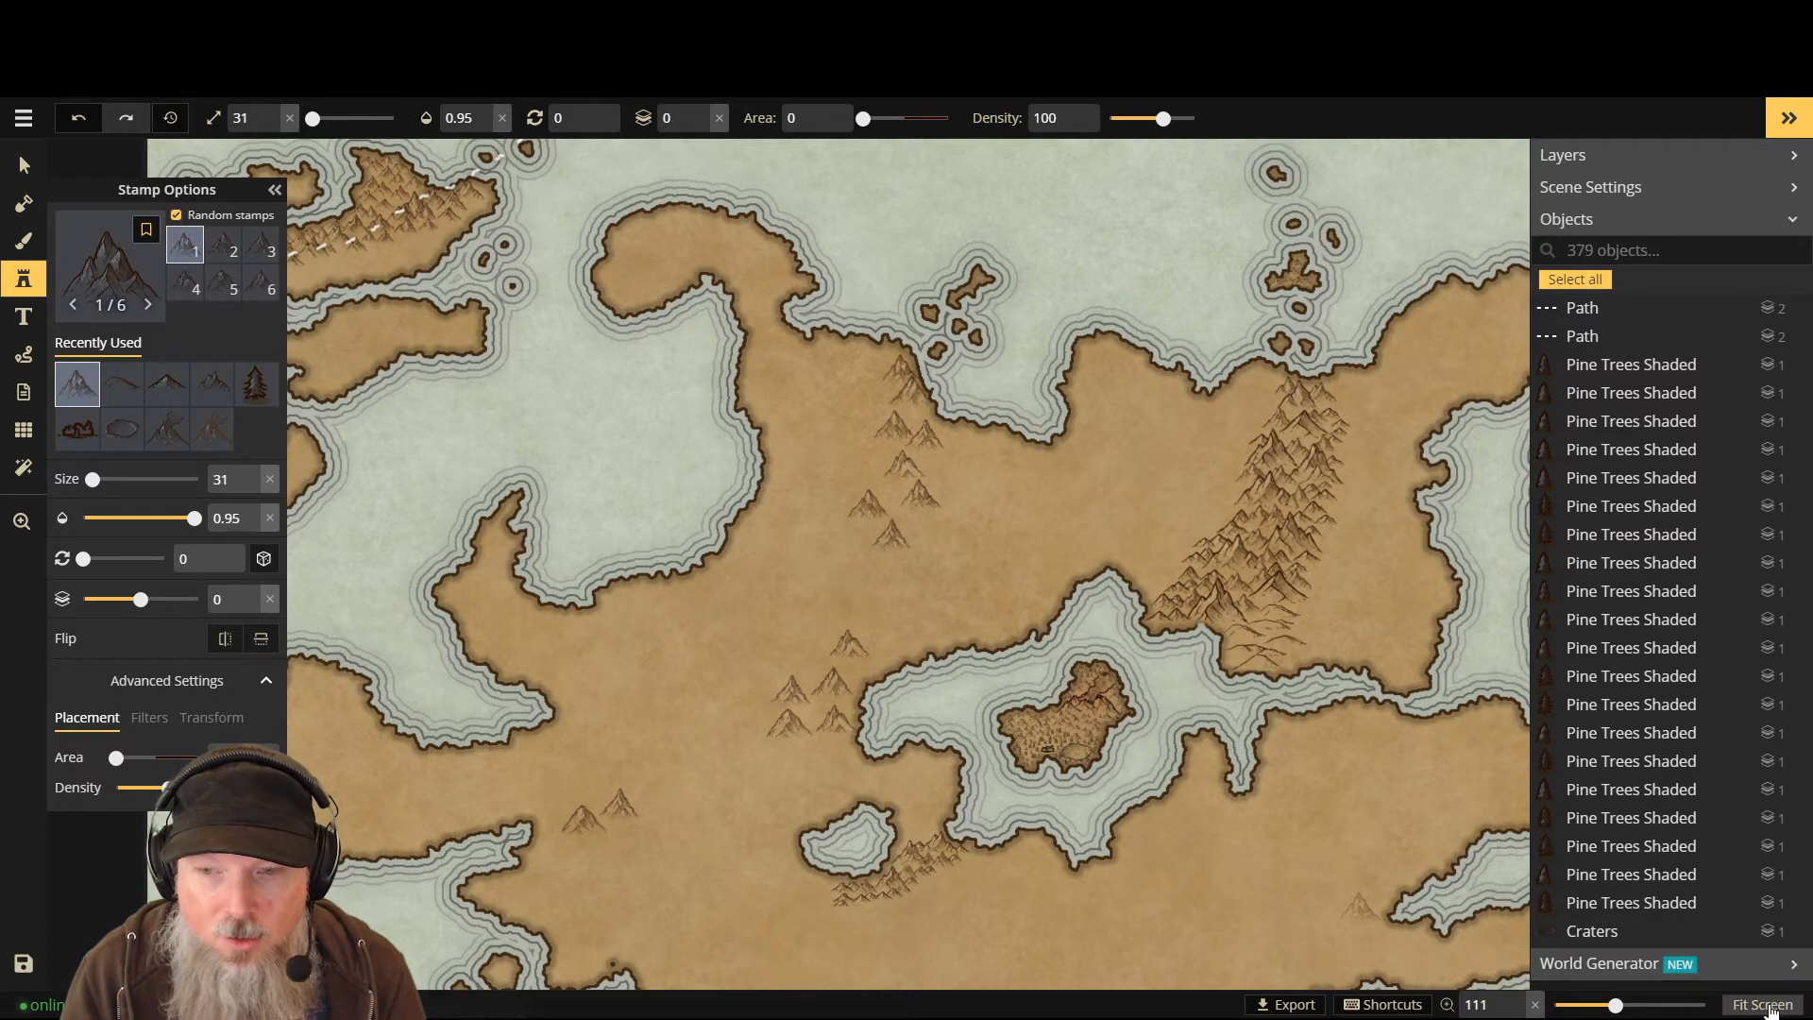
click(1762, 1005)
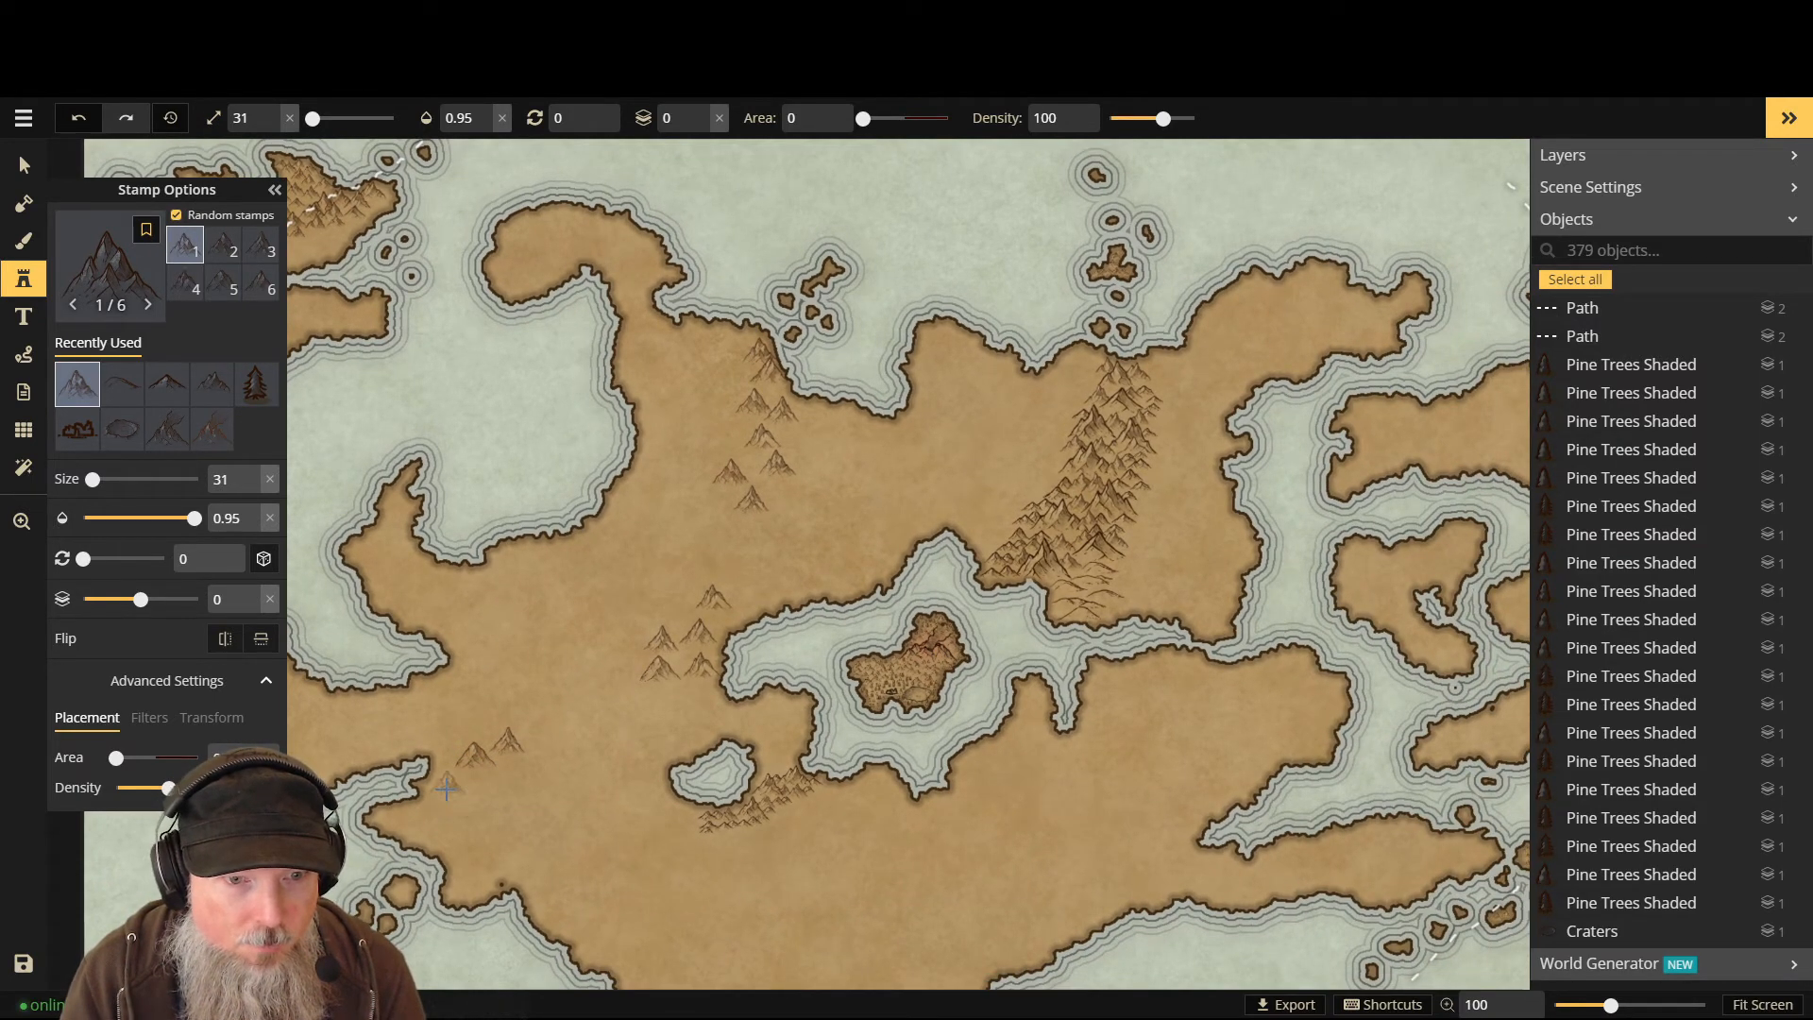
click(446, 787)
click(514, 774)
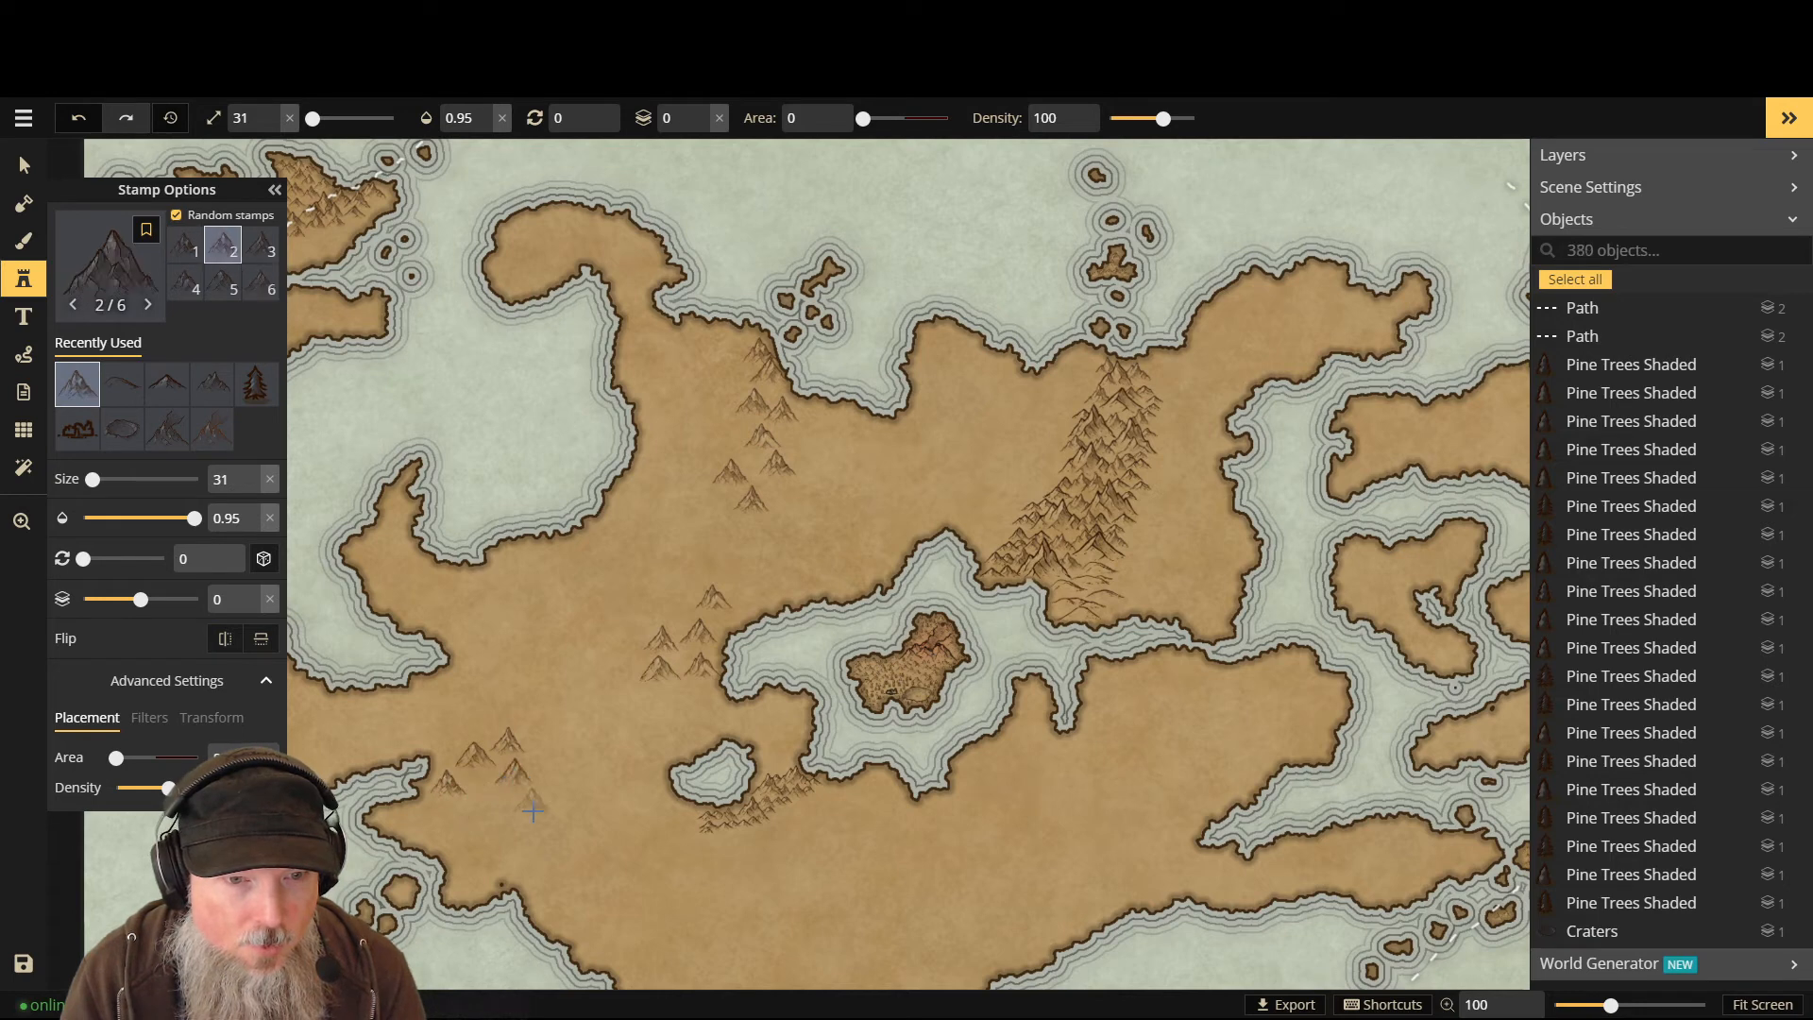
click(532, 810)
click(500, 839)
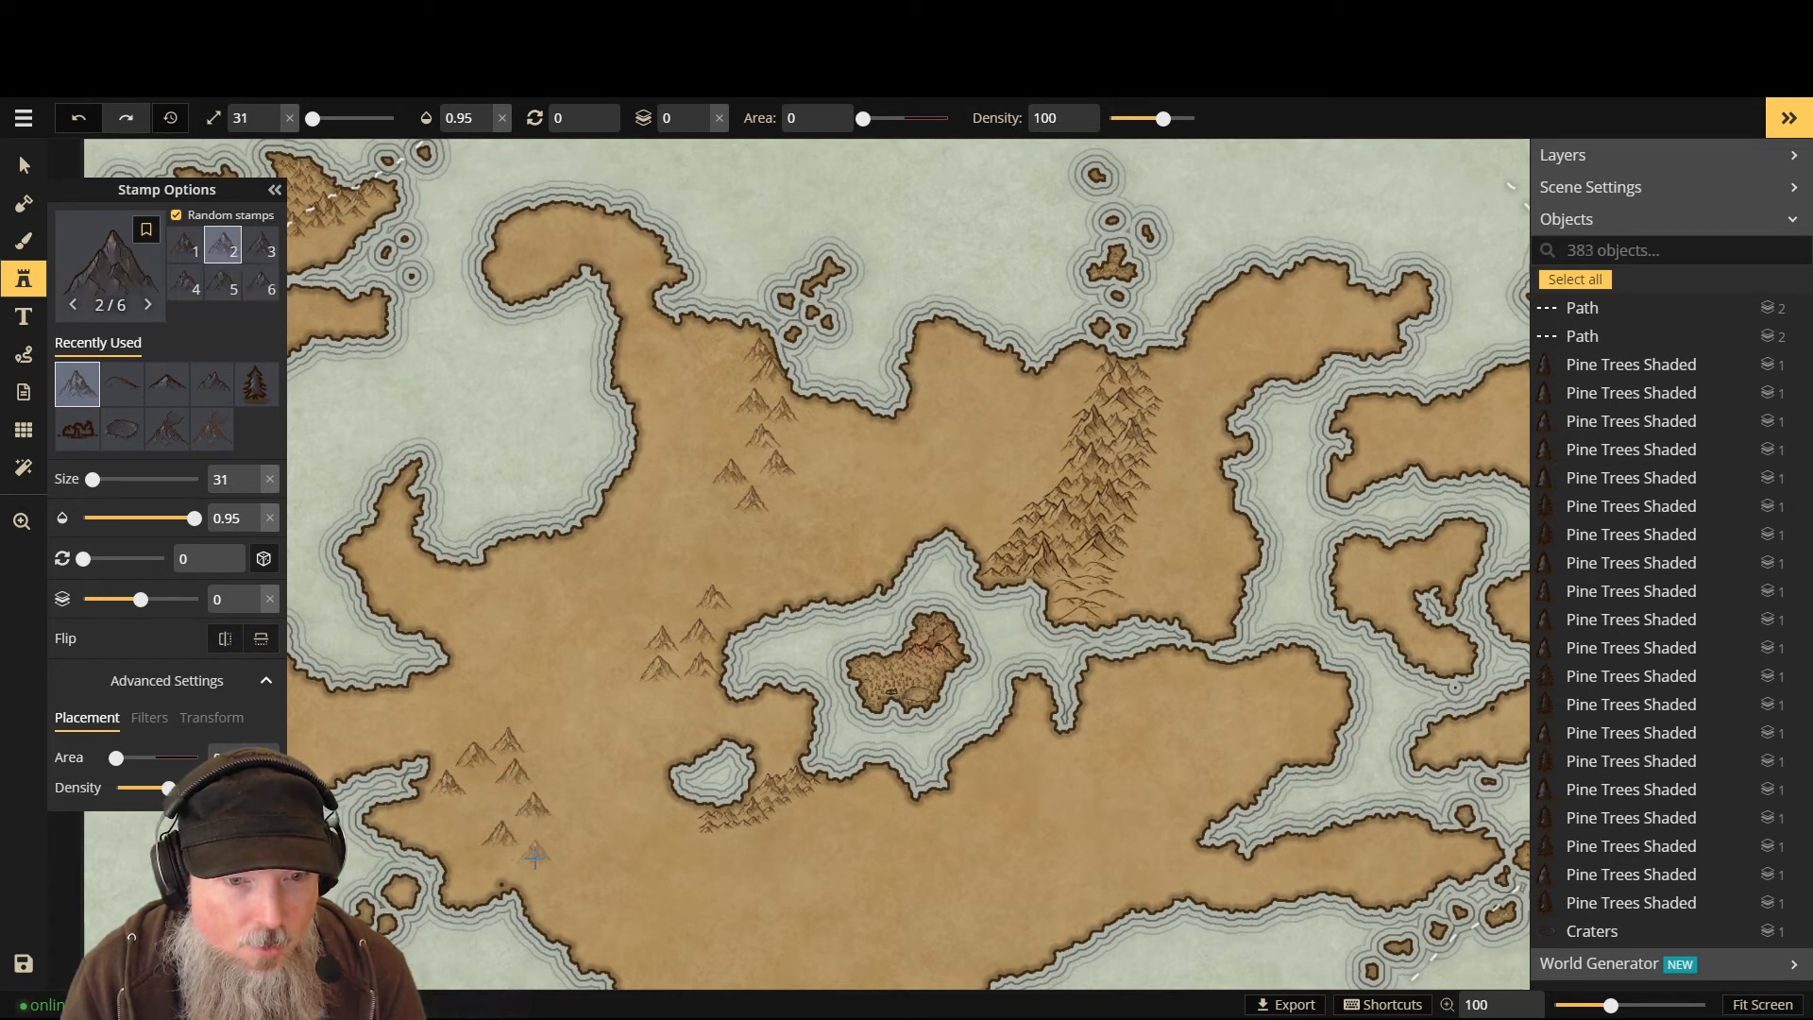
click(521, 862)
click(496, 867)
- Pack the southwest cluster with more mountains, filling gaps and extending its lower edge
click(470, 883)
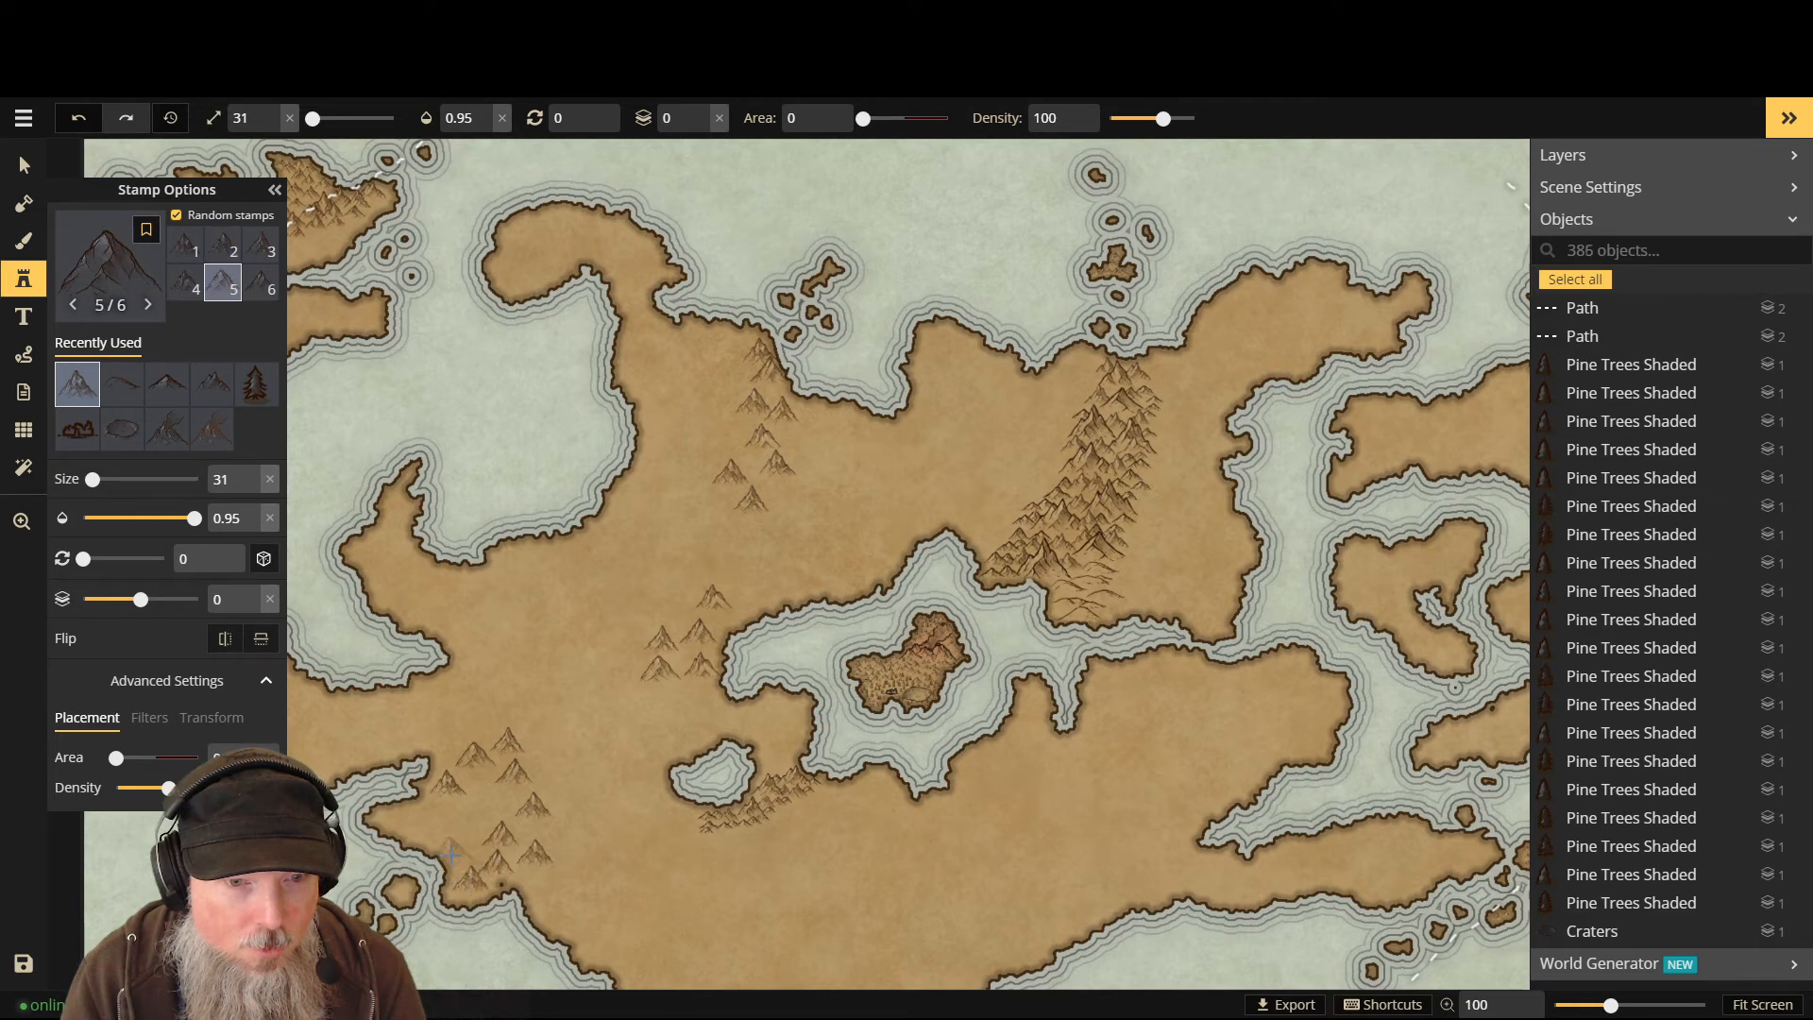
click(461, 852)
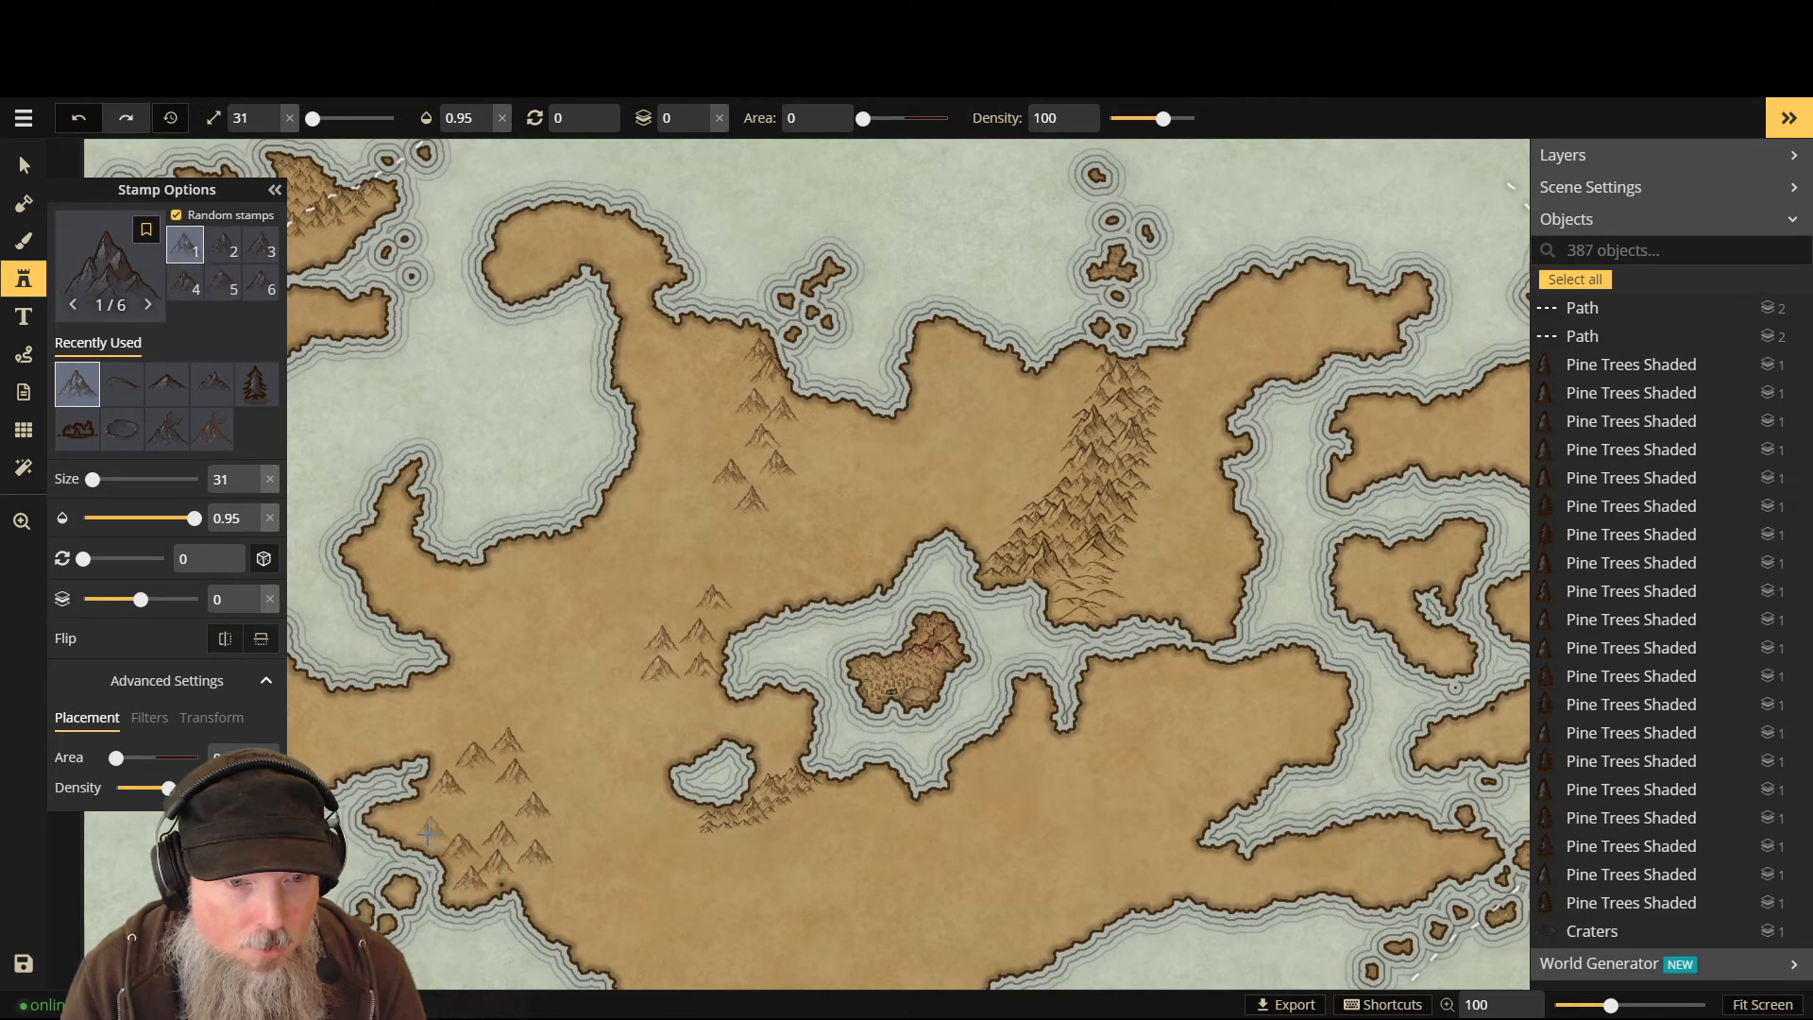
click(394, 822)
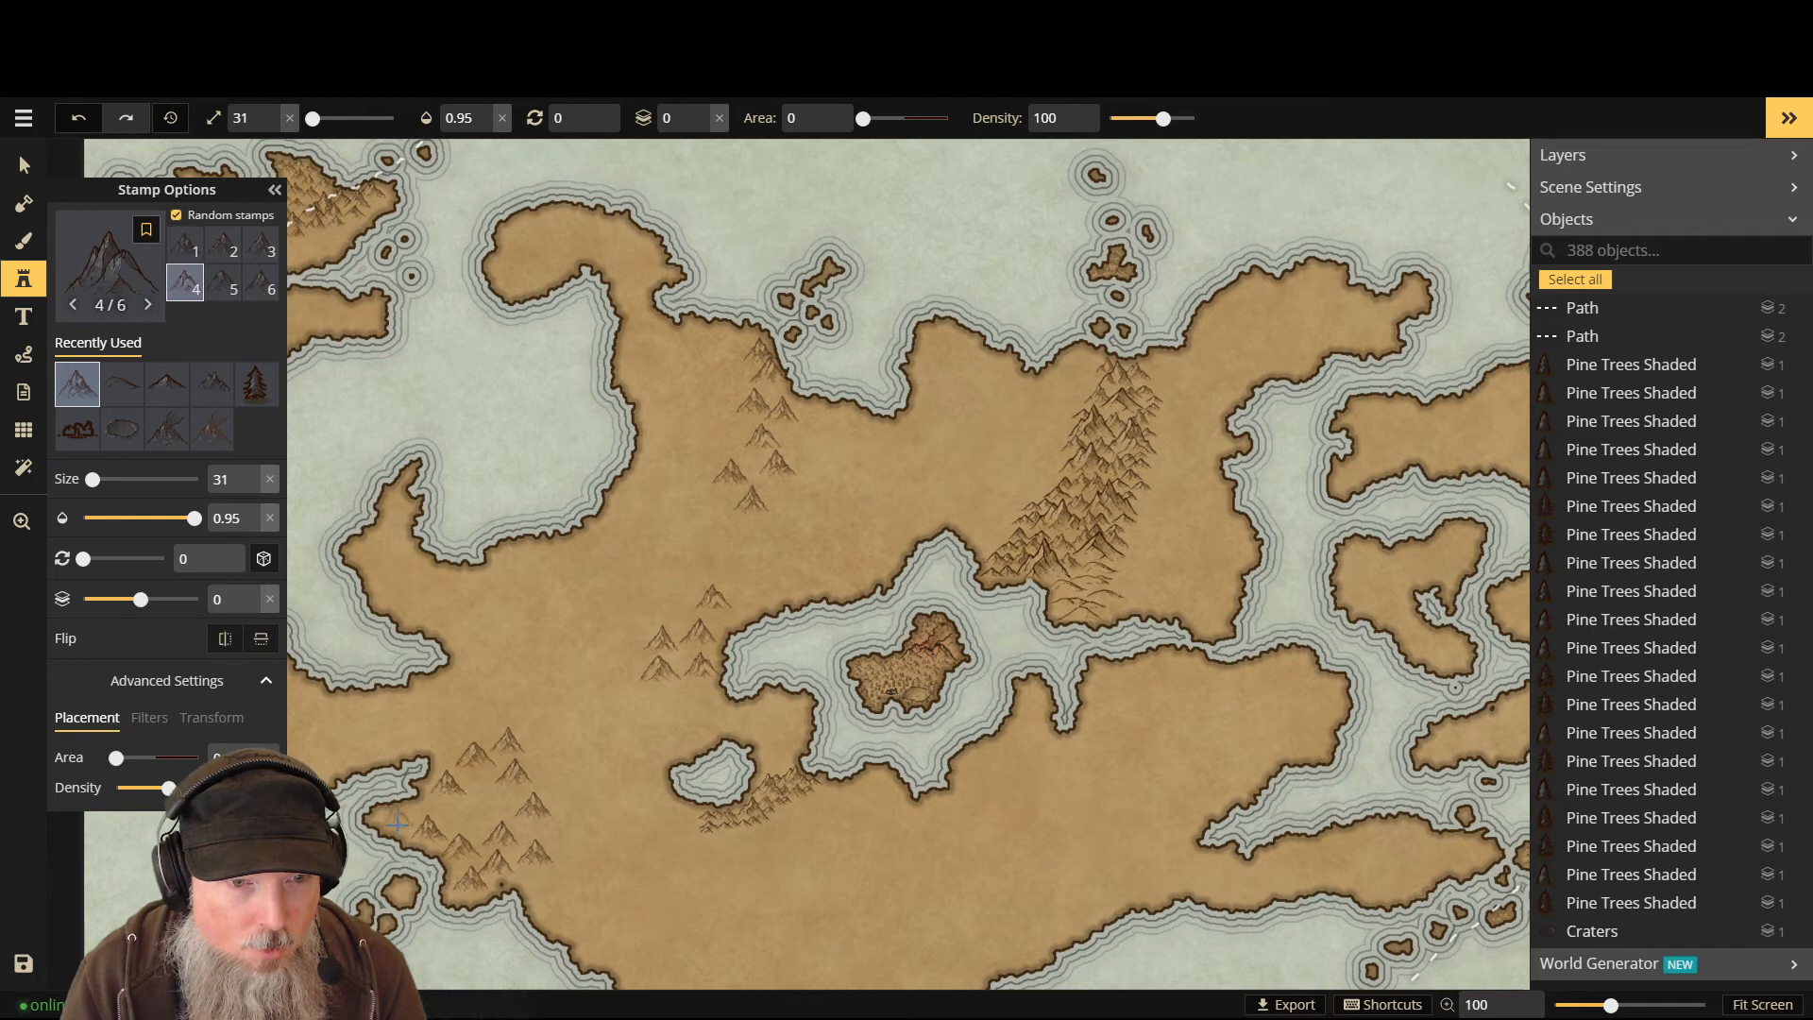
click(440, 820)
click(487, 816)
click(488, 805)
click(479, 781)
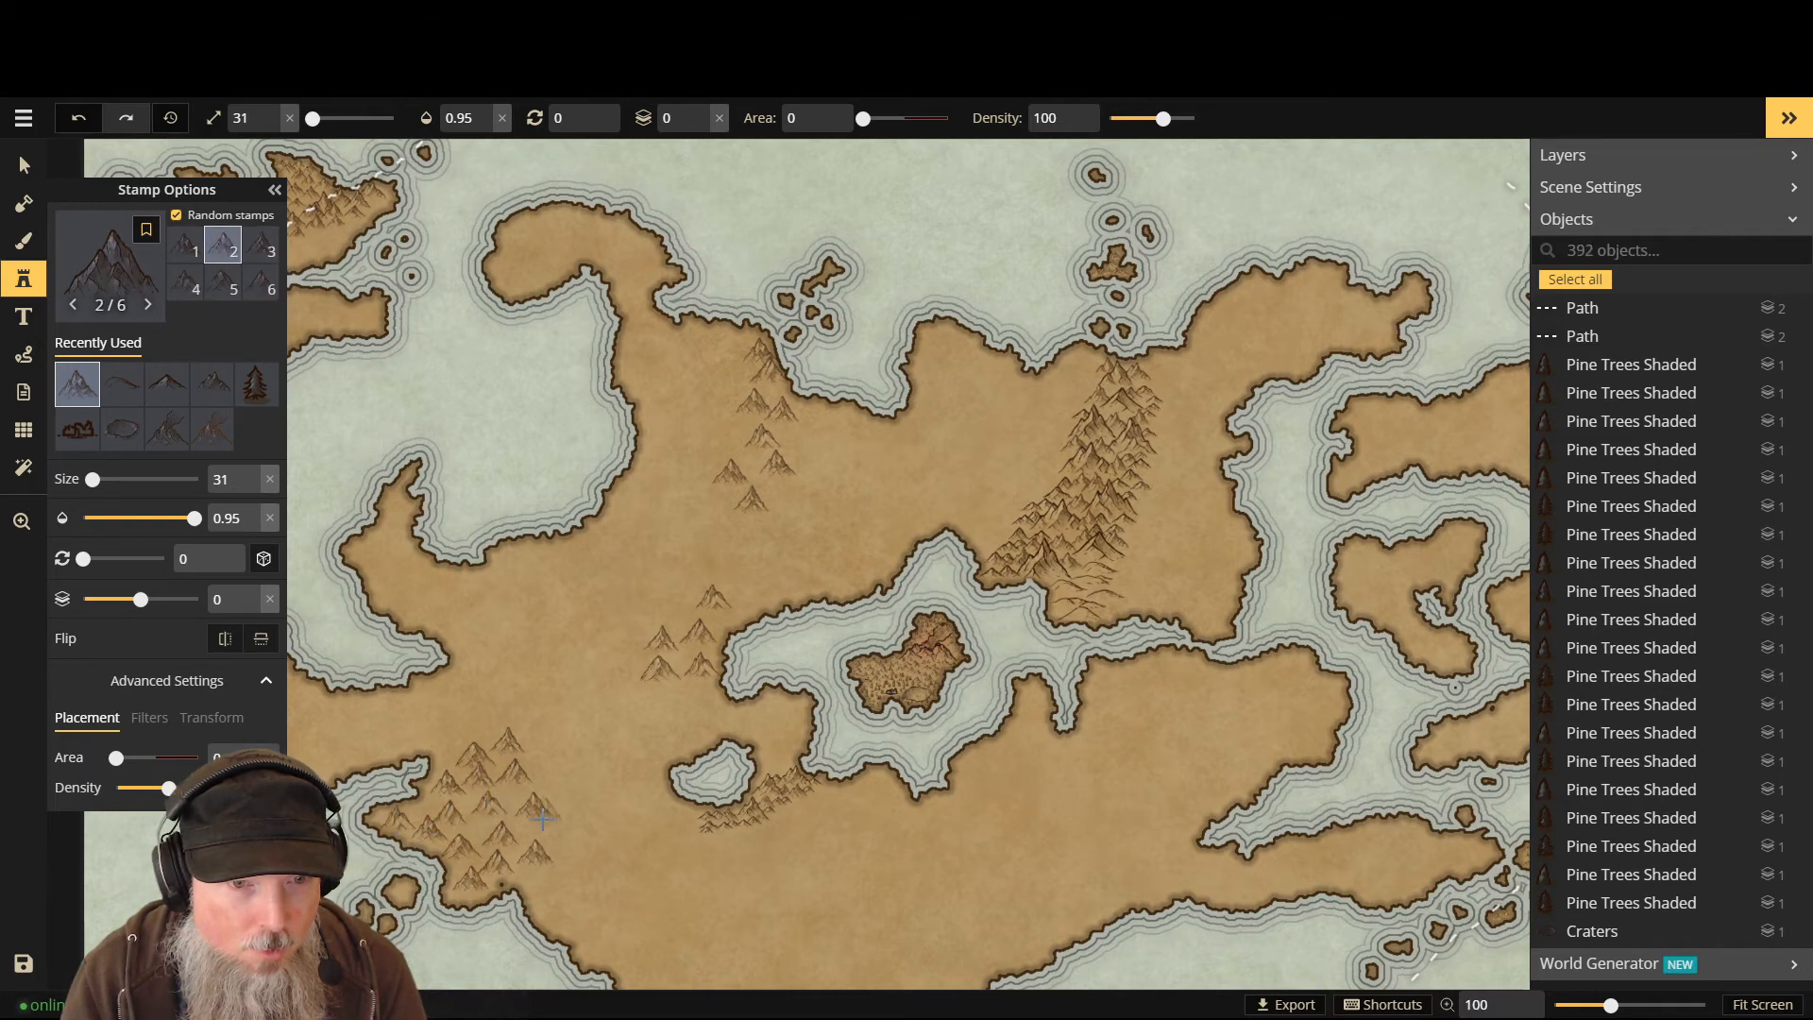
scroll(536, 765, up, 2)
scroll(465, 861, up, 5)
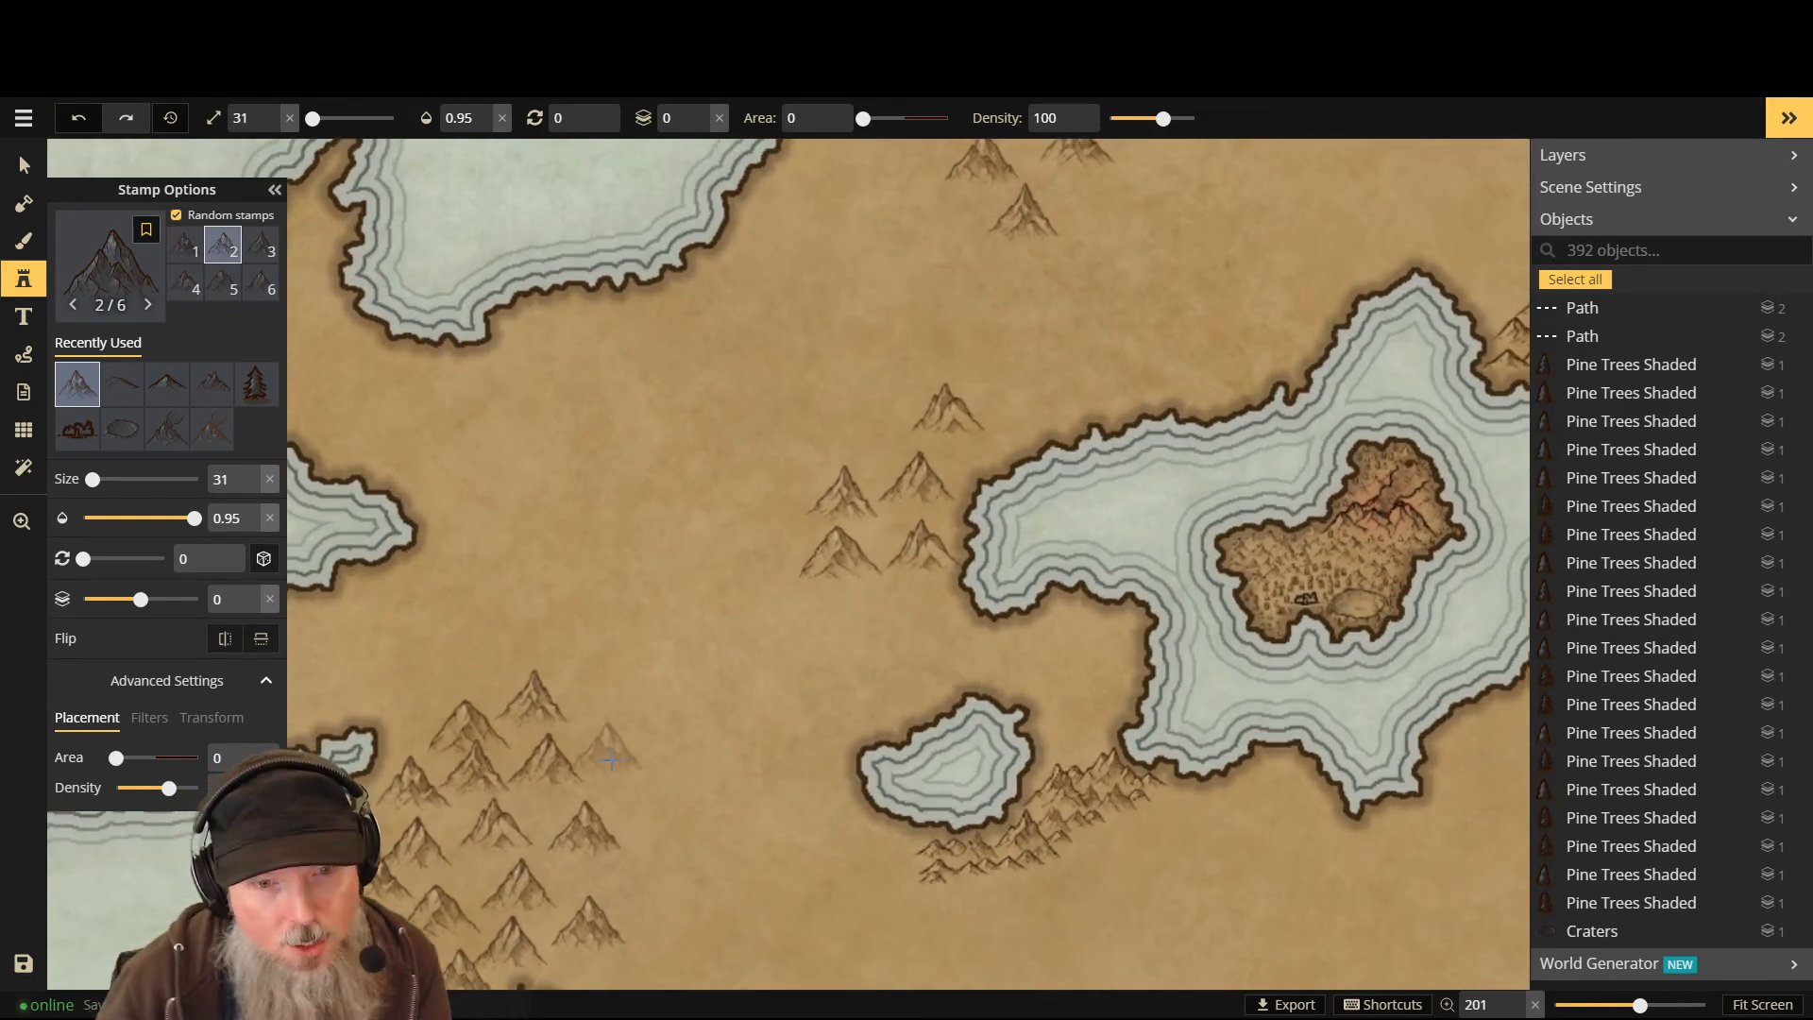
scroll(609, 751, down, 4)
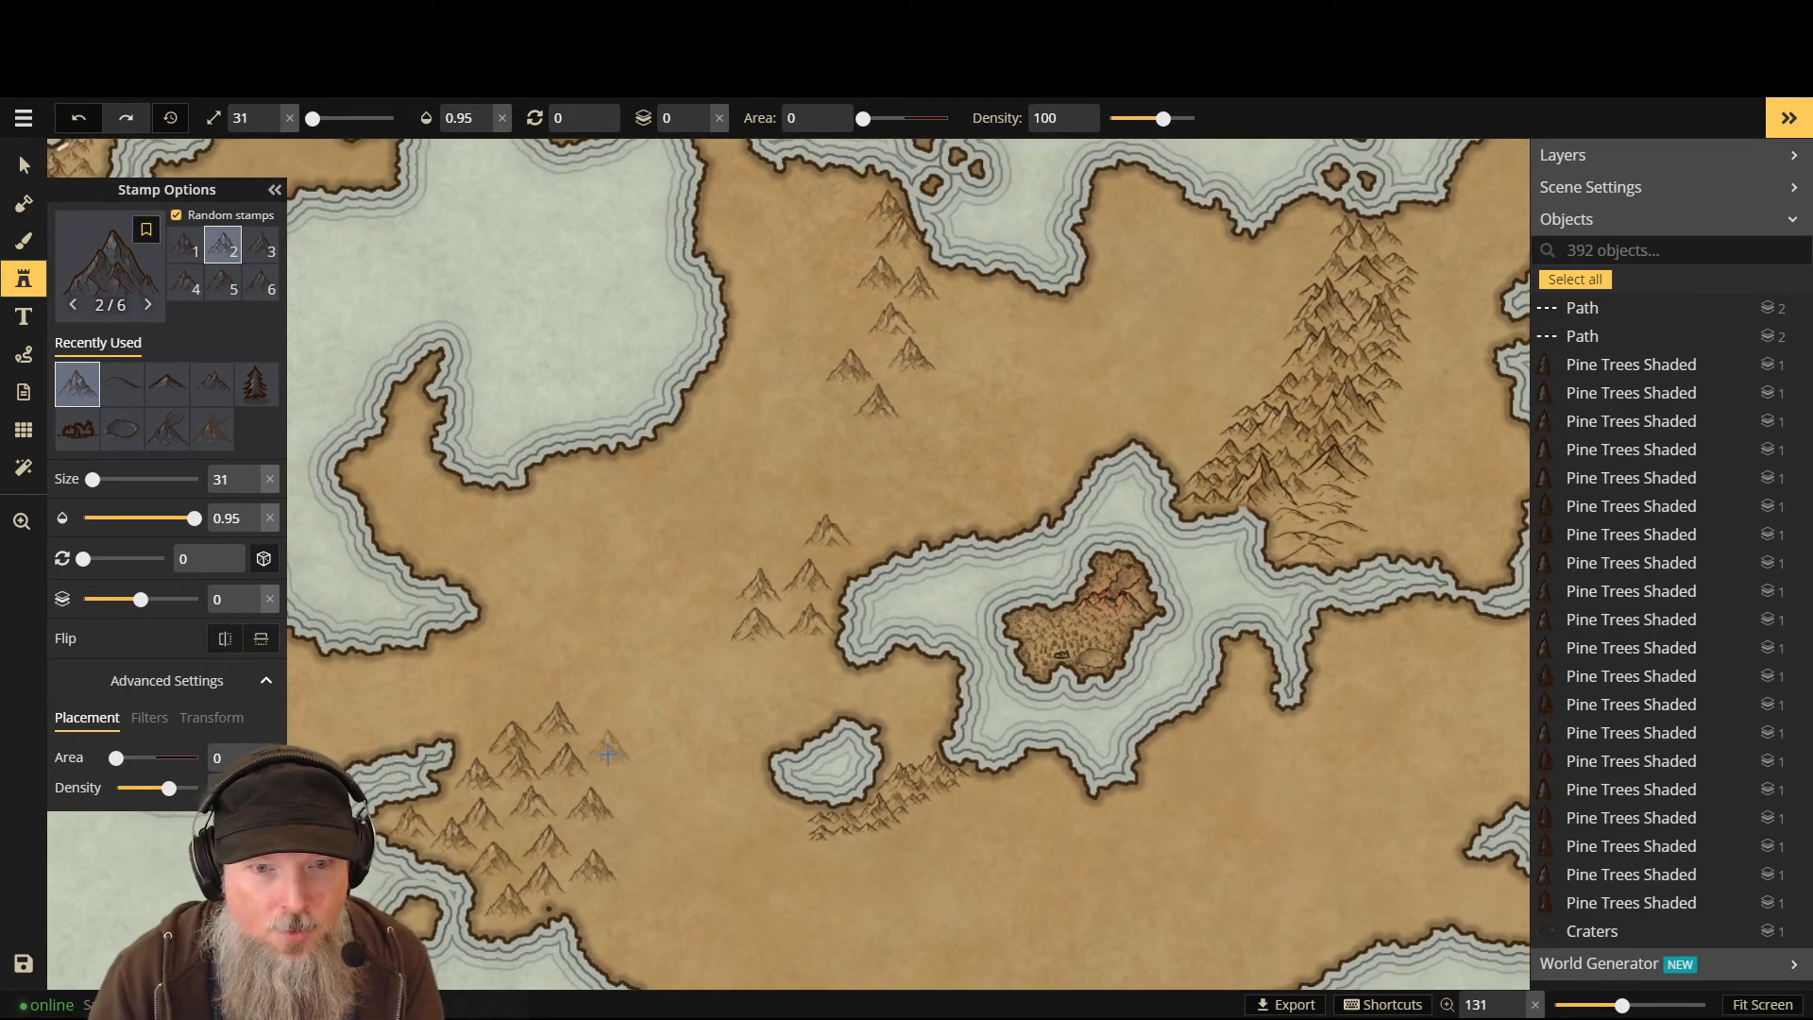
click(596, 901)
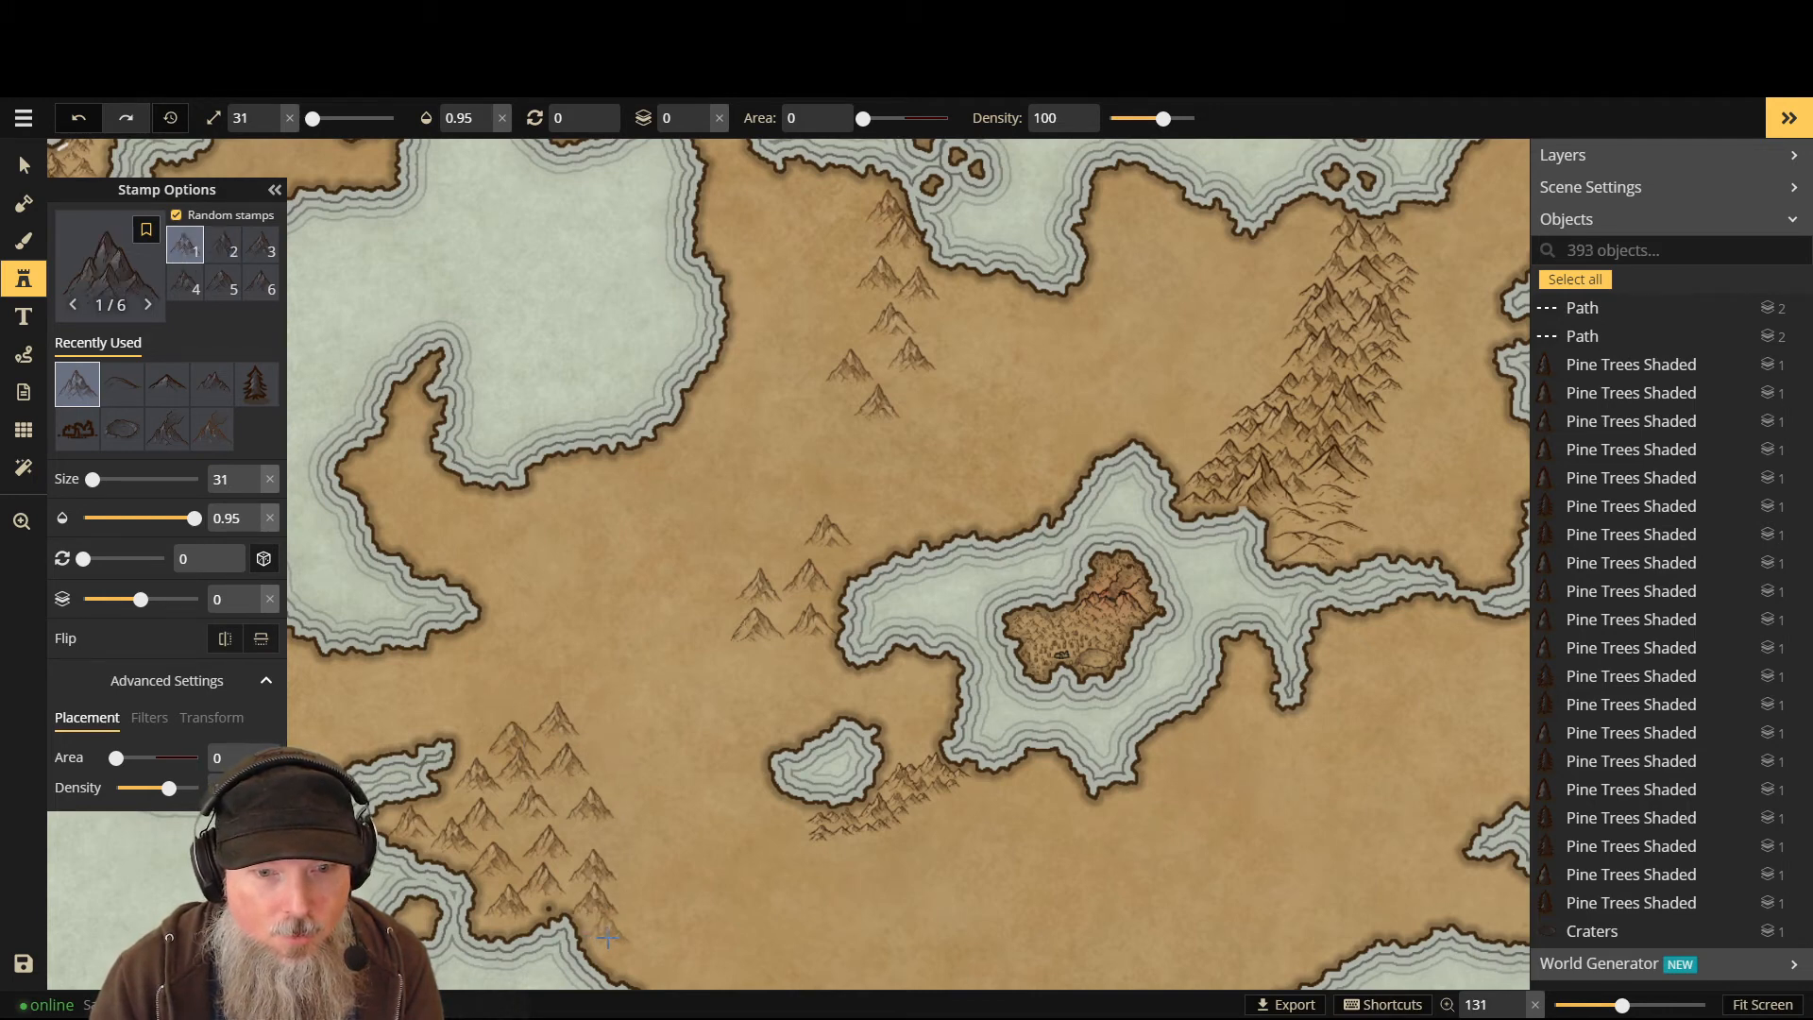
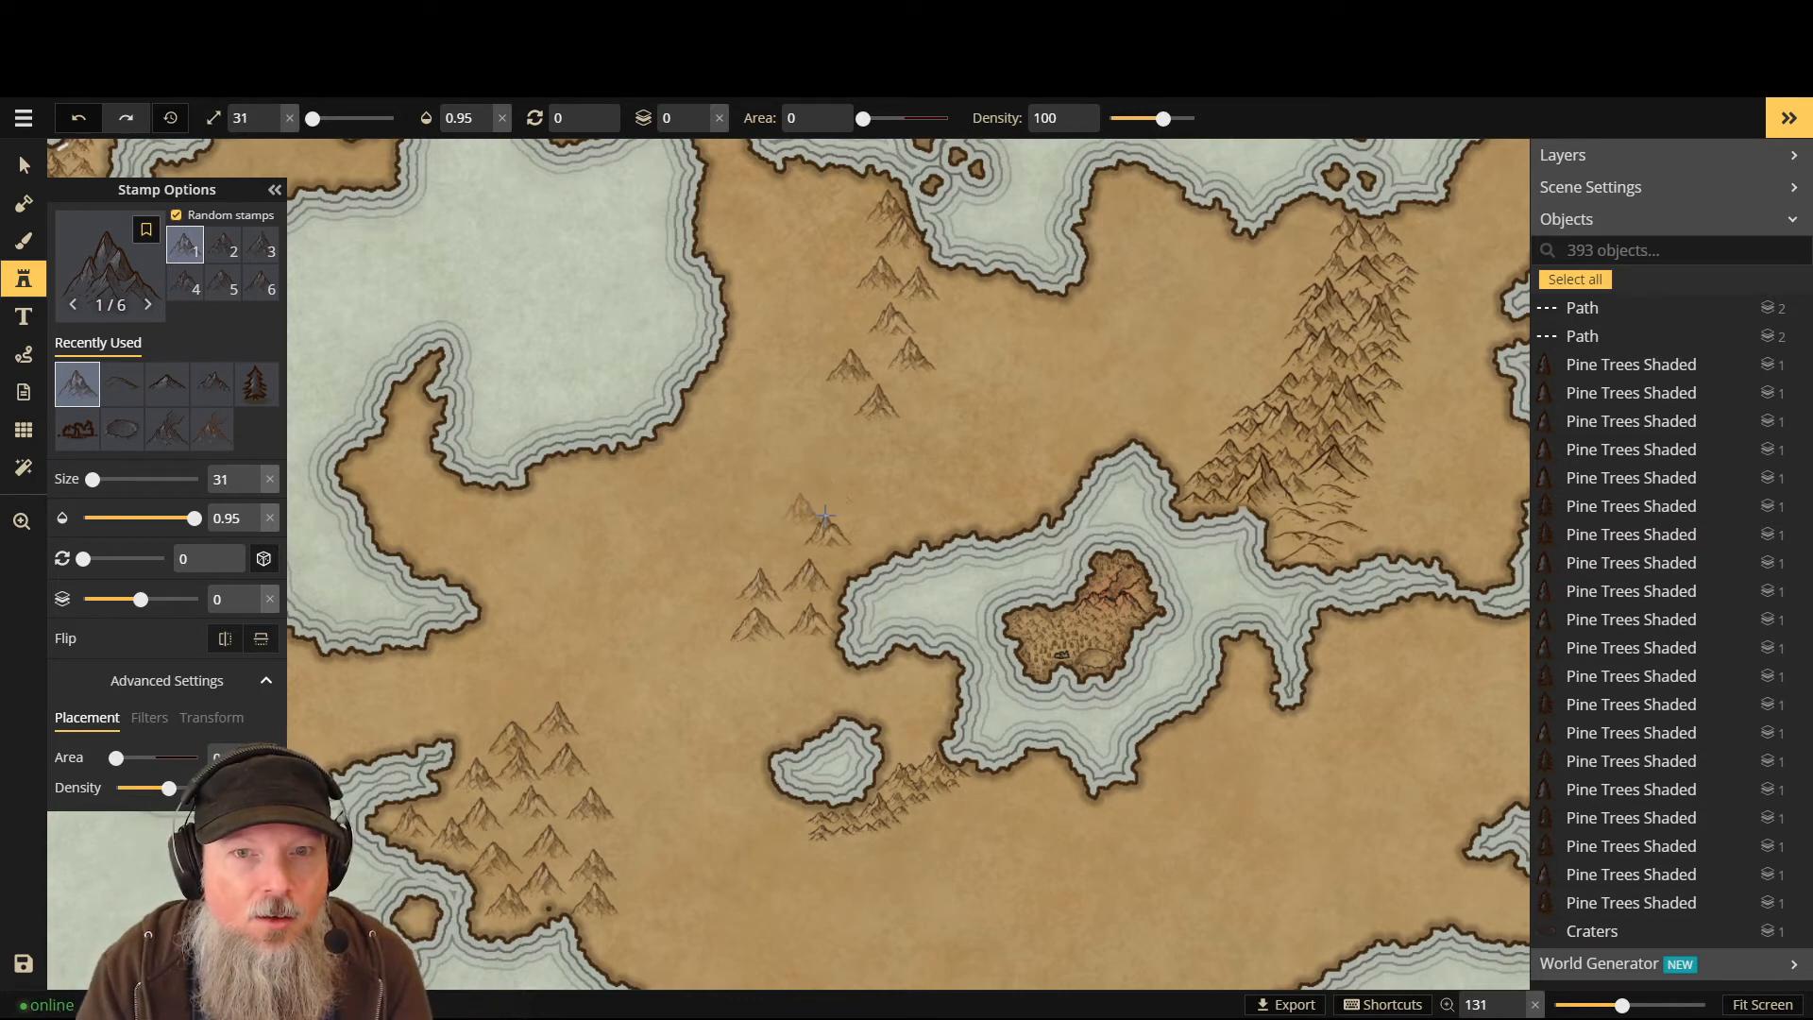
- Stamp one more small mountain in the central plains, briefly hiding the stamp settings
click(875, 520)
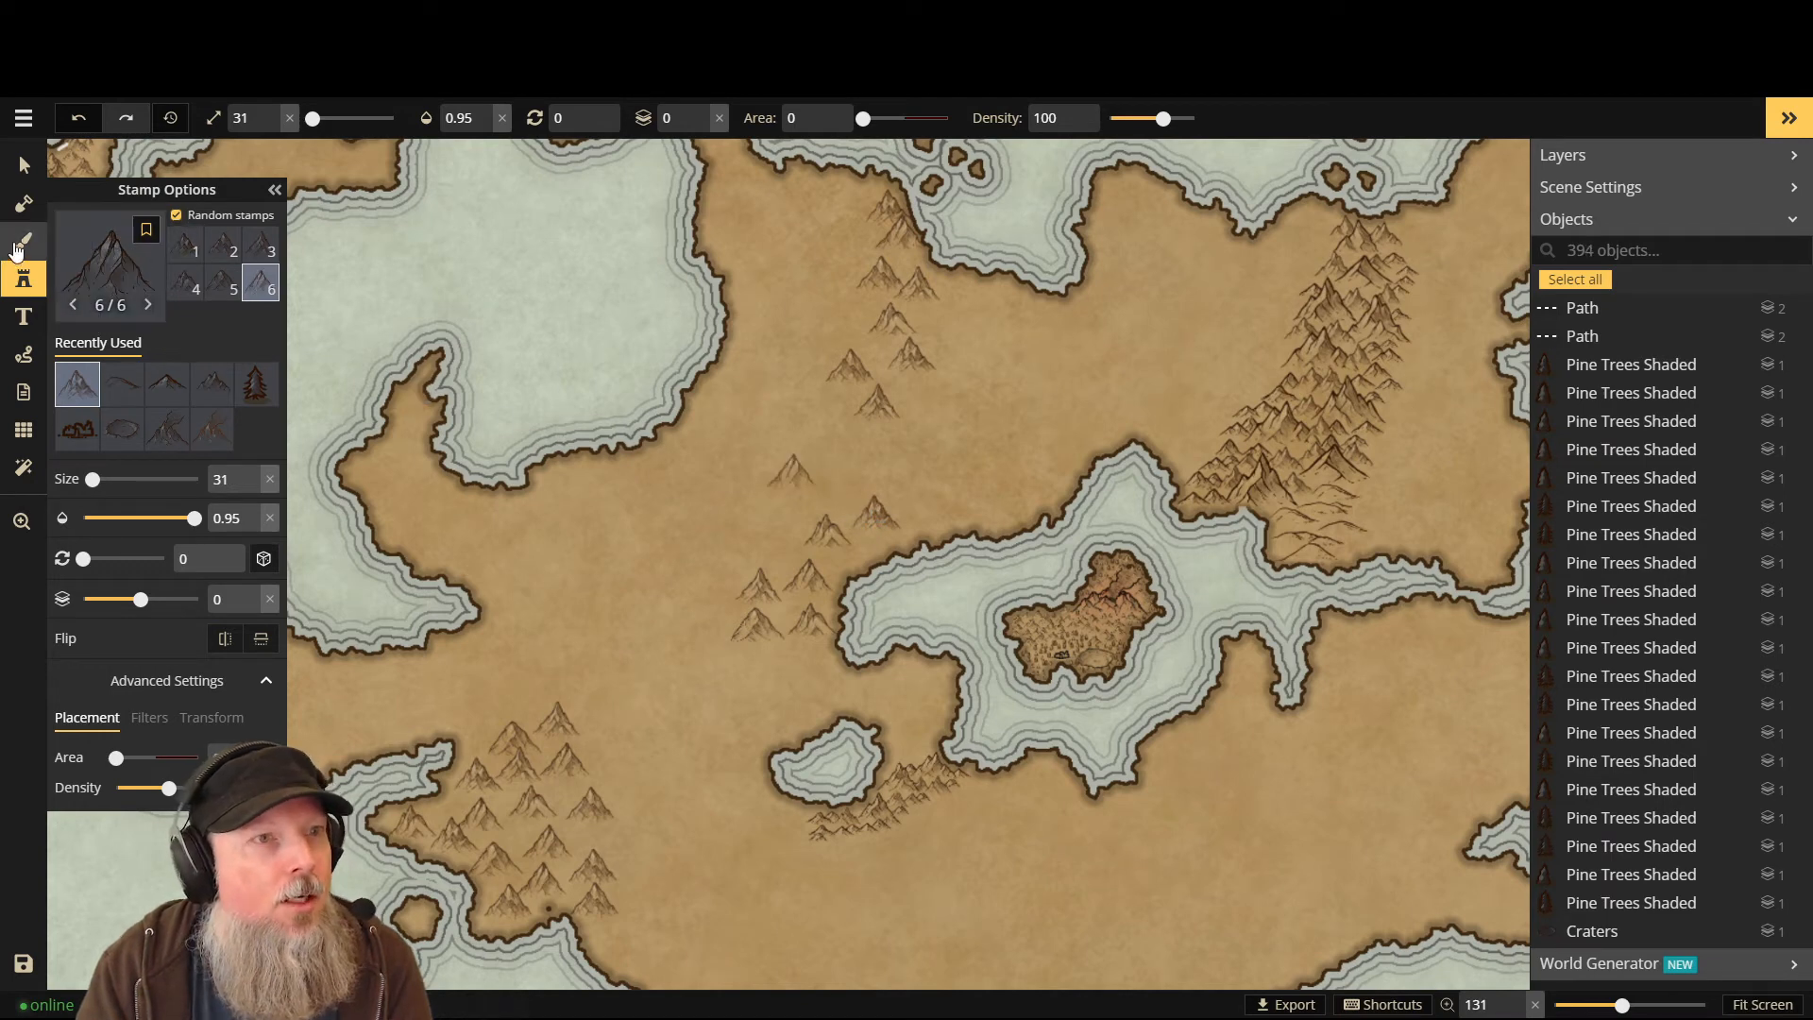
click(24, 278)
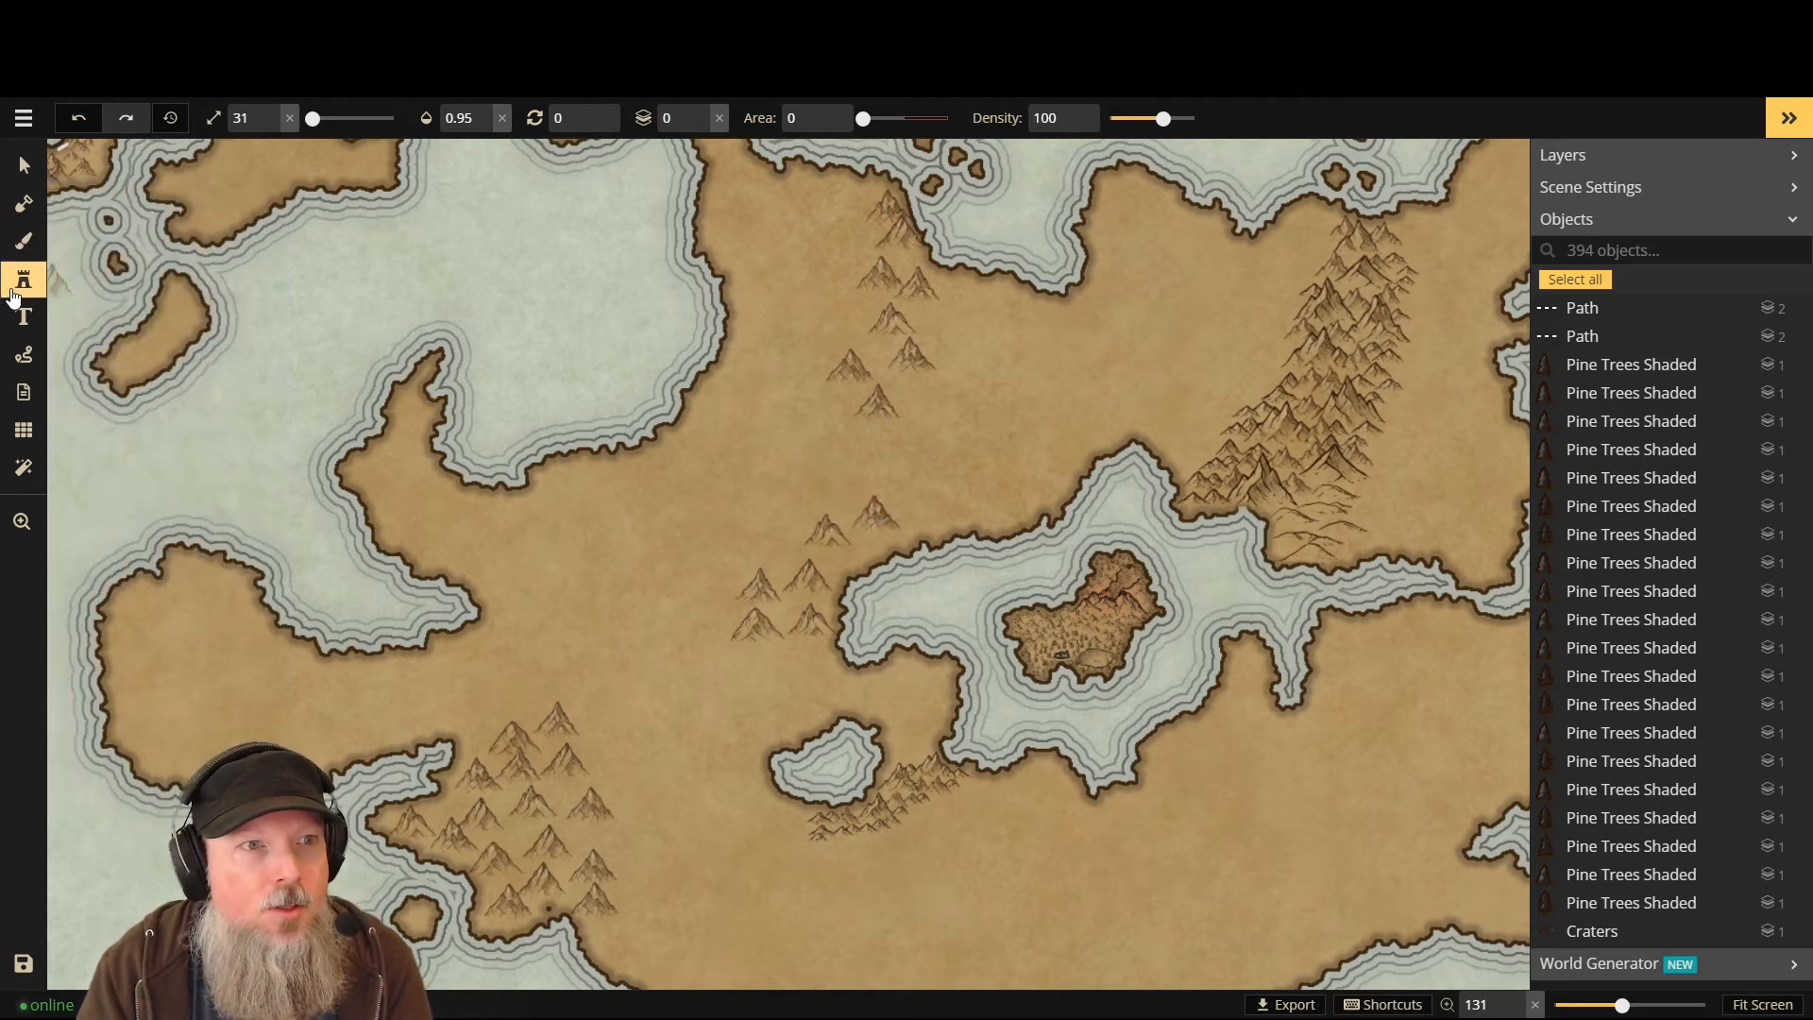
click(24, 279)
- Switch to the seven-variant Mountains stamp set and lower the stamp layer to -1
click(121, 280)
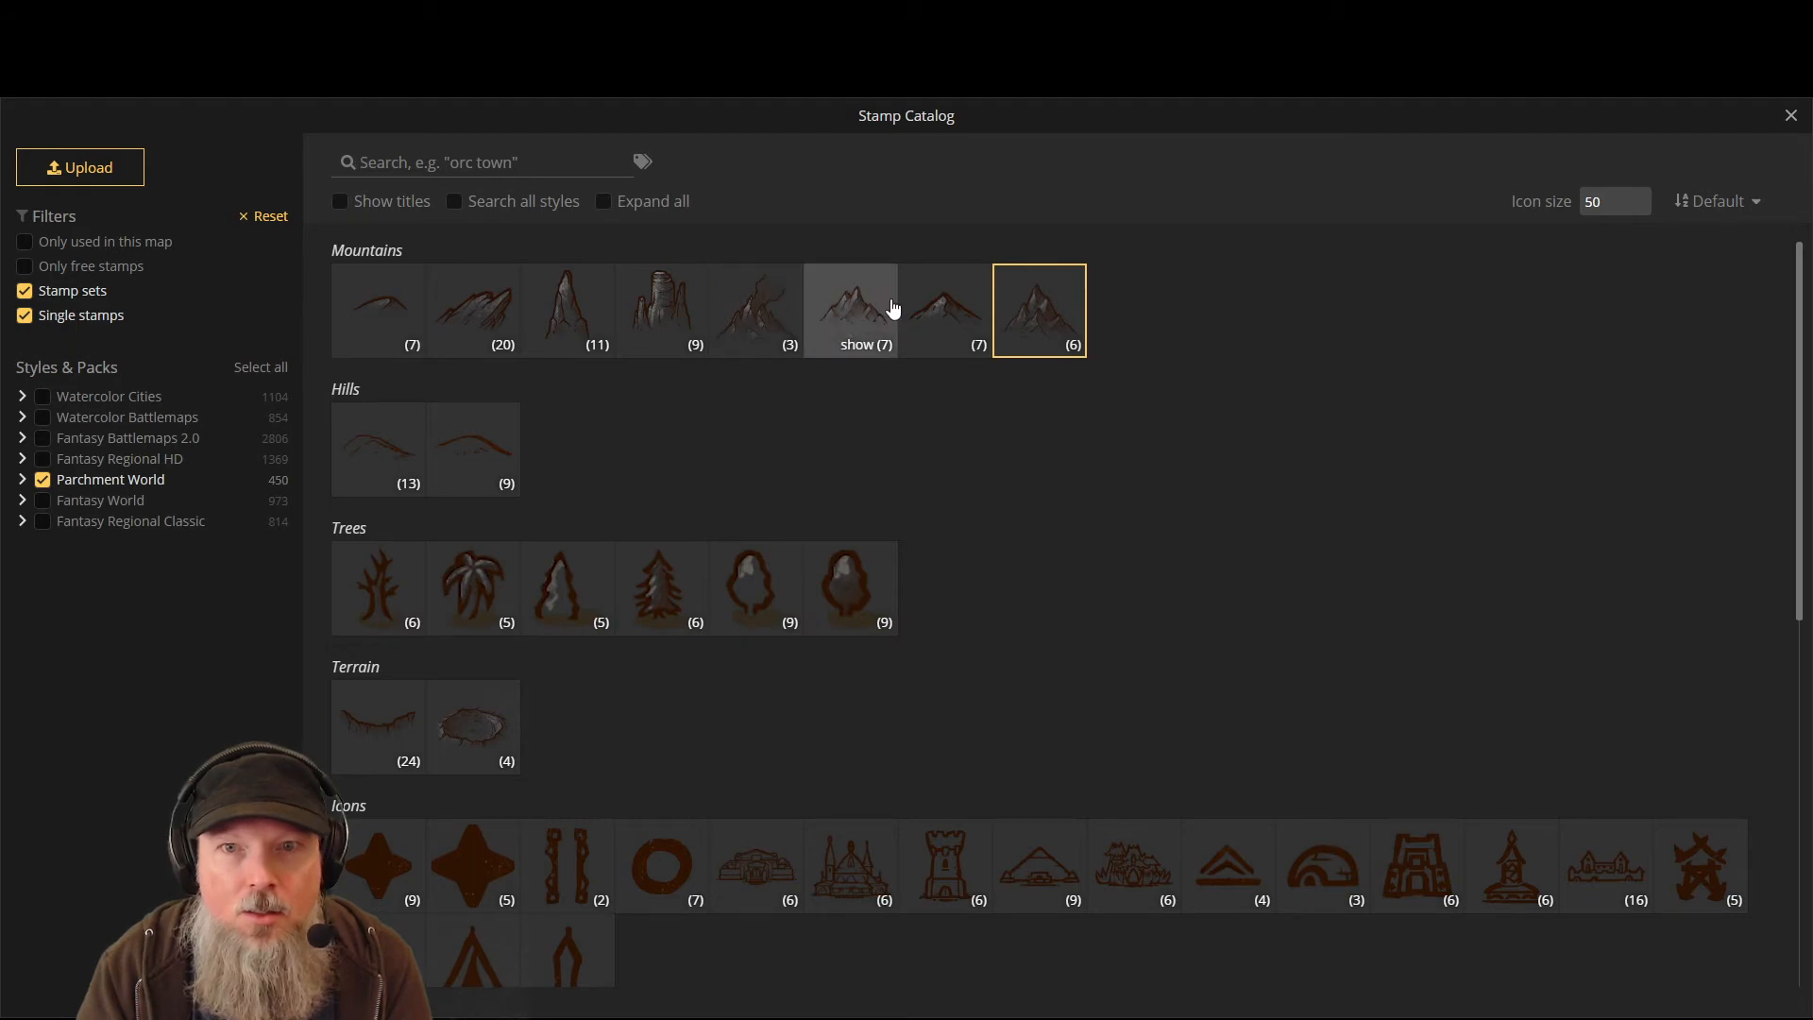
click(879, 304)
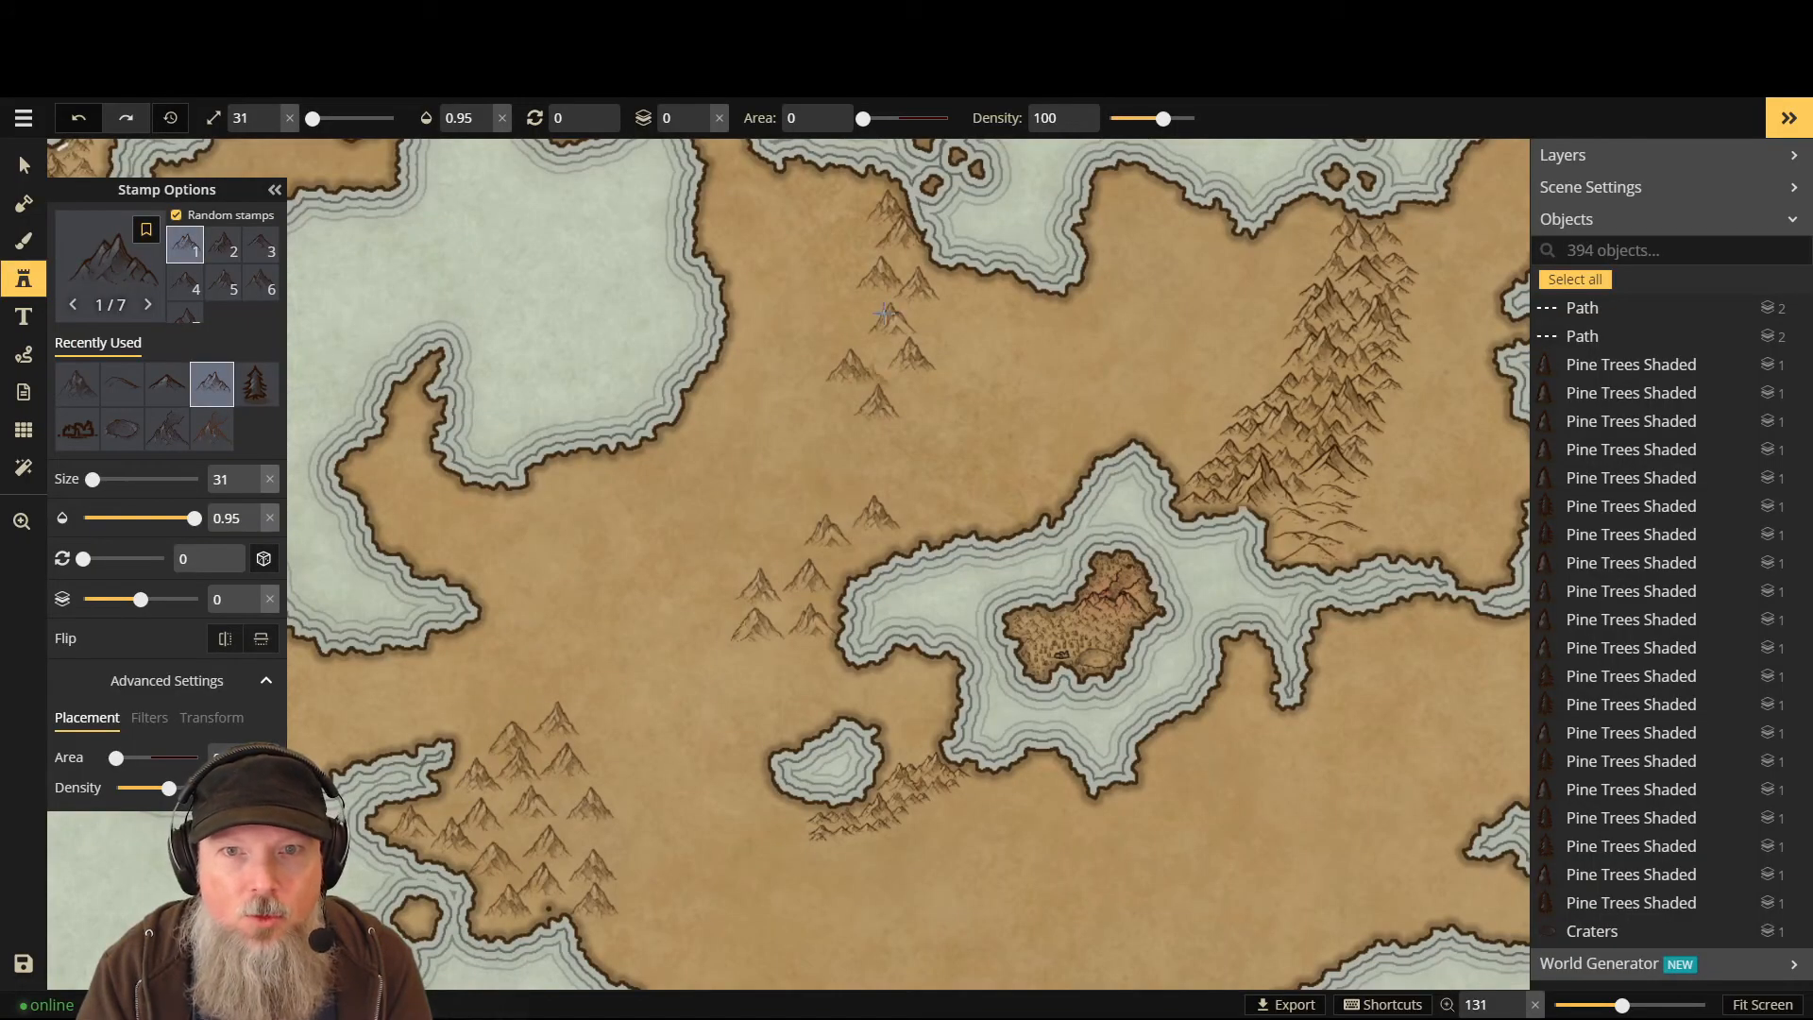
scroll(898, 253, up, 2)
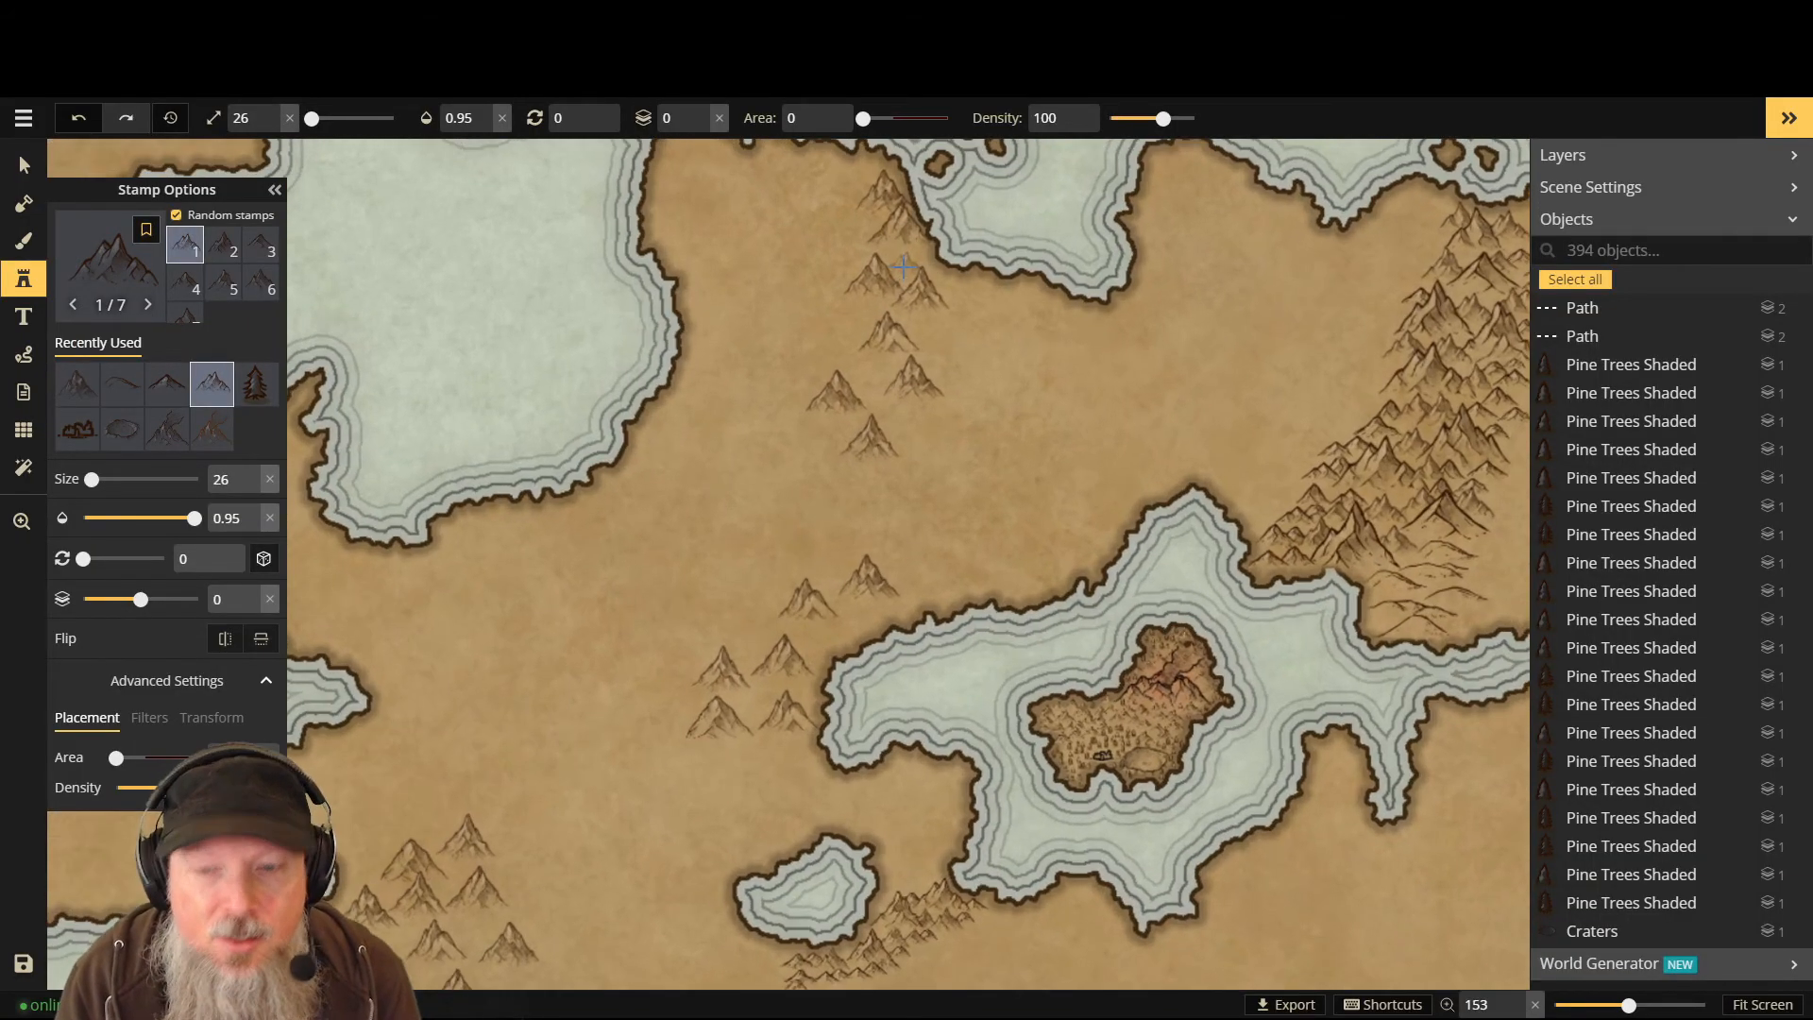
key(Page_Down)
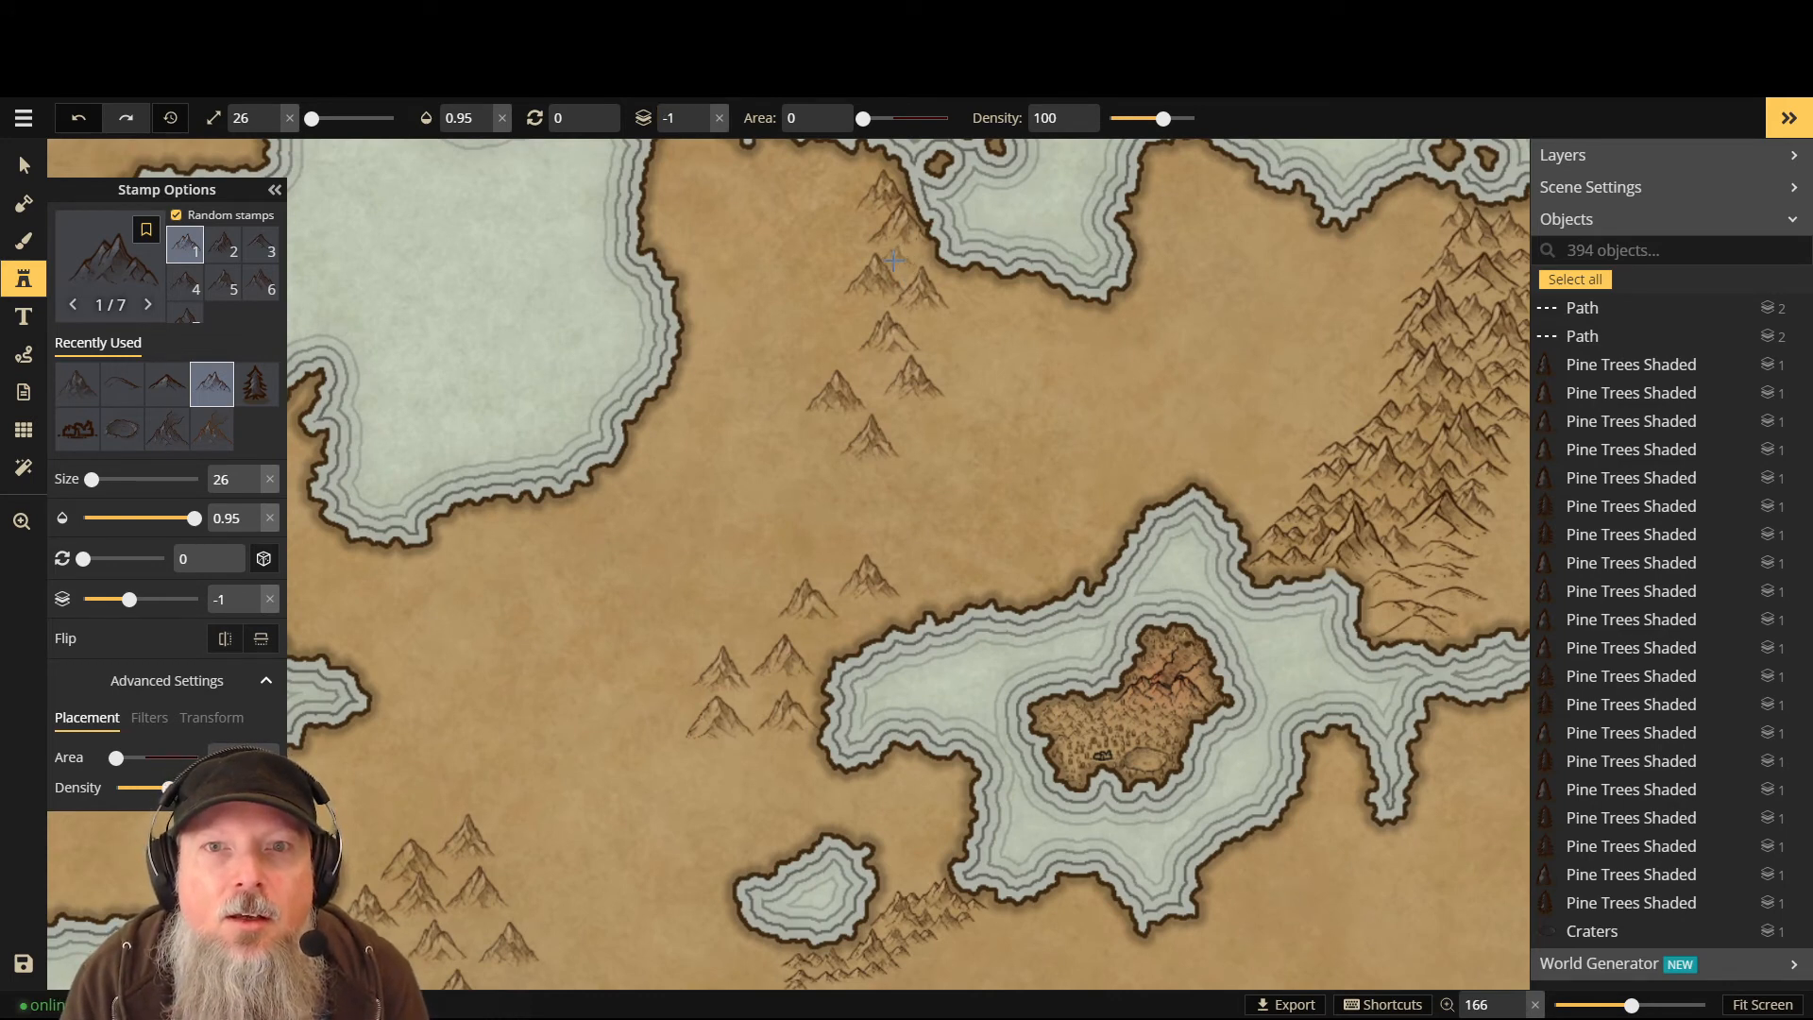
- Stamp six peaks along the upper and middle parts of the northern ridge
click(891, 256)
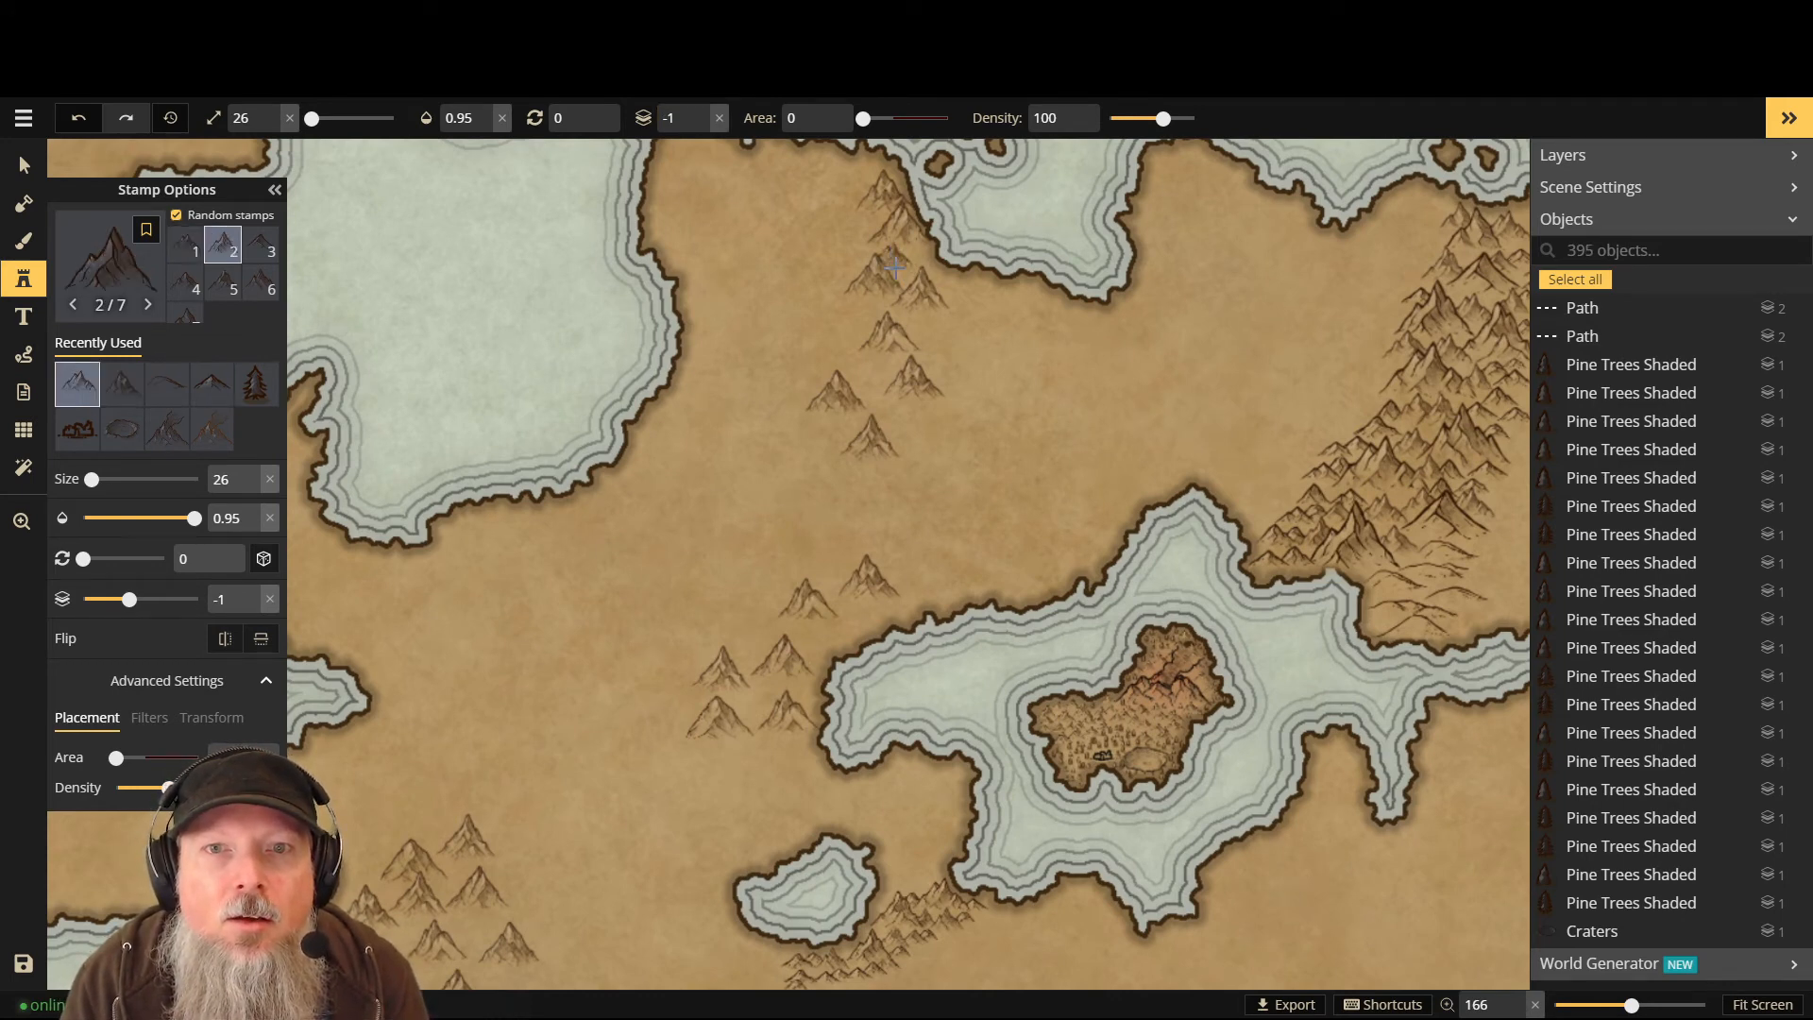
click(923, 262)
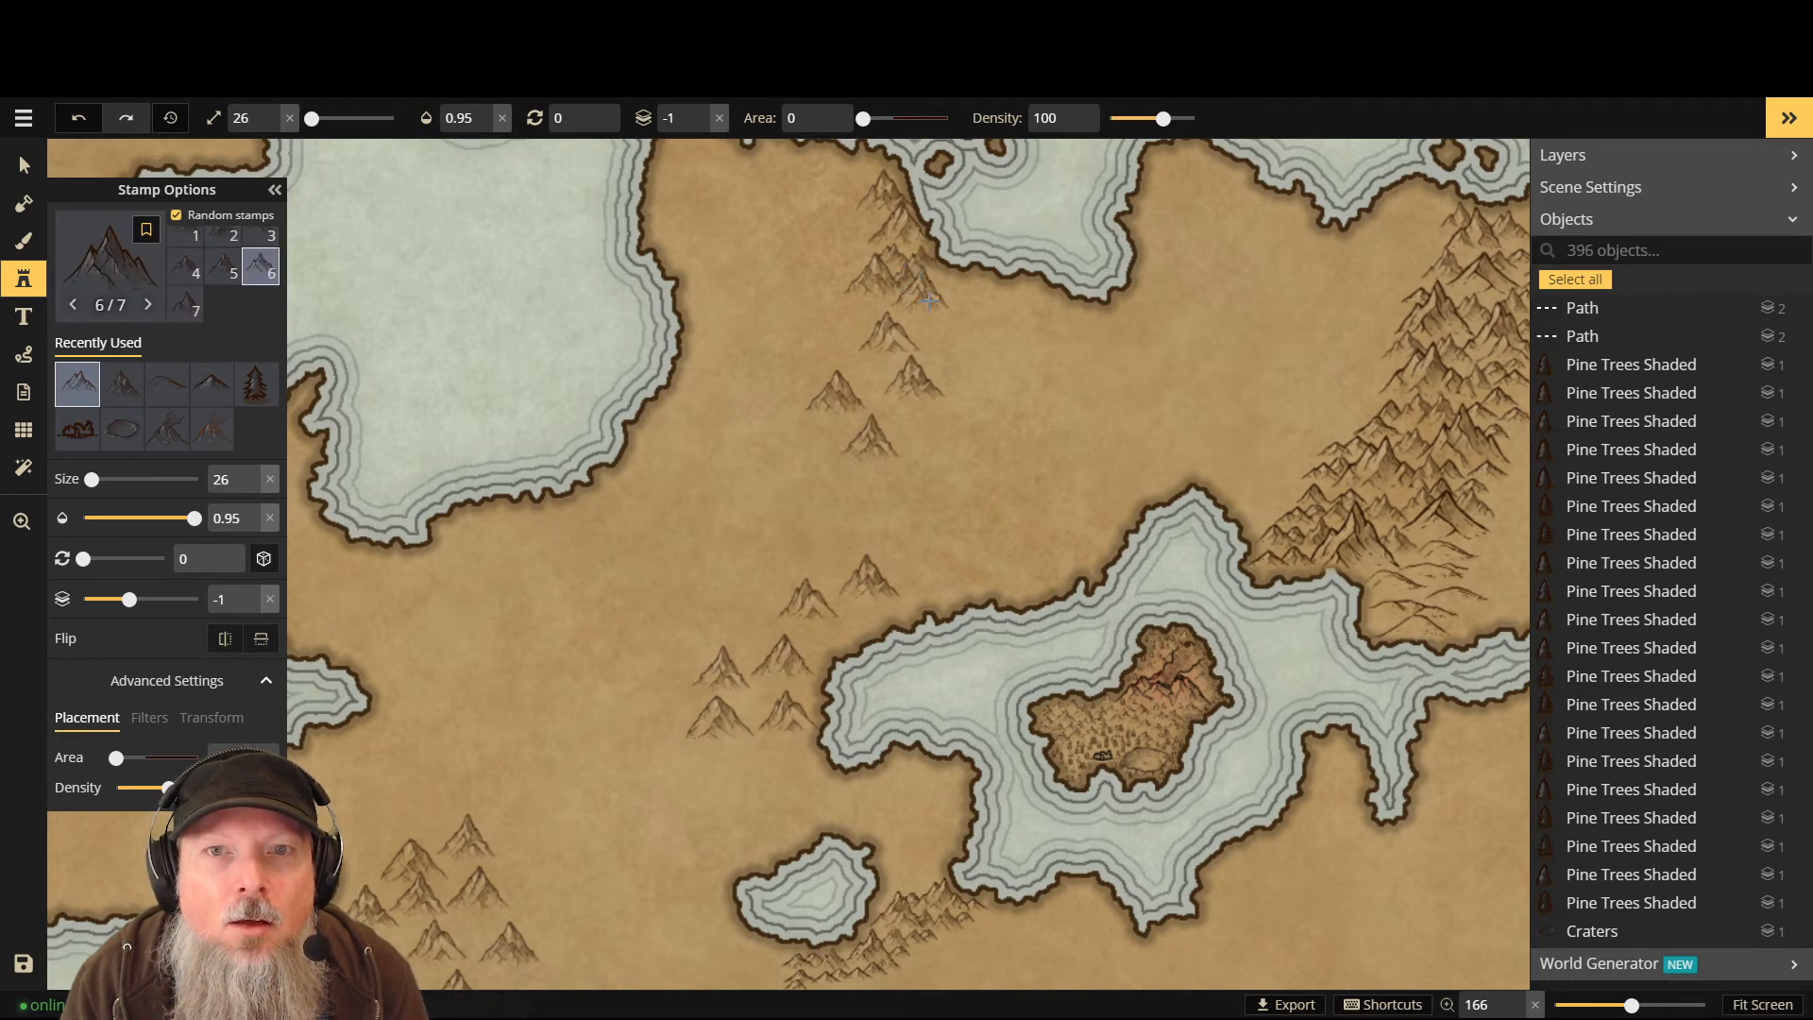
click(930, 302)
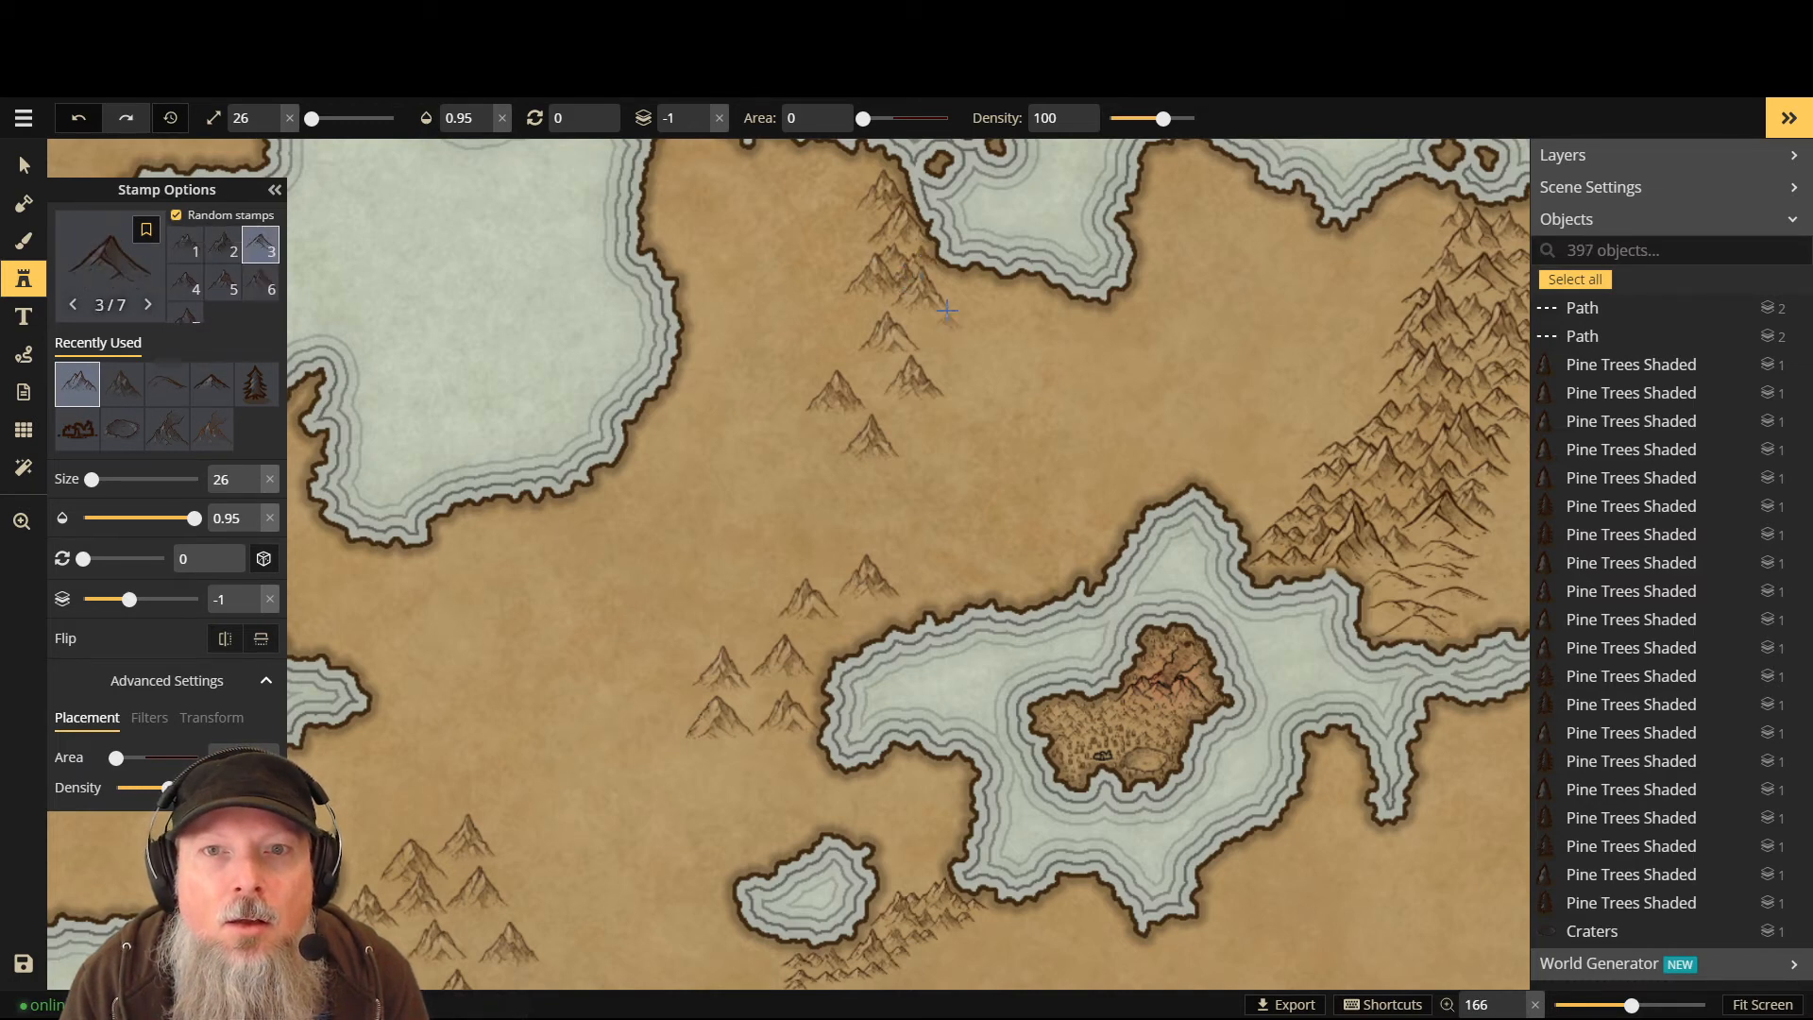
click(873, 227)
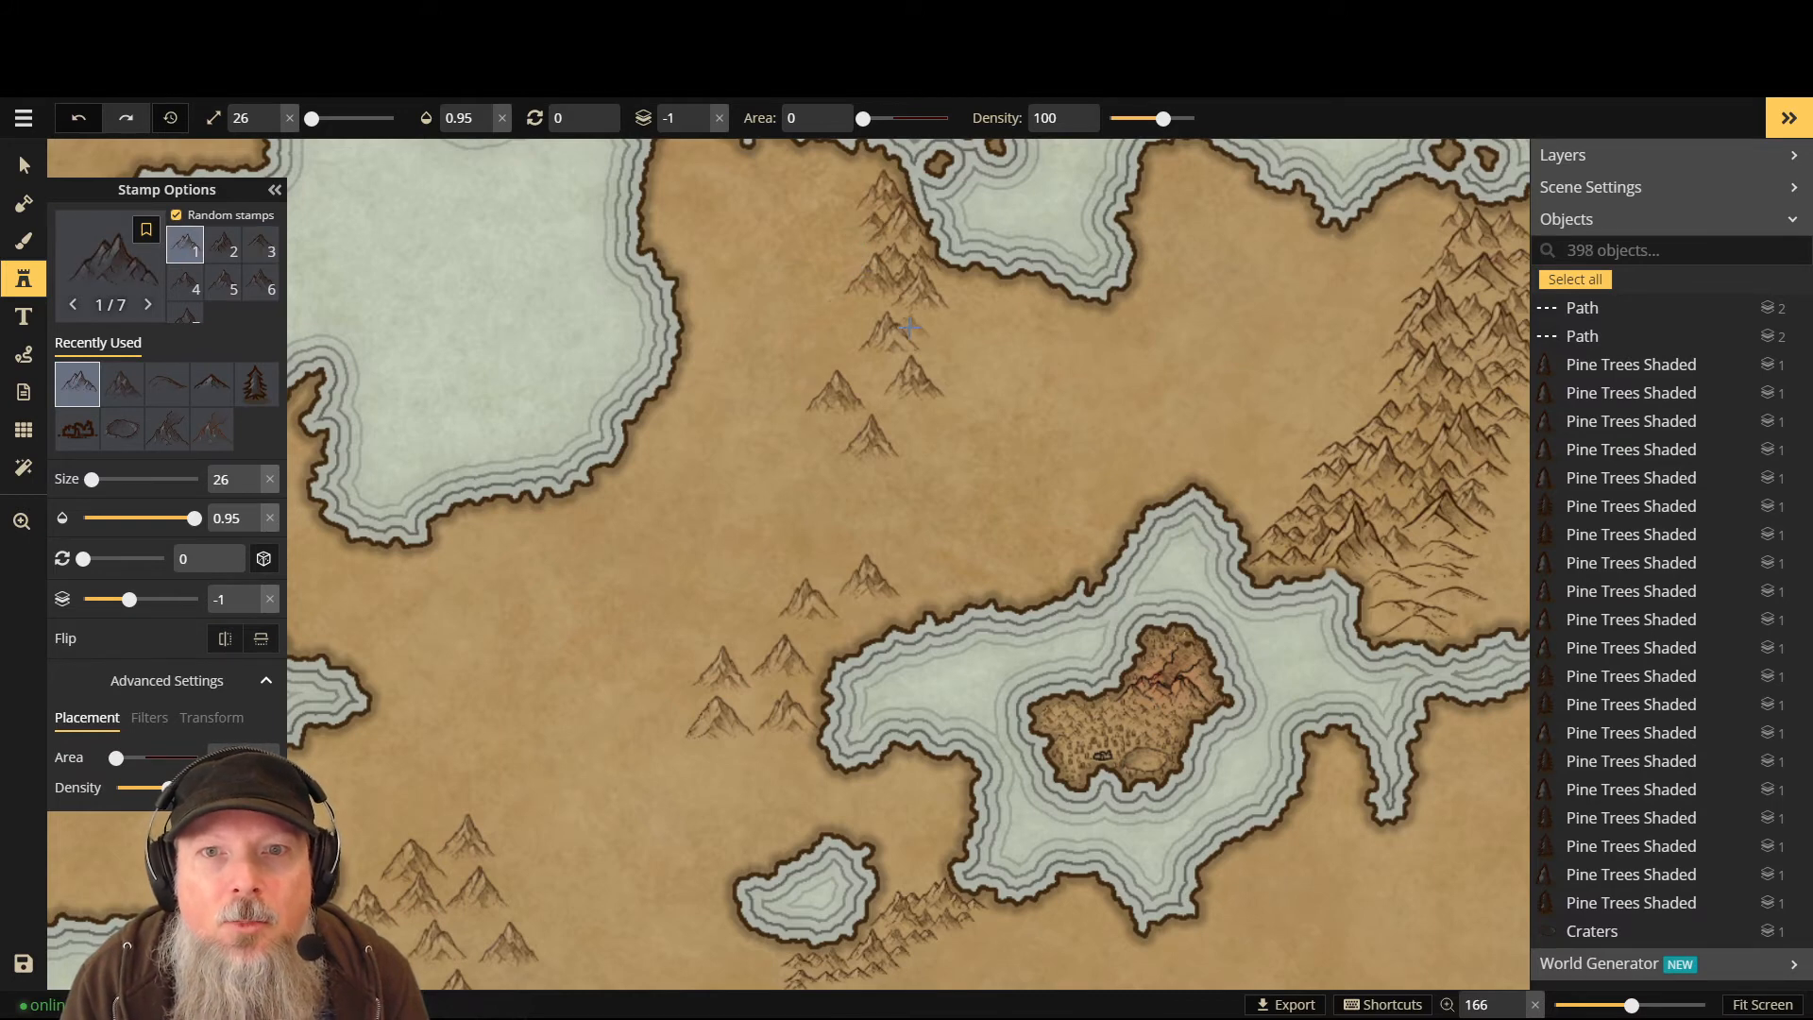
click(883, 328)
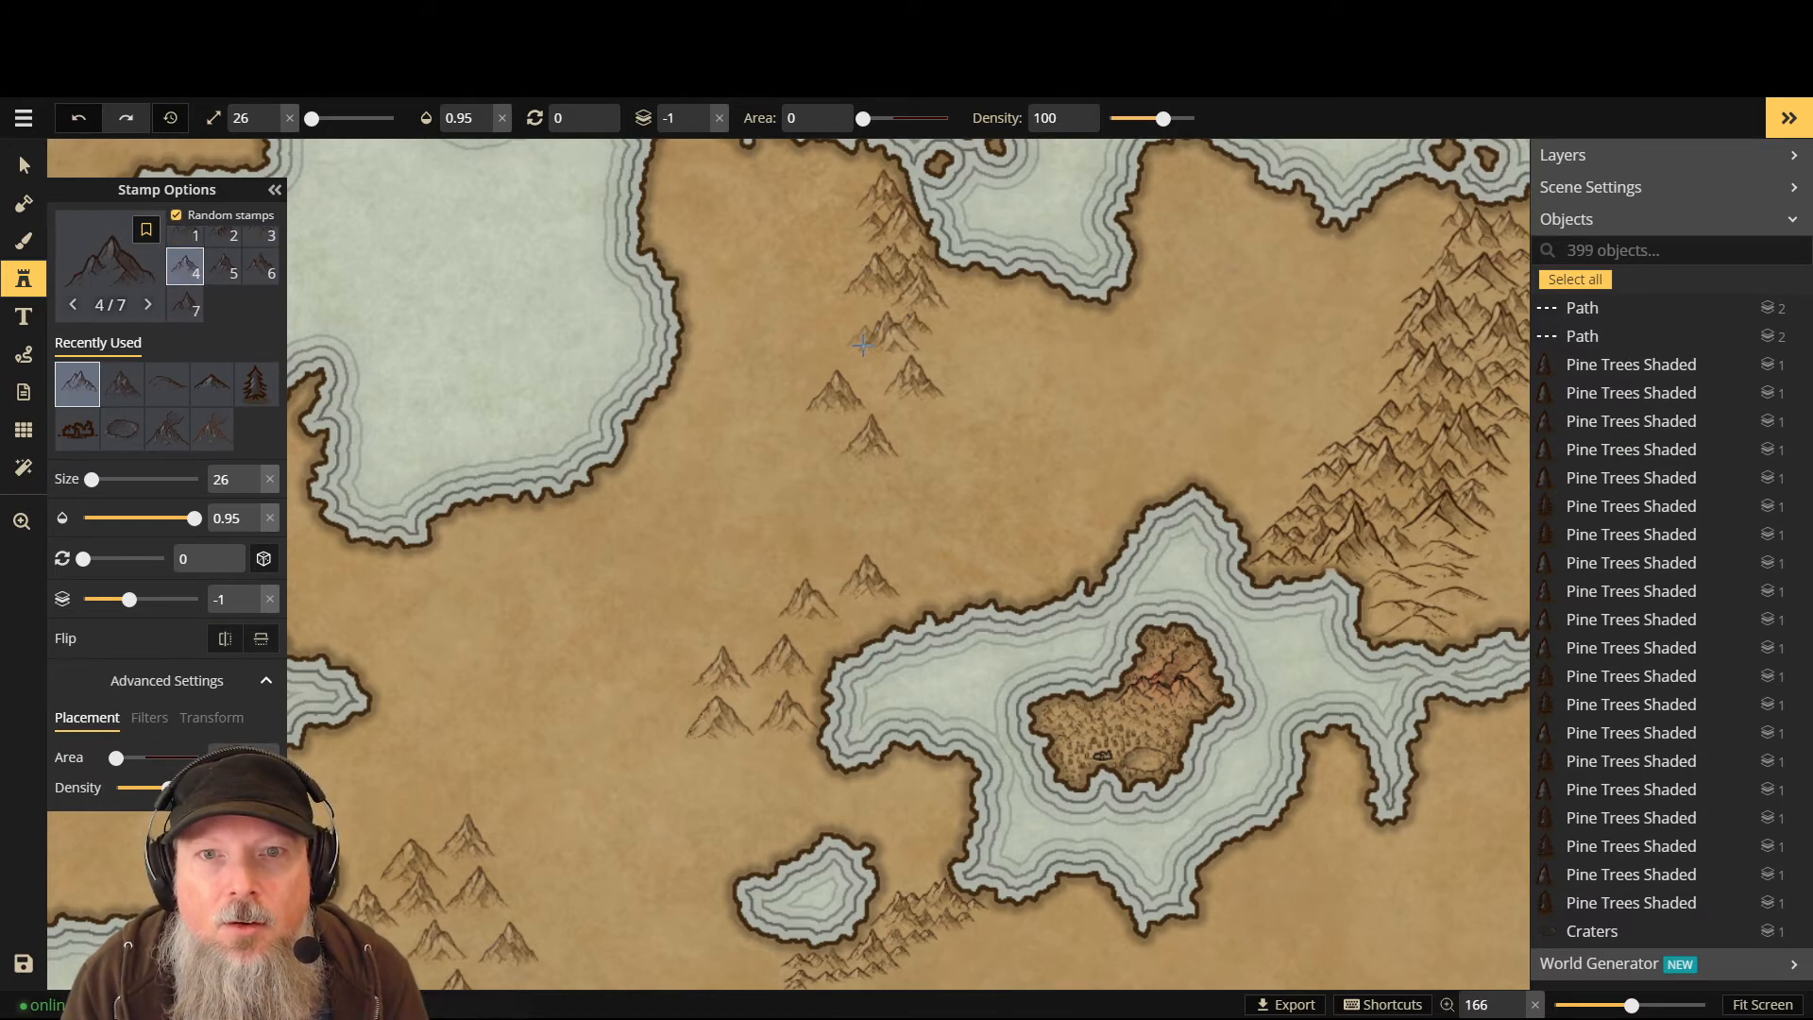
click(862, 342)
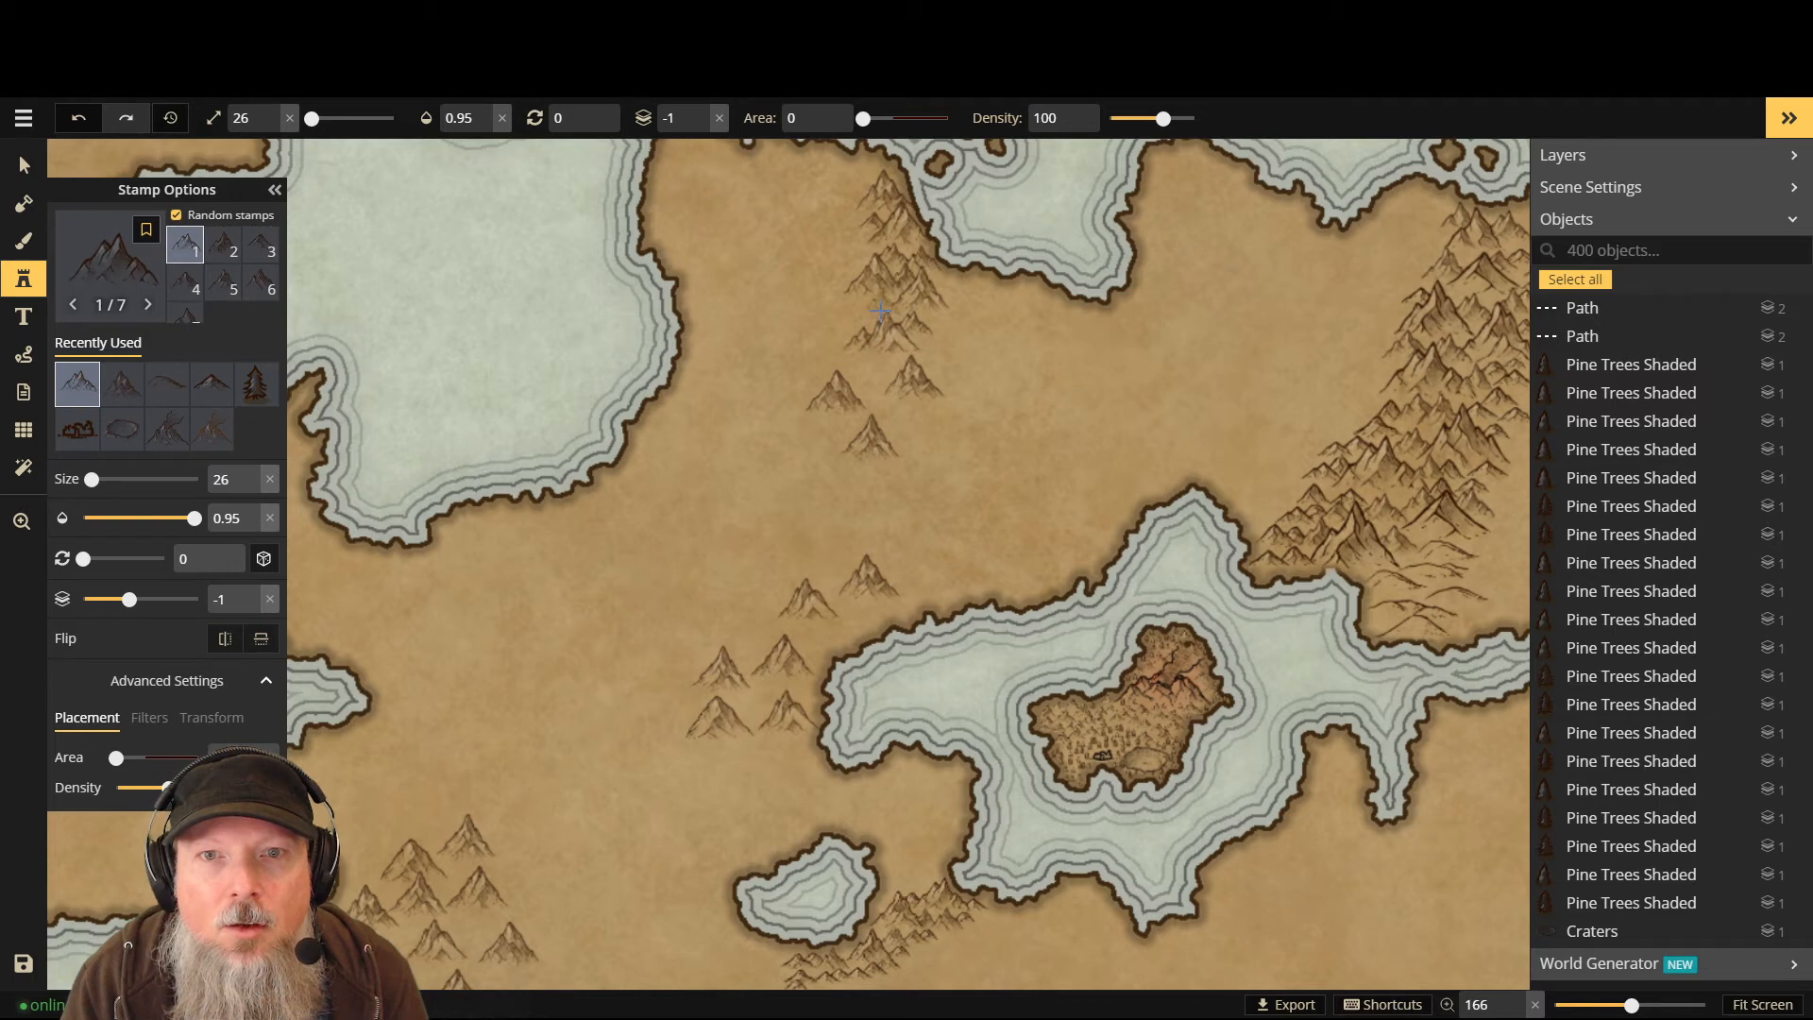
- Add seven more mountains around the ridge's lower end and base
click(932, 431)
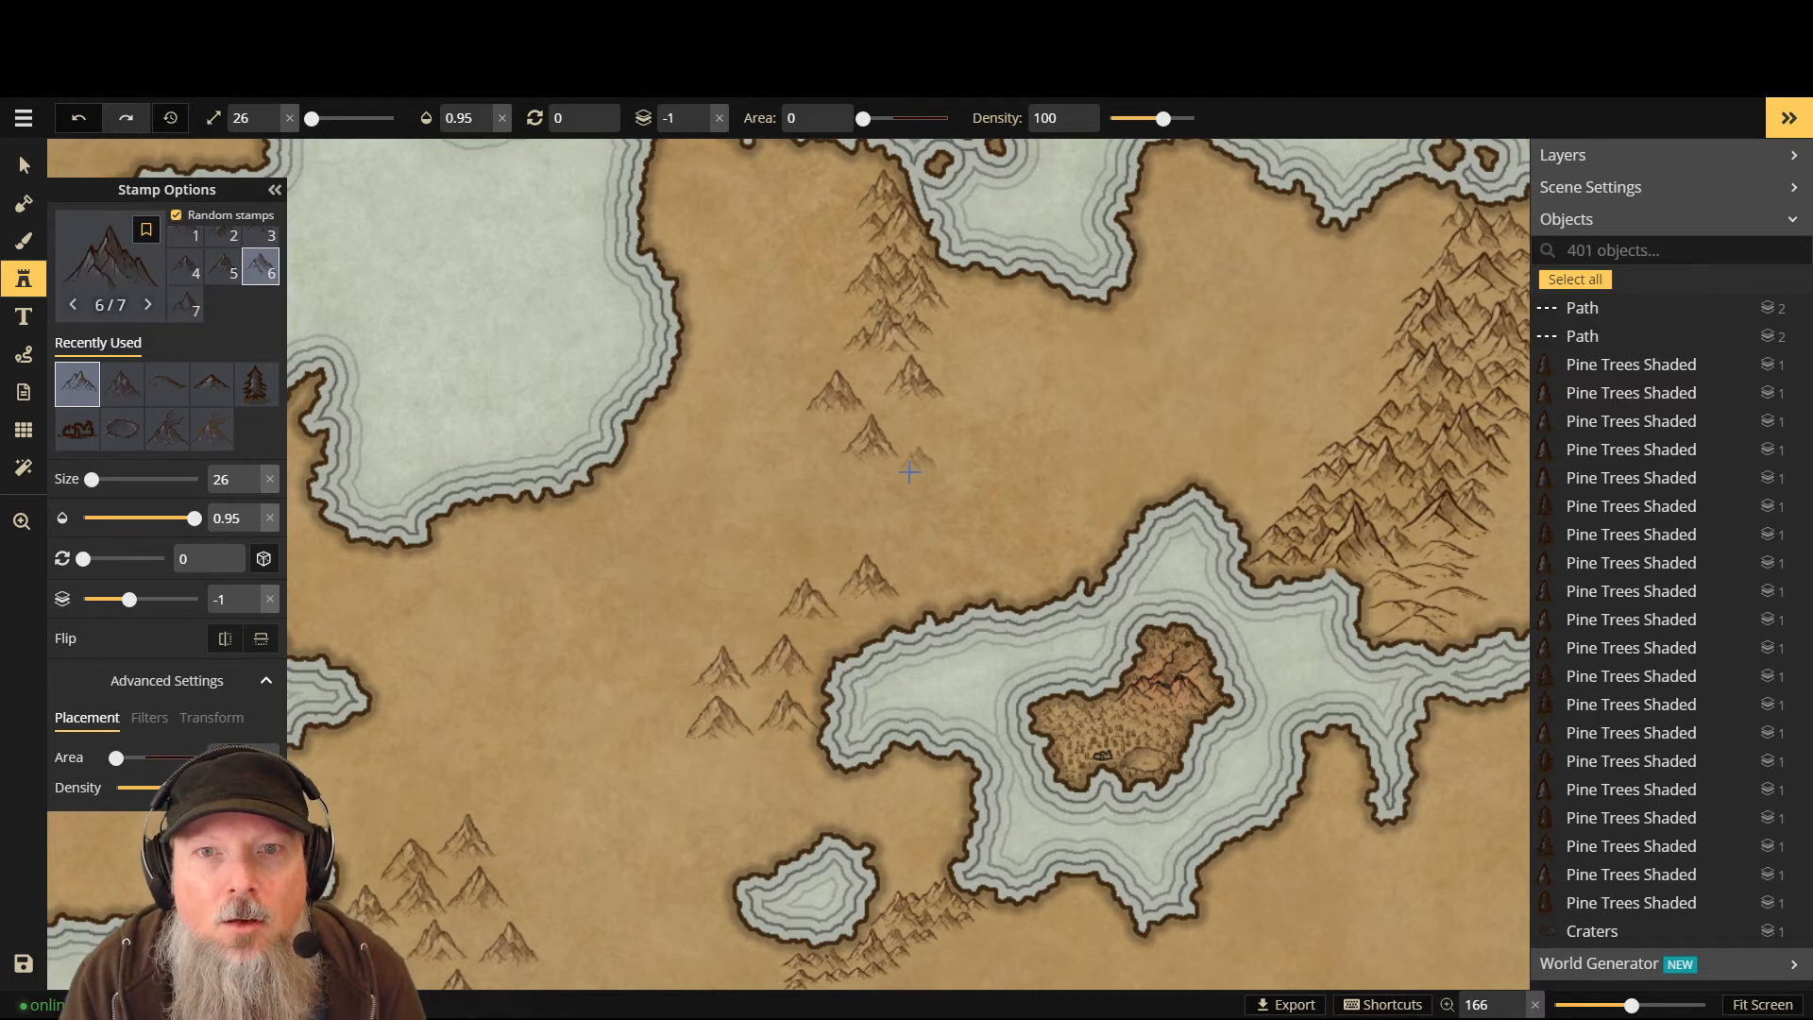
click(929, 370)
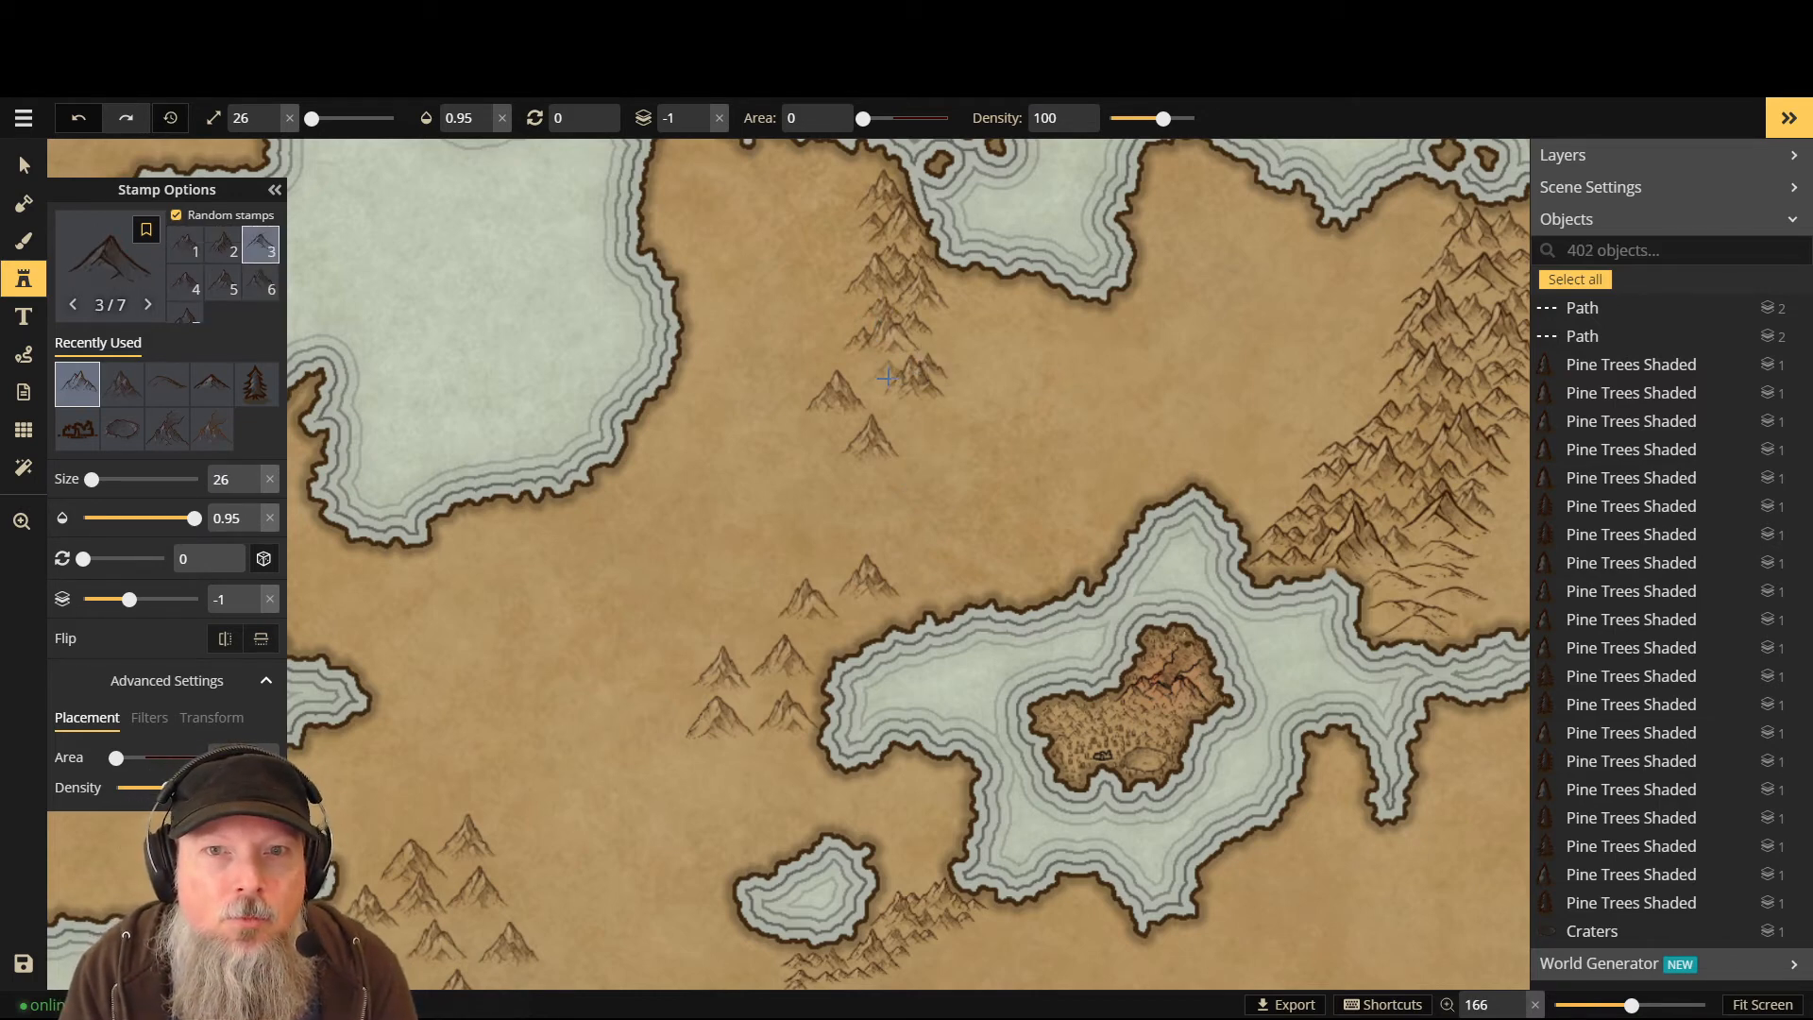
click(871, 391)
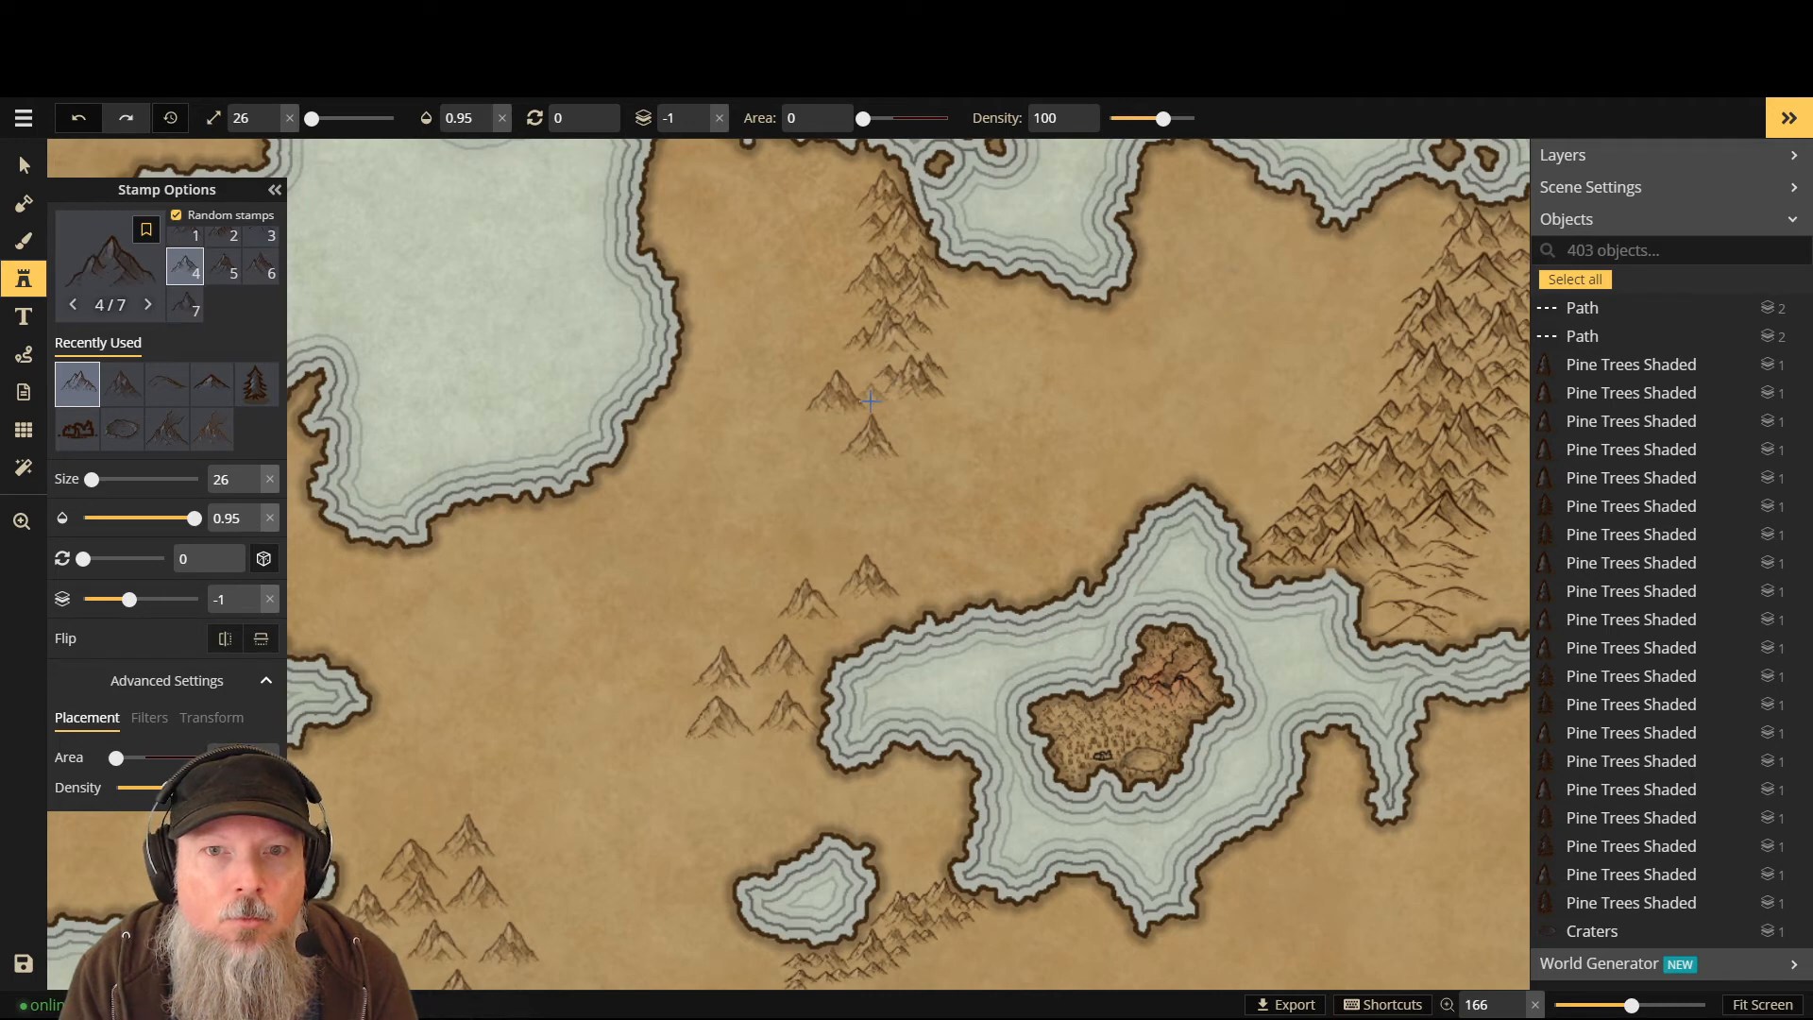
click(866, 400)
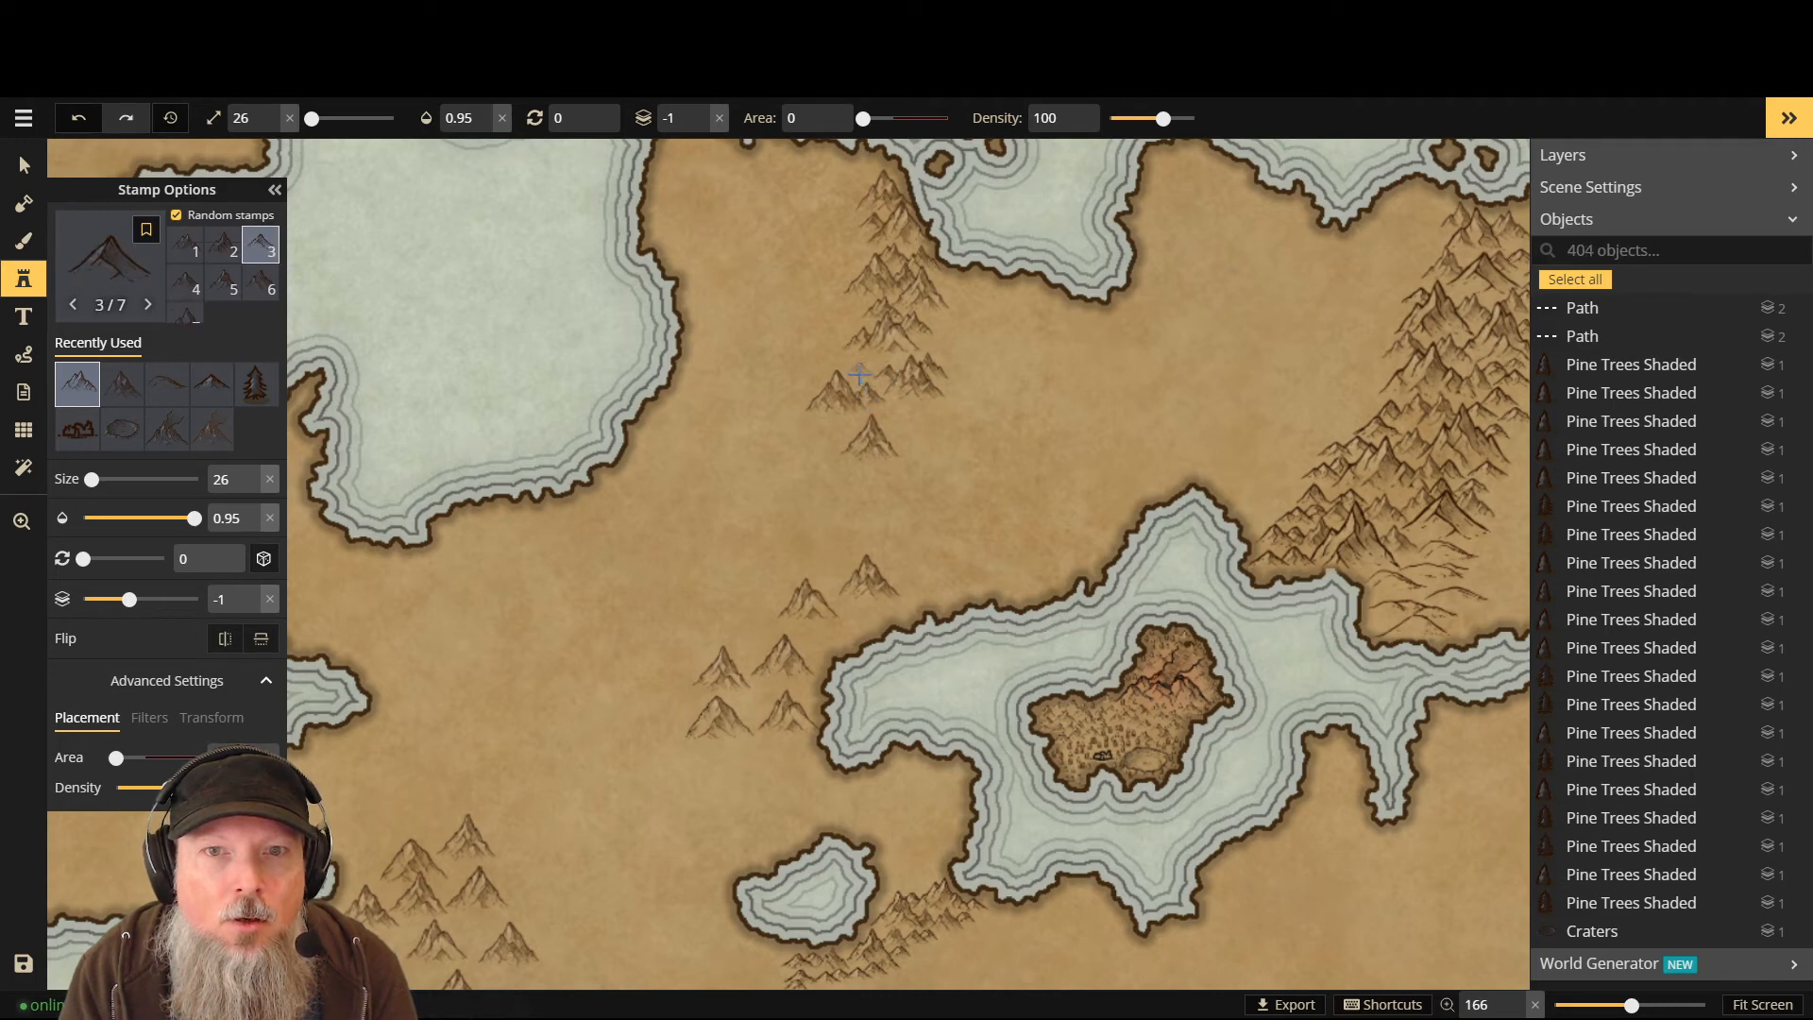
click(859, 374)
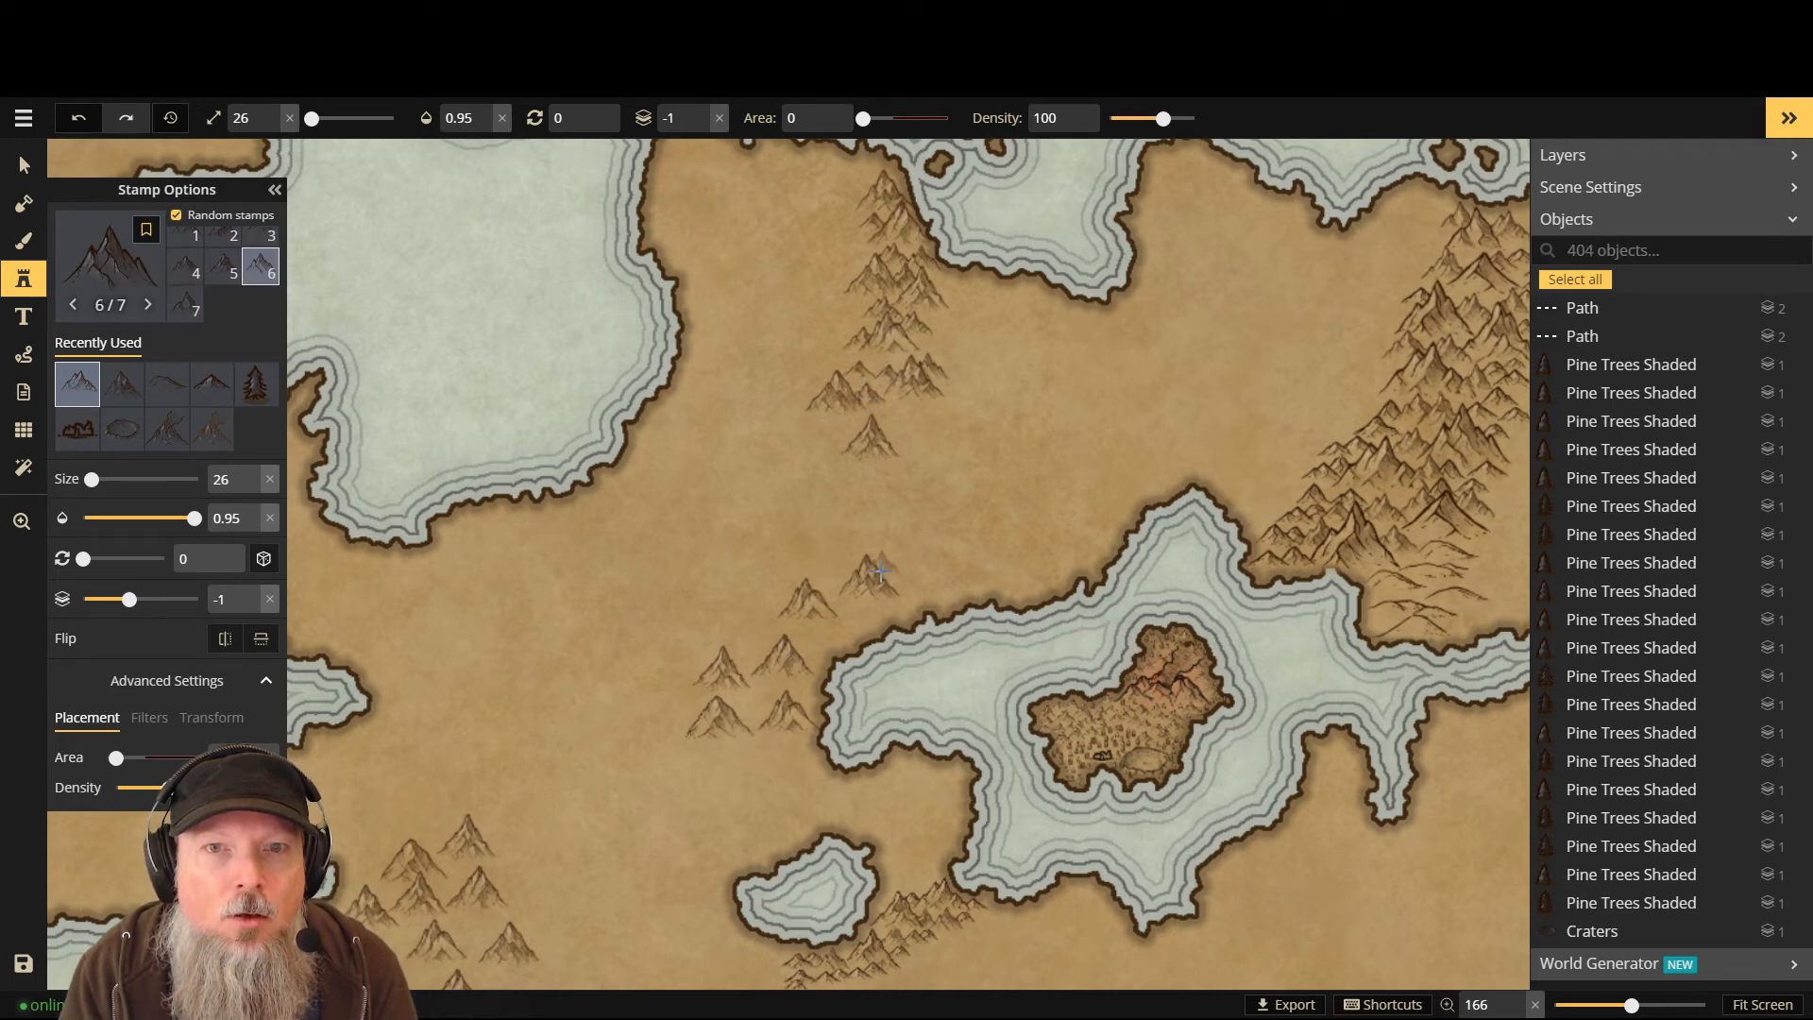
click(891, 431)
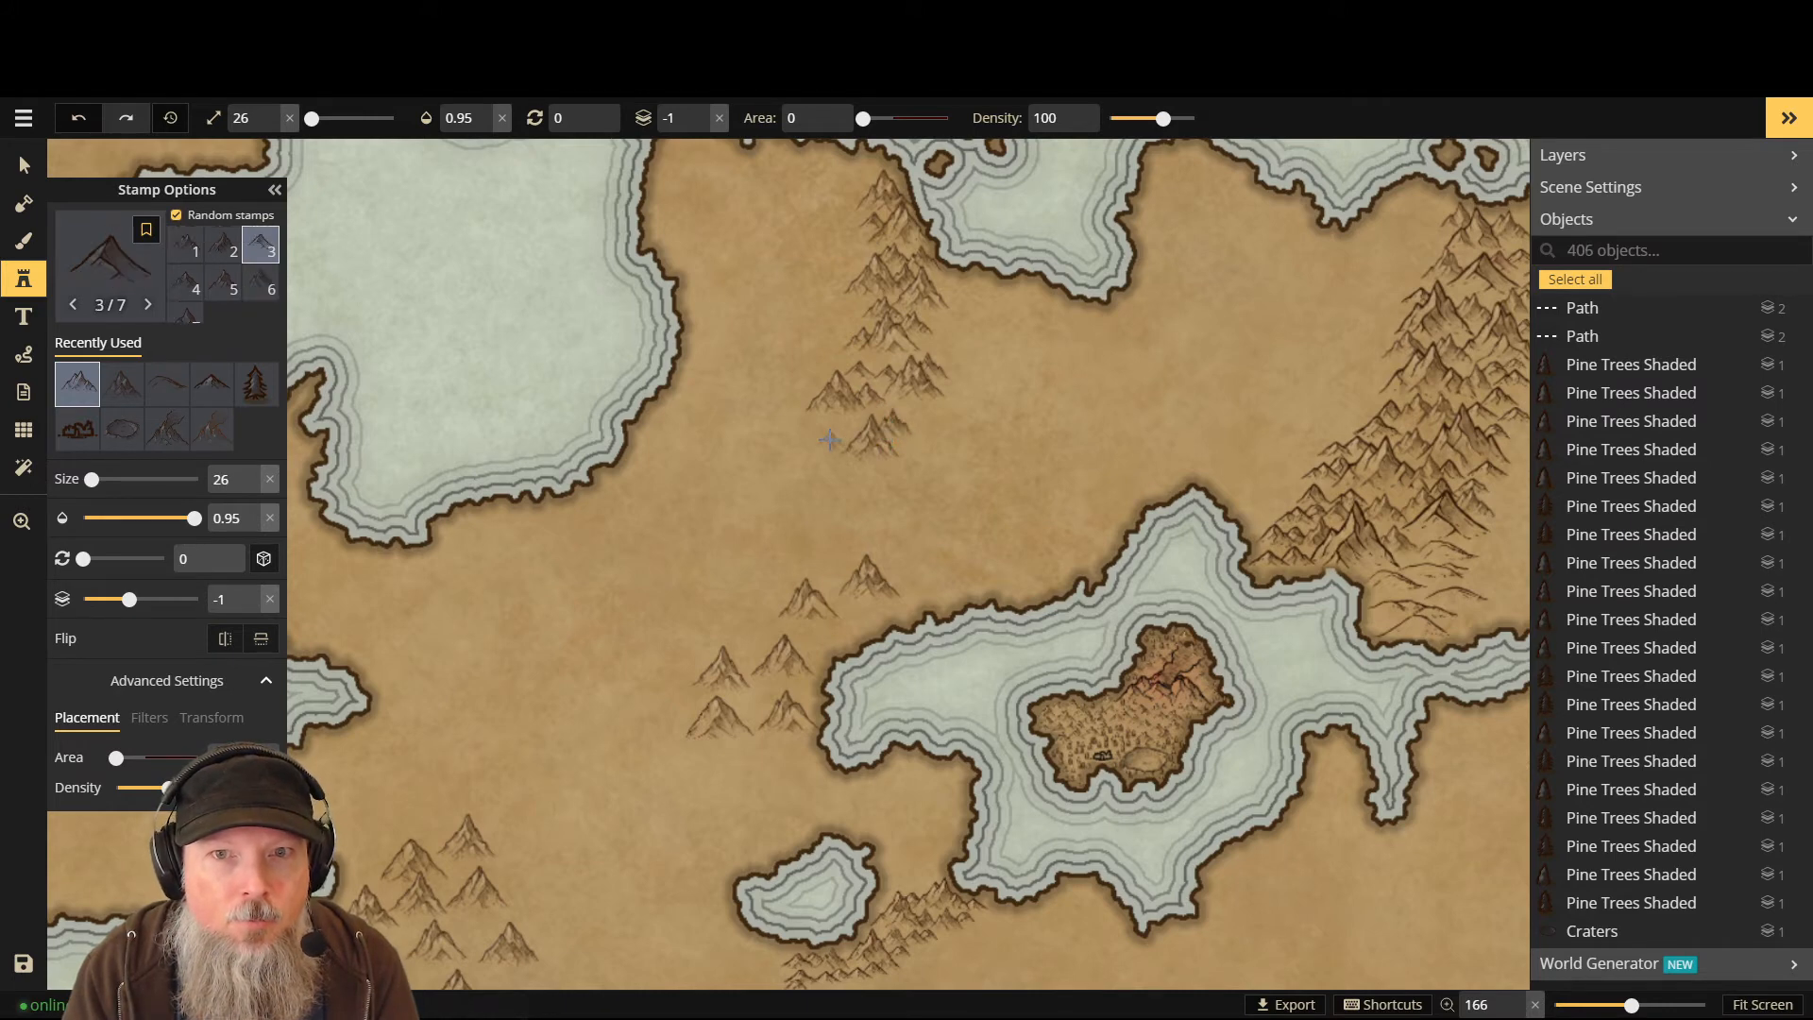
click(847, 427)
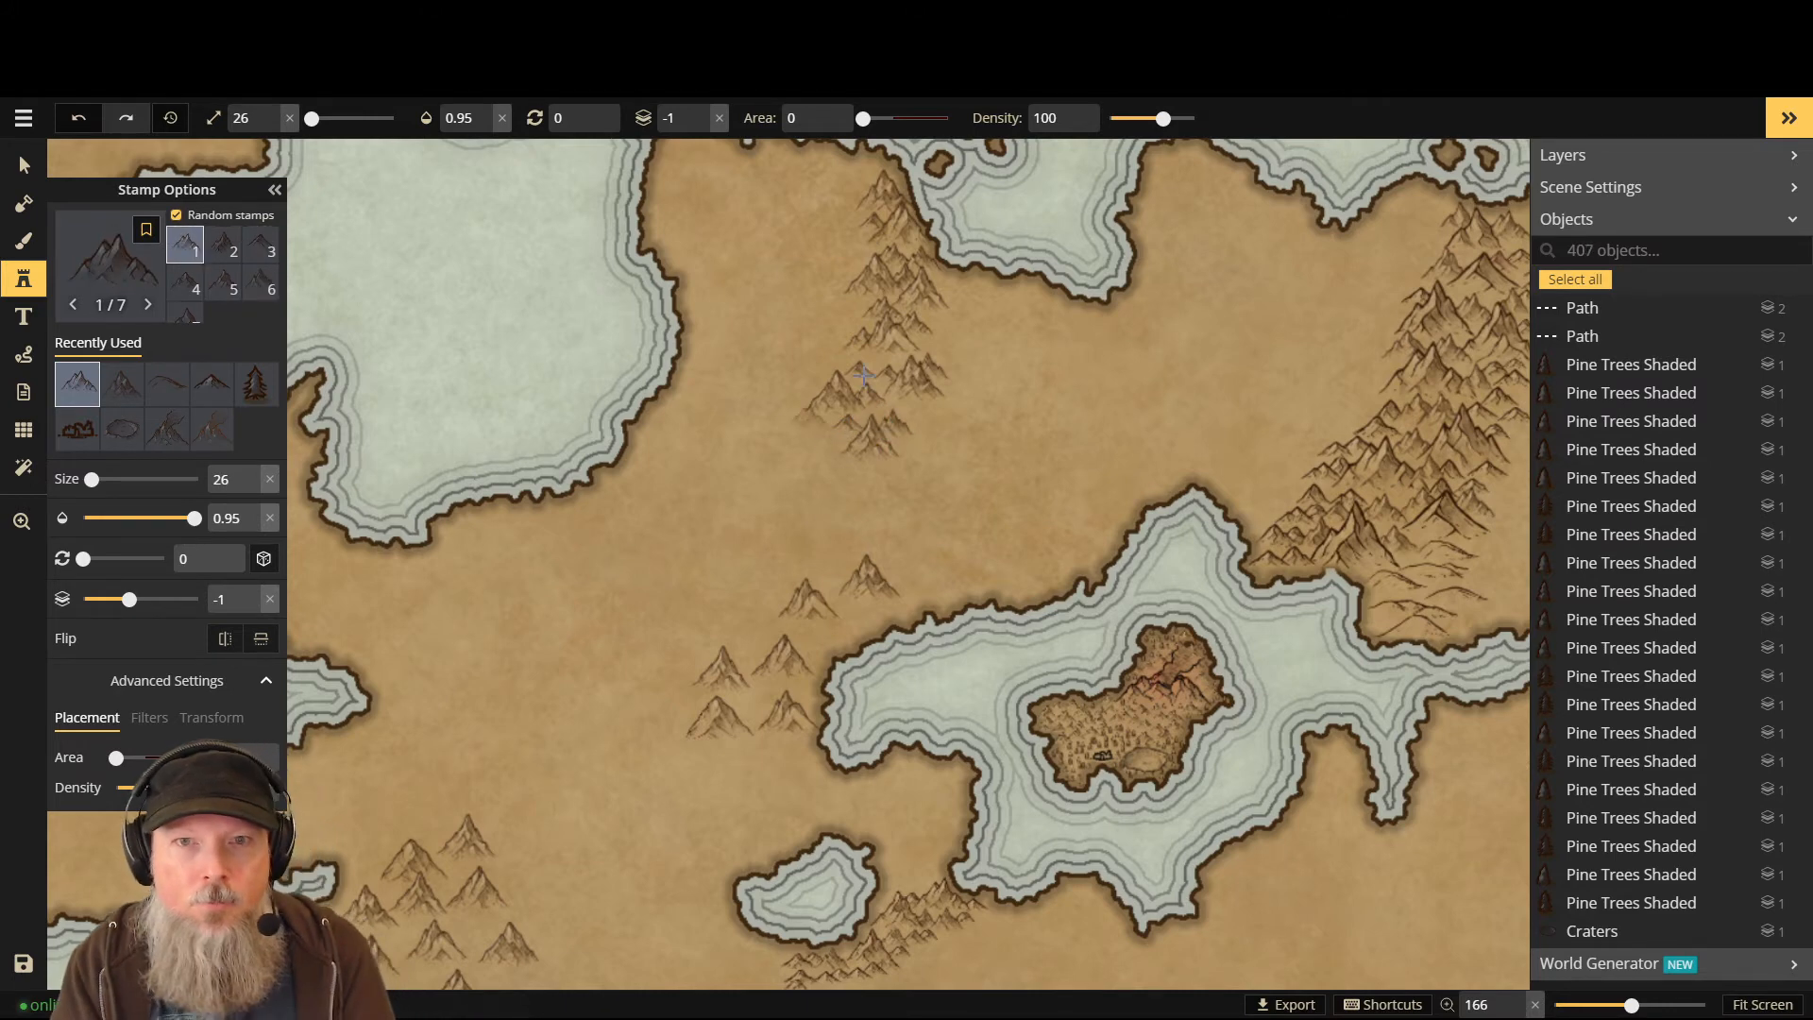
- Add a single peak just east of the northern ridge
scroll(1050, 336, down, 2)
scroll(1050, 335, down, 1)
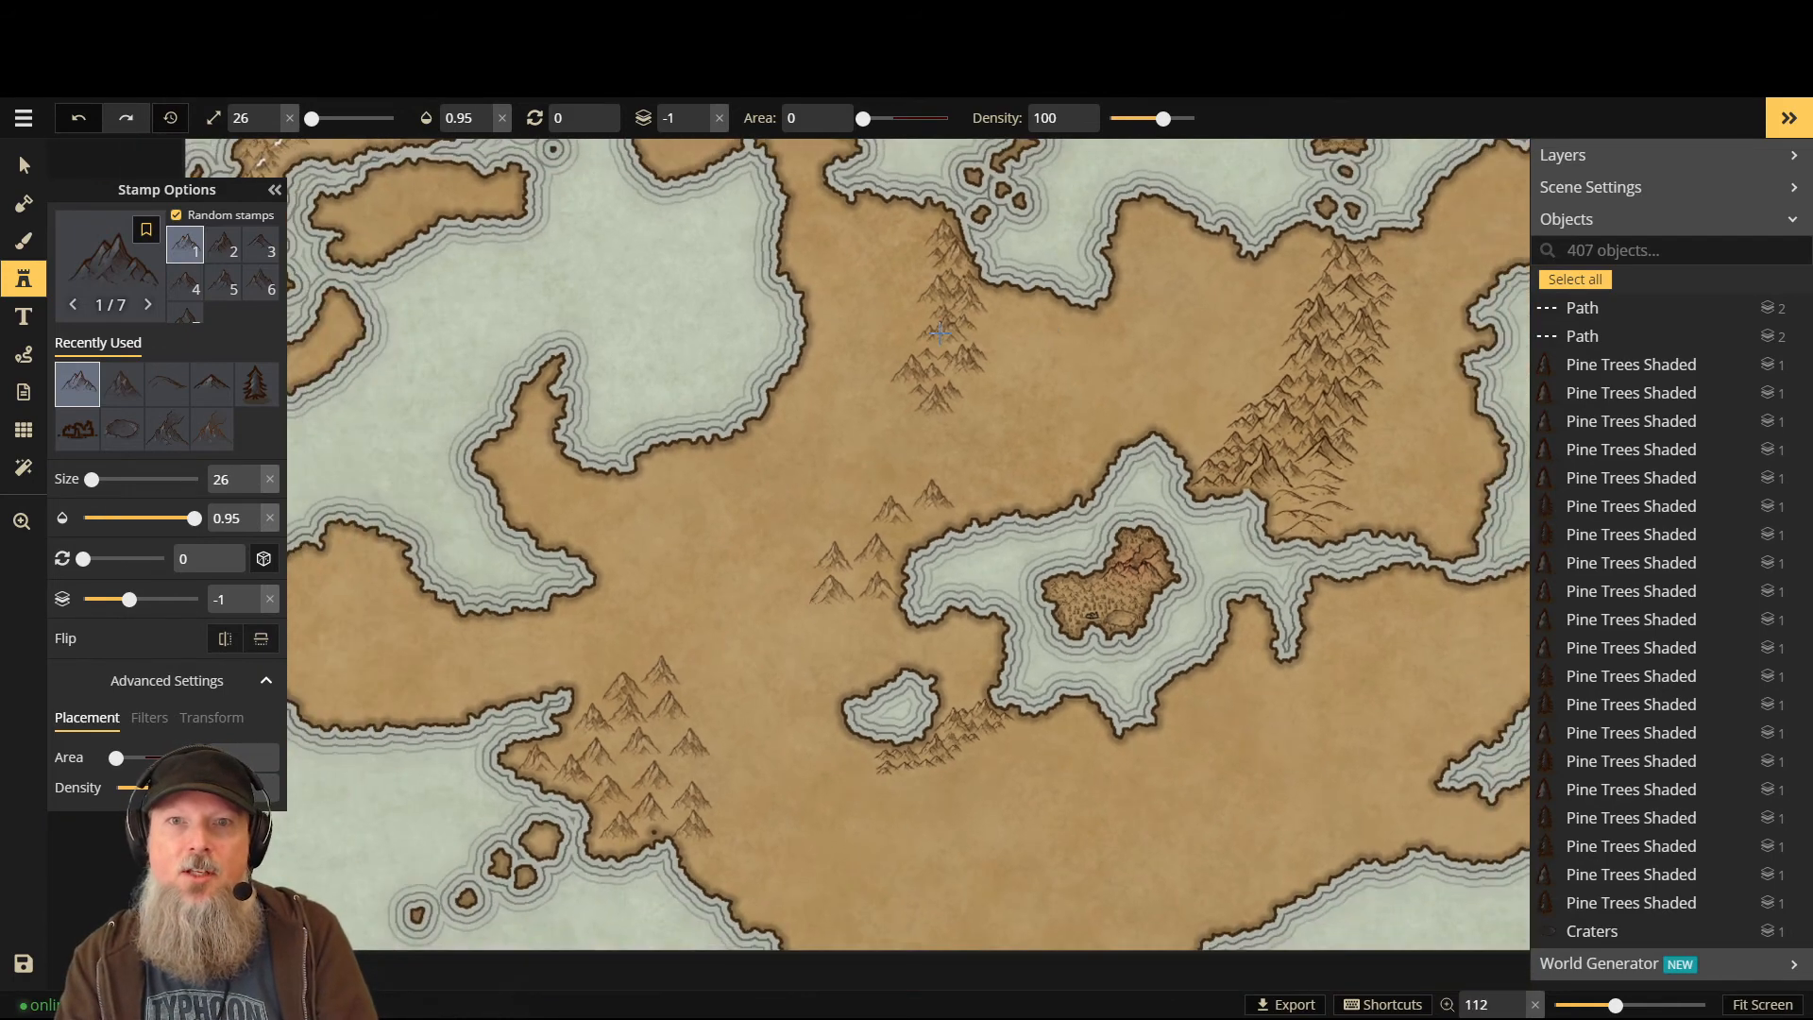
scroll(938, 355, up, 1)
click(1013, 376)
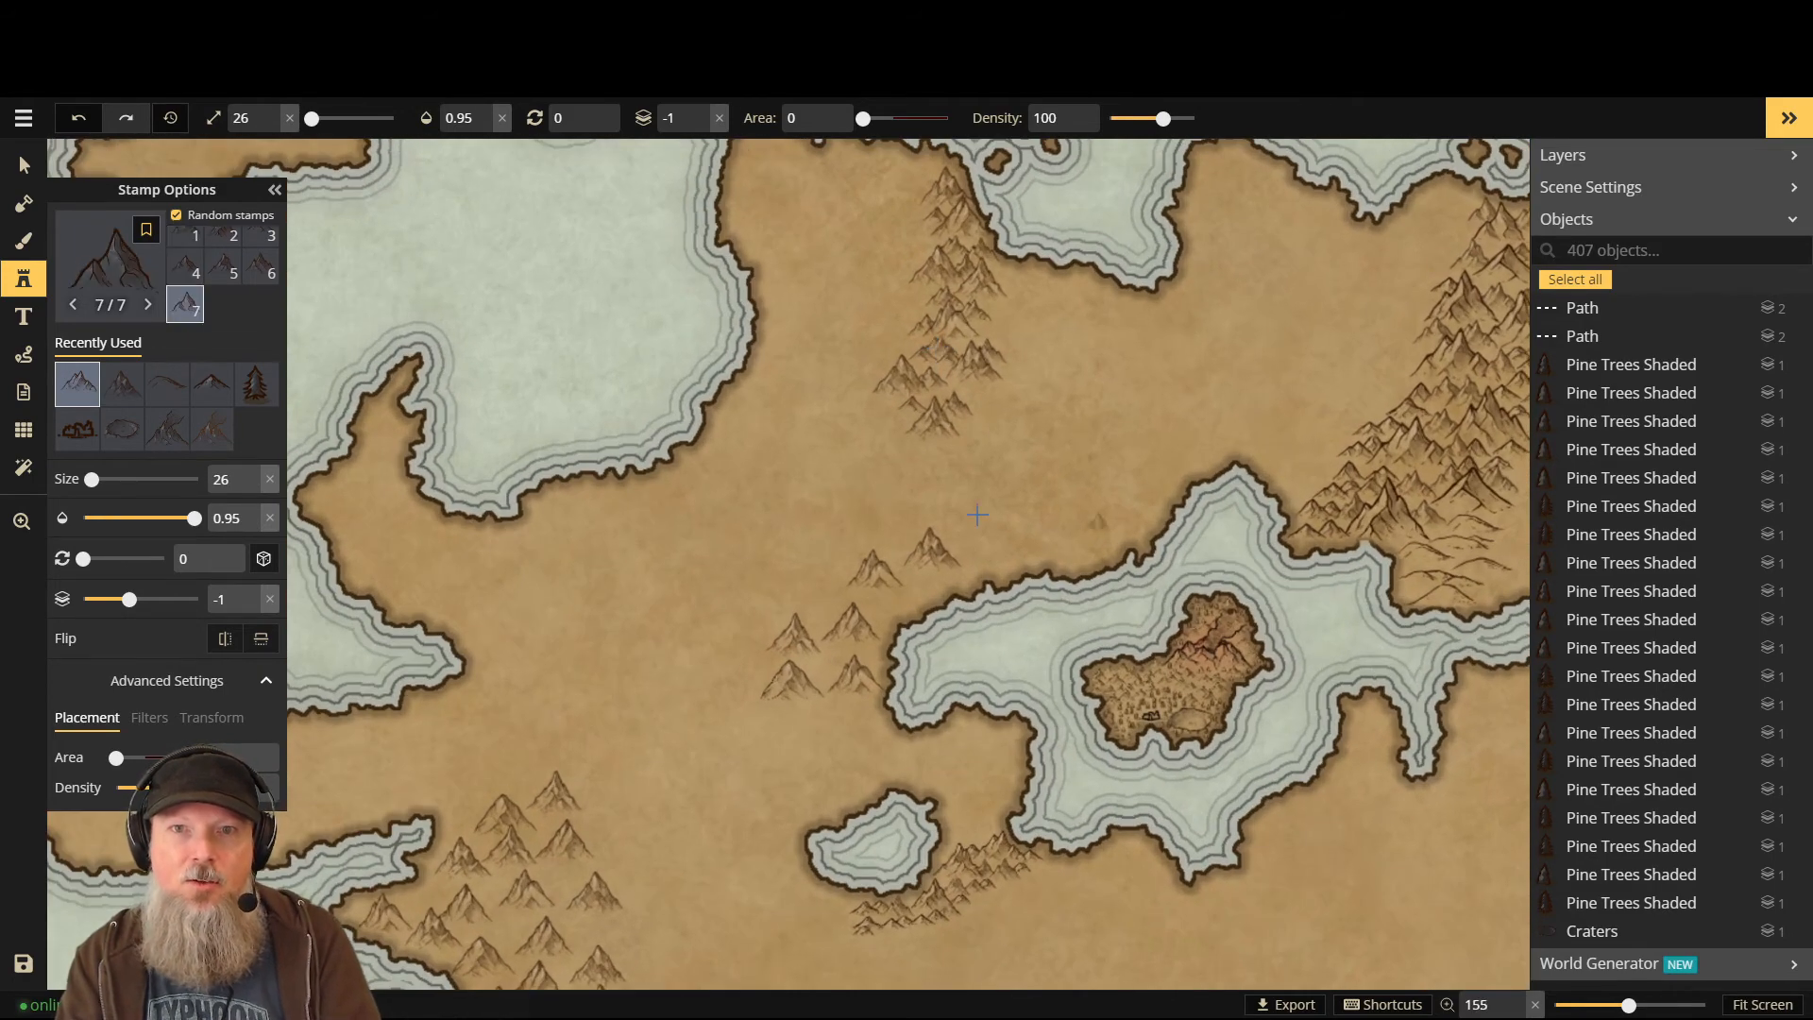
scroll(1009, 376, up, 1)
scroll(1009, 376, up, 1)
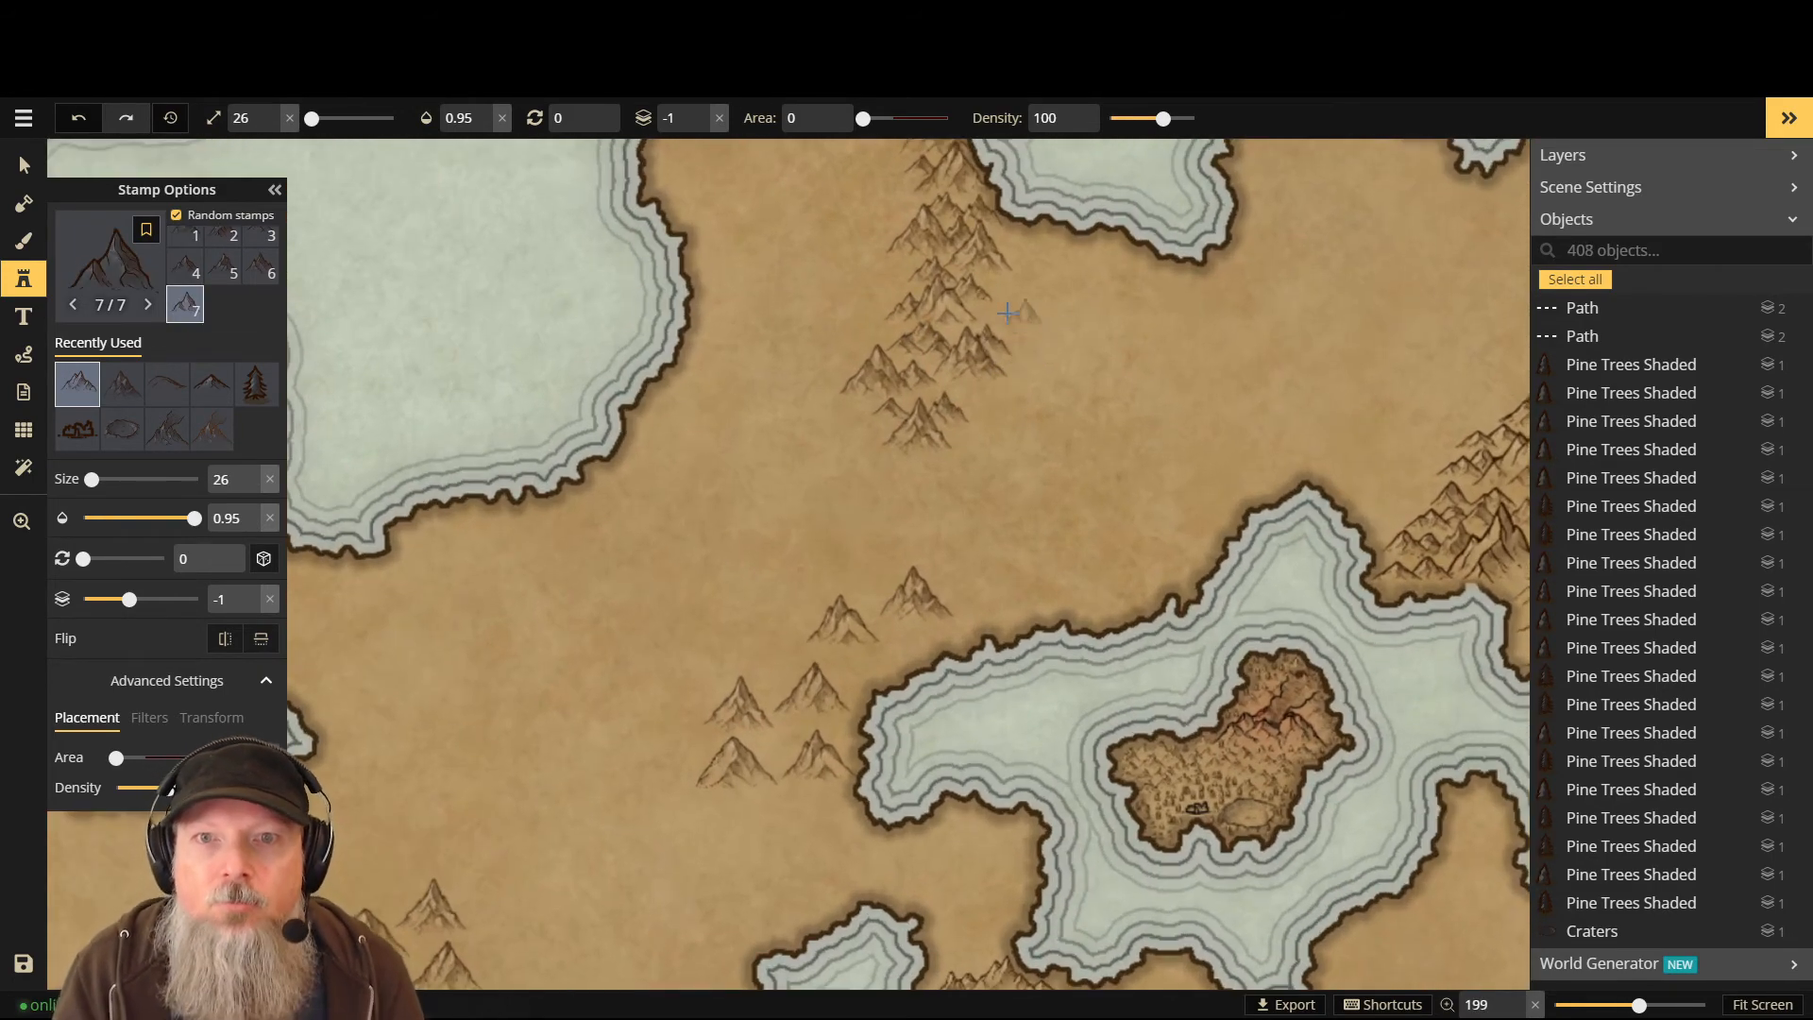
scroll(908, 285, down, 2)
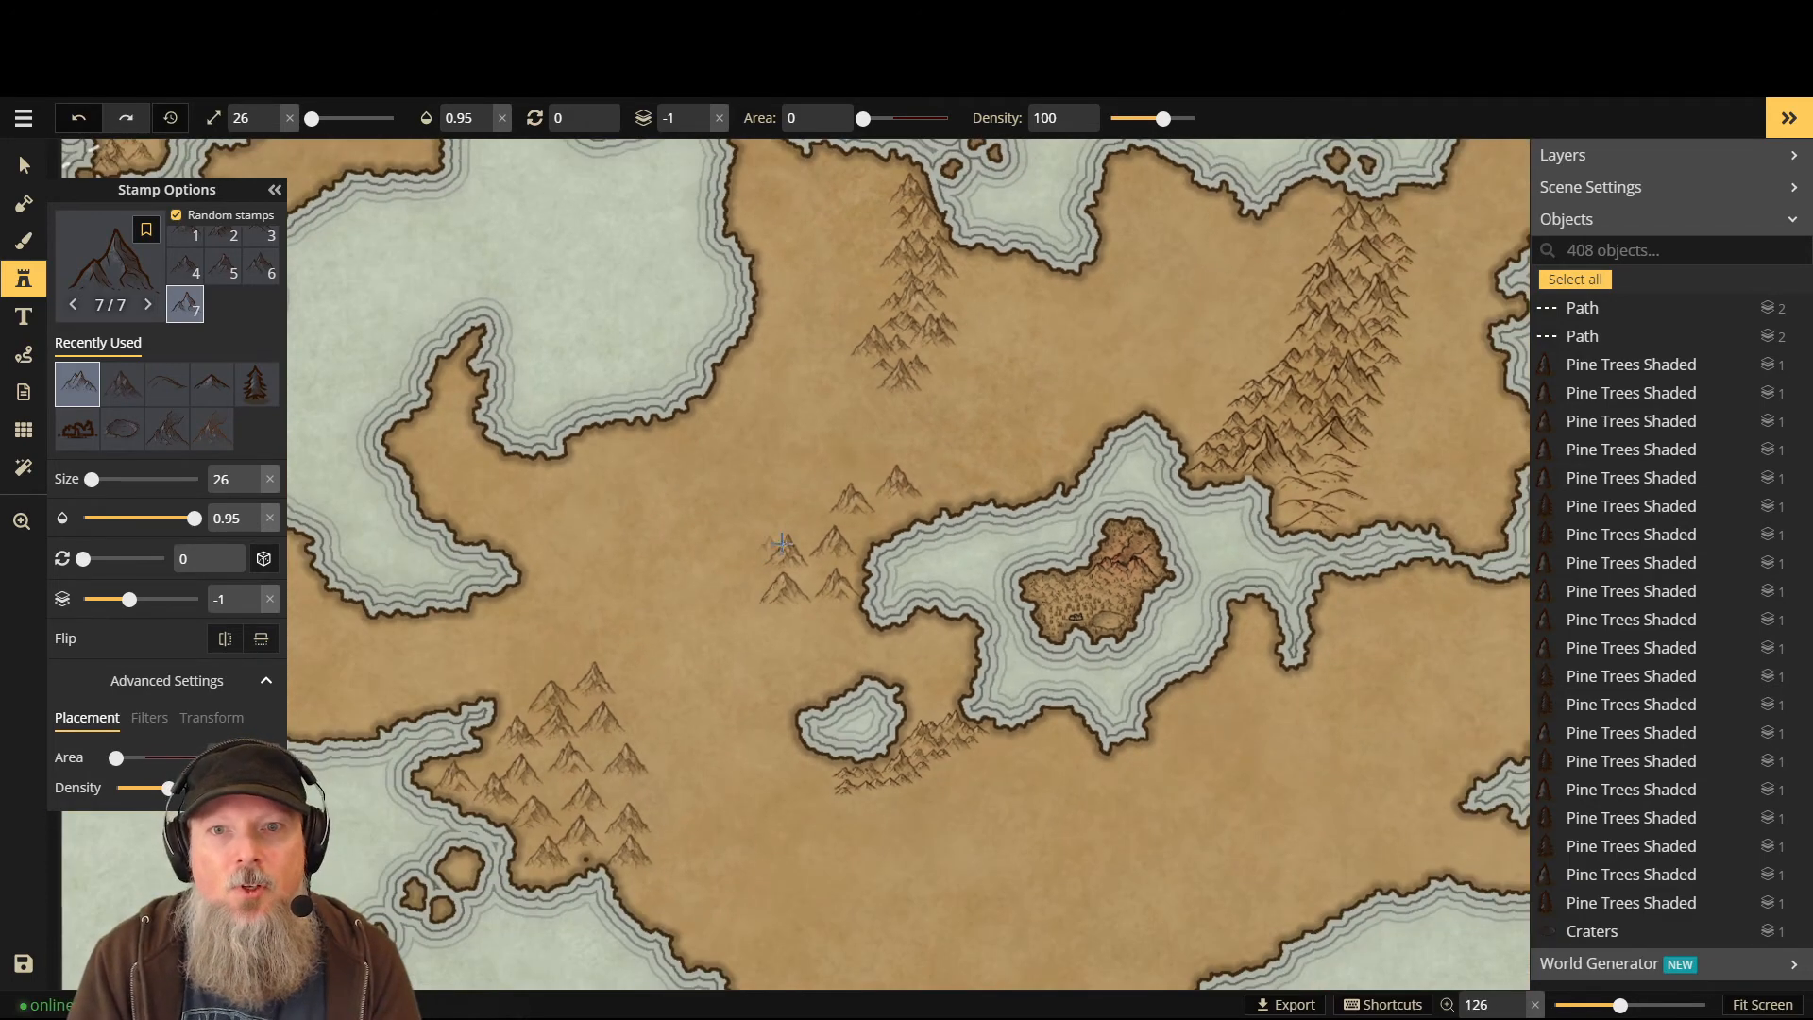
- Add six peaks to the small central mountain group near the coast
click(868, 490)
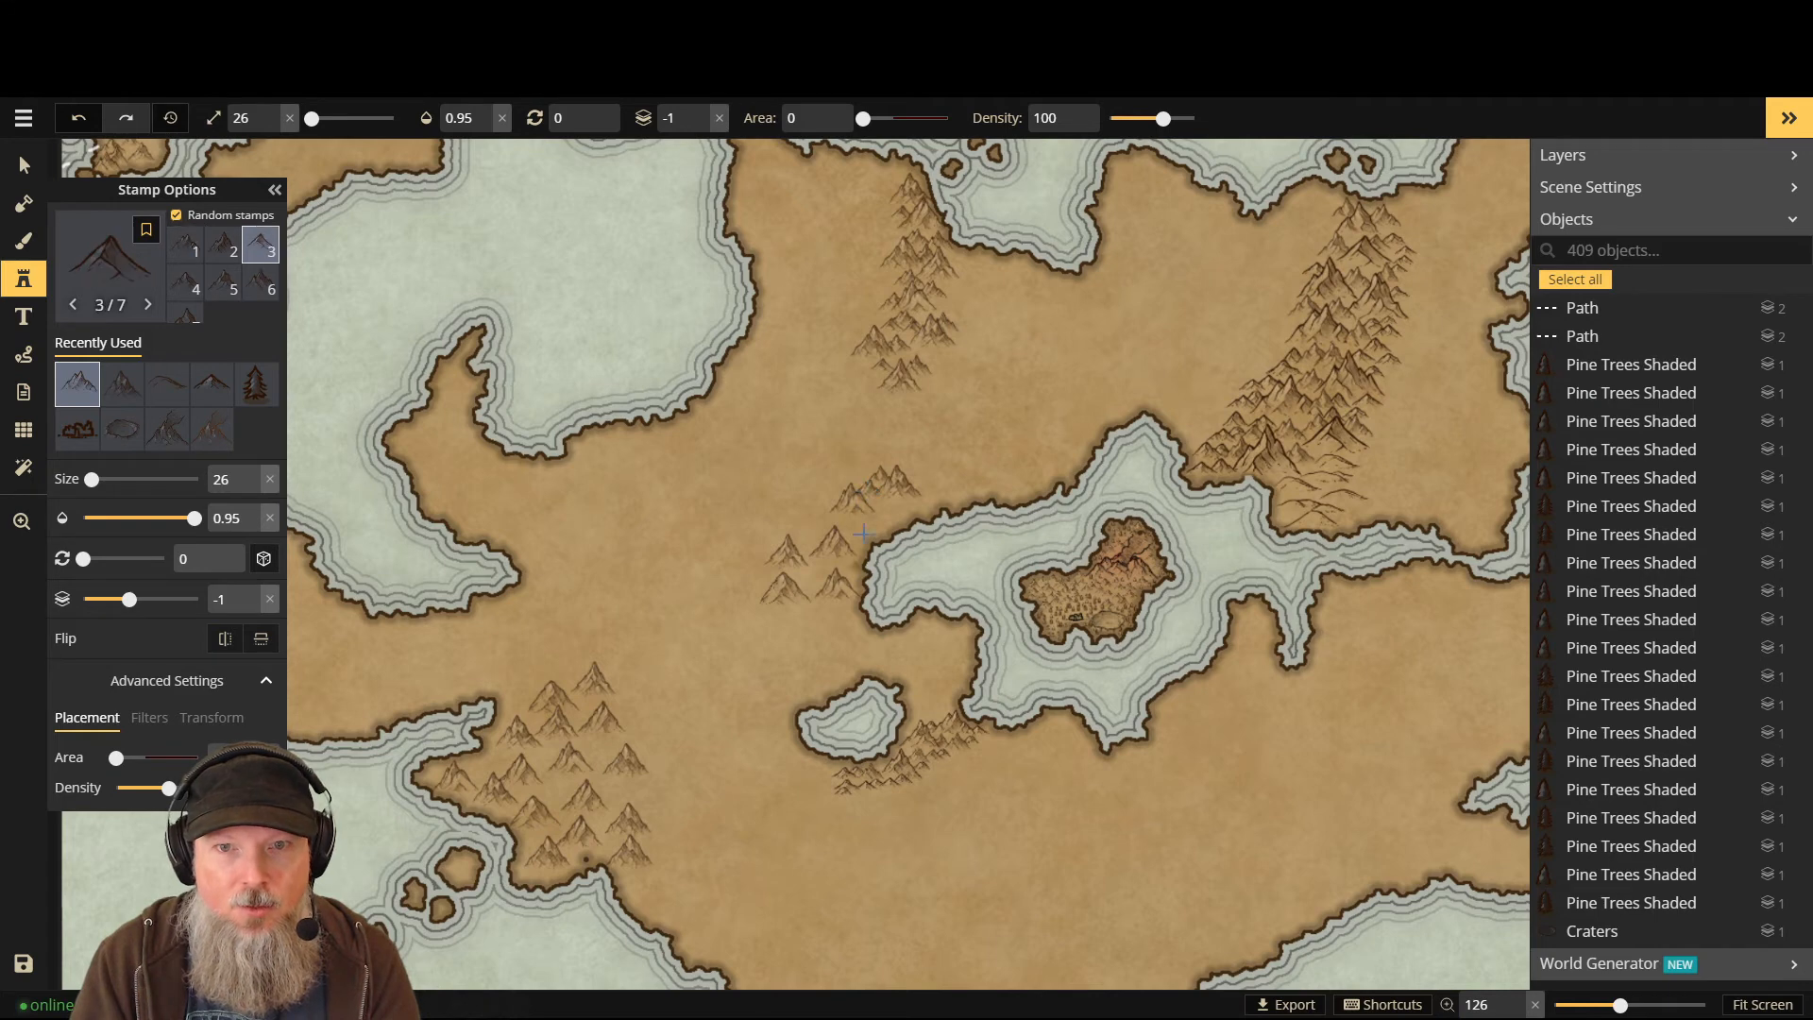
click(872, 524)
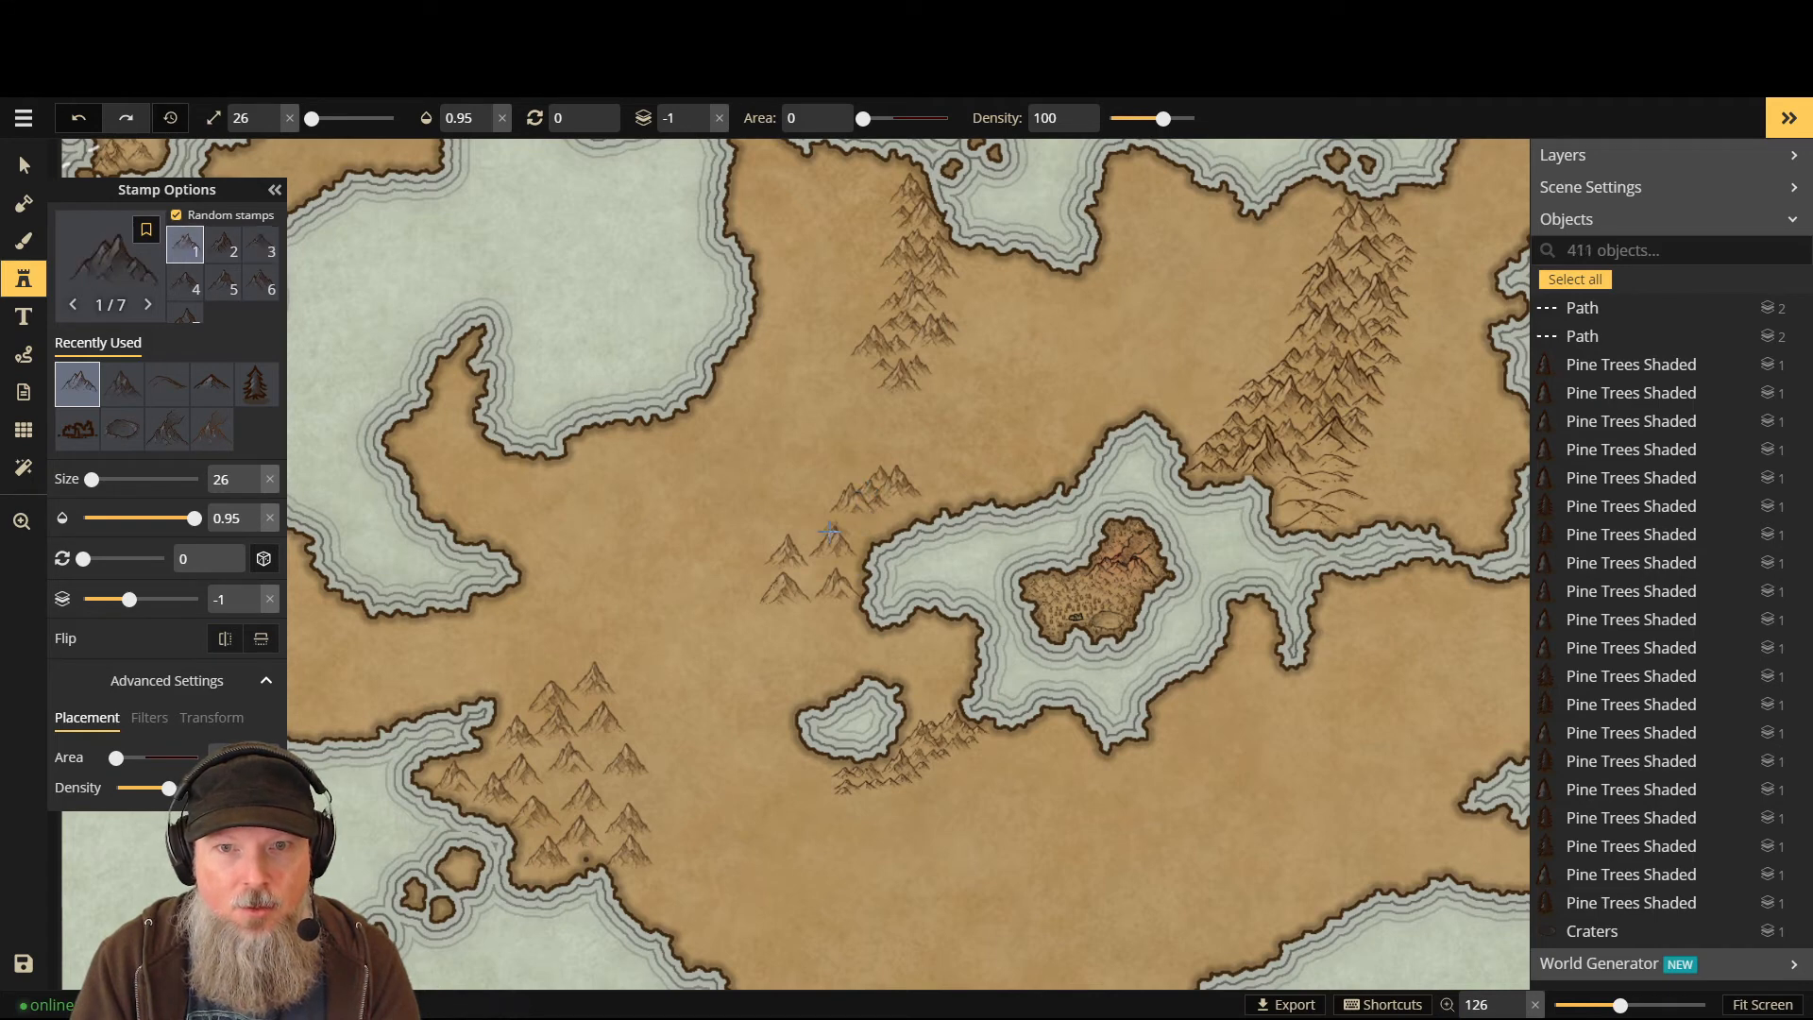
click(809, 549)
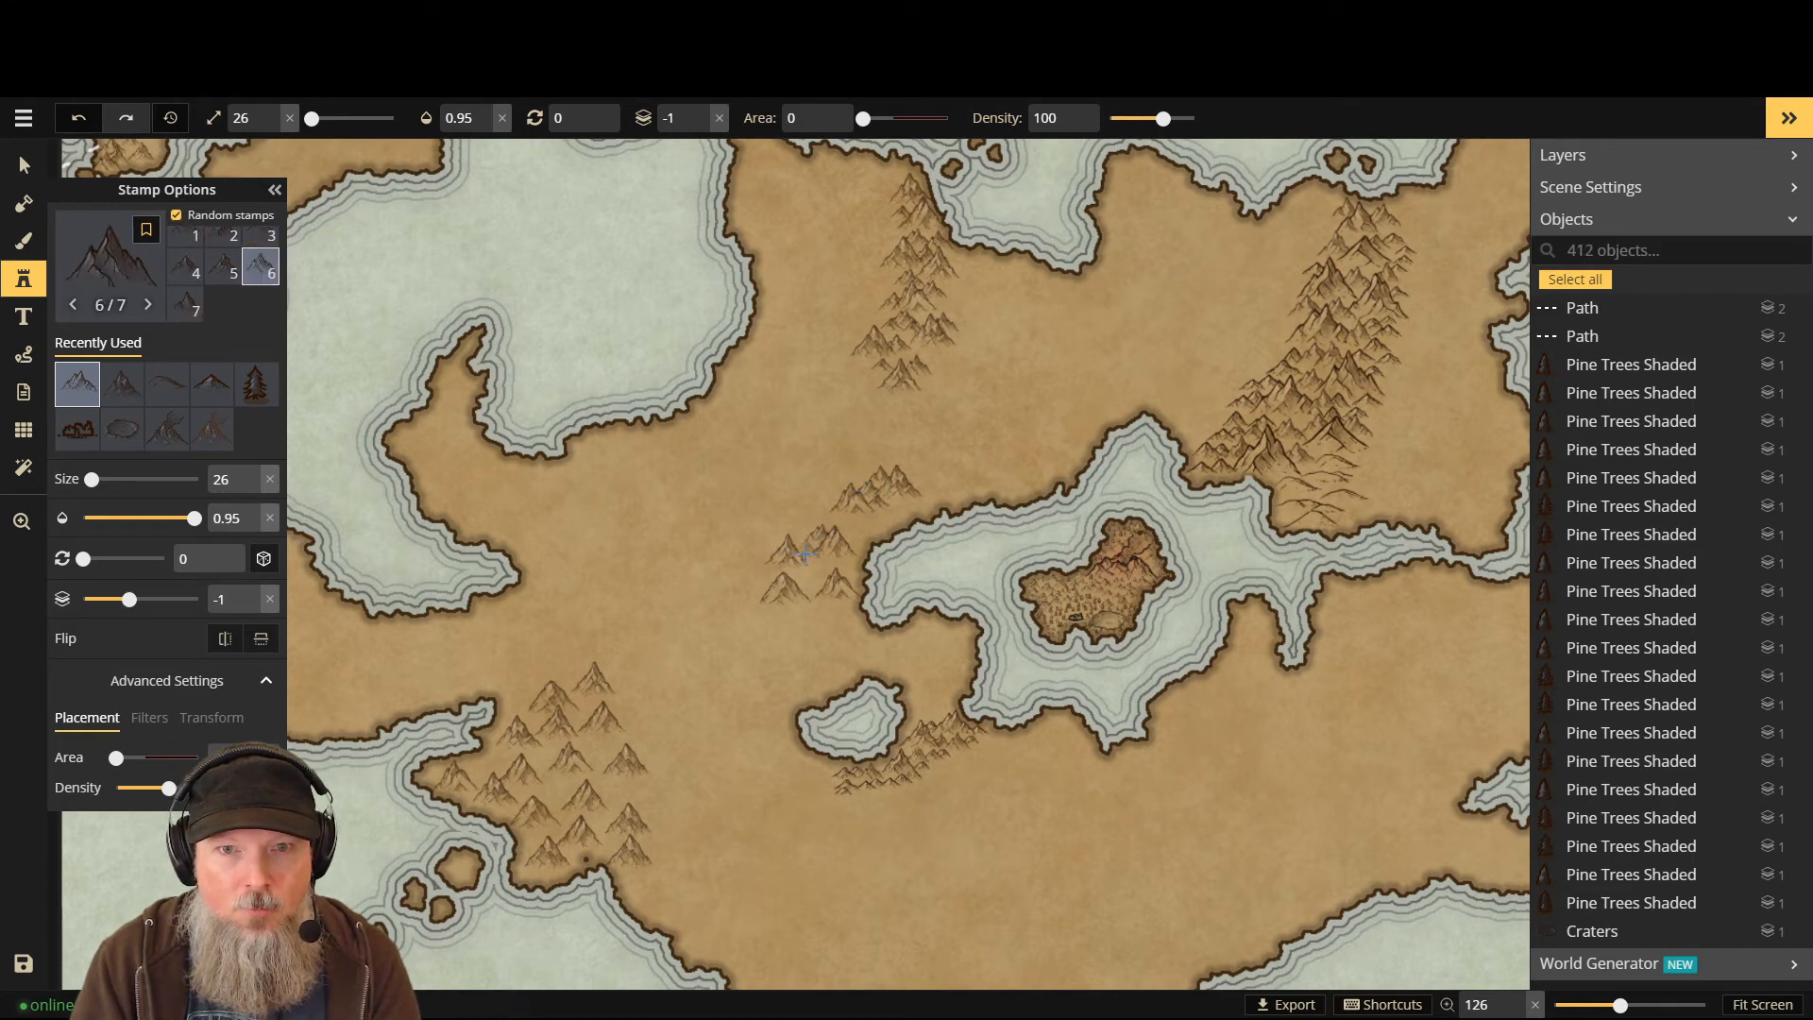
click(782, 565)
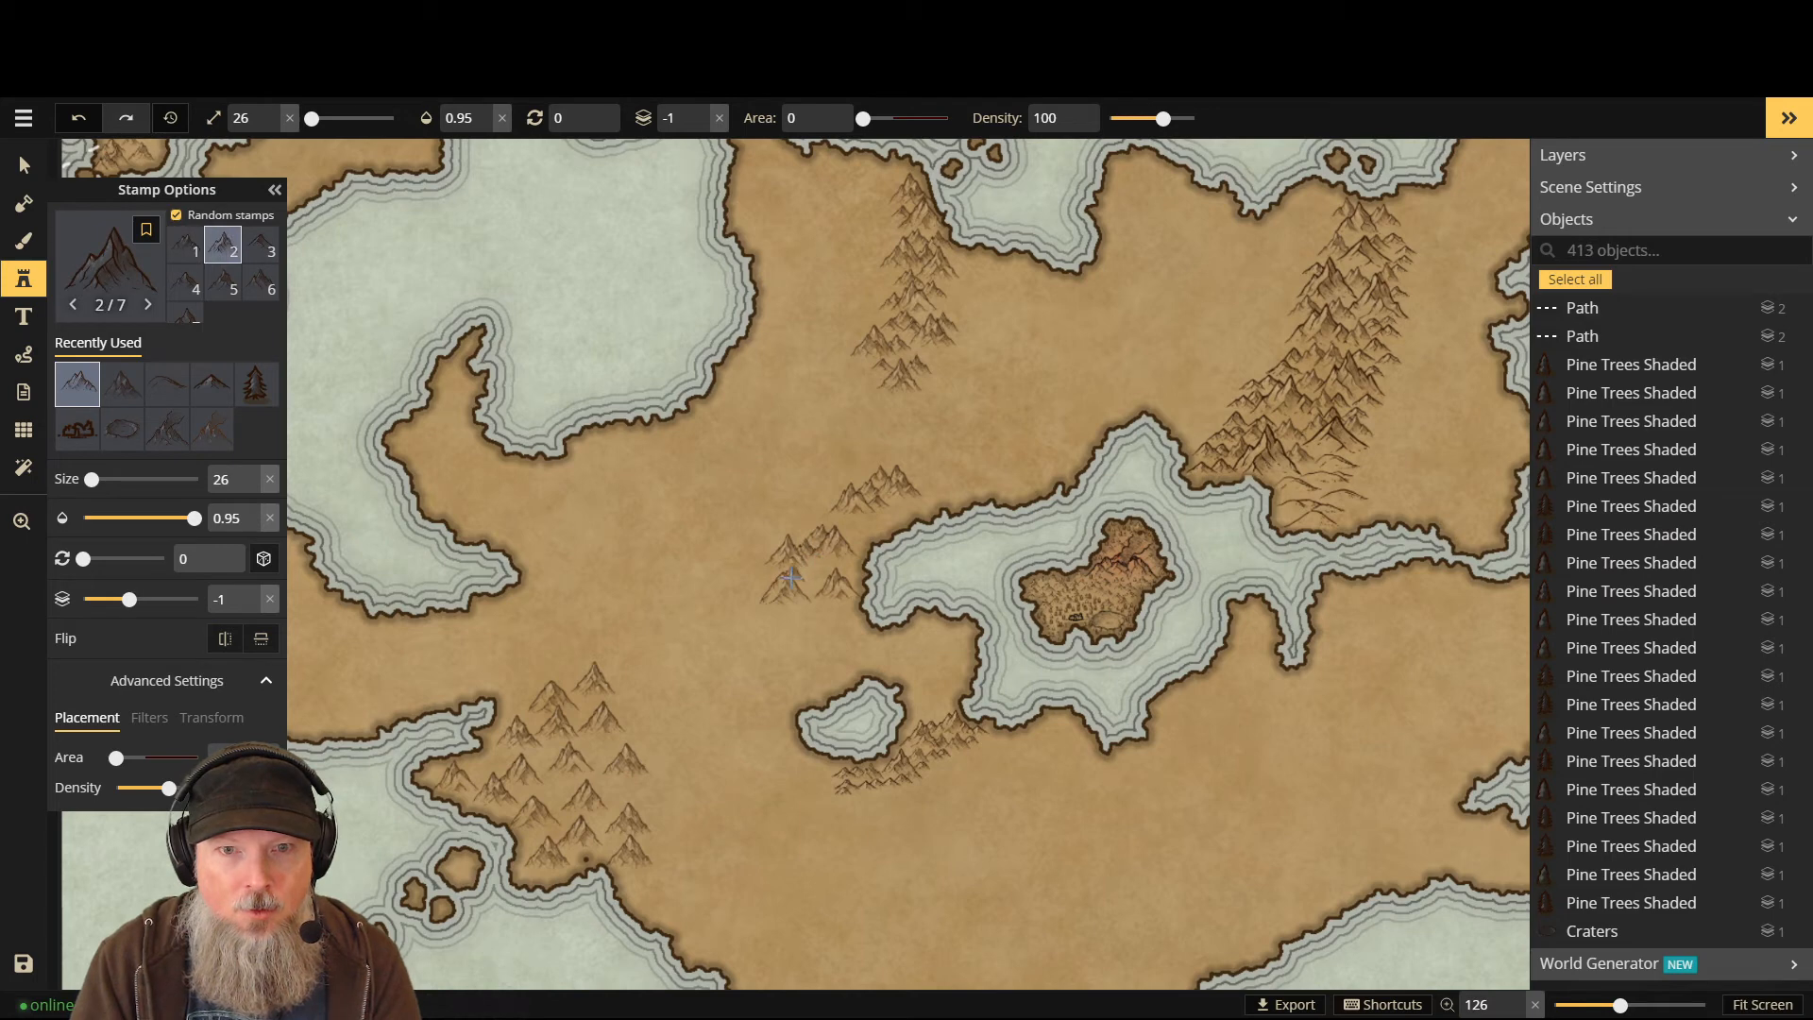
click(791, 577)
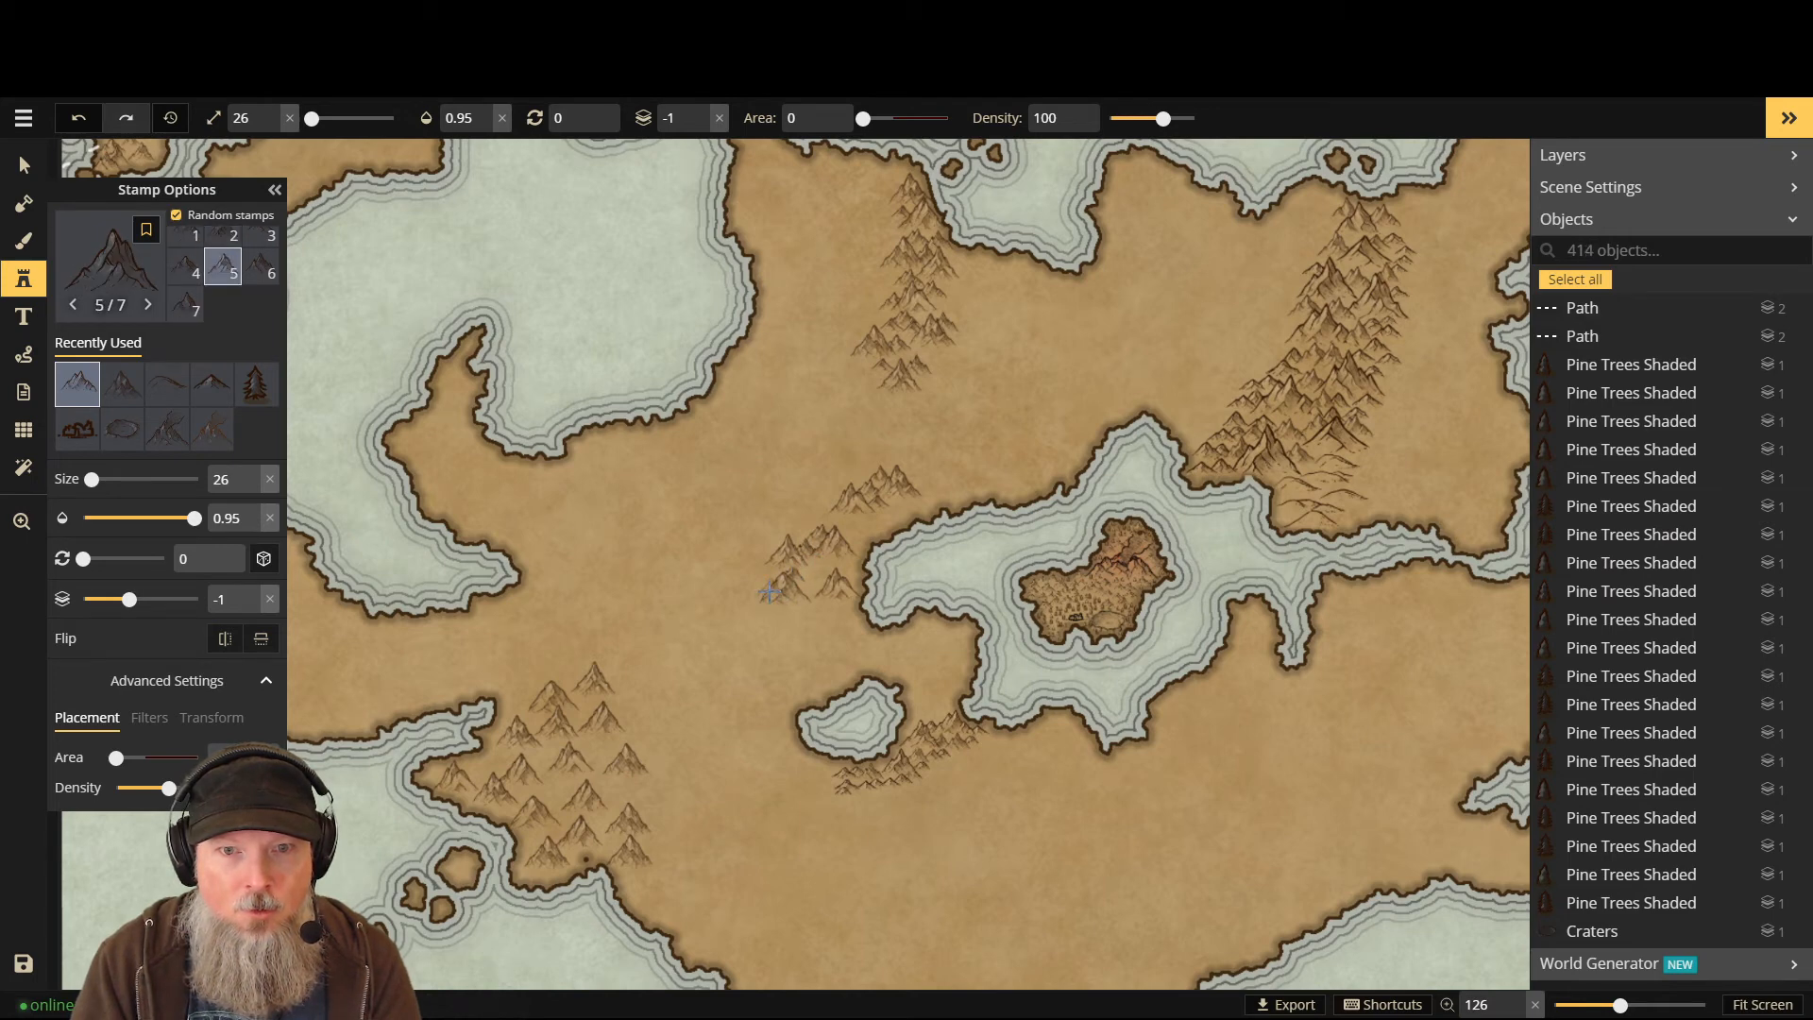
click(819, 573)
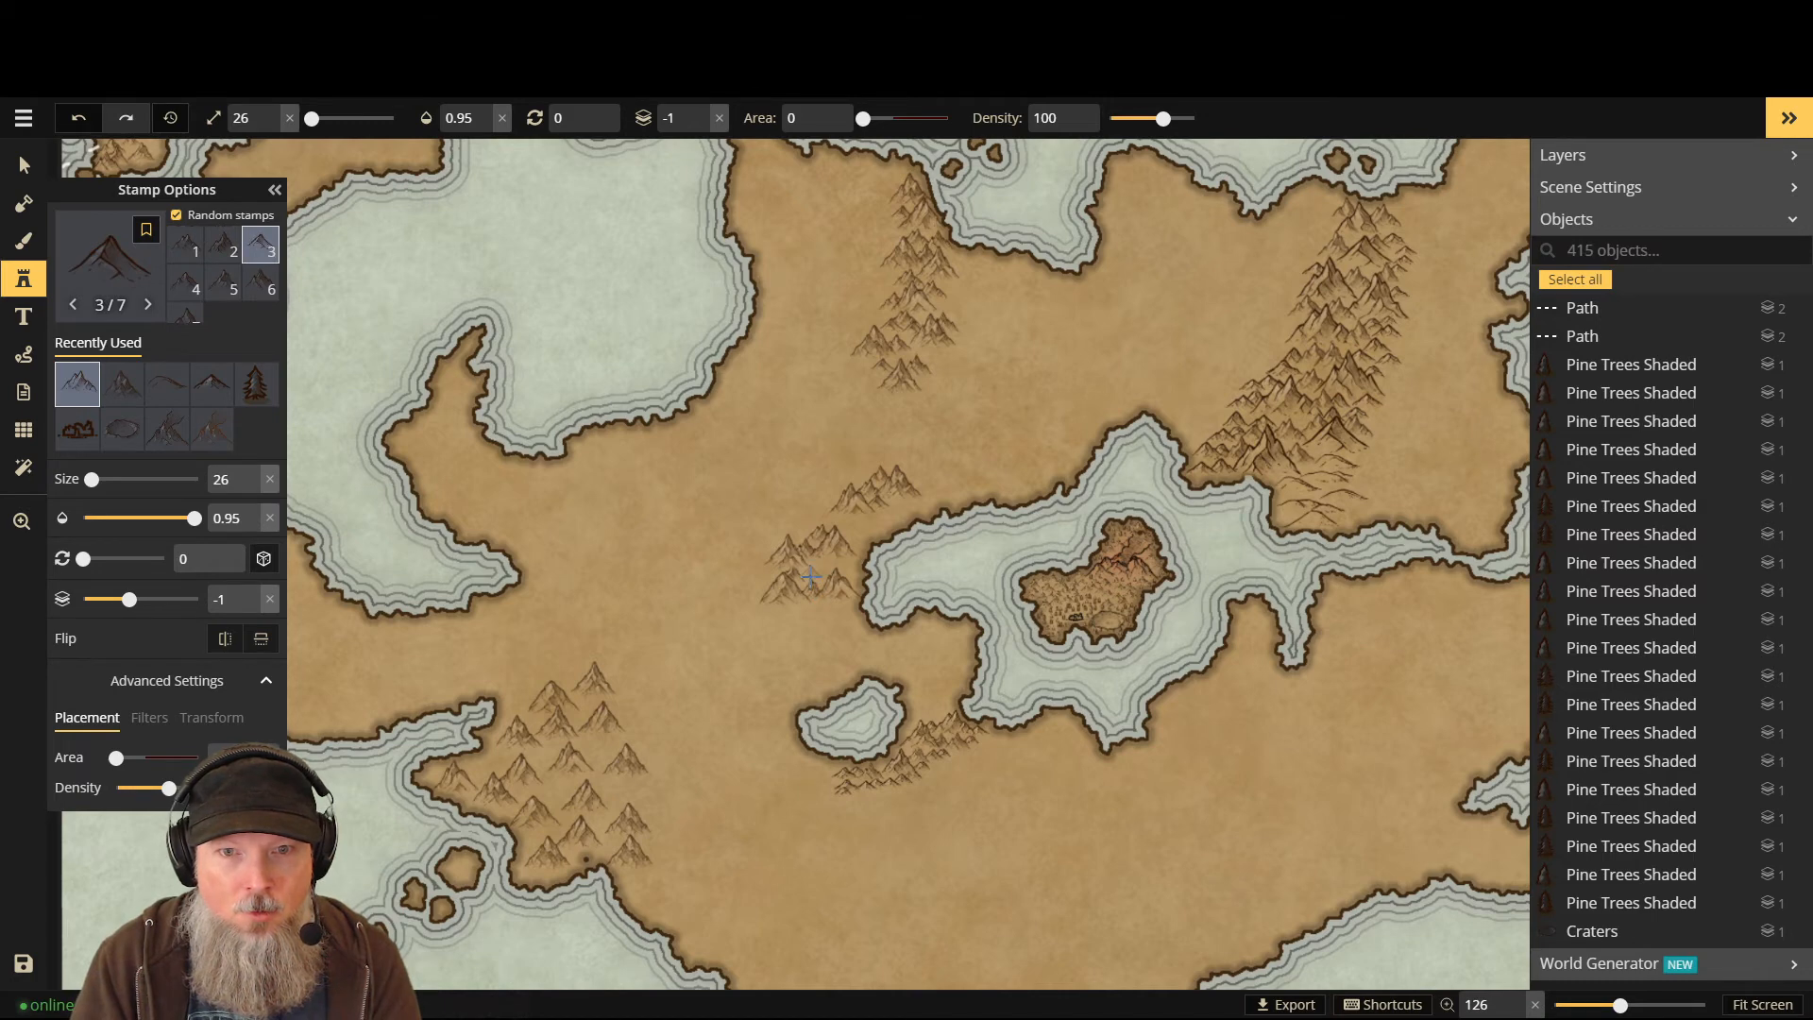
- Stamp five more mountains filling gaps and the edge of the central range
scroll(813, 576, up, 3)
click(829, 546)
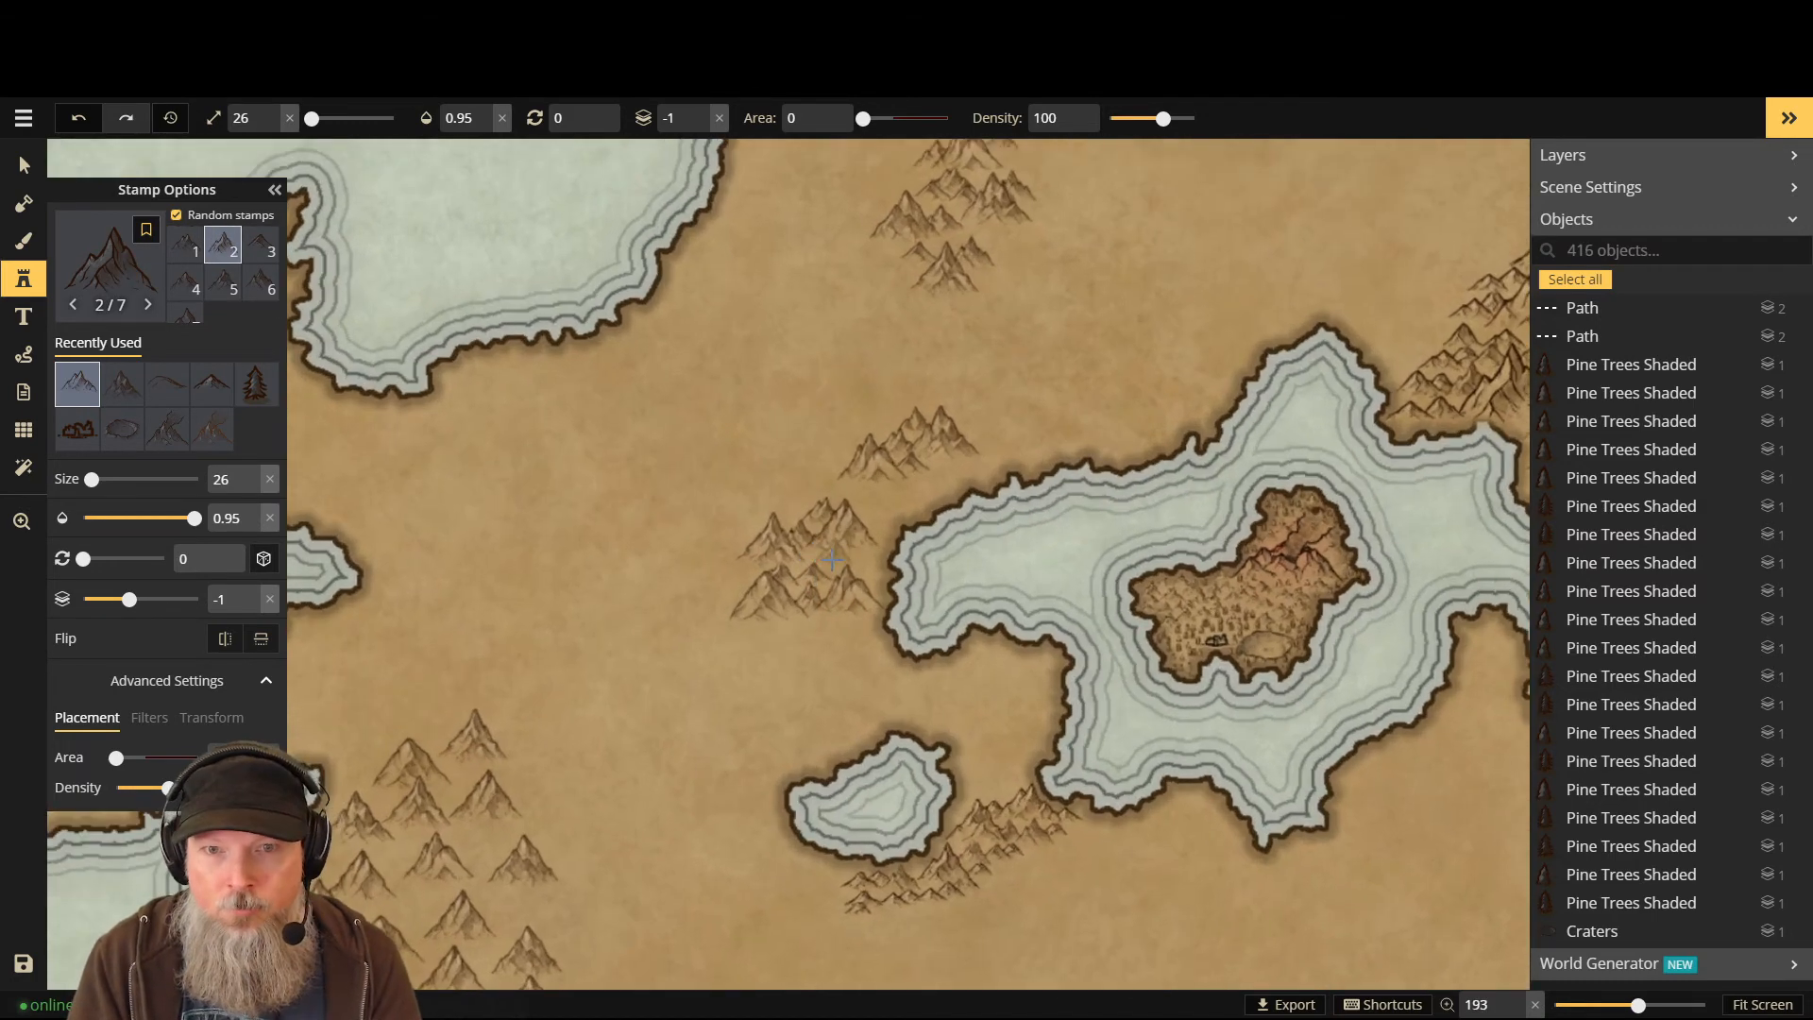
click(861, 576)
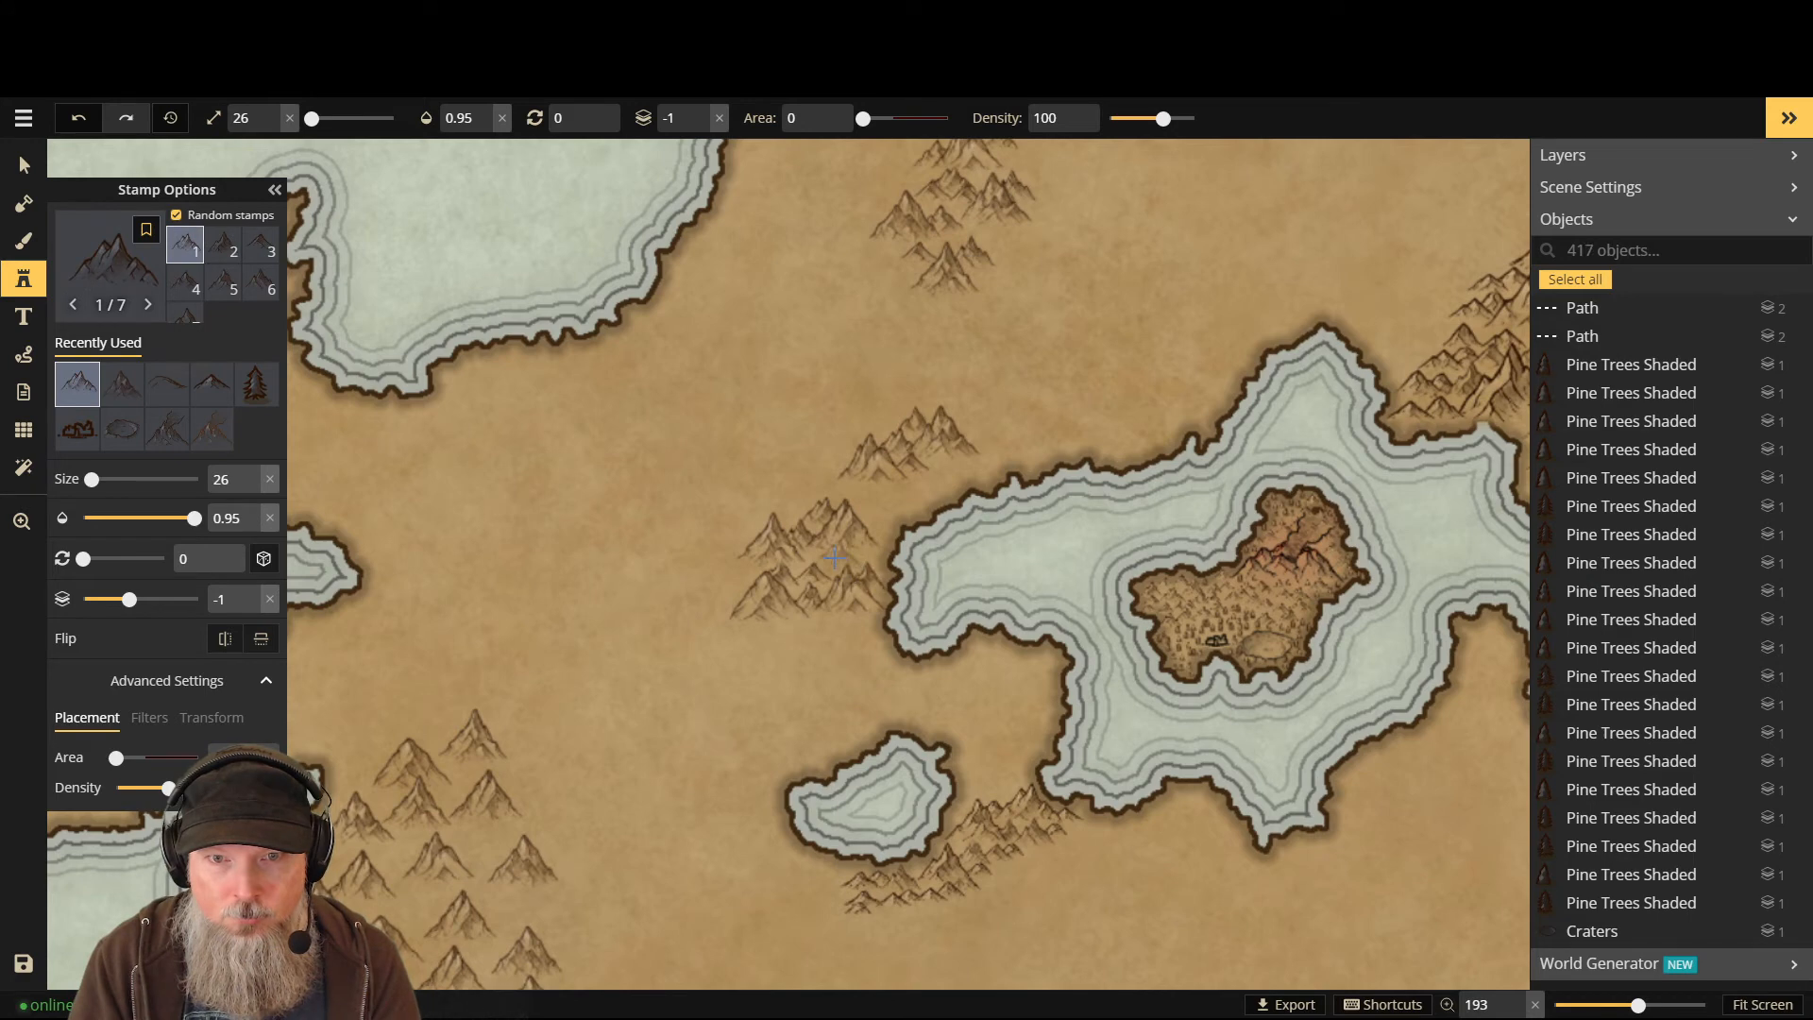
click(838, 552)
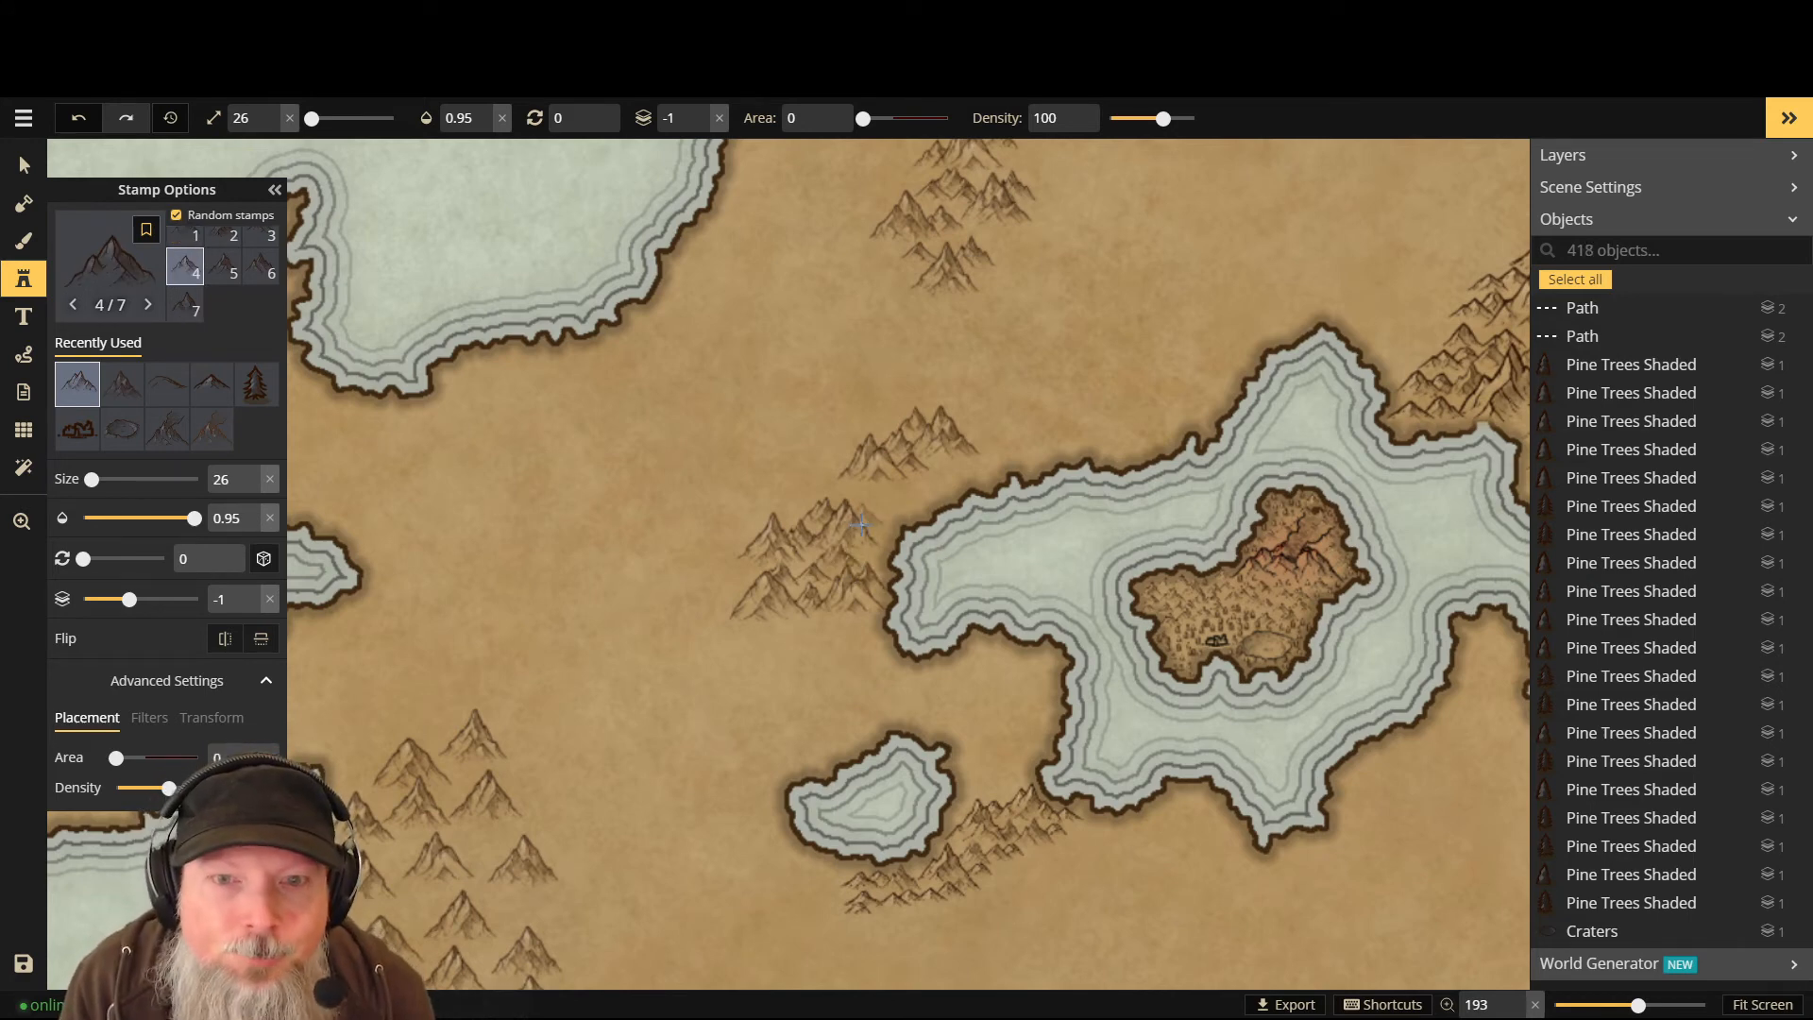
click(859, 510)
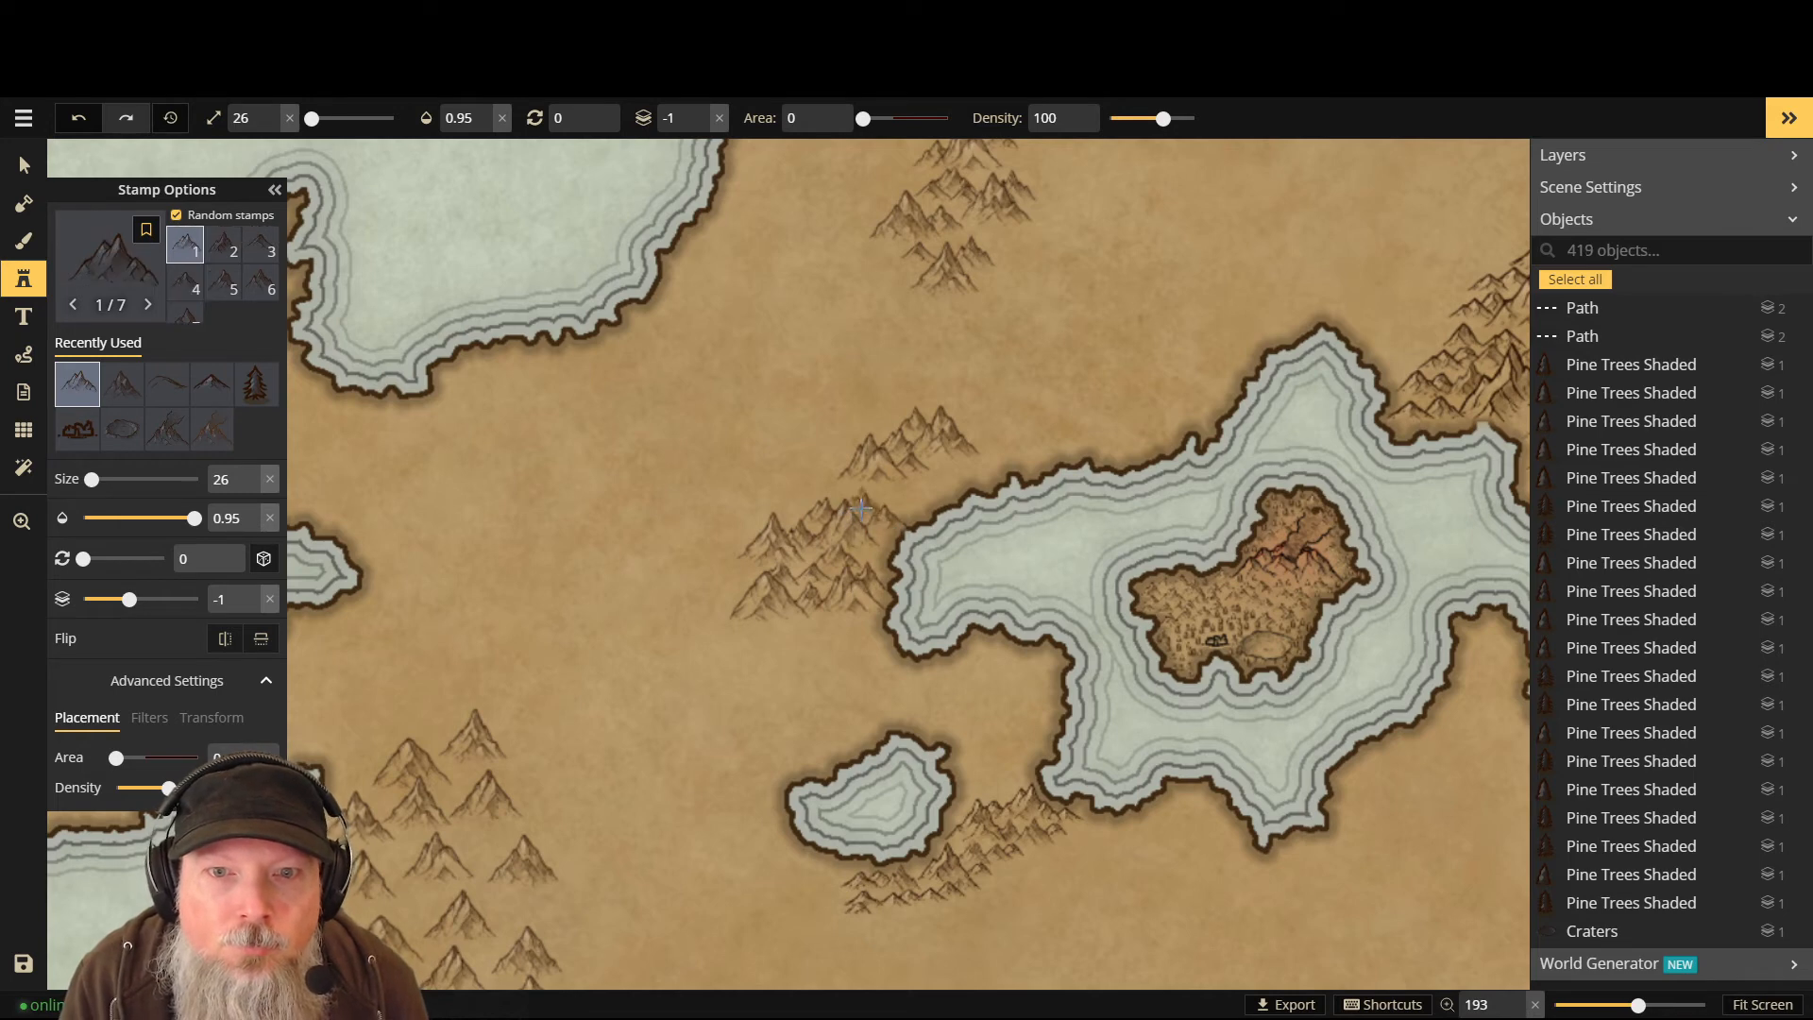
click(839, 498)
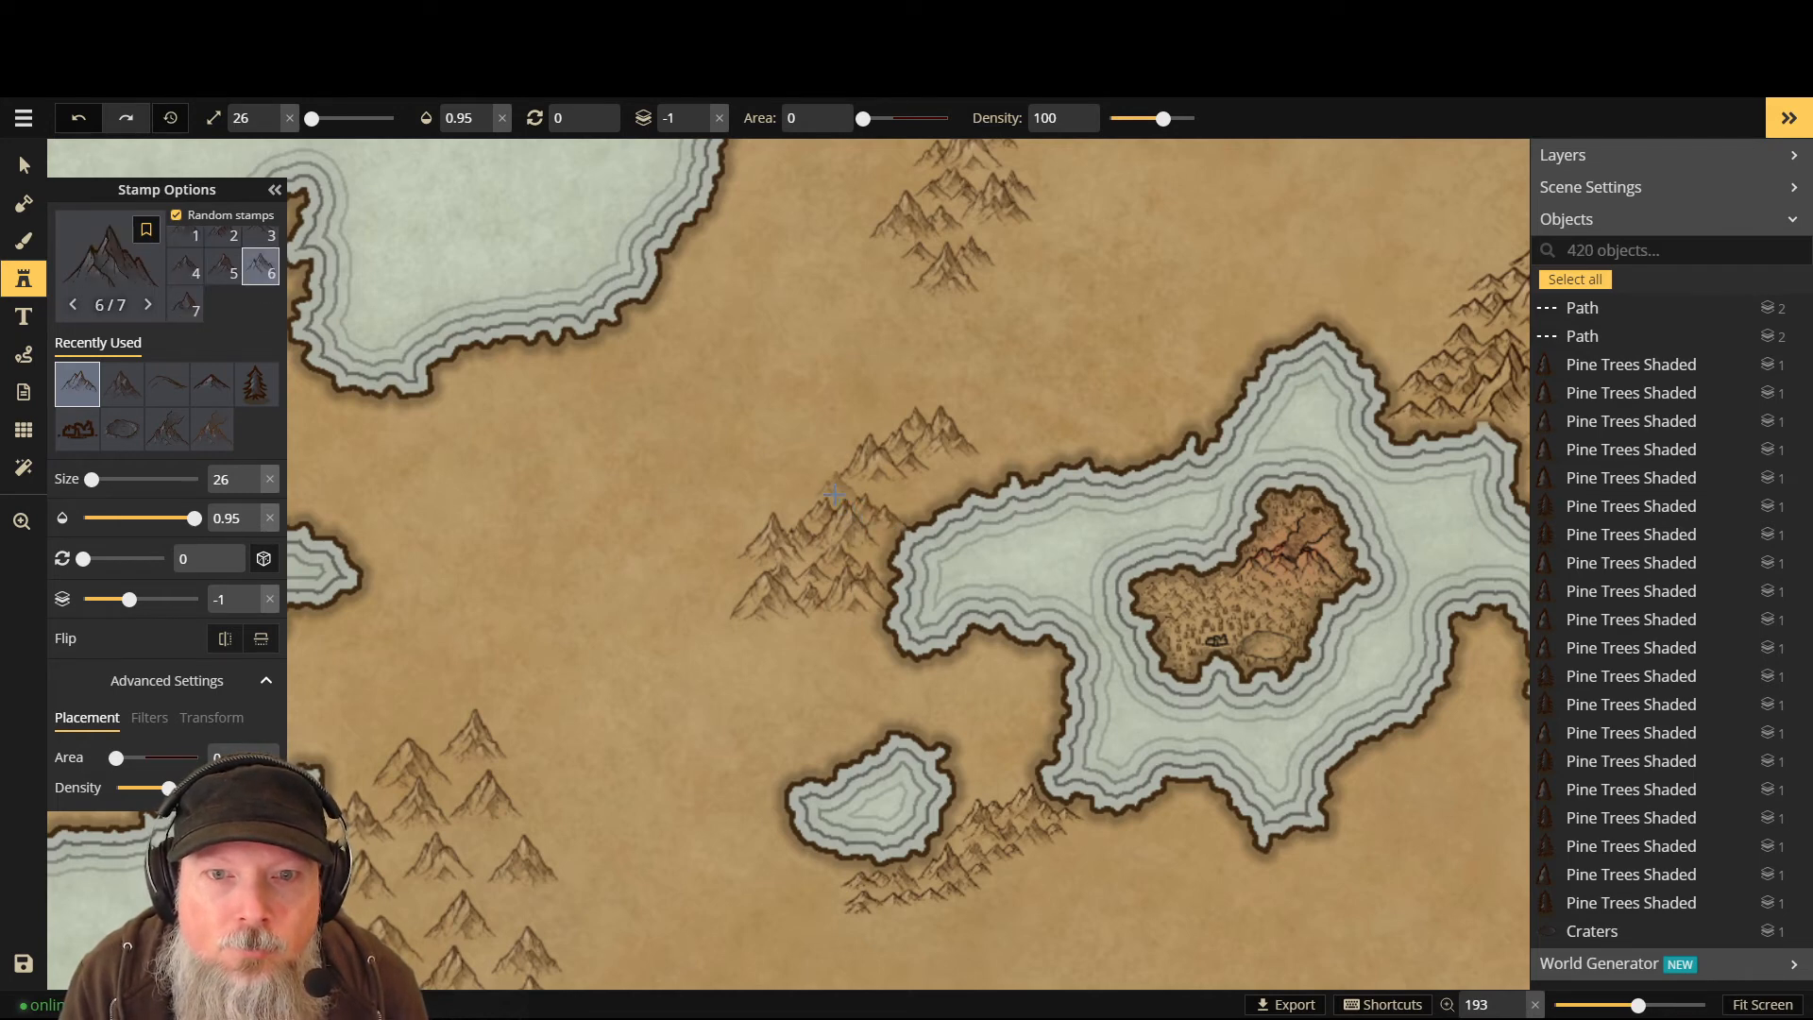
- Add three overlapping mountains, alternating the stamp layer between 0 and -1
key(Up)
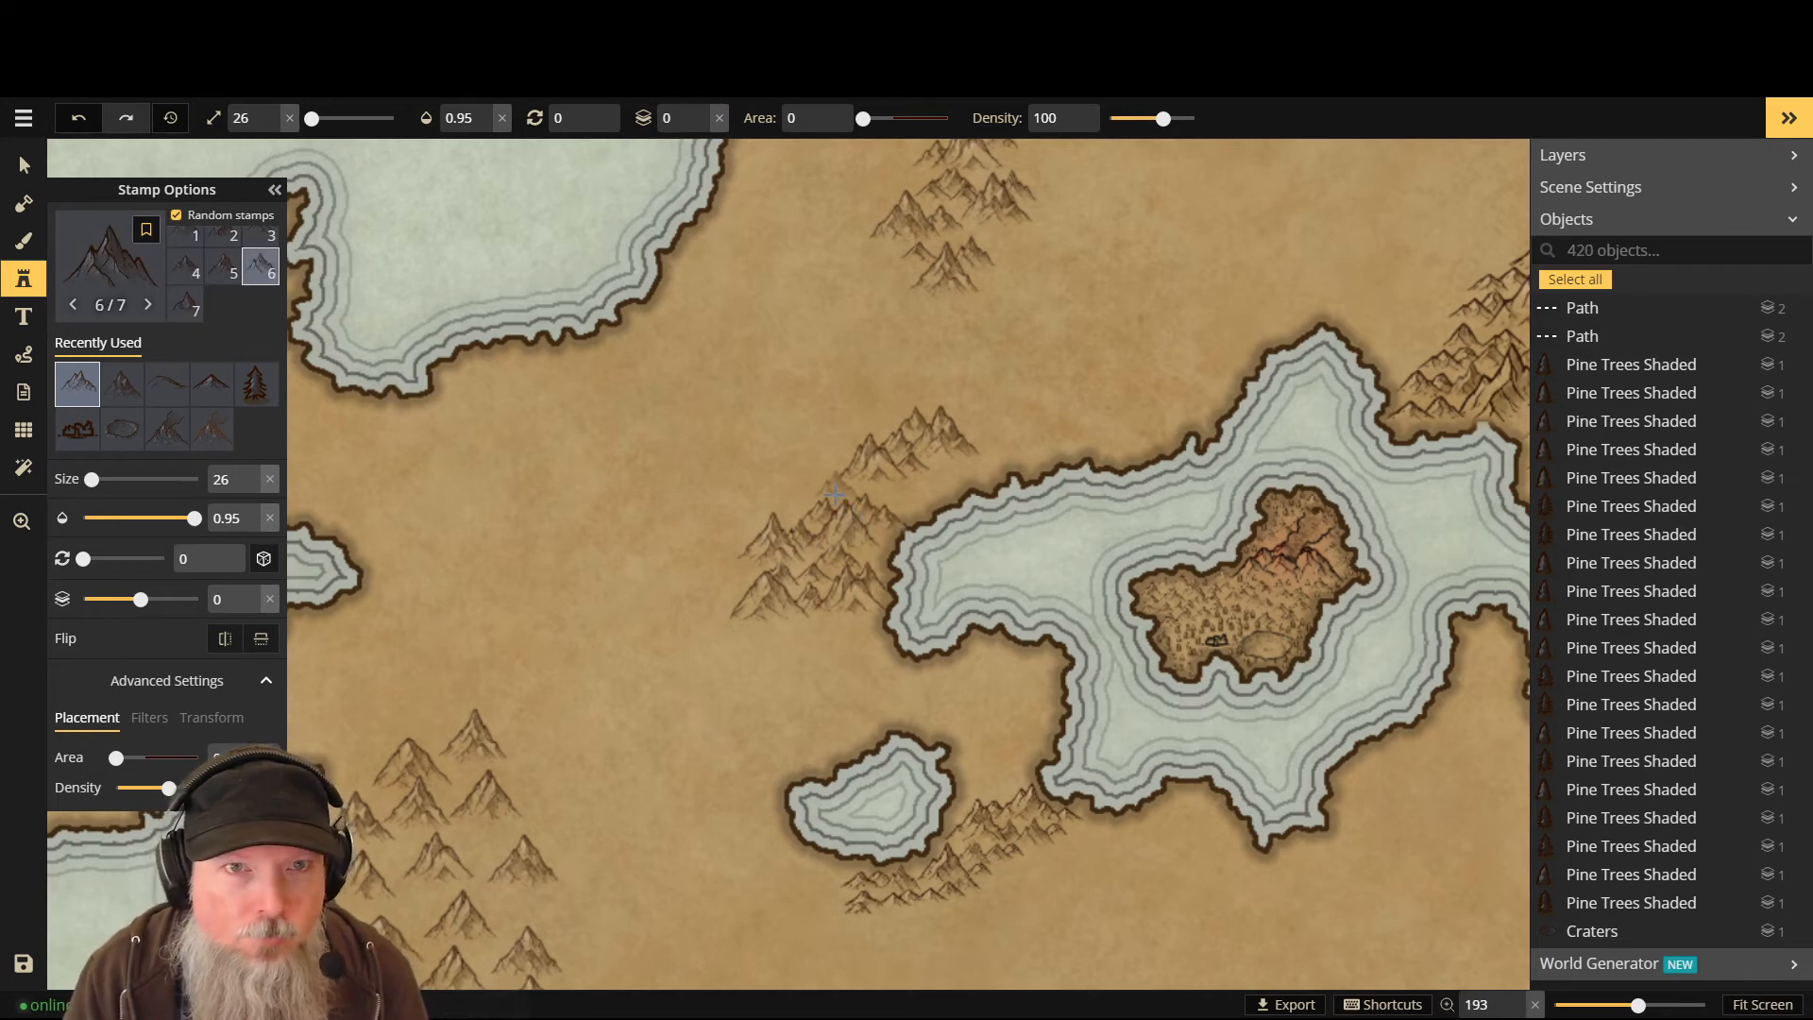
click(836, 493)
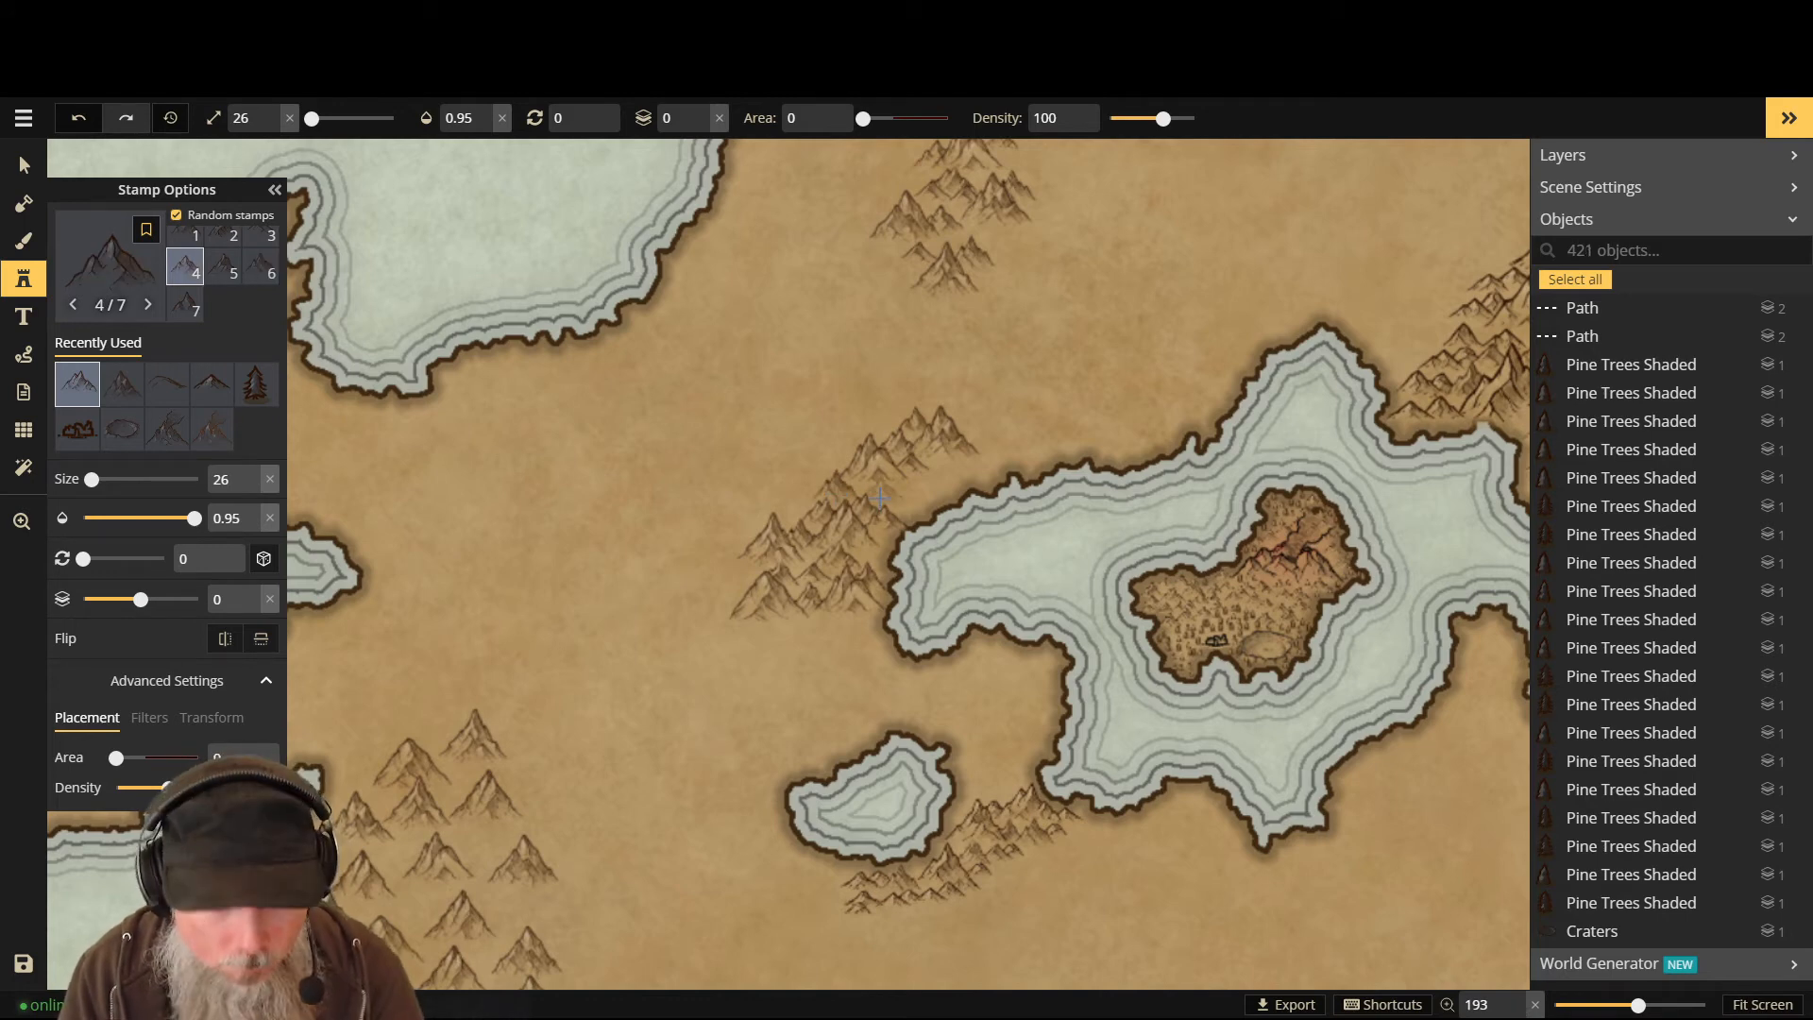
key(Down)
click(879, 497)
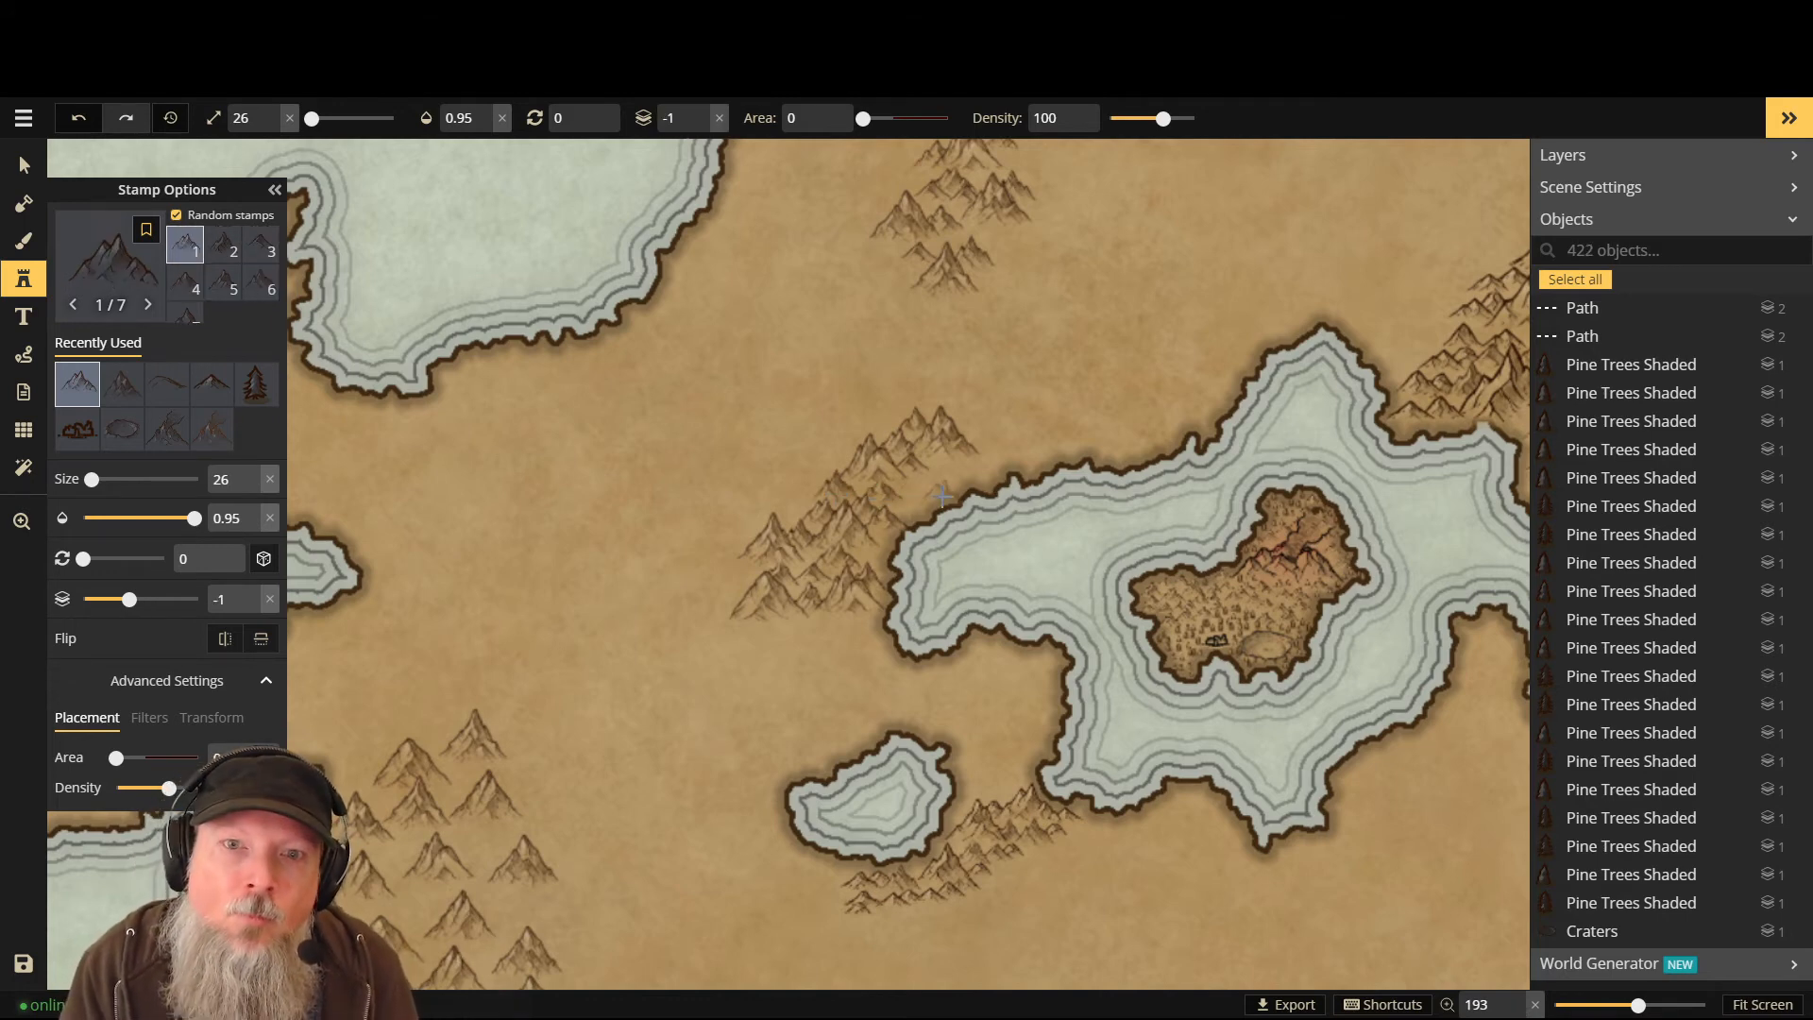
key(Up)
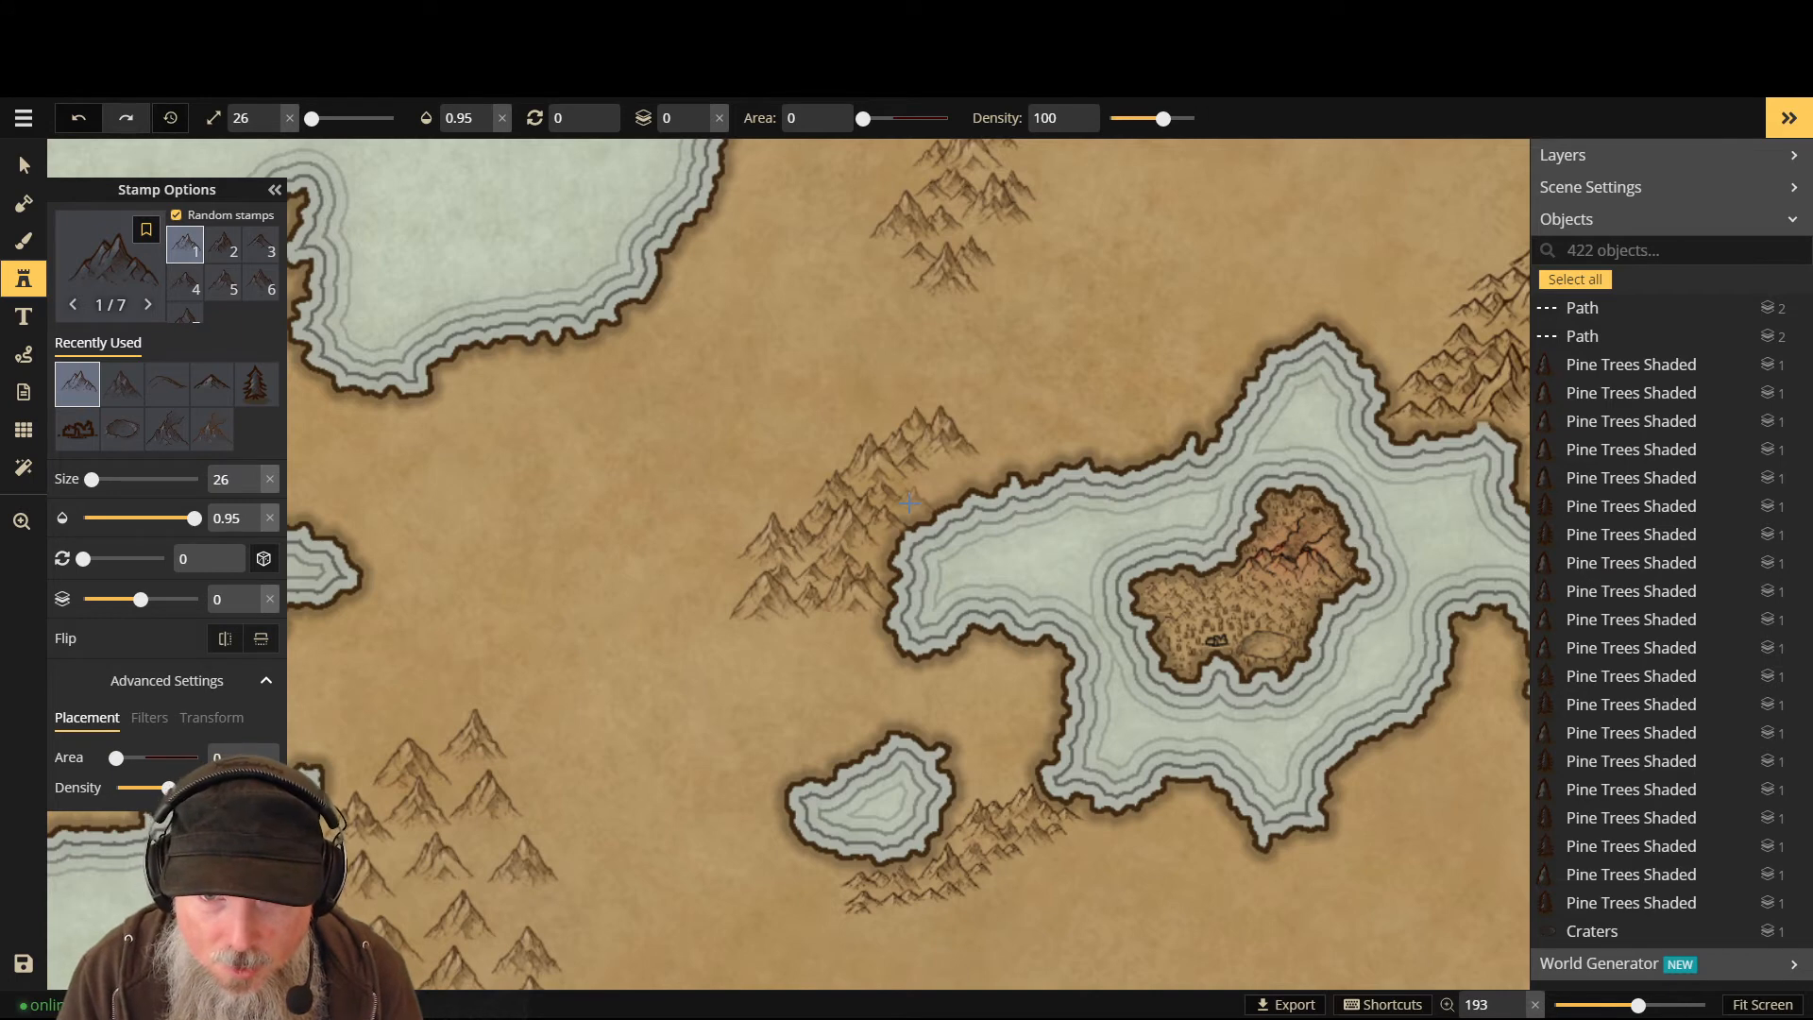
click(909, 503)
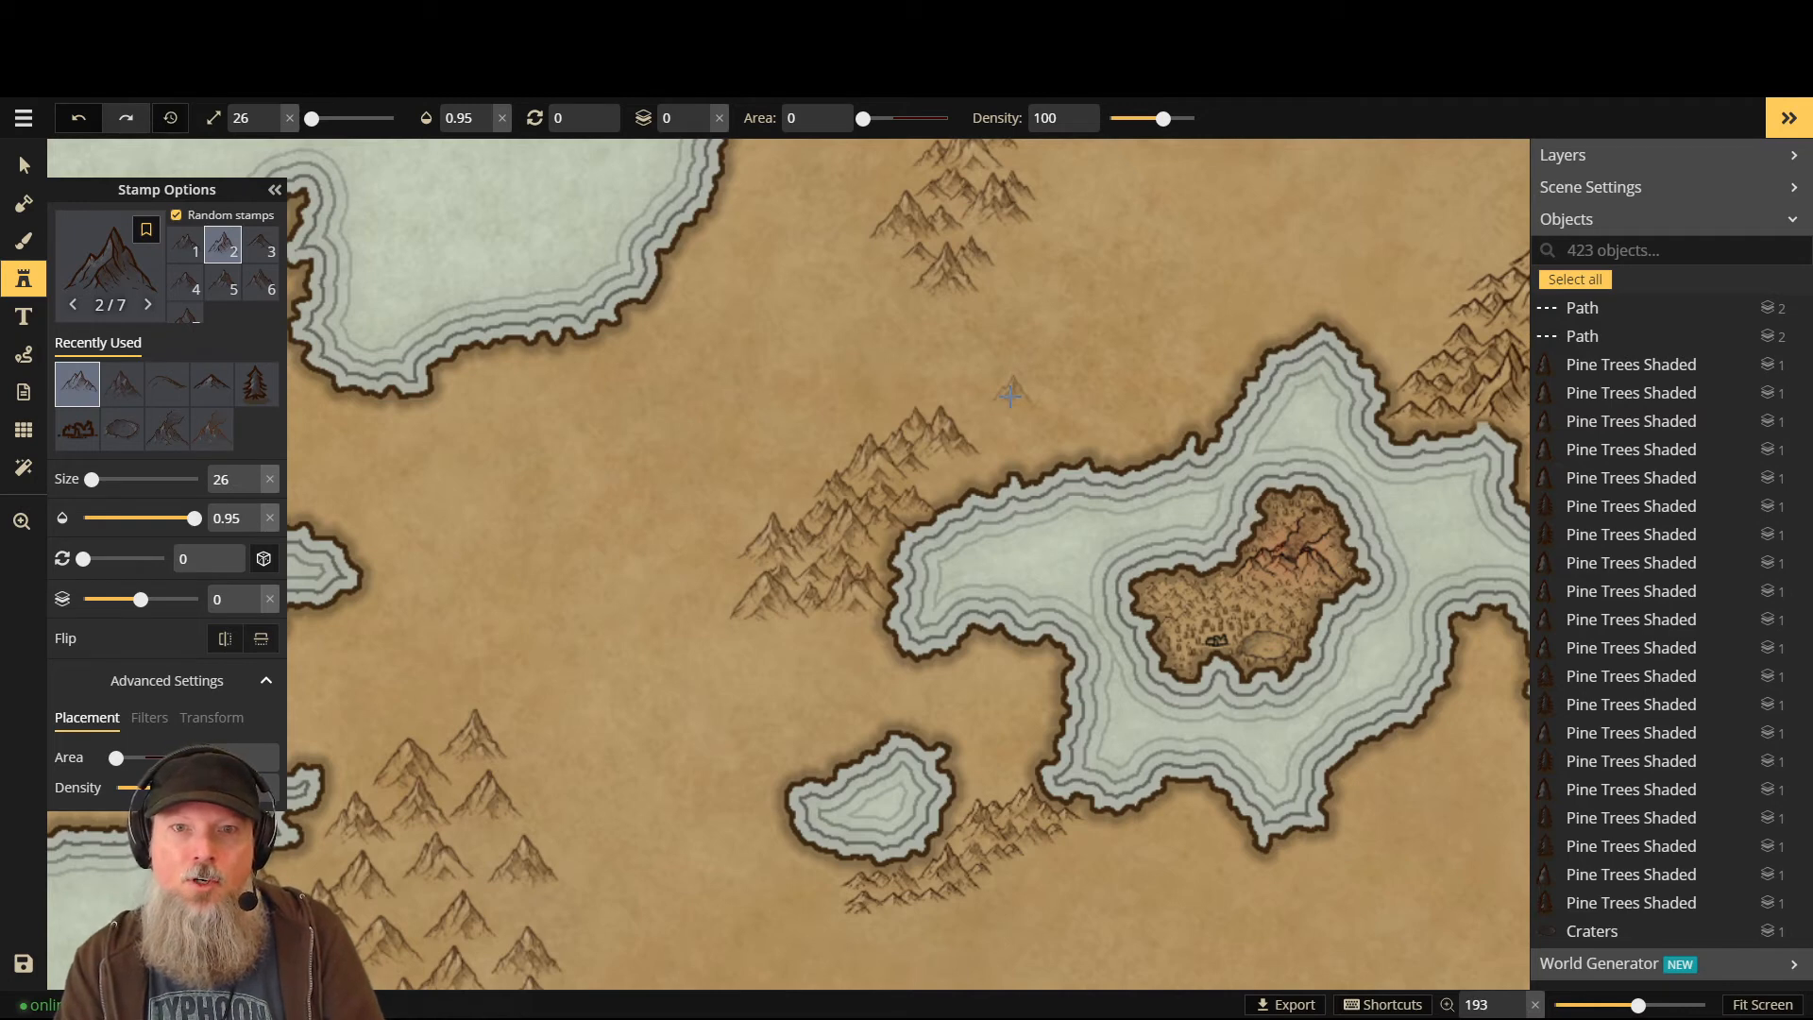
scroll(1007, 396, down, 3)
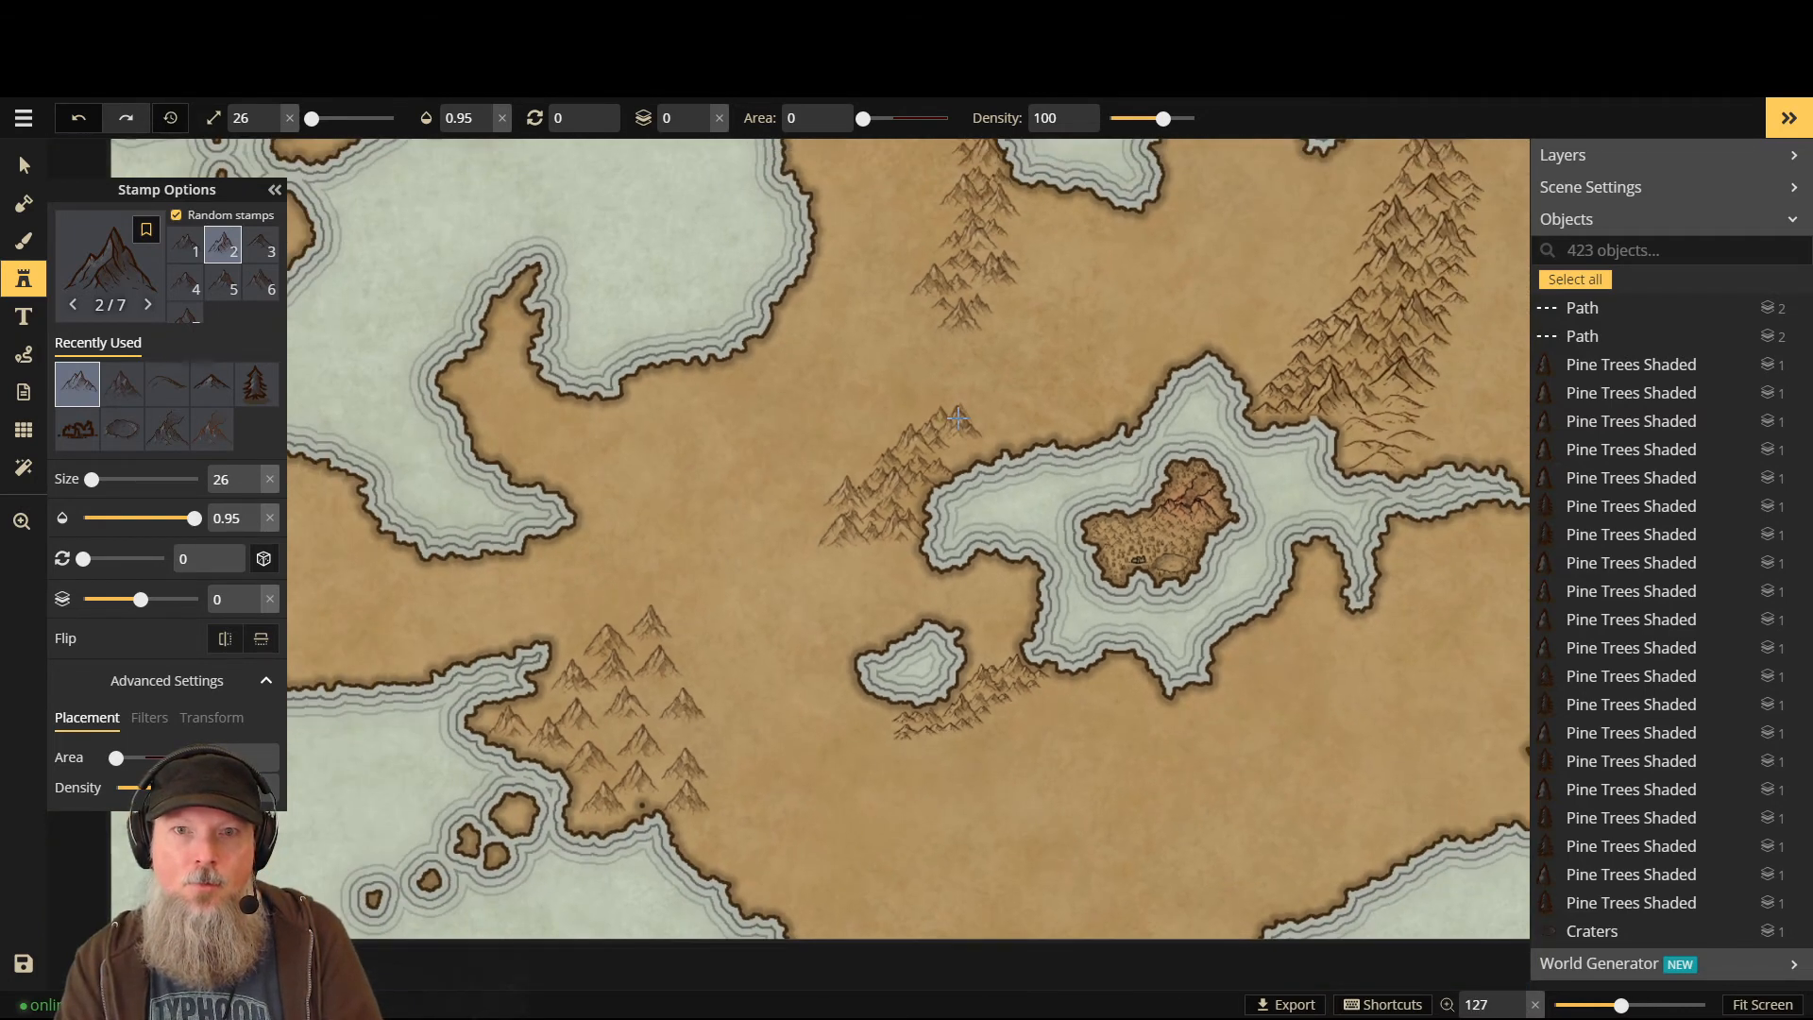
scroll(833, 295, up, 2)
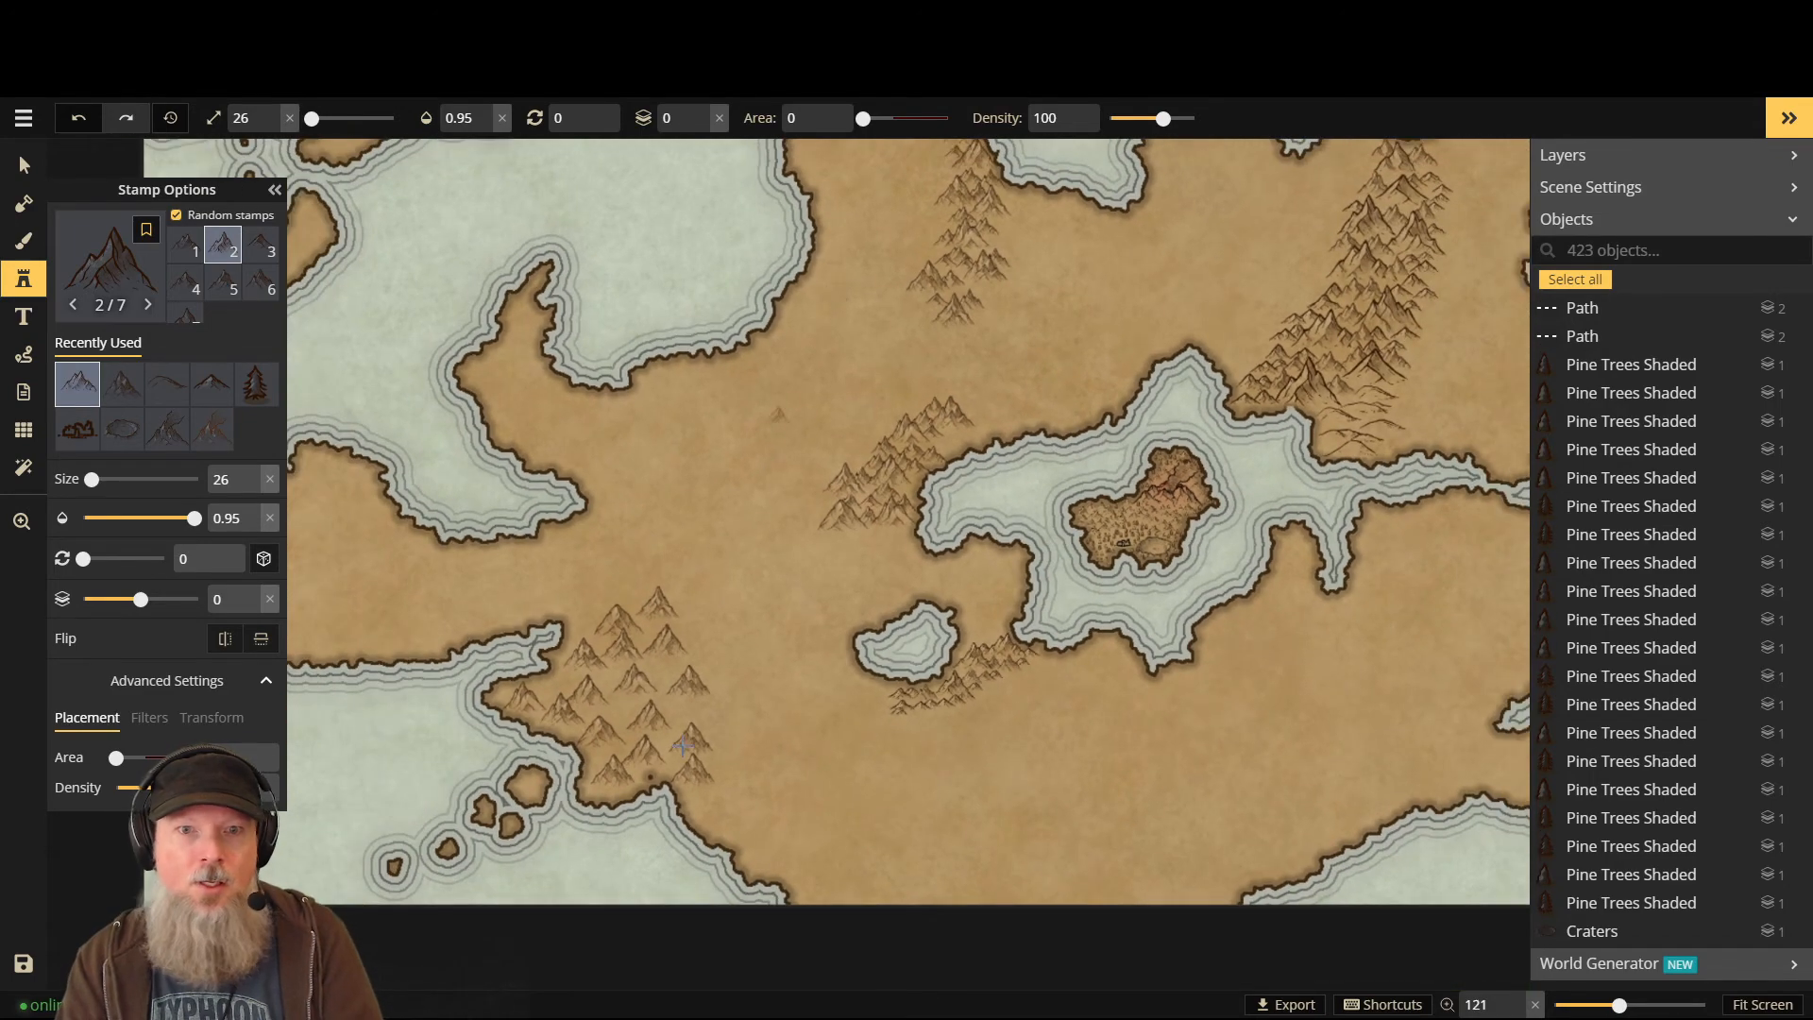
scroll(700, 671, up, 3)
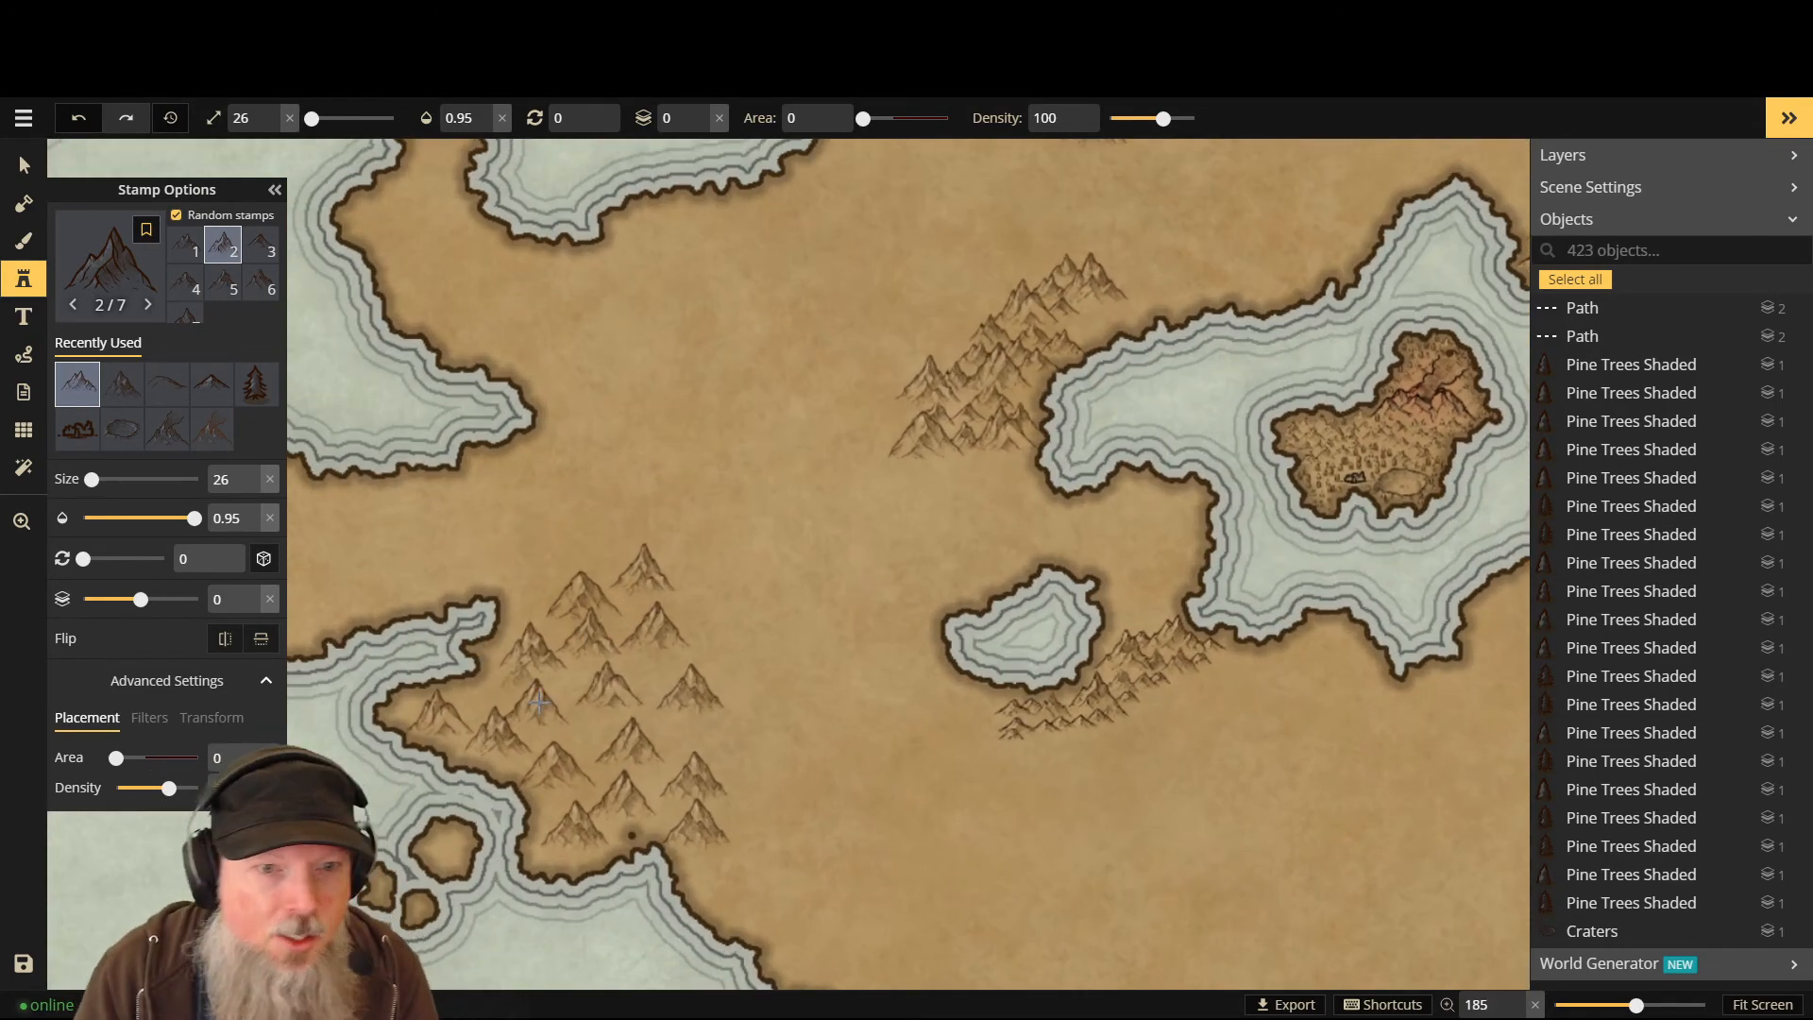
- On layer -1, stamp nine mountains from the western coast up to the range's northern edge
scroll(372, 734, up, 2)
scroll(350, 696, up, 2)
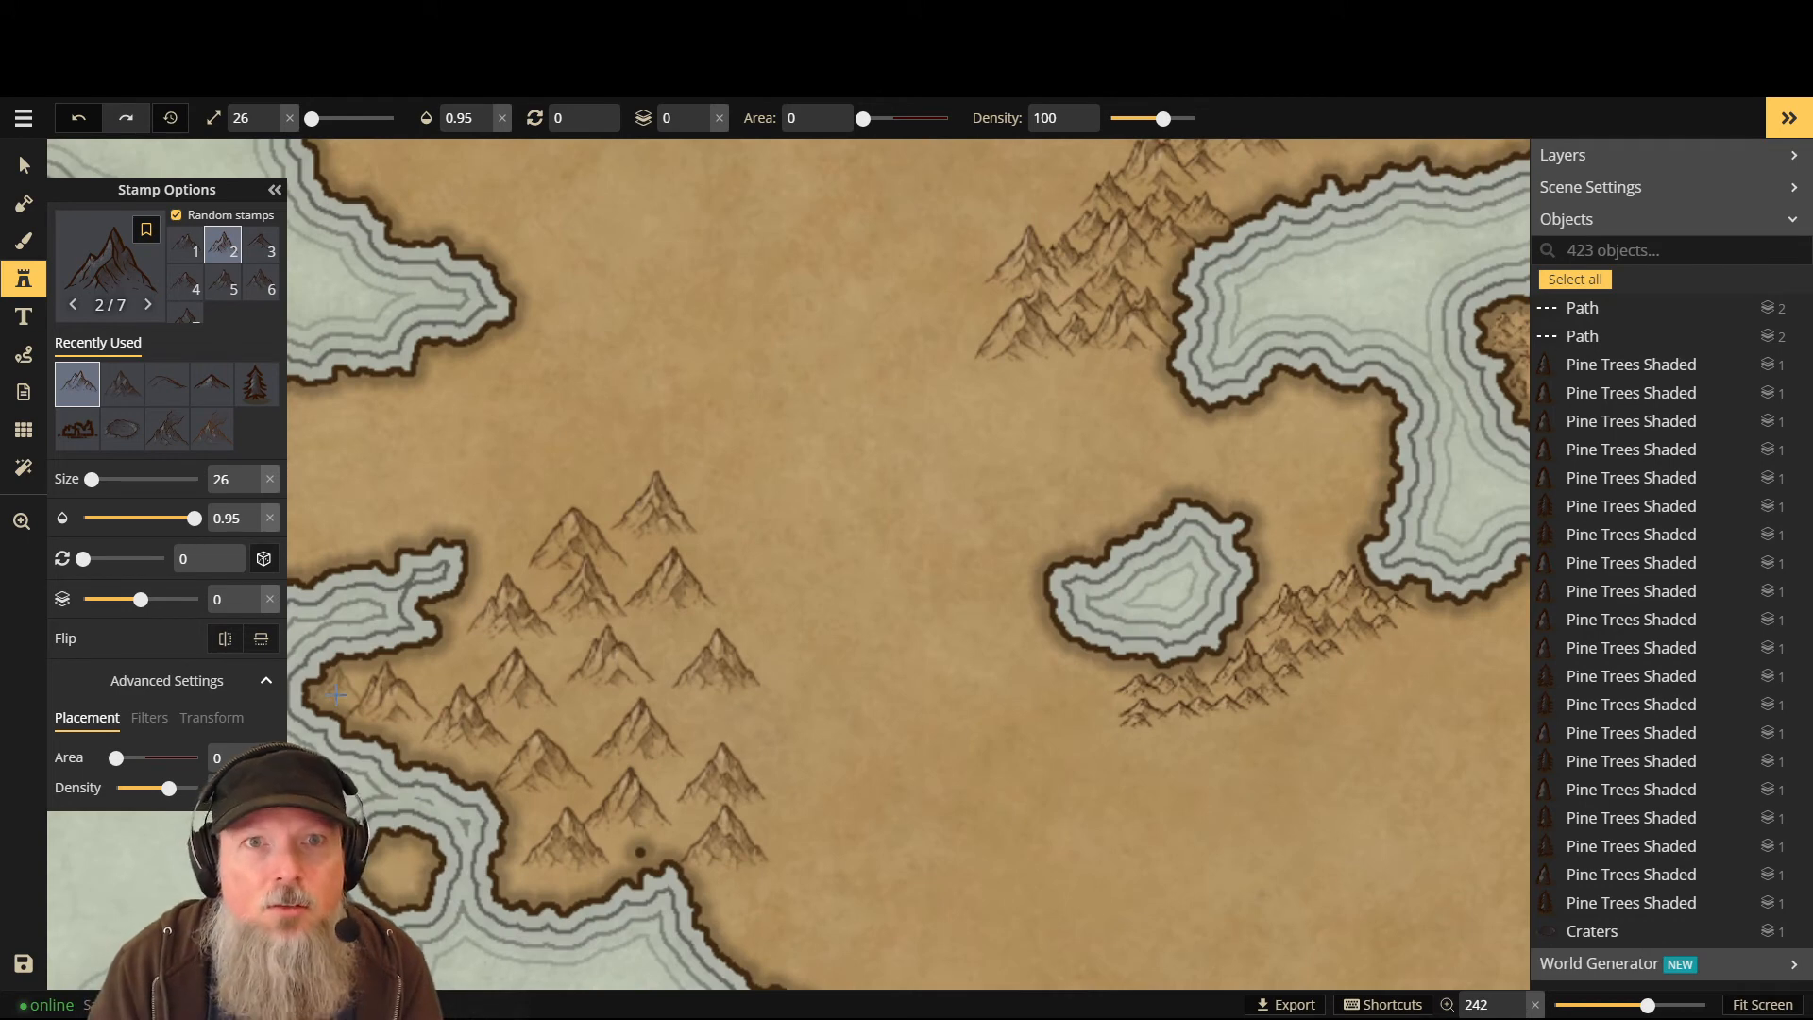
key(Page_Down)
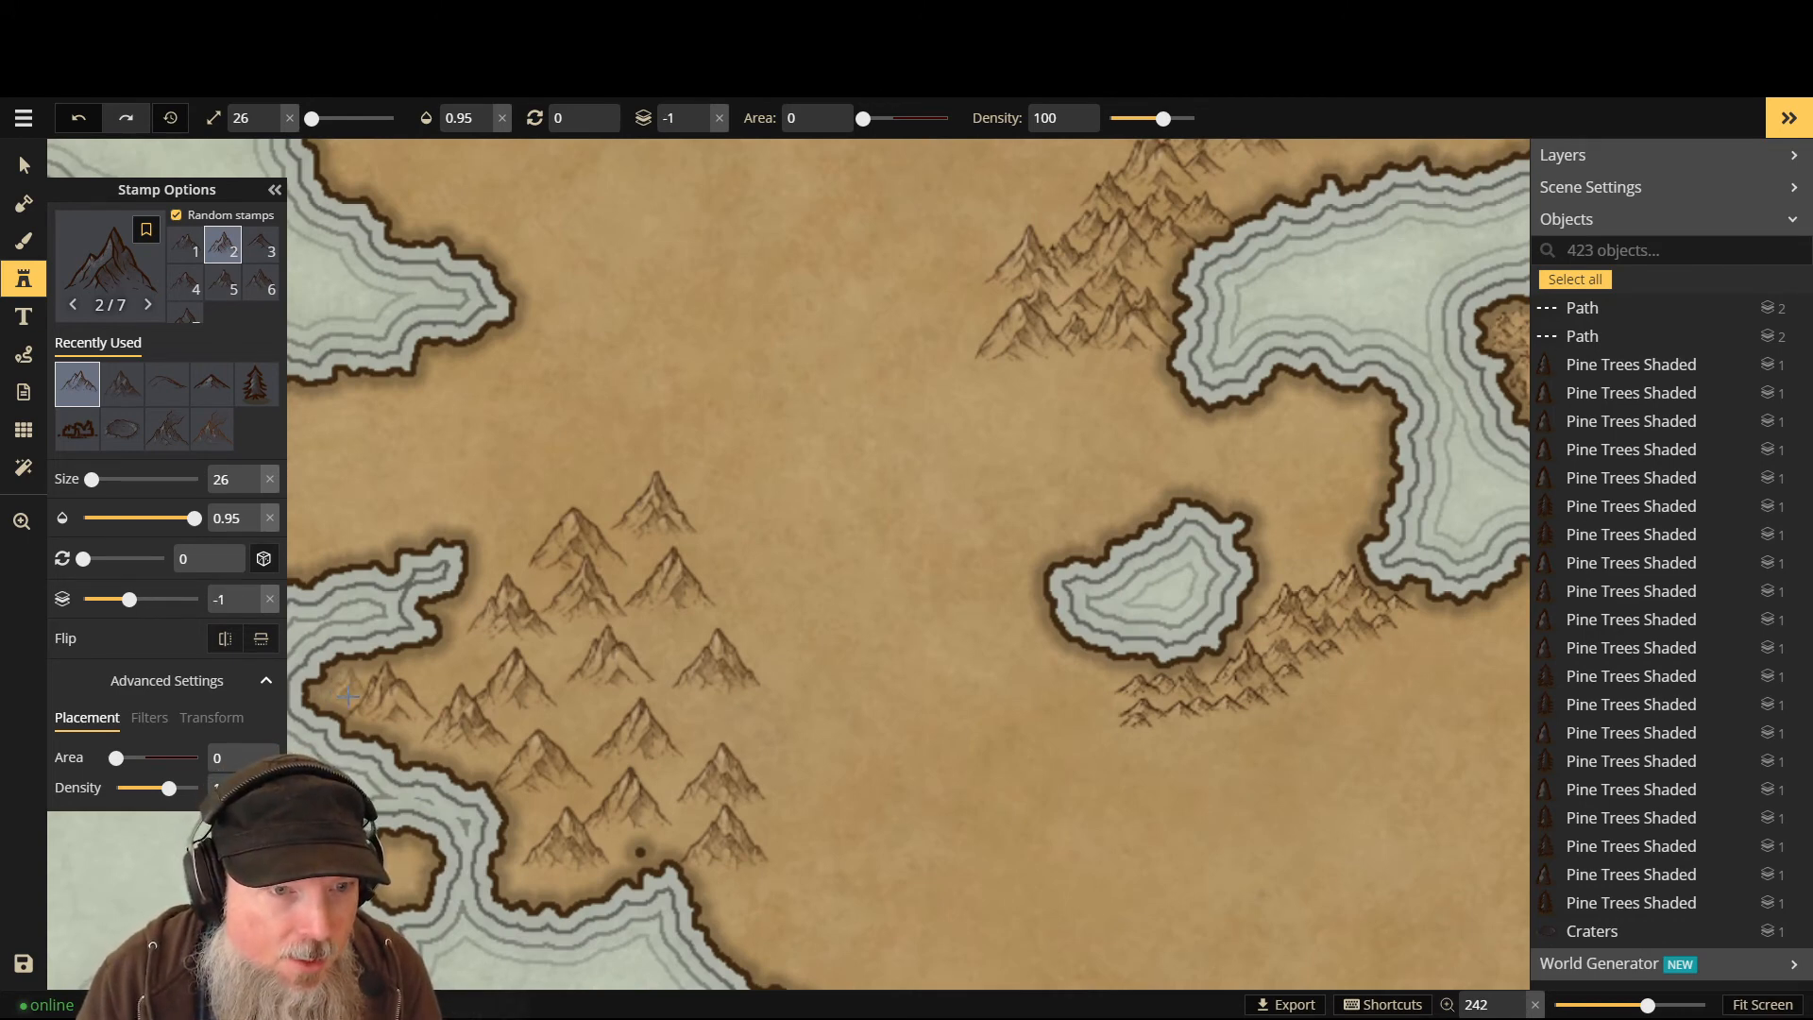
click(347, 696)
click(421, 703)
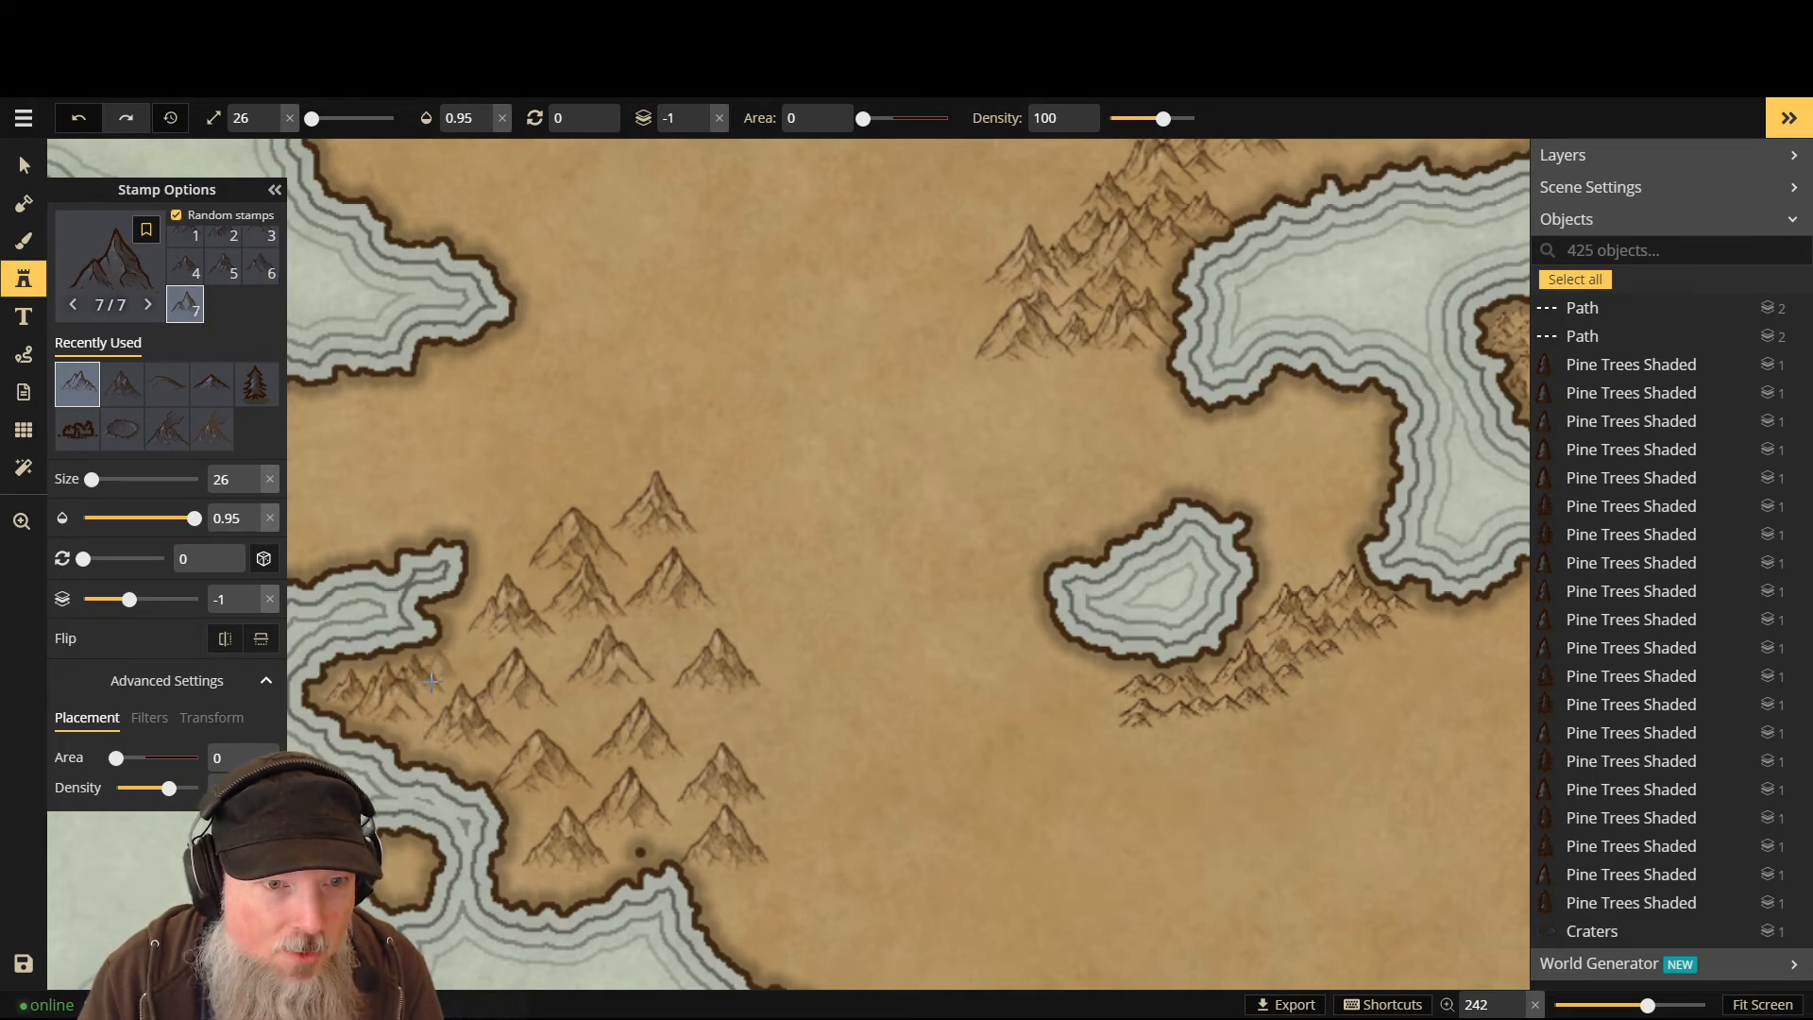
click(478, 682)
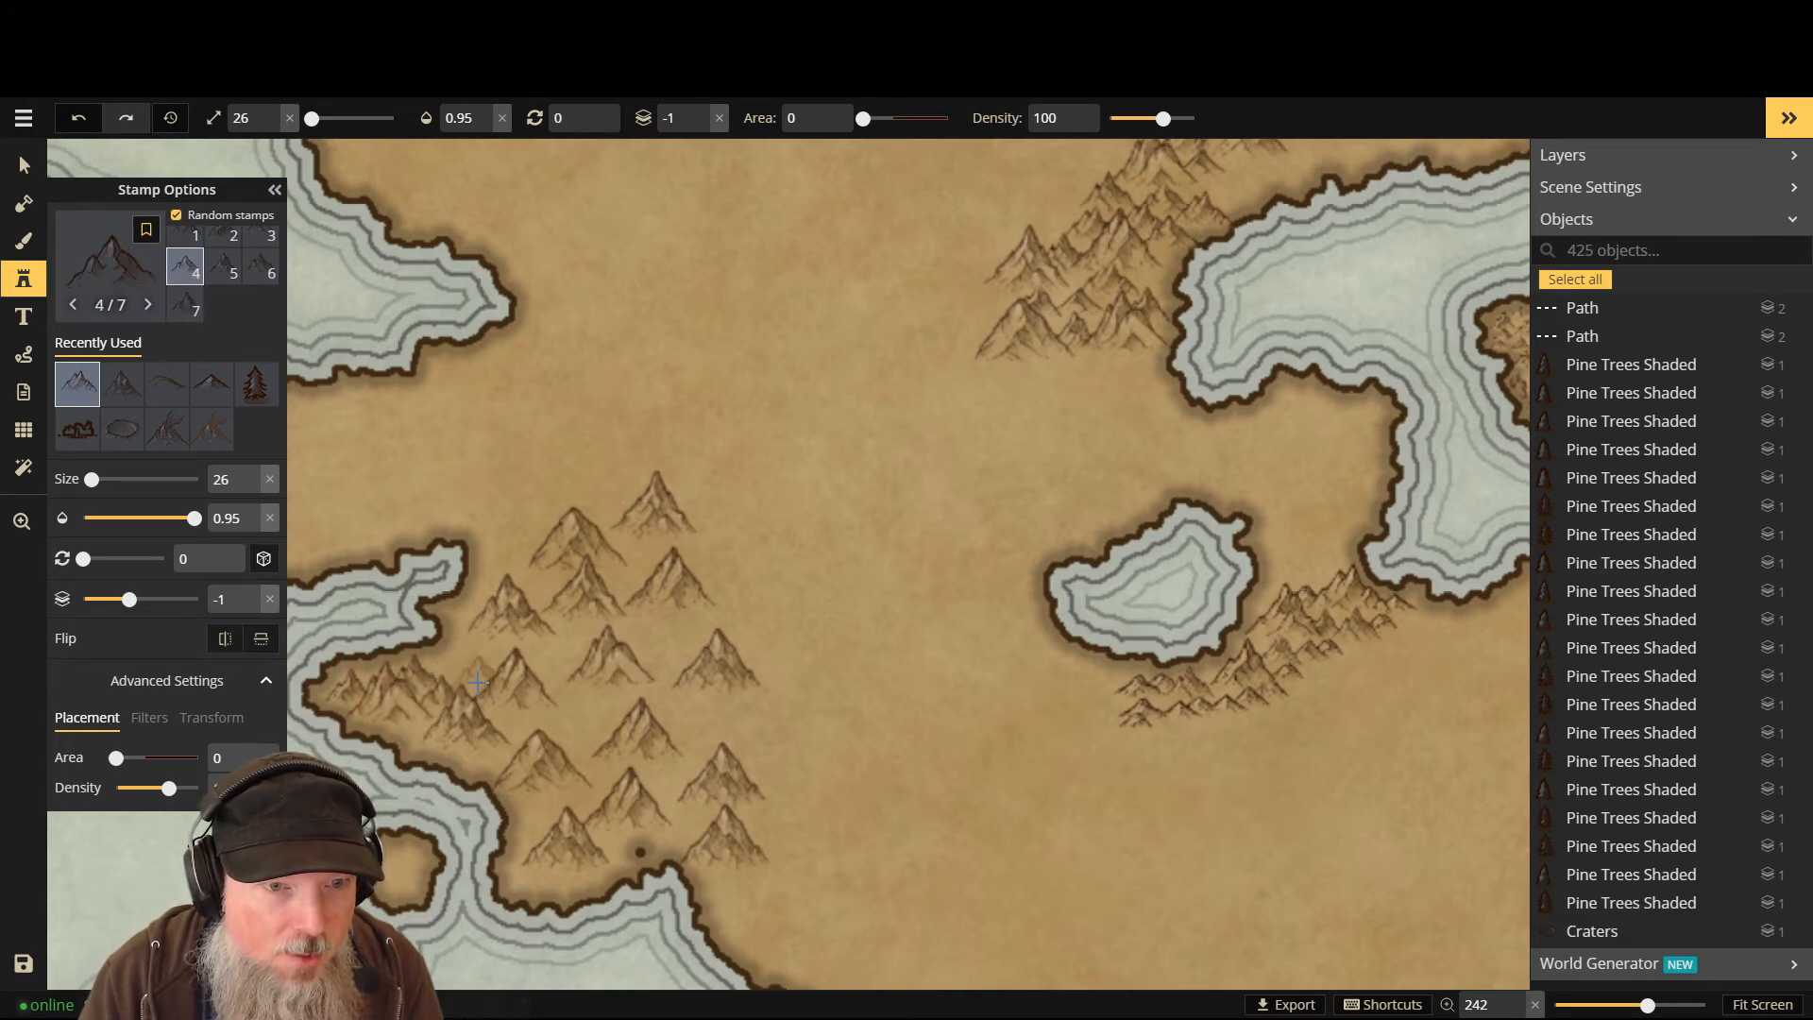
click(476, 671)
click(474, 645)
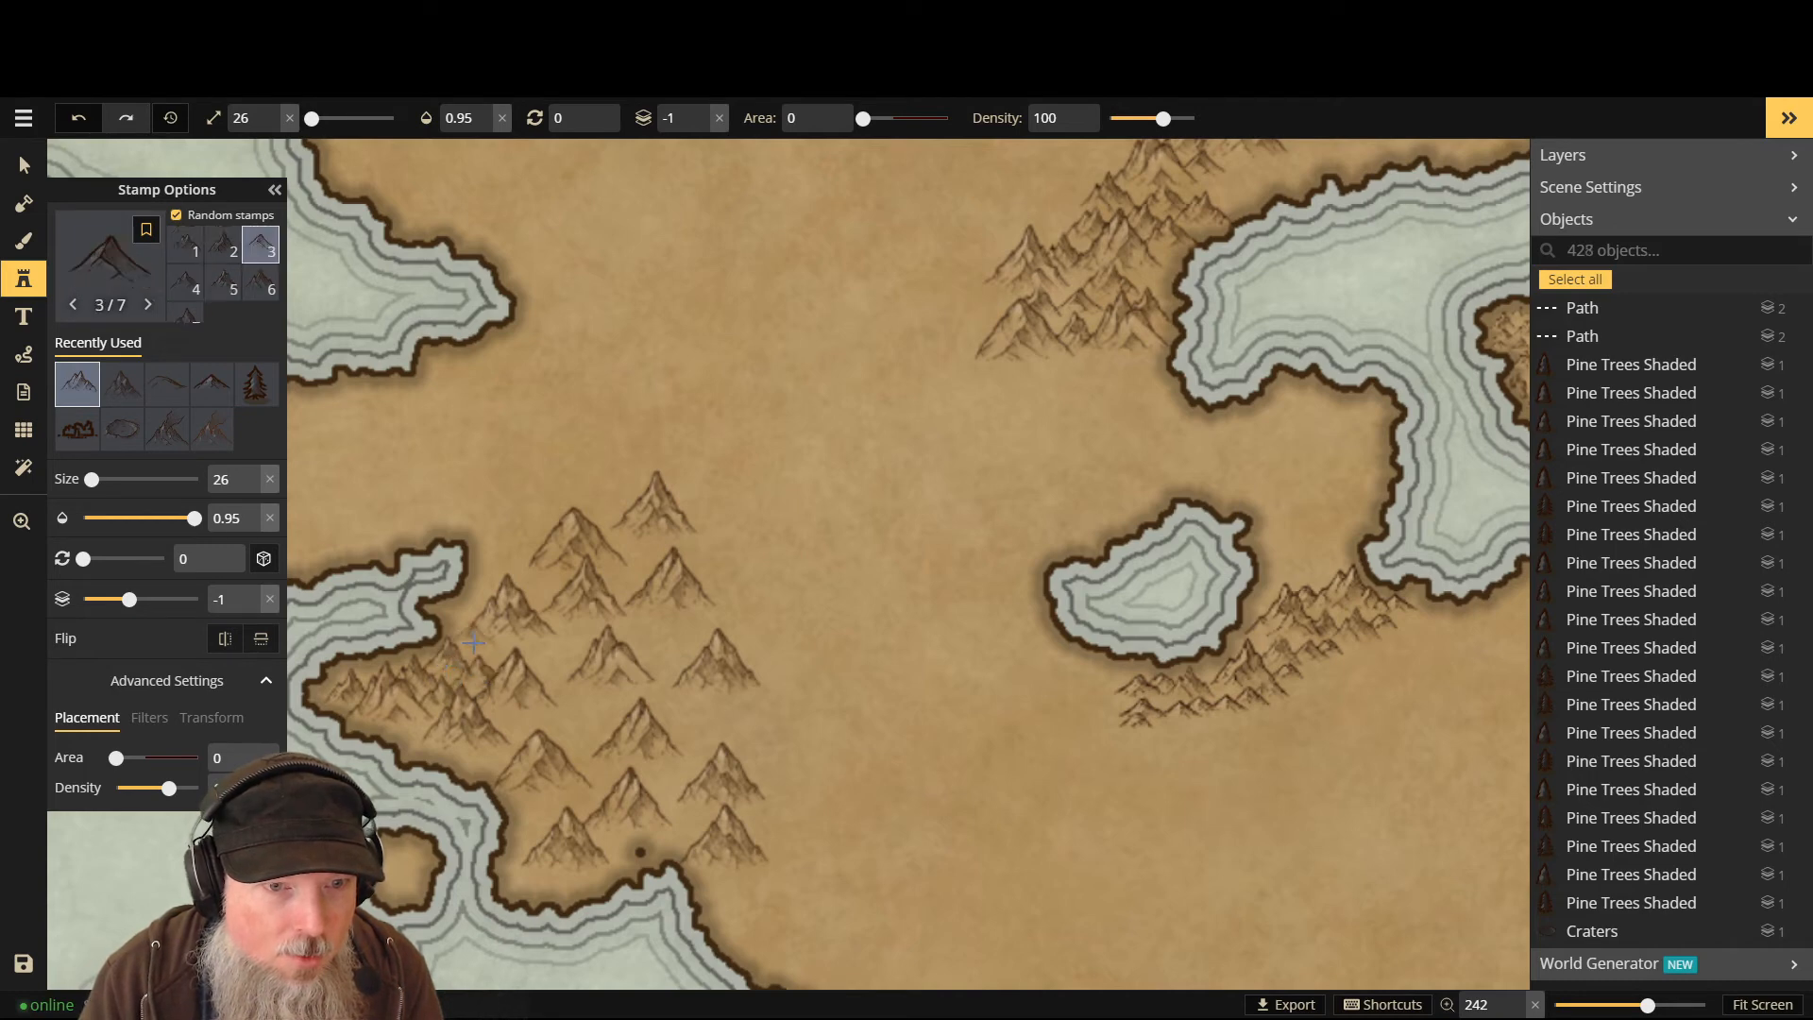
click(478, 650)
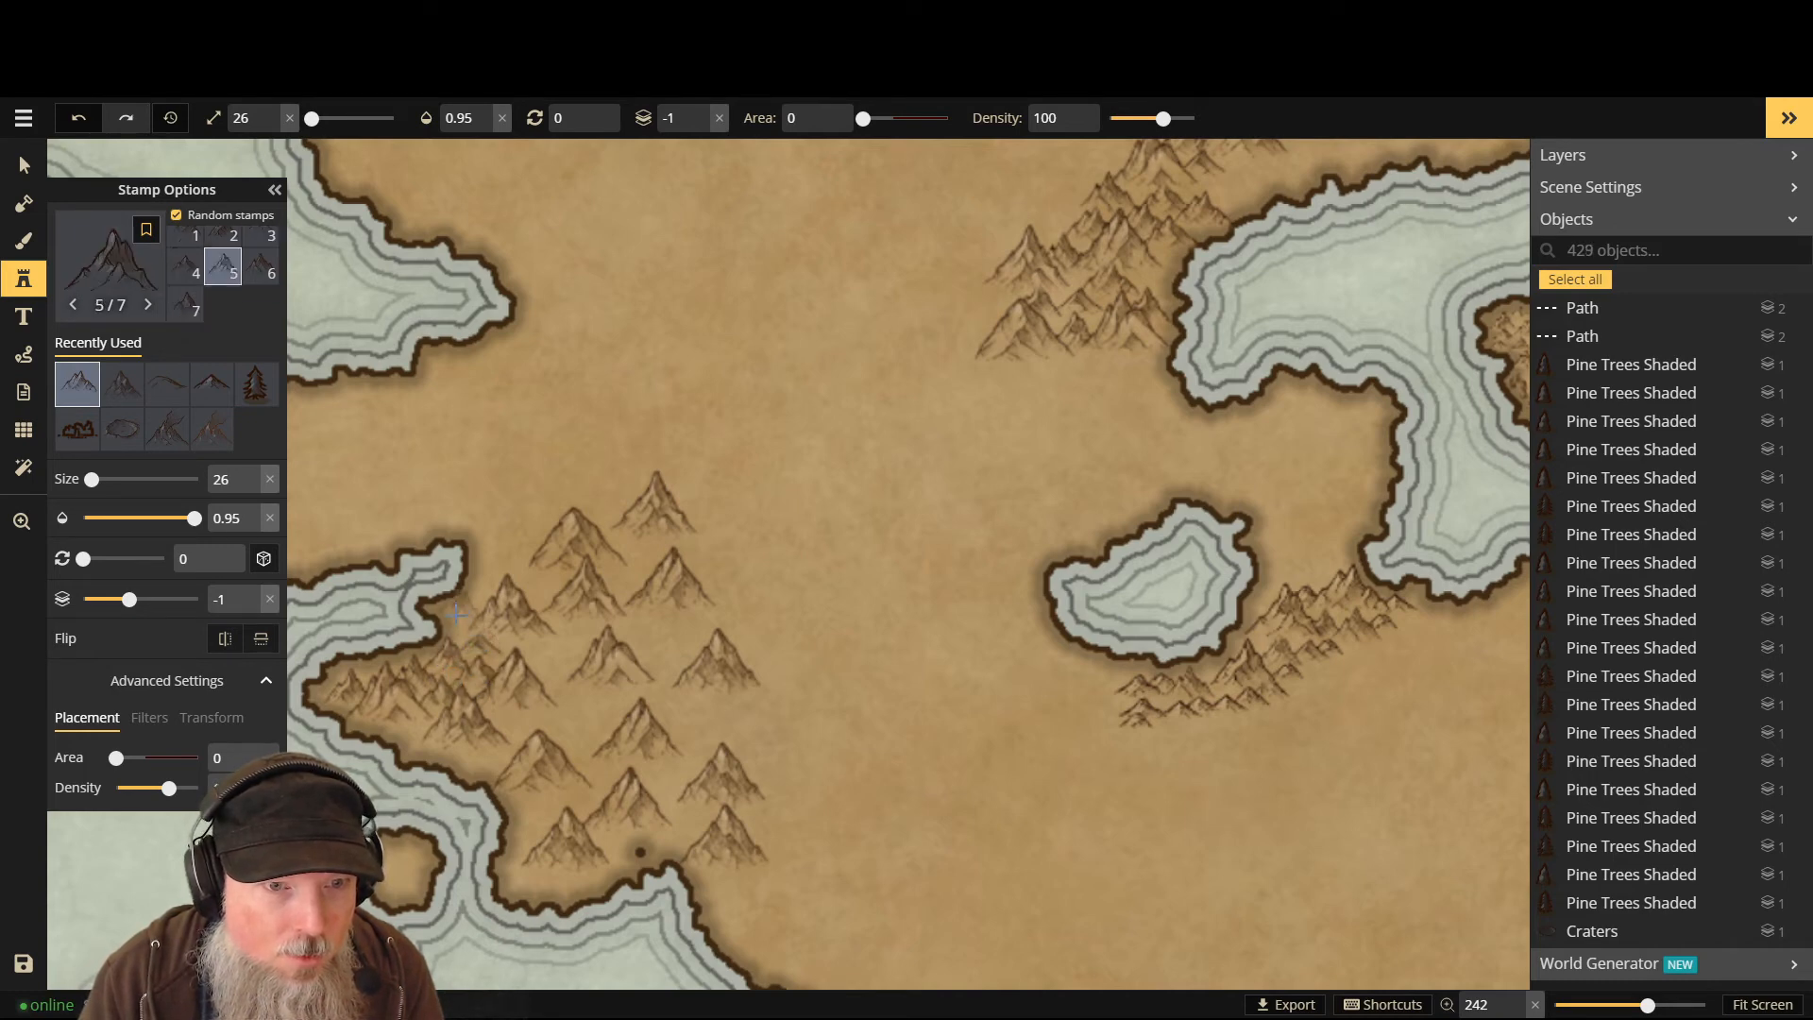
click(464, 625)
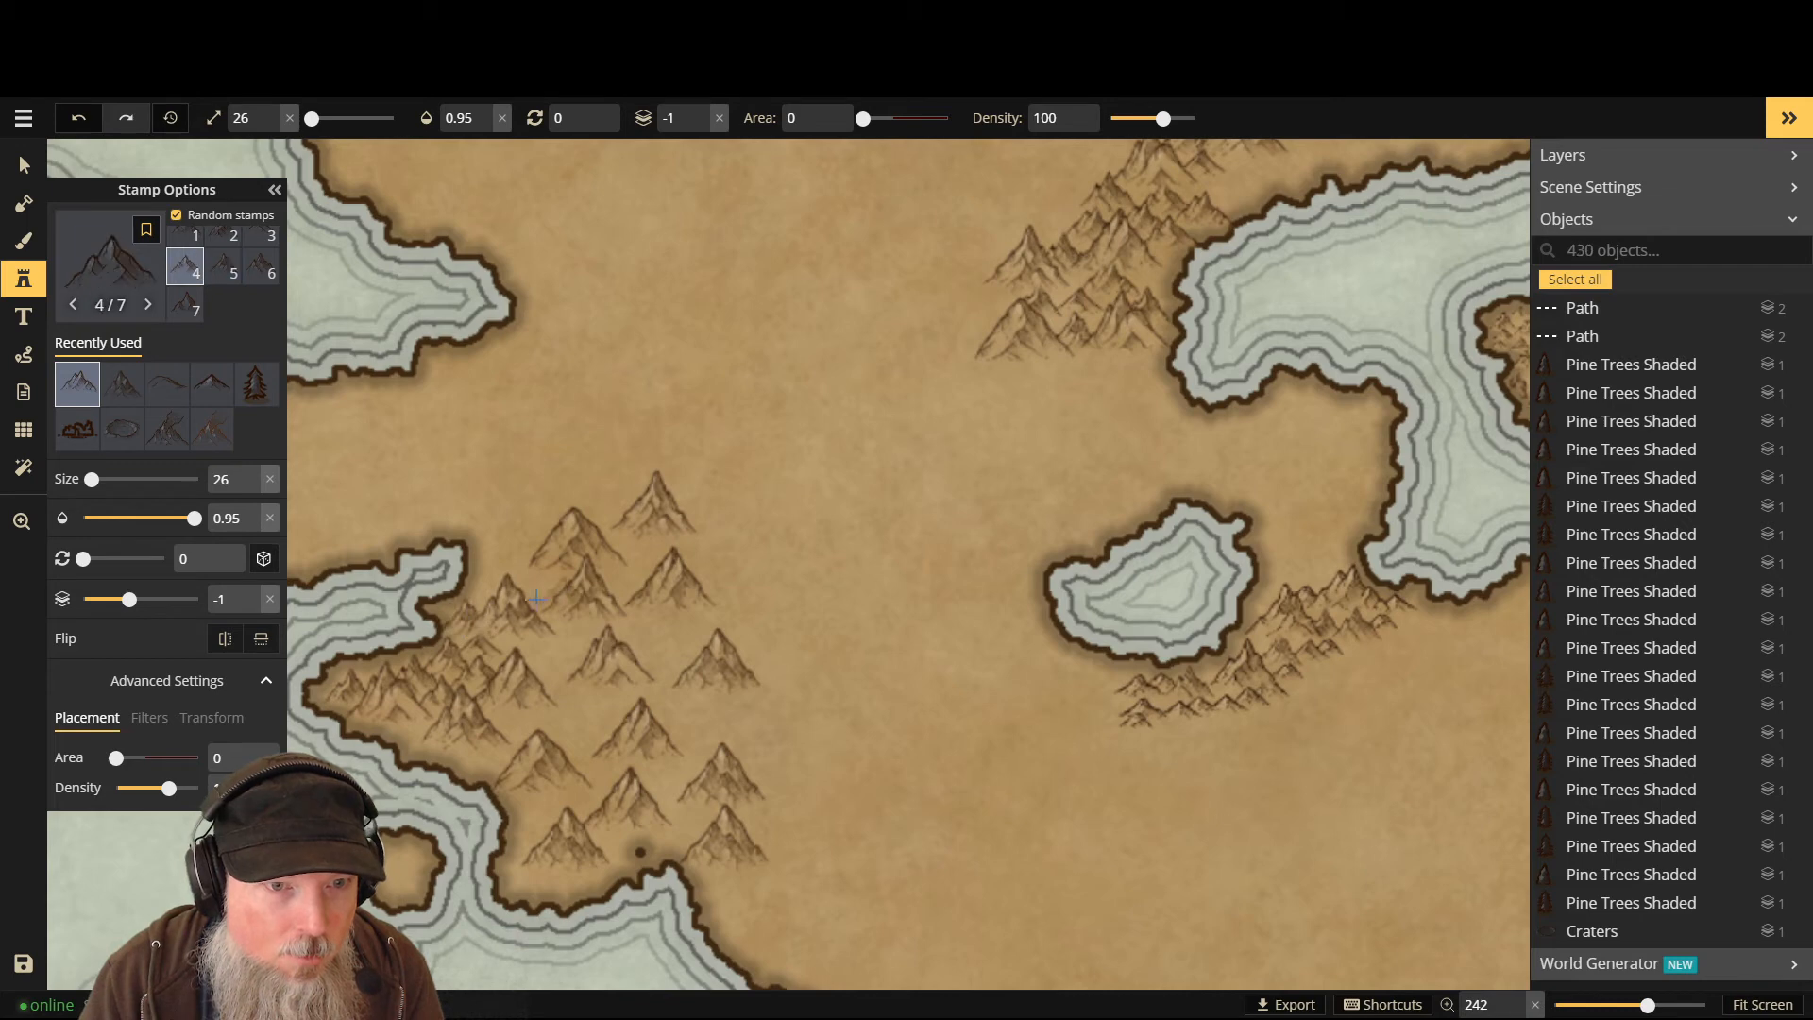
click(488, 594)
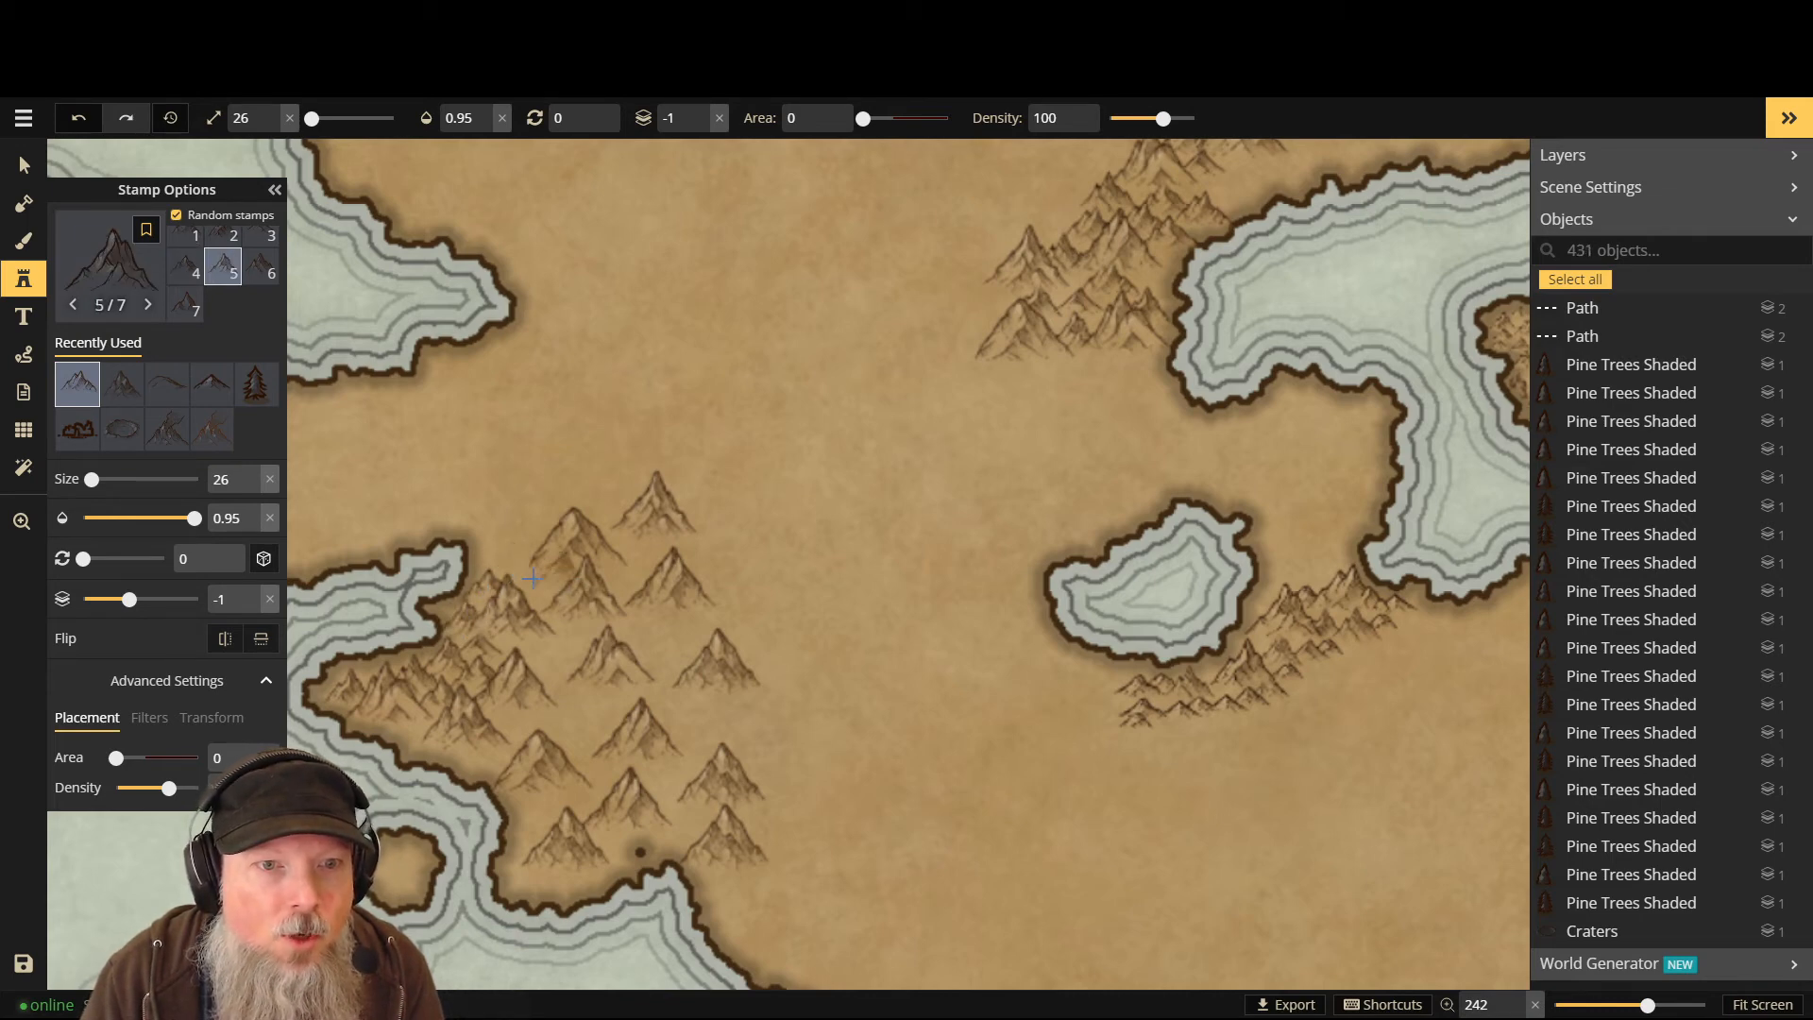
click(520, 583)
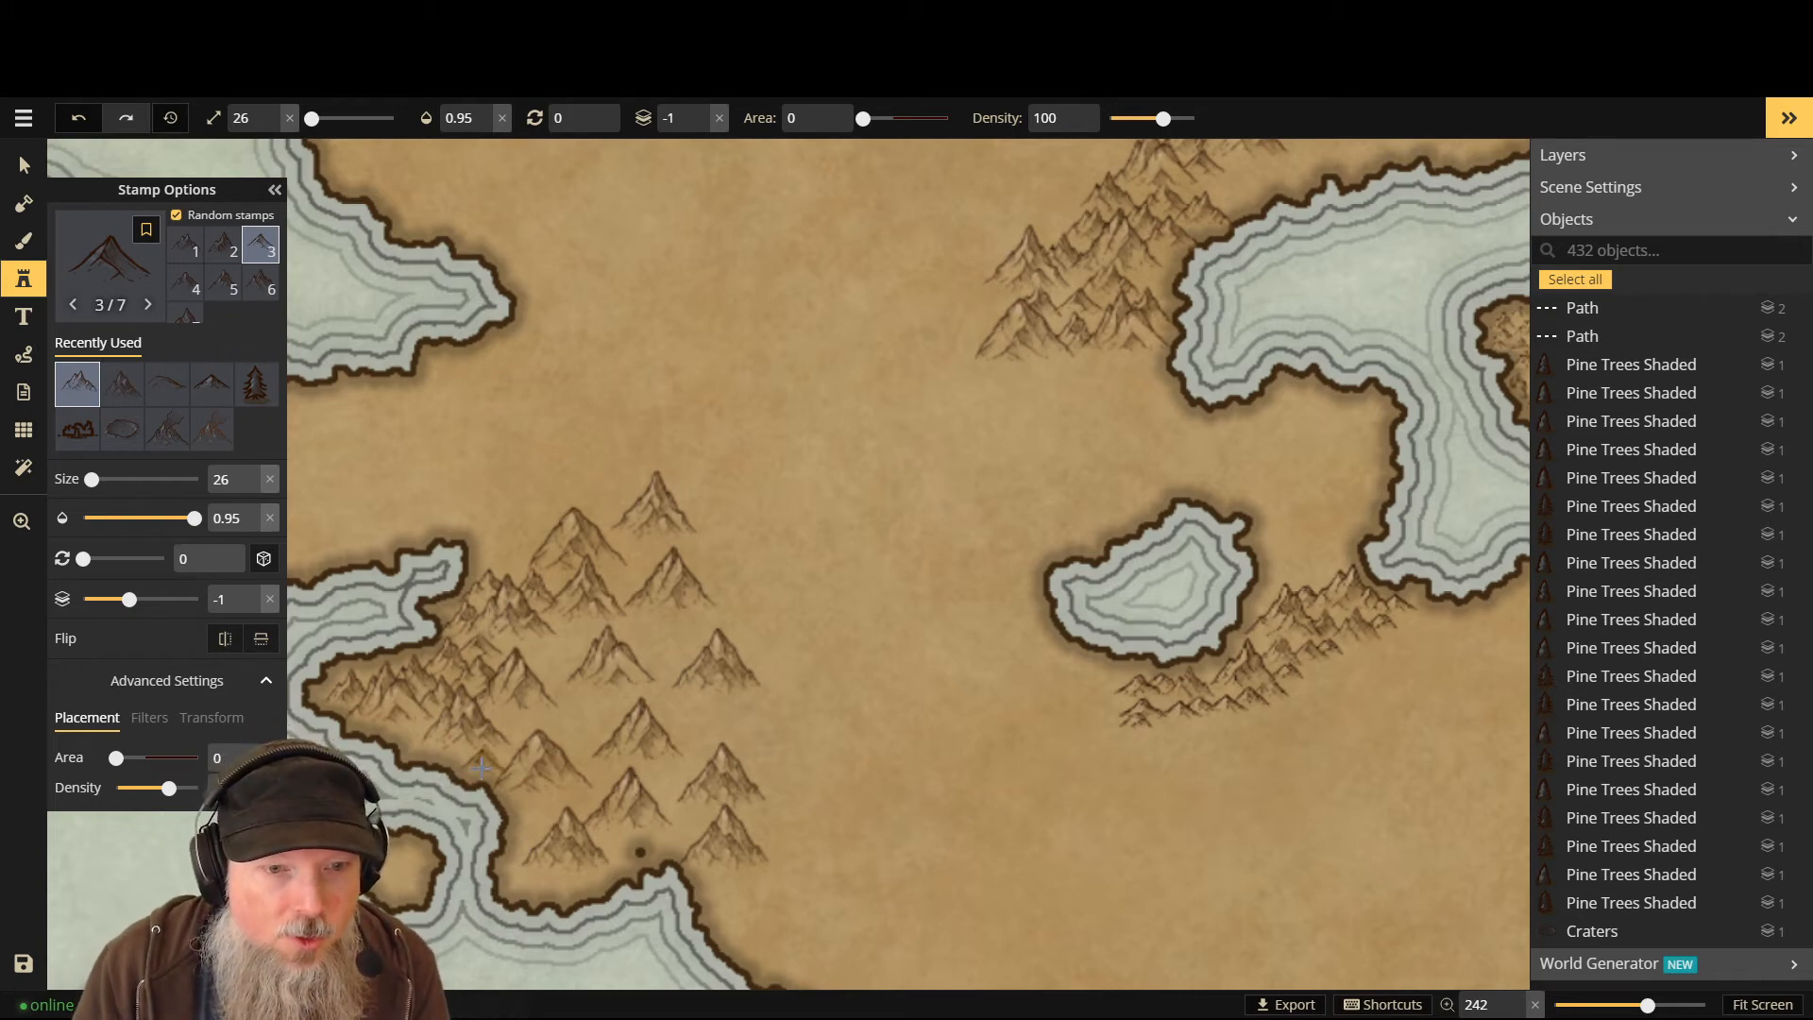
- Fill the range's lower and southern parts with seven more peaks
click(417, 752)
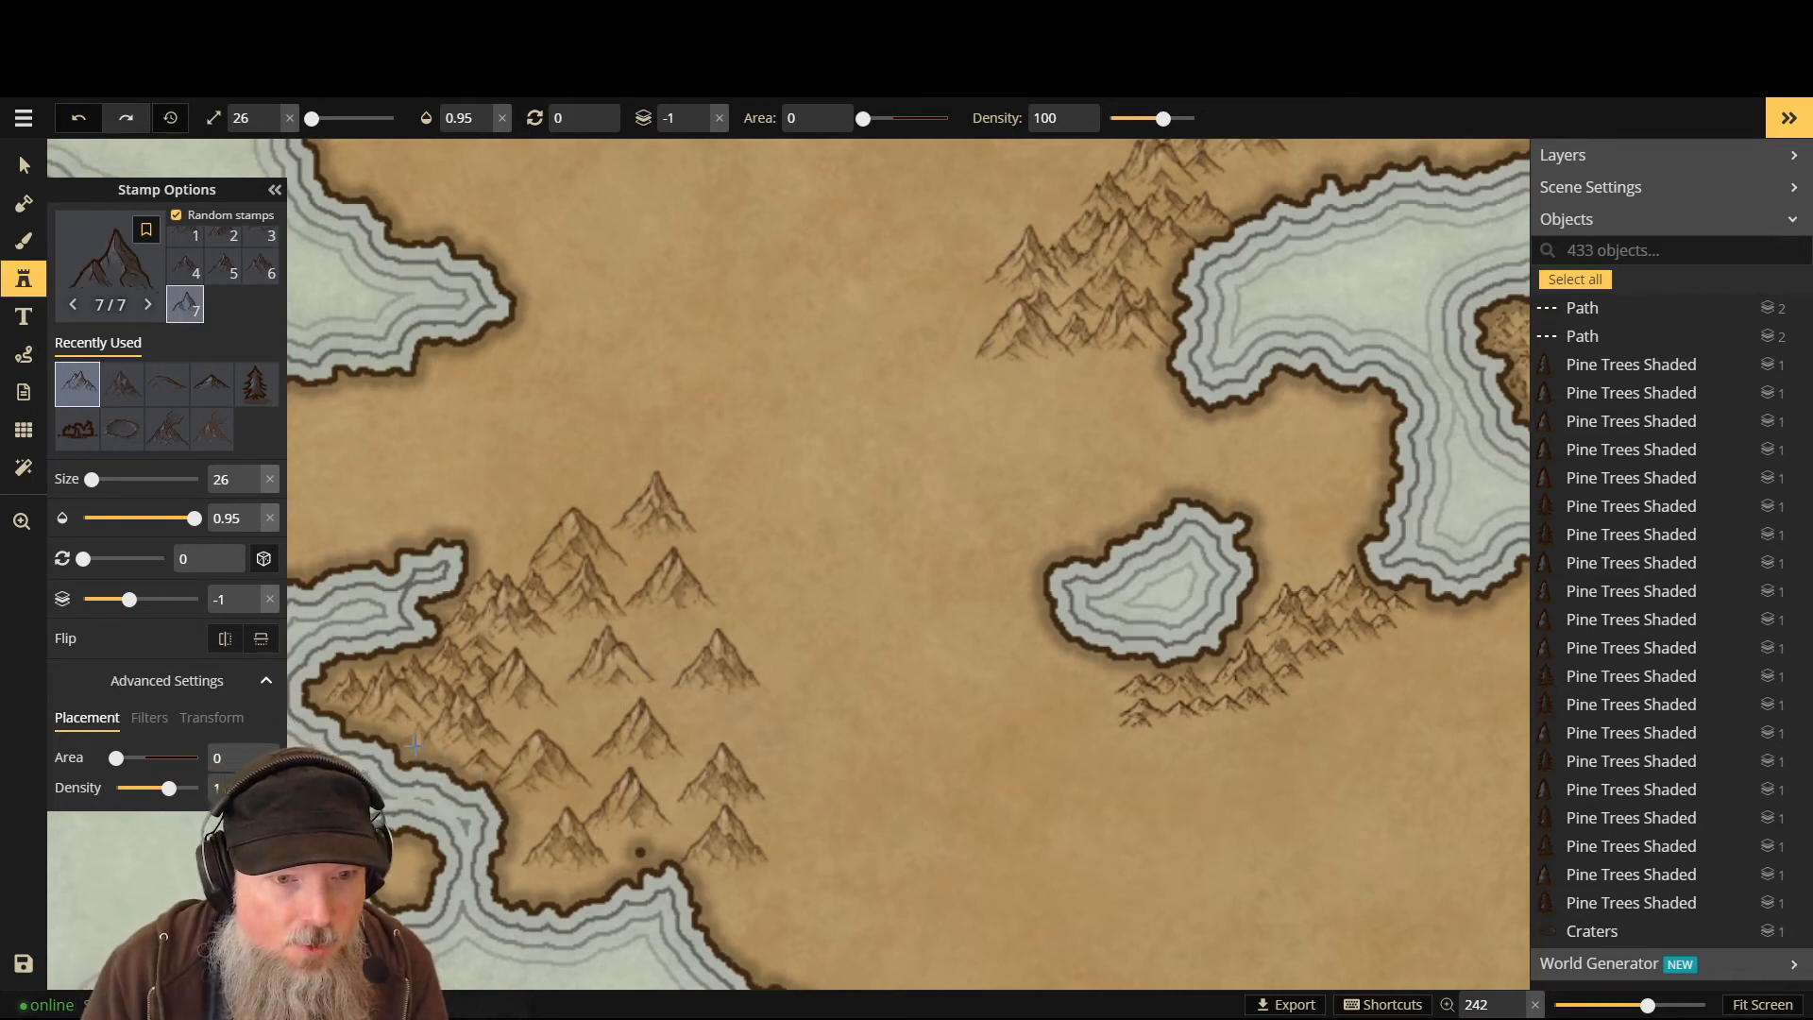
click(420, 739)
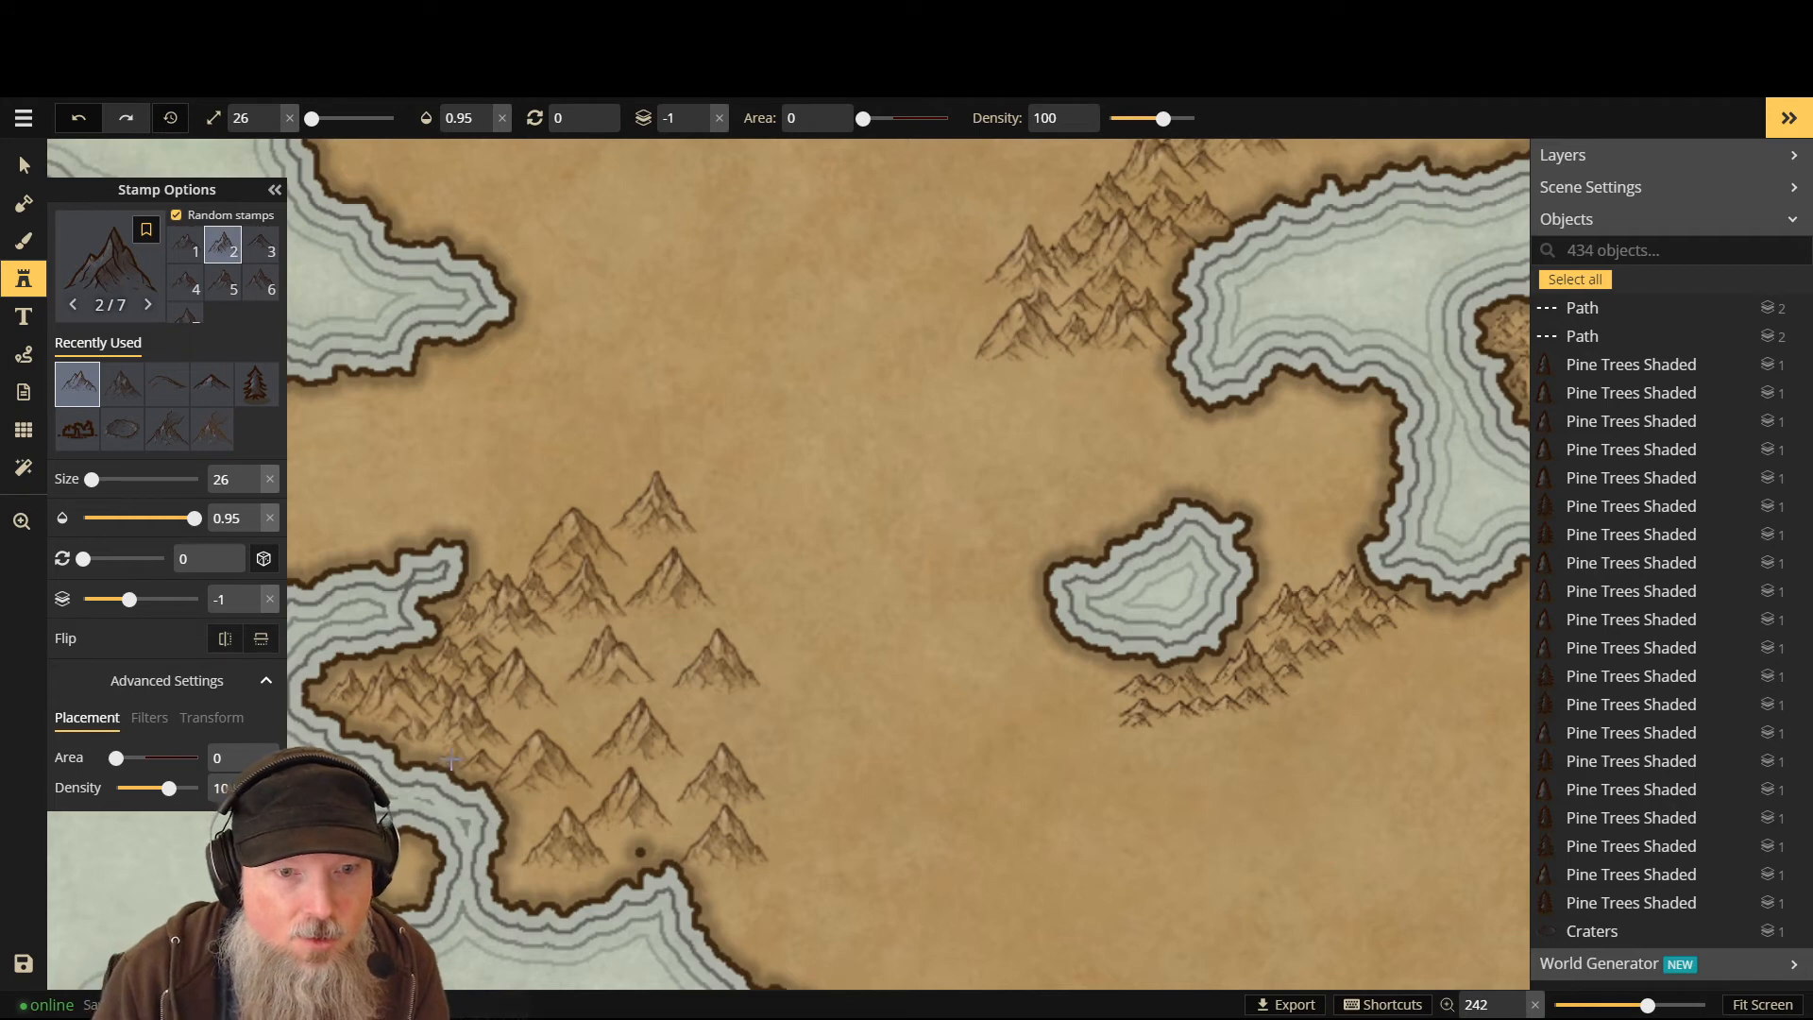
click(507, 753)
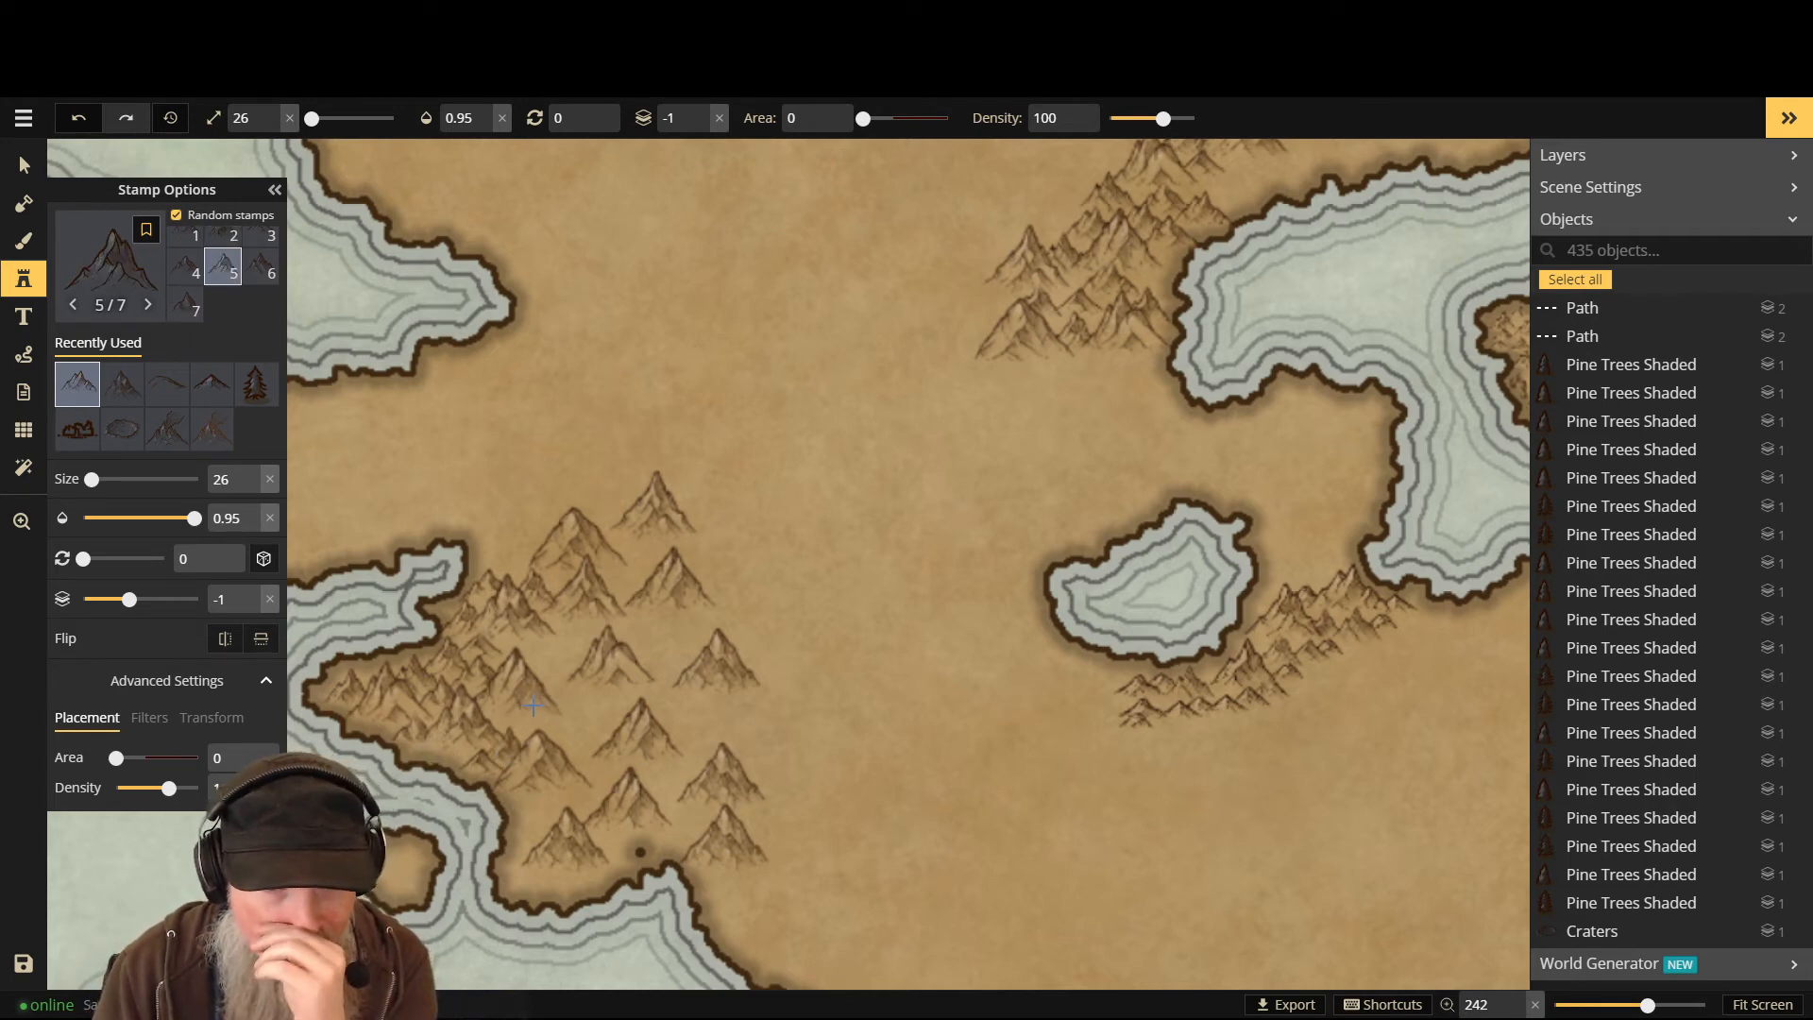
click(578, 755)
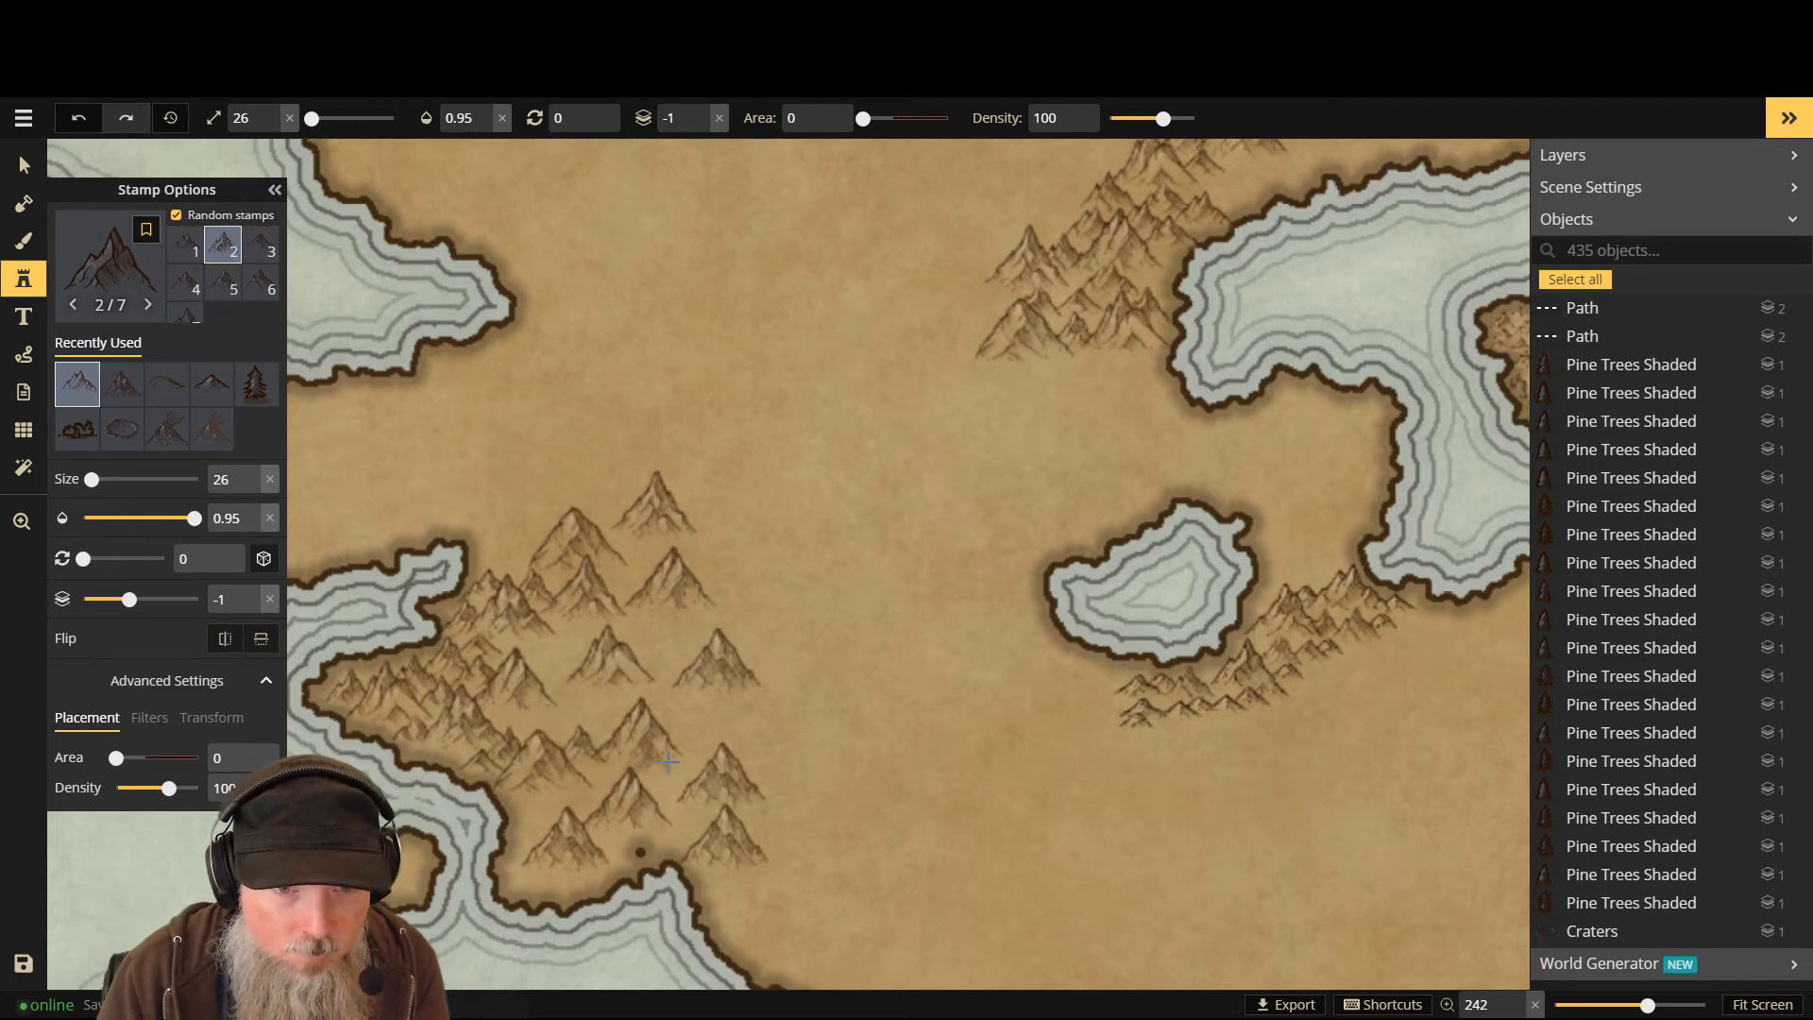
click(594, 792)
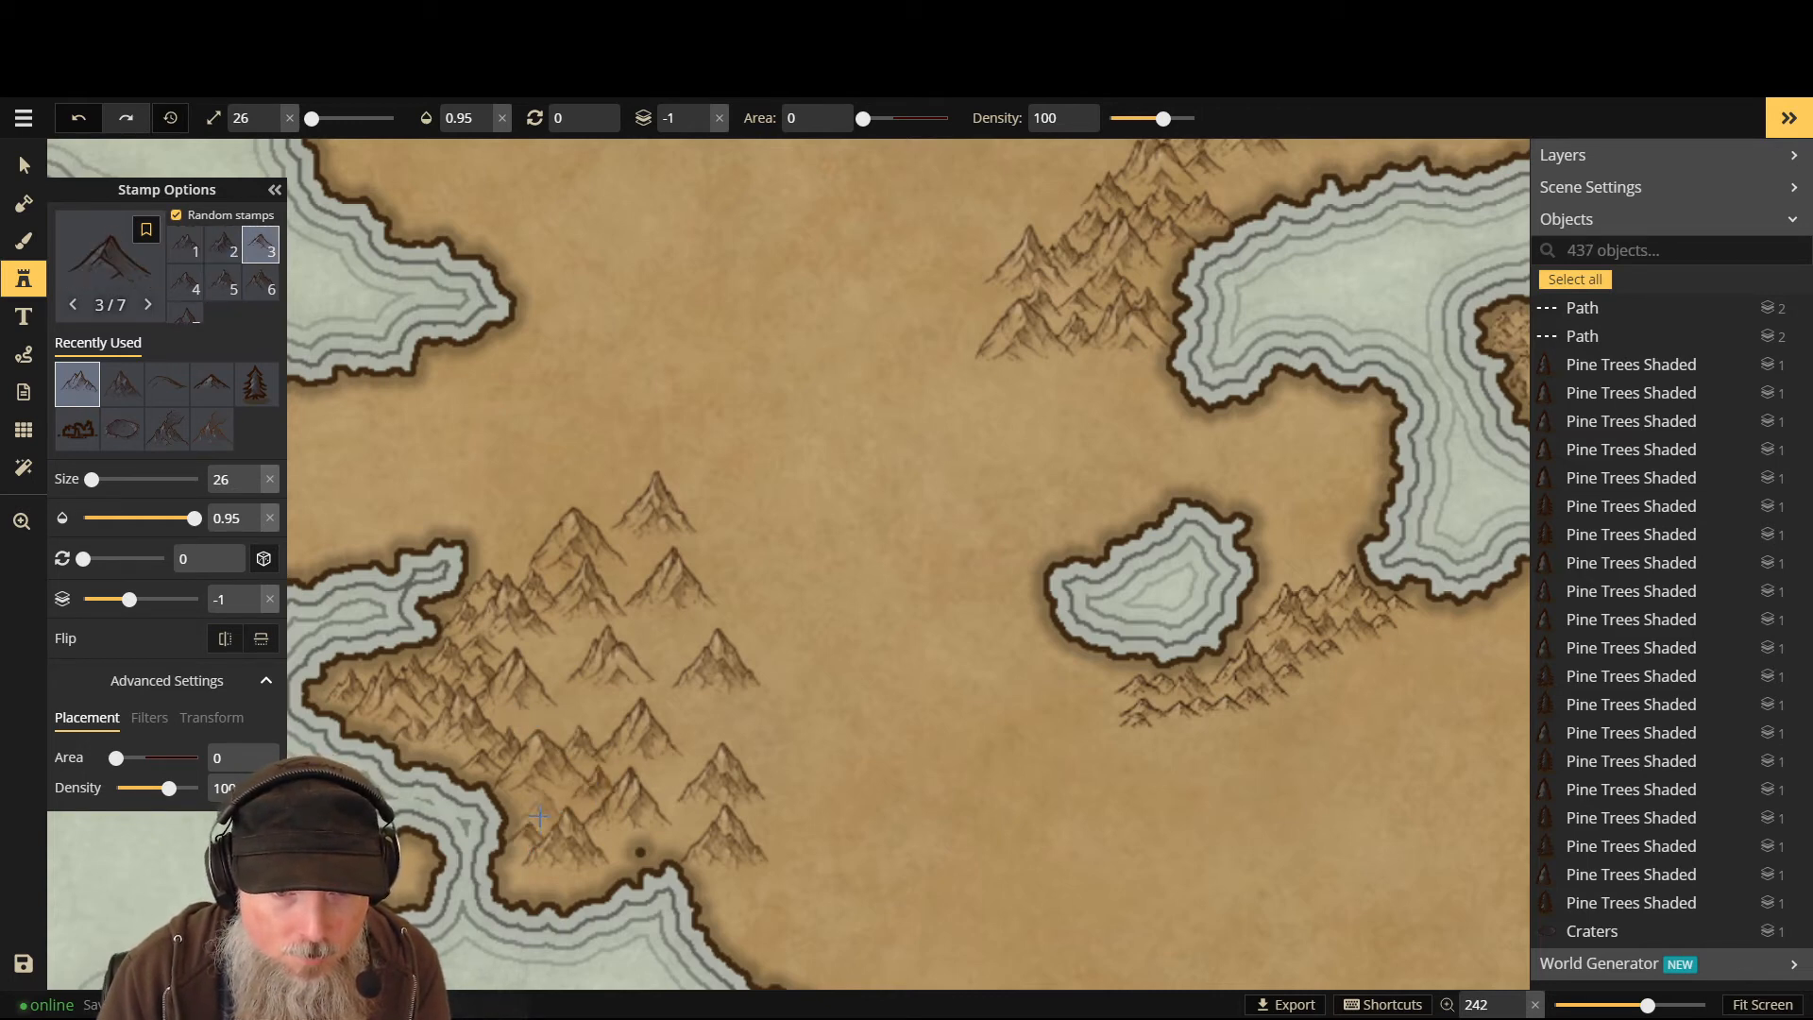
click(539, 816)
click(542, 801)
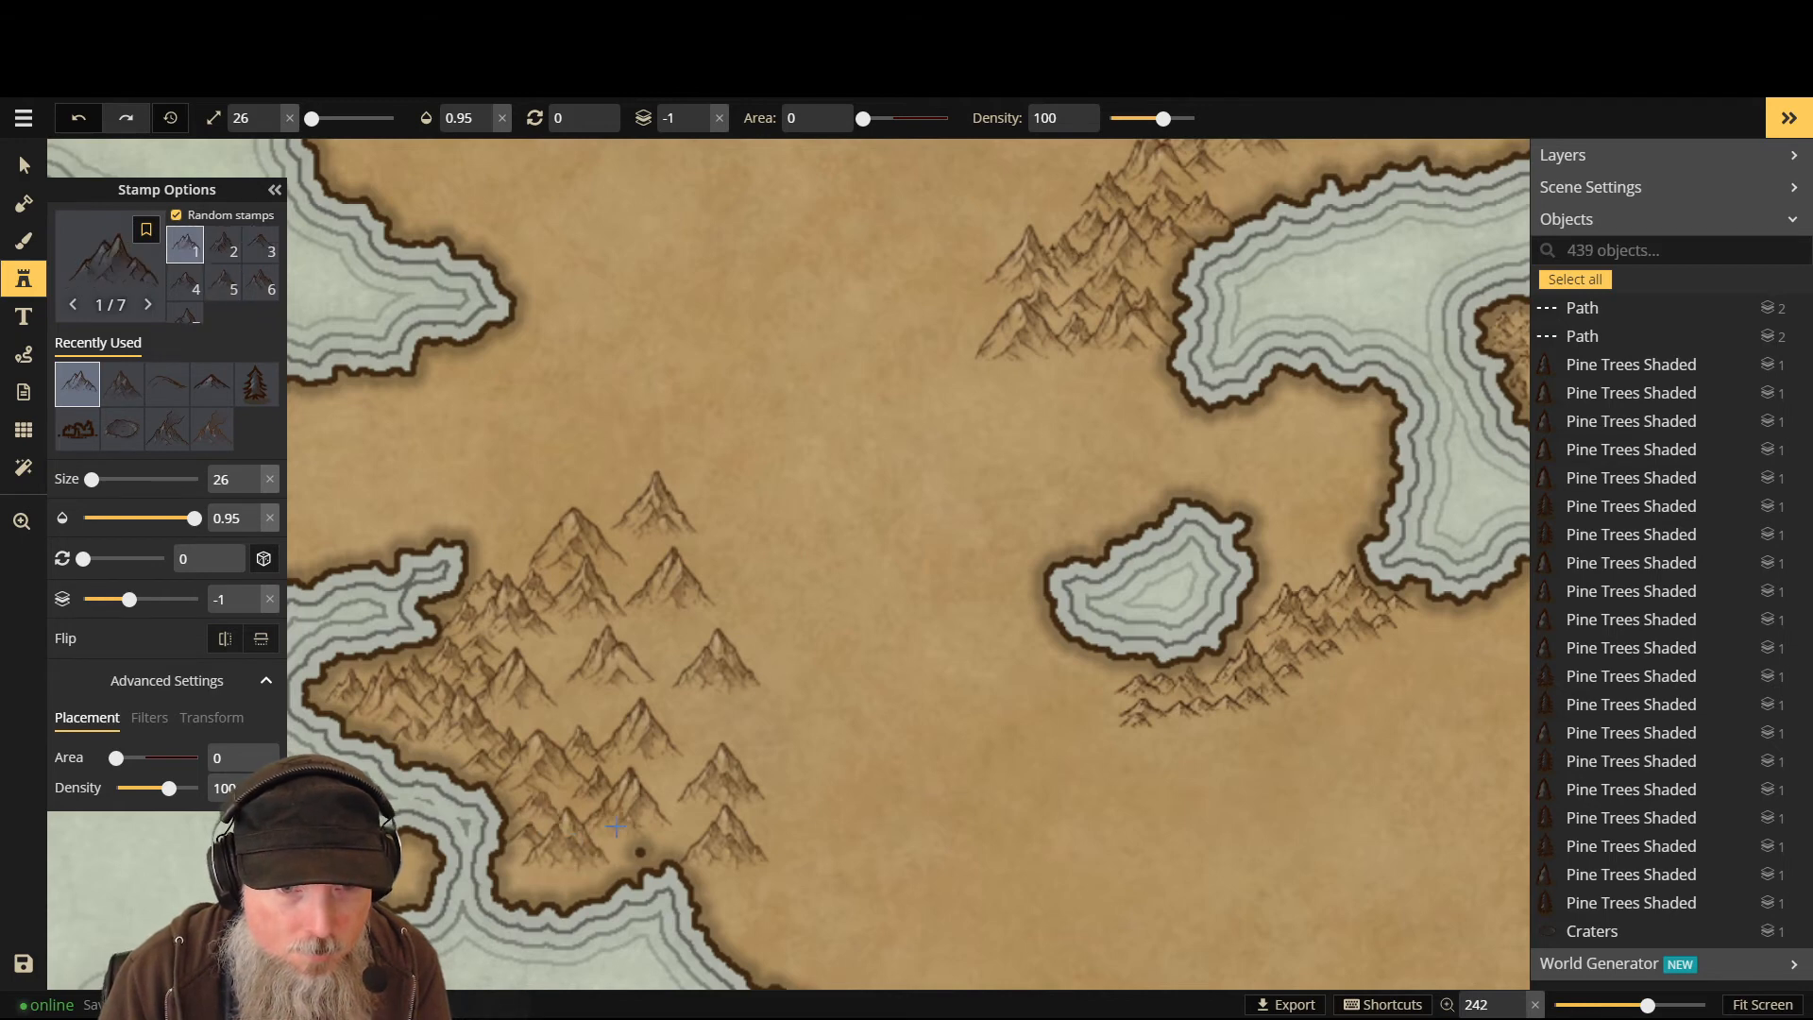
- On layer 0, add four mountains along the range's southern coast
key(Up)
click(534, 874)
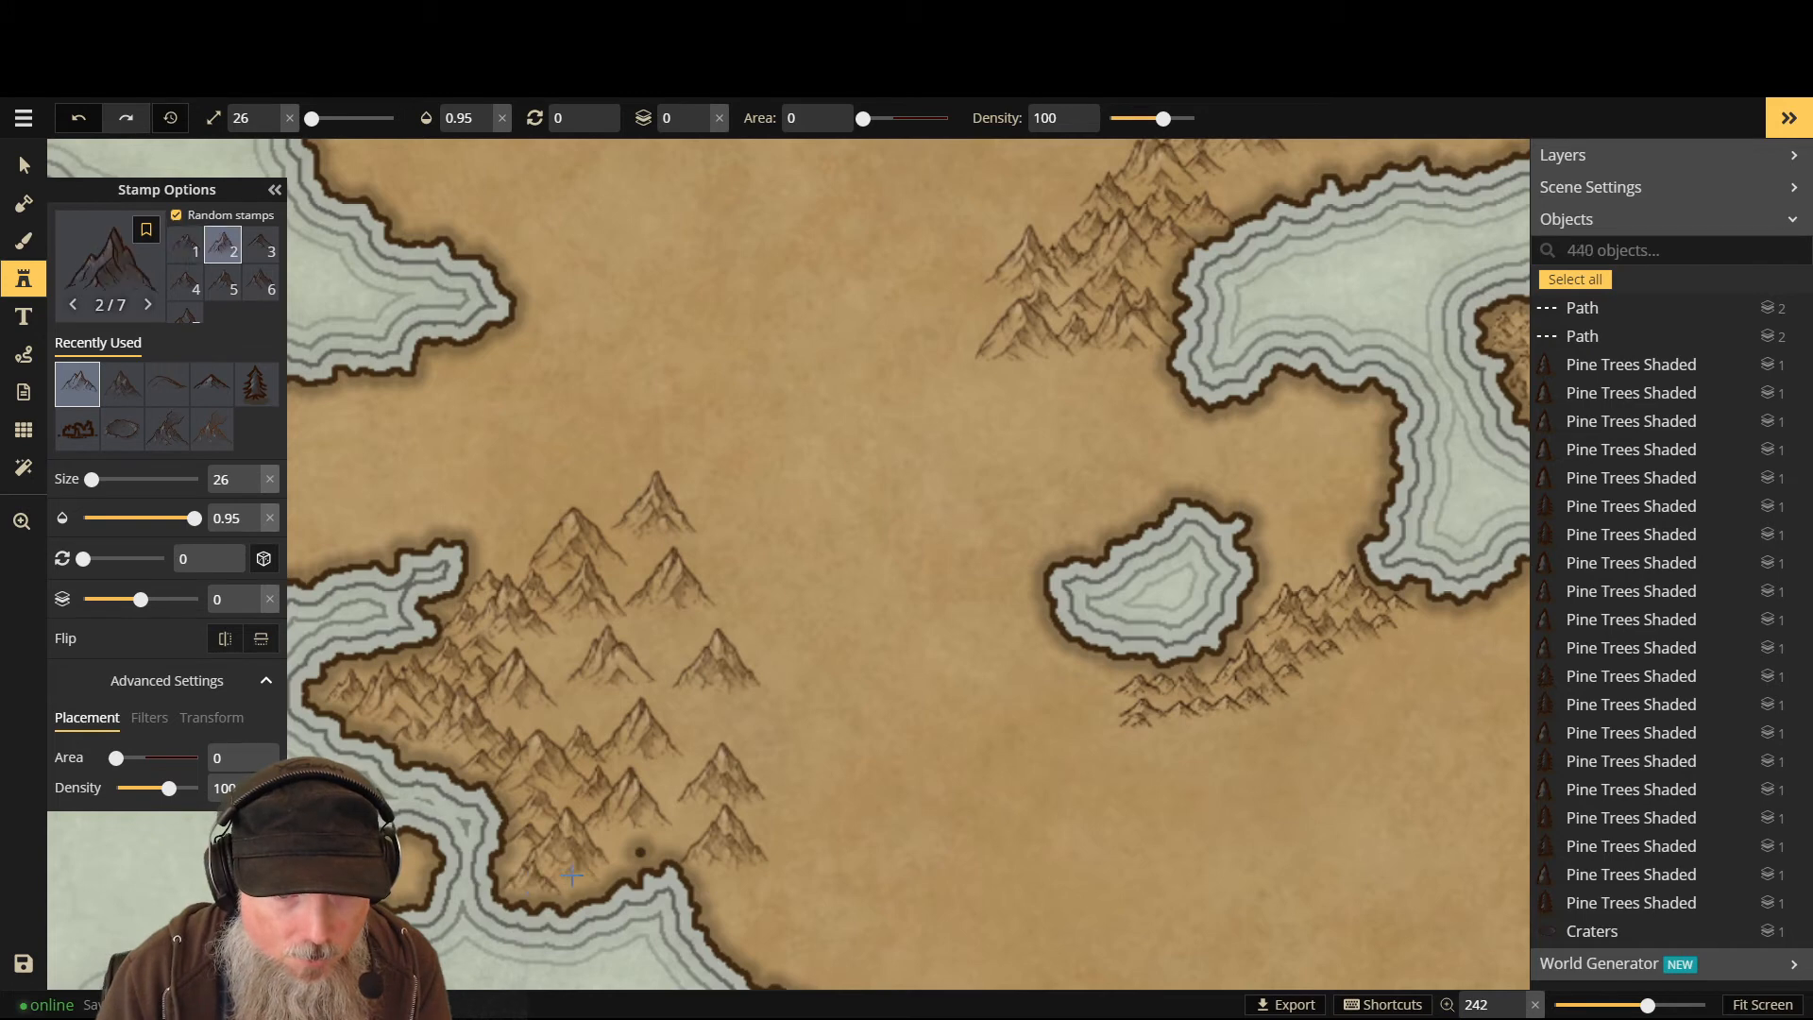
click(575, 880)
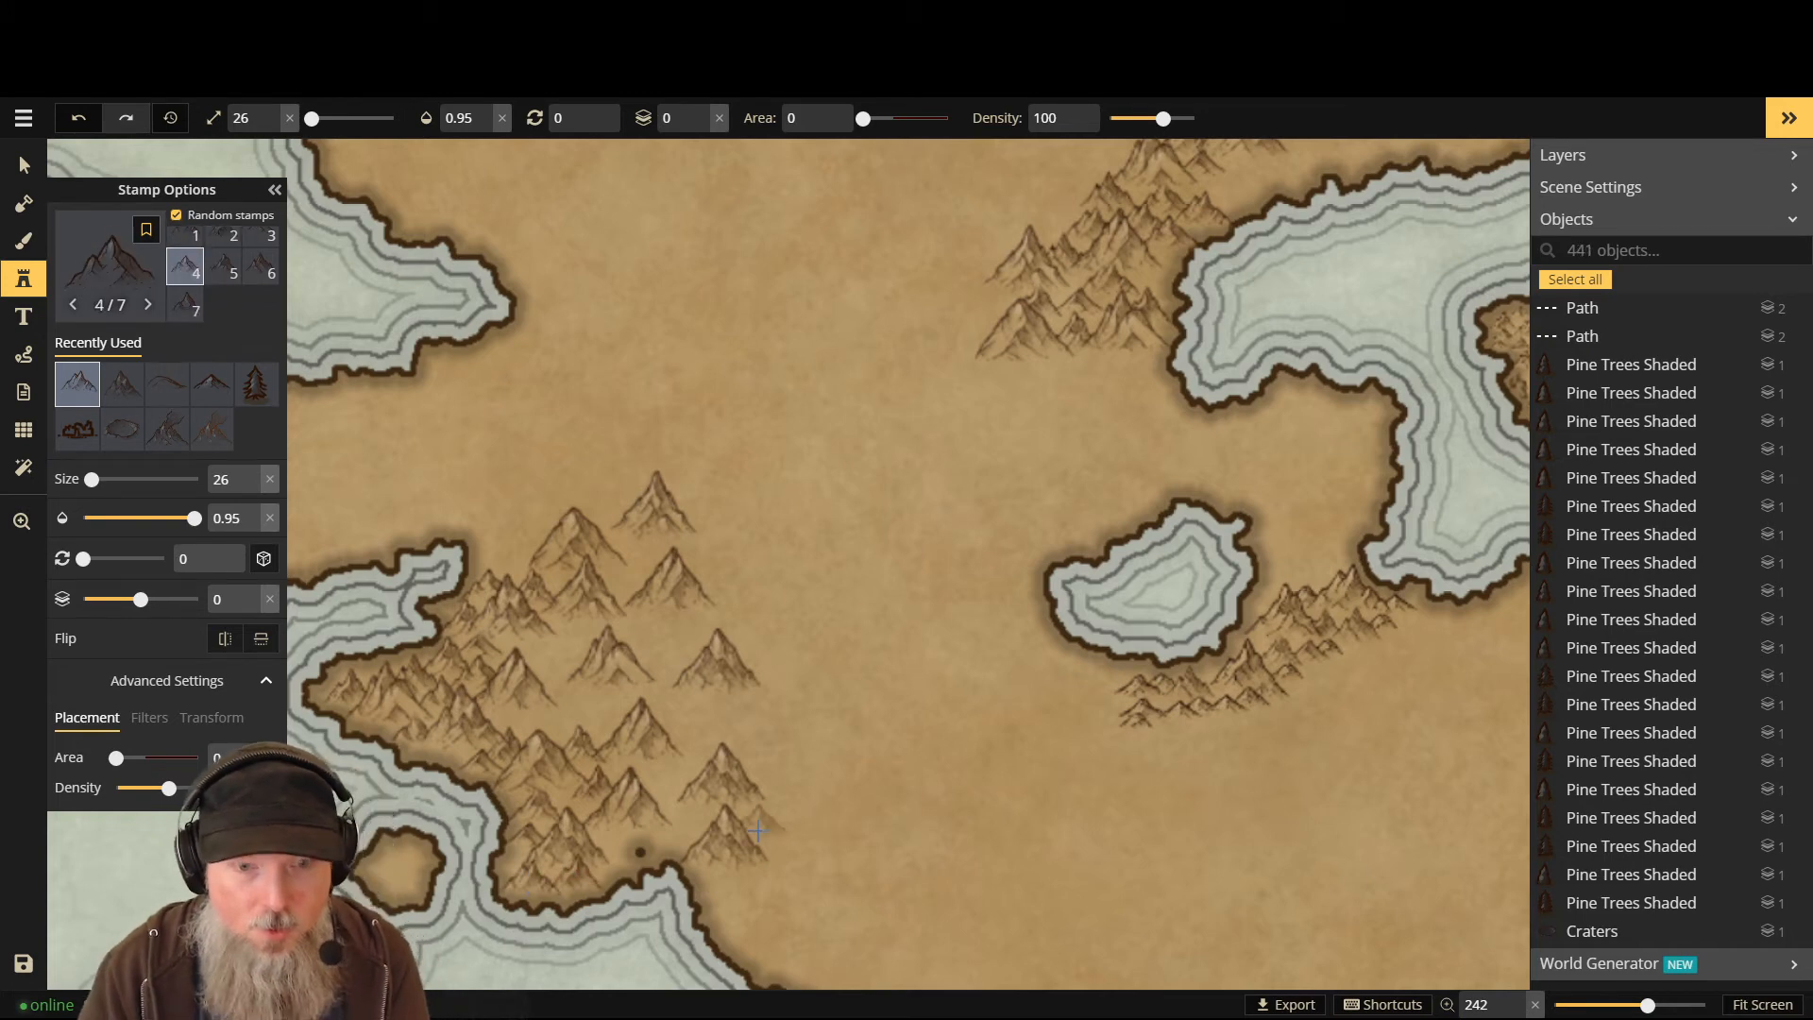
click(623, 865)
click(722, 901)
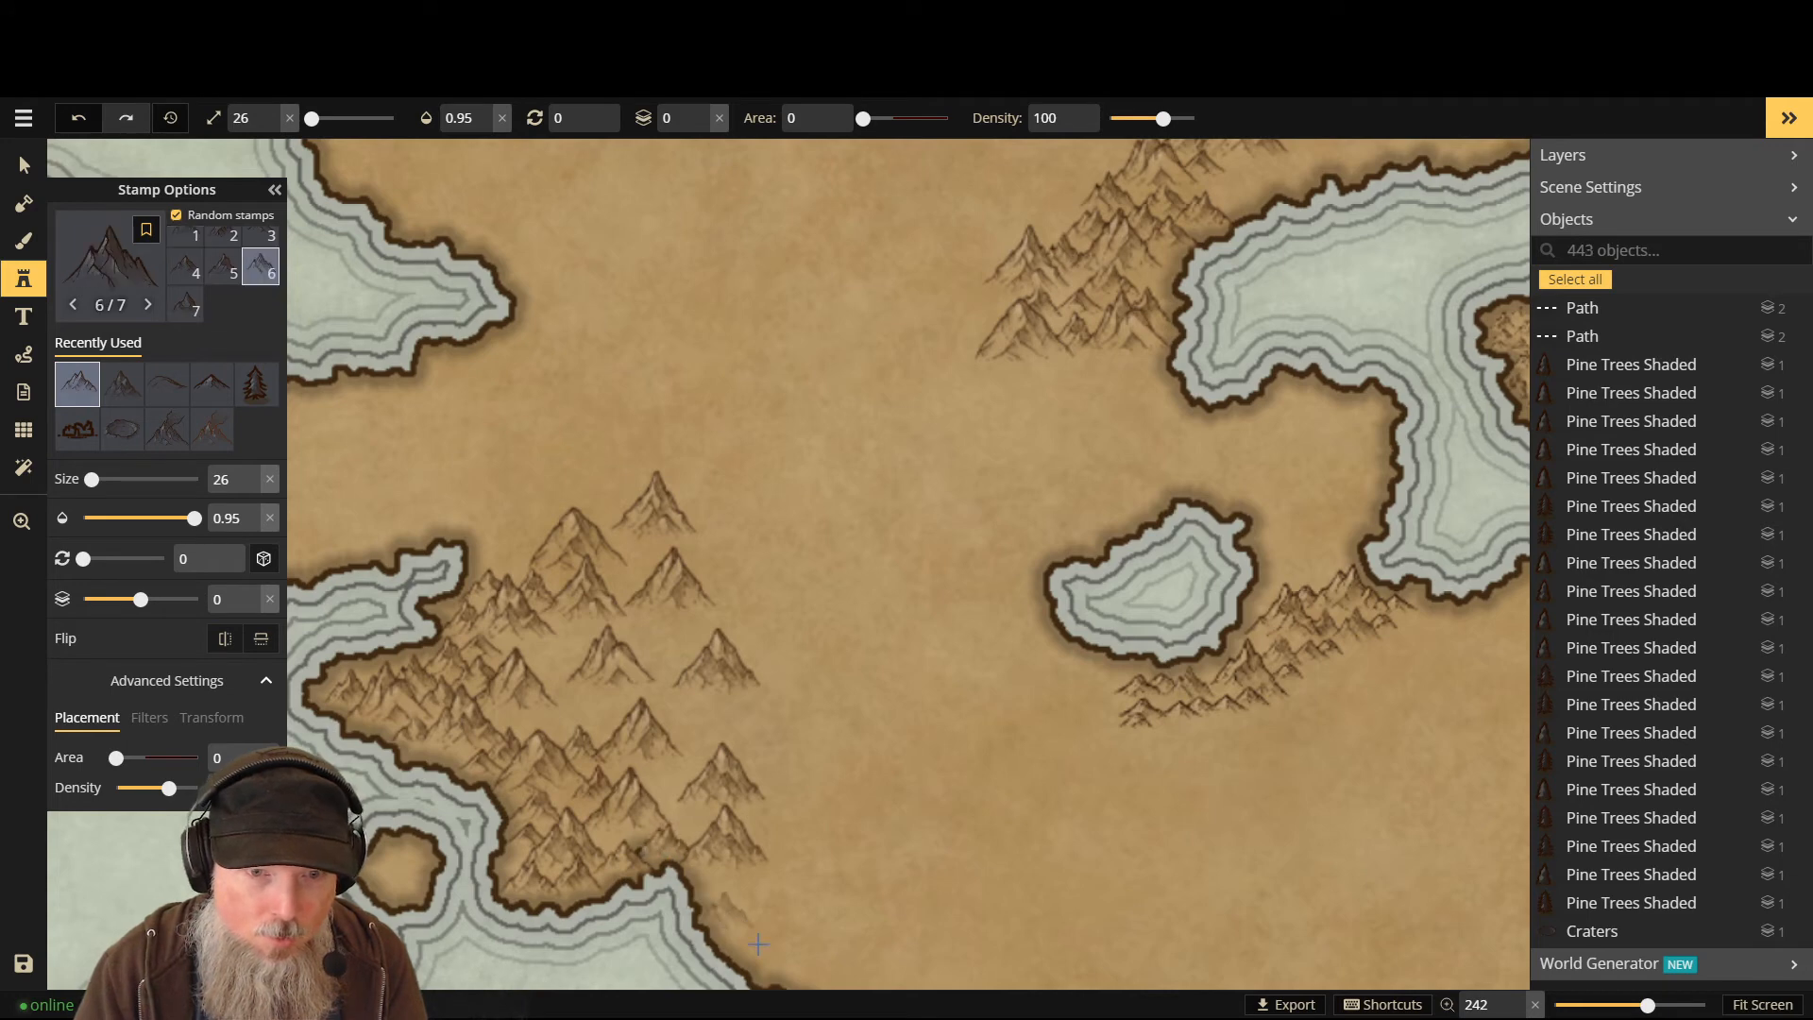
- Back on layer -1, fill gaps inside the range with nine more mountains
key(Page_Down)
click(623, 844)
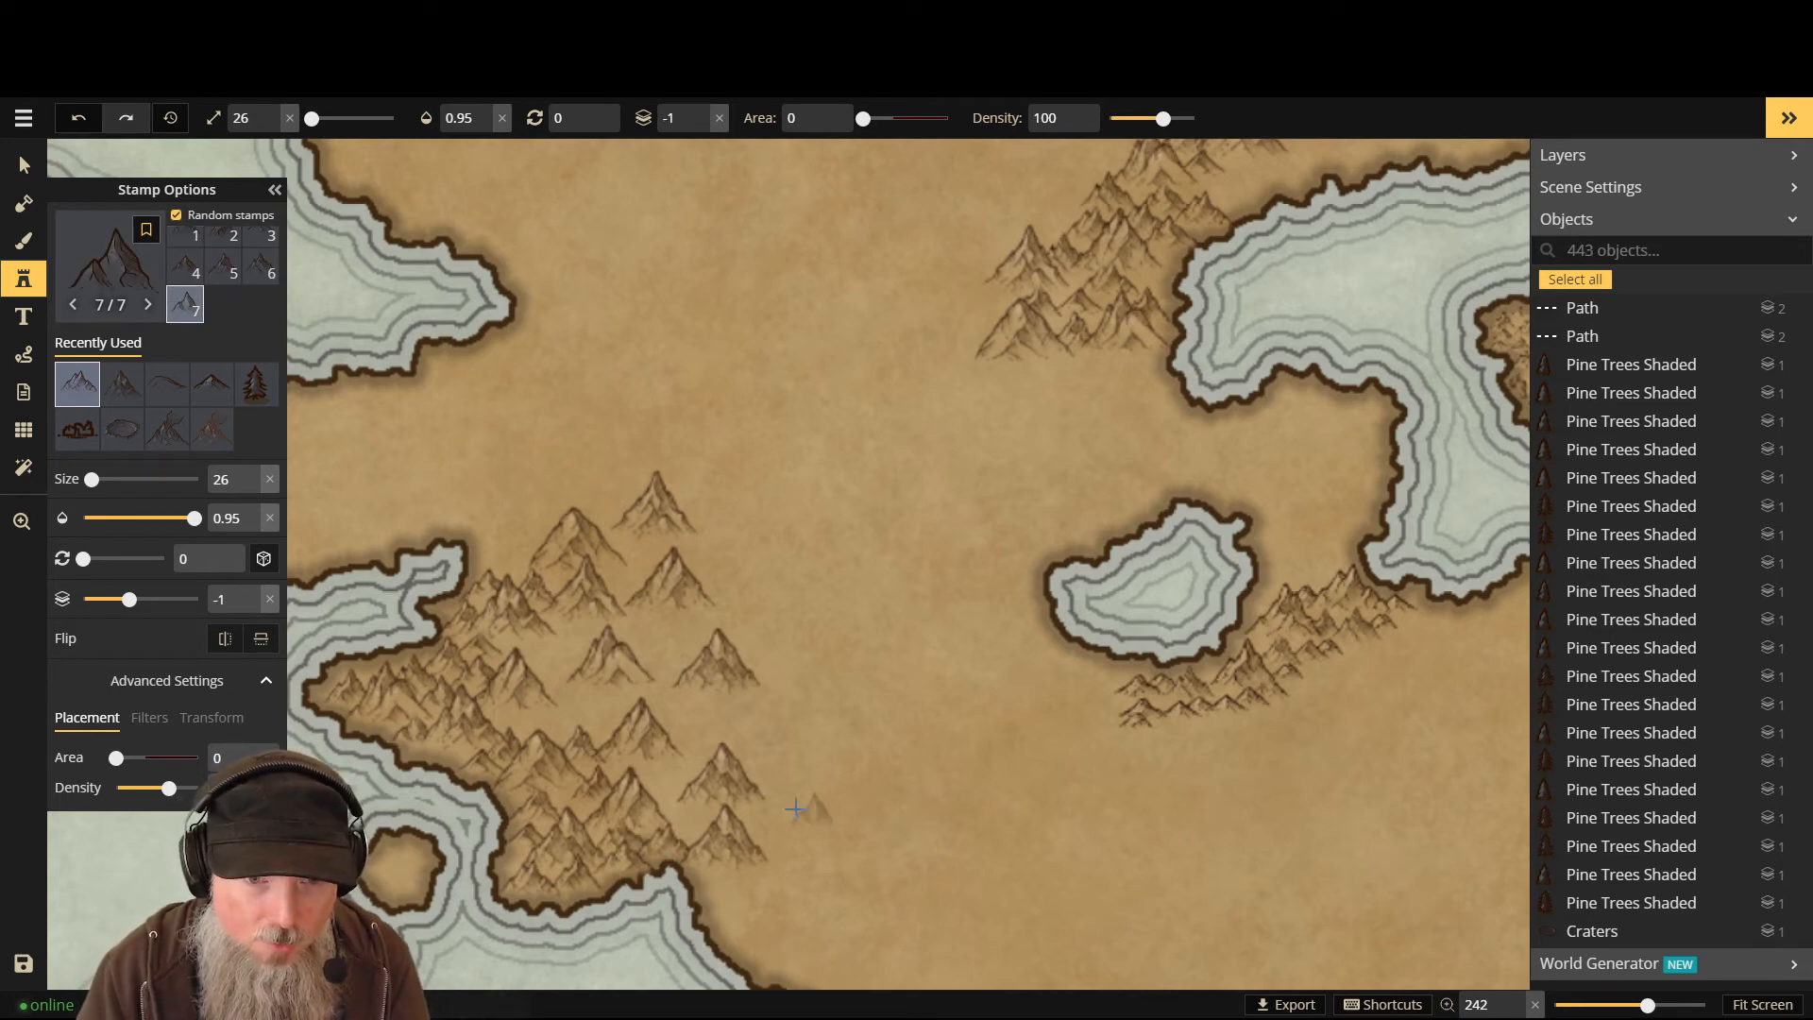
click(690, 817)
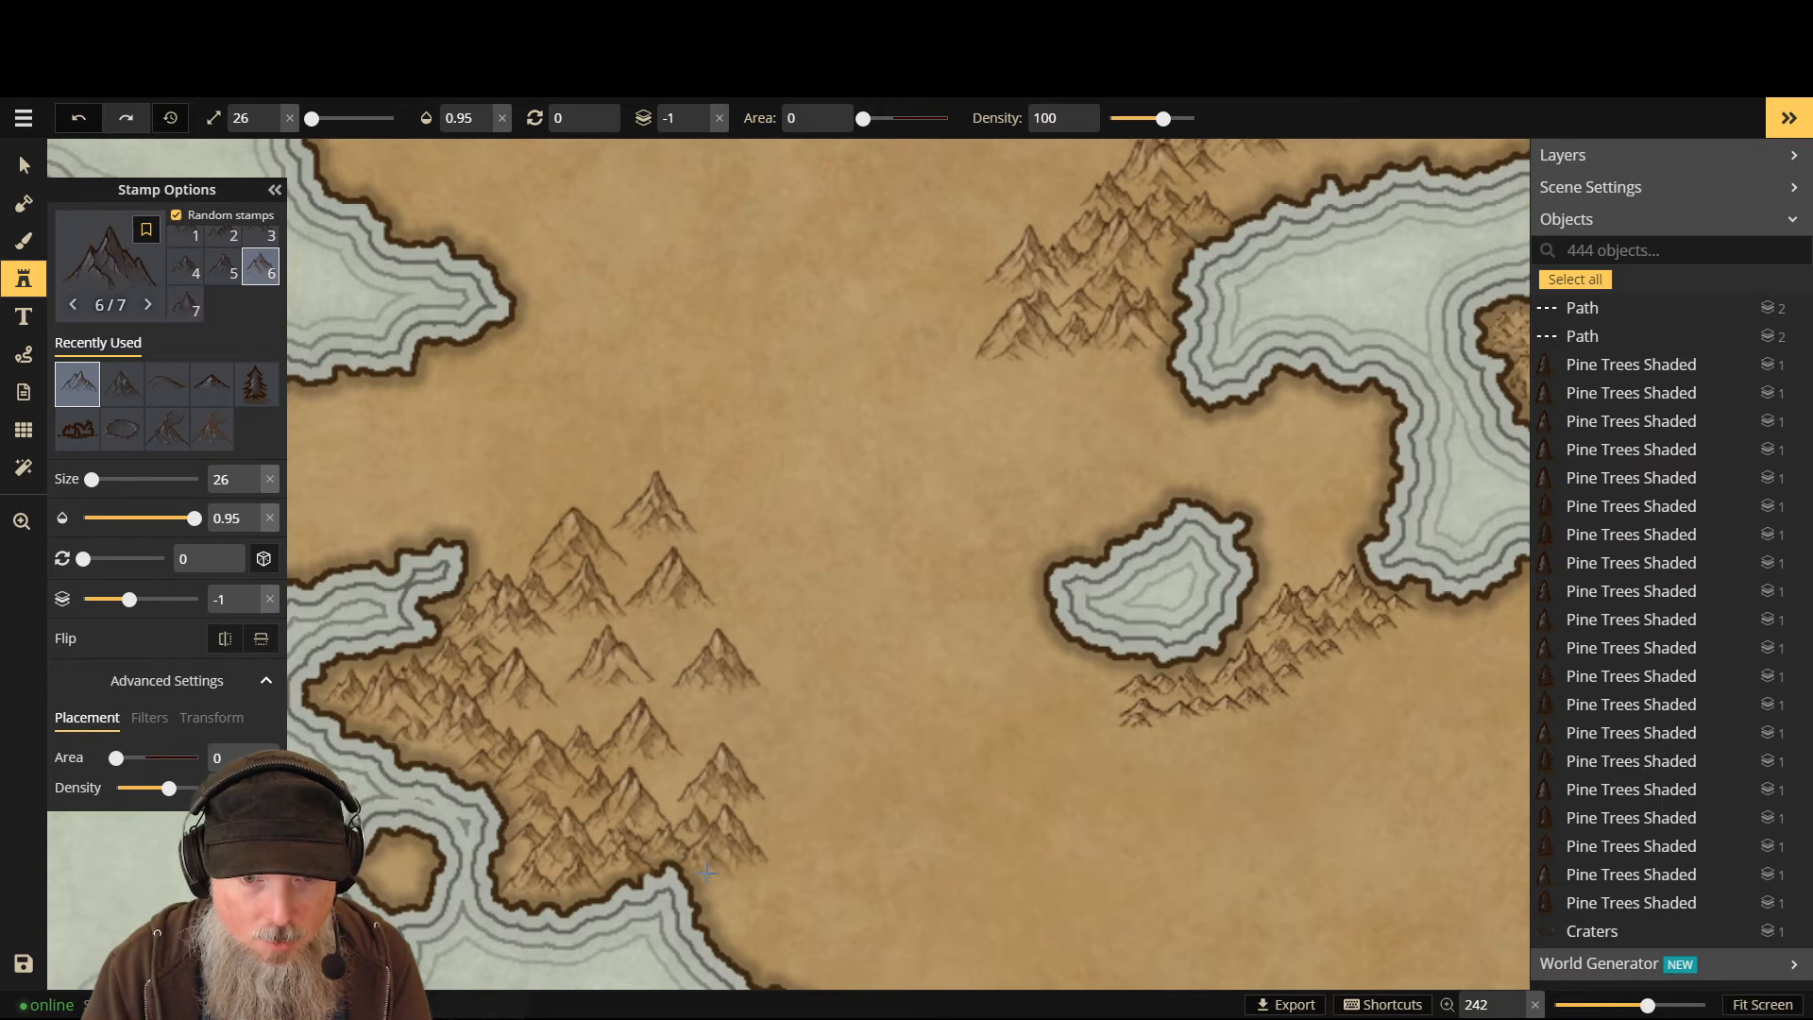
click(672, 795)
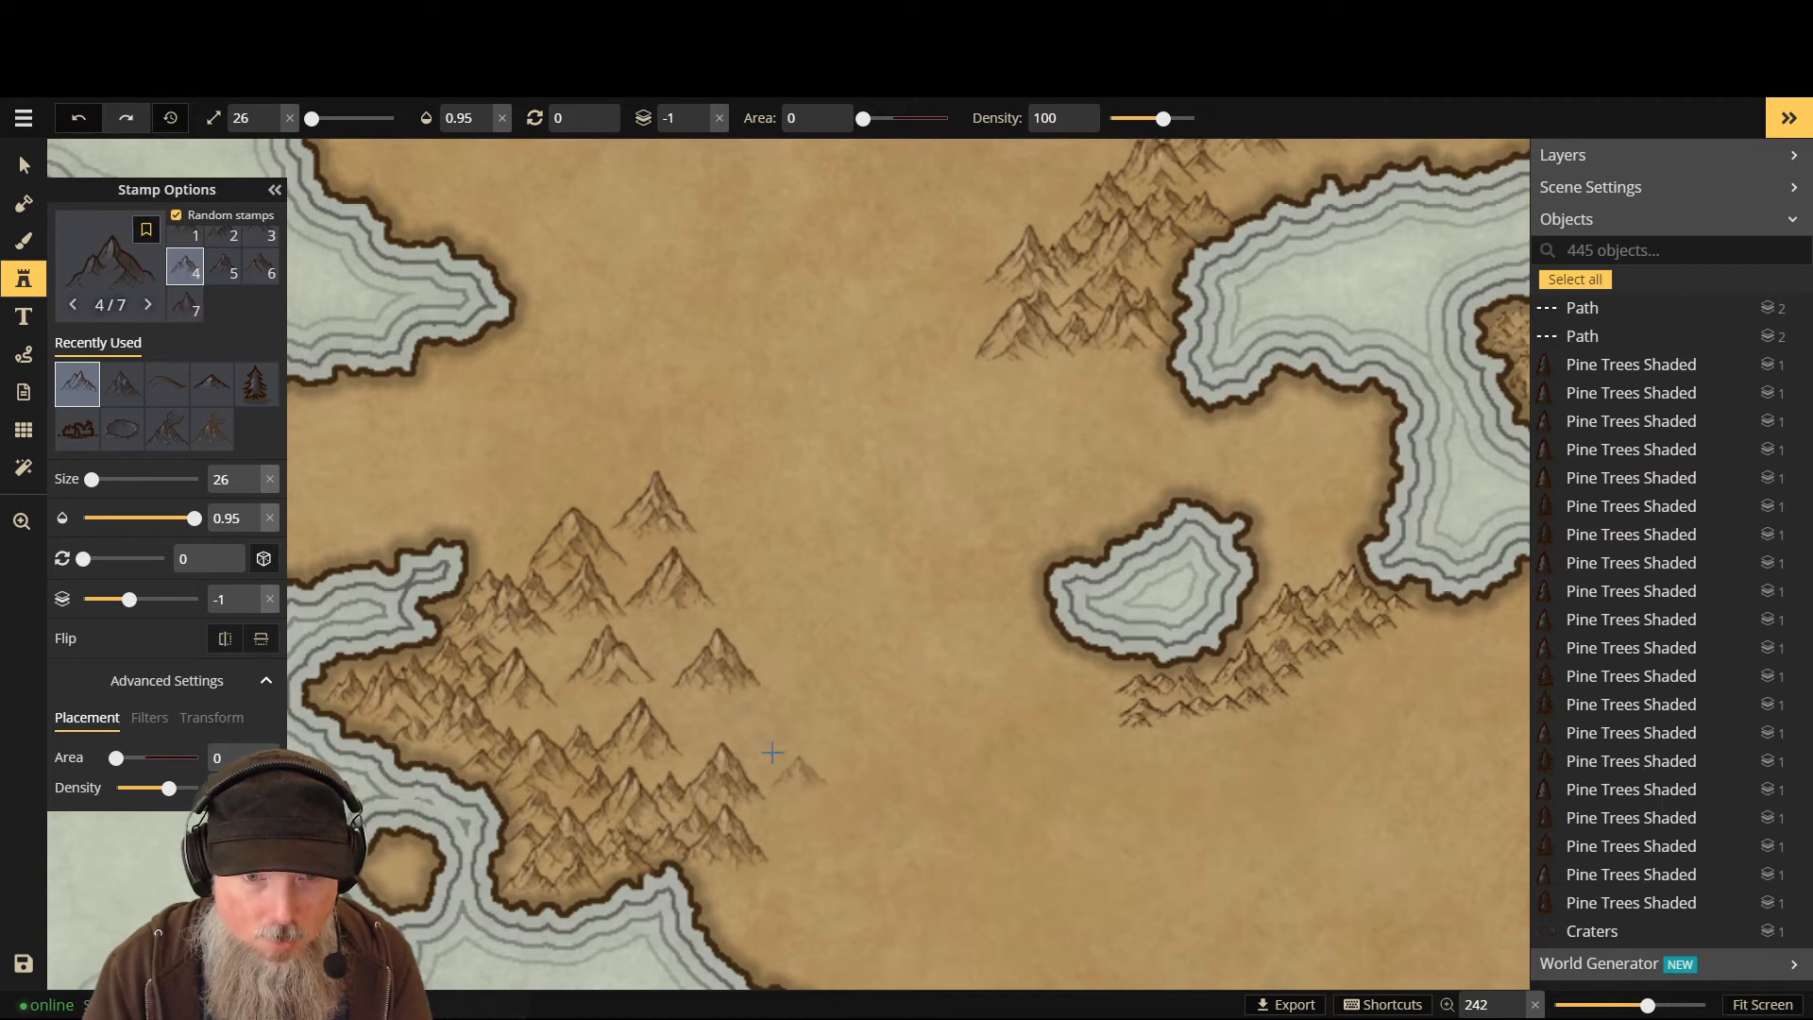
click(642, 775)
click(694, 757)
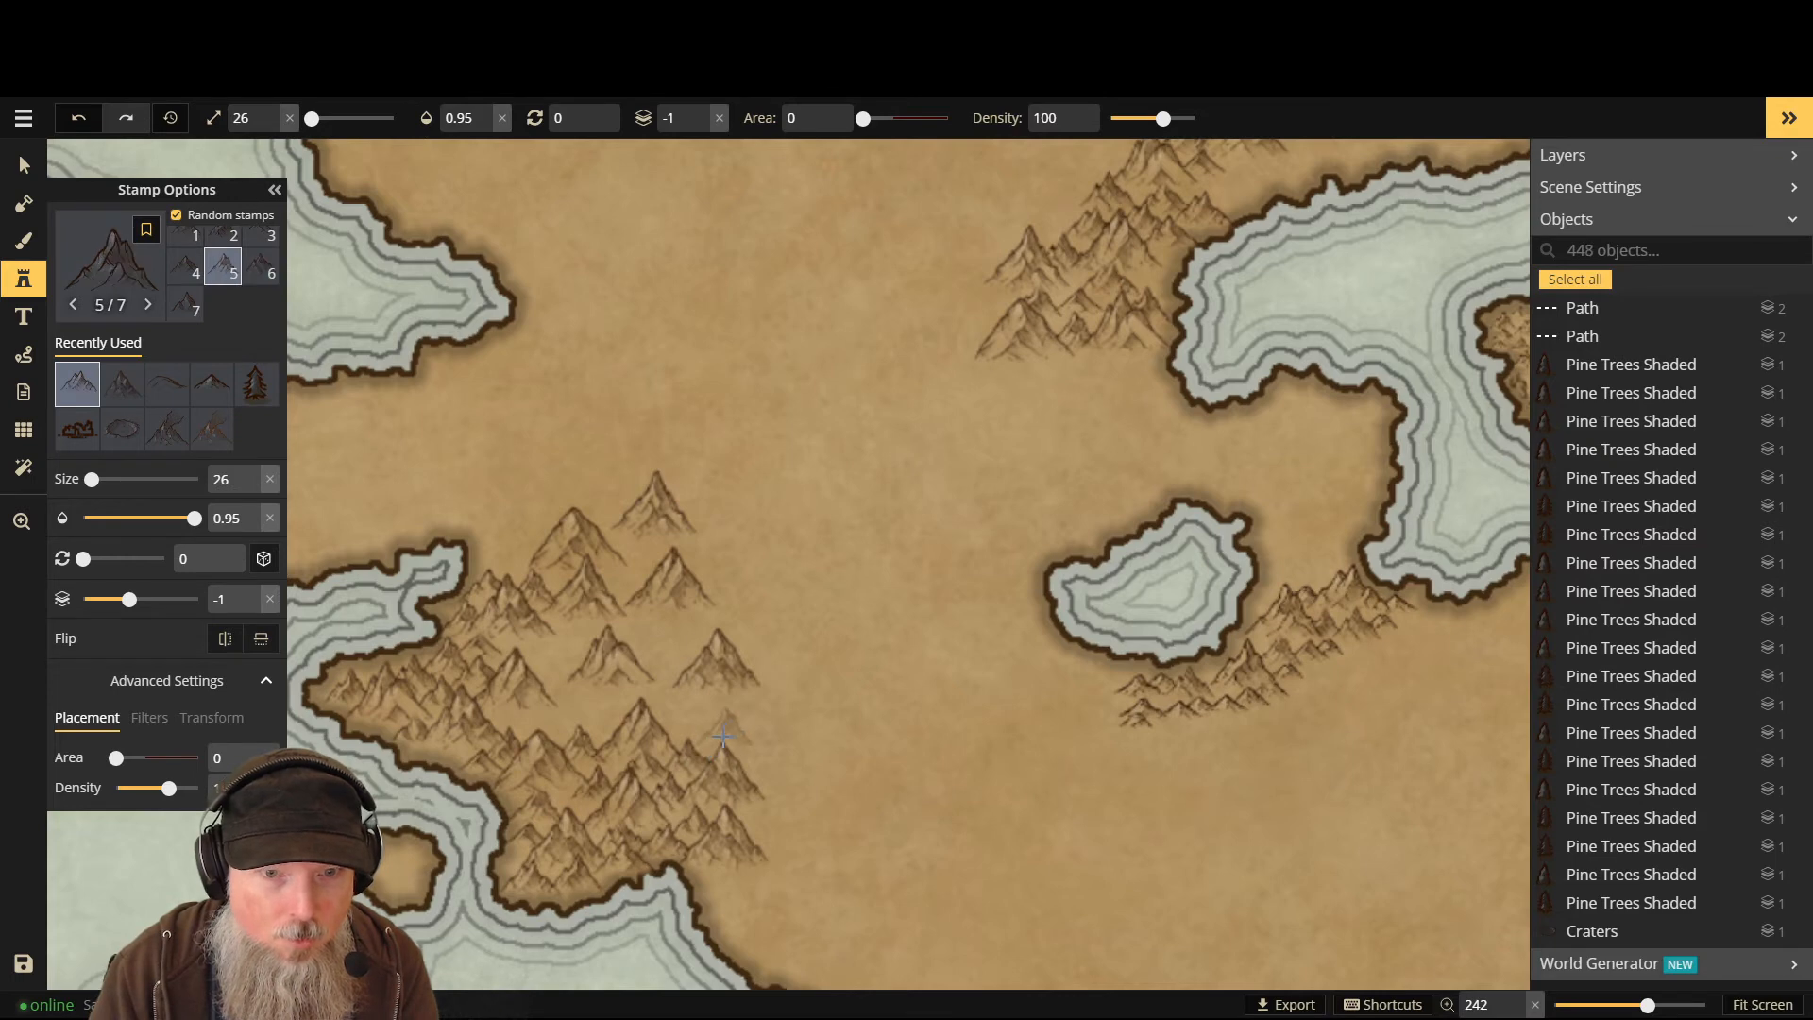
click(558, 725)
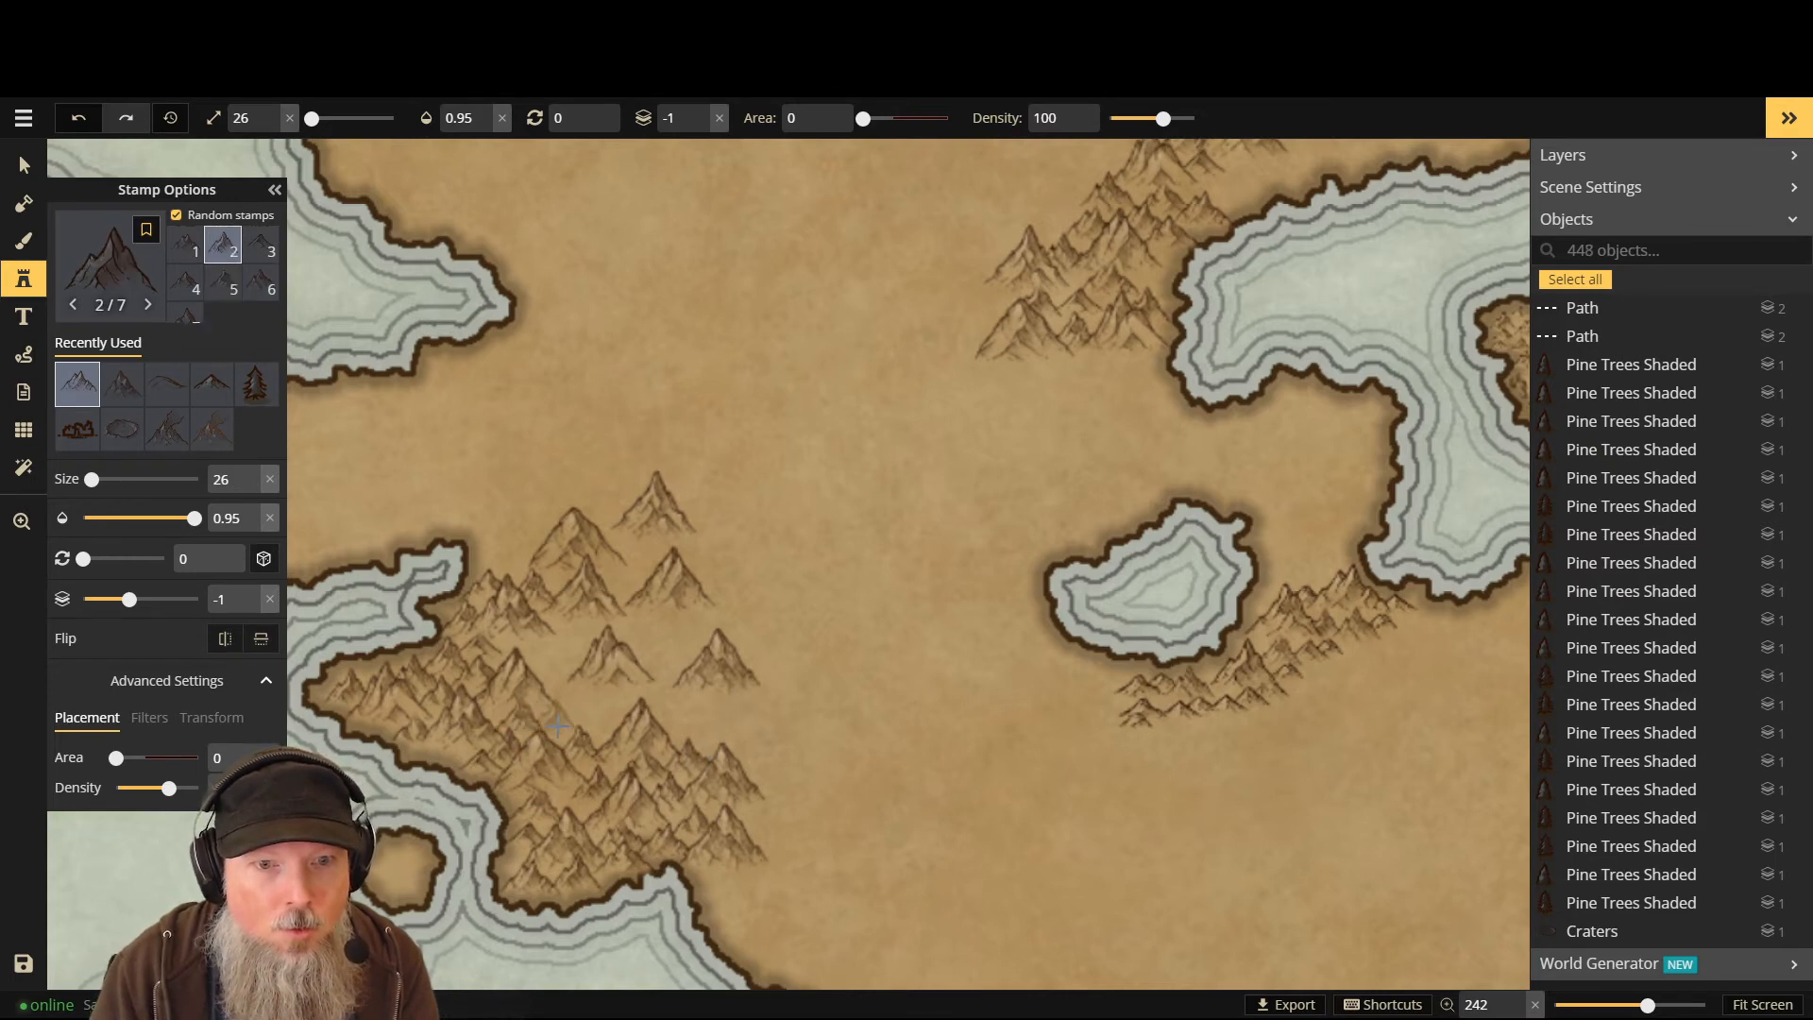
click(557, 735)
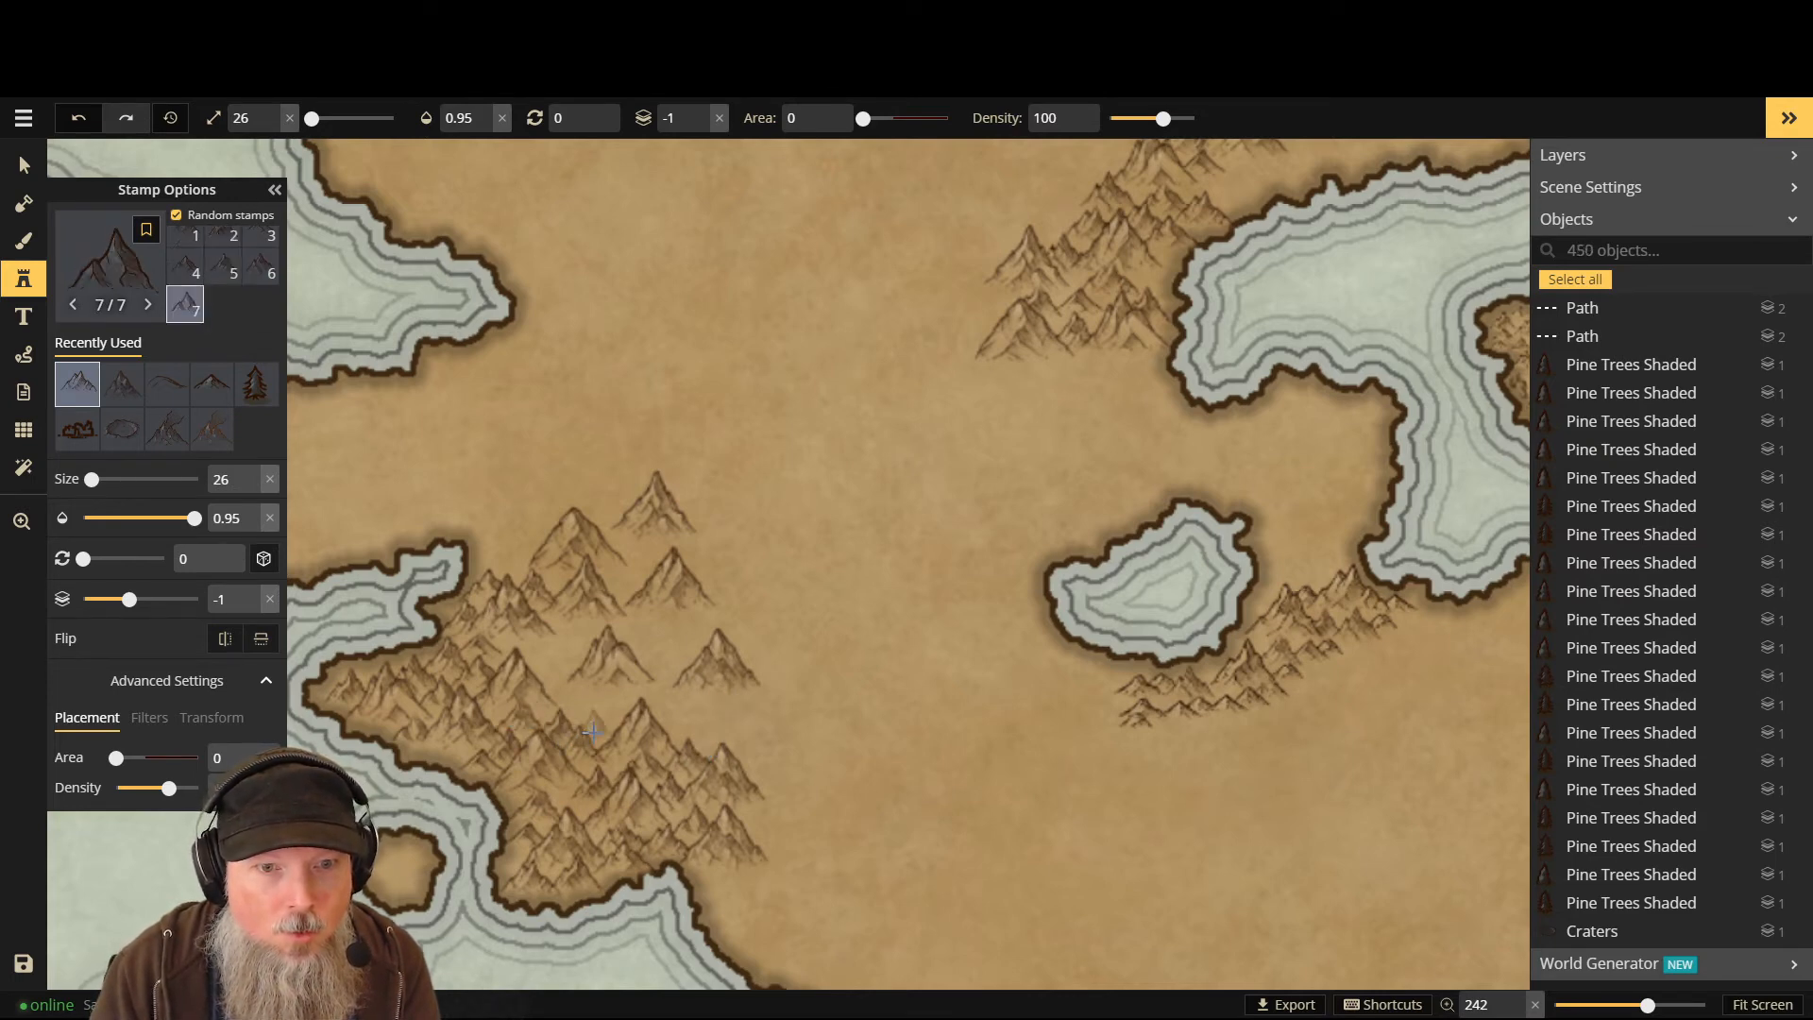
click(540, 650)
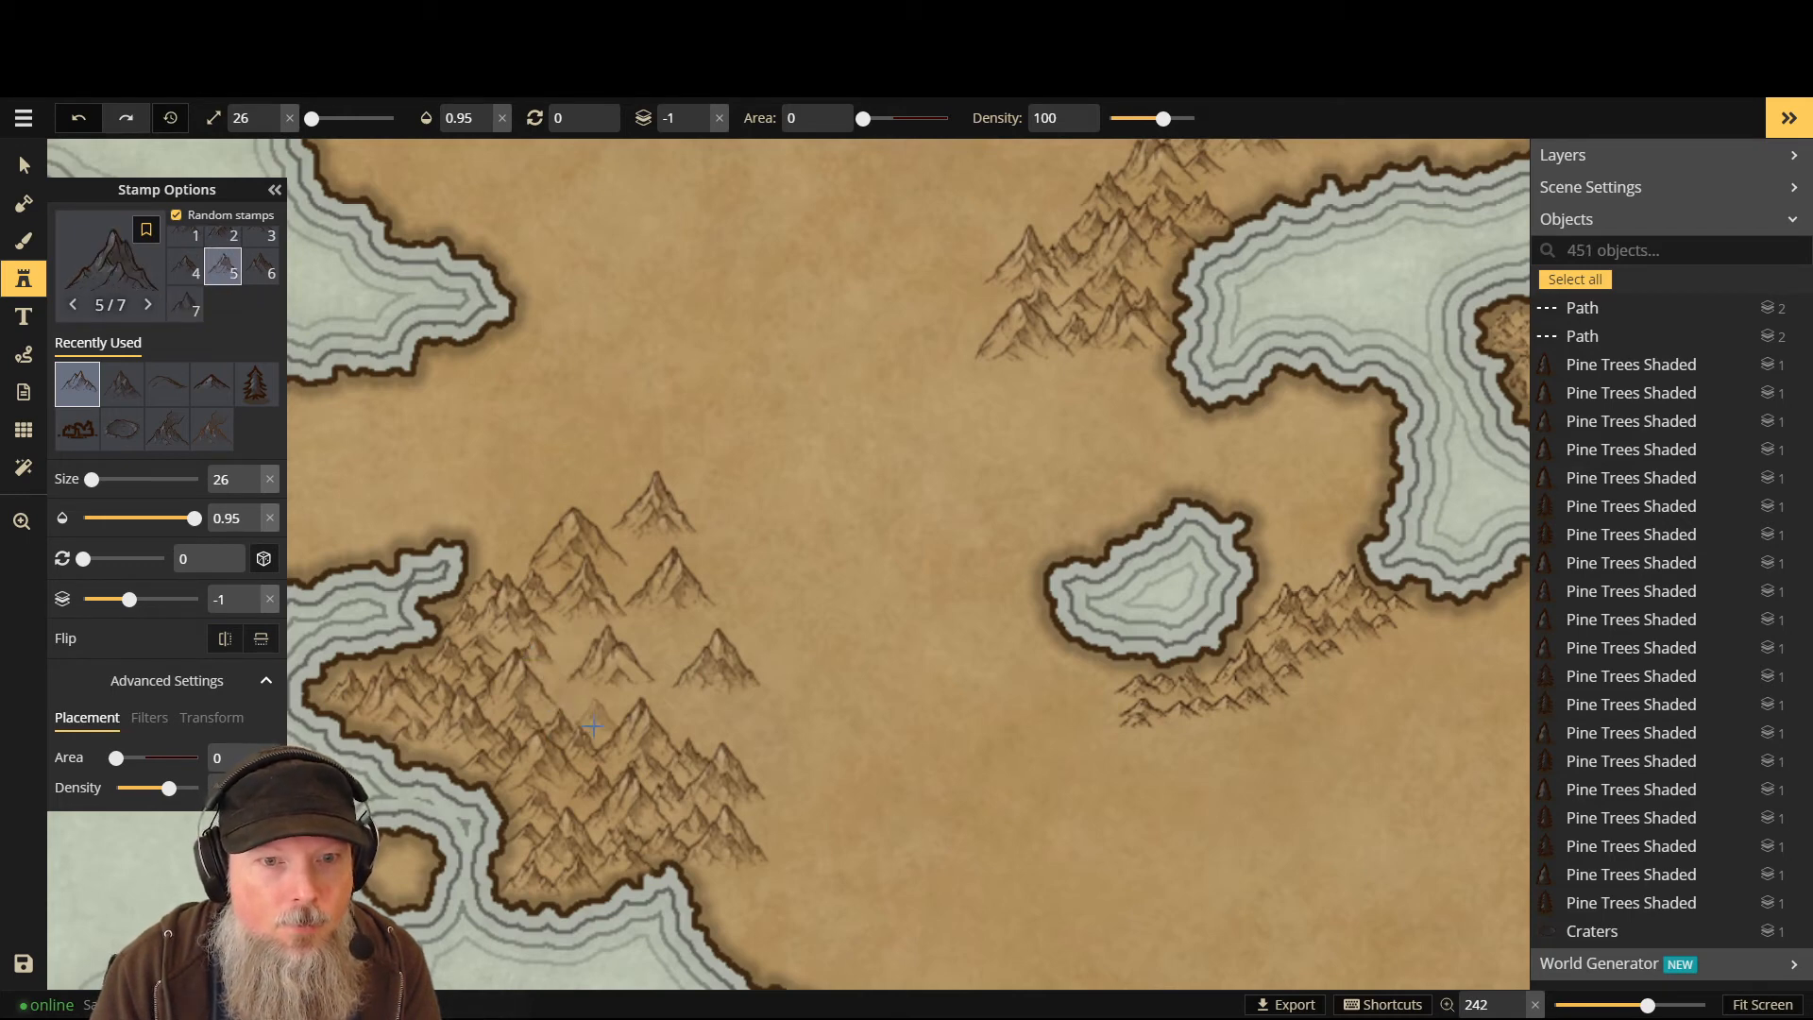
click(555, 687)
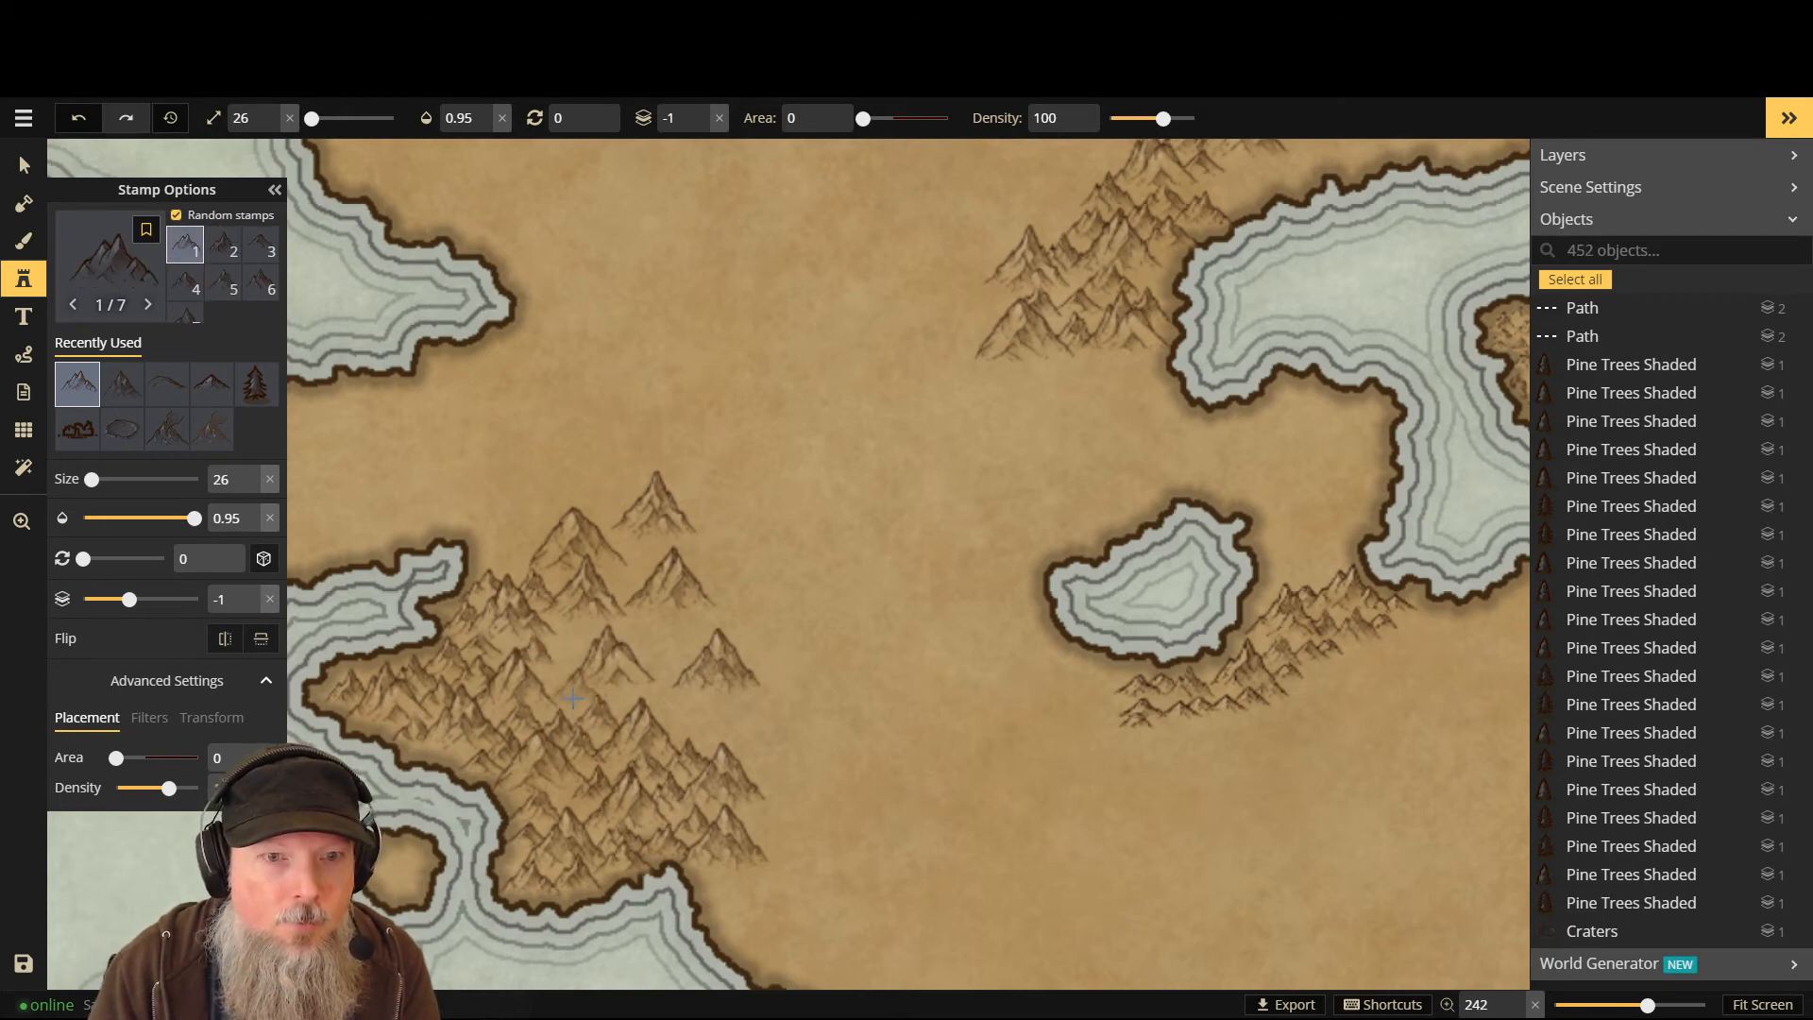
- Shrink the stamp size and place two smaller mountains inside the range
scroll(567, 698, down, 4)
scroll(566, 694, up, 4)
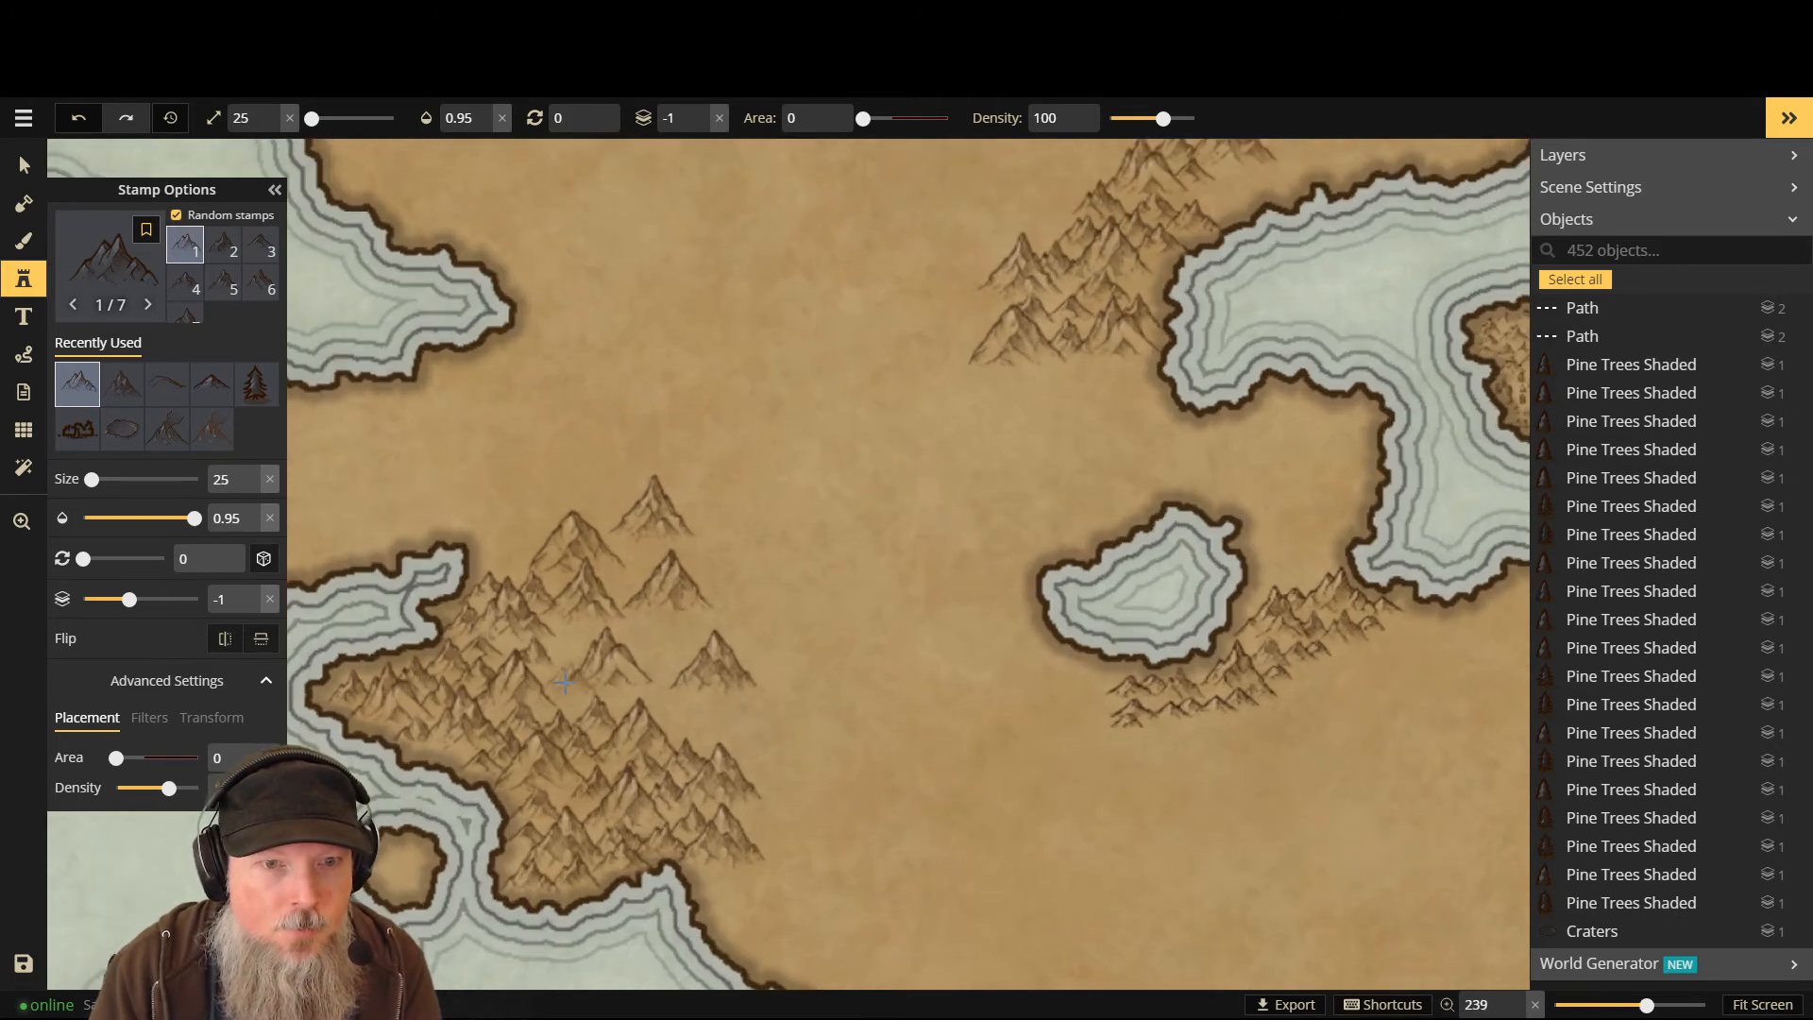
key([)
click(567, 700)
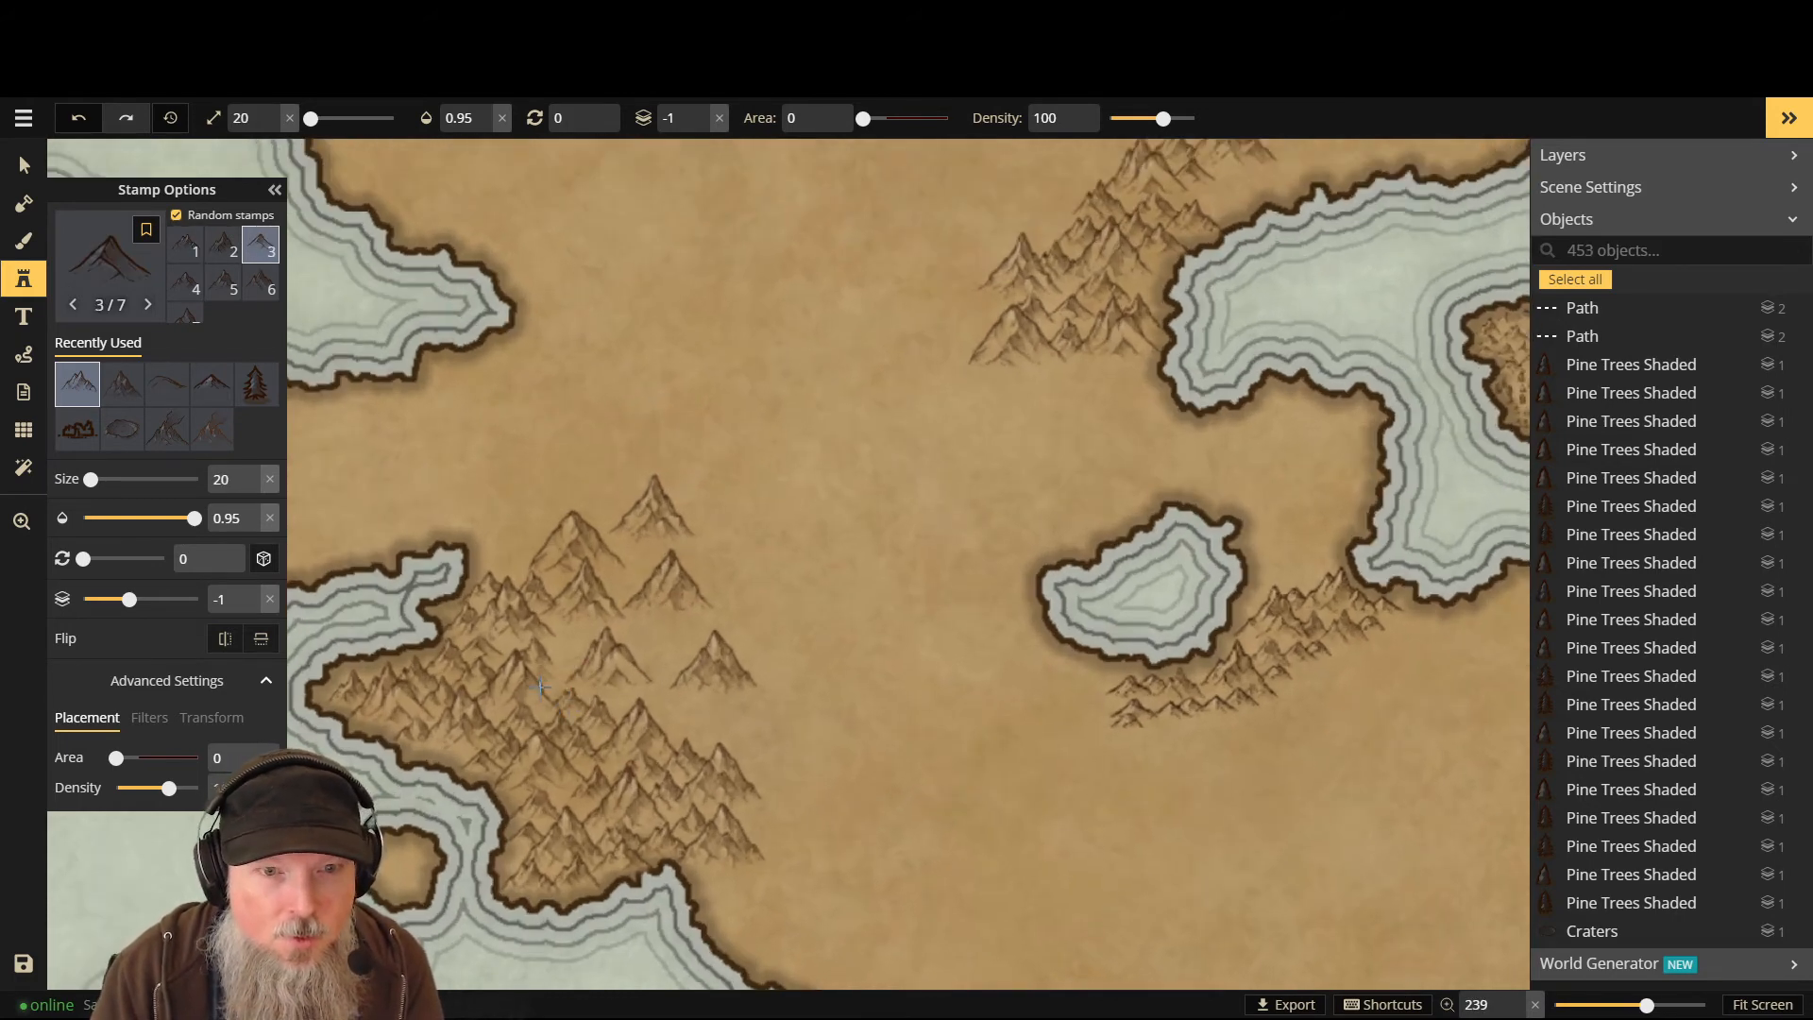
click(595, 666)
- Restore the stamp size and add five peaks toward the range's top and middle
key(bracketright)
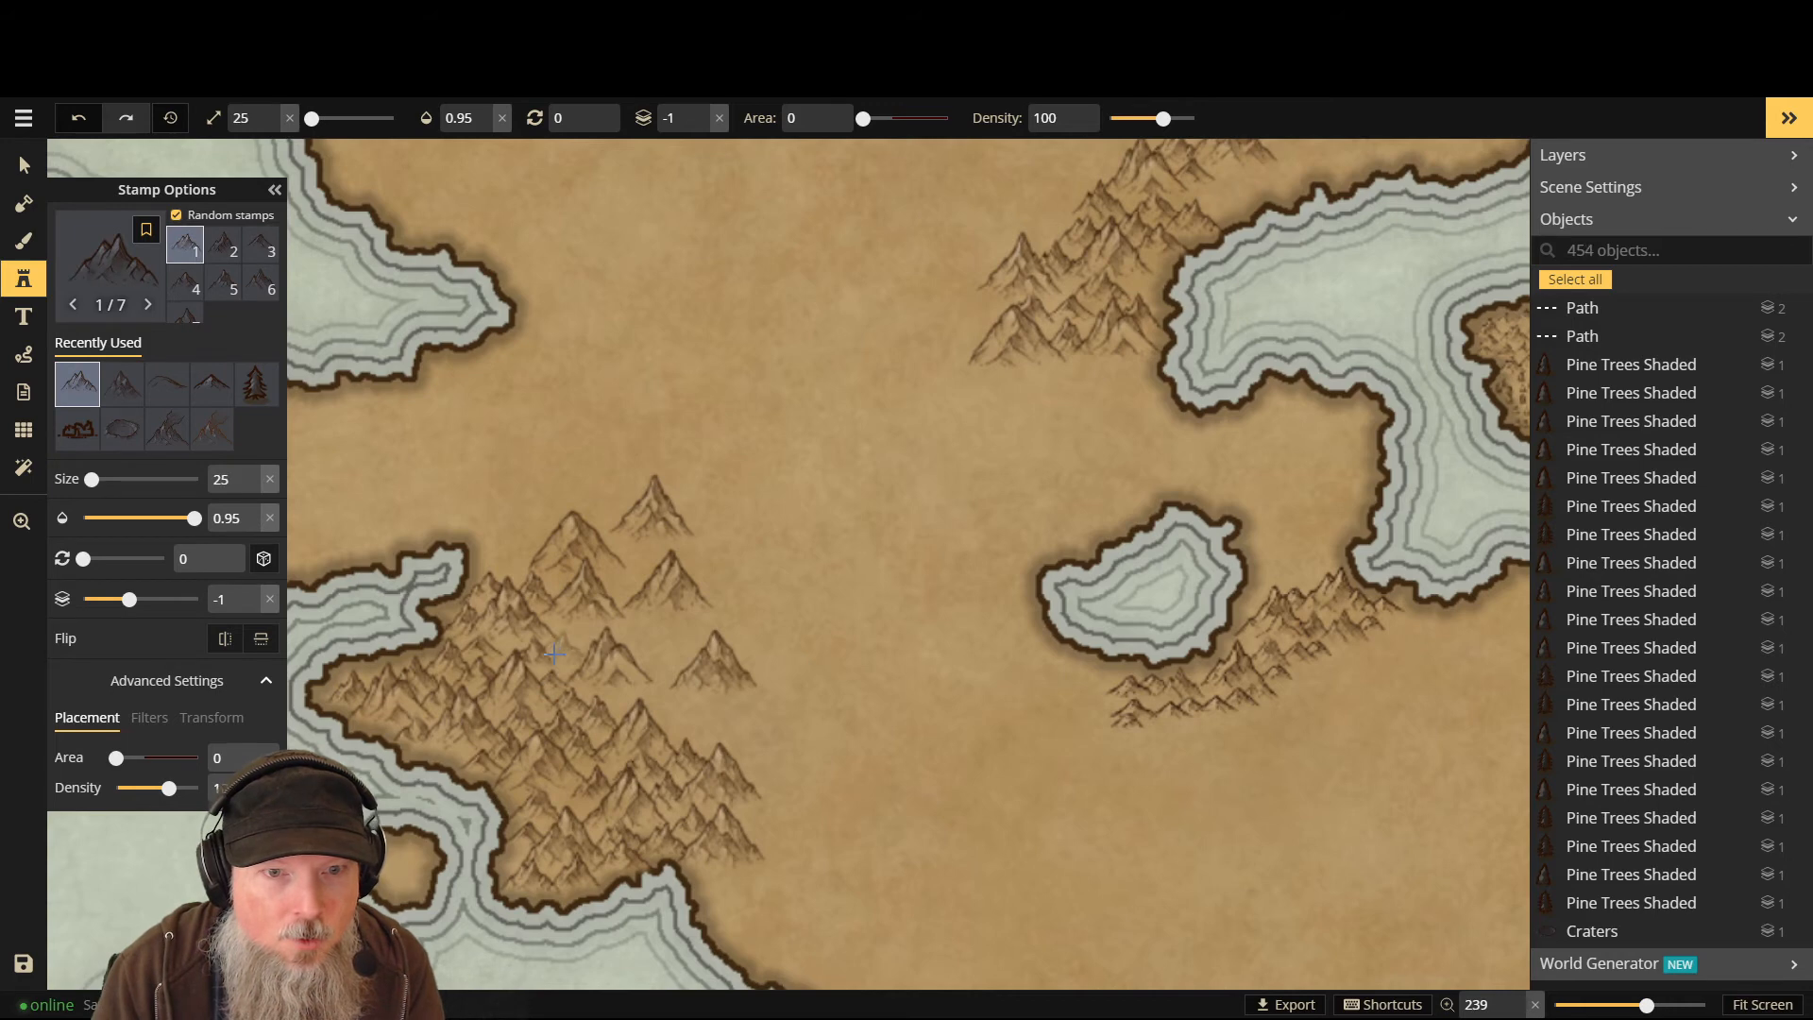
click(565, 648)
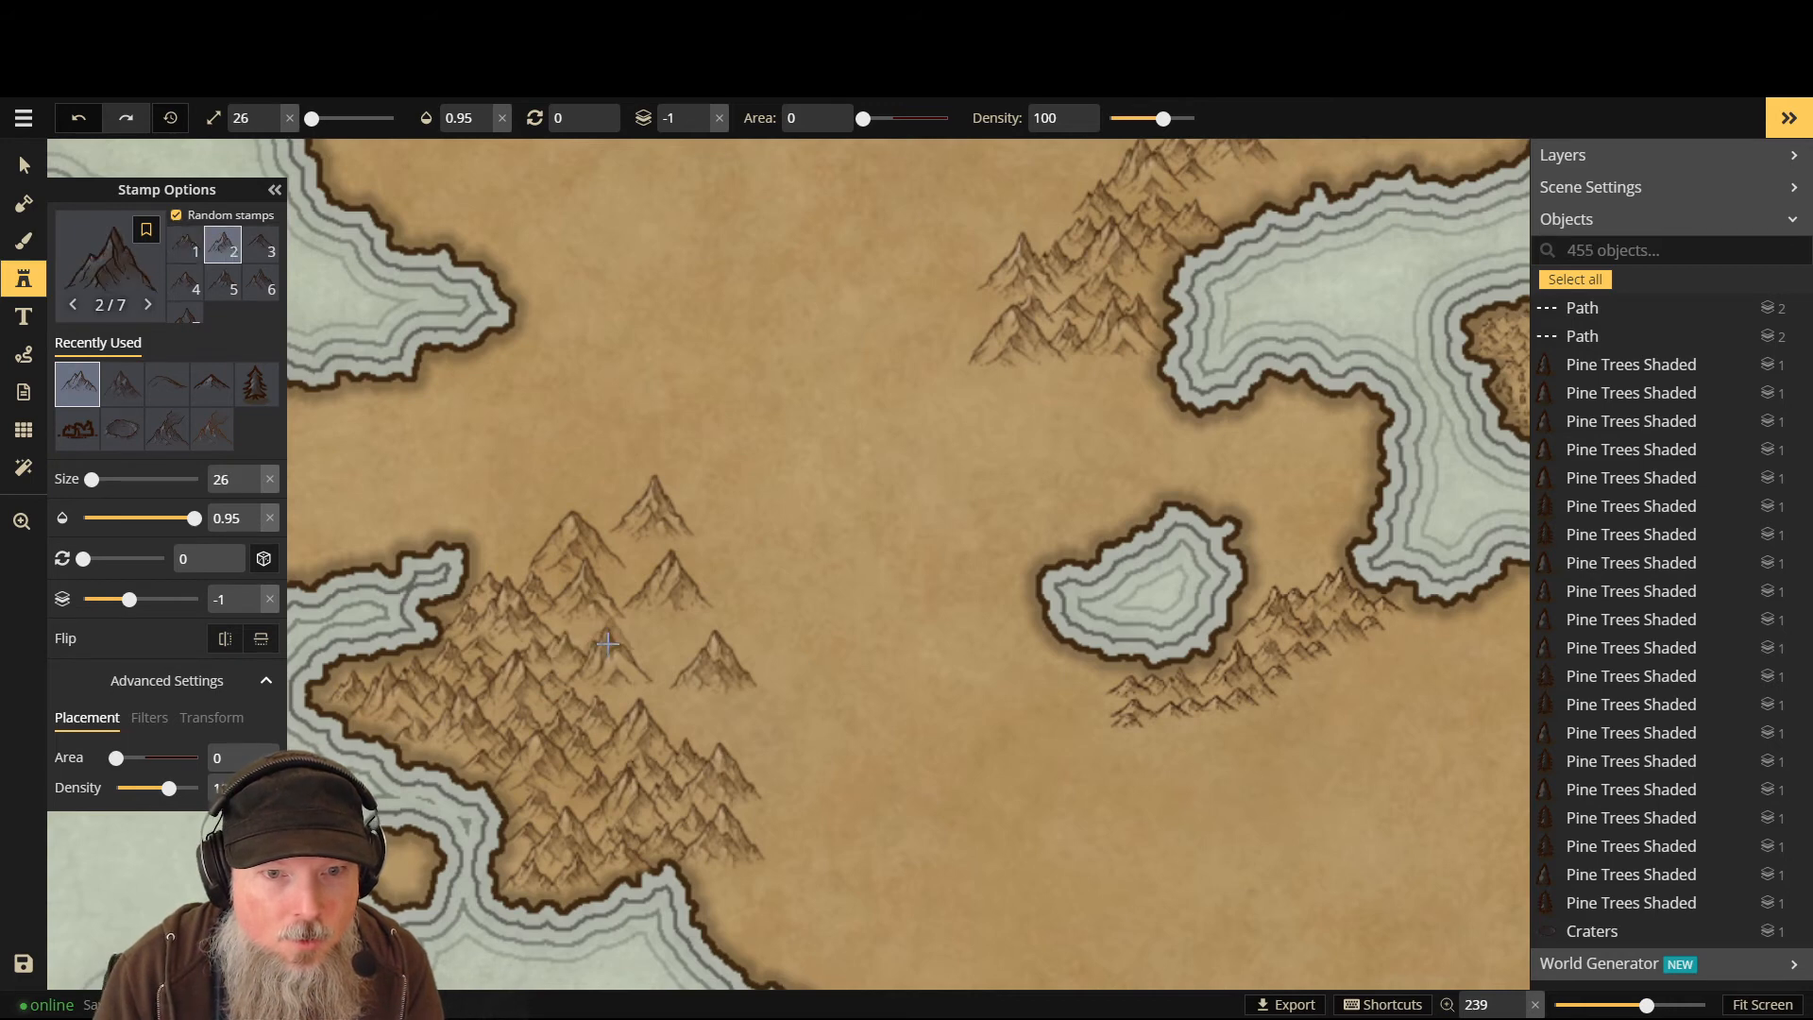
click(628, 576)
click(635, 563)
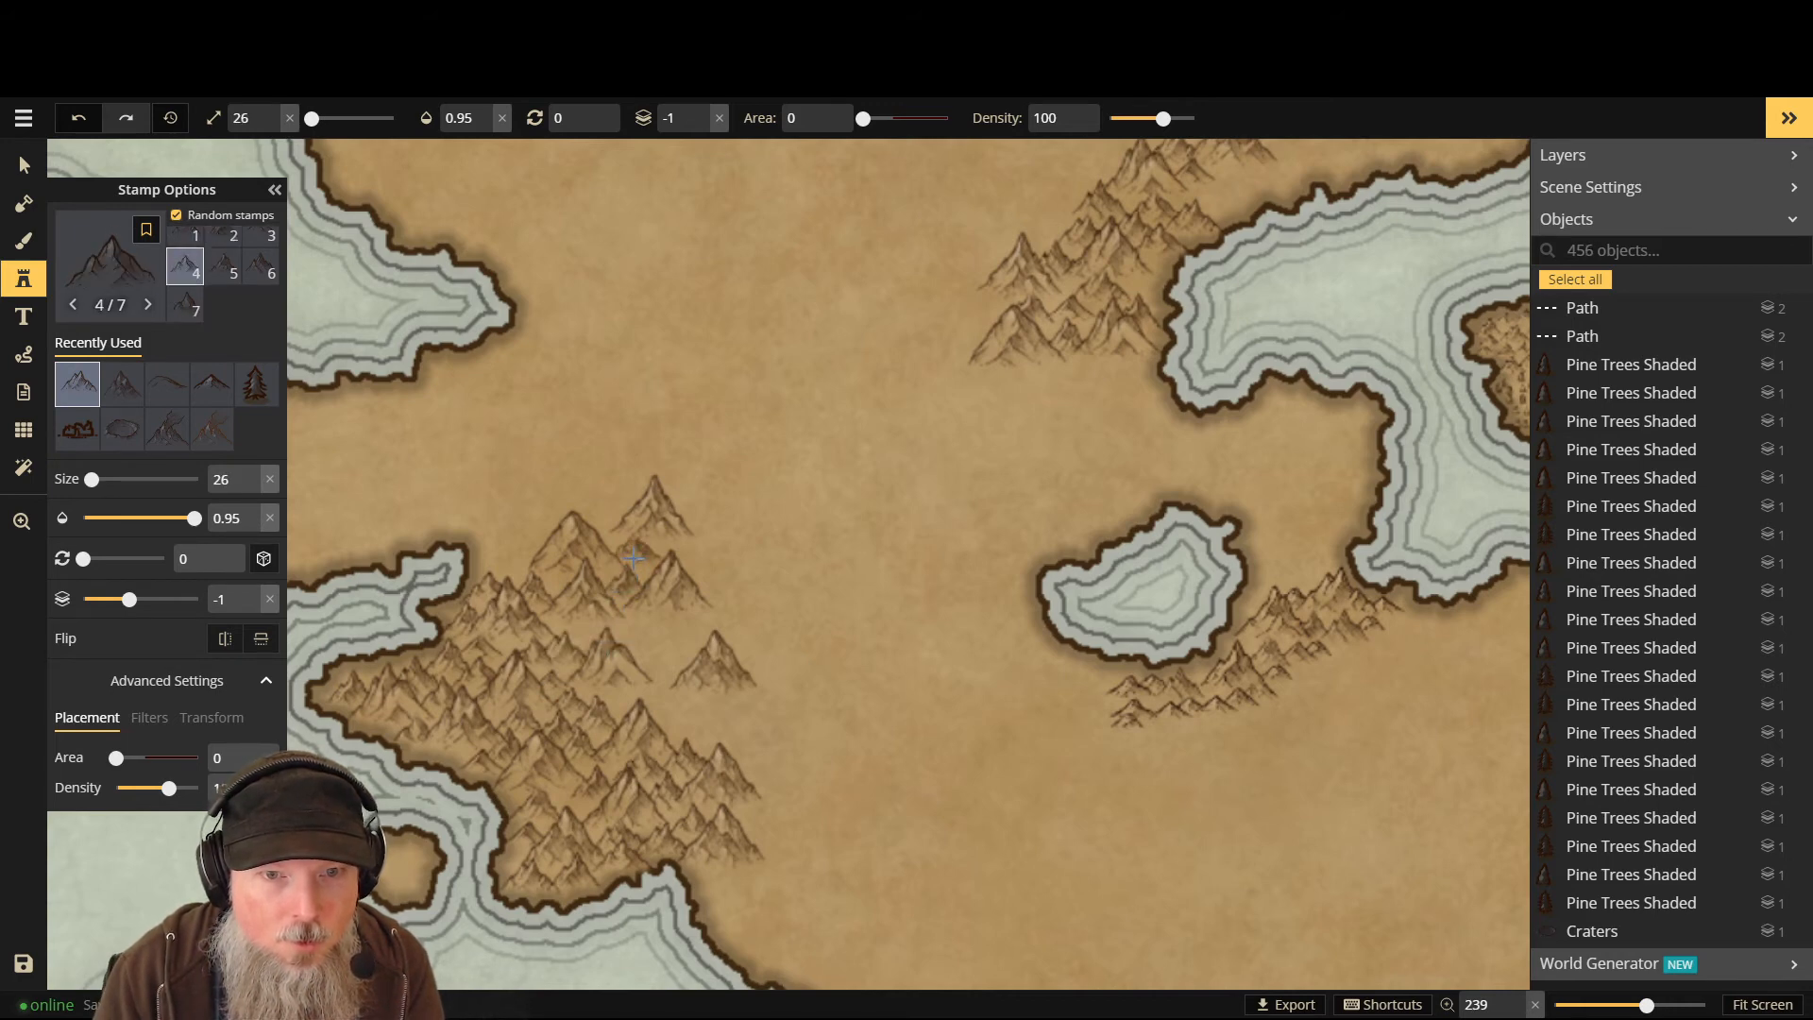
click(614, 633)
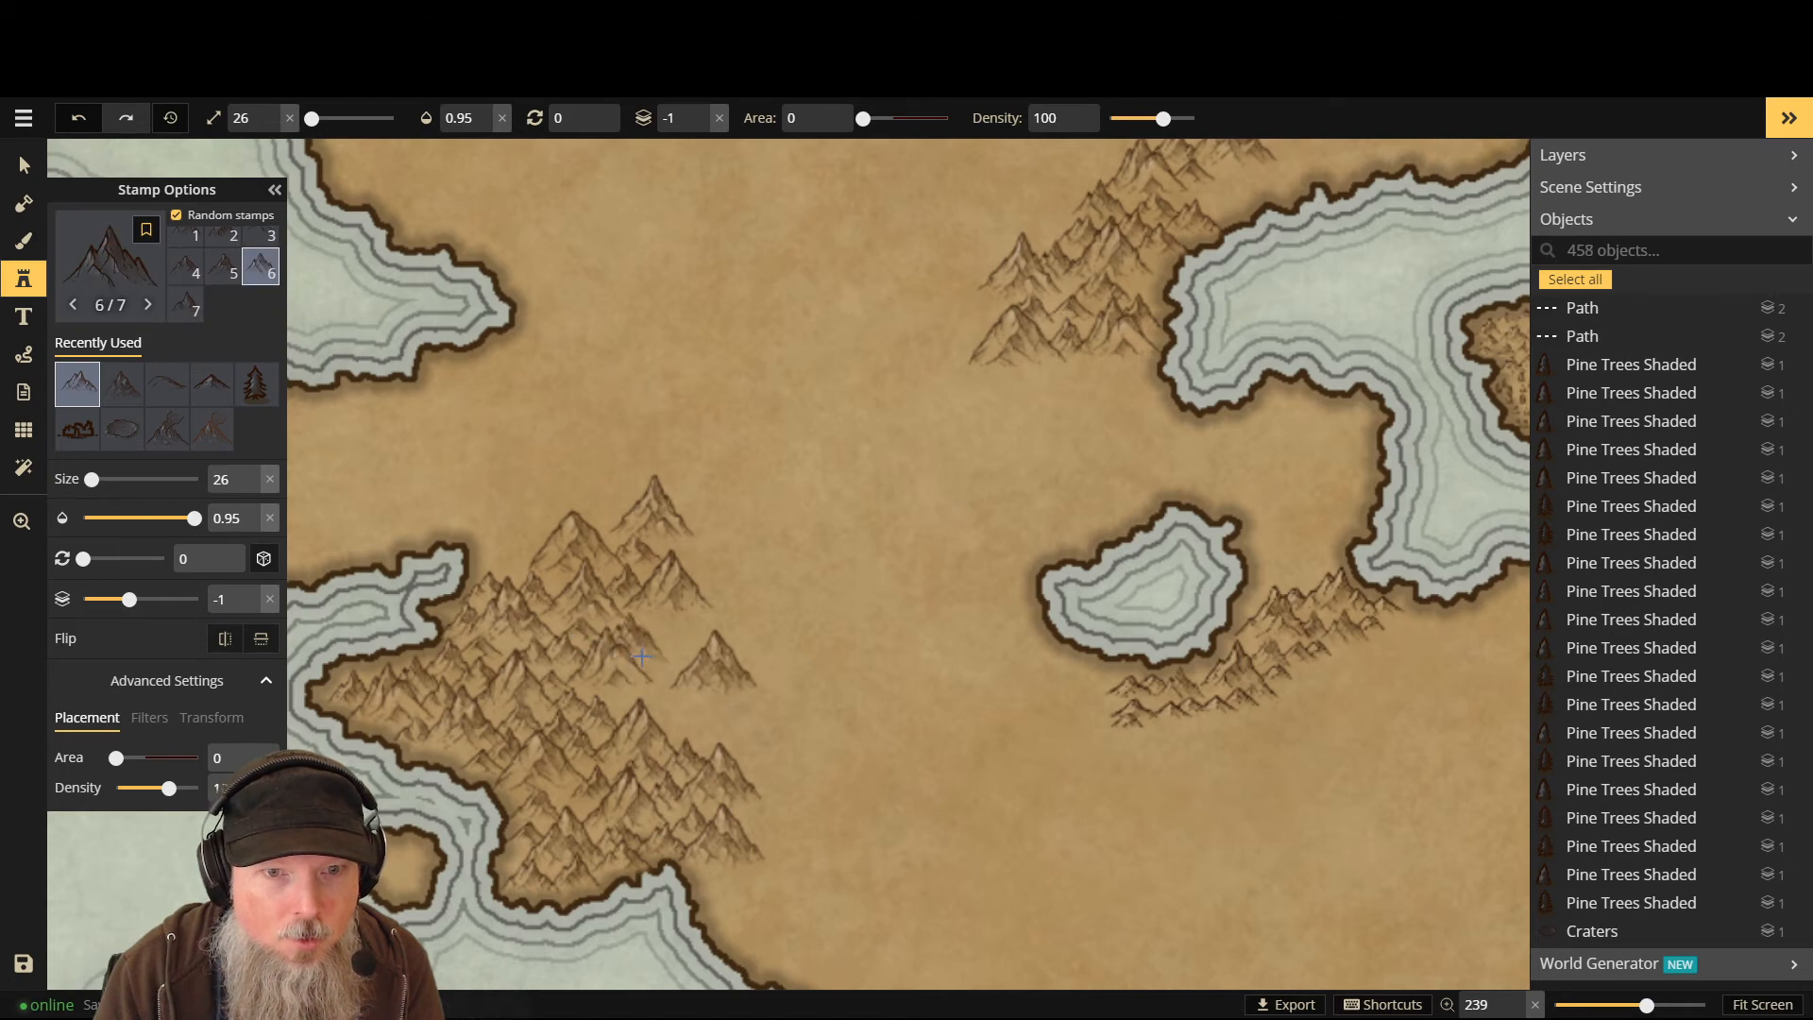
click(637, 652)
- Extend the range's eastern edge with seven peaks, plus a lone small mountain in the plain
click(661, 710)
click(684, 725)
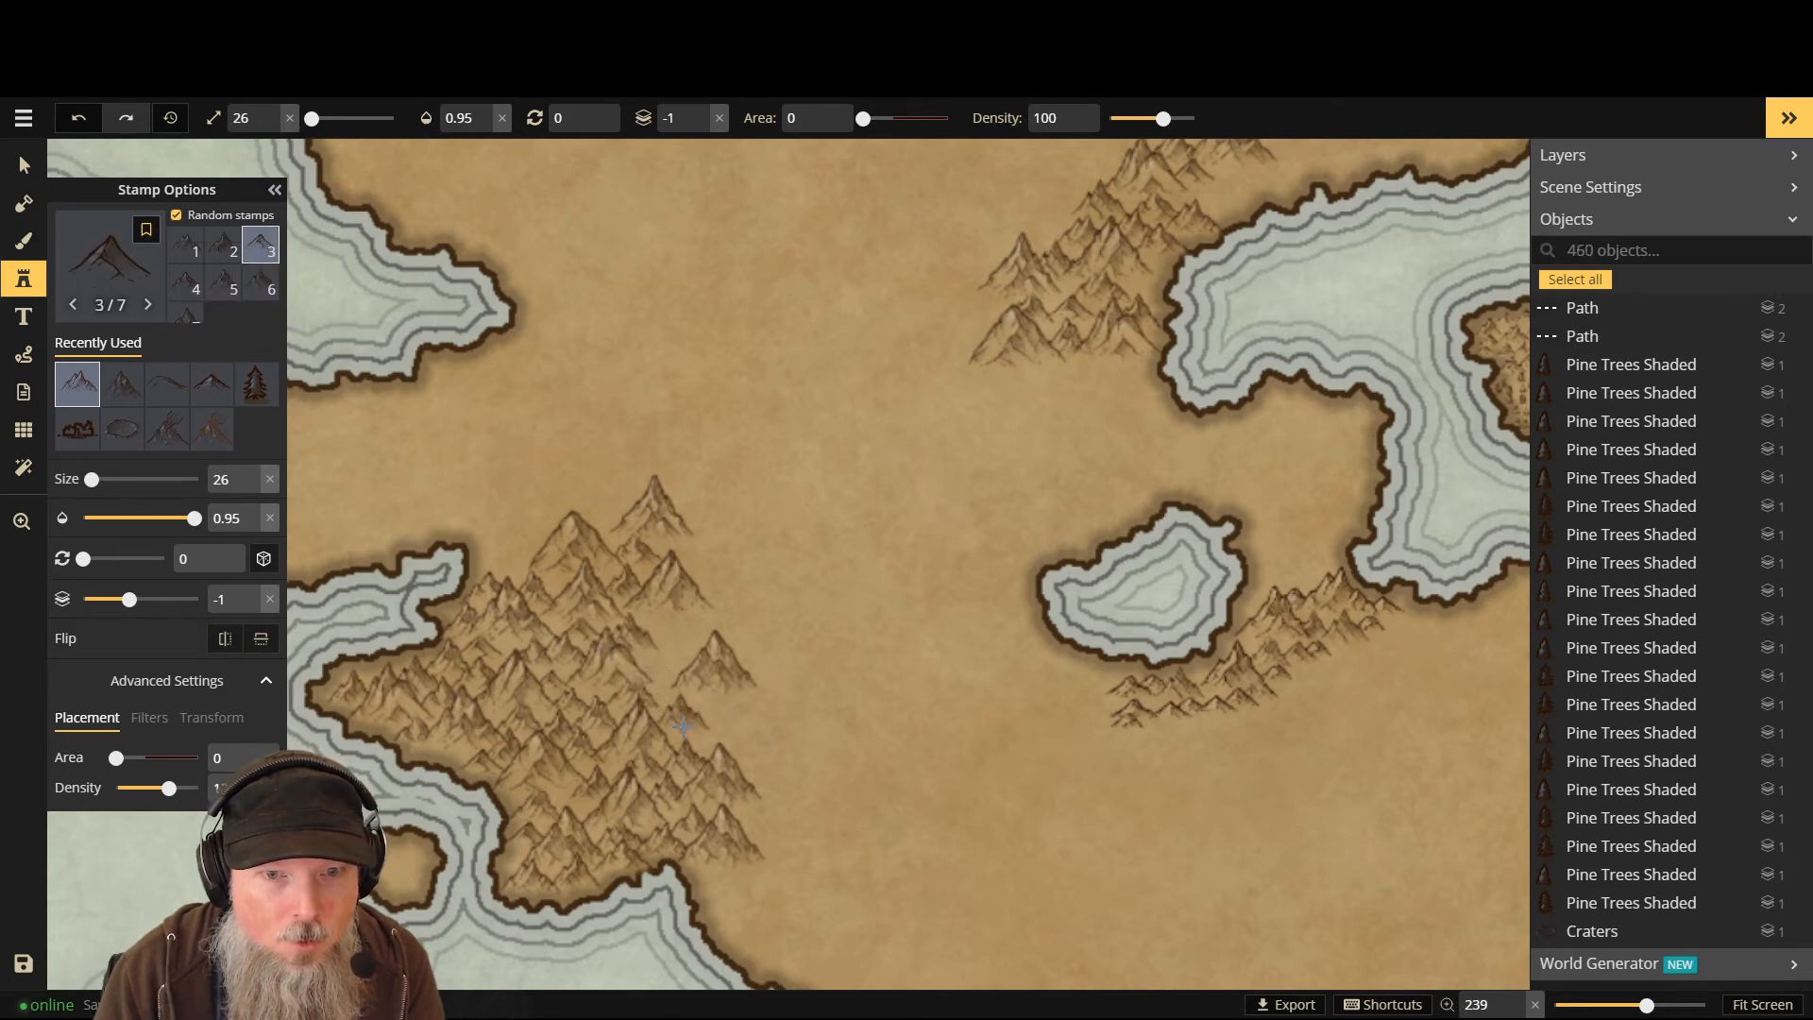
click(682, 690)
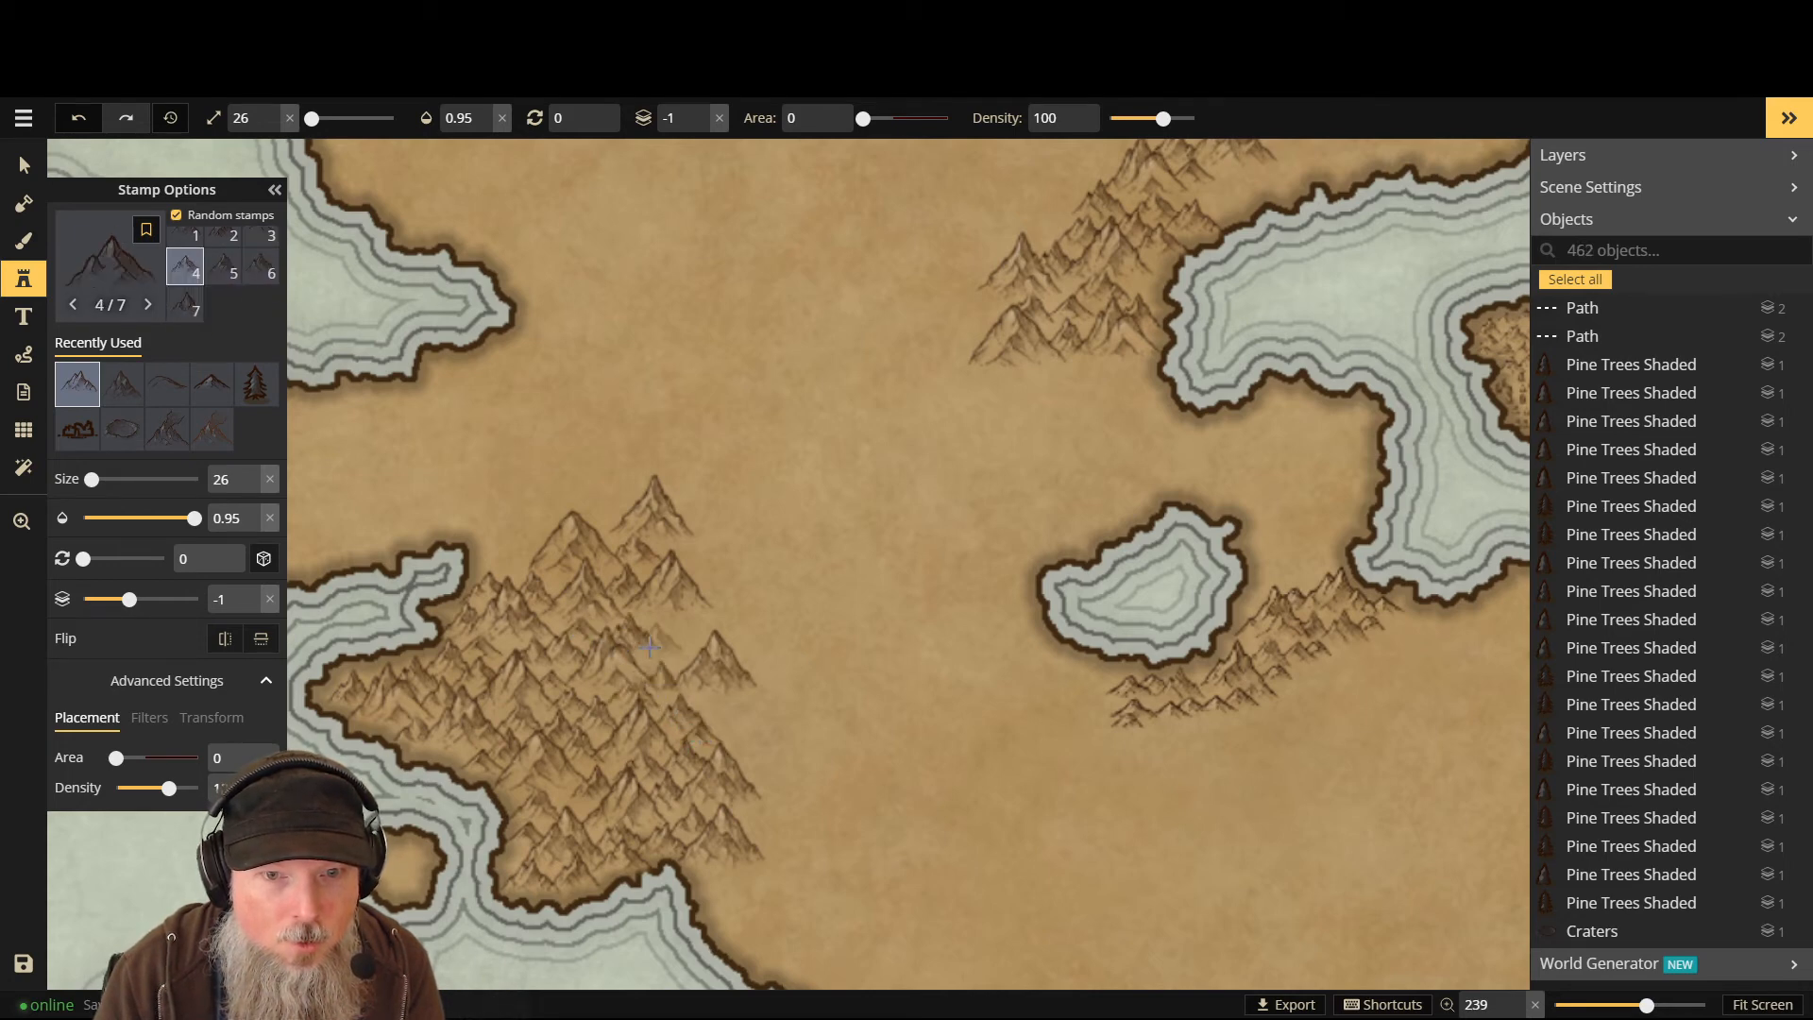
click(670, 647)
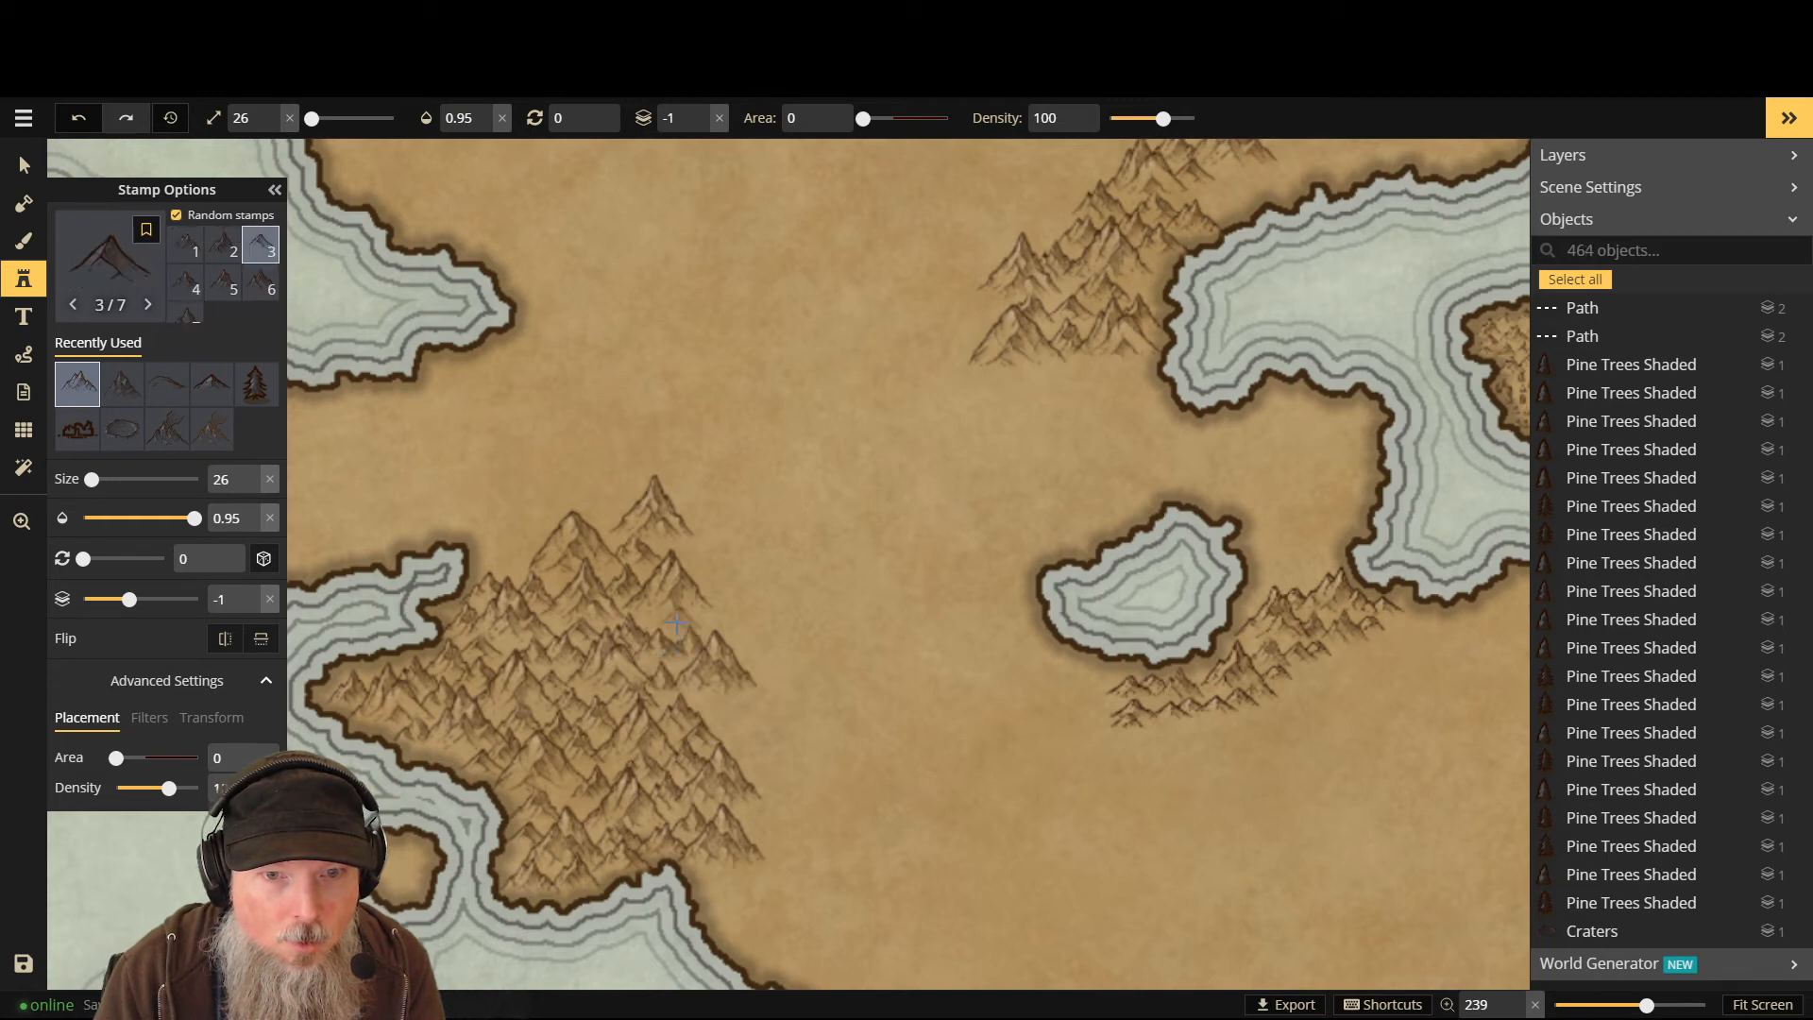
click(673, 622)
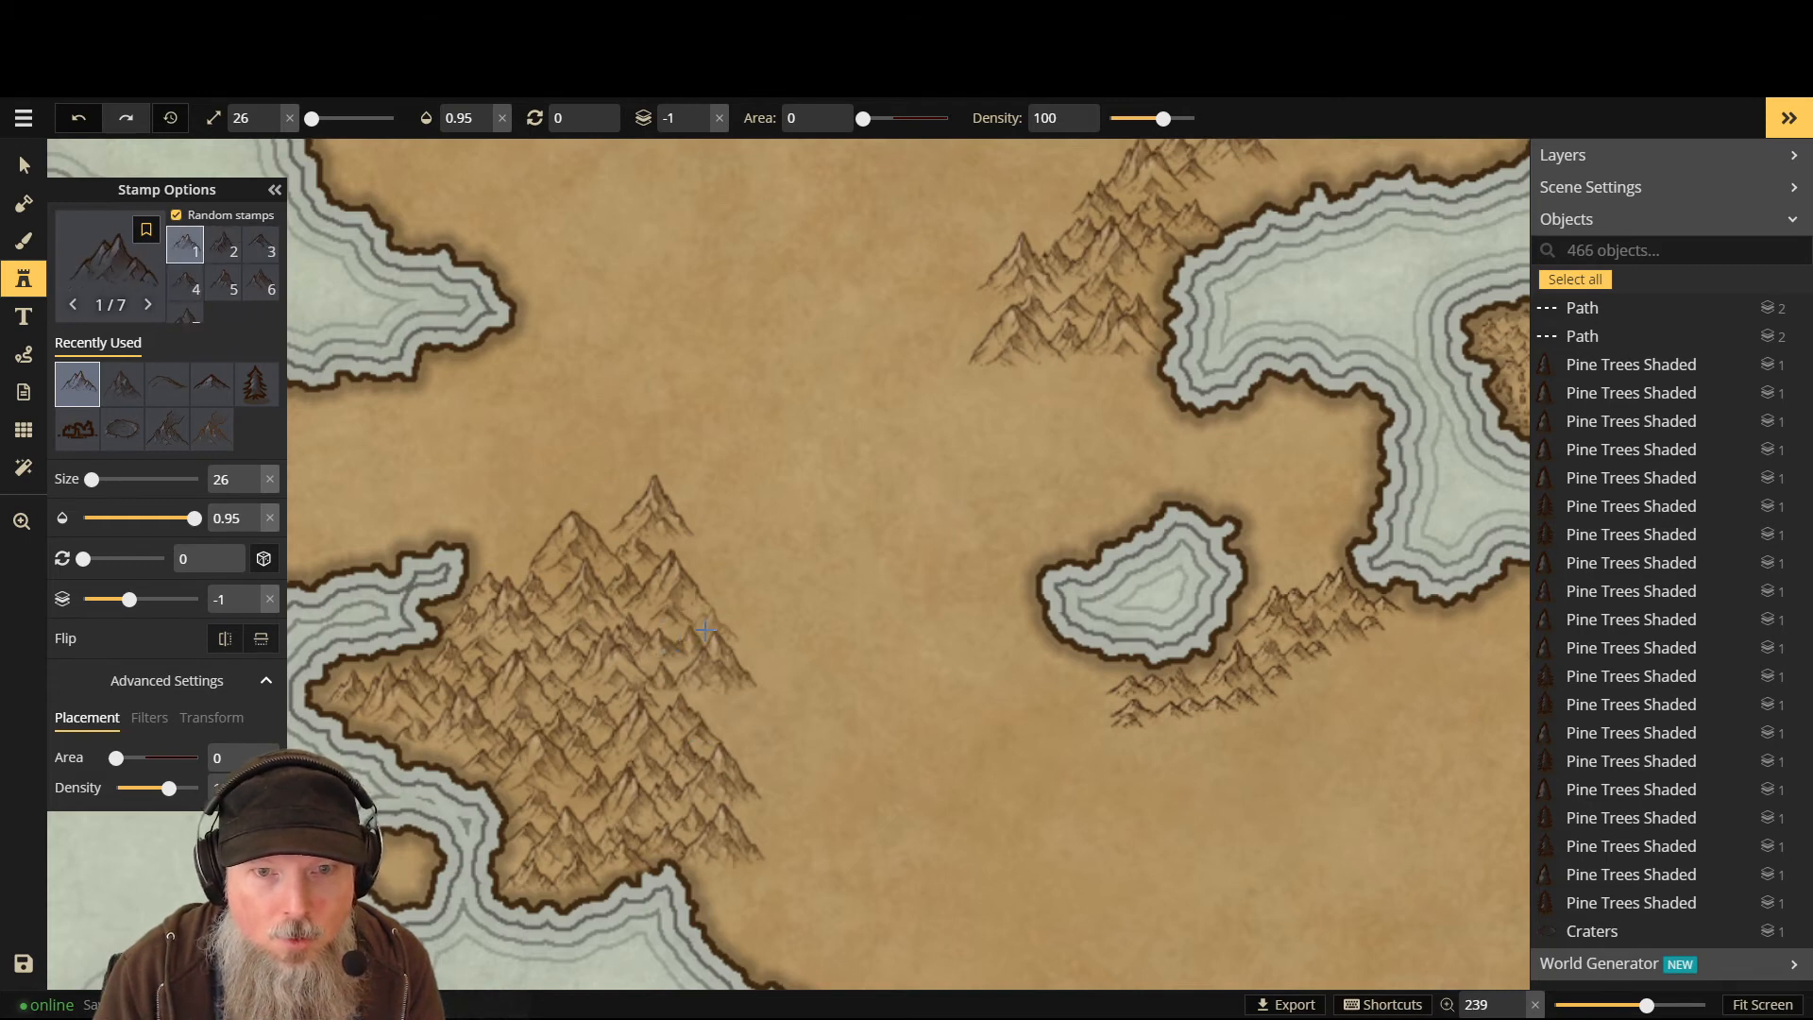
click(722, 707)
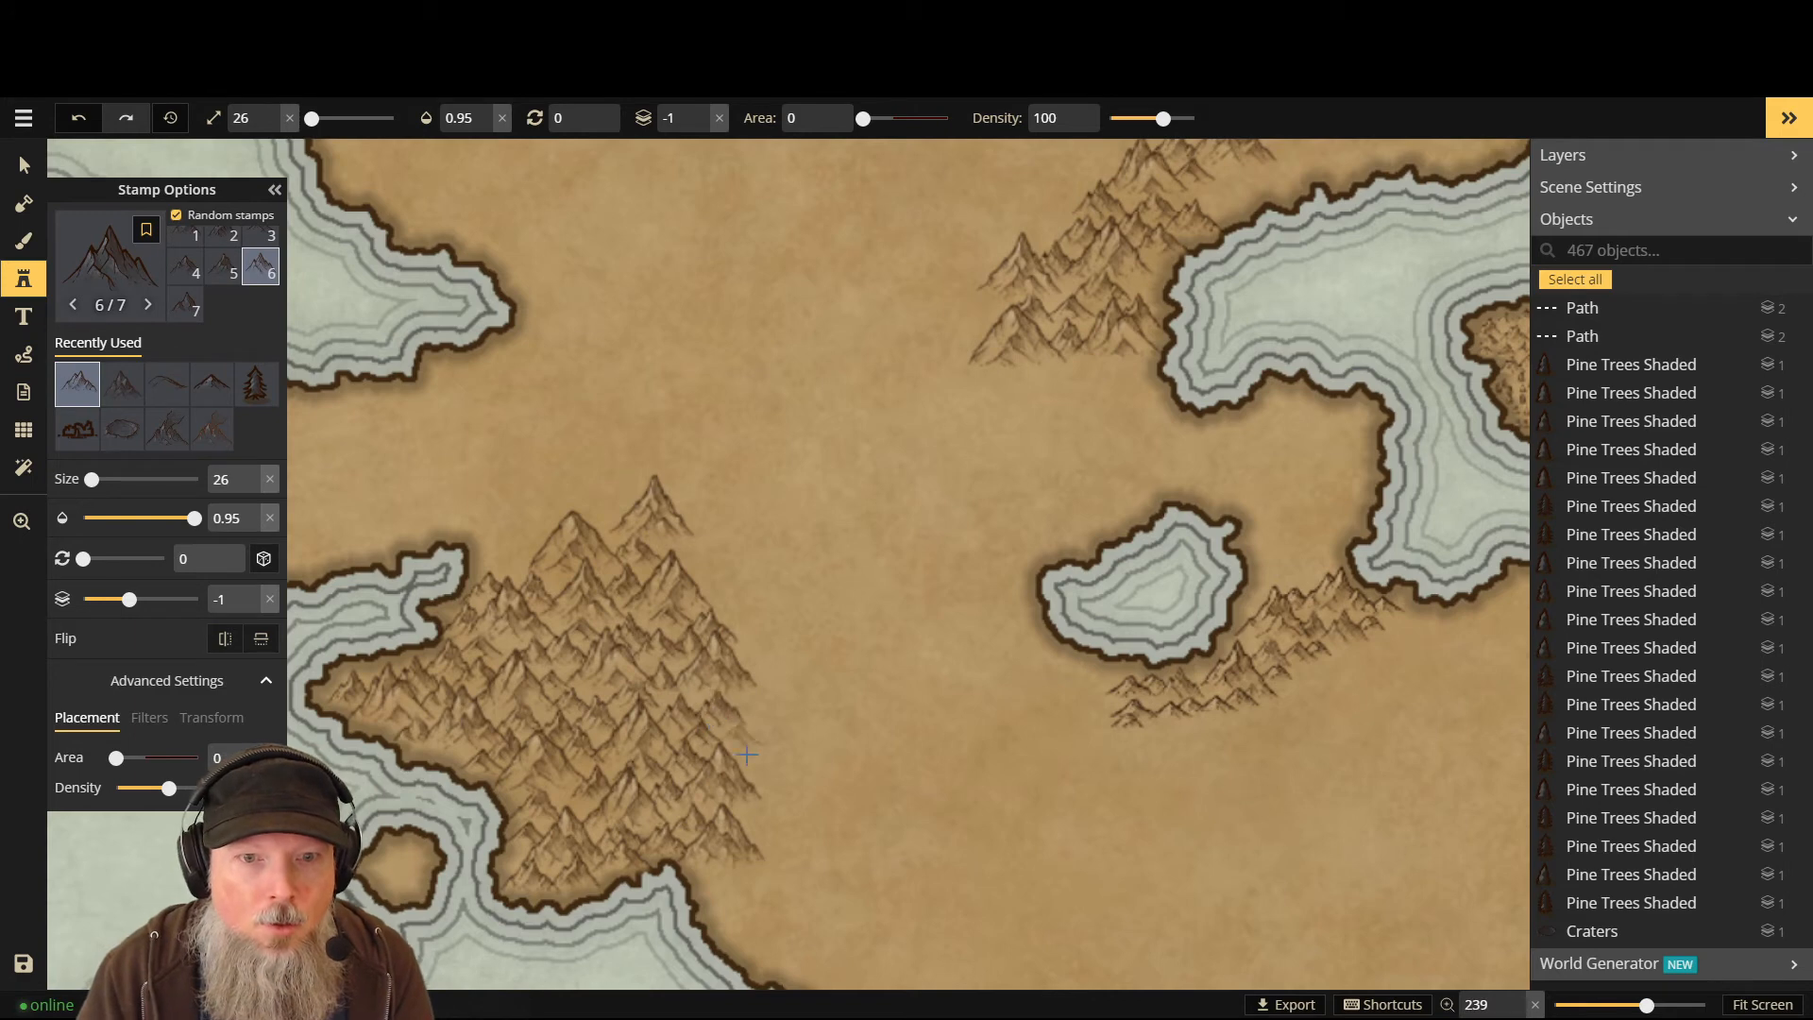
click(733, 748)
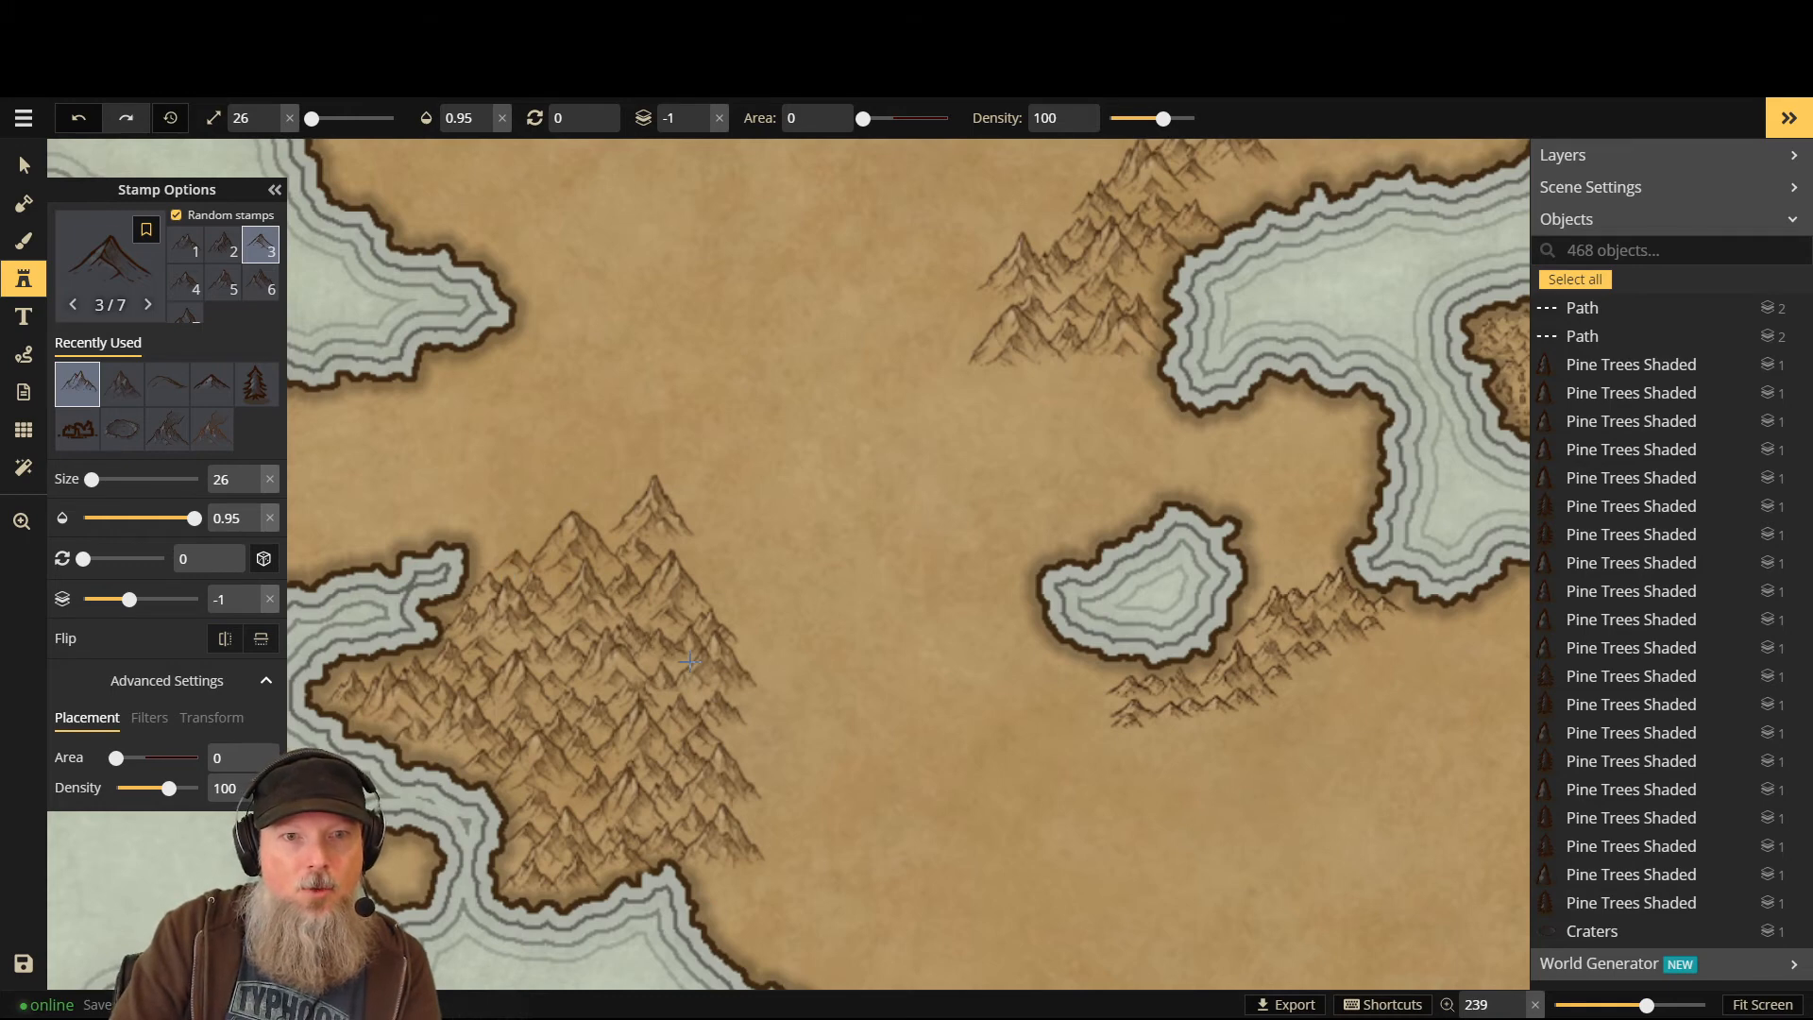
click(516, 566)
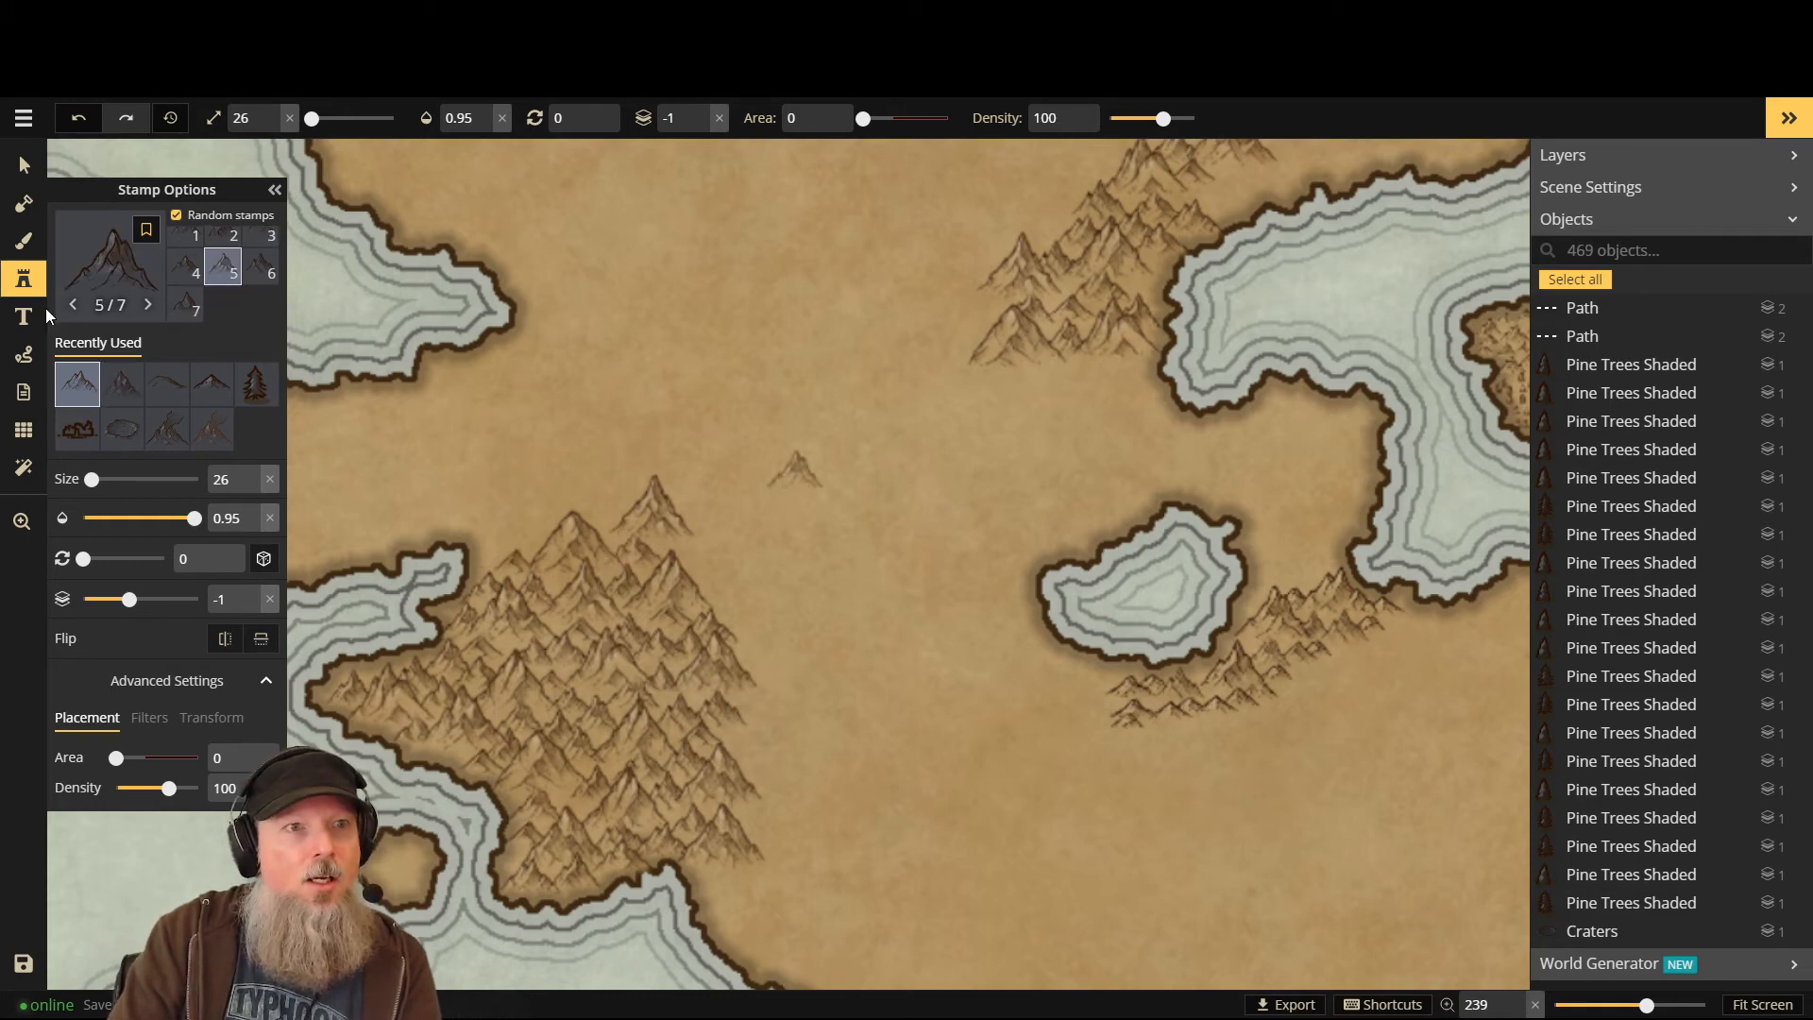
- Load a different mountain stamp set and place larger peaks atop the range and in the plain
click(110, 262)
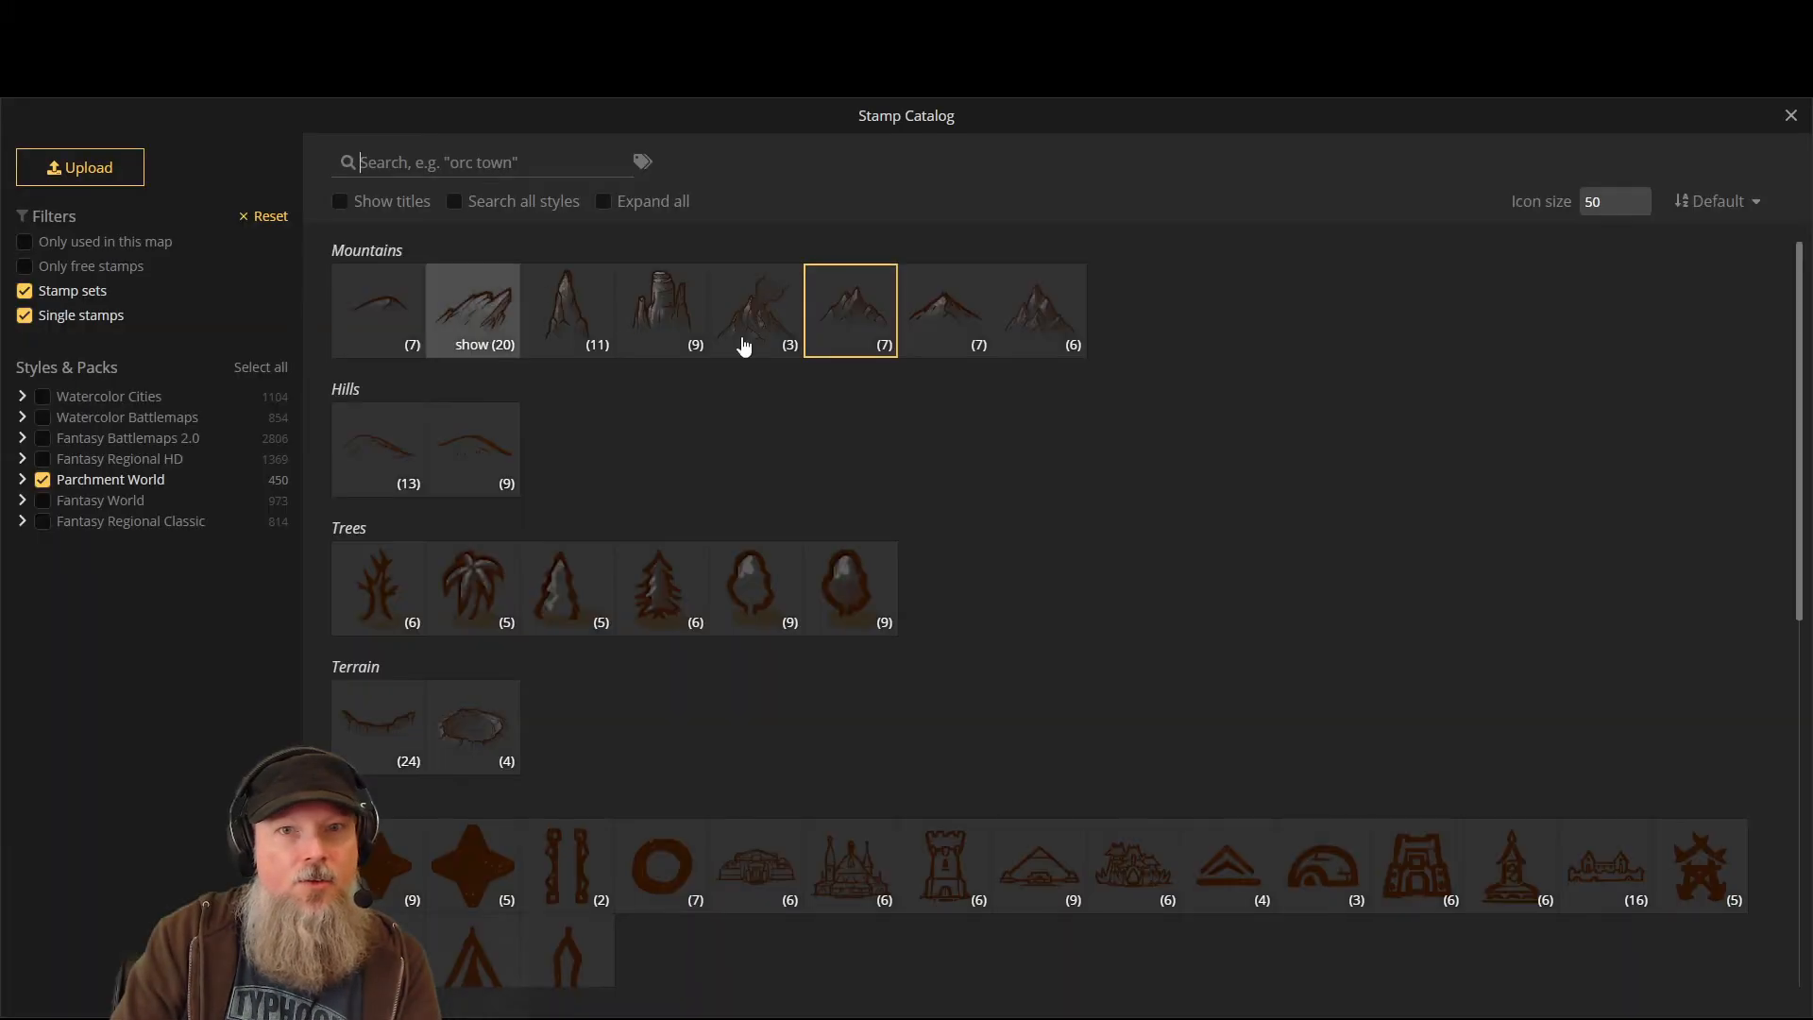
click(1043, 302)
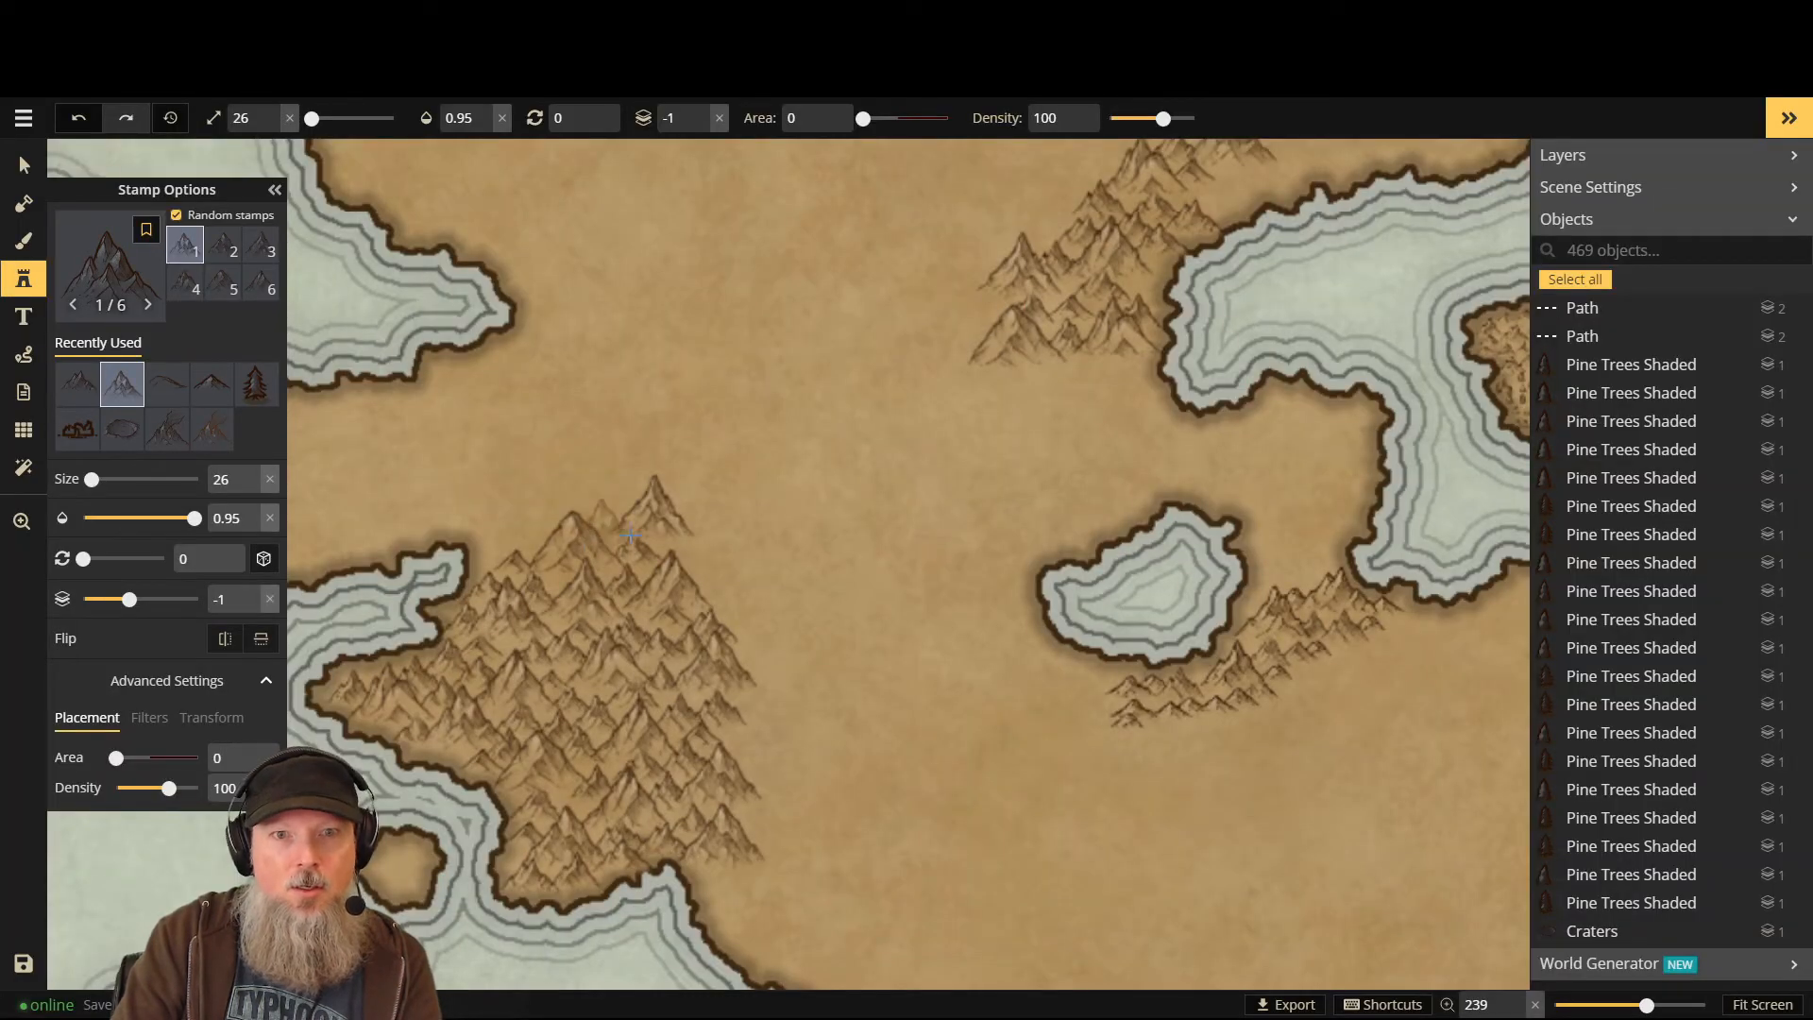
scroll(710, 567, up, 3)
scroll(579, 535, up, 1)
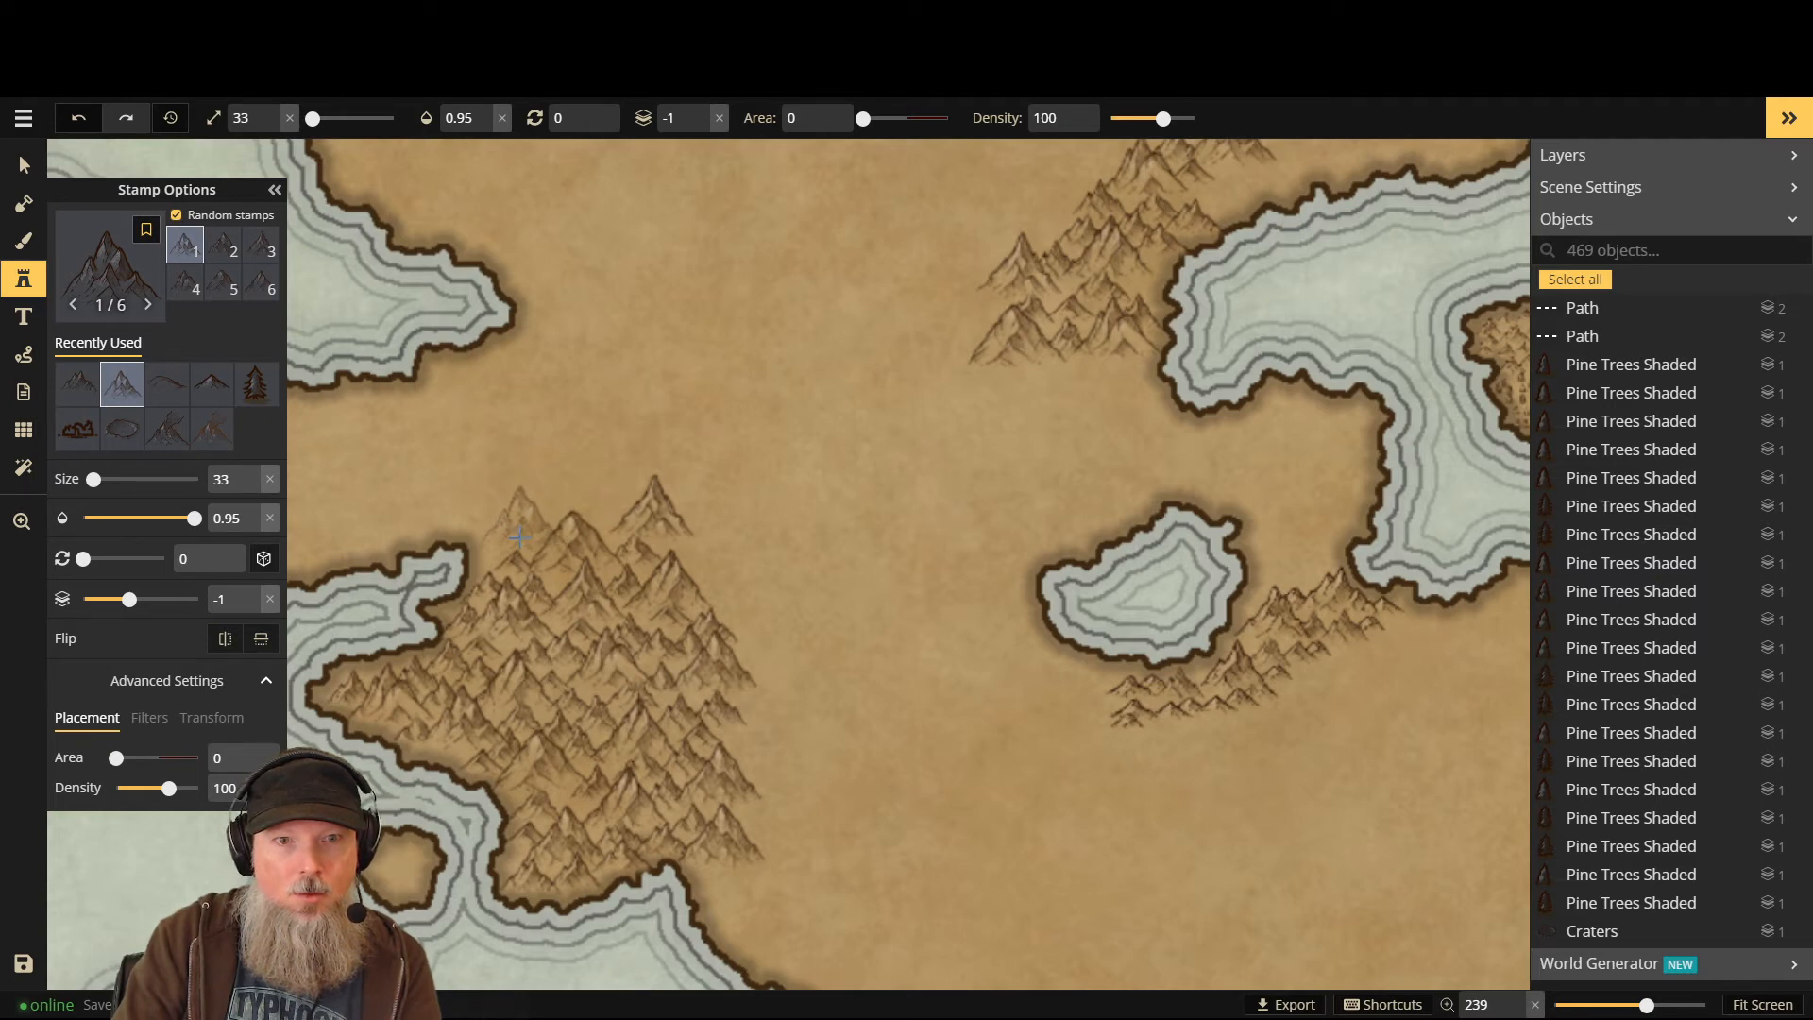
click(516, 534)
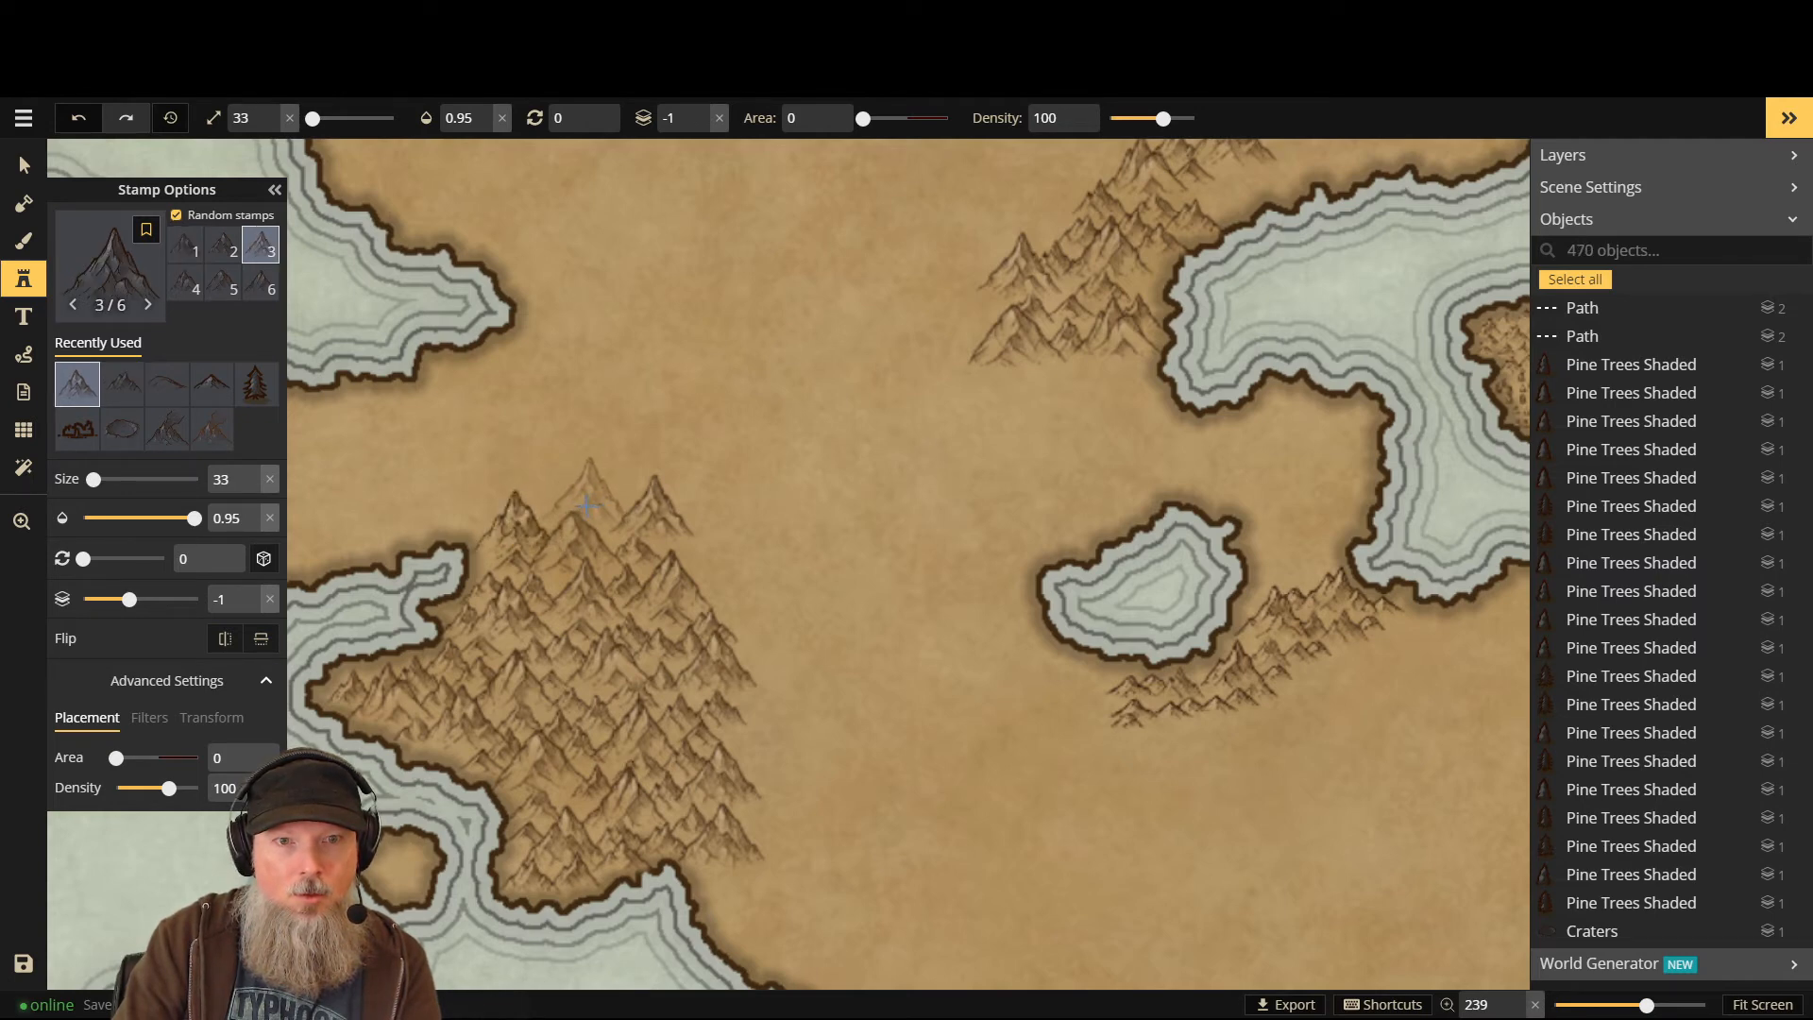
click(582, 503)
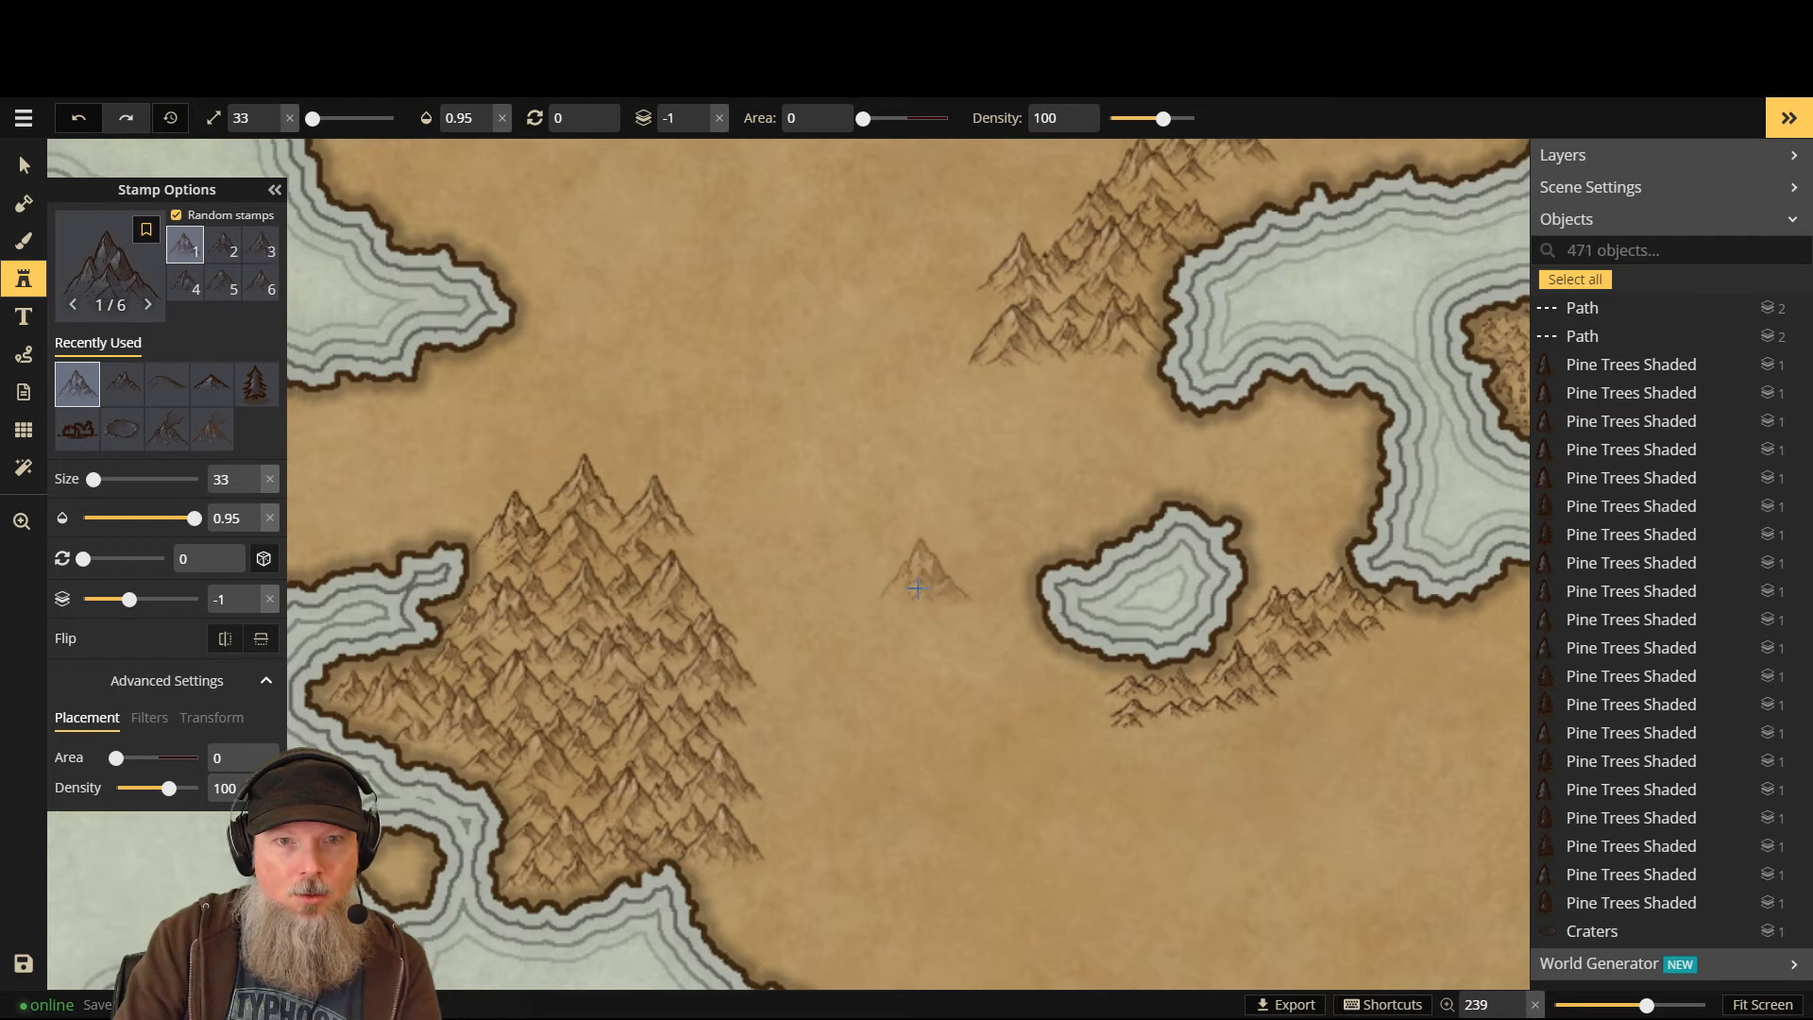
- Reload the 7-stamp Mountains set and place a peak at the range's northern edge
click(102, 259)
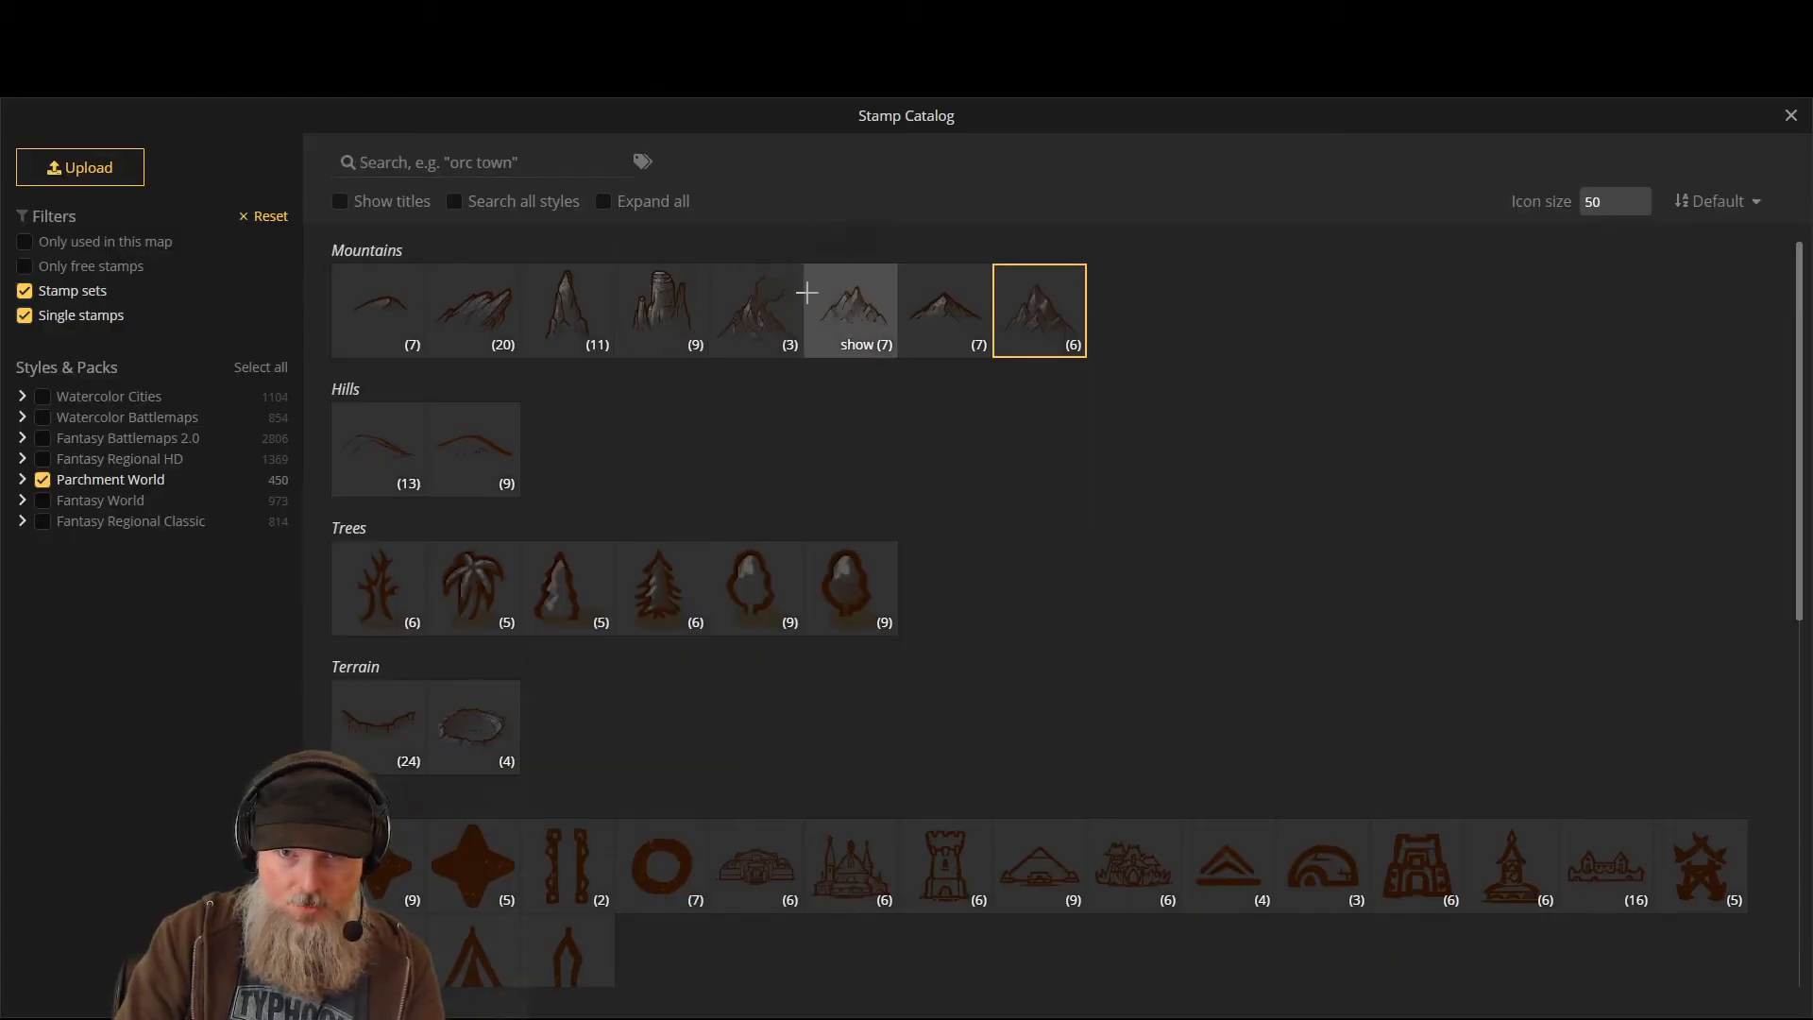
click(864, 317)
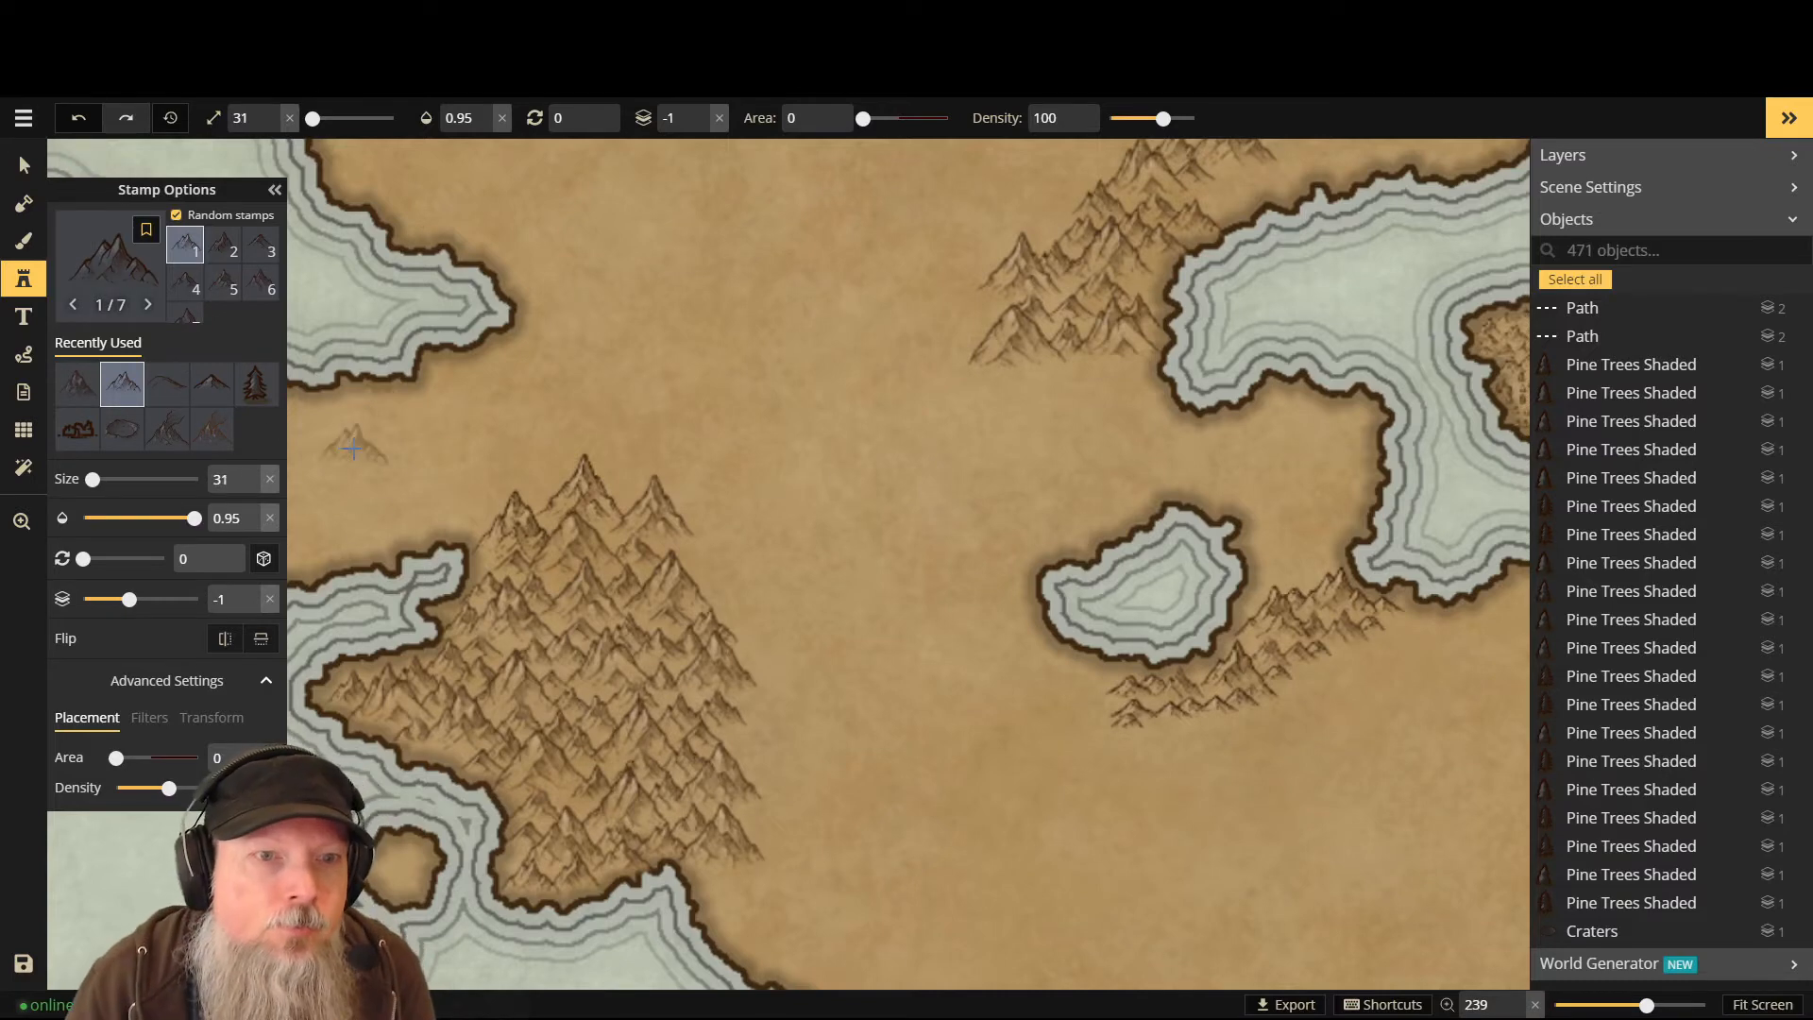
scroll(463, 519, down, 3)
scroll(470, 518, down, 1)
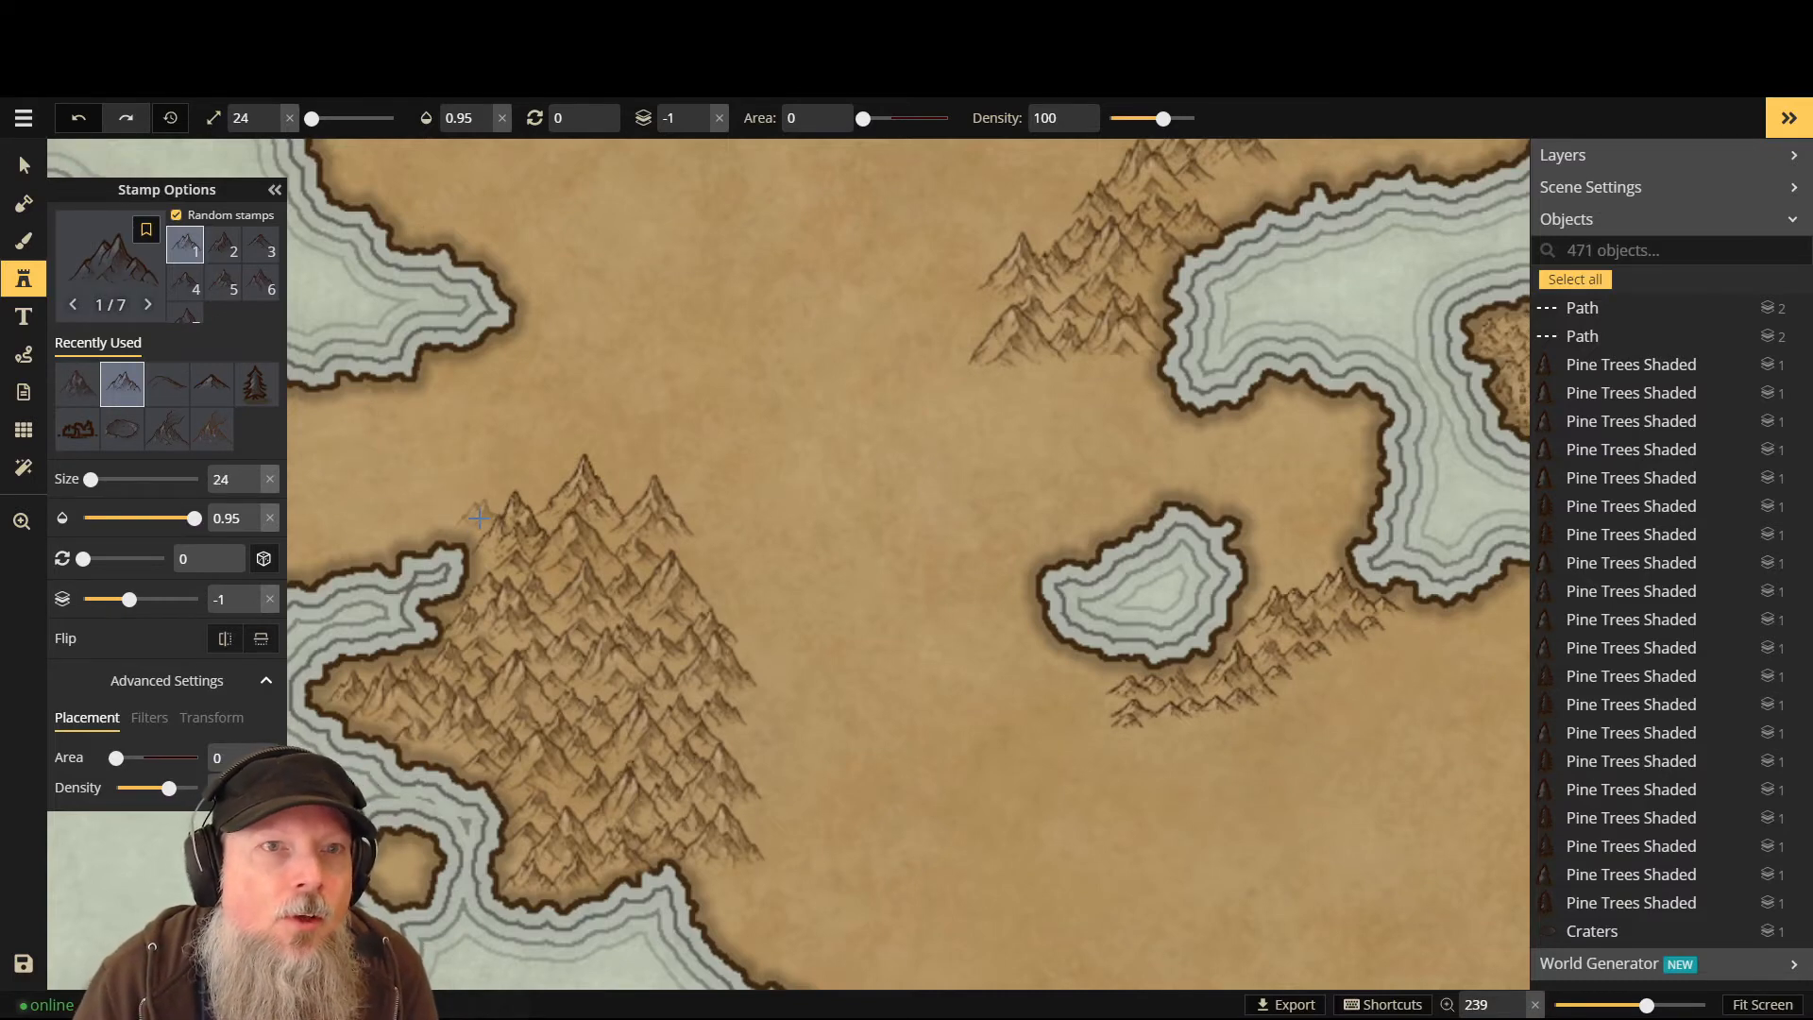
click(479, 517)
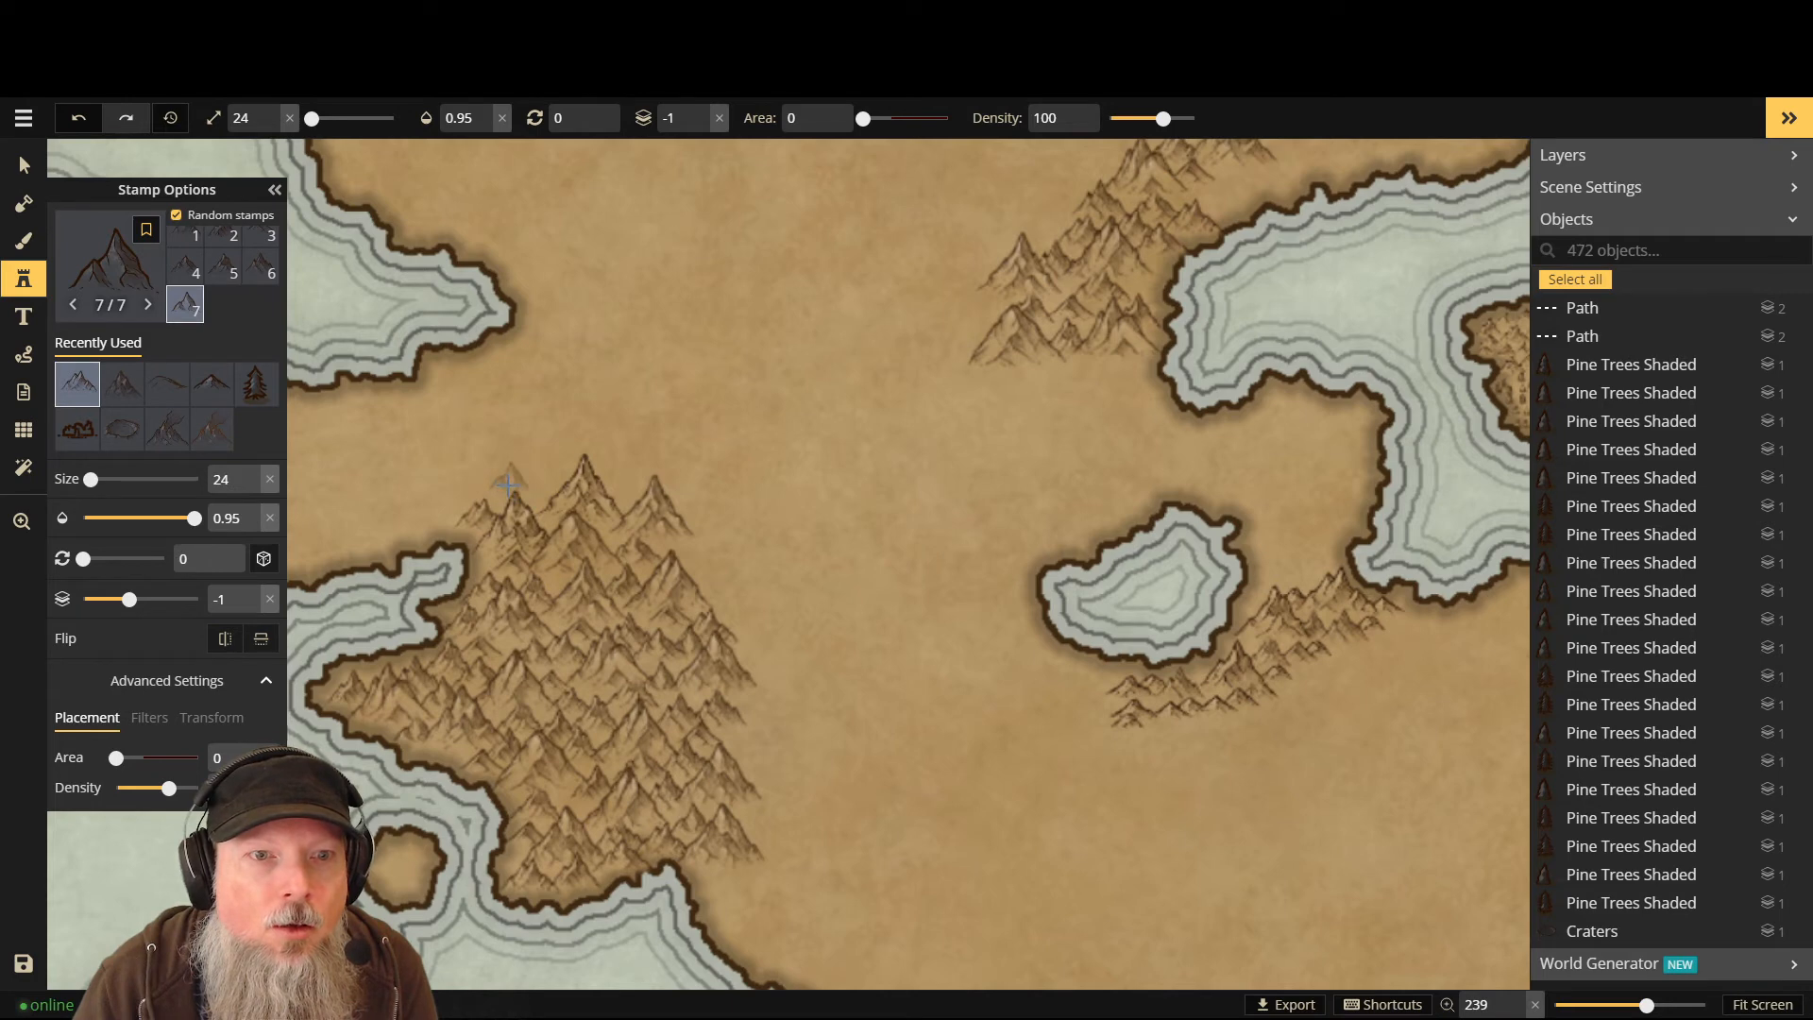
scroll(507, 500, up, 2)
scroll(509, 494, up, 4)
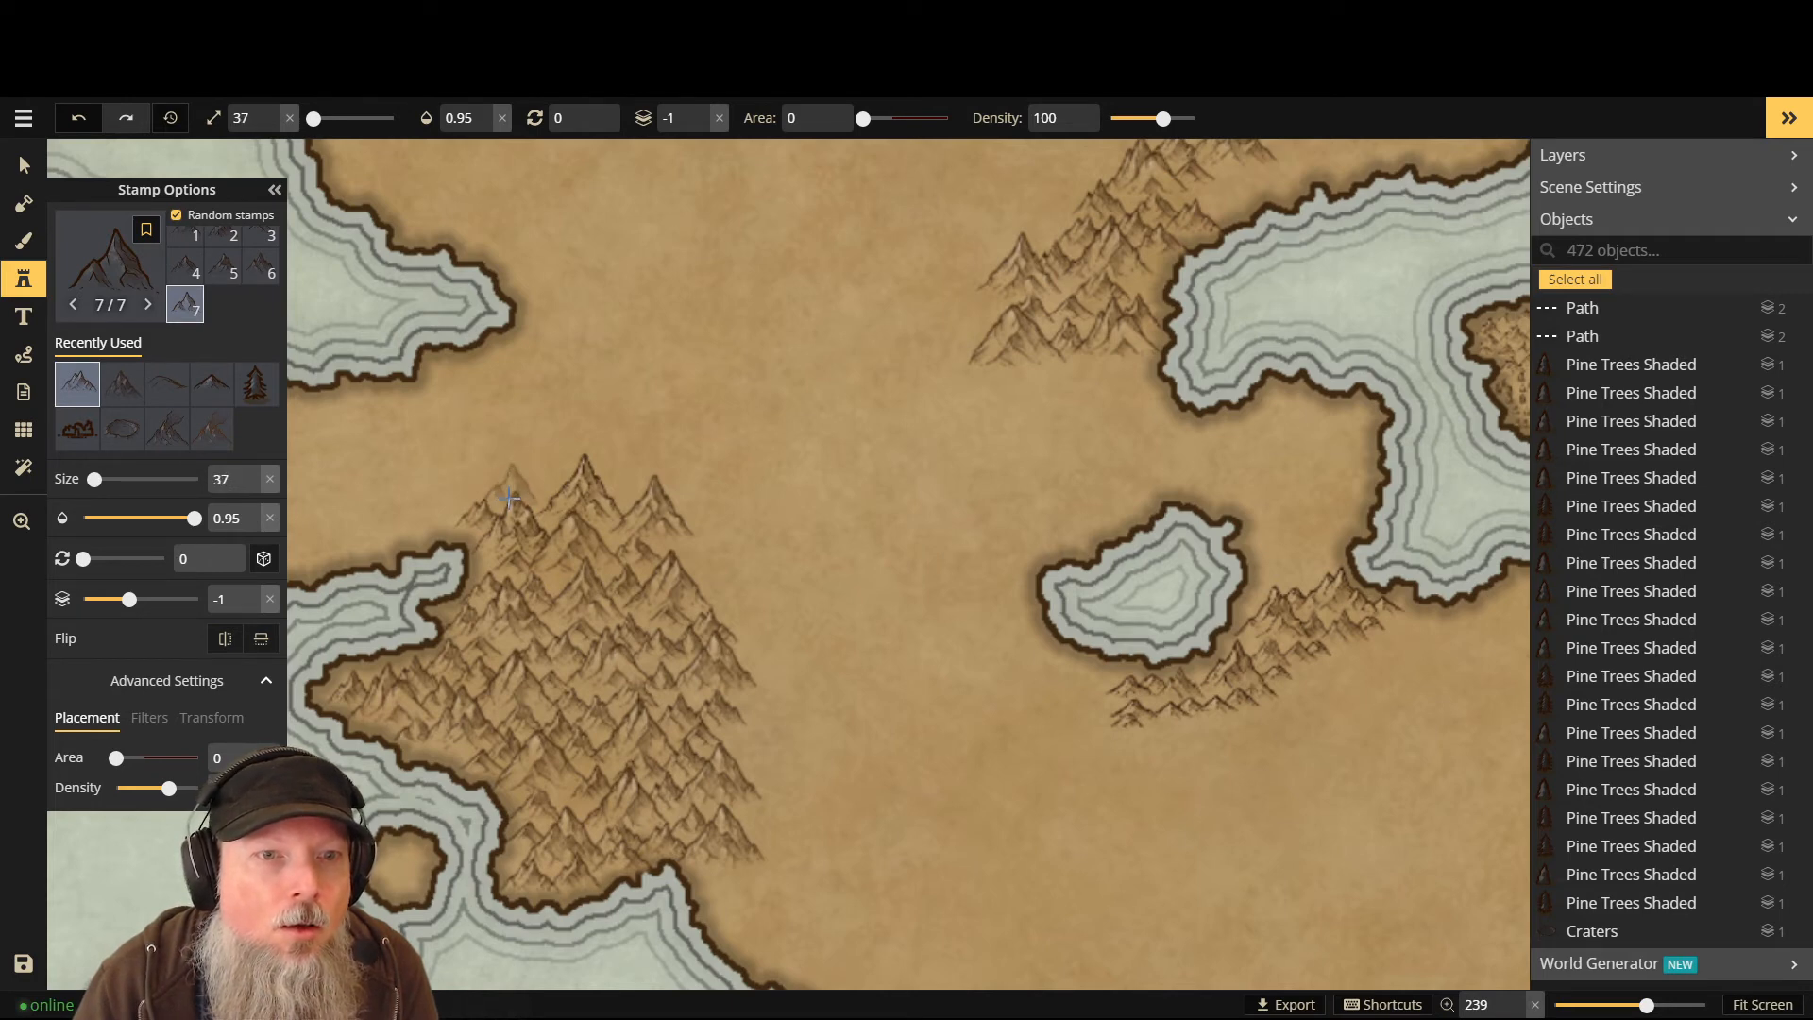
- Add four peaks along the upper ridge and eastern side, plus a lone mountain in the plain
click(525, 483)
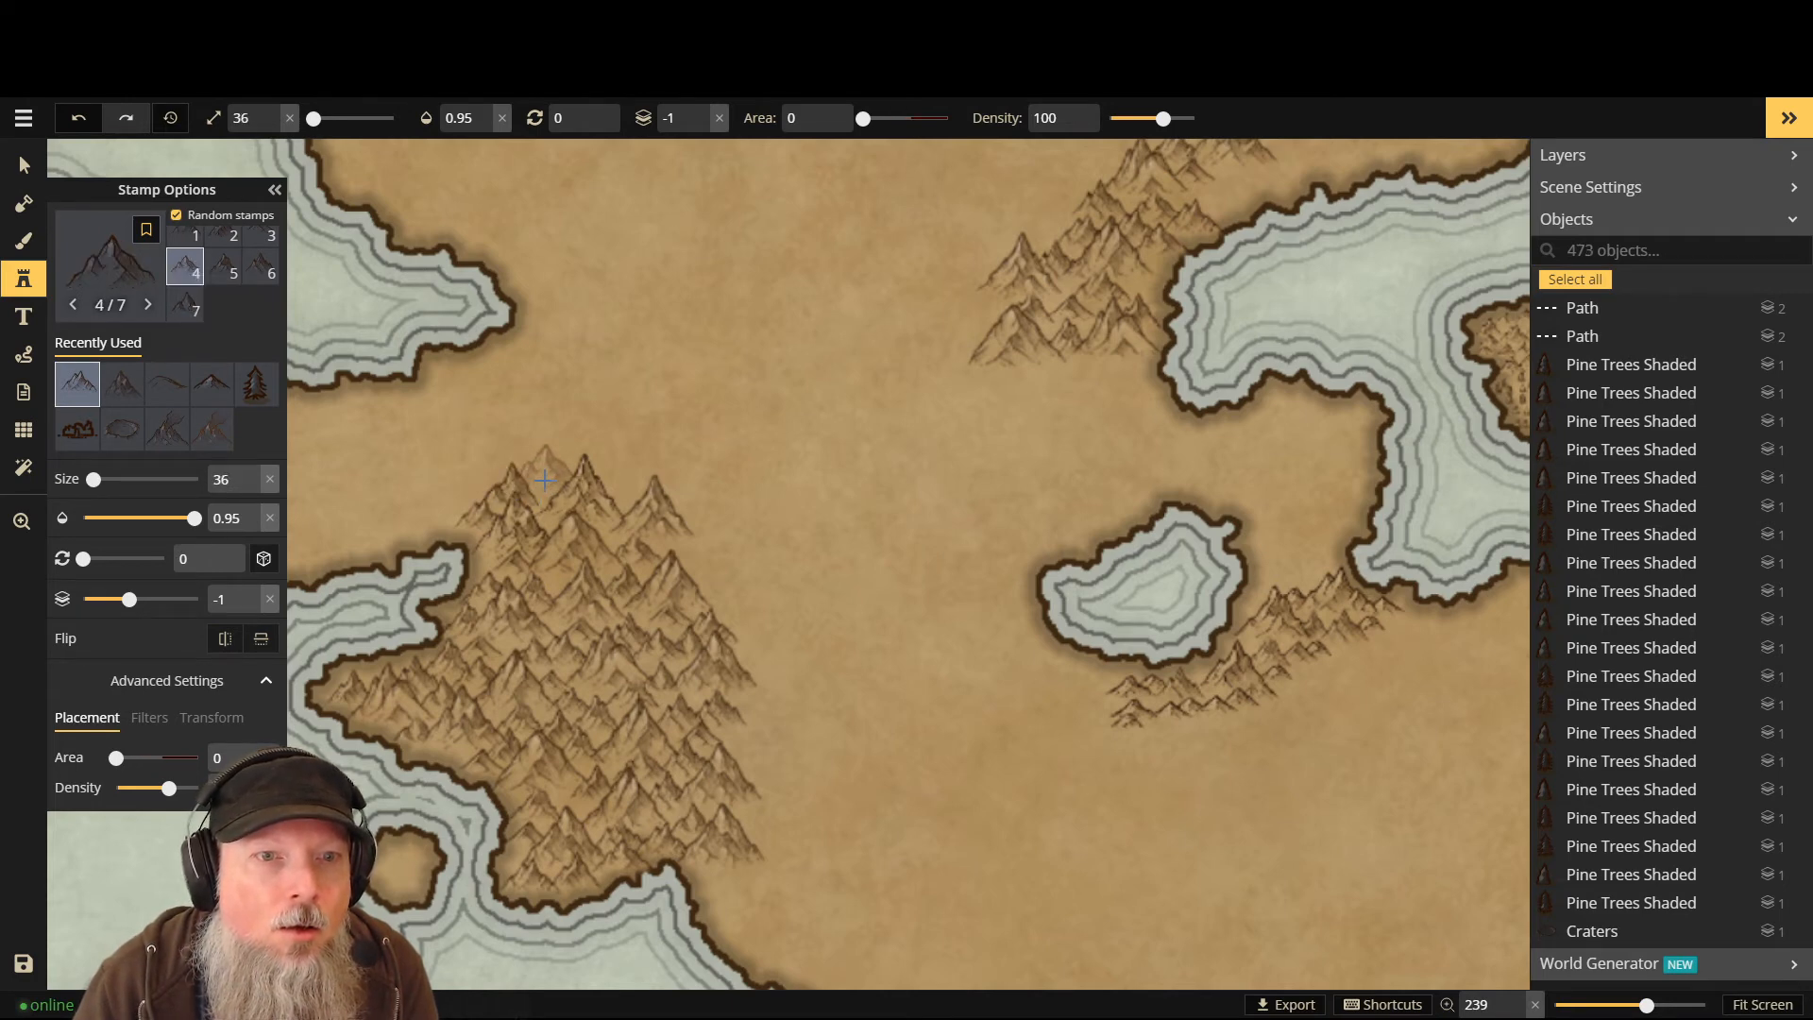
click(545, 480)
click(619, 481)
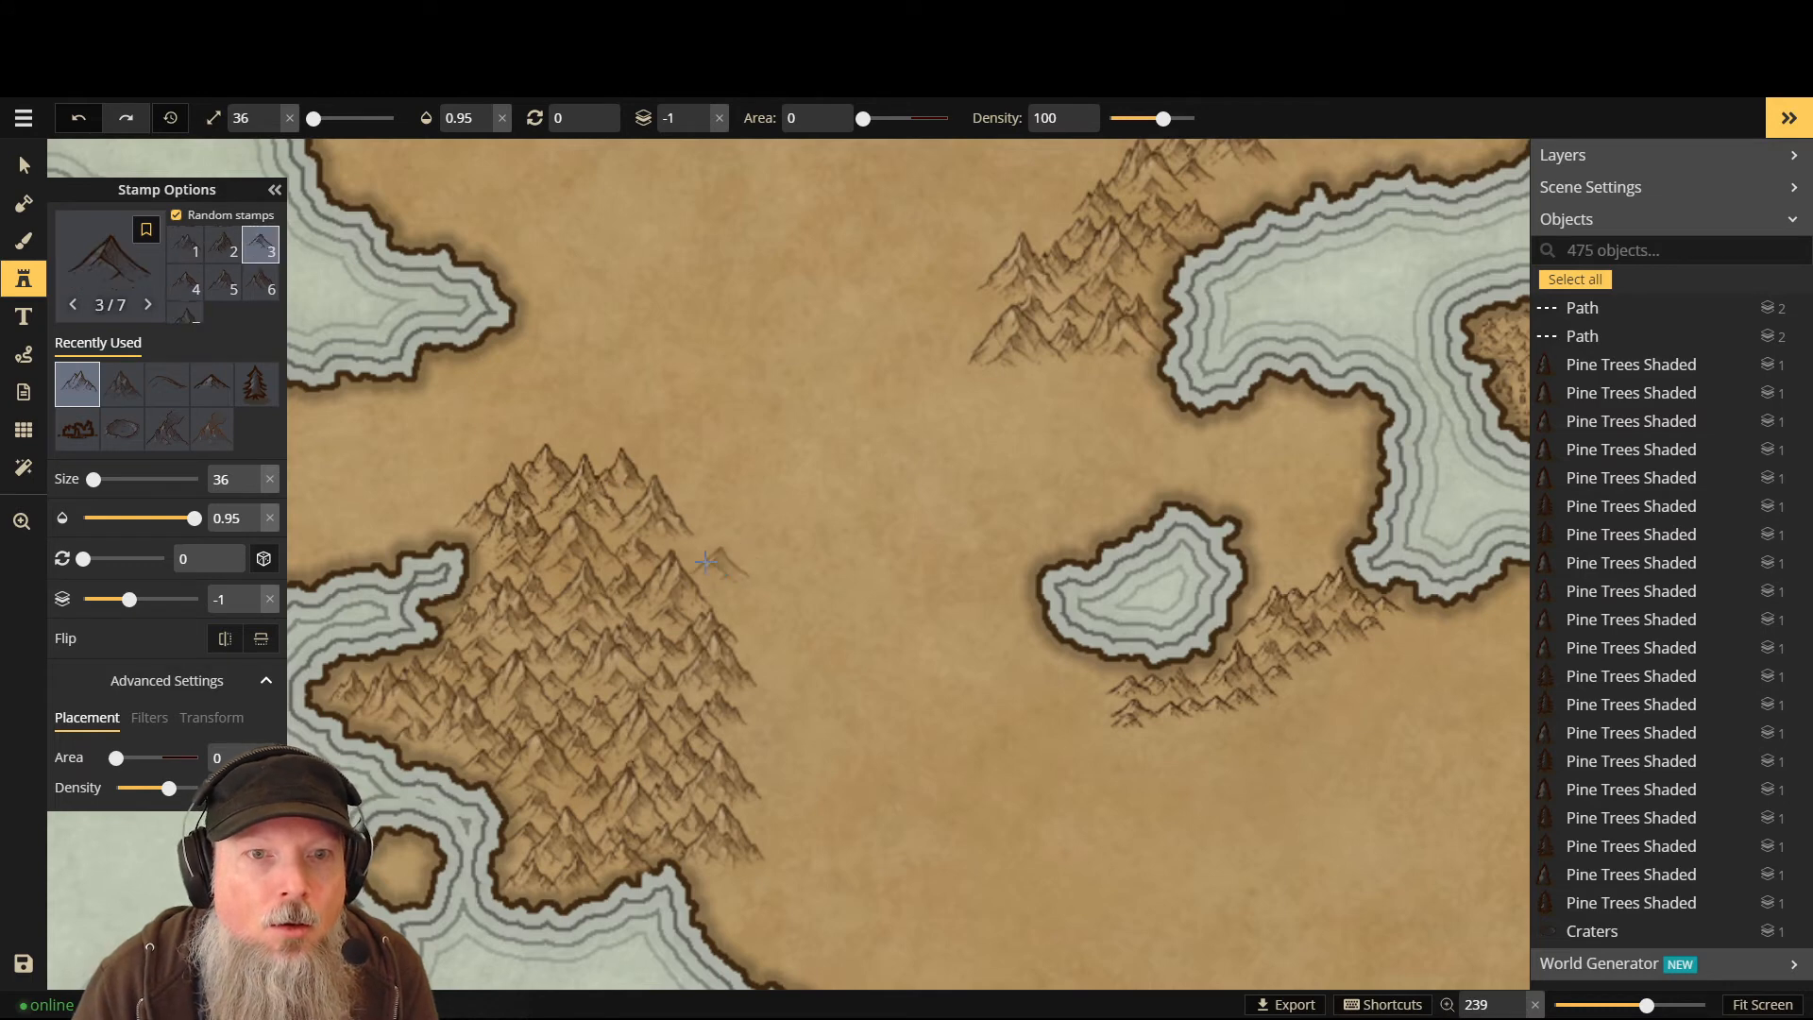
click(745, 543)
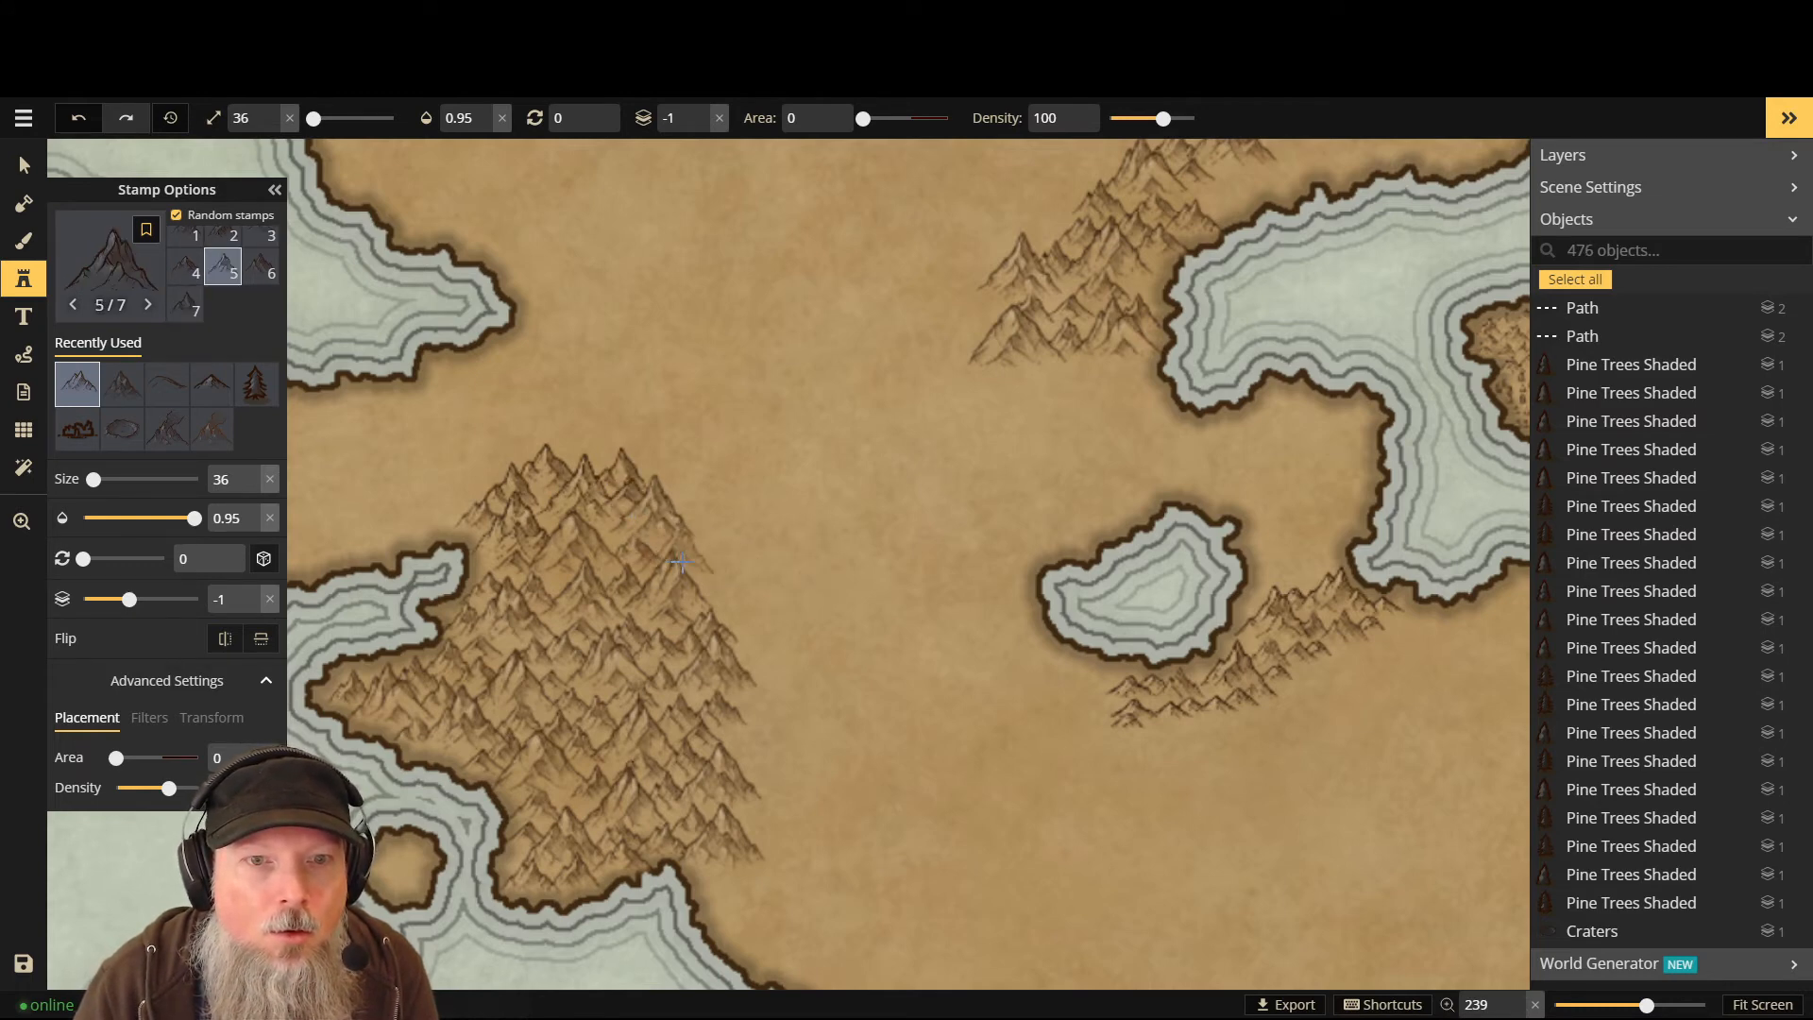
click(690, 574)
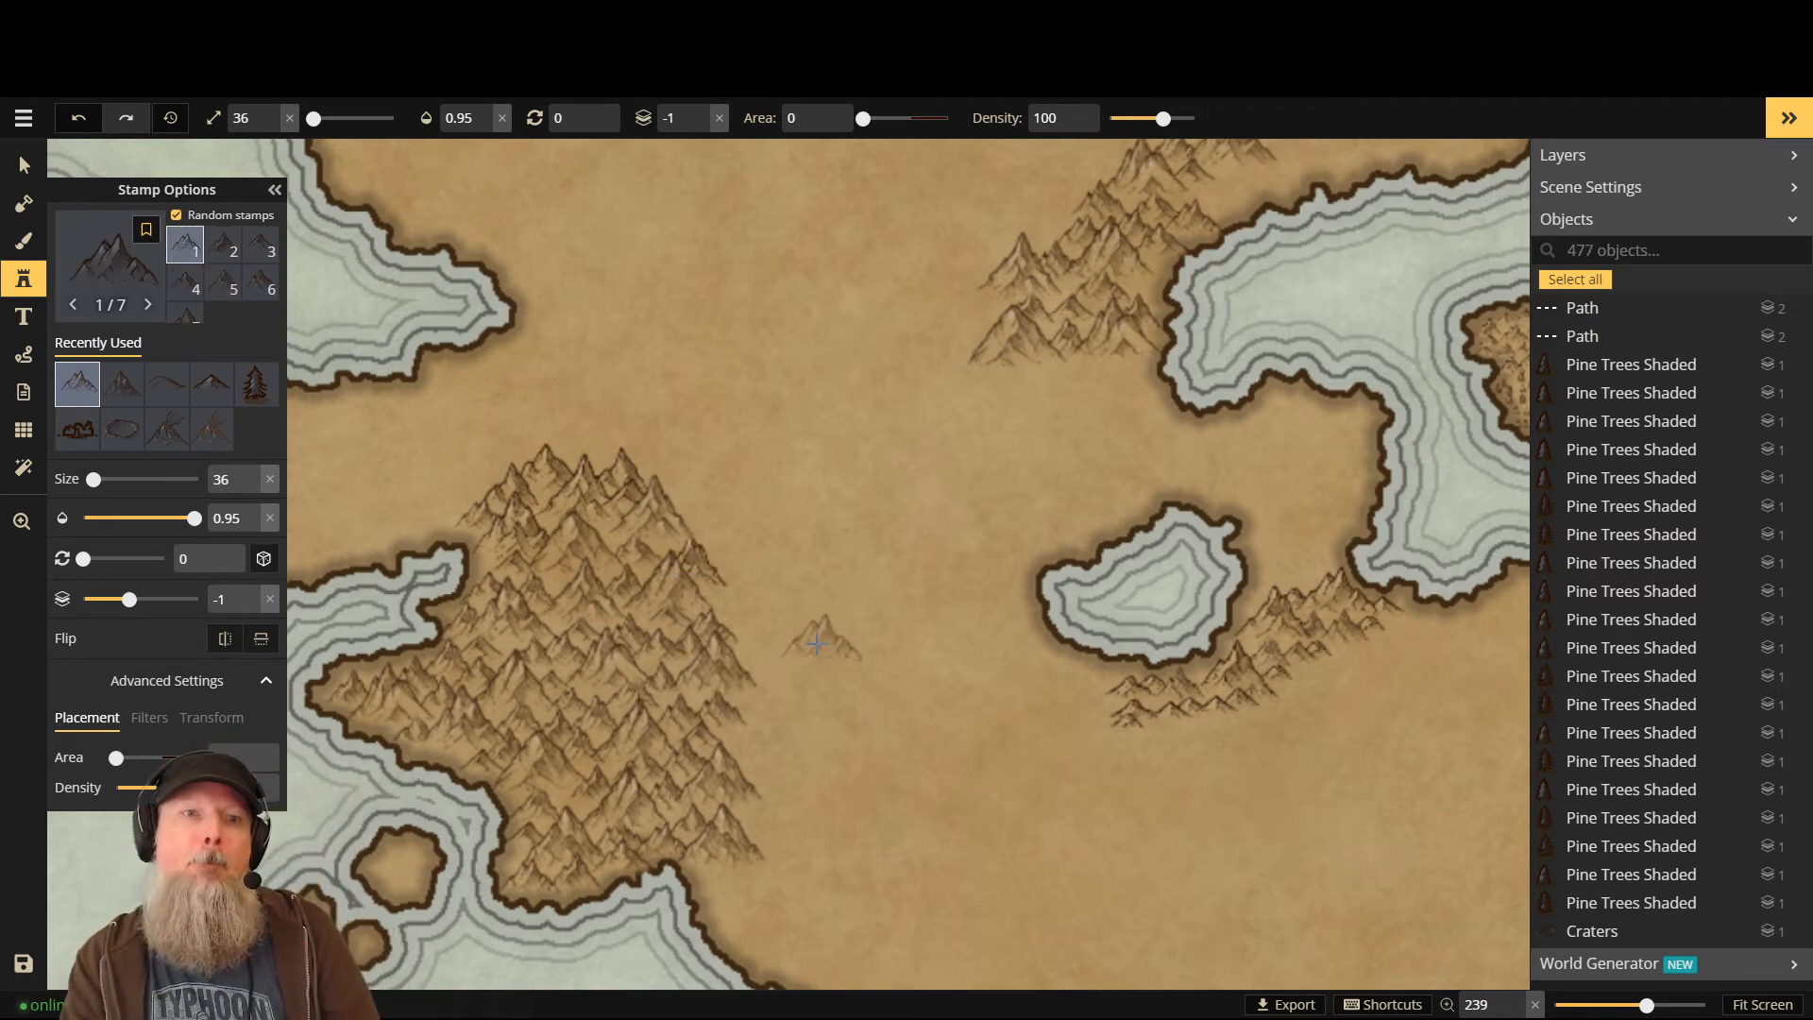
scroll(727, 571, down, 4)
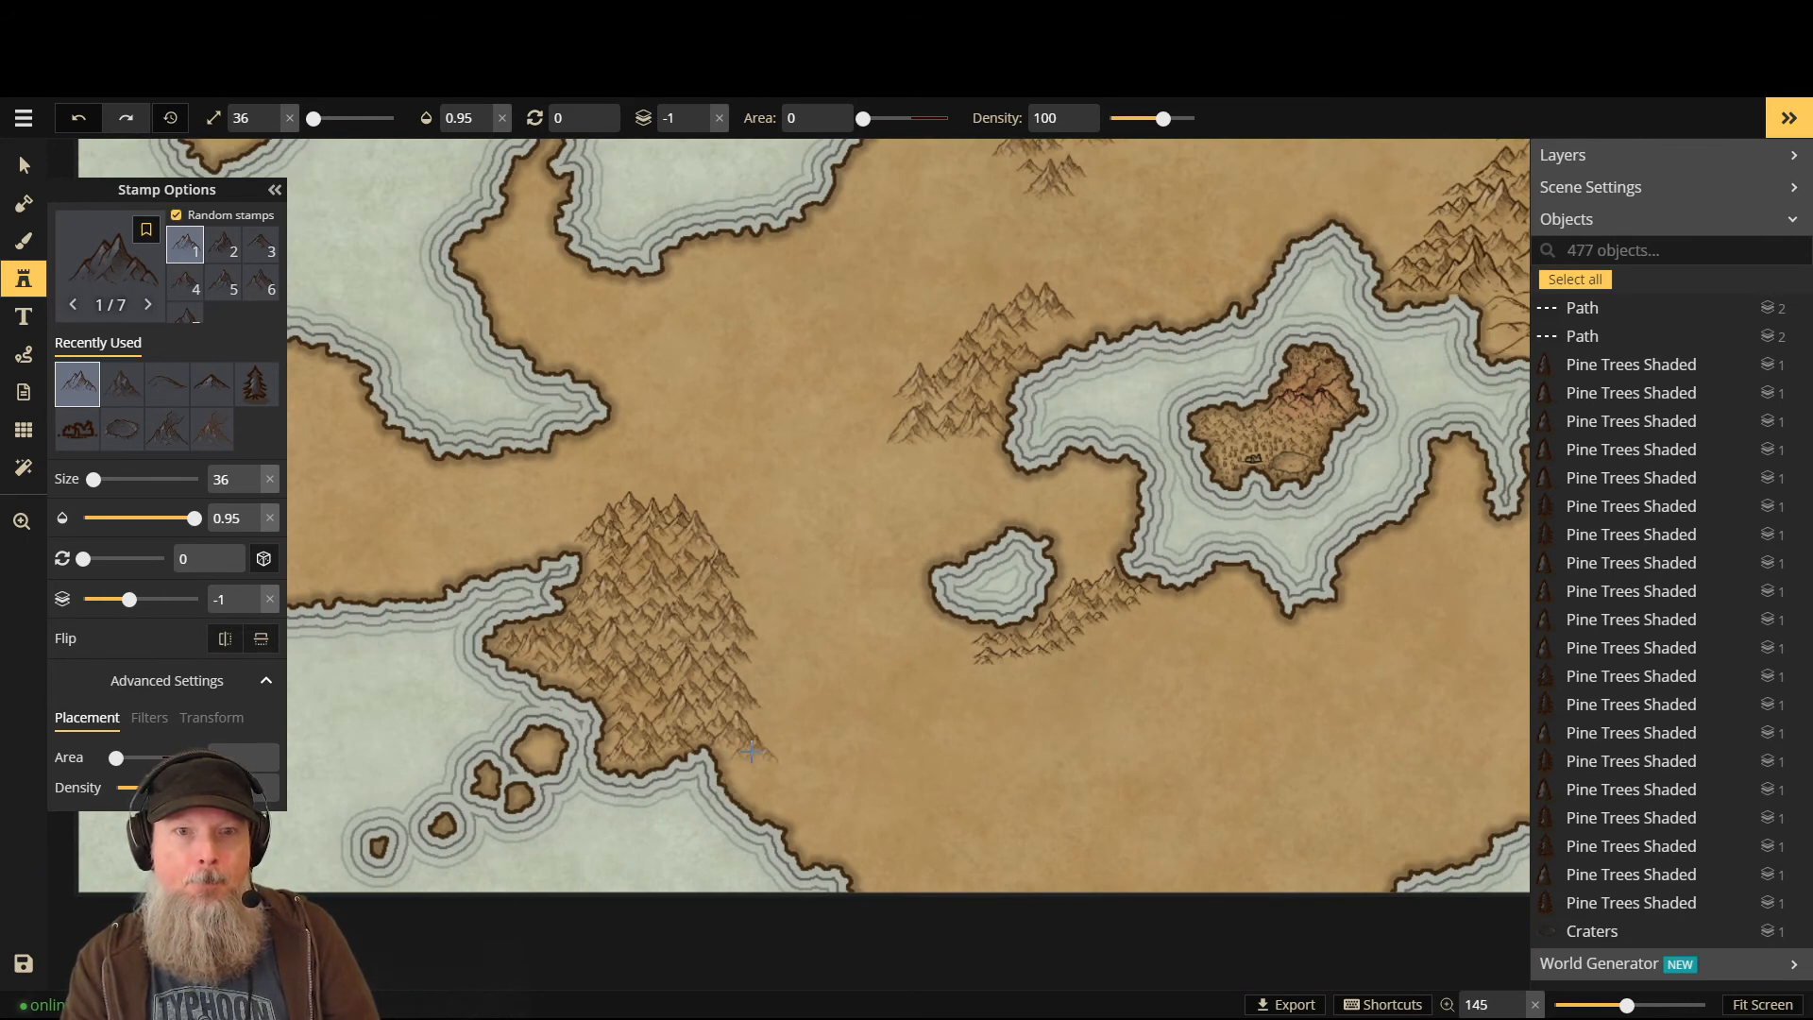
- Try two peaks on the islet, undo them, shrink the stamp and keep the current set
scroll(562, 756, up, 1)
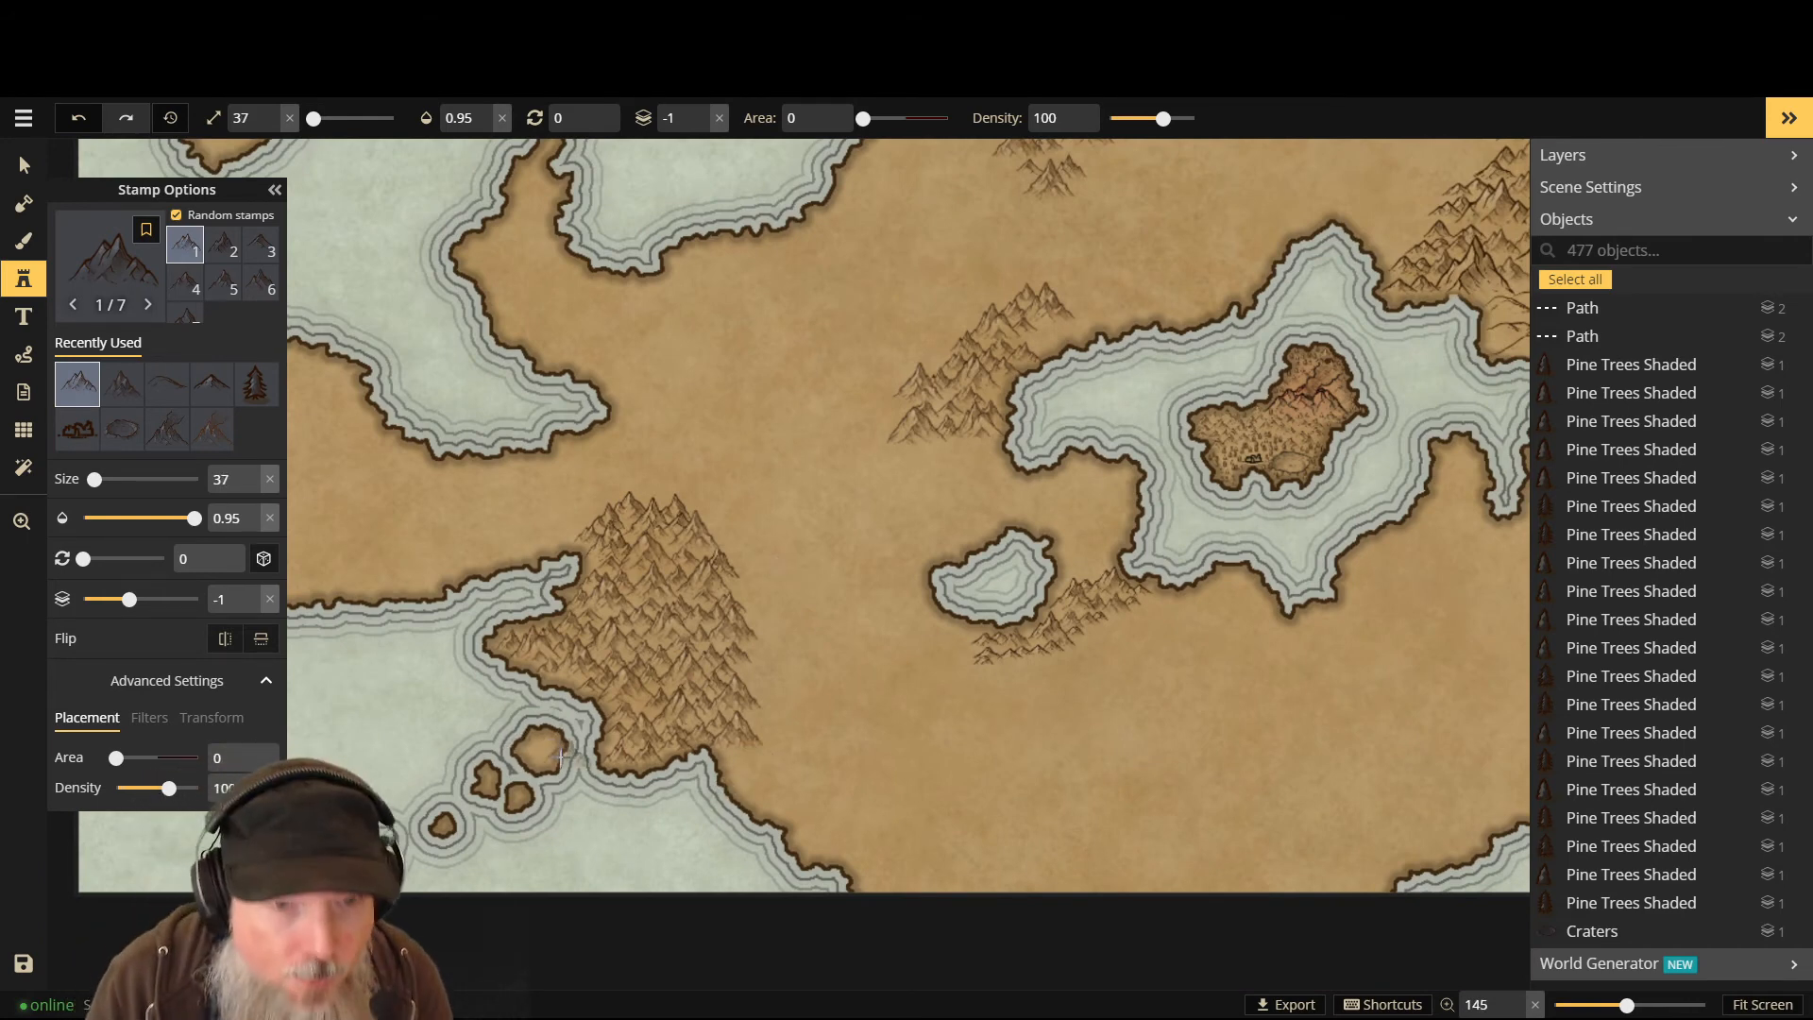
scroll(562, 756, up, 4)
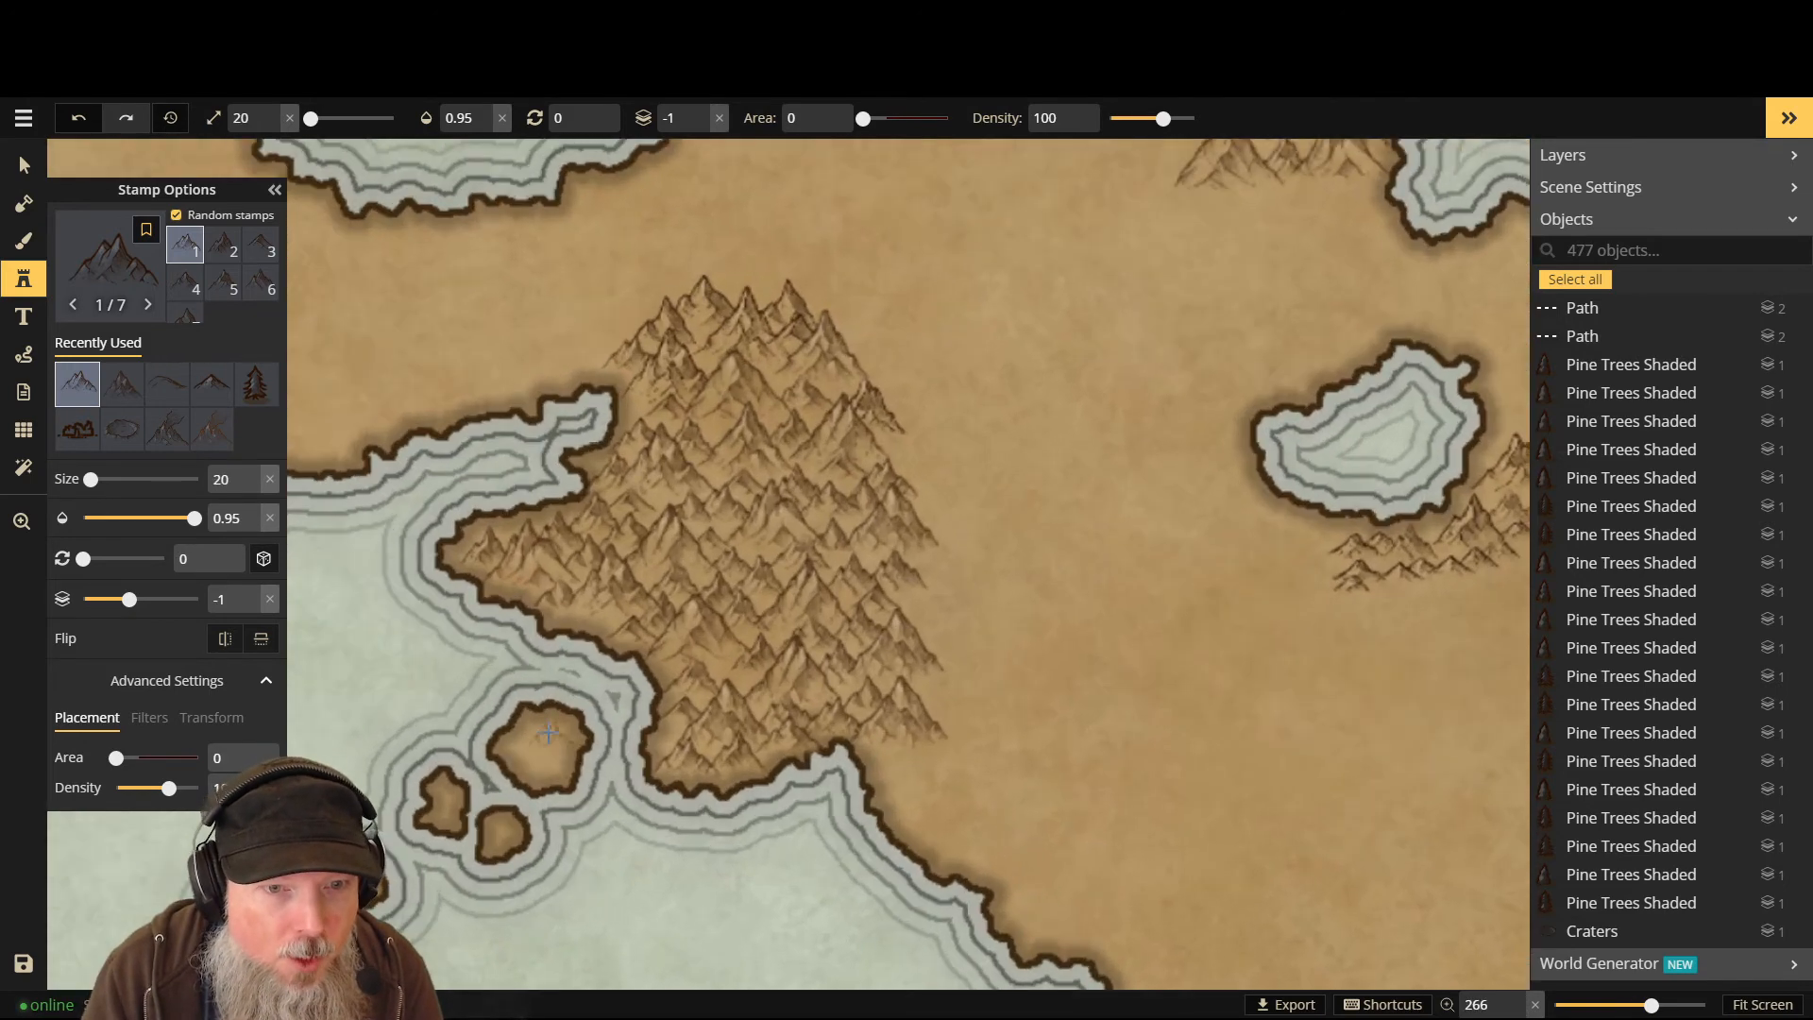
scroll(548, 729, down, 3)
click(553, 727)
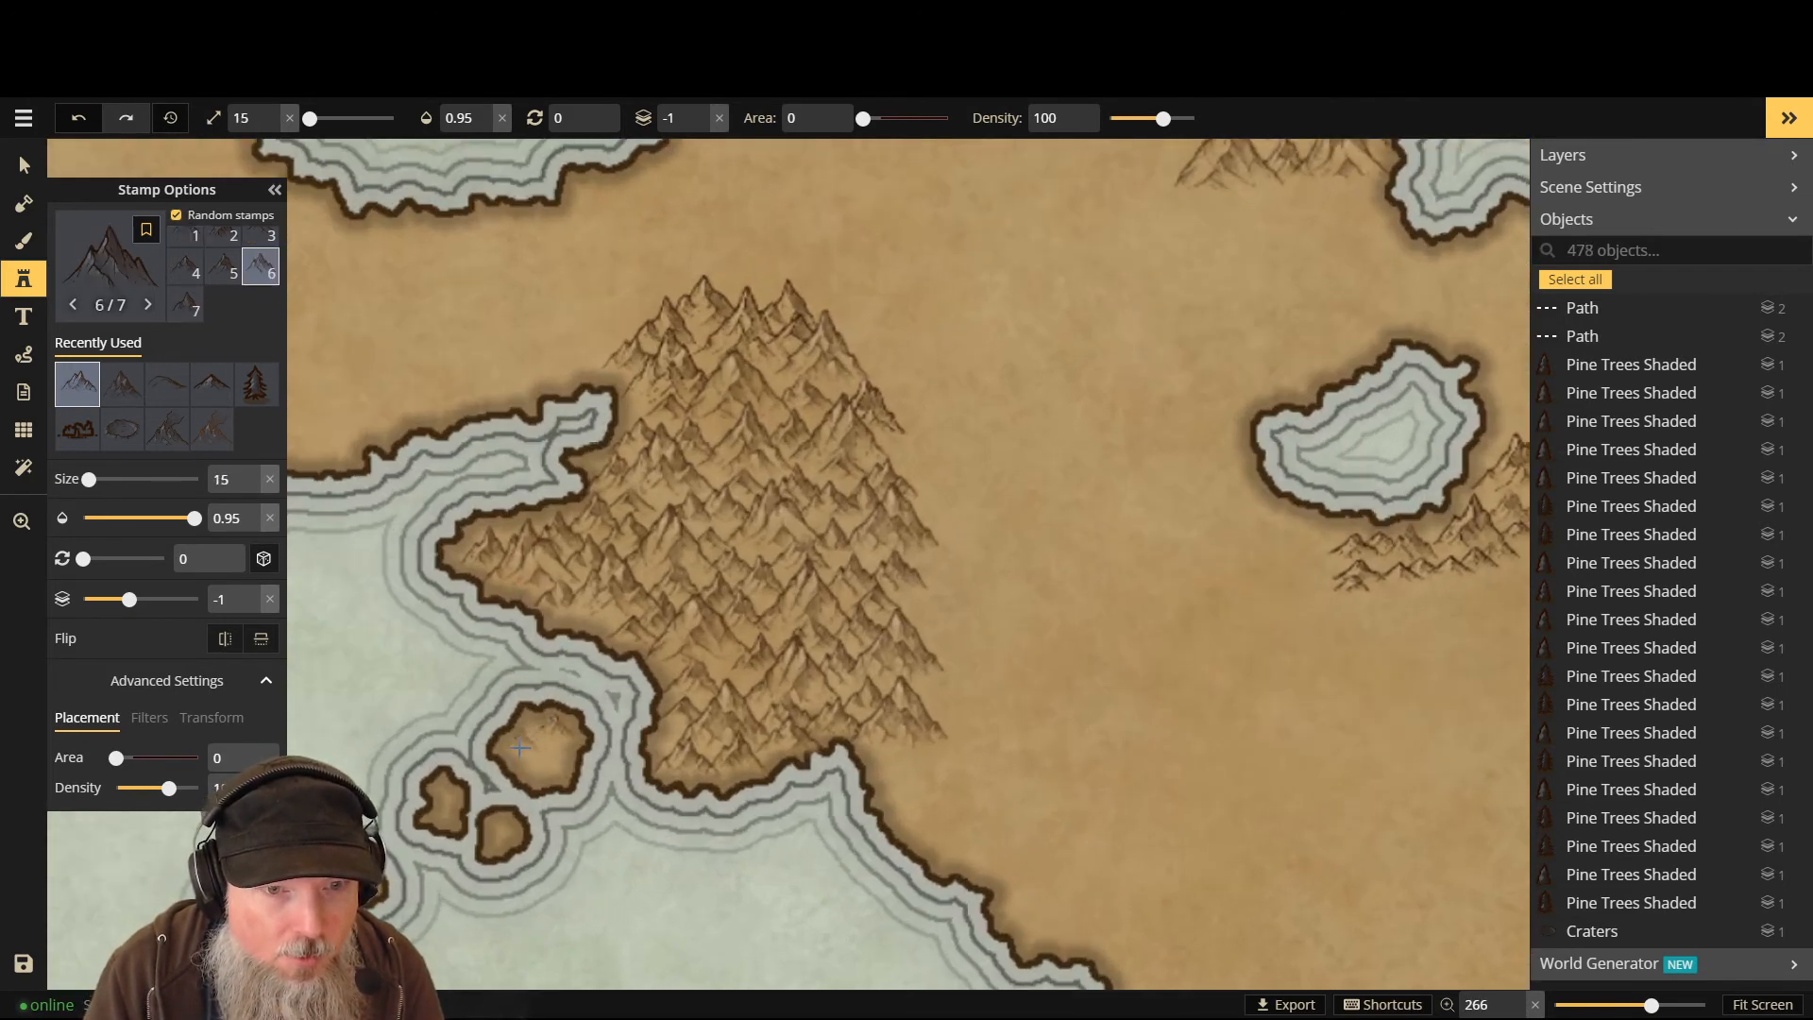
click(518, 747)
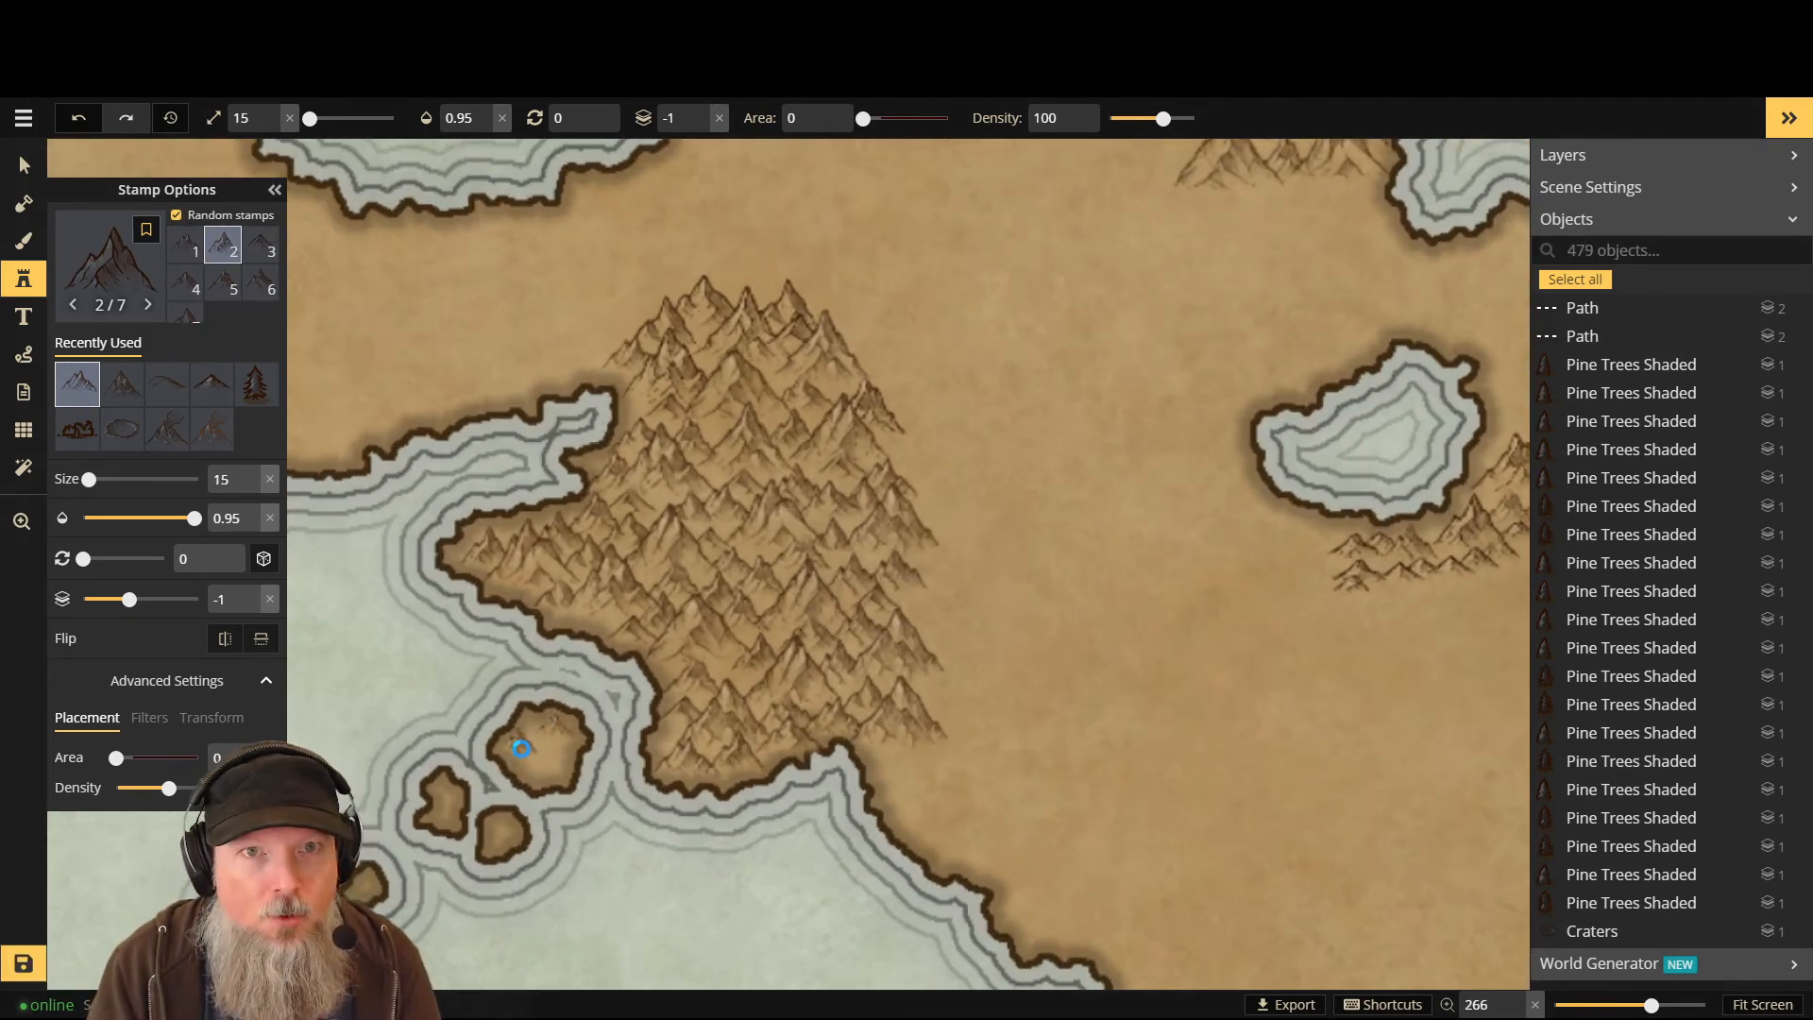
key(ctrl+z)
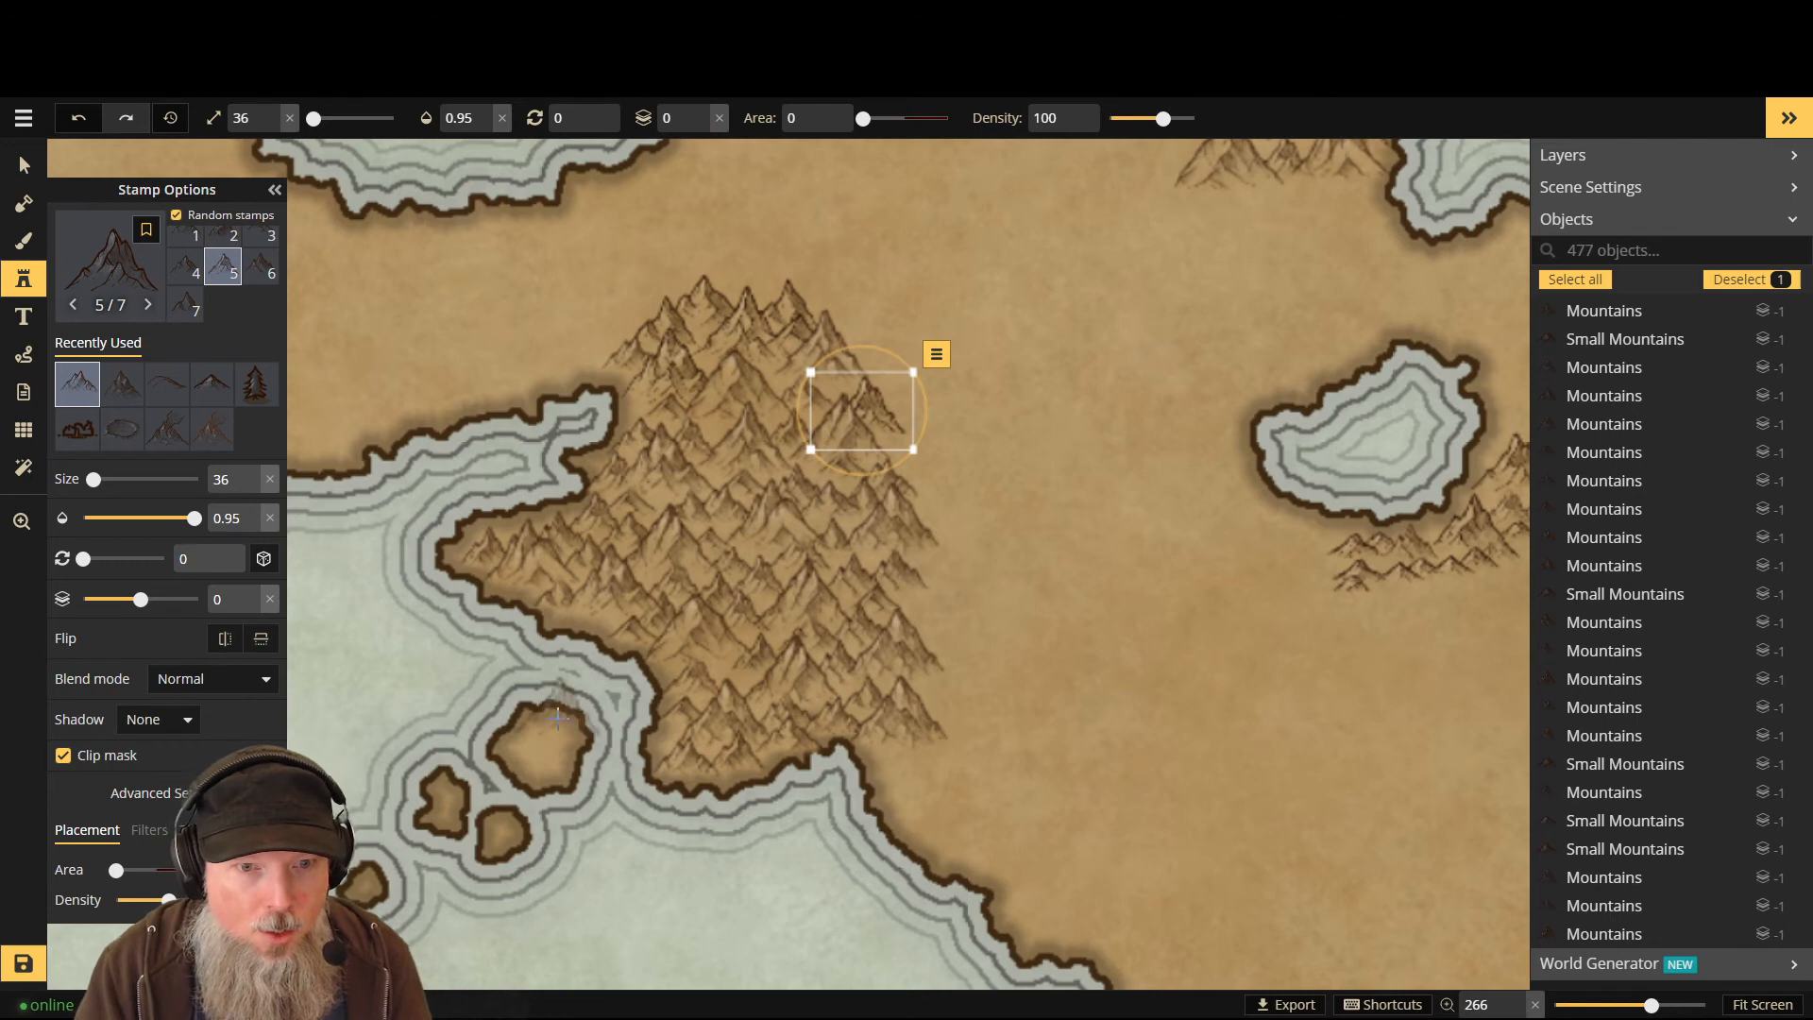
key(bracketleft)
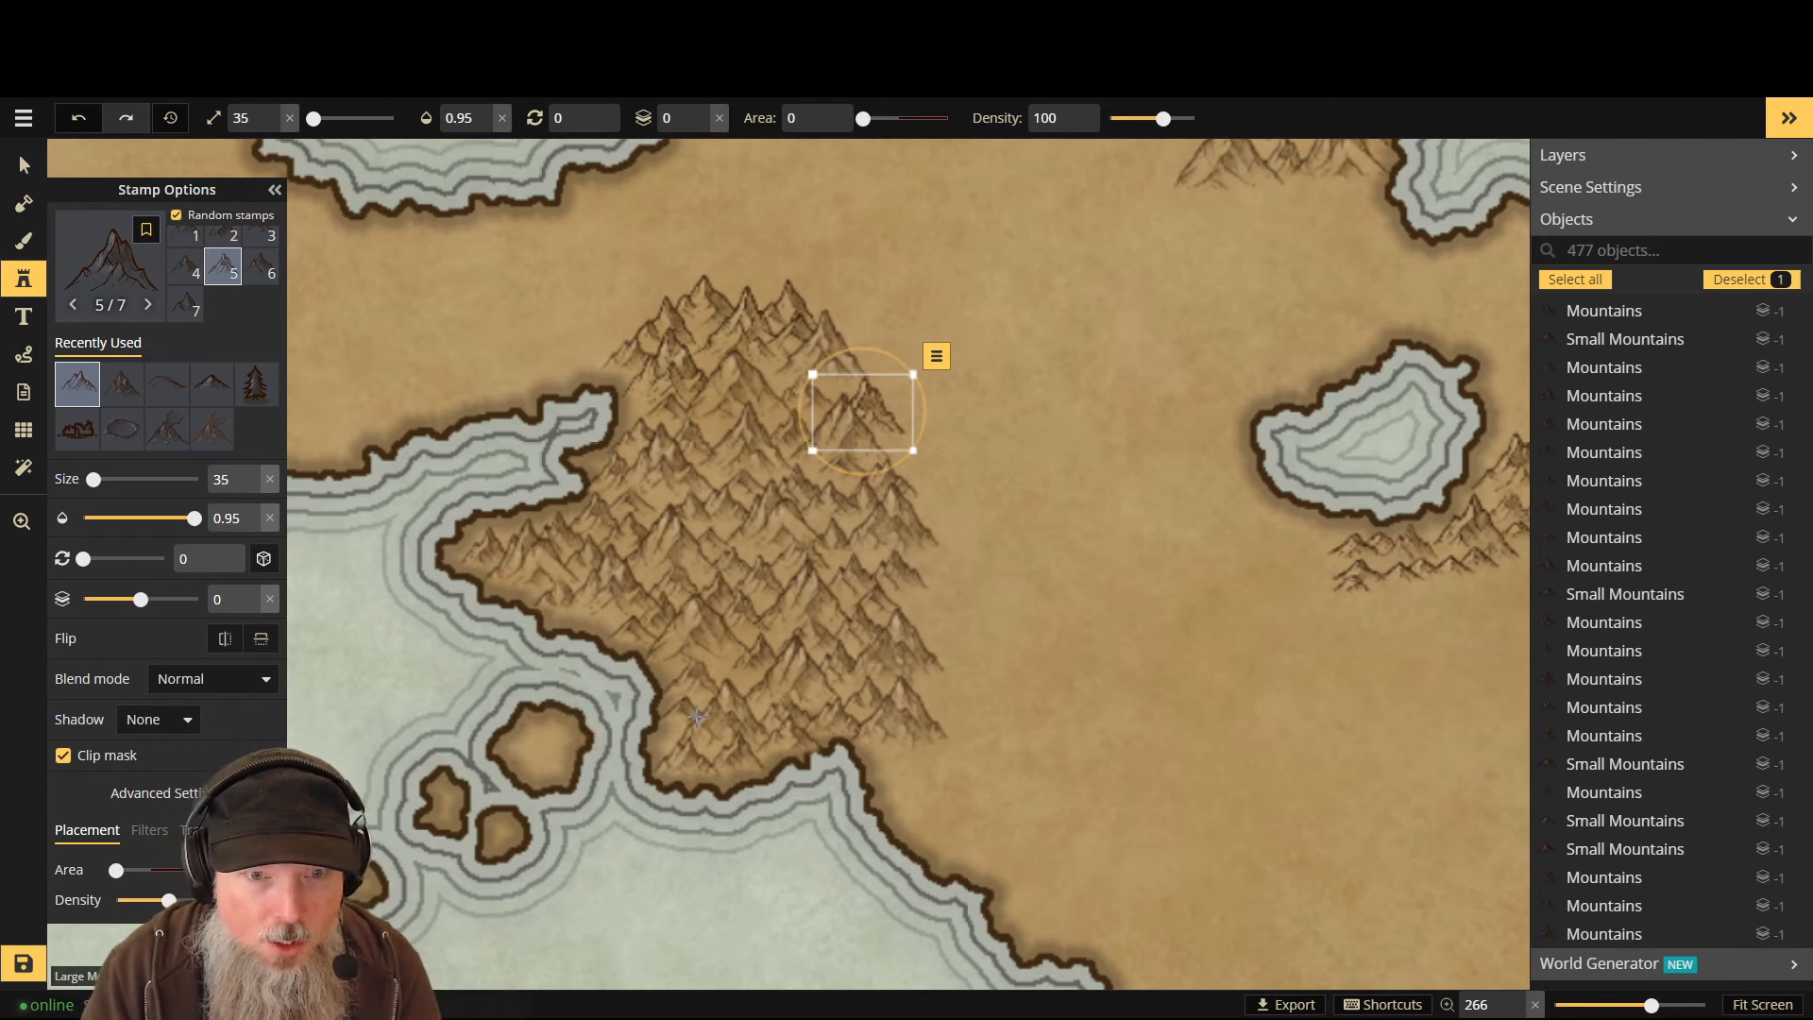
click(107, 275)
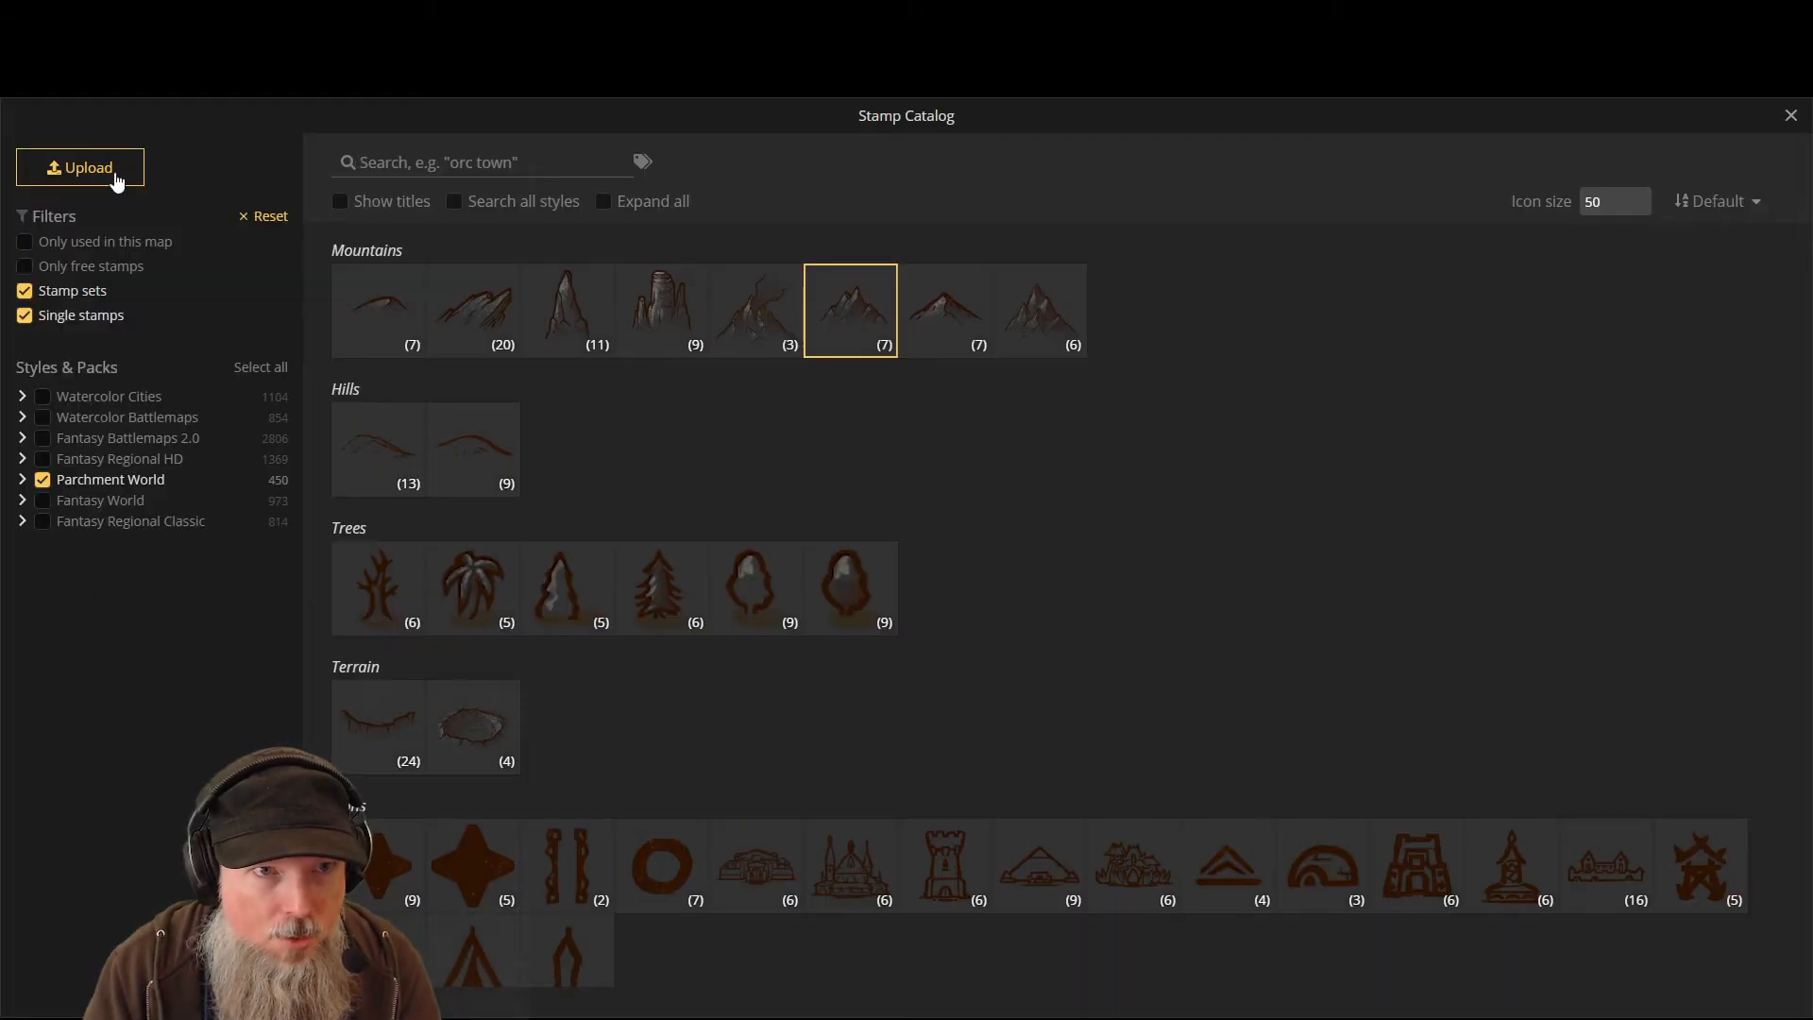
click(1790, 117)
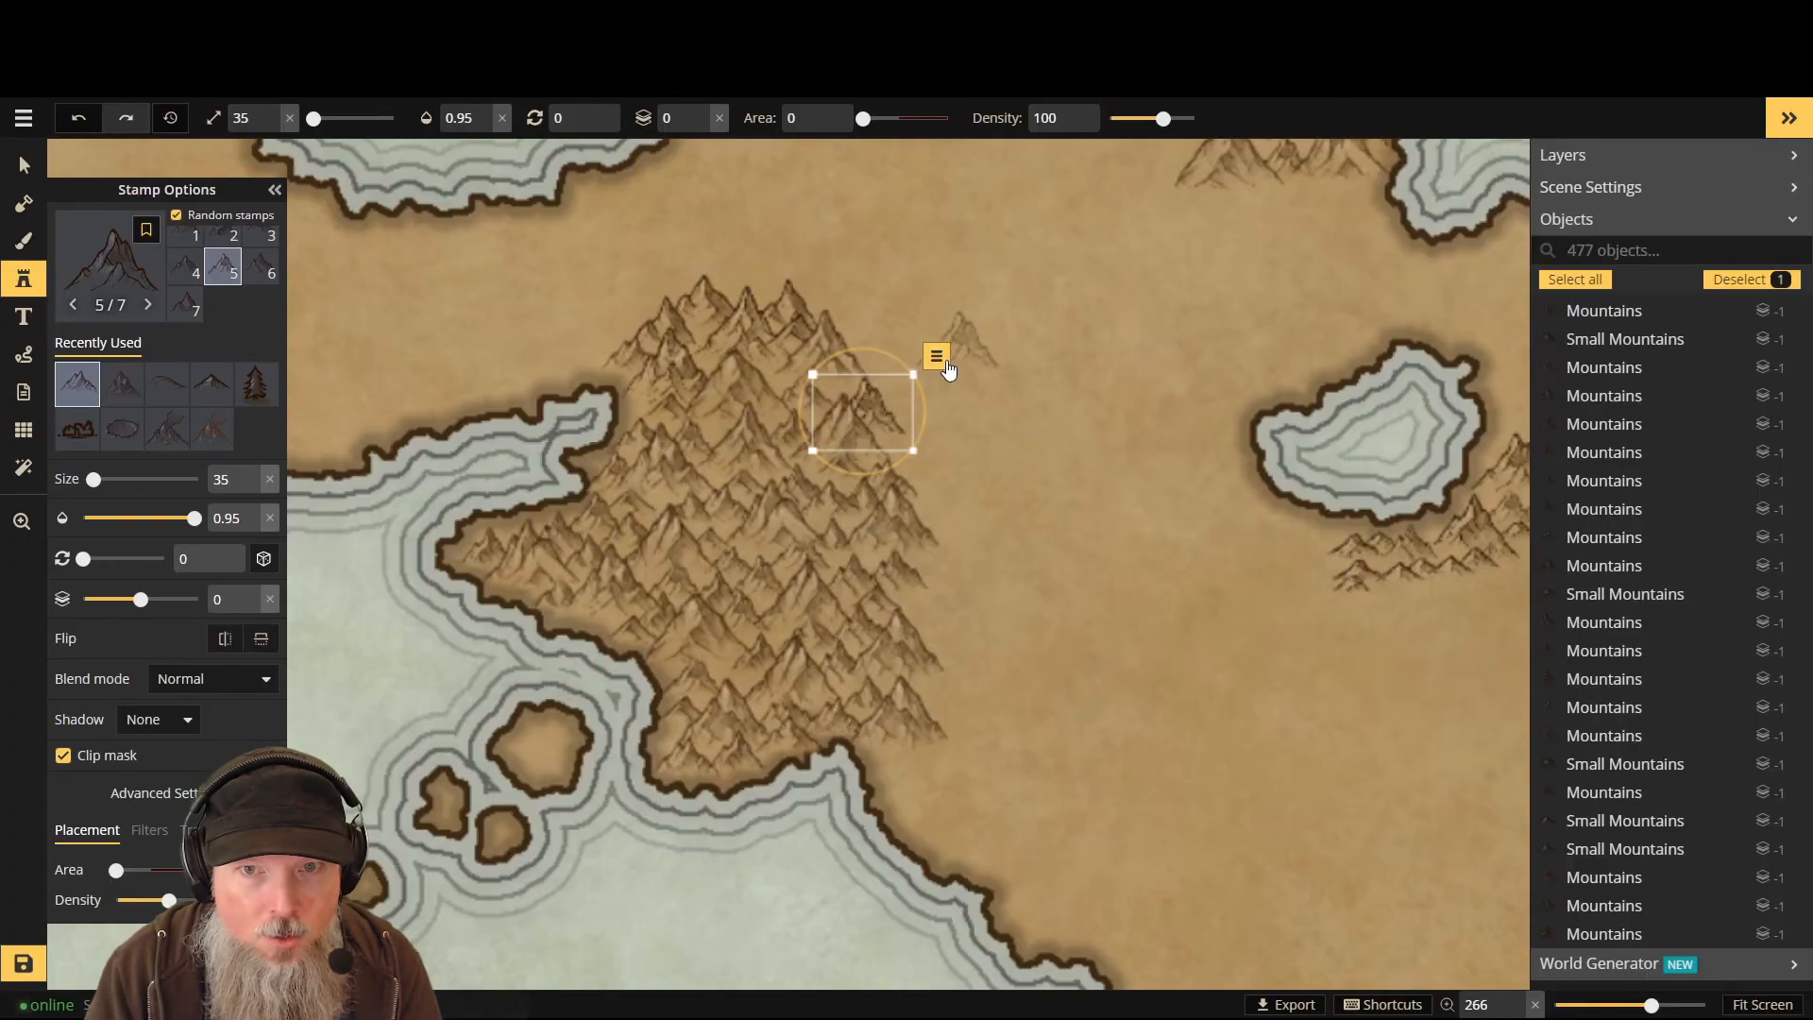
key(Escape)
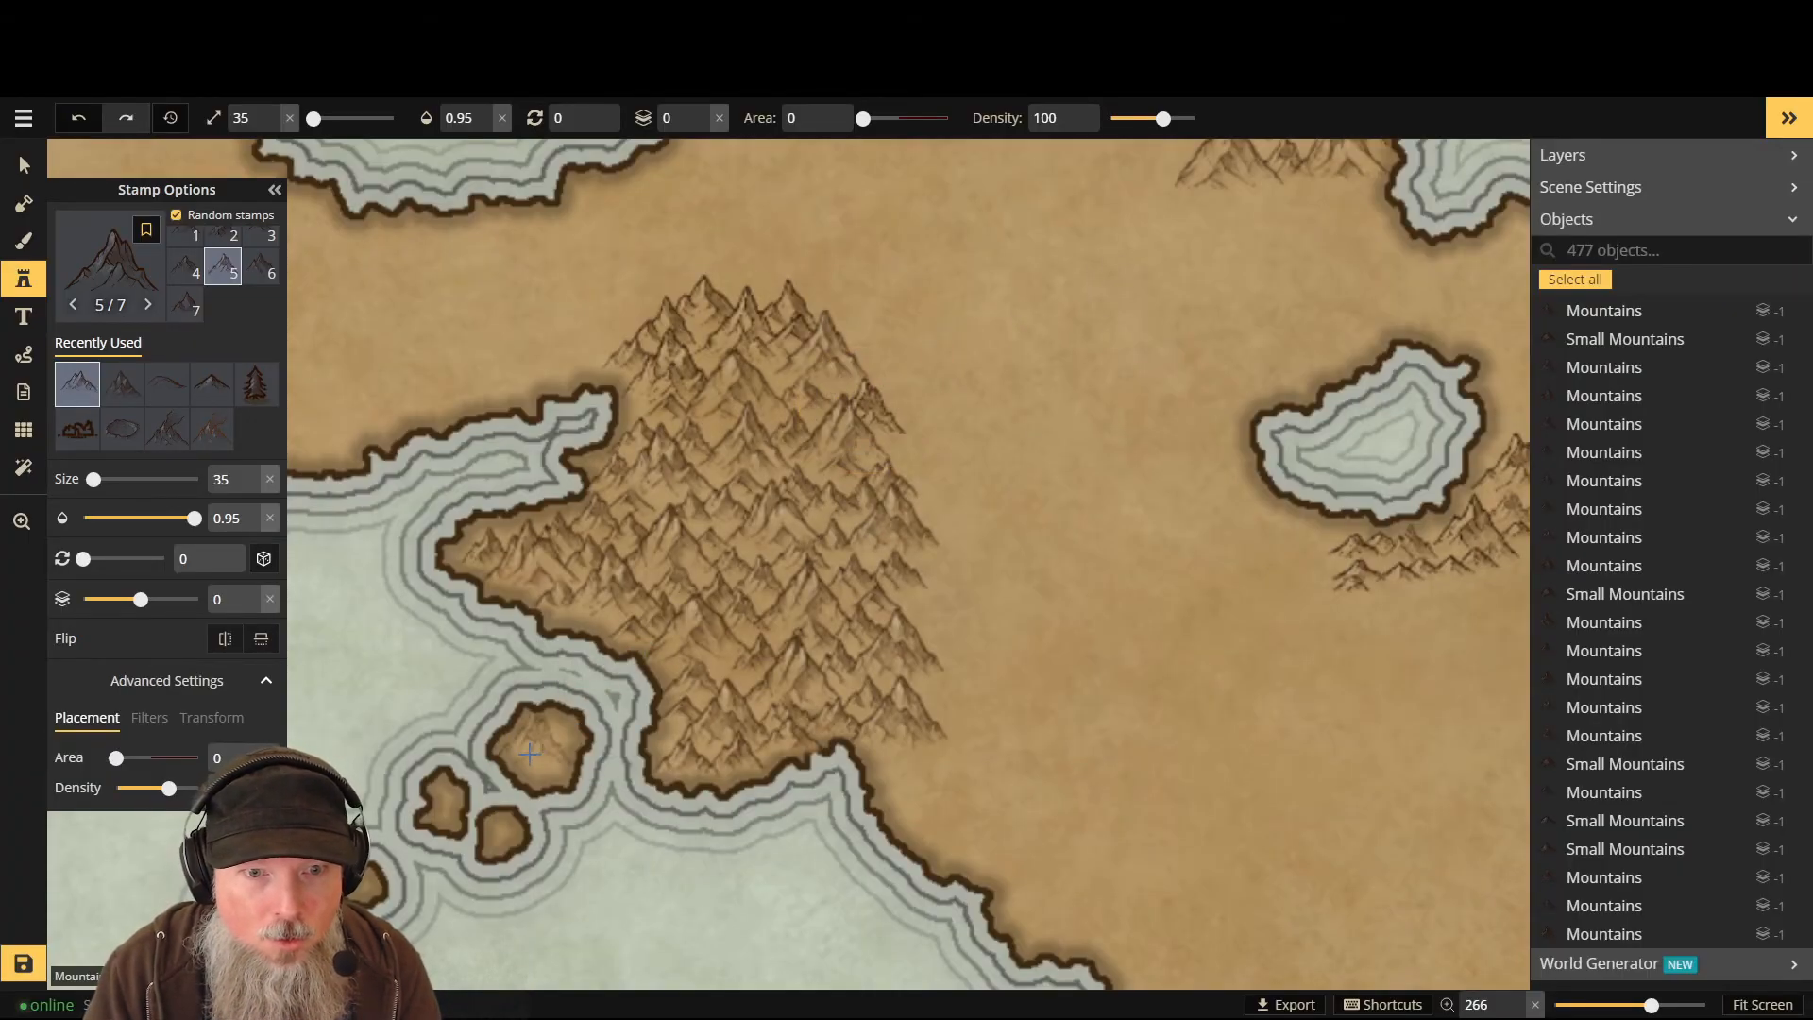
- Stamp four small peaks on the island, two placed behind existing stamps, then restore layer 0
scroll(558, 743, down, 7)
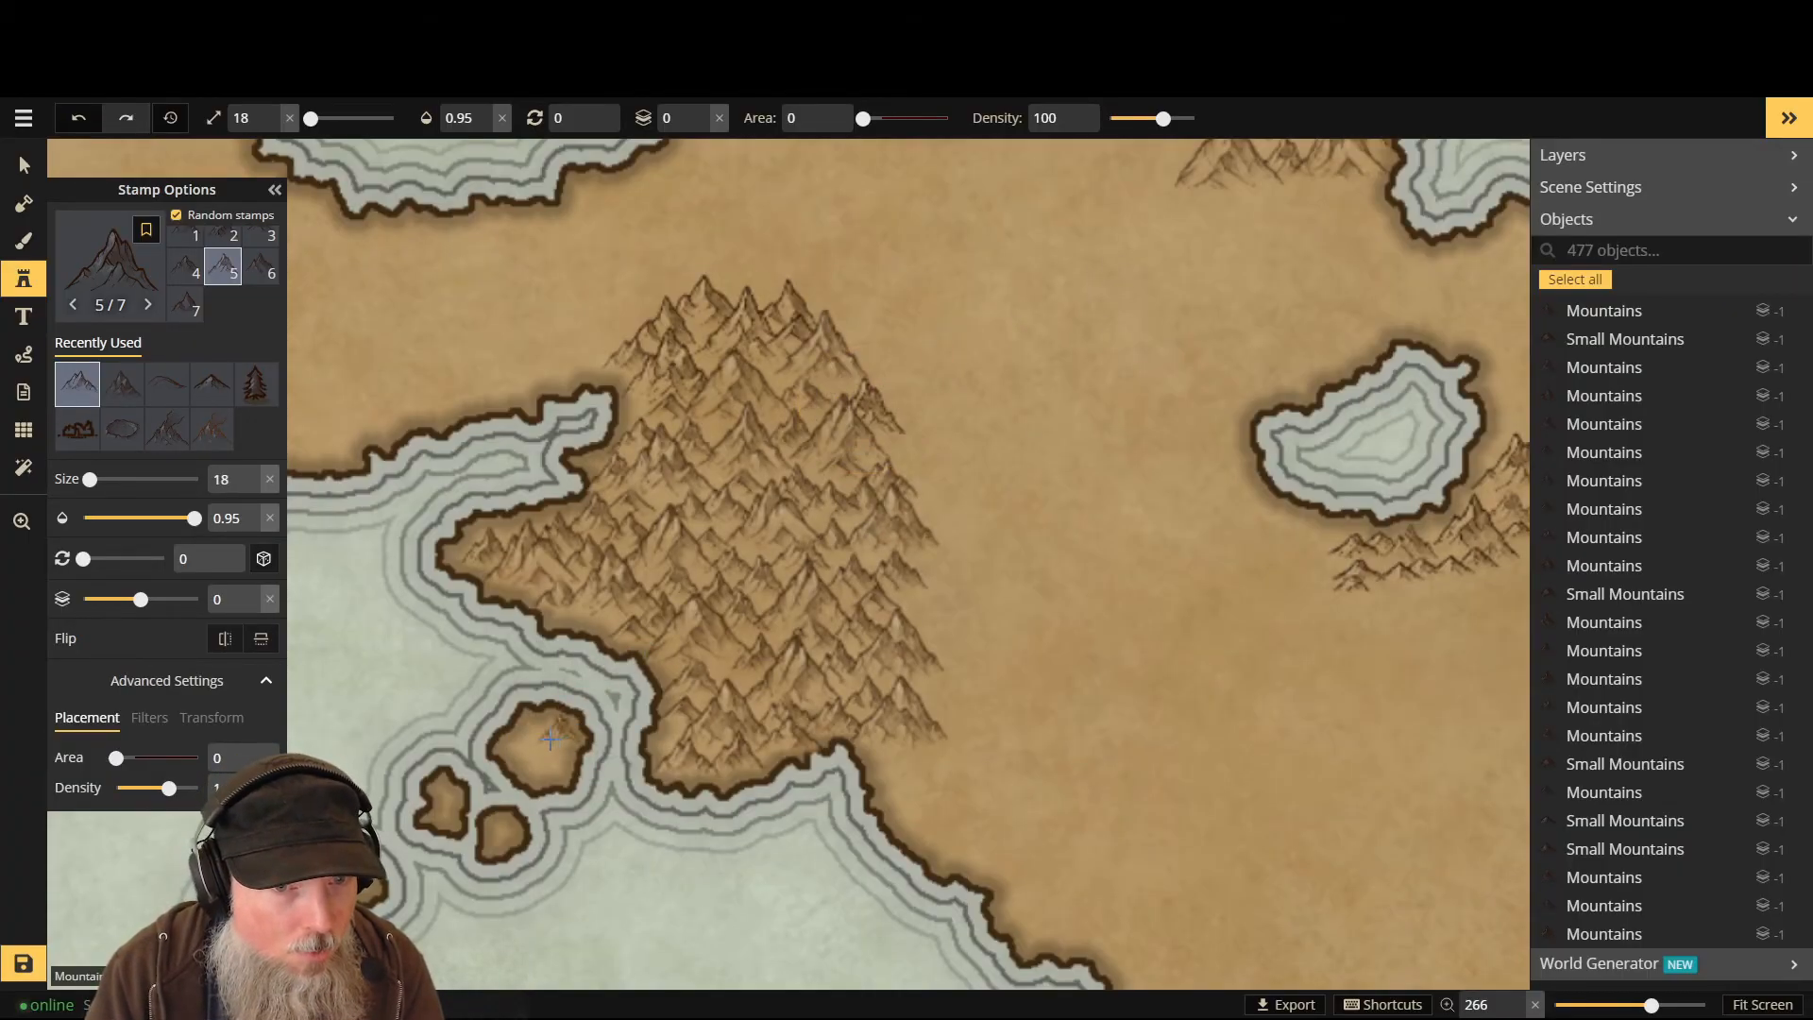
click(551, 740)
click(531, 759)
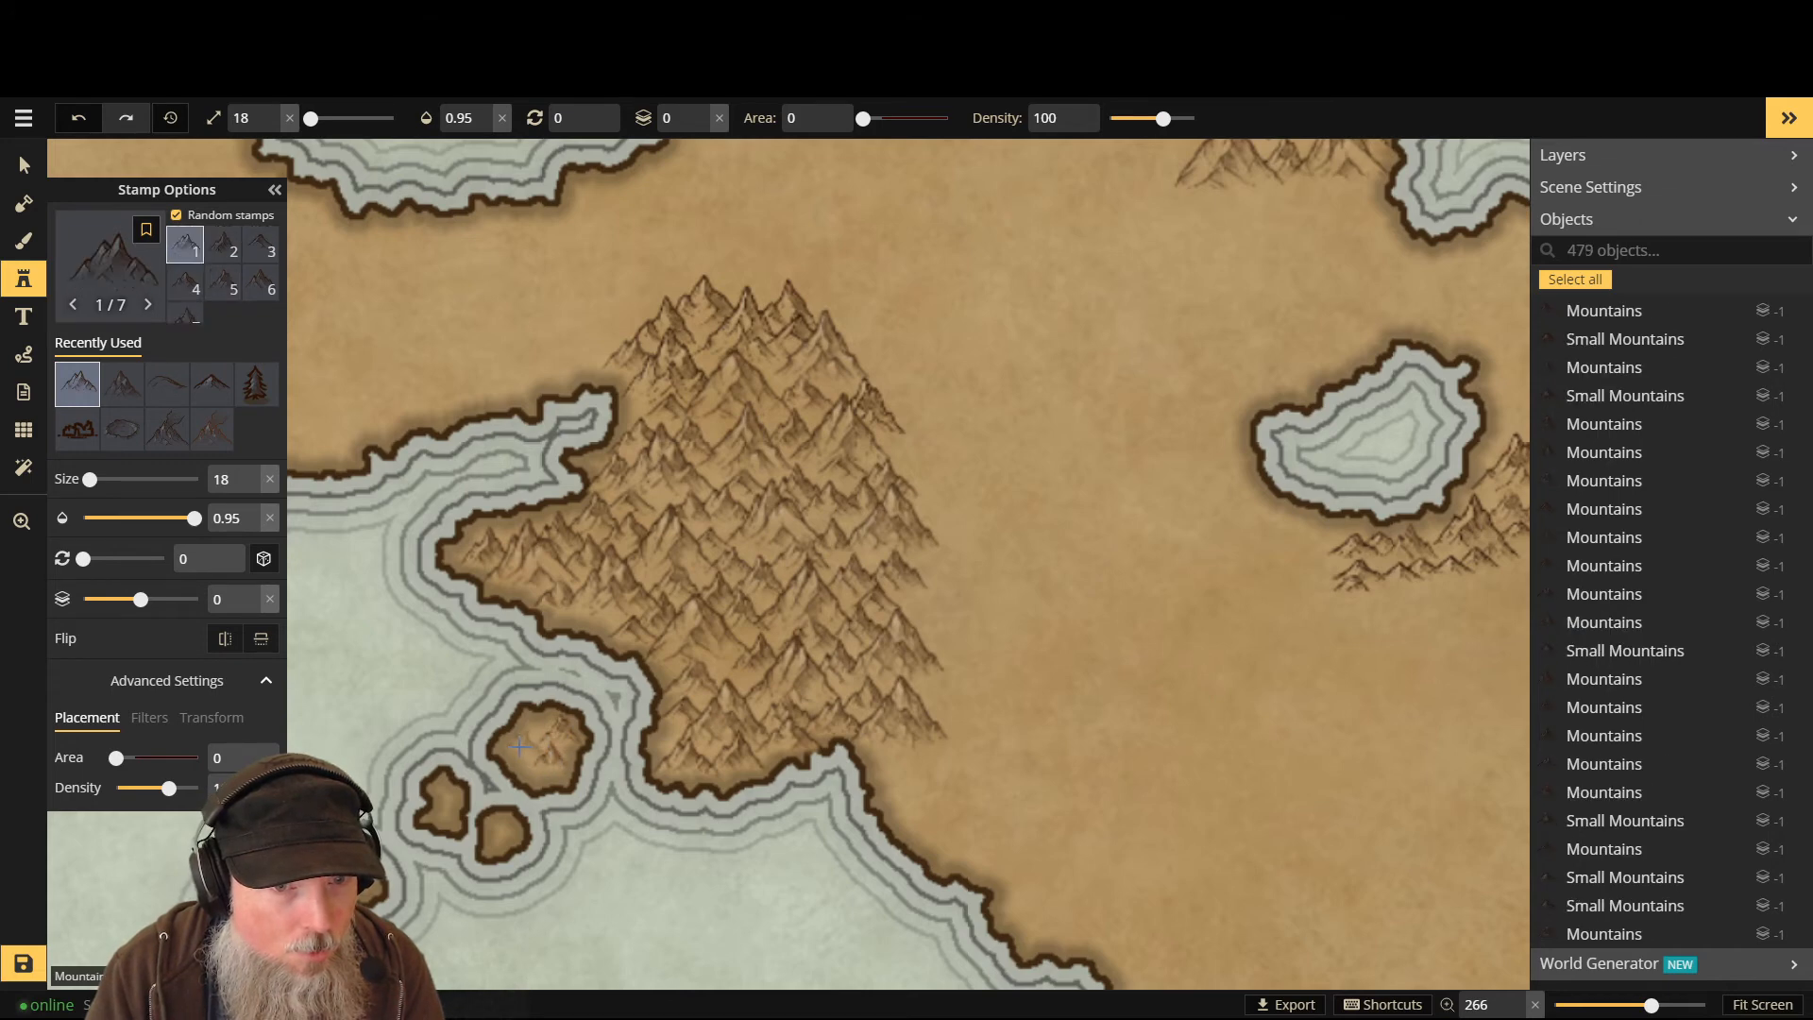
key(Page_Down)
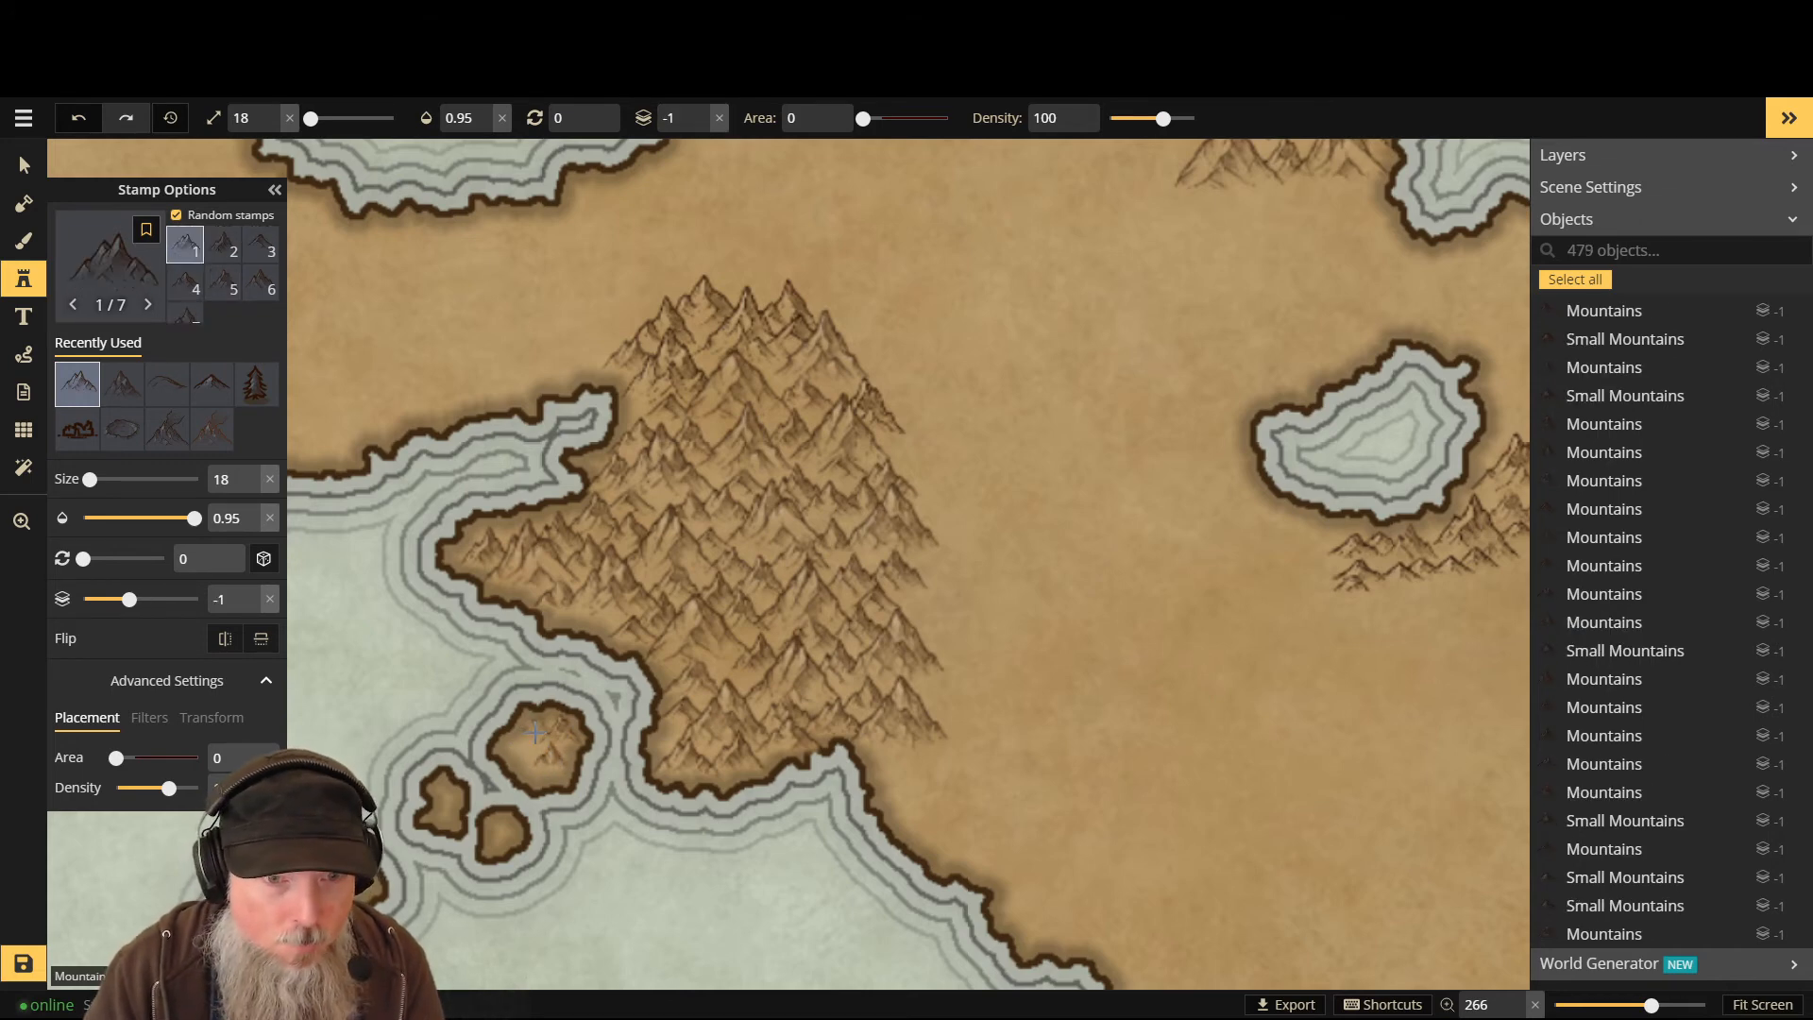
click(524, 756)
click(531, 775)
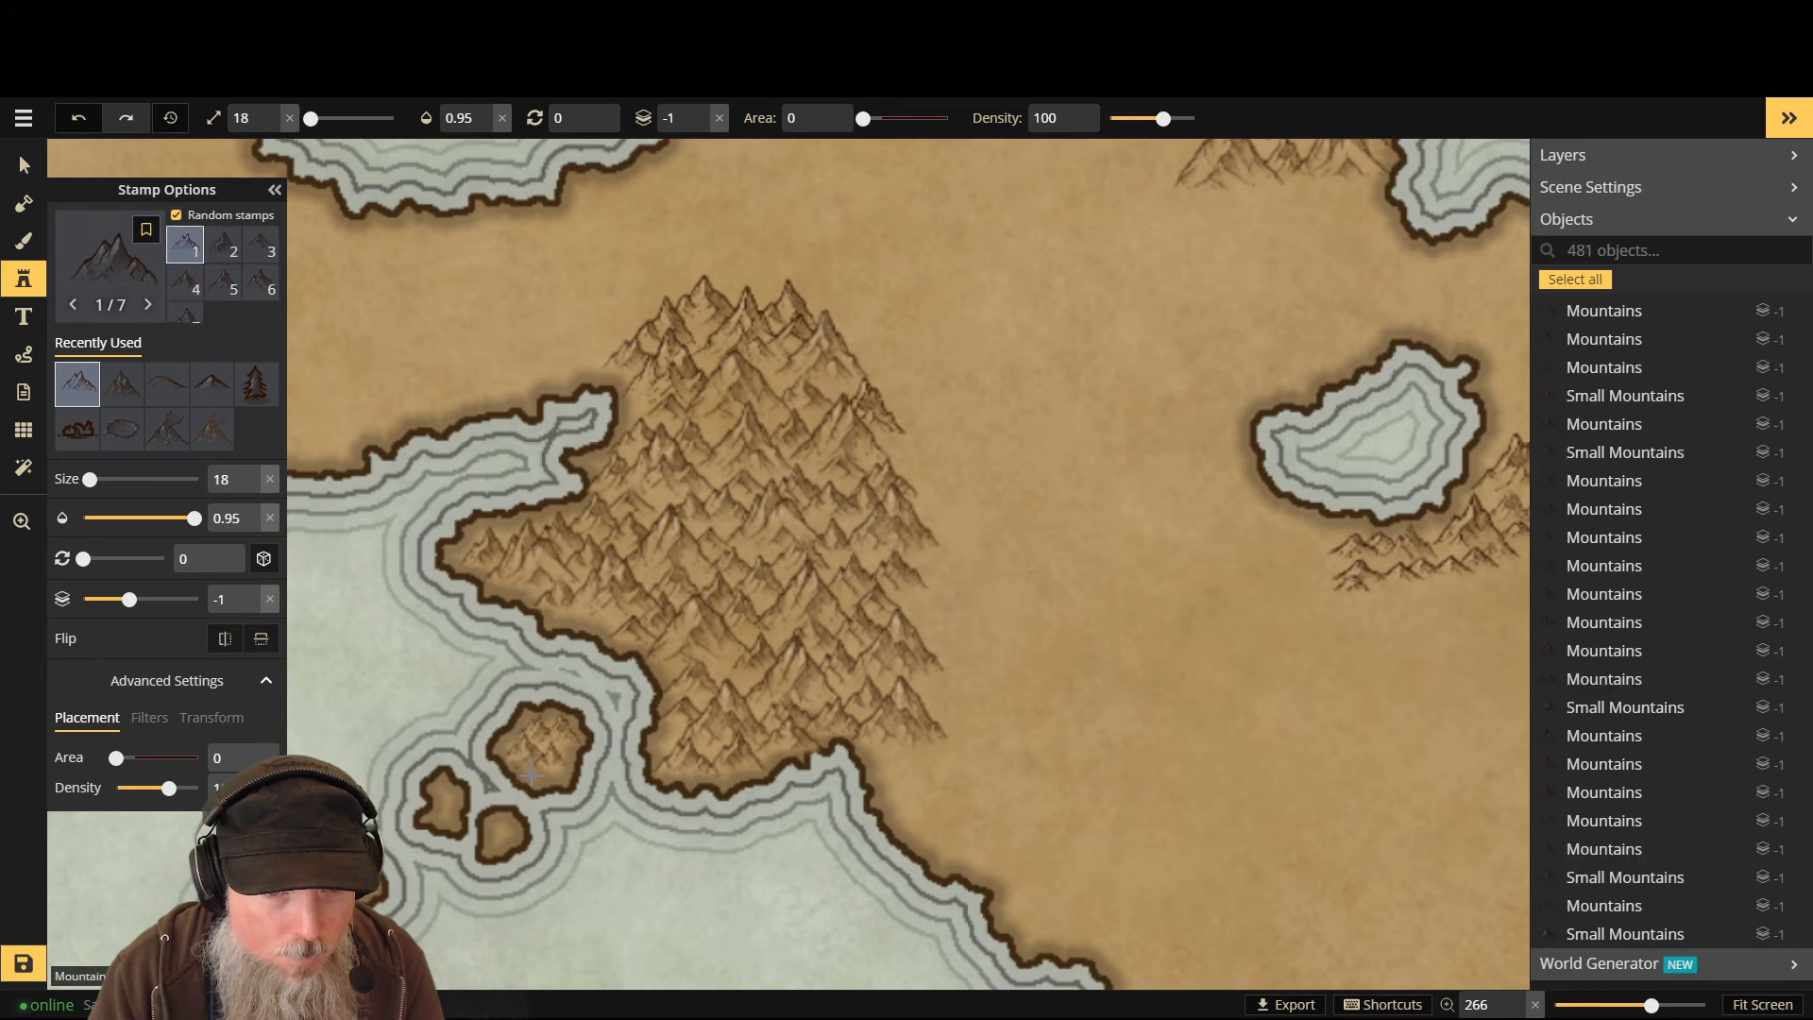
key(Page_Up)
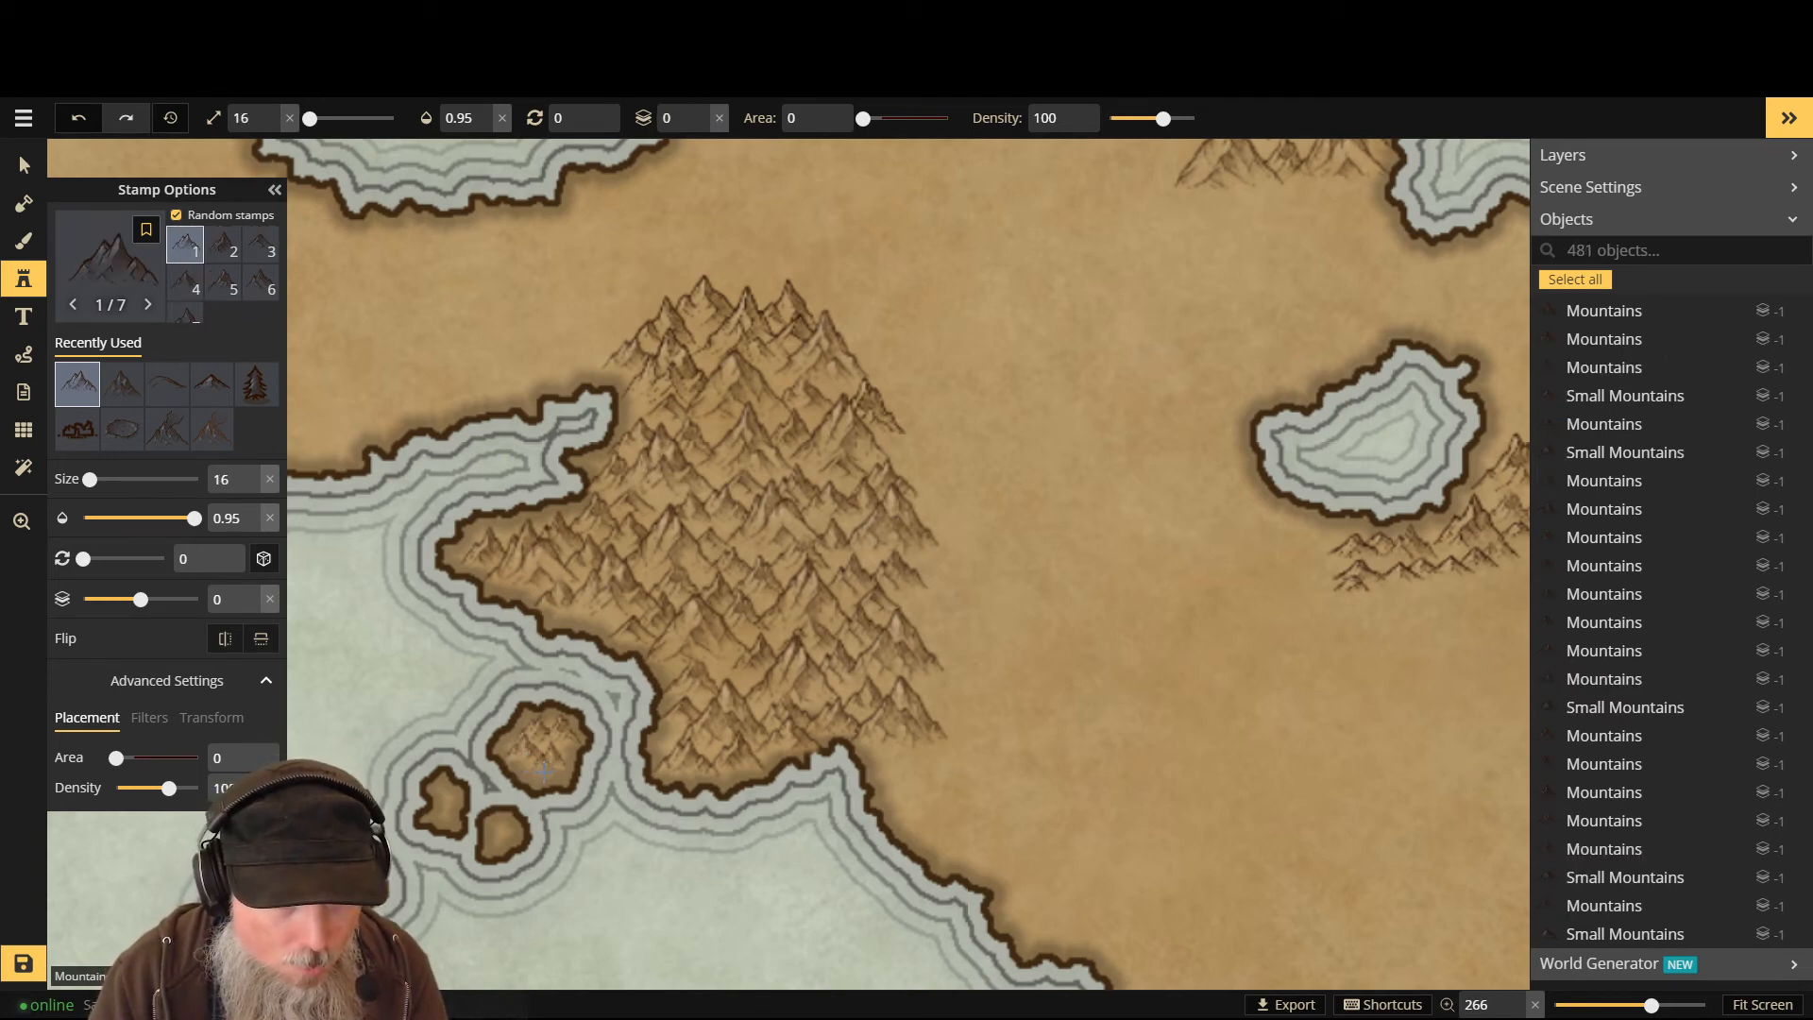
- Cover the smaller islets to the left with six small peaks, then bring up the Stamp Catalog
click(522, 824)
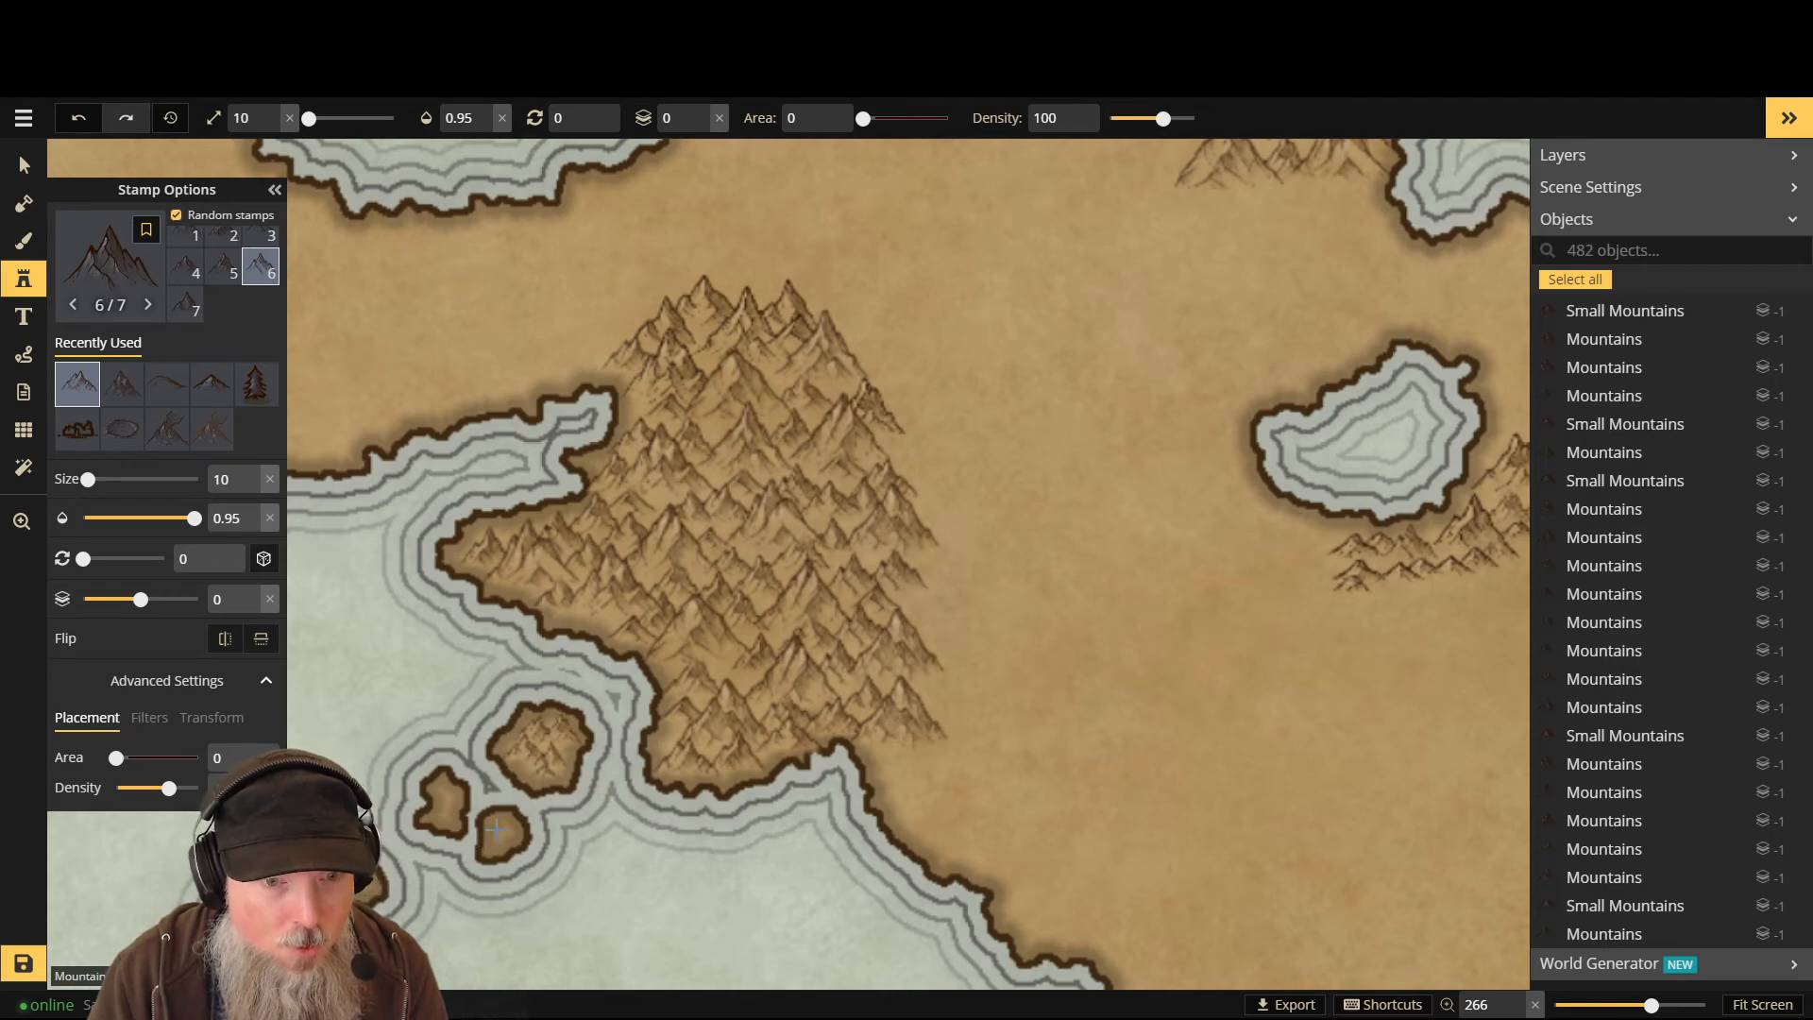
click(496, 827)
click(434, 801)
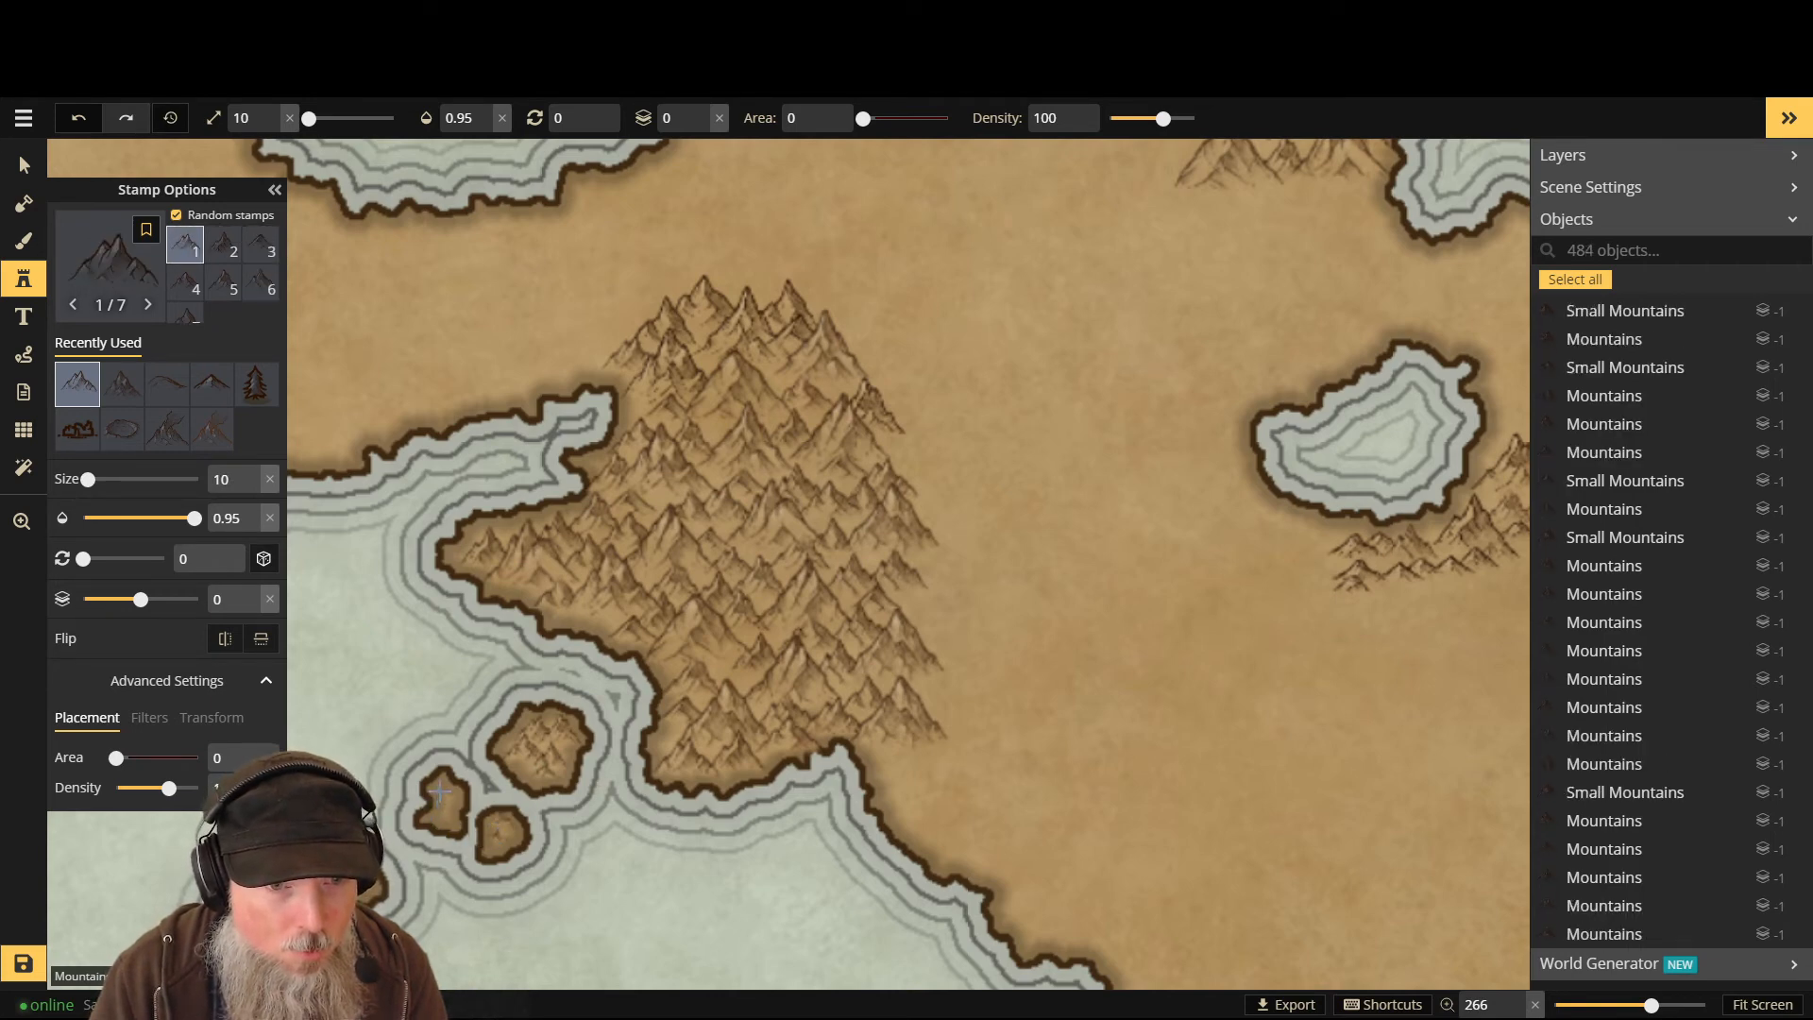
click(440, 792)
click(452, 806)
click(446, 818)
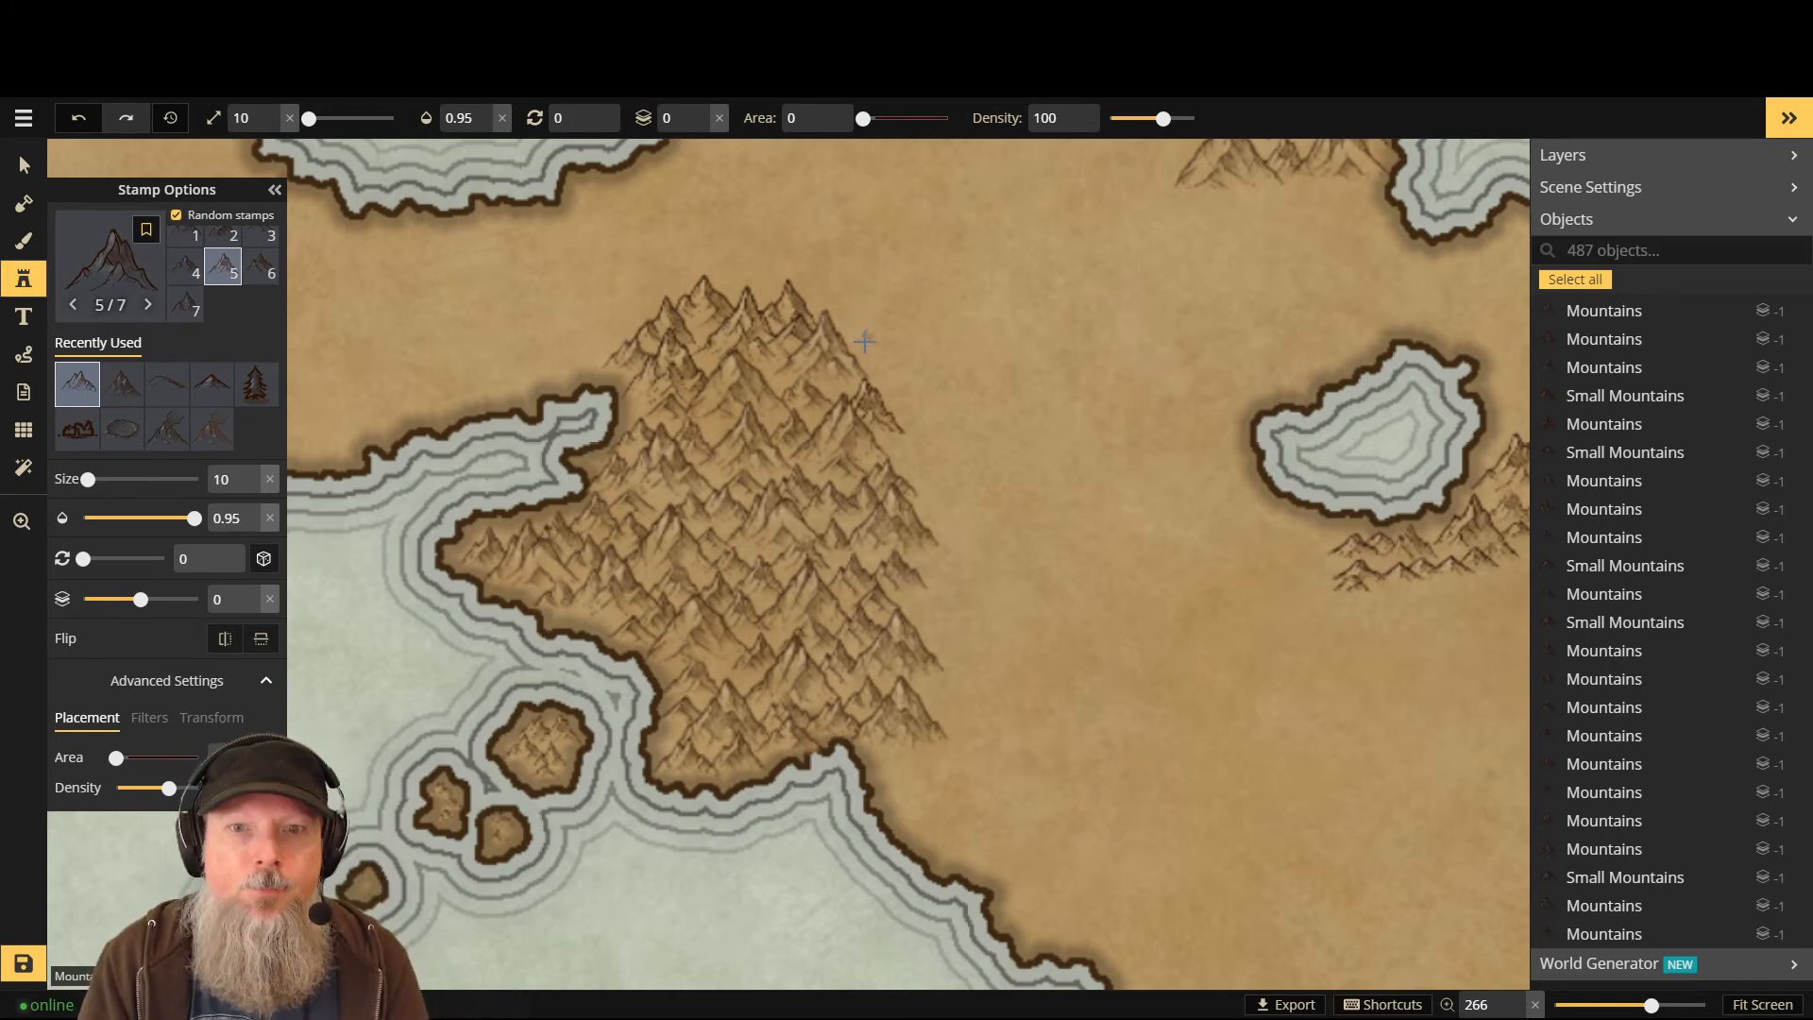
click(106, 259)
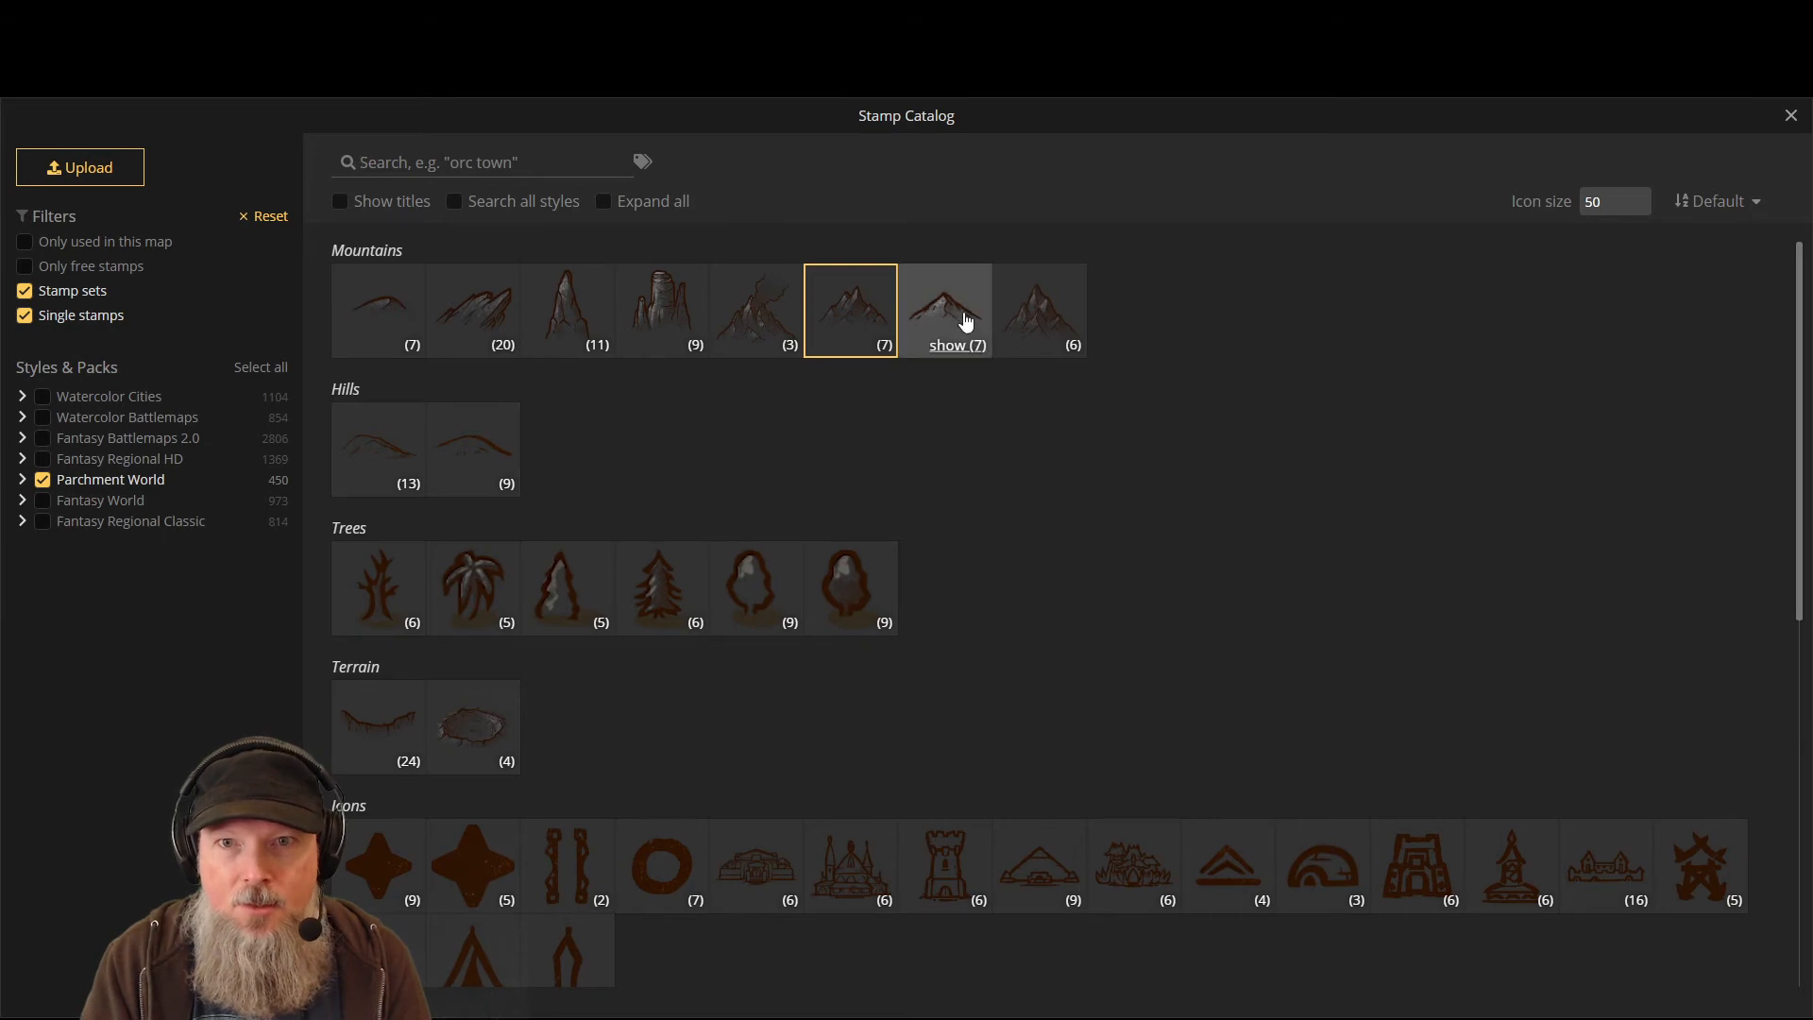
- Pick the Small Mountains set and add three peaks beside the range and on the lower coast
click(963, 321)
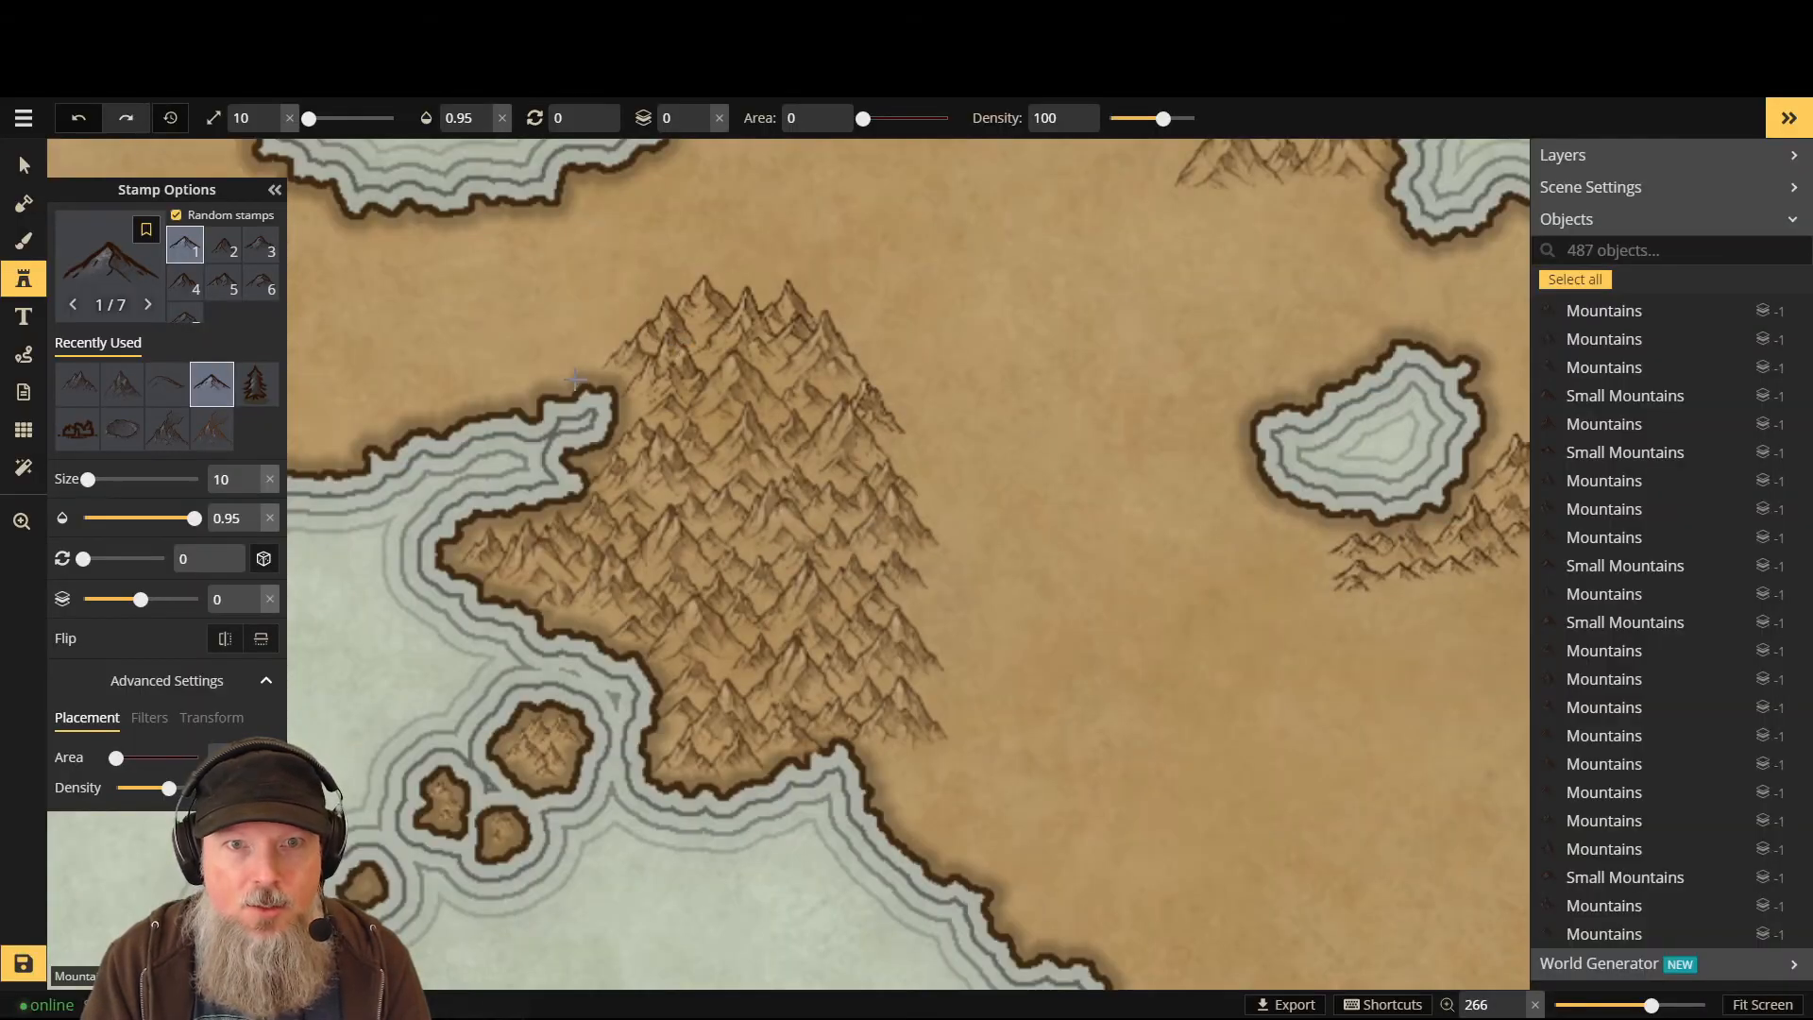
scroll(594, 372, up, 2)
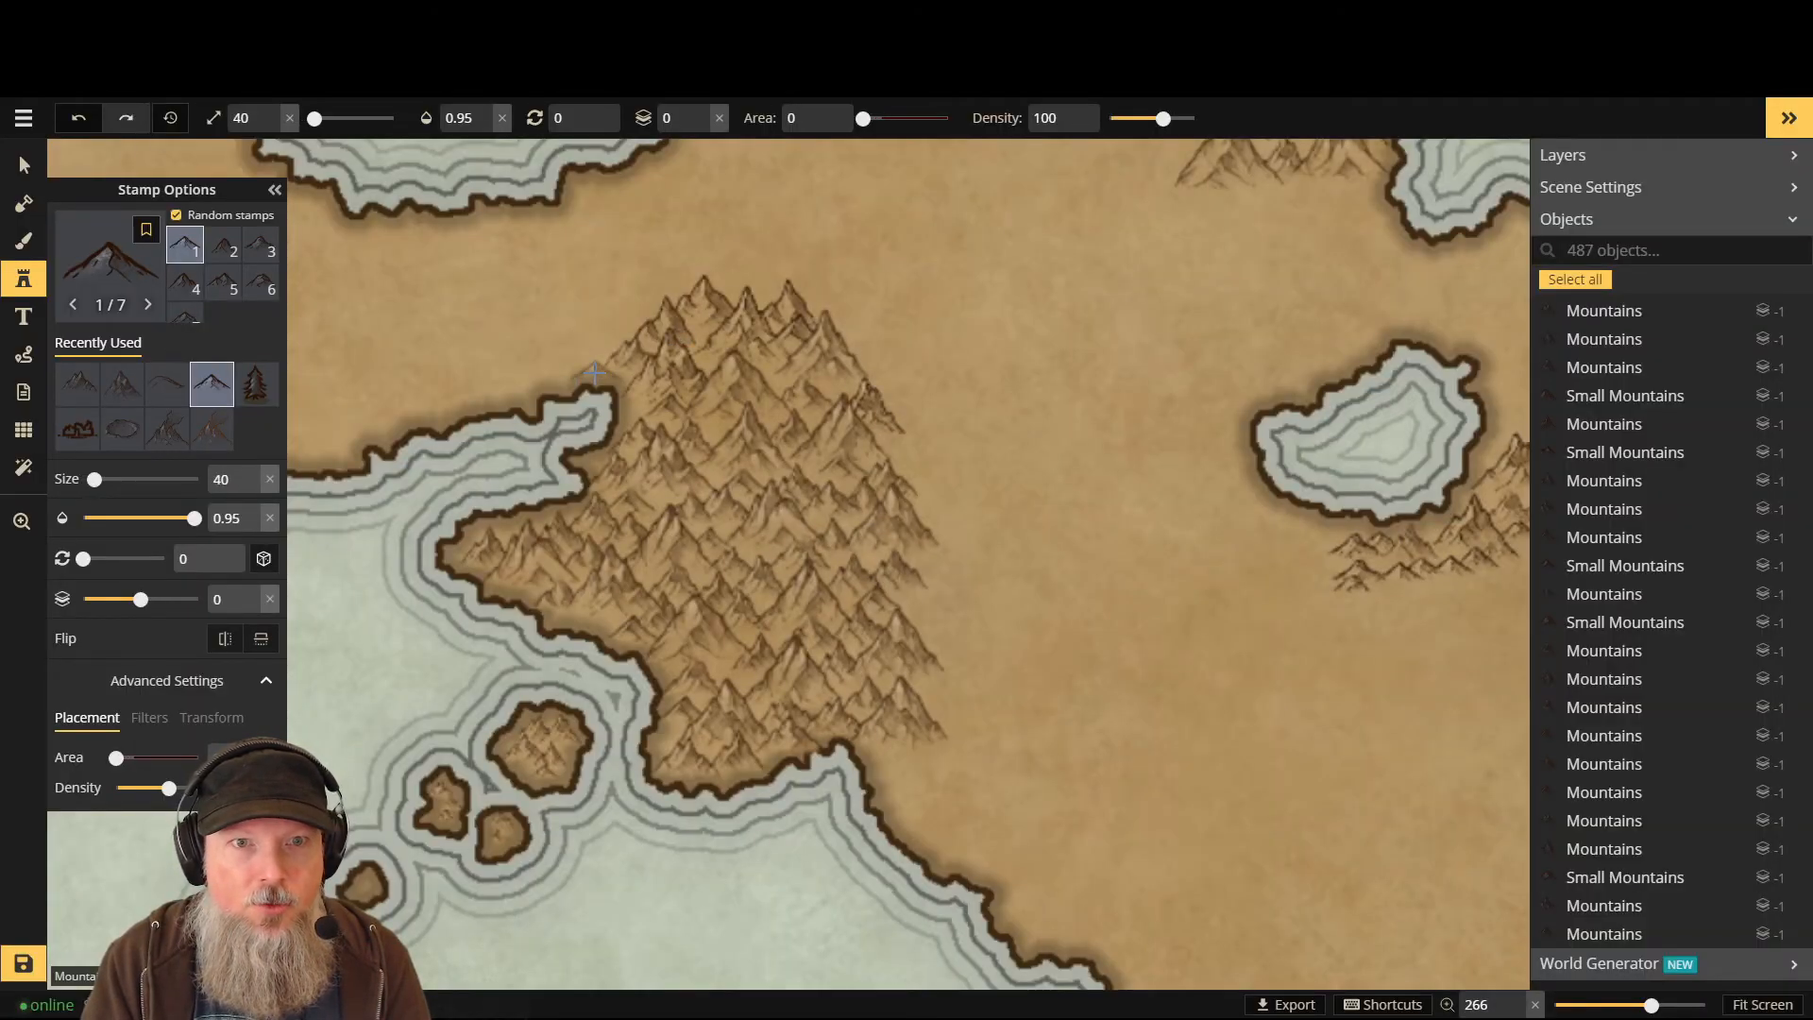
click(594, 372)
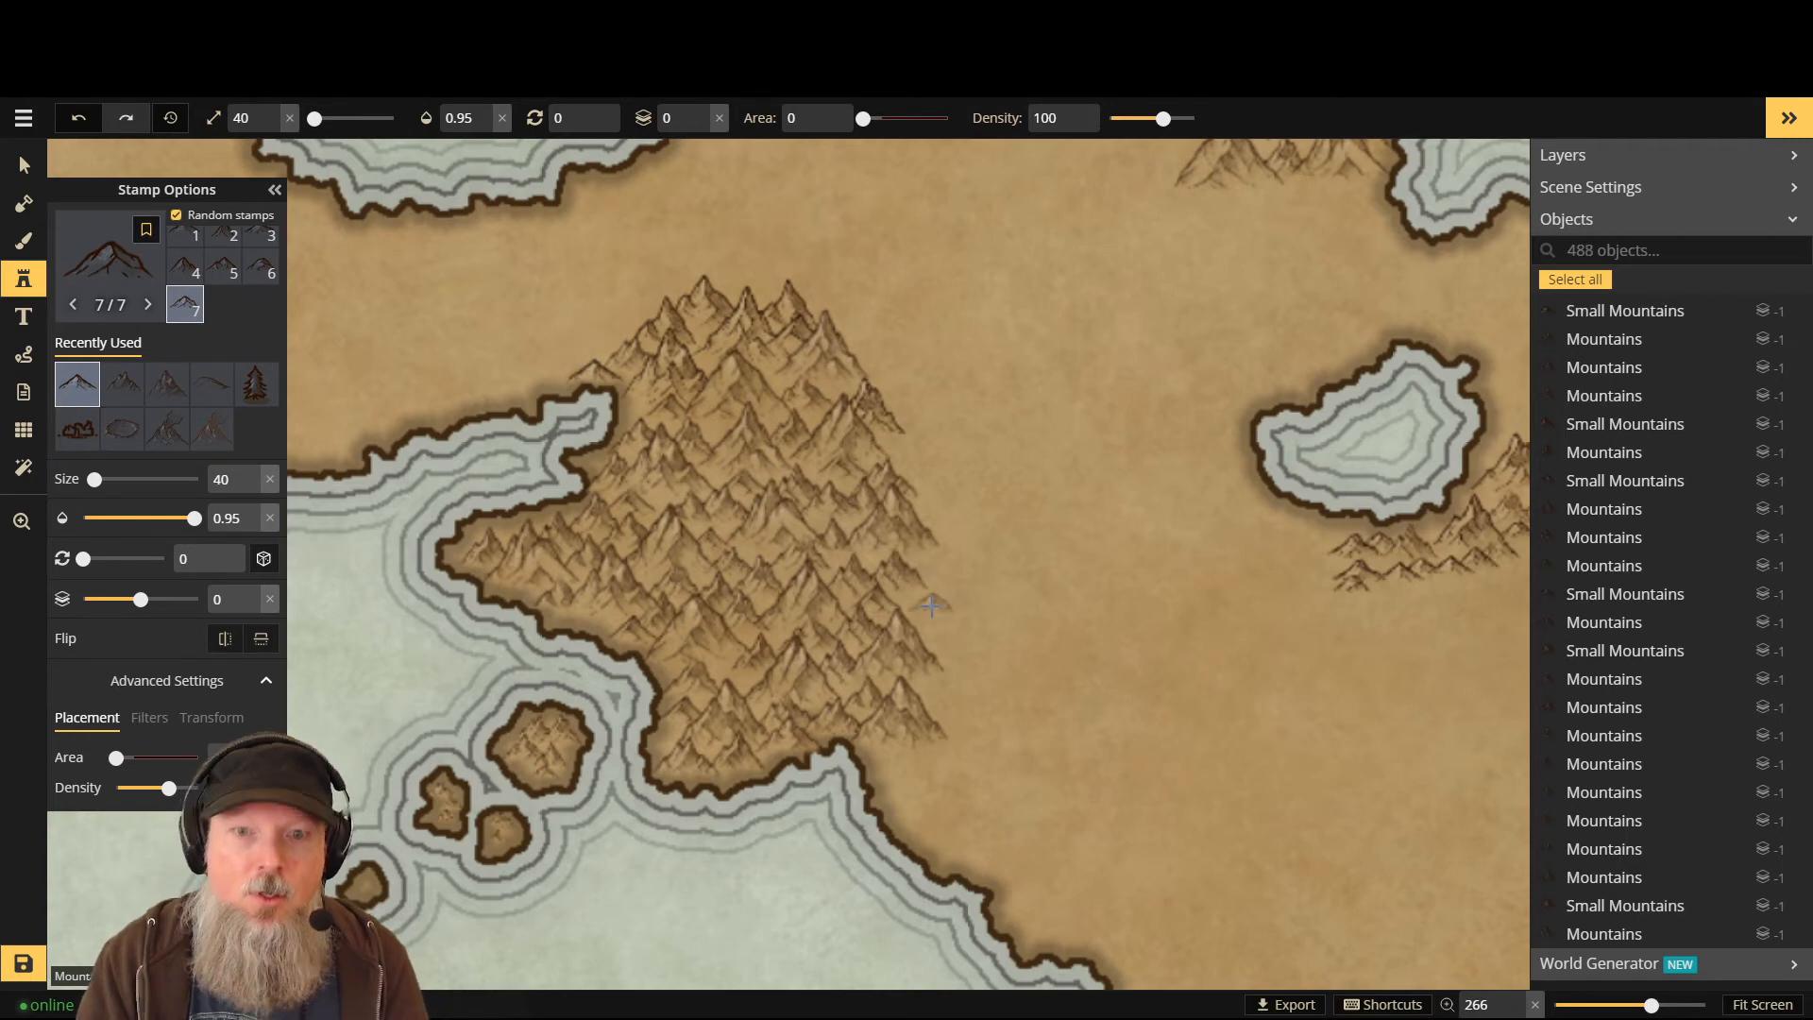
click(886, 759)
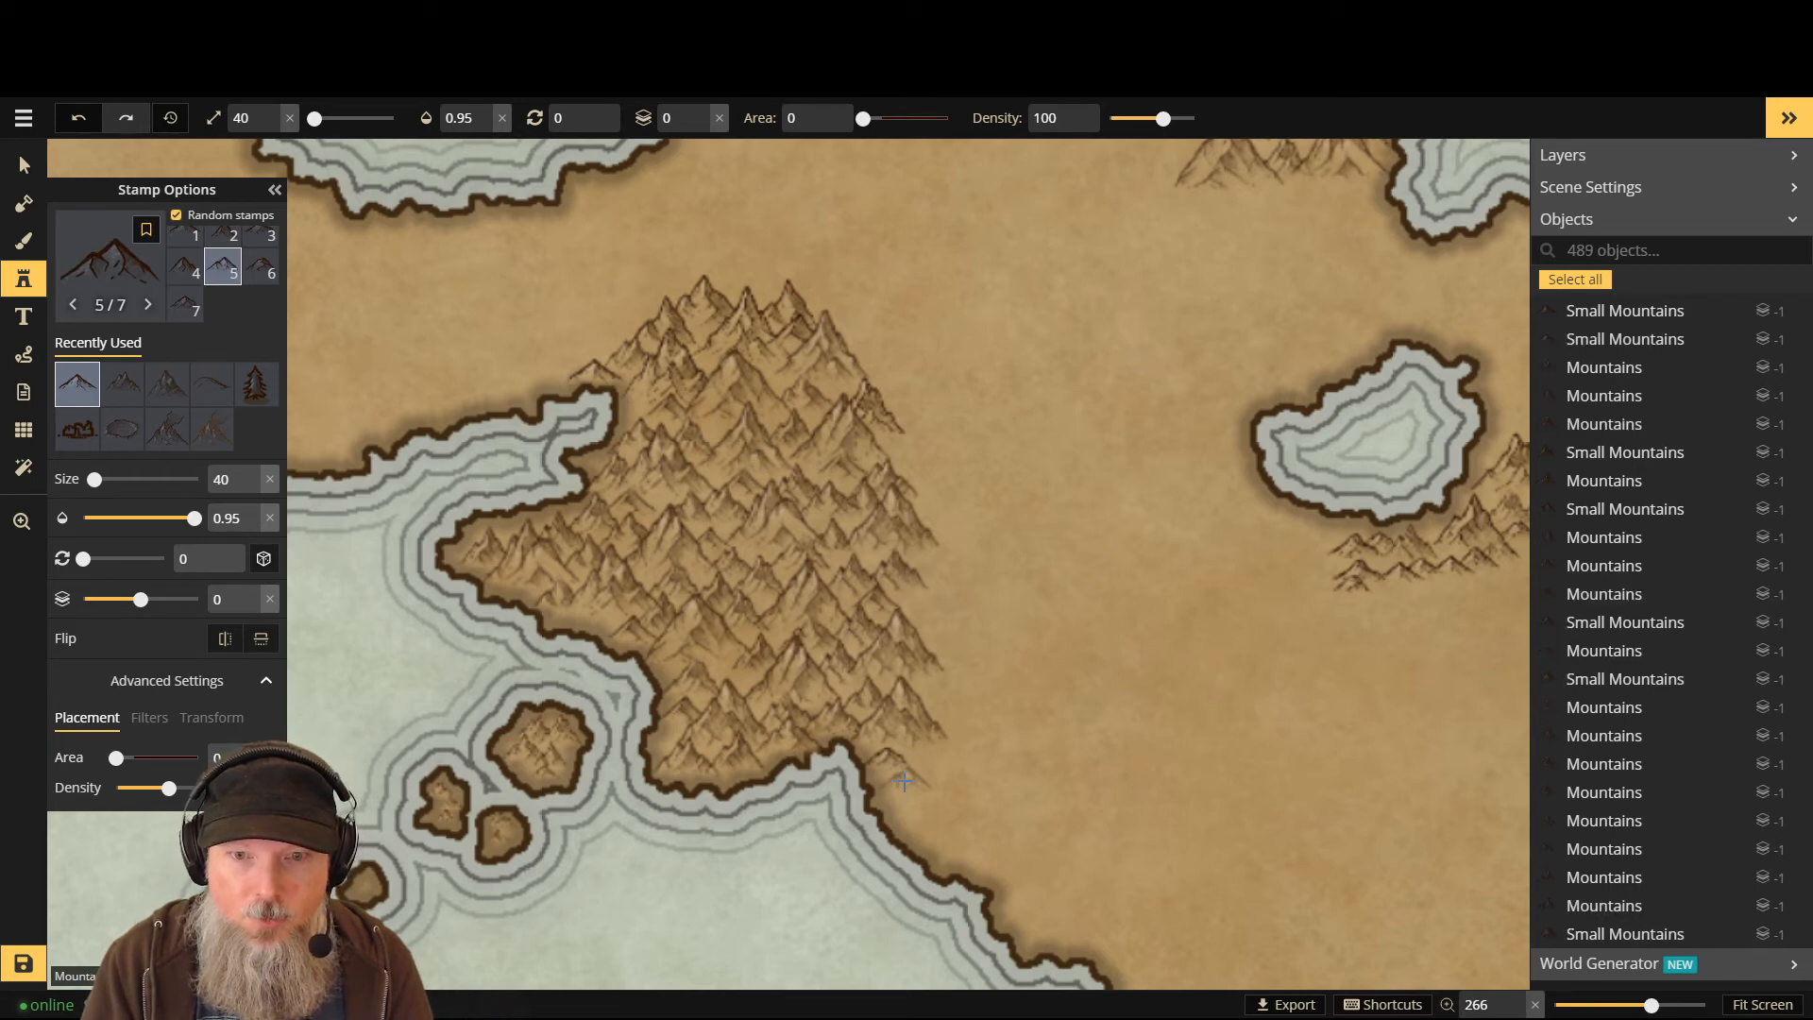
click(920, 780)
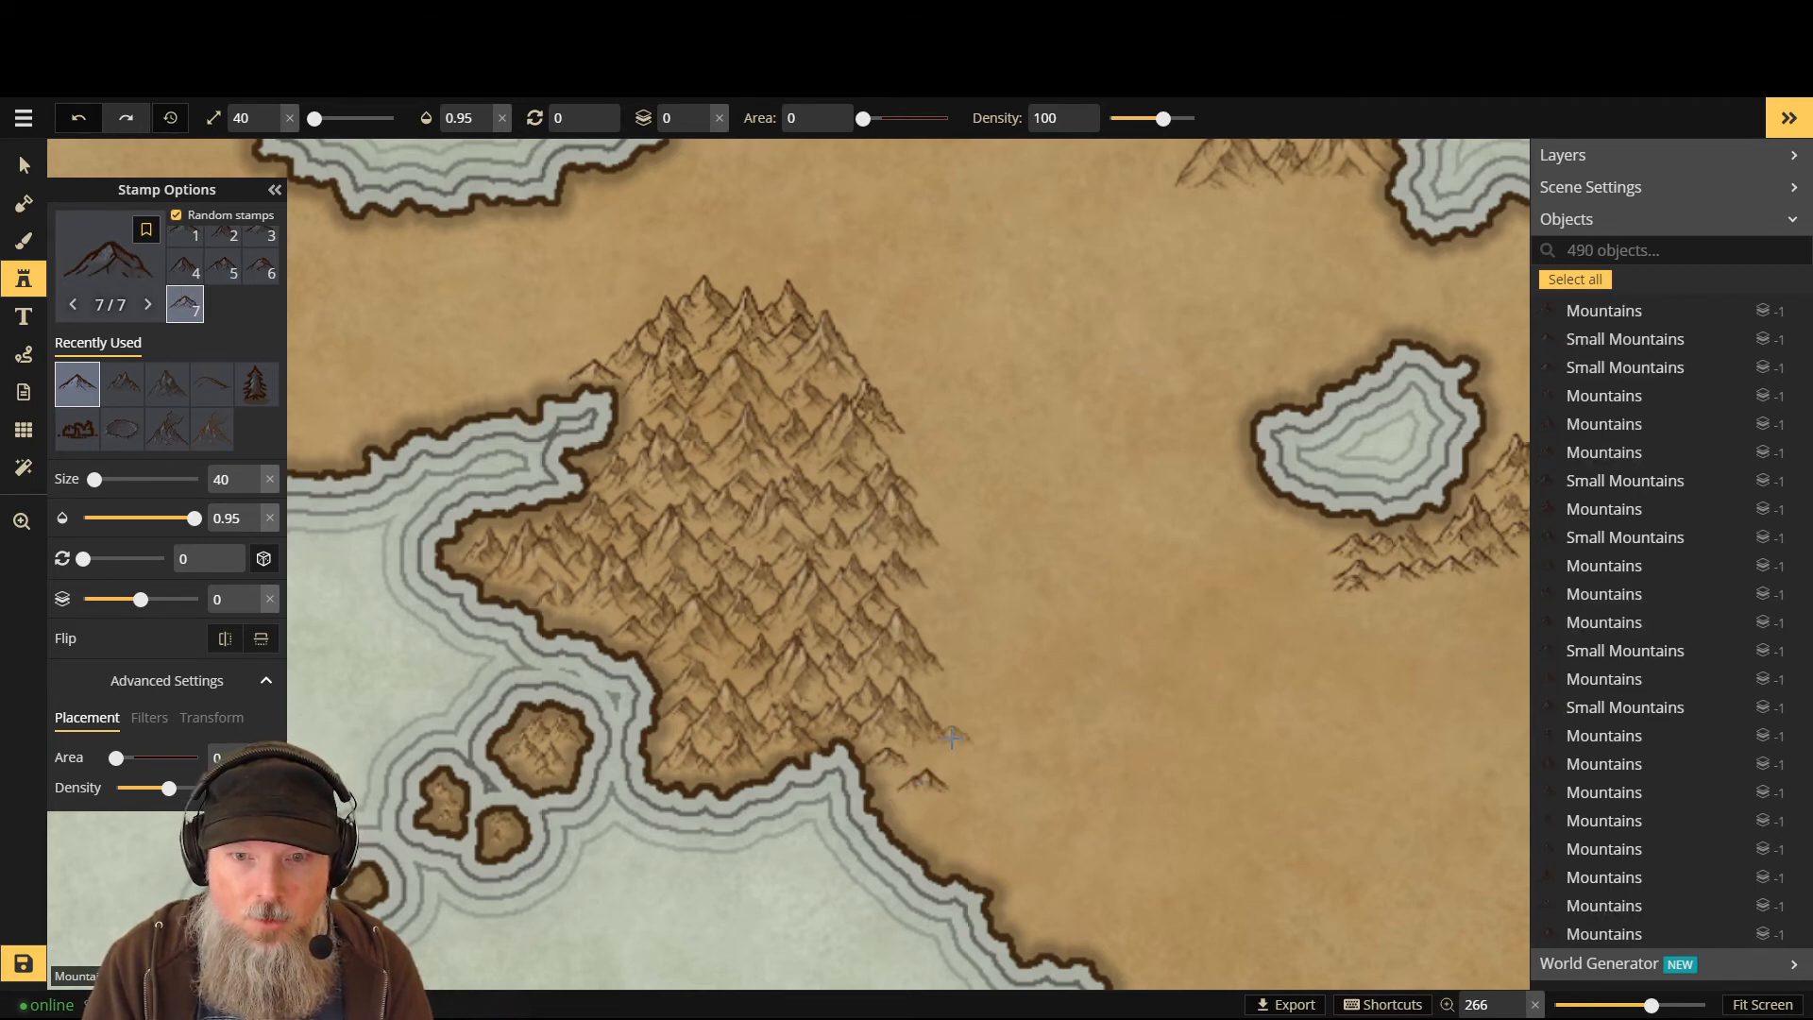
- Lower the stamp layer and pack peaks around the range's top and down its upper right
key(Page_Down)
click(750, 288)
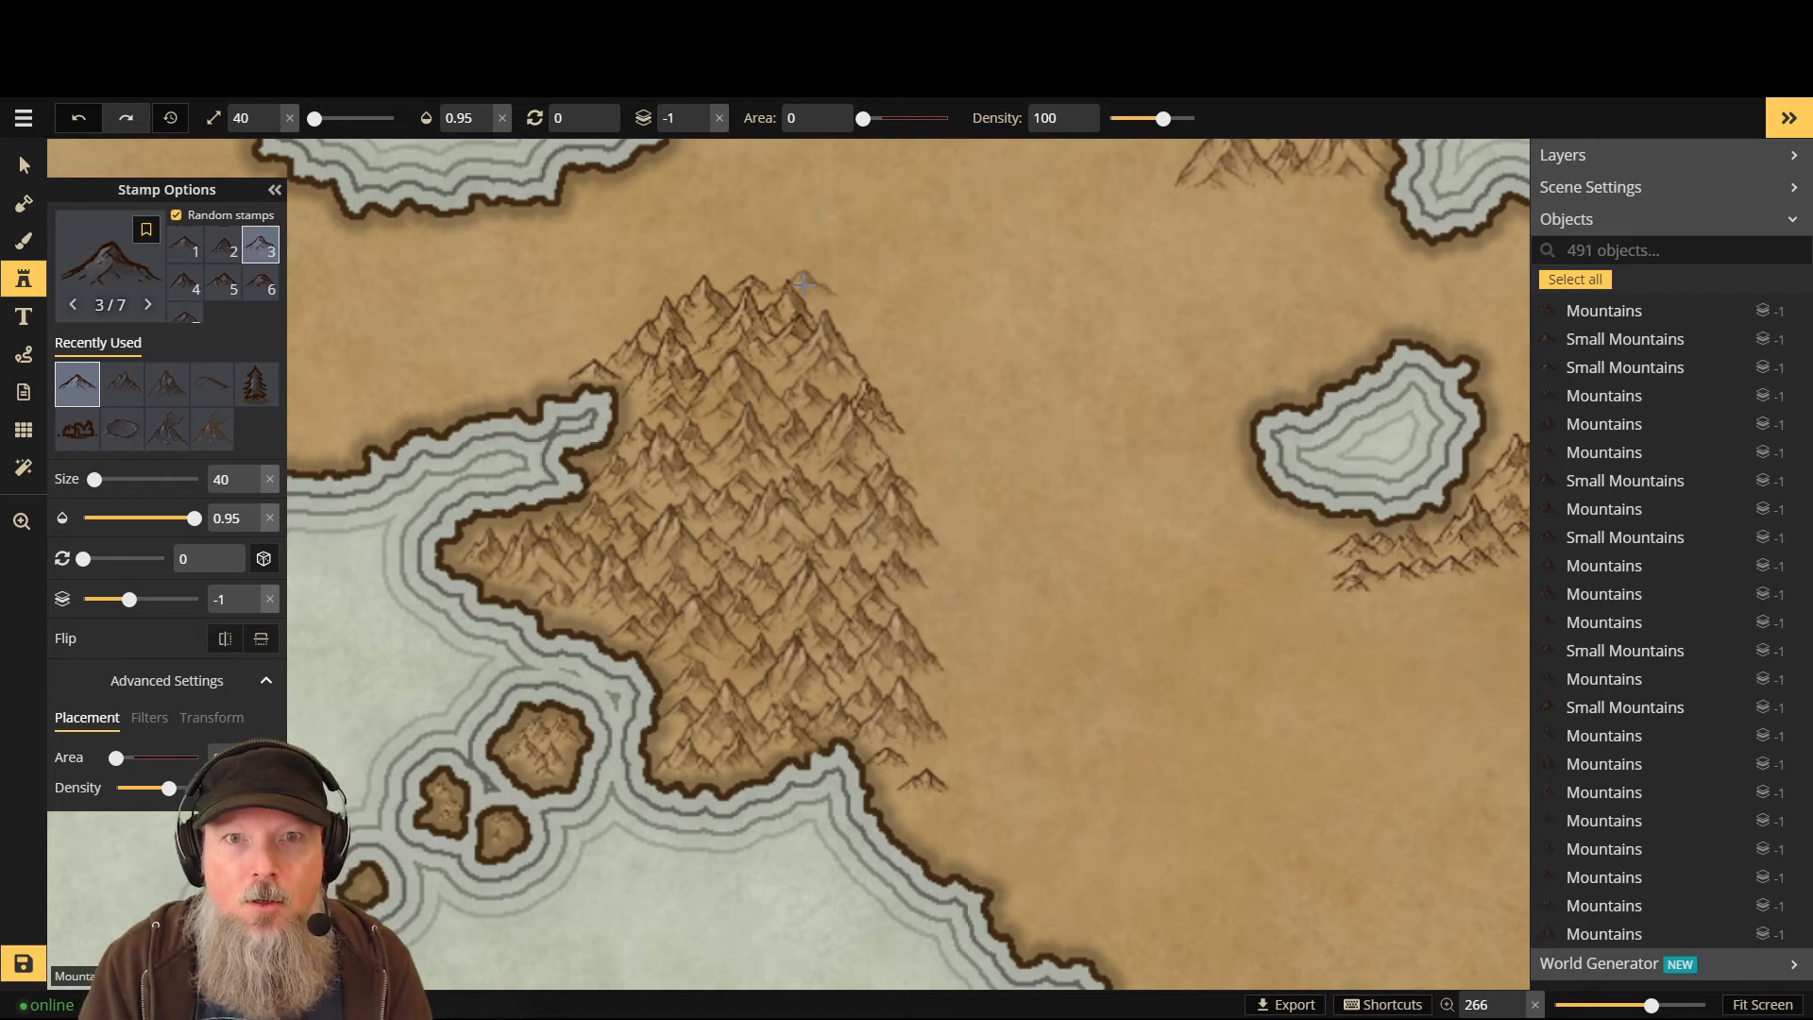
click(801, 285)
click(843, 314)
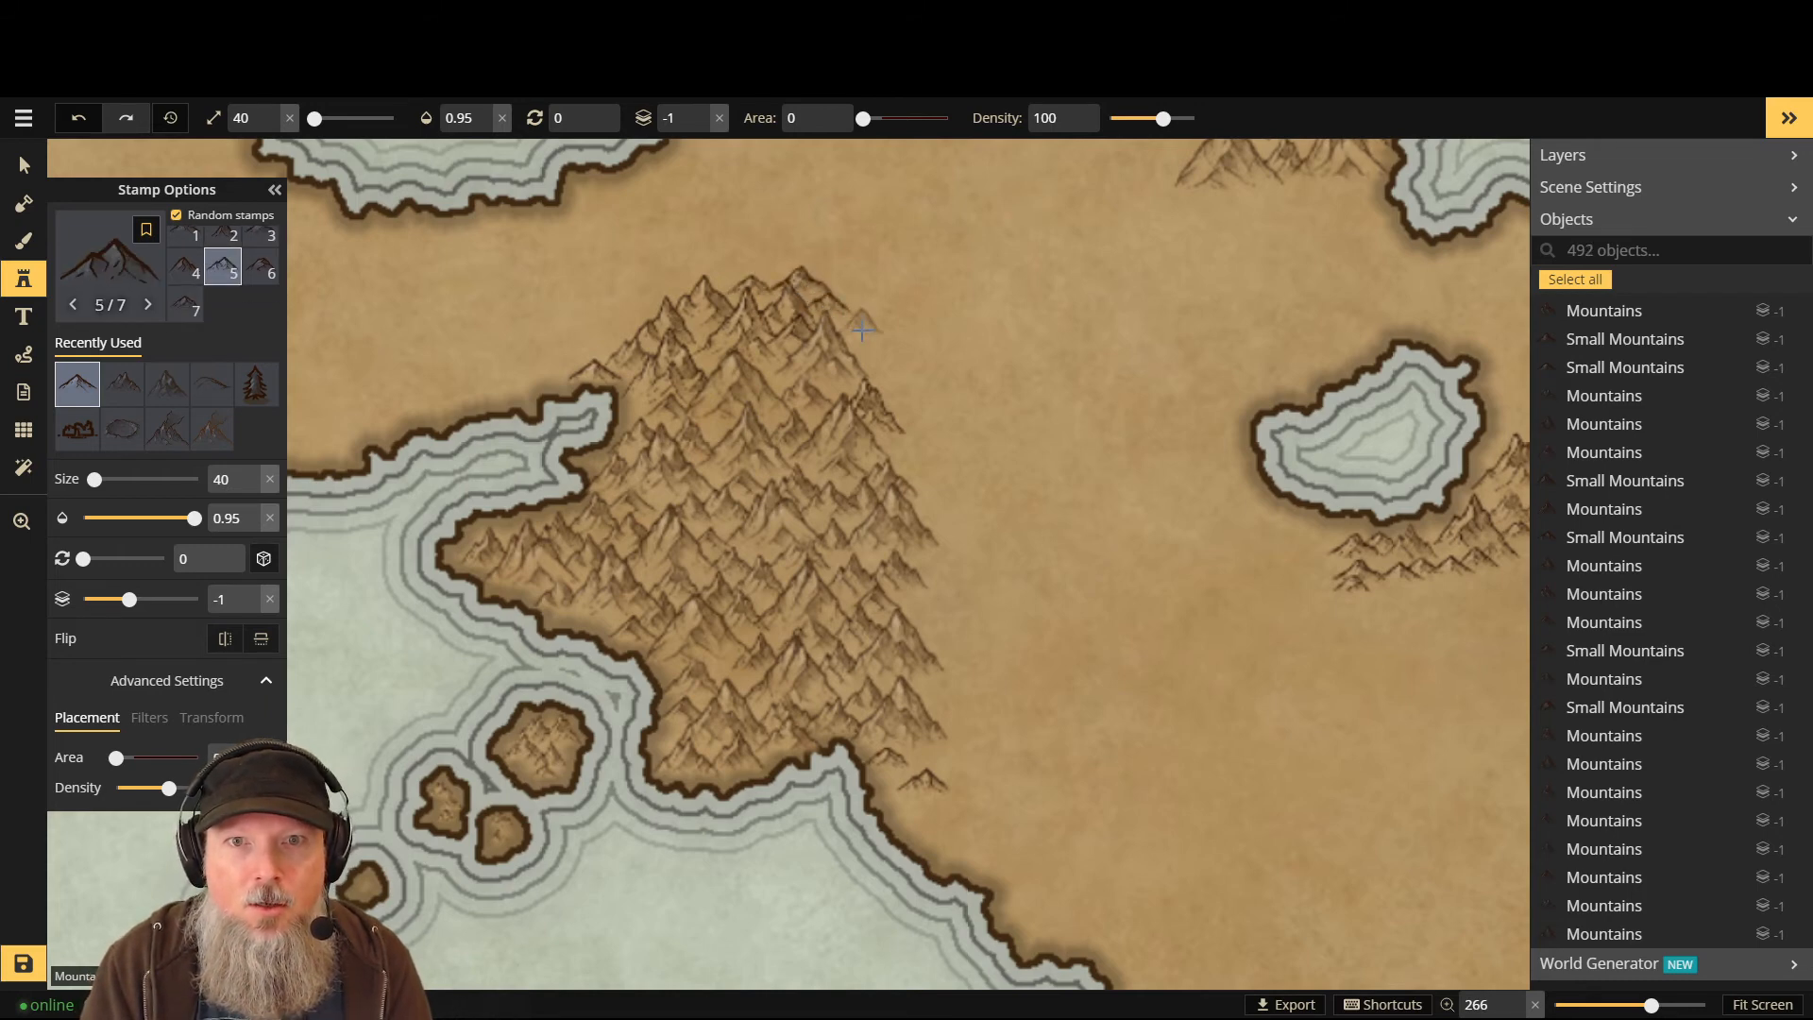
click(870, 342)
click(946, 386)
click(777, 259)
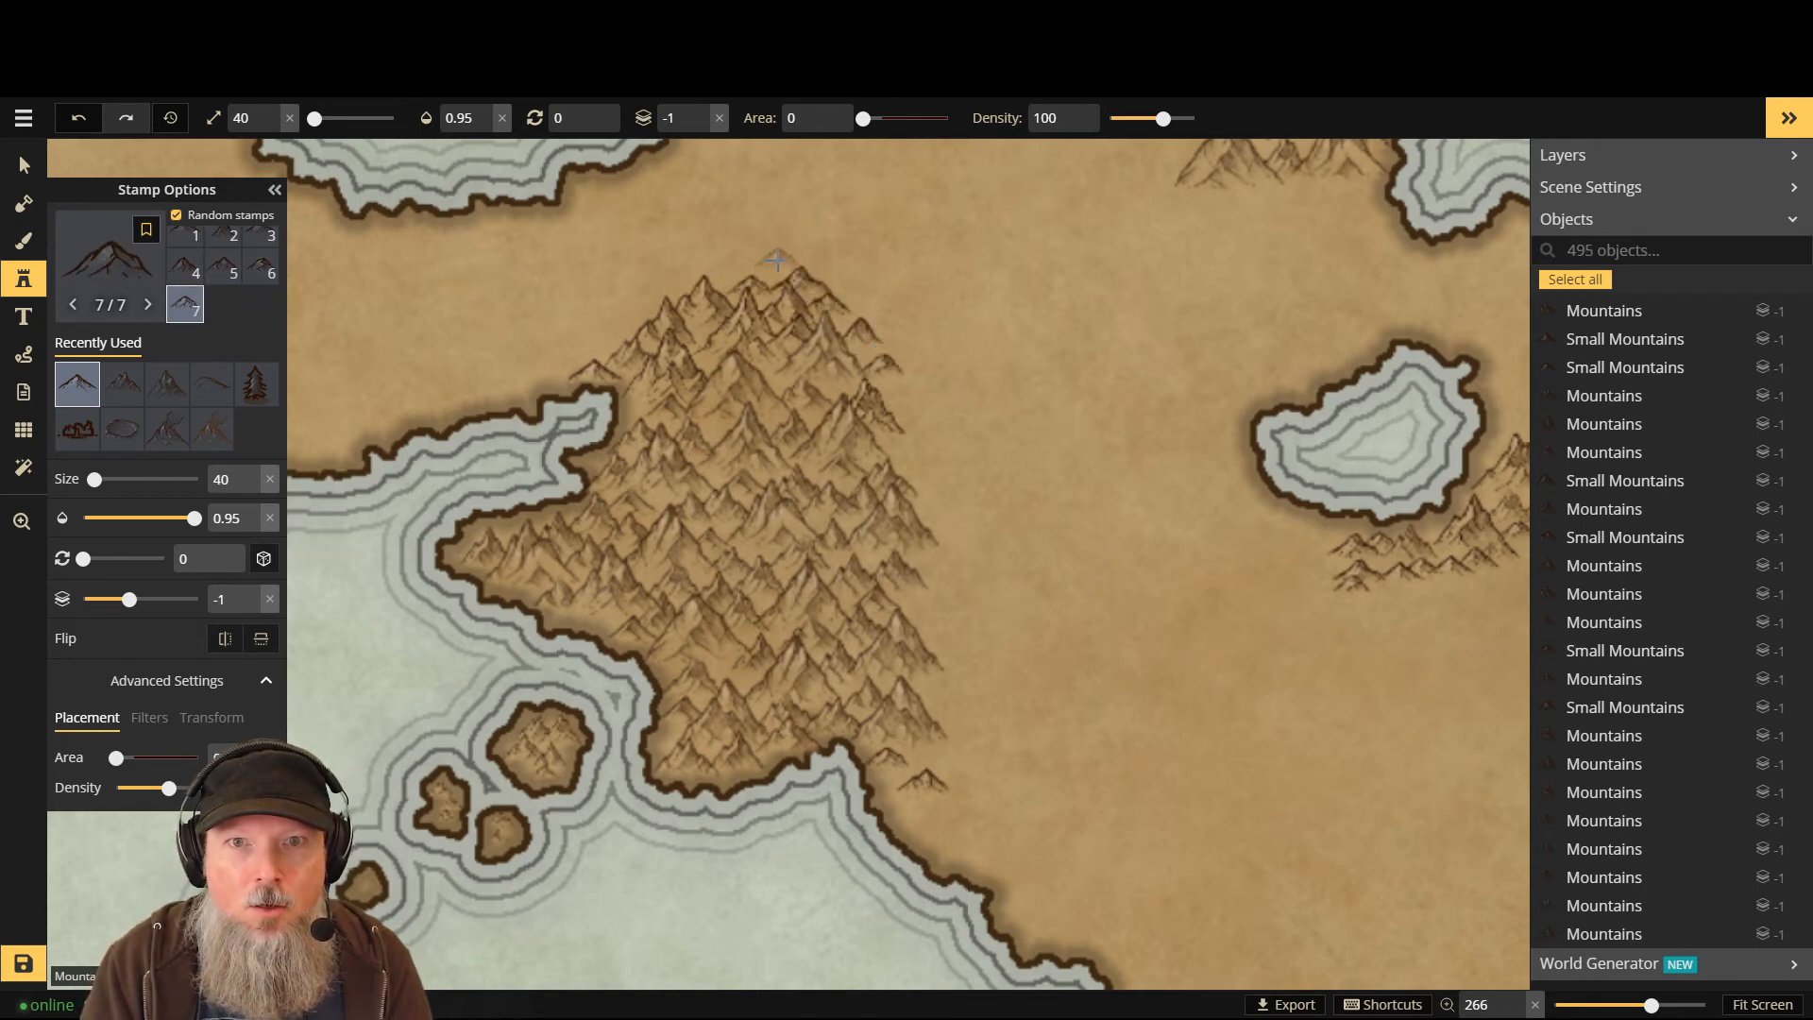
click(754, 266)
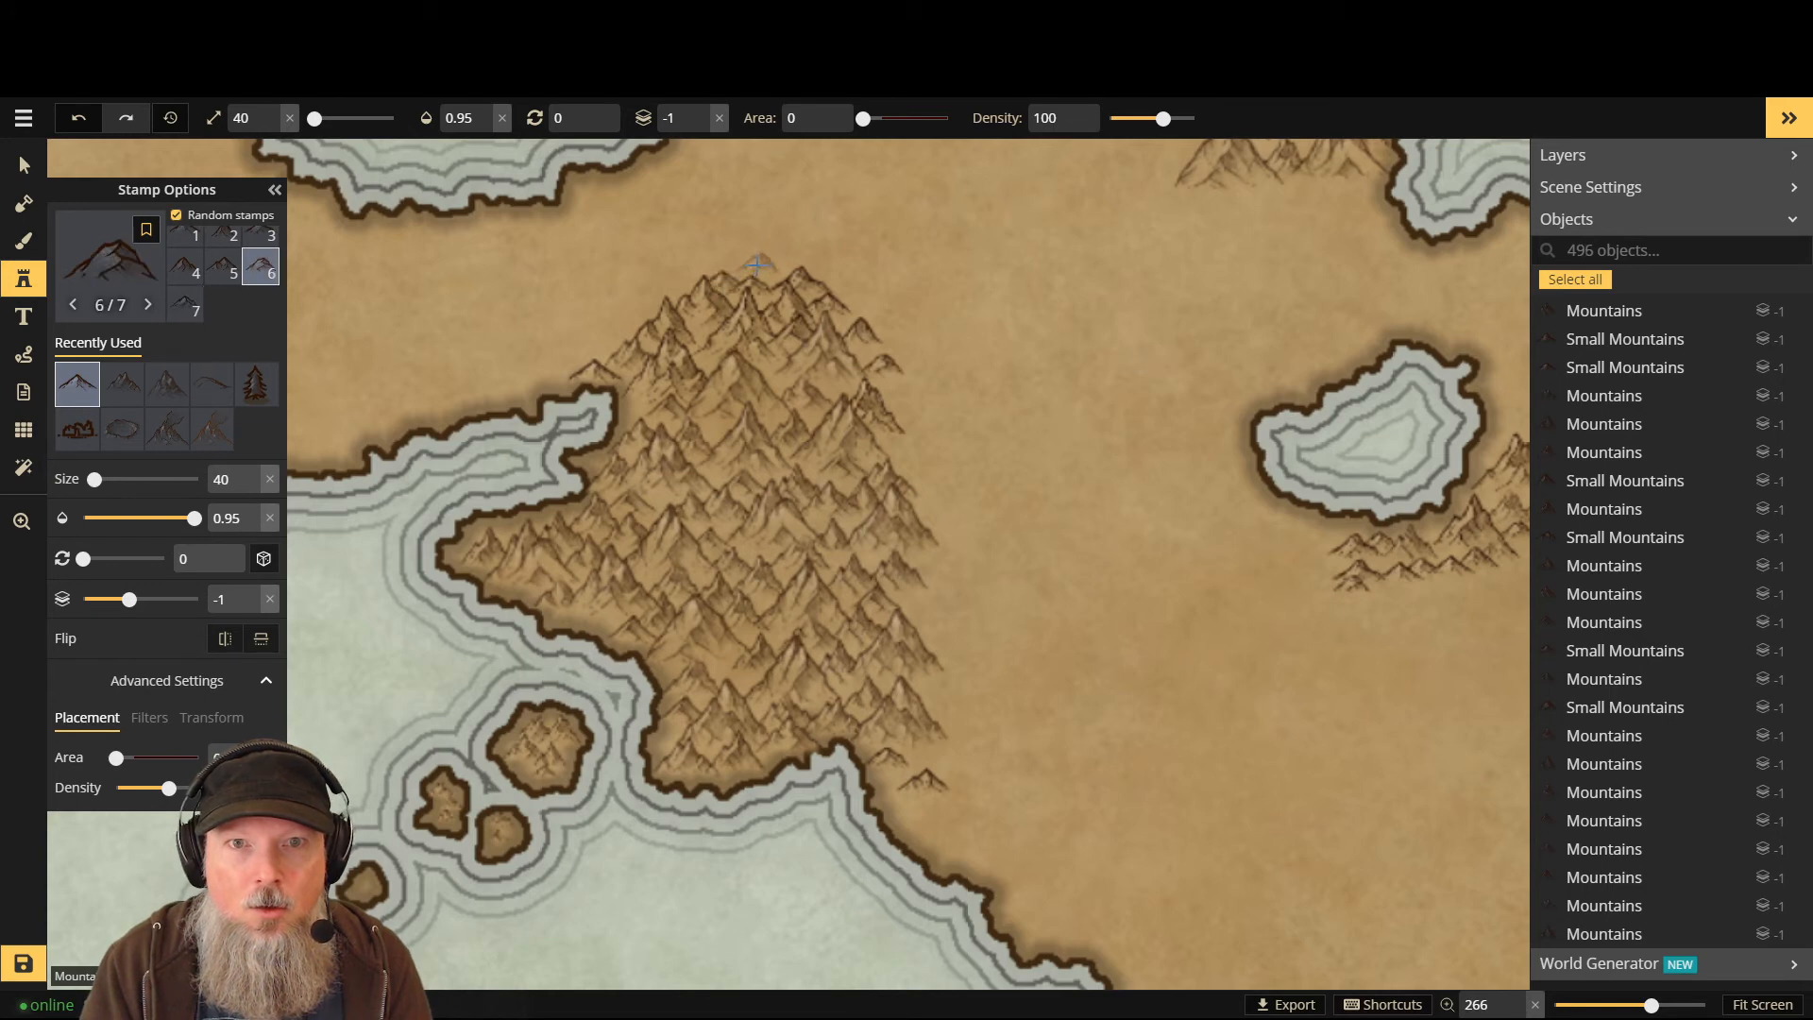
click(767, 267)
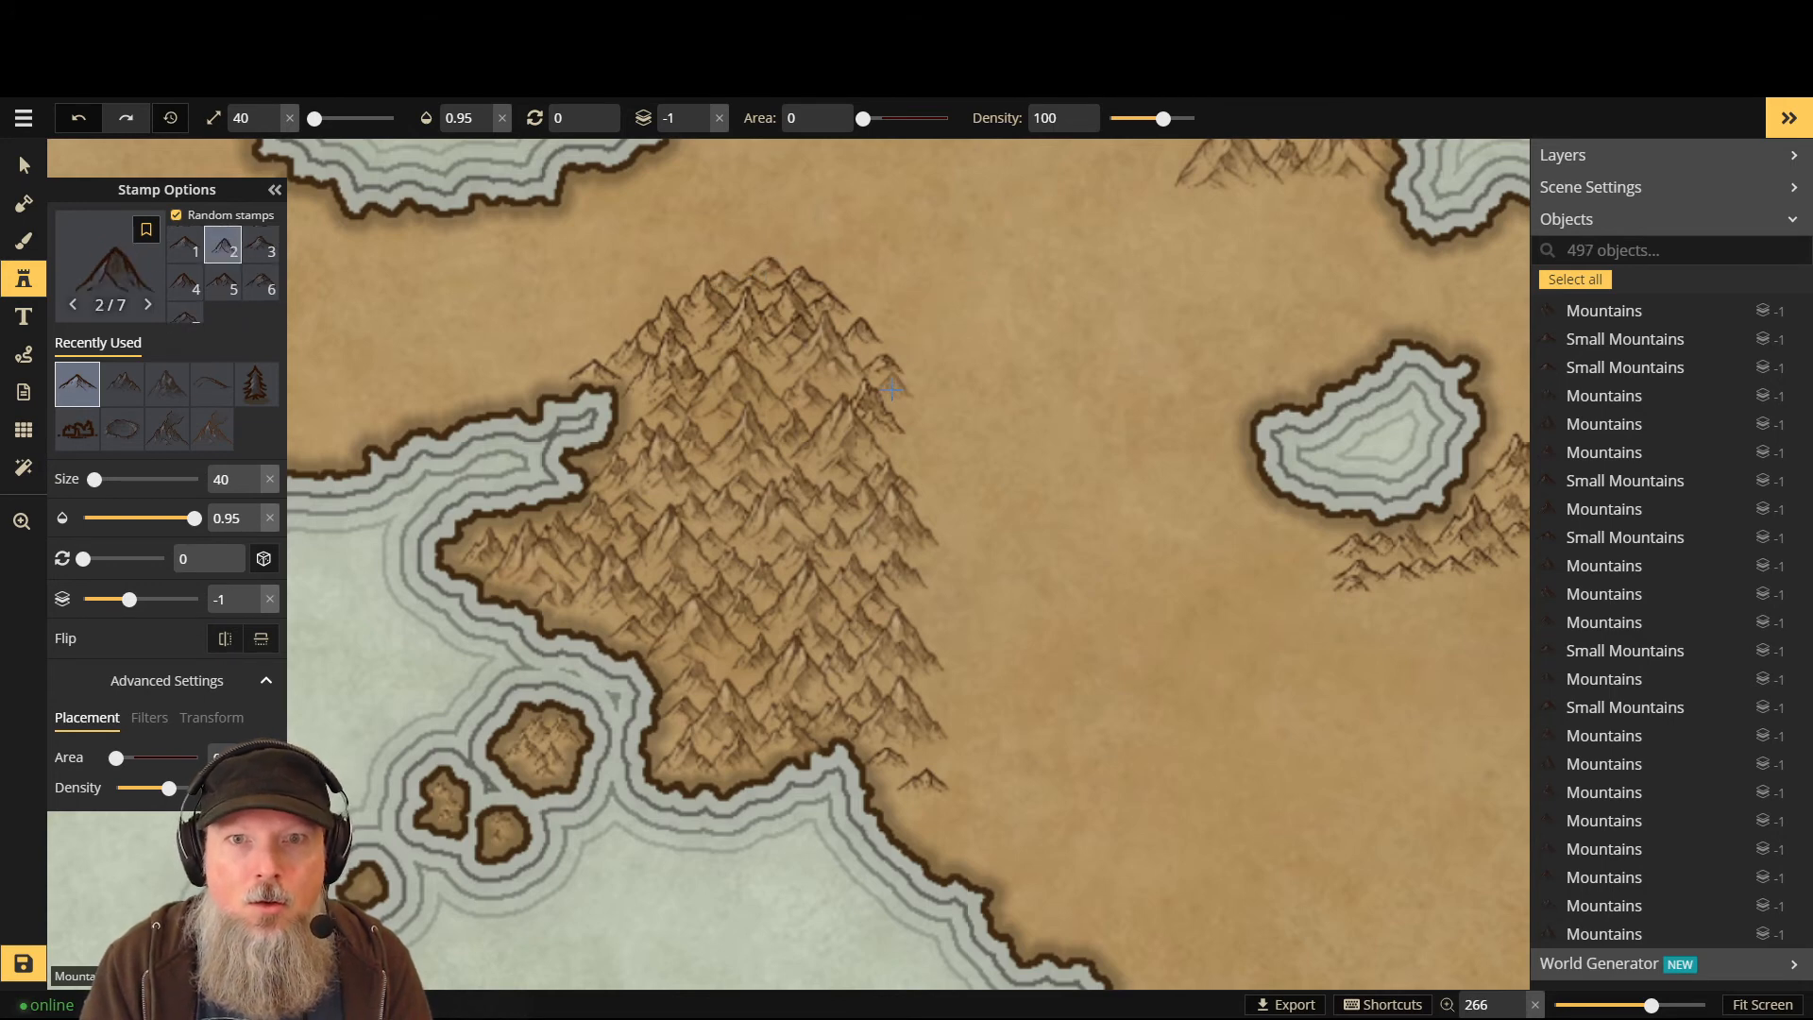
click(868, 350)
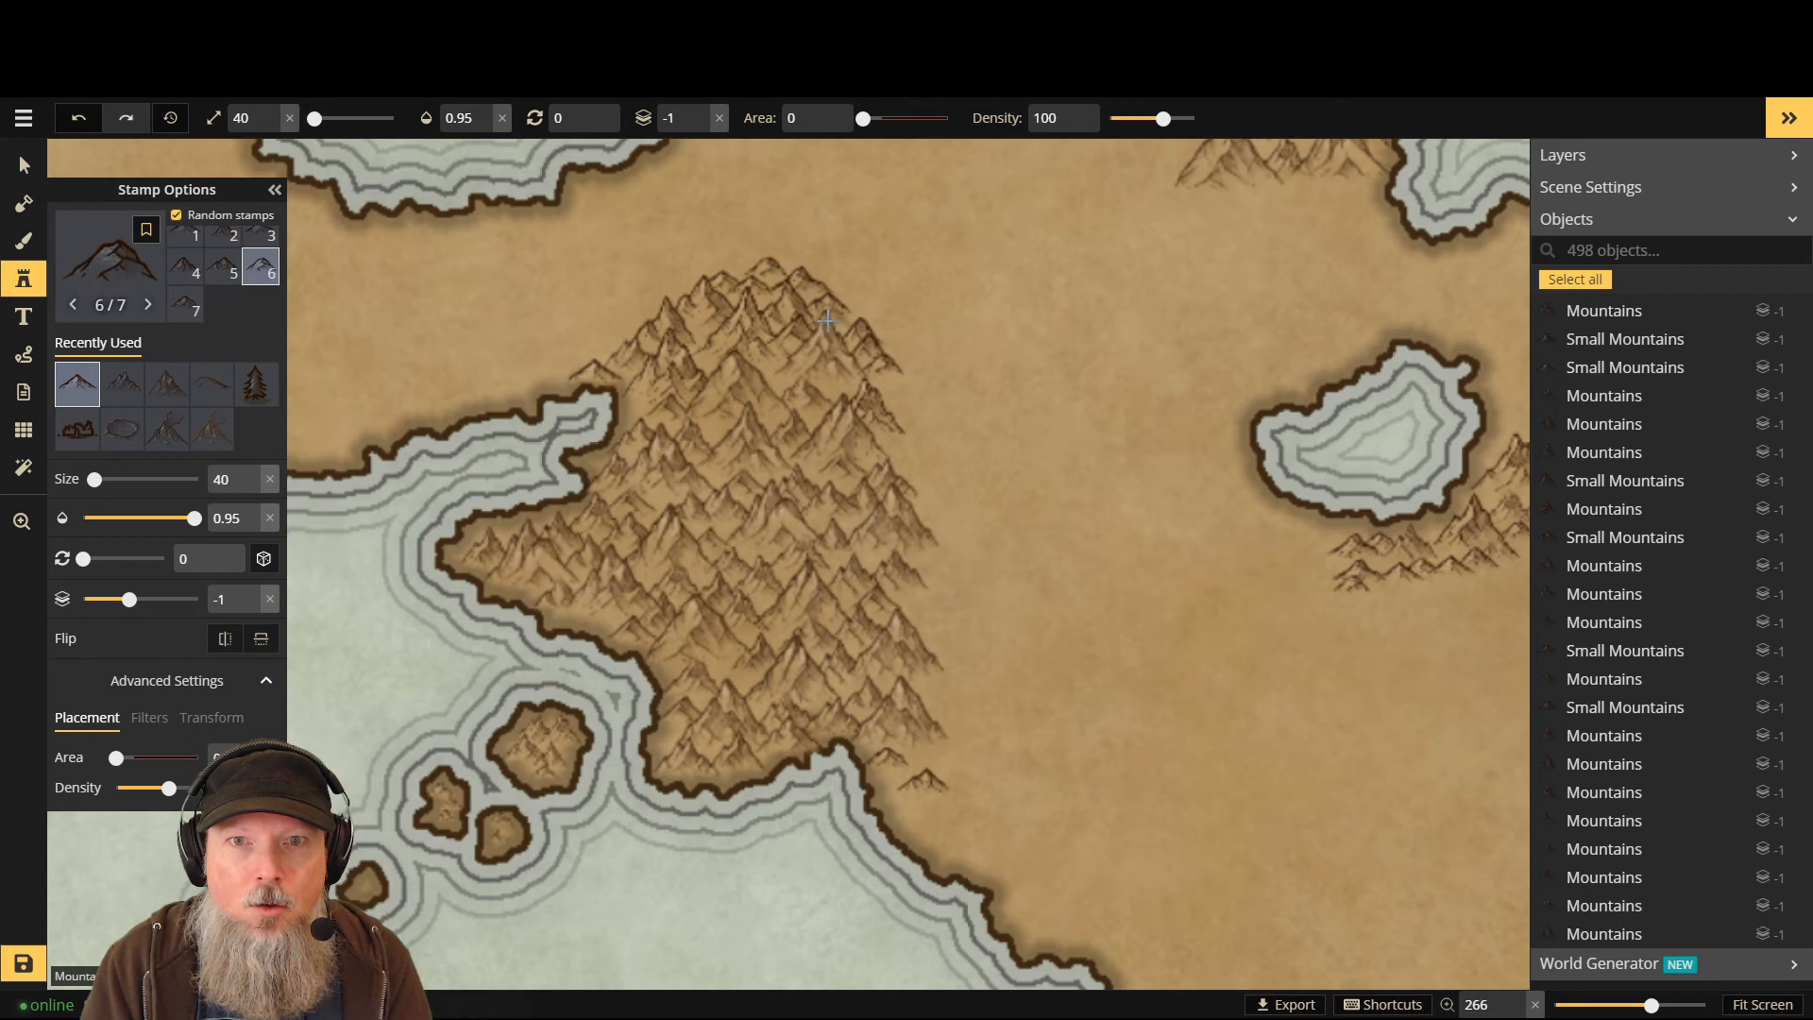
click(838, 329)
click(873, 295)
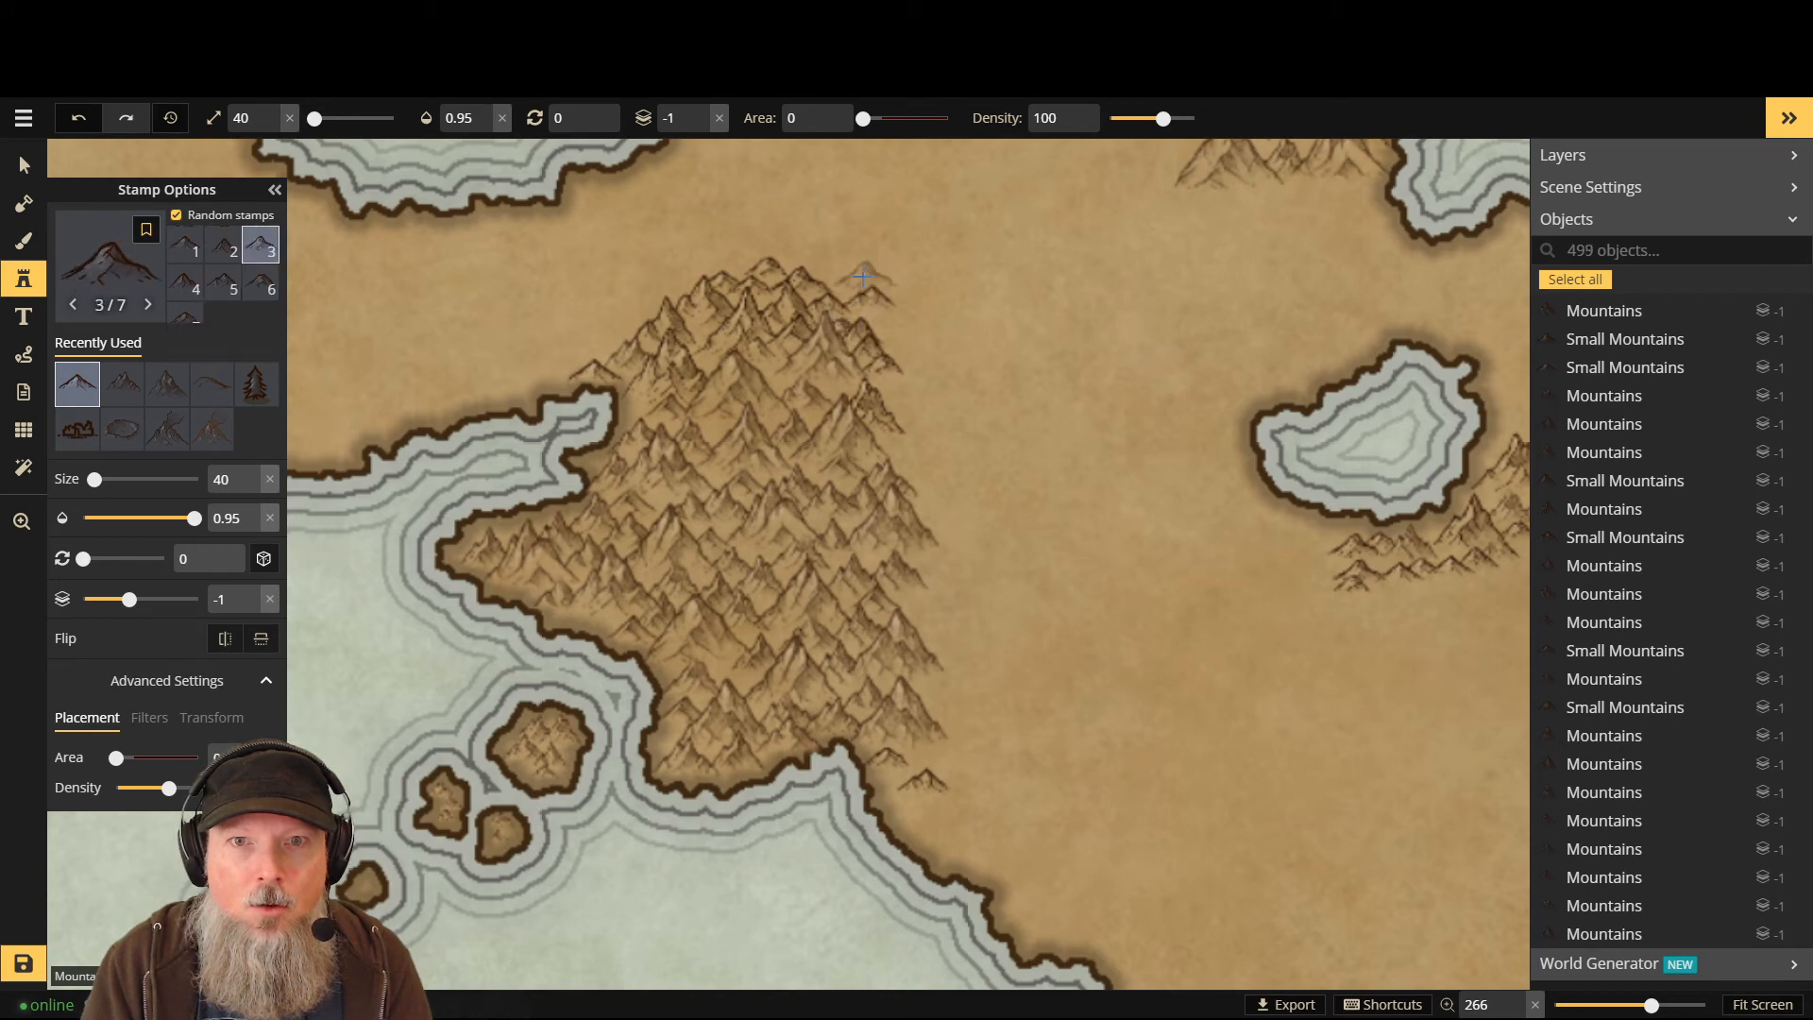
- Add more peaks along the range's right edge, lower-right coast and east side
click(897, 326)
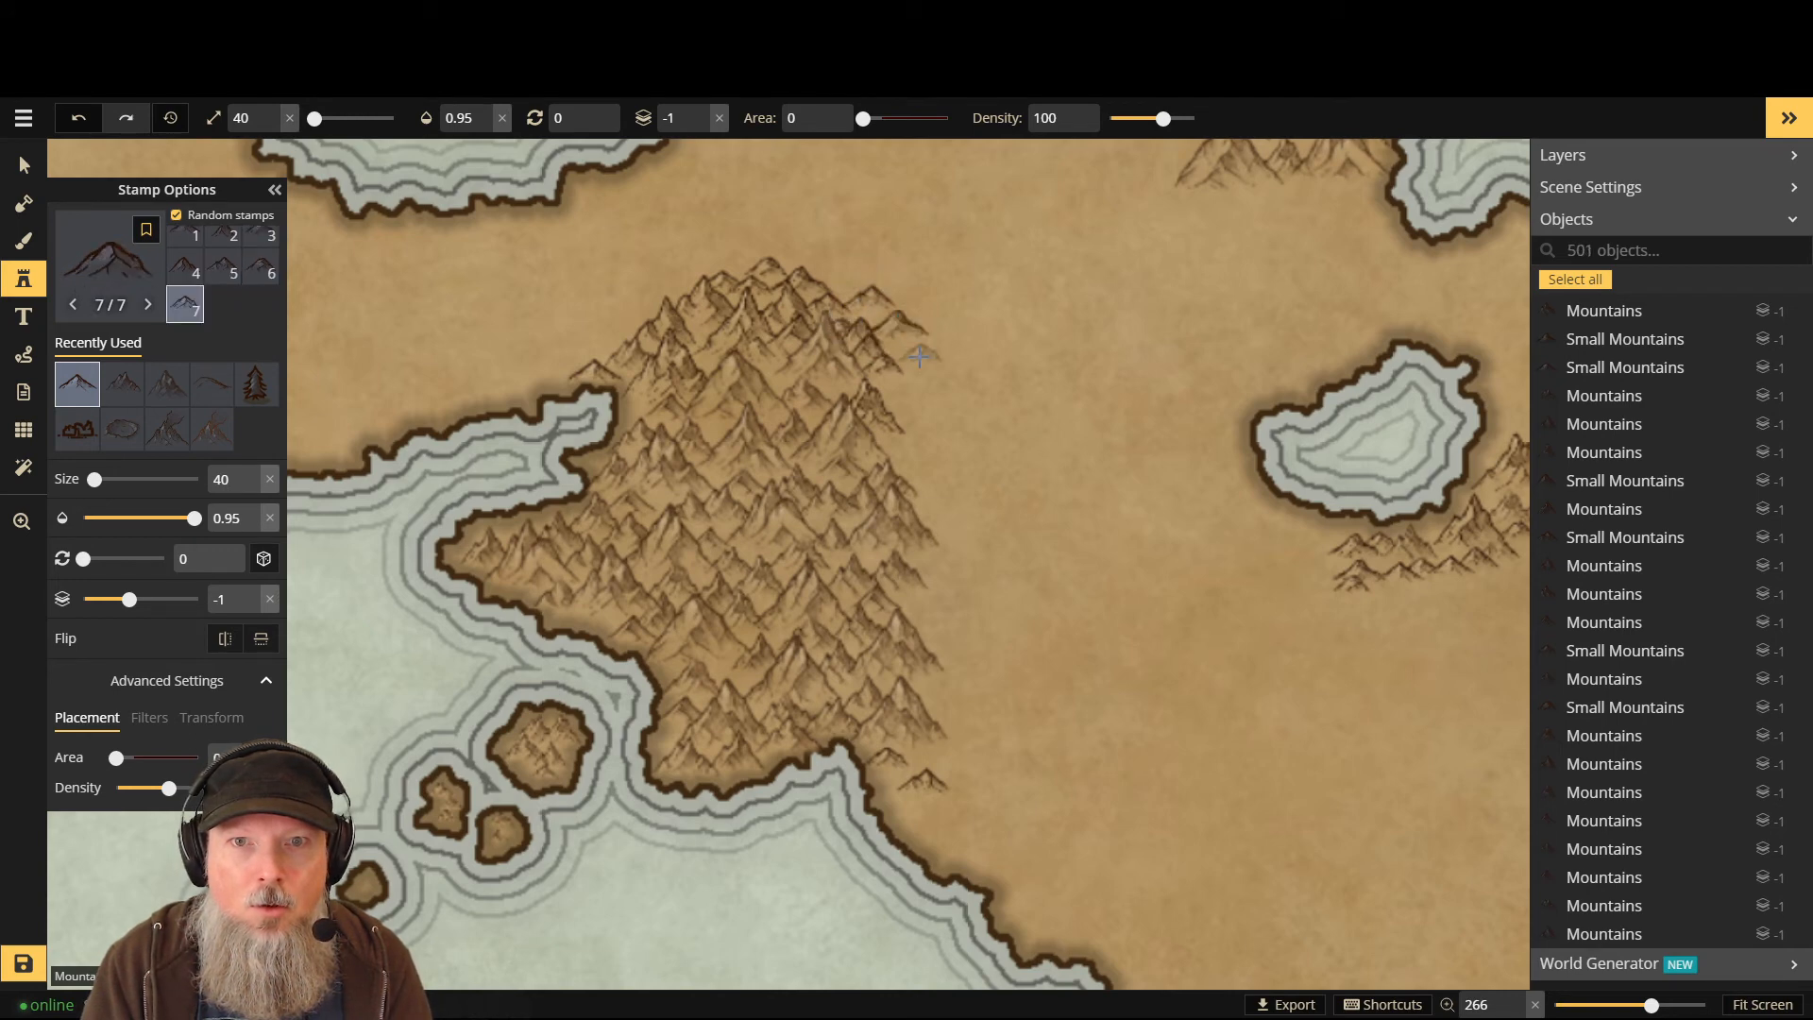
click(917, 378)
click(914, 460)
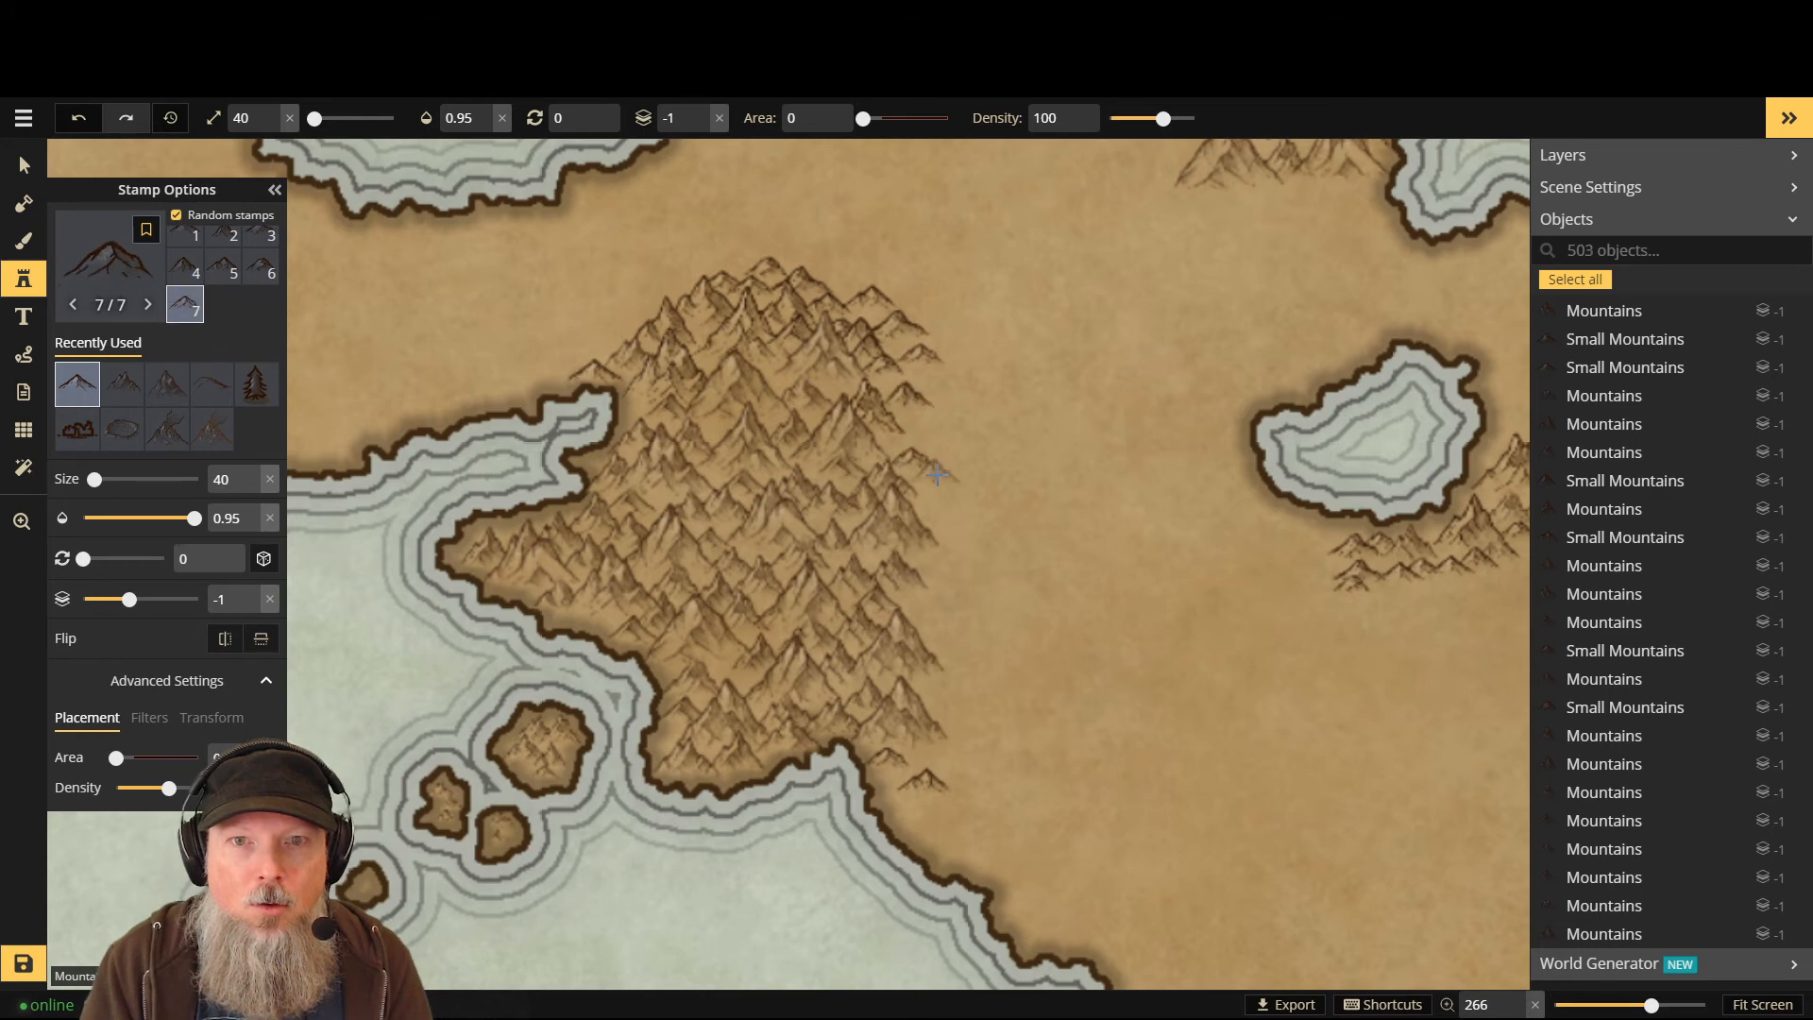
click(945, 479)
click(955, 525)
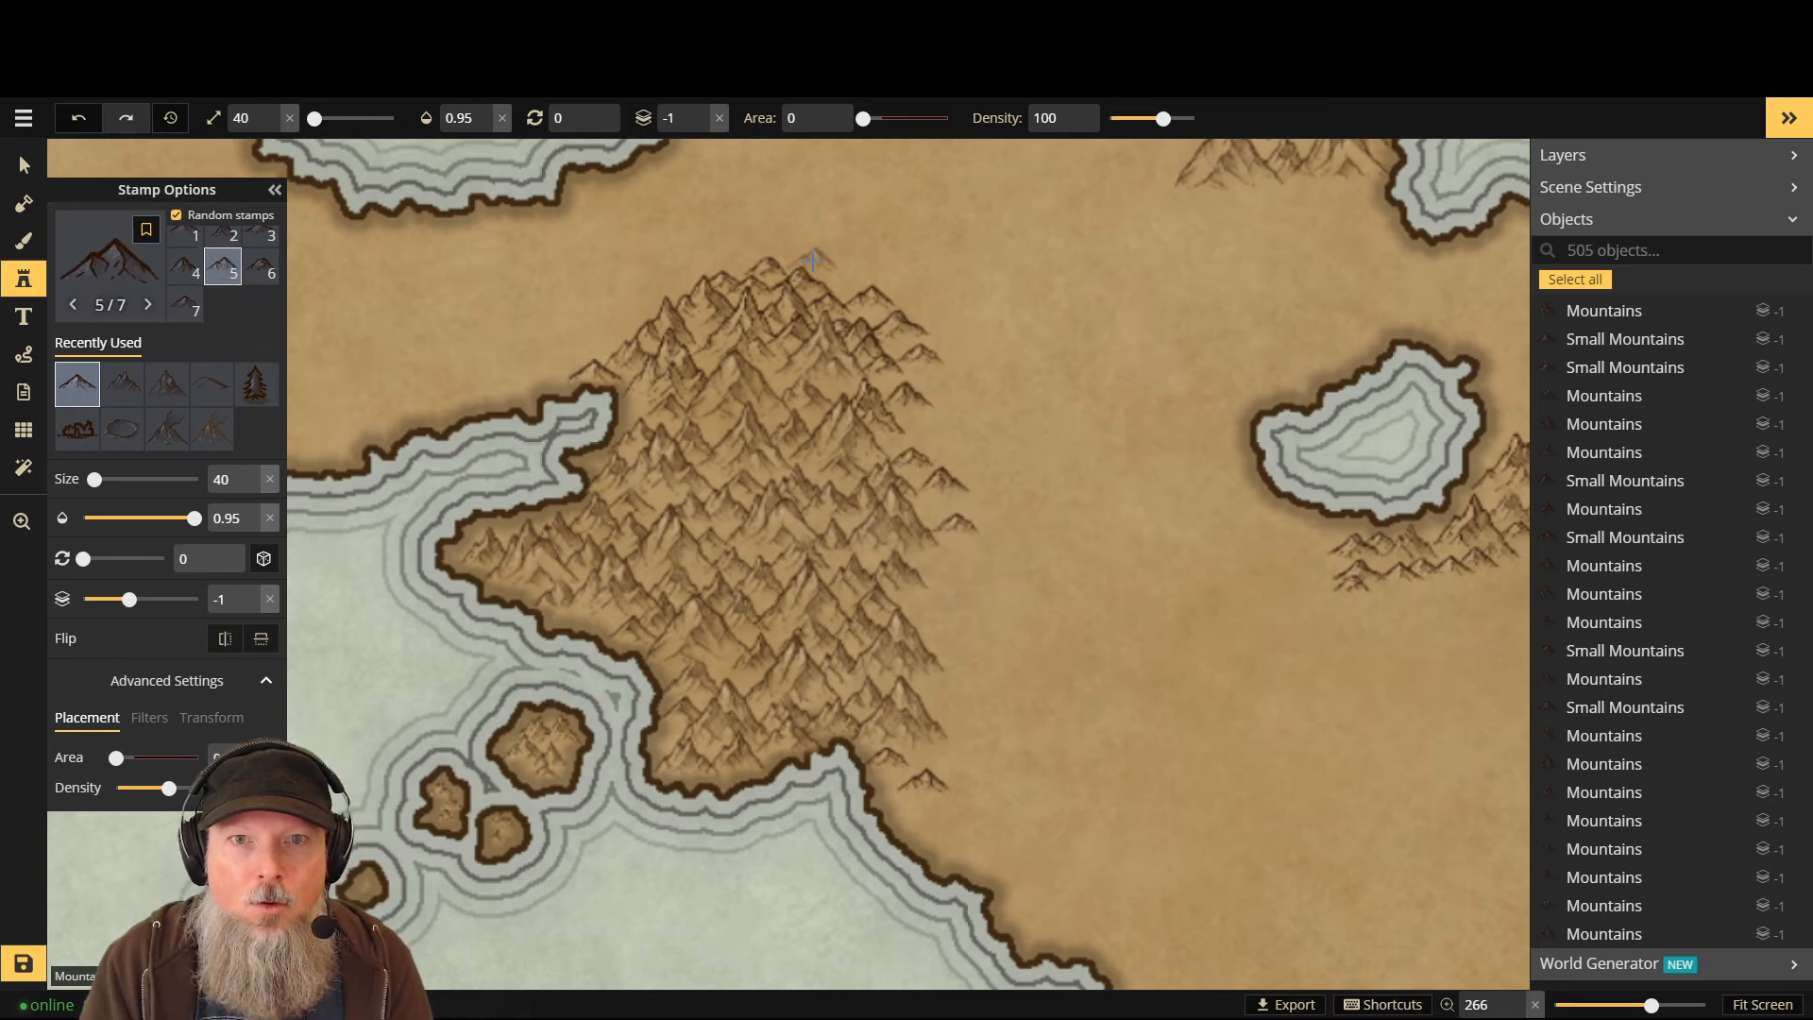
click(804, 249)
click(730, 253)
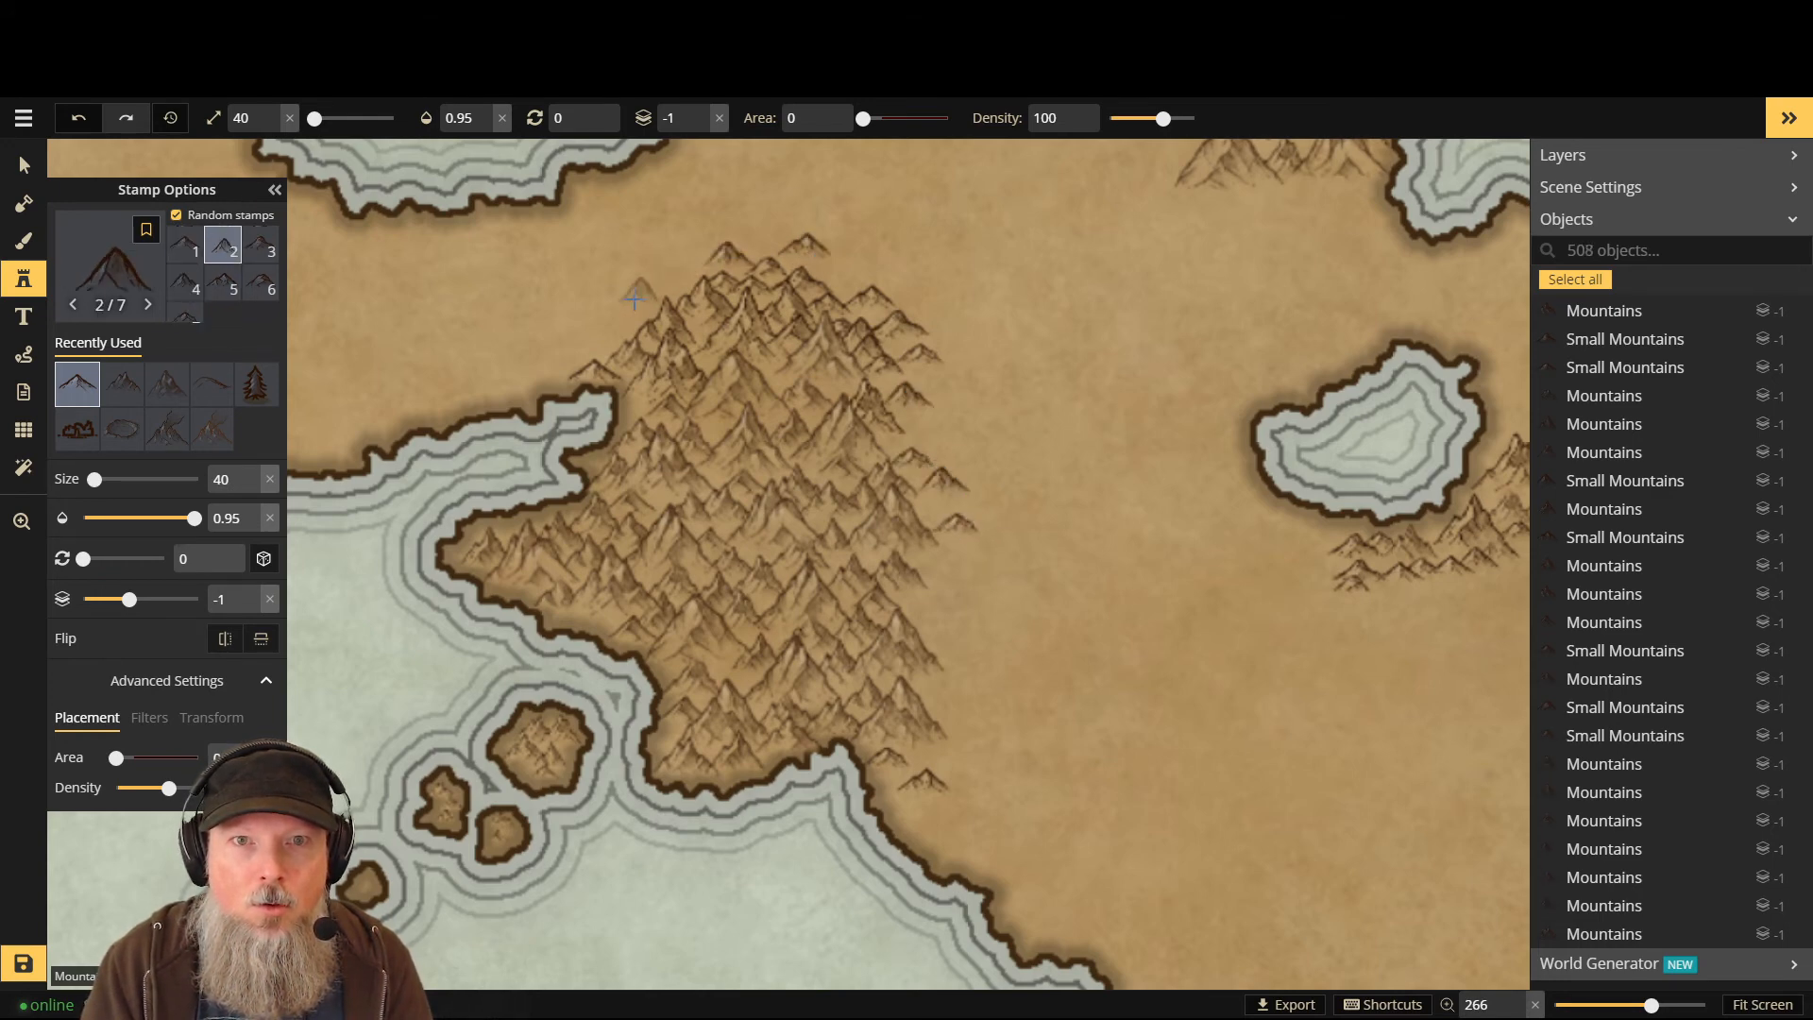
click(893, 755)
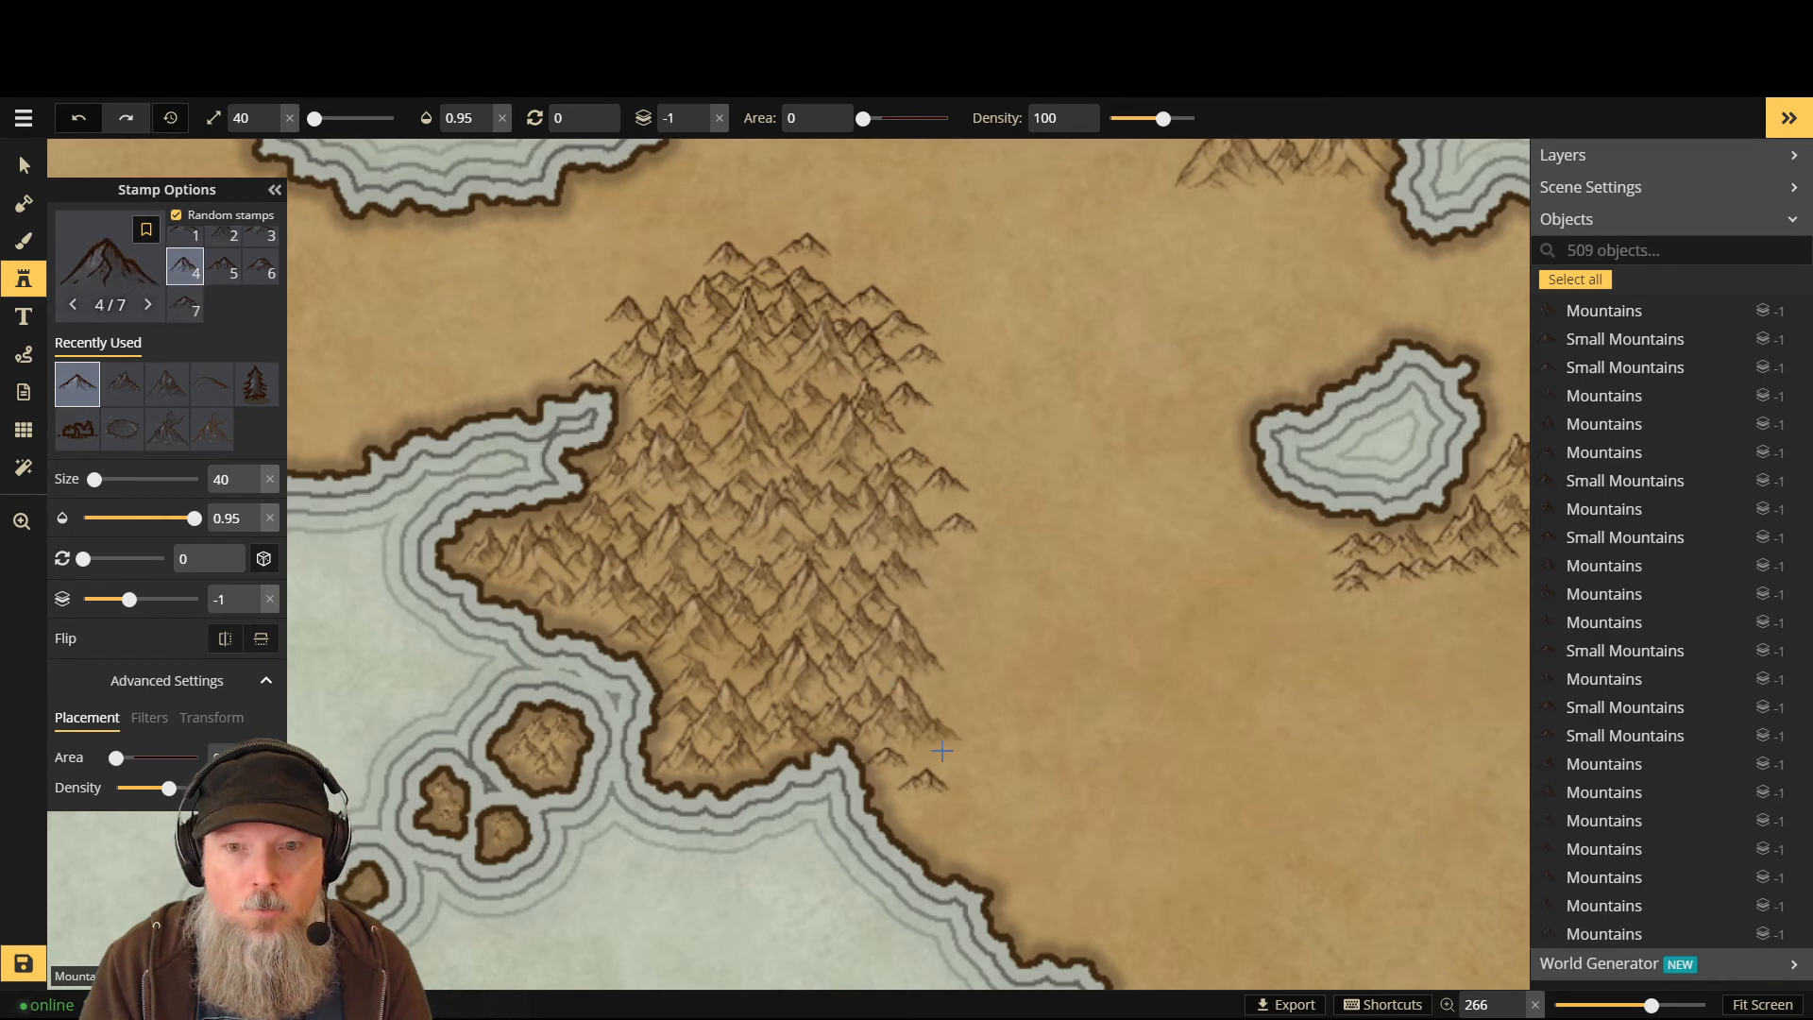
click(914, 798)
click(938, 611)
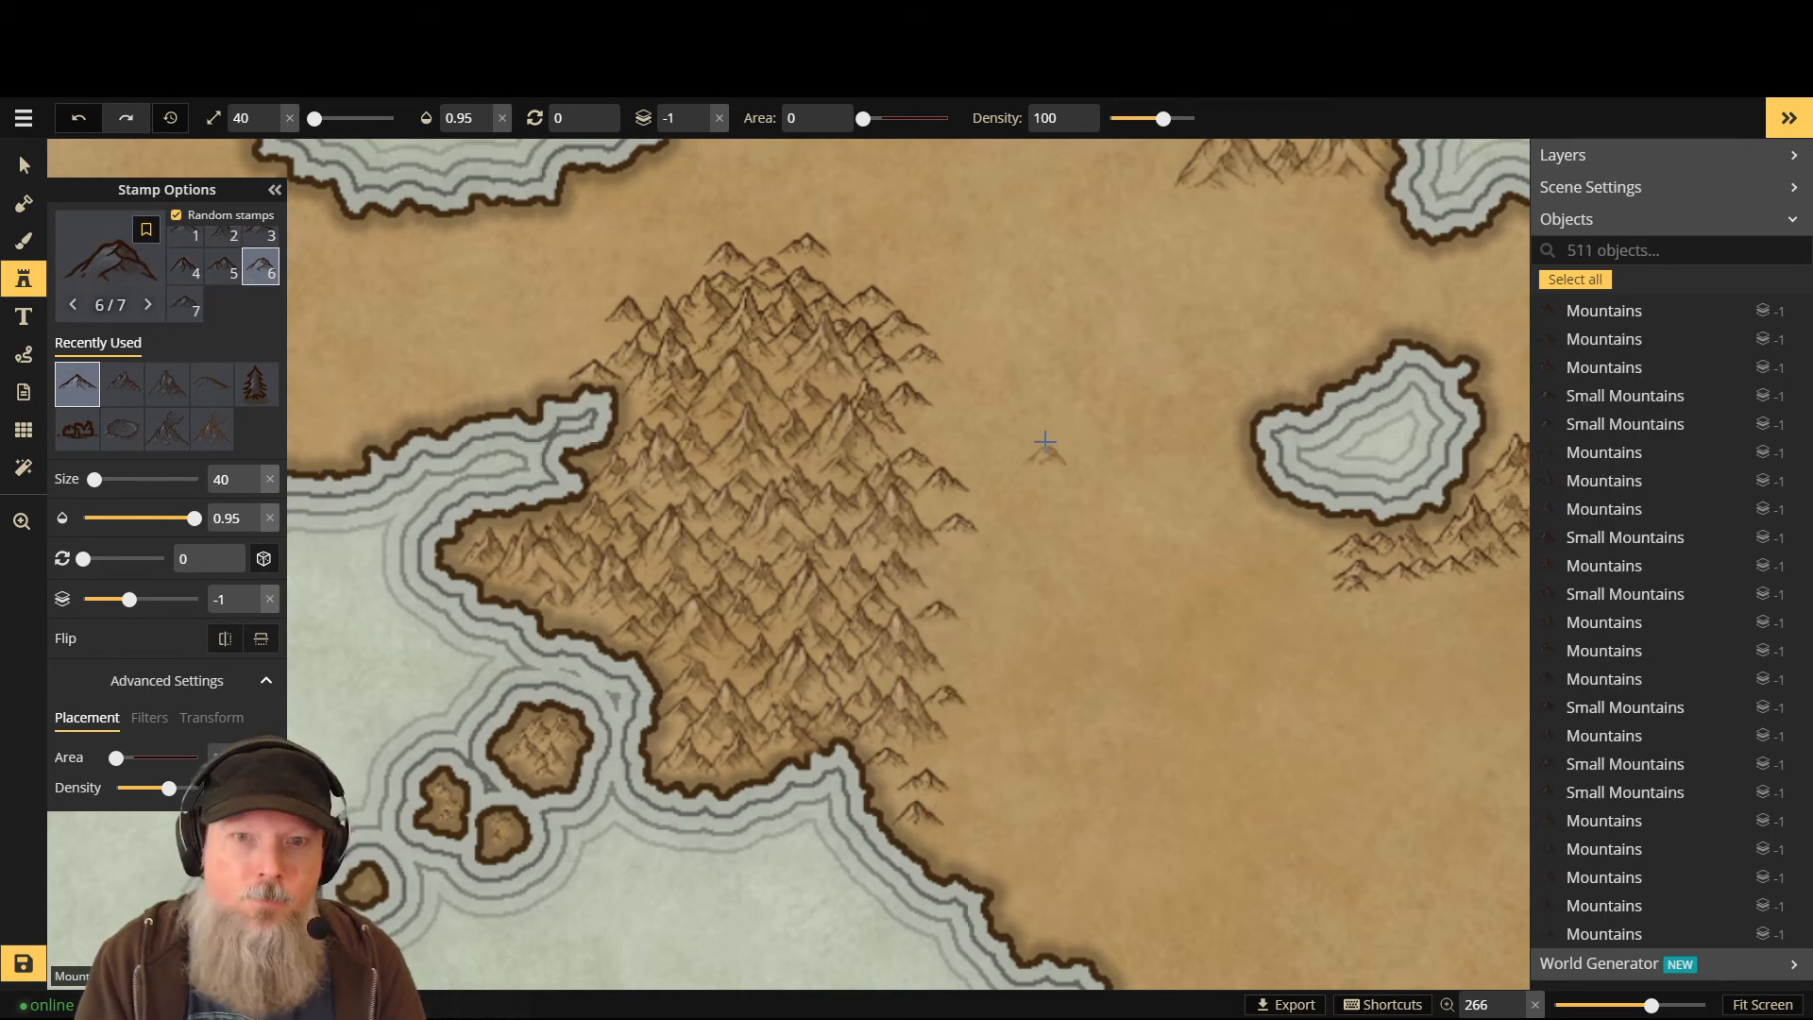
click(958, 293)
scroll(954, 283, down, 5)
scroll(1020, 291, up, 5)
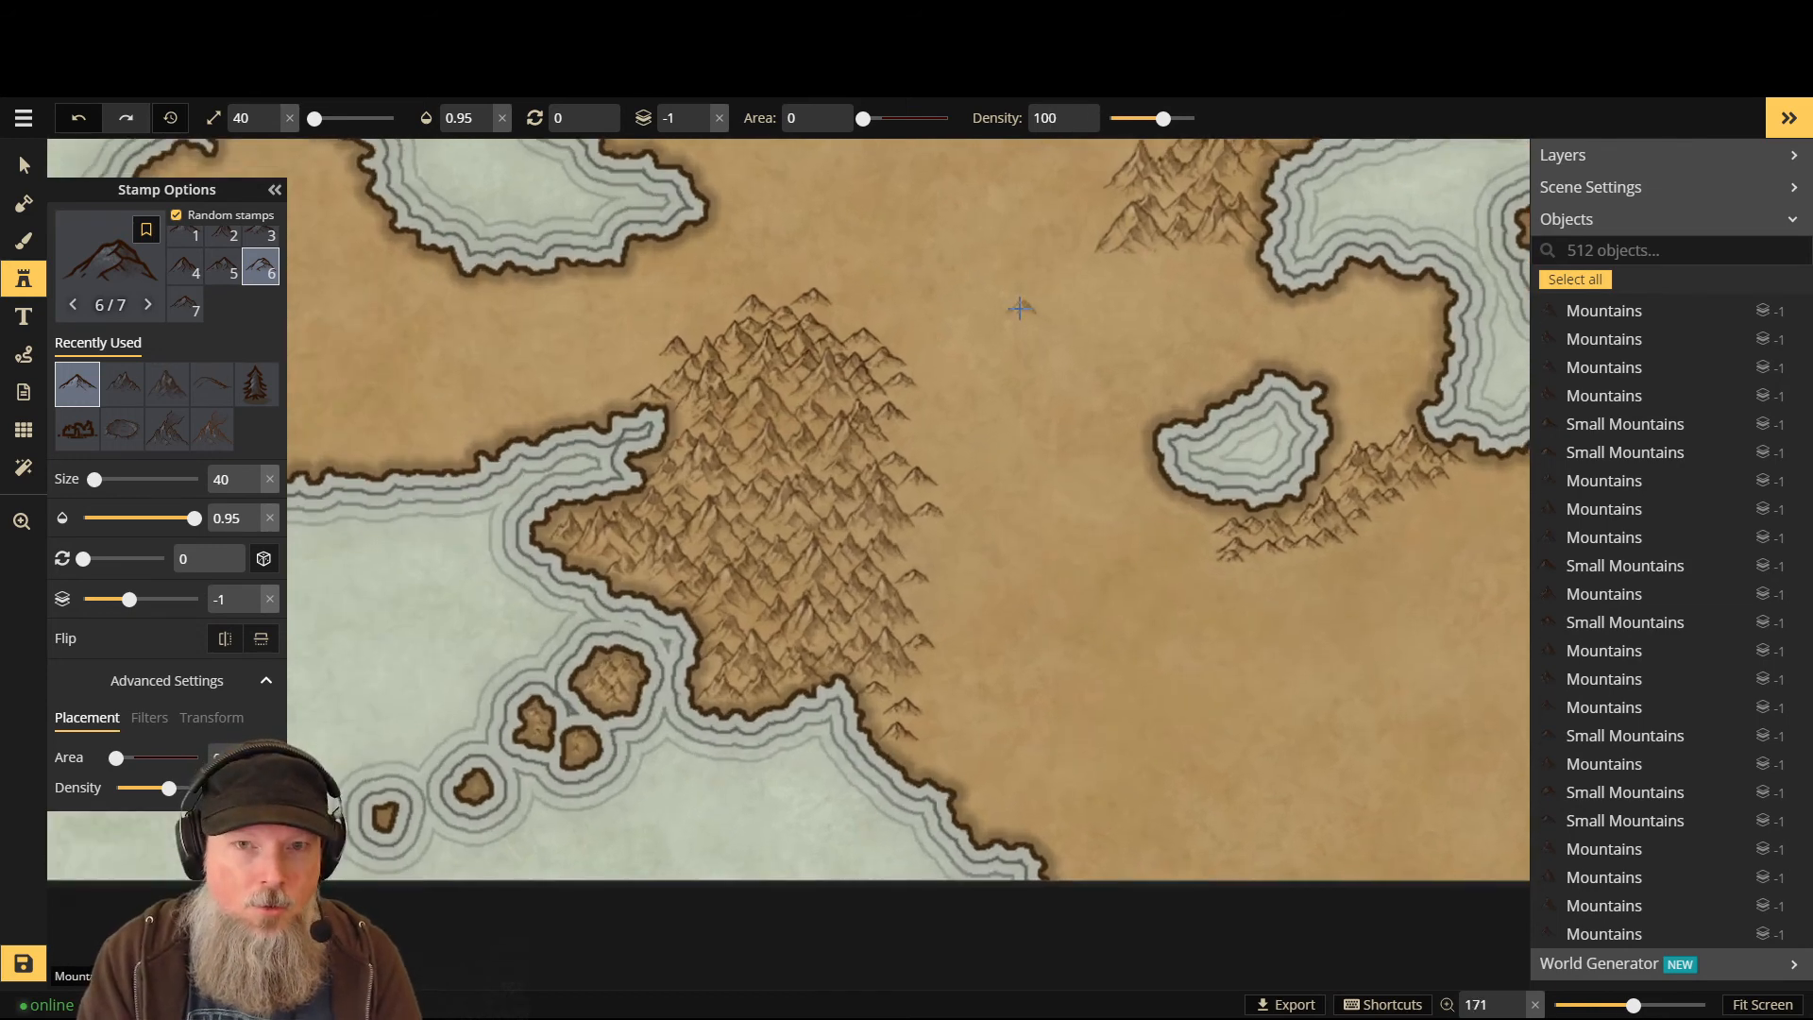
scroll(861, 427, down, 4)
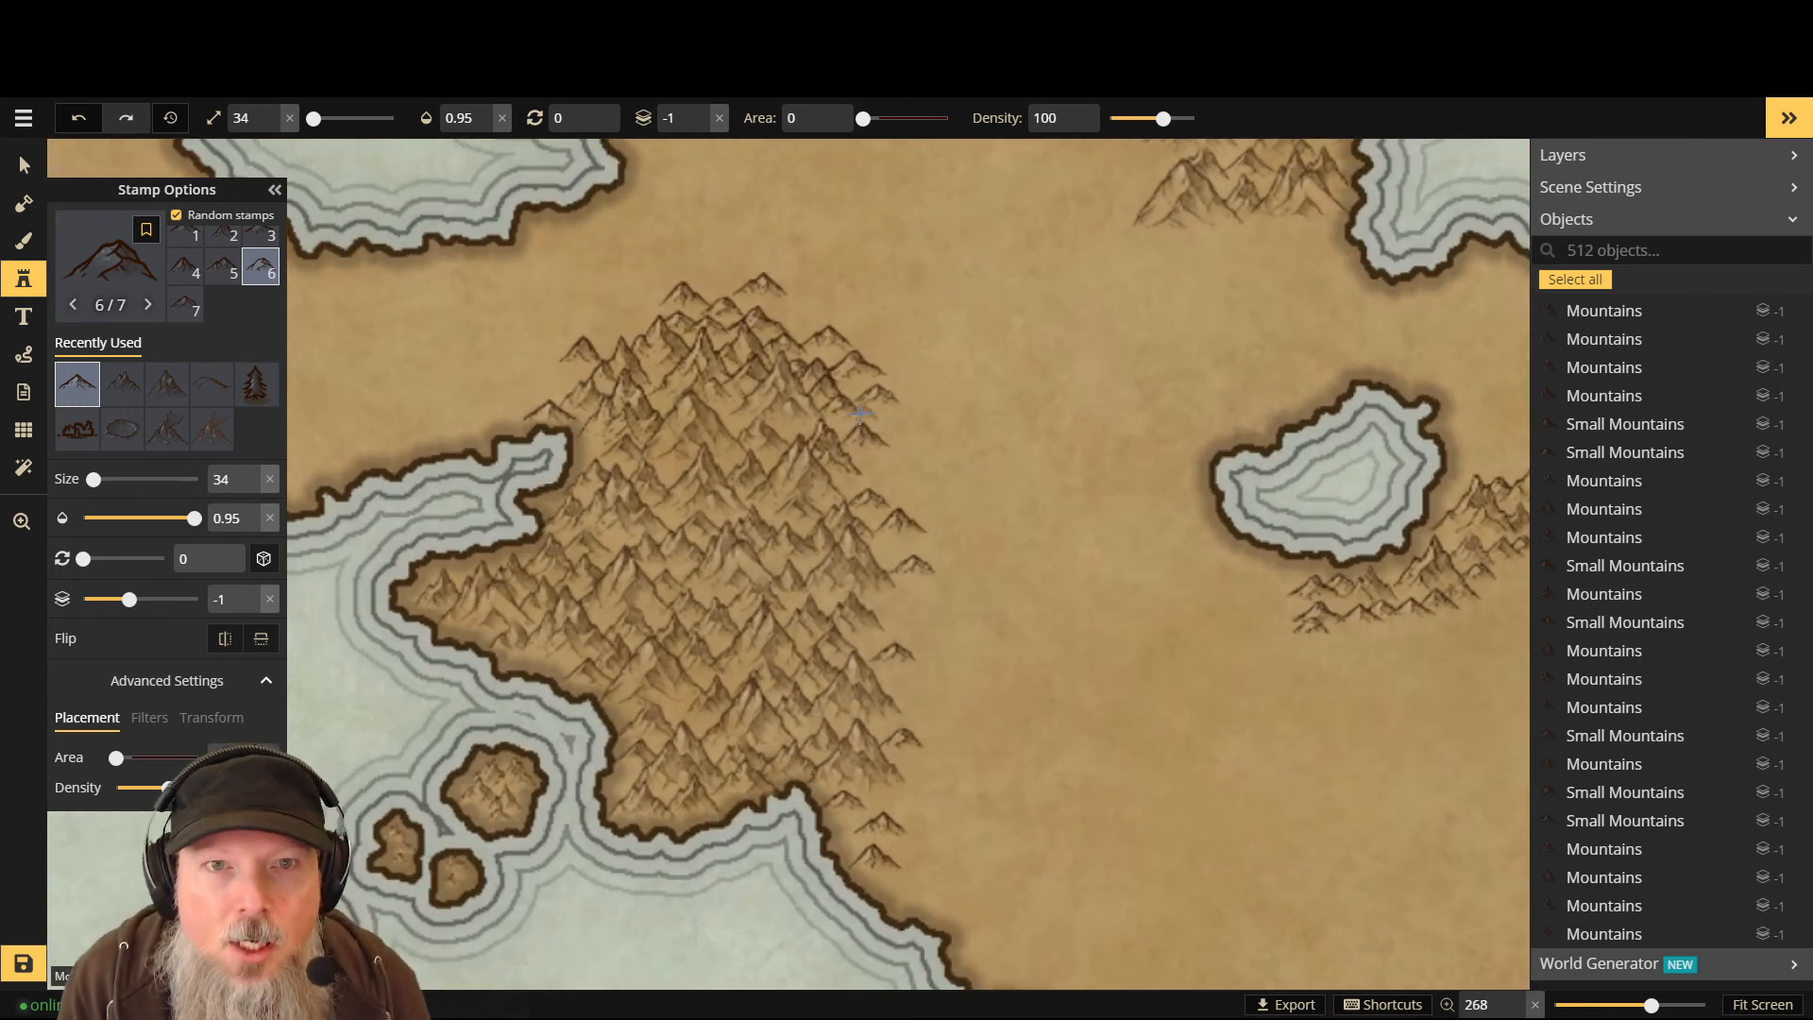
- Stamp peaks from the range's upper right down its right edge toward the lower right
scroll(809, 227, down, 3)
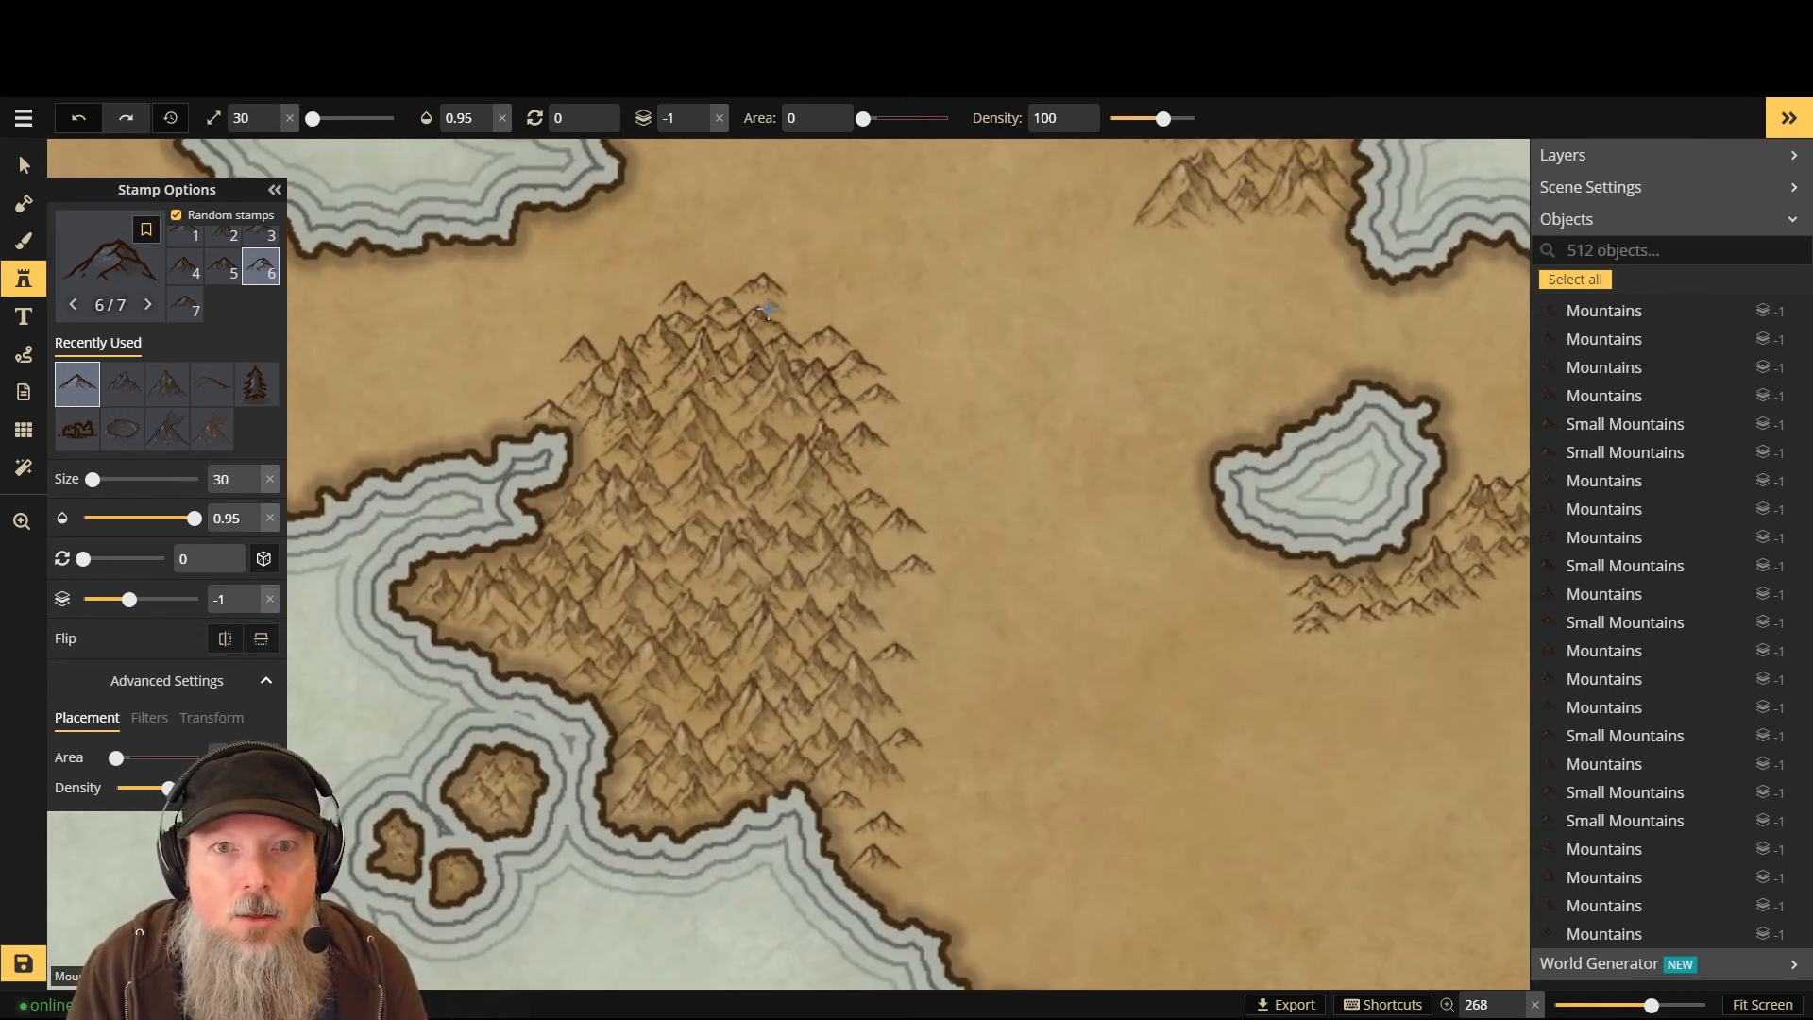
click(782, 320)
click(798, 338)
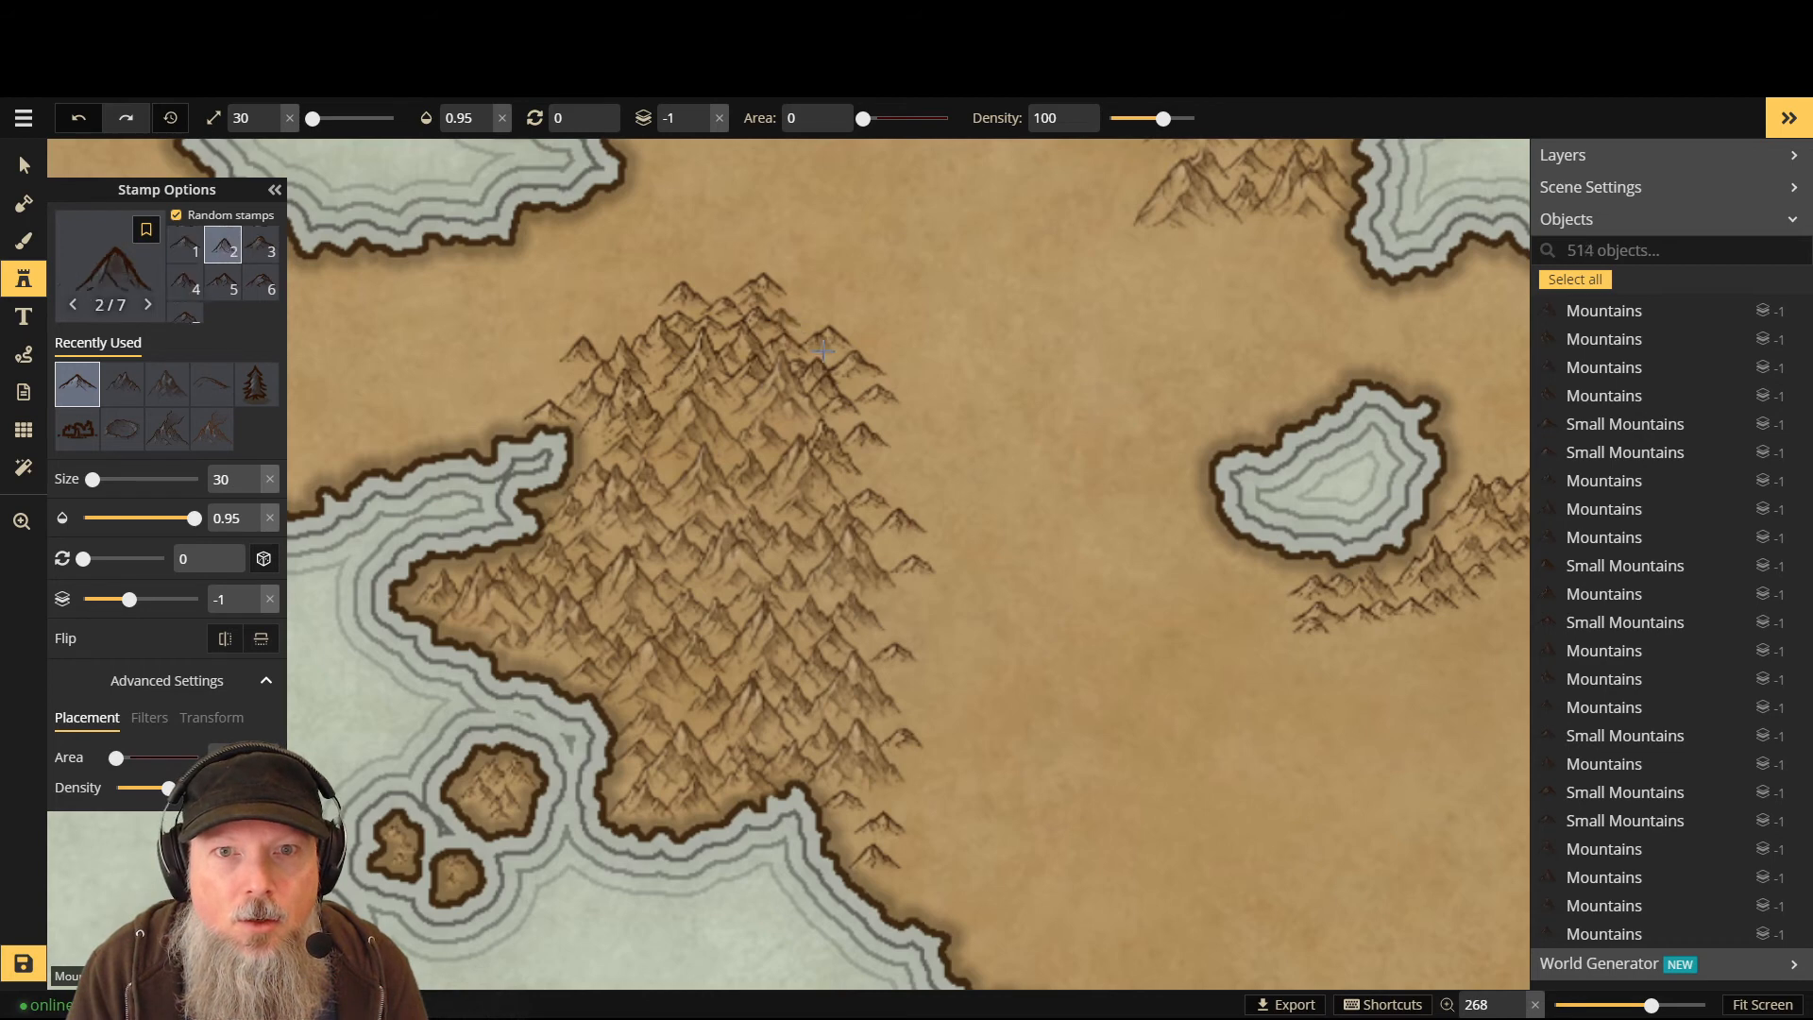
click(841, 378)
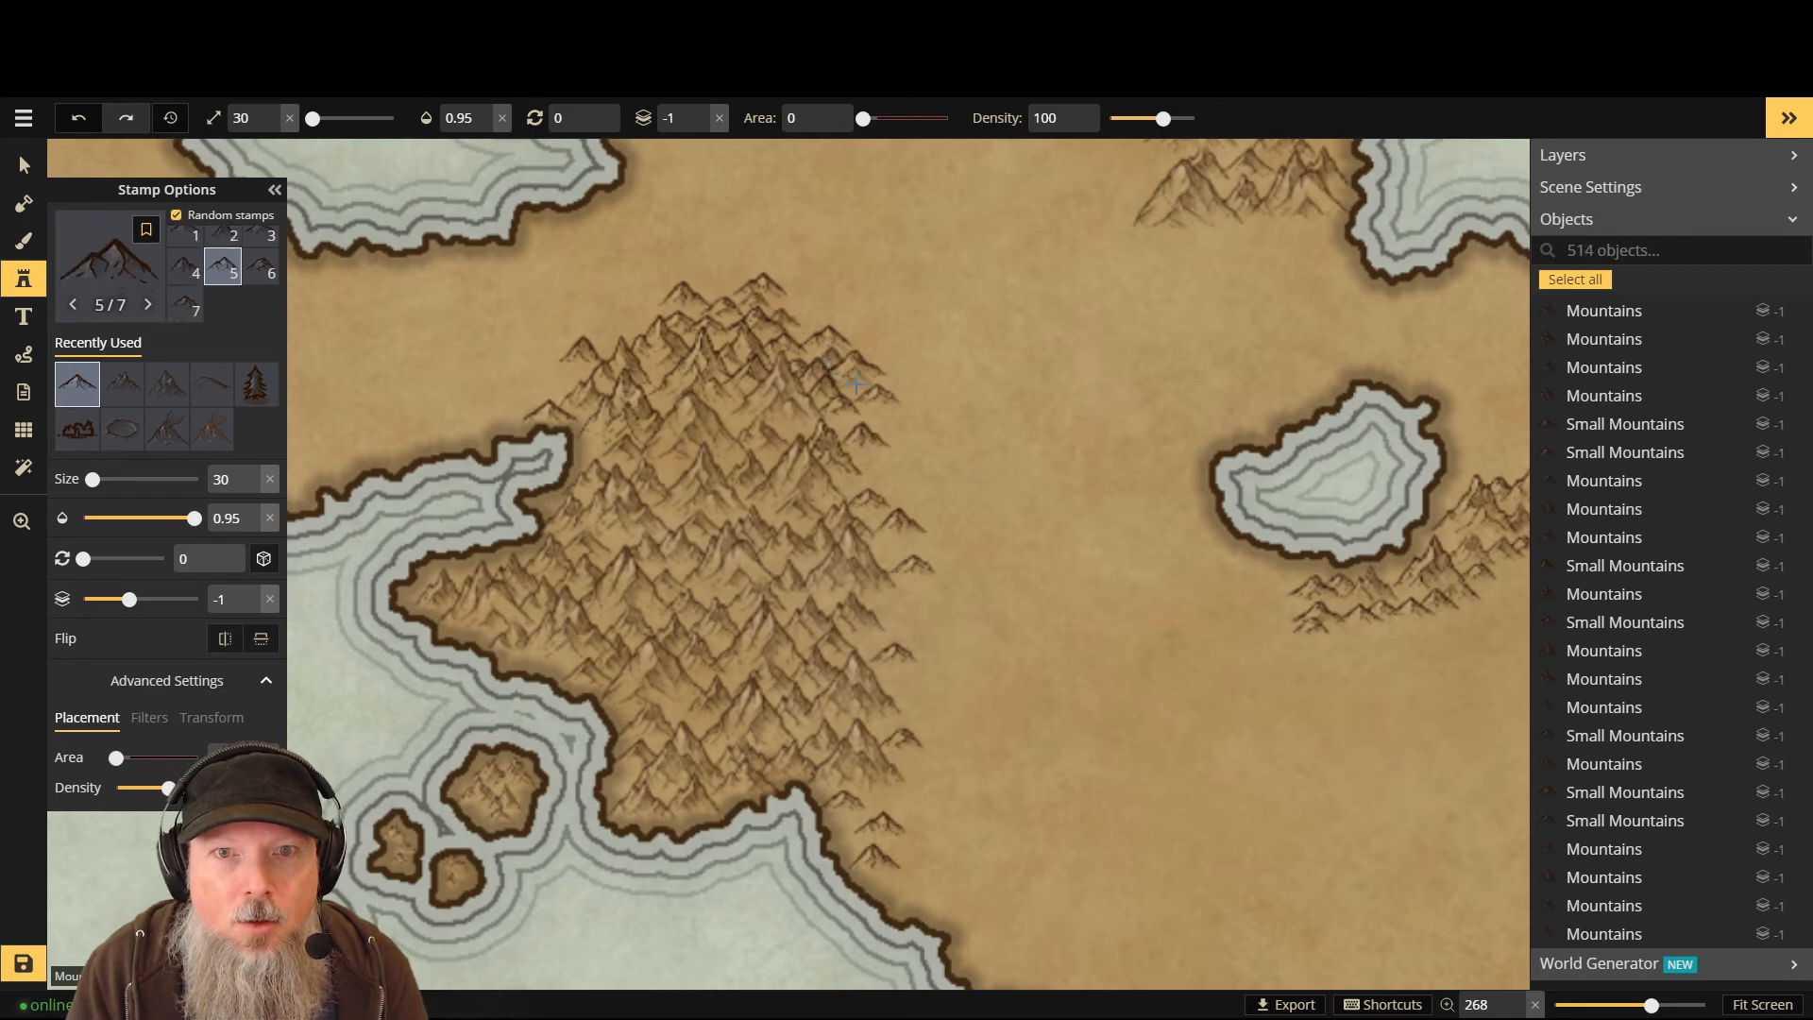
click(878, 425)
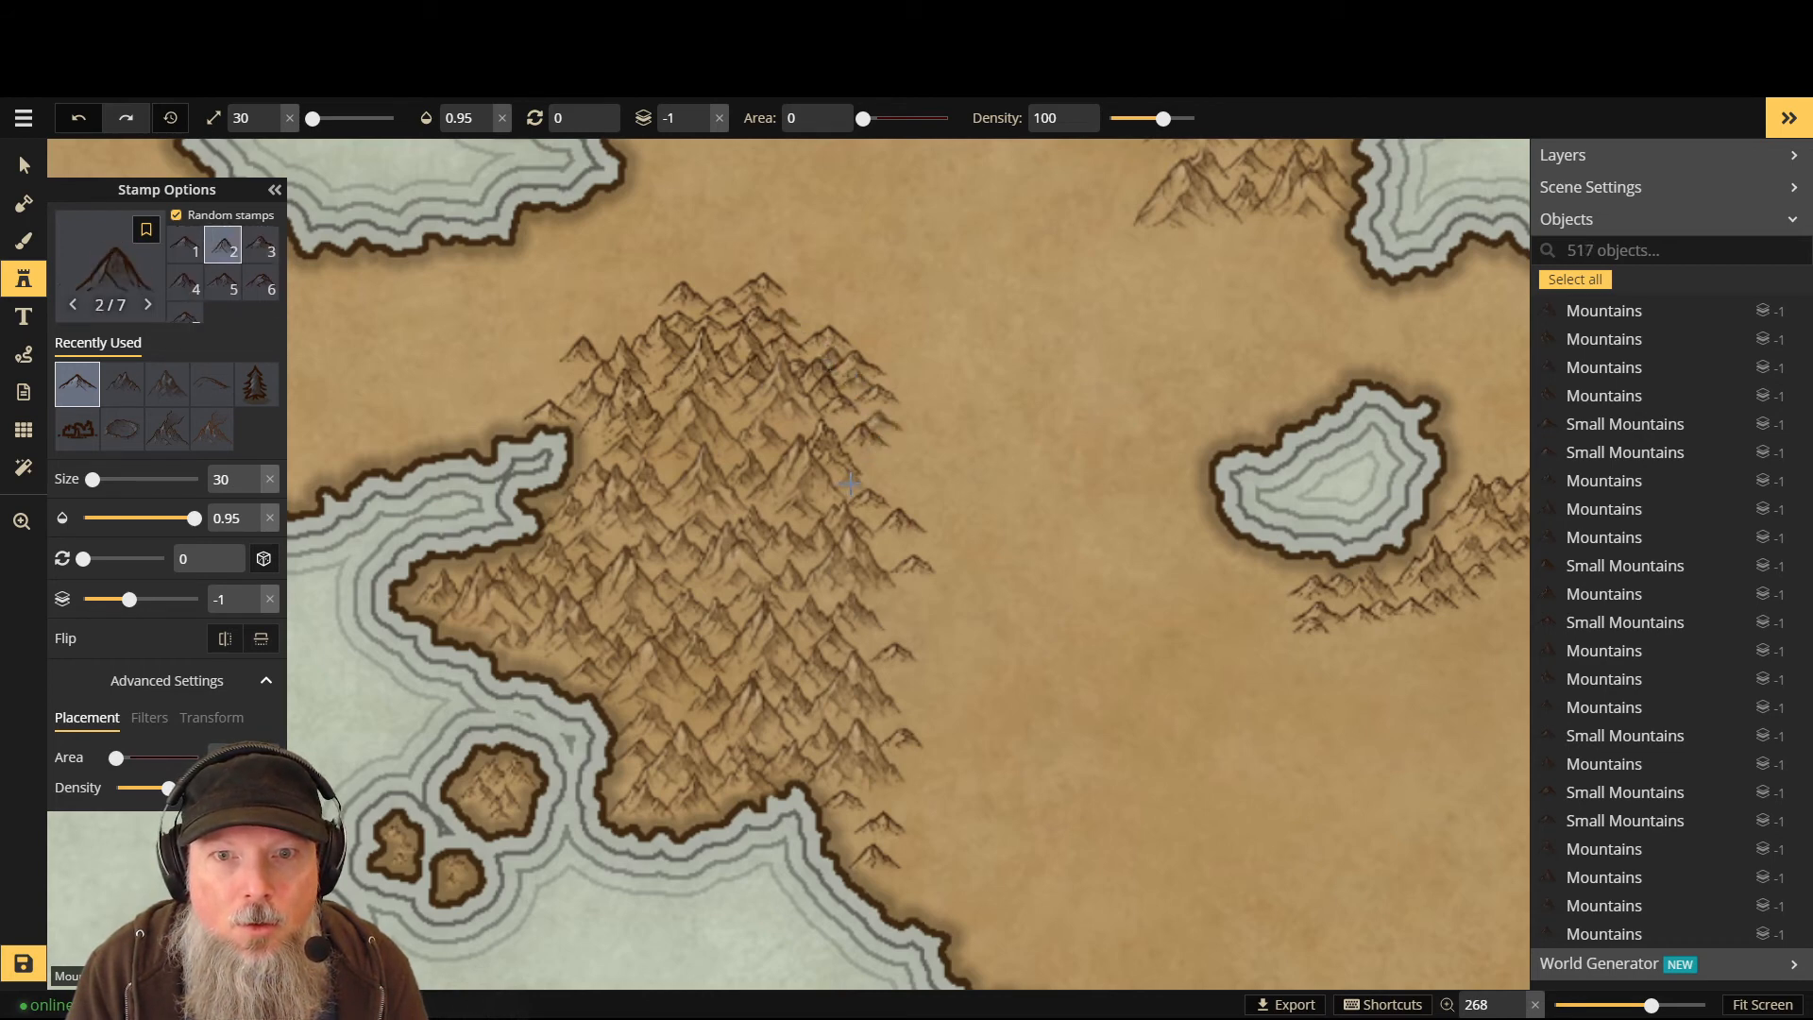
click(850, 484)
click(961, 546)
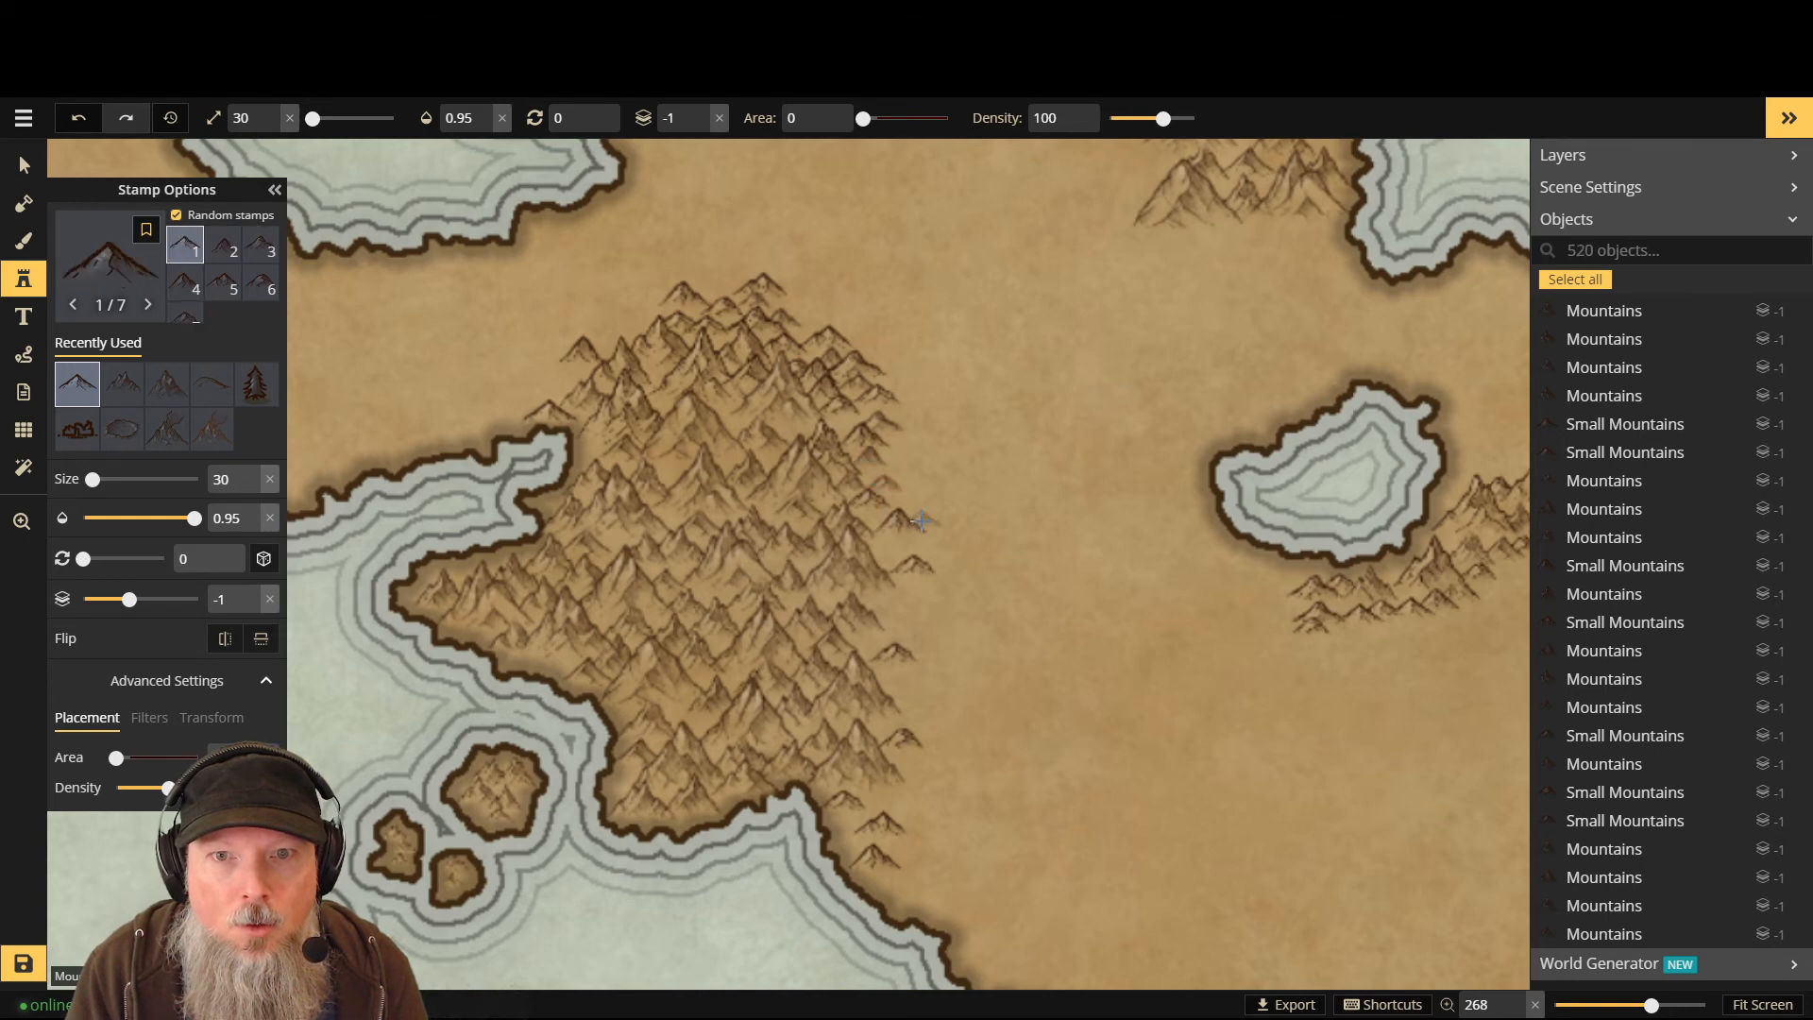
click(965, 575)
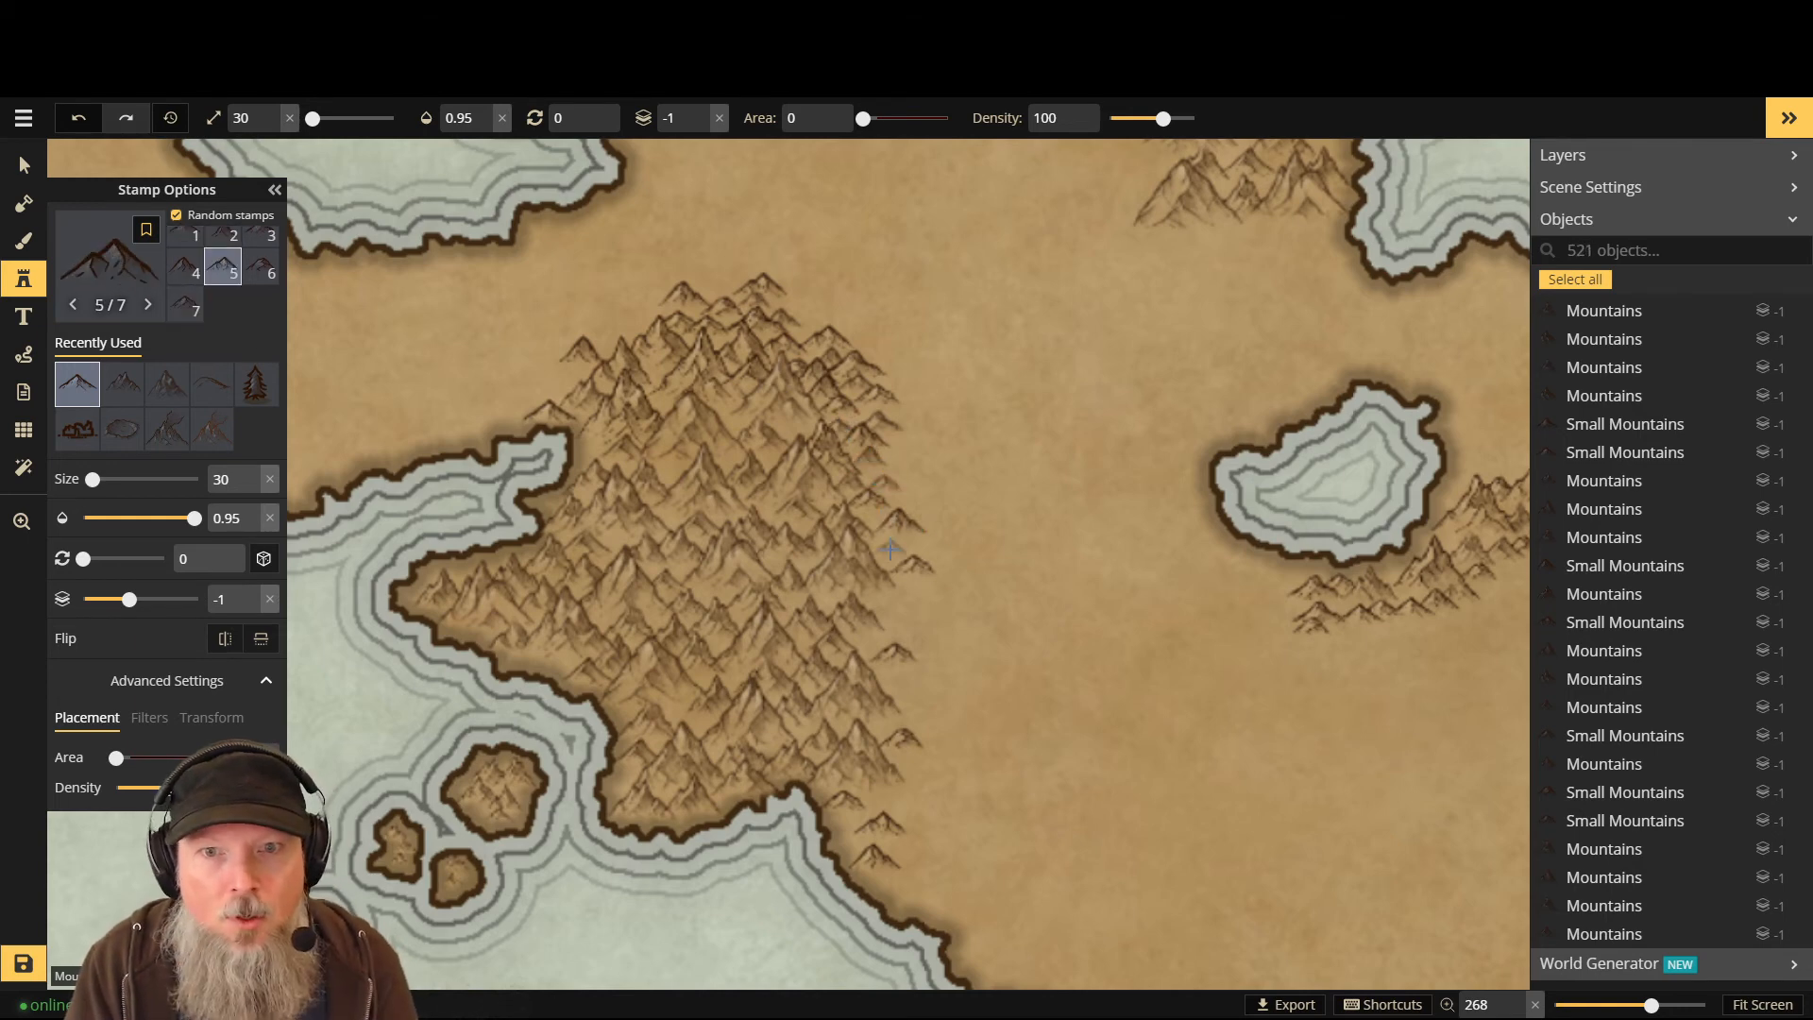
click(939, 572)
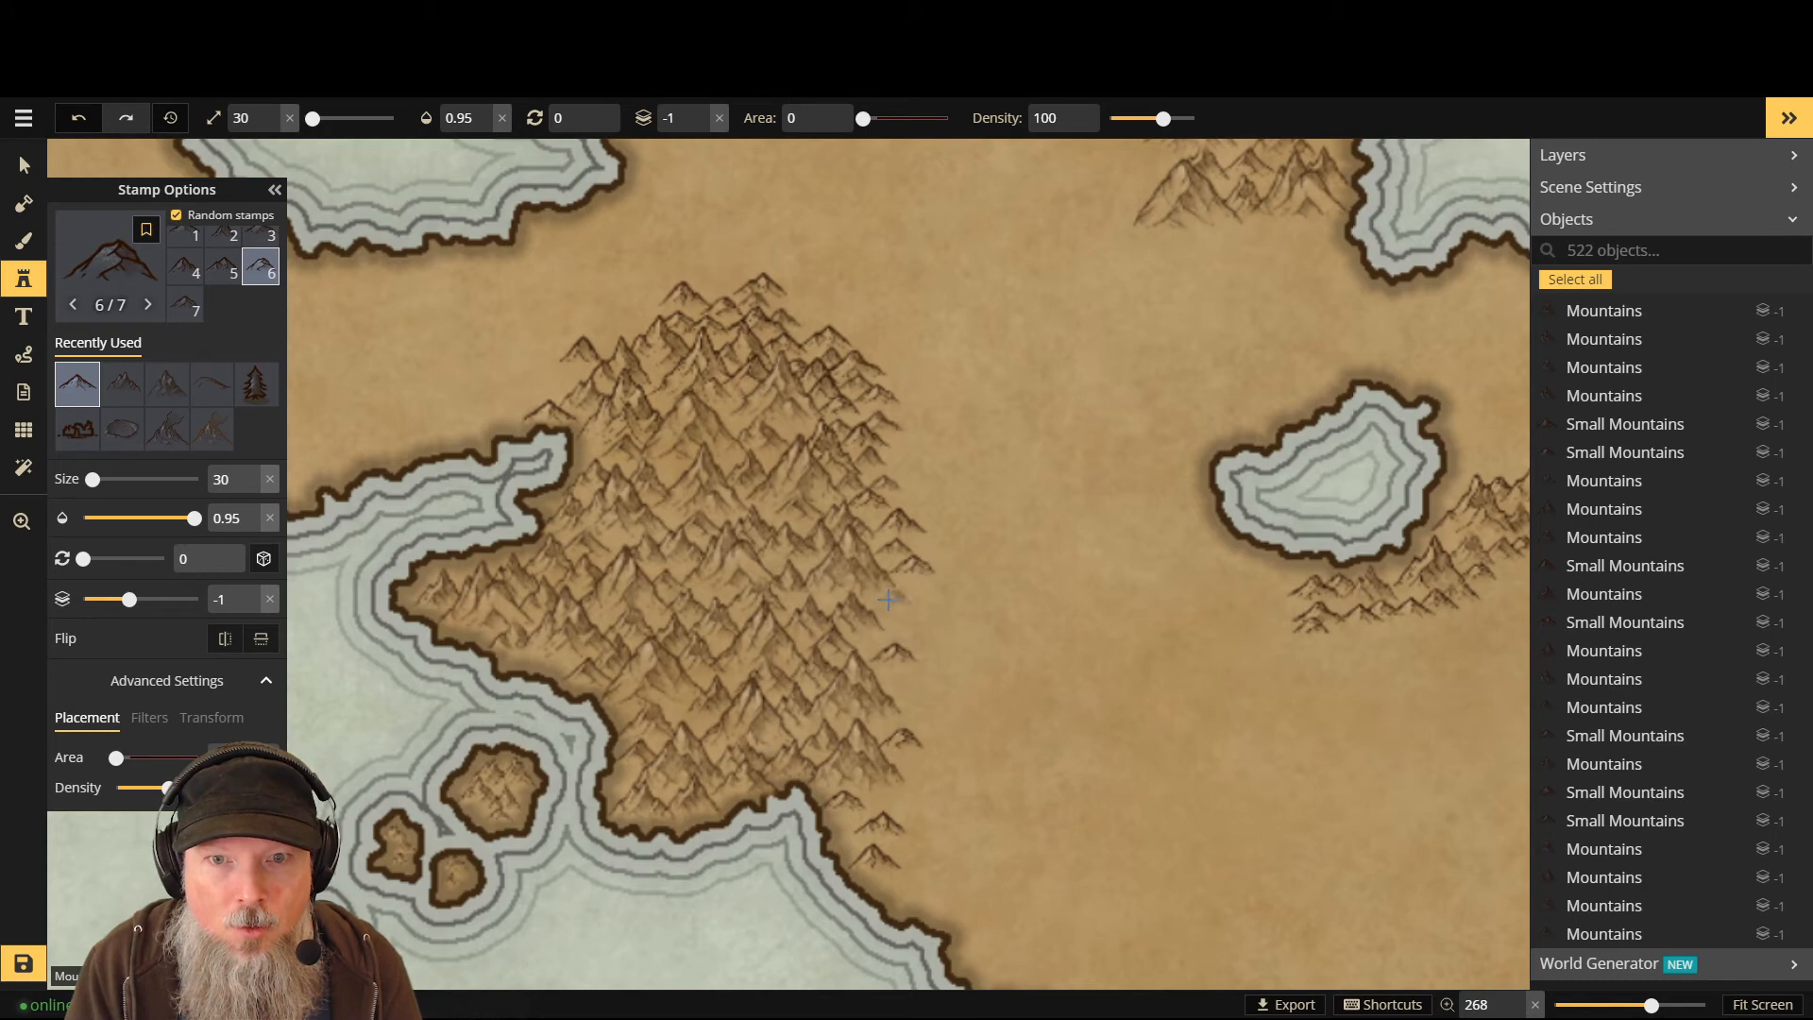
click(887, 598)
click(875, 631)
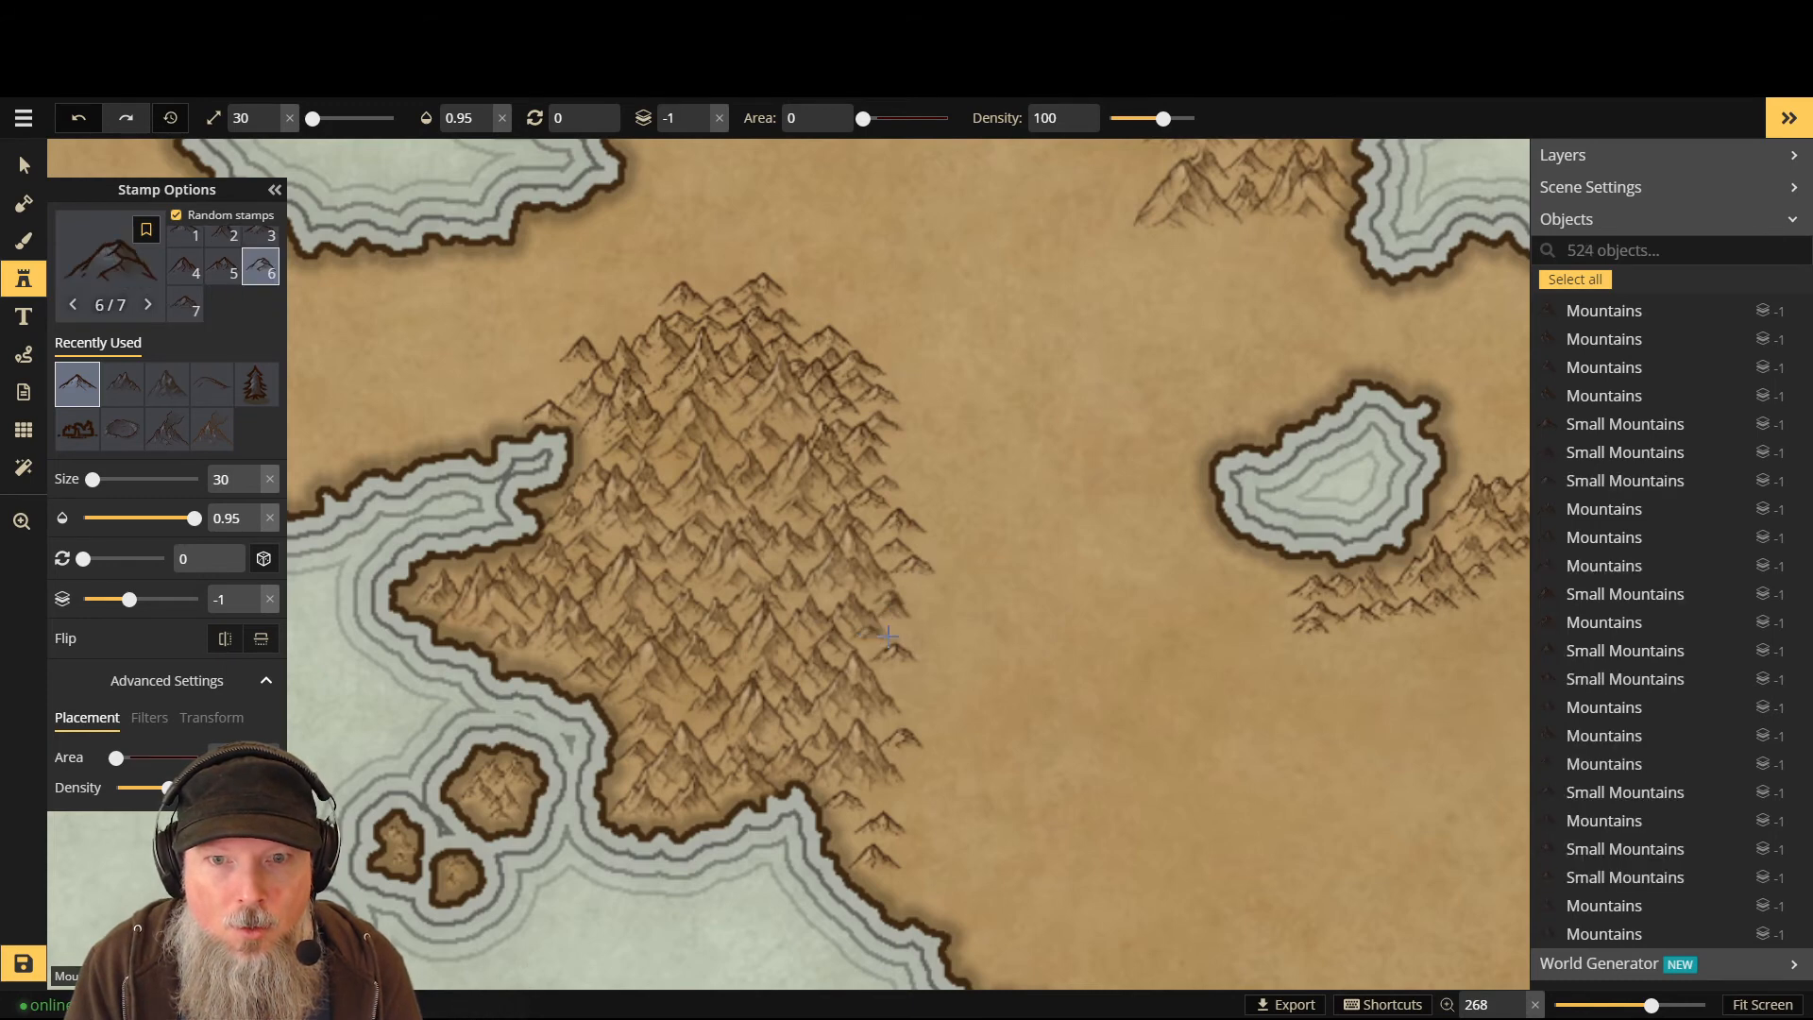
click(899, 642)
click(904, 700)
- Thicken the eastern flank near the southern coast with many more small peaks
click(897, 689)
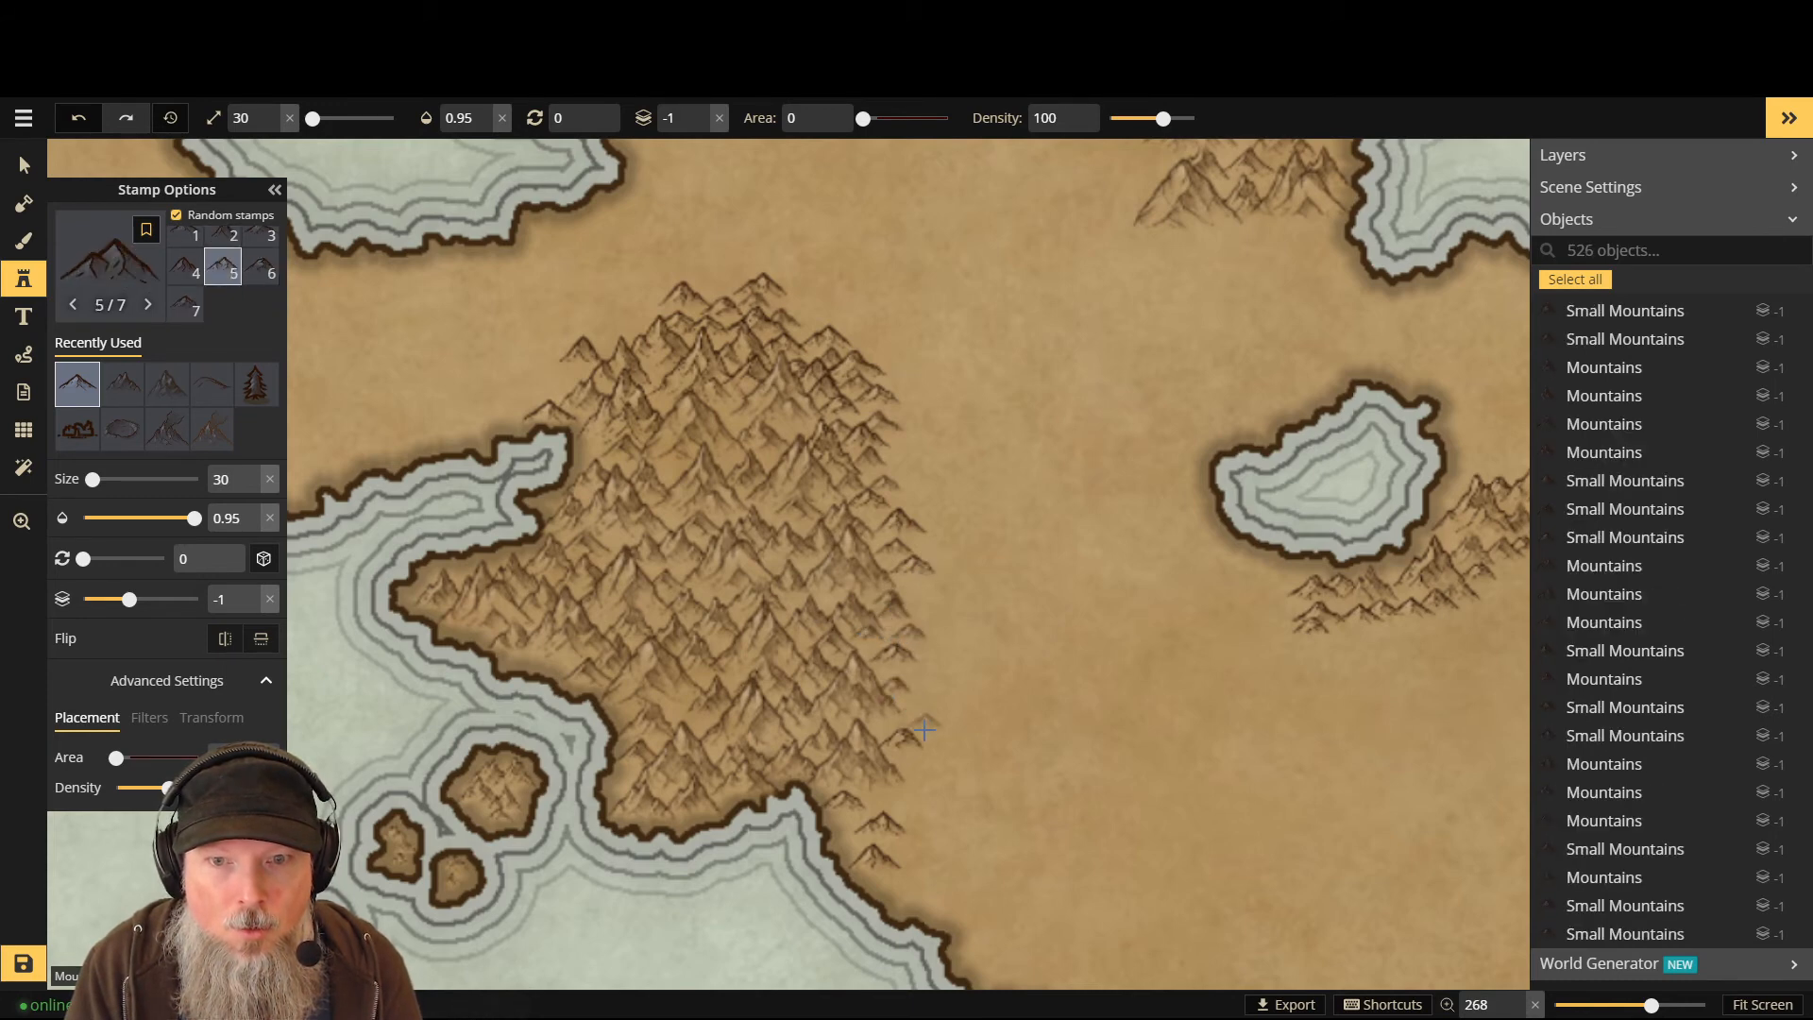
click(914, 706)
click(922, 676)
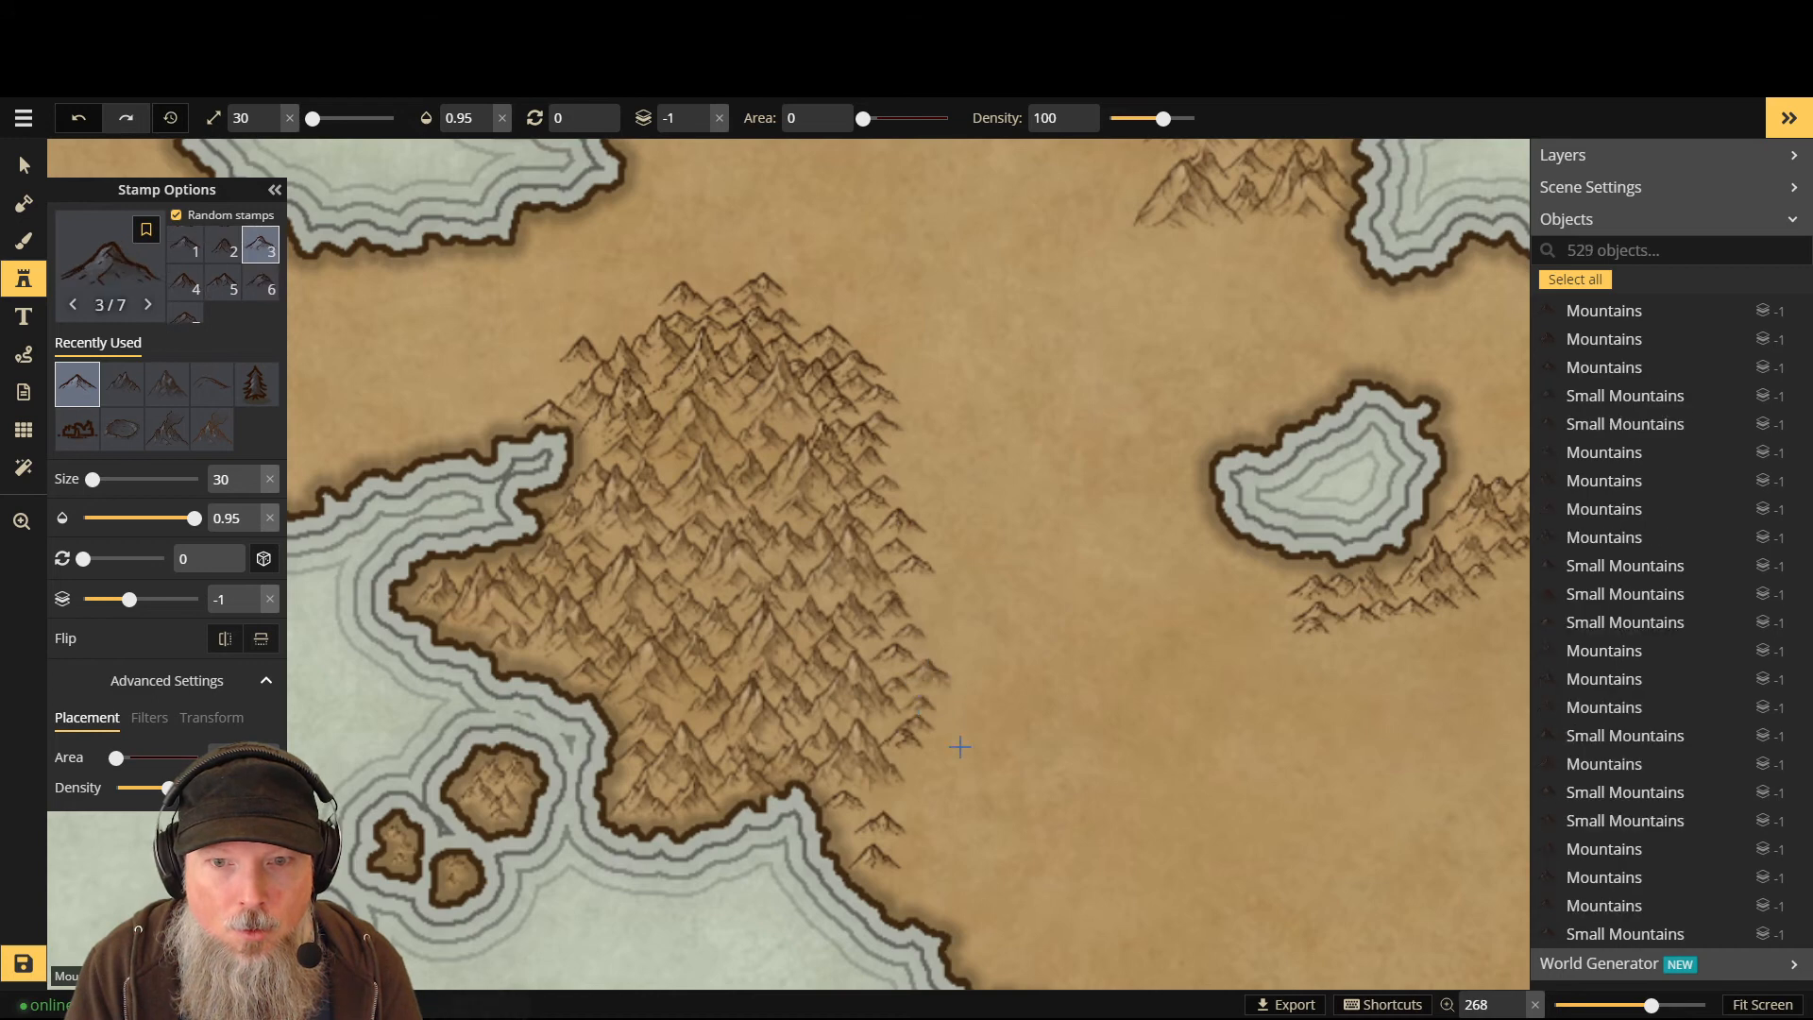
click(888, 809)
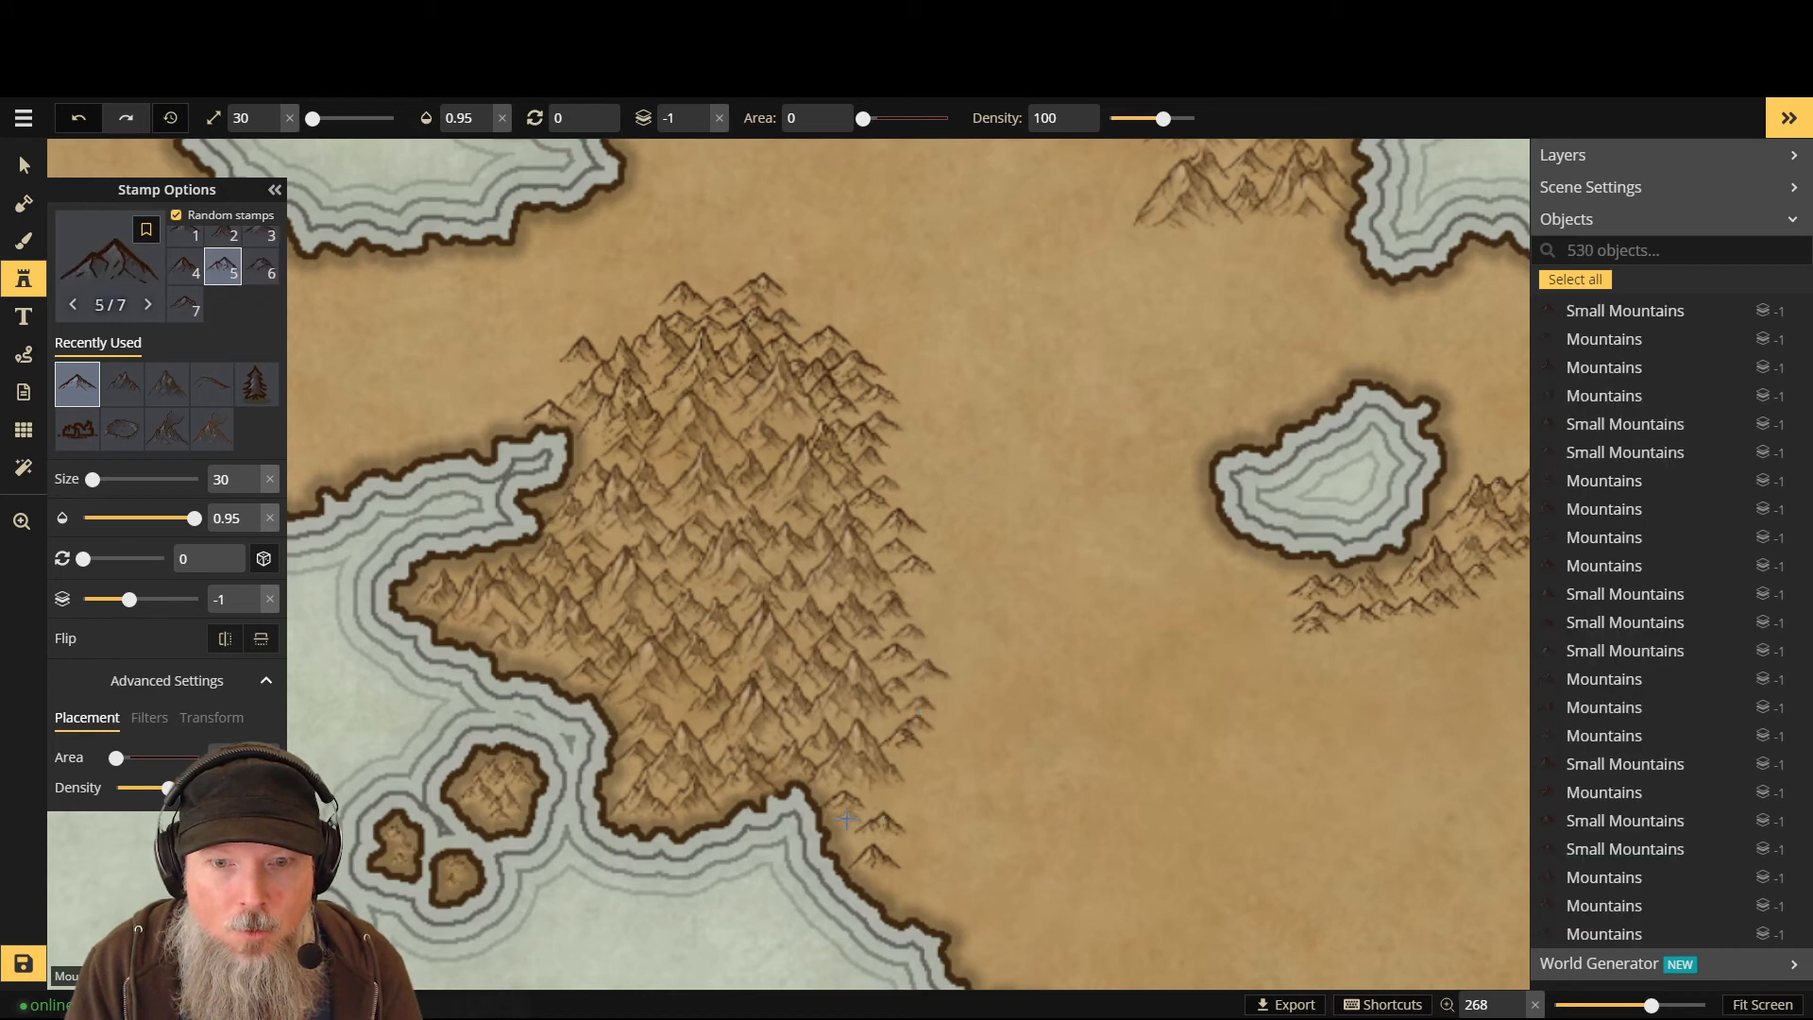
click(848, 827)
click(902, 853)
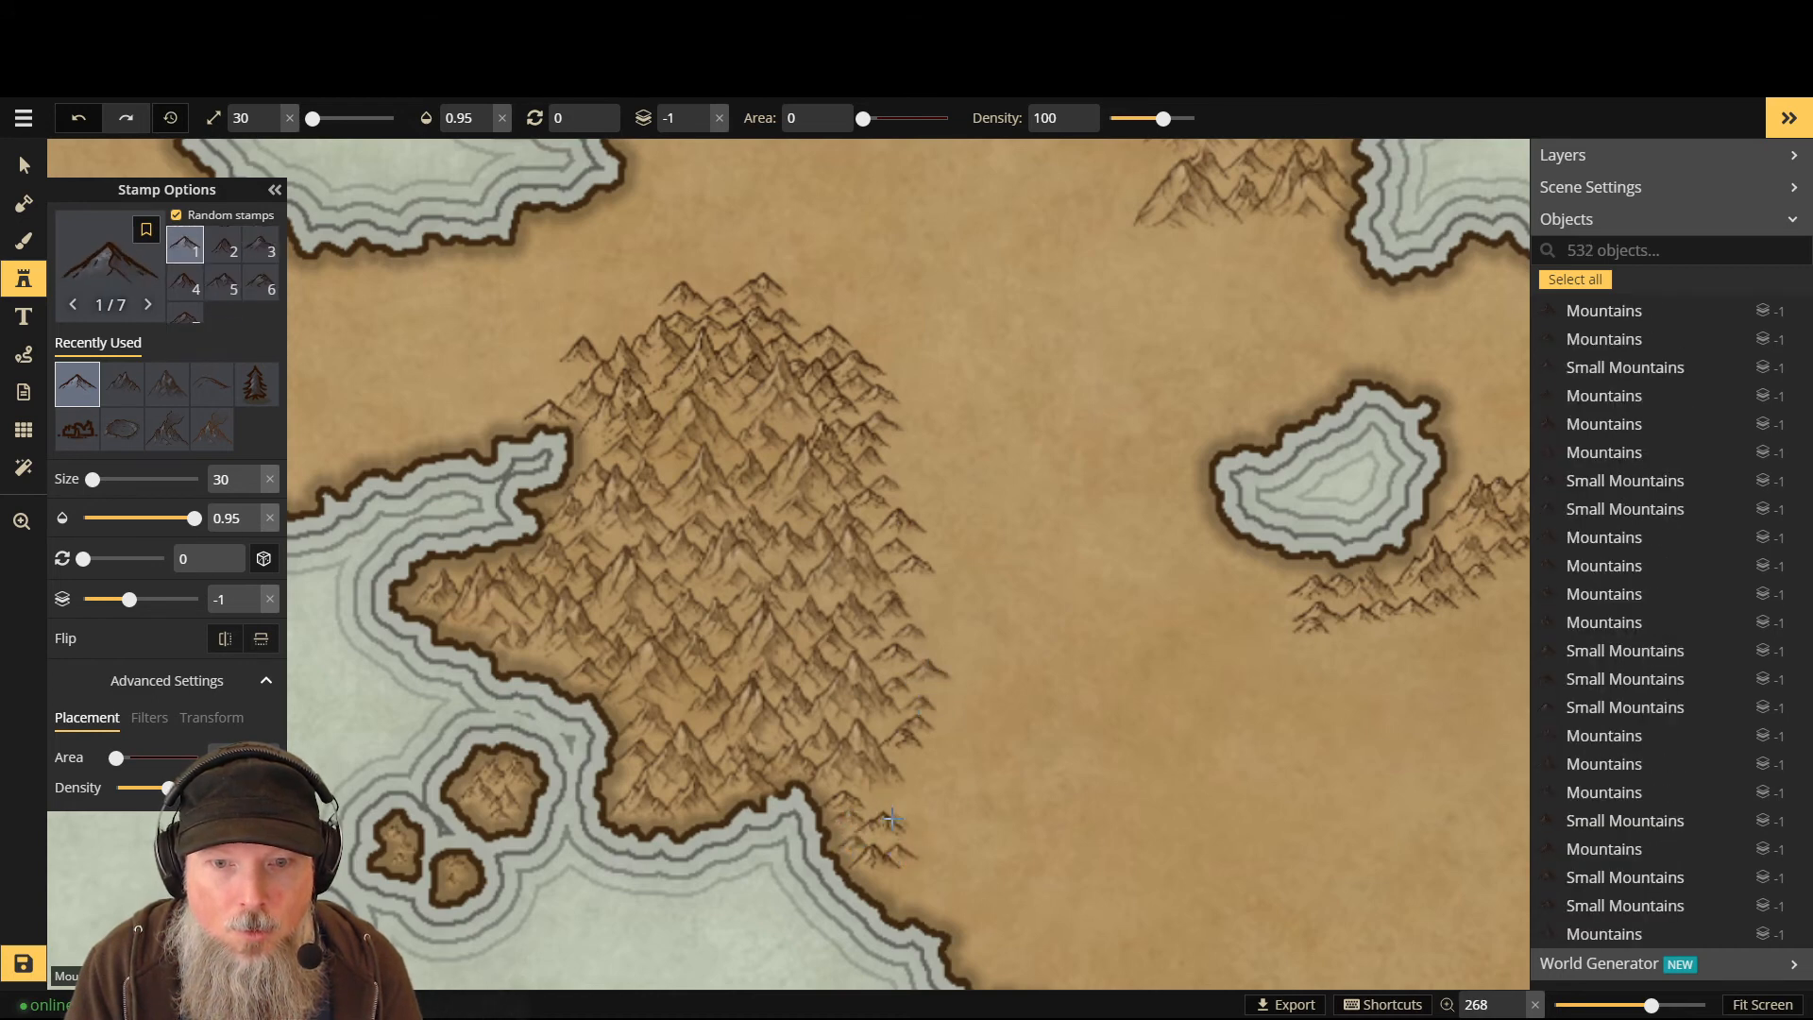
click(892, 814)
click(887, 798)
click(870, 796)
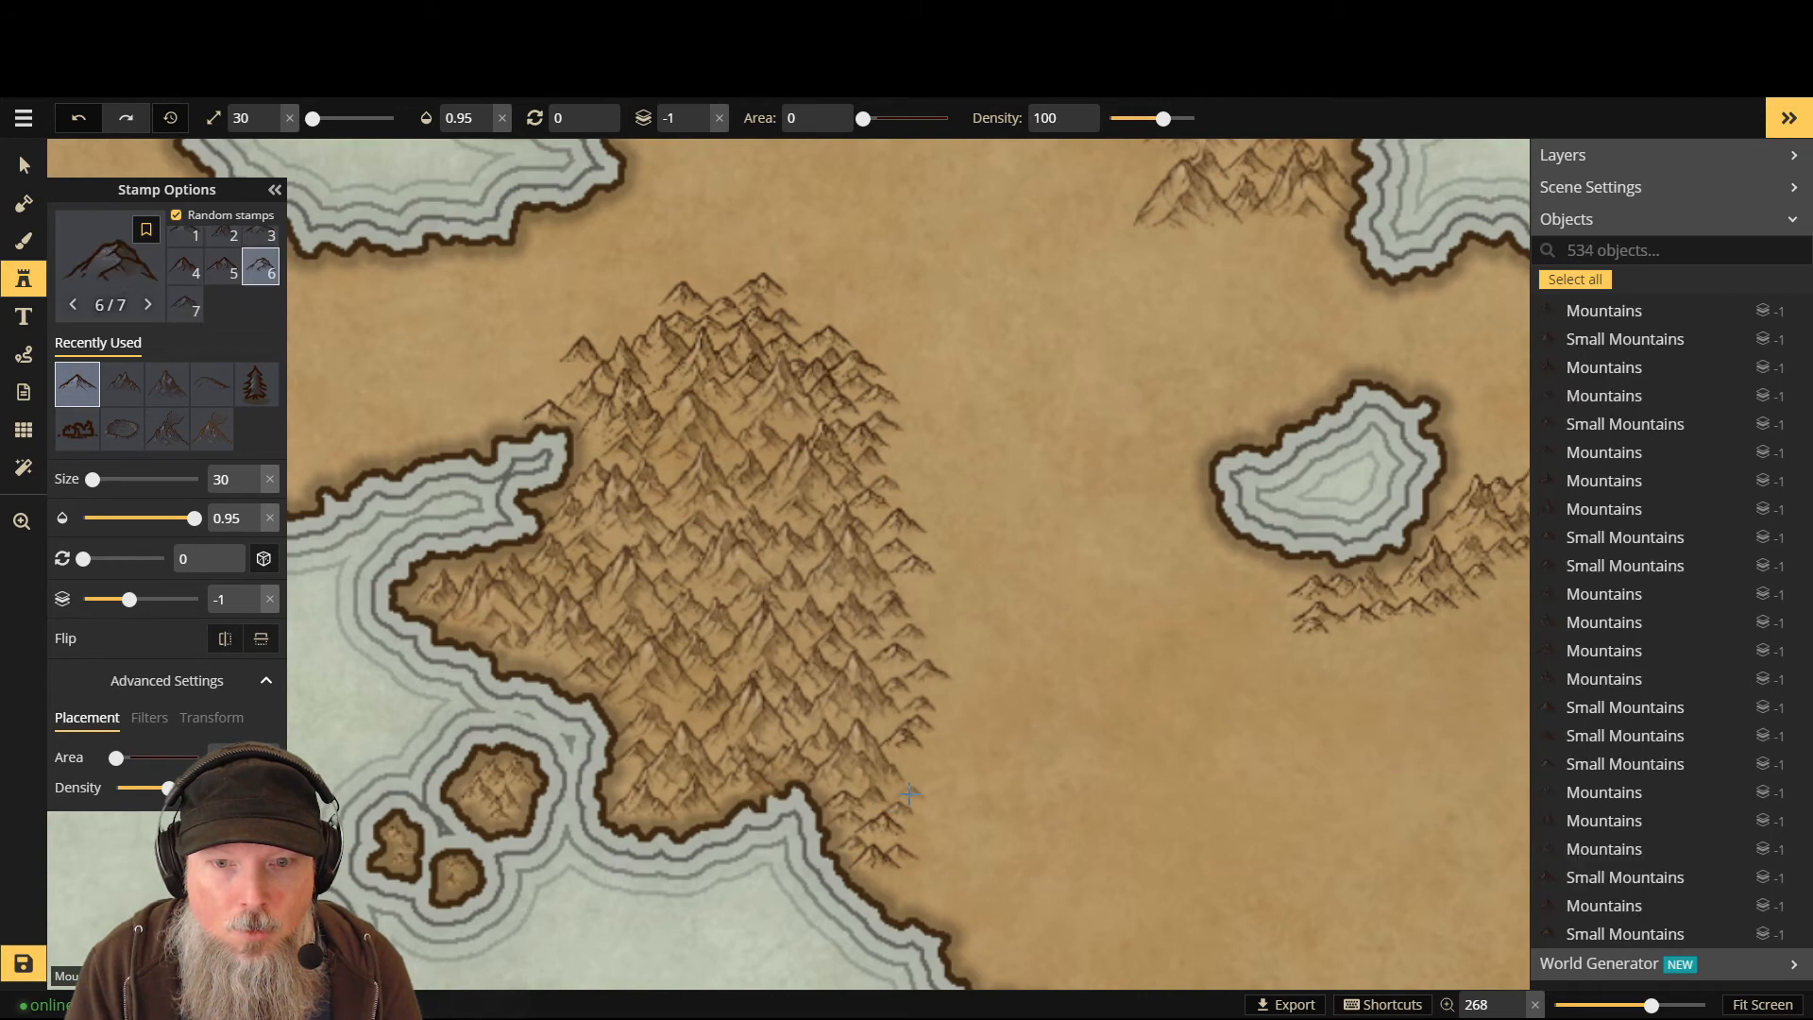
click(909, 774)
click(916, 765)
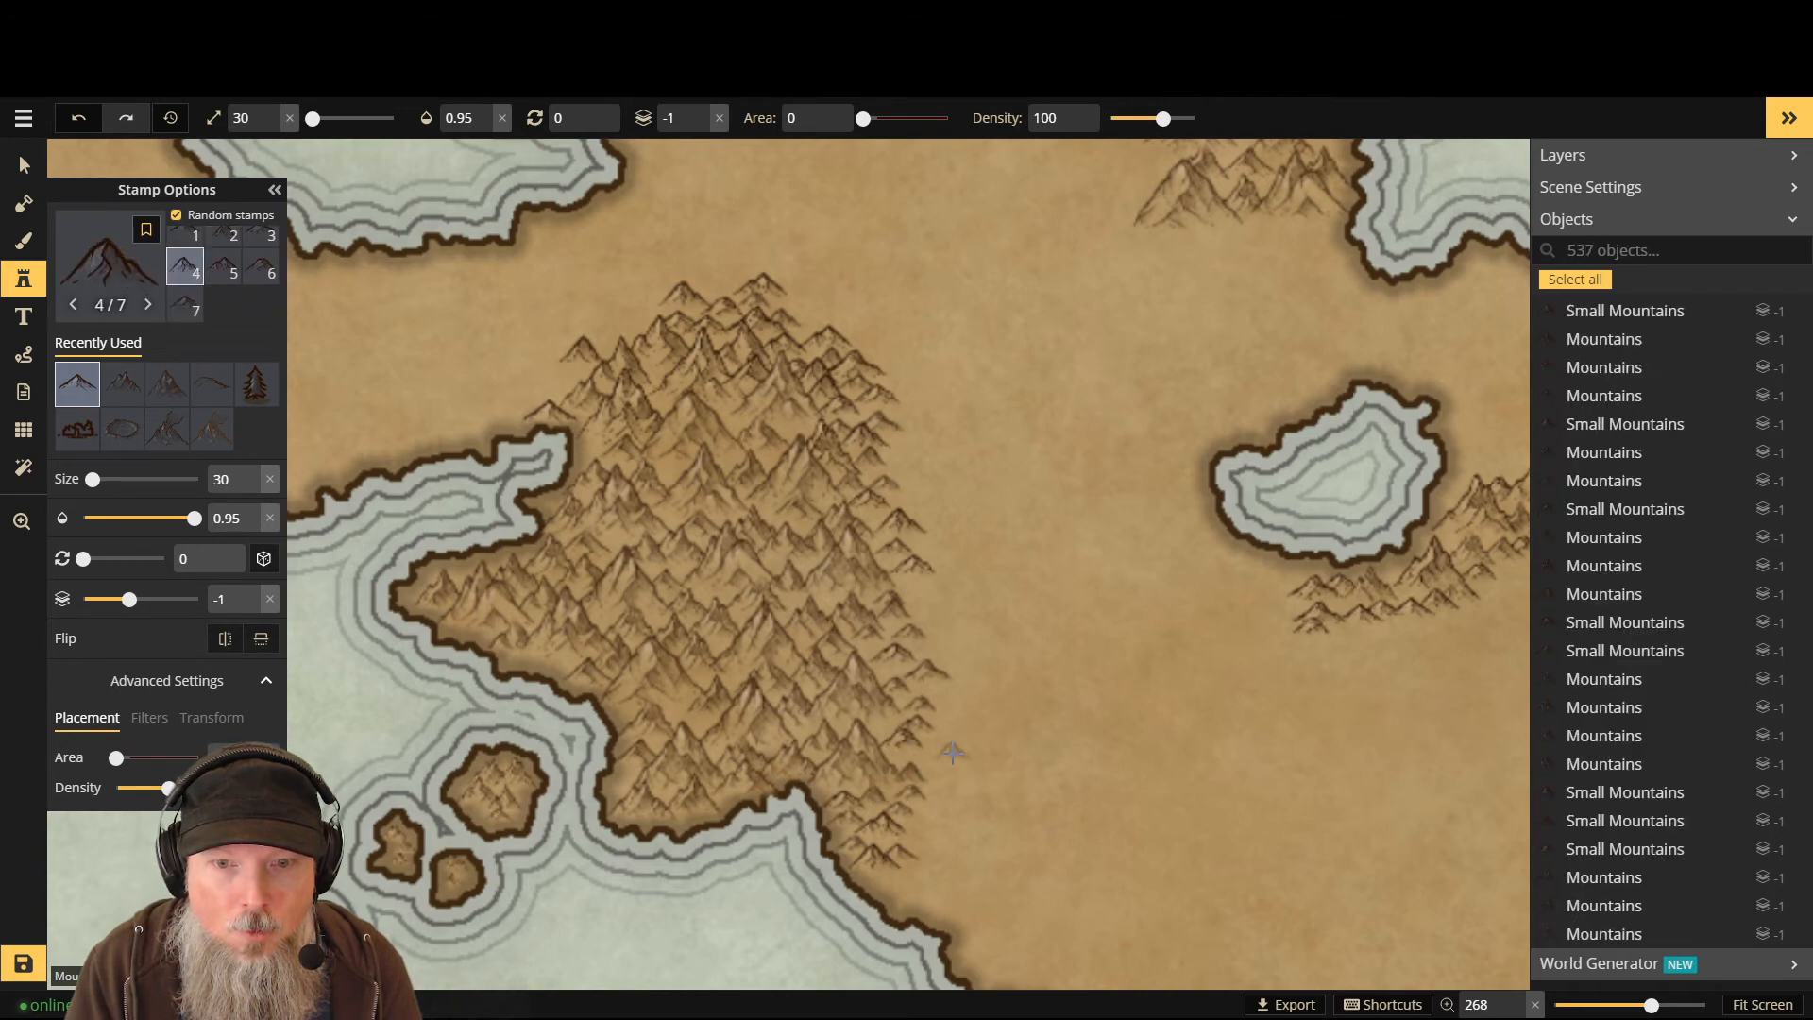
click(913, 752)
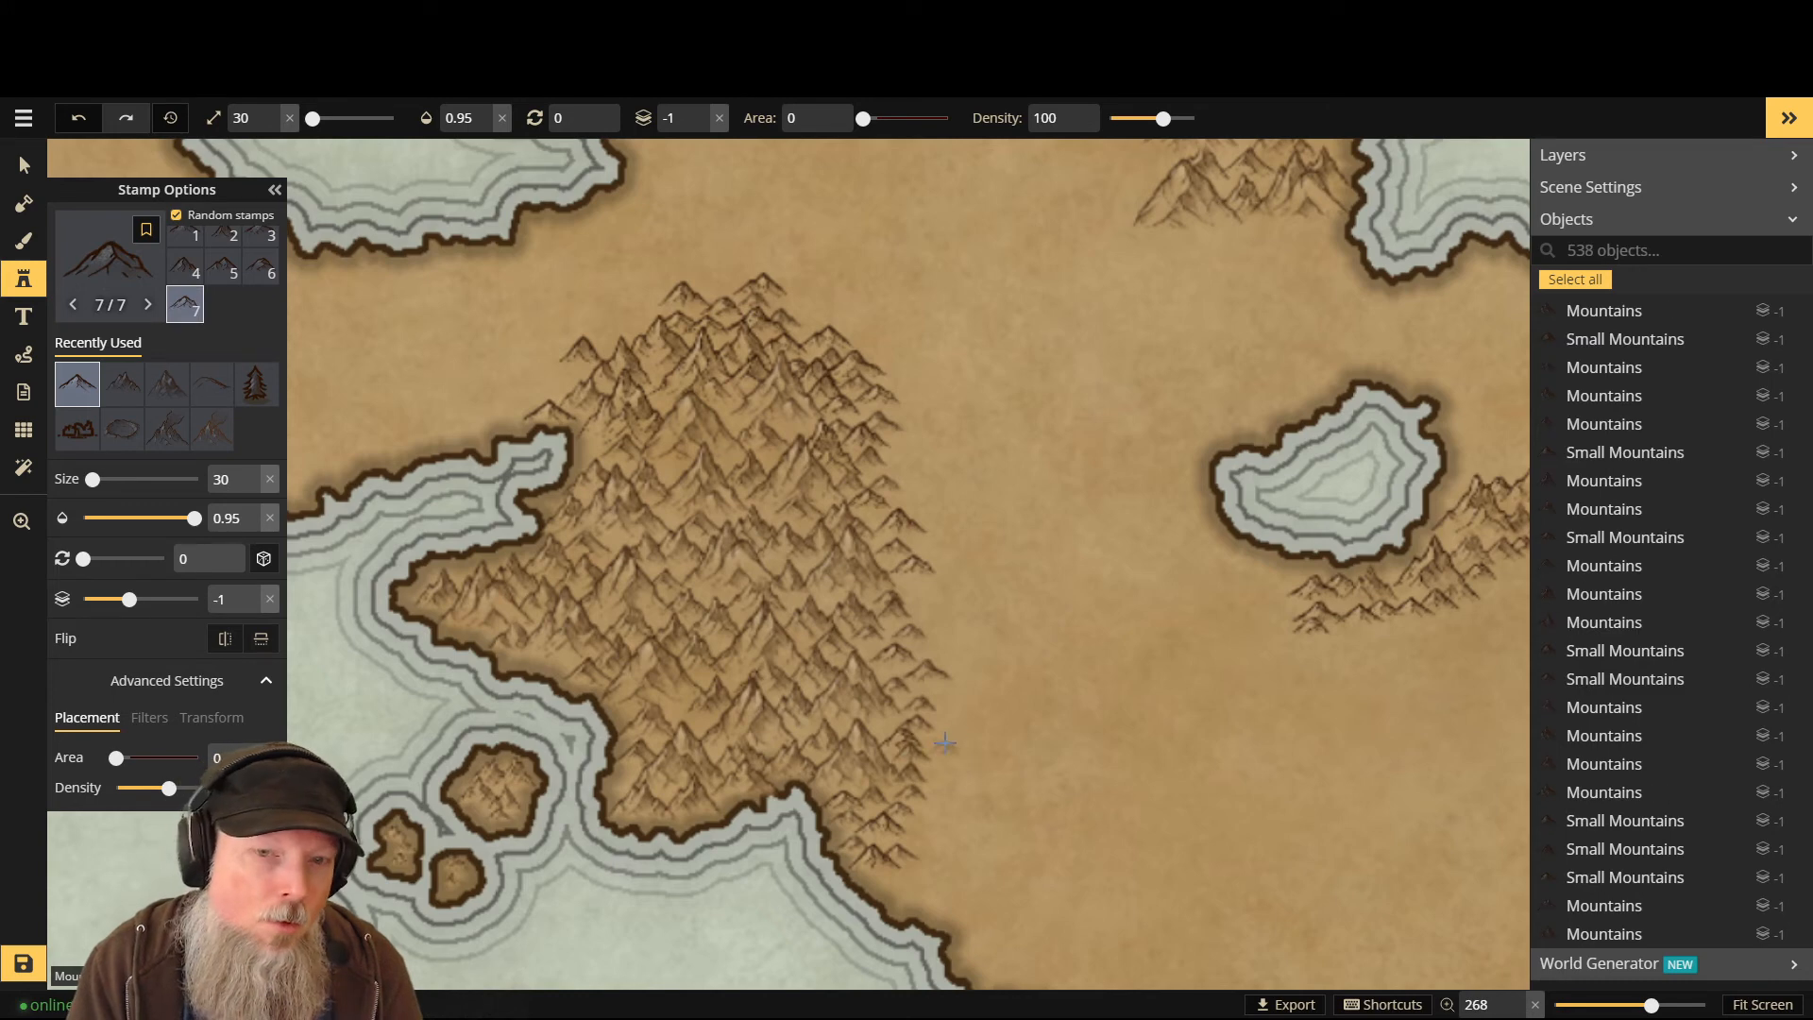
click(884, 669)
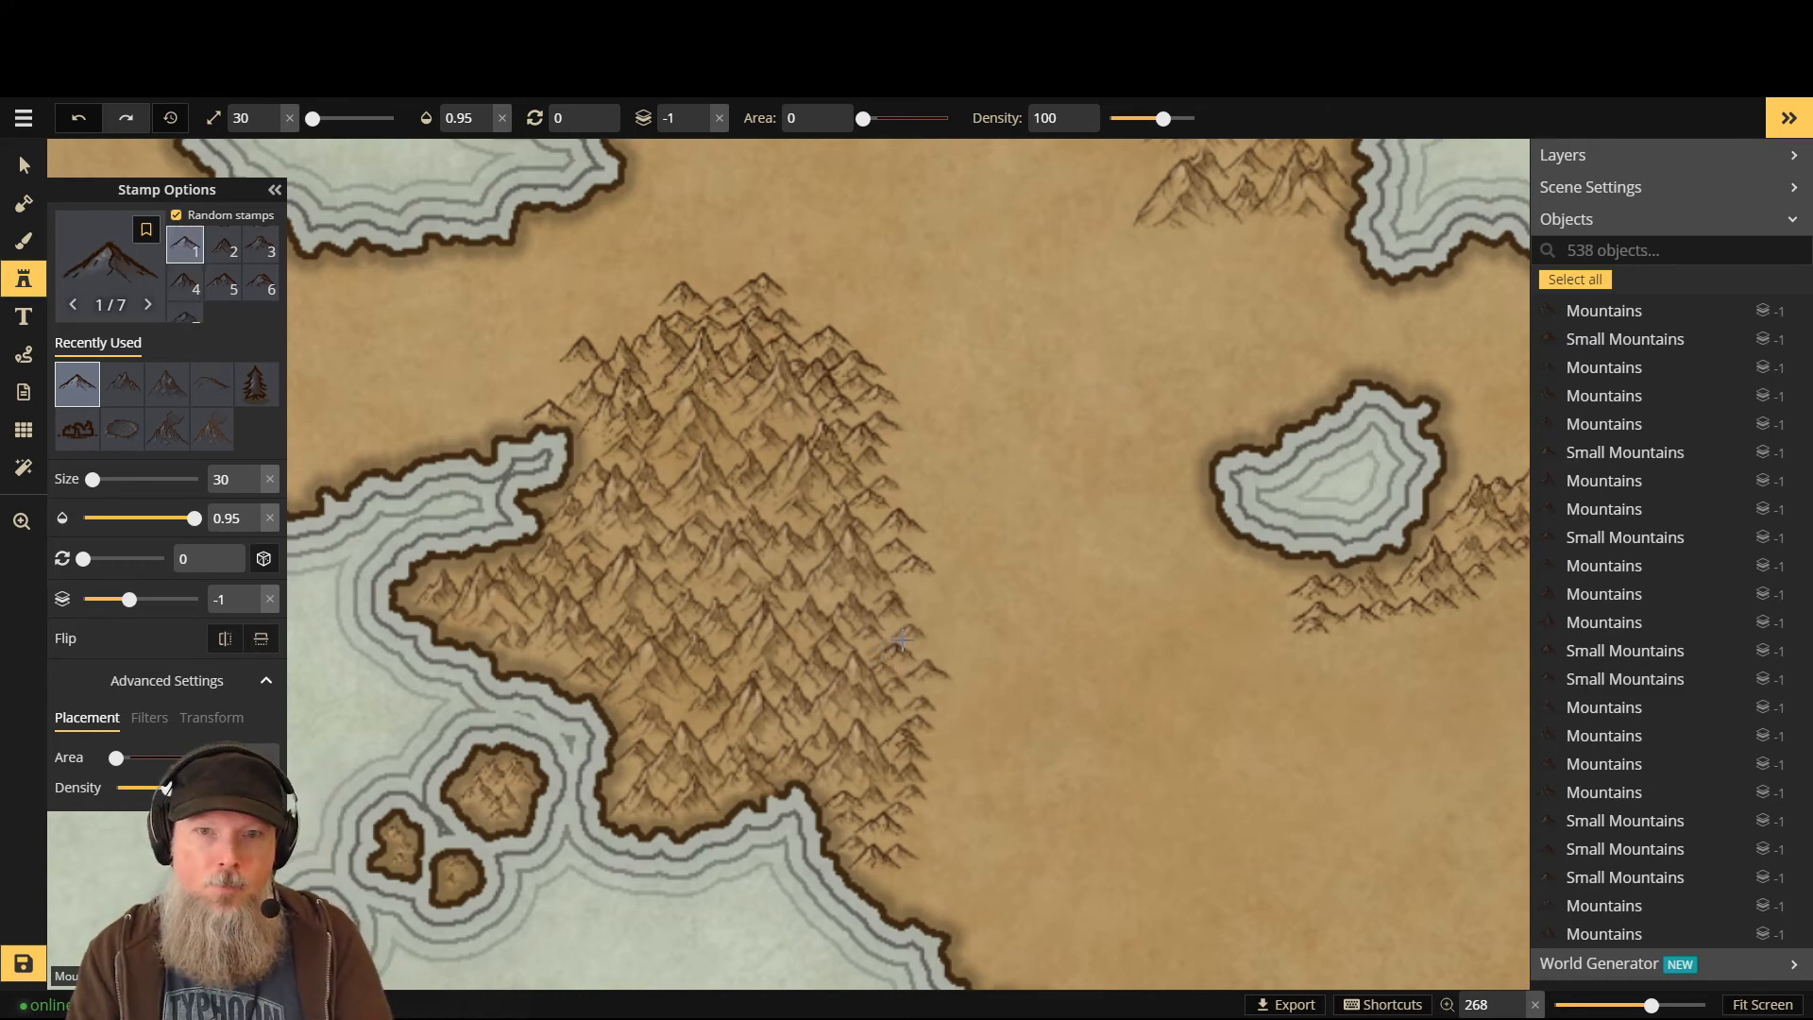
click(931, 651)
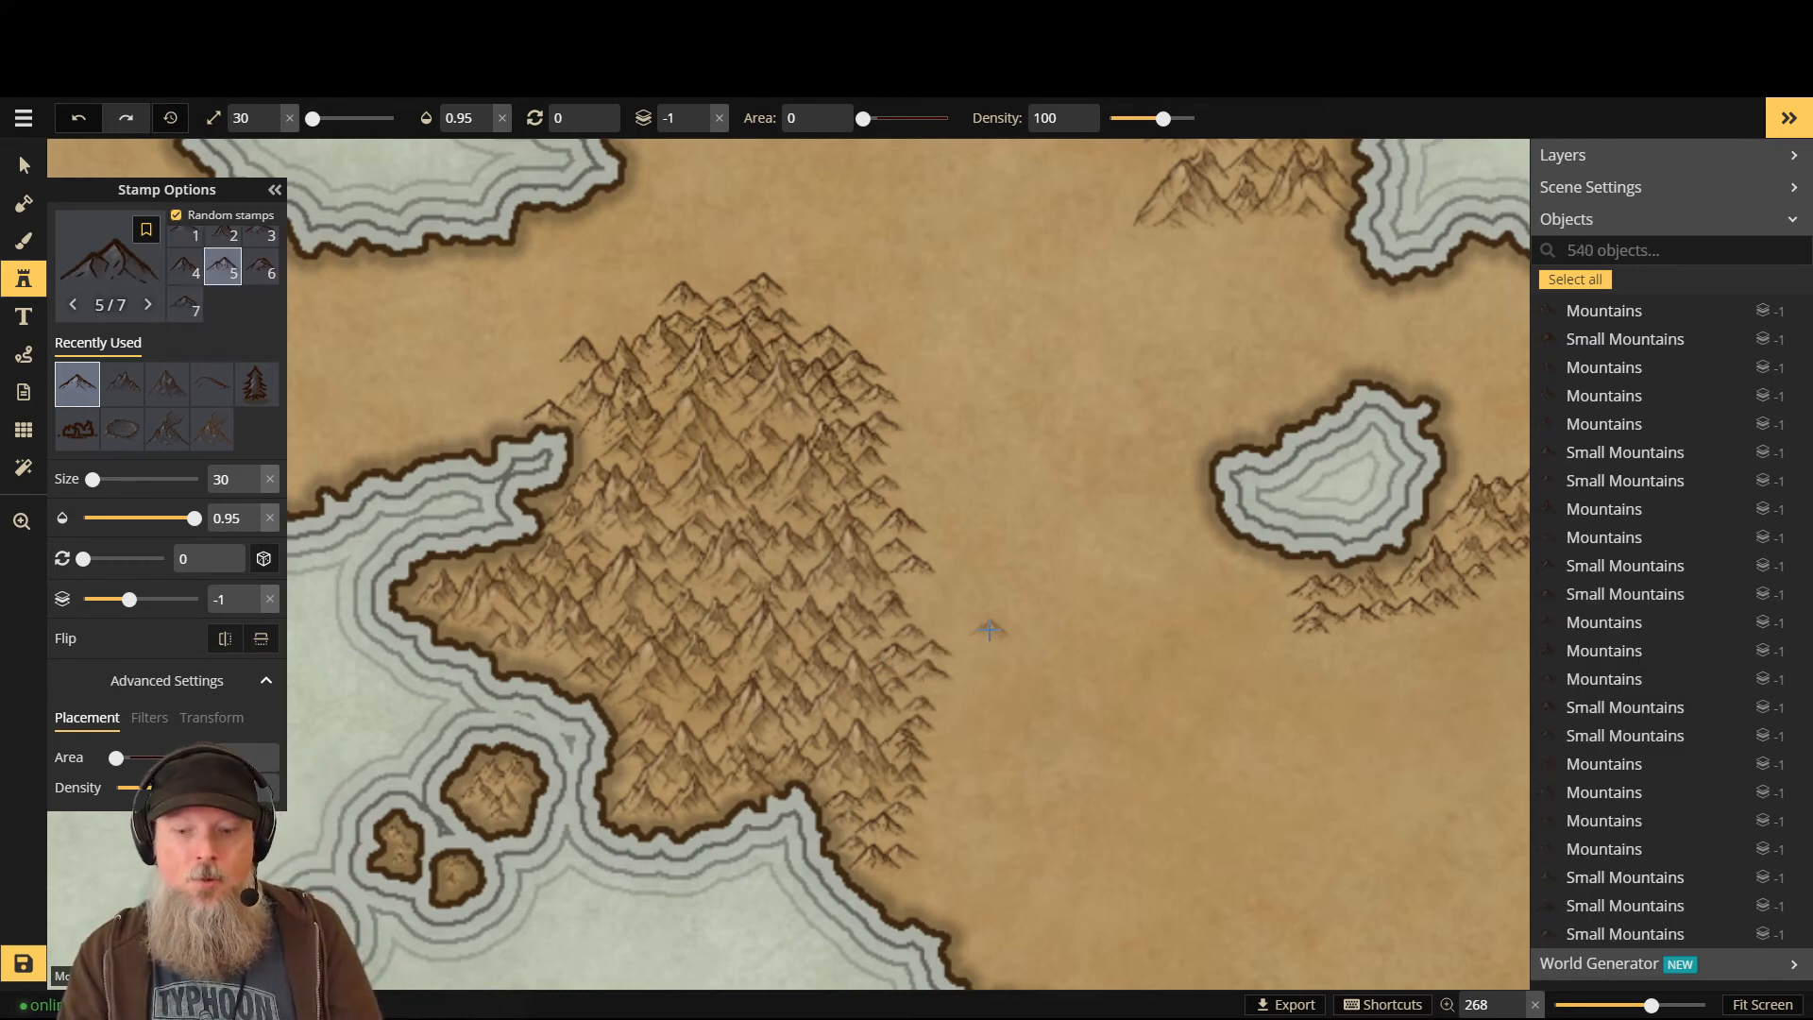
- Raise the stamp layer by one and add four peaks on the eastern flank, undoing one misplaced peak
key(Up)
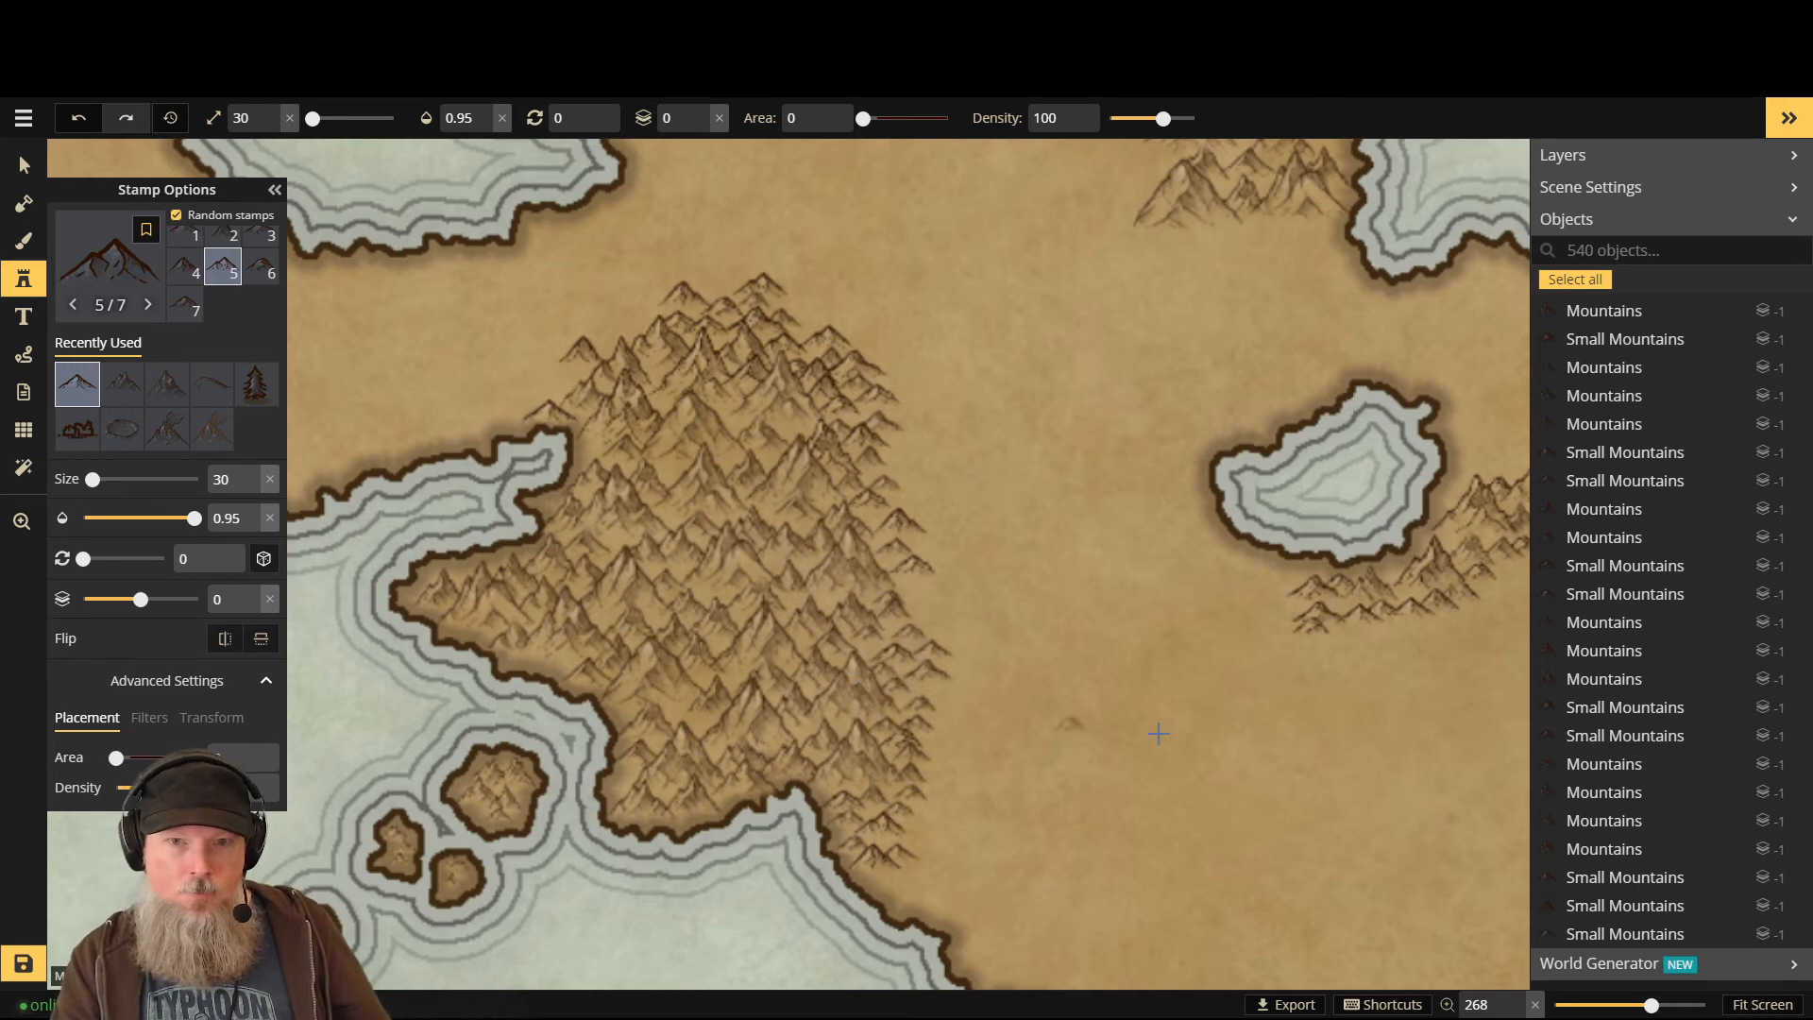
click(884, 725)
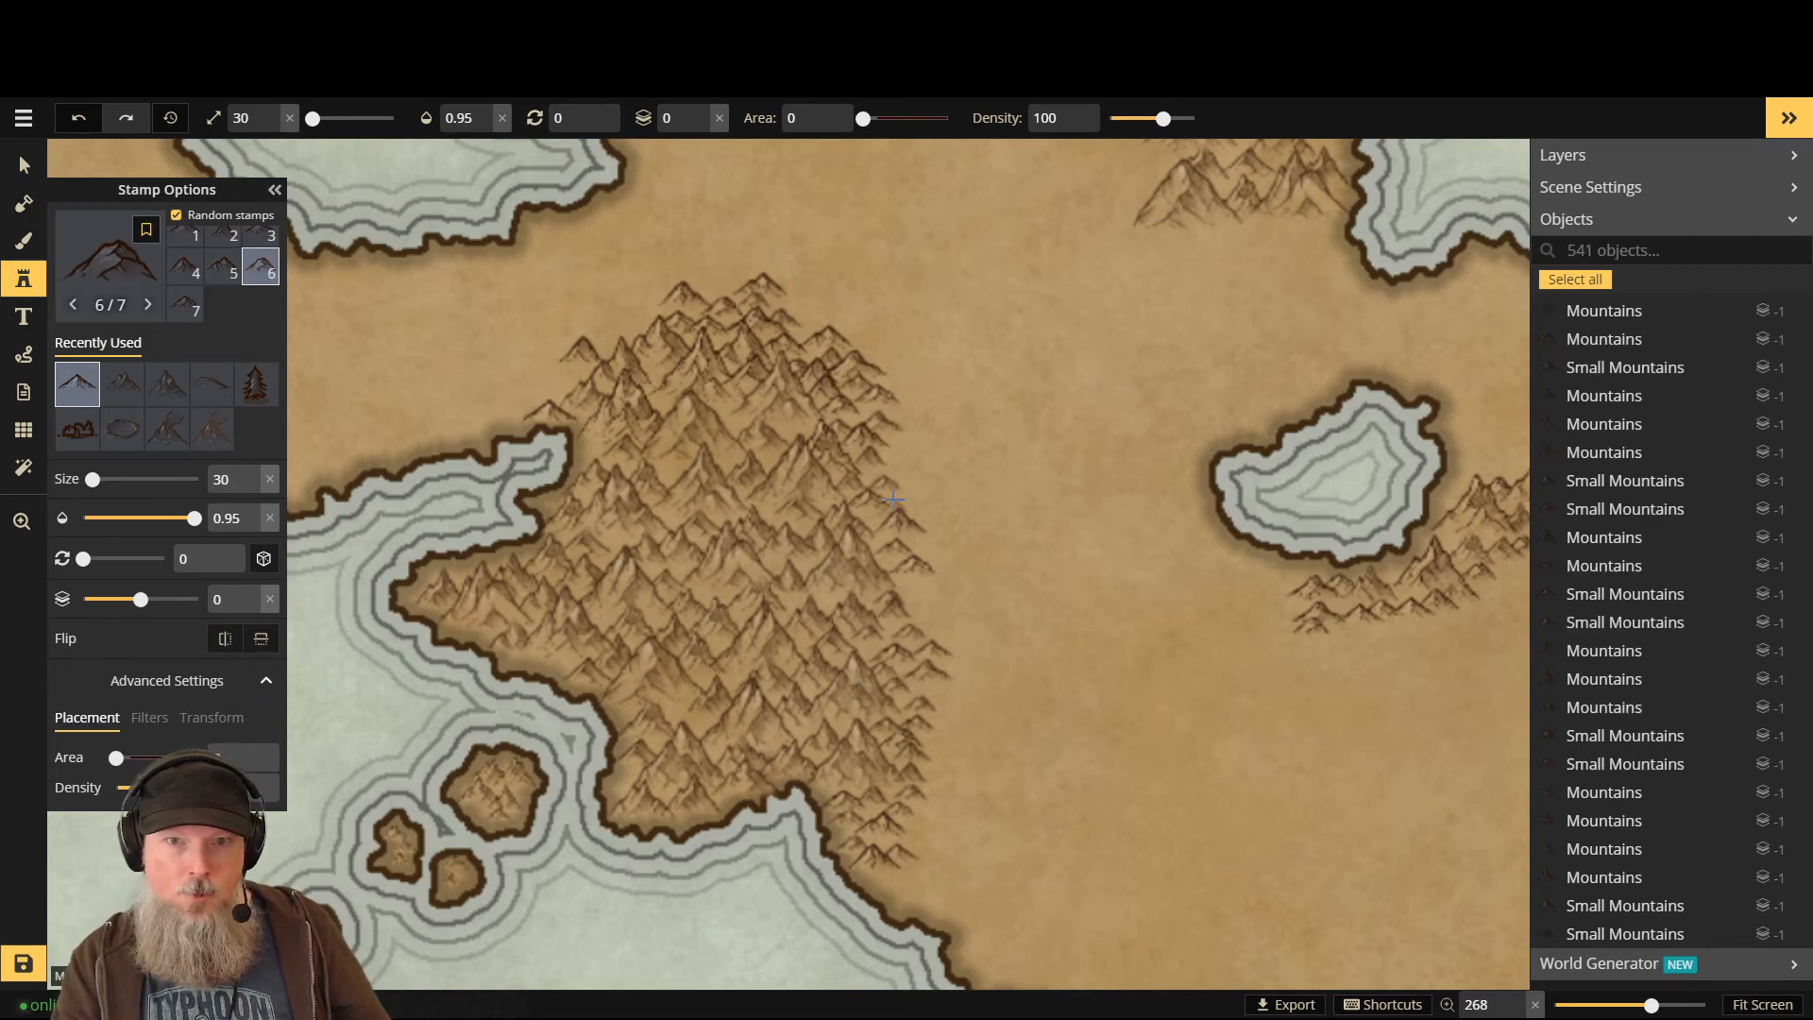
click(898, 470)
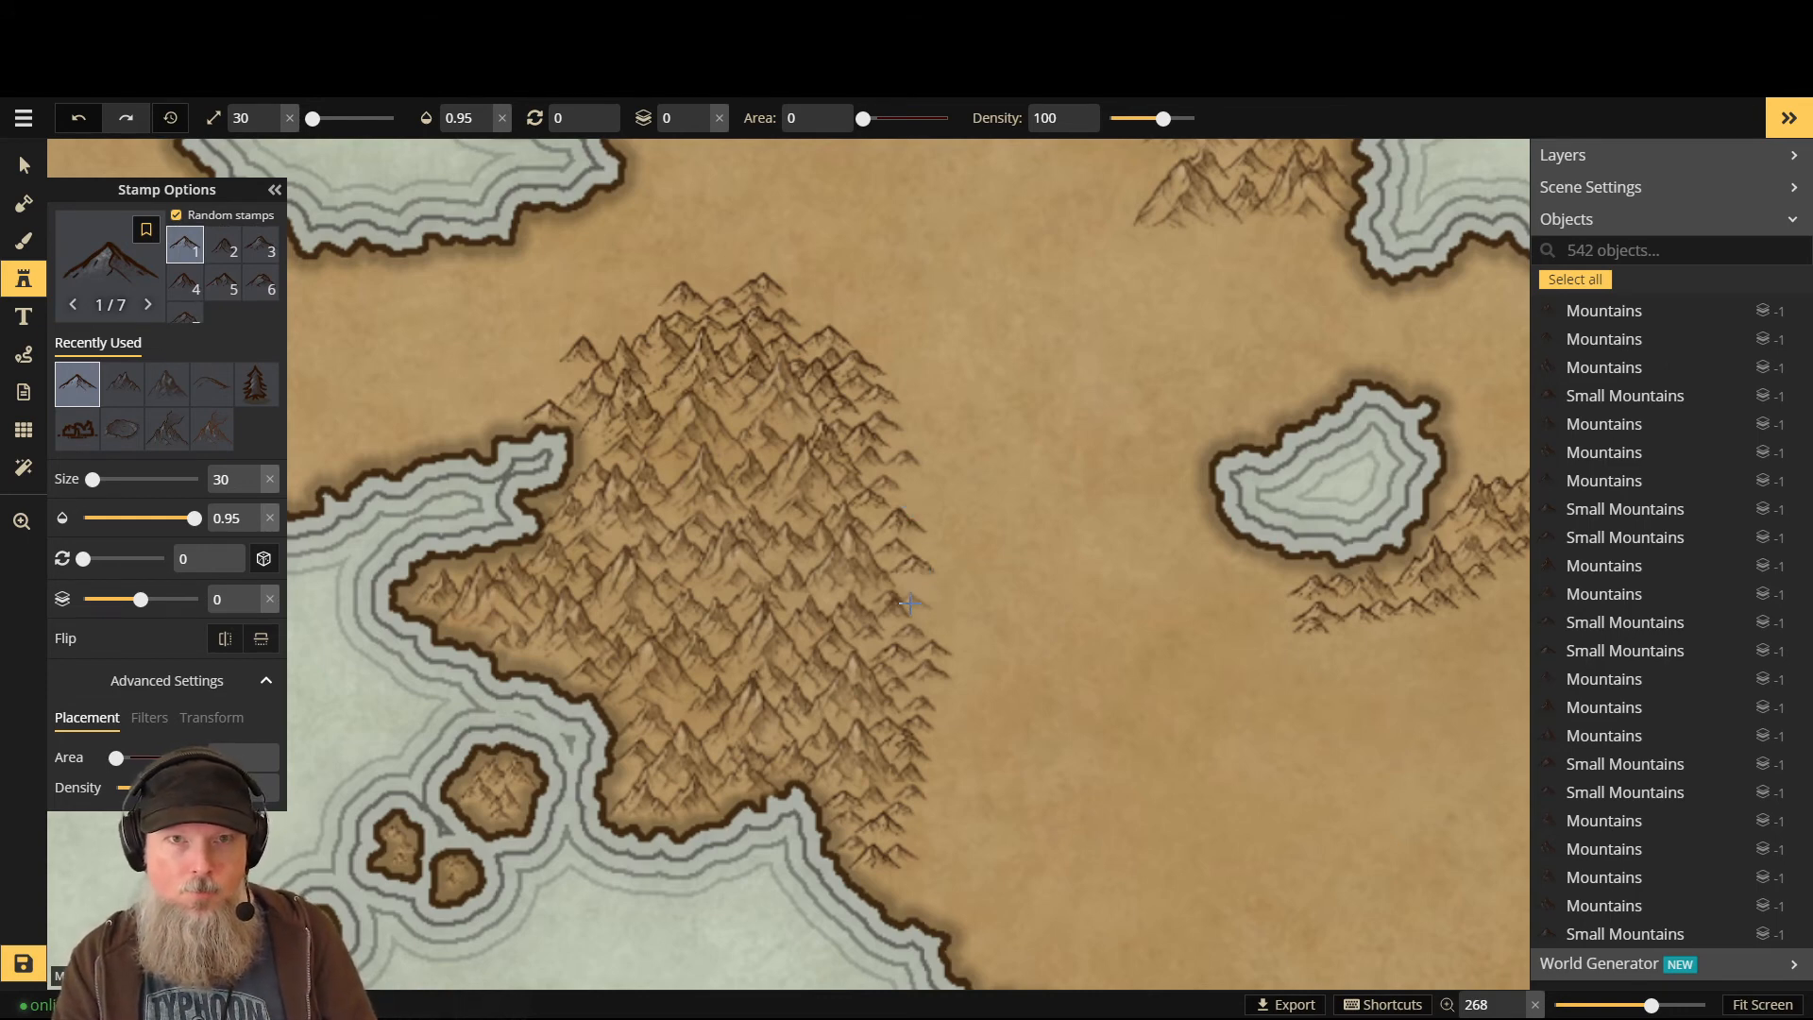
click(910, 602)
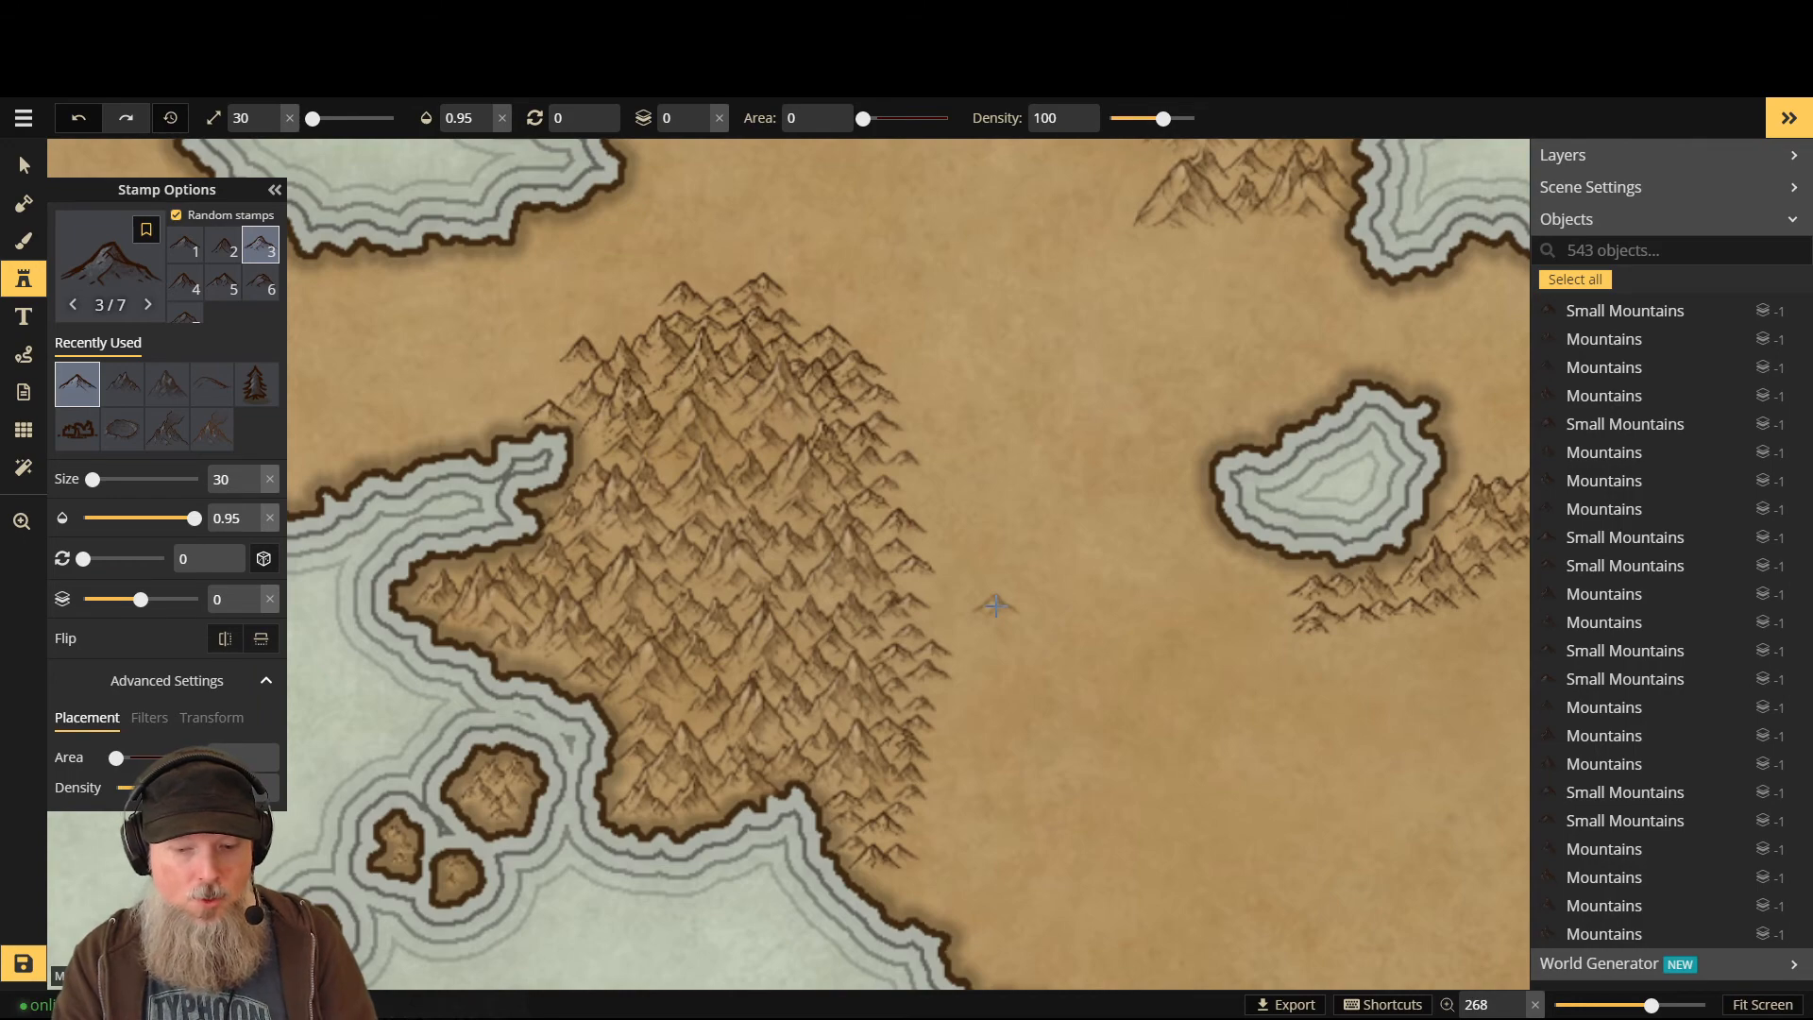
key(ctrl+z)
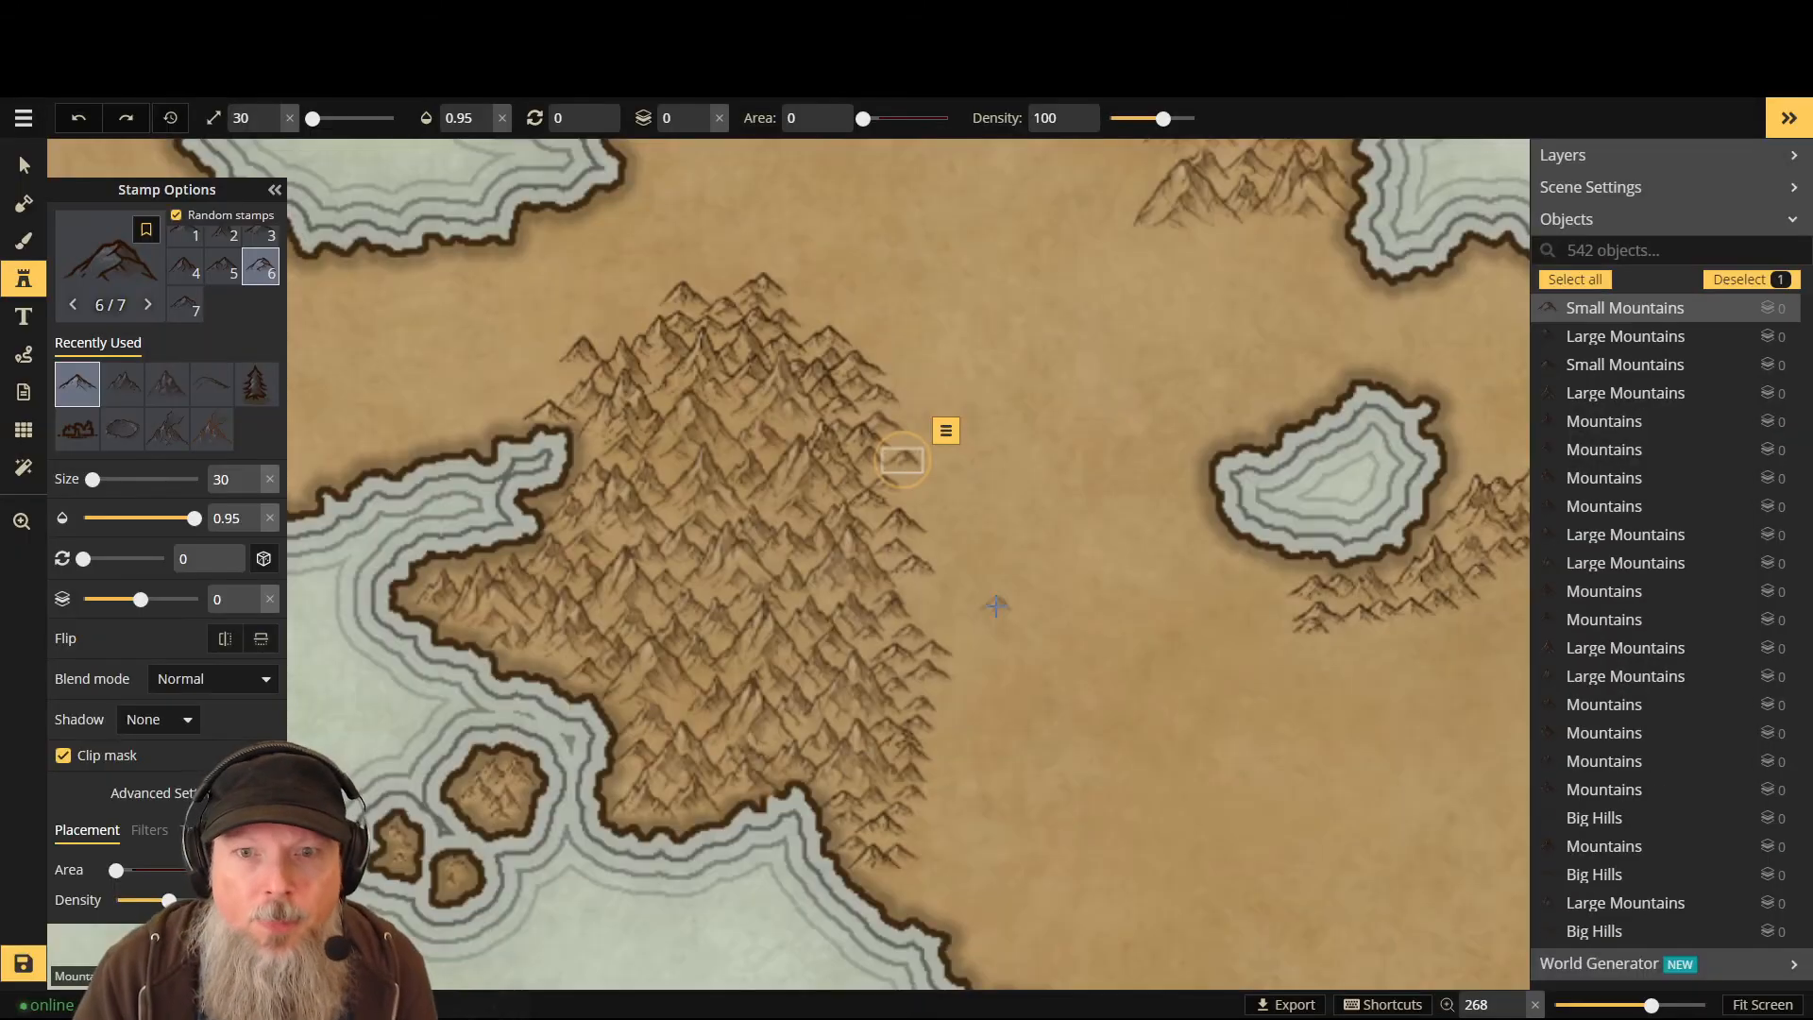
click(923, 612)
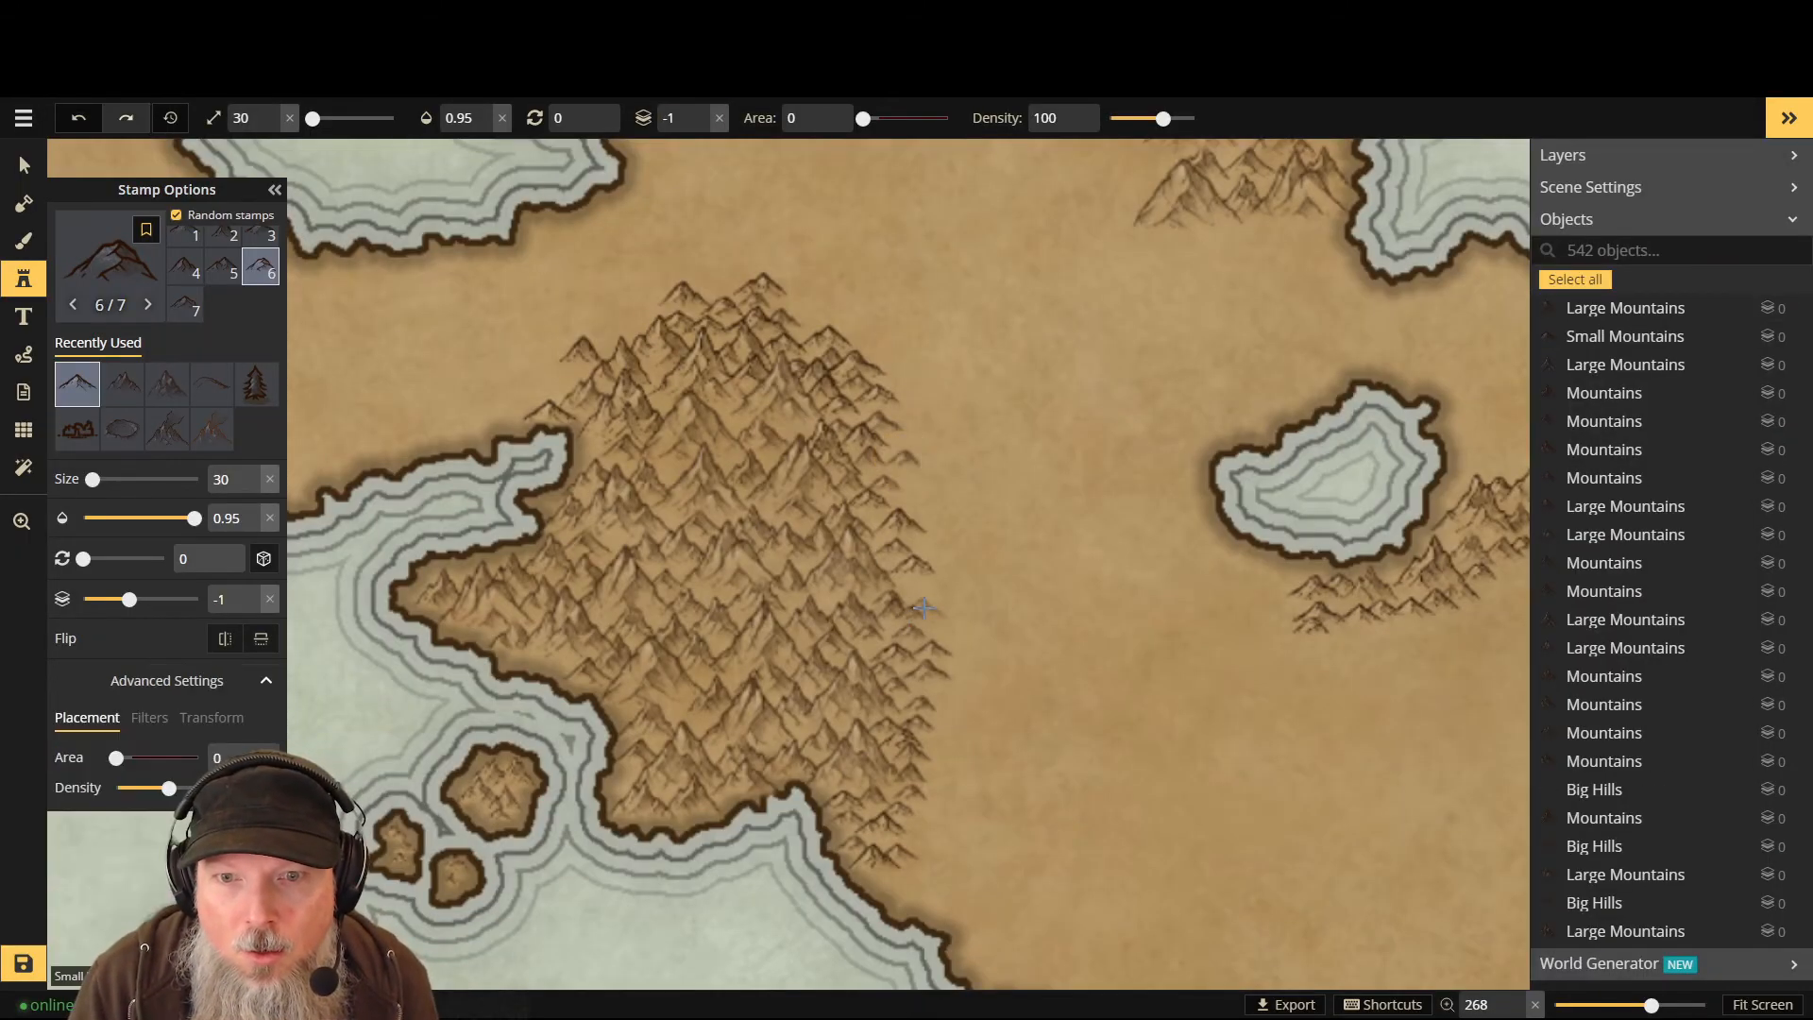
click(1003, 627)
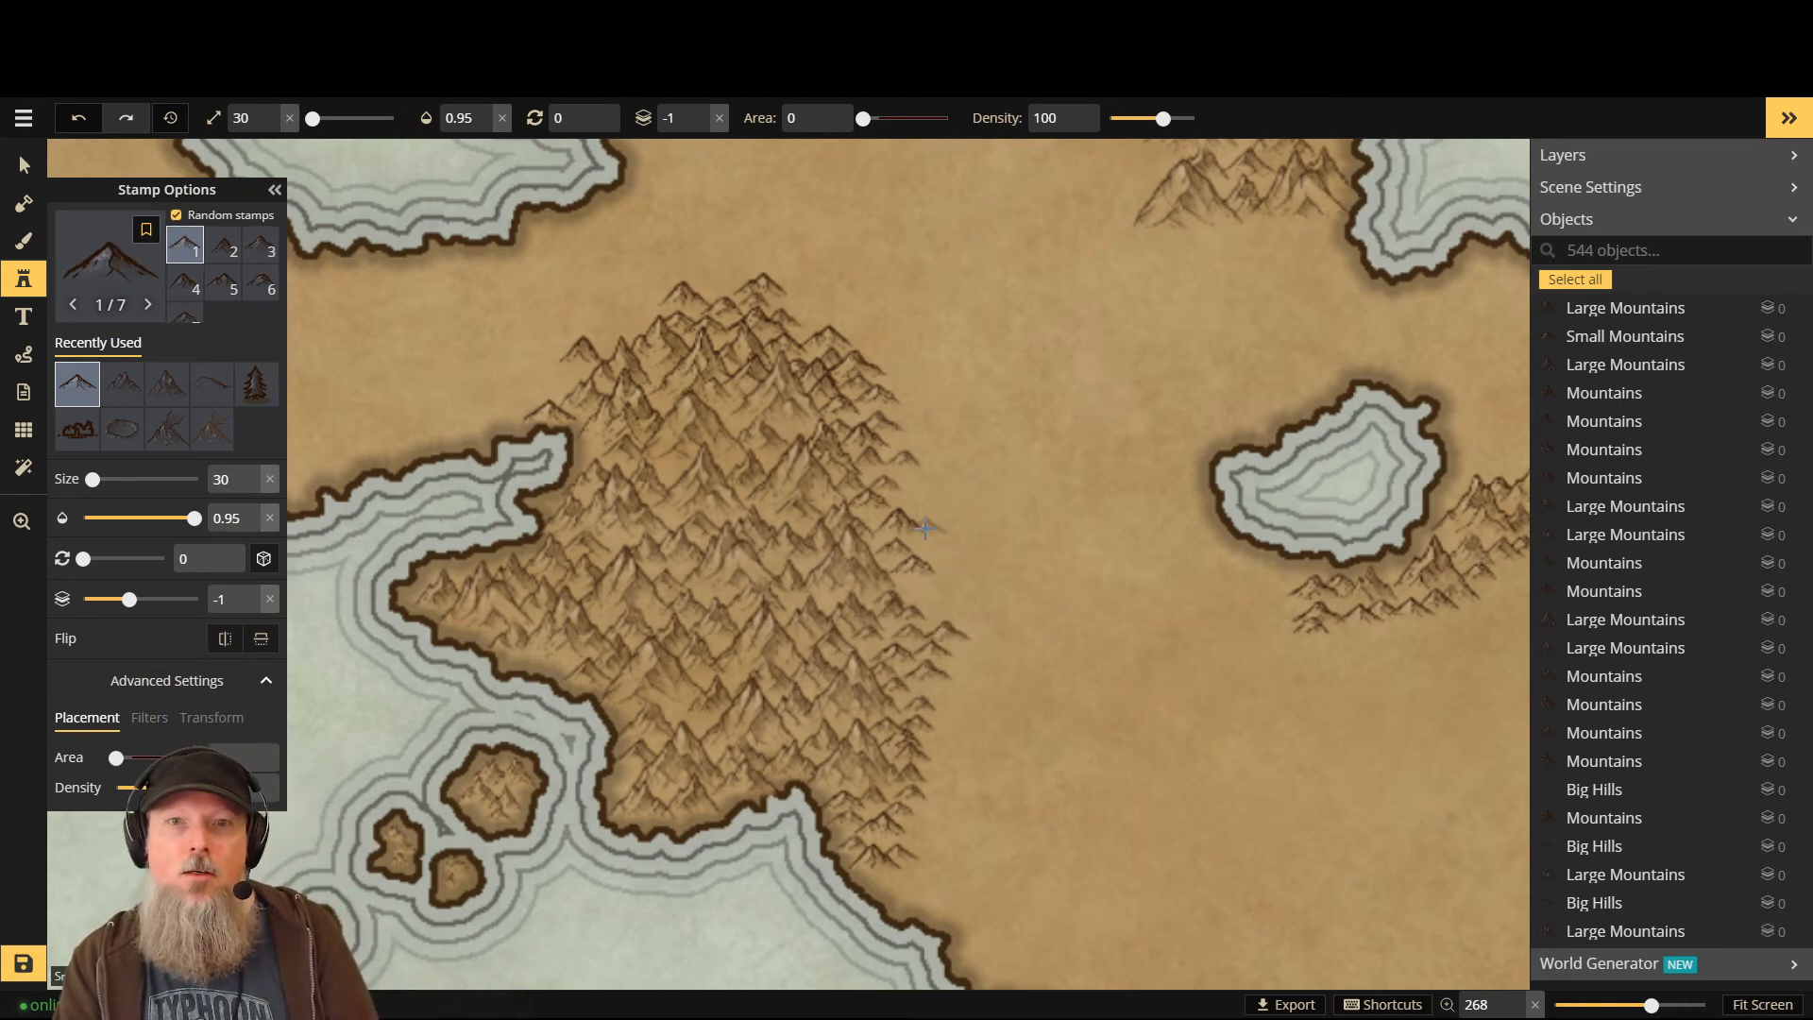
scroll(956, 515, down, 3)
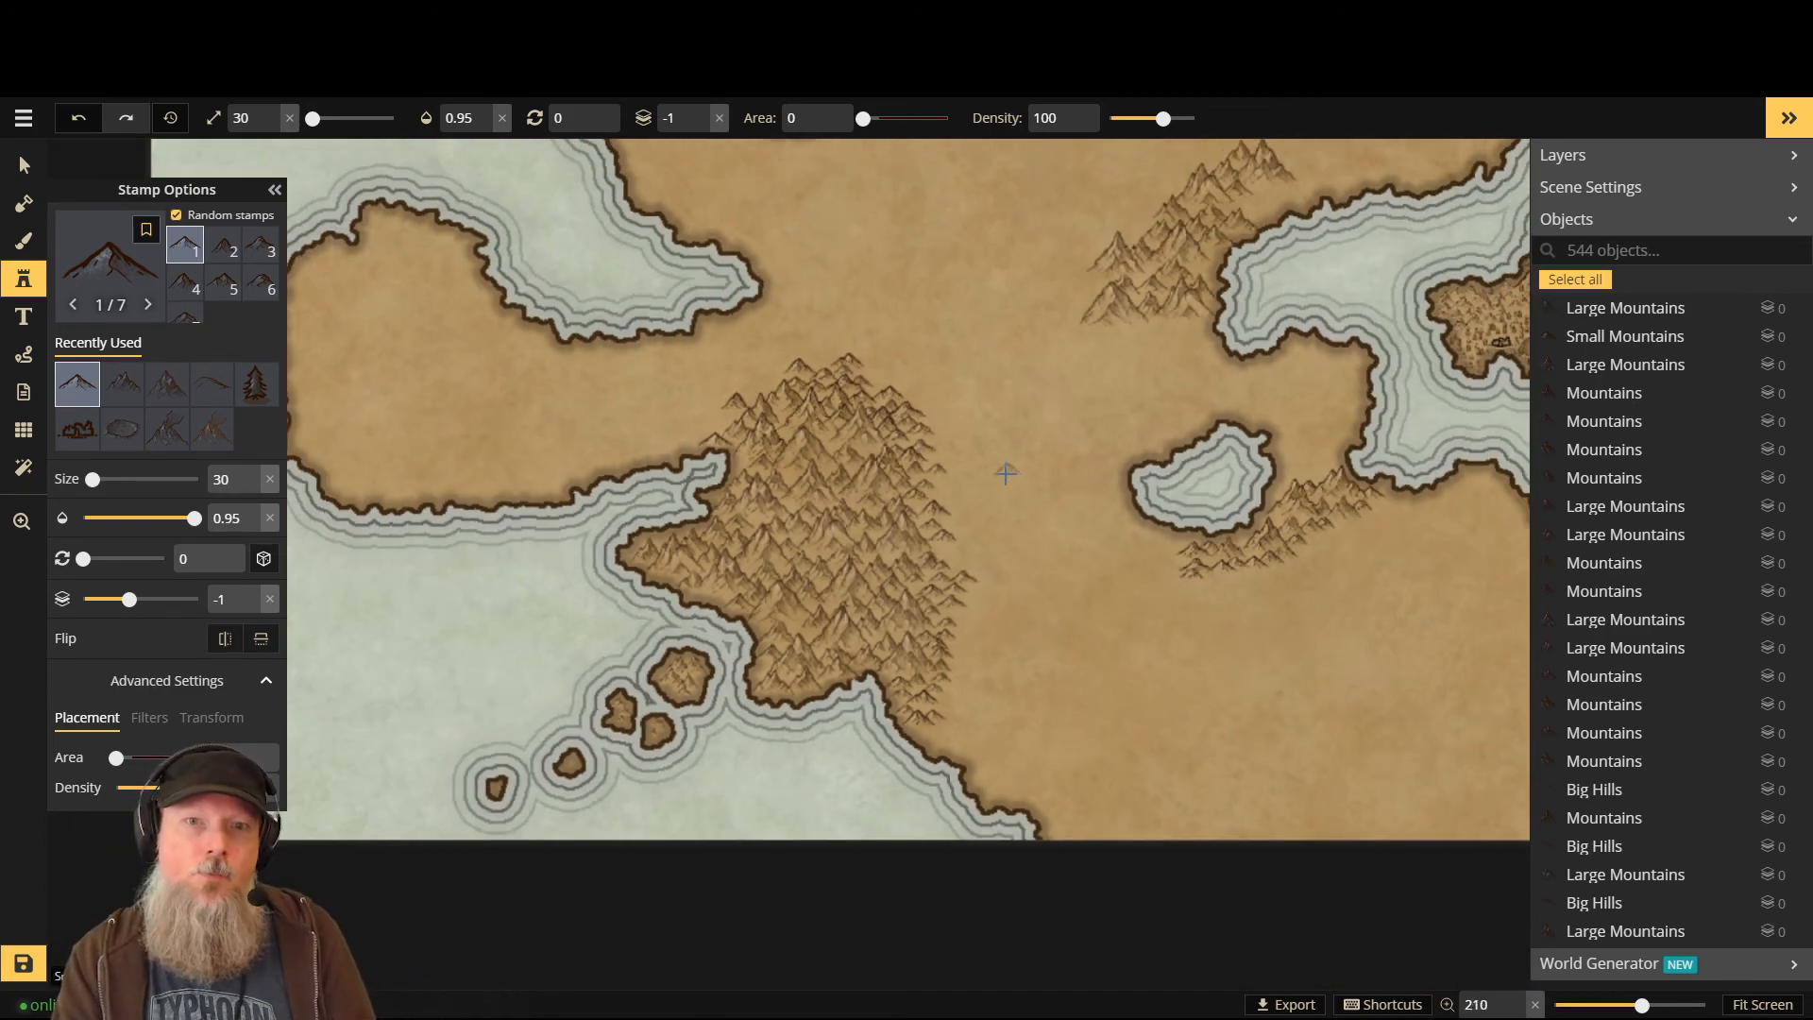
scroll(1008, 464, down, 2)
scroll(811, 410, up, 3)
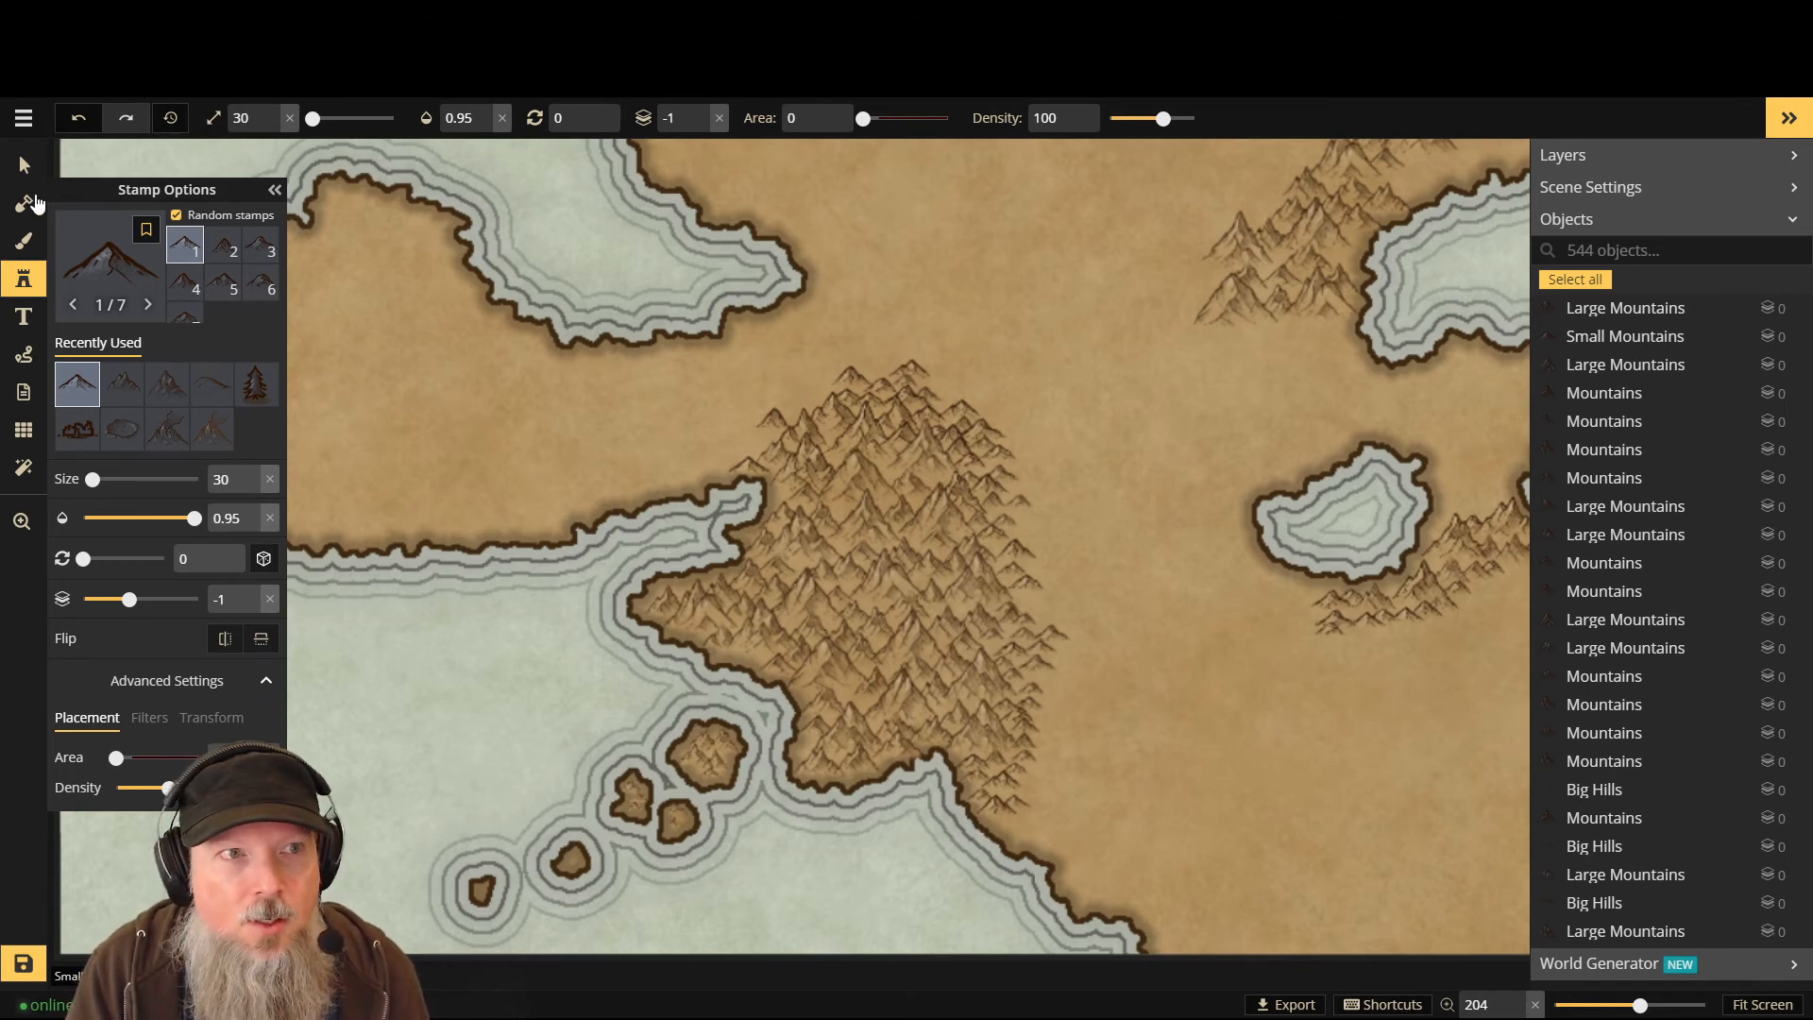
- With the Select tool, delete three stray peaks at the northern tip and two on the eastern edge
click(23, 165)
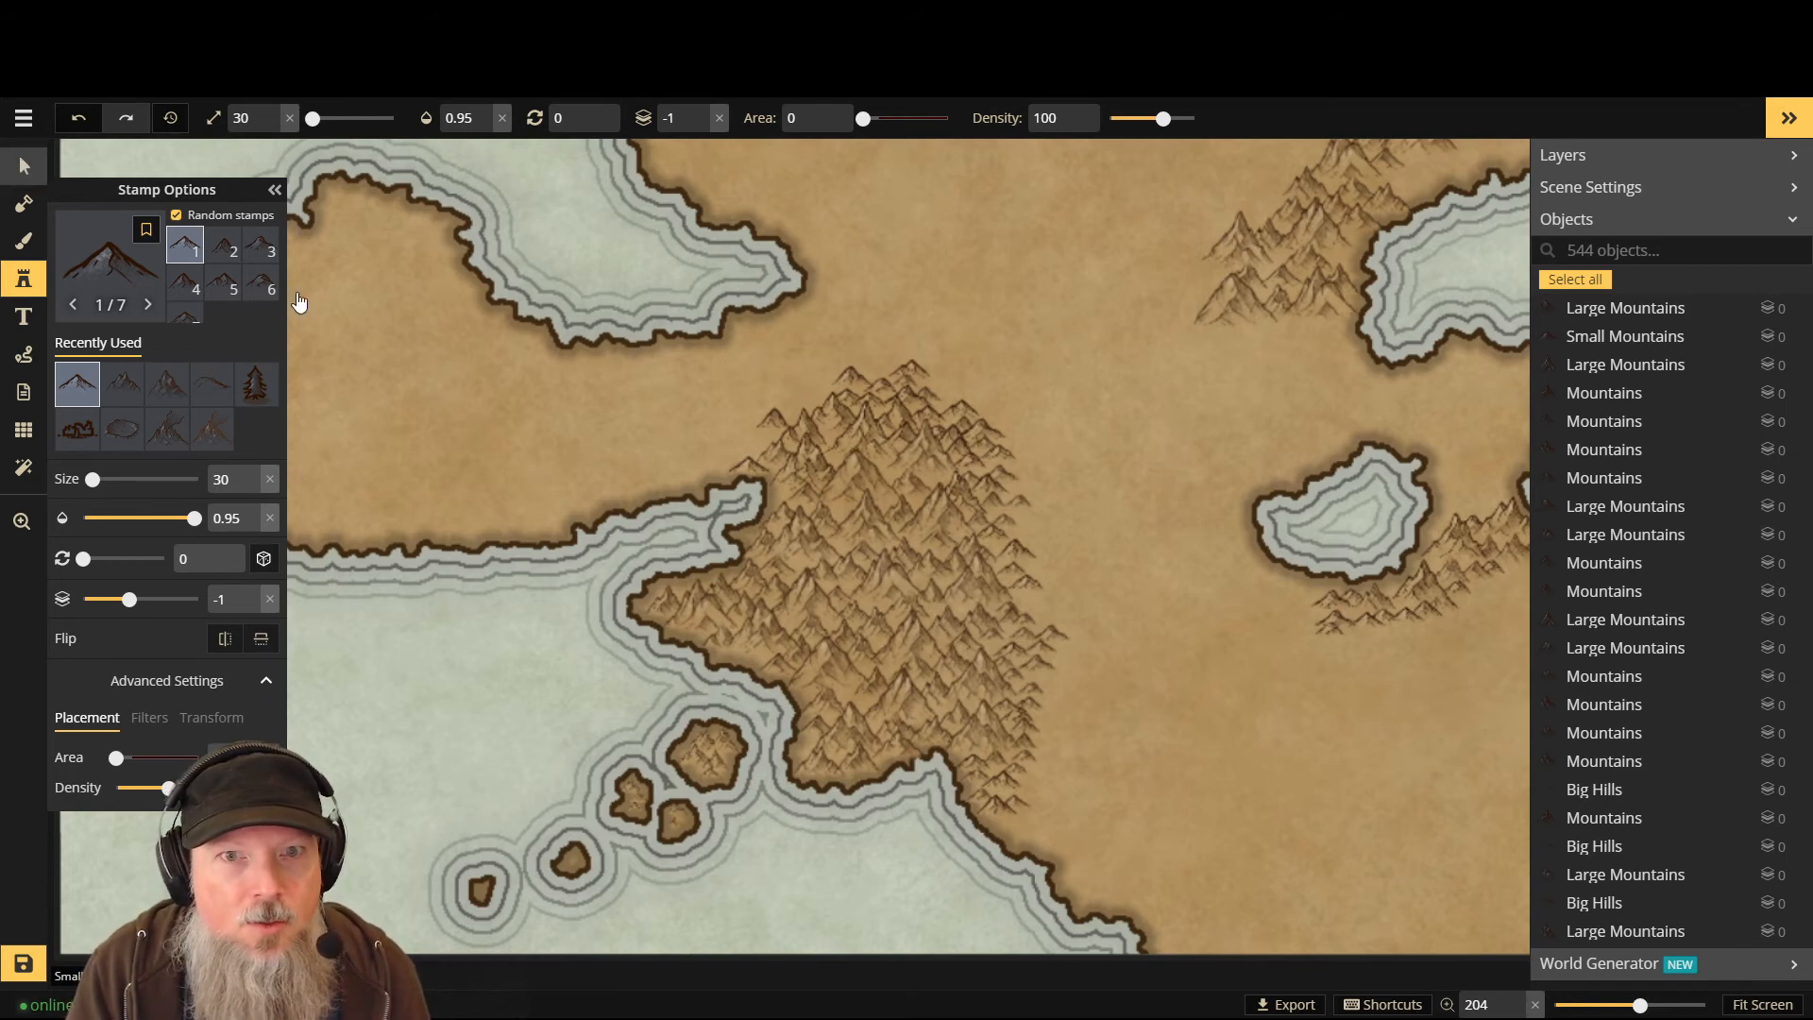
click(854, 378)
shift+click(854, 377)
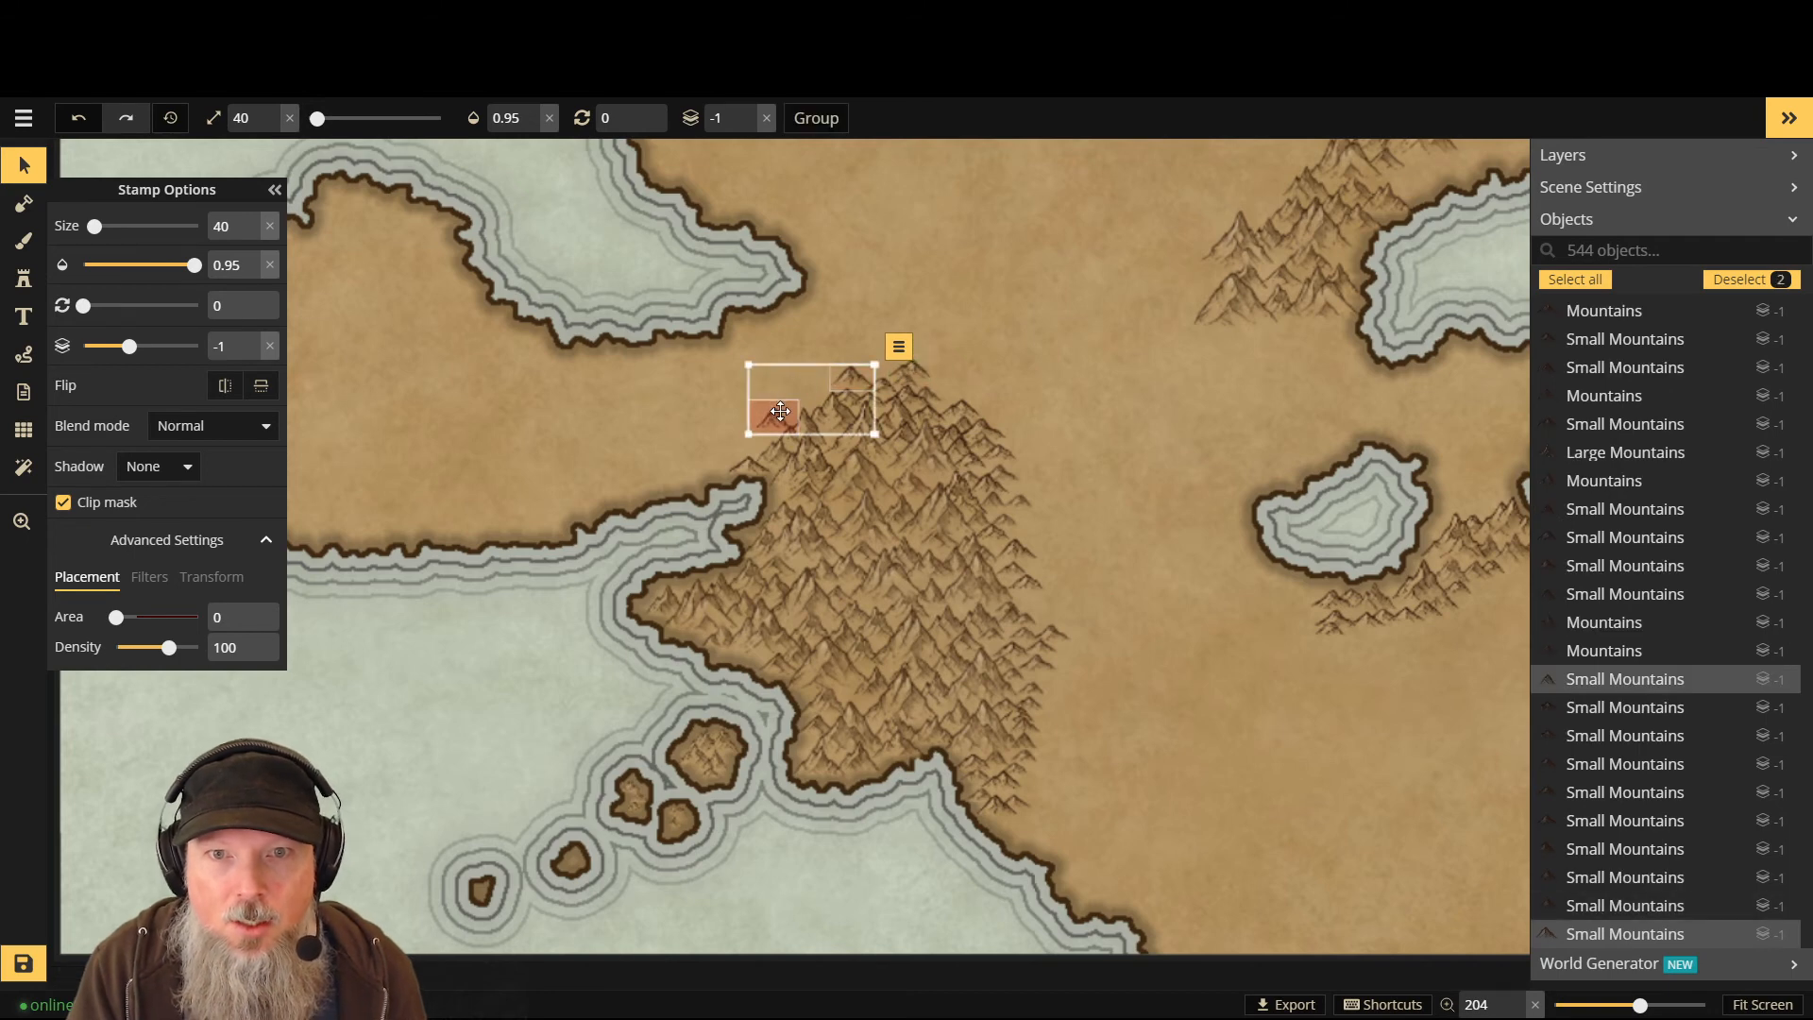
shift+click(925, 367)
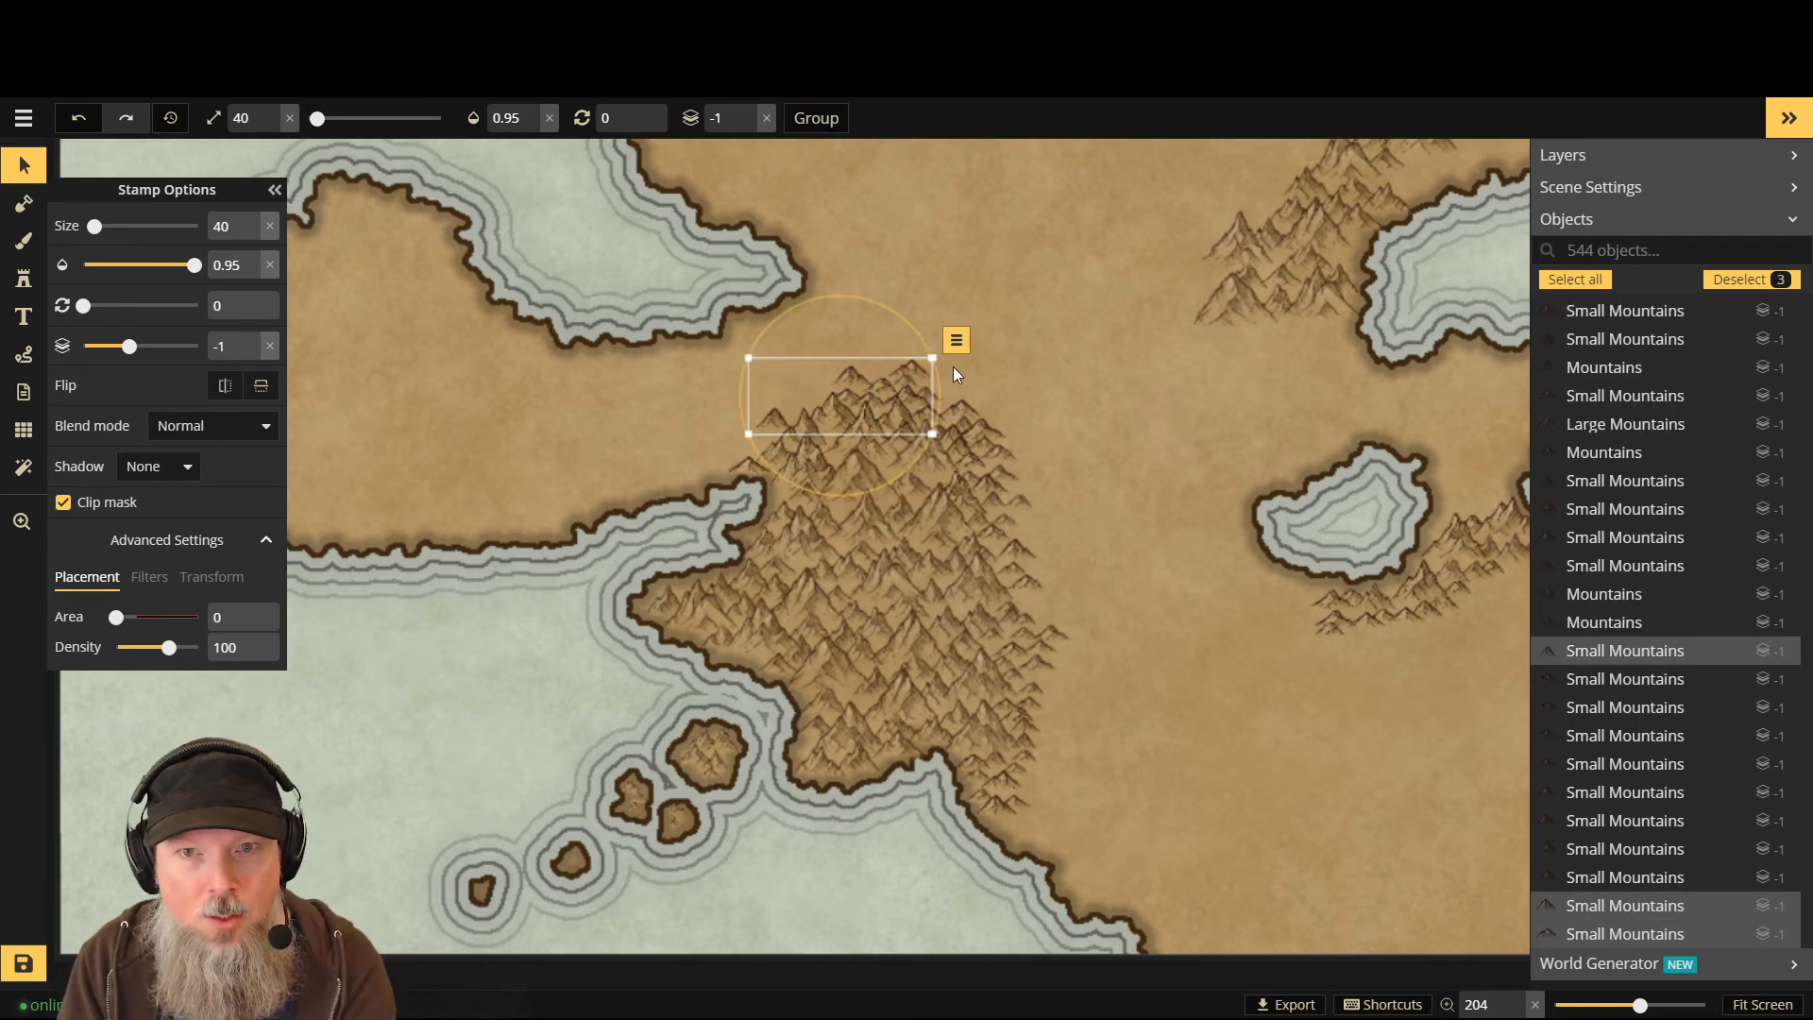
key(Delete)
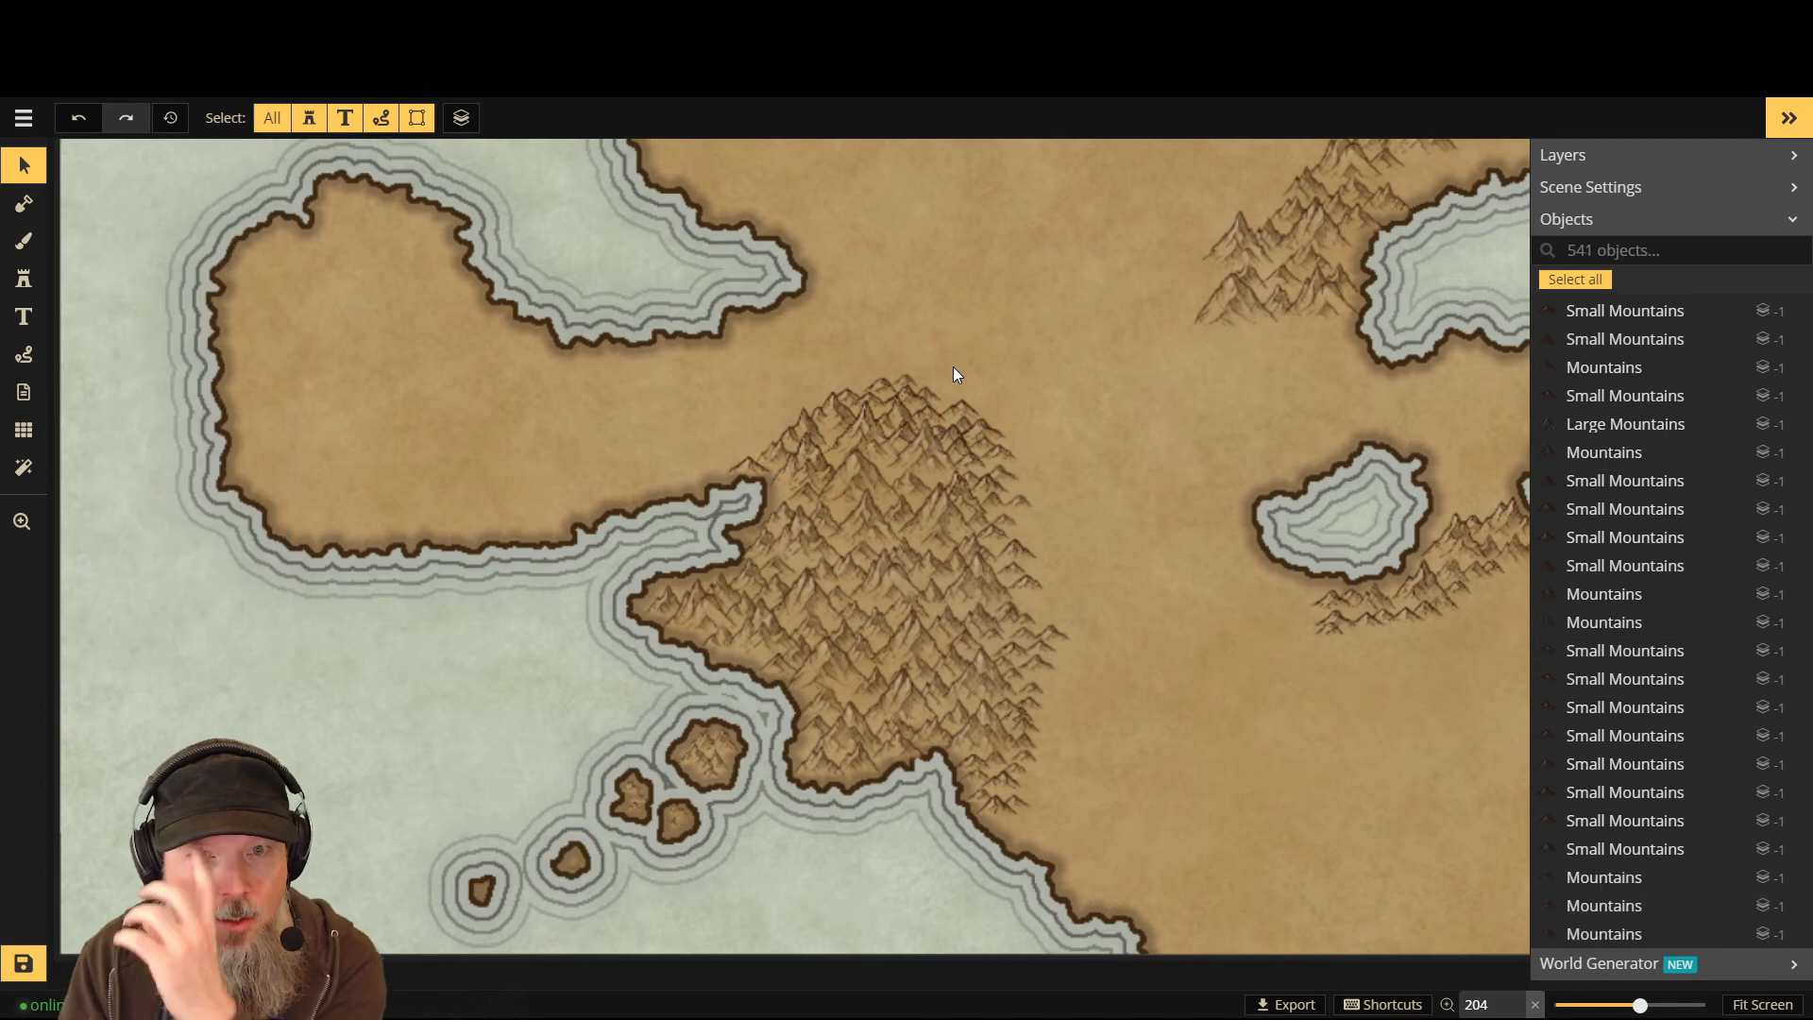
click(1025, 506)
key(Delete)
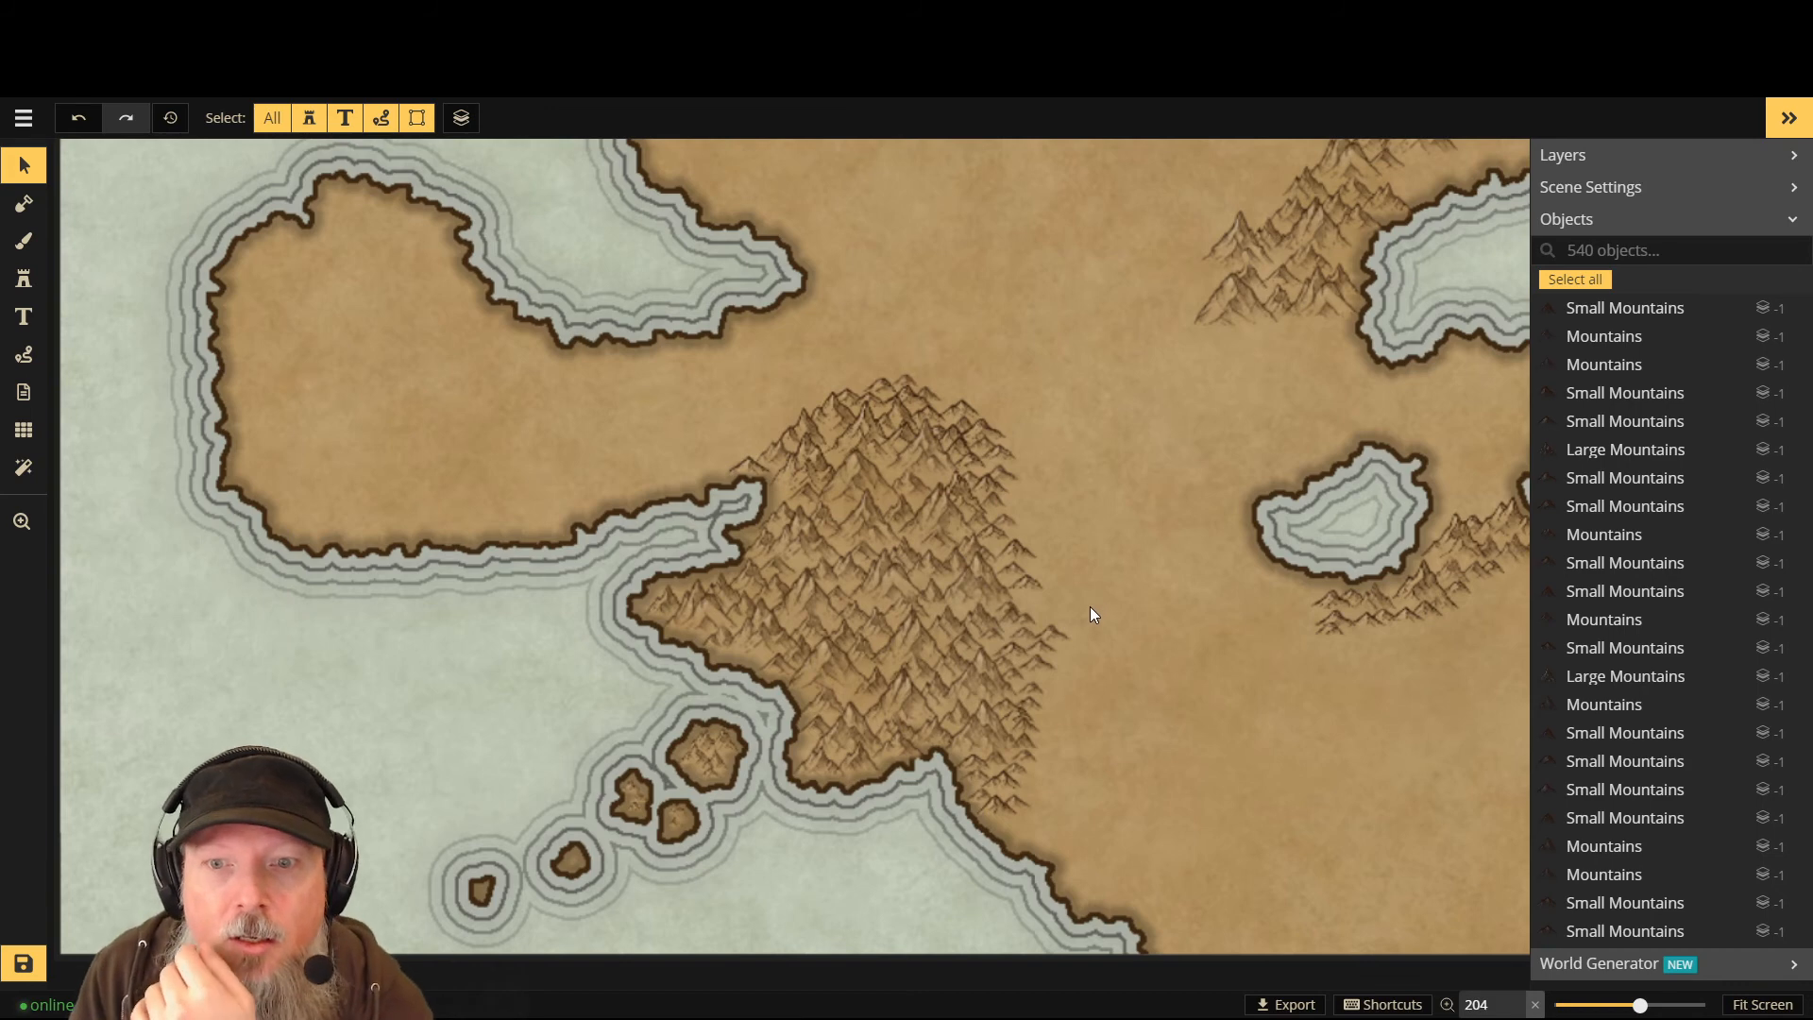
click(1058, 636)
key(Delete)
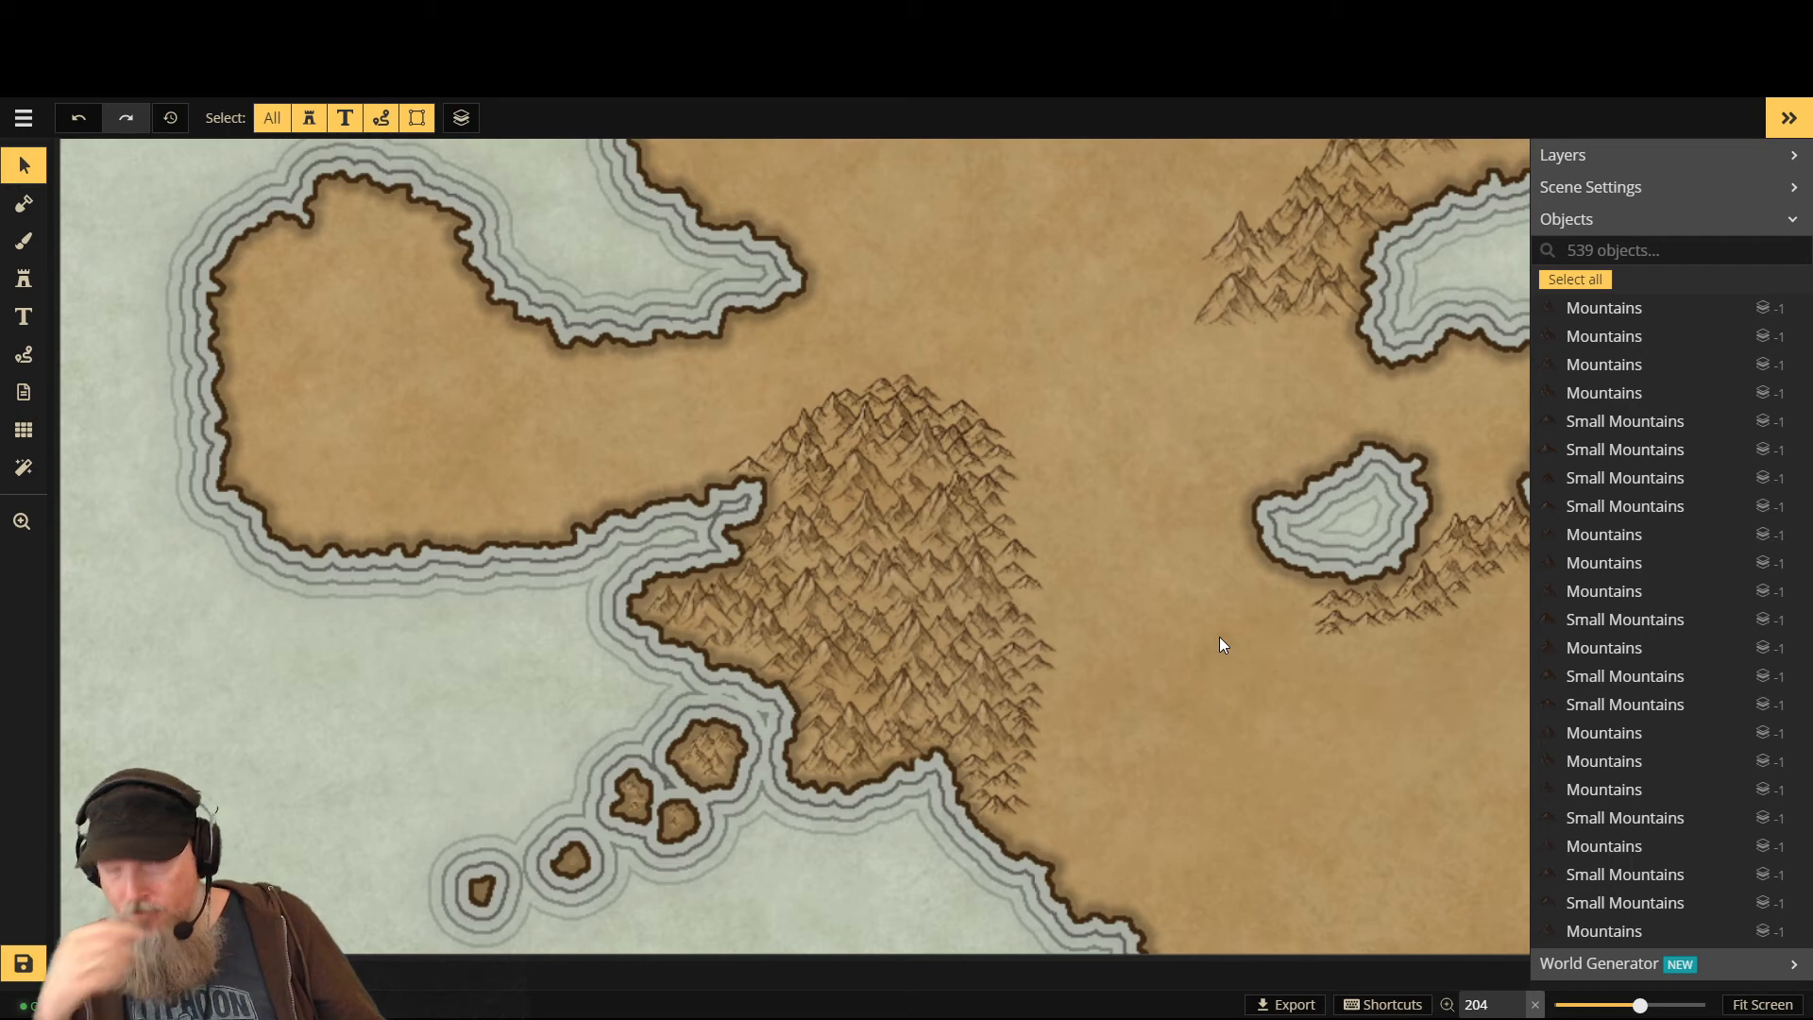
- Box-select and delete the remaining stray peaks along the eastern and northeastern edge
scroll(1214, 637, down, 4)
scroll(1124, 576, up, 2)
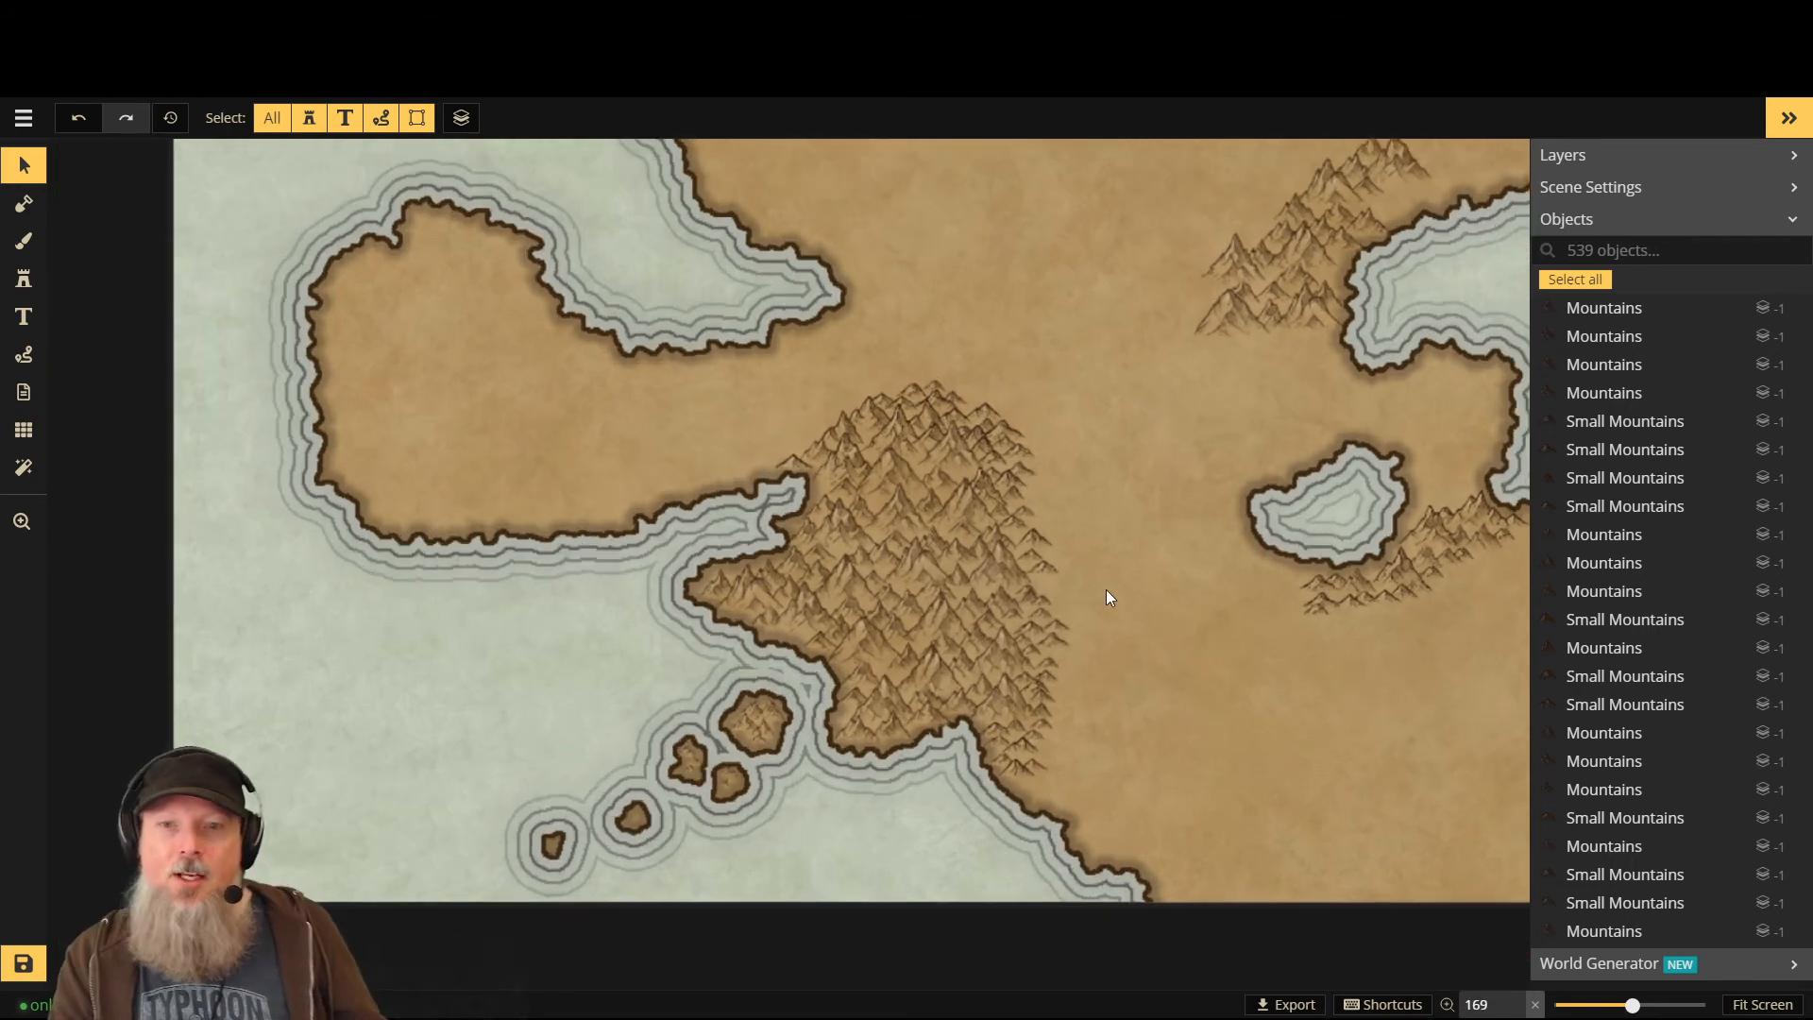
drag(1018, 767, 1058, 609)
click(1052, 778)
key(Delete)
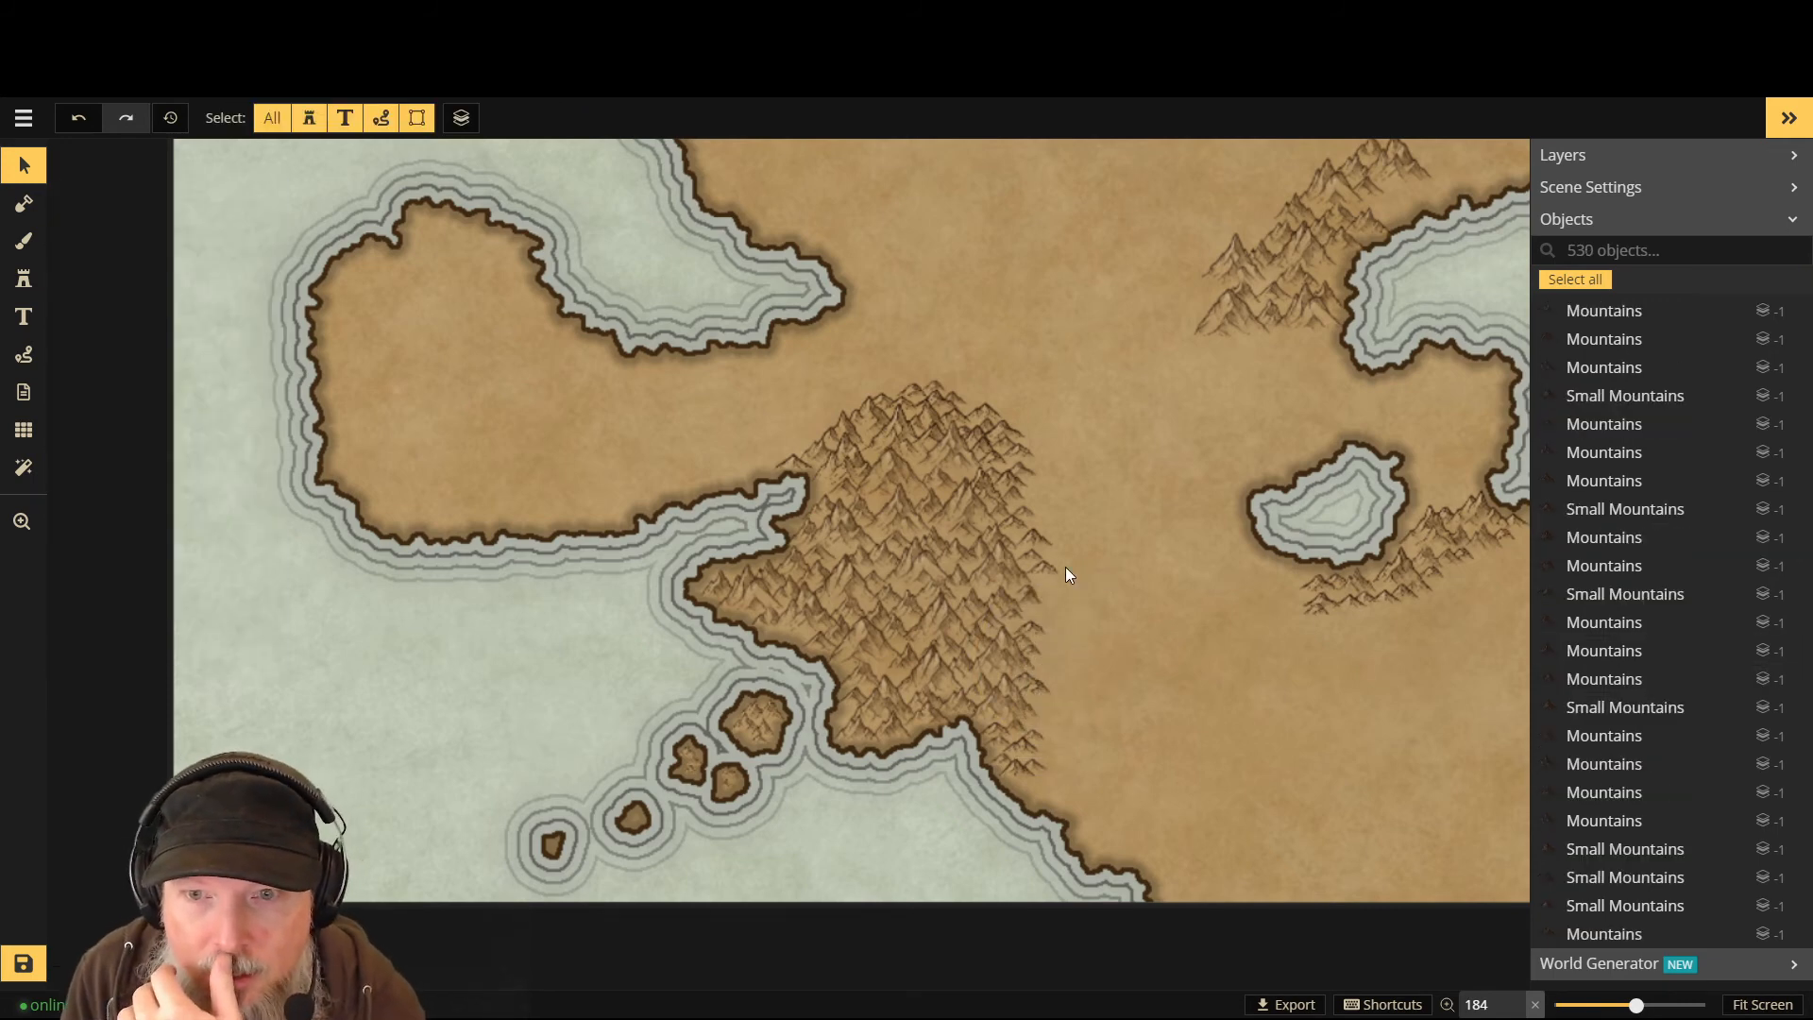
drag(1045, 510, 1038, 512)
key(Delete)
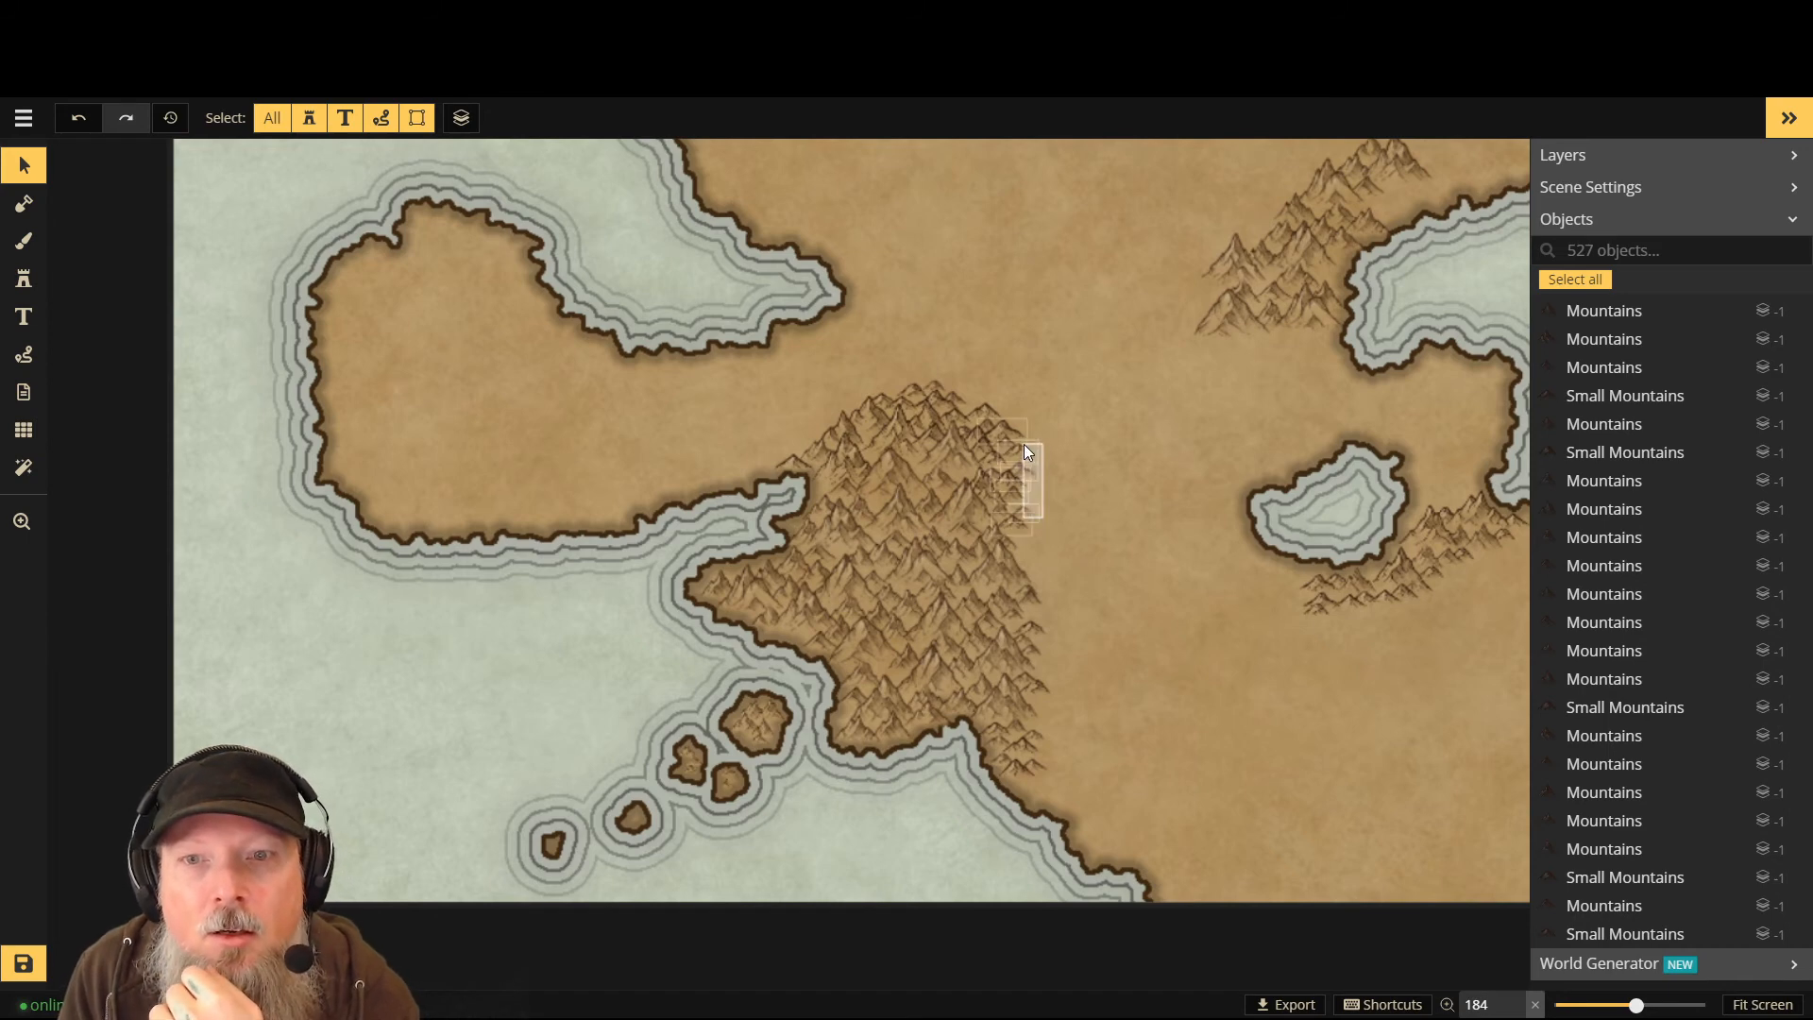
drag(1035, 457, 1033, 456)
key(Delete)
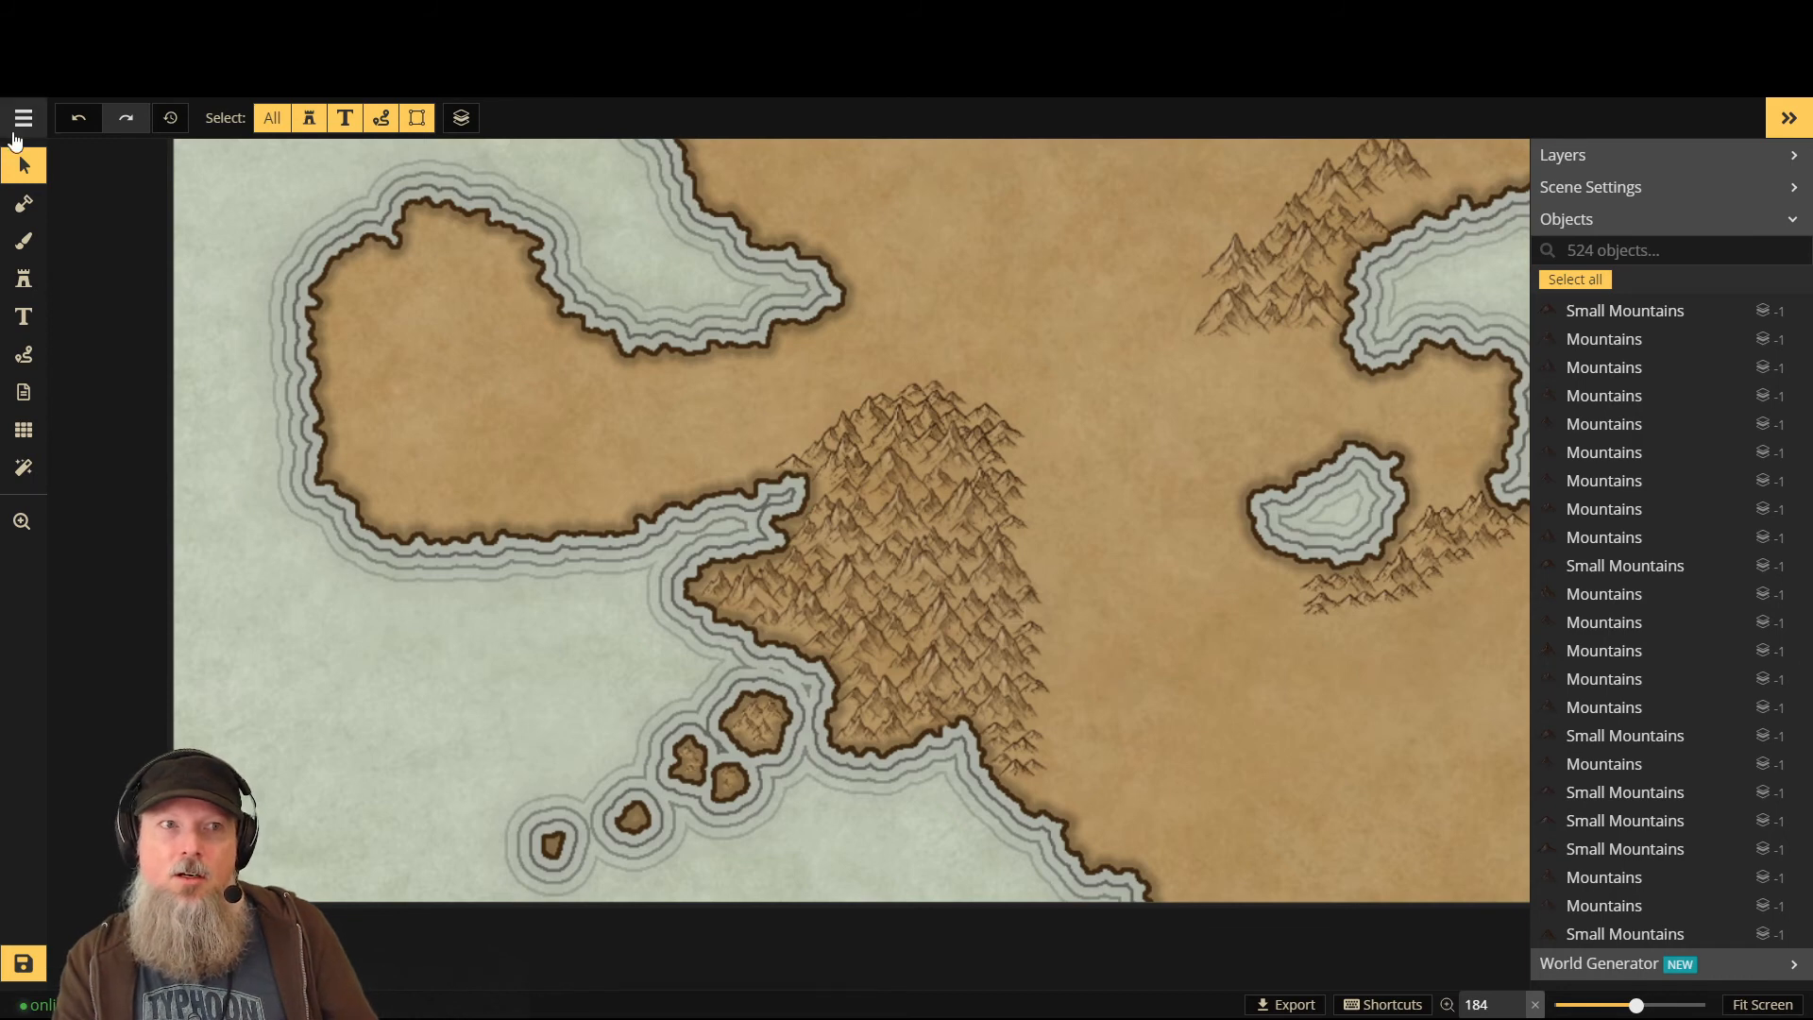
- Return to stamping with the seven-variant mountain set one layer higher, adding two peaks east of the range
click(24, 282)
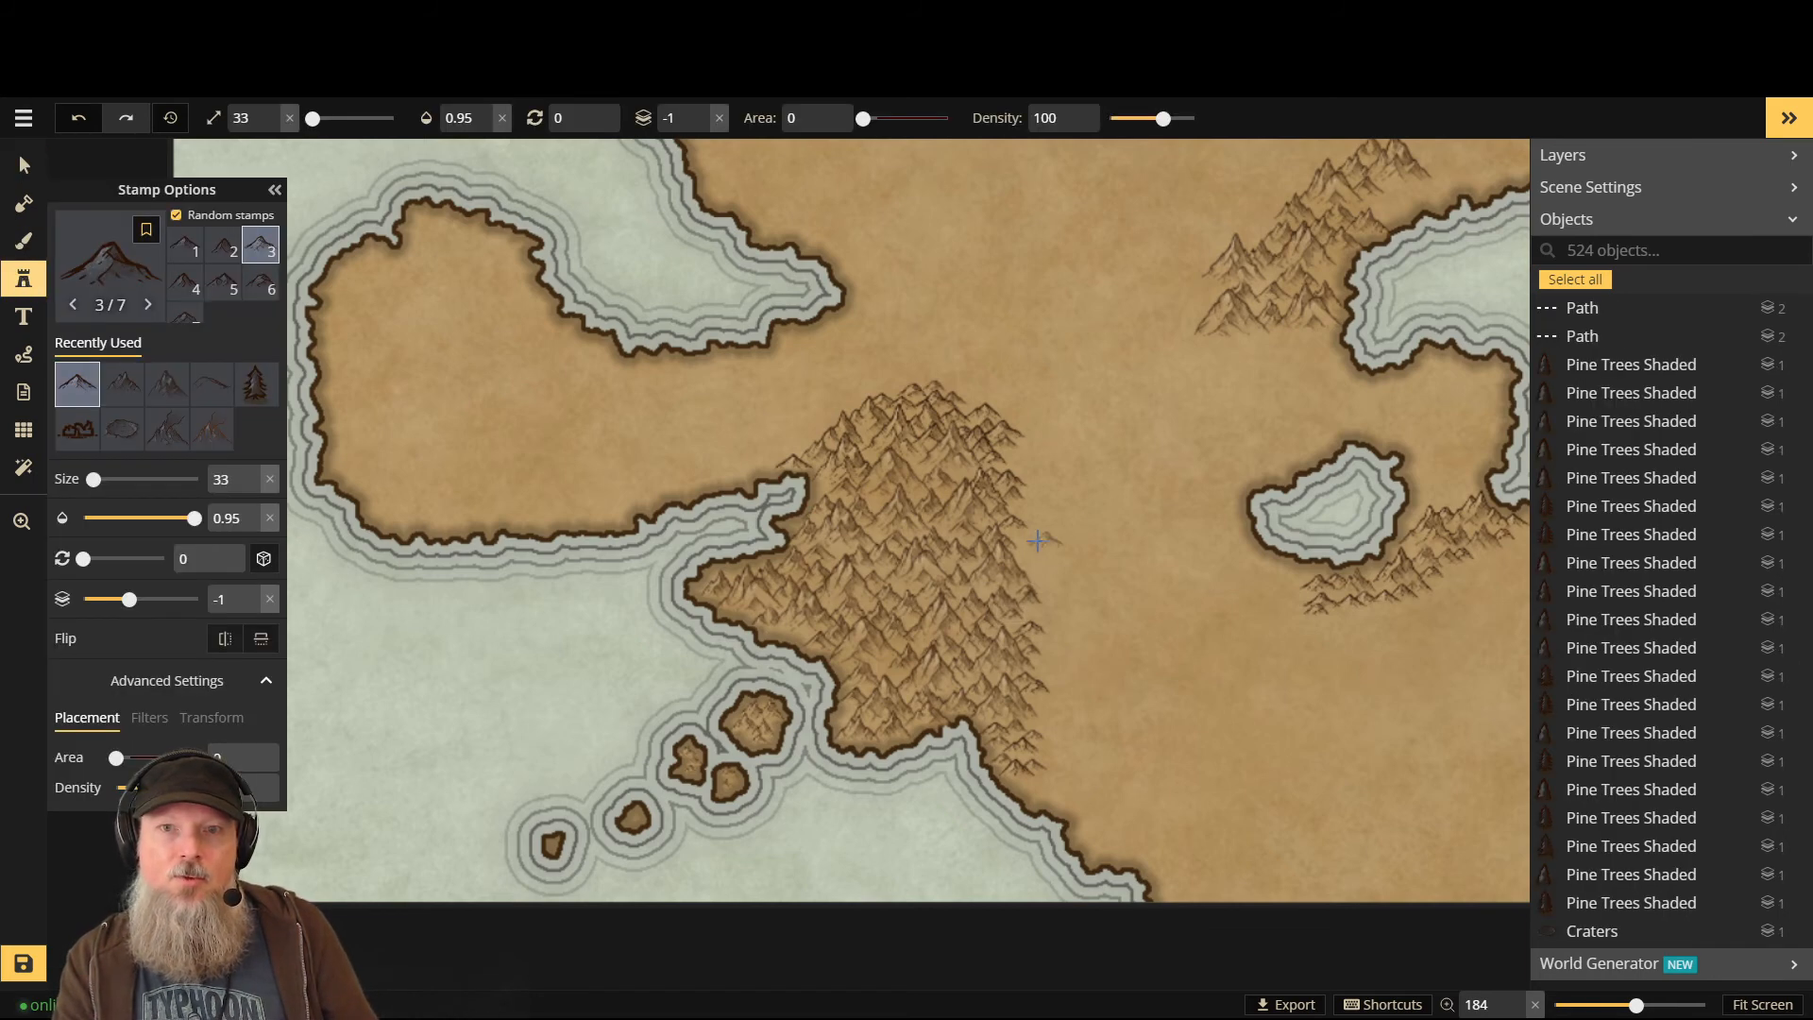
click(109, 269)
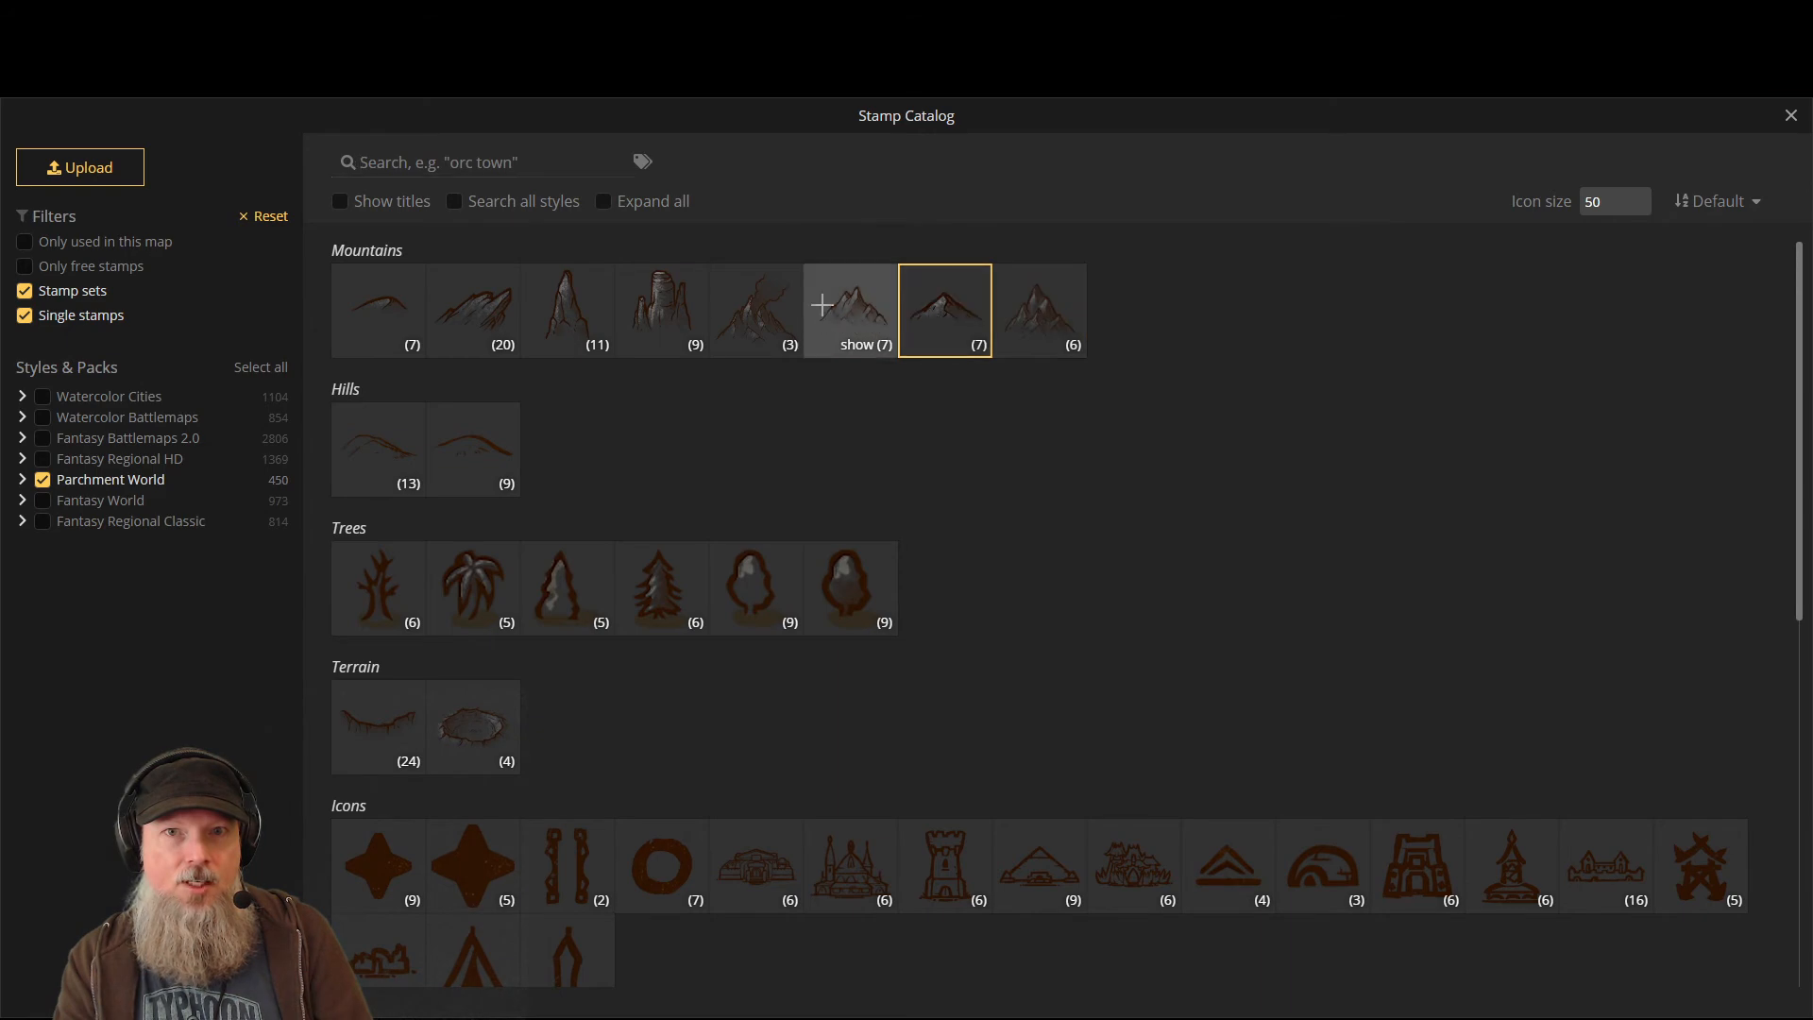
click(821, 304)
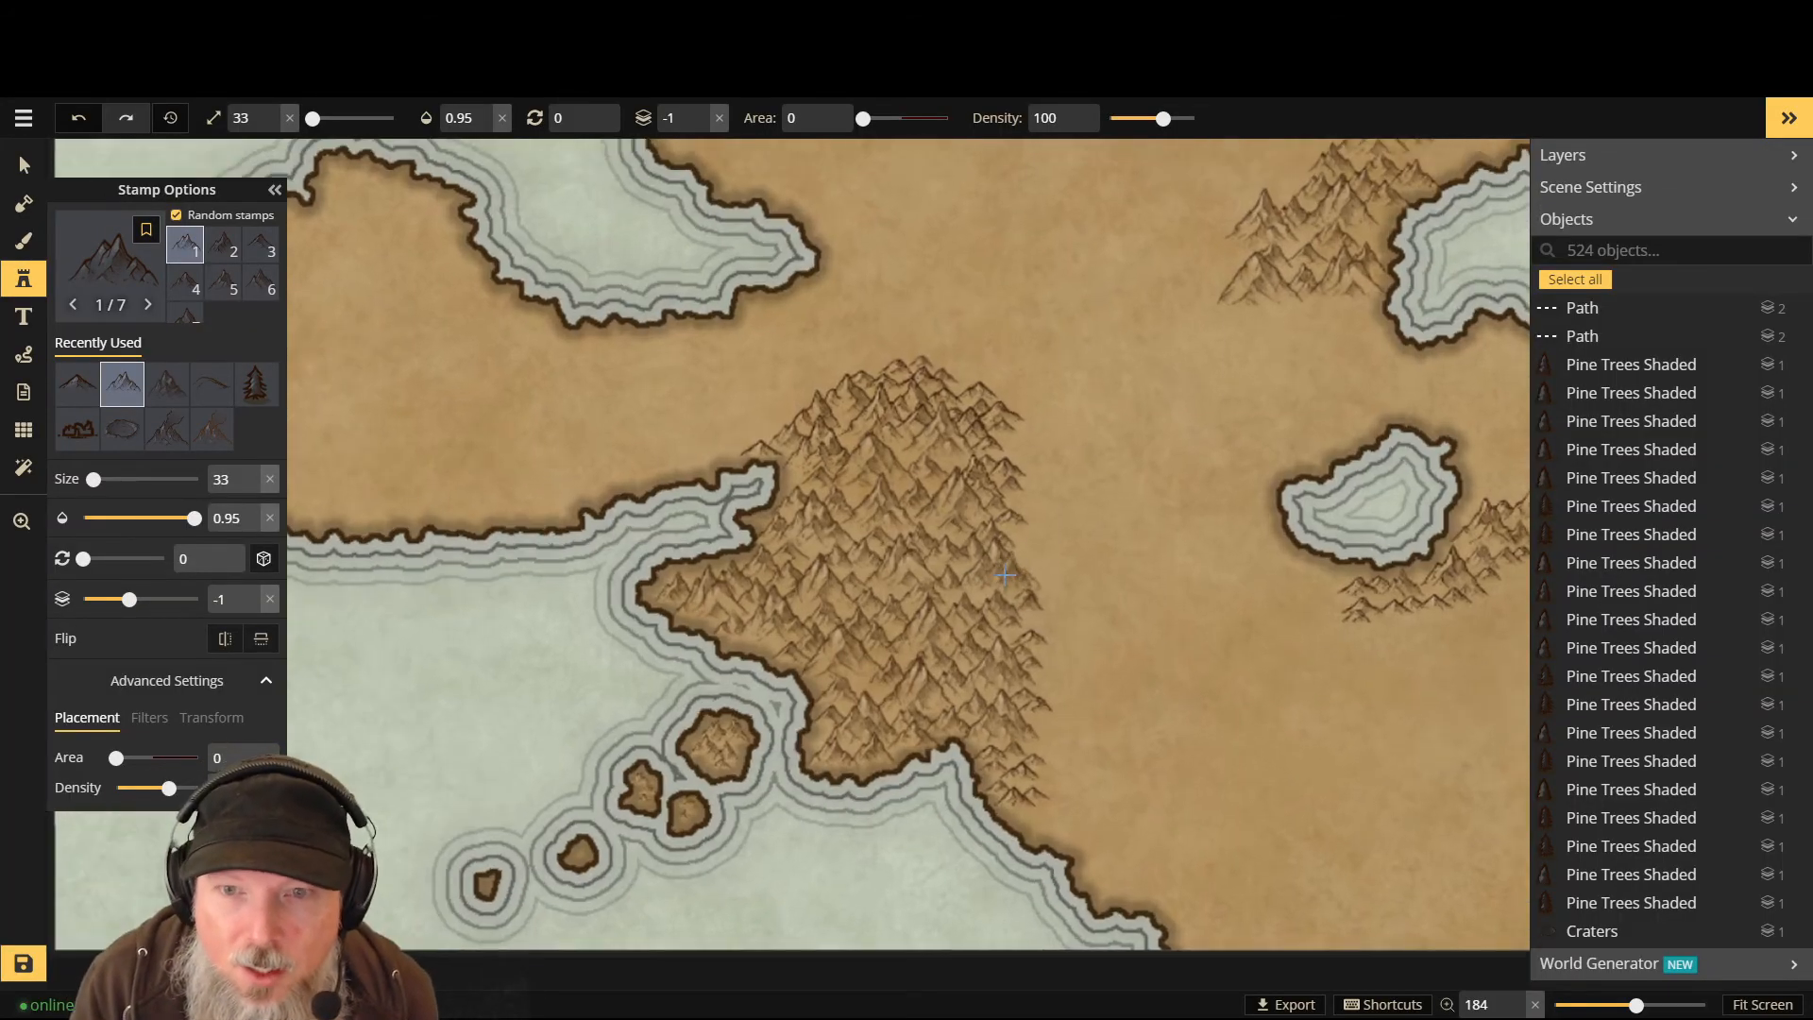
key(Page_Up)
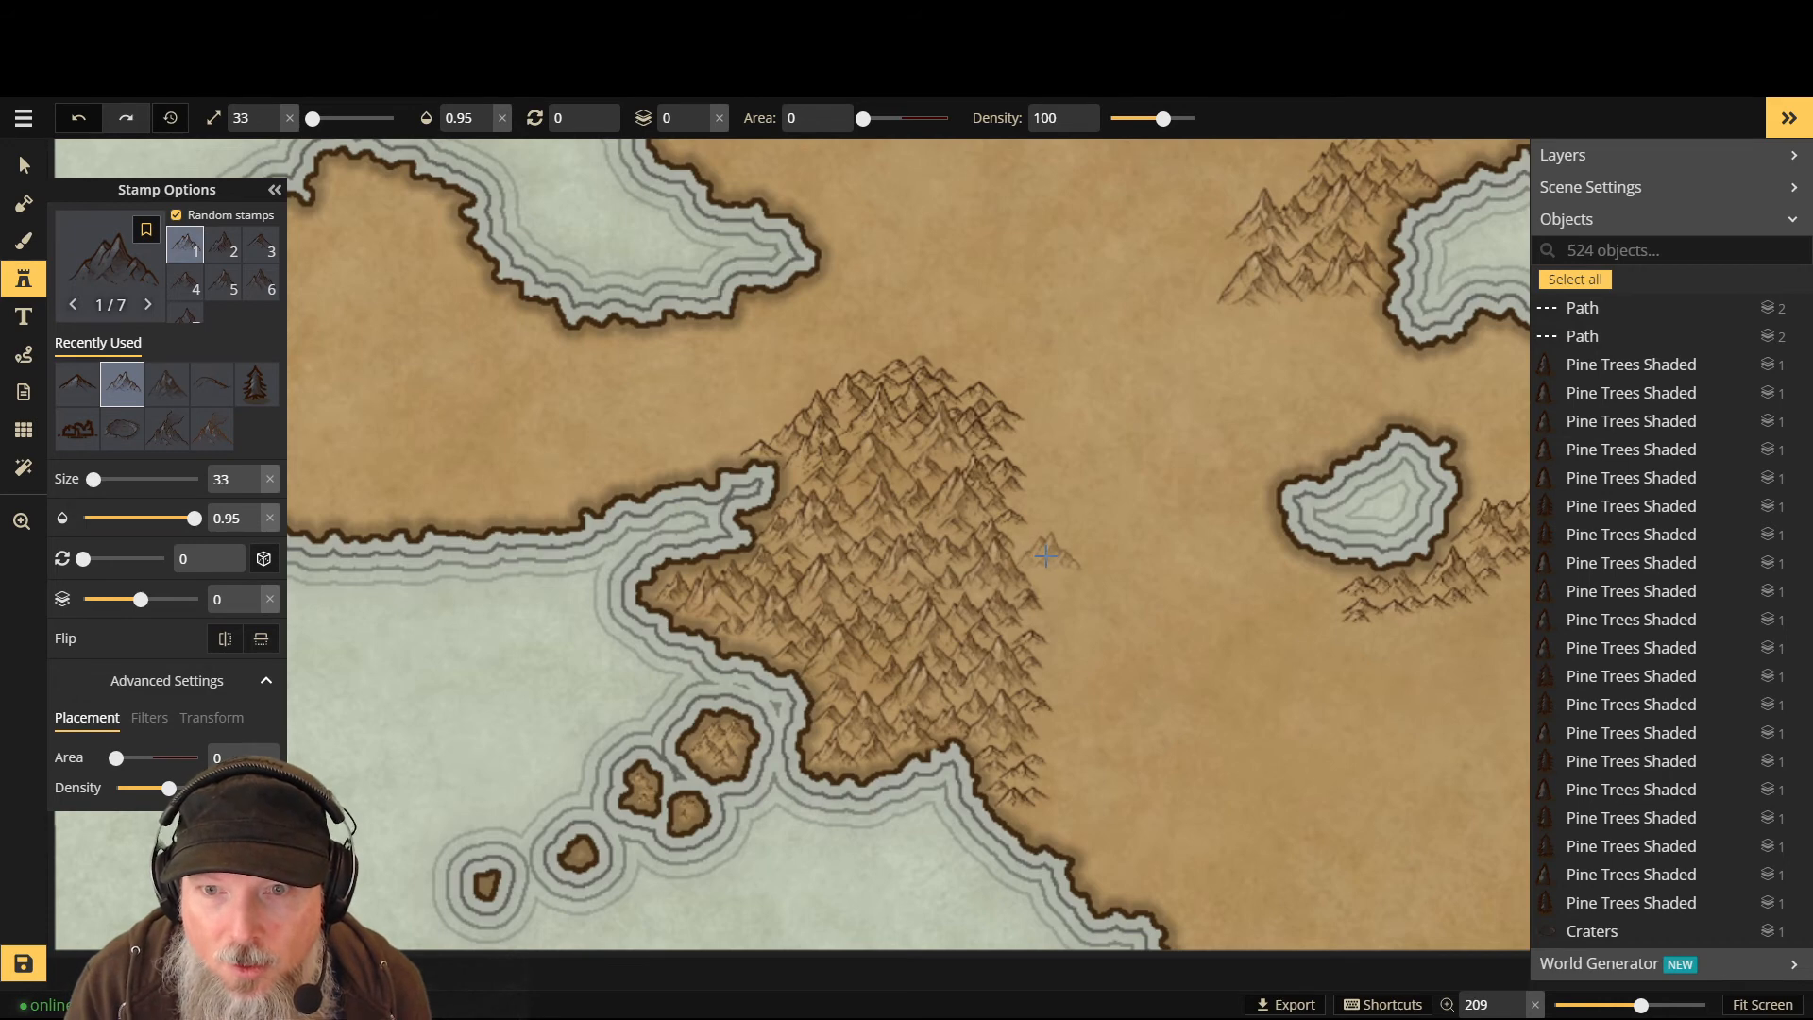
click(1047, 559)
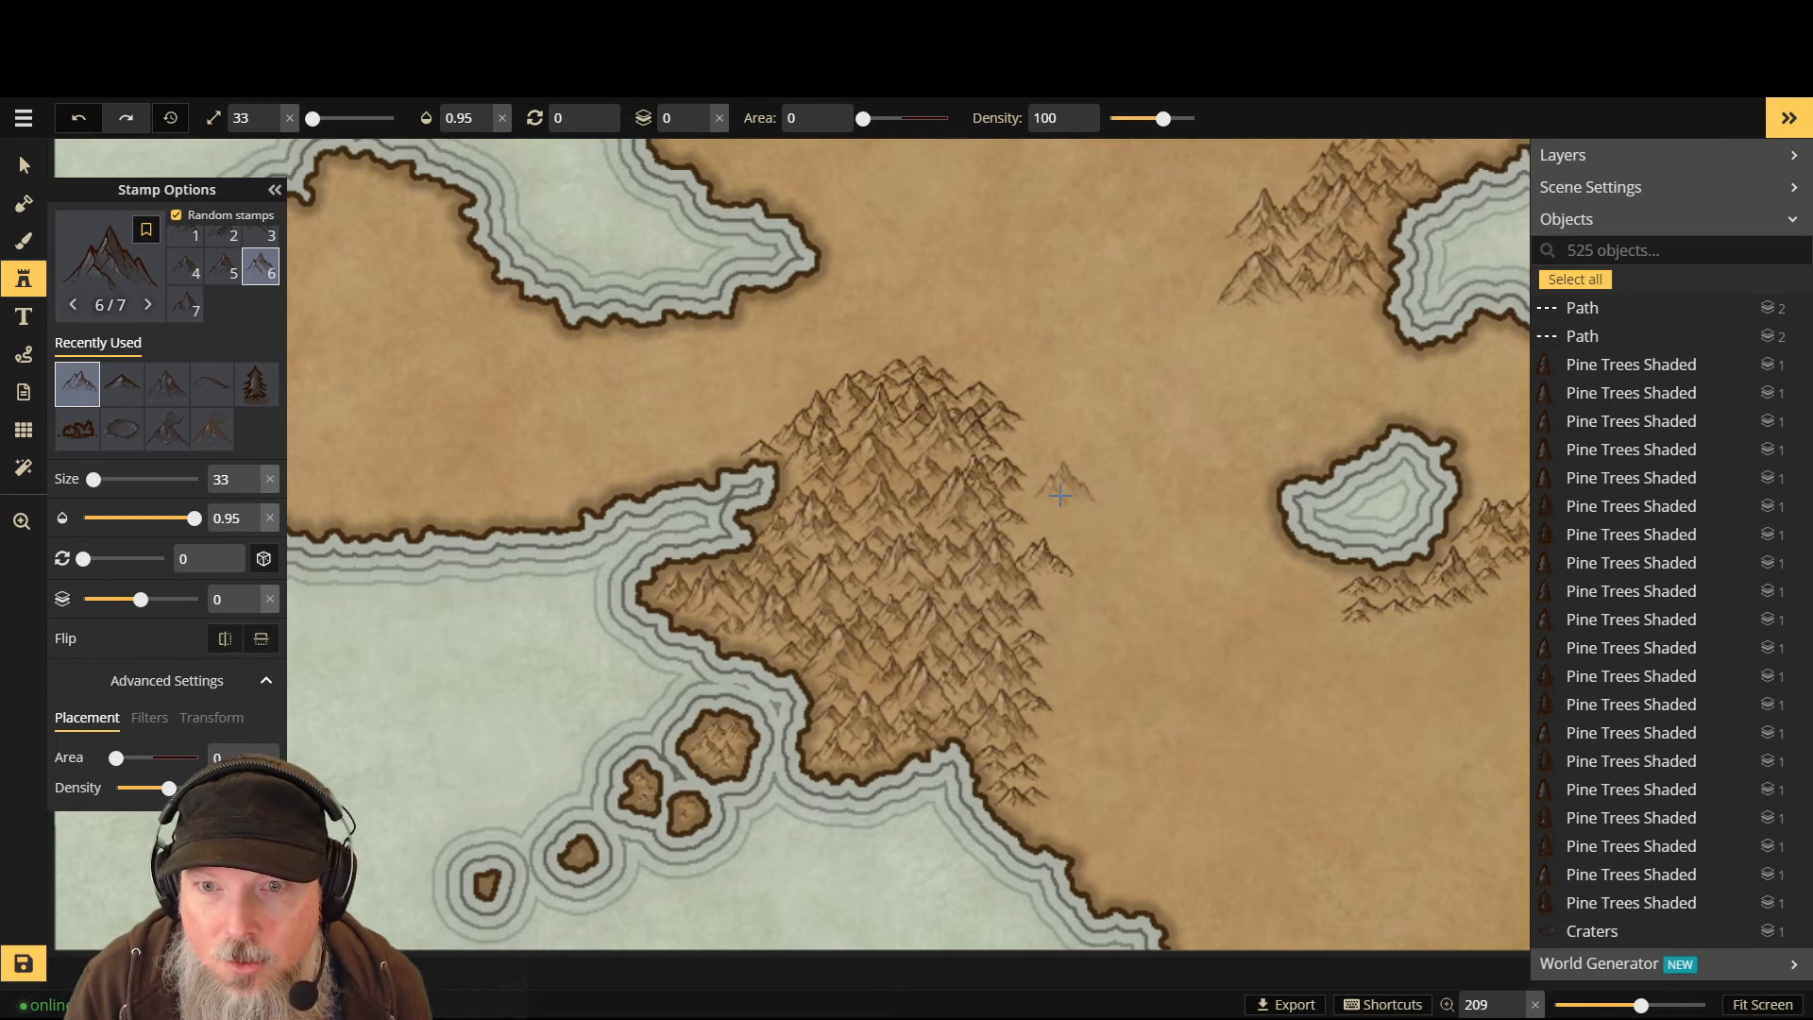
click(1075, 612)
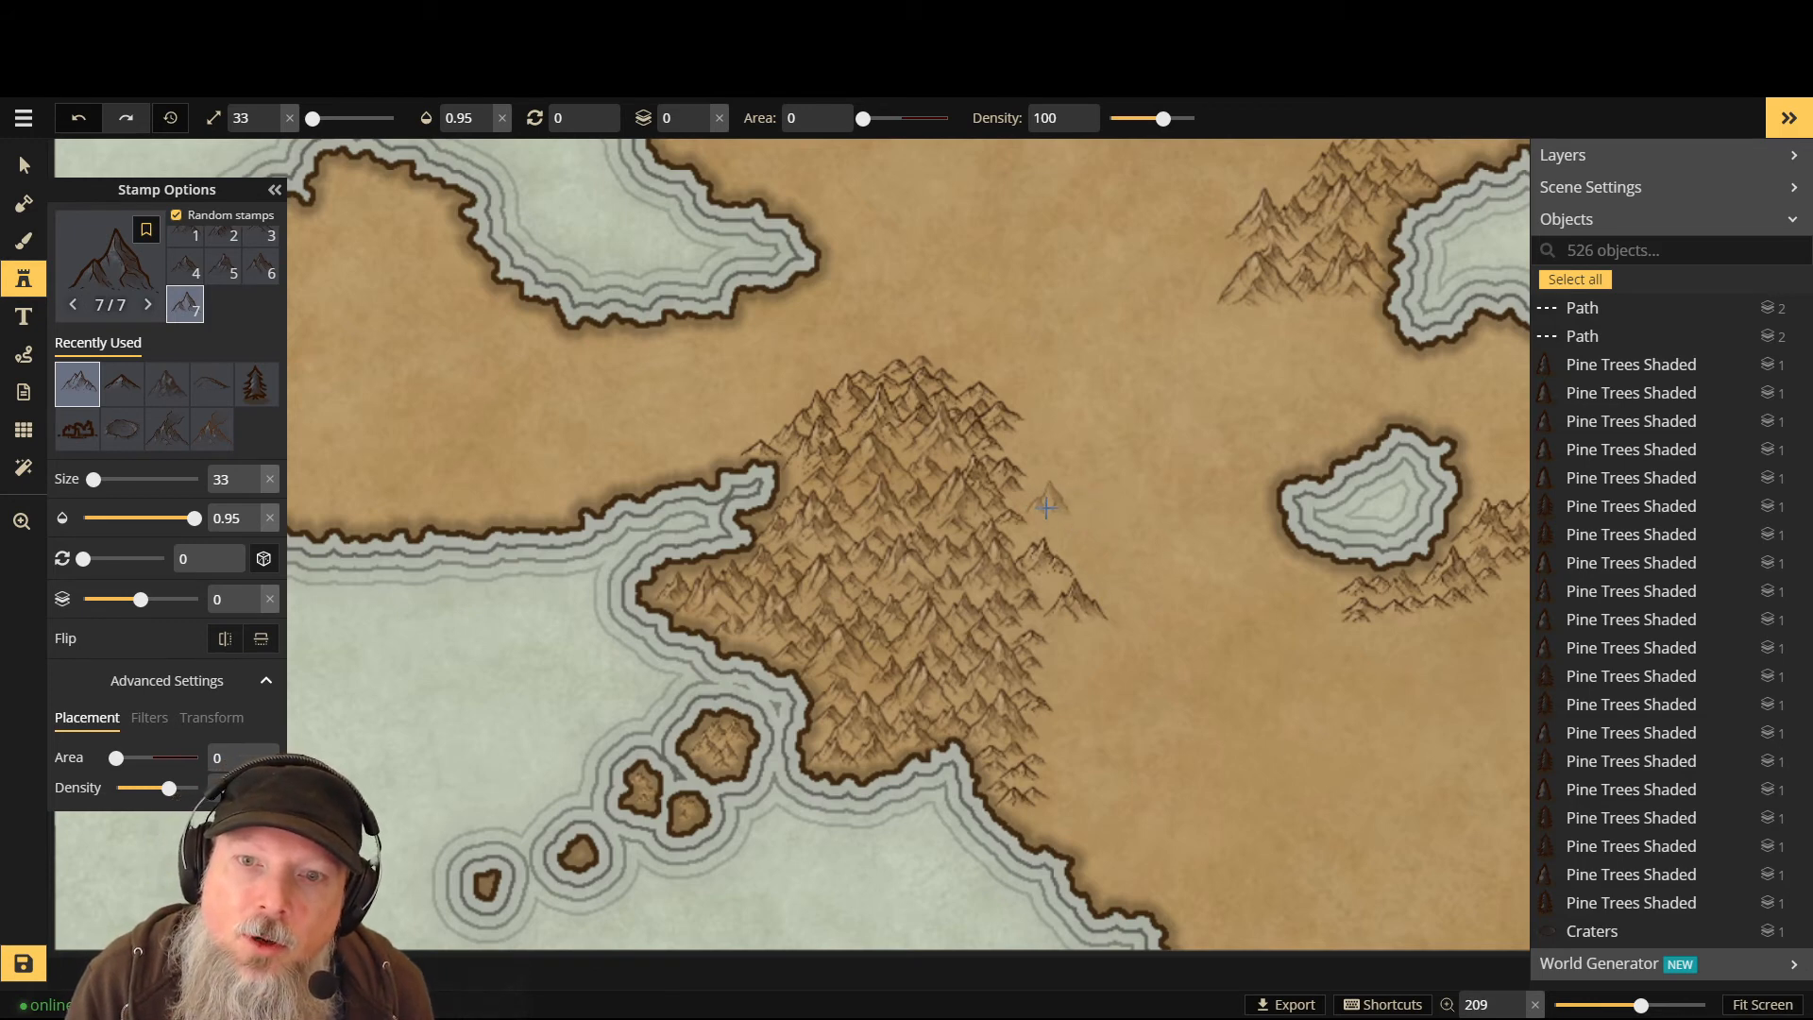
- Add smaller peaks one layer lower on the eastern side and northern tip, then reopen the Stamp Catalog
scroll(1047, 507, up, 3)
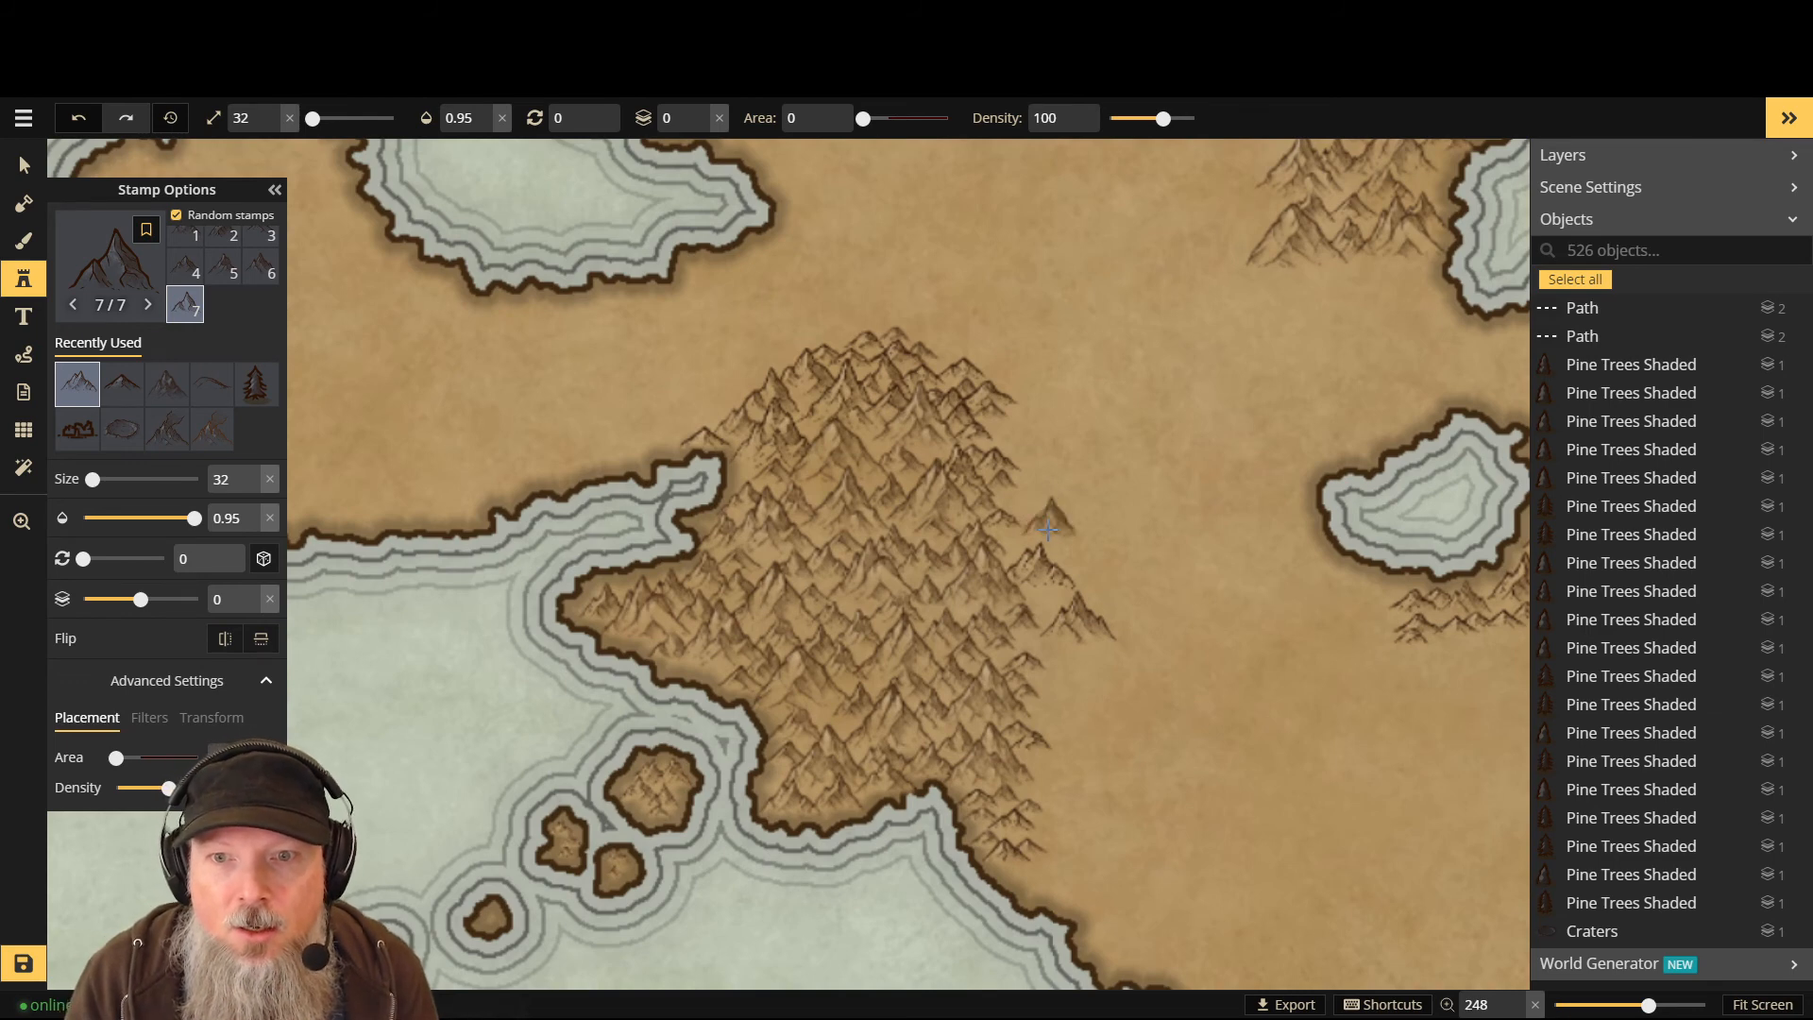
click(1048, 531)
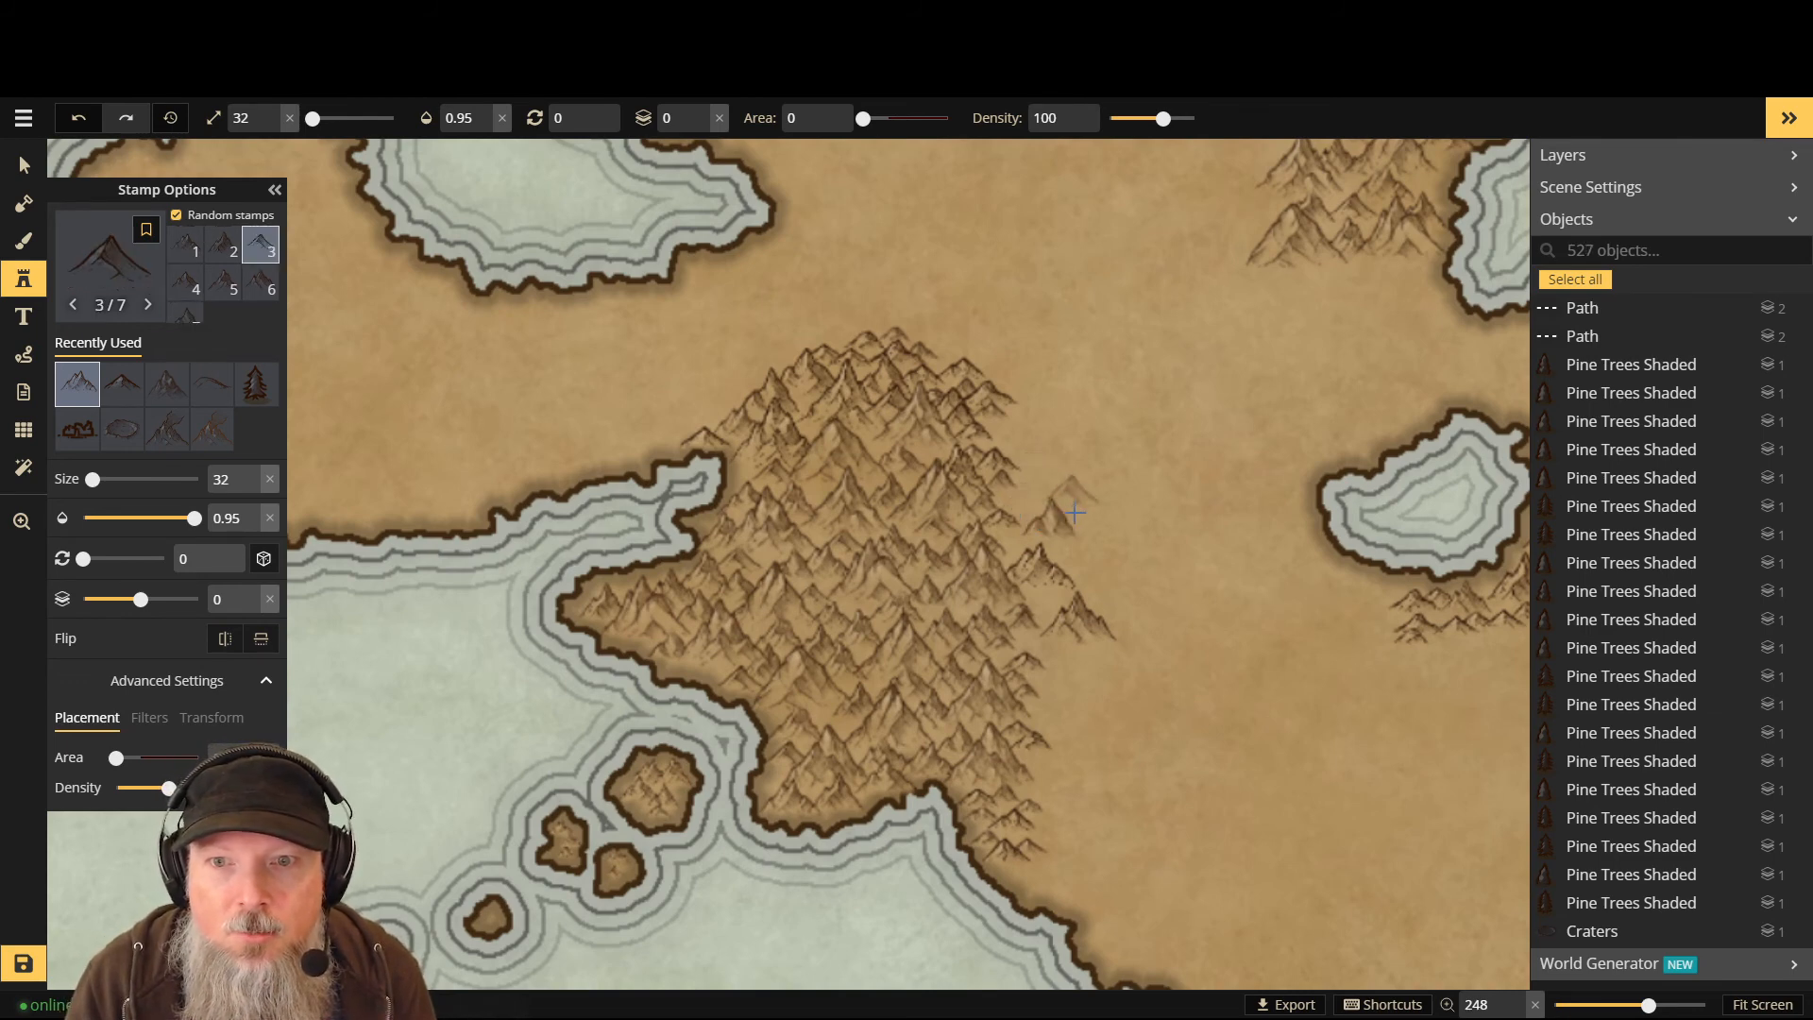
click(949, 332)
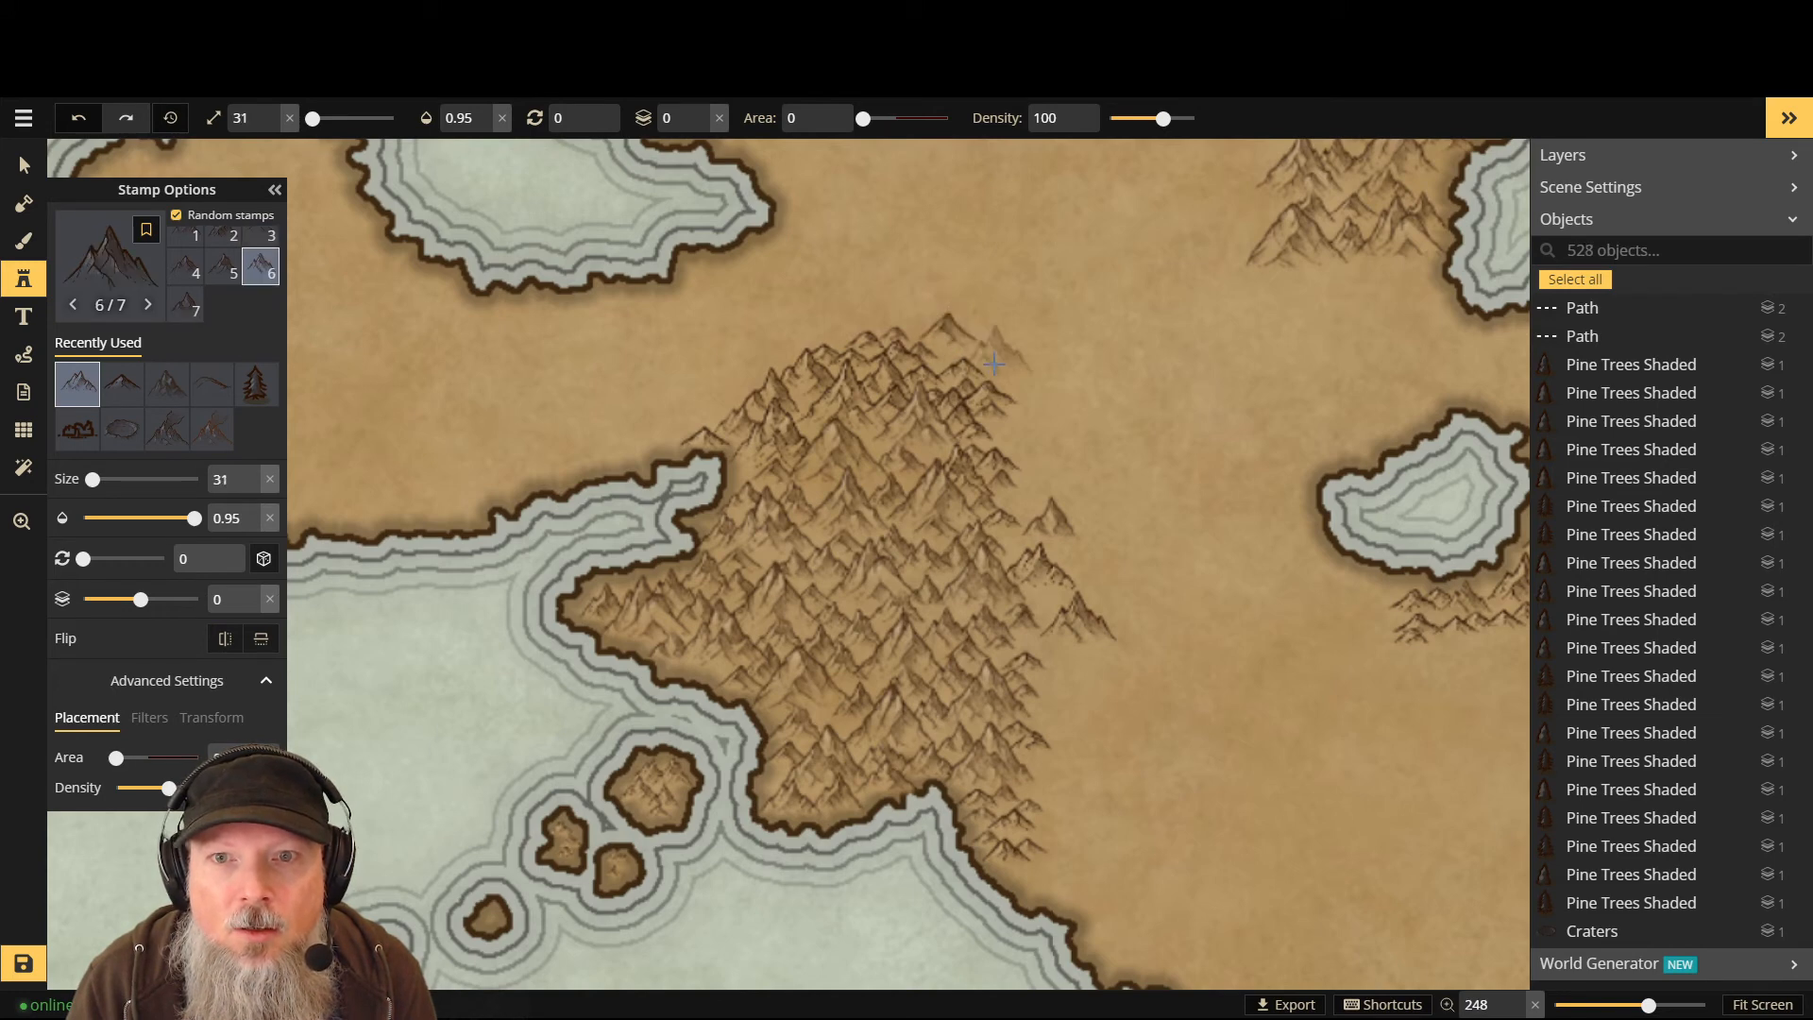
key([)
key([)
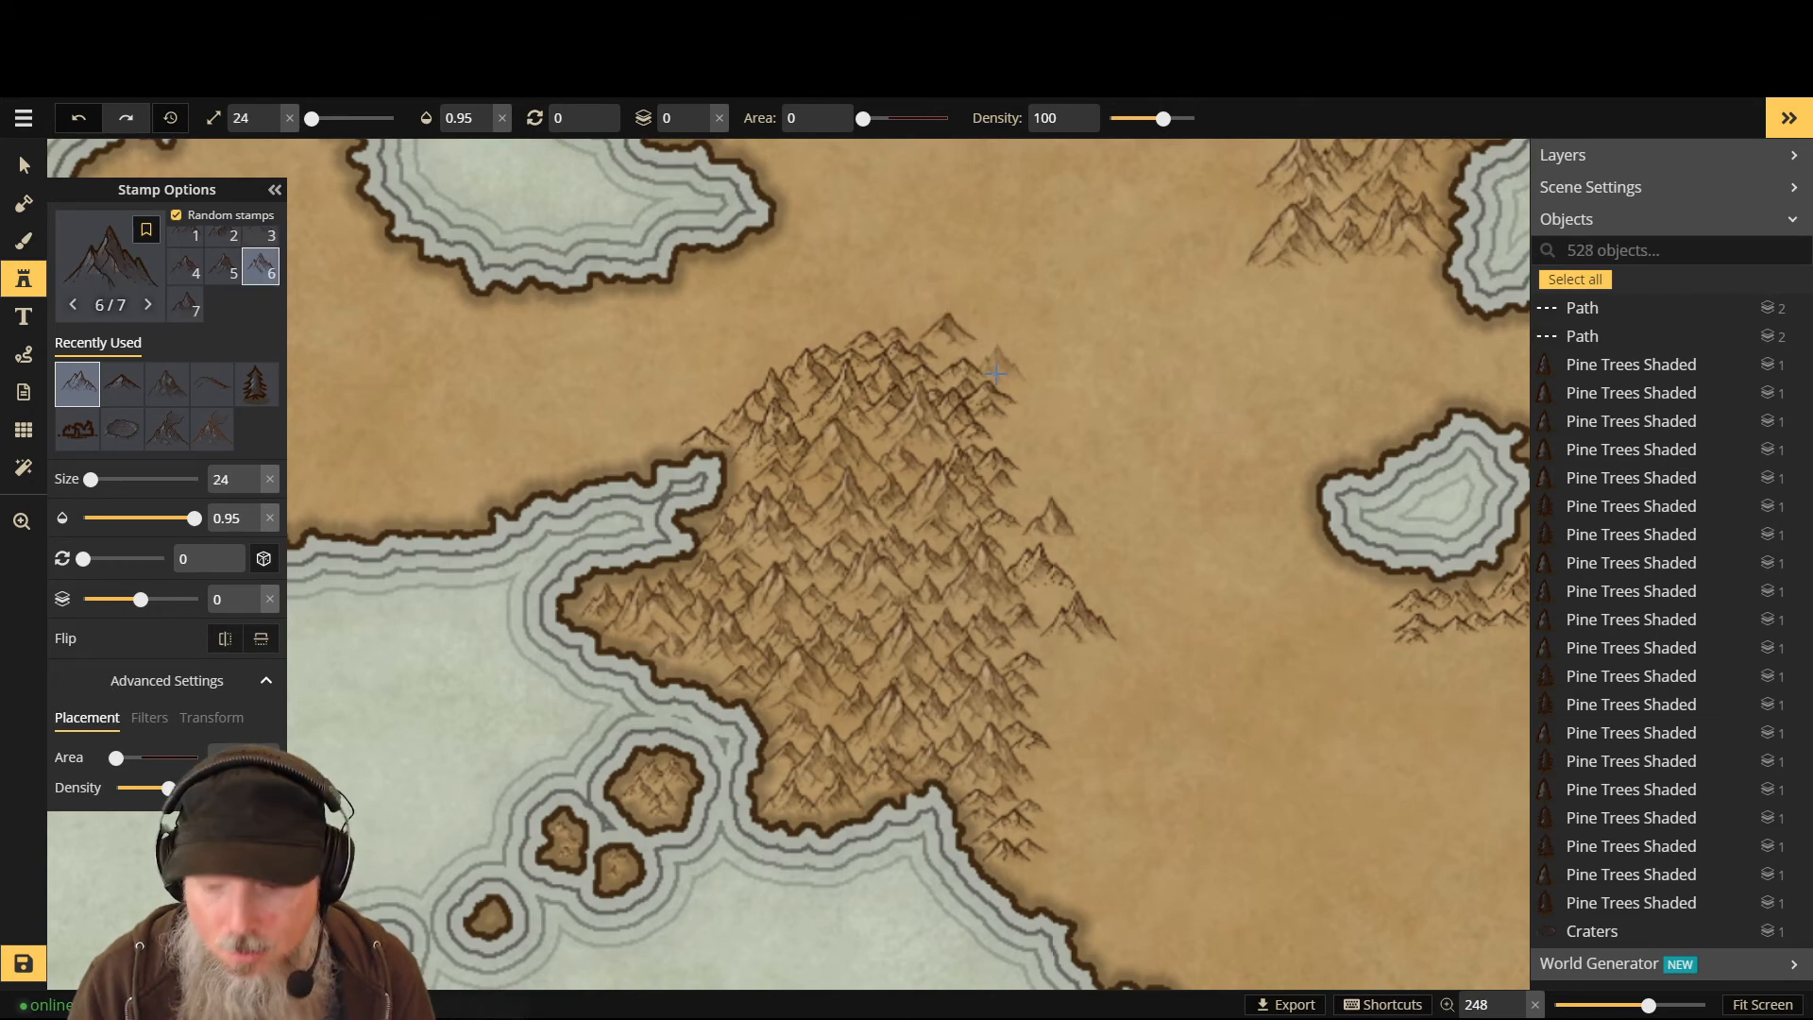
key(Page_Down)
click(997, 372)
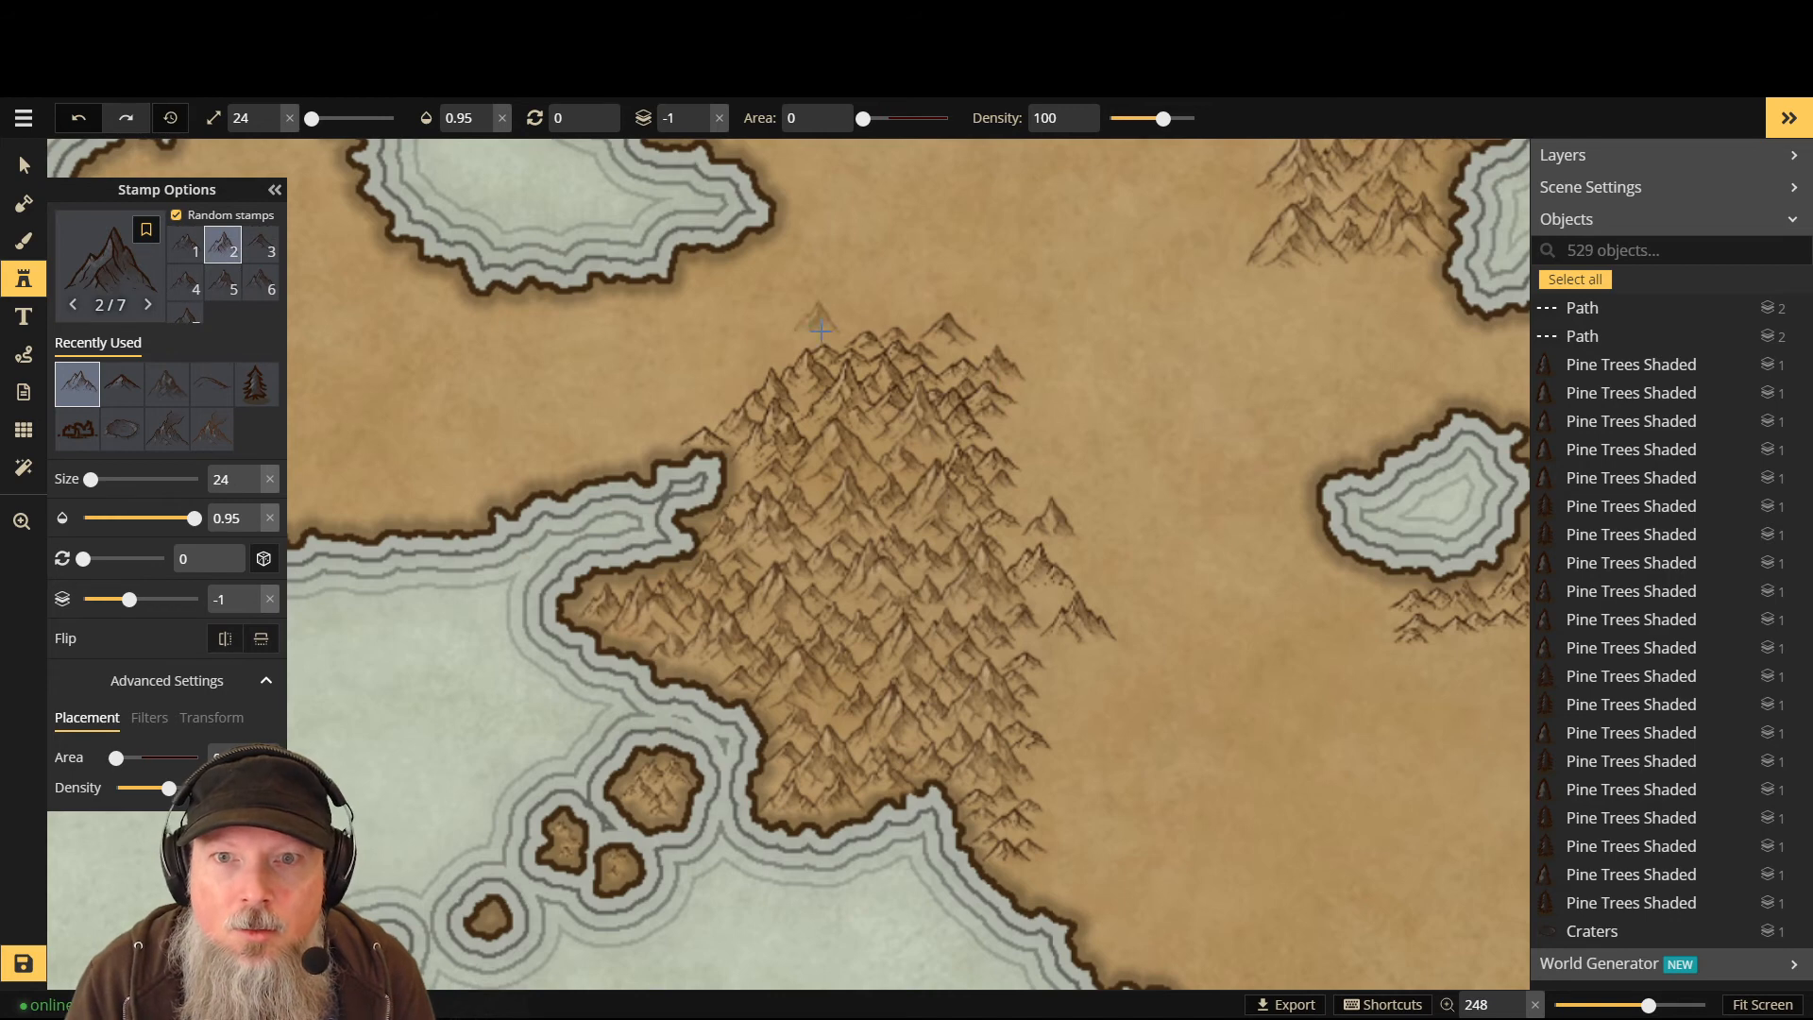
click(960, 351)
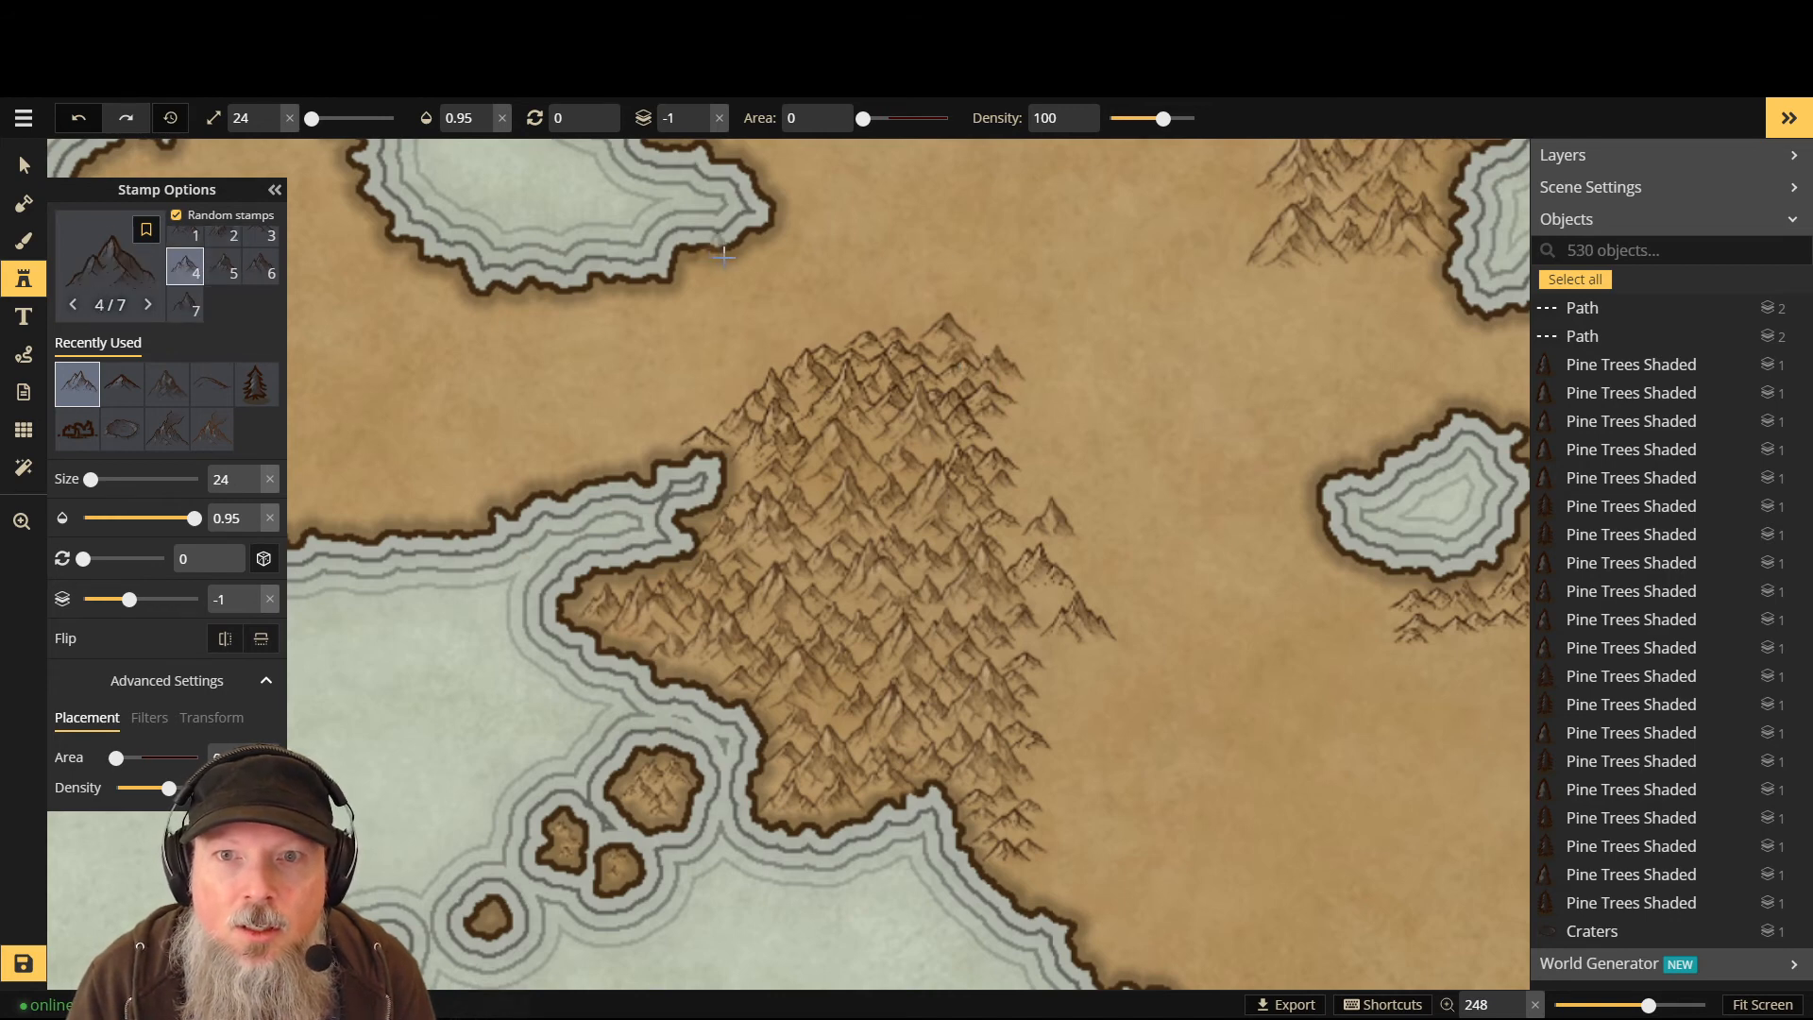
click(902, 324)
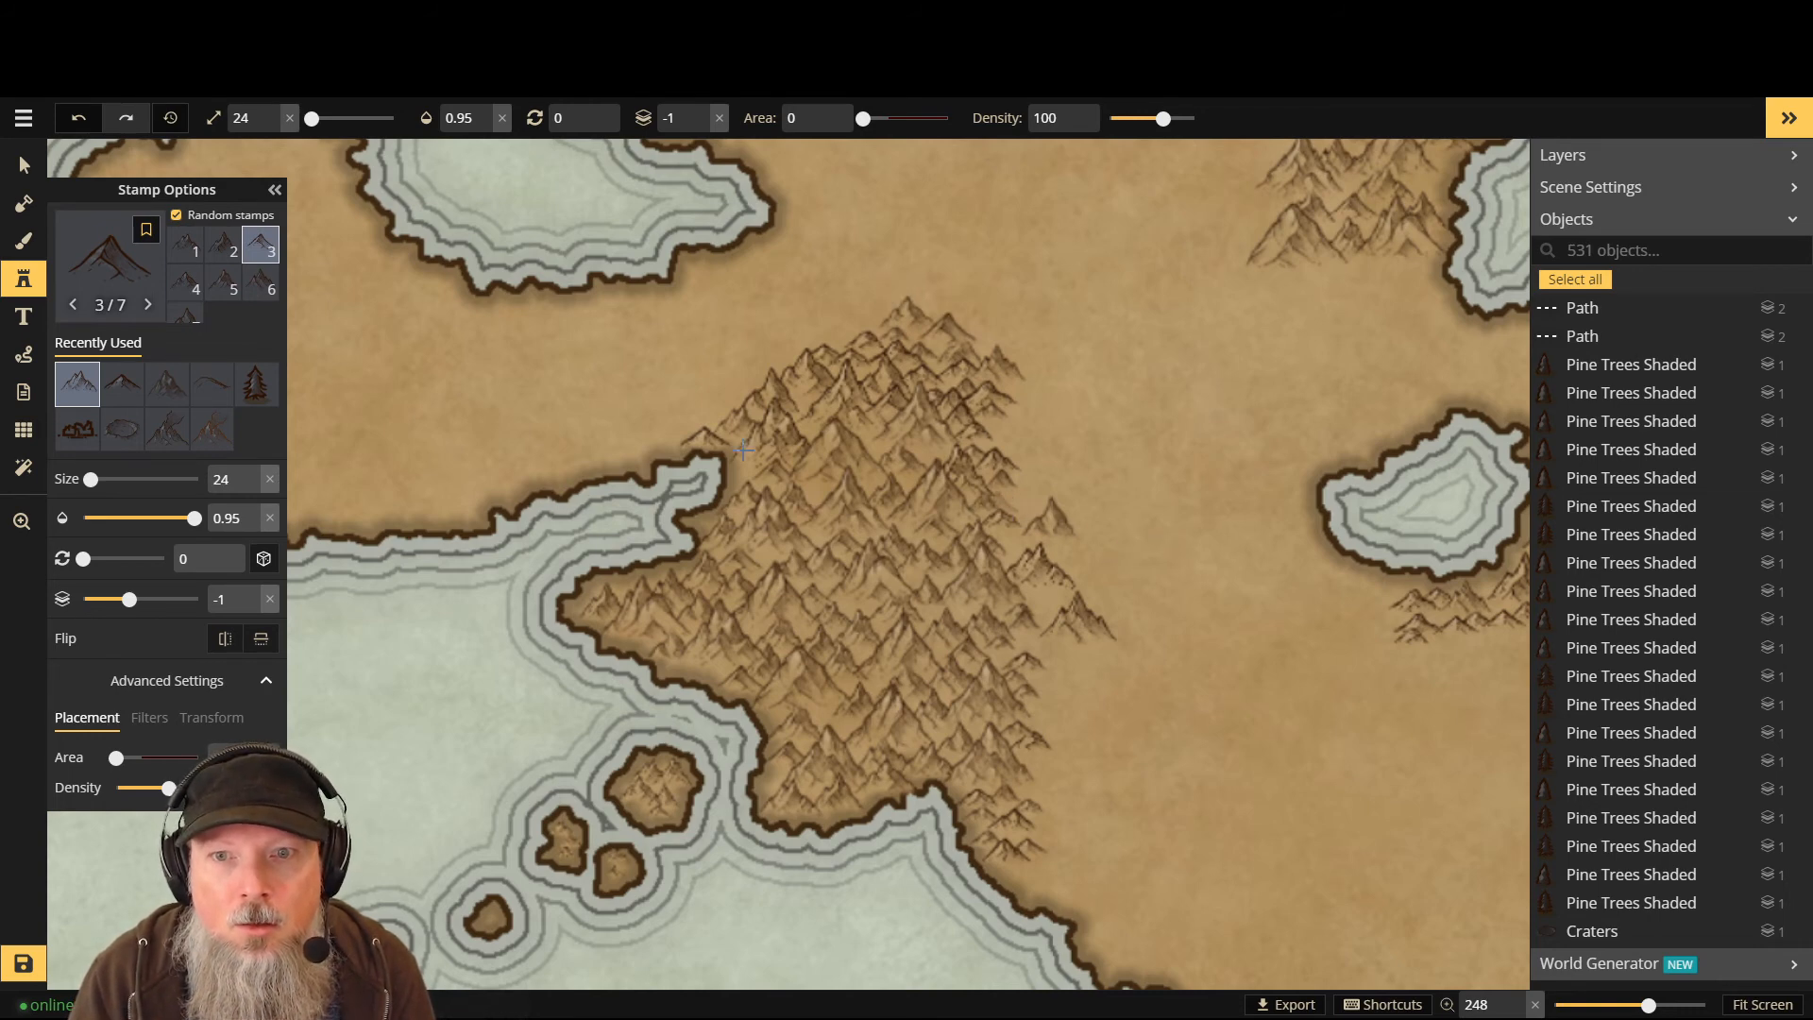
click(111, 264)
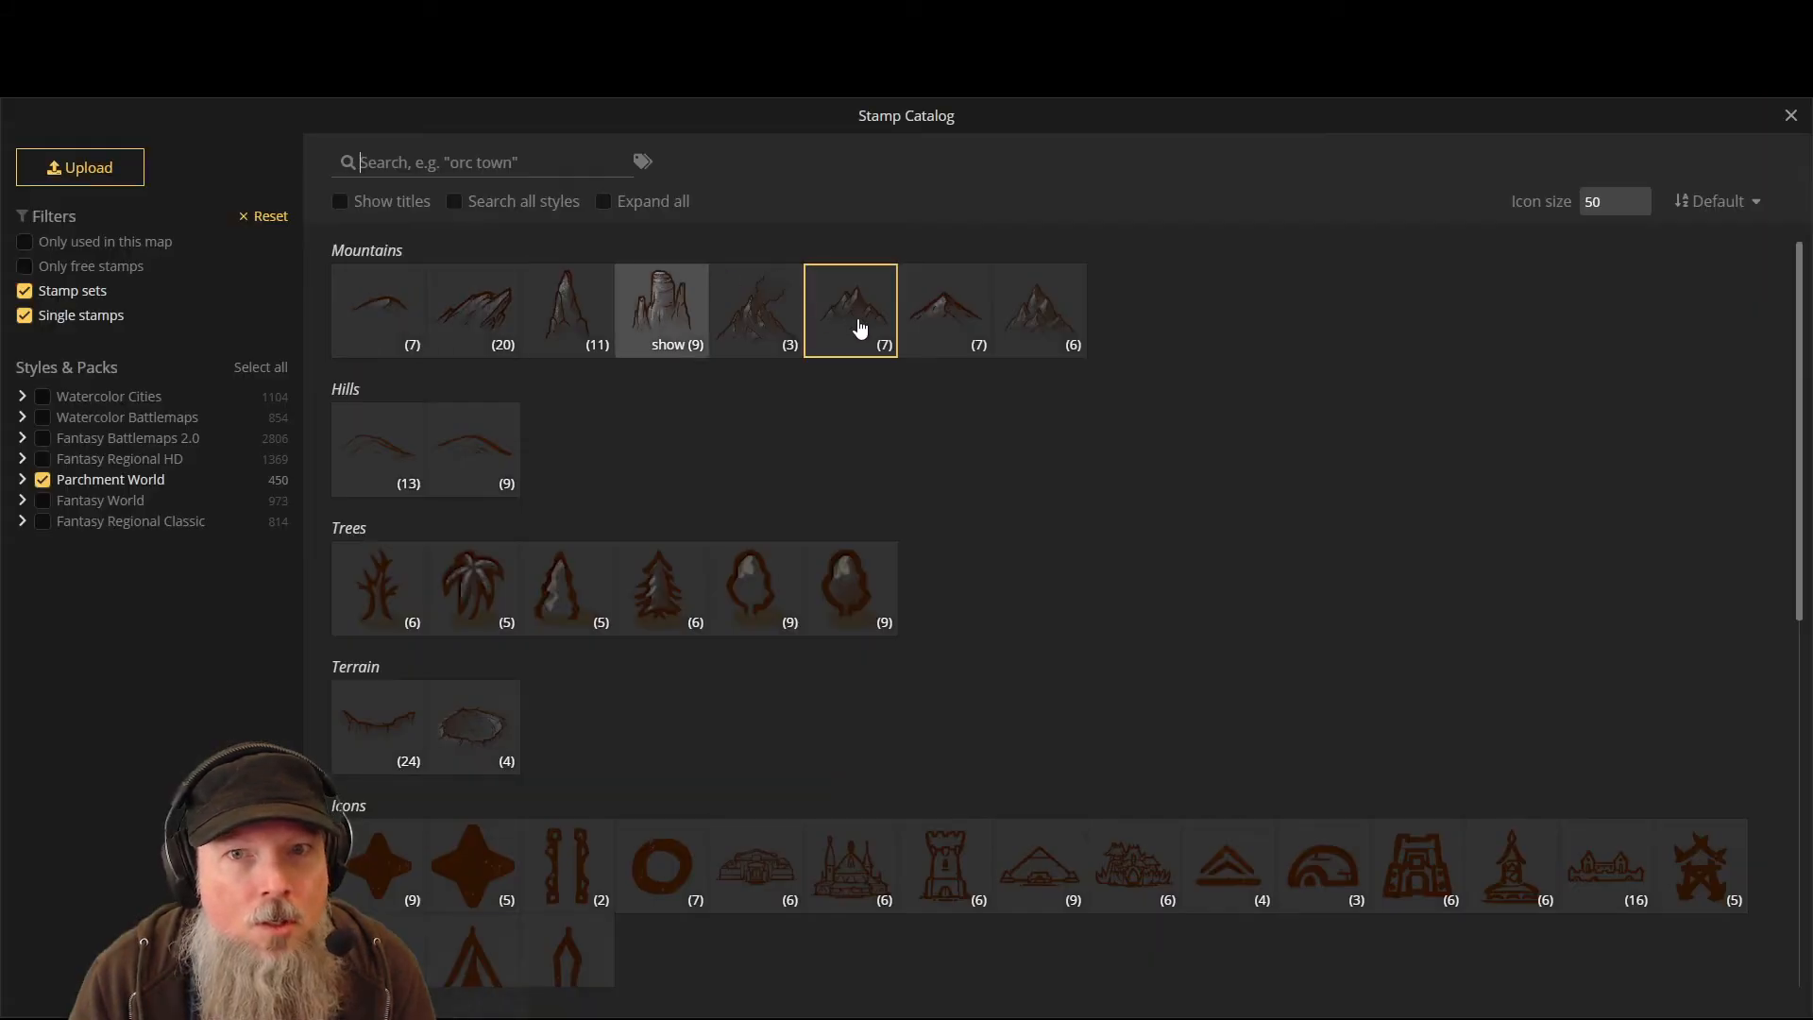
- Switch to the Mountains stamp set (7) and stamp peaks along the range's eastern flank
click(944, 317)
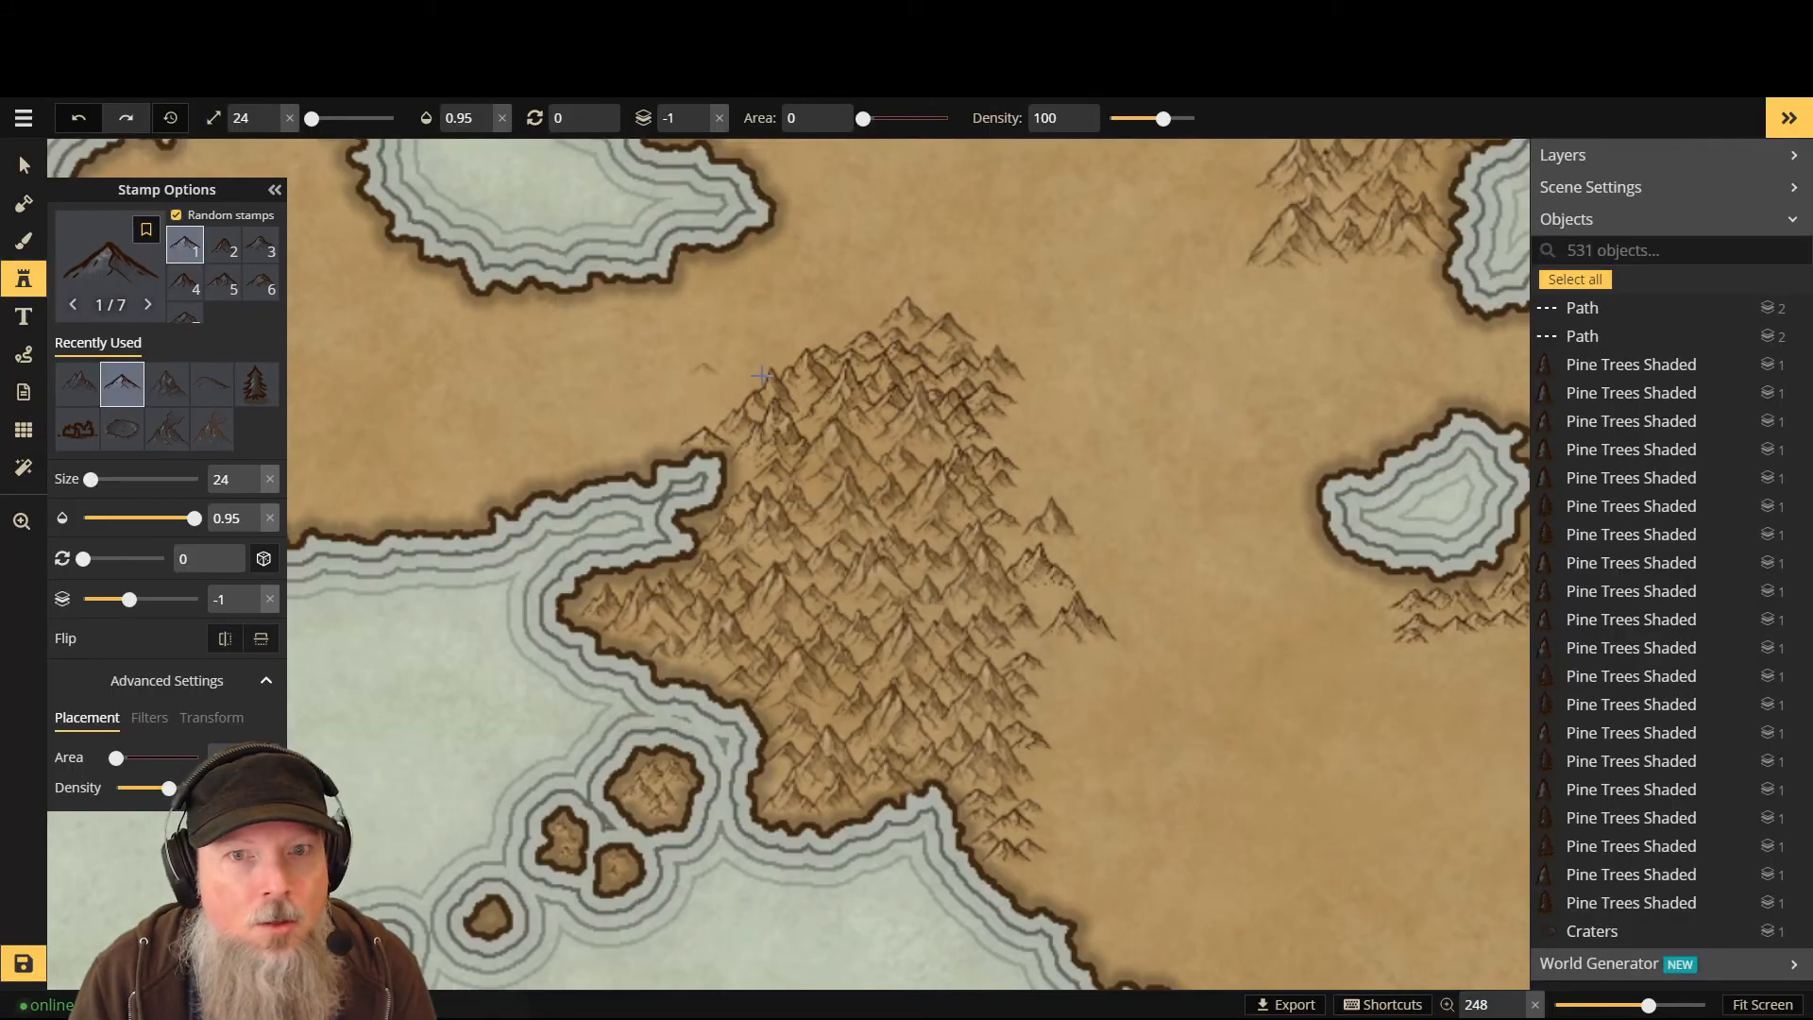
click(1014, 545)
click(1014, 542)
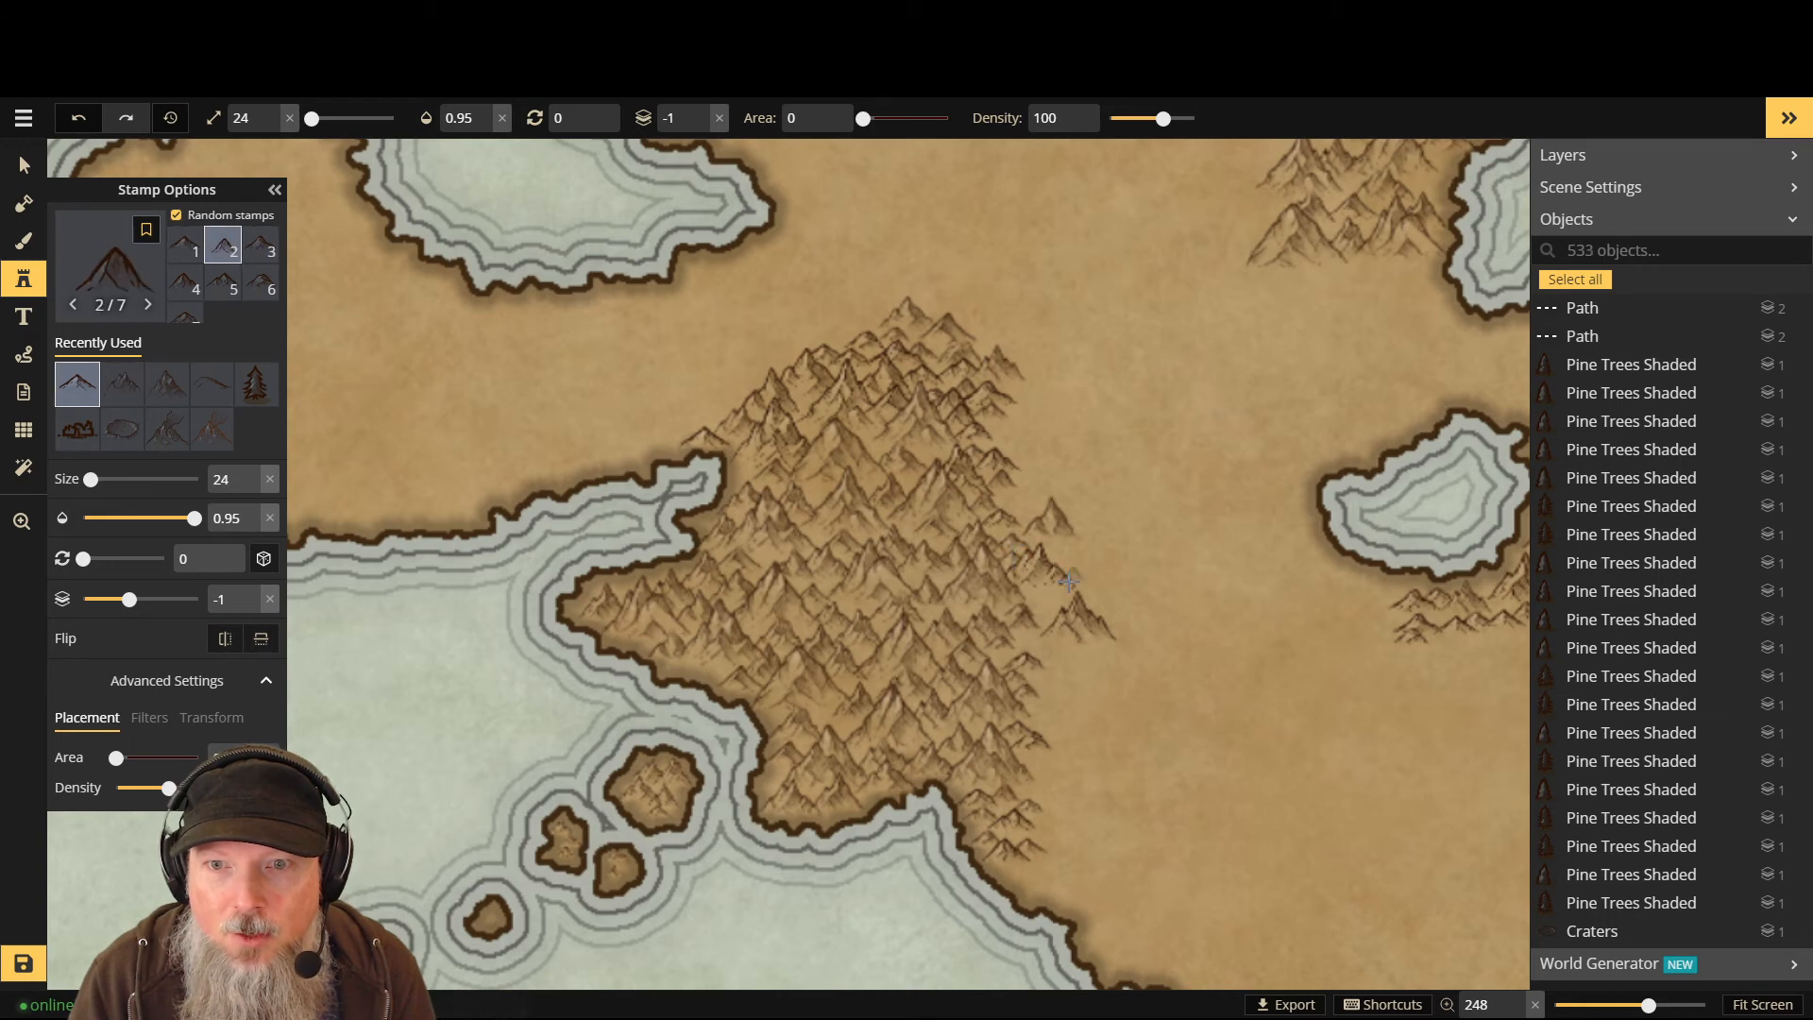
click(1038, 619)
click(1035, 590)
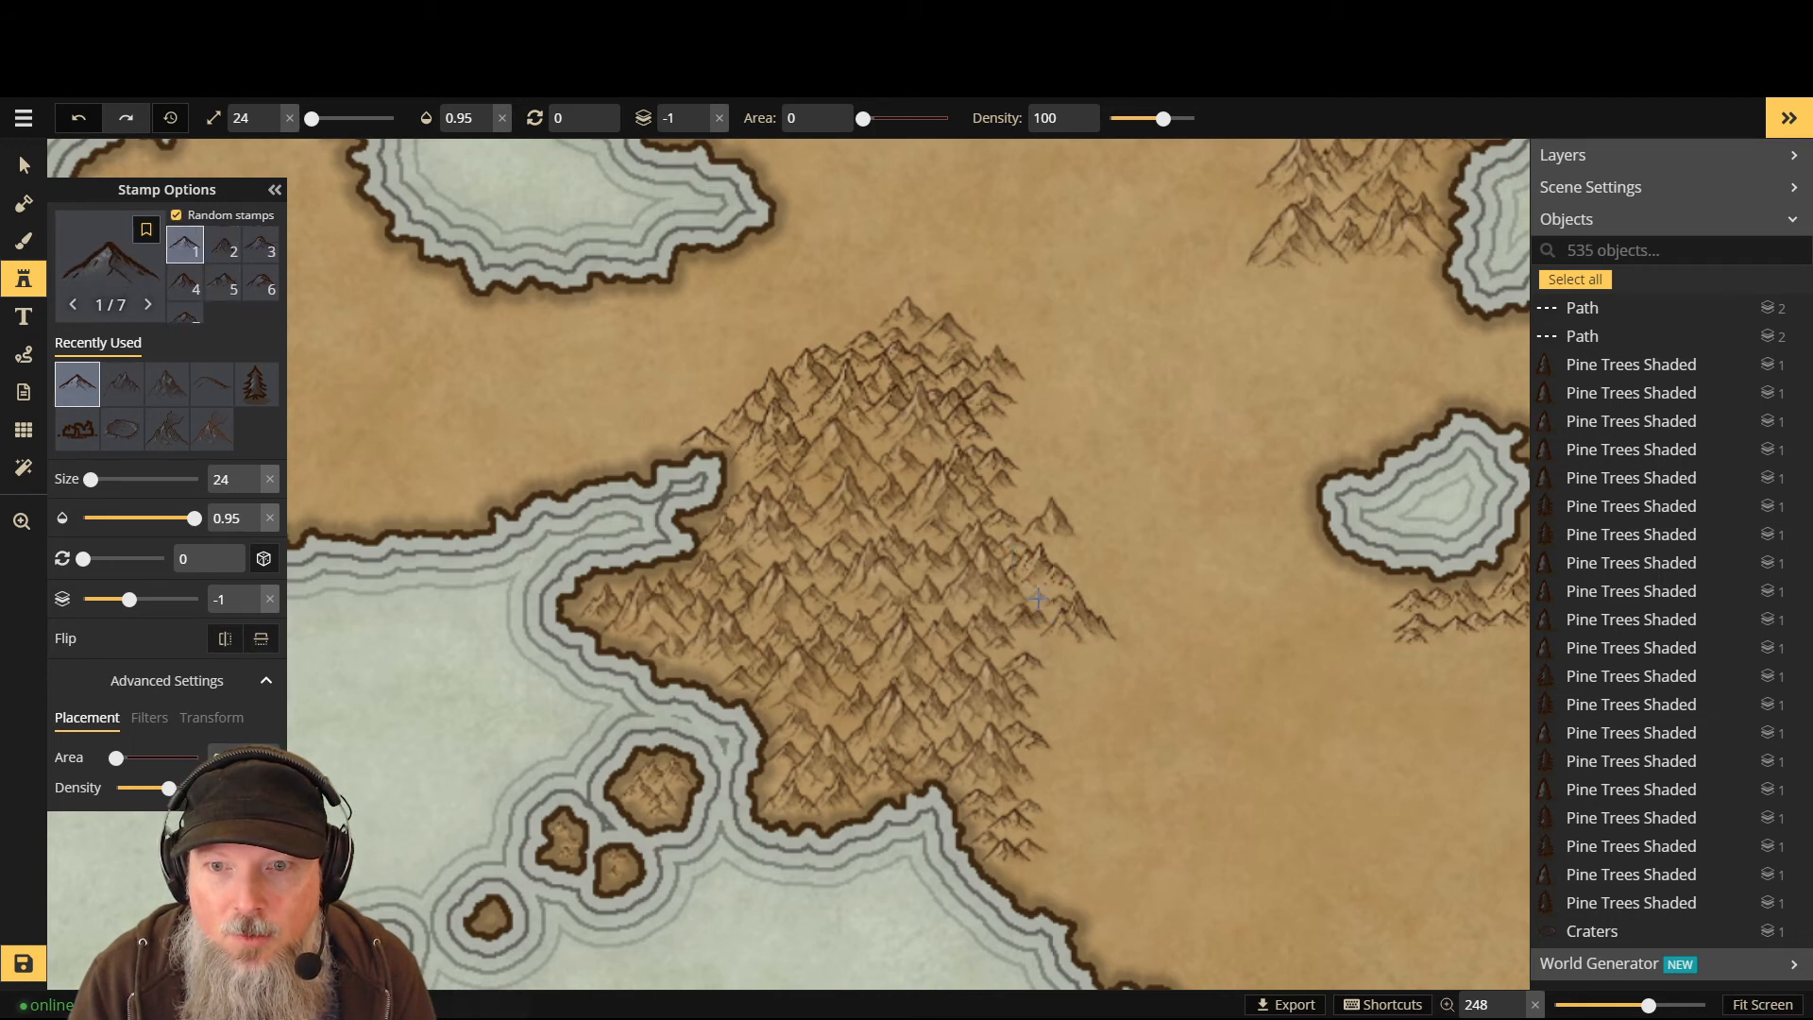
click(1082, 593)
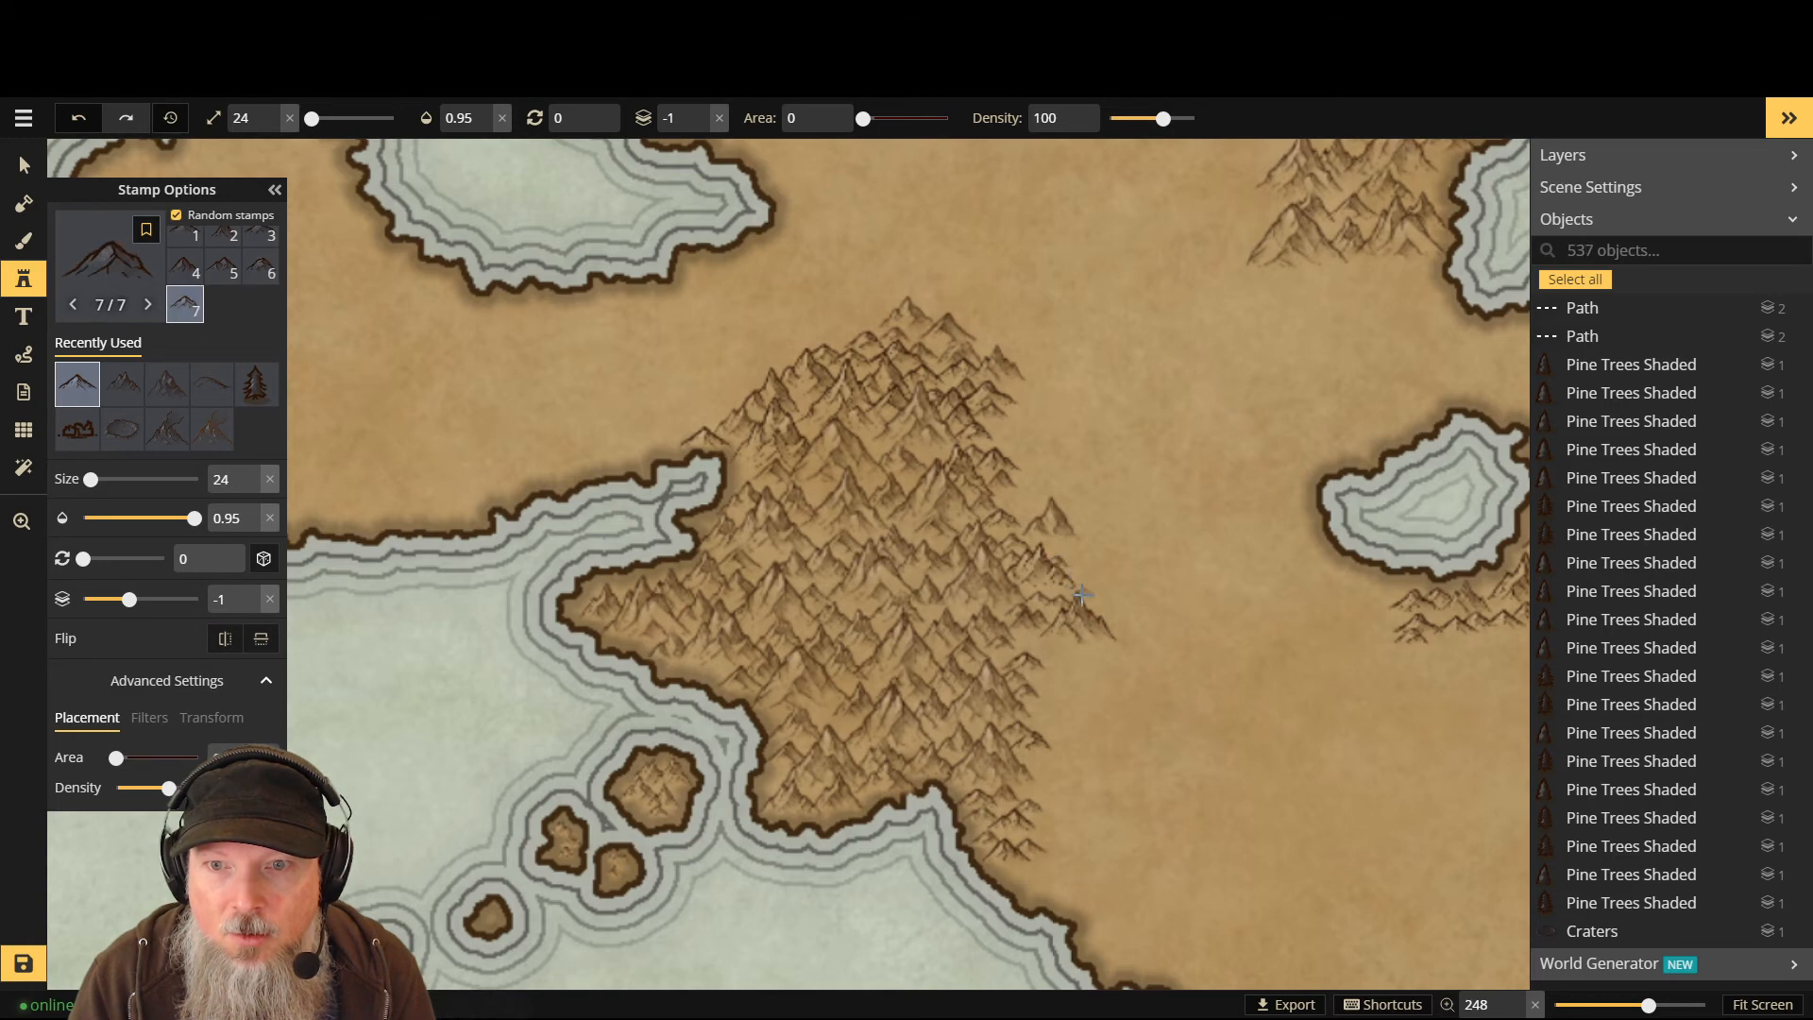
click(1100, 606)
click(1100, 618)
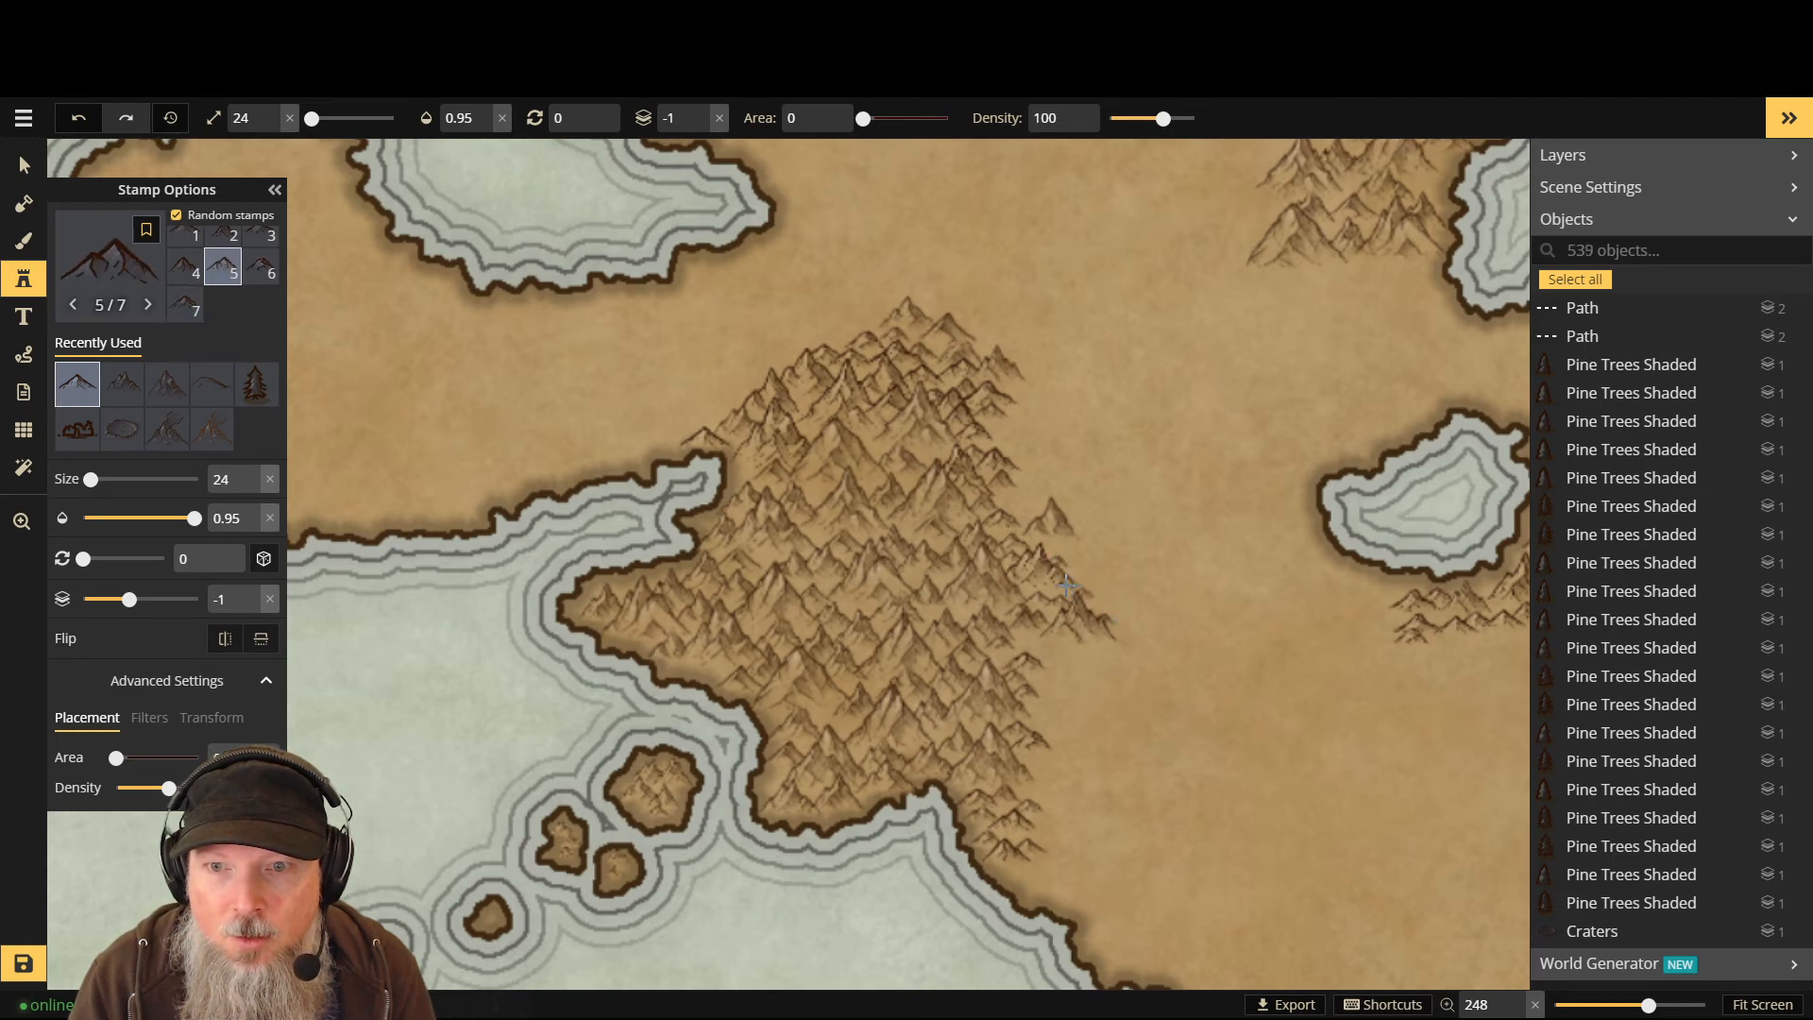
- Add more eastern-side peaks toward the southern coast, raising the stamp size to 32
click(1051, 548)
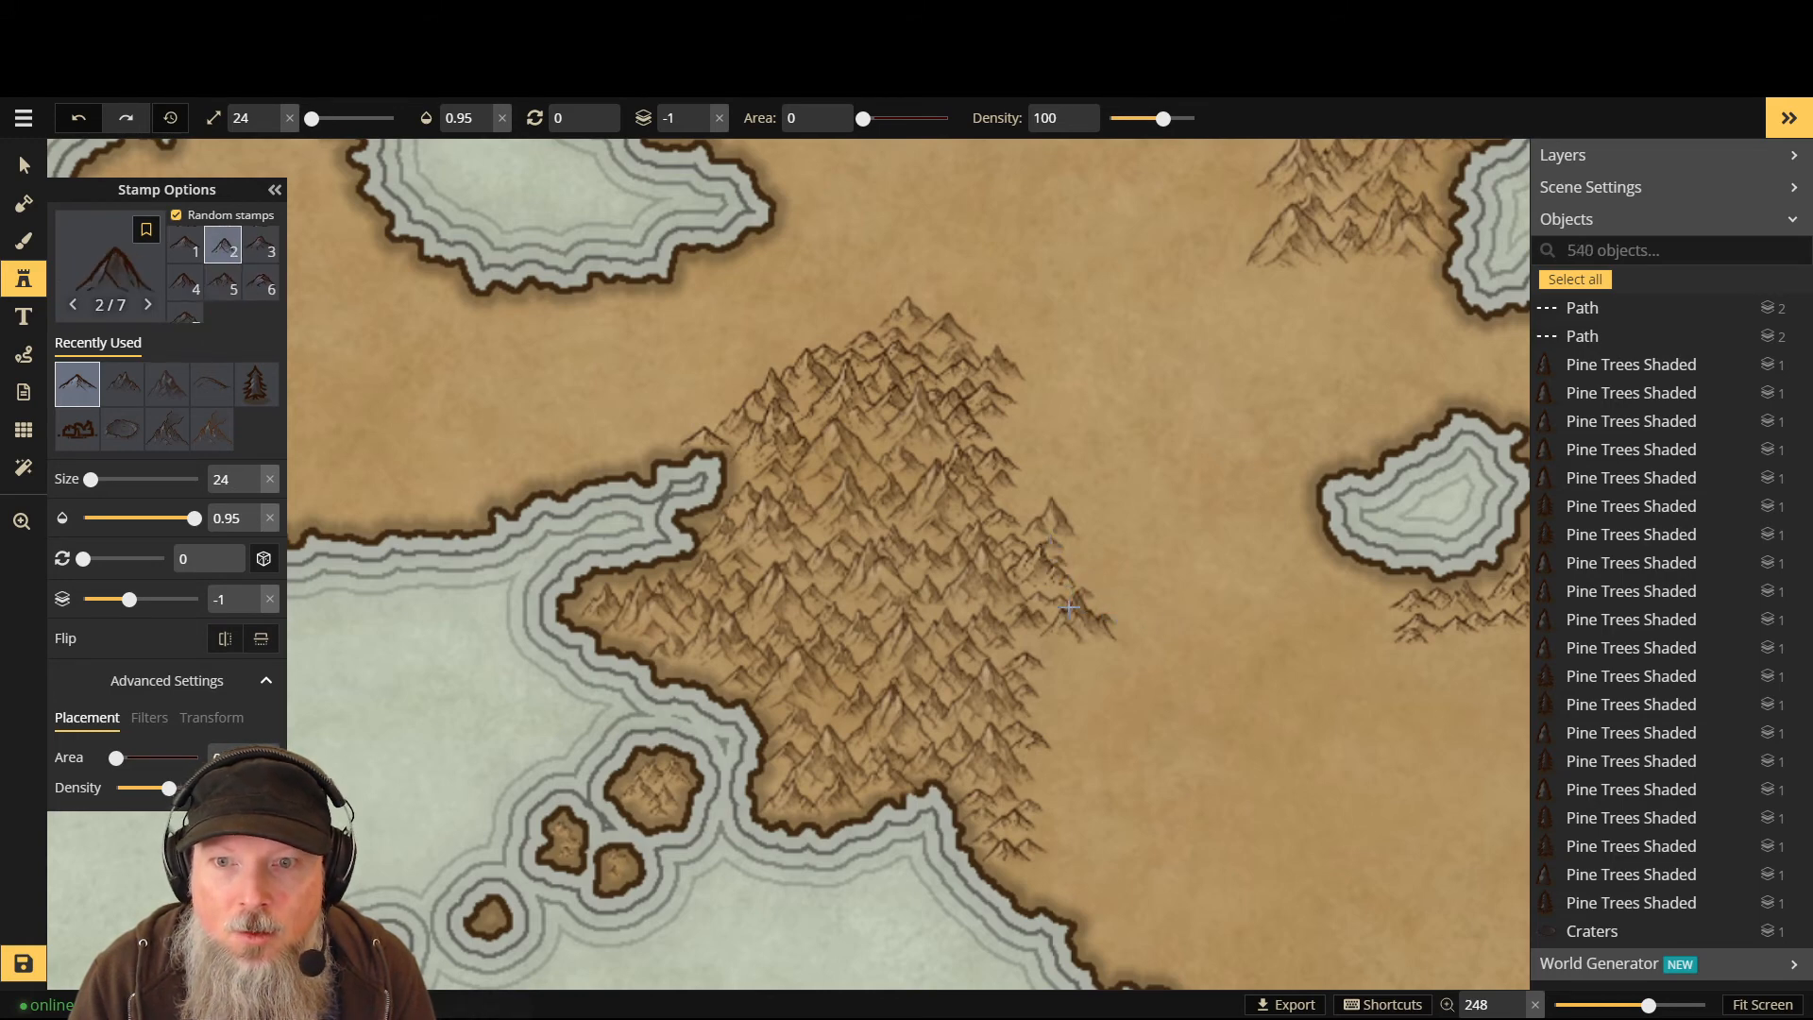
click(1068, 574)
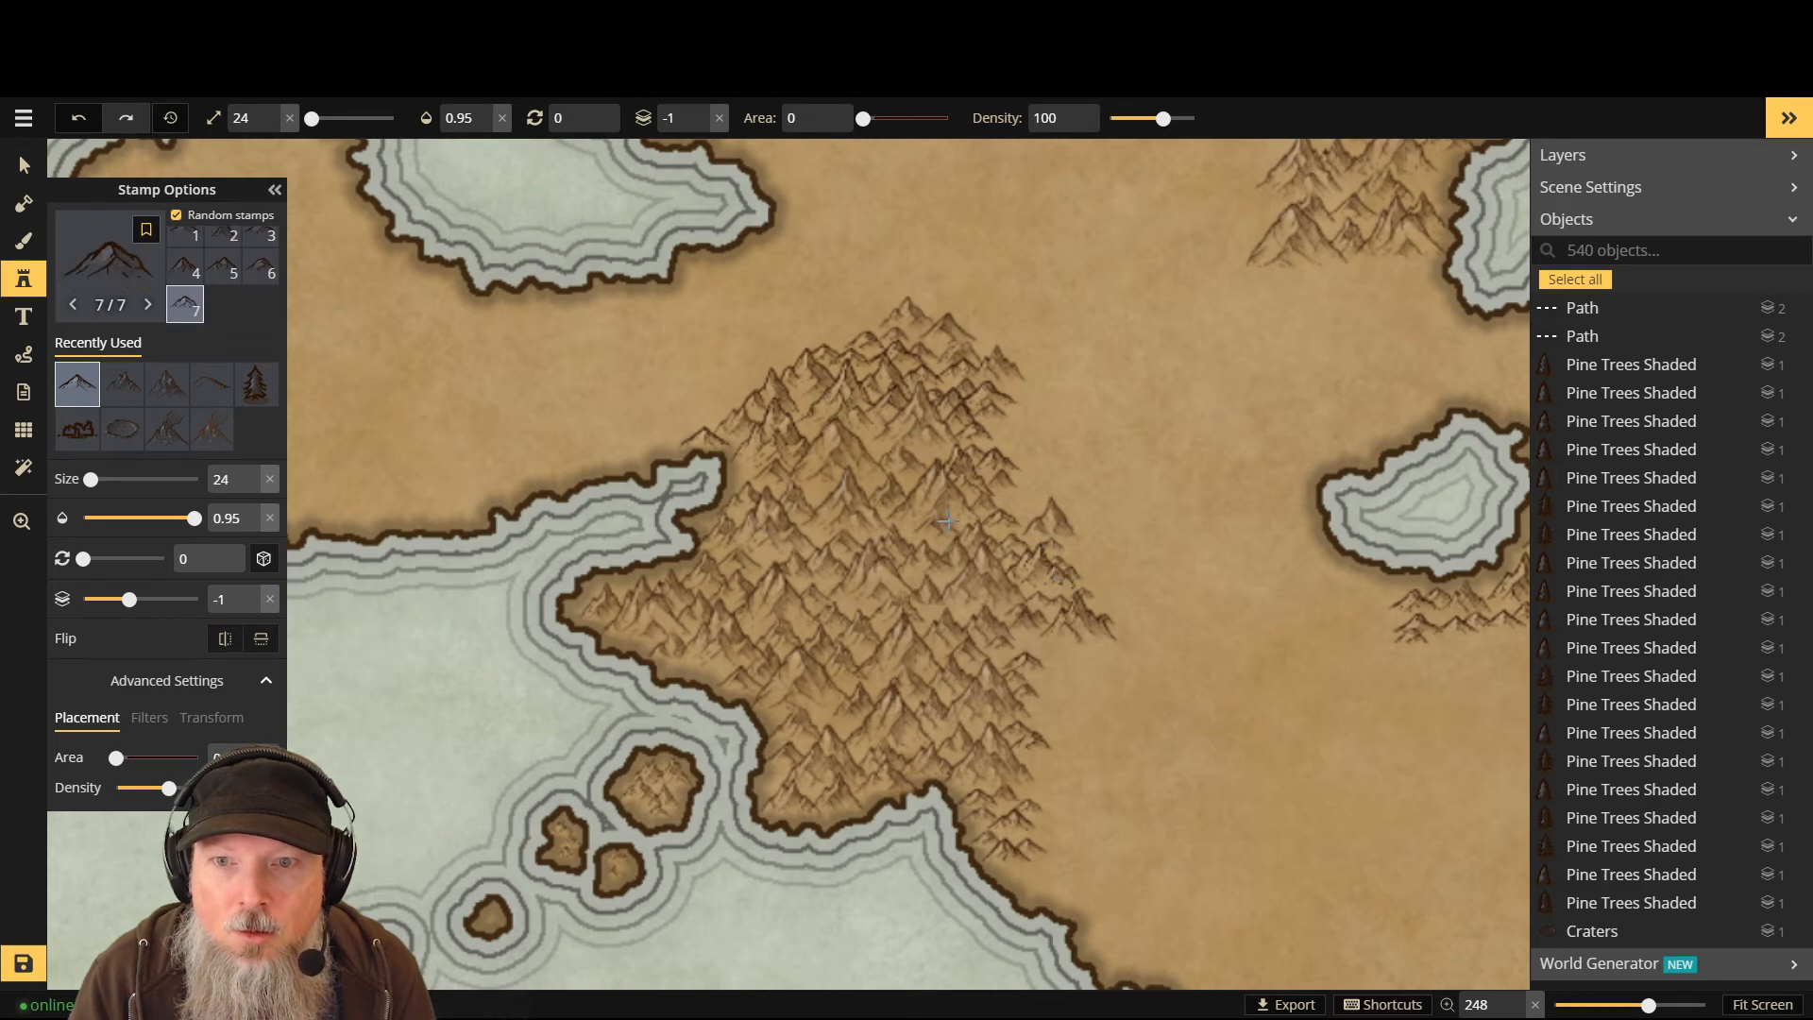
click(1012, 520)
scroll(1013, 508, up, 3)
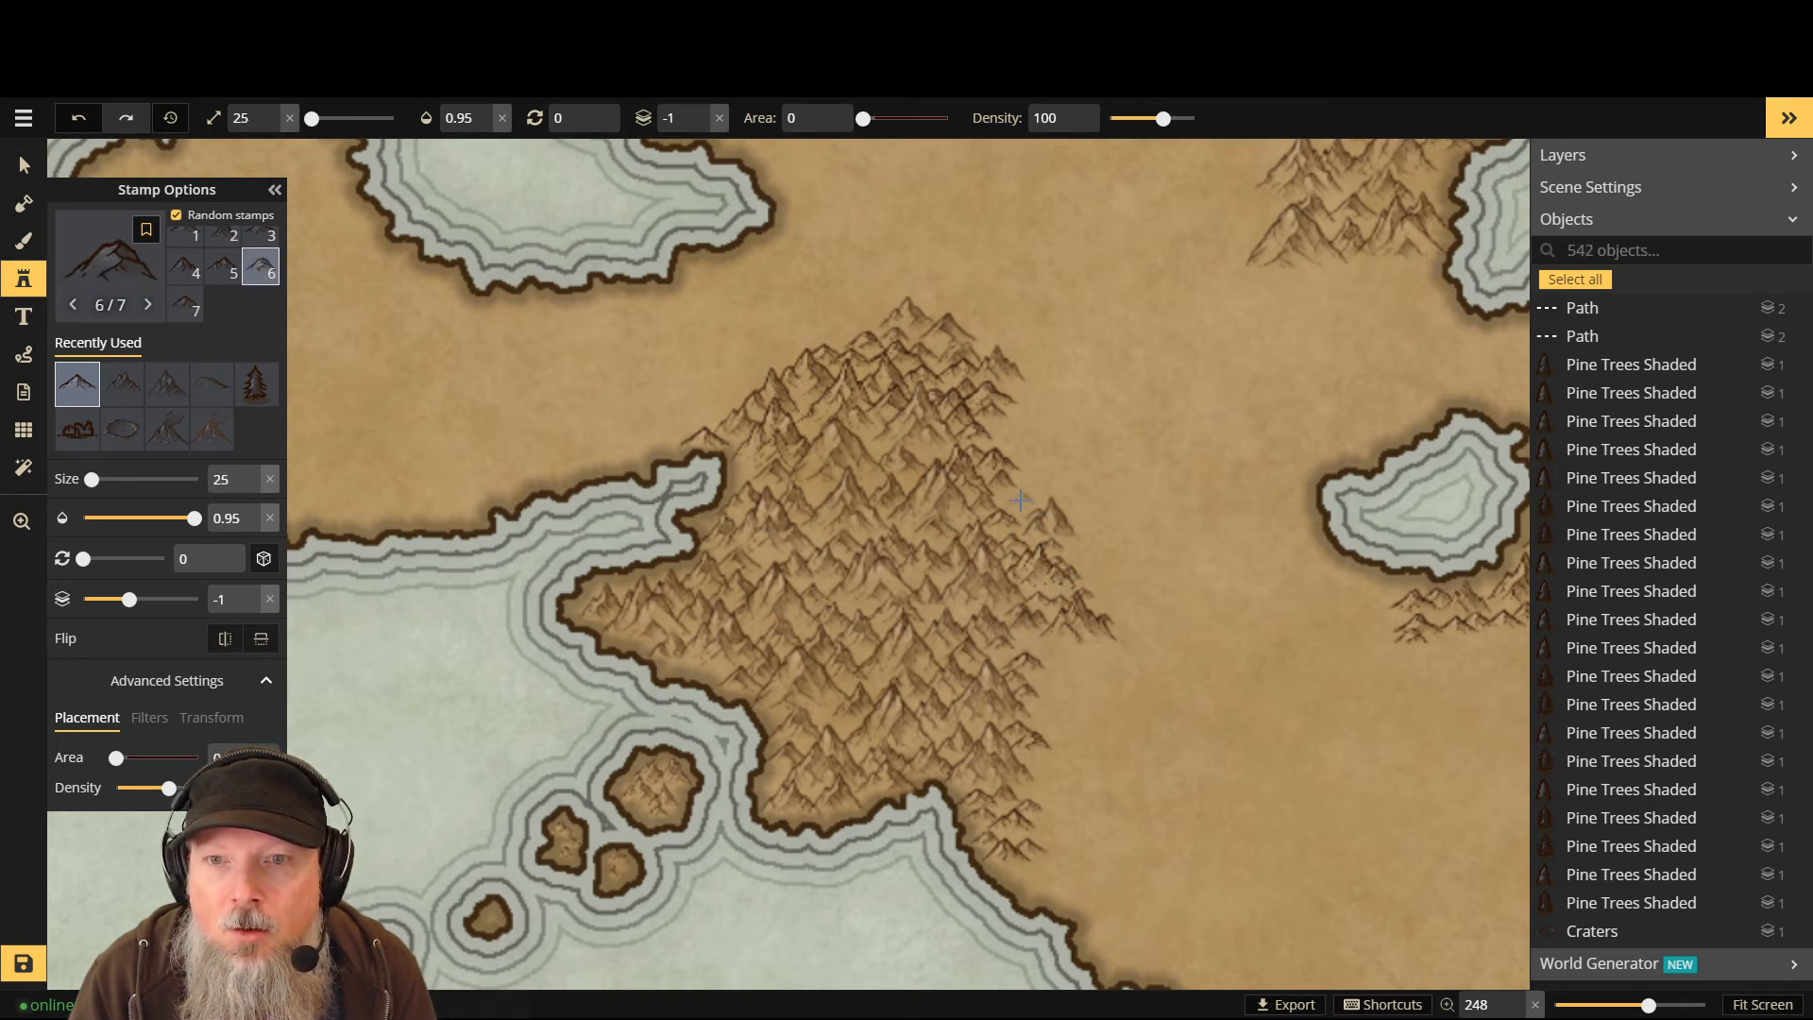
click(1013, 510)
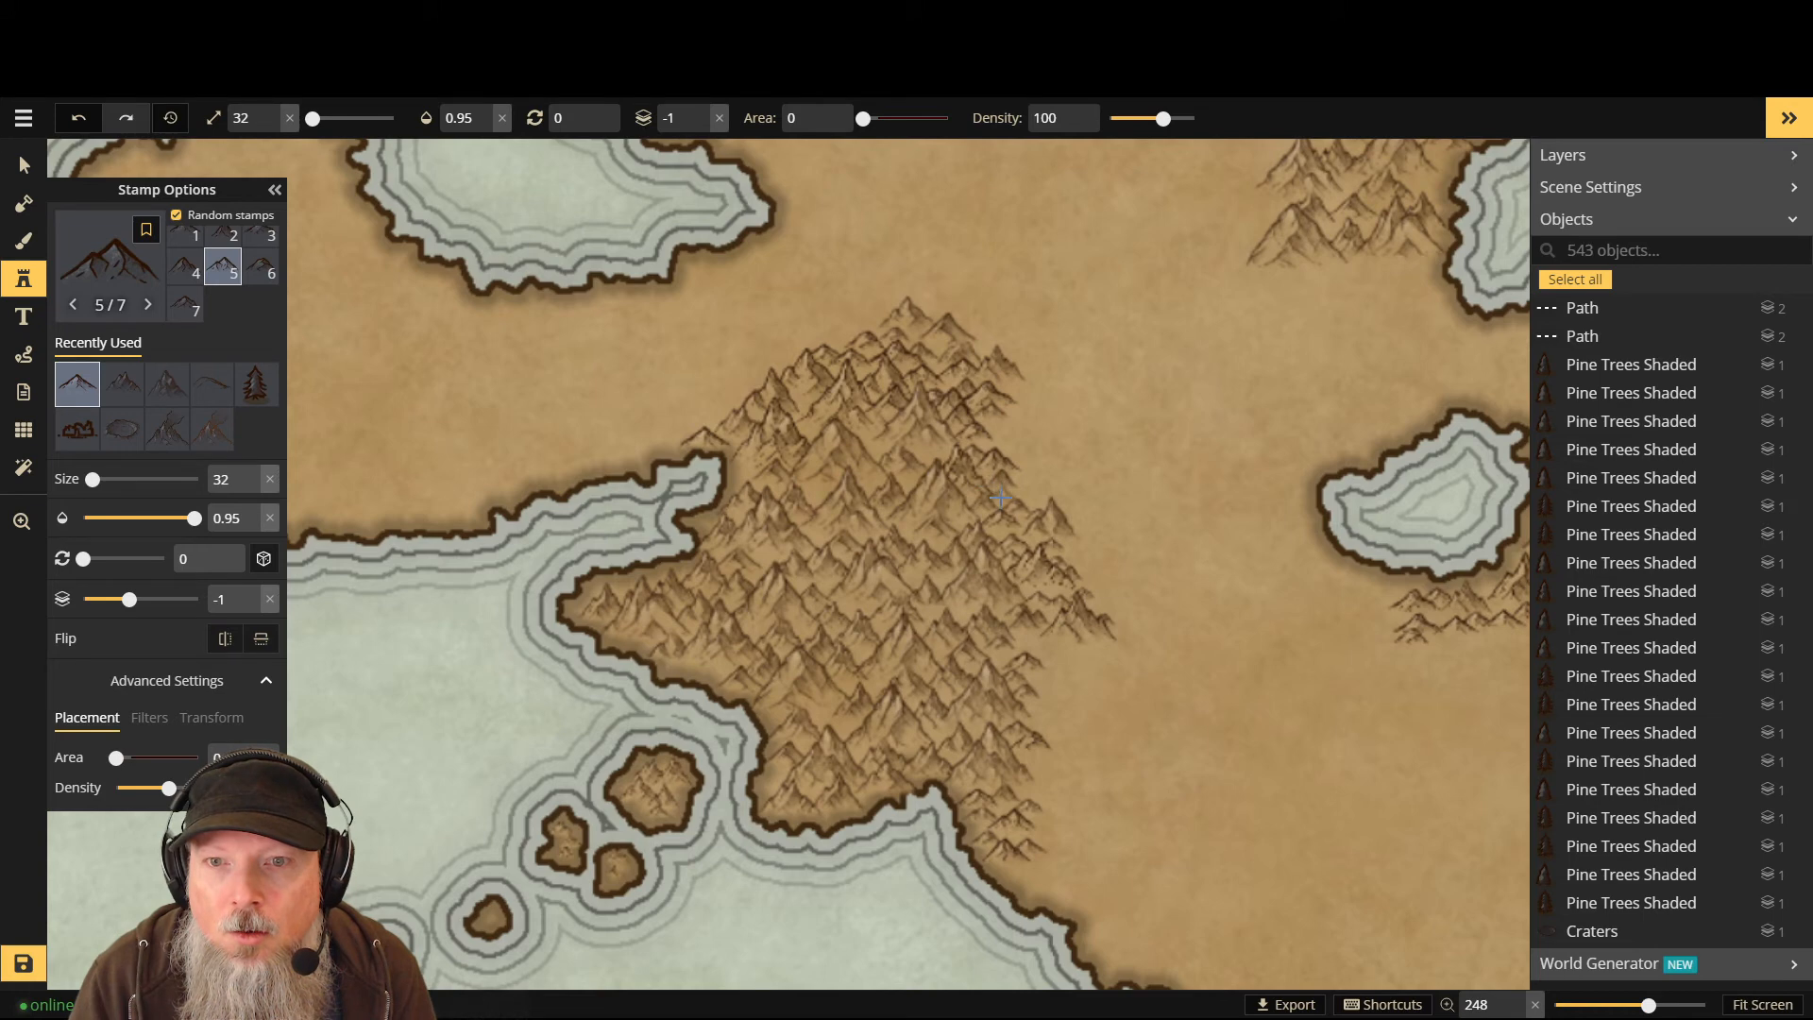
click(1051, 534)
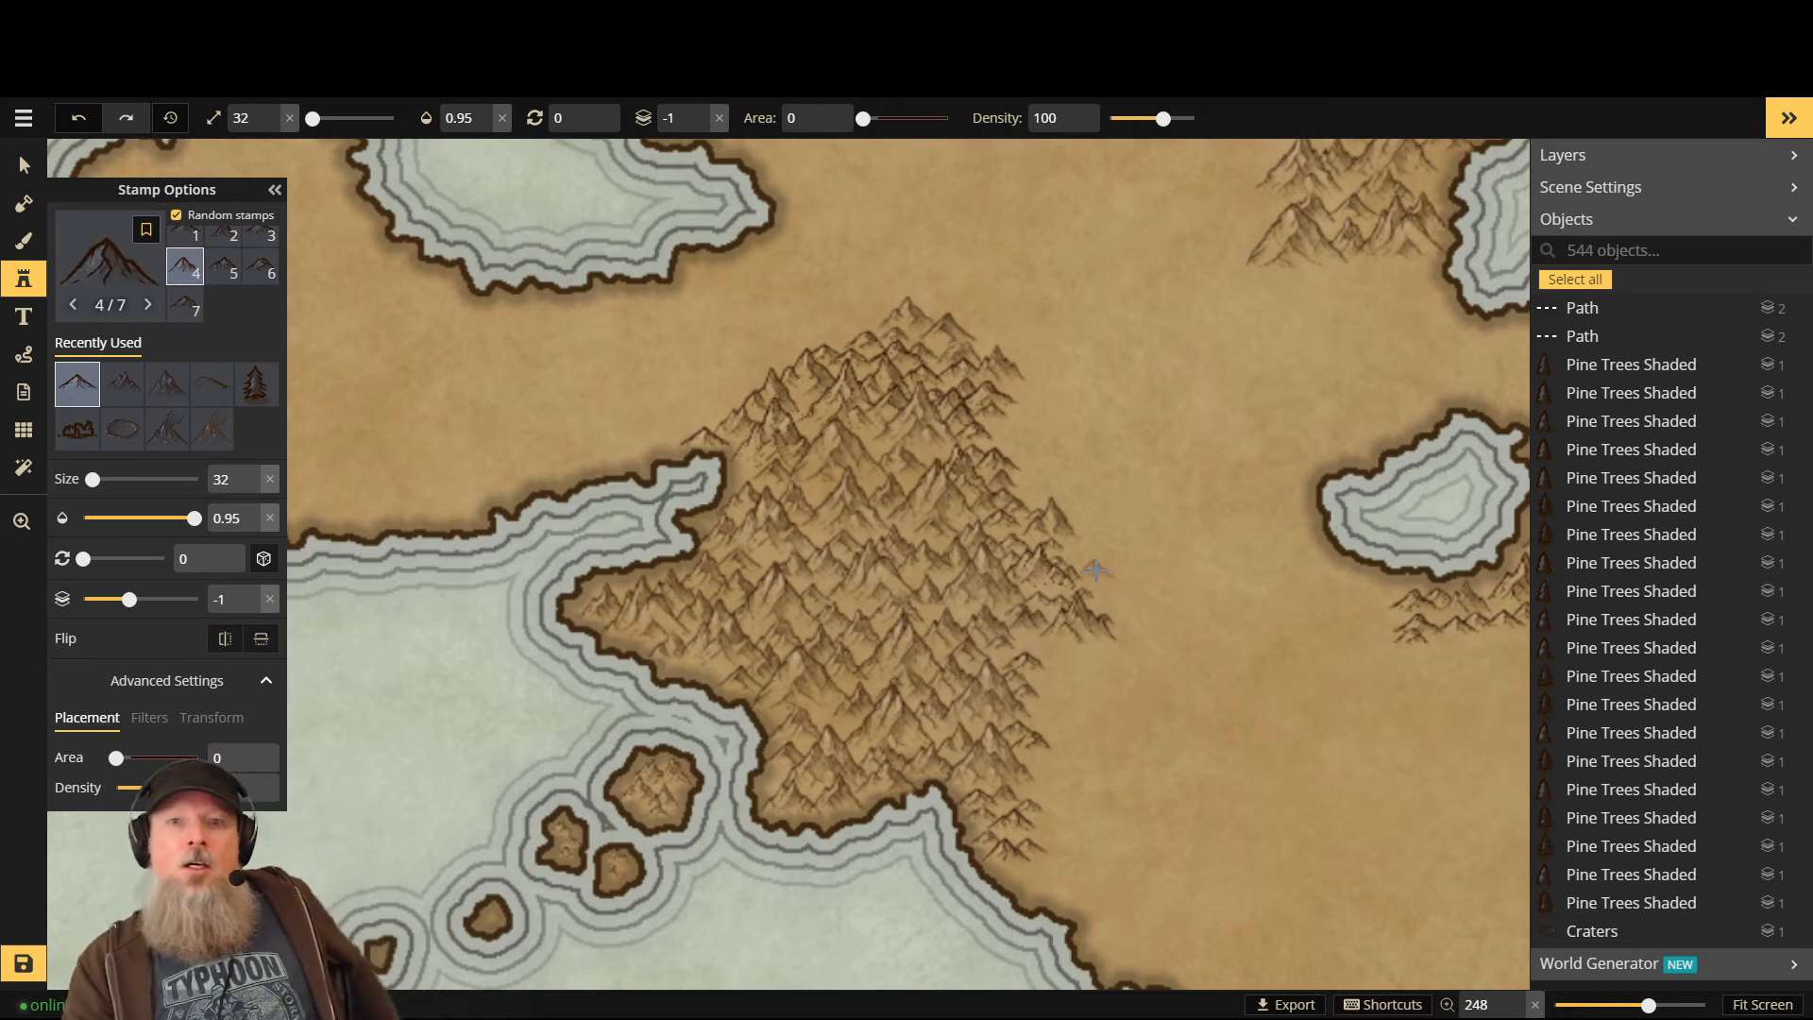
click(1028, 636)
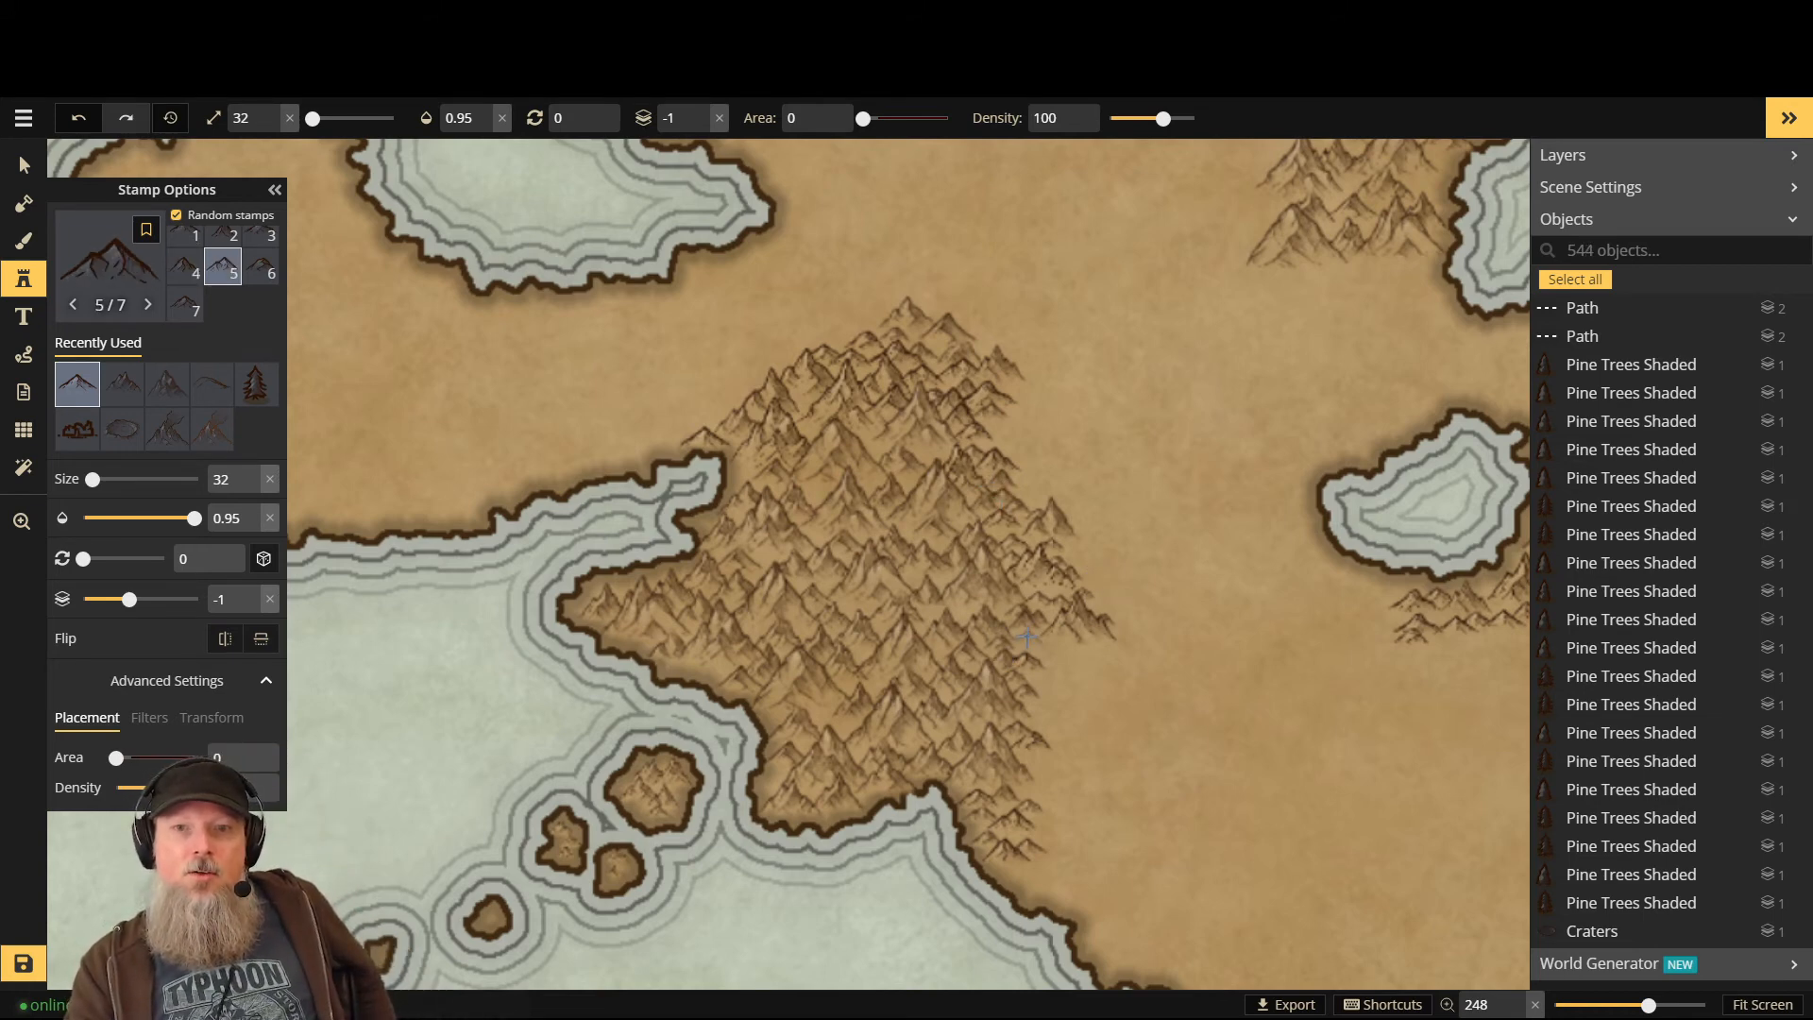
click(1022, 646)
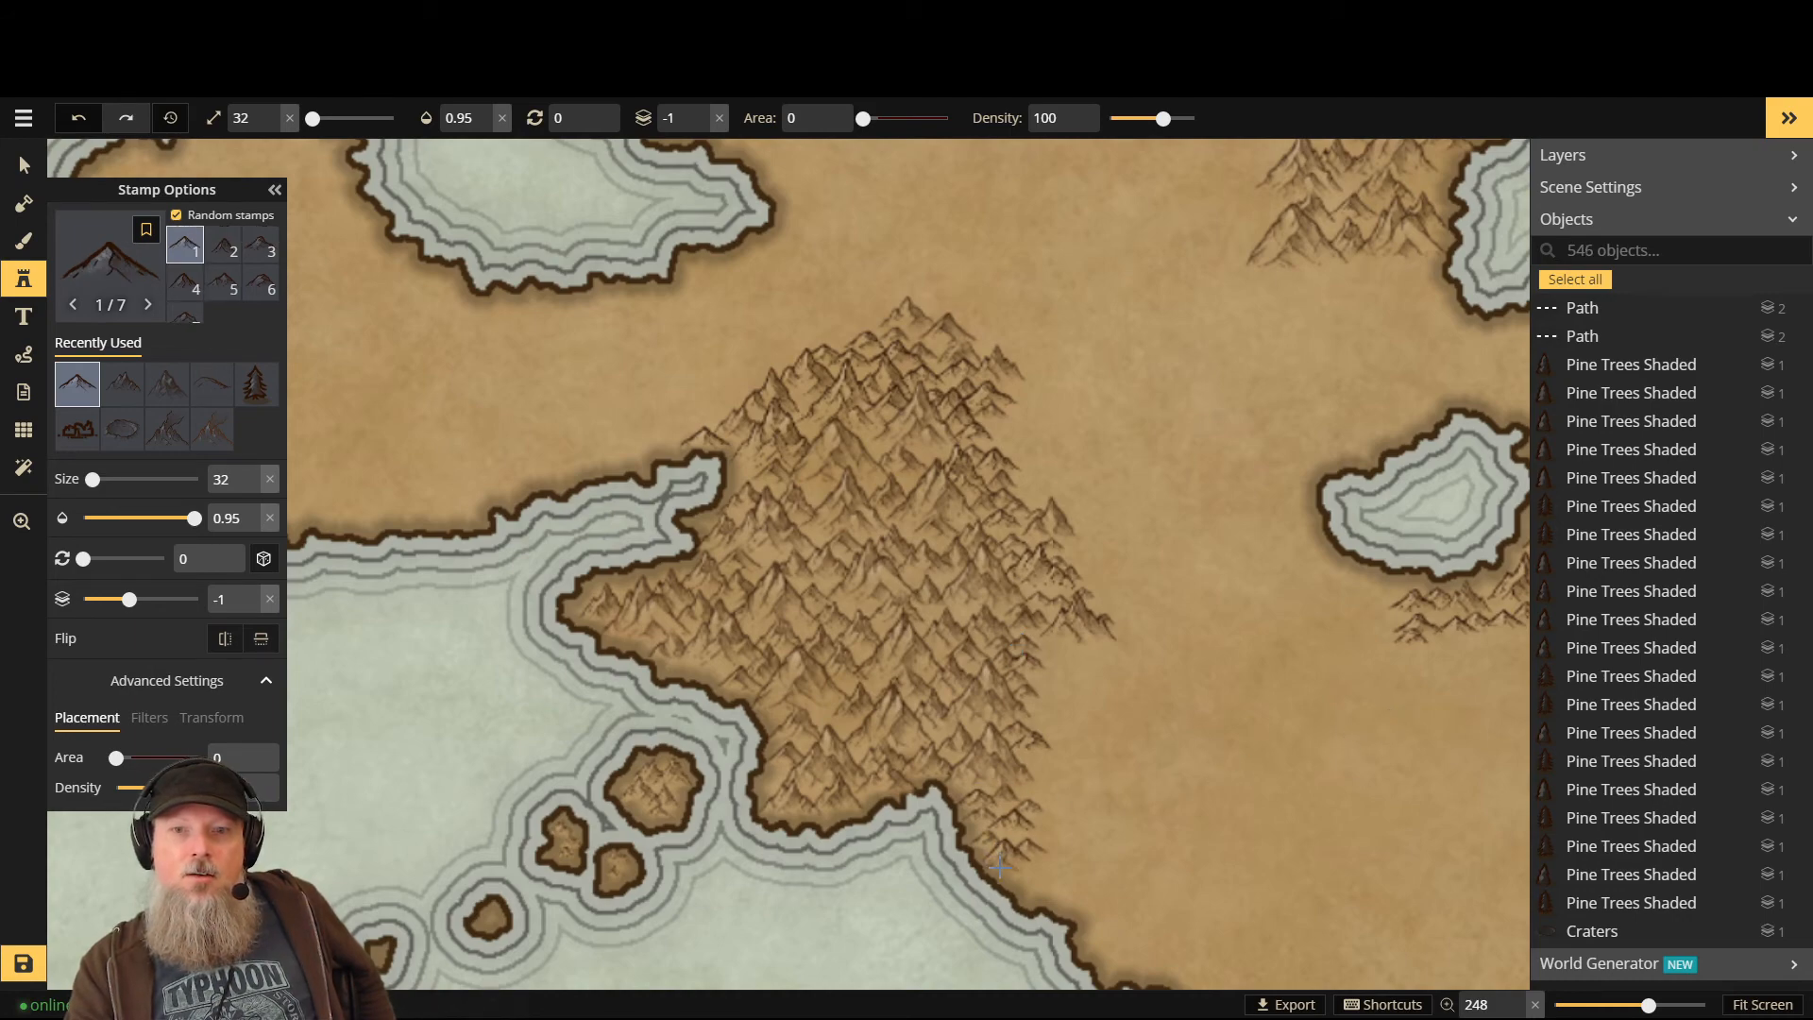
- Fit the whole map in view and save it
scroll(1079, 357, down, 3)
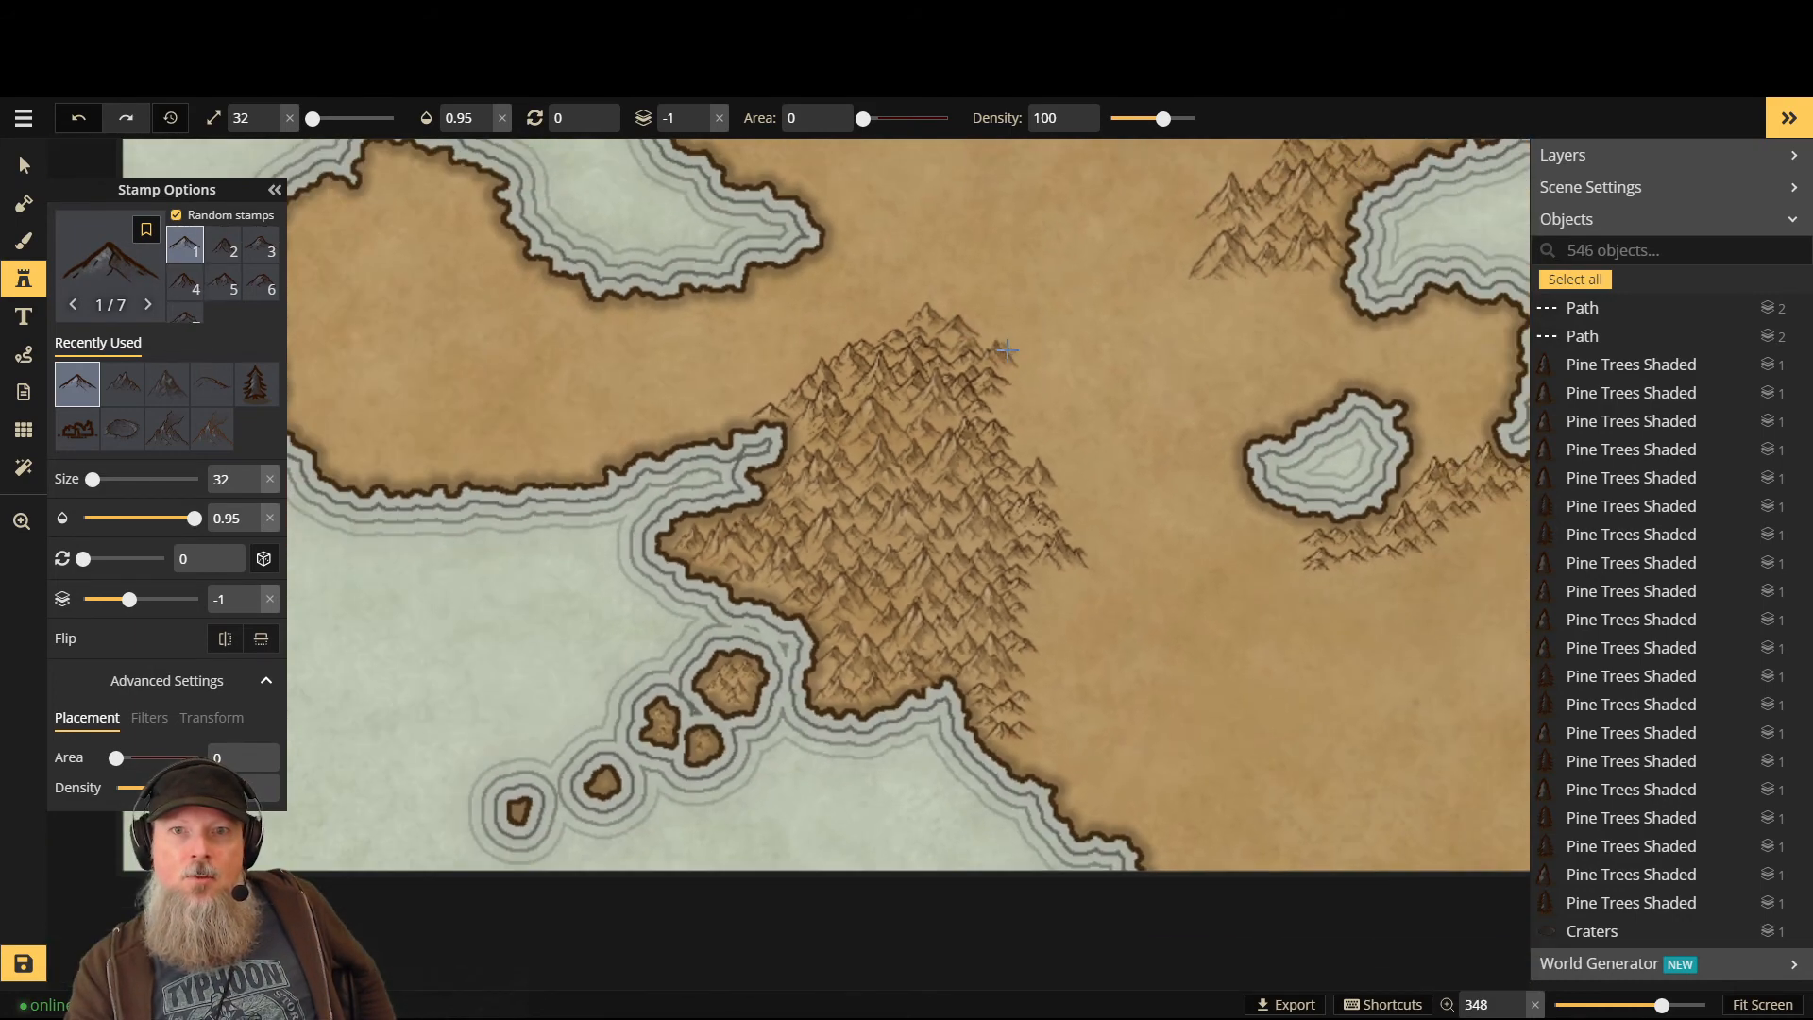
scroll(1078, 357, down, 2)
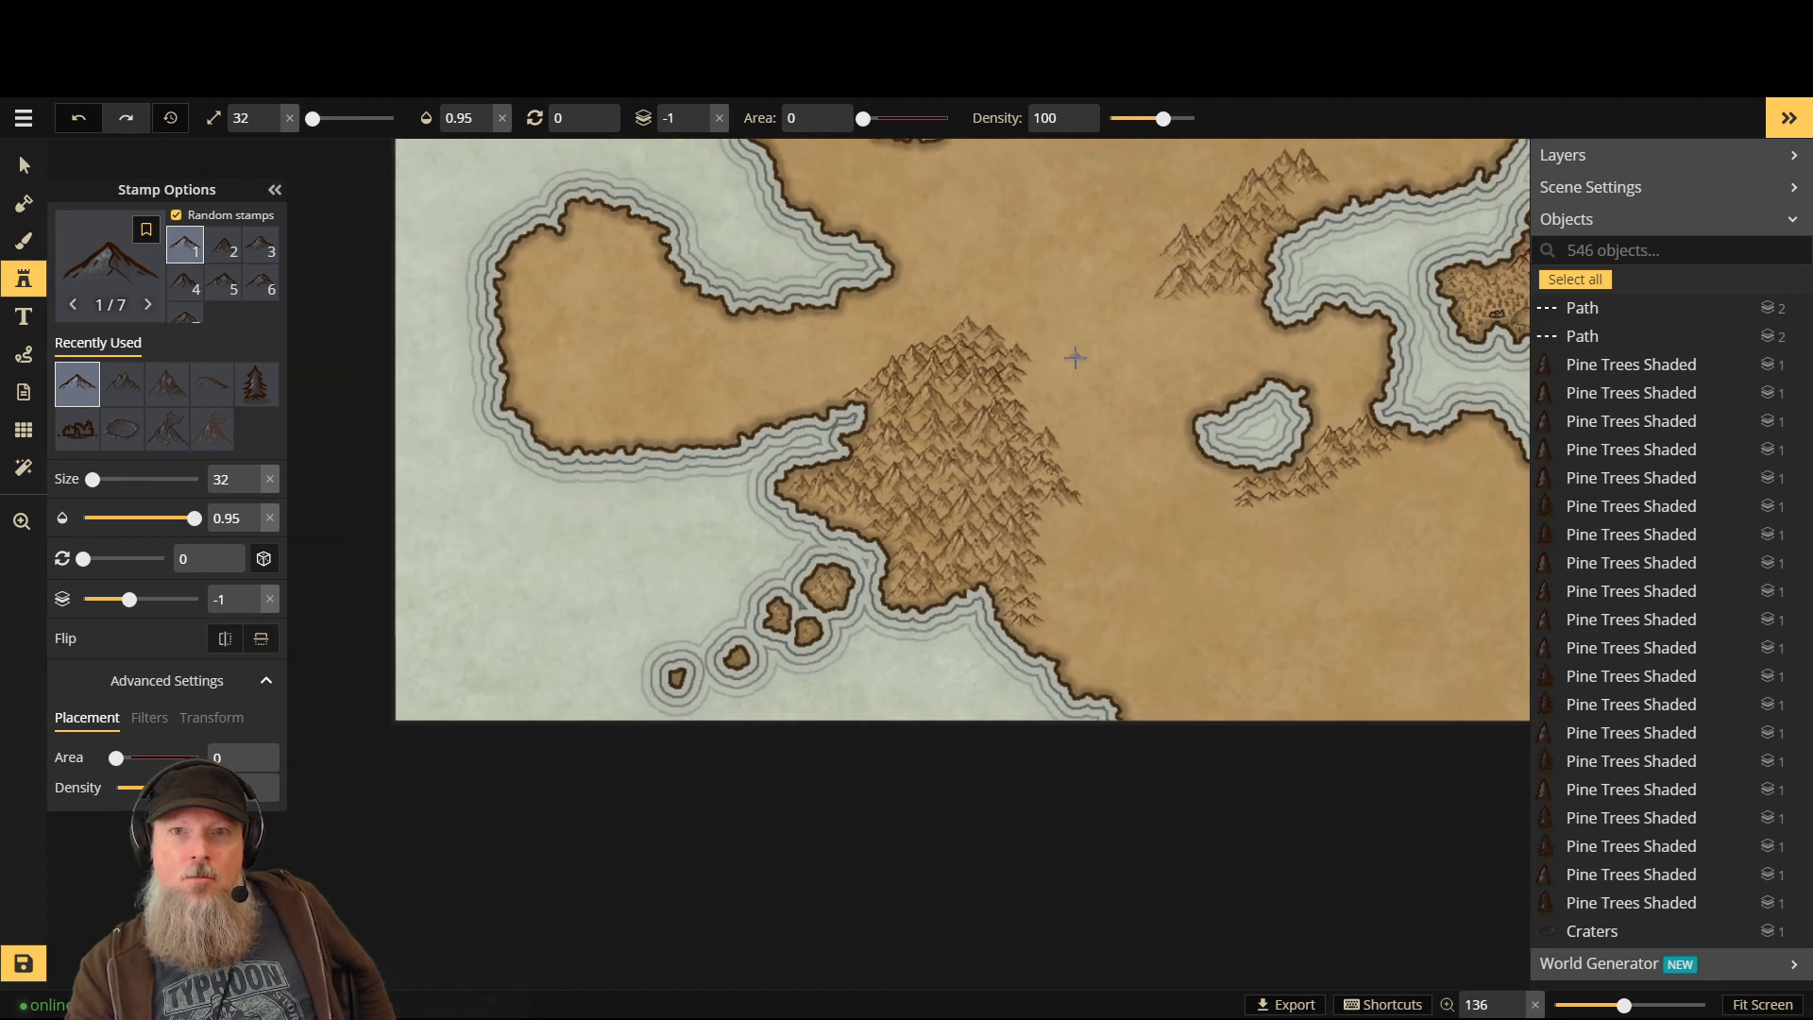
scroll(1075, 357, down, 2)
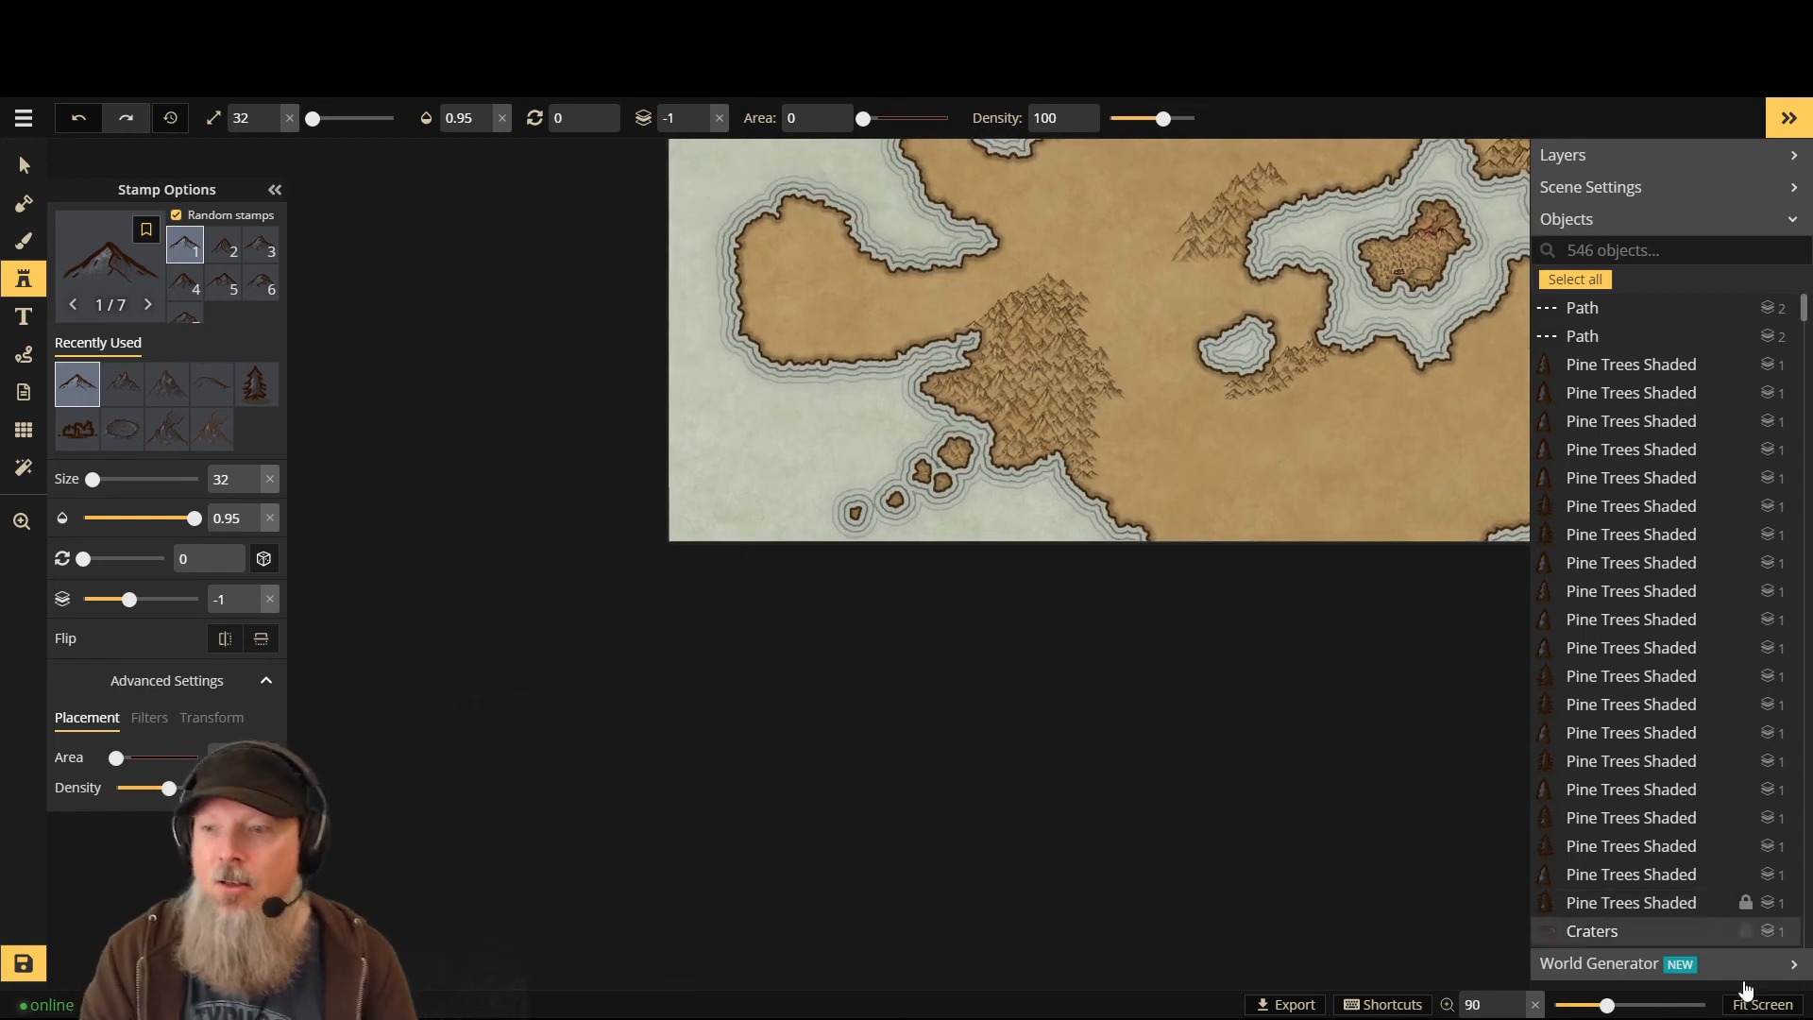
click(1762, 1005)
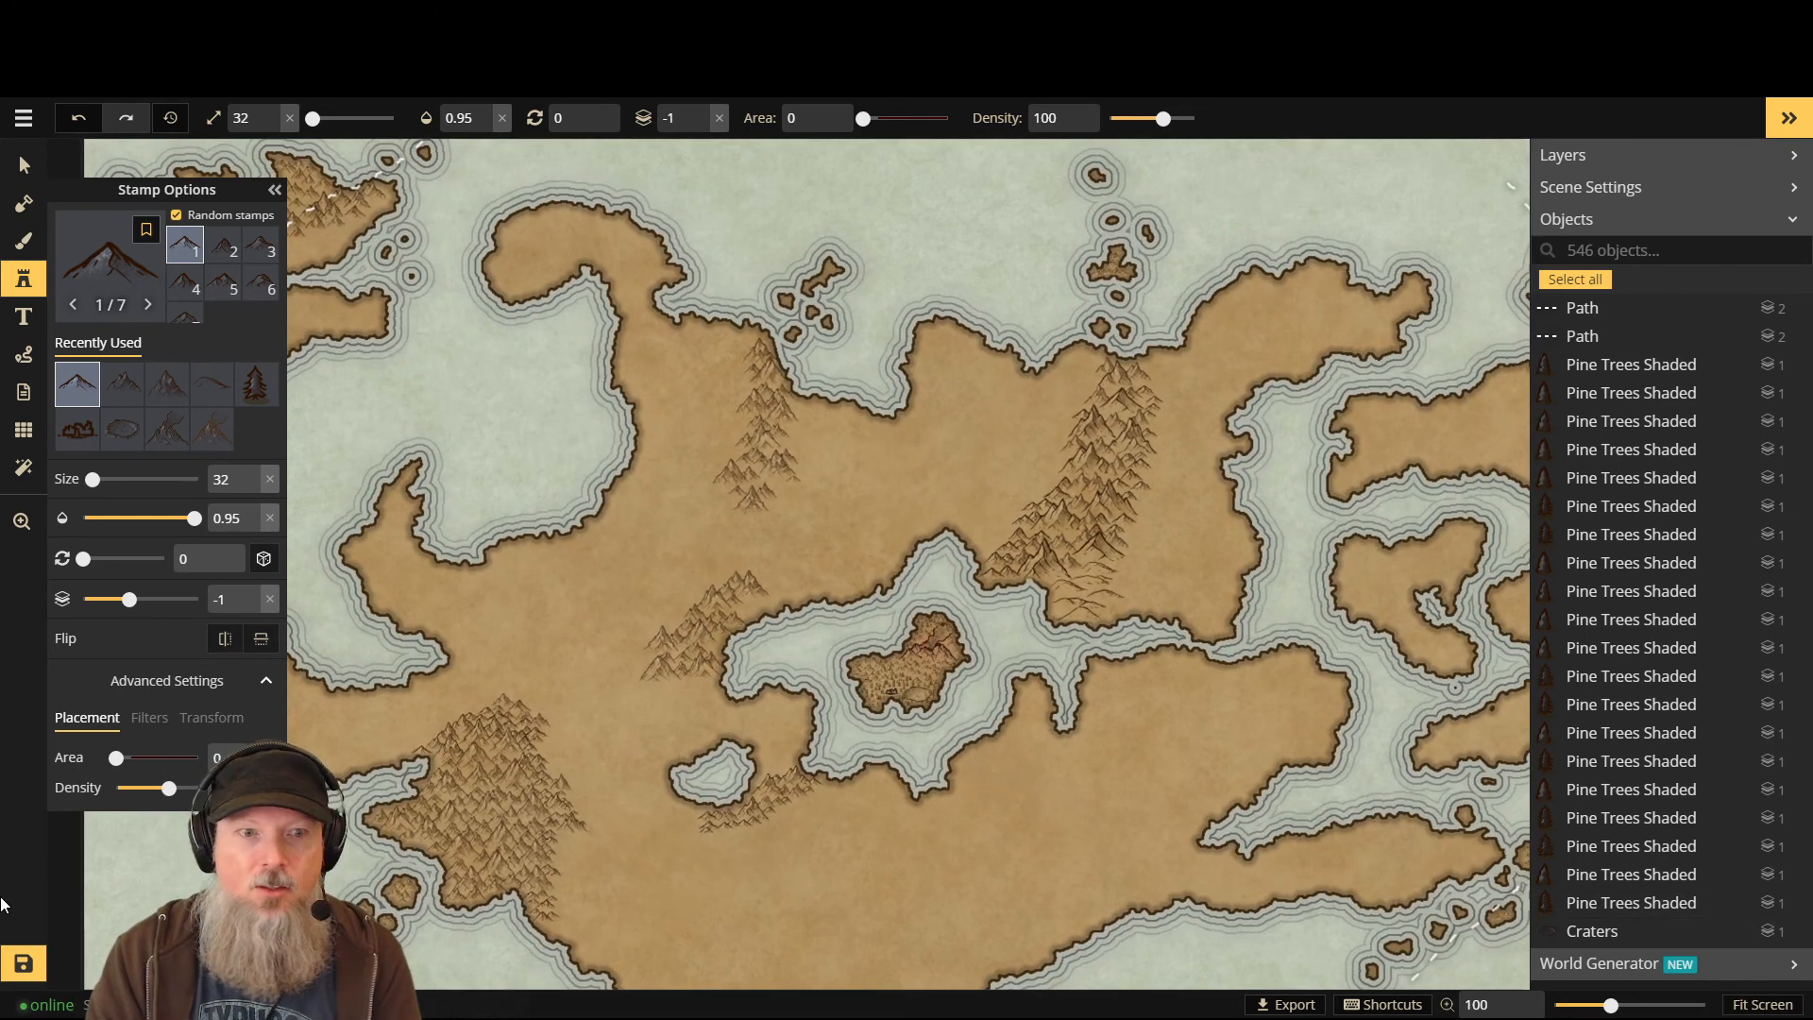
click(22, 966)
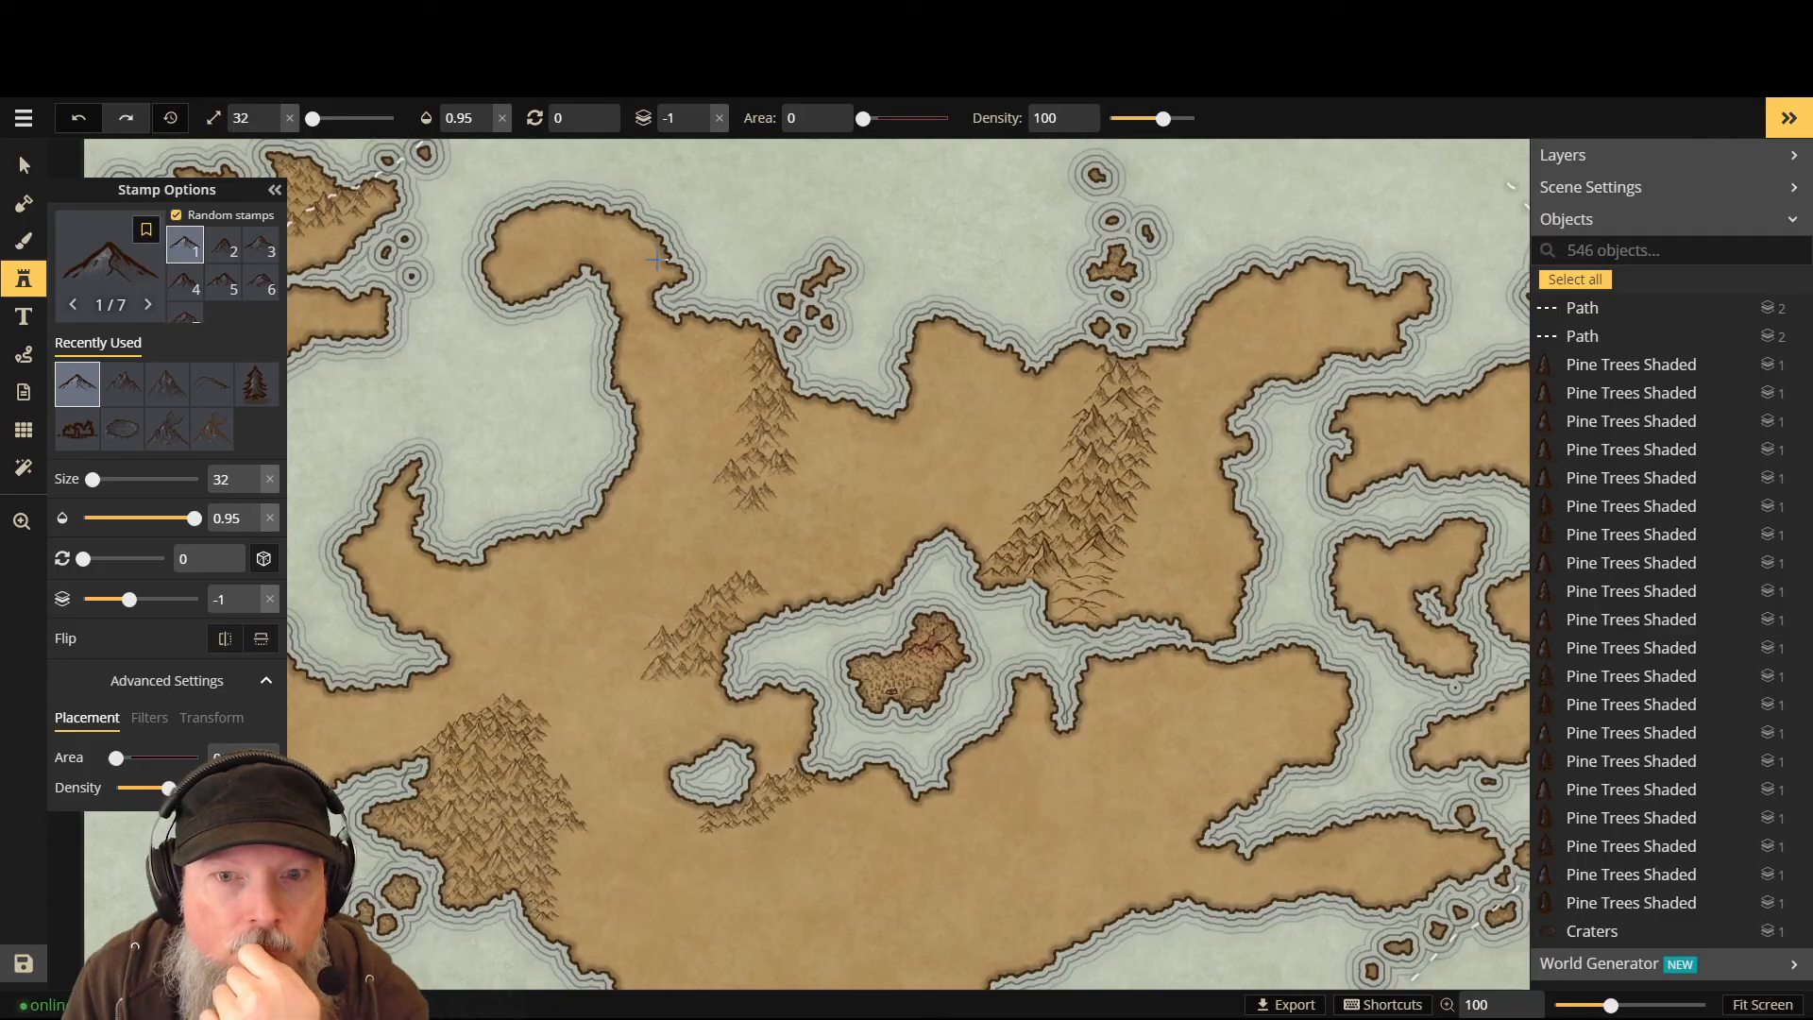
- Zoom in on the western ridge and set the stamp layer to 0 so peaks draw in front
scroll(850, 283, down, 2)
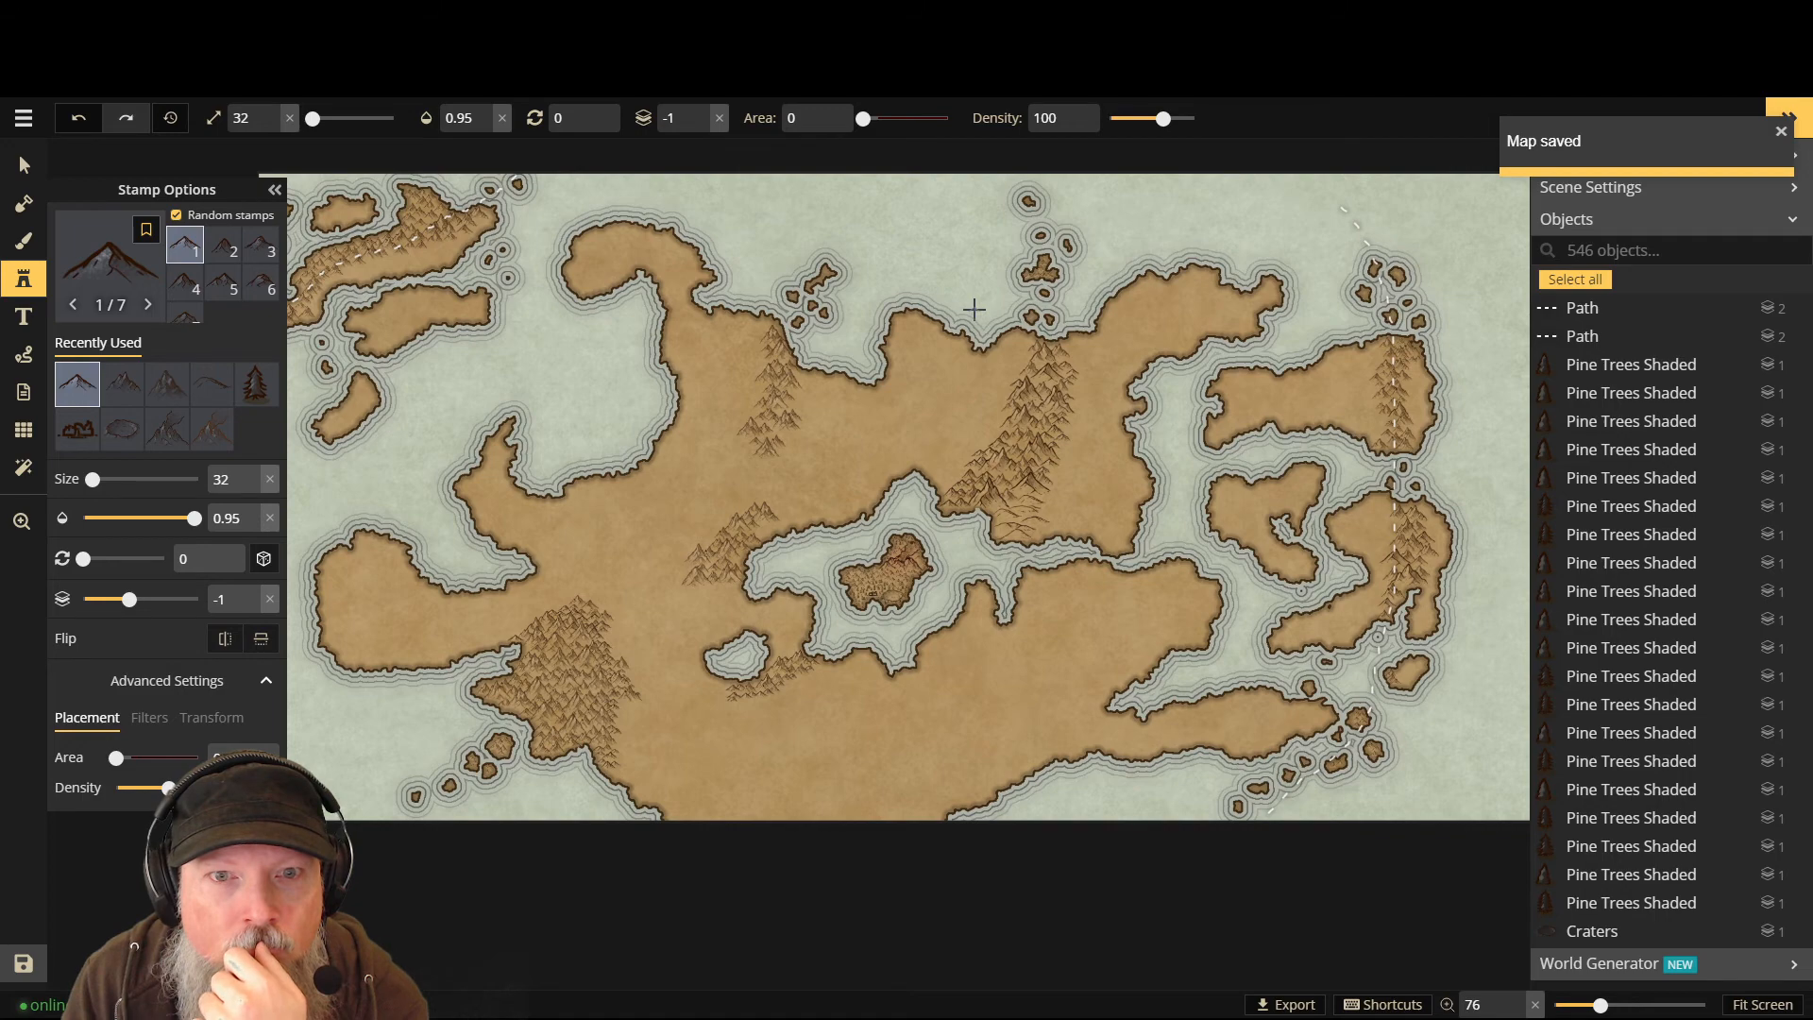
scroll(974, 309, up, 3)
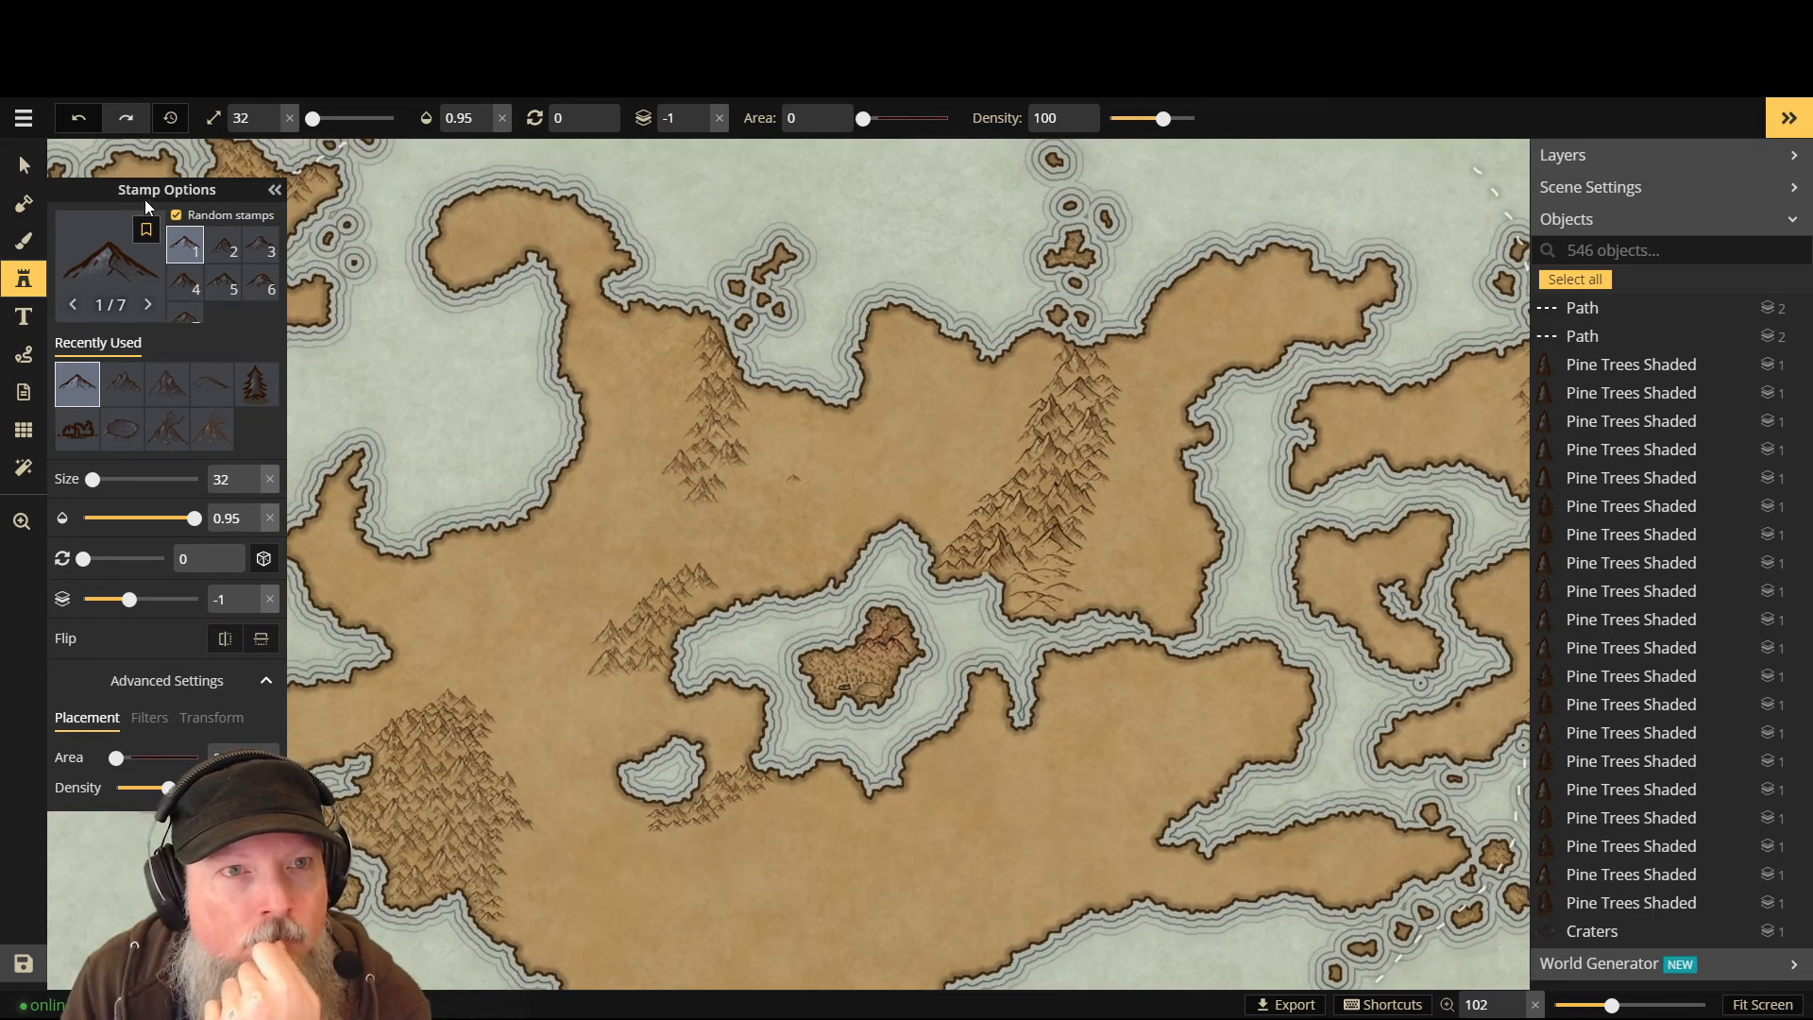
scroll(683, 484, up, 4)
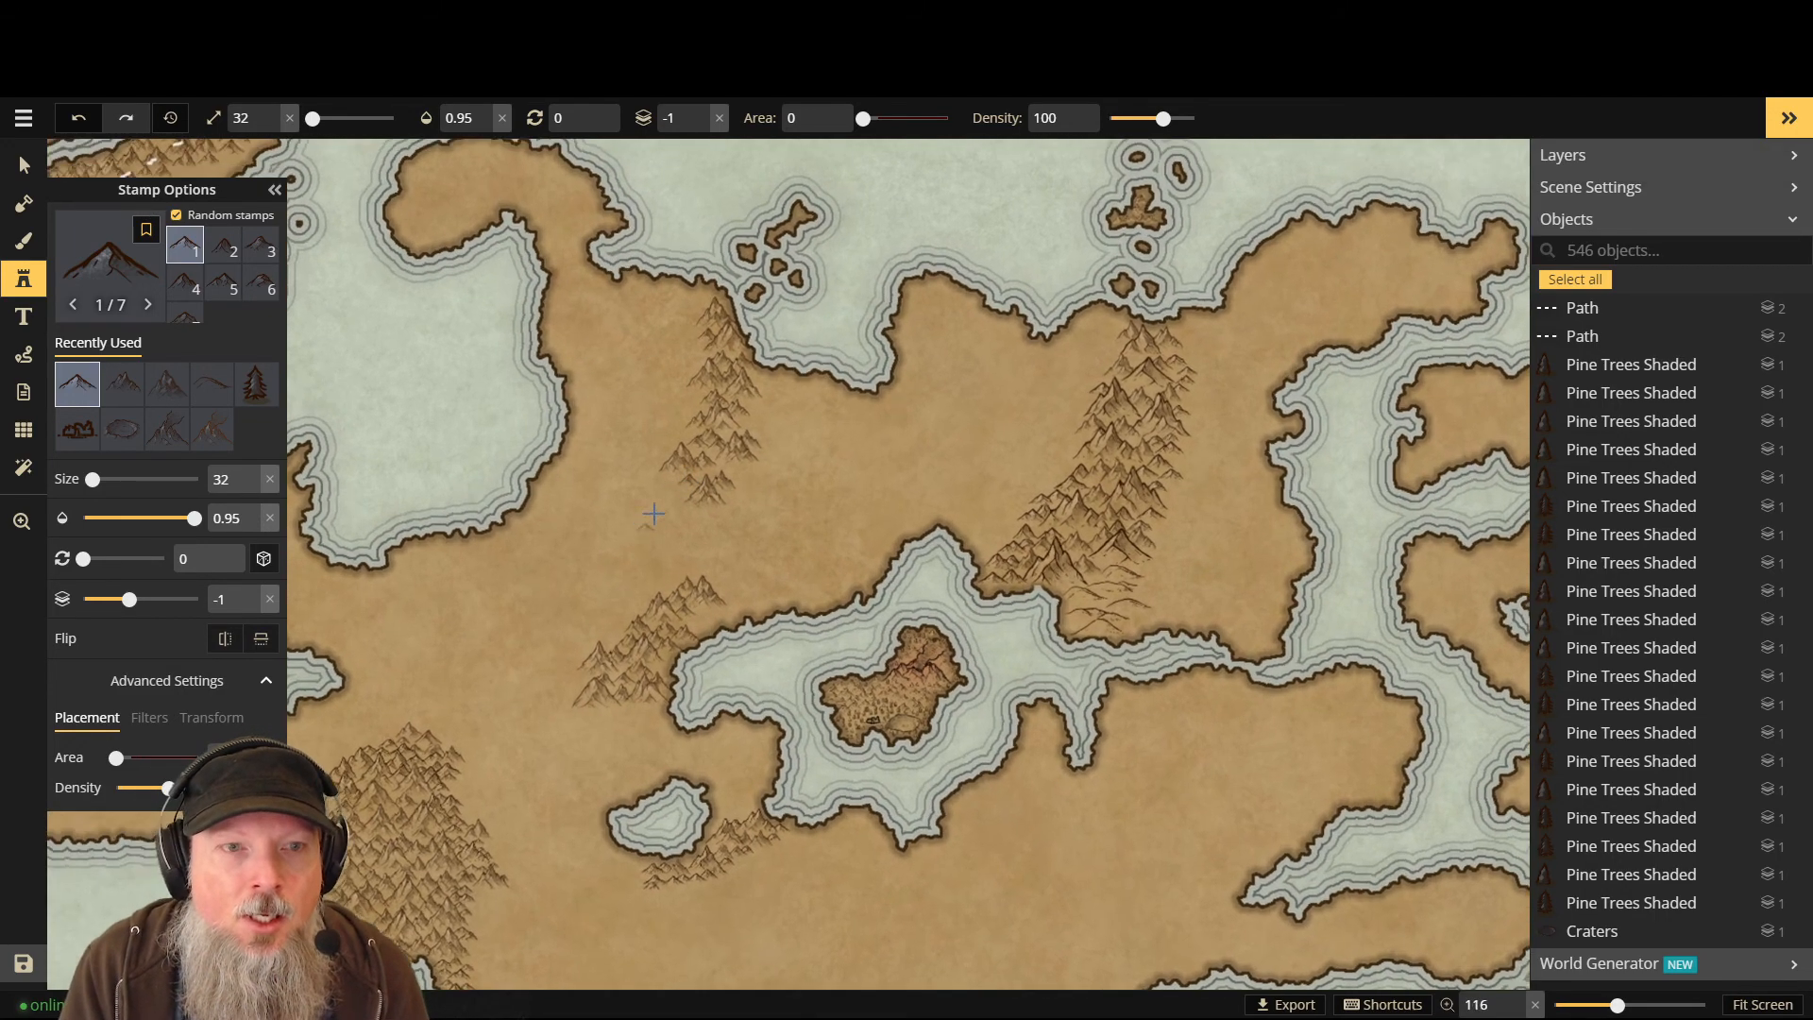
scroll(666, 519, up, 2)
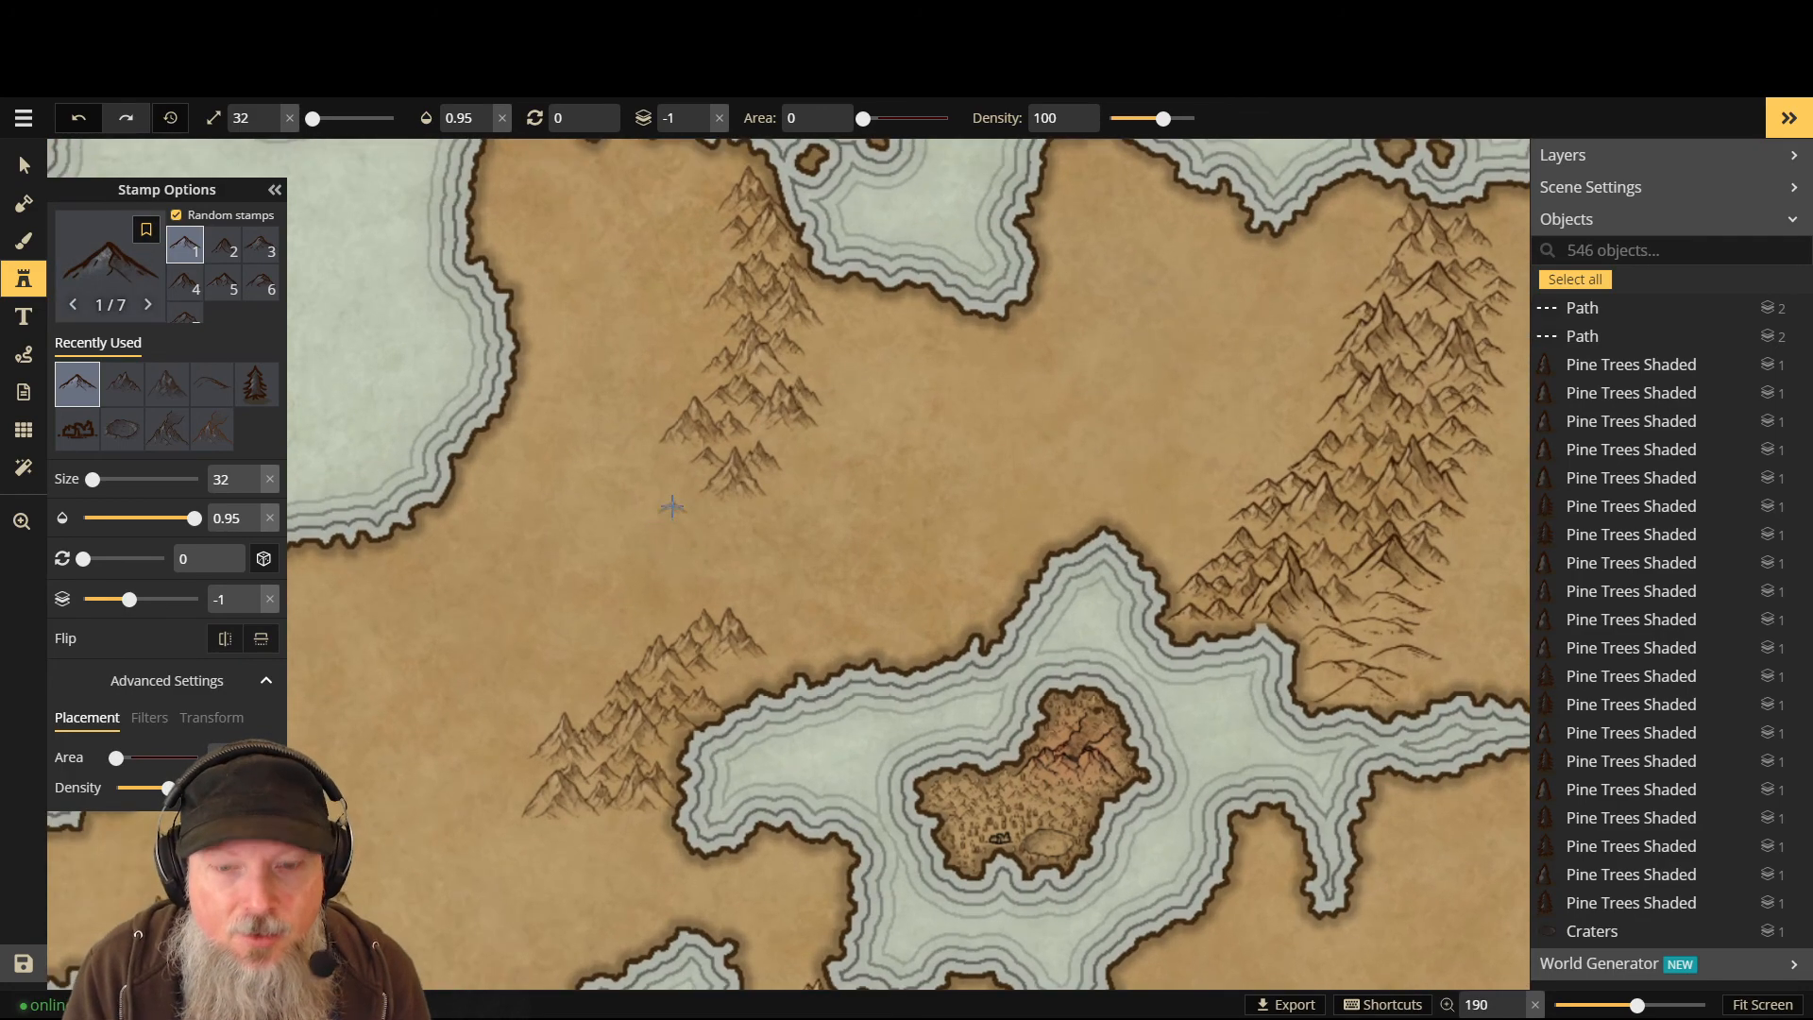
key(Page_Up)
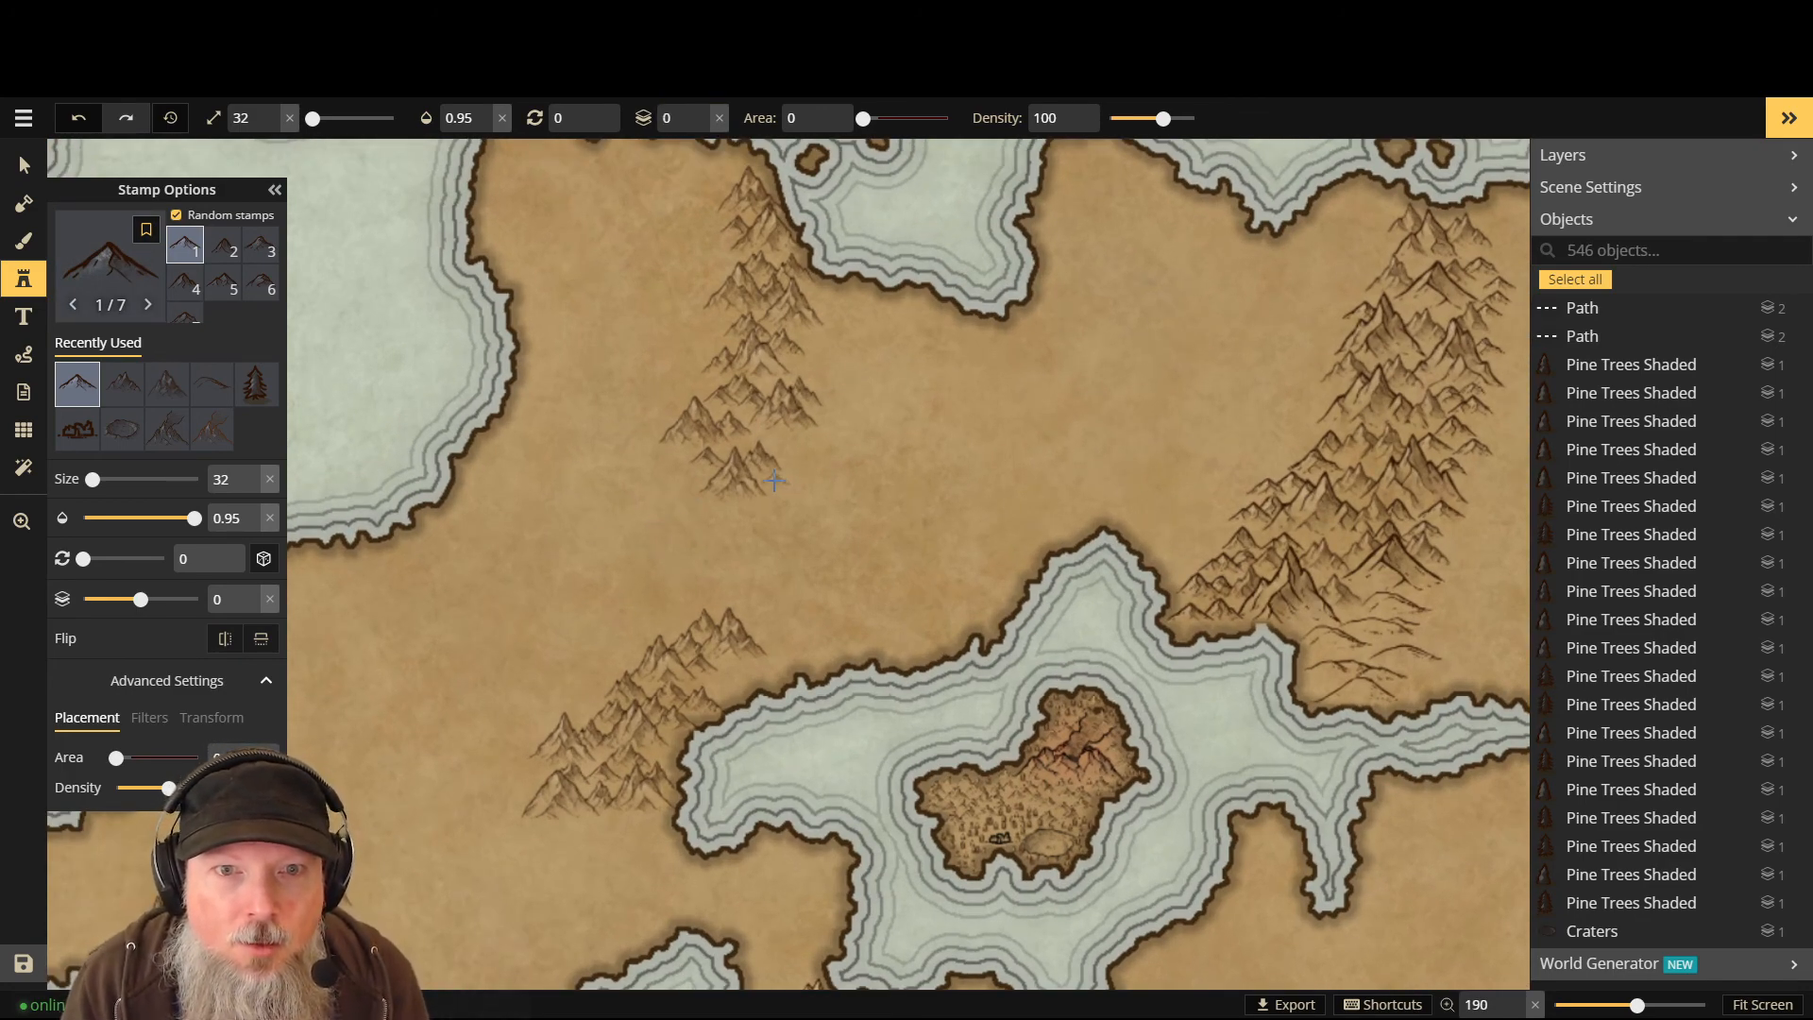
- Stamp six small peaks extending the western ridge's southern end
click(672, 472)
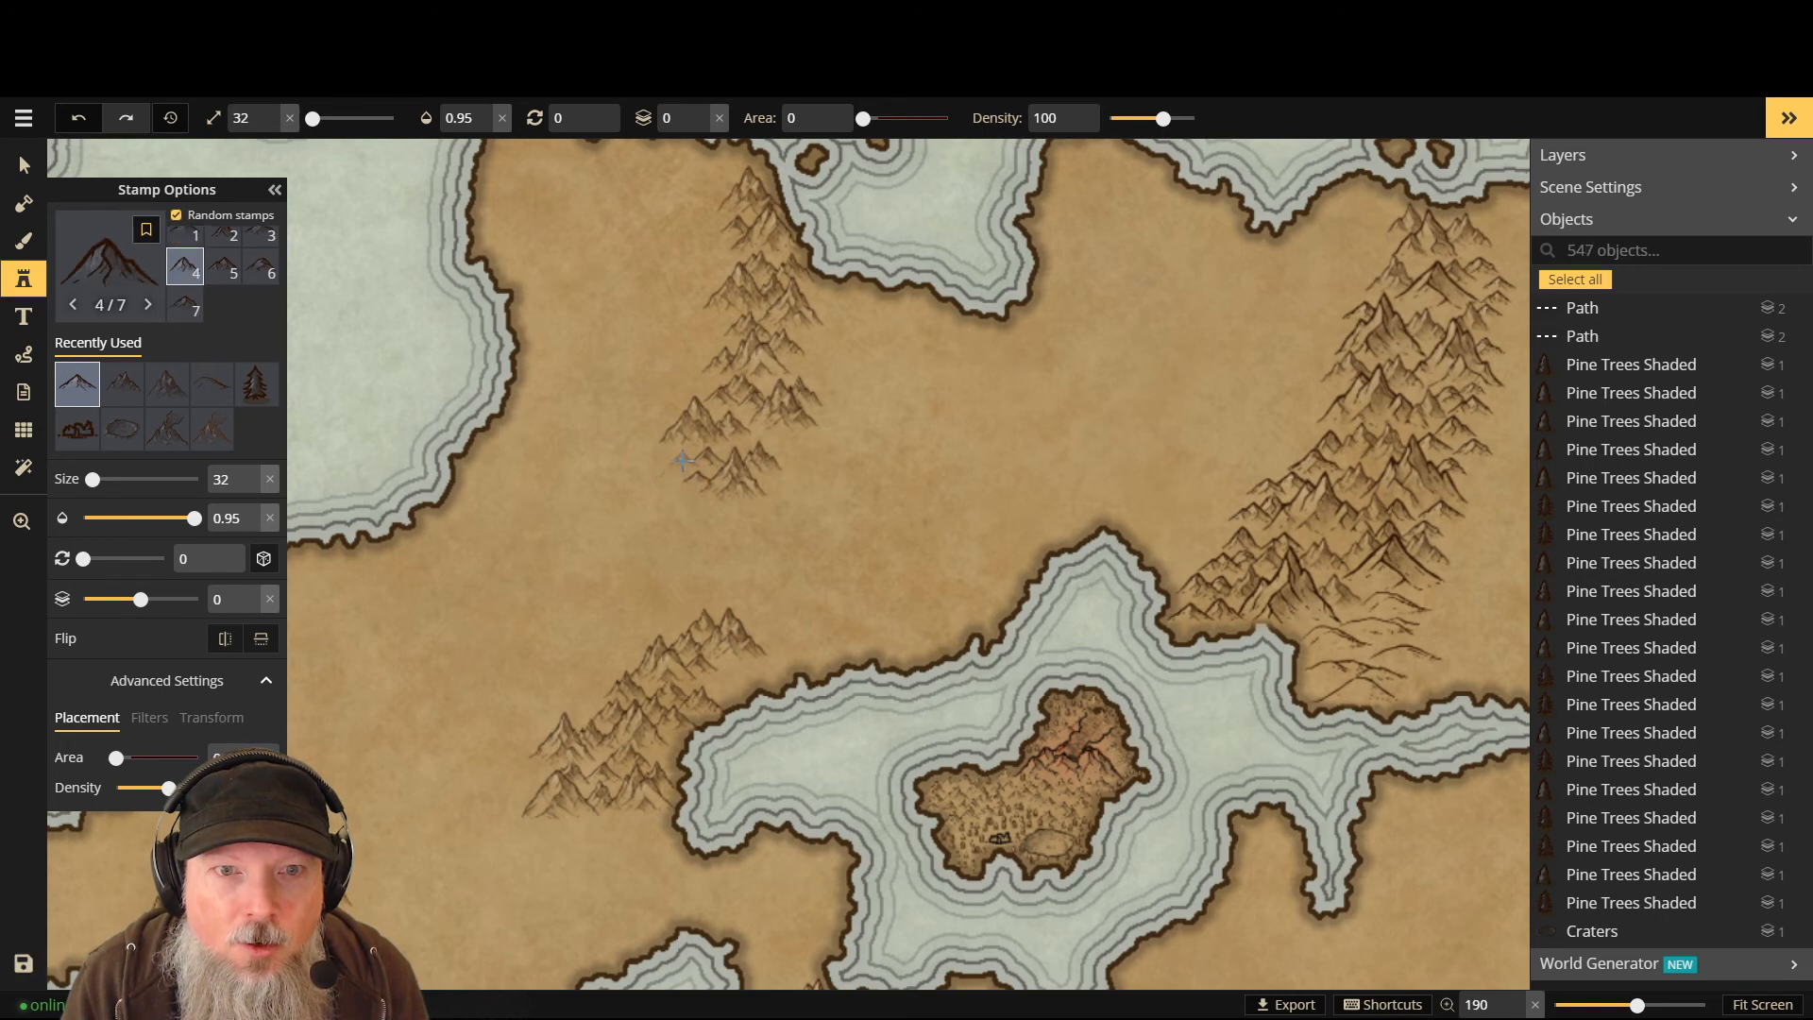
click(680, 491)
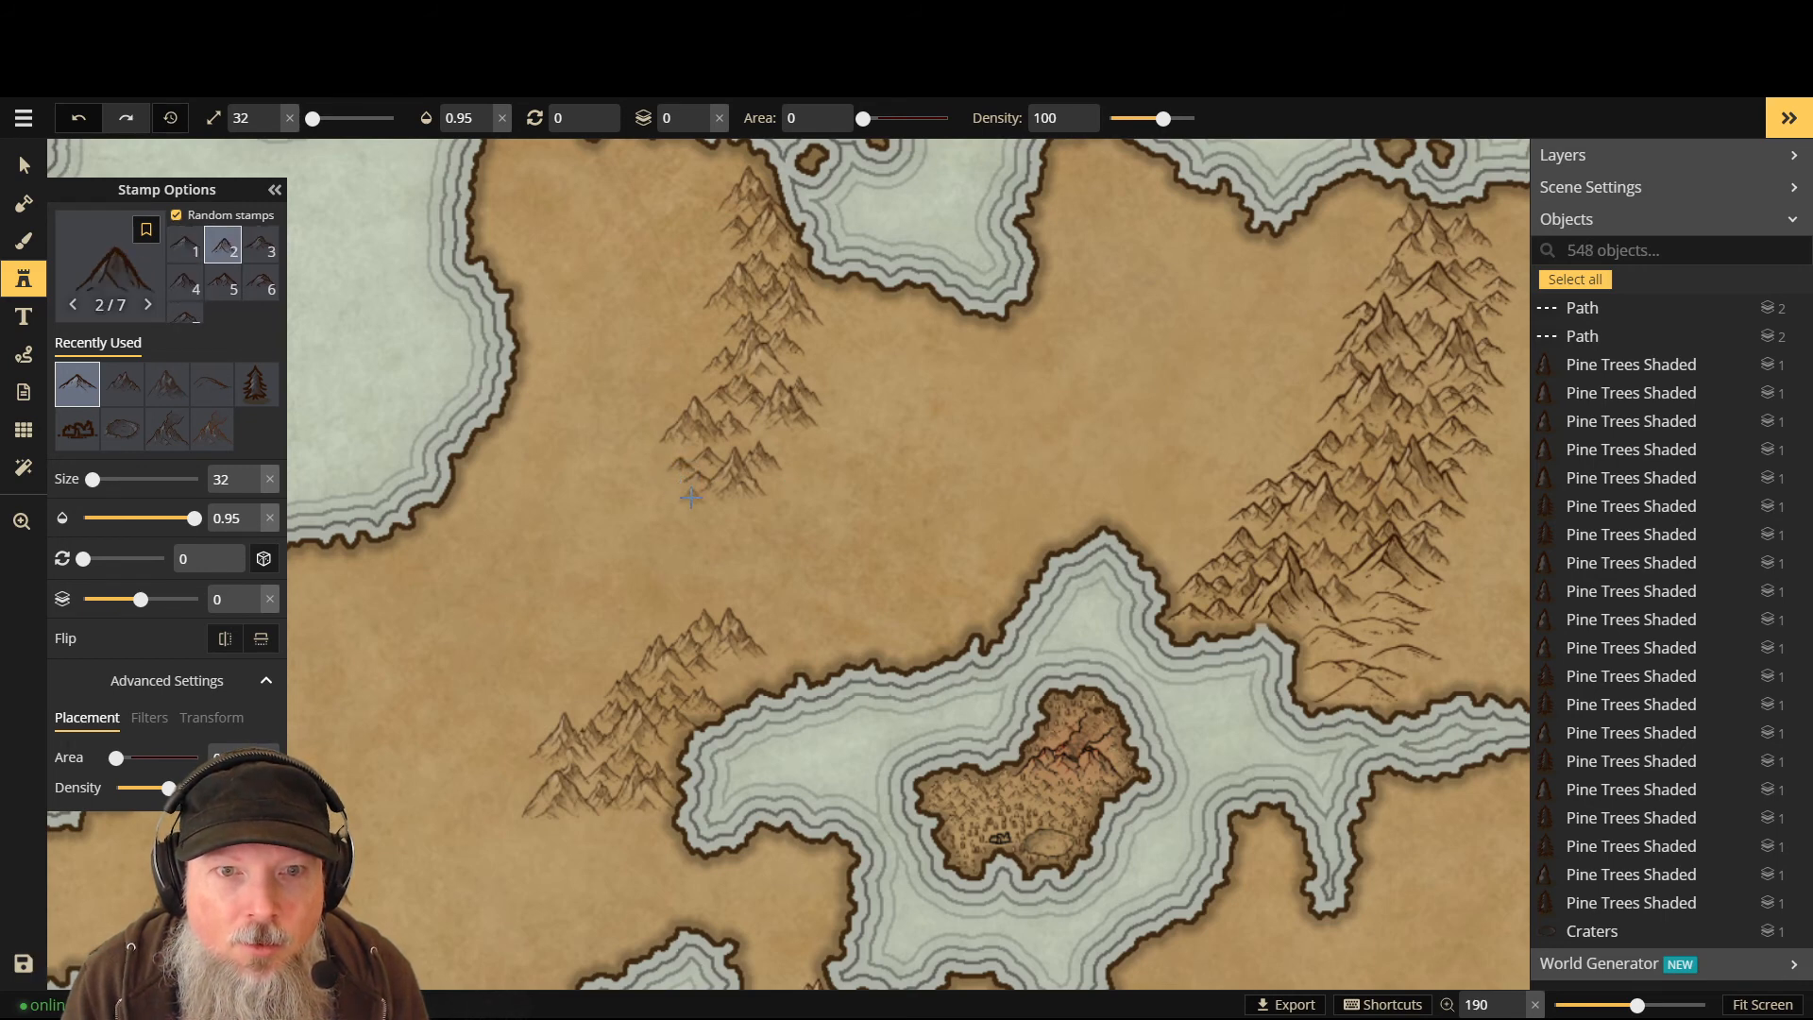
click(691, 498)
click(669, 503)
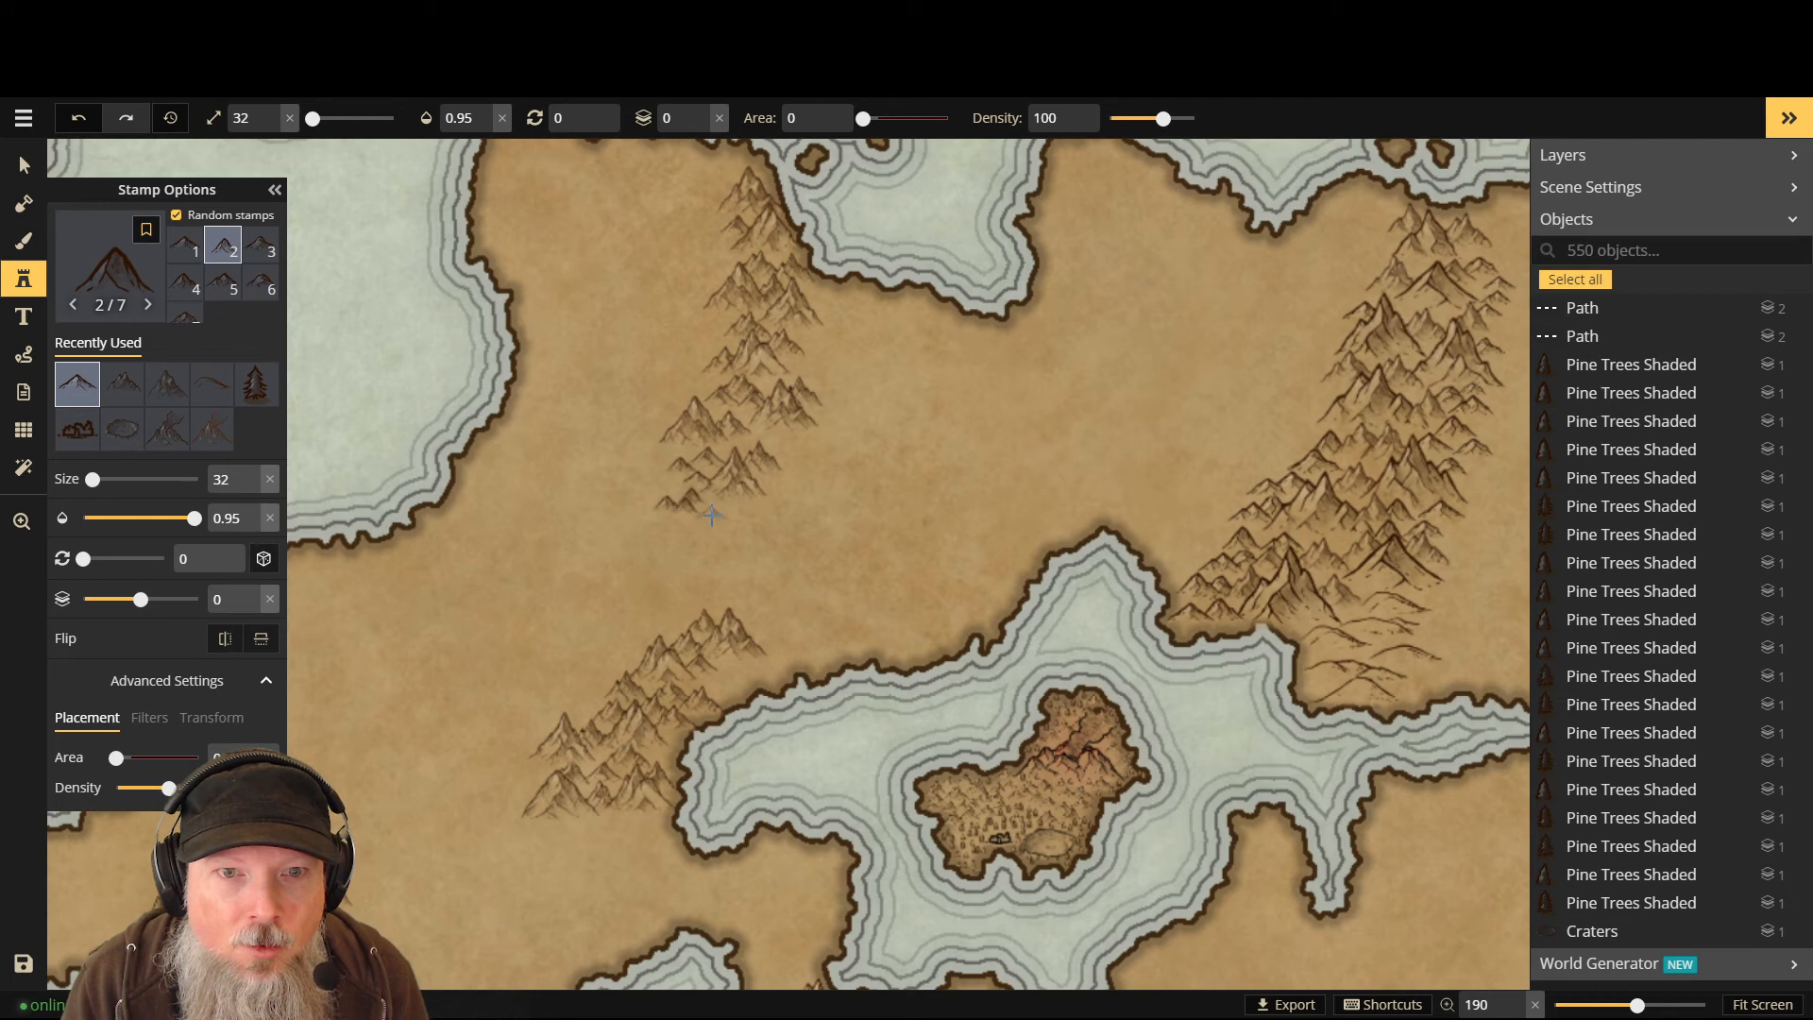
click(704, 509)
click(710, 524)
- Stamp five more small peaks lengthening the western ridge further south
click(699, 525)
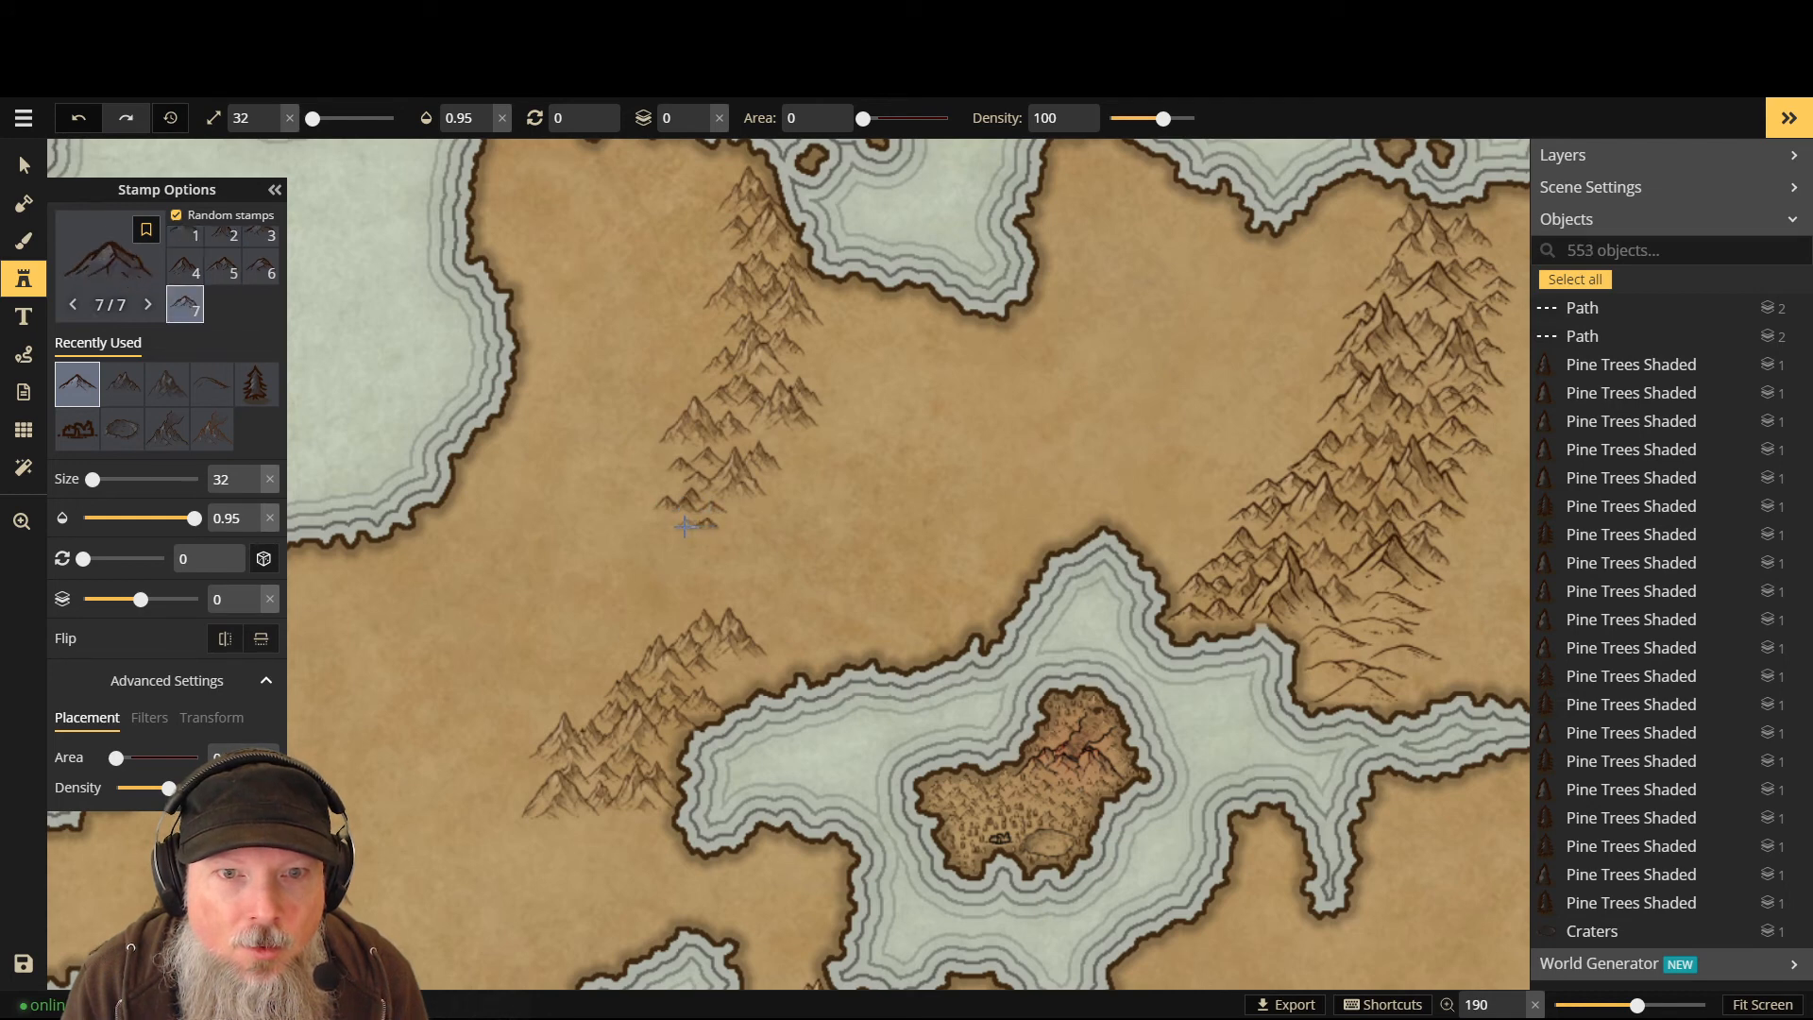
click(687, 536)
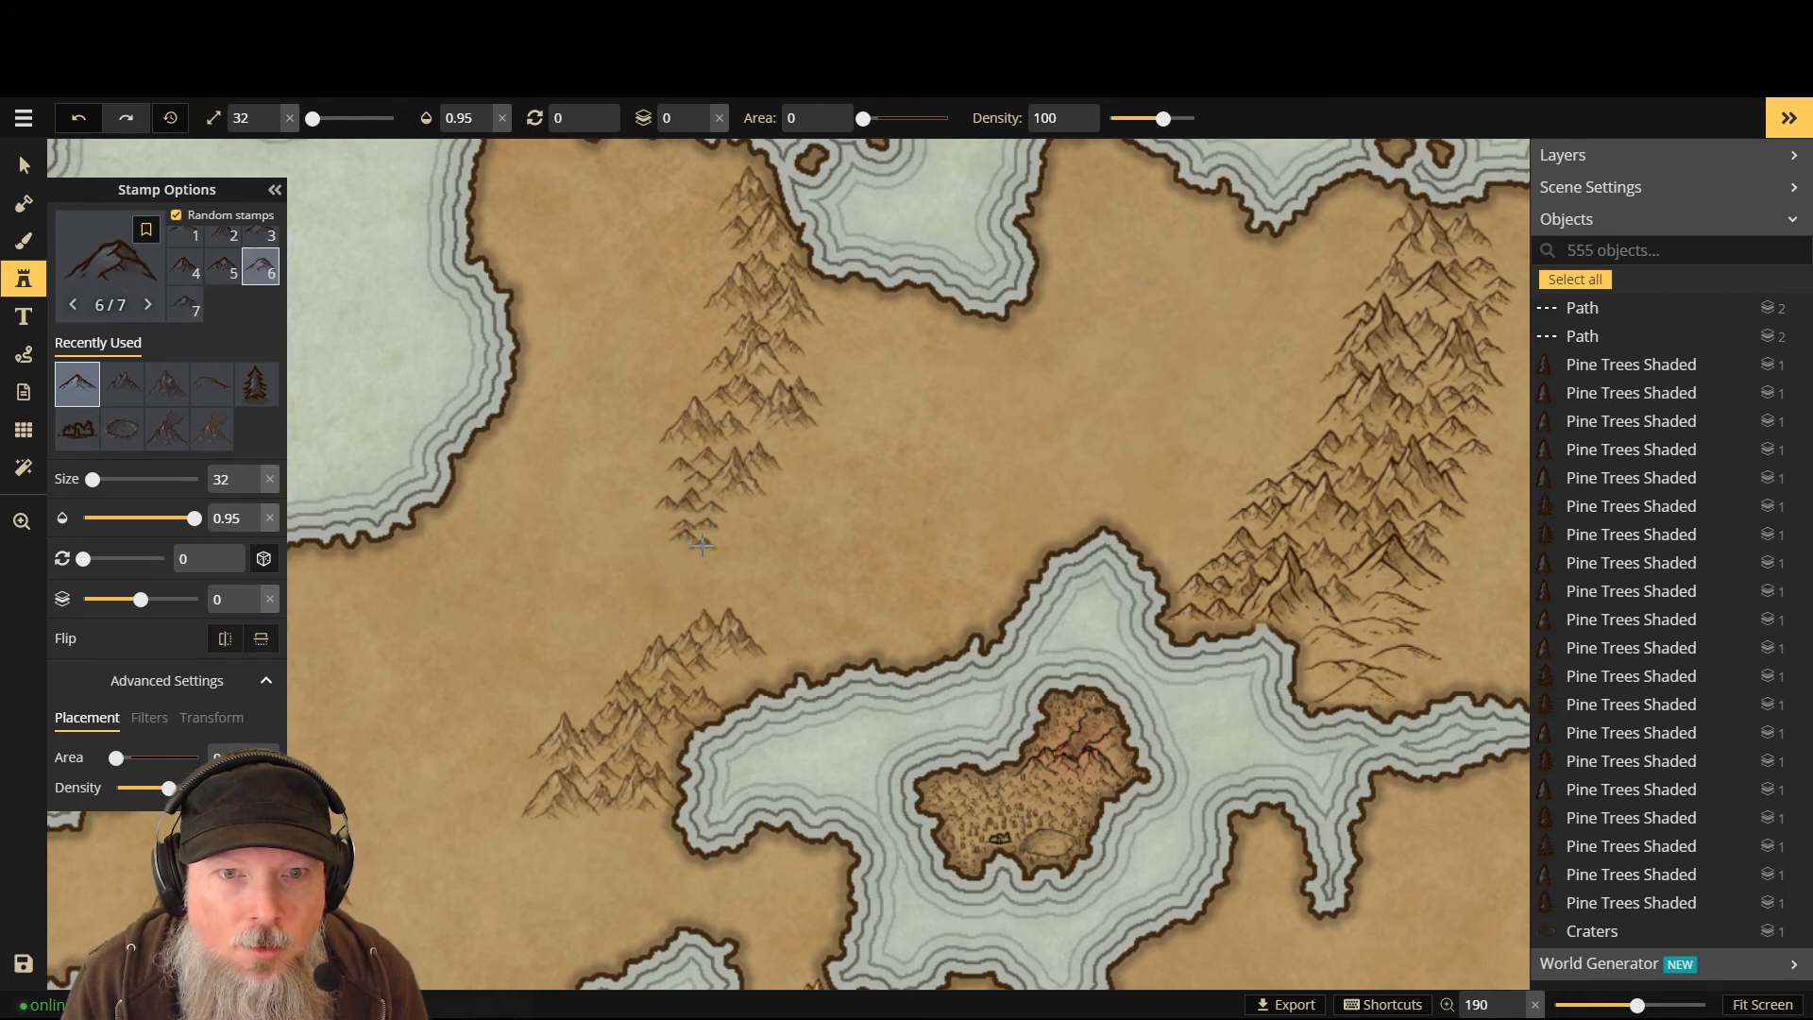
click(702, 545)
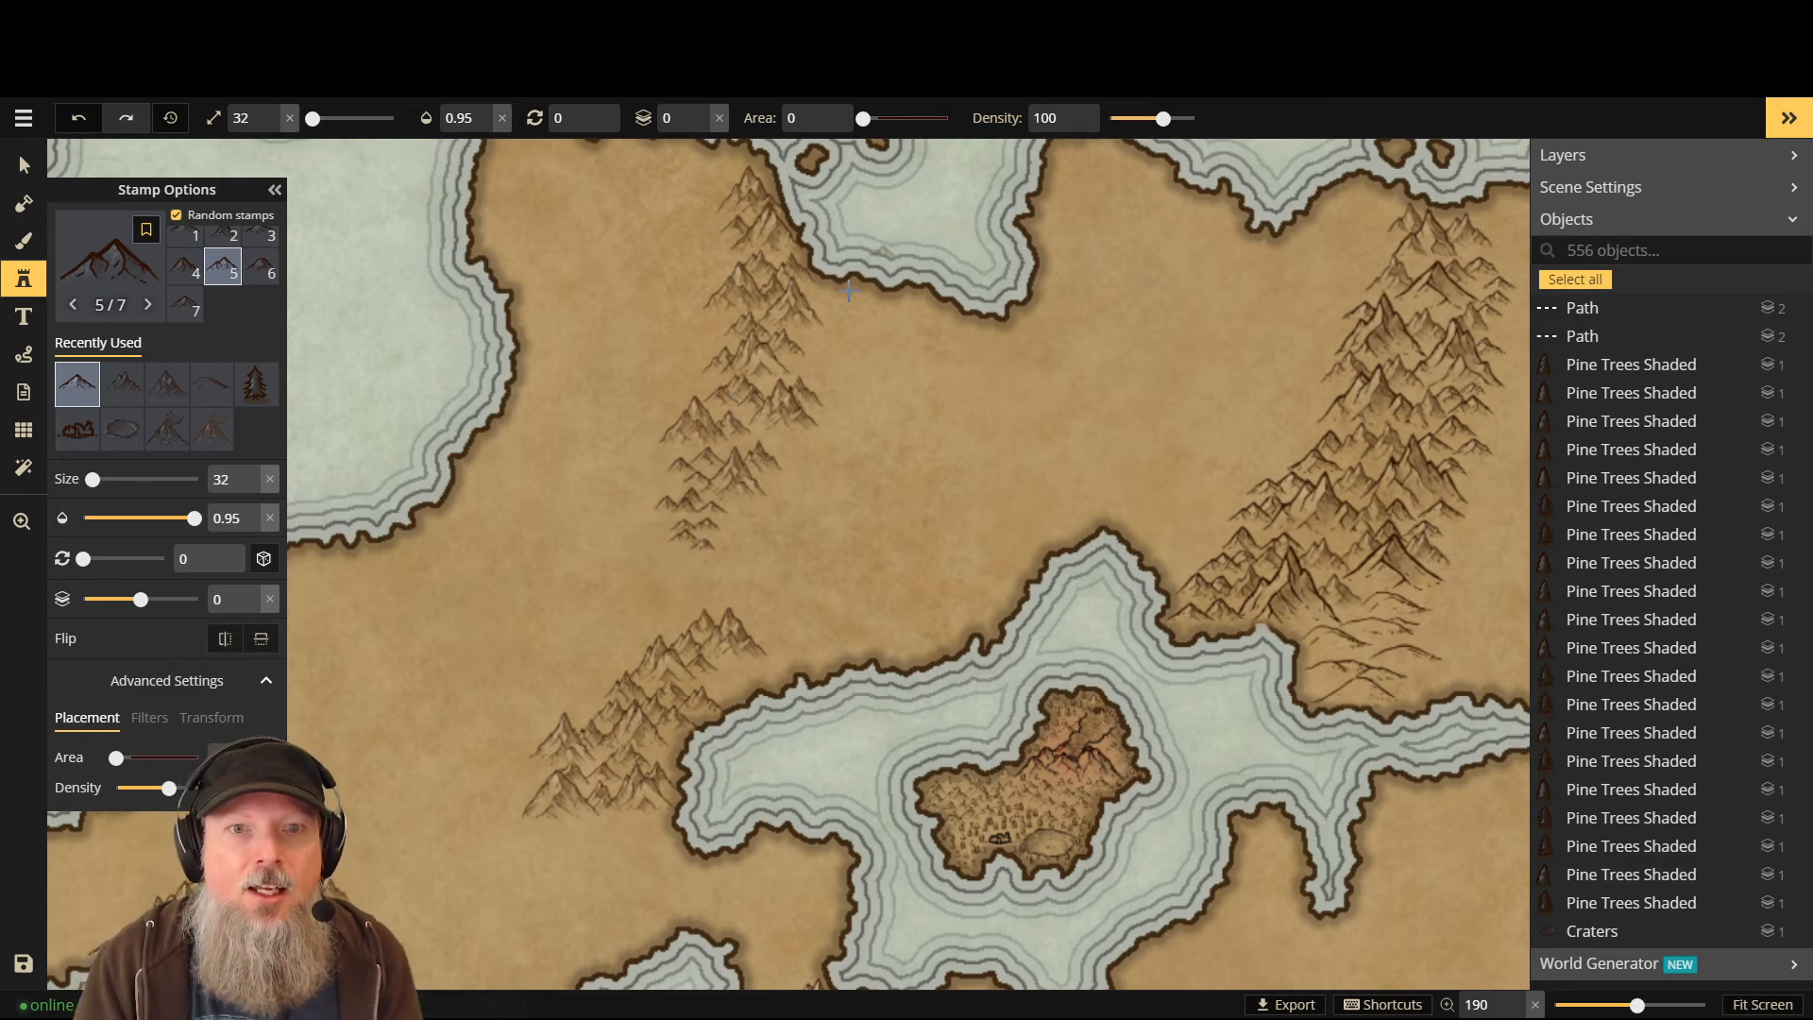
scroll(848, 291, up, 2)
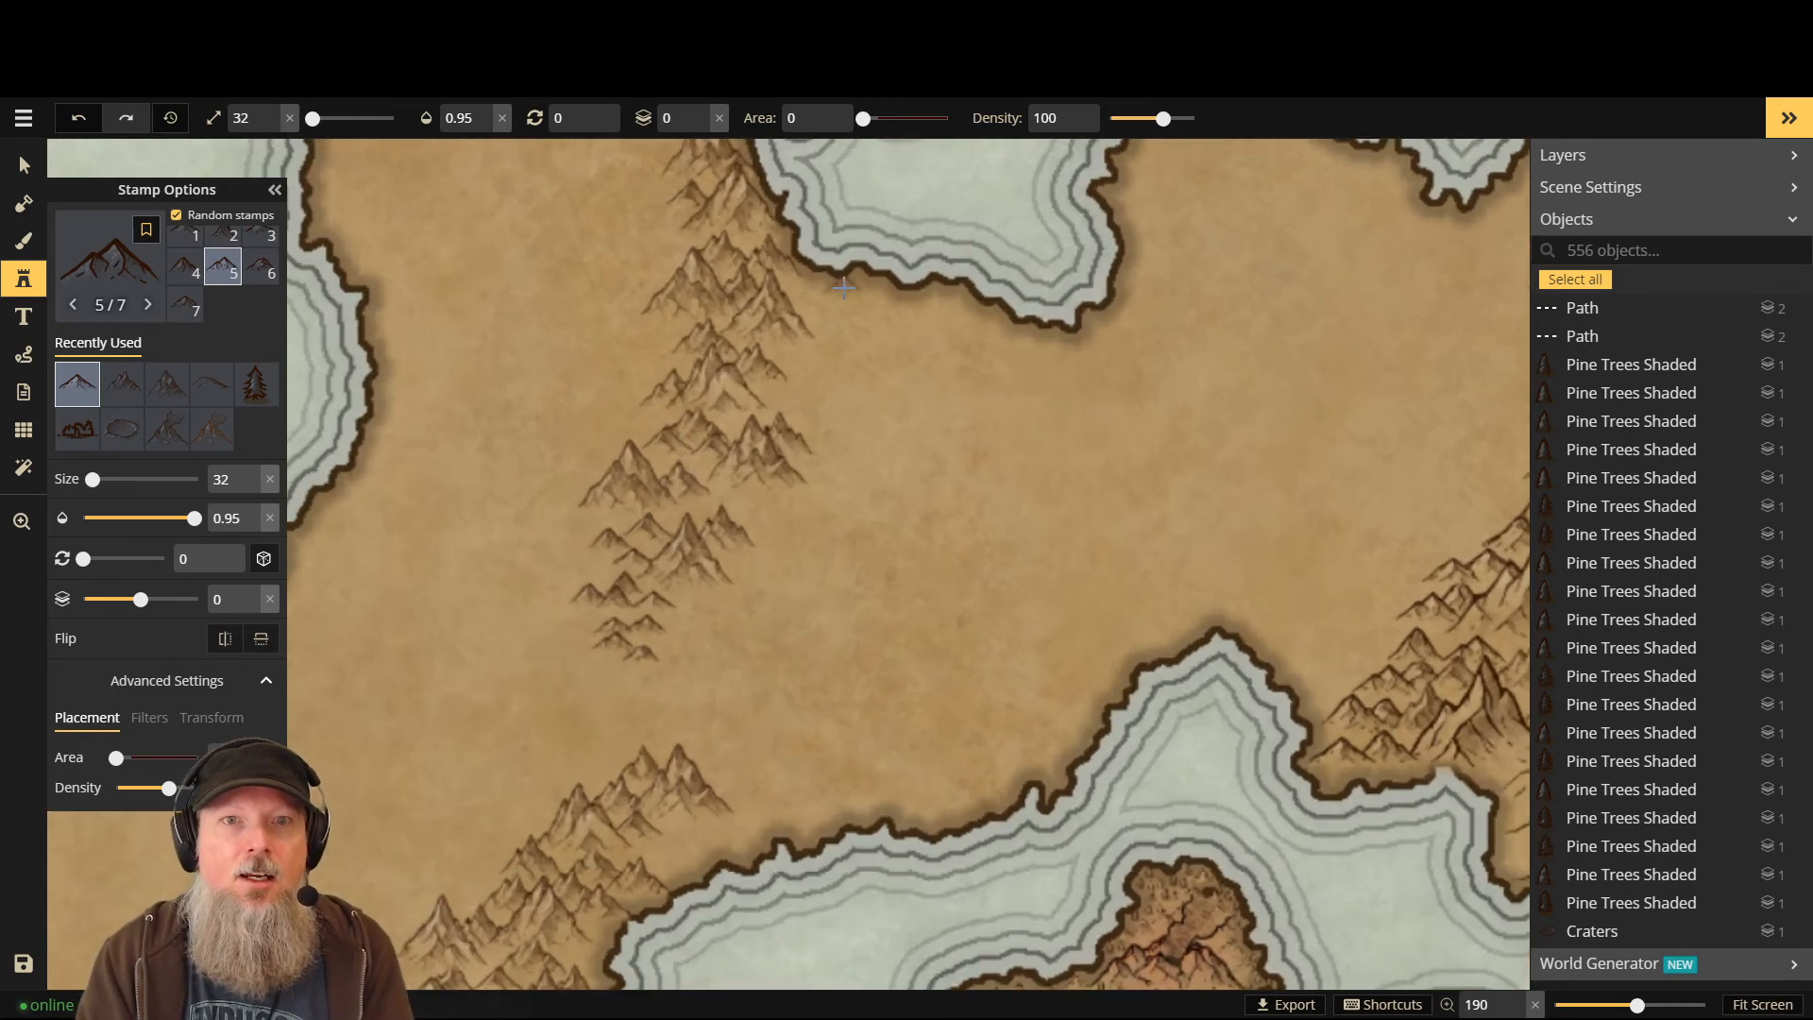
click(745, 420)
click(629, 702)
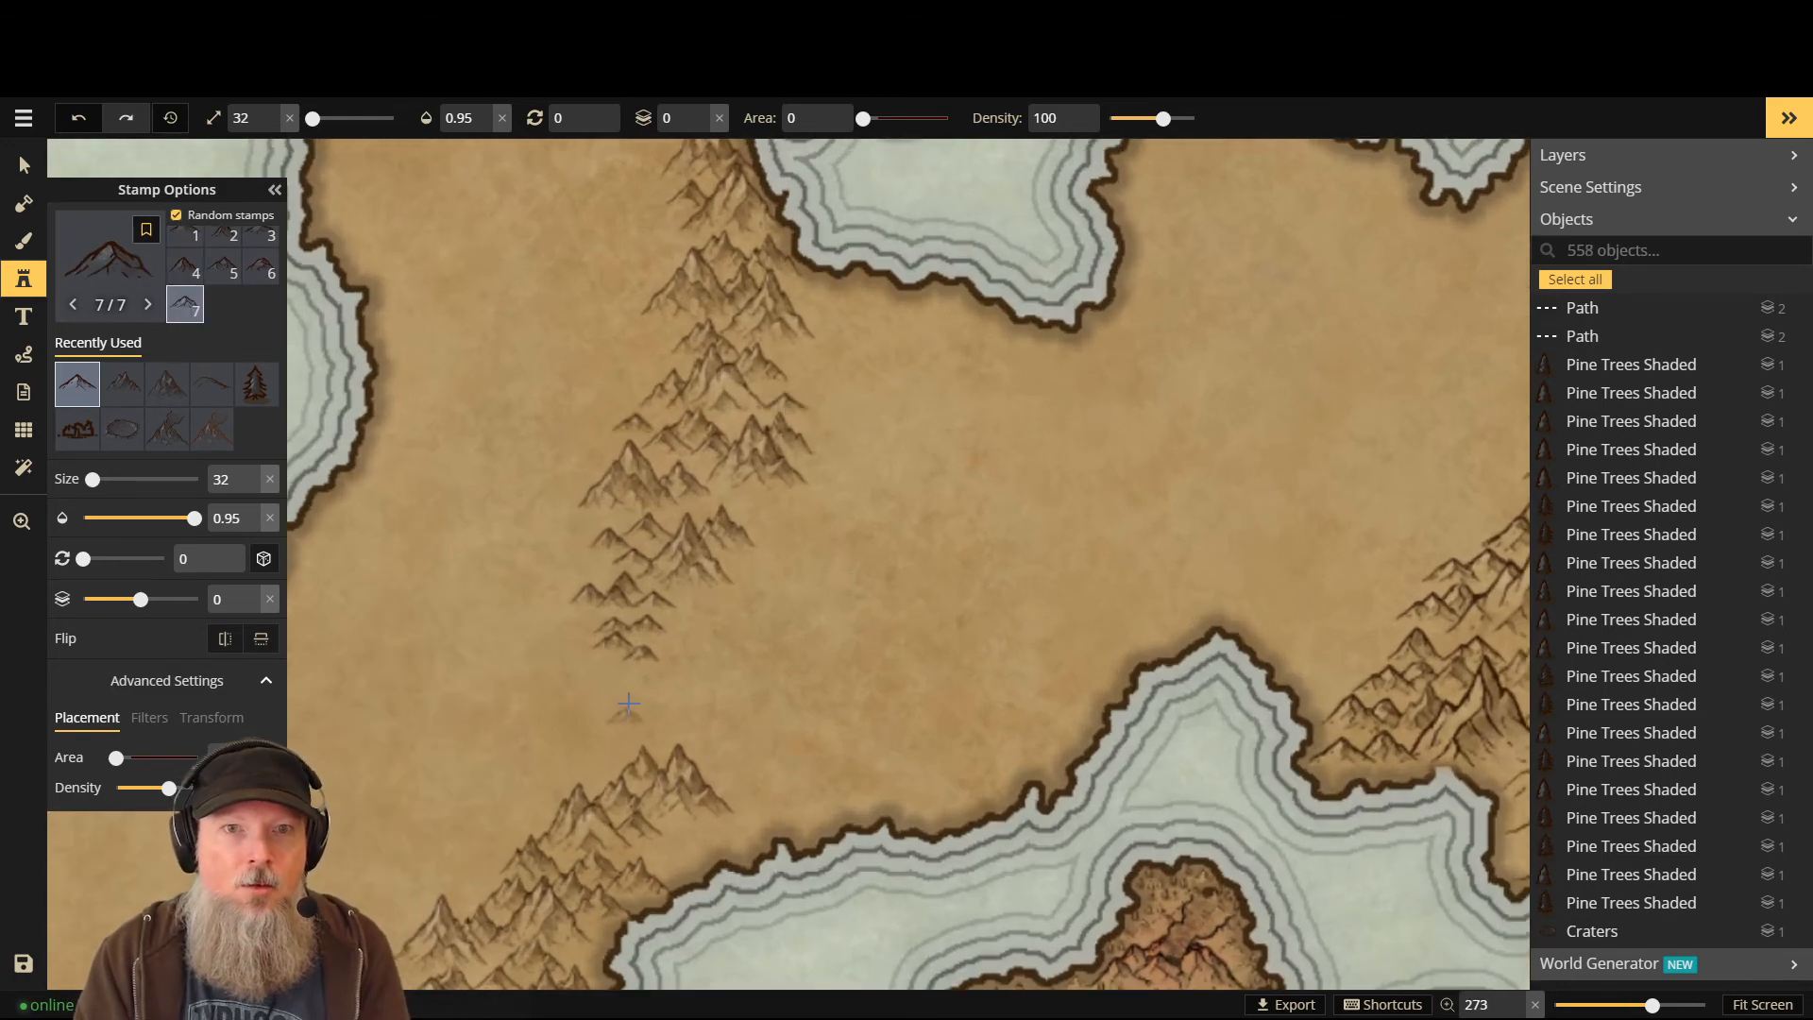
scroll(629, 703, down, 3)
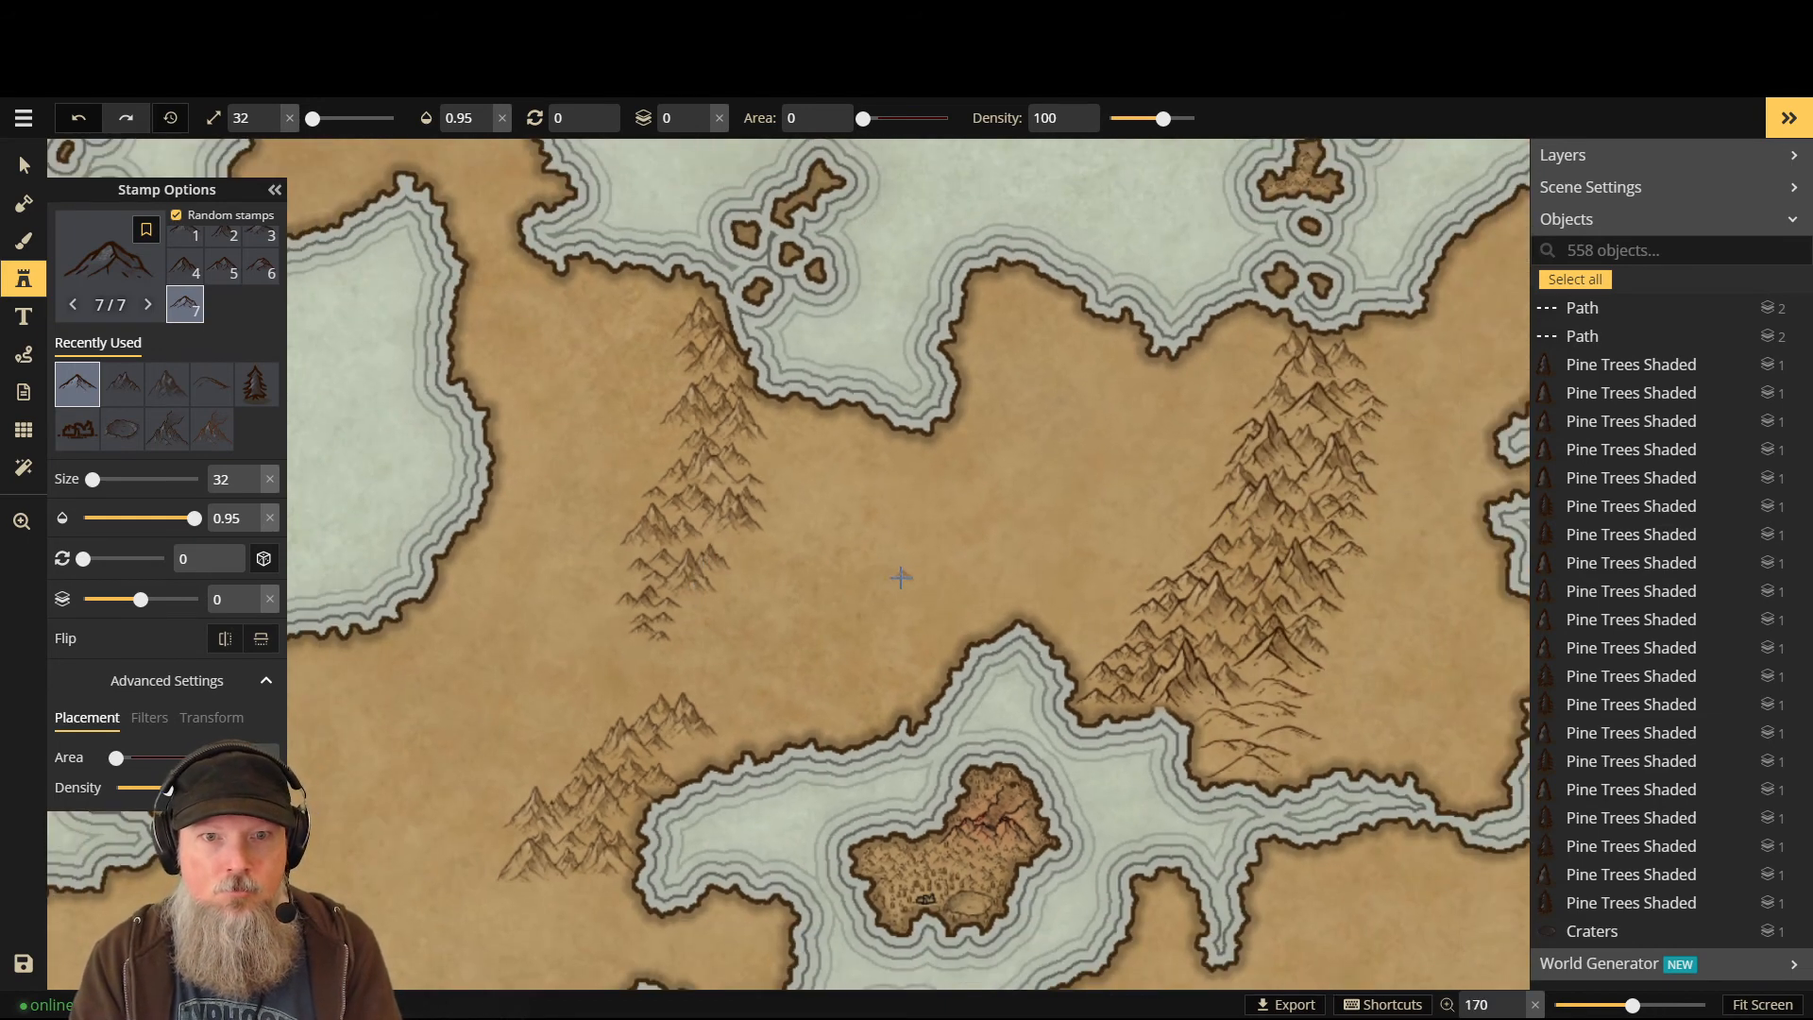
- Add coastal mountains, then set layer -1 and tuck two peaks behind the coastal range
click(679, 760)
click(663, 759)
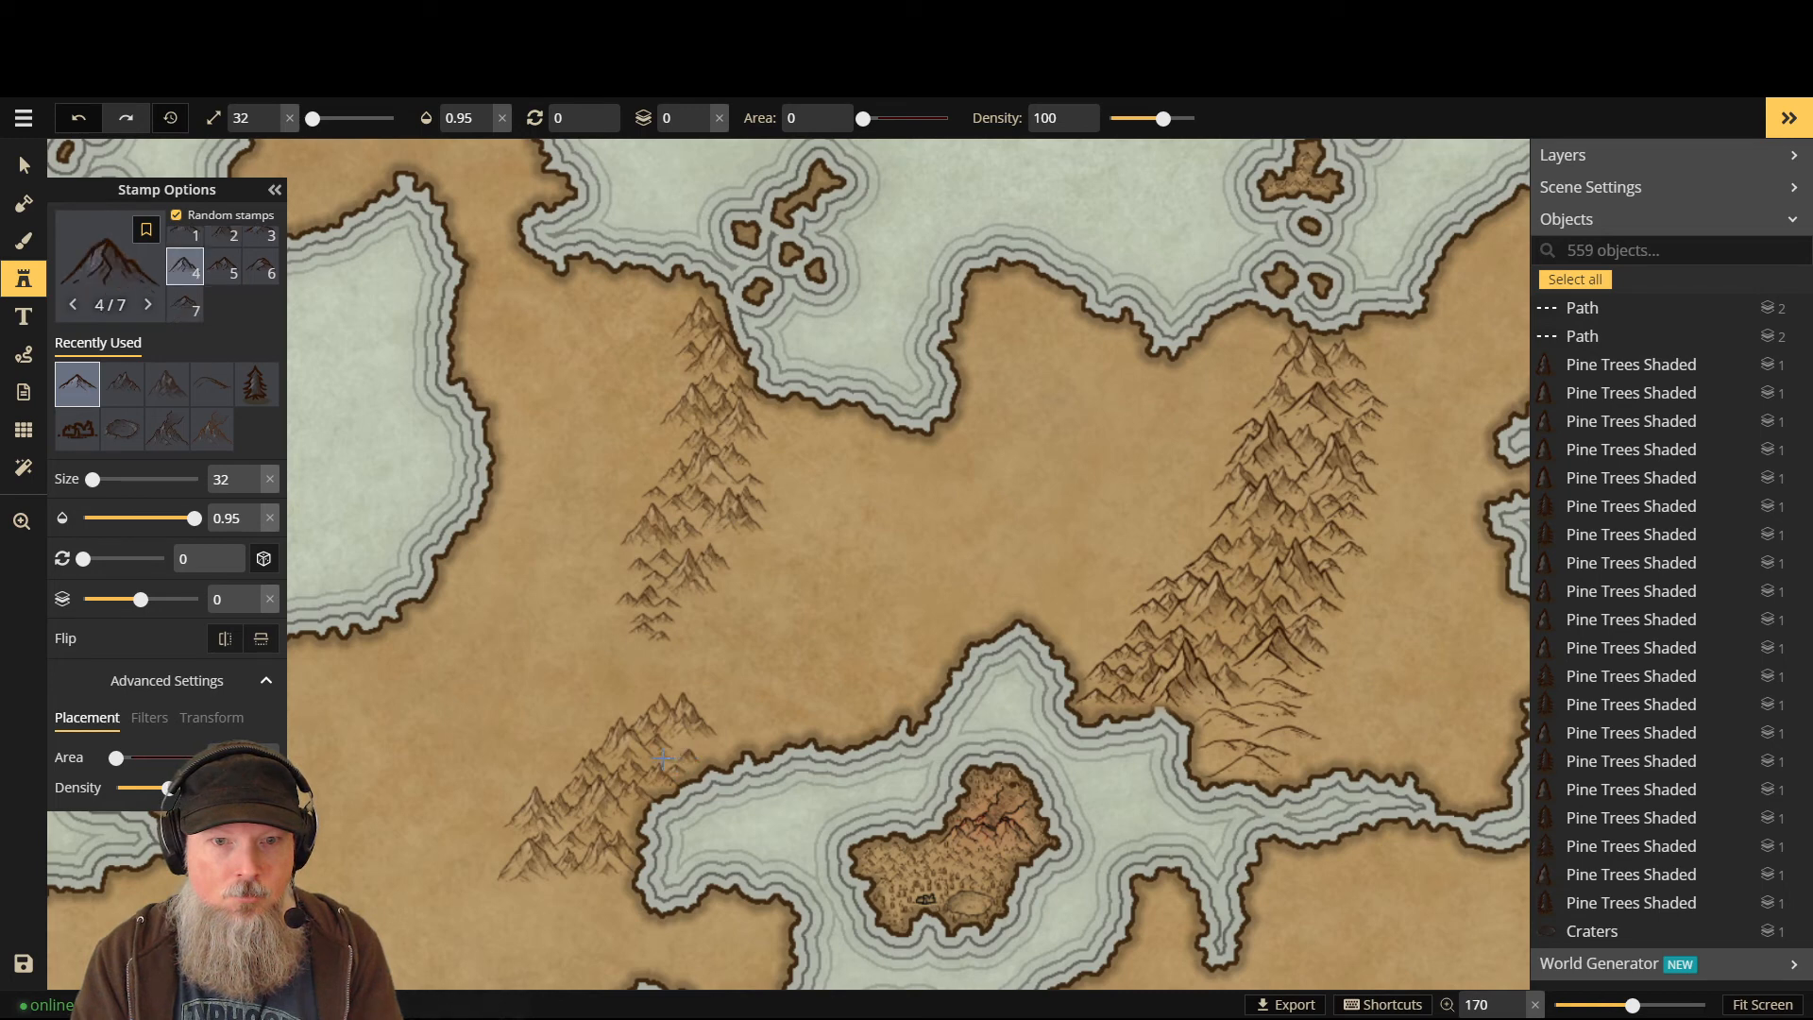
key(Page_Down)
click(663, 758)
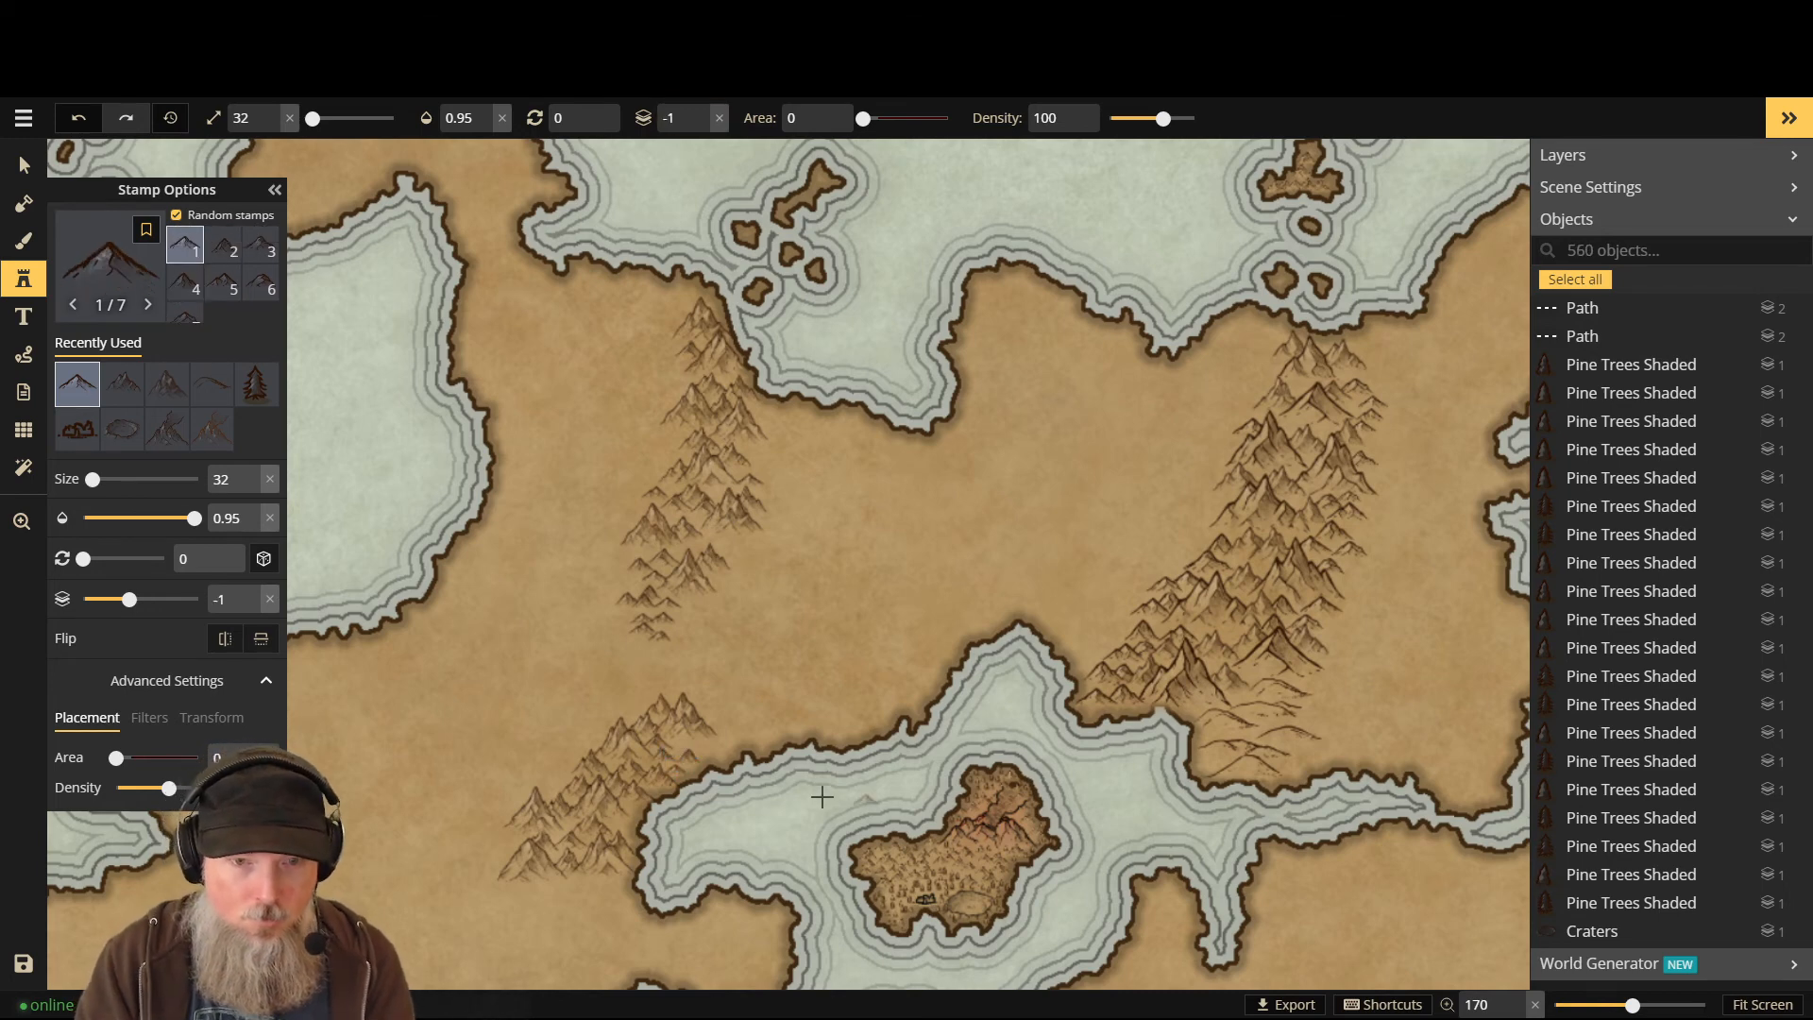
click(619, 825)
scroll(677, 585, down, 2)
scroll(677, 585, down, 1)
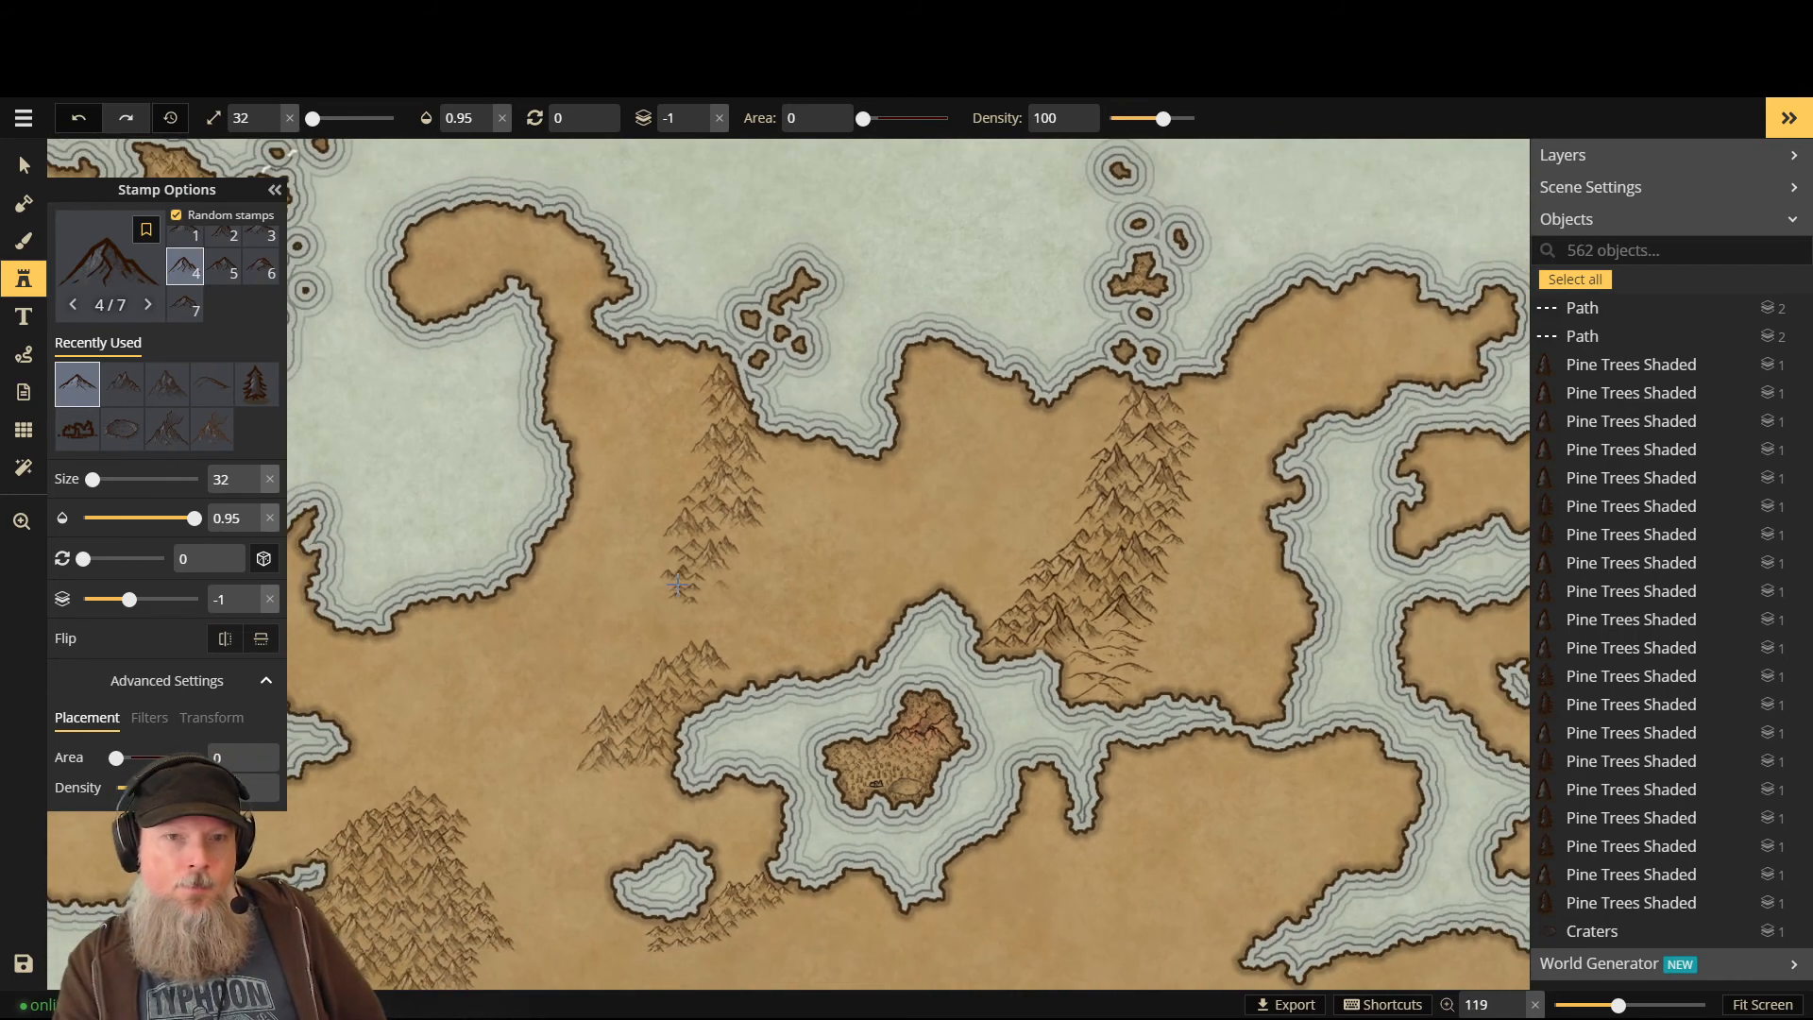
scroll(677, 584, down, 2)
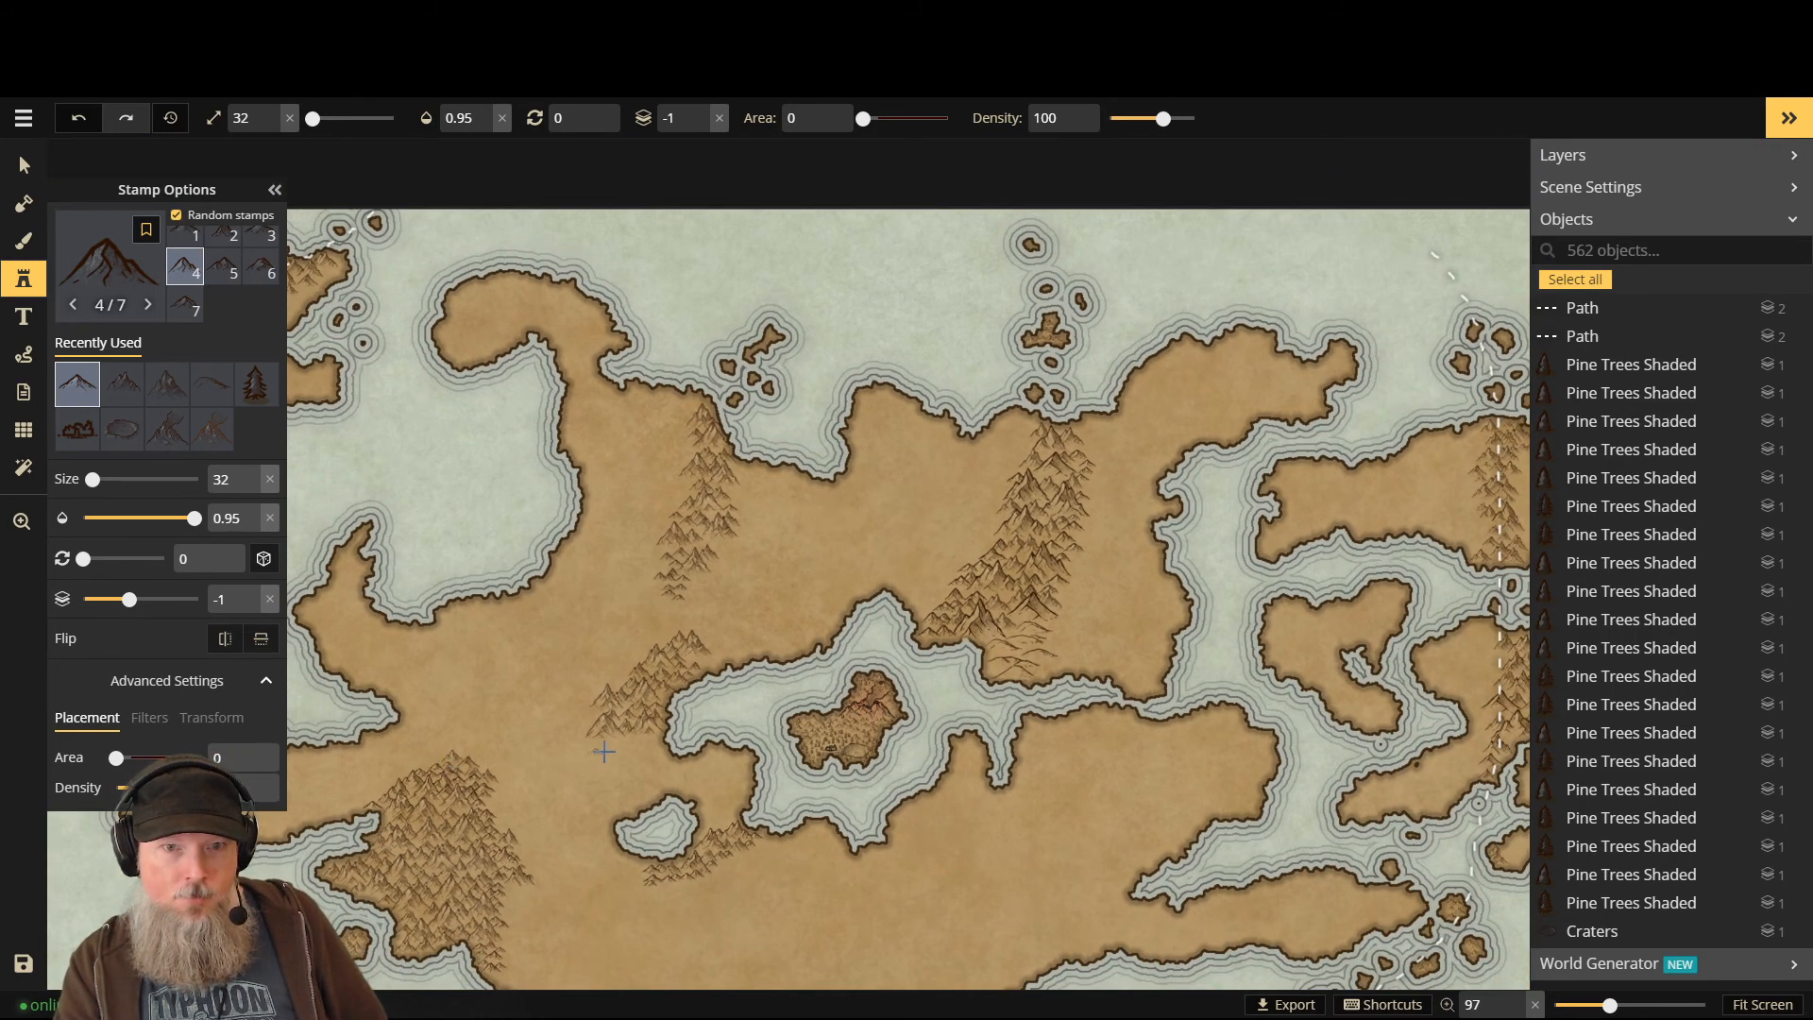
- On layer 0, stamp mountains along the inland sea's western coast and small peaks at the range's end
scroll(604, 751, up, 8)
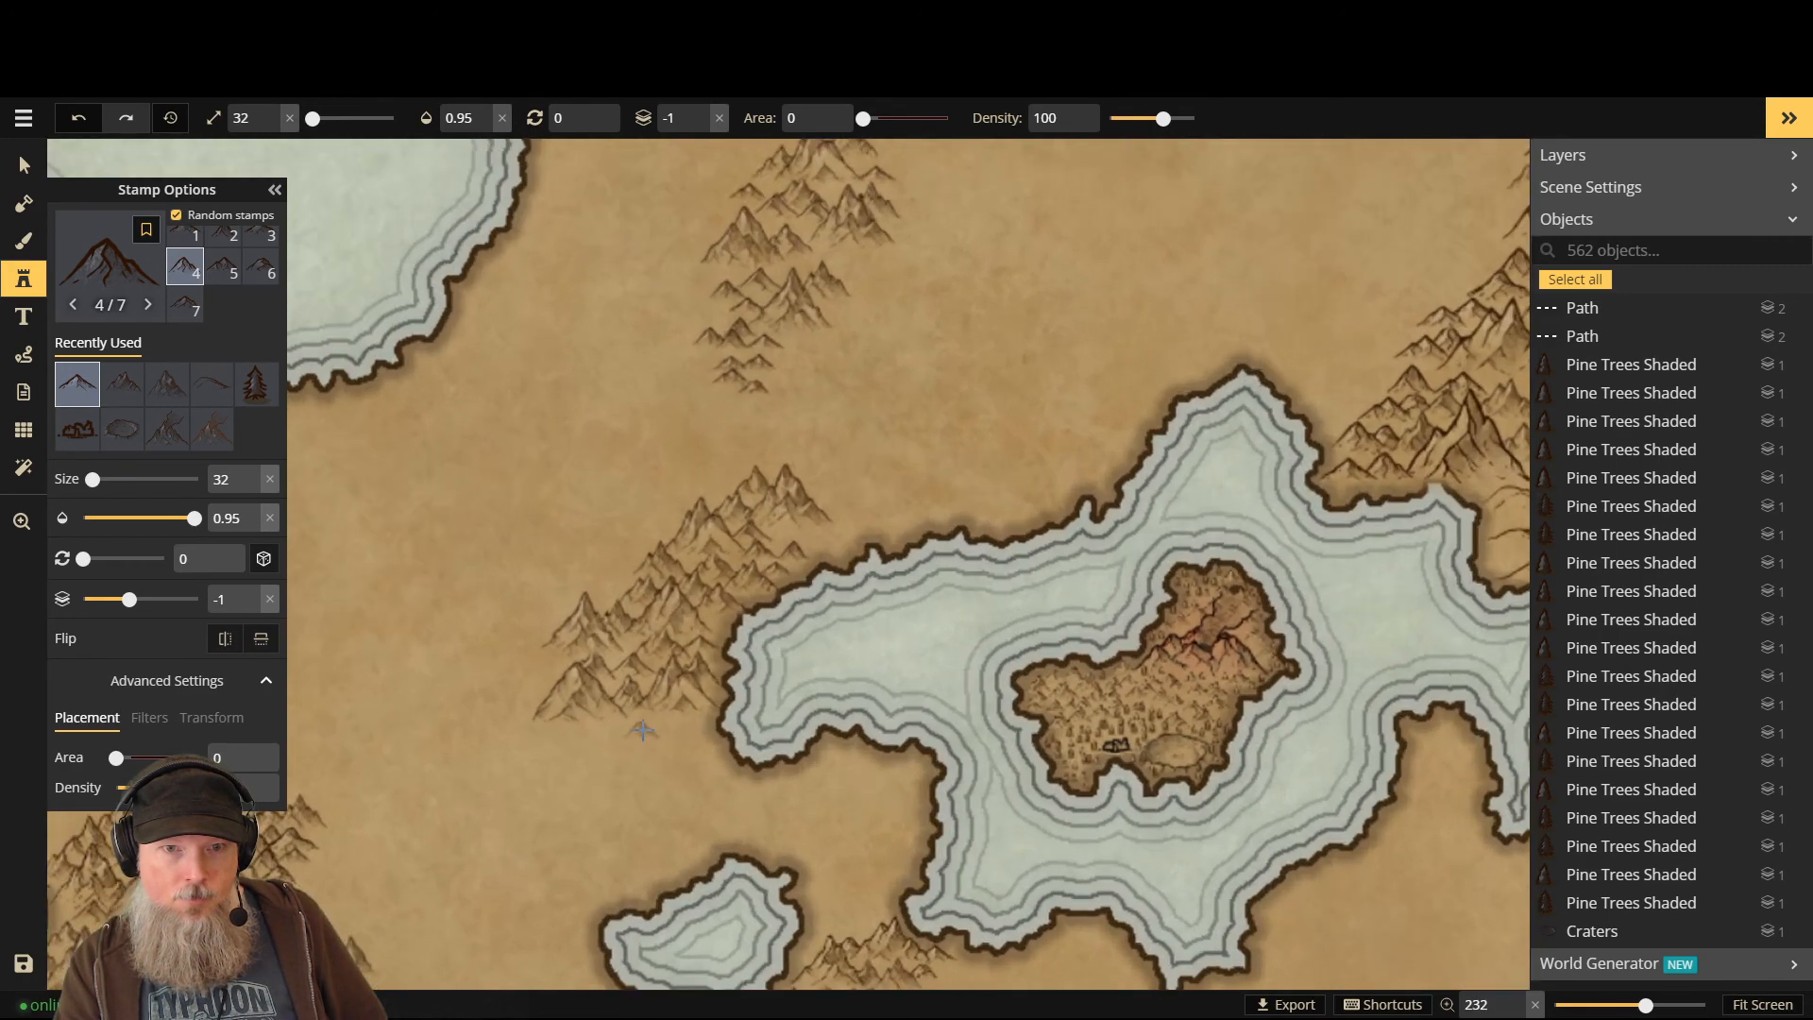
key(Up)
click(701, 726)
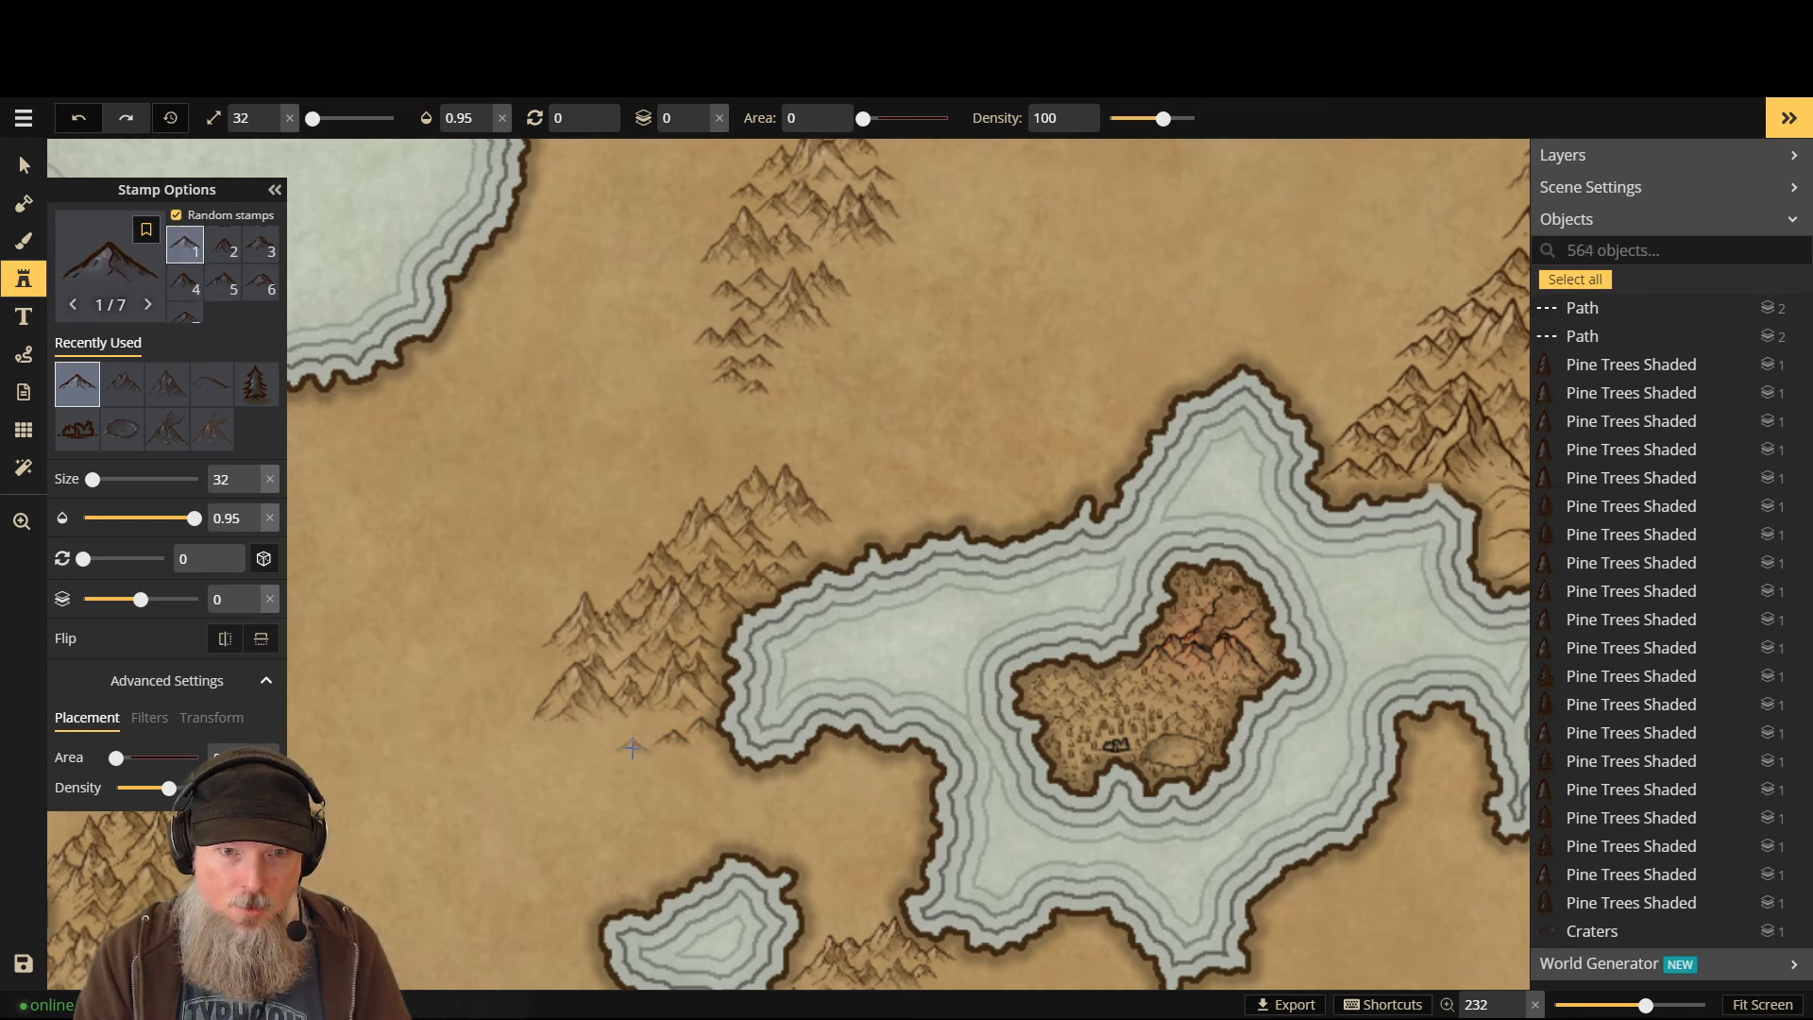
click(671, 758)
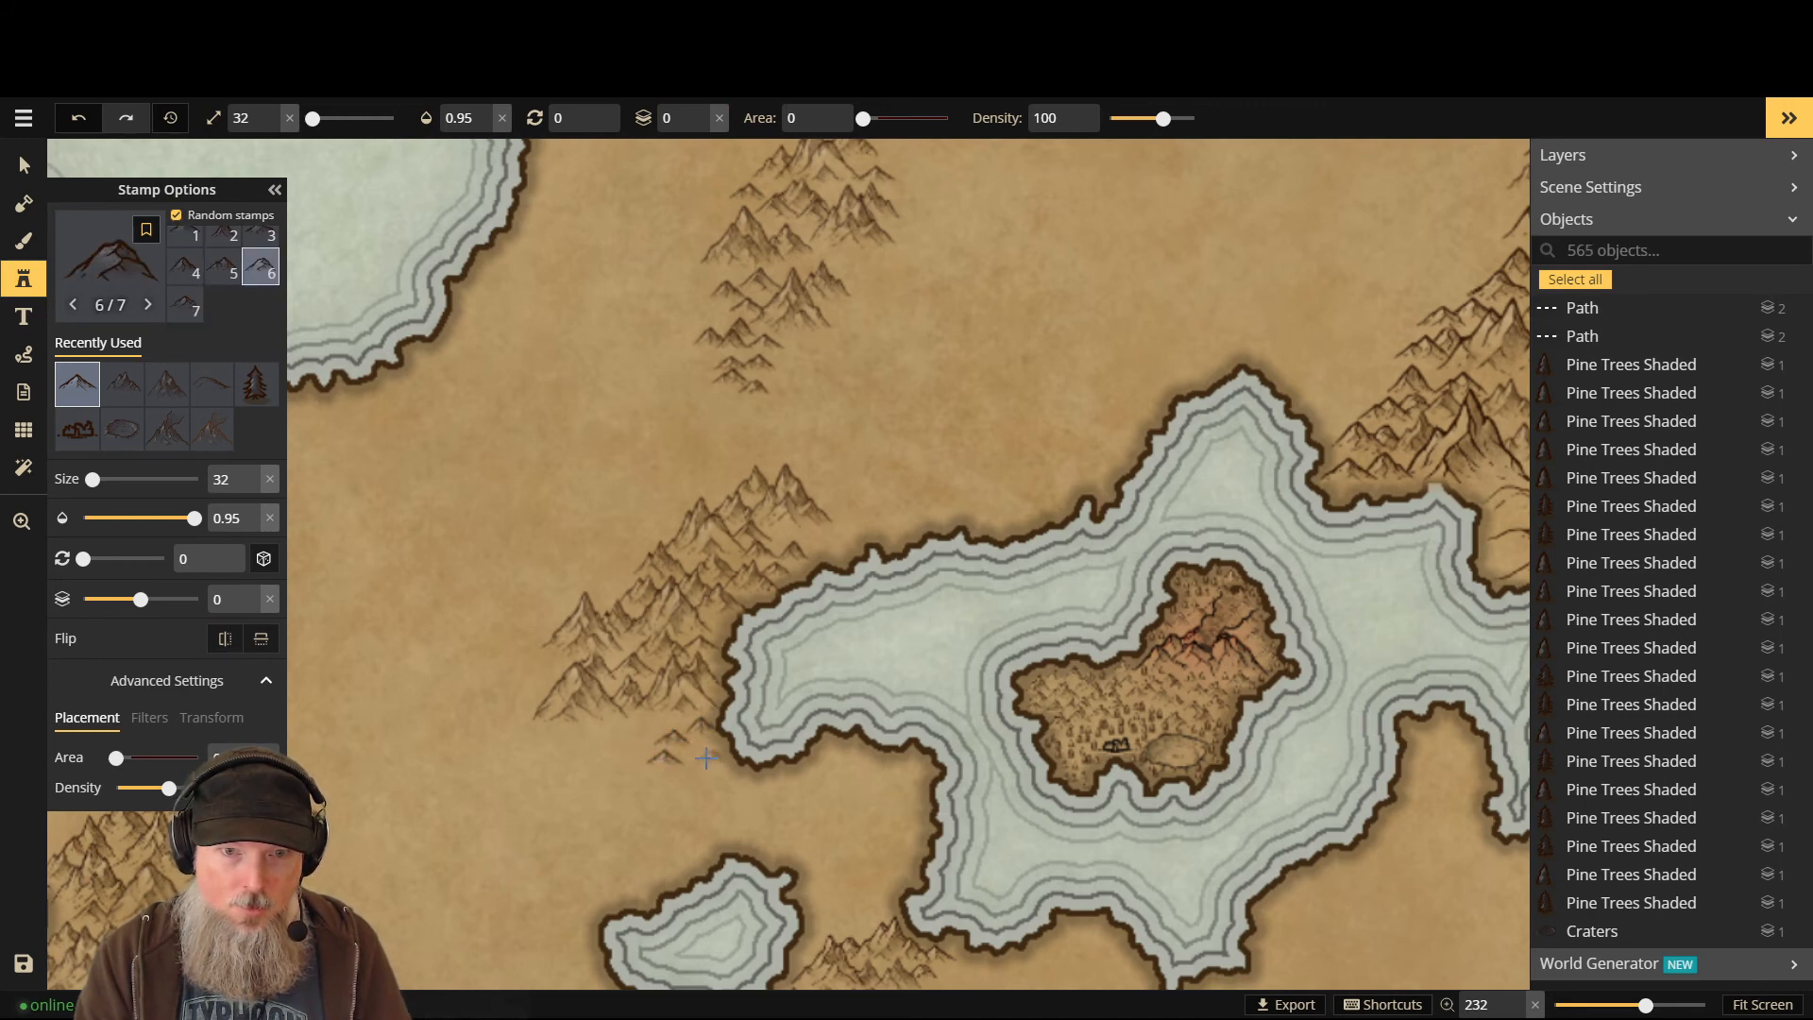
click(679, 724)
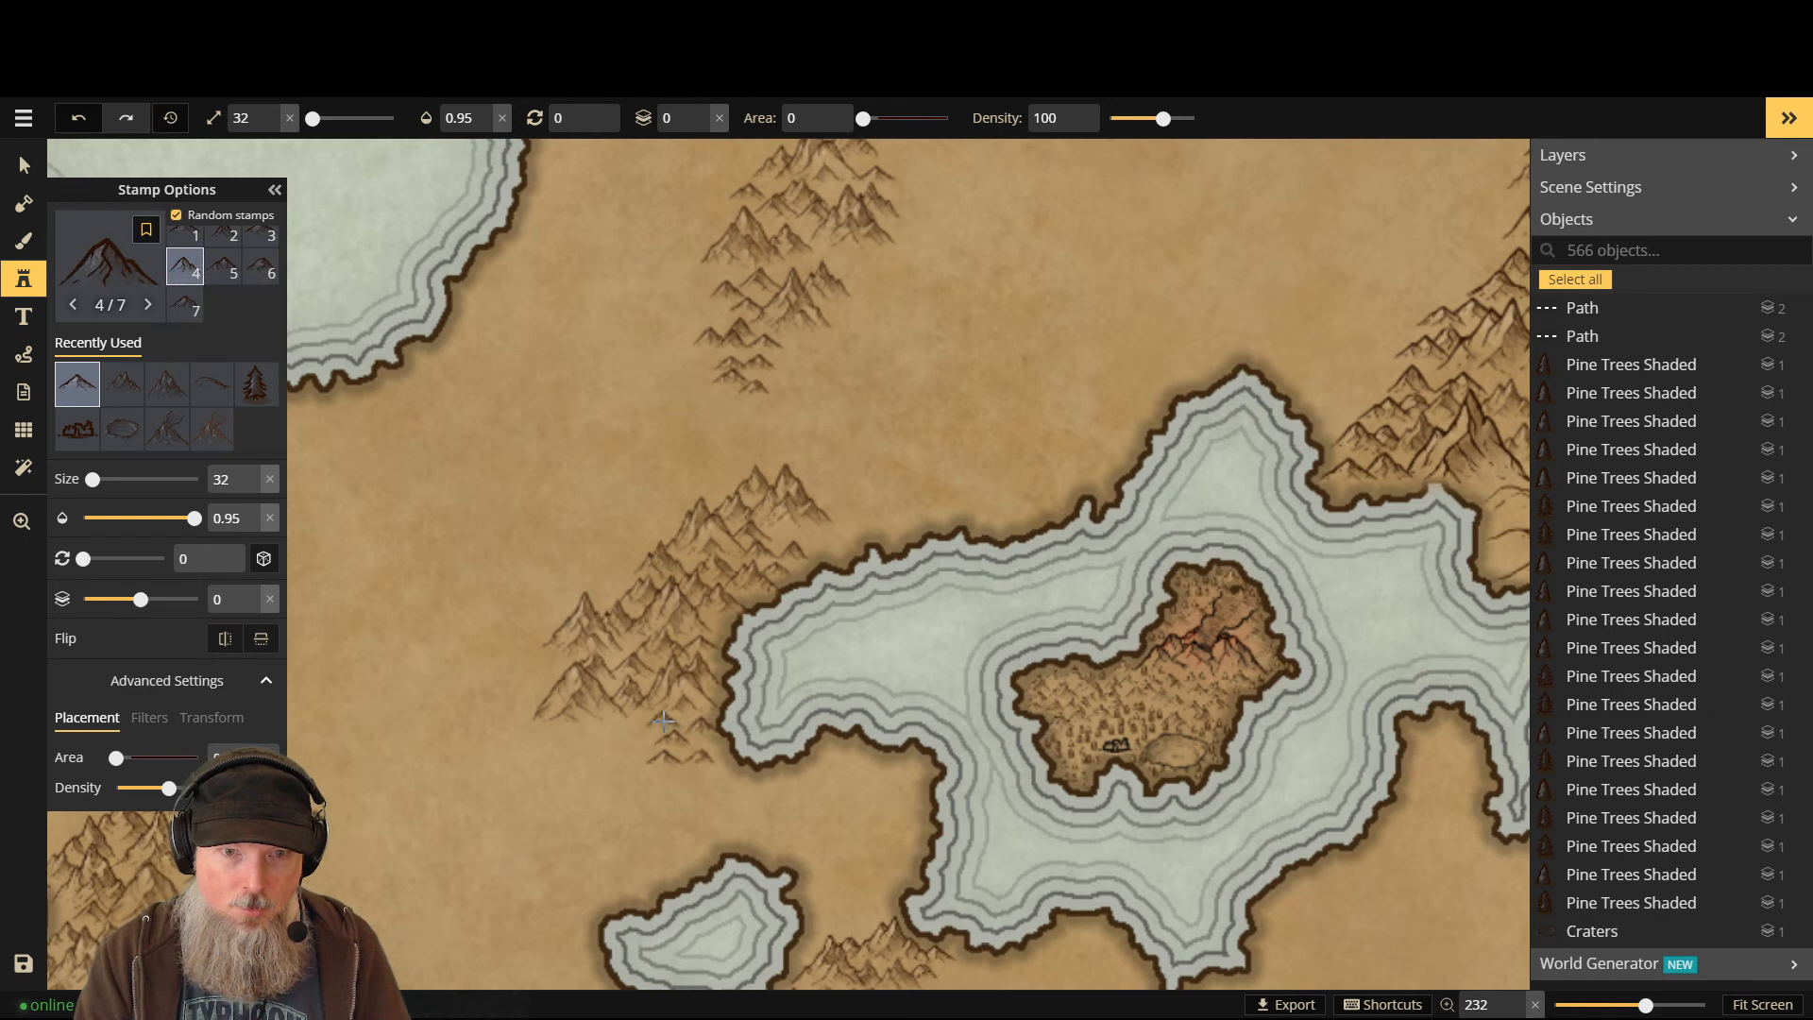
click(626, 734)
click(596, 746)
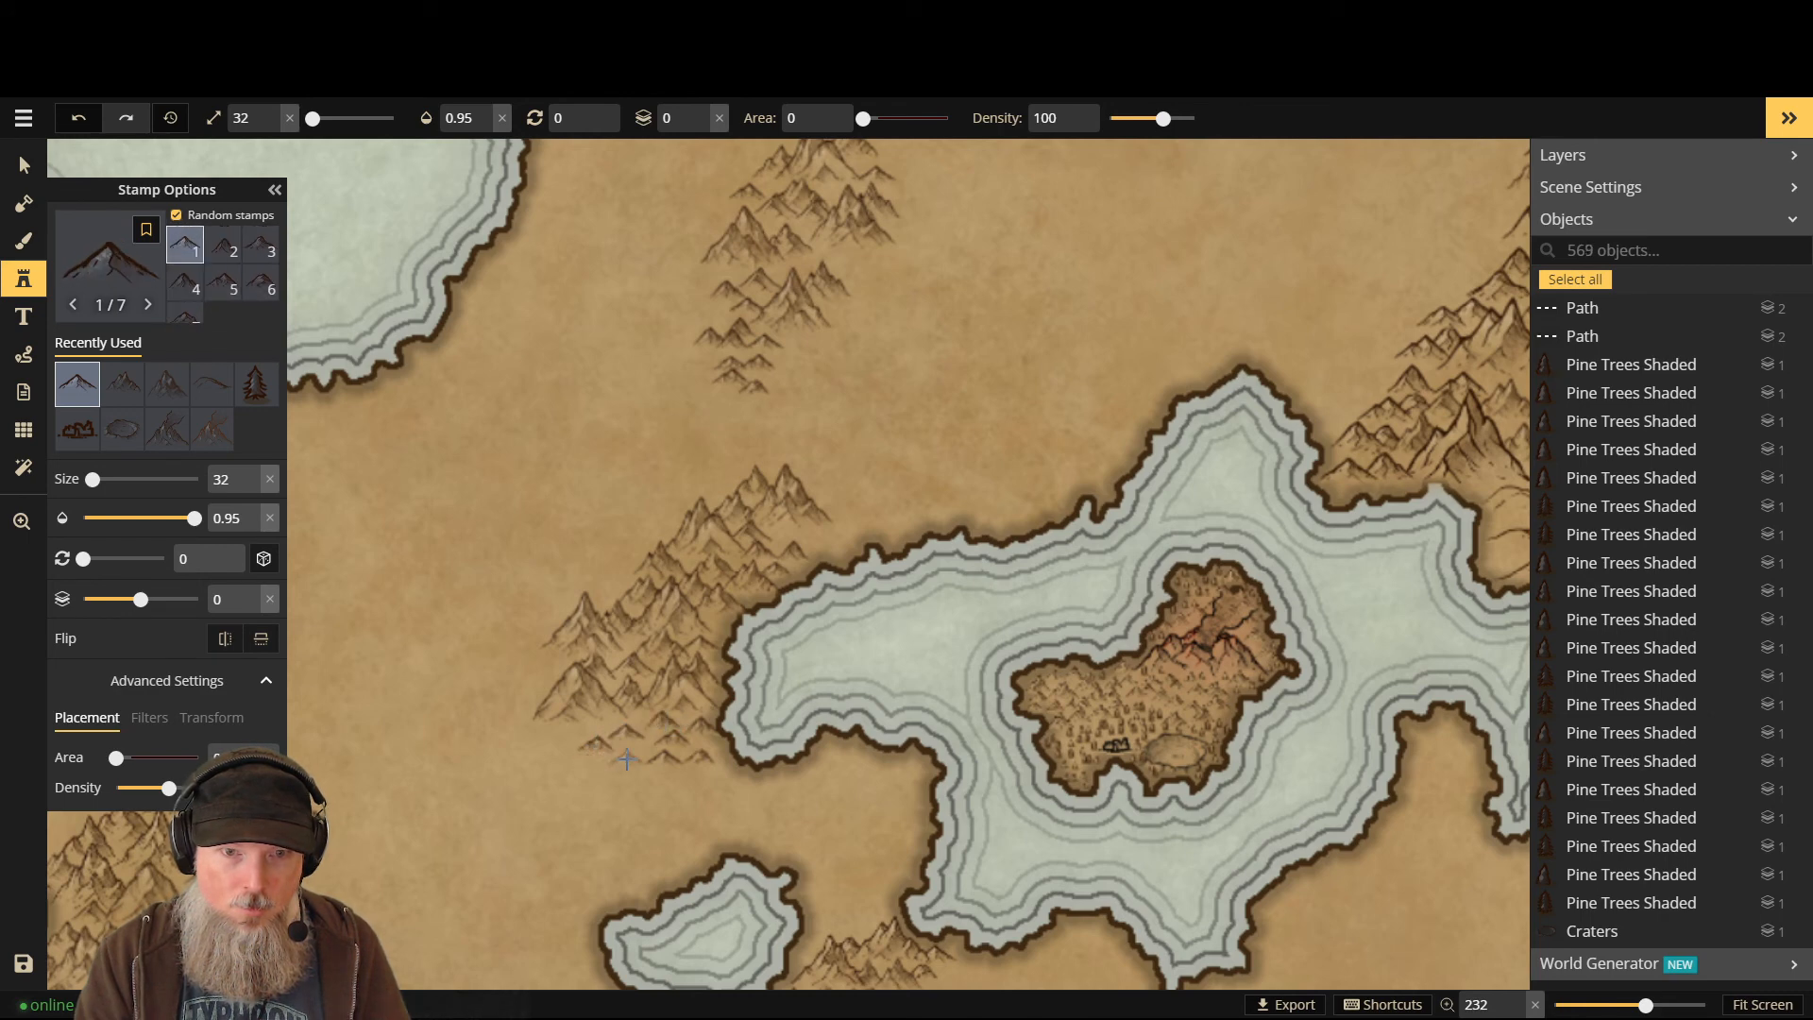
click(496, 782)
click(496, 782)
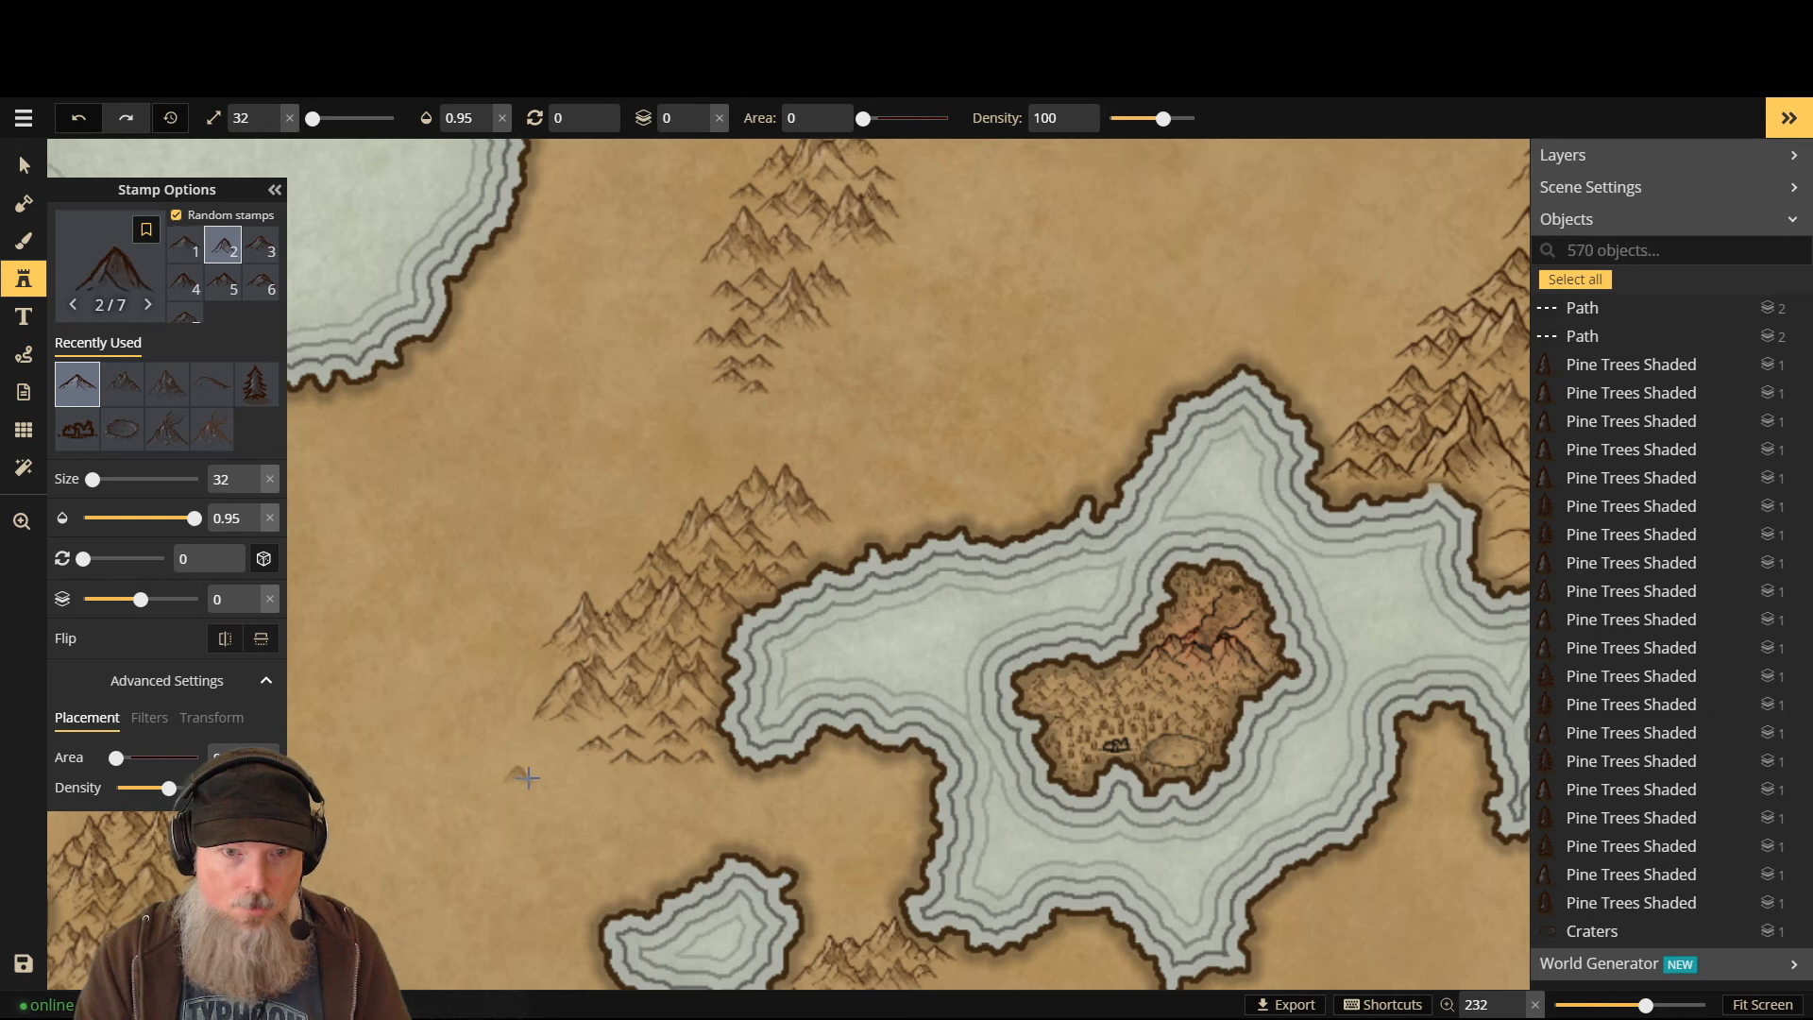
click(600, 783)
click(567, 788)
click(578, 772)
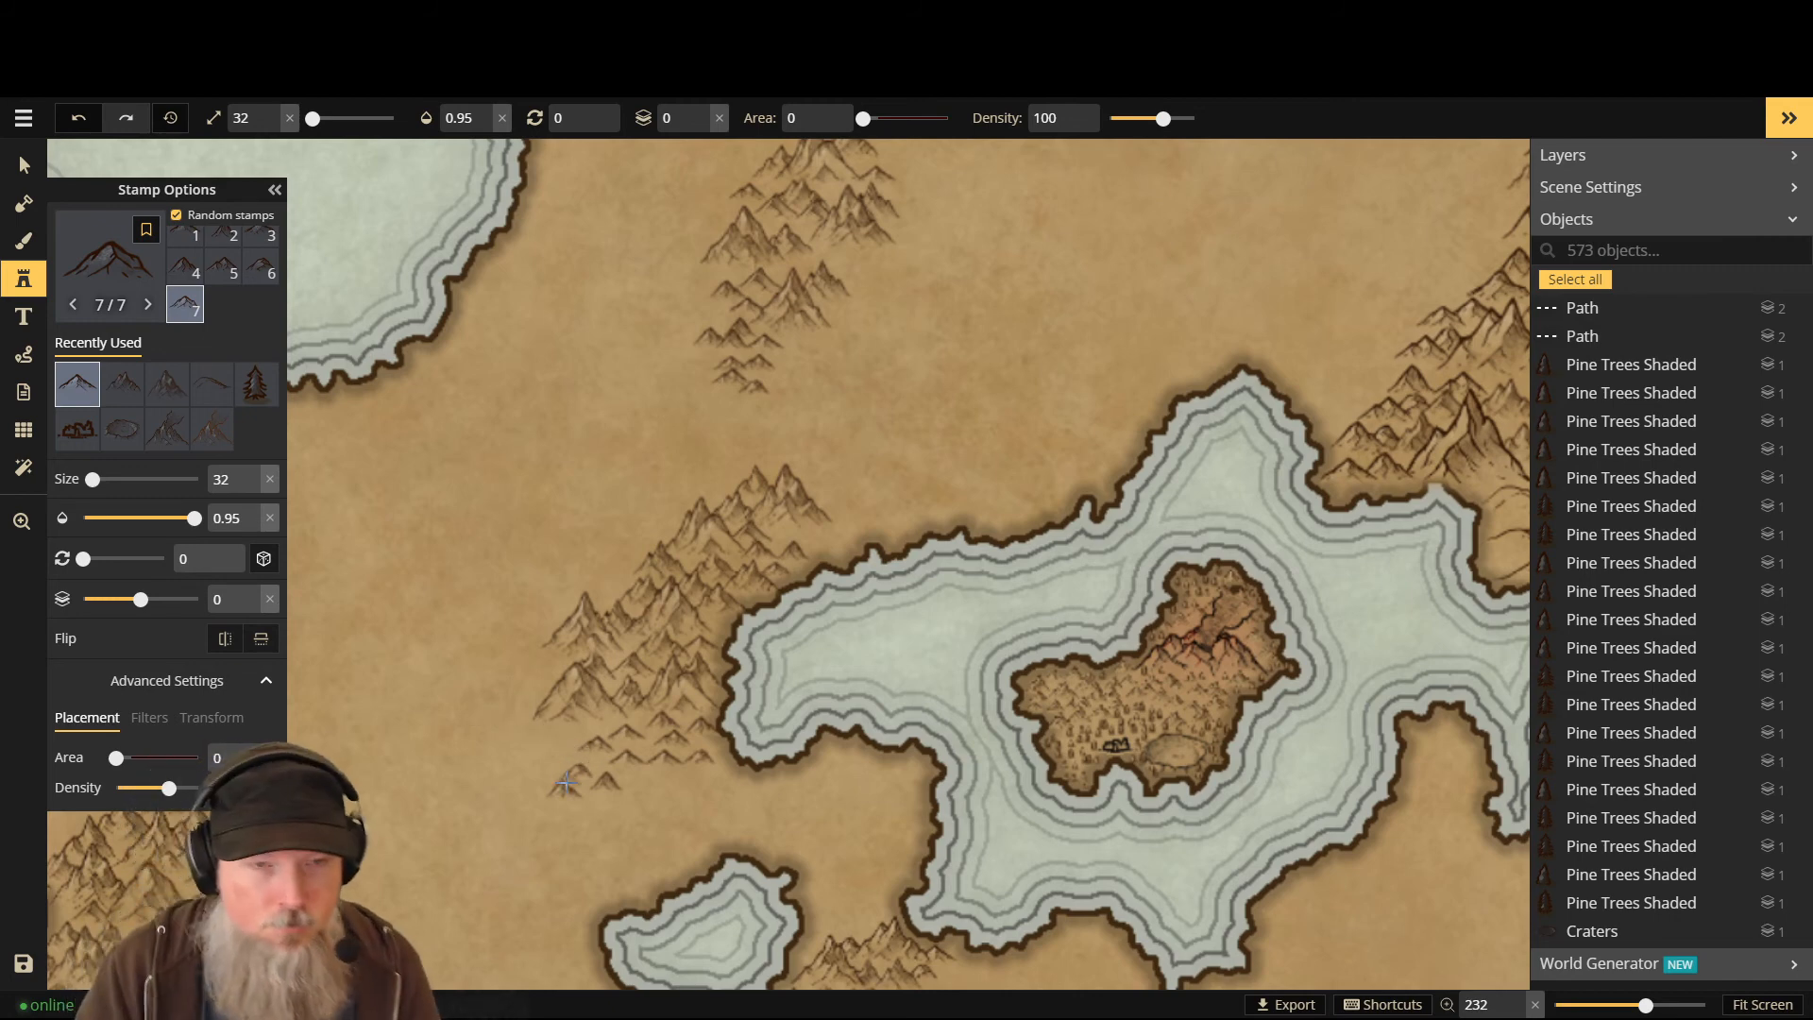
- Switch to layer -1 and tuck five mountains behind the coastal peaks
key(Page_Down)
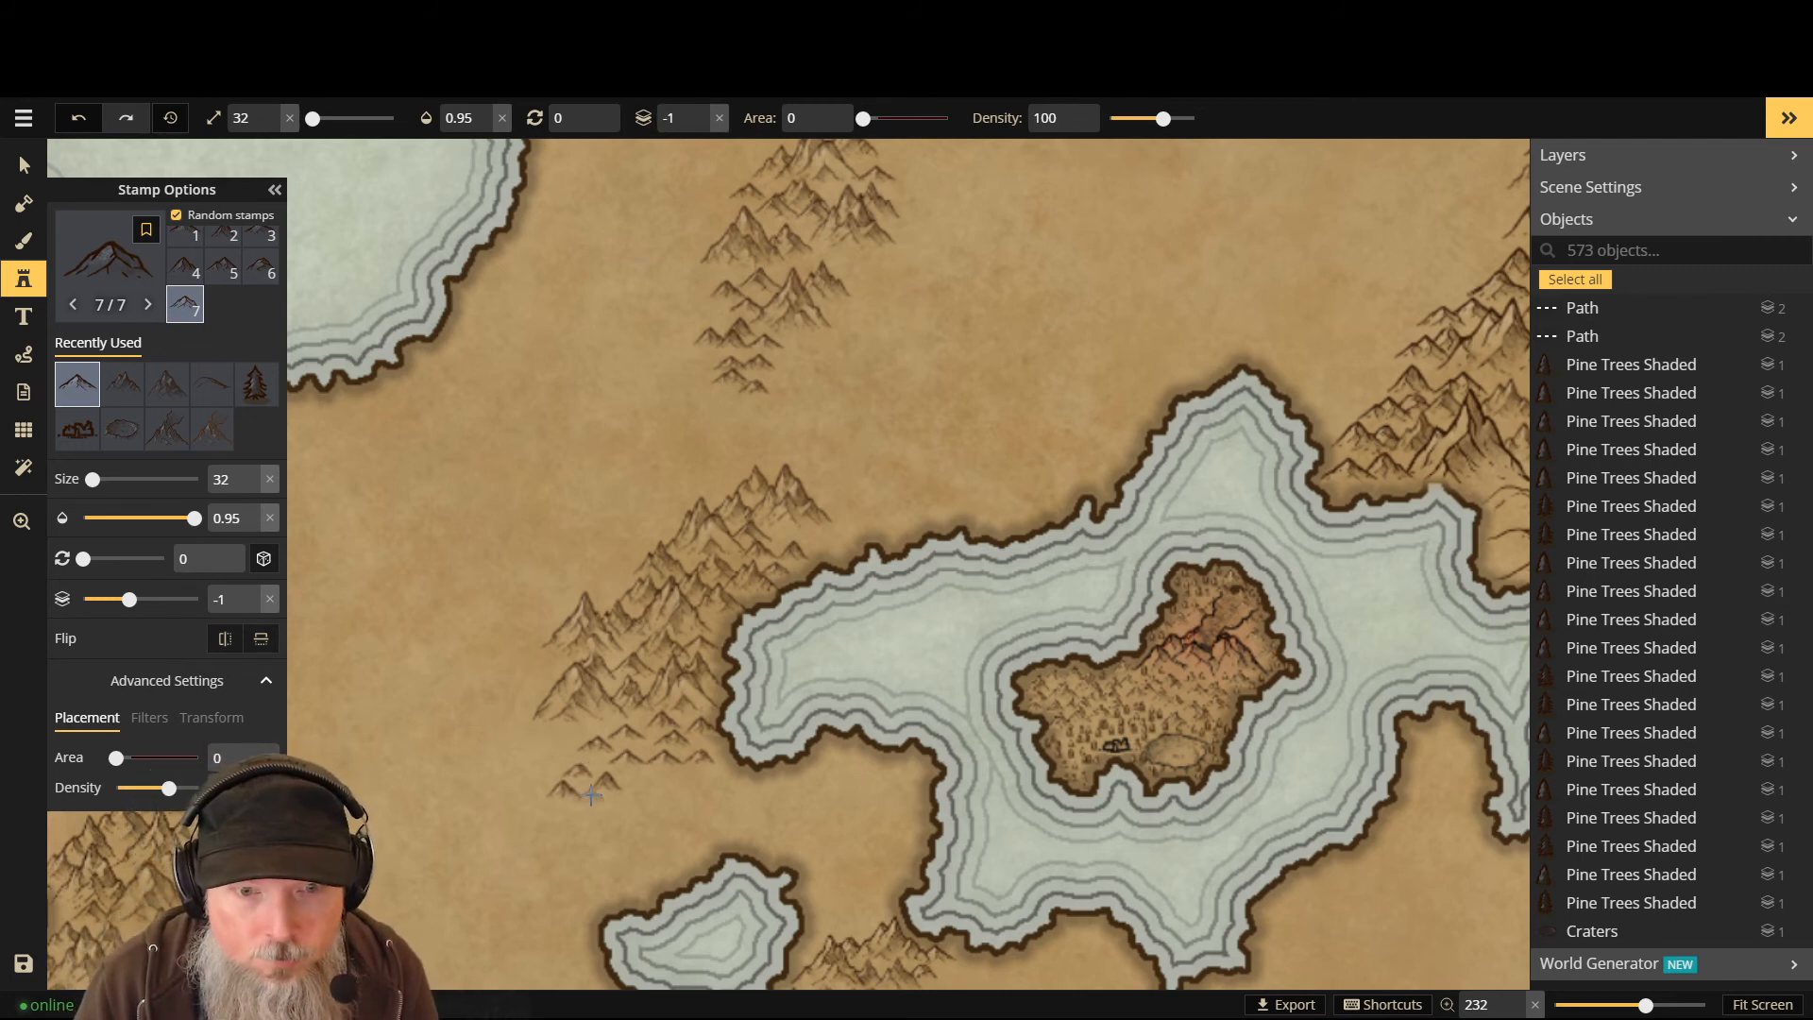
click(599, 766)
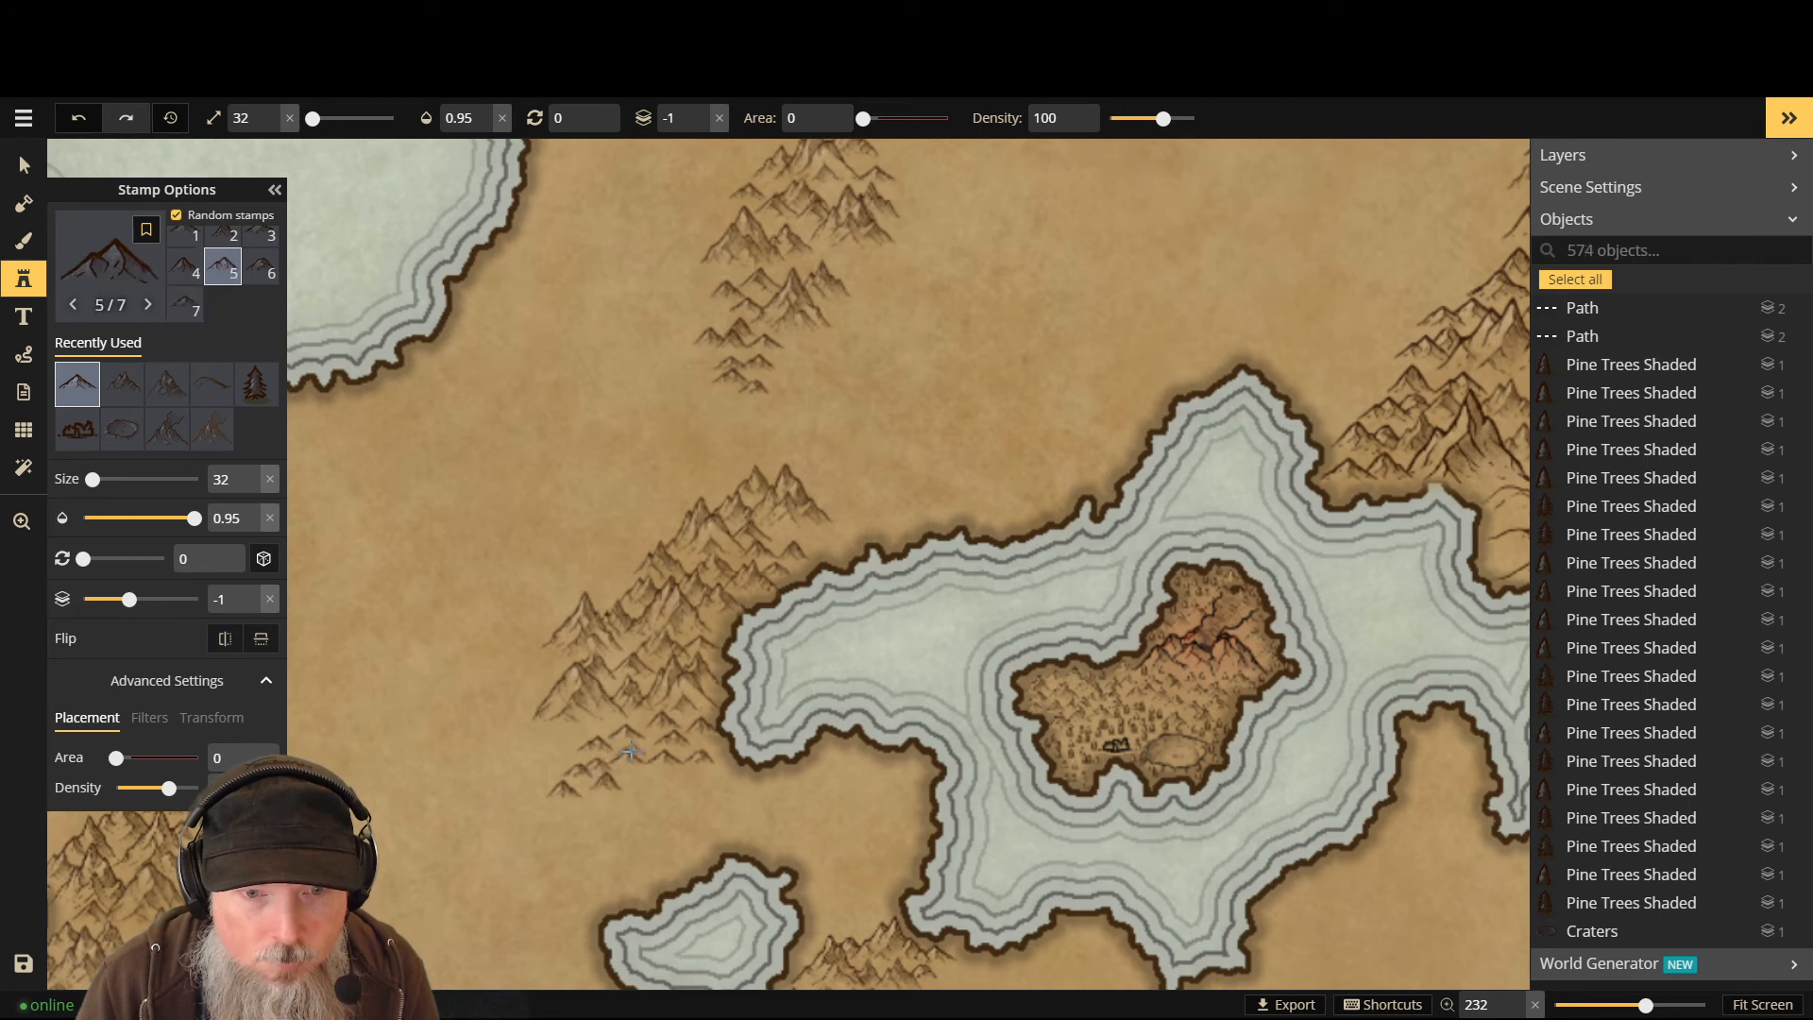
click(723, 765)
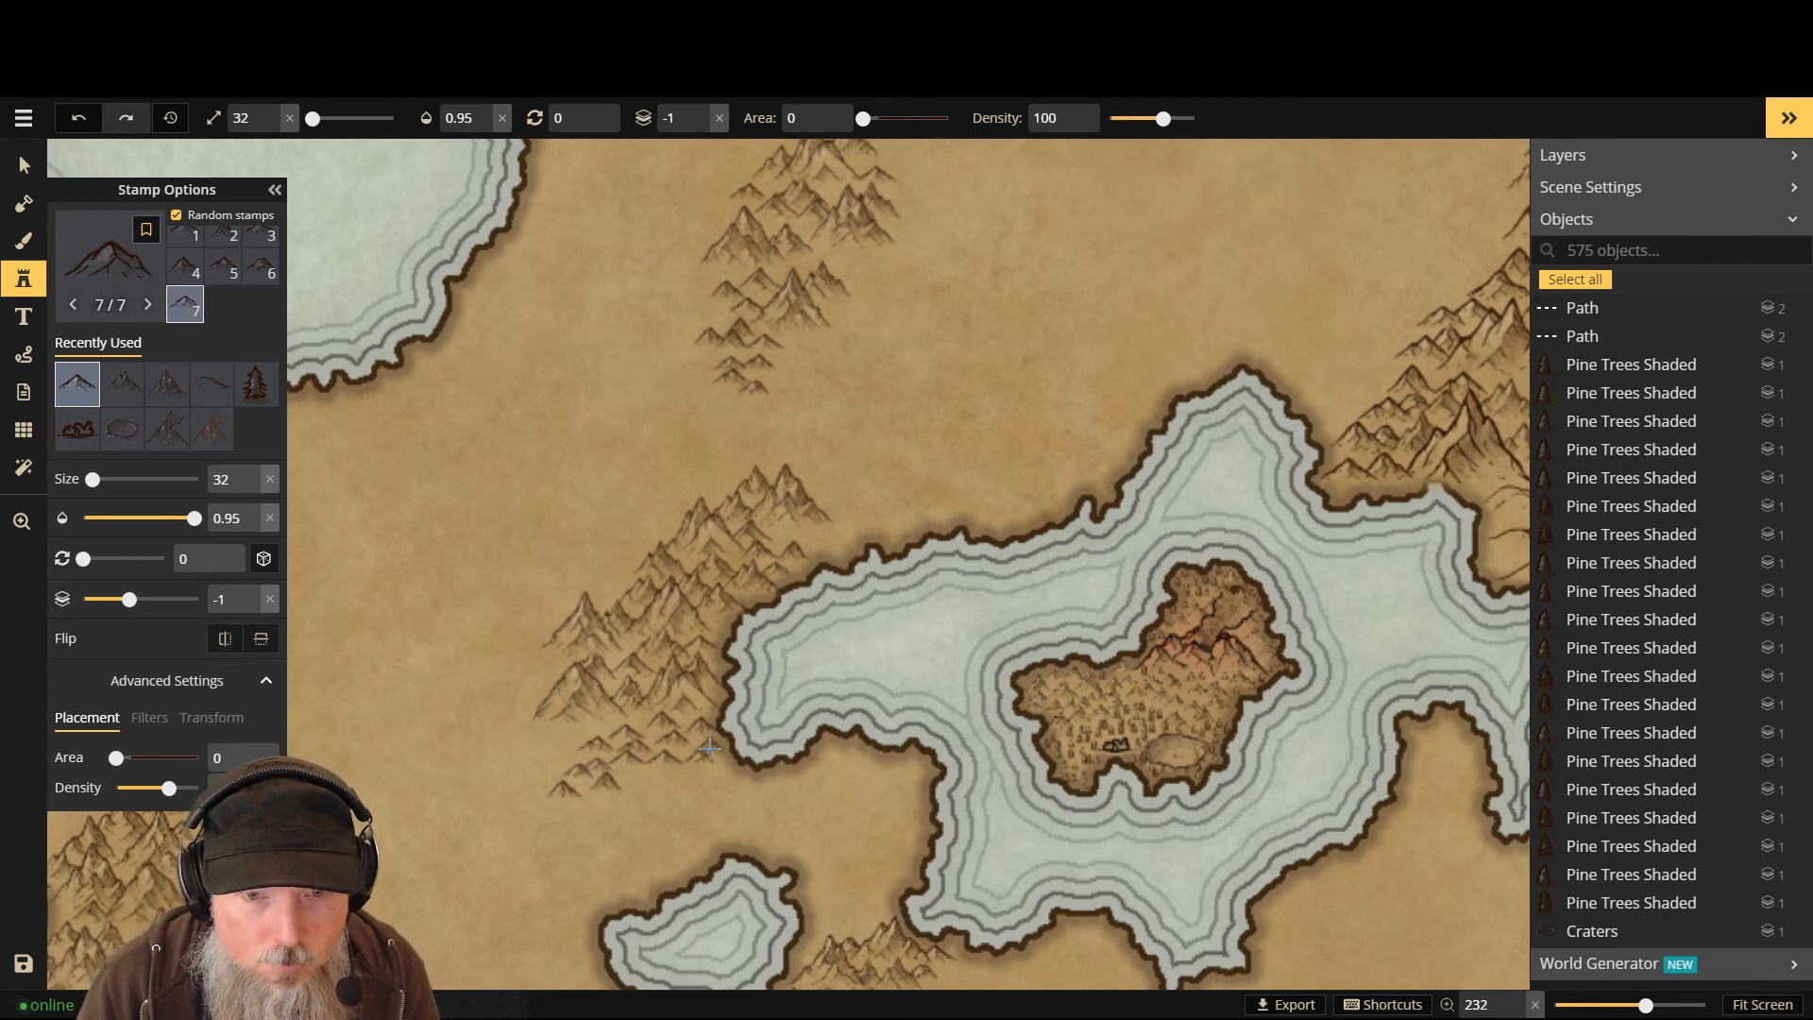
click(710, 748)
click(594, 727)
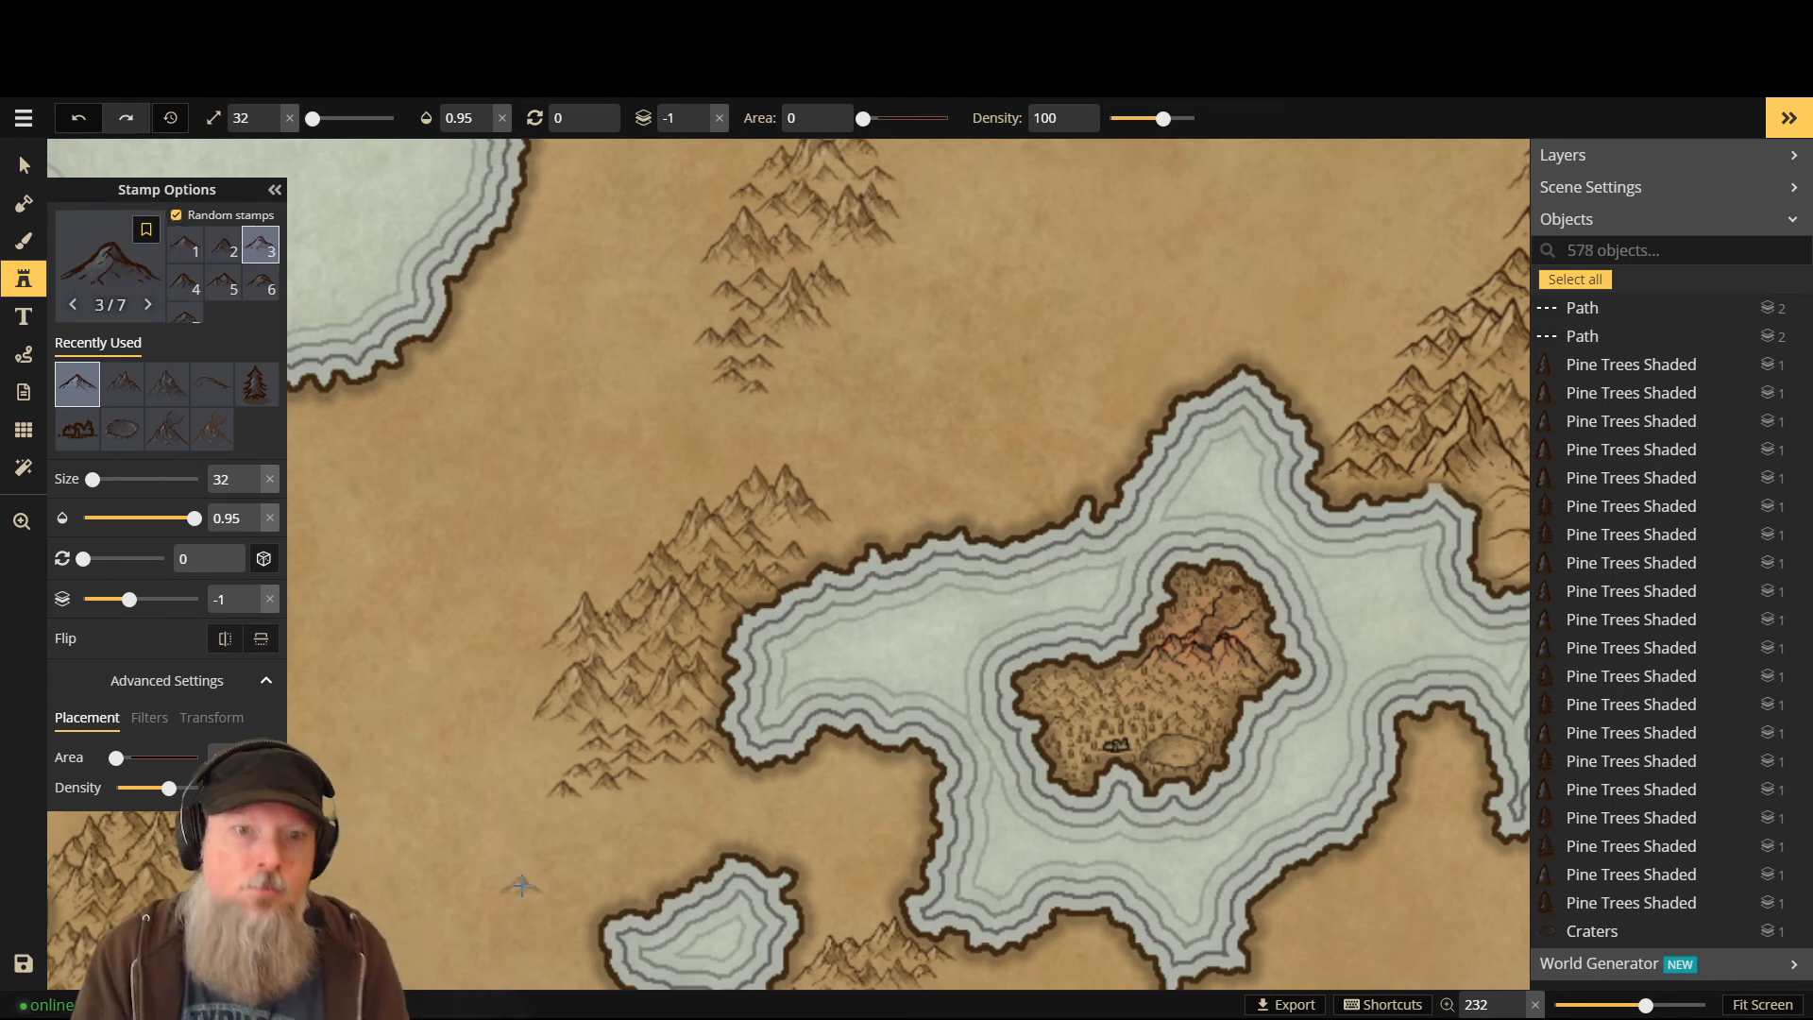
click(593, 798)
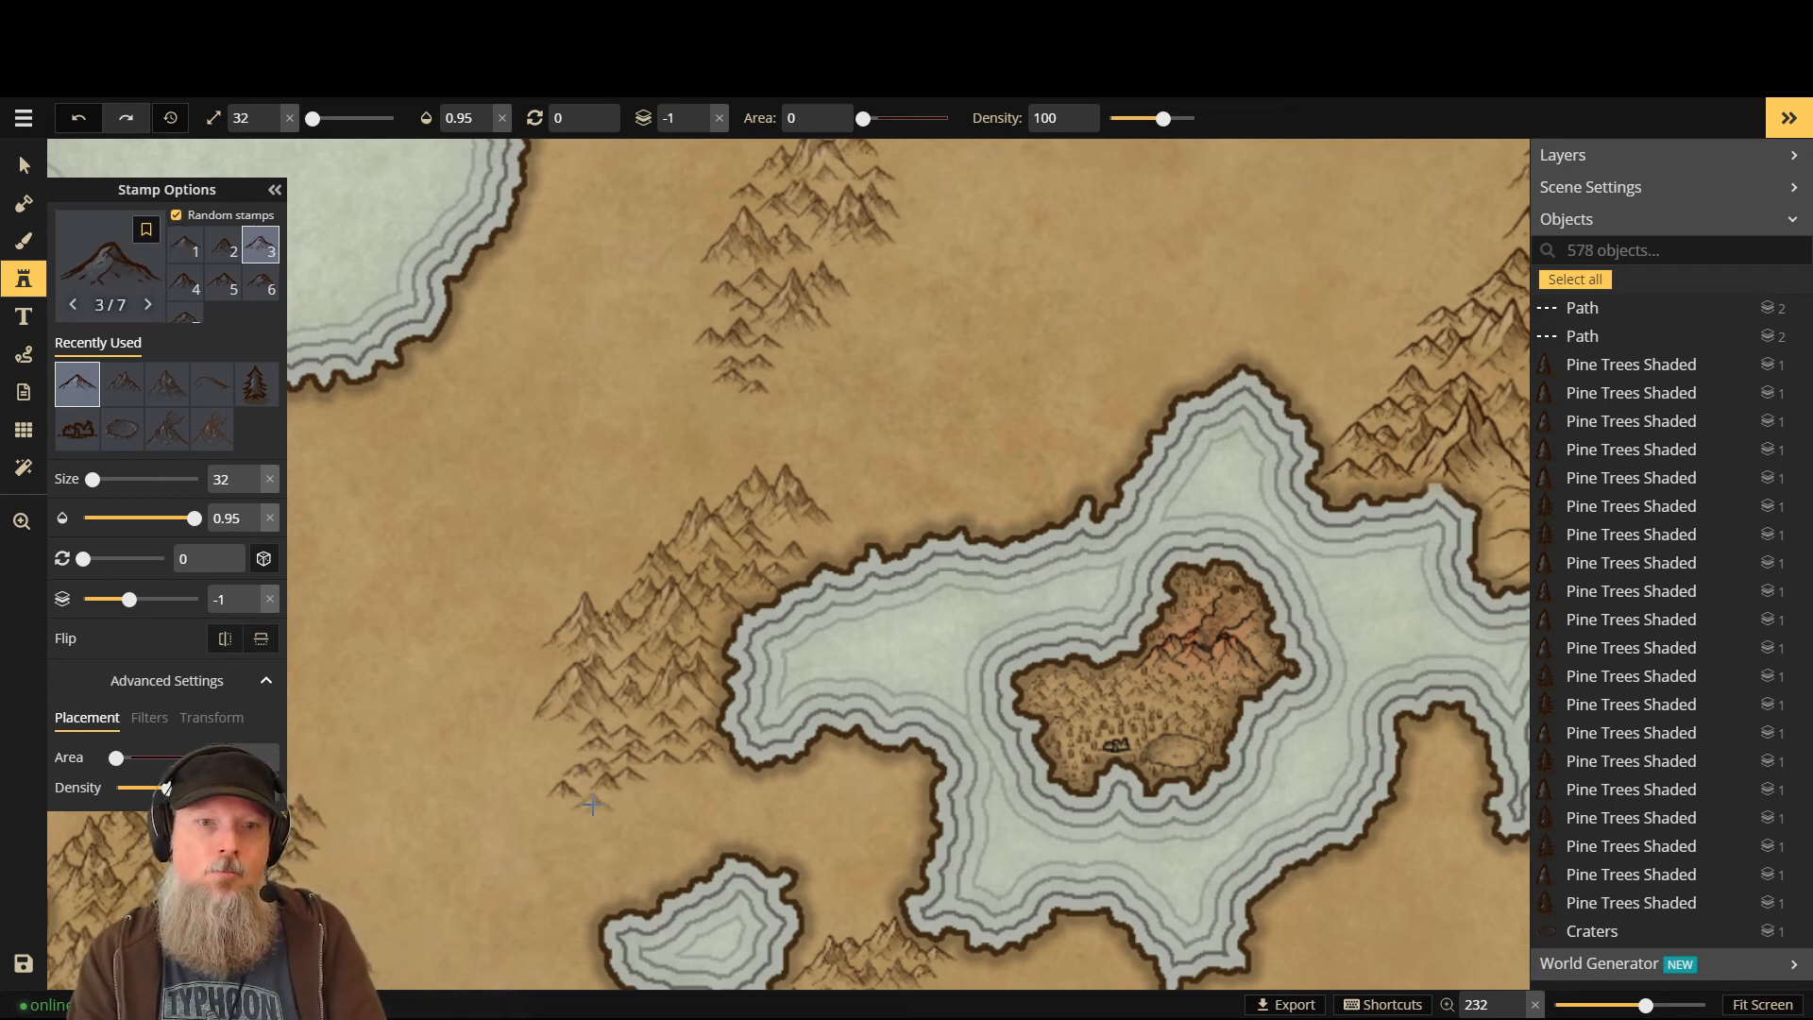
- Add a few more mountains, alternating between layer 0 and layer -1, then zoom out
key(Page_Up)
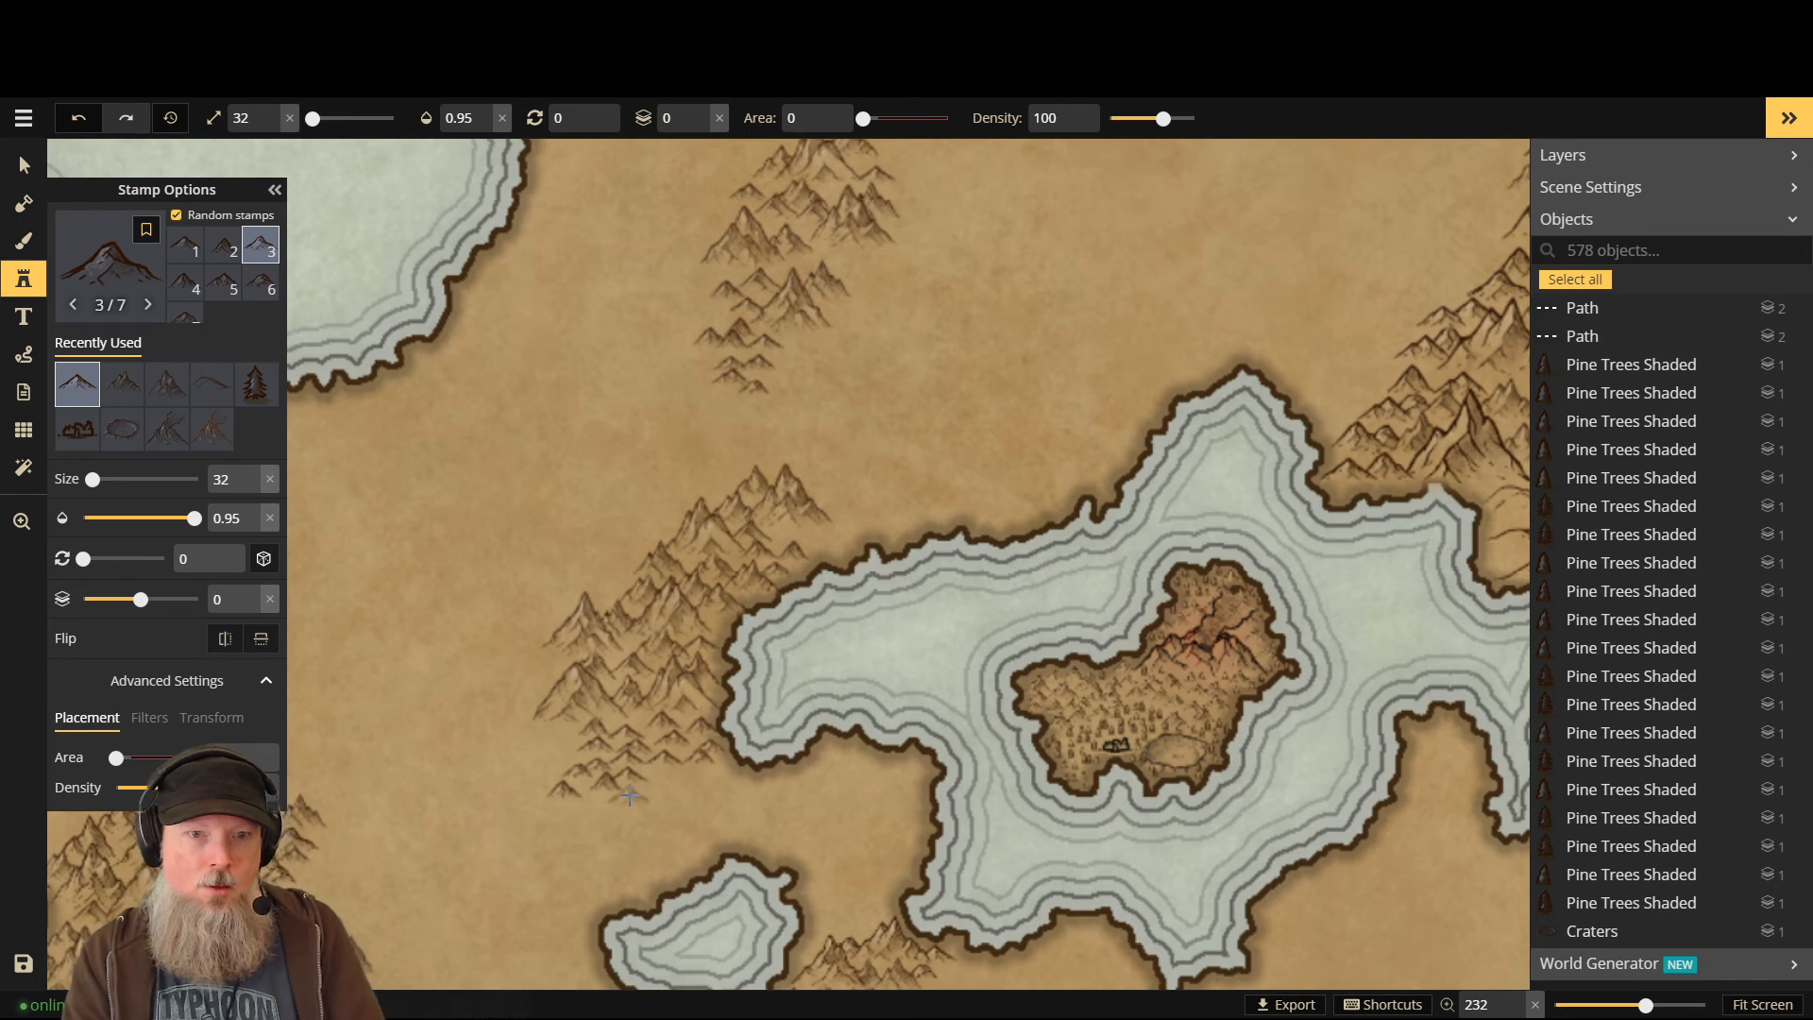
click(587, 795)
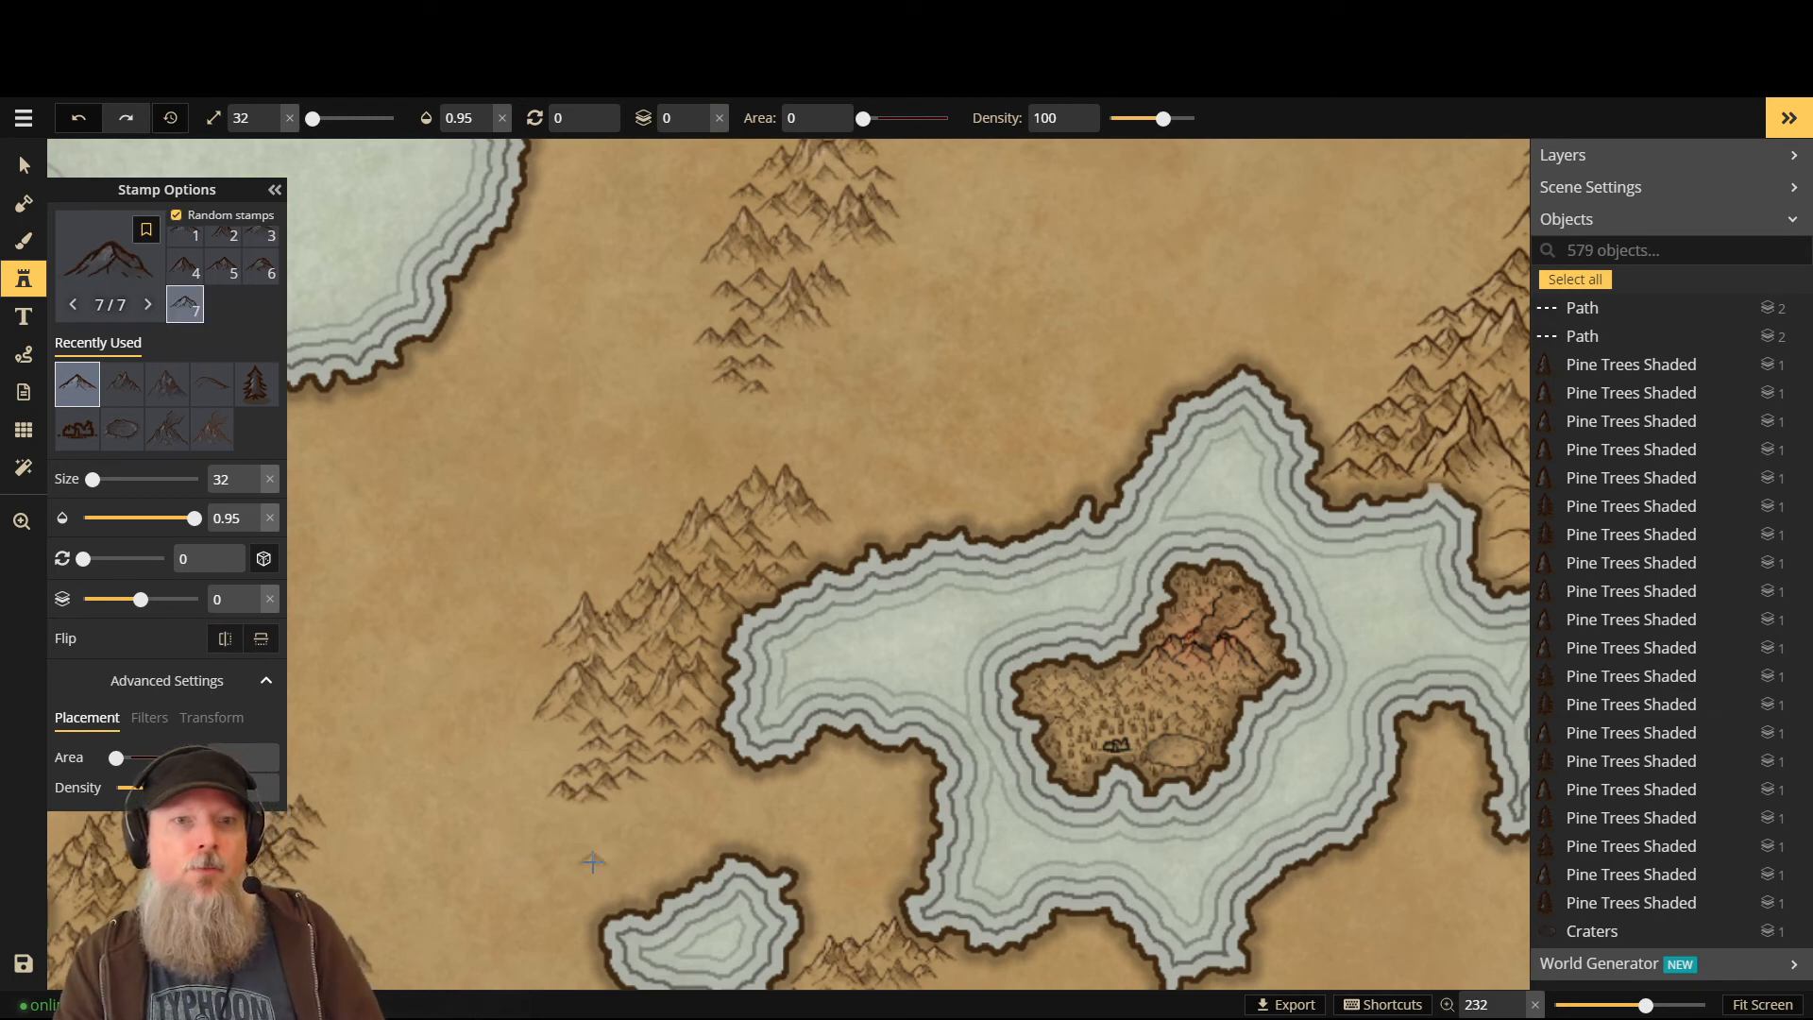
click(631, 722)
scroll(604, 736, down, 3)
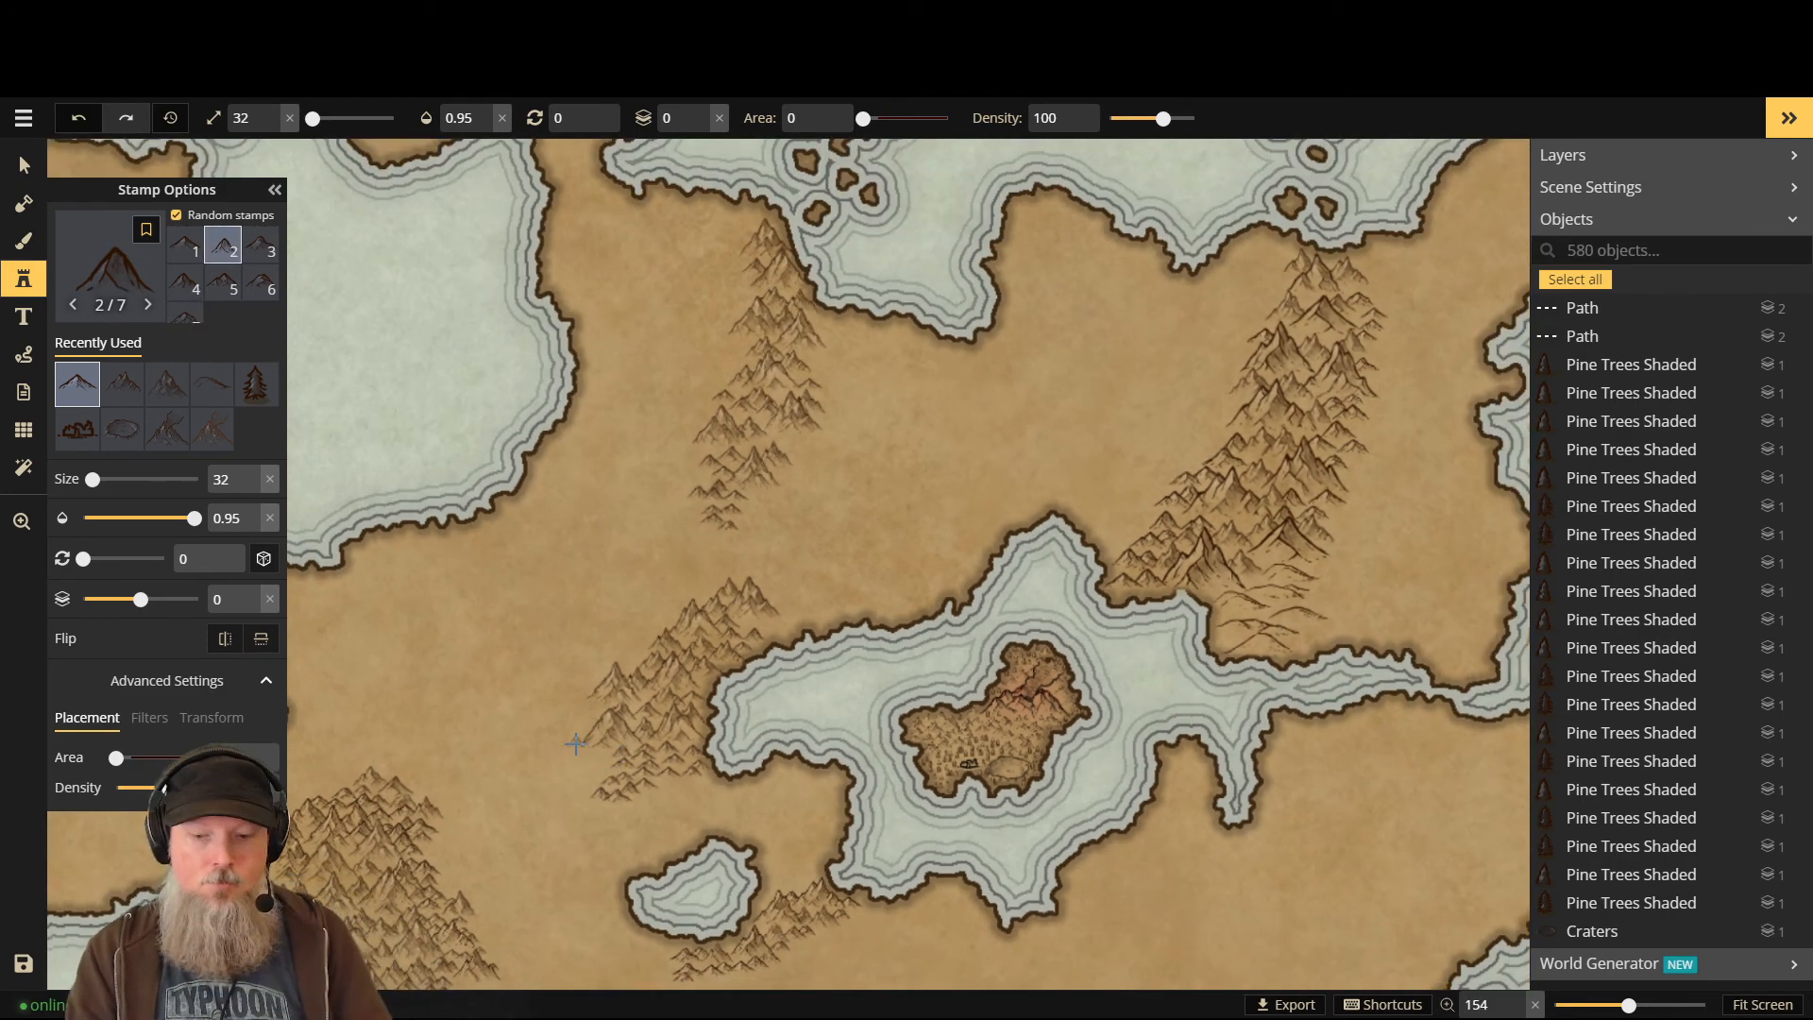
key(Page_Down)
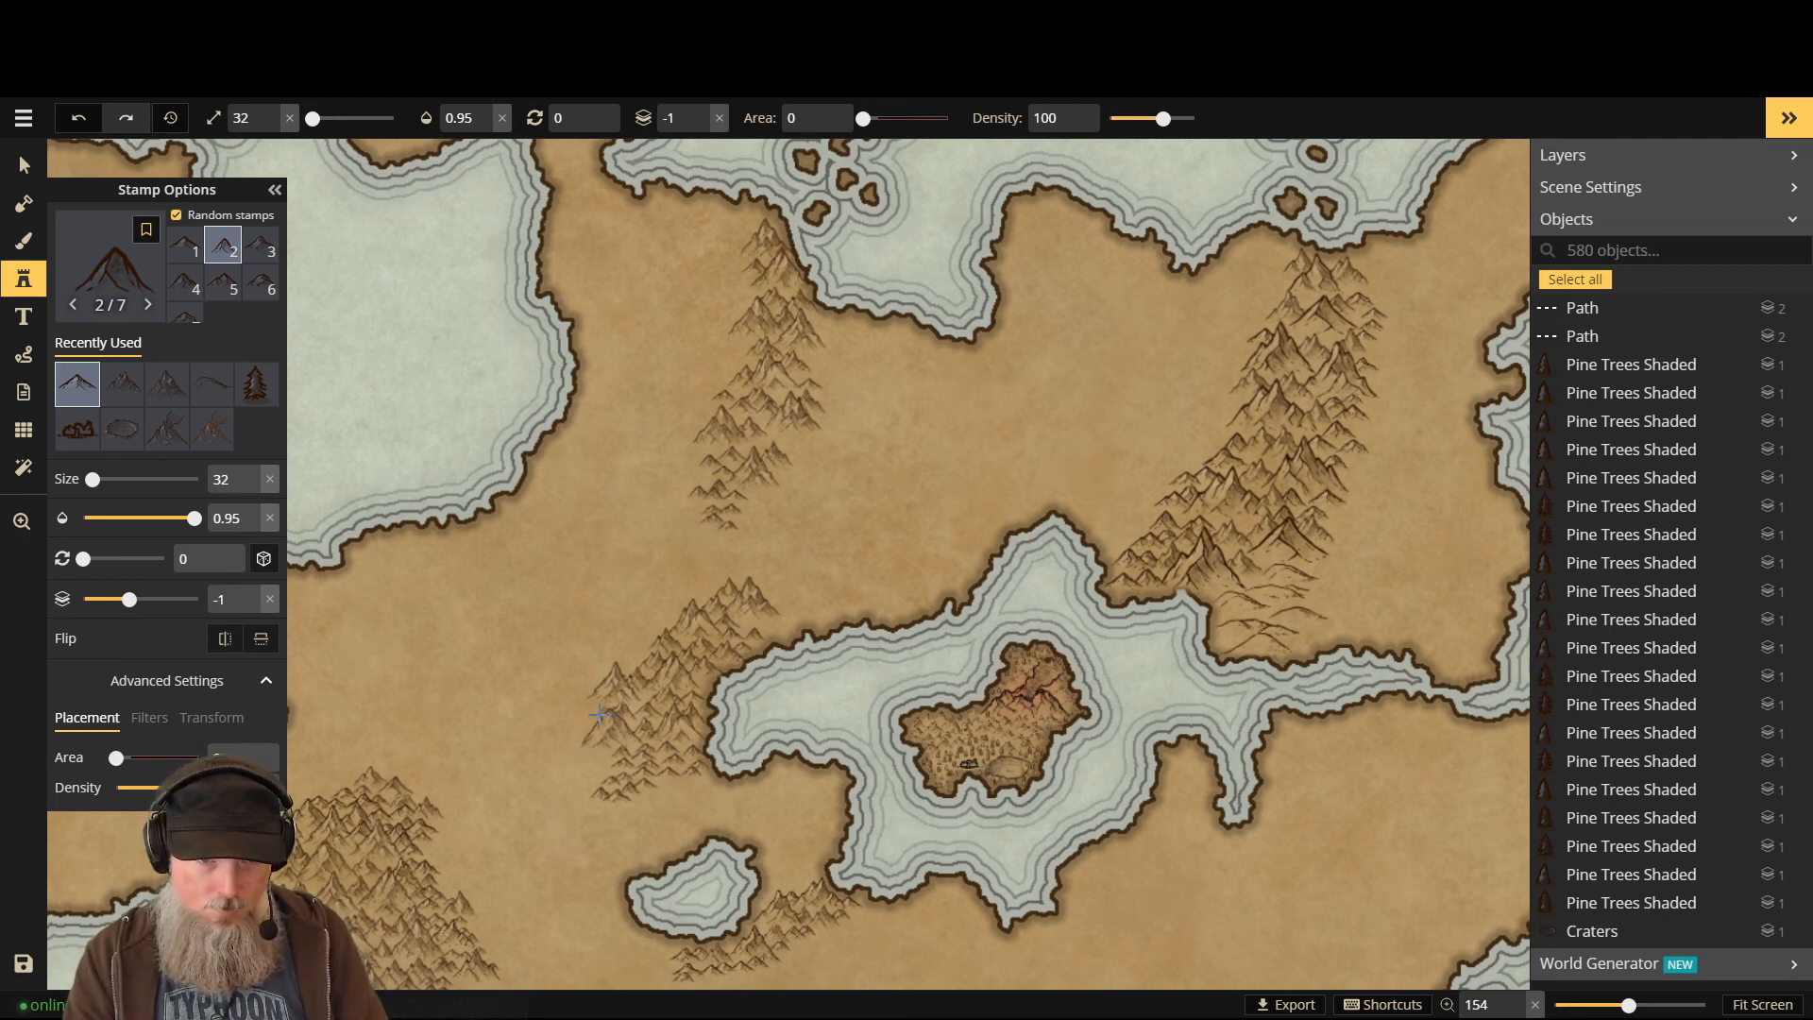
click(593, 720)
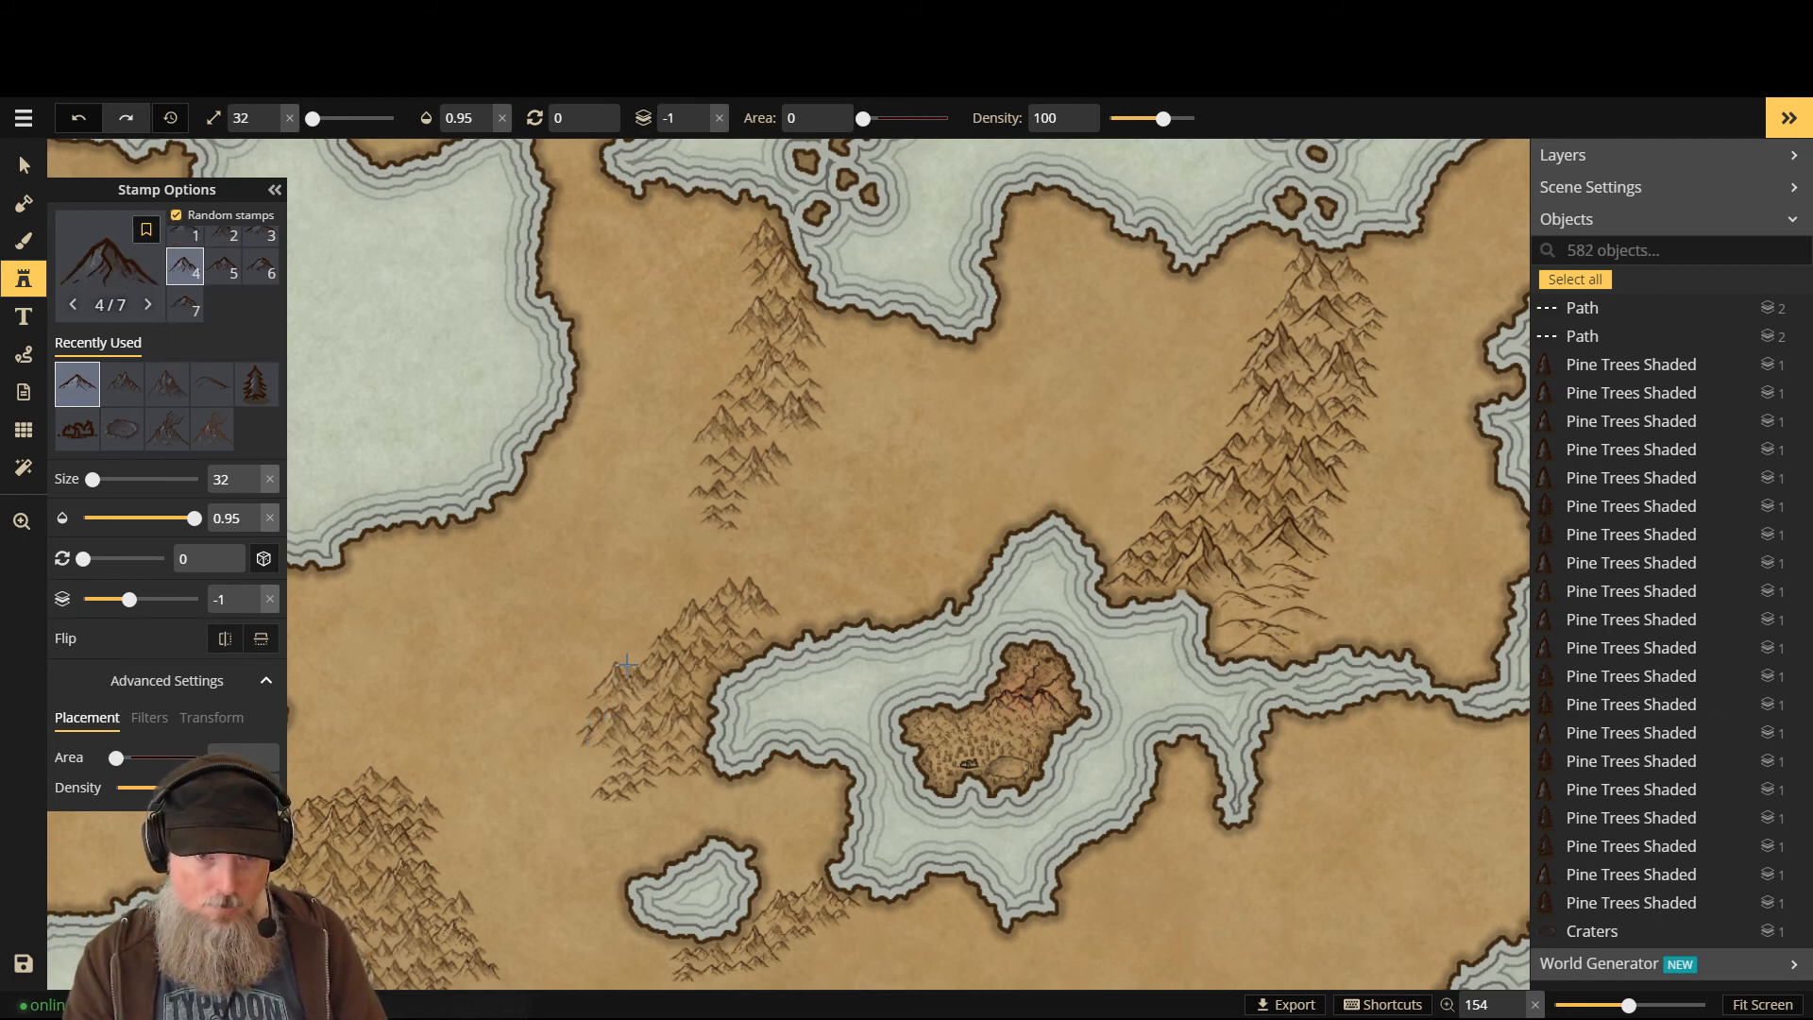
click(914, 615)
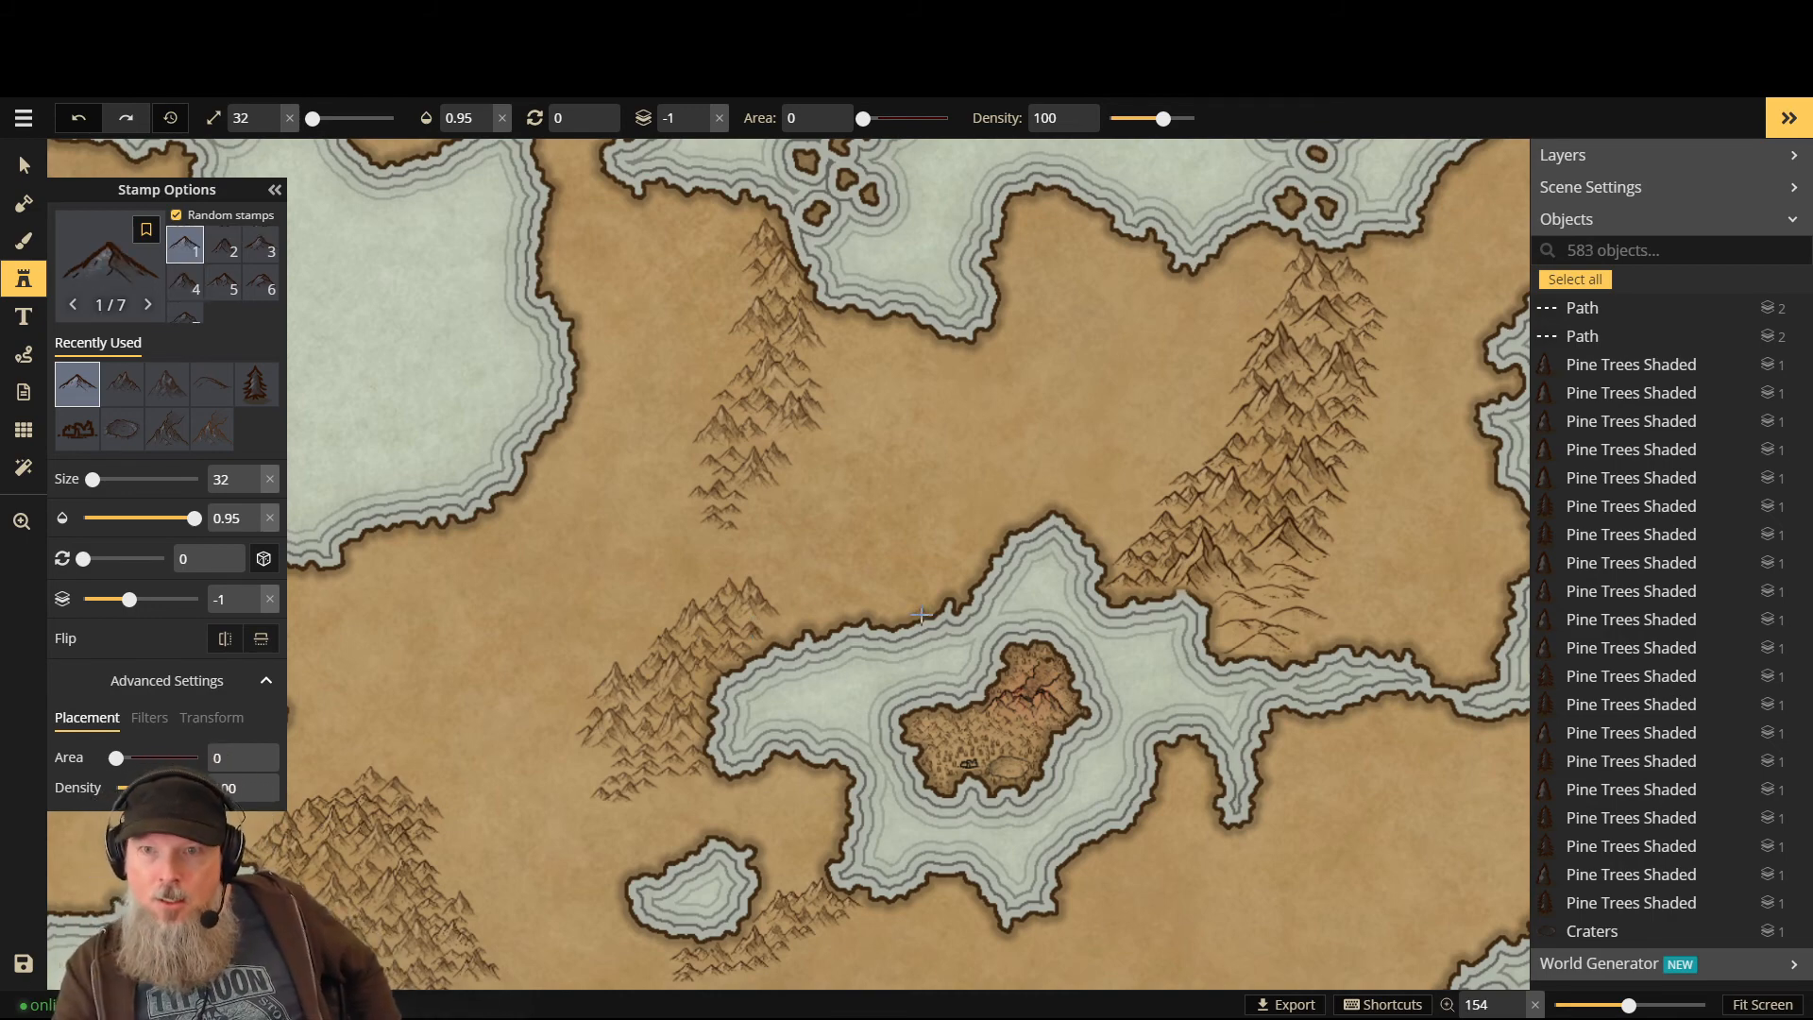
scroll(885, 406, down, 6)
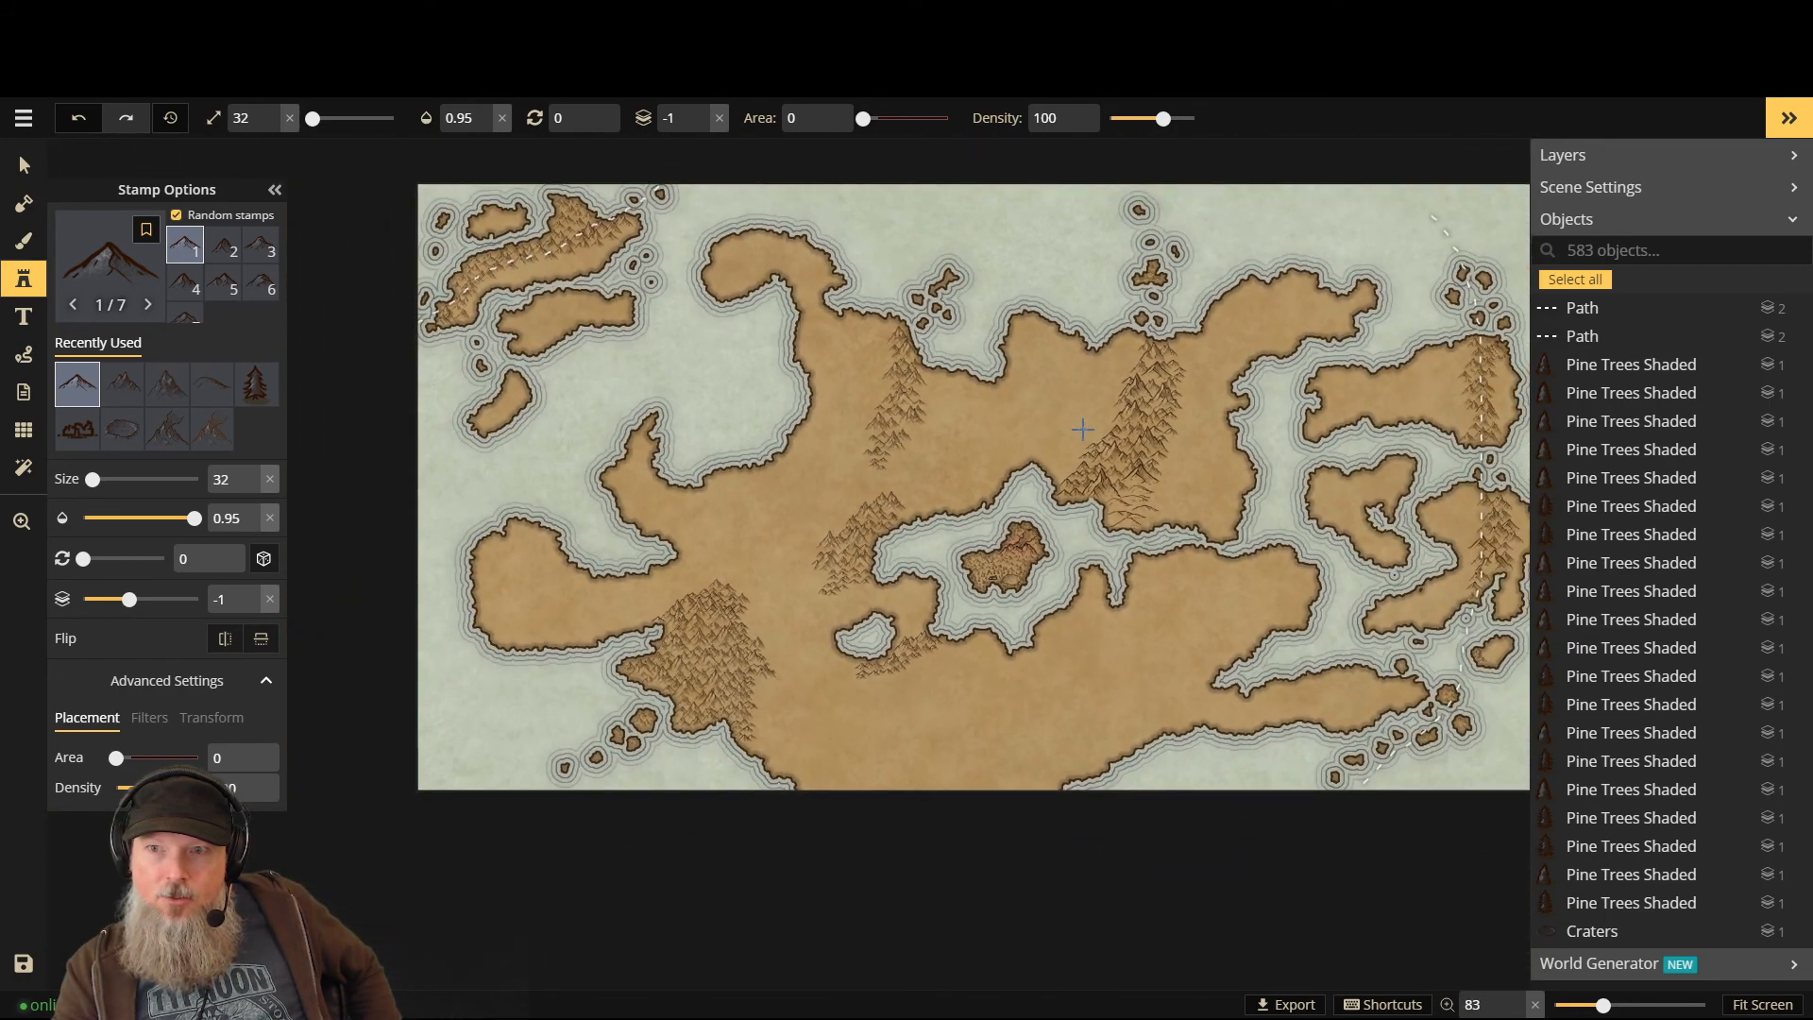
- Save the 583-object map with the Save icon, then zoom back in
scroll(1083, 430, down, 1)
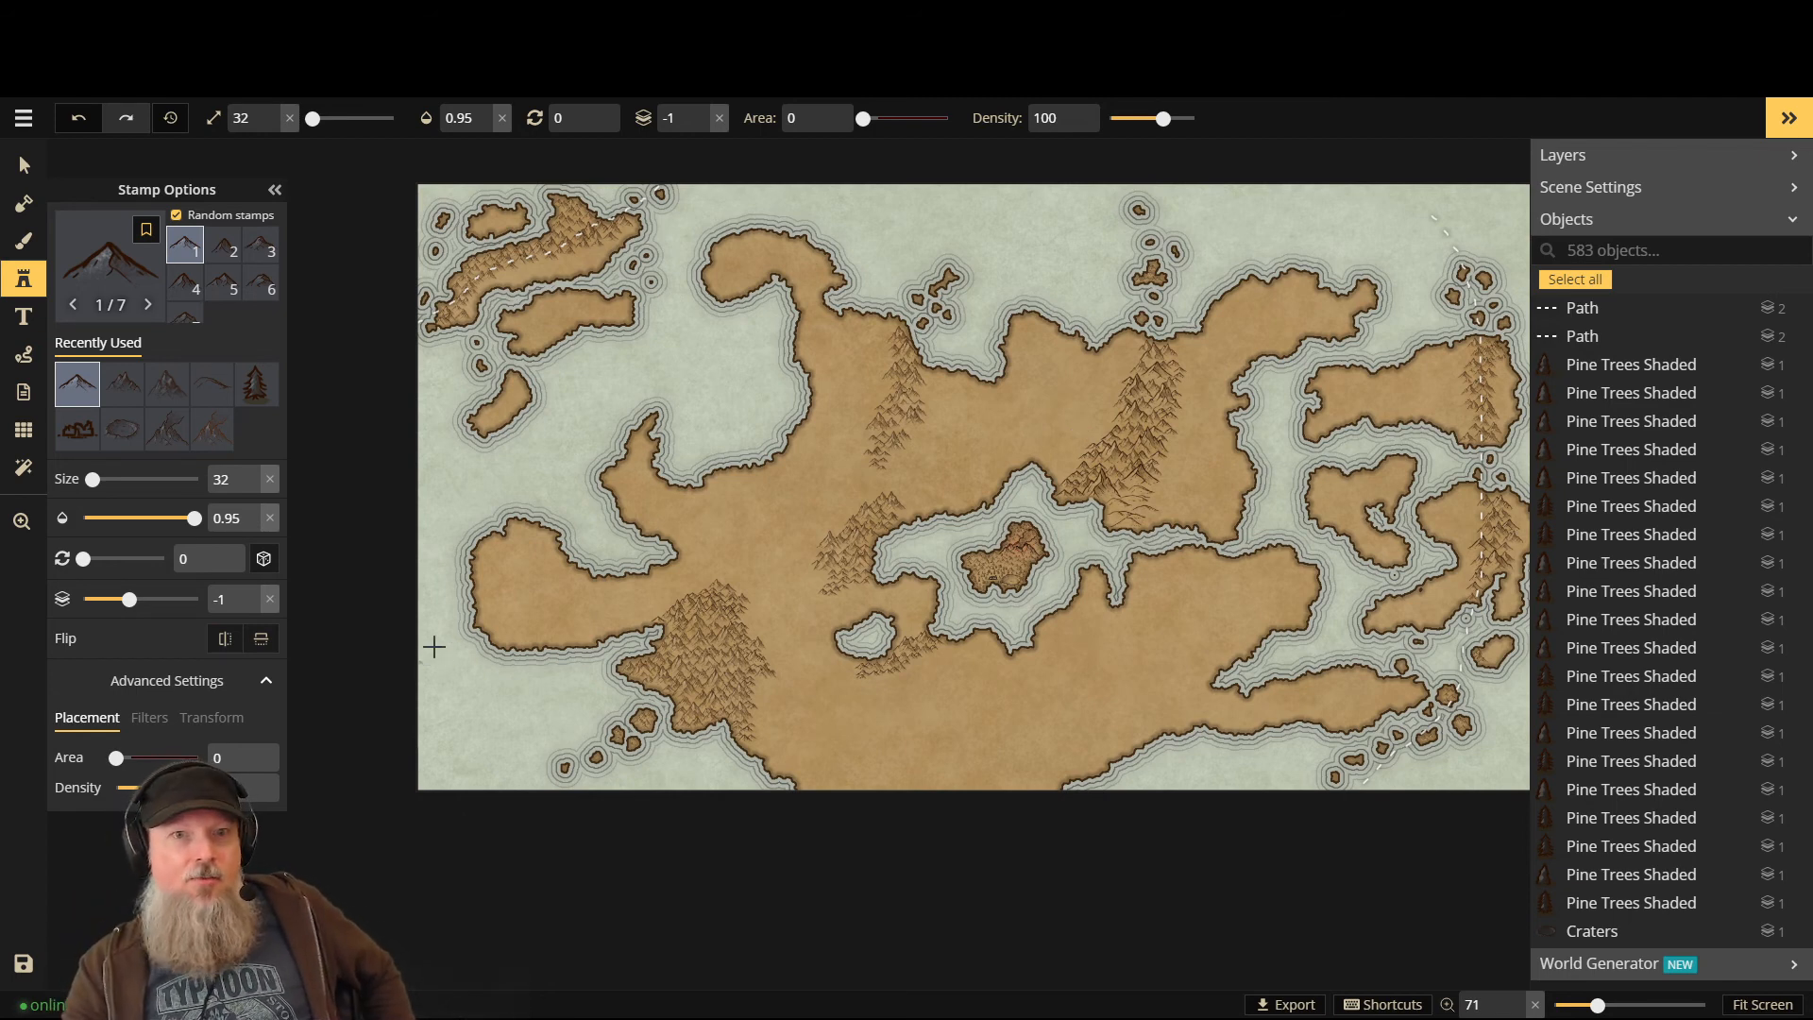
click(24, 963)
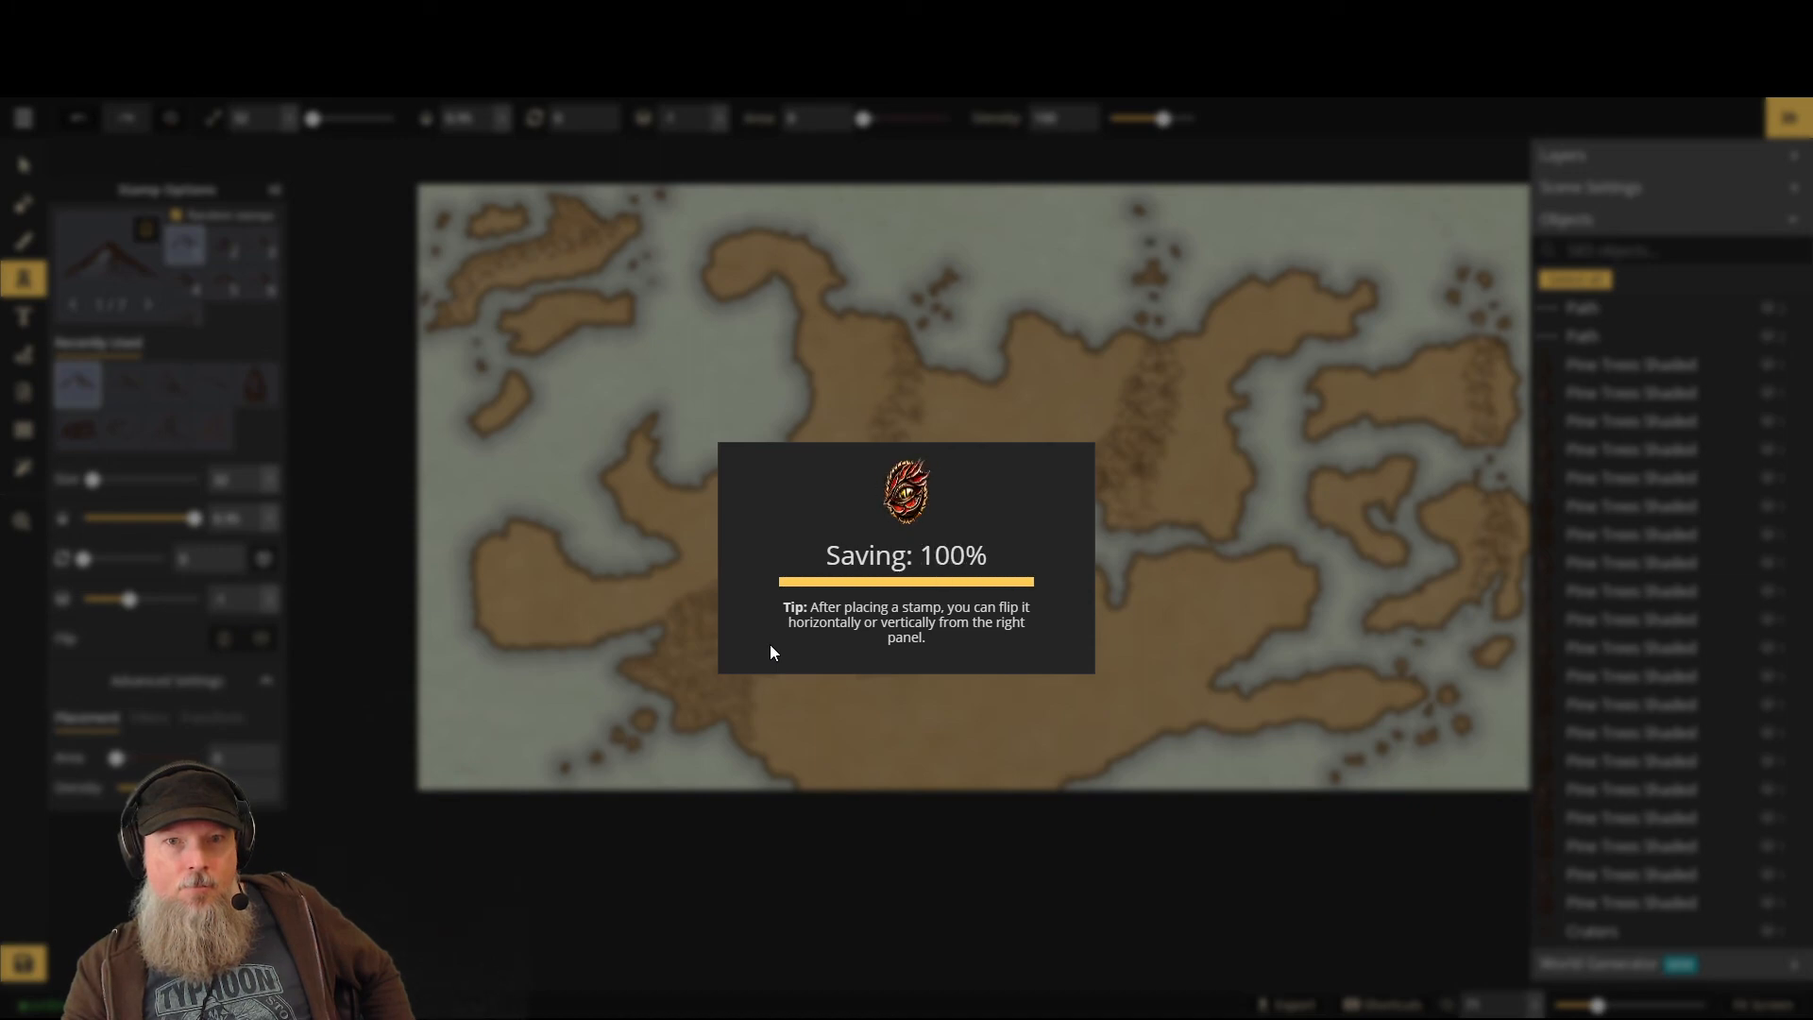
scroll(714, 675, up, 3)
scroll(715, 674, up, 5)
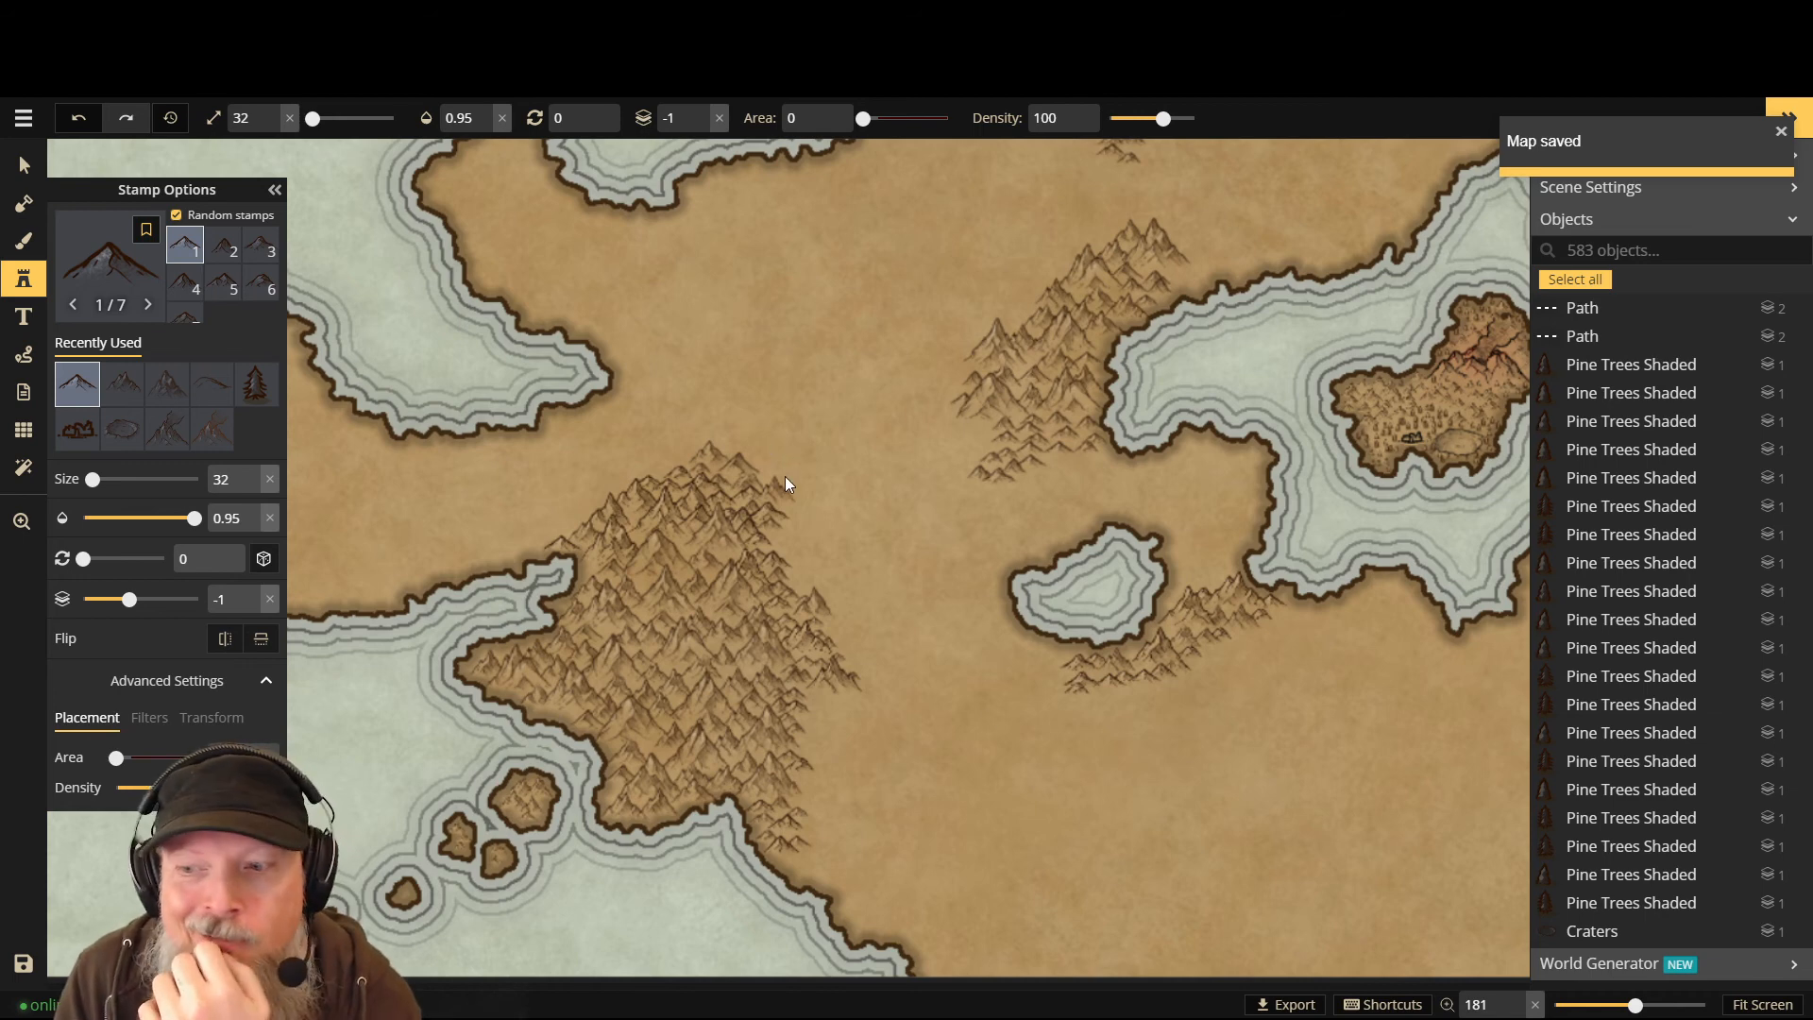
- Place one last peak, then select and delete nine unwanted mountain stamps in the central range
click(1340, 809)
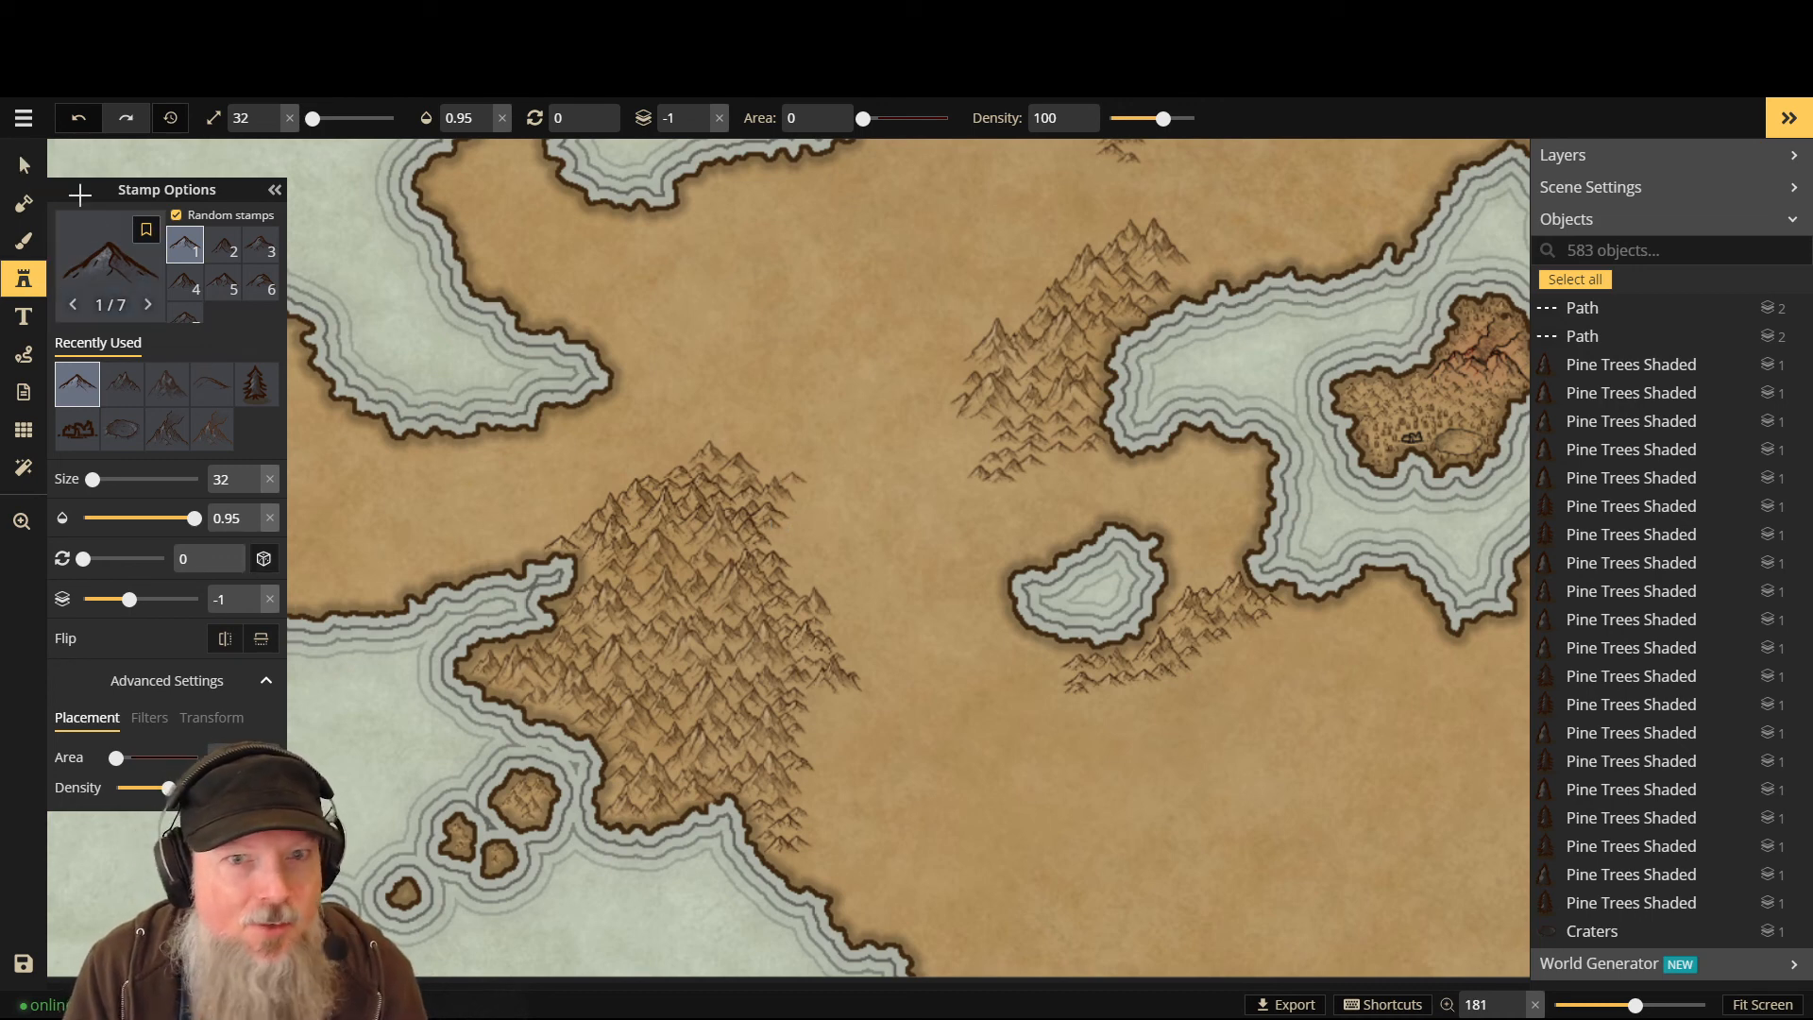
click(19, 171)
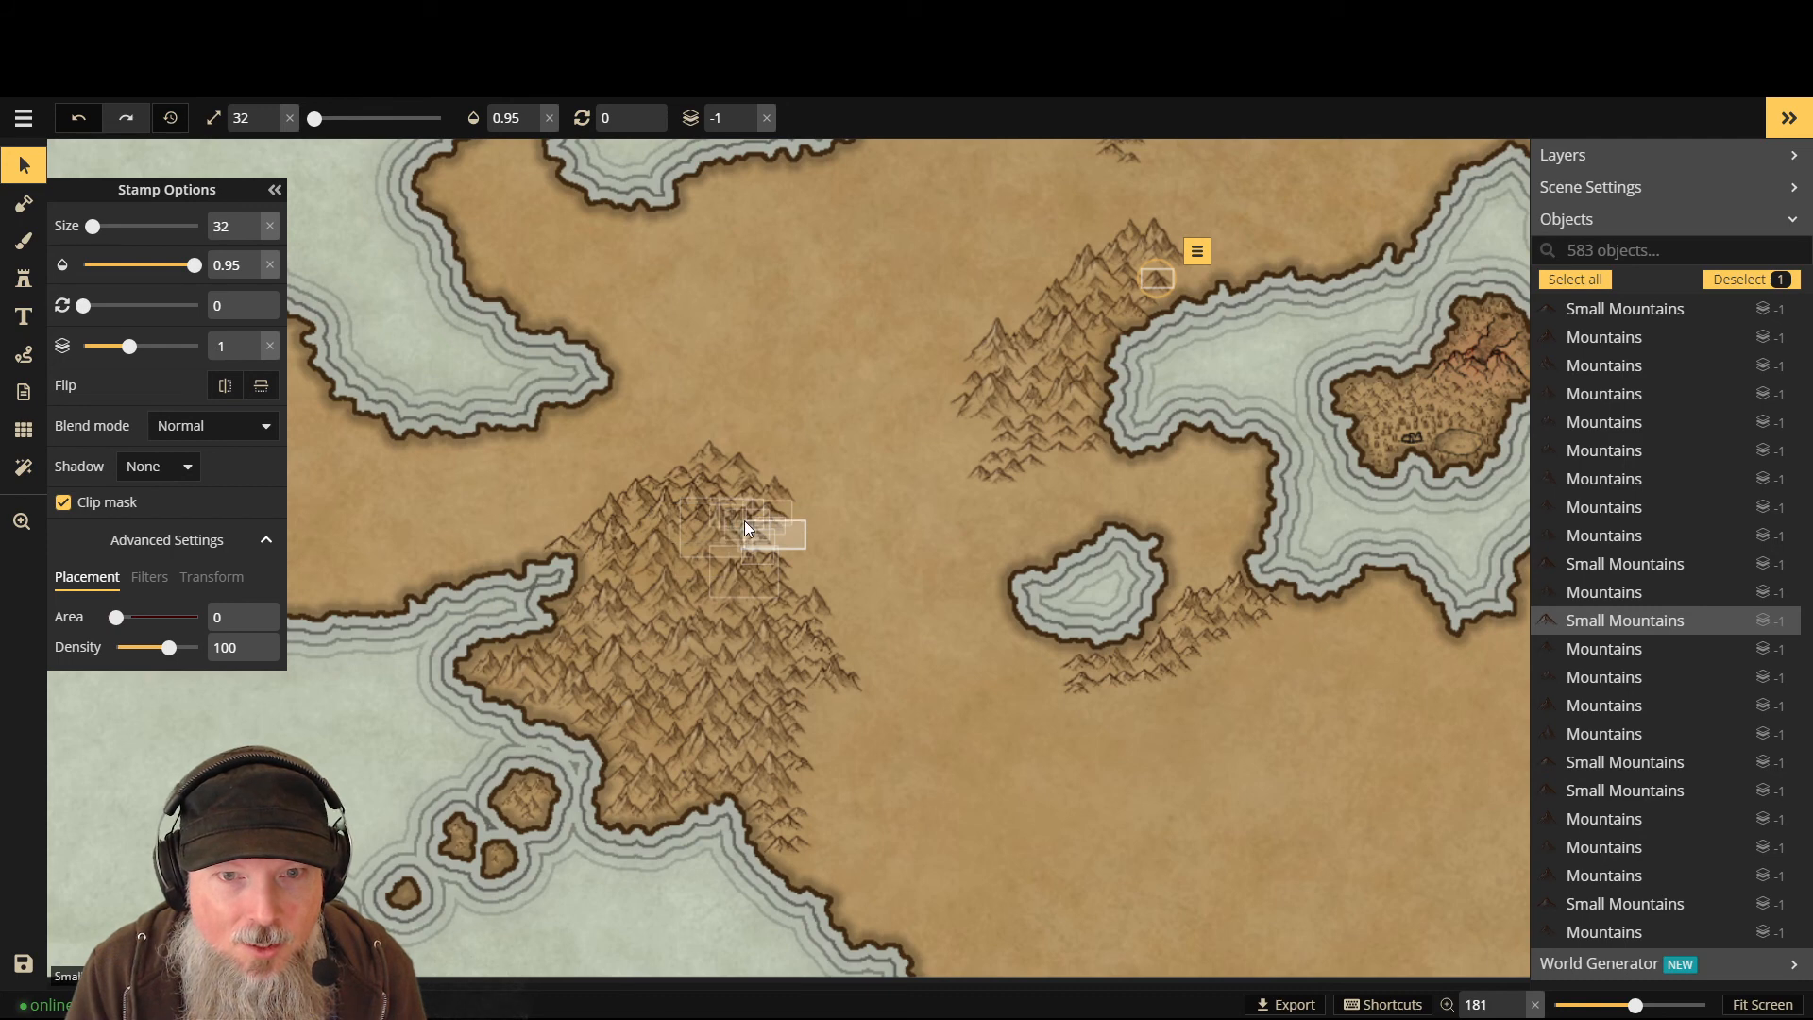
click(744, 519)
key(Delete)
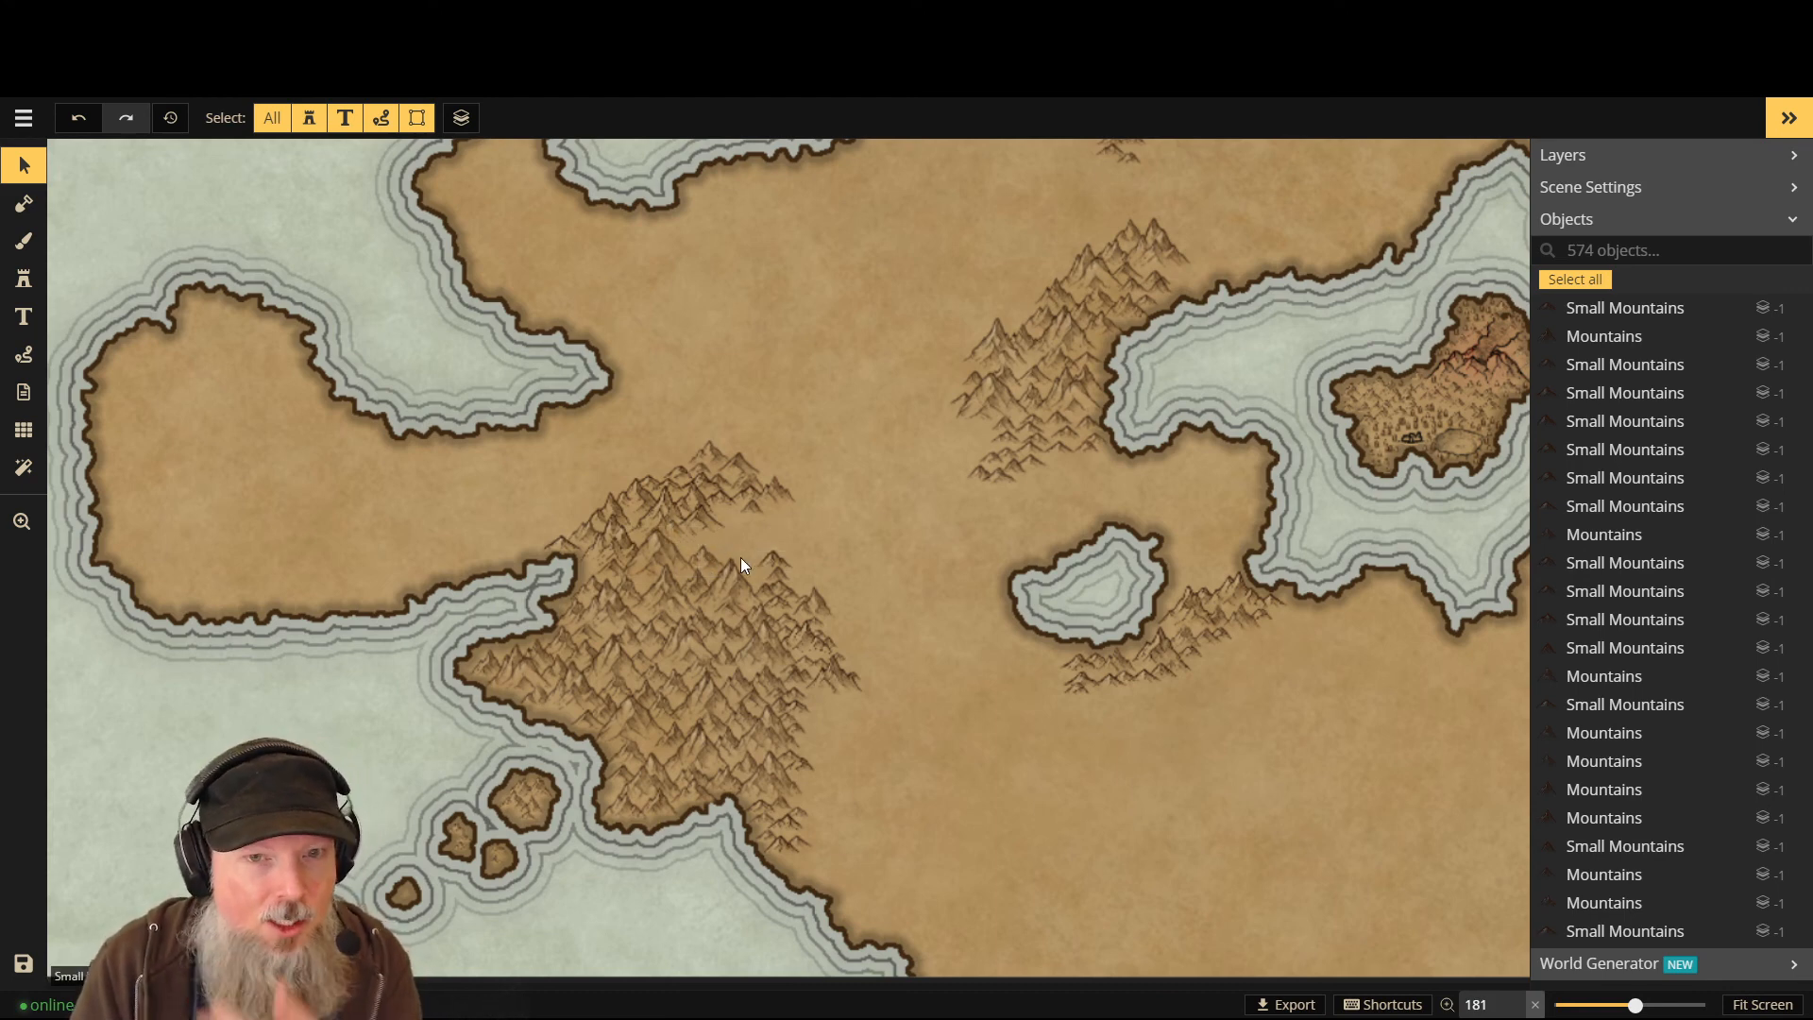
- With the Stamp tool, refill the central range with mountains on layers 0 and -1
scroll(739, 557, up, 5)
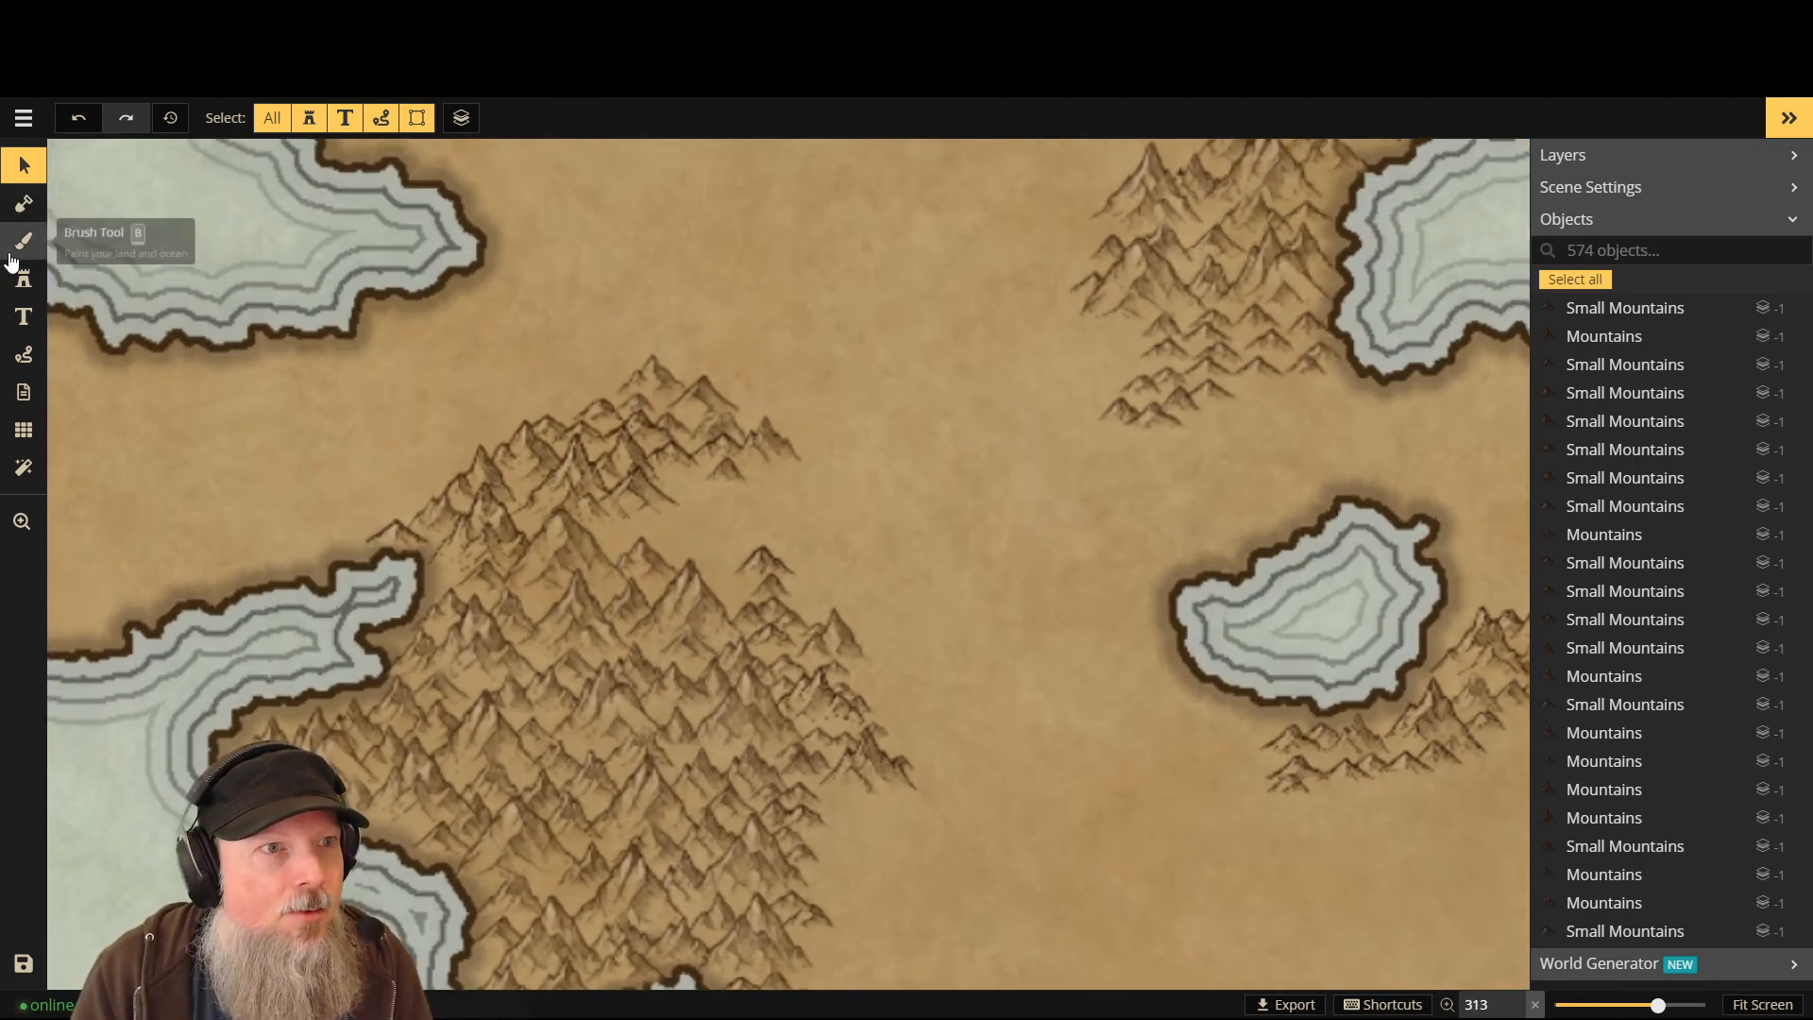
click(25, 279)
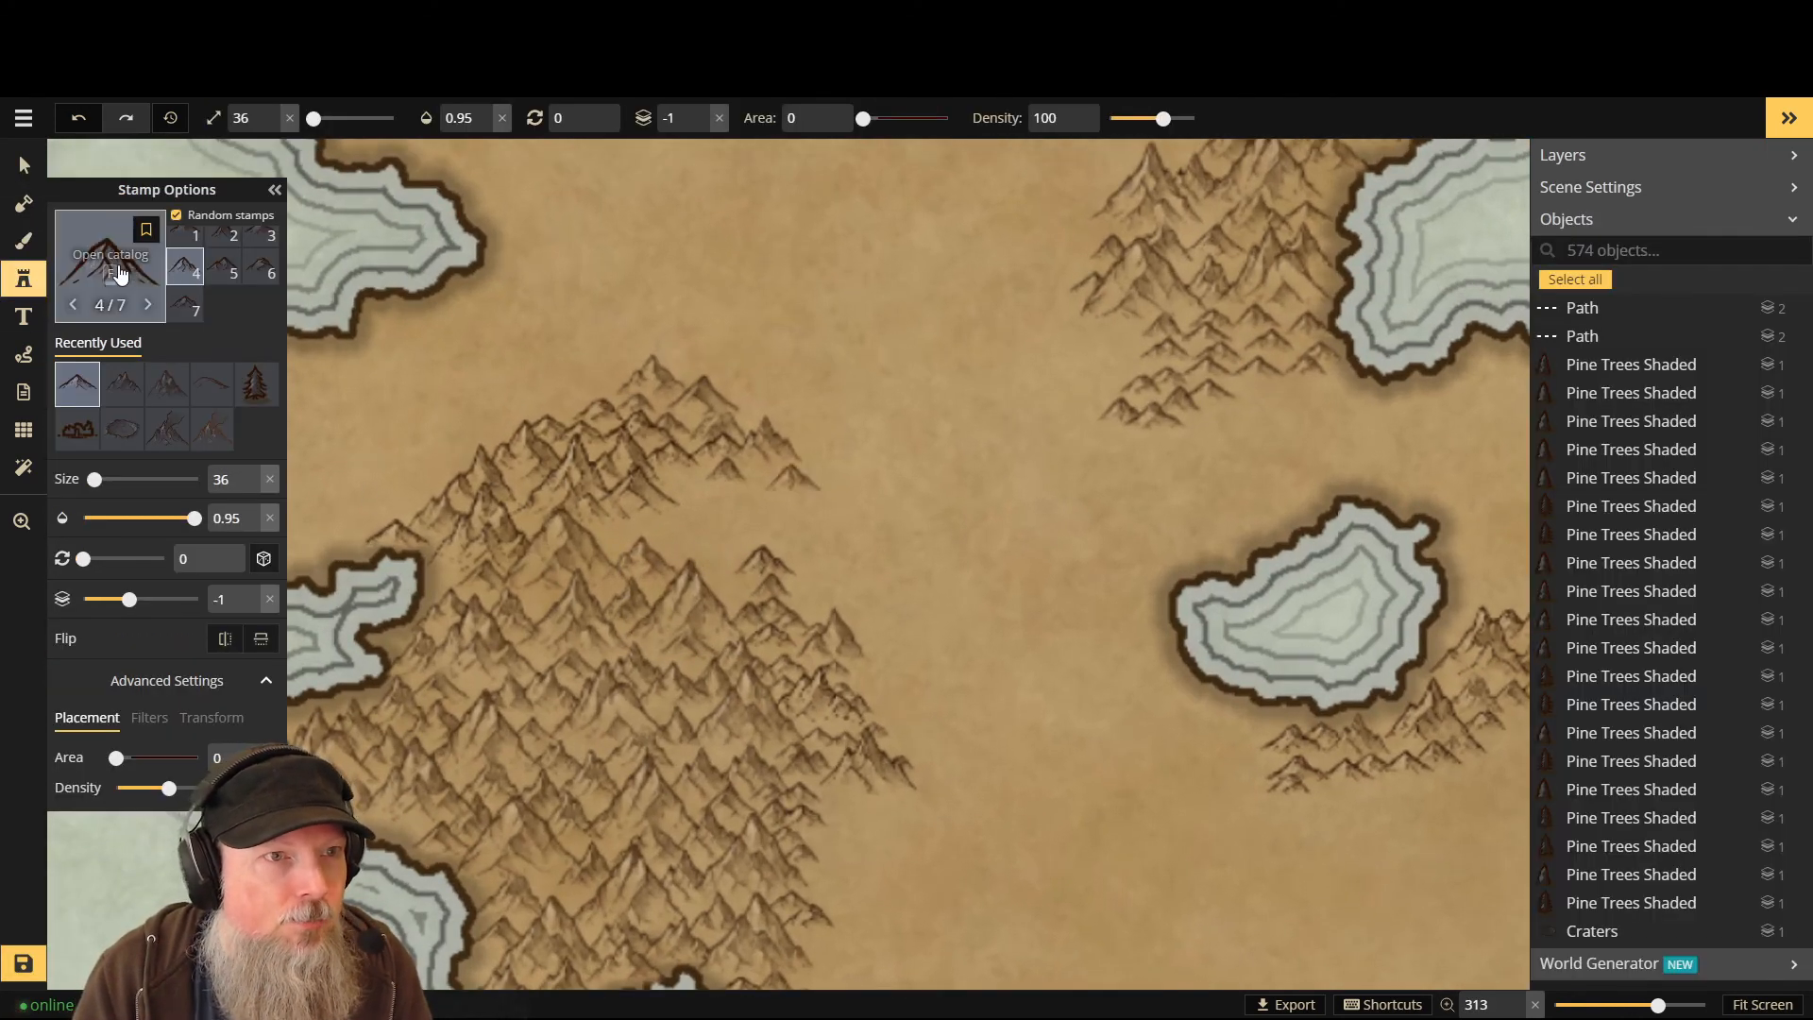
click(729, 580)
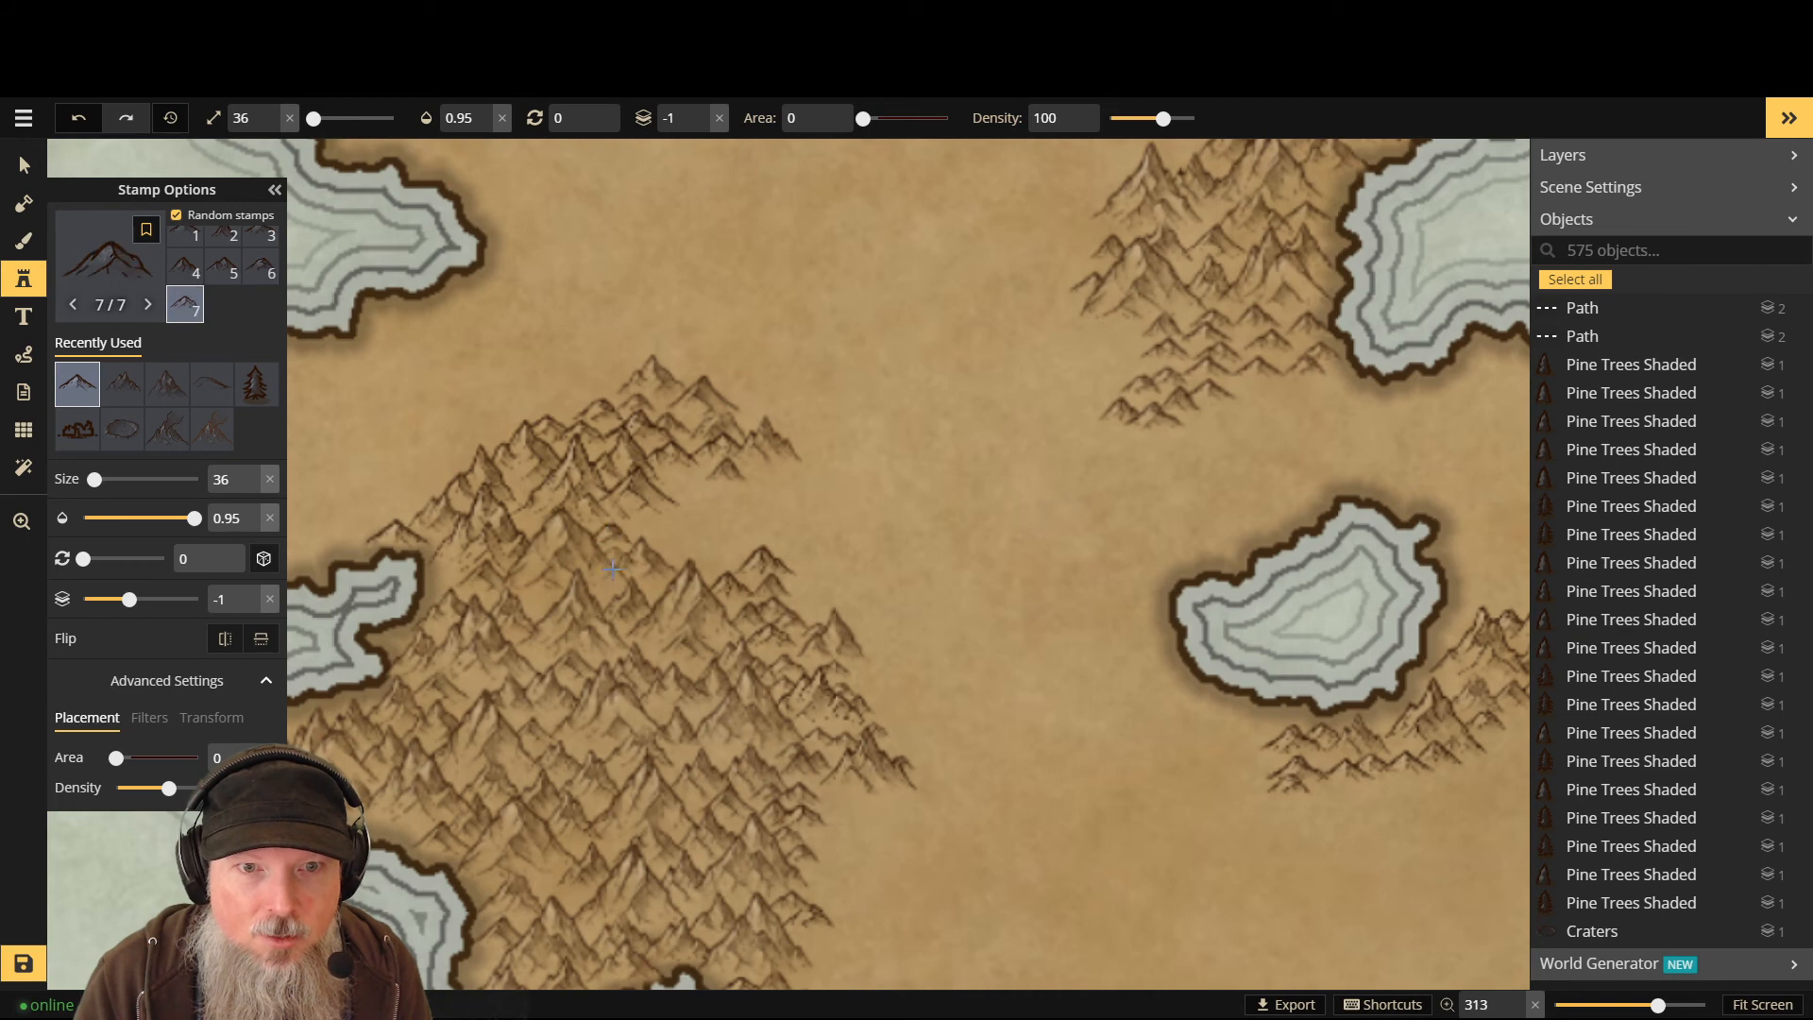
click(612, 568)
key(Page_Up)
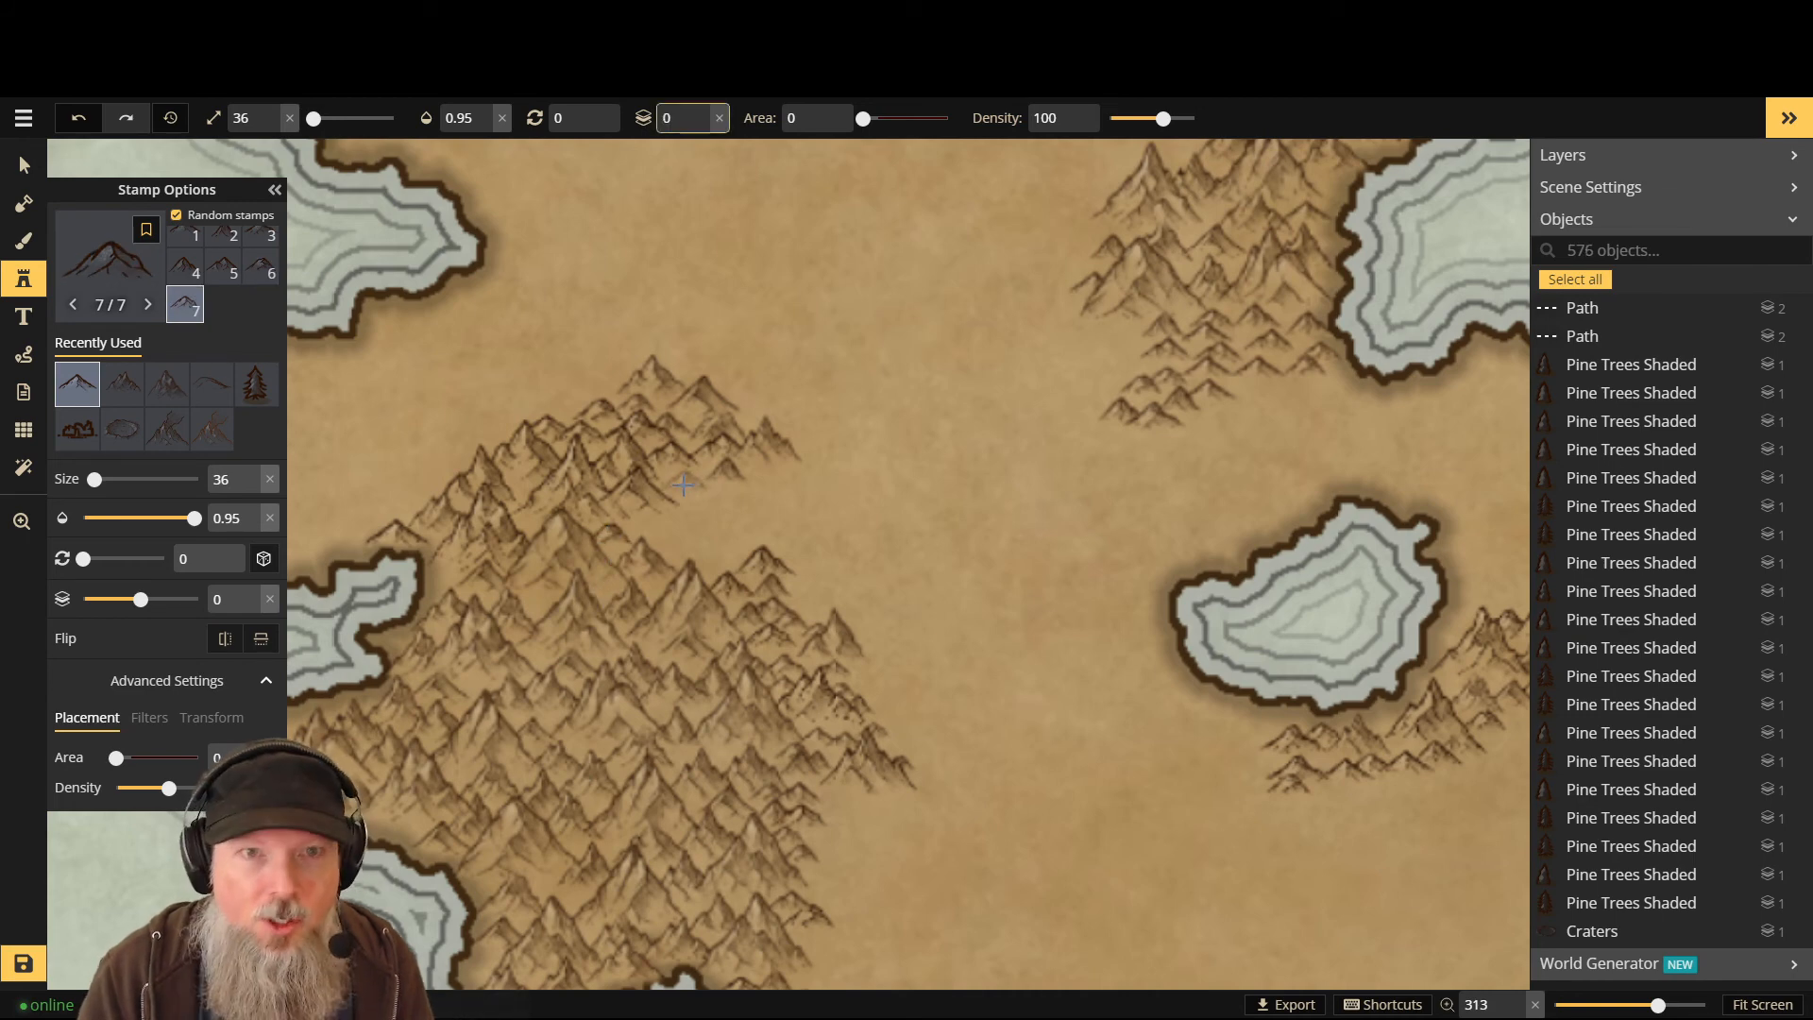
click(752, 531)
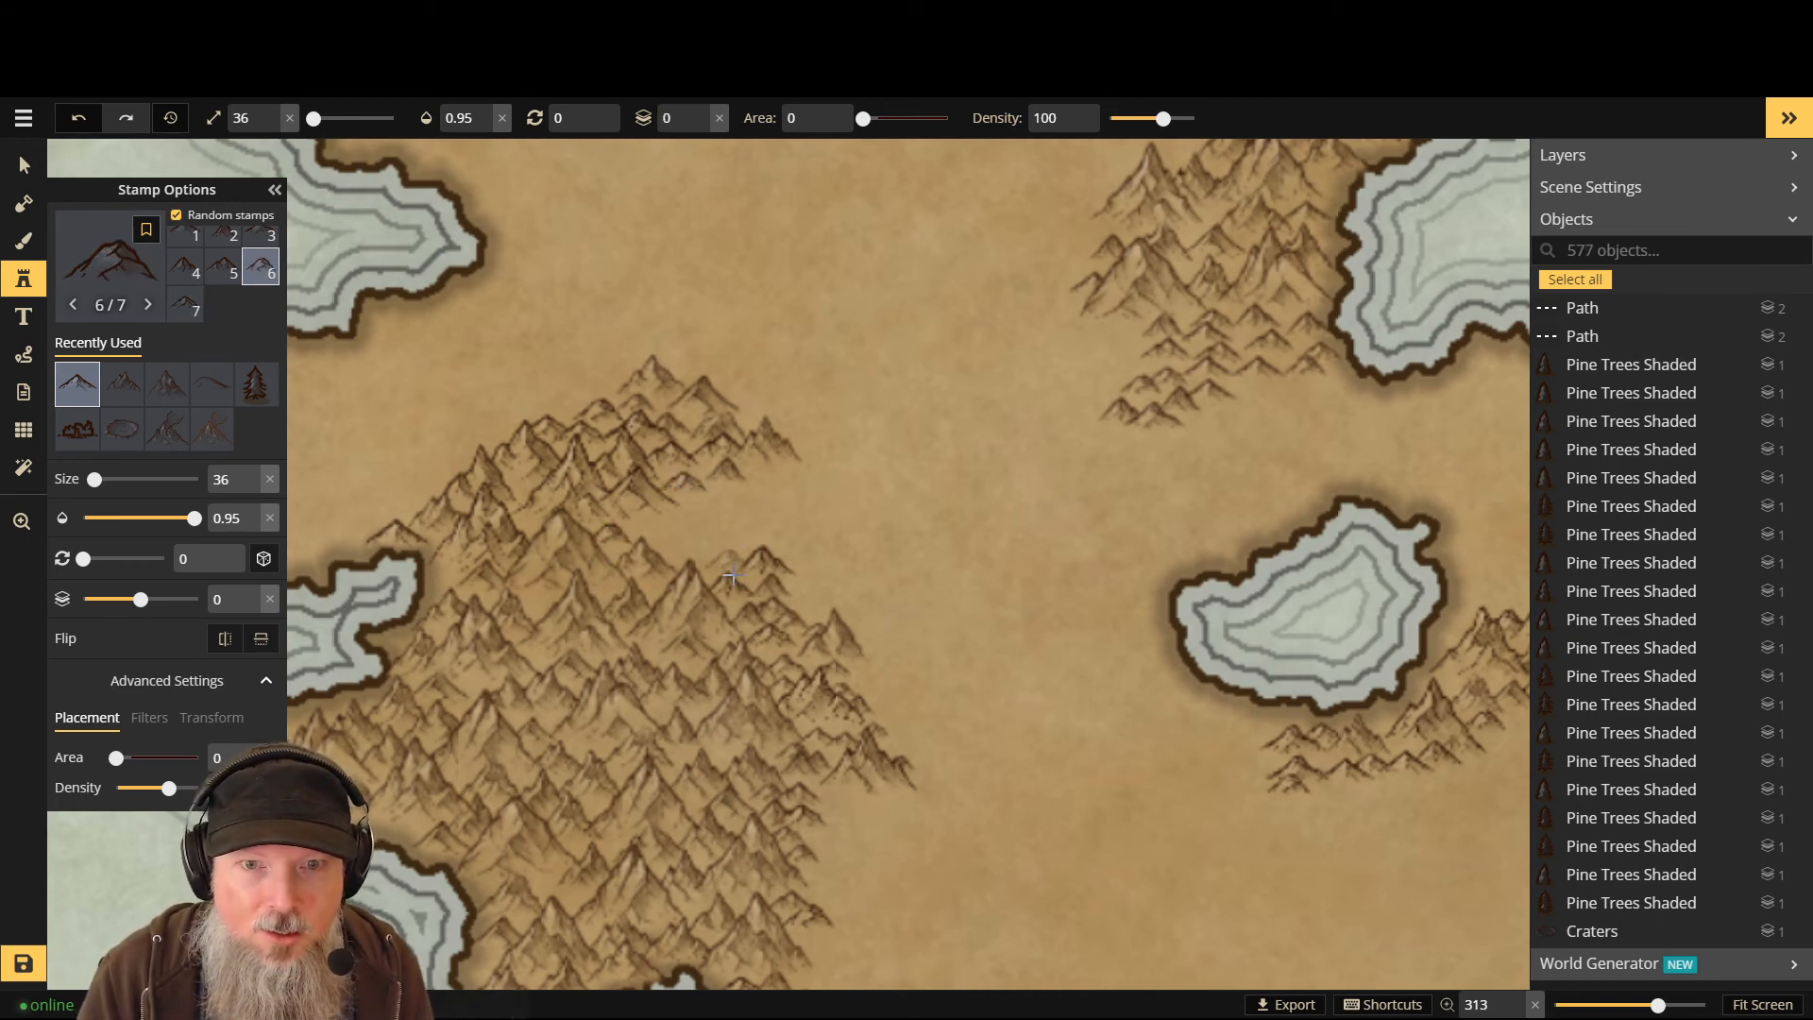
key(Page_Down)
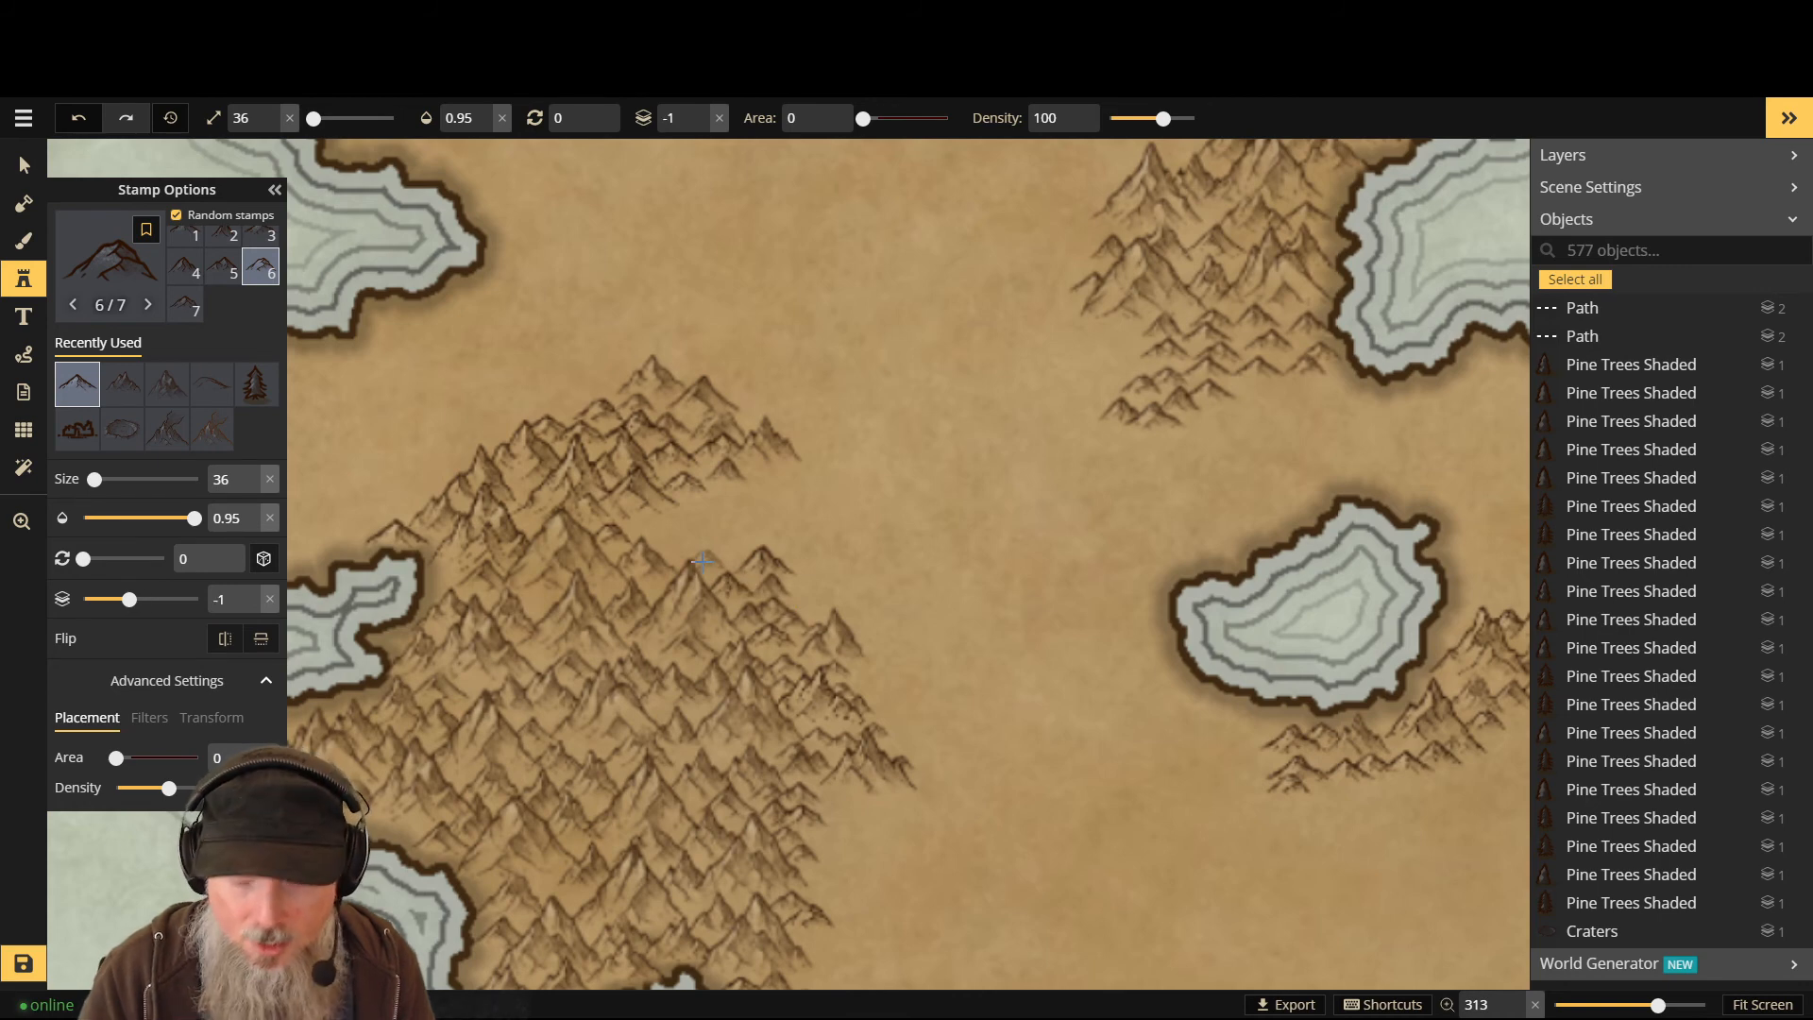
click(704, 559)
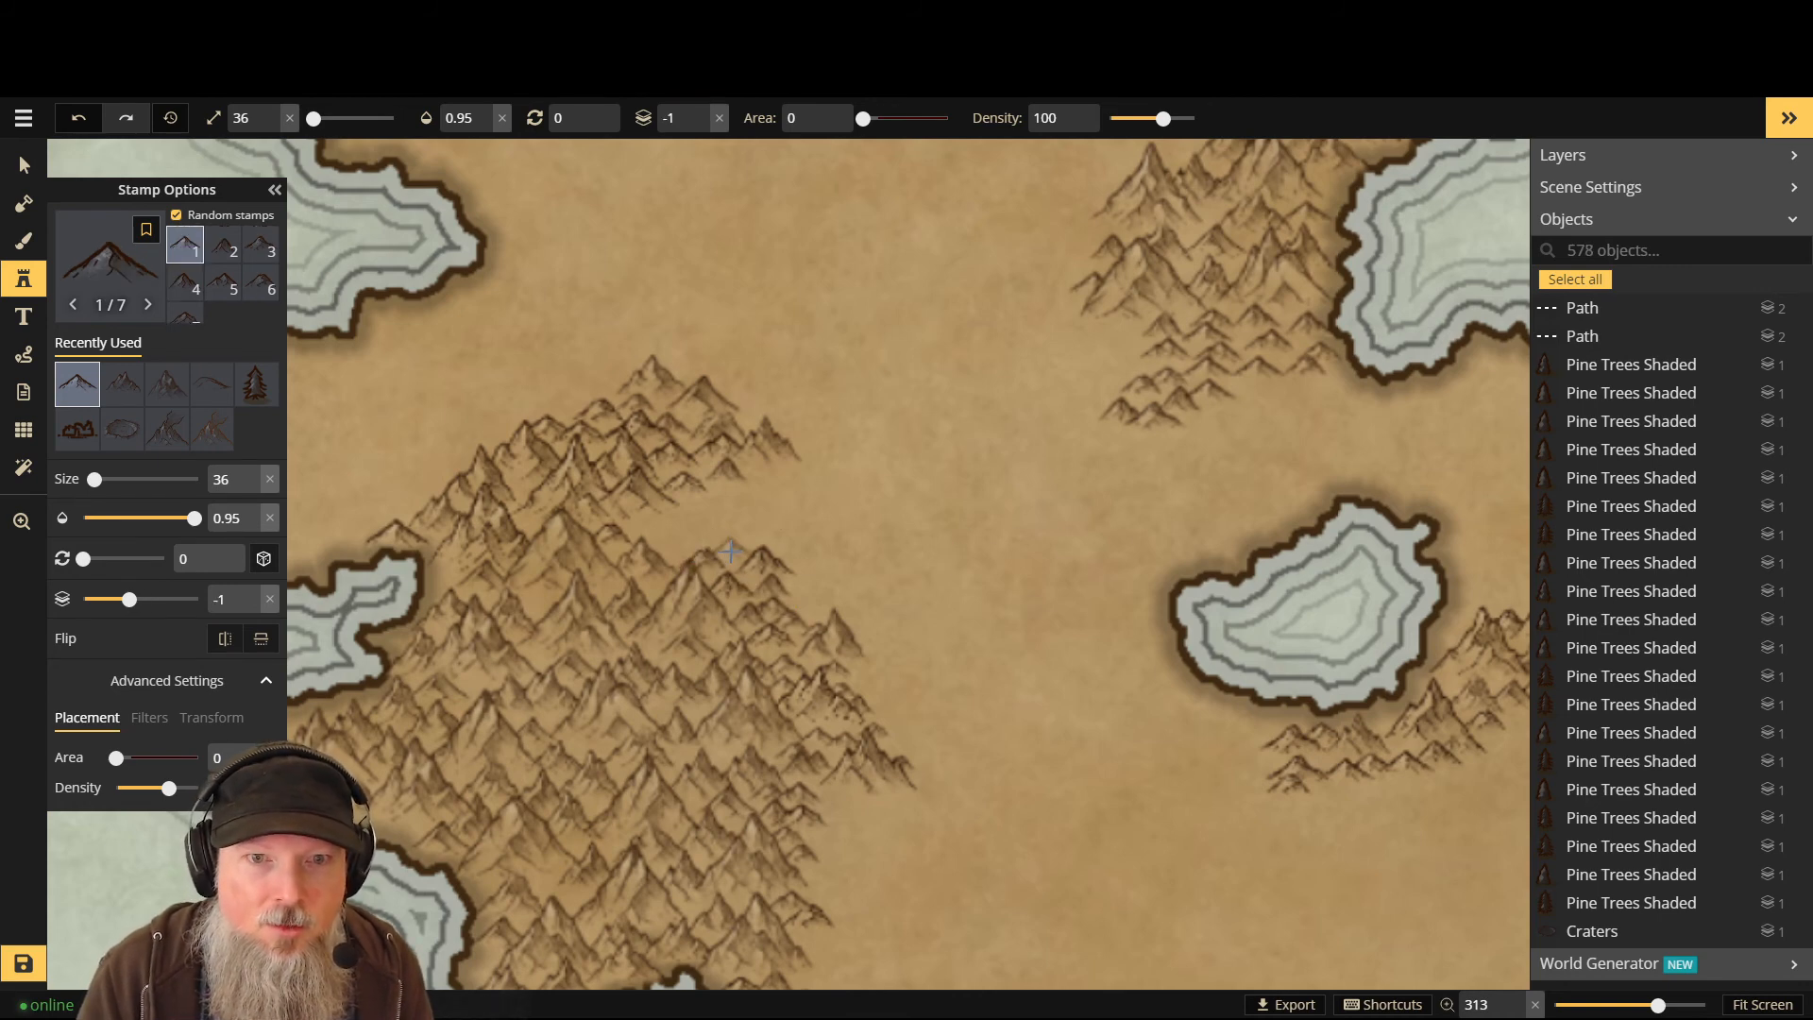
- Add an edge mountain and a front-layer peak, adjusting the stamp size to 29
click(896, 608)
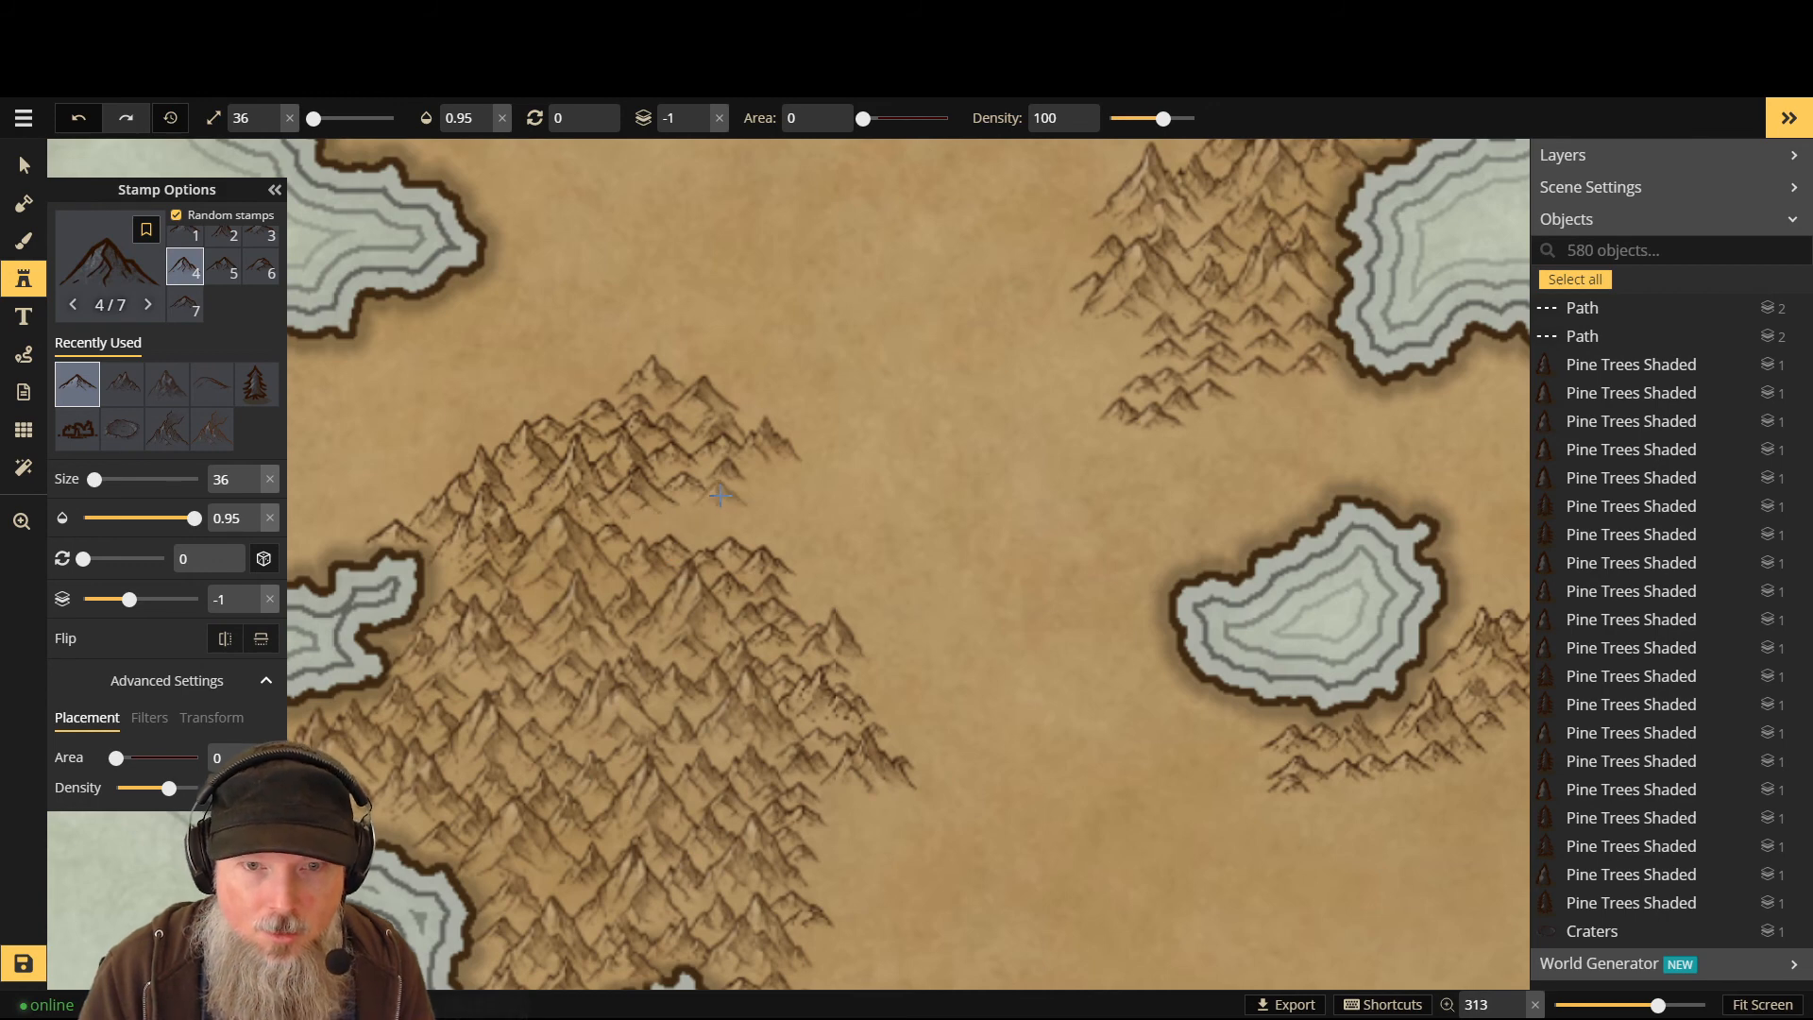
key(Page_Up)
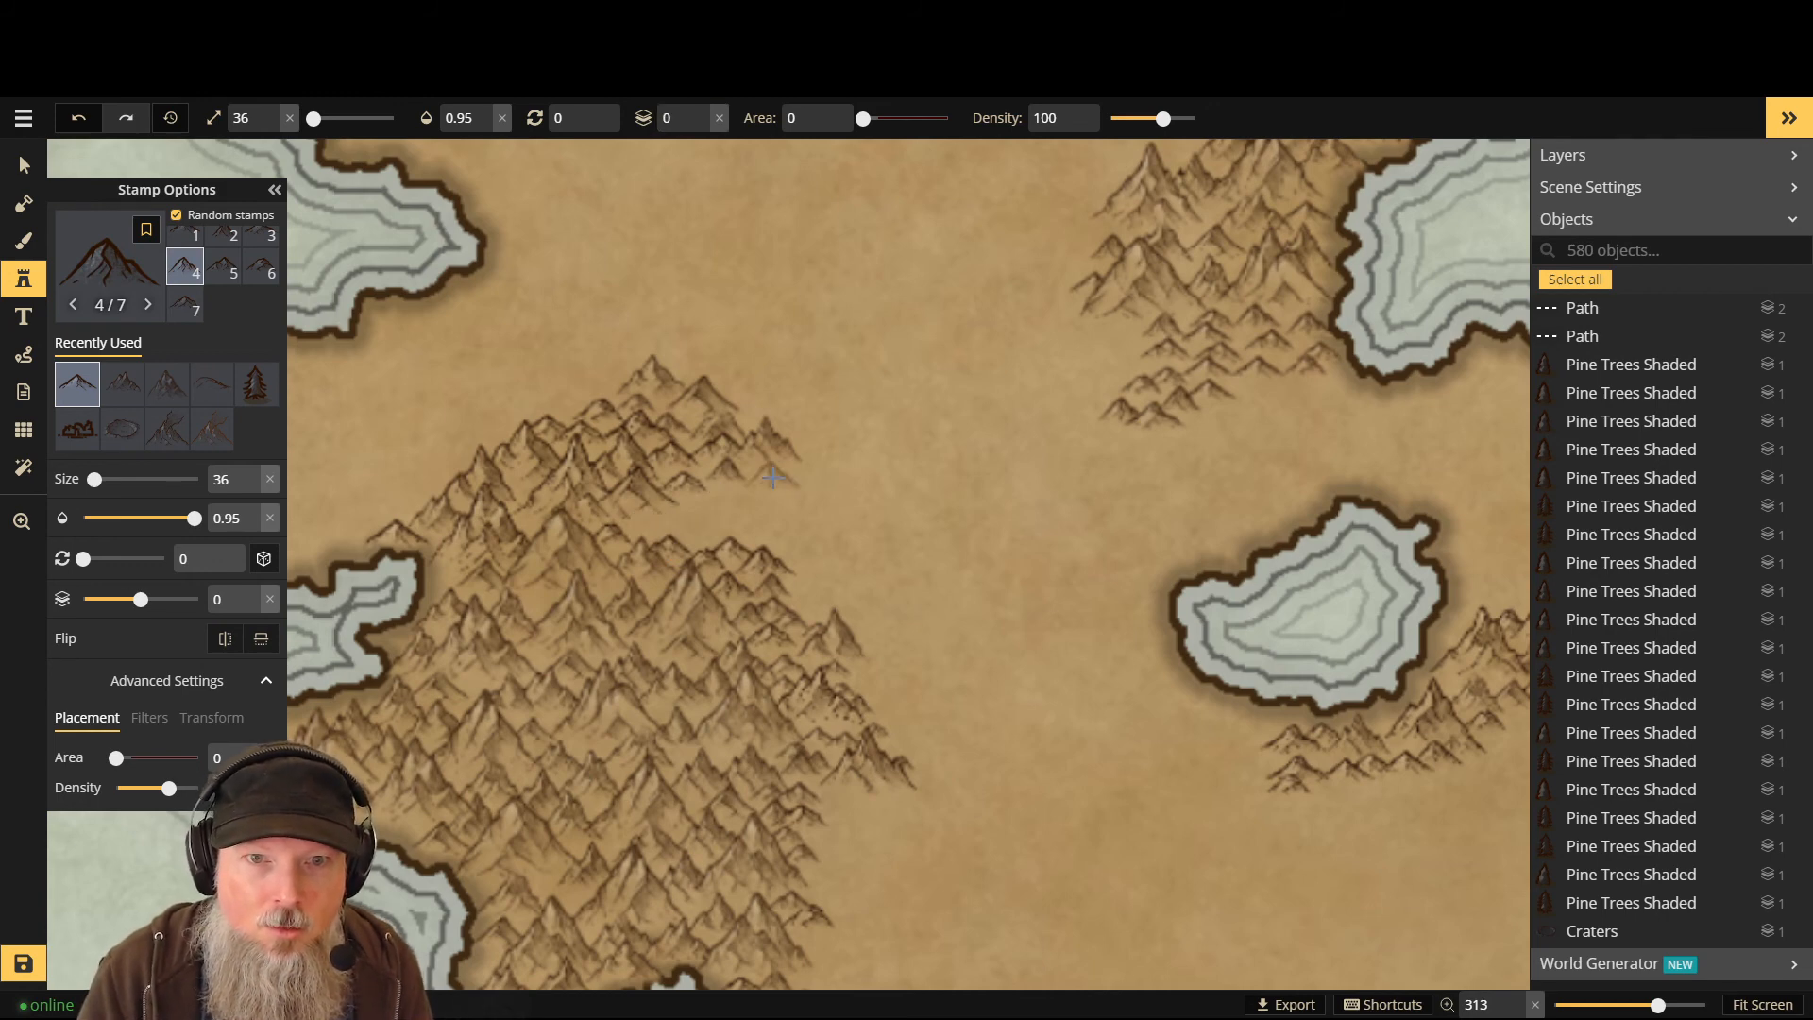
click(761, 475)
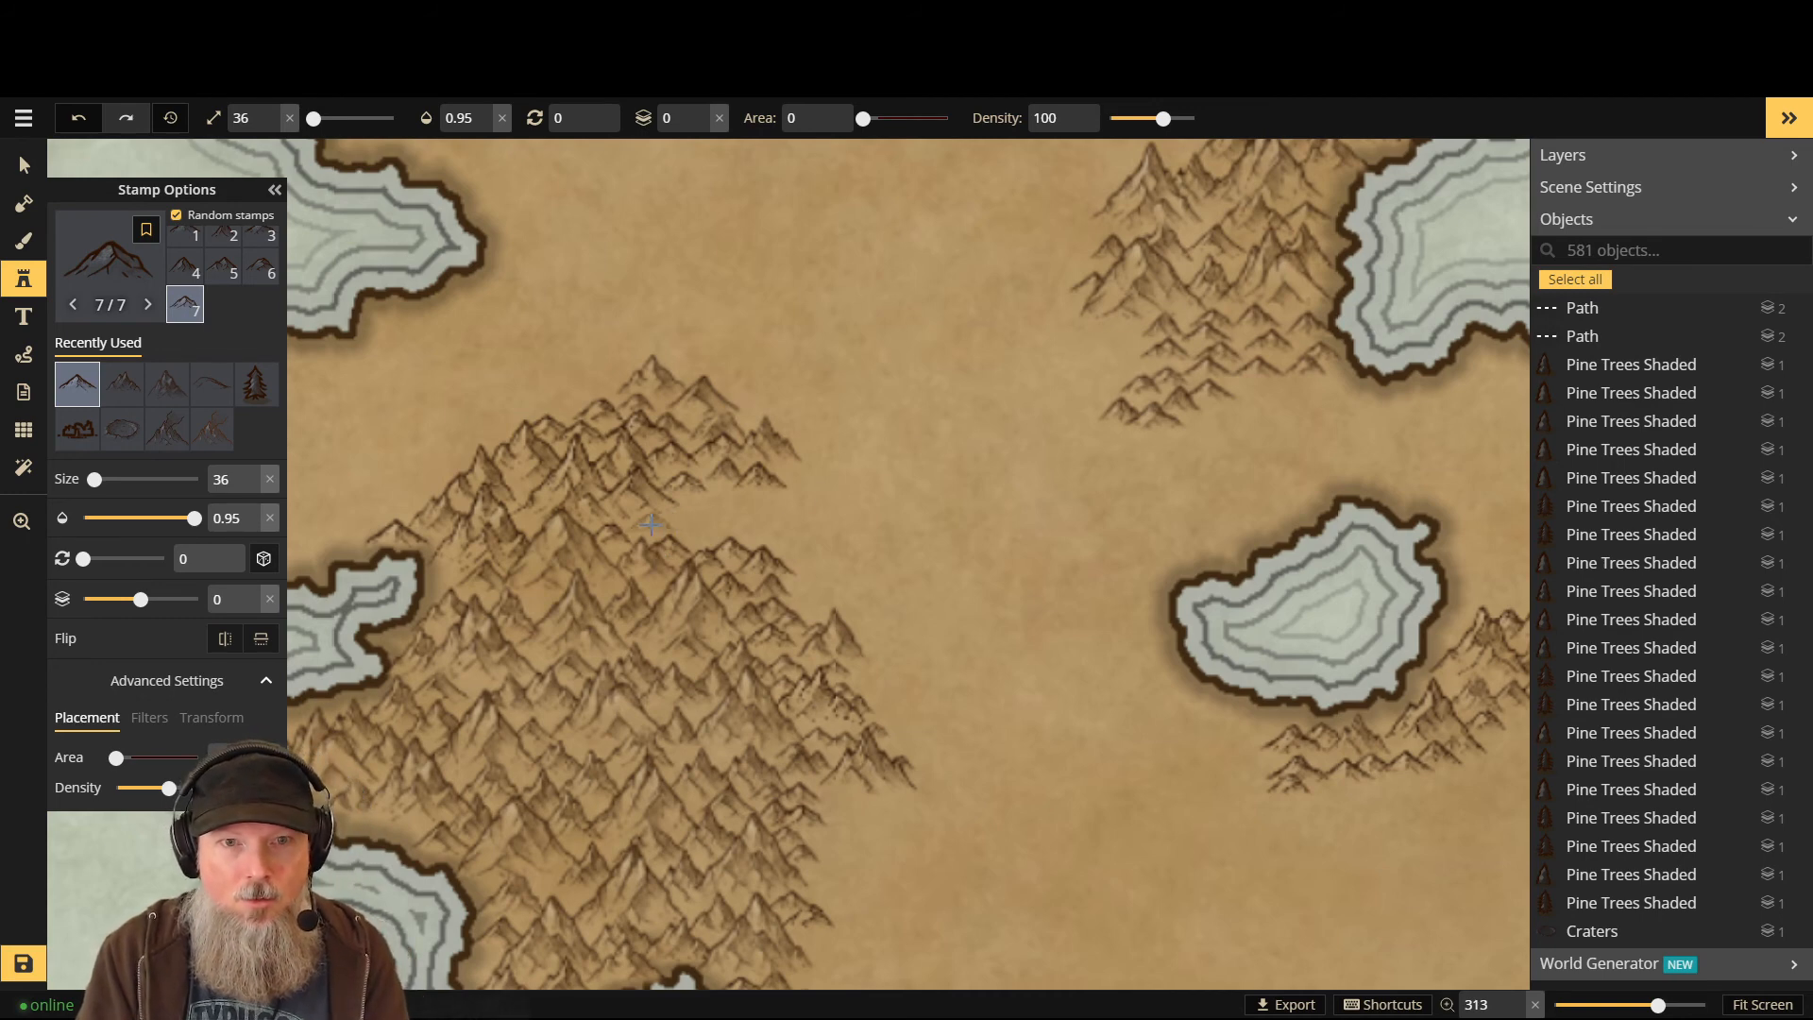
scroll(651, 524, down, 2)
scroll(650, 524, up, 3)
scroll(651, 524, down, 1)
scroll(650, 524, up, 2)
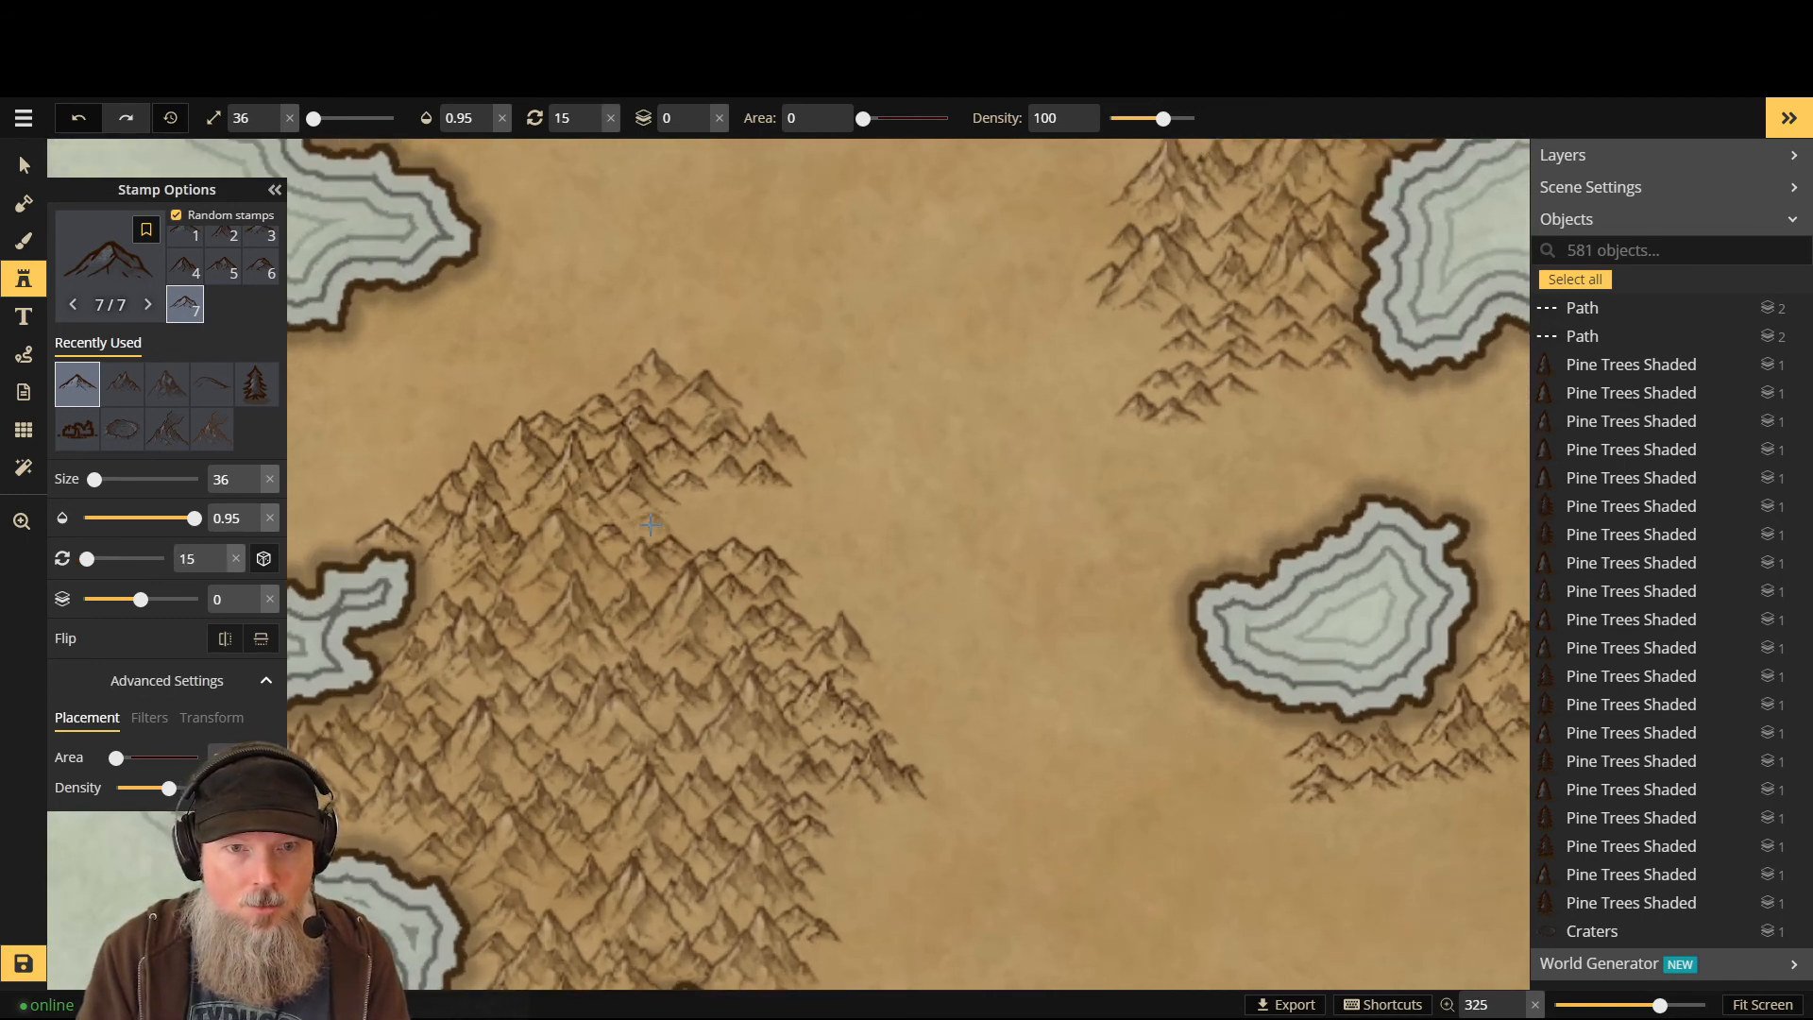
scroll(651, 524, down, 1)
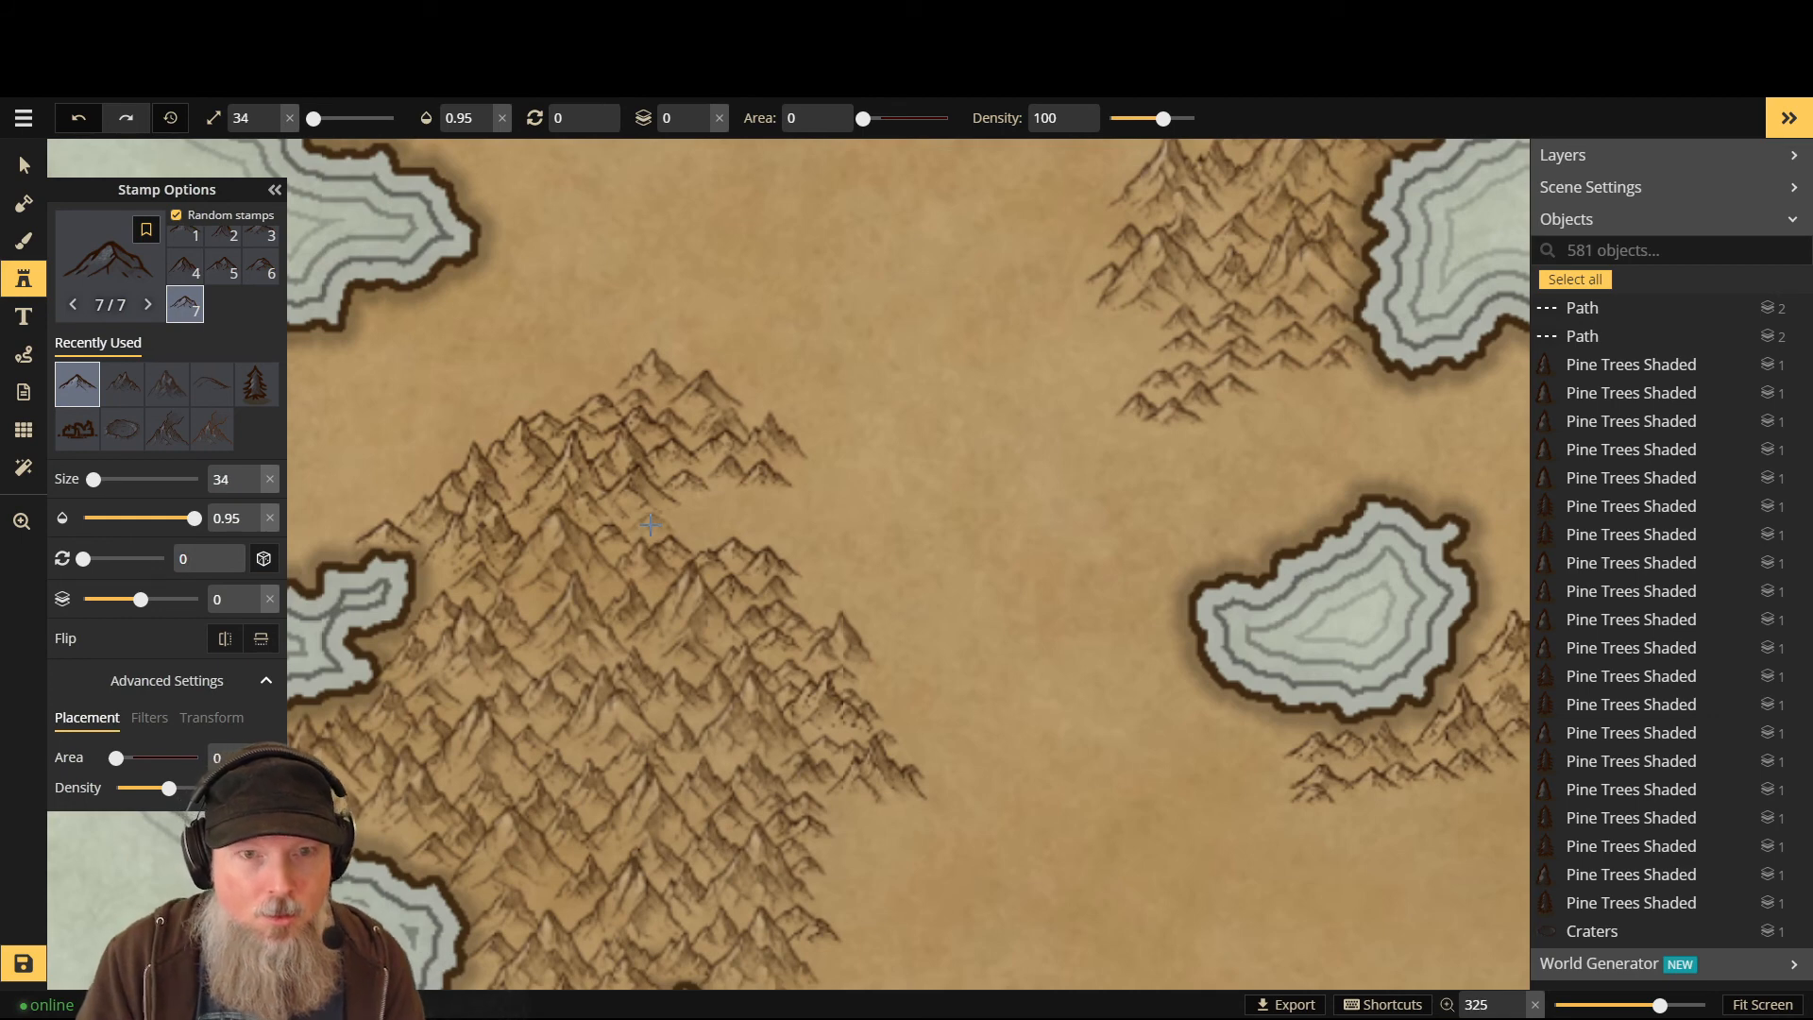
scroll(640, 524, down, 1)
- Place smaller mountains at the range's edges, the last one on layer -1 behind the peaks
click(642, 522)
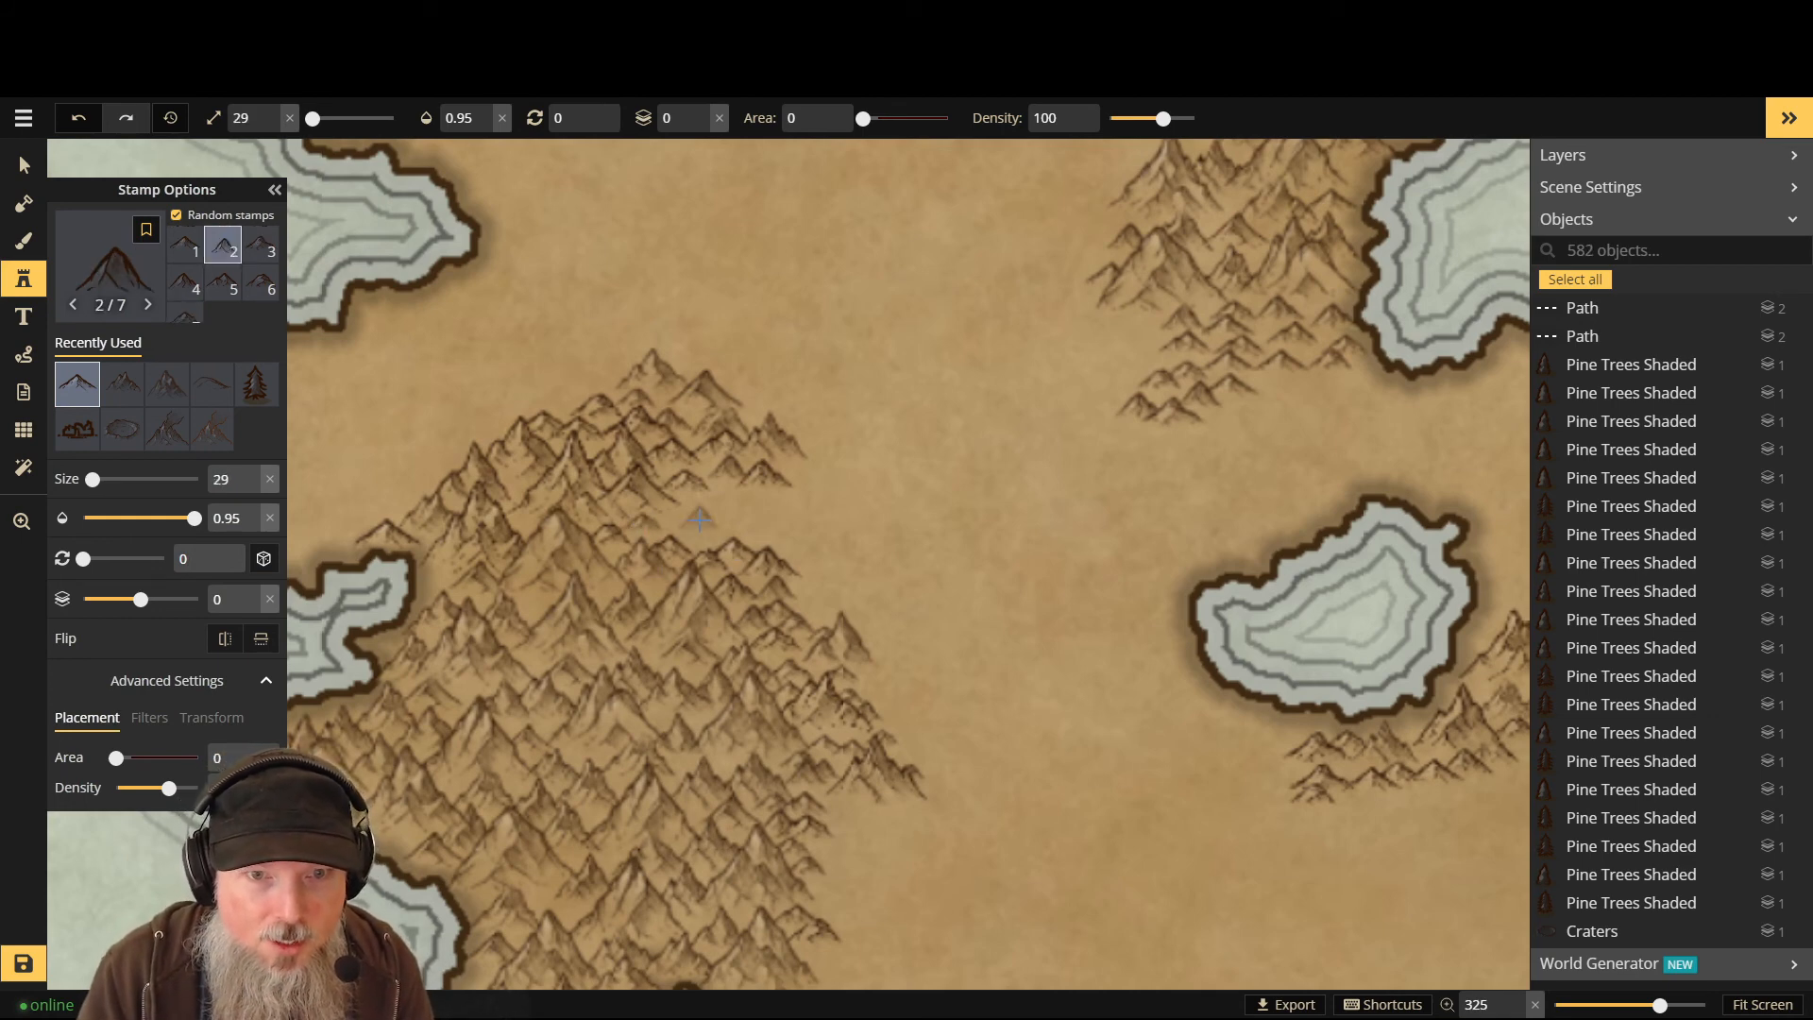
scroll(734, 494, down, 3)
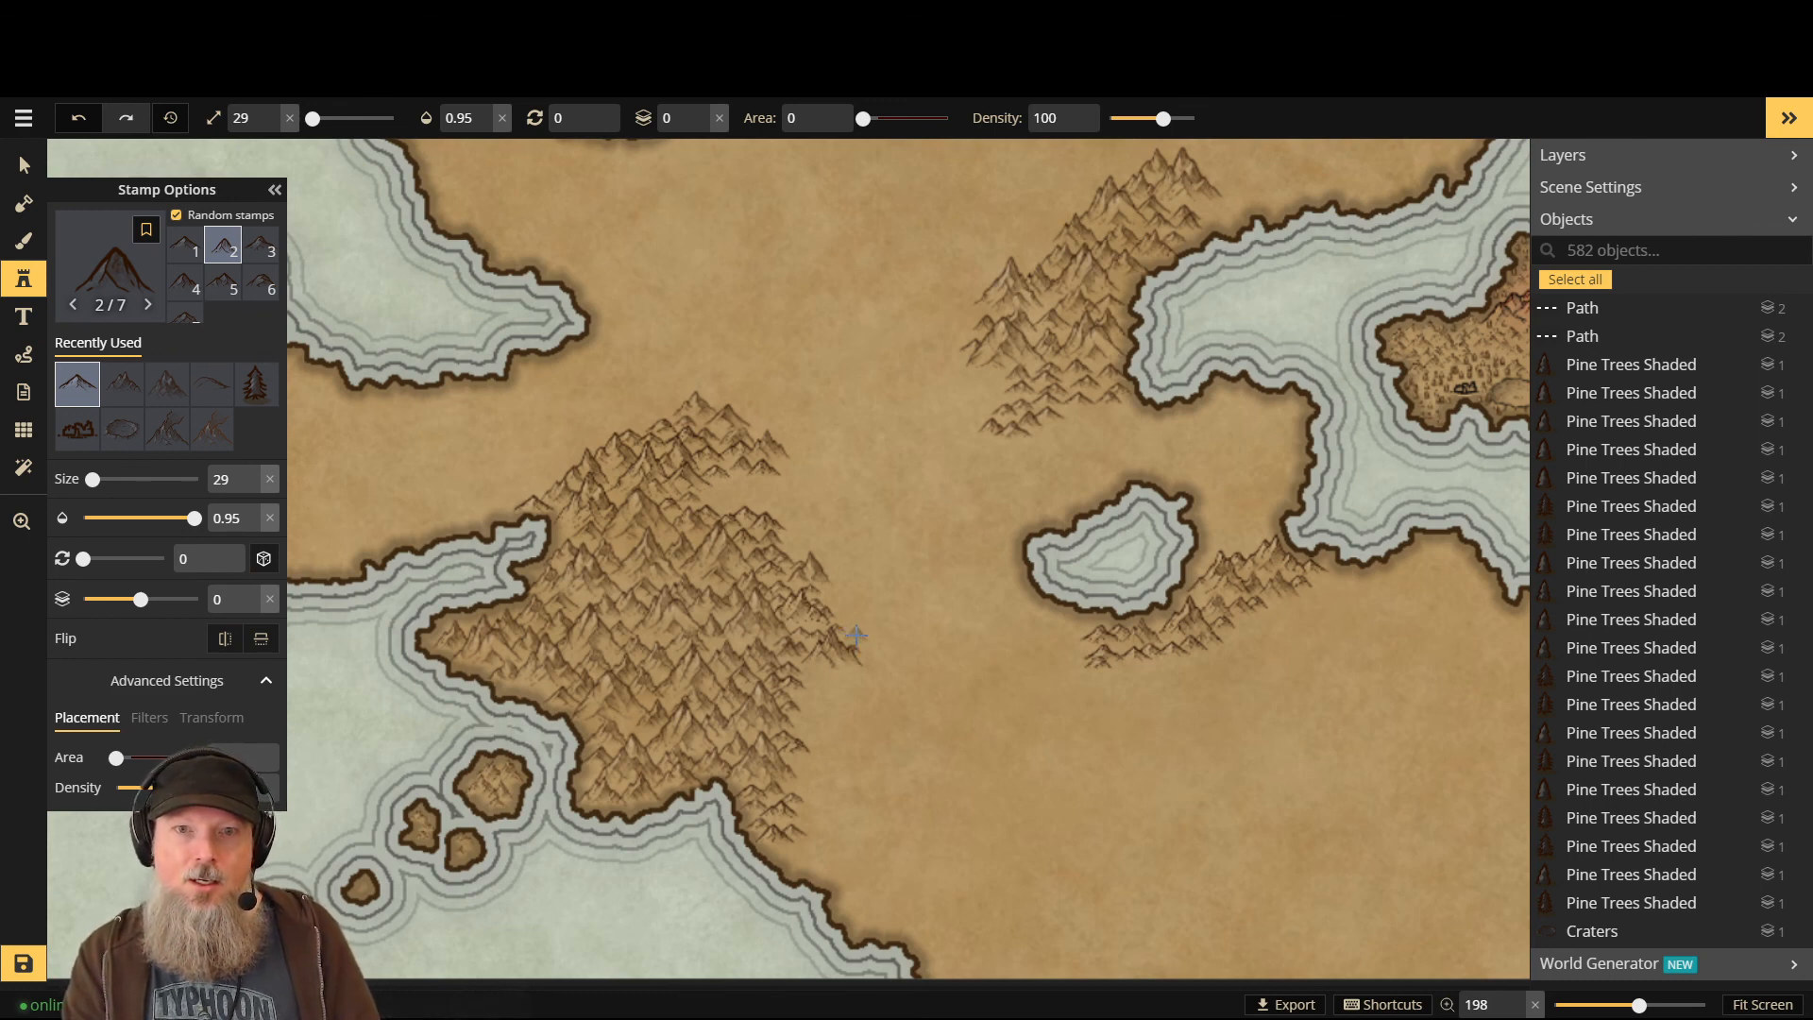
click(814, 670)
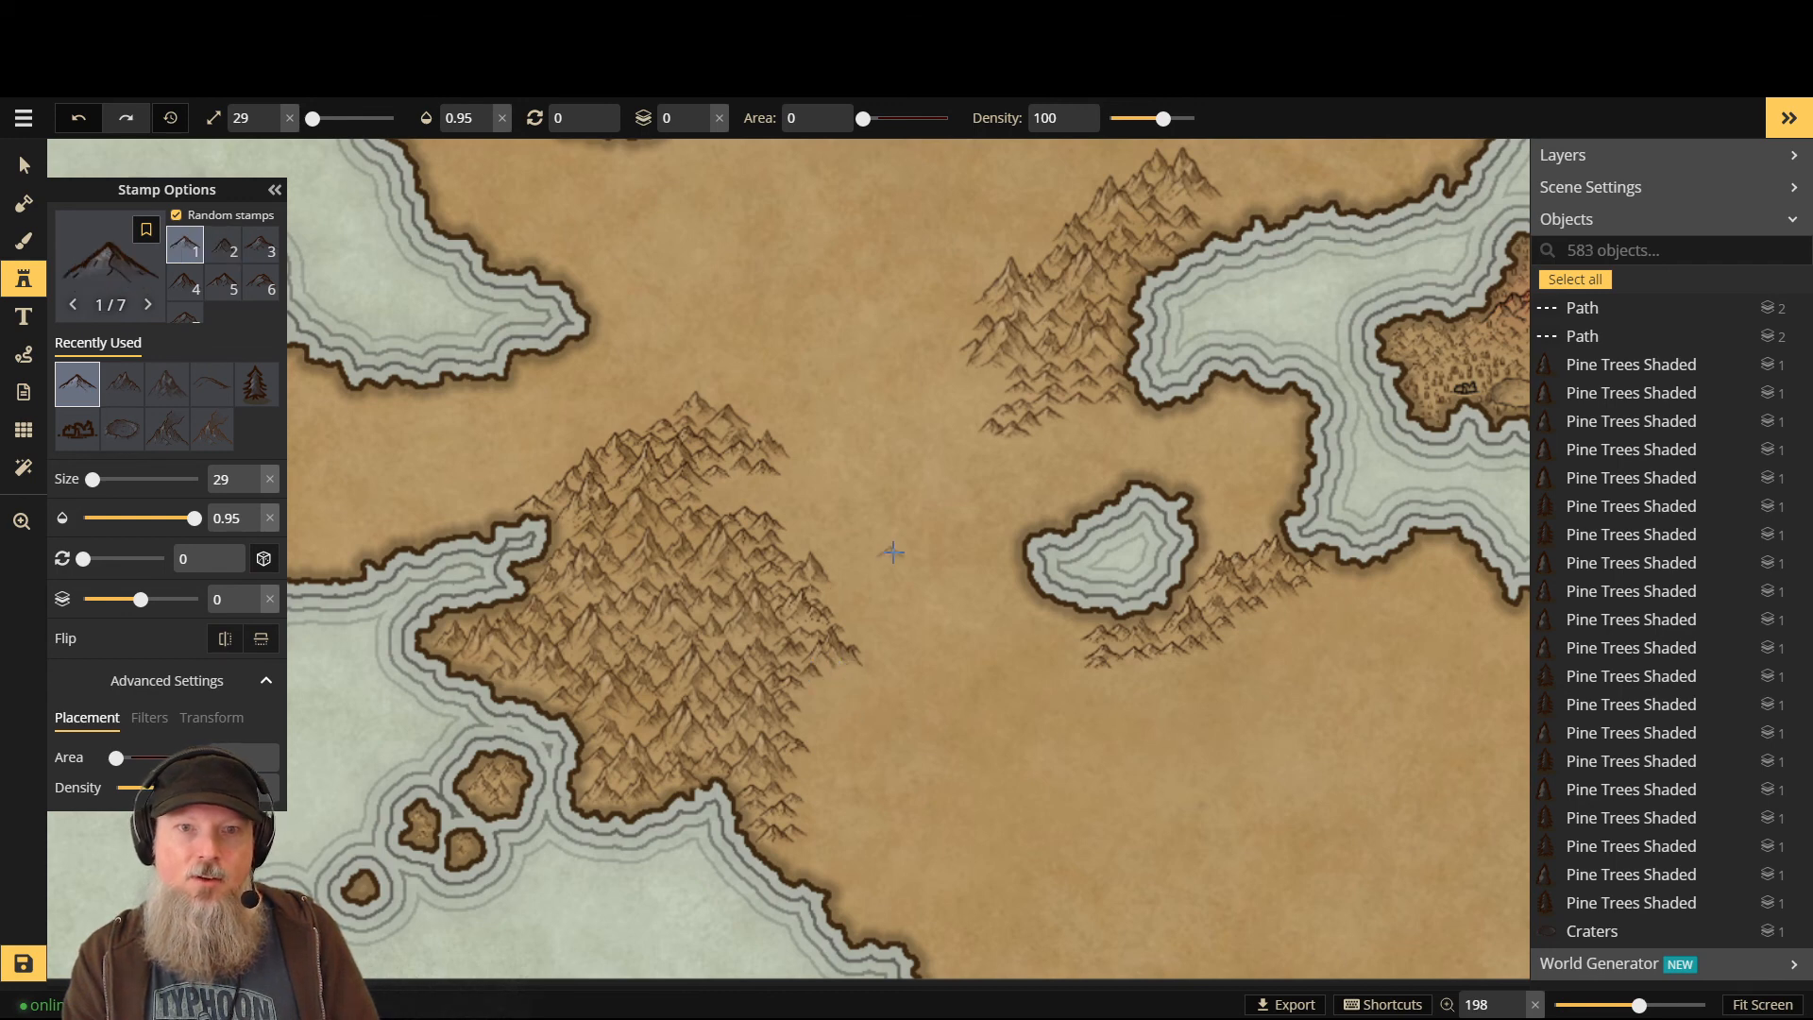
key(Page_Down)
click(759, 429)
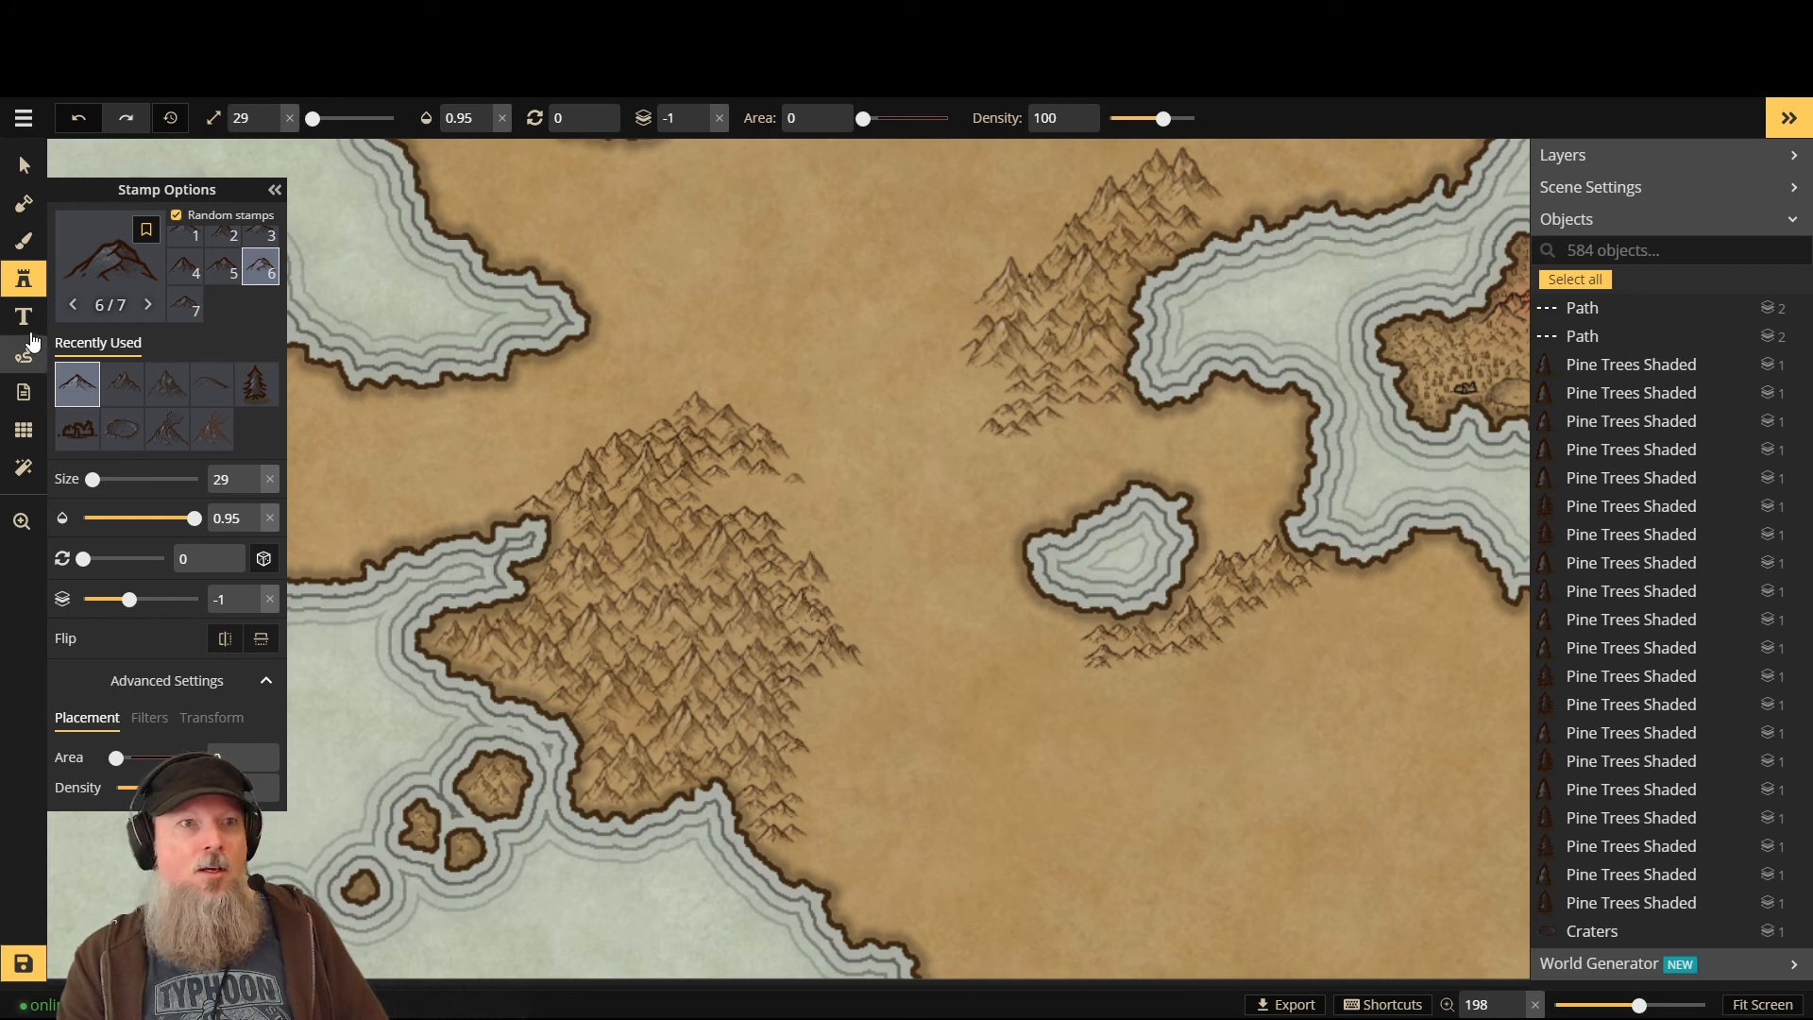
- Choose Hills variant 13 from the Stamp Catalog and stamp a trial hill among the mountains
click(127, 281)
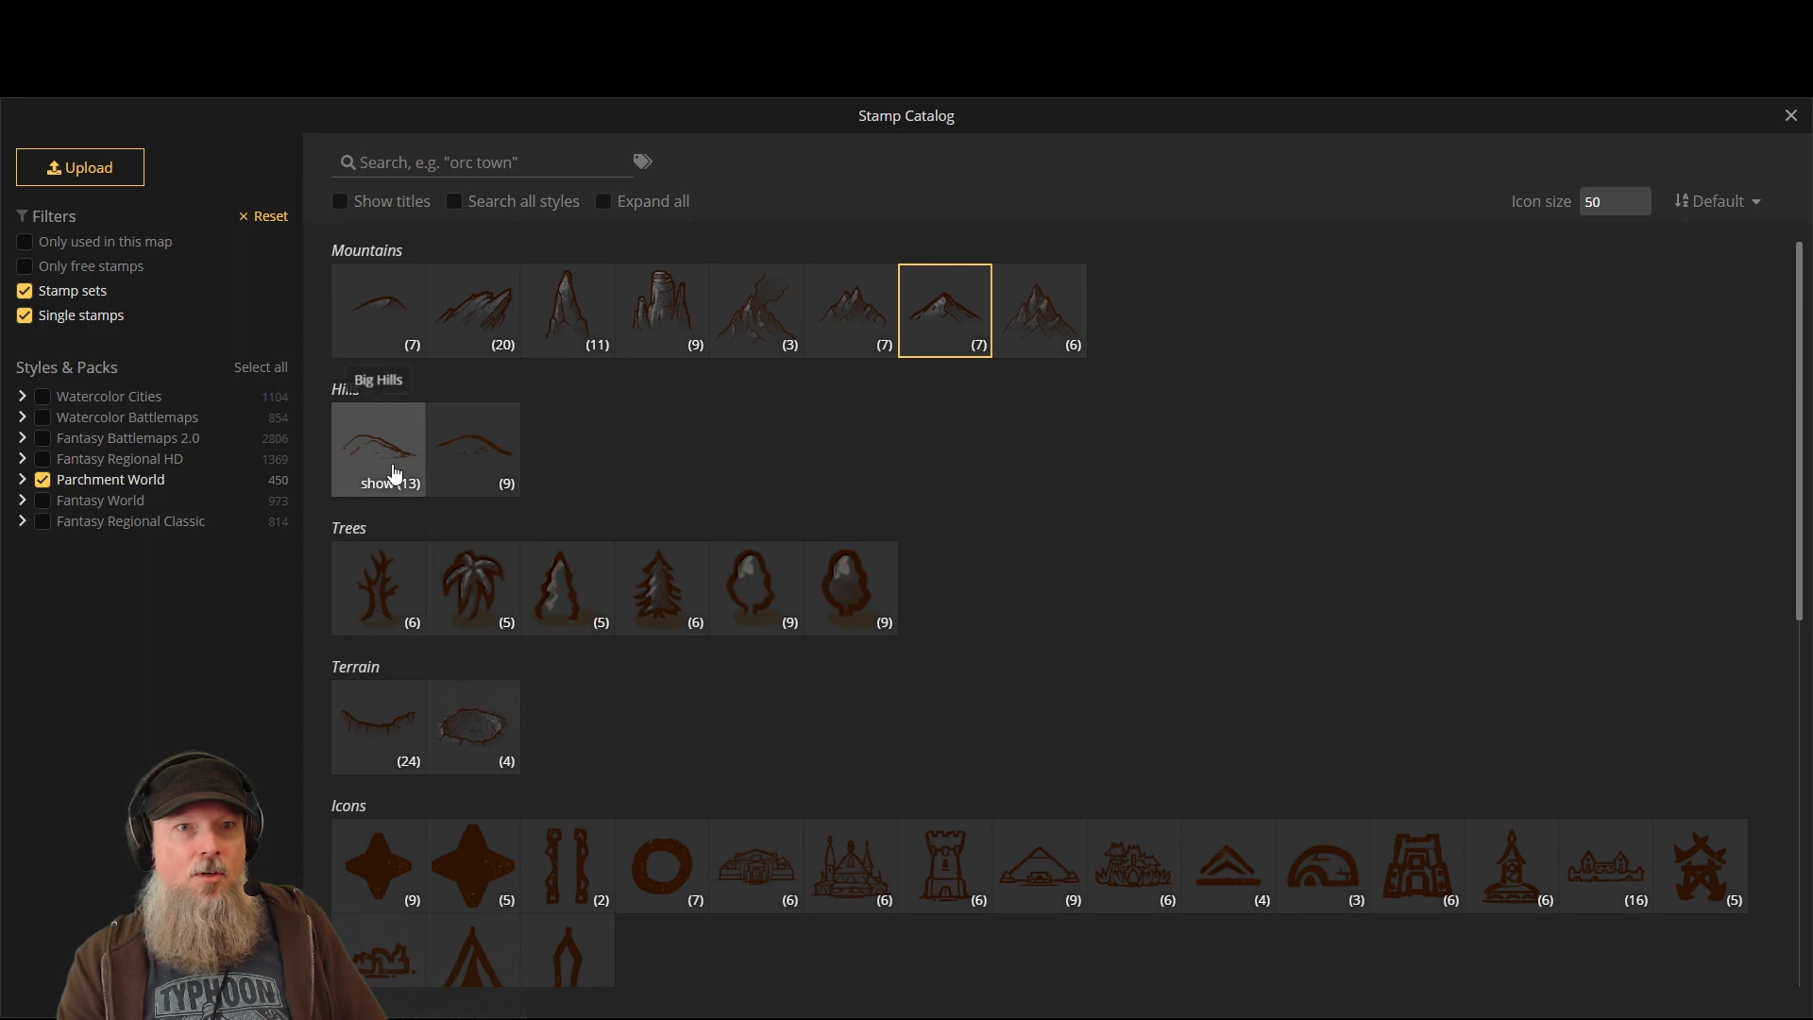
click(394, 474)
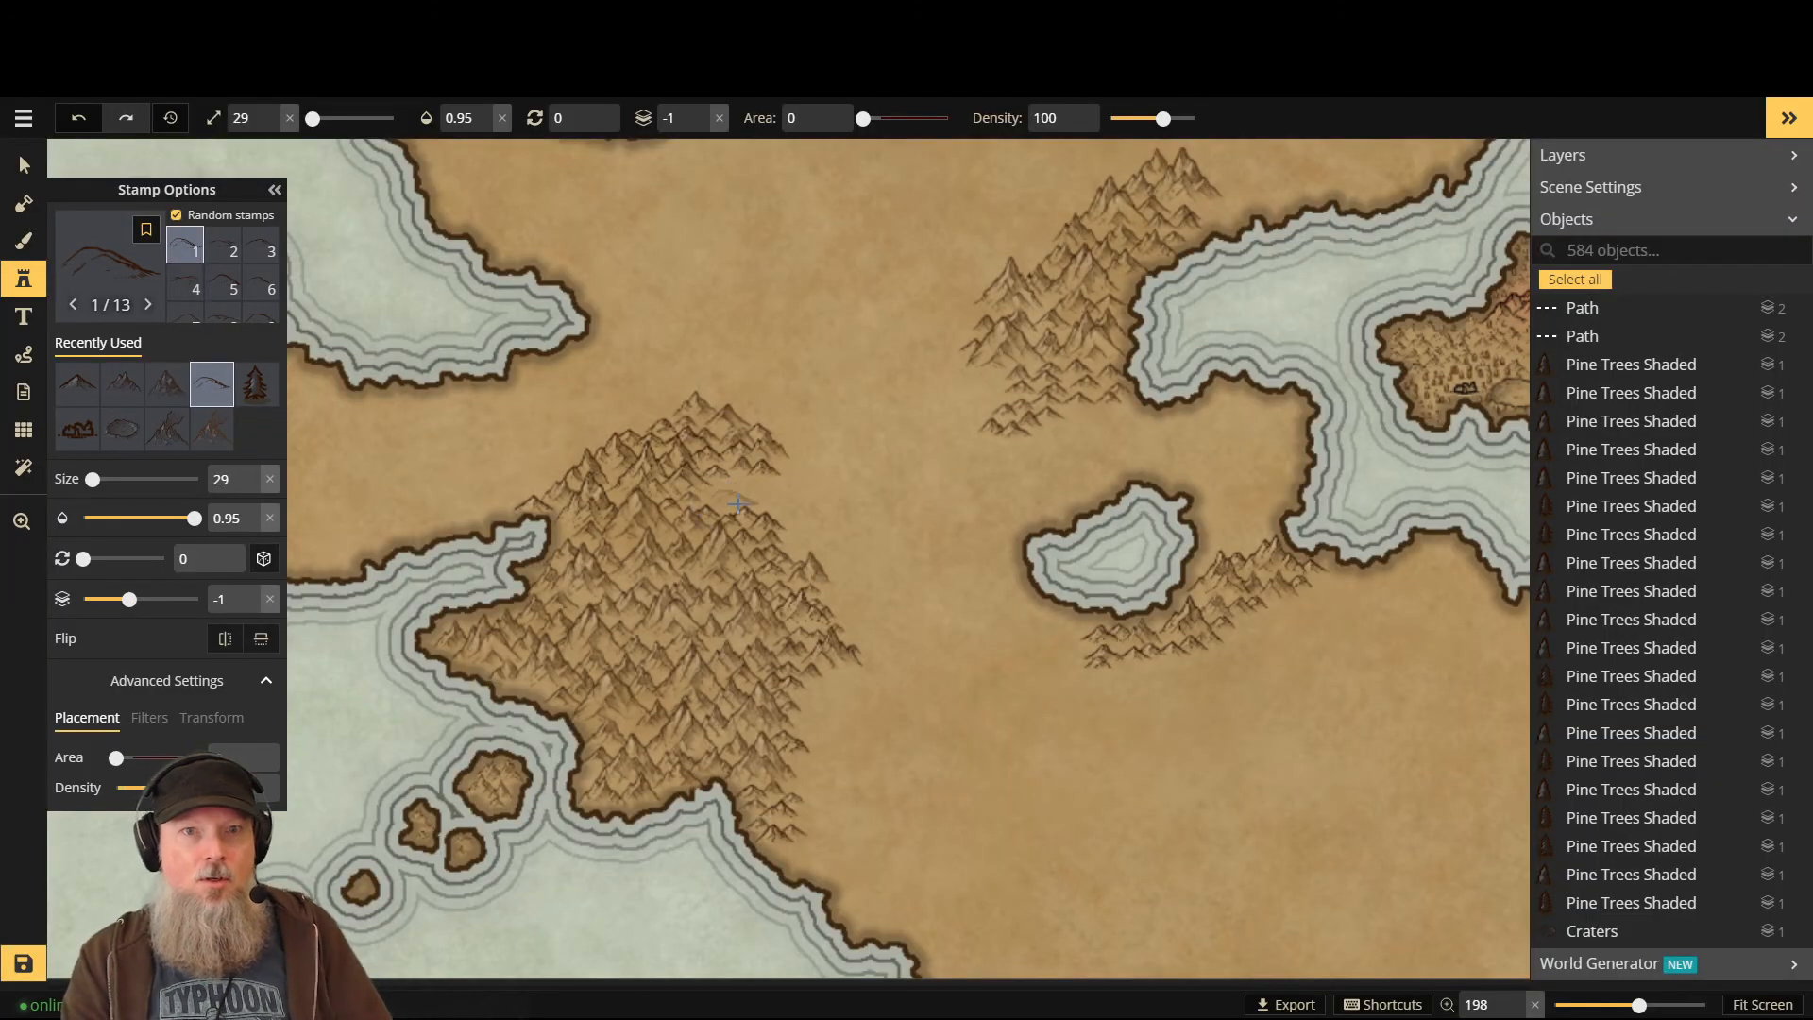
scroll(745, 503, up, 3)
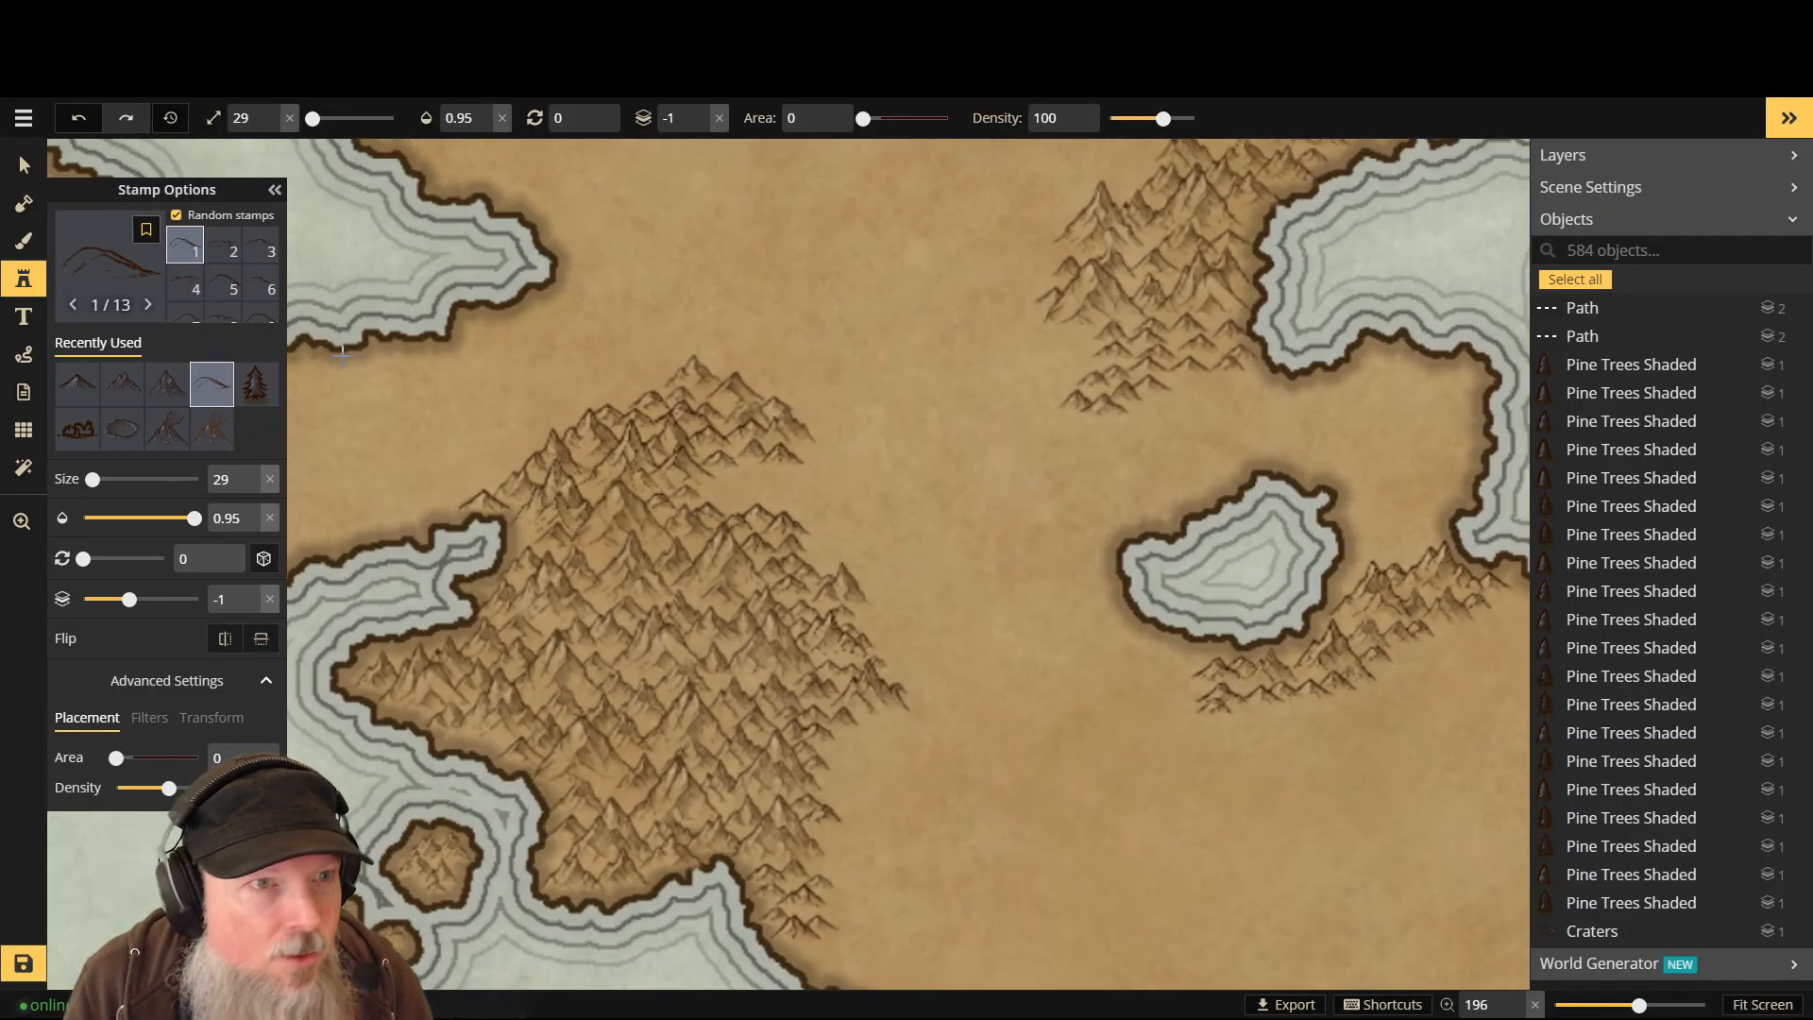
scroll(179, 285, down, 2)
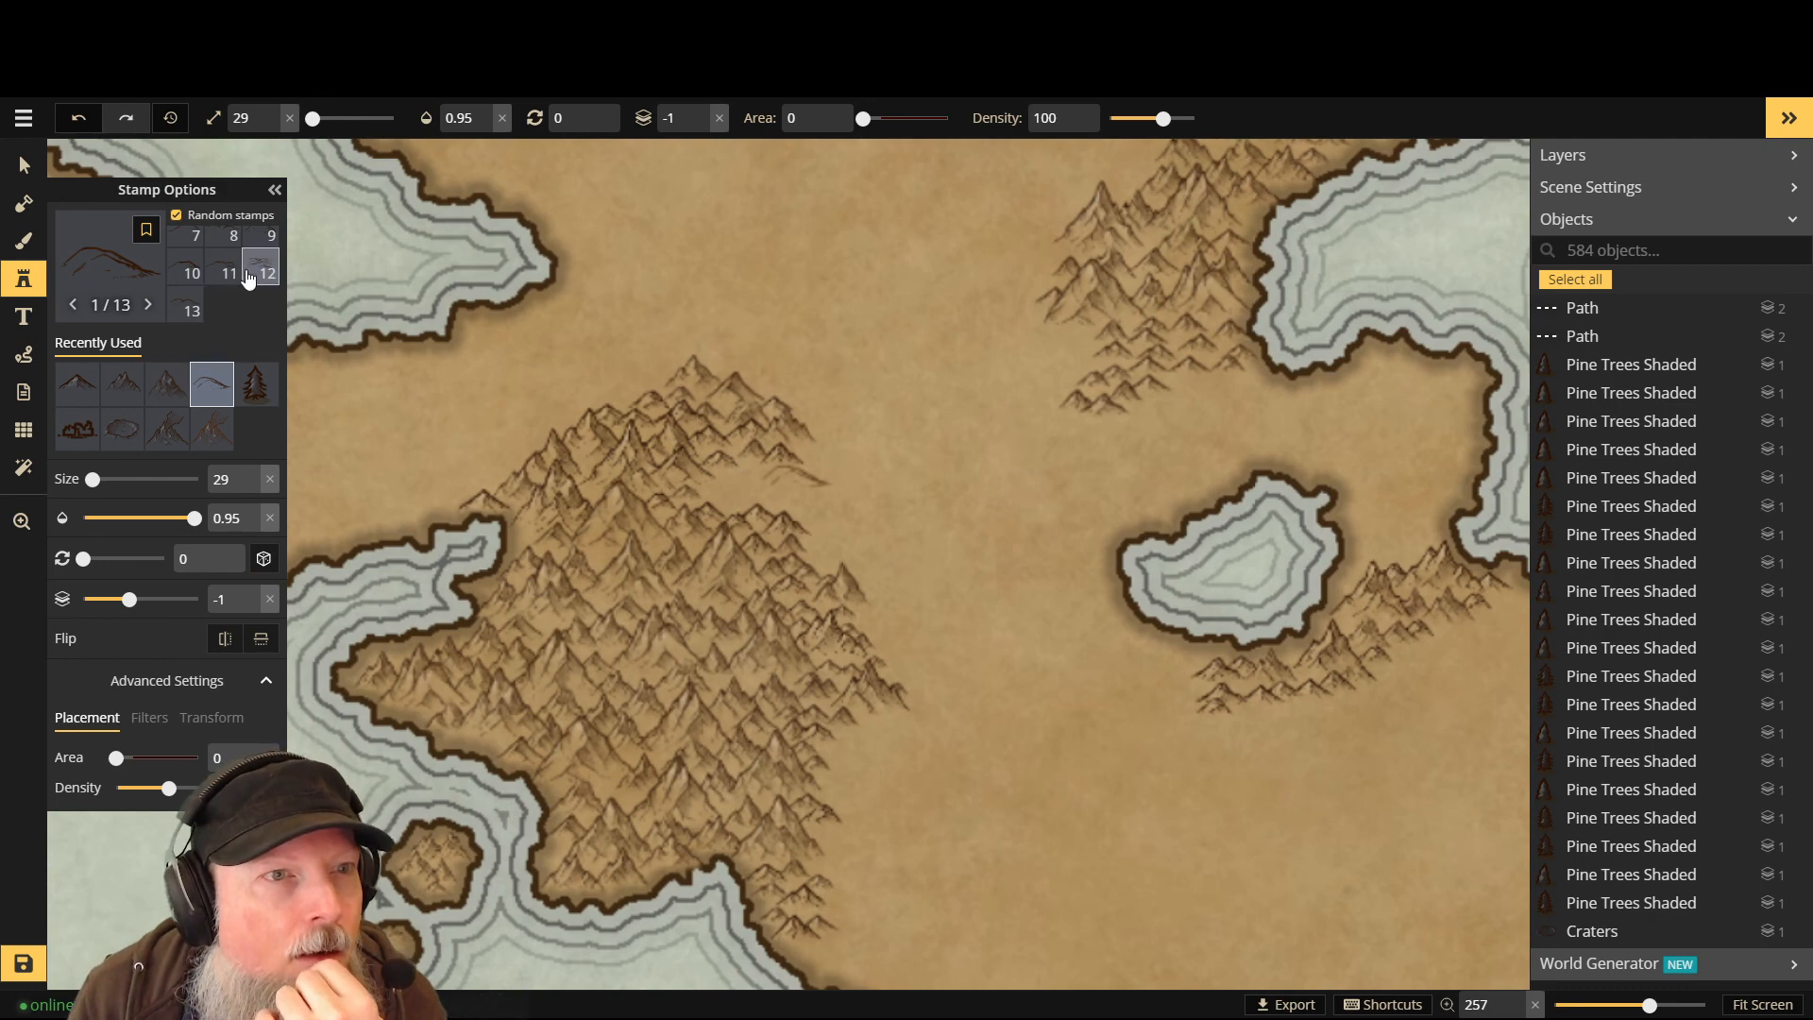
click(187, 305)
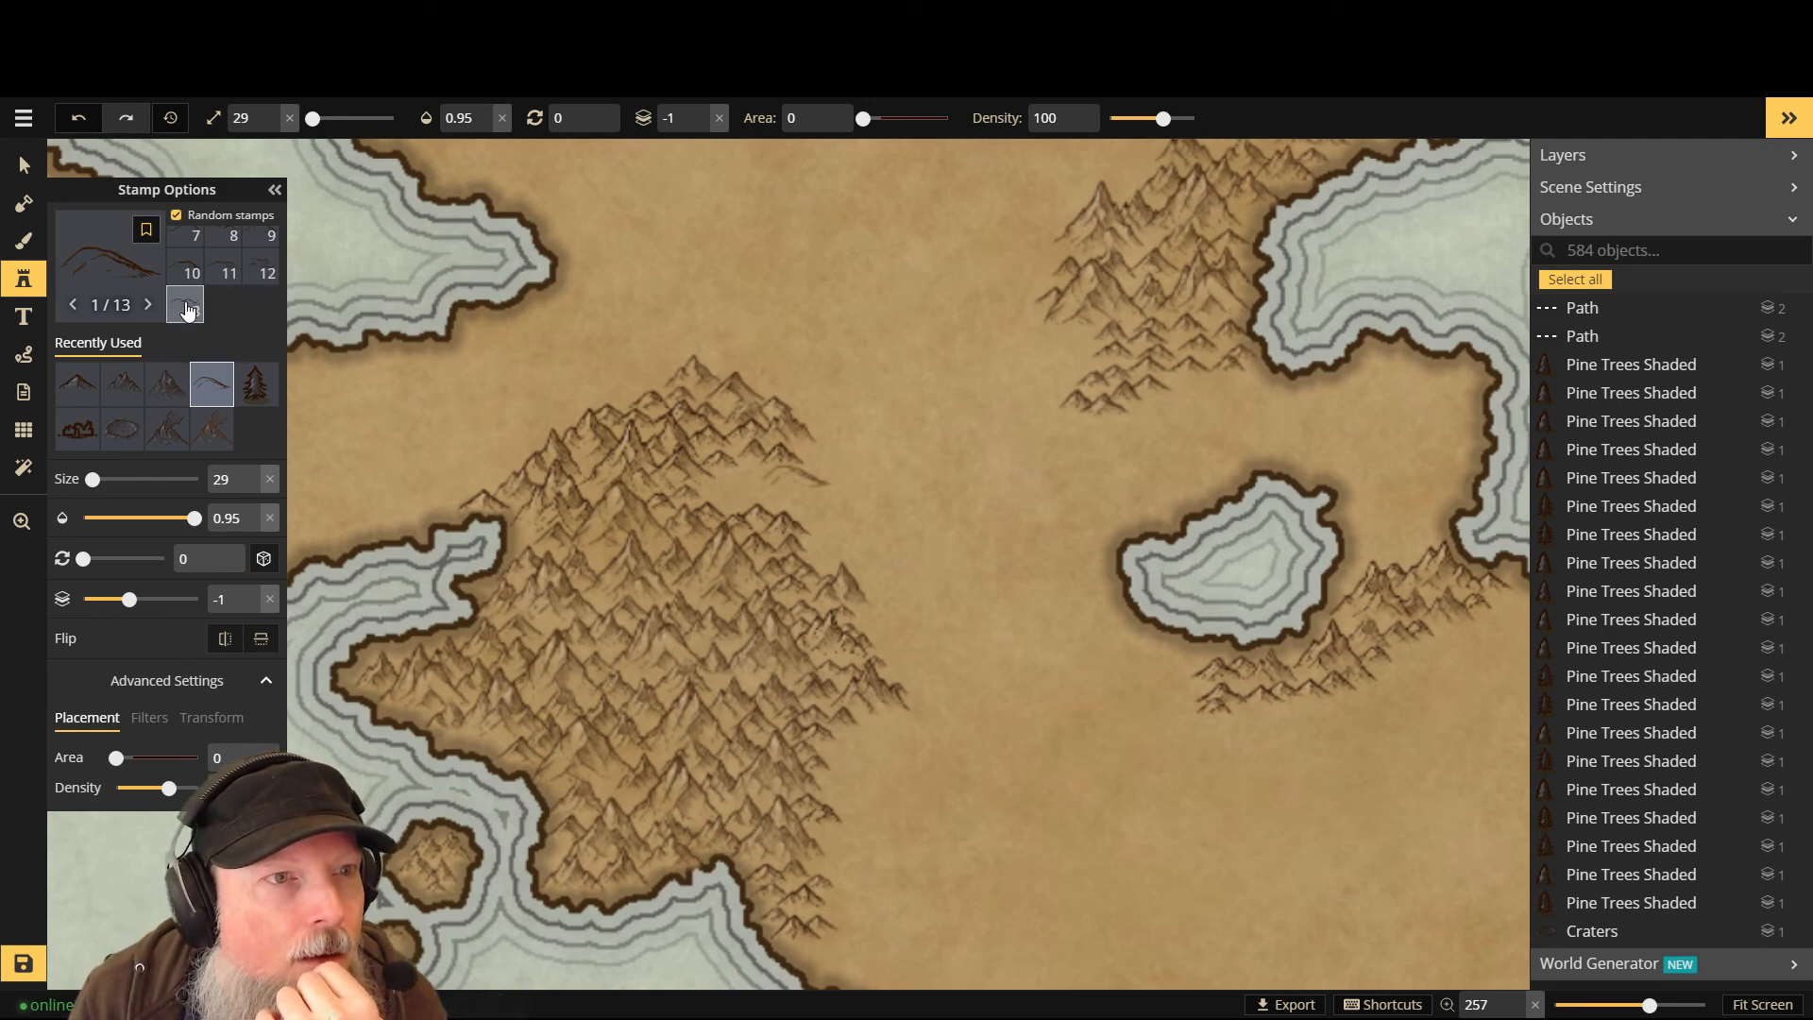
click(745, 504)
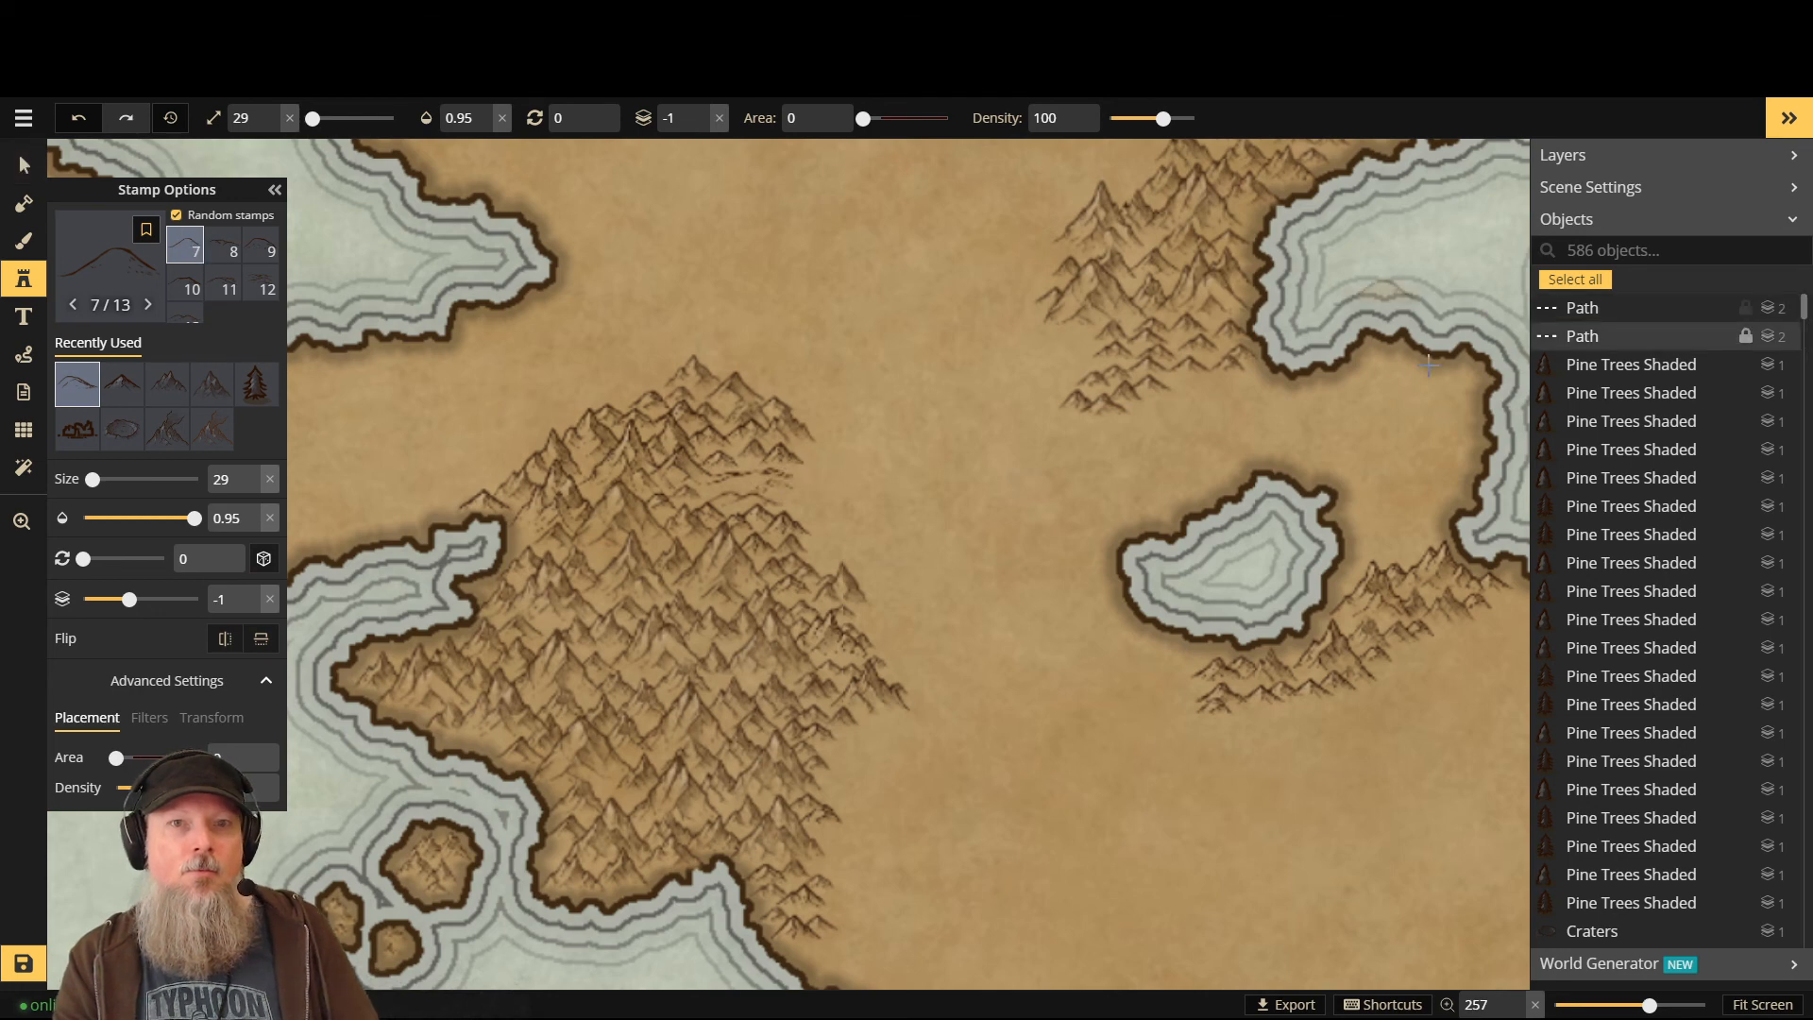
- Undo both trial hill stamps with Ctrl+Z, switch to the Select tool, and save the map
scroll(1122, 446, down, 2)
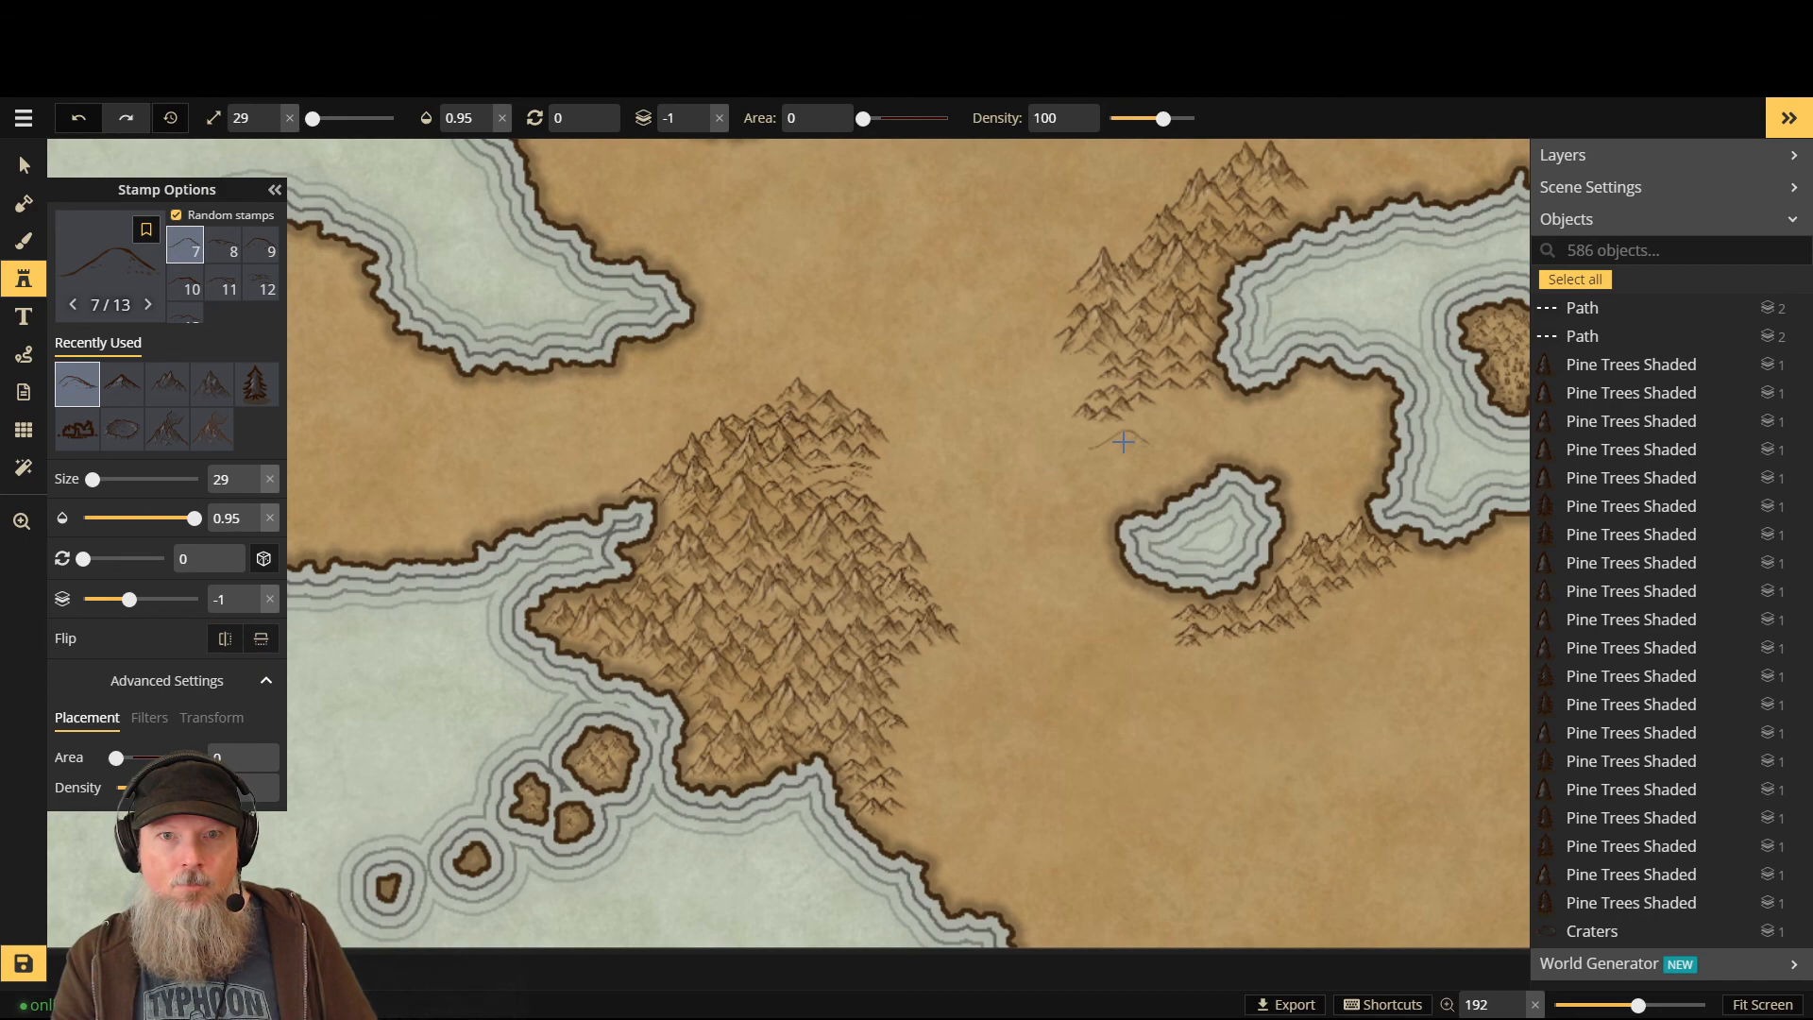
scroll(1122, 447, up, 2)
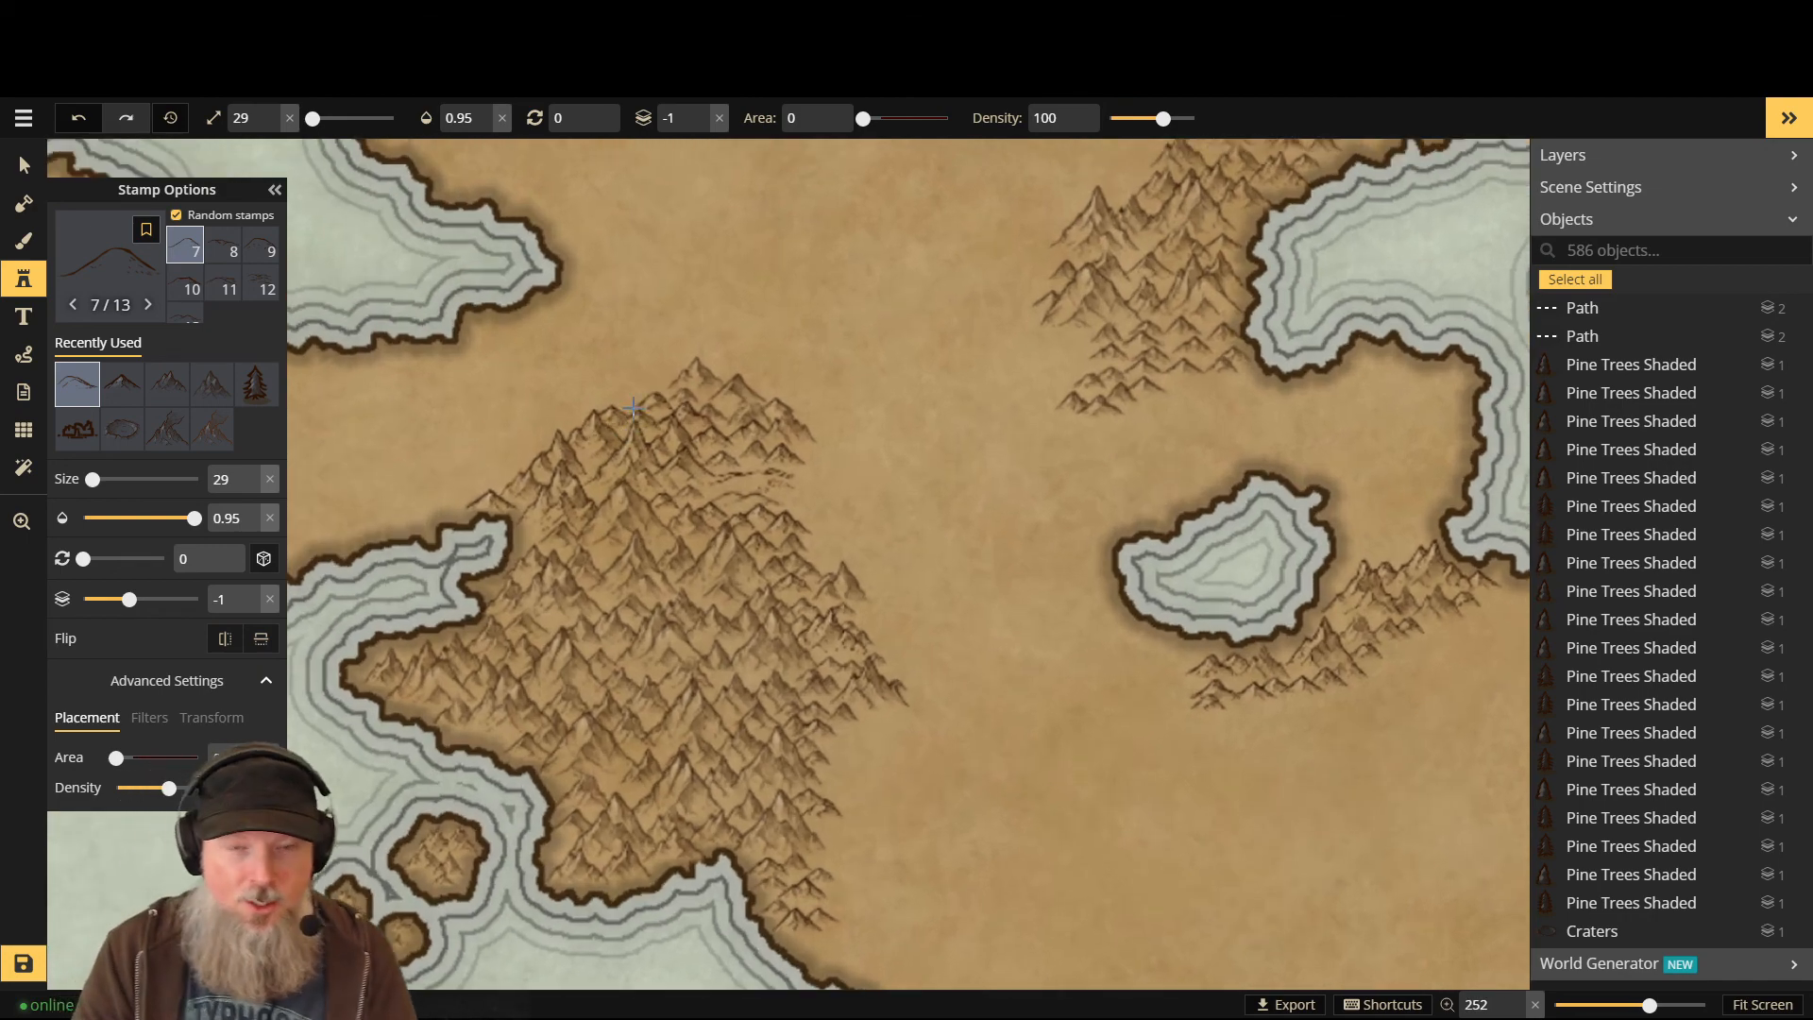
key(ctrl+z)
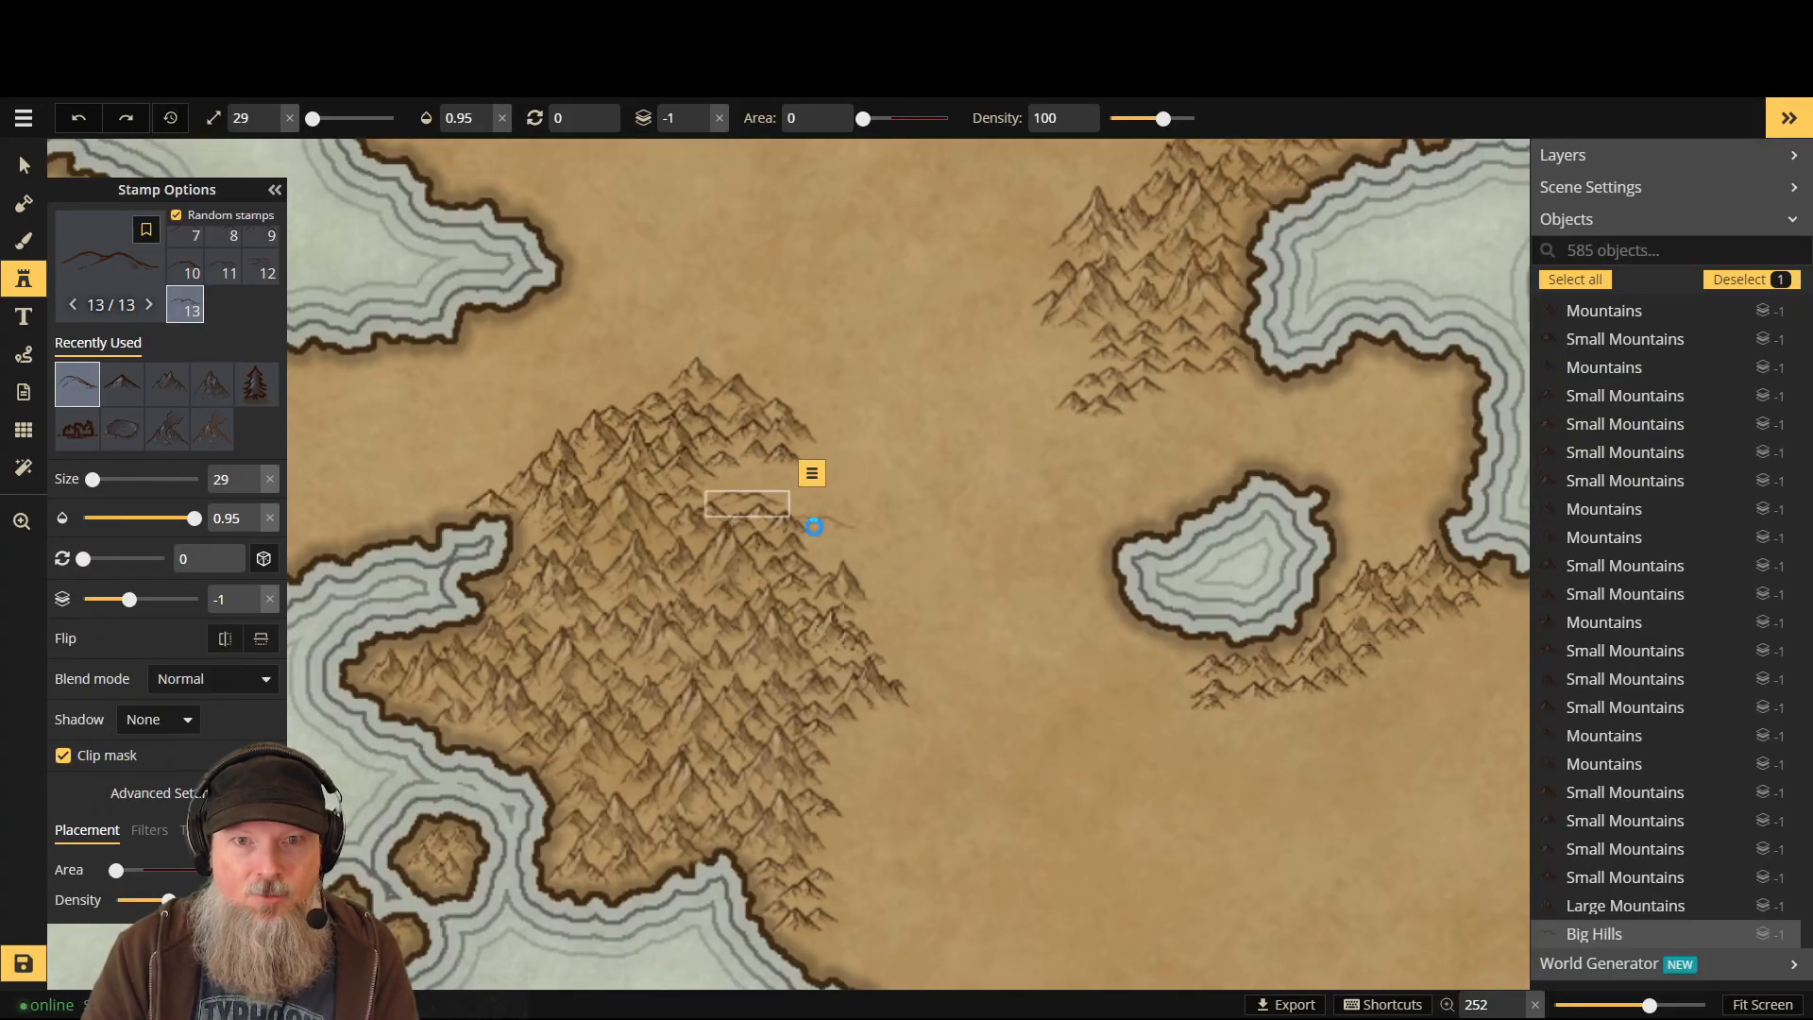
key(ctrl+z)
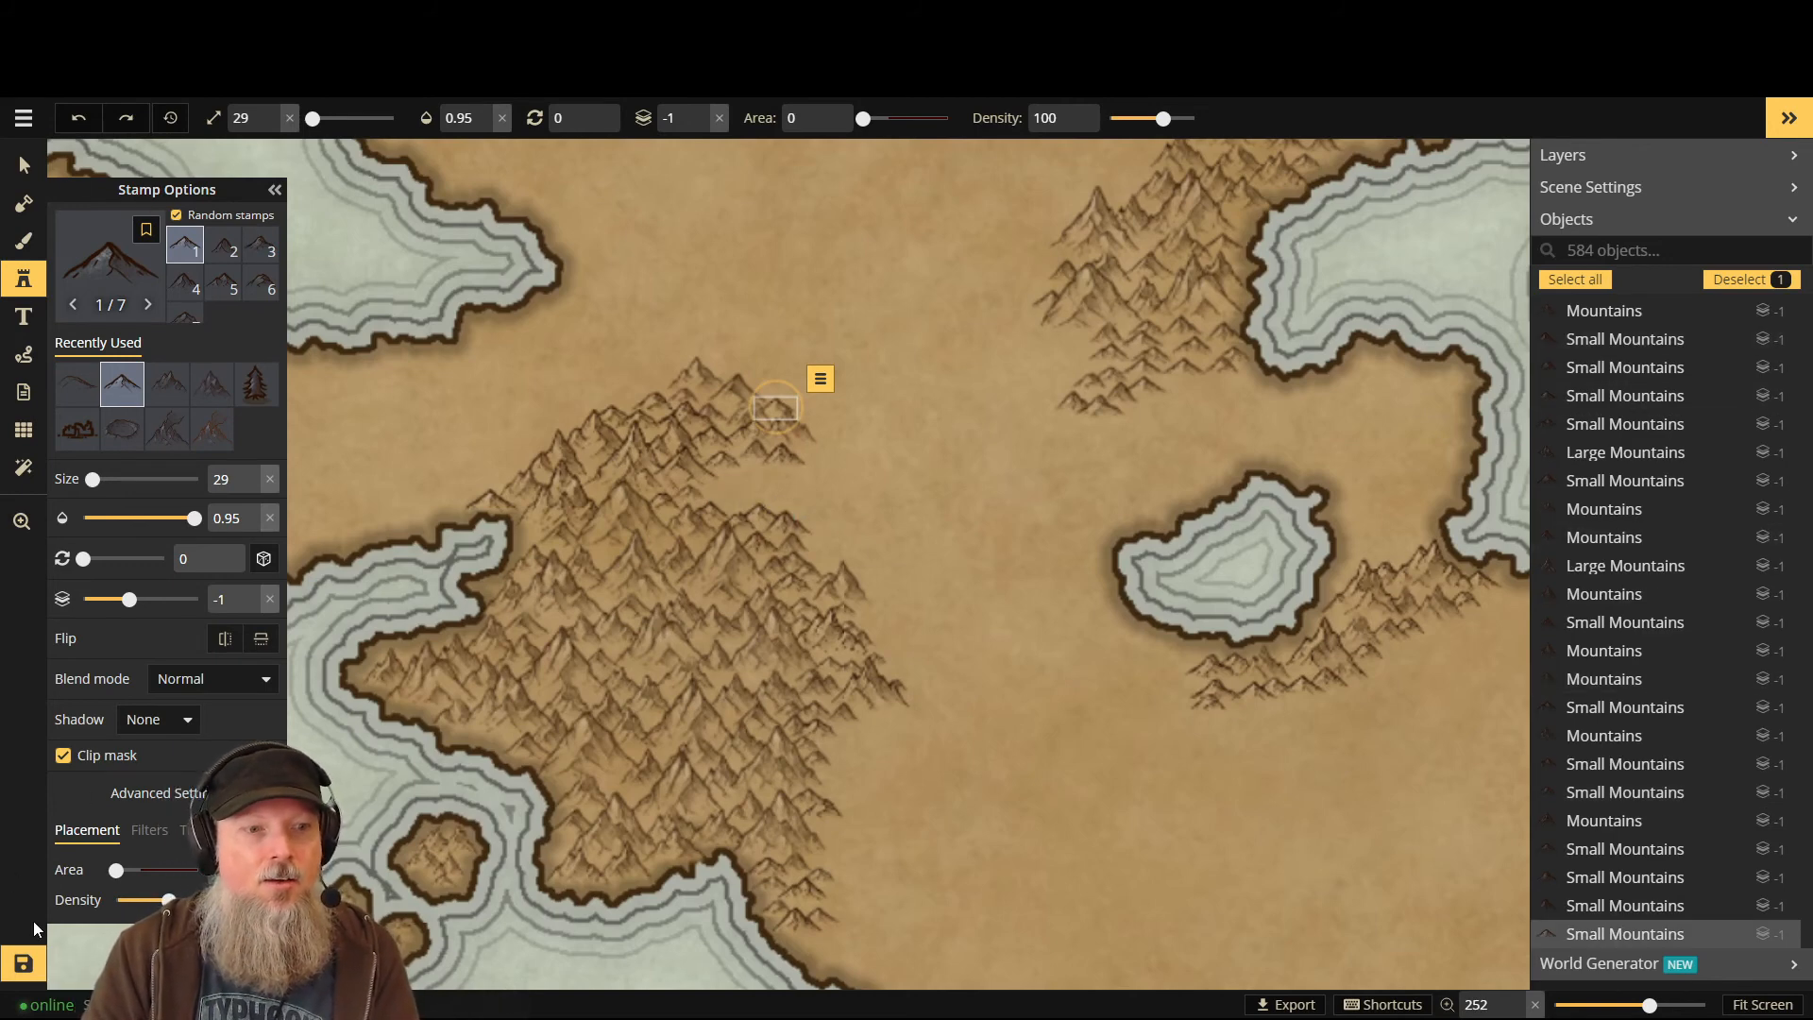
click(27, 170)
click(11, 981)
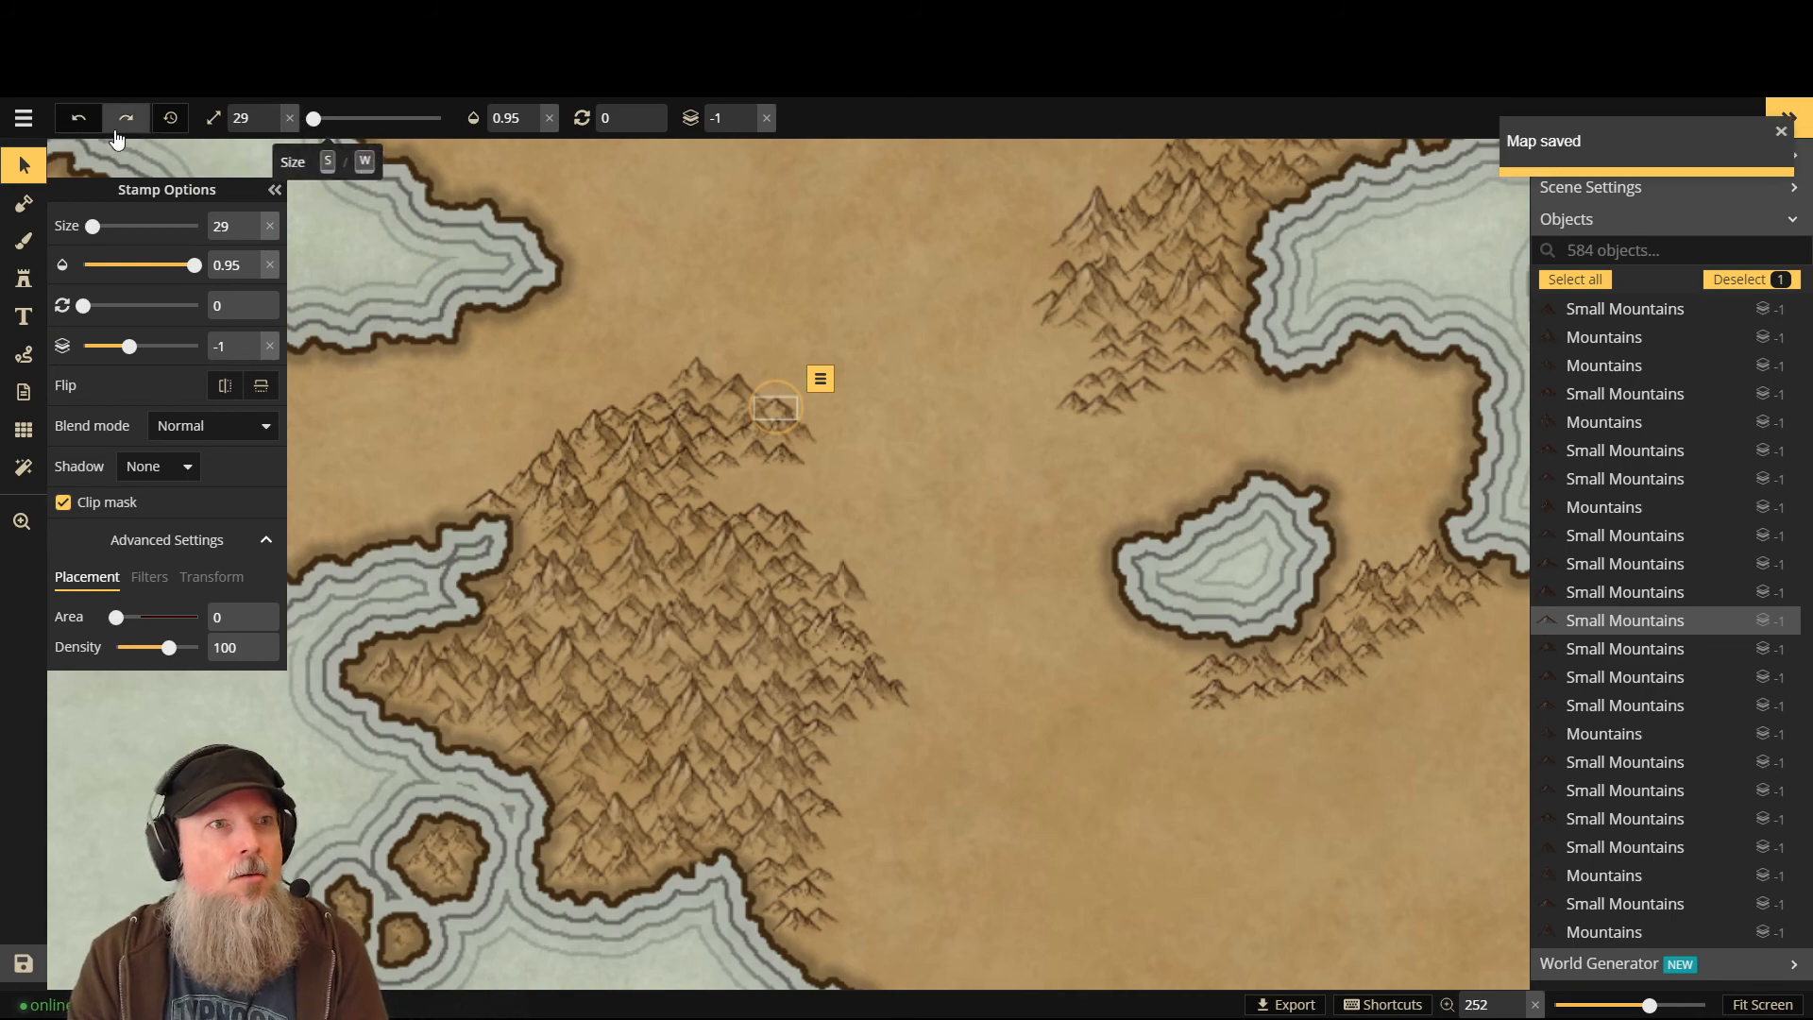
- Zoom out to the continent view and select all objects on the map
scroll(535, 713, down, 5)
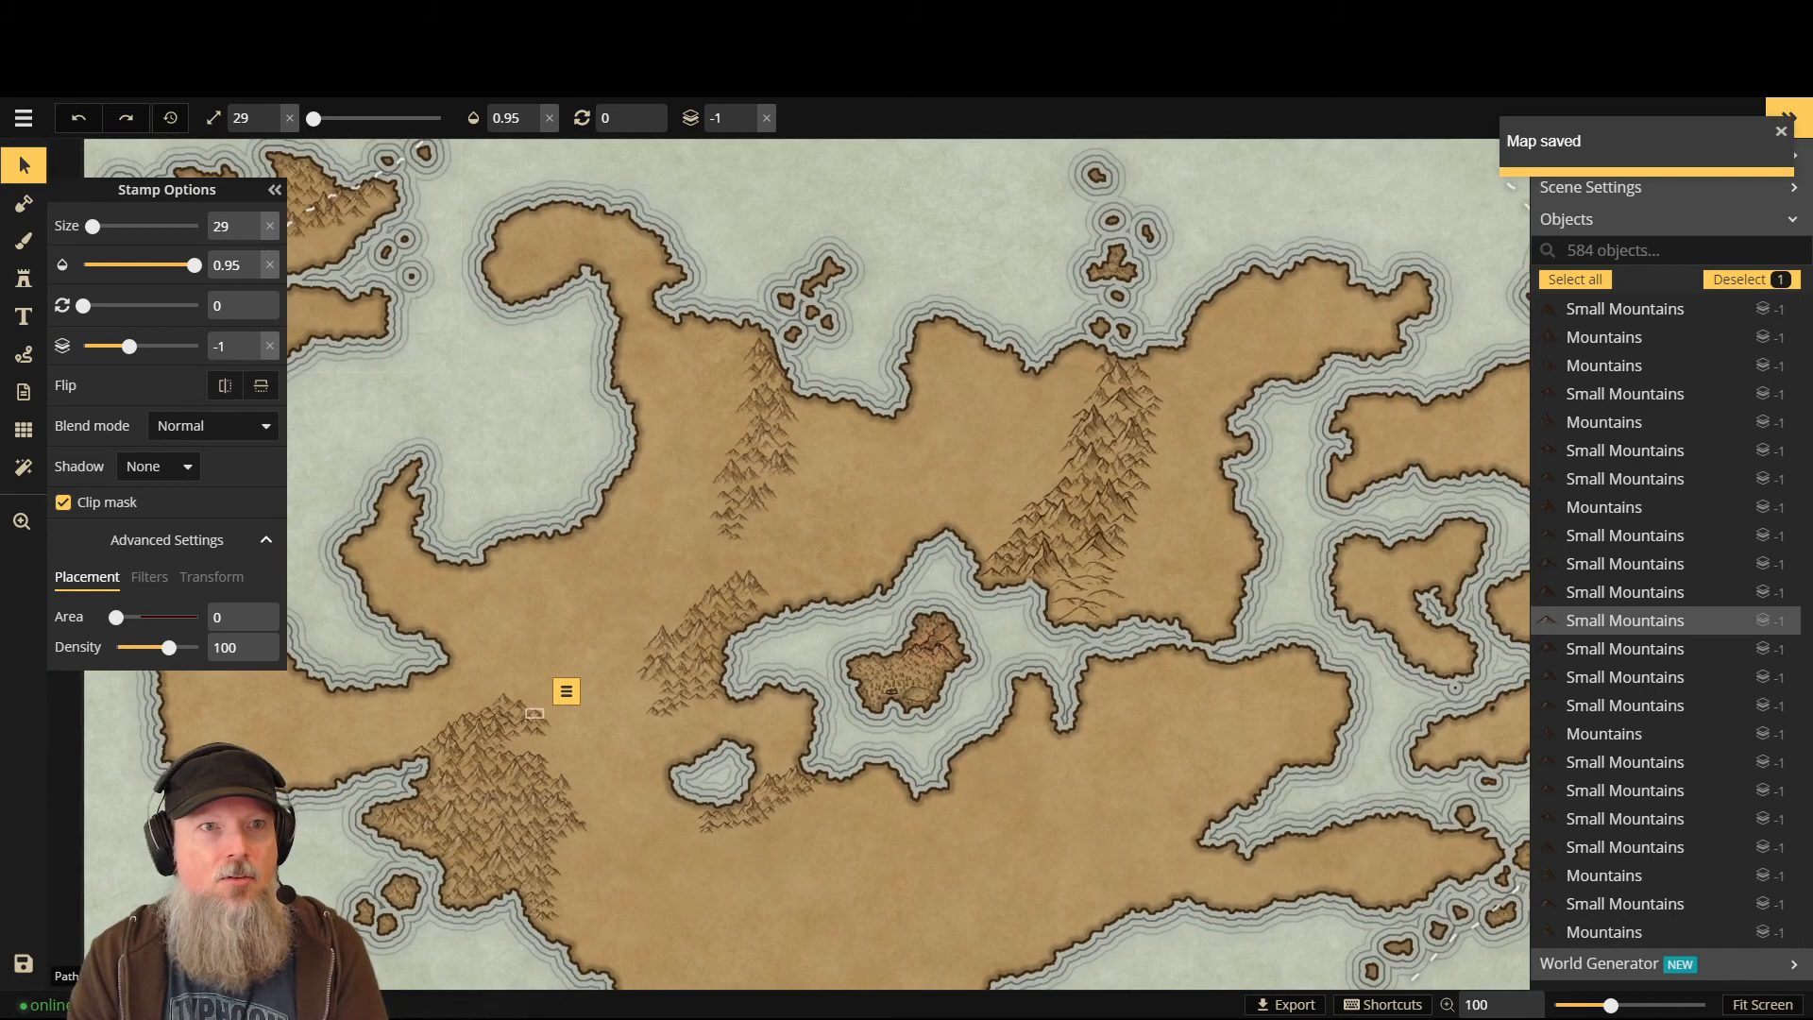
click(274, 190)
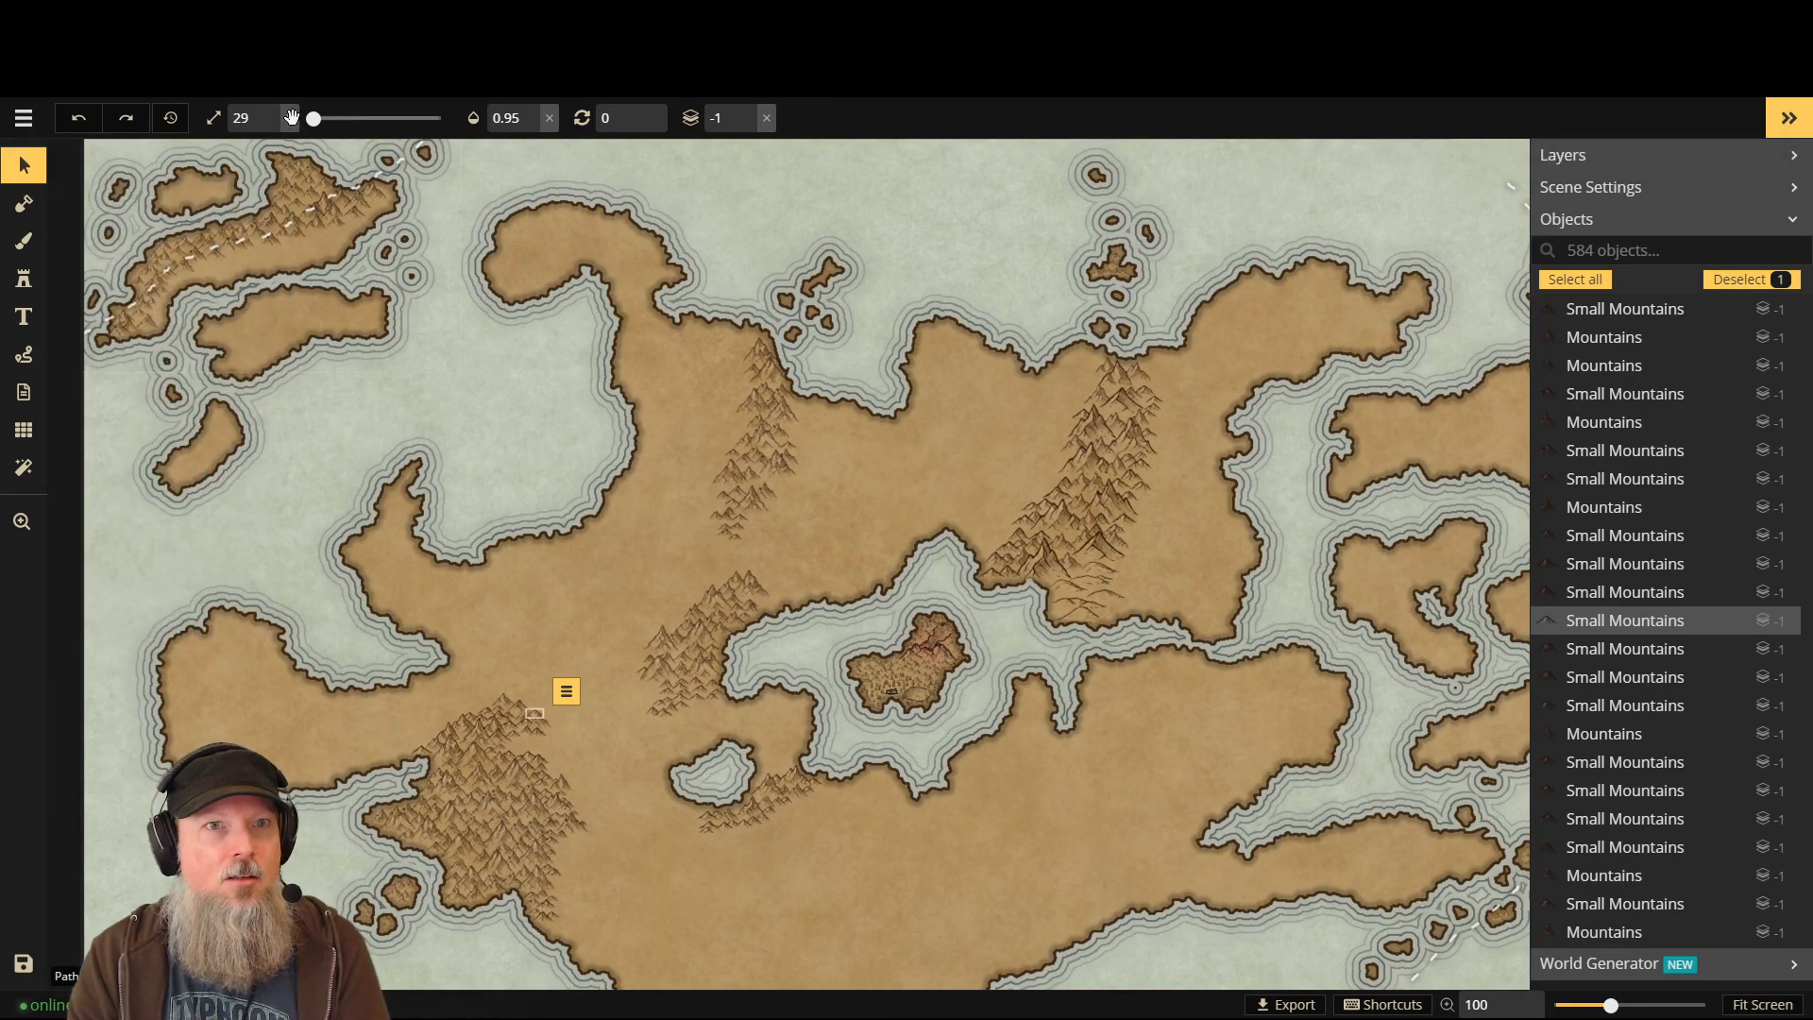
click(23, 117)
click(21, 166)
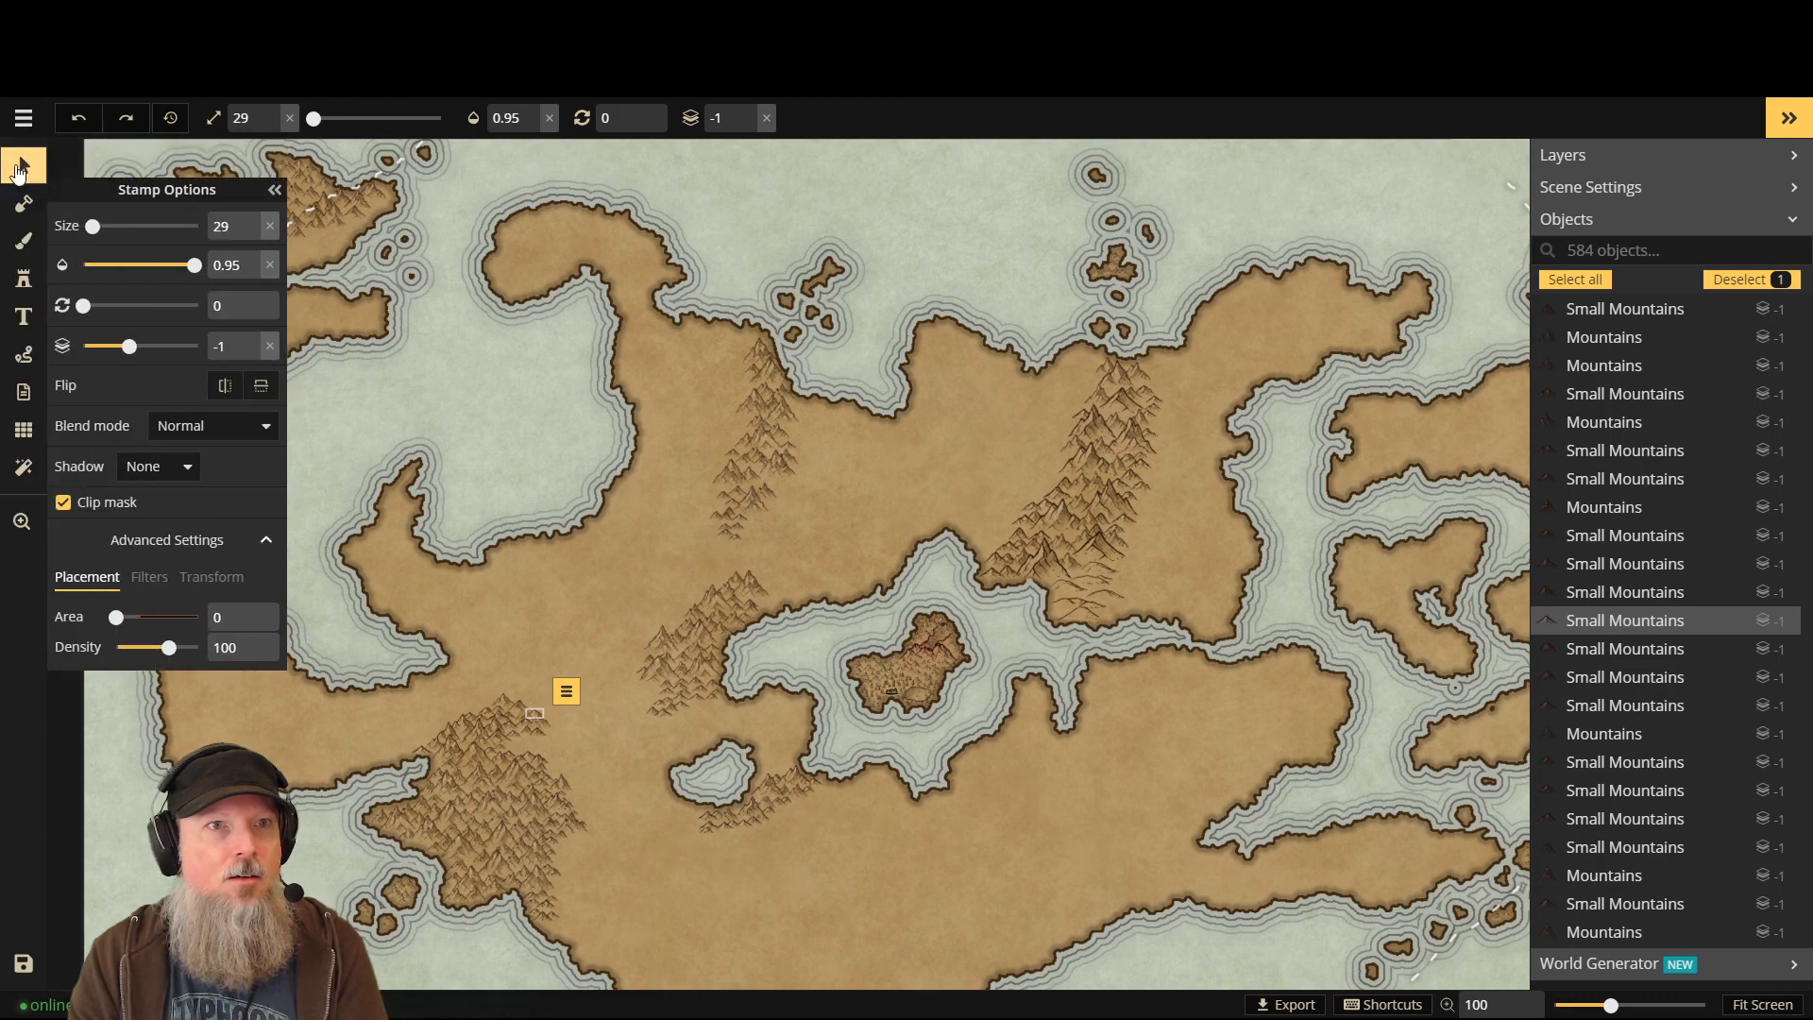
click(21, 167)
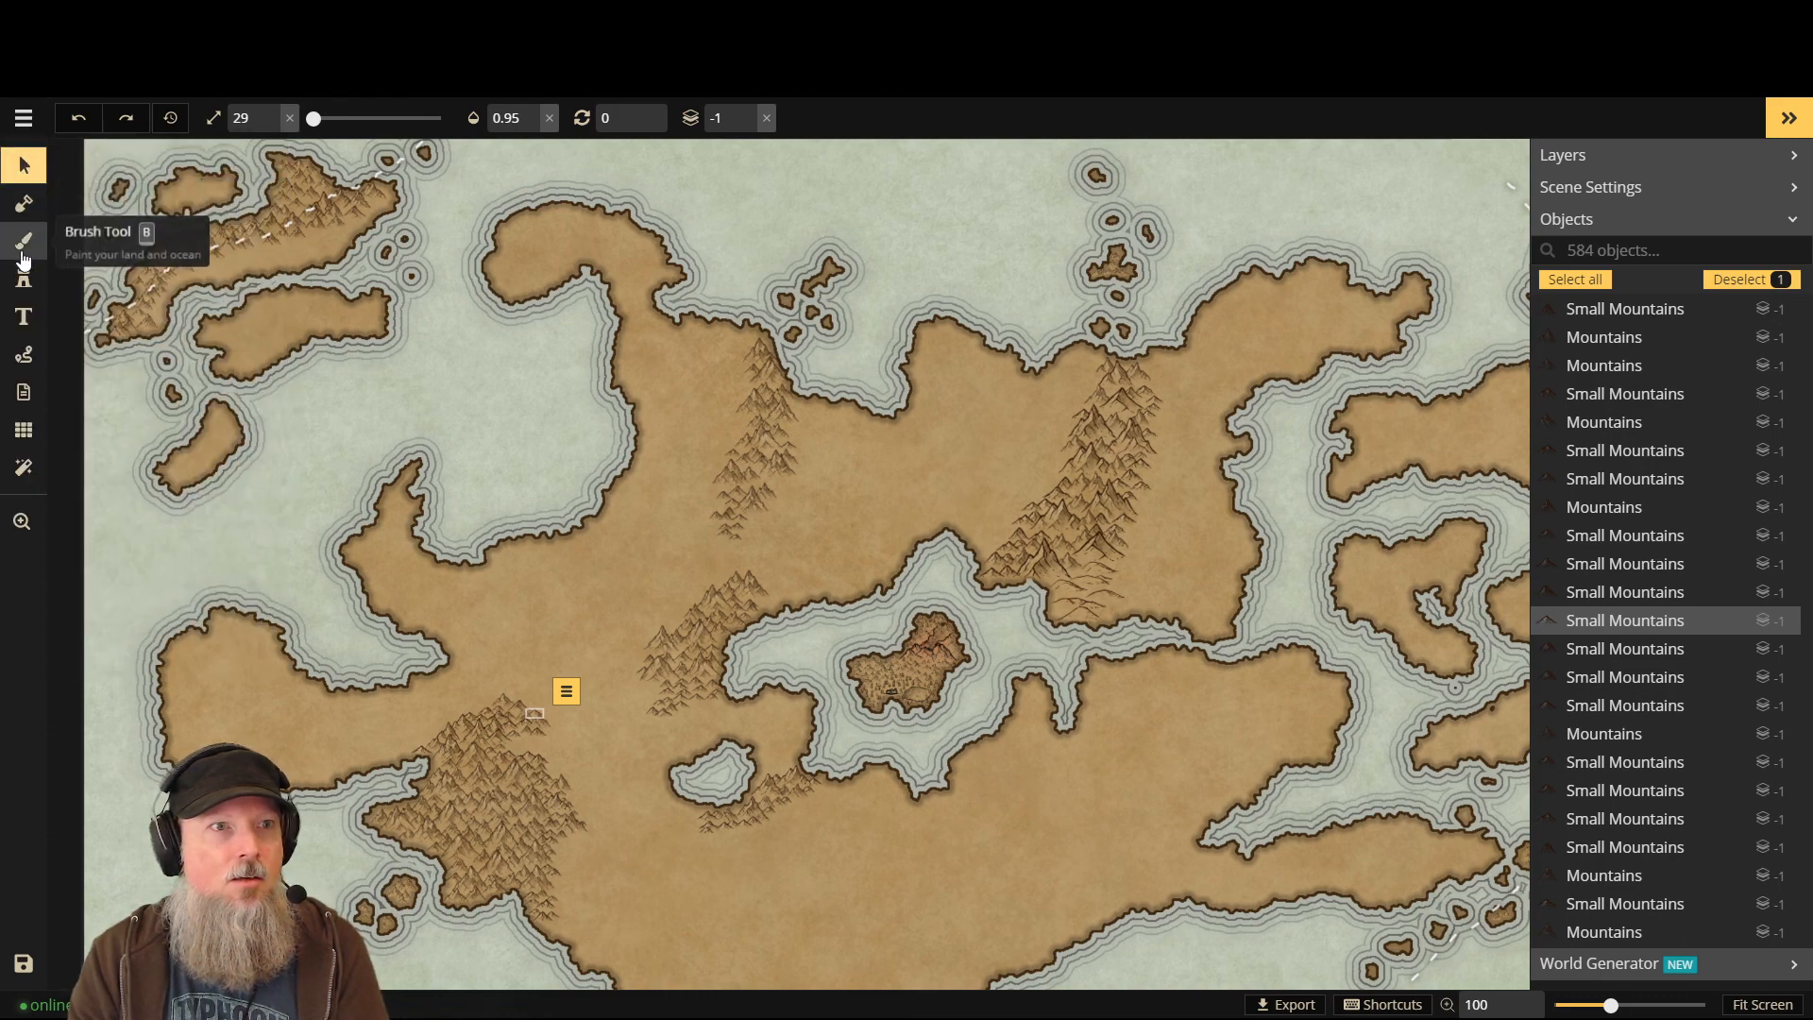
click(19, 176)
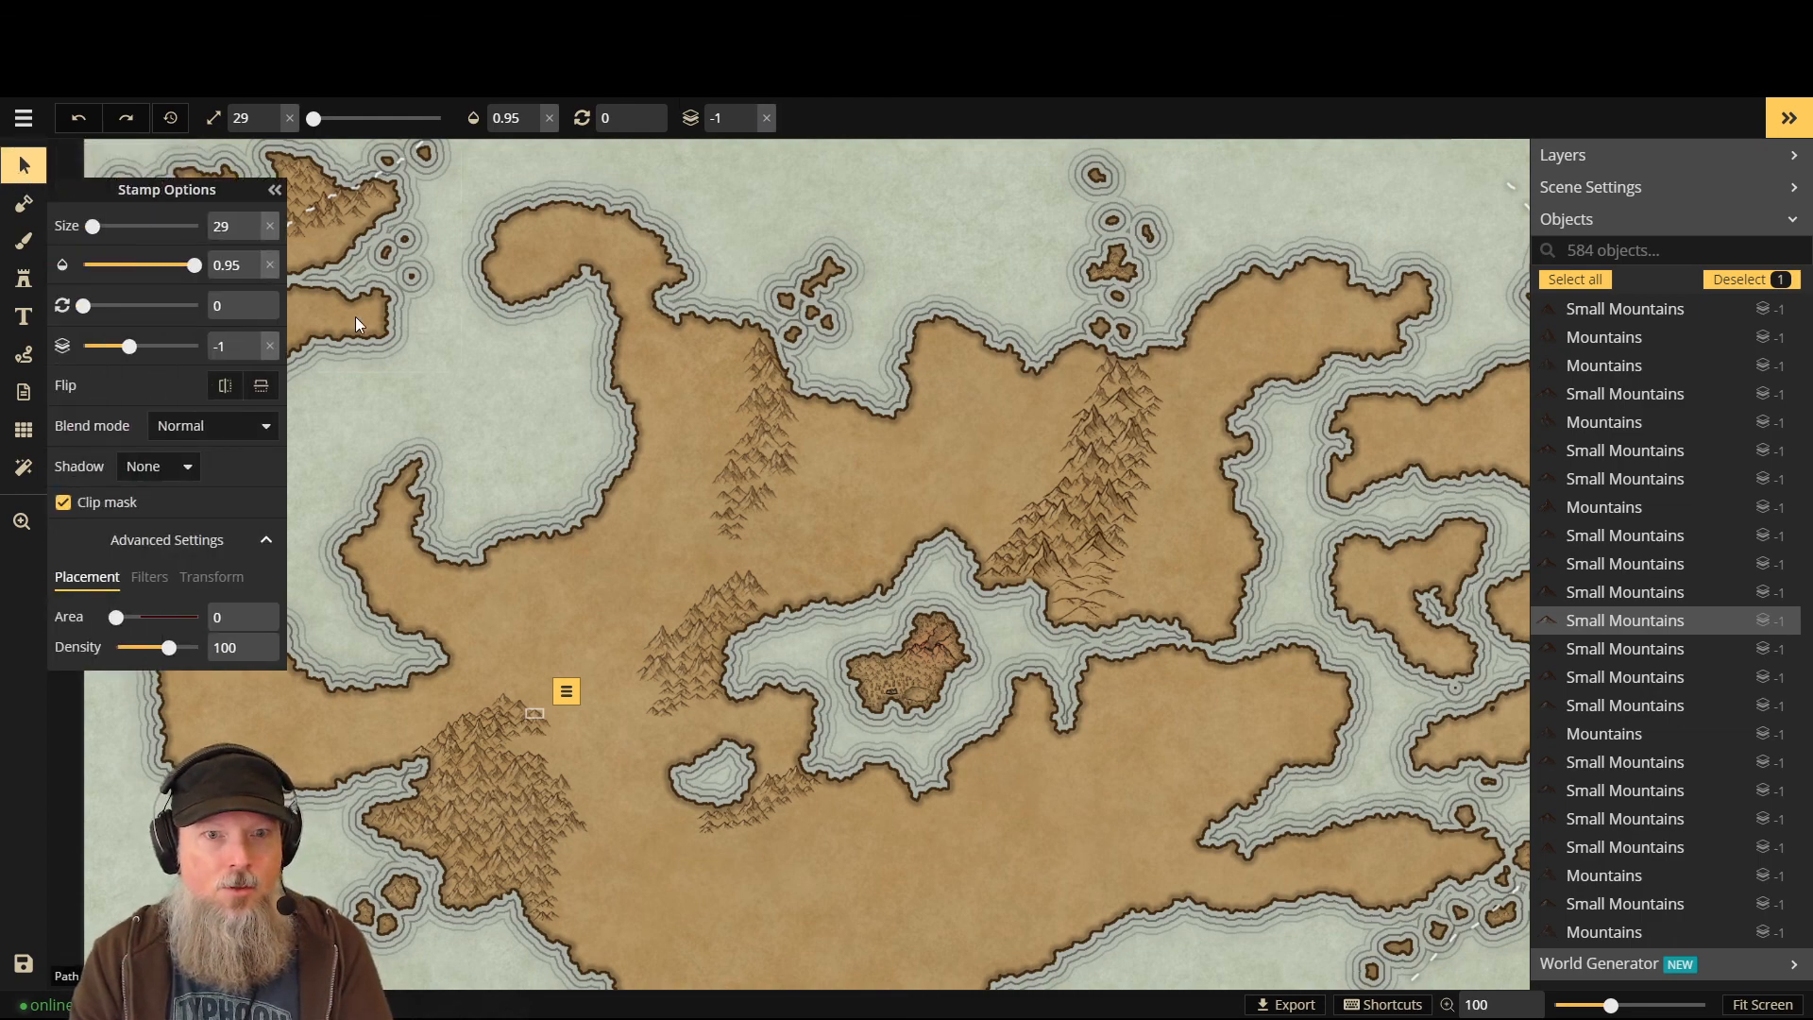
click(1585, 280)
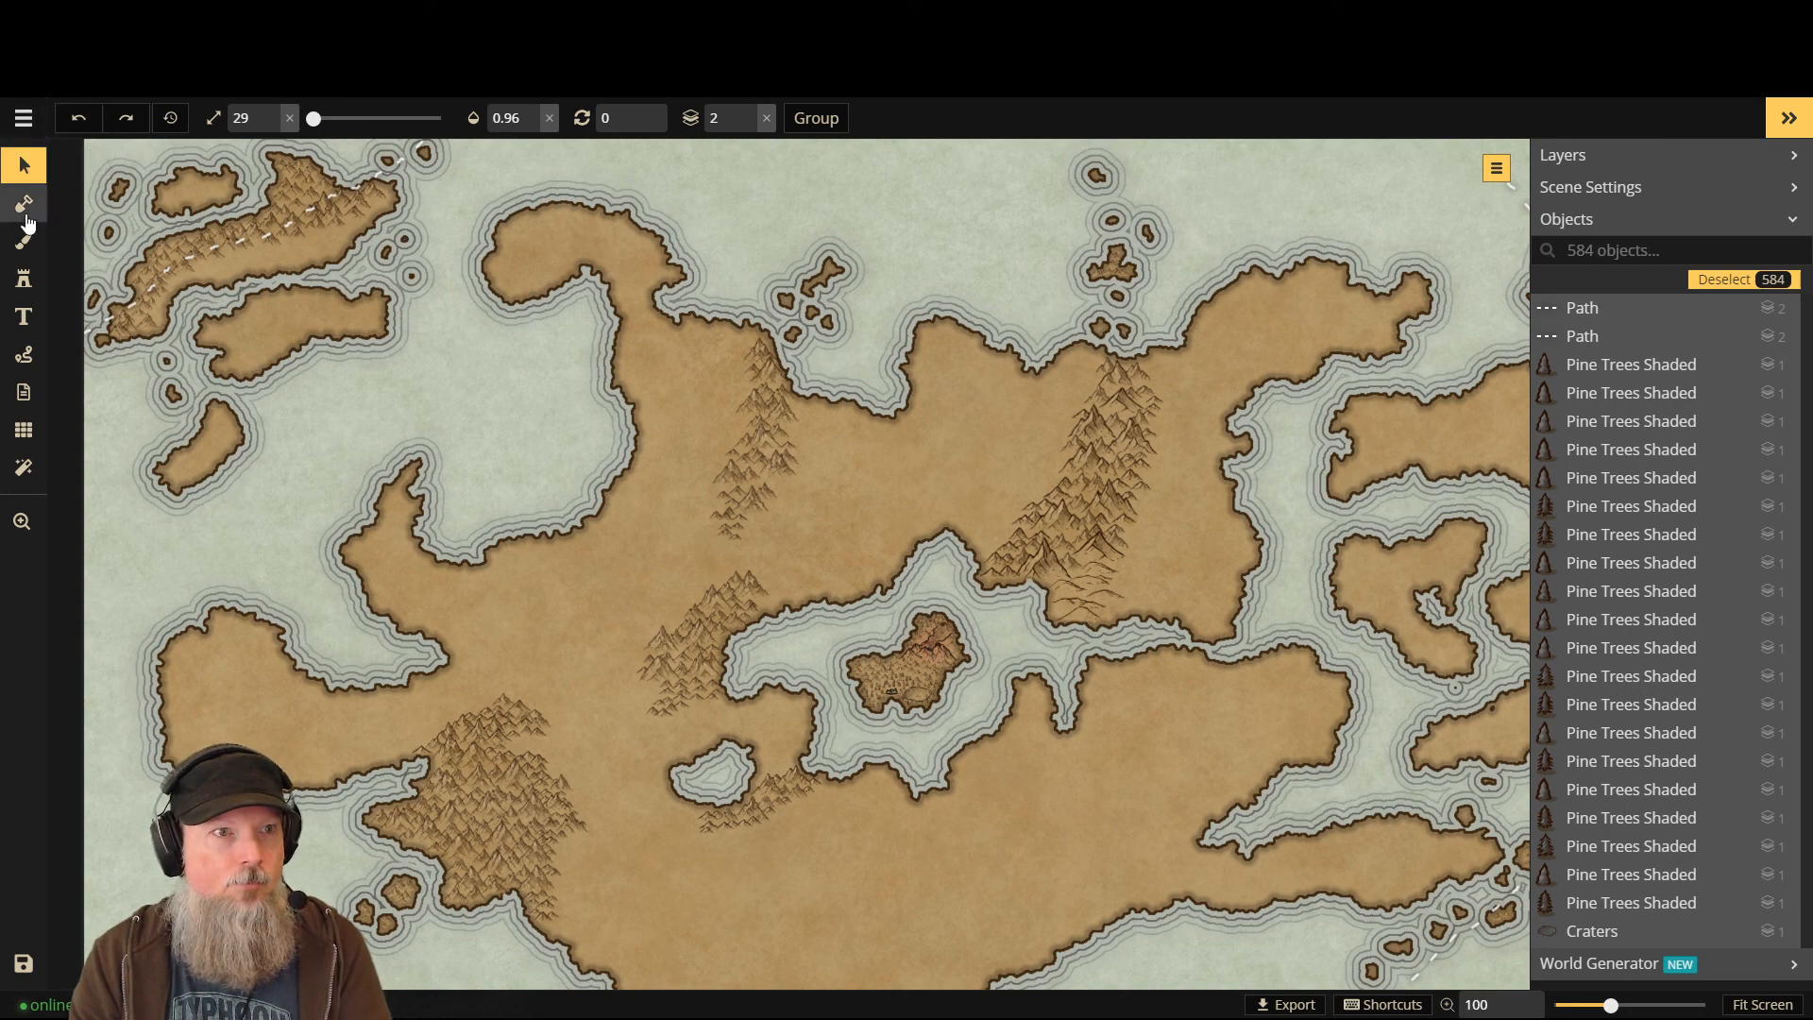
- Check the Path tool's white dashed style (thickness 1.5, opacity 0.8, layer 2), then return to Select
click(25, 355)
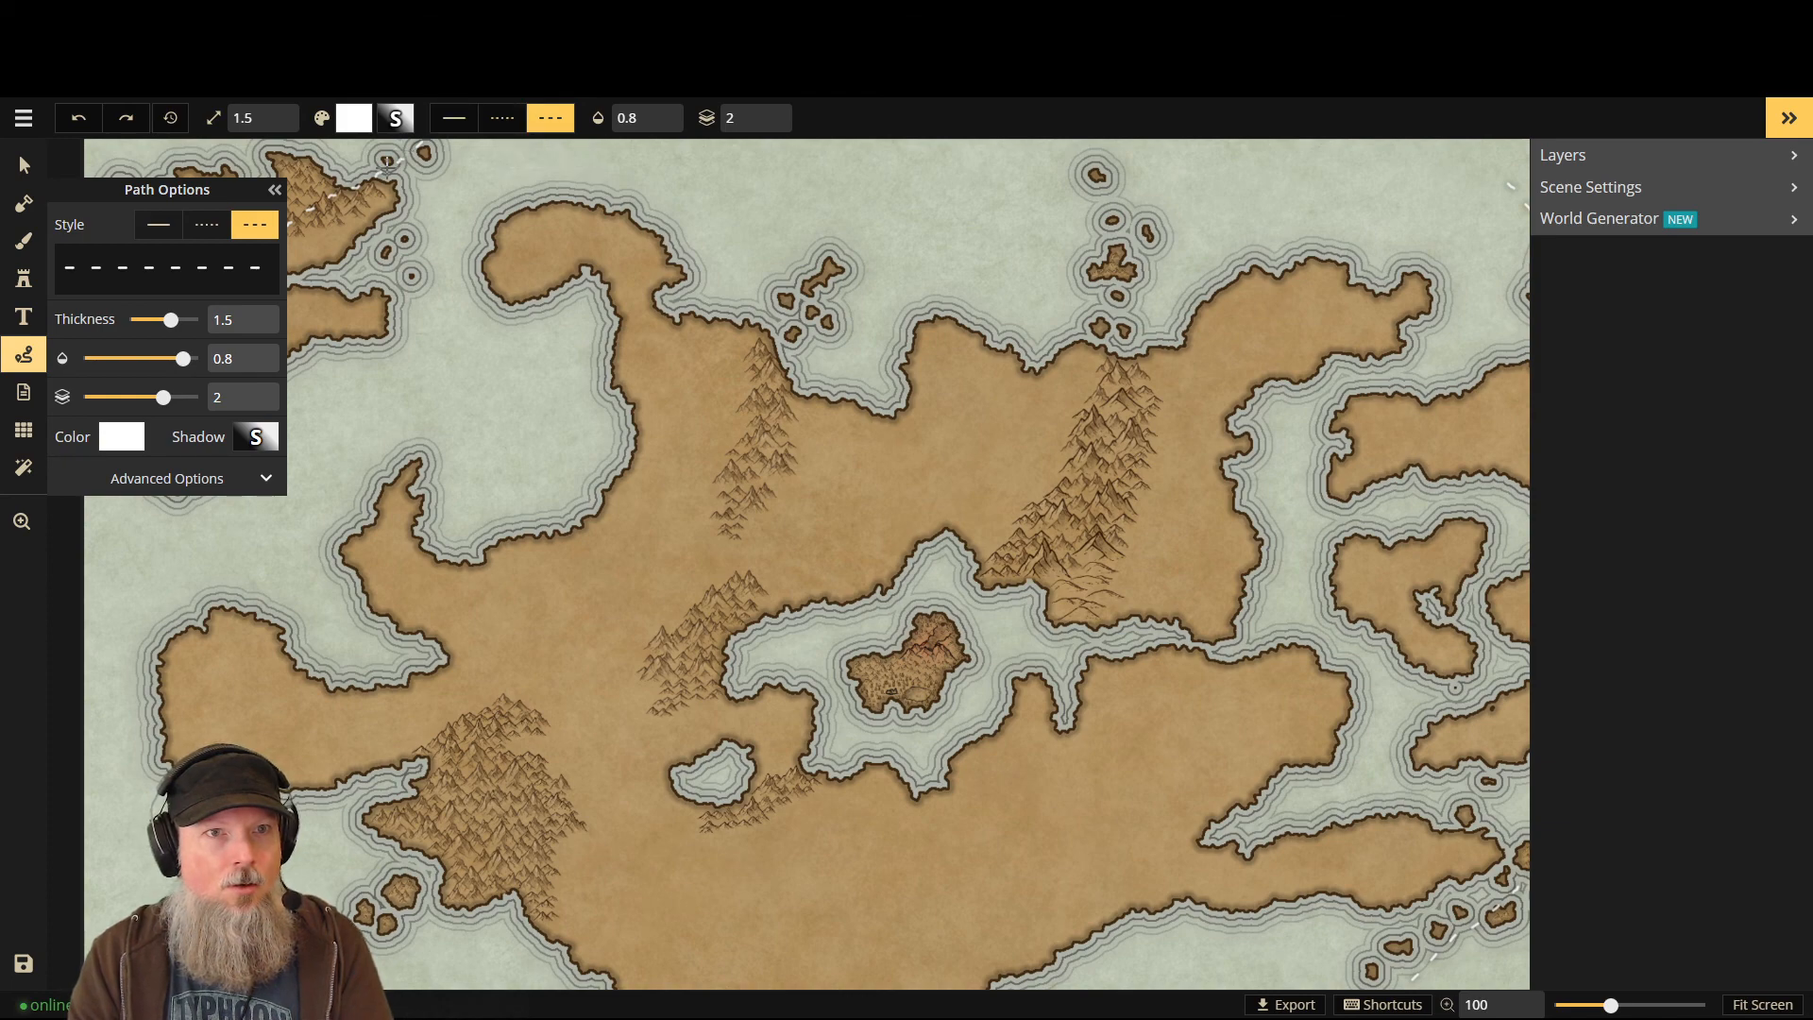
click(275, 190)
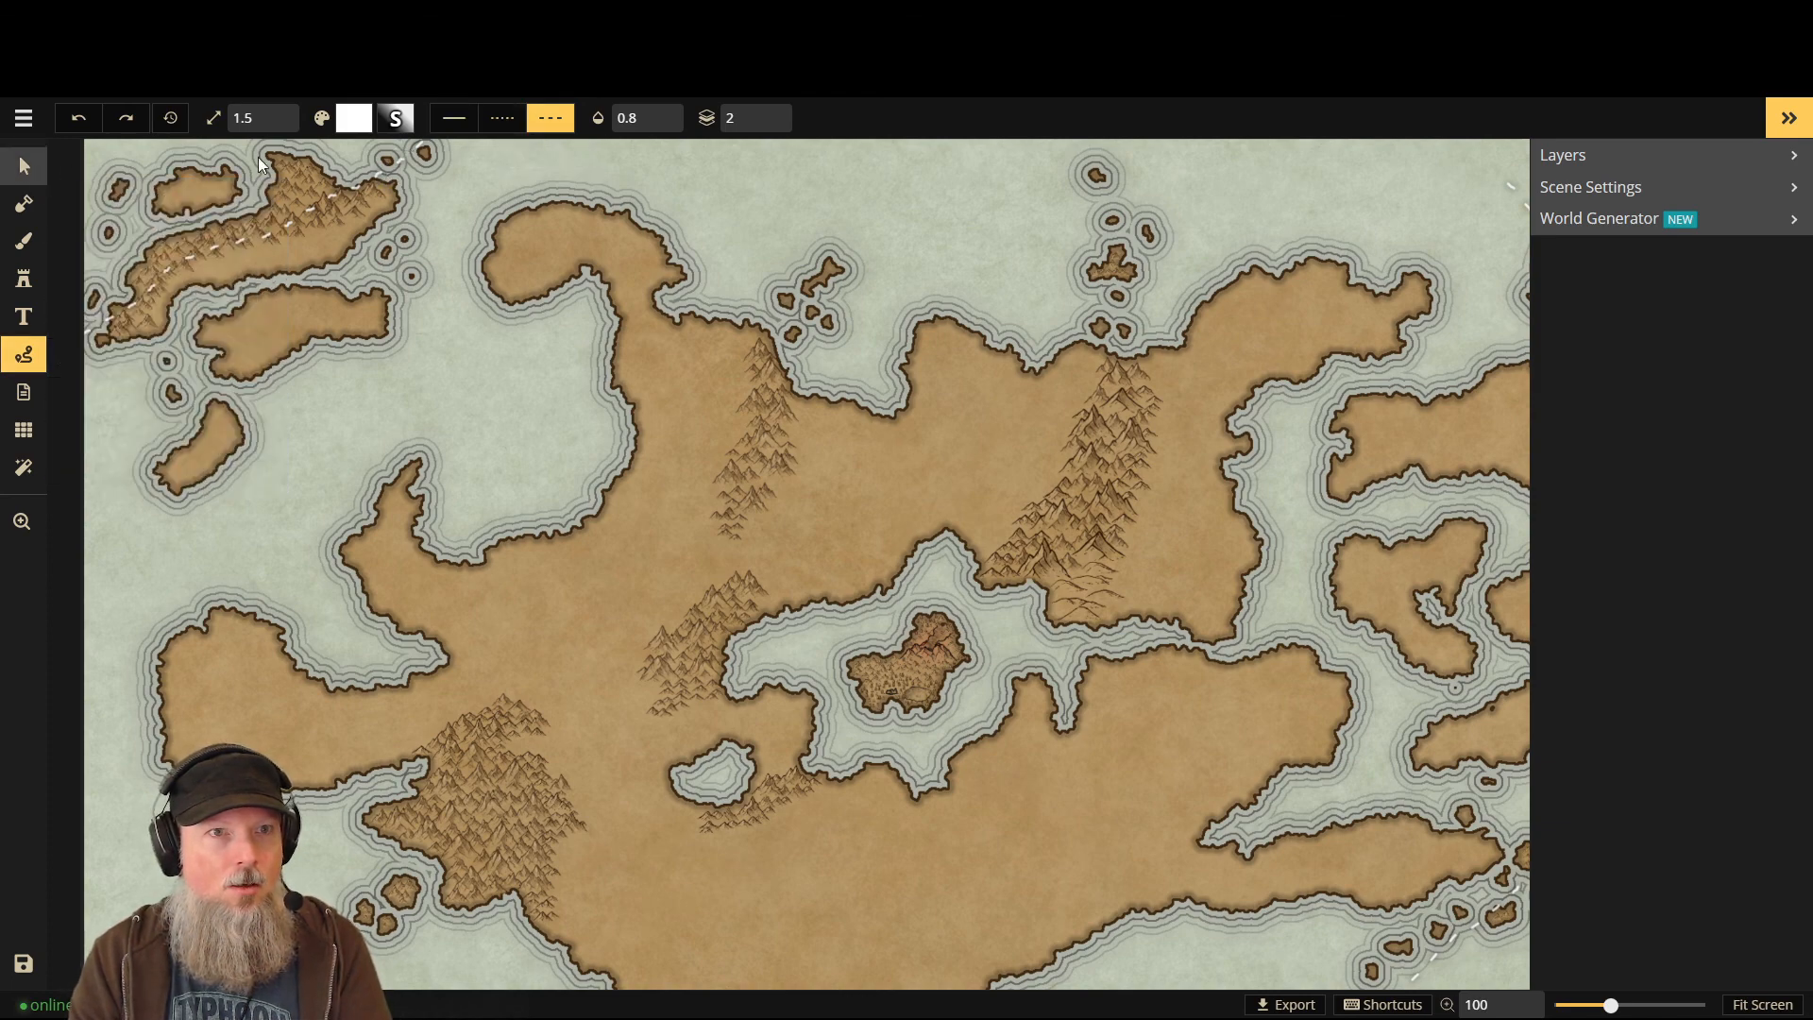
click(26, 168)
- Delete the dashed paths at the top-left and at the right edge
click(392, 168)
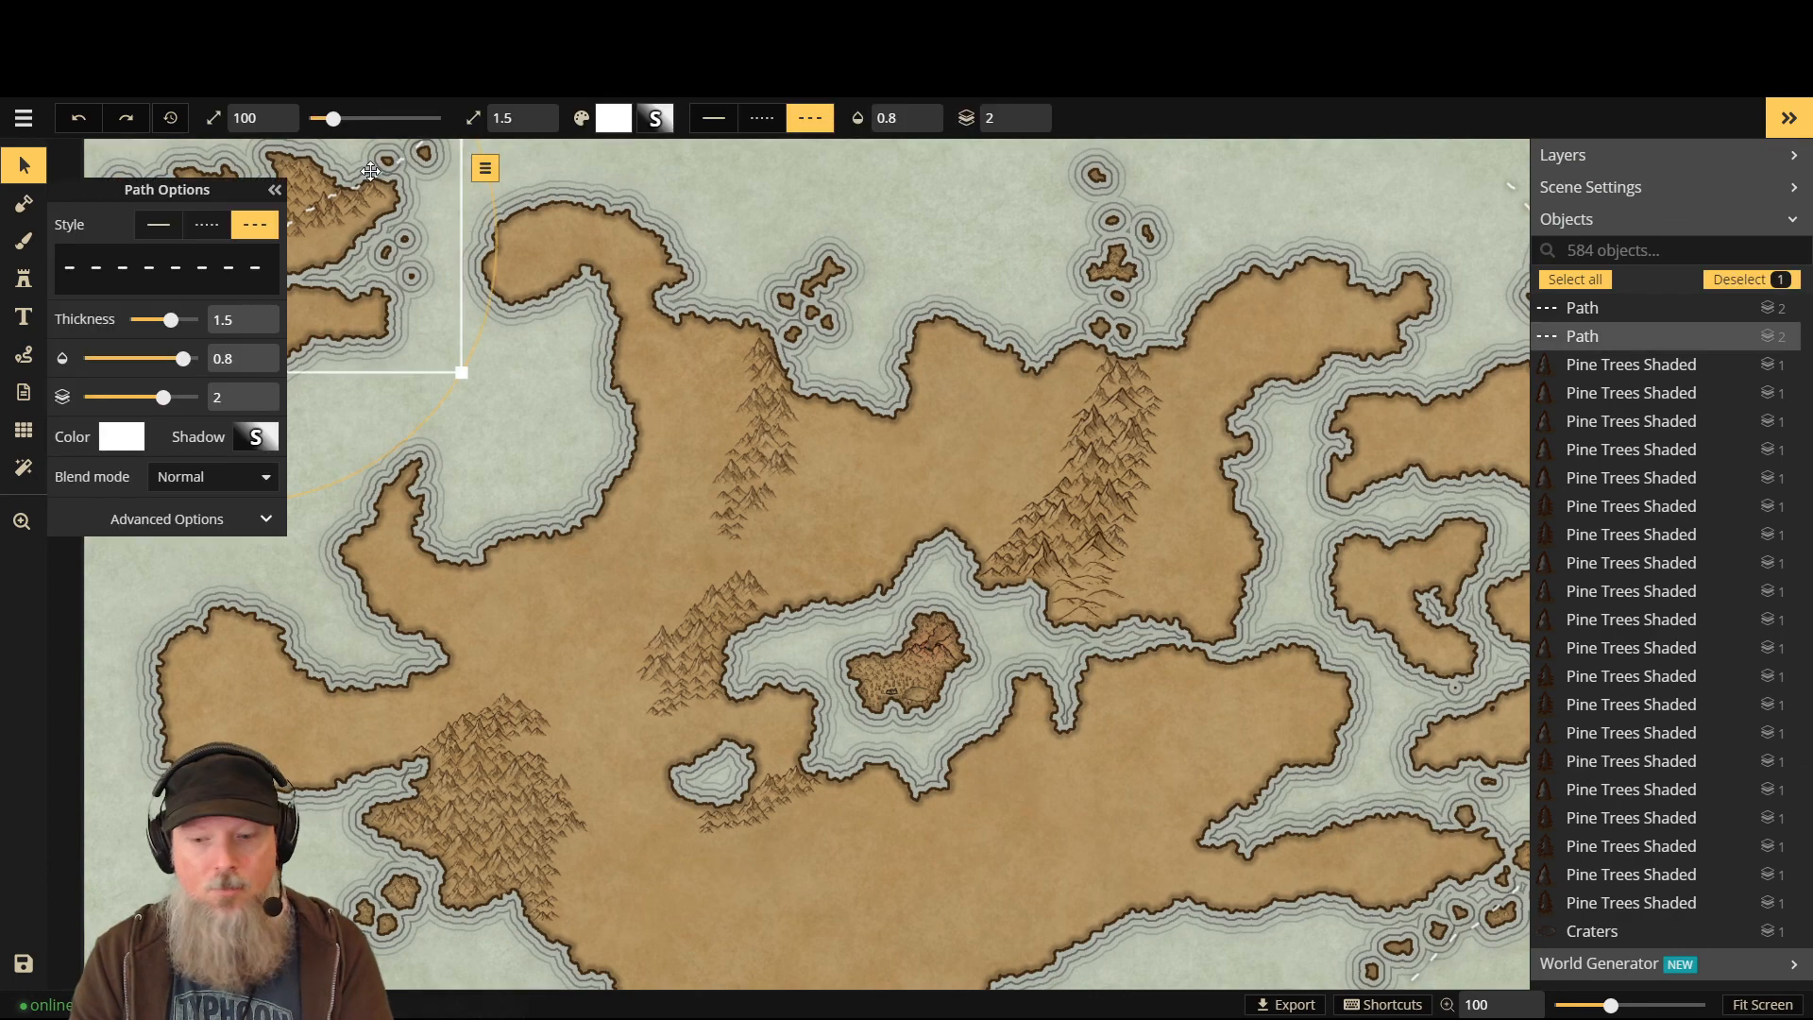
key(Delete)
scroll(1454, 457, down, 3)
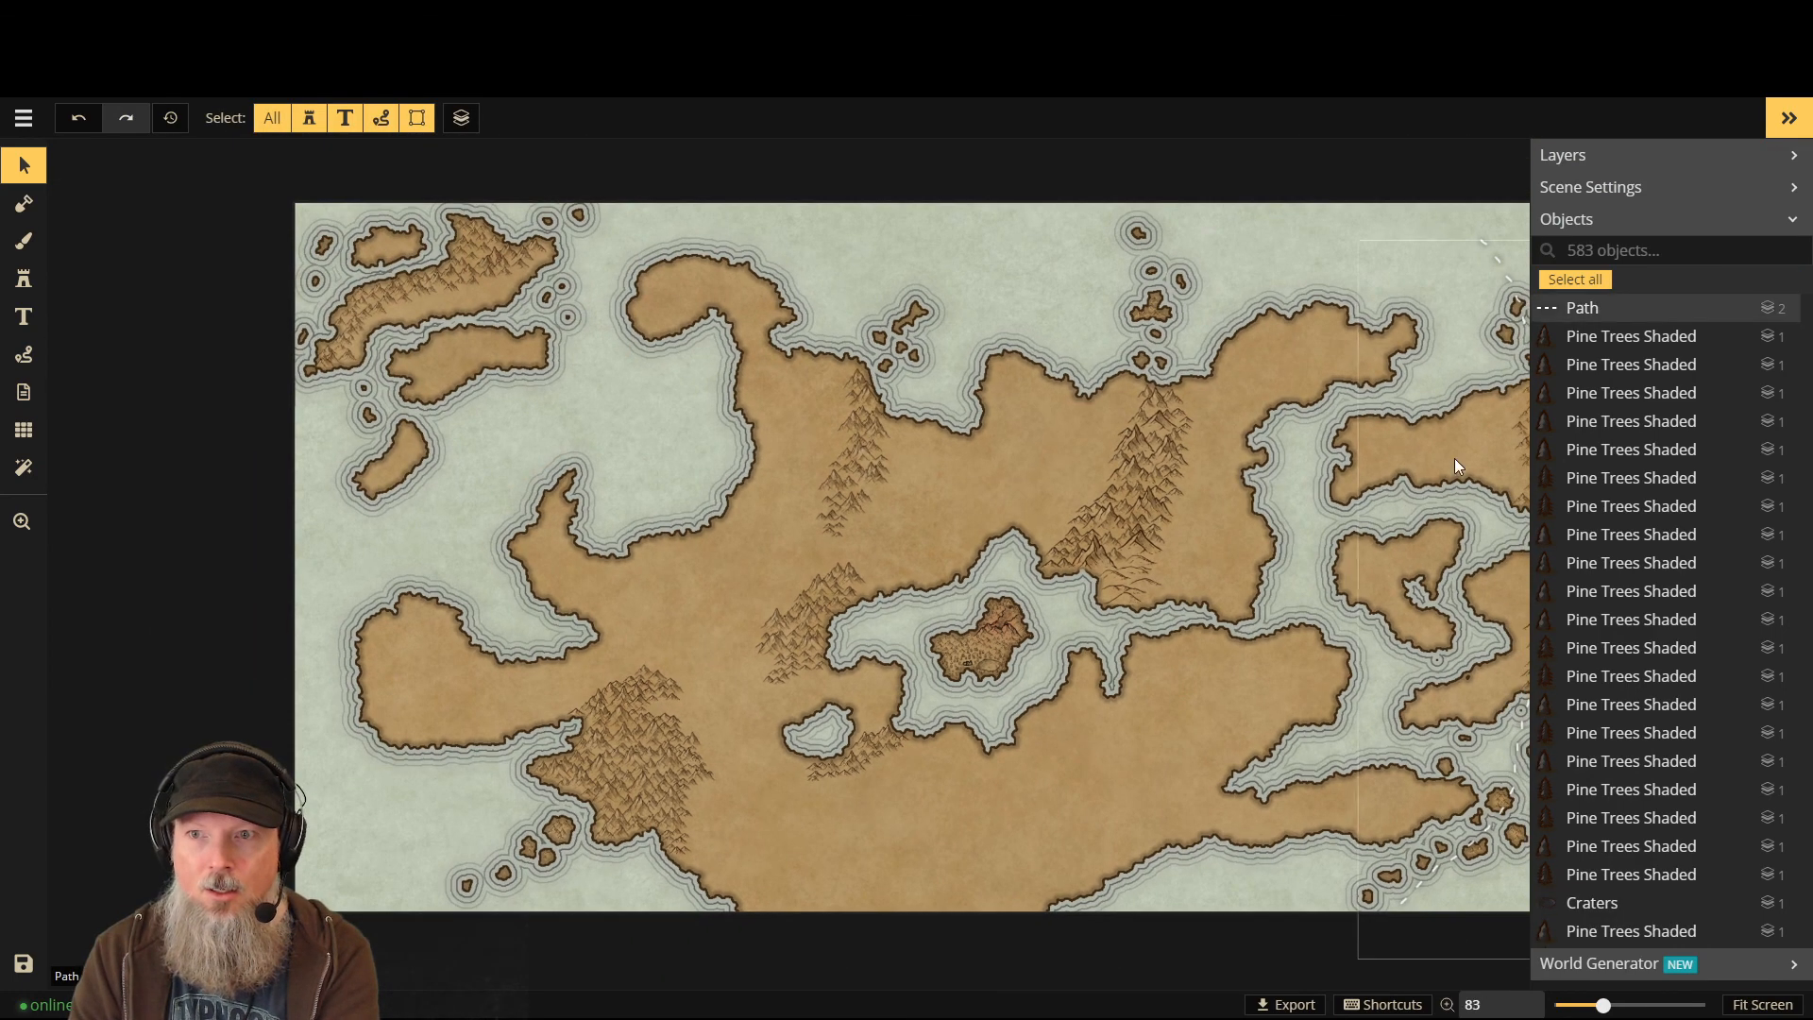
click(1492, 272)
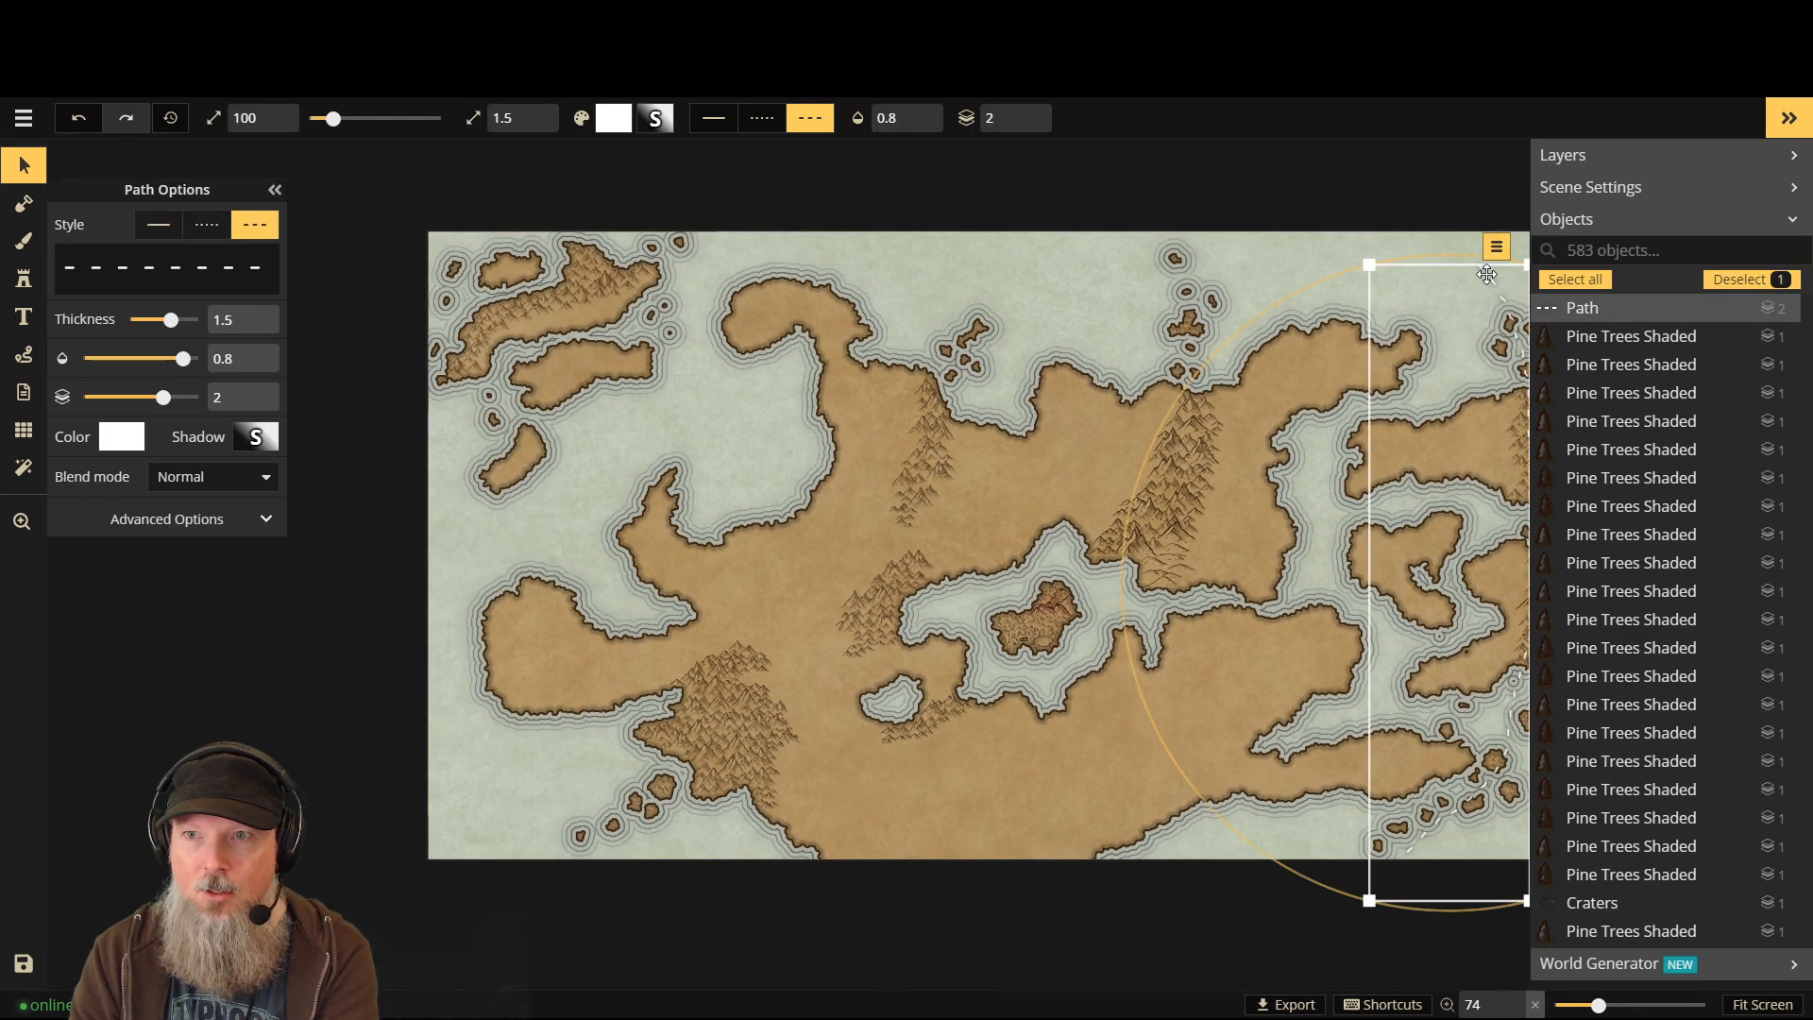
key(Delete)
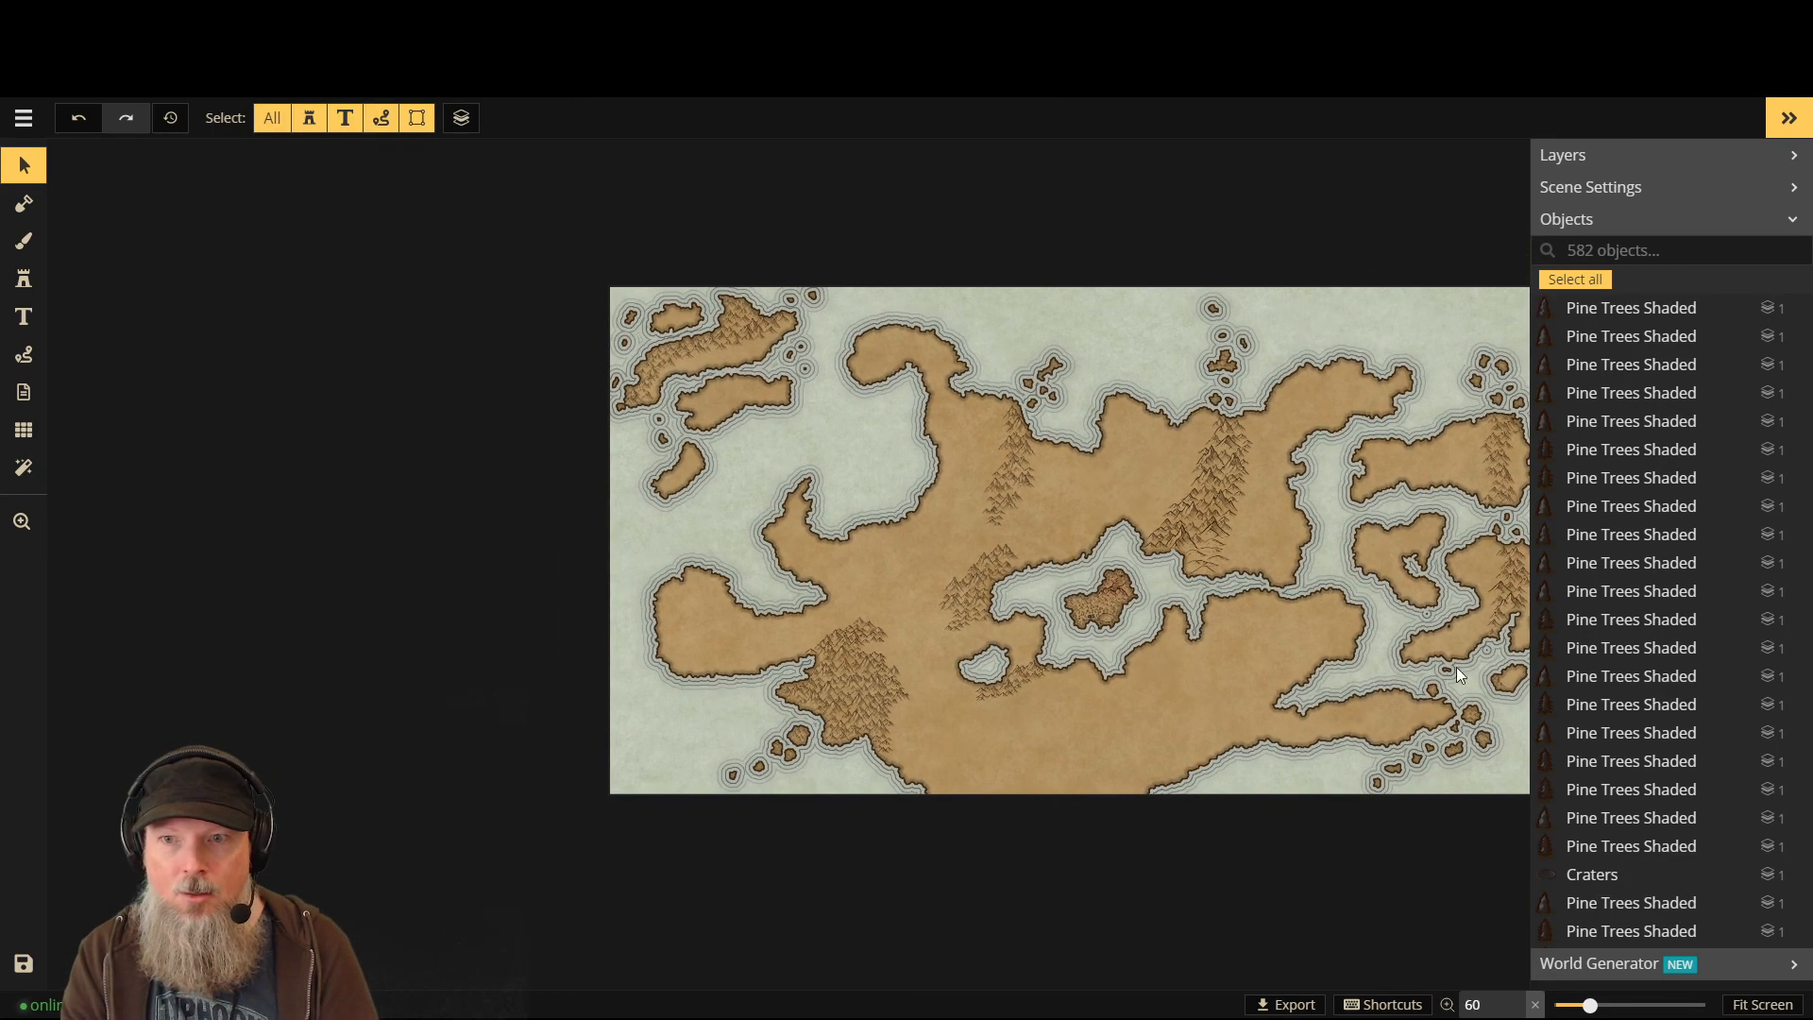
- Fit the whole map to the screen and hide the objects and layers panel
click(1762, 1004)
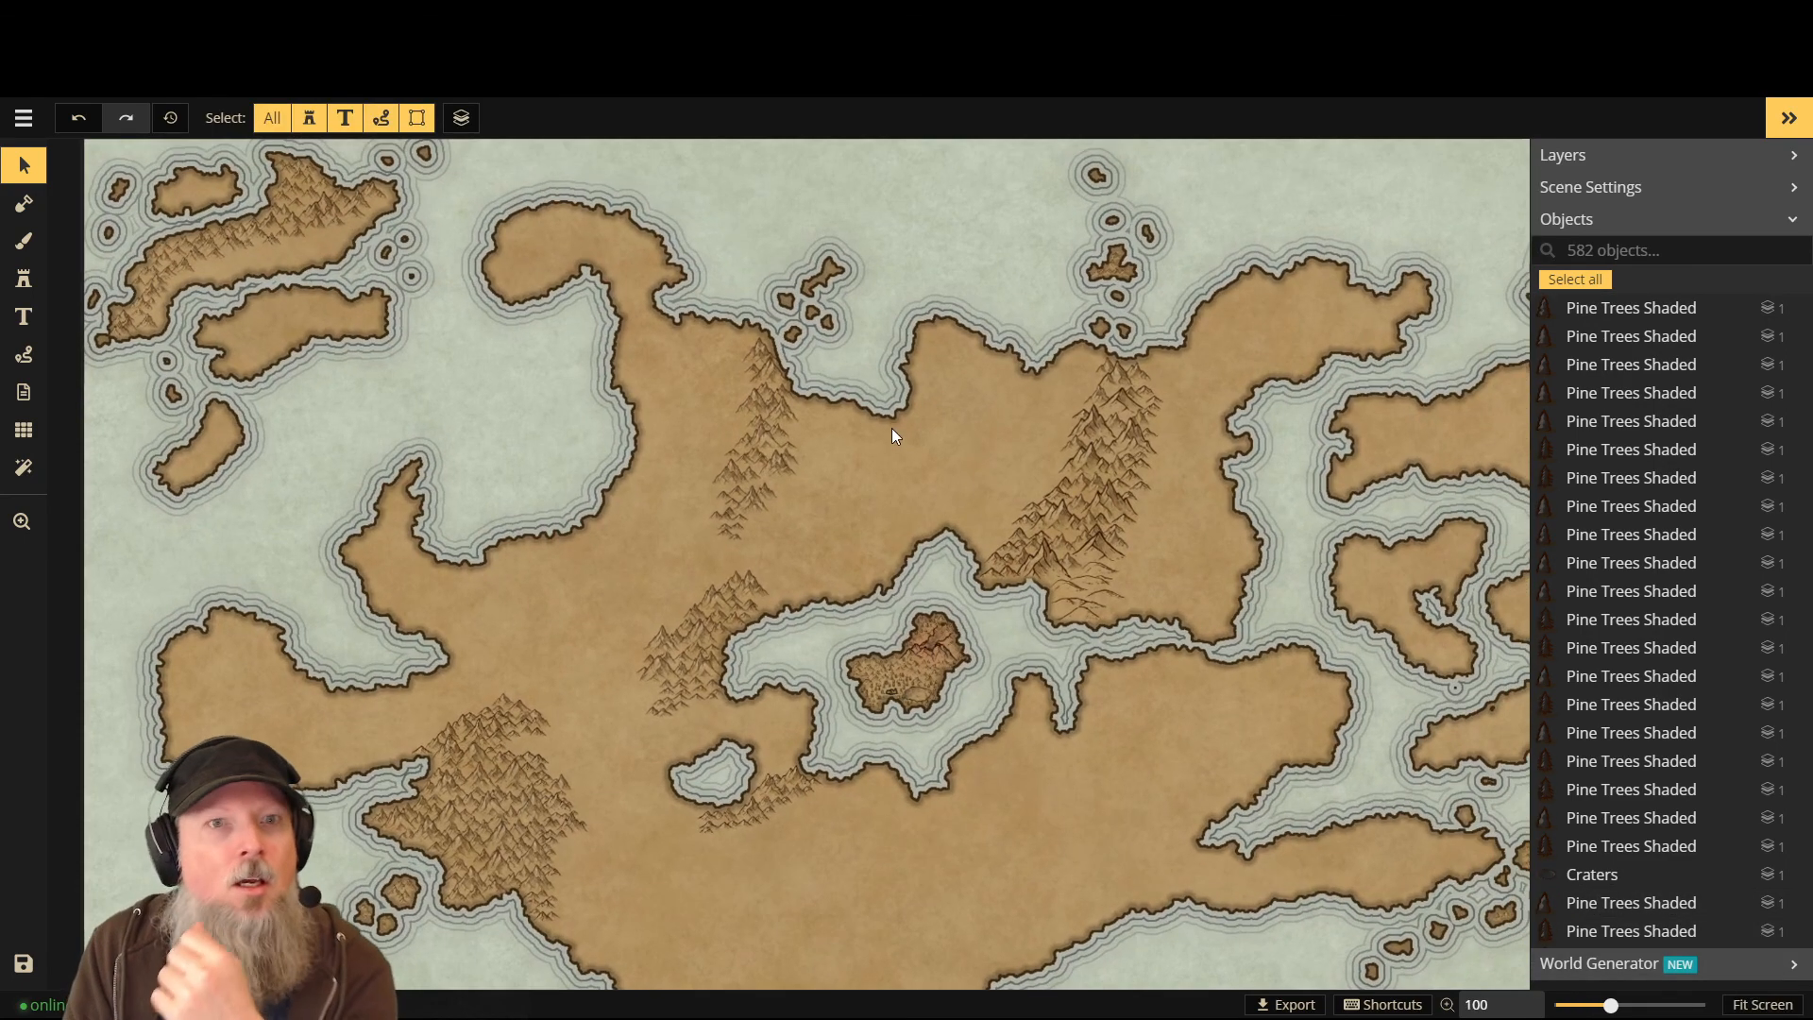
scroll(1067, 392, down, 1)
click(1784, 123)
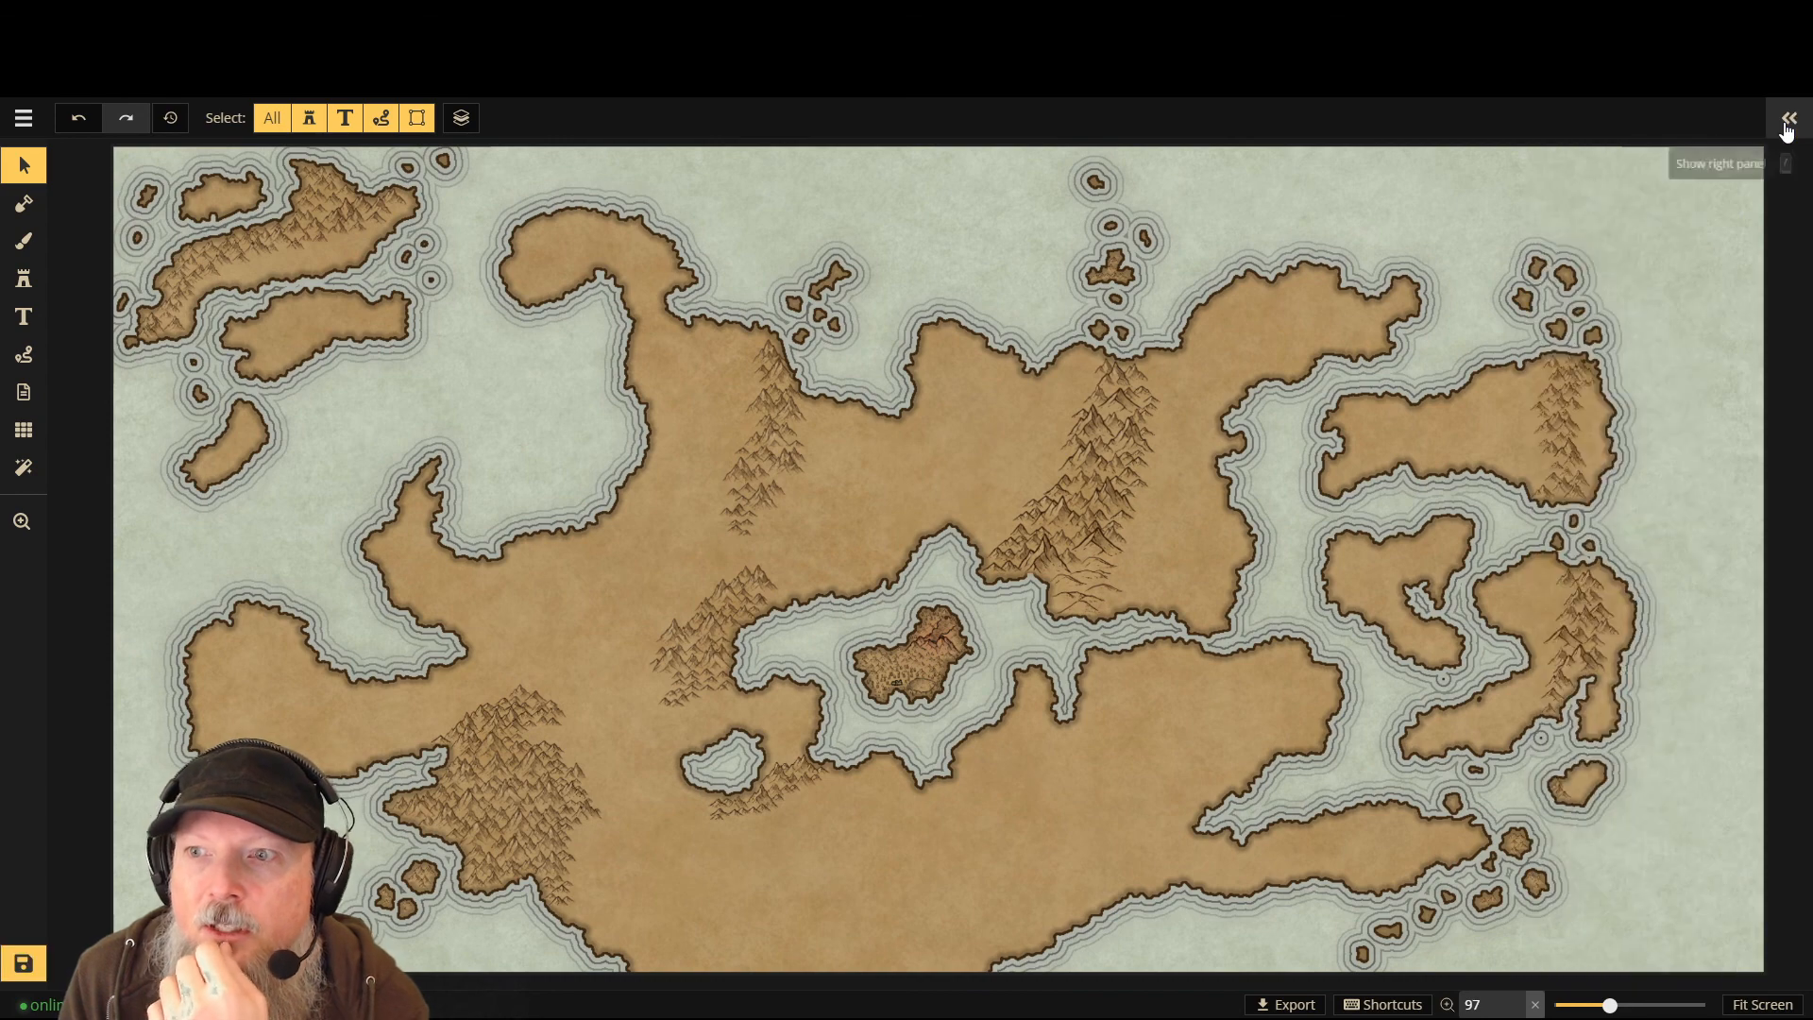
scroll(1645, 432, down, 2)
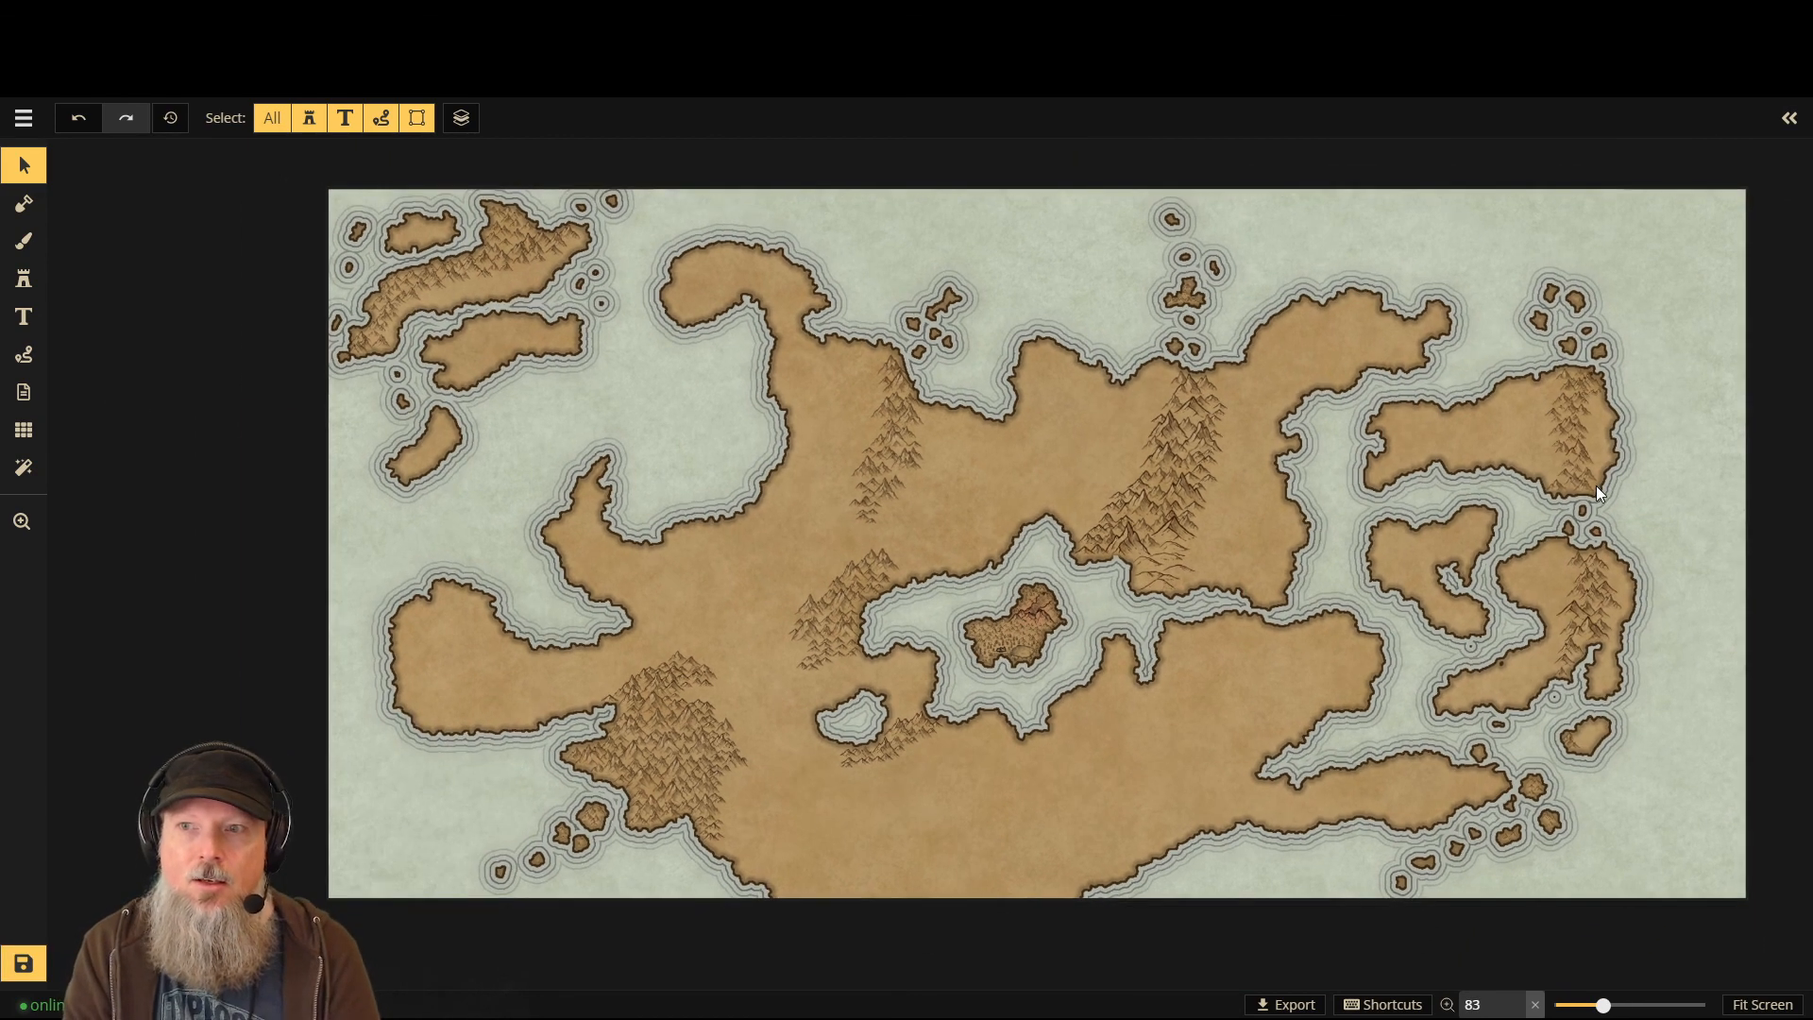
scroll(1775, 342, down, 2)
scroll(251, 397, down, 1)
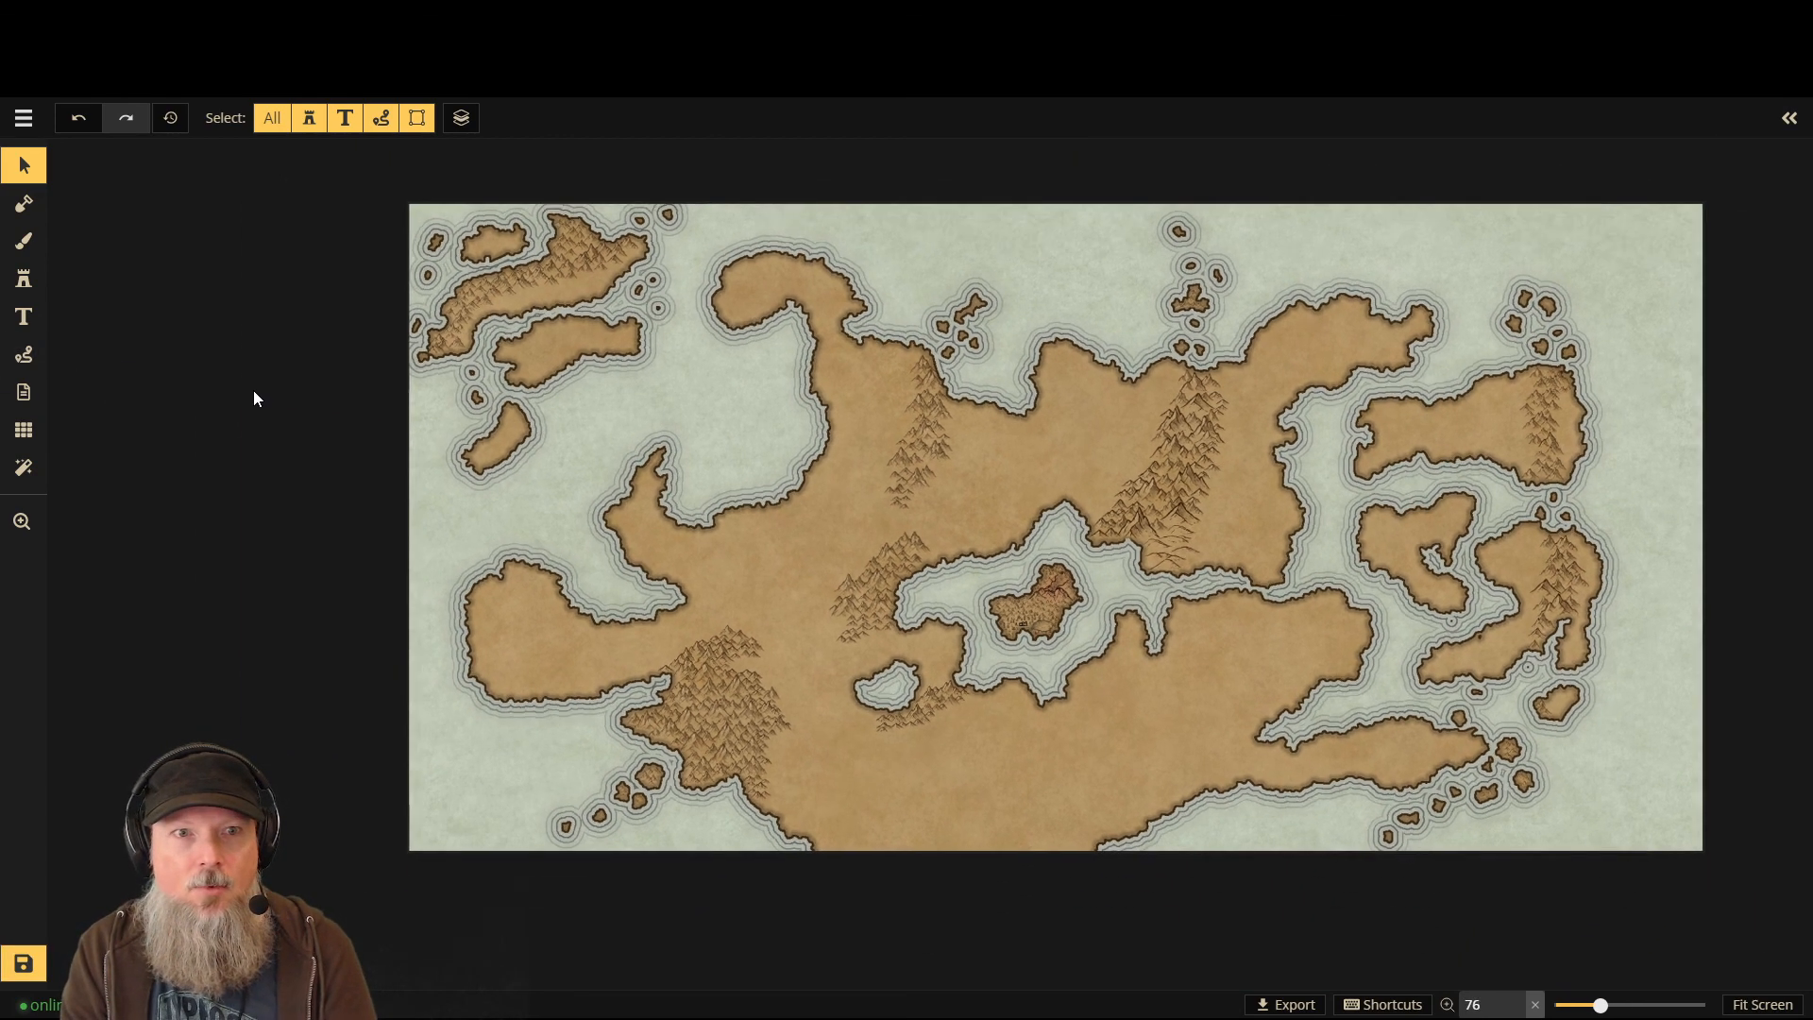
scroll(251, 396, up, 3)
scroll(251, 397, down, 5)
scroll(1657, 365, up, 3)
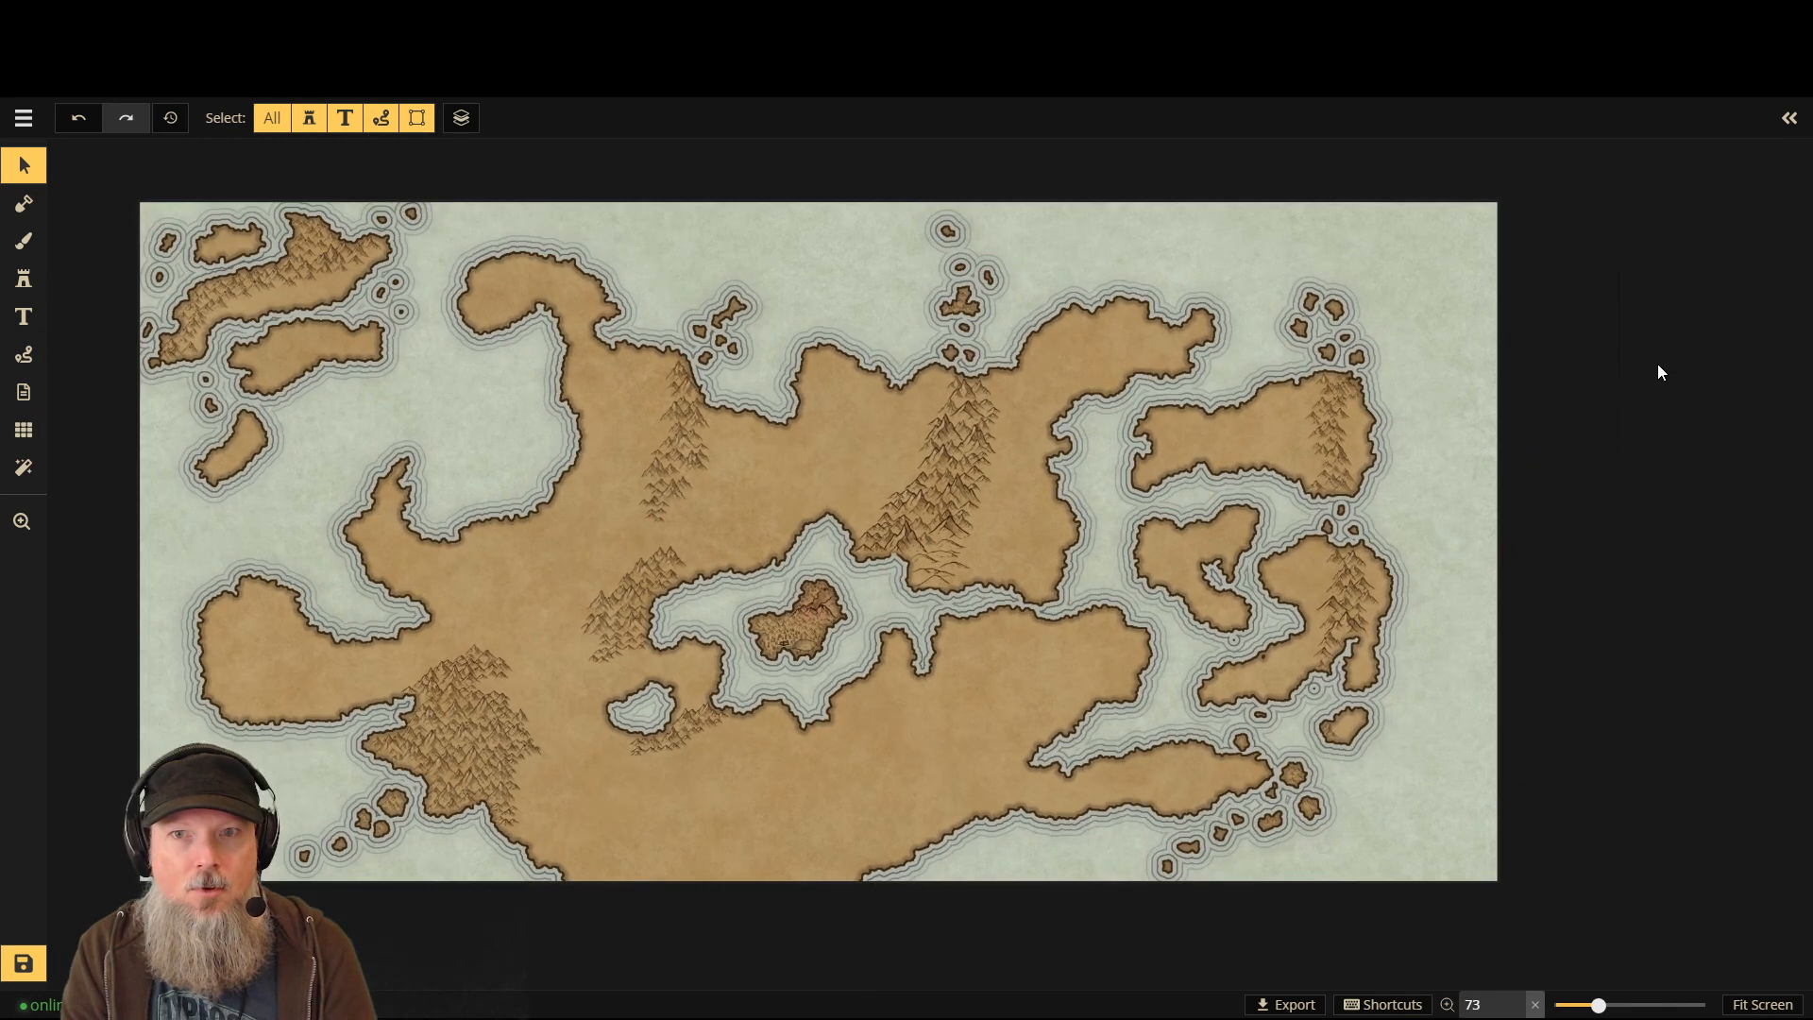